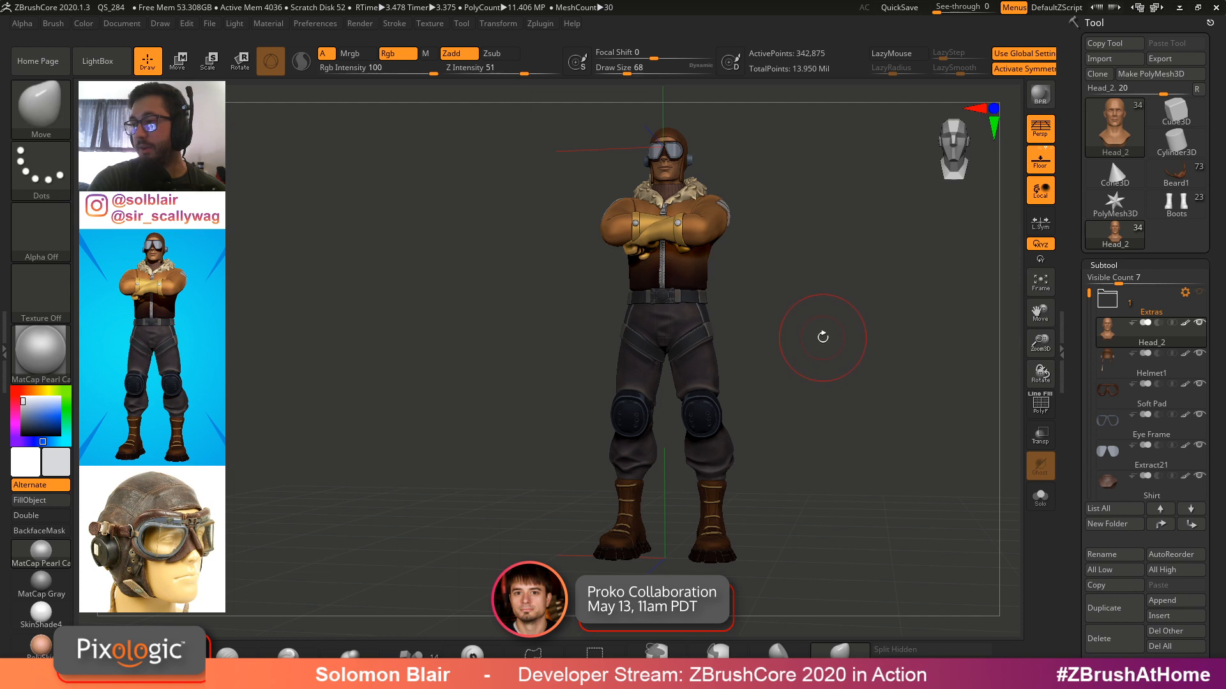
# Select the Pilot Jacket Mod2 subtool on the pilot character's chest
pyautogui.press('s')
pyautogui.click(797, 337)
pyautogui.keyDown('alt'); pyautogui.moveTo(815, 342); pyautogui.dragTo(844, 352); pyautogui.keyUp('alt')
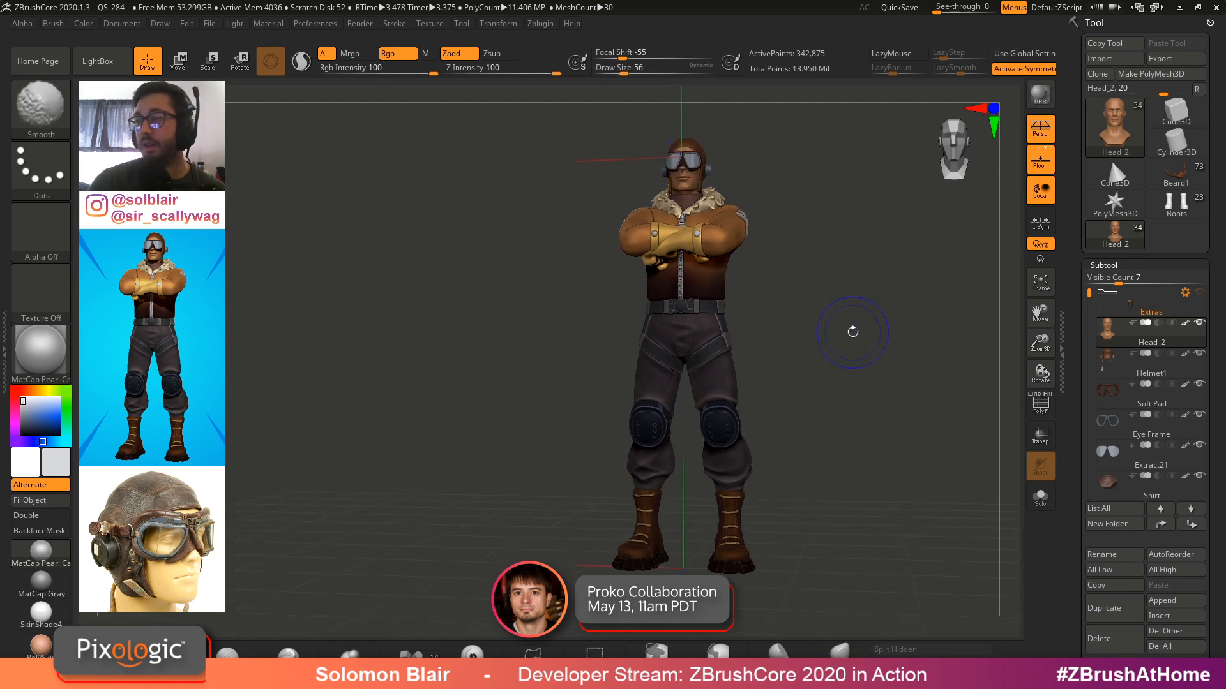
pyautogui.press('[')
pyautogui.moveTo(702, 269)
pyautogui.keyDown('alt'); pyautogui.mouseDown(button='right')
pyautogui.moveTo(674, 301)
pyautogui.moveTo(686, 327)
pyautogui.mouseUp(button='right'); pyautogui.keyUp('alt')
pyautogui.keyDown('alt'); pyautogui.click(675, 304); pyautogui.keyUp('alt')
pyautogui.press('[')
pyautogui.press('[')
pyautogui.press('[')
pyautogui.press('[')
pyautogui.press('s')
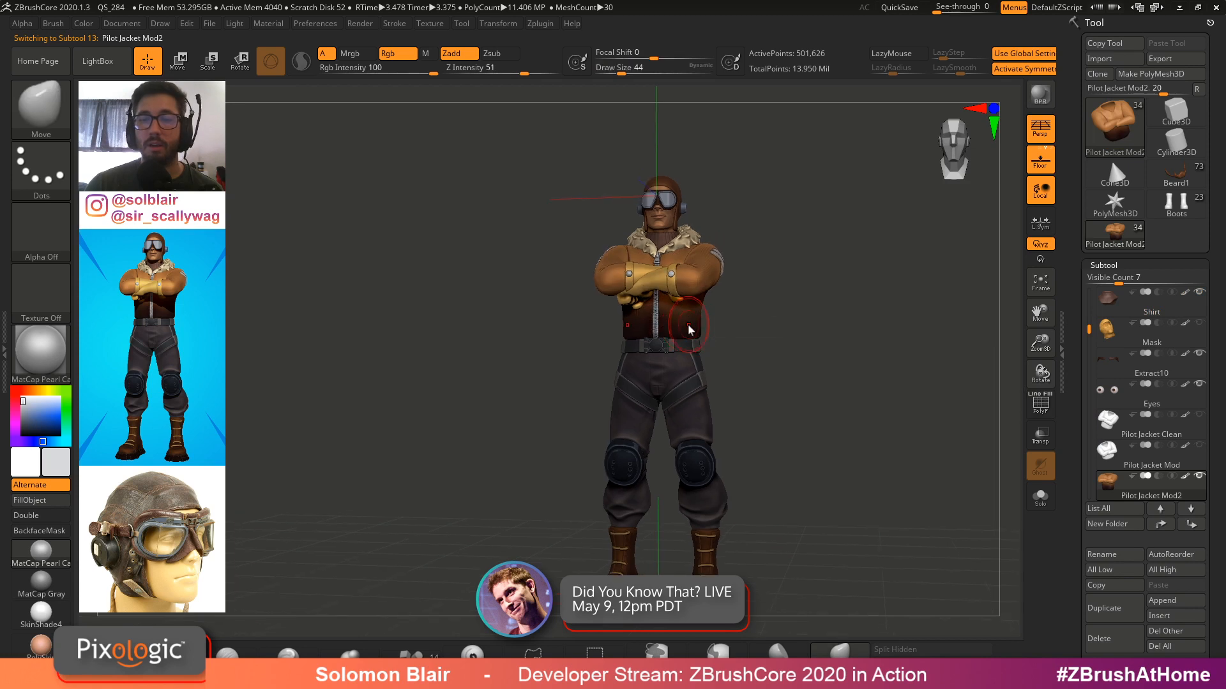
pyautogui.press('s')
pyautogui.click(684, 329)
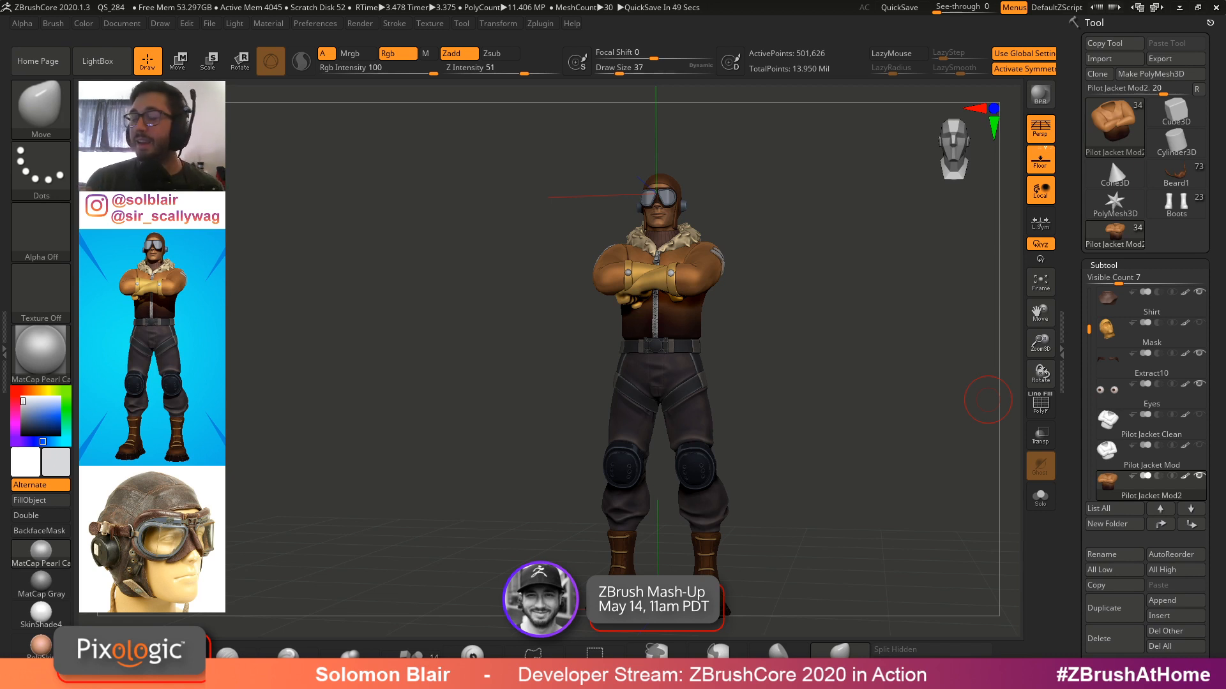
# Subdivide the pilot jacket mesh one level
pyautogui.press('s')
pyautogui.moveTo(640, 329); pyautogui.dragTo(681, 322)
pyautogui.press('s')
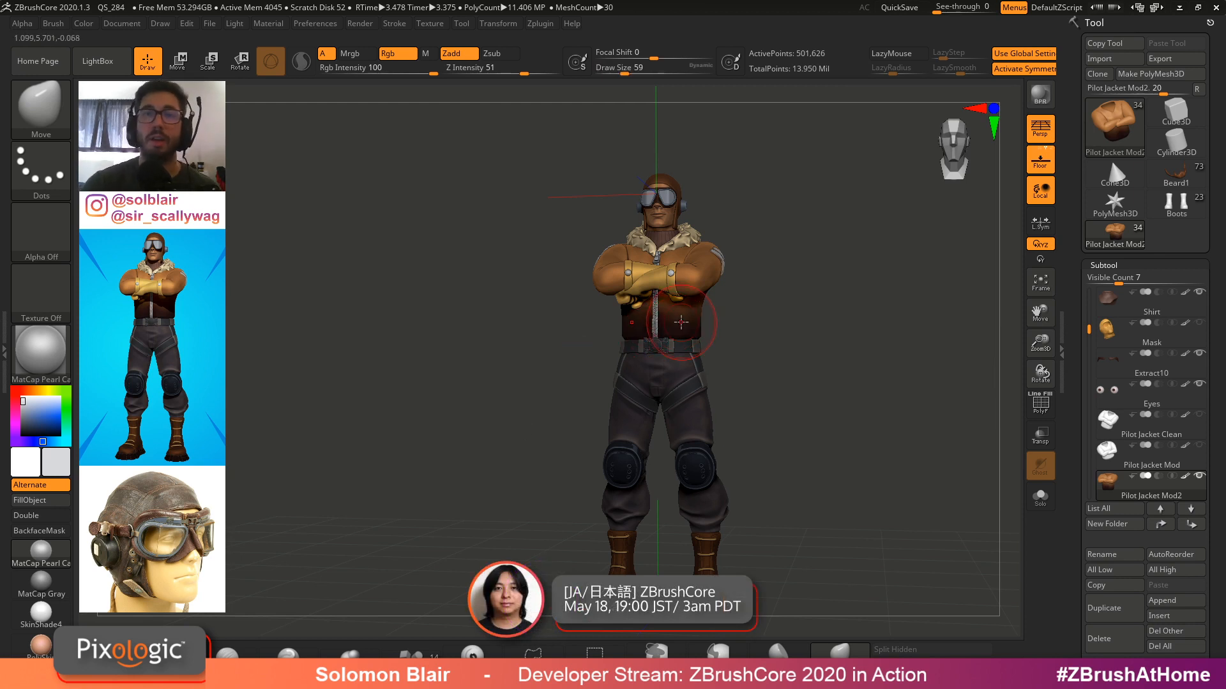
pyautogui.press('s')
pyautogui.moveTo(786, 331); pyautogui.dragTo(786, 335)
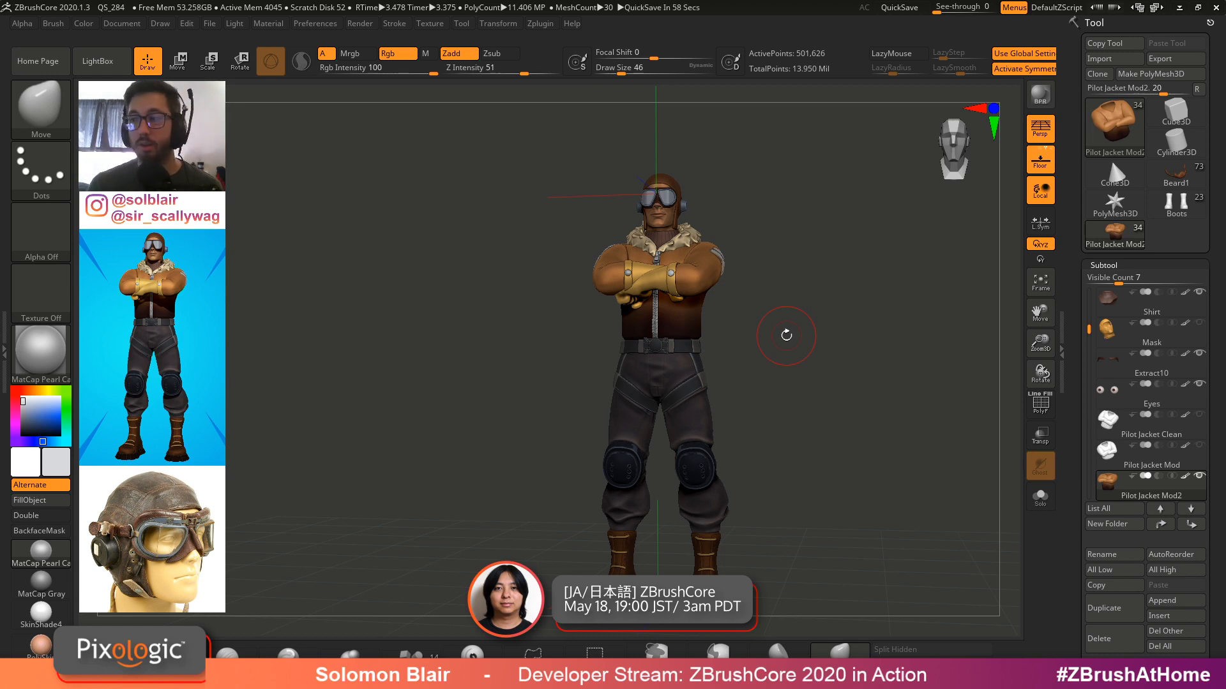
pyautogui.hotkey('ctrl', 'd')
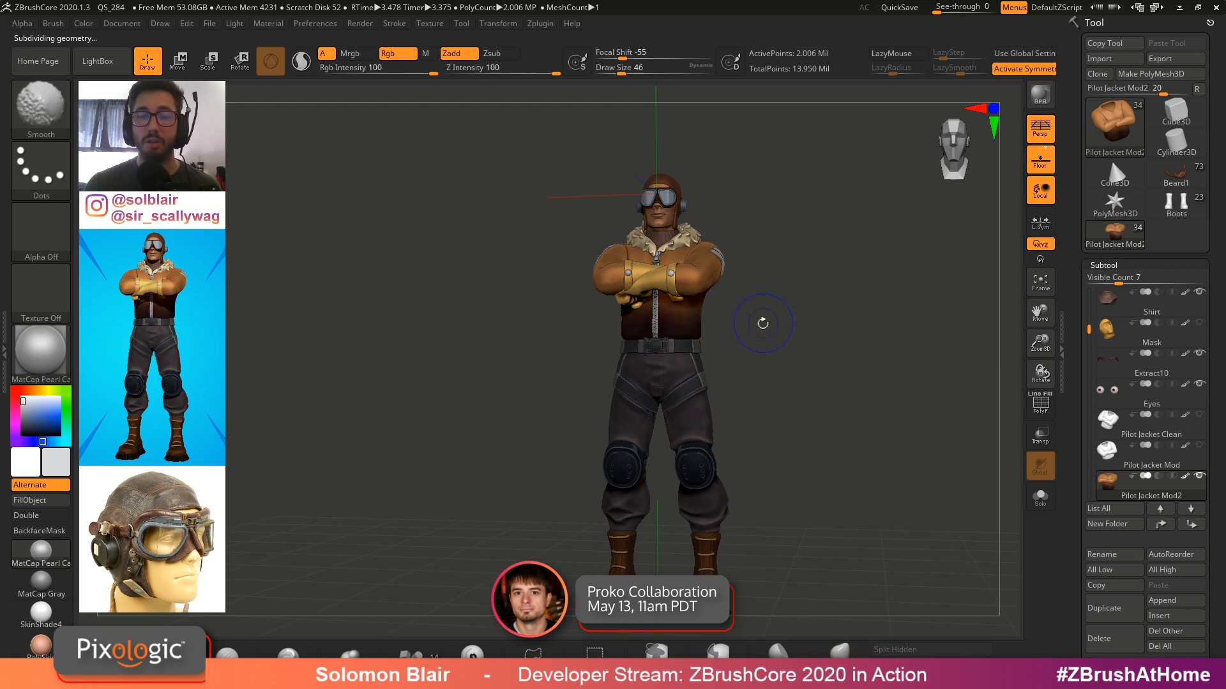
pyautogui.press('s')
pyautogui.moveTo(750, 327)
pyautogui.mouseDown()
pyautogui.moveTo(774, 345)
pyautogui.moveTo(774, 319)
pyautogui.mouseUp()
pyautogui.press('s')
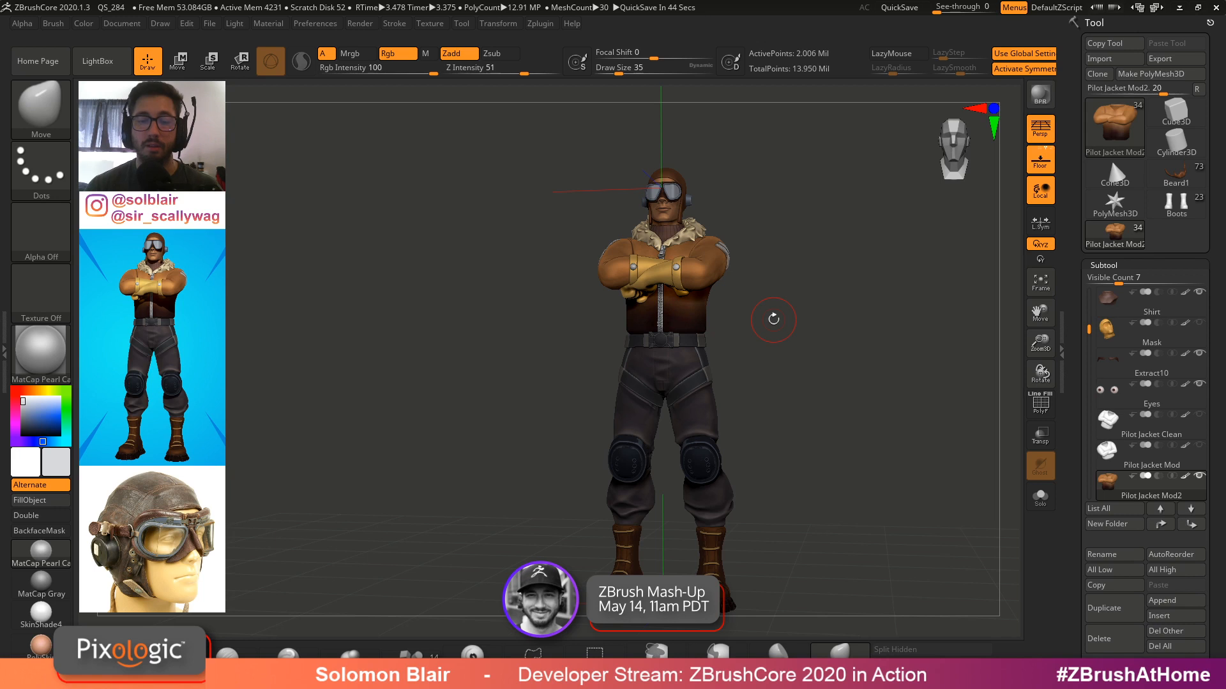
pyautogui.press('s')
pyautogui.moveTo(739, 323); pyautogui.dragTo(768, 328)
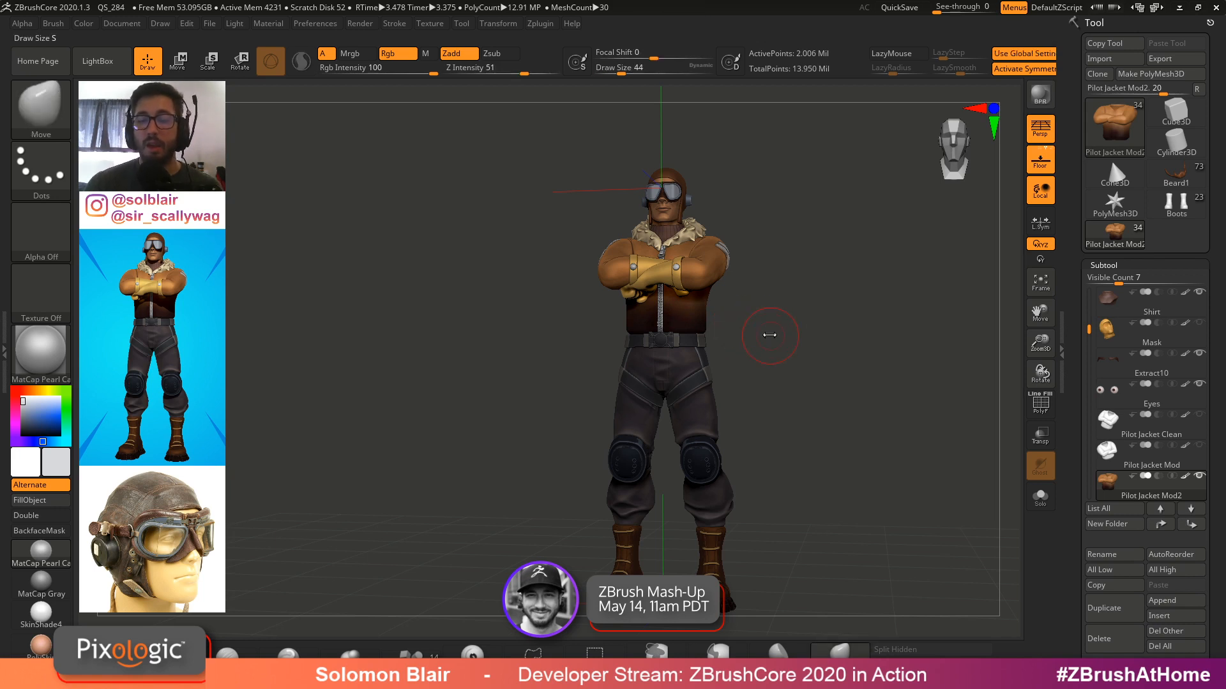
pyautogui.press('s')
pyautogui.press('s')
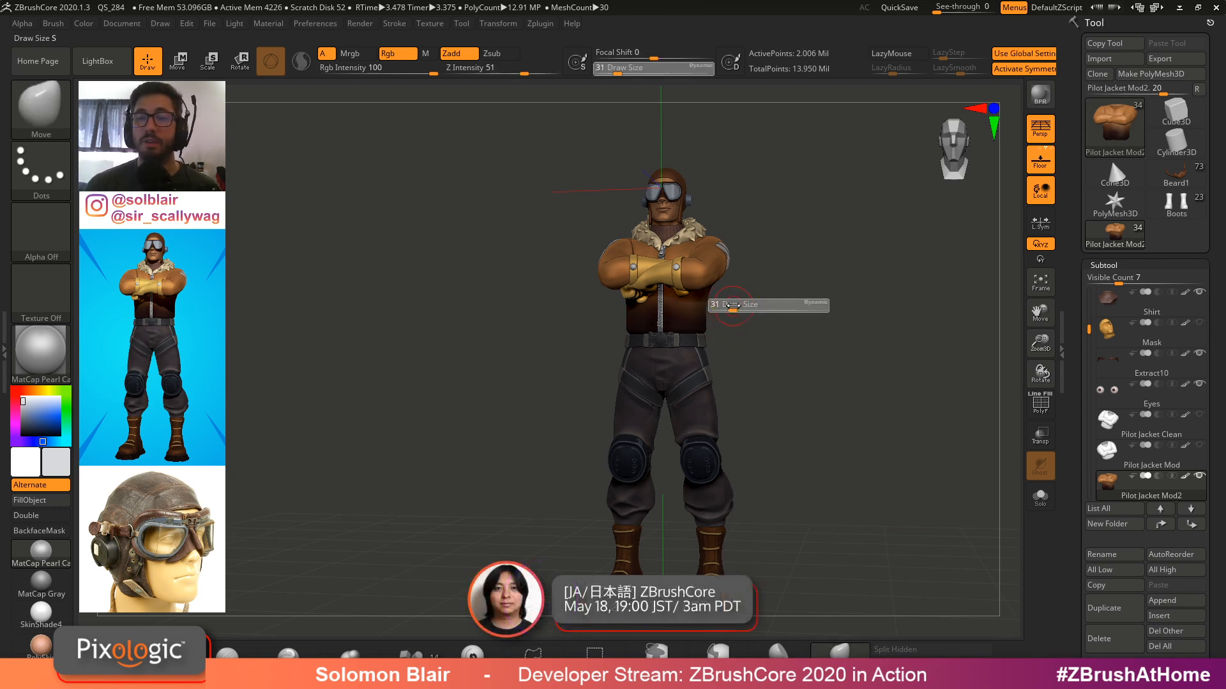
pyautogui.moveTo(737, 307); pyautogui.dragTo(734, 306)
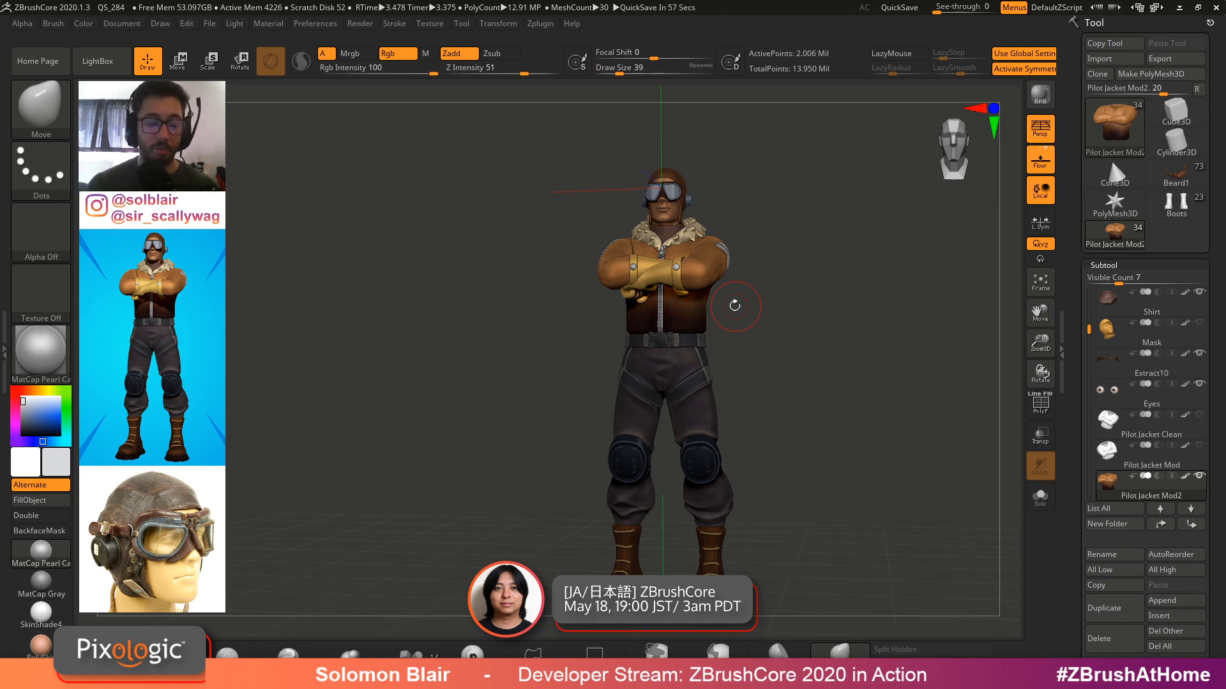
# Switch to the web browser to view the Pixologic author page of stream videos, then return
pyautogui.press('super')
pyautogui.click(425, 675)
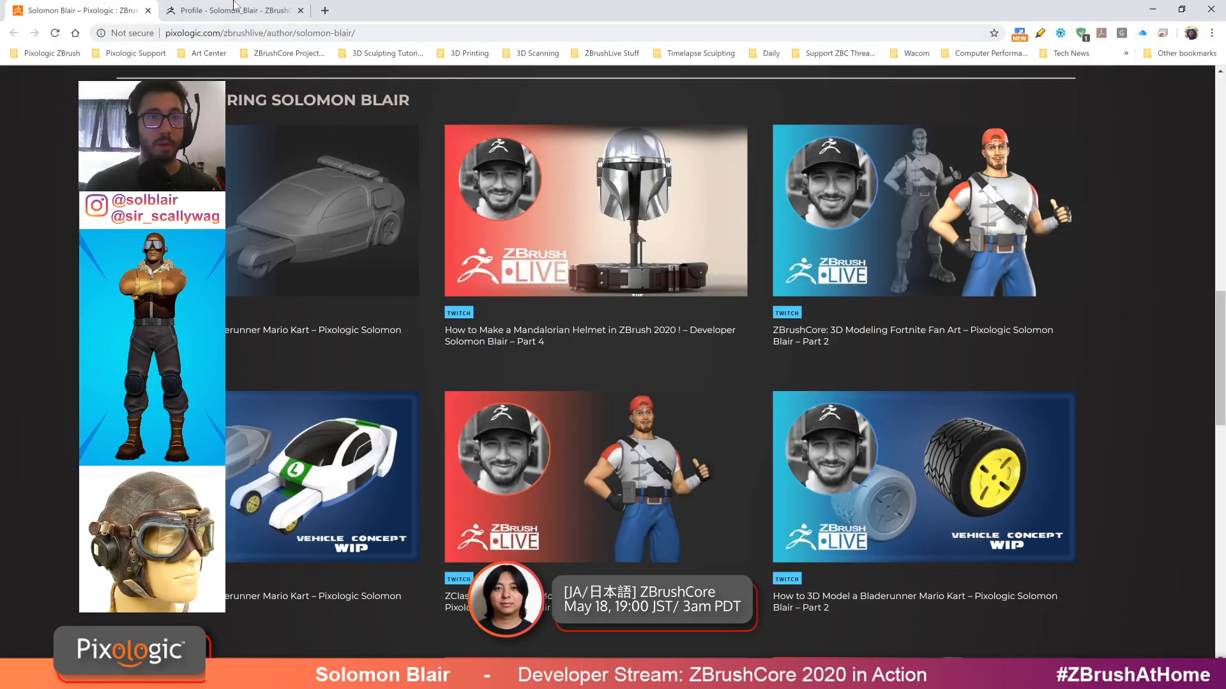
pyautogui.click(227, 11)
pyautogui.click(81, 9)
pyautogui.click(224, 33)
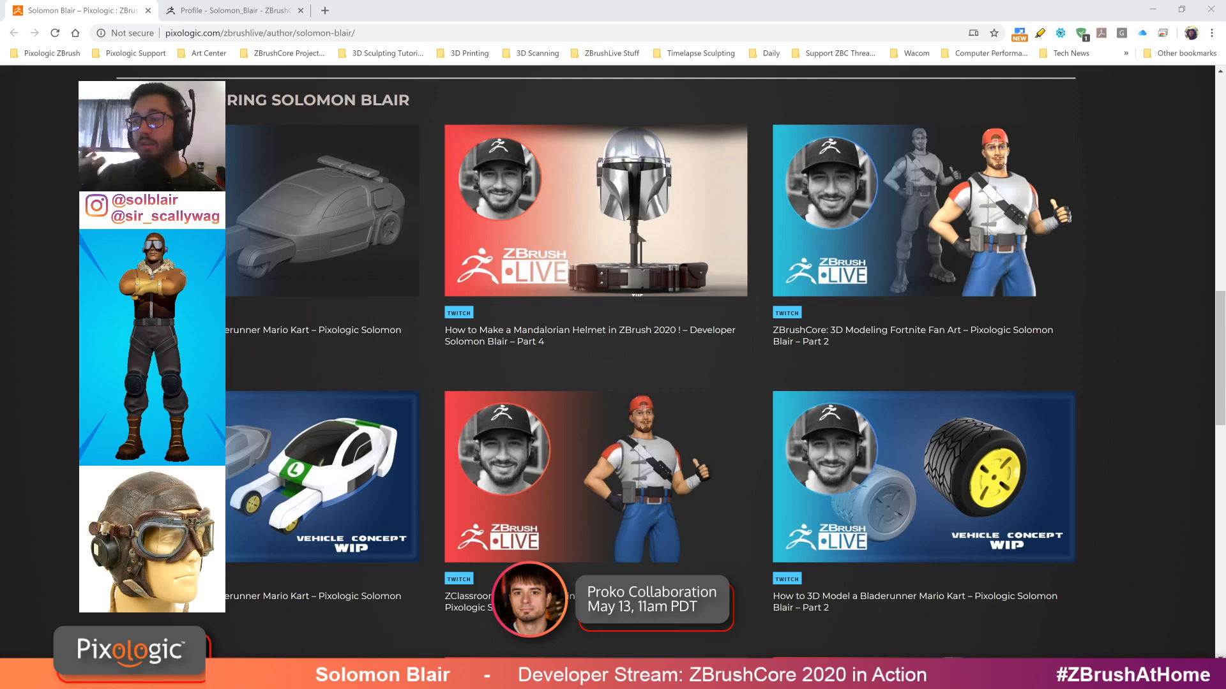
pyautogui.click(1170, 406)
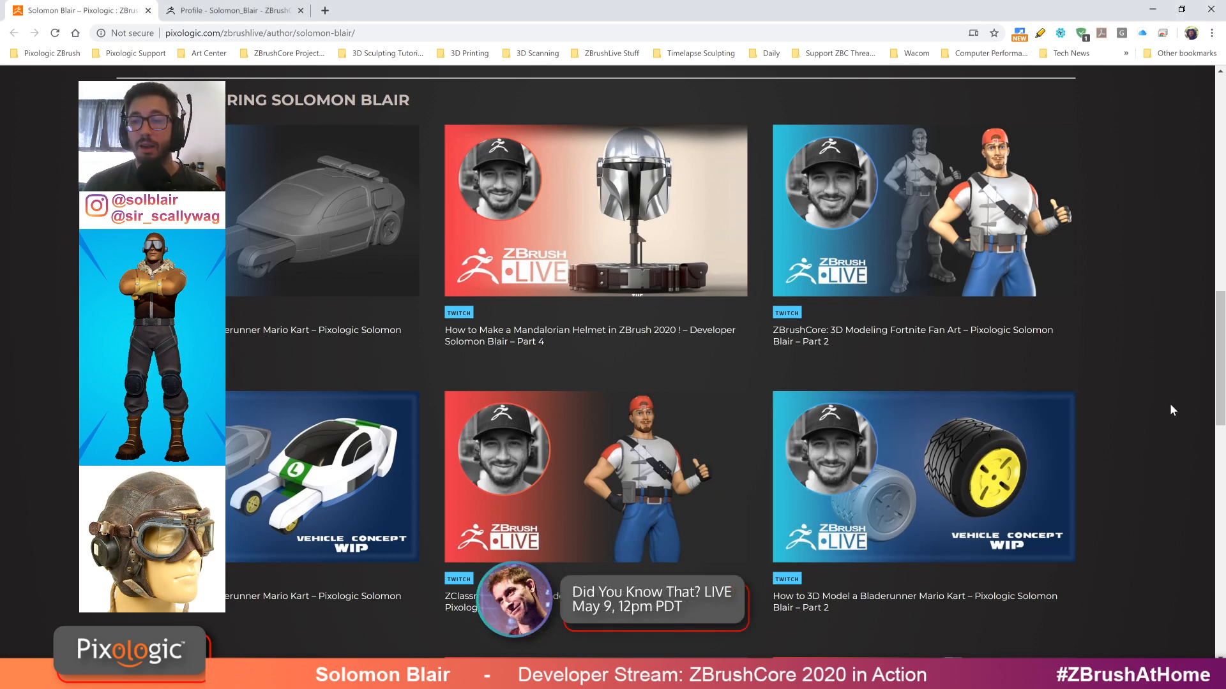
pyautogui.click(1152, 9)
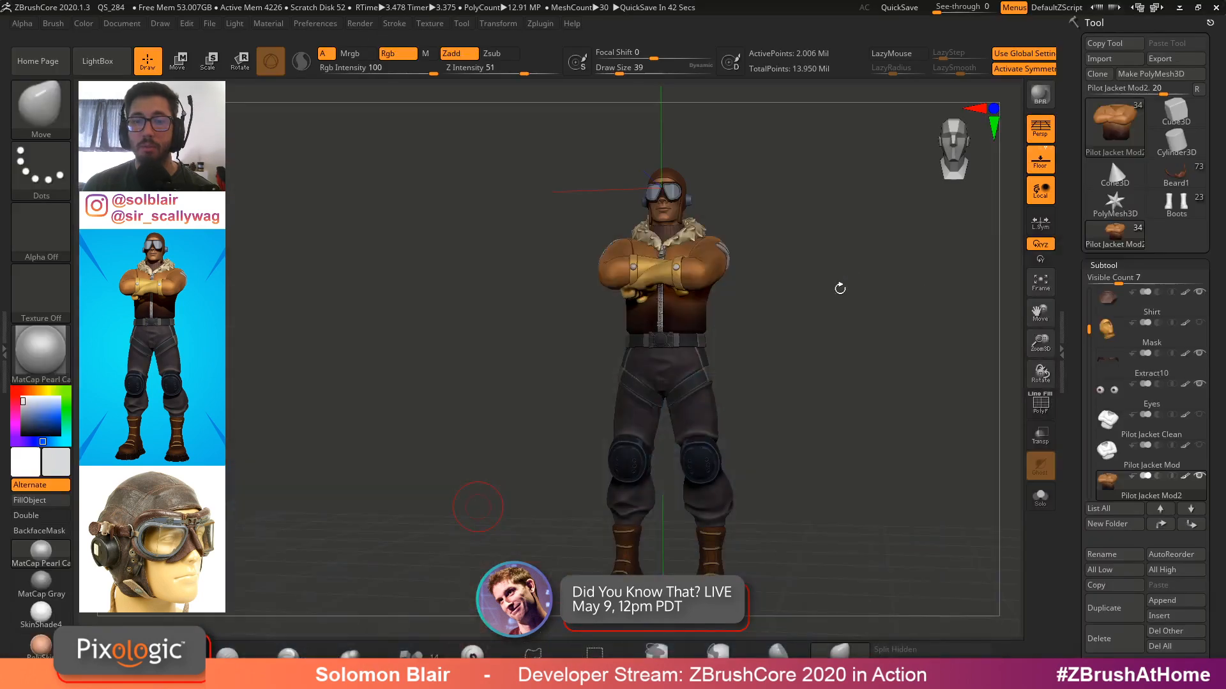
pyautogui.click(1130, 234)
pyautogui.click(741, 317)
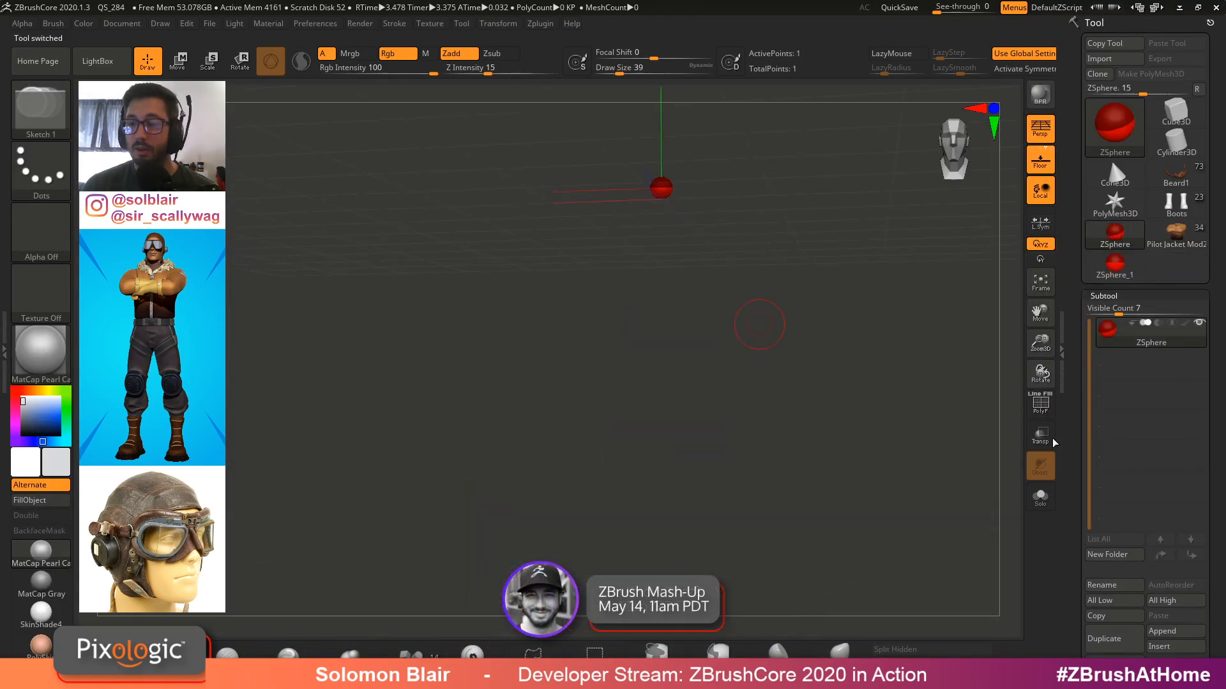
pyautogui.click(1138, 296)
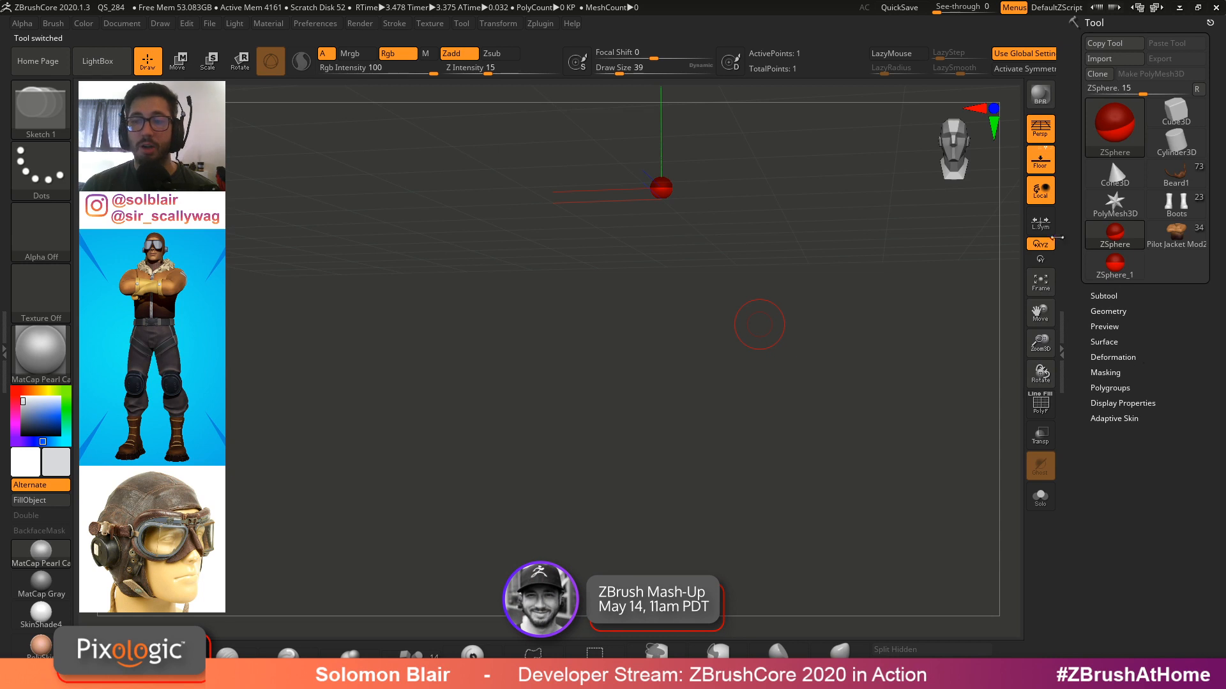
pyautogui.click(1174, 242)
pyautogui.press('s')
pyautogui.click(703, 272)
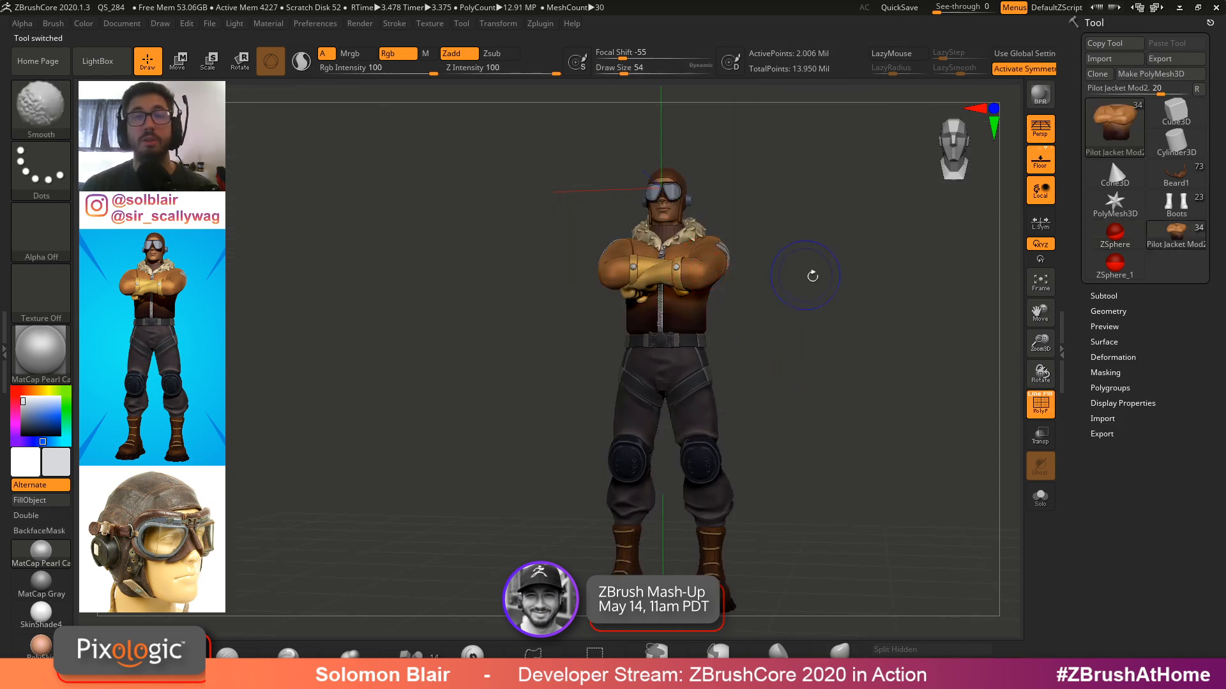
pyautogui.press('s')
pyautogui.click(780, 267)
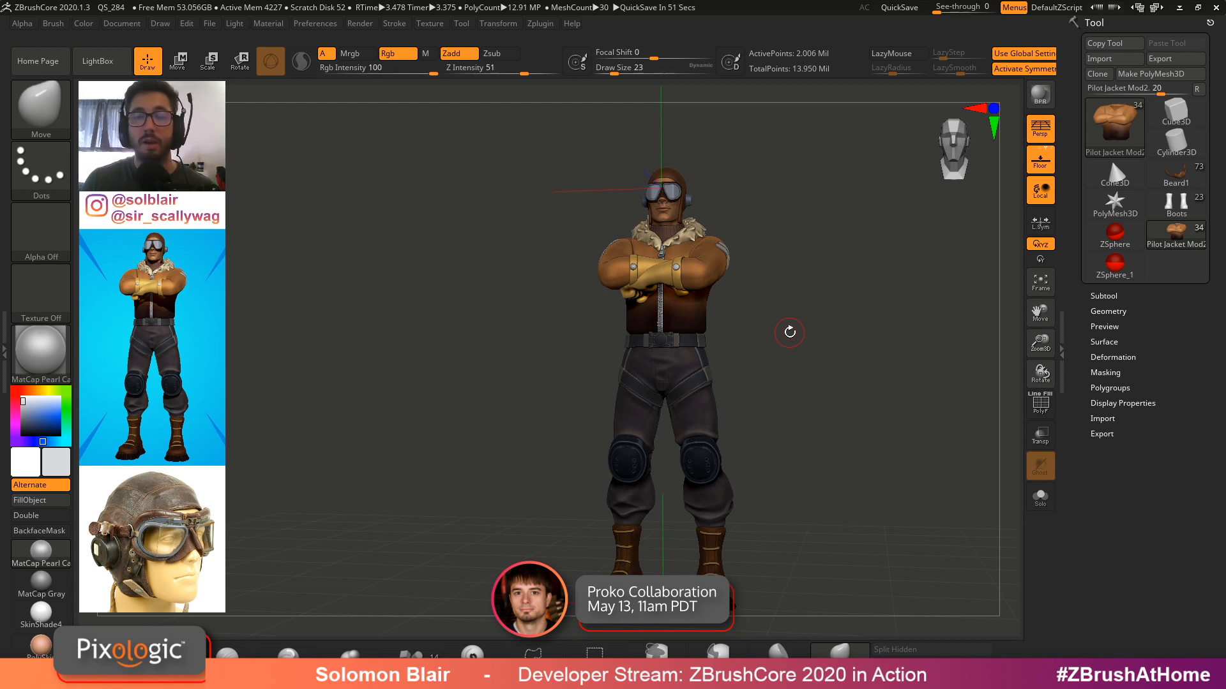
pyautogui.press('s')
pyautogui.press('s')
pyautogui.press('shift')
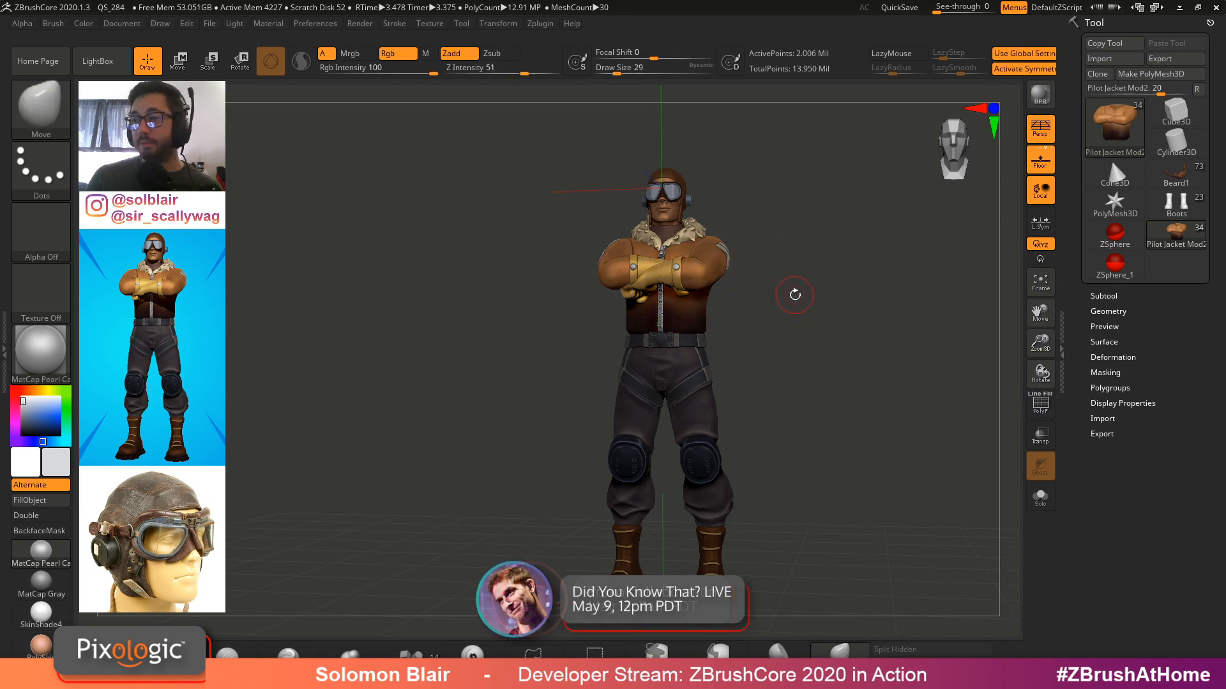
pyautogui.press('s')
pyautogui.click(784, 317)
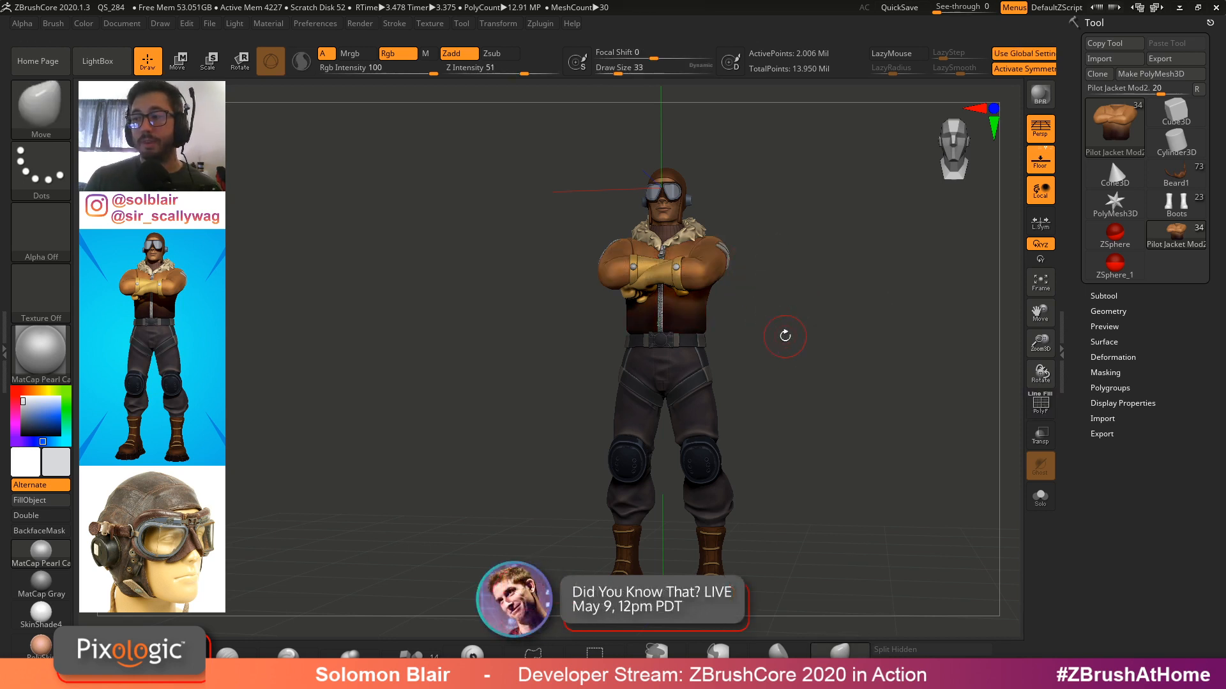
# Browse the video list on the author page in the web browser, then return
pyautogui.press('super')
pyautogui.click(390, 676)
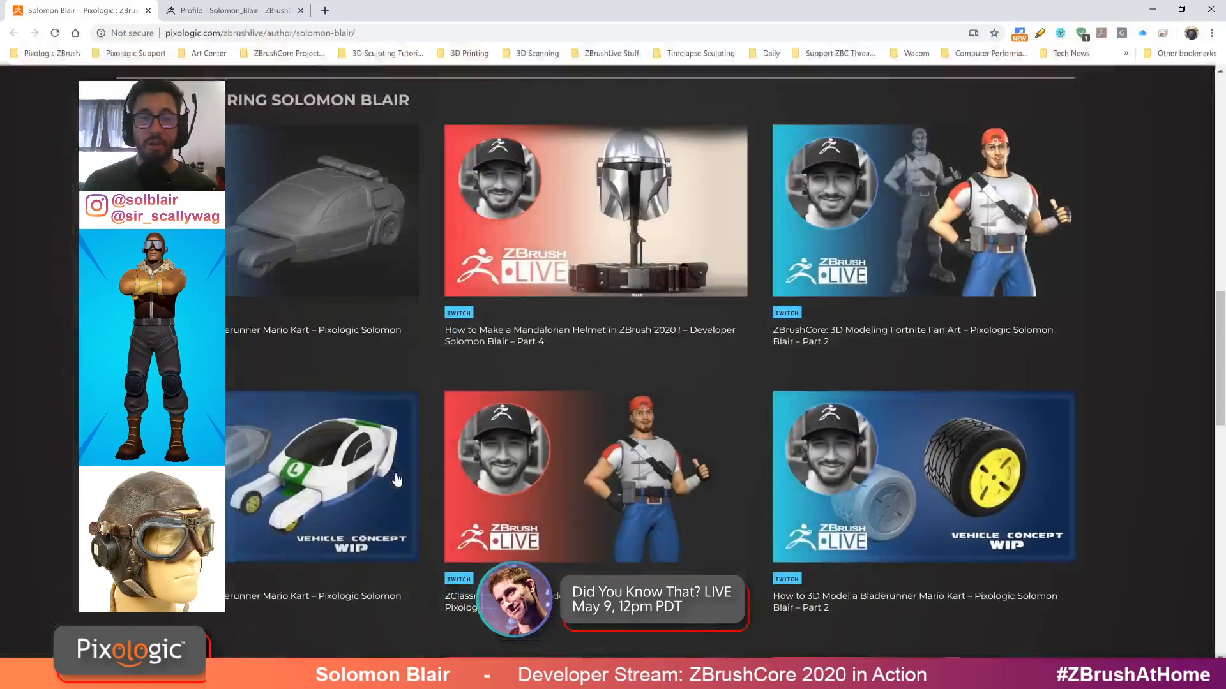
pyautogui.scroll(6, 78, 364)
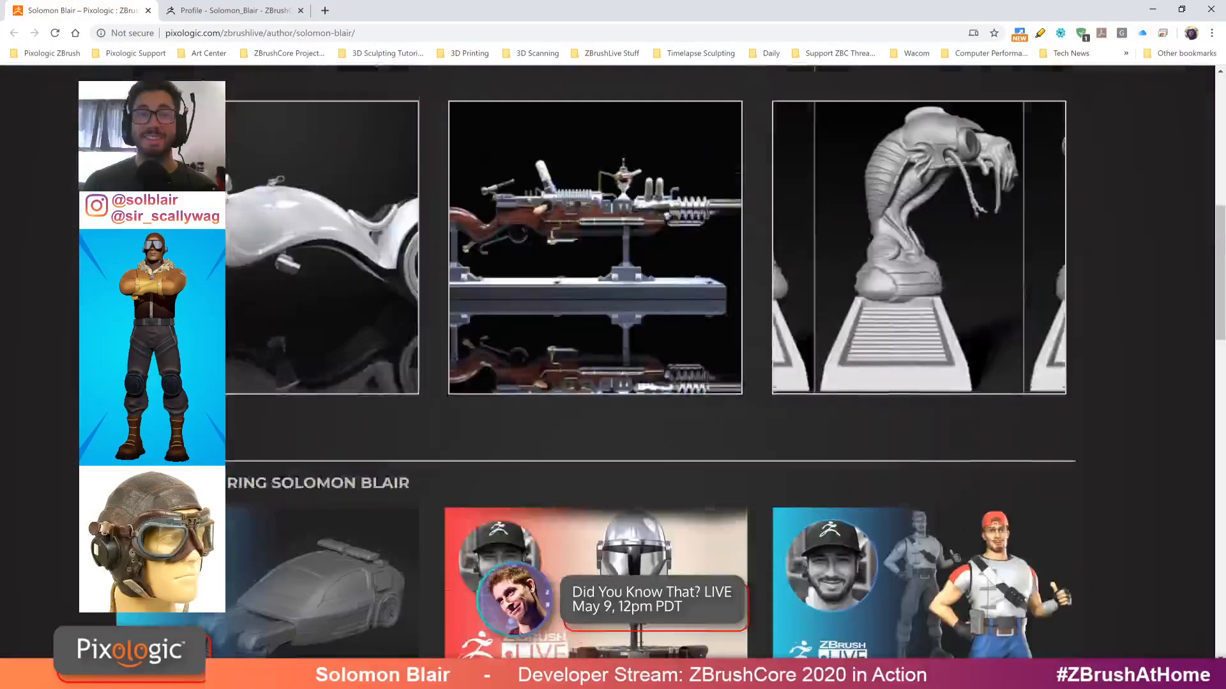
pyautogui.scroll(-15, 77, 363)
pyautogui.scroll(10, 482, 412)
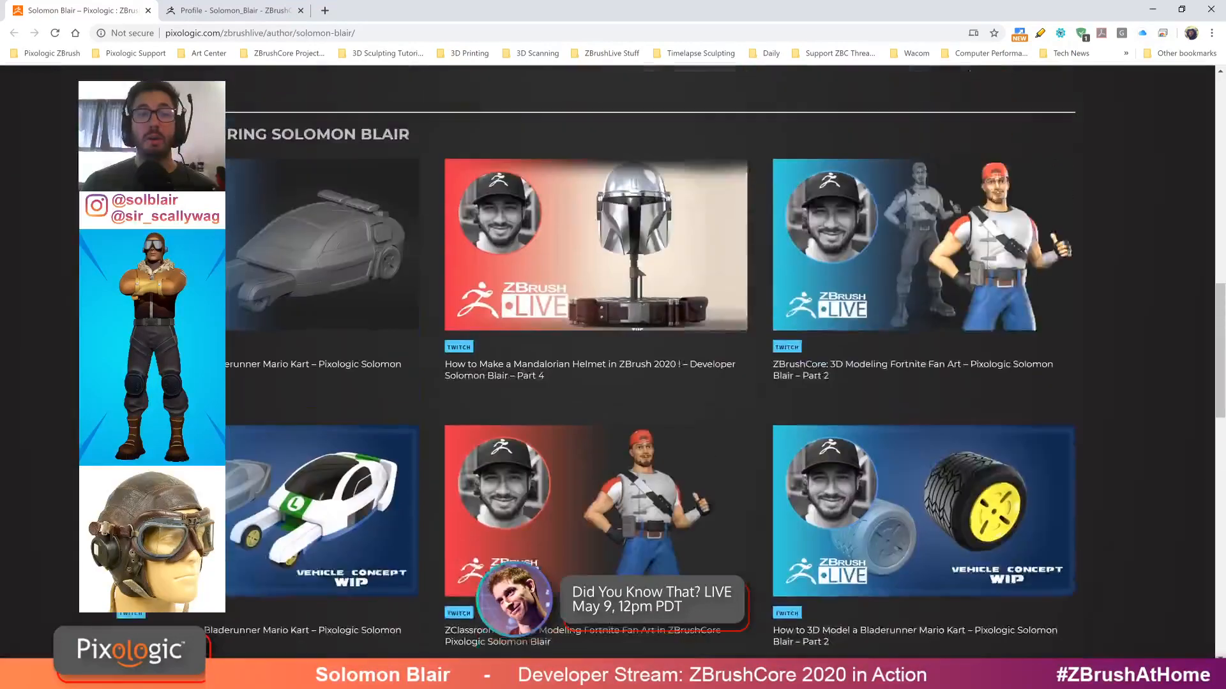
pyautogui.scroll(-2, 483, 412)
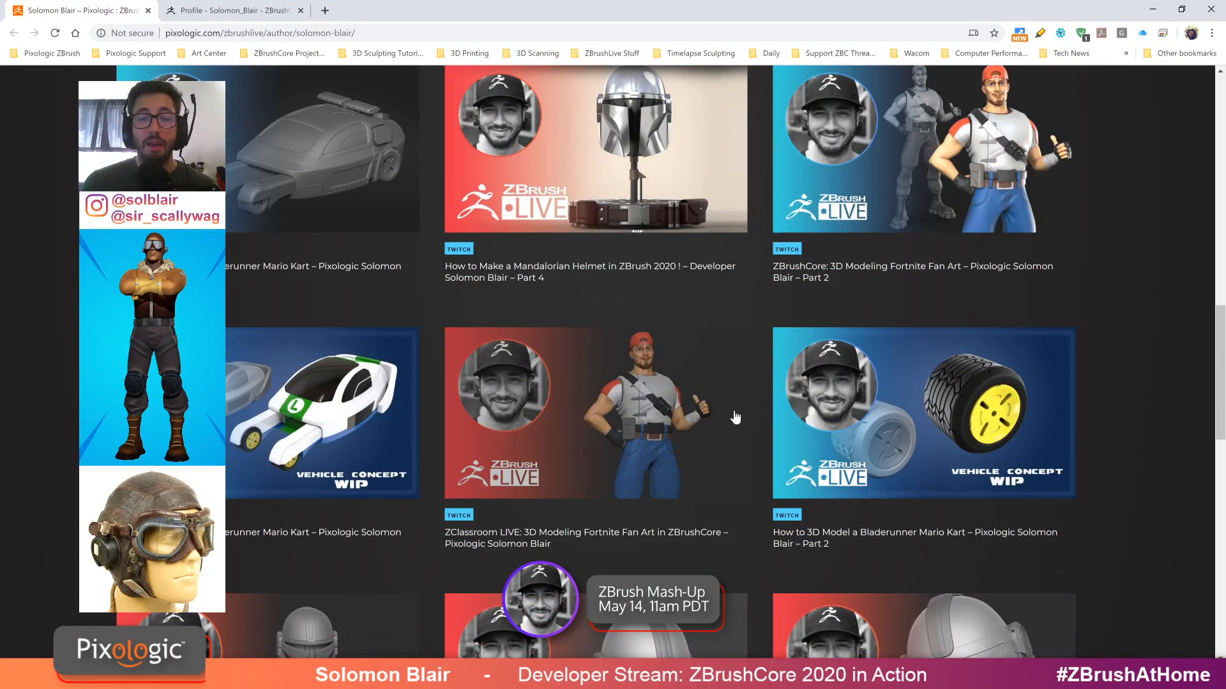
pyautogui.scroll(2, 692, 421)
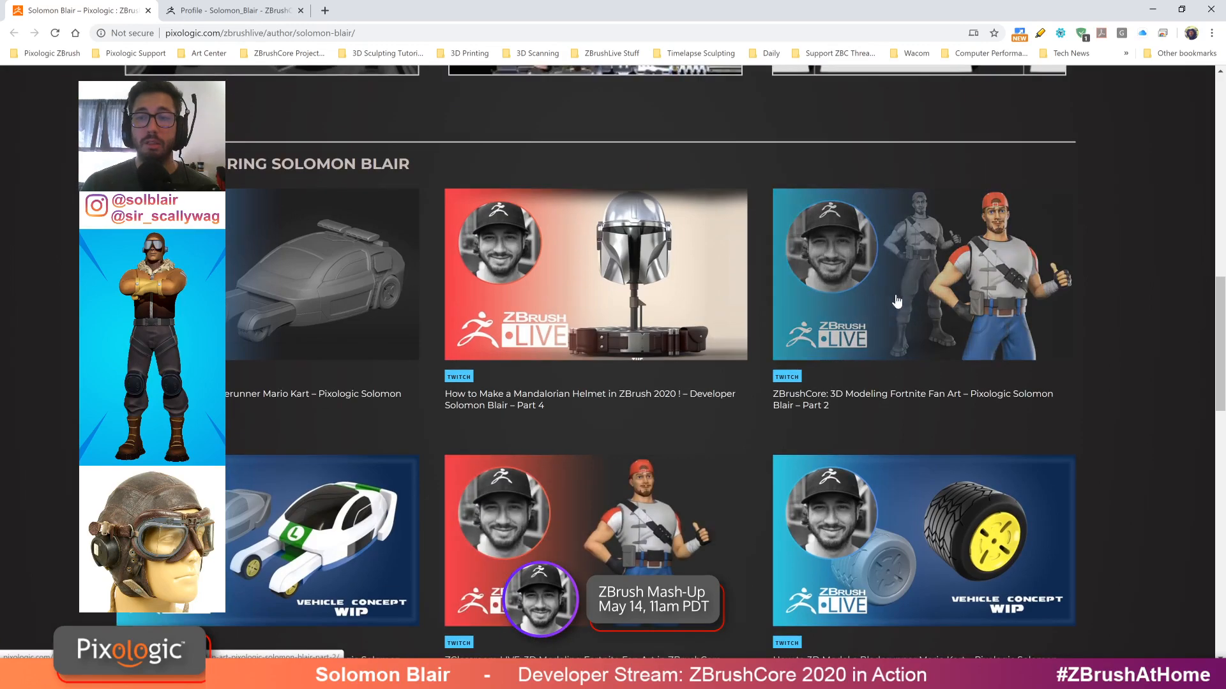
pyautogui.click(1152, 14)
# Load the Beard1 character tool from the tool library
pyautogui.press('F1')
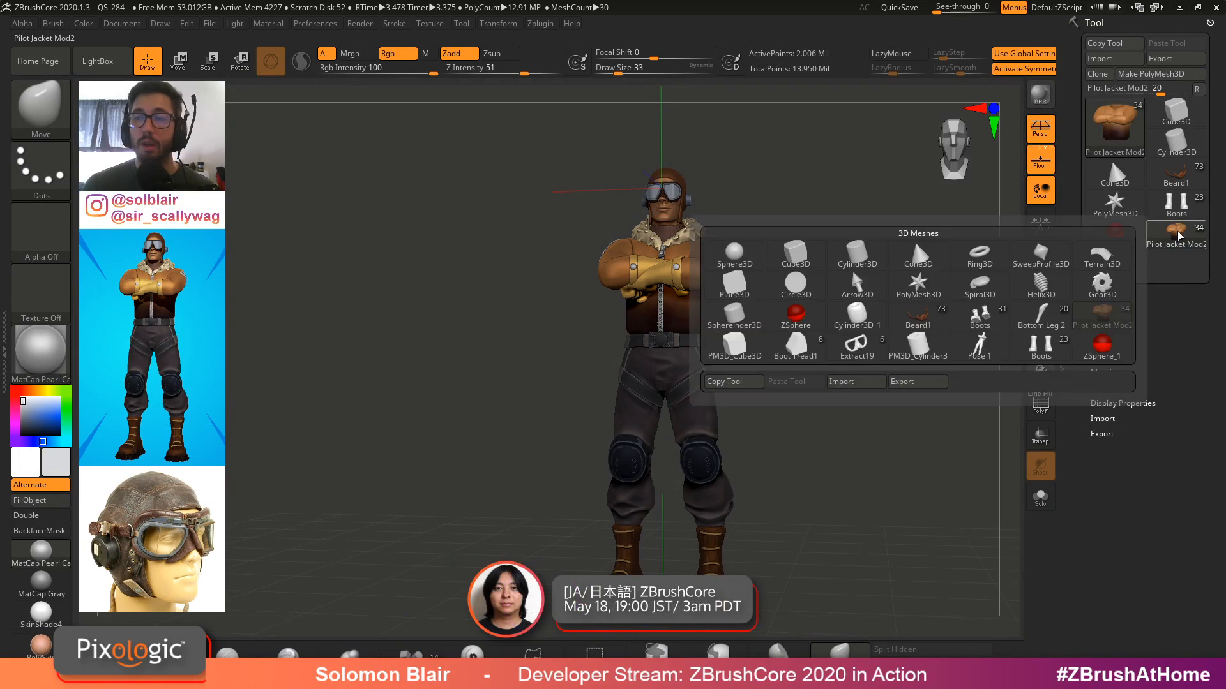
pyautogui.click(851, 269)
pyautogui.keyDown('alt'); pyautogui.moveTo(688, 237); pyautogui.dragTo(704, 275, button='right'); pyautogui.keyUp('alt')
pyautogui.press('s')
pyautogui.click(704, 275)
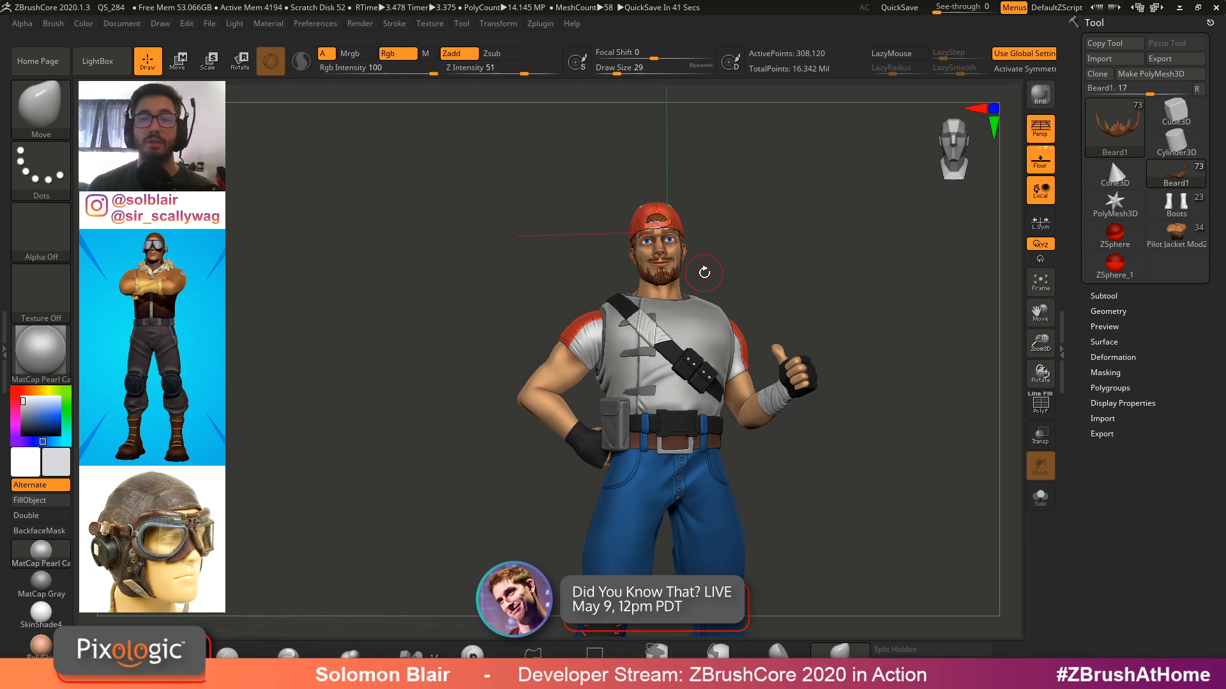
# Select the HeadPaint1 subtool and inspect it in solo mode
pyautogui.press('s')
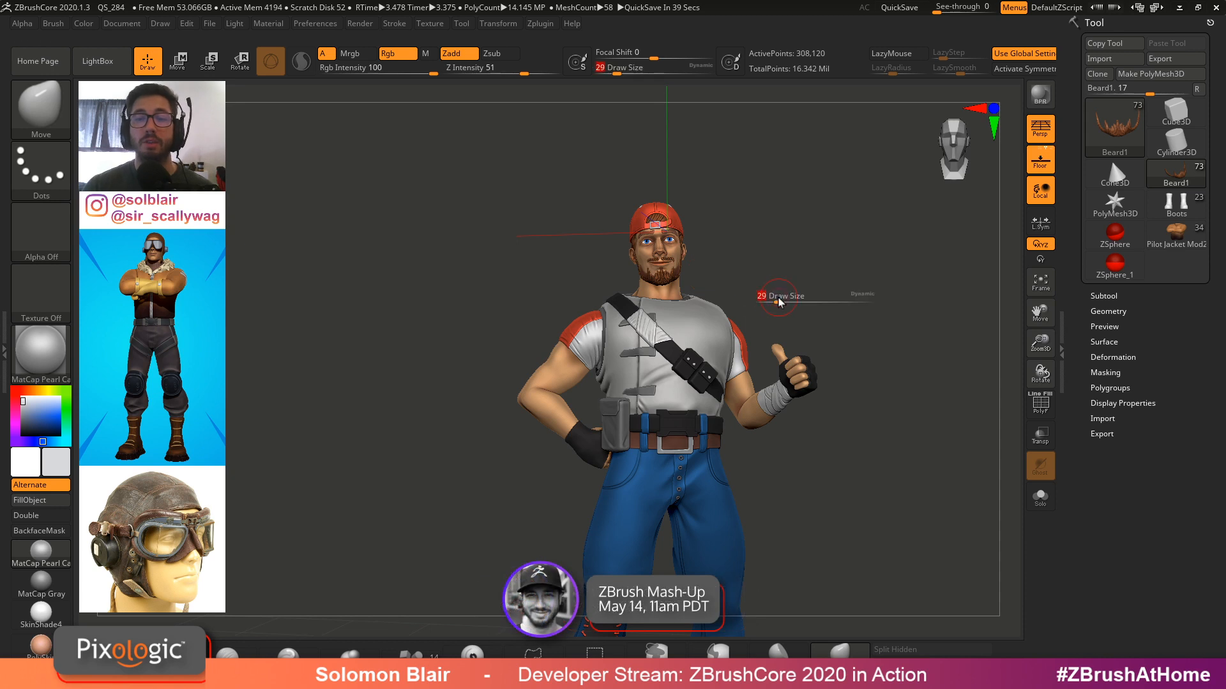
pyautogui.moveTo(779, 302); pyautogui.dragTo(790, 302)
pyautogui.moveTo(815, 324)
pyautogui.keyDown('ctrl'); pyautogui.mouseDown(button='right')
pyautogui.moveTo(814, 346)
pyautogui.moveTo(790, 327)
pyautogui.mouseUp(button='right'); pyautogui.keyUp('ctrl')
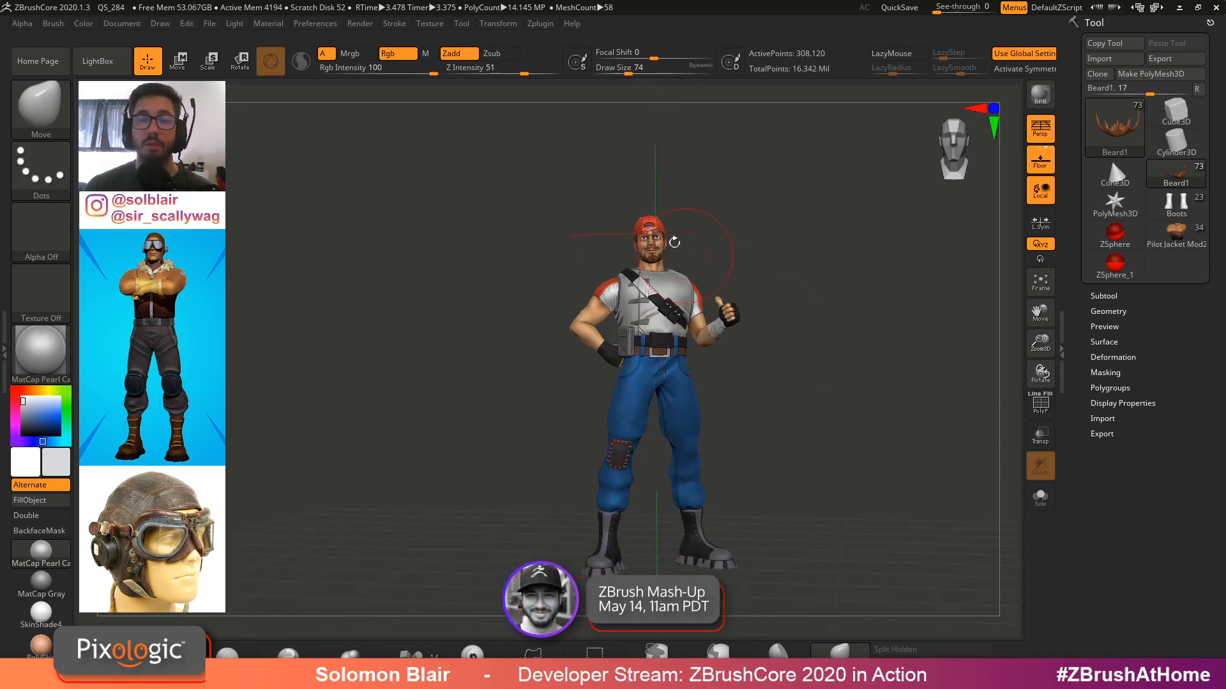
pyautogui.keyDown('ctrl'); pyautogui.moveTo(674, 242); pyautogui.dragTo(671, 211, button='right'); pyautogui.keyUp('ctrl')
pyautogui.keyDown('alt'); pyautogui.click(645, 217); pyautogui.keyUp('alt')
pyautogui.hotkey('shift', 's')
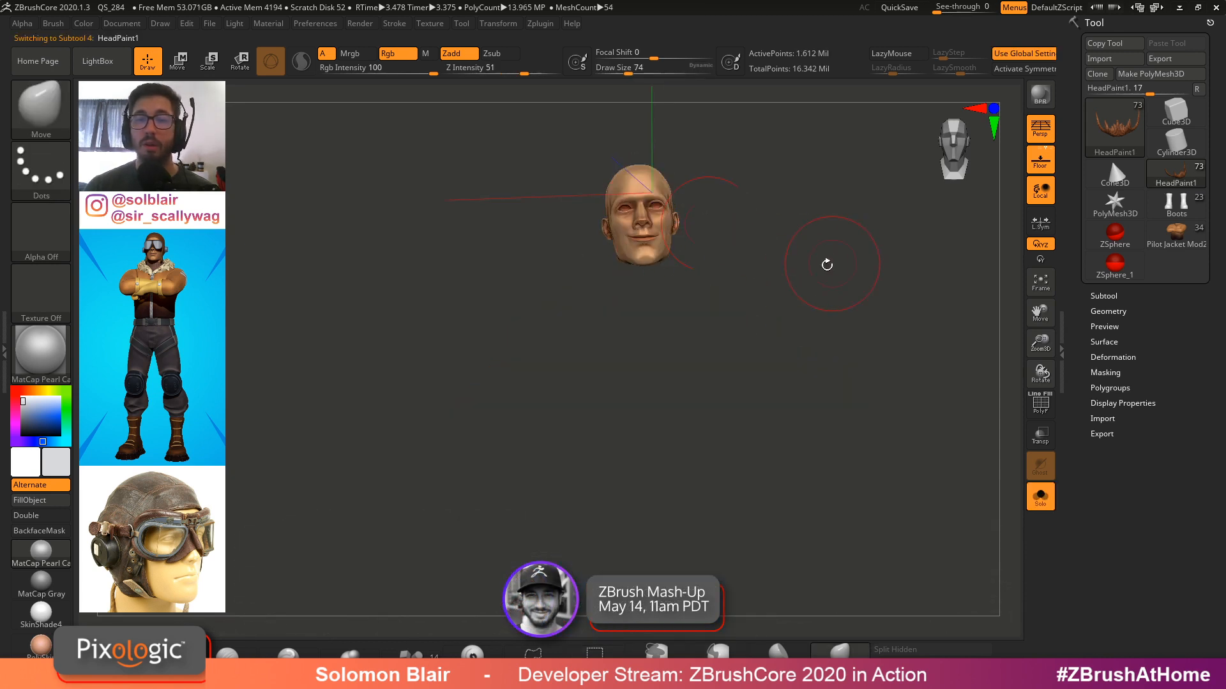
pyautogui.moveTo(827, 264)
pyautogui.keyDown('ctrl'); pyautogui.mouseDown(button='right')
pyautogui.moveTo(778, 230)
pyautogui.moveTo(680, 332)
pyautogui.moveTo(653, 338)
pyautogui.moveTo(684, 345)
pyautogui.mouseUp(button='right'); pyautogui.keyUp('ctrl')
pyautogui.hotkey('shift', 's')
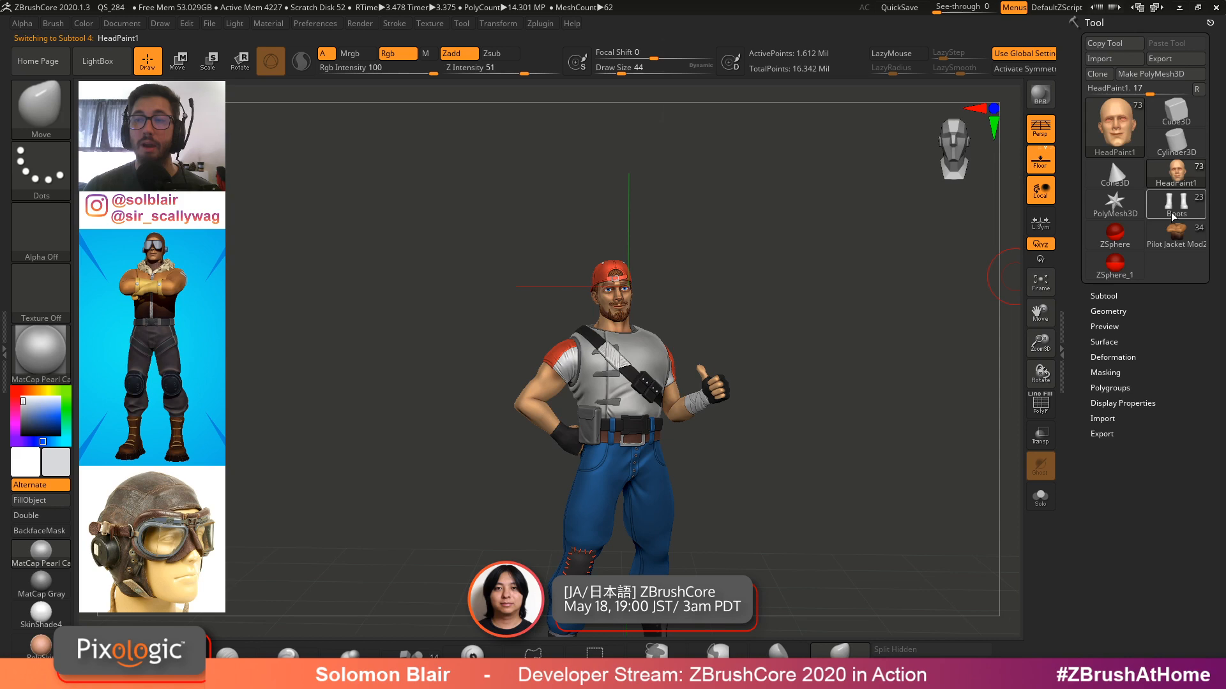
# Load the Boots tool from the tool library
pyautogui.moveTo(1175, 240)
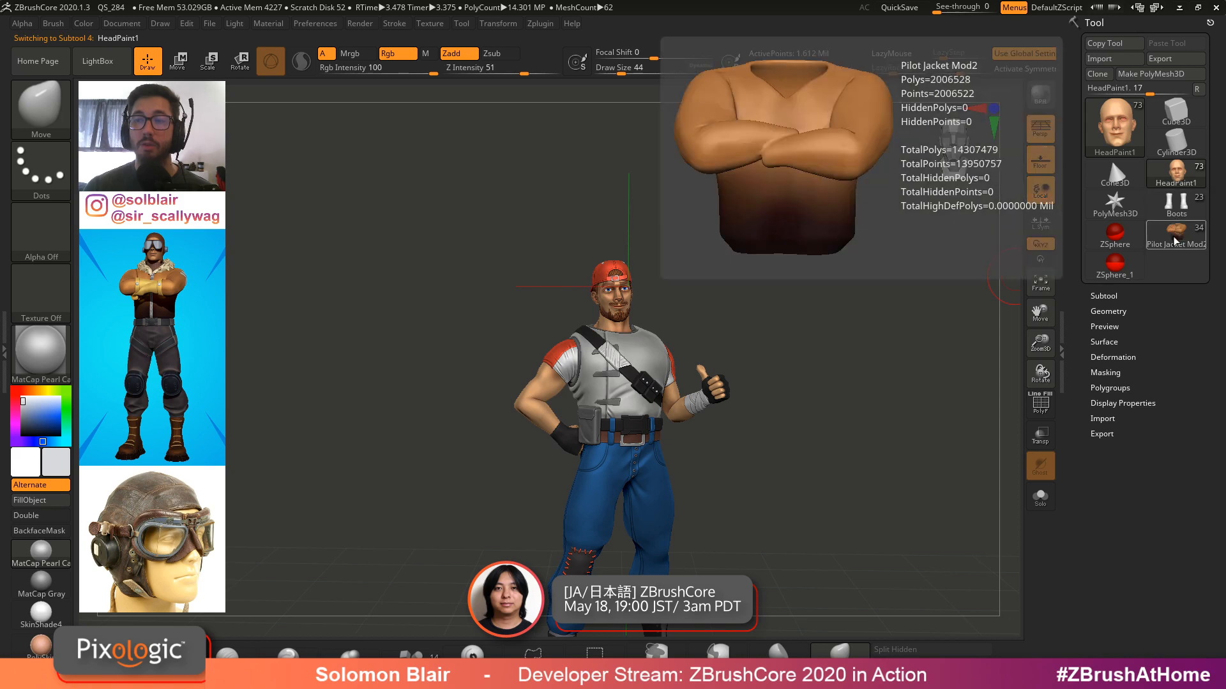
pyautogui.click(1175, 173)
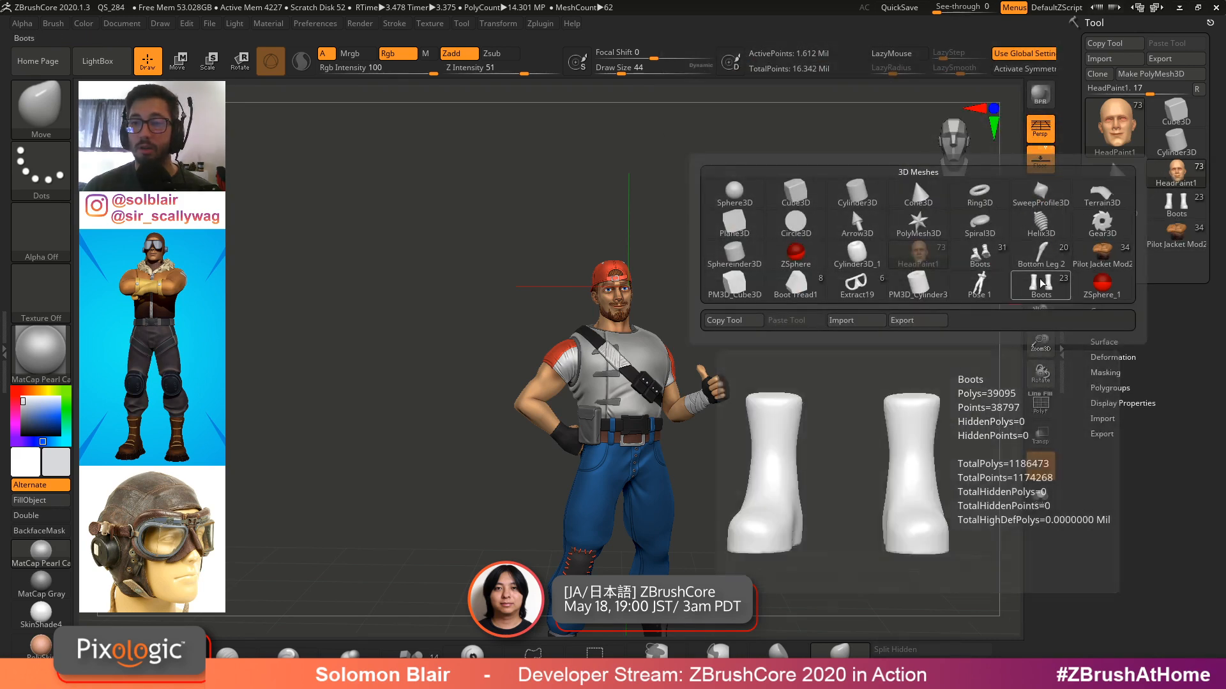
pyautogui.click(1042, 255)
pyautogui.click(1203, 181)
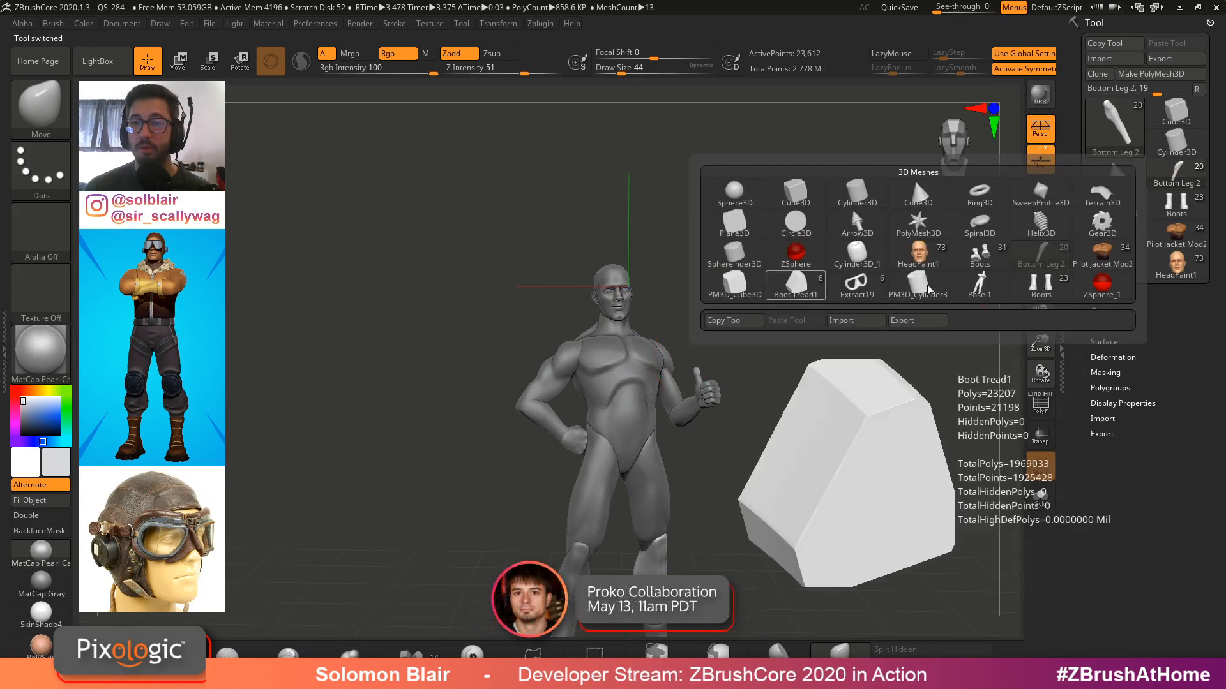
pyautogui.click(1017, 290)
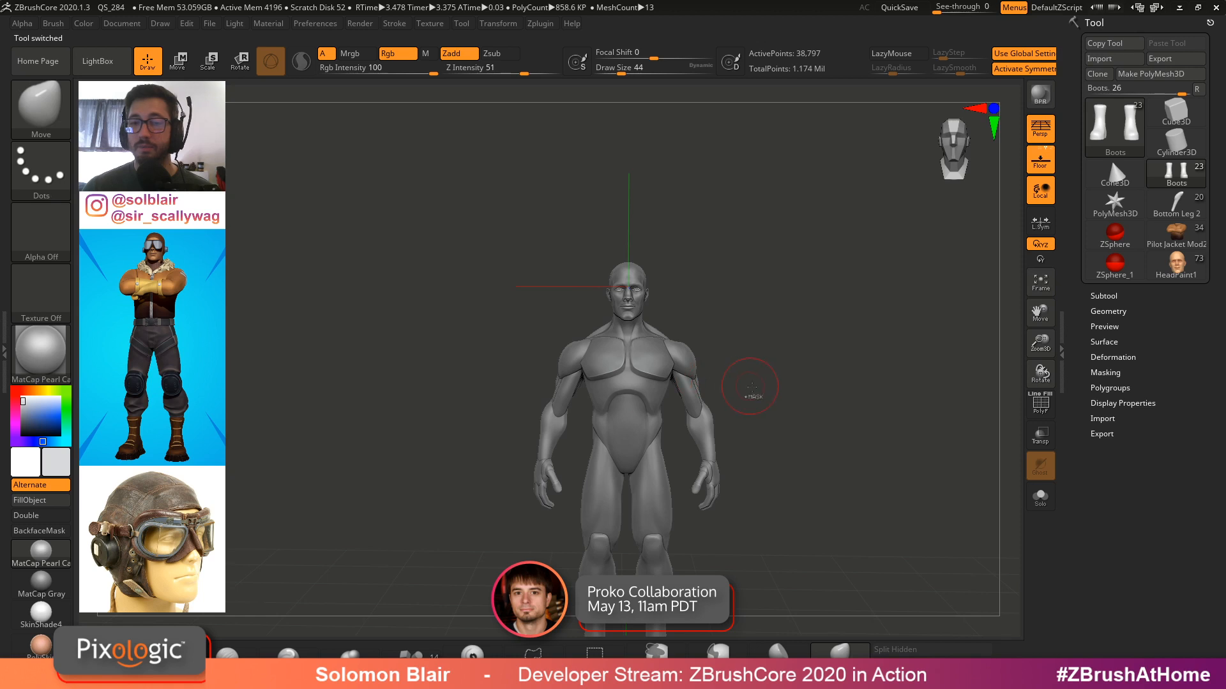
# Switch to the Torso1 subtool of the body model and reduce the brush draw size to 25
pyautogui.press('s')
pyautogui.moveTo(624, 352); pyautogui.dragTo(628, 352)
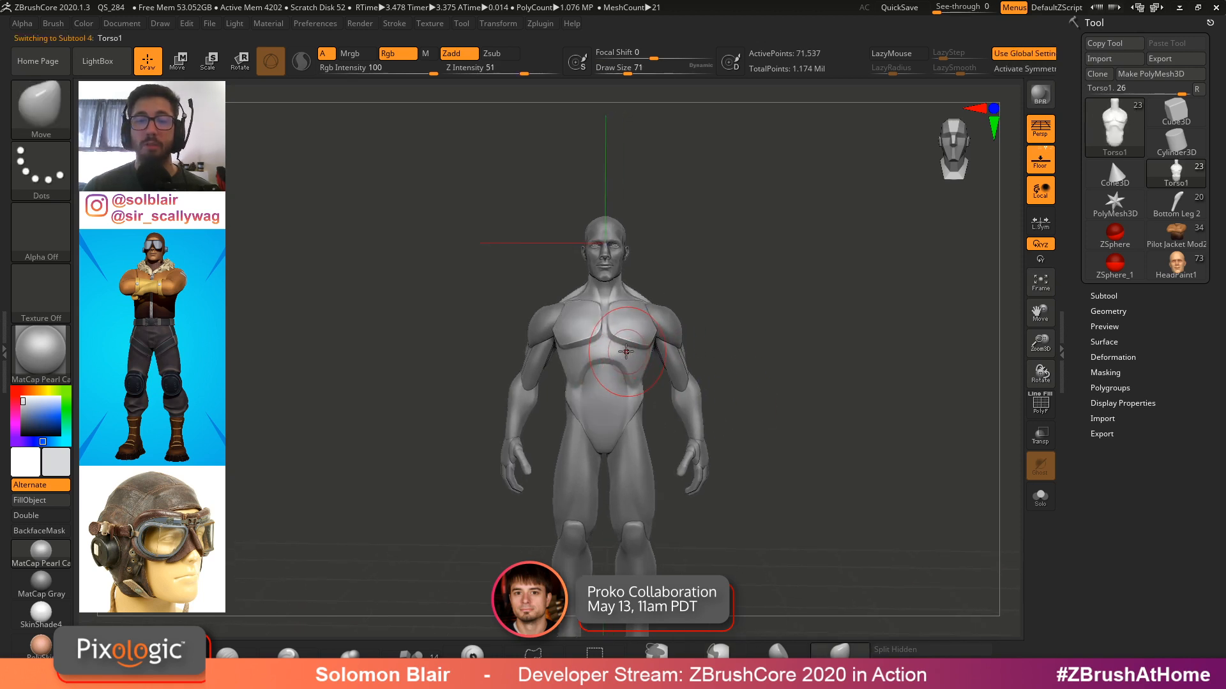
pyautogui.press('x')
pyautogui.keyDown('alt'); pyautogui.moveTo(623, 328); pyautogui.dragTo(622, 319, button='right'); pyautogui.keyUp('alt')
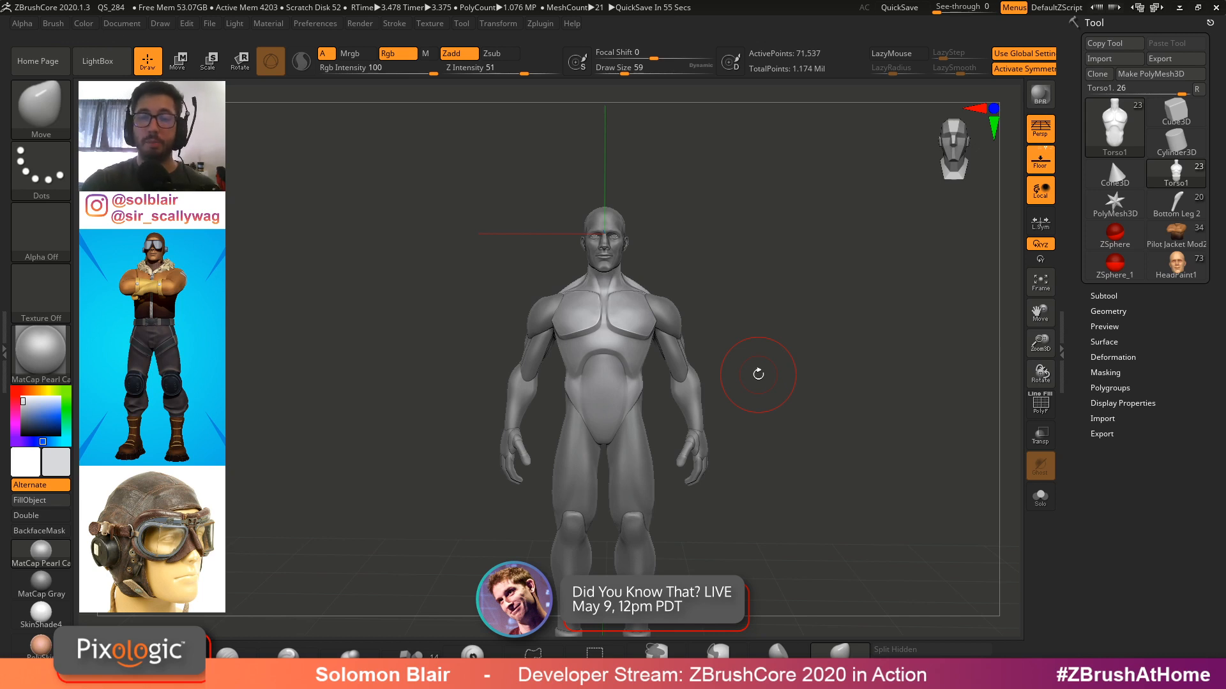
pyautogui.keyDown('alt'); pyautogui.moveTo(711, 330); pyautogui.dragTo(764, 325); pyautogui.keyUp('alt')
pyautogui.press('[')
pyautogui.press('[')
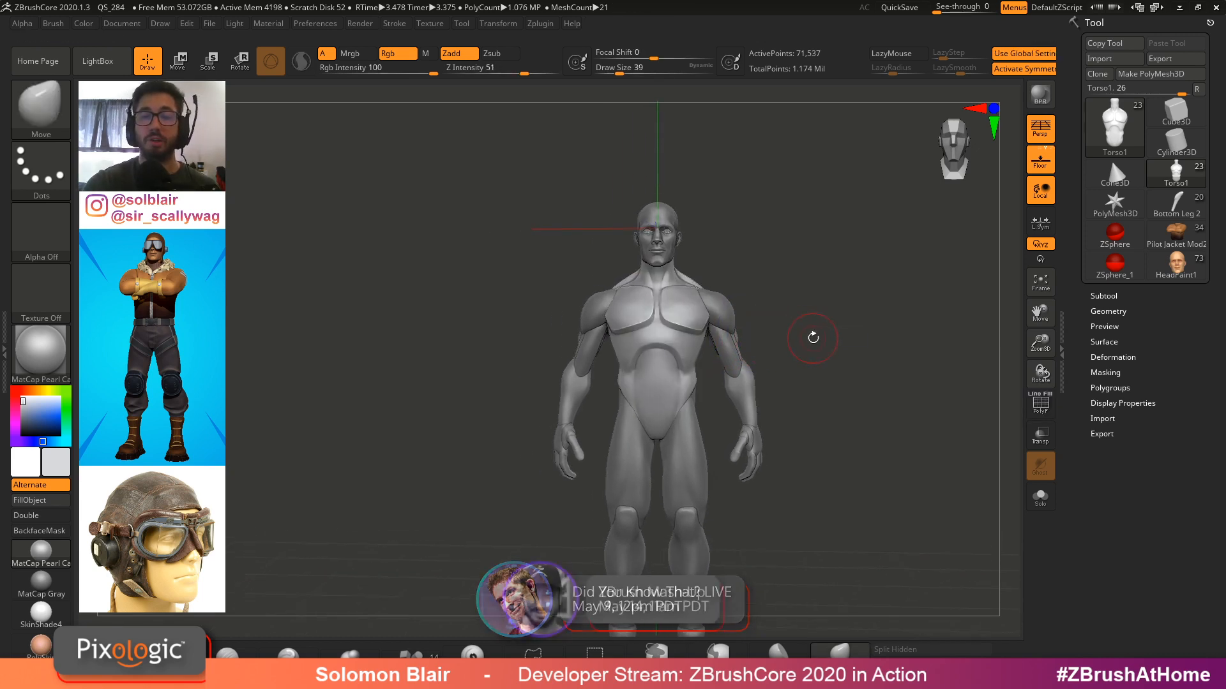
pyautogui.press('[')
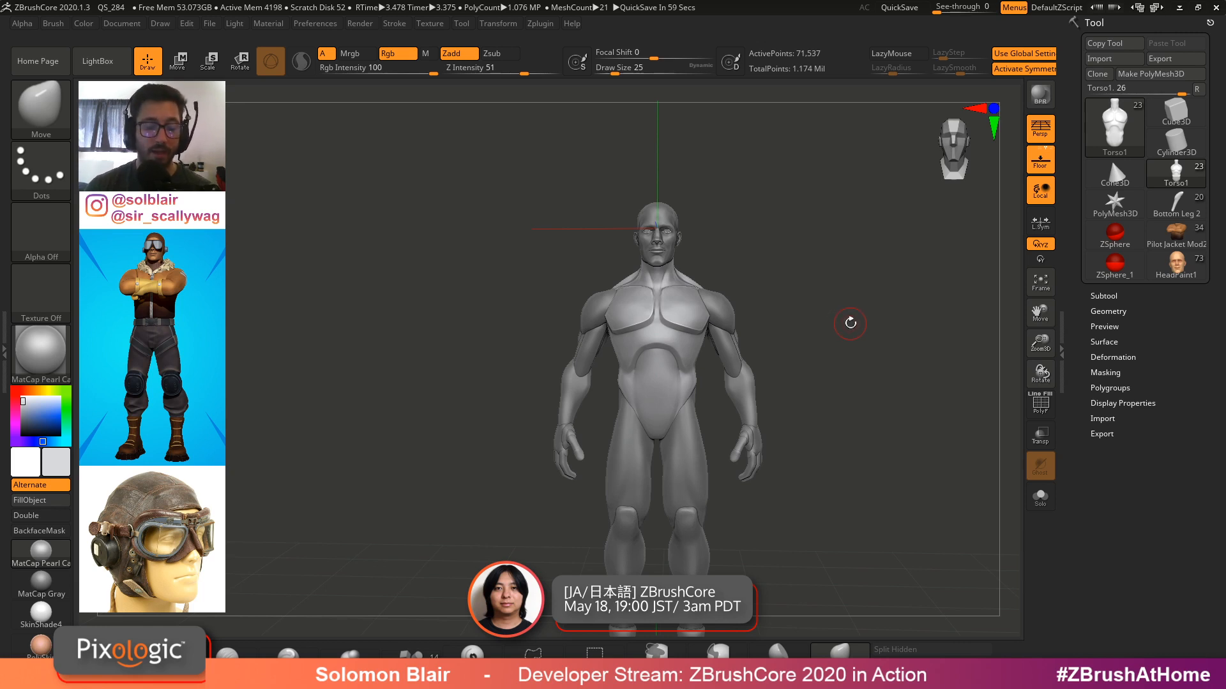
# Rotate the figure and toggle the polyframe wireframe display to inspect the torso mesh
pyautogui.press('s')
pyautogui.click(766, 317)
pyautogui.moveTo(675, 324)
pyautogui.keyDown('ctrl'); pyautogui.mouseDown(button='right')
pyautogui.moveTo(679, 375)
pyautogui.moveTo(658, 320)
pyautogui.mouseUp(button='right'); pyautogui.keyUp('ctrl')
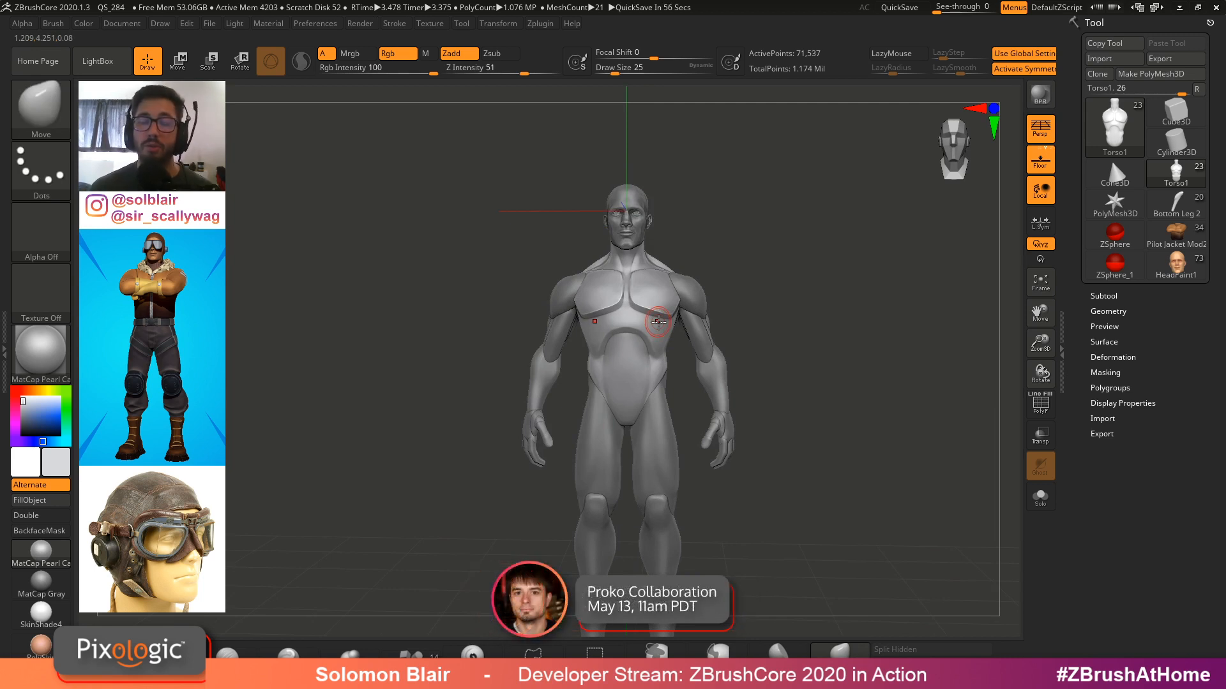
pyautogui.moveTo(760, 326)
pyautogui.keyDown('alt'); pyautogui.mouseDown()
pyautogui.moveTo(767, 337)
pyautogui.moveTo(823, 304)
pyautogui.mouseUp(); pyautogui.keyUp('alt')
pyautogui.hotkey('shift', 'f')
pyautogui.hotkey('shift', 'f')
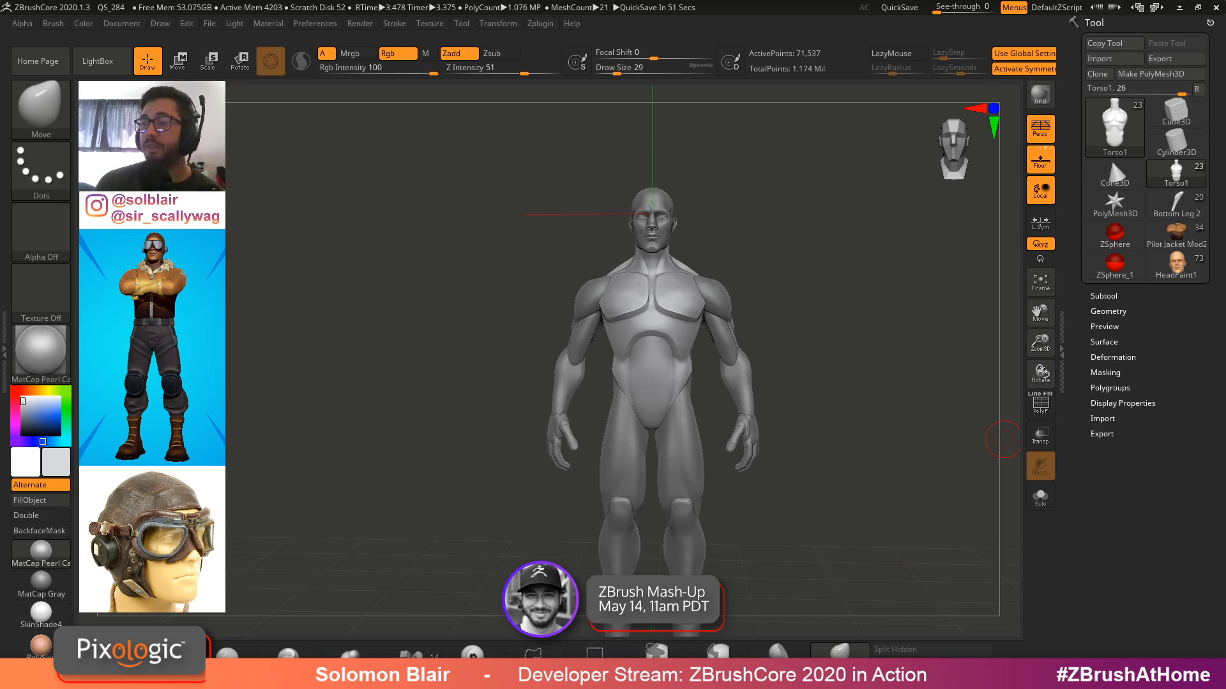
pyautogui.hotkey('shift', 'f')
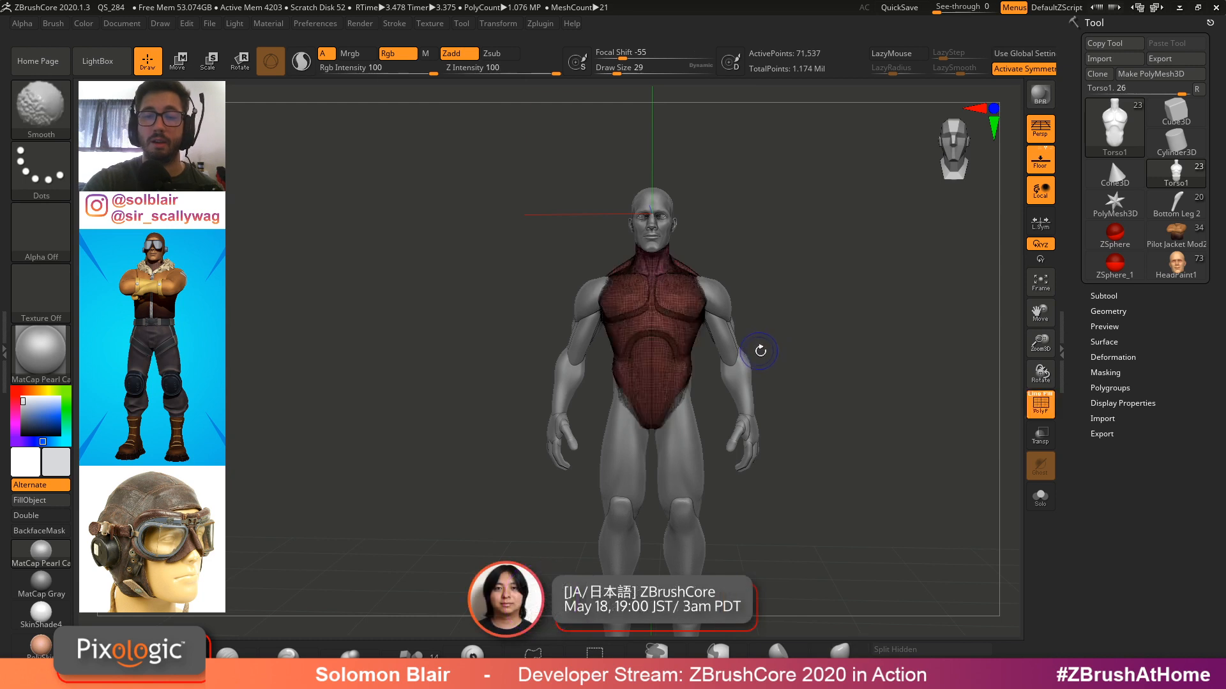
pyautogui.hotkey('shift', 'f')
pyautogui.moveTo(801, 356)
pyautogui.keyDown('alt'); pyautogui.mouseDown()
pyautogui.moveTo(768, 352)
pyautogui.moveTo(794, 326)
pyautogui.mouseUp(); pyautogui.keyUp('alt')
pyautogui.hotkey('shift', 'f')
pyautogui.hotkey('shift', 'f')
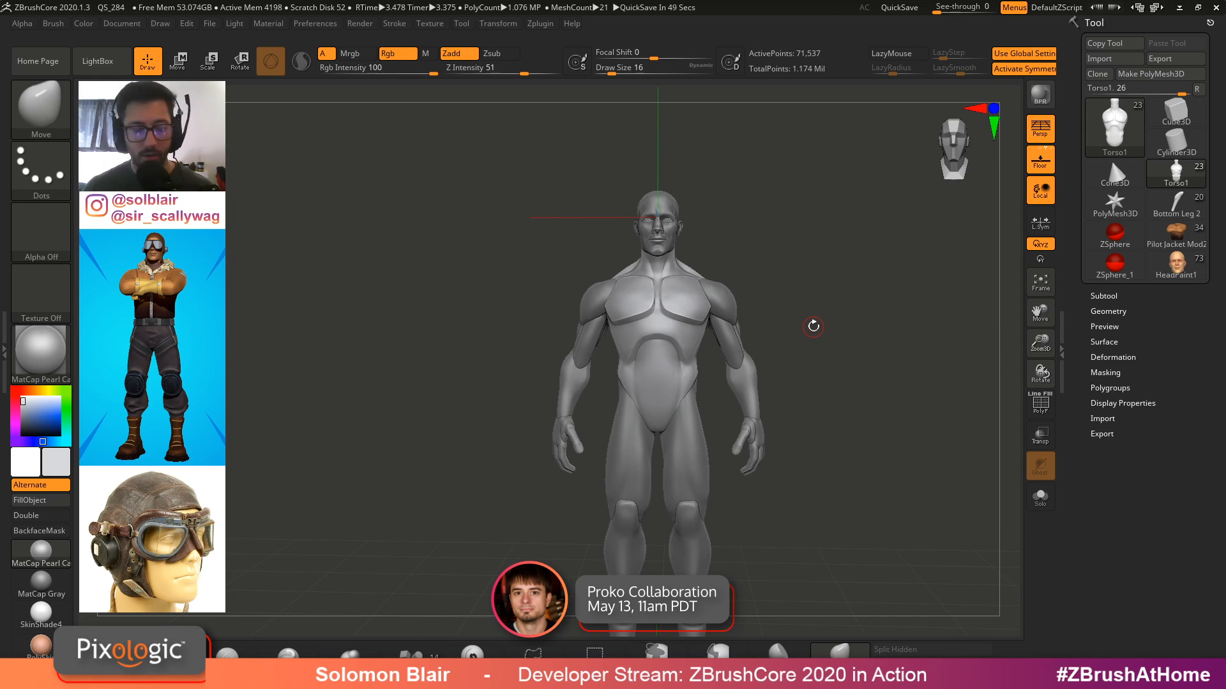
# Switch to the web browser, open zbrushcentral.com in a new tab and browse the ZBrush Masters on ZBrushLIVE topic
pyautogui.press('super')
pyautogui.click(313, 677)
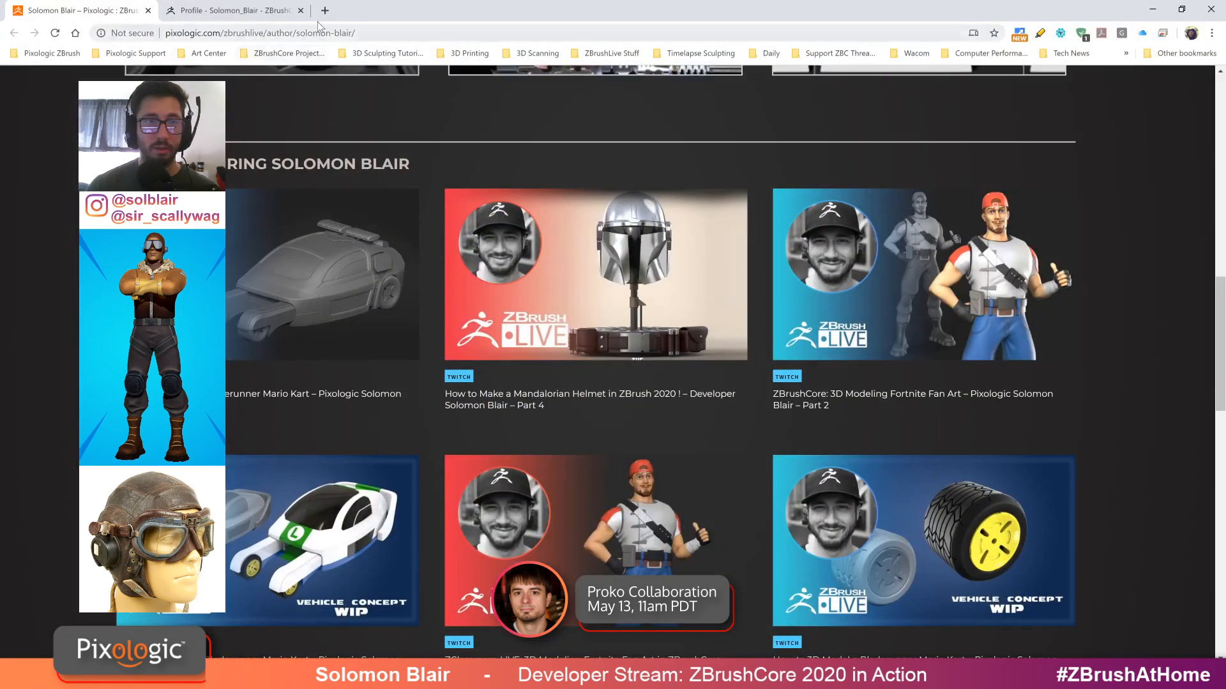
pyautogui.click(325, 10)
pyautogui.write('p')
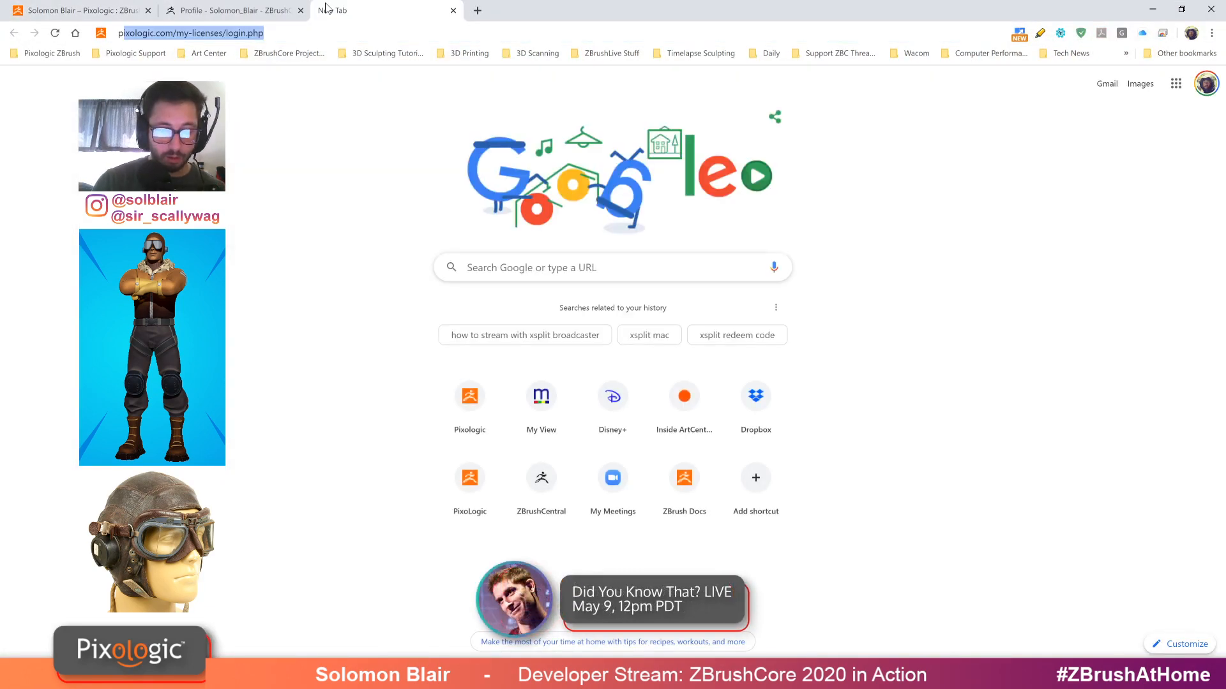
pyautogui.press('BackSpace')
pyautogui.press('BackSpace')
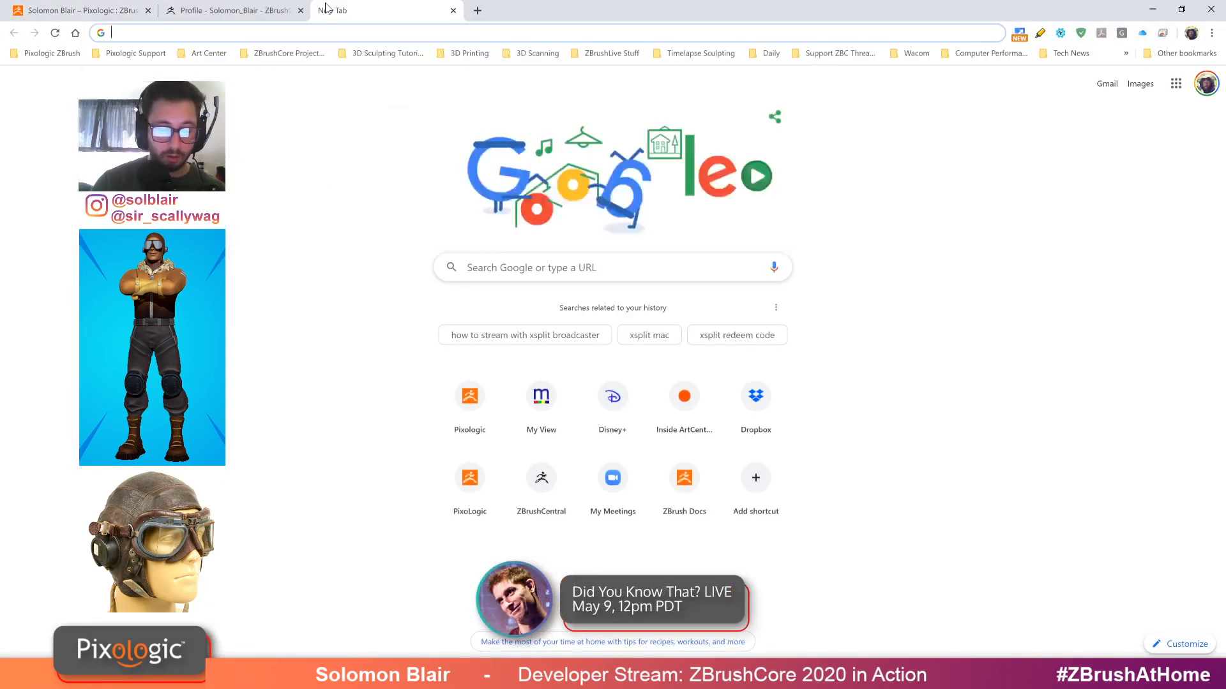
pyautogui.write('zbrushcen')
pyautogui.press('Return')
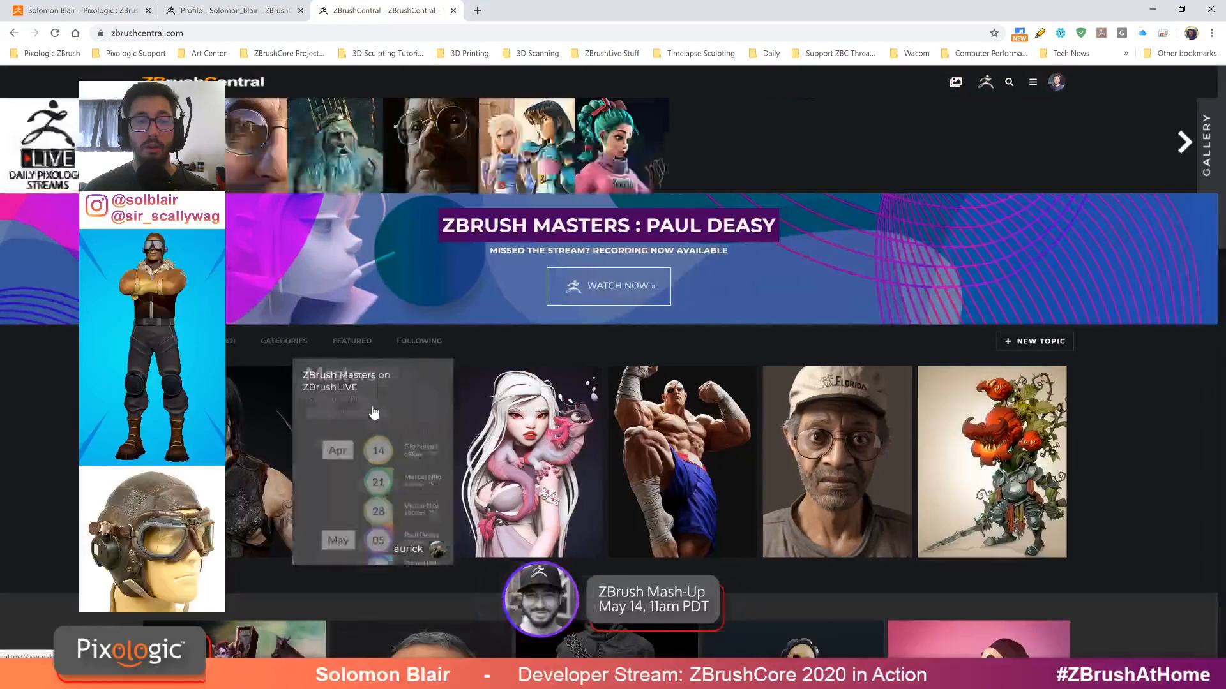
pyautogui.click(373, 412)
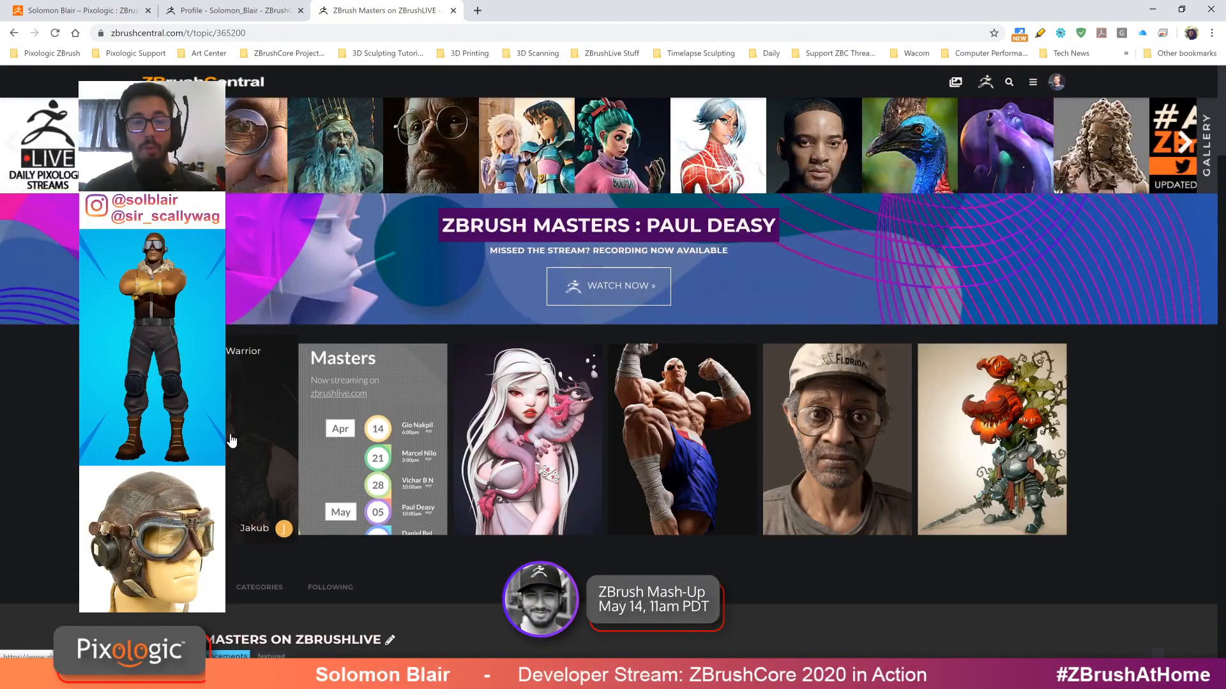
pyautogui.scroll(-4, 228, 437)
pyautogui.click(225, 399)
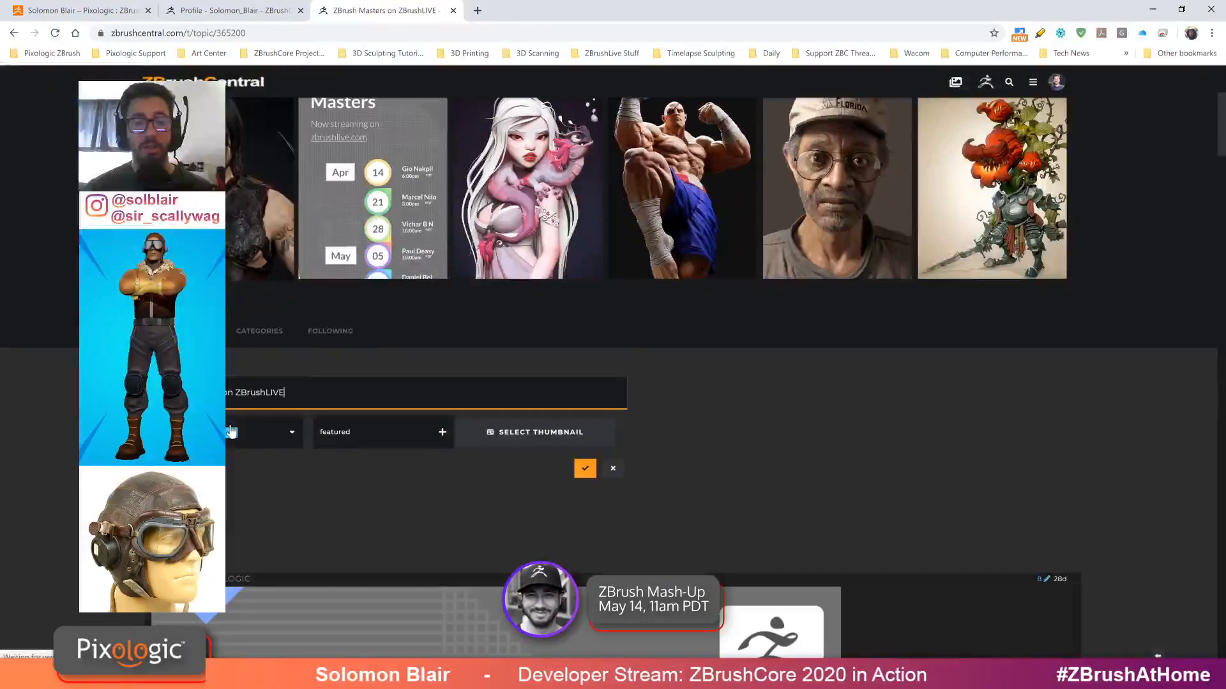
pyautogui.click(613, 468)
pyautogui.scroll(-6, 613, 471)
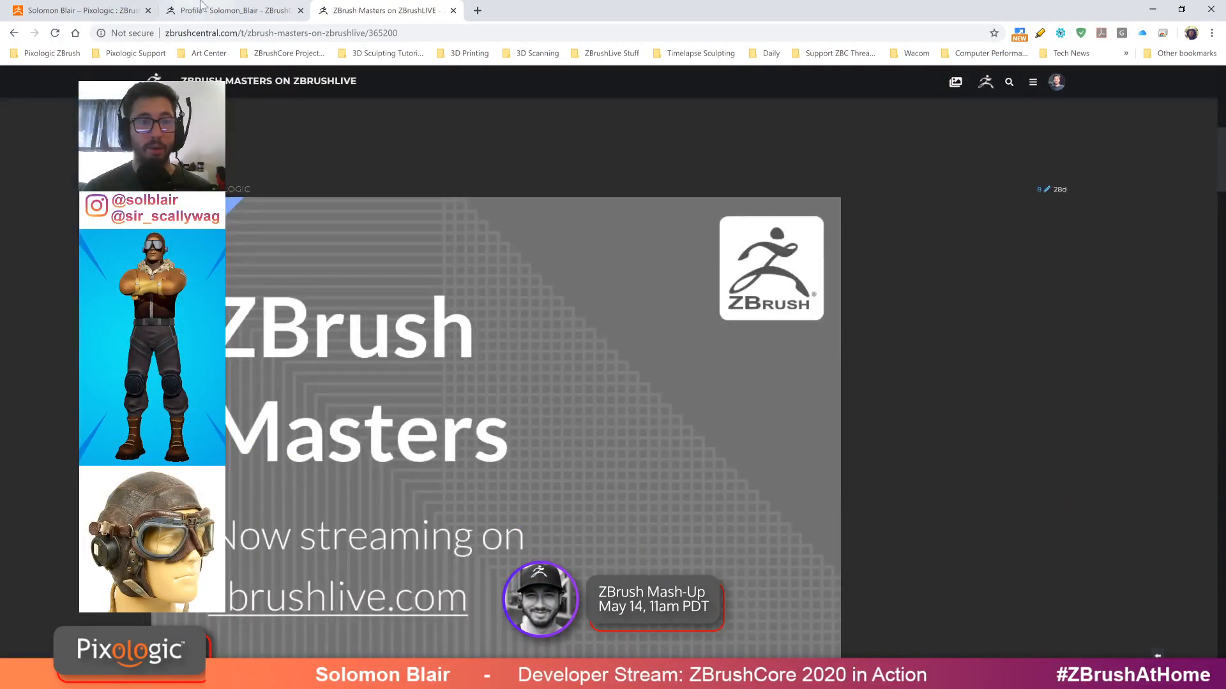
pyautogui.click(217, 33)
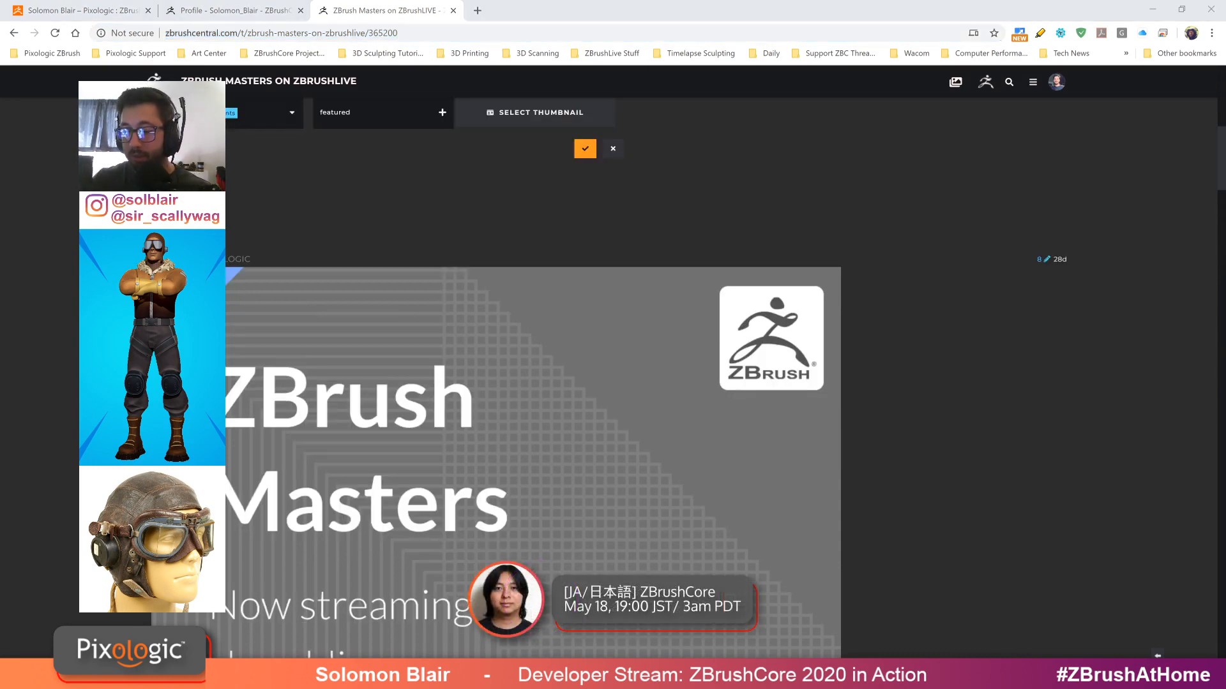
pyautogui.scroll(-5, 949, 402)
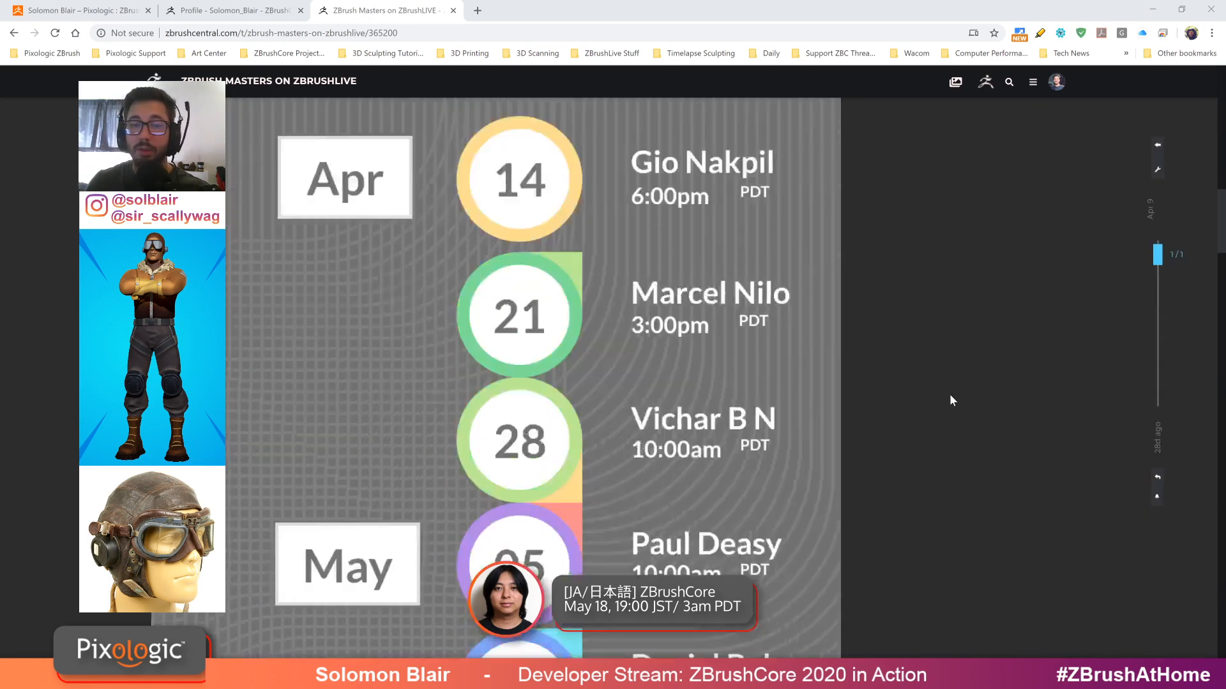
pyautogui.scroll(-7, 950, 397)
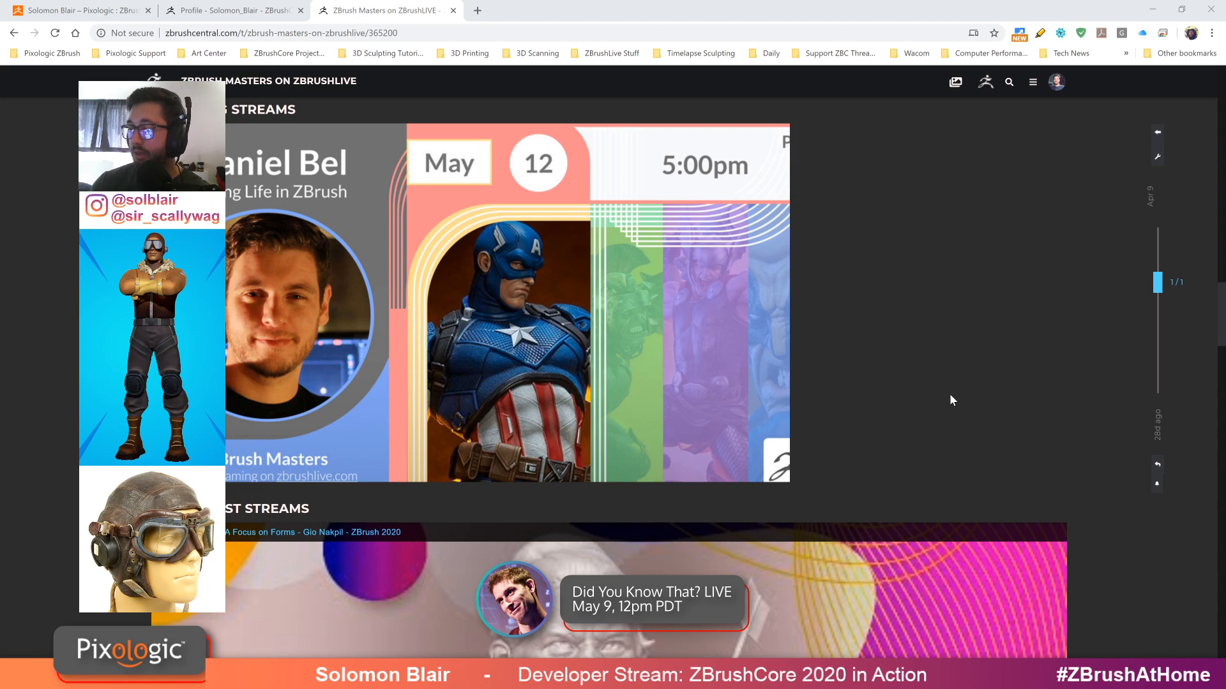
# Return to ZBrushCore and select the Left Bicep subtool on the figure
pyautogui.click(1152, 9)
pyautogui.moveTo(690, 300)
pyautogui.keyDown('alt'); pyautogui.mouseDown(button='right')
pyautogui.moveTo(664, 312)
pyautogui.moveTo(760, 369)
pyautogui.moveTo(685, 358)
pyautogui.mouseUp(button='right'); pyautogui.keyUp('alt')
pyautogui.press('s')
pyautogui.moveTo(686, 358); pyautogui.dragTo(698, 358)
pyautogui.moveTo(706, 348)
pyautogui.keyDown('alt'); pyautogui.mouseDown(button='right')
pyautogui.moveTo(777, 384)
pyautogui.moveTo(827, 373)
pyautogui.moveTo(875, 383)
pyautogui.mouseUp(button='right'); pyautogui.keyUp('alt')
pyautogui.keyDown('alt'); pyautogui.click(717, 368); pyautogui.keyUp('alt')
pyautogui.press('s')
pyautogui.moveTo(875, 383)
pyautogui.keyDown('ctrl'); pyautogui.mouseDown(button='right')
pyautogui.moveTo(756, 345)
pyautogui.moveTo(763, 367)
pyautogui.moveTo(798, 377)
pyautogui.mouseUp(button='right'); pyautogui.keyUp('ctrl')
pyautogui.press('s')
pyautogui.hotkey('shift', 'f')
pyautogui.hotkey('shift', 'f')
pyautogui.press('s')
pyautogui.keyDown('alt'); pyautogui.moveTo(719, 367); pyautogui.dragTo(685, 365, button='right'); pyautogui.keyUp('alt')
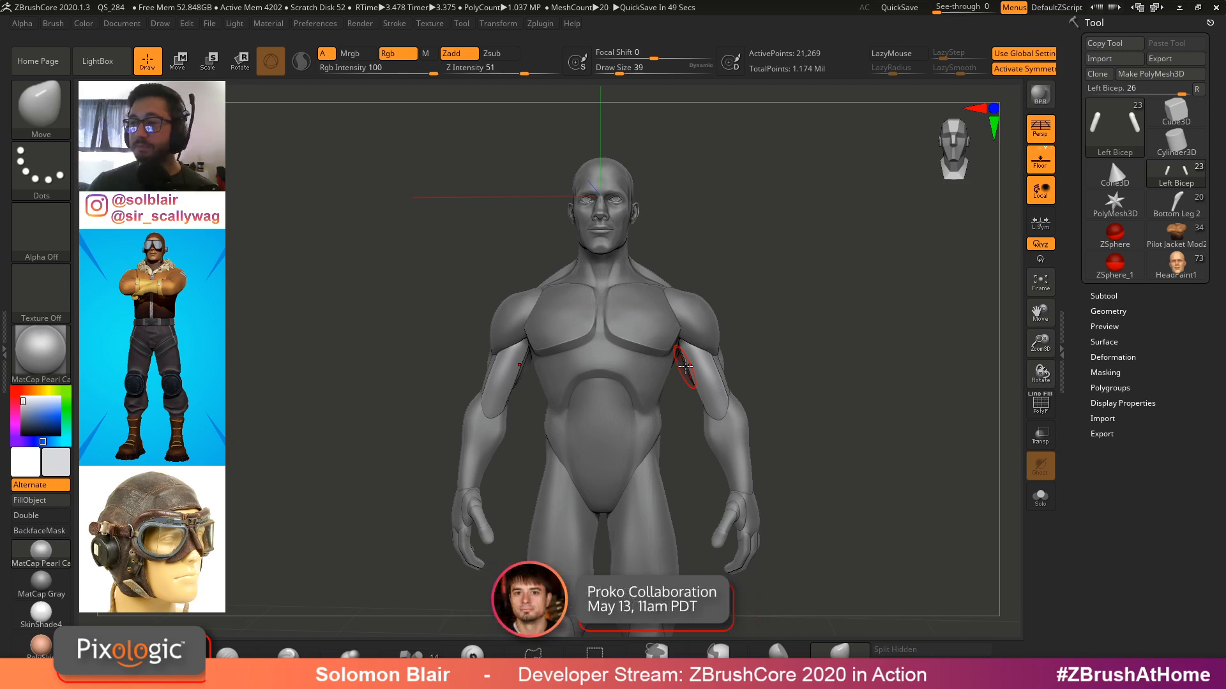
# Rotate the figure and toggle polyframe to inspect the selected subtool
pyautogui.moveTo(718, 352)
pyautogui.keyDown('ctrl'); pyautogui.mouseDown(button='right')
pyautogui.moveTo(752, 395)
pyautogui.moveTo(780, 375)
pyautogui.moveTo(698, 340)
pyautogui.moveTo(745, 405)
pyautogui.moveTo(878, 426)
pyautogui.mouseUp(button='right'); pyautogui.keyUp('ctrl')
pyautogui.moveTo(878, 426)
pyautogui.keyDown('alt'); pyautogui.mouseDown(button='right')
pyautogui.moveTo(802, 400)
pyautogui.moveTo(796, 268)
pyautogui.mouseUp(button='right'); pyautogui.keyUp('alt')
pyautogui.hotkey('shift', 'f')
pyautogui.hotkey('shift', 'f')
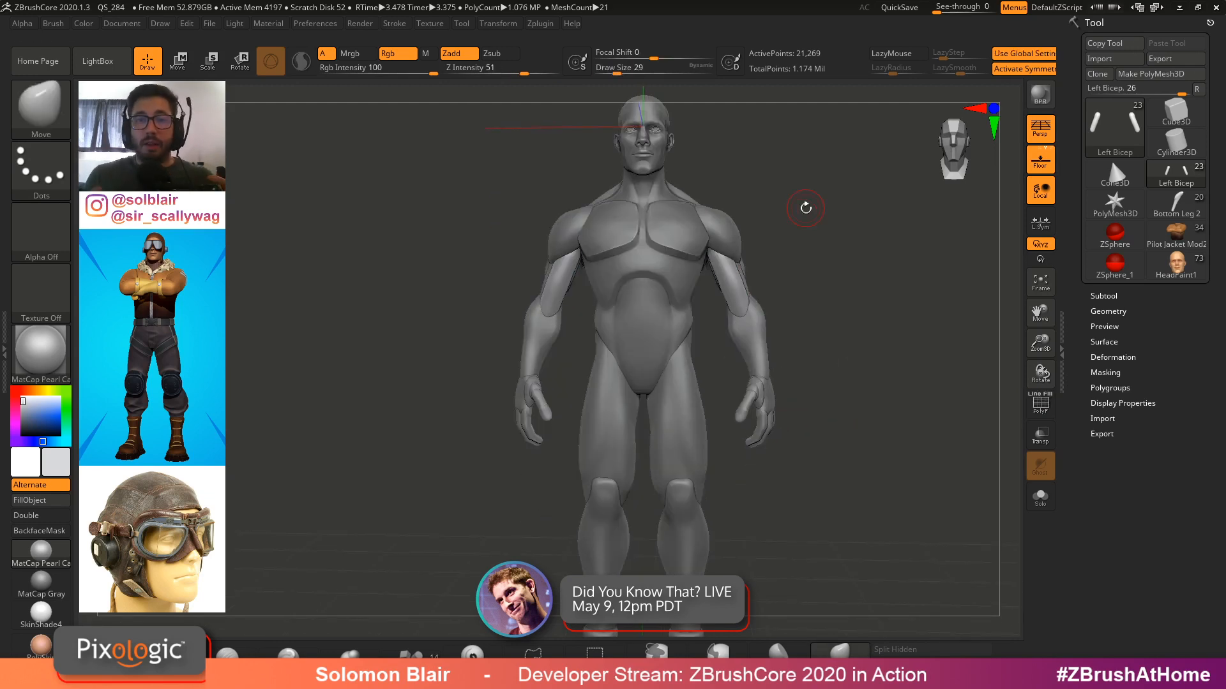
pyautogui.keyDown('alt'); pyautogui.moveTo(795, 344); pyautogui.dragTo(820, 346, button='right'); pyautogui.keyUp('alt')
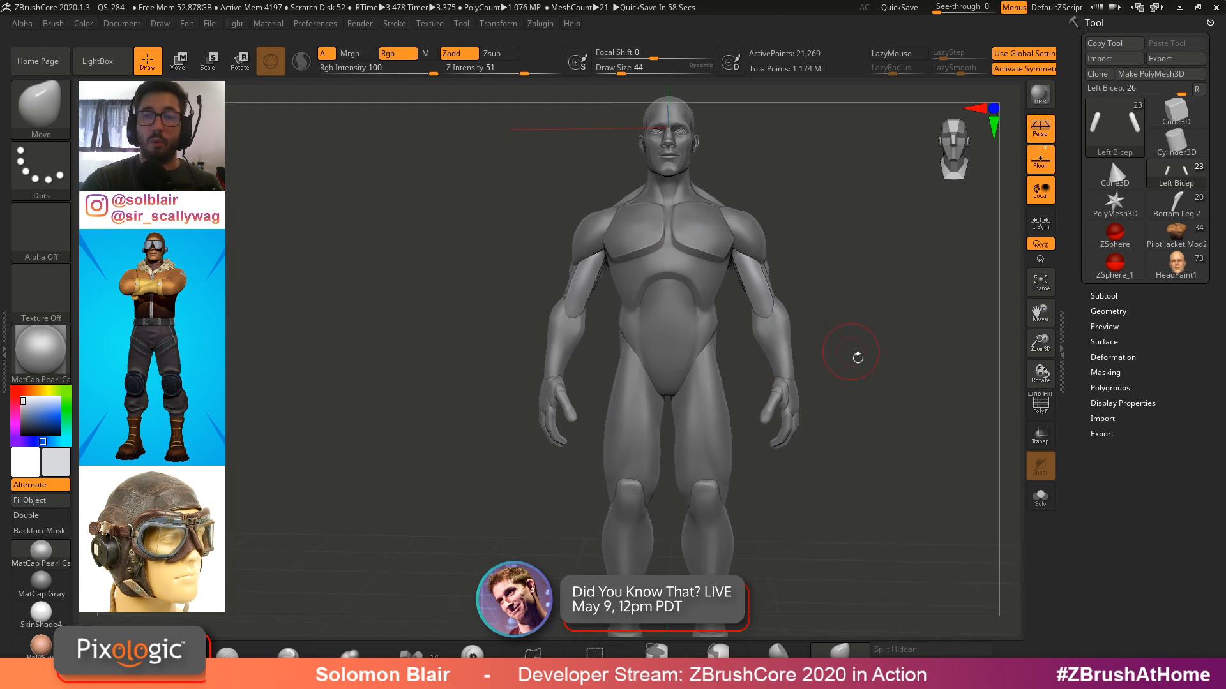
# Load the Pilot Jacket Mod2 tool from the tool library and turn off the floor grid
pyautogui.click(1159, 240)
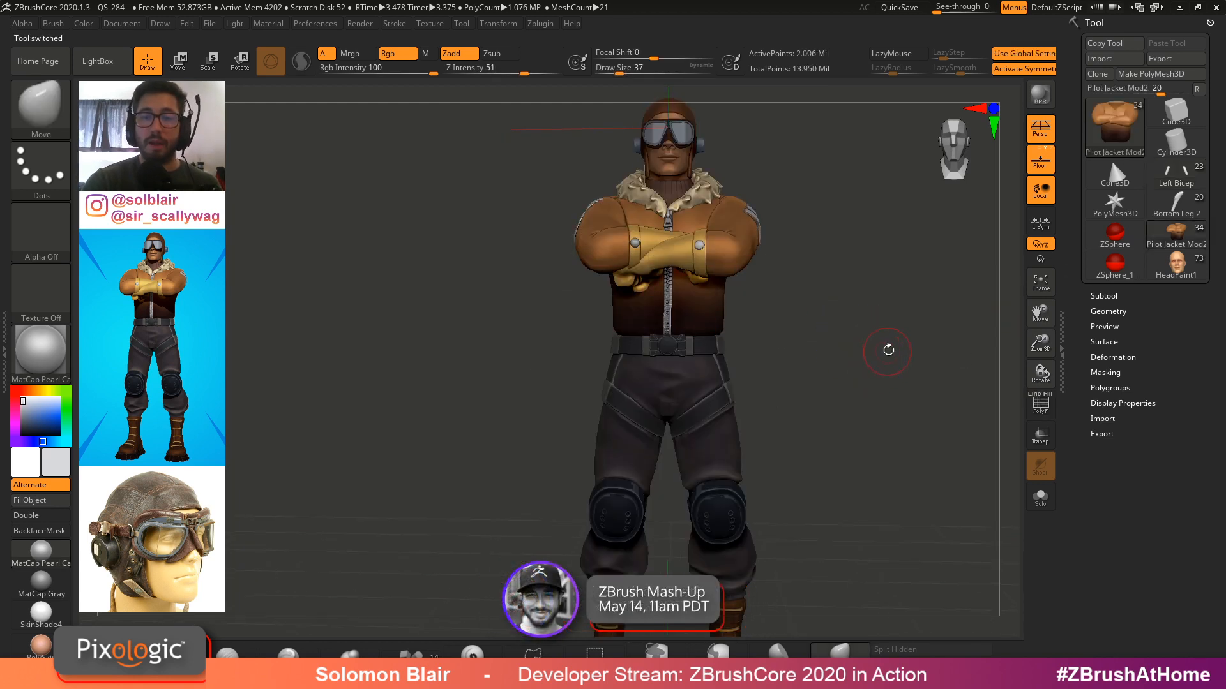
pyautogui.press('s')
pyautogui.moveTo(844, 364); pyautogui.dragTo(889, 359, button='right')
pyautogui.moveTo(889, 358)
pyautogui.keyDown('ctrl'); pyautogui.mouseDown(button='right')
pyautogui.moveTo(917, 324)
pyautogui.moveTo(862, 332)
pyautogui.moveTo(848, 310)
pyautogui.moveTo(875, 320)
pyautogui.moveTo(852, 326)
pyautogui.moveTo(869, 346)
pyautogui.mouseUp(button='right'); pyautogui.keyUp('ctrl')
pyautogui.click(1041, 161)
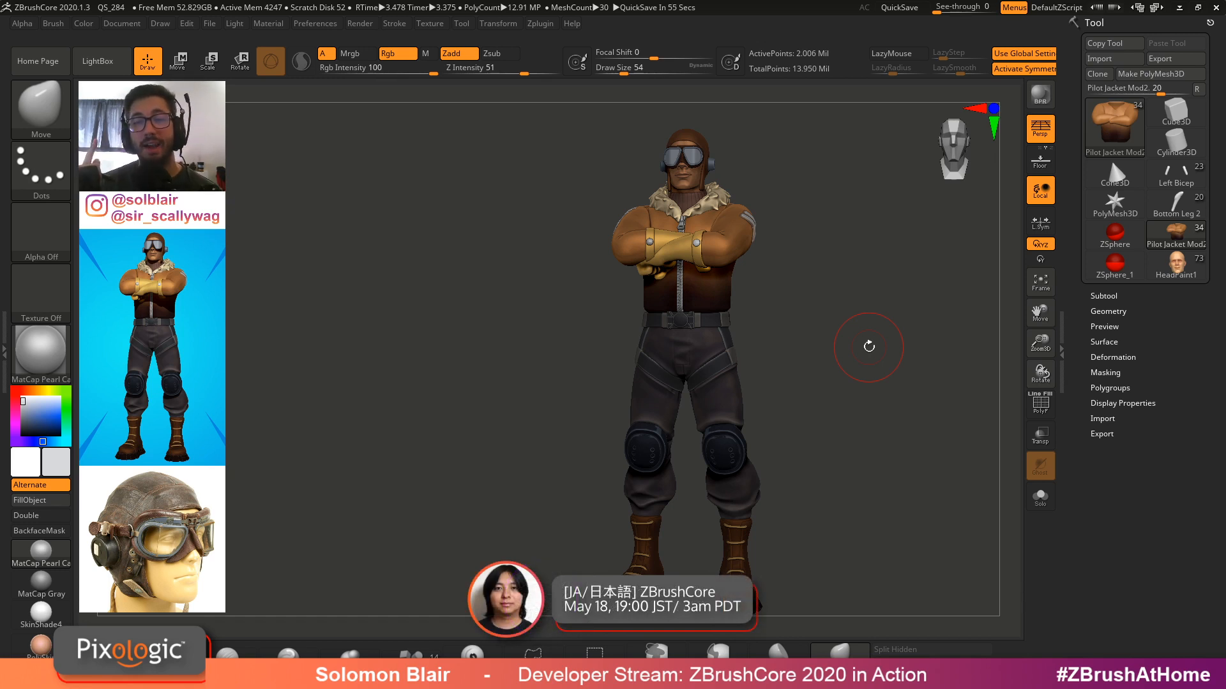
pyautogui.moveTo(796, 350); pyautogui.dragTo(800, 349, button='right')
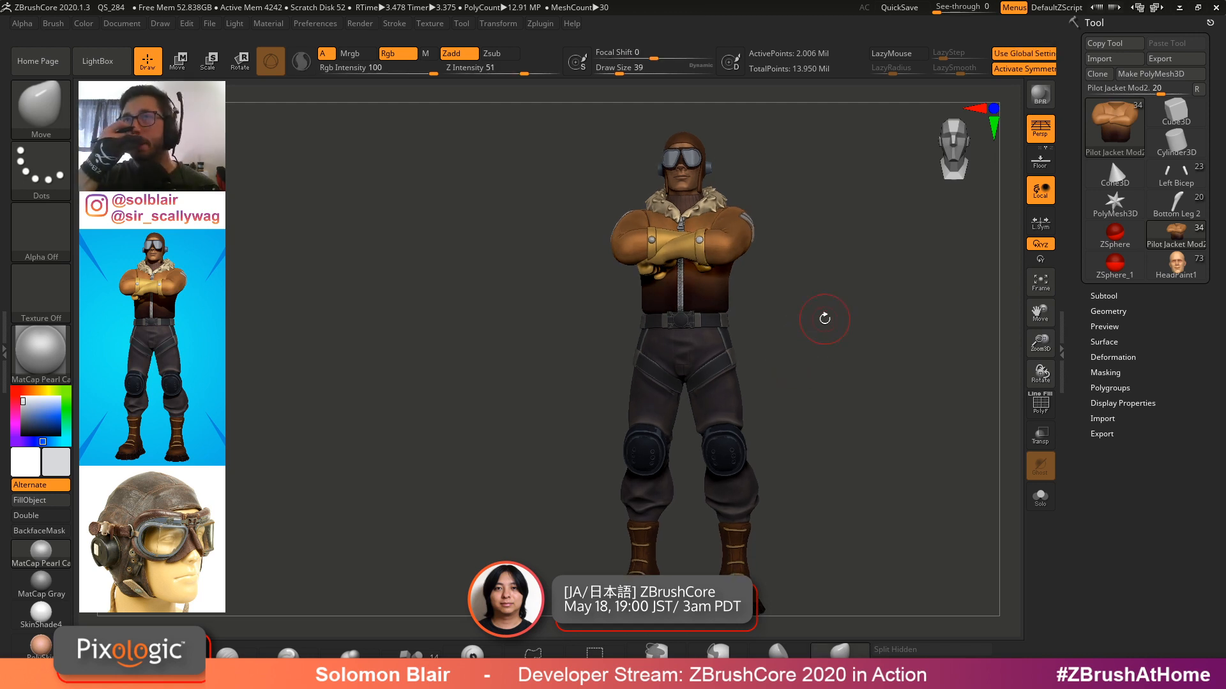
# Rotate and zoom around the pilot character while toggling polyframe to examine its subtools
pyautogui.hotkey('shift', 'f')
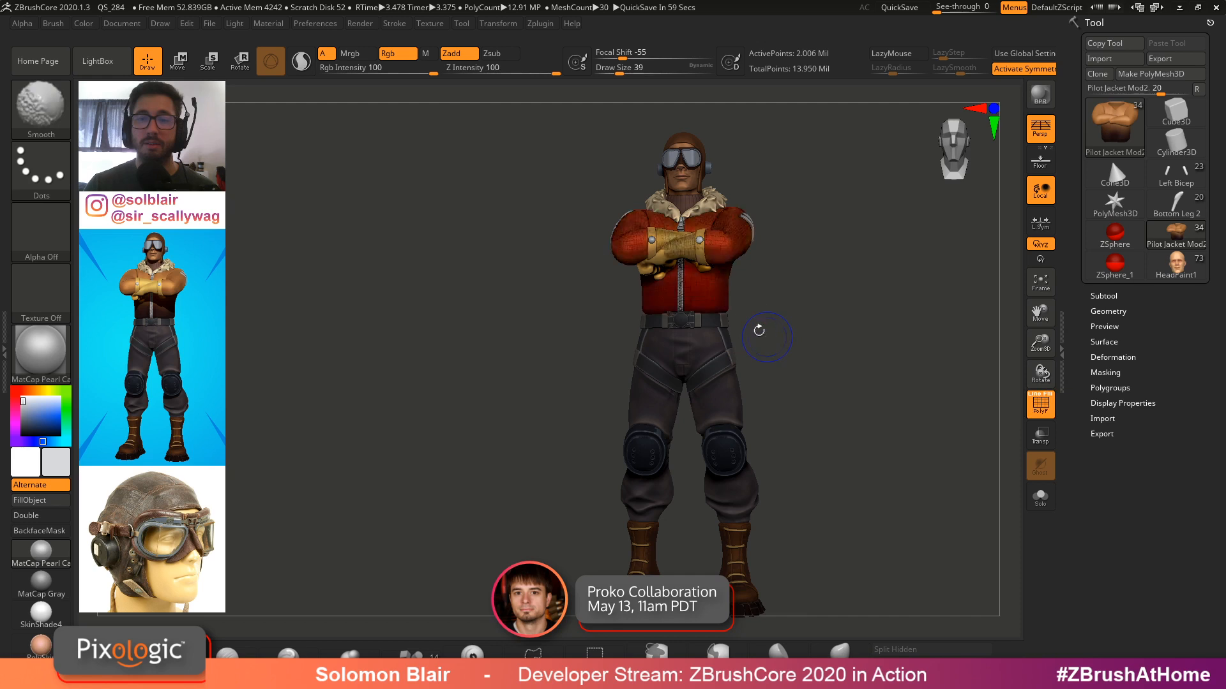
pyautogui.hotkey('shift', 'f')
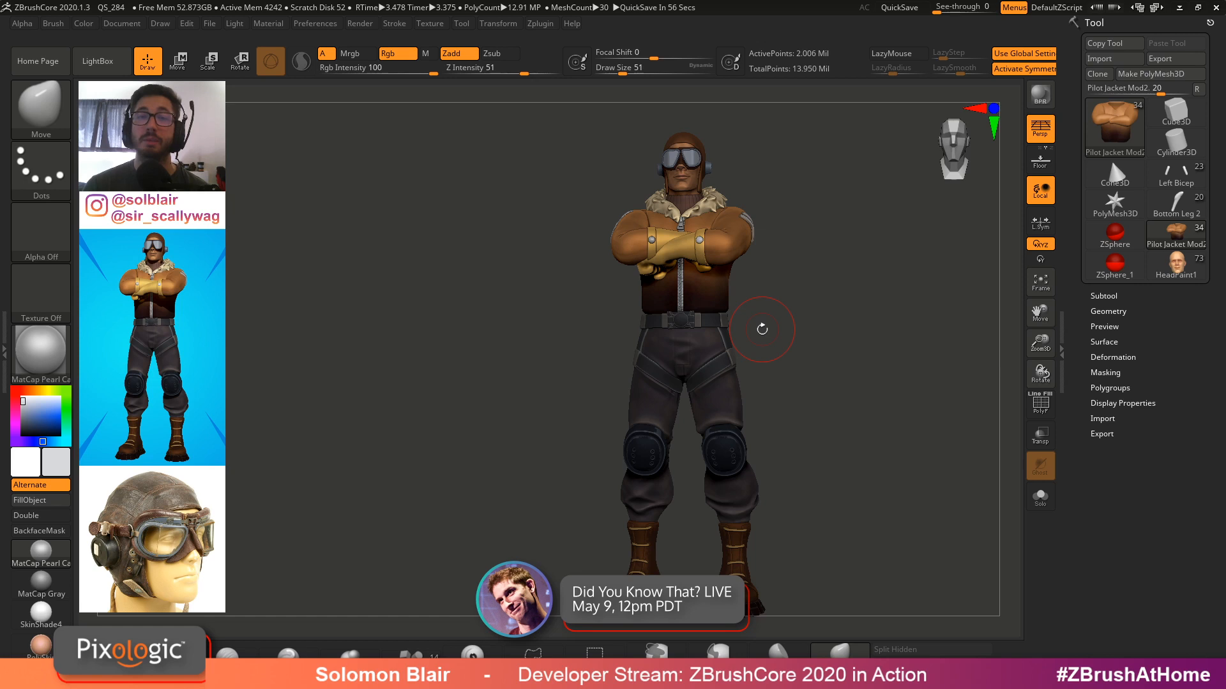
pyautogui.keyDown('alt'); pyautogui.click(738, 281); pyautogui.keyUp('alt')
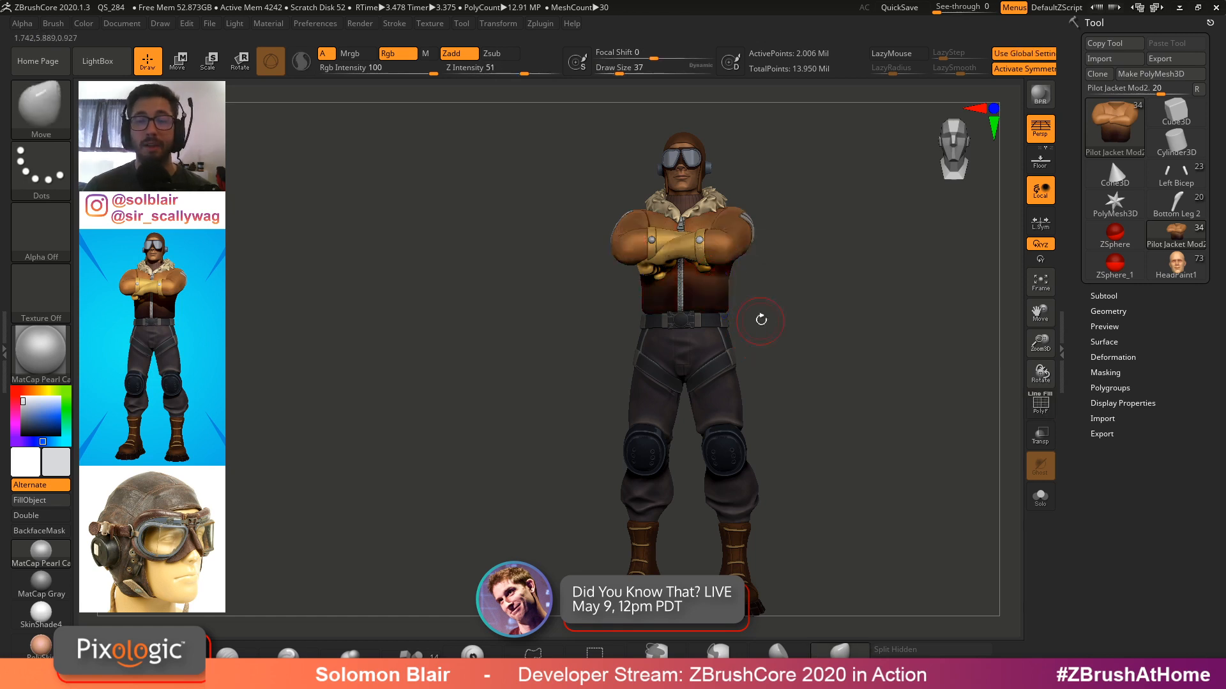
pyautogui.moveTo(761, 320); pyautogui.dragTo(792, 343)
pyautogui.press('s')
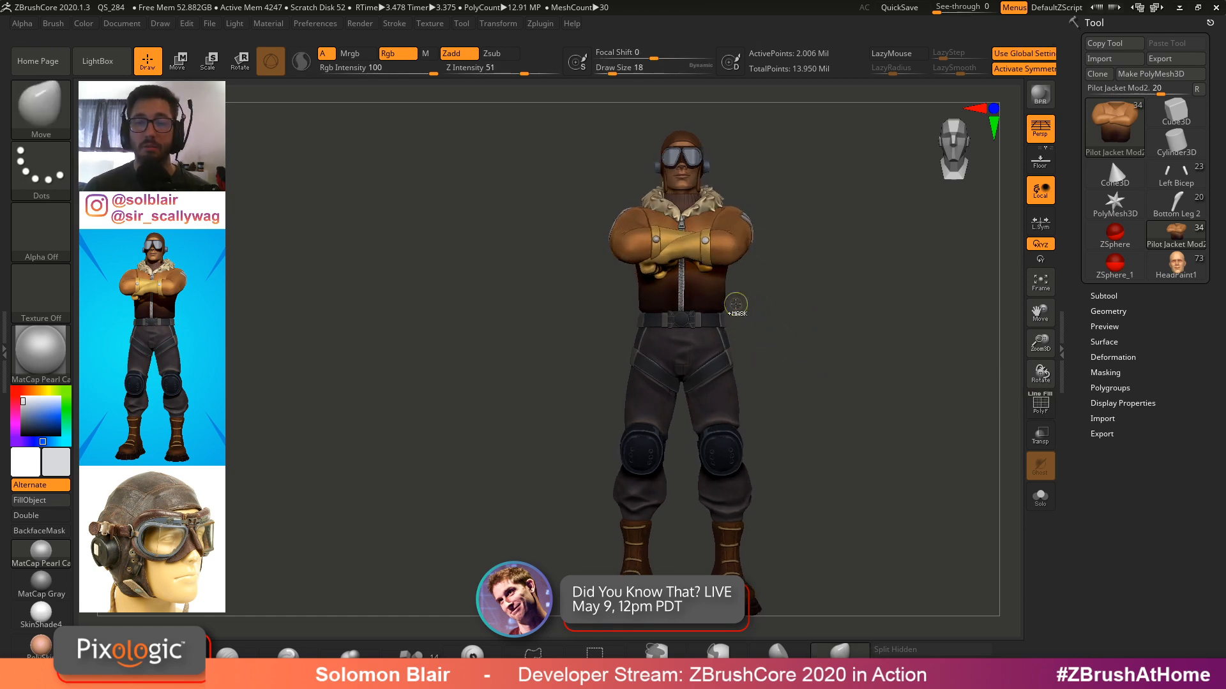
pyautogui.keyDown('ctrl'); pyautogui.moveTo(736, 304); pyautogui.dragTo(760, 313, button='right'); pyautogui.keyUp('ctrl')
pyautogui.hotkey('alt', 's')
pyautogui.press('s')
pyautogui.moveTo(681, 265); pyautogui.dragTo(702, 270)
pyautogui.moveTo(717, 309)
pyautogui.keyDown('ctrl'); pyautogui.mouseDown(button='right')
pyautogui.moveTo(725, 323)
pyautogui.moveTo(893, 333)
pyautogui.moveTo(826, 339)
pyautogui.mouseUp(button='right'); pyautogui.keyUp('ctrl')
pyautogui.hotkey('alt', 's')
pyautogui.moveTo(840, 332)
pyautogui.keyDown('alt'); pyautogui.mouseDown()
pyautogui.moveTo(793, 370)
pyautogui.moveTo(829, 367)
pyautogui.mouseUp(); pyautogui.keyUp('alt')
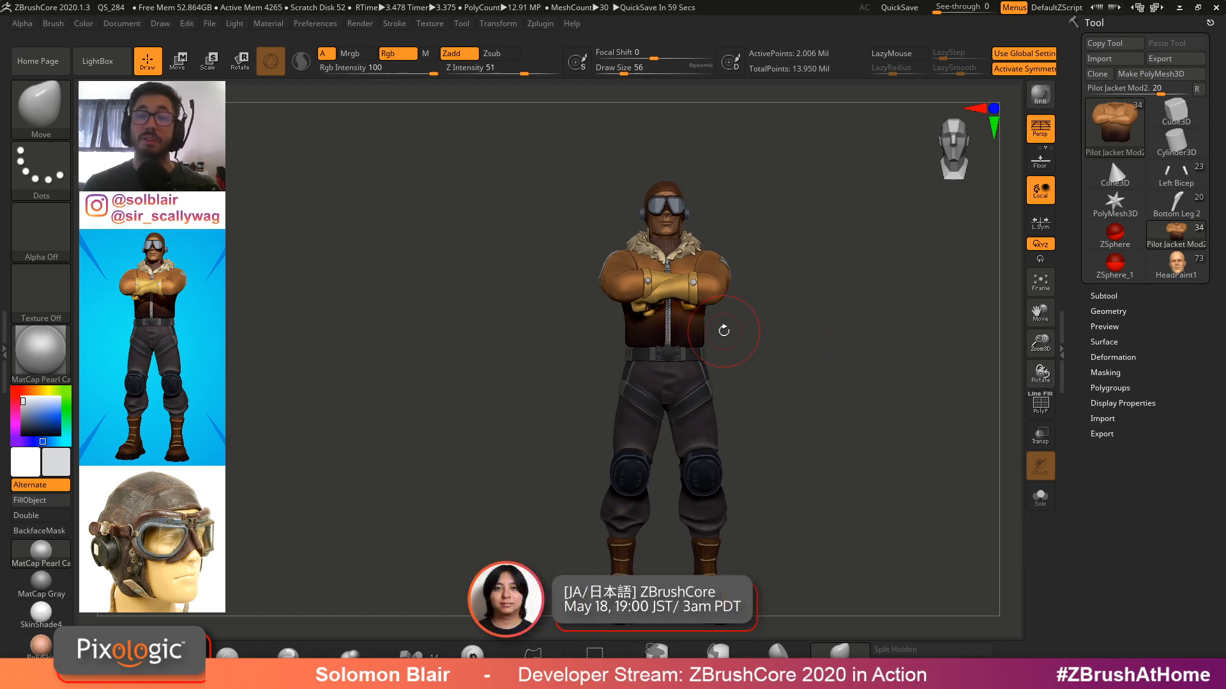
pyautogui.moveTo(719, 325); pyautogui.dragTo(708, 321)
pyautogui.press('[')
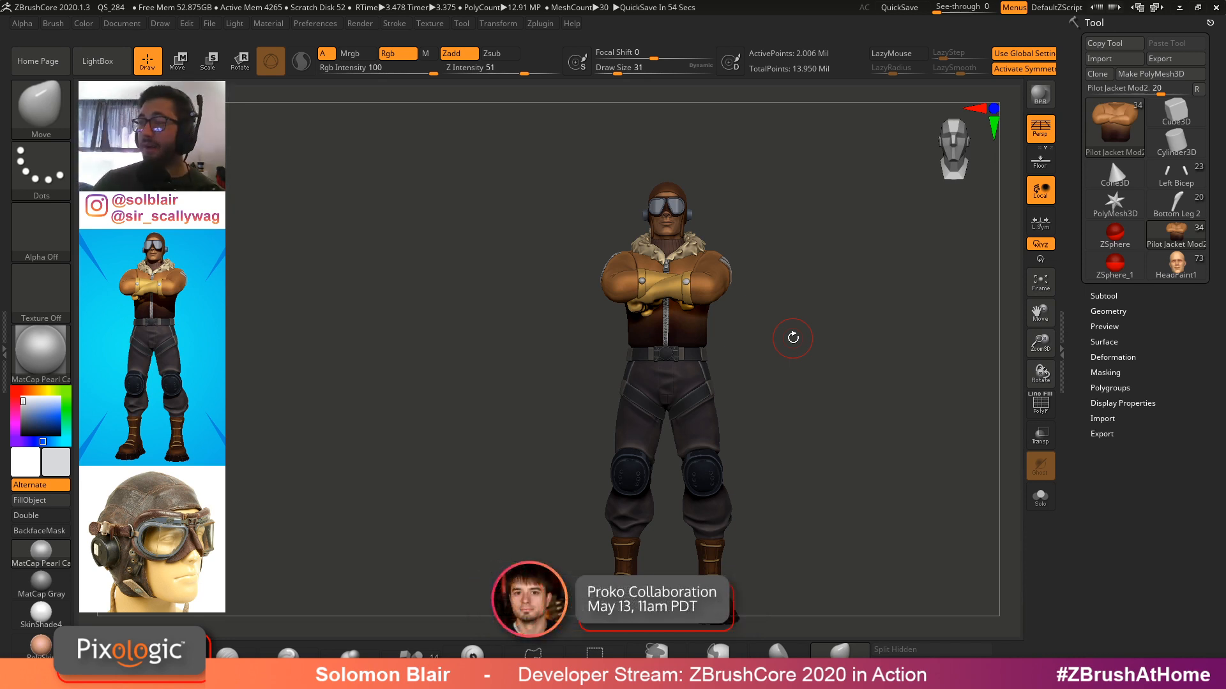
pyautogui.keyDown('shift'); pyautogui.moveTo(793, 337); pyautogui.dragTo(804, 367); pyautogui.keyUp('shift')
pyautogui.press('s')
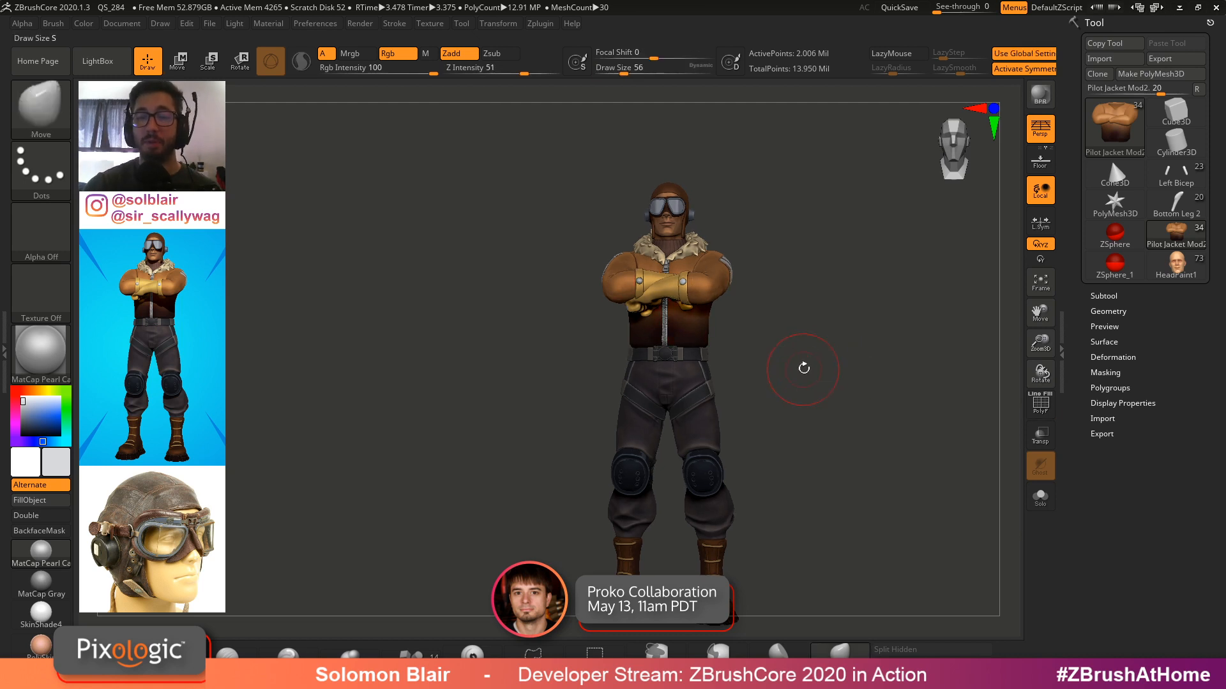
pyautogui.hotkey('shift', 'f')
pyautogui.press('s')
pyautogui.click(828, 387)
pyautogui.hotkey('shift', 'f')
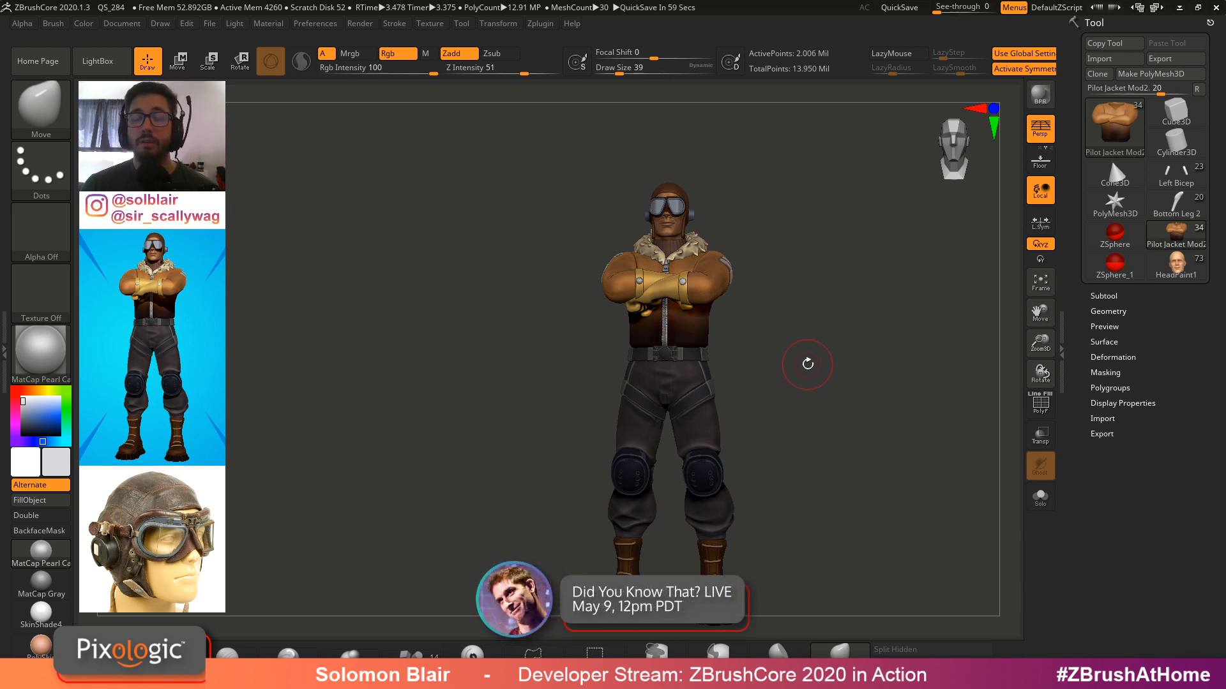
pyautogui.press('s')
pyautogui.moveTo(679, 379); pyautogui.dragTo(684, 378)
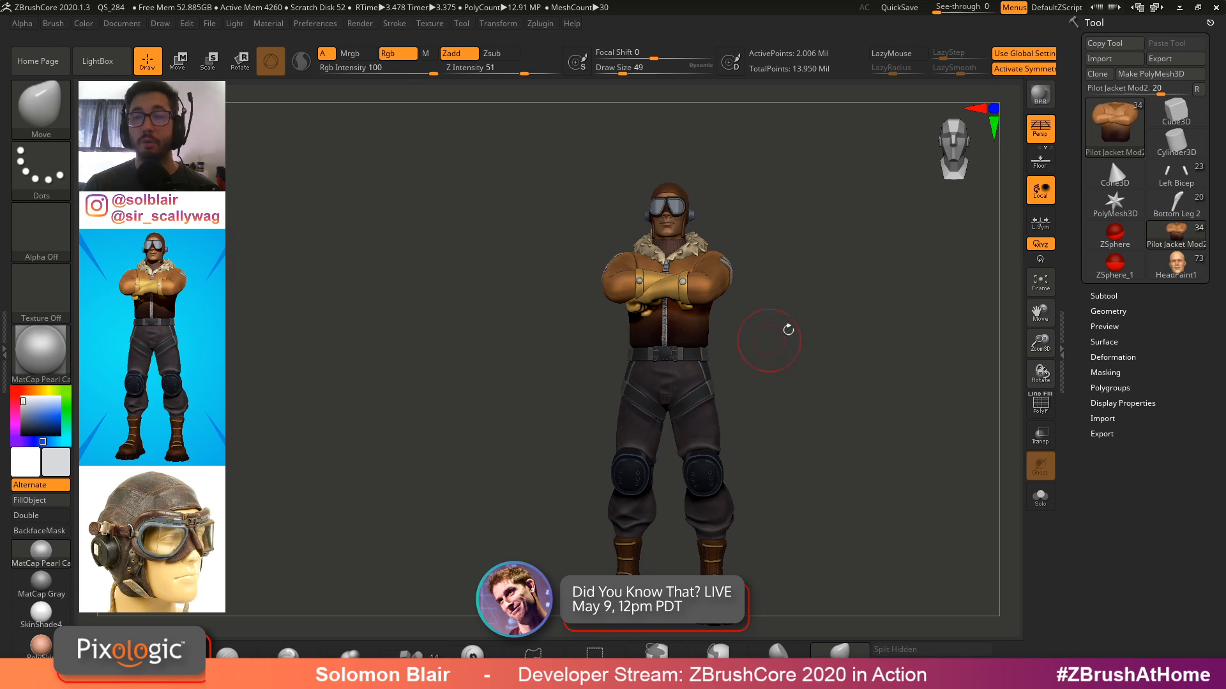
pyautogui.keyDown('ctrl'); pyautogui.moveTo(749, 236); pyautogui.dragTo(795, 260, button='right'); pyautogui.keyUp('ctrl')
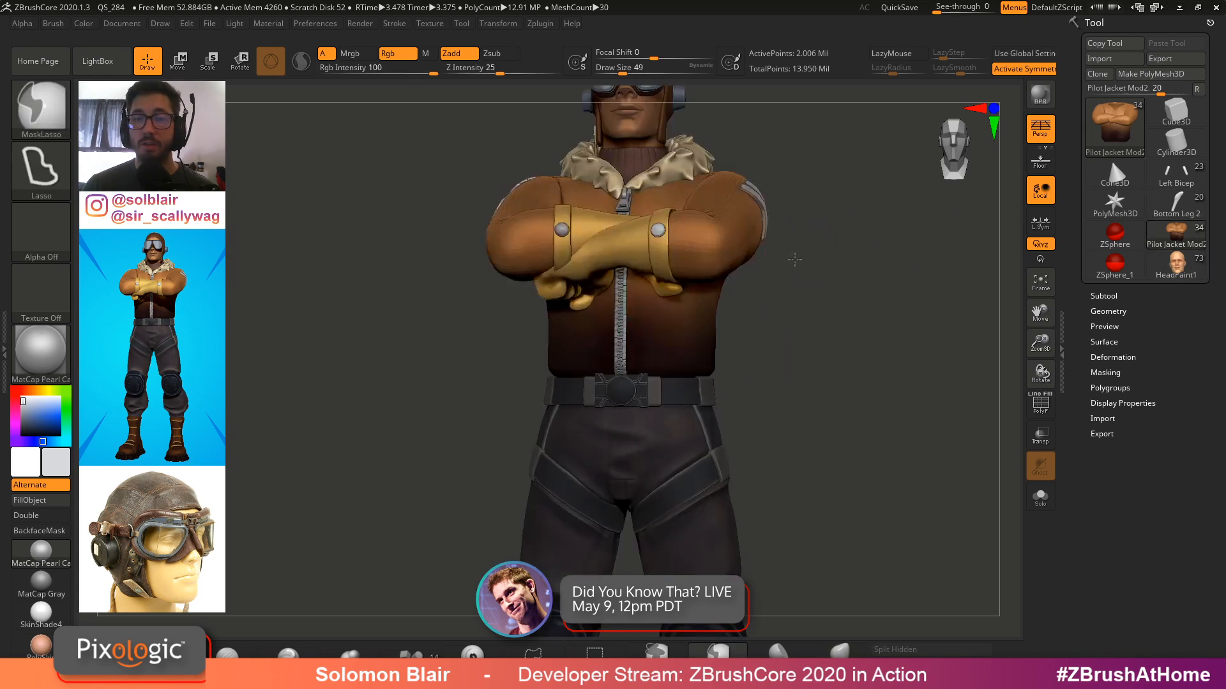
# Open the Subtool list, turn off the Pilot Jacket Mod2 subtool's polypaint display, and rotate the view
pyautogui.click(1114, 297)
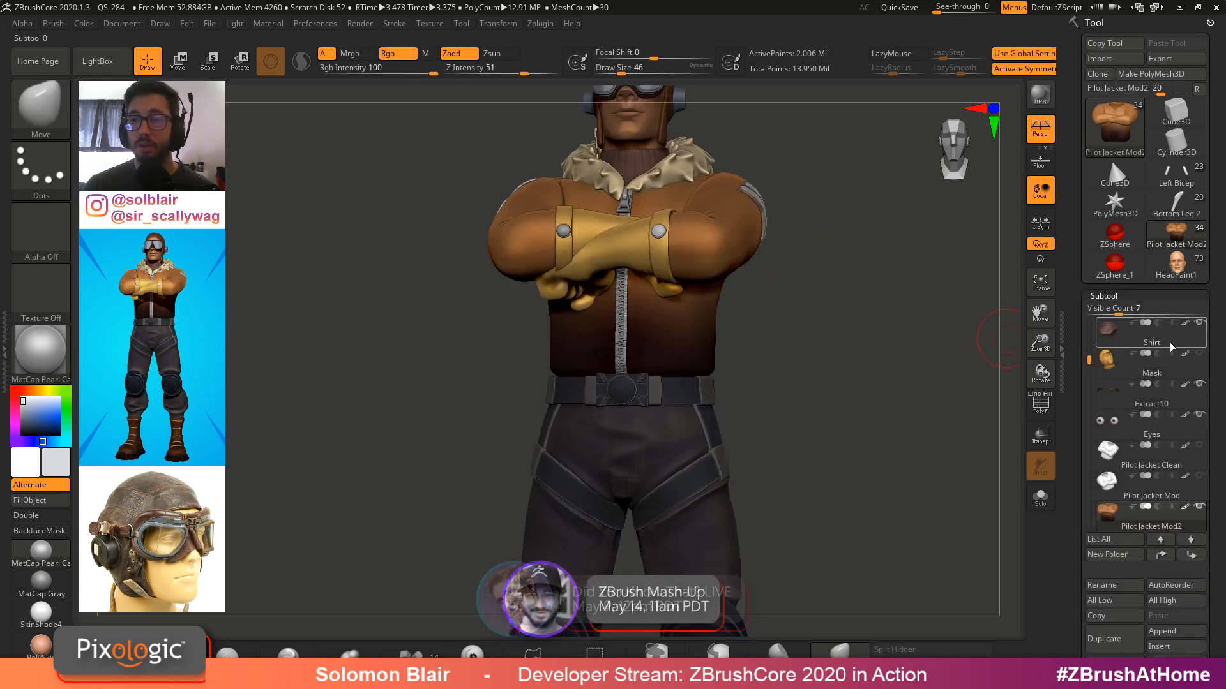
pyautogui.keyDown('shift'); pyautogui.click(1186, 507); pyautogui.keyUp('shift')
pyautogui.moveTo(787, 303)
pyautogui.keyDown('alt'); pyautogui.mouseDown(button='right')
pyautogui.moveTo(798, 419)
pyautogui.moveTo(681, 227)
pyautogui.moveTo(776, 376)
pyautogui.mouseUp(button='right'); pyautogui.keyUp('alt')
pyautogui.keyDown('ctrl'); pyautogui.moveTo(776, 376); pyautogui.dragTo(719, 297, button='right'); pyautogui.keyUp('ctrl')
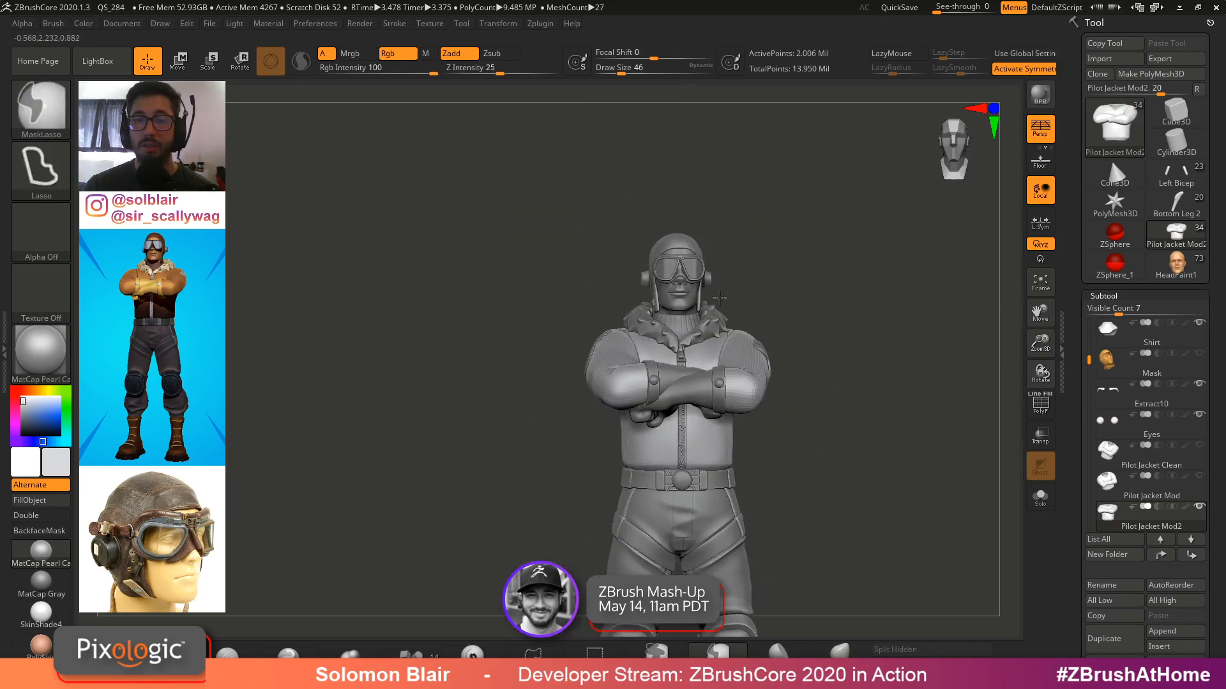
# Switch to the Left Bicep mannequin tool, then load the HeadPaint1 character, rotating it and toggling polyframe to inspect it
pyautogui.click(1182, 200)
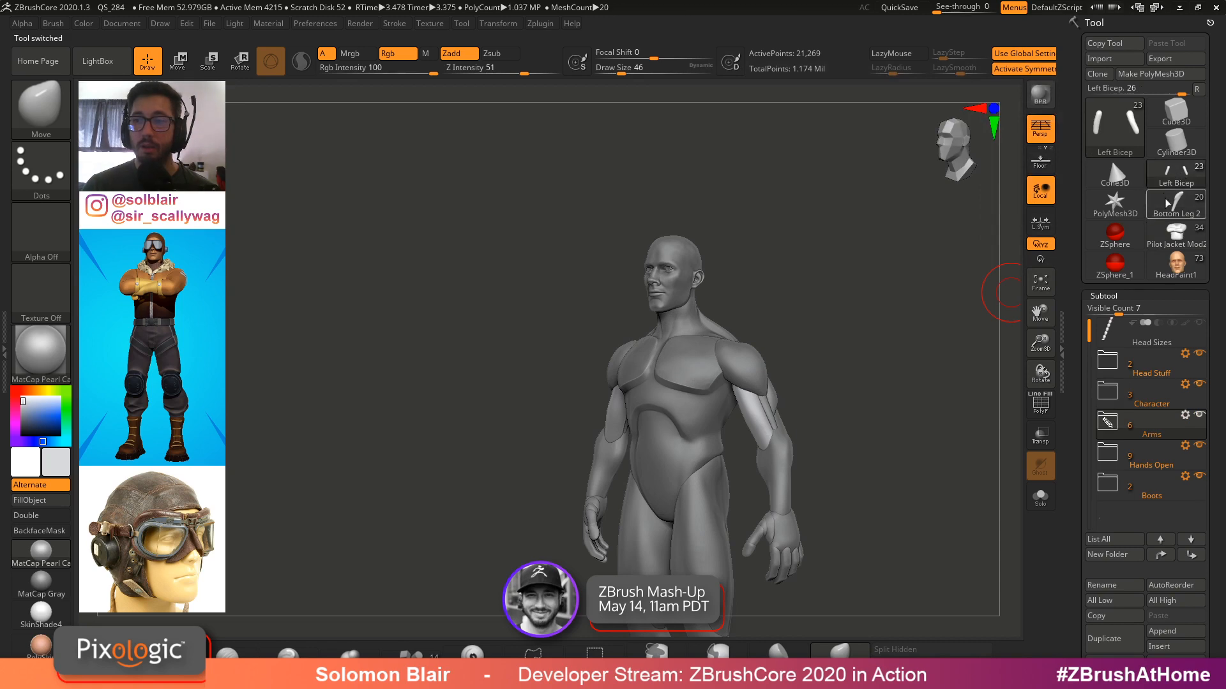
pyautogui.click(1167, 278)
pyautogui.keyDown('ctrl'); pyautogui.moveTo(859, 332); pyautogui.dragTo(853, 350, button='right'); pyautogui.keyUp('ctrl')
pyautogui.moveTo(783, 337)
pyautogui.mouseDown(button='right')
pyautogui.moveTo(821, 383)
pyautogui.moveTo(765, 394)
pyautogui.moveTo(796, 407)
pyautogui.moveTo(777, 405)
pyautogui.mouseUp(button='right')
pyautogui.hotkey('shift', 'f')
pyautogui.hotkey('shift', 'f')
pyautogui.hotkey('shift', 'f')
pyautogui.hotkey('shift', 'f')
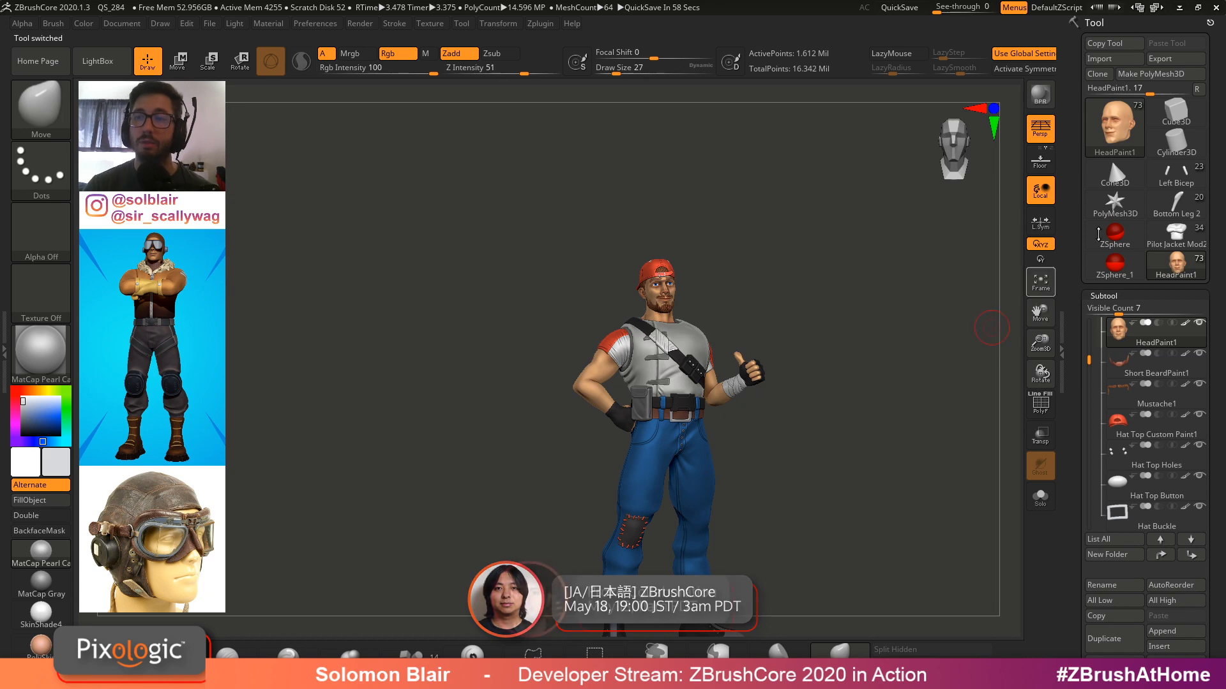
# Switch to the Pilot Jacket Mod2 tool and rotate and zoom around the pilot figure
pyautogui.click(1176, 236)
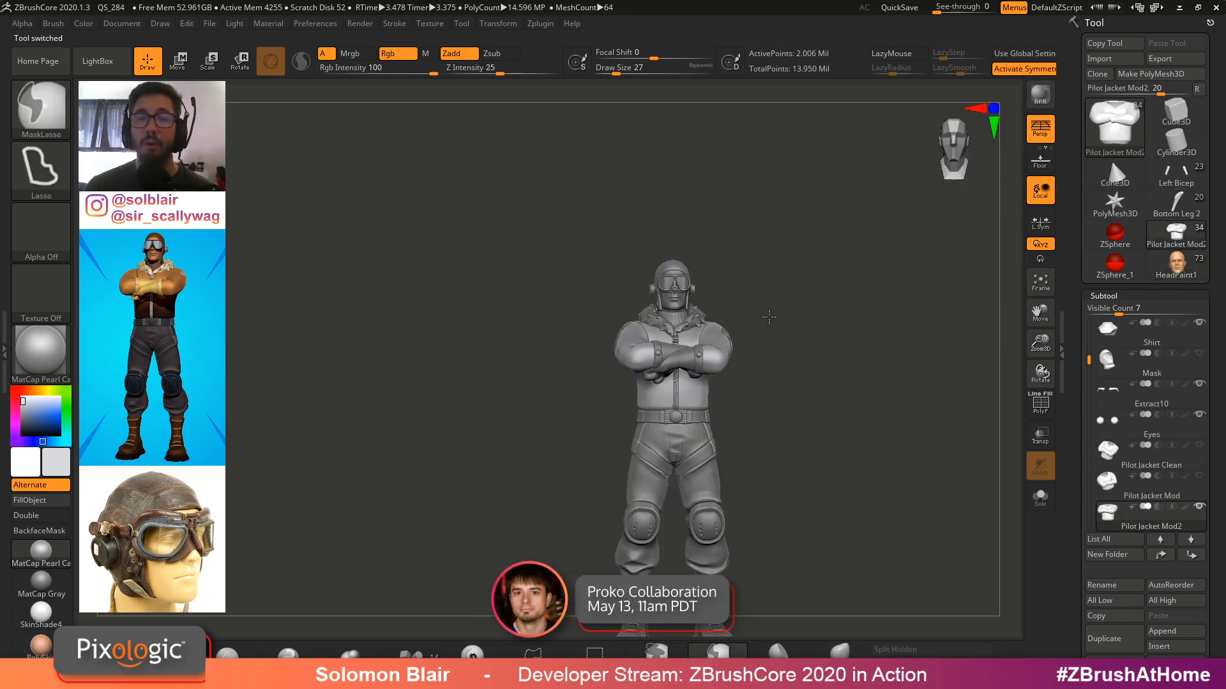
pyautogui.keyDown('ctrl'); pyautogui.moveTo(770, 316); pyautogui.dragTo(801, 350, button='right'); pyautogui.keyUp('ctrl')
pyautogui.moveTo(701, 250); pyautogui.dragTo(707, 387, button='right')
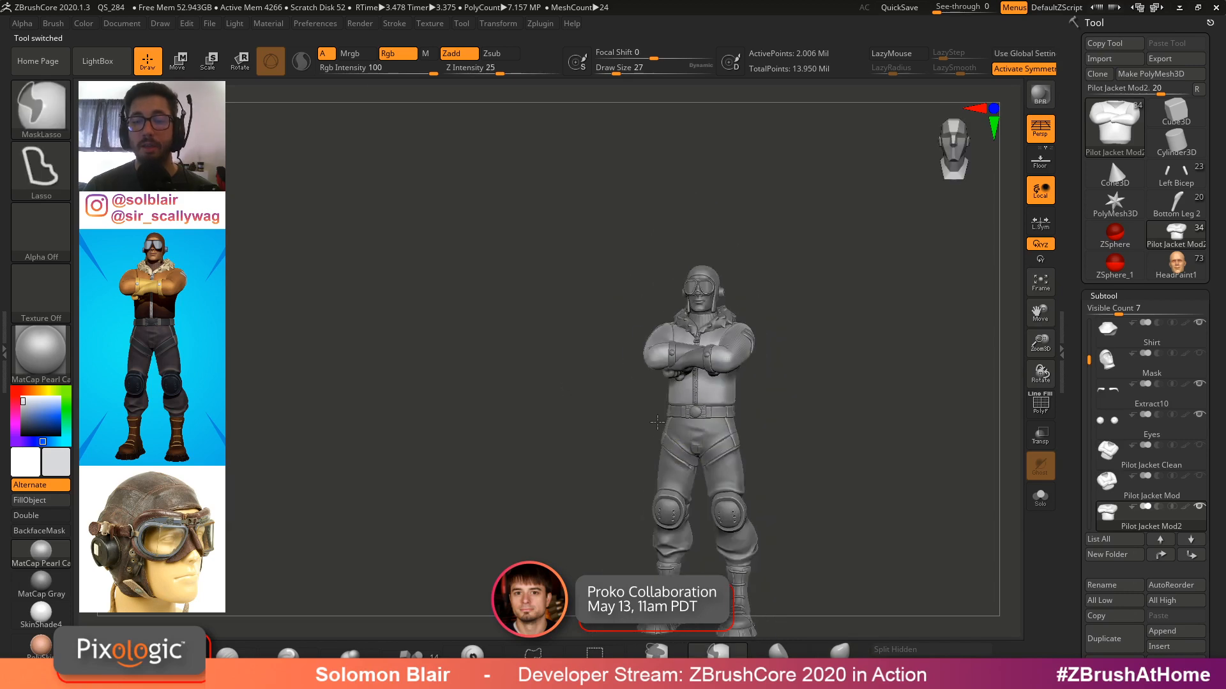
pyautogui.keyDown('alt'); pyautogui.moveTo(774, 432); pyautogui.dragTo(705, 408, button='right'); pyautogui.keyUp('alt')
pyautogui.keyDown('ctrl'); pyautogui.moveTo(705, 409); pyautogui.dragTo(746, 419, button='right'); pyautogui.keyUp('ctrl')
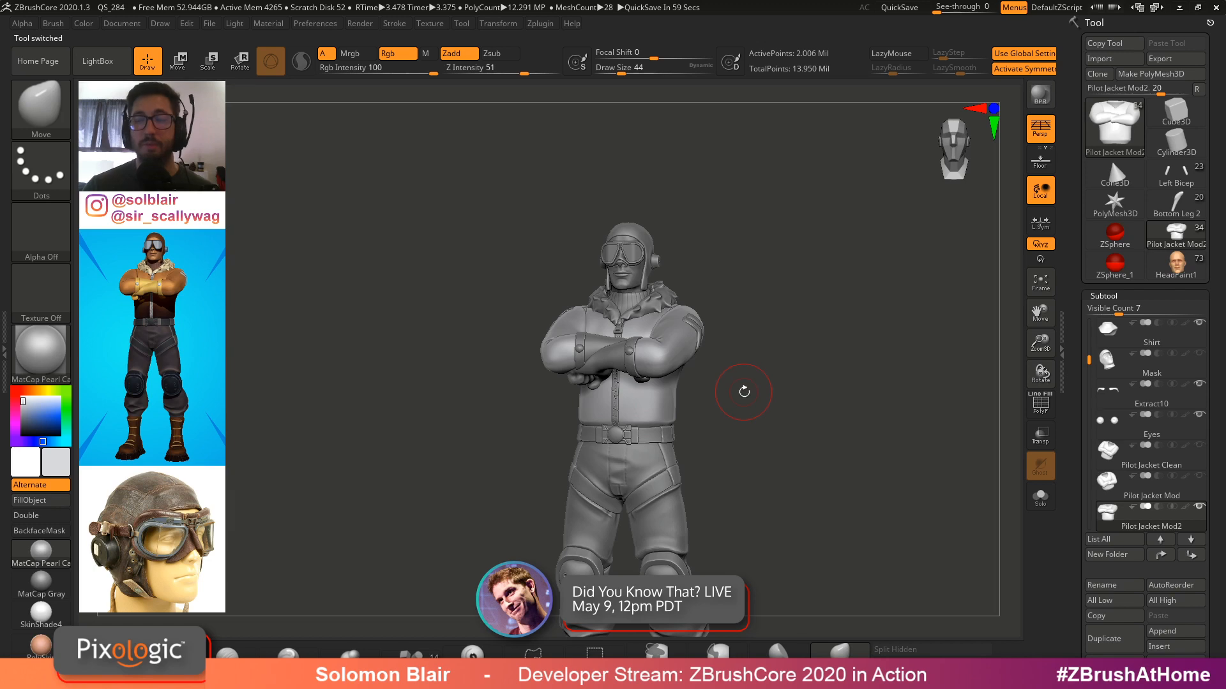
pyautogui.keyDown('alt'); pyautogui.moveTo(744, 392); pyautogui.dragTo(783, 297, button='right'); pyautogui.keyUp('alt')
pyautogui.press('s')
pyautogui.click(782, 315)
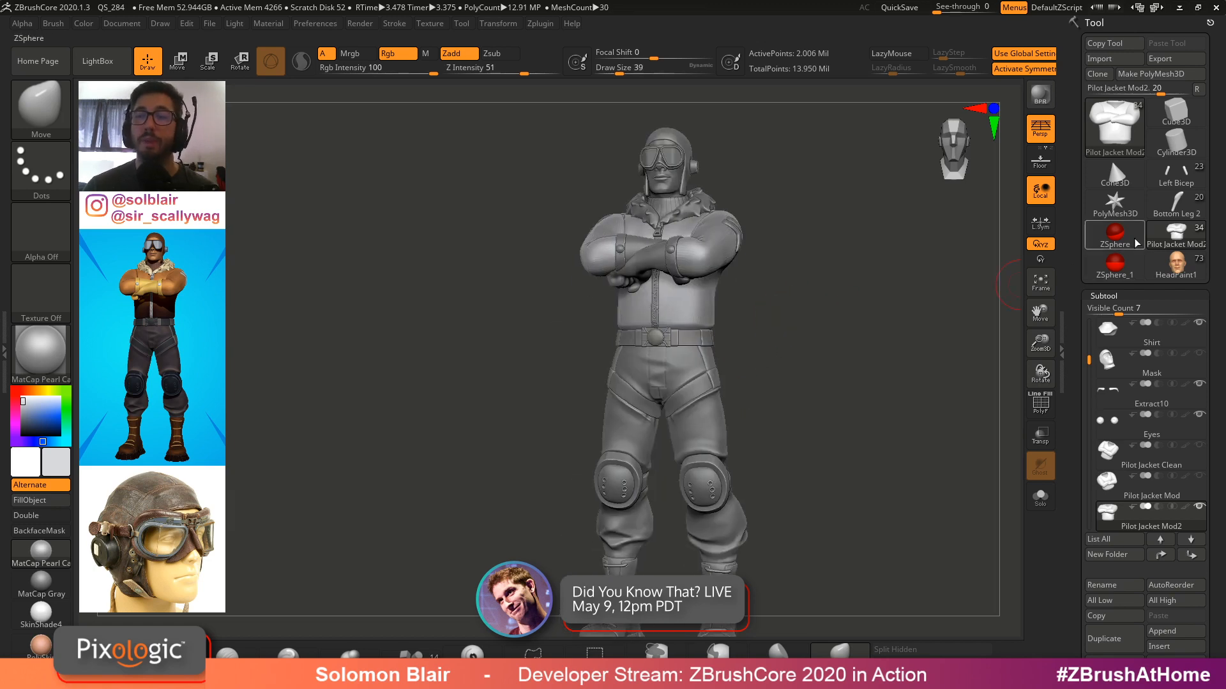
# Switch to the Left Bicep mannequin tool, then reopen Pilot Jacket Mod2 from the tool library
pyautogui.click(1177, 207)
pyautogui.click(1176, 176)
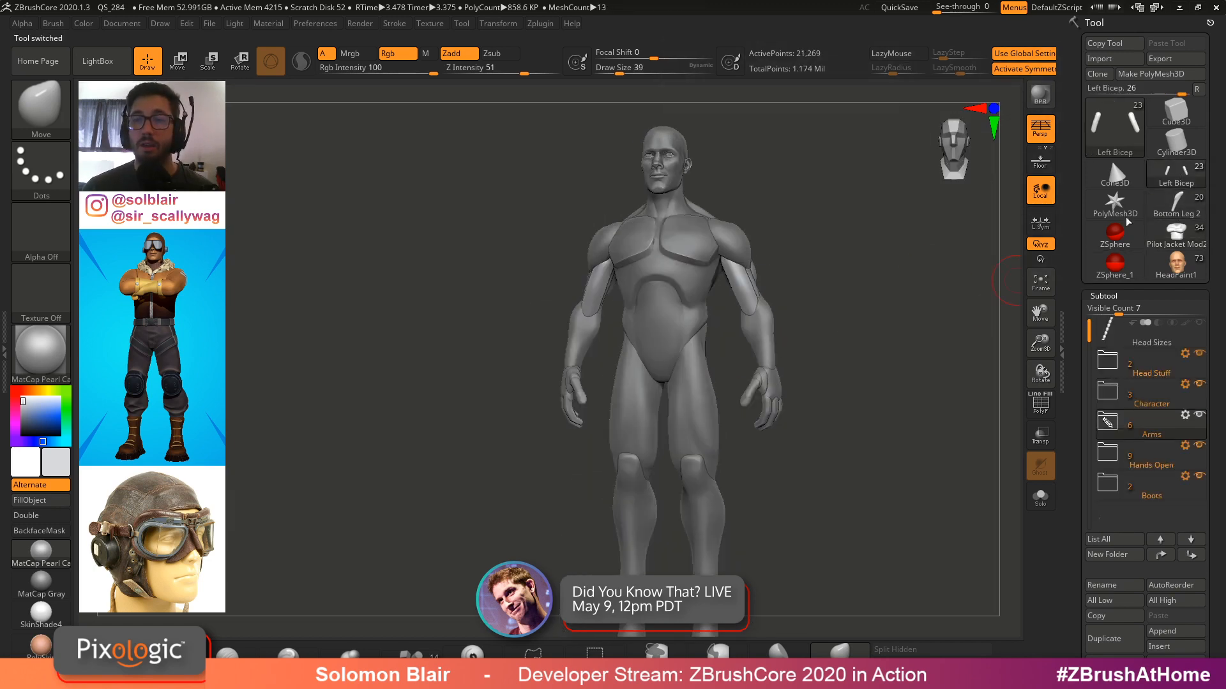
pyautogui.click(1114, 127)
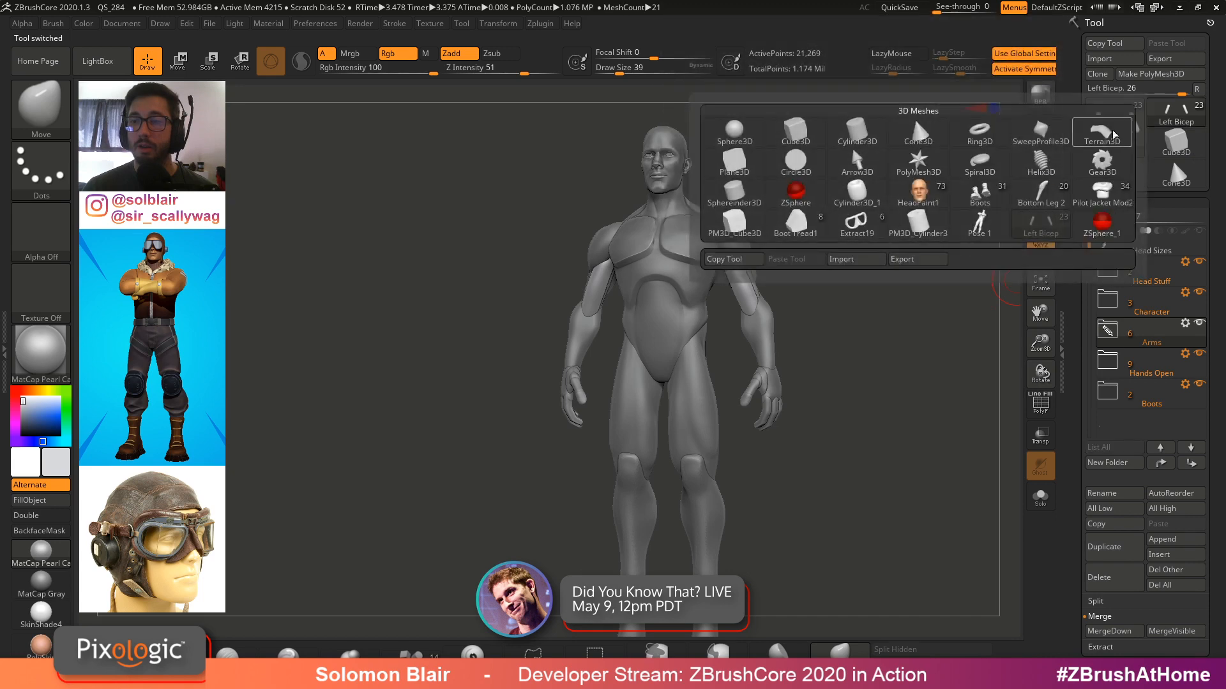
pyautogui.click(1102, 193)
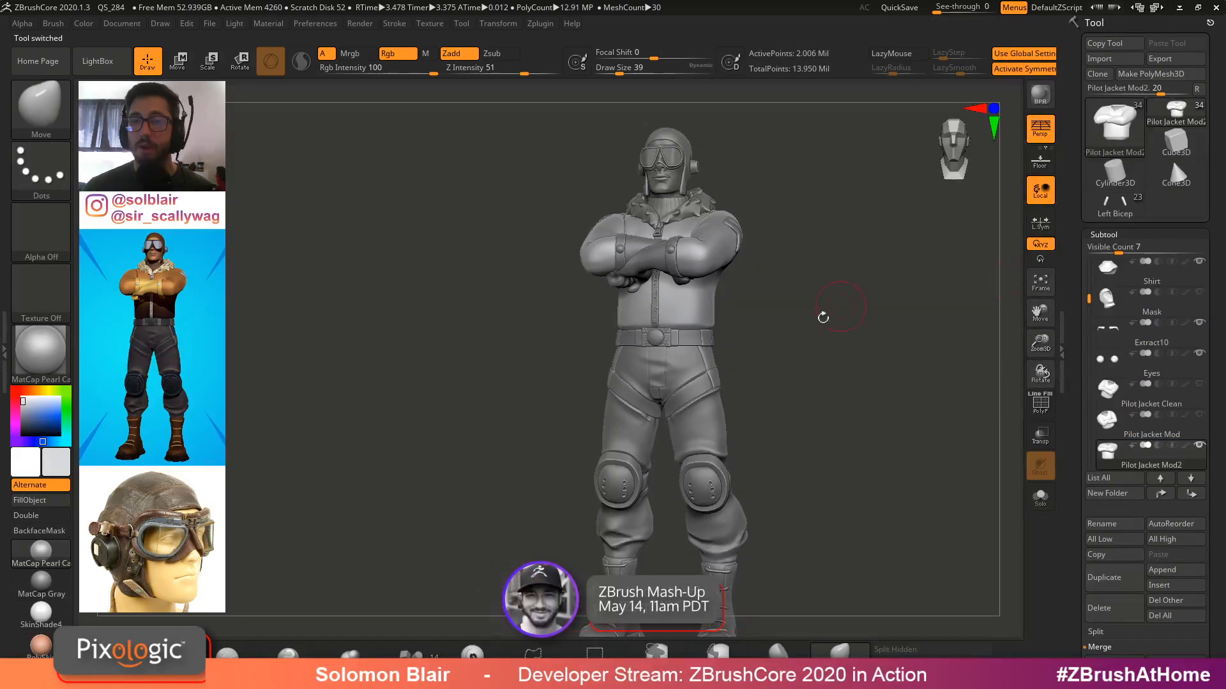
# Switch back to the Left Bicep mannequin tool, toggle polyframe, and rotate the view
pyautogui.click(1114, 205)
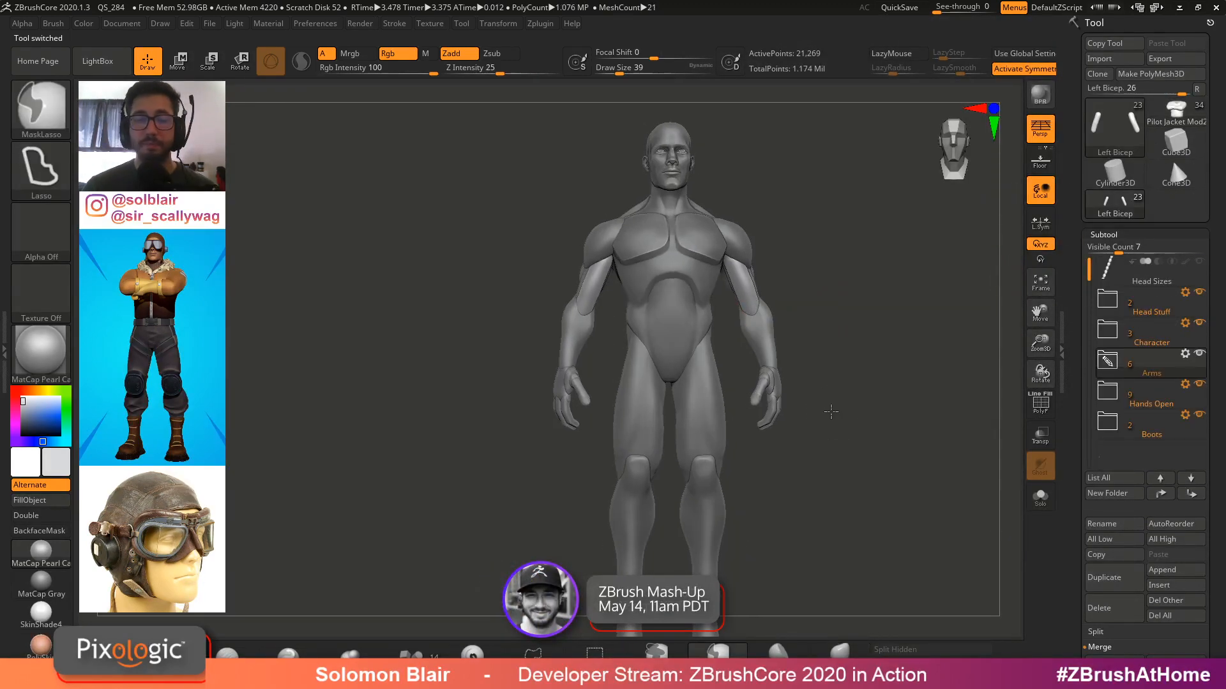
pyautogui.hotkey('shift', 'f')
pyautogui.hotkey('shift', 'f')
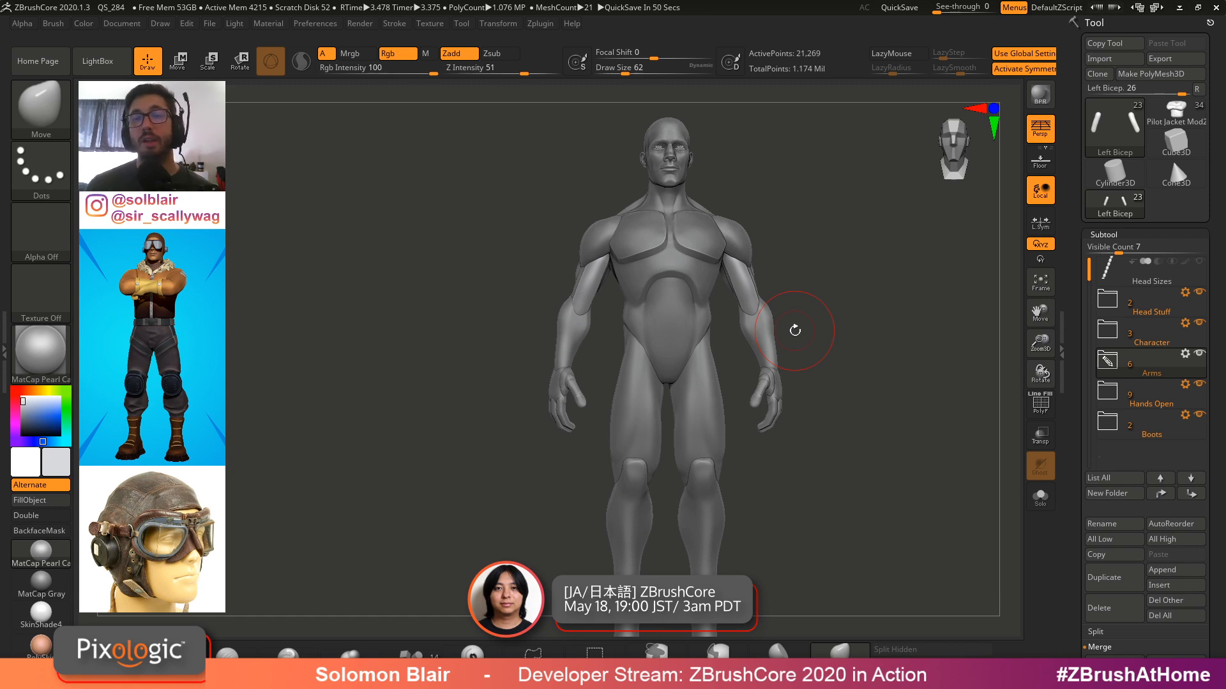
pyautogui.keyDown('ctrl'); pyautogui.click(816, 336); pyautogui.keyUp('ctrl')
pyautogui.moveTo(819, 336)
pyautogui.keyDown('ctrl'); pyautogui.mouseDown()
pyautogui.moveTo(861, 324)
pyautogui.moveTo(848, 357)
pyautogui.mouseUp(); pyautogui.keyUp('ctrl')
# Switch to the Pilot Jacket Mod2 tool and rotate and zoom around the pilot figure
pyautogui.click(1176, 113)
pyautogui.press('s')
pyautogui.press('s')
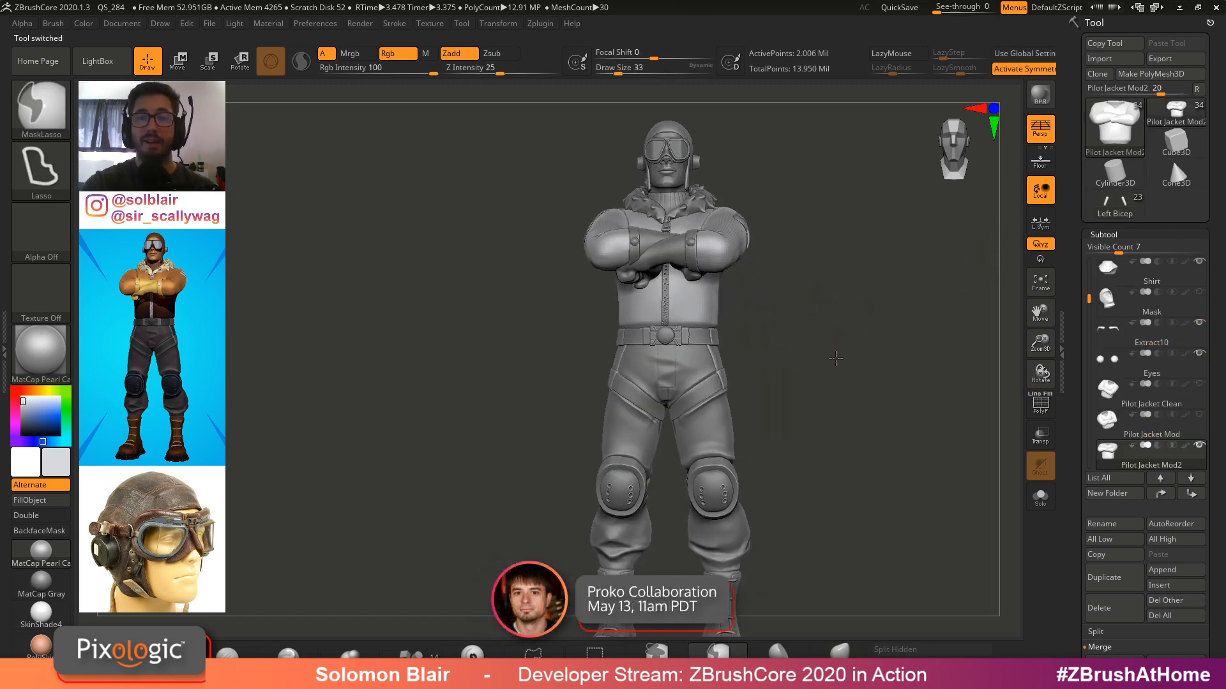
pyautogui.keyDown('ctrl'); pyautogui.moveTo(841, 363); pyautogui.dragTo(874, 339, button='right'); pyautogui.keyUp('ctrl')
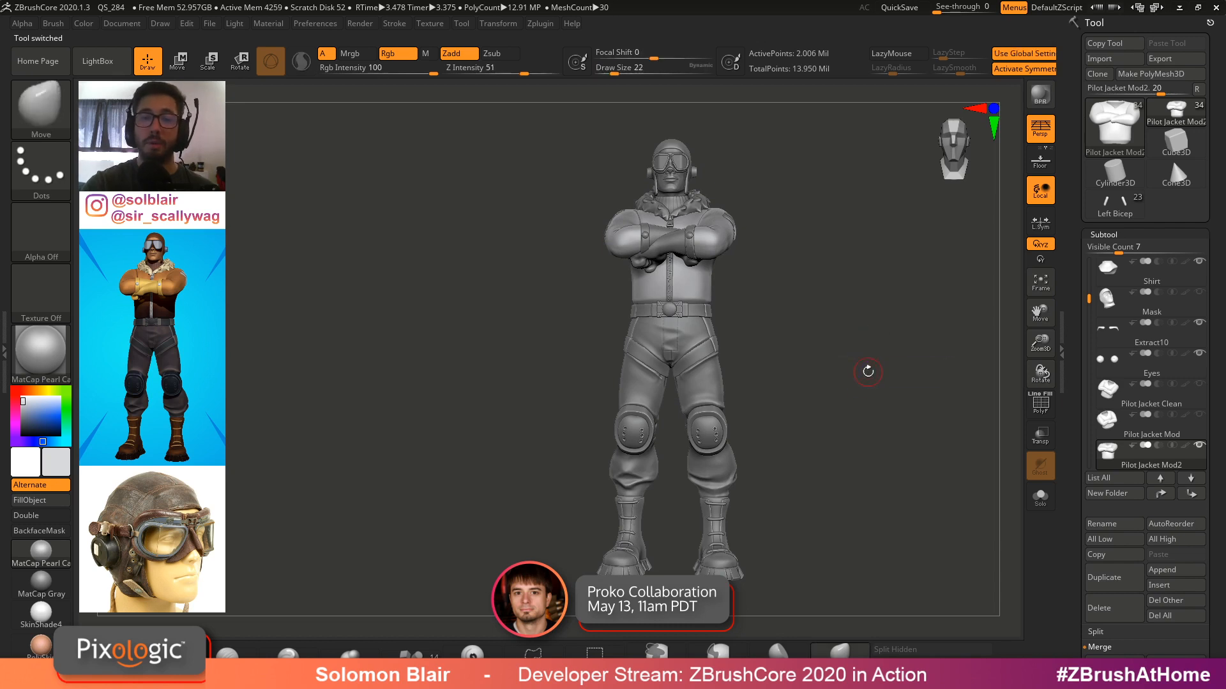
pyautogui.press('s')
pyautogui.moveTo(871, 367)
pyautogui.mouseDown()
pyautogui.moveTo(864, 383)
pyautogui.moveTo(869, 365)
pyautogui.mouseUp()
pyautogui.press('s')
pyautogui.press('s')
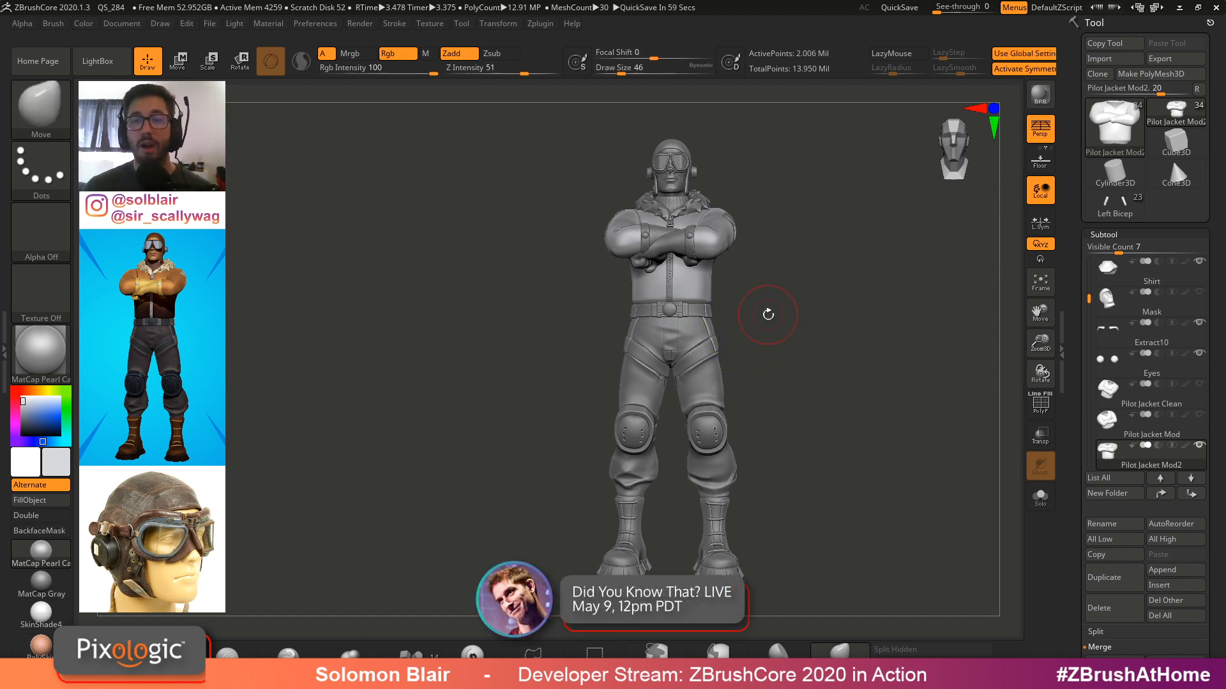
# Switch to the Left Bicep mannequin tool, select its Torso1 subtool on the canvas, and toggle polyframe
pyautogui.click(1109, 214)
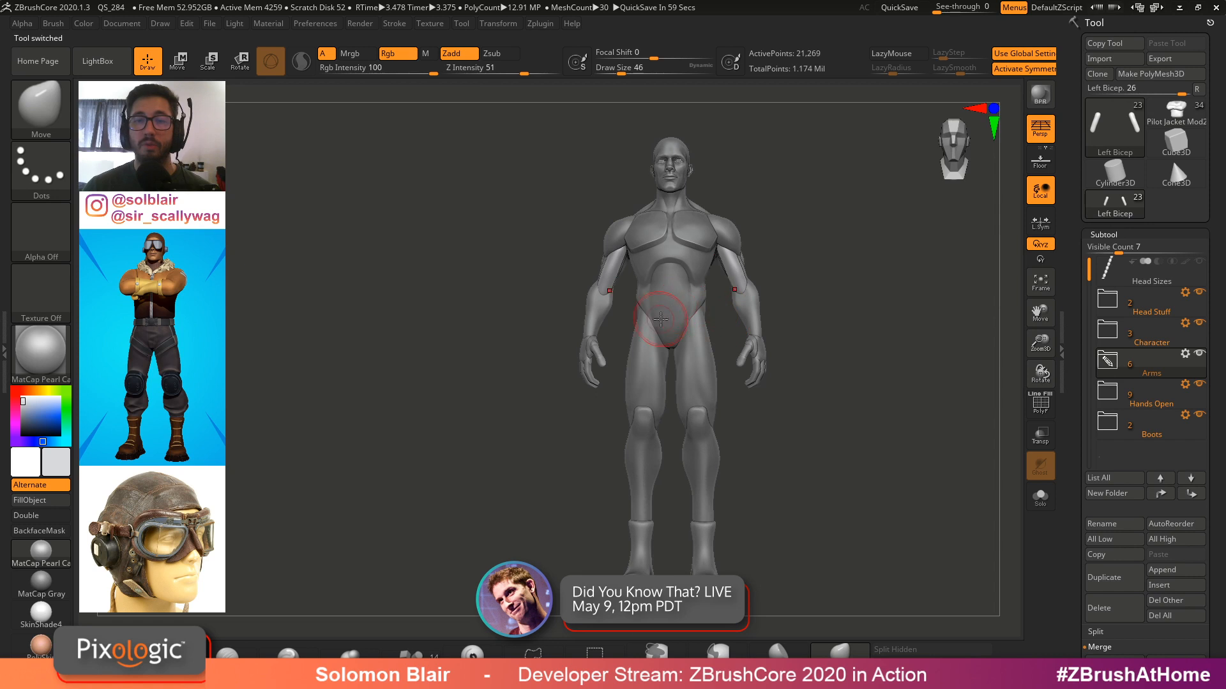
pyautogui.keyDown('alt'); pyautogui.click(698, 291); pyautogui.keyUp('alt')
pyautogui.moveTo(697, 291)
pyautogui.keyDown('ctrl'); pyautogui.mouseDown(button='right')
pyautogui.moveTo(673, 381)
pyautogui.moveTo(737, 362)
pyautogui.moveTo(664, 364)
pyautogui.mouseUp(button='right'); pyautogui.keyUp('ctrl')
pyautogui.hotkey('shift', 's')
pyautogui.hotkey('ctrl', 'shift', 's')
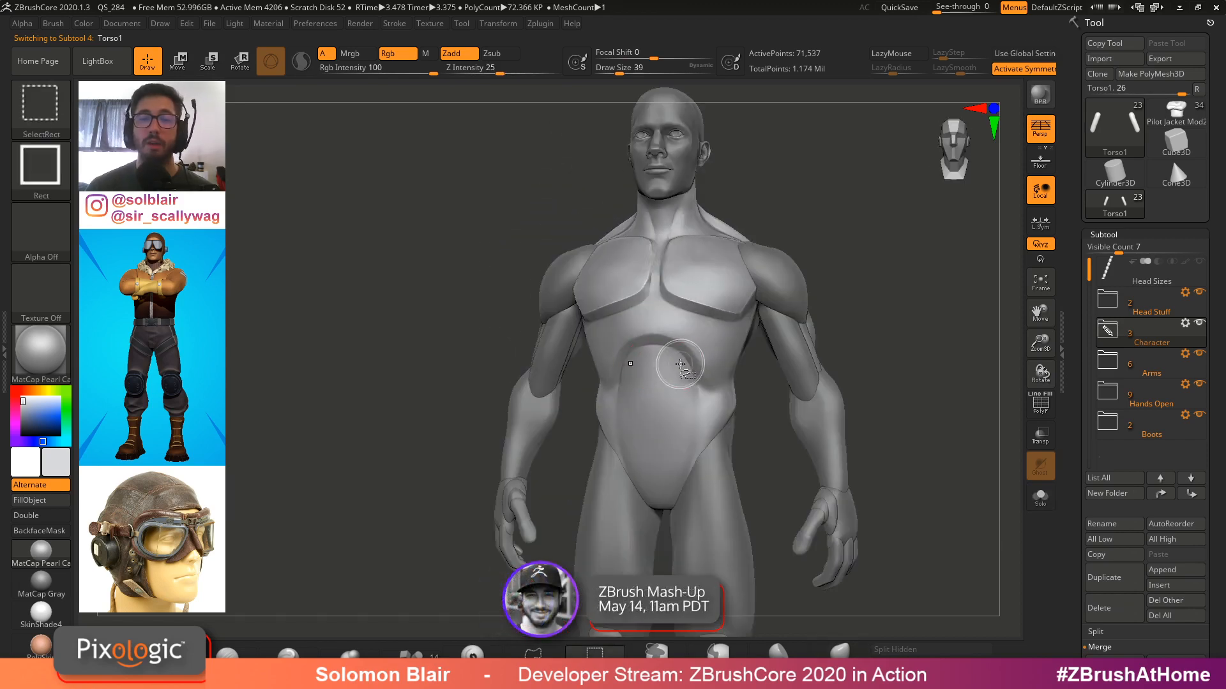
pyautogui.hotkey('shift', 'f')
pyautogui.hotkey('shift', 'f')
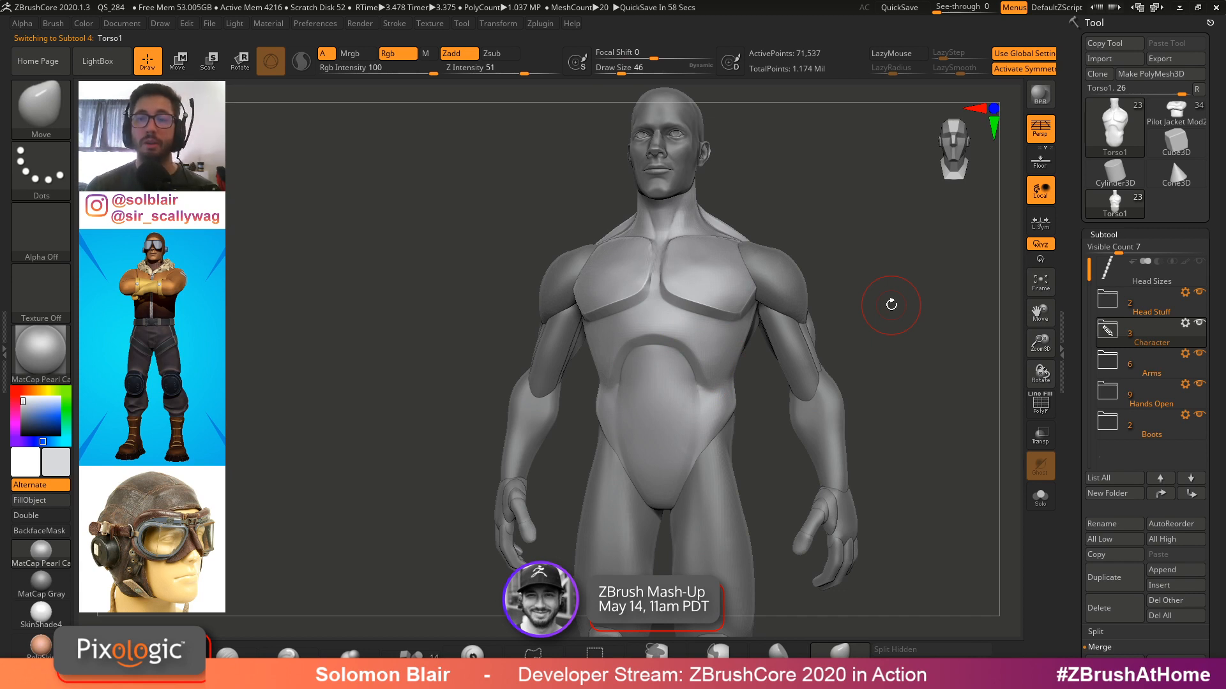
# Zoom in on the mannequin's arm and select the Left Bicep and Left Bicep1 subtools on the canvas
pyautogui.keyDown('alt'); pyautogui.click(797, 371); pyautogui.keyUp('alt')
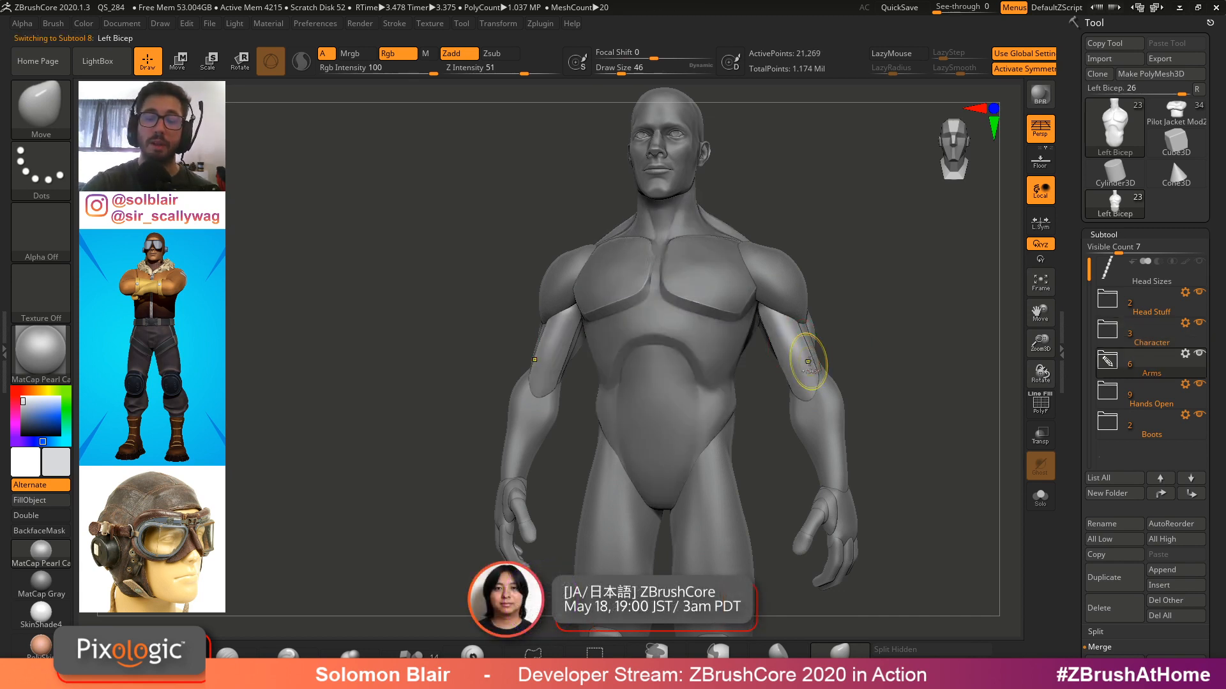
pyautogui.moveTo(802, 352)
pyautogui.mouseDown(button='right')
pyautogui.moveTo(763, 359)
pyautogui.moveTo(810, 358)
pyautogui.mouseUp(button='right')
pyautogui.press('s')
pyautogui.moveTo(816, 370)
pyautogui.mouseDown()
pyautogui.moveTo(794, 370)
pyautogui.moveTo(828, 340)
pyautogui.moveTo(801, 346)
pyautogui.mouseUp()
pyautogui.press('s')
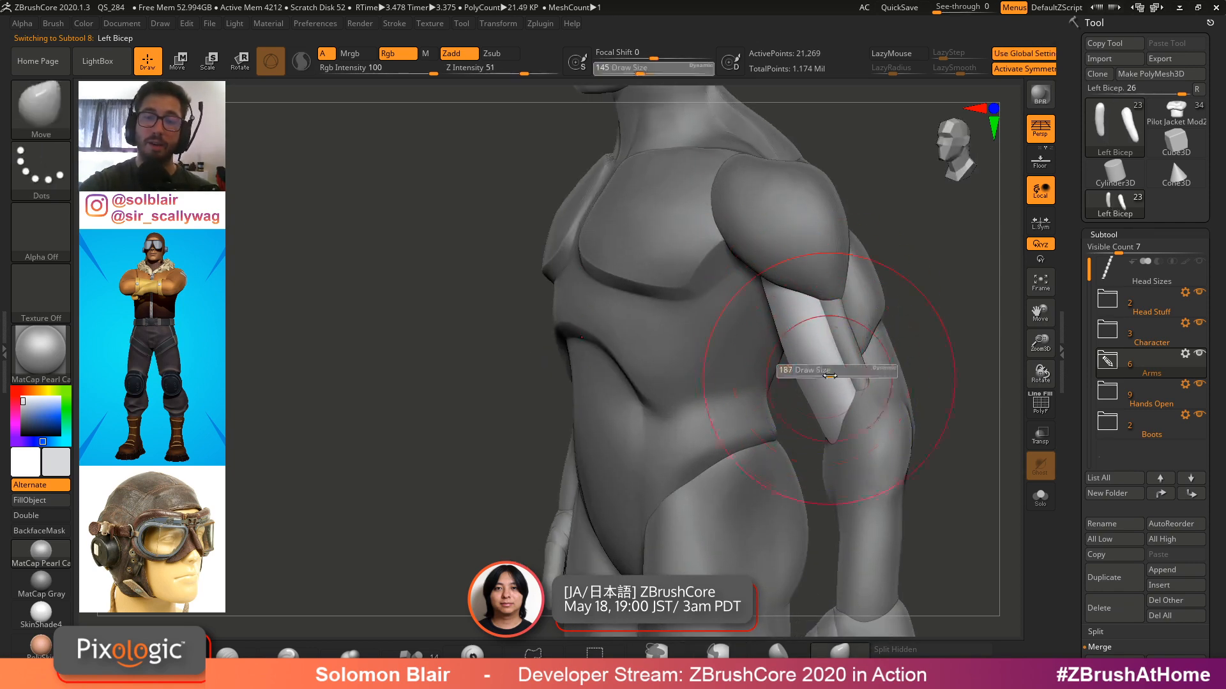
pyautogui.moveTo(830, 373); pyautogui.dragTo(753, 357, button='right')
pyautogui.keyDown('alt'); pyautogui.click(885, 305); pyautogui.keyUp('alt')
pyautogui.moveTo(885, 306); pyautogui.dragTo(753, 352, button='right')
pyautogui.press('s')
pyautogui.moveTo(895, 300); pyautogui.dragTo(890, 300)
pyautogui.press('s')
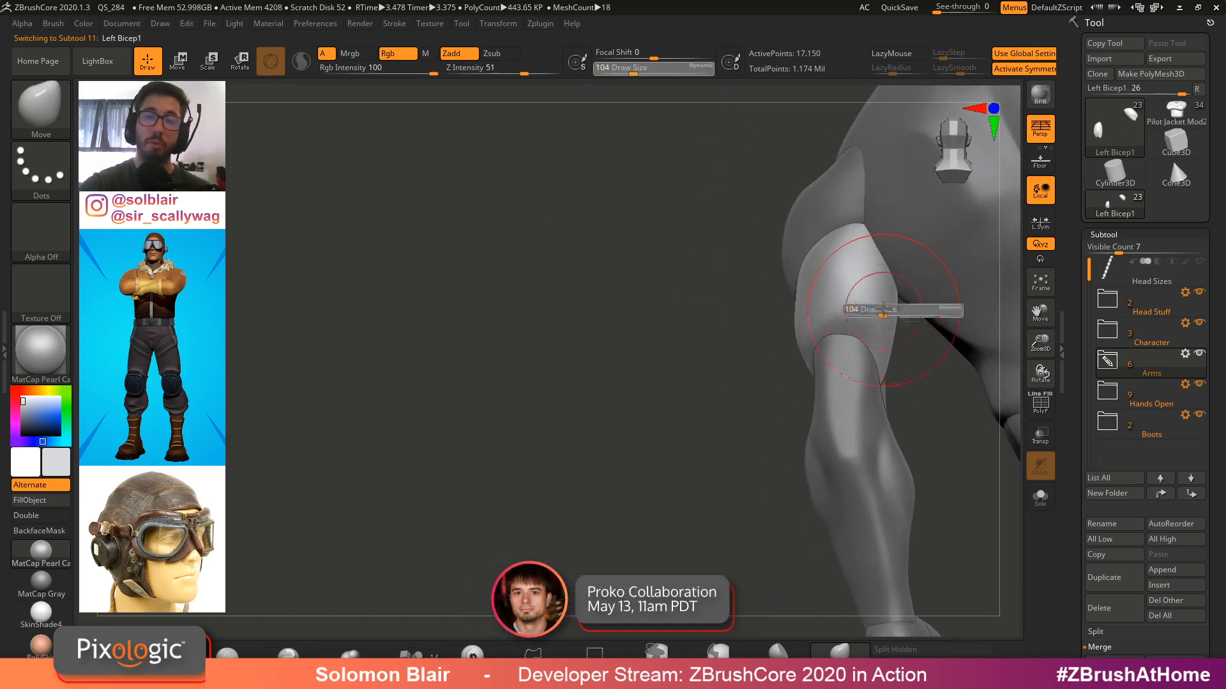
# Select the Left Shoulder subtool on the canvas and frame the whole mannequin
pyautogui.moveTo(884, 310)
pyautogui.mouseDown(button='right')
pyautogui.moveTo(821, 220)
pyautogui.moveTo(835, 286)
pyautogui.moveTo(862, 280)
pyautogui.moveTo(798, 303)
pyautogui.moveTo(803, 249)
pyautogui.moveTo(827, 238)
pyautogui.moveTo(845, 207)
pyautogui.moveTo(840, 192)
pyautogui.mouseUp(button='right')
pyautogui.keyDown('alt'); pyautogui.click(821, 219); pyautogui.keyUp('alt')
pyautogui.press('s')
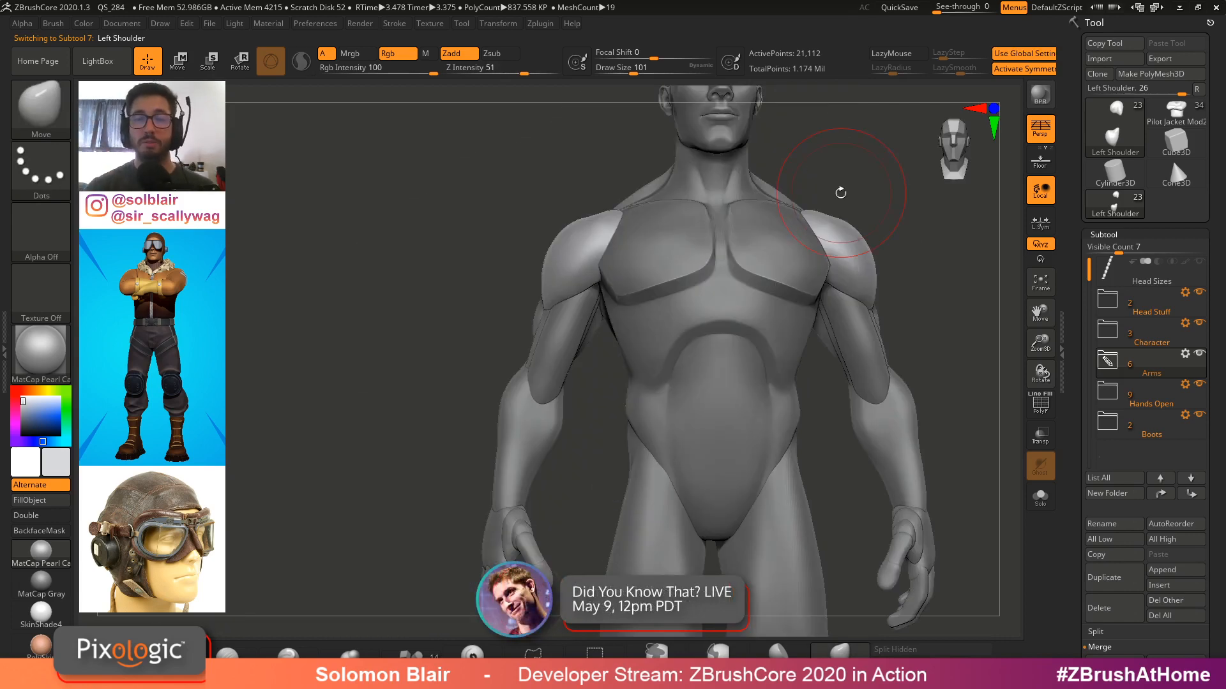
pyautogui.press('f')
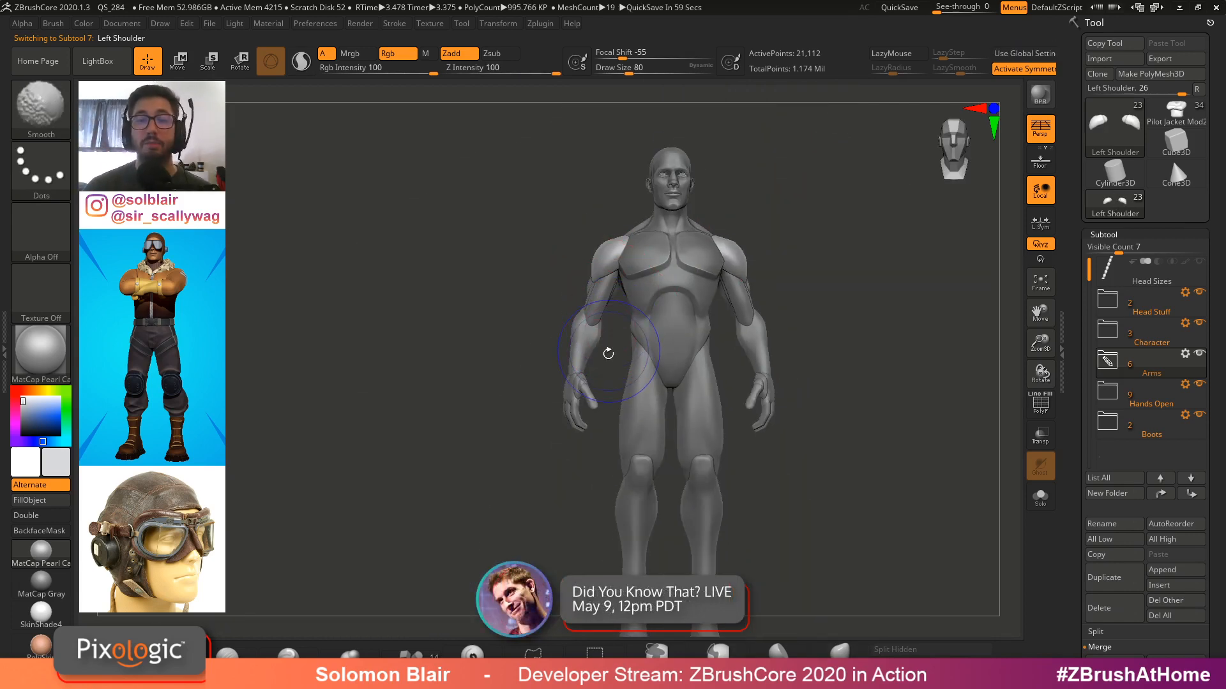
# Select the Left Hand subtool on the canvas and rotate and zoom around the hand to examine it
pyautogui.moveTo(591, 394)
pyautogui.keyDown('ctrl'); pyautogui.mouseDown(button='right')
pyautogui.moveTo(646, 342)
pyautogui.moveTo(557, 345)
pyautogui.mouseUp(button='right'); pyautogui.keyUp('ctrl')
pyautogui.press('s')
pyautogui.moveTo(565, 336)
pyautogui.mouseDown()
pyautogui.moveTo(576, 337)
pyautogui.moveTo(557, 350)
pyautogui.mouseUp()
pyautogui.keyDown('alt'); pyautogui.click(567, 343); pyautogui.keyUp('alt')
pyautogui.press('s')
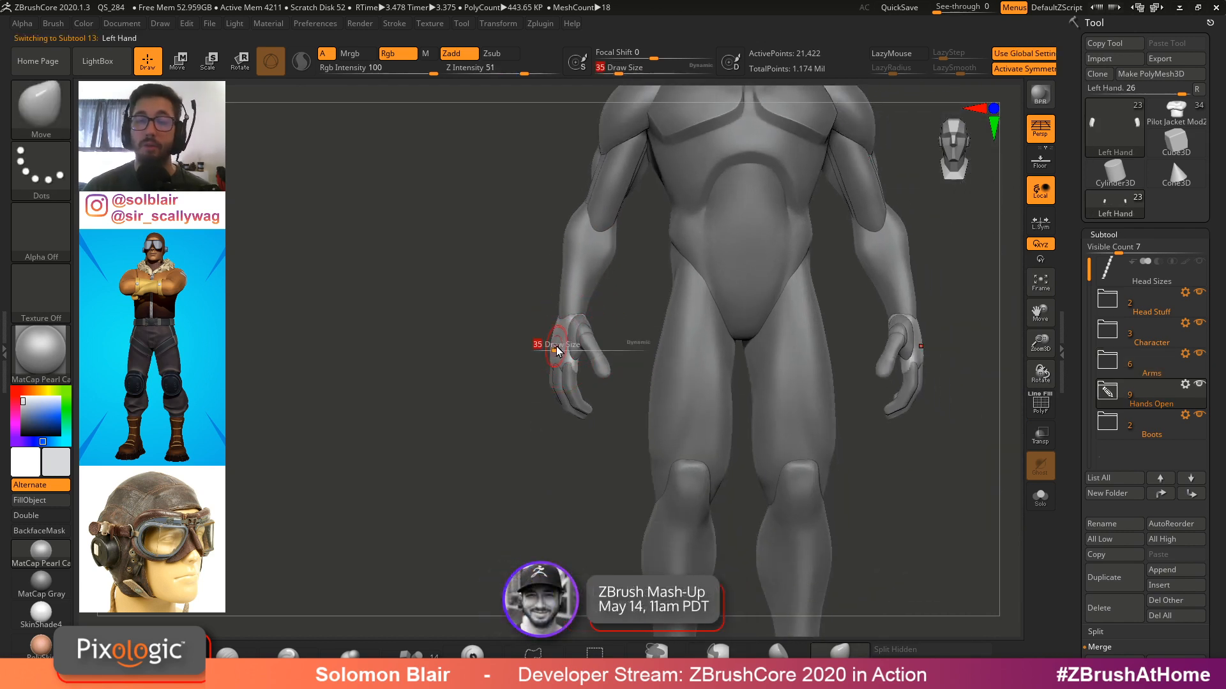
pyautogui.moveTo(557, 351)
pyautogui.mouseDown(button='right')
pyautogui.moveTo(605, 373)
pyautogui.moveTo(530, 361)
pyautogui.moveTo(610, 395)
pyautogui.mouseUp(button='right')
pyautogui.press('s')
pyautogui.moveTo(614, 398); pyautogui.dragTo(621, 399)
pyautogui.keyDown('ctrl'); pyautogui.moveTo(552, 365); pyautogui.dragTo(587, 379, button='right'); pyautogui.keyUp('ctrl')
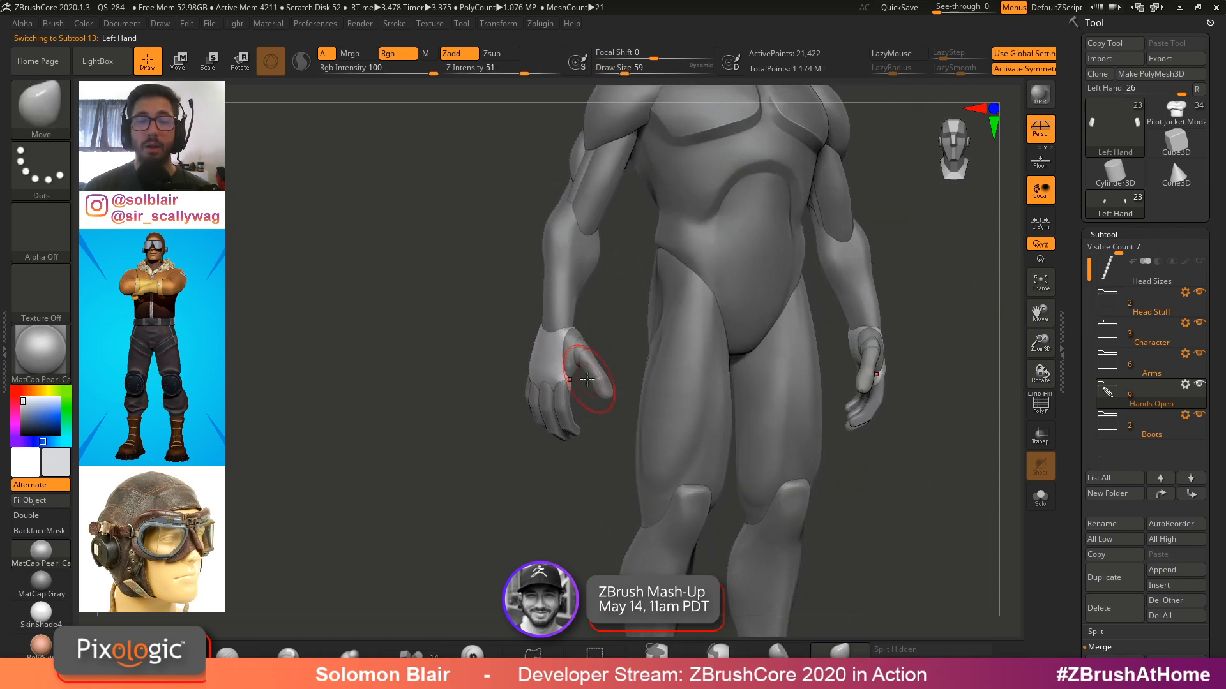
pyautogui.press('s')
pyautogui.moveTo(587, 380); pyautogui.dragTo(573, 382)
pyautogui.press('s')
pyautogui.moveTo(569, 381)
pyautogui.keyDown('ctrl'); pyautogui.mouseDown(button='right')
pyautogui.moveTo(559, 414)
pyautogui.moveTo(540, 369)
pyautogui.moveTo(568, 447)
pyautogui.moveTo(540, 389)
pyautogui.mouseUp(button='right'); pyautogui.keyUp('ctrl')
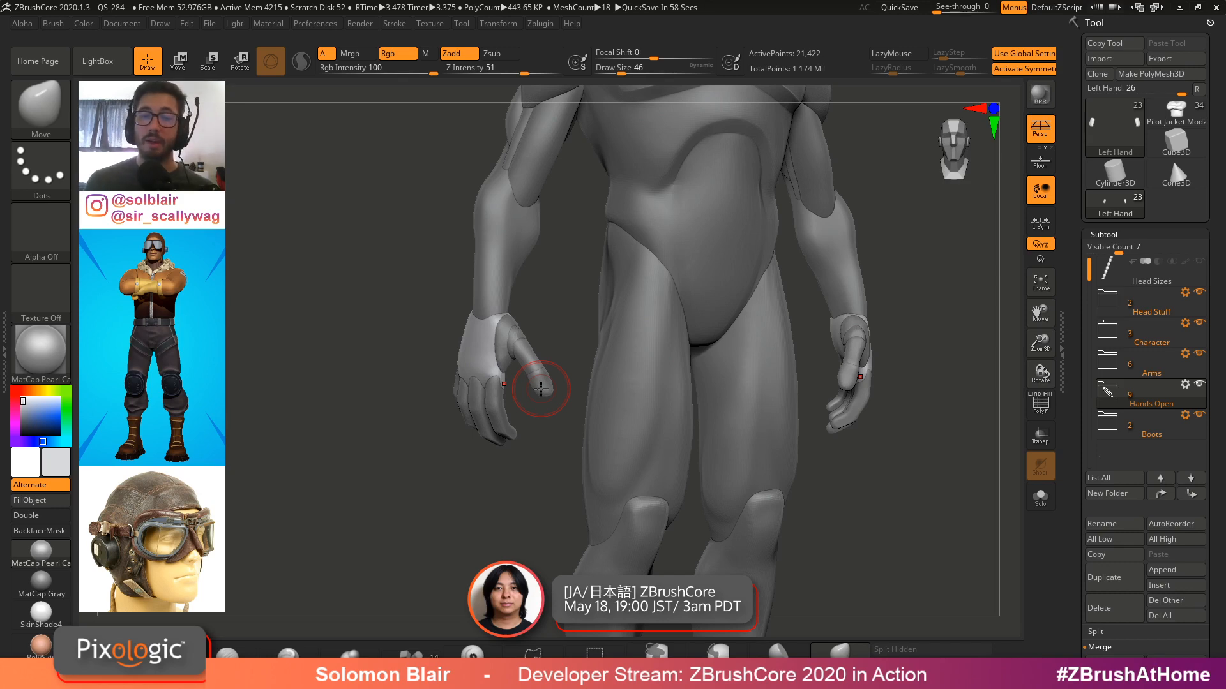
# Select the forearm cylinder and then the Left Finger 4 subtool on the mannequin's hand
pyautogui.moveTo(541, 389)
pyautogui.mouseDown(button='right')
pyautogui.moveTo(635, 332)
pyautogui.moveTo(762, 360)
pyautogui.moveTo(626, 321)
pyautogui.mouseUp(button='right')
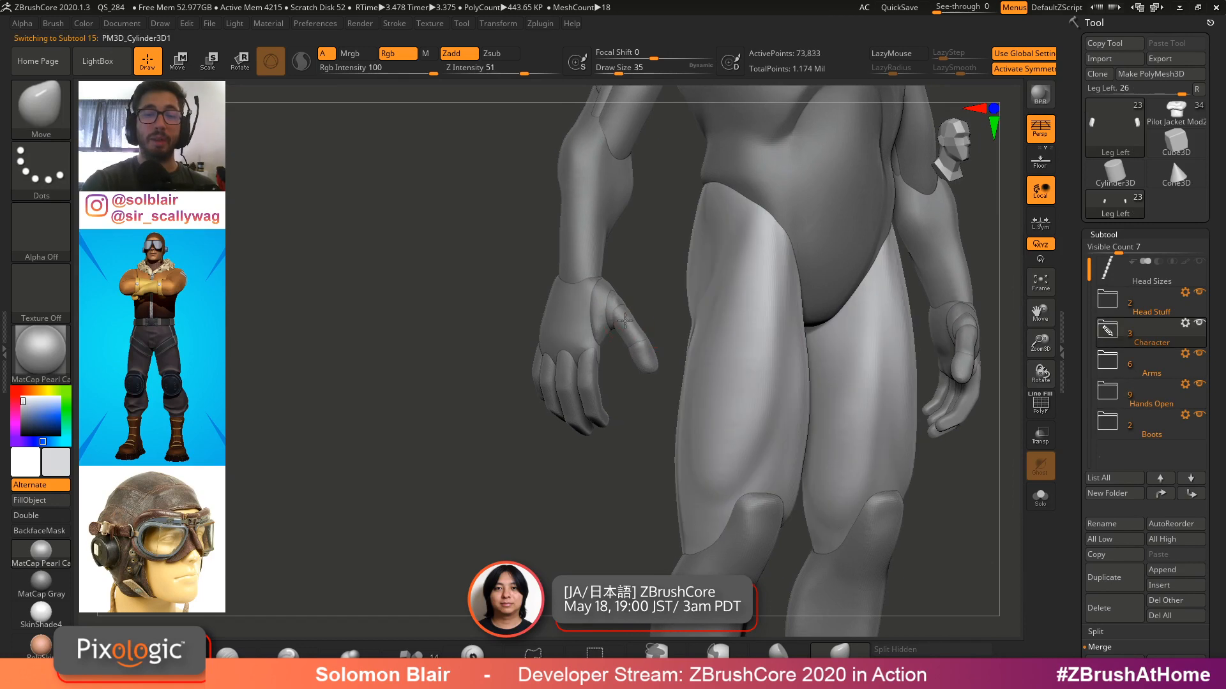
pyautogui.keyDown('alt'); pyautogui.click(548, 367); pyautogui.keyUp('alt')
pyautogui.keyDown('alt'); pyautogui.click(544, 348); pyautogui.keyUp('alt')
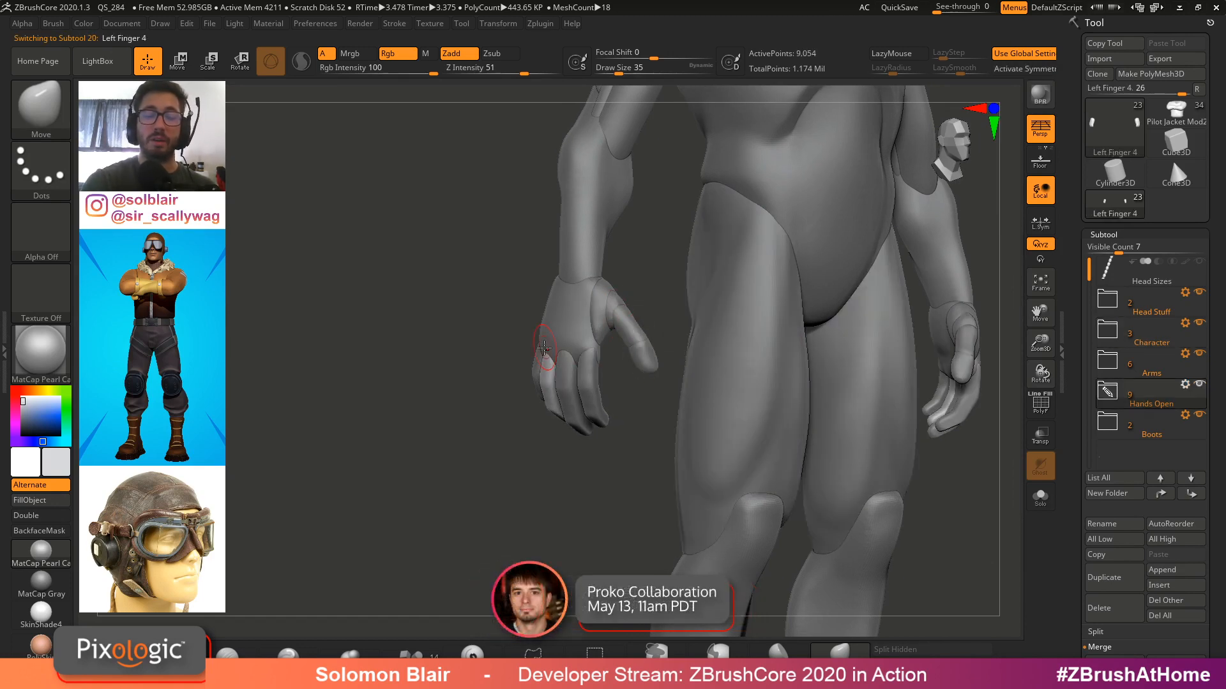
pyautogui.moveTo(547, 361)
pyautogui.keyDown('ctrl'); pyautogui.mouseDown(button='right')
pyautogui.moveTo(528, 358)
pyautogui.moveTo(567, 350)
pyautogui.mouseUp(button='right'); pyautogui.keyUp('ctrl')
# Switch to the Pilot Jacket Mod2 tool, enlarge the brush, toggle polyframe, and rotate the view
pyautogui.click(1157, 124)
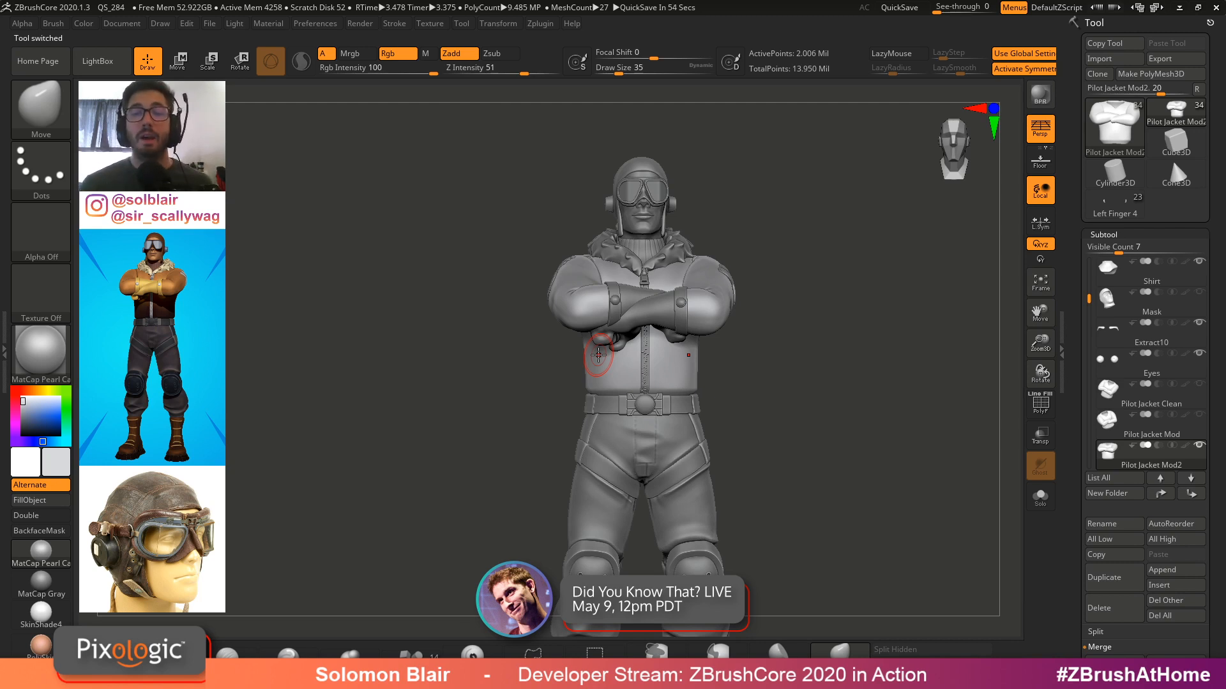
pyautogui.press(']')
pyautogui.press(']')
pyautogui.press(']')
pyautogui.hotkey('shift', 'f')
pyautogui.hotkey('shift', 'f')
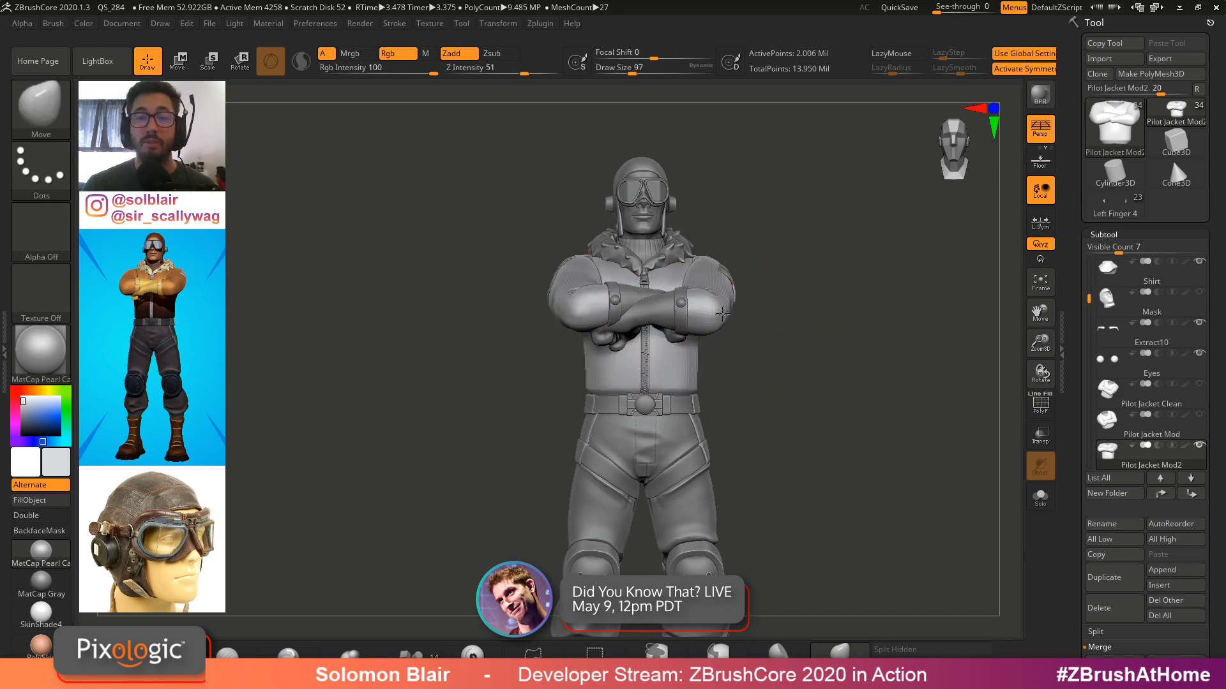
pyautogui.moveTo(770, 330)
pyautogui.mouseDown()
pyautogui.moveTo(728, 345)
pyautogui.moveTo(805, 347)
pyautogui.moveTo(784, 348)
pyautogui.mouseUp()
pyautogui.press('s')
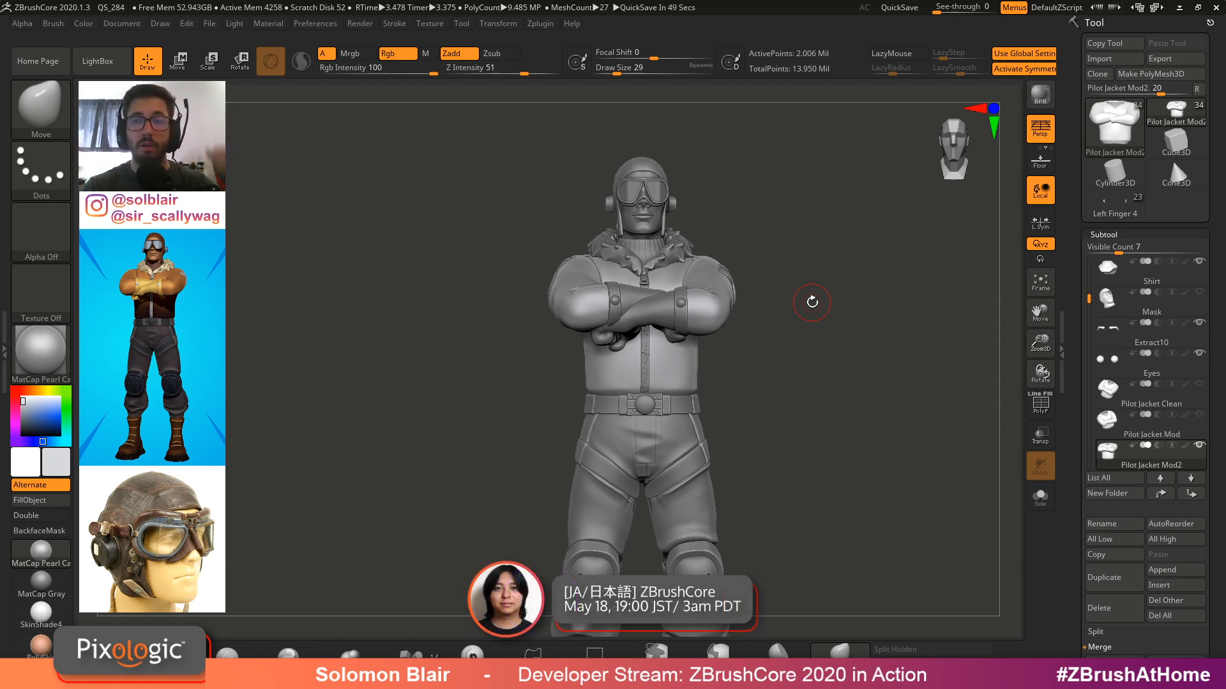
# Switch to the Left Finger 4 mannequin tool and select its Torso1 subtool on the canvas
pyautogui.click(1120, 198)
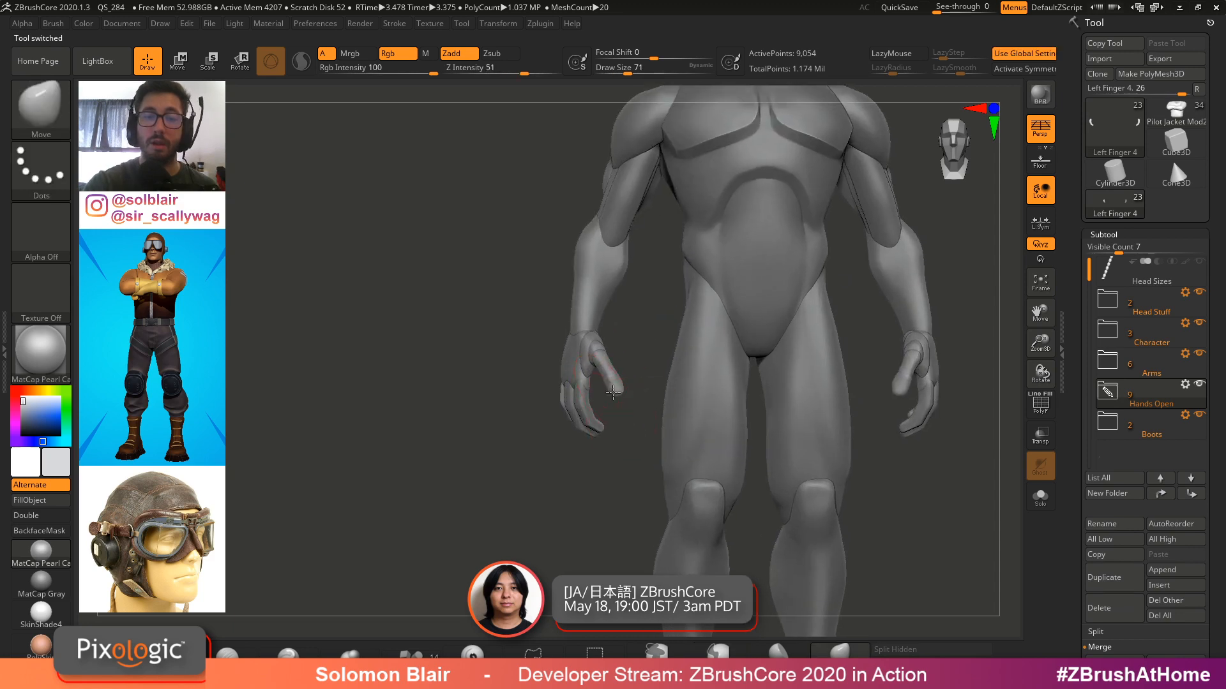
pyautogui.keyDown('shift'); pyautogui.moveTo(590, 373); pyautogui.dragTo(590, 350, button='right'); pyautogui.keyUp('shift')
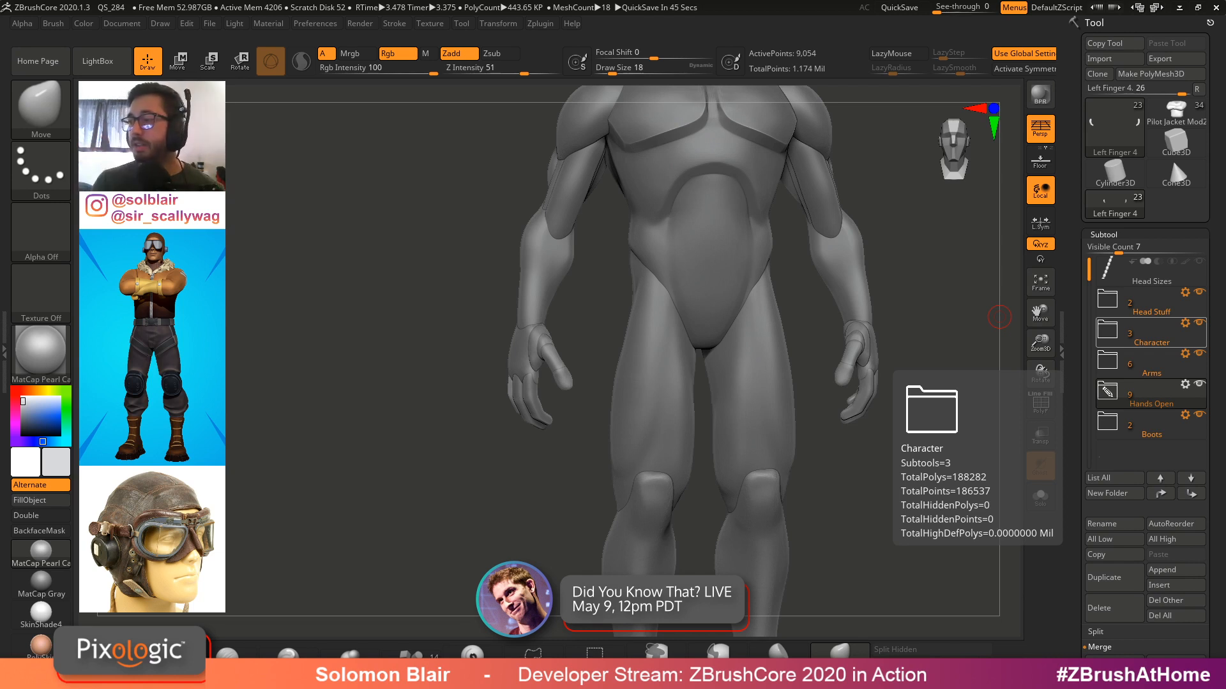
pyautogui.keyDown('alt'); pyautogui.moveTo(868, 198); pyautogui.dragTo(734, 396, button='right'); pyautogui.keyUp('alt')
pyautogui.keyDown('alt'); pyautogui.moveTo(734, 396); pyautogui.dragTo(690, 313, button='right'); pyautogui.keyUp('alt')
pyautogui.keyDown('alt'); pyautogui.click(657, 252); pyautogui.keyUp('alt')
pyautogui.keyDown('alt'); pyautogui.moveTo(657, 251); pyautogui.dragTo(712, 335, button='right'); pyautogui.keyUp('alt')
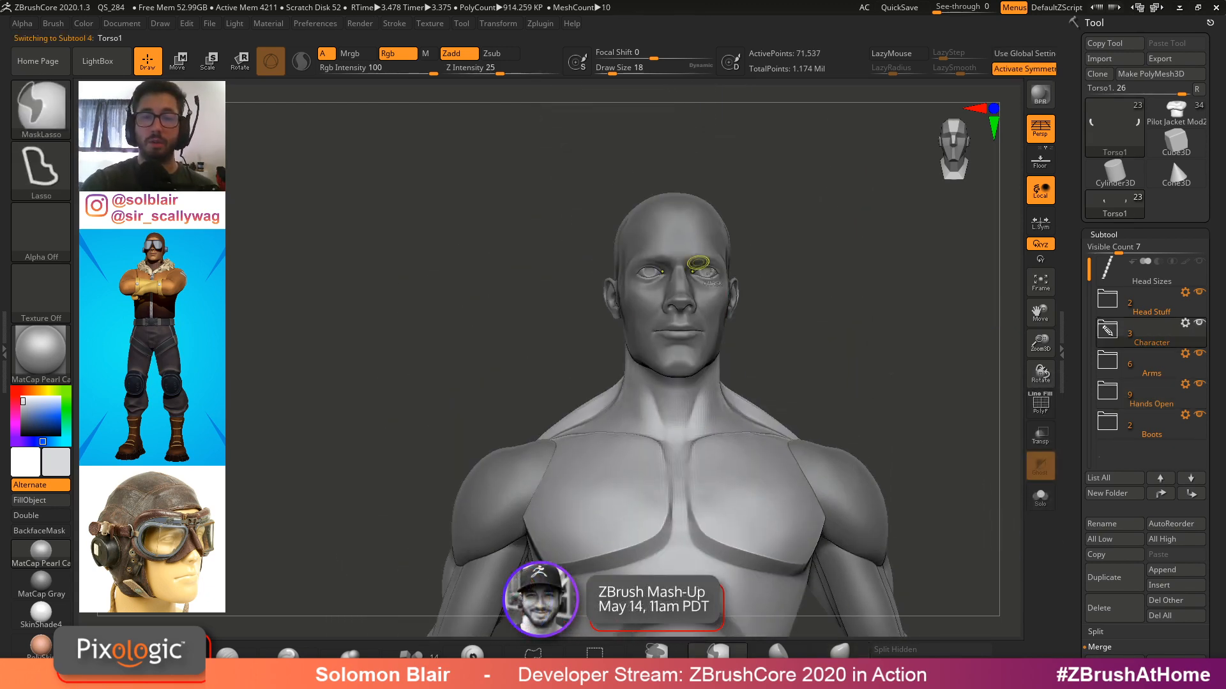
# Zoom in on the mannequin's head, select the Eyes subtool, and expand the Head Stuff subtool folder
pyautogui.keyDown('ctrl'); pyautogui.moveTo(708, 266); pyautogui.dragTo(769, 289, button='right'); pyautogui.keyUp('ctrl')
pyautogui.keyDown('alt'); pyautogui.click(699, 287); pyautogui.keyUp('alt')
pyautogui.keyDown('ctrl'); pyautogui.moveTo(696, 285); pyautogui.dragTo(734, 332, button='right'); pyautogui.keyUp('ctrl')
pyautogui.keyDown('alt'); pyautogui.click(722, 257); pyautogui.keyUp('alt')
pyautogui.moveTo(721, 256)
pyautogui.keyDown('alt'); pyautogui.mouseDown(button='right')
pyautogui.moveTo(737, 313)
pyautogui.moveTo(715, 268)
pyautogui.moveTo(669, 328)
pyautogui.moveTo(716, 348)
pyautogui.moveTo(651, 307)
pyautogui.mouseUp(button='right'); pyautogui.keyUp('alt')
pyautogui.hotkey('shift', 'f')
pyautogui.press('s')
pyautogui.press('s')
pyautogui.hotkey('shift', 'f')
pyautogui.press('s')
pyautogui.keyDown('ctrl'); pyautogui.moveTo(651, 306); pyautogui.dragTo(660, 335, button='right'); pyautogui.keyUp('ctrl')
pyautogui.press('s')
pyautogui.moveTo(660, 335); pyautogui.dragTo(654, 335)
pyautogui.keyDown('alt'); pyautogui.moveTo(692, 362); pyautogui.dragTo(721, 351, button='right'); pyautogui.keyUp('alt')
pyautogui.press('s')
pyautogui.moveTo(762, 313); pyautogui.dragTo(767, 314)
pyautogui.keyDown('ctrl'); pyautogui.moveTo(771, 318); pyautogui.dragTo(753, 274, button='right'); pyautogui.keyUp('ctrl')
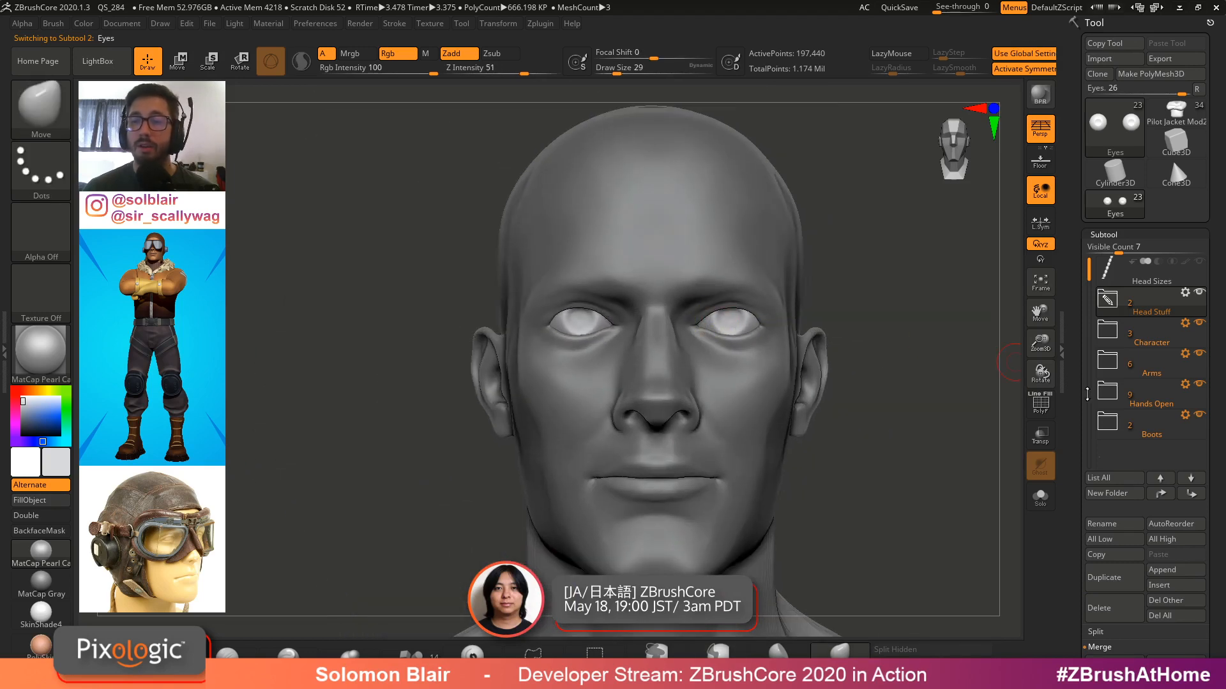
pyautogui.click(1099, 312)
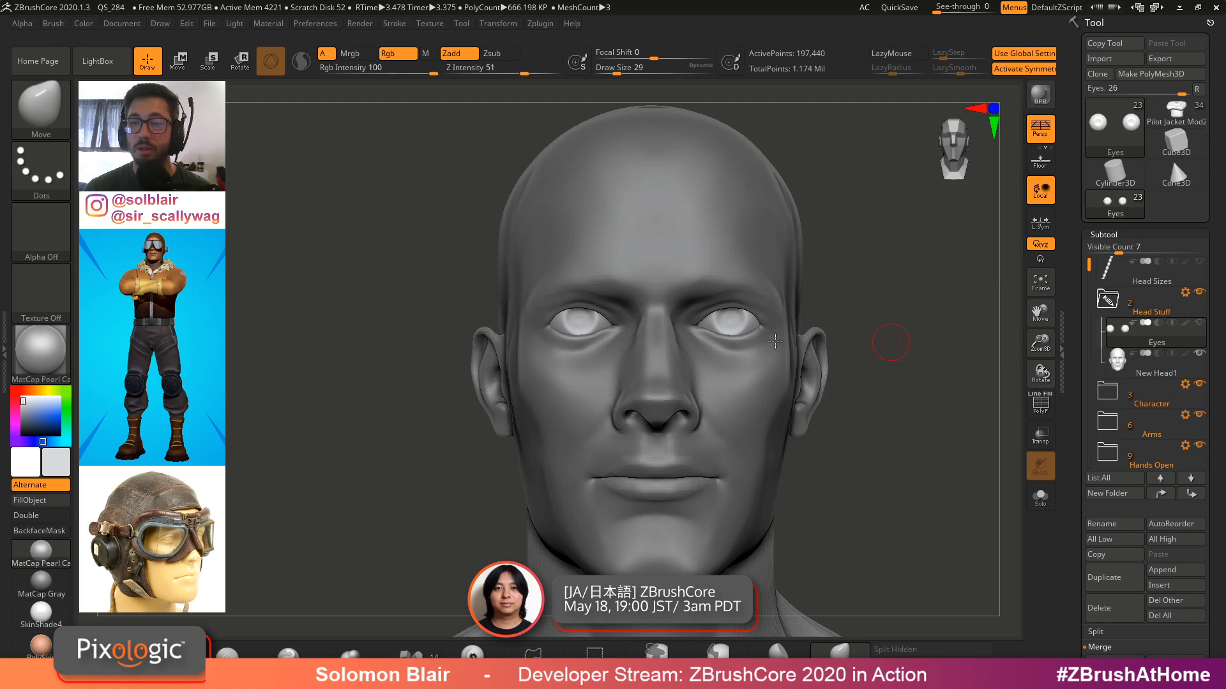
# Insert a Sphere3D mesh as a new subtool of the head model and switch to the Move gizmo
pyautogui.hotkey('ctrl', 's')
pyautogui.hotkey('ctrl', 's')
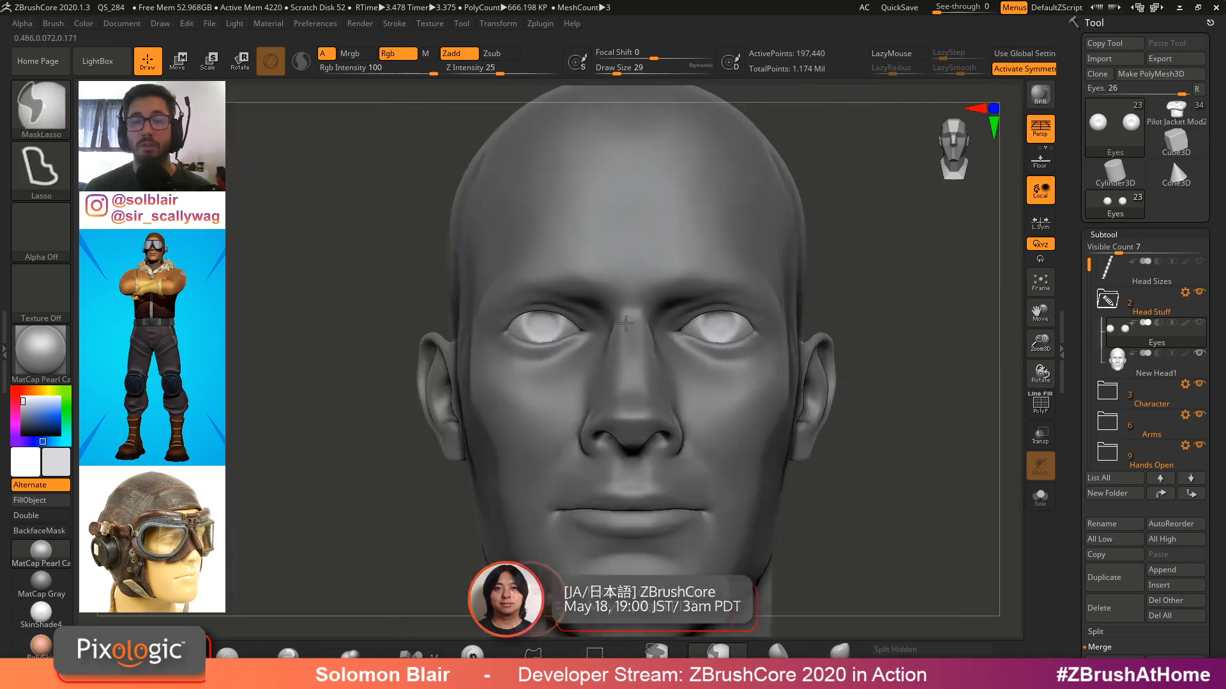
pyautogui.keyDown('ctrl'); pyautogui.moveTo(709, 325); pyautogui.dragTo(713, 354, button='right'); pyautogui.keyUp('ctrl')
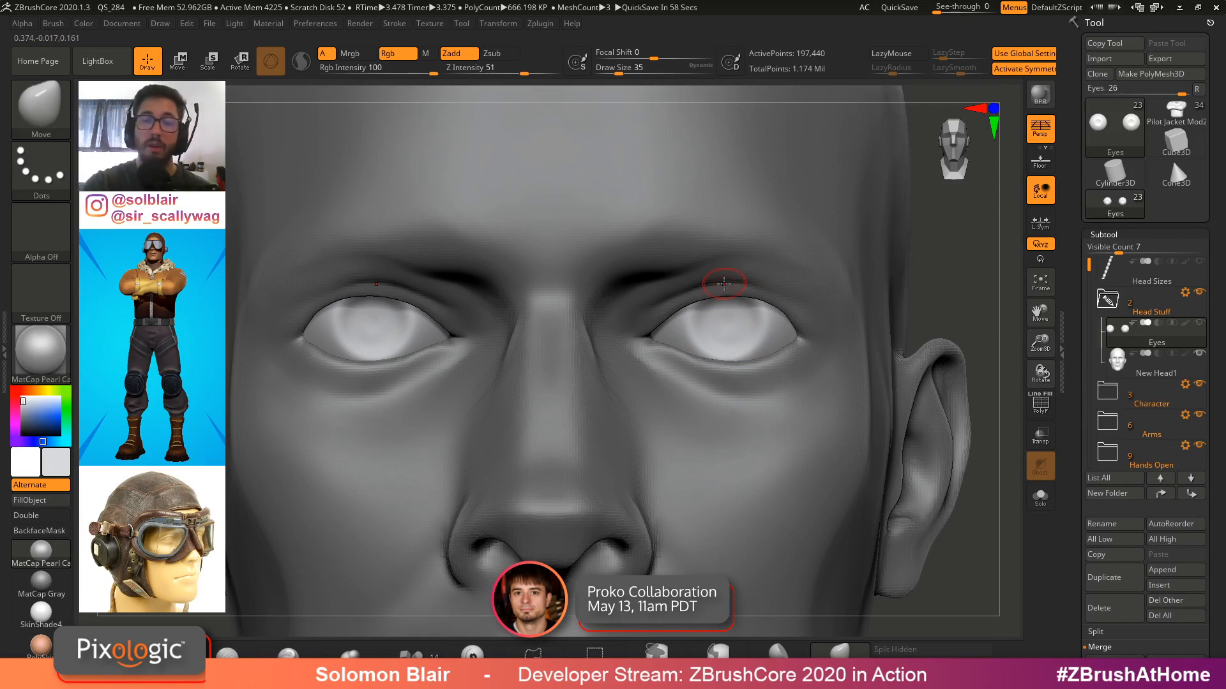
pyautogui.press('f')
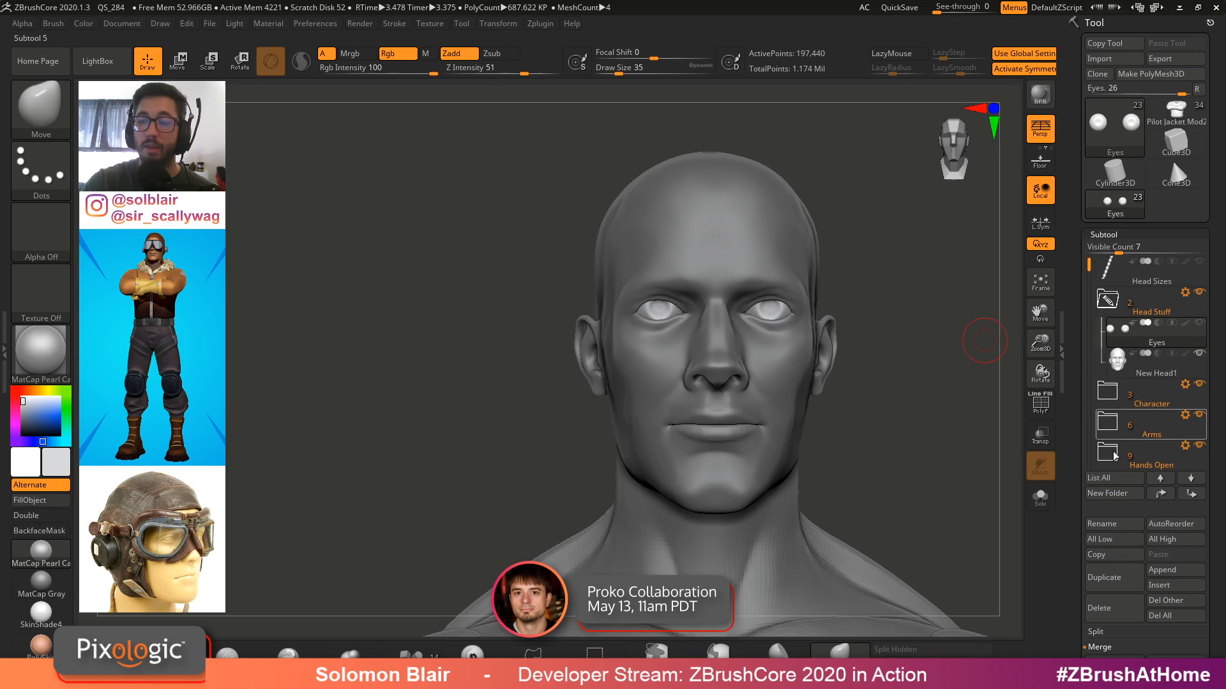
pyautogui.scroll(-1, 1076, 434)
pyautogui.scroll(-1, 1076, 435)
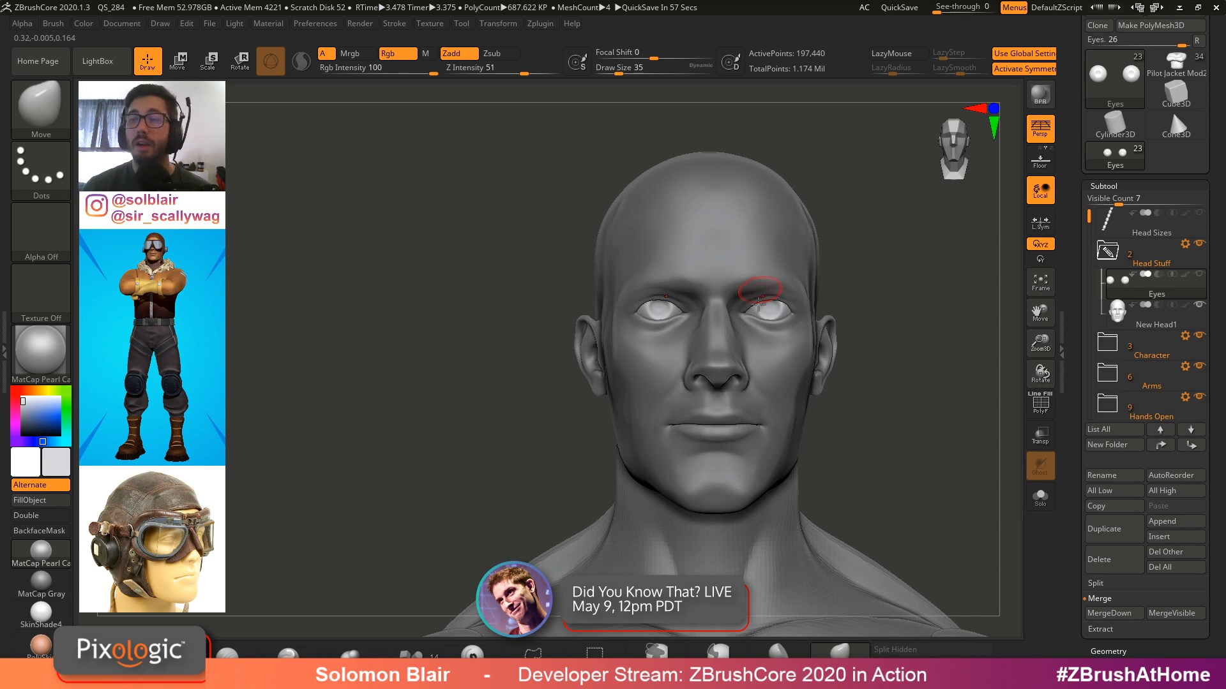
pyautogui.click(1169, 538)
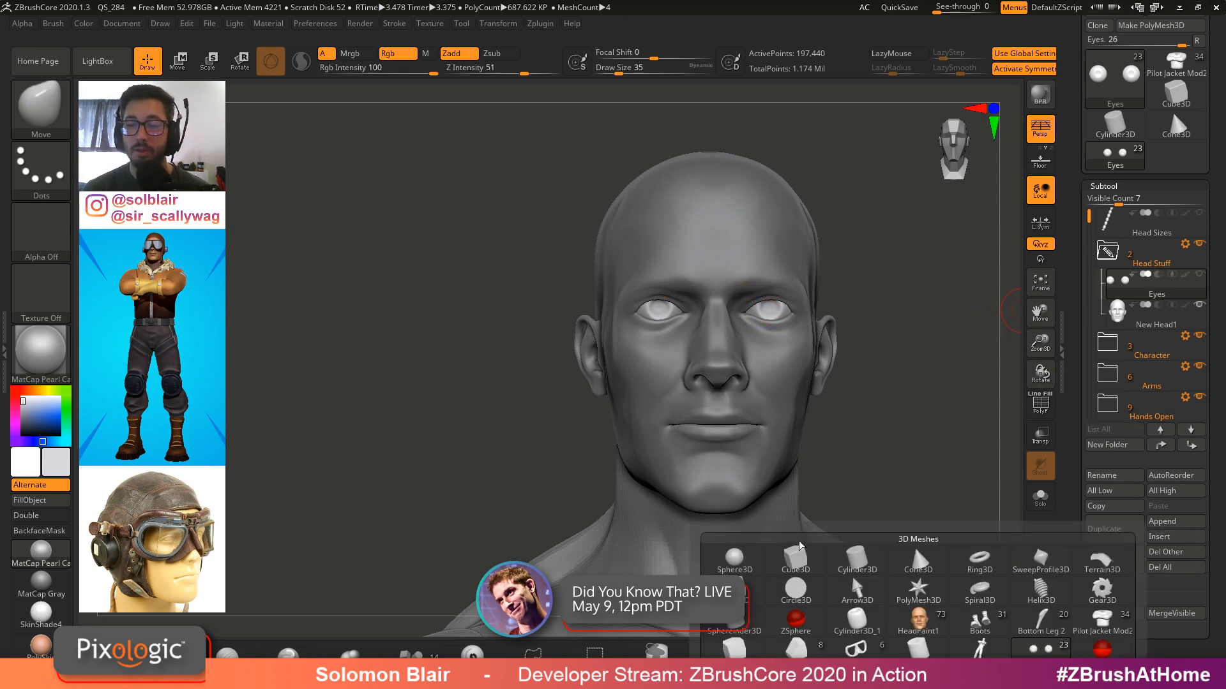
pyautogui.click(747, 552)
pyautogui.press('w')
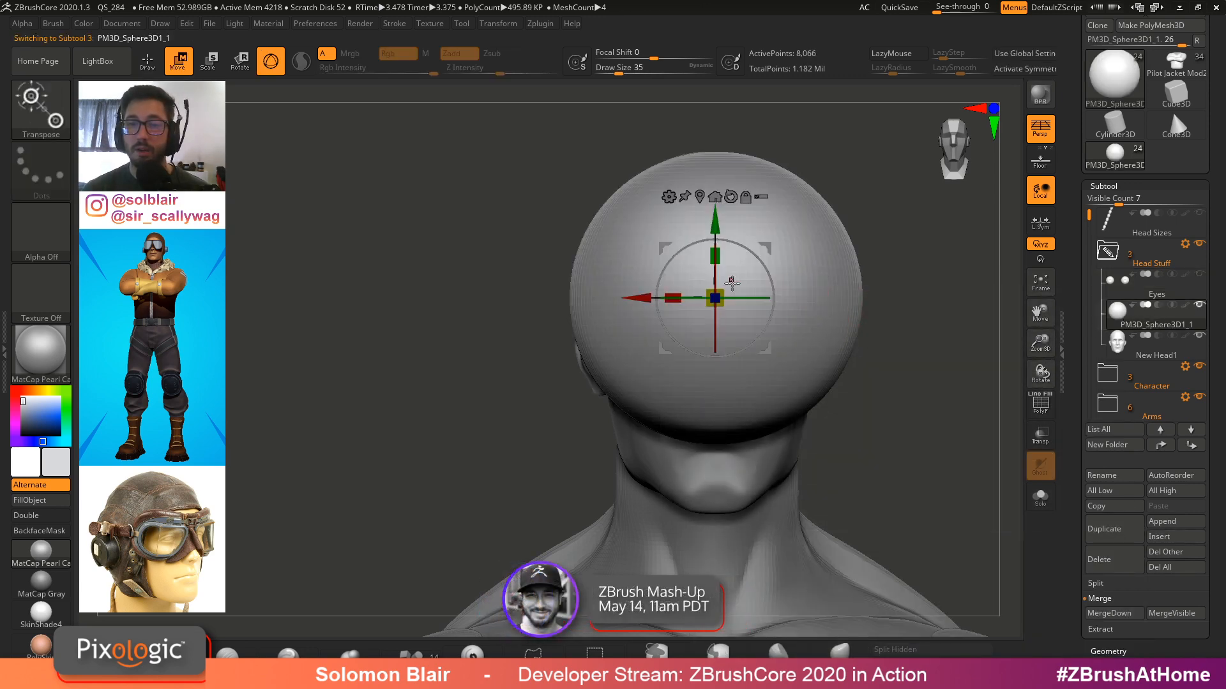
# Move the new sphere into the head's left eye socket with the gizmo
pyautogui.moveTo(721, 289); pyautogui.dragTo(640, 370)
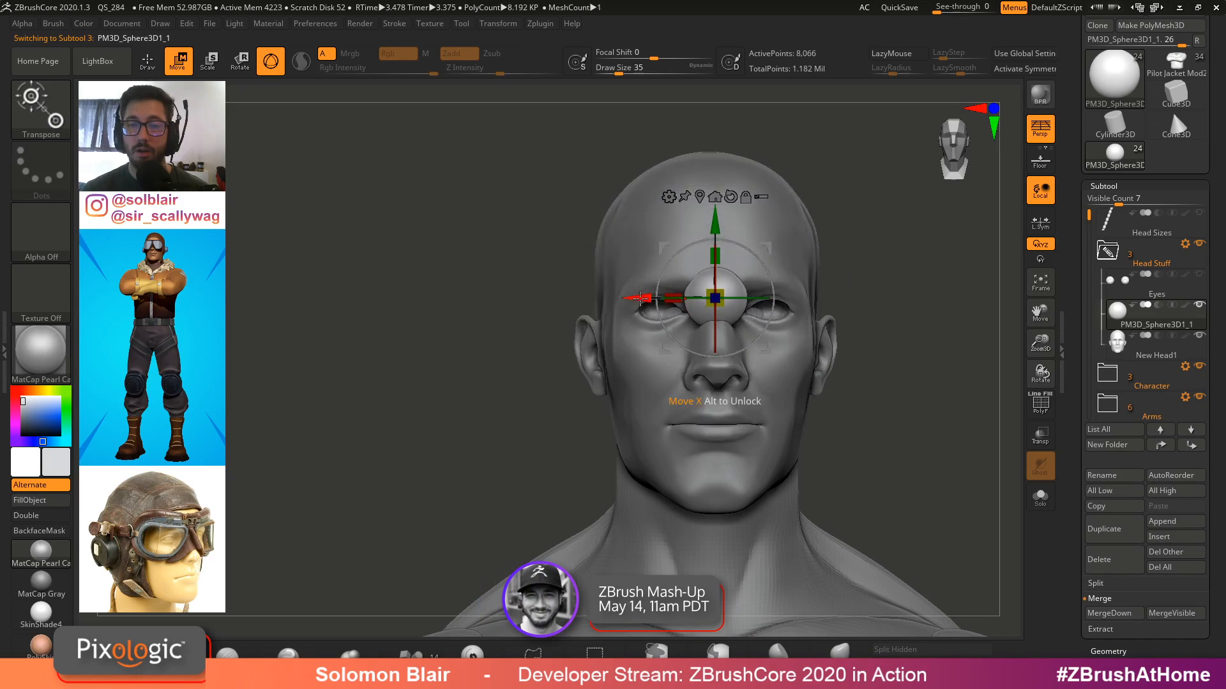
pyautogui.moveTo(640, 298); pyautogui.dragTo(608, 298)
pyautogui.keyDown('ctrl'); pyautogui.moveTo(658, 299); pyautogui.dragTo(724, 266, button='right'); pyautogui.keyUp('ctrl')
pyautogui.moveTo(638, 279); pyautogui.dragTo(569, 279)
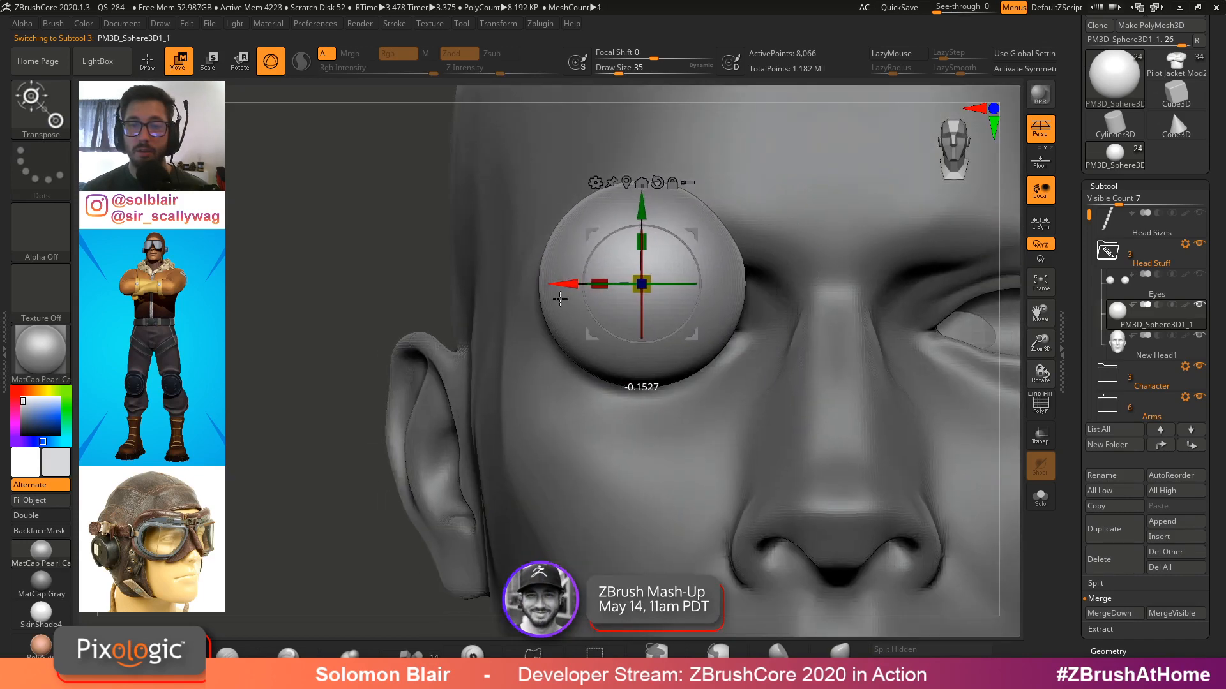
pyautogui.moveTo(569, 279); pyautogui.dragTo(554, 310, button='right')
pyautogui.moveTo(768, 284); pyautogui.dragTo(605, 284)
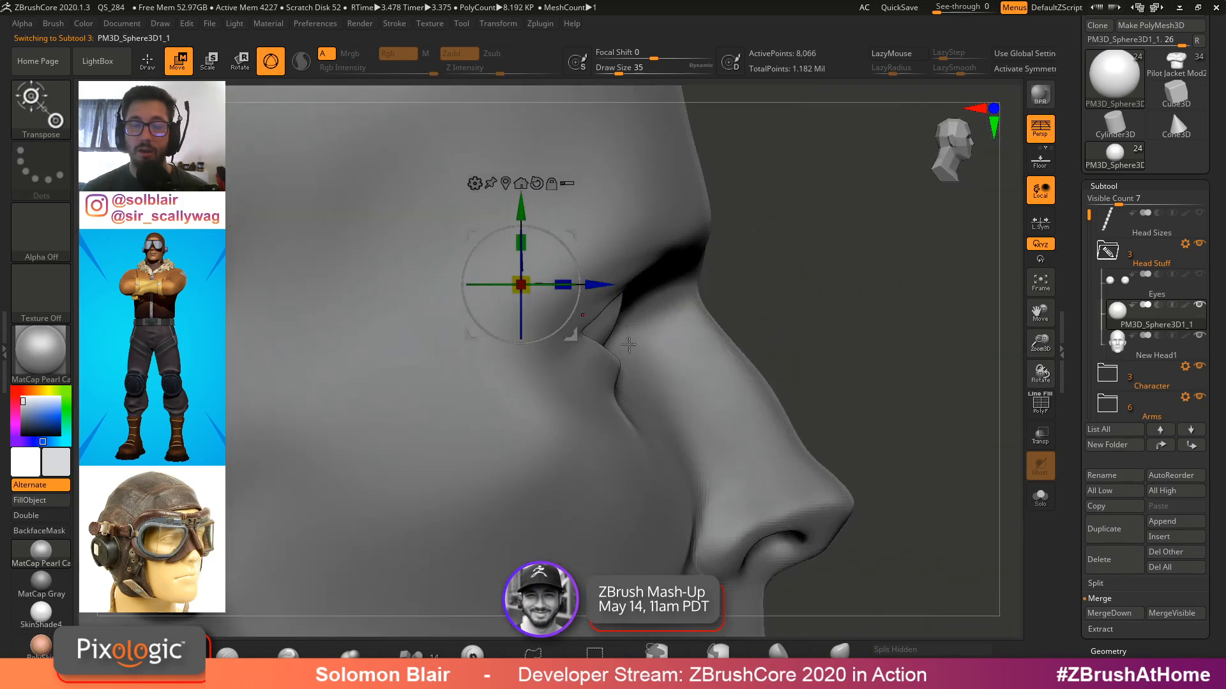
pyautogui.moveTo(606, 284); pyautogui.dragTo(530, 262, button='right')
pyautogui.moveTo(434, 328); pyautogui.dragTo(448, 328)
pyautogui.moveTo(523, 250); pyautogui.dragTo(522, 243)
pyautogui.moveTo(522, 242); pyautogui.dragTo(470, 320, button='right')
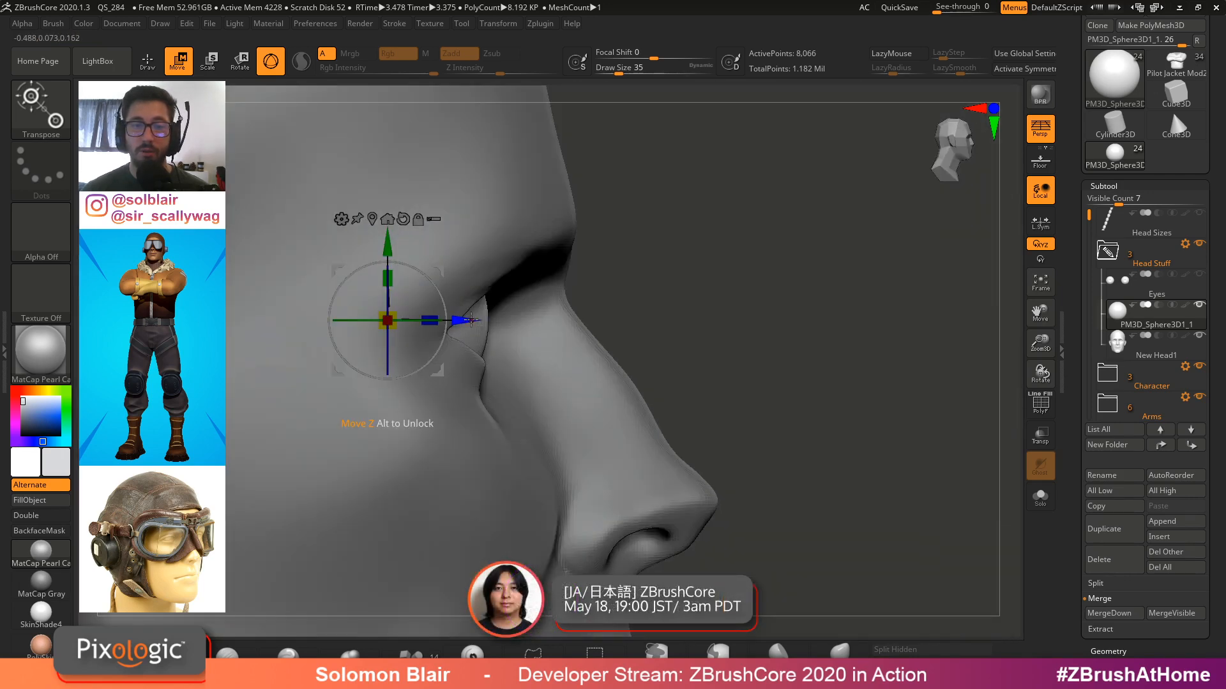
pyautogui.moveTo(471, 319); pyautogui.dragTo(457, 319)
pyautogui.moveTo(457, 320); pyautogui.dragTo(891, 432, button='right')
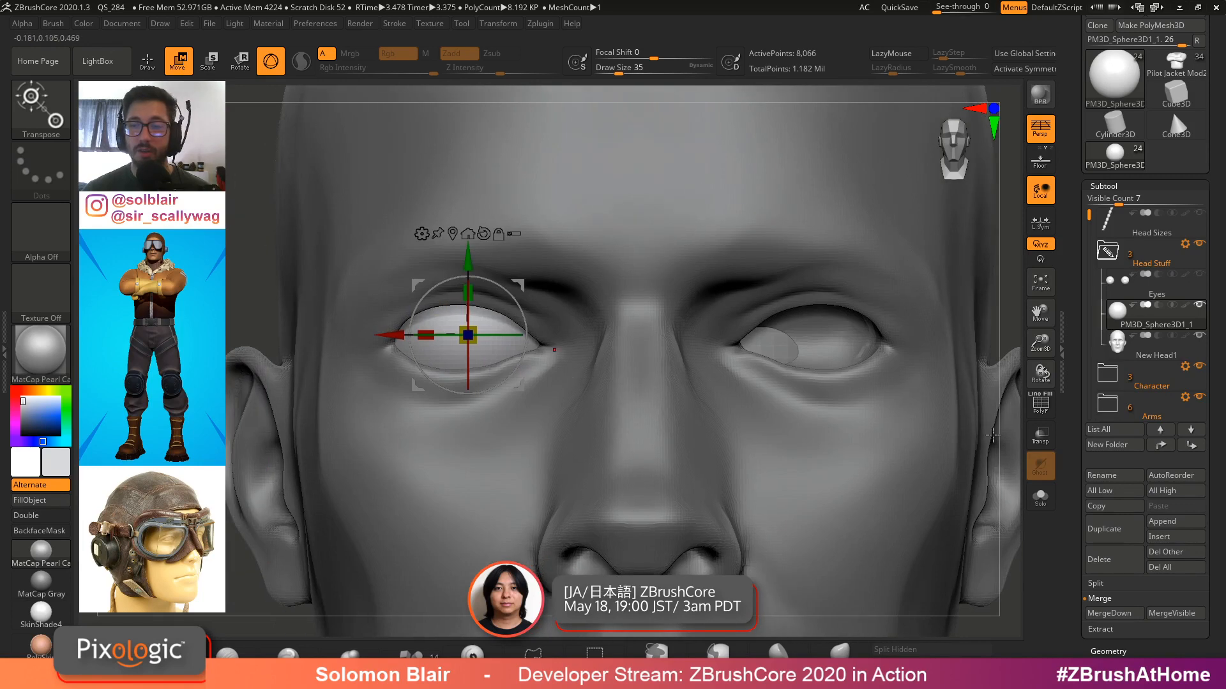
# Scale the sphere to fit the eye socket while transparency is on, then turn transparency and ghost off
pyautogui.click(1034, 447)
pyautogui.keyDown('alt'); pyautogui.moveTo(479, 319); pyautogui.dragTo(629, 330, button='right'); pyautogui.keyUp('alt')
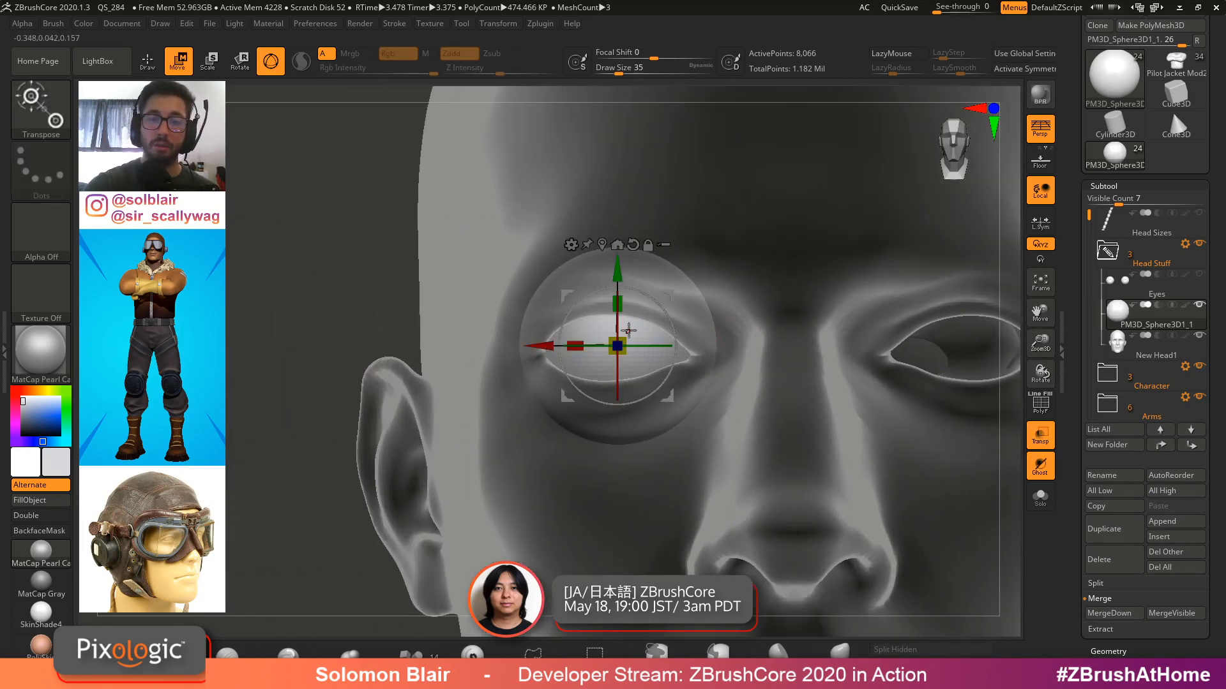
pyautogui.keyDown('alt'); pyautogui.moveTo(619, 276); pyautogui.dragTo(629, 339, button='right'); pyautogui.keyUp('alt')
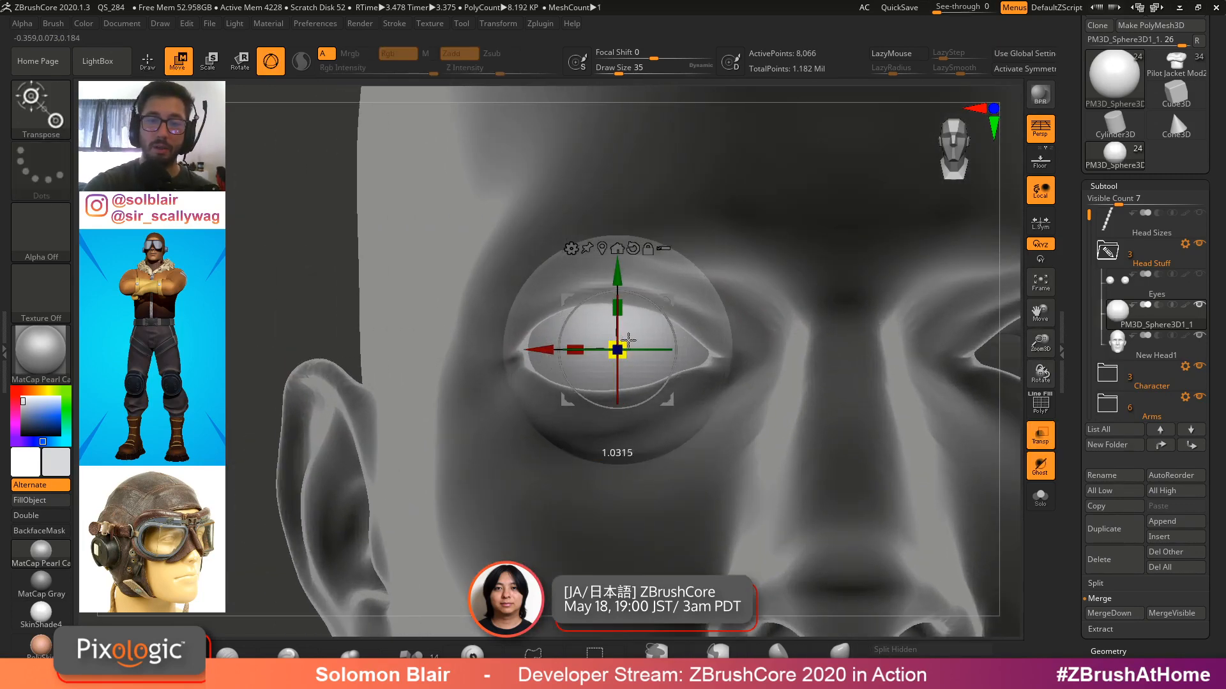
pyautogui.keyDown('alt'); pyautogui.moveTo(923, 298); pyautogui.dragTo(847, 311, button='right'); pyautogui.keyUp('alt')
pyautogui.press('q')
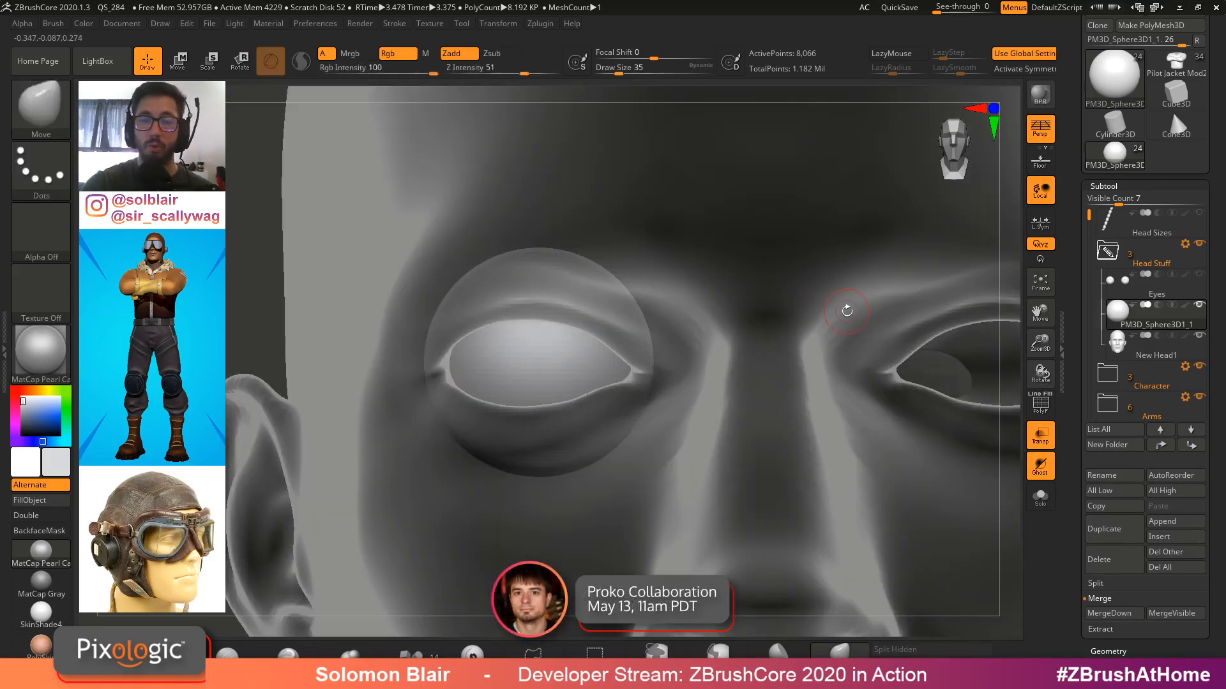
pyautogui.click(1040, 466)
pyautogui.click(1047, 436)
# Adjust the eye sphere's depth so it sits properly inside the socket
pyautogui.keyDown('ctrl'); pyautogui.moveTo(876, 385); pyautogui.dragTo(766, 381, button='right'); pyautogui.keyUp('ctrl')
pyautogui.moveTo(766, 381); pyautogui.dragTo(631, 381, button='right')
pyautogui.press('w')
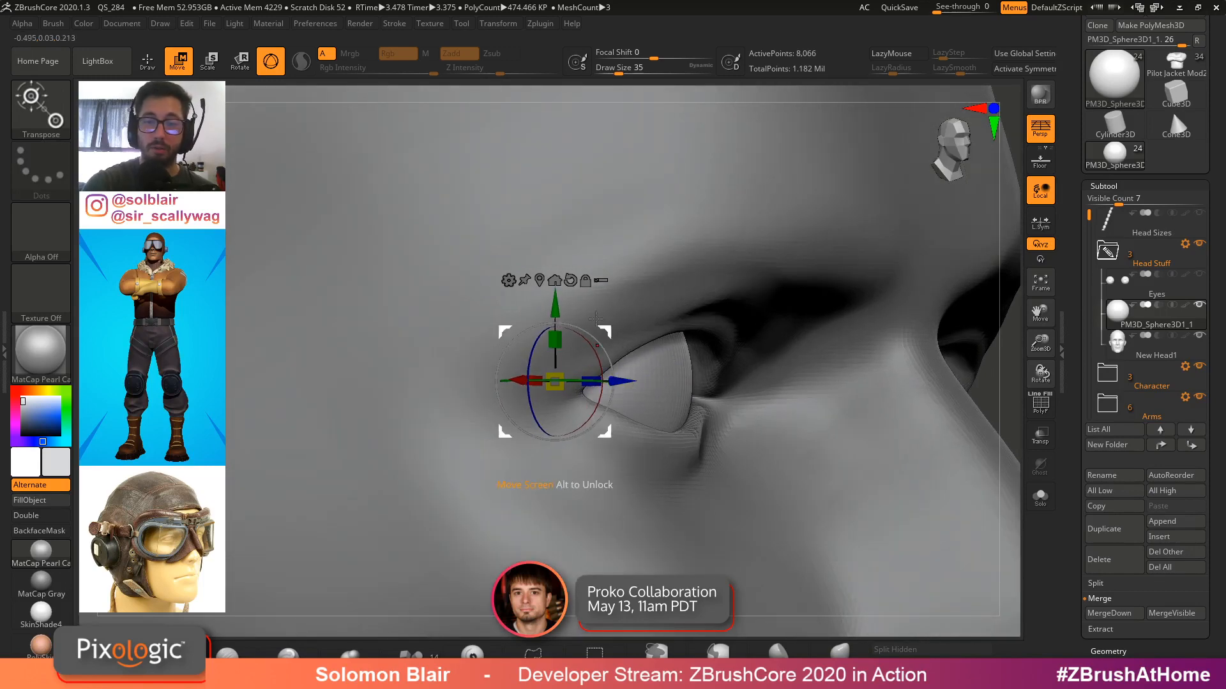
pyautogui.moveTo(739, 316); pyautogui.dragTo(570, 334, button='right')
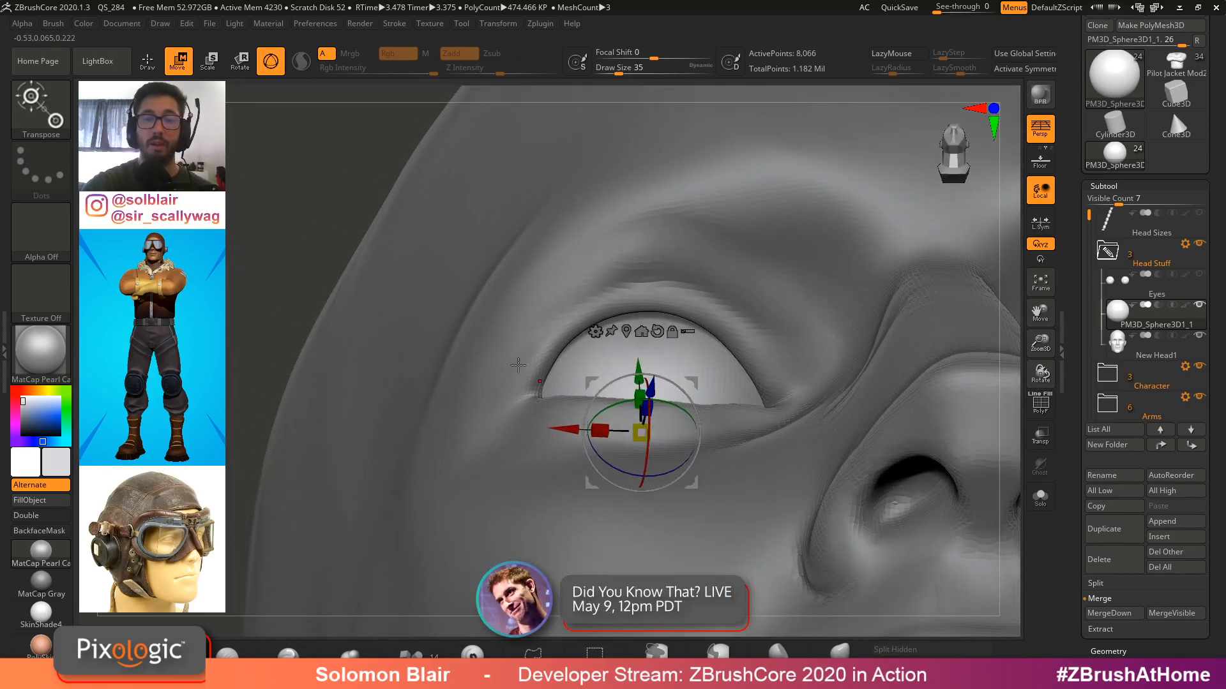
pyautogui.moveTo(673, 284); pyautogui.dragTo(655, 304, button='right')
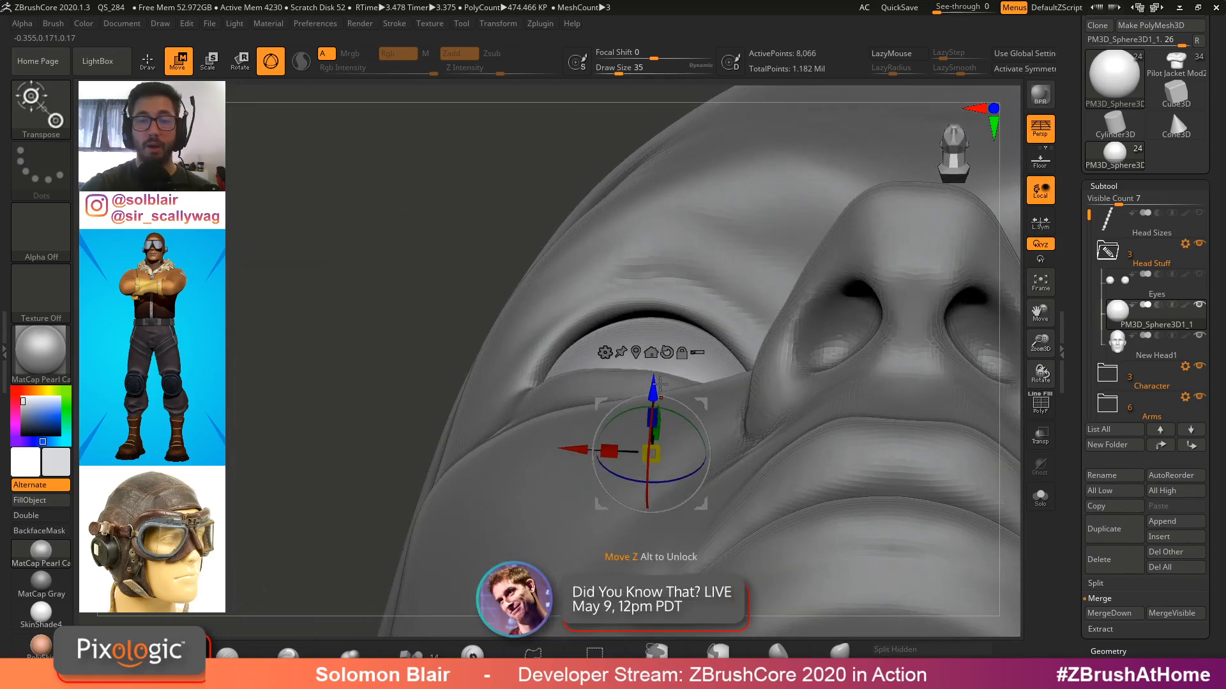
pyautogui.moveTo(660, 382); pyautogui.dragTo(758, 407, button='right')
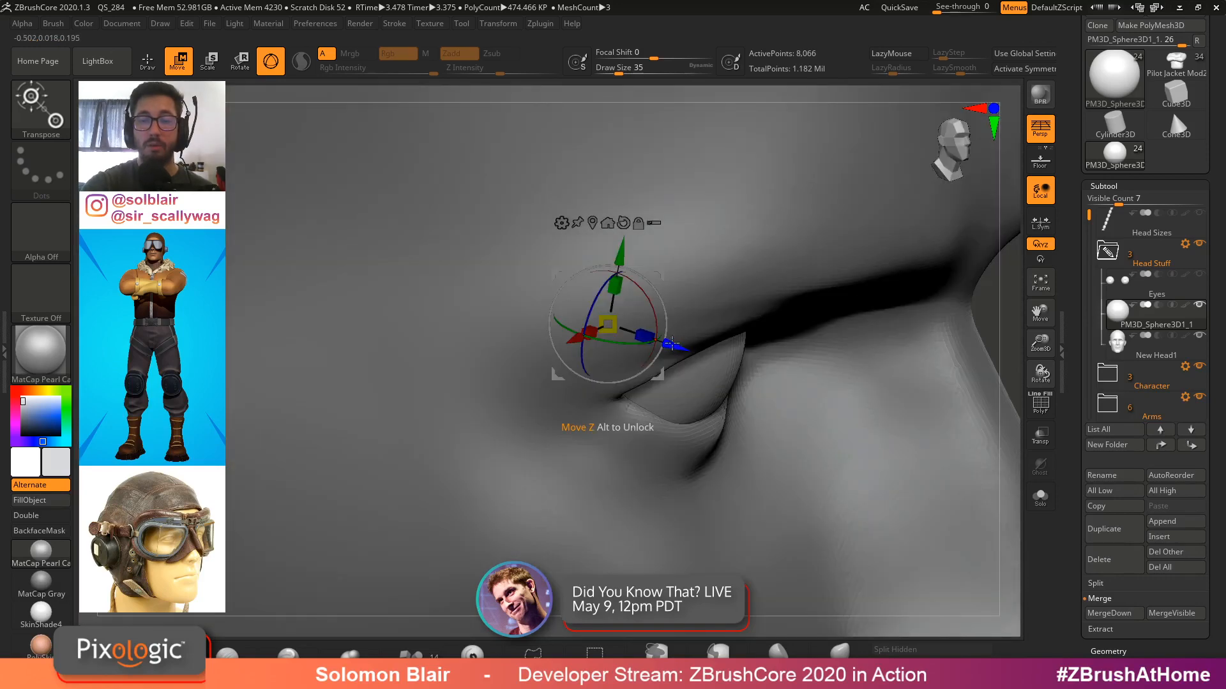
pyautogui.moveTo(677, 335)
pyautogui.mouseDown(button='right')
pyautogui.moveTo(725, 432)
pyautogui.moveTo(711, 402)
pyautogui.moveTo(727, 402)
pyautogui.moveTo(716, 438)
pyautogui.mouseUp(button='right')
# Select the New Head1 subtool, resize the brush, and sculpt along the right eye's lid
pyautogui.press('q')
pyautogui.keyDown('alt'); pyautogui.click(733, 445); pyautogui.keyUp('alt')
pyautogui.press('s')
pyautogui.press('s')
pyautogui.moveTo(717, 438); pyautogui.dragTo(727, 438)
pyautogui.keyDown('ctrl'); pyautogui.moveTo(728, 437); pyautogui.dragTo(602, 457, button='right'); pyautogui.keyUp('ctrl')
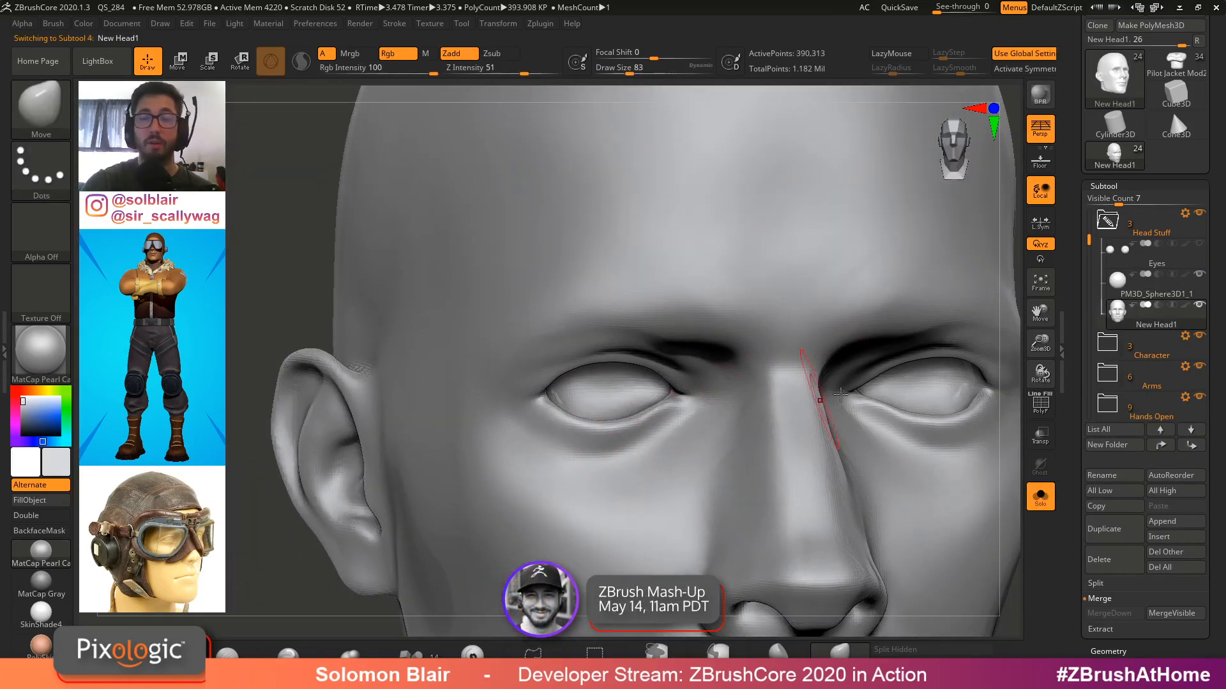
pyautogui.moveTo(865, 416); pyautogui.dragTo(827, 437, button='right')
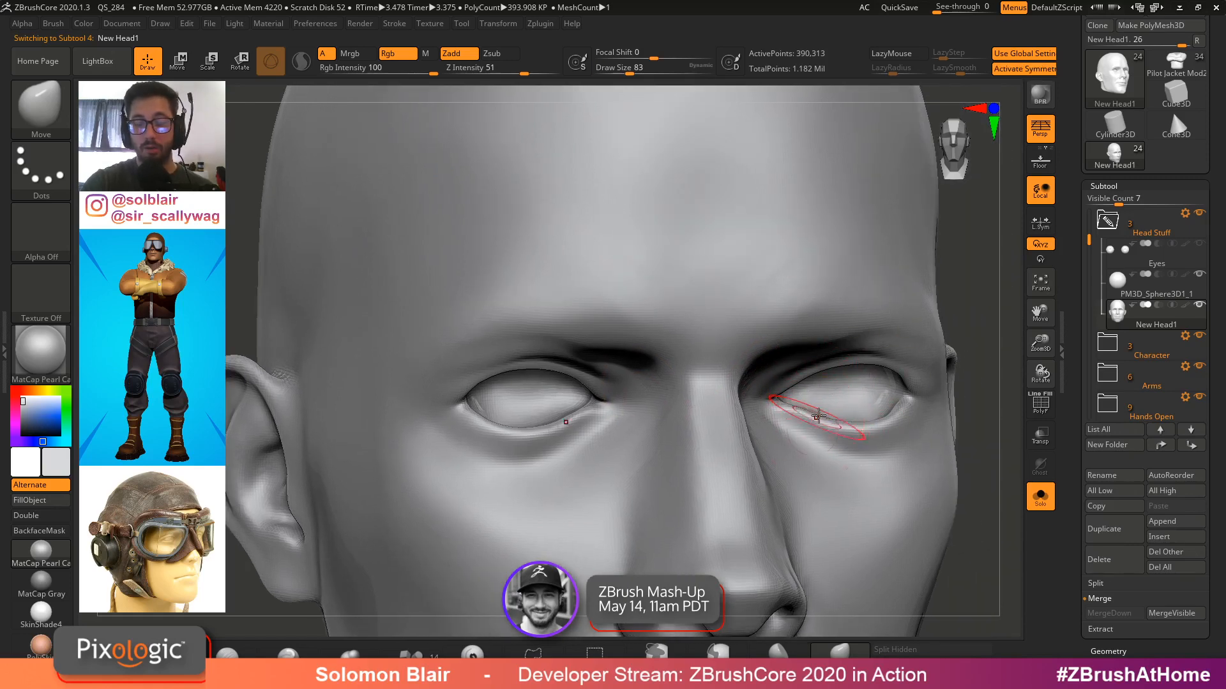
# Switch to the browser to view the Pixologic author page, then return to ZBrushCore
pyautogui.hotkey('alt', 'Tab')
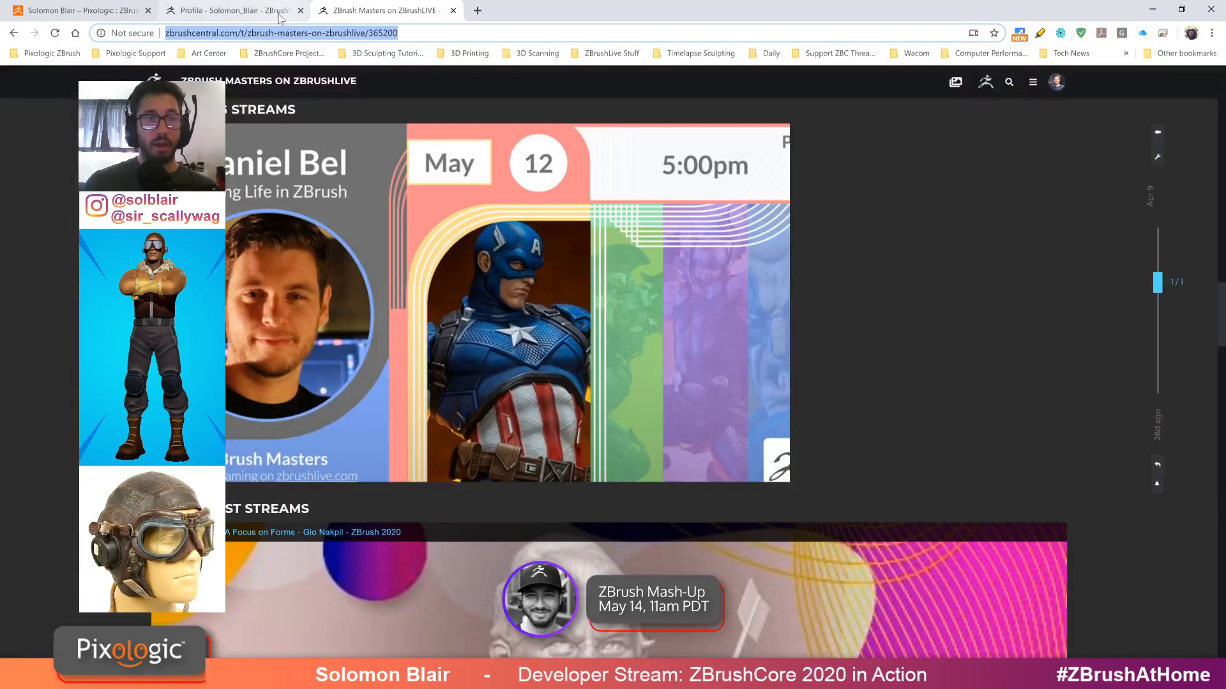
pyautogui.click(279, 18)
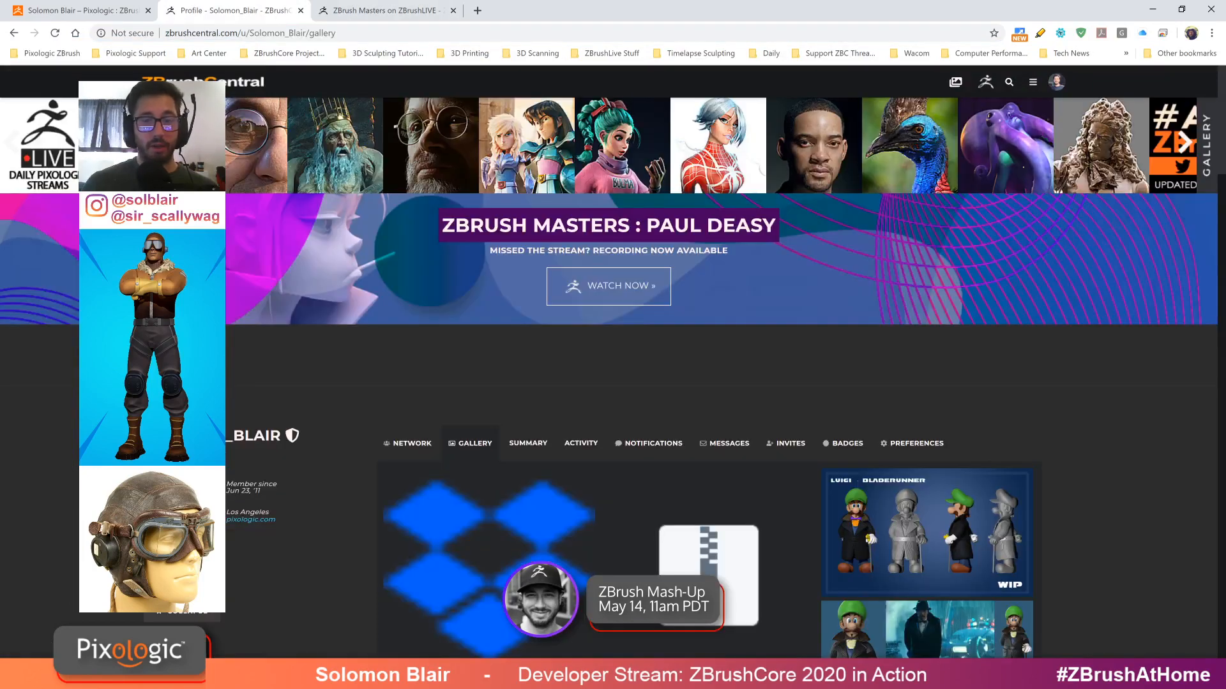
pyautogui.click(83, 11)
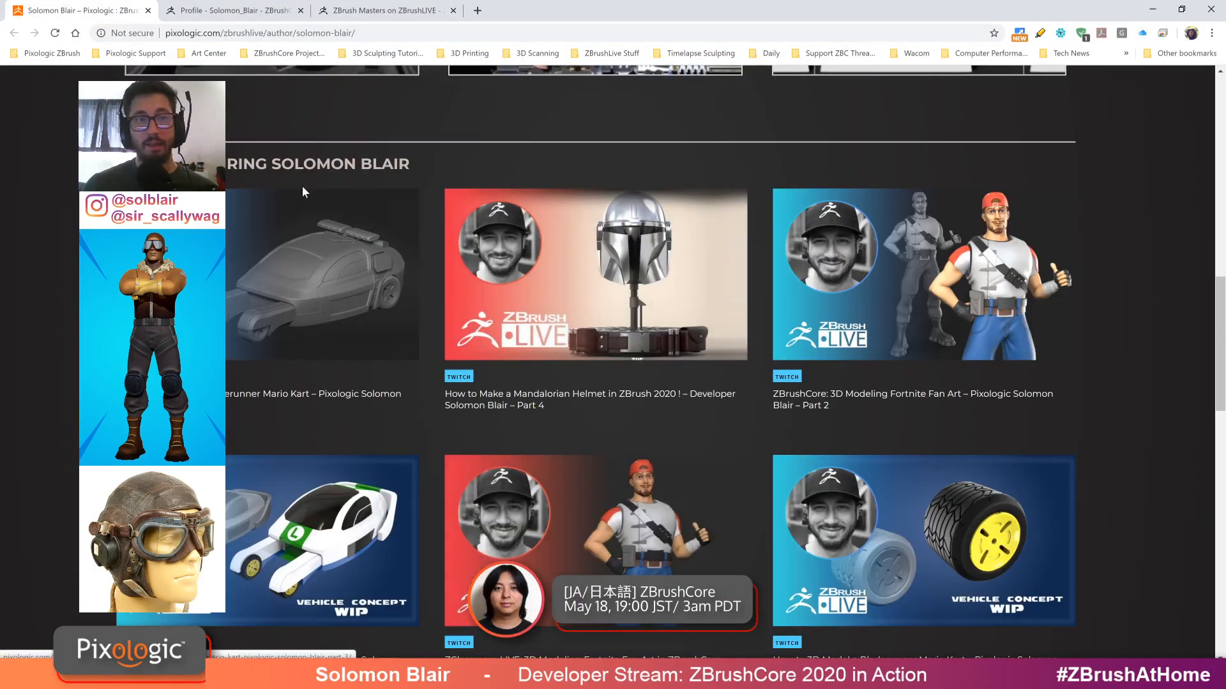
pyautogui.click(304, 33)
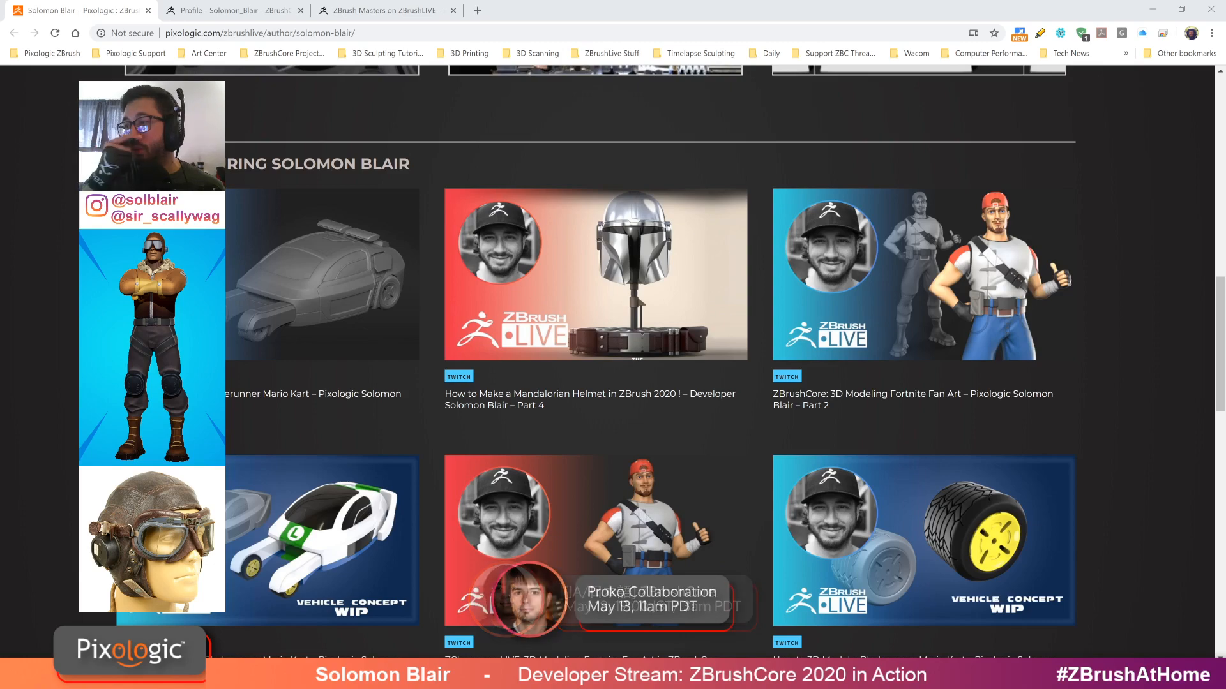
pyautogui.click(1152, 9)
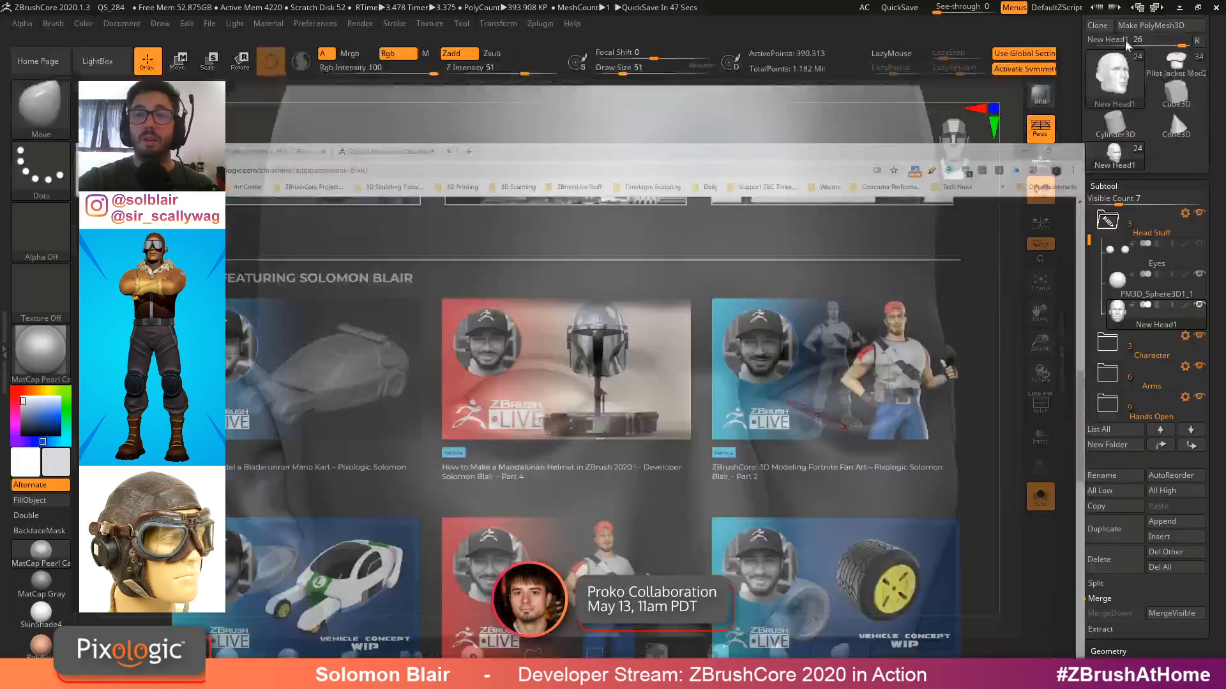
# Toggle polyframe on the head and brush along the right eye's lower lid
pyautogui.moveTo(977, 365); pyautogui.dragTo(927, 347, button='right')
pyautogui.hotkey('shift', 'f')
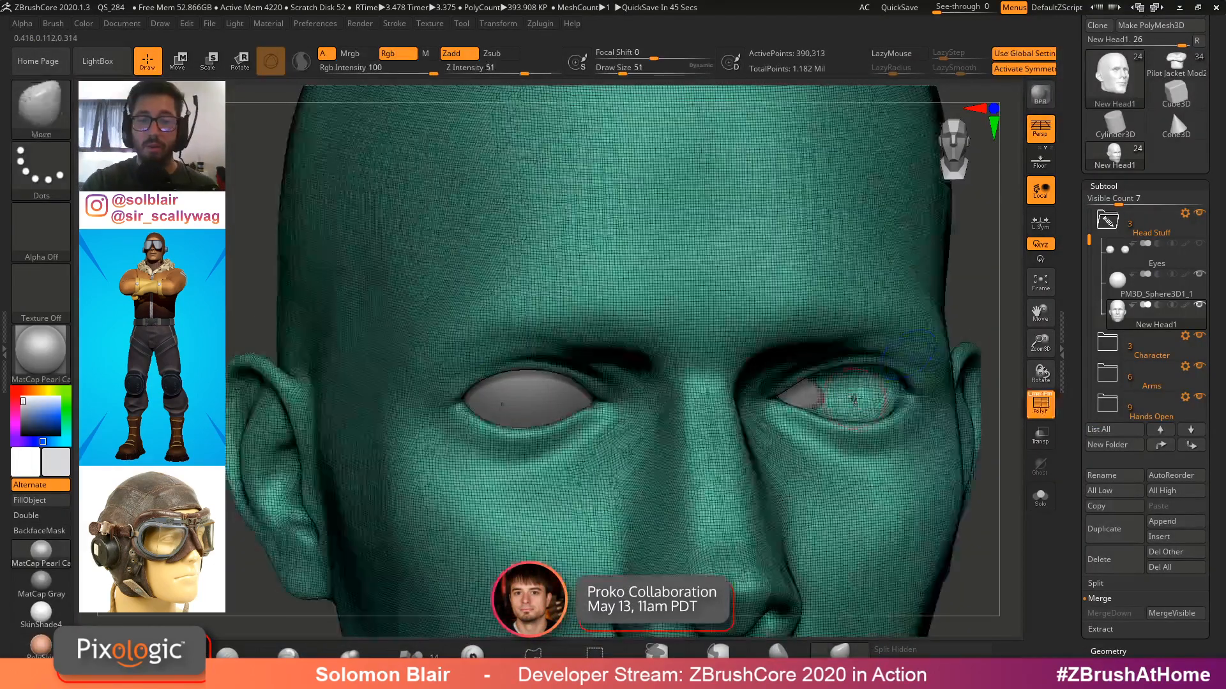
pyautogui.hotkey('shift', 'f')
pyautogui.moveTo(898, 411); pyautogui.dragTo(849, 396, button='right')
pyautogui.hotkey('shift', 'f')
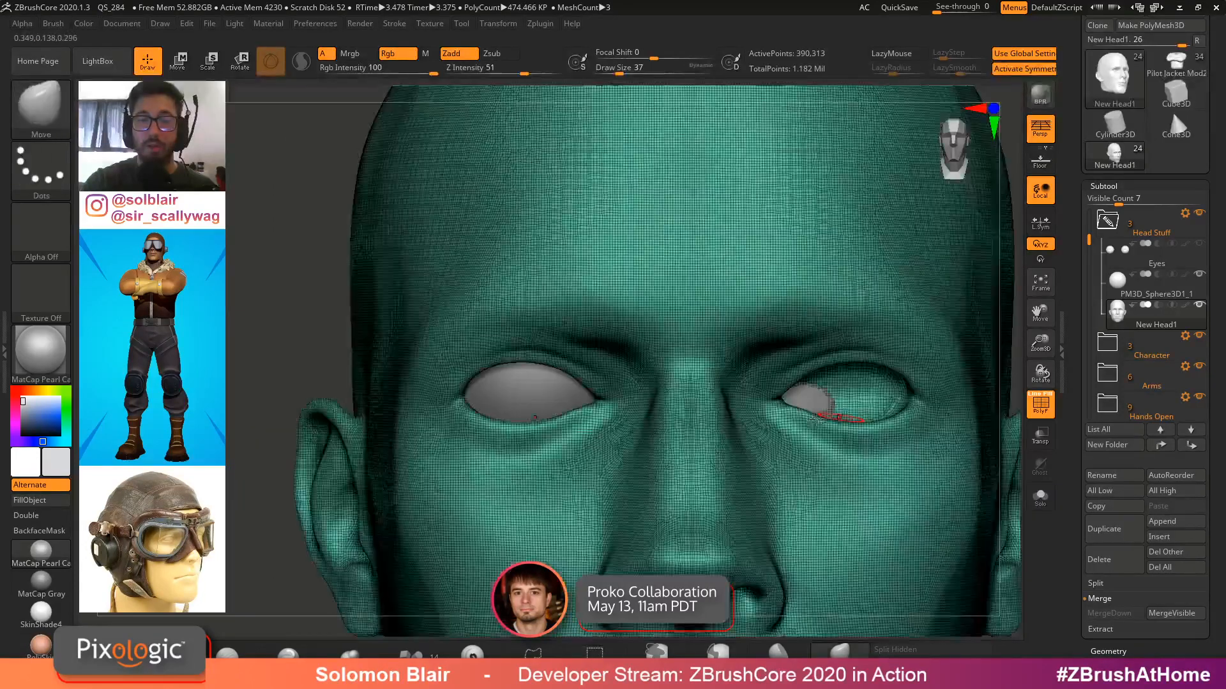
# Select the Torso1 subtool on the canvas and expand the Character subtool folder
pyautogui.hotkey('ctrl', 'shift', 's')
pyautogui.hotkey('ctrl', 'shift', 's')
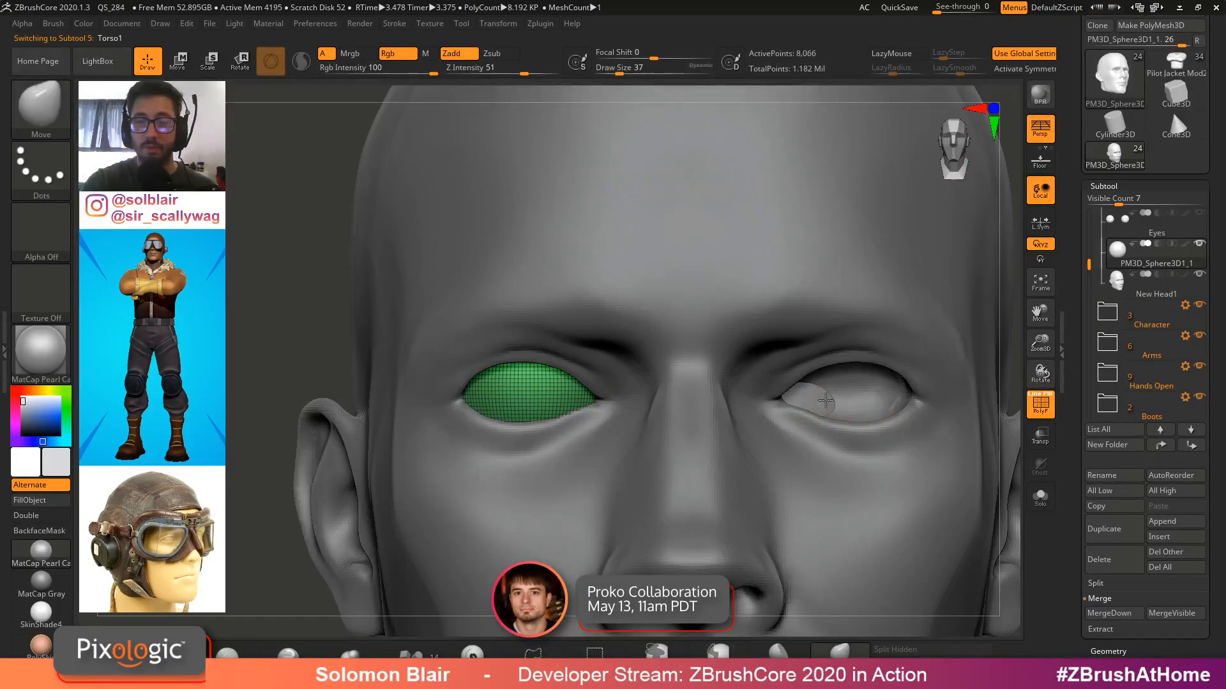
pyautogui.keyDown('alt'); pyautogui.click(825, 403); pyautogui.keyUp('alt')
pyautogui.hotkey('shift', 'f')
pyautogui.hotkey('shift', 'f')
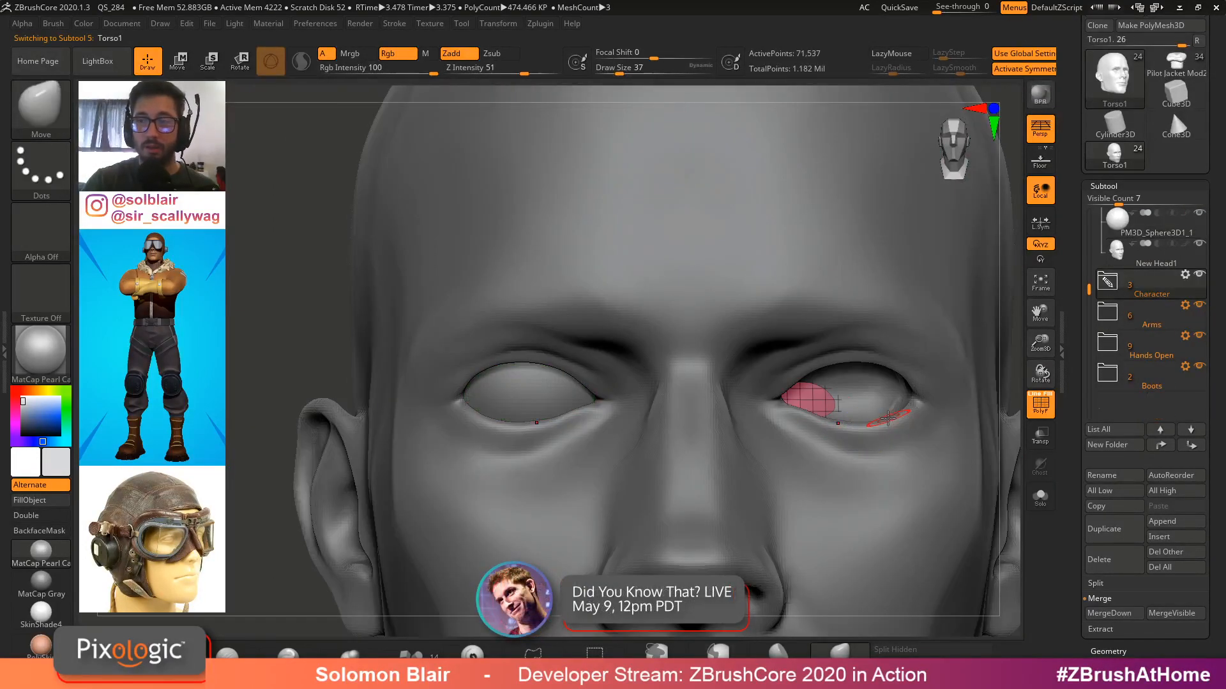
pyautogui.click(1100, 290)
# Isolate the Torso1 neck area with a selection rectangle and delete the hidden geometry
pyautogui.moveTo(878, 421)
pyautogui.keyDown('ctrl'); pyautogui.mouseDown(button='right')
pyautogui.moveTo(776, 432)
pyautogui.moveTo(671, 408)
pyautogui.mouseUp(button='right'); pyautogui.keyUp('ctrl')
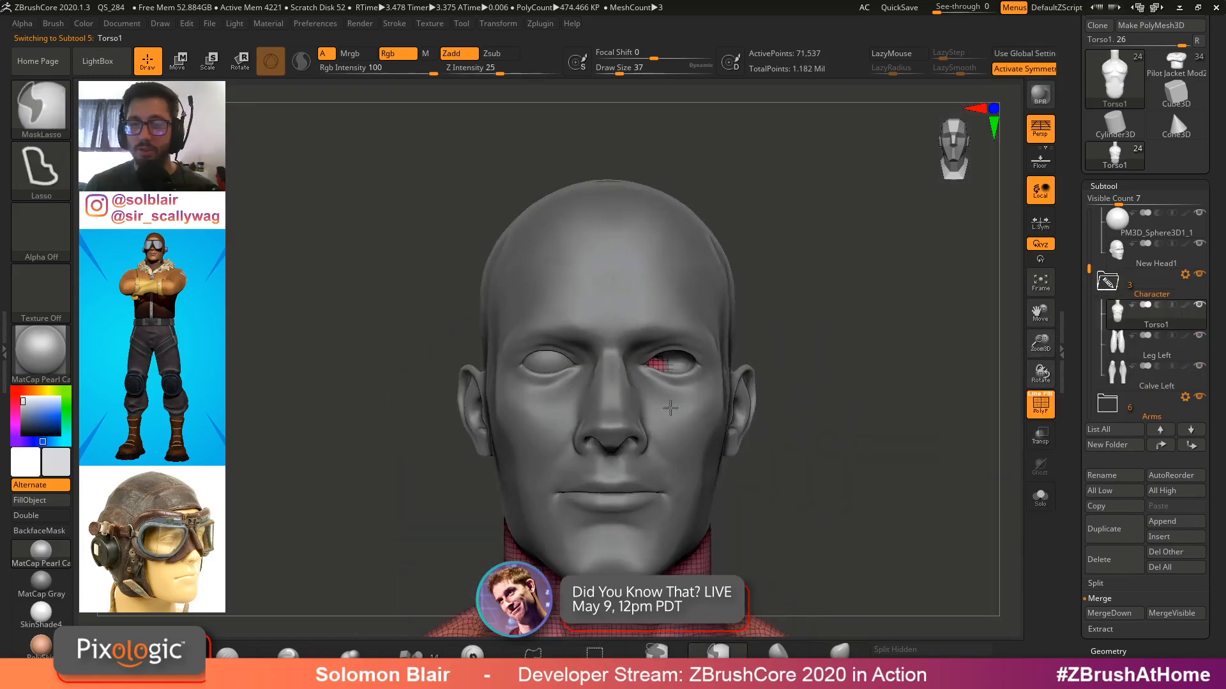
pyautogui.hotkey('ctrl', 'shift', 's')
pyautogui.keyDown('ctrl'); pyautogui.keyDown('shift'); pyautogui.moveTo(448, 291); pyautogui.dragTo(786, 429); pyautogui.keyUp('shift'); pyautogui.keyUp('ctrl')
pyautogui.keyDown('ctrl'); pyautogui.keyDown('shift'); pyautogui.moveTo(884, 609); pyautogui.dragTo(871, 622); pyautogui.keyUp('shift'); pyautogui.keyUp('ctrl')
pyautogui.press('Delete')
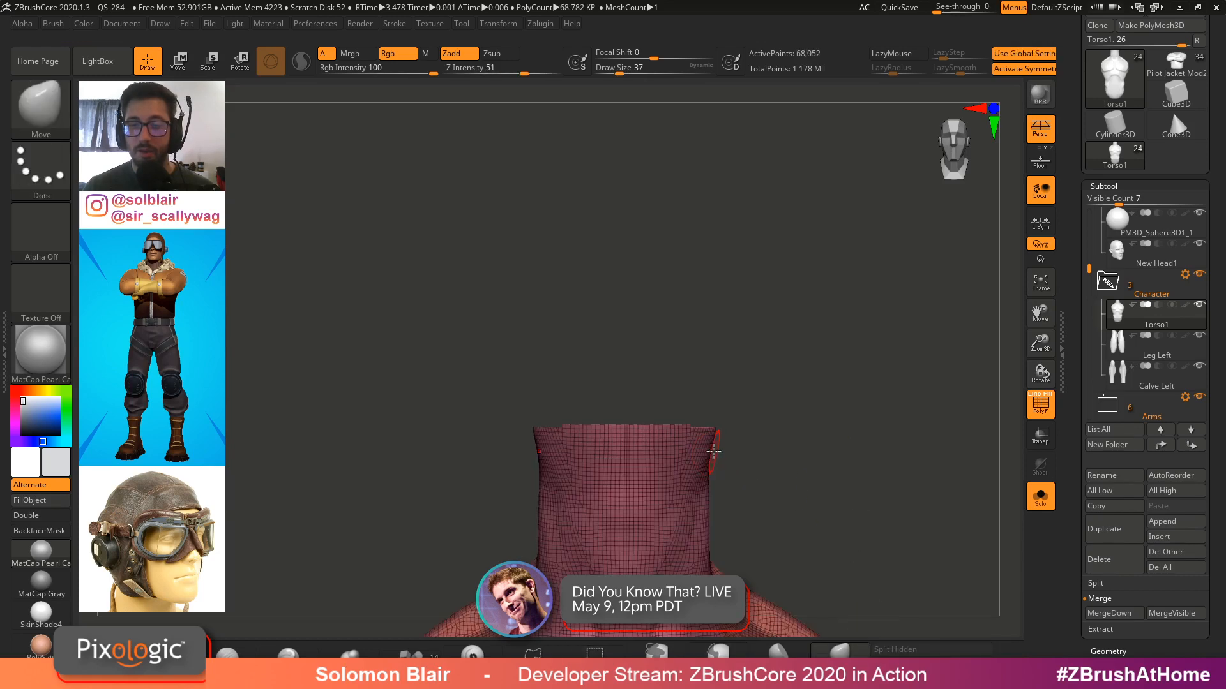
pyautogui.moveTo(713, 451); pyautogui.dragTo(849, 373)
# Open the Geometry panel and remesh the torso with DynaMesh at resolution 64
pyautogui.click(1099, 186)
pyautogui.click(1108, 201)
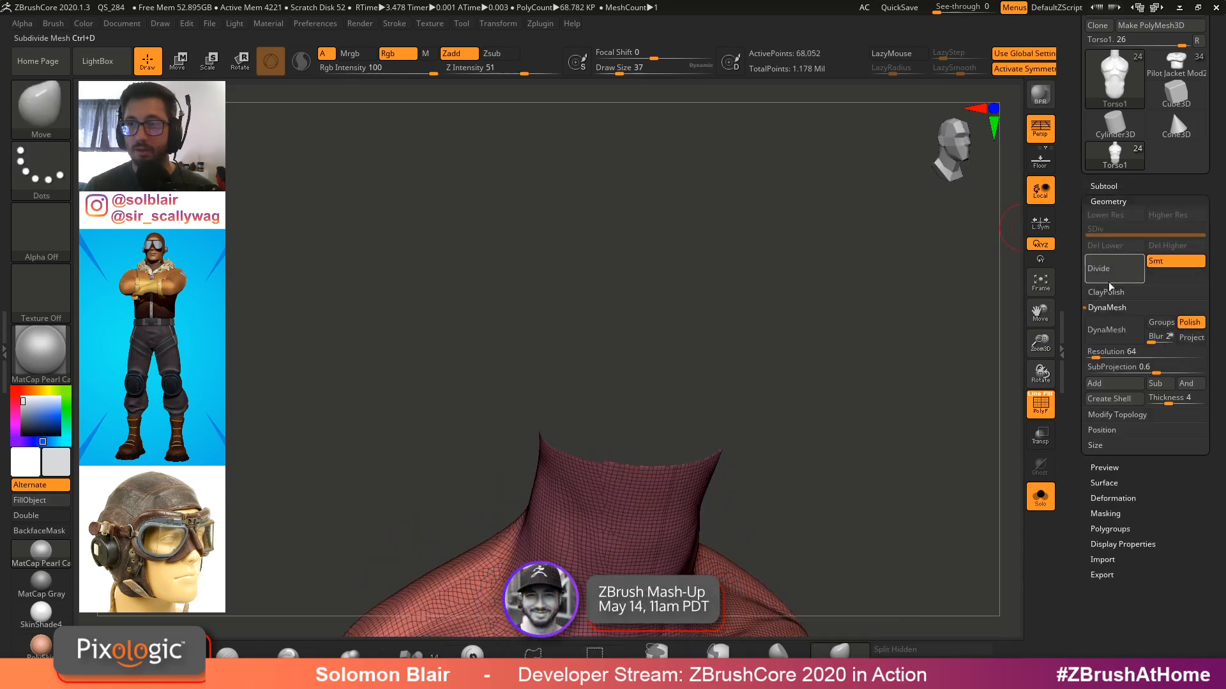
pyautogui.hotkey('ctrl', 'shift', 's')
pyautogui.keyDown('shift'); pyautogui.moveTo(849, 361); pyautogui.dragTo(790, 421); pyautogui.keyUp('shift')
pyautogui.hotkey('shift', 'f')
pyautogui.keyDown('ctrl'); pyautogui.moveTo(768, 388); pyautogui.dragTo(802, 424, button='right'); pyautogui.keyUp('ctrl')
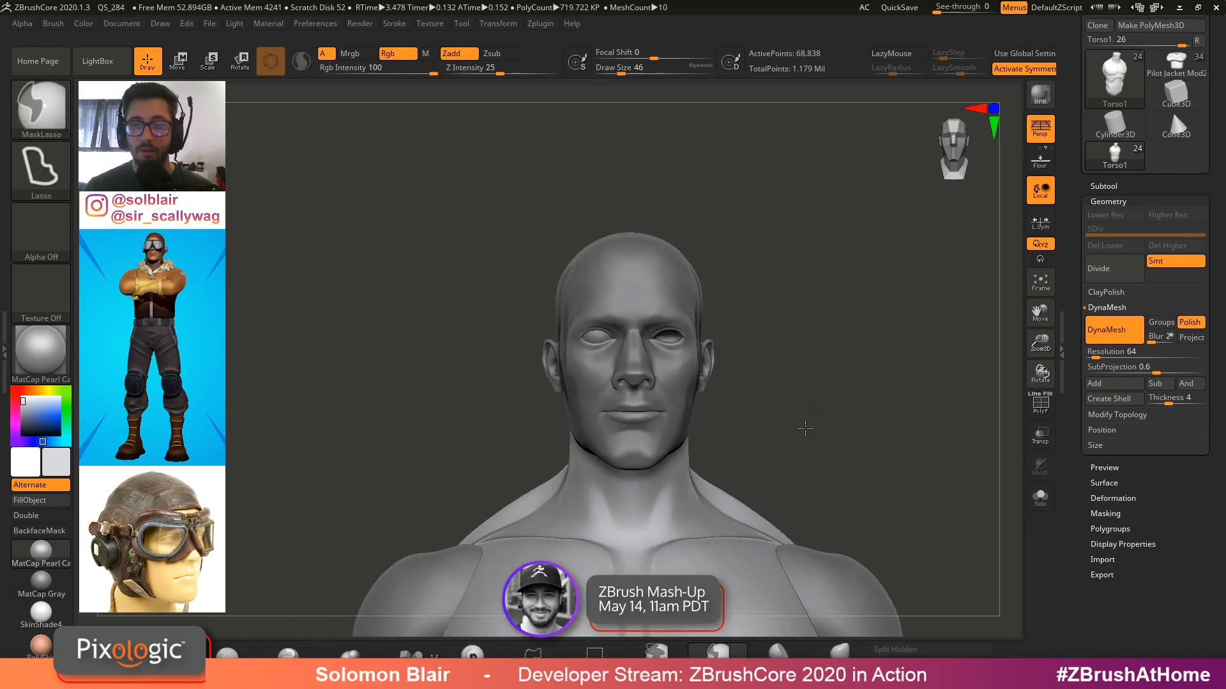
# Undo the DynaMesh remesh and redo it with Project enabled
pyautogui.hotkey('ctrl', 'z')
pyautogui.keyDown('alt'); pyautogui.moveTo(802, 371); pyautogui.dragTo(793, 319); pyautogui.keyUp('alt')
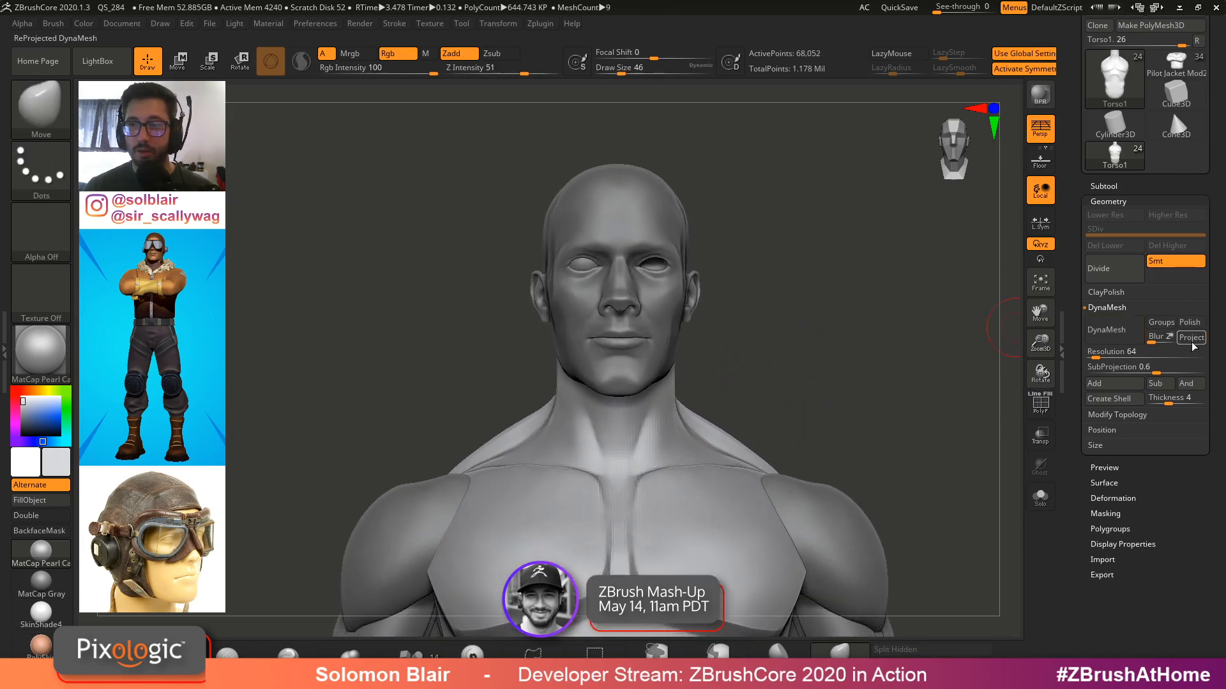
pyautogui.hotkey('ctrl', 'shift', 'z')
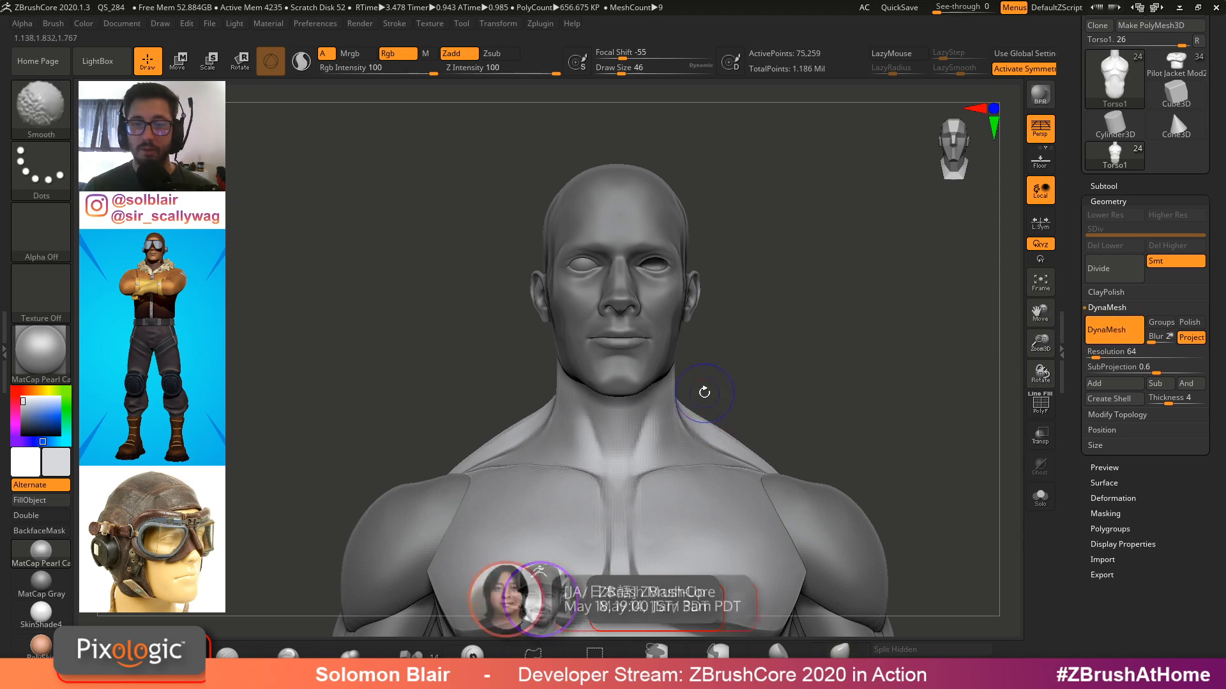
# Select the eyeball sphere subtool and reposition it inside the eye socket with the gizmo in transparent view
pyautogui.keyDown('ctrl'); pyautogui.moveTo(703, 391); pyautogui.dragTo(725, 440, button='right'); pyautogui.keyUp('ctrl')
pyautogui.keyDown('alt'); pyautogui.click(593, 285); pyautogui.keyUp('alt')
pyautogui.keyDown('ctrl'); pyautogui.moveTo(631, 343); pyautogui.dragTo(677, 408, button='right'); pyautogui.keyUp('ctrl')
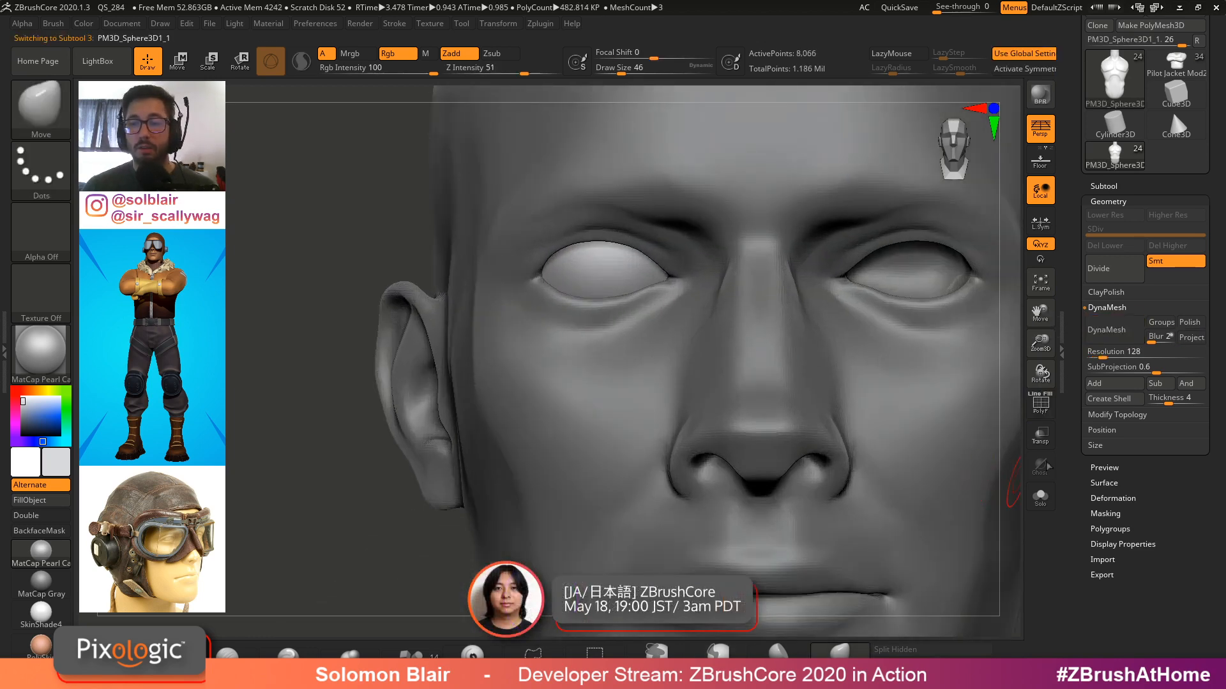
pyautogui.click(1041, 432)
pyautogui.keyDown('alt'); pyautogui.moveTo(798, 256); pyautogui.dragTo(792, 401, button='right'); pyautogui.keyUp('alt')
pyautogui.press('w')
pyautogui.keyDown('ctrl'); pyautogui.moveTo(740, 358); pyautogui.dragTo(769, 408, button='right'); pyautogui.keyUp('ctrl')
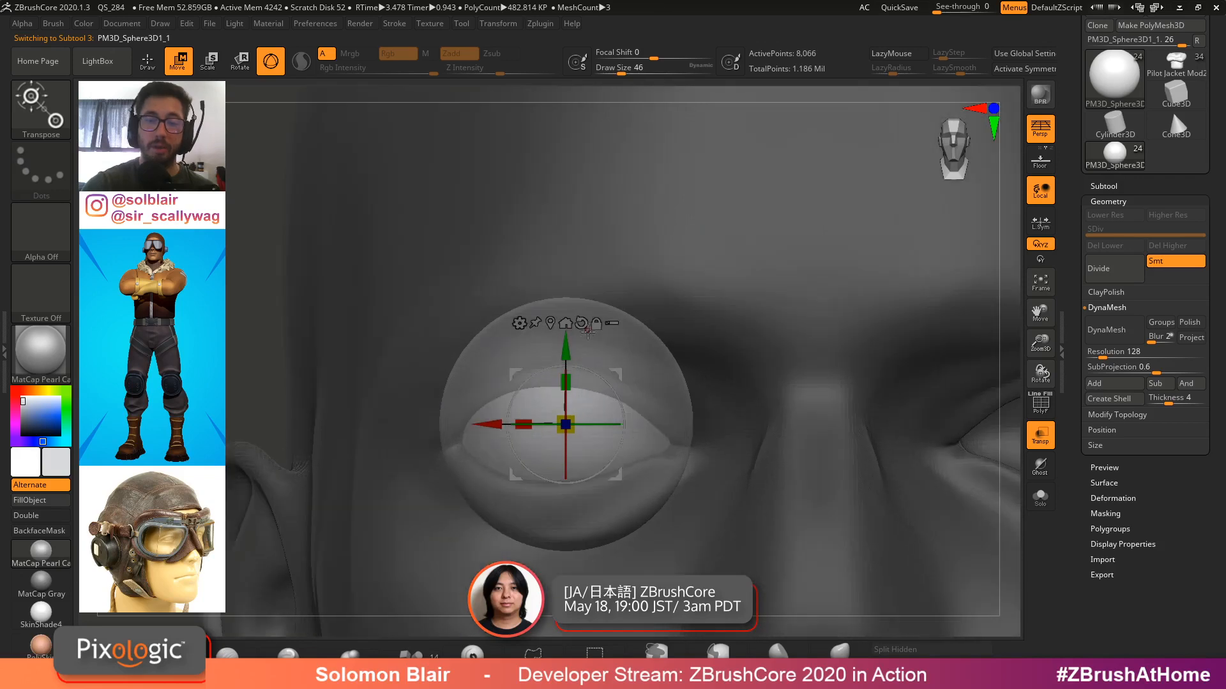
pyautogui.moveTo(567, 347); pyautogui.dragTo(567, 355)
pyautogui.moveTo(780, 316)
pyautogui.keyDown('alt'); pyautogui.mouseDown(button='right')
pyautogui.moveTo(816, 295)
pyautogui.moveTo(829, 343)
pyautogui.mouseUp(button='right'); pyautogui.keyUp('alt')
pyautogui.moveTo(695, 392); pyautogui.dragTo(687, 392)
pyautogui.press('q')
pyautogui.click(1034, 429)
# Select the head subtool and push the upper eyelid over the eyeball with the Move brush
pyautogui.moveTo(891, 416)
pyautogui.keyDown('shift'); pyautogui.mouseDown(button='right')
pyautogui.moveTo(753, 376)
pyautogui.moveTo(823, 364)
pyautogui.moveTo(785, 361)
pyautogui.moveTo(755, 374)
pyautogui.moveTo(759, 386)
pyautogui.moveTo(738, 266)
pyautogui.moveTo(678, 408)
pyautogui.moveTo(777, 285)
pyautogui.moveTo(706, 346)
pyautogui.mouseUp(button='right'); pyautogui.keyUp('shift')
pyautogui.hotkey('shift', 'f')
pyautogui.hotkey('shift', 'f')
pyautogui.keyDown('alt'); pyautogui.click(747, 348); pyautogui.keyUp('alt')
pyautogui.press('b')
pyautogui.press('m')
pyautogui.press('v')
pyautogui.press('s')
pyautogui.moveTo(706, 345); pyautogui.dragTo(727, 345)
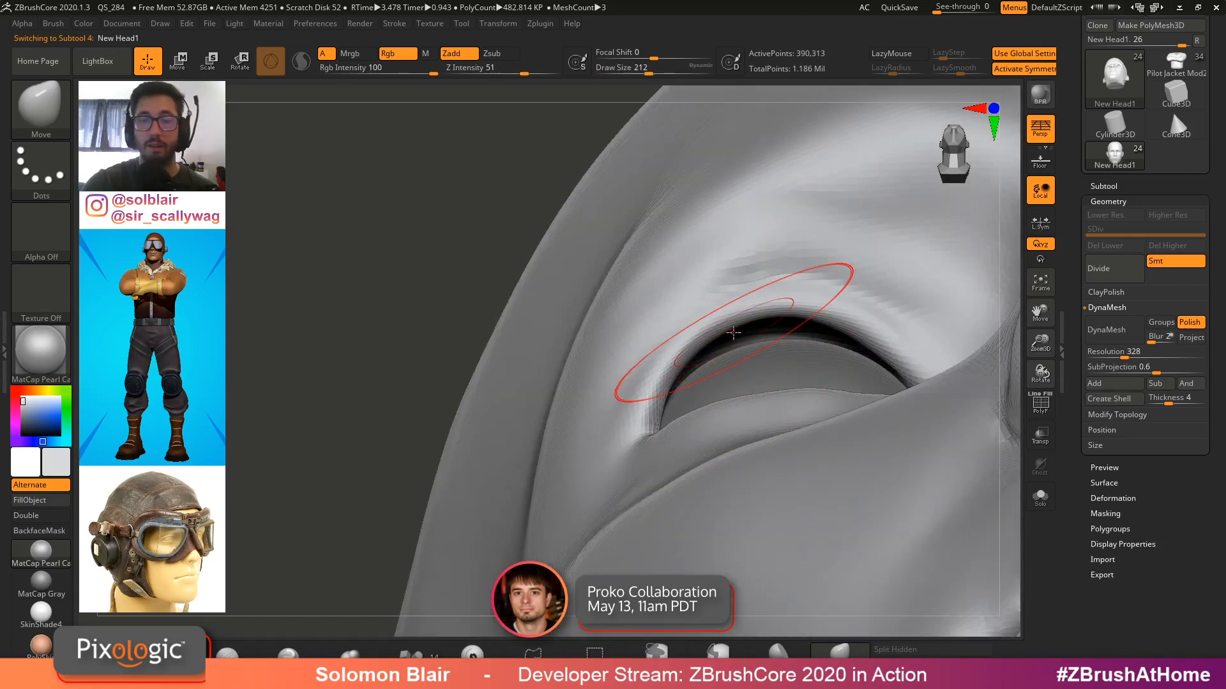
pyautogui.moveTo(783, 301); pyautogui.dragTo(788, 304, button='right')
pyautogui.moveTo(788, 304); pyautogui.dragTo(785, 287)
pyautogui.moveTo(785, 287)
pyautogui.mouseDown(button='right')
pyautogui.moveTo(855, 430)
pyautogui.moveTo(820, 343)
pyautogui.mouseUp(button='right')
pyautogui.keyDown('alt'); pyautogui.click(829, 370); pyautogui.keyUp('alt')
pyautogui.press('w')
pyautogui.press('q')
pyautogui.keyDown('alt'); pyautogui.click(822, 369); pyautogui.keyUp('alt')
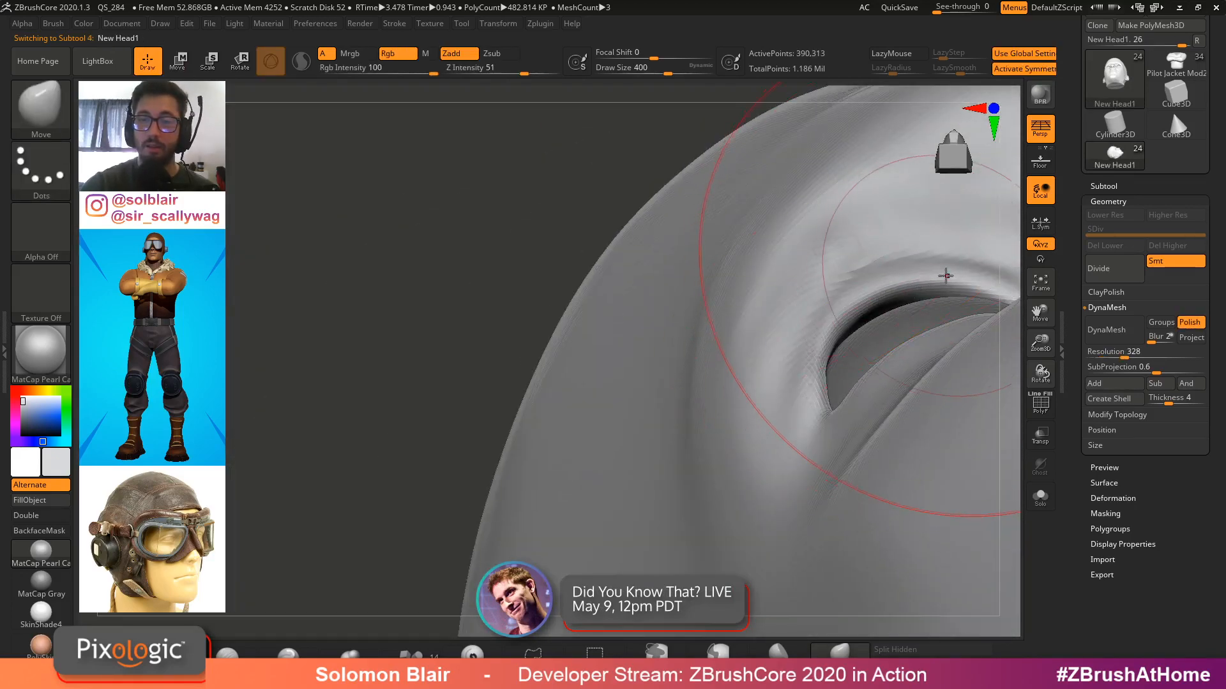
pyautogui.moveTo(947, 276)
pyautogui.keyDown('alt'); pyautogui.mouseDown(button='right')
pyautogui.moveTo(843, 330)
pyautogui.moveTo(796, 409)
pyautogui.mouseUp(button='right'); pyautogui.keyUp('alt')
# Solo the head to inspect the socket, then keep reshaping the eyelid rim with the Move brush at larger sizes
pyautogui.hotkey('alt', 's')
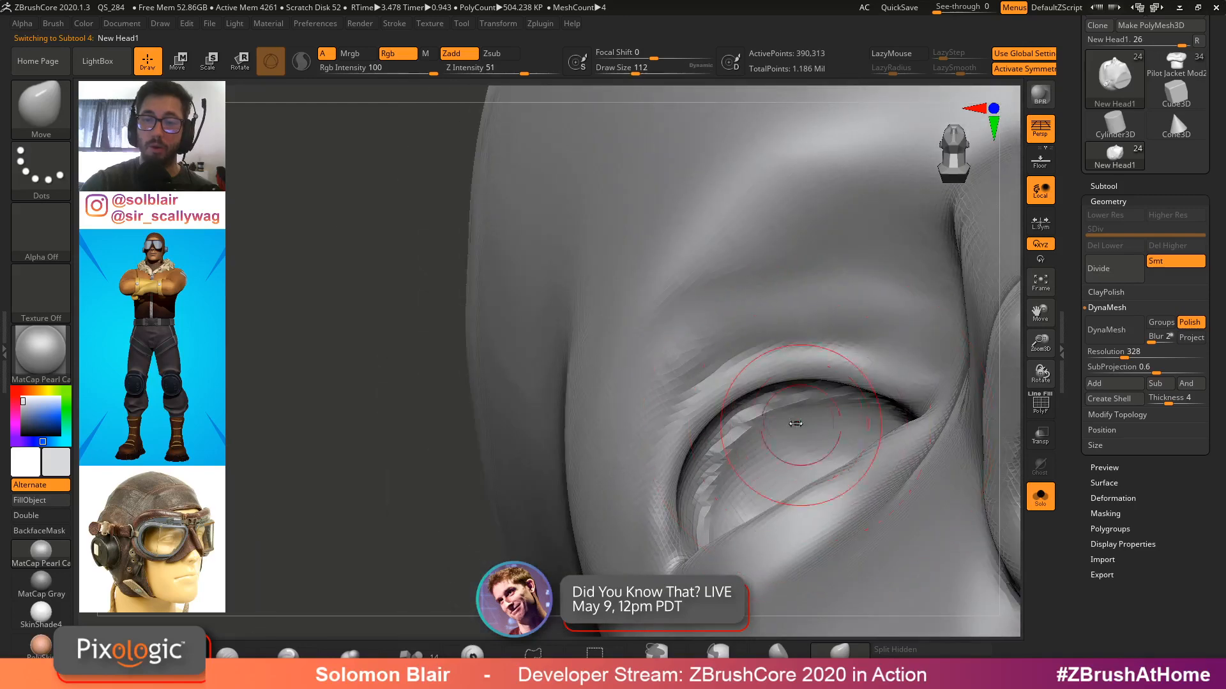
pyautogui.moveTo(670, 469); pyautogui.dragTo(661, 553, button='right')
pyautogui.moveTo(645, 585)
pyautogui.keyDown('ctrl'); pyautogui.mouseDown()
pyautogui.moveTo(674, 586)
pyautogui.moveTo(873, 443)
pyautogui.mouseUp(); pyautogui.keyUp('ctrl')
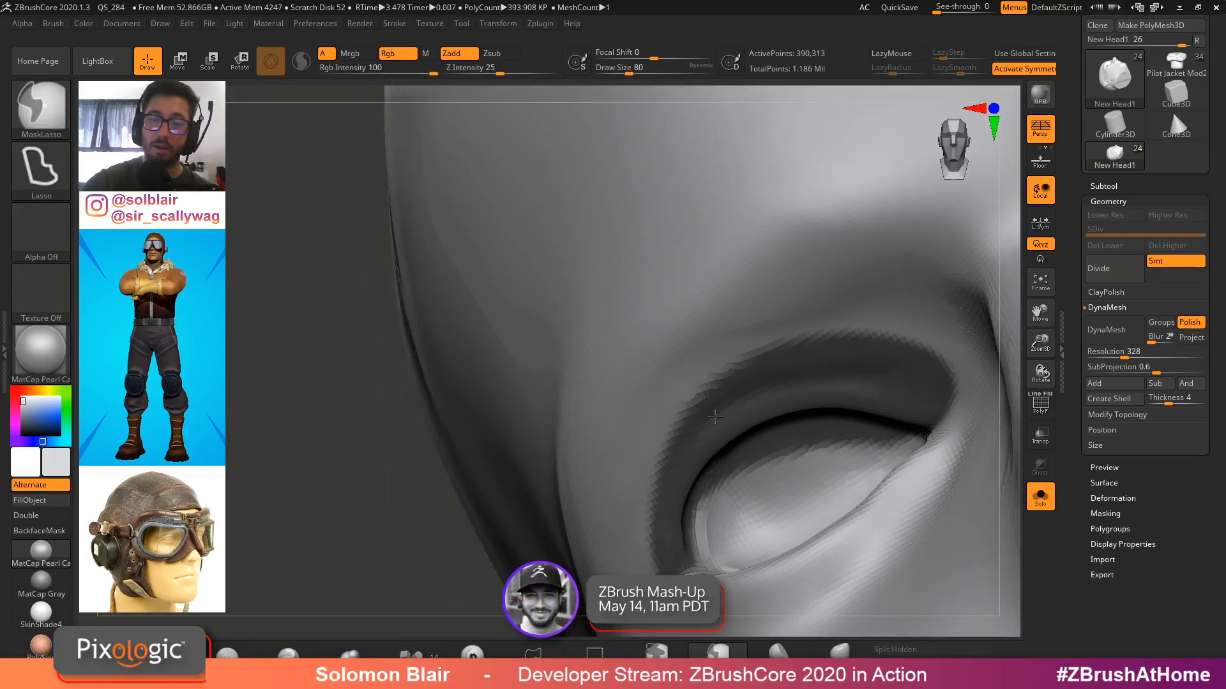
pyautogui.keyDown('ctrl'); pyautogui.click(469, 554); pyautogui.keyUp('ctrl')
pyautogui.hotkey('alt', 's')
pyautogui.moveTo(813, 434); pyautogui.dragTo(826, 380, button='right')
pyautogui.keyDown('ctrl'); pyautogui.click(826, 380); pyautogui.keyUp('ctrl')
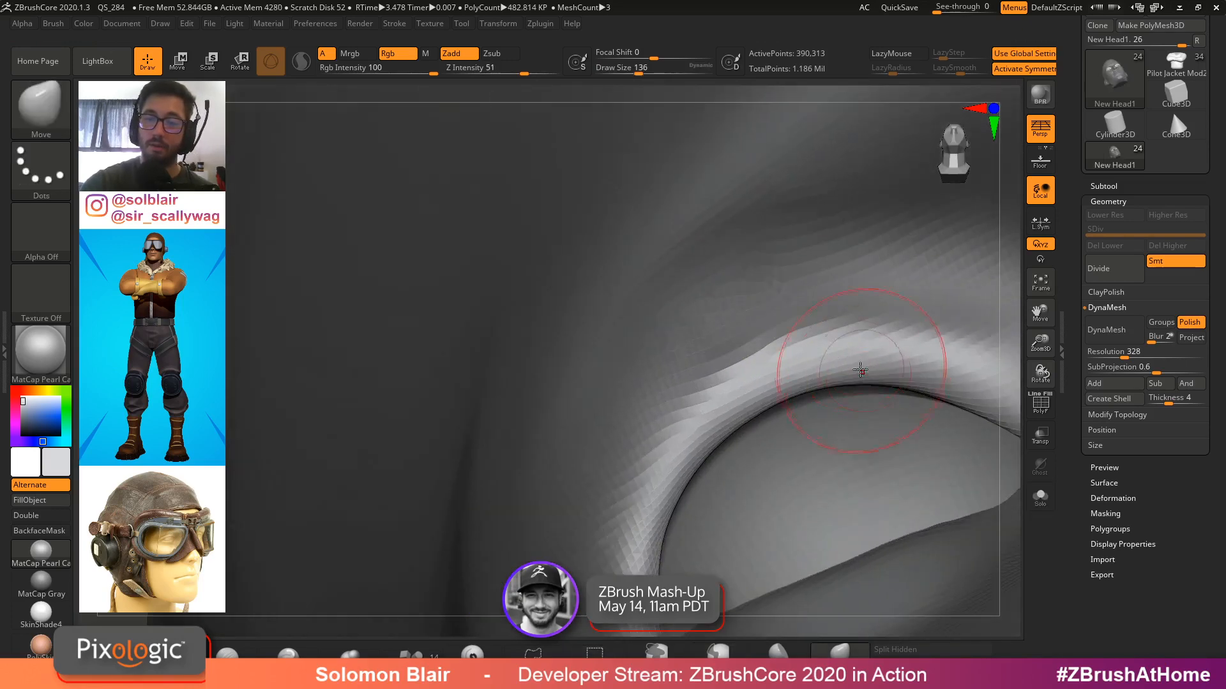
pyautogui.press('s')
pyautogui.moveTo(817, 385); pyautogui.dragTo(836, 386)
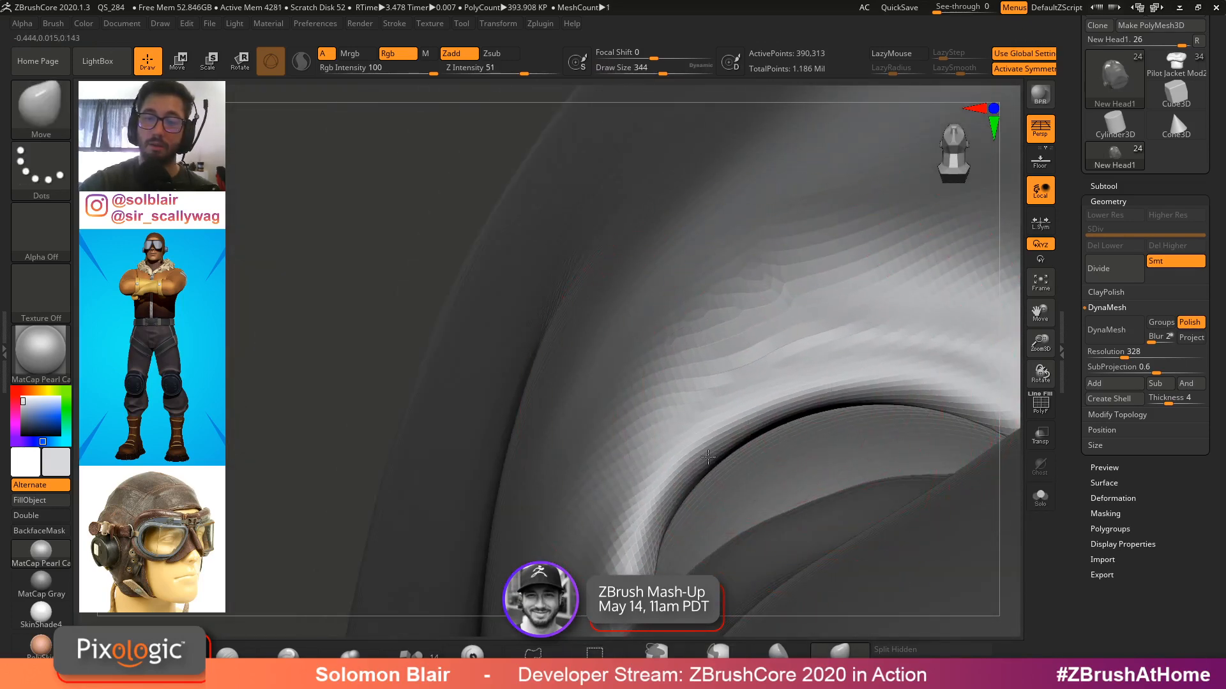
pyautogui.moveTo(883, 404); pyautogui.dragTo(843, 412, button='right')
pyautogui.moveTo(739, 451); pyautogui.dragTo(731, 440)
pyautogui.moveTo(731, 441); pyautogui.dragTo(638, 511, button='right')
pyautogui.moveTo(495, 472)
pyautogui.keyDown('ctrl'); pyautogui.mouseDown(button='right')
pyautogui.moveTo(421, 489)
pyautogui.moveTo(779, 466)
pyautogui.moveTo(801, 430)
pyautogui.mouseUp(button='right'); pyautogui.keyUp('ctrl')
pyautogui.press('s')
pyautogui.moveTo(801, 429); pyautogui.dragTo(767, 429)
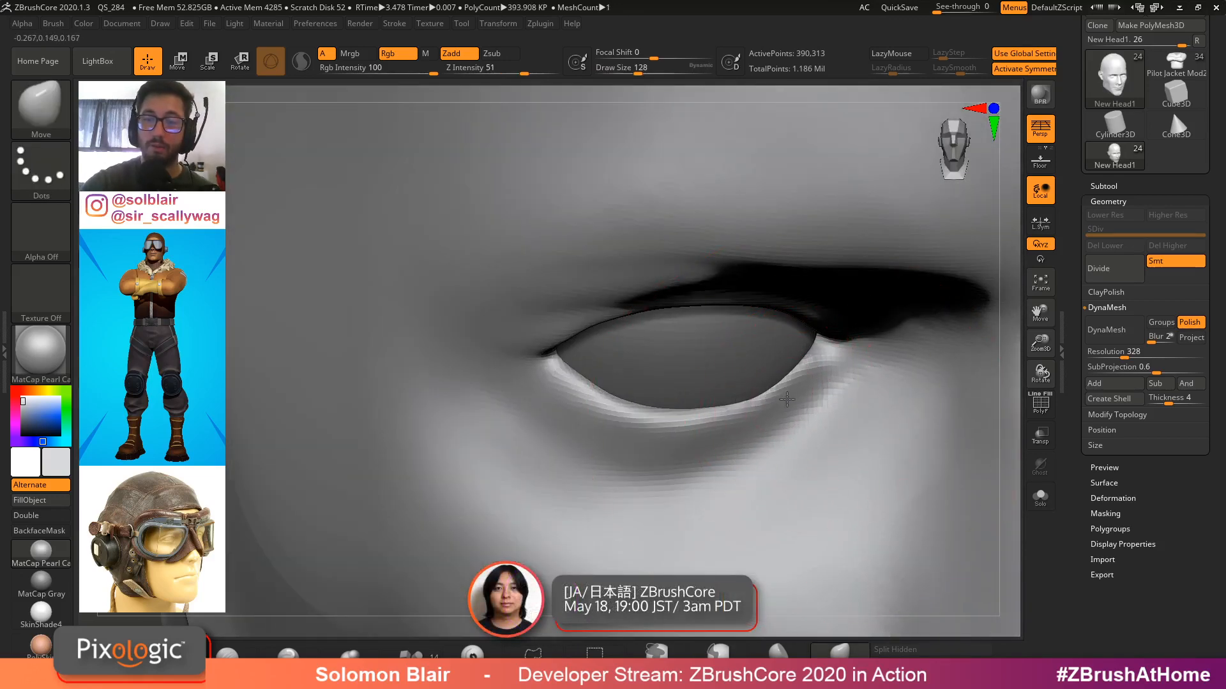
# Select the eyeball subtool and mirror and weld it to create the second eye
pyautogui.keyDown('alt'); pyautogui.click(760, 372); pyautogui.keyUp('alt')
pyautogui.hotkey('shift', 'f')
pyautogui.keyDown('ctrl'); pyautogui.moveTo(760, 373); pyautogui.dragTo(382, 312, button='right'); pyautogui.keyUp('ctrl')
pyautogui.hotkey('shift', 'f')
pyautogui.keyDown('ctrl'); pyautogui.moveTo(612, 363); pyautogui.dragTo(724, 358, button='right'); pyautogui.keyUp('ctrl')
pyautogui.hotkey('ctrl', 'shift', 'm')
pyautogui.click(1115, 417)
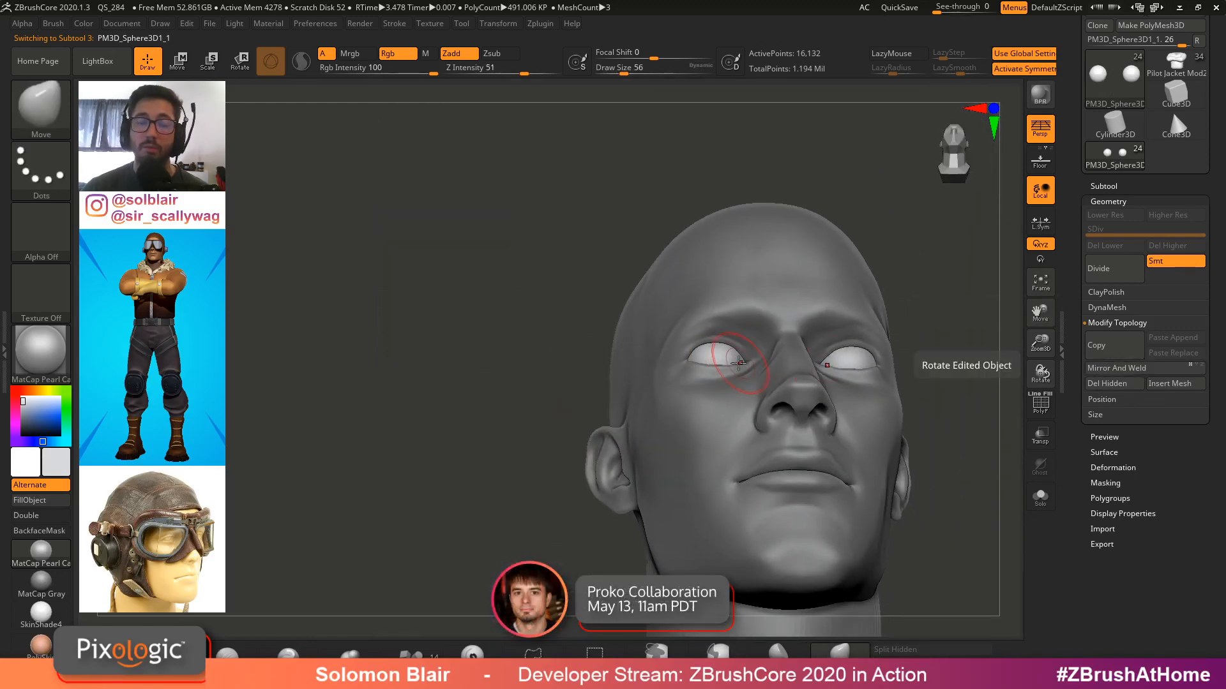
# Try to assign the Ctrl+Shift+W hotkey to Mirror And Weld
pyautogui.press('ctrl')
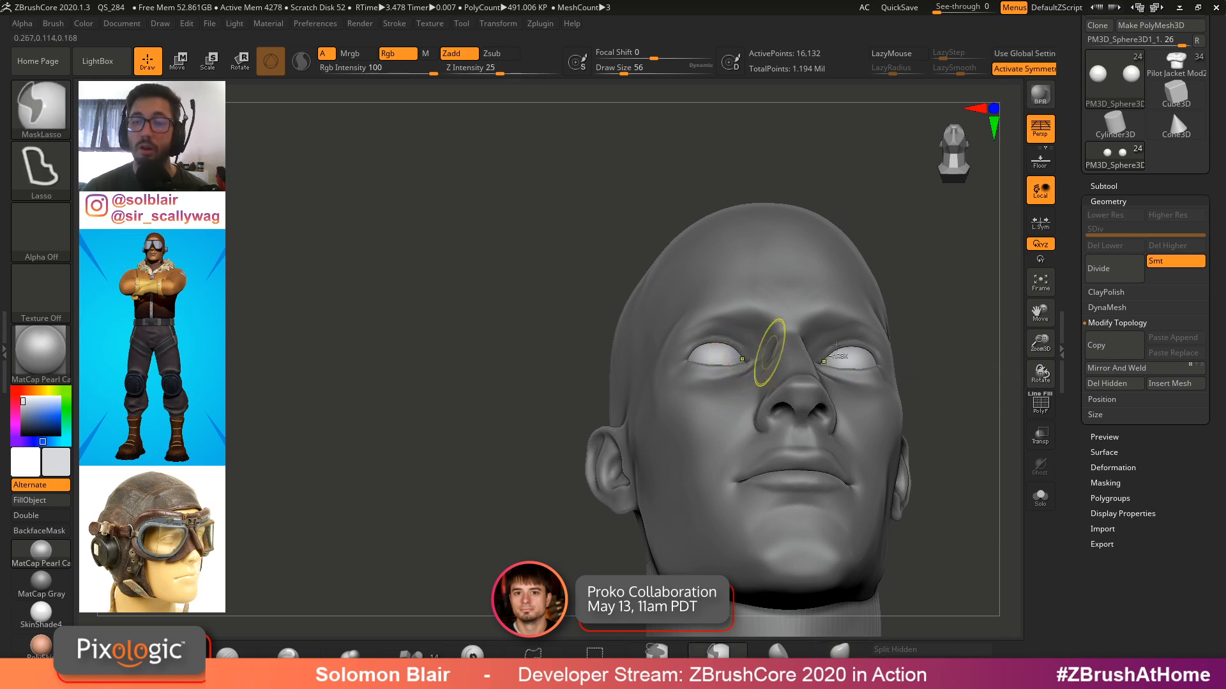
pyautogui.keyDown('ctrl'); pyautogui.keyDown('alt'); pyautogui.click(1114, 370); pyautogui.keyUp('alt'); pyautogui.keyUp('ctrl')
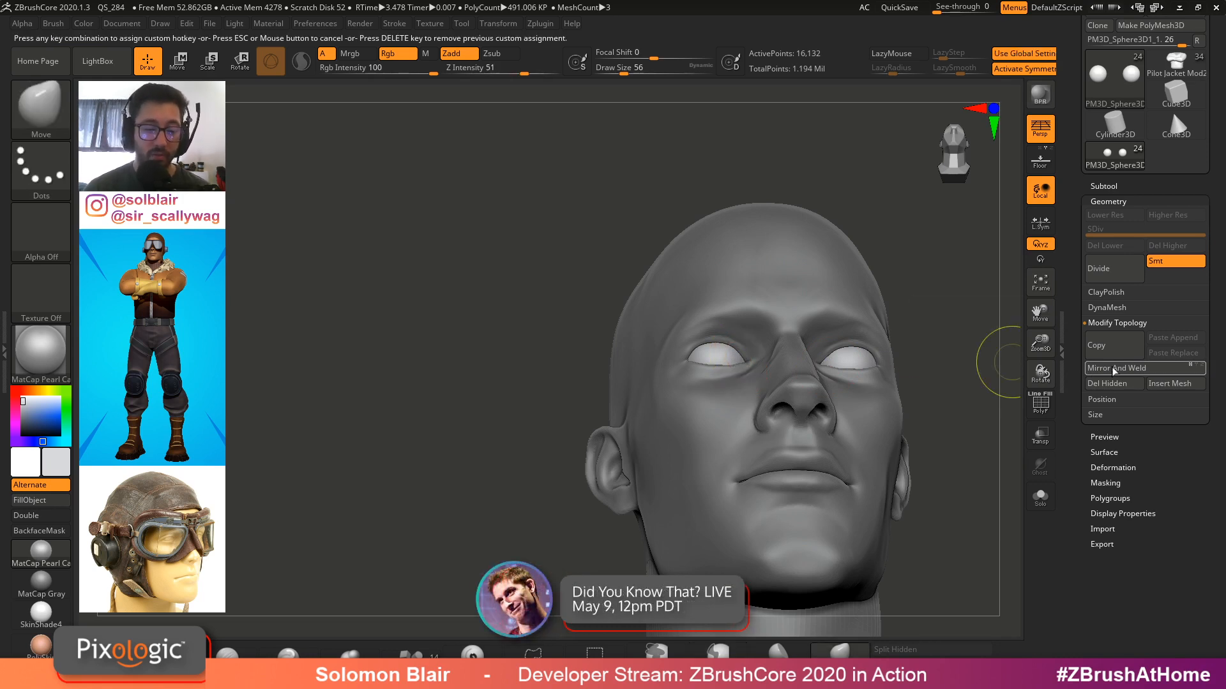
pyautogui.hotkey('ctrl', 'shift', 'w')
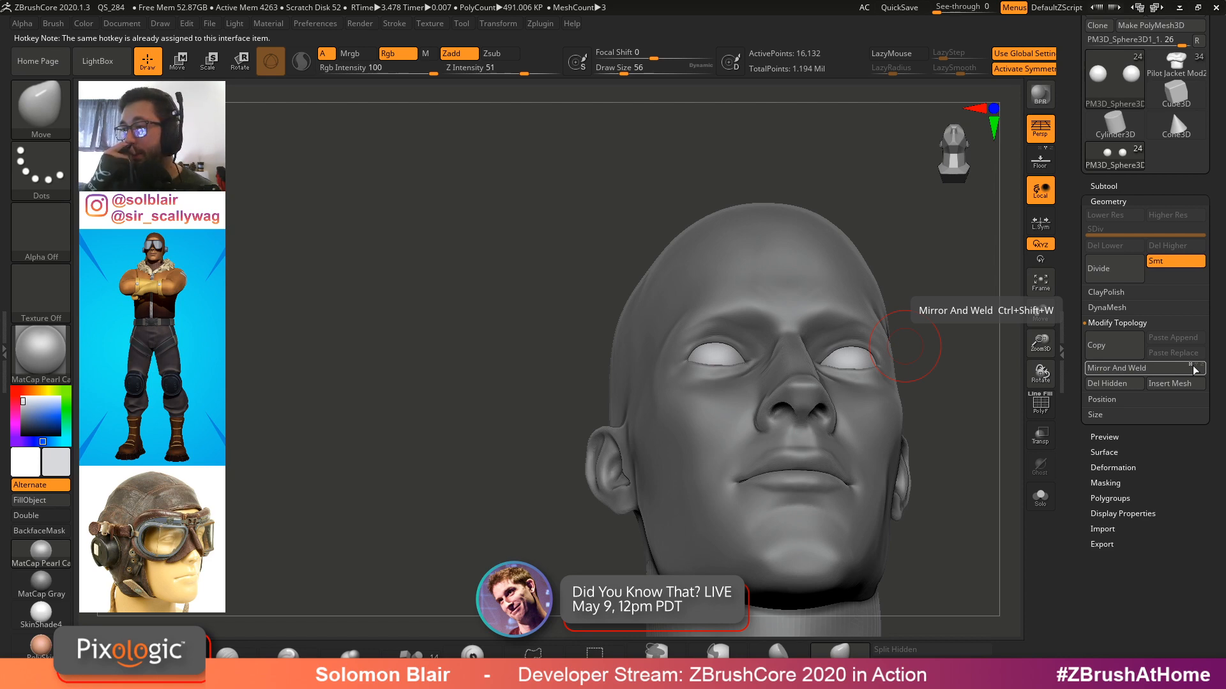
# Open DynaMesh for the eyeball spheres and test remeshing them at different resolutions
pyautogui.moveTo(904, 346); pyautogui.dragTo(709, 367, button='right')
pyautogui.keyDown('ctrl'); pyautogui.moveTo(708, 367); pyautogui.dragTo(821, 407, button='right'); pyautogui.keyUp('ctrl')
pyautogui.hotkey('shift', 'f')
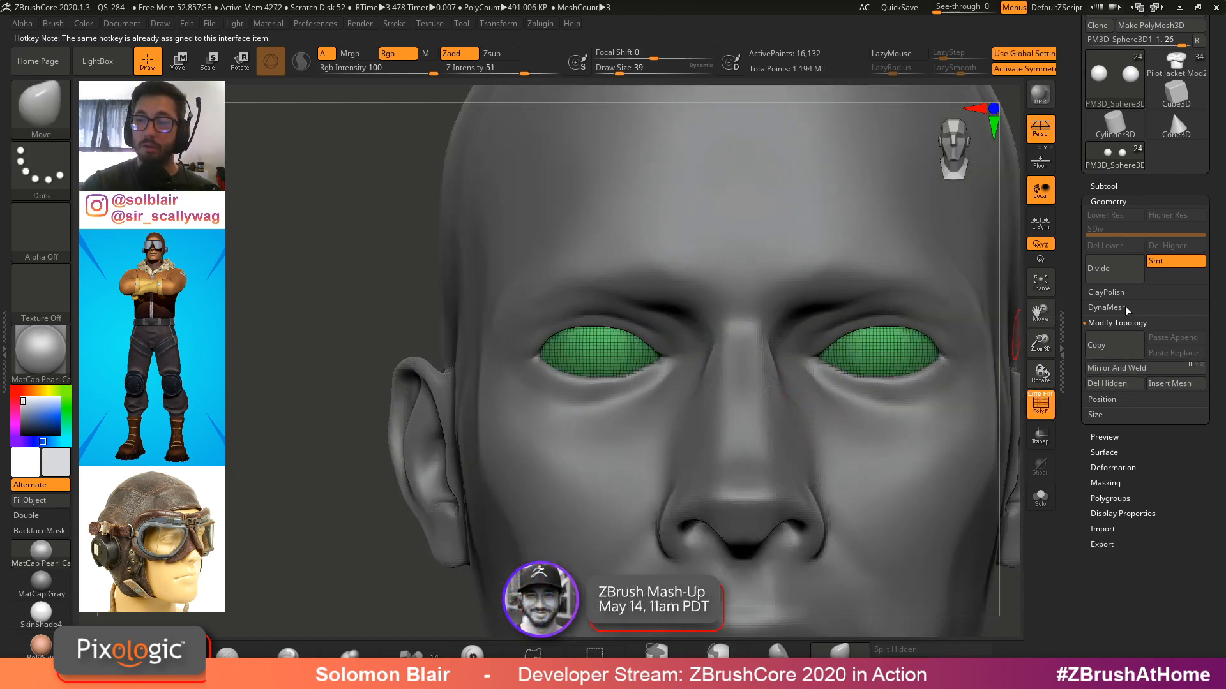
pyautogui.click(1107, 307)
pyautogui.hotkey('shift', 'f')
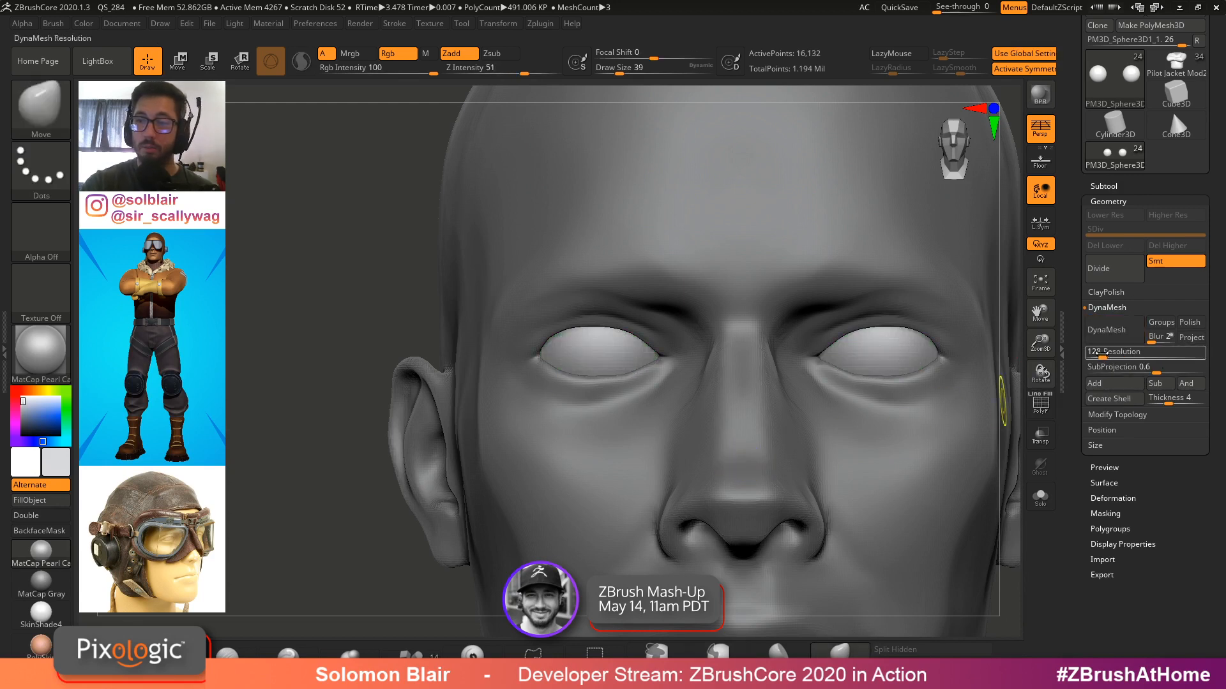
pyautogui.hotkey('shift', 'f')
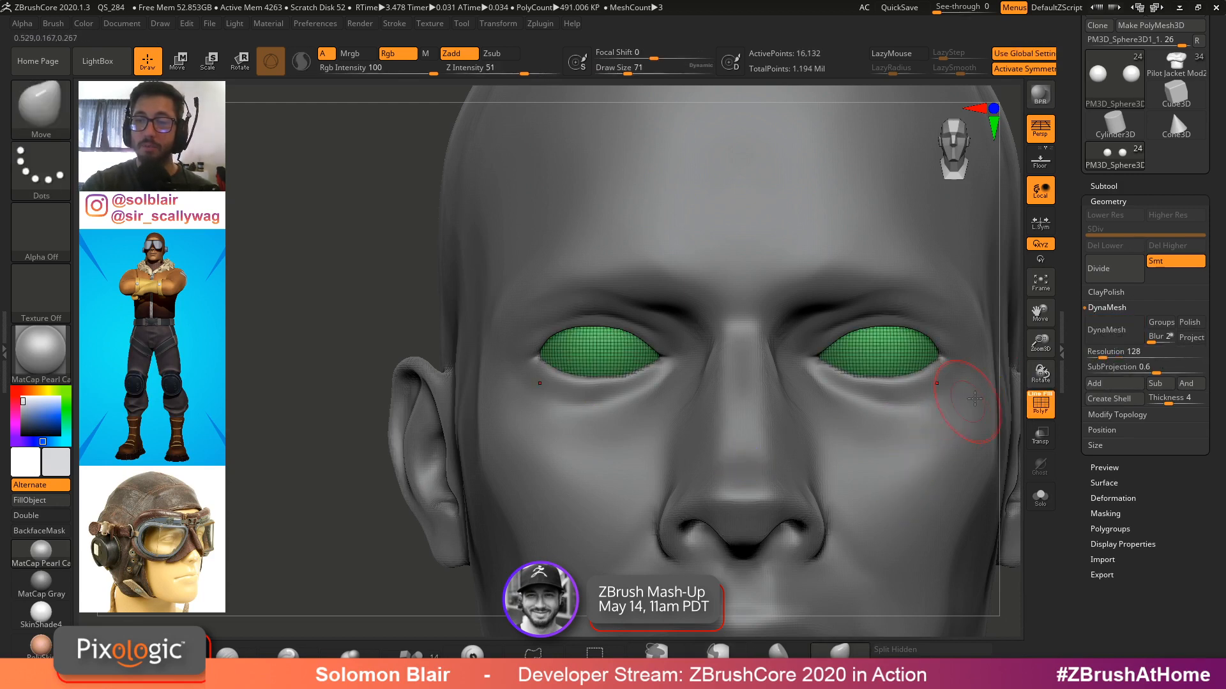
pyautogui.click(1112, 332)
pyautogui.hotkey('shift', 'f')
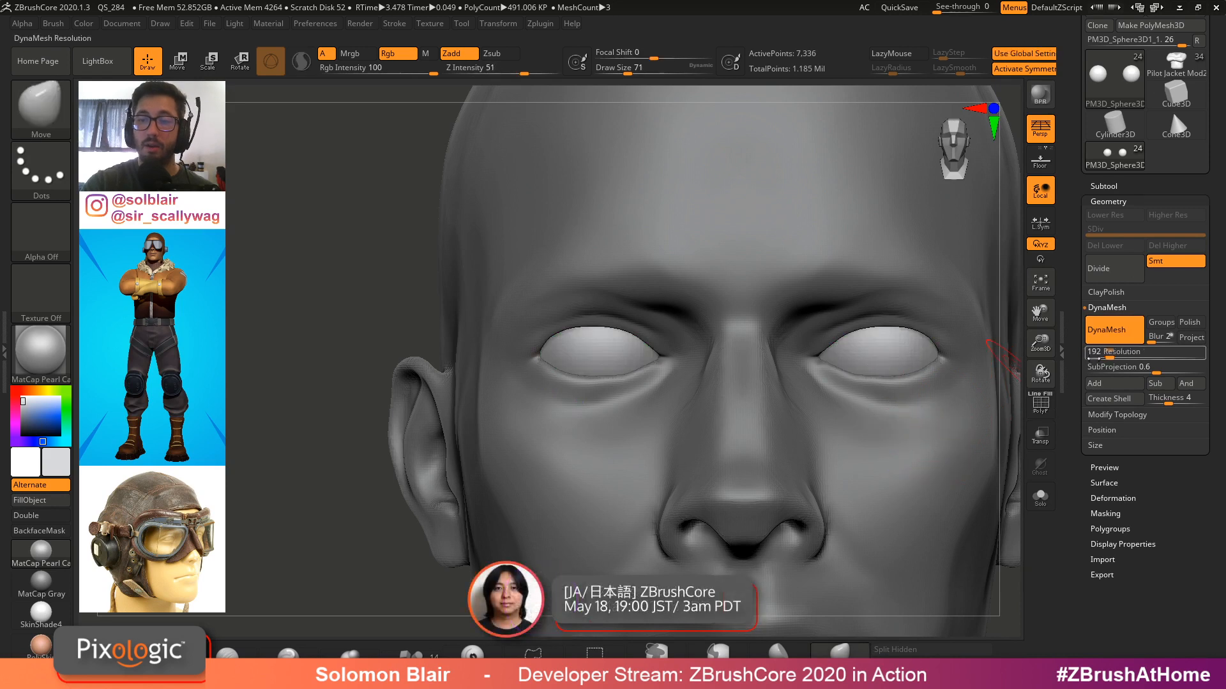
pyautogui.press('ctrl')
pyautogui.click(1148, 352)
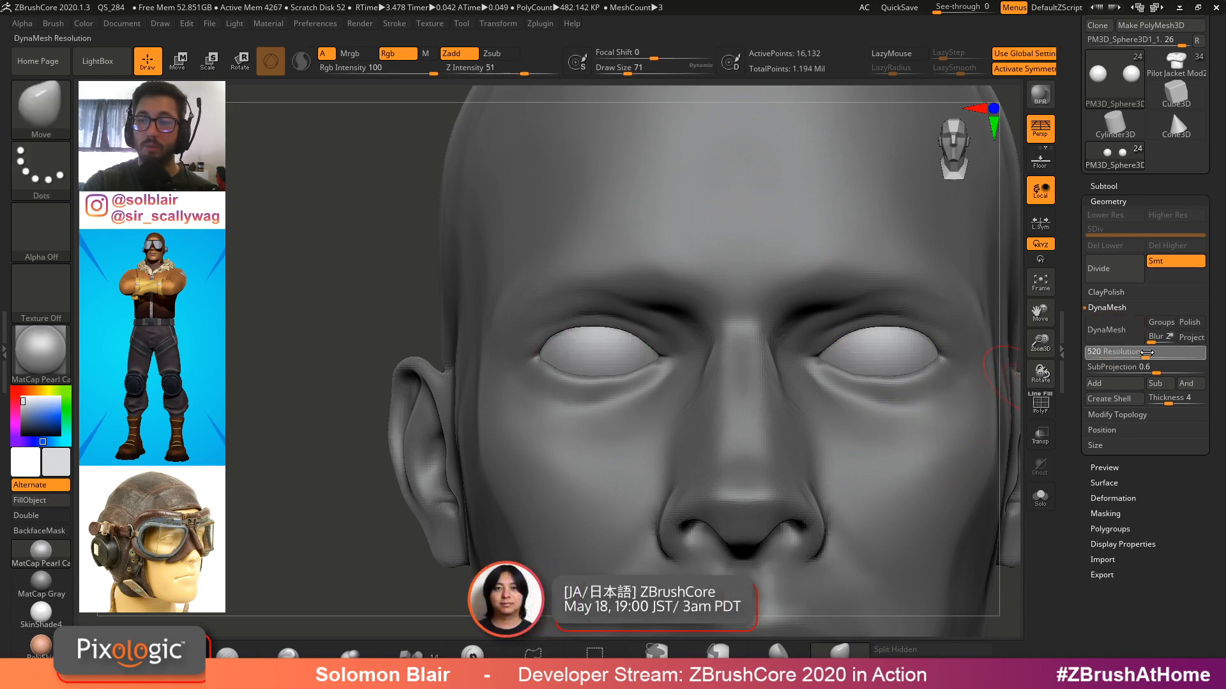
pyautogui.click(1103, 339)
pyautogui.hotkey('shift', 'f')
pyautogui.hotkey('ctrl', 'shift', 's')
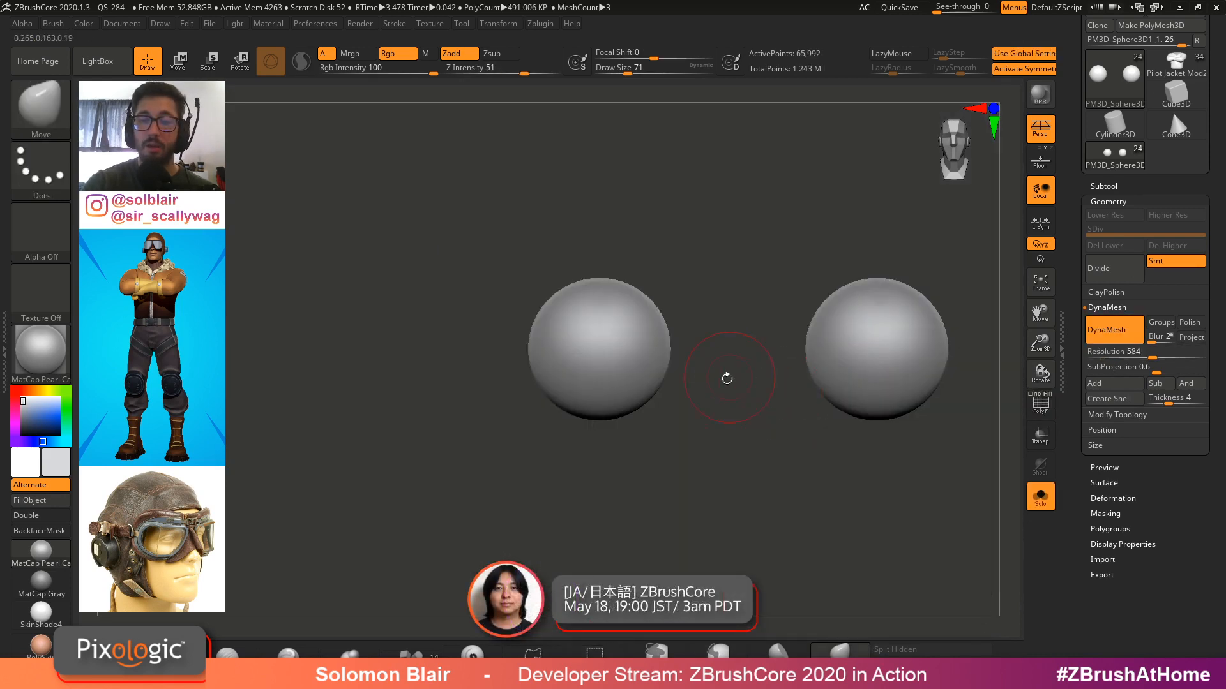
pyautogui.press('ctrl')
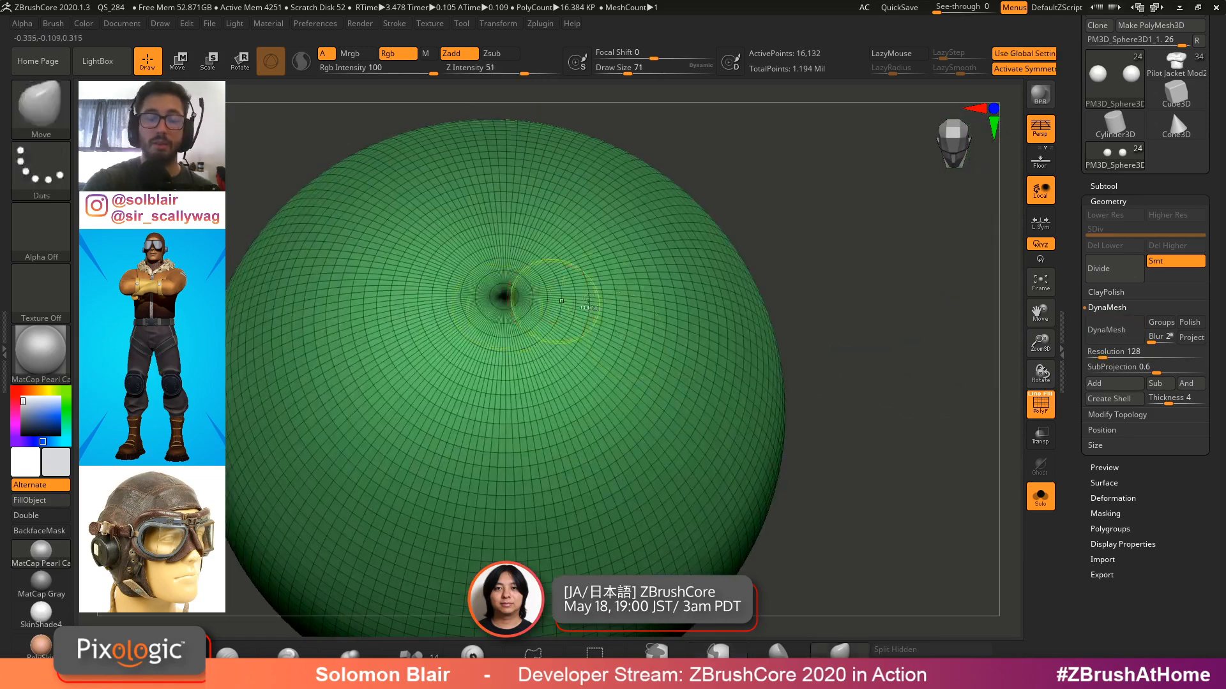
# Remesh the eyeball spheres with DynaMesh at resolution 1024
pyautogui.hotkey('shift', 'f')
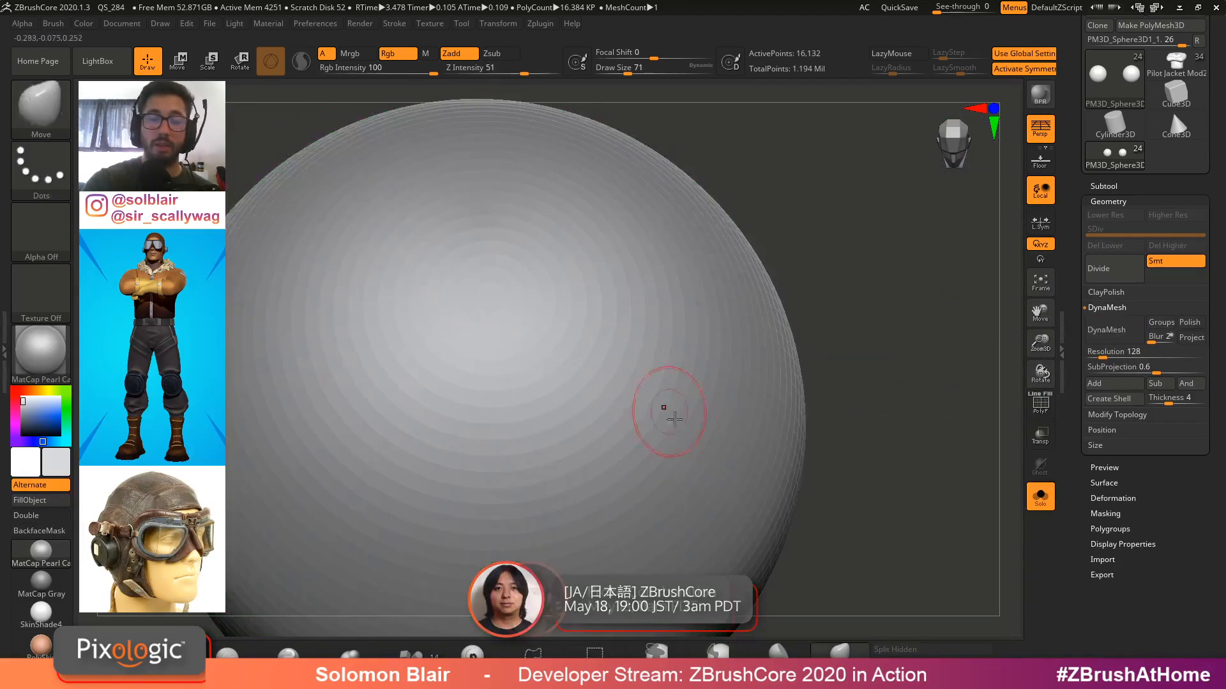
pyautogui.keyDown('ctrl'); pyautogui.moveTo(674, 419); pyautogui.dragTo(553, 385, button='right'); pyautogui.keyUp('ctrl')
pyautogui.hotkey('shift', 'f')
pyautogui.hotkey('shift', 'f')
pyautogui.moveTo(632, 462); pyautogui.dragTo(740, 242, button='right')
pyautogui.hotkey('shift', 'f')
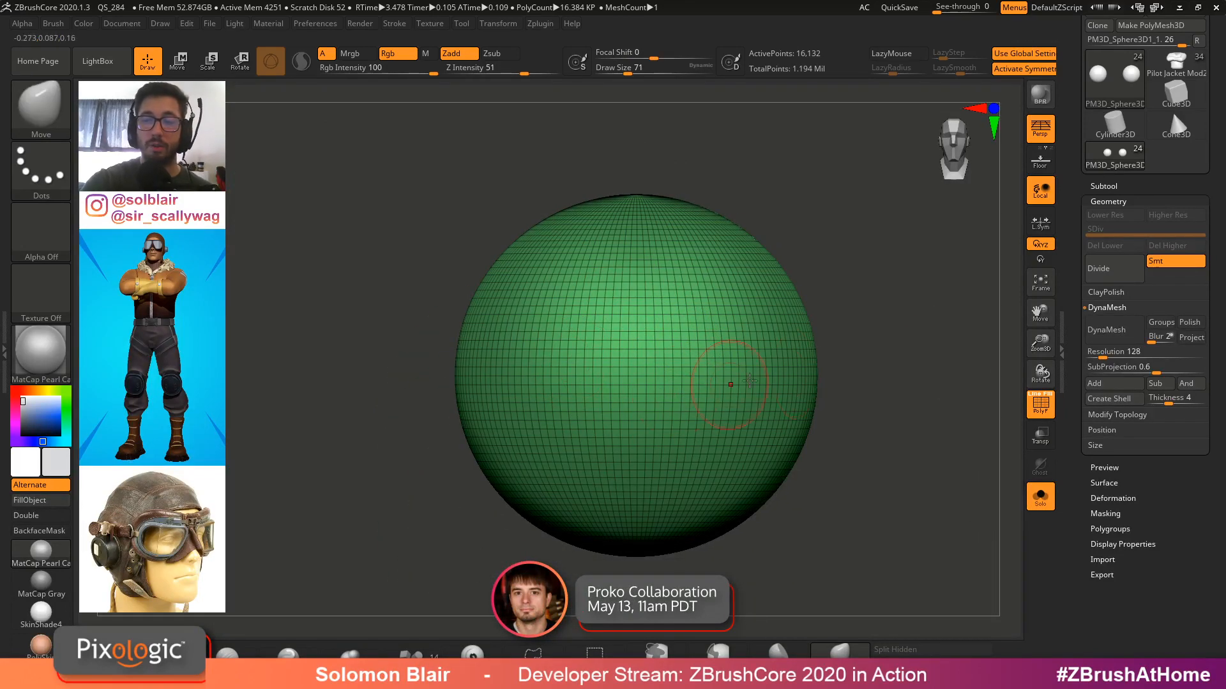
pyautogui.click(1121, 333)
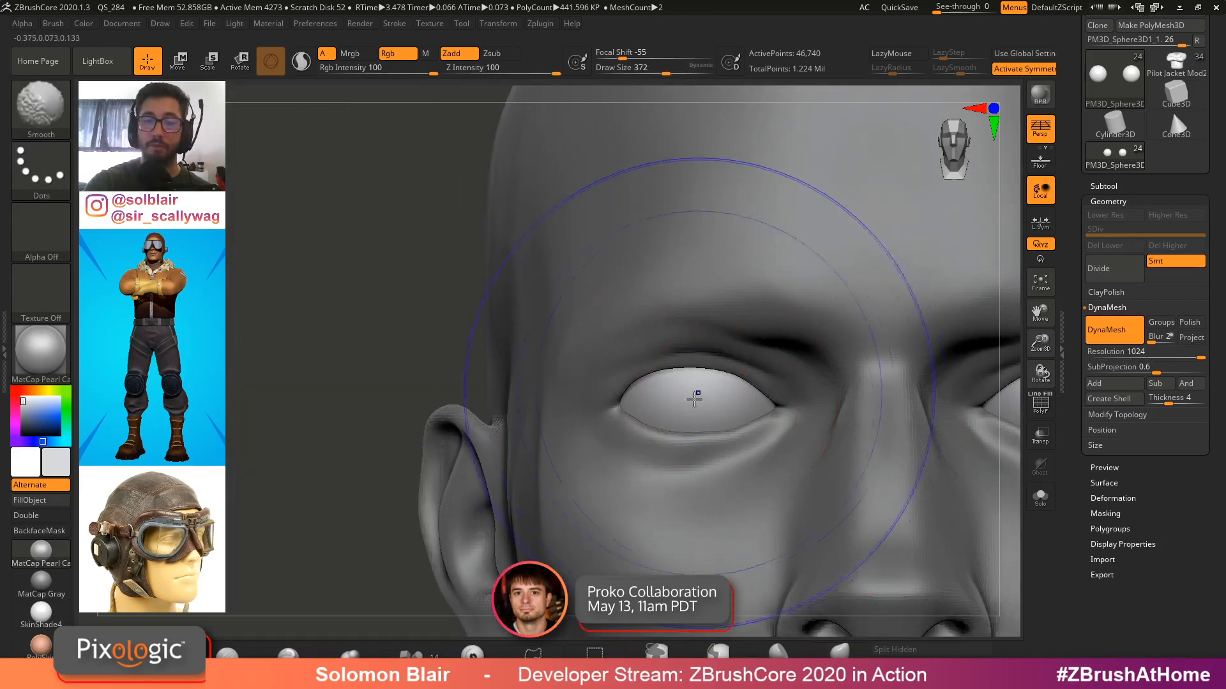
# Turn on X symmetry and set up the Standard brush with the DragRect stroke and no alpha
pyautogui.press('x')
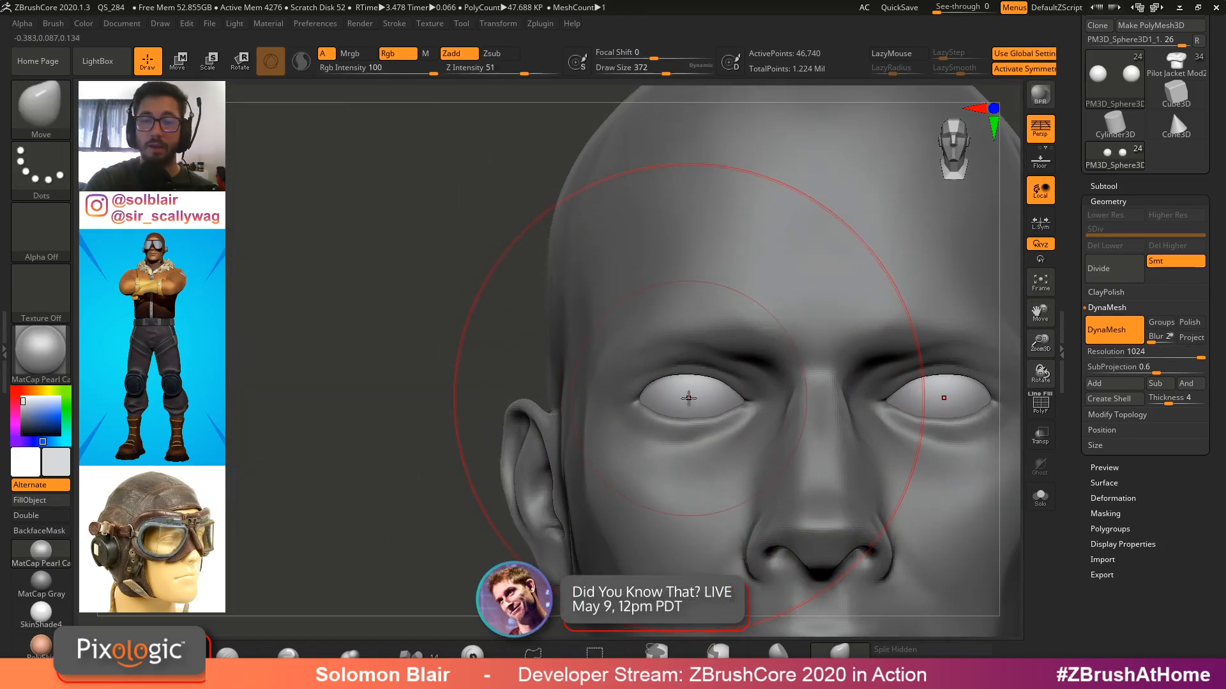
pyautogui.moveTo(686, 408)
pyautogui.keyDown('ctrl'); pyautogui.mouseDown(button='right')
pyautogui.moveTo(722, 420)
pyautogui.moveTo(645, 375)
pyautogui.moveTo(674, 396)
pyautogui.moveTo(583, 381)
pyautogui.moveTo(607, 424)
pyautogui.moveTo(485, 397)
pyautogui.mouseUp(button='right'); pyautogui.keyUp('ctrl')
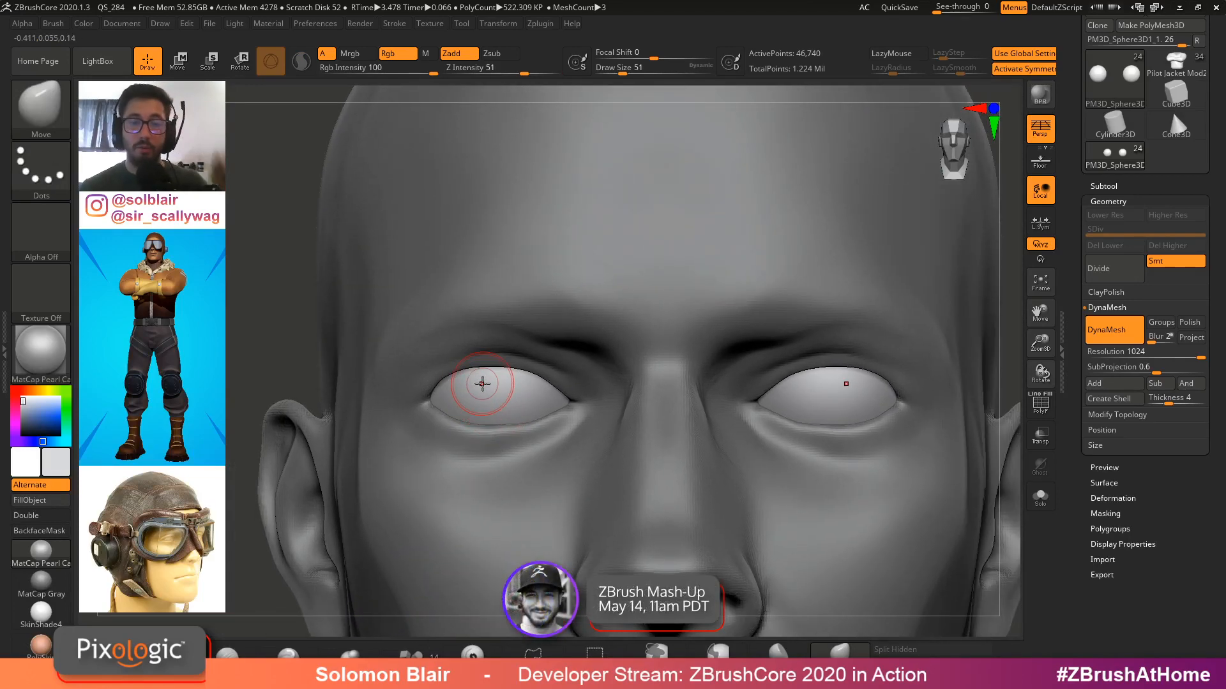
pyautogui.press('b')
pyautogui.press('s')
pyautogui.press('t')
pyautogui.keyDown('ctrl'); pyautogui.moveTo(452, 391); pyautogui.dragTo(453, 441, button='right'); pyautogui.keyUp('ctrl')
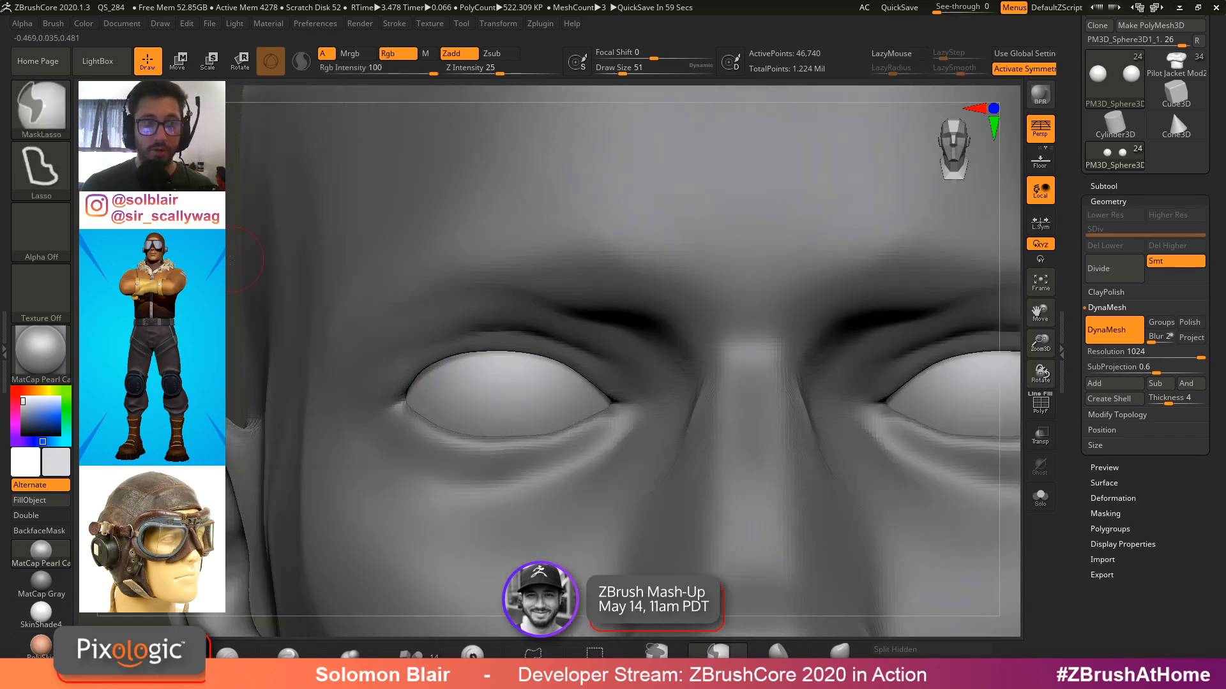
pyautogui.click(39, 184)
pyautogui.click(180, 180)
pyautogui.click(51, 235)
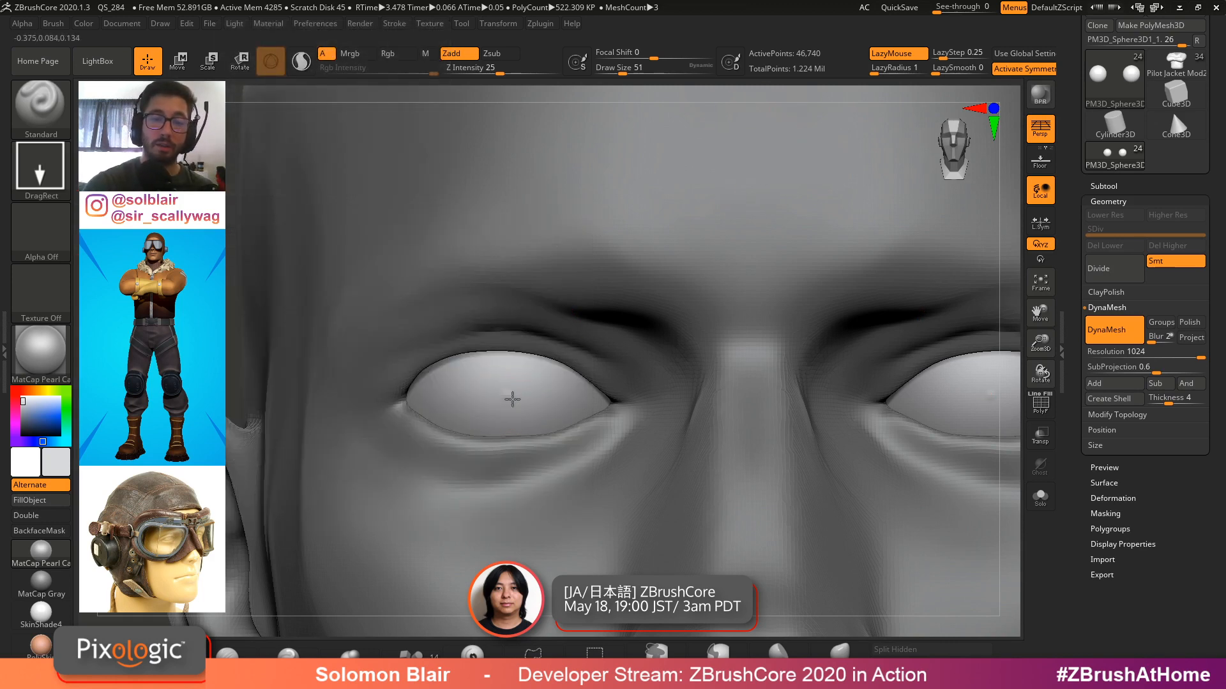
# Stamp DragRect strokes onto the eyeball surface
pyautogui.moveTo(526, 419); pyautogui.dragTo(626, 423, button='right')
pyautogui.moveTo(567, 393); pyautogui.dragTo(486, 393, button='right')
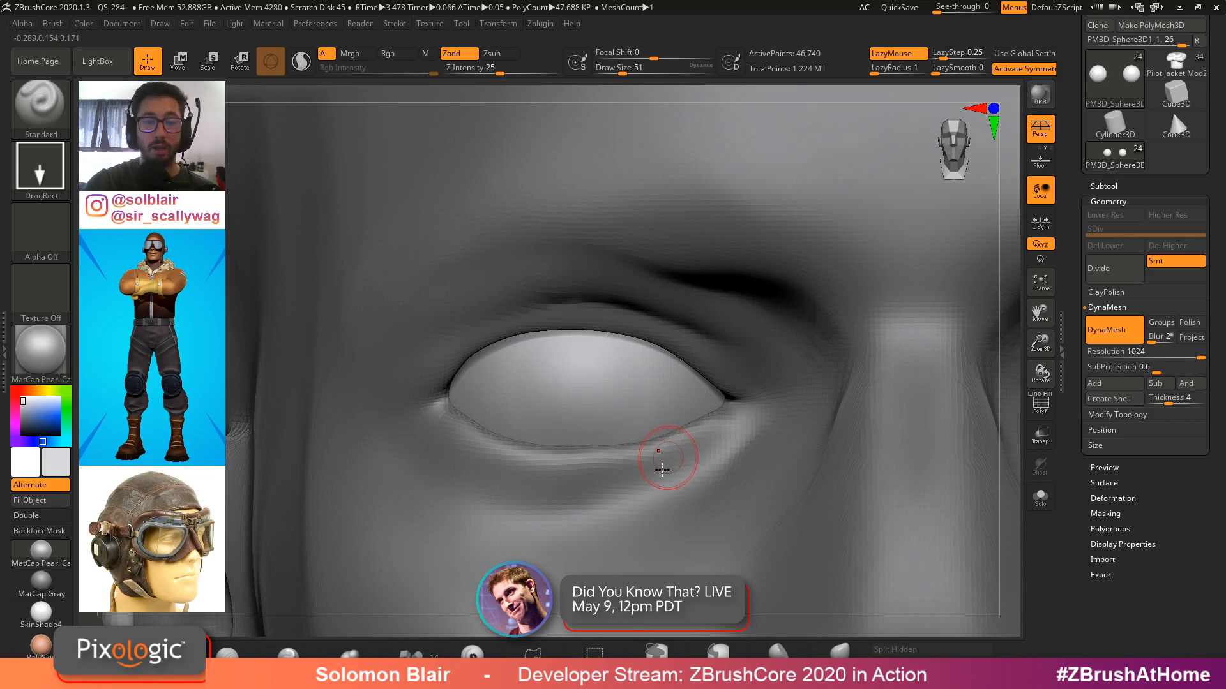
pyautogui.keyDown('ctrl'); pyautogui.moveTo(717, 466); pyautogui.dragTo(306, 476, button='right'); pyautogui.keyUp('ctrl')
pyautogui.moveTo(934, 470)
pyautogui.mouseDown(button='right')
pyautogui.moveTo(946, 394)
pyautogui.moveTo(919, 375)
pyautogui.mouseUp(button='right')
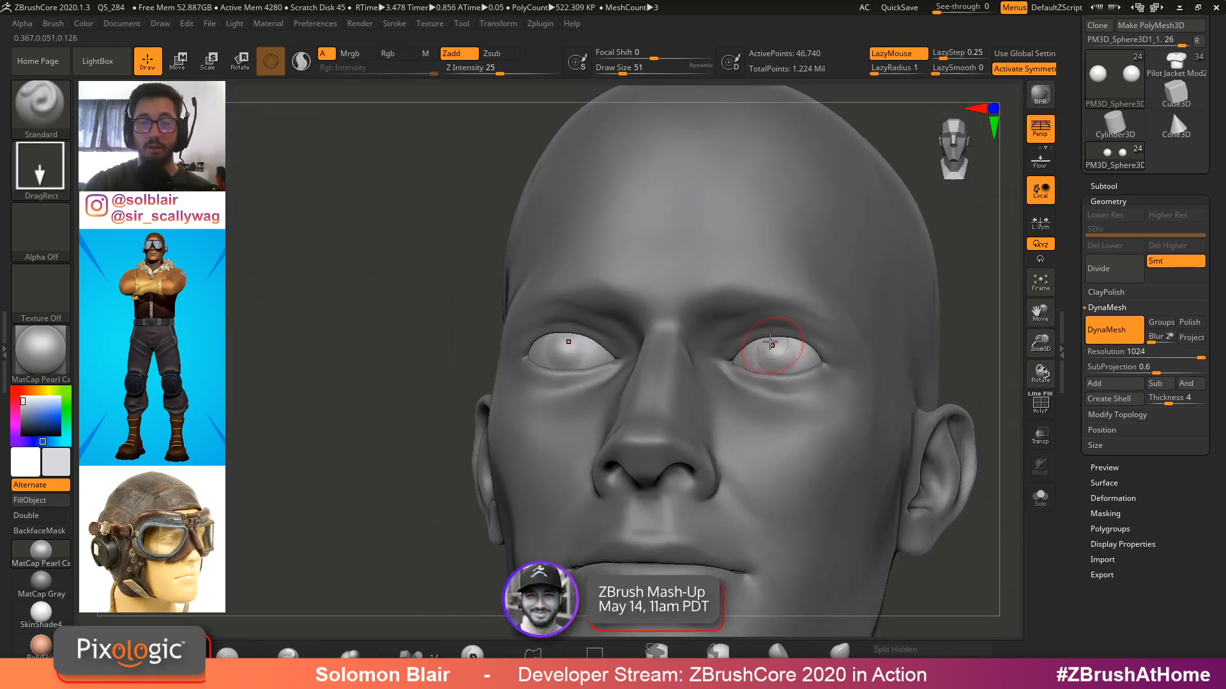
pyautogui.moveTo(769, 348)
pyautogui.keyDown('ctrl'); pyautogui.mouseDown(button='right')
pyautogui.moveTo(810, 383)
pyautogui.moveTo(918, 360)
pyautogui.moveTo(796, 378)
pyautogui.mouseUp(button='right'); pyautogui.keyUp('ctrl')
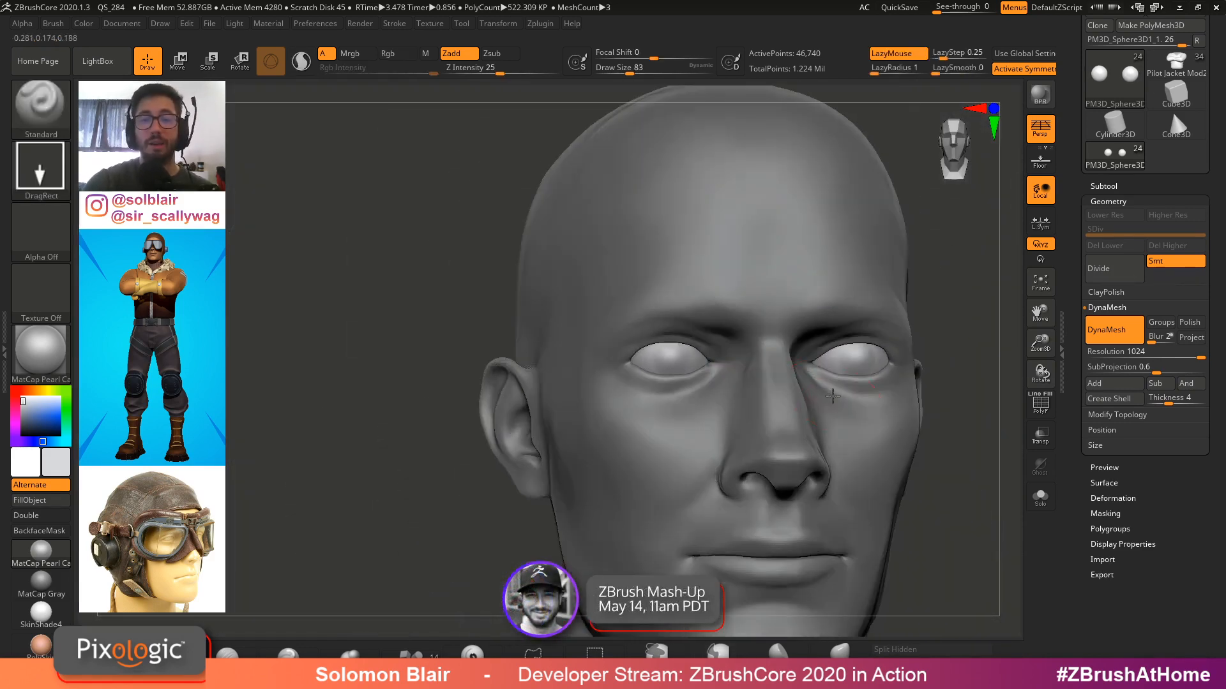
pyautogui.keyDown('ctrl'); pyautogui.moveTo(702, 401); pyautogui.dragTo(748, 406, button='right'); pyautogui.keyUp('ctrl')
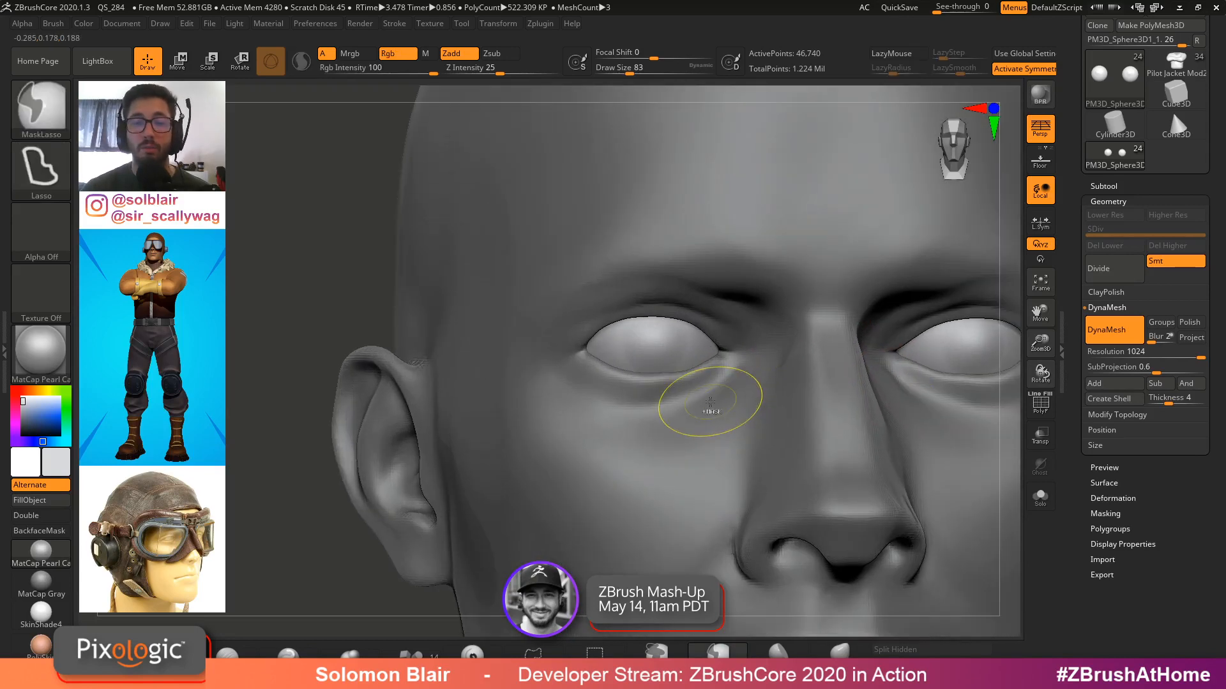
# Resize the brush and stamp further DragRect strokes across the eyeball
pyautogui.press('s')
pyautogui.moveTo(692, 396); pyautogui.dragTo(689, 395)
pyautogui.moveTo(677, 392); pyautogui.dragTo(668, 393, button='right')
pyautogui.press('s')
pyautogui.moveTo(667, 393); pyautogui.dragTo(656, 392)
pyautogui.moveTo(656, 392)
pyautogui.keyDown('alt'); pyautogui.mouseDown(button='right')
pyautogui.moveTo(536, 422)
pyautogui.moveTo(534, 396)
pyautogui.mouseUp(button='right'); pyautogui.keyUp('alt')
pyautogui.moveTo(531, 345)
pyautogui.keyDown('ctrl'); pyautogui.mouseDown(button='right')
pyautogui.moveTo(559, 355)
pyautogui.moveTo(478, 361)
pyautogui.moveTo(502, 357)
pyautogui.mouseUp(button='right'); pyautogui.keyUp('ctrl')
pyautogui.press('s')
pyautogui.moveTo(502, 356); pyautogui.dragTo(509, 358)
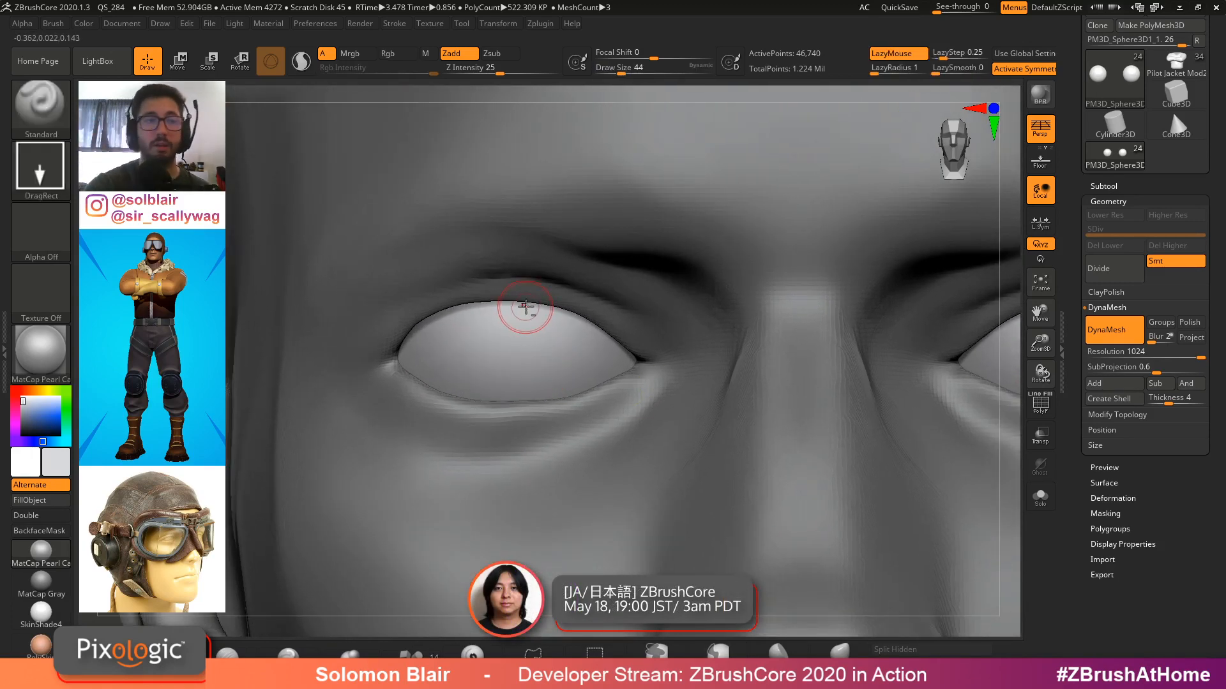
pyautogui.keyDown('ctrl'); pyautogui.moveTo(520, 309); pyautogui.dragTo(593, 329, button='right'); pyautogui.keyUp('ctrl')
# Switch the brush alpha to Alpha 01 and enlarge the draw size to about 71
pyautogui.click(50, 250)
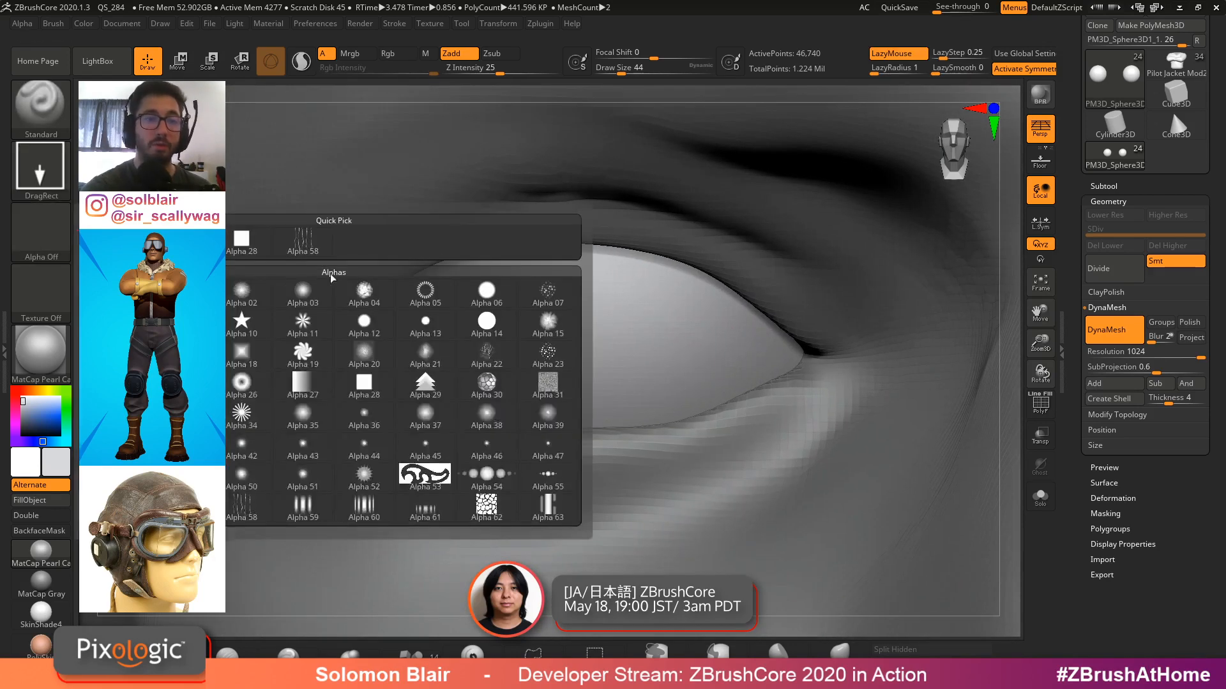
pyautogui.press('s')
pyautogui.moveTo(590, 350); pyautogui.dragTo(598, 351)
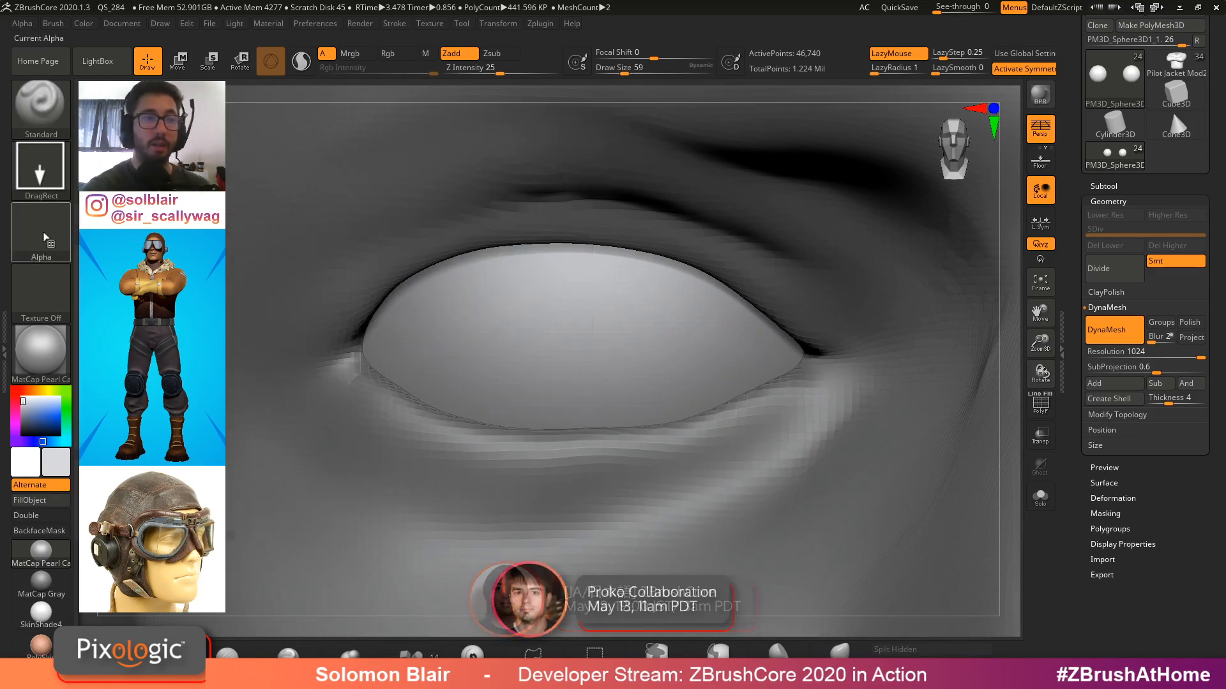
pyautogui.click(47, 241)
pyautogui.click(180, 294)
pyautogui.press(']')
pyautogui.press(']')
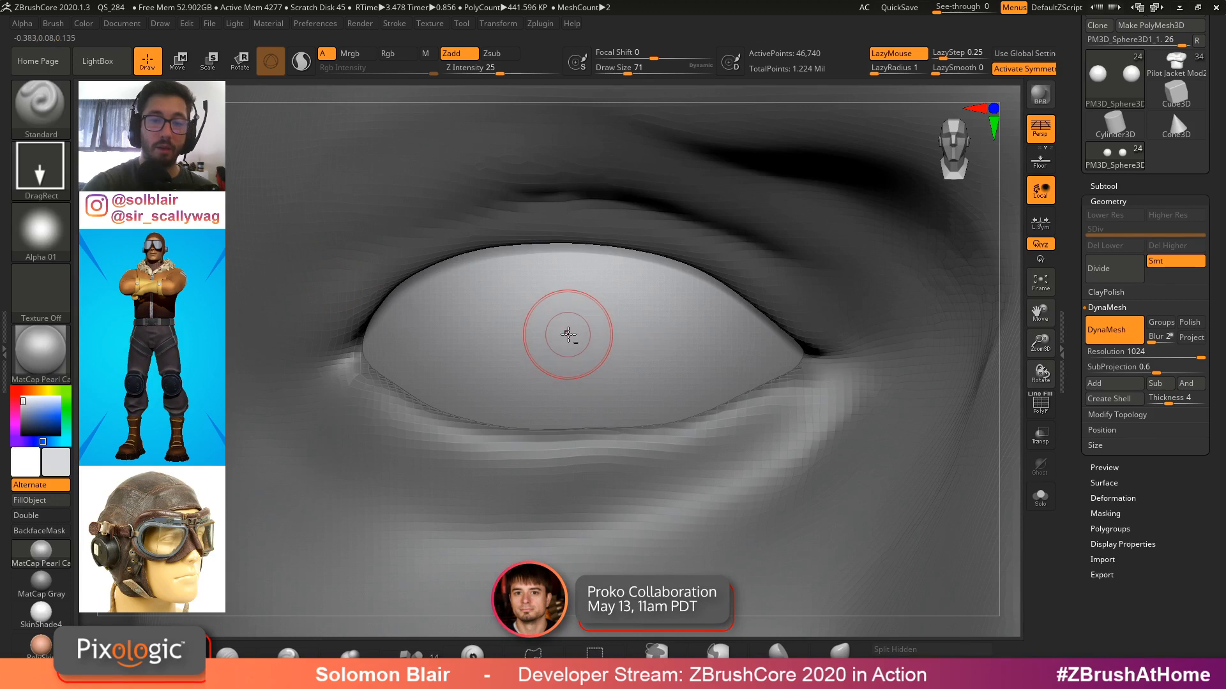
# Raise Z Intensity to 68 and stamp DragRect strokes onto the eyeball, undoing the unwanted ones
pyautogui.moveTo(658, 368); pyautogui.dragTo(667, 372)
pyautogui.hotkey('ctrl', 'z')
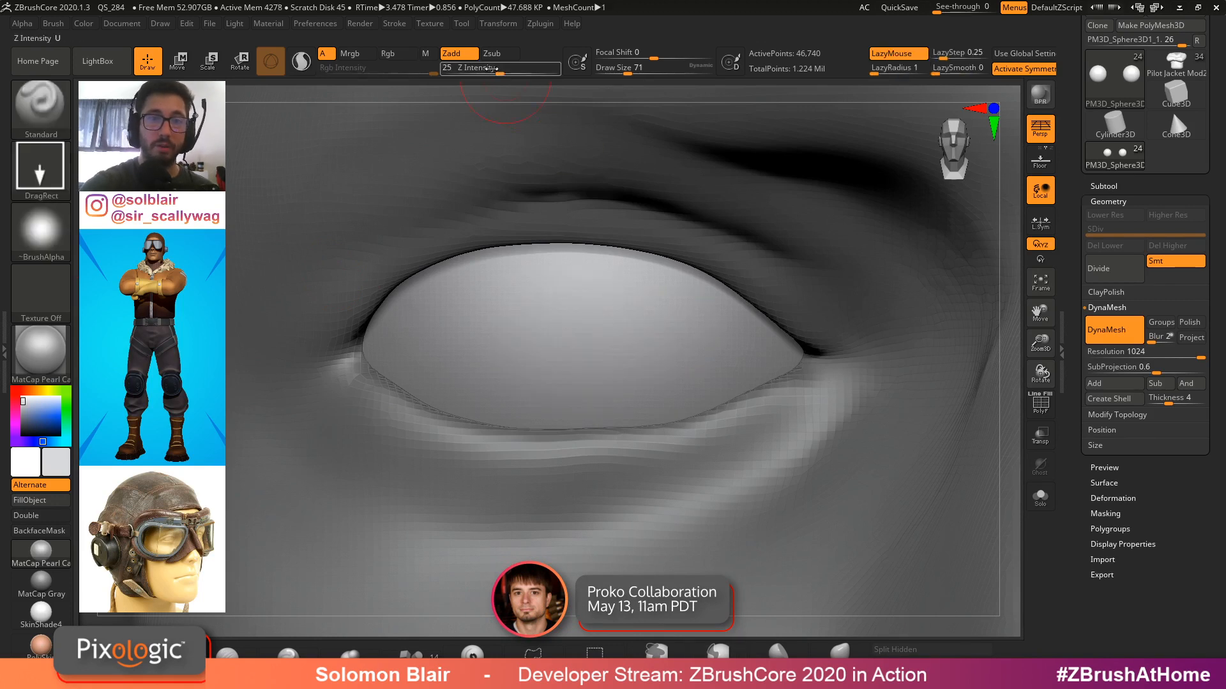
pyautogui.moveTo(507, 69); pyautogui.dragTo(536, 69)
pyautogui.moveTo(589, 338); pyautogui.dragTo(668, 372)
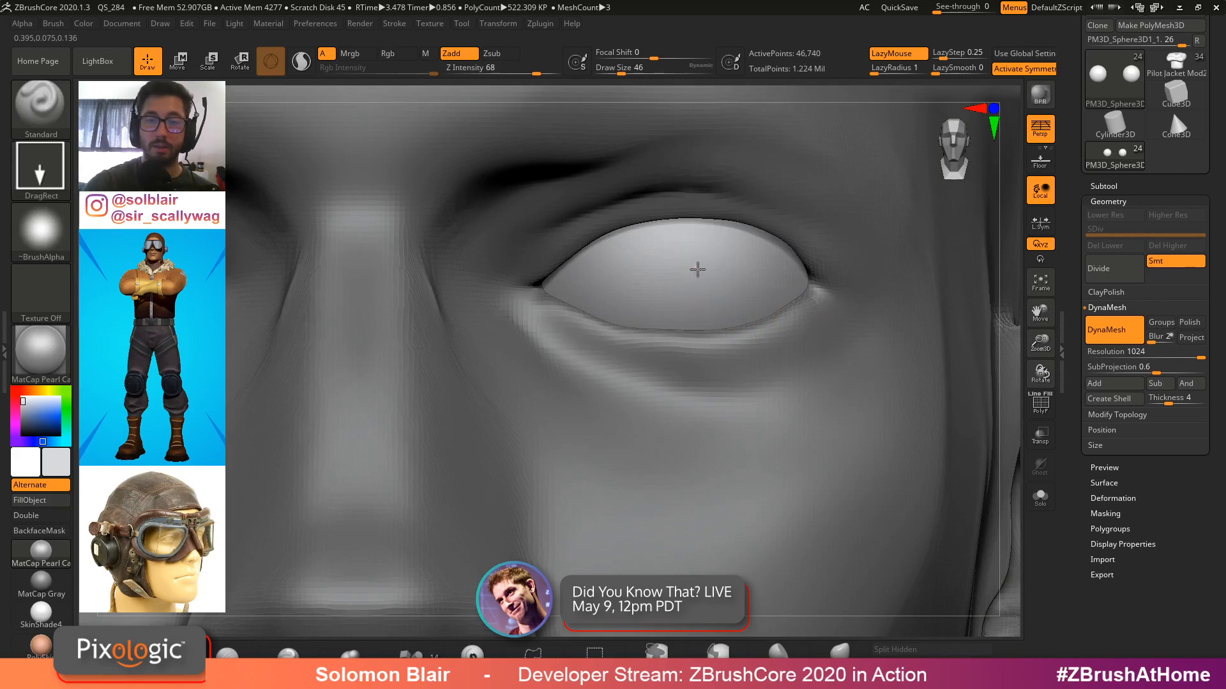
pyautogui.moveTo(698, 269); pyautogui.dragTo(772, 303)
pyautogui.hotkey('ctrl', 'z')
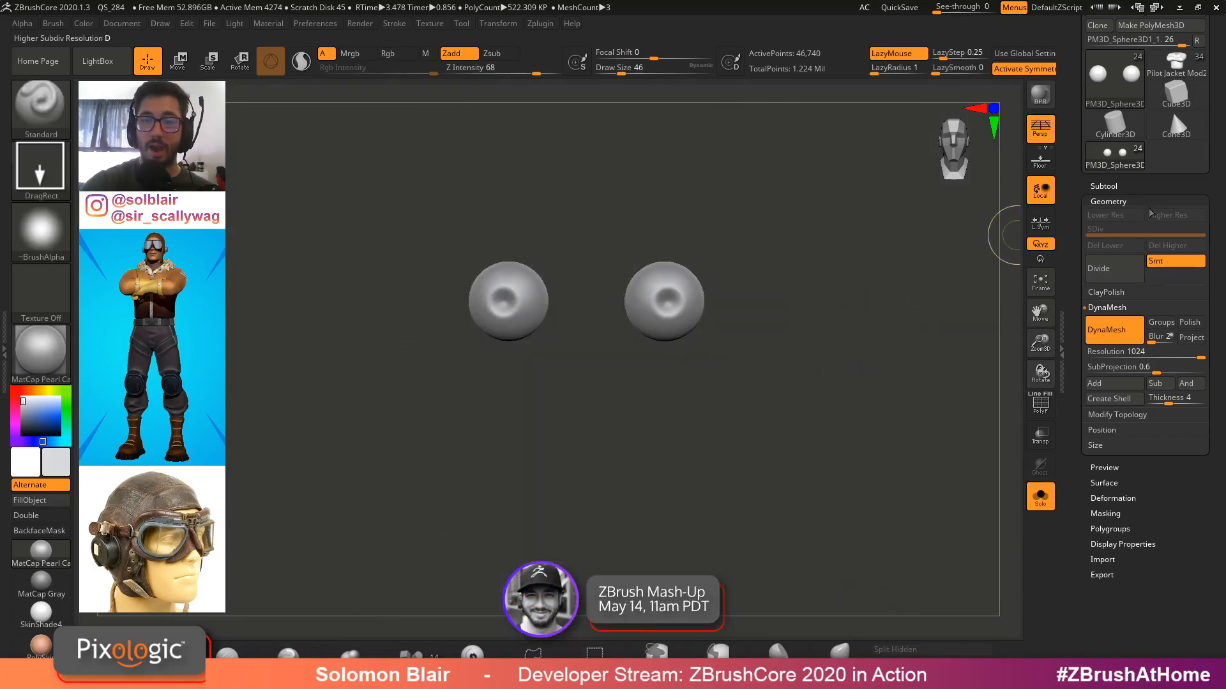
# Open the Subtool list and switch between the Eyes and PM3D_Sphere3D1_1 subtools, ending on PM3D_Sphere3D1_1
pyautogui.click(1103, 187)
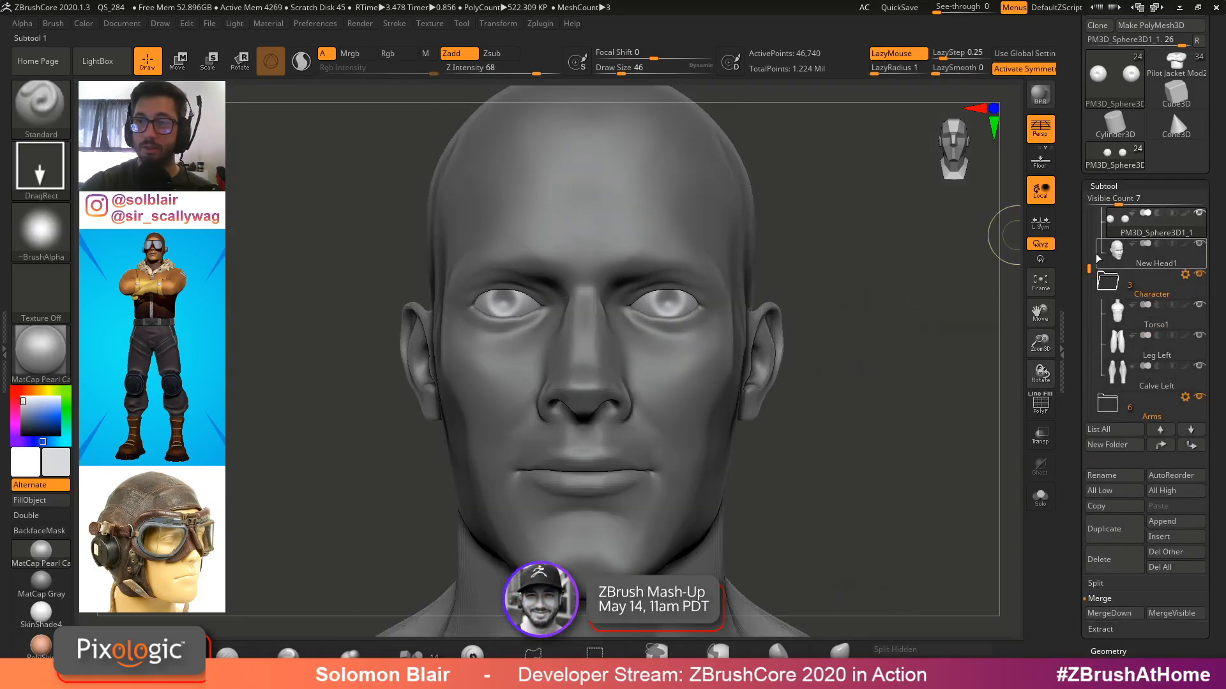
pyautogui.moveTo(1089, 266); pyautogui.dragTo(1090, 245)
pyautogui.click(1199, 243)
pyautogui.click(1202, 214)
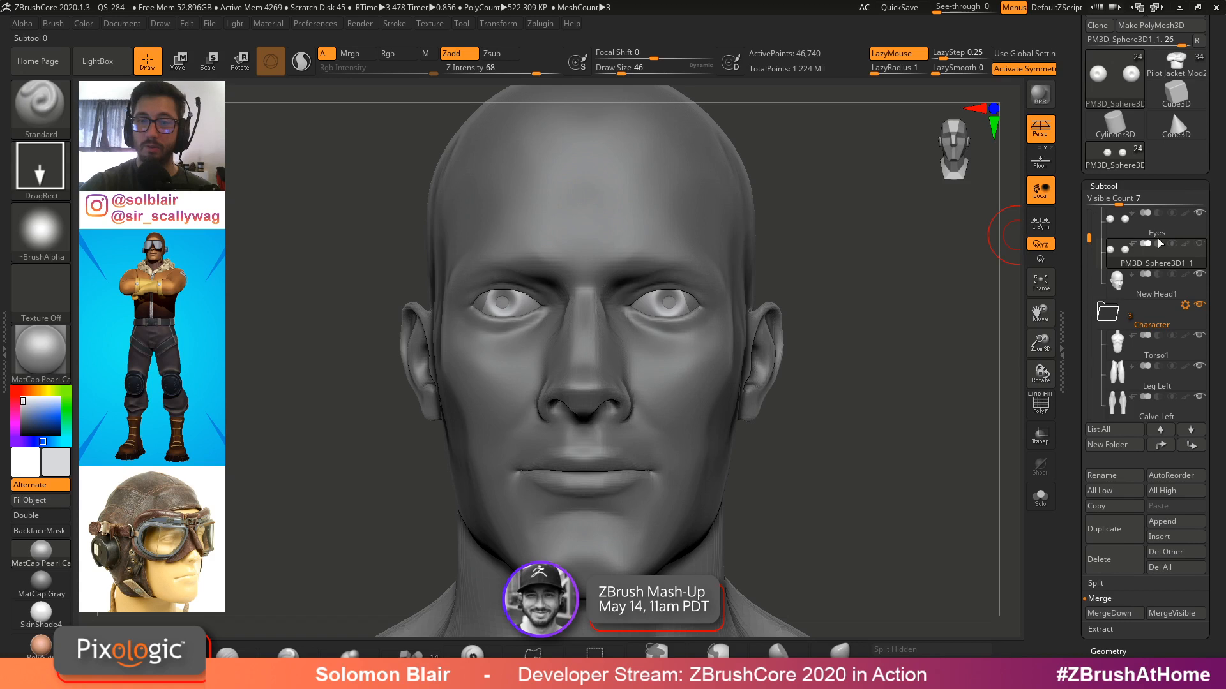
pyautogui.click(1158, 244)
pyautogui.moveTo(1121, 252)
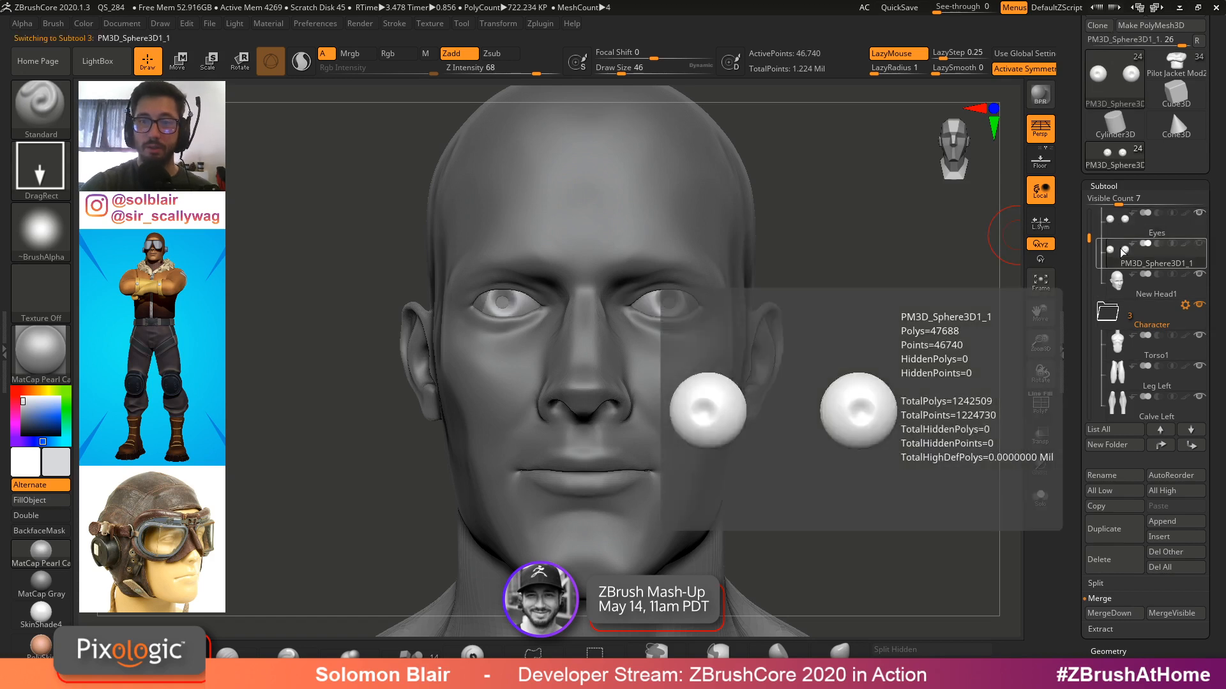
pyautogui.click(1123, 223)
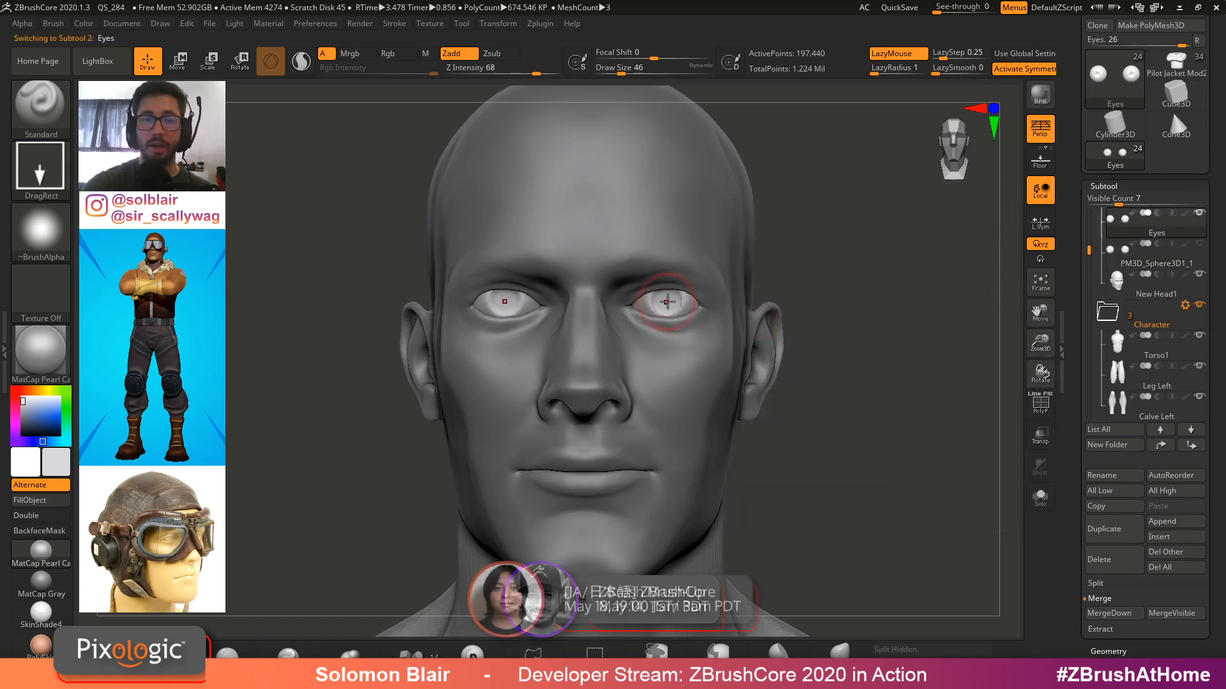
pyautogui.click(1172, 252)
pyautogui.click(1200, 214)
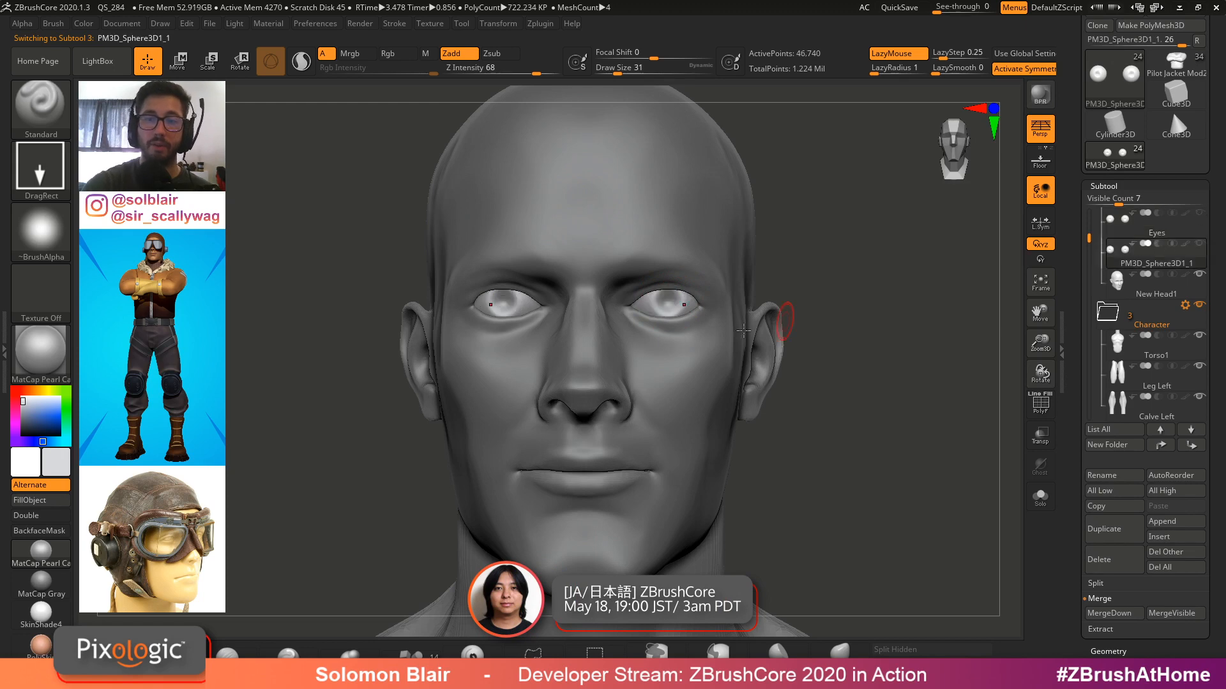
# Pick the round brush alpha and stamp DragRect strokes to raise an iris bulge on both eyeballs
pyautogui.keyDown('ctrl'); pyautogui.moveTo(743, 330); pyautogui.dragTo(821, 328, button='right'); pyautogui.keyUp('ctrl')
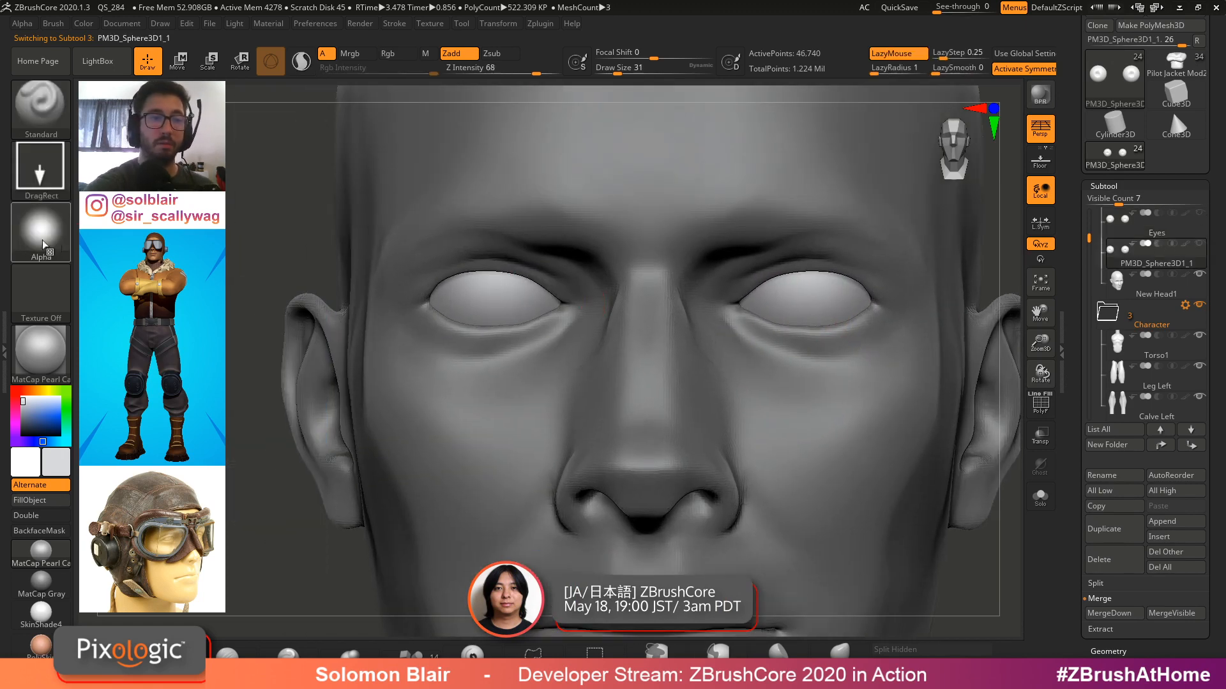
pyautogui.click(45, 245)
pyautogui.click(487, 294)
pyautogui.keyDown('ctrl'); pyautogui.moveTo(758, 281); pyautogui.dragTo(827, 307, button='right'); pyautogui.keyUp('ctrl')
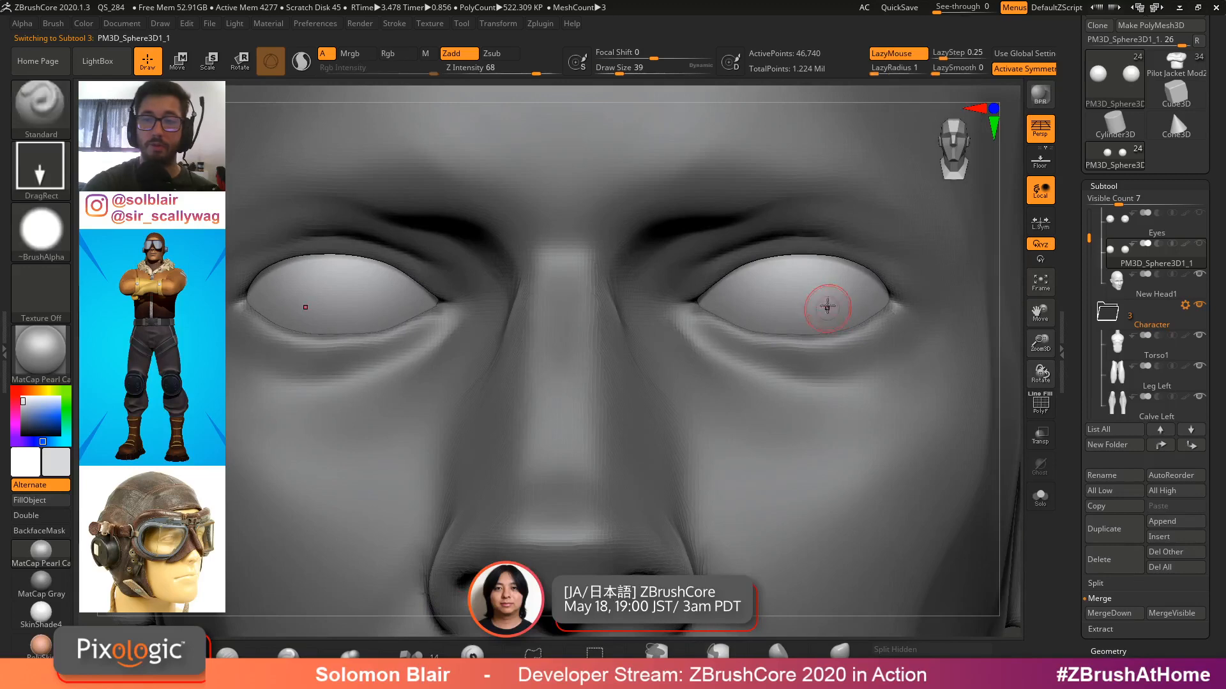
pyautogui.moveTo(808, 305)
pyautogui.mouseDown()
pyautogui.moveTo(802, 285)
pyautogui.moveTo(835, 329)
pyautogui.mouseUp()
pyautogui.moveTo(836, 330)
pyautogui.keyDown('ctrl'); pyautogui.mouseDown(button='right')
pyautogui.moveTo(833, 291)
pyautogui.moveTo(856, 347)
pyautogui.moveTo(832, 368)
pyautogui.moveTo(739, 324)
pyautogui.mouseUp(button='right'); pyautogui.keyUp('ctrl')
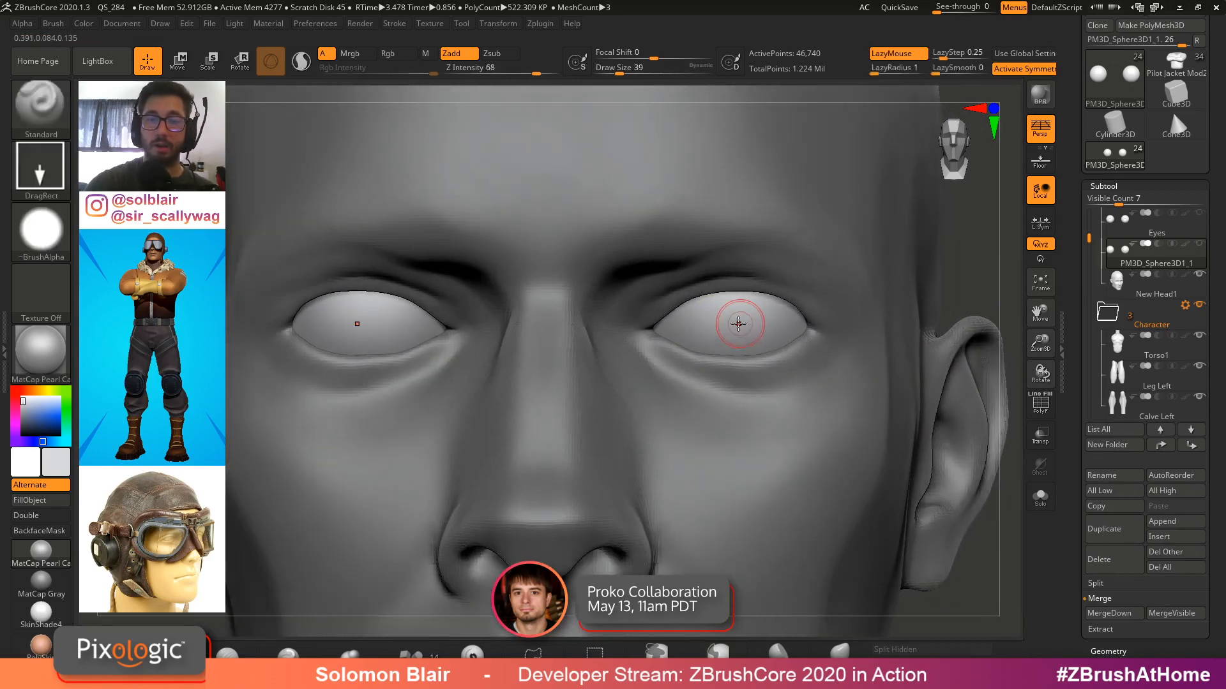
pyautogui.moveTo(738, 320); pyautogui.dragTo(771, 338)
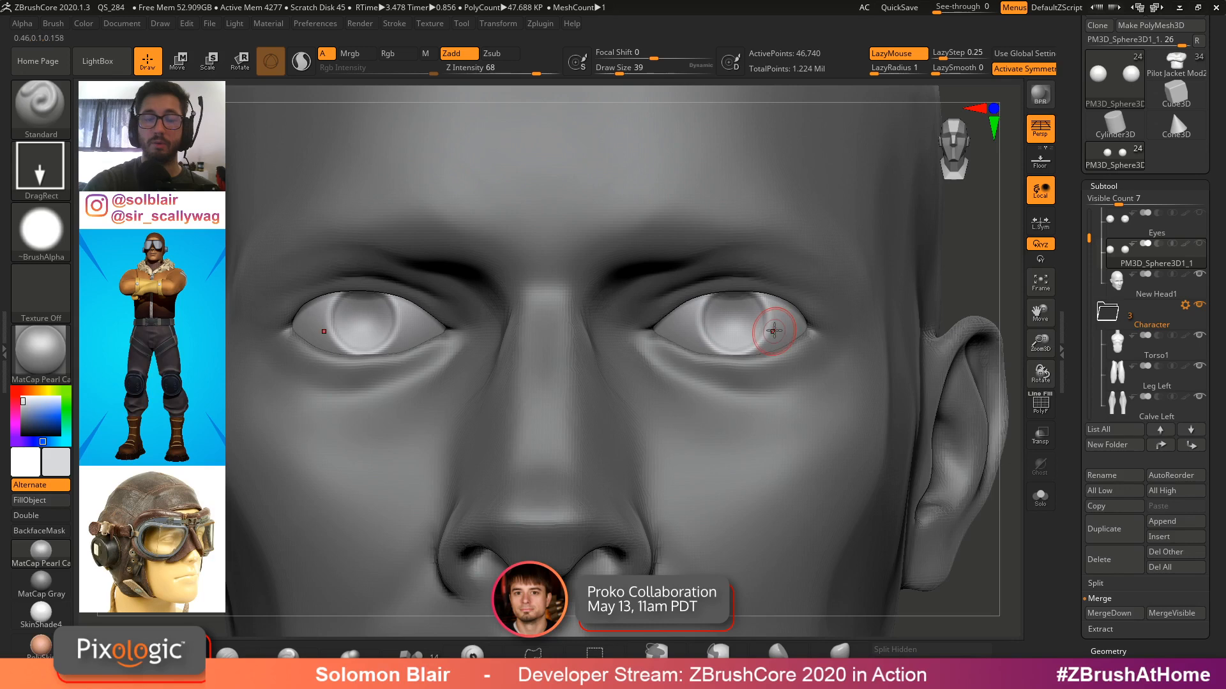
# Solo the eyeballs, set Z Intensity to 19 and stamp a shallow pupil dent, repeating the stroke
pyautogui.hotkey('alt', 's')
pyautogui.keyDown('ctrl'); pyautogui.moveTo(899, 347); pyautogui.dragTo(821, 347, button='right'); pyautogui.keyUp('ctrl')
pyautogui.hotkey('ctrl', 'z')
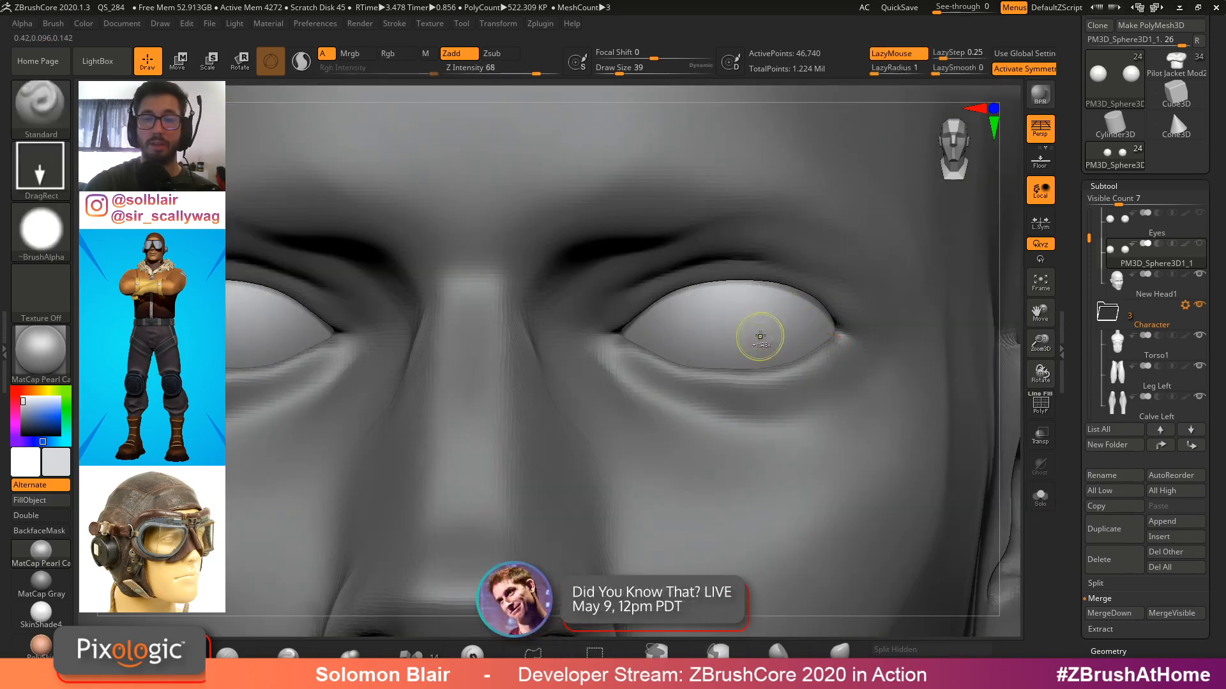
pyautogui.keyDown('ctrl'); pyautogui.moveTo(742, 321); pyautogui.dragTo(740, 319, button='right'); pyautogui.keyUp('ctrl')
pyautogui.moveTo(522, 74); pyautogui.dragTo(479, 74)
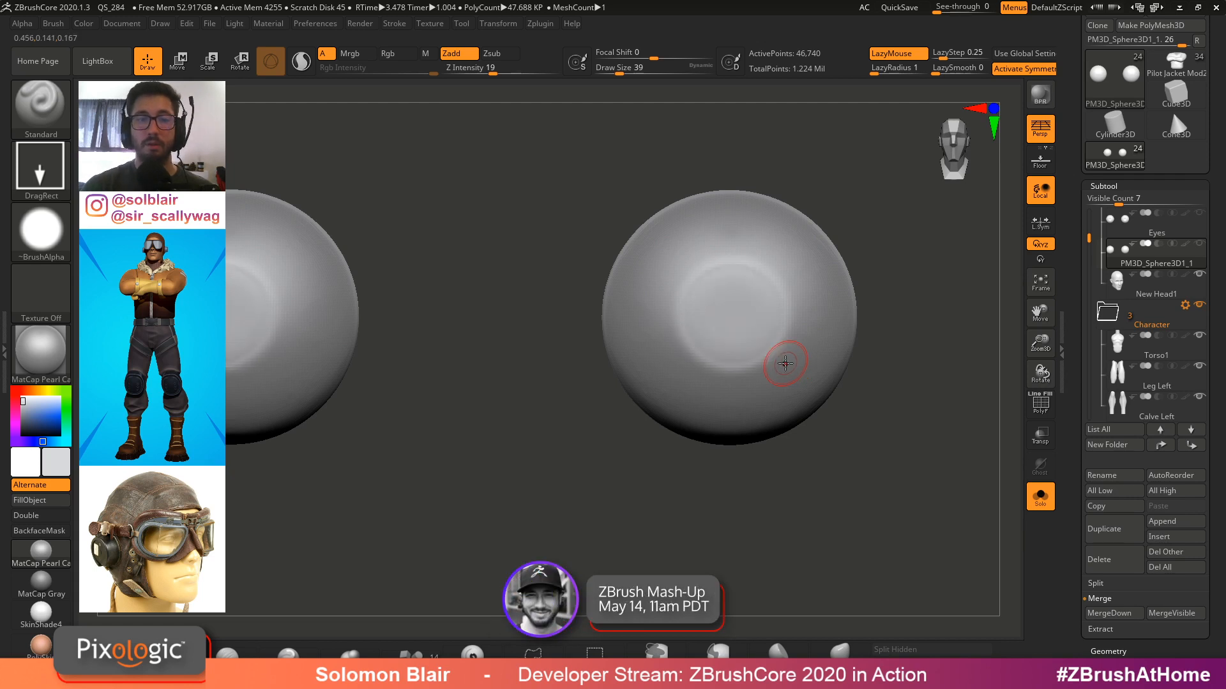
pyautogui.moveTo(786, 363); pyautogui.dragTo(796, 346)
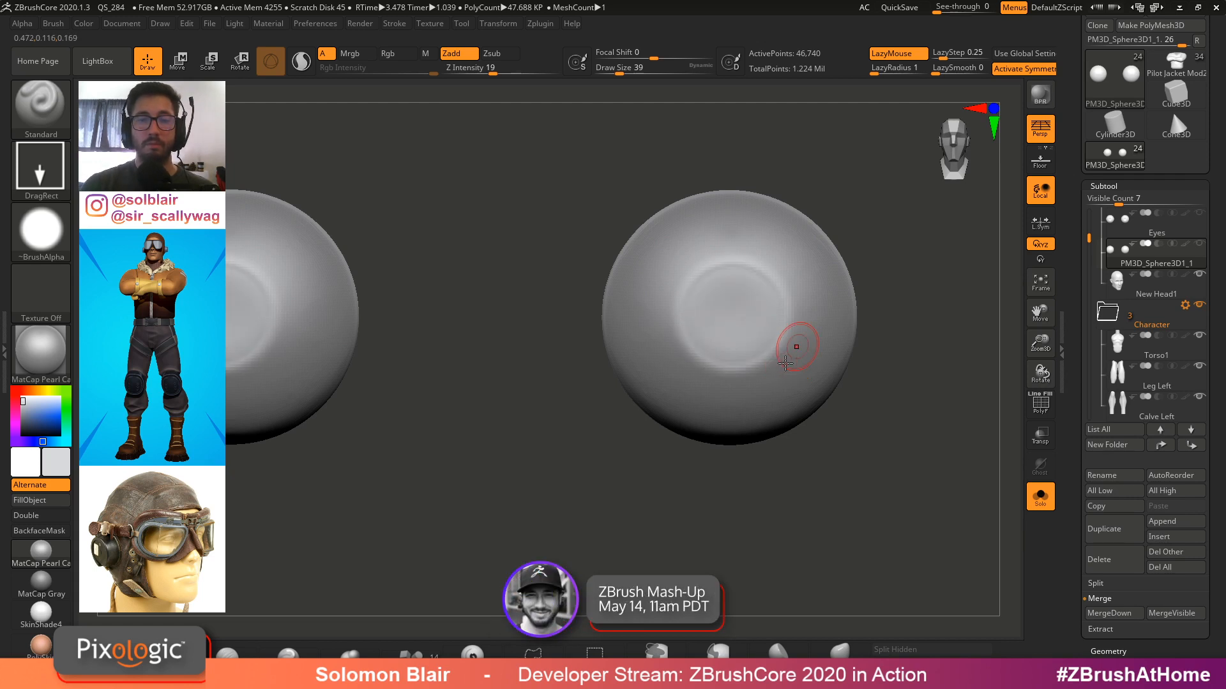
pyautogui.press('1')
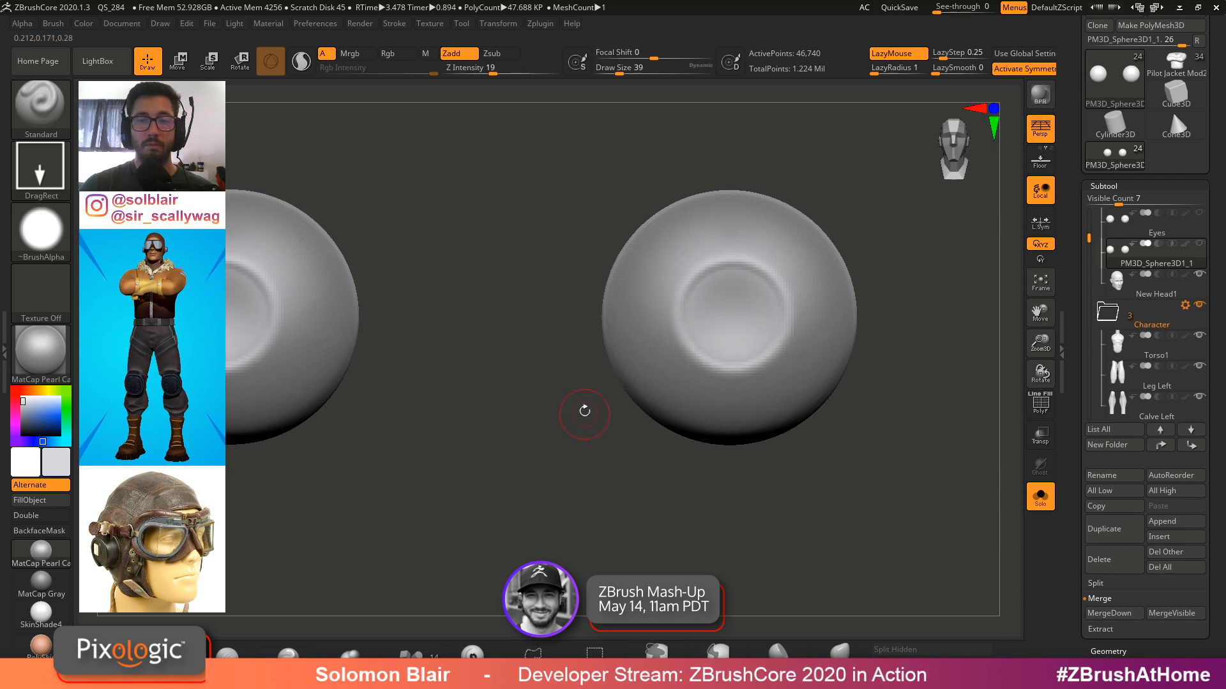
# Exit Solo, frame the head and reposition the eyeballs with the Move gizmo
pyautogui.hotkey('alt', 's')
pyautogui.press('f')
pyautogui.press('w')
pyautogui.moveTo(416, 262); pyautogui.dragTo(416, 265)
pyautogui.press('q')
pyautogui.moveTo(450, 408)
pyautogui.keyDown('ctrl'); pyautogui.mouseDown(button='right')
pyautogui.moveTo(462, 342)
pyautogui.moveTo(637, 381)
pyautogui.moveTo(624, 382)
pyautogui.moveTo(609, 447)
pyautogui.mouseUp(button='right'); pyautogui.keyUp('ctrl')
pyautogui.press('w')
pyautogui.moveTo(504, 415); pyautogui.dragTo(568, 409, button='right')
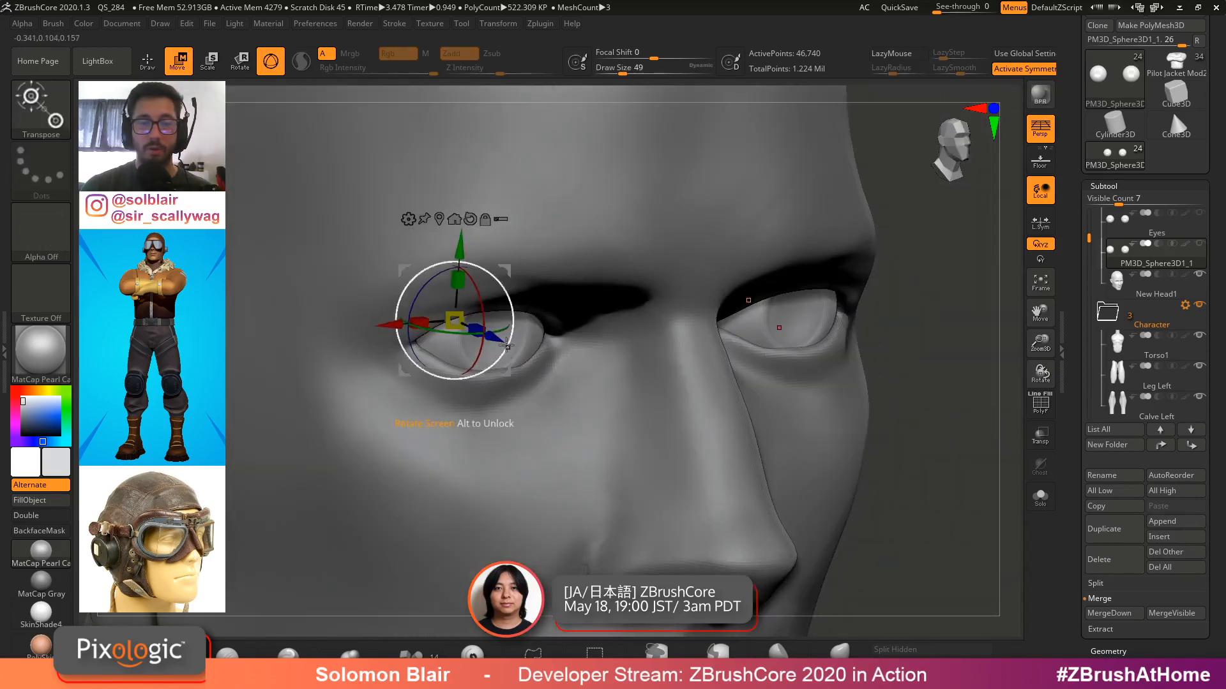
pyautogui.moveTo(501, 343); pyautogui.dragTo(498, 339)
# Inspect the eyes, the symmetry settings and the eyeball wireframe with Polyframe from several angles
pyautogui.press('q')
pyautogui.keyDown('ctrl'); pyautogui.moveTo(599, 380); pyautogui.dragTo(606, 309, button='right'); pyautogui.keyUp('ctrl')
pyautogui.keyDown('shift'); pyautogui.moveTo(824, 332); pyautogui.dragTo(776, 335, button='right'); pyautogui.keyUp('shift')
pyautogui.keyDown('ctrl'); pyautogui.moveTo(776, 335); pyautogui.dragTo(776, 424, button='right'); pyautogui.keyUp('ctrl')
pyautogui.press('s')
pyautogui.moveTo(776, 425)
pyautogui.keyDown('alt'); pyautogui.mouseDown(button='right')
pyautogui.moveTo(620, 391)
pyautogui.moveTo(623, 411)
pyautogui.moveTo(629, 348)
pyautogui.moveTo(650, 417)
pyautogui.moveTo(670, 402)
pyautogui.moveTo(686, 441)
pyautogui.mouseUp(button='right'); pyautogui.keyUp('alt')
pyautogui.click(618, 391)
pyautogui.keyDown('alt'); pyautogui.moveTo(686, 441); pyautogui.dragTo(722, 319, button='right'); pyautogui.keyUp('alt')
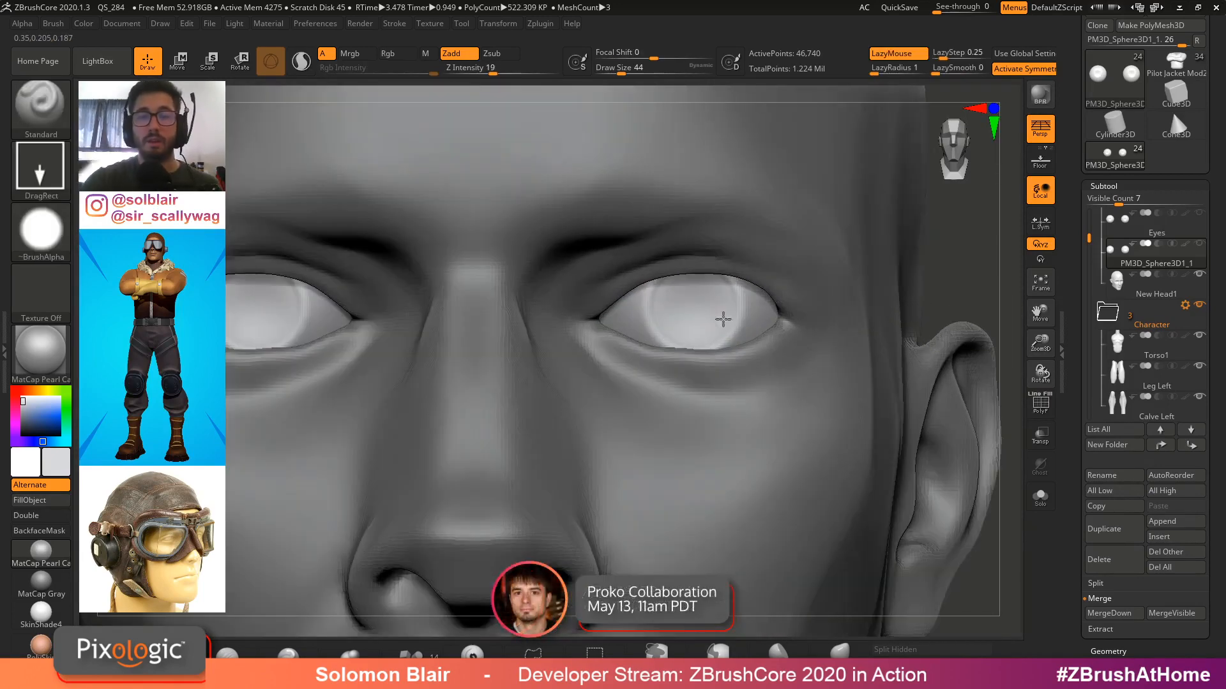
pyautogui.click(492, 24)
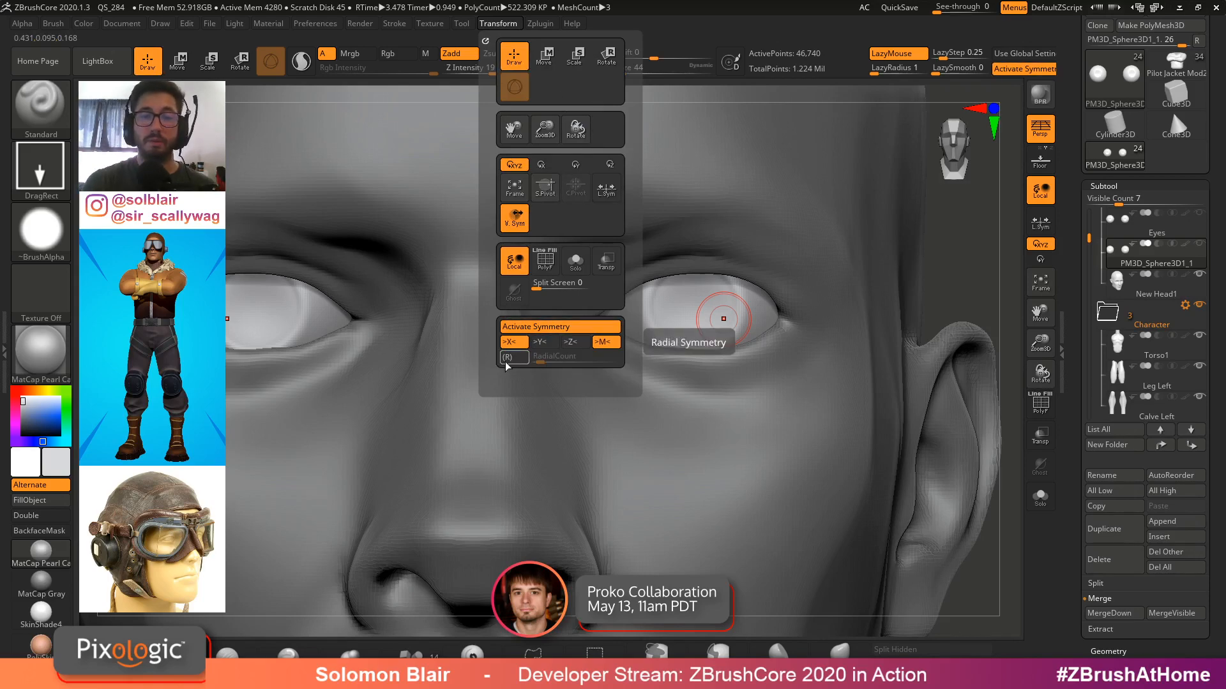
pyautogui.press('s')
pyautogui.keyDown('ctrl'); pyautogui.moveTo(774, 185); pyautogui.dragTo(760, 131, button='right'); pyautogui.keyUp('ctrl')
pyautogui.hotkey('shift', 'f')
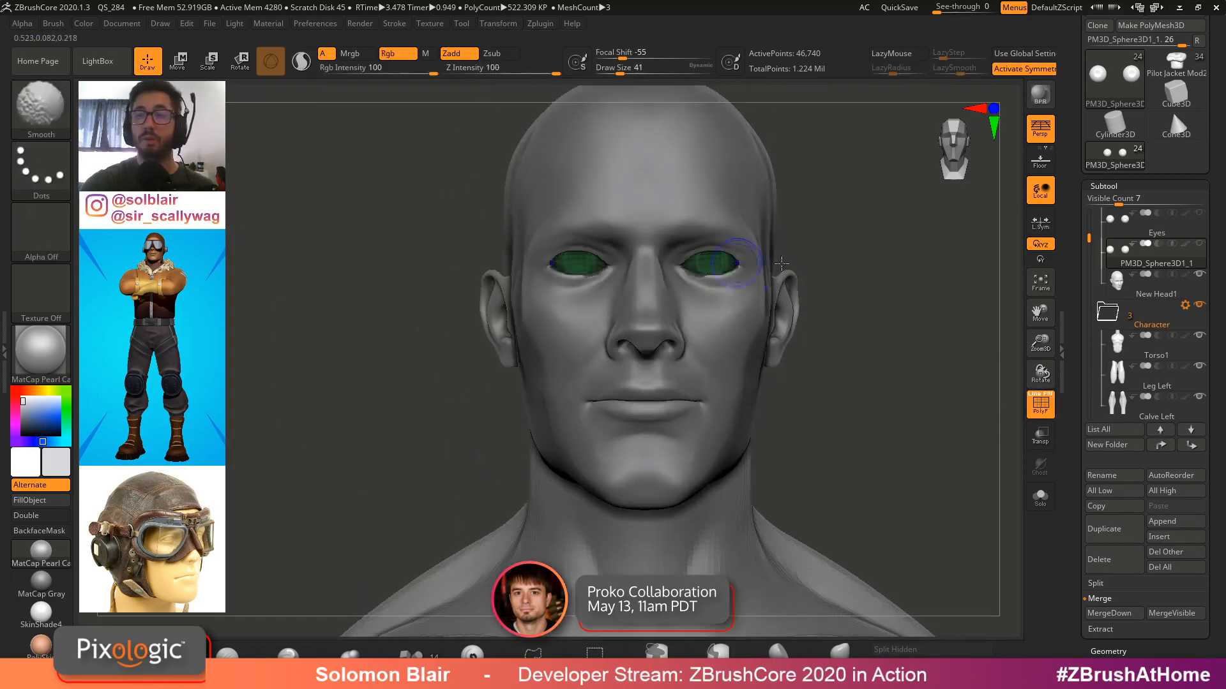
pyautogui.hotkey('shift', 'f')
pyautogui.press(']')
pyautogui.press(']')
pyautogui.press(']')
pyautogui.press(']')
pyautogui.press(']')
pyautogui.keyDown('ctrl'); pyautogui.moveTo(782, 176); pyautogui.dragTo(782, 268, button='right'); pyautogui.keyUp('ctrl')
pyautogui.moveTo(1070, 198); pyautogui.dragTo(1069, 249)
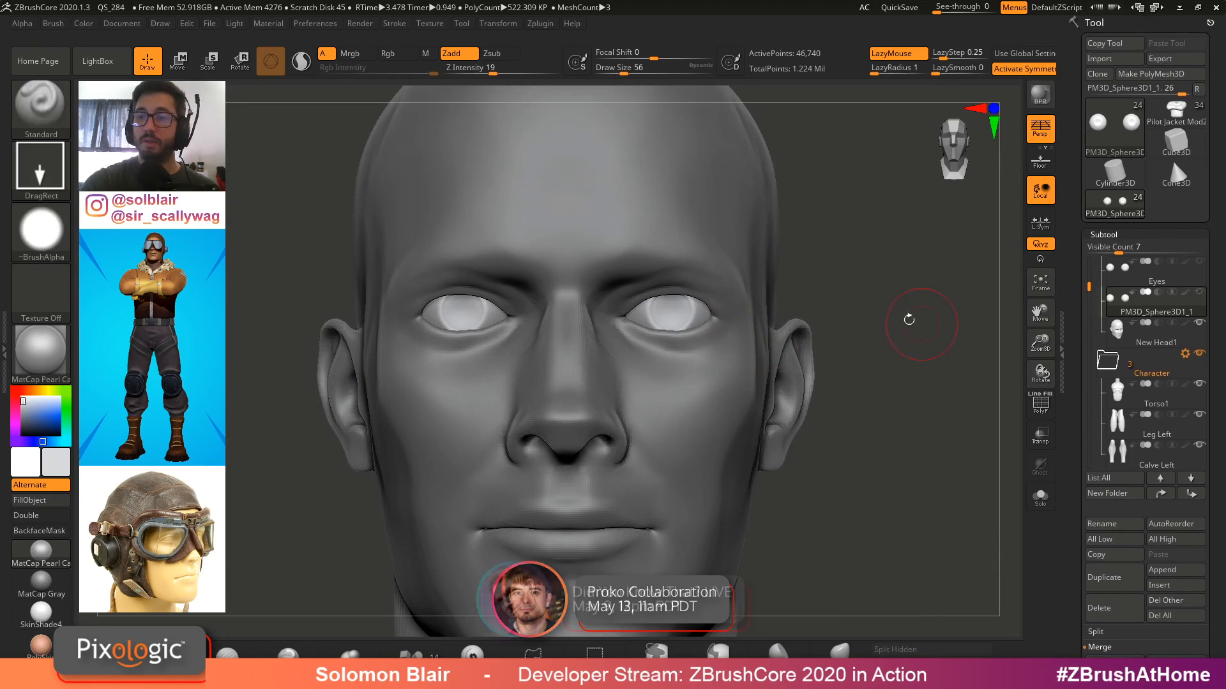
pyautogui.keyDown('alt'); pyautogui.moveTo(760, 323); pyautogui.dragTo(730, 365, button='right'); pyautogui.keyUp('alt')
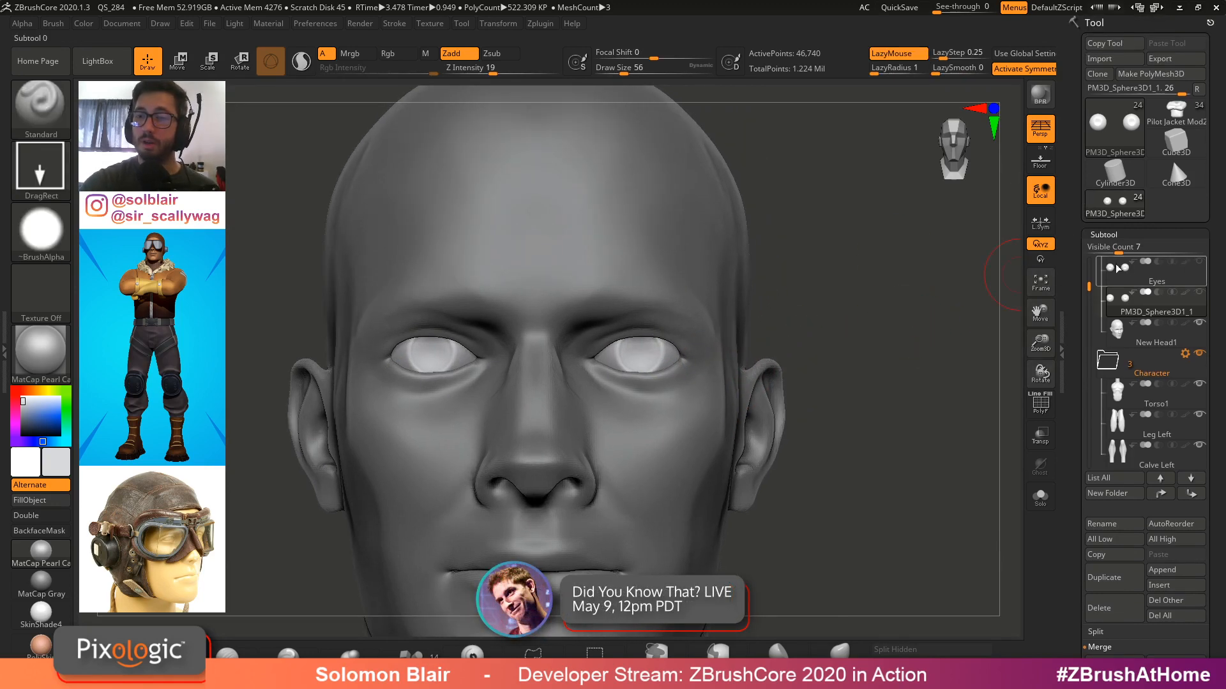
# Load a new Sphere3D tool from the tool library
pyautogui.moveTo(1112, 266)
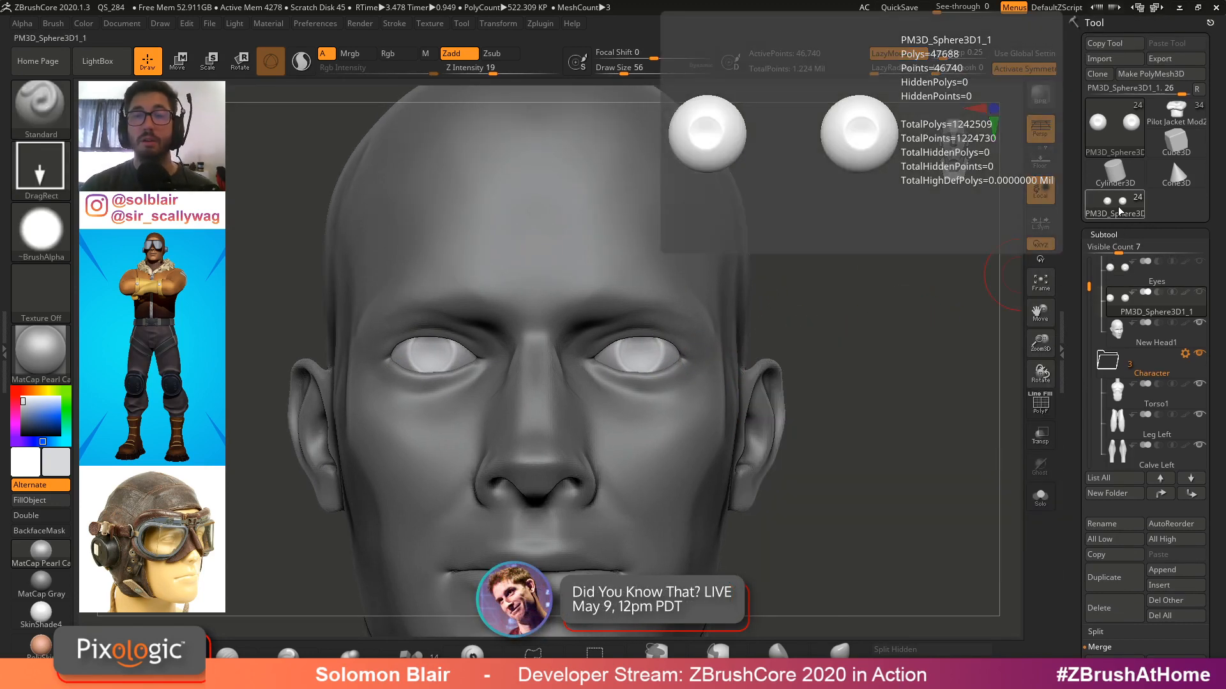
pyautogui.click(1118, 211)
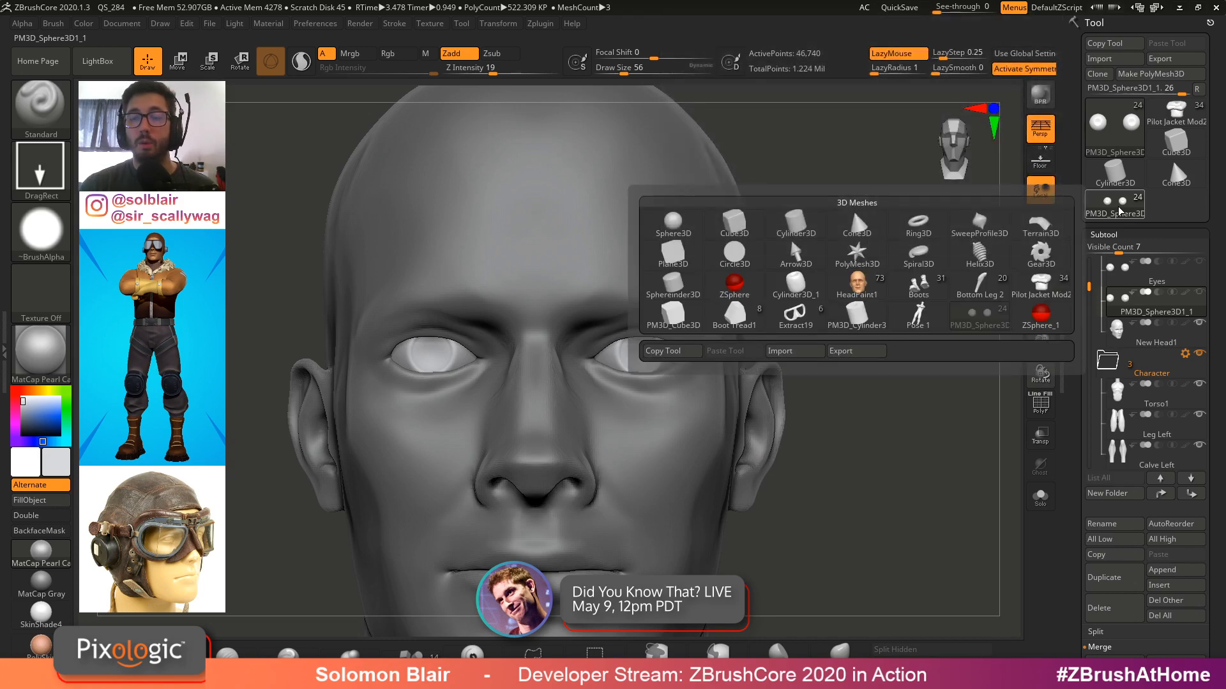
pyautogui.click(673, 220)
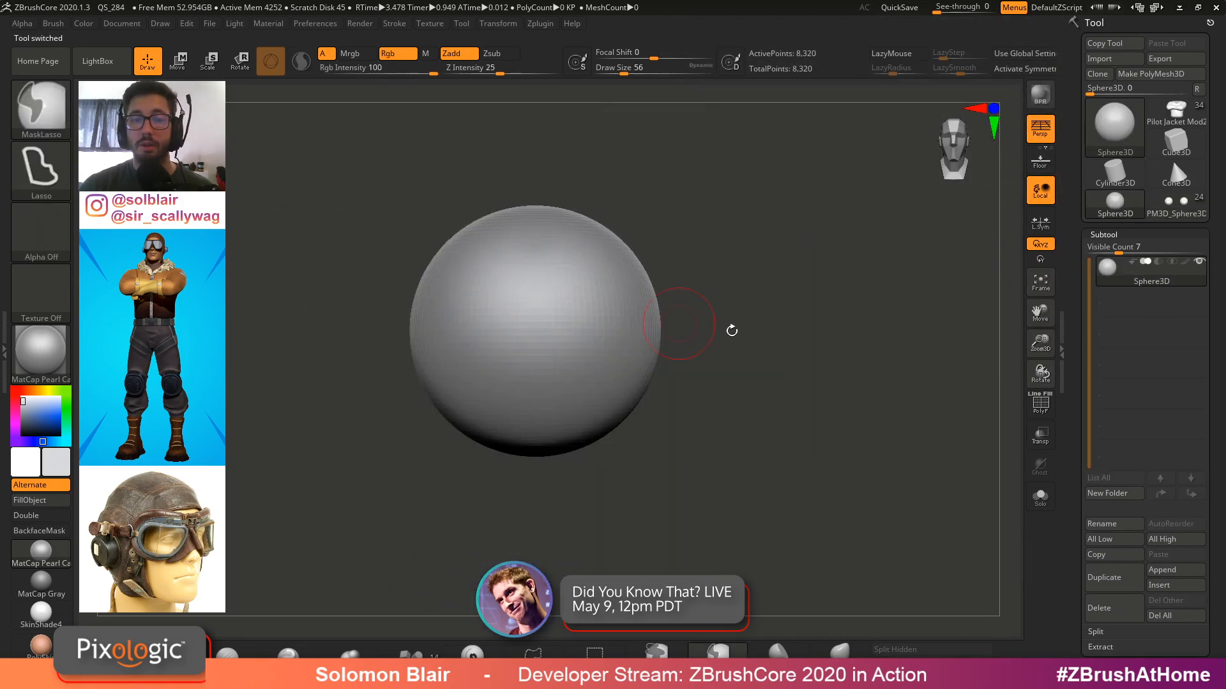
# Switch back to the head tool and check the eyes with symmetry and Polyframe toggled
pyautogui.click(1161, 205)
pyautogui.keyDown('alt'); pyautogui.moveTo(407, 389); pyautogui.dragTo(429, 329, button='right'); pyautogui.keyUp('alt')
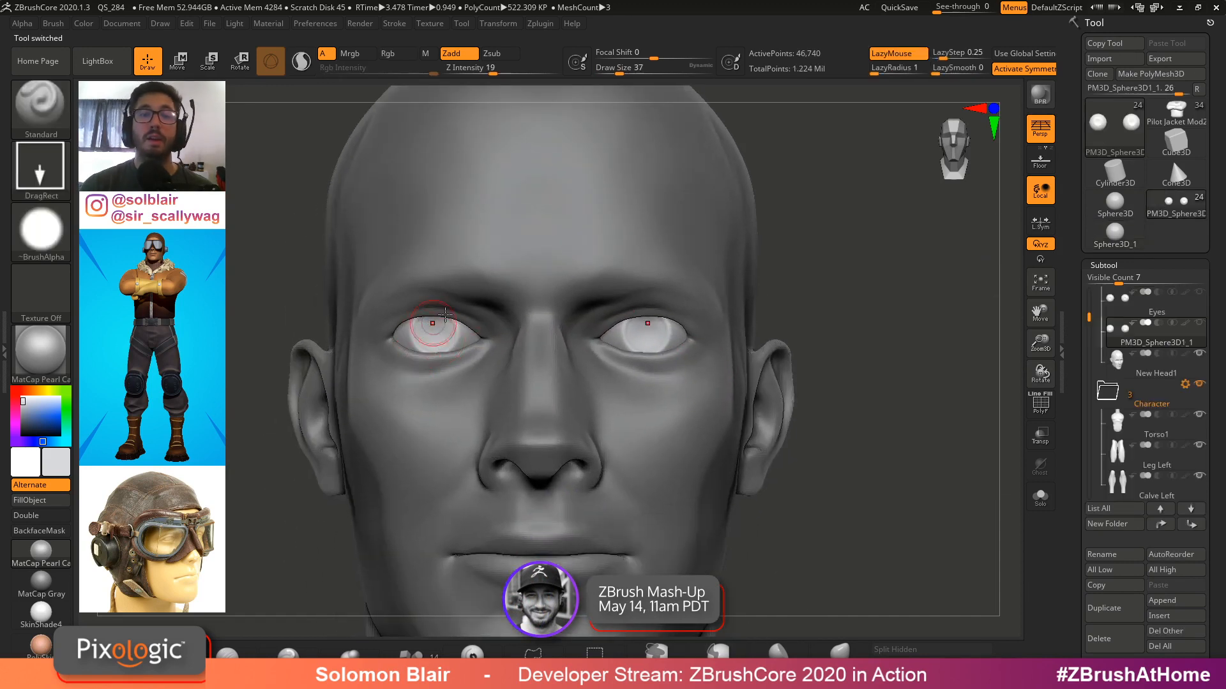
pyautogui.press('x')
pyautogui.keyDown('alt'); pyautogui.moveTo(672, 345); pyautogui.dragTo(733, 361, button='right'); pyautogui.keyUp('alt')
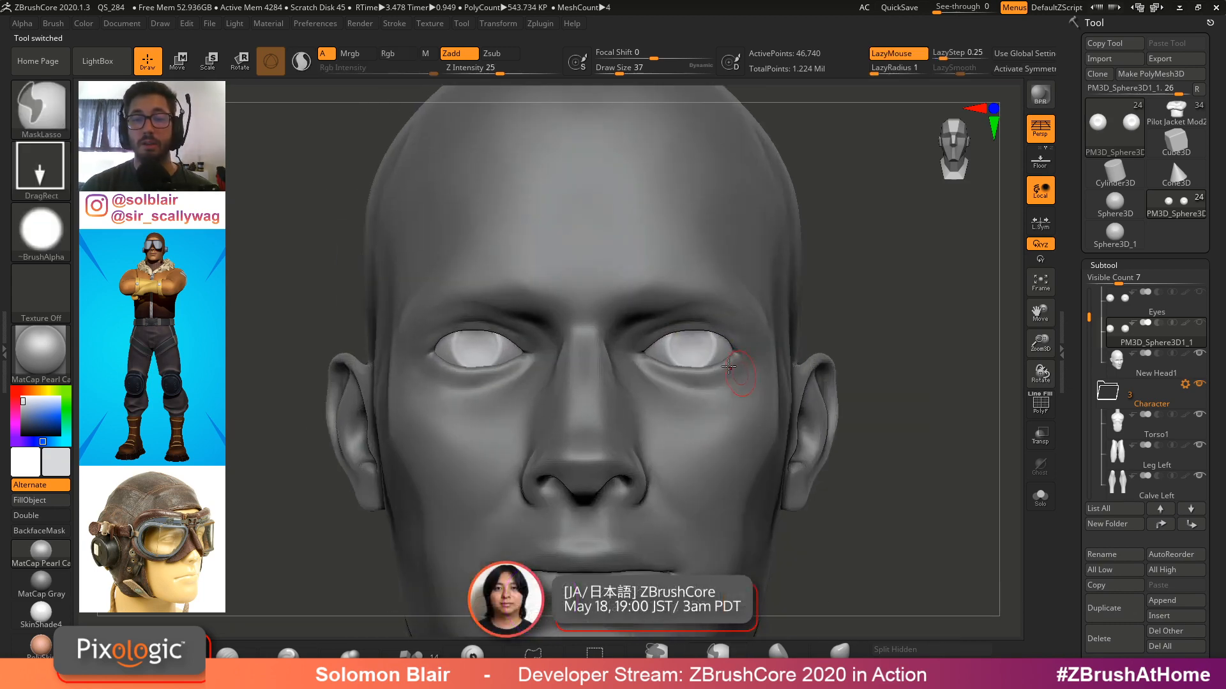
pyautogui.press('x')
pyautogui.hotkey('shift', 'f')
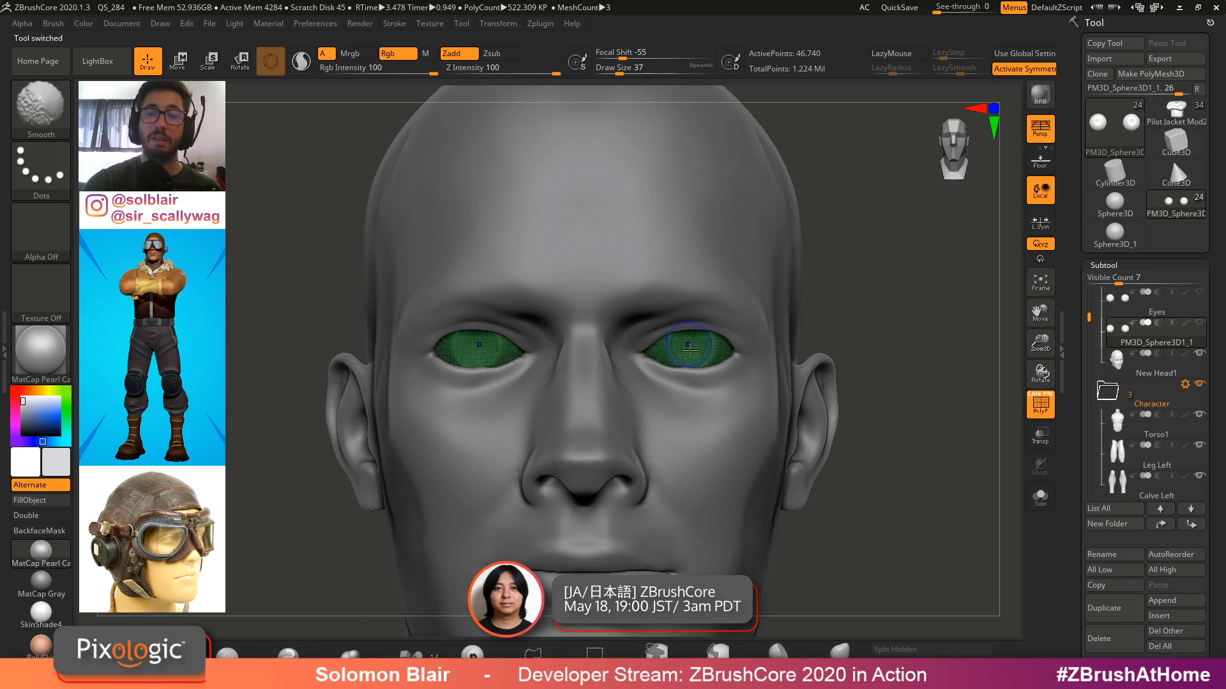
pyautogui.hotkey('shift', 'f')
# Switch to the Sphere3D_1 tool, turn on the floor grid and open the Deformation palette
pyautogui.click(1114, 235)
pyautogui.keyDown('ctrl'); pyautogui.moveTo(812, 363); pyautogui.dragTo(788, 339, button='right'); pyautogui.keyUp('ctrl')
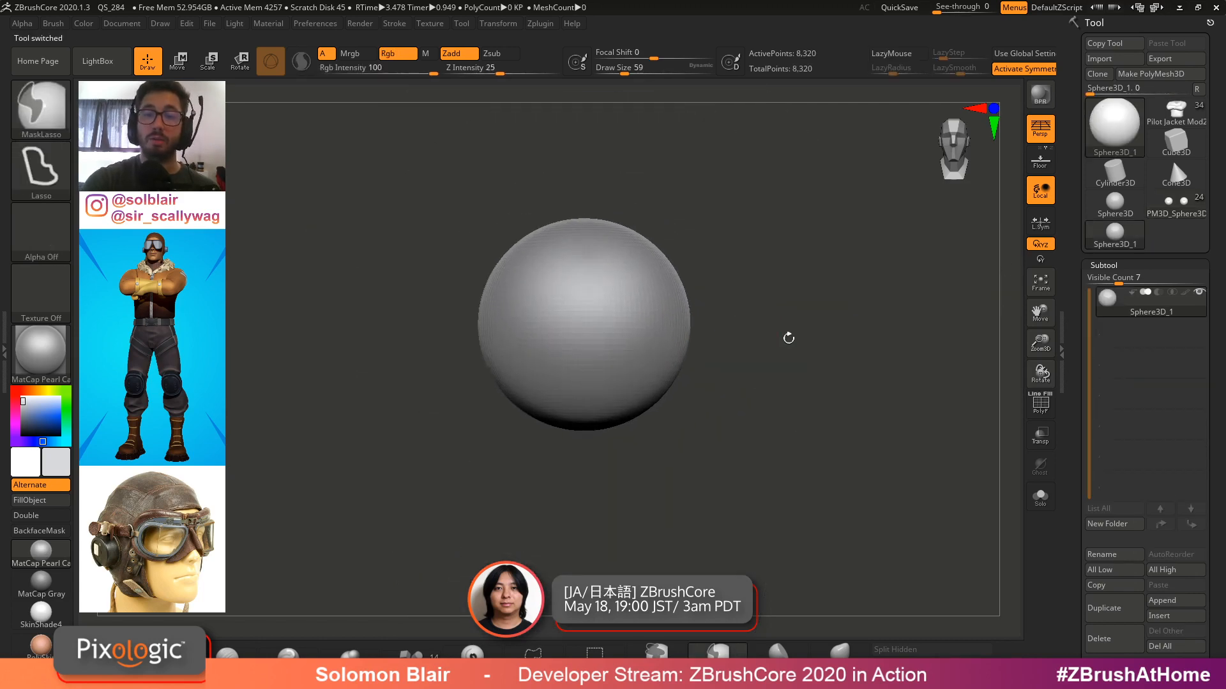
pyautogui.click(1041, 161)
pyautogui.moveTo(860, 253)
pyautogui.keyDown('ctrl'); pyautogui.mouseDown(button='right')
pyautogui.moveTo(703, 319)
pyautogui.moveTo(689, 309)
pyautogui.moveTo(680, 353)
pyautogui.mouseUp(button='right'); pyautogui.keyUp('ctrl')
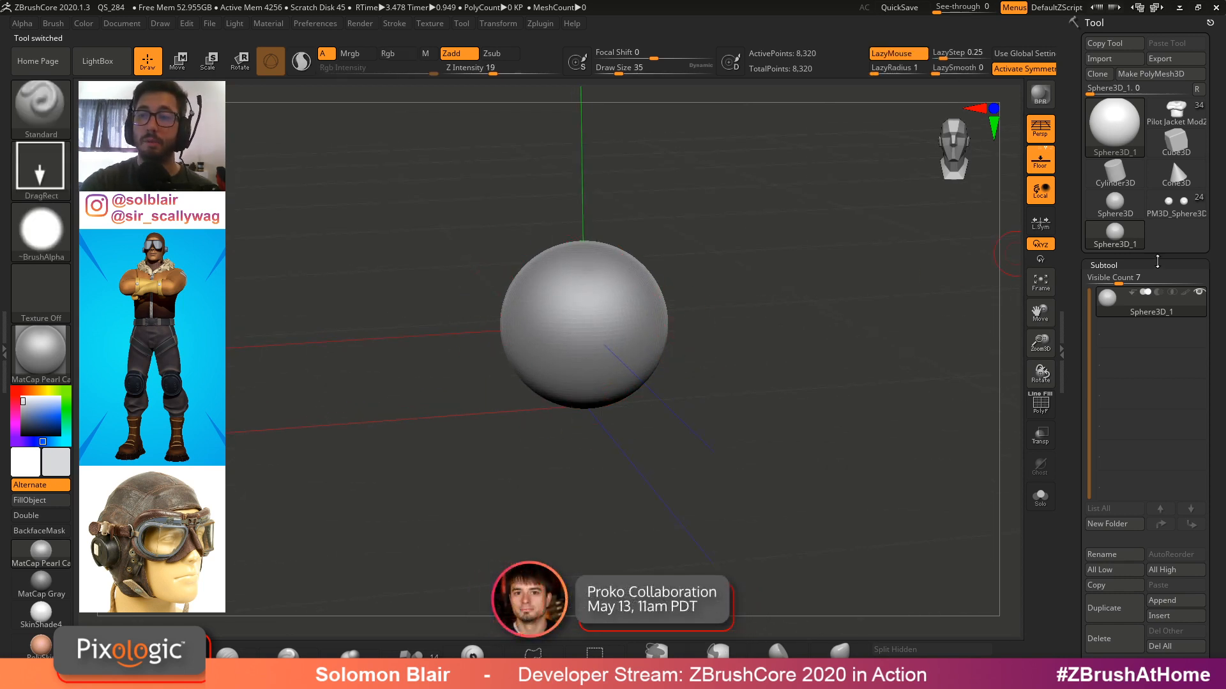
pyautogui.click(1103, 265)
pyautogui.click(1113, 289)
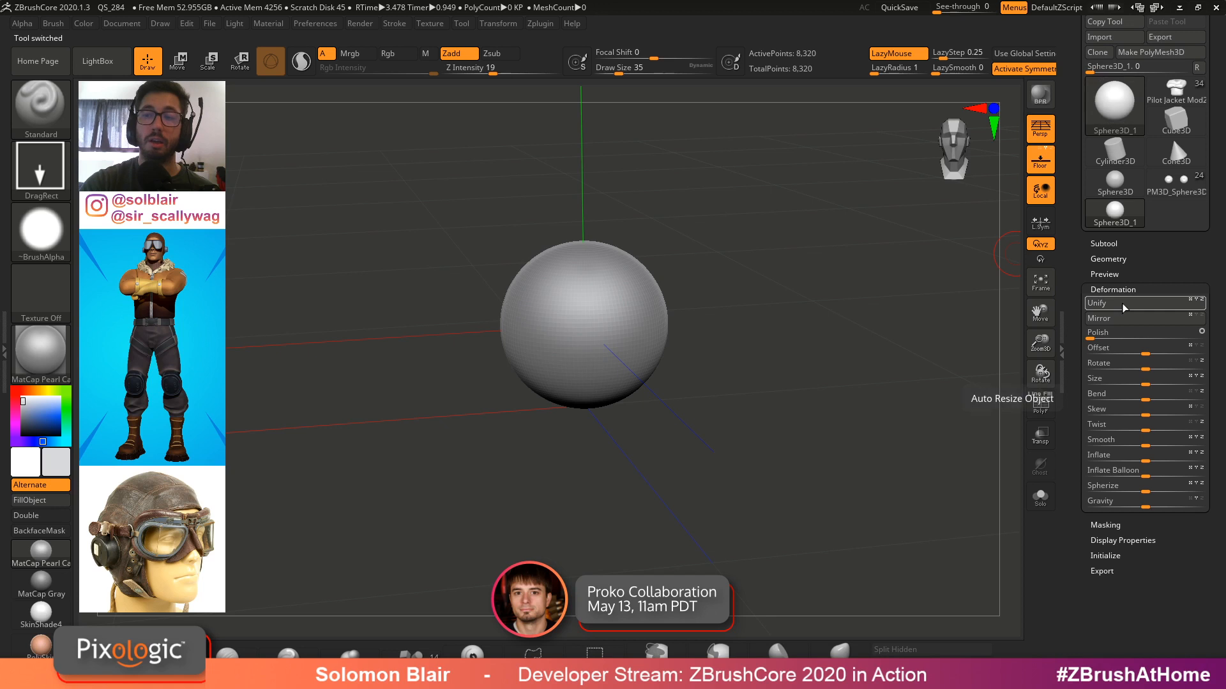
pyautogui.moveTo(551, 252); pyautogui.dragTo(755, 388)
pyautogui.click(1114, 214)
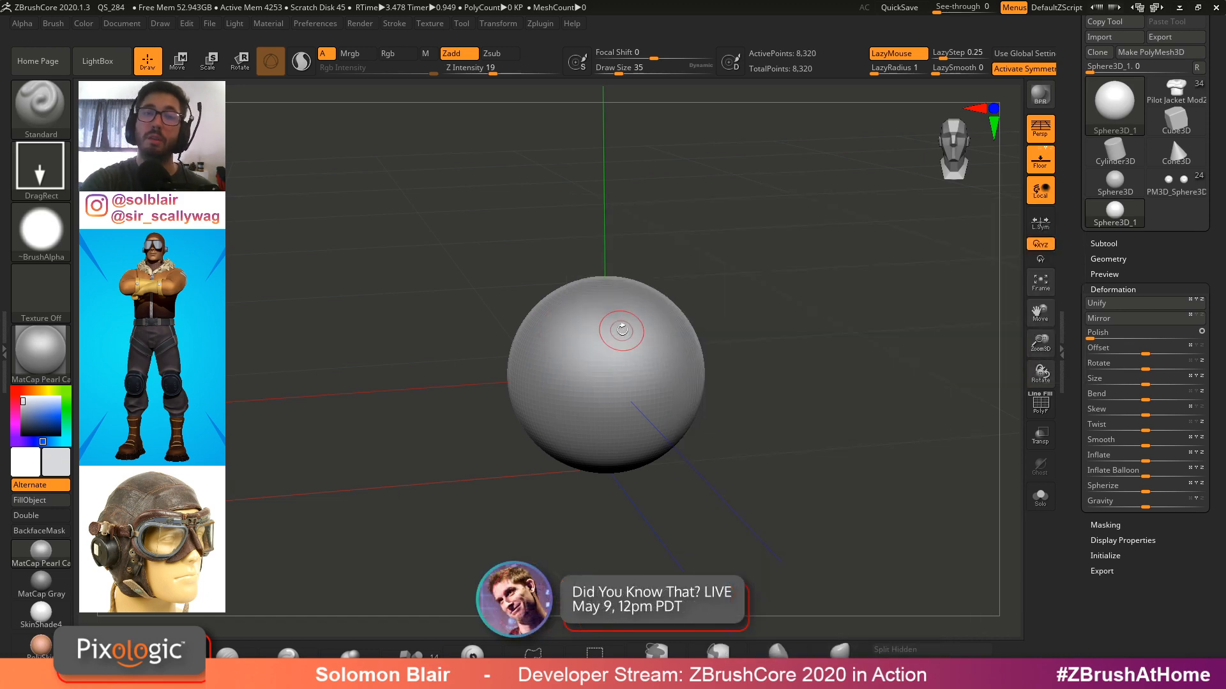
# Convert the Sphere3D_1 tool into a PolyMesh3D from the Geometry settings
pyautogui.click(1117, 257)
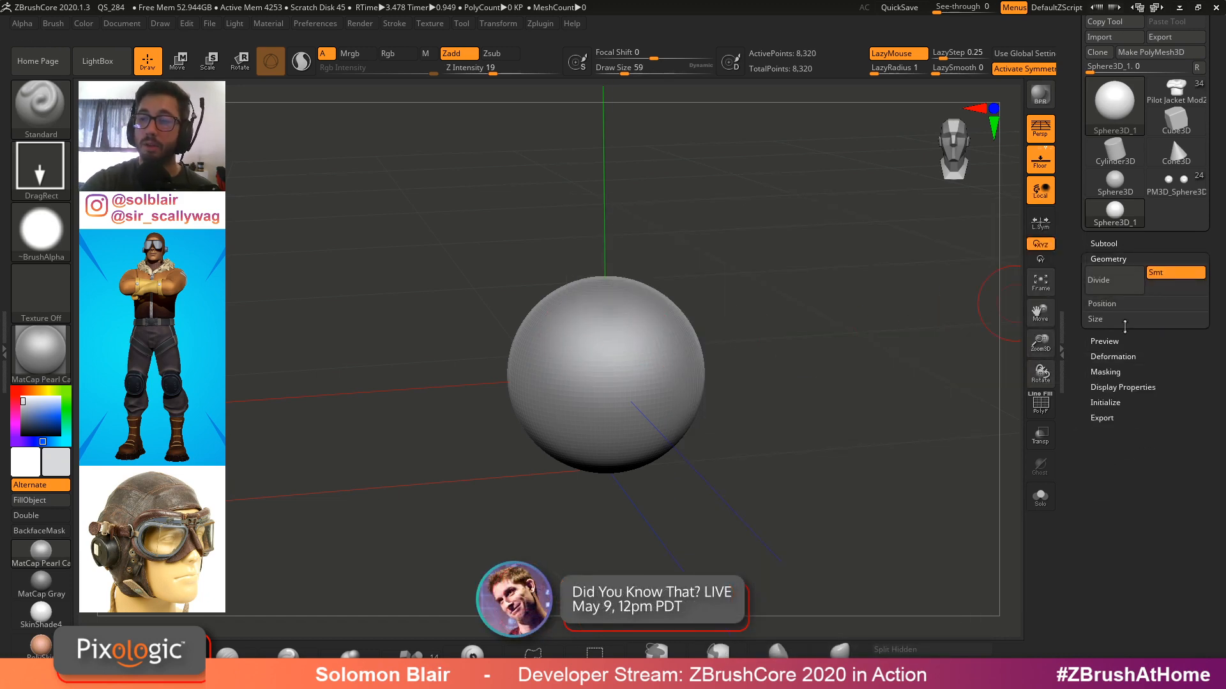
pyautogui.click(1150, 51)
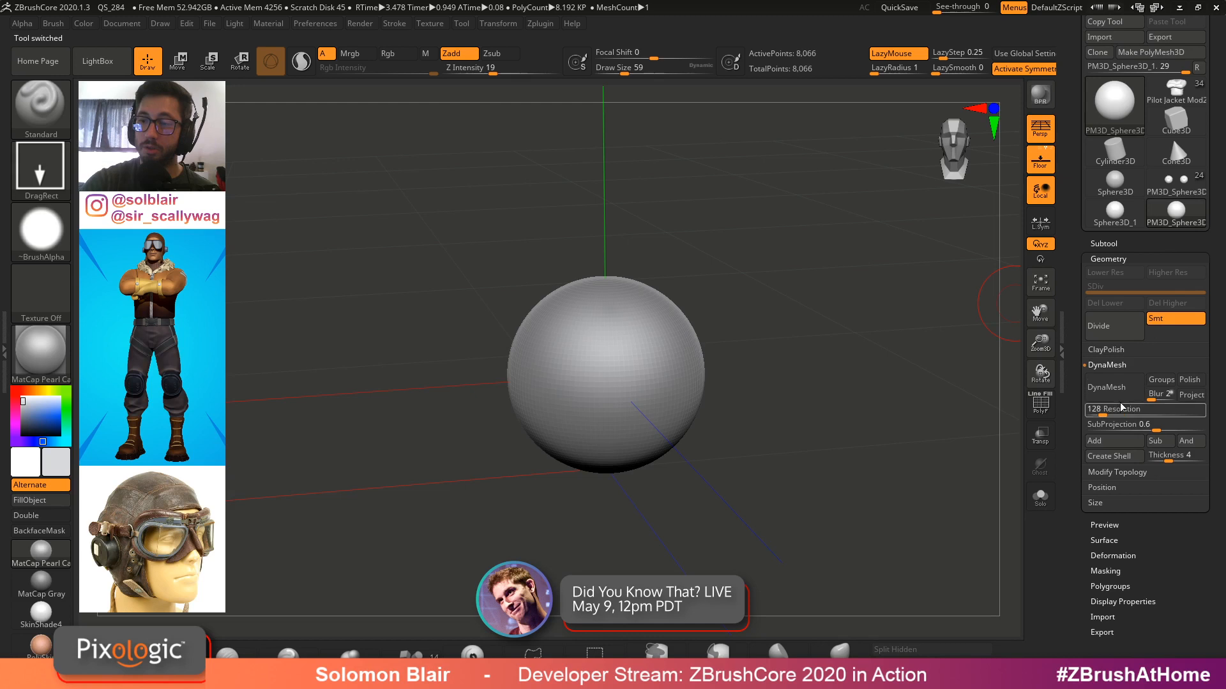
# Try remeshing the sphere with DynaMesh at resolution 704 and undo it
pyautogui.moveTo(1157, 409); pyautogui.dragTo(1174, 409)
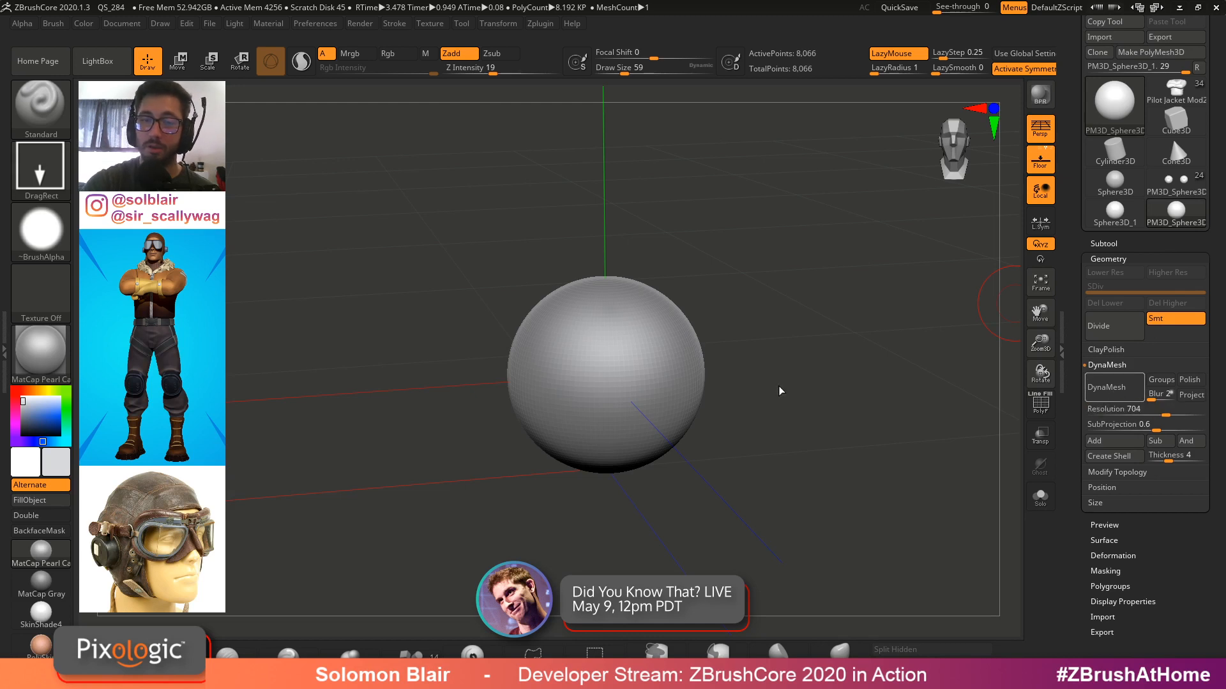
pyautogui.press('shift')
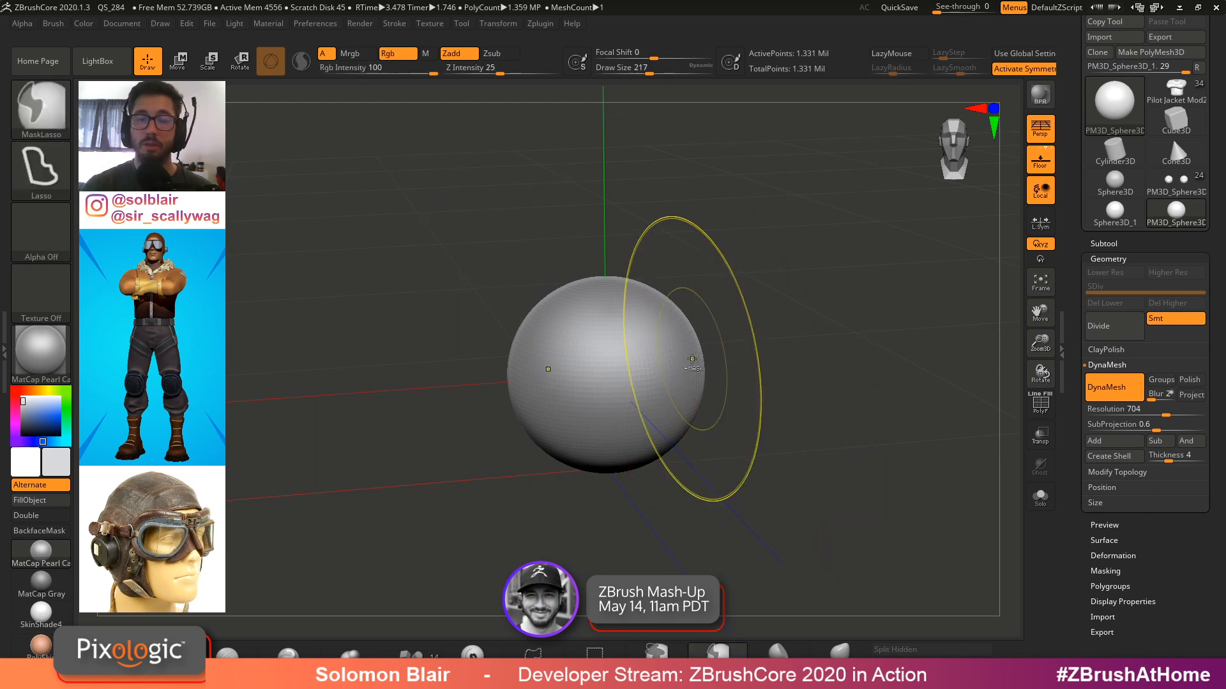
pyautogui.hotkey('ctrl', 'z')
# Subdivide the sphere twice and DynaMesh it at resolution 272
pyautogui.hotkey('ctrl', 'd')
pyautogui.hotkey('ctrl', 'd')
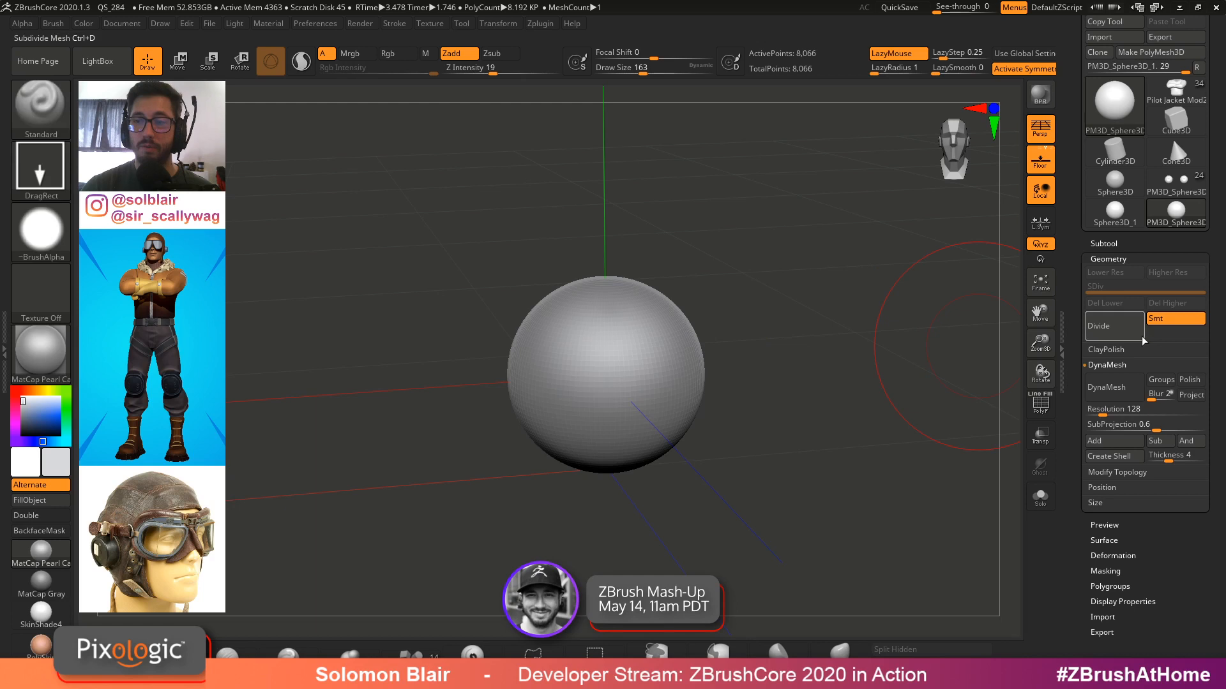
pyautogui.click(1105, 302)
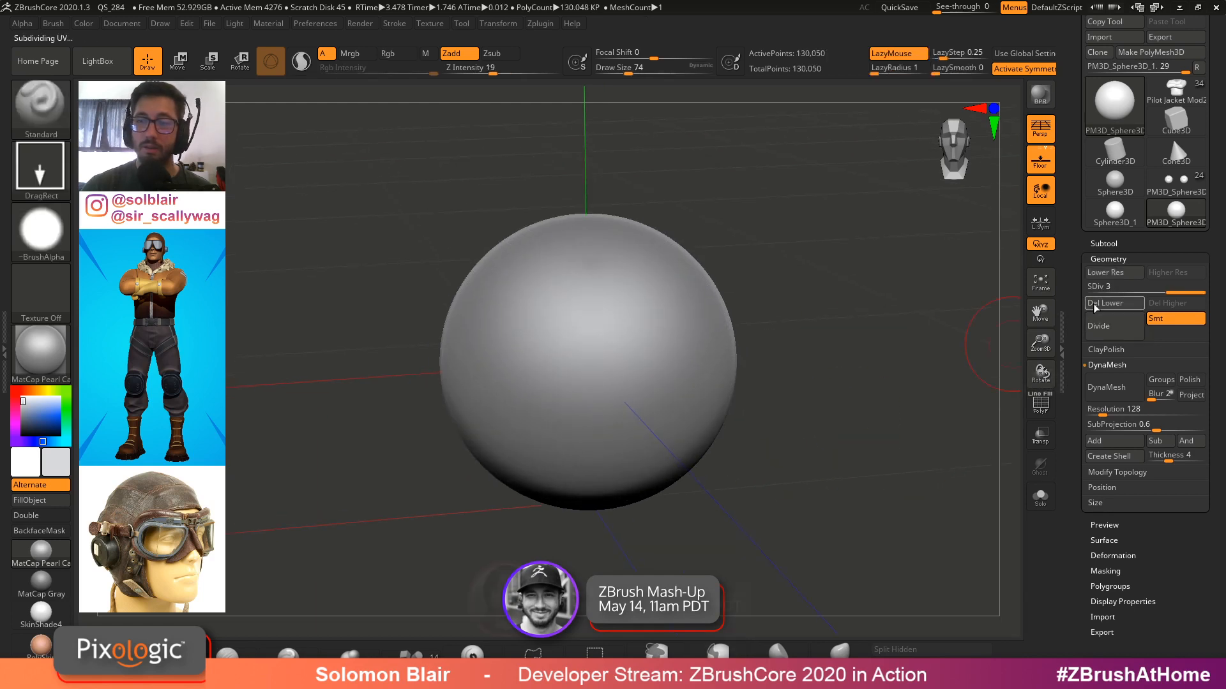
pyautogui.click(1110, 386)
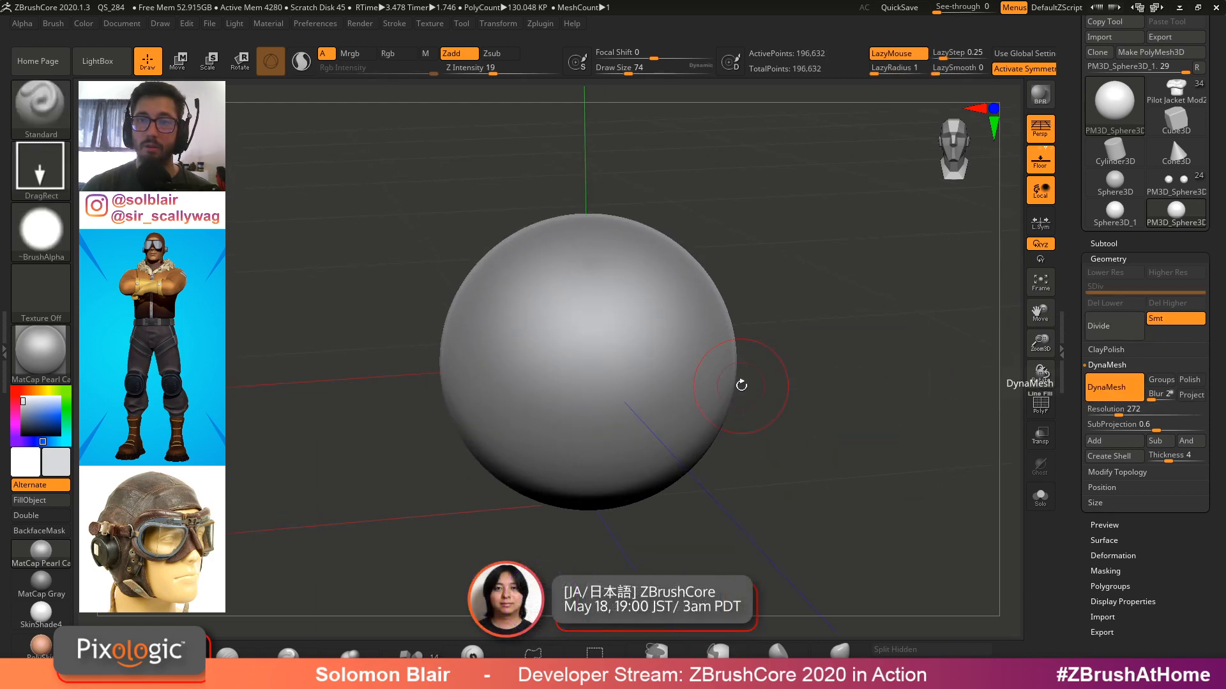
# Try sculpting a dent into the front of the sphere and undo it
pyautogui.moveTo(752, 375)
pyautogui.mouseDown(button='right')
pyautogui.moveTo(736, 347)
pyautogui.moveTo(622, 388)
pyautogui.moveTo(633, 364)
pyautogui.mouseUp(button='right')
pyautogui.press('f')
pyautogui.press('p')
pyautogui.moveTo(633, 364)
pyautogui.keyDown('ctrl'); pyautogui.mouseDown(button='right')
pyautogui.moveTo(643, 361)
pyautogui.moveTo(550, 355)
pyautogui.mouseUp(button='right'); pyautogui.keyUp('ctrl')
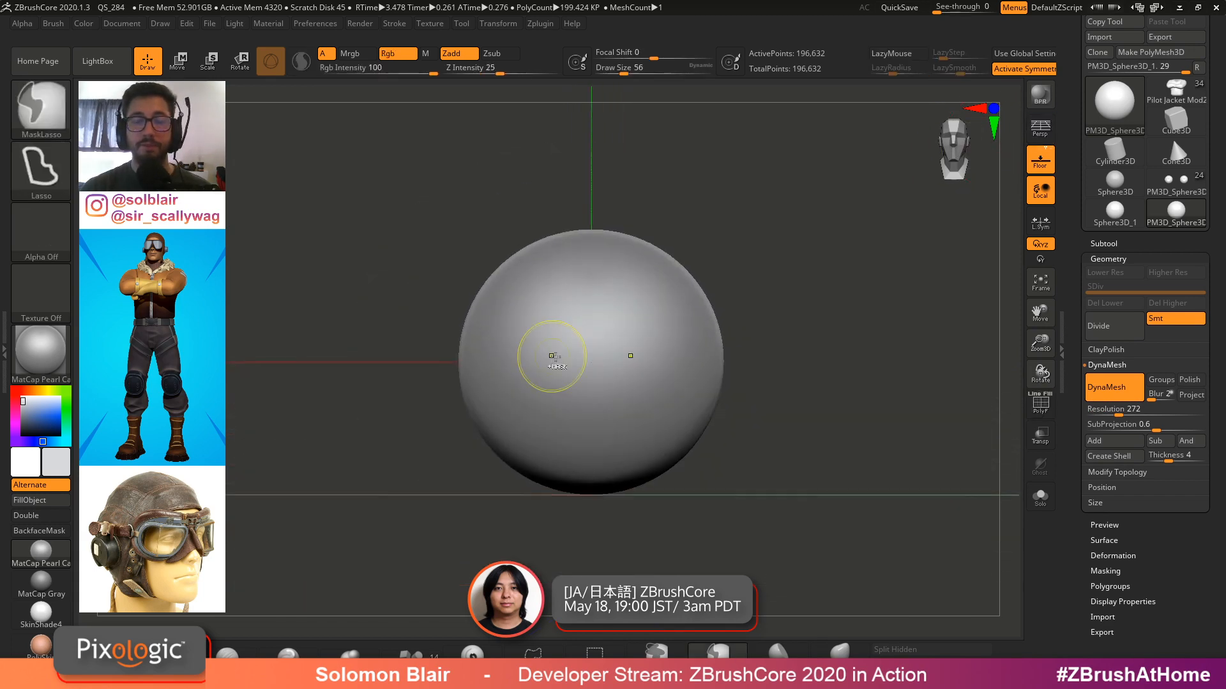
pyautogui.keyDown('ctrl'); pyautogui.moveTo(640, 338); pyautogui.dragTo(678, 345, button='right'); pyautogui.keyUp('ctrl')
pyautogui.press('s')
pyautogui.moveTo(632, 353); pyautogui.dragTo(629, 354)
pyautogui.press('s')
pyautogui.keyDown('alt'); pyautogui.moveTo(602, 372); pyautogui.dragTo(611, 328, button='right'); pyautogui.keyUp('alt')
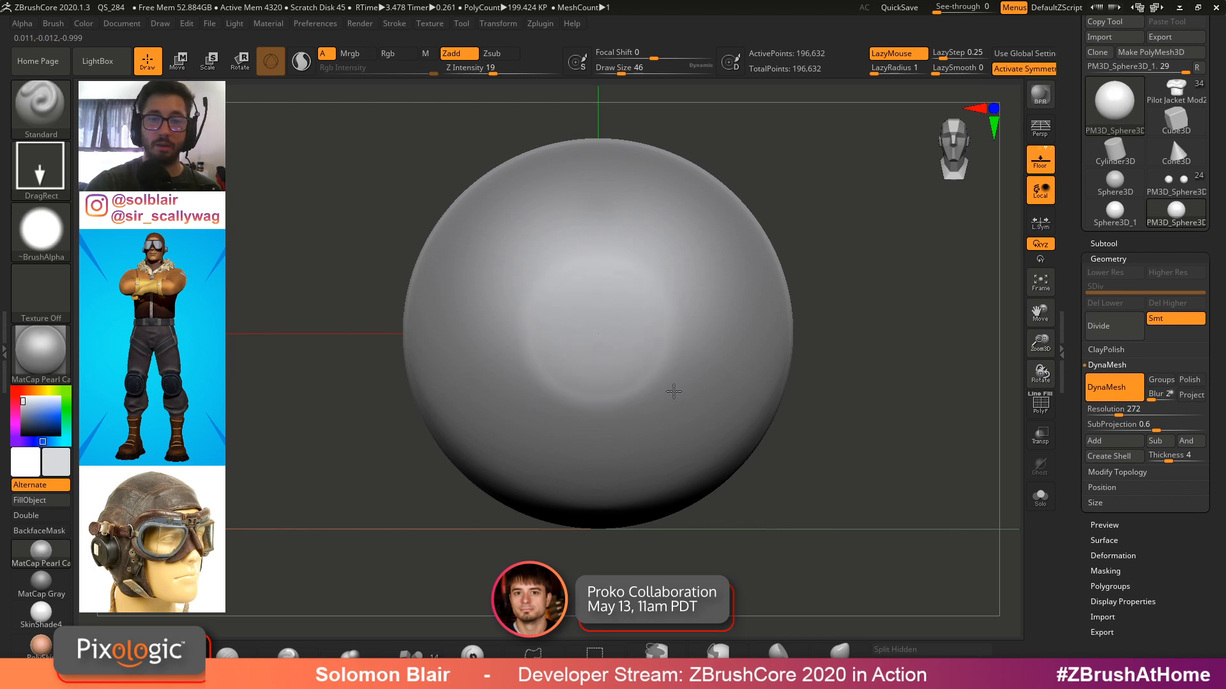
pyautogui.hotkey('ctrl', 'z')
# Set Z intensity to 34 and sculpt a wide circular indentation into the front of the sphere
pyautogui.click(509, 69)
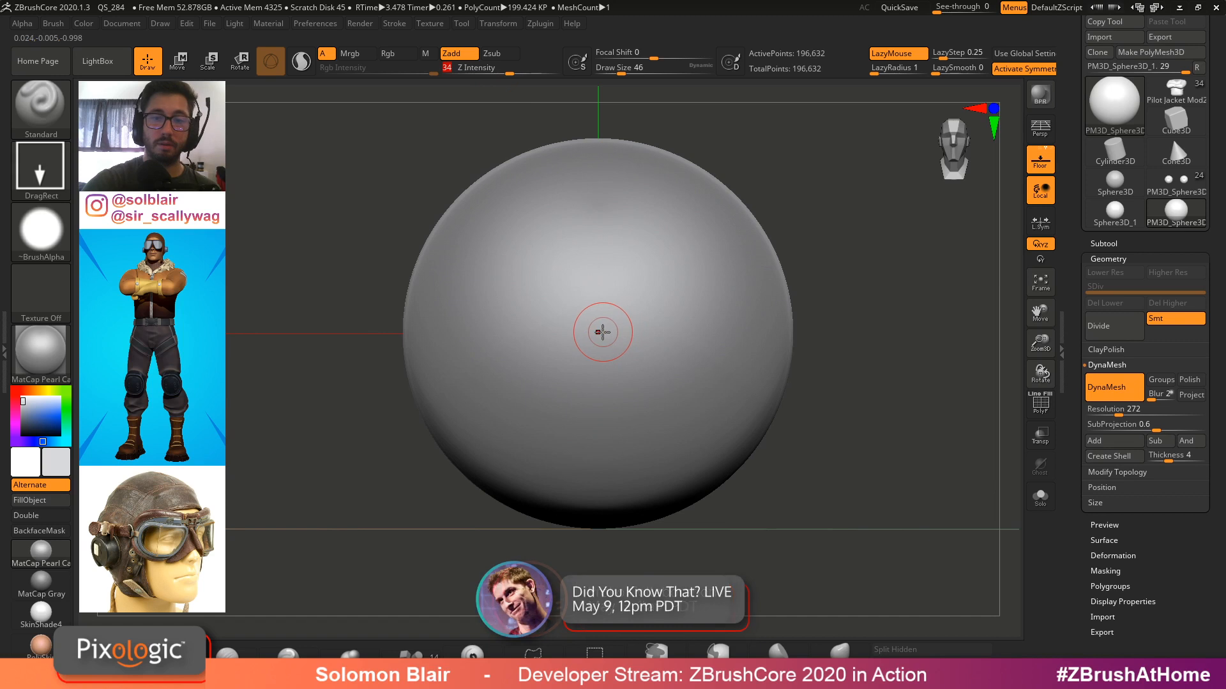
pyautogui.moveTo(644, 362); pyautogui.dragTo(680, 381)
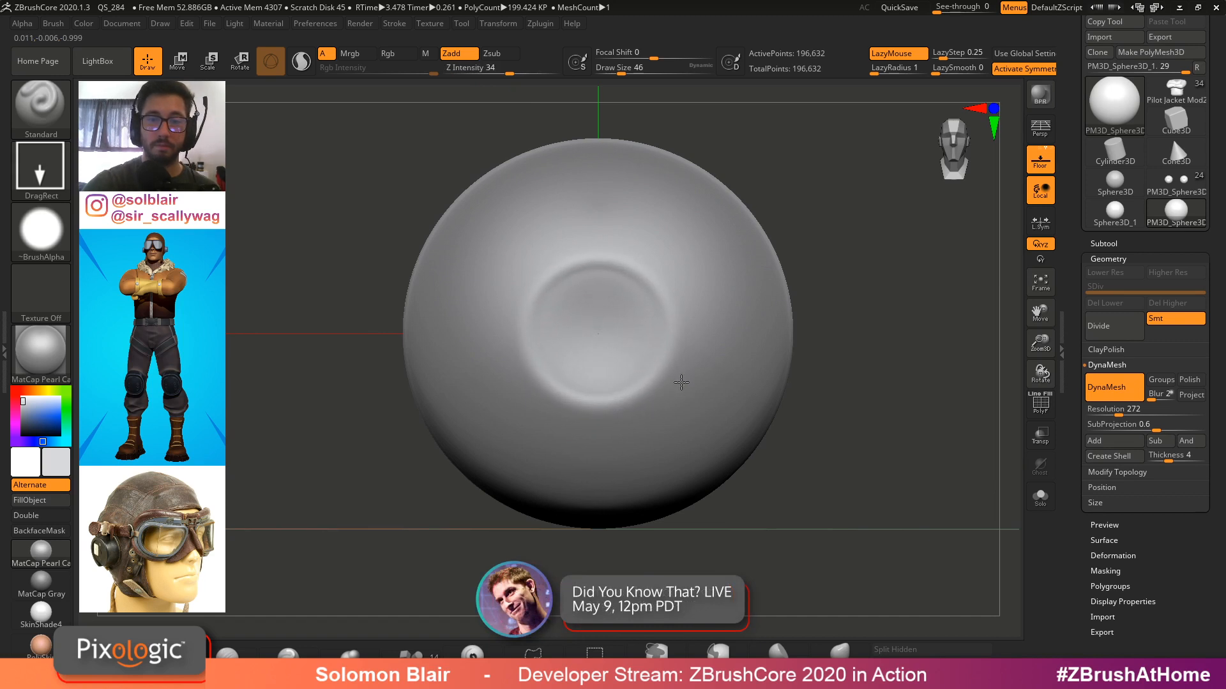
pyautogui.moveTo(680, 382); pyautogui.dragTo(810, 345, button='right')
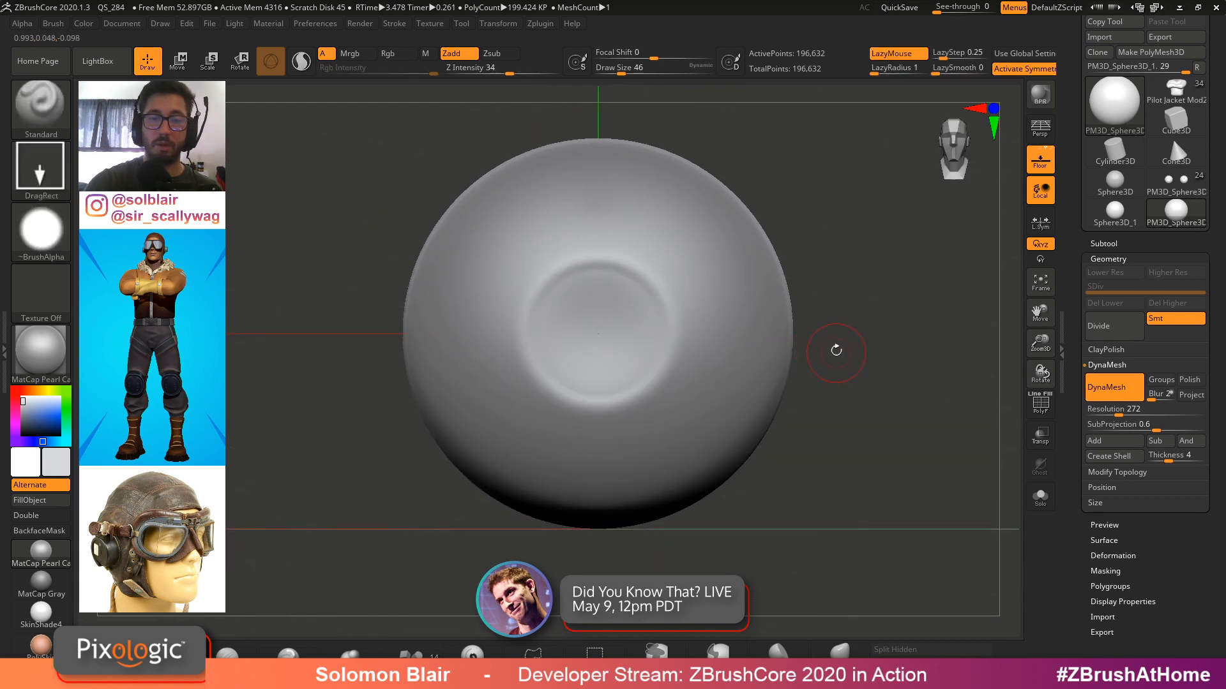
pyautogui.hotkey('ctrl', 'z')
pyautogui.press(']')
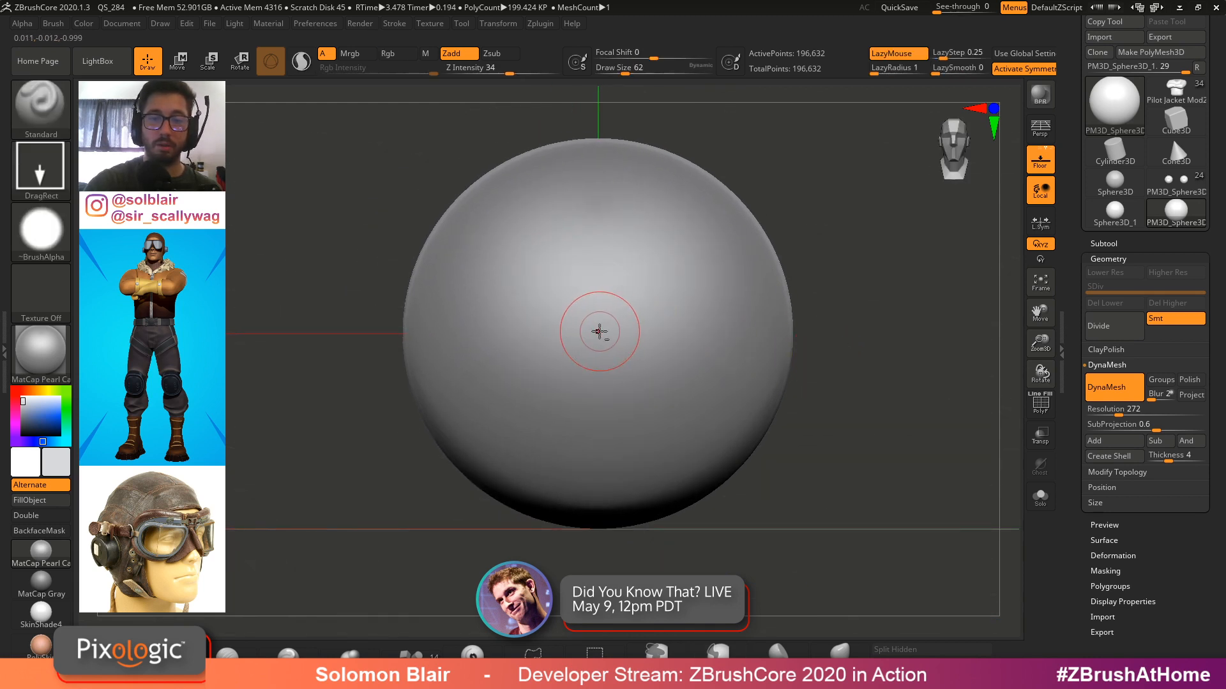
pyautogui.moveTo(597, 329); pyautogui.dragTo(710, 374)
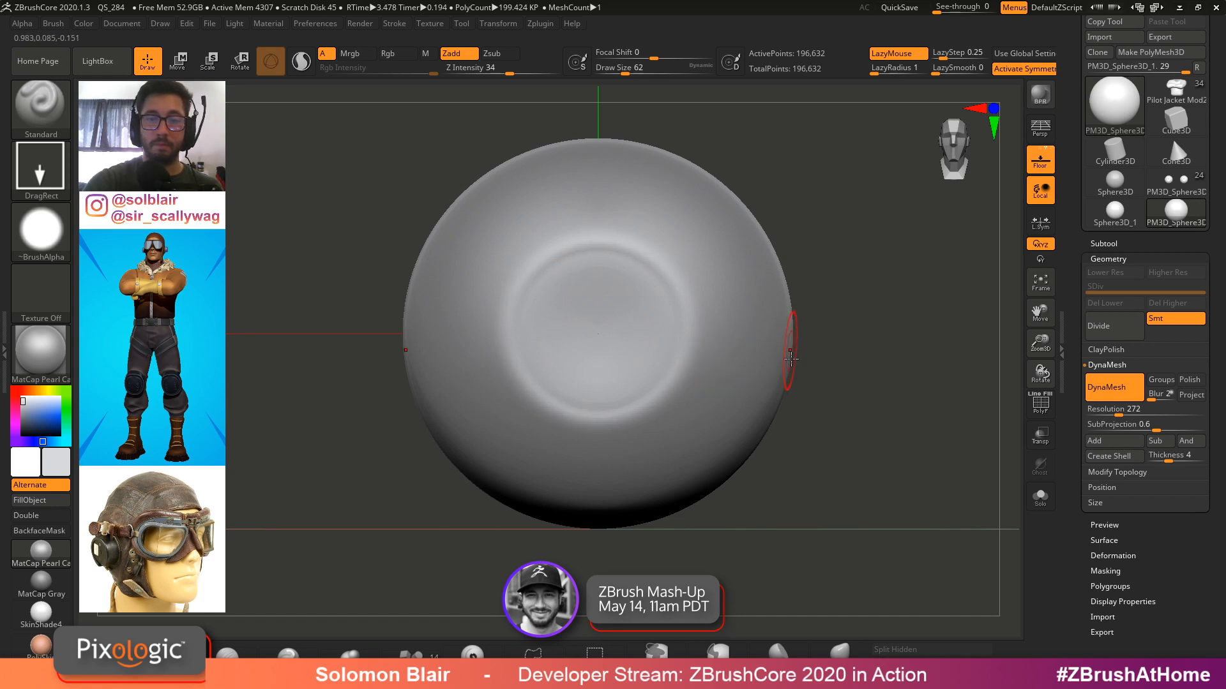
# Dock the Transform palette in the side tray
pyautogui.moveTo(790, 360)
pyautogui.mouseDown()
pyautogui.moveTo(848, 356)
pyautogui.moveTo(734, 337)
pyautogui.mouseUp()
pyautogui.press('shift')
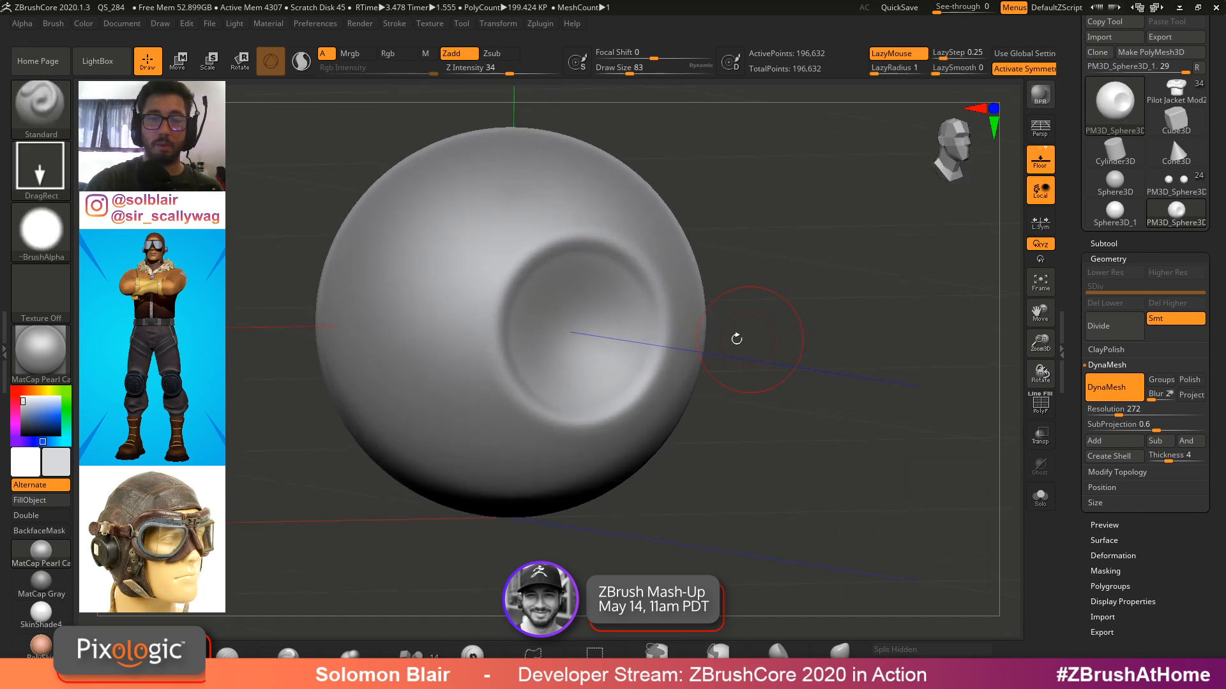
pyautogui.keyDown('shift'); pyautogui.moveTo(584, 254); pyautogui.dragTo(575, 402); pyautogui.keyUp('shift')
pyautogui.moveTo(753, 362)
pyautogui.mouseDown(button='right')
pyautogui.moveTo(664, 366)
pyautogui.moveTo(725, 362)
pyautogui.moveTo(700, 351)
pyautogui.mouseUp(button='right')
pyautogui.press('ctrl')
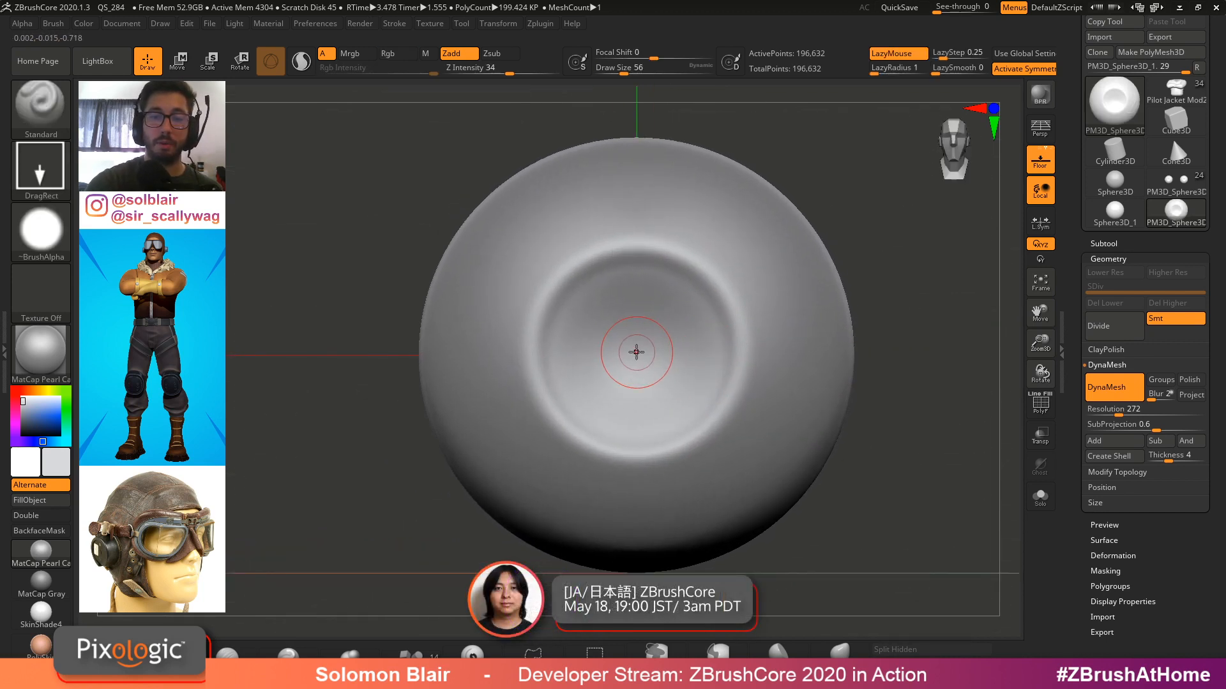
pyautogui.click(392, 24)
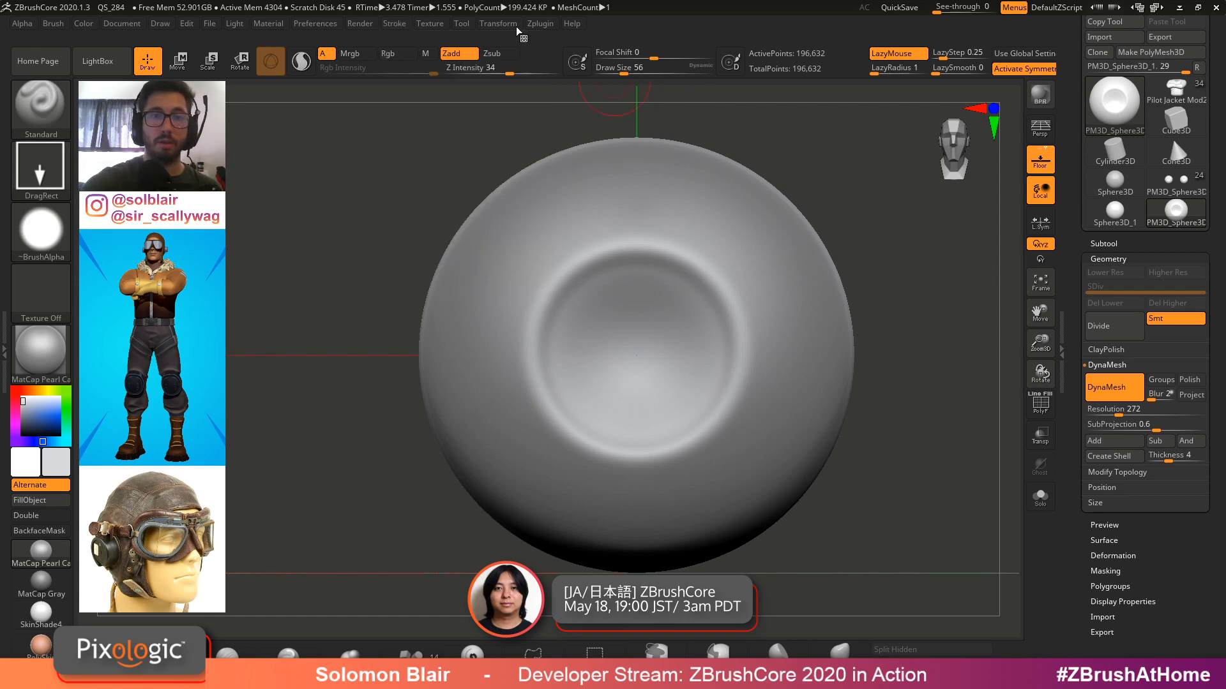
pyautogui.moveTo(497, 28)
pyautogui.moveTo(485, 41); pyautogui.dragTo(1082, 19)
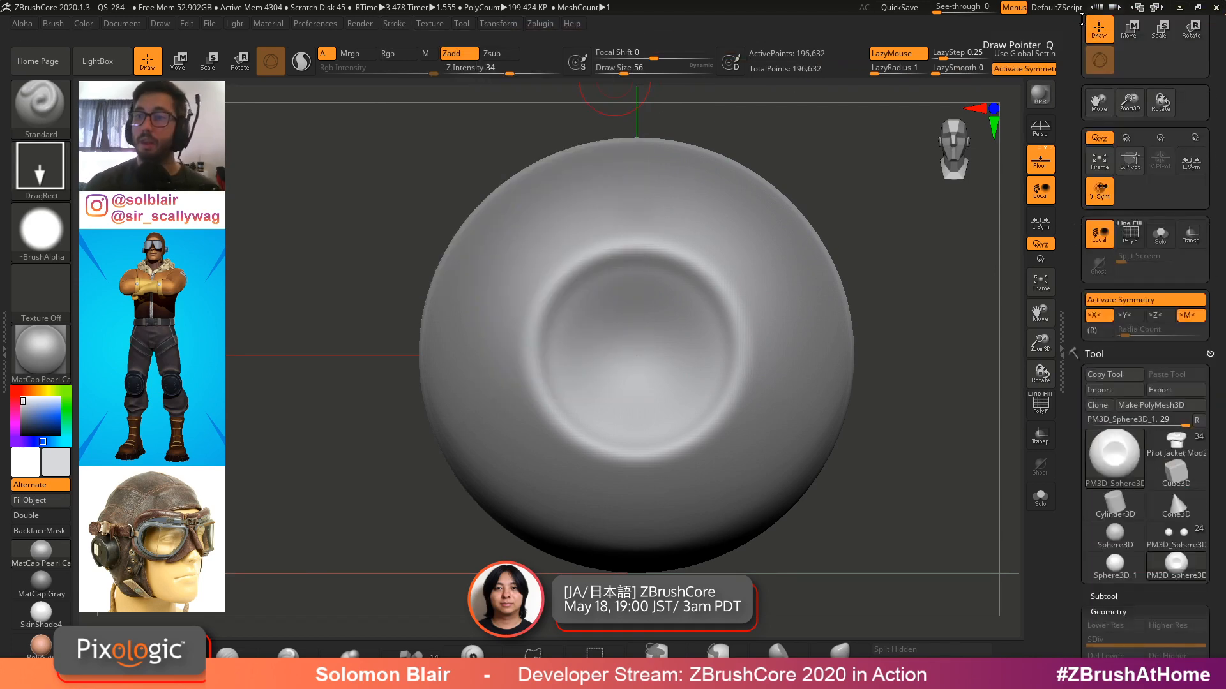
# Set symmetry to radial around the Z axis with a radial count of 8, turning X symmetry off
pyautogui.keyDown('alt'); pyautogui.moveTo(642, 334); pyautogui.dragTo(640, 347, button='right'); pyautogui.keyUp('alt')
pyautogui.press(']')
pyautogui.press(']')
pyautogui.press(']')
pyautogui.press(']')
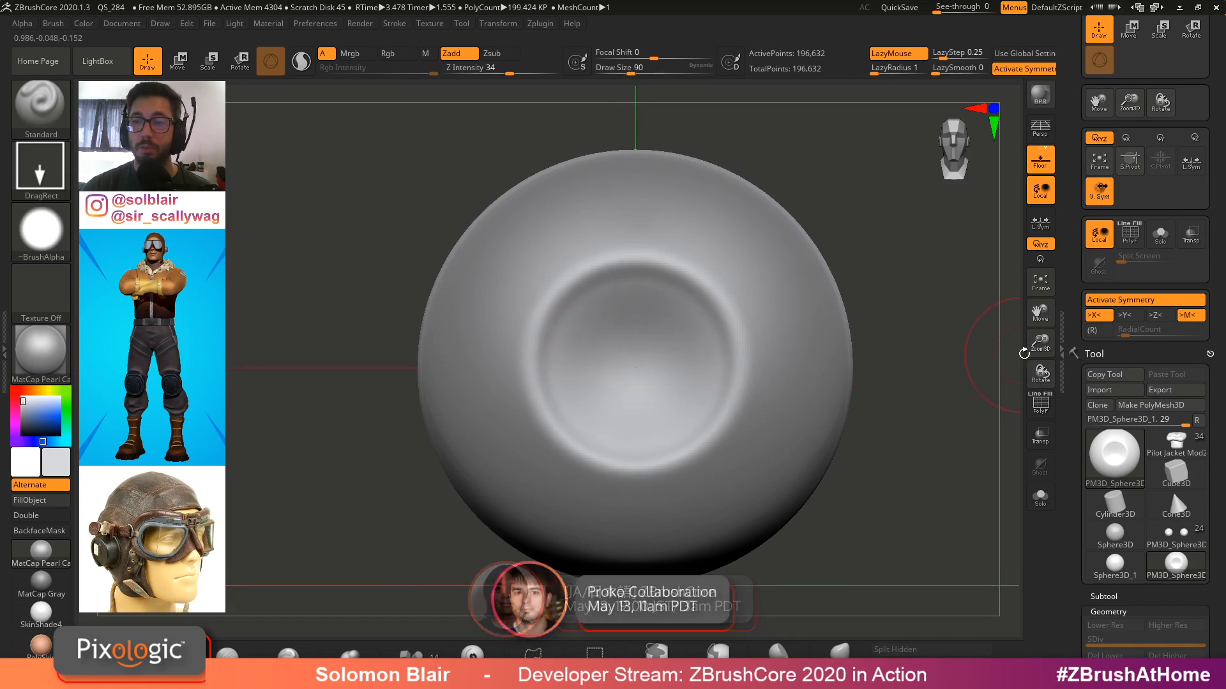
pyautogui.keyDown('ctrl'); pyautogui.moveTo(744, 364); pyautogui.dragTo(670, 319, button='right'); pyautogui.keyUp('ctrl')
pyautogui.moveTo(670, 320); pyautogui.dragTo(699, 421, button='right')
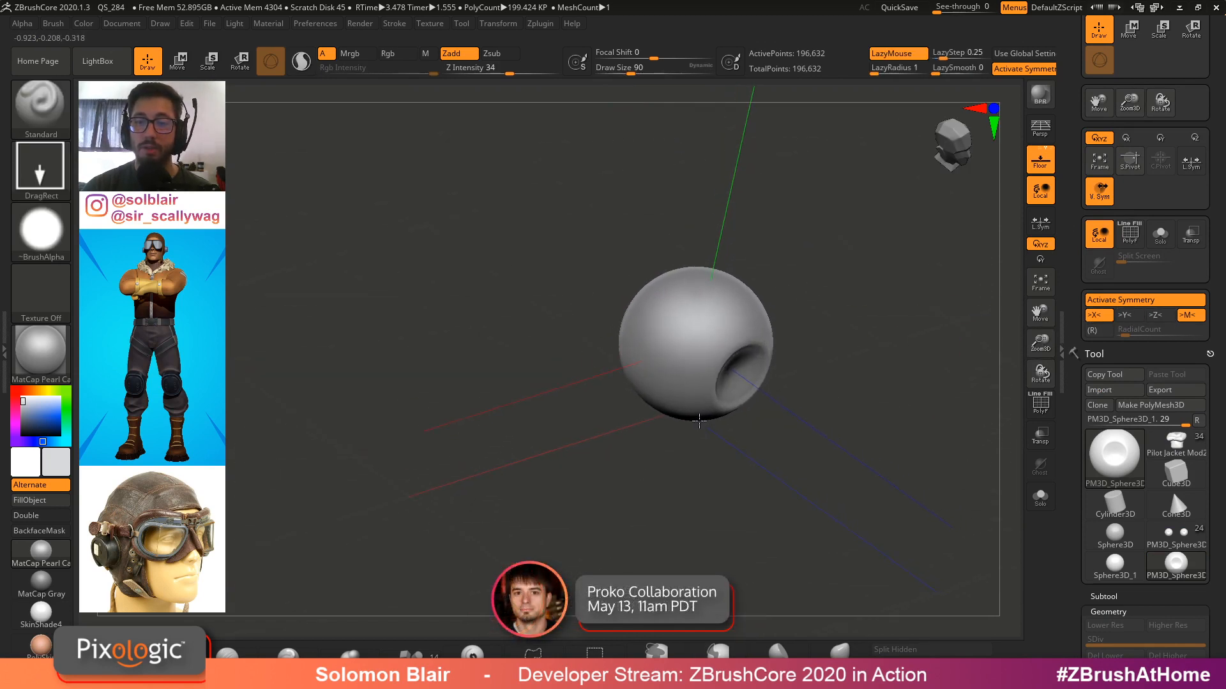
pyautogui.press('x')
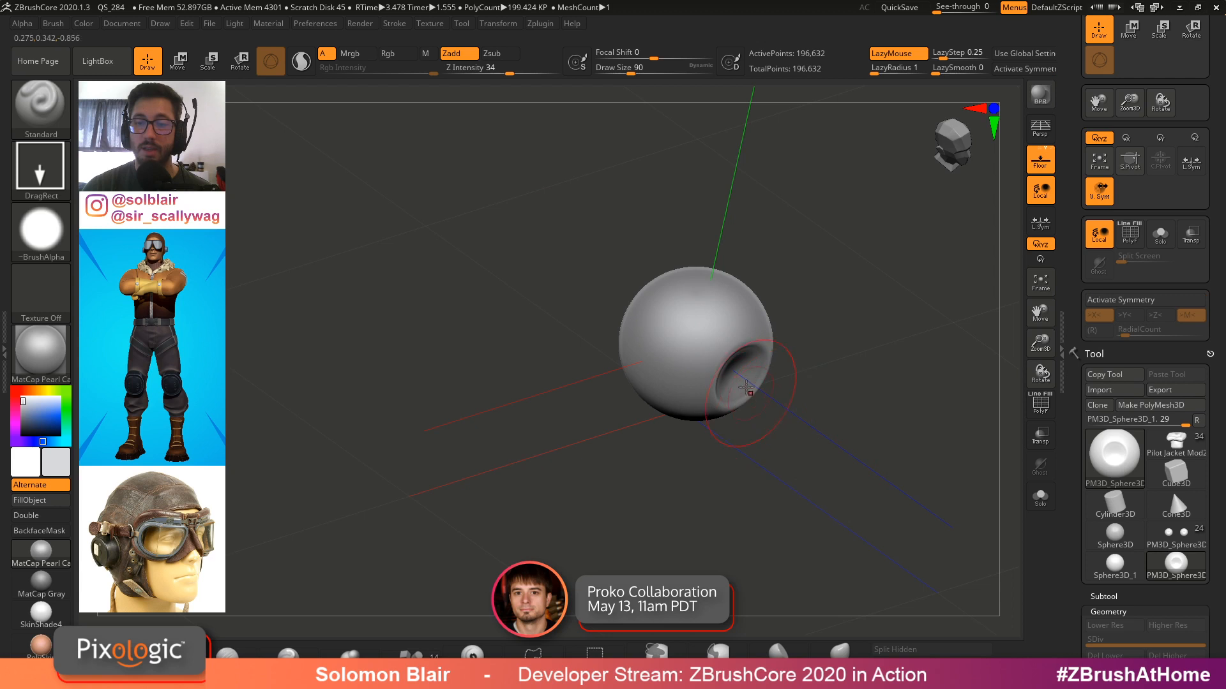
pyautogui.moveTo(830, 427)
pyautogui.keyDown('ctrl'); pyautogui.mouseDown(button='right')
pyautogui.moveTo(895, 474)
pyautogui.moveTo(810, 451)
pyautogui.moveTo(757, 399)
pyautogui.mouseUp(button='right'); pyautogui.keyUp('ctrl')
pyautogui.press('[')
pyautogui.press('[')
pyautogui.keyDown('ctrl'); pyautogui.moveTo(756, 399); pyautogui.dragTo(747, 385, button='right'); pyautogui.keyUp('ctrl')
pyautogui.click(1131, 300)
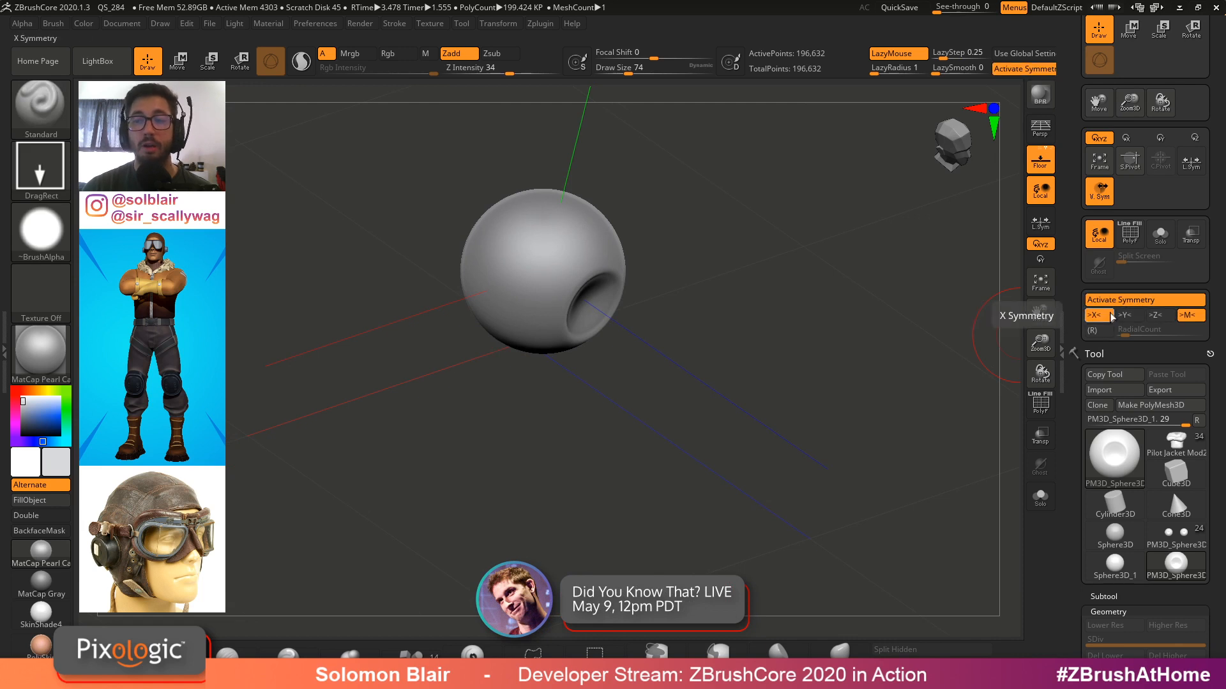
pyautogui.click(1110, 316)
pyautogui.click(1155, 315)
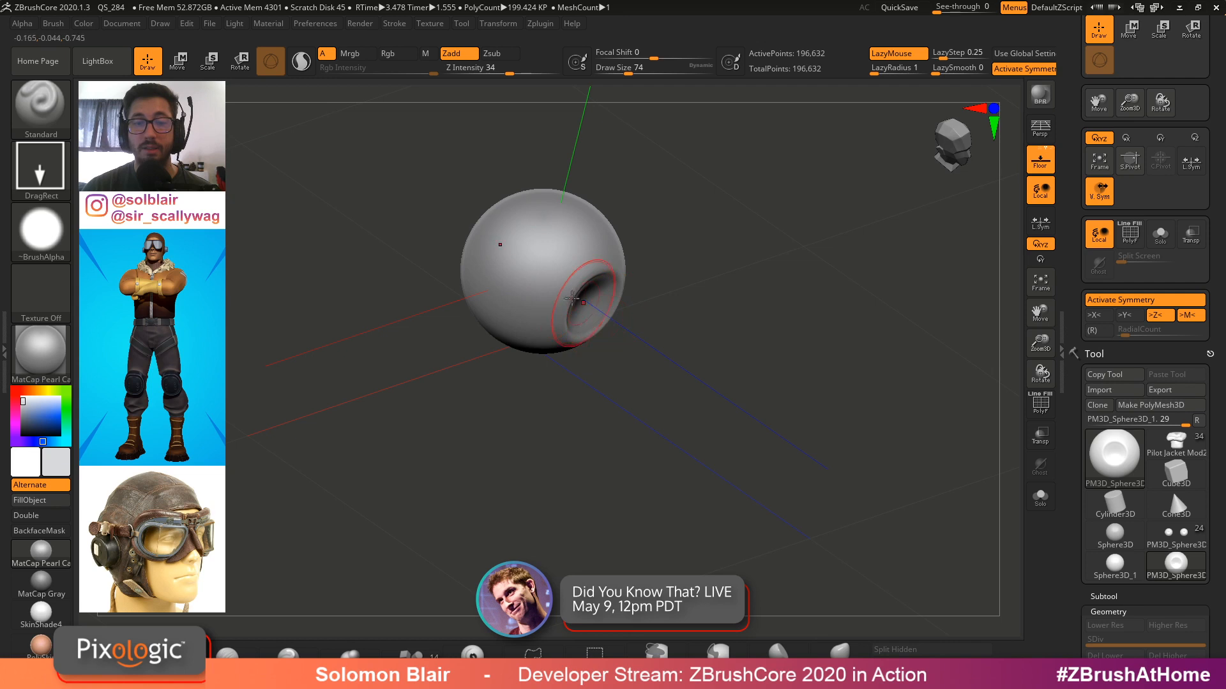
pyautogui.click(1092, 330)
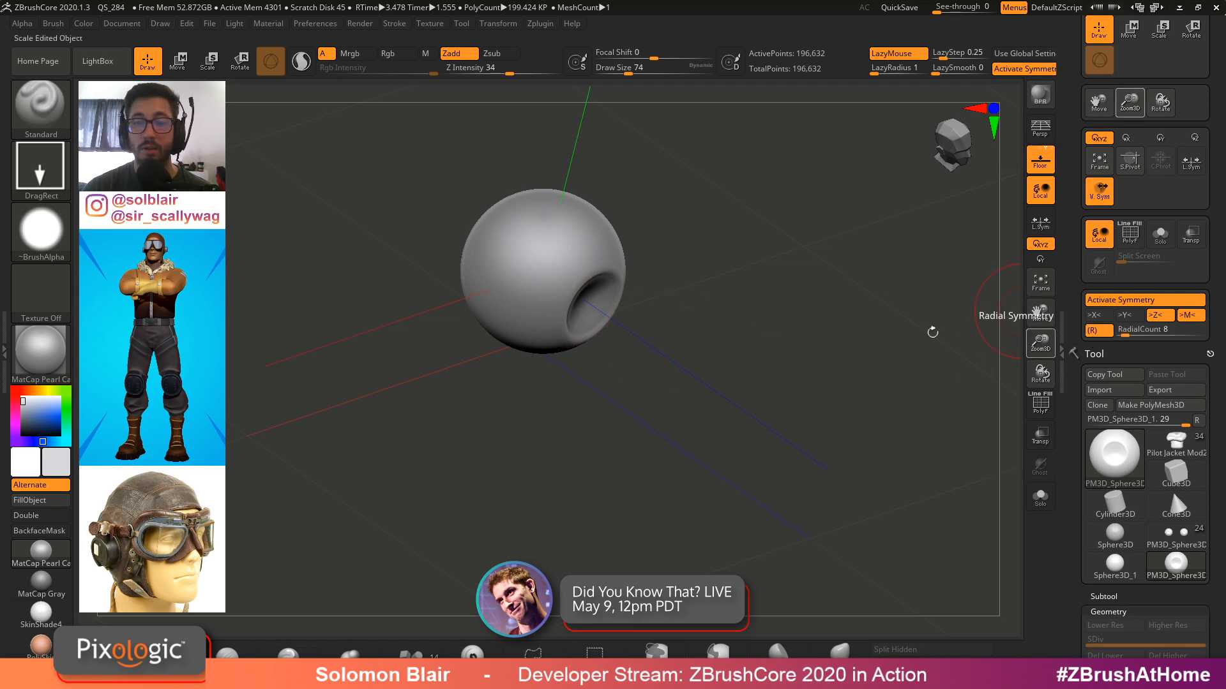
# Set the Standard brush to the FreeHand stroke with Alpha Off and a smaller draw size
pyautogui.moveTo(565, 293)
pyautogui.keyDown('ctrl'); pyautogui.mouseDown(button='right')
pyautogui.moveTo(615, 316)
pyautogui.moveTo(629, 291)
pyautogui.mouseUp(button='right'); pyautogui.keyUp('ctrl')
pyautogui.keyDown('ctrl'); pyautogui.moveTo(629, 290); pyautogui.dragTo(734, 345, button='right'); pyautogui.keyUp('ctrl')
pyautogui.press('s')
pyautogui.moveTo(719, 333); pyautogui.dragTo(758, 266)
pyautogui.hotkey('ctrl', 'z')
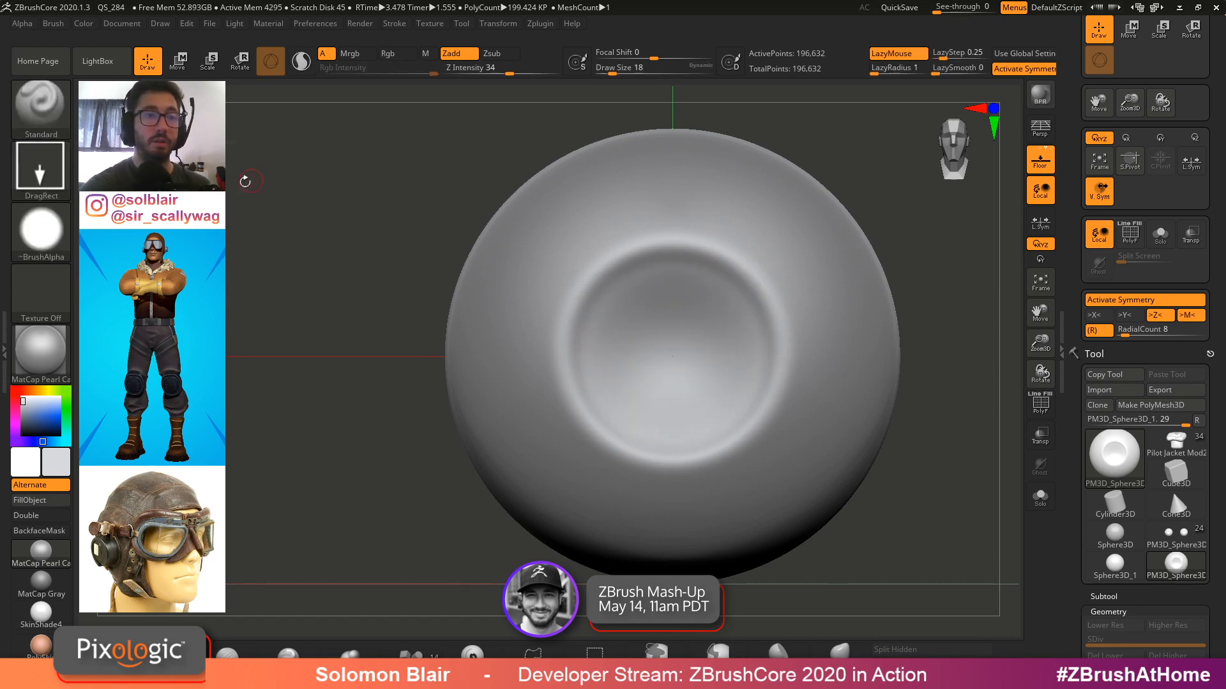
pyautogui.click(41, 168)
pyautogui.click(234, 178)
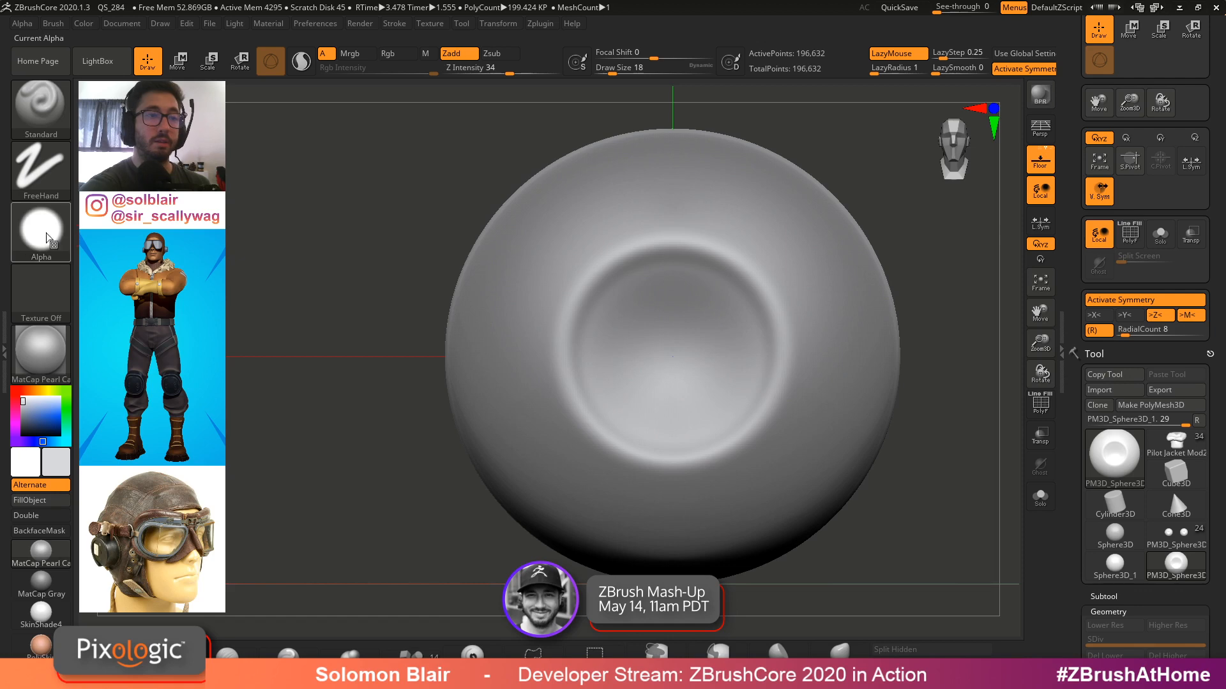
pyautogui.click(41, 230)
pyautogui.click(241, 241)
# Try sculpting radial veins around the sphere's central indentation, then undo them
pyautogui.press('[')
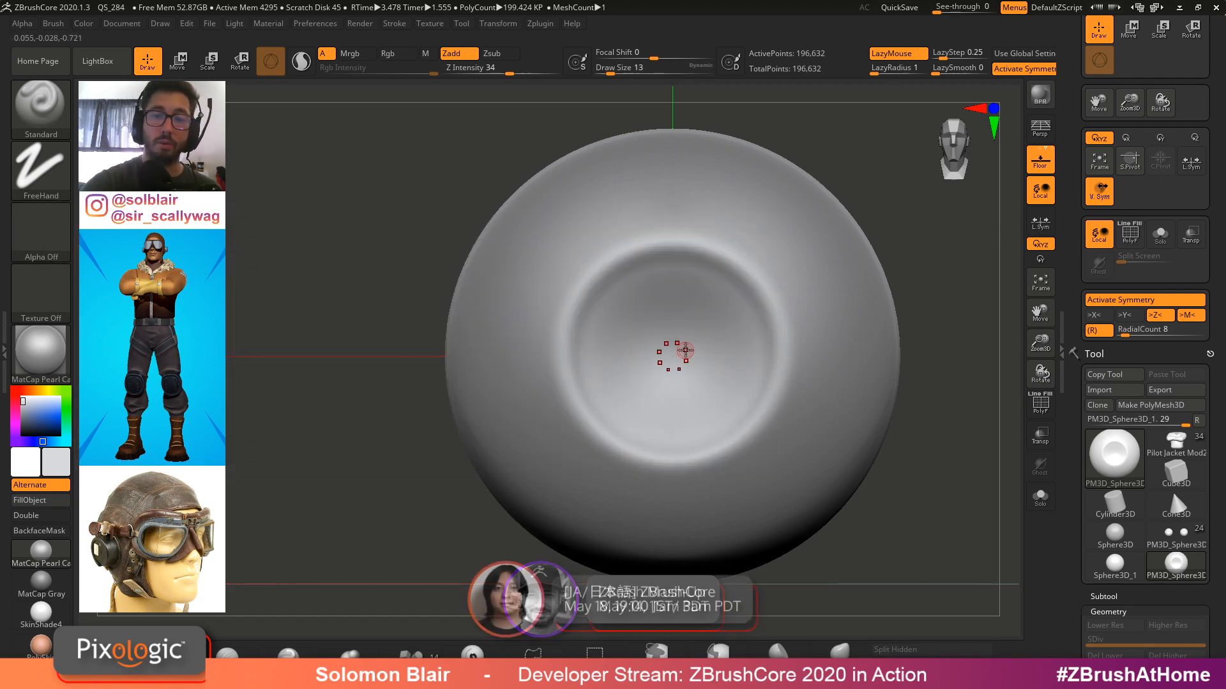
pyautogui.moveTo(676, 355); pyautogui.dragTo(737, 301)
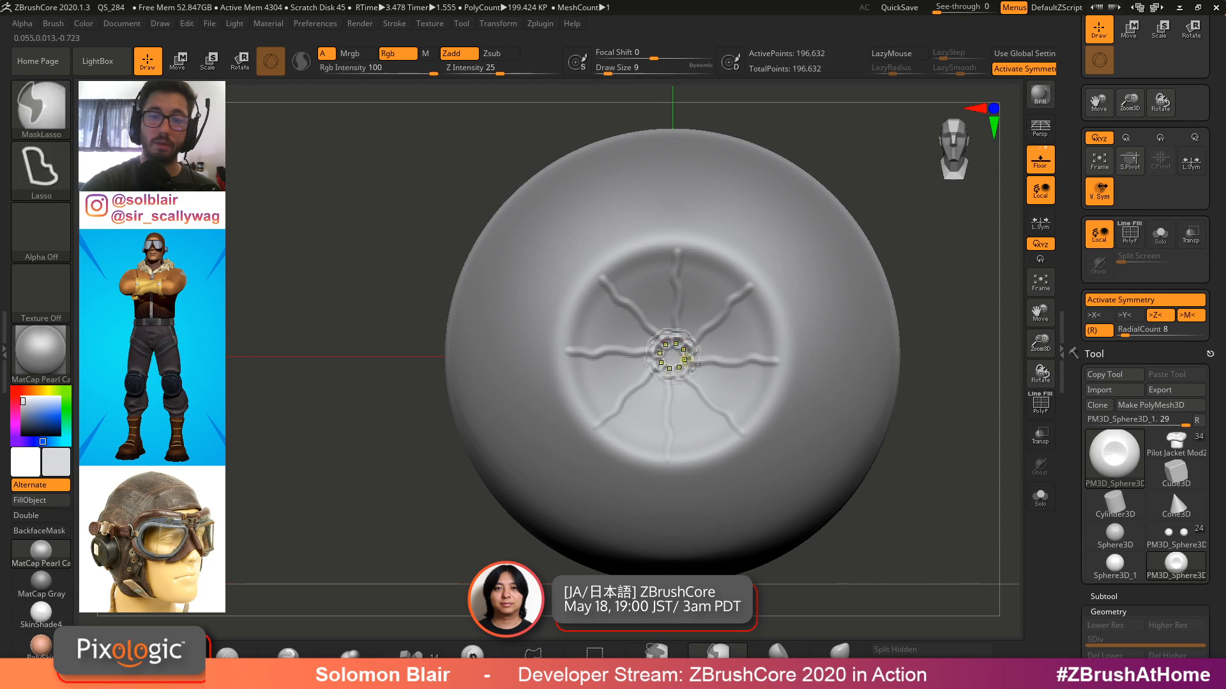
pyautogui.hotkey('ctrl', 'z')
pyautogui.press(']')
pyautogui.moveTo(690, 330); pyautogui.dragTo(712, 297)
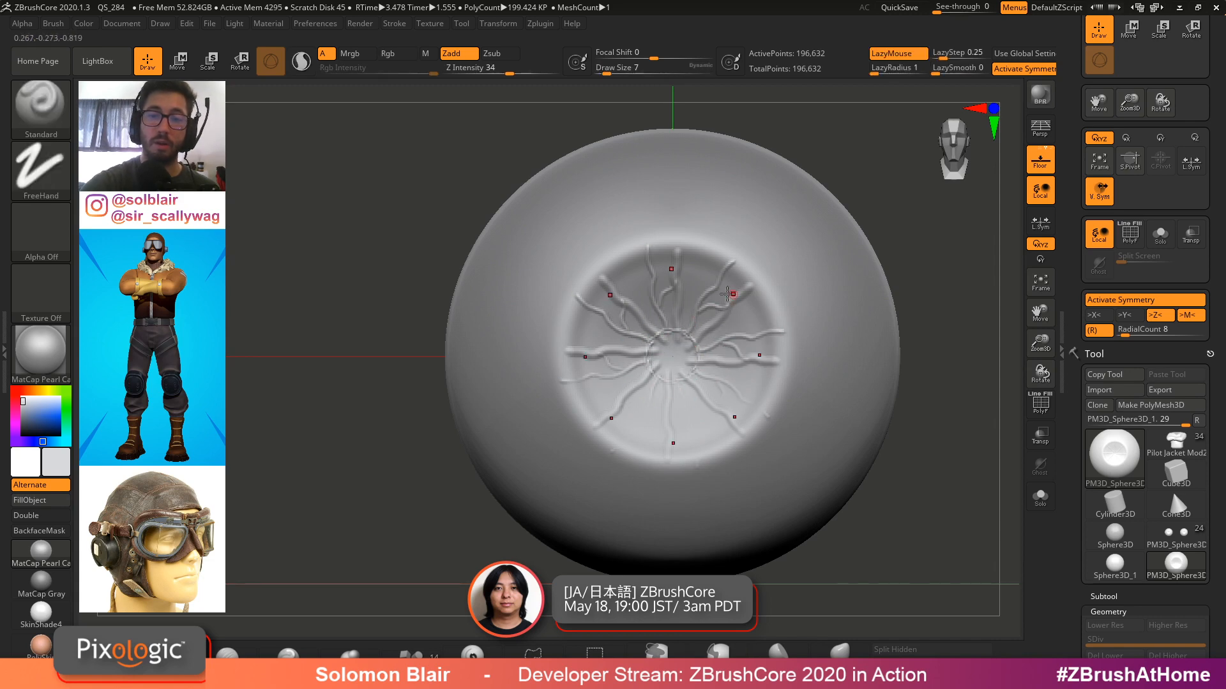
pyautogui.moveTo(692, 264); pyautogui.dragTo(667, 318, button='right')
pyautogui.hotkey('ctrl', 'z')
pyautogui.hotkey('ctrl', 'z')
pyautogui.hotkey('ctrl', 'z')
pyautogui.hotkey('ctrl', 'z')
pyautogui.hotkey('ctrl', 'z')
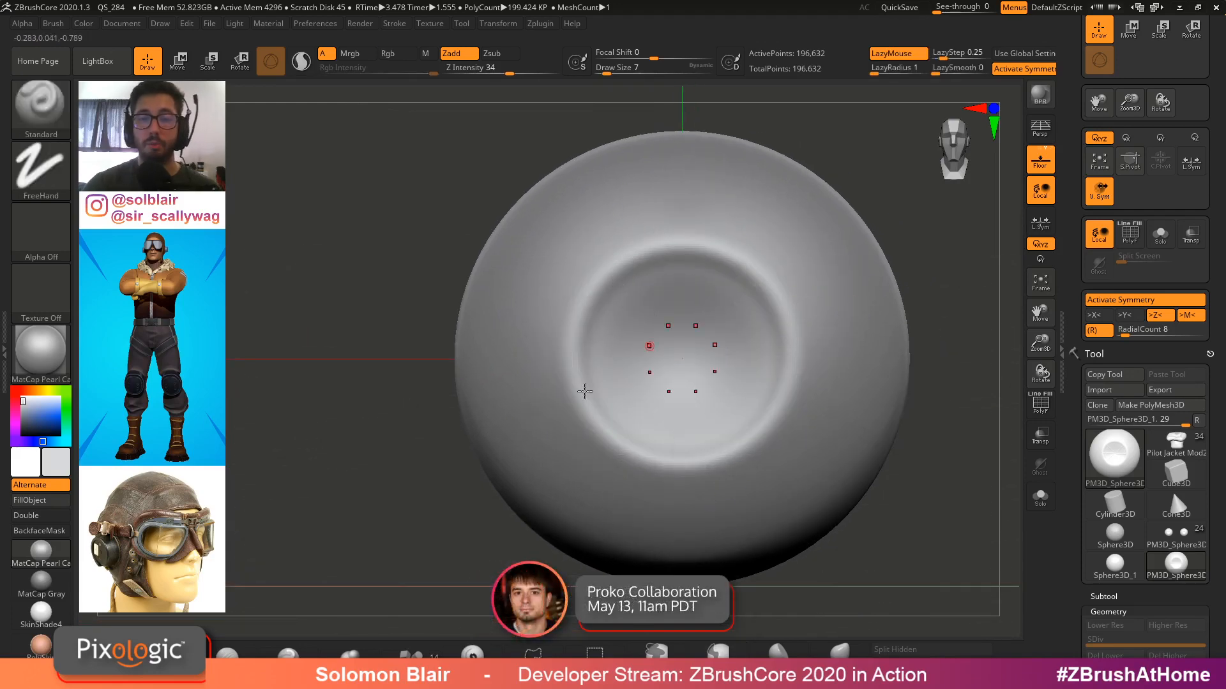
# Switch to the web browser, search Google Images for human eye and open a close-up eye photo
pyautogui.keyDown('alt'); pyautogui.moveTo(530, 408); pyautogui.dragTo(399, 390, button='right'); pyautogui.keyUp('alt')
pyautogui.press('super')
pyautogui.click(441, 674)
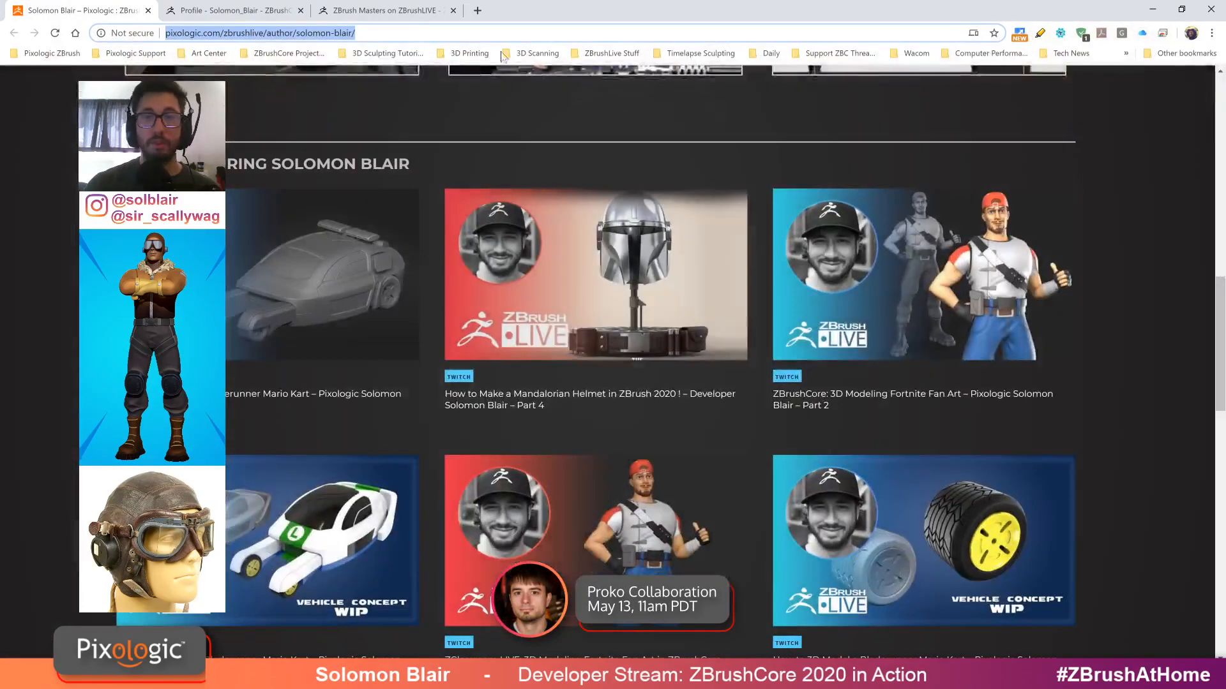
pyautogui.click(478, 10)
pyautogui.write('hum')
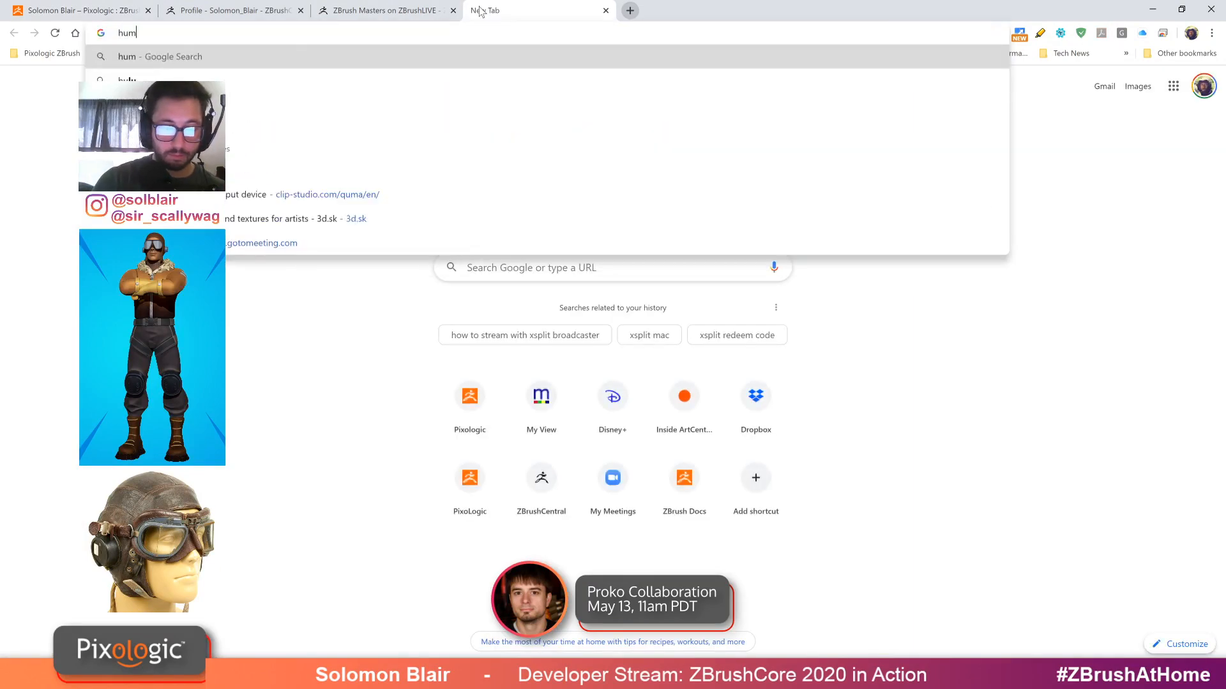
pyautogui.write('an eyey')
pyautogui.press('Return')
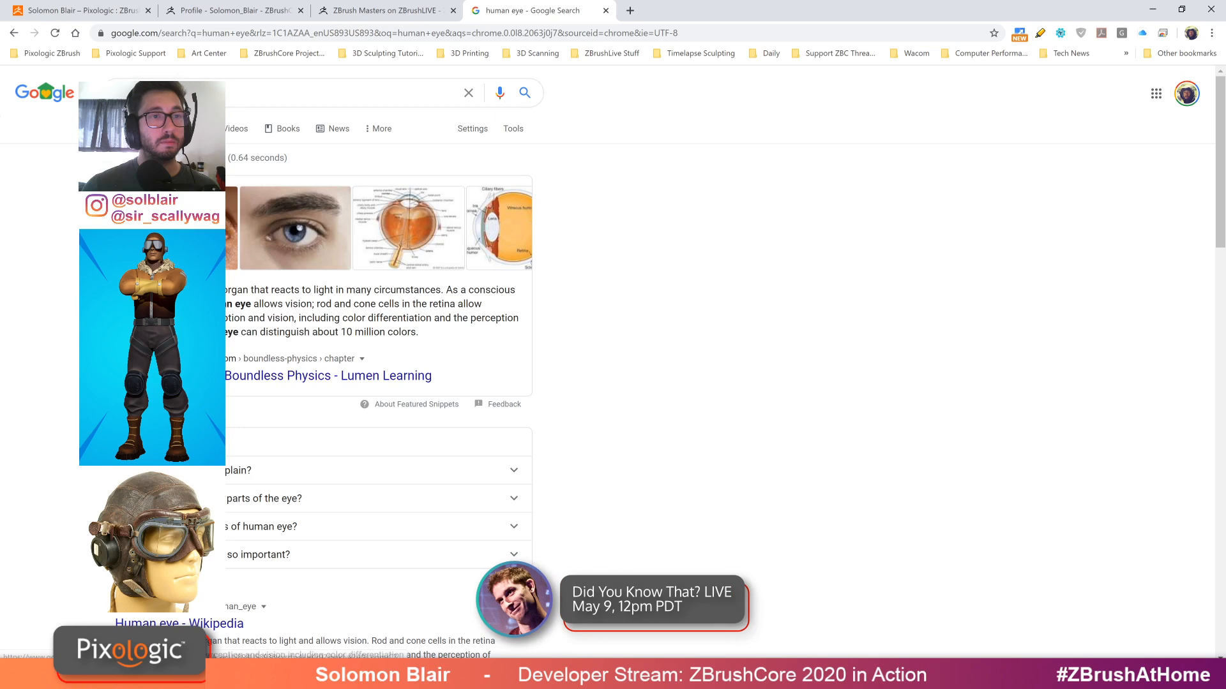
pyautogui.click(358, 167)
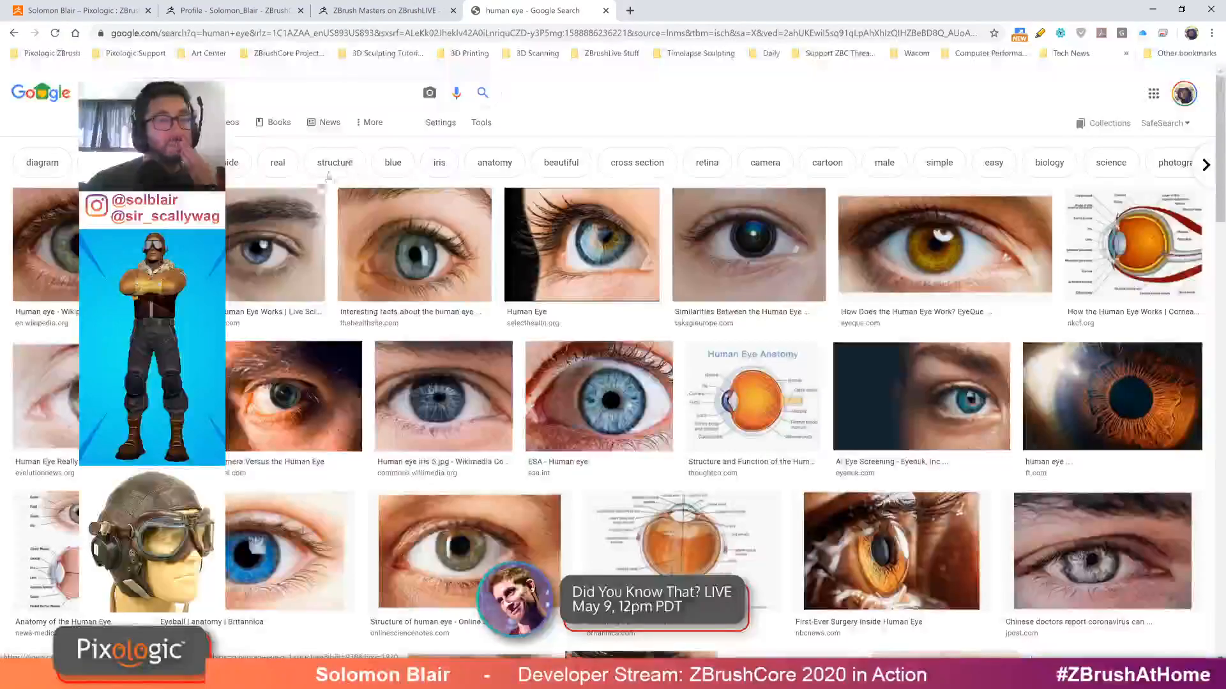
pyautogui.click(613, 399)
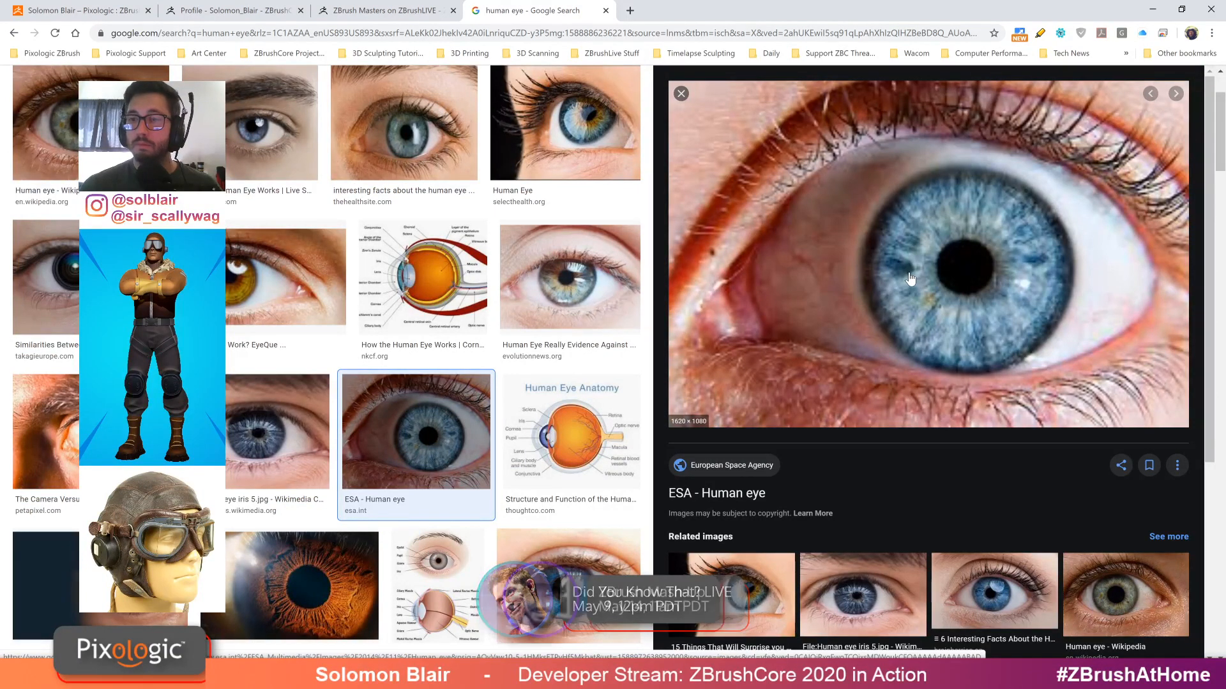
# Open a different close-up human eye photo from the related images
pyautogui.rightClick(937, 257)
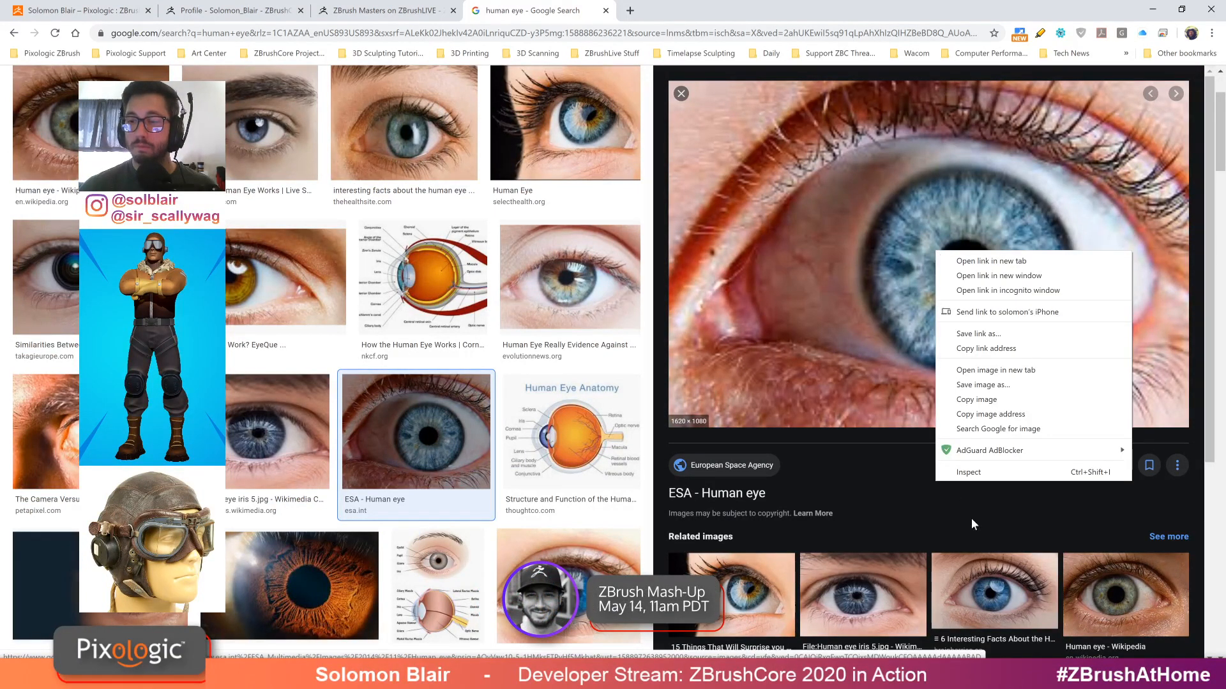
pyautogui.click(988, 560)
pyautogui.click(990, 575)
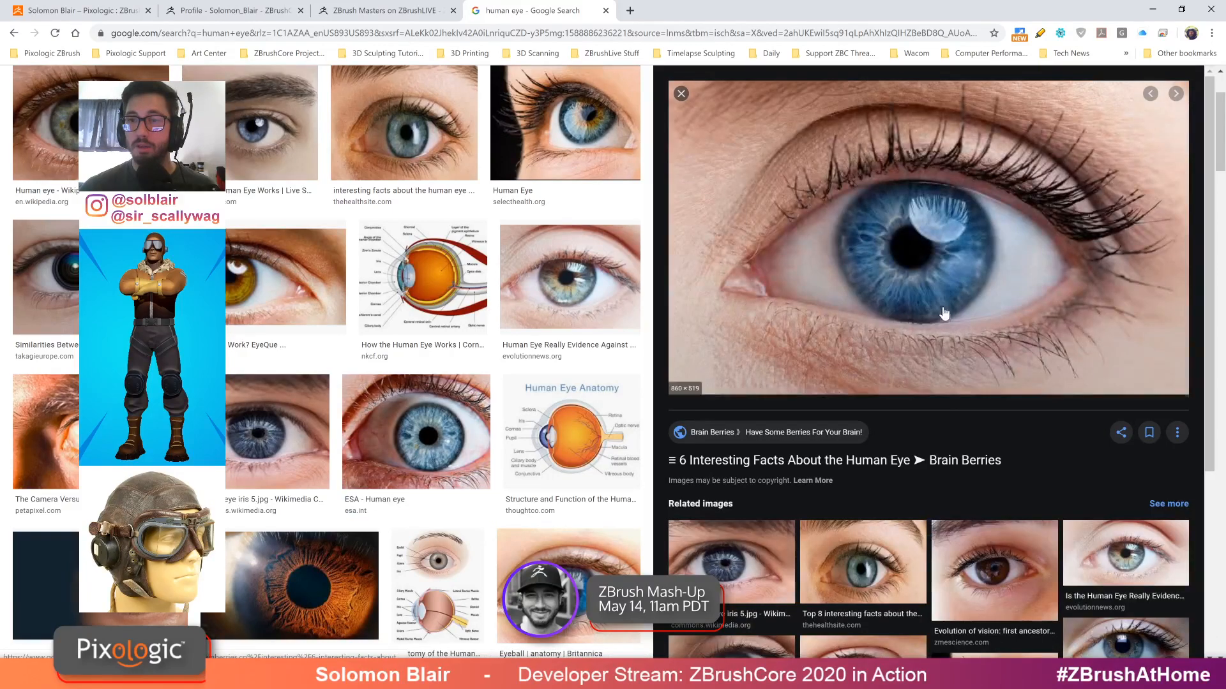
# Save the eye photo into the Documents folder and return to ZBrush
pyautogui.rightClick(897, 254)
pyautogui.click(948, 387)
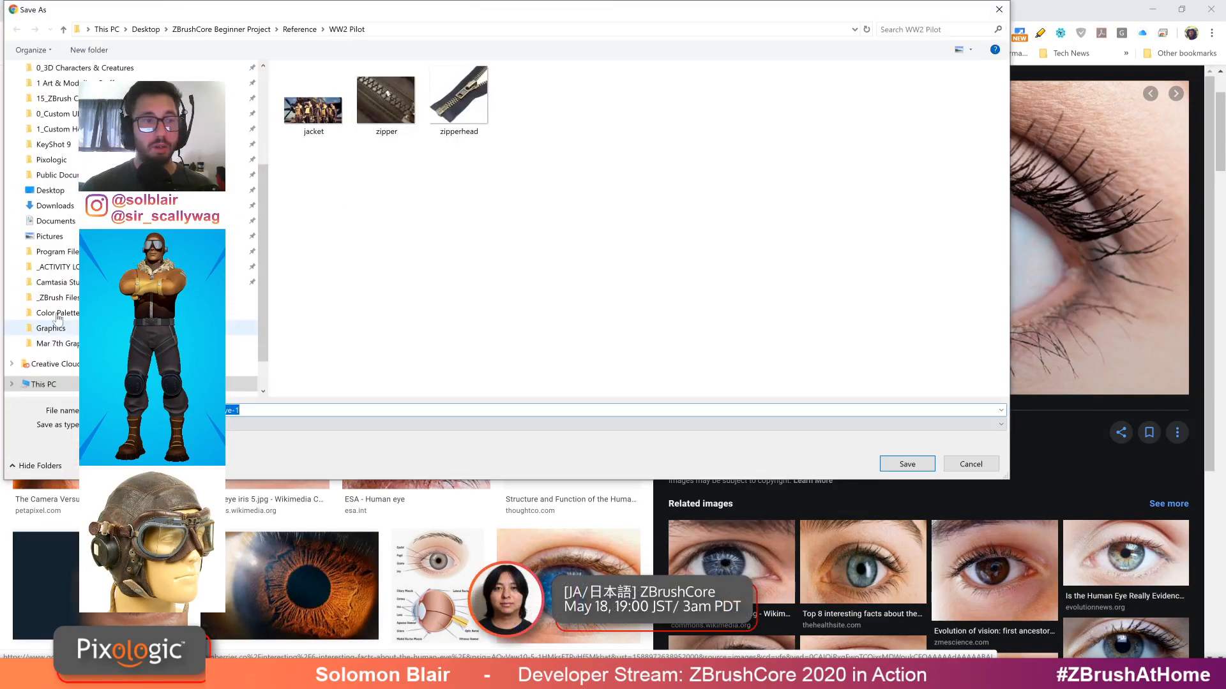
pyautogui.click(52, 205)
pyautogui.click(907, 464)
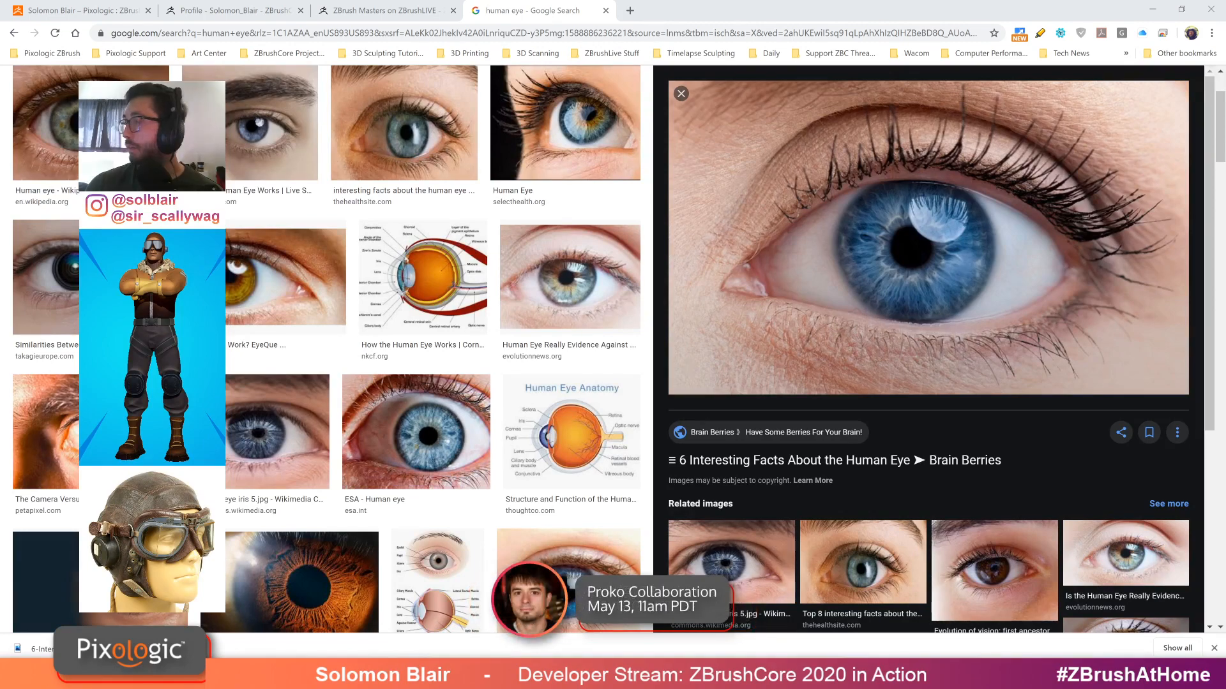
pyautogui.click(1160, 9)
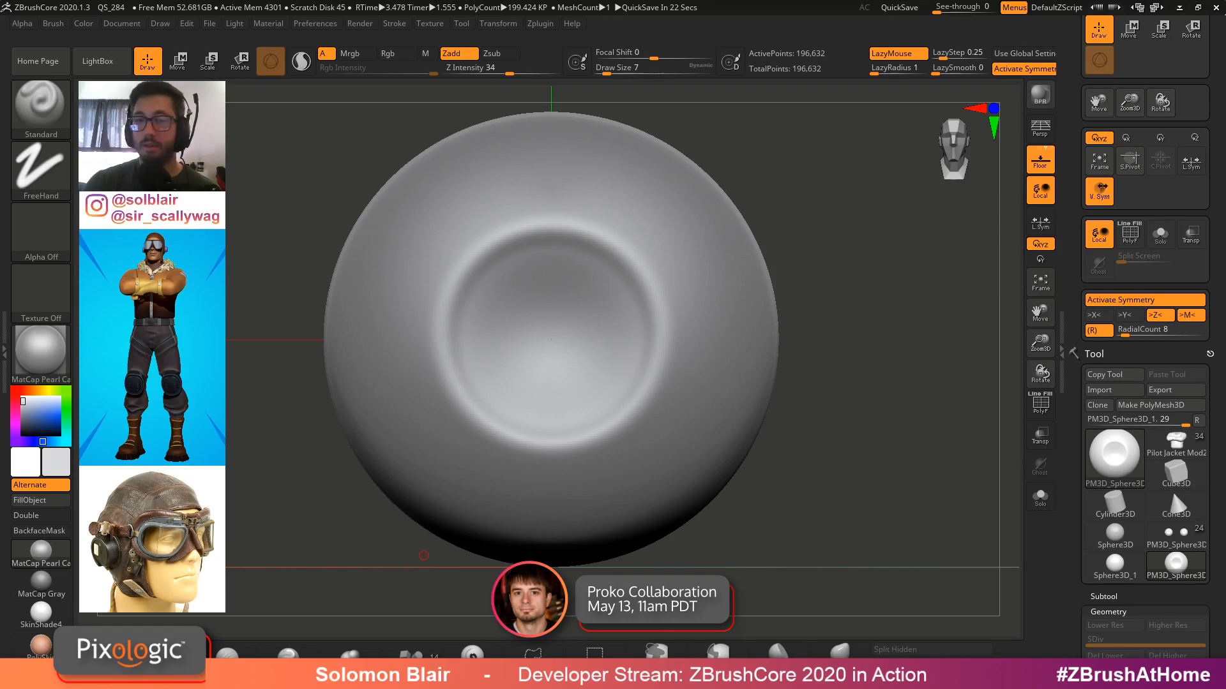
# Smooth the sphere's central indentation and adjust the brush draw size
pyautogui.hotkey('shift', 'f')
pyautogui.hotkey('shift', 'f')
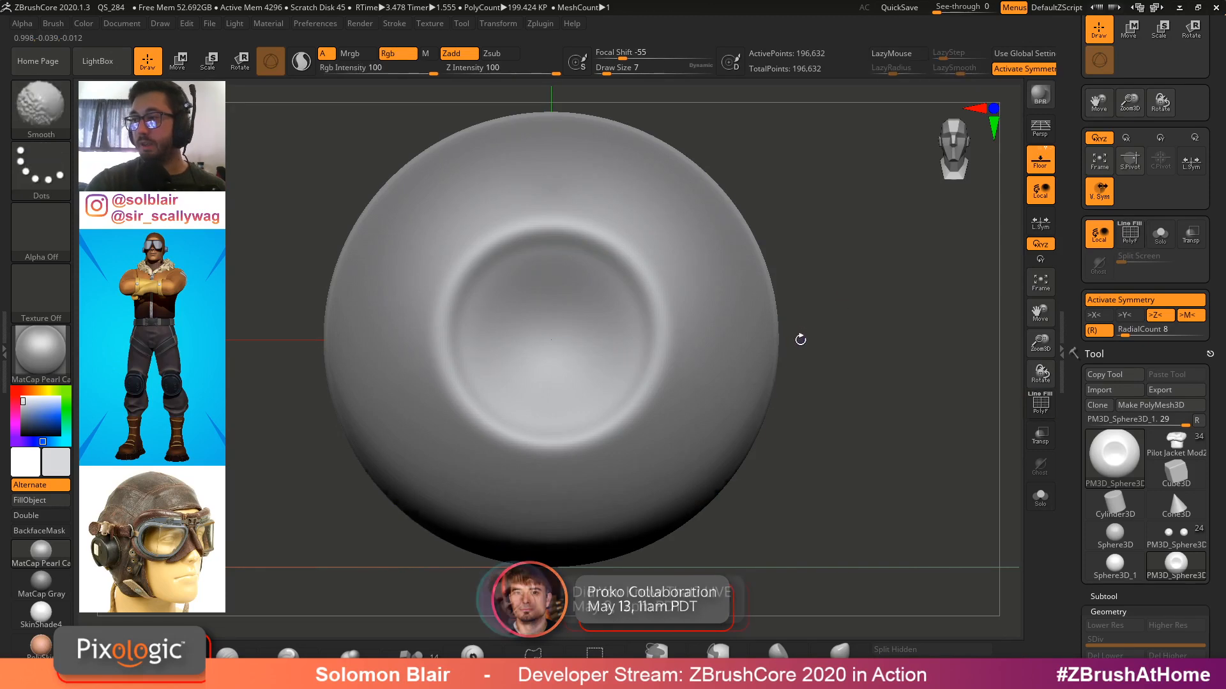
pyautogui.press('[')
pyautogui.hotkey('shift', 'f')
pyautogui.moveTo(657, 342)
pyautogui.keyDown('ctrl'); pyautogui.mouseDown(button='right')
pyautogui.moveTo(660, 384)
pyautogui.moveTo(699, 349)
pyautogui.moveTo(747, 343)
pyautogui.mouseUp(button='right'); pyautogui.keyUp('ctrl')
pyautogui.hotkey('shift', 'f')
pyautogui.press(']')
pyautogui.press(']')
pyautogui.press(']')
pyautogui.press(']')
pyautogui.press('space')
pyautogui.press('s')
pyautogui.moveTo(674, 346); pyautogui.dragTo(676, 346)
pyautogui.moveTo(669, 340); pyautogui.dragTo(676, 338)
# Try sculpting radial veins around the central bump on the sphere
pyautogui.hotkey('ctrl', 'z')
pyautogui.keyDown('shift'); pyautogui.moveTo(677, 338); pyautogui.dragTo(656, 336); pyautogui.keyUp('shift')
pyautogui.moveTo(693, 318)
pyautogui.keyDown('alt'); pyautogui.mouseDown(button='right')
pyautogui.moveTo(727, 365)
pyautogui.moveTo(776, 364)
pyautogui.mouseUp(button='right'); pyautogui.keyUp('alt')
pyautogui.moveTo(776, 364)
pyautogui.keyDown('ctrl'); pyautogui.mouseDown(button='right')
pyautogui.moveTo(750, 370)
pyautogui.moveTo(668, 345)
pyautogui.moveTo(681, 356)
pyautogui.moveTo(749, 338)
pyautogui.moveTo(658, 348)
pyautogui.moveTo(651, 396)
pyautogui.mouseUp(button='right'); pyautogui.keyUp('ctrl')
pyautogui.press('[')
pyautogui.moveTo(1080, 563); pyautogui.dragTo(1080, 219)
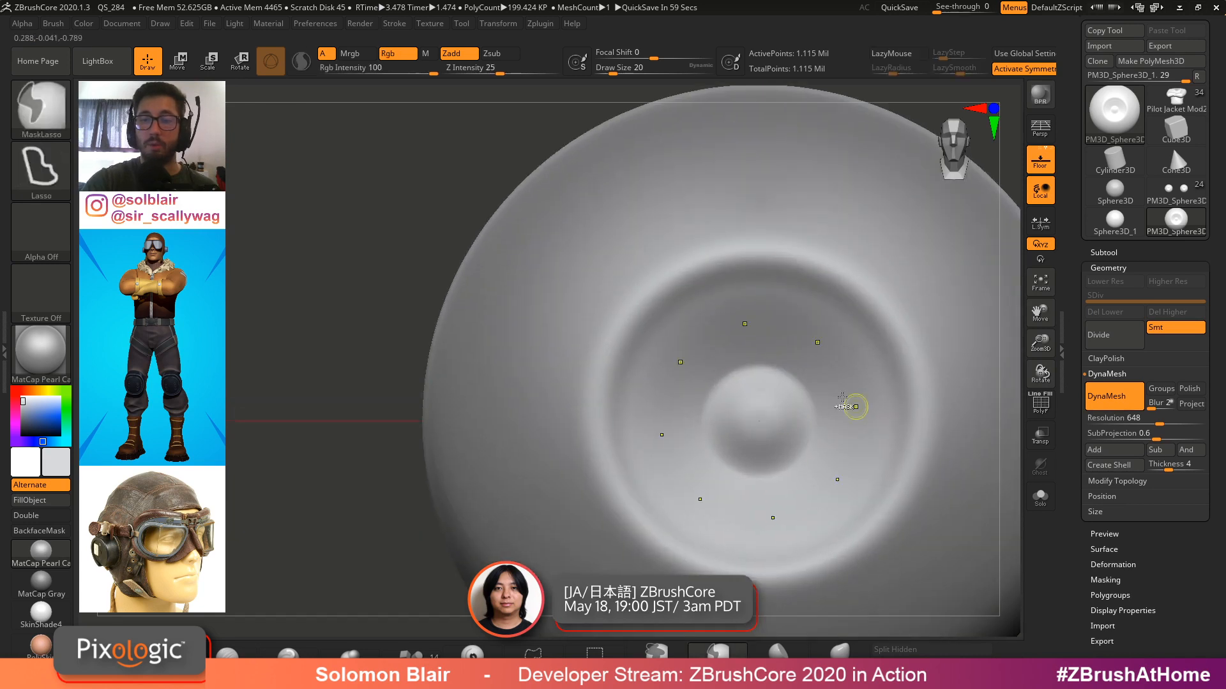
pyautogui.press('s')
pyautogui.moveTo(822, 391); pyautogui.dragTo(824, 391)
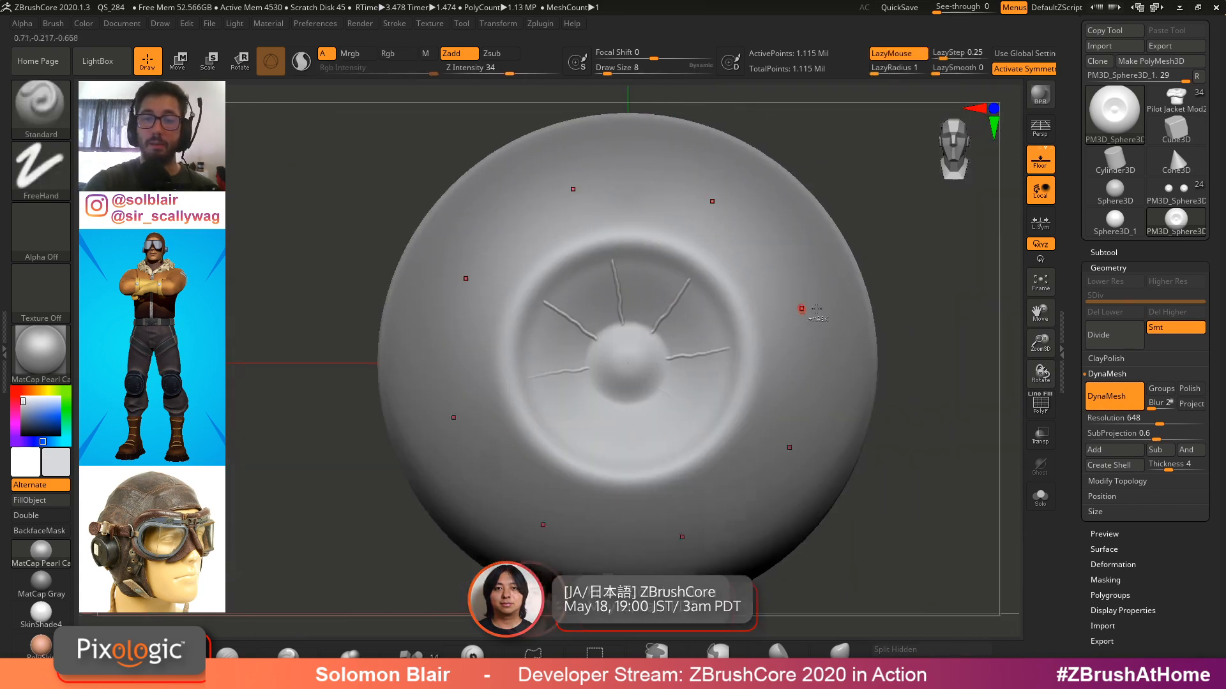
pyautogui.moveTo(678, 391)
pyautogui.mouseDown(button='right')
pyautogui.moveTo(717, 402)
pyautogui.moveTo(704, 406)
pyautogui.moveTo(722, 382)
pyautogui.moveTo(691, 377)
pyautogui.moveTo(695, 355)
pyautogui.mouseUp(button='right')
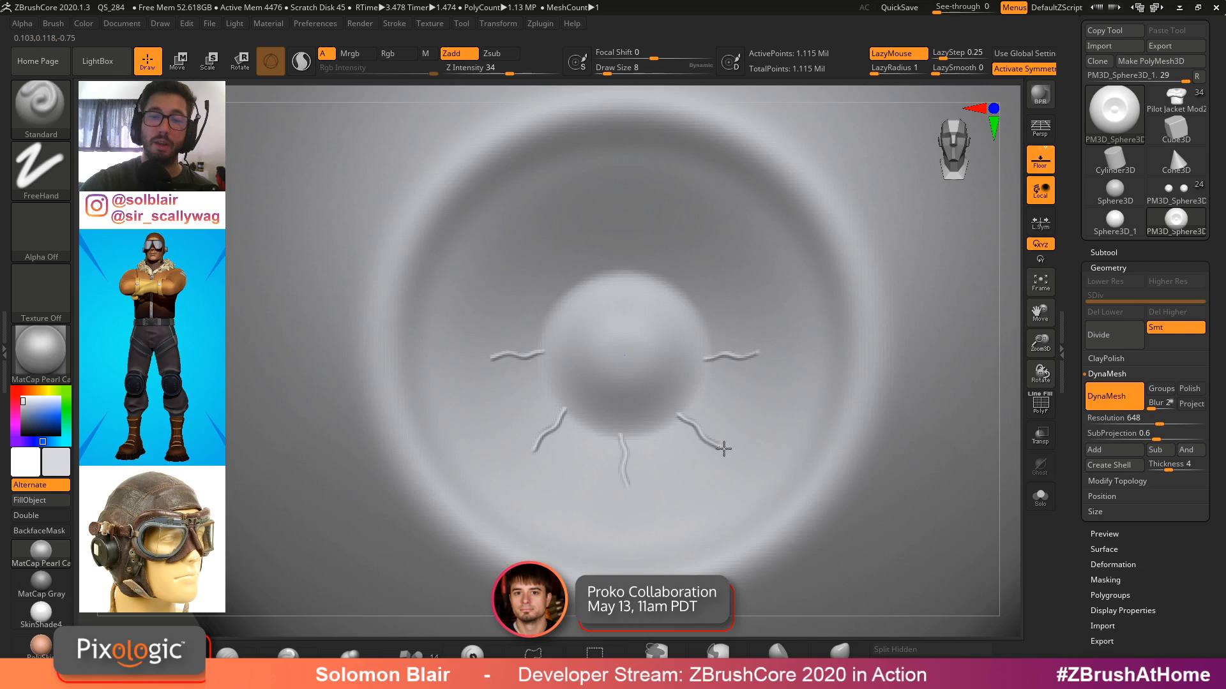
pyautogui.moveTo(764, 473); pyautogui.dragTo(790, 489)
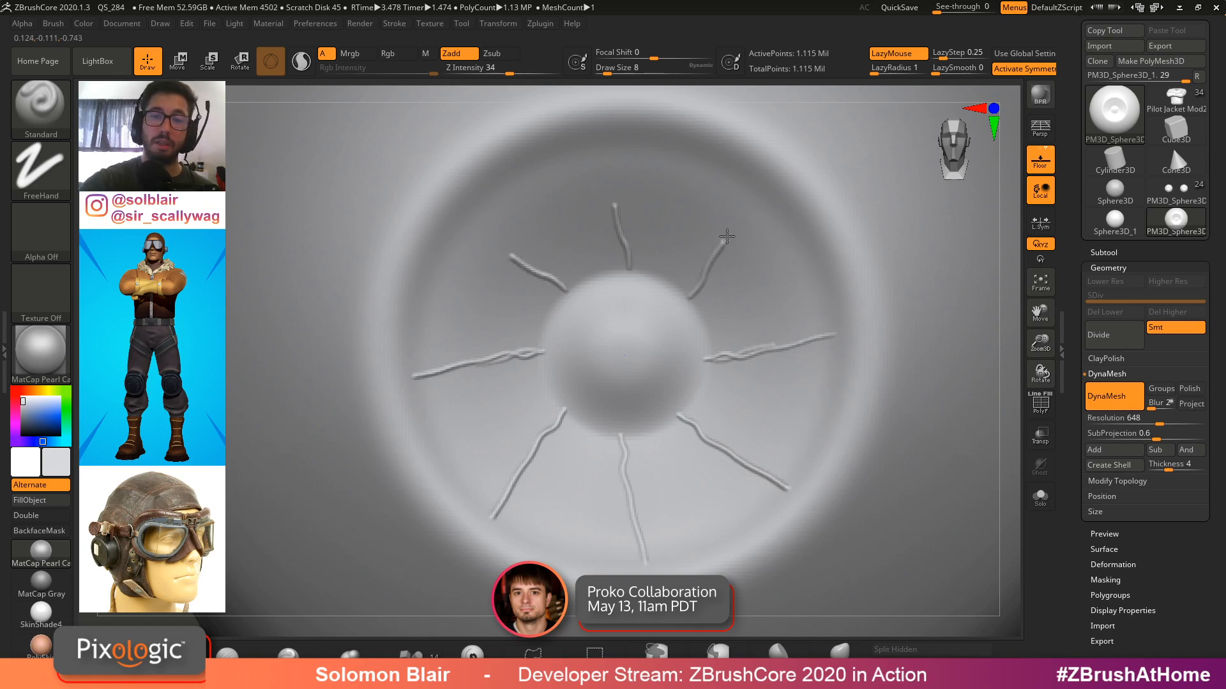
pyautogui.hotkey('ctrl', 'z')
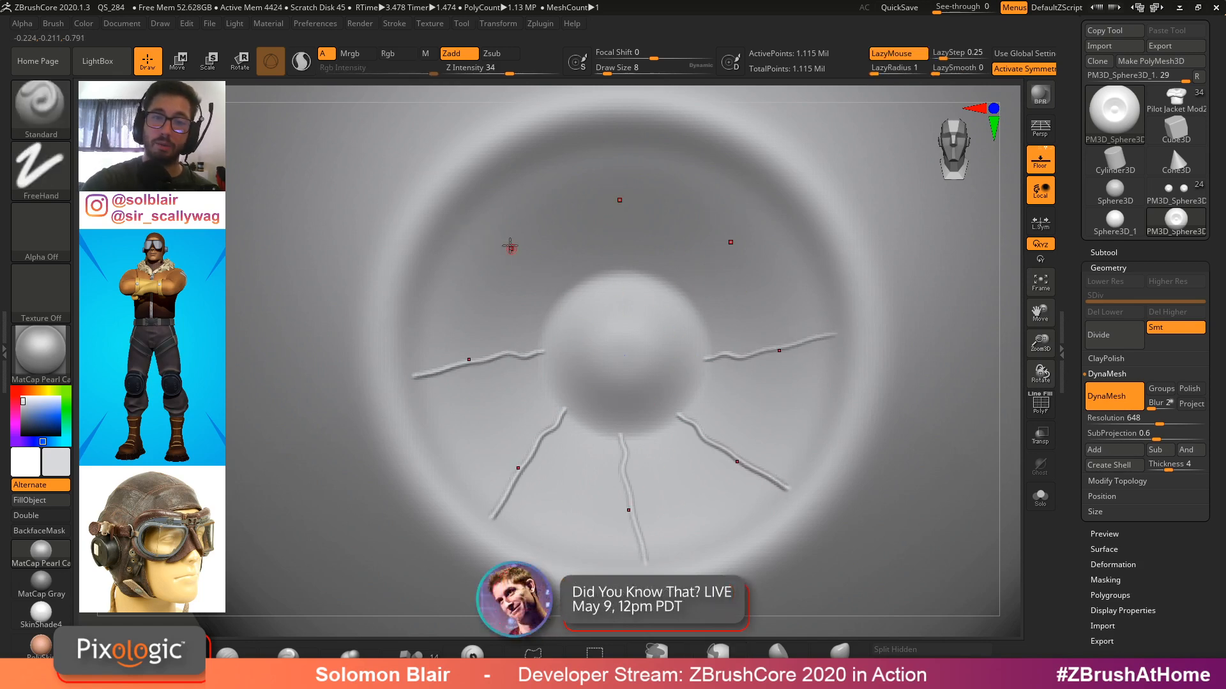
# Undo the vein strokes and the earlier indentation sculpting on the sphere
pyautogui.moveTo(591, 238)
pyautogui.mouseDown(button='right')
pyautogui.moveTo(680, 229)
pyautogui.moveTo(679, 214)
pyautogui.moveTo(658, 214)
pyautogui.mouseUp(button='right')
pyautogui.hotkey('ctrl', 'z')
pyautogui.hotkey('ctrl', 'z')
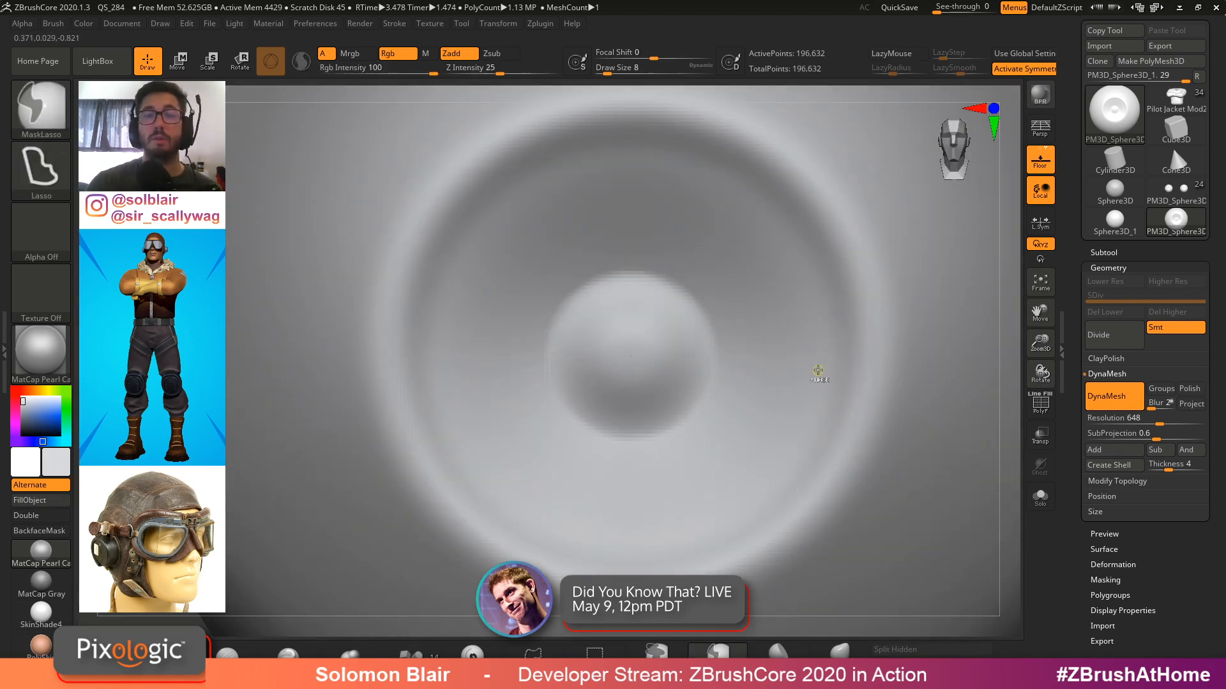
pyautogui.hotkey('ctrl', 'z')
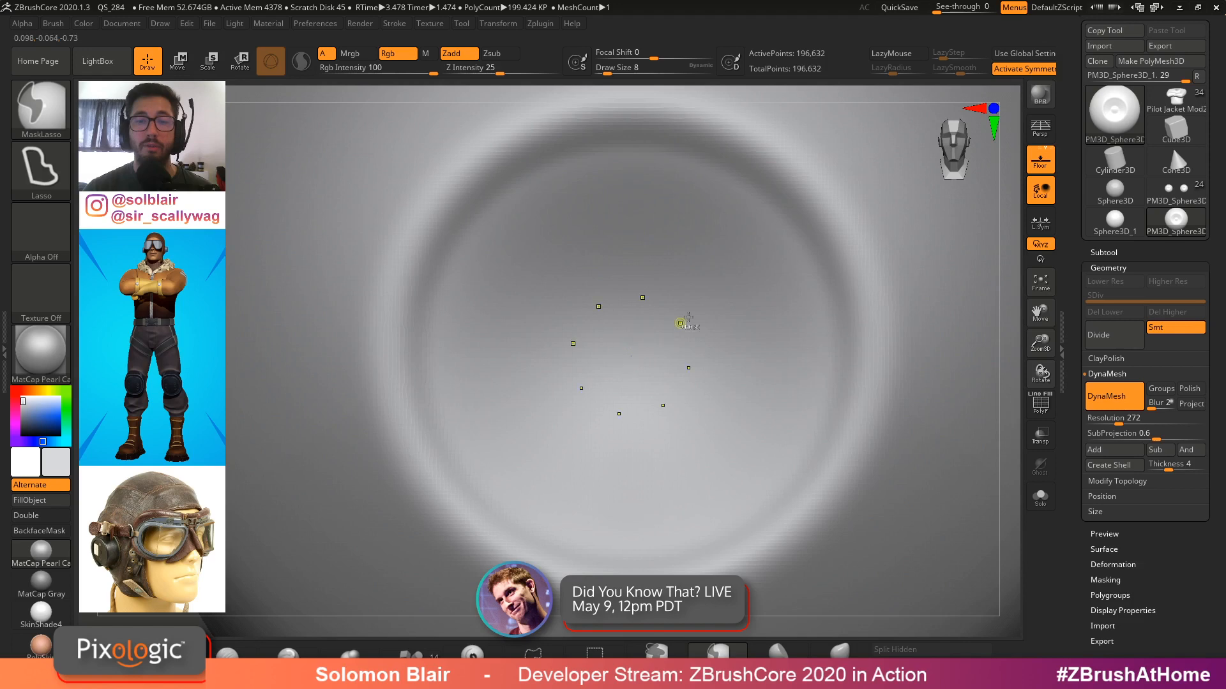
pyautogui.hotkey('ctrl', 'z')
pyautogui.hotkey('ctrl', 'z')
pyautogui.hotkey('ctrl', 'z')
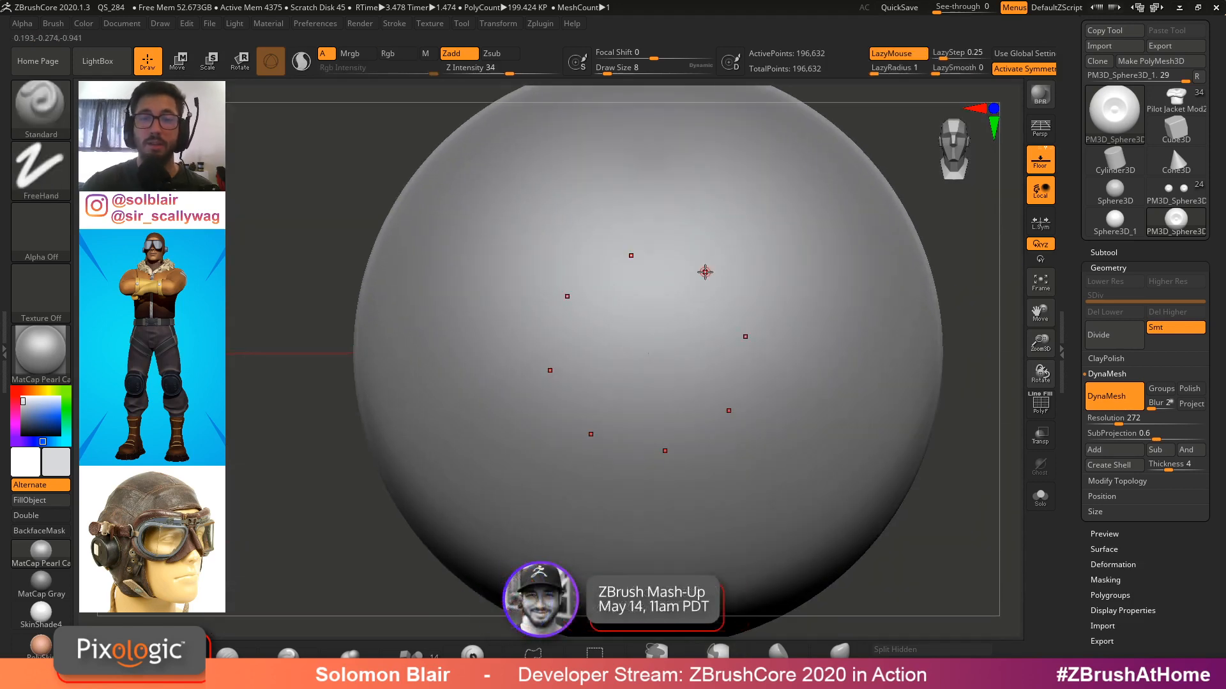
# Set the radial count to 47 and sculpt a circular iris indentation on the sphere
pyautogui.moveTo(1077, 289); pyautogui.dragTo(1142, 355)
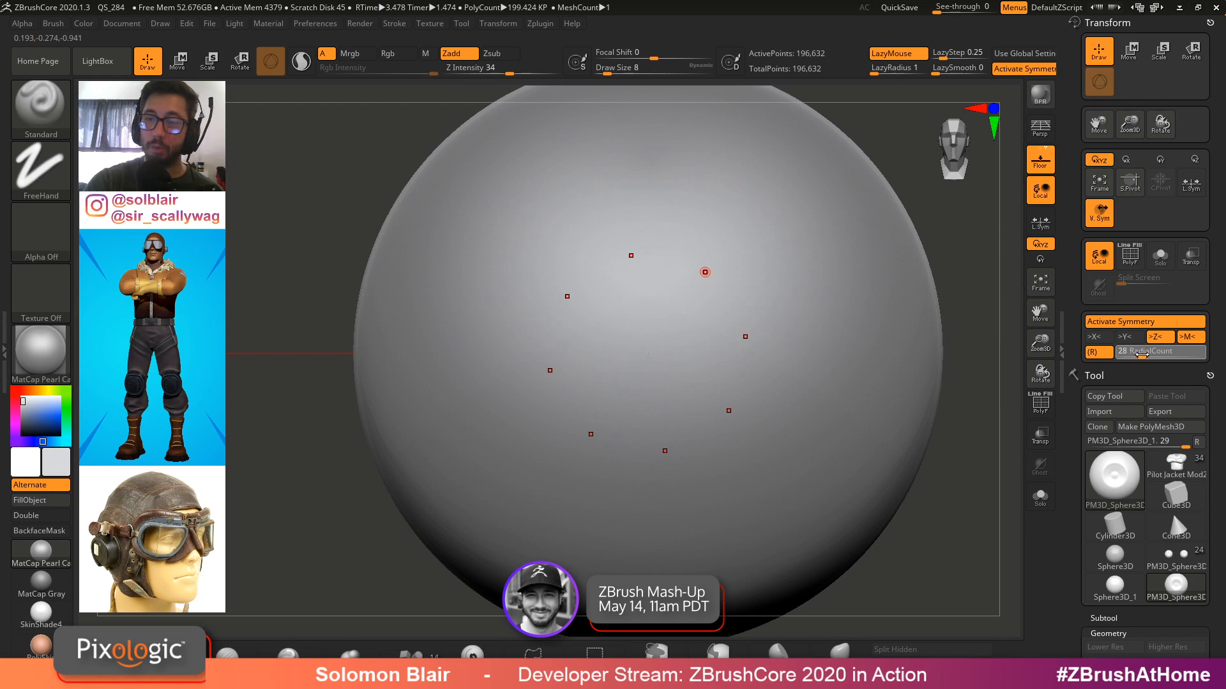
pyautogui.press('s')
pyautogui.moveTo(717, 336); pyautogui.dragTo(713, 335)
pyautogui.moveTo(1142, 355); pyautogui.dragTo(1157, 355)
pyautogui.press('s')
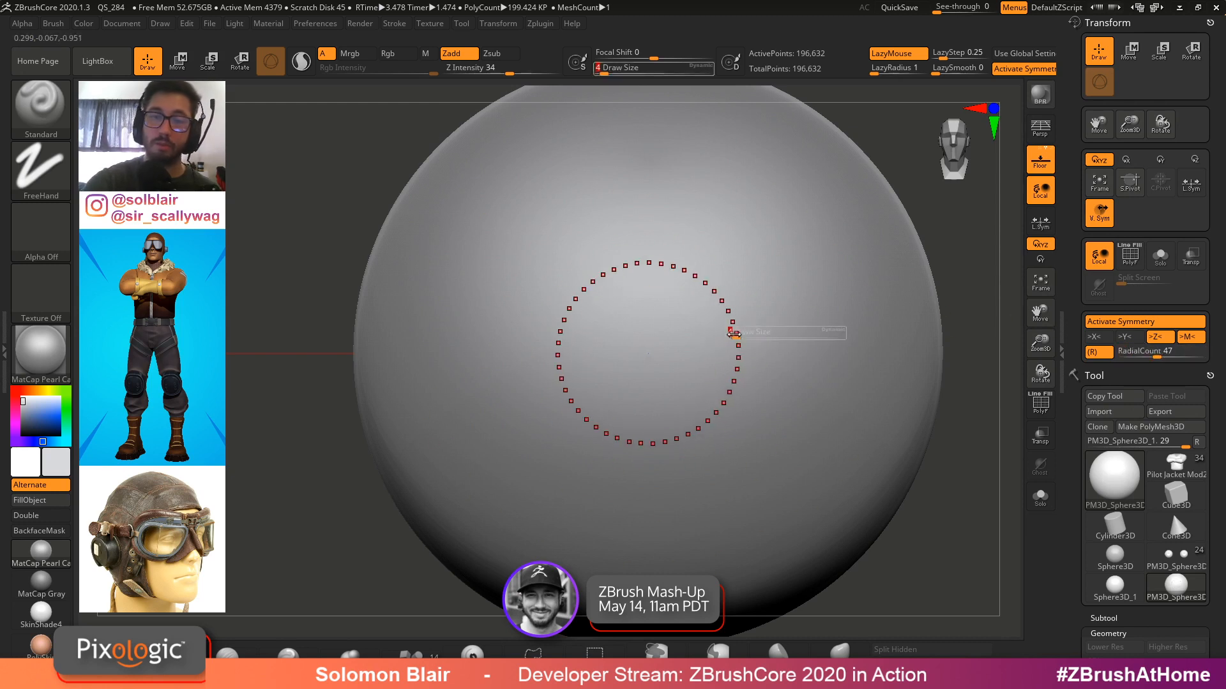
pyautogui.press('s')
pyautogui.moveTo(735, 304)
pyautogui.mouseDown()
pyautogui.moveTo(757, 351)
pyautogui.moveTo(732, 380)
pyautogui.moveTo(660, 355)
pyautogui.moveTo(741, 351)
pyautogui.mouseUp()
pyautogui.moveTo(650, 351)
pyautogui.keyDown('shift'); pyautogui.mouseDown()
pyautogui.moveTo(672, 282)
pyautogui.moveTo(724, 323)
pyautogui.mouseUp(); pyautogui.keyUp('shift')
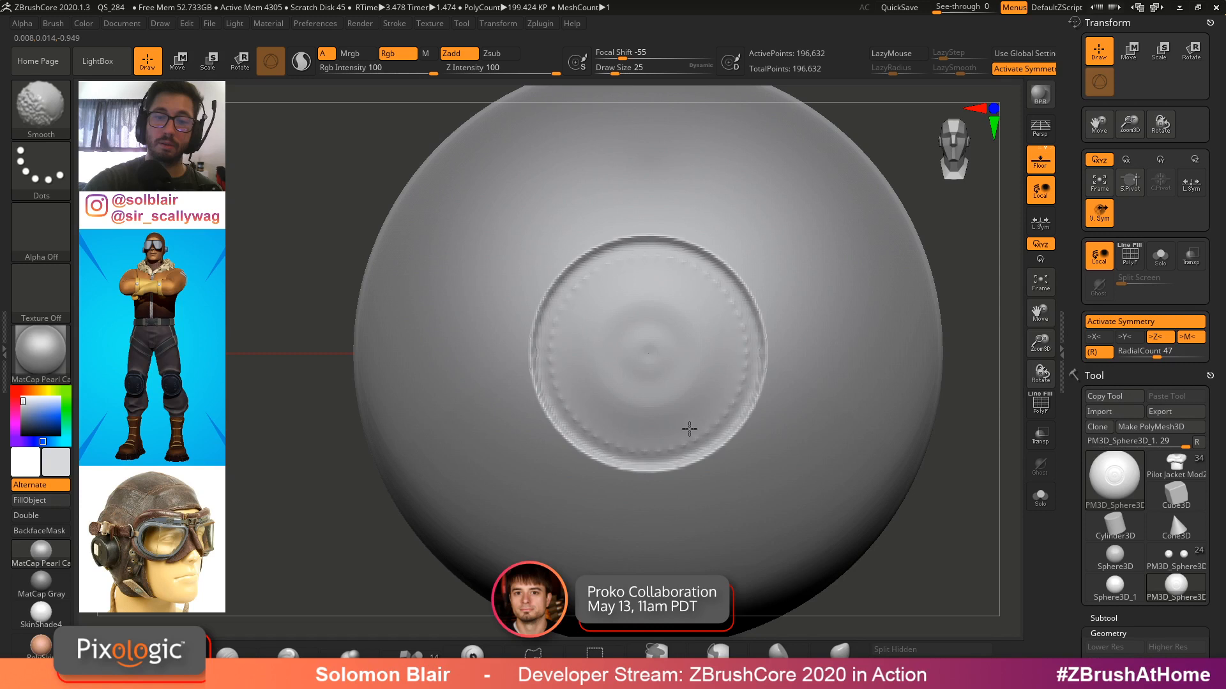
pyautogui.keyDown('shift'); pyautogui.moveTo(688, 429); pyautogui.dragTo(739, 363); pyautogui.keyUp('shift')
pyautogui.moveTo(678, 330)
pyautogui.keyDown('shift'); pyautogui.mouseDown()
pyautogui.moveTo(657, 358)
pyautogui.moveTo(701, 351)
pyautogui.mouseUp(); pyautogui.keyUp('shift')
# Undo the last stroke, set Z intensity to 6, and refine the iris ring and central bump
pyautogui.hotkey('ctrl', 'z')
pyautogui.moveTo(509, 71); pyautogui.dragTo(472, 71)
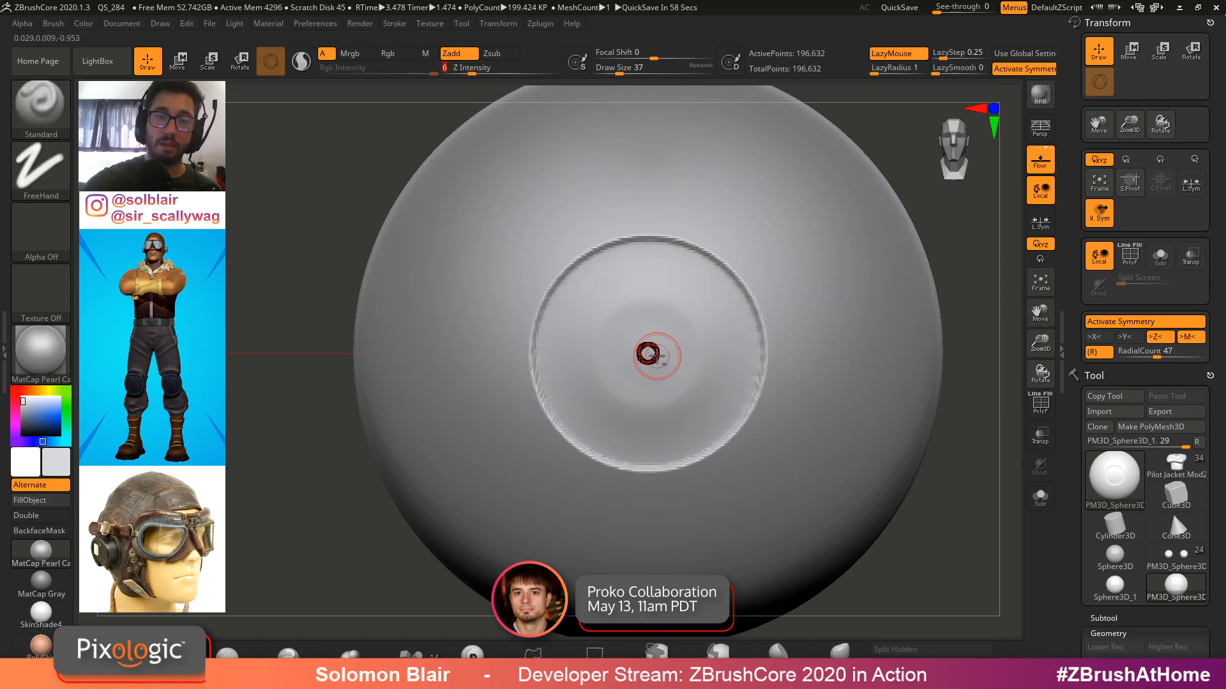
pyautogui.moveTo(650, 353)
pyautogui.mouseDown()
pyautogui.moveTo(668, 354)
pyautogui.moveTo(679, 334)
pyautogui.moveTo(690, 355)
pyautogui.moveTo(717, 353)
pyautogui.moveTo(740, 396)
pyautogui.moveTo(720, 406)
pyautogui.mouseUp()
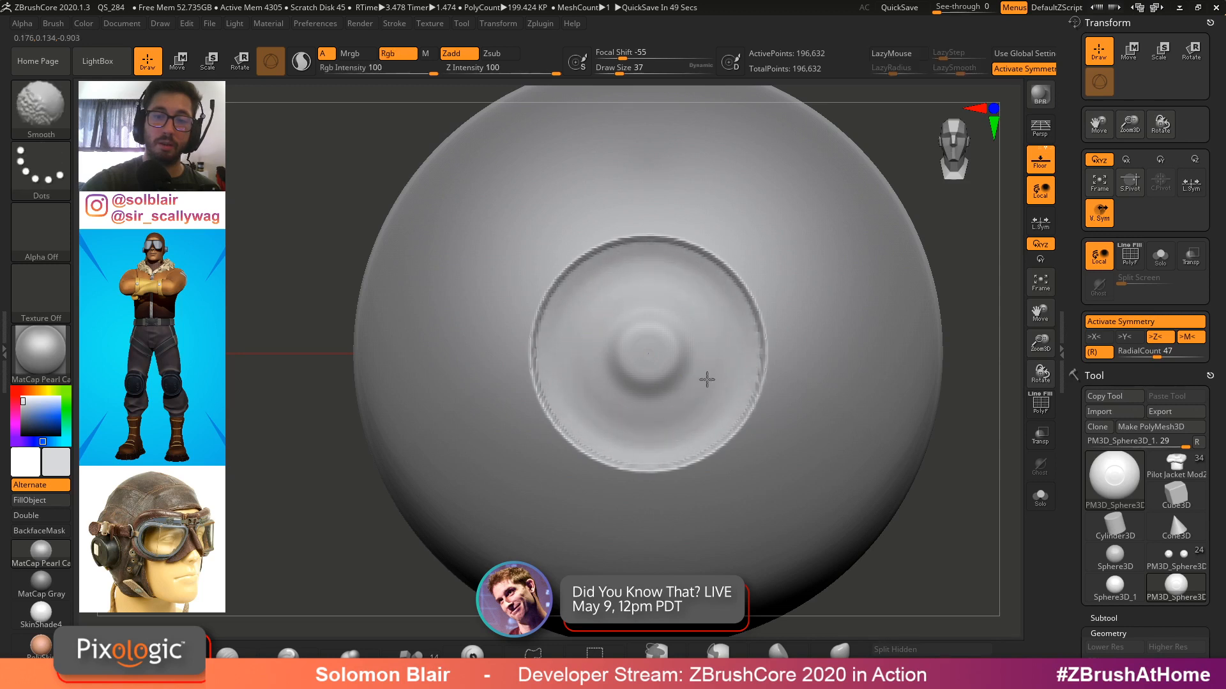
pyautogui.moveTo(657, 350)
pyautogui.keyDown('shift'); pyautogui.mouseDown()
pyautogui.moveTo(711, 288)
pyautogui.moveTo(773, 355)
pyautogui.mouseUp(); pyautogui.keyUp('shift')
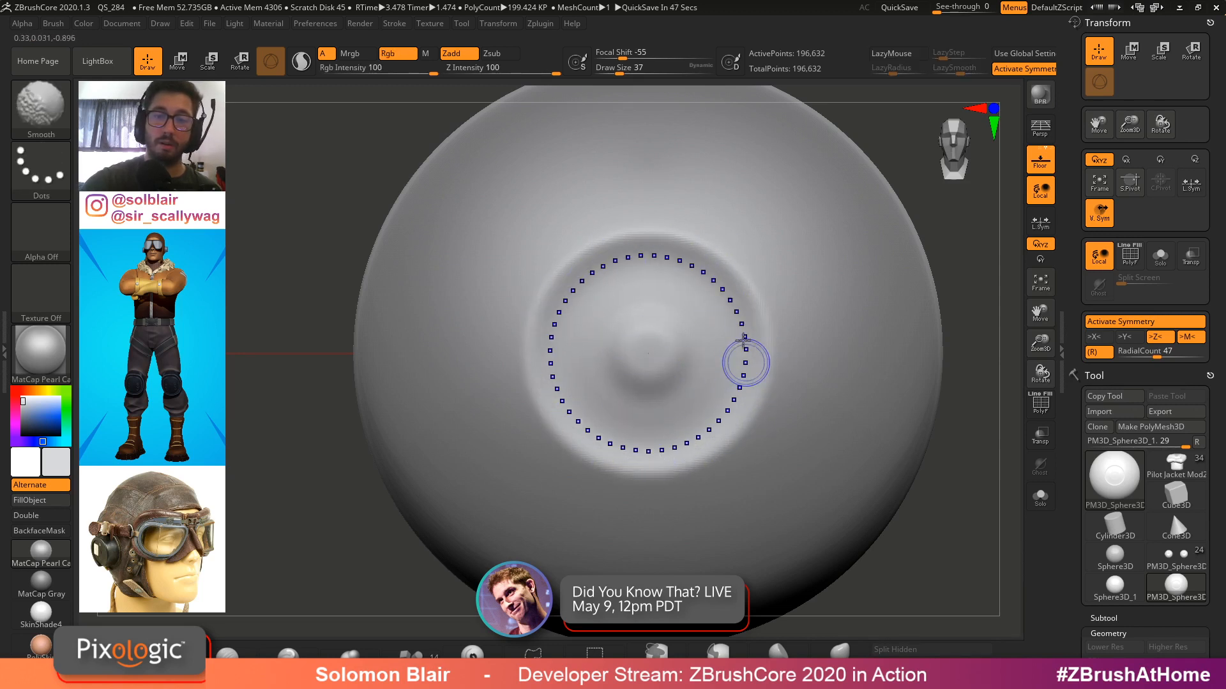
pyautogui.moveTo(690, 265)
pyautogui.mouseDown()
pyautogui.moveTo(756, 381)
pyautogui.moveTo(750, 306)
pyautogui.mouseUp()
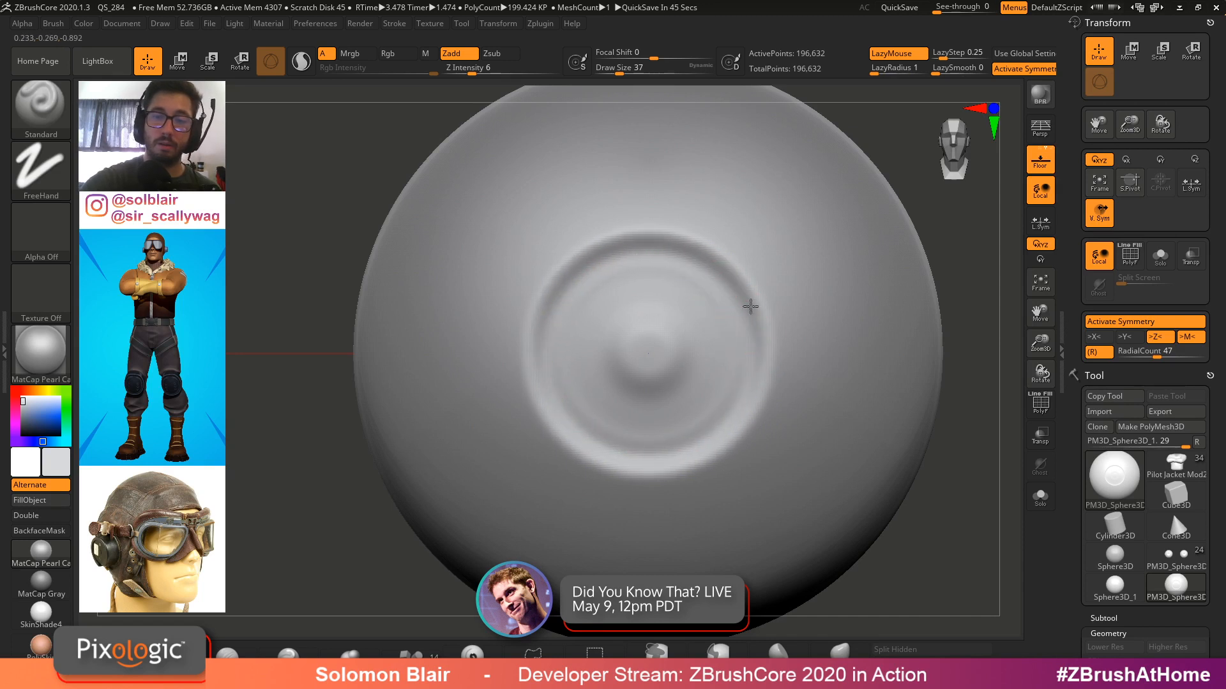
pyautogui.moveTo(750, 403)
pyautogui.mouseDown()
pyautogui.moveTo(757, 347)
pyautogui.moveTo(715, 419)
pyautogui.mouseUp()
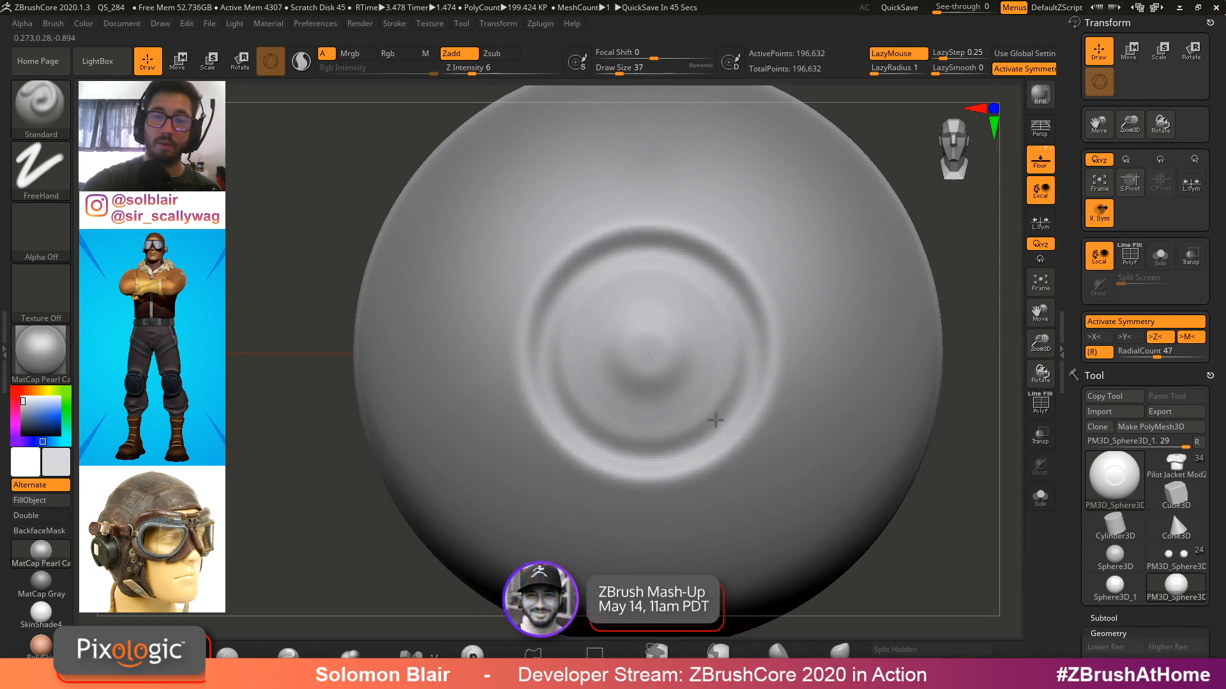
# Smooth the iris area with the Smooth brush
pyautogui.press('shift')
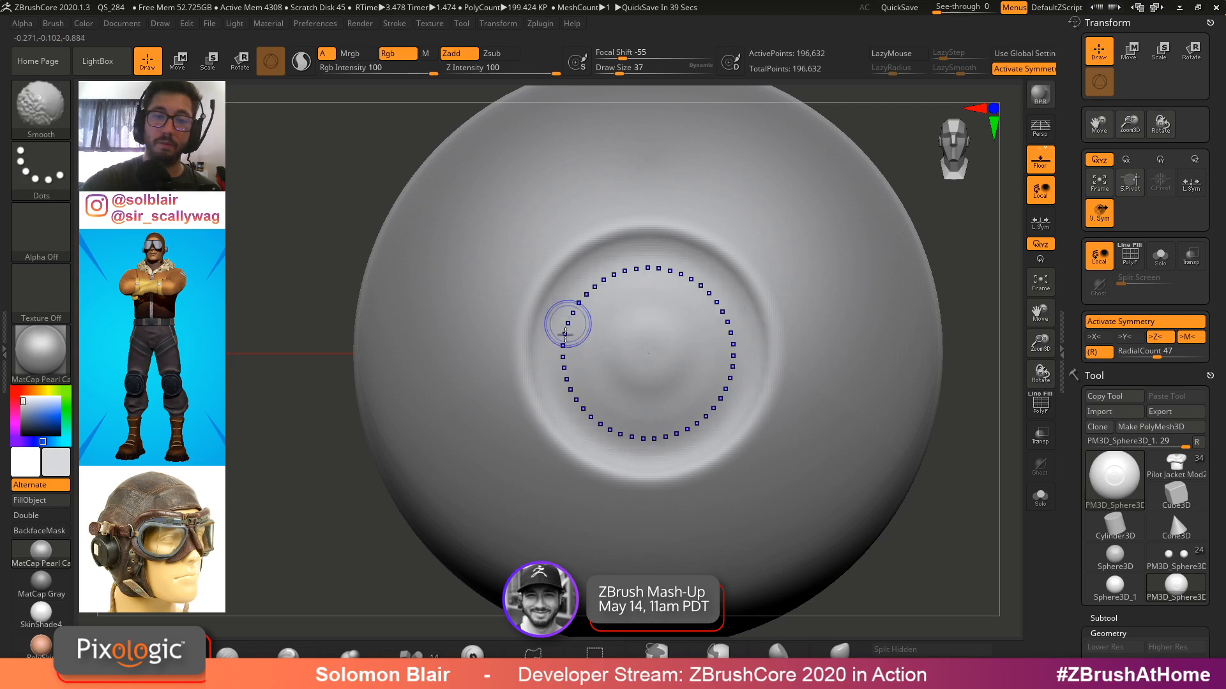
pyautogui.moveTo(612, 359)
pyautogui.mouseDown(button='right')
pyautogui.moveTo(710, 334)
pyautogui.moveTo(651, 348)
pyautogui.mouseUp(button='right')
pyautogui.press('shift')
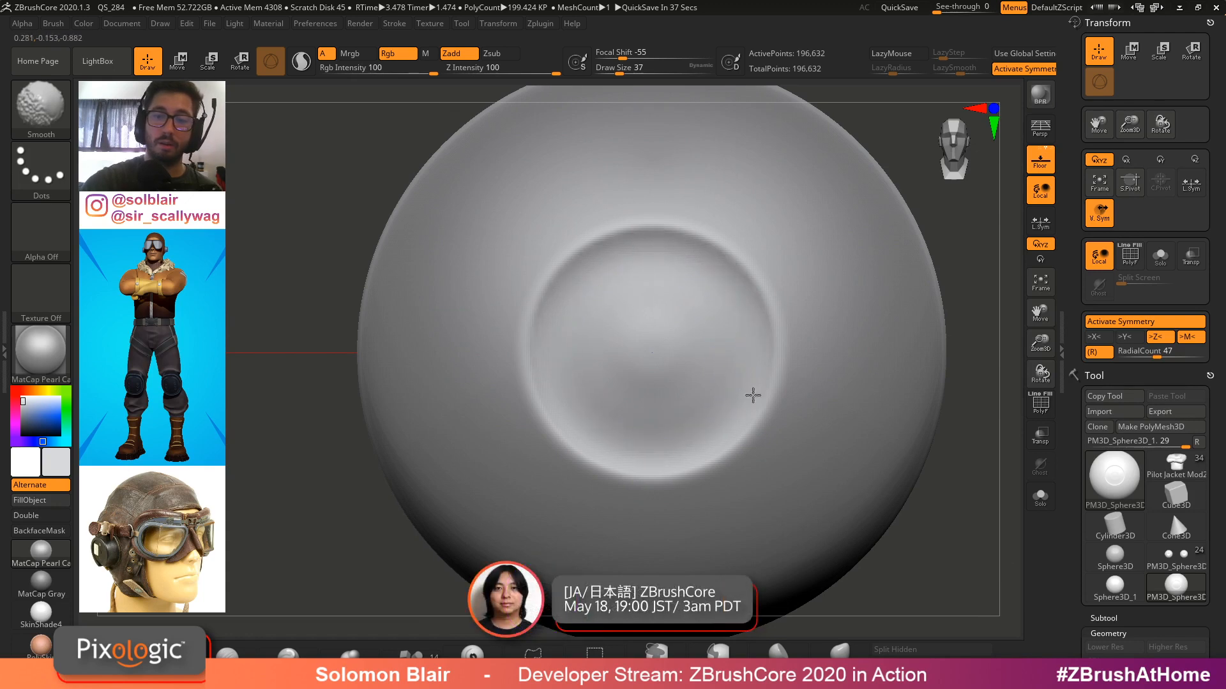
pyautogui.moveTo(753, 396)
pyautogui.keyDown('shift'); pyautogui.mouseDown()
pyautogui.moveTo(742, 341)
pyautogui.moveTo(749, 397)
pyautogui.moveTo(740, 364)
pyautogui.mouseUp(); pyautogui.keyUp('shift')
pyautogui.keyDown('ctrl'); pyautogui.moveTo(675, 353); pyautogui.dragTo(666, 375, button='right'); pyautogui.keyUp('ctrl')
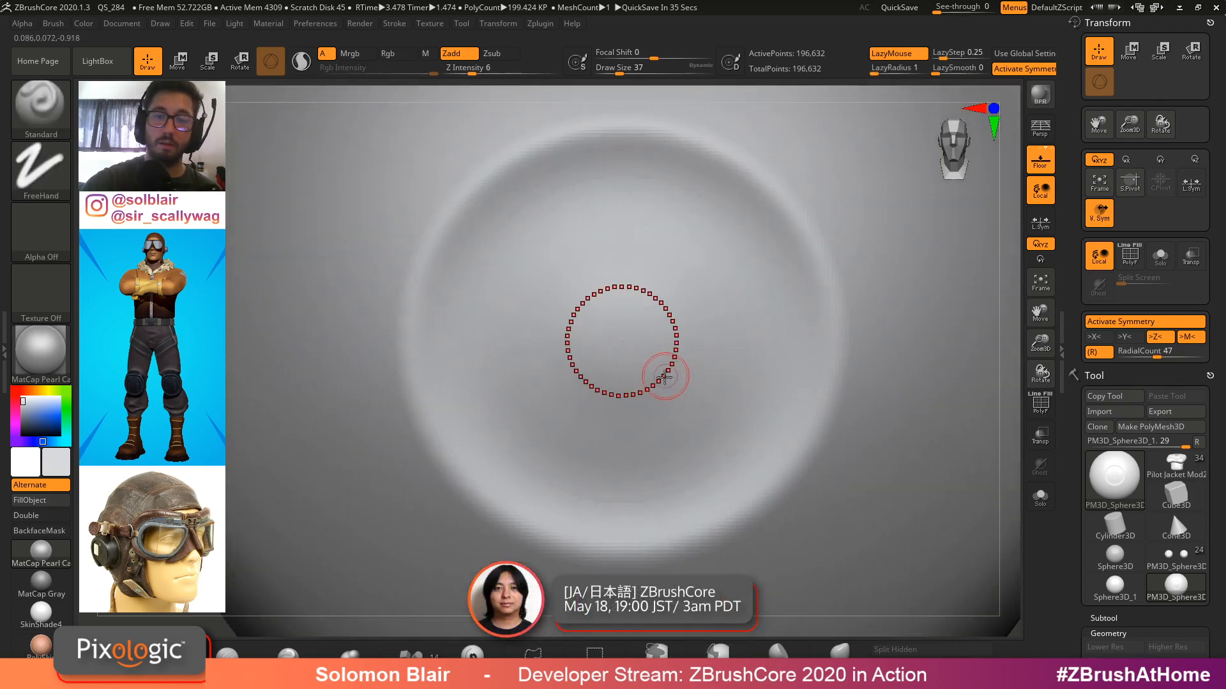
# Reduce the draw size to 20 and sculpt a small pupil ring at the iris centre
pyautogui.press('s')
pyautogui.moveTo(664, 377); pyautogui.dragTo(658, 377)
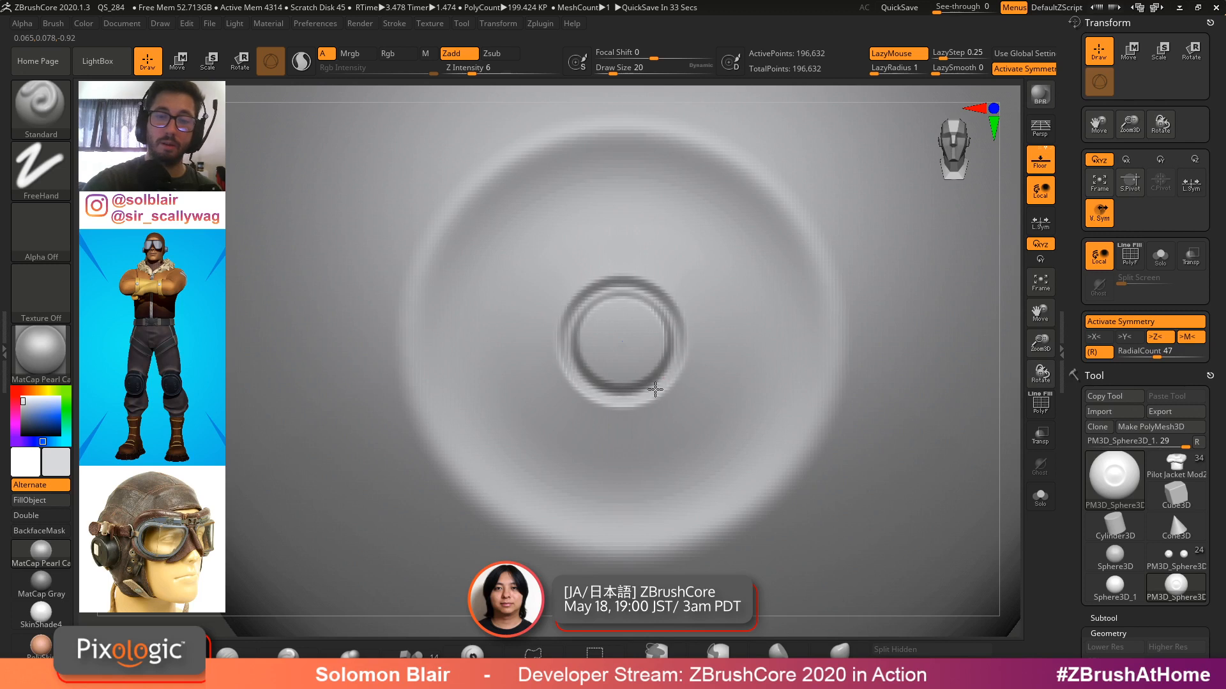
pyautogui.keyDown('shift'); pyautogui.moveTo(676, 383); pyautogui.dragTo(687, 351); pyautogui.keyUp('shift')
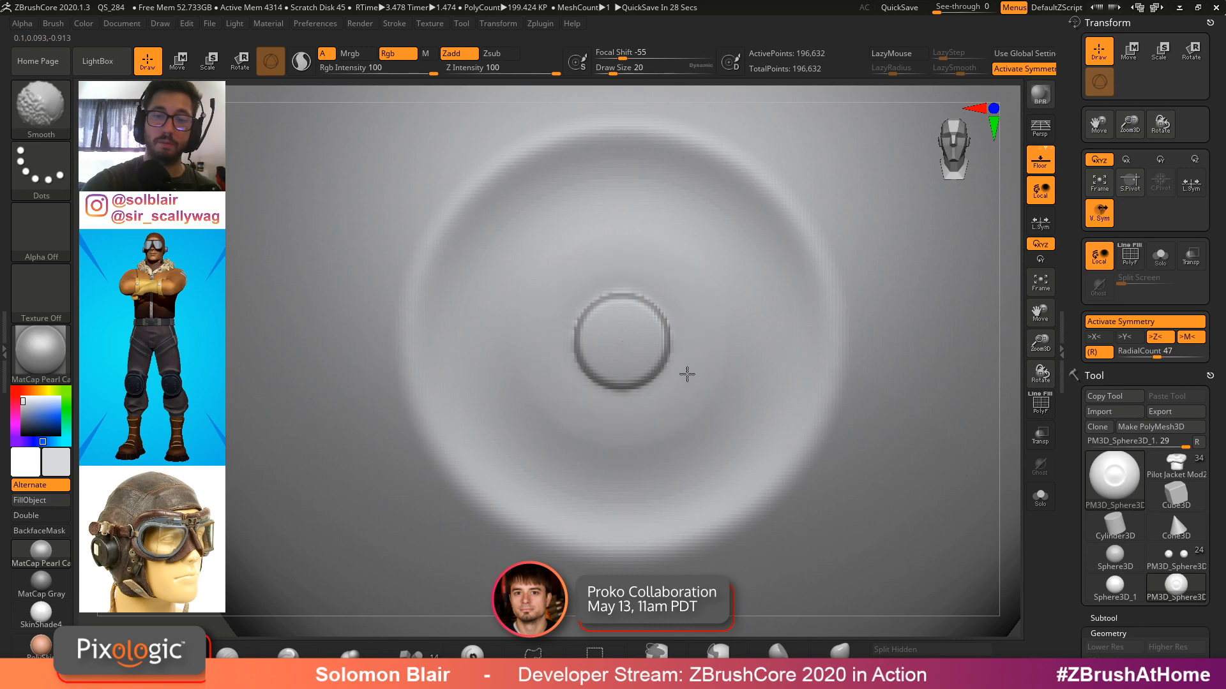
pyautogui.keyDown('ctrl'); pyautogui.moveTo(687, 374); pyautogui.dragTo(520, 418, button='right'); pyautogui.keyUp('ctrl')
pyautogui.keyDown('ctrl'); pyautogui.moveTo(929, 404); pyautogui.dragTo(933, 446); pyautogui.keyUp('ctrl')
pyautogui.keyDown('shift'); pyautogui.moveTo(926, 409); pyautogui.dragTo(894, 406, button='right'); pyautogui.keyUp('shift')
pyautogui.moveTo(894, 406)
pyautogui.keyDown('ctrl'); pyautogui.mouseDown(button='right')
pyautogui.moveTo(864, 375)
pyautogui.moveTo(892, 383)
pyautogui.mouseUp(button='right'); pyautogui.keyUp('ctrl')
# Sharpen the pupil ring edge using draw sizes of 1 and 9
pyautogui.moveTo(1079, 473); pyautogui.dragTo(1081, 255)
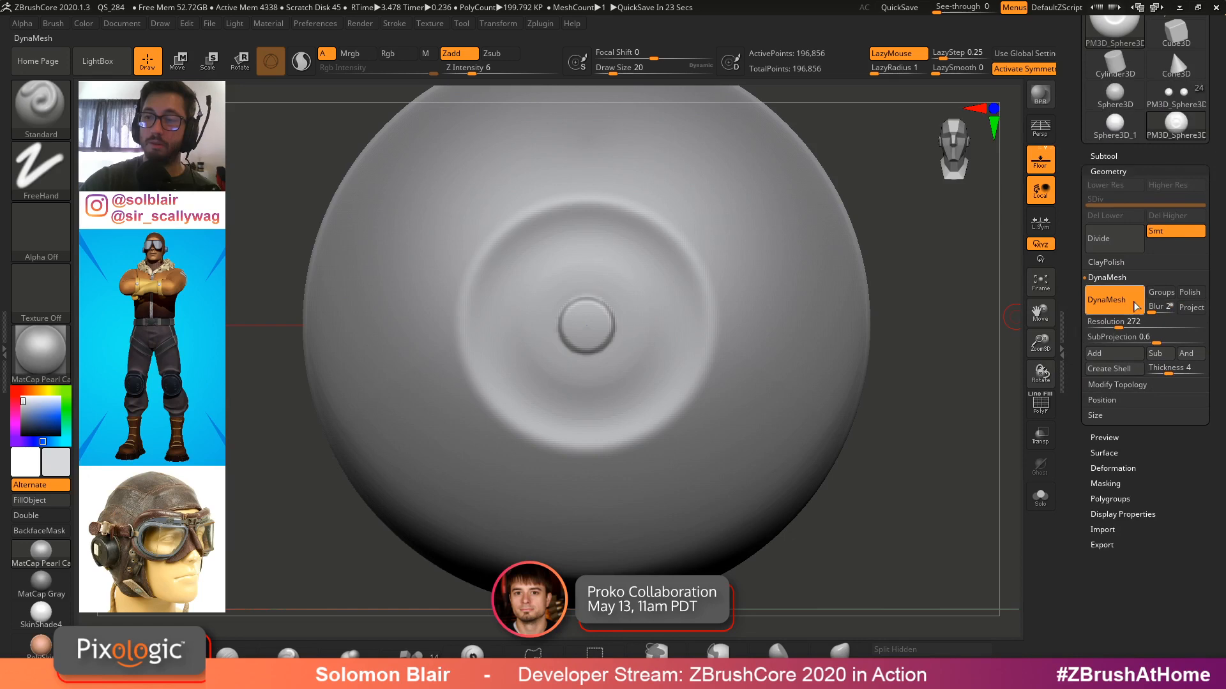
pyautogui.click(1111, 468)
pyautogui.click(1093, 269)
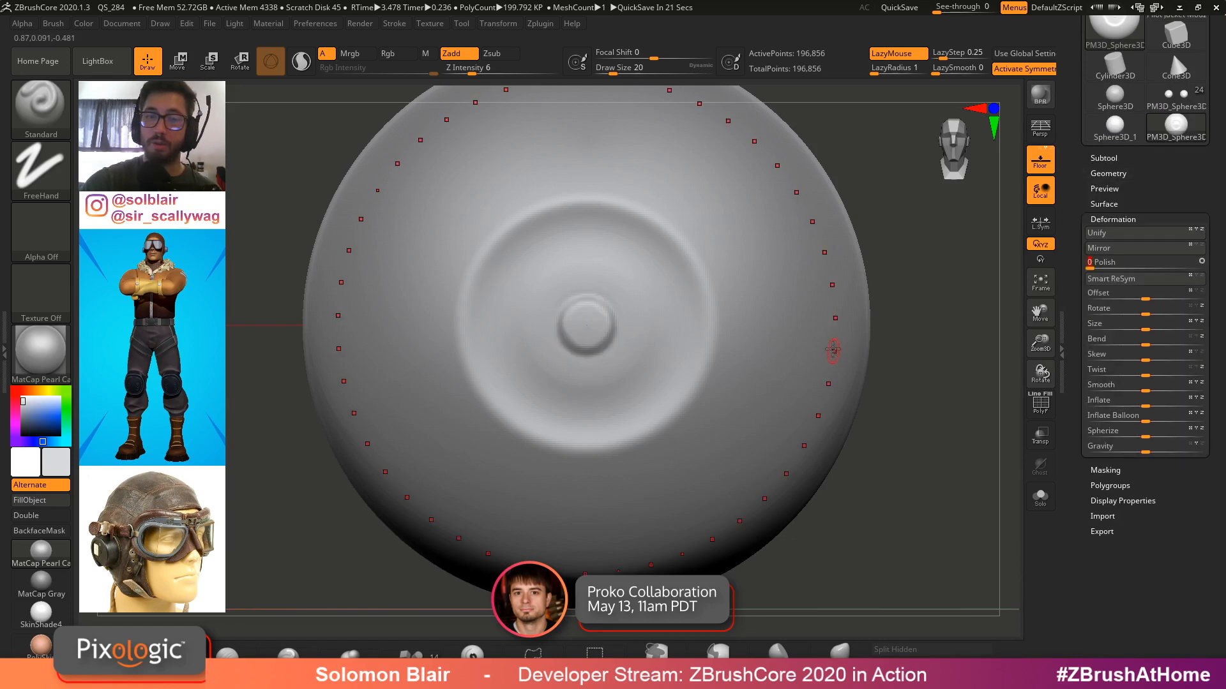
pyautogui.moveTo(811, 344)
pyautogui.keyDown('ctrl'); pyautogui.mouseDown(button='right')
pyautogui.moveTo(738, 342)
pyautogui.moveTo(736, 318)
pyautogui.moveTo(761, 317)
pyautogui.mouseUp(button='right'); pyautogui.keyUp('ctrl')
pyautogui.keyDown('ctrl'); pyautogui.moveTo(761, 318); pyautogui.dragTo(750, 338, button='right'); pyautogui.keyUp('ctrl')
pyautogui.press('s')
pyautogui.moveTo(750, 338); pyautogui.dragTo(746, 335)
pyautogui.keyDown('alt'); pyautogui.moveTo(760, 323); pyautogui.dragTo(775, 348, button='right'); pyautogui.keyUp('alt')
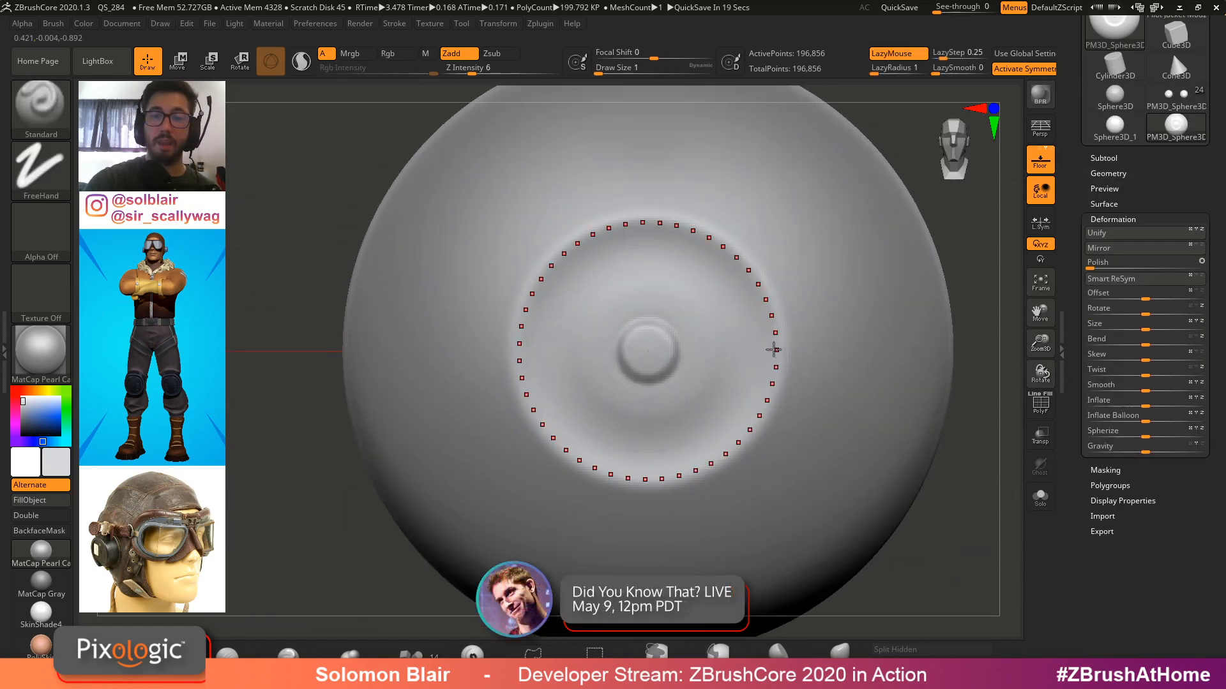
pyautogui.press('s')
pyautogui.moveTo(766, 351); pyautogui.dragTo(772, 350)
pyautogui.keyDown('ctrl'); pyautogui.moveTo(724, 324); pyautogui.dragTo(756, 324, button='right'); pyautogui.keyUp('ctrl')
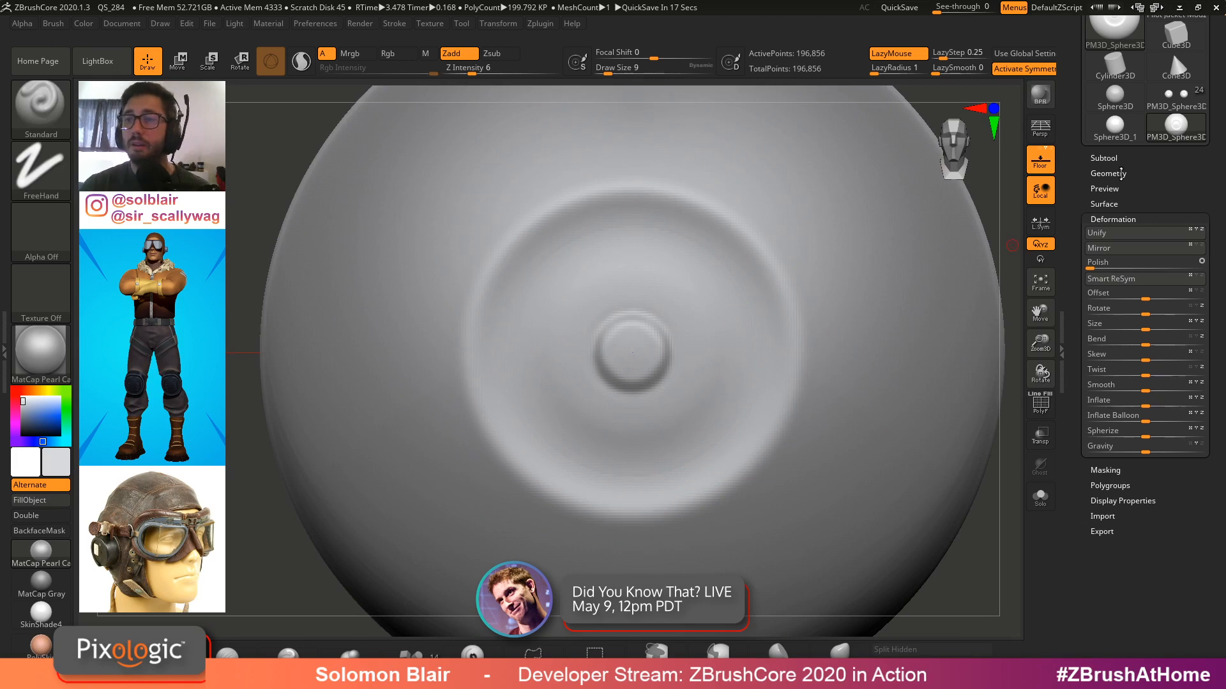
# Set the radial count to 15 and try sculpting radial veins across the iris
pyautogui.moveTo(1121, 175); pyautogui.dragTo(1122, 635)
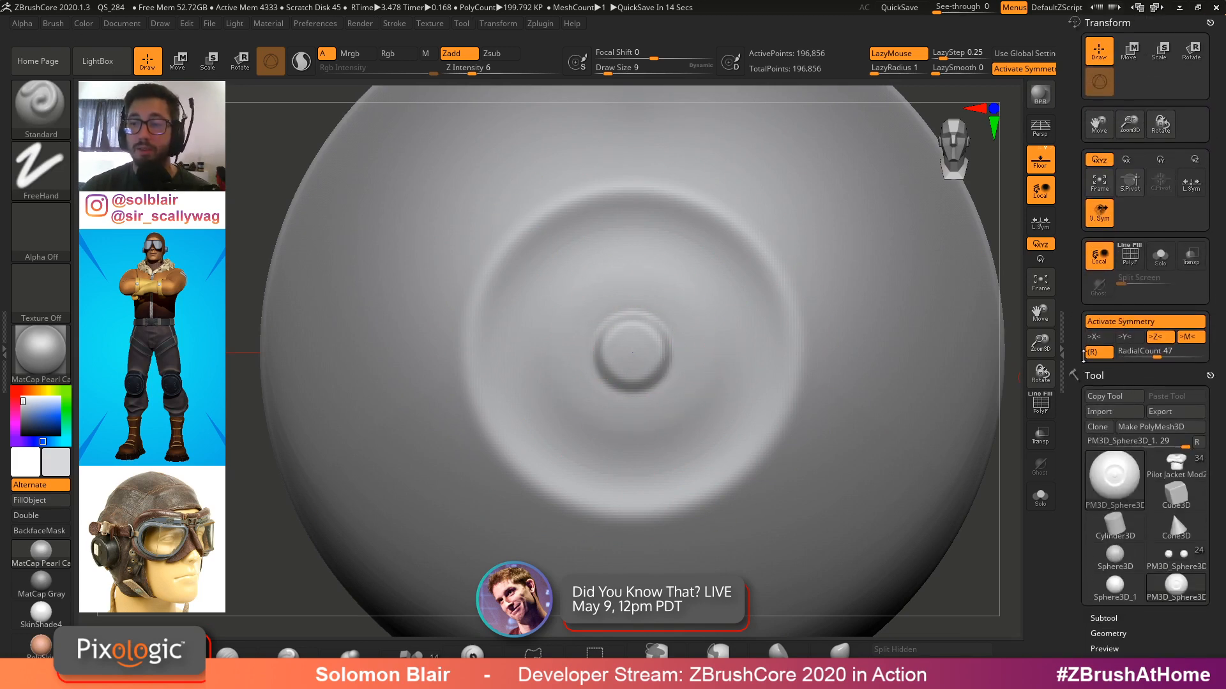
pyautogui.moveTo(1158, 354); pyautogui.dragTo(1130, 354)
pyautogui.keyDown('ctrl'); pyautogui.moveTo(670, 315); pyautogui.dragTo(675, 322, button='right'); pyautogui.keyUp('ctrl')
pyautogui.press('s')
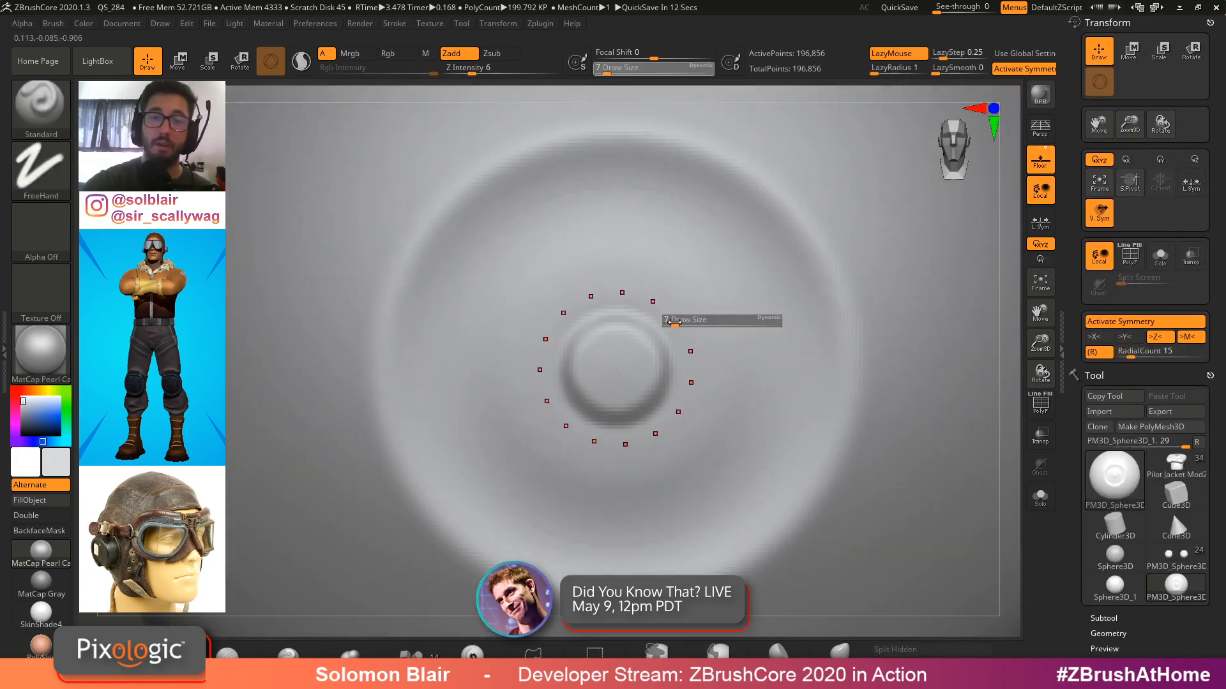
pyautogui.moveTo(676, 321)
pyautogui.mouseDown()
pyautogui.moveTo(700, 306)
pyautogui.moveTo(687, 290)
pyautogui.moveTo(739, 228)
pyautogui.mouseUp()
pyautogui.press('s')
pyautogui.moveTo(700, 298); pyautogui.dragTo(695, 297)
pyautogui.moveTo(702, 287)
pyautogui.mouseDown()
pyautogui.moveTo(777, 258)
pyautogui.moveTo(709, 322)
pyautogui.moveTo(733, 345)
pyautogui.mouseUp()
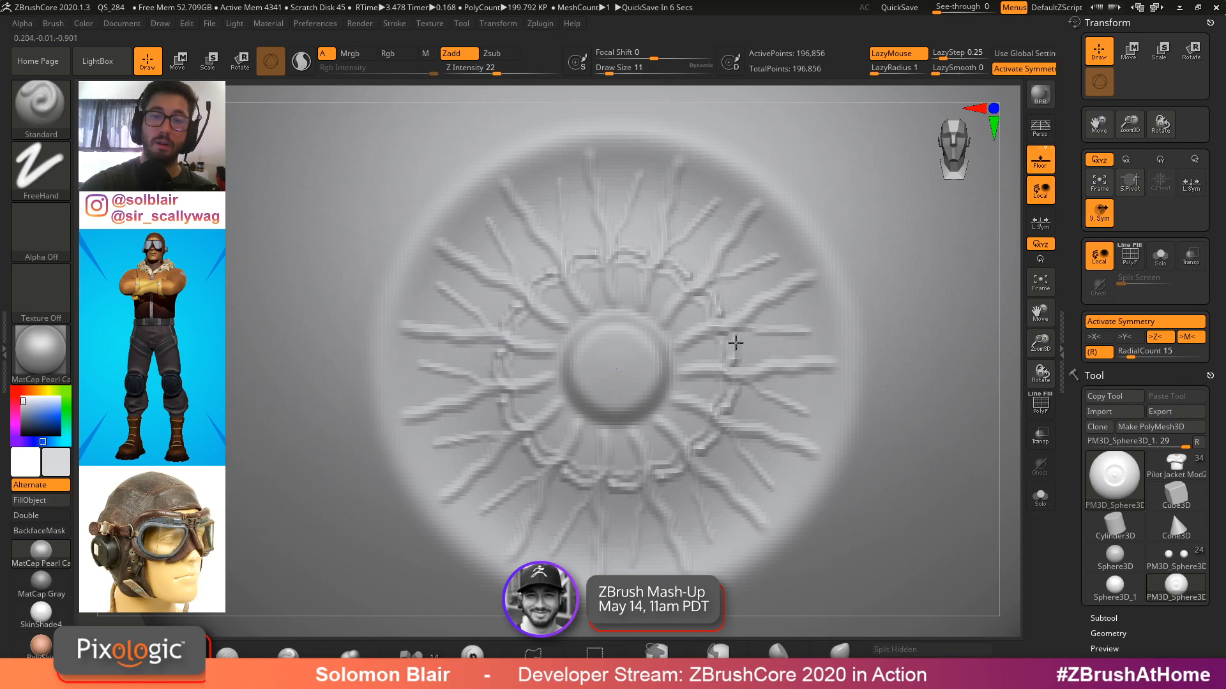
pyautogui.moveTo(734, 345)
pyautogui.keyDown('alt'); pyautogui.mouseDown(button='right')
pyautogui.moveTo(796, 350)
pyautogui.moveTo(849, 312)
pyautogui.moveTo(807, 343)
pyautogui.mouseUp(button='right'); pyautogui.keyUp('alt')
# Undo the radial vein strokes on the iris
pyautogui.hotkey('ctrl', 'z')
pyautogui.hotkey('ctrl', 'z')
pyautogui.hotkey('ctrl', 'z')
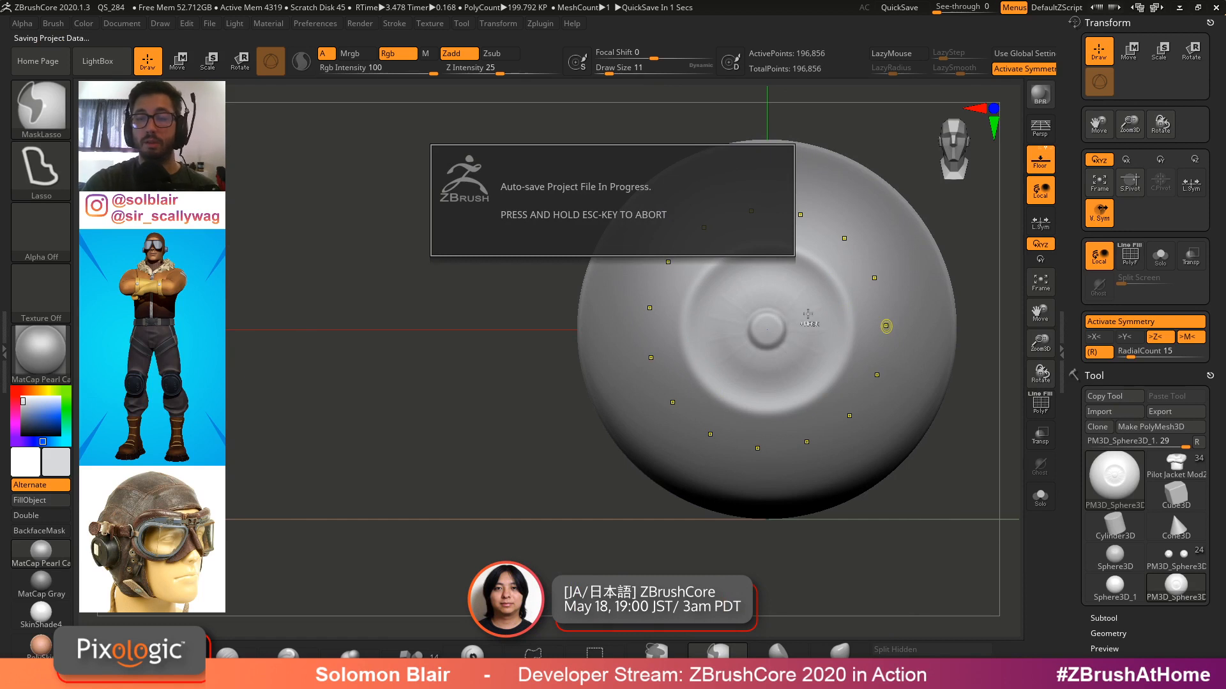
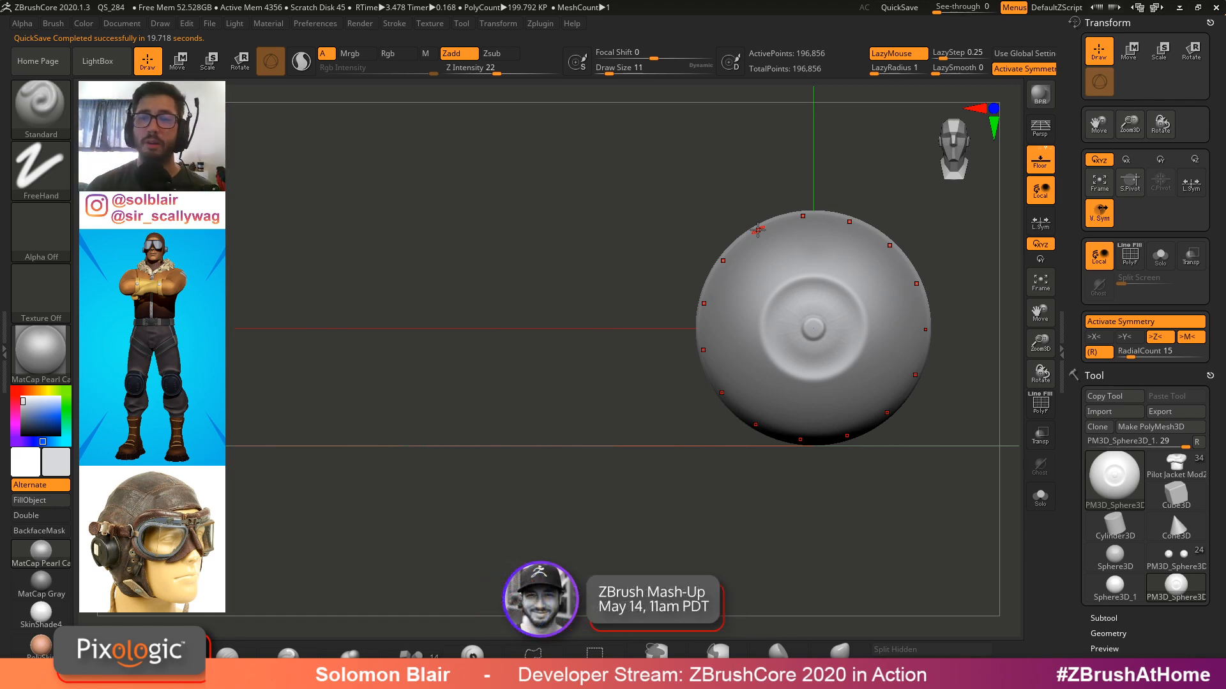
# Smooth the iris surface around the pupil ring with a draw size of 41
pyautogui.keyDown('alt'); pyautogui.moveTo(573, 336); pyautogui.dragTo(454, 354, button='right'); pyautogui.keyUp('alt')
pyautogui.keyDown('ctrl'); pyautogui.moveTo(453, 354); pyautogui.dragTo(725, 430, button='right'); pyautogui.keyUp('ctrl')
pyautogui.press('s')
pyautogui.moveTo(769, 389); pyautogui.dragTo(767, 389)
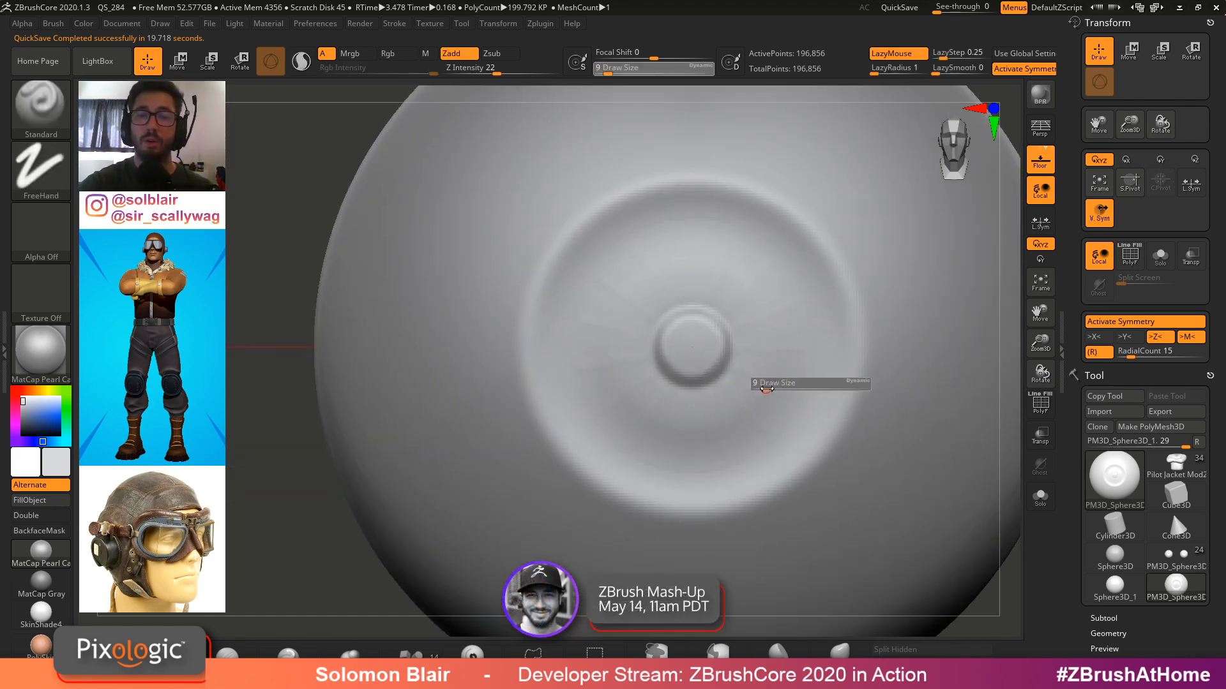
pyautogui.press('shift')
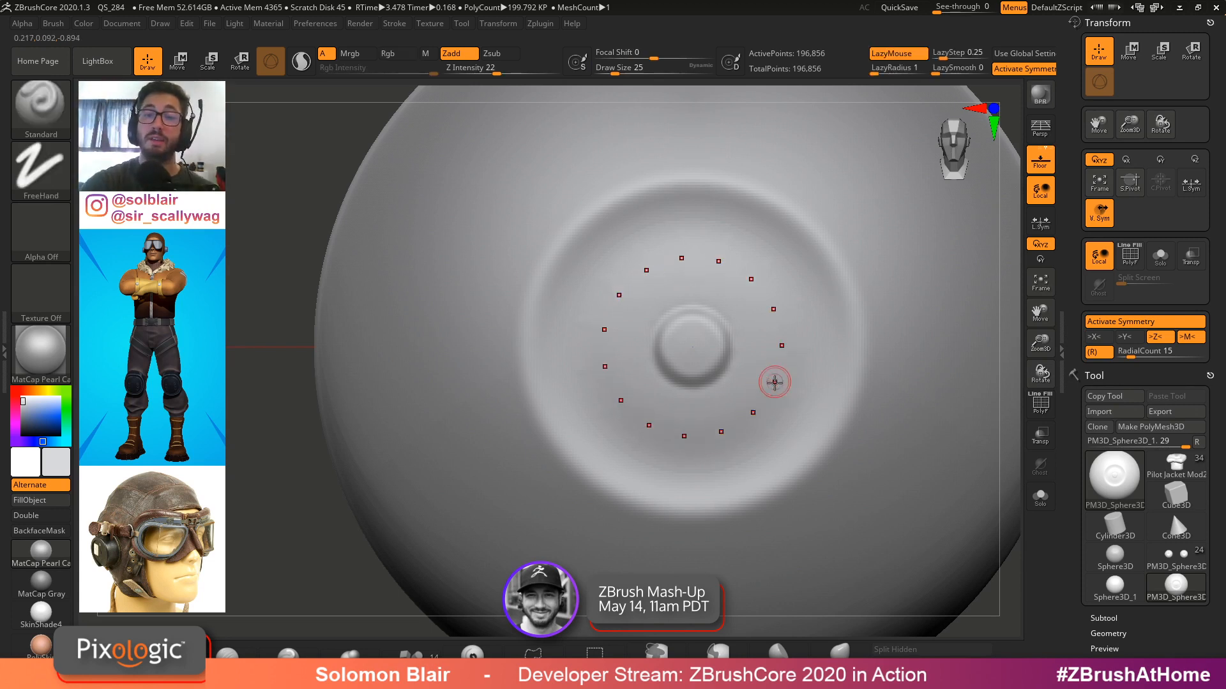
pyautogui.press(']')
pyautogui.moveTo(785, 436)
pyautogui.mouseDown()
pyautogui.moveTo(826, 368)
pyautogui.moveTo(773, 426)
pyautogui.mouseUp()
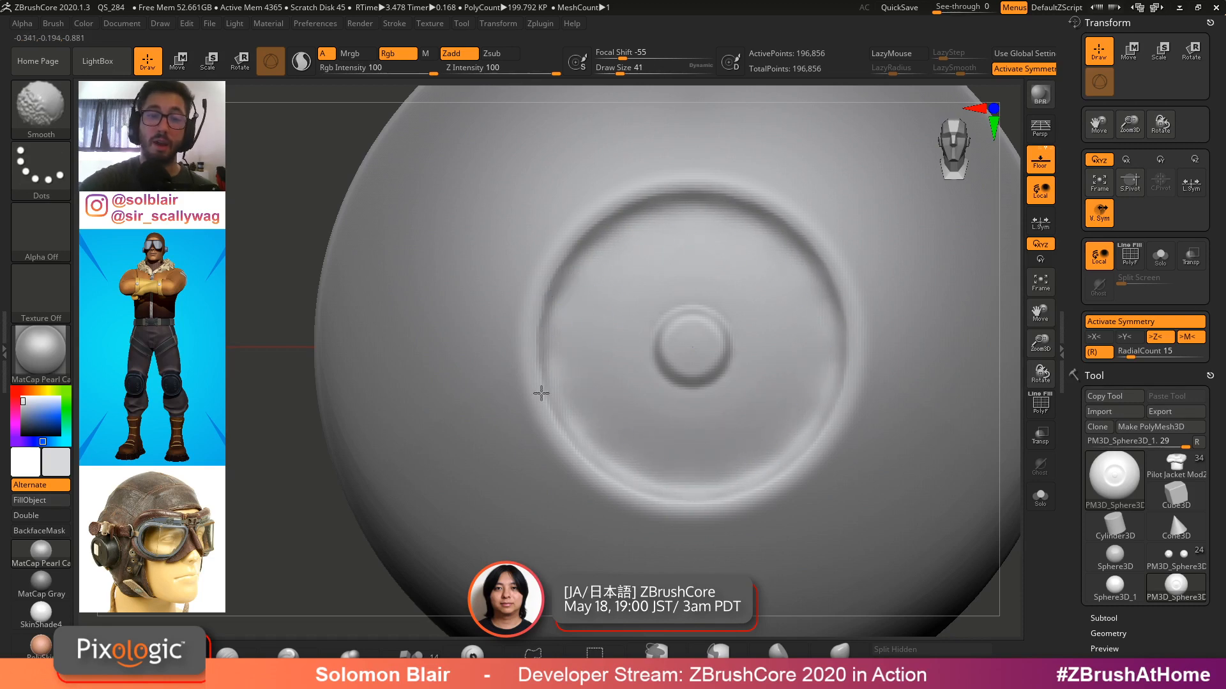
pyautogui.keyDown('ctrl'); pyautogui.moveTo(570, 383); pyautogui.dragTo(584, 345, button='right'); pyautogui.keyUp('ctrl')
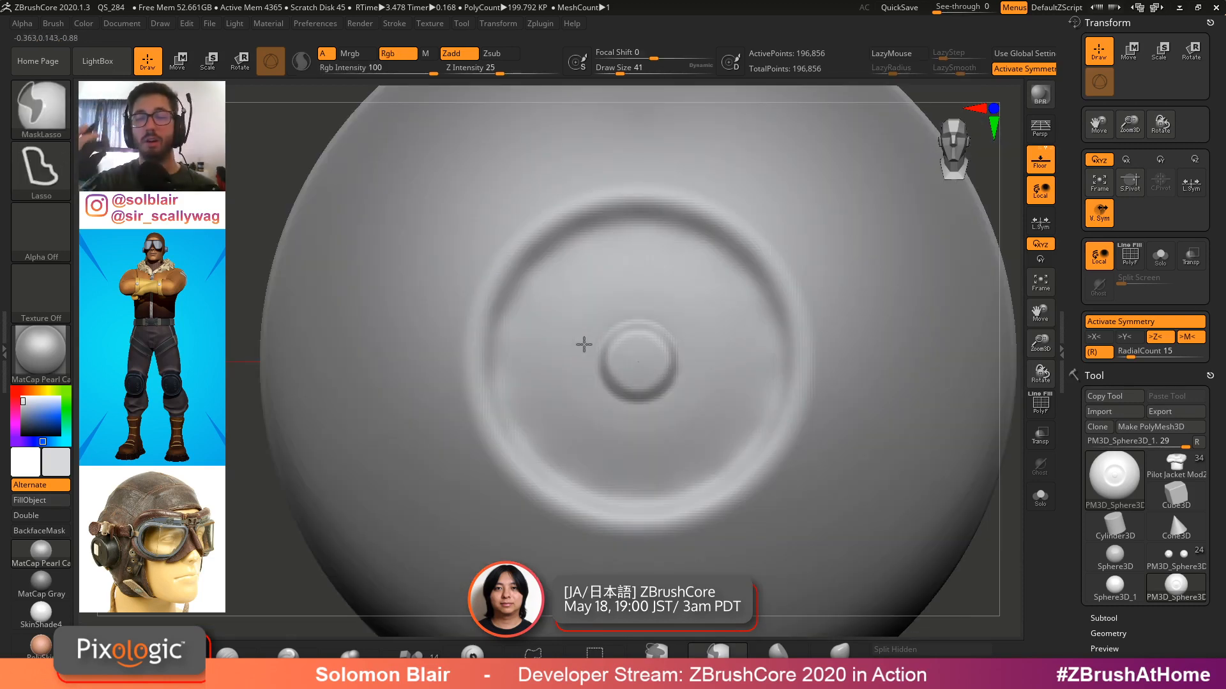
pyautogui.moveTo(818, 389)
pyautogui.keyDown('ctrl'); pyautogui.mouseDown(button='right')
pyautogui.moveTo(760, 351)
pyautogui.moveTo(761, 400)
pyautogui.mouseUp(button='right'); pyautogui.keyUp('ctrl')
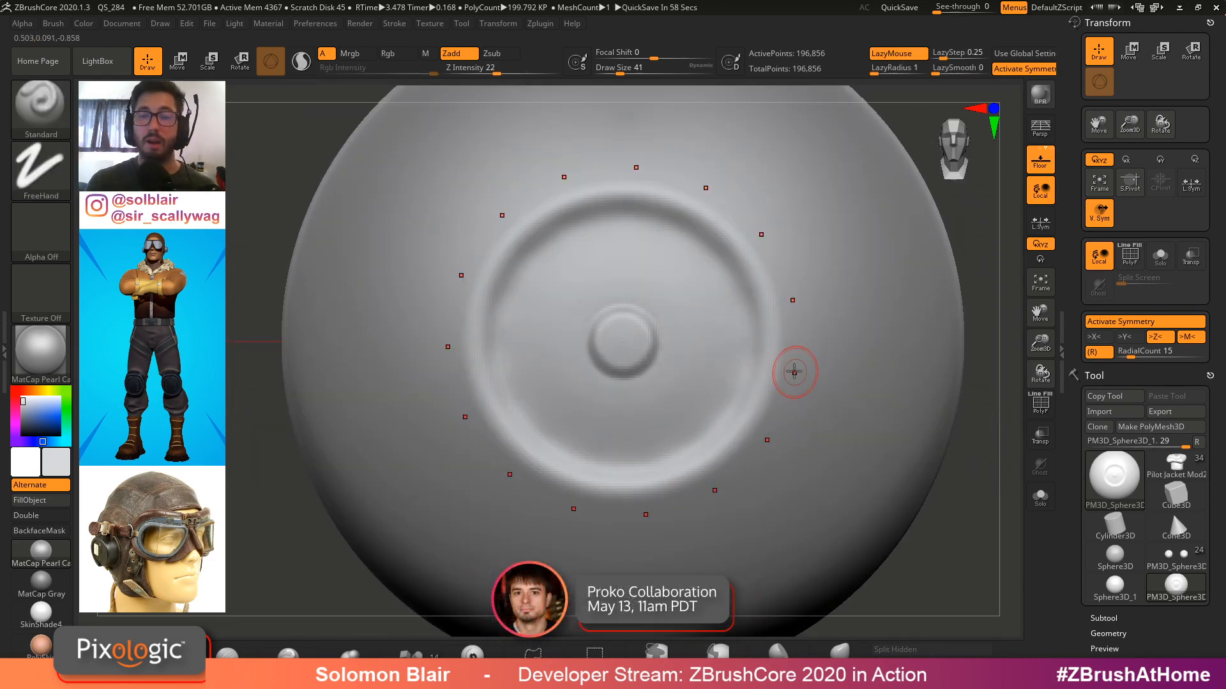
pyautogui.press('s')
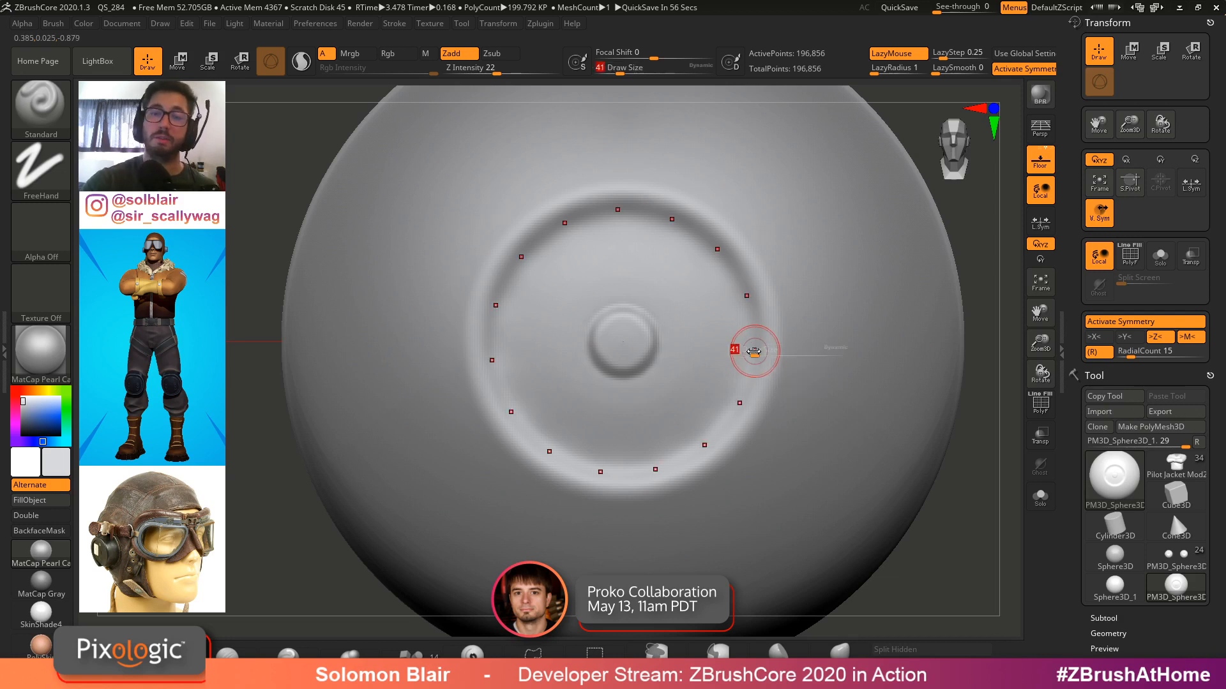
pyautogui.moveTo(753, 351); pyautogui.dragTo(746, 351)
pyautogui.keyDown('ctrl'); pyautogui.moveTo(782, 387); pyautogui.dragTo(717, 395, button='right'); pyautogui.keyUp('ctrl')
pyautogui.moveTo(728, 399); pyautogui.dragTo(730, 401)
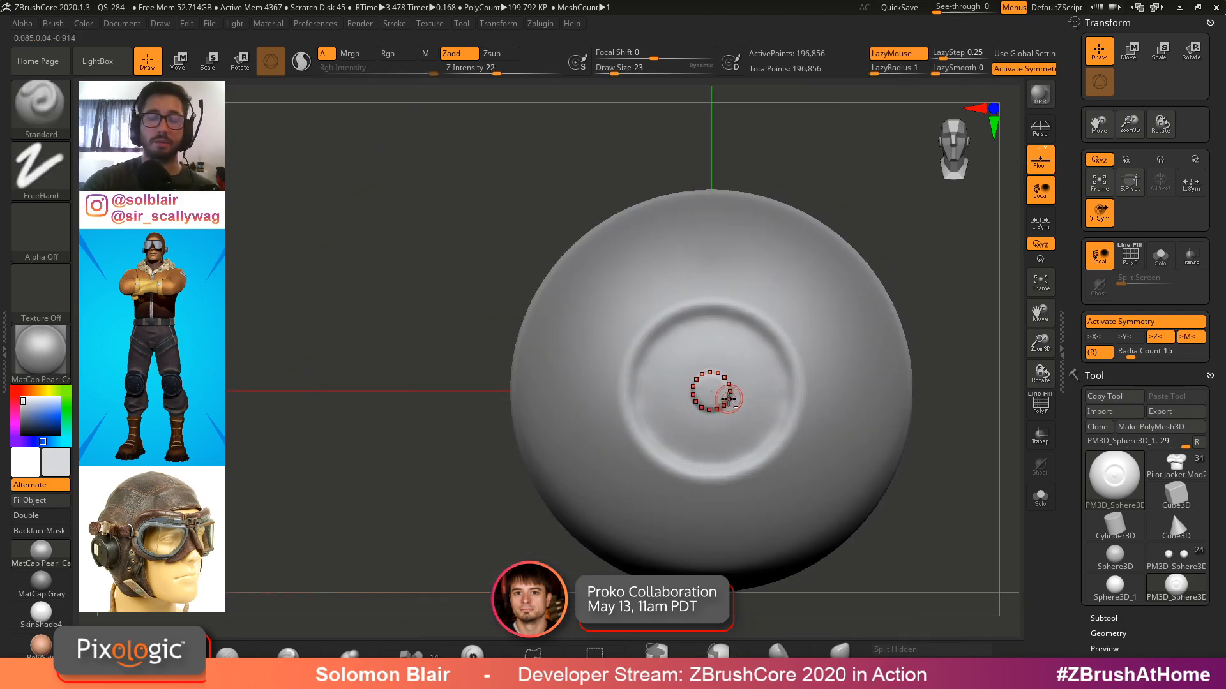
pyautogui.moveTo(785, 326)
pyautogui.keyDown('alt'); pyautogui.mouseDown(button='right')
pyautogui.moveTo(757, 319)
pyautogui.moveTo(743, 352)
pyautogui.mouseUp(button='right'); pyautogui.keyUp('alt')
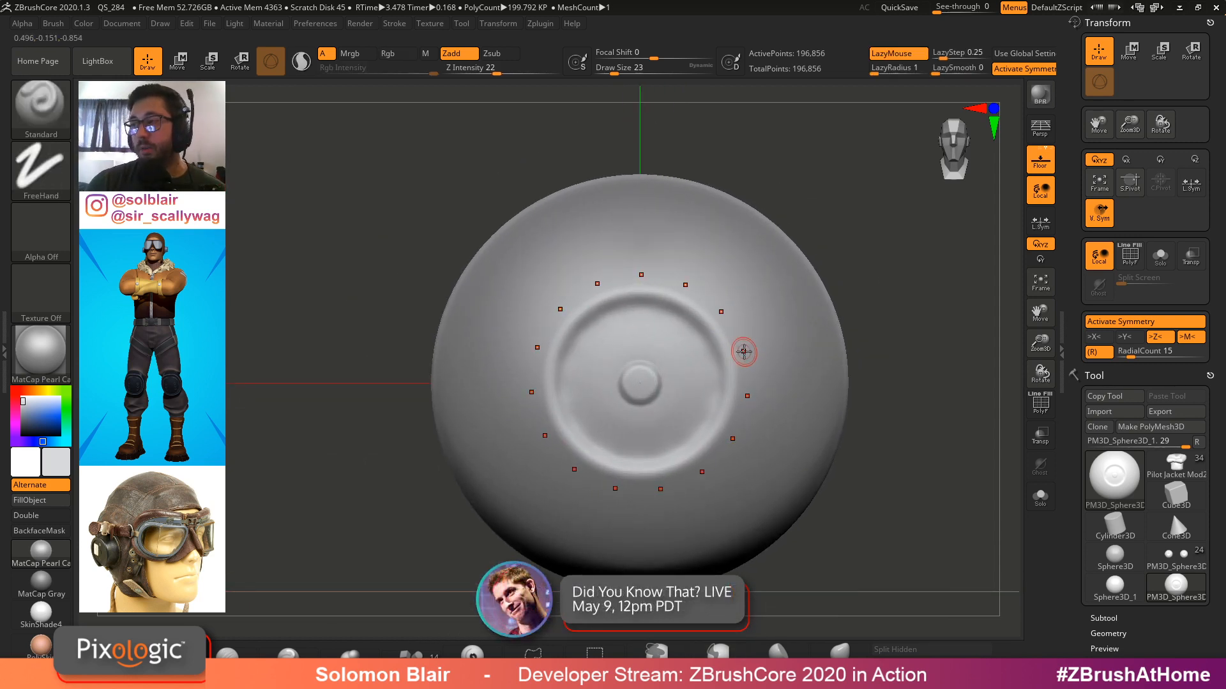
pyautogui.press('space')
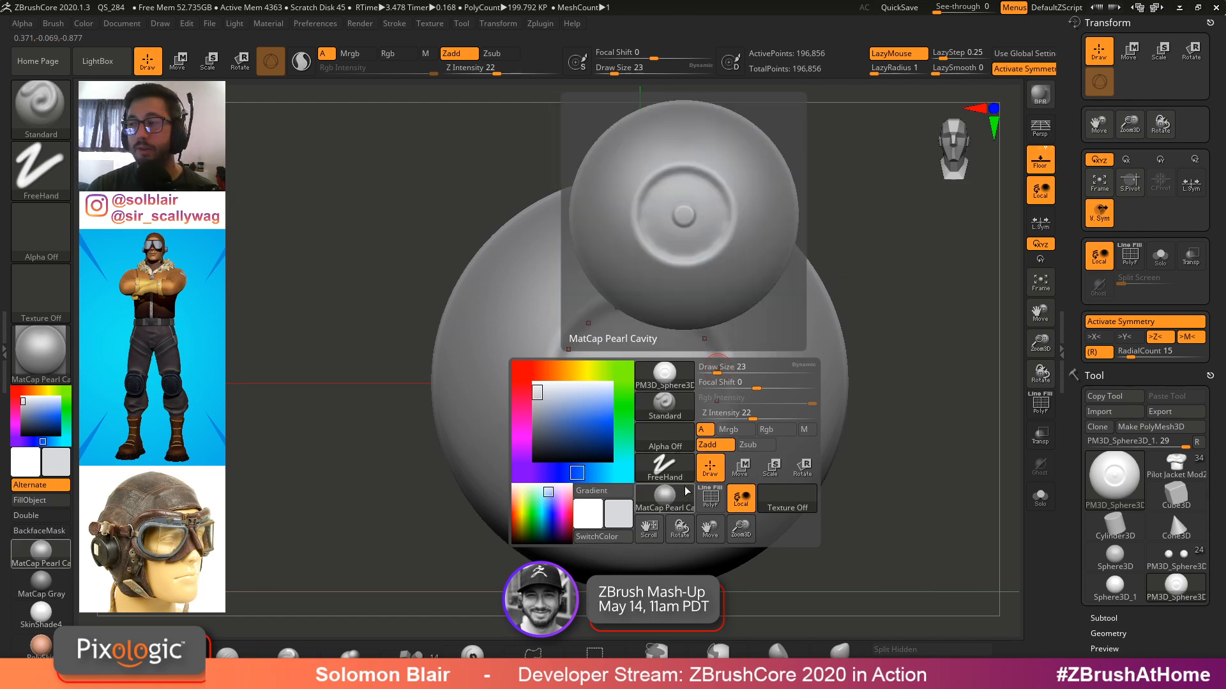
pyautogui.press('space')
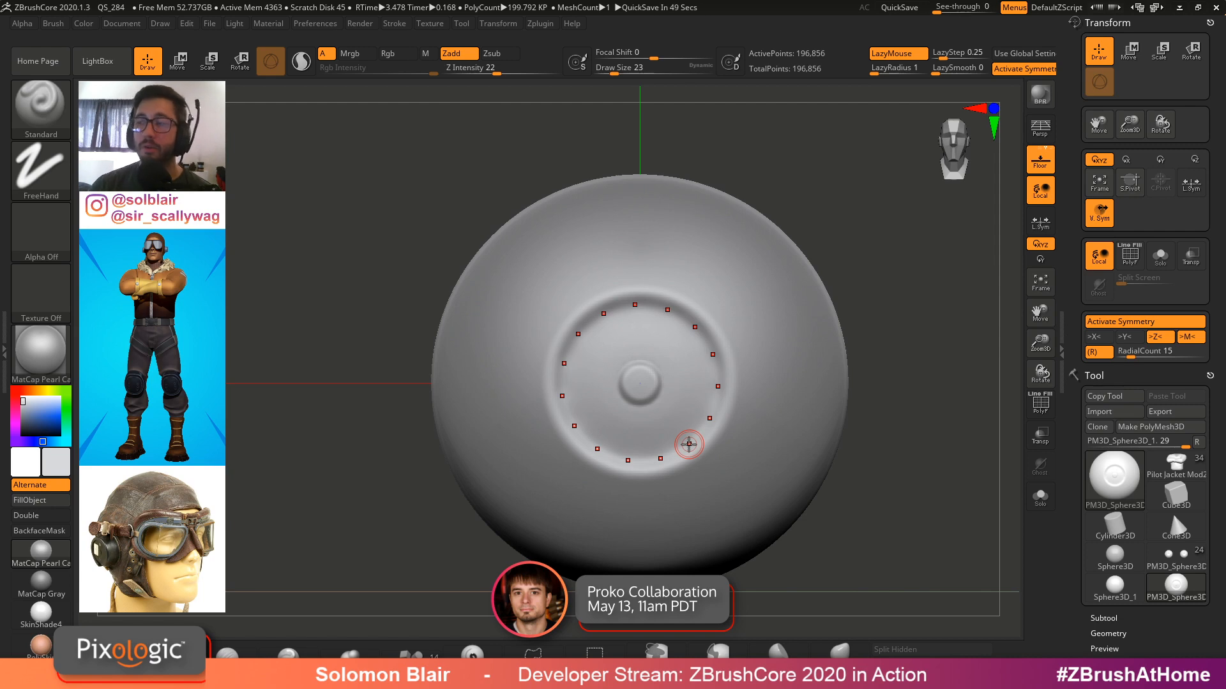
pyautogui.hotkey('shift', 'f')
pyautogui.hotkey('shift', 'f')
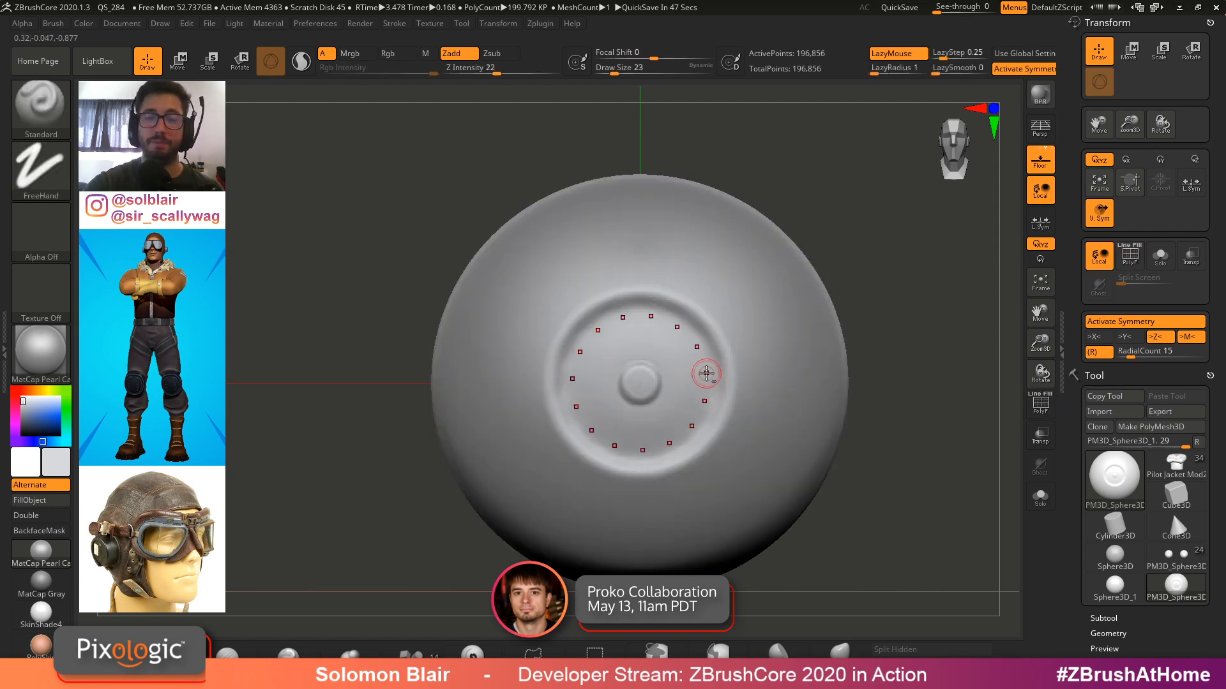
# Smooth the iris further with smaller strokes at a draw size of about 14
pyautogui.moveTo(704, 374)
pyautogui.keyDown('ctrl'); pyautogui.mouseDown(button='right')
pyautogui.moveTo(710, 344)
pyautogui.moveTo(733, 511)
pyautogui.mouseUp(button='right'); pyautogui.keyUp('ctrl')
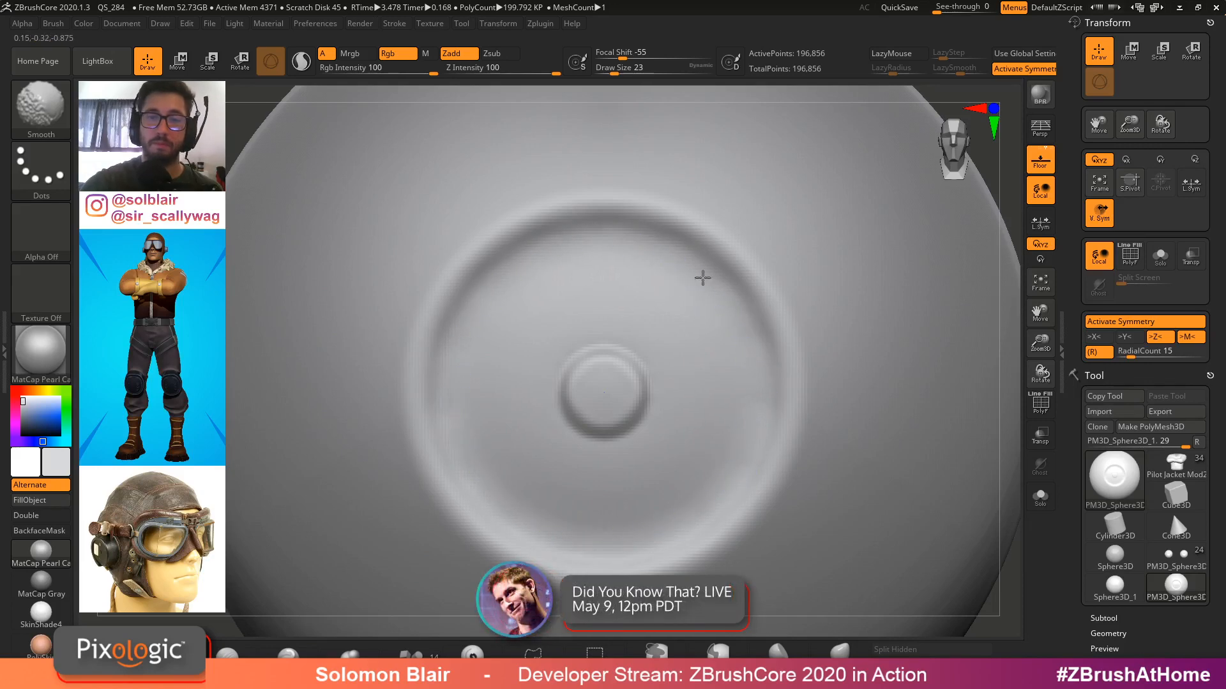
pyautogui.keyDown('ctrl'); pyautogui.moveTo(701, 331); pyautogui.dragTo(813, 369, button='right'); pyautogui.keyUp('ctrl')
pyautogui.moveTo(608, 345)
pyautogui.keyDown('alt'); pyautogui.mouseDown(button='right')
pyautogui.moveTo(650, 356)
pyautogui.moveTo(683, 408)
pyautogui.mouseUp(button='right'); pyautogui.keyUp('alt')
pyautogui.moveTo(580, 349)
pyautogui.keyDown('shift'); pyautogui.mouseDown()
pyautogui.moveTo(600, 324)
pyautogui.moveTo(588, 342)
pyautogui.moveTo(599, 361)
pyautogui.mouseUp(); pyautogui.keyUp('shift')
pyautogui.keyDown('ctrl'); pyautogui.moveTo(657, 339); pyautogui.dragTo(642, 365, button='right'); pyautogui.keyUp('ctrl')
pyautogui.keyDown('alt'); pyautogui.moveTo(642, 366); pyautogui.dragTo(711, 369, button='right'); pyautogui.keyUp('alt')
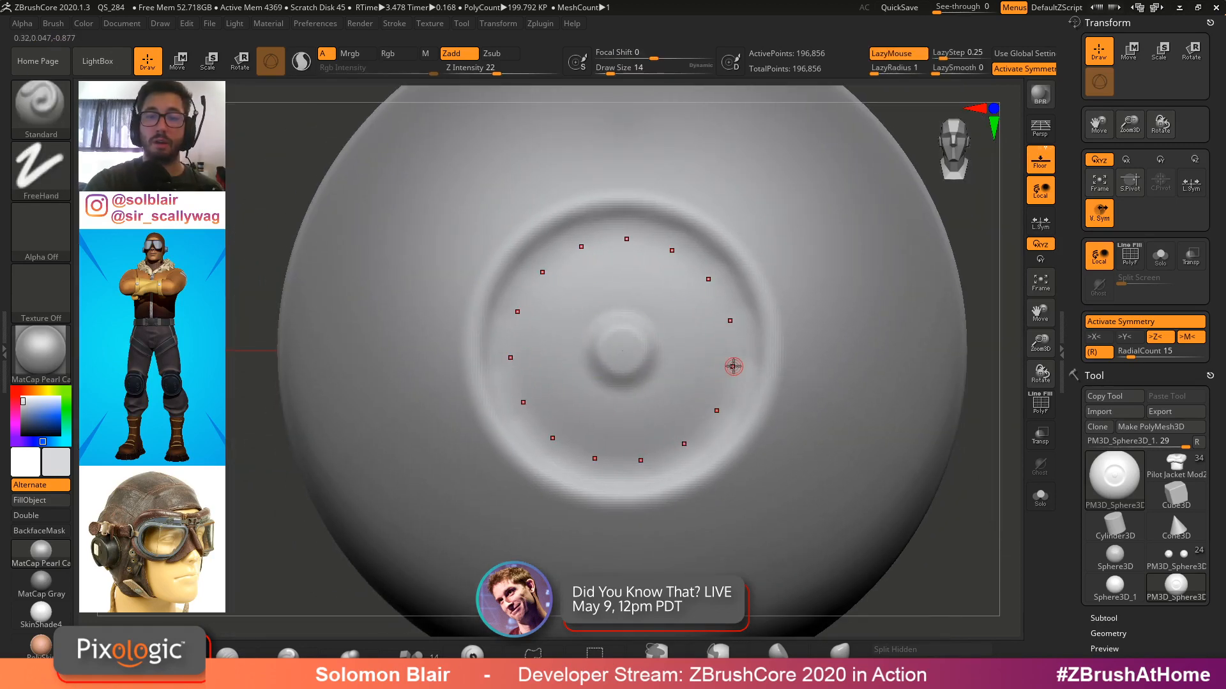
pyautogui.keyDown('ctrl'); pyautogui.moveTo(842, 365); pyautogui.dragTo(717, 365, button='right'); pyautogui.keyUp('ctrl')
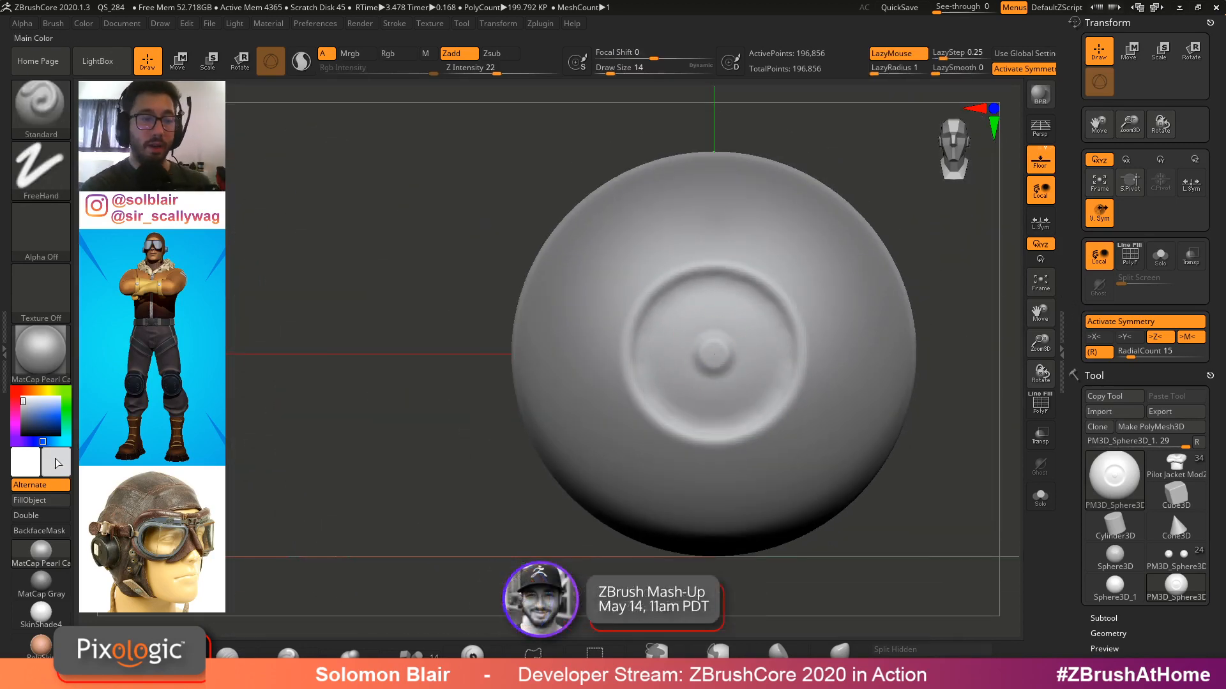
# Turn on Rgb painting and apply the SkinShade4 material to the eye sphere
pyautogui.click(61, 417)
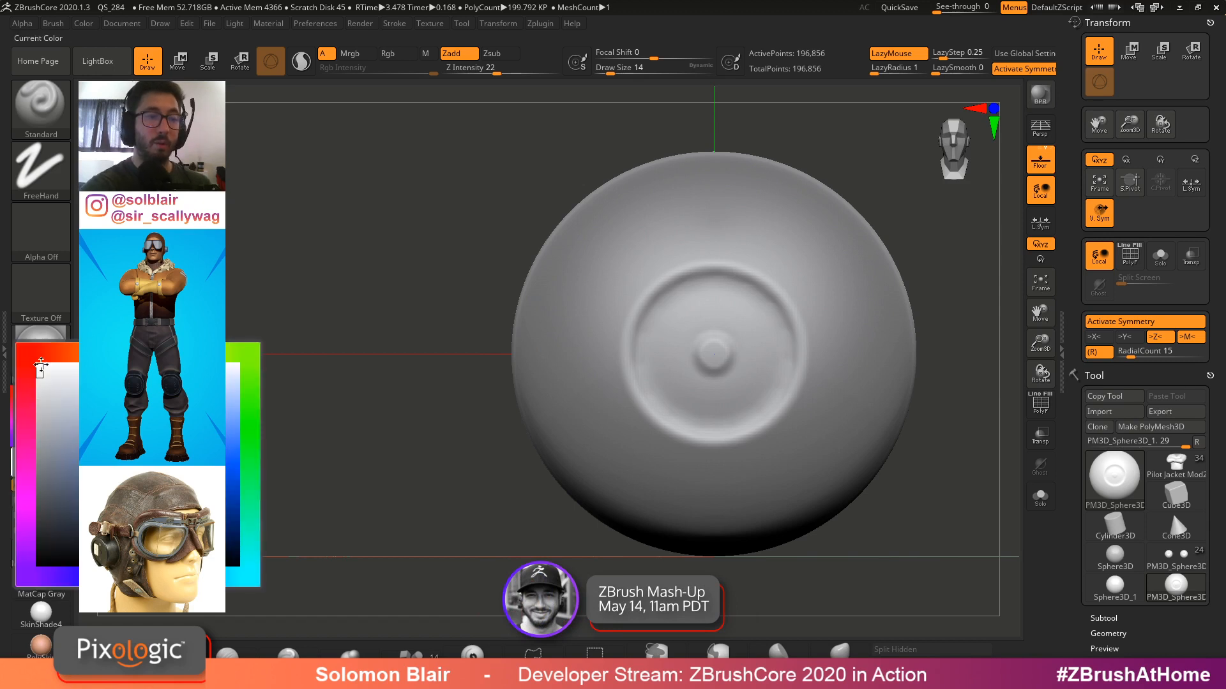
pyautogui.click(59, 355)
pyautogui.moveTo(46, 391); pyautogui.dragTo(53, 376)
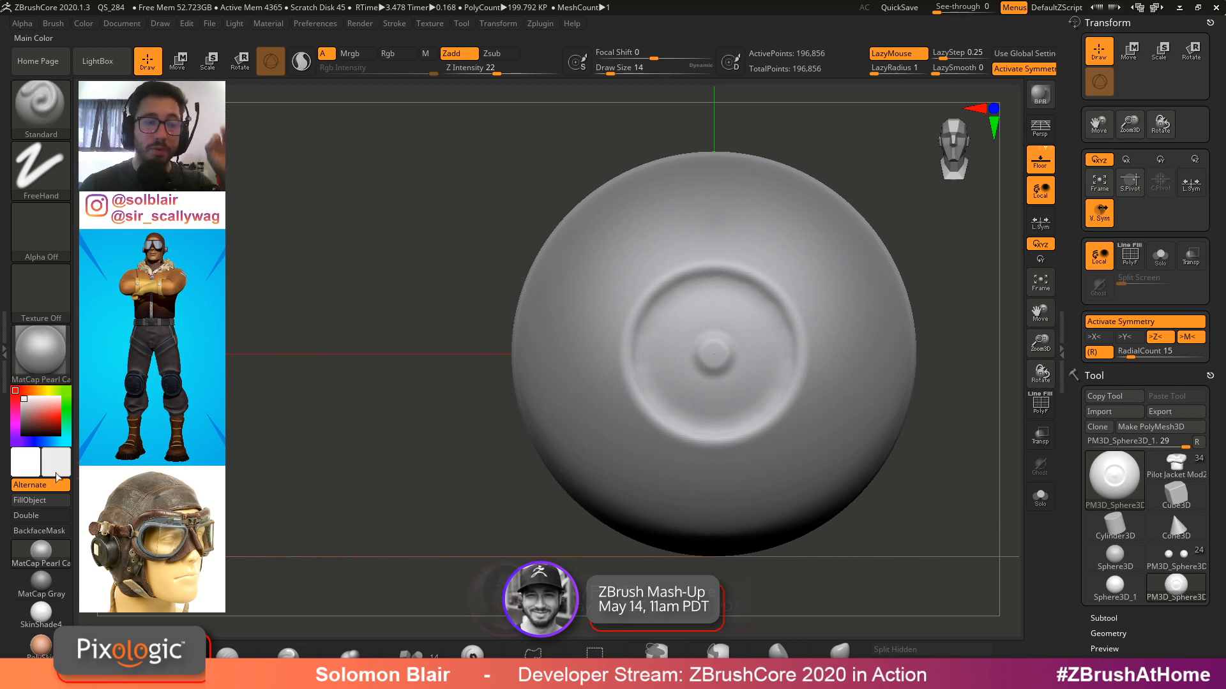
pyautogui.click(52, 390)
pyautogui.click(58, 394)
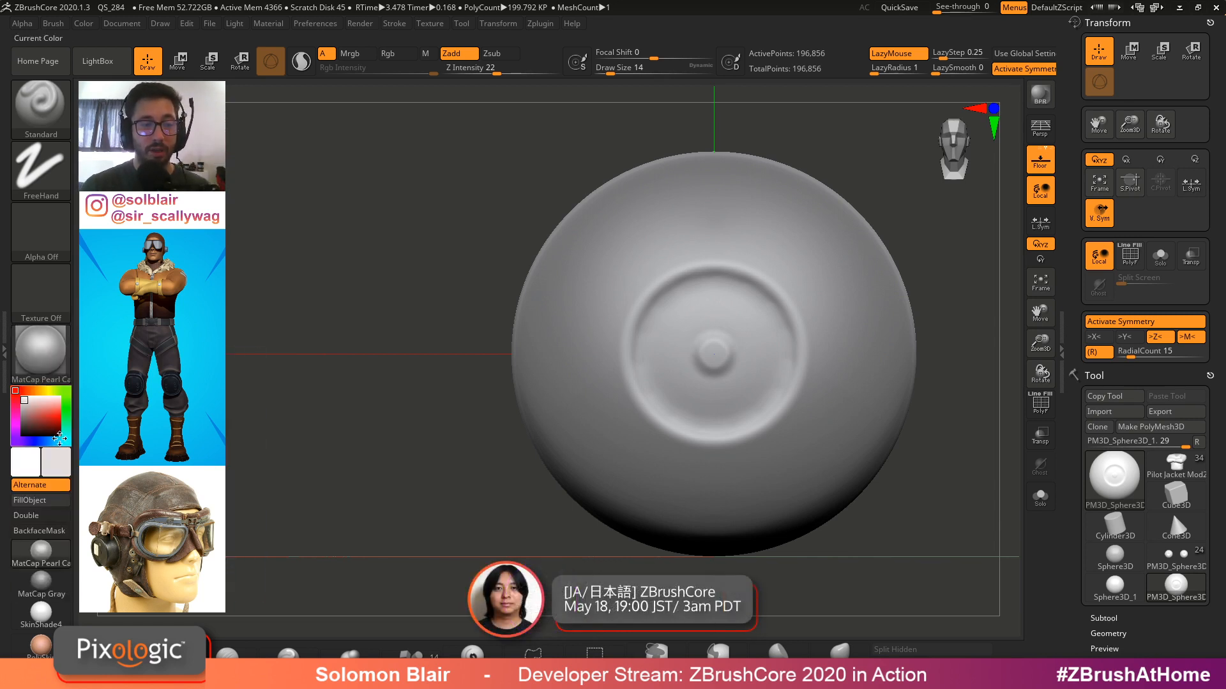
pyautogui.click(388, 53)
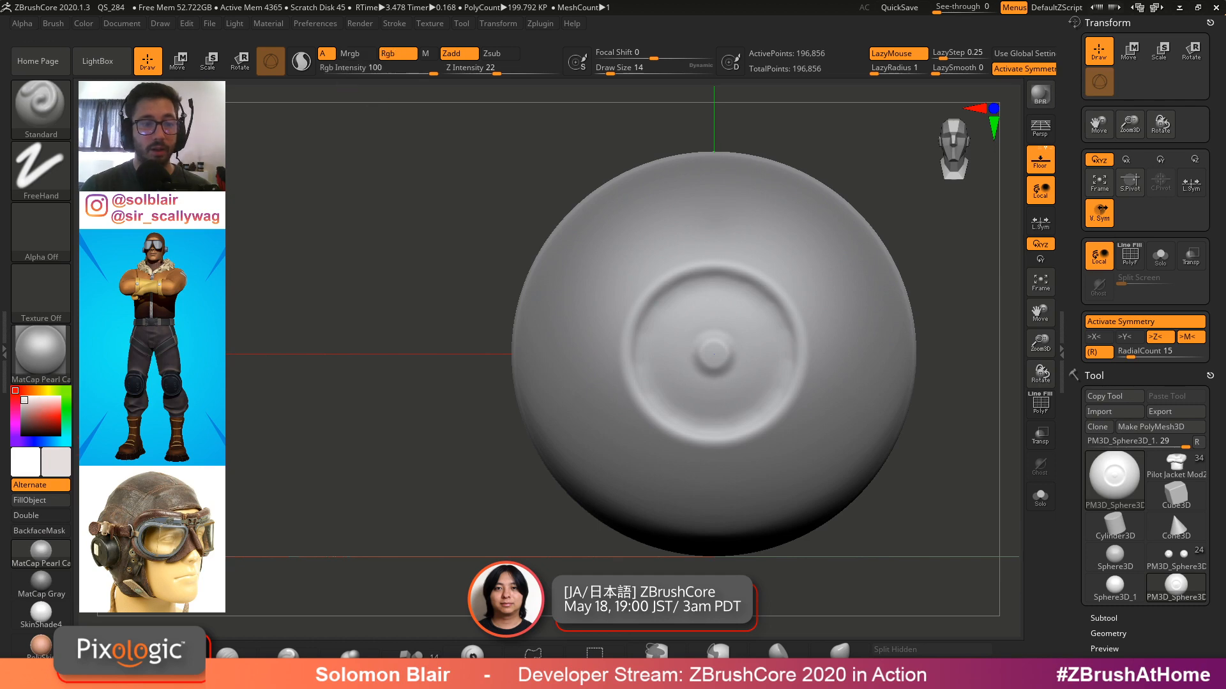
pyautogui.click(56, 622)
# Open the human eye reference photo to study the iris and pupil colours
pyautogui.moveTo(83, 24)
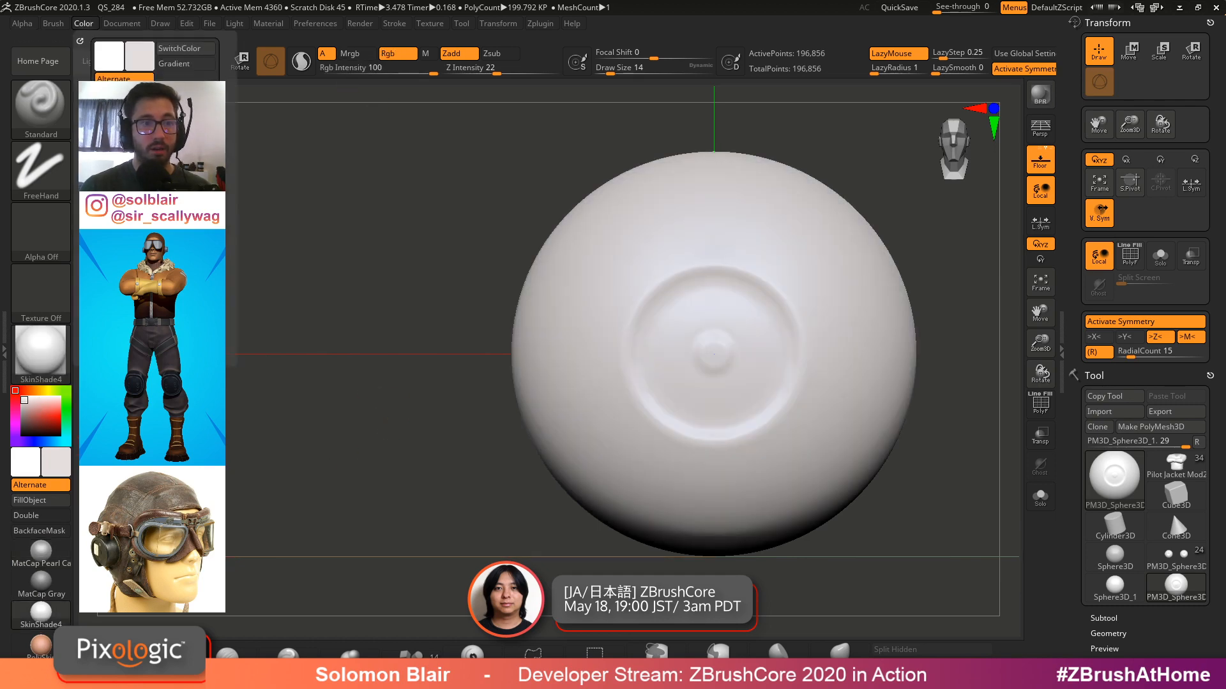
pyautogui.click(115, 255)
pyautogui.keyDown('alt'); pyautogui.moveTo(664, 397); pyautogui.dragTo(531, 364, button='right'); pyautogui.keyUp('alt')
pyautogui.keyDown('ctrl'); pyautogui.moveTo(531, 364); pyautogui.dragTo(556, 360, button='right'); pyautogui.keyUp('ctrl')
pyautogui.keyDown('alt'); pyautogui.moveTo(556, 360); pyautogui.dragTo(530, 361, button='right'); pyautogui.keyUp('alt')
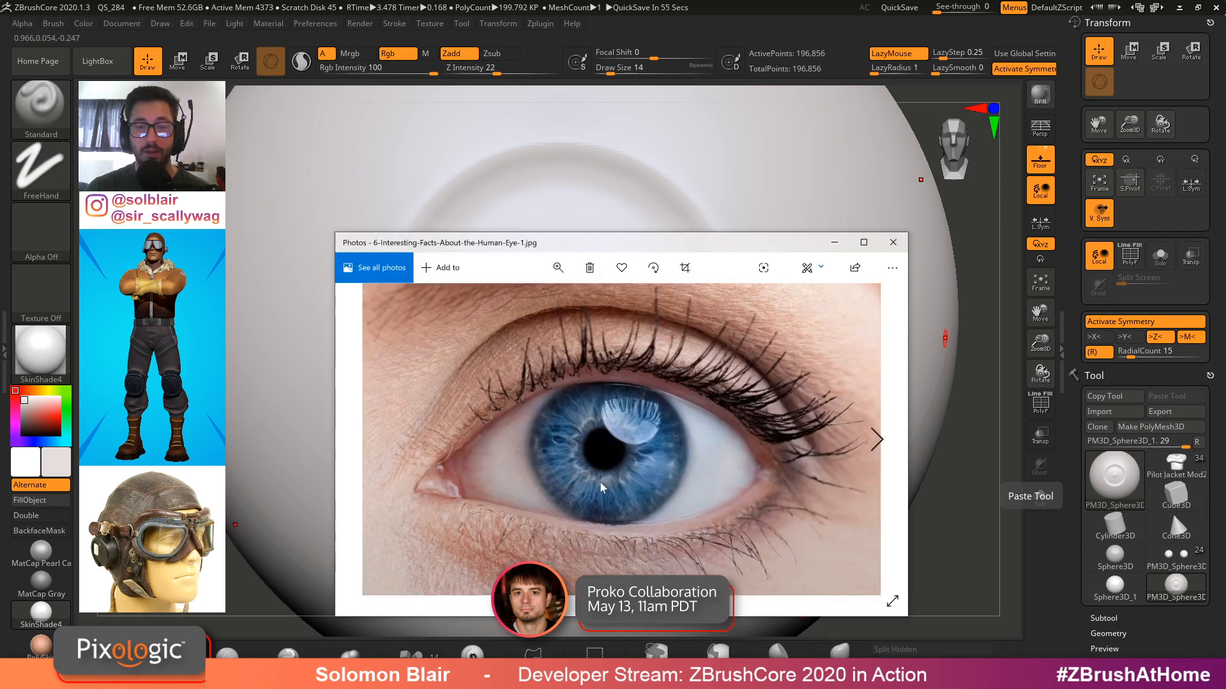
pyautogui.click(834, 242)
pyautogui.moveTo(676, 337); pyautogui.dragTo(755, 305, button='right')
pyautogui.moveTo(694, 336); pyautogui.dragTo(654, 358, button='right')
# Pick a blue colour, turn off Zadd, and paint the iris blue
pyautogui.moveTo(62, 424)
pyautogui.moveTo(66, 441)
pyautogui.mouseDown()
pyautogui.moveTo(45, 440)
pyautogui.moveTo(49, 419)
pyautogui.mouseUp()
pyautogui.click(52, 422)
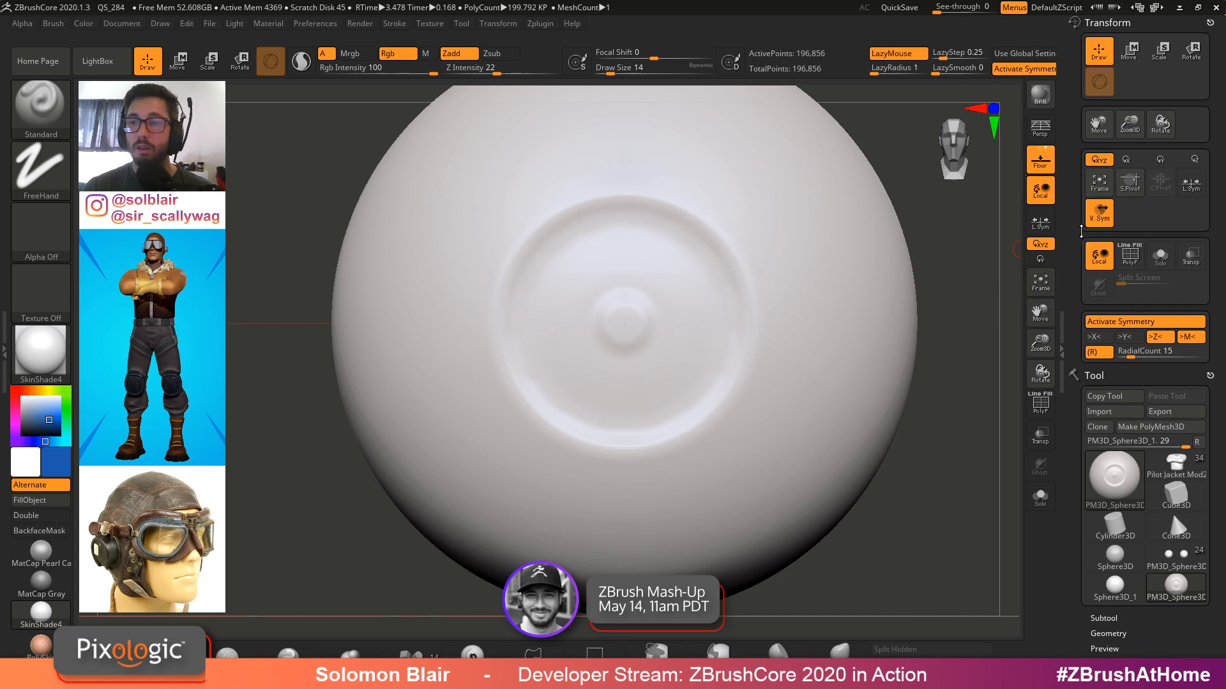
pyautogui.press('f')
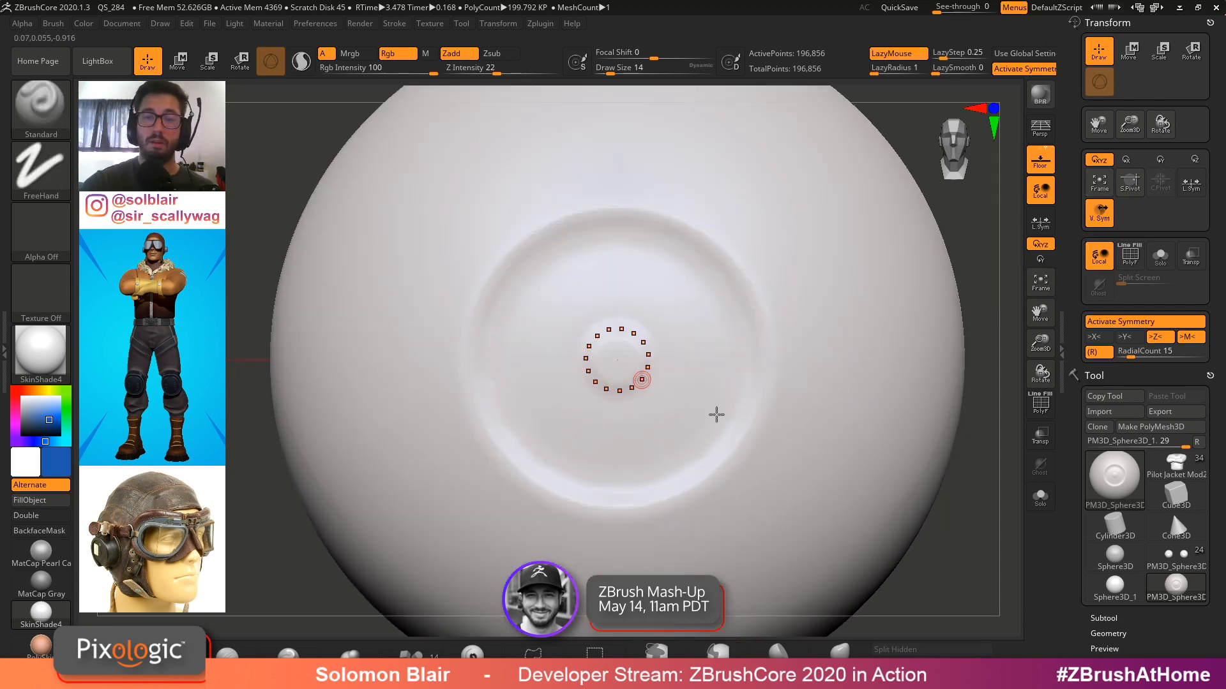
pyautogui.click(460, 54)
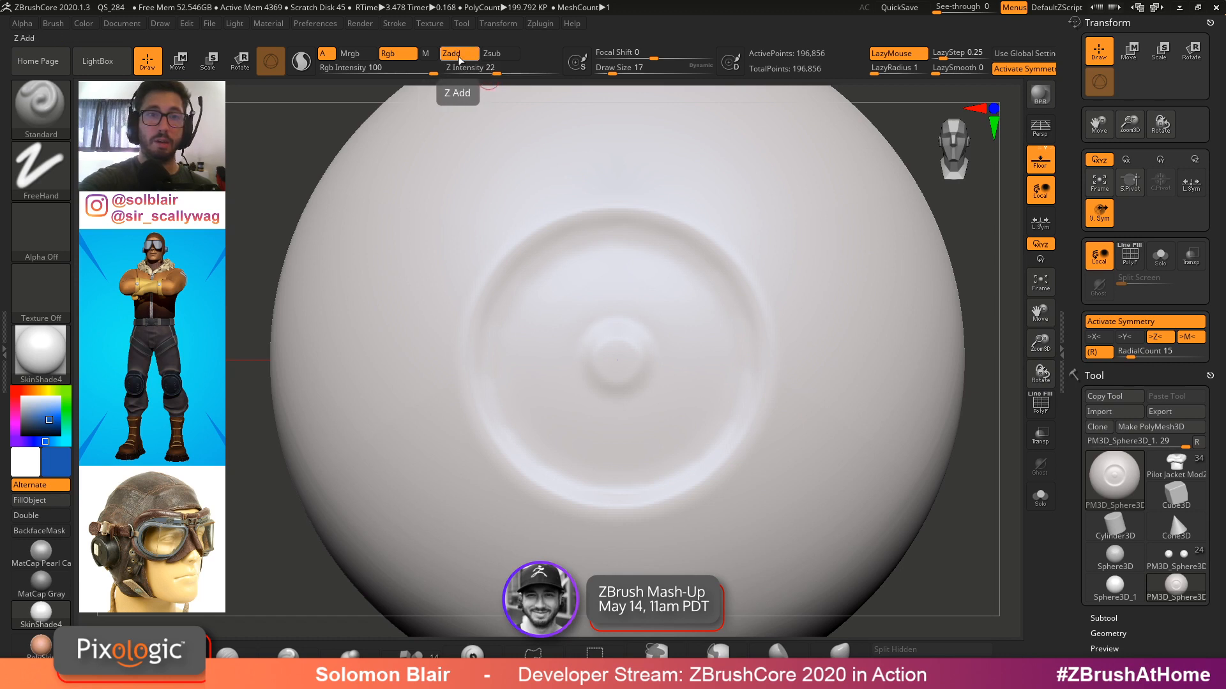
pyautogui.moveTo(717, 447)
pyautogui.mouseDown()
pyautogui.moveTo(747, 319)
pyautogui.moveTo(752, 377)
pyautogui.moveTo(718, 441)
pyautogui.moveTo(671, 469)
pyautogui.moveTo(690, 415)
pyautogui.moveTo(657, 429)
pyautogui.moveTo(588, 371)
pyautogui.mouseUp()
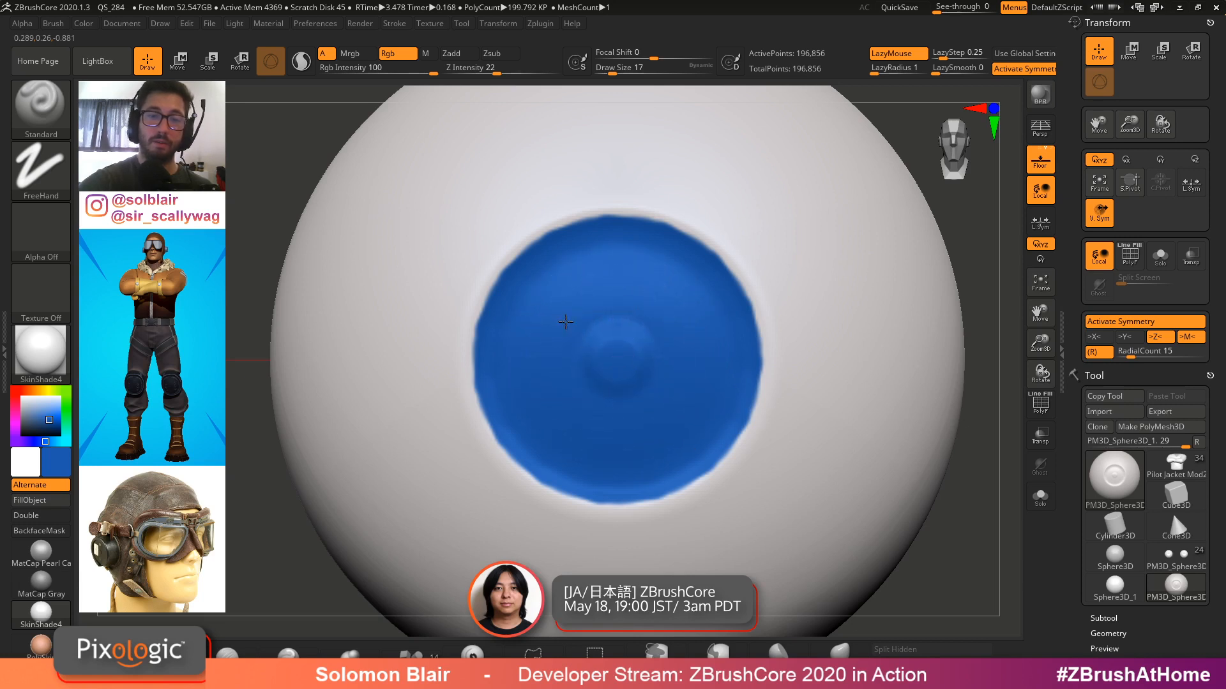
pyautogui.moveTo(565, 322); pyautogui.dragTo(567, 312)
pyautogui.moveTo(480, 382); pyautogui.dragTo(494, 272)
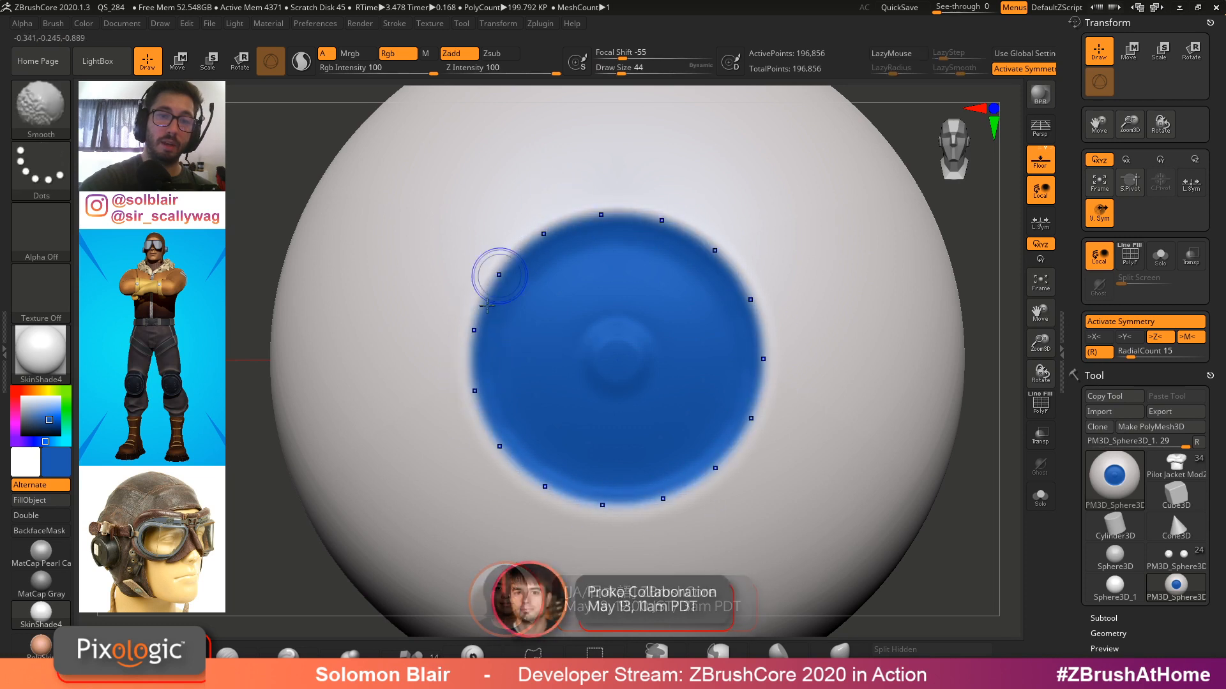
# Smooth the iris colour so its edge blends softly into the white
pyautogui.keyDown('shift'); pyautogui.moveTo(630, 203); pyautogui.dragTo(701, 266); pyautogui.keyUp('shift')
pyautogui.keyDown('alt'); pyautogui.moveTo(700, 368); pyautogui.dragTo(729, 355, button='right'); pyautogui.keyUp('alt')
pyautogui.keyDown('ctrl'); pyautogui.moveTo(729, 355); pyautogui.dragTo(768, 378, button='right'); pyautogui.keyUp('ctrl')
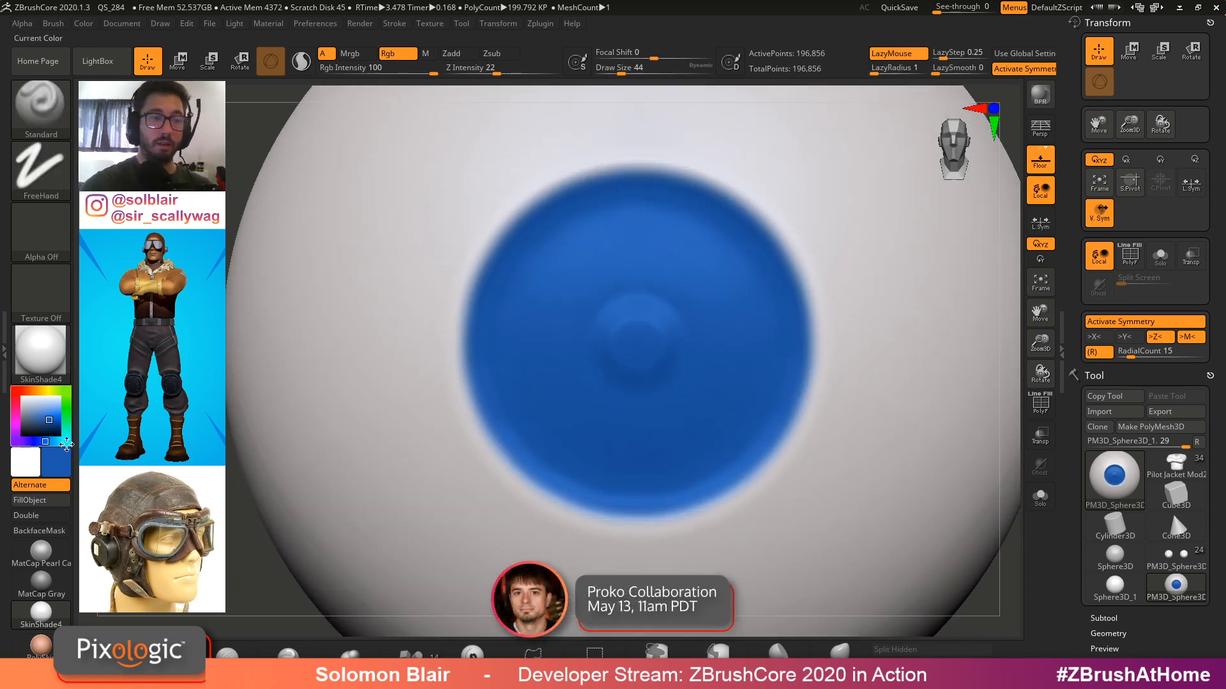
# Pick black and paint a dark pupil at the centre of the iris
pyautogui.moveTo(50, 422)
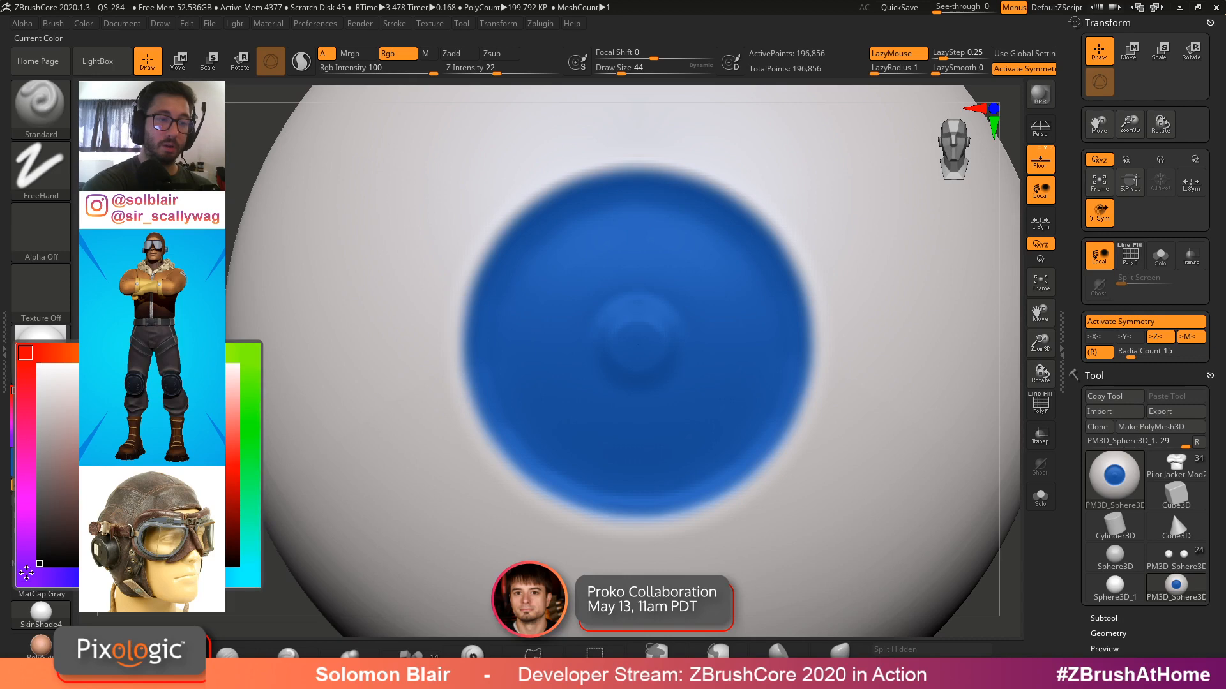
pyautogui.moveTo(655, 345); pyautogui.dragTo(665, 343)
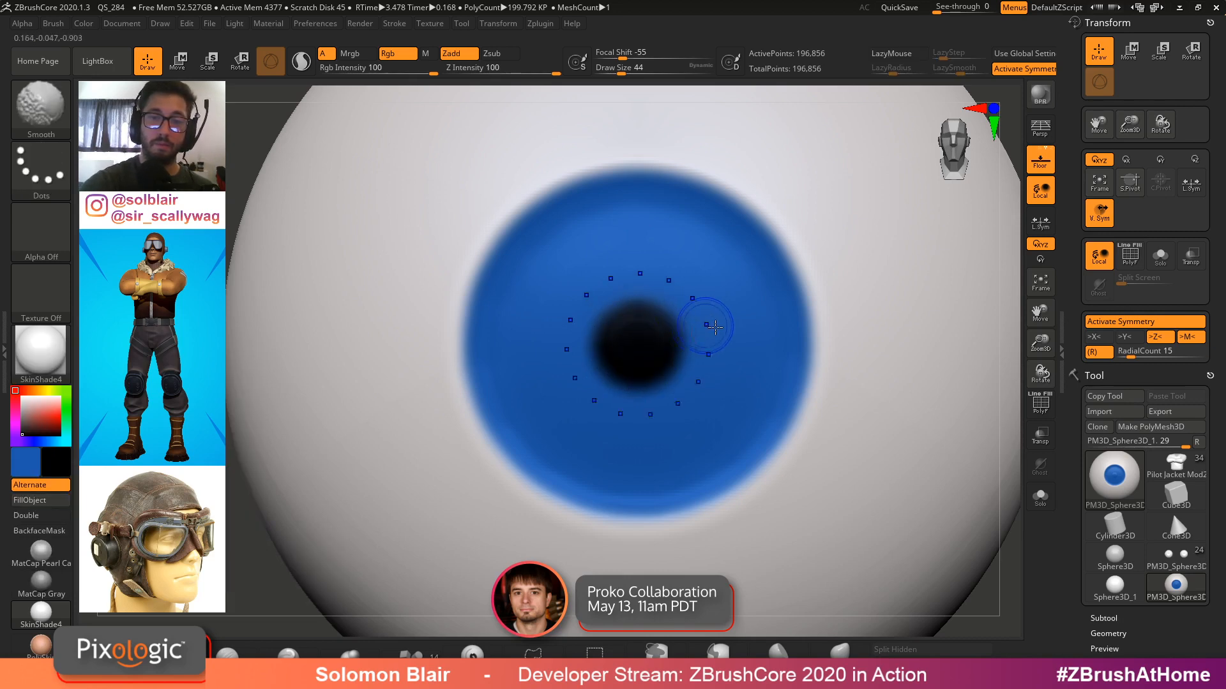
pyautogui.moveTo(708, 324)
pyautogui.keyDown('ctrl'); pyautogui.mouseDown(button='right')
pyautogui.moveTo(744, 341)
pyautogui.moveTo(742, 318)
pyautogui.mouseUp(button='right'); pyautogui.keyUp('ctrl')
pyautogui.moveTo(1149, 368); pyautogui.dragTo(1149, 276)
pyautogui.keyDown('ctrl'); pyautogui.moveTo(657, 311); pyautogui.dragTo(668, 265, button='right'); pyautogui.keyUp('ctrl')
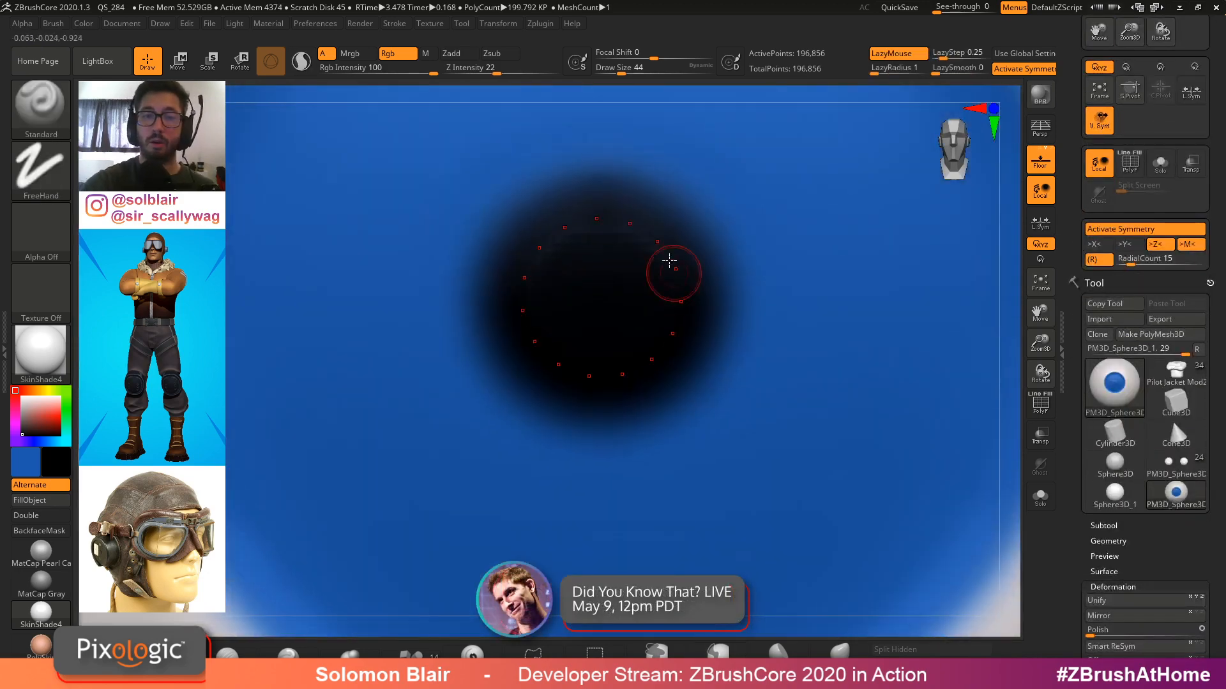
pyautogui.keyDown('ctrl'); pyautogui.moveTo(713, 305); pyautogui.dragTo(722, 358, button='right'); pyautogui.keyUp('ctrl')
# Set the draw size to 20
pyautogui.hotkey('shift', 'f')
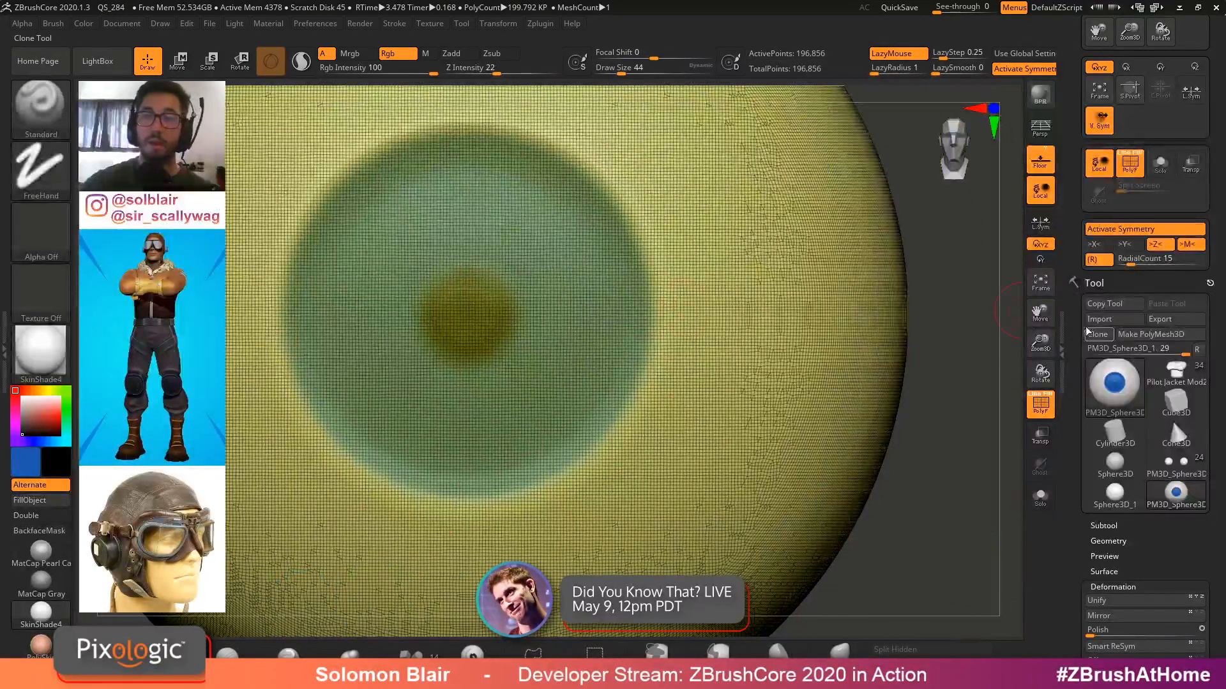
pyautogui.moveTo(1086, 330); pyautogui.dragTo(1085, 18)
pyautogui.hotkey('shift', 'f')
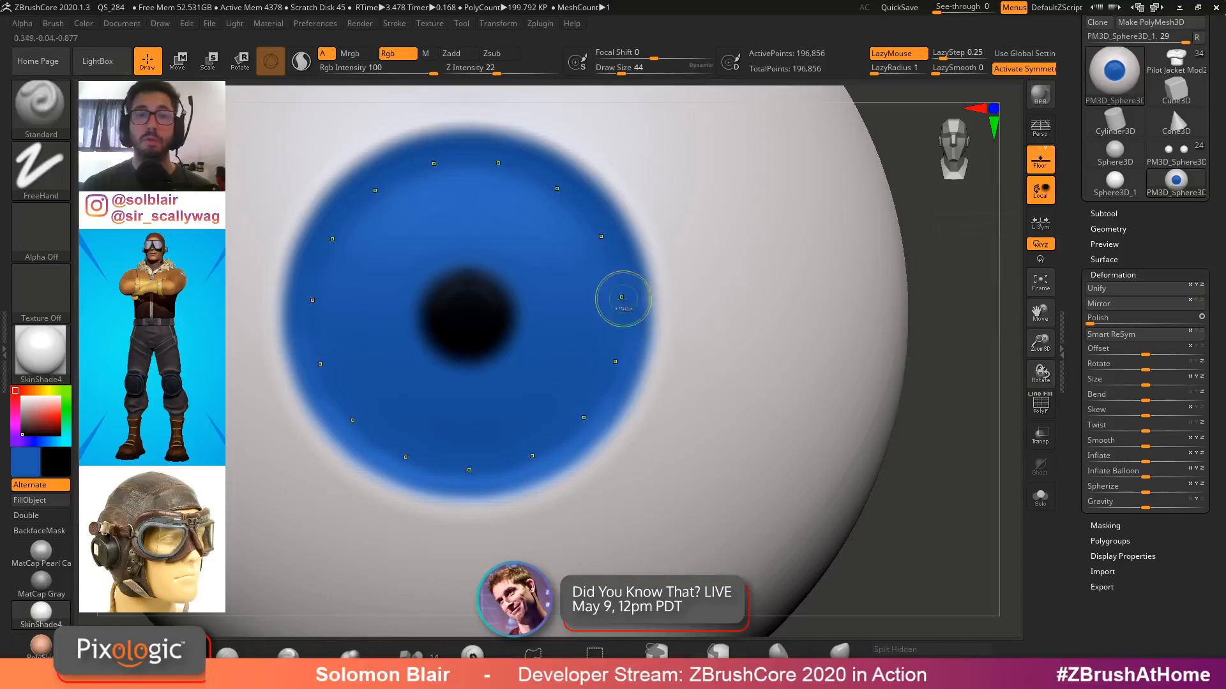
pyautogui.press('f')
pyautogui.keyDown('ctrl'); pyautogui.moveTo(633, 357); pyautogui.dragTo(632, 332, button='right'); pyautogui.keyUp('ctrl')
pyautogui.press('s')
pyautogui.moveTo(639, 360); pyautogui.dragTo(600, 364)
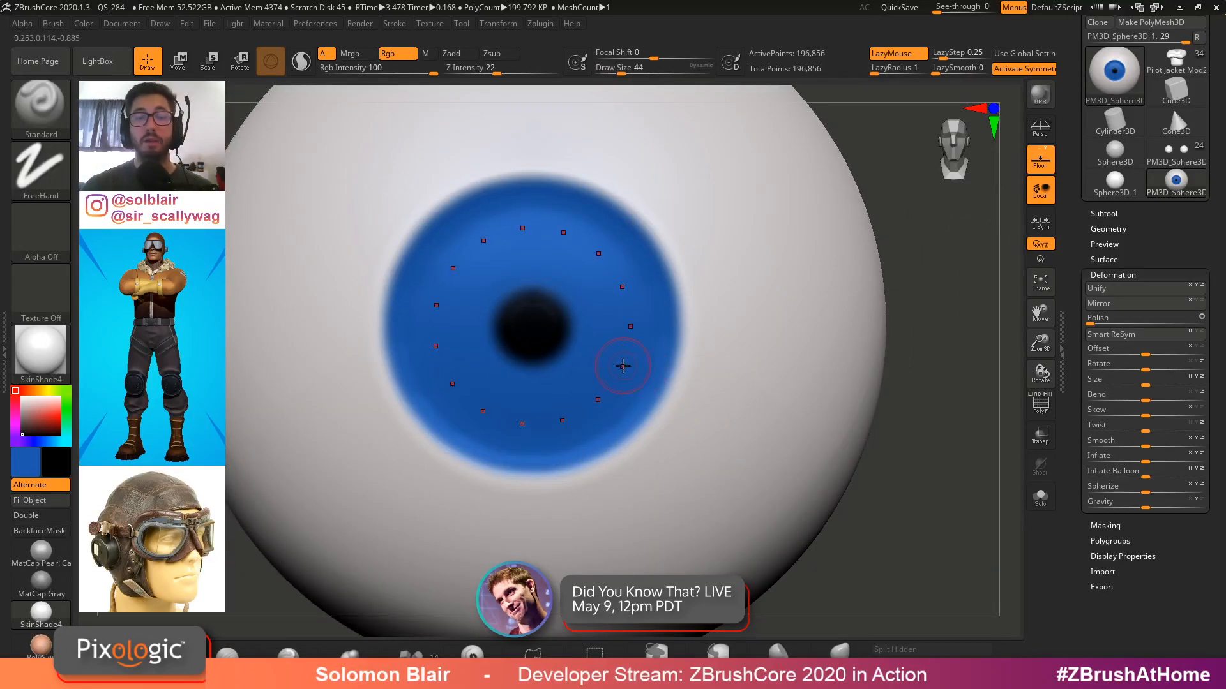
pyautogui.moveTo(599, 367)
pyautogui.keyDown('ctrl'); pyautogui.mouseDown(button='right')
pyautogui.moveTo(637, 378)
pyautogui.moveTo(640, 367)
pyautogui.mouseUp(button='right'); pyautogui.keyUp('ctrl')
pyautogui.press('s')
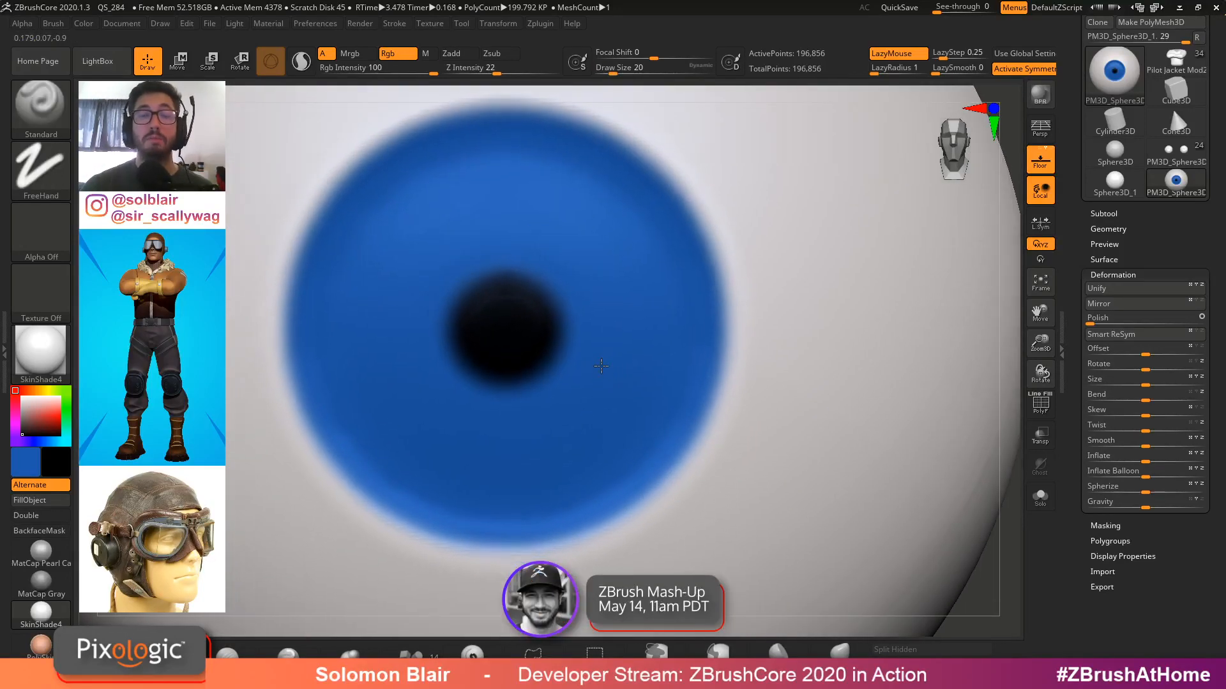
pyautogui.press('s')
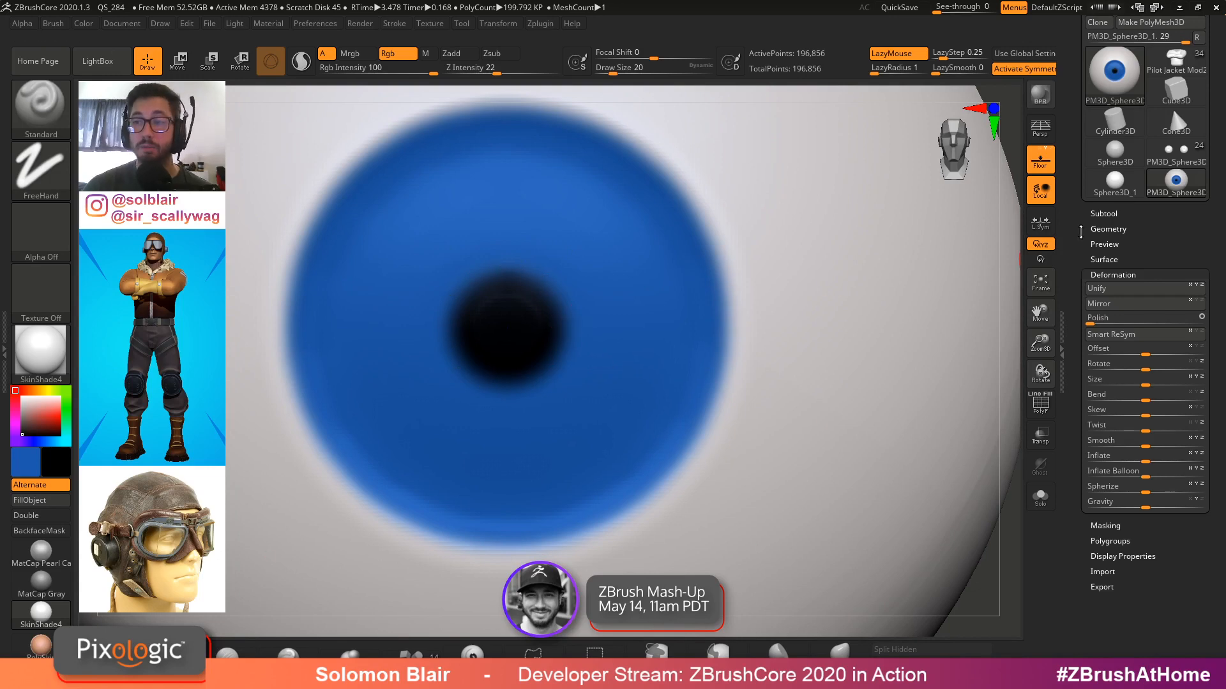
# Raise the sphere's DynaMesh resolution to 792 and remesh it for finer paint detail
pyautogui.click(1087, 229)
pyautogui.moveTo(1115, 379); pyautogui.dragTo(1148, 381)
pyautogui.keyDown('ctrl'); pyautogui.moveTo(635, 384); pyautogui.dragTo(542, 378, button='right'); pyautogui.keyUp('ctrl')
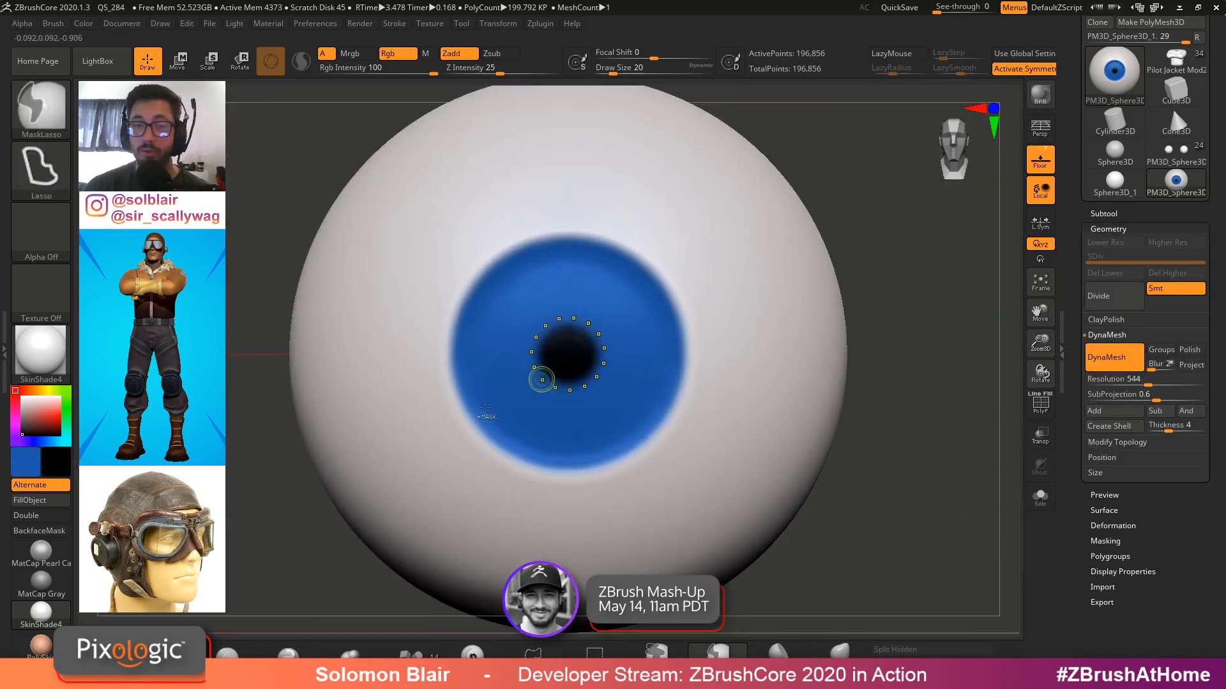
pyautogui.keyDown('ctrl'); pyautogui.moveTo(233, 393); pyautogui.dragTo(239, 503); pyautogui.keyUp('ctrl')
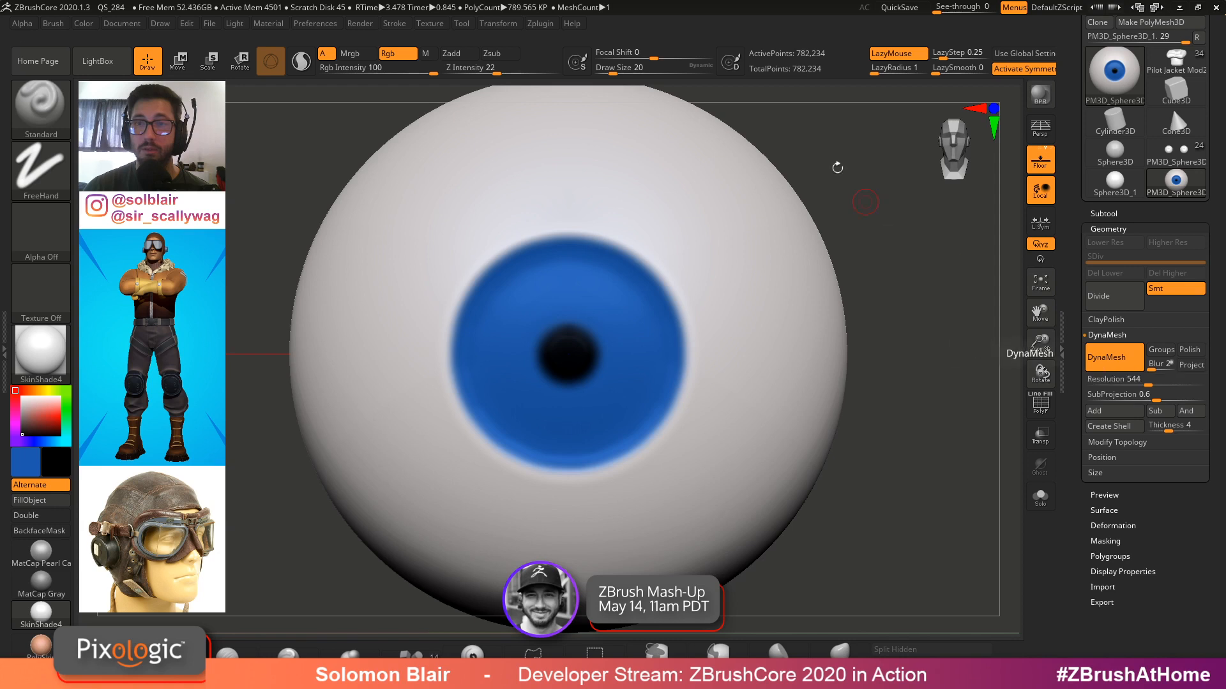
pyautogui.moveTo(1148, 384); pyautogui.dragTo(1176, 385)
pyautogui.press('ctrl')
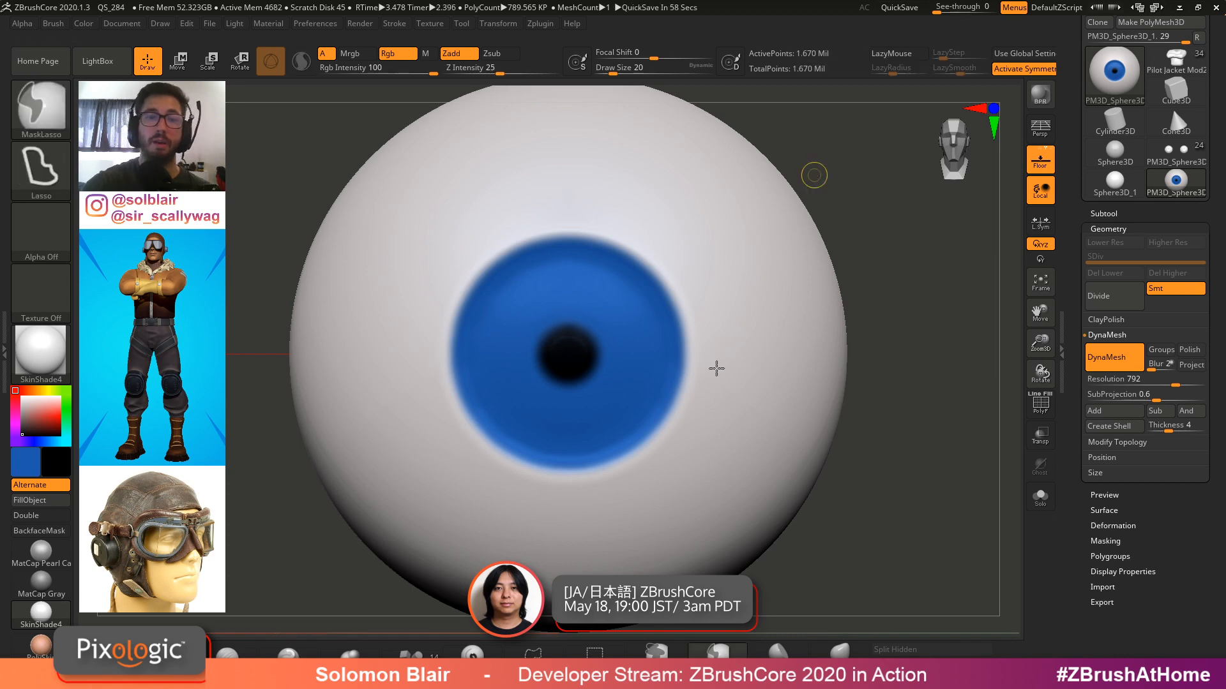
# Repaint the pupil in black at draw size 13 to sharpen its edge, then swap back to blue
pyautogui.keyDown('ctrl'); pyautogui.moveTo(717, 368); pyautogui.dragTo(572, 396, button='right'); pyautogui.keyUp('ctrl')
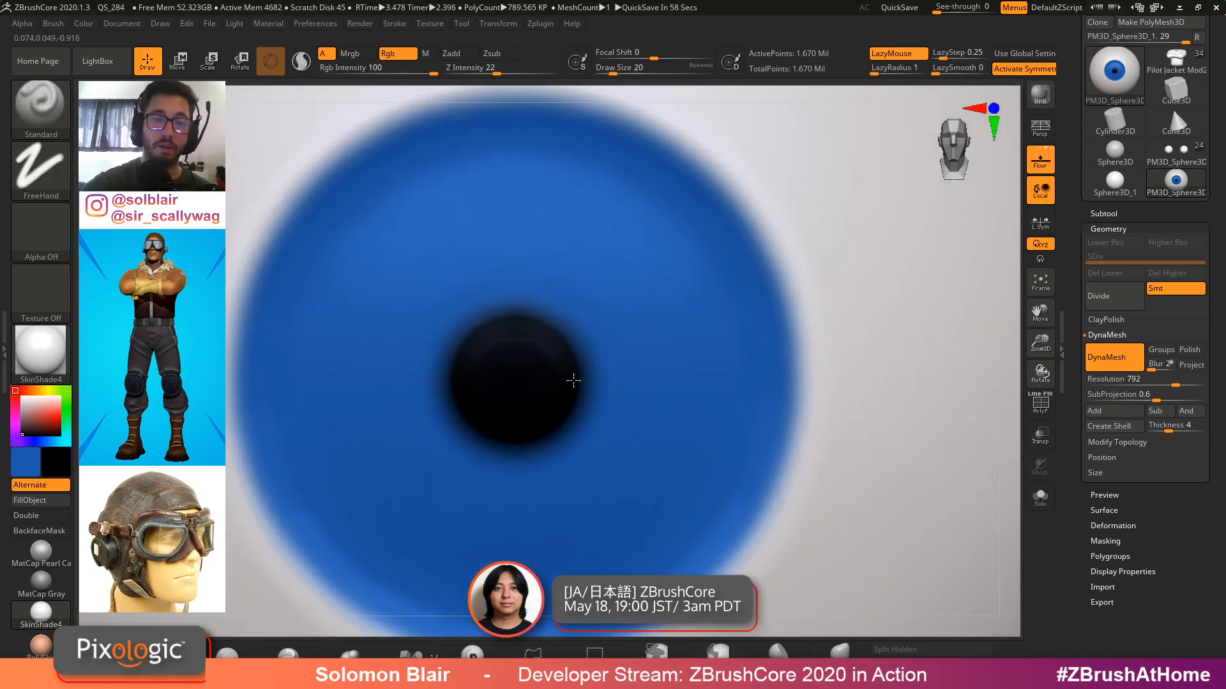
pyautogui.moveTo(573, 380)
pyautogui.keyDown('ctrl'); pyautogui.mouseDown()
pyautogui.moveTo(570, 327)
pyautogui.moveTo(544, 336)
pyautogui.mouseUp(); pyautogui.keyUp('ctrl')
pyautogui.press('v')
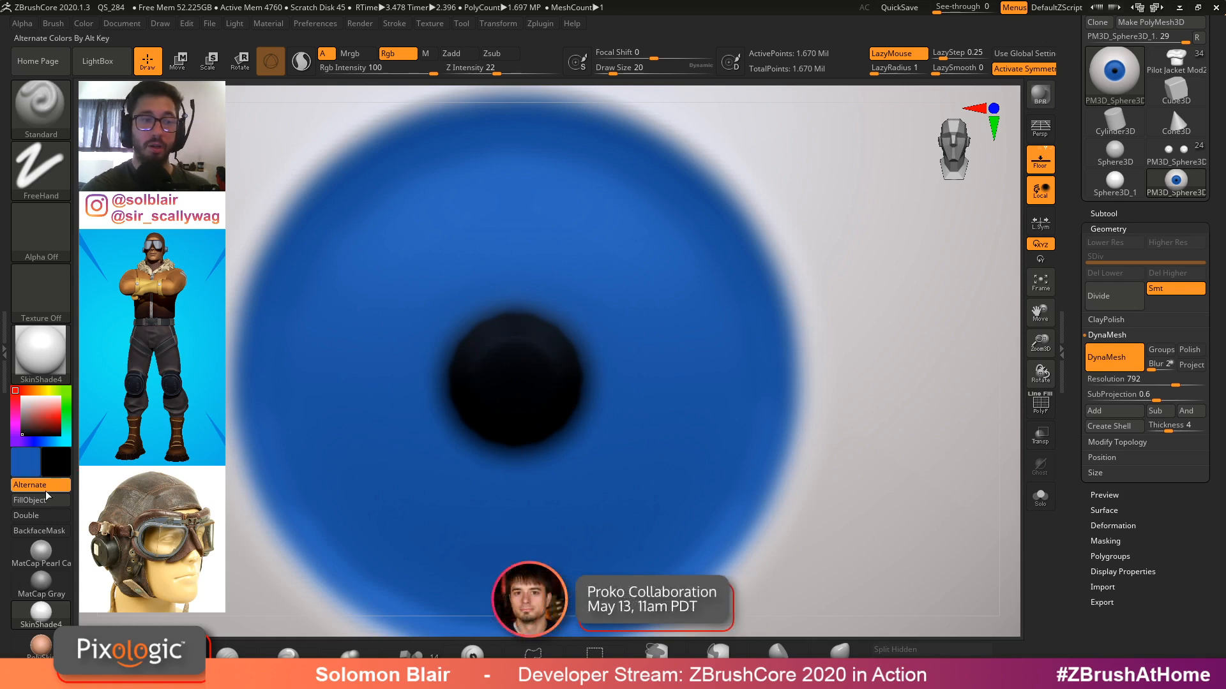
pyautogui.moveTo(571, 319); pyautogui.dragTo(592, 401)
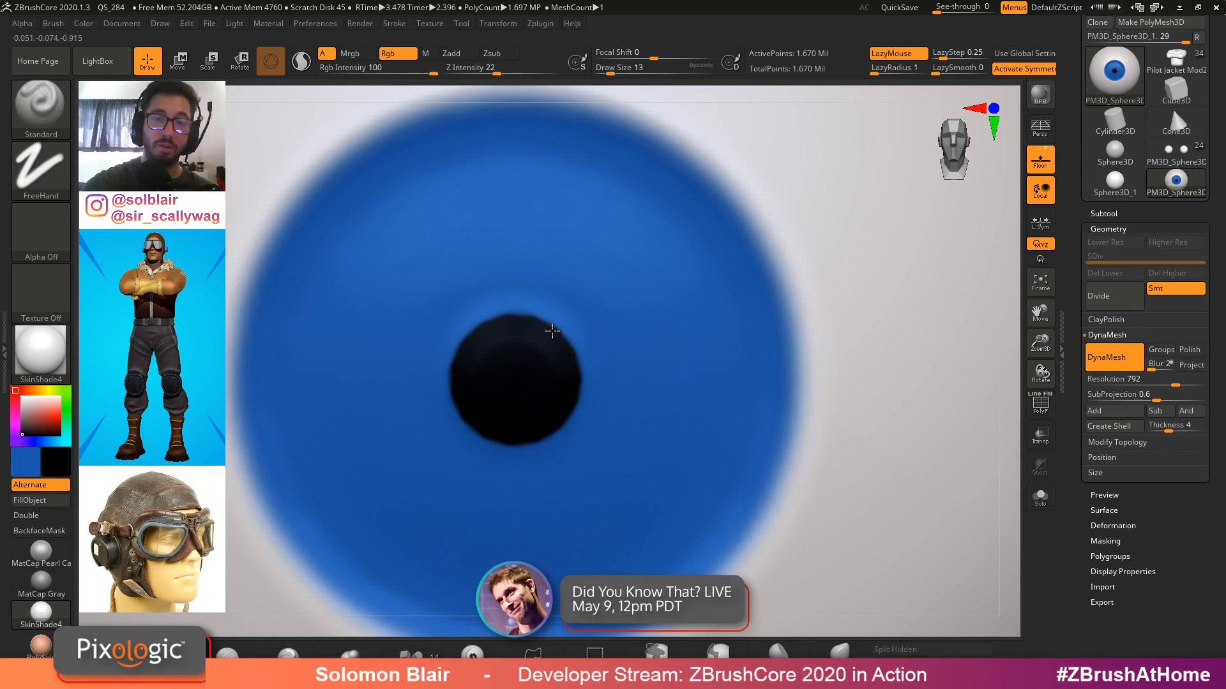
pyautogui.press('v')
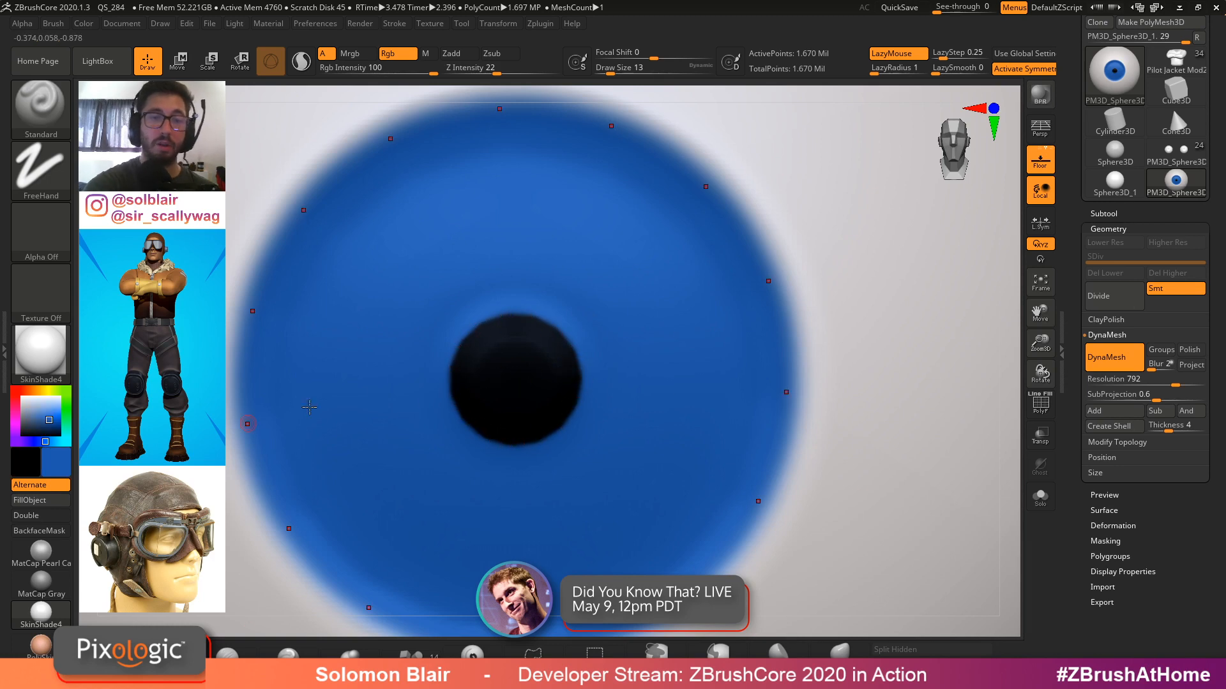
# Try painting blue notches around the pupil's edge with radial count 17 at draw size 7
pyautogui.click(1078, 207)
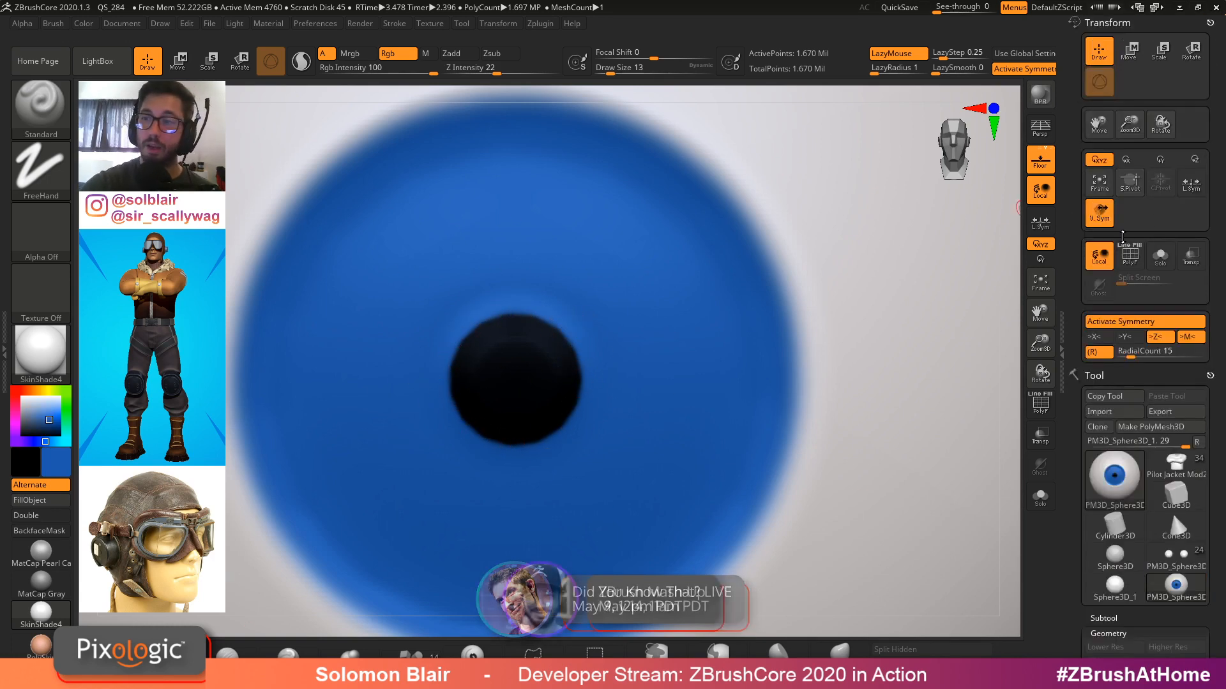
pyautogui.moveTo(1130, 353); pyautogui.dragTo(1153, 353)
pyautogui.press('s')
pyautogui.moveTo(599, 343); pyautogui.dragTo(594, 343)
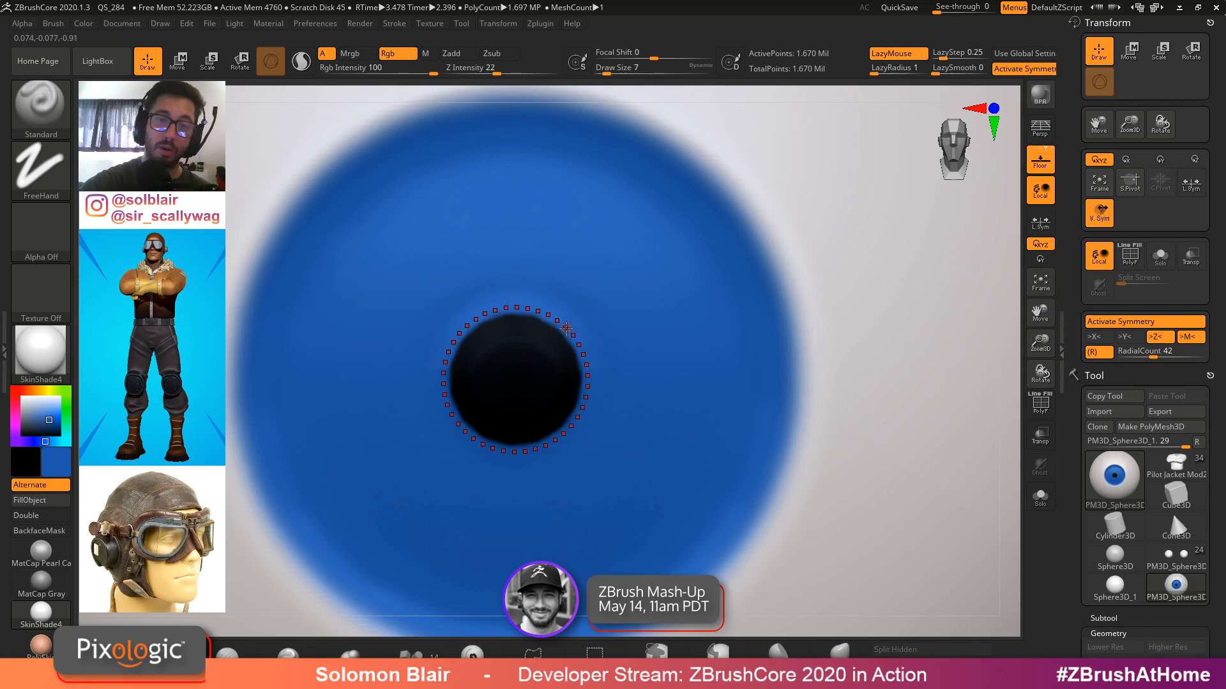
pyautogui.moveTo(1153, 354); pyautogui.dragTo(1132, 353)
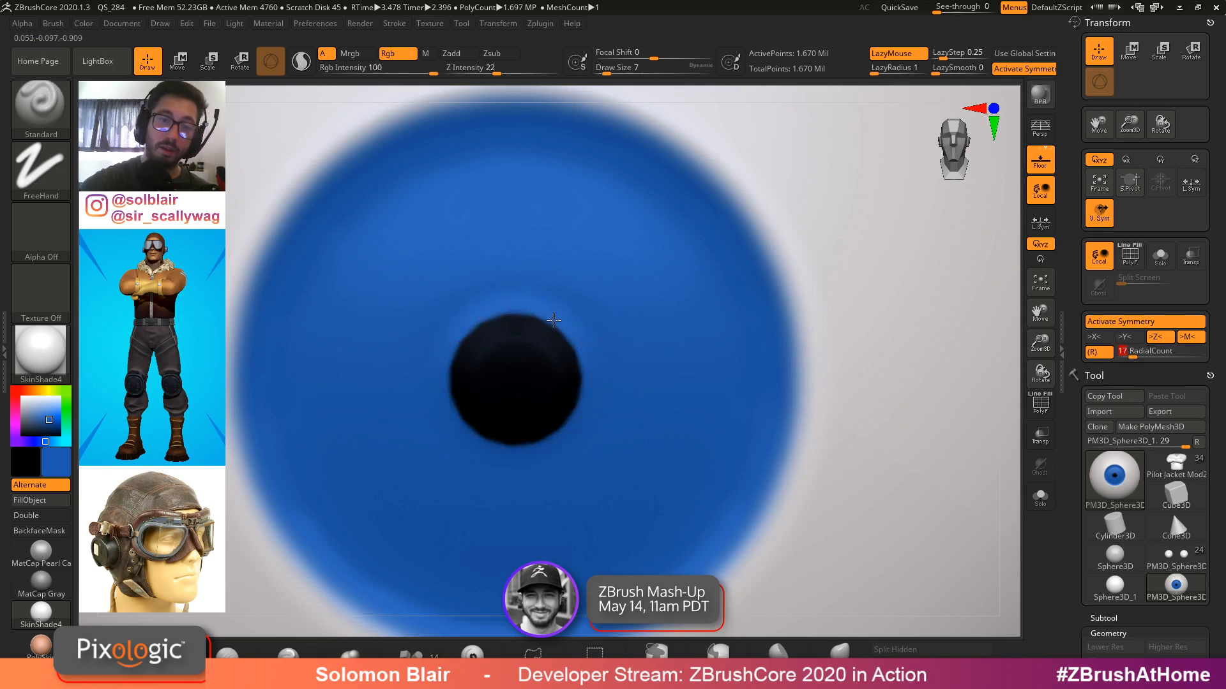
pyautogui.moveTo(553, 320); pyautogui.dragTo(559, 331)
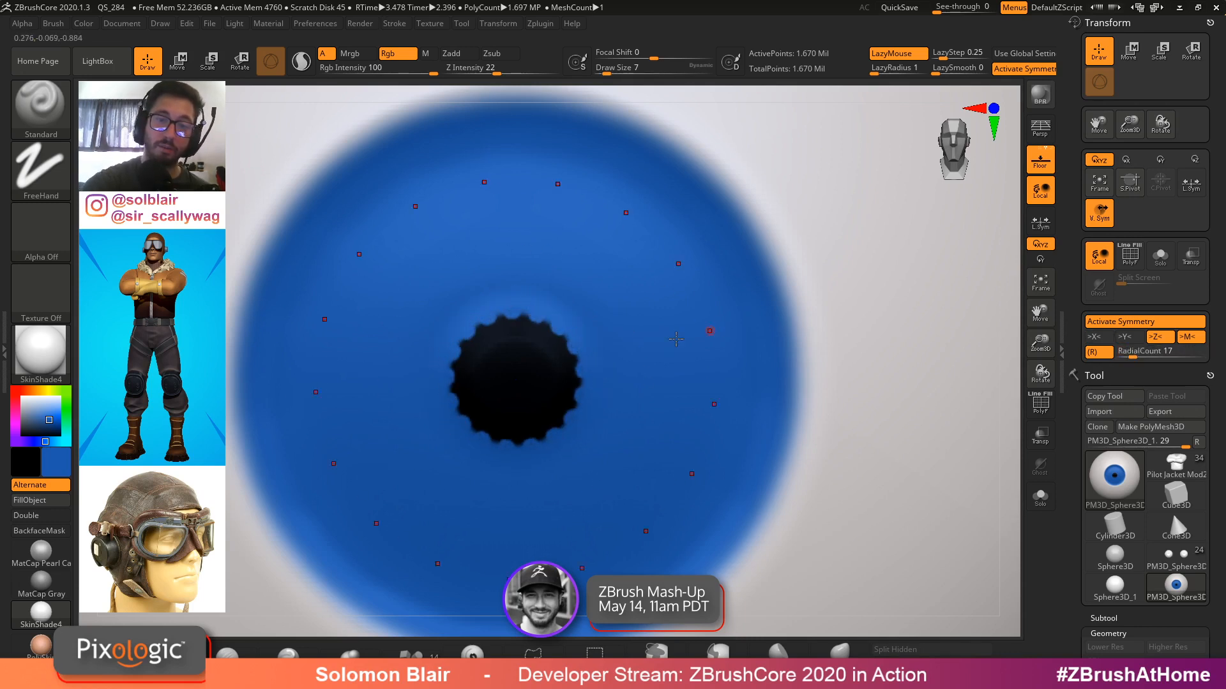
pyautogui.keyDown('ctrl'); pyautogui.moveTo(712, 334); pyautogui.dragTo(707, 365, button='right'); pyautogui.keyUp('ctrl')
pyautogui.moveTo(544, 314); pyautogui.dragTo(546, 331)
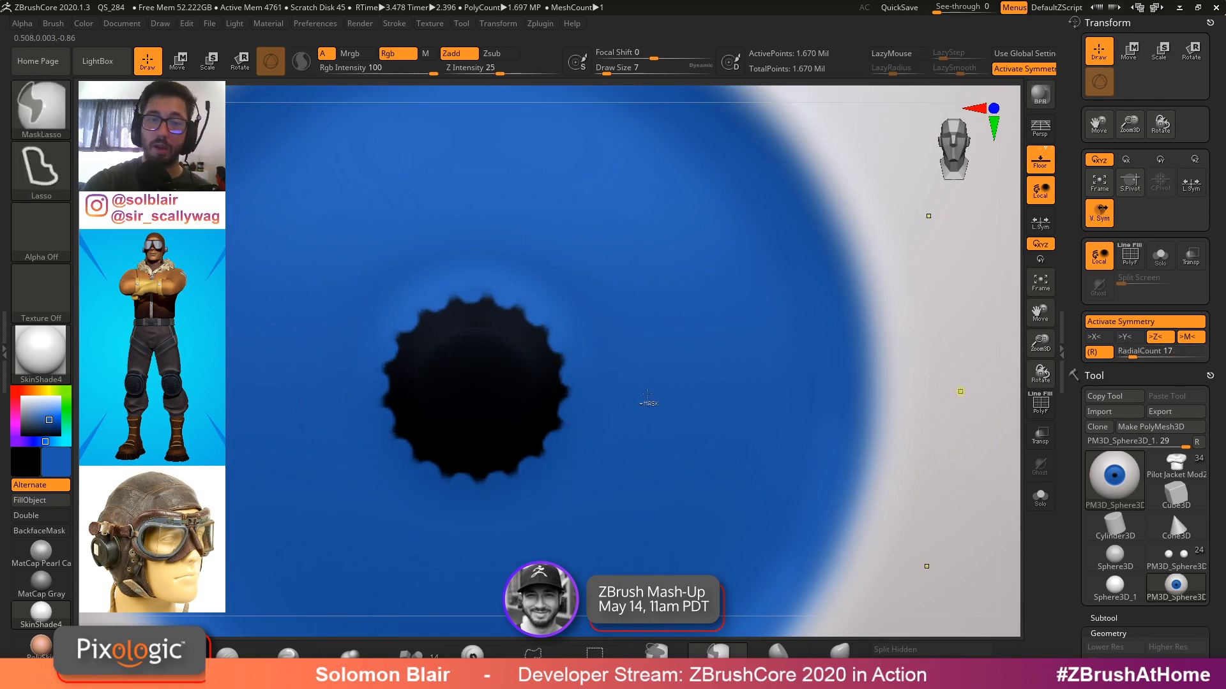
pyautogui.hotkey('ctrl', 'z')
pyautogui.hotkey('ctrl', 'z')
# Set radial count to 53 and paint blue around the pupil to make its edge round
pyautogui.click(1162, 353)
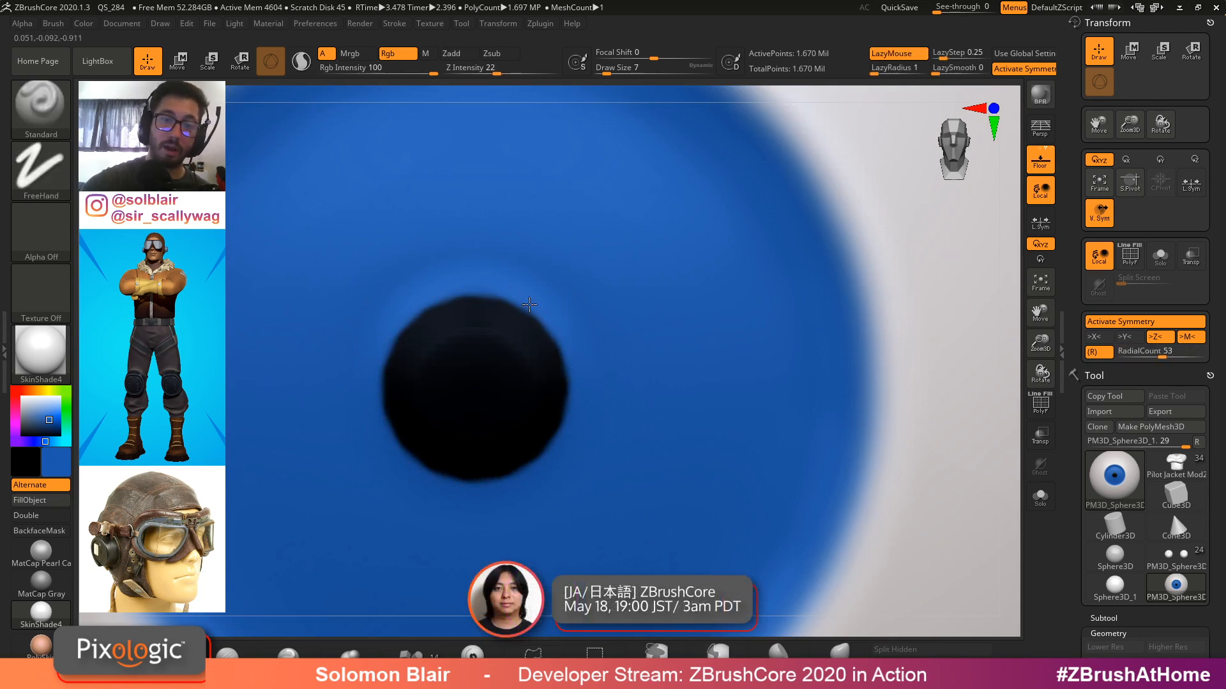
pyautogui.moveTo(541, 322); pyautogui.dragTo(554, 343)
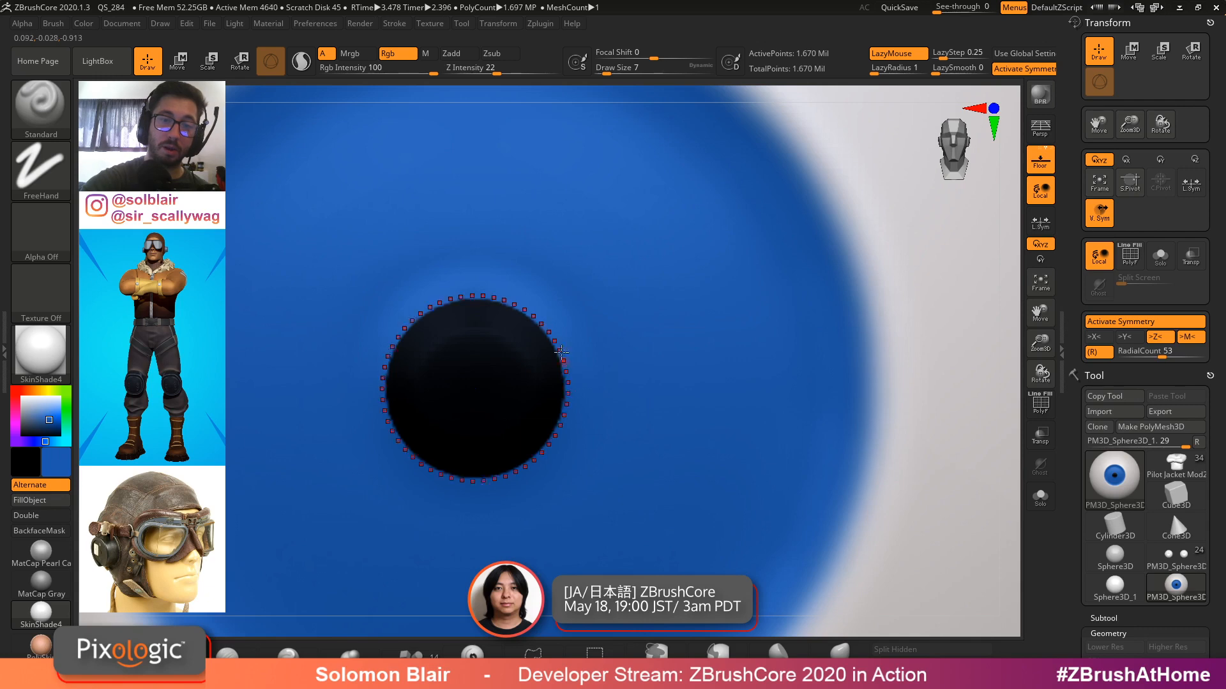
pyautogui.moveTo(526, 302); pyautogui.dragTo(549, 343)
pyautogui.keyDown('ctrl'); pyautogui.moveTo(585, 323); pyautogui.dragTo(514, 316, button='right'); pyautogui.keyUp('ctrl')
pyautogui.moveTo(514, 316)
pyautogui.keyDown('alt'); pyautogui.mouseDown(button='right')
pyautogui.moveTo(586, 335)
pyautogui.moveTo(556, 329)
pyautogui.mouseUp(button='right'); pyautogui.keyUp('alt')
# Set Rgb intensity to 5, pick black, and paint a dark ring around the iris's outer edge
pyautogui.click(384, 68)
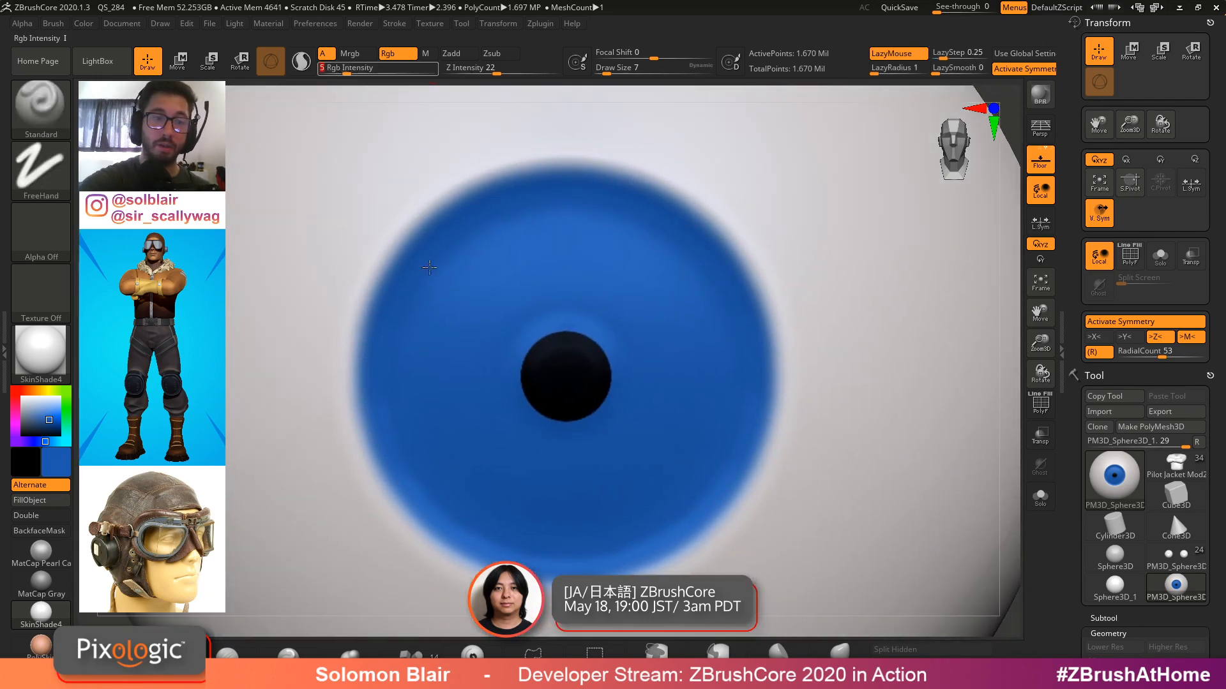
pyautogui.click(63, 461)
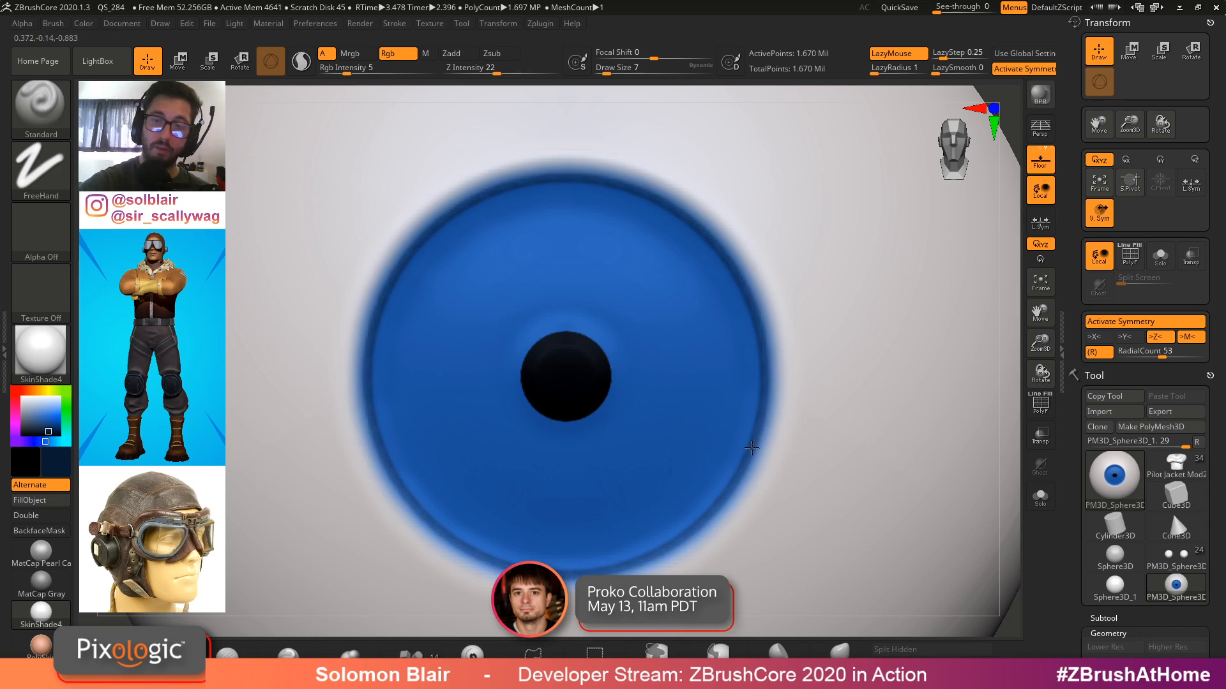
pyautogui.moveTo(754, 292)
pyautogui.mouseDown()
pyautogui.moveTo(756, 313)
pyautogui.moveTo(733, 265)
pyautogui.mouseUp()
# Turn off Zadd for the Smooth brush and soften the dark ring around the iris
pyautogui.press(']')
pyautogui.press('shift')
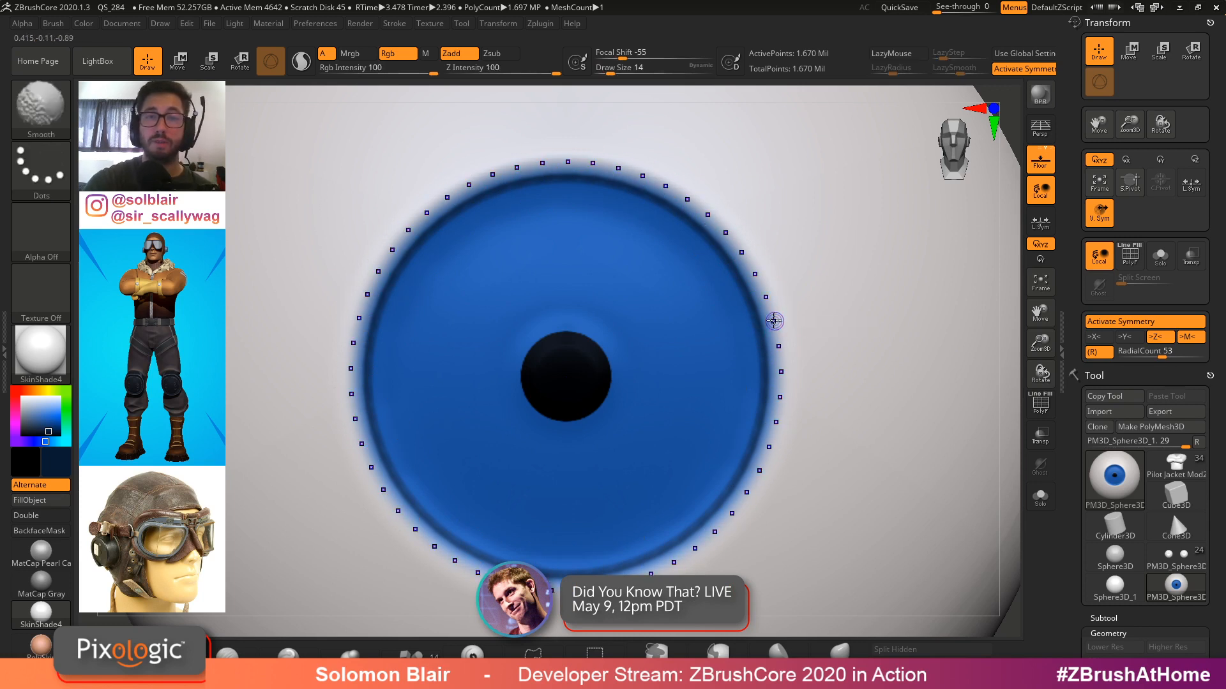
pyautogui.click(458, 53)
pyautogui.keyDown('shift'); pyautogui.moveTo(694, 215); pyautogui.dragTo(744, 276); pyautogui.keyUp('shift')
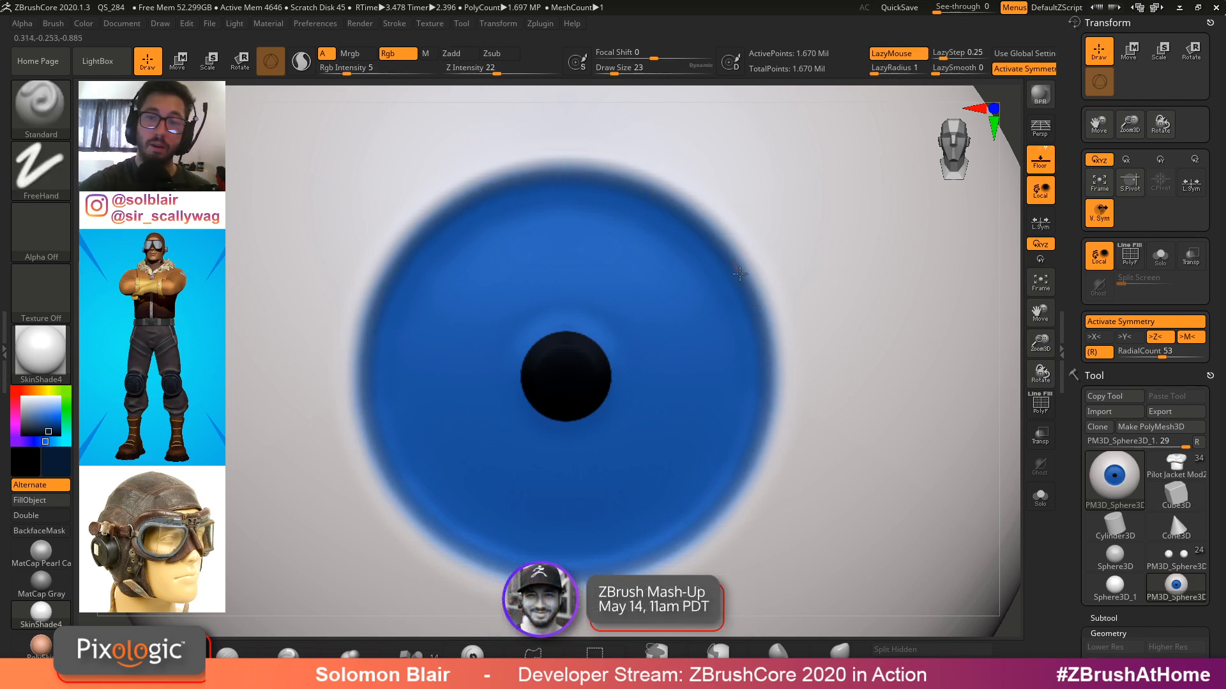
pyautogui.moveTo(765, 334); pyautogui.dragTo(763, 418)
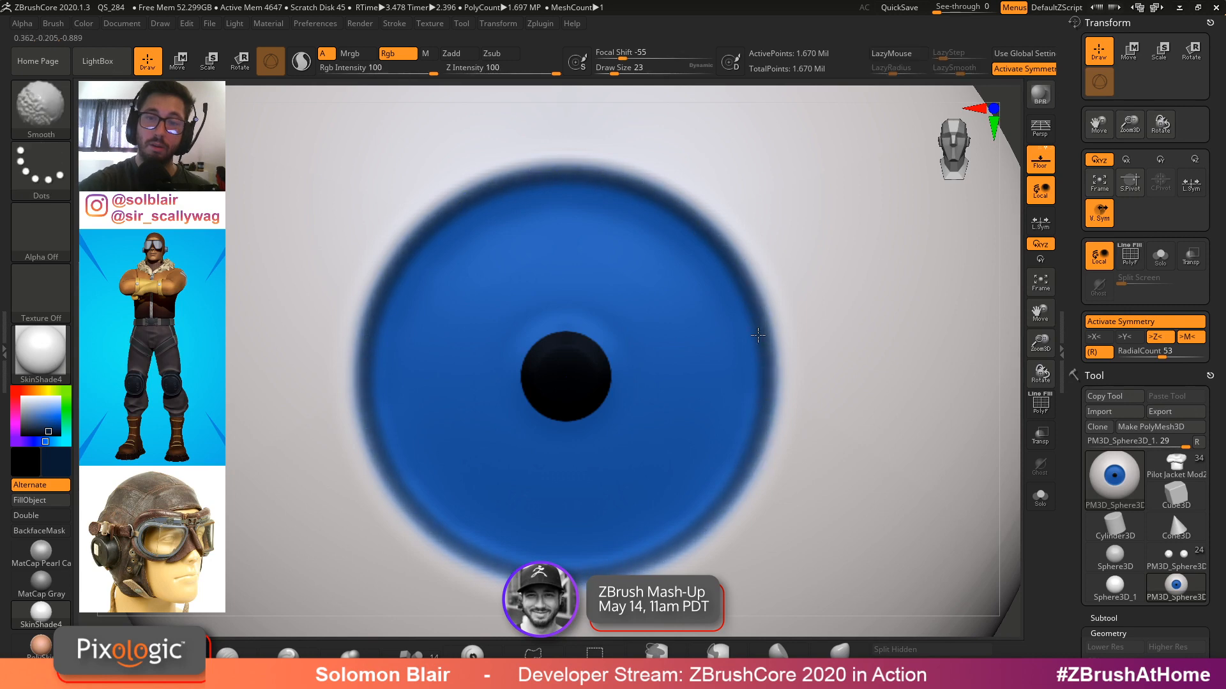
pyautogui.moveTo(795, 302)
pyautogui.keyDown('ctrl'); pyautogui.mouseDown(button='right')
pyautogui.moveTo(780, 365)
pyautogui.moveTo(706, 359)
pyautogui.moveTo(759, 360)
pyautogui.mouseUp(button='right'); pyautogui.keyUp('ctrl')
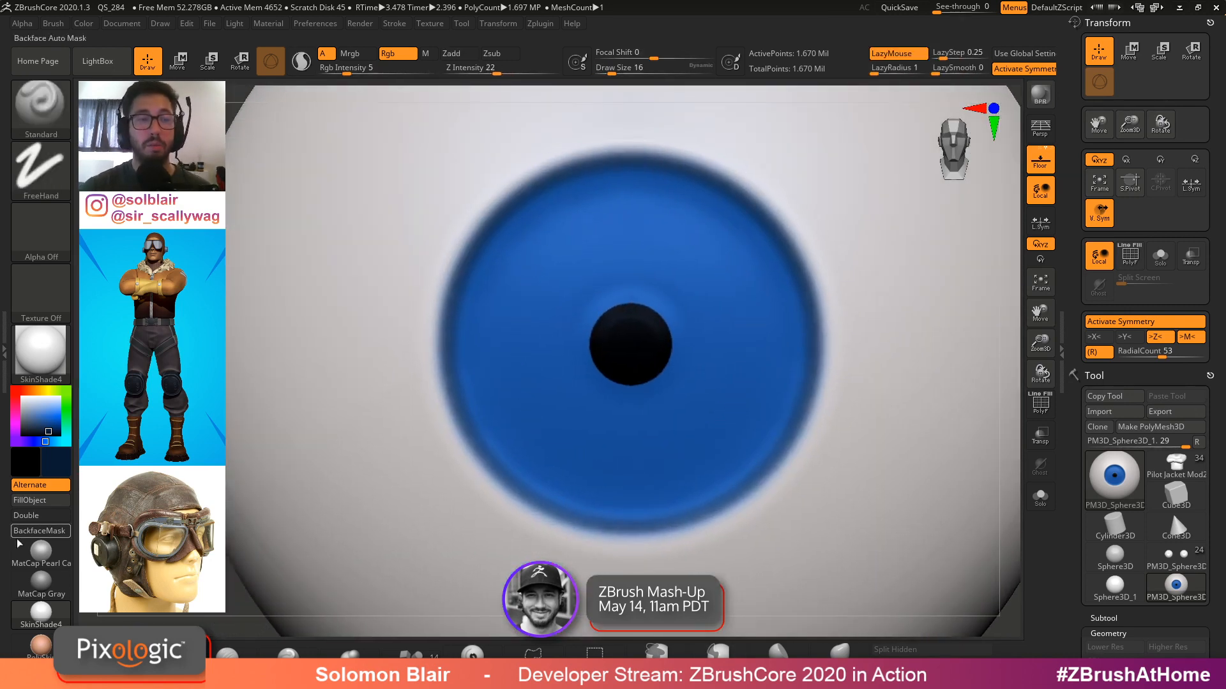
# Sample a lighter blue from the iris as the paint colour
pyautogui.moveTo(57, 463); pyautogui.dragTo(495, 366)
pyautogui.click(59, 461)
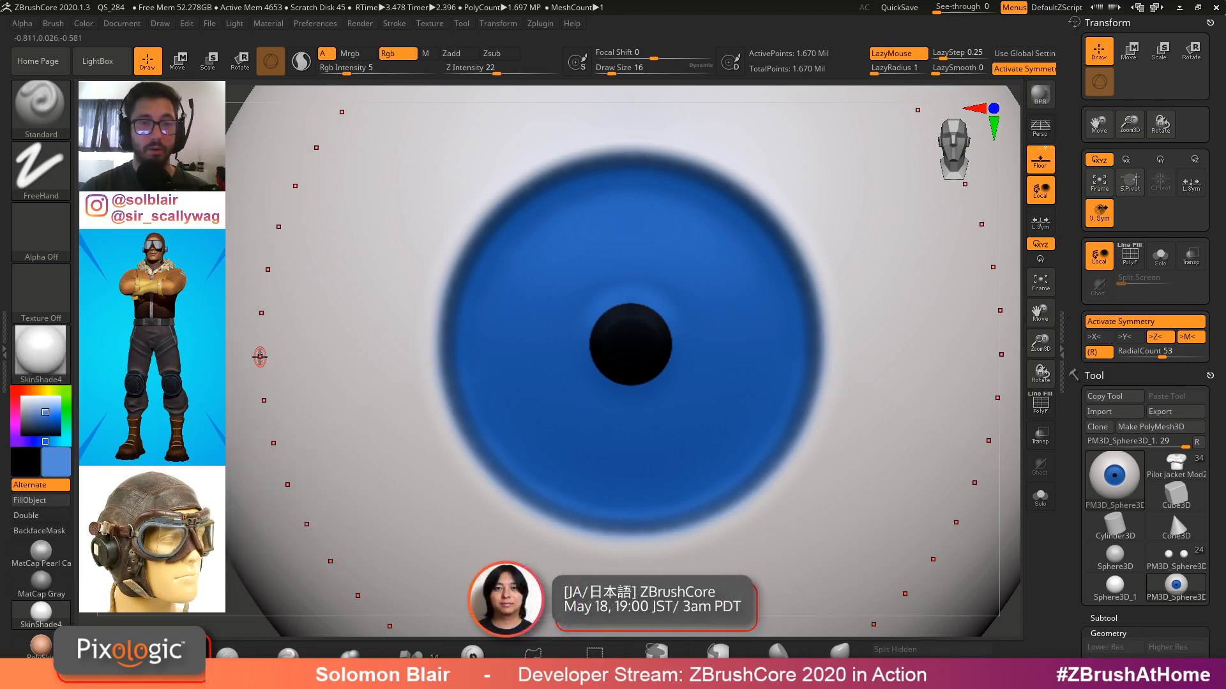
pyautogui.press(']')
pyautogui.keyDown('ctrl'); pyautogui.moveTo(646, 376); pyautogui.dragTo(673, 399, button='right'); pyautogui.keyUp('ctrl')
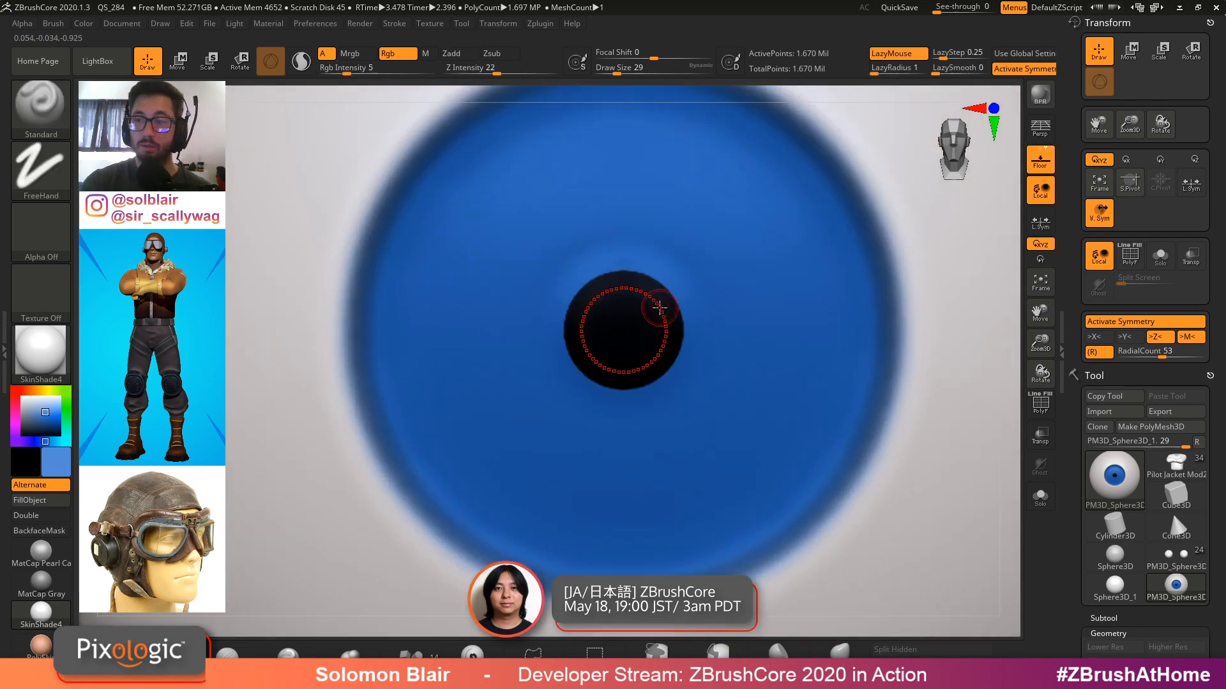
# Set radial count to 34 and switch to the DragRect stroke with alpha 58 at a small draw size
pyautogui.moveTo(1170, 351); pyautogui.dragTo(1146, 353)
pyautogui.press('[')
pyautogui.press('[')
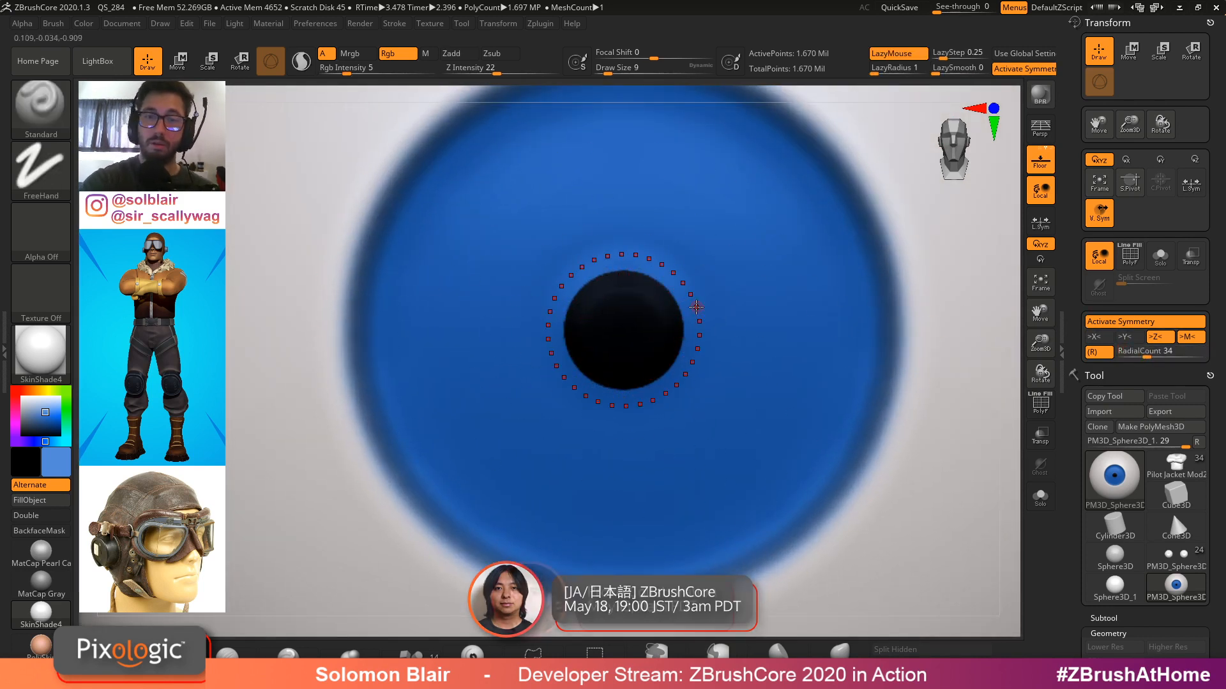
pyautogui.press('[')
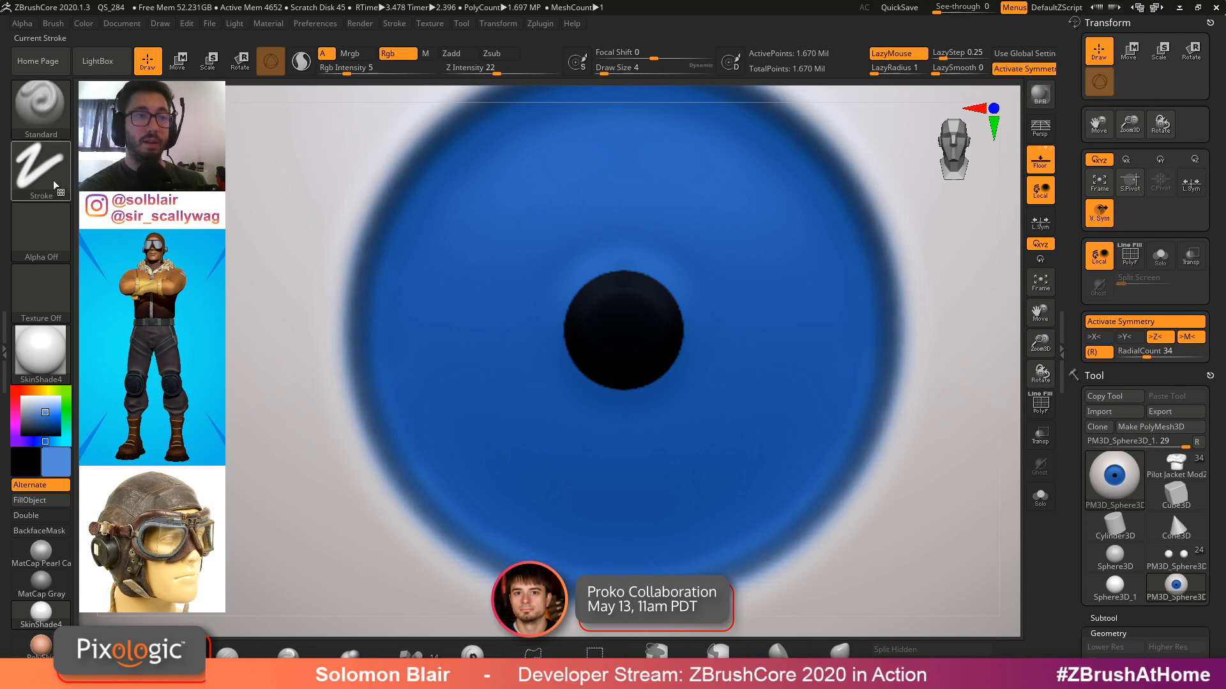
pyautogui.click(41, 169)
pyautogui.click(312, 173)
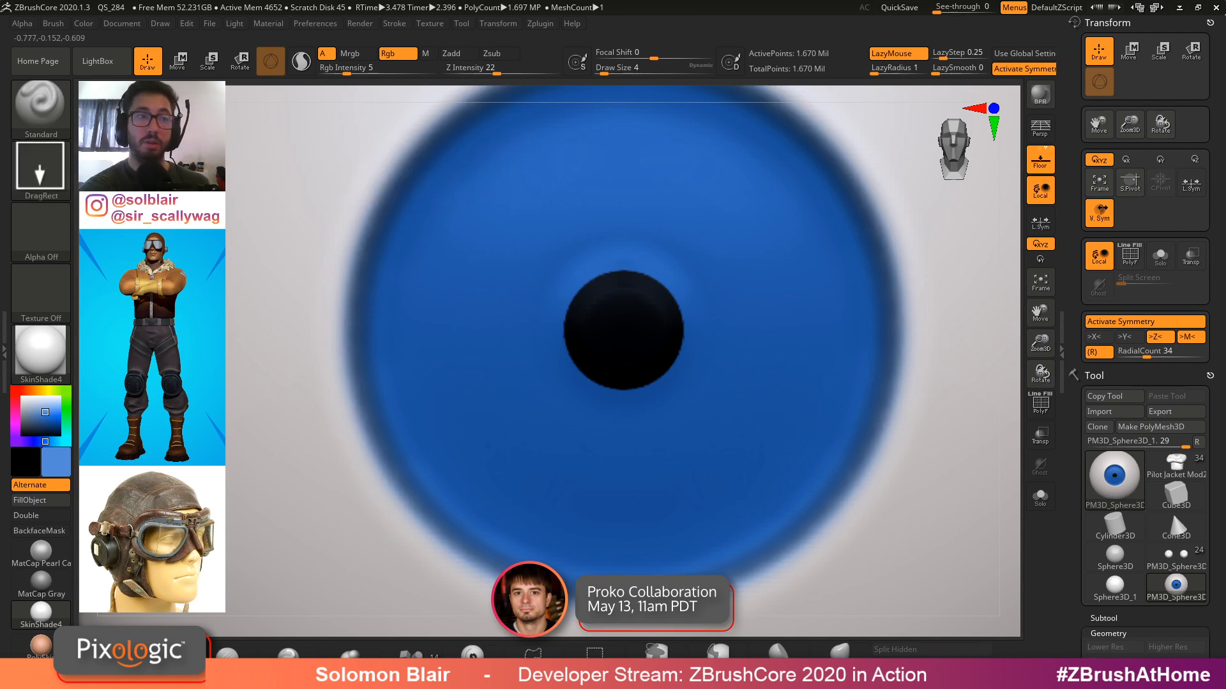
pyautogui.click(41, 230)
pyautogui.click(355, 242)
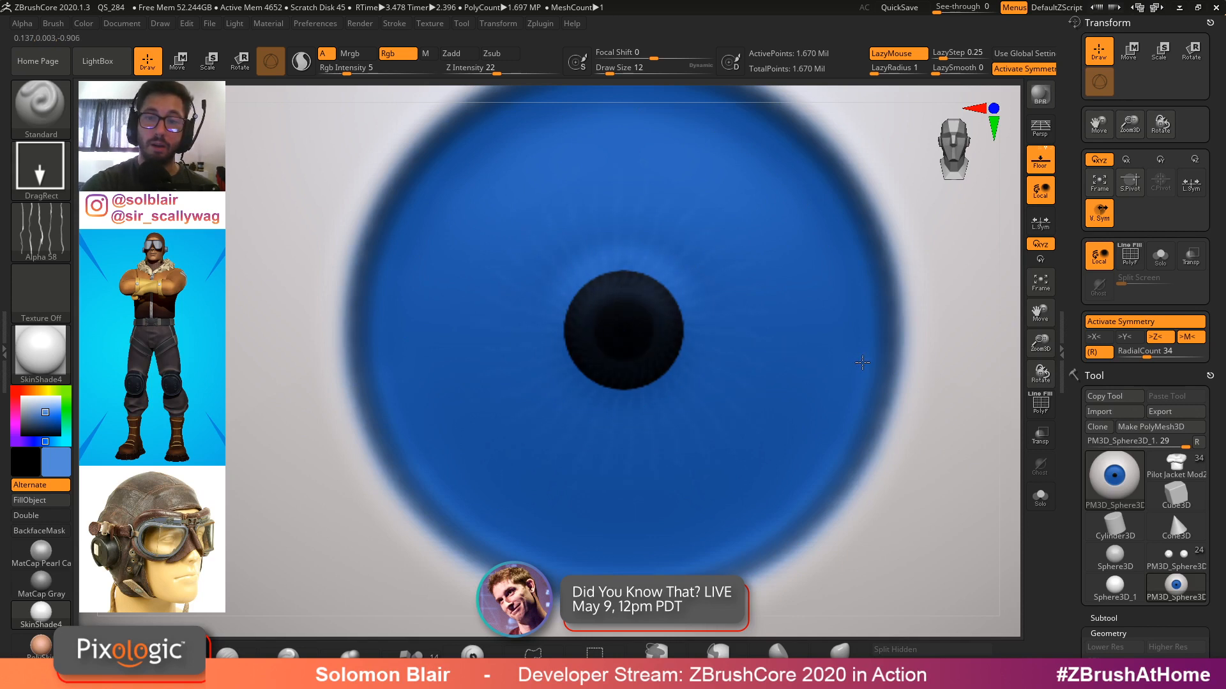
# Try dragging light fibre streaks across the iris at Rgb intensity 31
pyautogui.moveTo(862, 362); pyautogui.dragTo(899, 361)
pyautogui.hotkey('ctrl', 'z')
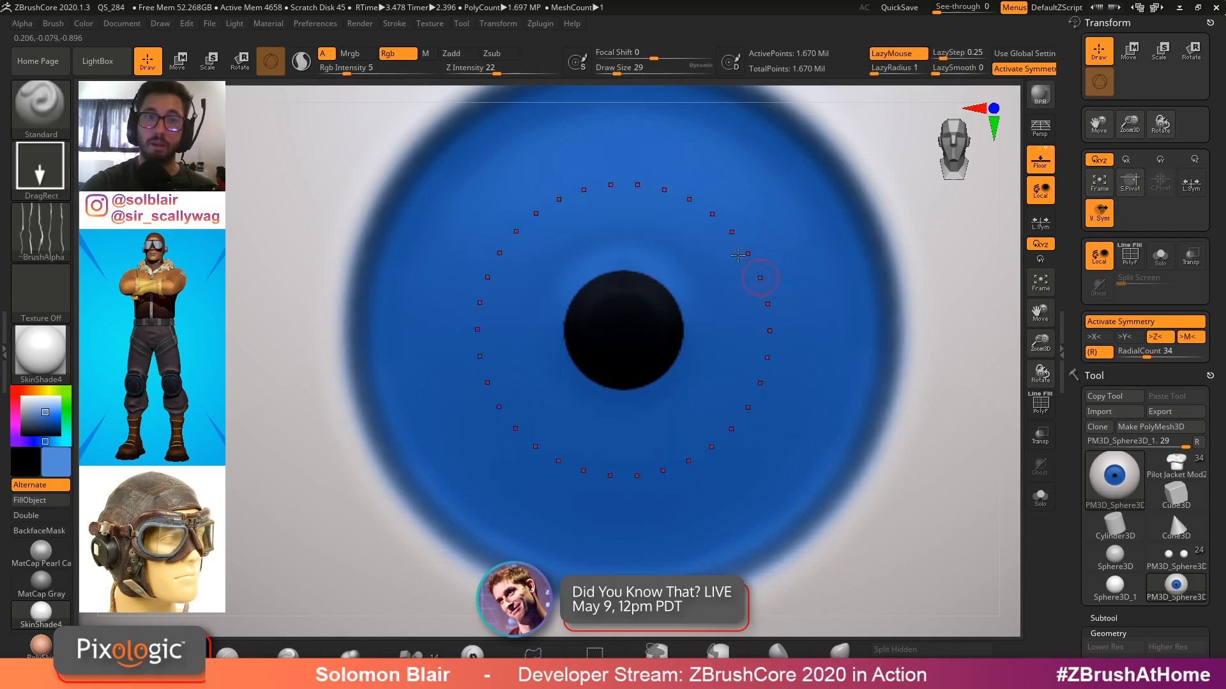
pyautogui.click(383, 70)
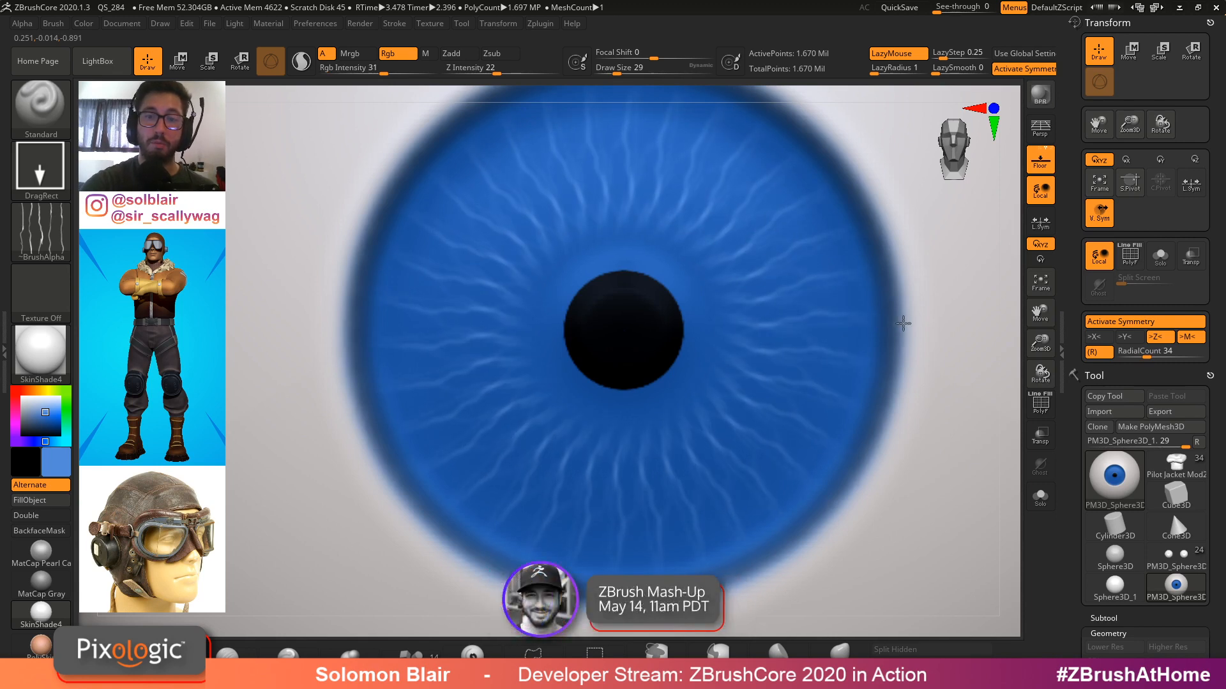
pyautogui.keyDown('ctrl'); pyautogui.moveTo(908, 324); pyautogui.dragTo(764, 332, button='right'); pyautogui.keyUp('ctrl')
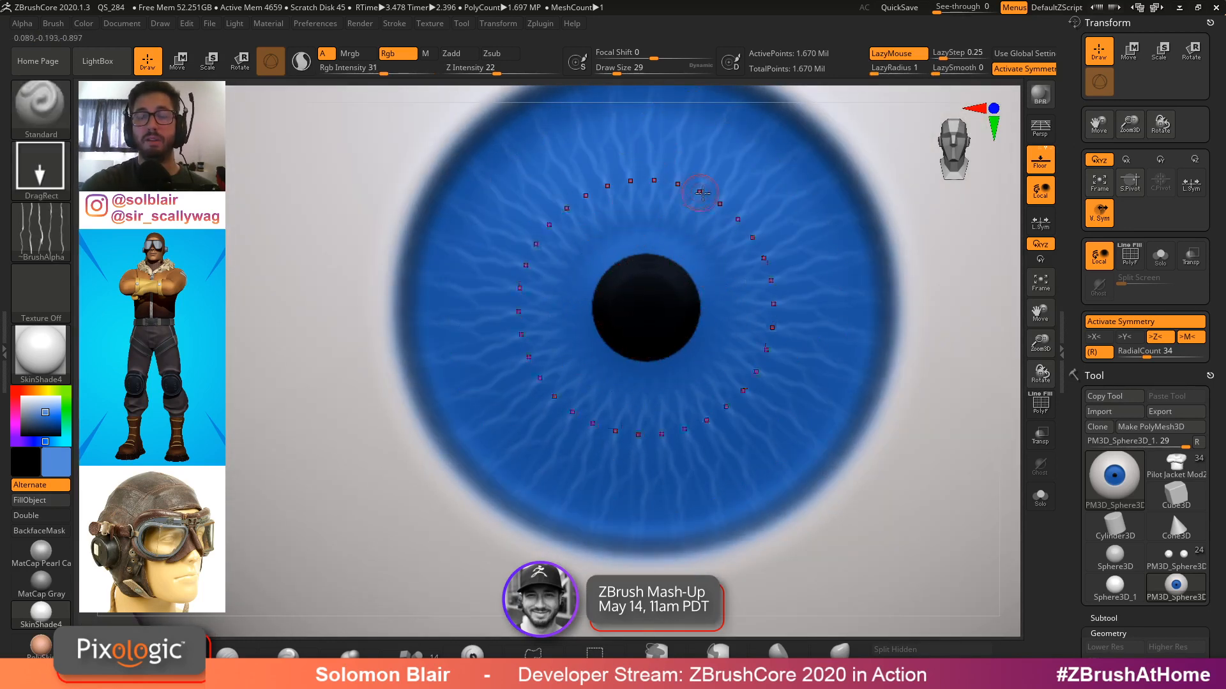
pyautogui.keyDown('alt'); pyautogui.moveTo(702, 194); pyautogui.dragTo(687, 252, button='right'); pyautogui.keyUp('alt')
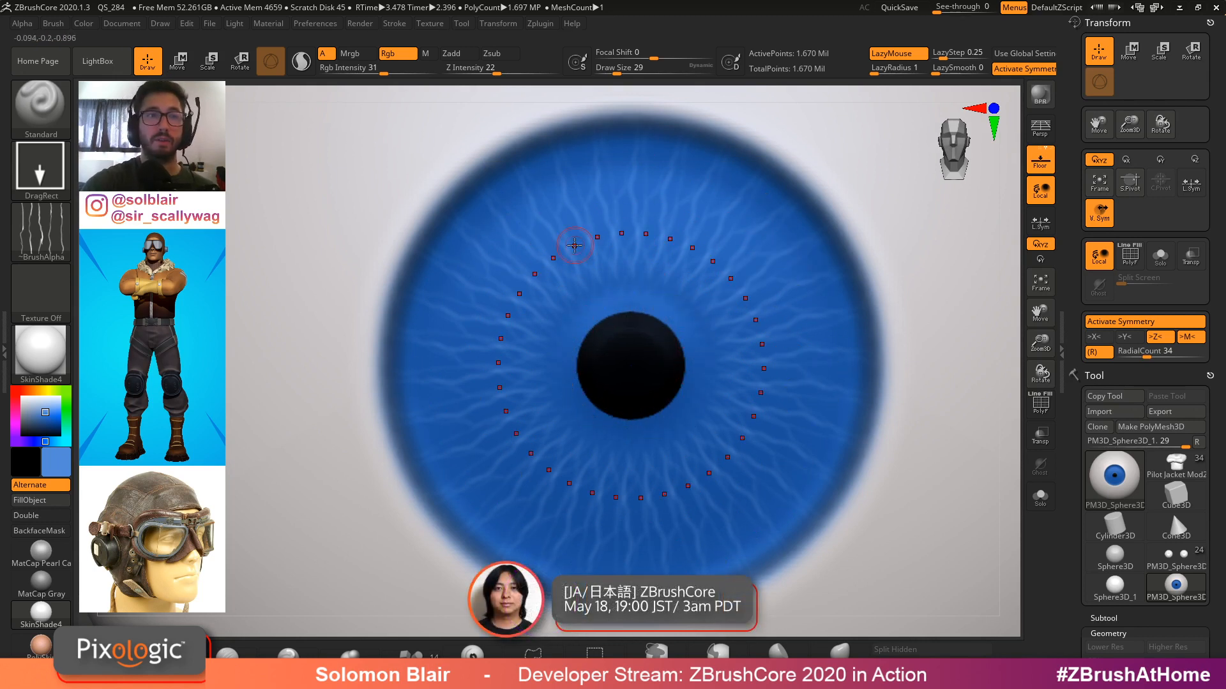
pyautogui.hotkey('ctrl', 'z')
# Set Rgb intensity to 100 and radial count to 21, then drag light fibre streaks radiating from the pupil
pyautogui.moveTo(409, 74); pyautogui.dragTo(430, 75)
pyautogui.press(']')
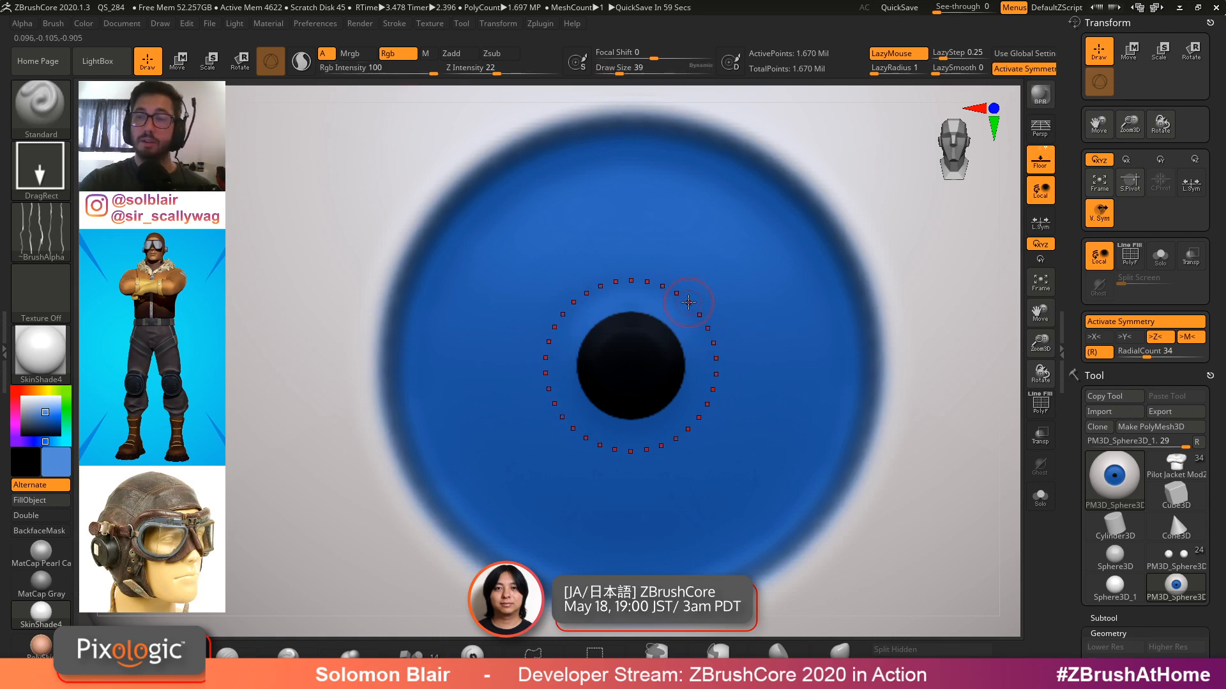
pyautogui.click(1136, 353)
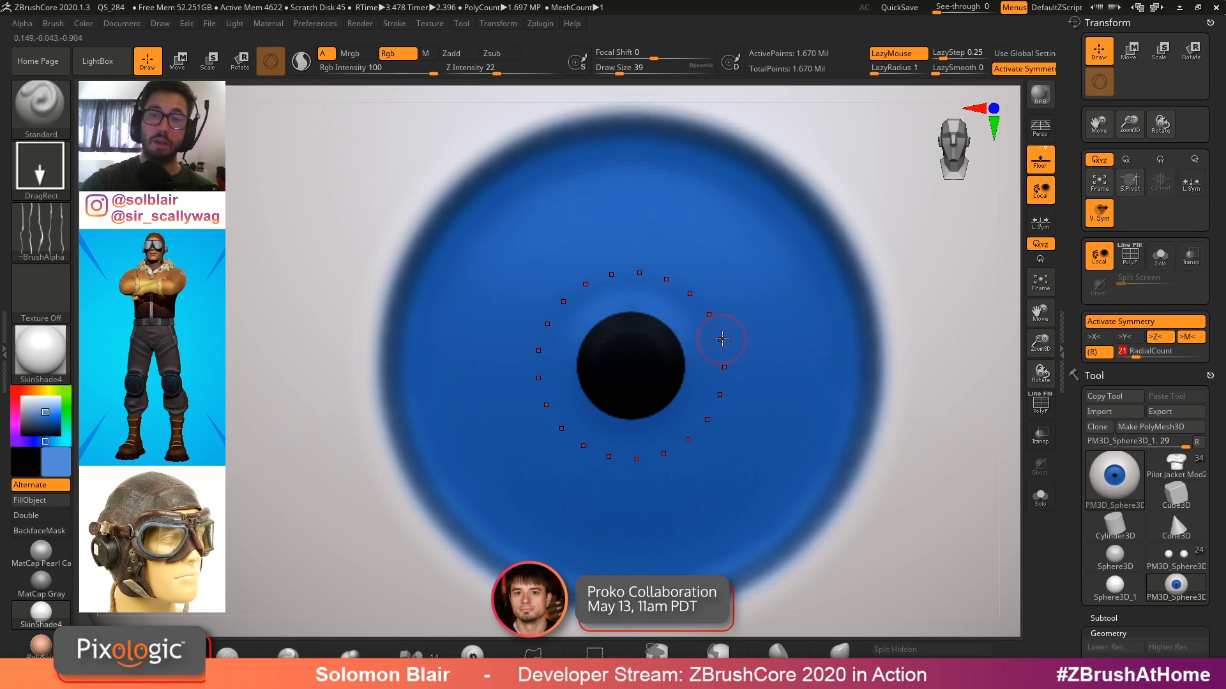
pyautogui.moveTo(746, 336); pyautogui.dragTo(810, 322)
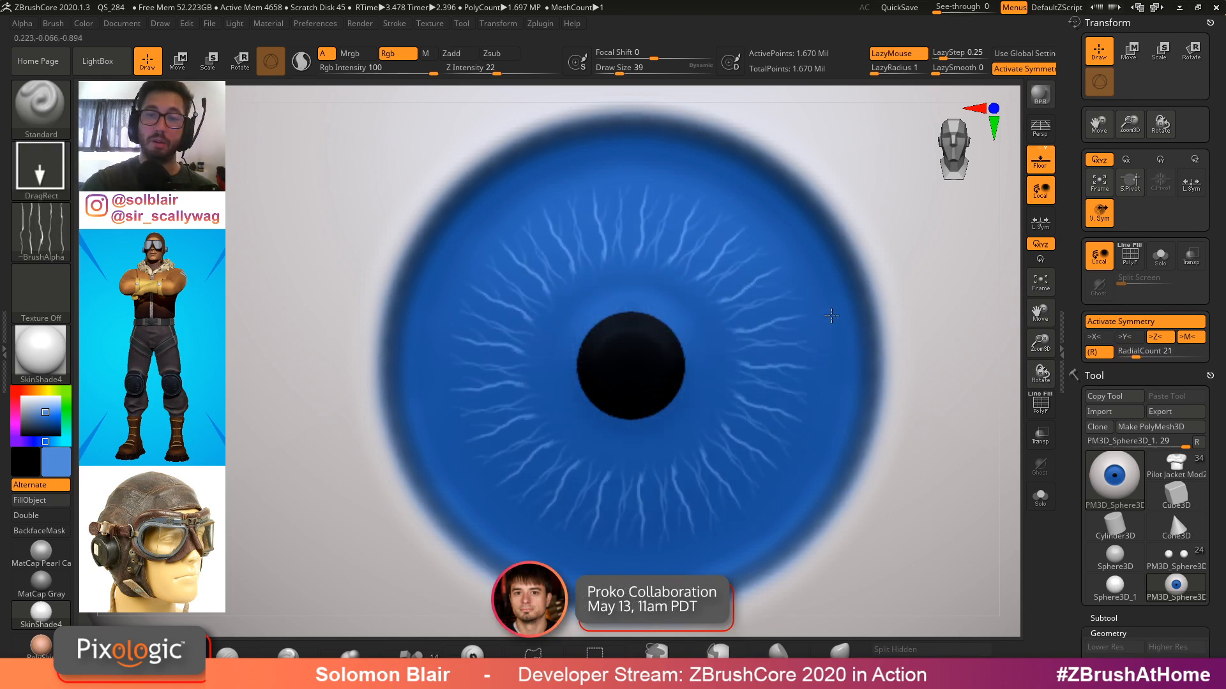
# Drag additional fibre streaks across the iris with a smaller draw size, undoing the last one
pyautogui.moveTo(843, 311)
pyautogui.mouseDown()
pyautogui.moveTo(868, 300)
pyautogui.moveTo(864, 284)
pyautogui.moveTo(876, 325)
pyautogui.mouseUp()
pyautogui.moveTo(876, 325)
pyautogui.keyDown('ctrl'); pyautogui.mouseDown(button='right')
pyautogui.moveTo(720, 339)
pyautogui.moveTo(857, 378)
pyautogui.mouseUp(button='right'); pyautogui.keyUp('ctrl')
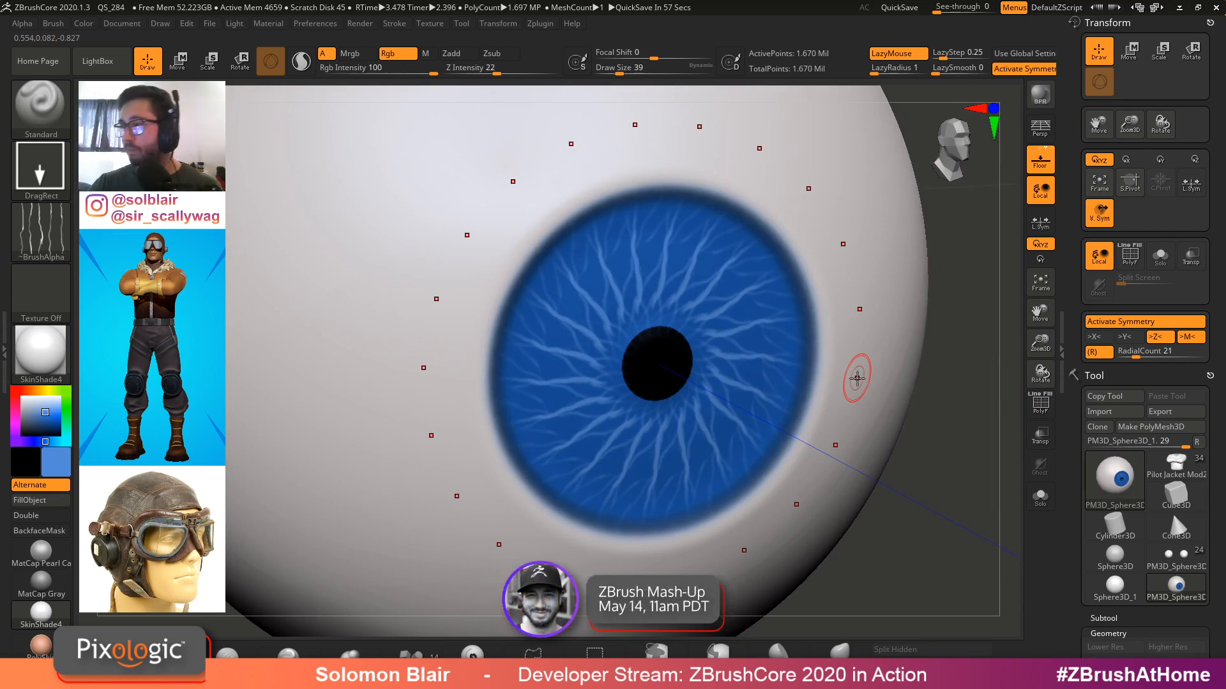
pyautogui.moveTo(820, 328)
pyautogui.keyDown('shift'); pyautogui.mouseDown(button='right')
pyautogui.moveTo(722, 319)
pyautogui.moveTo(734, 330)
pyautogui.mouseUp(button='right'); pyautogui.keyUp('shift')
pyautogui.press('s')
pyautogui.moveTo(734, 330); pyautogui.dragTo(729, 330)
pyautogui.moveTo(778, 282)
pyautogui.mouseDown()
pyautogui.moveTo(829, 230)
pyautogui.moveTo(835, 260)
pyautogui.mouseUp()
pyautogui.moveTo(835, 260)
pyautogui.keyDown('ctrl'); pyautogui.mouseDown(button='right')
pyautogui.moveTo(774, 315)
pyautogui.moveTo(848, 350)
pyautogui.moveTo(783, 350)
pyautogui.mouseUp(button='right'); pyautogui.keyUp('ctrl')
pyautogui.hotkey('ctrl', 'z')
pyautogui.press('[')
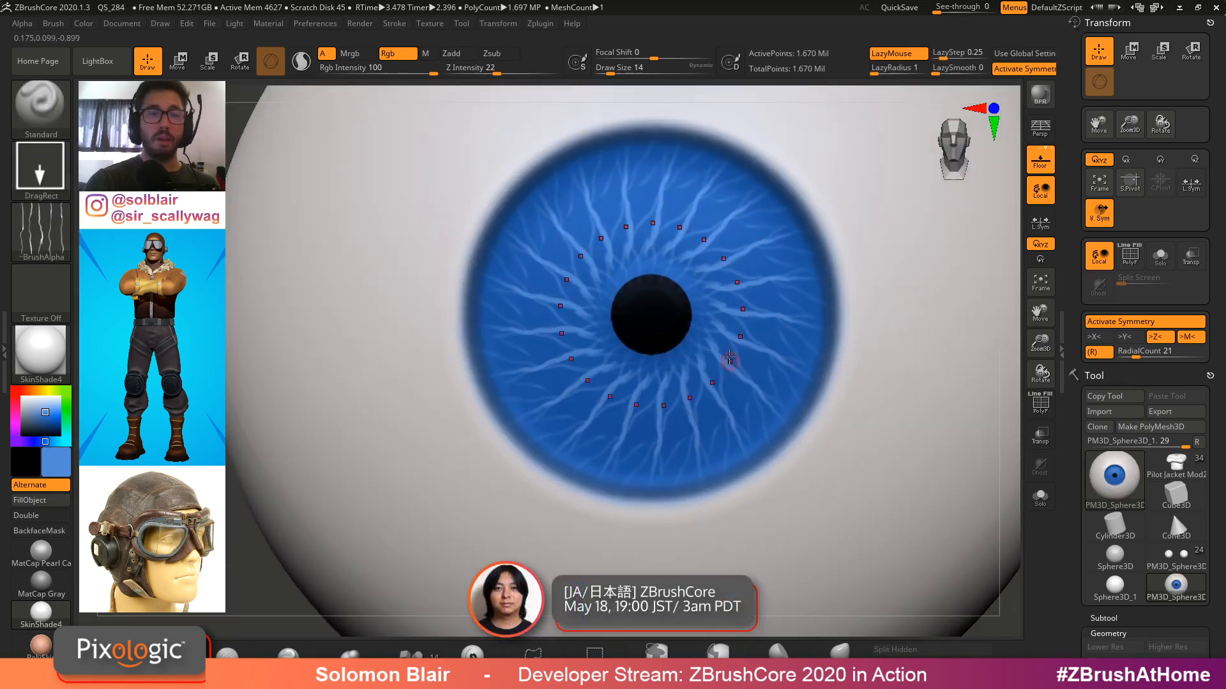
# Sample the iris blue from the canvas with the colour picker as the paint colour
pyautogui.click(43, 408)
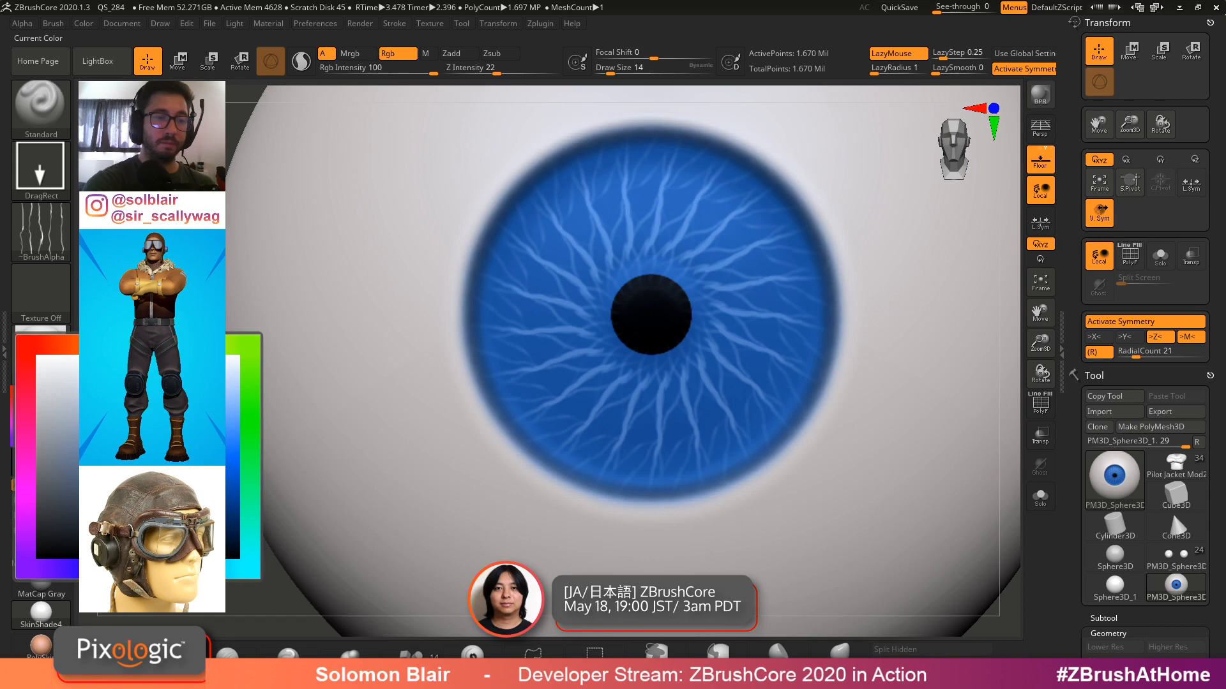
pyautogui.moveTo(43, 408); pyautogui.dragTo(758, 313)
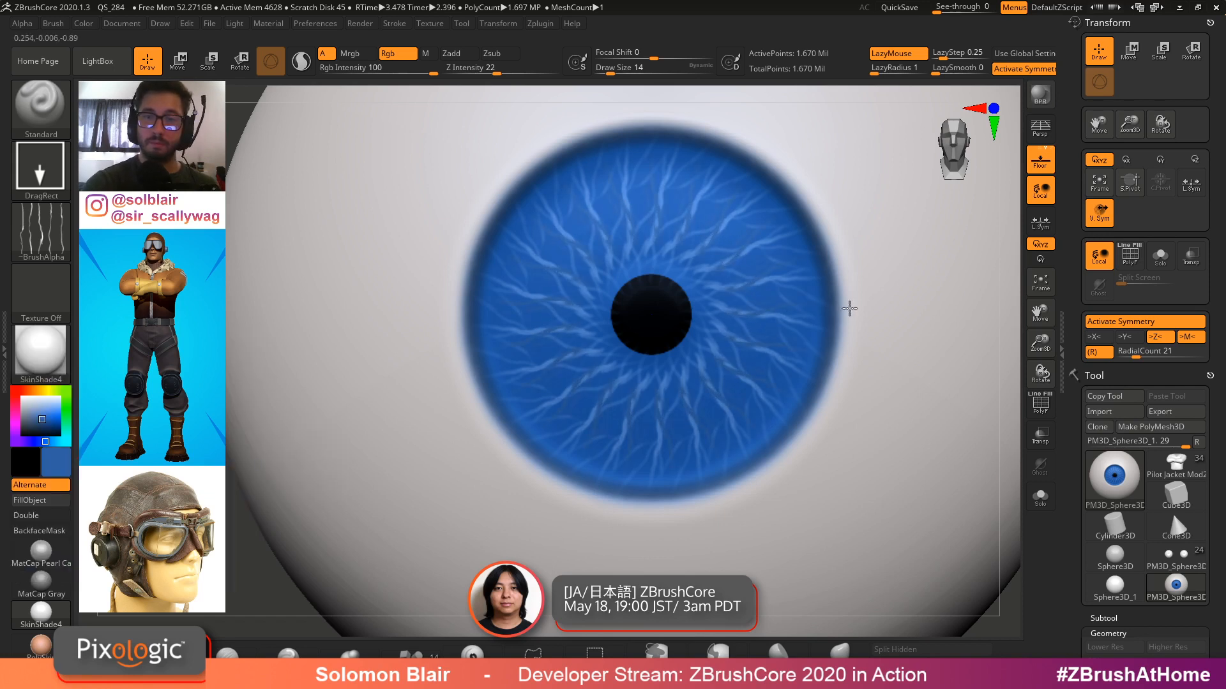
pyautogui.hotkey('ctrl', 'z')
pyautogui.moveTo(41, 416); pyautogui.dragTo(113, 463)
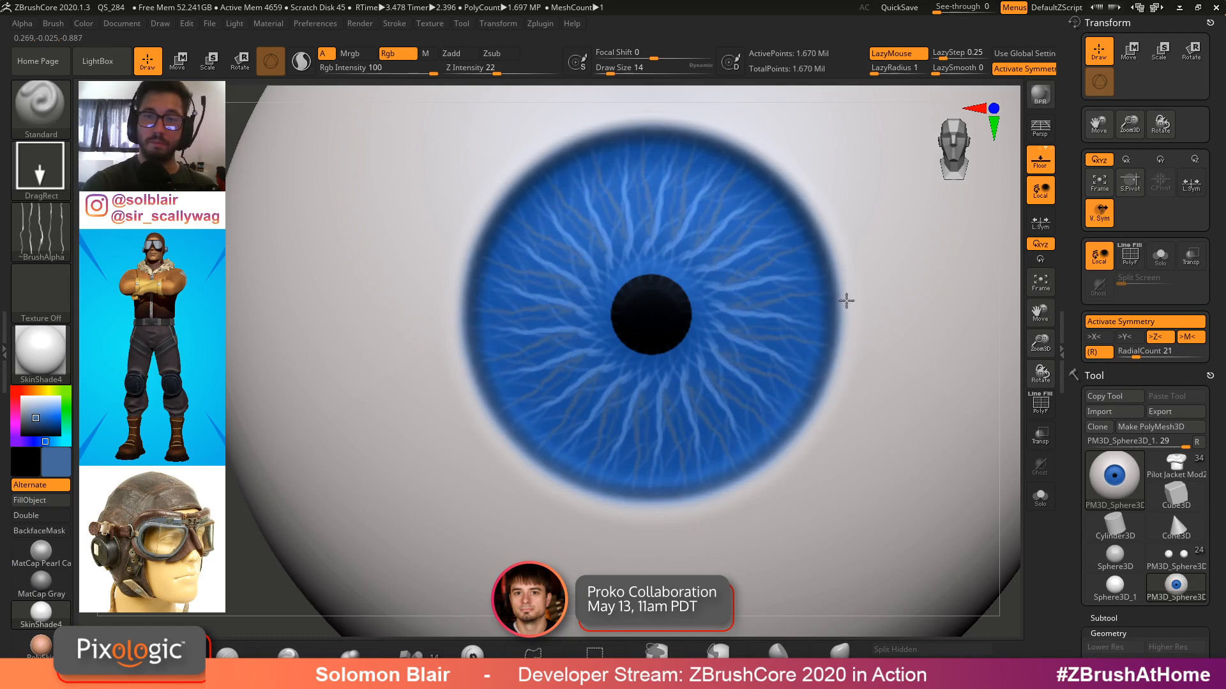
# Paint darker blue fibre streaks across the iris, resizing the brush to 31 and undoing the last stroke
pyautogui.moveTo(847, 302)
pyautogui.keyDown('ctrl'); pyautogui.mouseDown(button='right')
pyautogui.moveTo(536, 339)
pyautogui.moveTo(574, 364)
pyautogui.mouseUp(button='right'); pyautogui.keyUp('ctrl')
pyautogui.moveTo(739, 367)
pyautogui.keyDown('ctrl'); pyautogui.mouseDown(button='right')
pyautogui.moveTo(758, 329)
pyautogui.moveTo(708, 362)
pyautogui.mouseUp(button='right'); pyautogui.keyUp('ctrl')
pyautogui.press('s')
pyautogui.moveTo(710, 363); pyautogui.dragTo(713, 332)
pyautogui.press('shift')
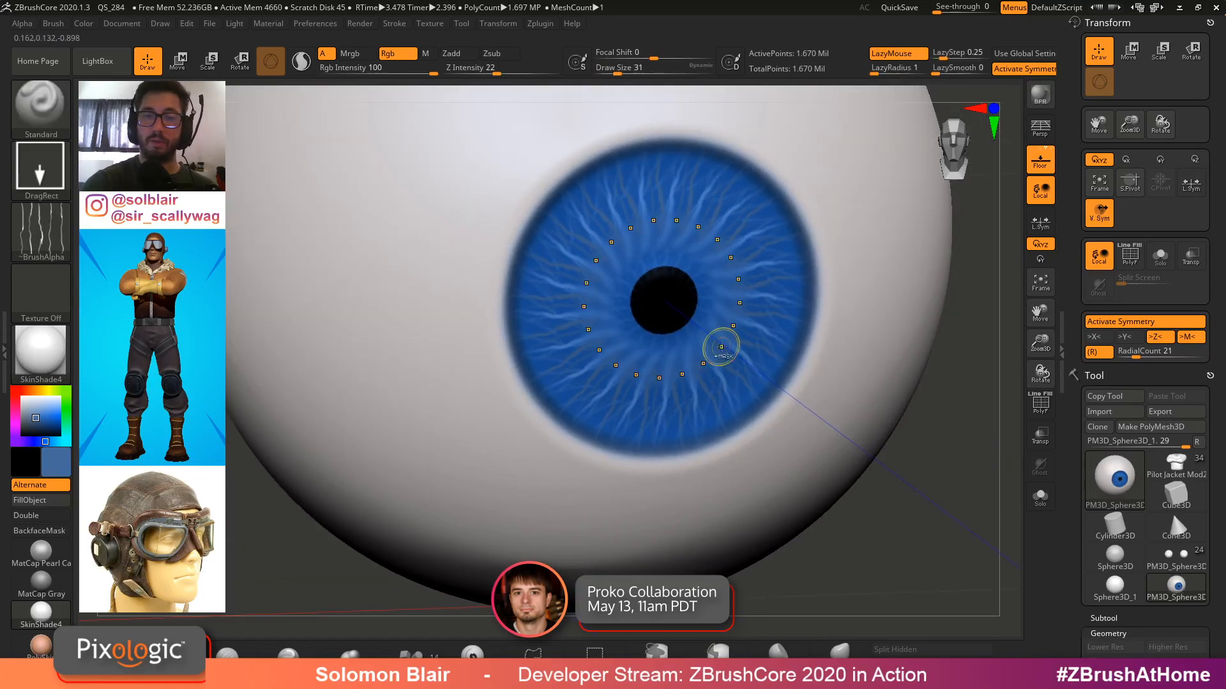
pyautogui.hotkey('ctrl', 'z')
# Zoom in on the pupil and set the radial count to 13 with a larger draw size
pyautogui.keyDown('shift'); pyautogui.moveTo(536, 69); pyautogui.dragTo(365, 70); pyautogui.keyUp('shift')
pyautogui.keyDown('ctrl'); pyautogui.moveTo(738, 306); pyautogui.dragTo(731, 327, button='right'); pyautogui.keyUp('ctrl')
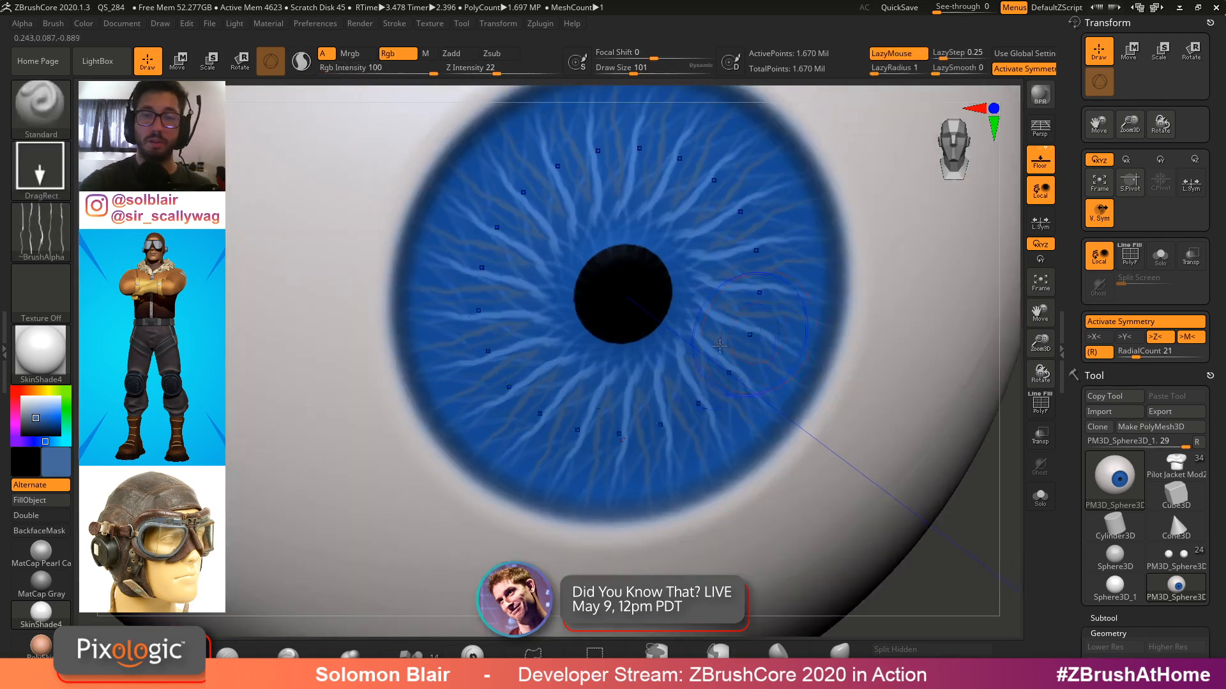
pyautogui.press('shift')
pyautogui.moveTo(772, 247)
pyautogui.mouseDown(button='right')
pyautogui.moveTo(760, 207)
pyautogui.moveTo(745, 287)
pyautogui.moveTo(708, 313)
pyautogui.mouseUp(button='right')
pyautogui.keyDown('ctrl'); pyautogui.moveTo(761, 353); pyautogui.dragTo(766, 395, button='right'); pyautogui.keyUp('ctrl')
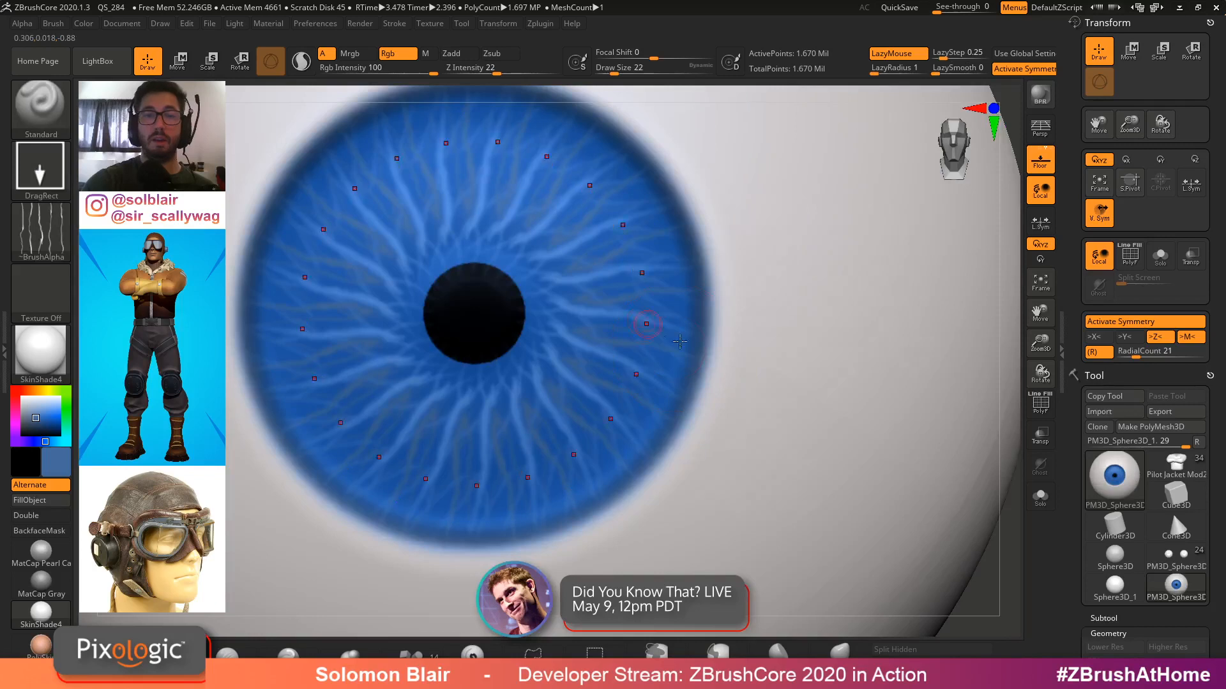
pyautogui.keyDown('alt'); pyautogui.moveTo(649, 325); pyautogui.dragTo(772, 349, button='right'); pyautogui.keyUp('alt')
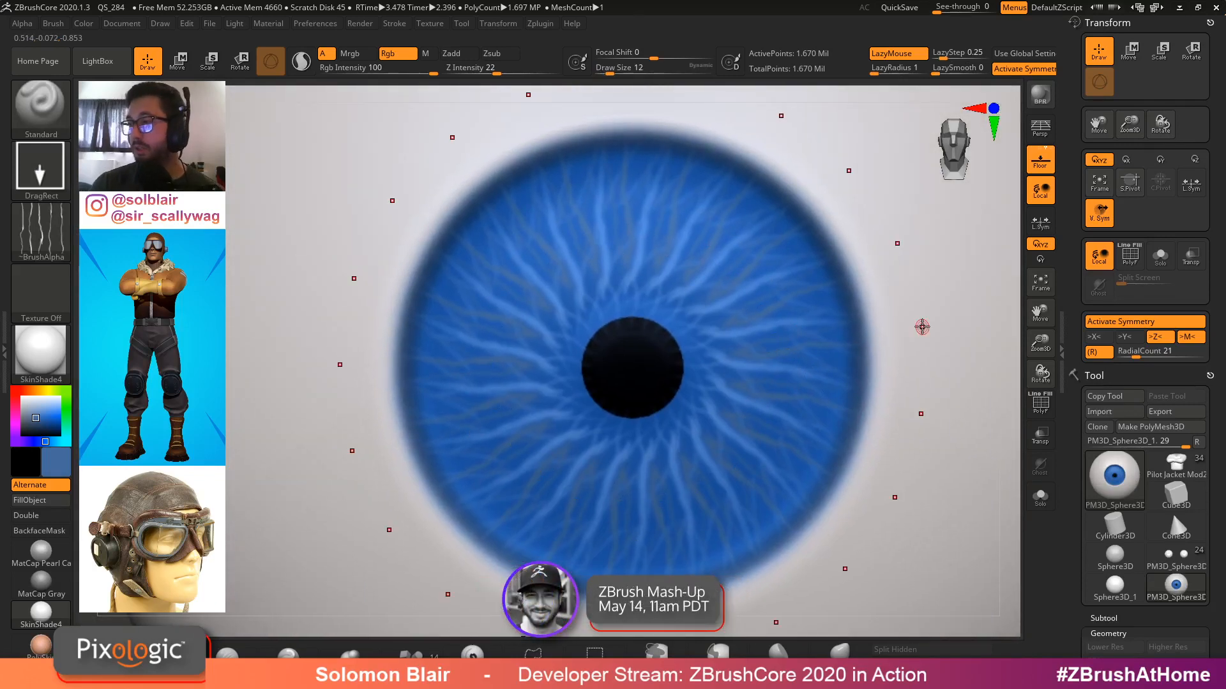
pyautogui.press('s')
pyautogui.moveTo(819, 344); pyautogui.dragTo(832, 345)
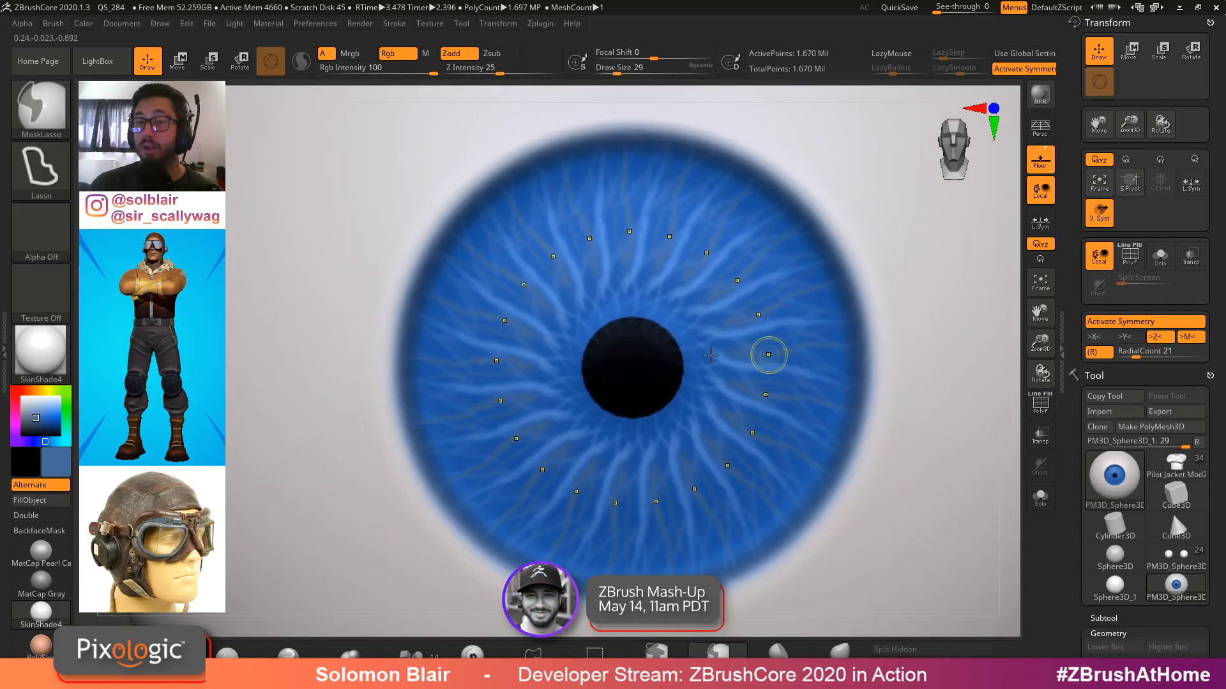
pyautogui.moveTo(767, 351)
pyautogui.keyDown('ctrl'); pyautogui.mouseDown(button='right')
pyautogui.moveTo(731, 359)
pyautogui.moveTo(729, 345)
pyautogui.moveTo(752, 347)
pyautogui.mouseUp(button='right'); pyautogui.keyUp('ctrl')
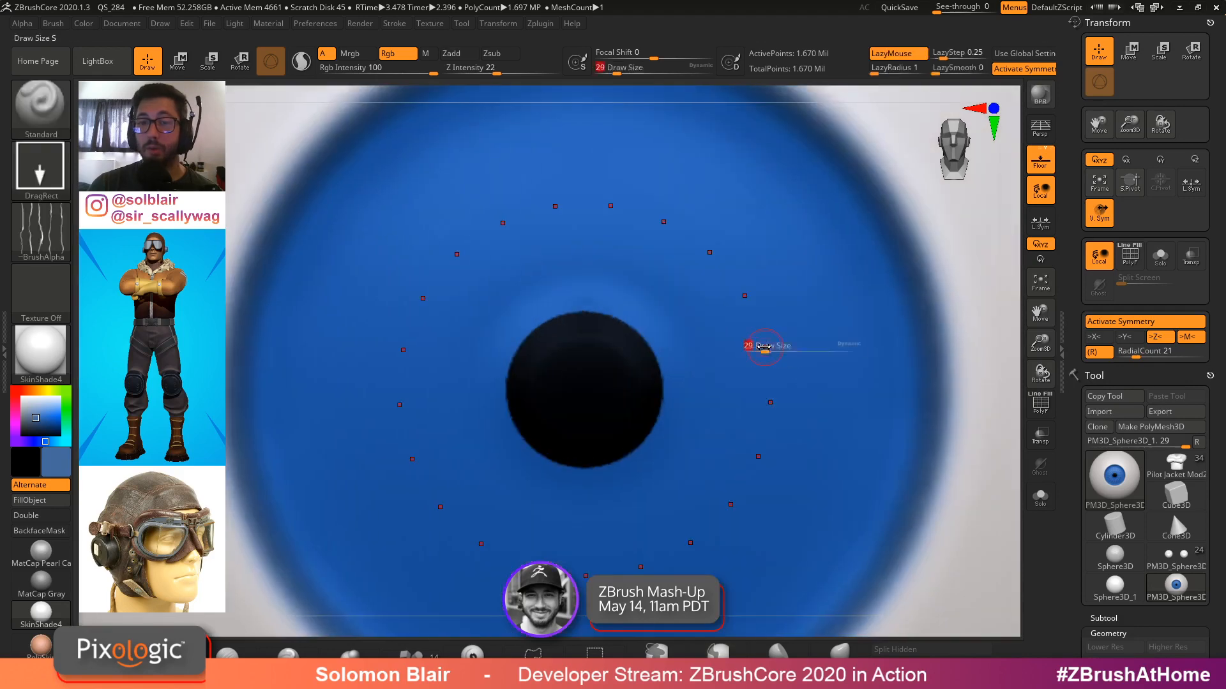
pyautogui.moveTo(1138, 353); pyautogui.dragTo(1130, 353)
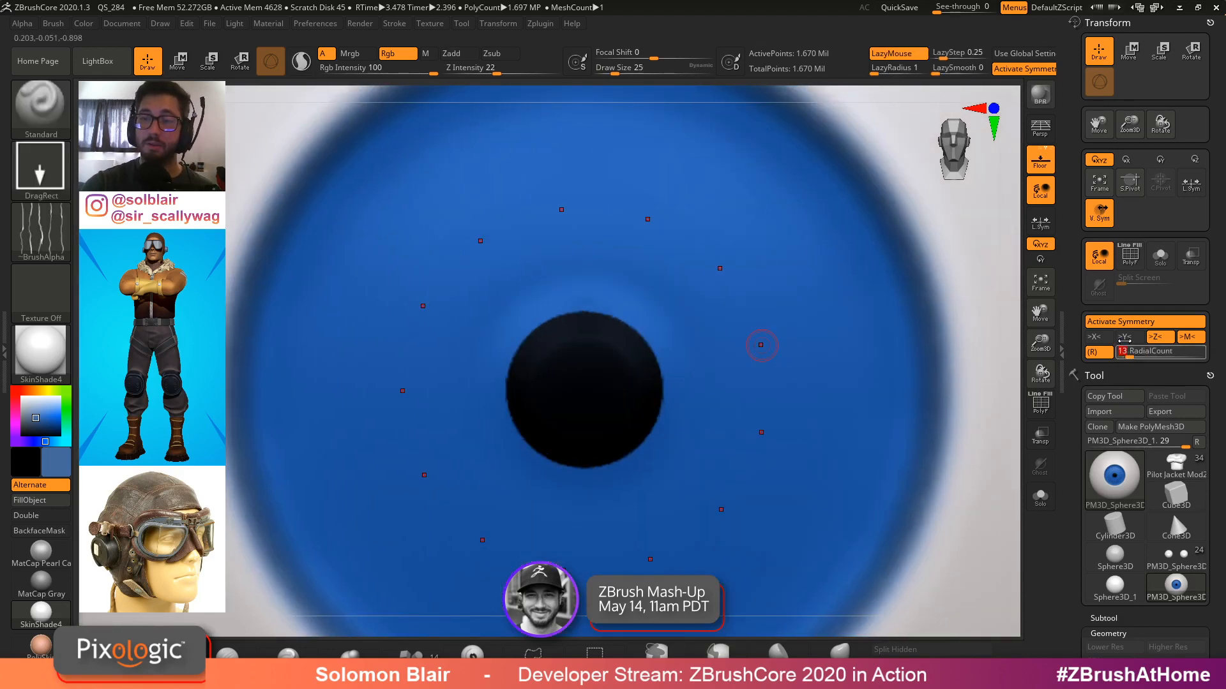
pyautogui.press('s')
pyautogui.moveTo(748, 316); pyautogui.dragTo(753, 316)
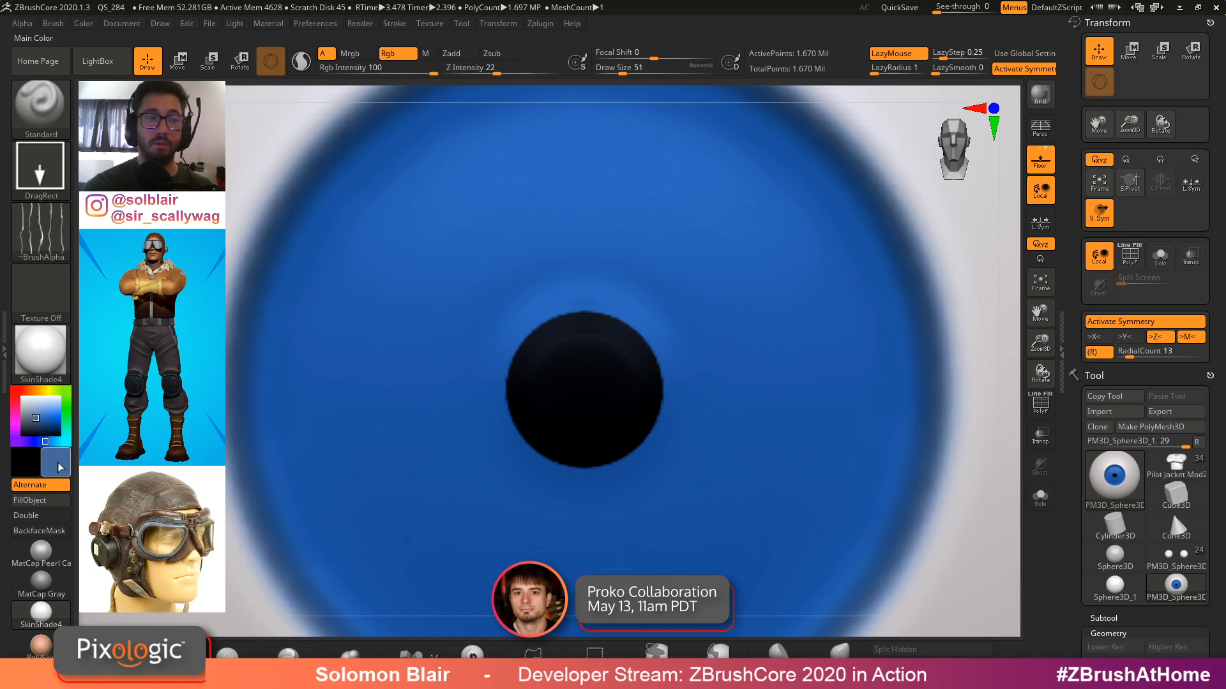
# Sample a lighter blue from the iris and make it the main paint colour
pyautogui.moveTo(59, 467); pyautogui.dragTo(307, 366)
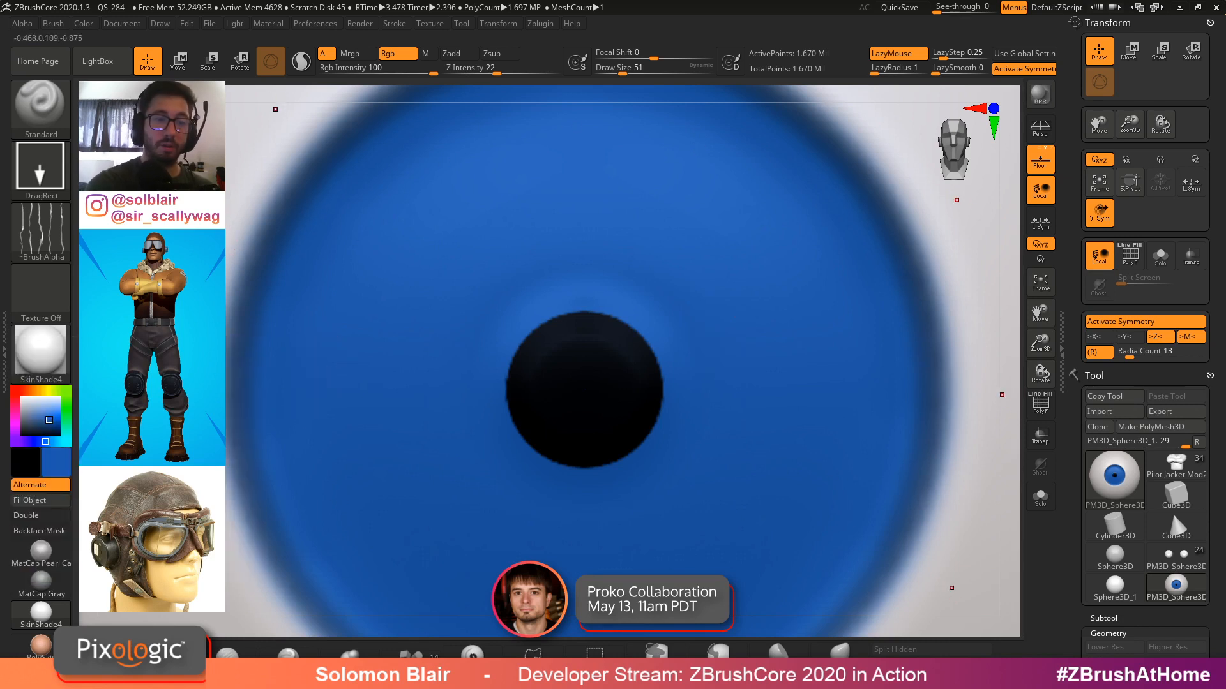
pyautogui.click(58, 462)
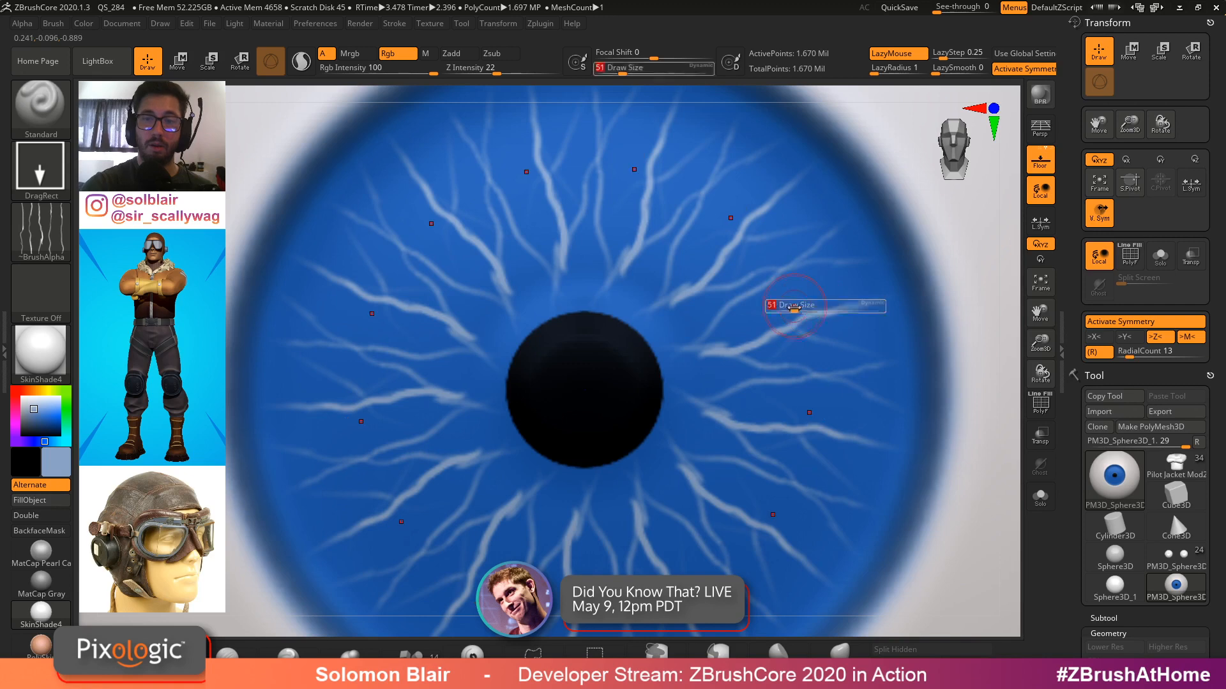
pyautogui.press('ctrl')
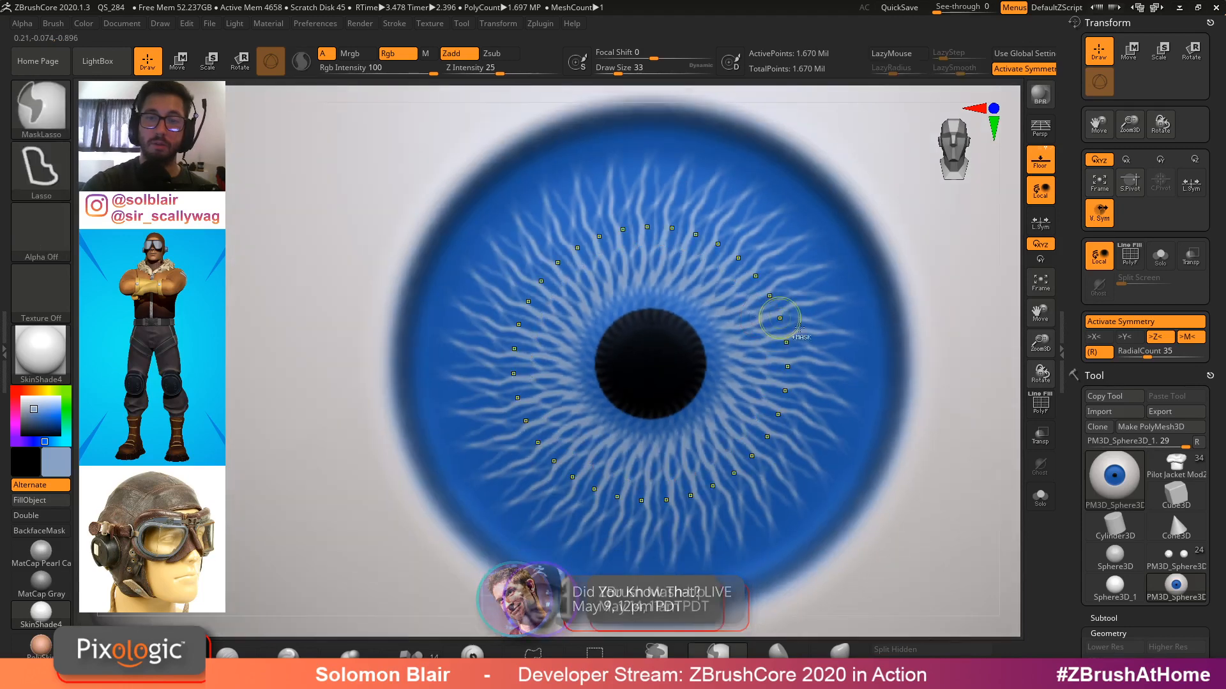
# Set Rgb intensity to 23 and paint a faint fibre stroke across the iris
pyautogui.click(375, 69)
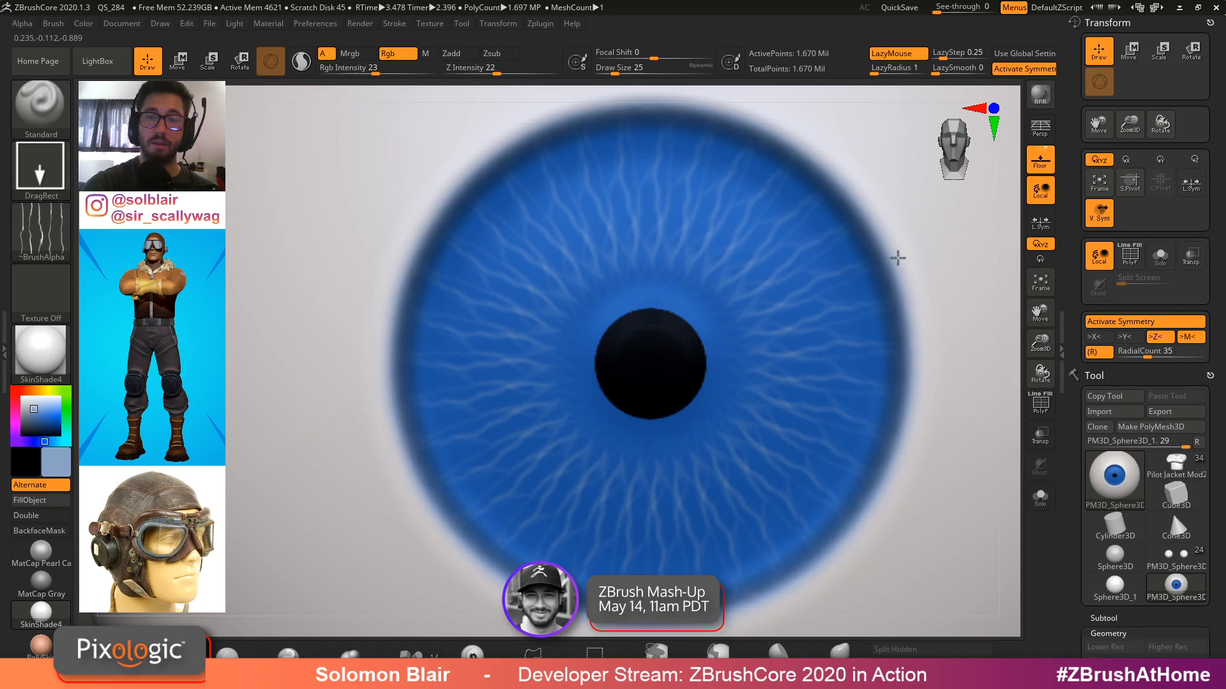
pyautogui.moveTo(760, 351); pyautogui.dragTo(778, 371, button='right')
# Switch to the FreeHand stroke at draw size 12 and try drawing streaks out from the pupil, undoing attempts
pyautogui.click(41, 232)
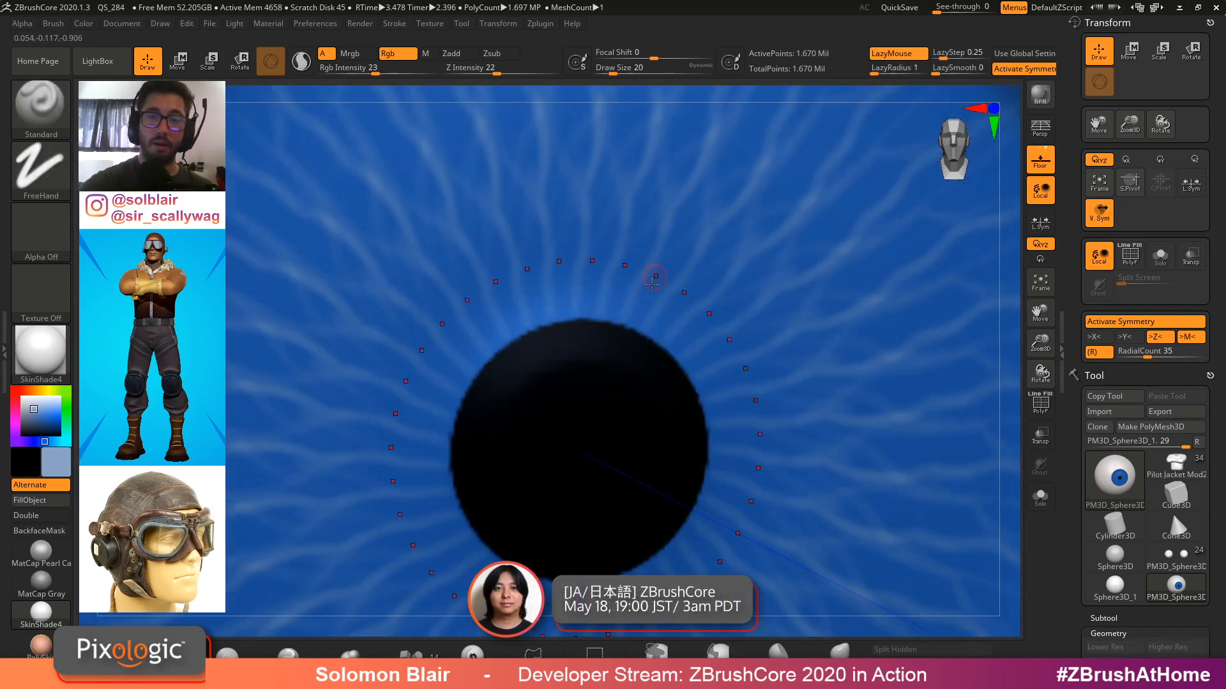
pyautogui.press('b')
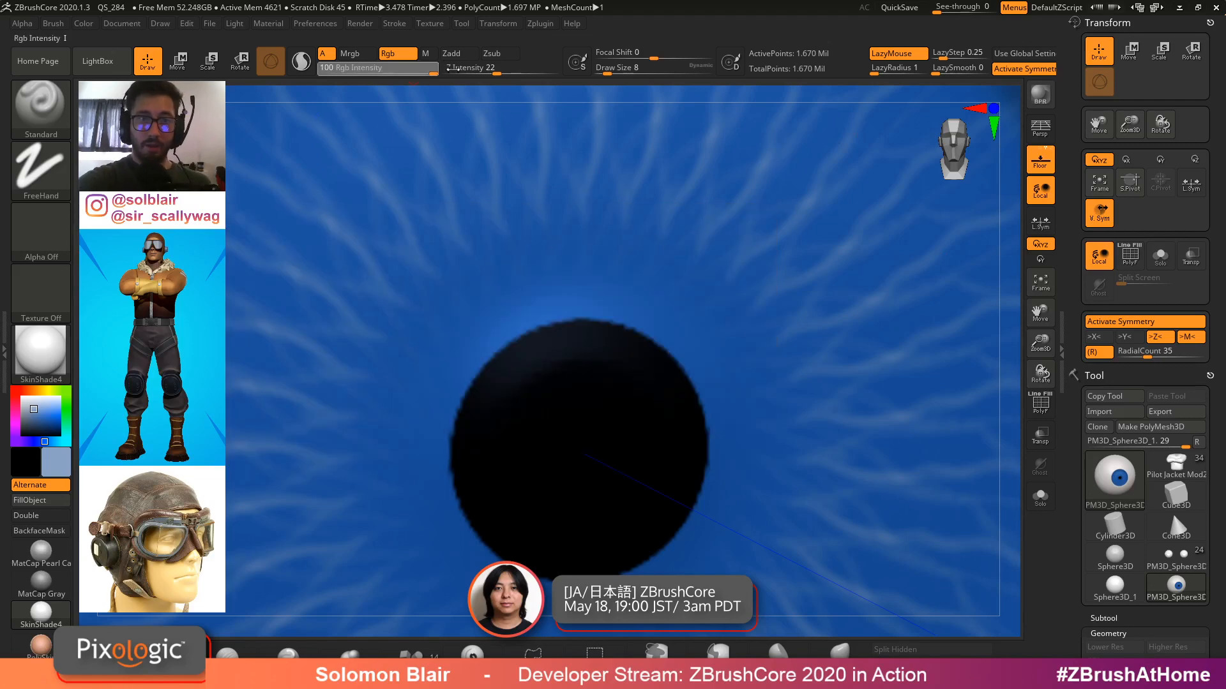
pyautogui.press('s')
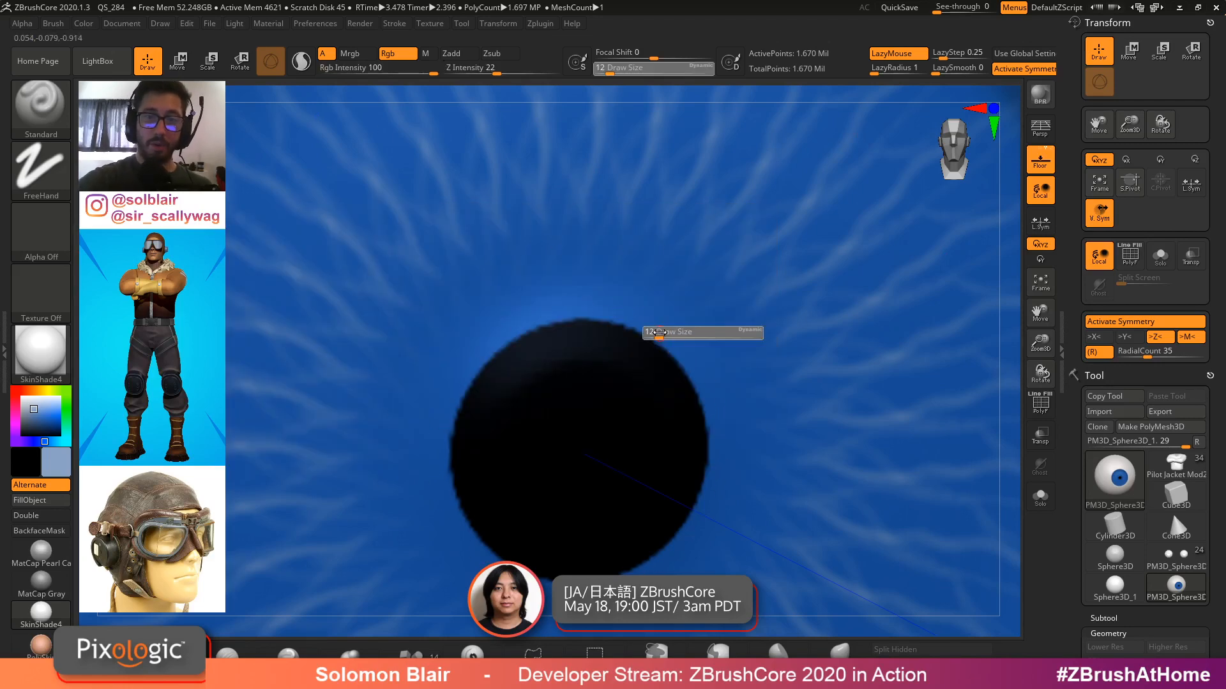
pyautogui.moveTo(671, 305); pyautogui.dragTo(766, 202)
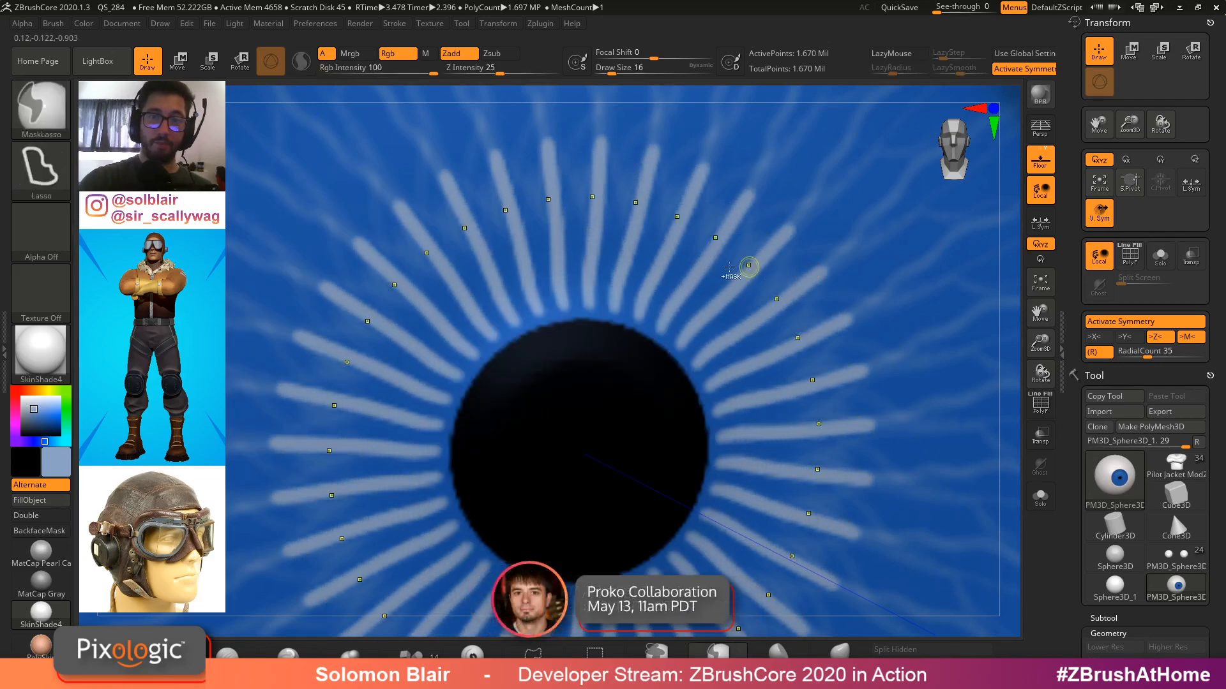
pyautogui.hotkey('ctrl', 'z')
pyautogui.press('s')
pyautogui.moveTo(660, 330); pyautogui.dragTo(717, 251)
pyautogui.hotkey('ctrl', 'z')
pyautogui.moveTo(662, 337); pyautogui.dragTo(751, 211)
# Select alpha 47, set draw size to 13 and paint short streaks around the pupil, undoing the last one
pyautogui.click(45, 236)
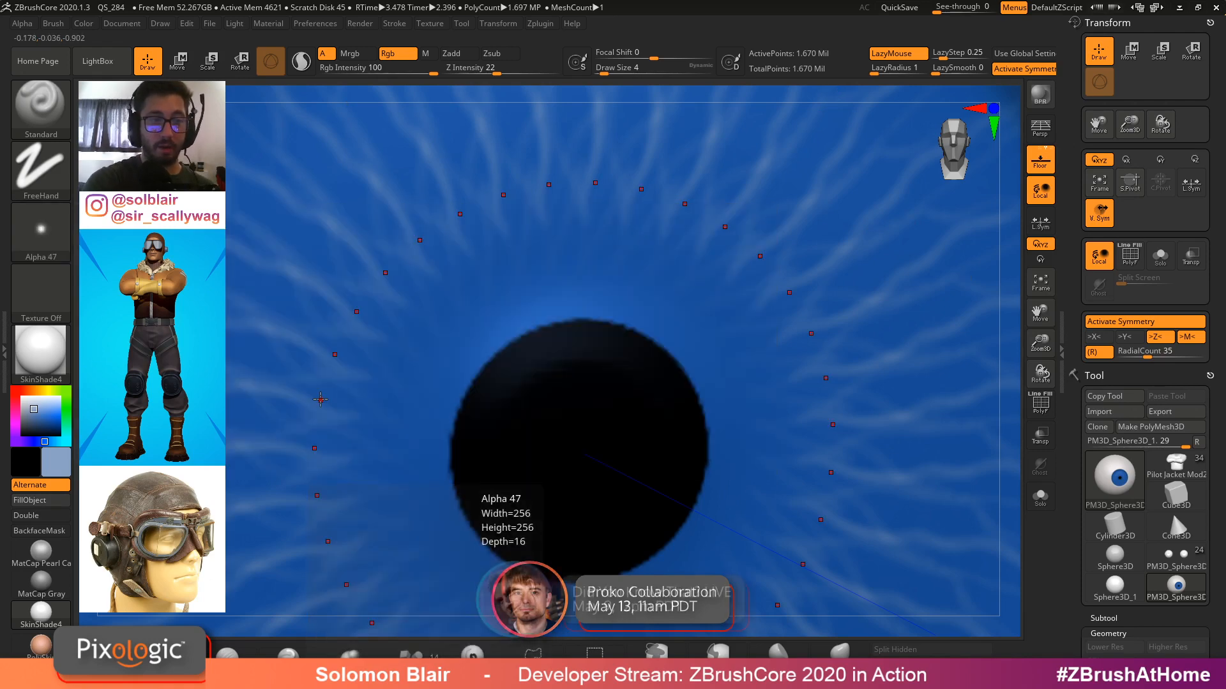
pyautogui.press('ctrl')
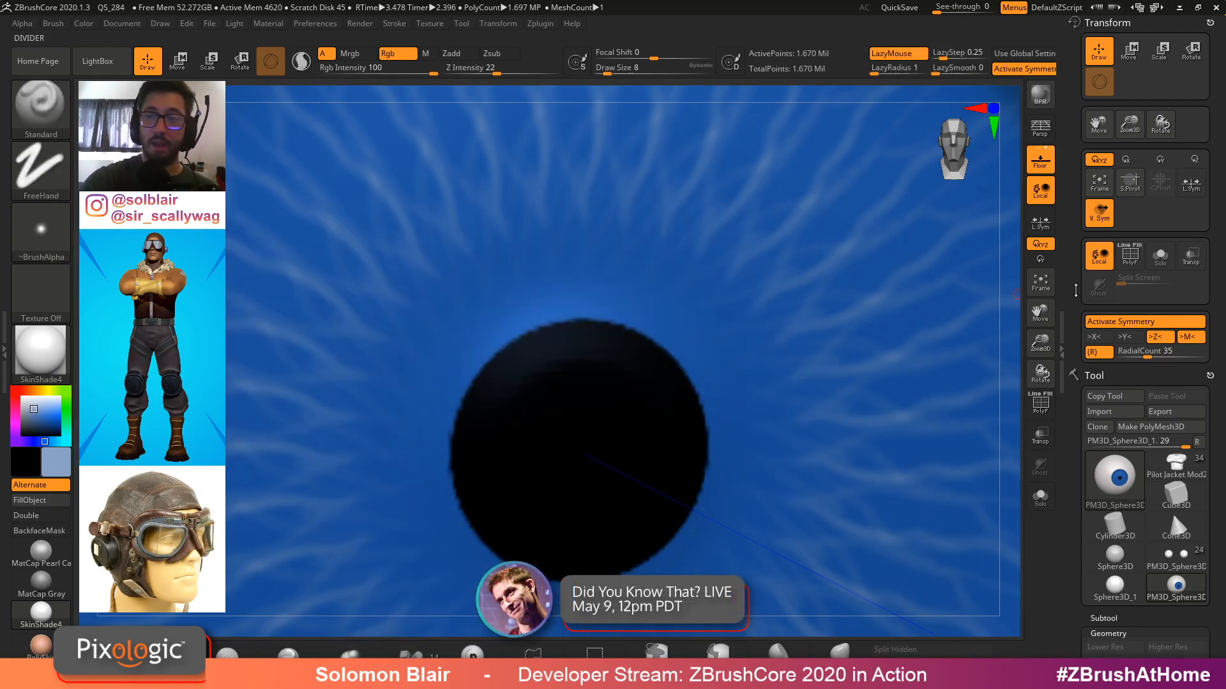
pyautogui.moveTo(694, 353); pyautogui.dragTo(747, 247)
pyautogui.moveTo(747, 248); pyautogui.dragTo(711, 259, button='right')
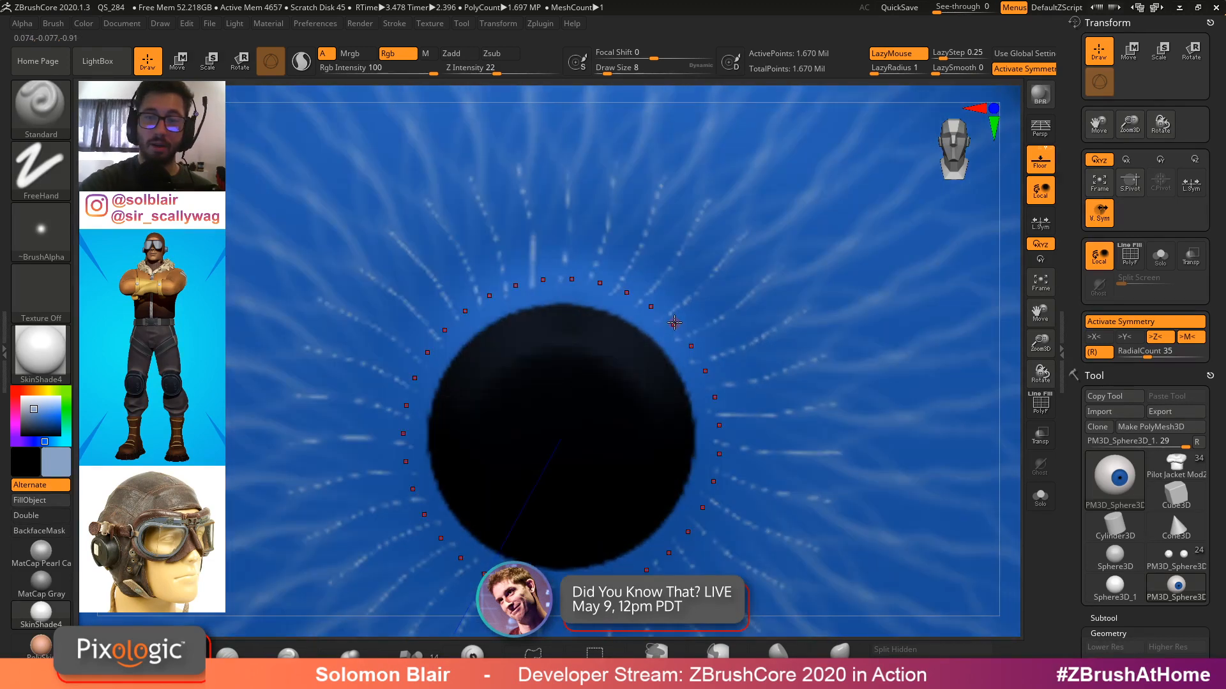
pyautogui.write('s13')
pyautogui.press('Return')
pyautogui.moveTo(674, 320); pyautogui.dragTo(853, 276)
pyautogui.hotkey('ctrl', 'z')
# Set the DynaMesh resolution to 1024 in the Geometry settings
pyautogui.click(1108, 633)
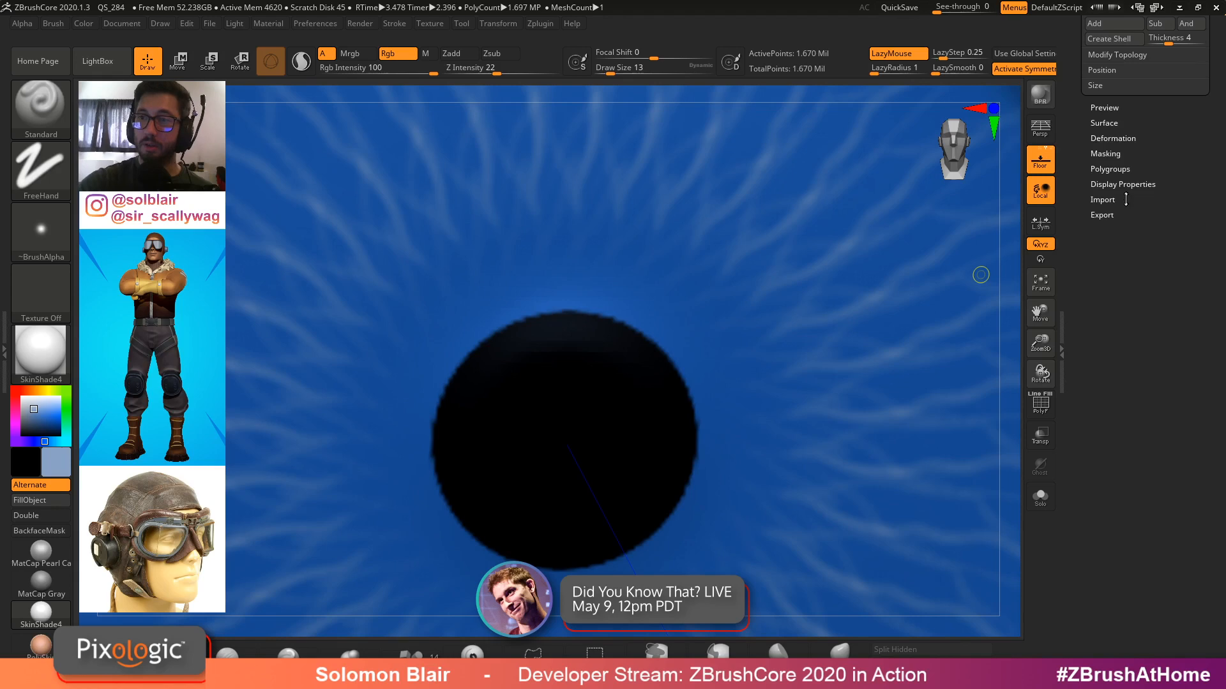
pyautogui.keyDown('ctrl'); pyautogui.moveTo(810, 300); pyautogui.dragTo(809, 221, button='right'); pyautogui.keyUp('ctrl')
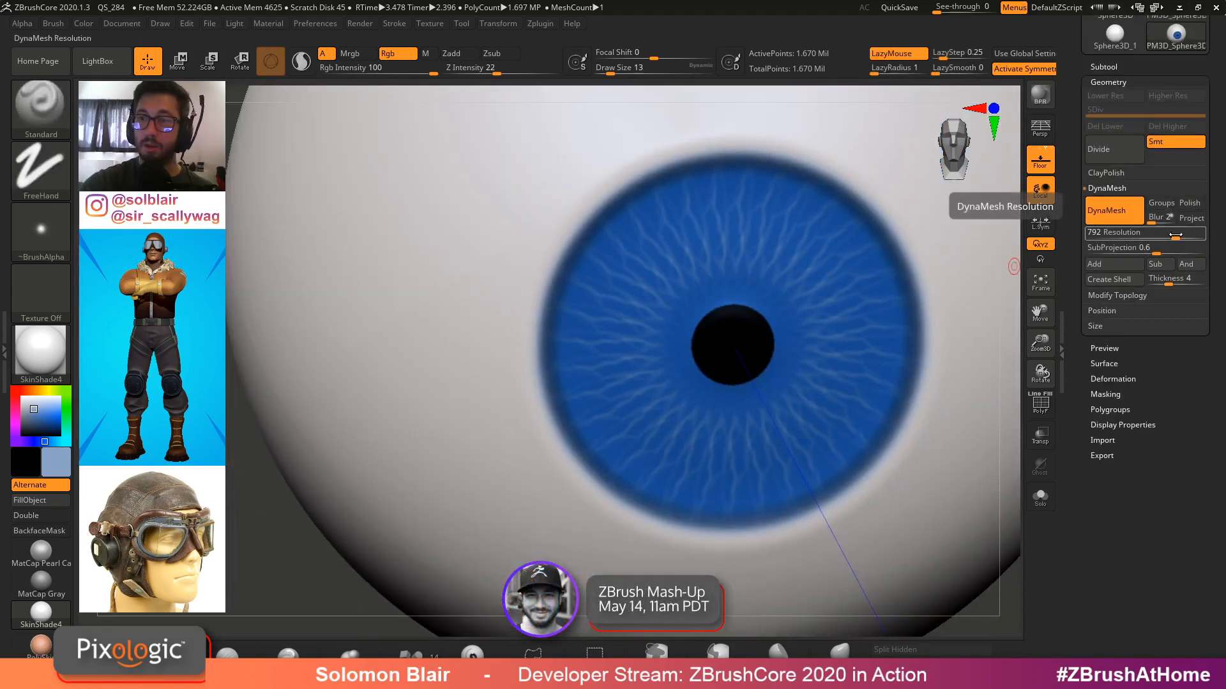
pyautogui.moveTo(1175, 235); pyautogui.dragTo(1187, 237)
pyautogui.keyDown('alt'); pyautogui.moveTo(940, 329); pyautogui.dragTo(808, 348, button='right'); pyautogui.keyUp('alt')
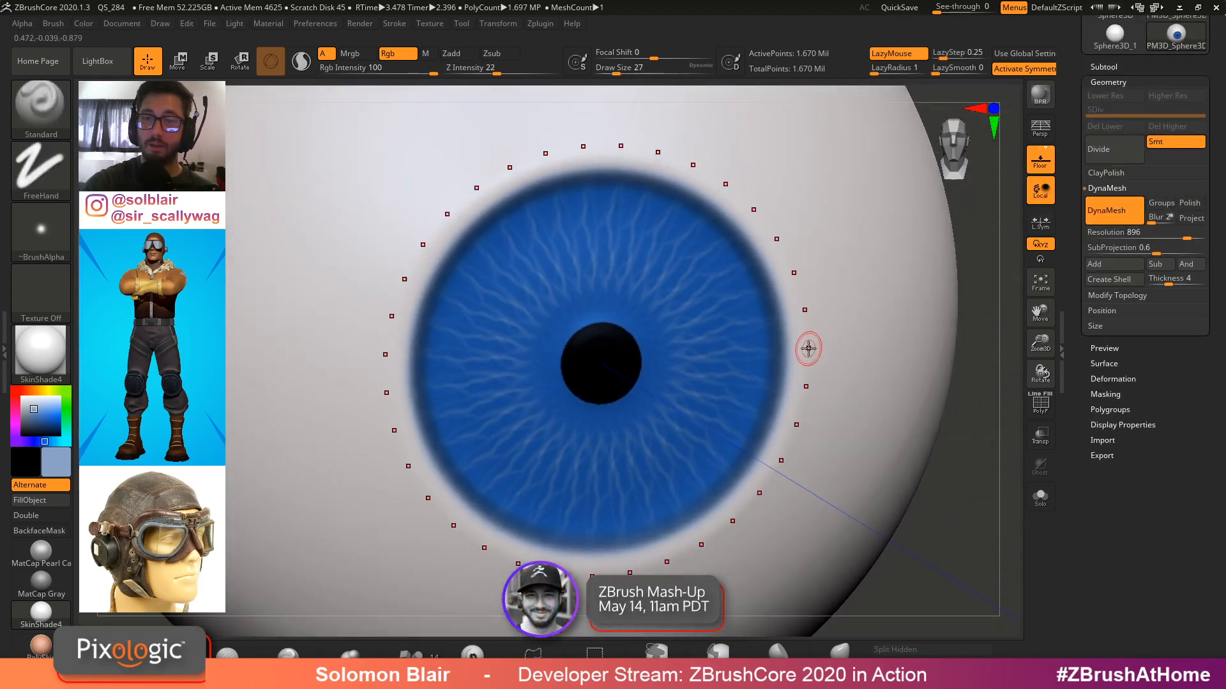
pyautogui.keyDown('alt'); pyautogui.moveTo(916, 333); pyautogui.dragTo(866, 365, button='right'); pyautogui.keyUp('alt')
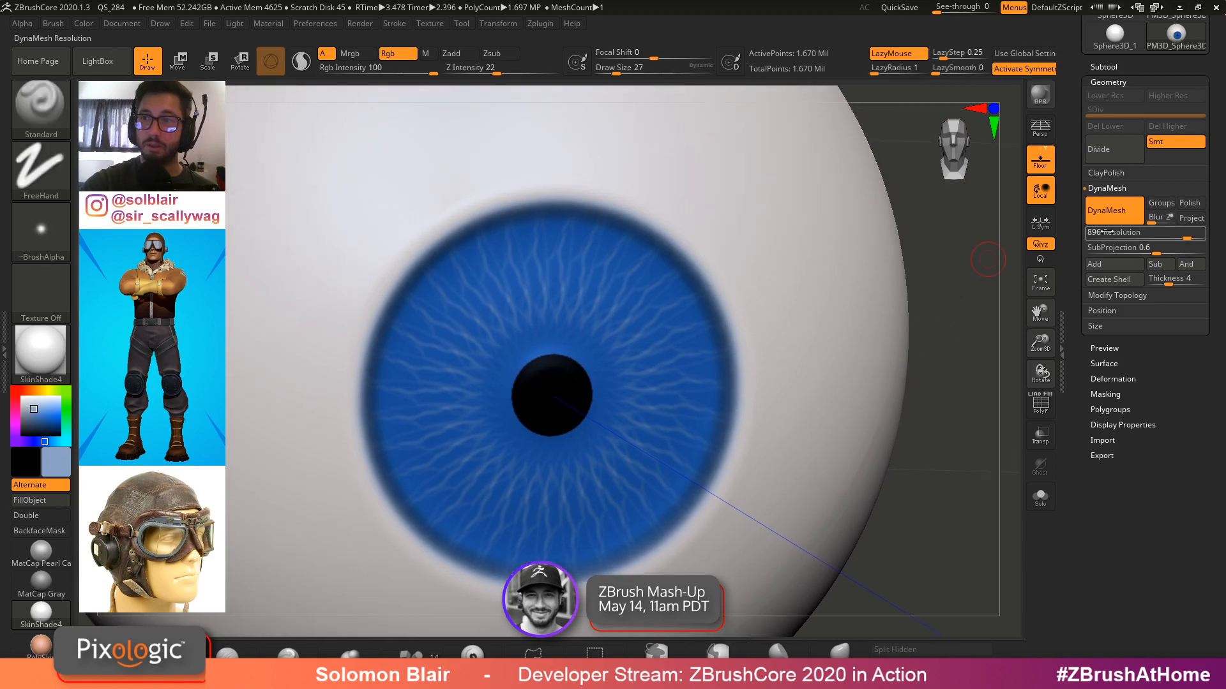
pyautogui.moveTo(1187, 237); pyautogui.dragTo(1214, 237)
# Toggle the polyframe display to inspect the mesh density across the iris and eyeball
pyautogui.press('ctrl')
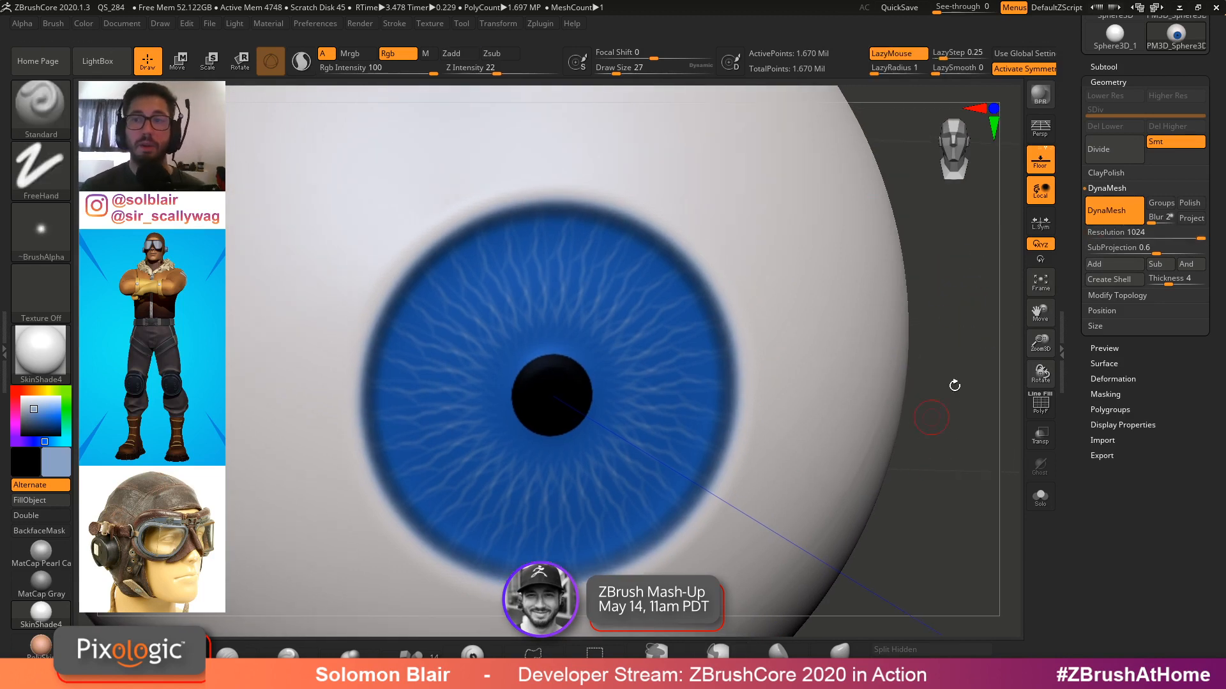
pyautogui.press('s')
pyautogui.click(822, 329)
pyautogui.press('shift')
pyautogui.keyDown('shift'); pyautogui.click(465, 55); pyautogui.keyUp('shift')
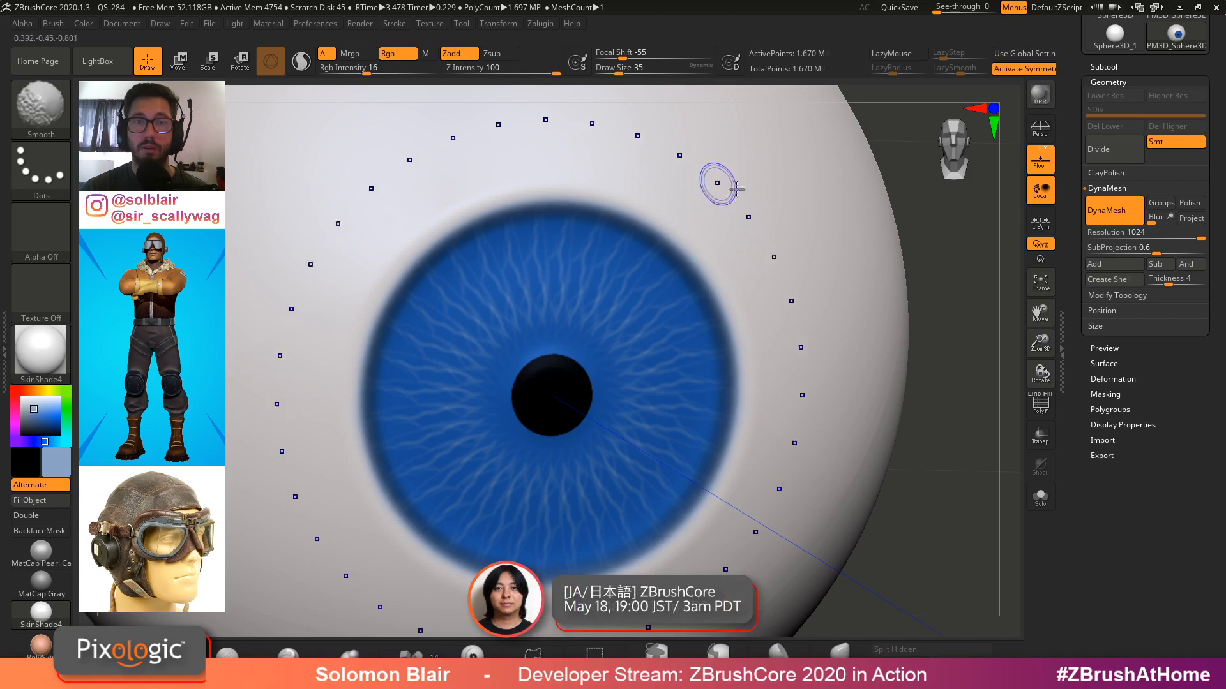
pyautogui.hotkey('shift', 'f')
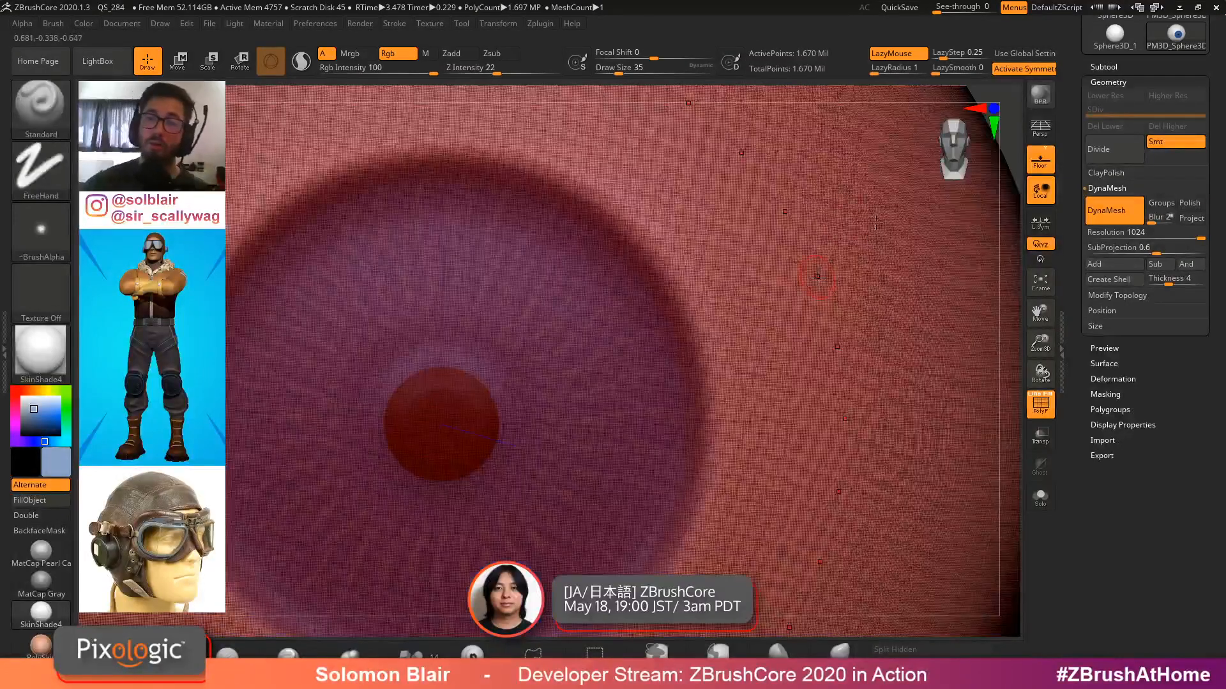
pyautogui.moveTo(881, 217); pyautogui.dragTo(898, 205)
pyautogui.press('ctrl')
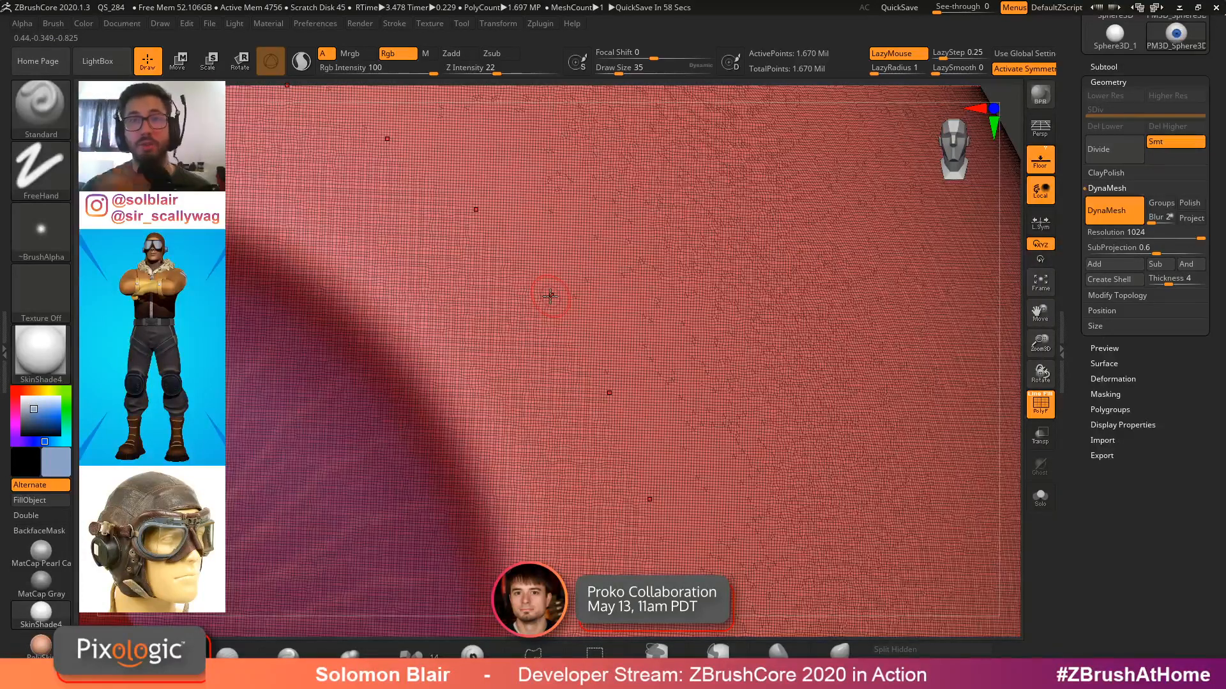
pyautogui.press('shift')
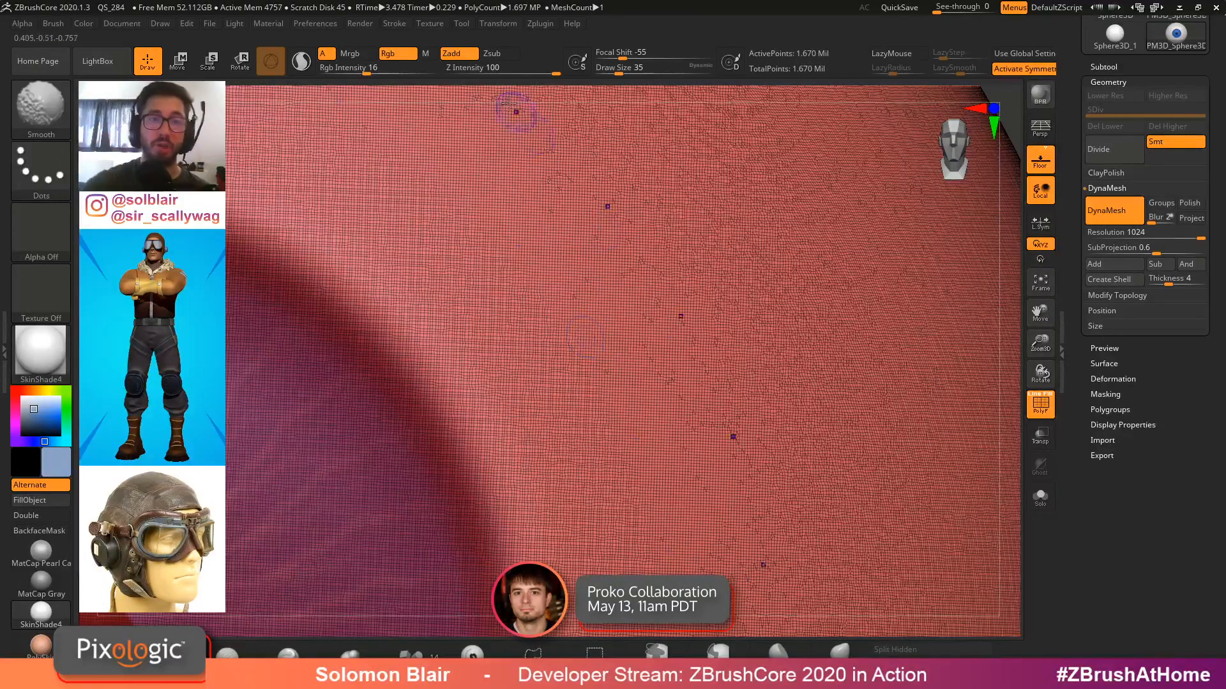
# Remesh the eyeball with DynaMesh, then turn off the polyframe and zoom in on the pupil
pyautogui.keyDown('shift'); pyautogui.moveTo(507, 254); pyautogui.dragTo(558, 295); pyautogui.keyUp('shift')
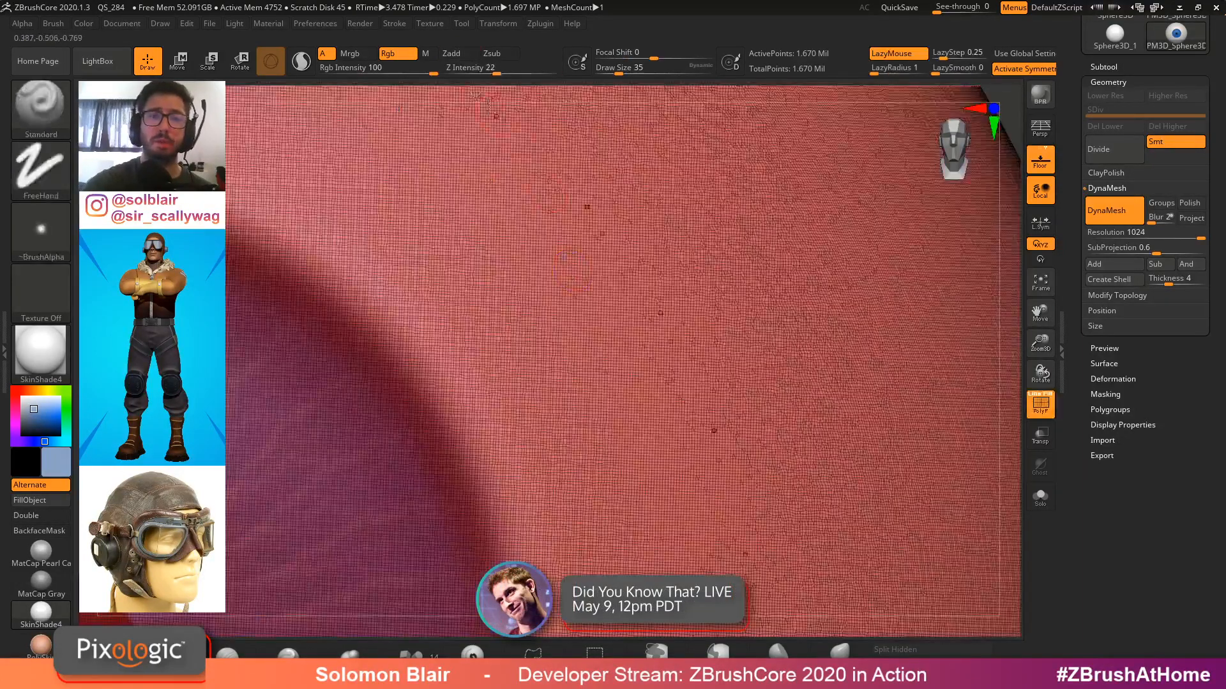
pyautogui.press('shift')
pyautogui.keyDown('ctrl'); pyautogui.moveTo(809, 219); pyautogui.dragTo(972, 240, button='right'); pyautogui.keyUp('ctrl')
pyautogui.keyDown('ctrl'); pyautogui.moveTo(975, 241); pyautogui.dragTo(974, 344); pyautogui.keyUp('ctrl')
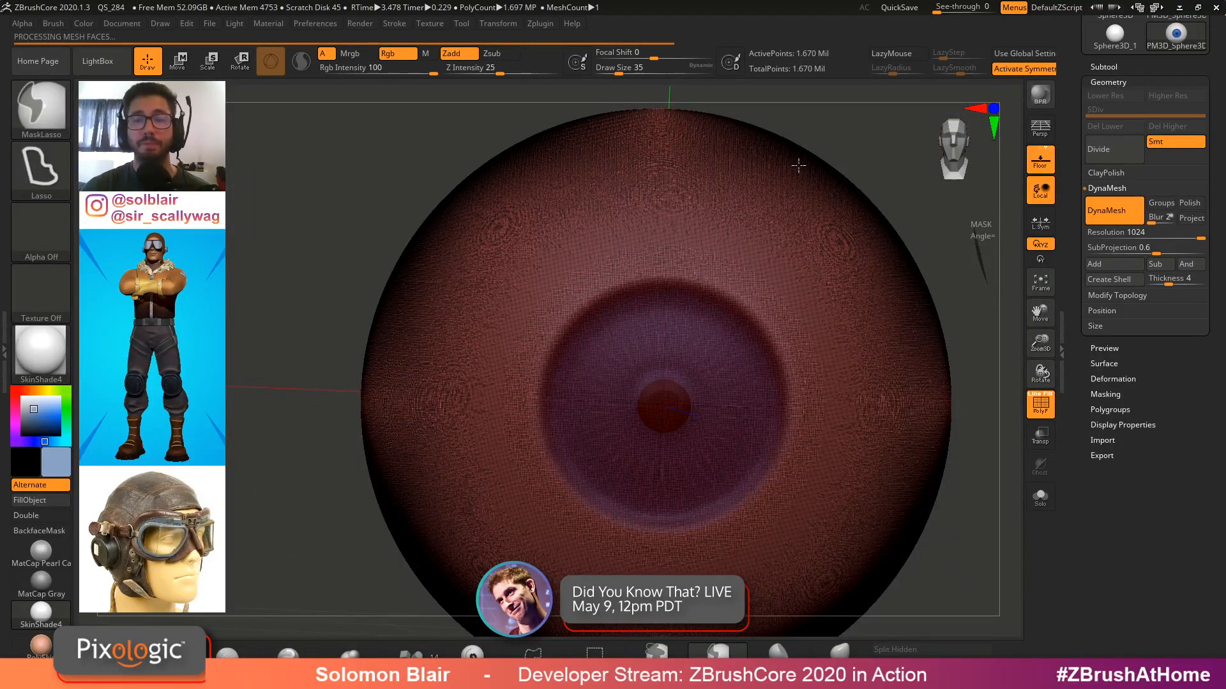
pyautogui.hotkey('shift', 'f')
pyautogui.moveTo(717, 383)
pyautogui.keyDown('ctrl'); pyautogui.mouseDown(button='right')
pyautogui.moveTo(849, 464)
pyautogui.moveTo(864, 196)
pyautogui.mouseUp(button='right'); pyautogui.keyUp('ctrl')
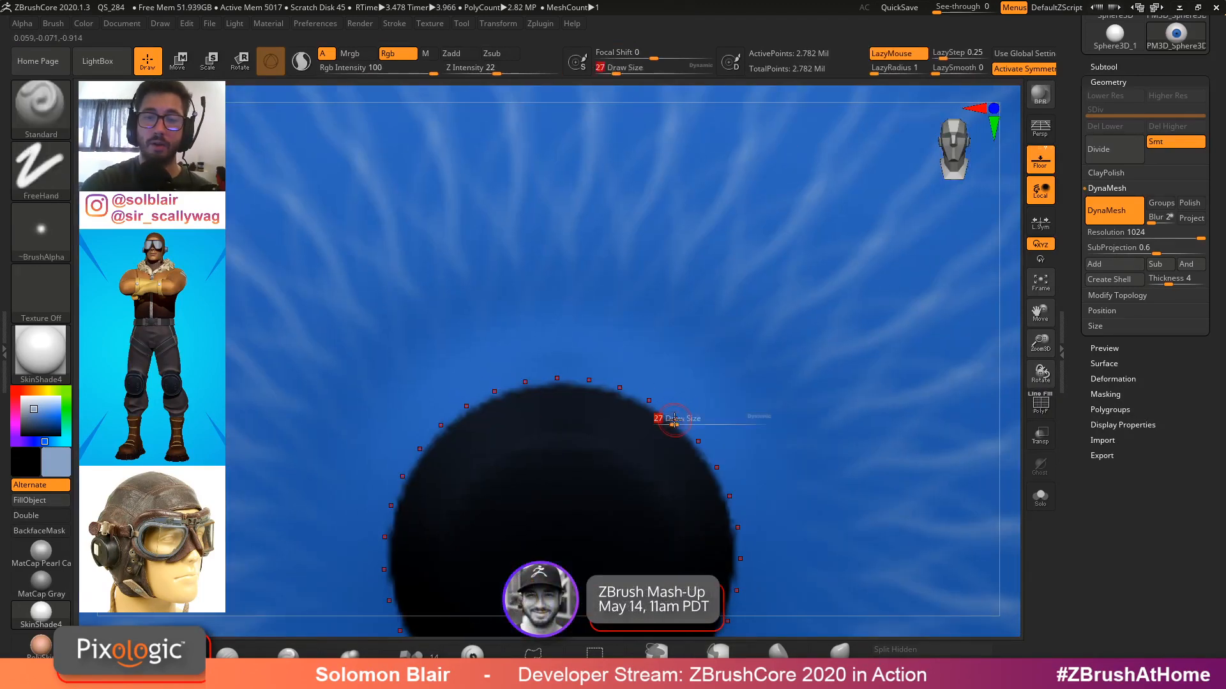
# Set draw size to 14 and paint small fibre marks around the pupil edge
pyautogui.write('14')
pyautogui.press('Return')
pyautogui.moveTo(663, 400); pyautogui.dragTo(675, 431)
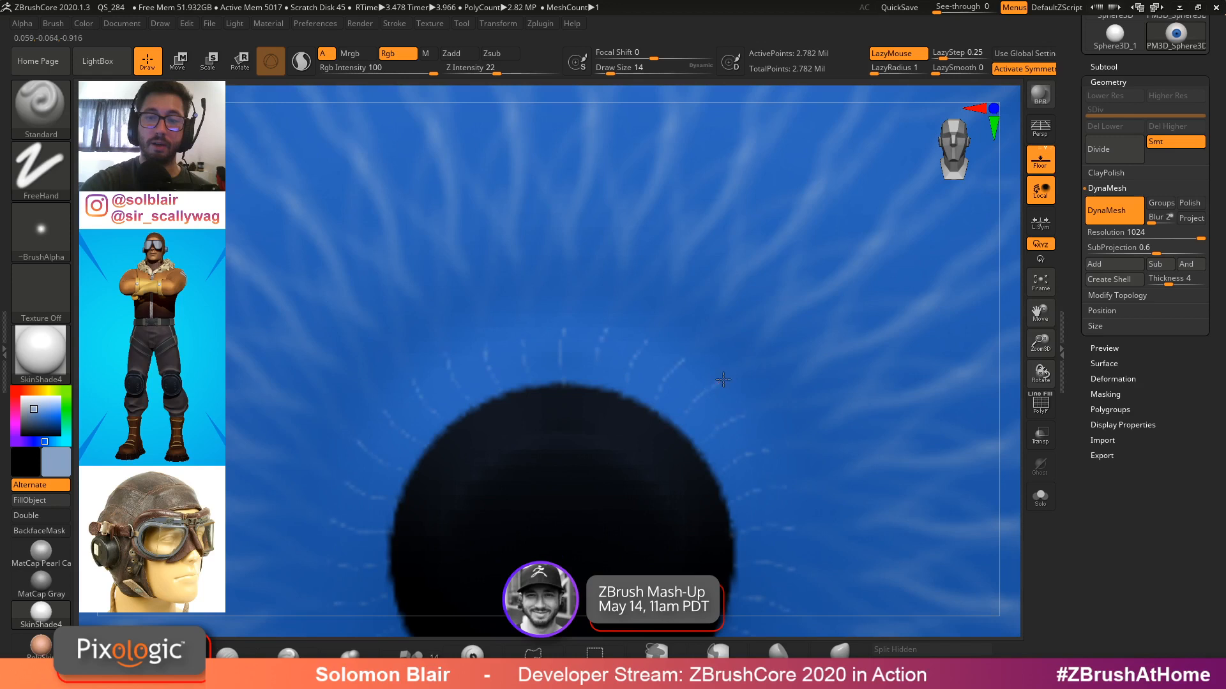
# Set draw size to 25 and paint longer white fibres radiating outward from the pupil across the iris
pyautogui.moveTo(722, 380)
pyautogui.mouseDown()
pyautogui.moveTo(770, 330)
pyautogui.moveTo(738, 363)
pyautogui.mouseUp()
pyautogui.press('s')
pyautogui.moveTo(681, 427)
pyautogui.mouseDown()
pyautogui.moveTo(809, 298)
pyautogui.moveTo(791, 302)
pyautogui.mouseUp()
pyautogui.moveTo(721, 377); pyautogui.dragTo(770, 256)
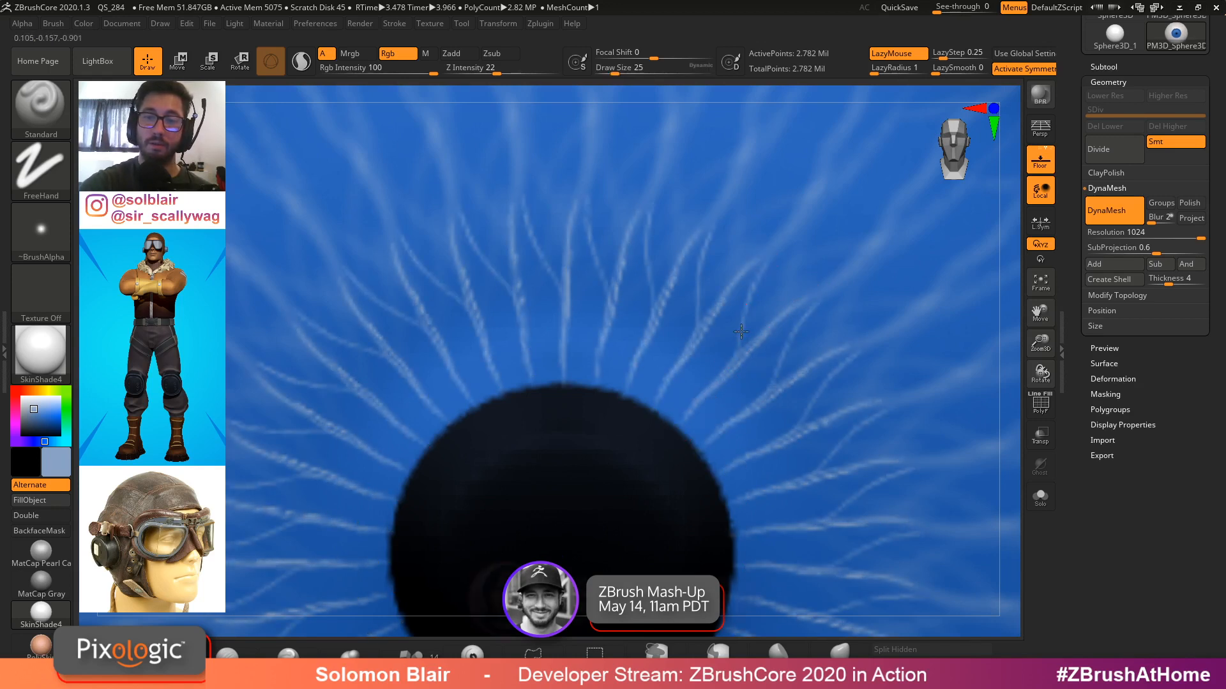
pyautogui.moveTo(737, 355); pyautogui.dragTo(768, 263)
pyautogui.keyDown('alt'); pyautogui.moveTo(766, 267); pyautogui.dragTo(730, 375, button='right'); pyautogui.keyUp('alt')
pyautogui.moveTo(729, 371); pyautogui.dragTo(839, 189)
pyautogui.keyDown('alt'); pyautogui.moveTo(804, 247); pyautogui.dragTo(763, 365, button='right'); pyautogui.keyUp('alt')
pyautogui.keyDown('ctrl'); pyautogui.moveTo(734, 414); pyautogui.dragTo(771, 223, button='right'); pyautogui.keyUp('ctrl')
pyautogui.moveTo(772, 366)
pyautogui.keyDown('ctrl'); pyautogui.mouseDown(button='right')
pyautogui.moveTo(760, 384)
pyautogui.moveTo(774, 287)
pyautogui.moveTo(692, 250)
pyautogui.mouseUp(button='right'); pyautogui.keyUp('ctrl')
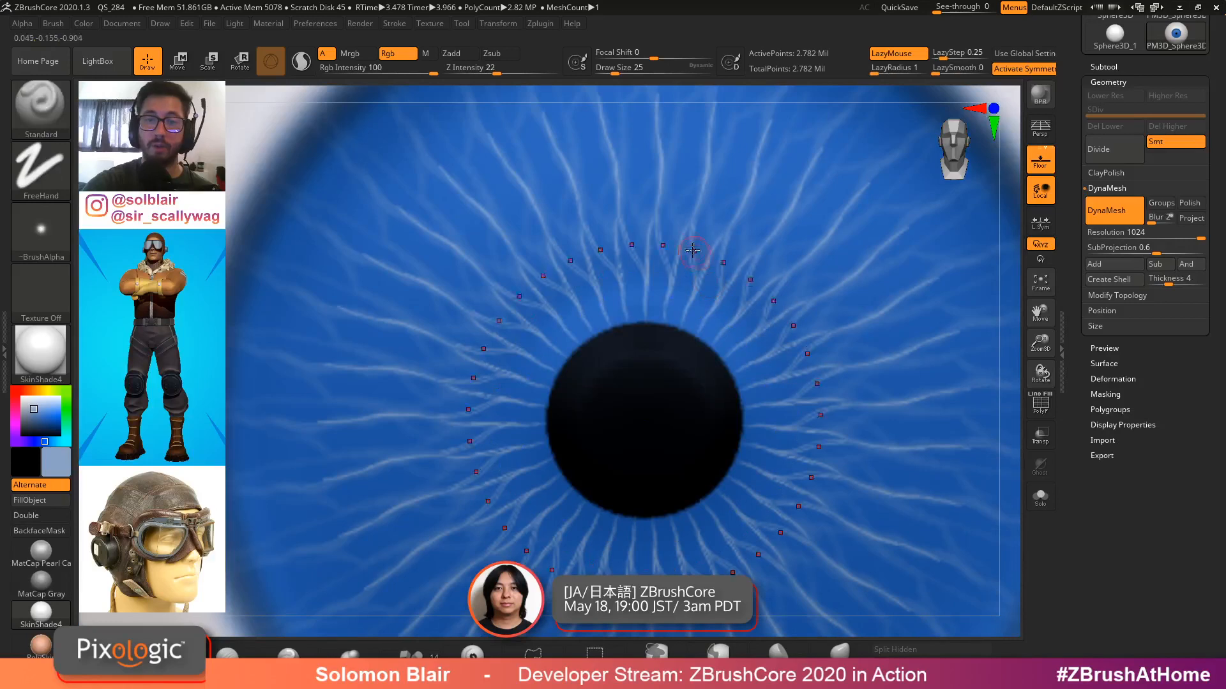
# Pick a near-white colour and paint a pale ring of fibres around the pupil at draw size 22
pyautogui.press(']')
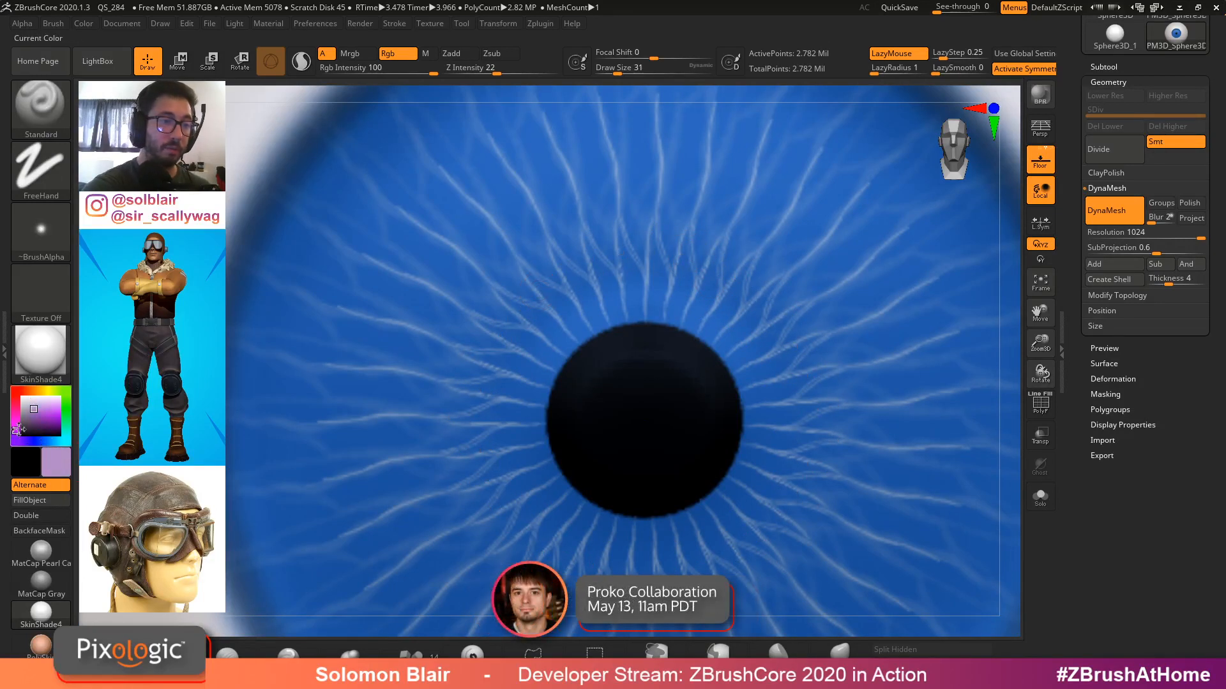
pyautogui.moveTo(18, 430)
pyautogui.mouseDown()
pyautogui.moveTo(43, 391)
pyautogui.moveTo(24, 400)
pyautogui.mouseUp()
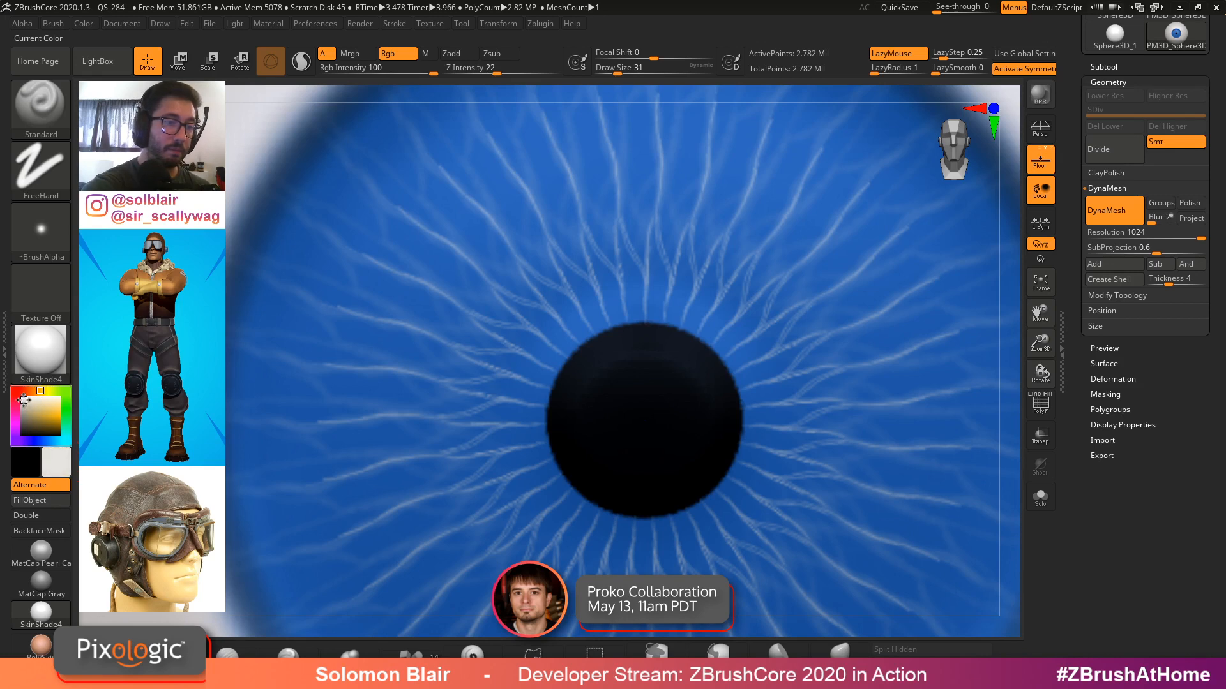
pyautogui.keyDown('alt'); pyautogui.moveTo(653, 443); pyautogui.dragTo(641, 382, button='right'); pyautogui.keyUp('alt')
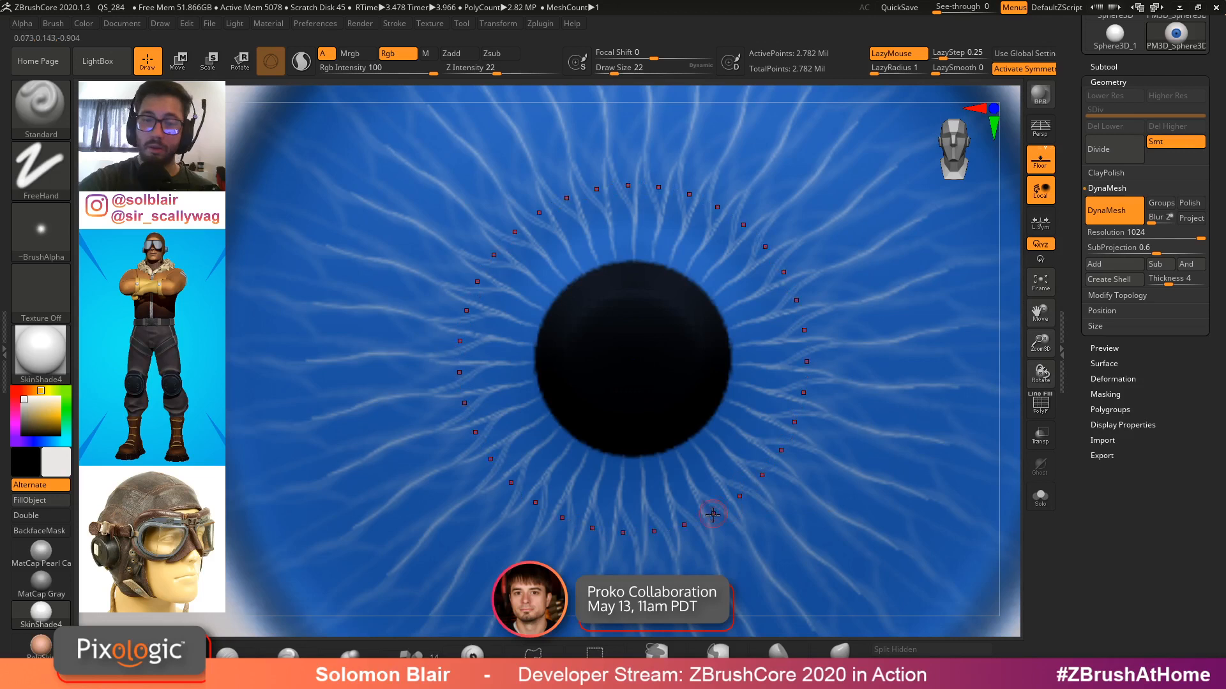
pyautogui.moveTo(713, 514)
pyautogui.mouseDown()
pyautogui.moveTo(709, 499)
pyautogui.moveTo(766, 452)
pyautogui.moveTo(794, 405)
pyautogui.moveTo(795, 278)
pyautogui.mouseUp()
# Soften the pale fibre ring around the pupil with the Smooth brush
pyautogui.press('shift')
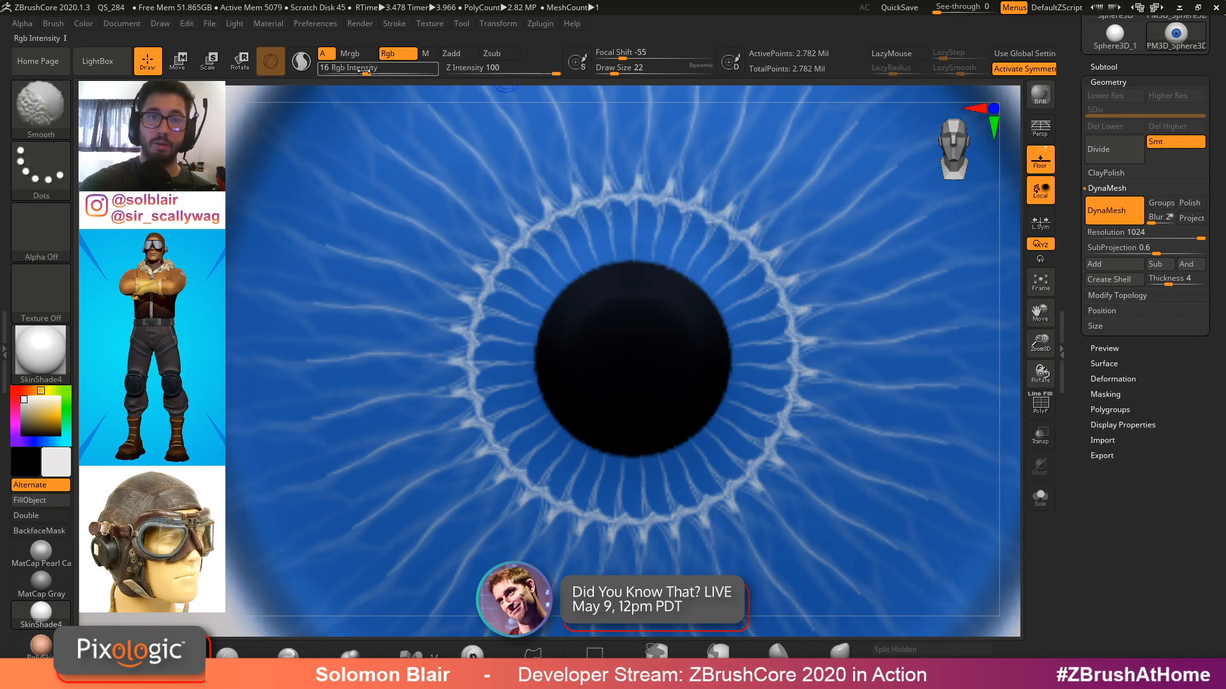
pyautogui.moveTo(683, 169)
pyautogui.keyDown('shift'); pyautogui.mouseDown()
pyautogui.moveTo(667, 212)
pyautogui.moveTo(800, 361)
pyautogui.mouseUp(); pyautogui.keyUp('shift')
pyautogui.keyDown('shift'); pyautogui.moveTo(733, 473); pyautogui.dragTo(608, 508); pyautogui.keyUp('shift')
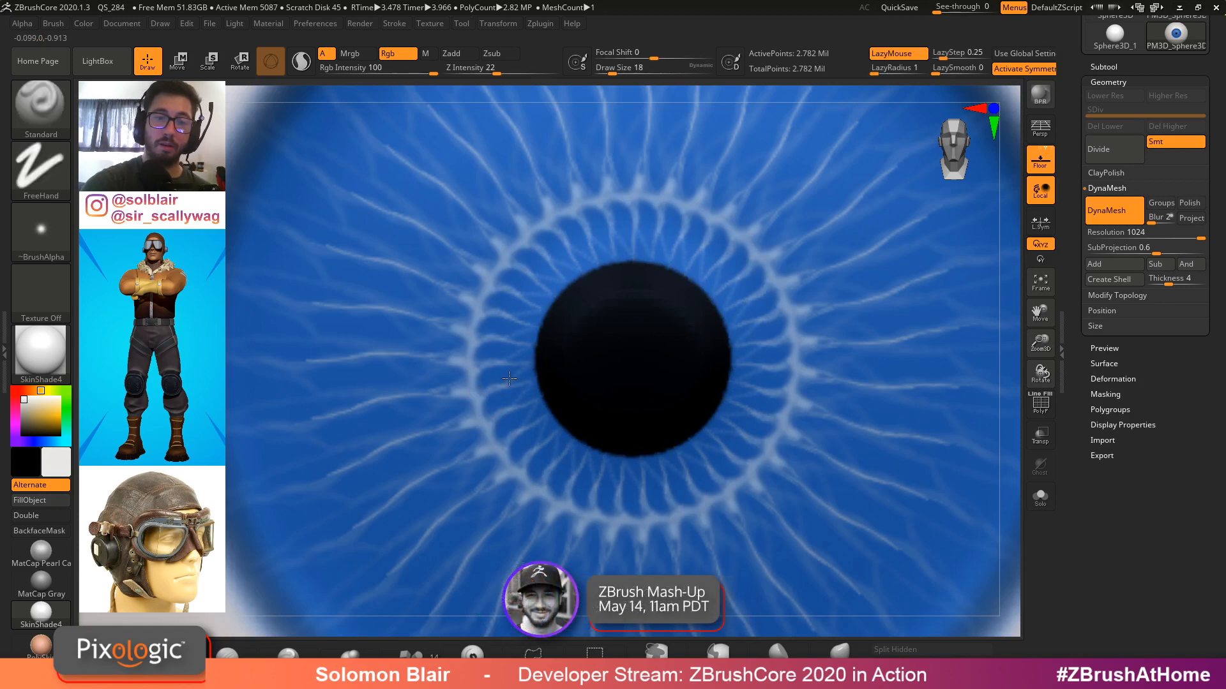
# Set draw size to 35 and paint around the outer edge of the iris
pyautogui.moveTo(508, 378); pyautogui.dragTo(522, 366)
pyautogui.keyDown('ctrl'); pyautogui.moveTo(522, 365); pyautogui.dragTo(588, 362, button='right'); pyautogui.keyUp('ctrl')
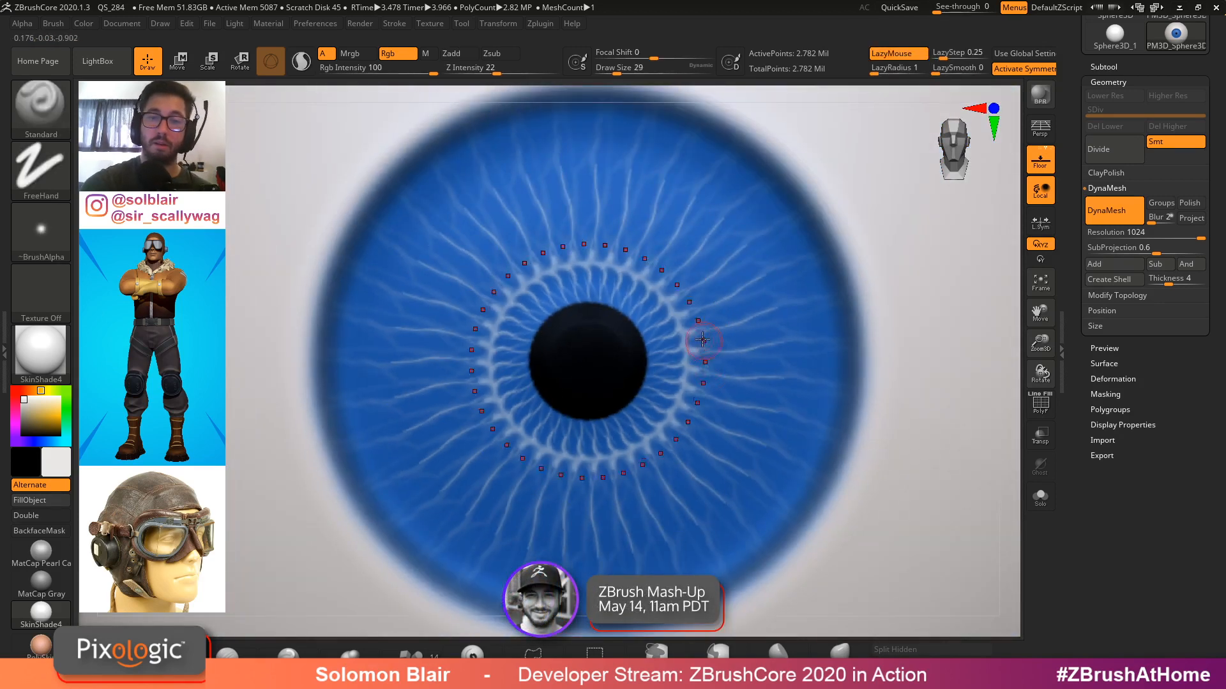
pyautogui.moveTo(738, 288); pyautogui.dragTo(806, 229)
pyautogui.moveTo(775, 241)
pyautogui.keyDown('ctrl'); pyautogui.mouseDown(button='right')
pyautogui.moveTo(747, 334)
pyautogui.moveTo(755, 369)
pyautogui.mouseUp(button='right'); pyautogui.keyUp('ctrl')
pyautogui.press('s')
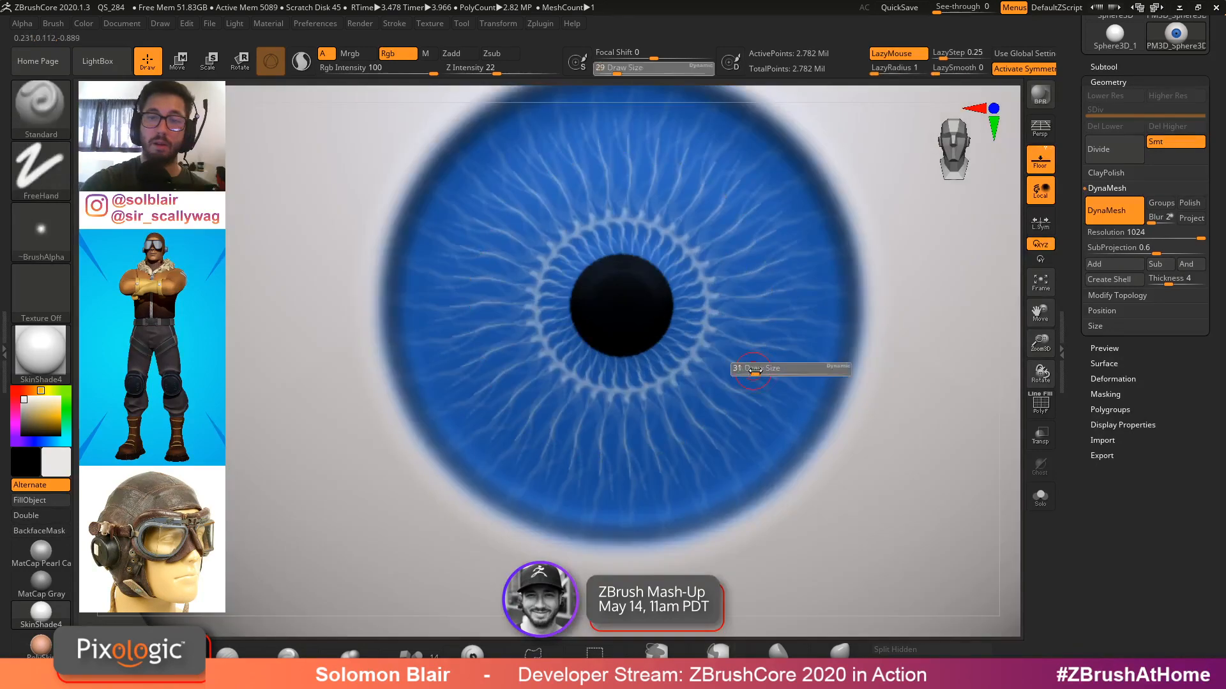
pyautogui.click(756, 371)
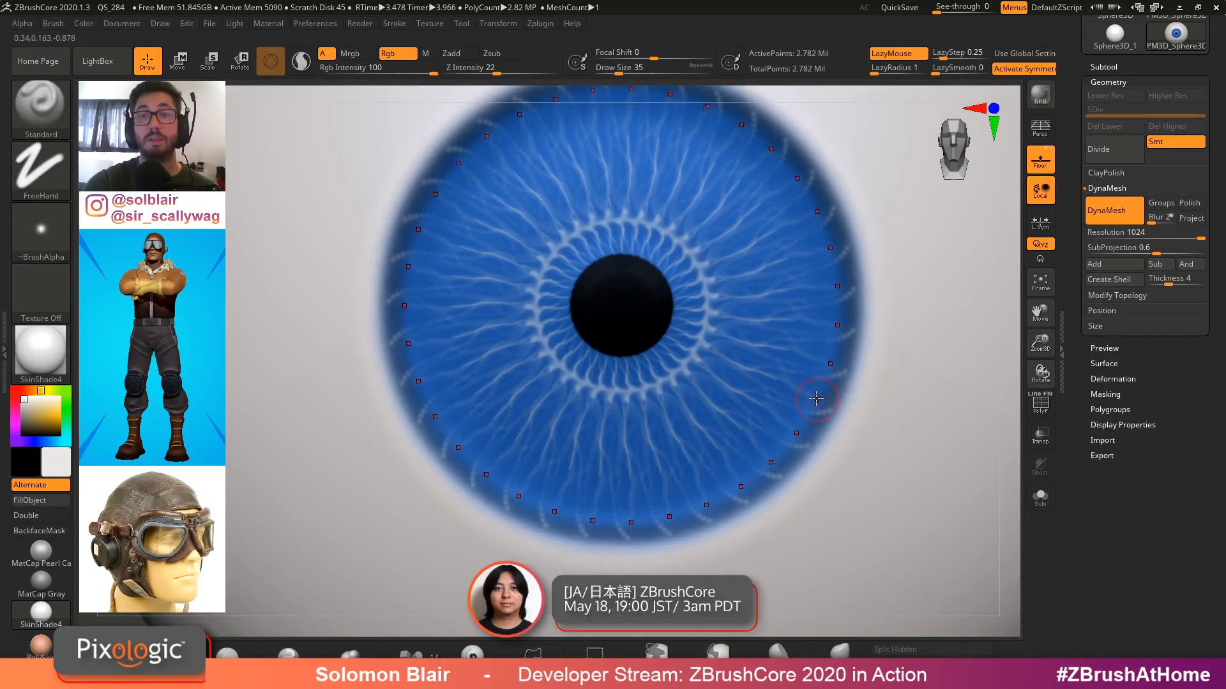
pyautogui.moveTo(859, 370)
pyautogui.keyDown('ctrl'); pyautogui.mouseDown(button='right')
pyautogui.moveTo(837, 415)
pyautogui.moveTo(848, 315)
pyautogui.moveTo(846, 349)
pyautogui.moveTo(788, 319)
pyautogui.mouseUp(button='right'); pyautogui.keyUp('ctrl')
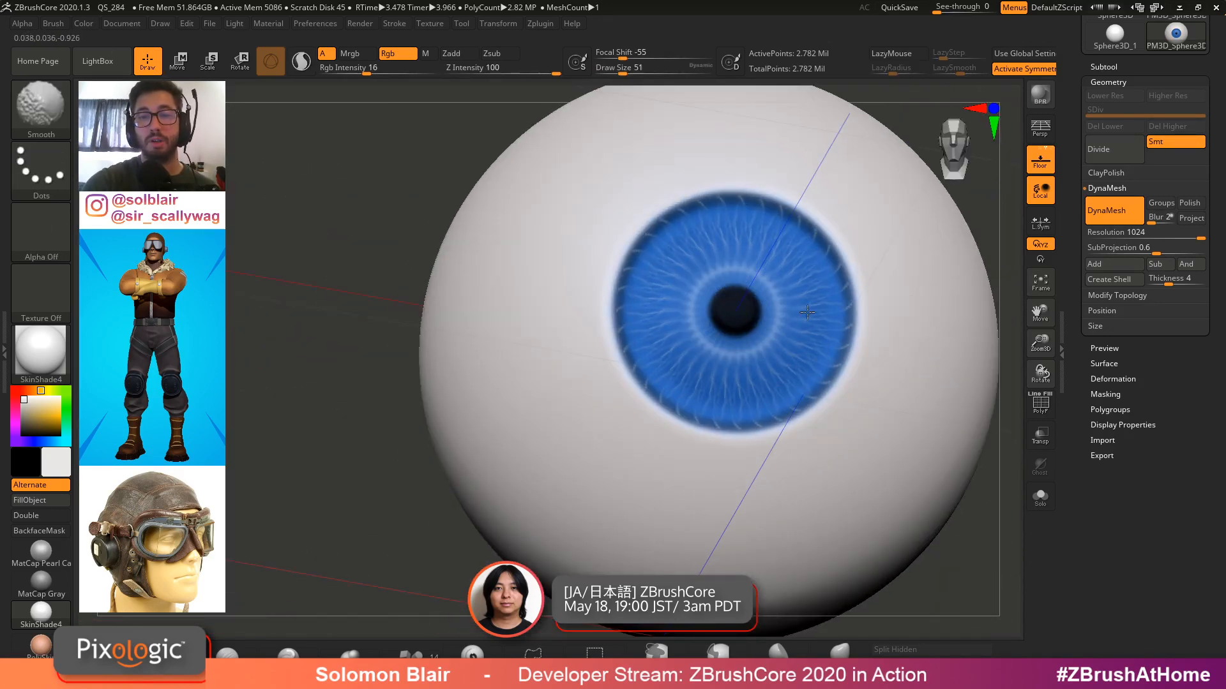
# Soften the outer iris rim with the Smooth brush at a large draw size
pyautogui.keyDown('shift'); pyautogui.moveTo(804, 267); pyautogui.dragTo(710, 244); pyautogui.keyUp('shift')
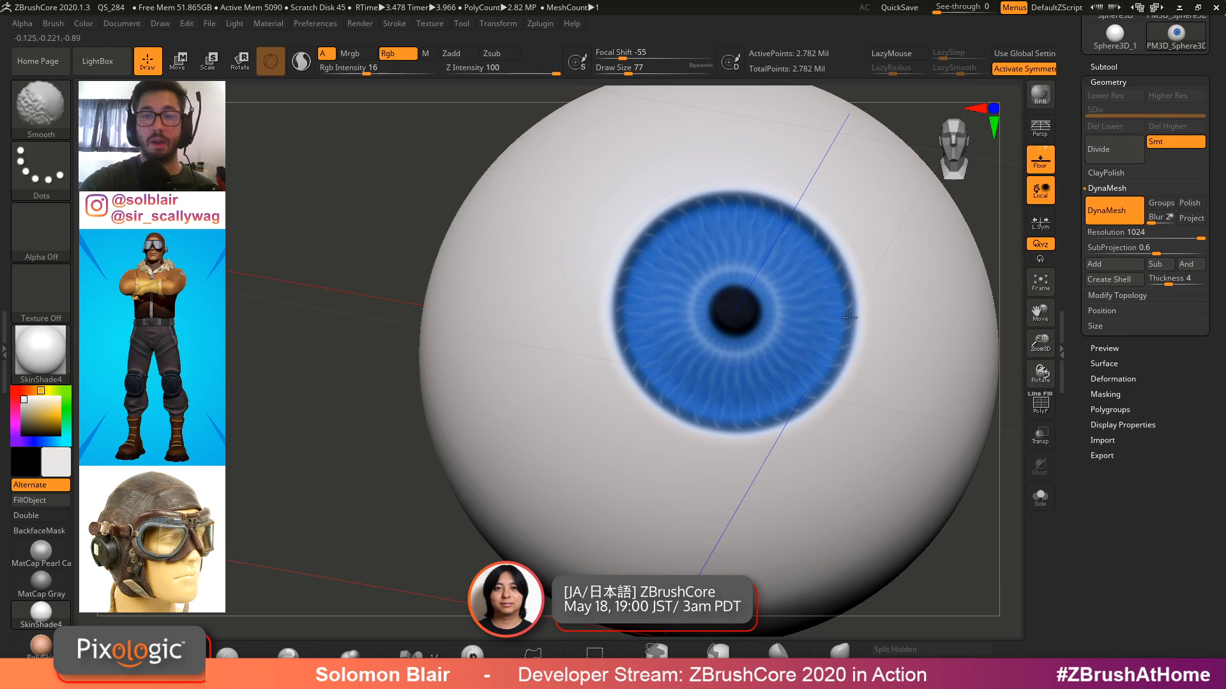
pyautogui.moveTo(849, 318)
pyautogui.mouseDown(button='right')
pyautogui.moveTo(788, 287)
pyautogui.moveTo(594, 441)
pyautogui.mouseUp(button='right')
pyautogui.keyDown('ctrl'); pyautogui.moveTo(594, 440); pyautogui.dragTo(511, 537, button='right'); pyautogui.keyUp('ctrl')
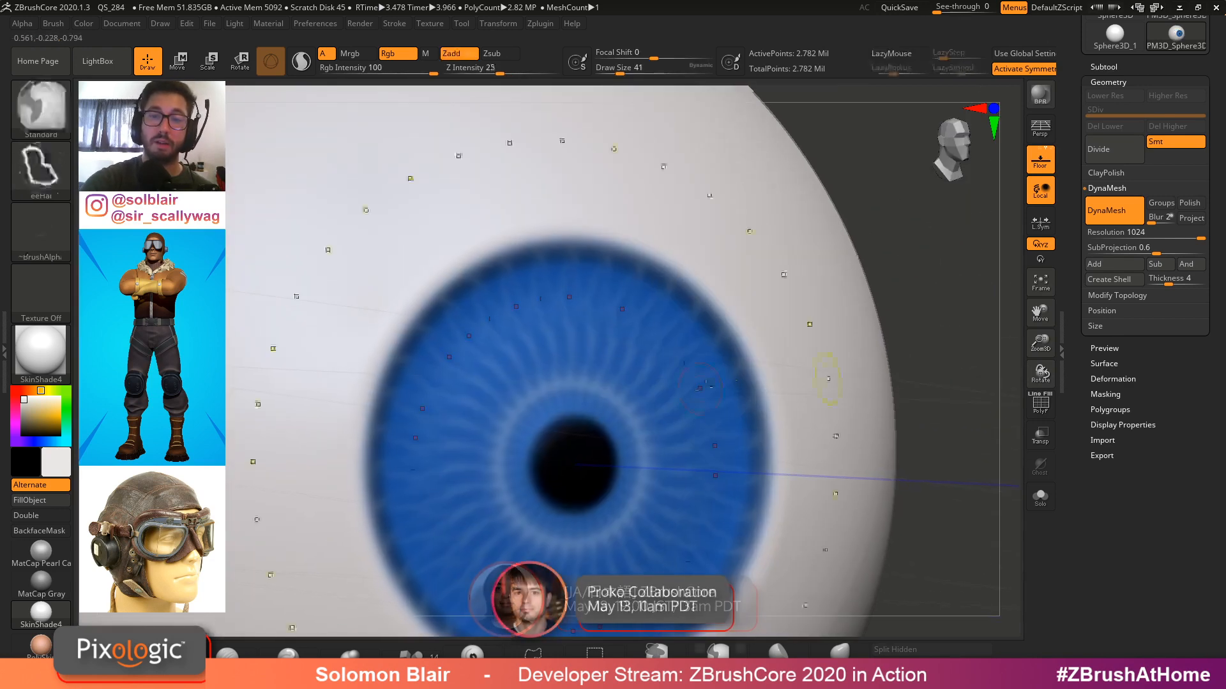
# Paint fine detail around the pupil rim with small brush sizes of 18 and 13
pyautogui.press('s')
pyautogui.moveTo(631, 412)
pyautogui.mouseDown()
pyautogui.moveTo(682, 356)
pyautogui.moveTo(696, 332)
pyautogui.moveTo(686, 326)
pyautogui.mouseUp()
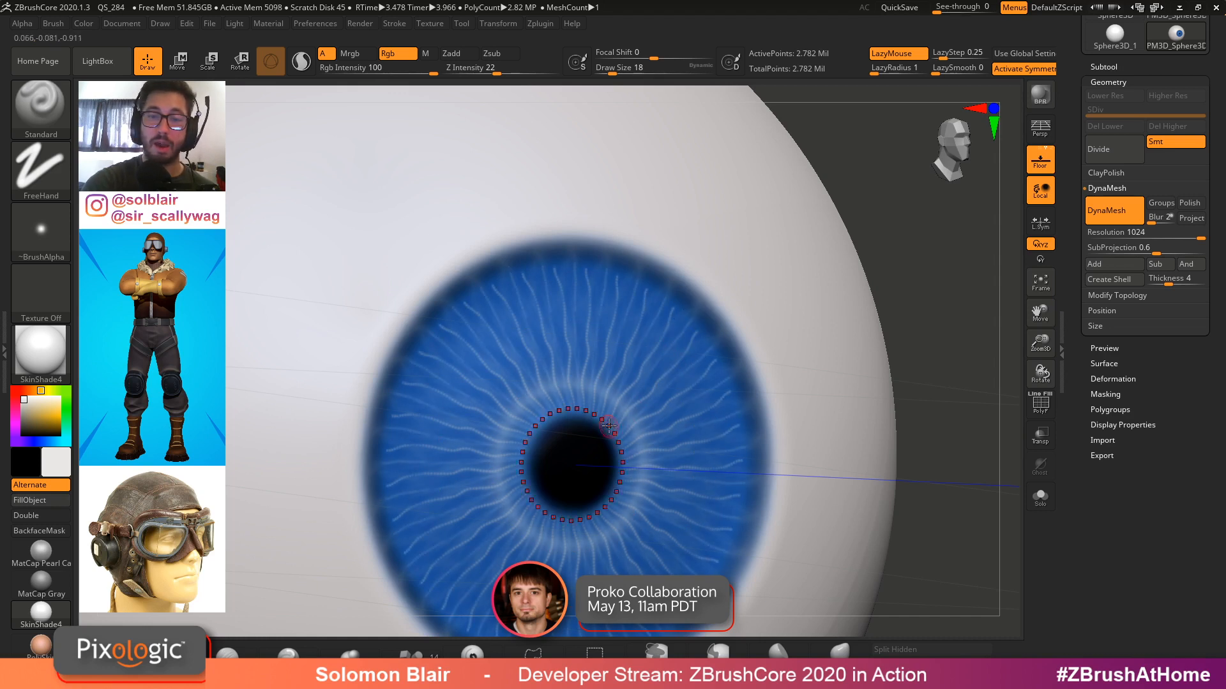
pyautogui.moveTo(669, 397); pyautogui.dragTo(641, 409, button='right')
pyautogui.press('[')
pyautogui.moveTo(639, 412); pyautogui.dragTo(712, 357)
pyautogui.moveTo(693, 405); pyautogui.dragTo(685, 410, button='right')
pyautogui.press(']')
pyautogui.keyDown('ctrl'); pyautogui.moveTo(725, 360); pyautogui.dragTo(719, 313, button='right'); pyautogui.keyUp('ctrl')
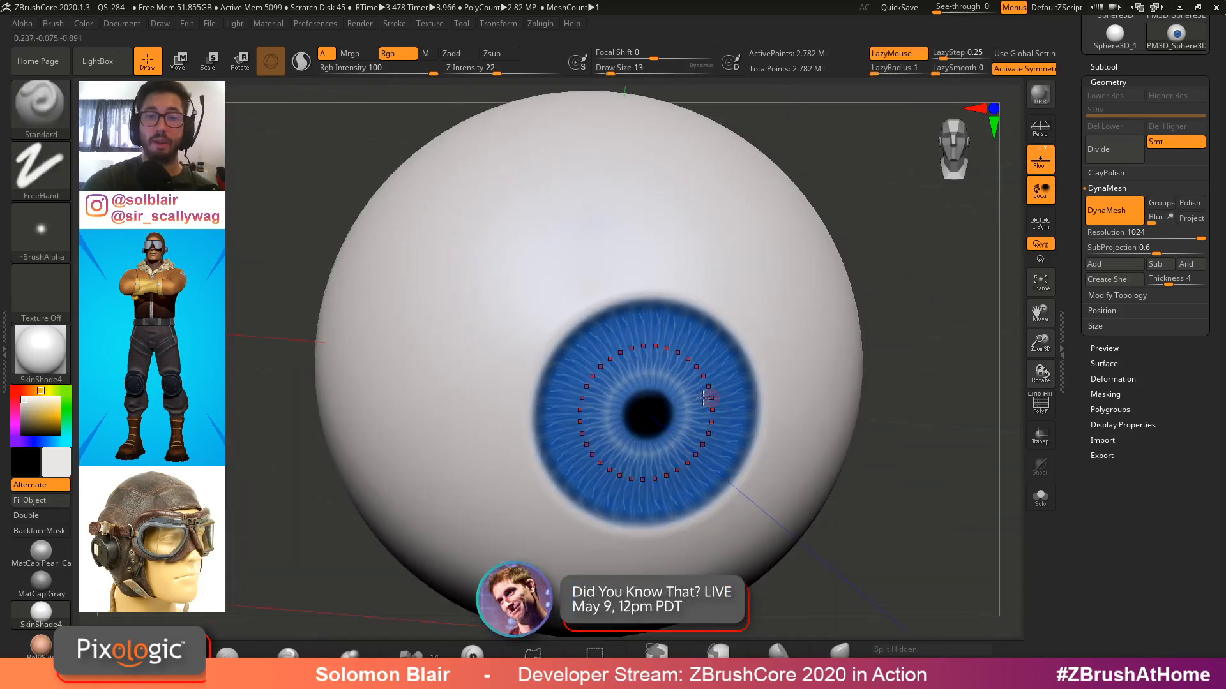
# Swap the primary and secondary colours and smooth the pupil's edge at draw size 33
pyautogui.keyDown('ctrl'); pyautogui.moveTo(667, 422); pyautogui.dragTo(658, 450, button='right'); pyautogui.keyUp('ctrl')
pyautogui.press('v')
pyautogui.press('s')
pyautogui.moveTo(631, 424); pyautogui.dragTo(639, 424)
pyautogui.moveTo(640, 422)
pyautogui.mouseDown()
pyautogui.moveTo(656, 387)
pyautogui.moveTo(653, 431)
pyautogui.moveTo(666, 406)
pyautogui.moveTo(667, 429)
pyautogui.mouseUp()
pyautogui.press('shift')
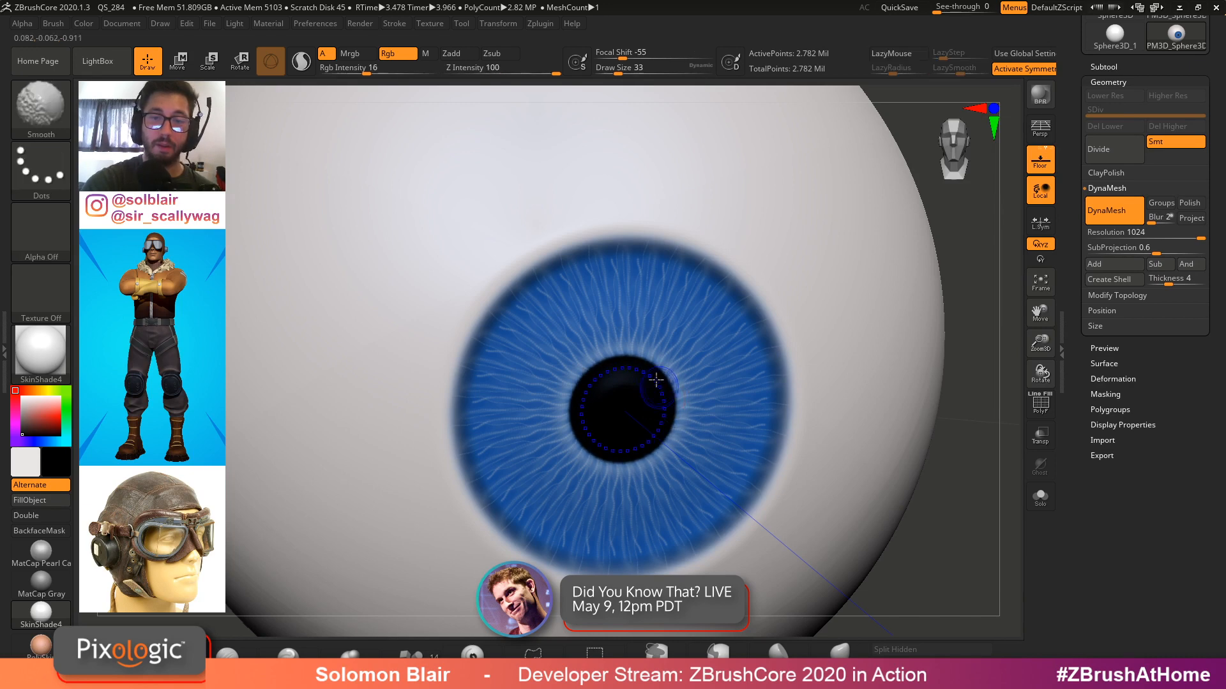
pyautogui.moveTo(648, 400)
pyautogui.keyDown('ctrl'); pyautogui.mouseDown(button='right')
pyautogui.moveTo(687, 381)
pyautogui.moveTo(668, 412)
pyautogui.moveTo(640, 367)
pyautogui.mouseUp(button='right'); pyautogui.keyUp('ctrl')
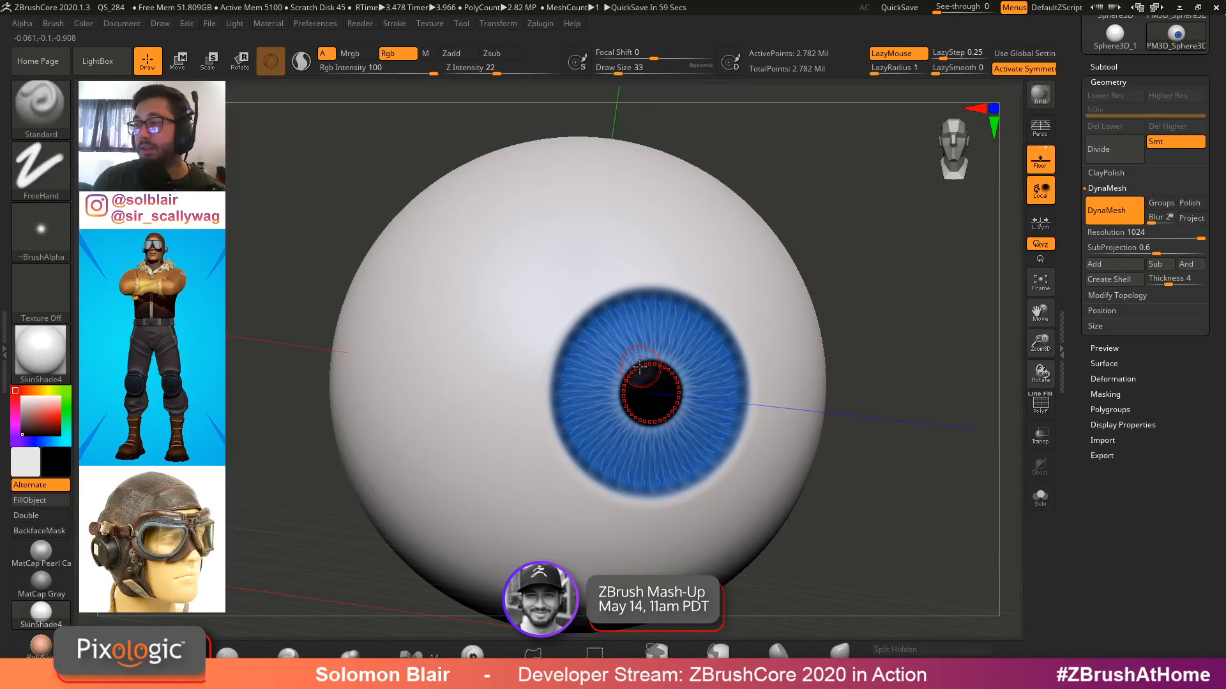
# Paint along the outer edge of the iris at draw size 22
pyautogui.moveTo(744, 364)
pyautogui.keyDown('ctrl'); pyautogui.mouseDown(button='right')
pyautogui.moveTo(892, 356)
pyautogui.moveTo(768, 339)
pyautogui.moveTo(679, 389)
pyautogui.moveTo(756, 317)
pyautogui.mouseUp(button='right'); pyautogui.keyUp('ctrl')
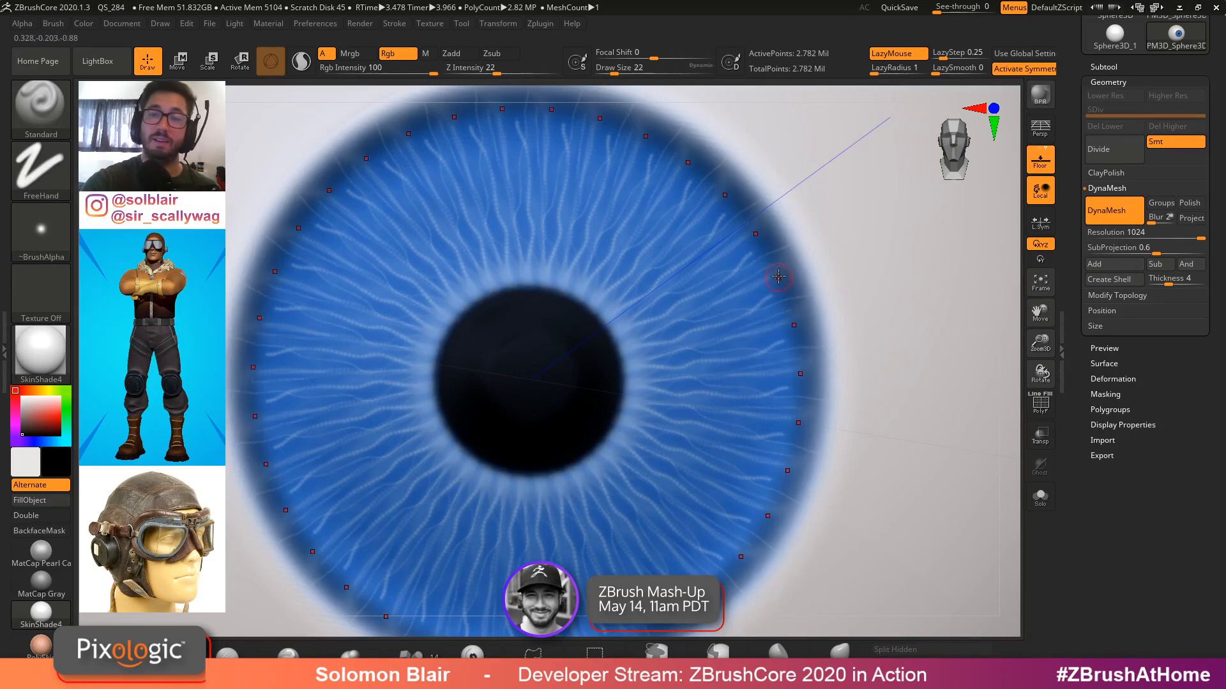
pyautogui.keyDown('ctrl'); pyautogui.moveTo(778, 276); pyautogui.dragTo(645, 307, button='right'); pyautogui.keyUp('ctrl')
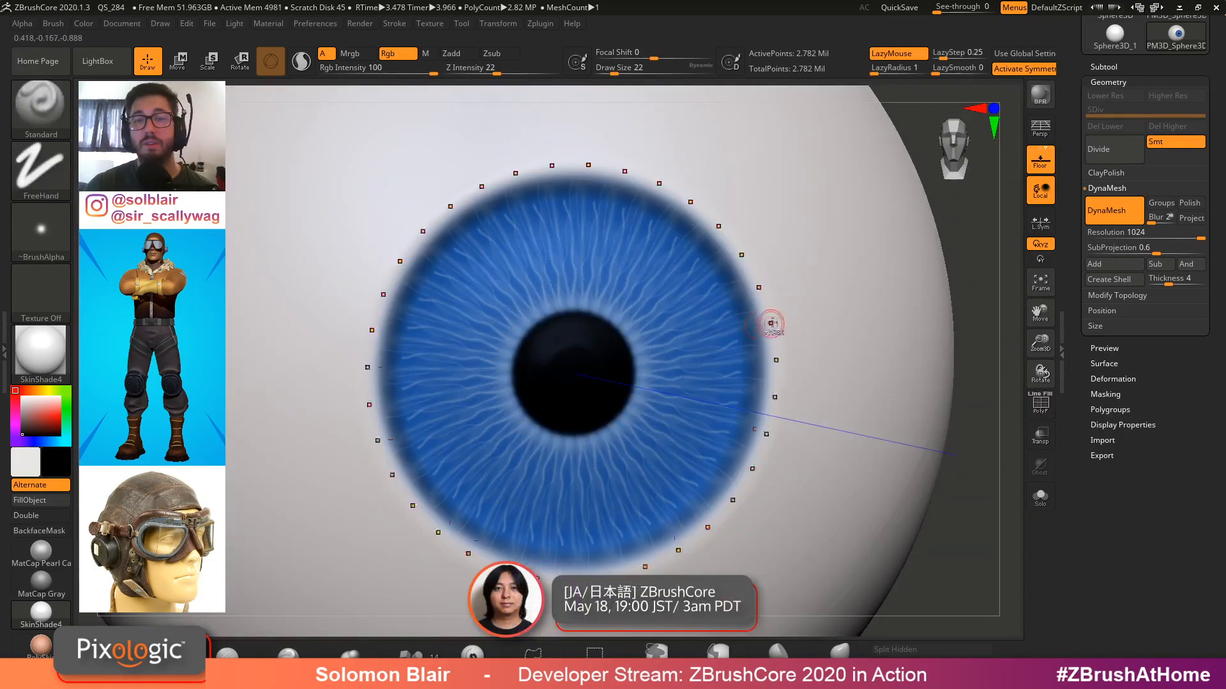
pyautogui.moveTo(644, 306)
pyautogui.mouseDown(button='right')
pyautogui.moveTo(671, 331)
pyautogui.moveTo(586, 358)
pyautogui.moveTo(709, 394)
pyautogui.moveTo(583, 427)
pyautogui.moveTo(565, 410)
pyautogui.moveTo(745, 405)
pyautogui.moveTo(732, 378)
pyautogui.moveTo(749, 378)
pyautogui.mouseUp(button='right')
# Sculpt a scalloped collarette ring midway across the iris with Zadd at draw size 16
pyautogui.hotkey('shift', 'f')
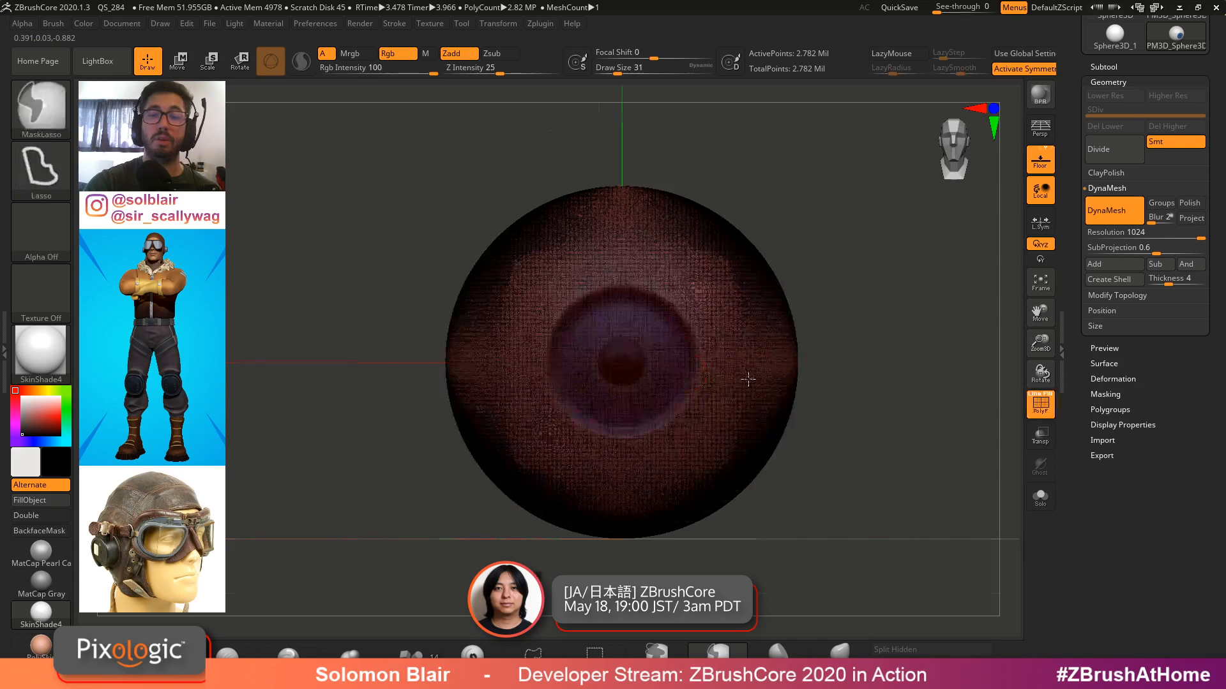
pyautogui.press('f')
pyautogui.hotkey('shift', 'f')
pyautogui.keyDown('ctrl'); pyautogui.moveTo(621, 341); pyautogui.dragTo(665, 364, button='right'); pyautogui.keyUp('ctrl')
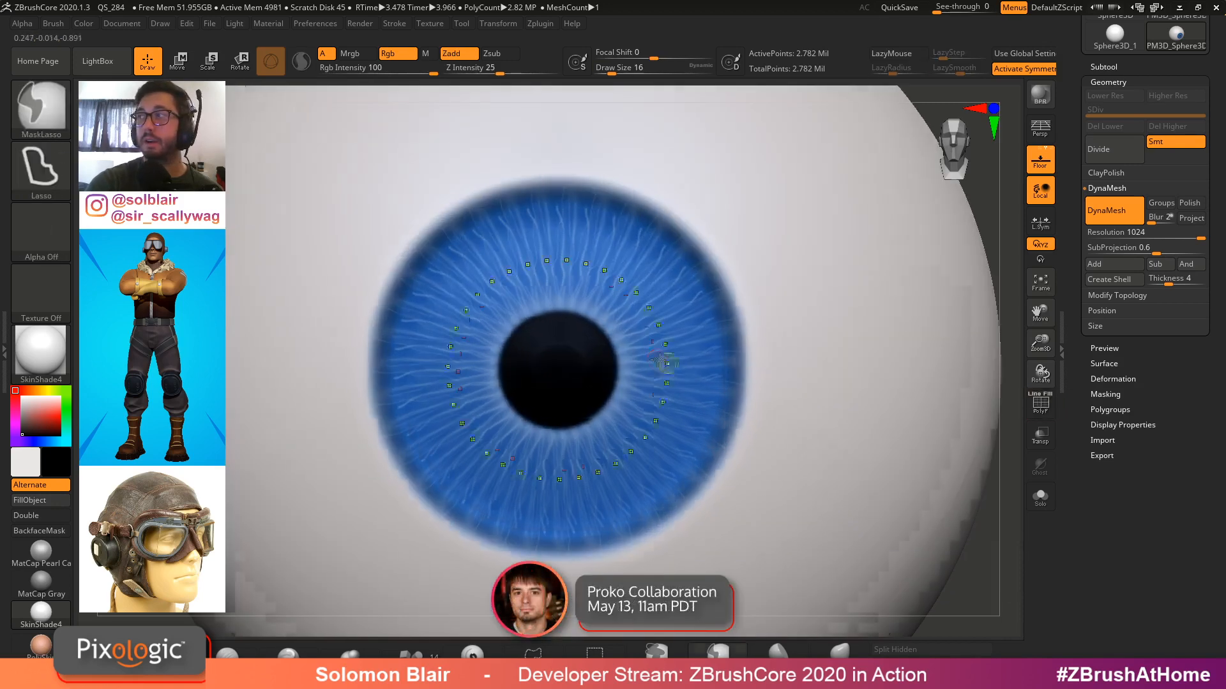
pyautogui.moveTo(647, 303)
pyautogui.mouseDown()
pyautogui.moveTo(651, 273)
pyautogui.moveTo(668, 293)
pyautogui.moveTo(648, 304)
pyautogui.moveTo(683, 246)
pyautogui.mouseUp()
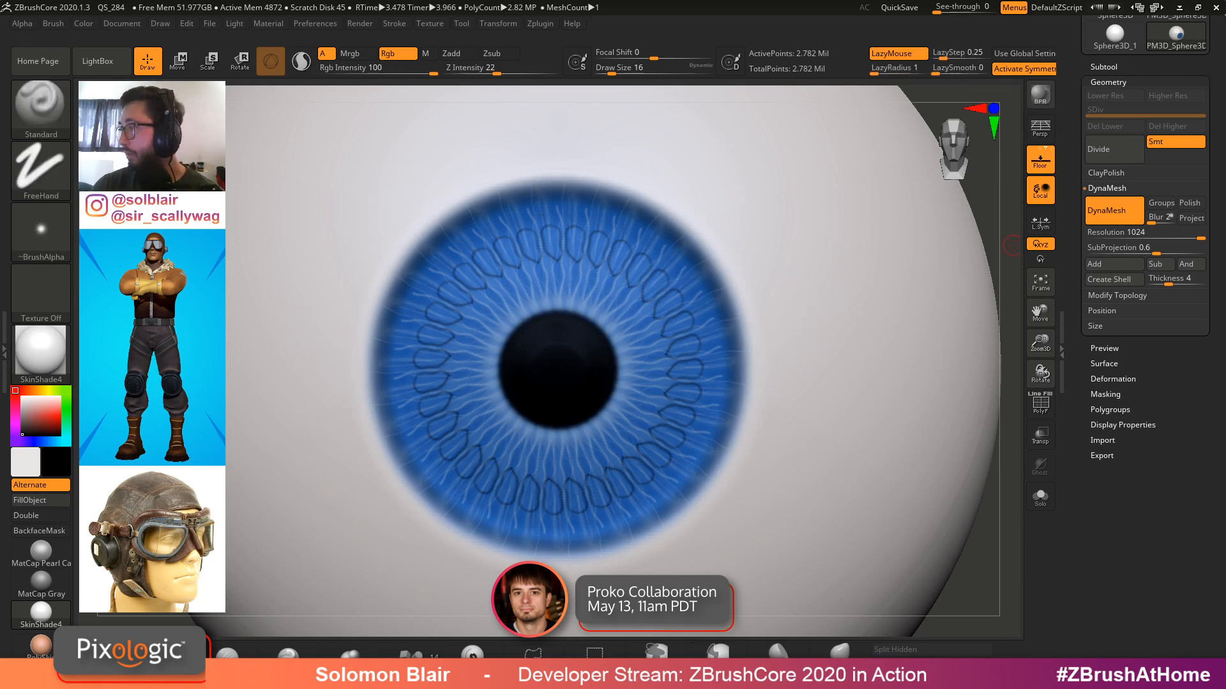
# Switch to the Photos reference image of a human eye to compare, then minimise it
pyautogui.hotkey('alt', 'Tab')
pyautogui.moveTo(622, 244); pyautogui.dragTo(628, 209)
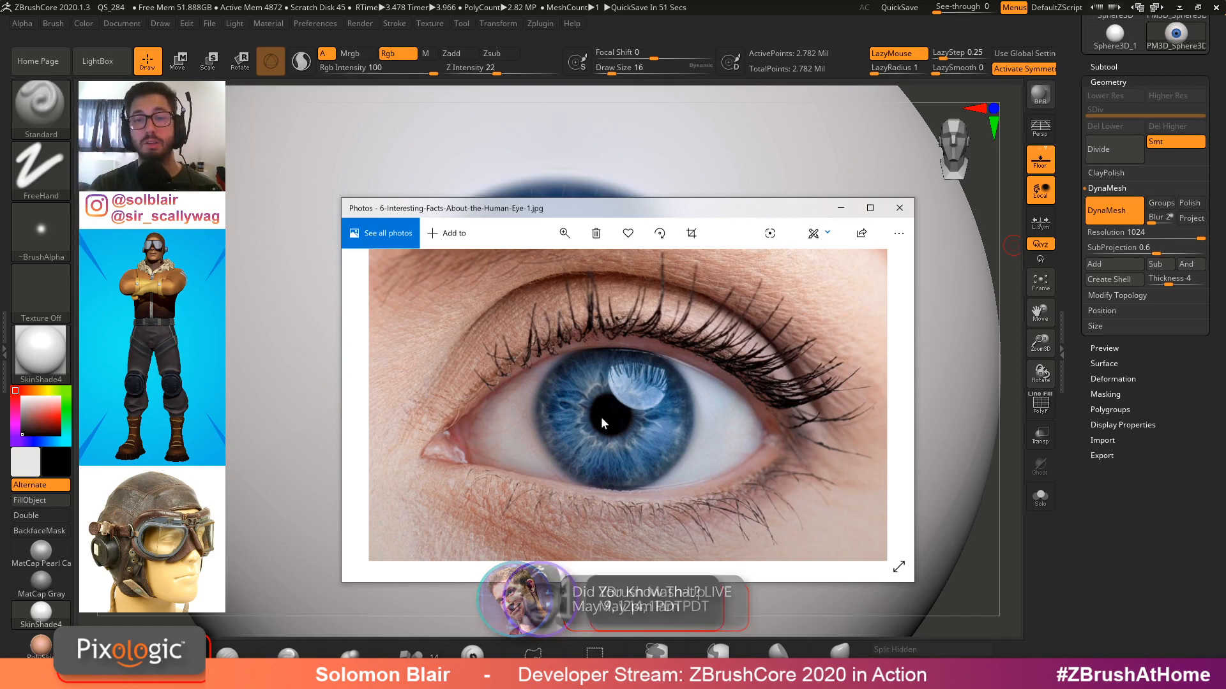
pyautogui.click(840, 209)
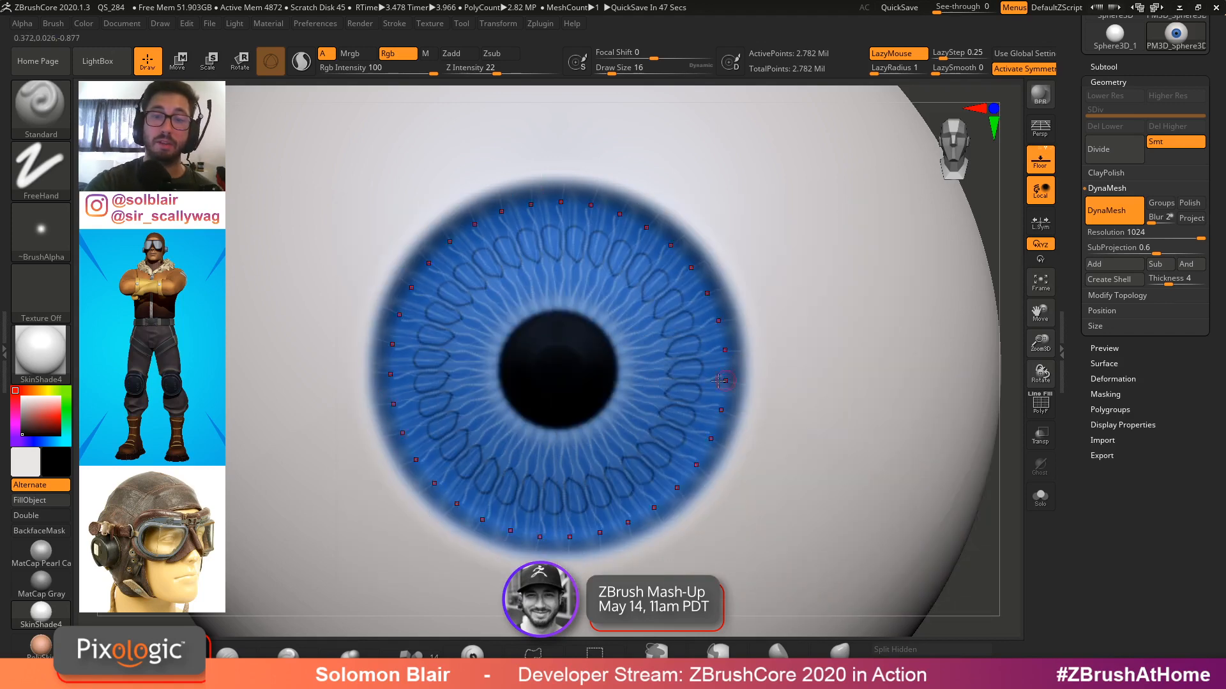
# Set the radial symmetry count to 11
pyautogui.scroll(-2, 851, 334)
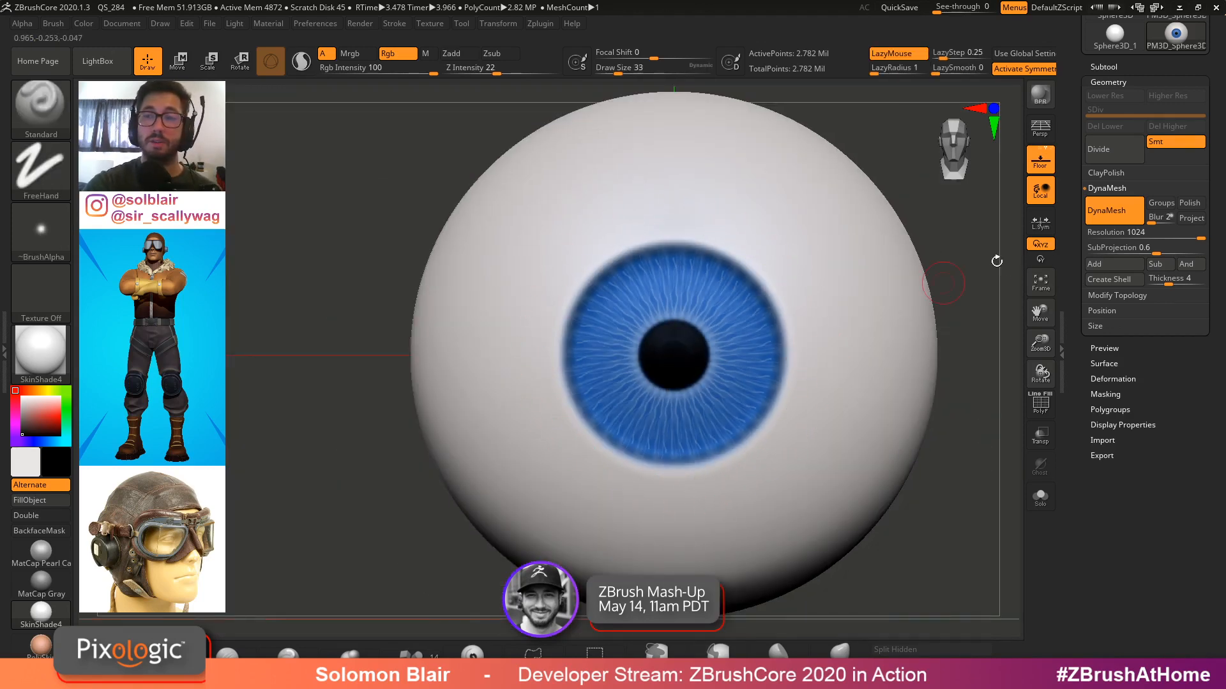
pyautogui.scroll(5, 1118, 91)
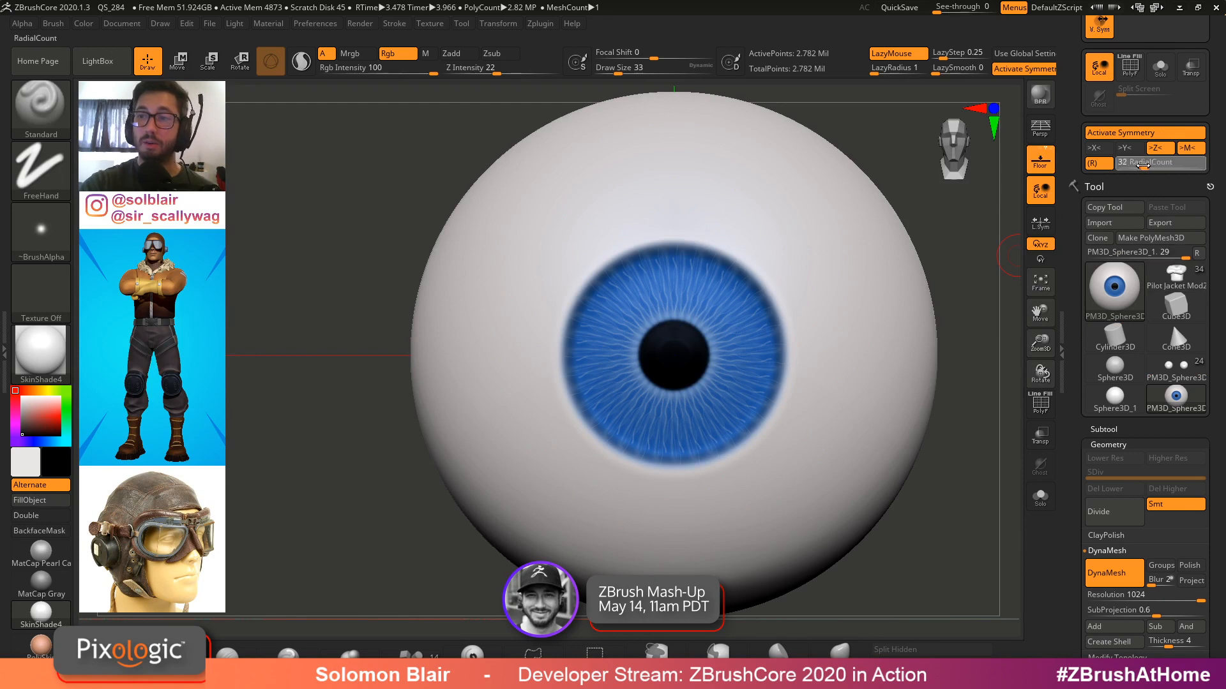
pyautogui.moveTo(1132, 167); pyautogui.dragTo(1126, 167)
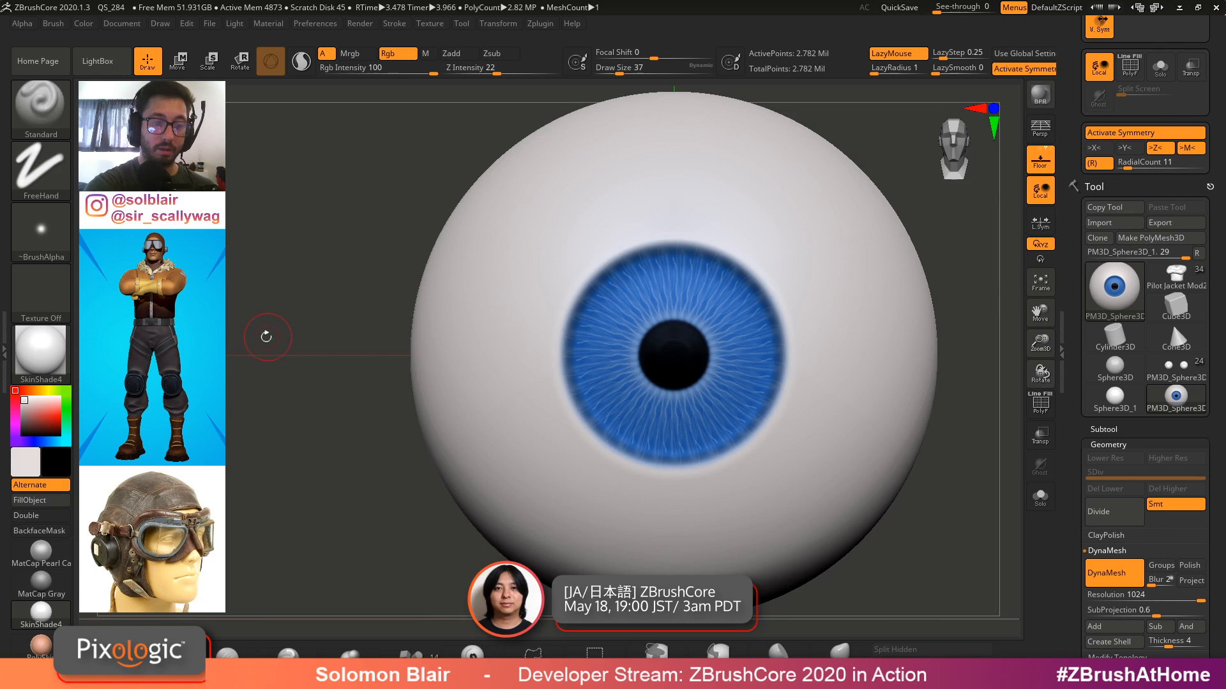
# Pick a pinkish-red colour and paint thin veins across the white of the eye with radial symmetry
pyautogui.click(56, 385)
pyautogui.click(69, 414)
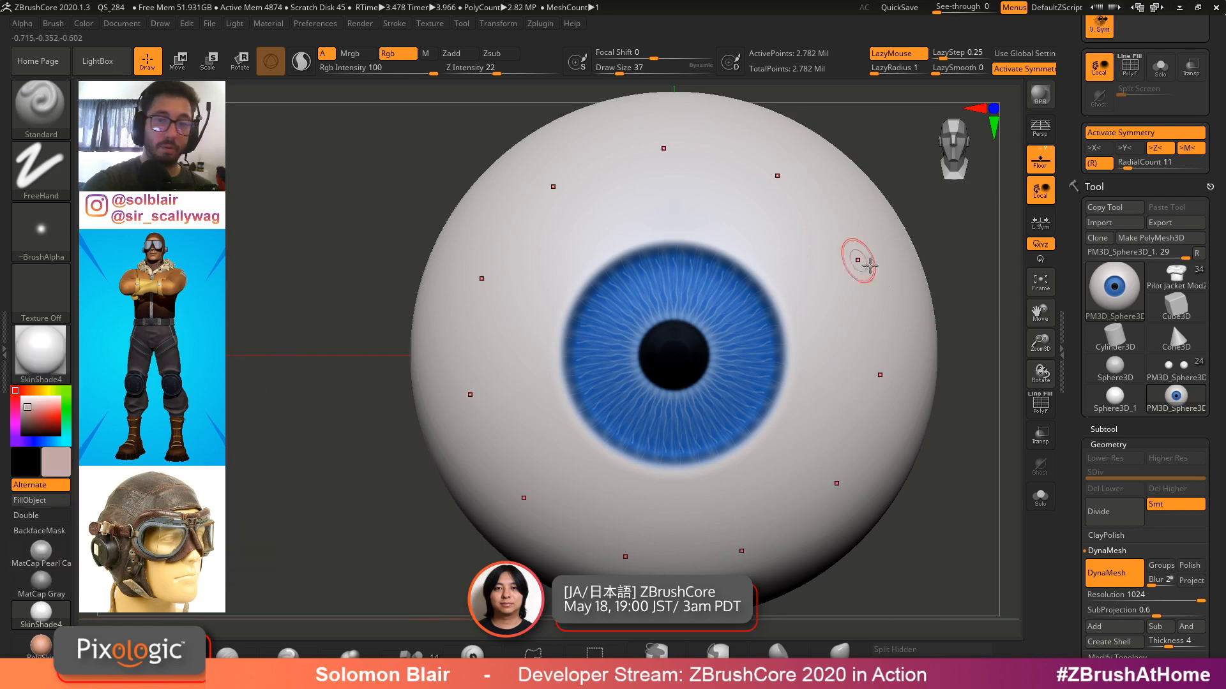
pyautogui.moveTo(853, 259)
pyautogui.mouseDown(button='right')
pyautogui.moveTo(829, 325)
pyautogui.moveTo(799, 311)
pyautogui.mouseUp(button='right')
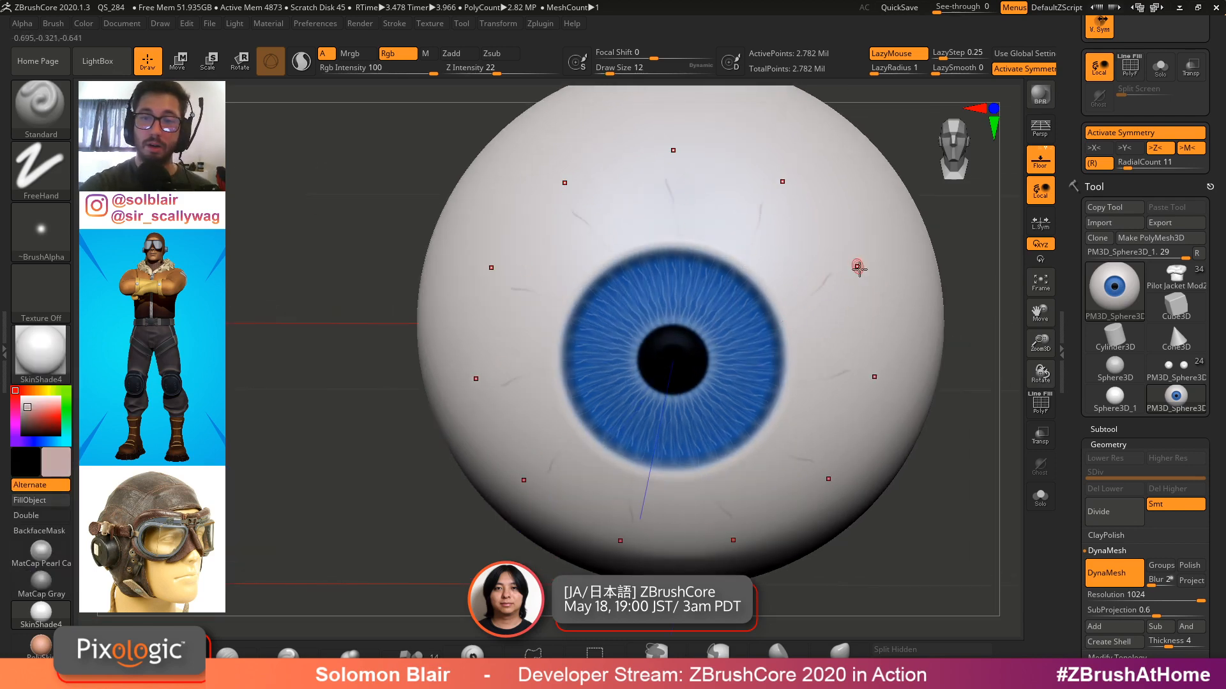
pyautogui.moveTo(856, 265); pyautogui.dragTo(789, 330, button='right')
pyautogui.press('ctrl')
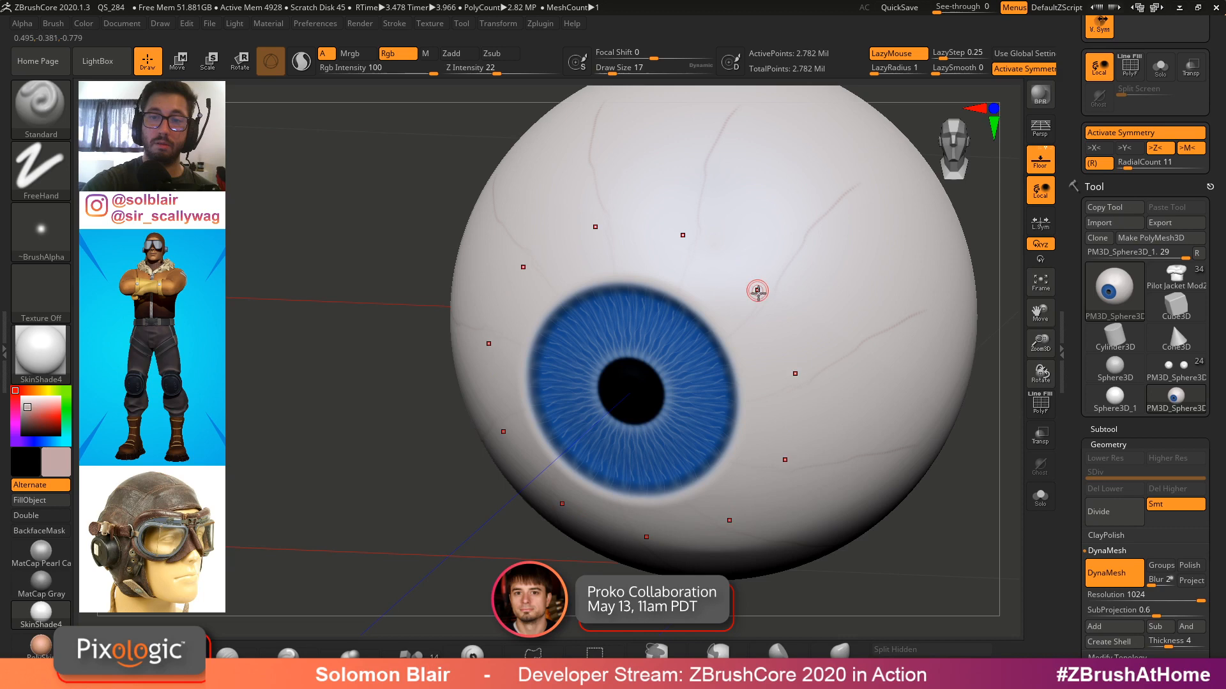
pyautogui.moveTo(761, 307); pyautogui.dragTo(793, 253, button='right')
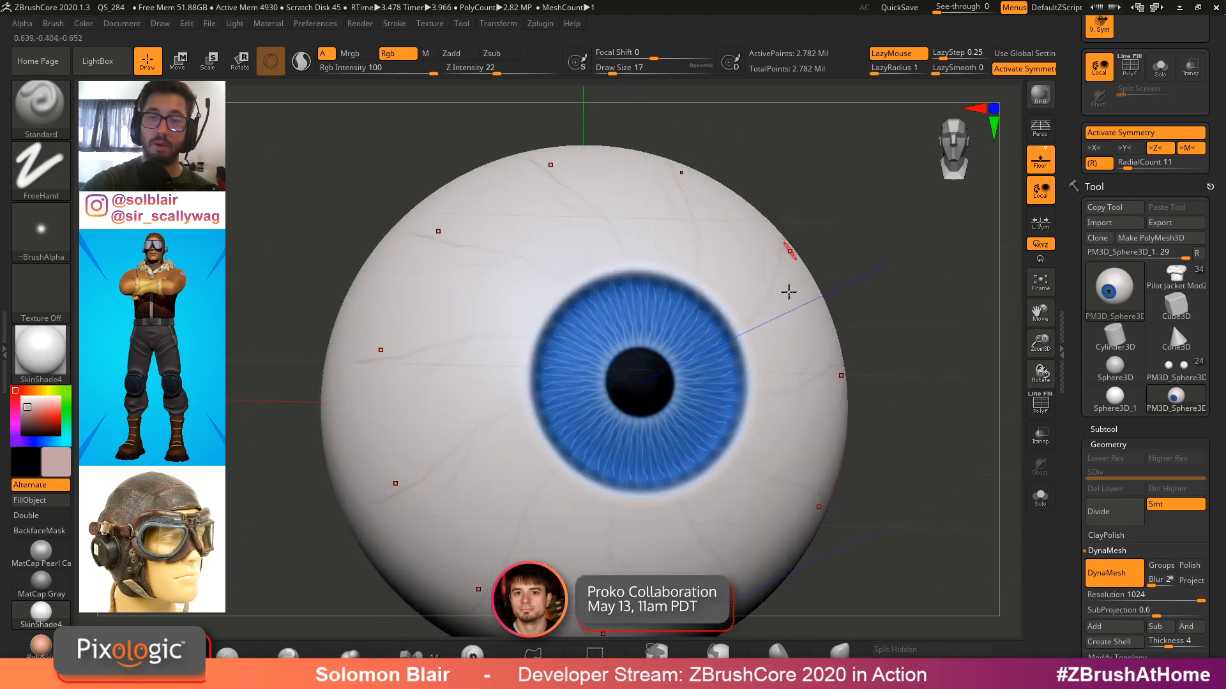
pyautogui.press('s')
pyautogui.click(779, 342)
pyautogui.moveTo(791, 366)
pyautogui.mouseDown(button='right')
pyautogui.moveTo(763, 328)
pyautogui.moveTo(812, 314)
pyautogui.moveTo(842, 358)
pyautogui.mouseUp(button='right')
pyautogui.moveTo(747, 335)
pyautogui.keyDown('alt'); pyautogui.mouseDown(button='right')
pyautogui.moveTo(827, 277)
pyautogui.moveTo(862, 196)
pyautogui.mouseUp(button='right'); pyautogui.keyUp('alt')
# Turn off symmetry and paint individual branching veins across the sclera at draw size 22
pyautogui.press('x')
pyautogui.keyDown('ctrl'); pyautogui.moveTo(668, 430); pyautogui.dragTo(699, 446, button='right'); pyautogui.keyUp('ctrl')
pyautogui.press('s')
pyautogui.click(665, 424)
pyautogui.moveTo(655, 334)
pyautogui.mouseDown(button='right')
pyautogui.moveTo(662, 299)
pyautogui.moveTo(626, 244)
pyautogui.mouseUp(button='right')
pyautogui.press('s')
pyautogui.click(452, 90)
pyautogui.moveTo(674, 324); pyautogui.dragTo(665, 330)
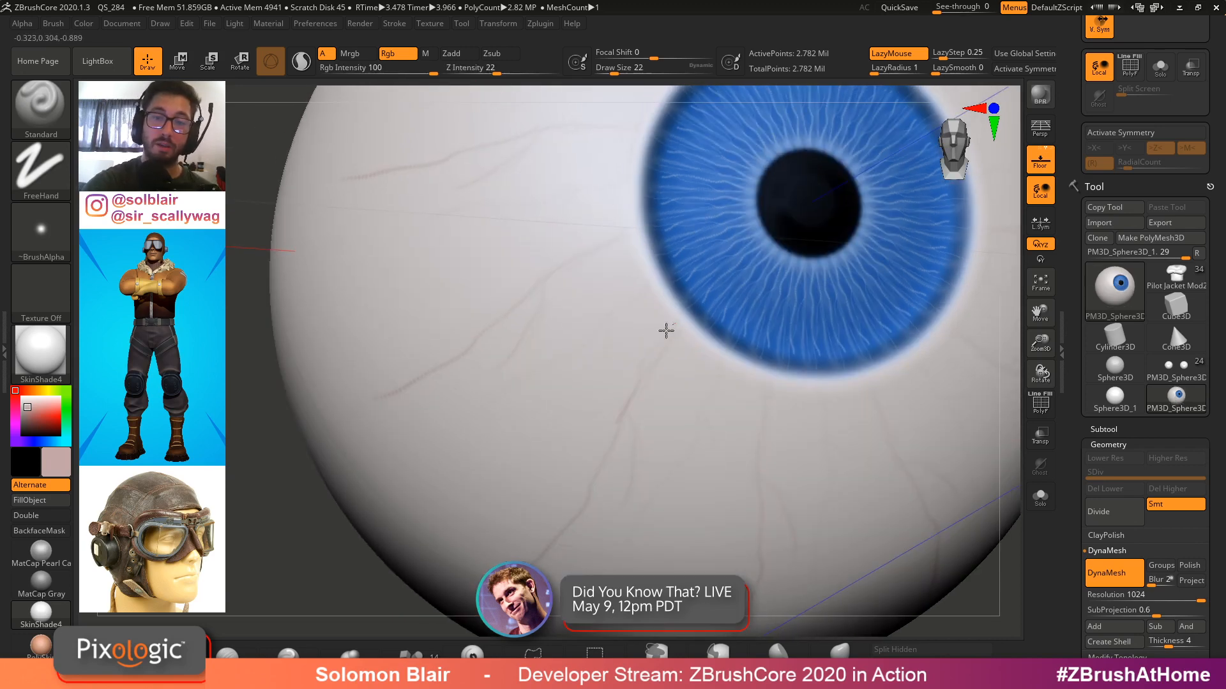
pyautogui.moveTo(676, 309); pyautogui.dragTo(777, 347, button='right')
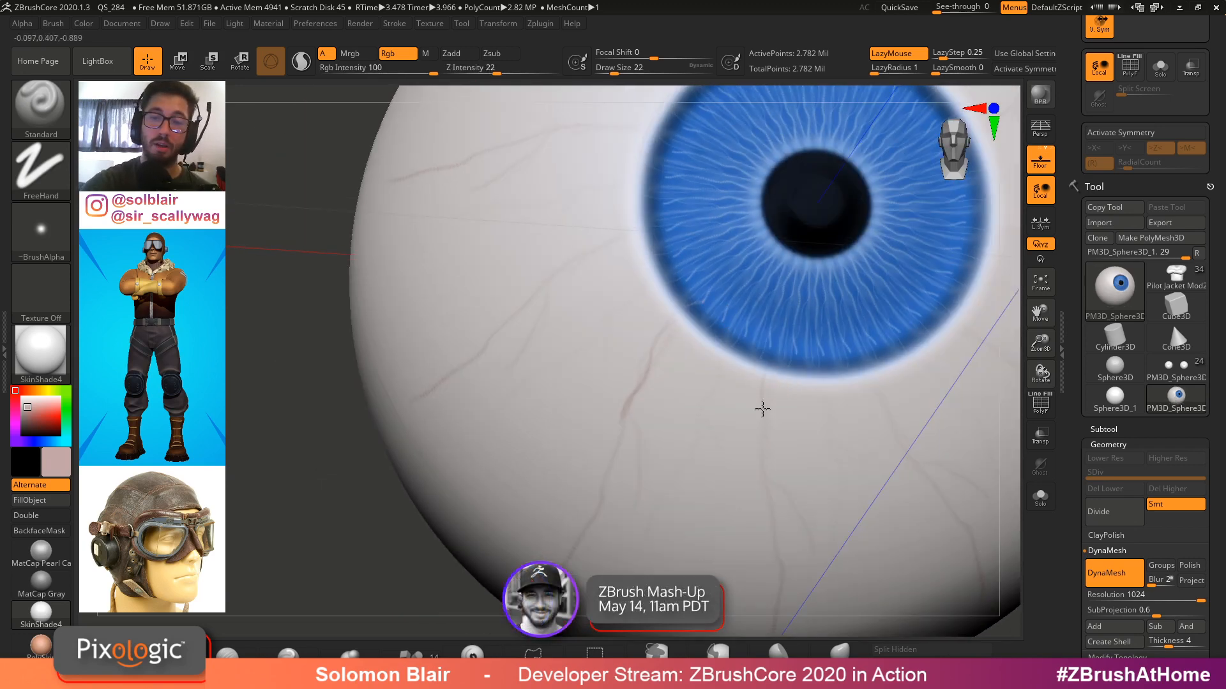
pyautogui.moveTo(698, 386); pyautogui.dragTo(657, 443, button='right')
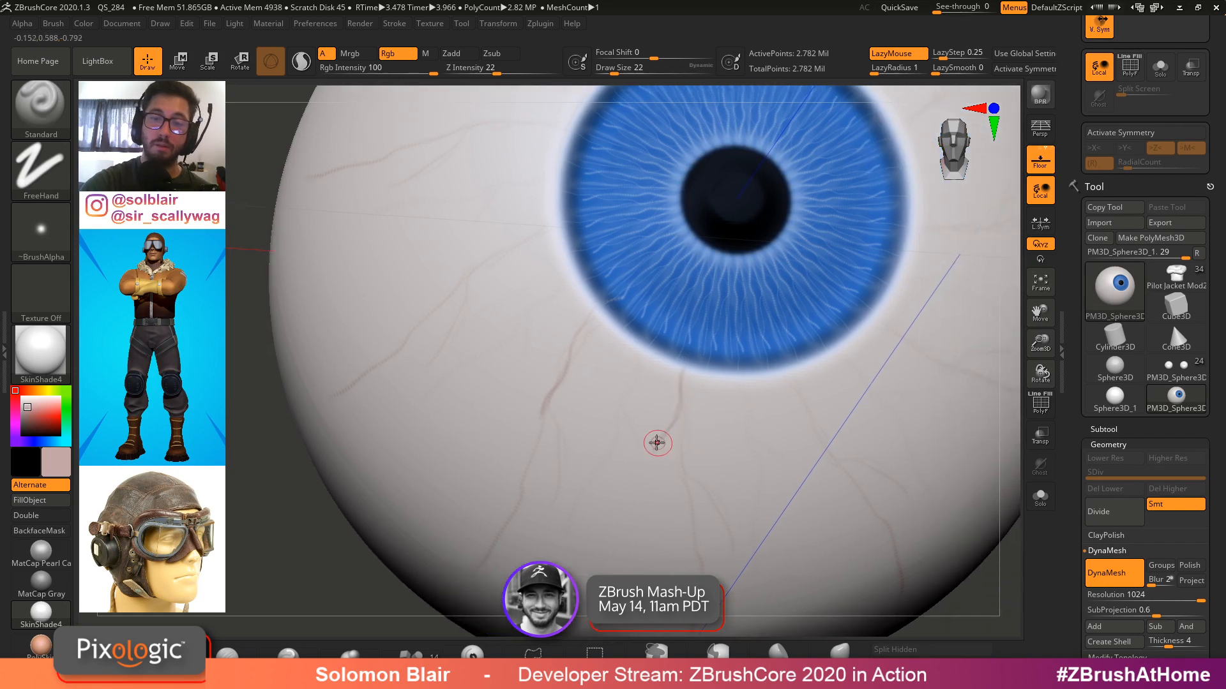
pyautogui.keyDown('alt'); pyautogui.moveTo(814, 368); pyautogui.dragTo(723, 345, button='right'); pyautogui.keyUp('alt')
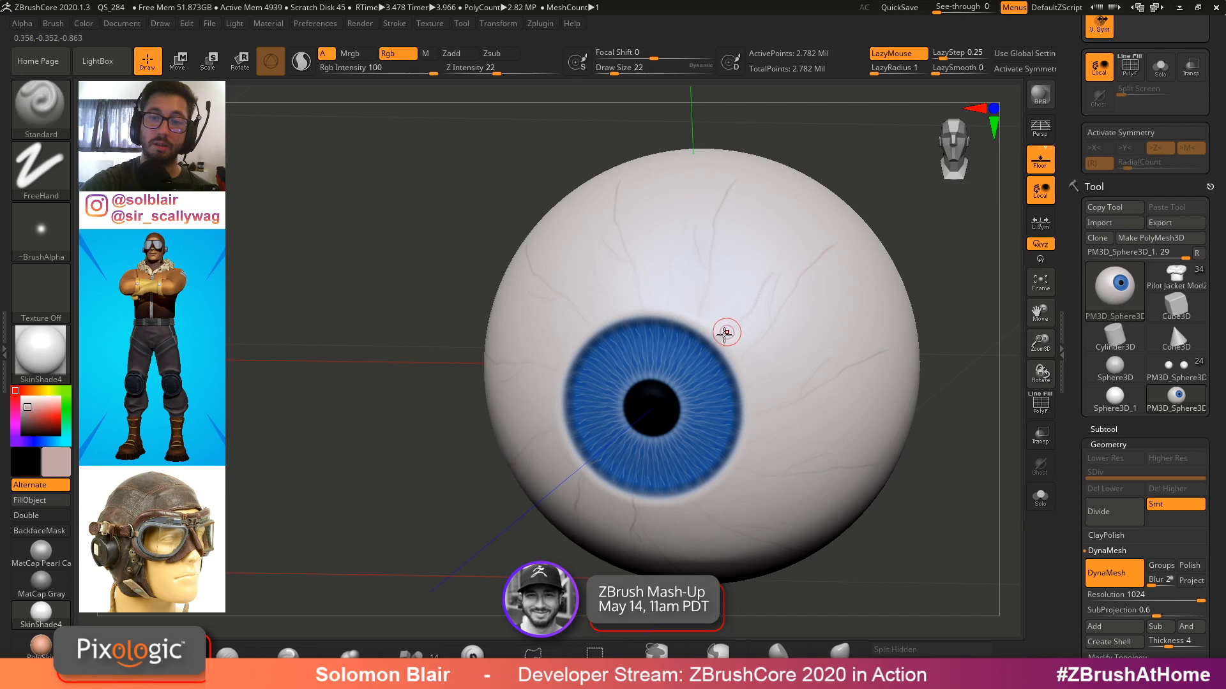
# Paint more thin branching veins on the upper sclera at draw size 20
pyautogui.moveTo(763, 276); pyautogui.dragTo(774, 273)
pyautogui.moveTo(757, 291)
pyautogui.keyDown('ctrl'); pyautogui.mouseDown(button='right')
pyautogui.moveTo(715, 353)
pyautogui.moveTo(748, 383)
pyautogui.mouseUp(button='right'); pyautogui.keyUp('ctrl')
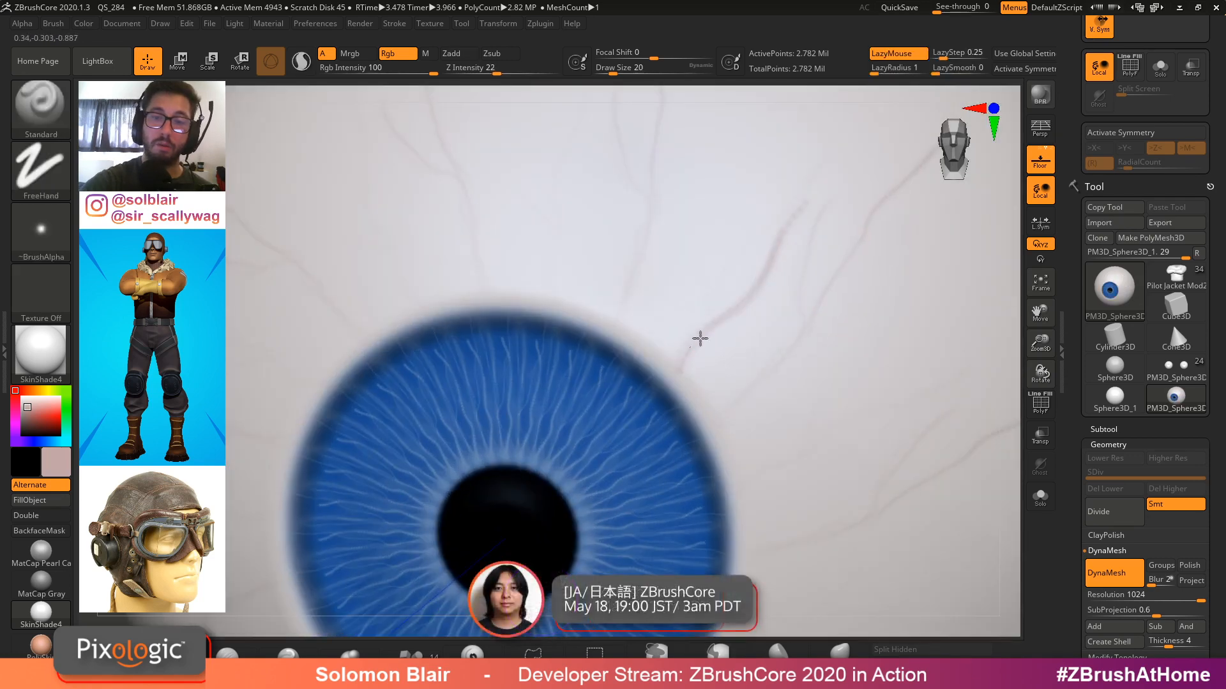
pyautogui.keyDown('ctrl'); pyautogui.moveTo(736, 335); pyautogui.dragTo(708, 392, button='right'); pyautogui.keyUp('ctrl')
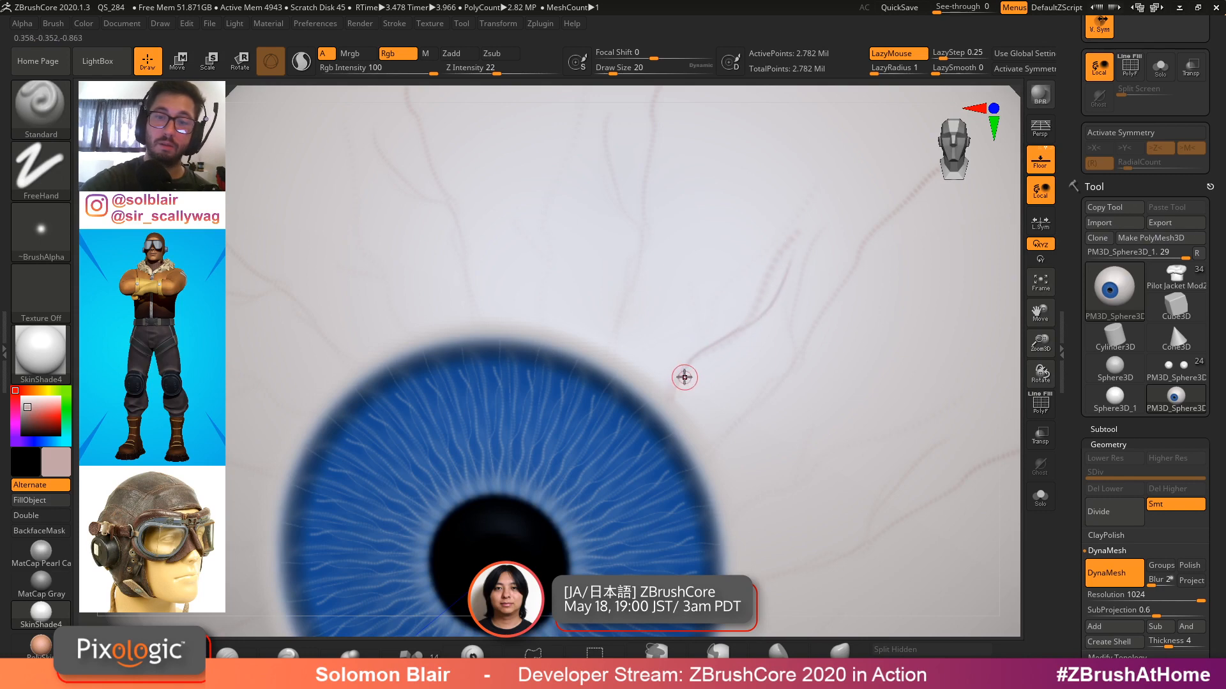
pyautogui.moveTo(685, 338); pyautogui.dragTo(630, 309, button='right')
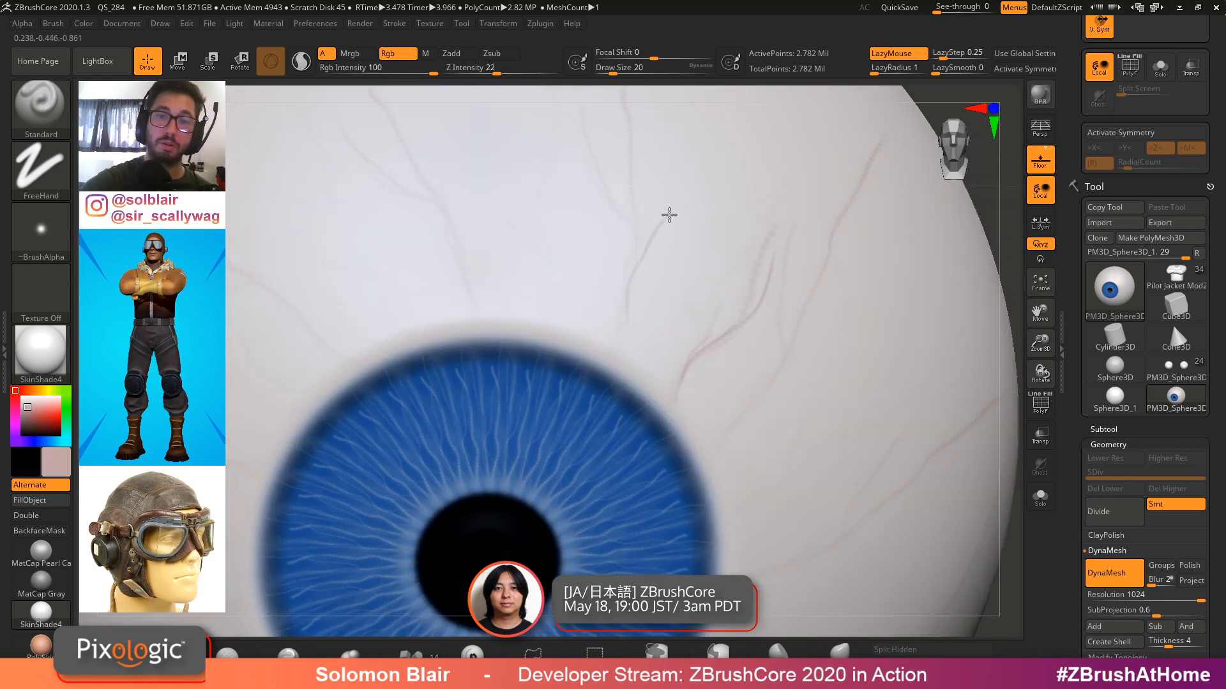
pyautogui.keyDown('ctrl'); pyautogui.moveTo(611, 131); pyautogui.dragTo(734, 376, button='right'); pyautogui.keyUp('ctrl')
pyautogui.moveTo(735, 377)
pyautogui.keyDown('ctrl'); pyautogui.mouseDown(button='right')
pyautogui.moveTo(741, 397)
pyautogui.moveTo(769, 379)
pyautogui.mouseUp(button='right'); pyautogui.keyUp('ctrl')
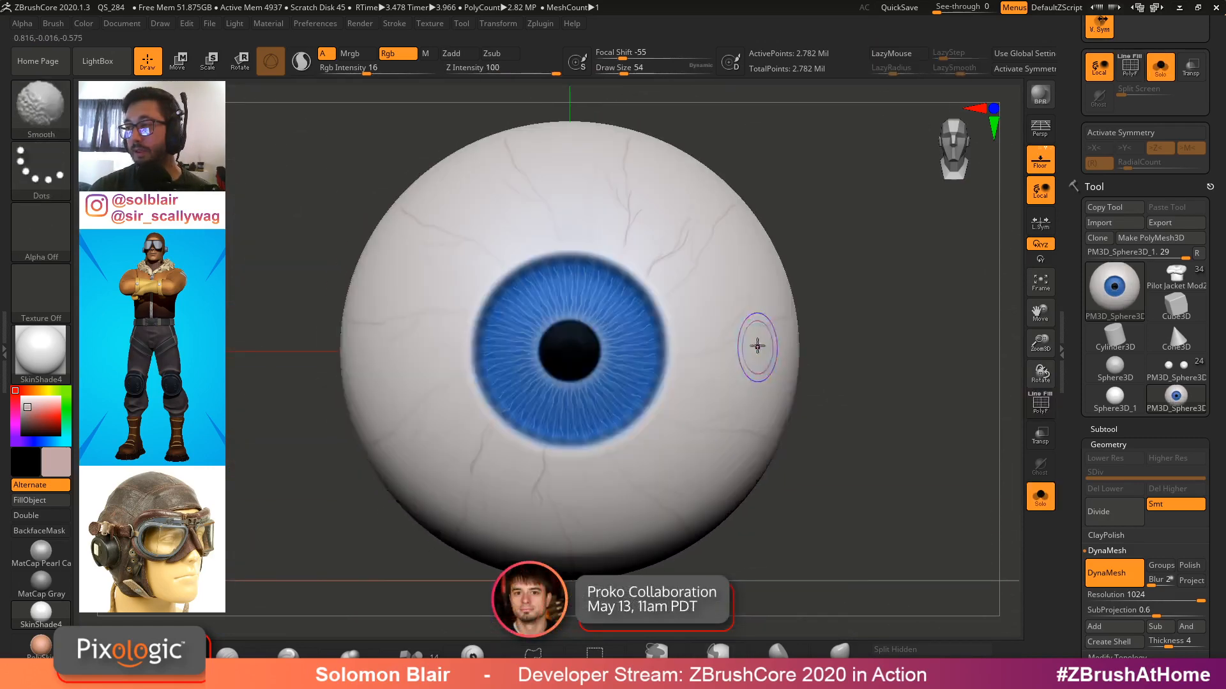
# Turn radial symmetry back on for the eye
pyautogui.hotkey('shift', 'f')
pyautogui.hotkey('shift', 'f')
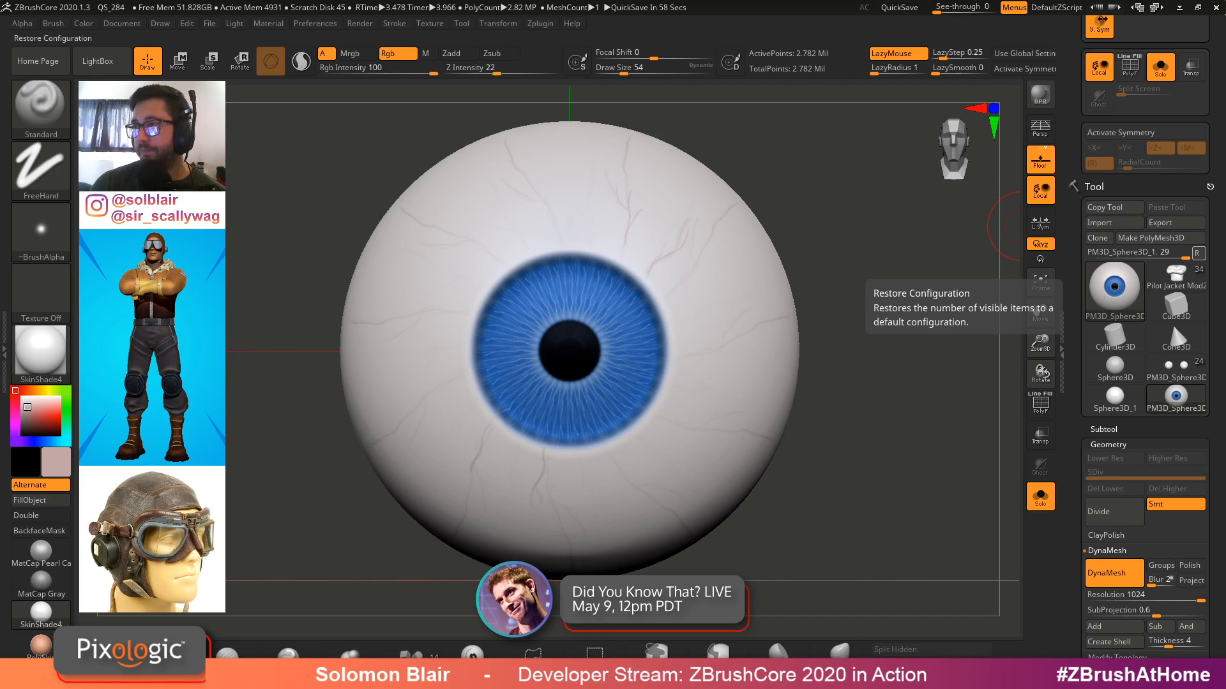
pyautogui.keyDown('ctrl'); pyautogui.moveTo(701, 336); pyautogui.dragTo(625, 415, button='right'); pyautogui.keyUp('ctrl')
pyautogui.press('x')
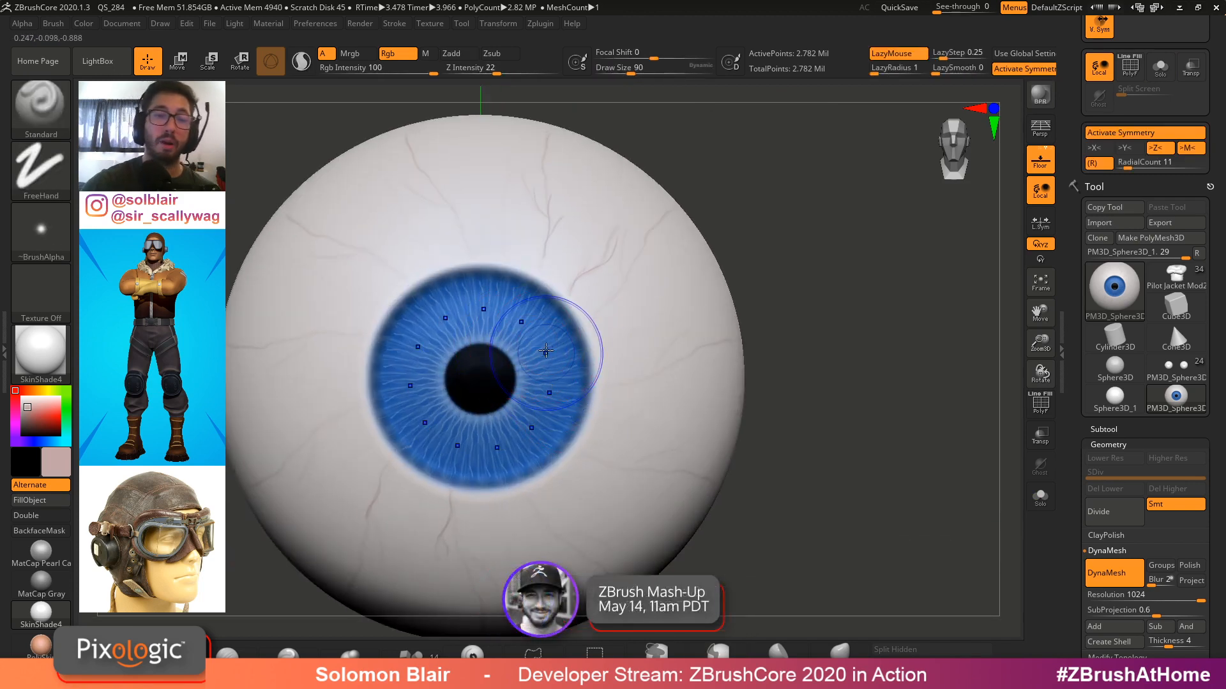
# Try sculpting raised fibres radiating from the pupil with Zadd
pyautogui.press('shift')
pyautogui.keyDown('ctrl'); pyautogui.moveTo(476, 385); pyautogui.dragTo(419, 388, button='right'); pyautogui.keyUp('ctrl')
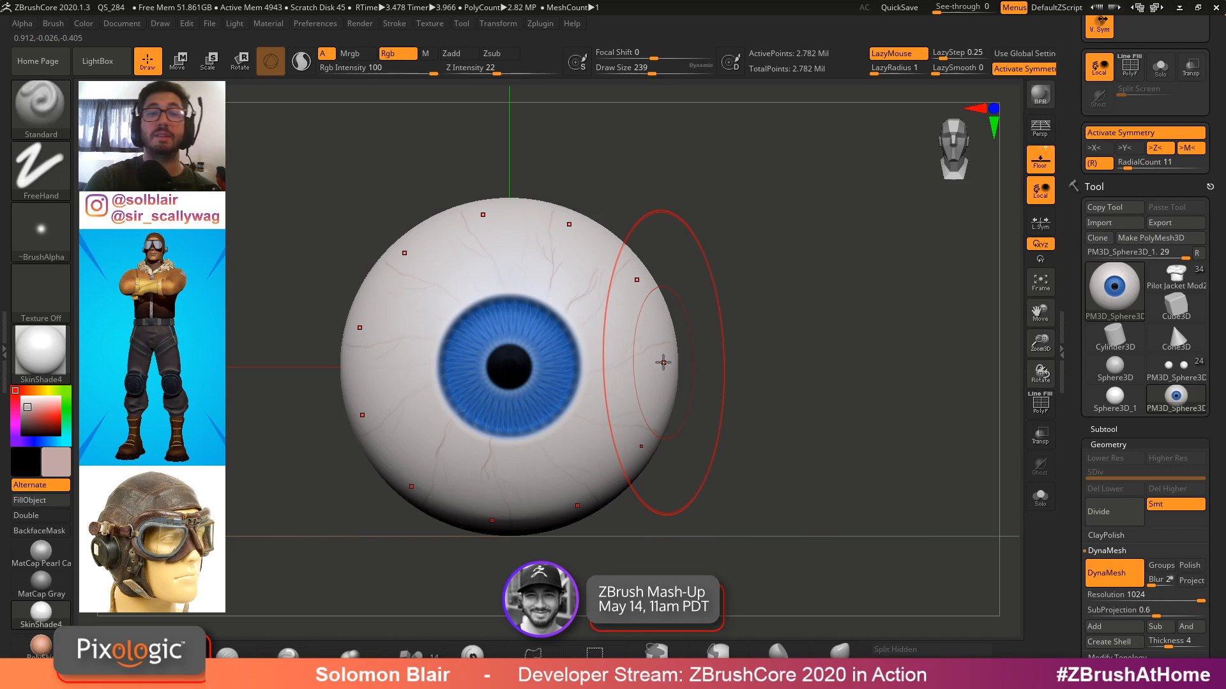
pyautogui.press('shift')
pyautogui.keyDown('alt'); pyautogui.moveTo(753, 372); pyautogui.dragTo(838, 368, button='right'); pyautogui.keyUp('alt')
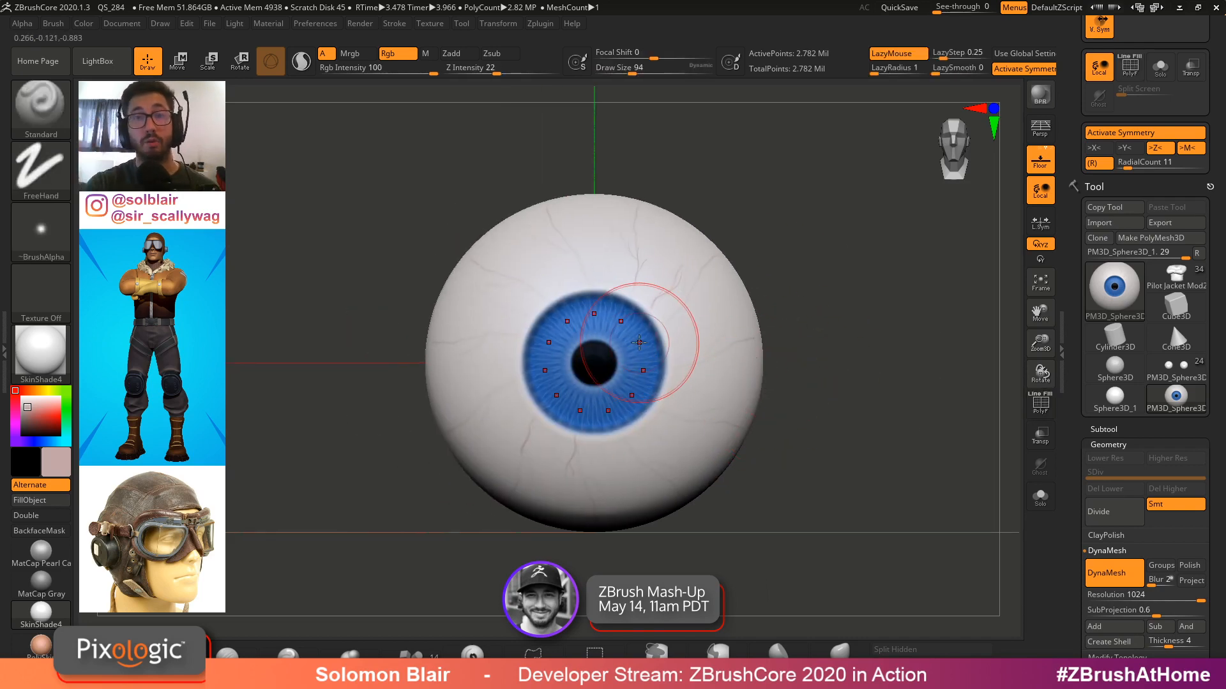
pyautogui.keyDown('ctrl'); pyautogui.moveTo(639, 343); pyautogui.dragTo(715, 355, button='right'); pyautogui.keyUp('ctrl')
pyautogui.press('b')
pyautogui.press('s')
pyautogui.moveTo(691, 340); pyautogui.dragTo(678, 339)
pyautogui.keyDown('ctrl'); pyautogui.moveTo(678, 341); pyautogui.dragTo(704, 354, button='right'); pyautogui.keyUp('ctrl')
pyautogui.press('s')
pyautogui.moveTo(704, 355)
pyautogui.mouseDown()
pyautogui.moveTo(682, 329)
pyautogui.moveTo(757, 242)
pyautogui.mouseUp()
pyautogui.press('ctrl')
pyautogui.hotkey('ctrl', 'z')
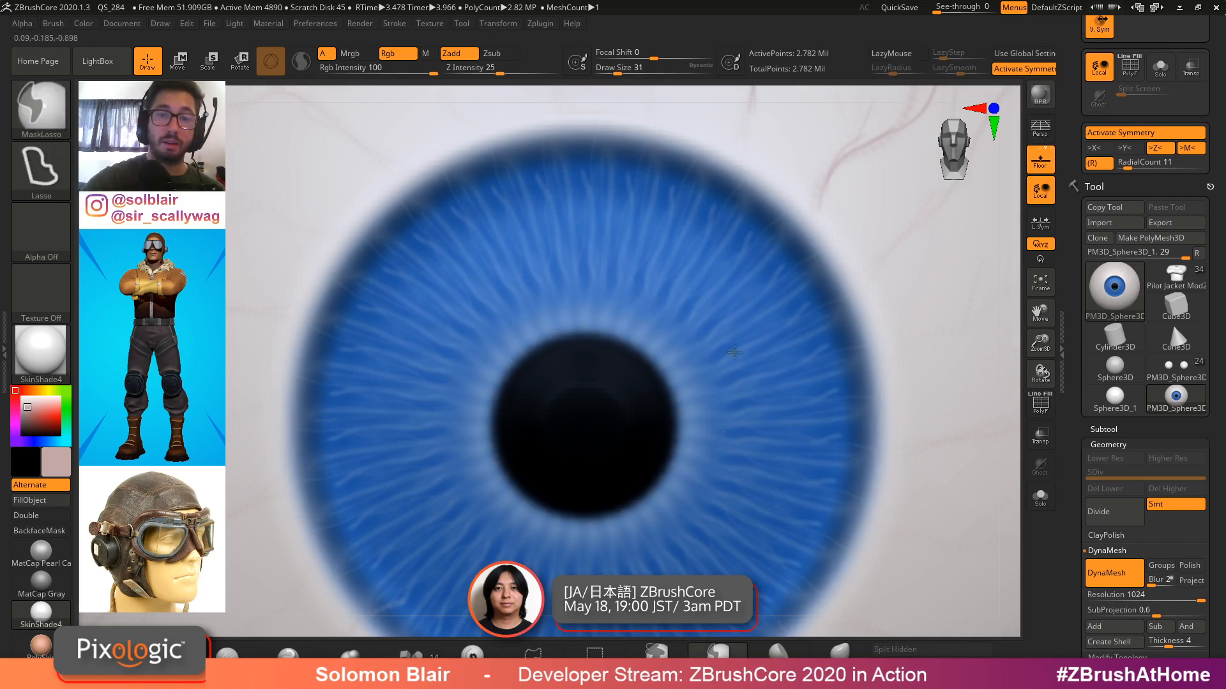
pyautogui.keyDown('ctrl'); pyautogui.moveTo(649, 300); pyautogui.dragTo(677, 332, button='right'); pyautogui.keyUp('ctrl')
pyautogui.moveTo(653, 437); pyautogui.dragTo(820, 187)
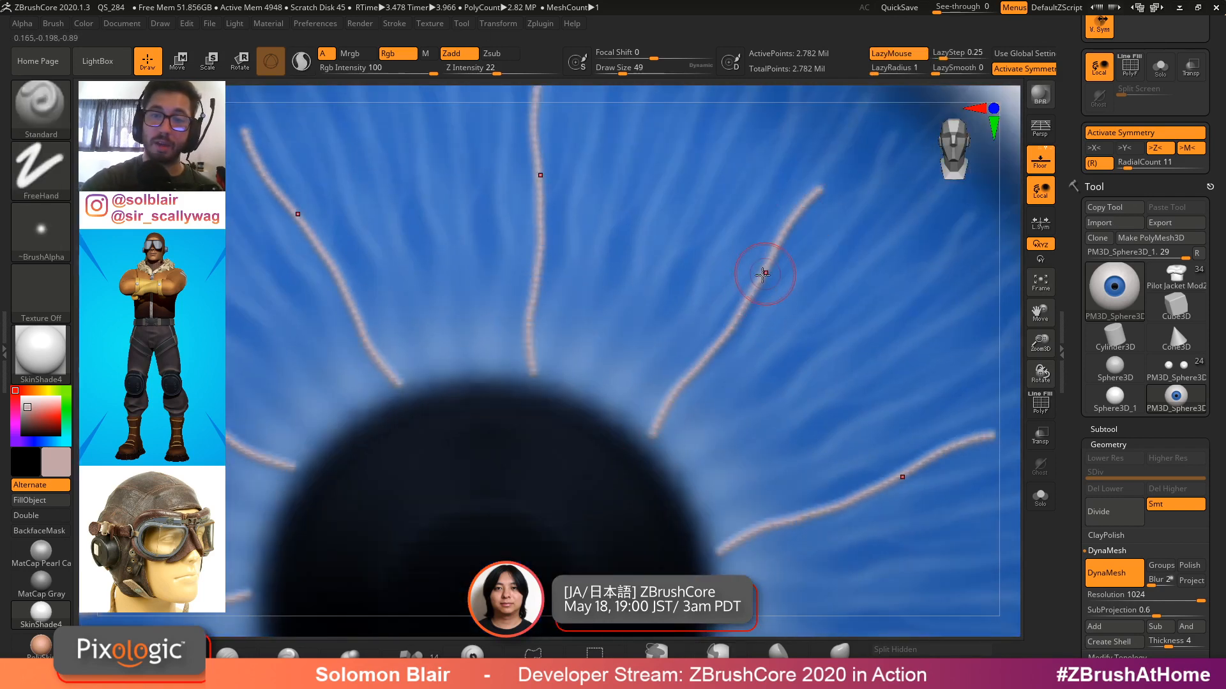
pyautogui.hotkey('ctrl', 'z')
# Turn off Lazy Mouse in the stroke settings
pyautogui.click(395, 24)
pyautogui.click(443, 263)
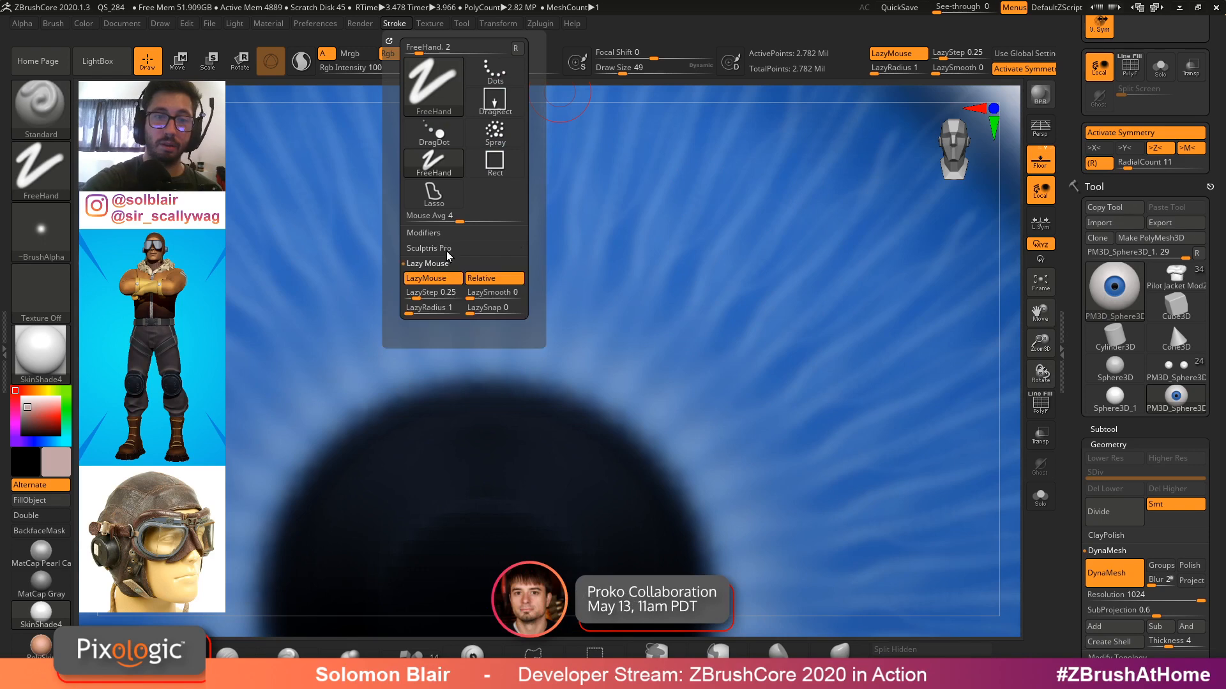
pyautogui.click(447, 280)
# Sculpt raised radial fibres around the pupil with Zadd, then undo all of them
pyautogui.moveTo(662, 461); pyautogui.dragTo(796, 259)
pyautogui.moveTo(797, 260)
pyautogui.keyDown('ctrl'); pyautogui.mouseDown(button='right')
pyautogui.moveTo(733, 269)
pyautogui.moveTo(799, 303)
pyautogui.mouseUp(button='right'); pyautogui.keyUp('ctrl')
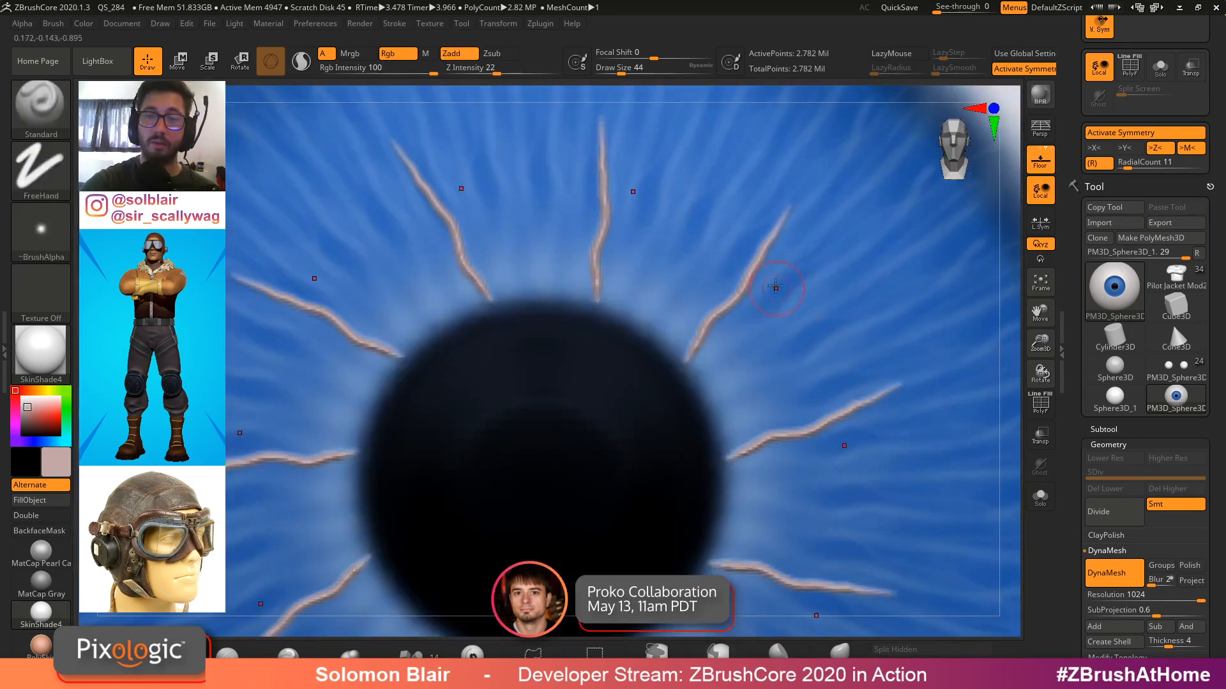
pyautogui.keyDown('alt'); pyautogui.moveTo(791, 212); pyautogui.dragTo(751, 356, button='right'); pyautogui.keyUp('alt')
pyautogui.moveTo(738, 335); pyautogui.dragTo(825, 172)
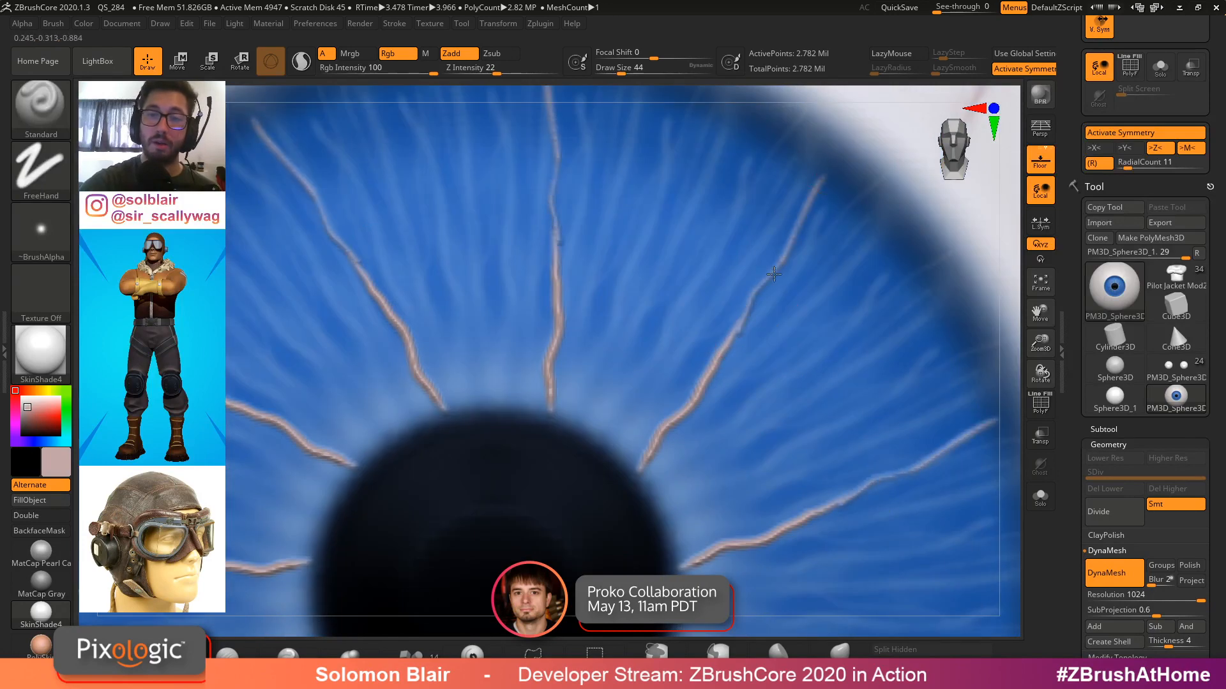
pyautogui.moveTo(740, 295); pyautogui.dragTo(771, 184)
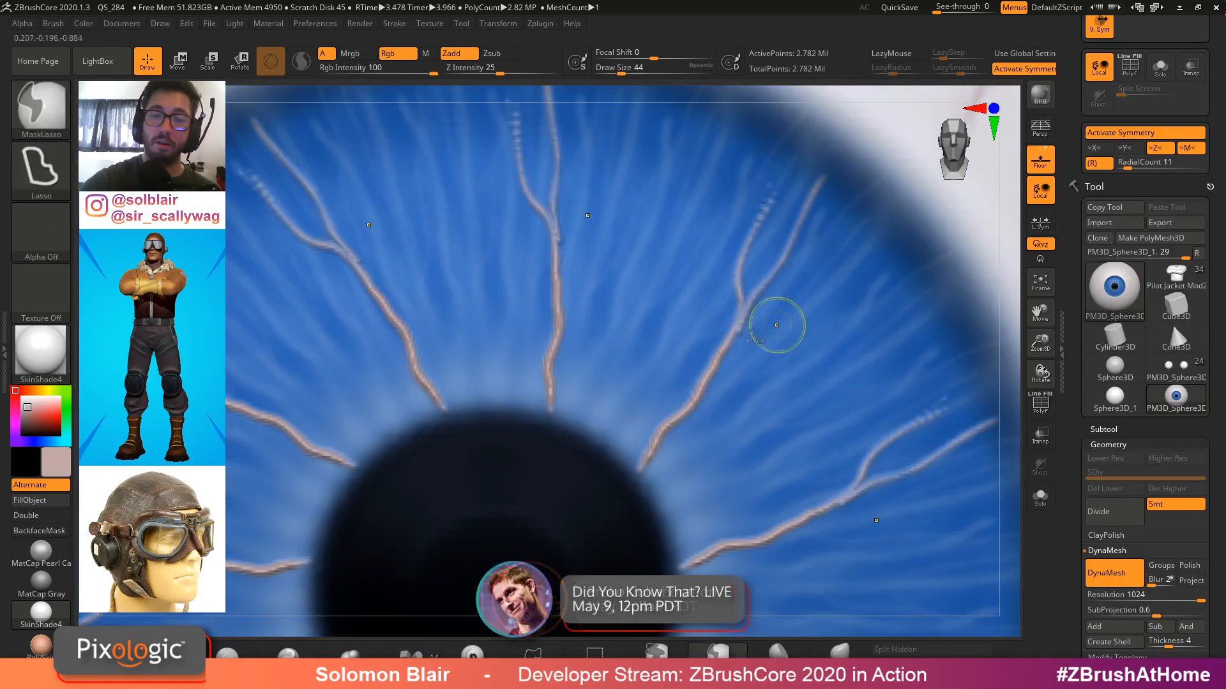
pyautogui.keyDown('ctrl'); pyautogui.moveTo(779, 323); pyautogui.dragTo(734, 288, button='right'); pyautogui.keyUp('ctrl')
pyautogui.moveTo(642, 406); pyautogui.dragTo(712, 220)
pyautogui.moveTo(709, 256)
pyautogui.keyDown('alt'); pyautogui.mouseDown()
pyautogui.moveTo(649, 419)
pyautogui.moveTo(734, 258)
pyautogui.mouseUp(); pyautogui.keyUp('alt')
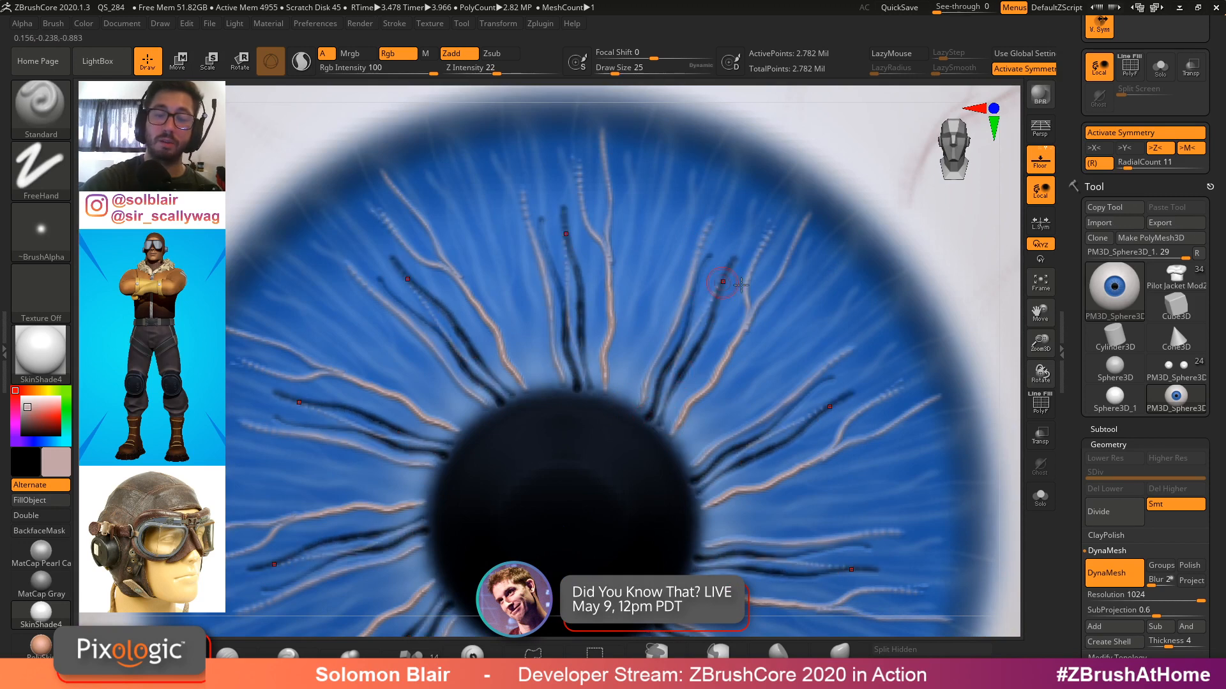
pyautogui.keyDown('ctrl'); pyautogui.moveTo(745, 284); pyautogui.dragTo(759, 387, button='right'); pyautogui.keyUp('ctrl')
pyautogui.hotkey('ctrl', 'z')
pyautogui.hotkey('ctrl', 'z')
pyautogui.hotkey('ctrl', 'z')
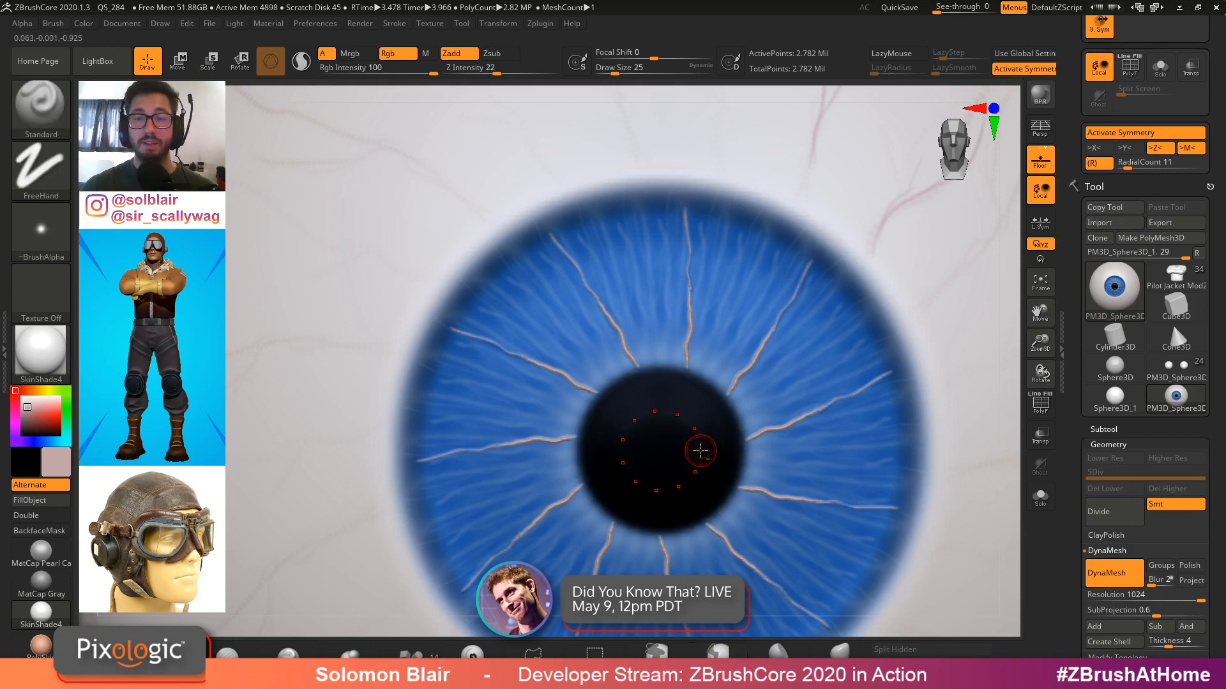
pyautogui.hotkey('ctrl', 'z')
pyautogui.hotkey('ctrl', 'z')
pyautogui.hotkey('ctrl', 'z')
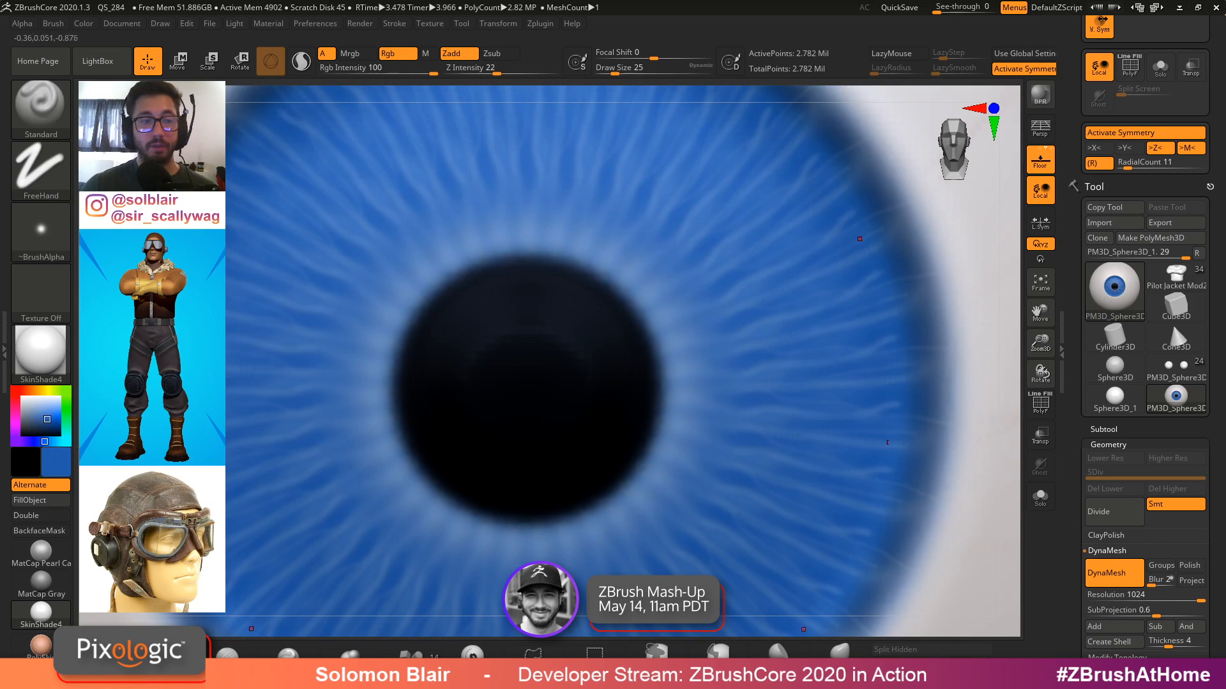
# Sample the iris blue from the canvas as the current colour
pyautogui.click(58, 465)
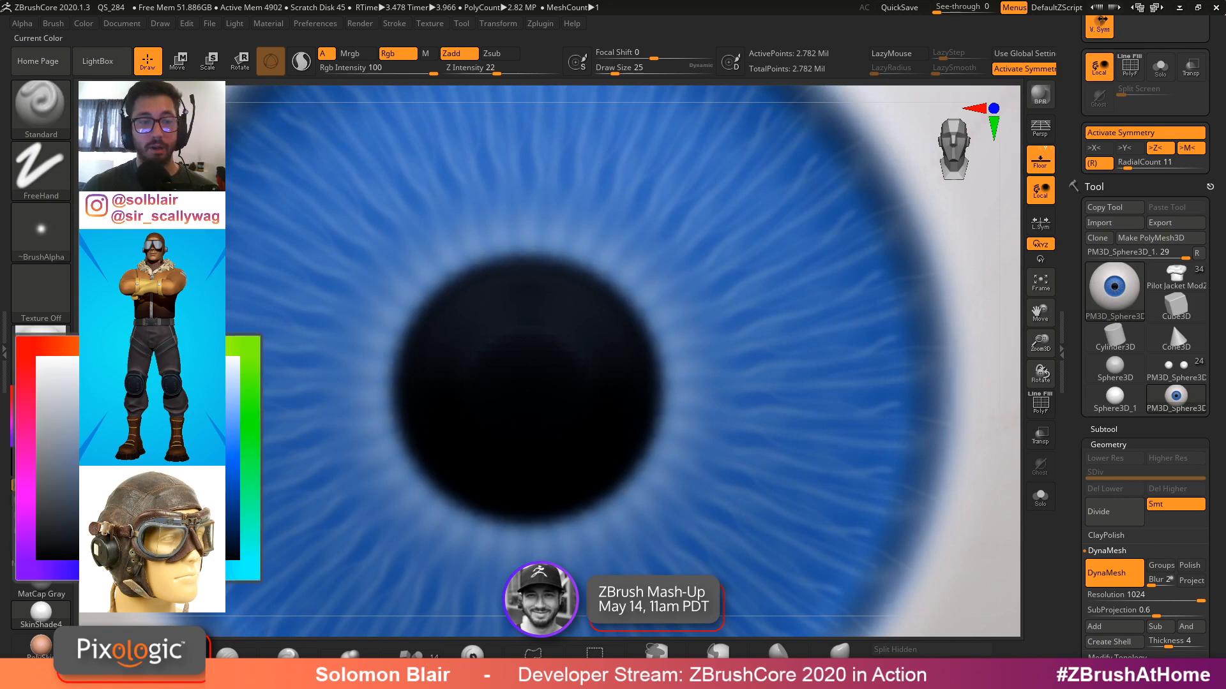
pyautogui.click(58, 487)
pyautogui.click(27, 466)
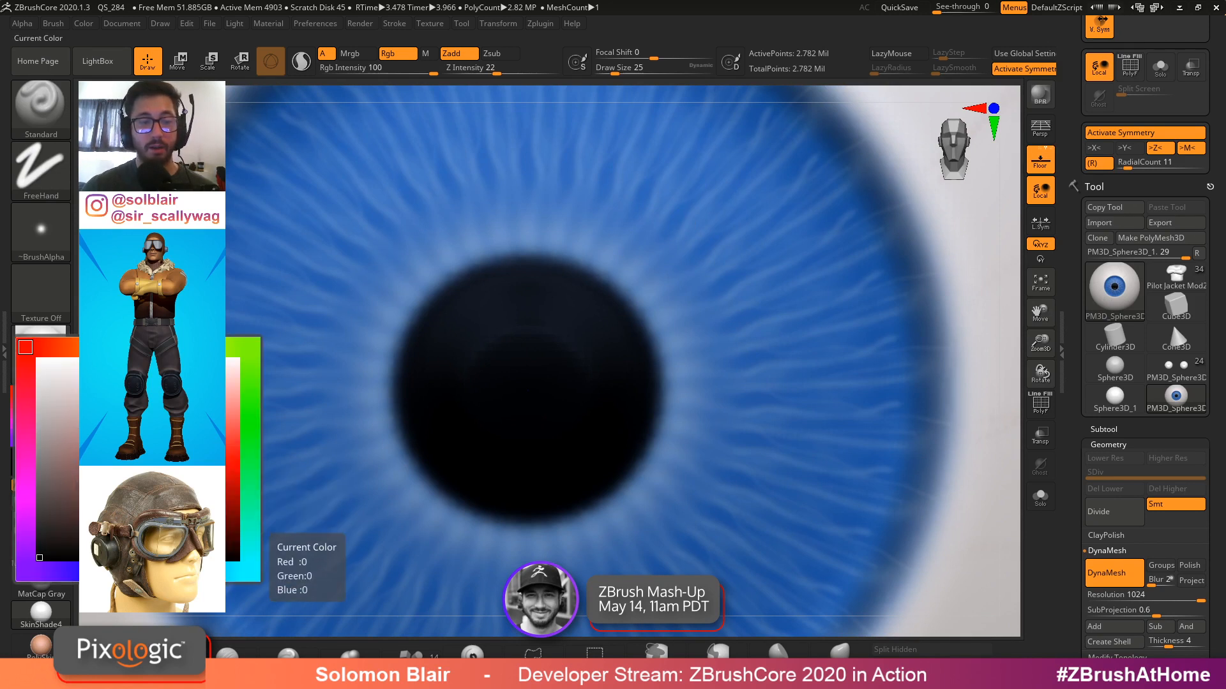
pyautogui.click(23, 474)
pyautogui.moveTo(23, 473); pyautogui.dragTo(249, 364)
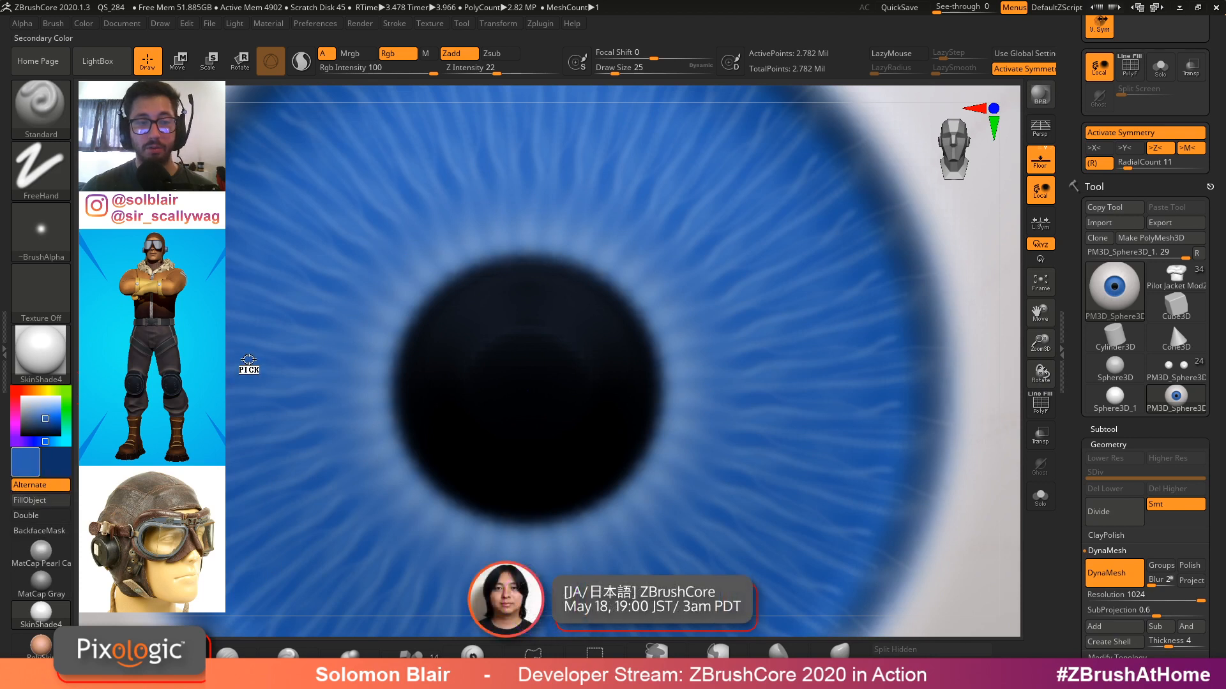
pyautogui.click(21, 472)
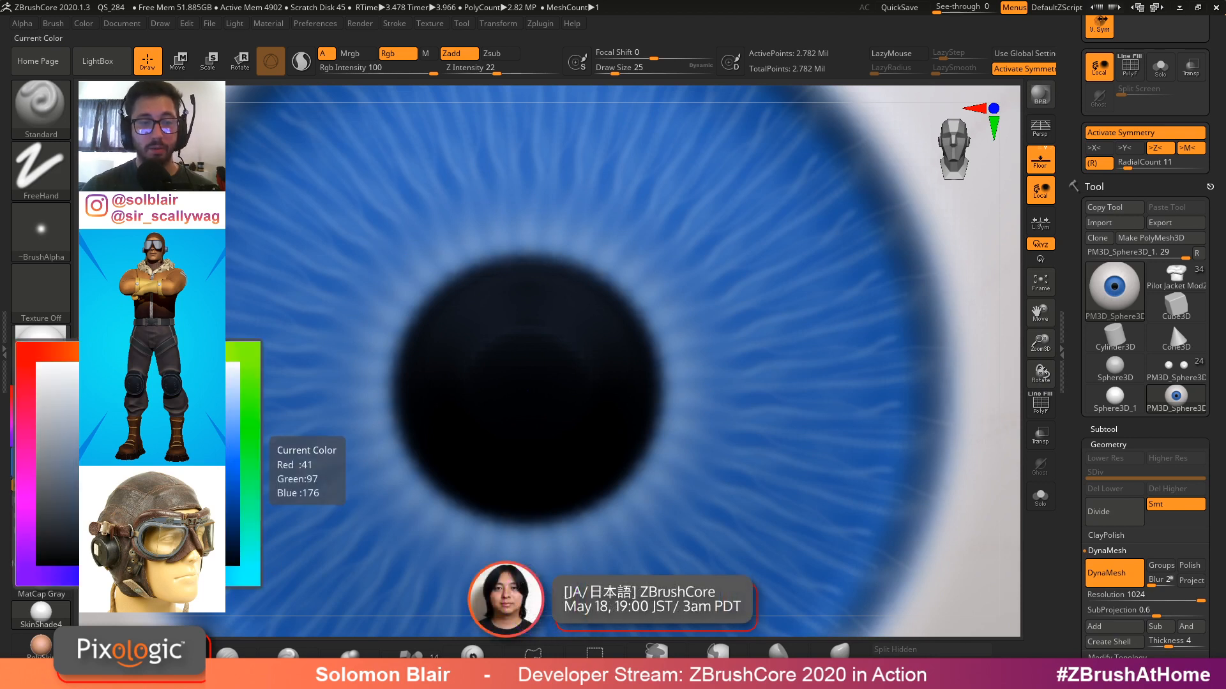
pyautogui.click(132, 453)
# Sculpt thin raised blue fibres radiating across the iris at draw size 14
pyautogui.keyDown('alt'); pyautogui.moveTo(430, 351); pyautogui.dragTo(438, 373, button='right'); pyautogui.keyUp('alt')
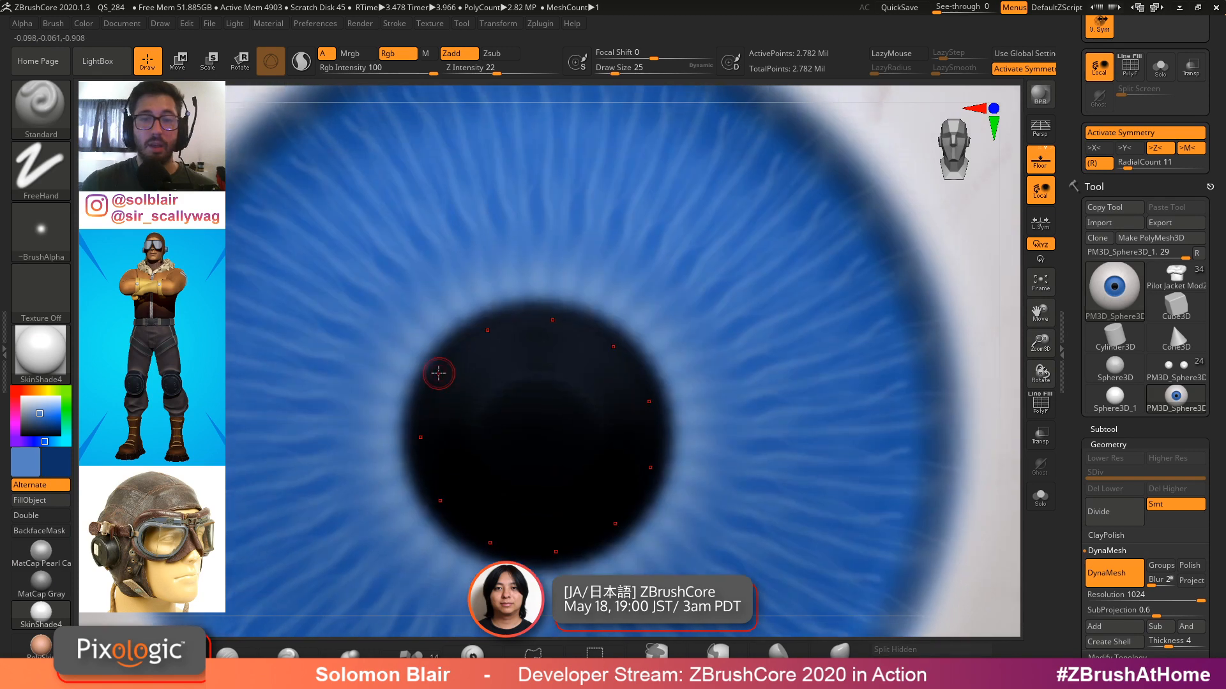
pyautogui.press('s')
pyautogui.click(671, 335)
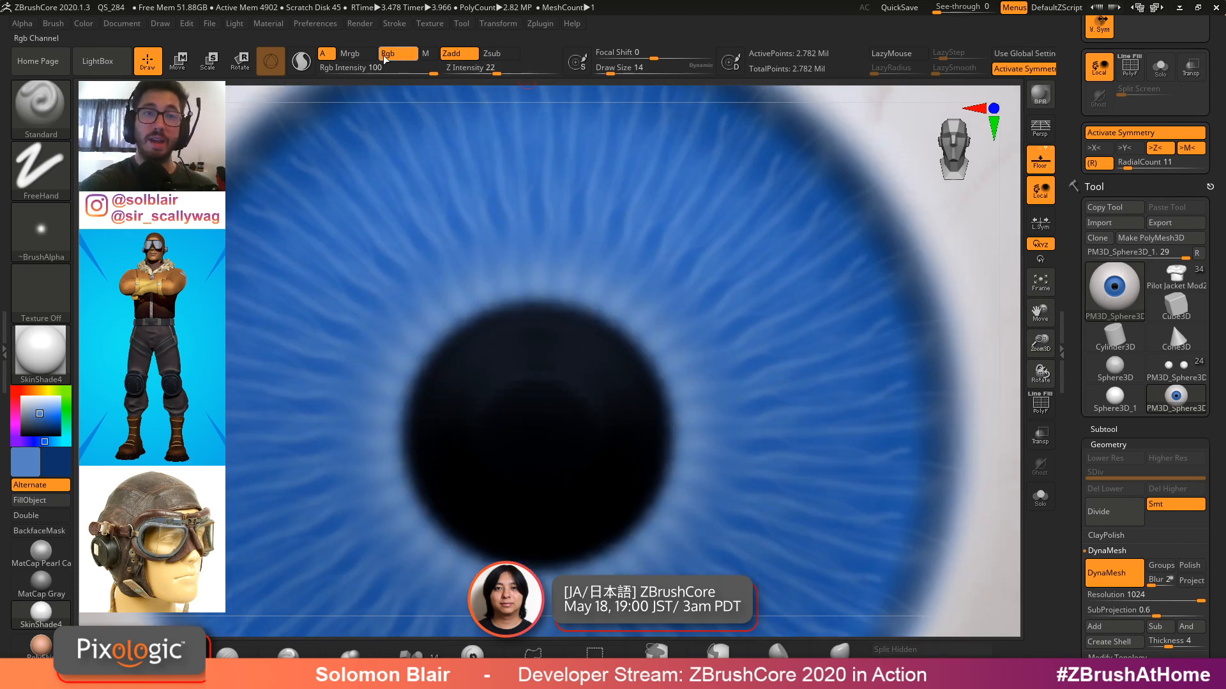
pyautogui.moveTo(659, 358); pyautogui.dragTo(743, 272)
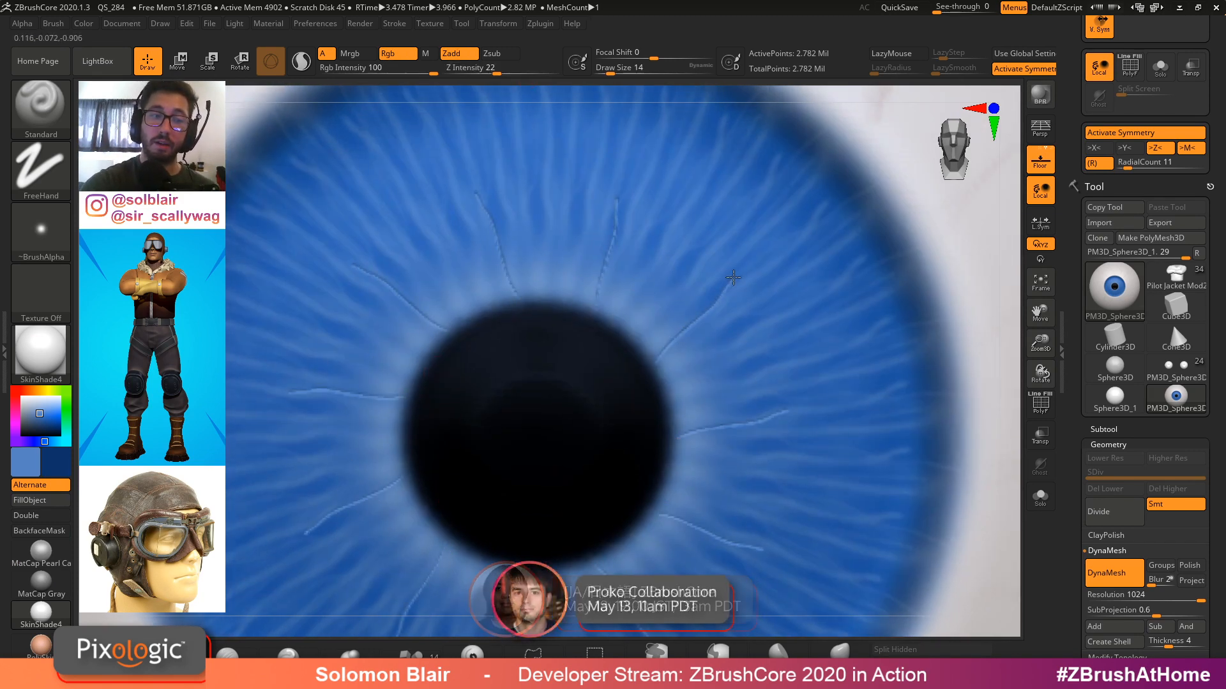
pyautogui.keyDown('ctrl'); pyautogui.moveTo(706, 308); pyautogui.dragTo(697, 355, button='right'); pyautogui.keyUp('ctrl')
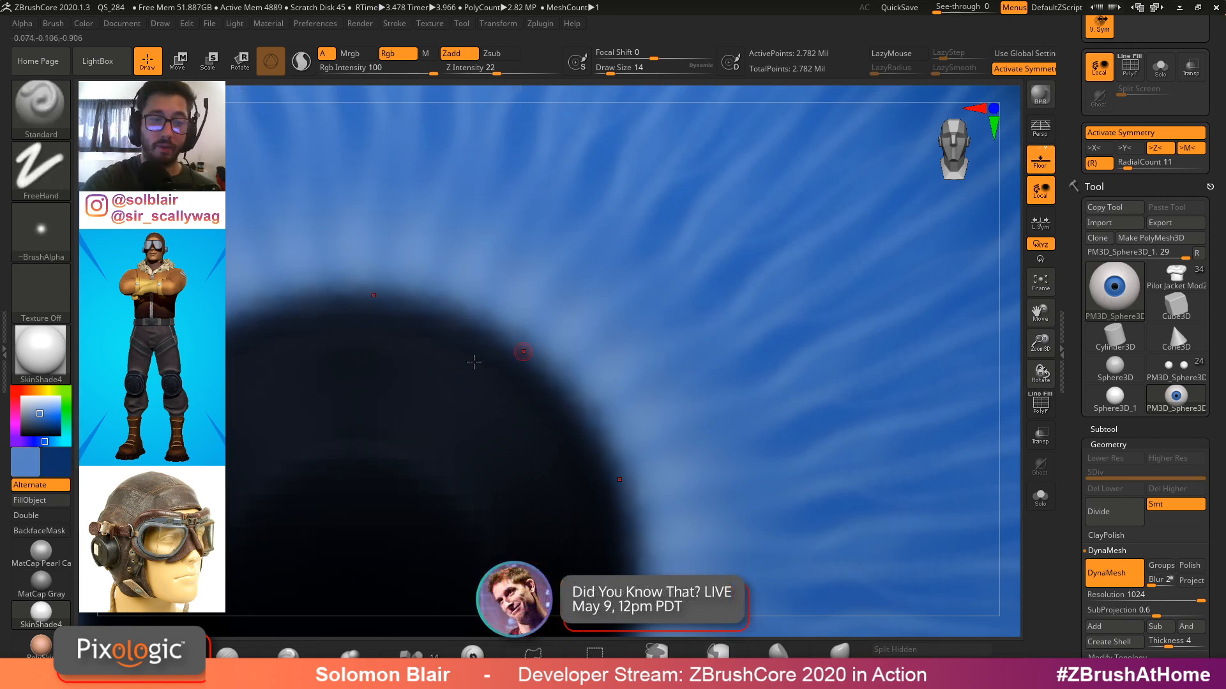
# Swap to the dark blue colour and paint dark radial fibres across the iris at draw size 22
pyautogui.press('v')
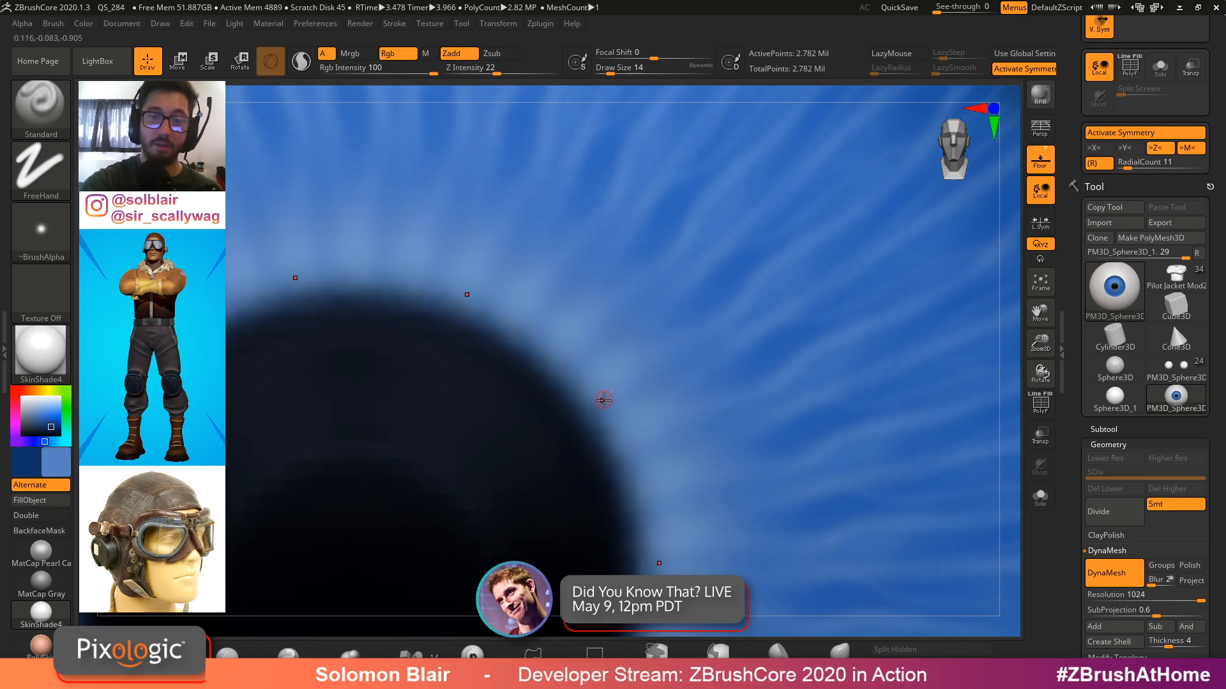
pyautogui.moveTo(590, 415); pyautogui.dragTo(713, 285)
pyautogui.keyDown('ctrl'); pyautogui.moveTo(760, 263); pyautogui.dragTo(676, 347, button='right'); pyautogui.keyUp('ctrl')
pyautogui.press('s')
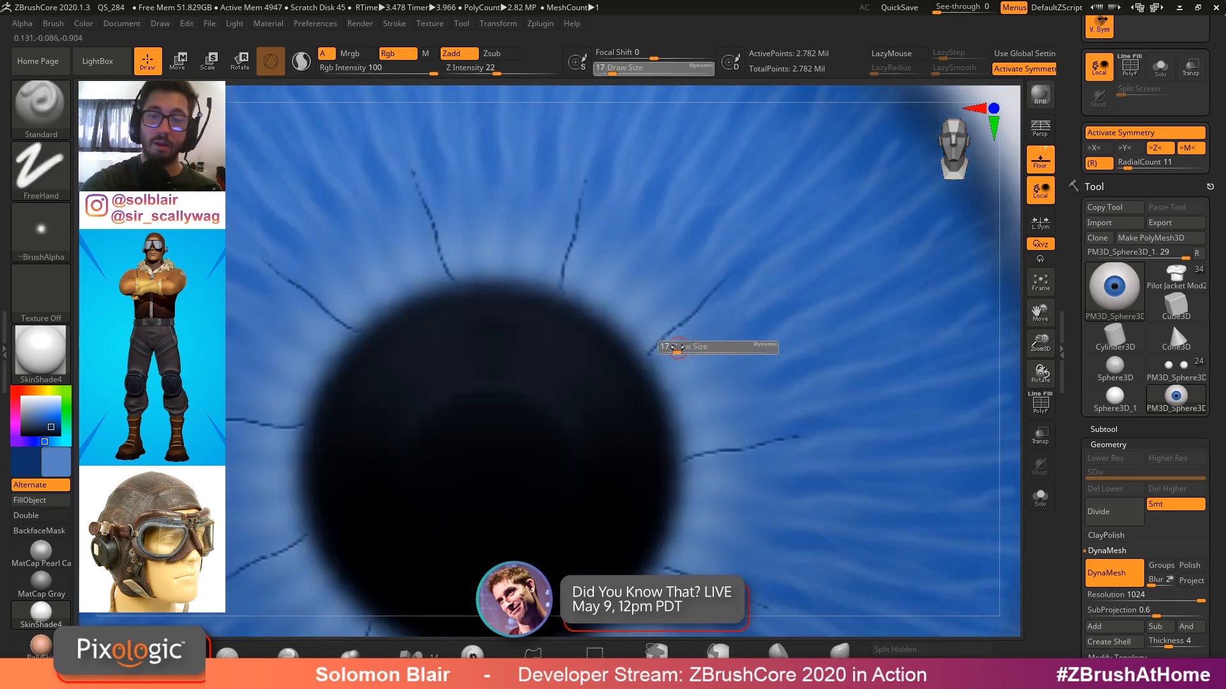
pyautogui.hotkey('ctrl', 'z')
pyautogui.moveTo(650, 365); pyautogui.dragTo(897, 119)
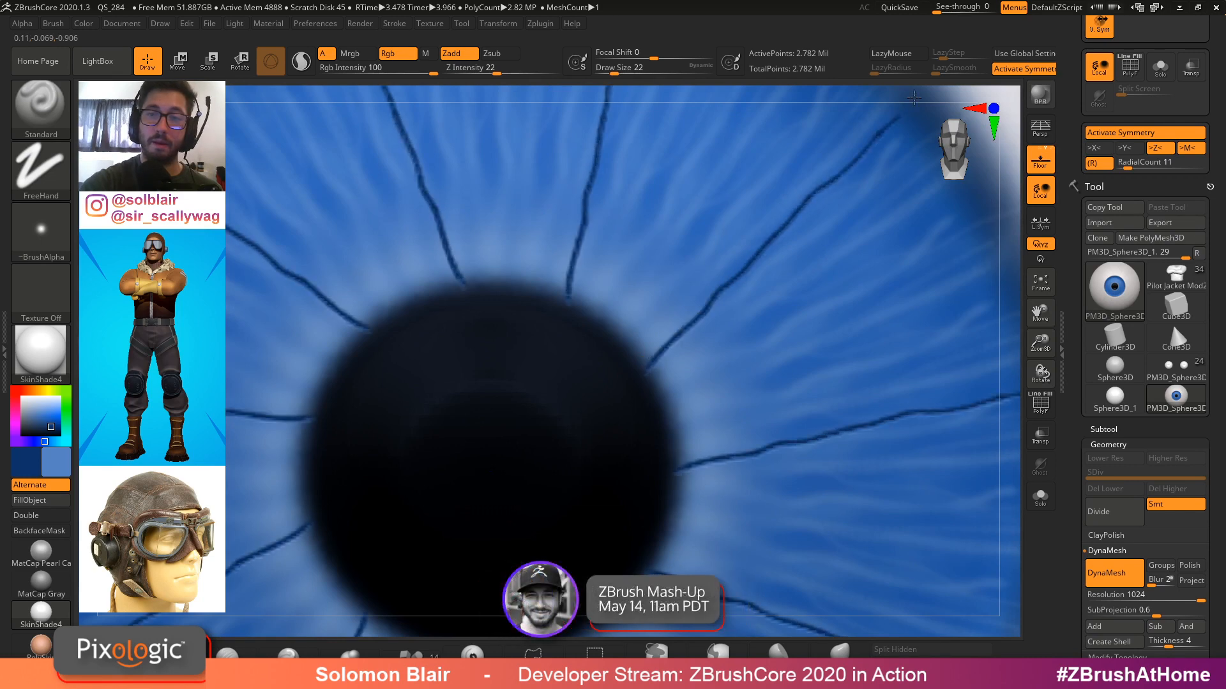
pyautogui.moveTo(772, 233)
pyautogui.mouseDown(button='right')
pyautogui.moveTo(754, 248)
pyautogui.moveTo(783, 353)
pyautogui.moveTo(761, 318)
pyautogui.moveTo(720, 300)
pyautogui.moveTo(856, 375)
pyautogui.moveTo(798, 281)
pyautogui.moveTo(753, 390)
pyautogui.mouseUp(button='right')
pyautogui.keyDown('ctrl'); pyautogui.moveTo(753, 390); pyautogui.dragTo(716, 323, button='right'); pyautogui.keyUp('ctrl')
pyautogui.moveTo(716, 322); pyautogui.dragTo(841, 338, button='right')
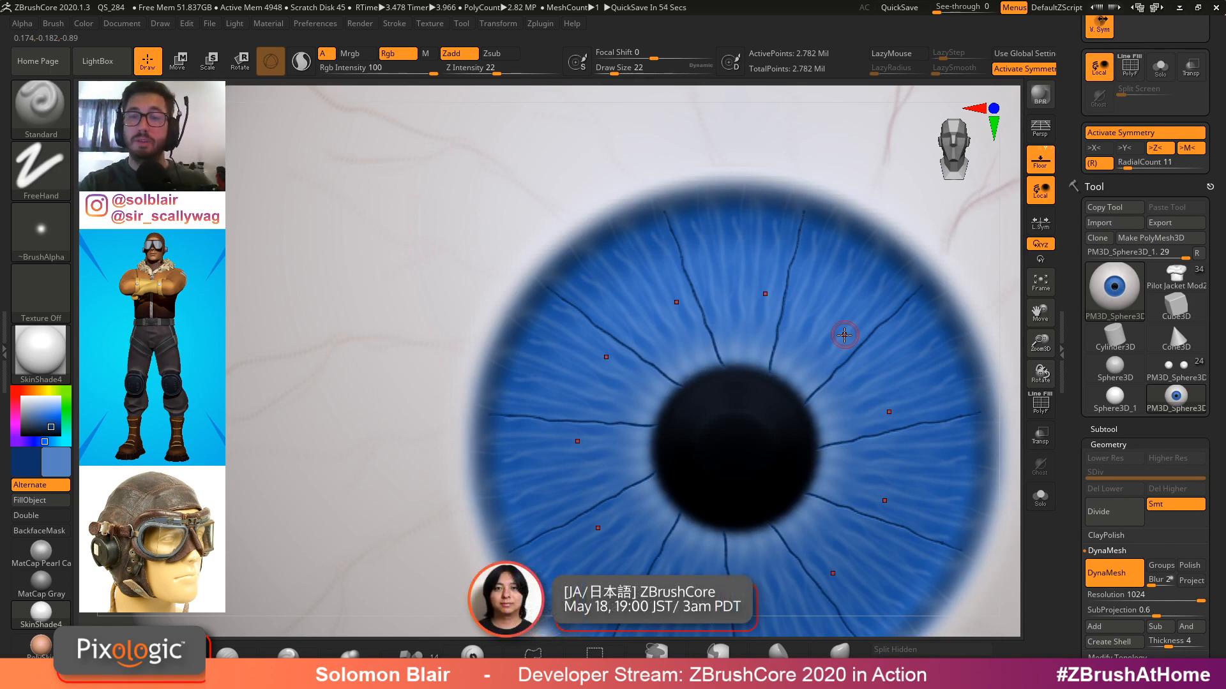
pyautogui.moveTo(829, 333)
pyautogui.keyDown('alt'); pyautogui.mouseDown(button='right')
pyautogui.moveTo(793, 343)
pyautogui.moveTo(708, 410)
pyautogui.mouseUp(button='right'); pyautogui.keyUp('alt')
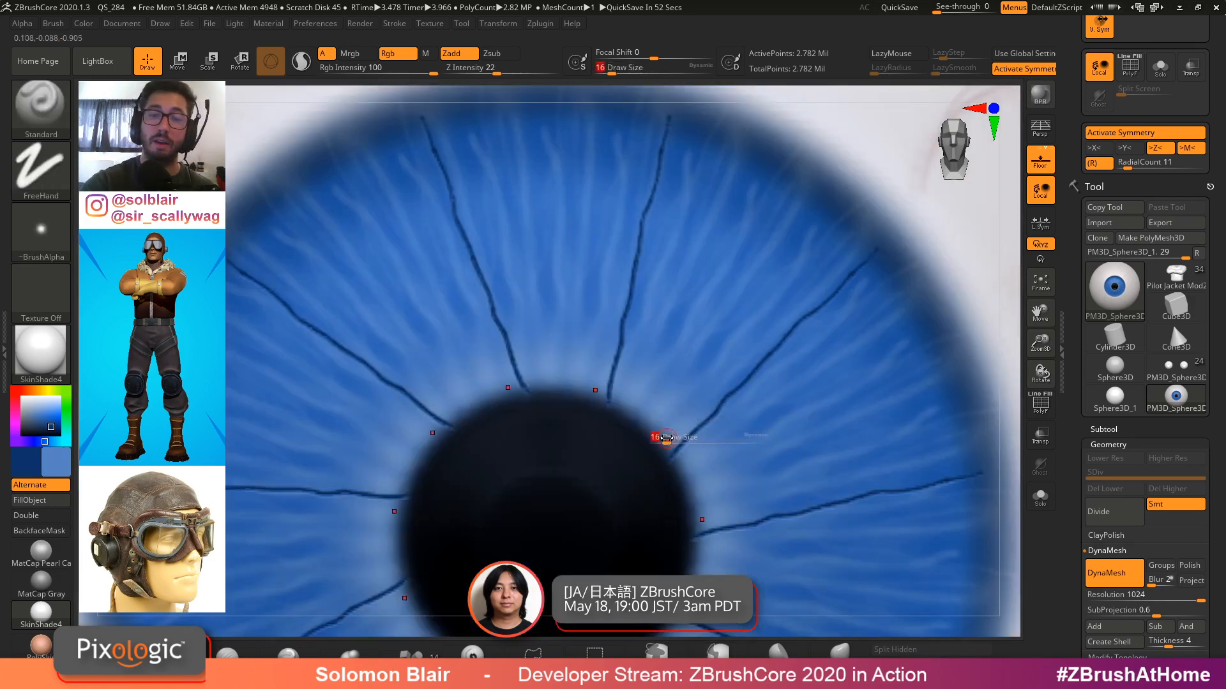
pyautogui.moveTo(666, 438); pyautogui.dragTo(668, 437)
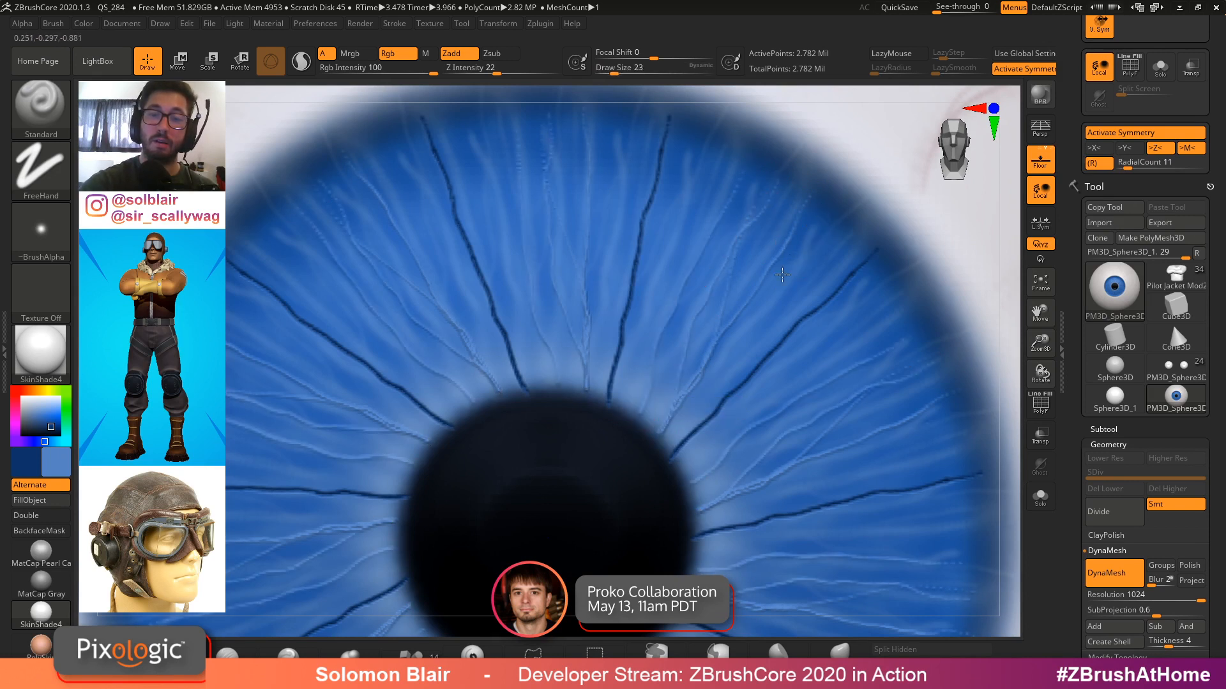
# Paint more dark radial fibres around the pupil and across the iris, switching draw size to 31 and then 25
pyautogui.moveTo(683, 371)
pyautogui.mouseDown()
pyautogui.moveTo(634, 423)
pyautogui.moveTo(770, 230)
pyautogui.mouseUp()
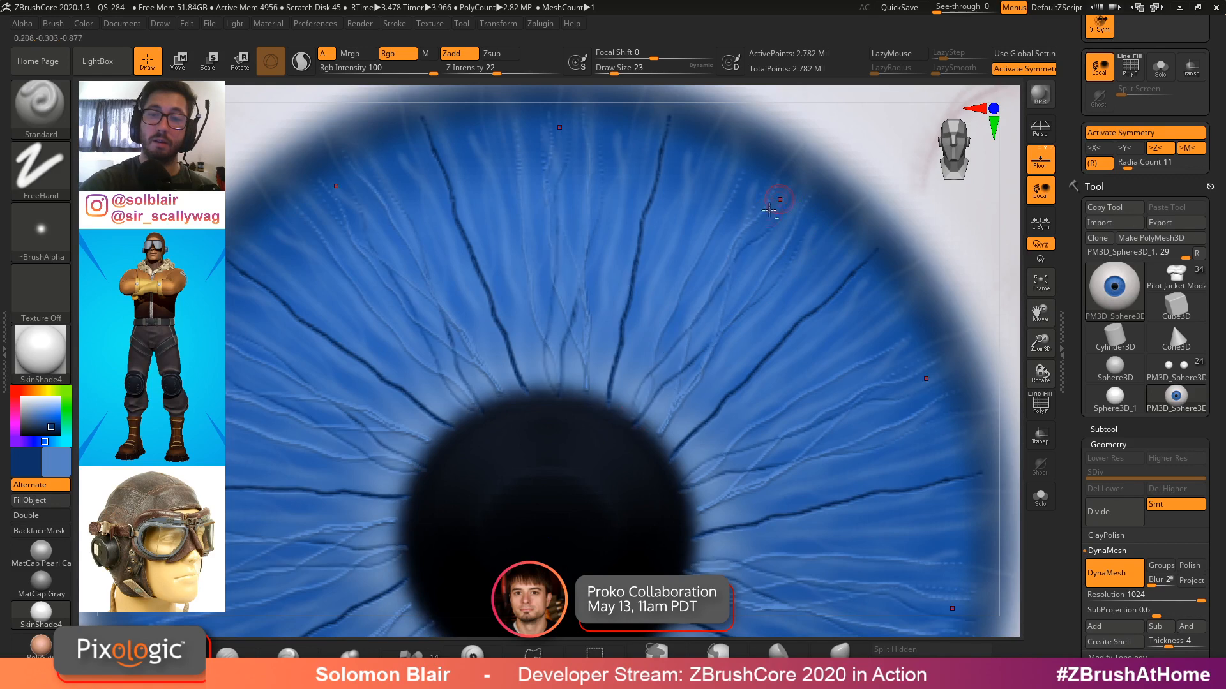
pyautogui.keyDown('ctrl'); pyautogui.moveTo(704, 194); pyautogui.dragTo(702, 153, button='right'); pyautogui.keyUp('ctrl')
pyautogui.keyDown('alt'); pyautogui.moveTo(791, 473); pyautogui.dragTo(740, 410, button='right'); pyautogui.keyUp('alt')
pyautogui.press('s')
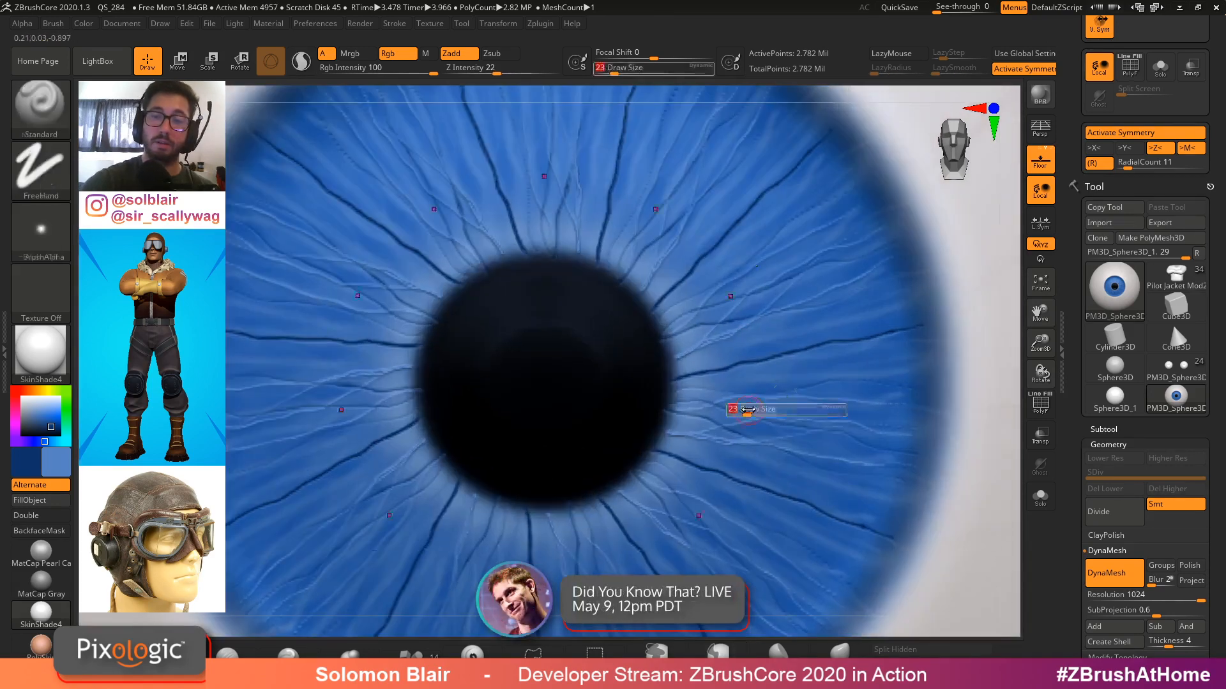
pyautogui.click(741, 411)
pyautogui.moveTo(675, 396); pyautogui.dragTo(808, 381)
pyautogui.press('s')
pyautogui.click(724, 435)
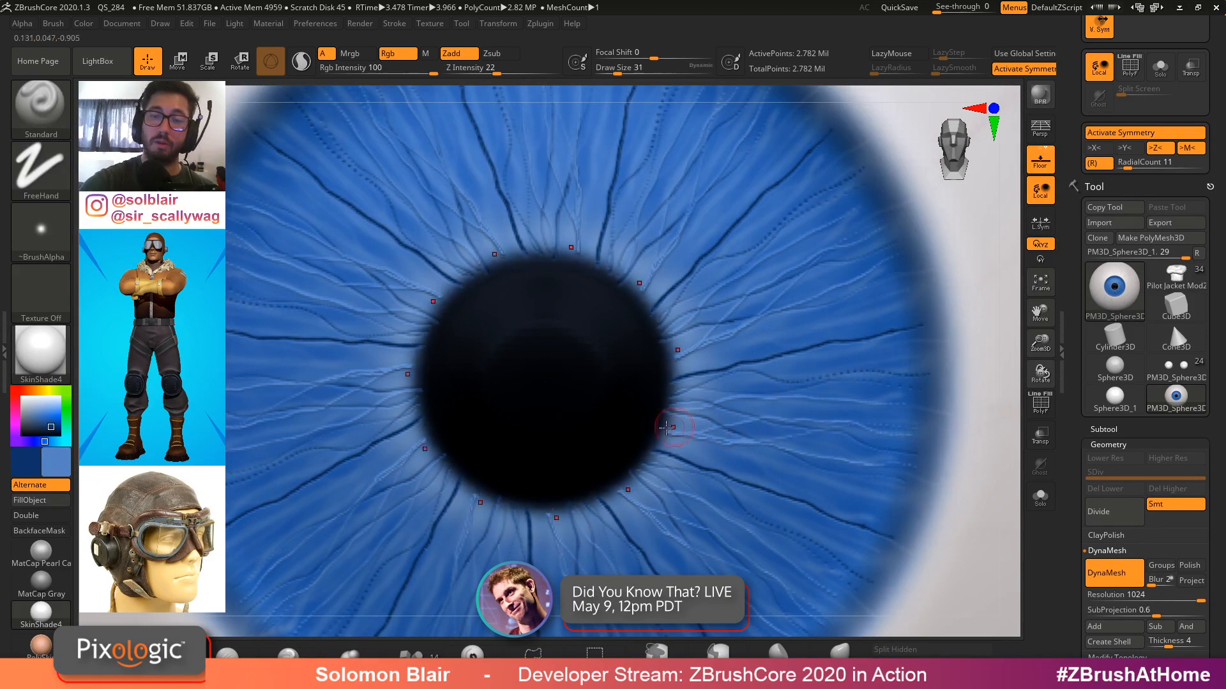
pyautogui.moveTo(660, 431)
pyautogui.mouseDown()
pyautogui.moveTo(787, 472)
pyautogui.moveTo(901, 490)
pyautogui.mouseUp()
pyautogui.moveTo(658, 361)
pyautogui.keyDown('alt'); pyautogui.mouseDown()
pyautogui.moveTo(884, 236)
pyautogui.moveTo(716, 314)
pyautogui.moveTo(893, 200)
pyautogui.mouseUp(); pyautogui.keyUp('alt')
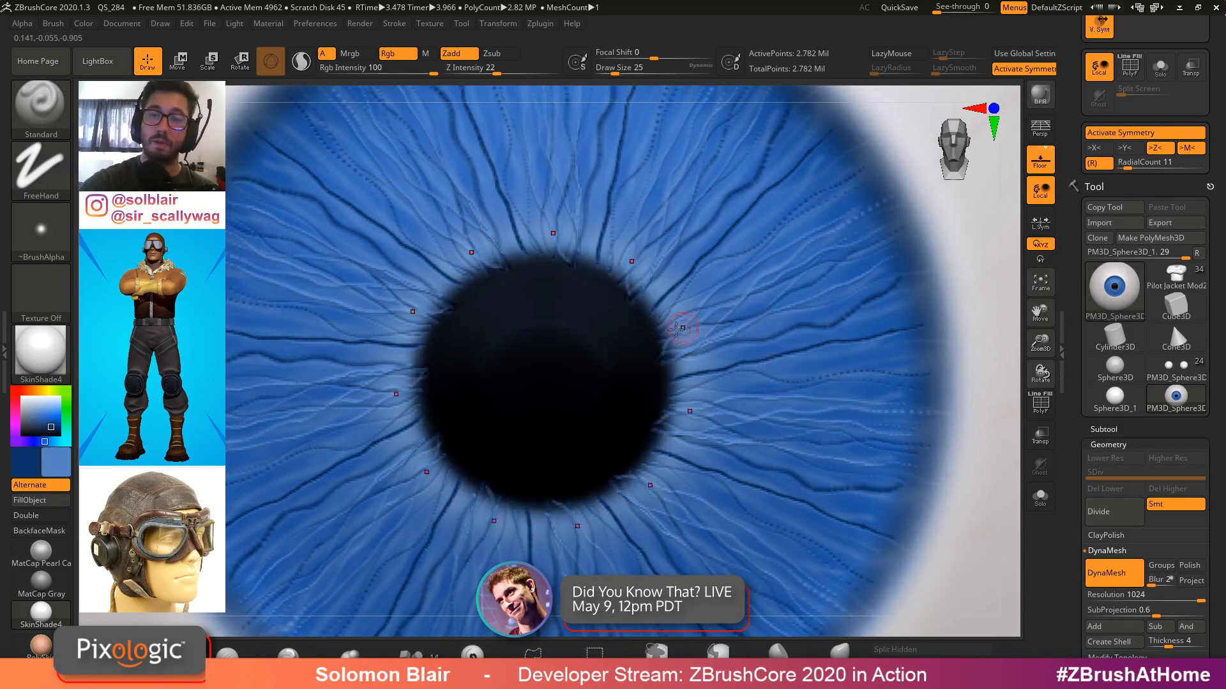
pyautogui.keyDown('alt'); pyautogui.moveTo(660, 323); pyautogui.dragTo(926, 240); pyautogui.keyUp('alt')
pyautogui.keyDown('ctrl'); pyautogui.moveTo(919, 236); pyautogui.dragTo(837, 198, button='right'); pyautogui.keyUp('ctrl')
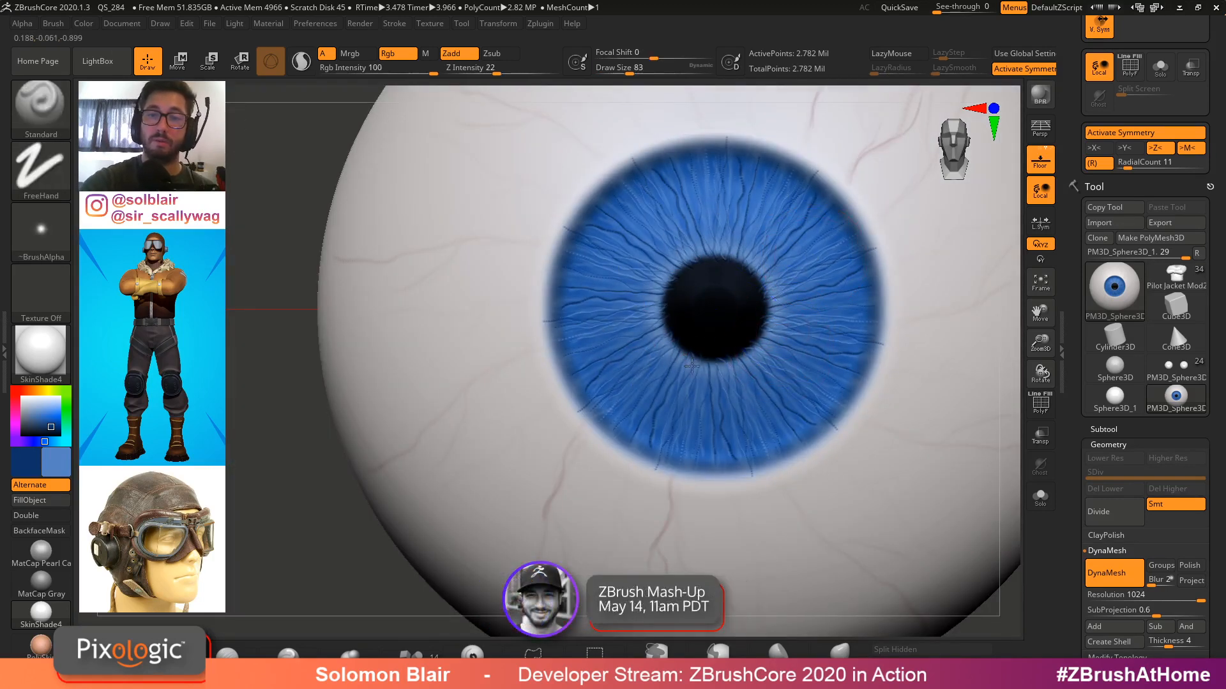
# Hide the eyeball's polypaint and apply the MatCap Pearl Cavity material to examine the sculpted iris relief
pyautogui.moveTo(774, 291)
pyautogui.keyDown('ctrl'); pyautogui.mouseDown(button='right')
pyautogui.moveTo(752, 404)
pyautogui.moveTo(808, 335)
pyautogui.moveTo(763, 383)
pyautogui.moveTo(698, 383)
pyautogui.moveTo(1012, 309)
pyautogui.mouseUp(button='right'); pyautogui.keyUp('ctrl')
pyautogui.click(1122, 430)
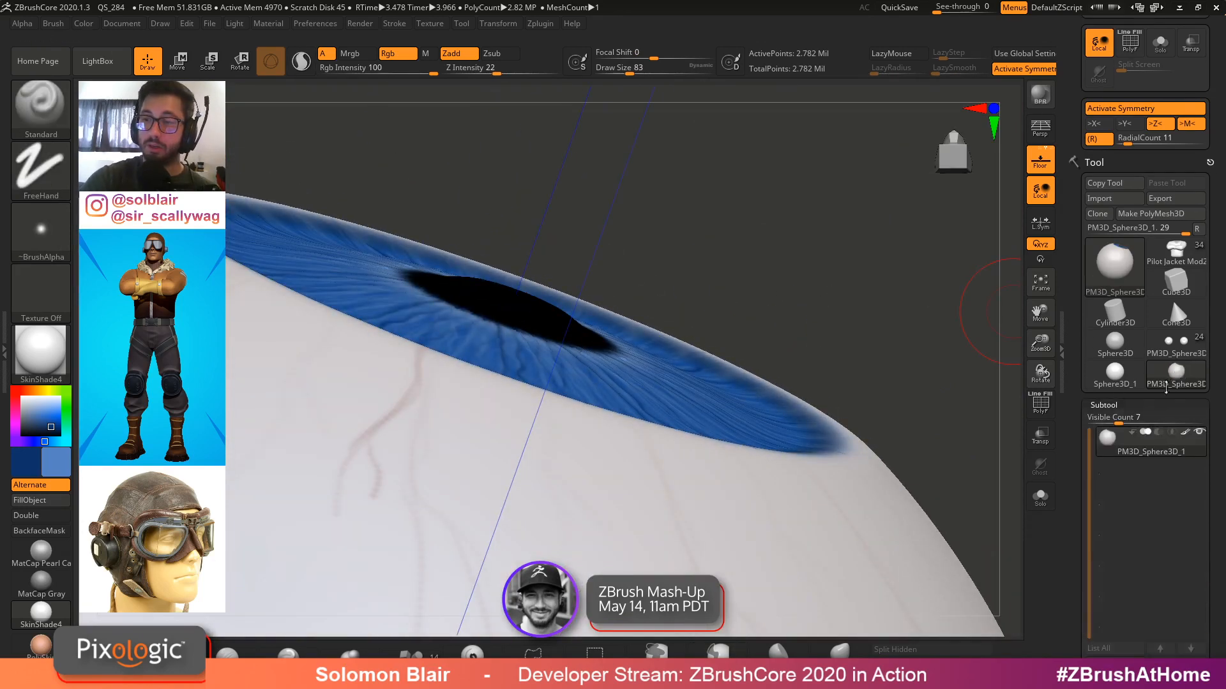
pyautogui.click(1186, 434)
pyautogui.click(54, 554)
pyautogui.moveTo(677, 332)
pyautogui.mouseDown(button='right')
pyautogui.moveTo(699, 460)
pyautogui.moveTo(594, 390)
pyautogui.mouseUp(button='right')
pyautogui.press('s')
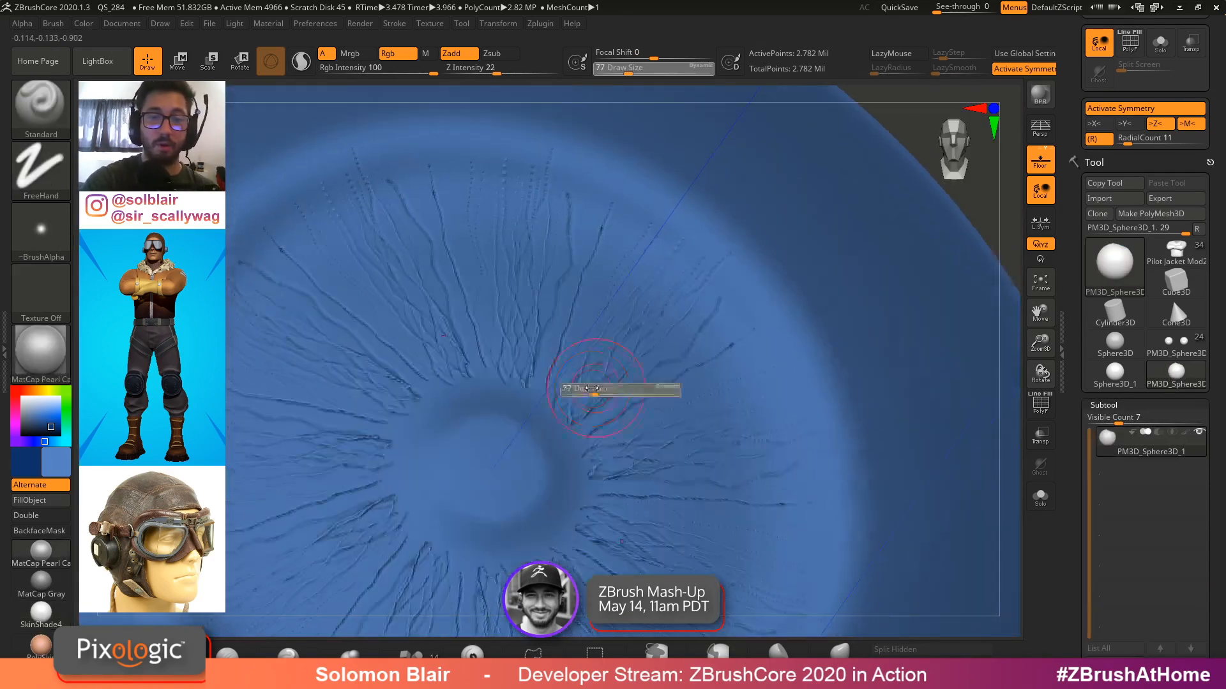
pyautogui.moveTo(594, 391); pyautogui.dragTo(580, 390)
pyautogui.keyDown('ctrl'); pyautogui.moveTo(627, 233); pyautogui.dragTo(542, 275, button='right'); pyautogui.keyUp('ctrl')
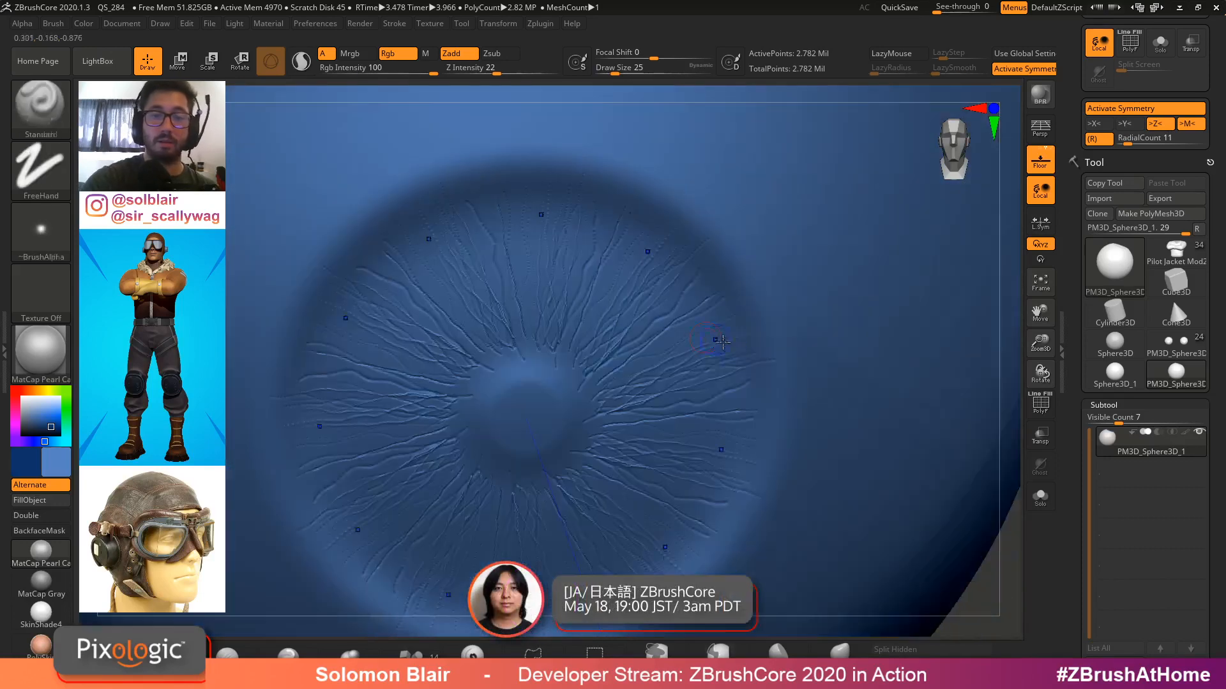
pyautogui.moveTo(832, 282)
pyautogui.keyDown('ctrl'); pyautogui.mouseDown(button='right')
pyautogui.moveTo(696, 301)
pyautogui.moveTo(741, 332)
pyautogui.mouseUp(button='right'); pyautogui.keyUp('ctrl')
pyautogui.keyDown('ctrl'); pyautogui.moveTo(741, 332); pyautogui.dragTo(708, 405, button='right'); pyautogui.keyUp('ctrl')
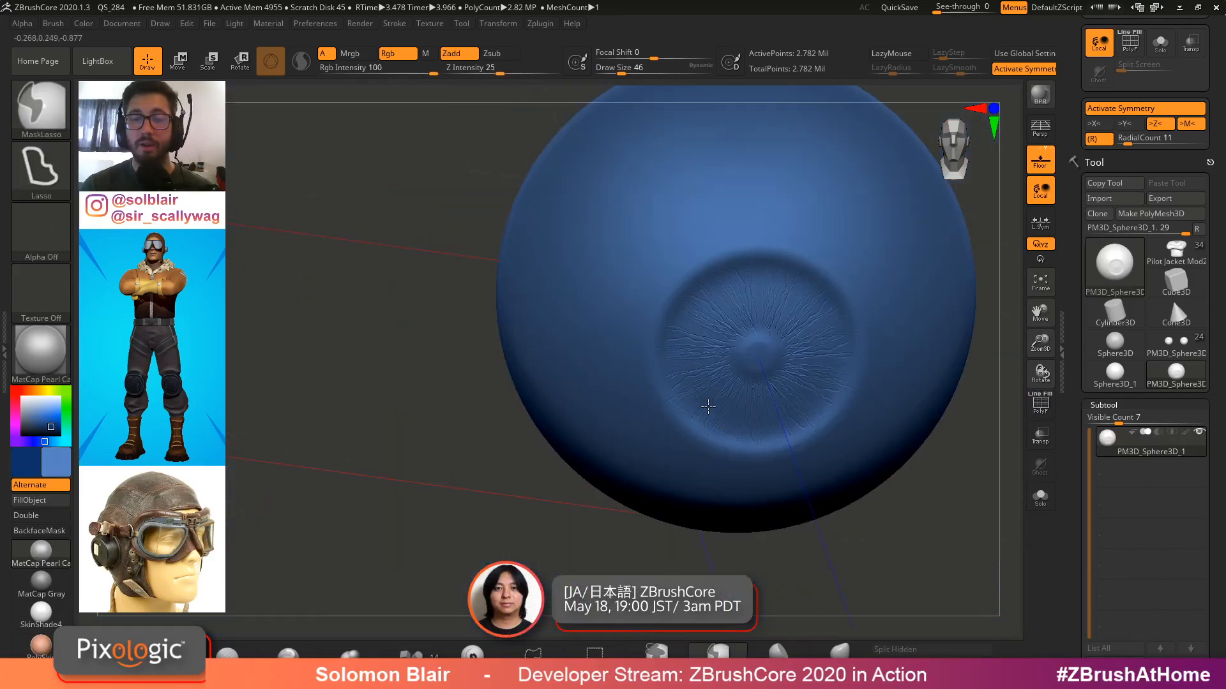
pyautogui.moveTo(720, 351)
pyautogui.keyDown('alt'); pyautogui.mouseDown(button='right')
pyautogui.moveTo(597, 407)
pyautogui.moveTo(683, 394)
pyautogui.moveTo(772, 443)
pyautogui.moveTo(625, 383)
pyautogui.moveTo(747, 421)
pyautogui.moveTo(466, 341)
pyautogui.moveTo(755, 423)
pyautogui.mouseUp(button='right'); pyautogui.keyUp('alt')
pyautogui.hotkey('ctrl', 'shift', 's')
# Turn the eyeball's polypaint display back on and orbit around the coloured eye to review it
pyautogui.click(1184, 433)
pyautogui.hotkey('shift', 'f')
pyautogui.hotkey('shift', 'f')
pyautogui.keyDown('ctrl'); pyautogui.moveTo(577, 360); pyautogui.dragTo(547, 356, button='right'); pyautogui.keyUp('ctrl')
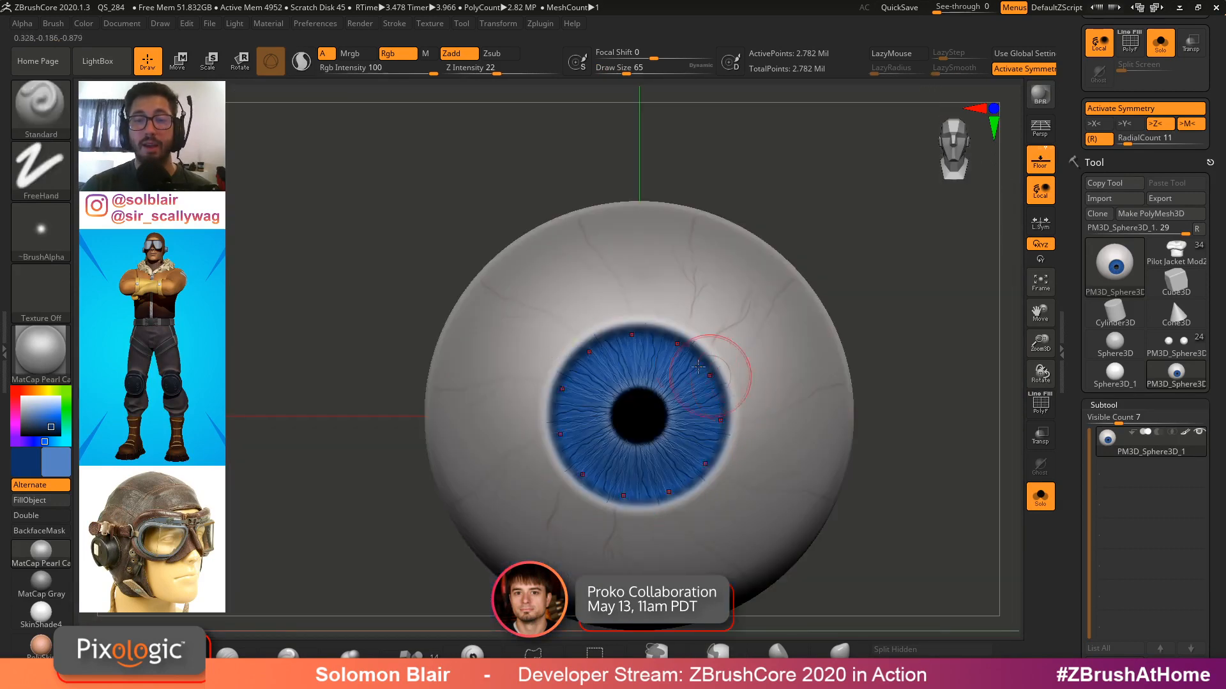
pyautogui.moveTo(661, 369)
pyautogui.mouseDown(button='right')
pyautogui.moveTo(705, 378)
pyautogui.moveTo(715, 406)
pyautogui.moveTo(683, 377)
pyautogui.moveTo(691, 357)
pyautogui.mouseUp(button='right')
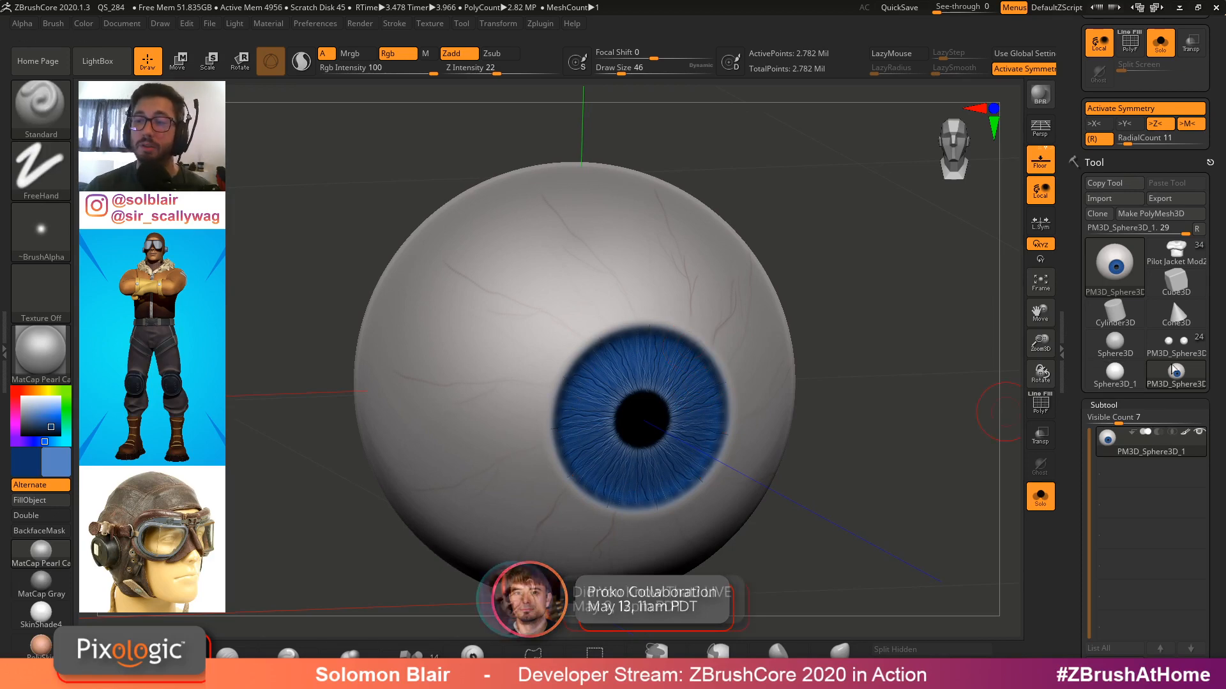
# Switch to the character head tool and append the painted eyeball sphere as a new subtool
pyautogui.click(1176, 345)
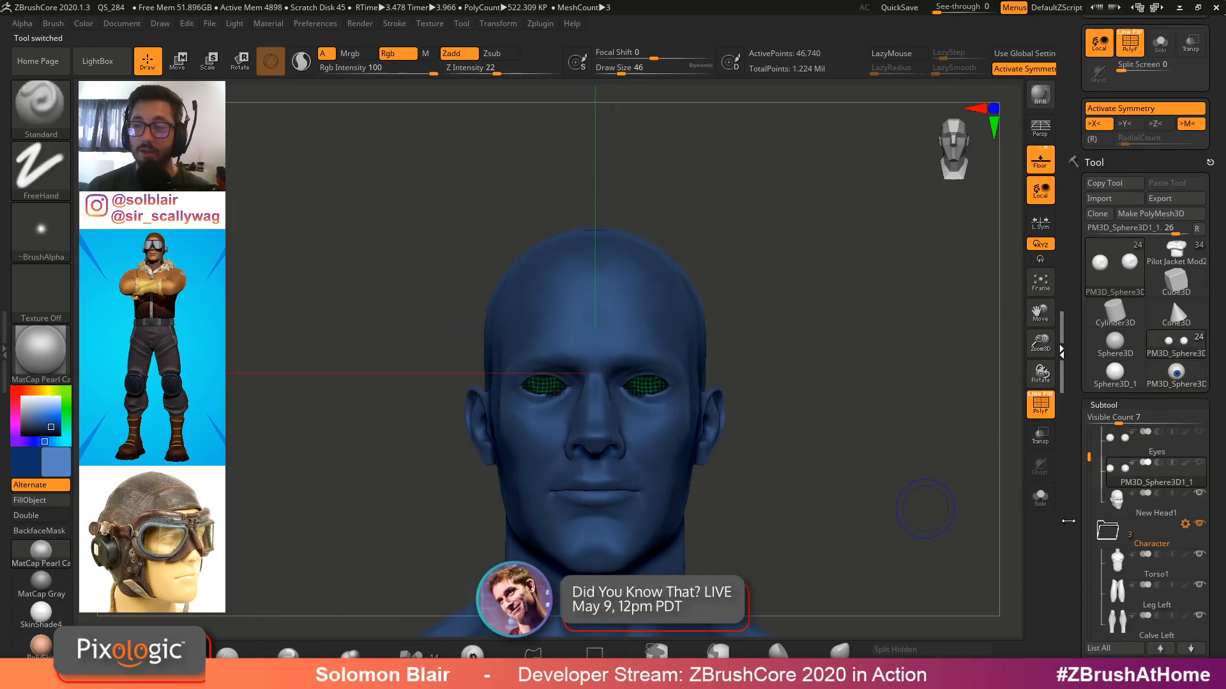
pyautogui.click(1061, 545)
pyautogui.moveTo(1074, 545); pyautogui.dragTo(1074, 425)
pyautogui.click(1181, 639)
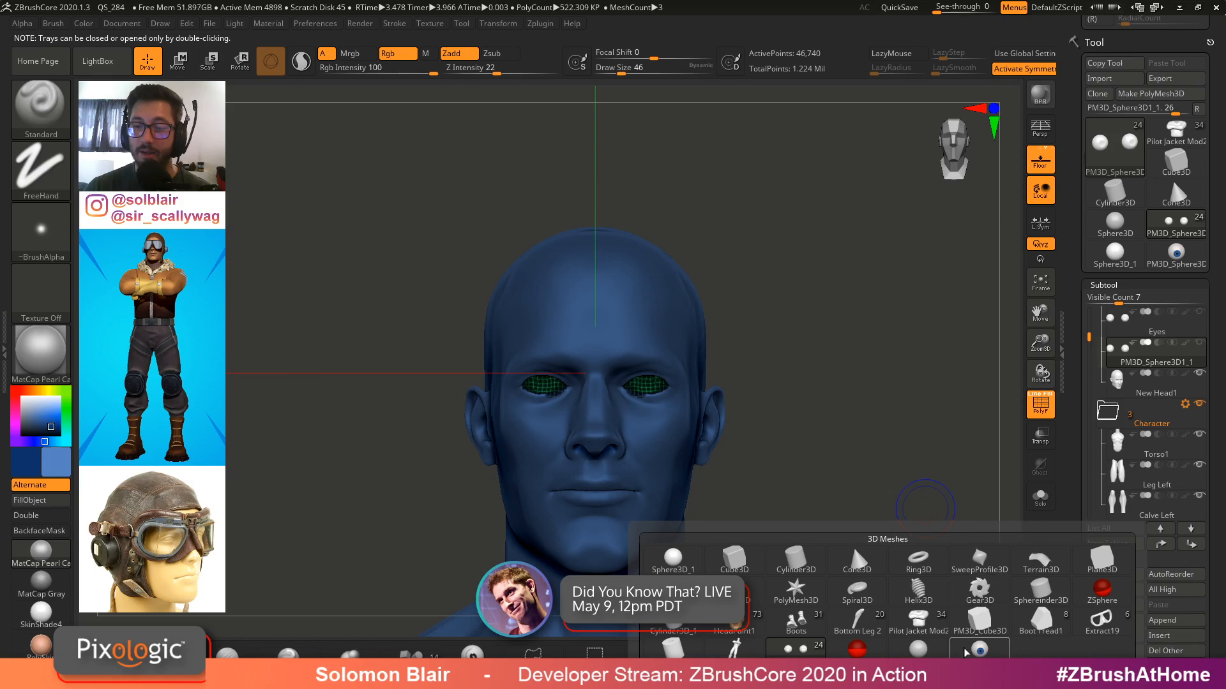
pyautogui.click(979, 650)
pyautogui.press('w')
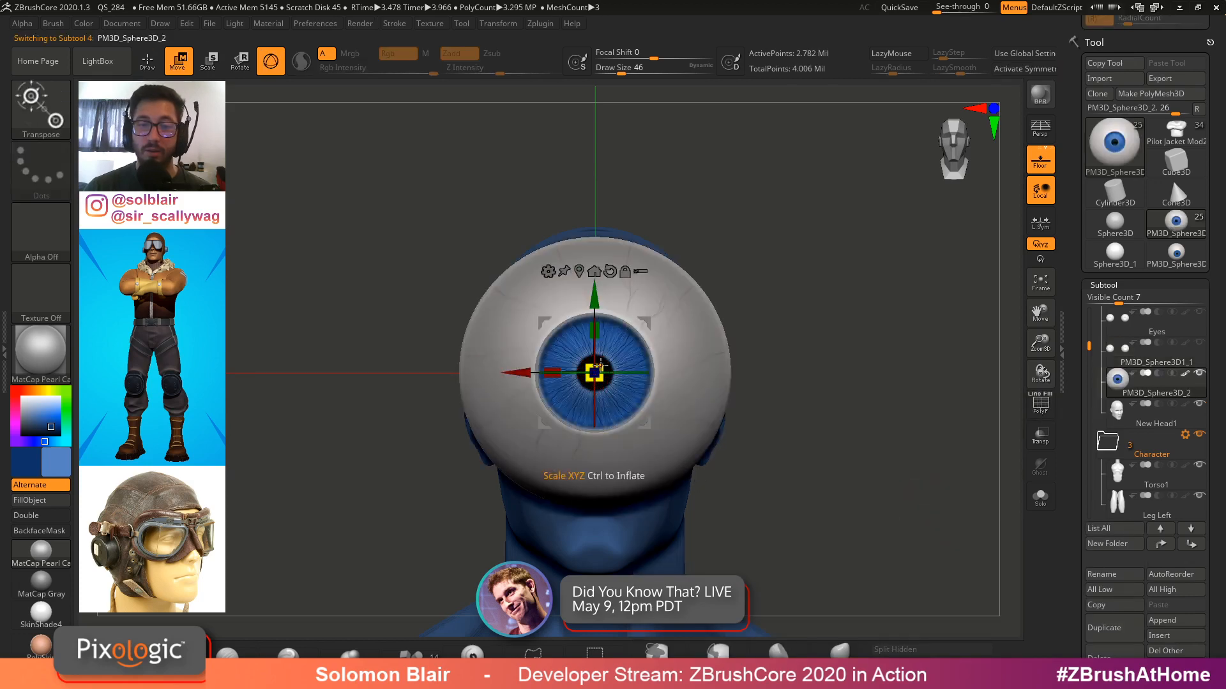
# Move the appended eyeball into the character's right eye socket with the Move gizmo
pyautogui.moveTo(594, 372); pyautogui.dragTo(569, 368)
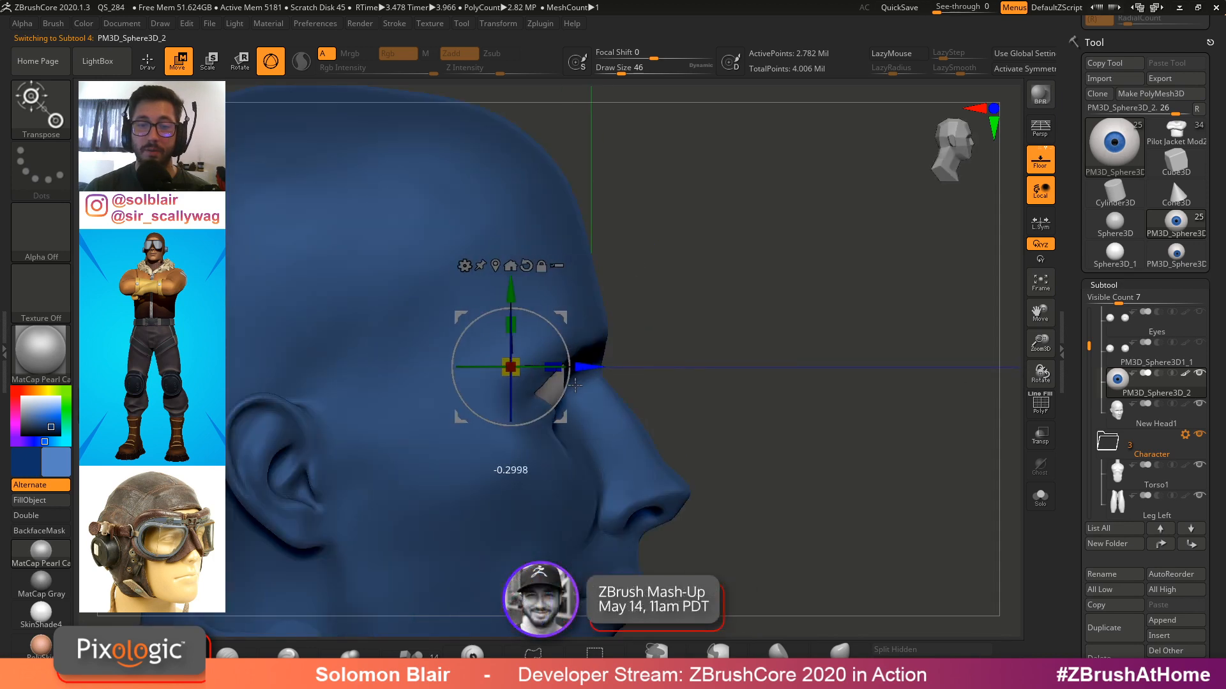
pyautogui.keyDown('shift'); pyautogui.moveTo(703, 357); pyautogui.dragTo(519, 436); pyautogui.keyUp('shift')
pyautogui.keyDown('alt'); pyautogui.moveTo(640, 513); pyautogui.dragTo(447, 443); pyautogui.keyUp('alt')
pyautogui.moveTo(32, 401); pyautogui.dragTo(74, 392)
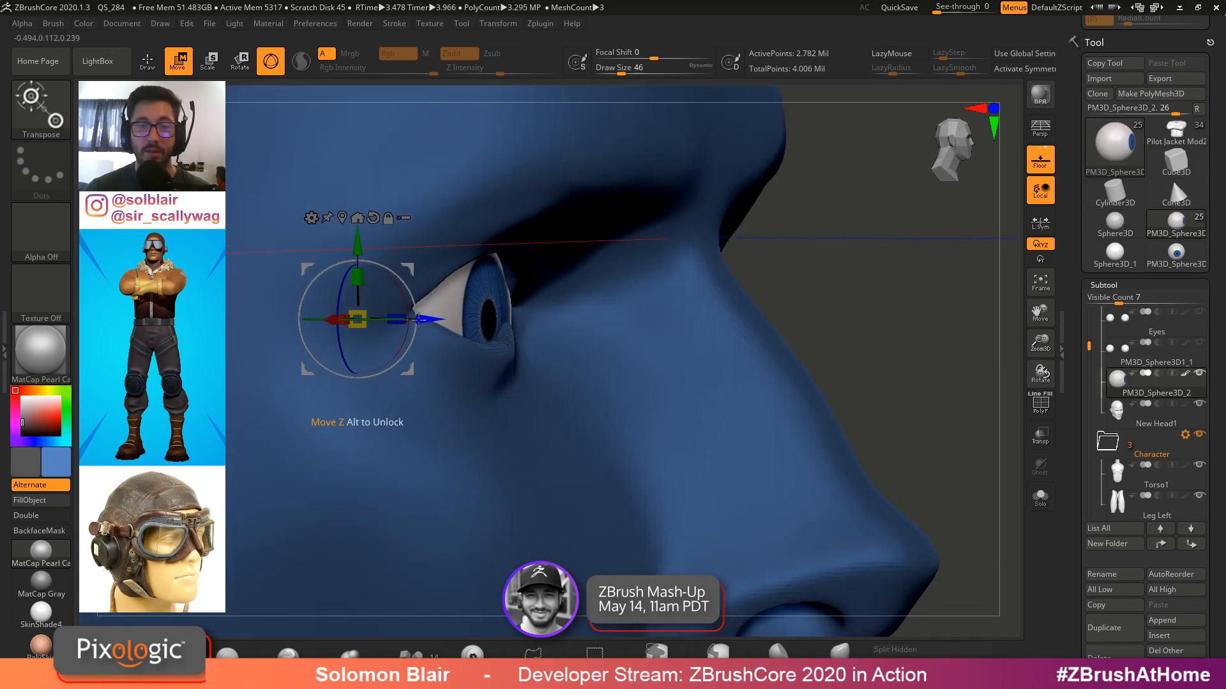
pyautogui.moveTo(418, 319); pyautogui.dragTo(407, 319)
pyautogui.keyDown('shift'); pyautogui.moveTo(449, 365); pyautogui.dragTo(479, 379); pyautogui.keyUp('shift')
pyautogui.moveTo(448, 339); pyautogui.dragTo(395, 340)
pyautogui.keyDown('alt'); pyautogui.moveTo(395, 377); pyautogui.dragTo(377, 326); pyautogui.keyUp('alt')
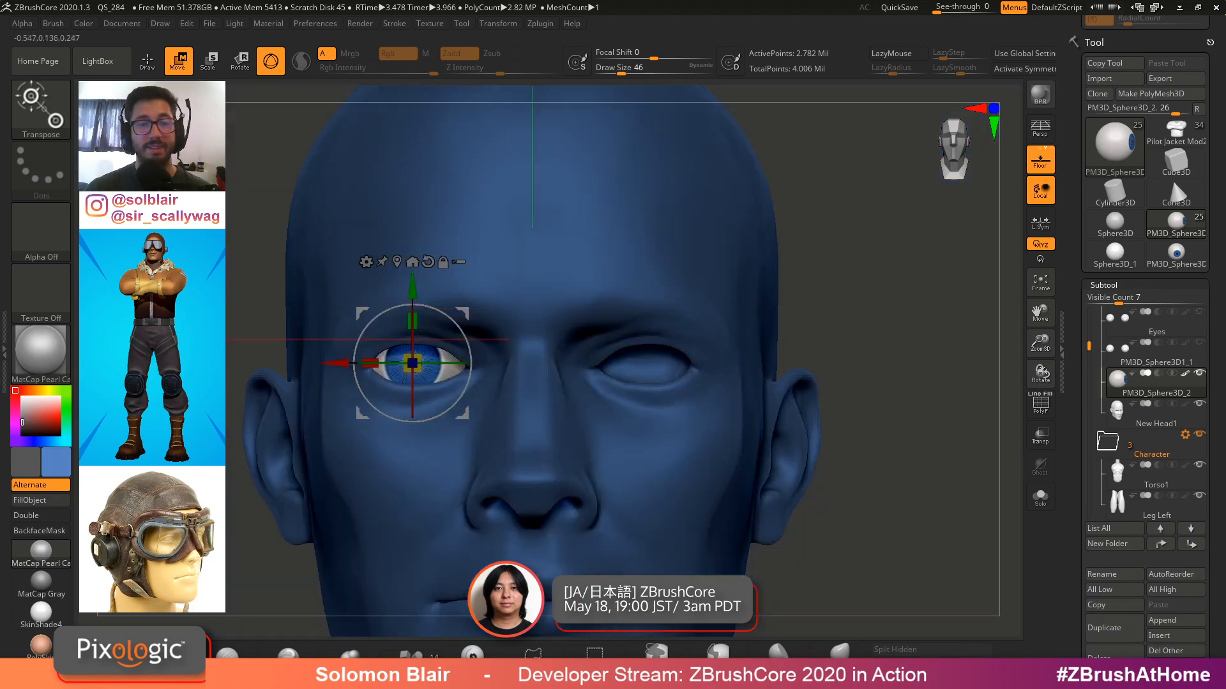
pyautogui.keyDown('ctrl'); pyautogui.moveTo(392, 395); pyautogui.dragTo(377, 424, button='right'); pyautogui.keyUp('ctrl')
# Scale the eyeball slightly and fine-tune its placement inside the socket
pyautogui.moveTo(344, 362); pyautogui.dragTo(350, 362)
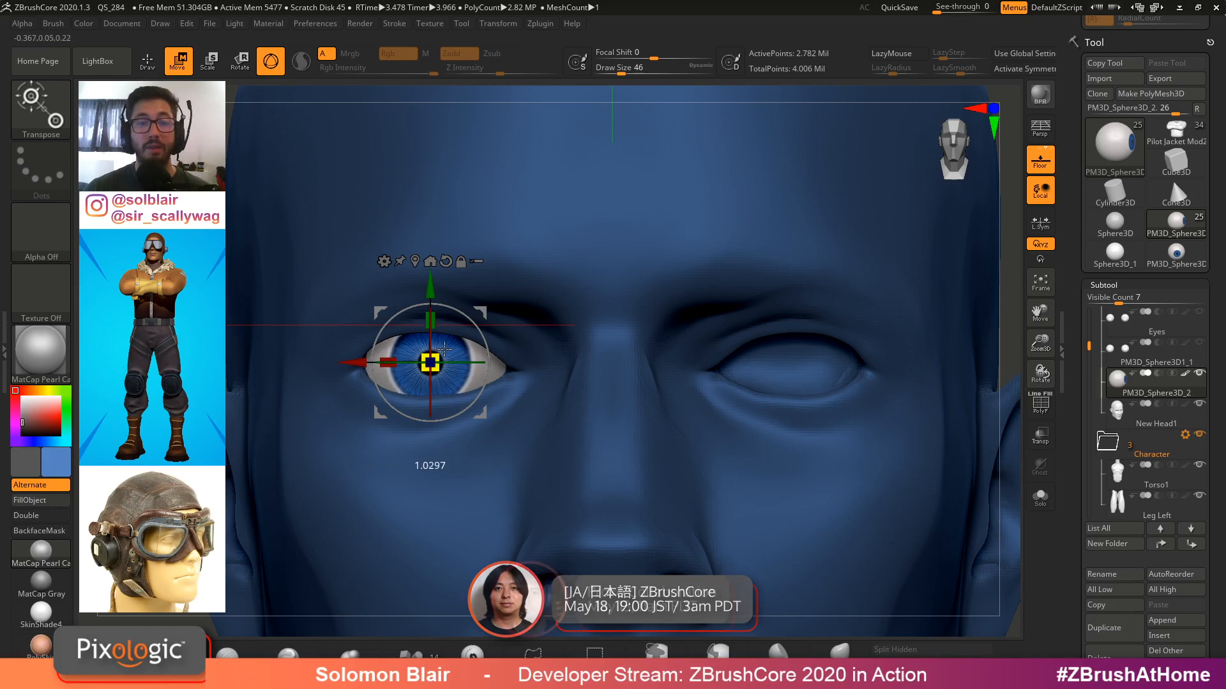
pyautogui.moveTo(436, 348); pyautogui.dragTo(438, 317, button='right')
pyautogui.moveTo(321, 254); pyautogui.dragTo(320, 267)
pyautogui.moveTo(377, 343); pyautogui.dragTo(398, 325)
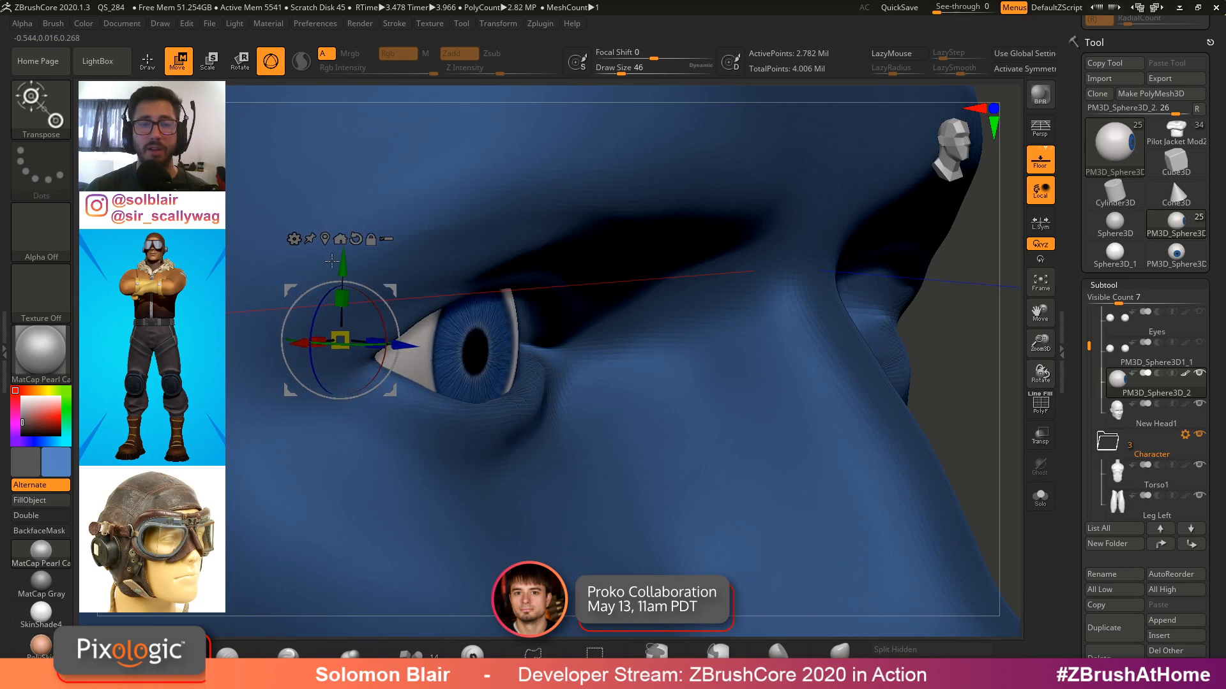
pyautogui.moveTo(341, 265); pyautogui.dragTo(341, 257)
pyautogui.press('q')
pyautogui.keyDown('ctrl'); pyautogui.moveTo(703, 361); pyautogui.dragTo(600, 361, button='right'); pyautogui.keyUp('ctrl')
pyautogui.keyDown('shift'); pyautogui.moveTo(600, 361); pyautogui.dragTo(499, 360, button='right'); pyautogui.keyUp('shift')
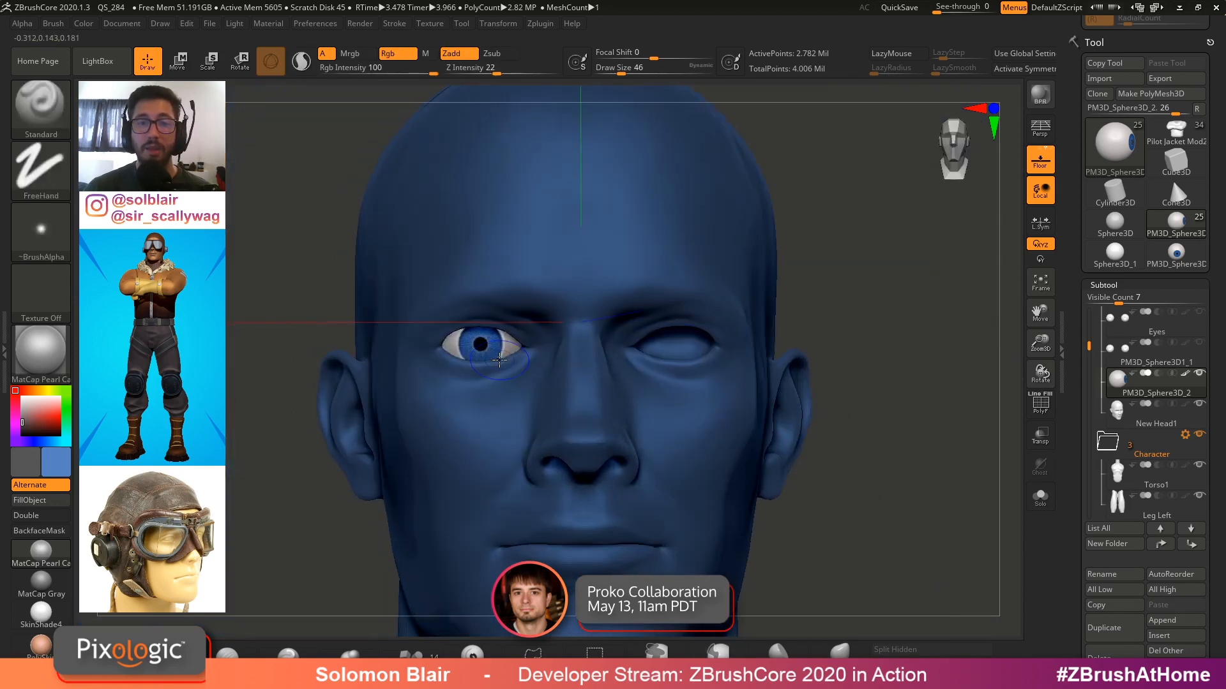
# Switch to the pilot jacket character tool and orbit around the full pilot model for reference
pyautogui.click(1180, 130)
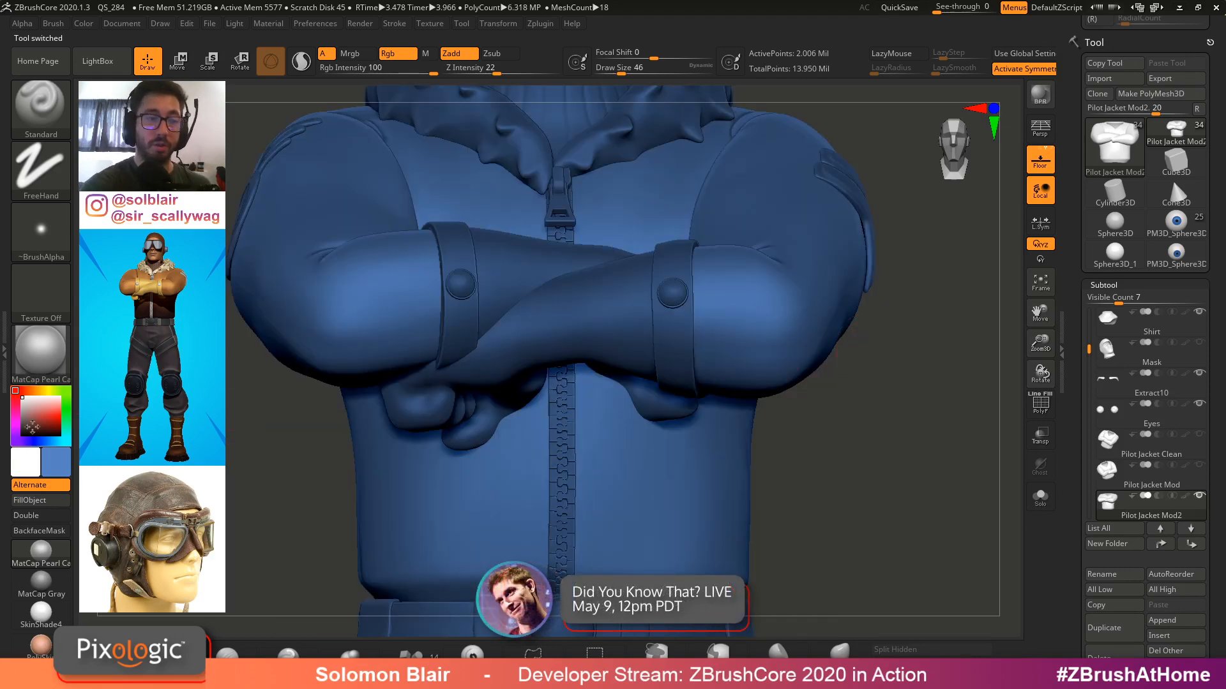
pyautogui.click(67, 471)
pyautogui.click(47, 335)
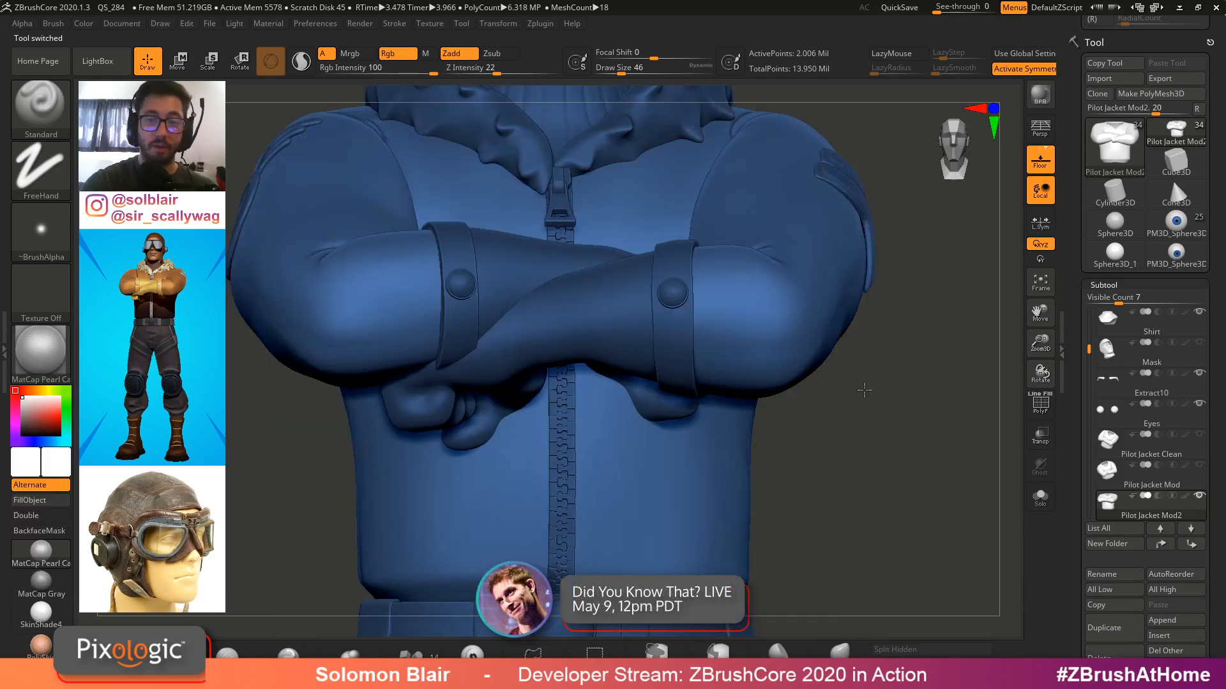
pyautogui.press('f')
pyautogui.keyDown('alt'); pyautogui.moveTo(746, 340); pyautogui.dragTo(816, 402, button='right'); pyautogui.keyUp('alt')
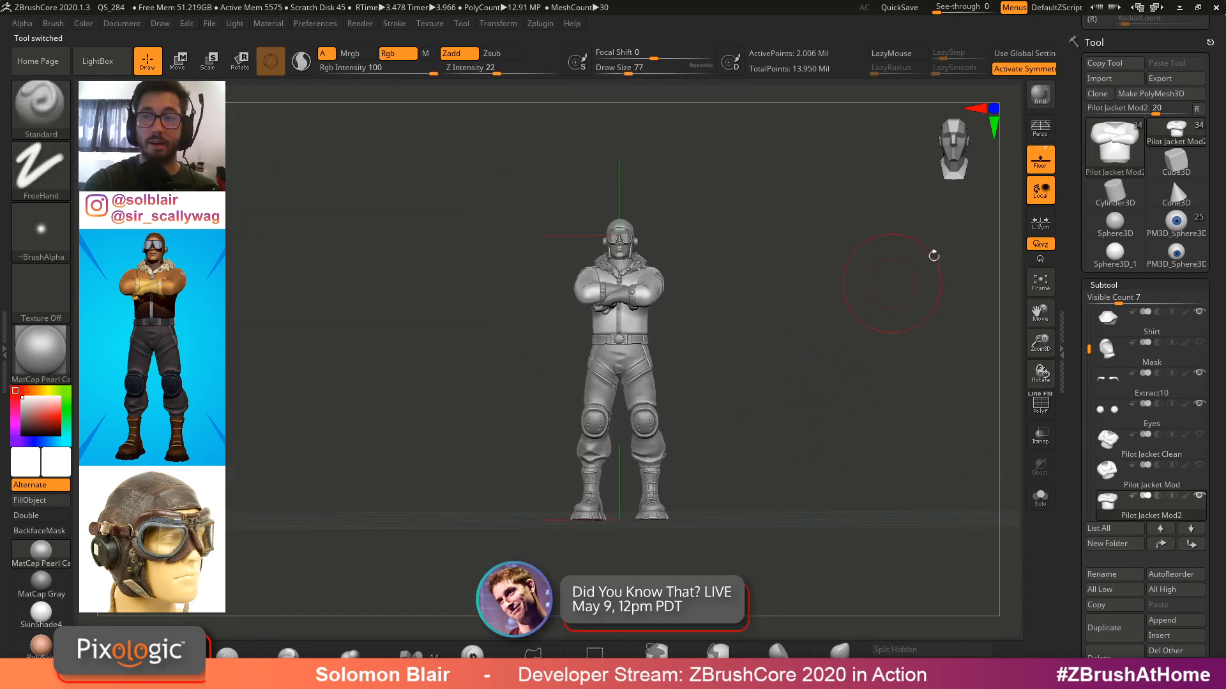
pyautogui.click(1040, 129)
pyautogui.keyDown('ctrl'); pyautogui.moveTo(677, 284); pyautogui.dragTo(791, 336, button='right'); pyautogui.keyUp('ctrl')
pyautogui.press('s')
pyautogui.moveTo(792, 337); pyautogui.dragTo(777, 345)
pyautogui.keyDown('alt'); pyautogui.moveTo(768, 386); pyautogui.dragTo(746, 508, button='right'); pyautogui.keyUp('alt')
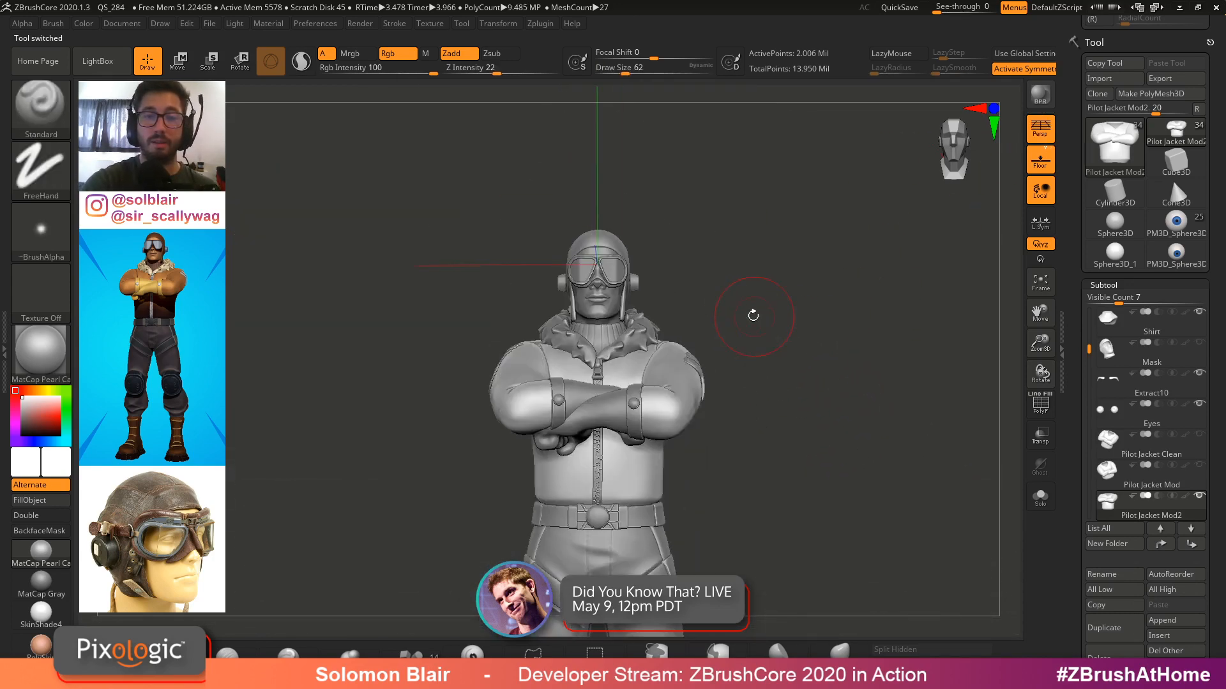
pyautogui.press('x')
pyautogui.press('x')
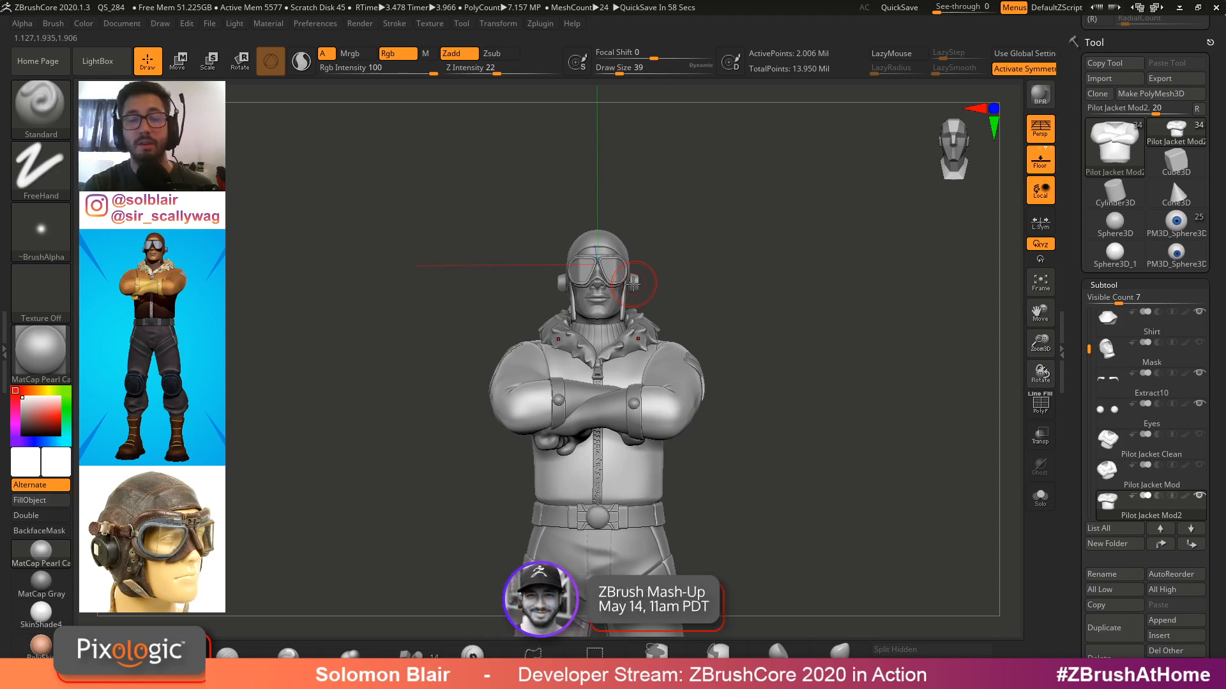
# Switch to the standalone eyeball sphere tool and orbit around it to review the painted eye
pyautogui.click(1176, 224)
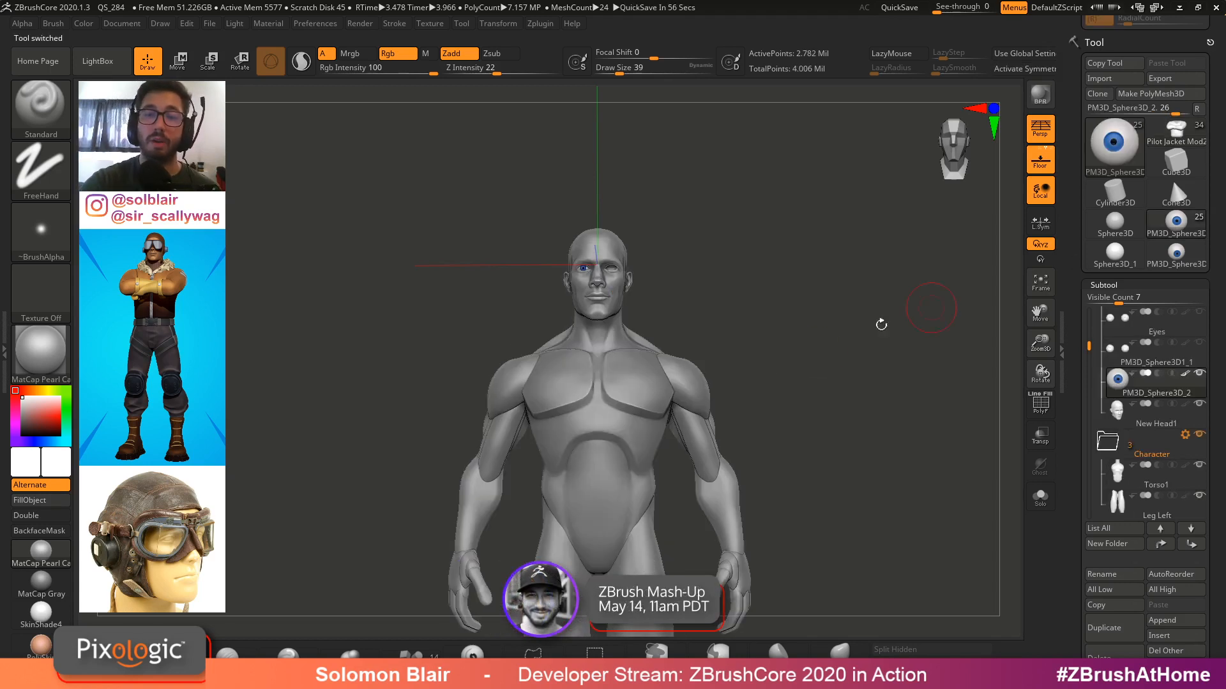
pyautogui.click(1176, 254)
pyautogui.press('f')
pyautogui.hotkey('shift', 'f')
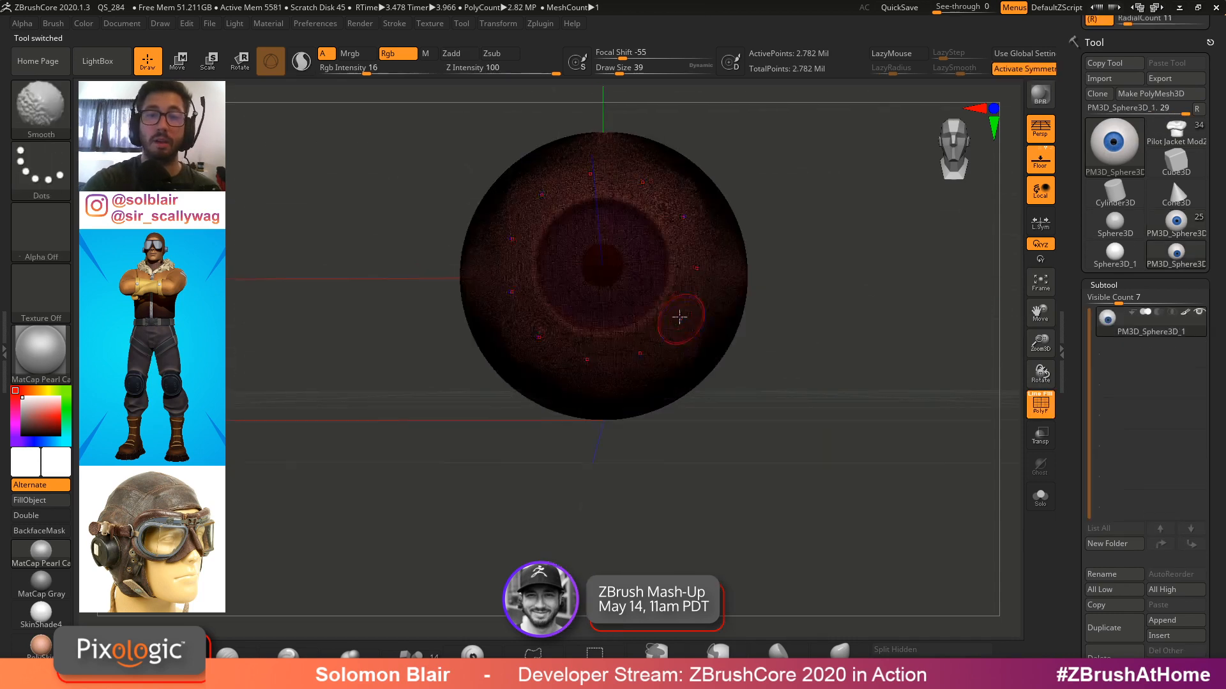
pyautogui.hotkey('shift', 'f')
pyautogui.press('s')
pyautogui.moveTo(814, 379)
pyautogui.keyDown('alt'); pyautogui.mouseDown()
pyautogui.moveTo(796, 385)
pyautogui.moveTo(837, 357)
pyautogui.moveTo(935, 352)
pyautogui.mouseUp(); pyautogui.keyUp('alt')
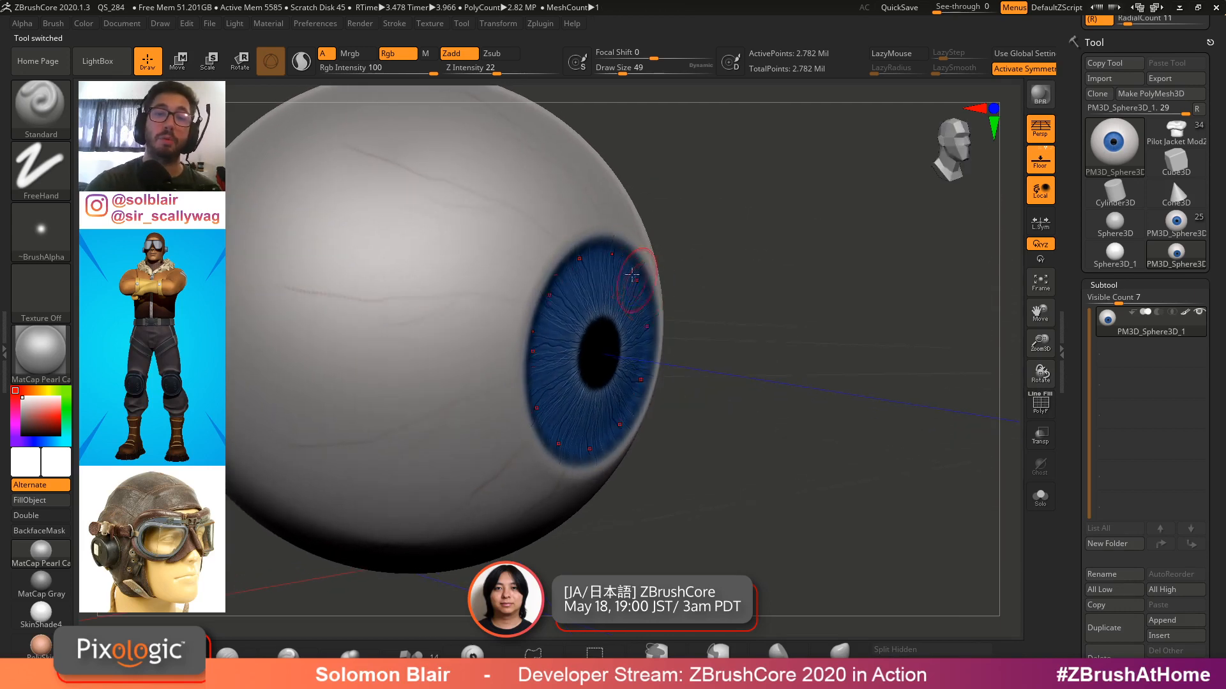
pyautogui.moveTo(619, 299); pyautogui.dragTo(639, 259, button='right')
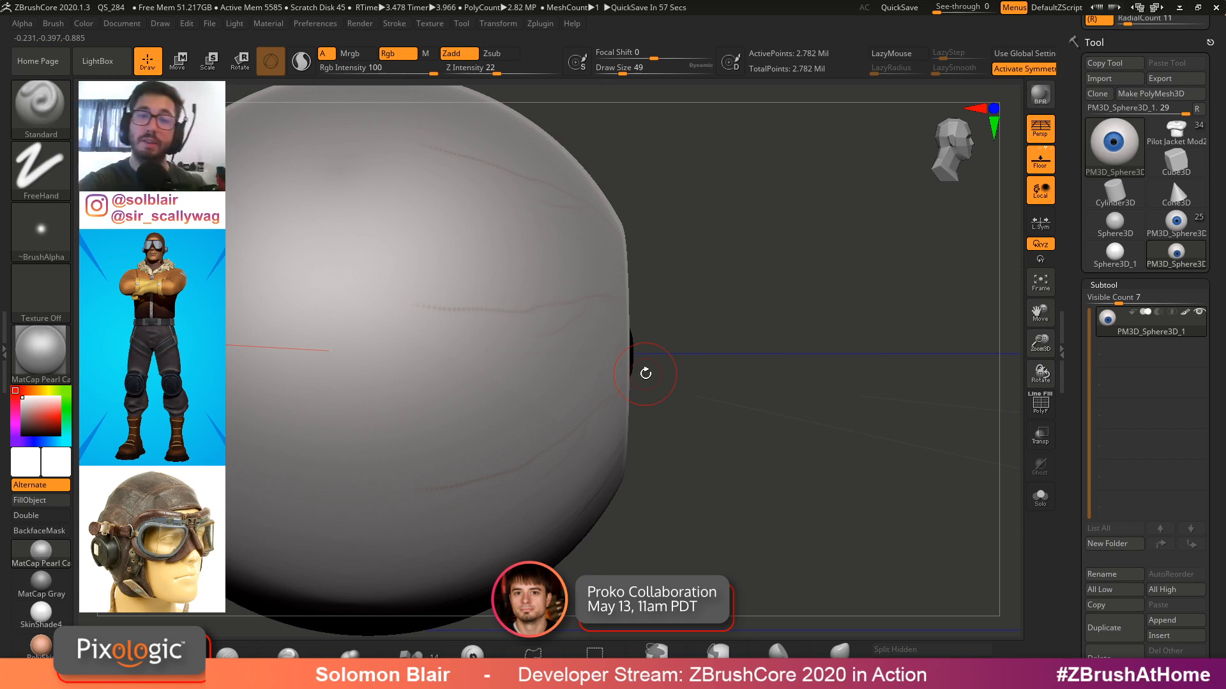
pyautogui.press('s')
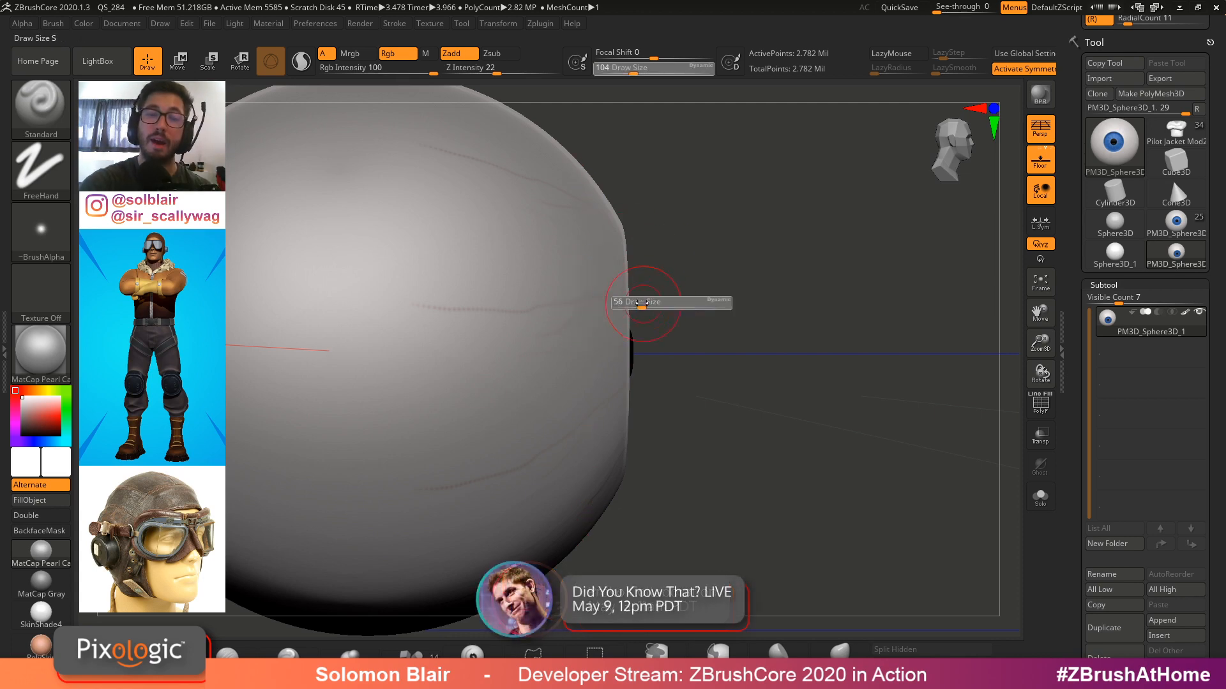
pyautogui.click(643, 306)
pyautogui.moveTo(788, 309); pyautogui.dragTo(708, 315)
pyautogui.hotkey('shift', 'f')
pyautogui.hotkey('shift', 'f')
pyautogui.moveTo(939, 330); pyautogui.dragTo(900, 296)
# Return to the character head tool and zoom in on the placed eyeball
pyautogui.click(1176, 223)
pyautogui.keyDown('ctrl'); pyautogui.moveTo(885, 336); pyautogui.dragTo(798, 313, button='right'); pyautogui.keyUp('ctrl')
pyautogui.moveTo(798, 312); pyautogui.dragTo(676, 377)
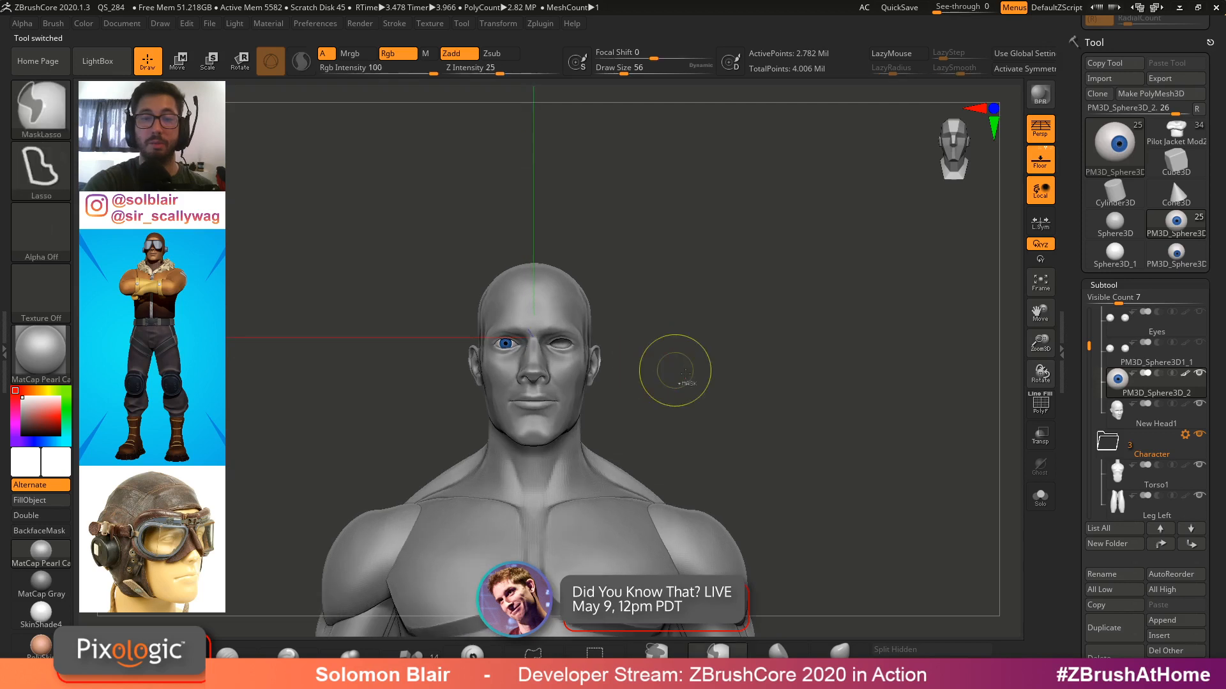
pyautogui.keyDown('ctrl'); pyautogui.moveTo(675, 378); pyautogui.dragTo(722, 369, button='right'); pyautogui.keyUp('ctrl')
pyautogui.hotkey('shift', 'f')
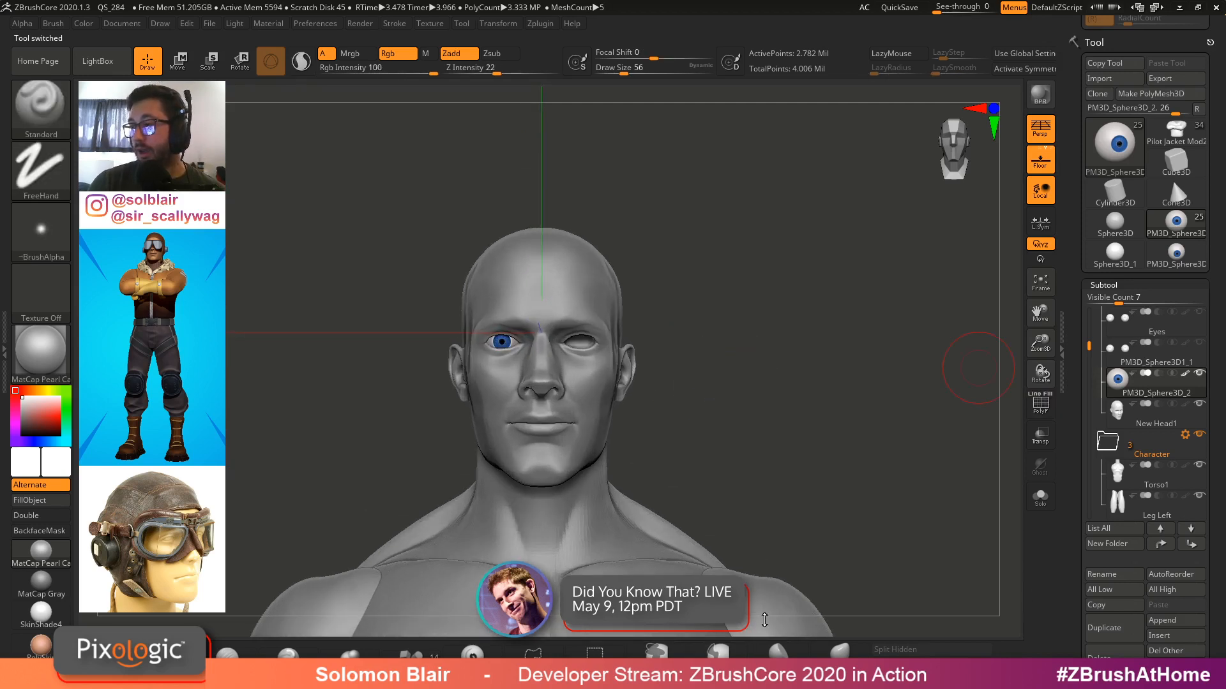
pyautogui.moveTo(733, 523); pyautogui.dragTo(644, 393)
pyautogui.keyDown('ctrl'); pyautogui.moveTo(645, 393); pyautogui.dragTo(676, 447, button='right'); pyautogui.keyUp('ctrl')
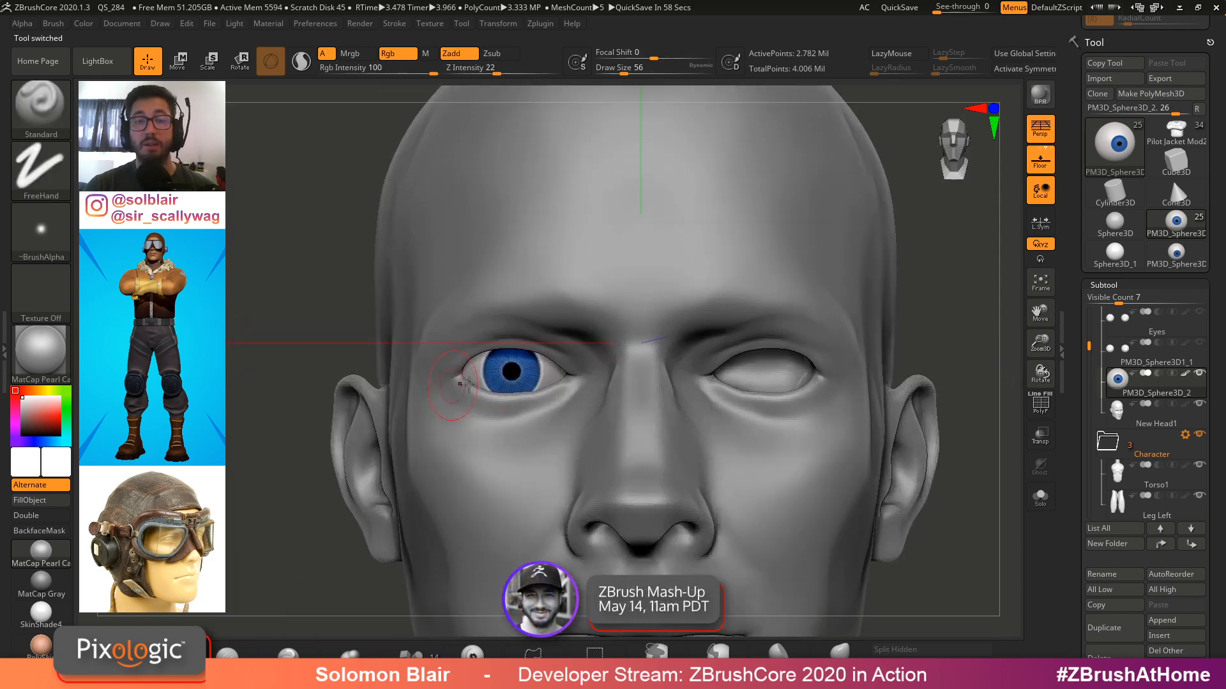
# Try the SoftPlastic material on the placed eyeball
pyautogui.press('w')
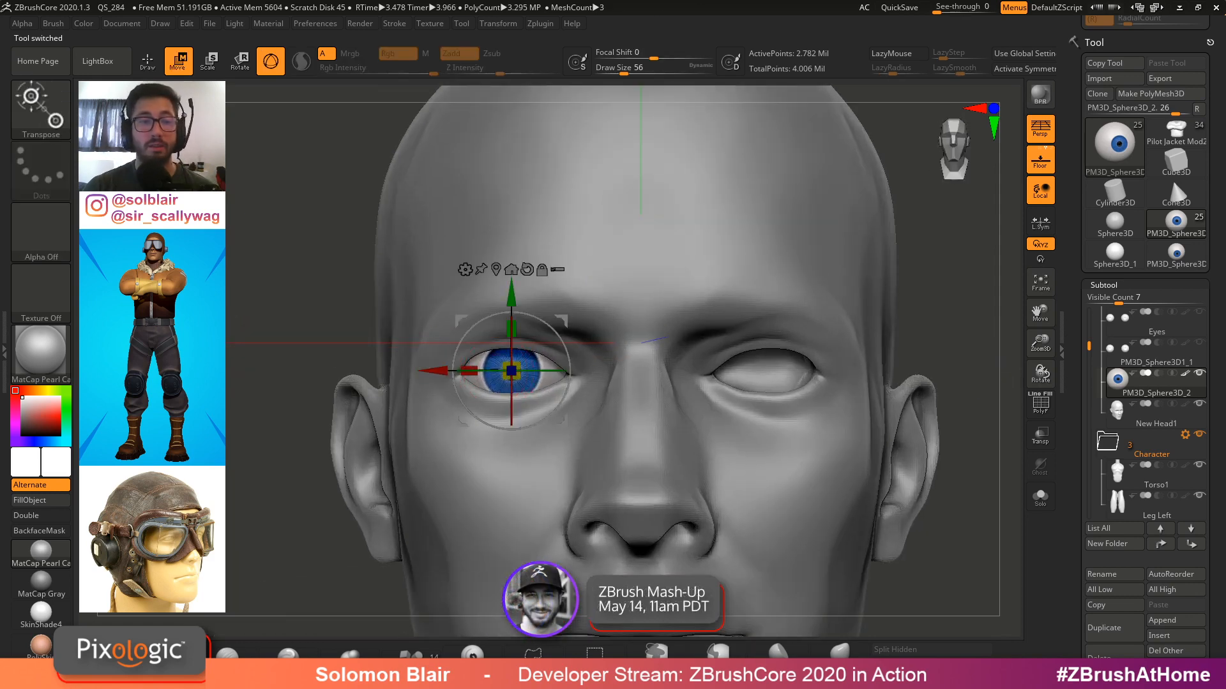
pyautogui.click(57, 350)
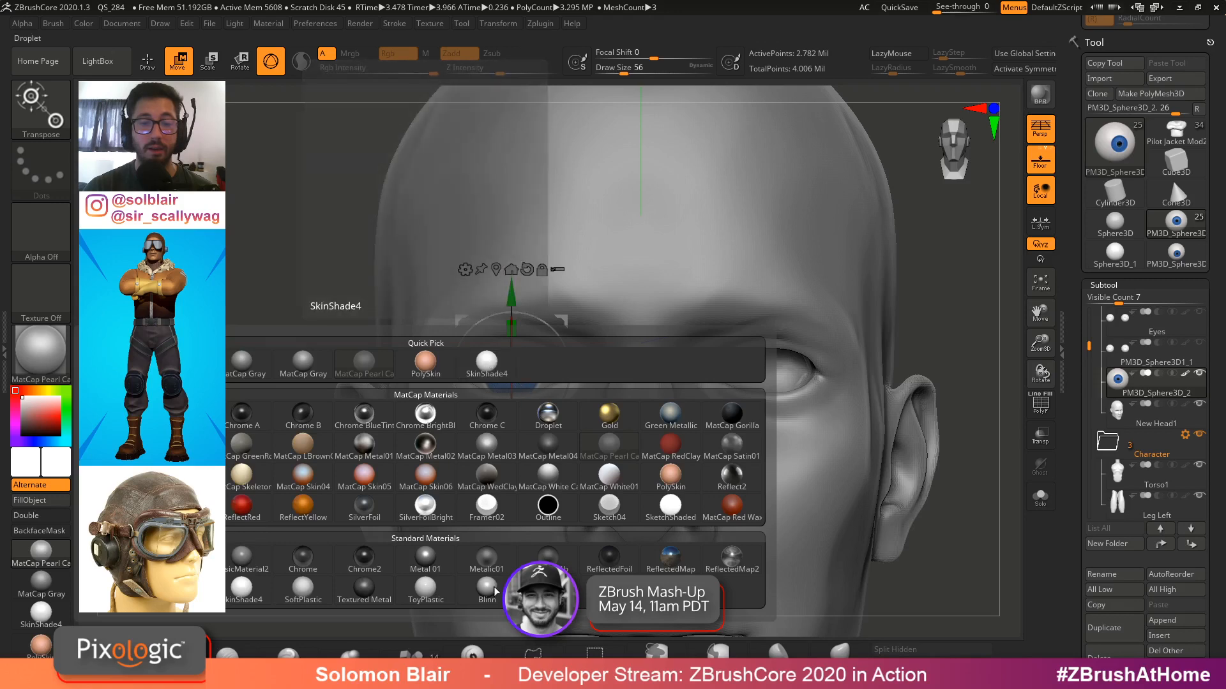
pyautogui.click(316, 602)
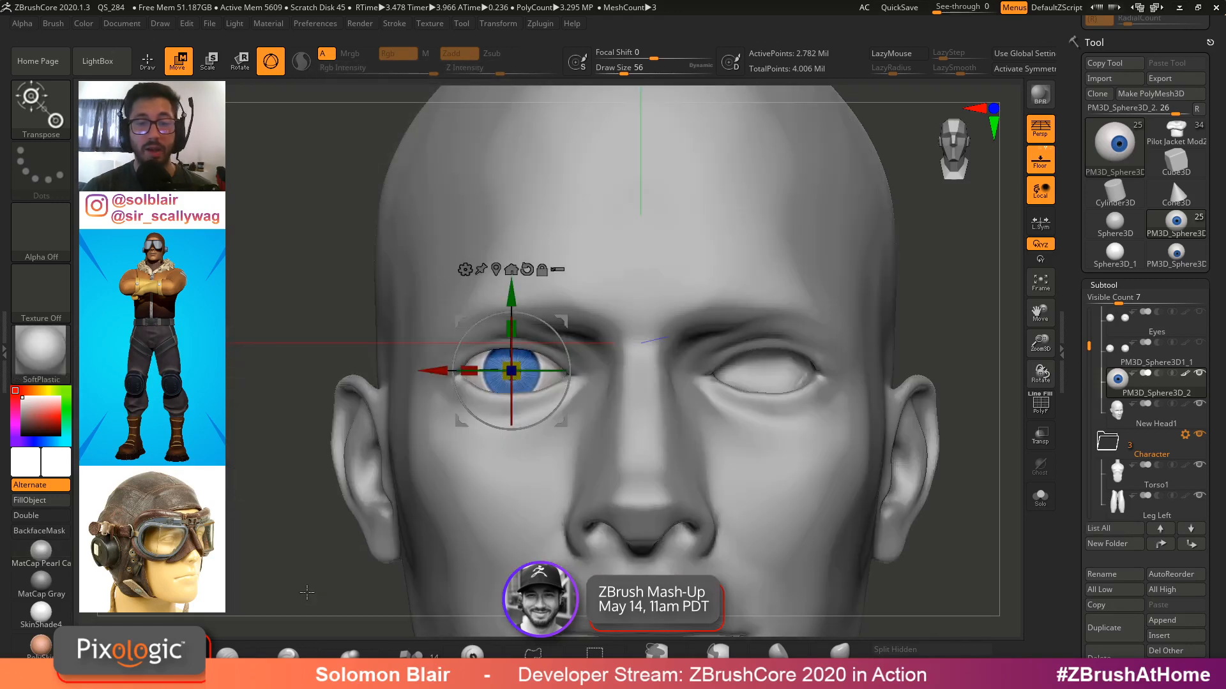
# Solo the eyeball, frame it, and fill it with the ToyPlastic material using the material channel only
pyautogui.press('q')
pyautogui.click(1040, 496)
pyautogui.press('f')
pyautogui.keyDown('ctrl'); pyautogui.moveTo(714, 446); pyautogui.dragTo(716, 472, button='right'); pyautogui.keyUp('ctrl')
pyautogui.moveTo(652, 441)
pyautogui.mouseDown(button='right')
pyautogui.moveTo(708, 463)
pyautogui.moveTo(498, 422)
pyautogui.moveTo(511, 409)
pyautogui.mouseUp(button='right')
pyautogui.click(40, 365)
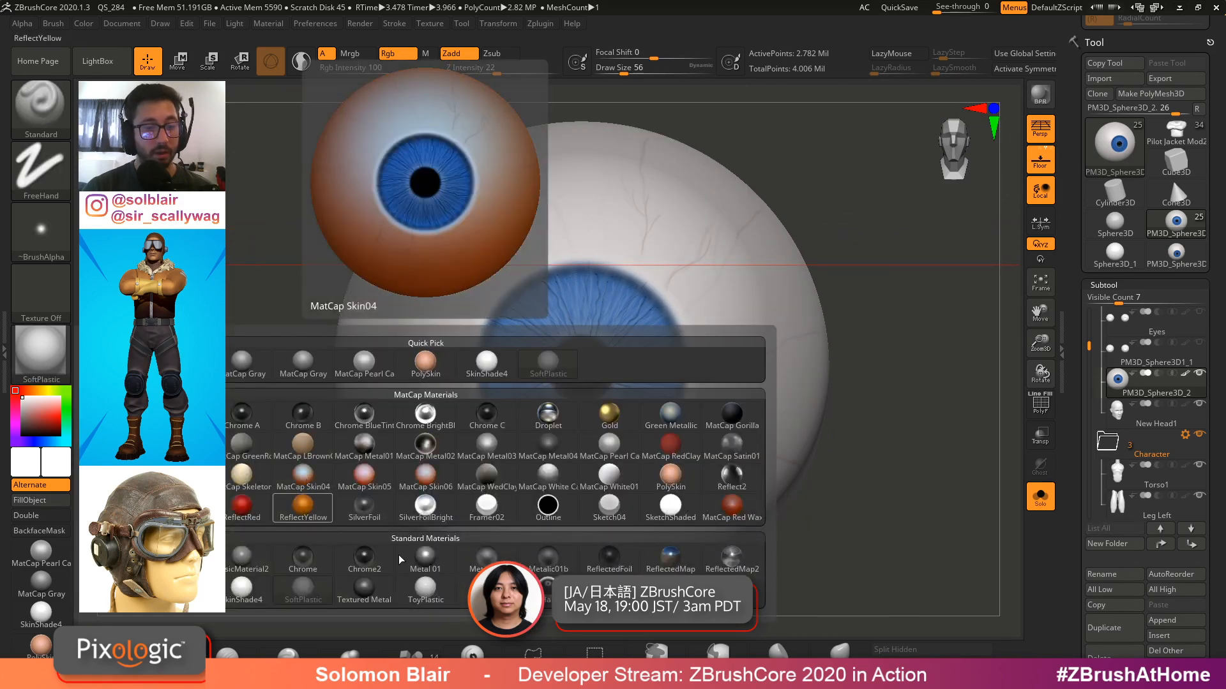
pyautogui.click(425, 589)
pyautogui.moveTo(536, 377)
pyautogui.mouseDown(button='right')
pyautogui.moveTo(629, 361)
pyautogui.moveTo(593, 375)
pyautogui.moveTo(660, 376)
pyautogui.moveTo(665, 364)
pyautogui.moveTo(543, 498)
pyautogui.moveTo(539, 407)
pyautogui.mouseUp(button='right')
pyautogui.keyDown('alt'); pyautogui.moveTo(515, 345); pyautogui.dragTo(429, 98, button='right'); pyautogui.keyUp('alt')
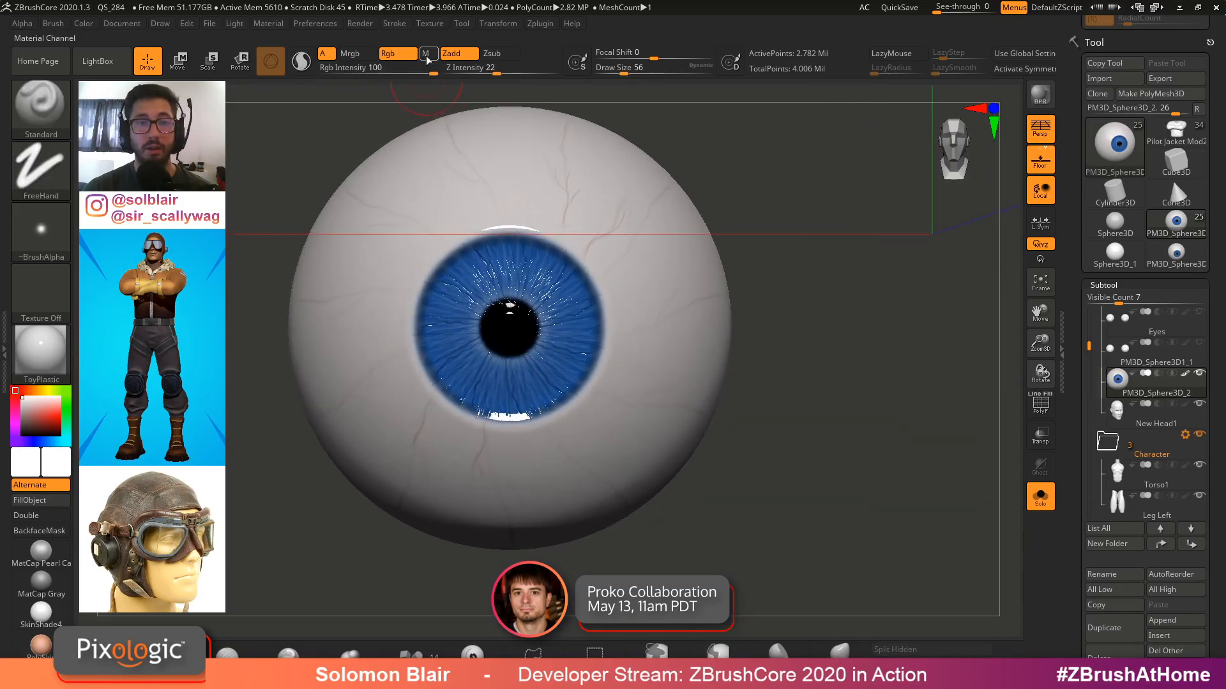
pyautogui.click(84, 23)
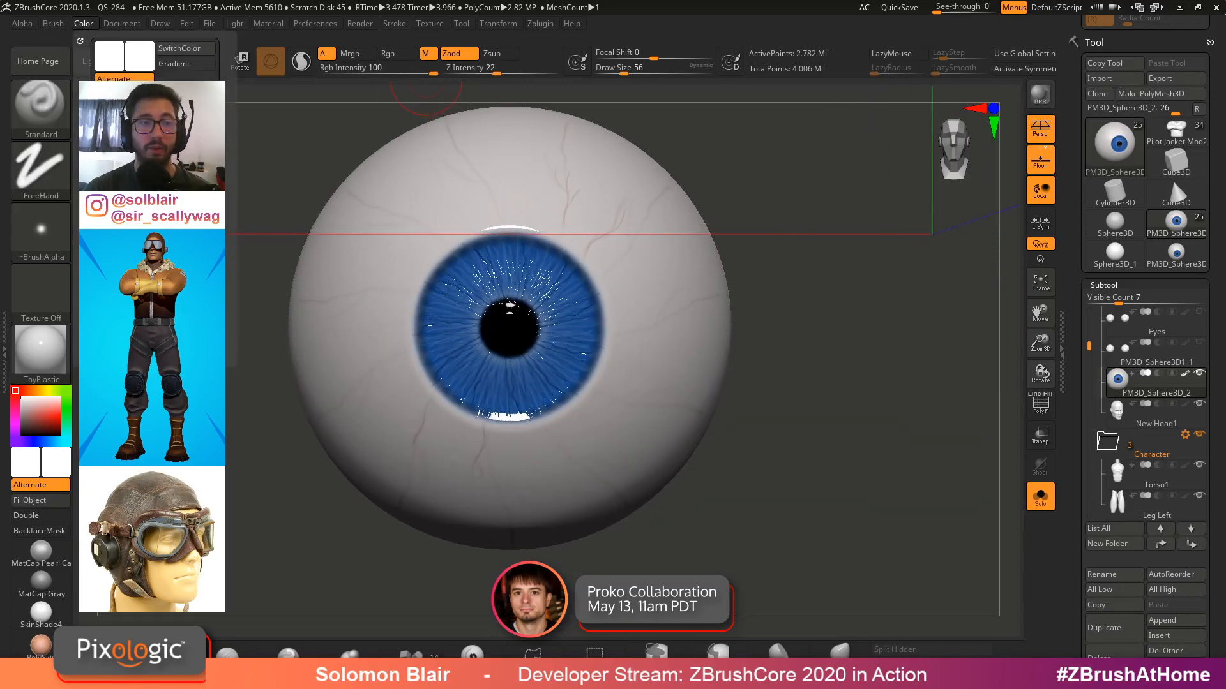
pyautogui.click(155, 294)
# Leave solo view and set the display material back to SkinShade4, viewing the whole bust
pyautogui.keyDown('ctrl'); pyautogui.moveTo(265, 554); pyautogui.dragTo(258, 667, button='right'); pyautogui.keyUp('ctrl')
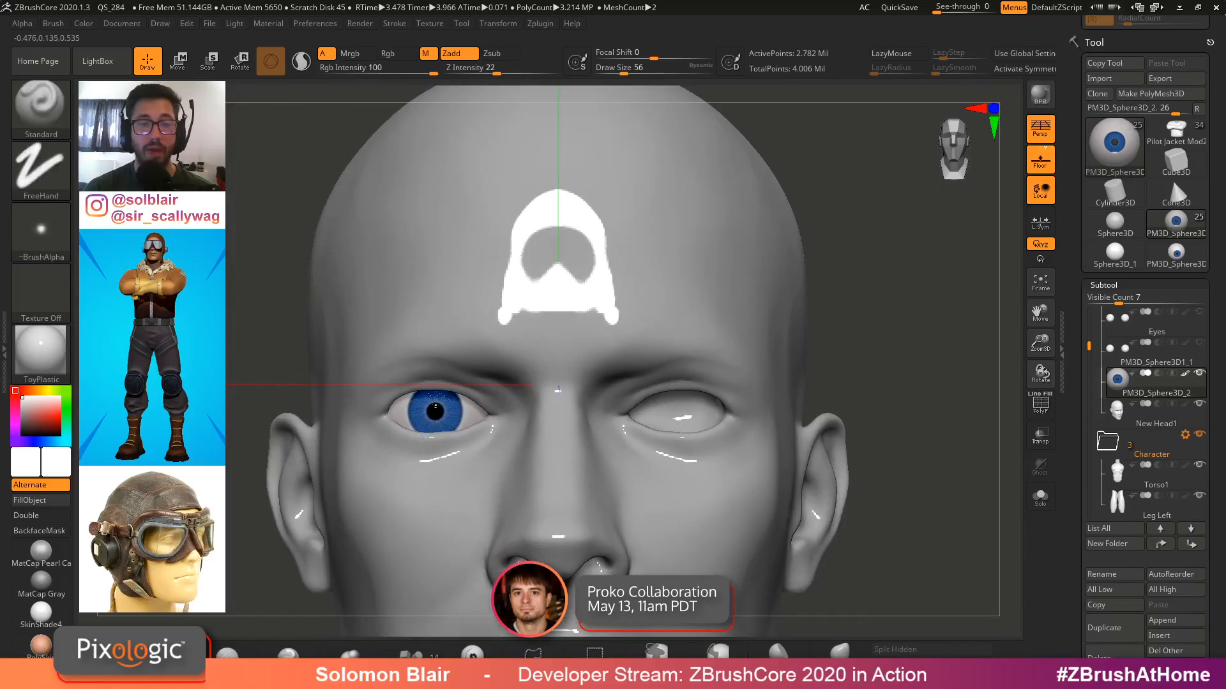
pyautogui.click(62, 559)
pyautogui.keyDown('ctrl'); pyautogui.moveTo(391, 483); pyautogui.dragTo(421, 409, button='right'); pyautogui.keyUp('ctrl')
pyautogui.click(41, 613)
pyautogui.keyDown('ctrl'); pyautogui.moveTo(893, 440); pyautogui.dragTo(996, 229, button='right'); pyautogui.keyUp('ctrl')
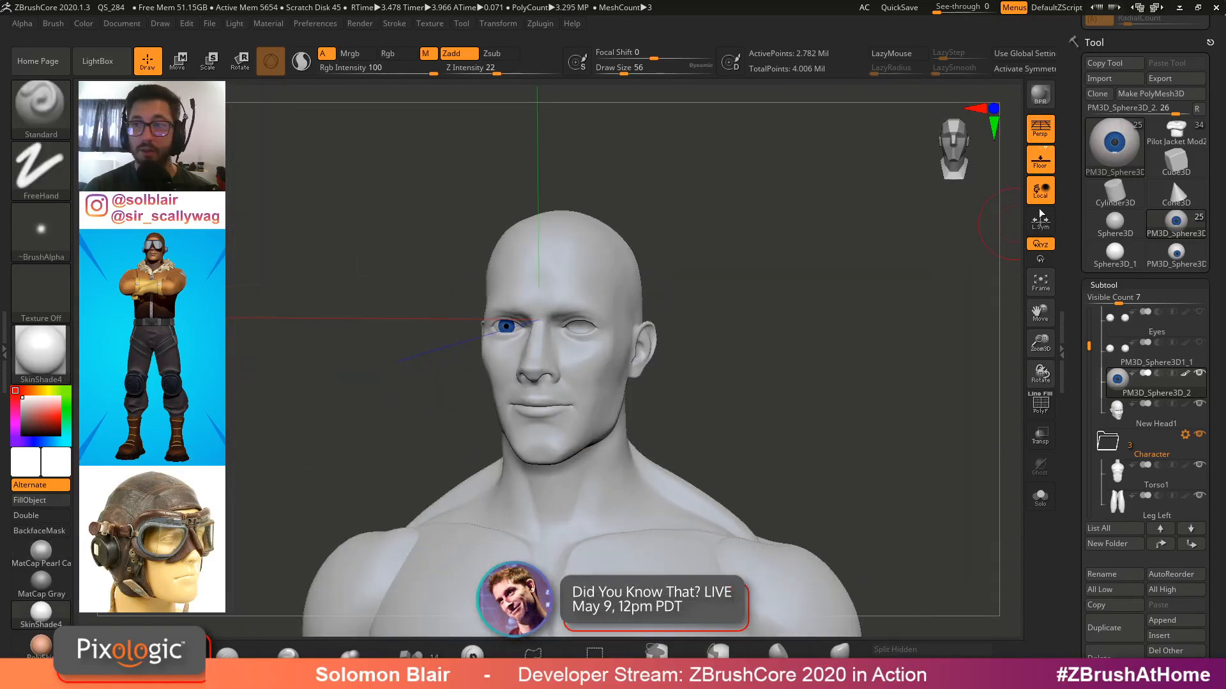
# Switch to the pilot jacket character tool and select its Eyes subtool
pyautogui.click(1175, 132)
pyautogui.keyDown('shift'); pyautogui.moveTo(760, 334); pyautogui.dragTo(856, 383, button='right'); pyautogui.keyUp('shift')
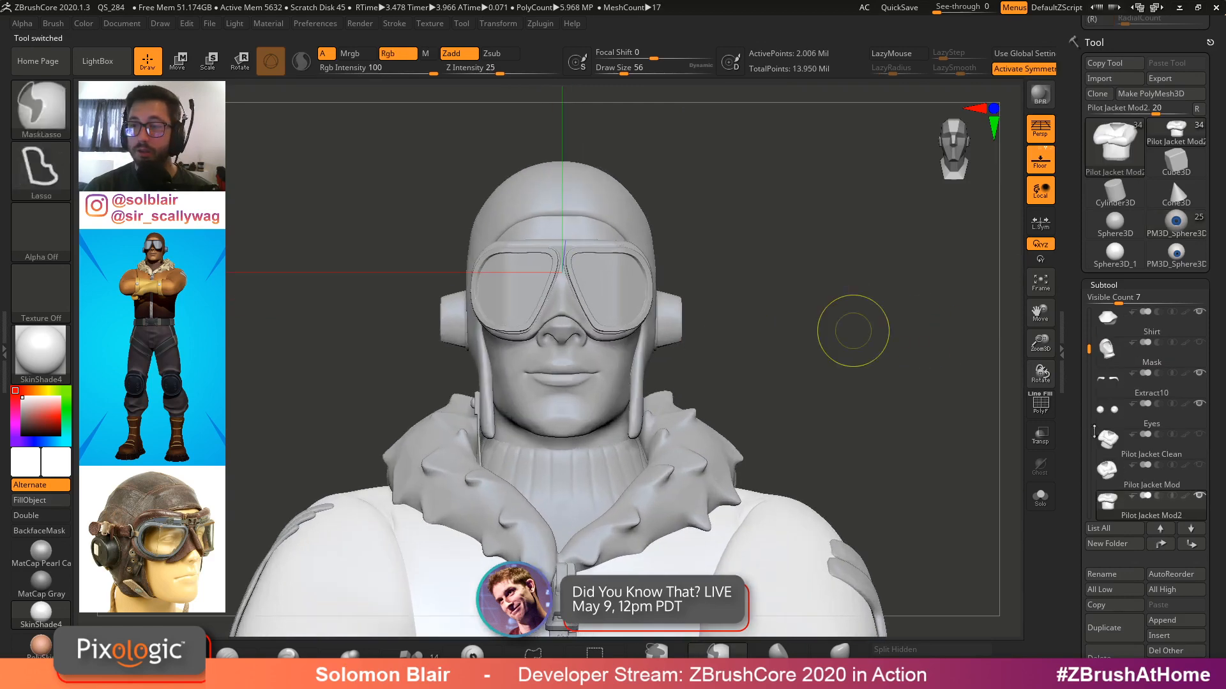
pyautogui.moveTo(1087, 347); pyautogui.dragTo(1088, 313)
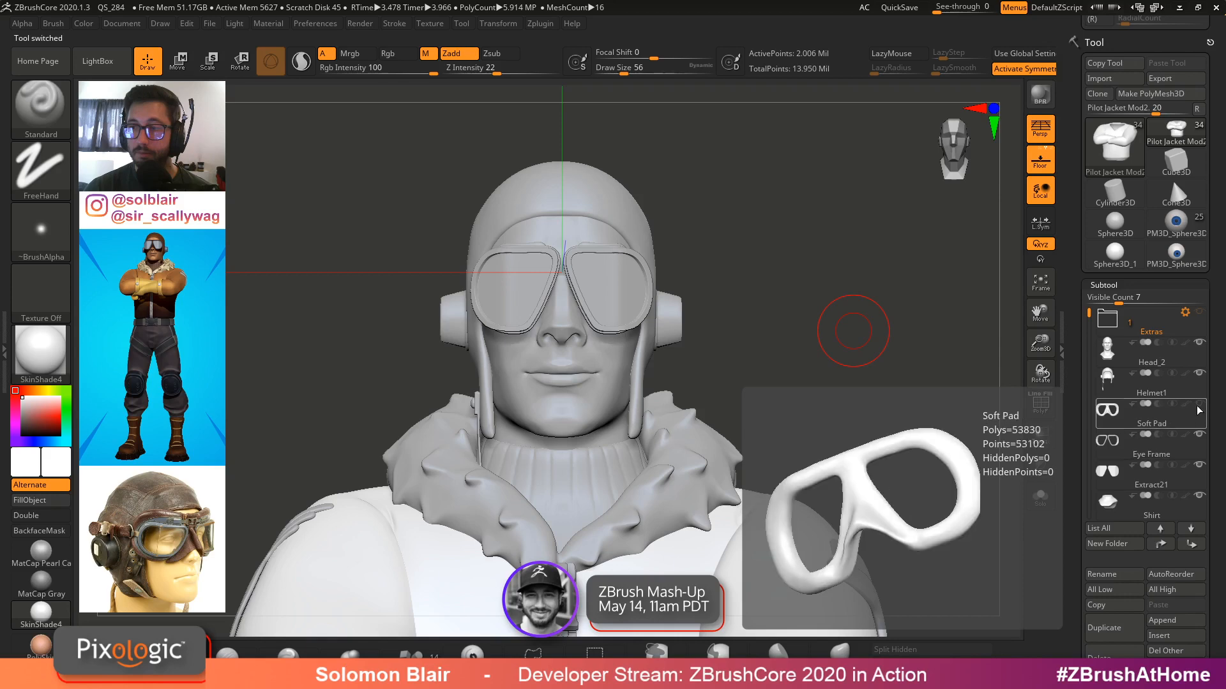
pyautogui.click(1200, 405)
pyautogui.click(1200, 465)
pyautogui.keyDown('ctrl'); pyautogui.moveTo(496, 287); pyautogui.dragTo(564, 426, button='right'); pyautogui.keyUp('ctrl')
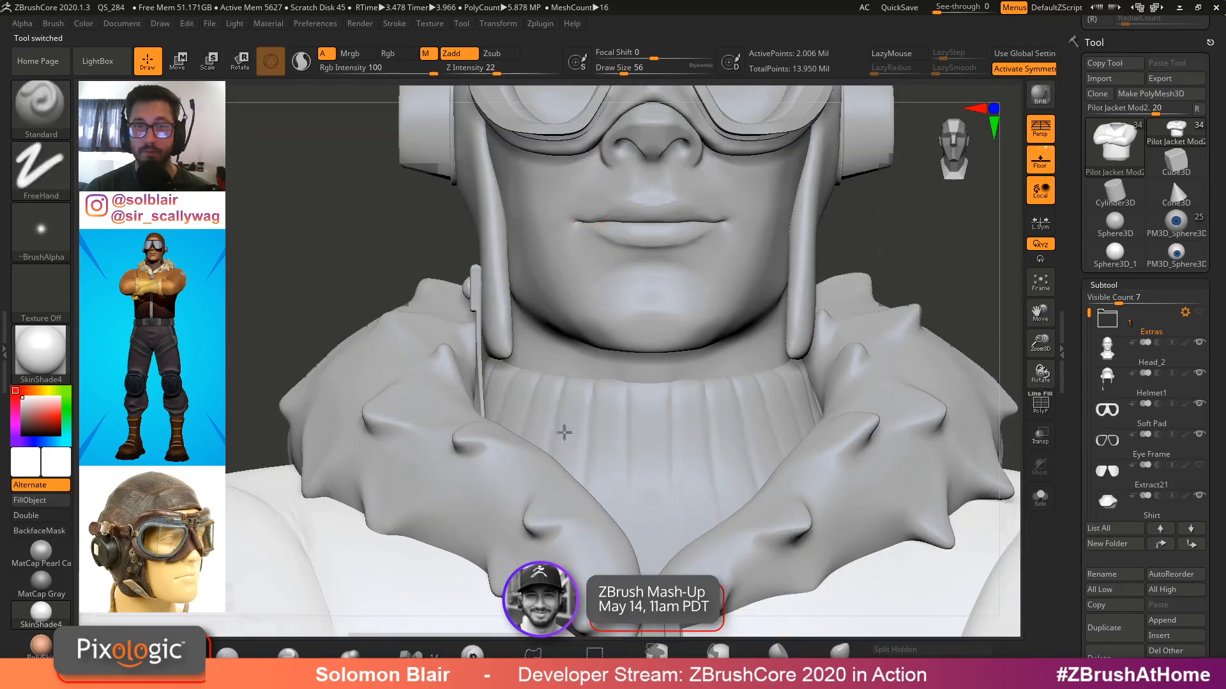
pyautogui.keyDown('alt'); pyautogui.click(538, 257); pyautogui.keyUp('alt')
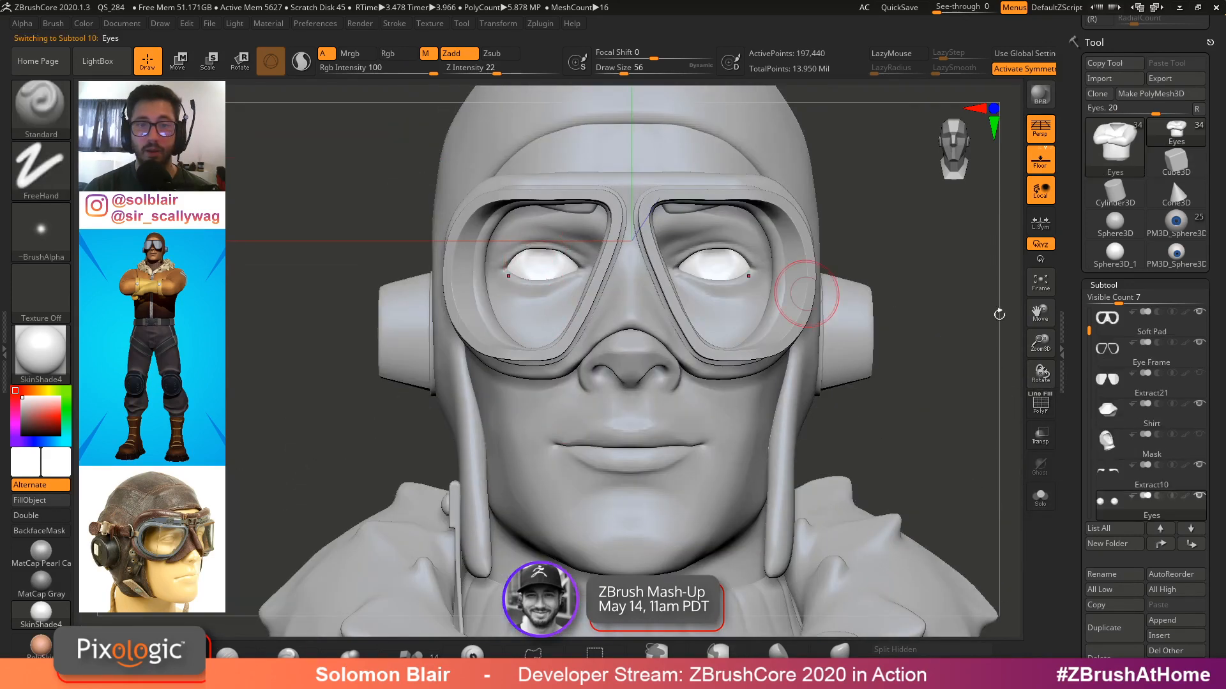
pyautogui.keyDown('shift'); pyautogui.click(1185, 497); pyautogui.keyUp('shift')
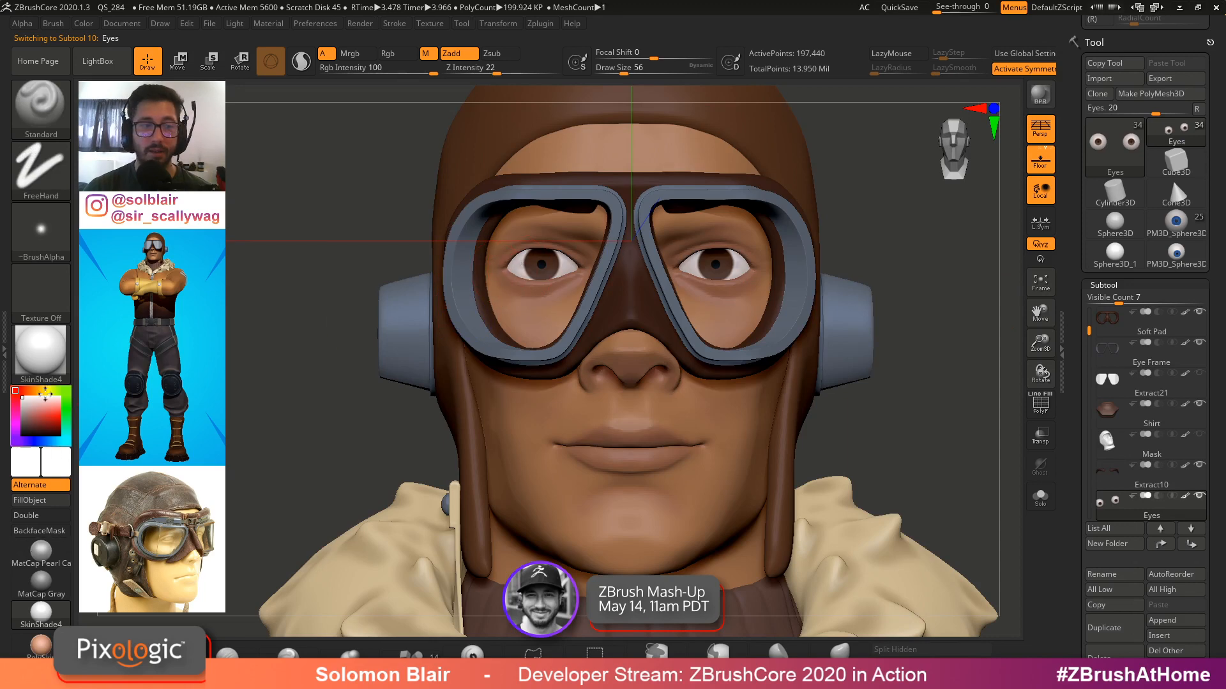
# Fill the pilot's eyes with the ToyPlastic material and return the display material to SkinShade4
pyautogui.click(40, 351)
pyautogui.click(425, 587)
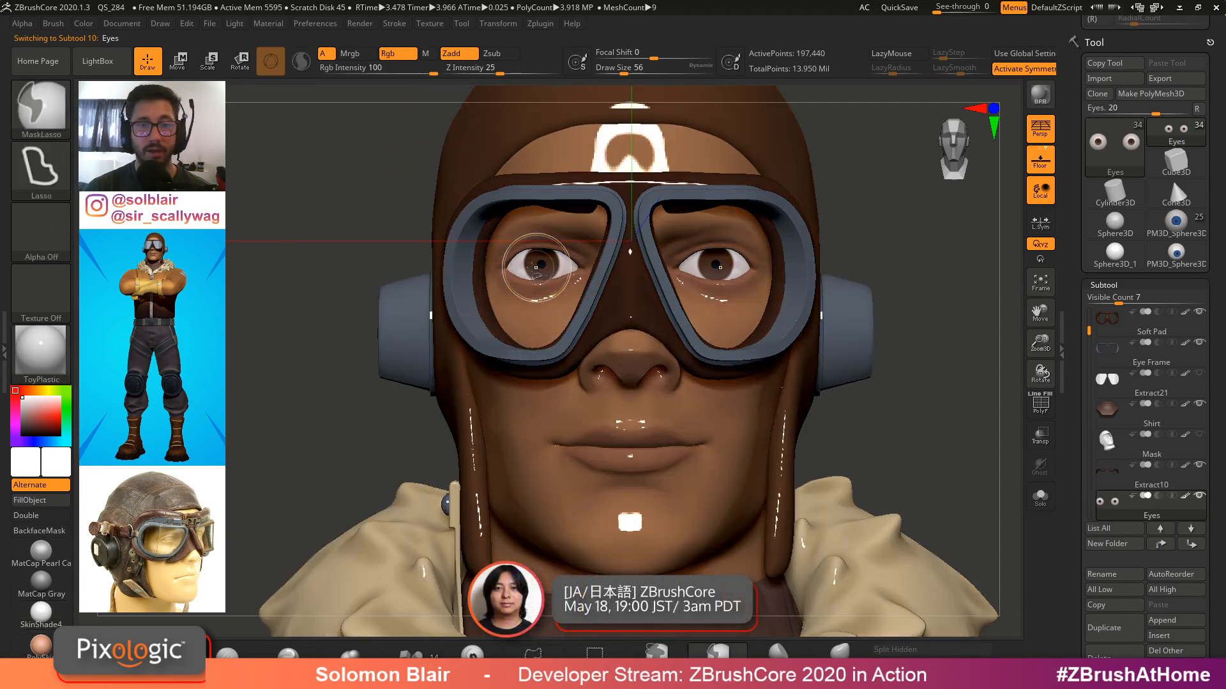
pyautogui.hotkey('ctrl', 'shift', 's')
pyautogui.keyDown('alt'); pyautogui.moveTo(504, 271); pyautogui.dragTo(489, 383, button='right'); pyautogui.keyUp('alt')
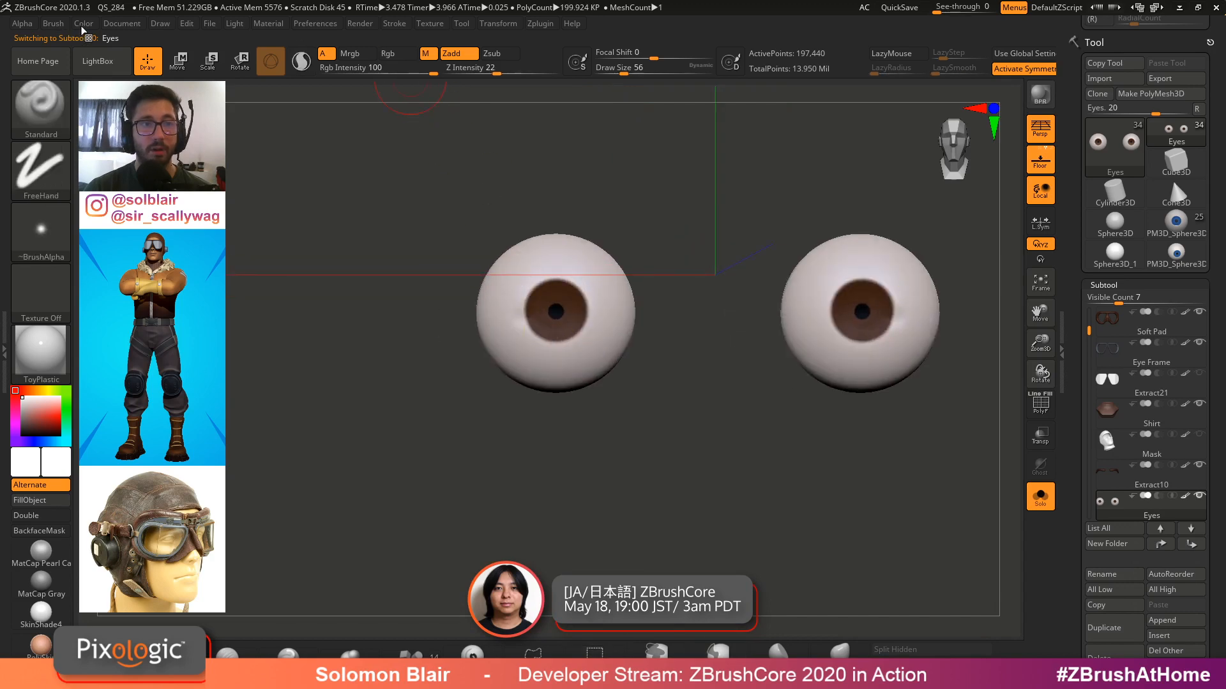
pyautogui.hotkey('ctrl', 'shift', 's')
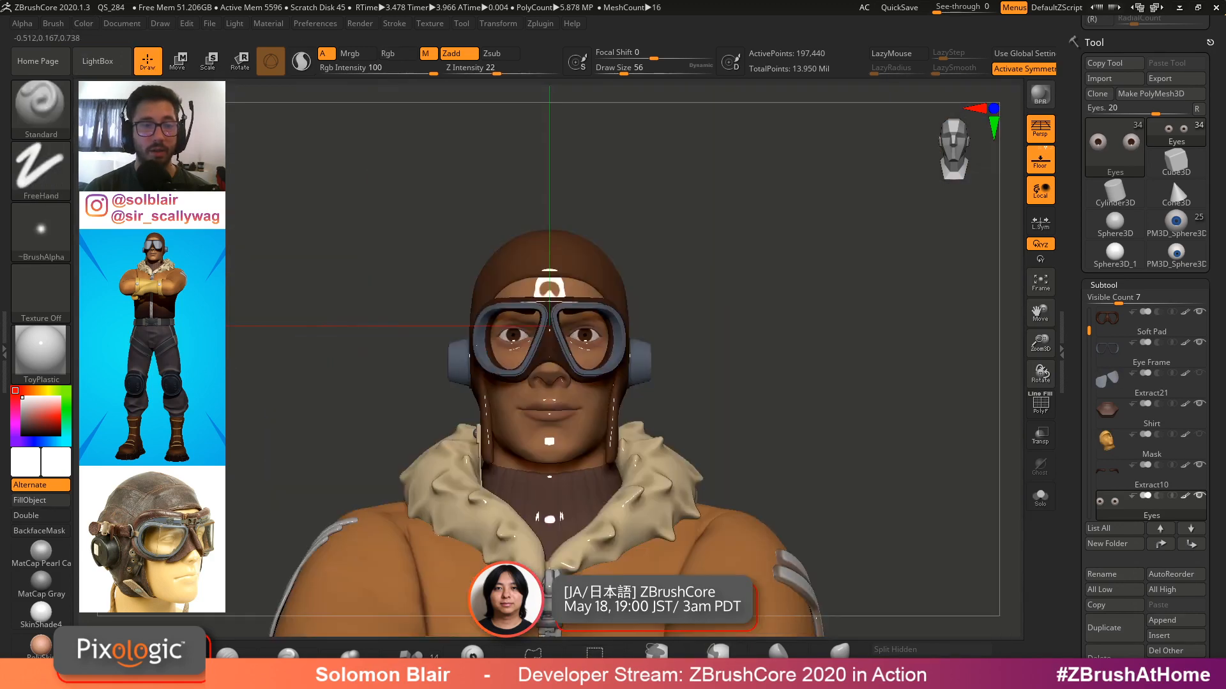
pyautogui.click(51, 614)
pyautogui.keyDown('ctrl'); pyautogui.moveTo(295, 496); pyautogui.dragTo(447, 445, button='right'); pyautogui.keyUp('ctrl')
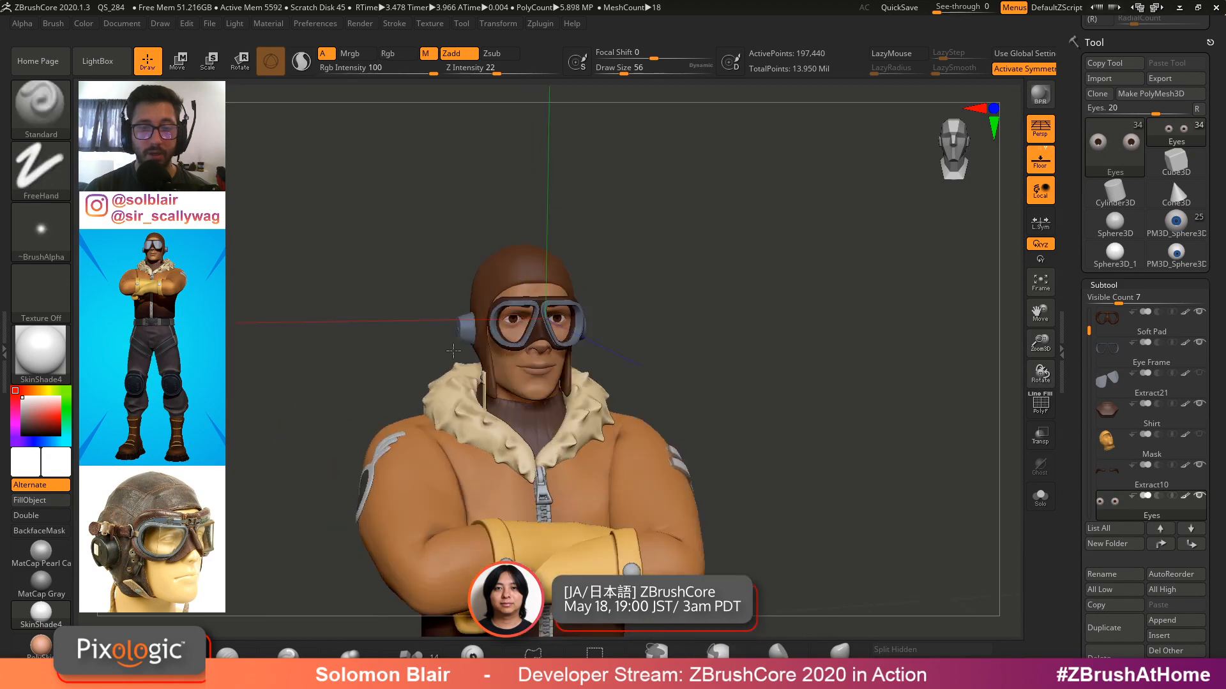
# Inspect the pilot's eyes up close, toggling solo and polyframe views
pyautogui.moveTo(554, 281)
pyautogui.keyDown('ctrl'); pyautogui.mouseDown(button='right')
pyautogui.moveTo(564, 349)
pyautogui.moveTo(510, 321)
pyautogui.moveTo(573, 351)
pyautogui.mouseUp(button='right'); pyautogui.keyUp('ctrl')
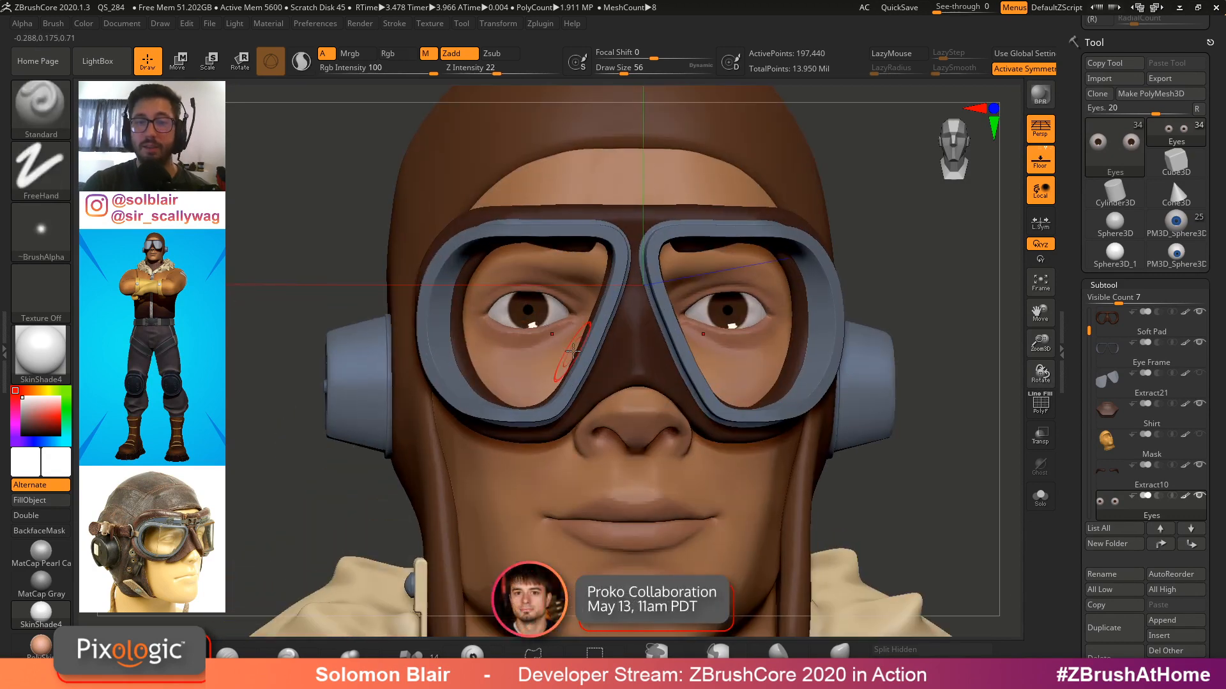
pyautogui.moveTo(758, 308)
pyautogui.keyDown('ctrl'); pyautogui.mouseDown(button='right')
pyautogui.moveTo(740, 345)
pyautogui.moveTo(734, 319)
pyautogui.mouseUp(button='right'); pyautogui.keyUp('ctrl')
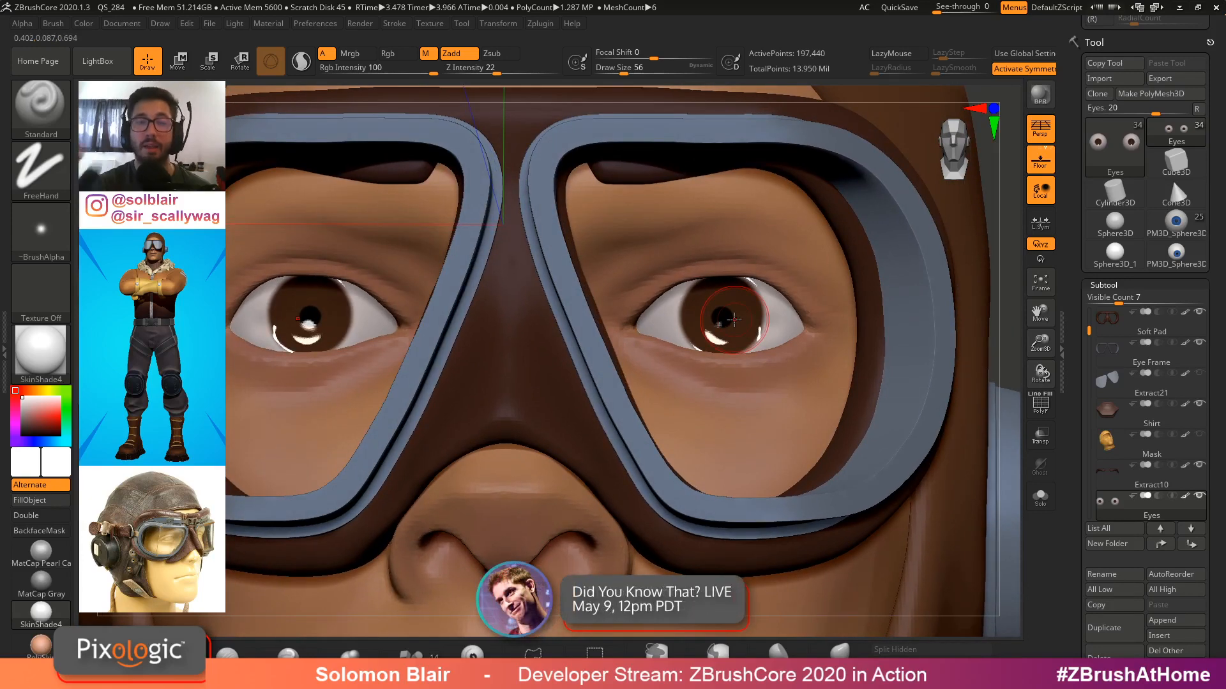
pyautogui.moveTo(733, 365)
pyautogui.mouseDown(button='right')
pyautogui.moveTo(835, 358)
pyautogui.moveTo(377, 459)
pyautogui.moveTo(319, 453)
pyautogui.moveTo(774, 370)
pyautogui.moveTo(664, 377)
pyautogui.moveTo(874, 383)
pyautogui.moveTo(824, 364)
pyautogui.mouseUp(button='right')
pyautogui.click(1040, 497)
pyautogui.moveTo(824, 364)
pyautogui.keyDown('ctrl'); pyautogui.mouseDown(button='right')
pyautogui.moveTo(824, 383)
pyautogui.moveTo(815, 303)
pyautogui.mouseUp(button='right'); pyautogui.keyUp('ctrl')
pyautogui.moveTo(713, 412)
pyautogui.mouseDown(button='right')
pyautogui.moveTo(659, 492)
pyautogui.moveTo(664, 561)
pyautogui.mouseUp(button='right')
pyautogui.keyDown('ctrl'); pyautogui.moveTo(800, 377); pyautogui.dragTo(775, 437, button='right'); pyautogui.keyUp('ctrl')
pyautogui.hotkey('shift', 'f')
pyautogui.hotkey('shift', 'f')
pyautogui.hotkey('ctrl', 'shift', 's')
pyautogui.keyDown('ctrl'); pyautogui.moveTo(846, 405); pyautogui.dragTo(637, 389, button='right'); pyautogui.keyUp('ctrl')
pyautogui.hotkey('shift', 'f')
pyautogui.keyDown('alt'); pyautogui.moveTo(867, 361); pyautogui.dragTo(682, 322, button='right'); pyautogui.keyUp('alt')
pyautogui.hotkey('shift', 'f')
pyautogui.keyDown('ctrl'); pyautogui.moveTo(758, 377); pyautogui.dragTo(822, 361, button='right'); pyautogui.keyUp('ctrl')
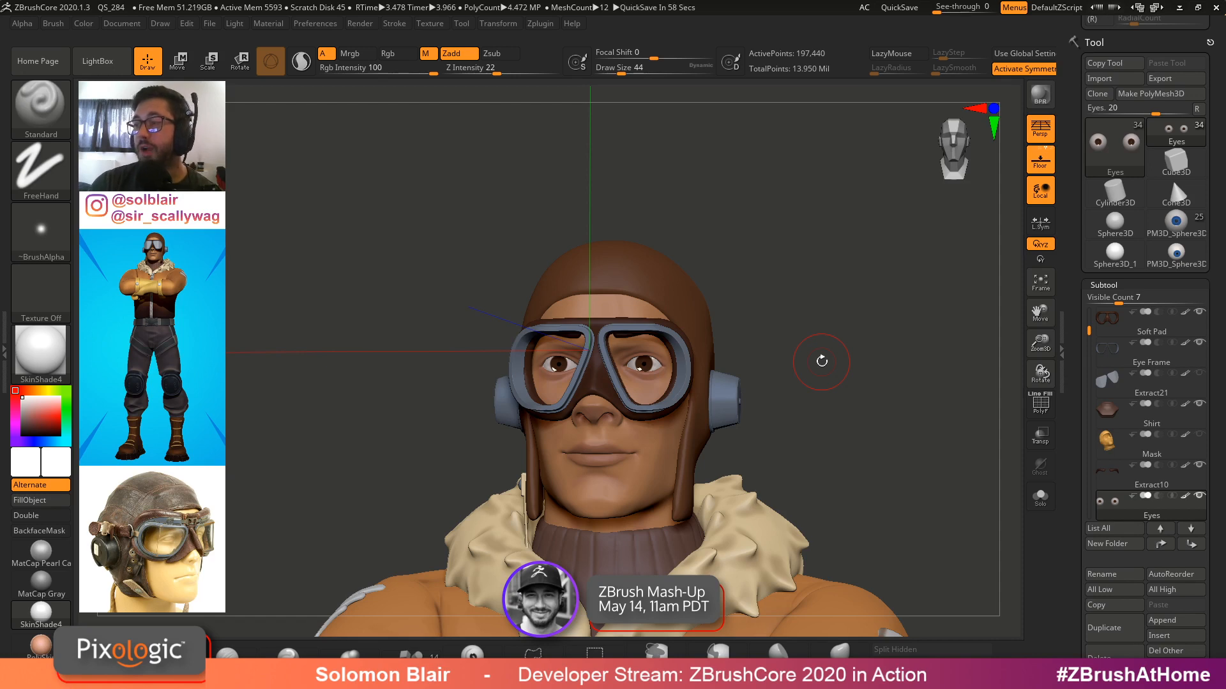
# Switch to the standalone eyeball sphere tool and fill it with the ToyPlastic material
pyautogui.click(1176, 255)
pyautogui.keyDown('ctrl'); pyautogui.moveTo(851, 445); pyautogui.dragTo(702, 440, button='right'); pyautogui.keyUp('ctrl')
pyautogui.moveTo(702, 441); pyautogui.dragTo(486, 333, button='right')
pyautogui.moveTo(764, 326); pyautogui.dragTo(881, 300, button='right')
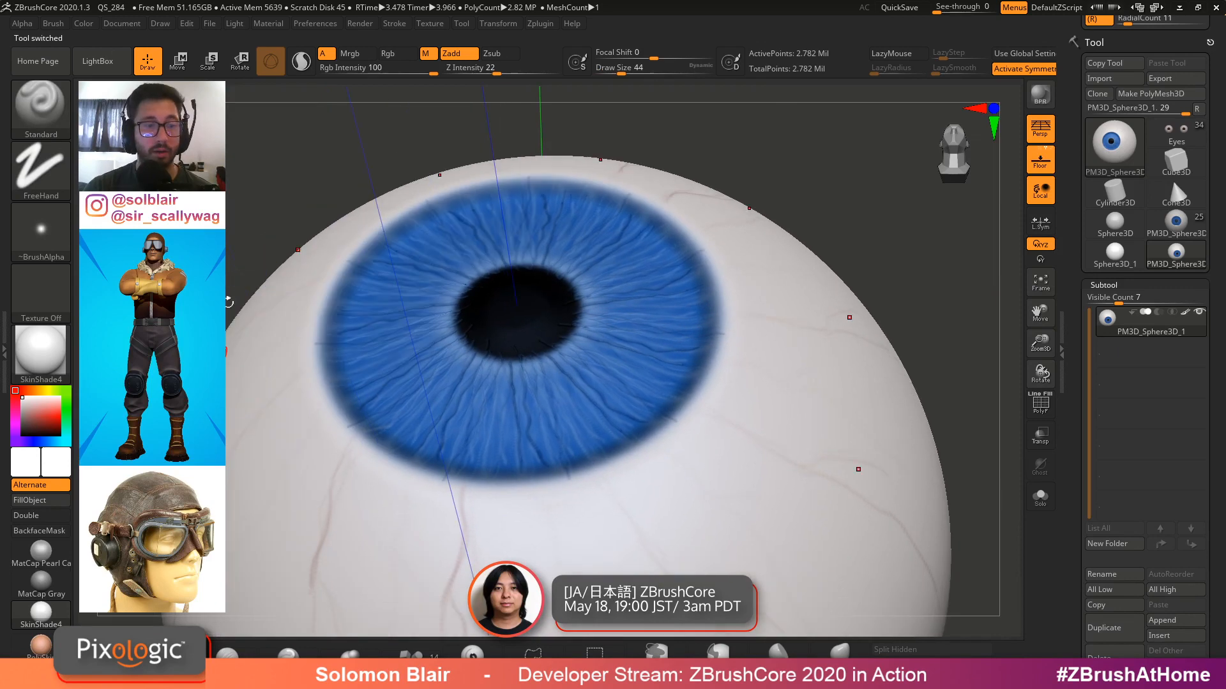
pyautogui.click(40, 351)
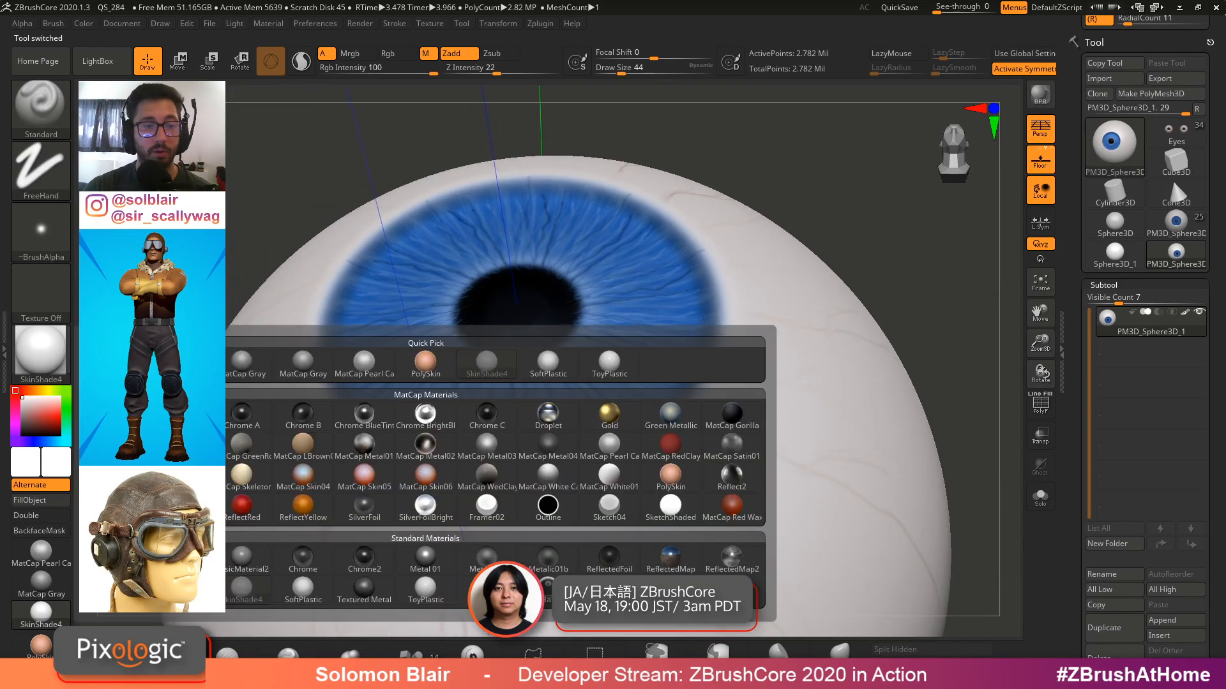
pyautogui.click(431, 600)
pyautogui.click(84, 25)
pyautogui.click(121, 262)
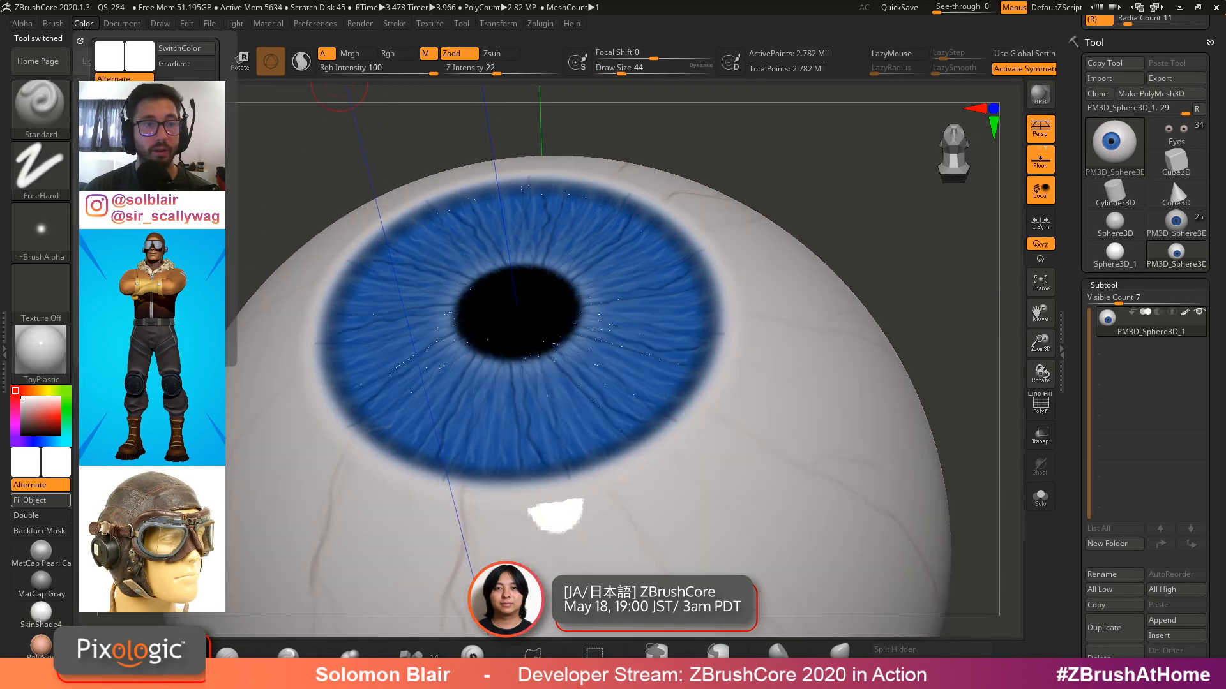
# Zoom into the iris, hide its polypaint, and view the sculpted fibres with MatCap Gray and MatCap Pearl Cavity
pyautogui.moveTo(600, 243)
pyautogui.mouseDown(button='right')
pyautogui.moveTo(607, 339)
pyautogui.moveTo(646, 329)
pyautogui.mouseUp(button='right')
pyautogui.keyDown('alt'); pyautogui.moveTo(678, 386); pyautogui.dragTo(728, 366, button='right'); pyautogui.keyUp('alt')
pyautogui.press('s')
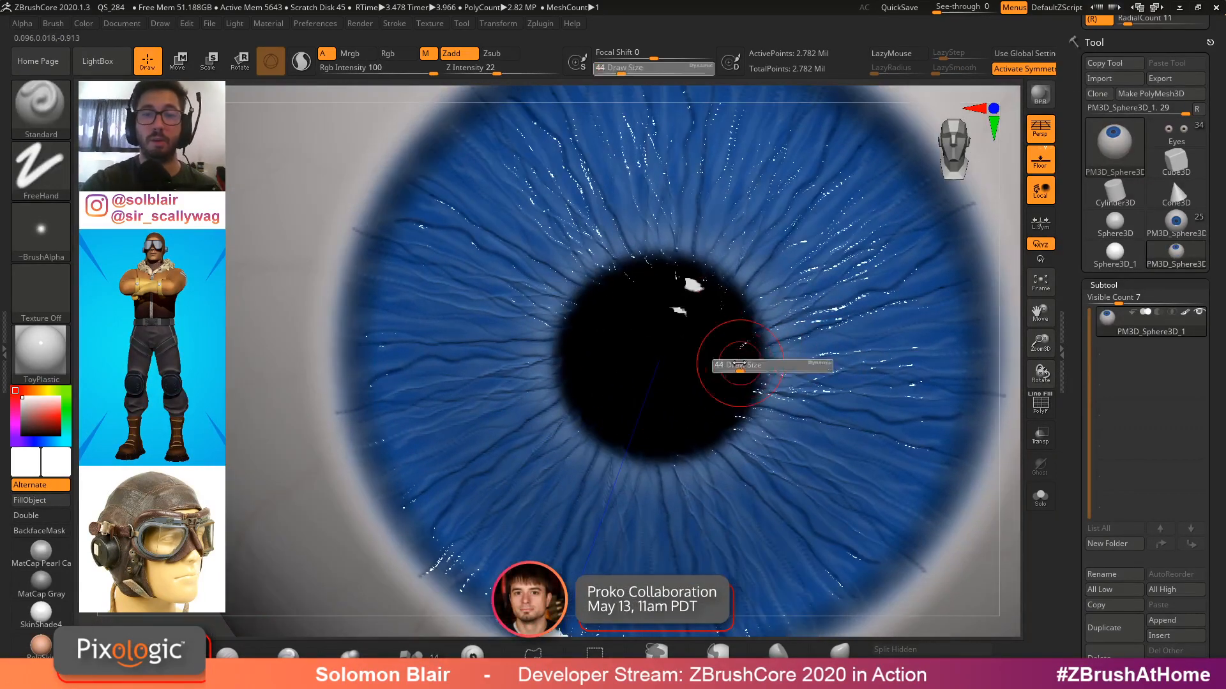
pyautogui.moveTo(728, 366); pyautogui.dragTo(719, 365)
pyautogui.moveTo(748, 319); pyautogui.dragTo(755, 401, button='right')
pyautogui.click(1183, 316)
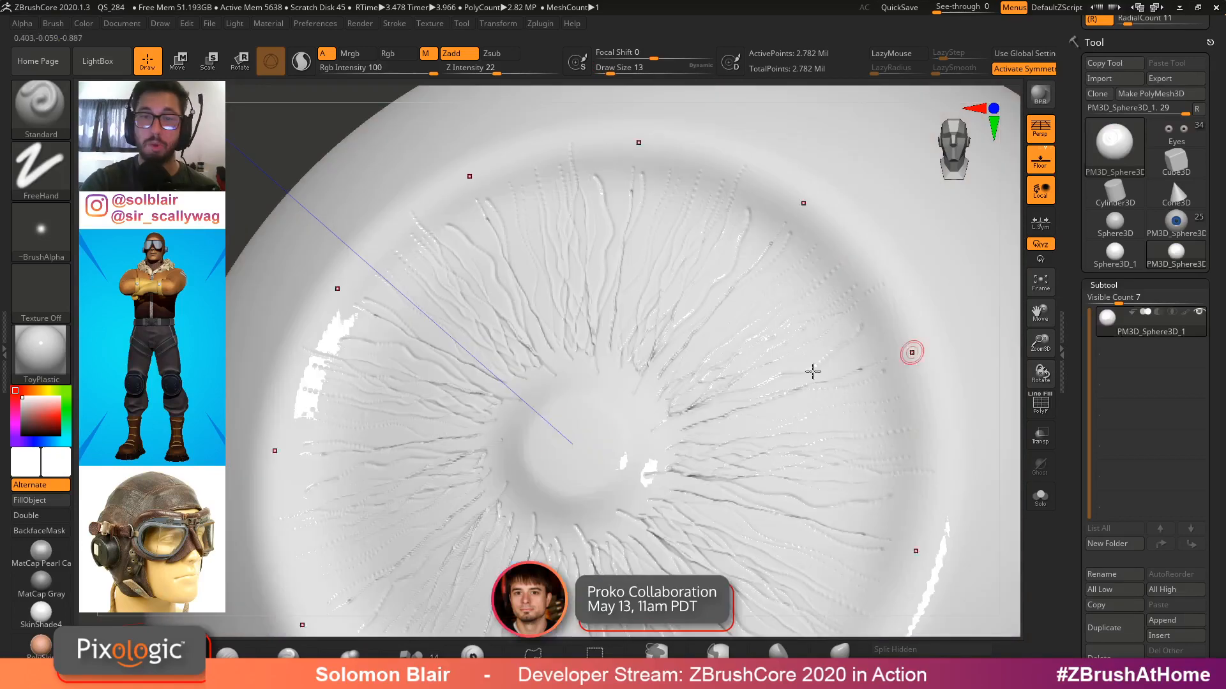
pyautogui.click(46, 586)
pyautogui.click(47, 555)
# Sculpt strokes across the iris fibres and undo the last stroke
pyautogui.moveTo(652, 427); pyautogui.dragTo(702, 420, button='right')
pyautogui.press('s')
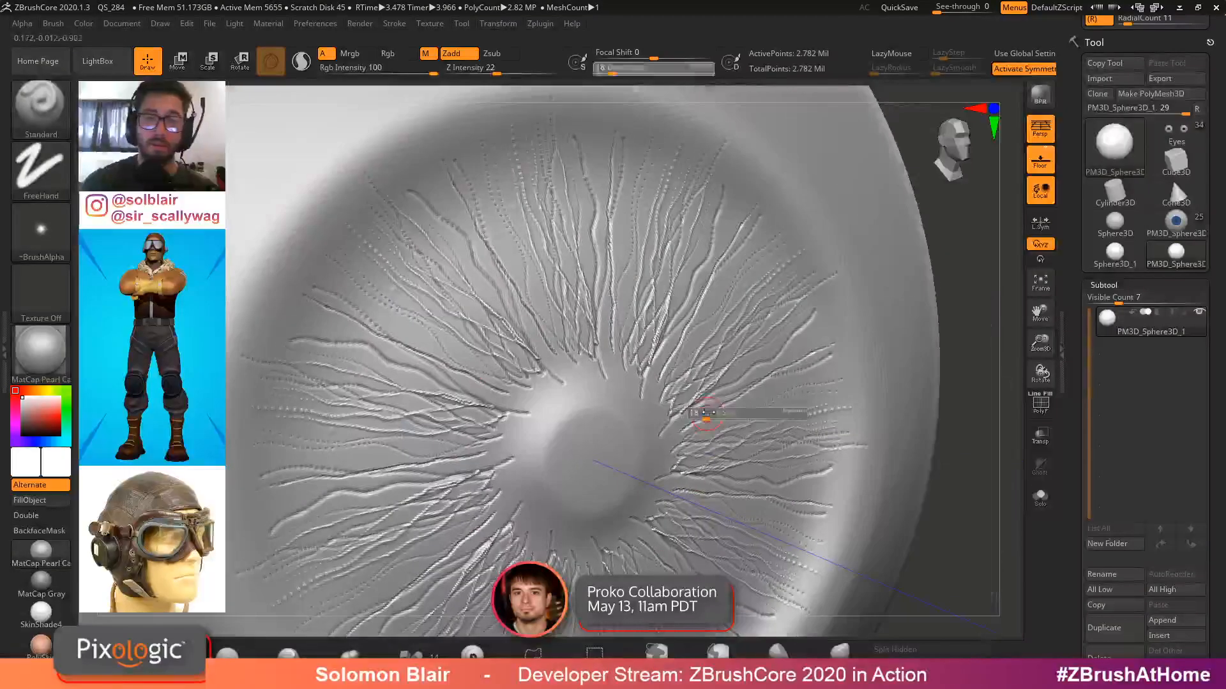
pyautogui.moveTo(703, 420); pyautogui.dragTo(717, 420)
pyautogui.moveTo(717, 415); pyautogui.dragTo(688, 360, button='right')
pyautogui.keyDown('shift'); pyautogui.moveTo(632, 378); pyautogui.dragTo(673, 304); pyautogui.keyUp('shift')
pyautogui.hotkey('ctrl', 'z')
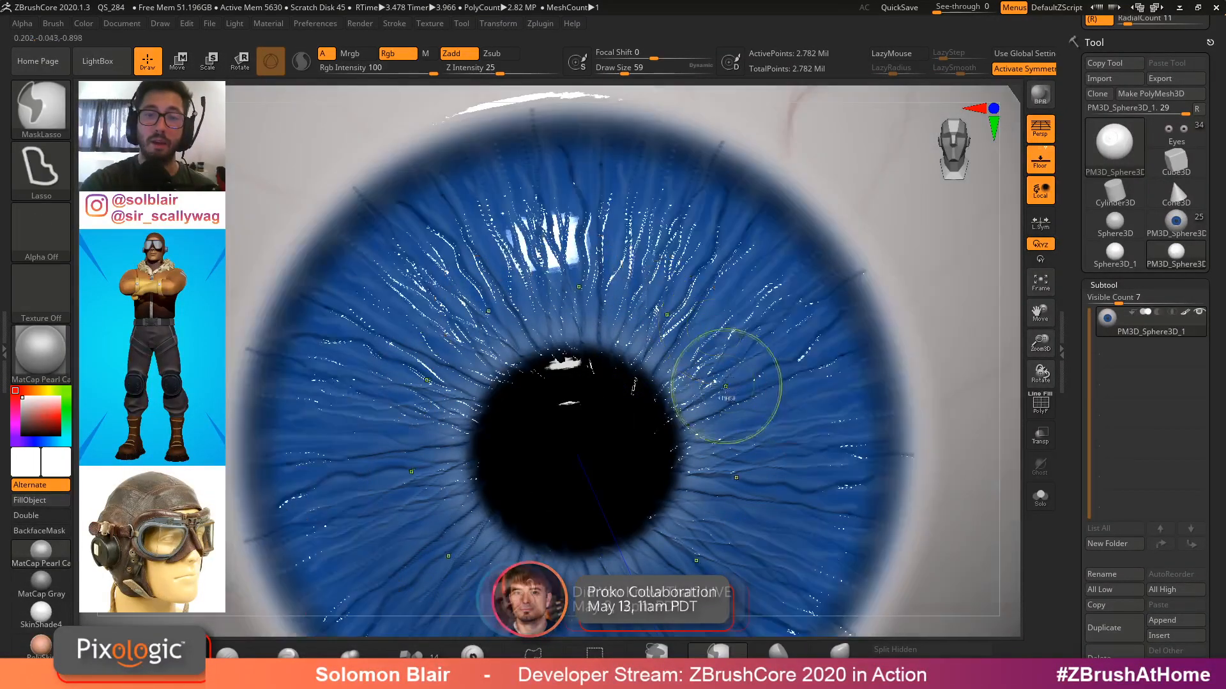
# Reduce the brush size and sculpt fine strokes over the iris with the Standard brush
pyautogui.moveTo(794, 328); pyautogui.dragTo(651, 214, button='right')
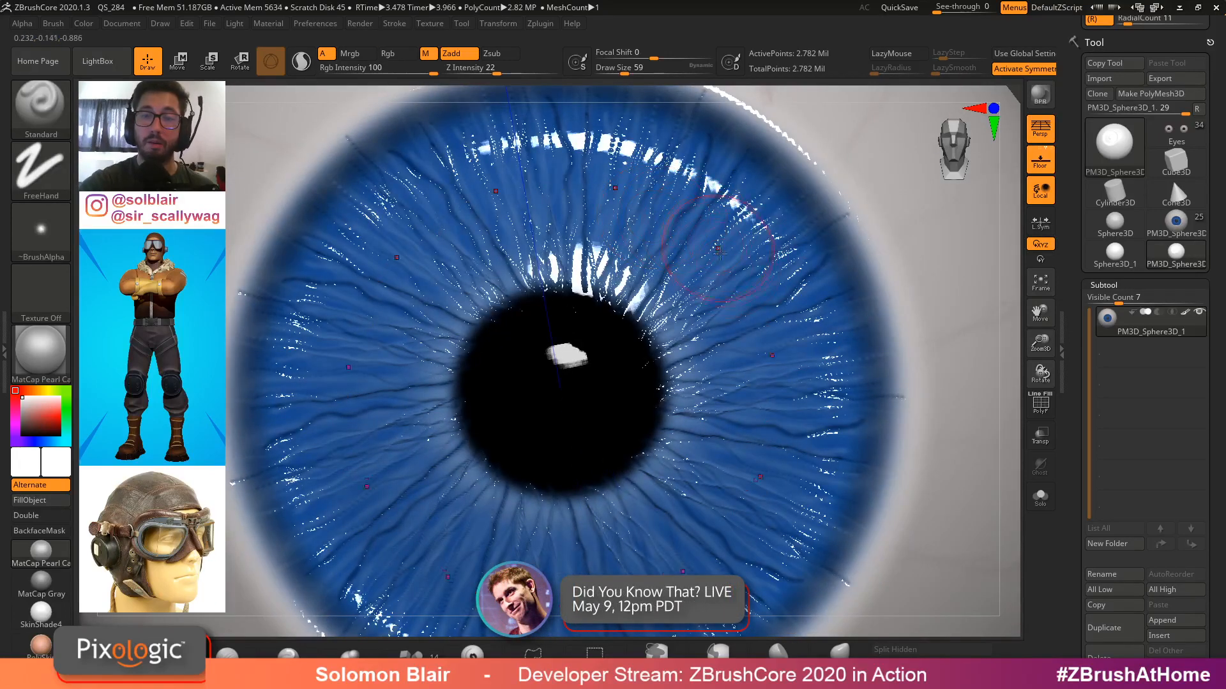
pyautogui.press('s')
pyautogui.moveTo(736, 324); pyautogui.dragTo(733, 325)
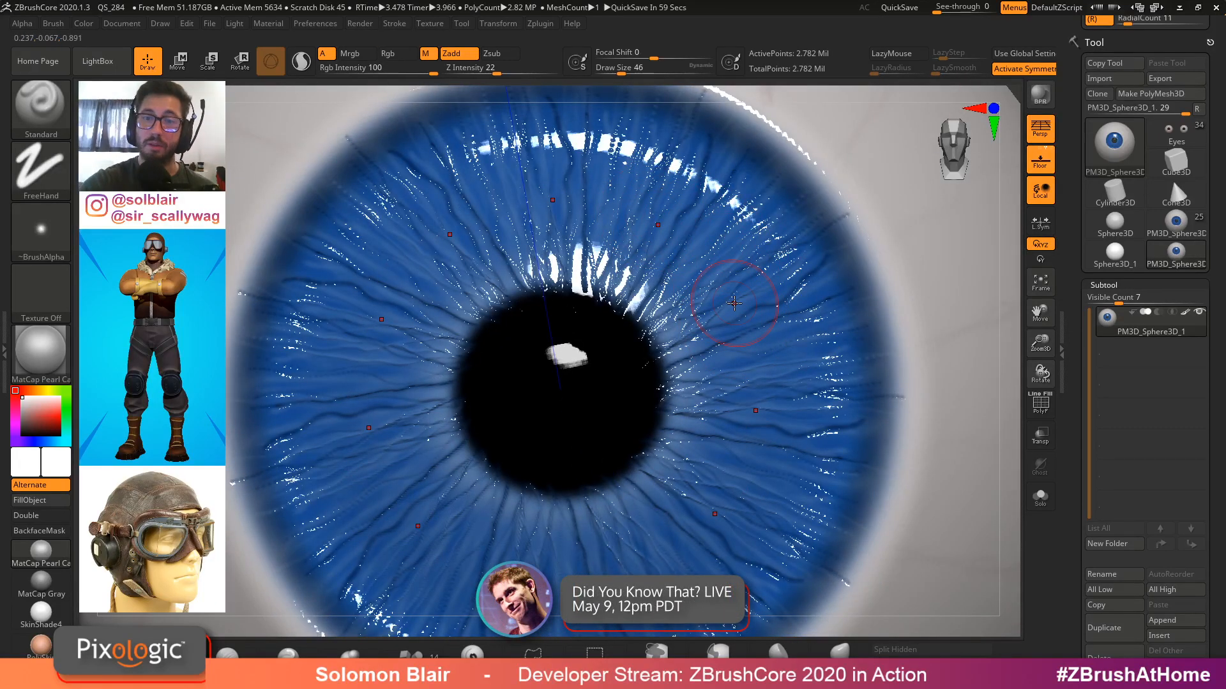
pyautogui.press('[')
pyautogui.press('[')
pyautogui.press('b')
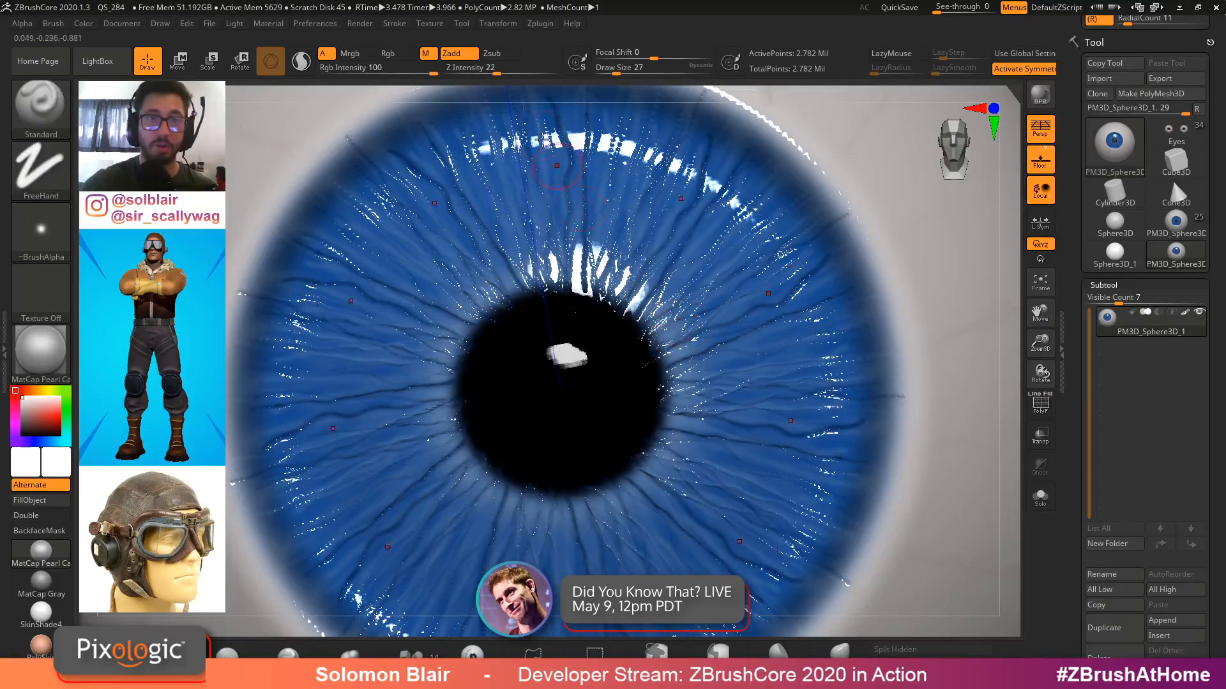
pyautogui.keyDown('ctrl'); pyautogui.moveTo(428, 299); pyautogui.dragTo(648, 323, button='right'); pyautogui.keyUp('ctrl')
pyautogui.moveTo(768, 317)
pyautogui.mouseDown(button='right')
pyautogui.moveTo(782, 348)
pyautogui.moveTo(765, 318)
pyautogui.mouseUp(button='right')
pyautogui.press('s')
pyautogui.moveTo(766, 317)
pyautogui.mouseDown()
pyautogui.moveTo(747, 319)
pyautogui.moveTo(795, 258)
pyautogui.mouseUp()
pyautogui.press('[')
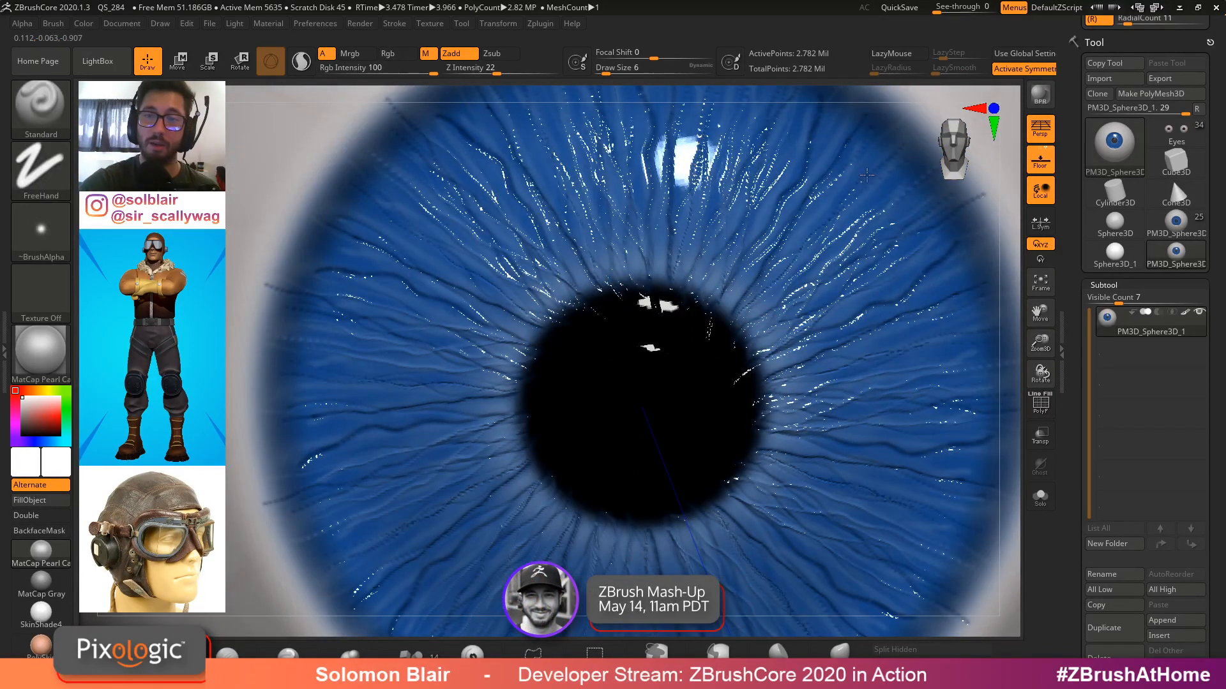
pyautogui.press('s')
pyautogui.moveTo(756, 311)
pyautogui.mouseDown()
pyautogui.moveTo(800, 247)
pyautogui.moveTo(875, 186)
pyautogui.mouseUp()
pyautogui.keyDown('alt'); pyautogui.moveTo(791, 242); pyautogui.dragTo(789, 380, button='right'); pyautogui.keyUp('alt')
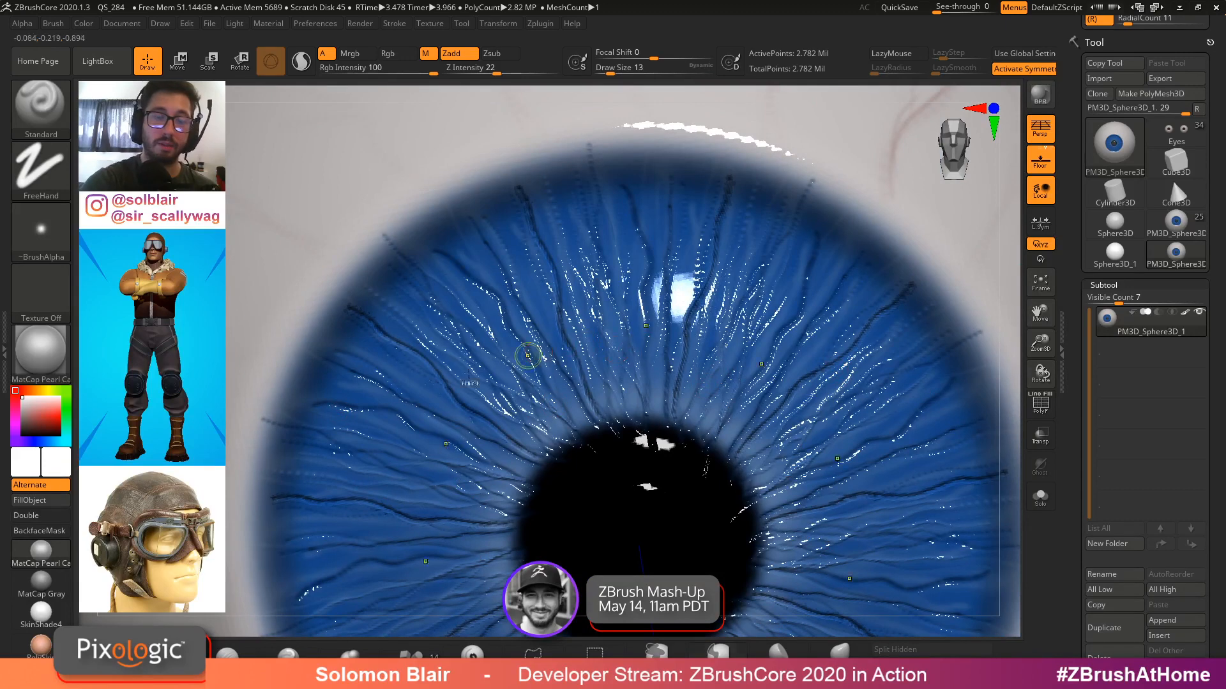
# Sample a blue from the iris as the current colour and enlarge the brush slightly
pyautogui.click(48, 427)
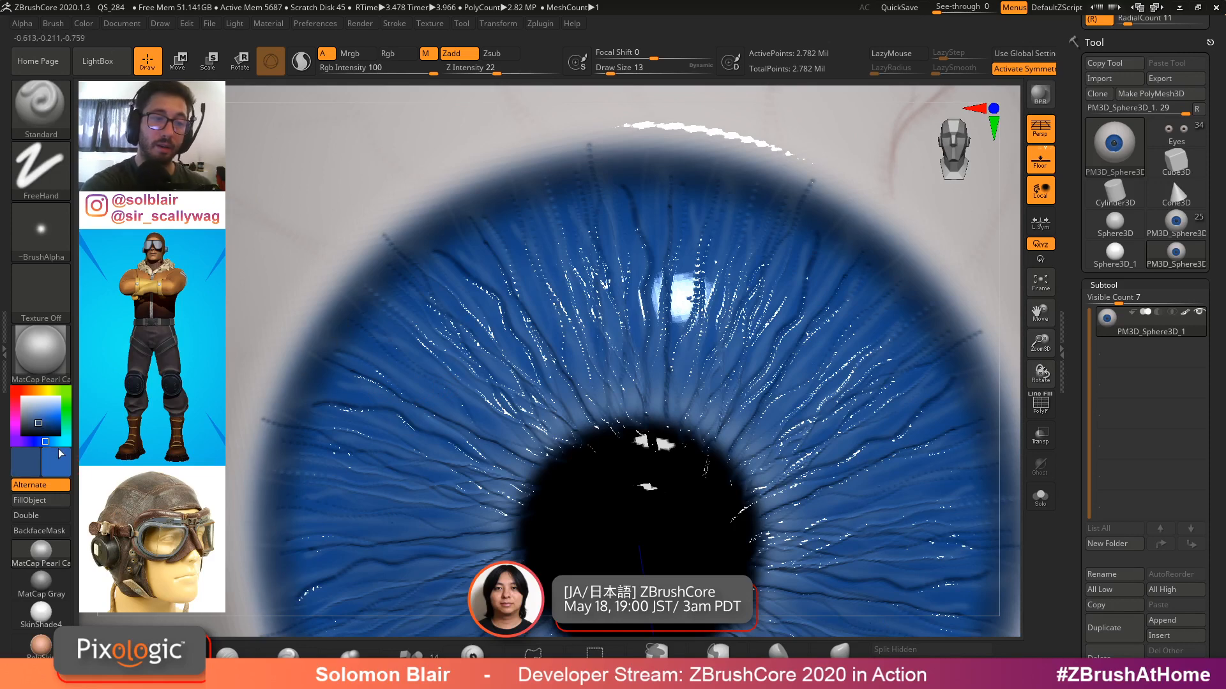
pyautogui.click(67, 441)
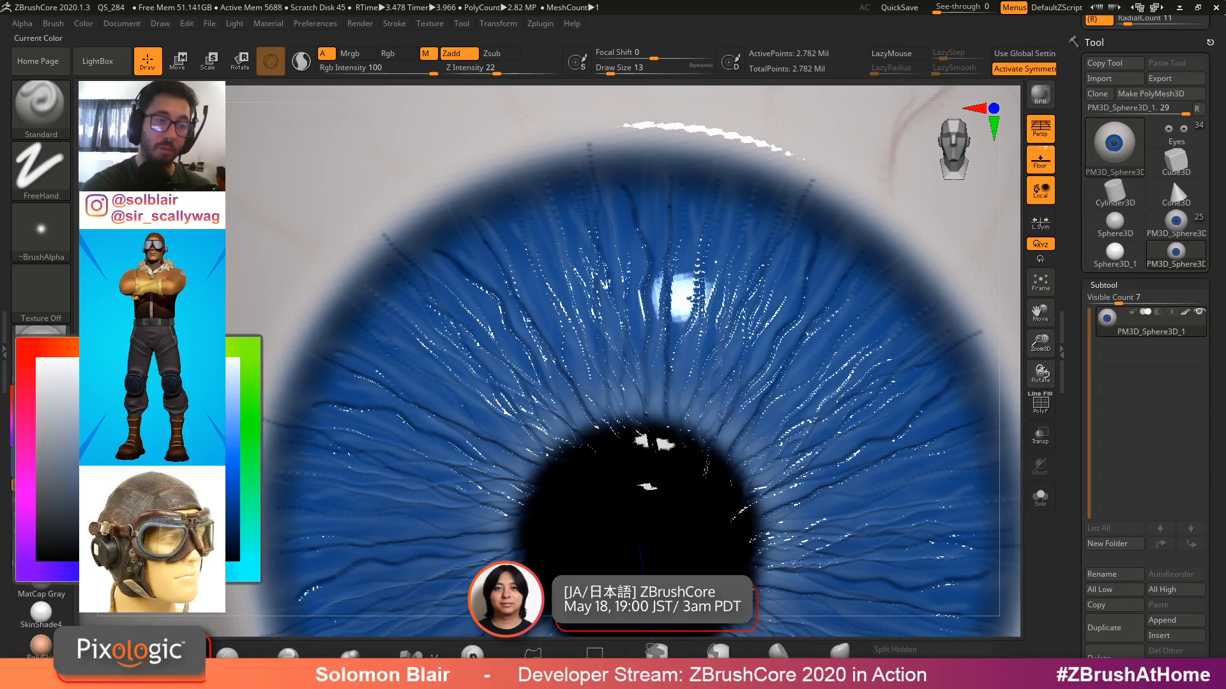
pyautogui.moveTo(696, 304); pyautogui.dragTo(802, 362)
pyautogui.keyDown('alt'); pyautogui.moveTo(802, 361); pyautogui.dragTo(702, 327, button='right'); pyautogui.keyUp('alt')
pyautogui.press(']')
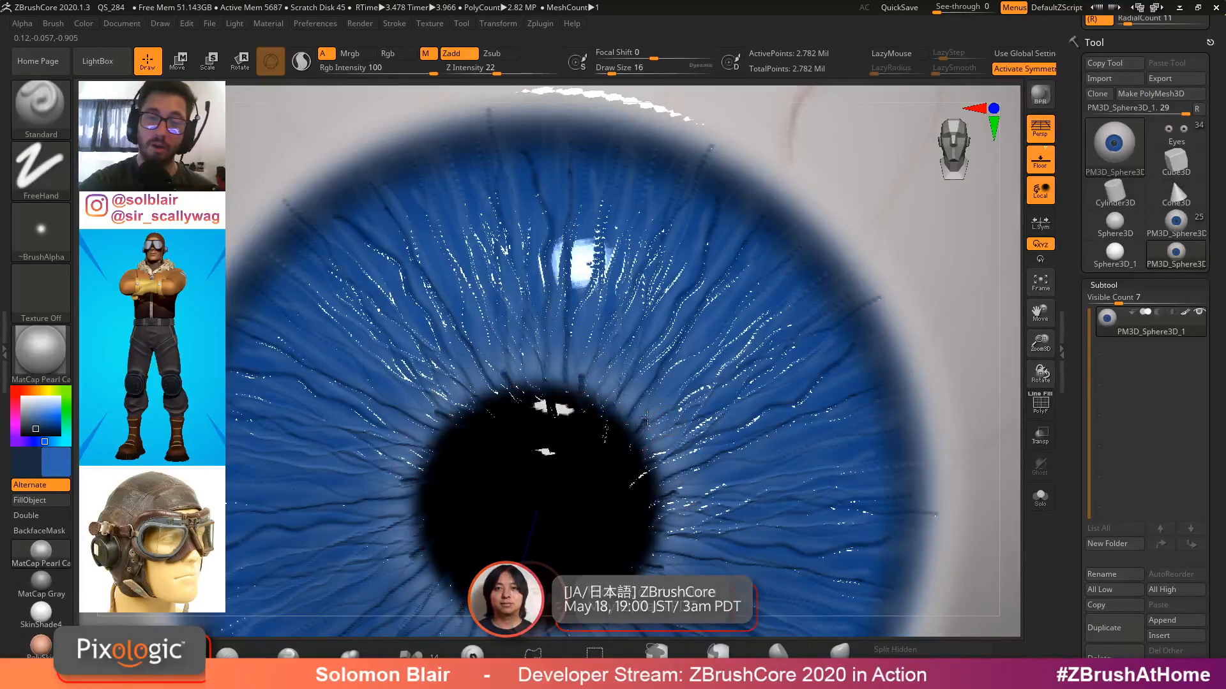
# Enable RGB painting and paint dark streaks radiating outward across the iris
pyautogui.moveTo(638, 431); pyautogui.dragTo(683, 379)
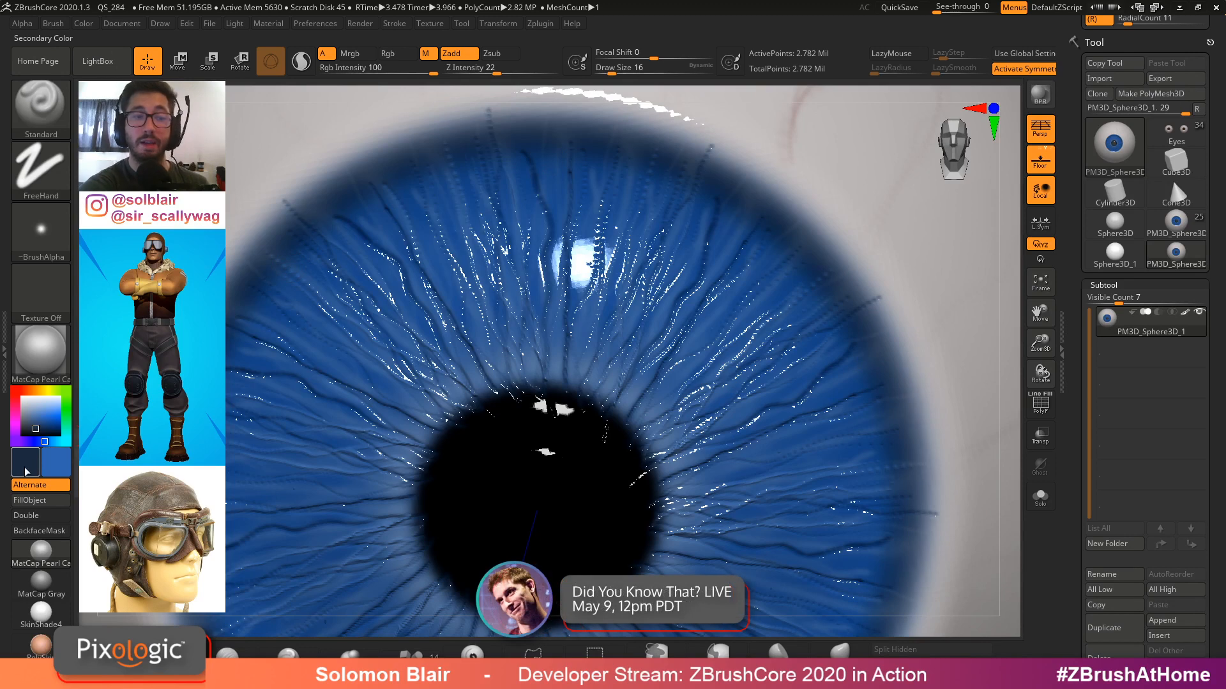
pyautogui.click(394, 58)
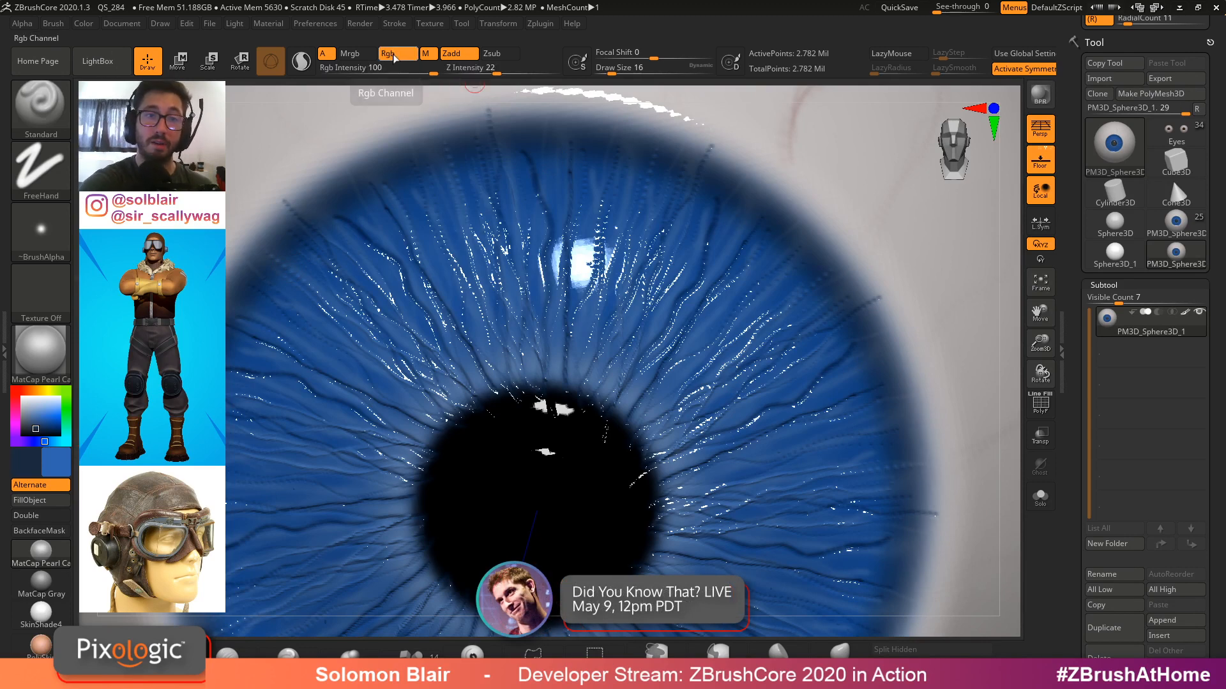
pyautogui.moveTo(619, 420); pyautogui.dragTo(742, 260)
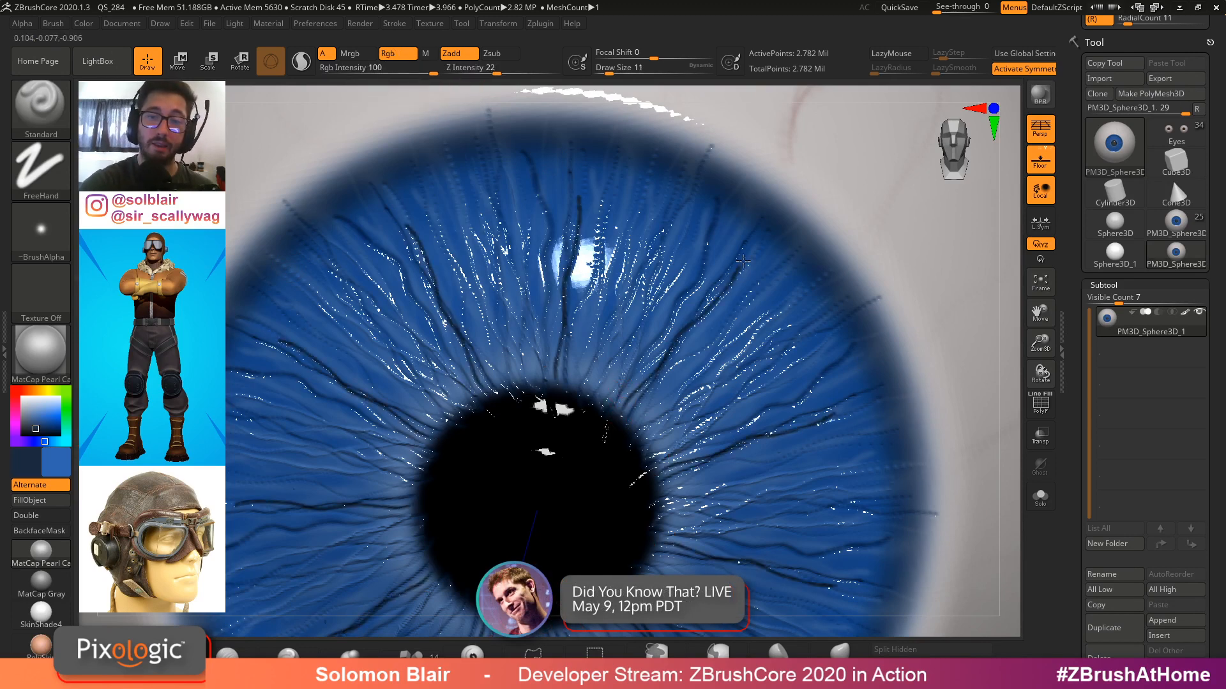
pyautogui.moveTo(623, 441); pyautogui.dragTo(844, 287)
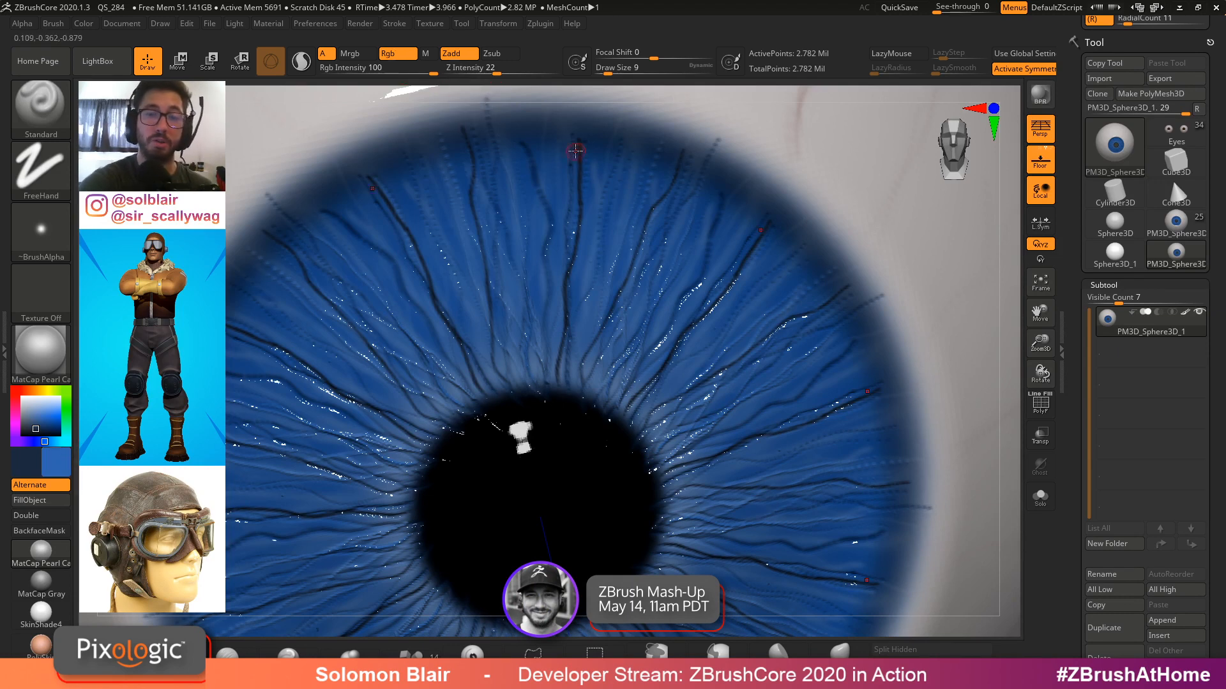
# Adjust the brush size, sculpt a few strokes on the iris and undo the last stroke
pyautogui.press('s')
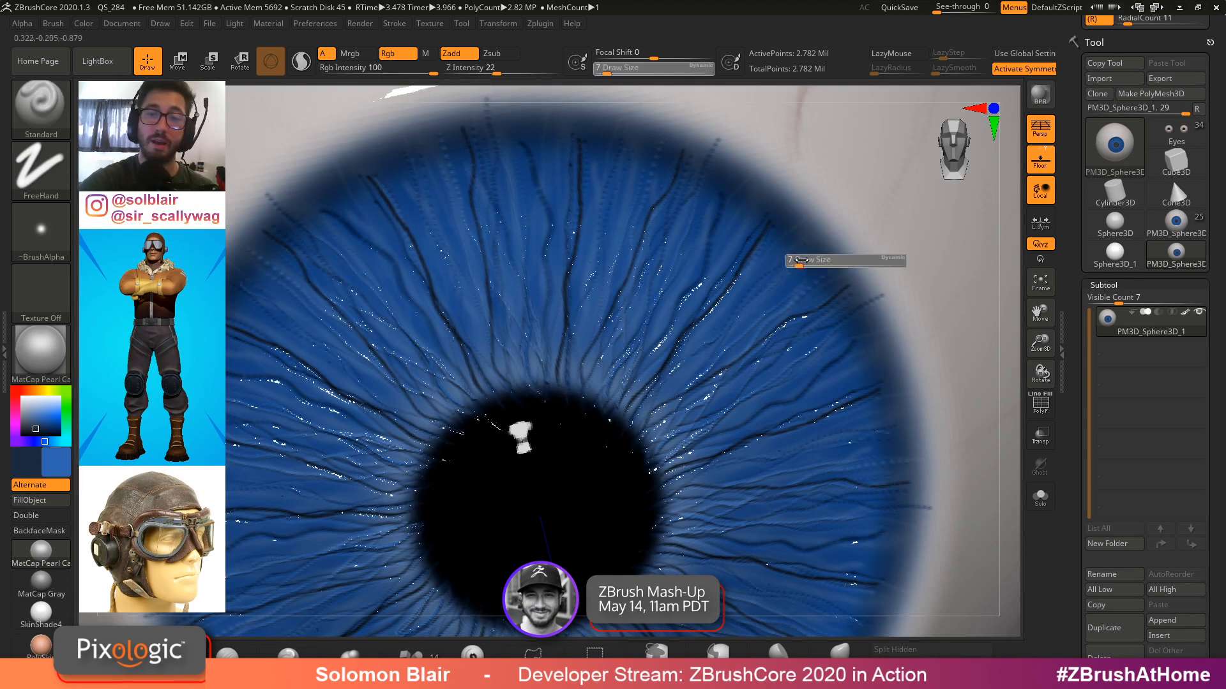
pyautogui.click(804, 262)
pyautogui.moveTo(786, 295); pyautogui.dragTo(641, 419)
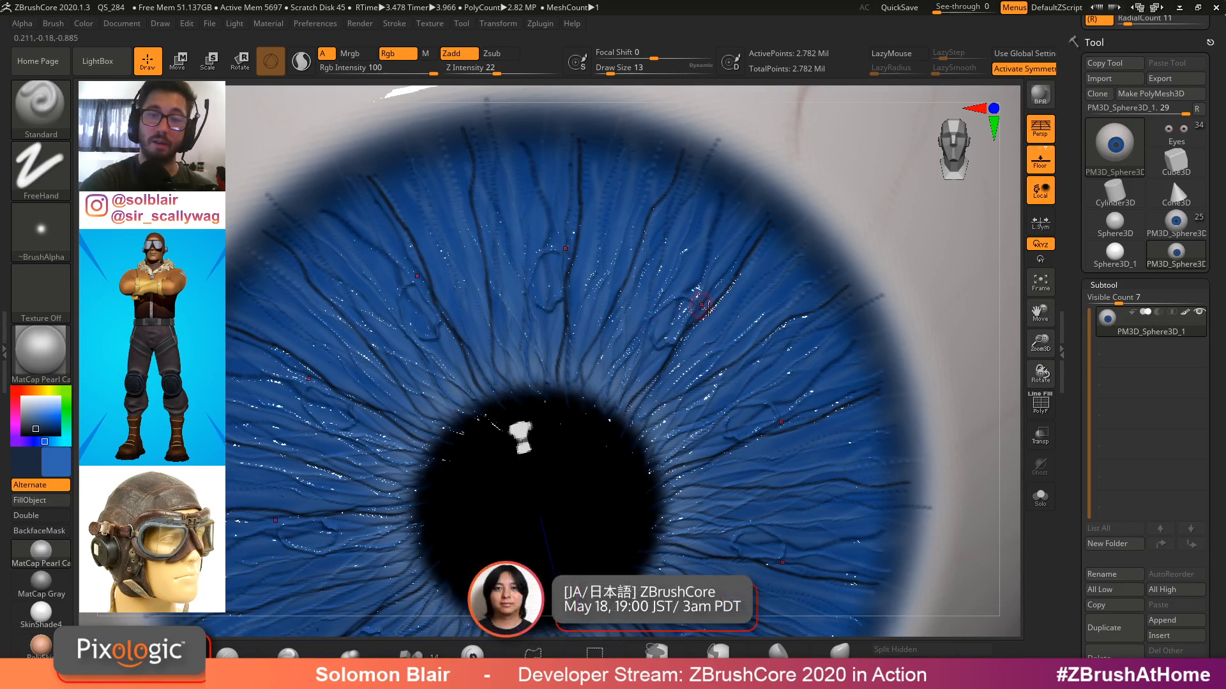
pyautogui.moveTo(707, 310); pyautogui.dragTo(625, 356, button='right')
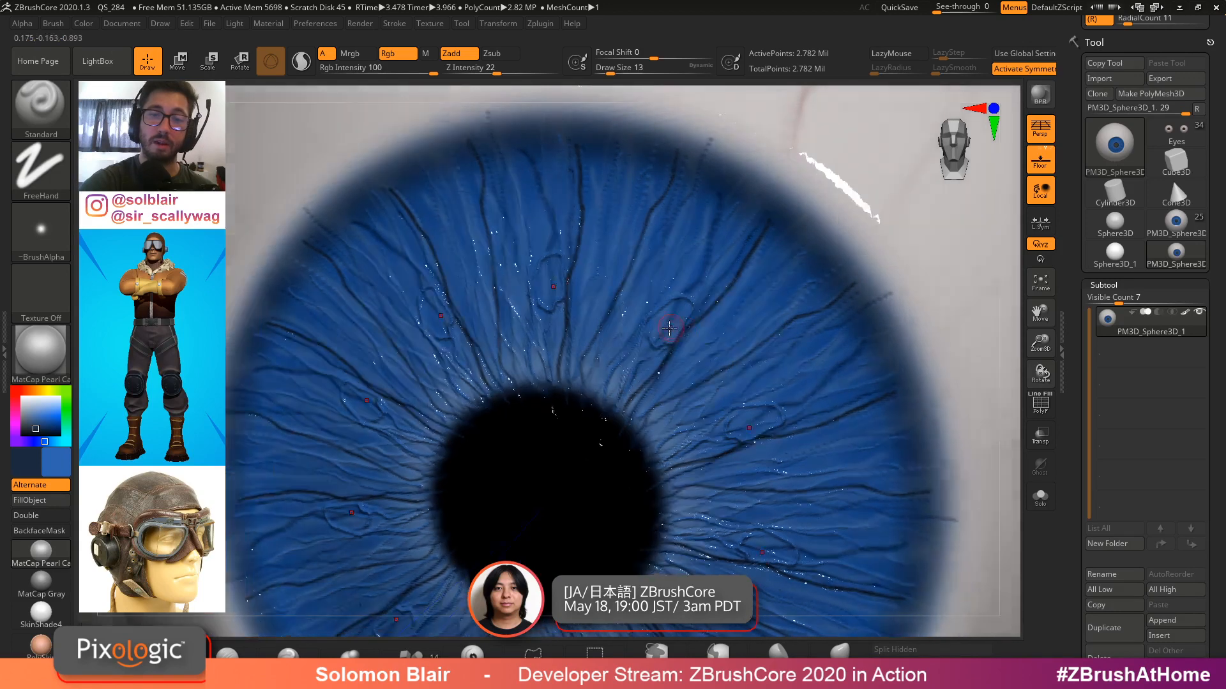
pyautogui.moveTo(660, 337)
pyautogui.mouseDown()
pyautogui.moveTo(666, 313)
pyautogui.moveTo(661, 336)
pyautogui.mouseUp()
pyautogui.hotkey('ctrl', 'z')
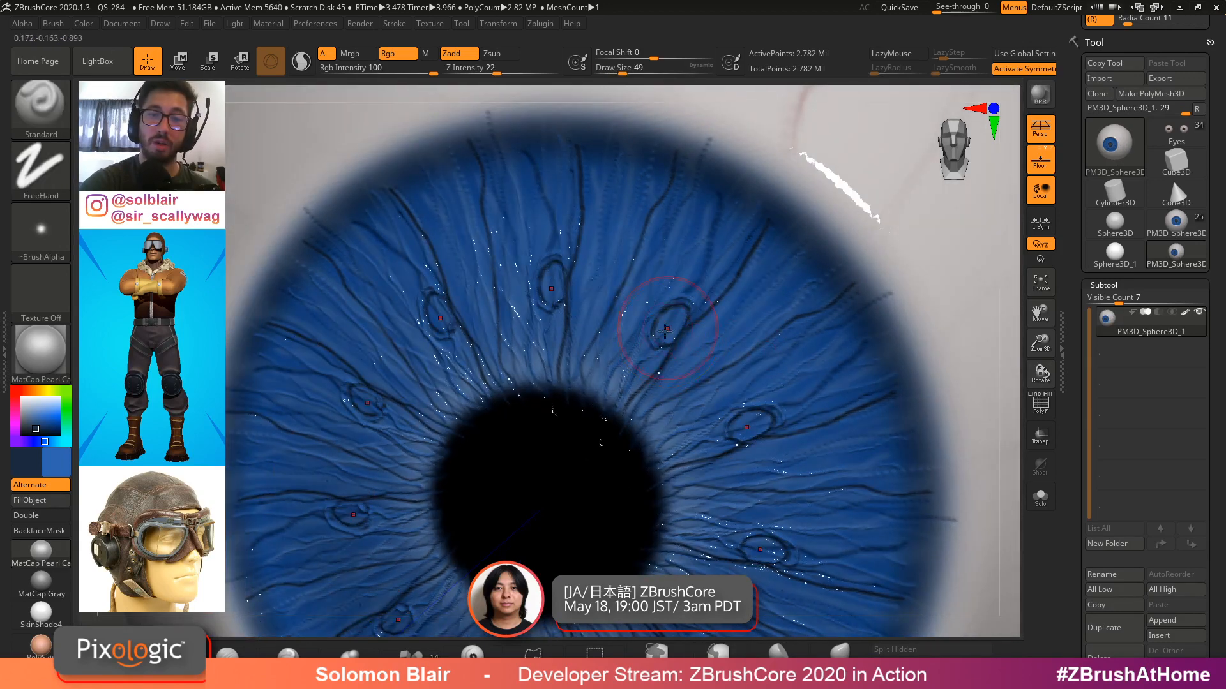
# Set the Smooth brush's Z intensity to 7 and smooth part of the iris
pyautogui.press('shift')
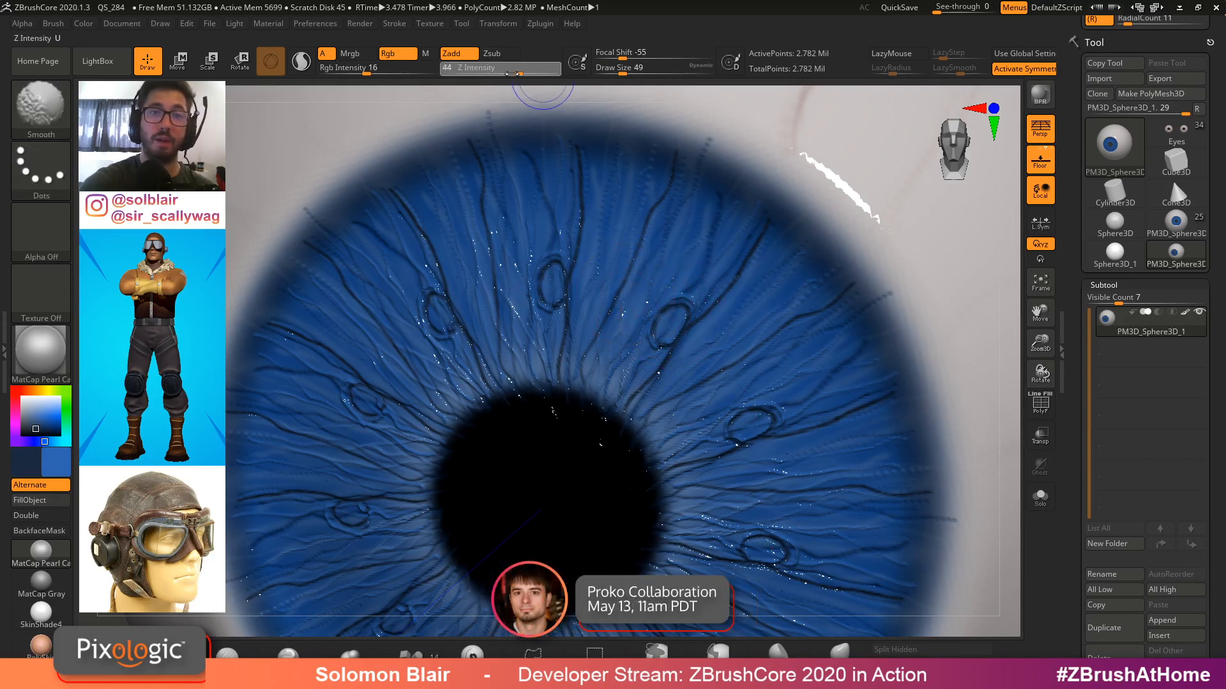
pyautogui.moveTo(476, 74); pyautogui.dragTo(474, 74)
pyautogui.press('shift')
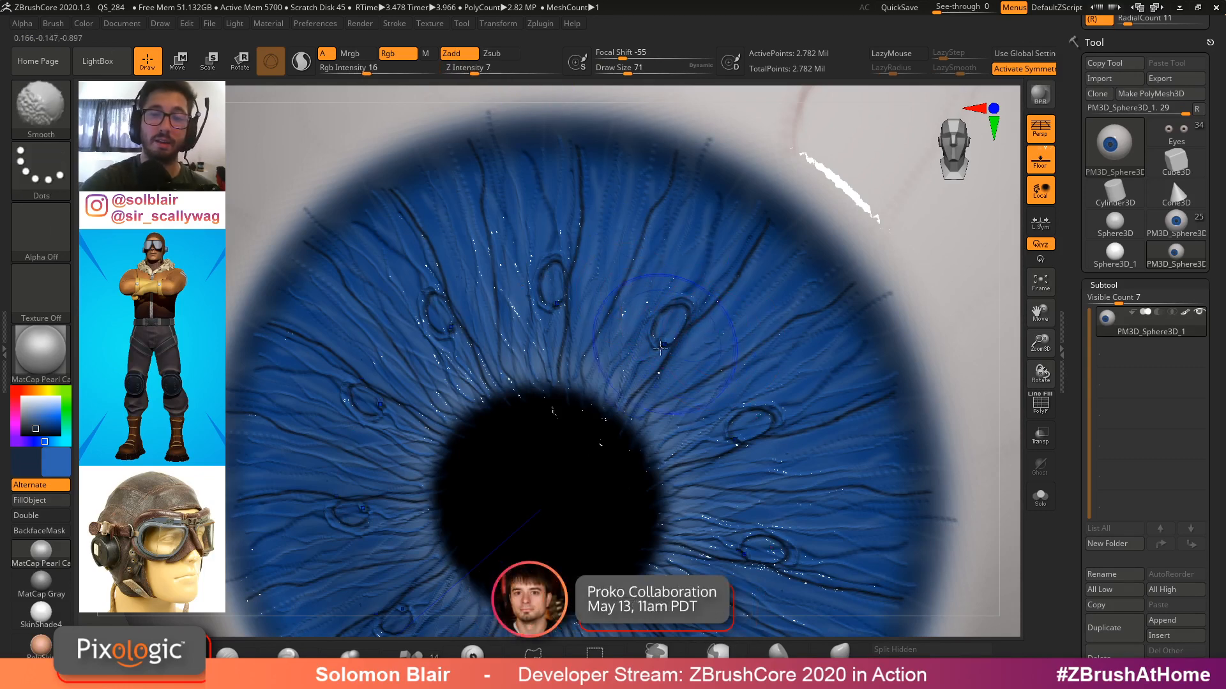
pyautogui.moveTo(620, 307); pyautogui.dragTo(608, 356, button='right')
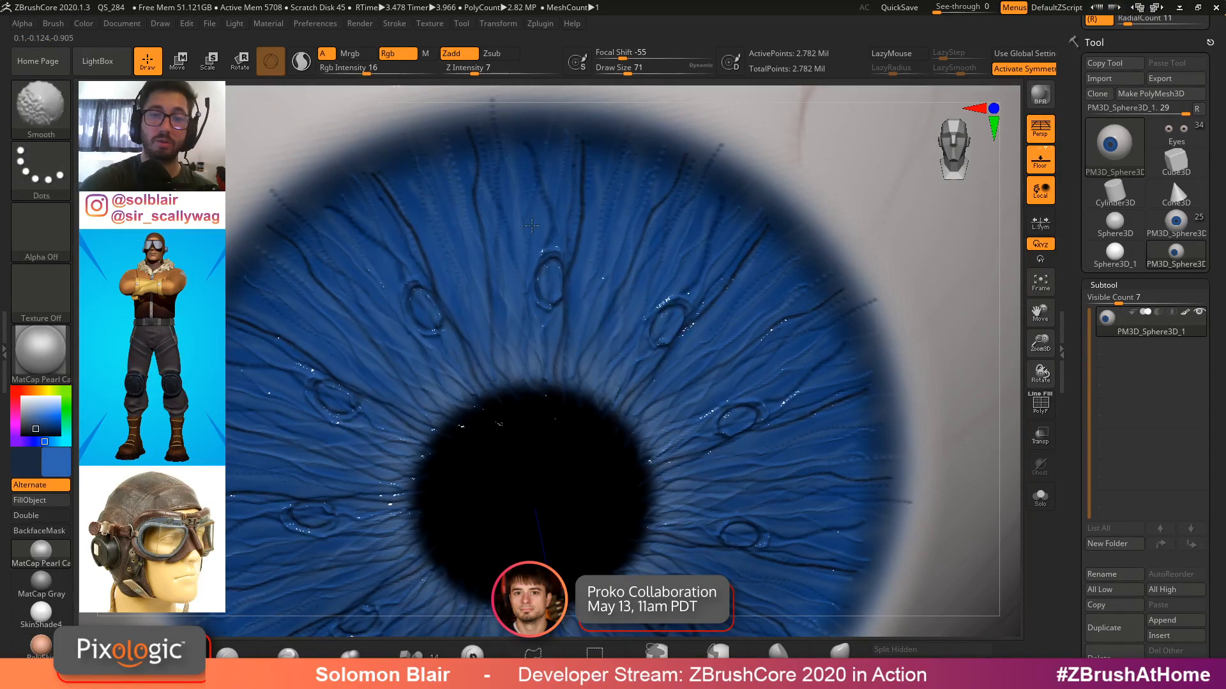
# Inspect the sculpted iris from several angles with its polypaint toggled off and back on
pyautogui.moveTo(785, 447)
pyautogui.keyDown('alt'); pyautogui.mouseDown(button='right')
pyautogui.moveTo(769, 313)
pyautogui.moveTo(743, 325)
pyautogui.mouseUp(button='right'); pyautogui.keyUp('alt')
pyautogui.keyDown('shift'); pyautogui.moveTo(718, 313); pyautogui.dragTo(743, 409); pyautogui.keyUp('shift')
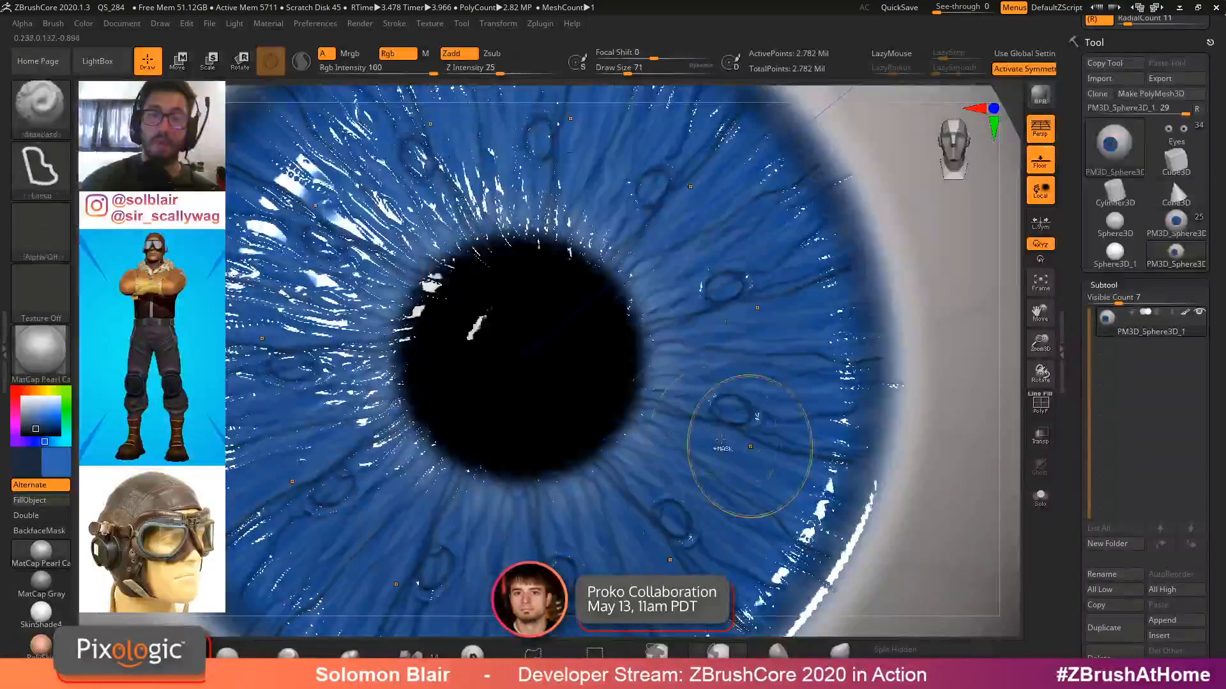
pyautogui.keyDown('ctrl'); pyautogui.moveTo(747, 418); pyautogui.dragTo(696, 377, button='right'); pyautogui.keyUp('ctrl')
pyautogui.moveTo(696, 377)
pyautogui.mouseDown(button='right')
pyautogui.moveTo(741, 410)
pyautogui.moveTo(748, 391)
pyautogui.moveTo(734, 409)
pyautogui.mouseUp(button='right')
pyautogui.click(1185, 312)
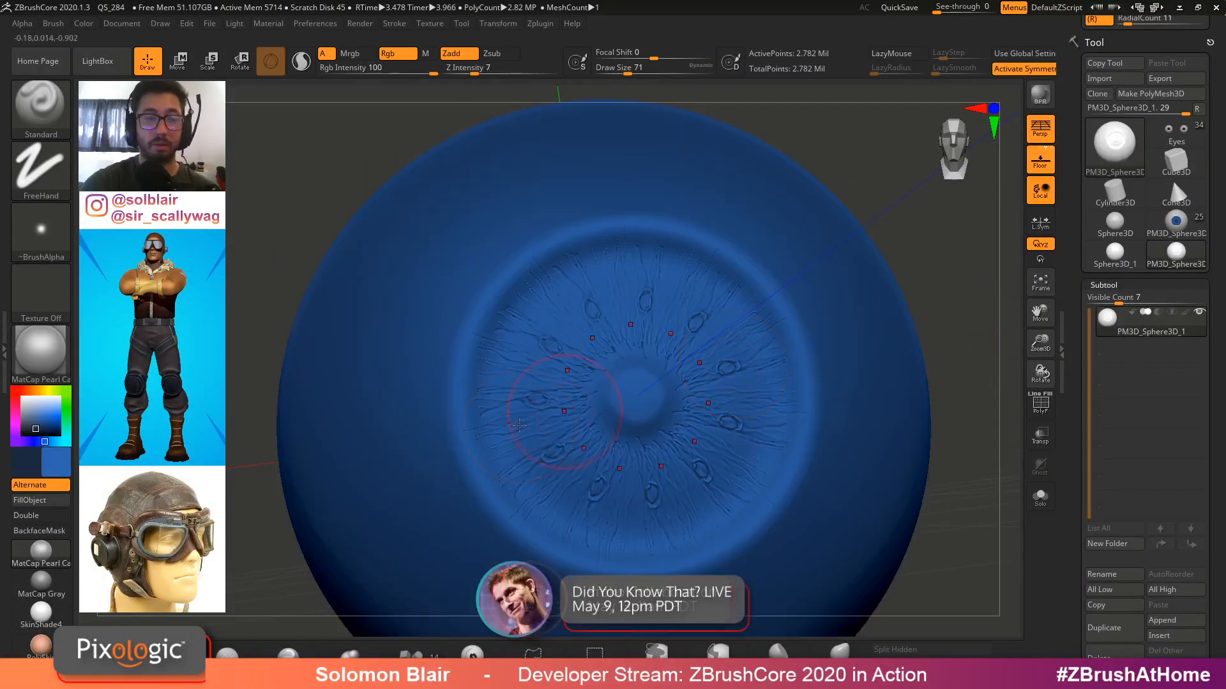
pyautogui.click(41, 551)
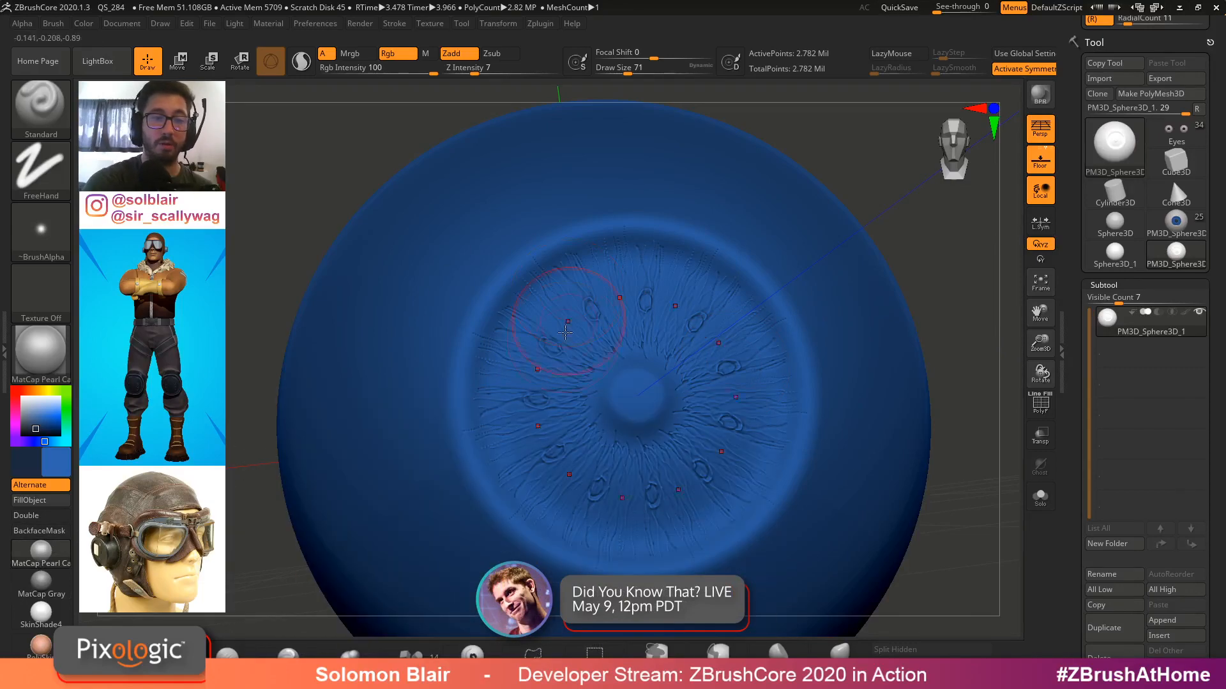
pyautogui.moveTo(572, 320); pyautogui.dragTo(580, 281, button='right')
pyautogui.moveTo(823, 383); pyautogui.dragTo(781, 485, button='right')
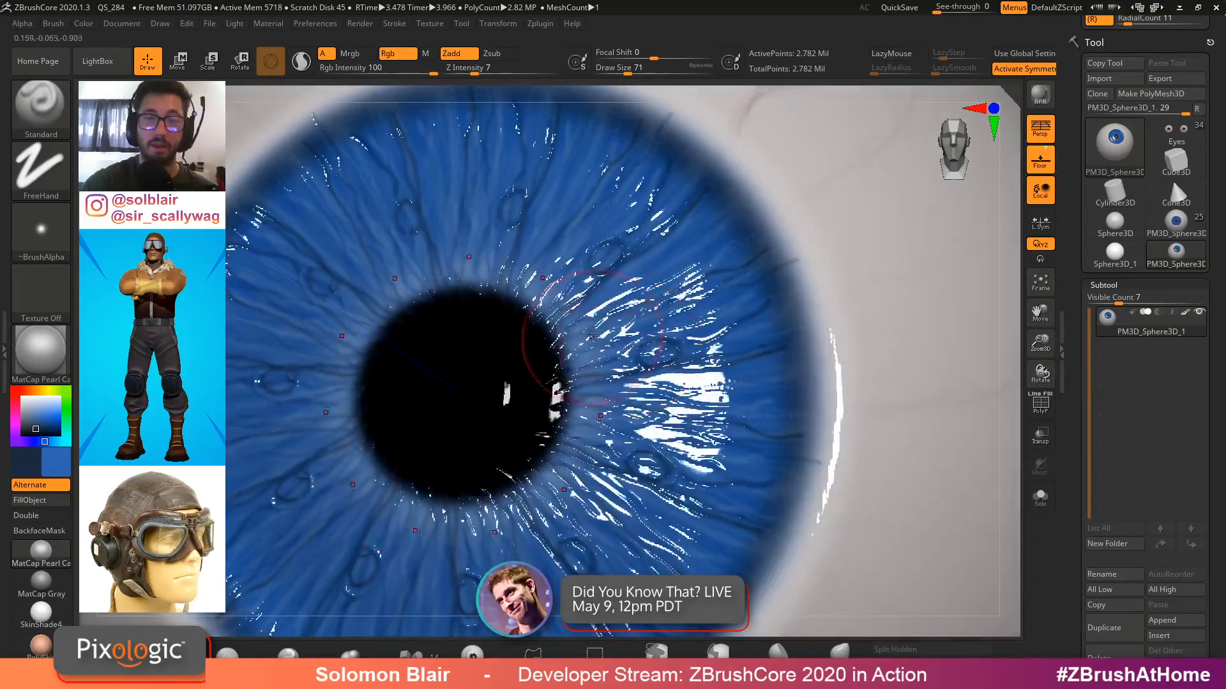
pyautogui.moveTo(710, 297)
pyautogui.keyDown('ctrl'); pyautogui.mouseDown(button='right')
pyautogui.moveTo(734, 255)
pyautogui.moveTo(753, 348)
pyautogui.mouseUp(button='right'); pyautogui.keyUp('ctrl')
# Render a preview of the eye and switch its material to ToyPlastic
pyautogui.hotkey('shift', 'r')
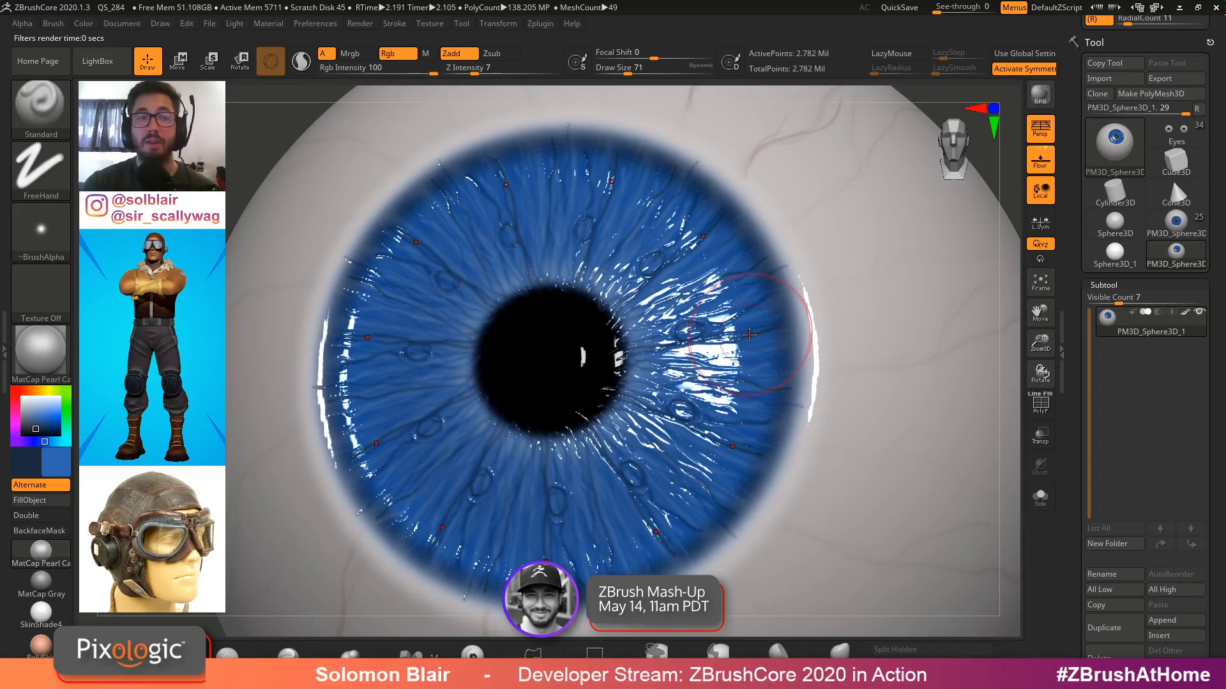
pyautogui.click(41, 351)
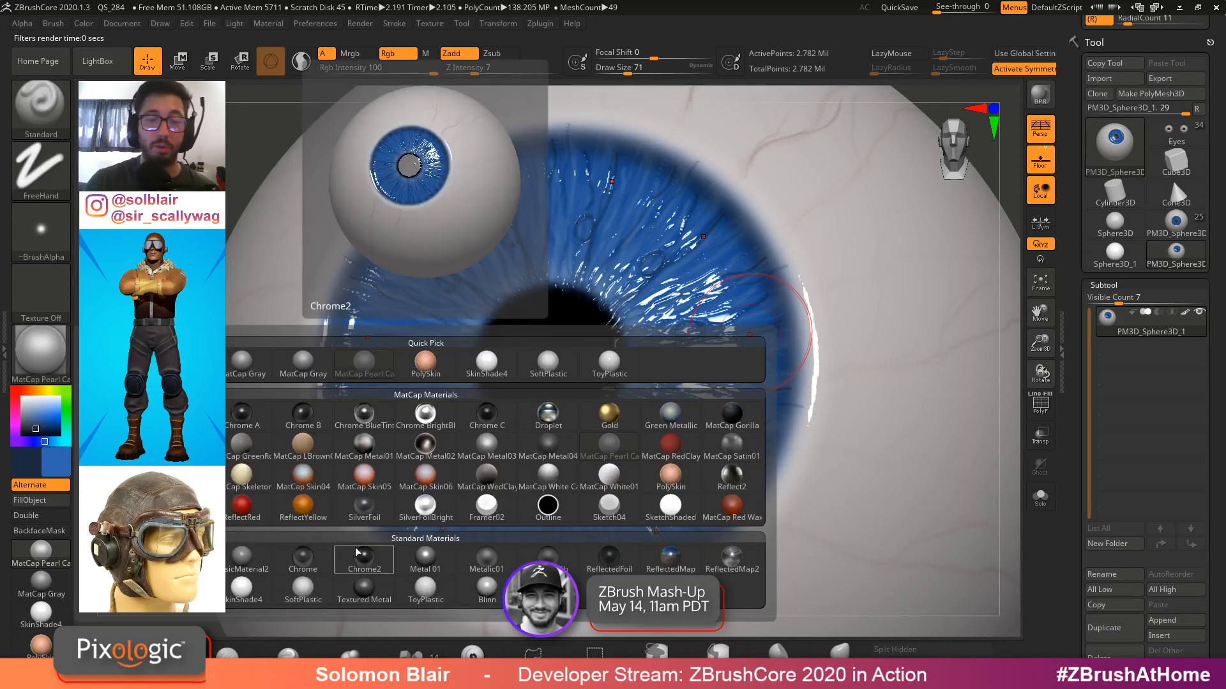
pyautogui.click(425, 588)
pyautogui.click(268, 23)
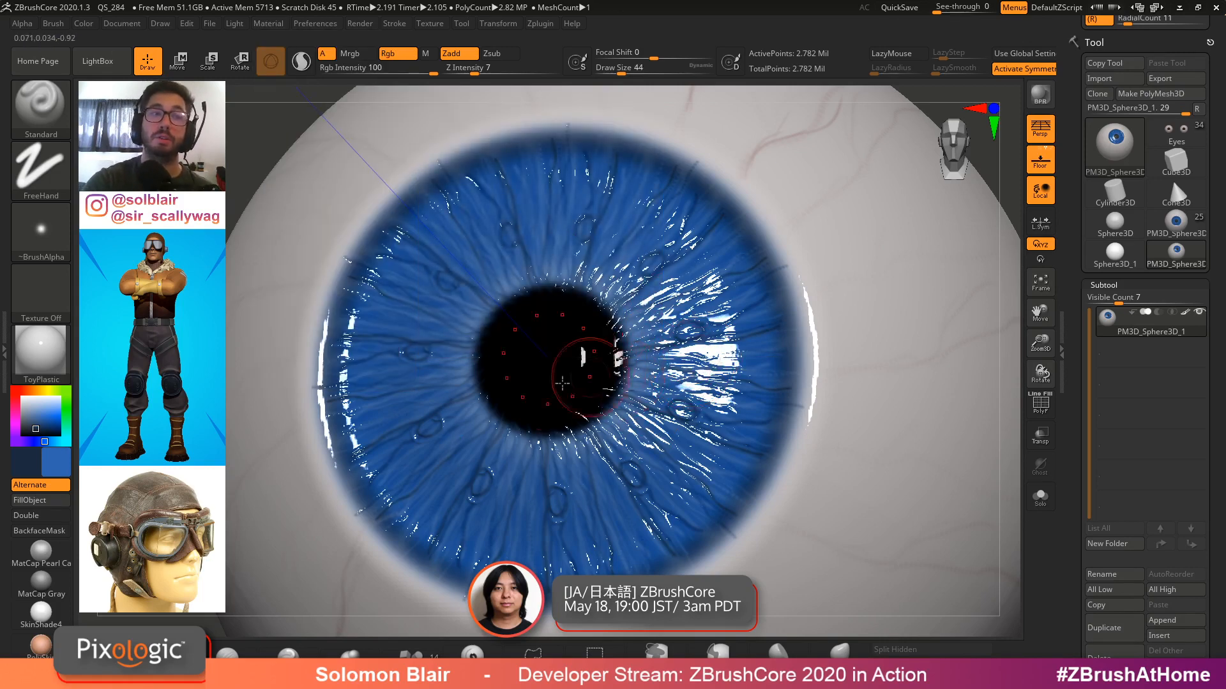
# Zoom out to examine the whole eyeball with the ToyPlastic material
pyautogui.moveTo(693, 327); pyautogui.dragTo(728, 318, button='right')
pyautogui.press('s')
pyautogui.moveTo(736, 322); pyautogui.dragTo(731, 322)
pyautogui.moveTo(697, 309); pyautogui.dragTo(686, 364, button='right')
pyautogui.moveTo(686, 364)
pyautogui.keyDown('ctrl'); pyautogui.mouseDown(button='right')
pyautogui.moveTo(636, 351)
pyautogui.moveTo(709, 364)
pyautogui.mouseUp(button='right'); pyautogui.keyUp('ctrl')
pyautogui.moveTo(709, 364); pyautogui.dragTo(734, 311, button='right')
pyautogui.press('s')
pyautogui.moveTo(734, 309); pyautogui.dragTo(732, 309)
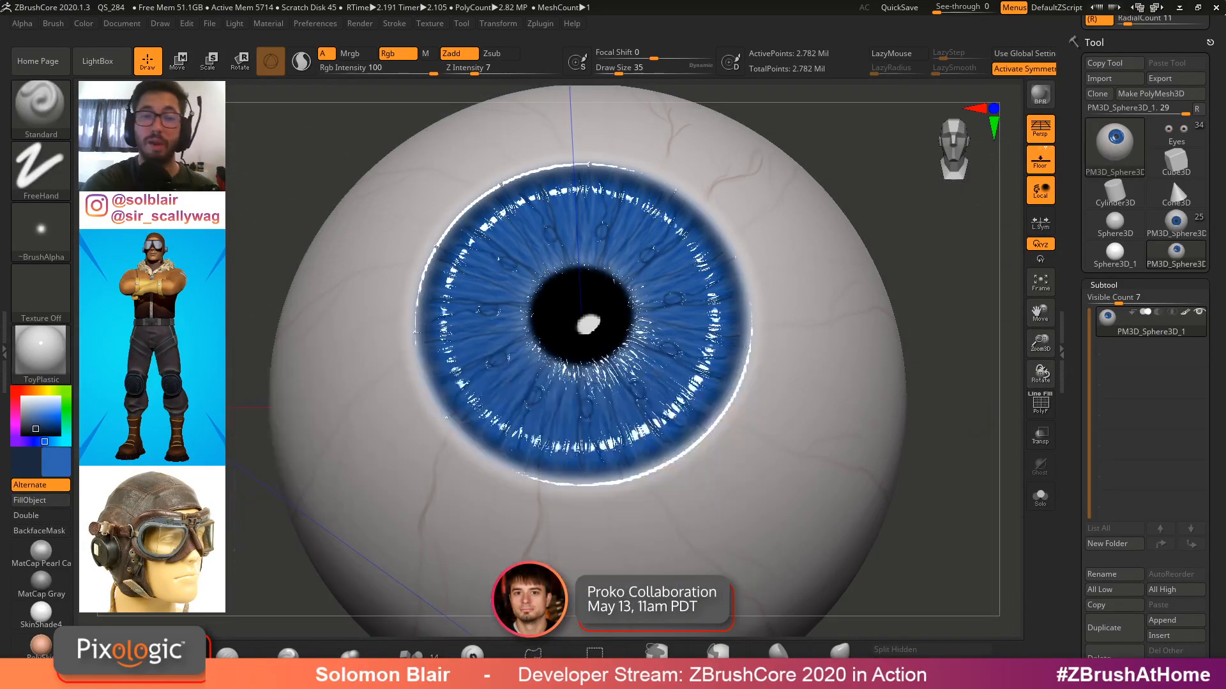
pyautogui.click(41, 351)
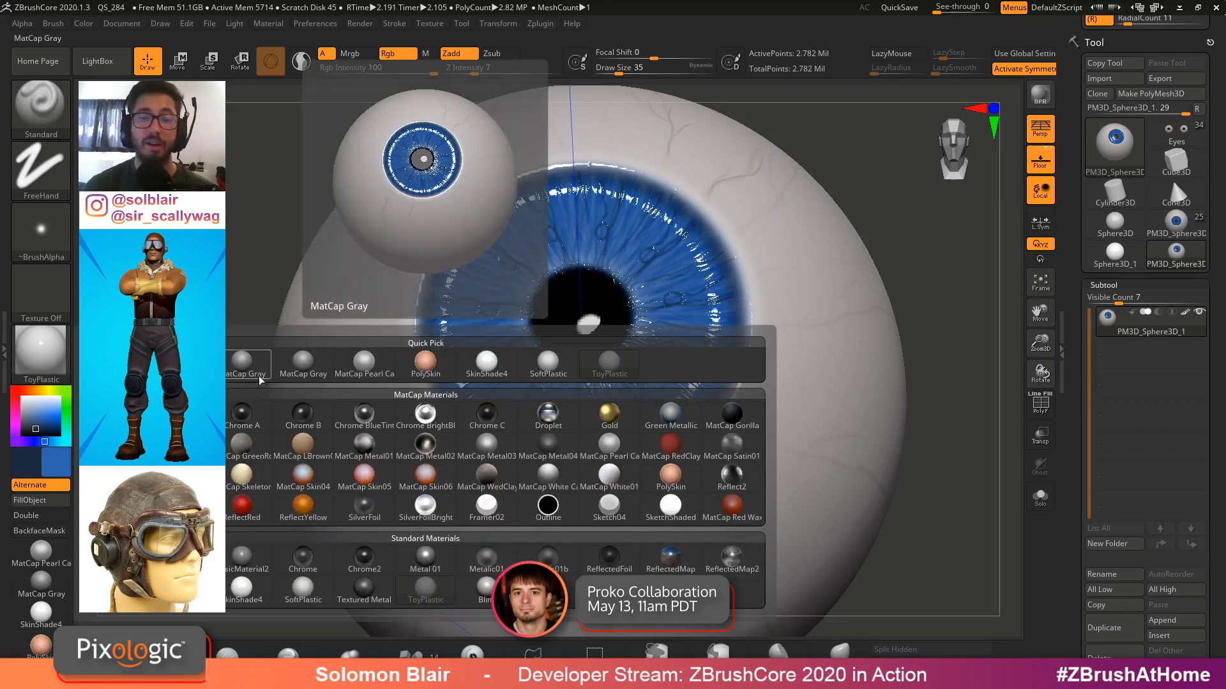
pyautogui.moveTo(639, 339)
pyautogui.keyDown('ctrl'); pyautogui.mouseDown(button='right')
pyautogui.moveTo(572, 331)
pyautogui.moveTo(596, 389)
pyautogui.moveTo(709, 414)
pyautogui.moveTo(559, 451)
pyautogui.moveTo(578, 397)
pyautogui.moveTo(601, 410)
pyautogui.mouseUp(button='right'); pyautogui.keyUp('ctrl')
pyautogui.press('s')
pyautogui.press('s')
pyautogui.press('s')
pyautogui.moveTo(600, 410); pyautogui.dragTo(595, 410)
# Switch back to the character model and zoom out to view the full body
pyautogui.click(1177, 228)
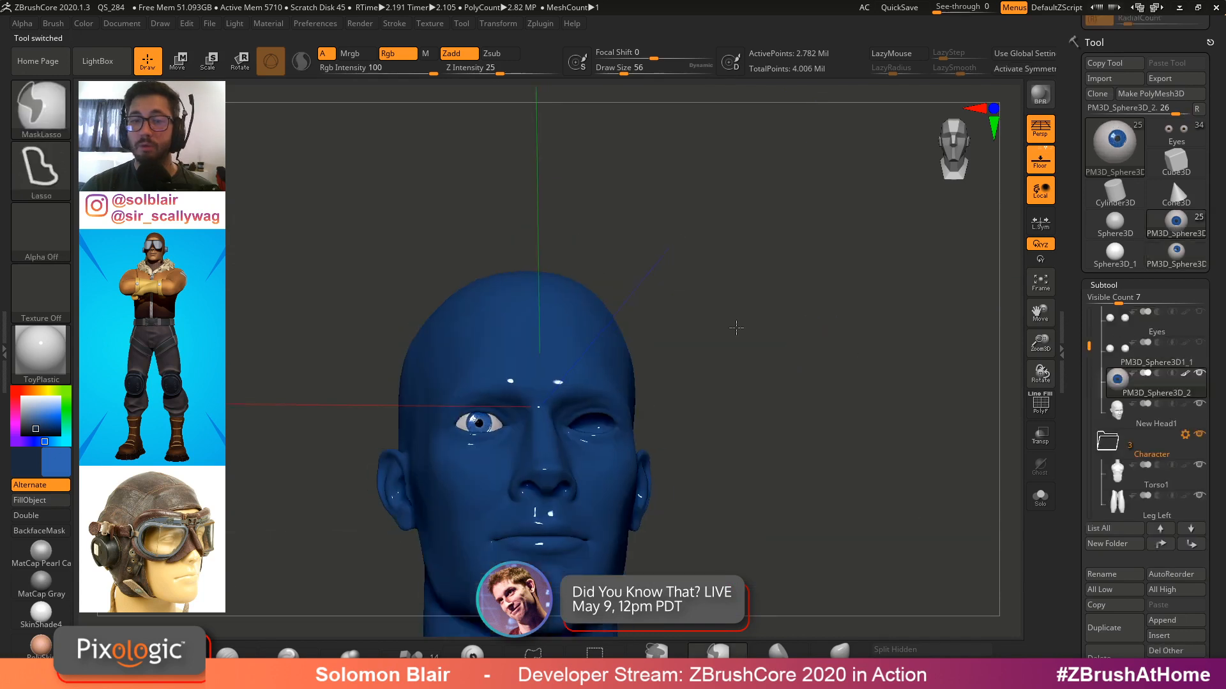
pyautogui.keyDown('ctrl'); pyautogui.moveTo(739, 329); pyautogui.dragTo(644, 376, button='right'); pyautogui.keyUp('ctrl')
pyautogui.click(65, 567)
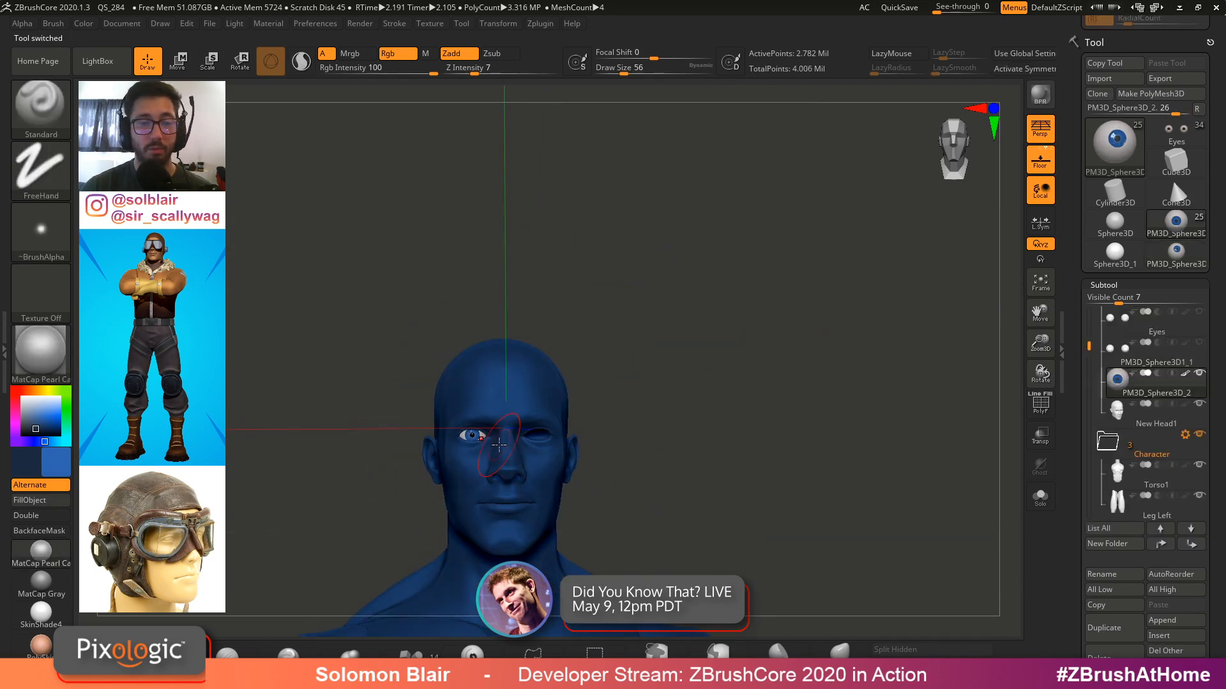
pyautogui.keyDown('alt'); pyautogui.moveTo(499, 445); pyautogui.dragTo(523, 387, button='right'); pyautogui.keyUp('alt')
pyautogui.moveTo(56, 455)
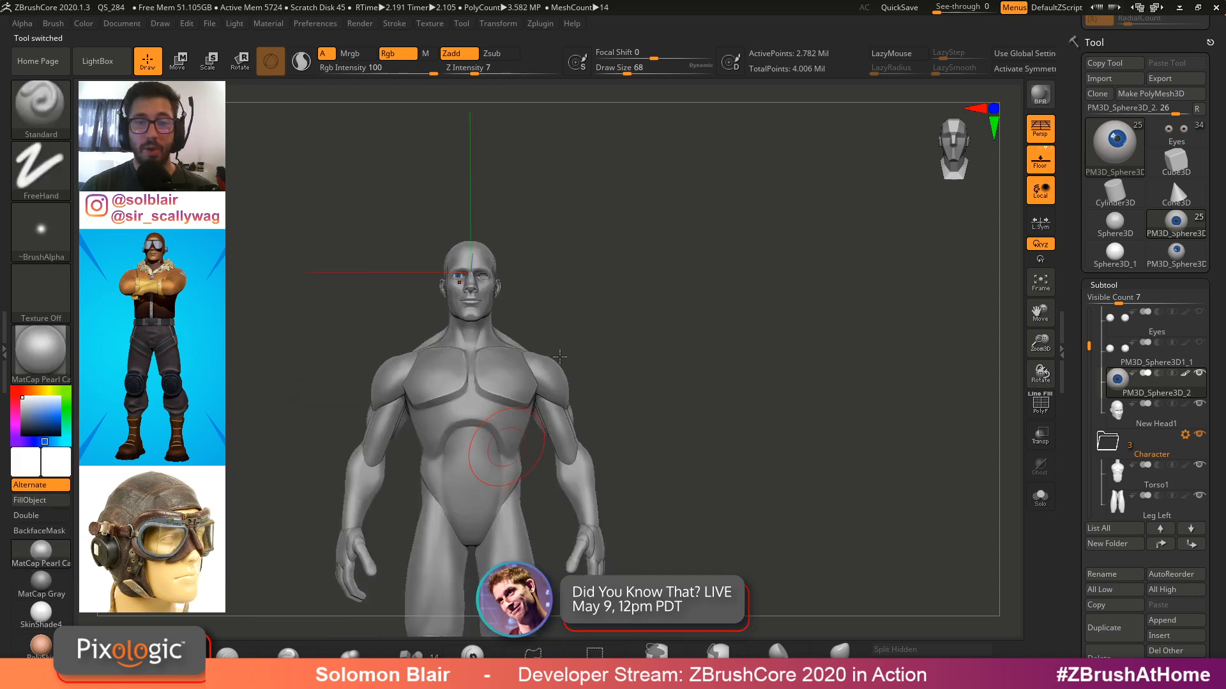
pyautogui.moveTo(530, 281); pyautogui.dragTo(544, 269)
# Toggle the character's symmetry off and back on
pyautogui.click(500, 24)
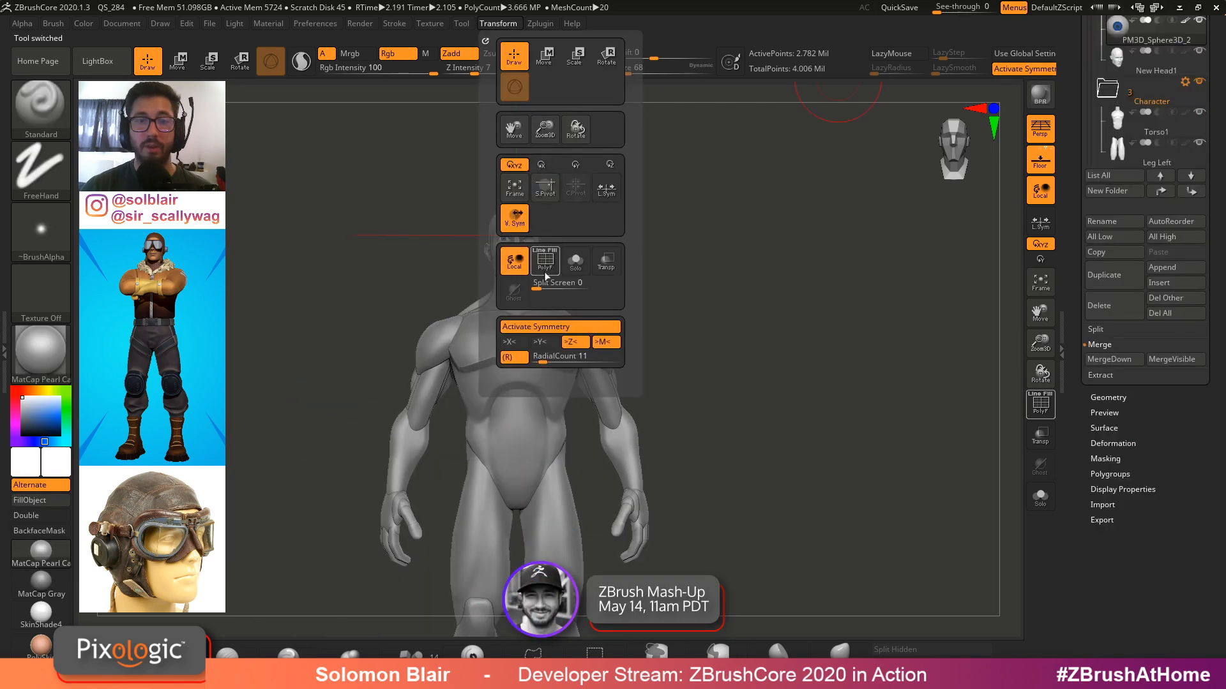
pyautogui.click(552, 327)
pyautogui.click(549, 328)
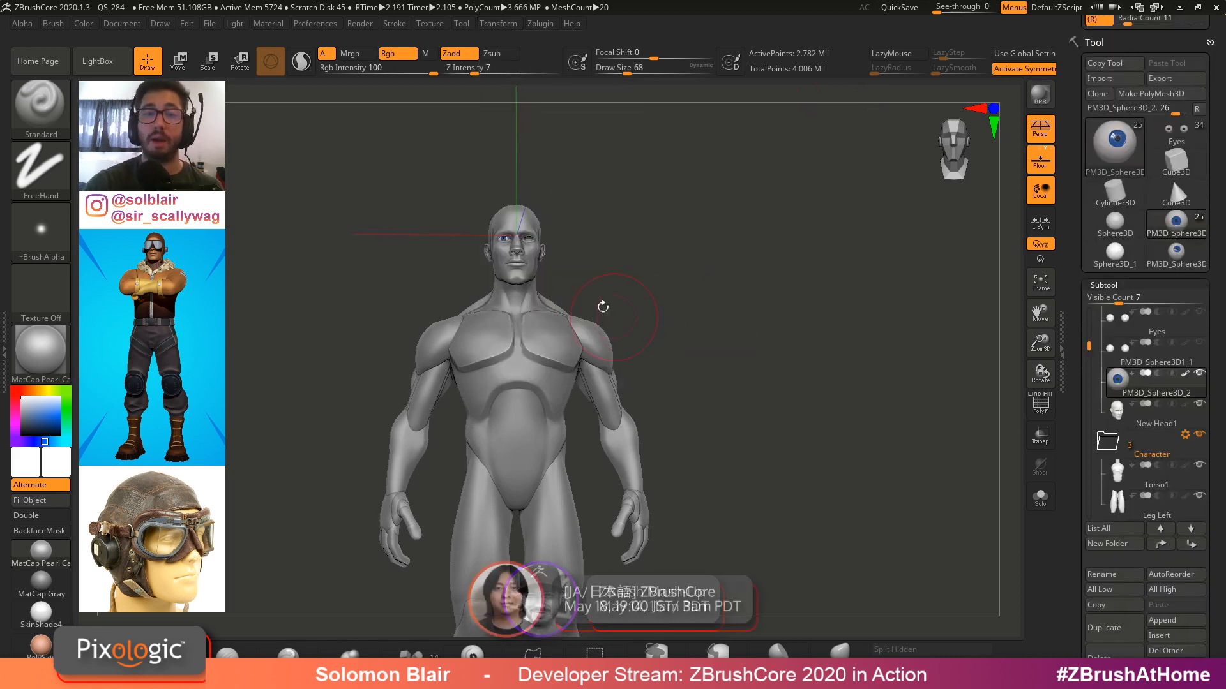
pyautogui.click(497, 24)
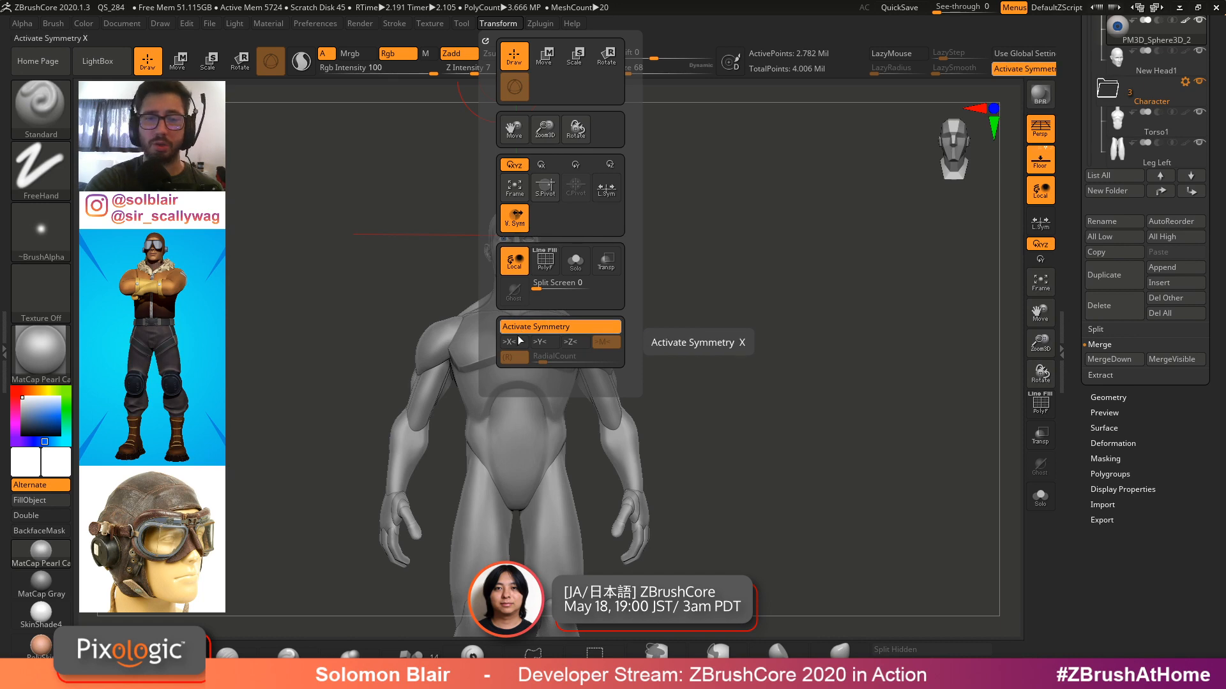
pyautogui.keyDown('alt'); pyautogui.moveTo(551, 271); pyautogui.dragTo(834, 303, button='right'); pyautogui.keyUp('alt')
# Toggle the visibility of the spare eyeball subtools
pyautogui.click(1200, 344)
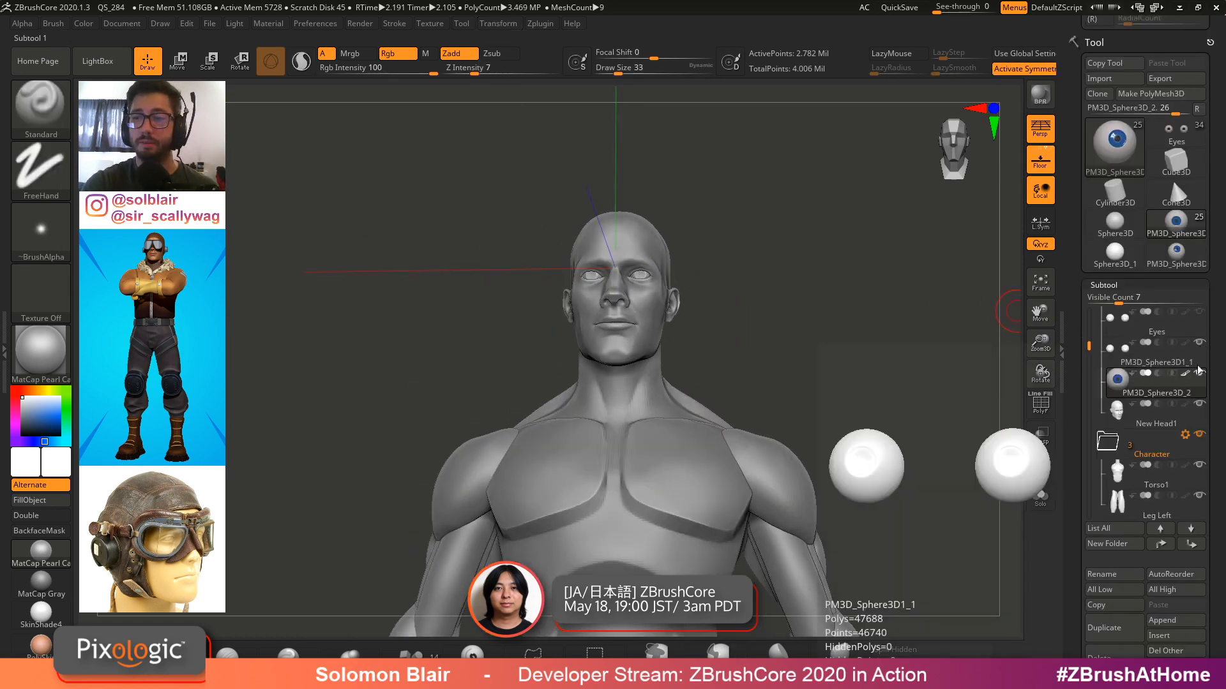
pyautogui.click(1199, 373)
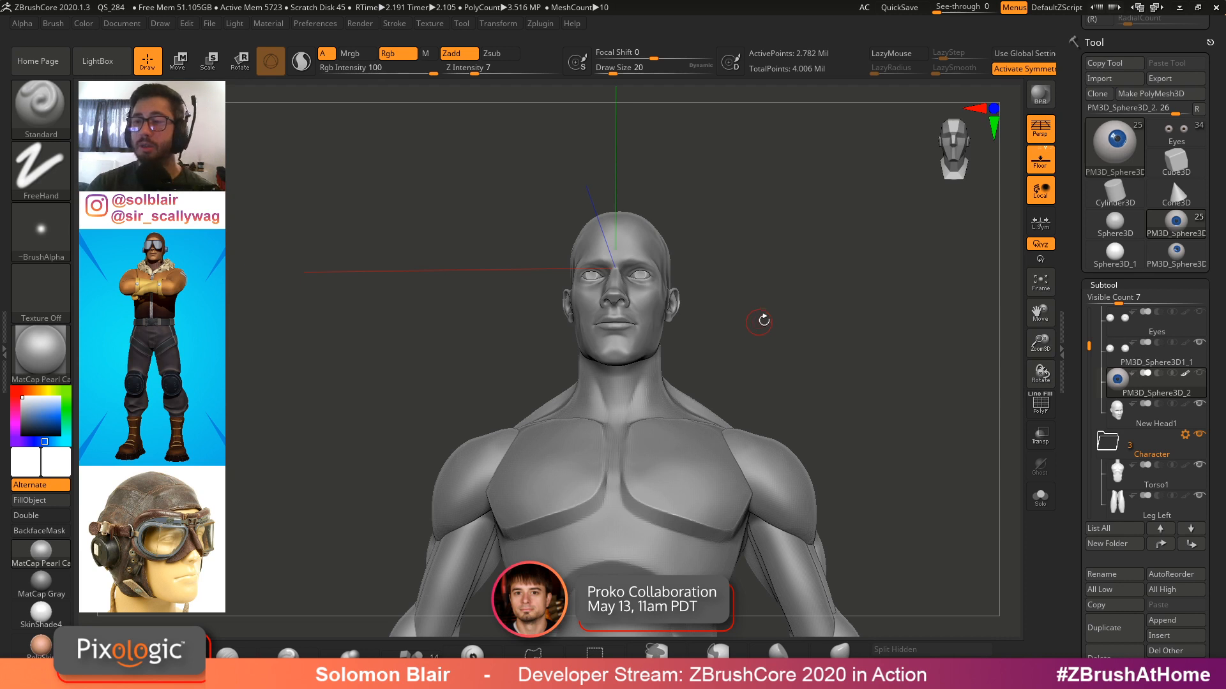
pyautogui.moveTo(1089, 344); pyautogui.dragTo(1090, 329)
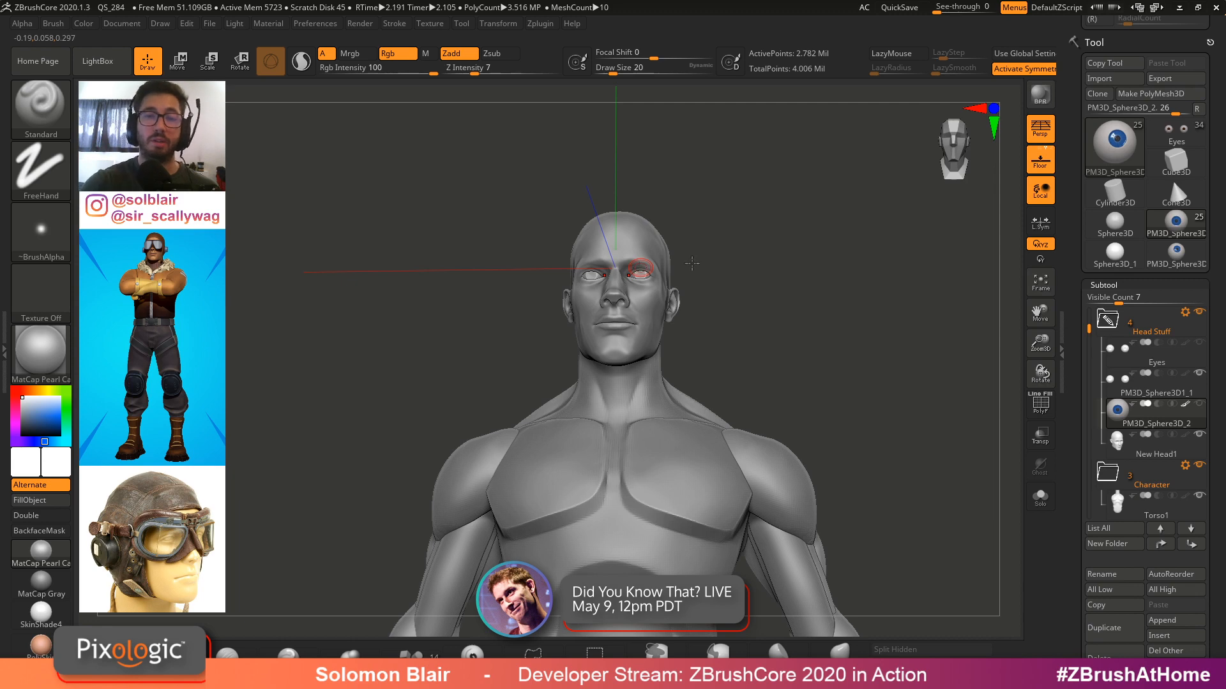
# Select the head subtool by picking it in the viewport, toggling polyframes to check it
pyautogui.hotkey('shift', 'f')
pyautogui.moveTo(692, 263)
pyautogui.keyDown('shift'); pyautogui.mouseDown()
pyautogui.moveTo(711, 295)
pyautogui.moveTo(752, 303)
pyautogui.mouseUp(); pyautogui.keyUp('shift')
pyautogui.press('s')
pyautogui.hotkey('shift', 'f')
pyautogui.press('s')
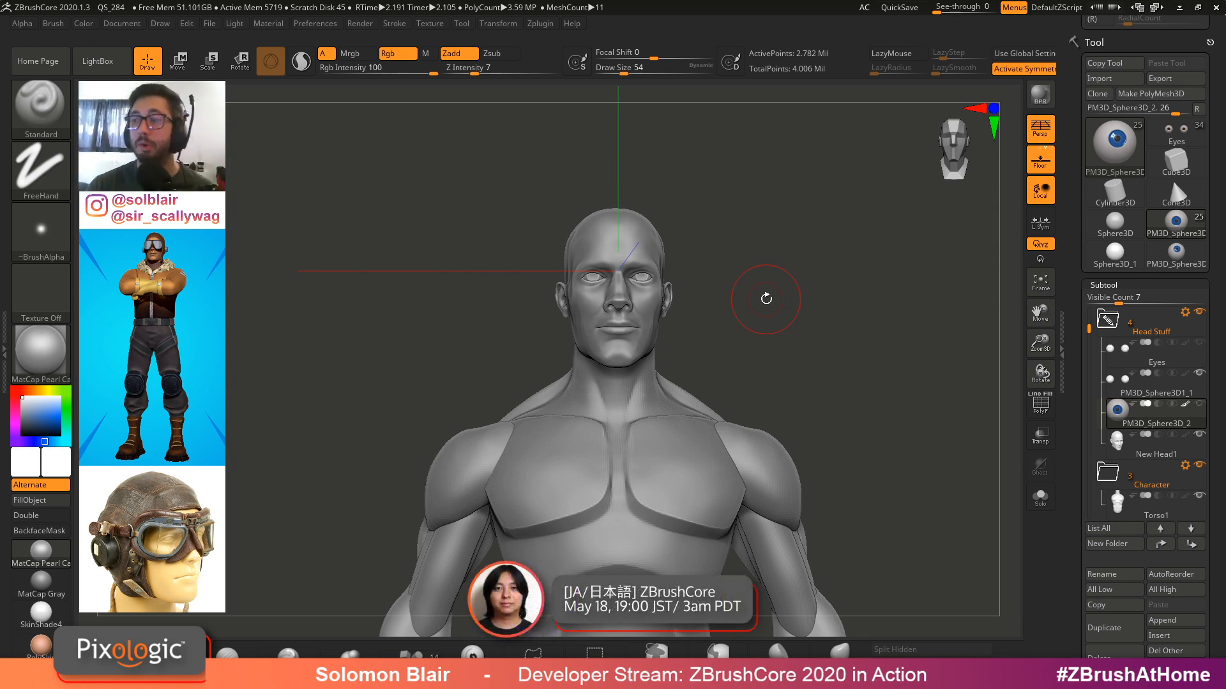
pyautogui.keyDown('alt'); pyautogui.moveTo(686, 303); pyautogui.dragTo(668, 334); pyautogui.keyUp('alt')
pyautogui.keyDown('alt'); pyautogui.click(652, 335); pyautogui.keyUp('alt')
pyautogui.hotkey('shift', 'f')
pyautogui.hotkey('shift', 'f')
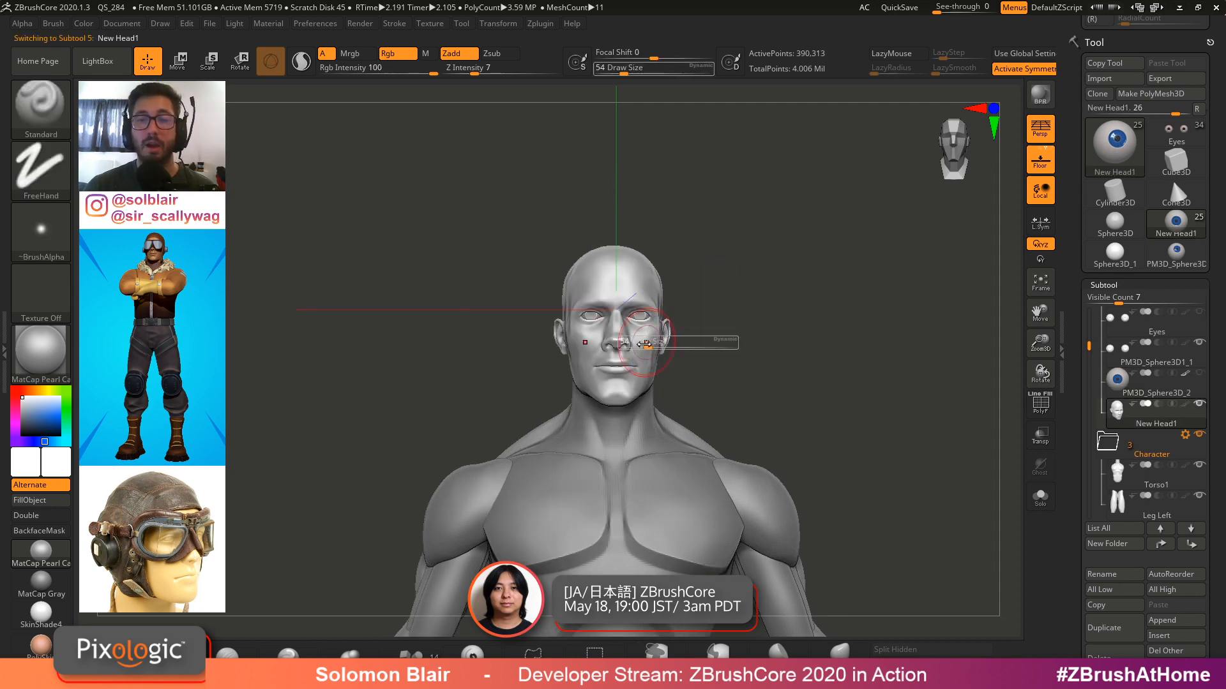
# Examine the character's head and eyes from different views with polyframes toggled
pyautogui.moveTo(1077, 213); pyautogui.dragTo(1077, 542)
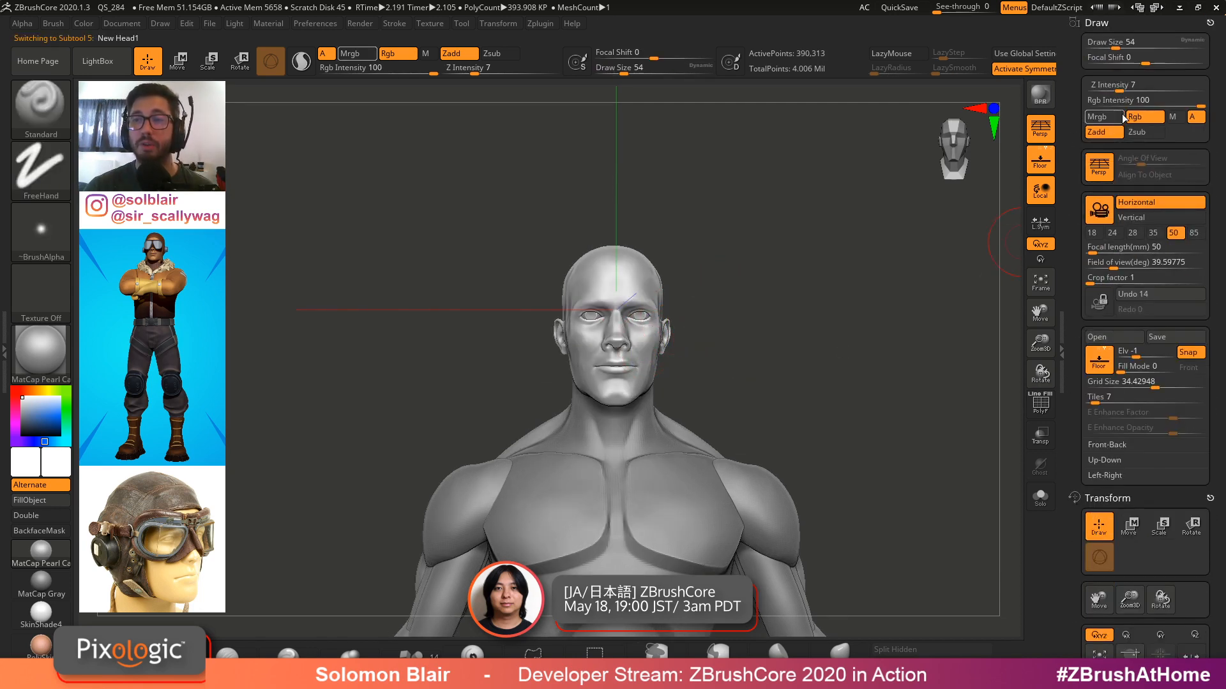
pyautogui.click(1209, 23)
pyautogui.keyDown('ctrl'); pyautogui.moveTo(786, 313); pyautogui.dragTo(800, 357, button='right'); pyautogui.keyUp('ctrl')
pyautogui.hotkey('shift', 'f')
pyautogui.hotkey('shift', 'f')
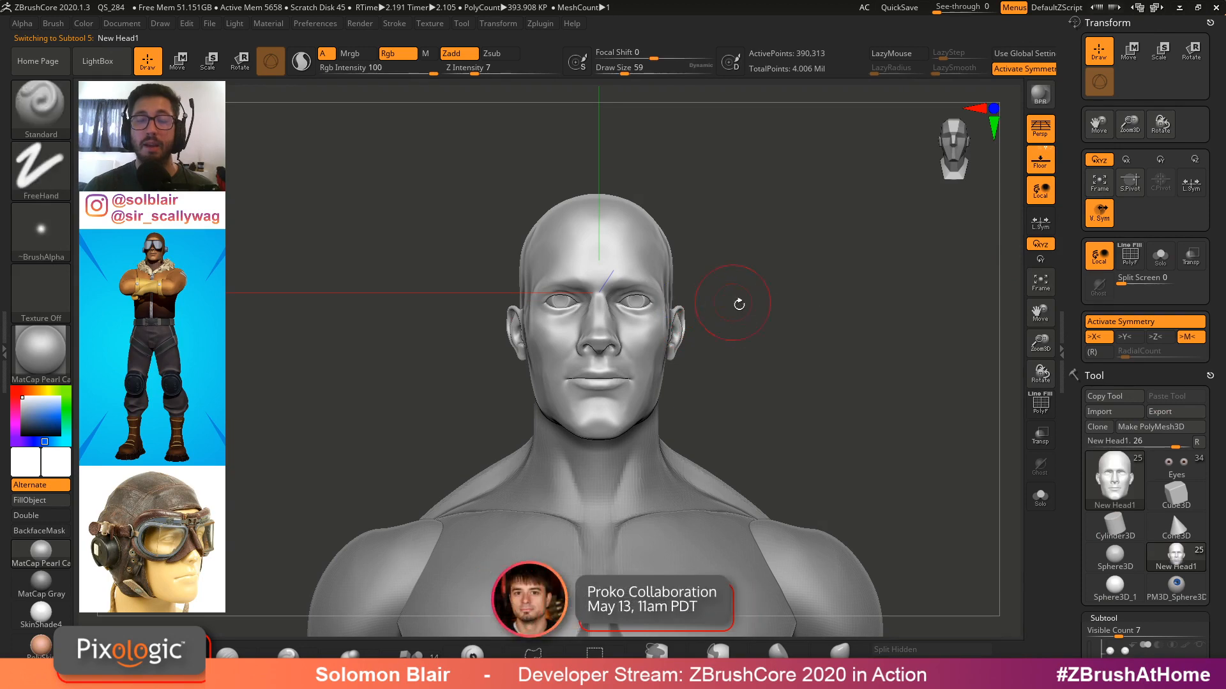
pyautogui.moveTo(738, 304)
pyautogui.keyDown('ctrl'); pyautogui.mouseDown(button='right')
pyautogui.moveTo(672, 328)
pyautogui.moveTo(665, 371)
pyautogui.moveTo(663, 316)
pyautogui.mouseUp(button='right'); pyautogui.keyUp('ctrl')
pyautogui.press('s')
pyautogui.click(617, 308)
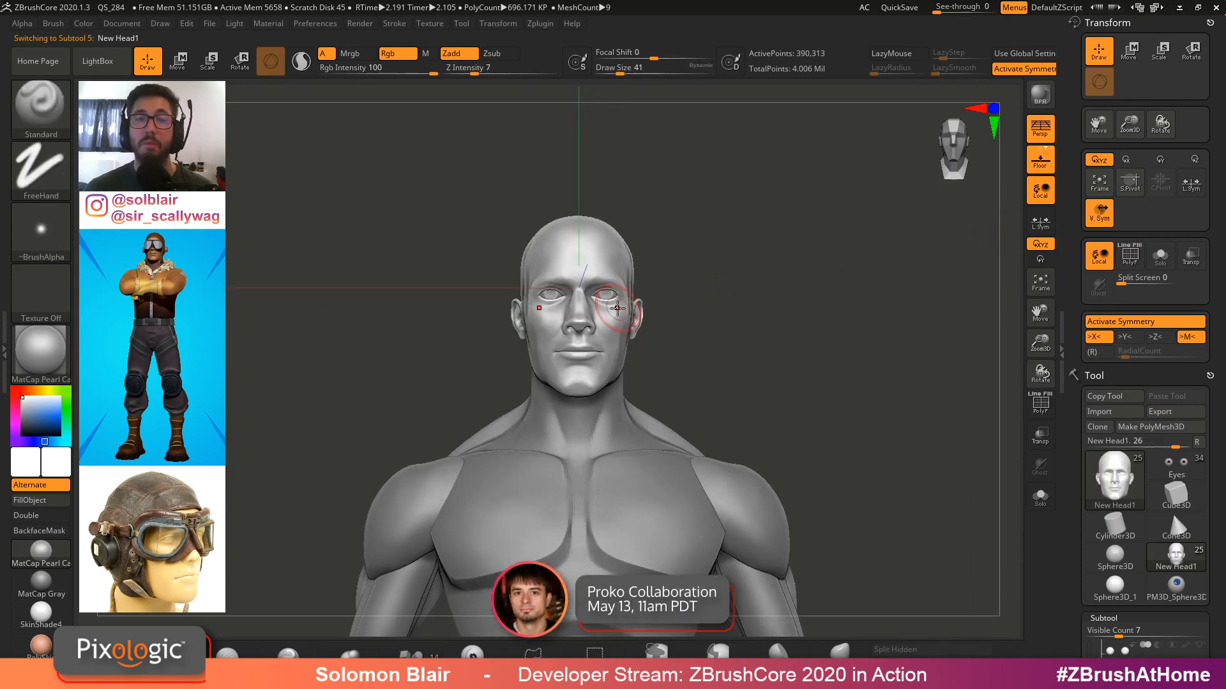
pyautogui.moveTo(491, 276)
pyautogui.keyDown('ctrl'); pyautogui.mouseDown(button='right')
pyautogui.moveTo(581, 327)
pyautogui.moveTo(607, 357)
pyautogui.moveTo(679, 383)
pyautogui.mouseUp(button='right'); pyautogui.keyUp('ctrl')
pyautogui.press('s')
pyautogui.press('s')
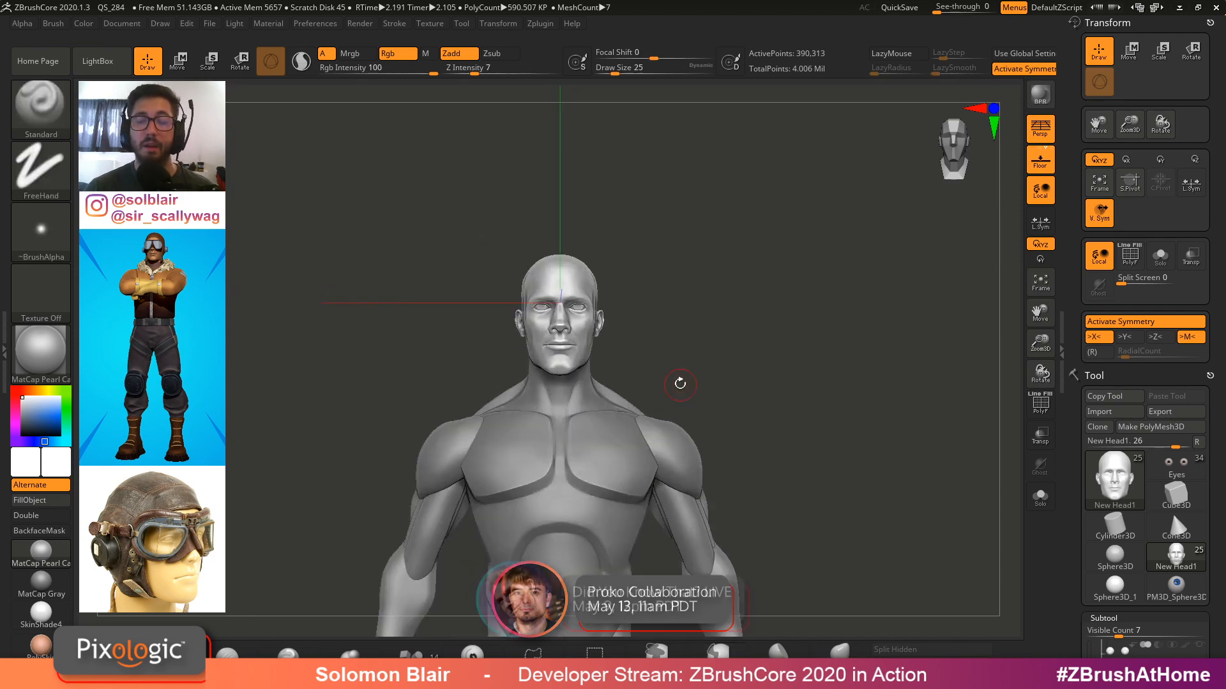
# Collapse the Transform palette and inspect the character with polyframes toggled on and off
pyautogui.click(1105, 24)
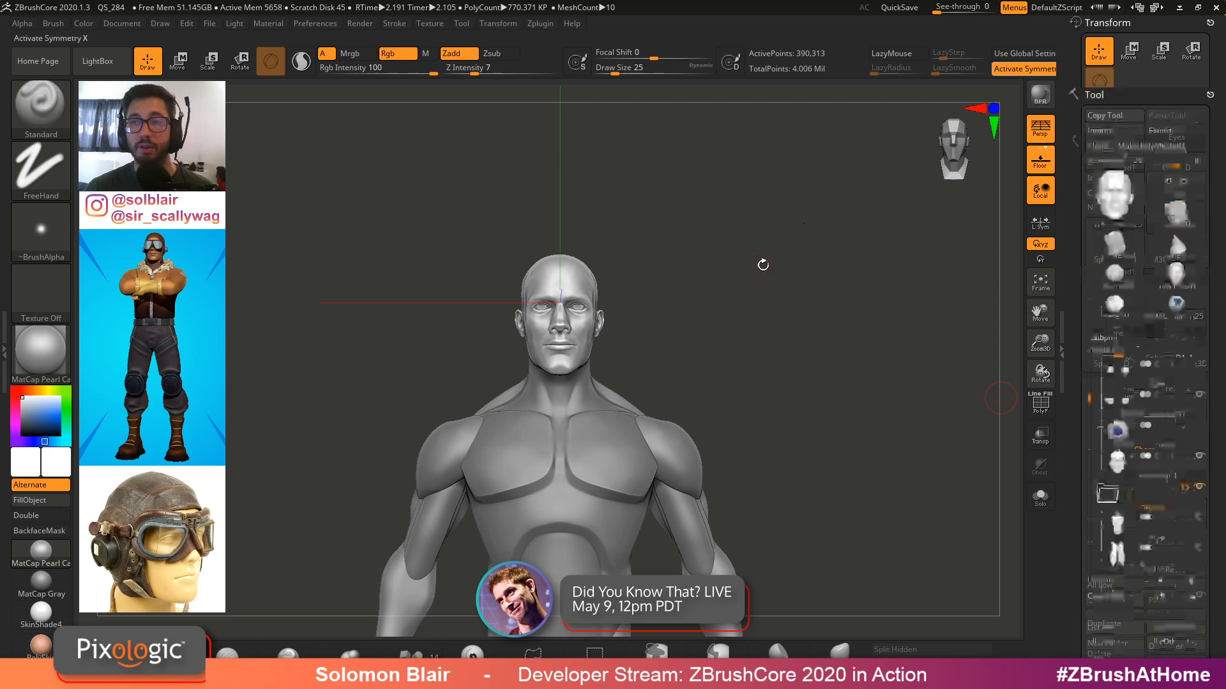
pyautogui.moveTo(764, 266)
pyautogui.keyDown('ctrl'); pyautogui.mouseDown(button='right')
pyautogui.moveTo(714, 331)
pyautogui.moveTo(610, 323)
pyautogui.moveTo(736, 376)
pyautogui.moveTo(673, 364)
pyautogui.moveTo(753, 279)
pyautogui.mouseUp(button='right'); pyautogui.keyUp('ctrl')
pyautogui.hotkey('shift', 'f')
pyautogui.hotkey('shift', 'f')
pyautogui.press('shift')
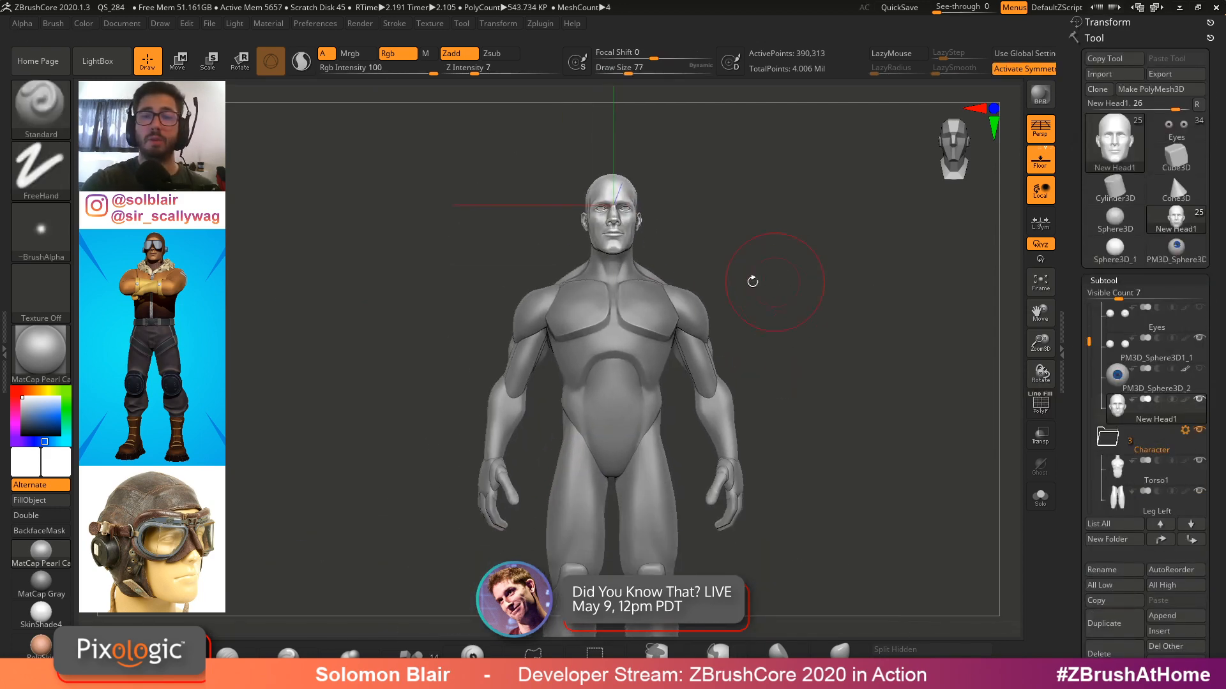
# Toggle symmetry off and back on, and set the brush draw size to about 17
pyautogui.press('x')
pyautogui.press('x')
pyautogui.press('s')
pyautogui.moveTo(620, 234); pyautogui.dragTo(624, 235)
pyautogui.moveTo(629, 235)
pyautogui.keyDown('alt'); pyautogui.mouseDown(button='right')
pyautogui.moveTo(682, 172)
pyautogui.moveTo(734, 211)
pyautogui.mouseUp(button='right'); pyautogui.keyUp('alt')
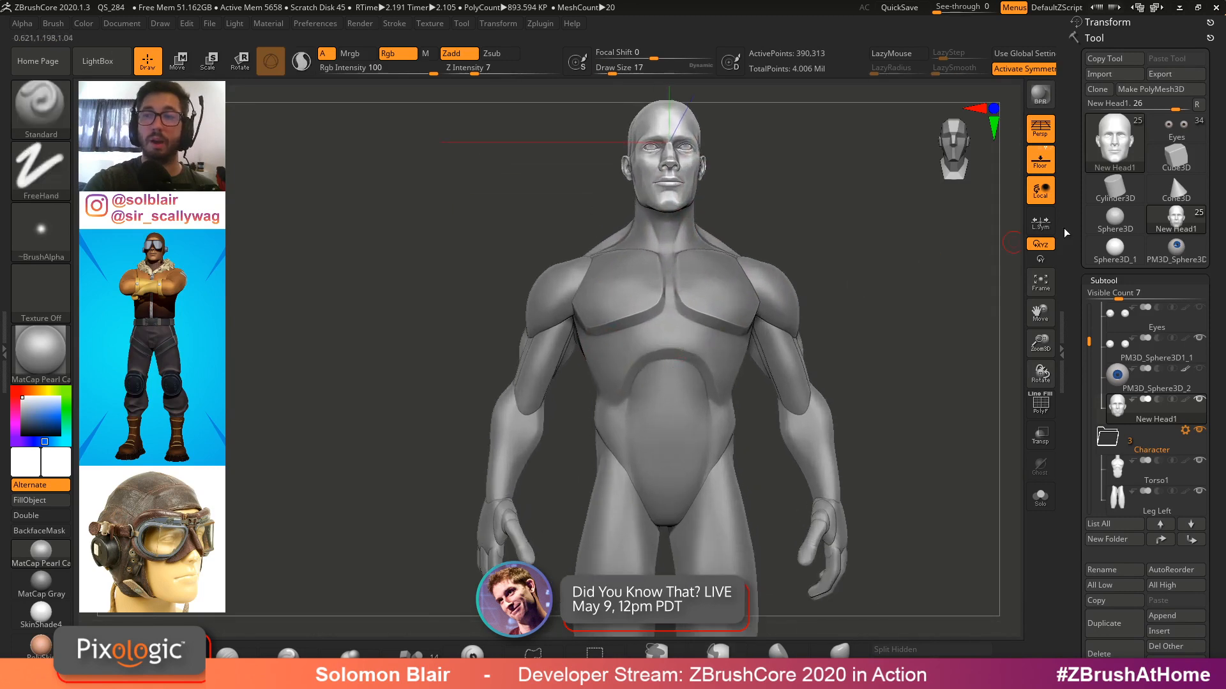
# Switch to the Eyes tool to view the finished pilot character for reference
pyautogui.click(1176, 130)
pyautogui.moveTo(923, 294)
pyautogui.keyDown('ctrl'); pyautogui.mouseDown(button='right')
pyautogui.moveTo(824, 327)
pyautogui.moveTo(876, 336)
pyautogui.mouseUp(button='right'); pyautogui.keyUp('ctrl')
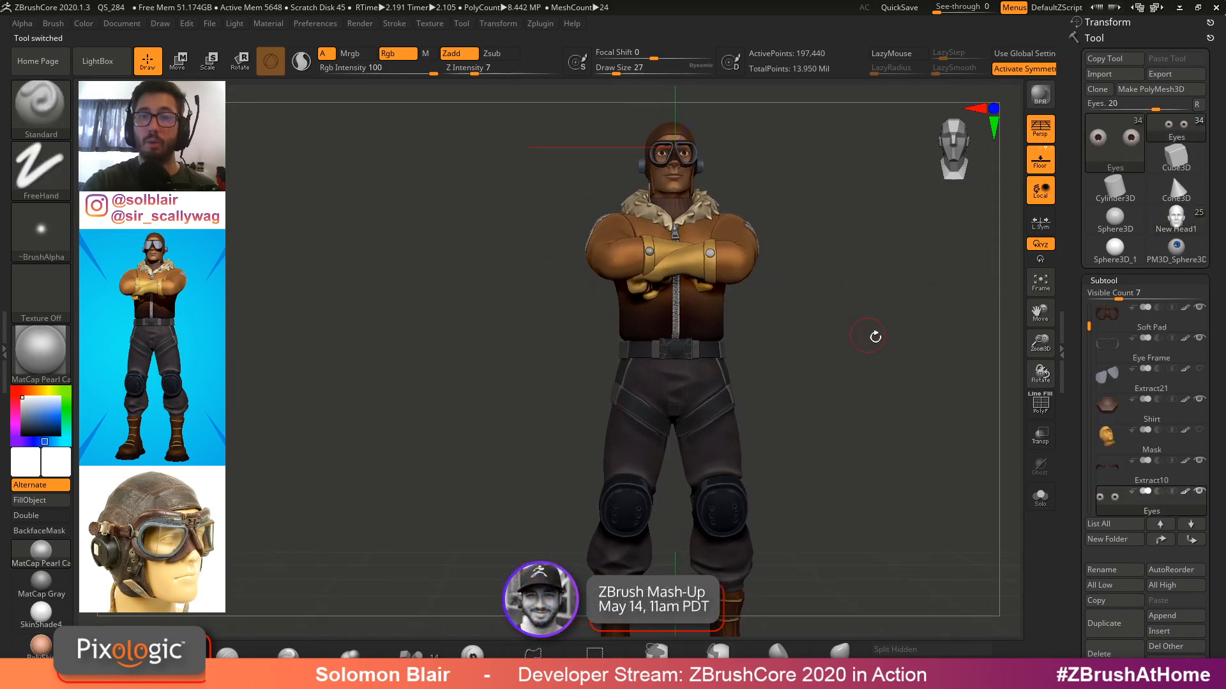
# Switch back to the character body tool and select the torso subtool by picking it in the viewport
pyautogui.click(1176, 217)
pyautogui.keyDown('alt'); pyautogui.click(674, 345); pyautogui.keyUp('alt')
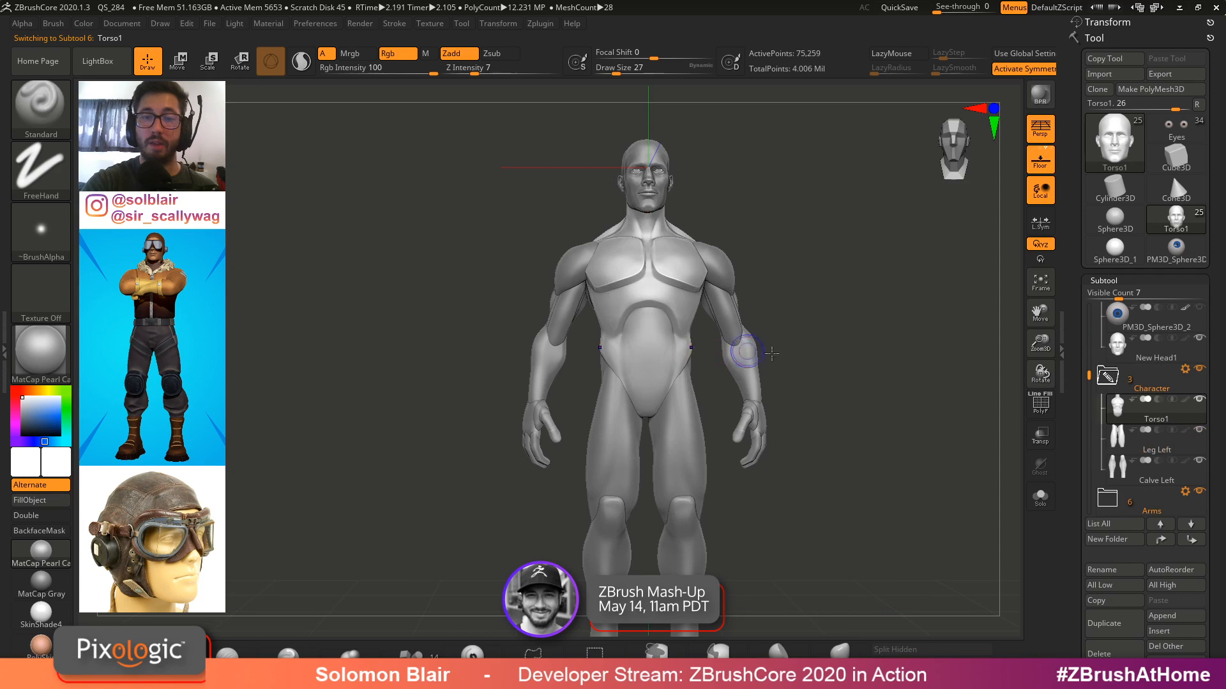
# Toggle polyframes and pick subtools in the viewport until the left shoulder subtool is selected
pyautogui.hotkey('shift', 'f')
pyautogui.keyDown('alt'); pyautogui.click(741, 354); pyautogui.keyUp('alt')
pyautogui.keyDown('alt'); pyautogui.click(725, 314); pyautogui.keyUp('alt')
pyautogui.keyDown('alt'); pyautogui.click(725, 275); pyautogui.keyUp('alt')
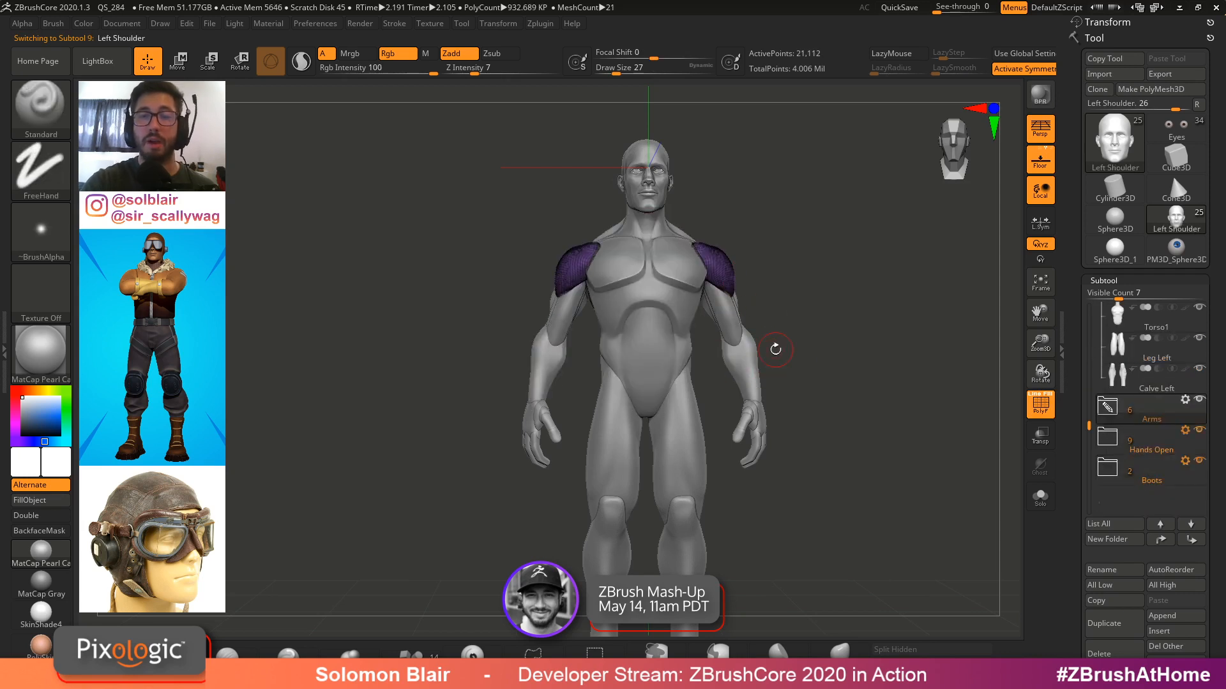
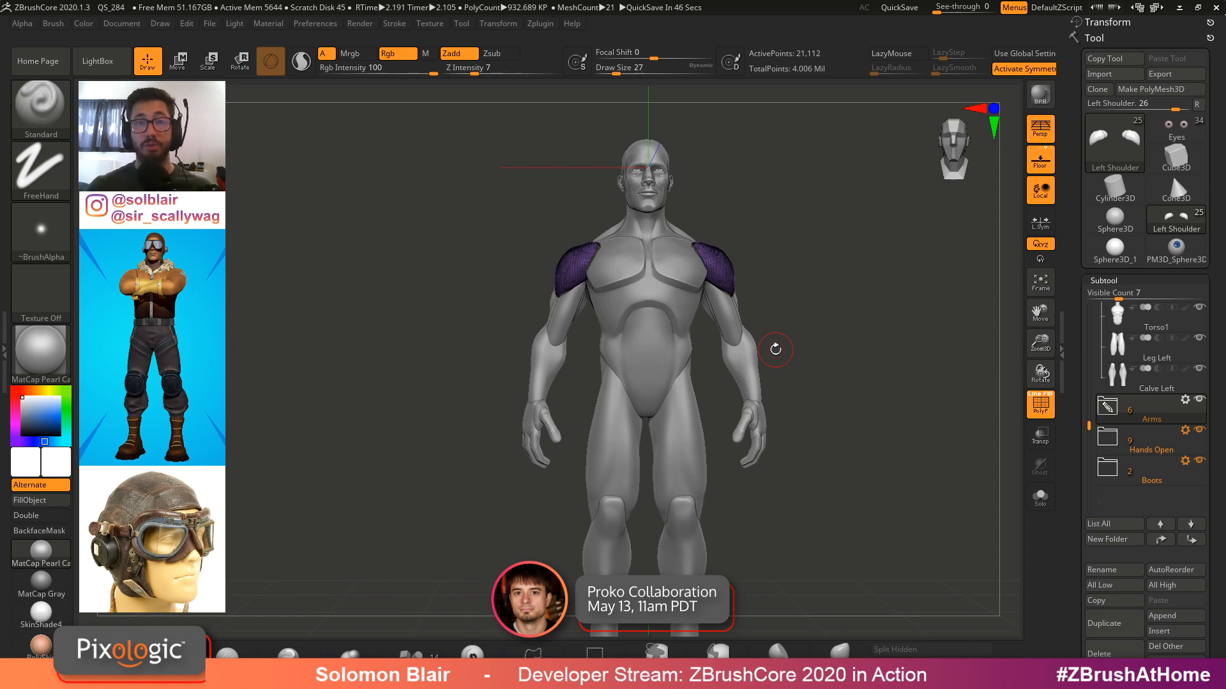
# Turn polyframes off and set the brush draw size to 41
pyautogui.hotkey('shift', 'f')
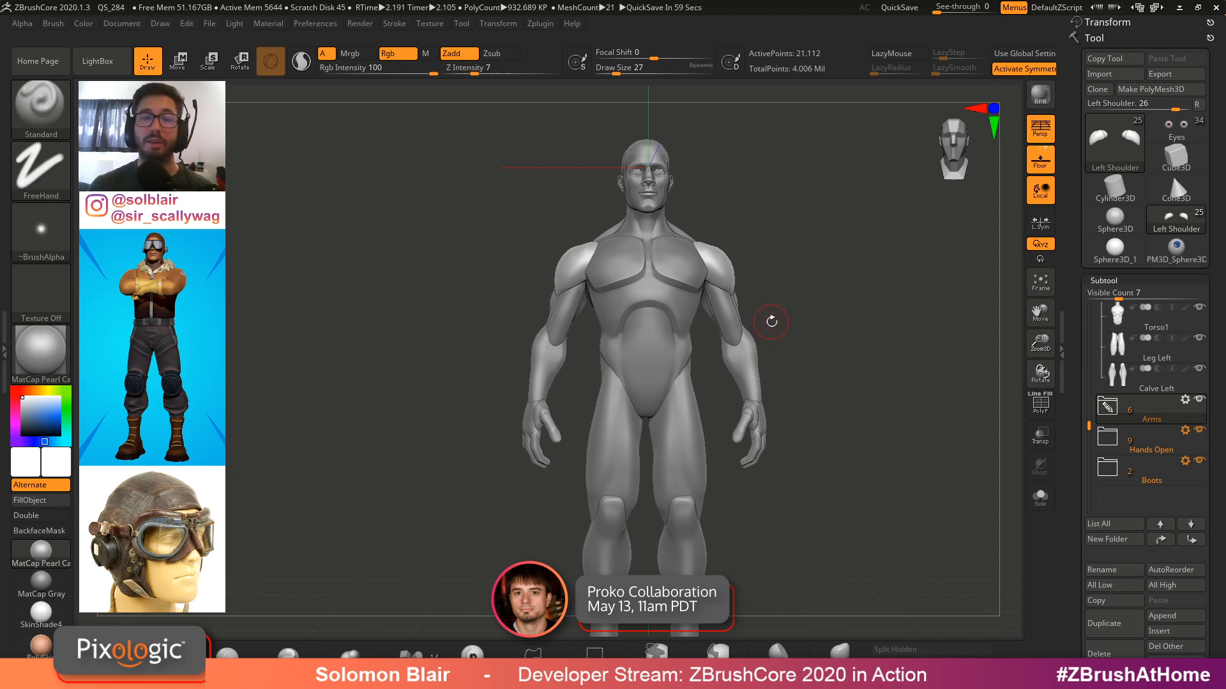
pyautogui.keyDown('alt'); pyautogui.moveTo(772, 321); pyautogui.dragTo(706, 275); pyautogui.keyUp('alt')
pyautogui.press('s')
pyautogui.moveTo(622, 286); pyautogui.dragTo(625, 285)
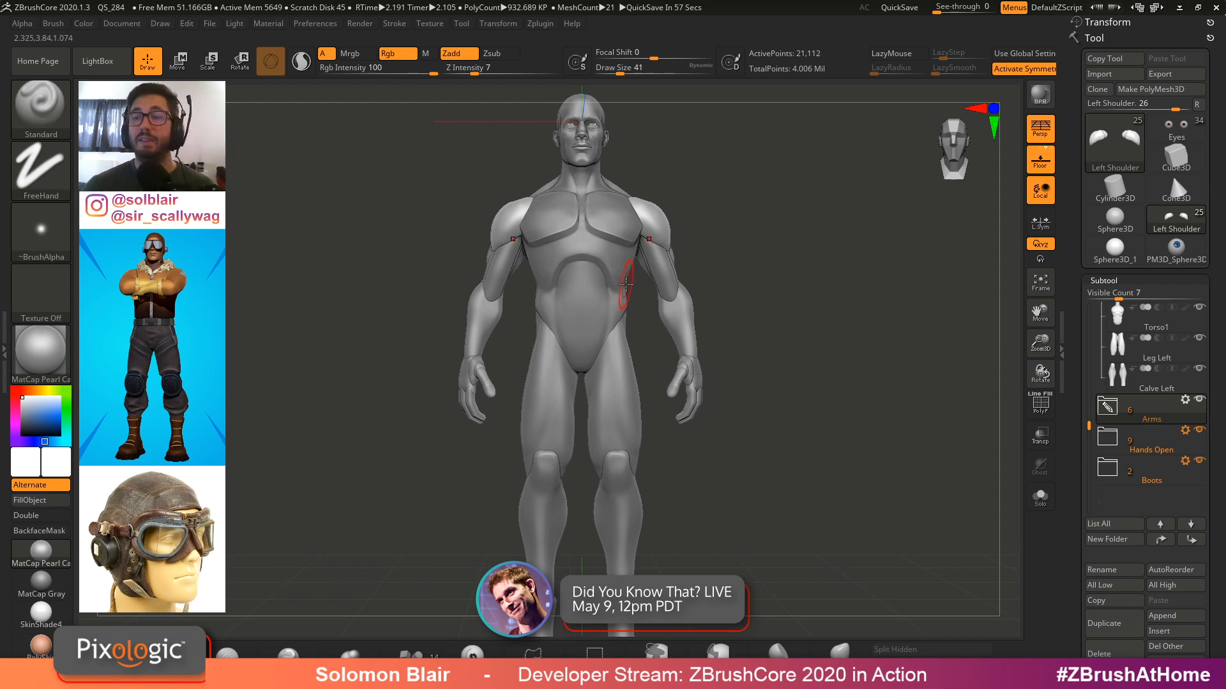
# Open the Hands Open folder and select the Left Hand subtool by picking it in the viewport
pyautogui.click(1112, 440)
pyautogui.moveTo(1082, 402); pyautogui.dragTo(1089, 353)
pyautogui.keyDown('alt'); pyautogui.moveTo(823, 357); pyautogui.dragTo(826, 418); pyautogui.keyUp('alt')
pyautogui.keyDown('alt'); pyautogui.click(453, 410); pyautogui.keyUp('alt')
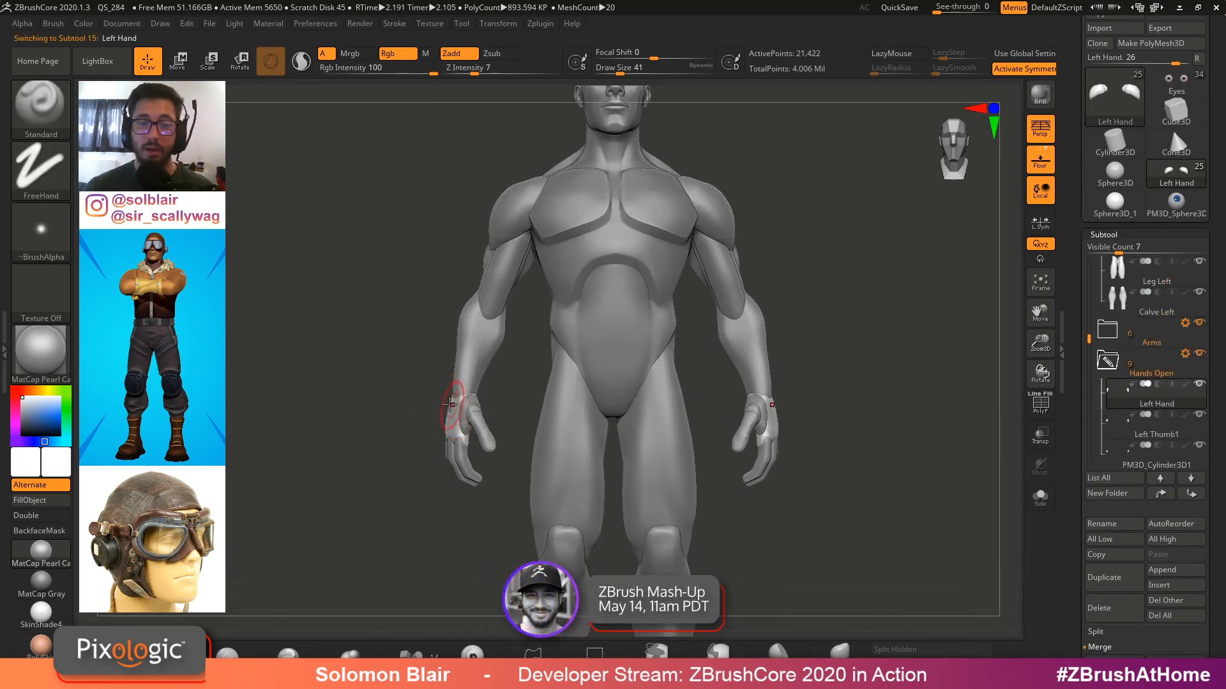
# Duplicate the Left Hand subtool
pyautogui.hotkey('shift', 'f')
pyautogui.hotkey('shift', 'f')
pyautogui.keyDown('ctrl'); pyautogui.moveTo(451, 432); pyautogui.dragTo(657, 409, button='right'); pyautogui.keyUp('ctrl')
pyautogui.hotkey('shift', 'f')
pyautogui.click(1112, 577)
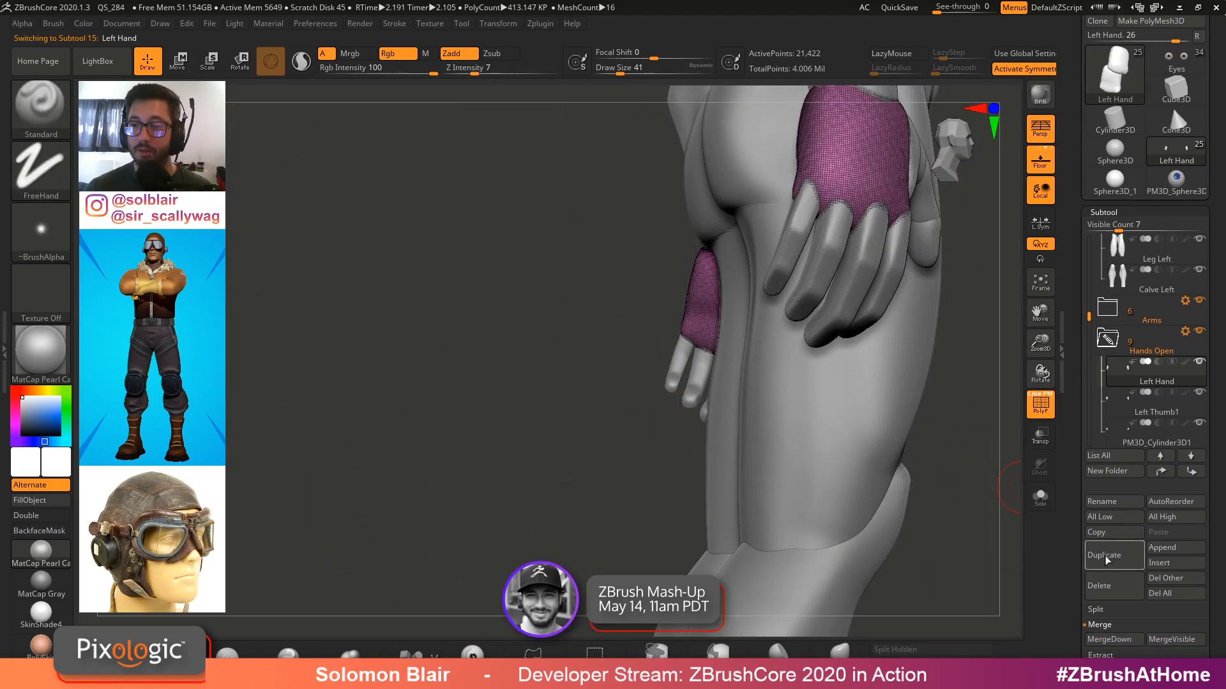
# Move the duplicated Left Hand1 subtool to the end of the subtool list
pyautogui.scroll(-3, 1115, 268)
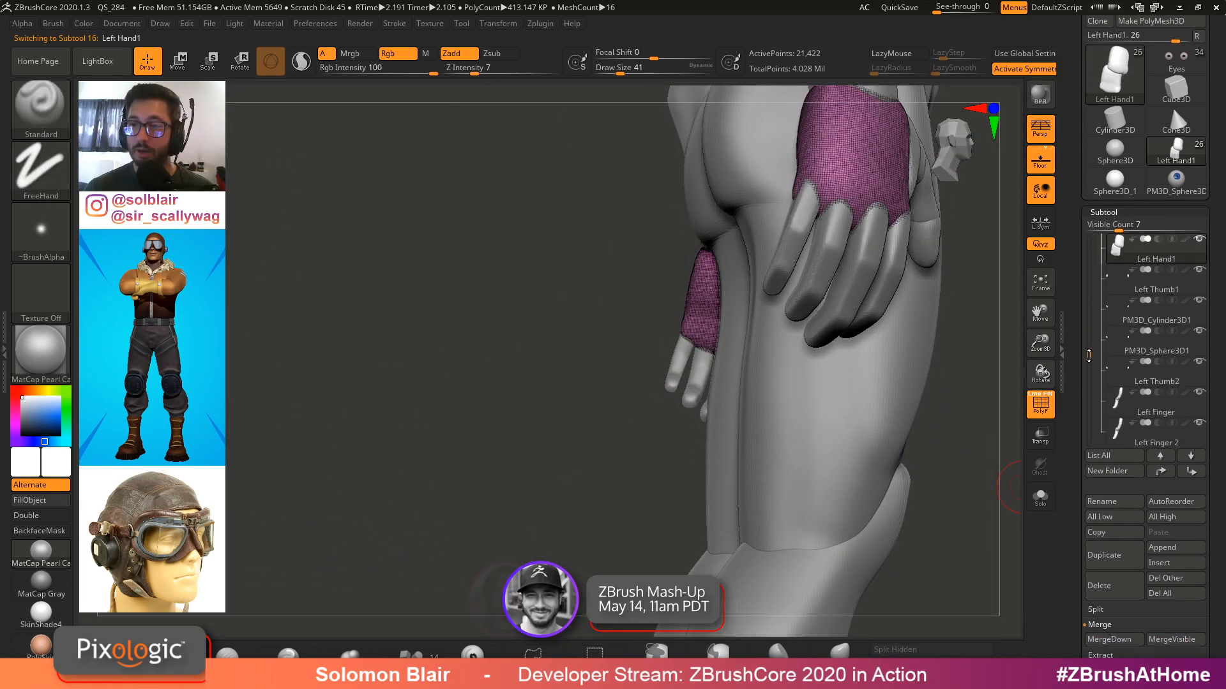
pyautogui.moveTo(1117, 251); pyautogui.dragTo(1117, 434)
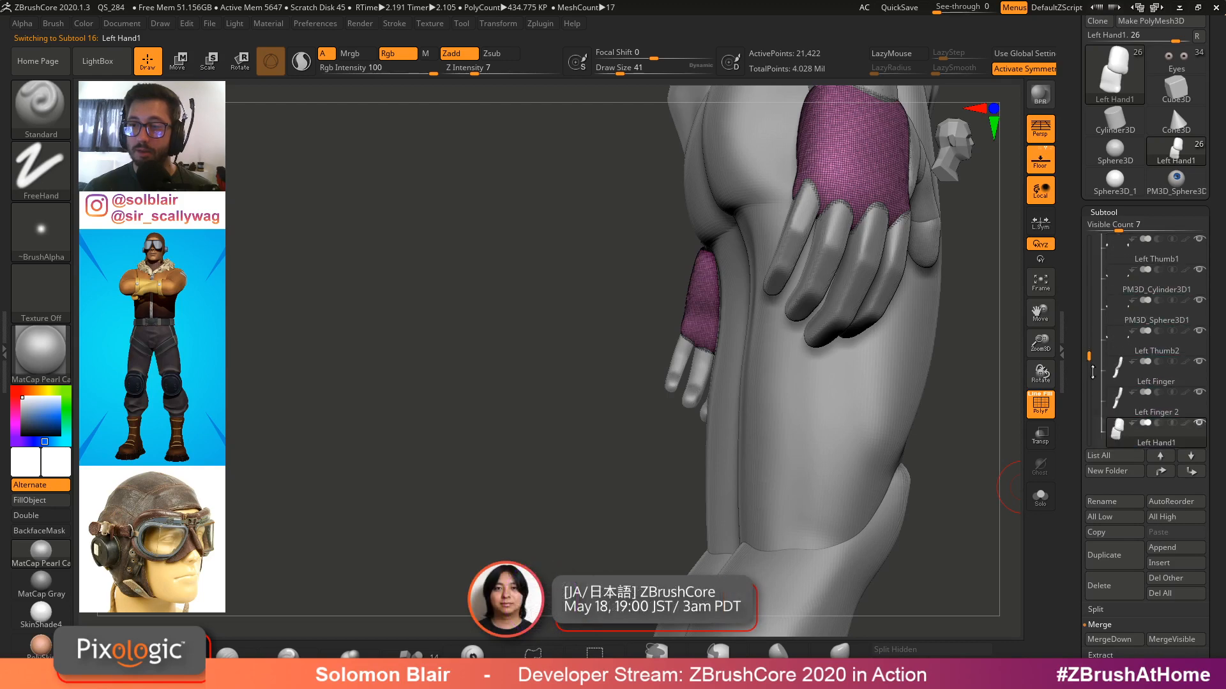
pyautogui.moveTo(1090, 358); pyautogui.dragTo(1093, 254)
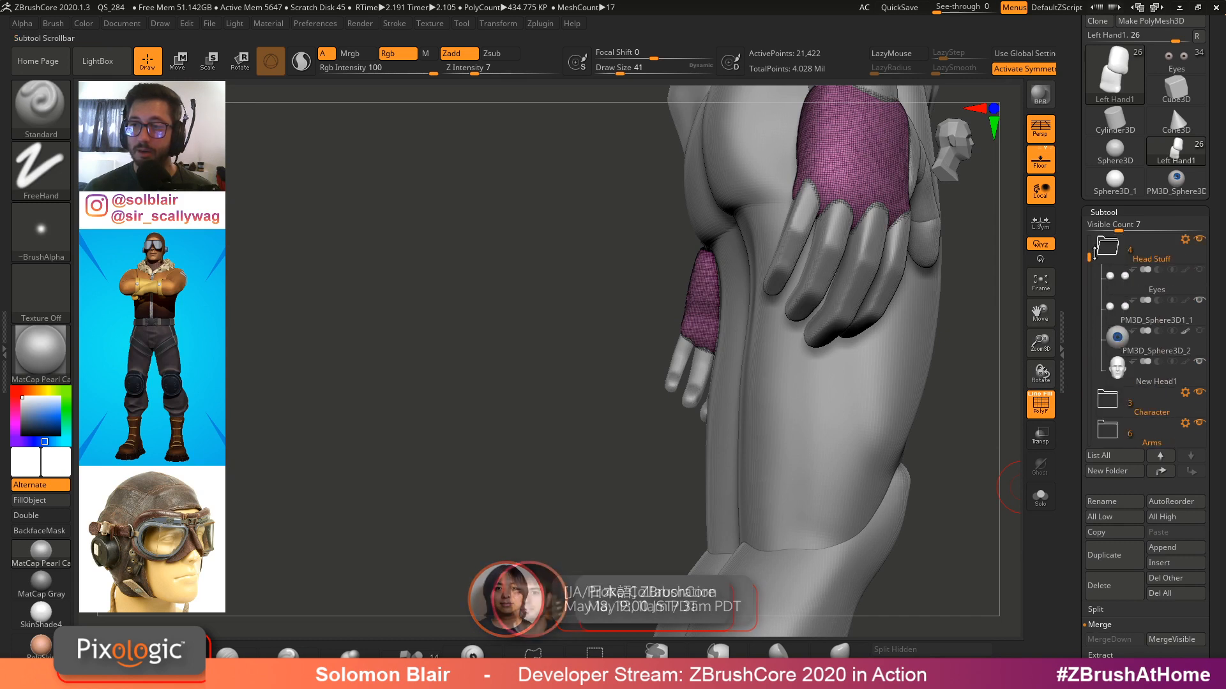
# Solo the Eyes subtool and delete the PM3D_Sphere3D1_1 subtool
pyautogui.click(1118, 276)
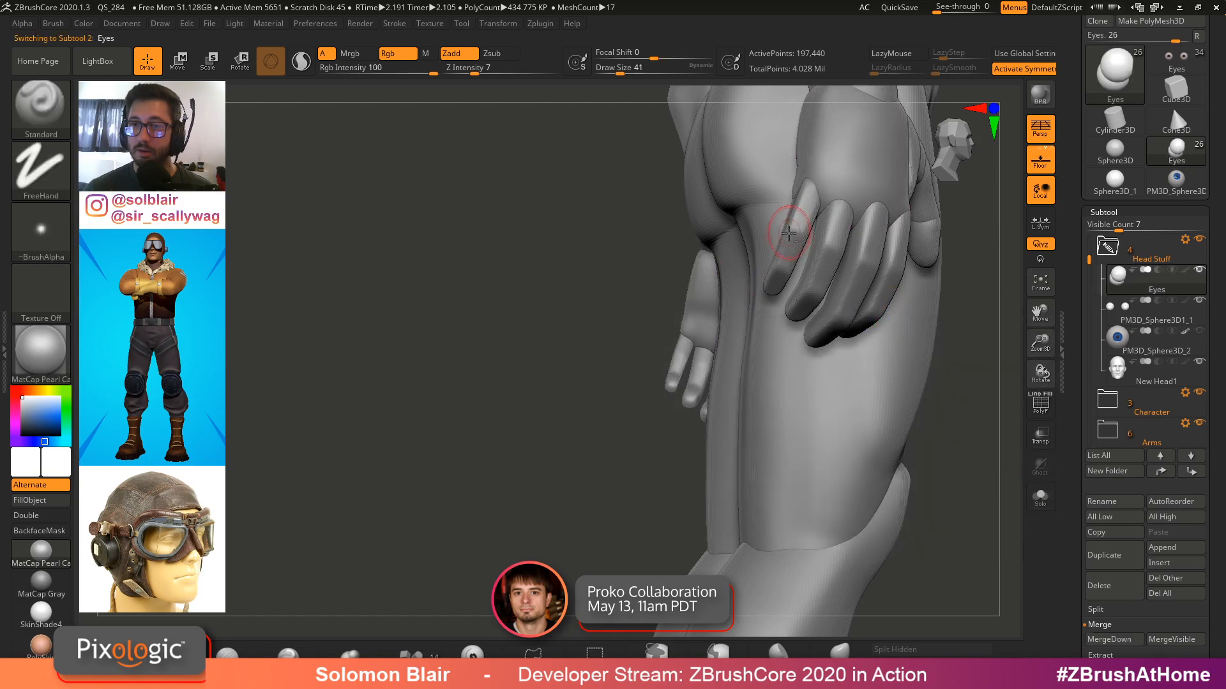
pyautogui.hotkey('alt', 's')
pyautogui.hotkey('shift', 'f')
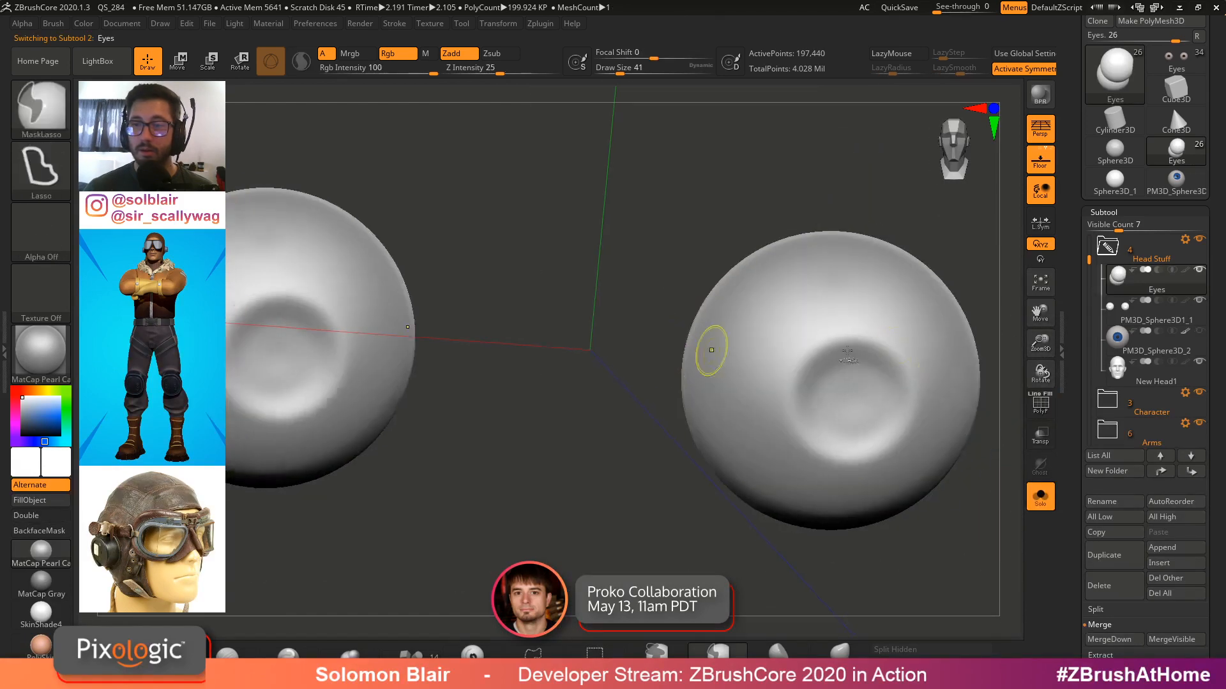
pyautogui.click(1149, 314)
pyautogui.click(1099, 585)
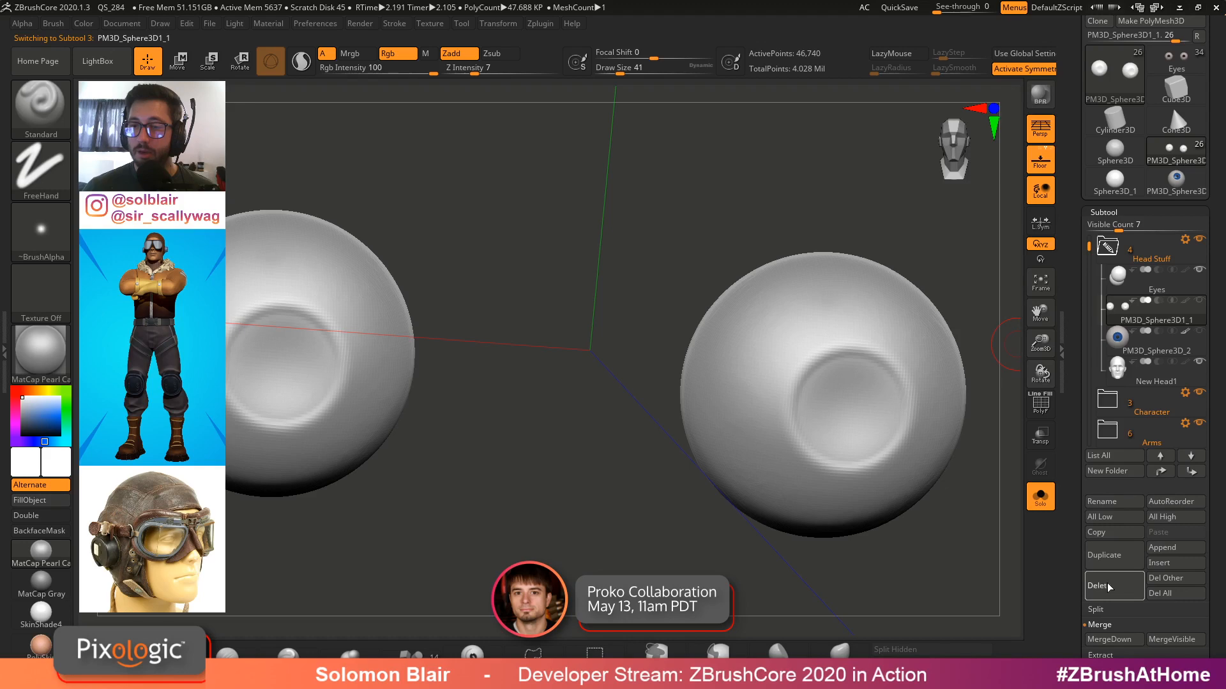
# Show the PM3D_Sphere3D_2 iris subtool alongside the Eyes and set the brush draw size to 37
pyautogui.click(1108, 286)
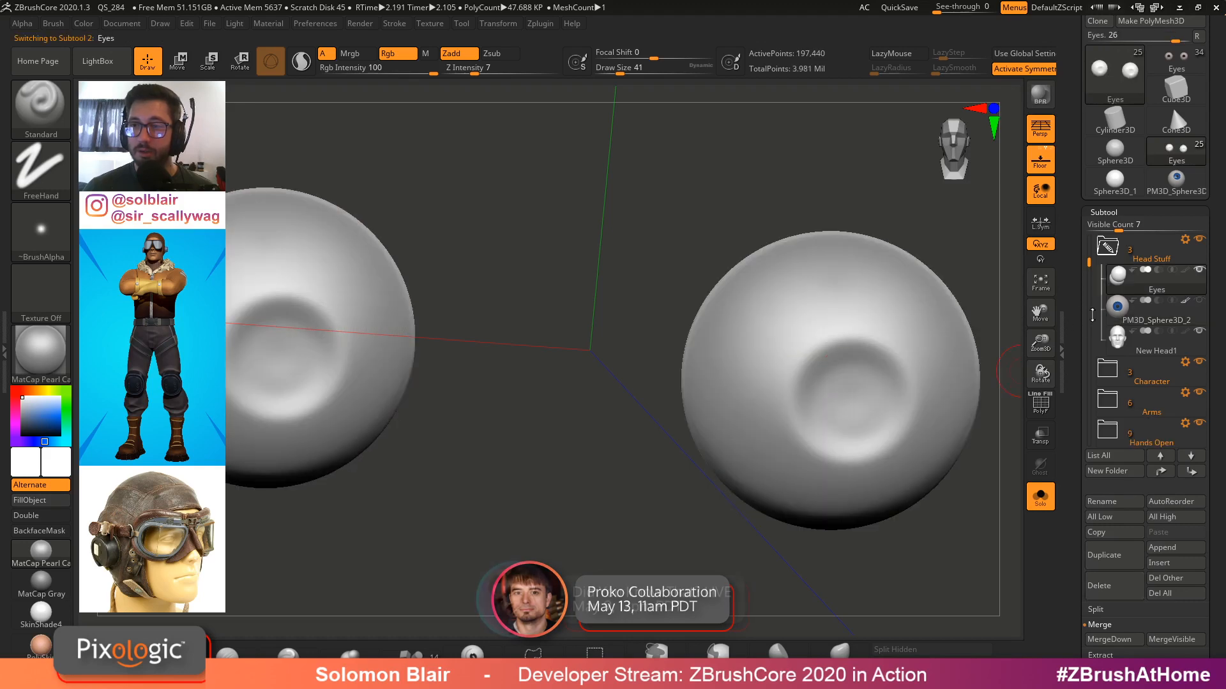
pyautogui.click(1187, 272)
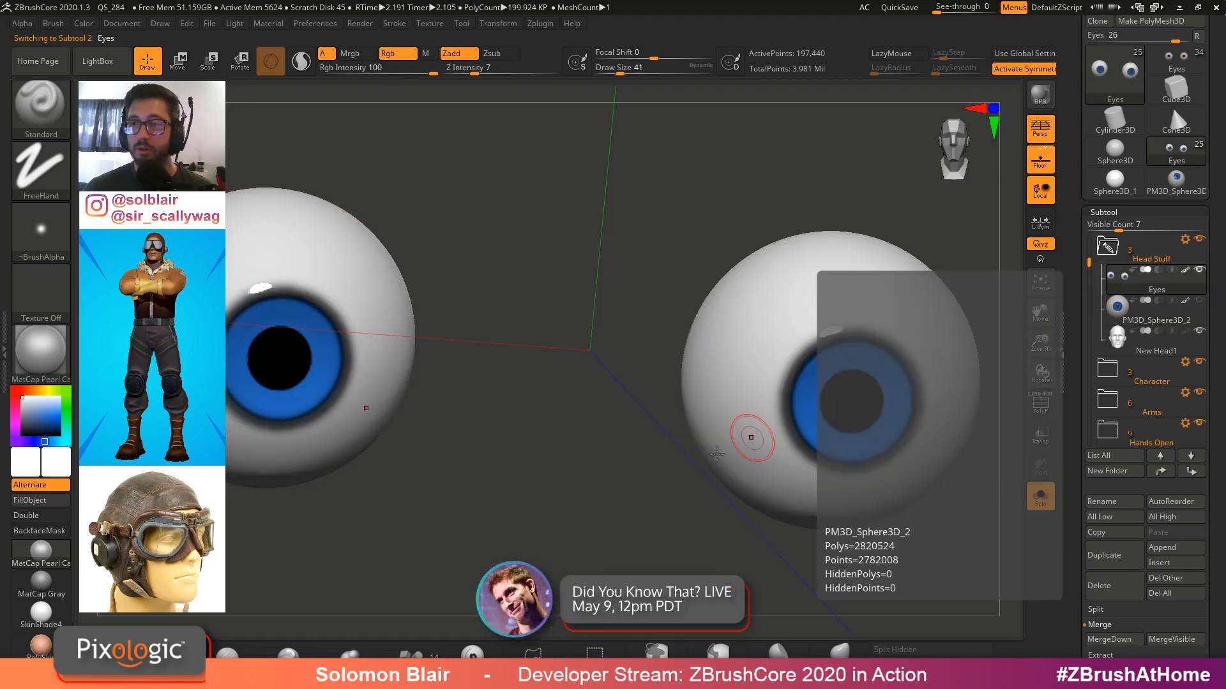
pyautogui.hotkey('shift', 's')
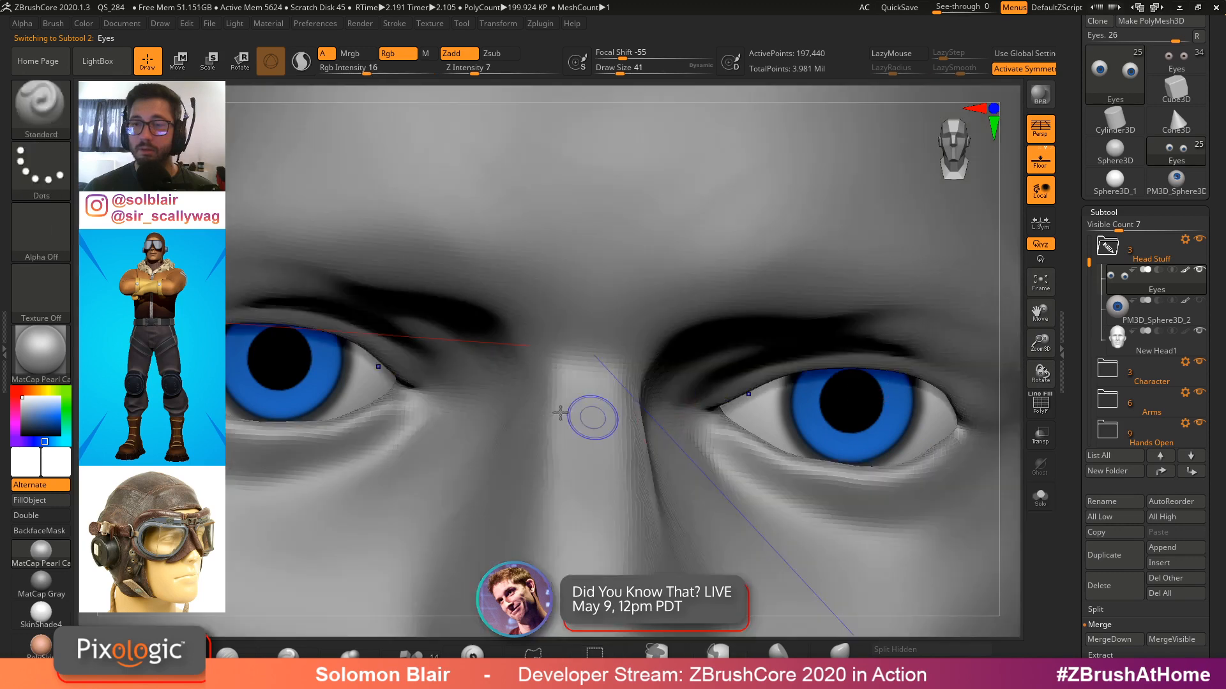
pyautogui.hotkey('shift', 'f')
pyautogui.moveTo(588, 416)
pyautogui.keyDown('ctrl'); pyautogui.mouseDown(button='right')
pyautogui.moveTo(246, 350)
pyautogui.moveTo(547, 432)
pyautogui.moveTo(588, 415)
pyautogui.moveTo(624, 422)
pyautogui.mouseUp(button='right'); pyautogui.keyUp('ctrl')
pyautogui.hotkey('shift', 'f')
pyautogui.press('s')
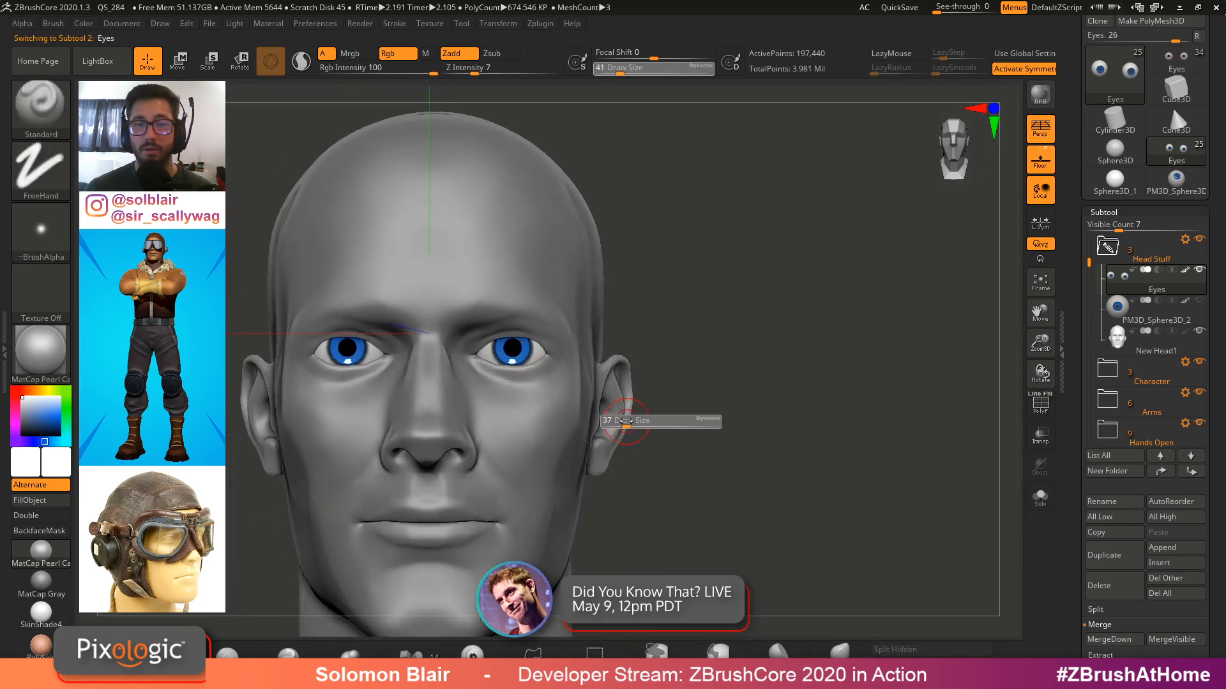
pyautogui.click(624, 421)
pyautogui.hotkey('shift', 's')
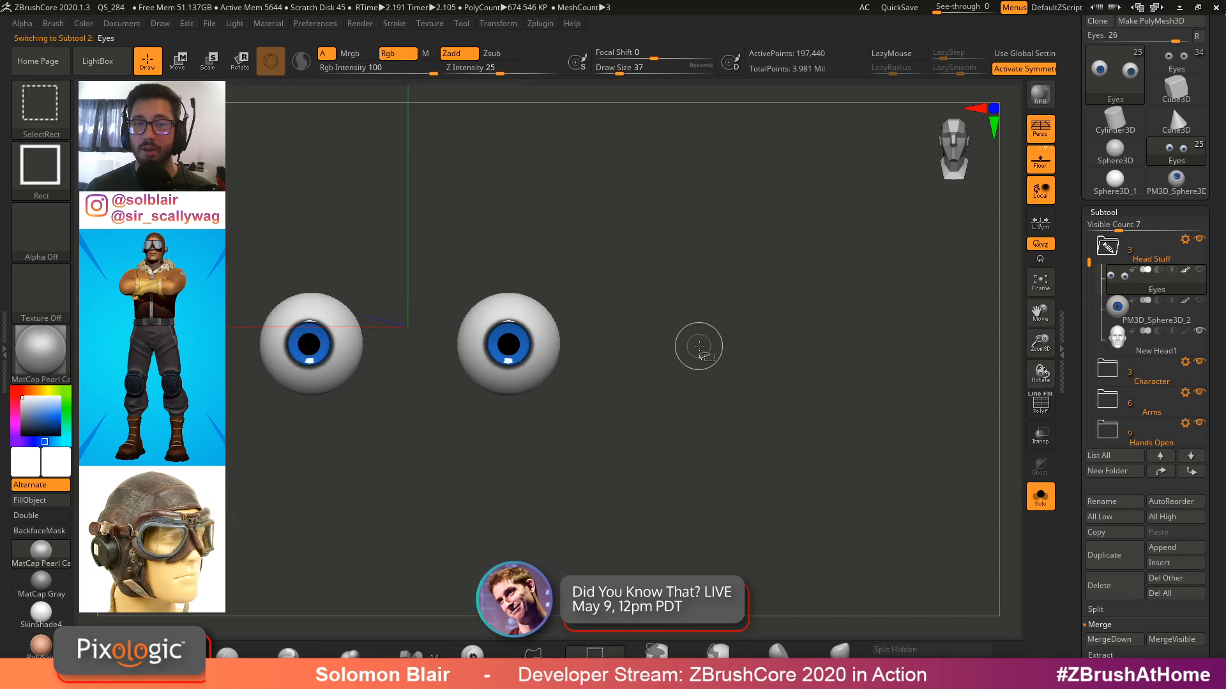
# Select the New Head1 subtool and turn solo mode off
pyautogui.click(1125, 339)
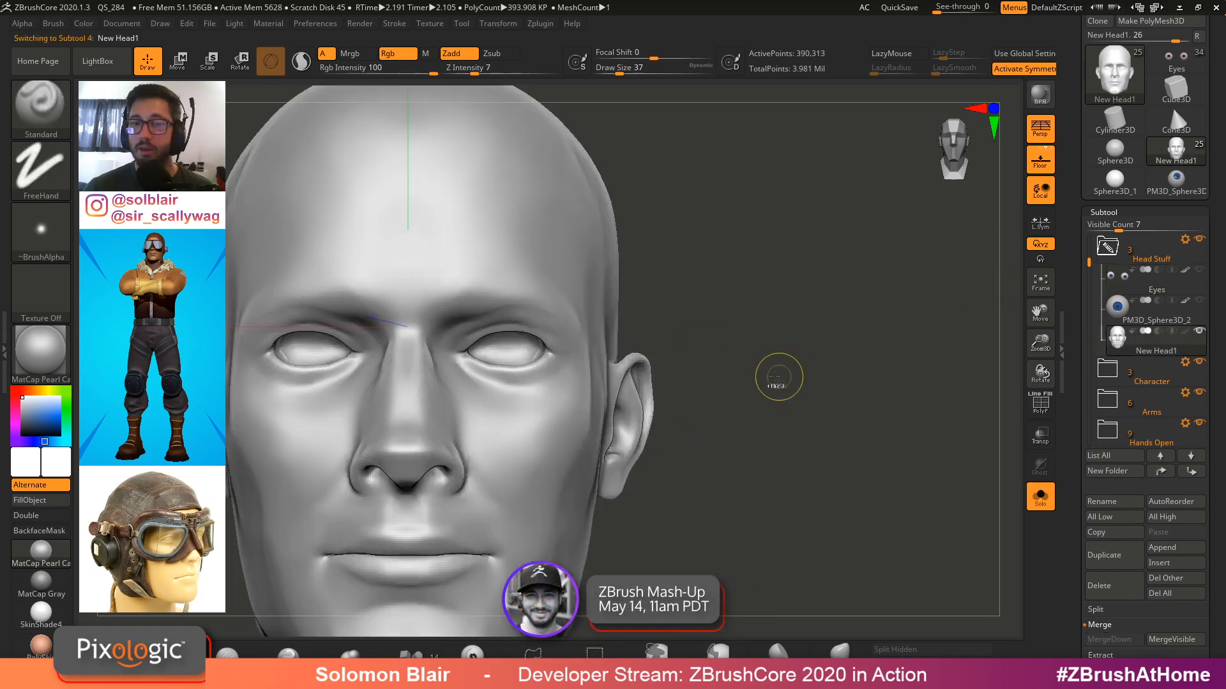
pyautogui.keyDown('ctrl'); pyautogui.moveTo(780, 382); pyautogui.dragTo(738, 358, button='right'); pyautogui.keyUp('ctrl')
pyautogui.press('x')
pyautogui.press('x')
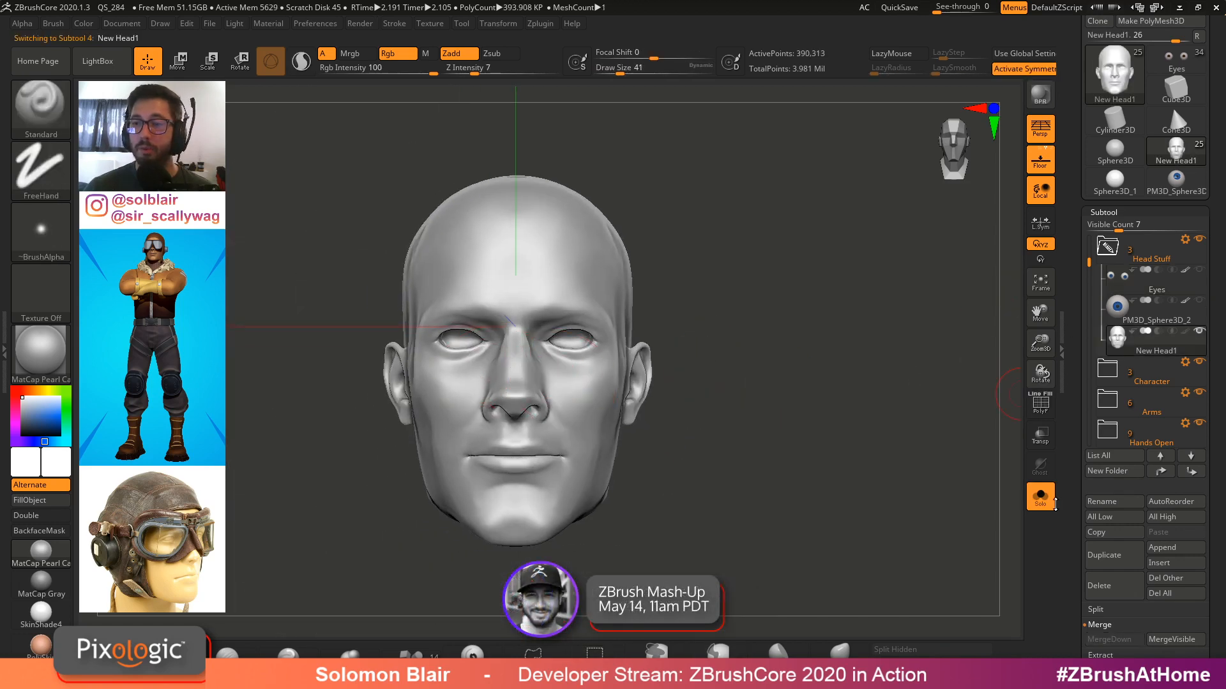
pyautogui.click(1039, 497)
# Collapse the Head Stuff folder in the subtool list
pyautogui.keyDown('ctrl'); pyautogui.moveTo(579, 383); pyautogui.dragTo(681, 362, button='right'); pyautogui.keyUp('ctrl')
pyautogui.moveTo(681, 362)
pyautogui.keyDown('alt'); pyautogui.mouseDown(button='right')
pyautogui.moveTo(735, 307)
pyautogui.moveTo(816, 351)
pyautogui.mouseUp(button='right'); pyautogui.keyUp('alt')
pyautogui.click(1112, 245)
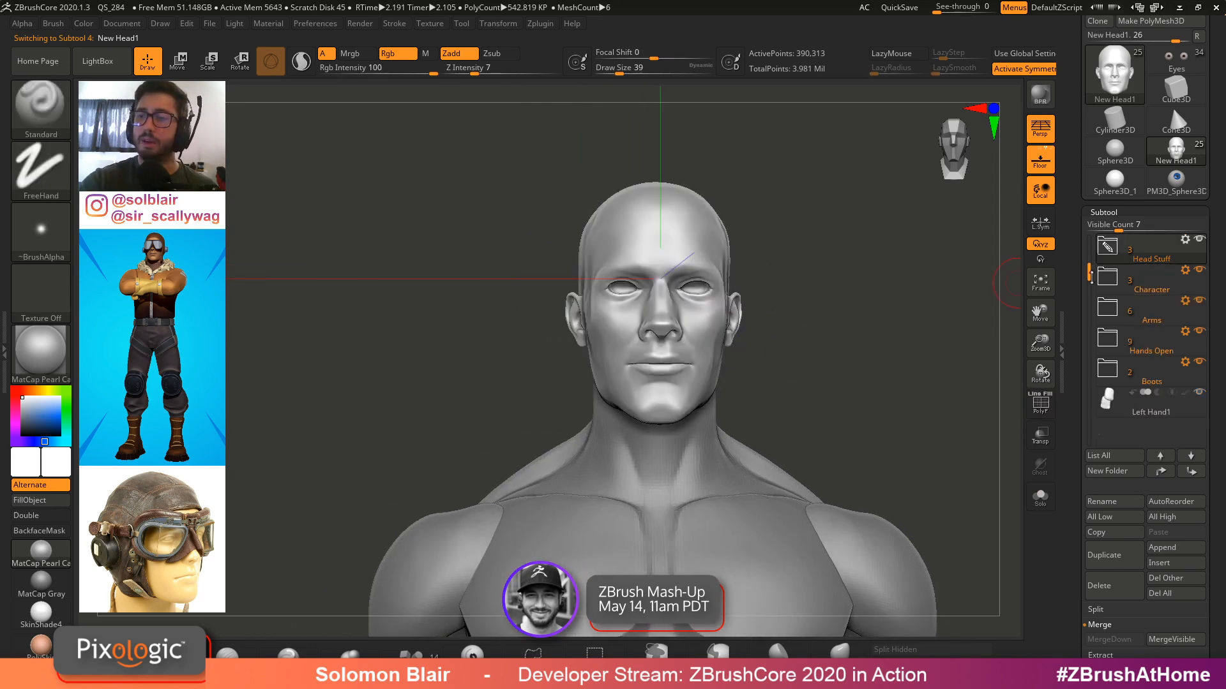
# Select the Left Hand1 subtool and hide the Hands Open folder
pyautogui.moveTo(1089, 277); pyautogui.dragTo(1091, 305)
pyautogui.click(1119, 378)
pyautogui.keyDown('alt'); pyautogui.moveTo(840, 408); pyautogui.dragTo(823, 166, button='right'); pyautogui.keyUp('alt')
pyautogui.moveTo(607, 350); pyautogui.dragTo(670, 357, button='right')
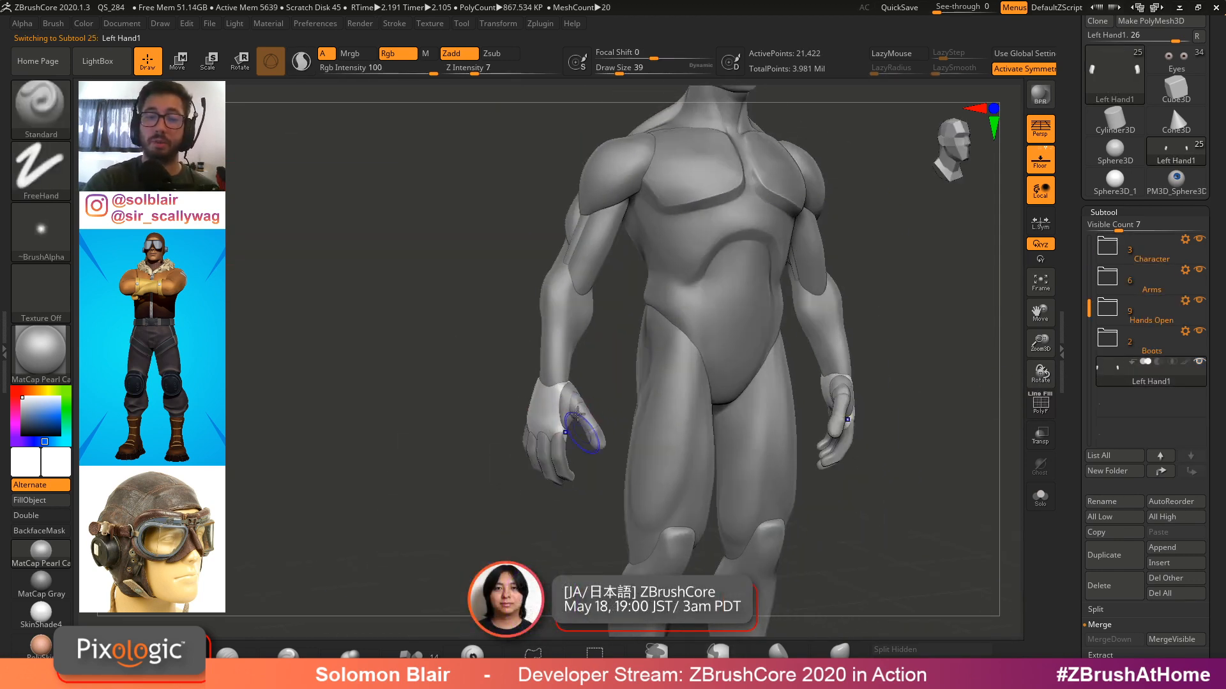
pyautogui.hotkey('shift', 'f')
pyautogui.keyDown('ctrl'); pyautogui.moveTo(569, 419); pyautogui.dragTo(640, 440, button='right'); pyautogui.keyUp('ctrl')
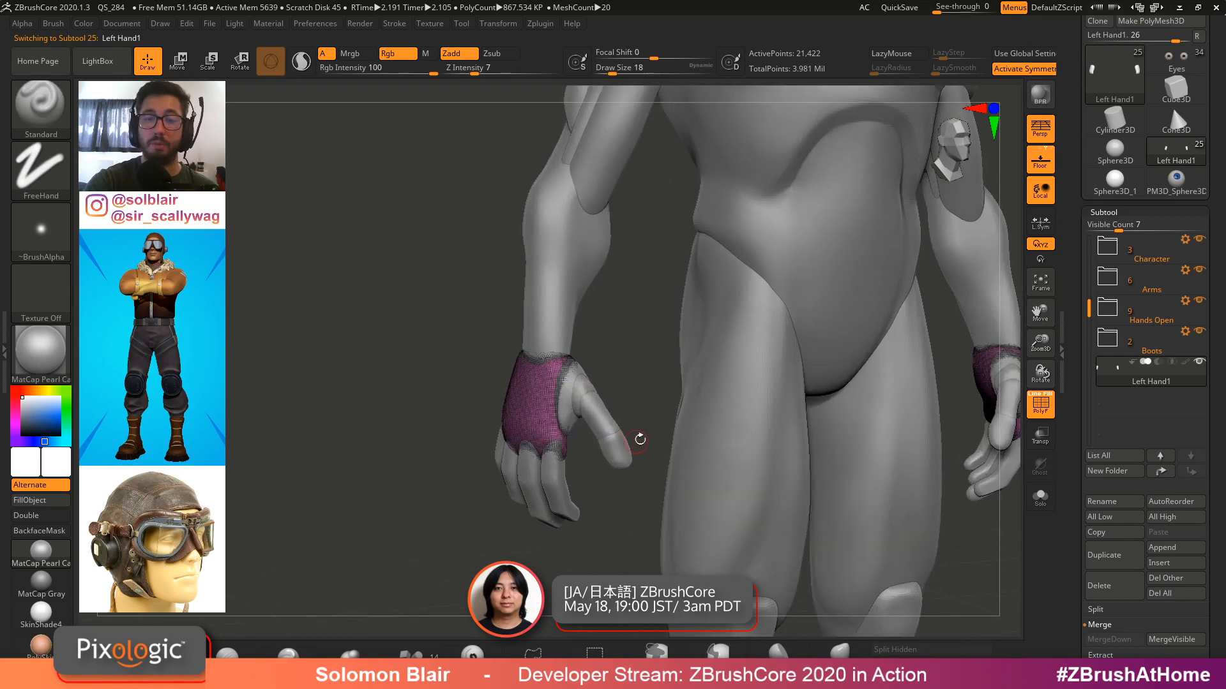
pyautogui.click(1200, 301)
# Inspect the Left Hand1 piece with polyframes and set the brush draw size to 23
pyautogui.keyDown('alt'); pyautogui.moveTo(730, 454); pyautogui.dragTo(748, 457, button='right'); pyautogui.keyUp('alt')
pyautogui.hotkey('shift', 'f')
pyautogui.moveTo(613, 408); pyautogui.dragTo(578, 406, button='right')
pyautogui.keyDown('ctrl'); pyautogui.moveTo(577, 406); pyautogui.dragTo(661, 422, button='right'); pyautogui.keyUp('ctrl')
pyautogui.hotkey('shift', 'f')
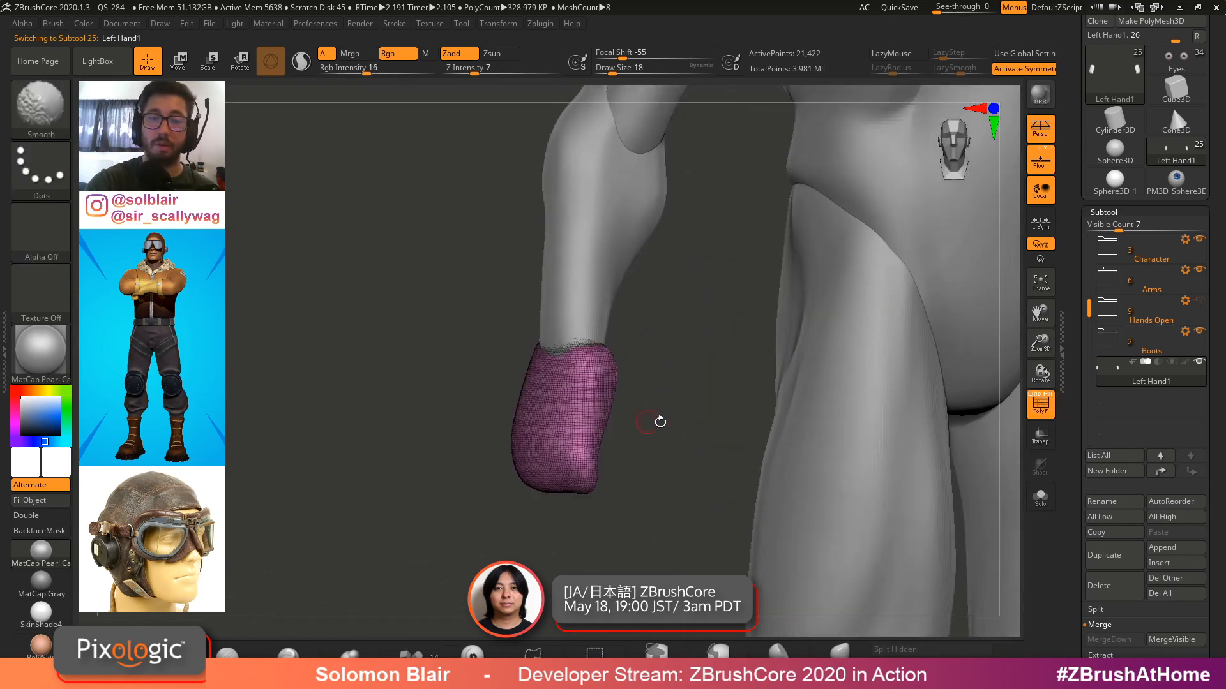
pyautogui.hotkey('shift', 'f')
pyautogui.hotkey('shift', 'f')
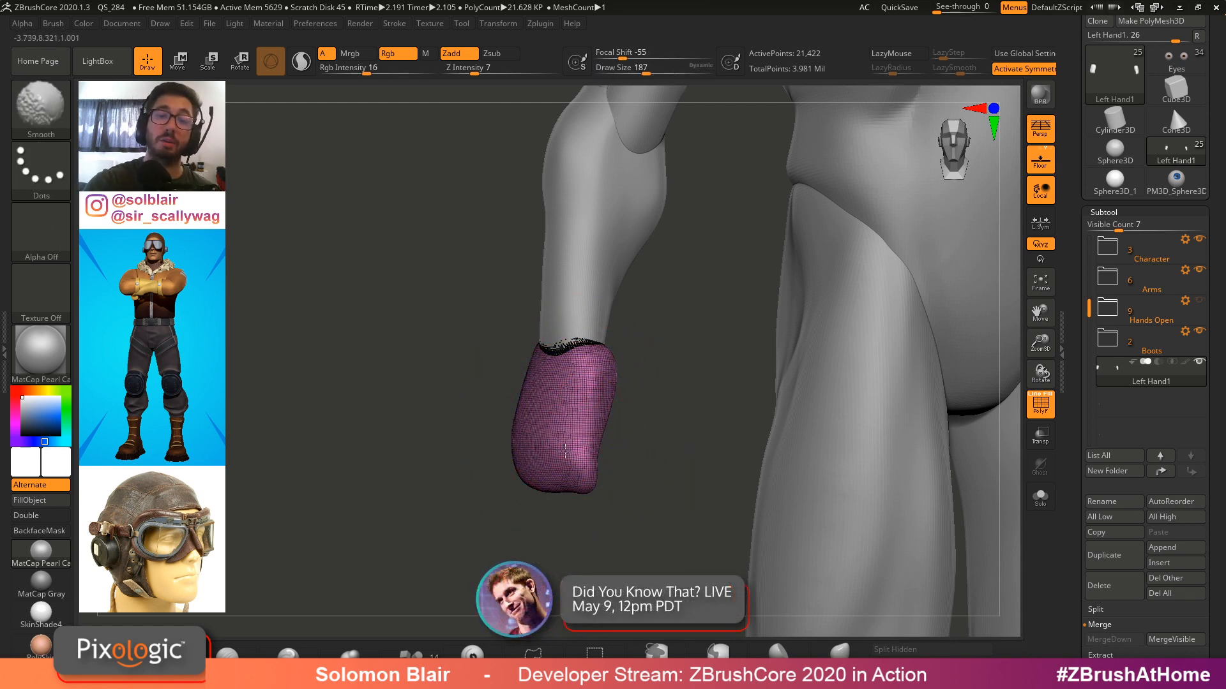
pyautogui.hotkey('shift', 'f')
pyautogui.hotkey('shift', 'f')
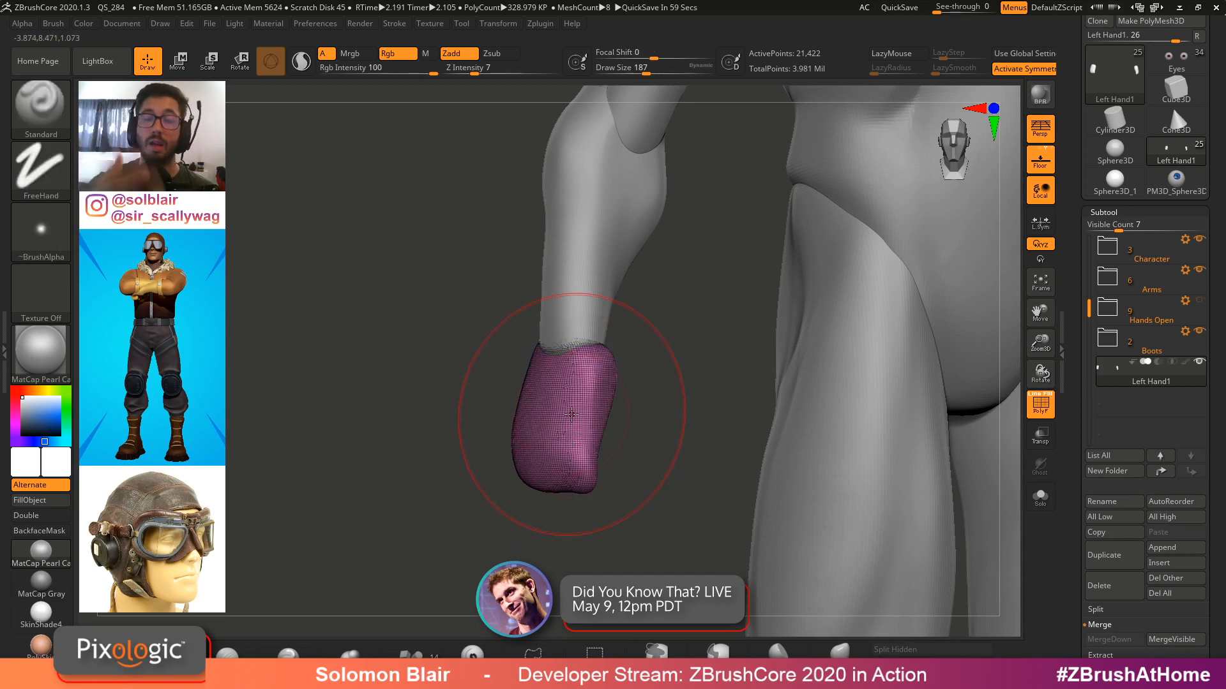
pyautogui.hotkey('shift', 'f')
pyautogui.press('s')
pyautogui.hotkey('shift', 'f')
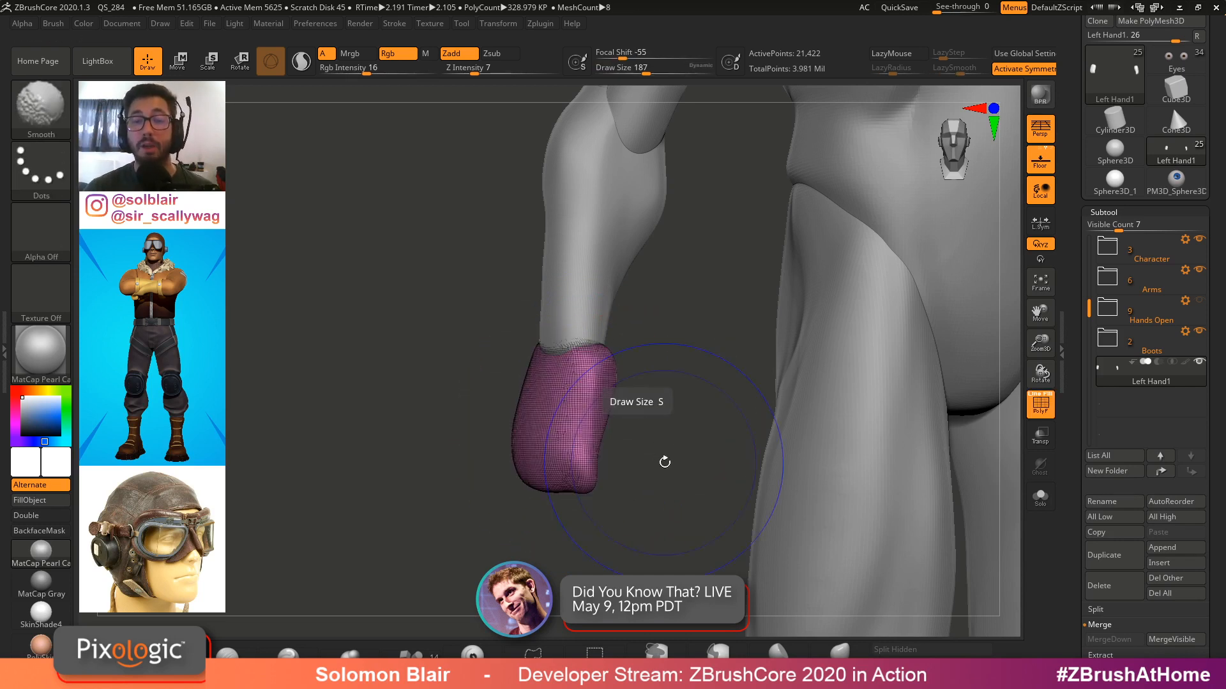
pyautogui.press('s')
pyautogui.moveTo(664, 459); pyautogui.dragTo(646, 458)
pyautogui.hotkey('shift', 'f')
pyautogui.moveTo(1070, 520); pyautogui.dragTo(1070, 504)
pyautogui.press('s')
pyautogui.moveTo(535, 411); pyautogui.dragTo(518, 410)
# Append a ZSphere subtool and frame the view on it
pyautogui.click(1158, 551)
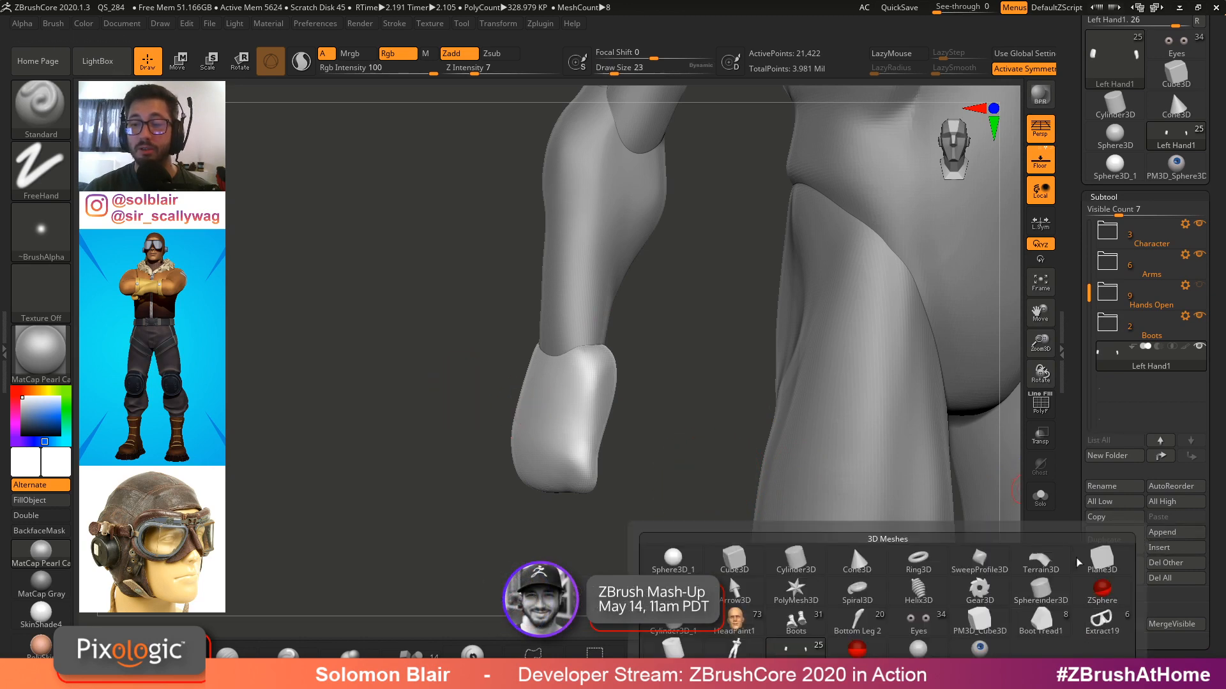
pyautogui.click(1104, 588)
pyautogui.press('w')
pyautogui.press('f')
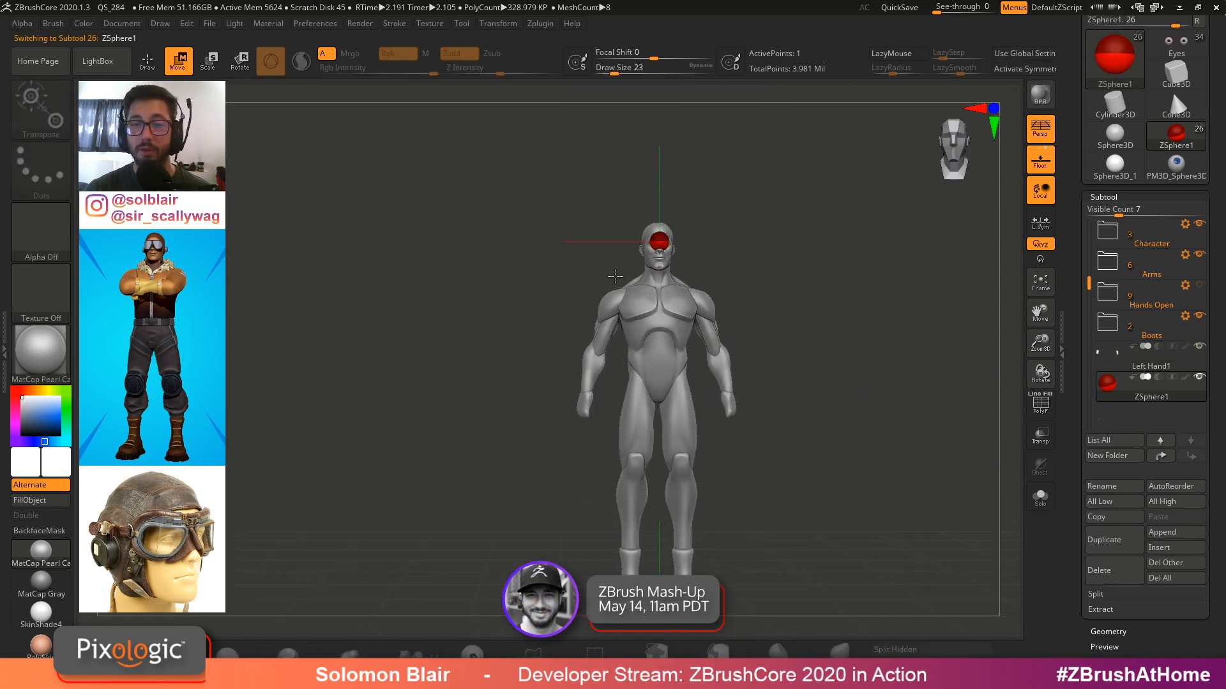
# Move the ZSphere down to the wrist end of the Left Hand1 piece
pyautogui.moveTo(658, 243); pyautogui.dragTo(599, 410)
pyautogui.keyDown('alt'); pyautogui.moveTo(578, 451); pyautogui.dragTo(699, 134); pyautogui.keyUp('alt')
pyautogui.press('e')
pyautogui.press('w')
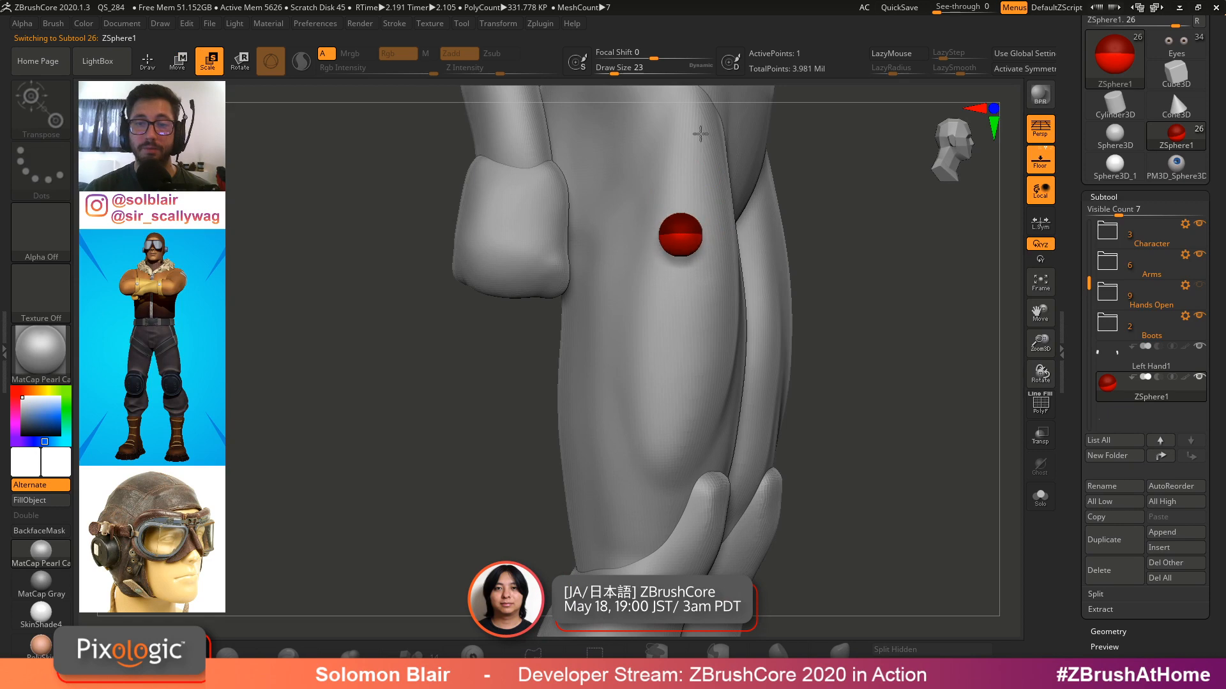
pyautogui.press('w')
pyautogui.moveTo(683, 236); pyautogui.dragTo(541, 307)
pyautogui.keyDown('alt'); pyautogui.moveTo(542, 383); pyautogui.dragTo(720, 345); pyautogui.keyUp('alt')
pyautogui.moveTo(744, 461); pyautogui.dragTo(772, 298)
pyautogui.press('e')
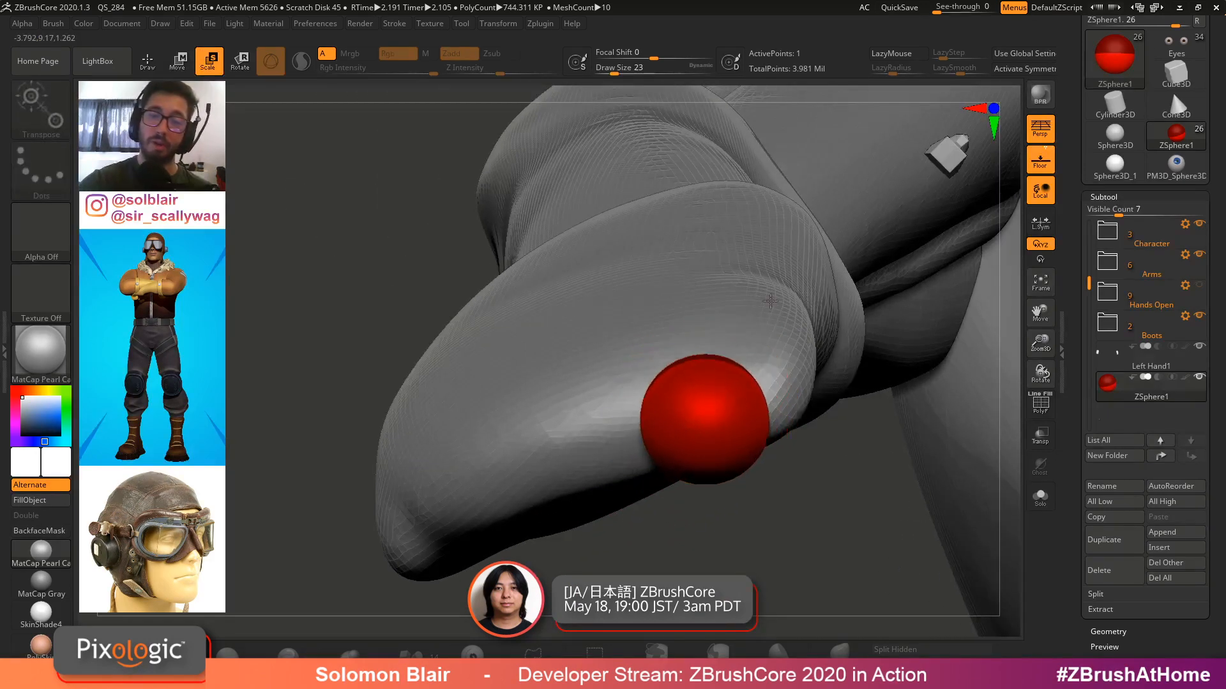
# Scale and reposition the ZSphere so it sits against the open end of the cuff
pyautogui.press('w')
pyautogui.moveTo(792, 429); pyautogui.dragTo(721, 470)
pyautogui.keyDown('alt'); pyautogui.moveTo(721, 470); pyautogui.dragTo(776, 393); pyautogui.keyUp('alt')
pyautogui.moveTo(776, 393); pyautogui.dragTo(754, 401, button='right')
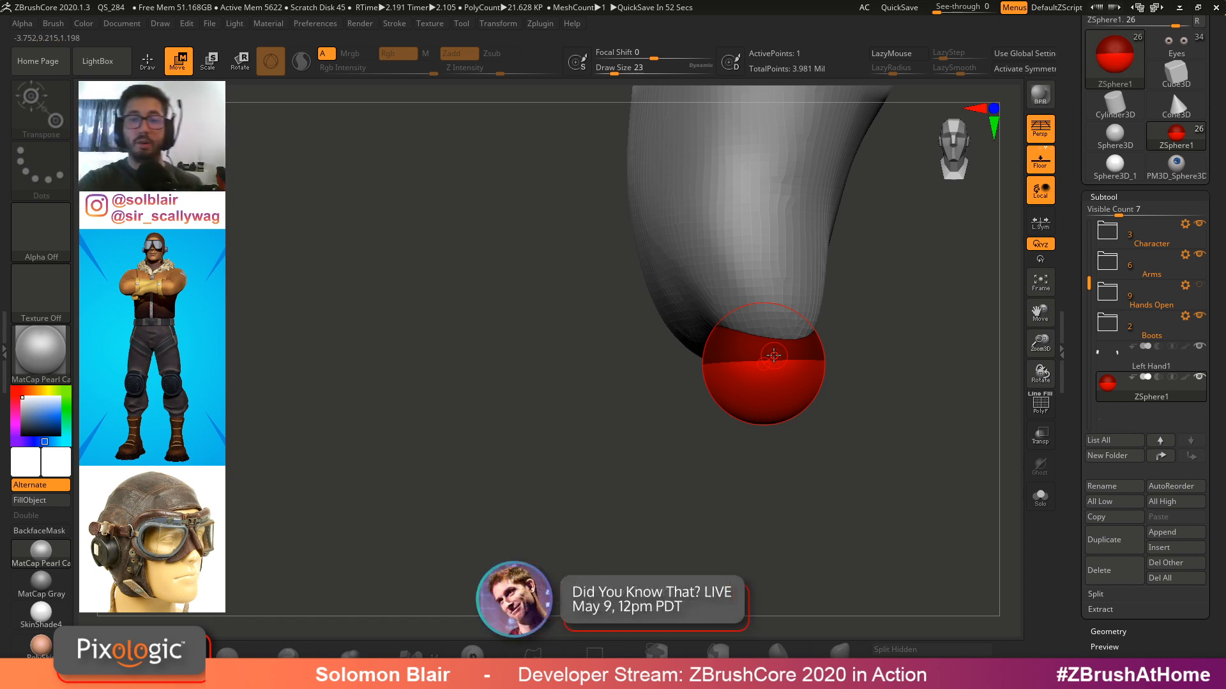
pyautogui.moveTo(838, 374); pyautogui.dragTo(729, 363)
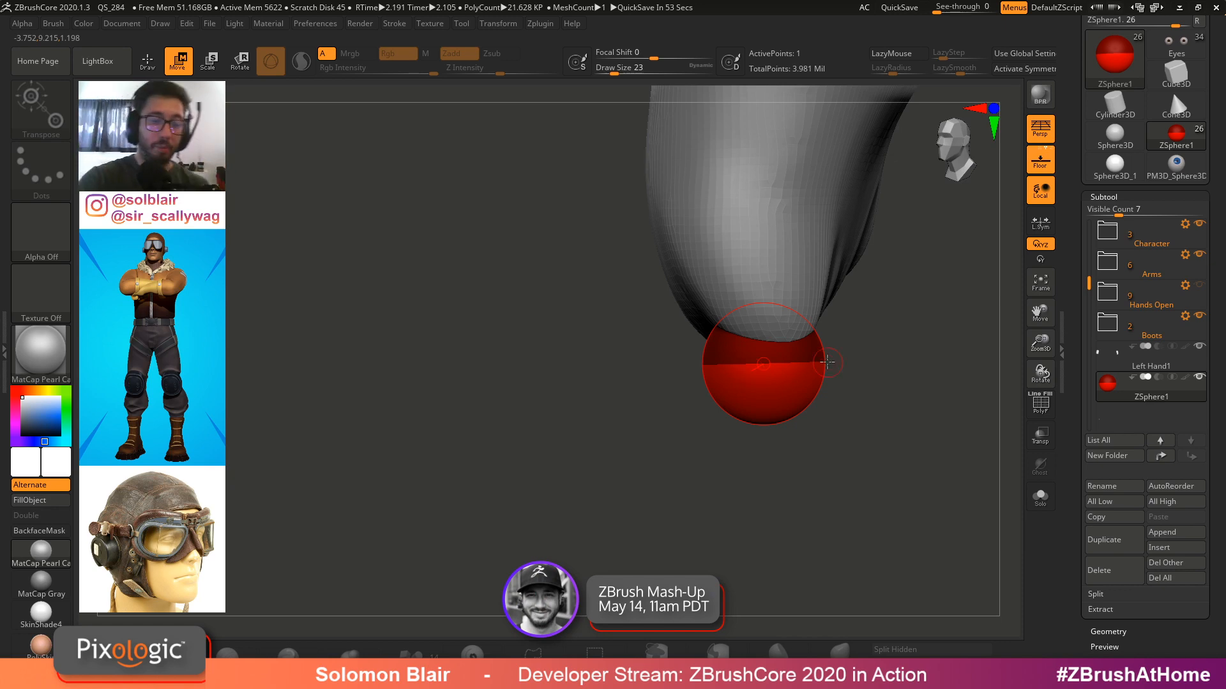
pyautogui.press('q')
pyautogui.moveTo(827, 362)
pyautogui.mouseDown()
pyautogui.moveTo(775, 388)
pyautogui.moveTo(823, 350)
pyautogui.moveTo(792, 373)
pyautogui.moveTo(883, 356)
pyautogui.moveTo(870, 378)
pyautogui.moveTo(833, 385)
pyautogui.moveTo(856, 364)
pyautogui.moveTo(835, 371)
pyautogui.mouseUp()
pyautogui.hotkey('alt', 's')
pyautogui.hotkey('alt', 's')
pyautogui.press('e')
pyautogui.moveTo(755, 375); pyautogui.dragTo(745, 364)
pyautogui.moveTo(792, 359)
pyautogui.mouseDown()
pyautogui.moveTo(805, 350)
pyautogui.moveTo(749, 377)
pyautogui.moveTo(780, 332)
pyautogui.moveTo(766, 325)
pyautogui.mouseUp()
pyautogui.press('w')
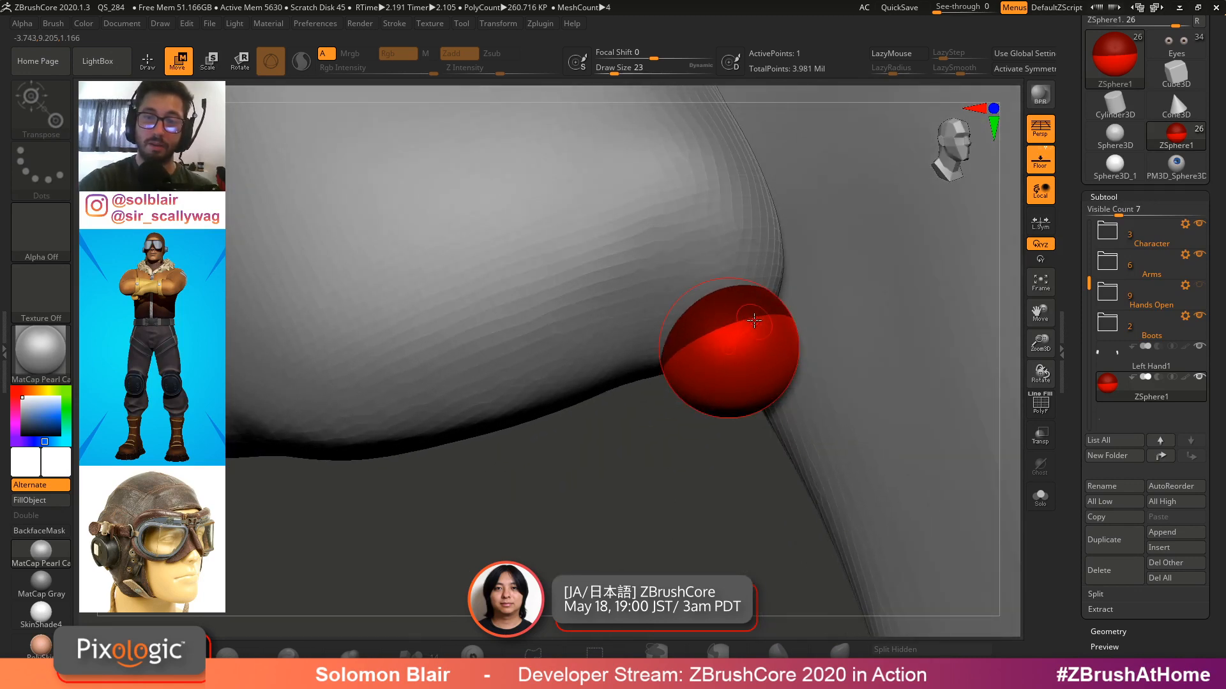
pyautogui.moveTo(746, 370); pyautogui.dragTo(735, 314)
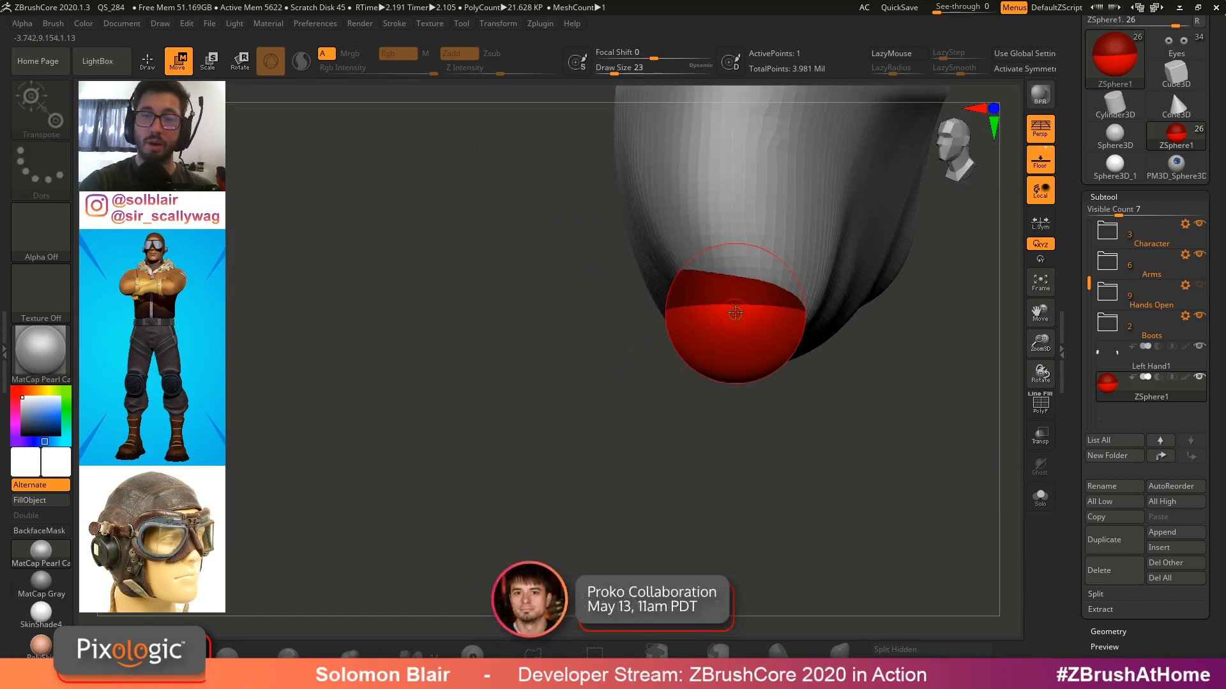
# Draw a child ZSphere extending outward from the root ZSphere and enlarge it
pyautogui.moveTo(954, 302); pyautogui.dragTo(841, 346)
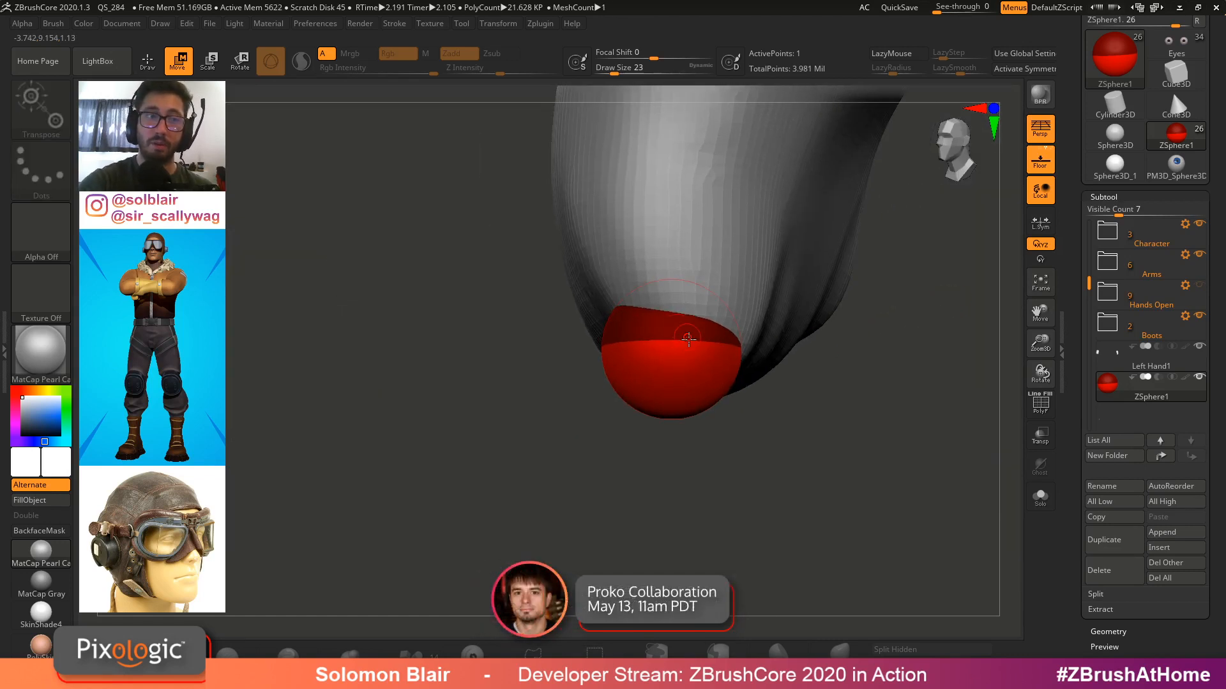
pyautogui.press('q')
pyautogui.moveTo(726, 356); pyautogui.dragTo(736, 357)
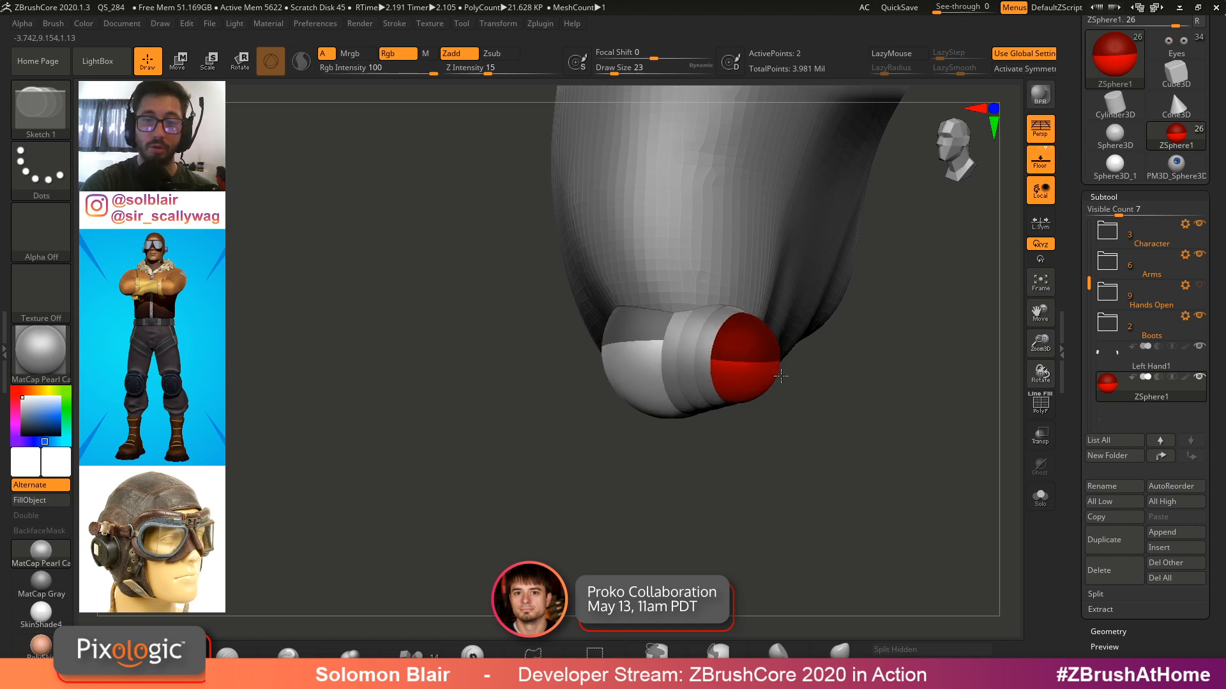
pyautogui.moveTo(781, 376); pyautogui.dragTo(862, 393)
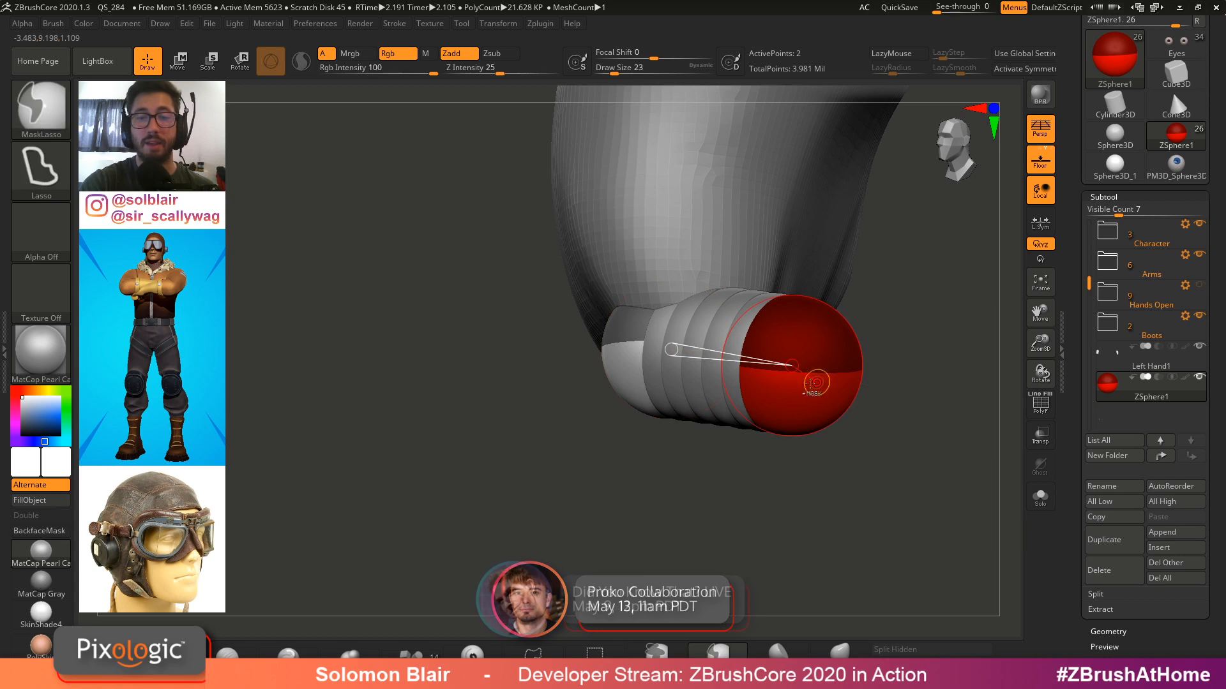
# Undo the child ZSphere added to the root ZSphere
pyautogui.hotkey('ctrl', 'z')
pyautogui.moveTo(700, 361)
pyautogui.mouseDown()
pyautogui.moveTo(773, 380)
pyautogui.moveTo(754, 362)
pyautogui.mouseUp()
pyautogui.hotkey('ctrl', 'z')
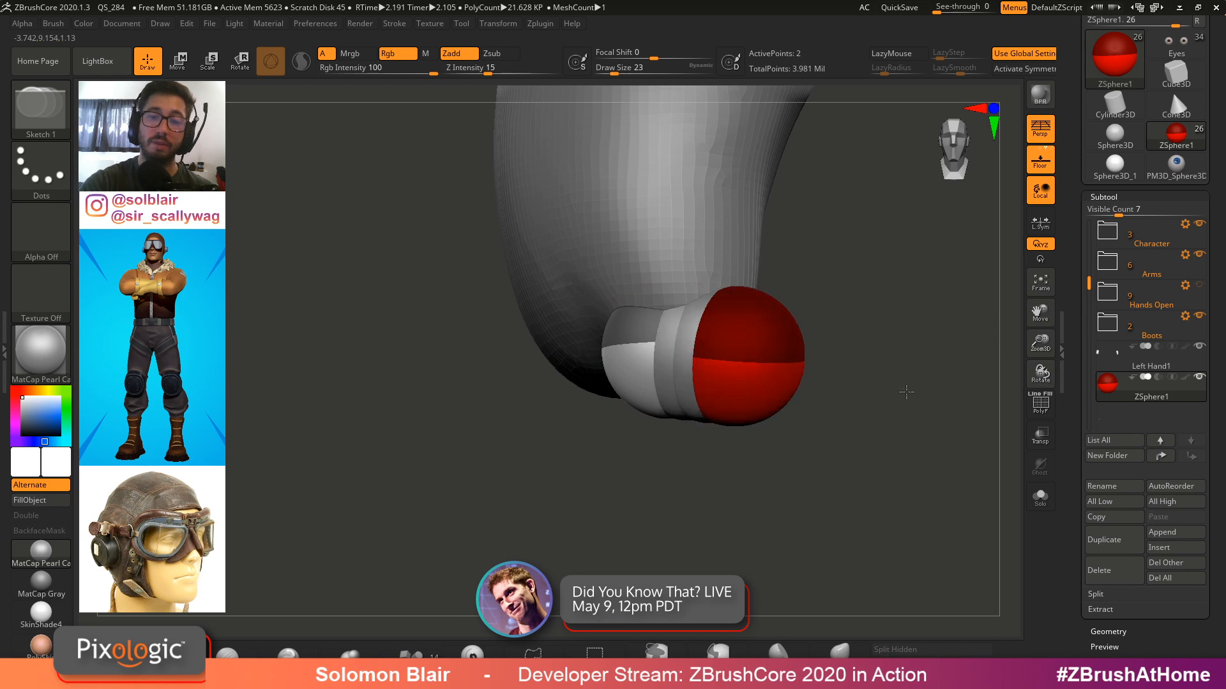
pyautogui.press('shift')
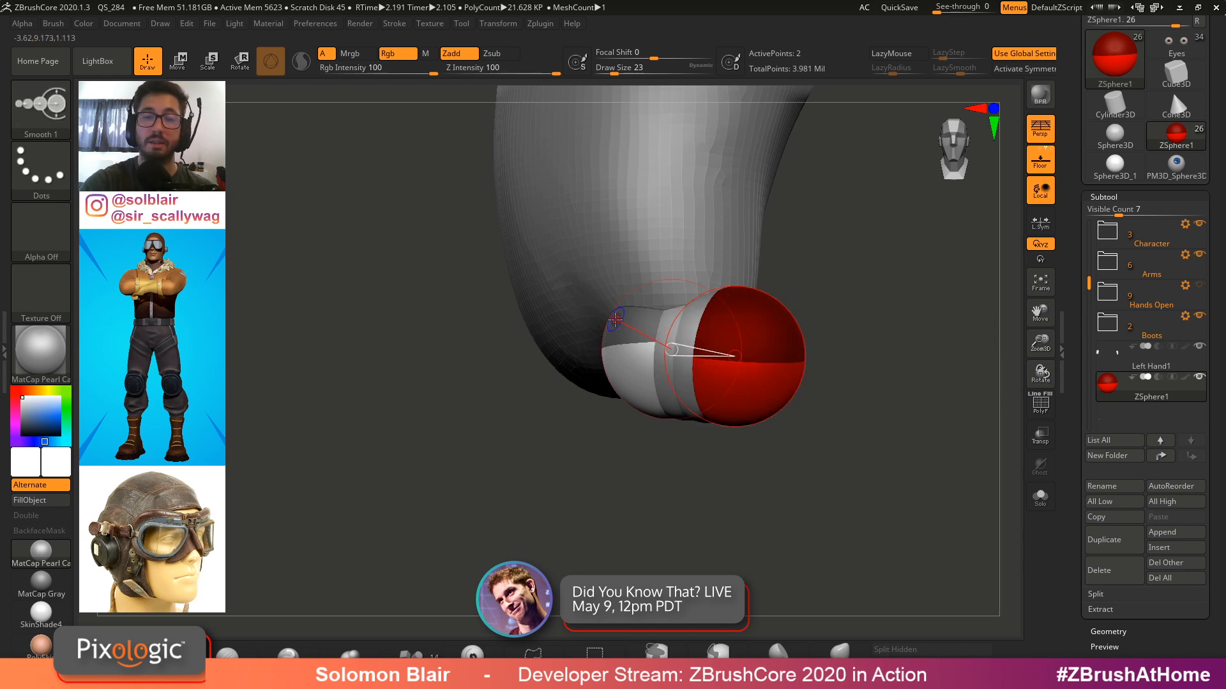
pyautogui.keyDown('alt'); pyautogui.click(738, 338); pyautogui.keyUp('alt')
pyautogui.press('ctrl')
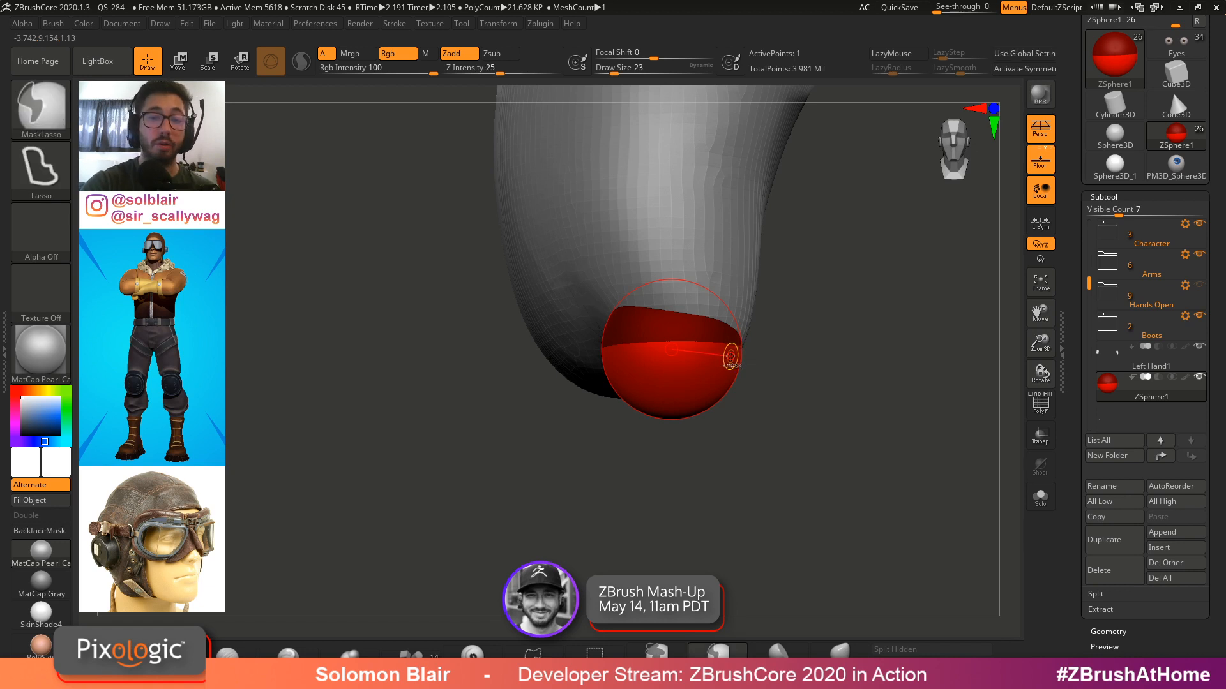
pyautogui.click(734, 367)
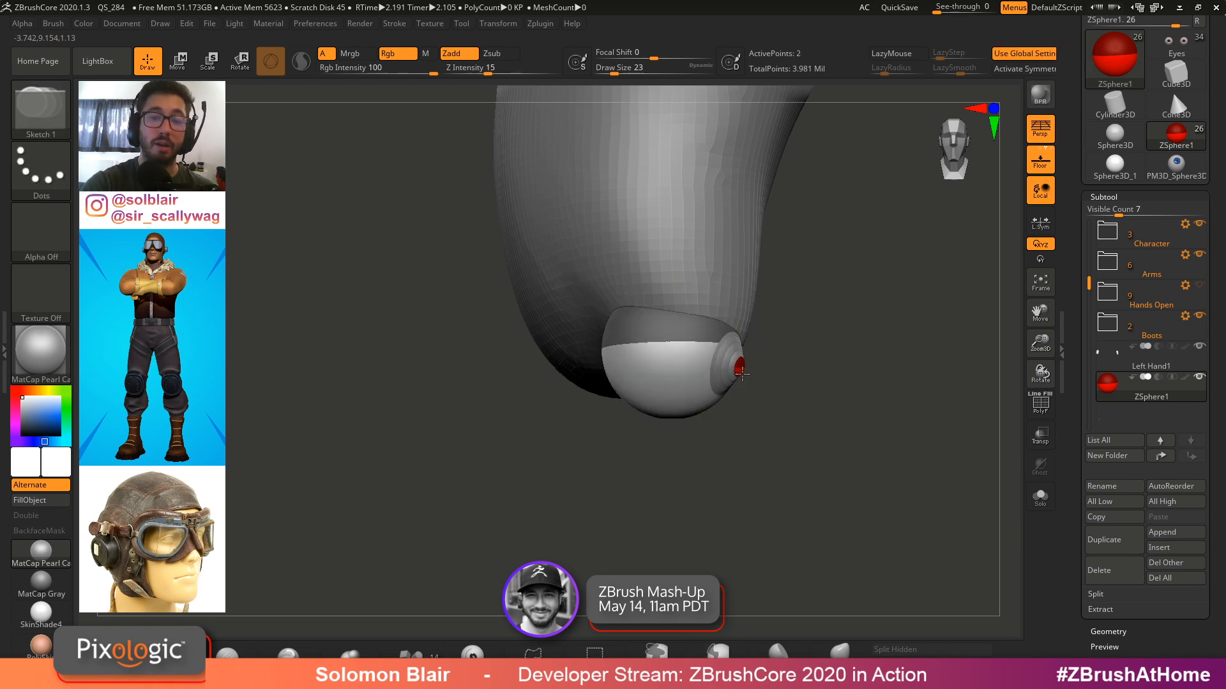
pyautogui.moveTo(748, 381); pyautogui.dragTo(861, 380)
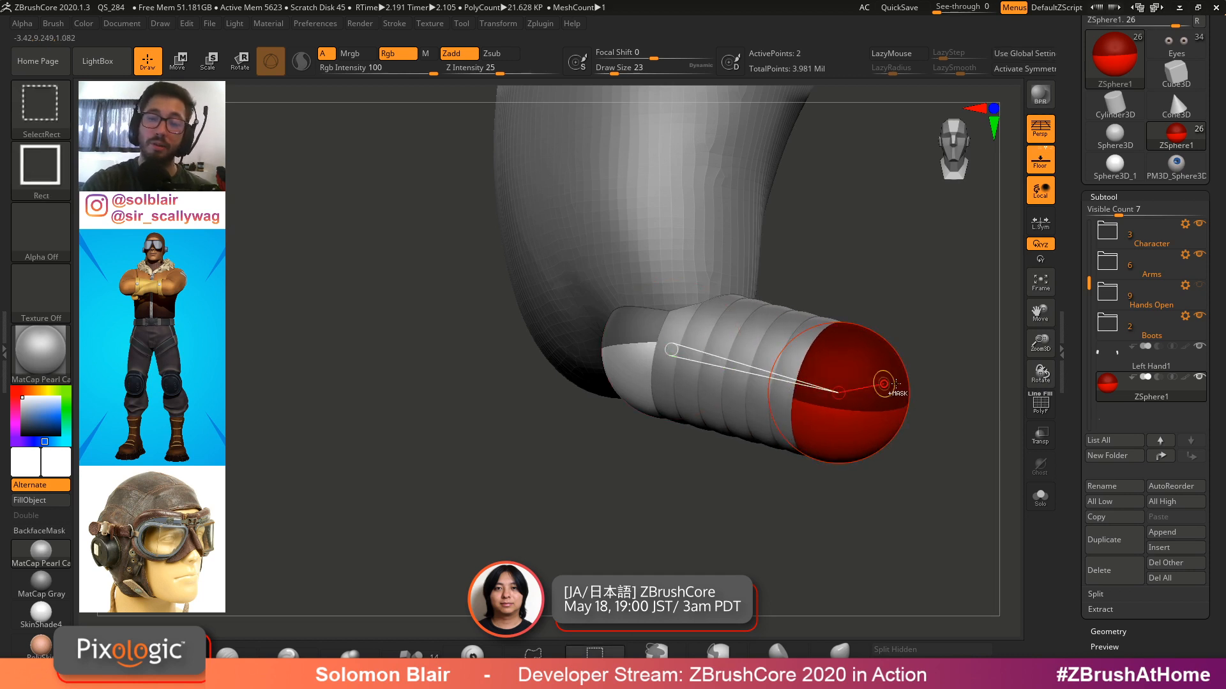
pyautogui.keyDown('alt'); pyautogui.moveTo(888, 378); pyautogui.dragTo(838, 404, button='right'); pyautogui.keyUp('alt')
pyautogui.moveTo(734, 377)
pyautogui.mouseDown(button='right')
pyautogui.moveTo(856, 391)
pyautogui.moveTo(668, 391)
pyautogui.mouseUp(button='right')
pyautogui.press('ctrl')
pyautogui.moveTo(662, 391)
pyautogui.mouseDown()
pyautogui.moveTo(671, 404)
pyautogui.moveTo(900, 415)
pyautogui.moveTo(873, 443)
pyautogui.mouseUp()
pyautogui.hotkey('ctrl', 'z')
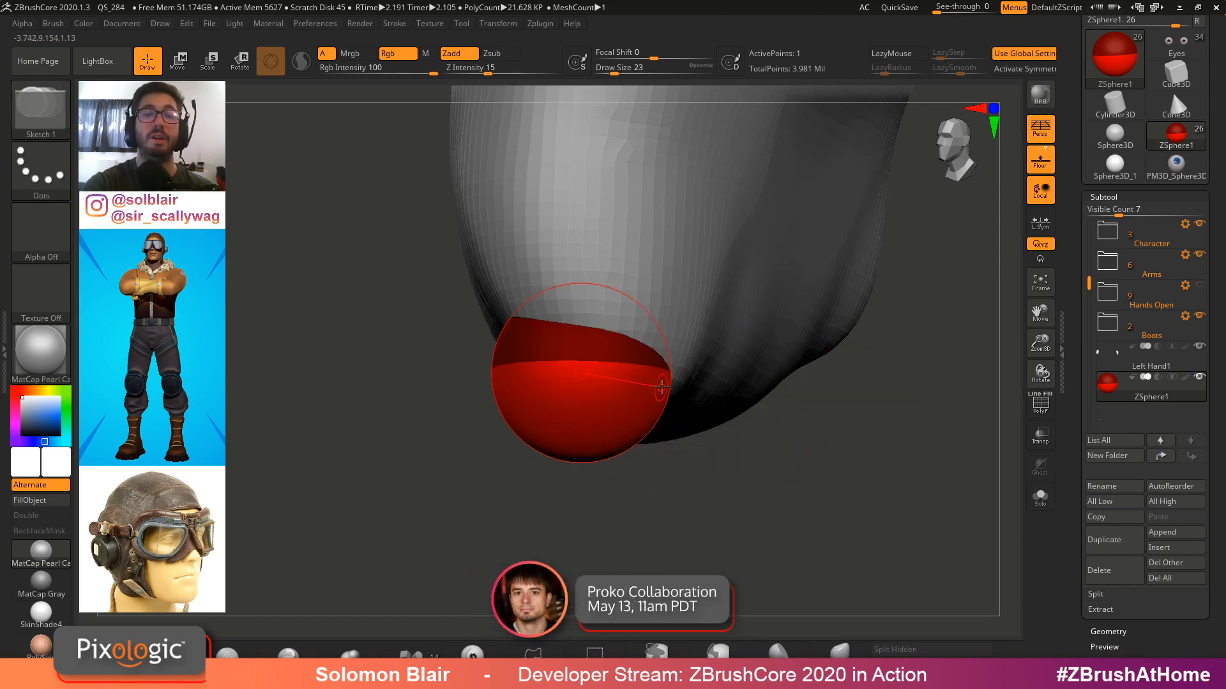
# Draw a child ZSphere from the root and move it outward to lengthen the chain past the cuff
pyautogui.moveTo(662, 385); pyautogui.dragTo(696, 419)
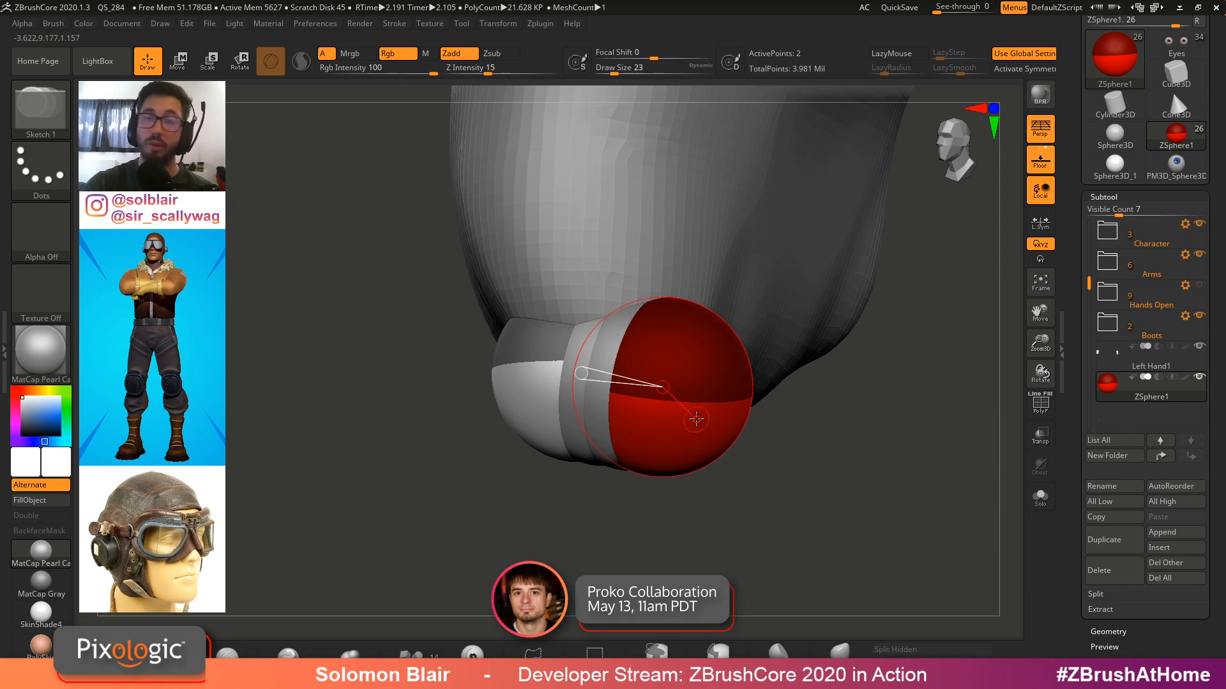
pyautogui.press('w')
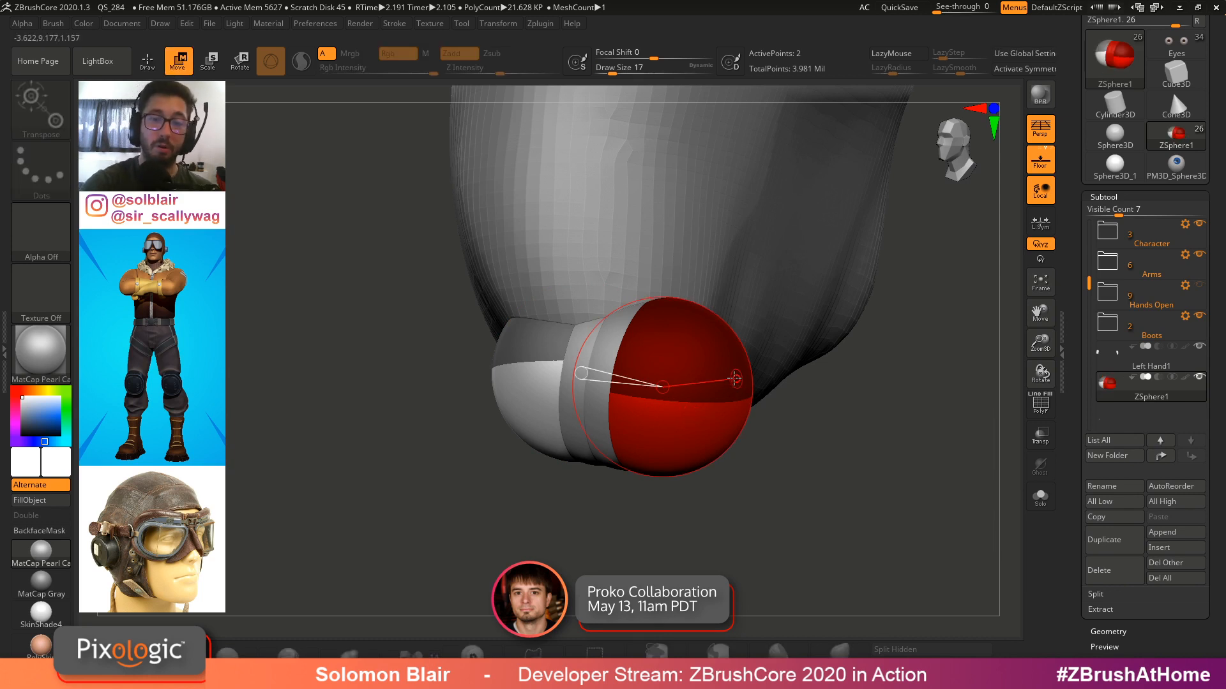
pyautogui.moveTo(735, 379); pyautogui.dragTo(897, 368)
pyautogui.moveTo(893, 370)
pyautogui.keyDown('ctrl'); pyautogui.mouseDown(button='right')
pyautogui.moveTo(798, 361)
pyautogui.moveTo(856, 386)
pyautogui.moveTo(844, 349)
pyautogui.moveTo(715, 380)
pyautogui.moveTo(732, 399)
pyautogui.moveTo(720, 358)
pyautogui.mouseUp(button='right'); pyautogui.keyUp('ctrl')
pyautogui.press('q')
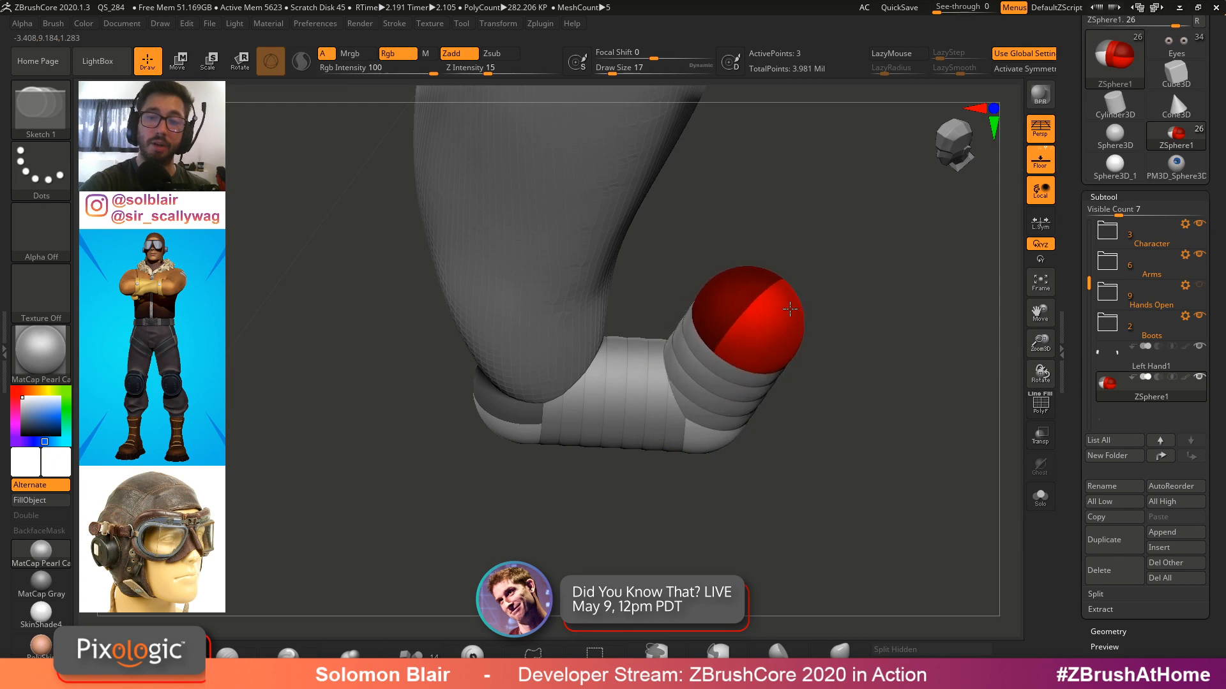
# Add another ZSphere to bend the chain upward and scale it to match the segment width
pyautogui.moveTo(790, 309); pyautogui.dragTo(781, 277, button='right')
pyautogui.keyDown('shift'); pyautogui.moveTo(722, 291); pyautogui.dragTo(714, 282); pyautogui.keyUp('shift')
pyautogui.press('w')
pyautogui.moveTo(717, 285); pyautogui.dragTo(707, 266)
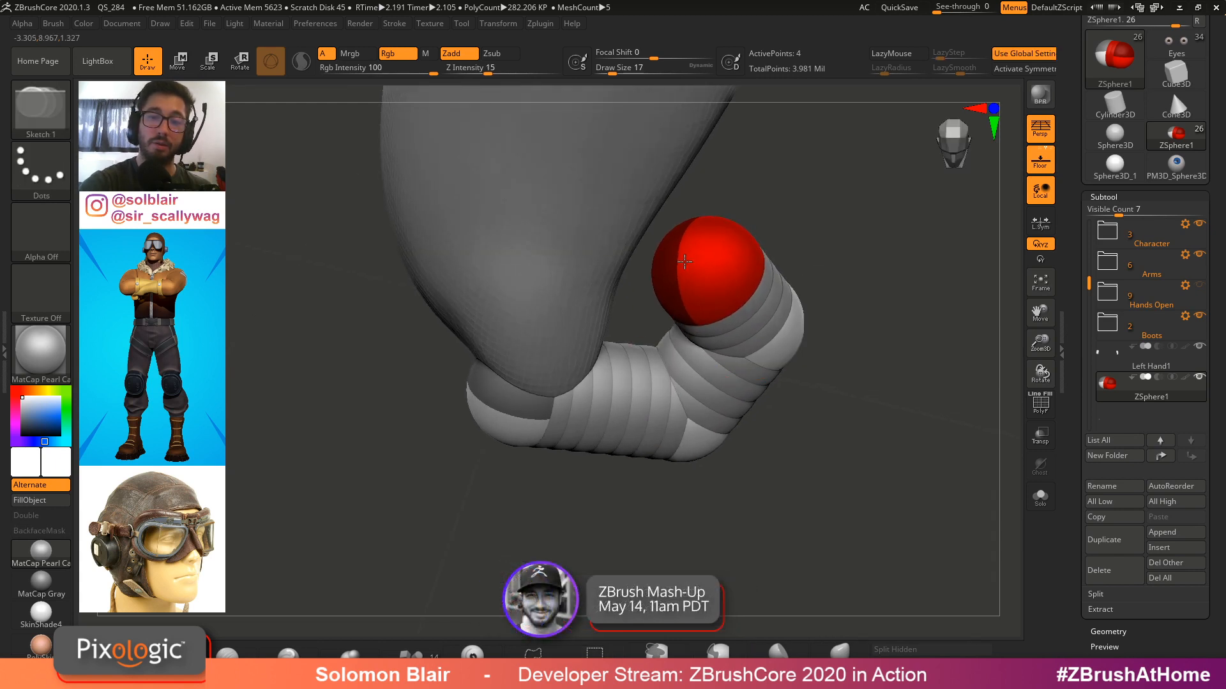
pyautogui.moveTo(745, 263); pyautogui.dragTo(716, 255, button='right')
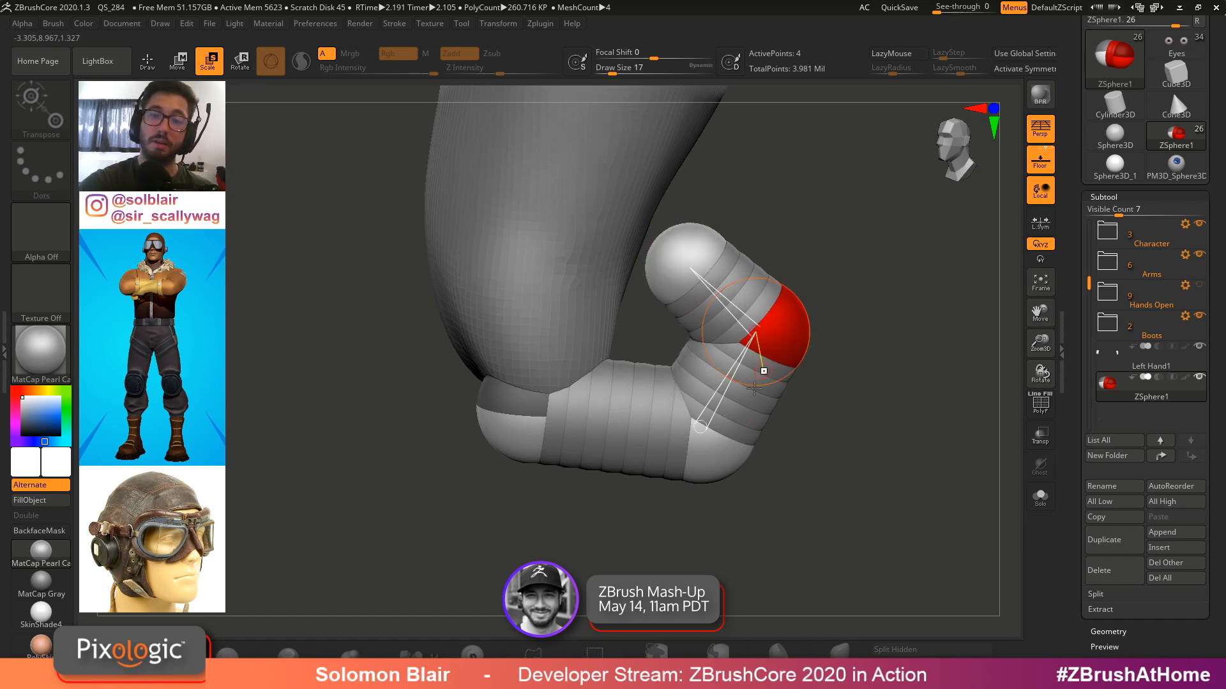
pyautogui.click(688, 260)
pyautogui.moveTo(688, 261); pyautogui.dragTo(717, 235, button='right')
pyautogui.press('w')
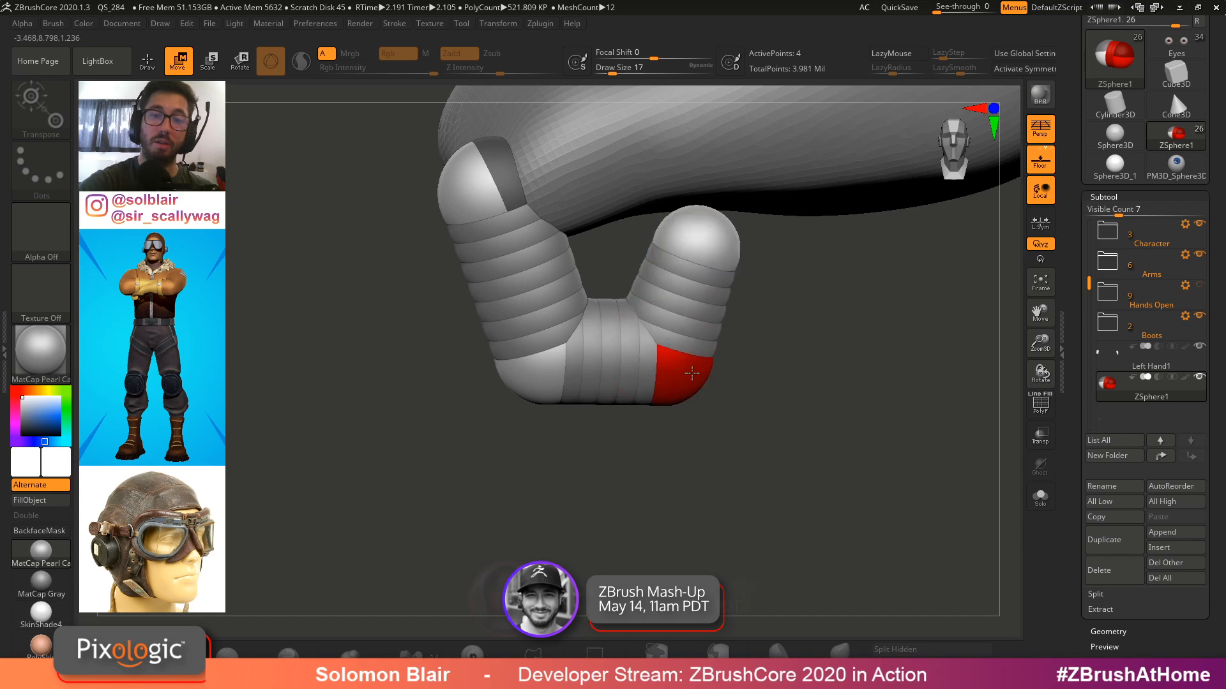
# Move the chain's ZSpheres into a U-shaped bend forming two parallel segments below the sleeve
pyautogui.moveTo(692, 373); pyautogui.dragTo(710, 361)
pyautogui.moveTo(696, 237); pyautogui.dragTo(715, 258, button='right')
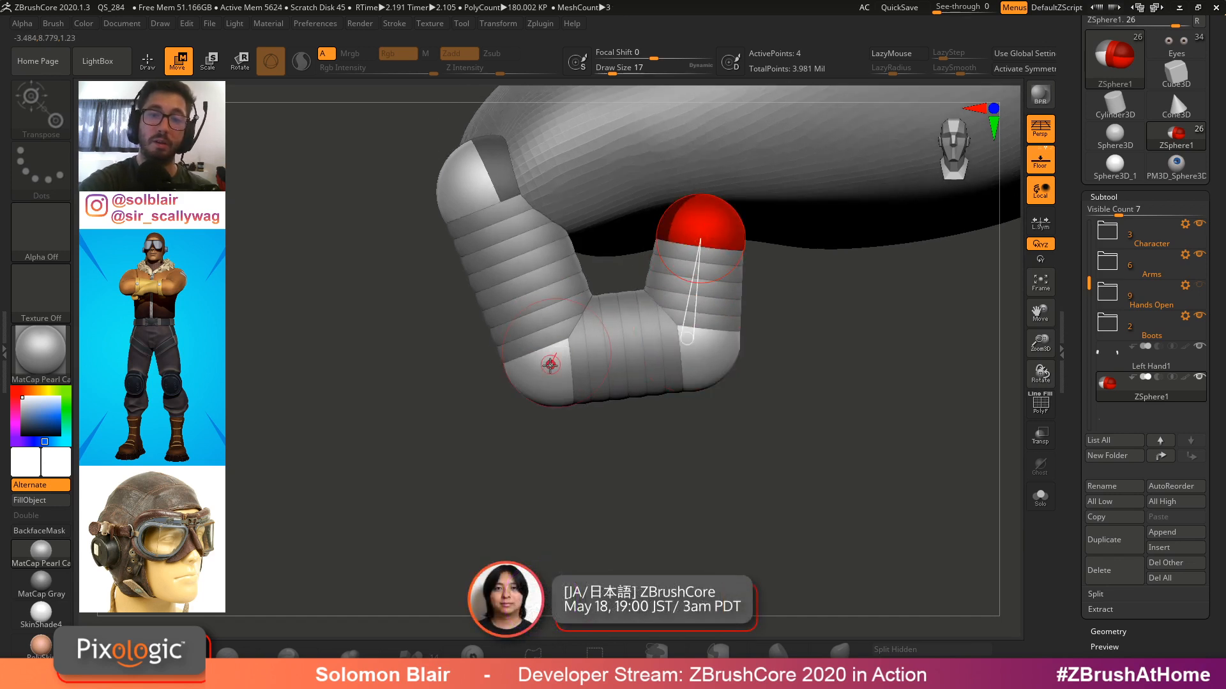
pyautogui.moveTo(550, 365); pyautogui.dragTo(542, 393)
pyautogui.moveTo(695, 249); pyautogui.dragTo(701, 306, button='right')
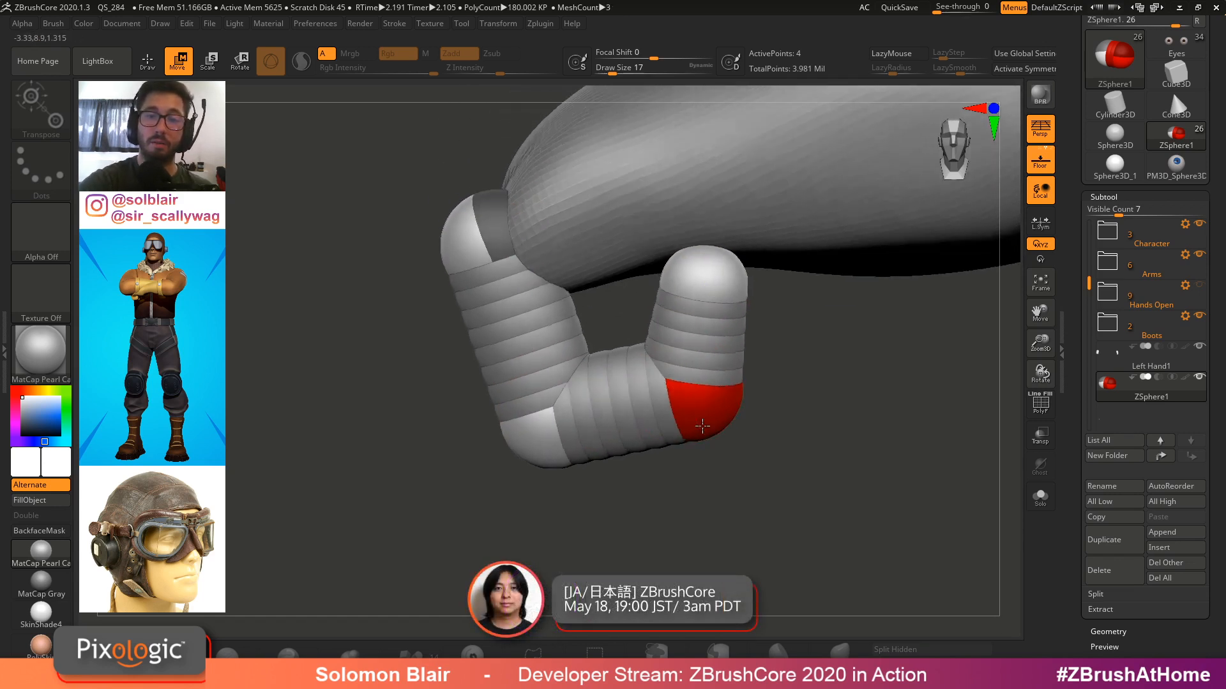
pyautogui.moveTo(702, 426); pyautogui.dragTo(704, 440, button='right')
pyautogui.moveTo(707, 325); pyautogui.dragTo(670, 272, button='right')
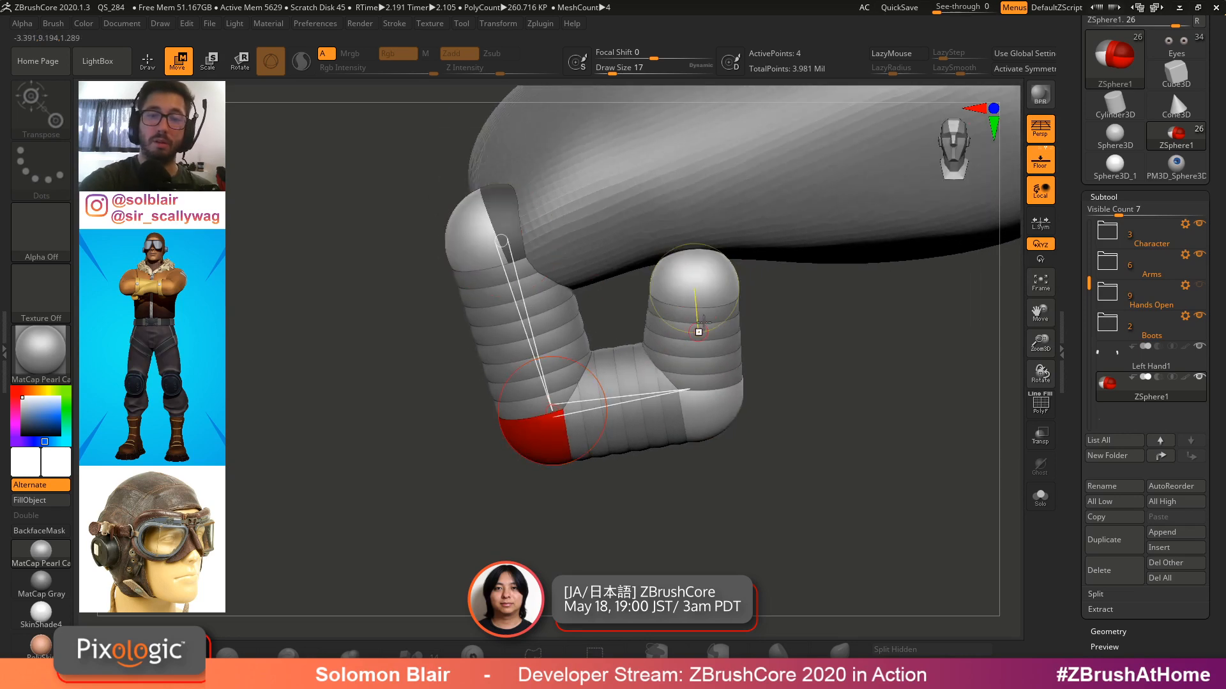
pyautogui.moveTo(702, 320); pyautogui.dragTo(665, 284)
pyautogui.moveTo(702, 288); pyautogui.dragTo(798, 263, button='right')
pyautogui.moveTo(656, 186); pyautogui.dragTo(660, 185)
pyautogui.moveTo(675, 397); pyautogui.dragTo(661, 425, button='right')
pyautogui.moveTo(781, 286); pyautogui.dragTo(787, 284)
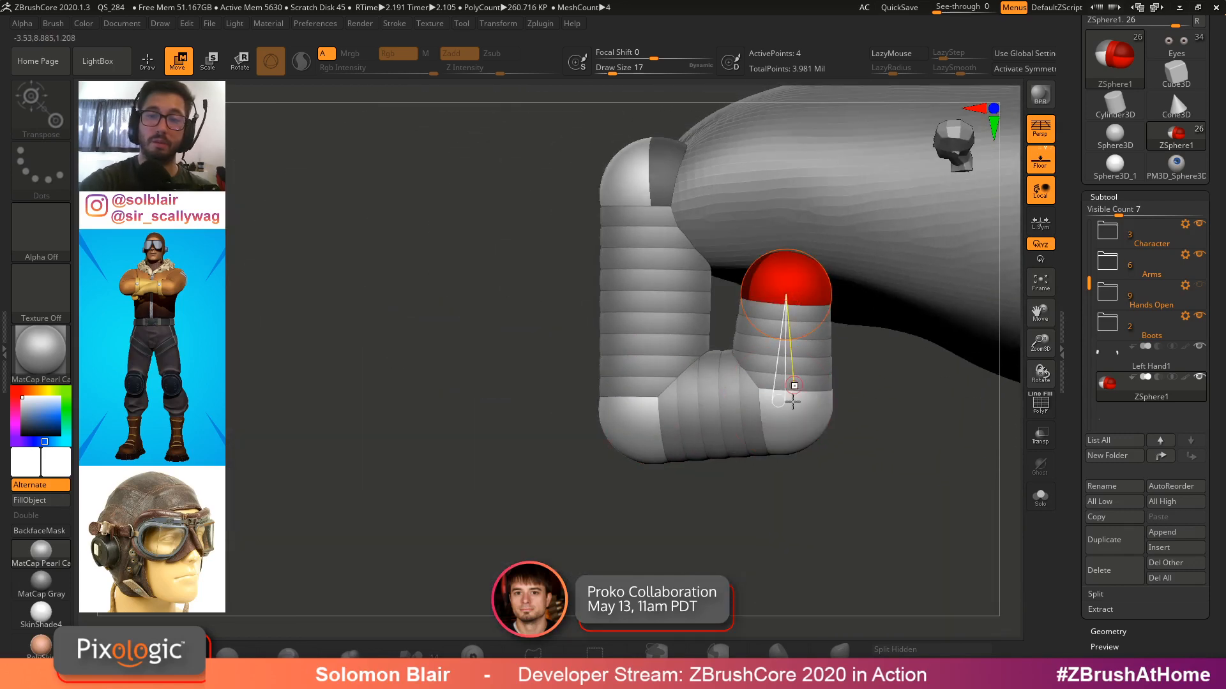
pyautogui.moveTo(792, 397); pyautogui.dragTo(824, 404)
pyautogui.moveTo(659, 415); pyautogui.dragTo(664, 401)
pyautogui.moveTo(786, 284); pyautogui.dragTo(807, 276)
pyautogui.moveTo(822, 403); pyautogui.dragTo(828, 401)
pyautogui.moveTo(828, 401); pyautogui.dragTo(848, 377, button='right')
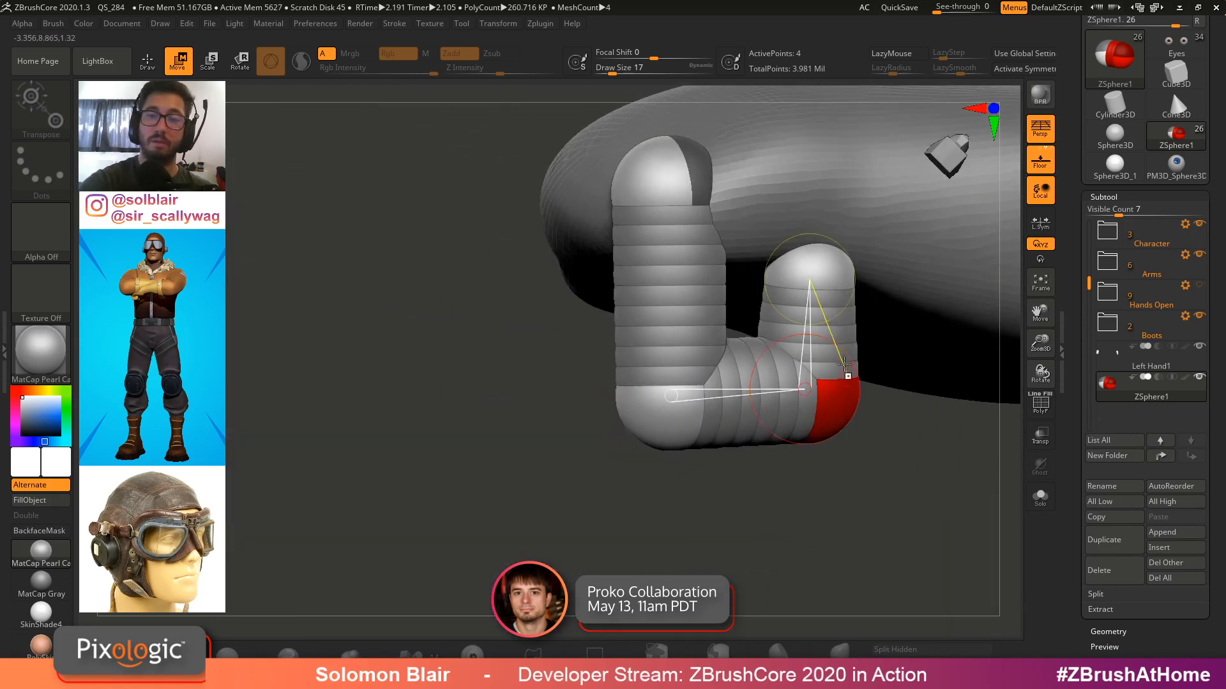
pyautogui.click(809, 273)
pyautogui.moveTo(814, 274); pyautogui.dragTo(702, 312, button='right')
# Set Adaptive Skin Density to 1 and DynaMesh Resolution to 0, then turn on the skin preview
pyautogui.hotkey('shift', 'f')
pyautogui.hotkey('shift', 'f')
pyautogui.keyDown('alt'); pyautogui.click(683, 296); pyautogui.keyUp('alt')
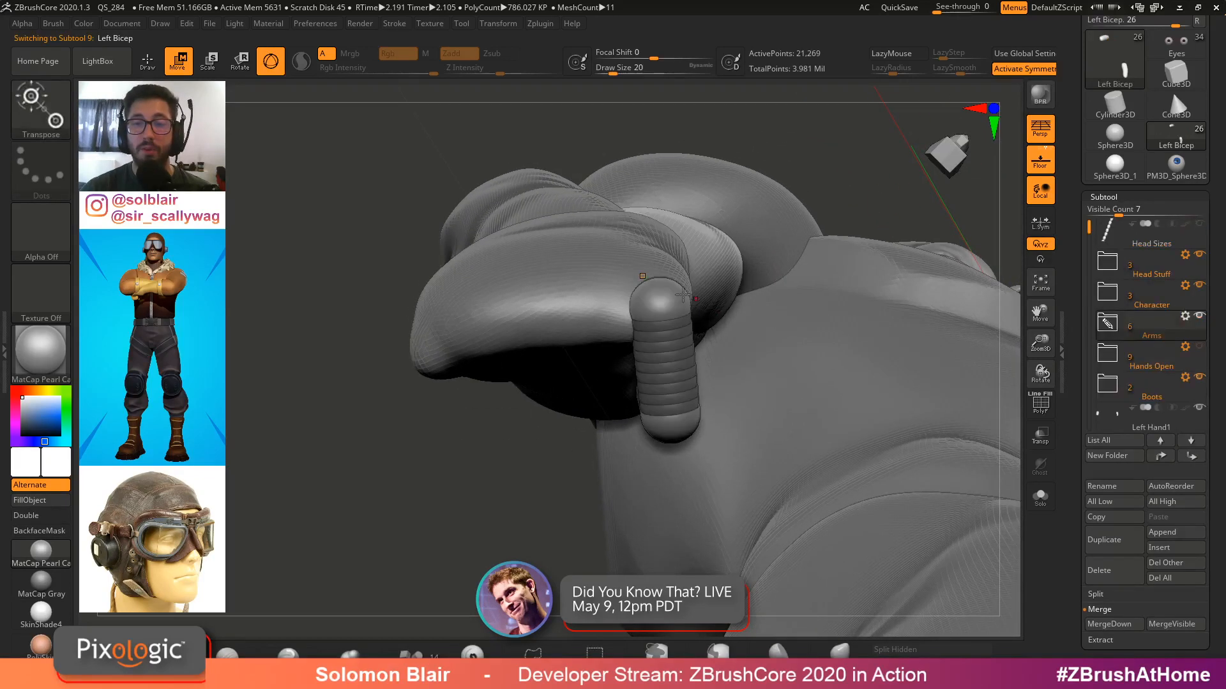
pyautogui.moveTo(1068, 424); pyautogui.dragTo(1069, 364)
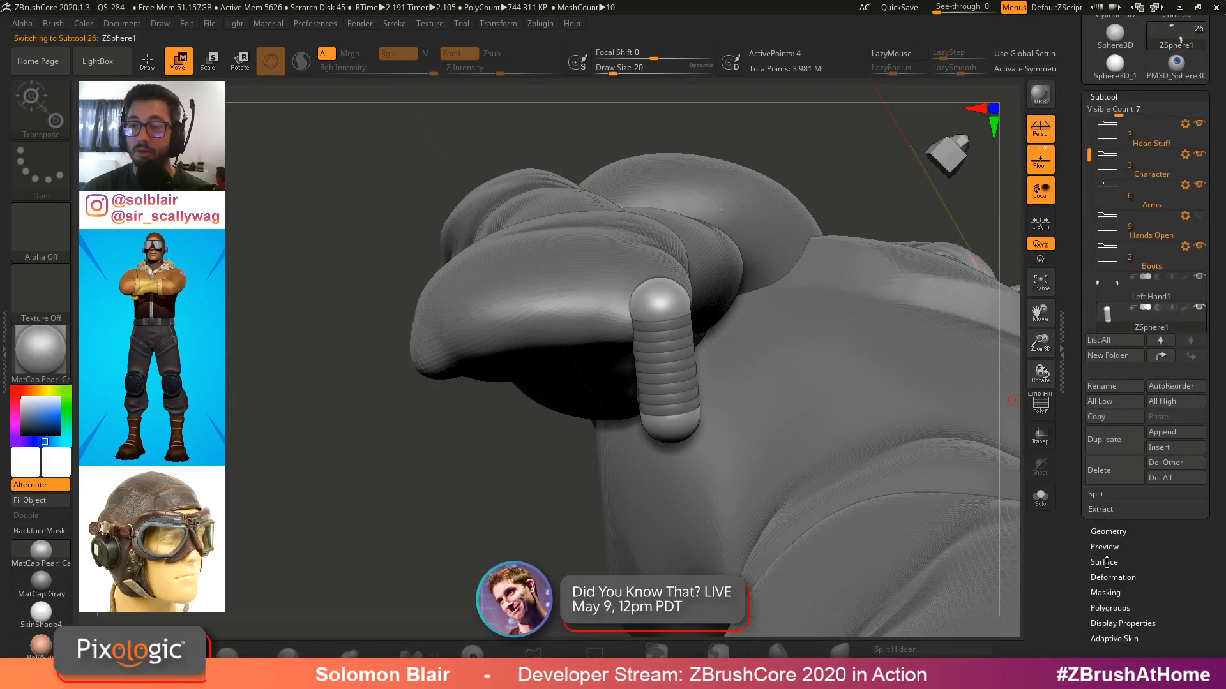
pyautogui.click(1117, 636)
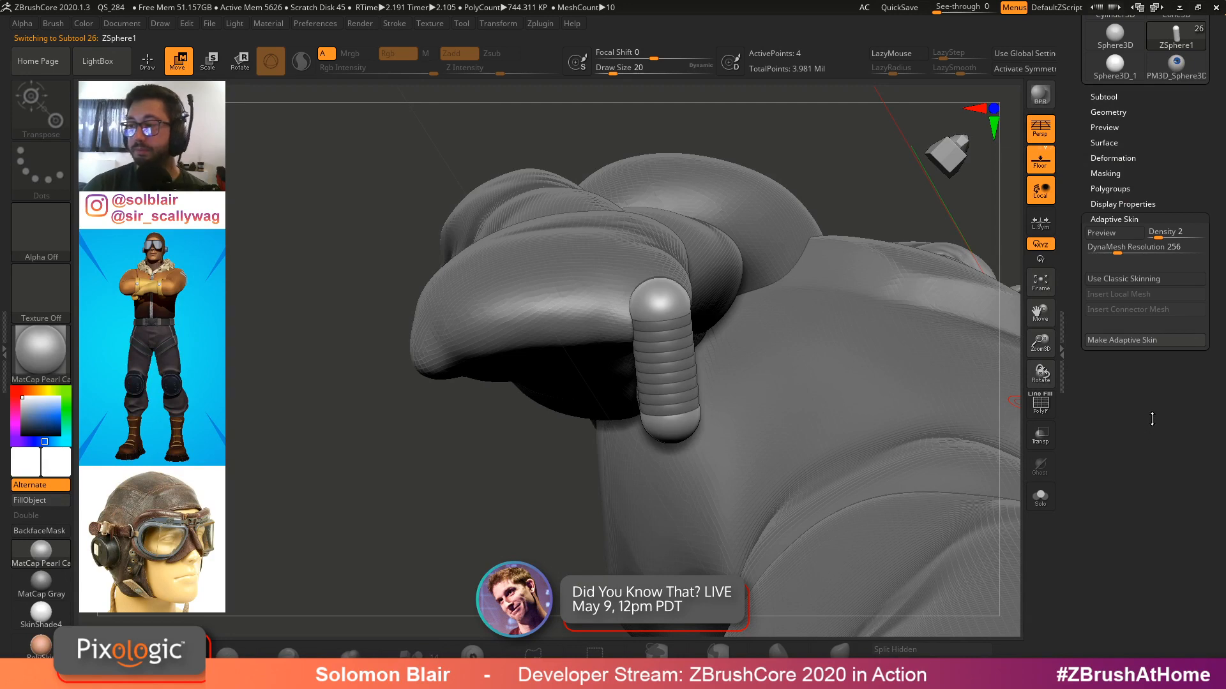
pyautogui.moveTo(1155, 233); pyautogui.dragTo(1087, 249)
pyautogui.moveTo(837, 299)
pyautogui.keyDown('alt'); pyautogui.mouseDown(button='right')
pyautogui.moveTo(787, 361)
pyautogui.moveTo(681, 339)
pyautogui.moveTo(841, 323)
pyautogui.mouseUp(button='right'); pyautogui.keyUp('alt')
pyautogui.press(']')
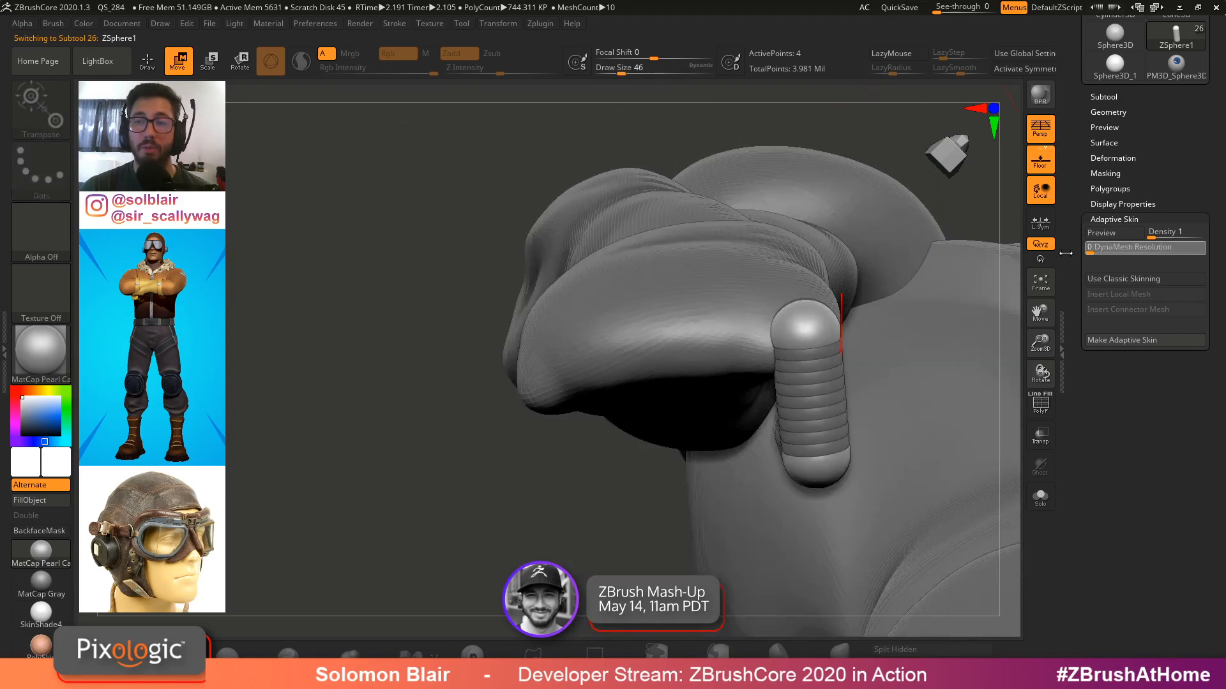
pyautogui.click(1143, 234)
pyautogui.click(1117, 236)
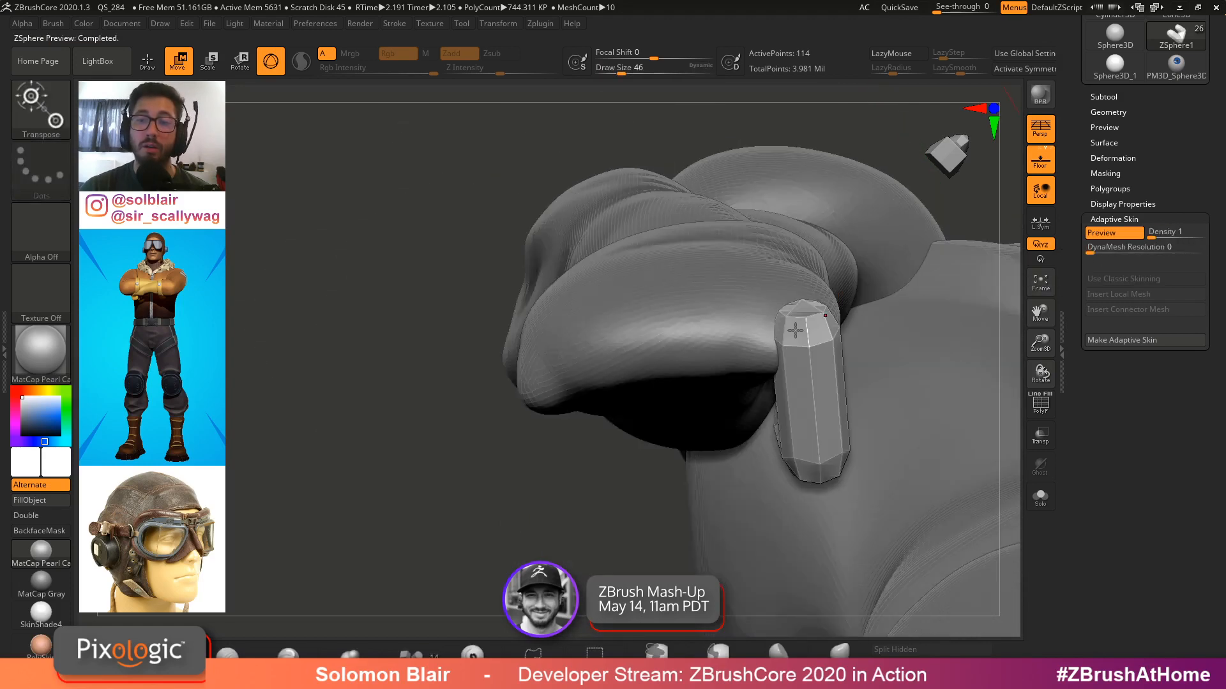
# Examine the skinned preview of the ZSphere chain from different angles
pyautogui.moveTo(796, 330); pyautogui.dragTo(703, 353, button='right')
pyautogui.hotkey('shift', 'f')
pyautogui.keyDown('ctrl'); pyautogui.moveTo(690, 432); pyautogui.dragTo(745, 354, button='right'); pyautogui.keyUp('ctrl')
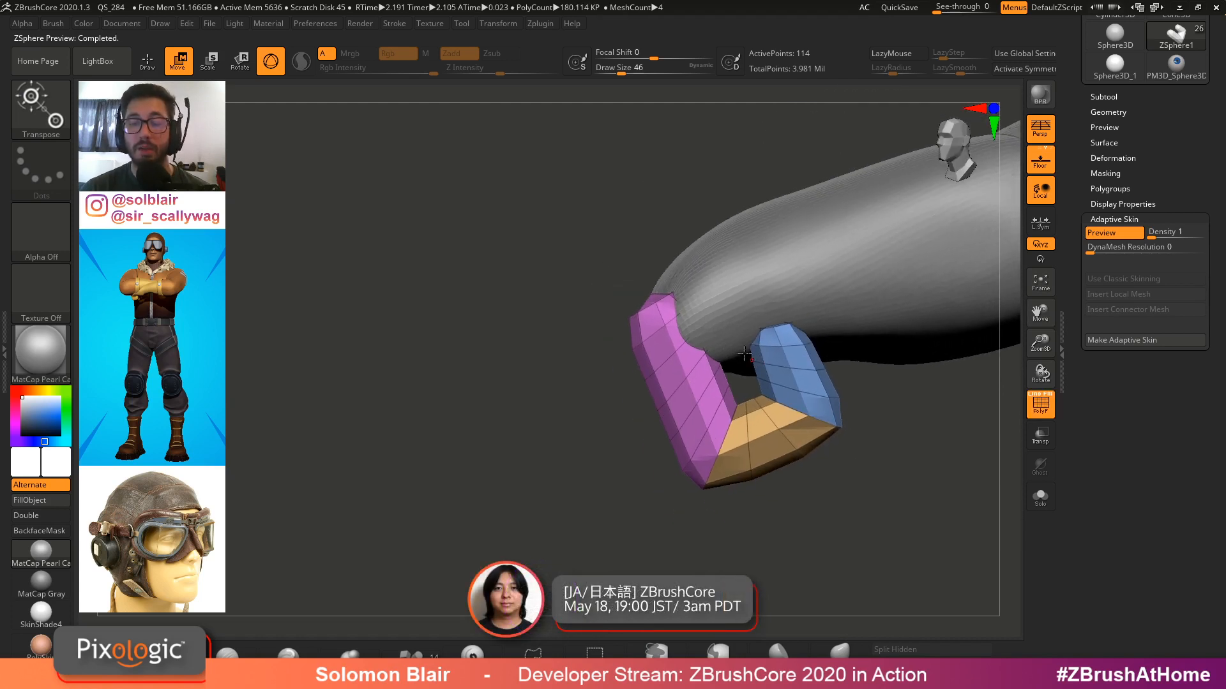
pyautogui.hotkey('shift', 'f')
pyautogui.hotkey('shift', 'f')
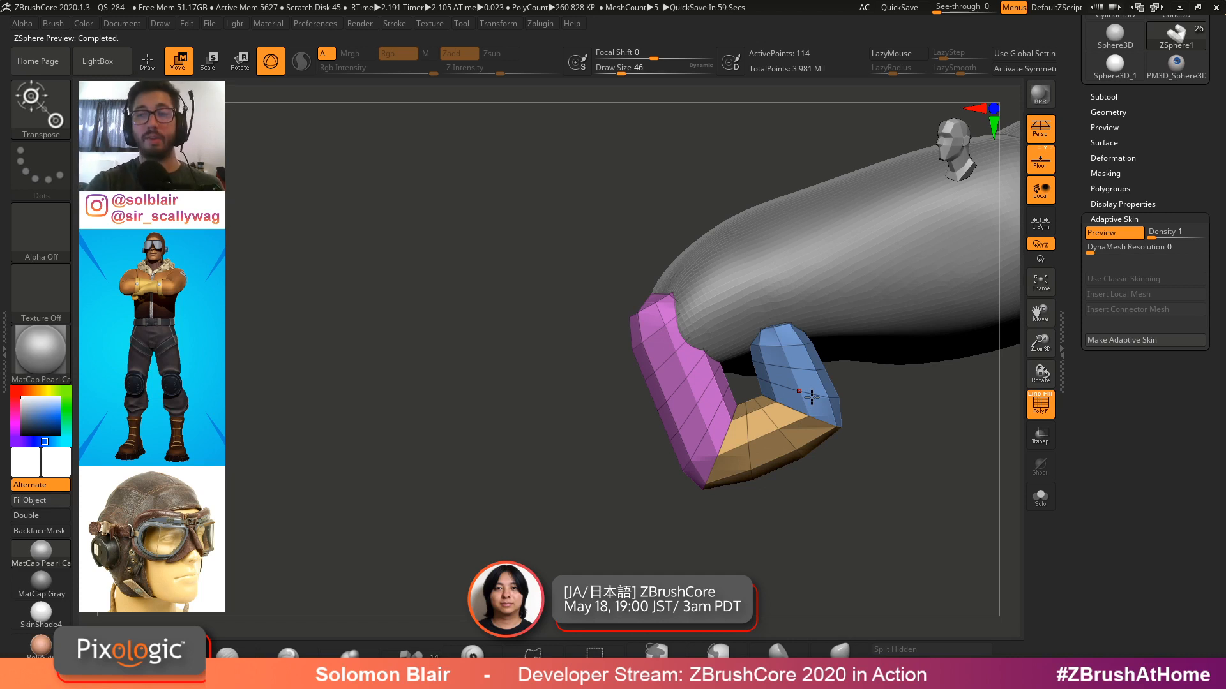
pyautogui.hotkey('shift', 'f')
pyautogui.hotkey('shift', 'f')
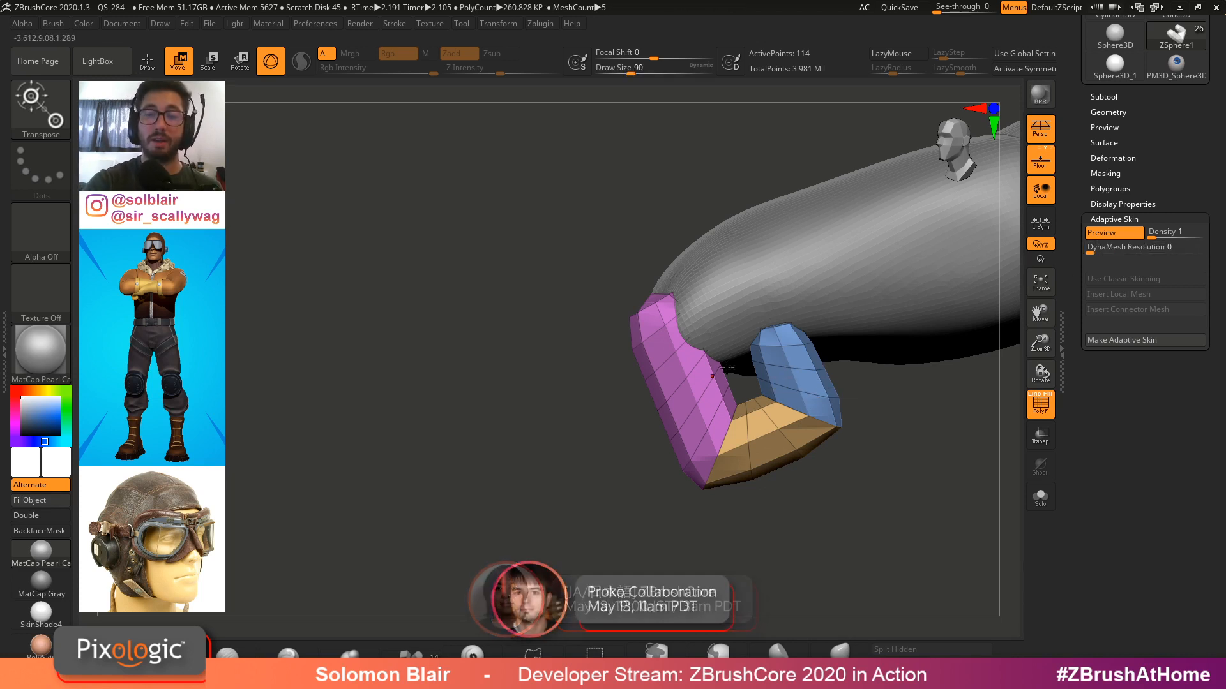
pyautogui.press('s')
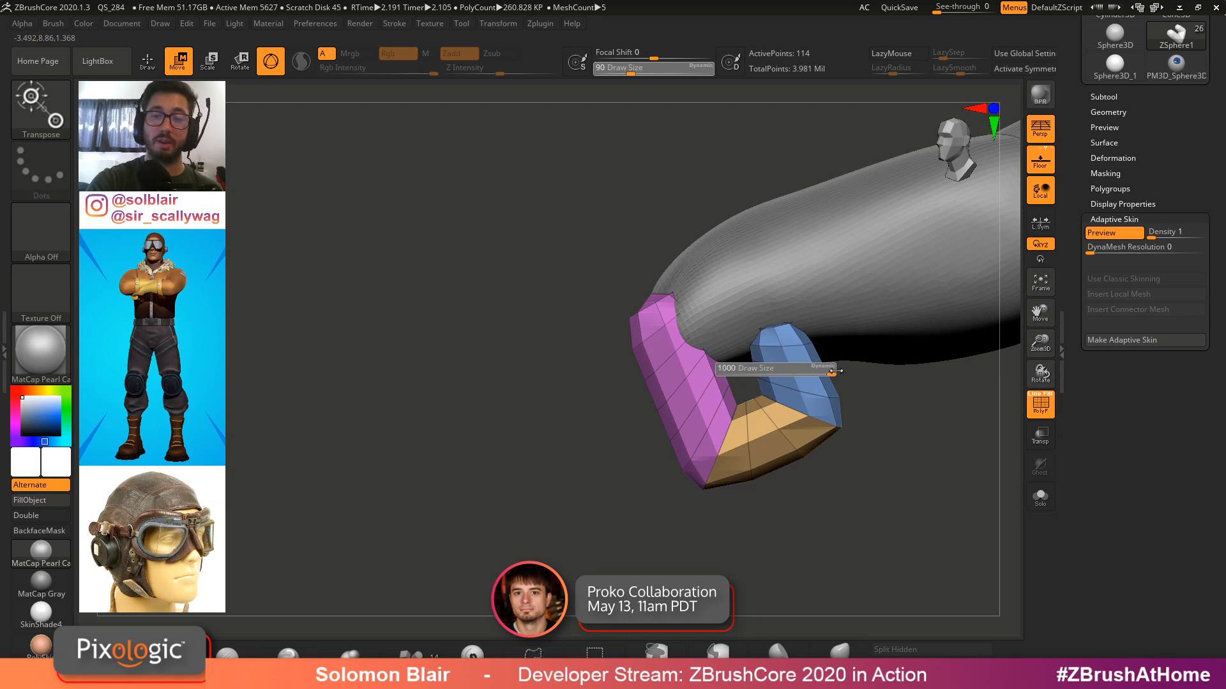
pyautogui.moveTo(837, 371); pyautogui.dragTo(728, 370)
# Set the DynaMesh Resolution to 128 and turn the Adaptive Skin preview back on
pyautogui.click(1116, 238)
pyautogui.click(1114, 248)
pyautogui.write('128')
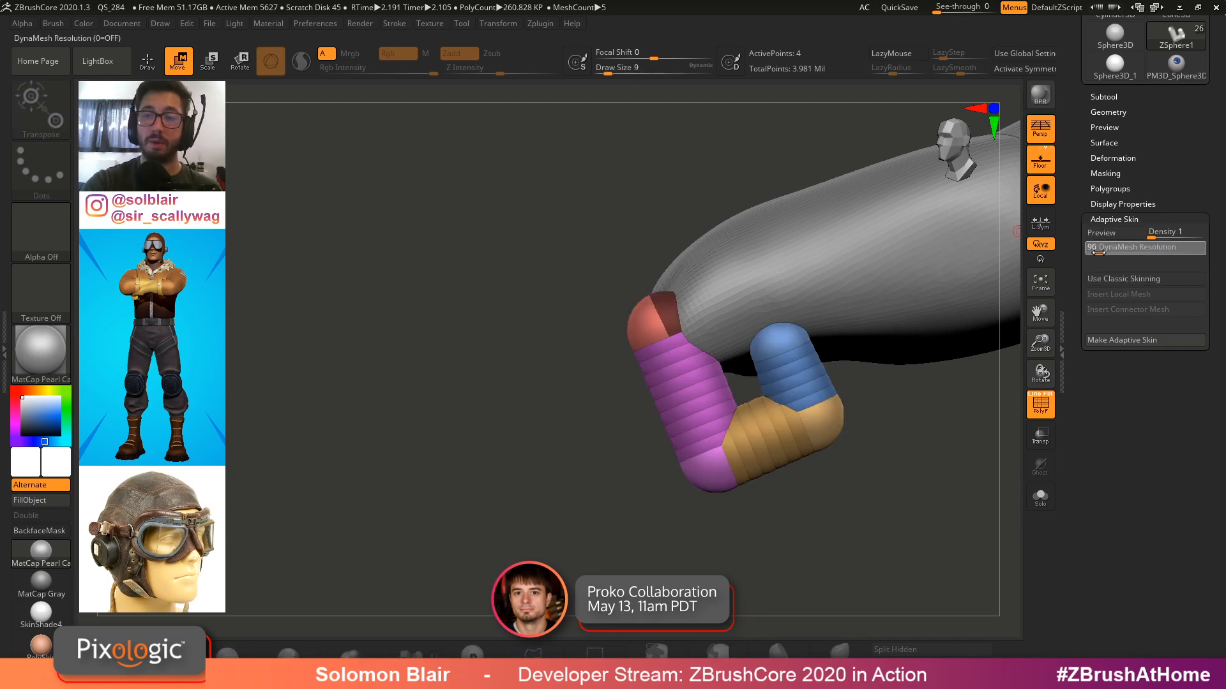
pyautogui.press('Return')
pyautogui.click(1114, 236)
# Turn off the skin preview and move the inner segment's tip ZSphere closer to the outer segment
pyautogui.keyDown('alt'); pyautogui.moveTo(791, 373); pyautogui.dragTo(715, 478, button='right'); pyautogui.keyUp('alt')
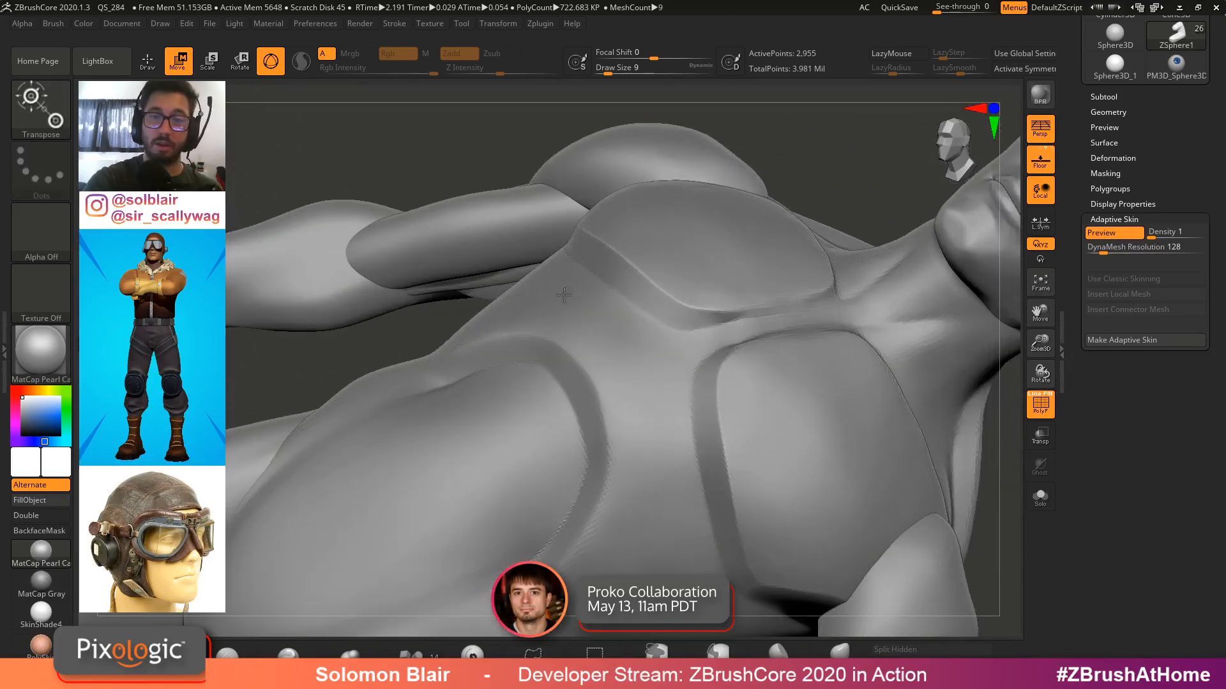
pyautogui.press('f')
pyautogui.hotkey('shift', 's')
pyautogui.click(1103, 234)
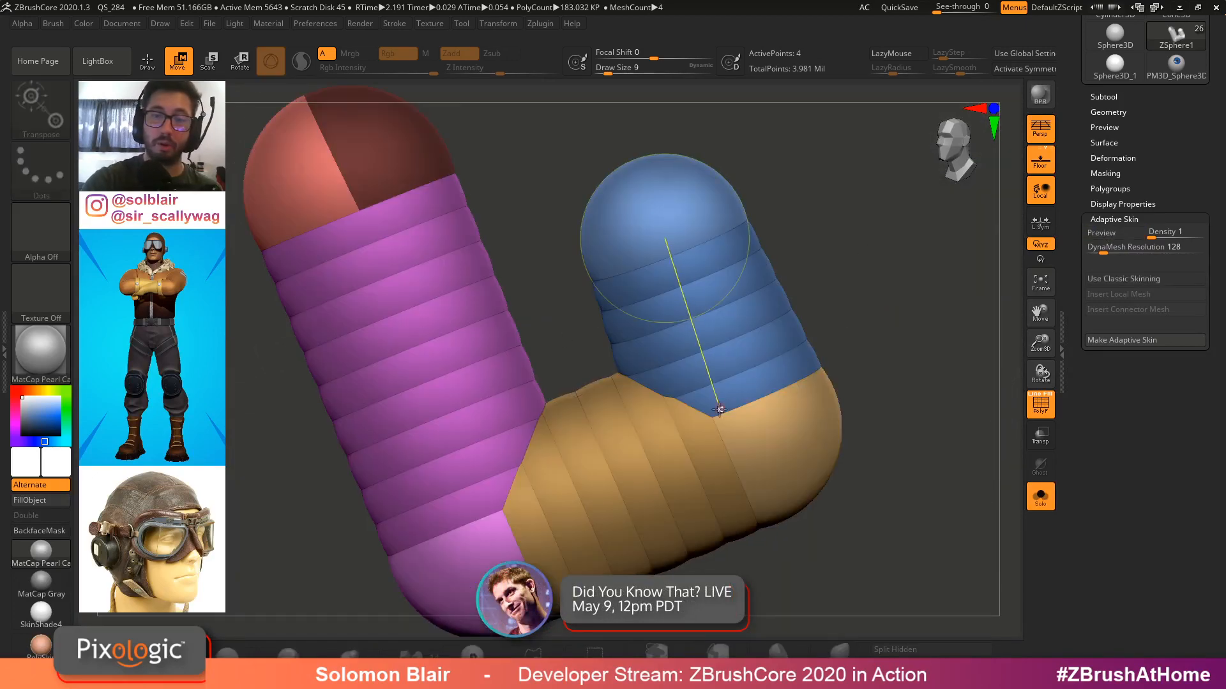
pyautogui.moveTo(788, 451); pyautogui.dragTo(722, 483)
pyautogui.moveTo(707, 206); pyautogui.dragTo(643, 235)
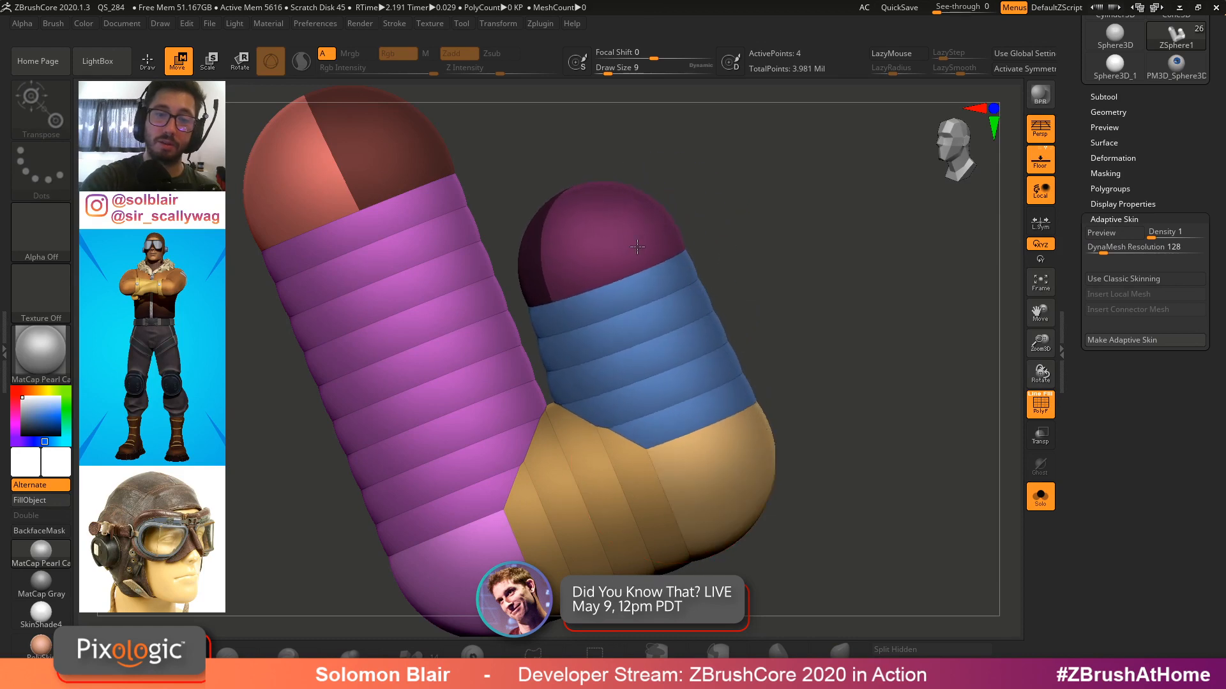
# Toggle the Adaptive Skin preview to check the skinned shape
pyautogui.press('a')
pyautogui.press('q')
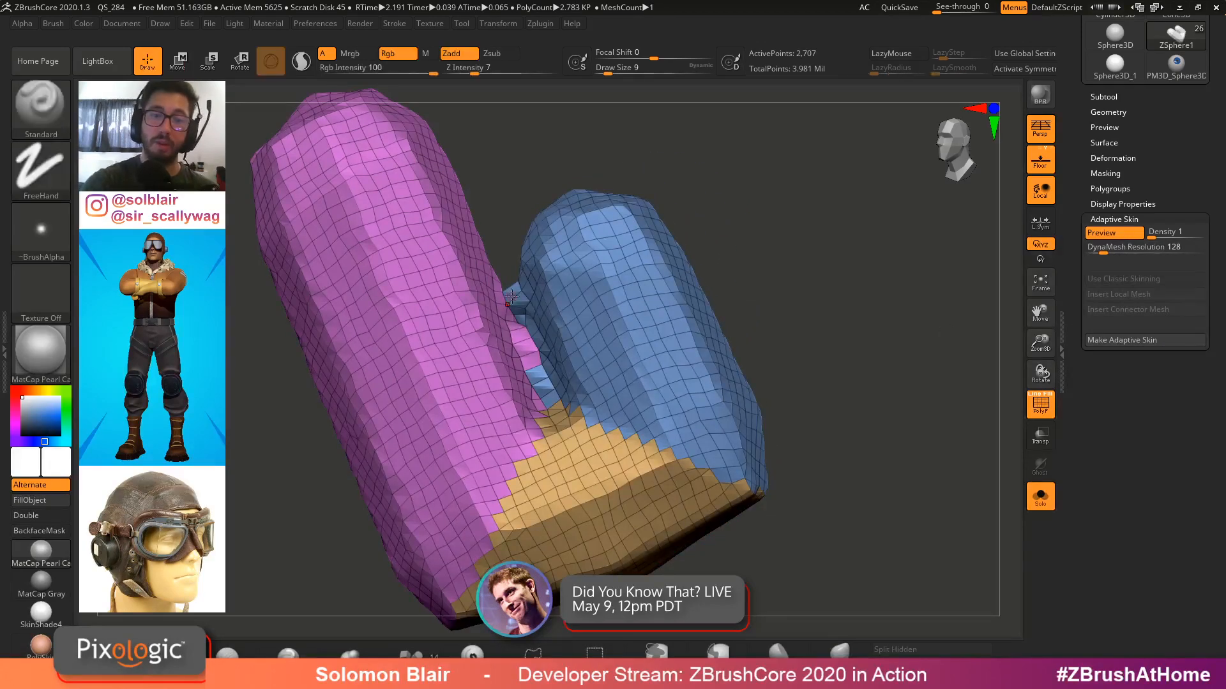
pyautogui.press('a')
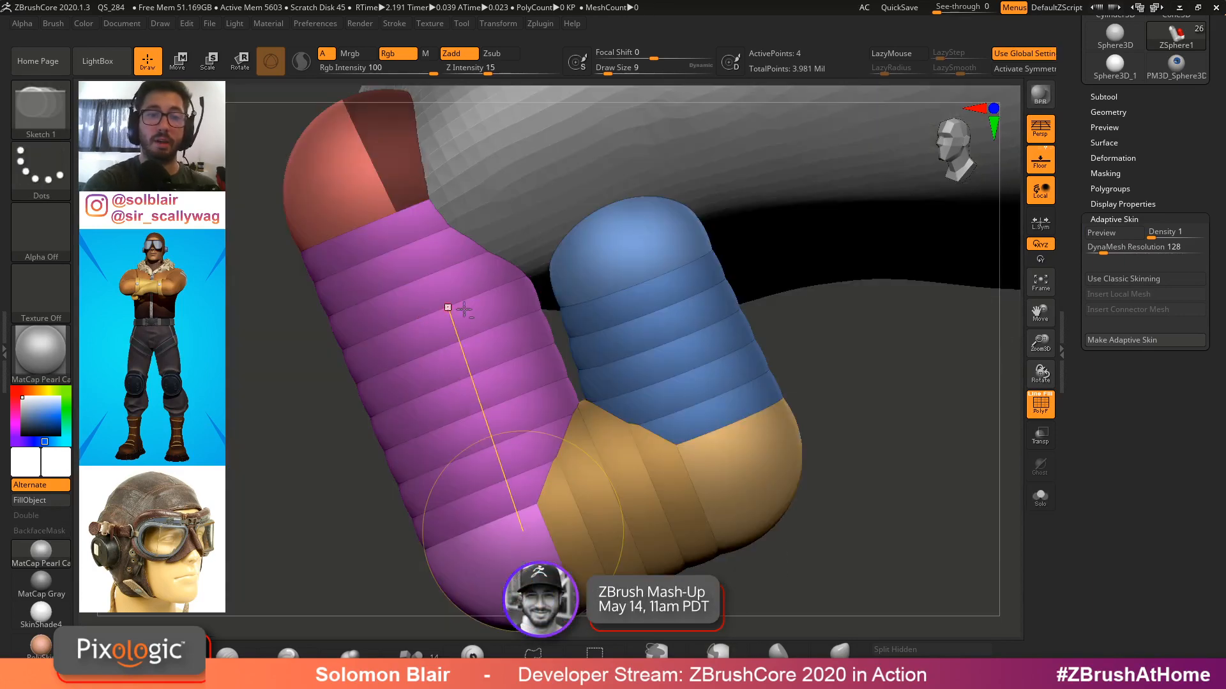
# Reposition the inner segment's ZSpheres and set the DynaMesh Resolution to 0
pyautogui.press('w')
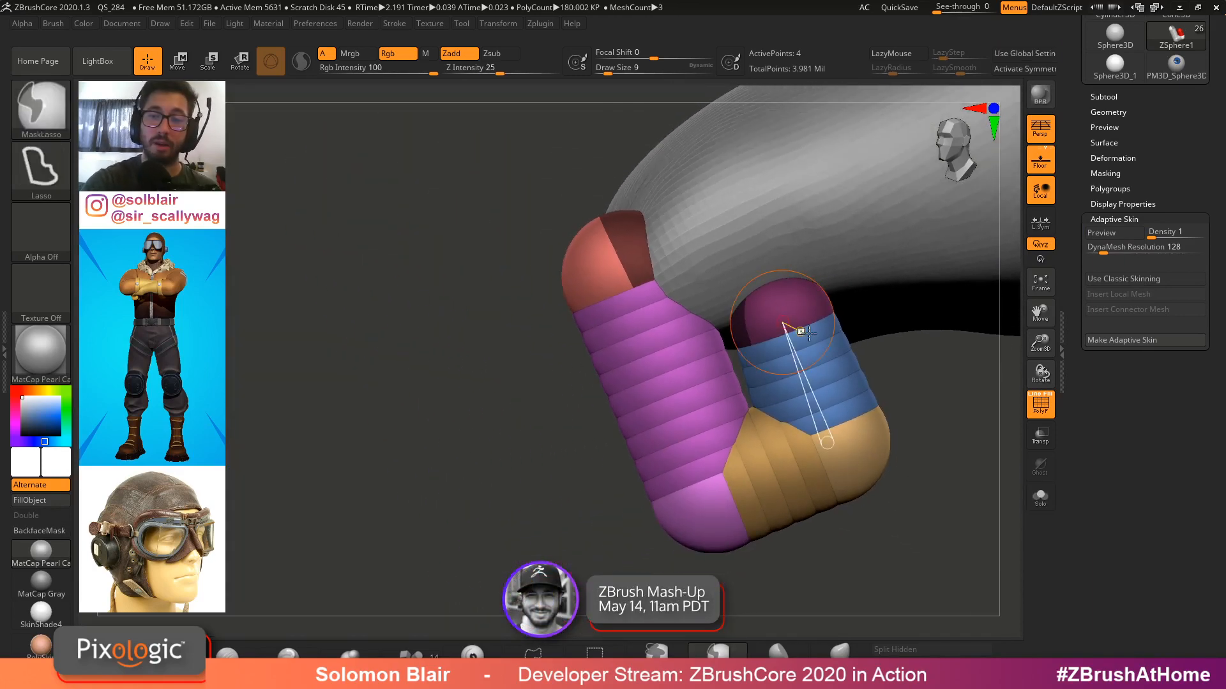
pyautogui.moveTo(730, 291)
pyautogui.mouseDown()
pyautogui.moveTo(791, 415)
pyautogui.moveTo(826, 411)
pyautogui.moveTo(768, 262)
pyautogui.mouseUp()
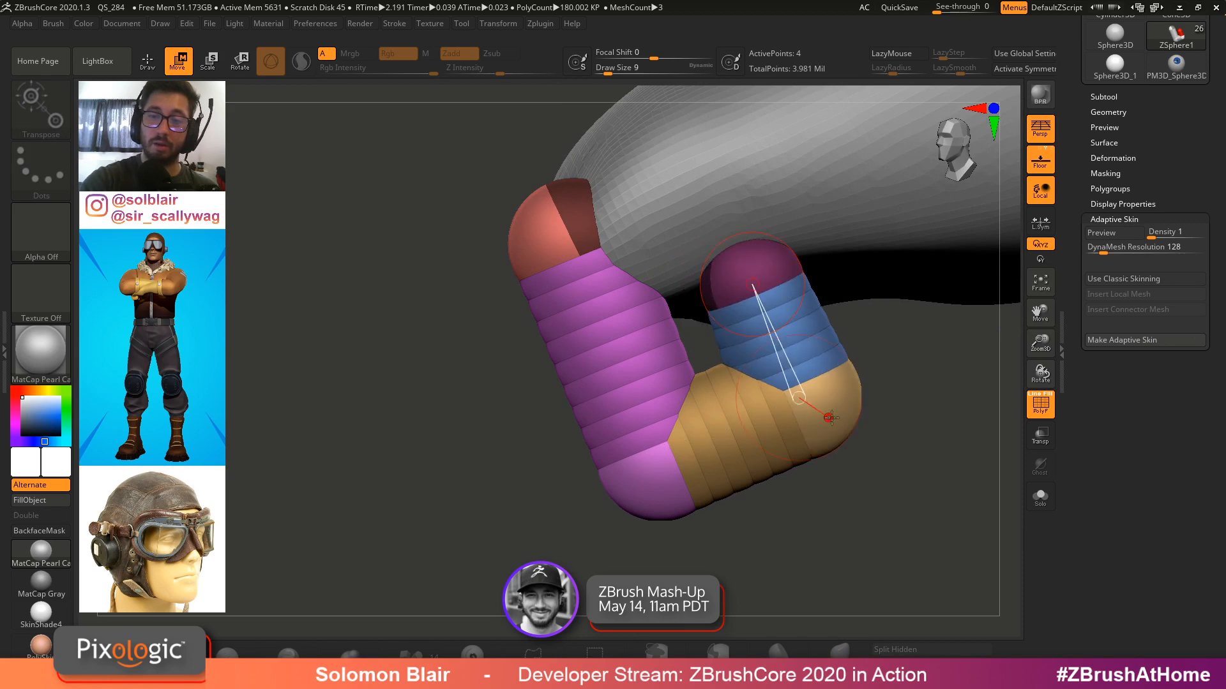
pyautogui.moveTo(830, 415); pyautogui.dragTo(833, 412)
pyautogui.moveTo(1104, 250); pyautogui.dragTo(1074, 248)
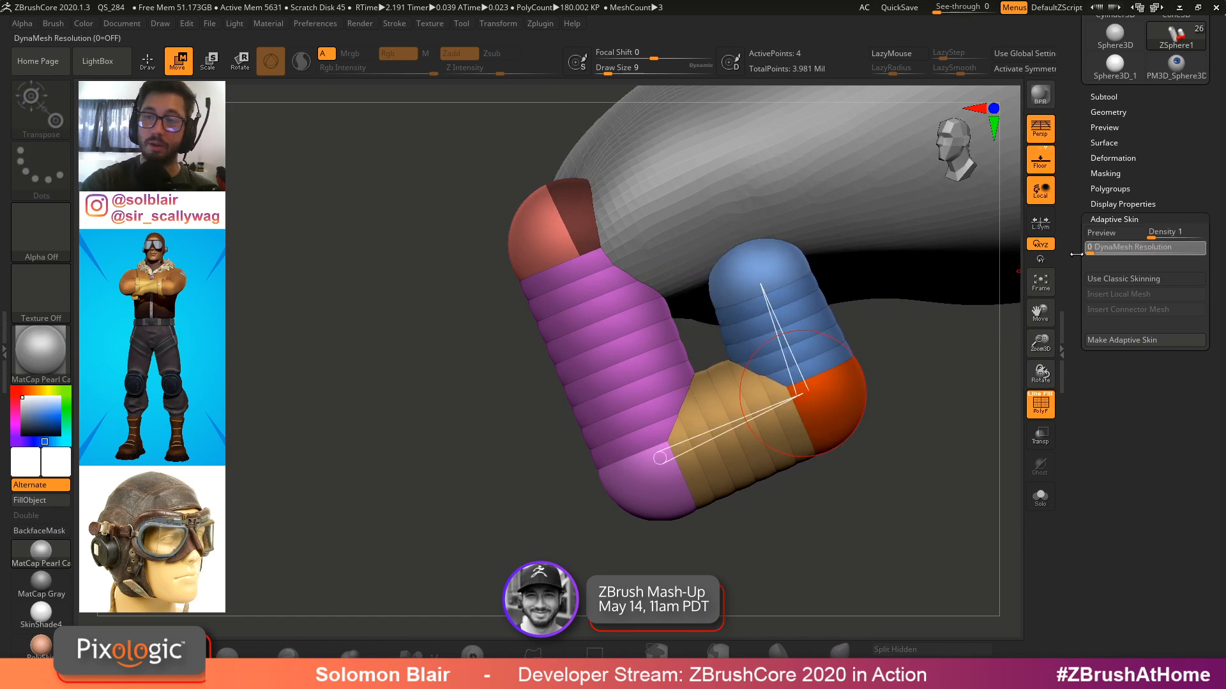
# Make an Adaptive Skin mesh from the finger ZSphere chain
pyautogui.click(1103, 234)
pyautogui.moveTo(878, 307); pyautogui.dragTo(939, 257)
pyautogui.click(1130, 340)
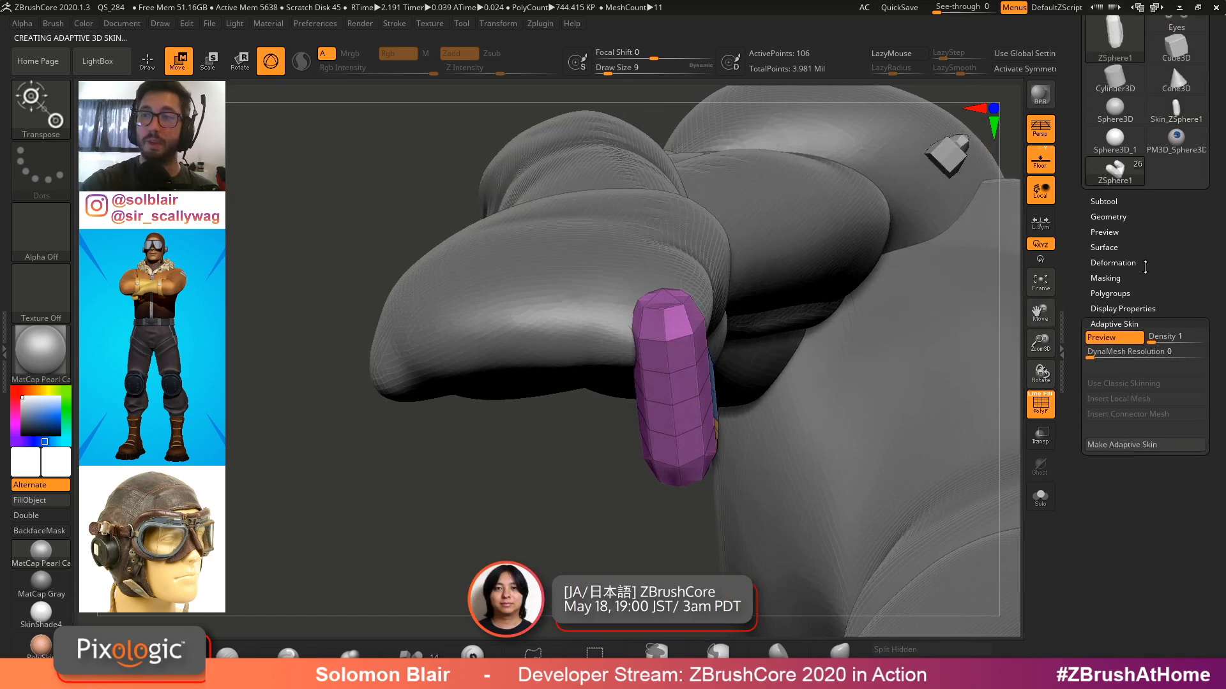
# Switch back to the character tool and append the skinned finger mesh as a new subtool
pyautogui.click(1176, 125)
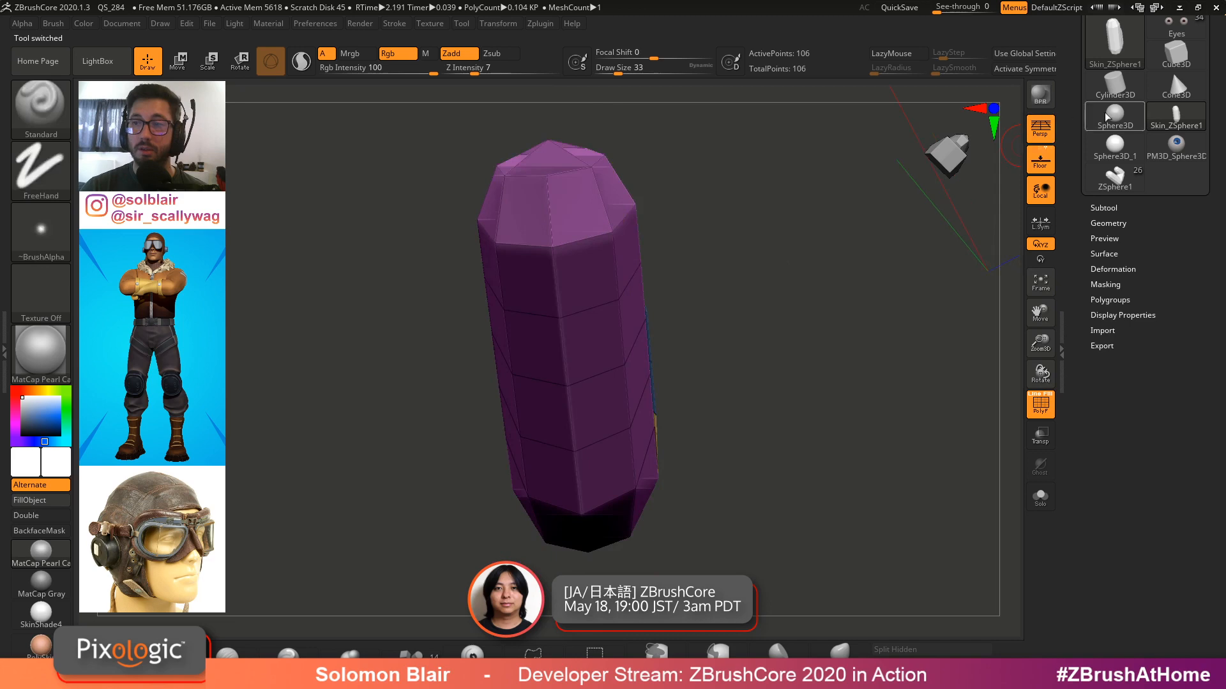
pyautogui.click(1114, 182)
pyautogui.click(1110, 206)
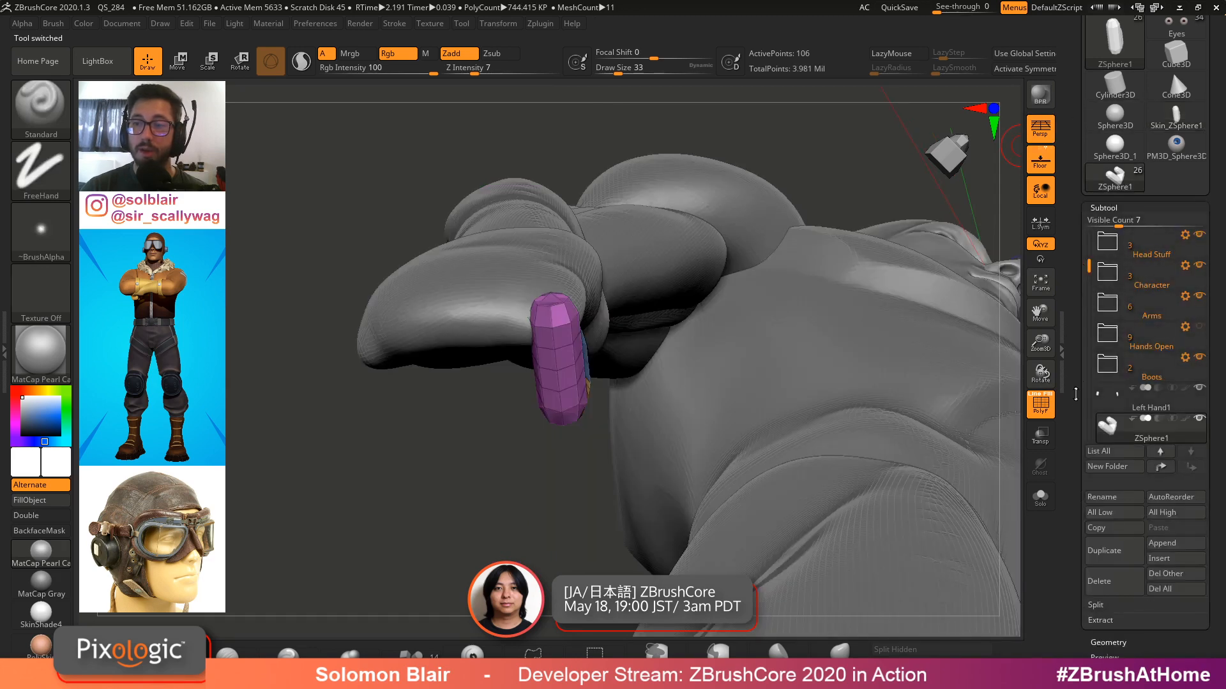
pyautogui.moveTo(1070, 415); pyautogui.dragTo(1070, 392)
pyautogui.click(1160, 536)
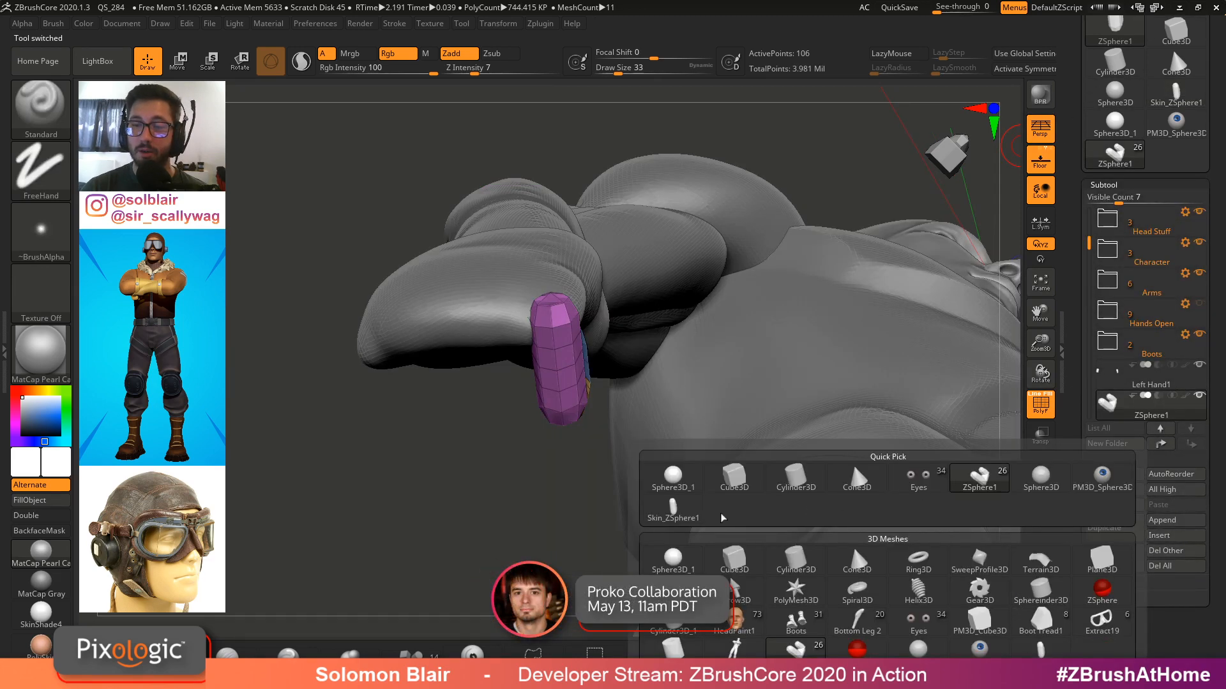
pyautogui.click(674, 510)
# Rename the appended subtool as Finger 1
pyautogui.click(1099, 474)
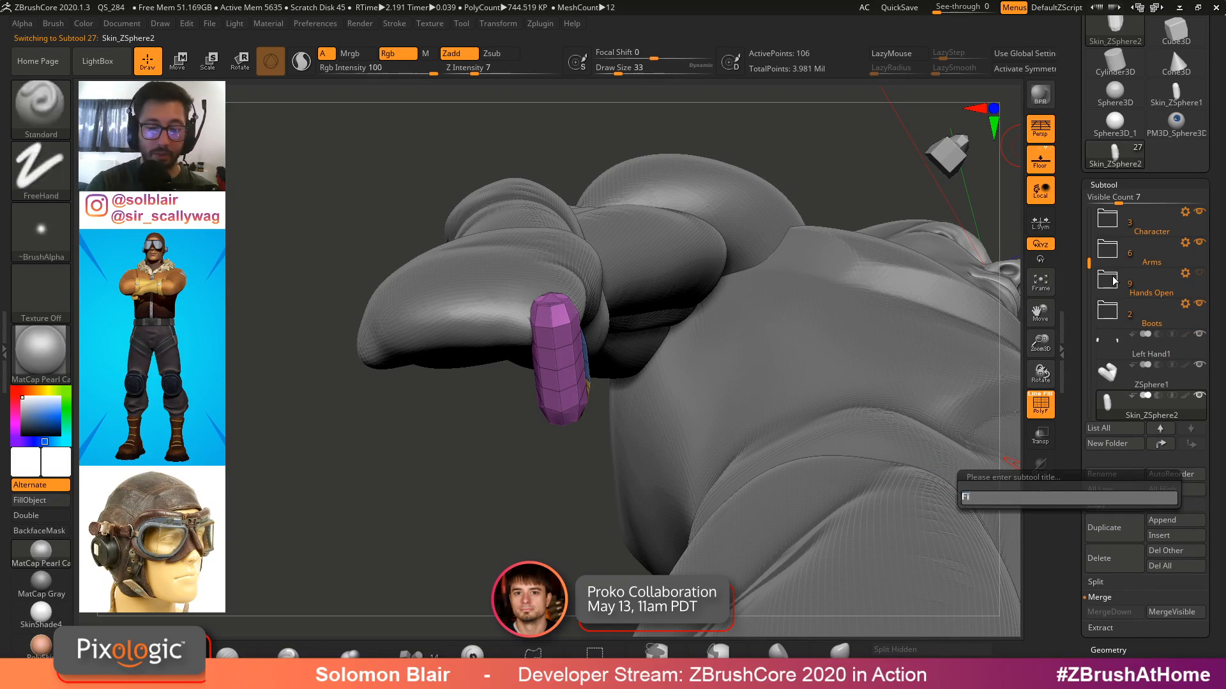
pyautogui.write('Finger 1')
pyautogui.press('Return')
# Select the ZSphere subtool and isolate it in Solo mode
pyautogui.keyDown('alt'); pyautogui.moveTo(613, 345); pyautogui.dragTo(680, 354); pyautogui.keyUp('alt')
pyautogui.click(1124, 376)
pyautogui.moveTo(856, 402); pyautogui.dragTo(692, 411, button='right')
pyautogui.click(1041, 497)
pyautogui.press('a')
pyautogui.keyDown('shift'); pyautogui.moveTo(689, 396); pyautogui.dragTo(662, 396); pyautogui.keyUp('shift')
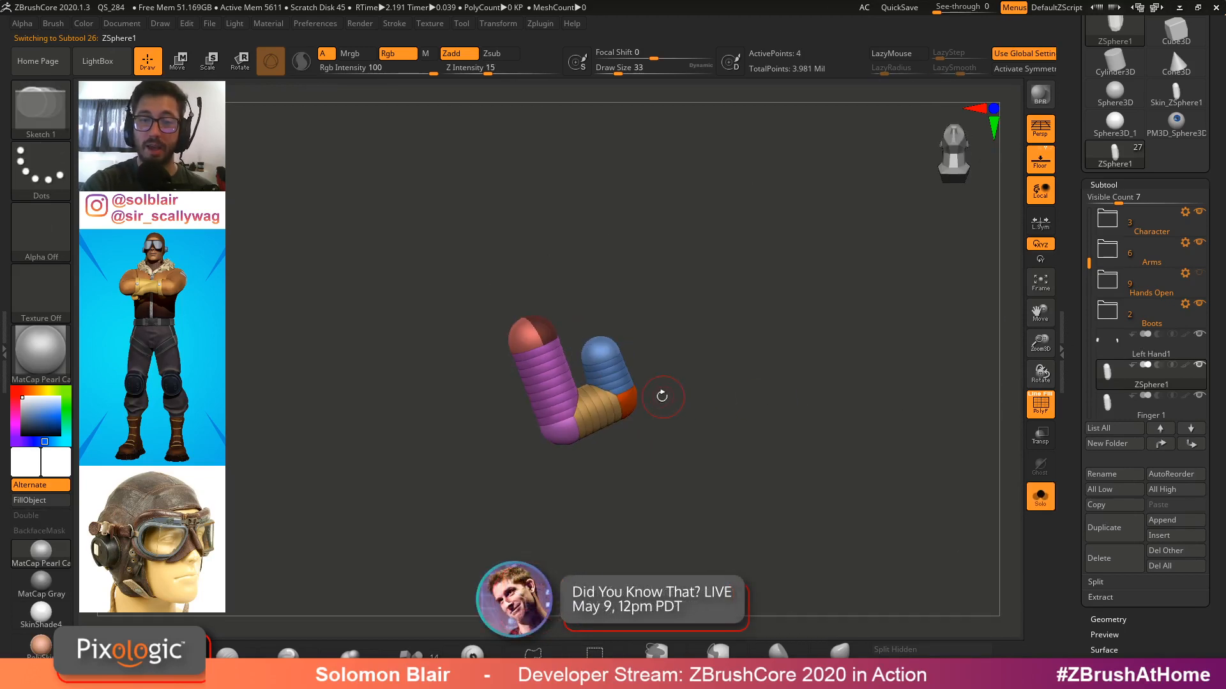
# Toggle the ZSphere chain's Adaptive Skin preview and reduce the draw size to 23
pyautogui.click(1133, 186)
pyautogui.click(1114, 308)
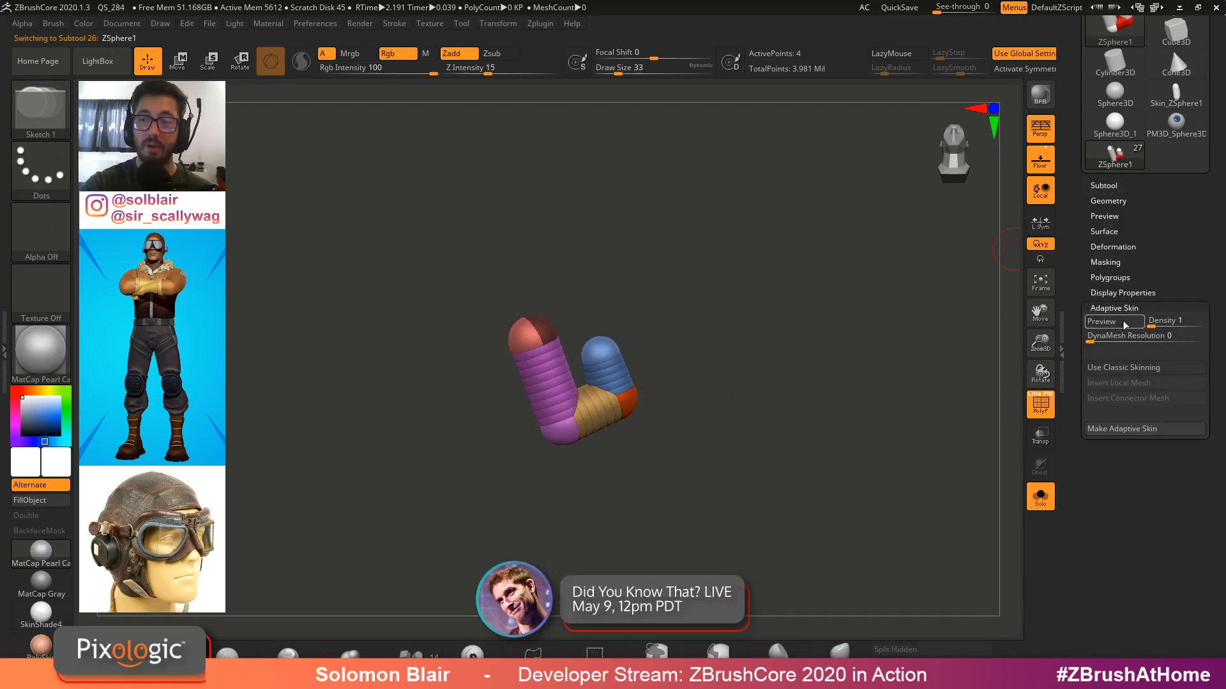
pyautogui.click(1114, 321)
pyautogui.click(1116, 323)
pyautogui.click(1116, 323)
pyautogui.click(1117, 323)
pyautogui.keyDown('ctrl'); pyautogui.moveTo(799, 351); pyautogui.dragTo(782, 391, button='right'); pyautogui.keyUp('ctrl')
pyautogui.press('s')
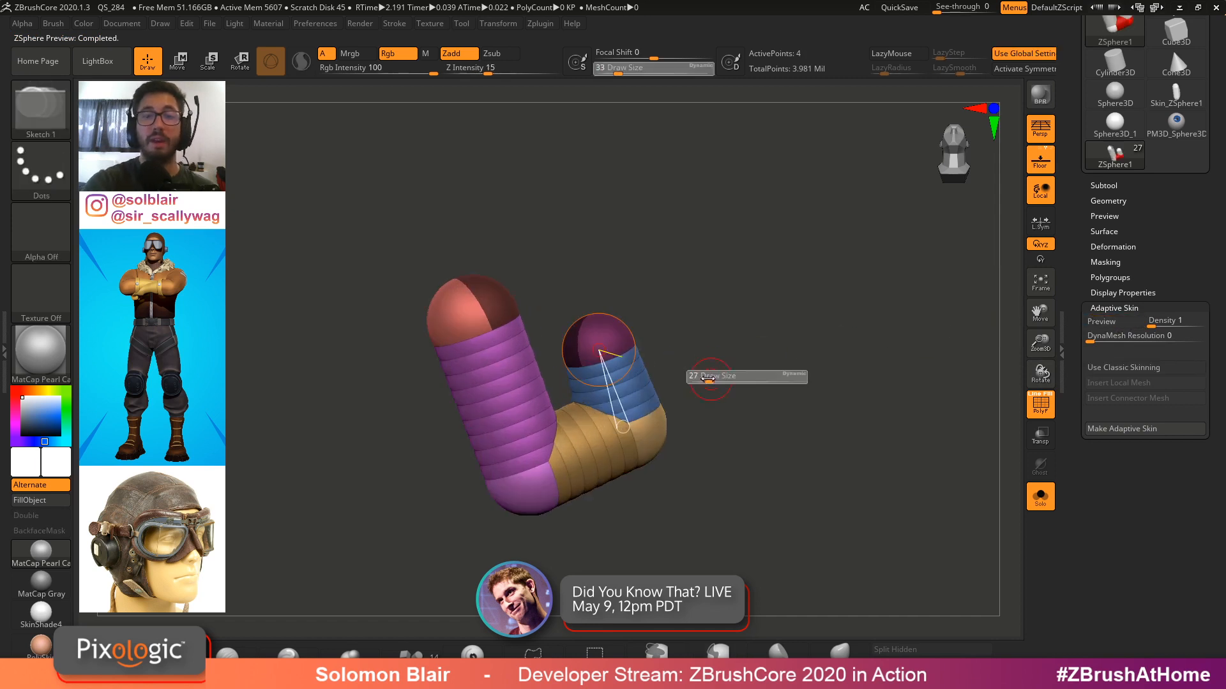
pyautogui.moveTo(709, 386); pyautogui.dragTo(706, 386)
pyautogui.keyDown('alt'); pyautogui.moveTo(705, 386); pyautogui.dragTo(757, 382, button='right'); pyautogui.keyUp('alt')
pyautogui.moveTo(1167, 195); pyautogui.dragTo(1167, 199)
pyautogui.click(1109, 189)
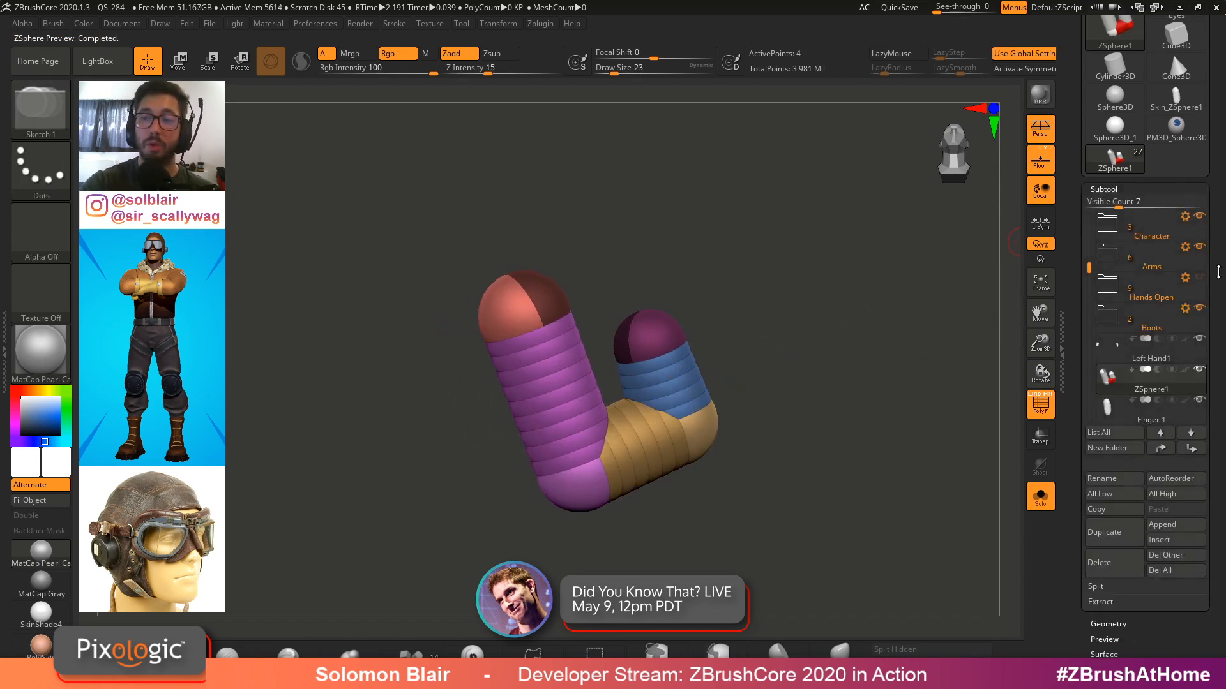
pyautogui.press('s')
pyautogui.moveTo(753, 423); pyautogui.dragTo(749, 423)
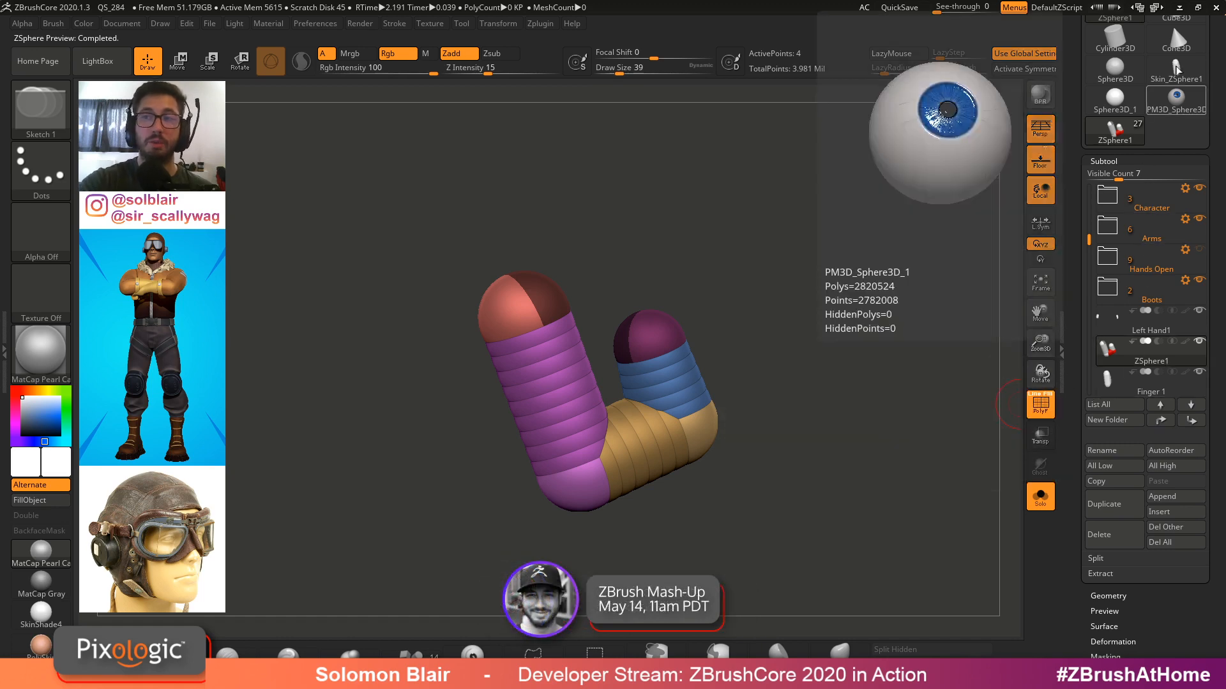
pyautogui.moveTo(1173, 74)
pyautogui.moveTo(1131, 390)
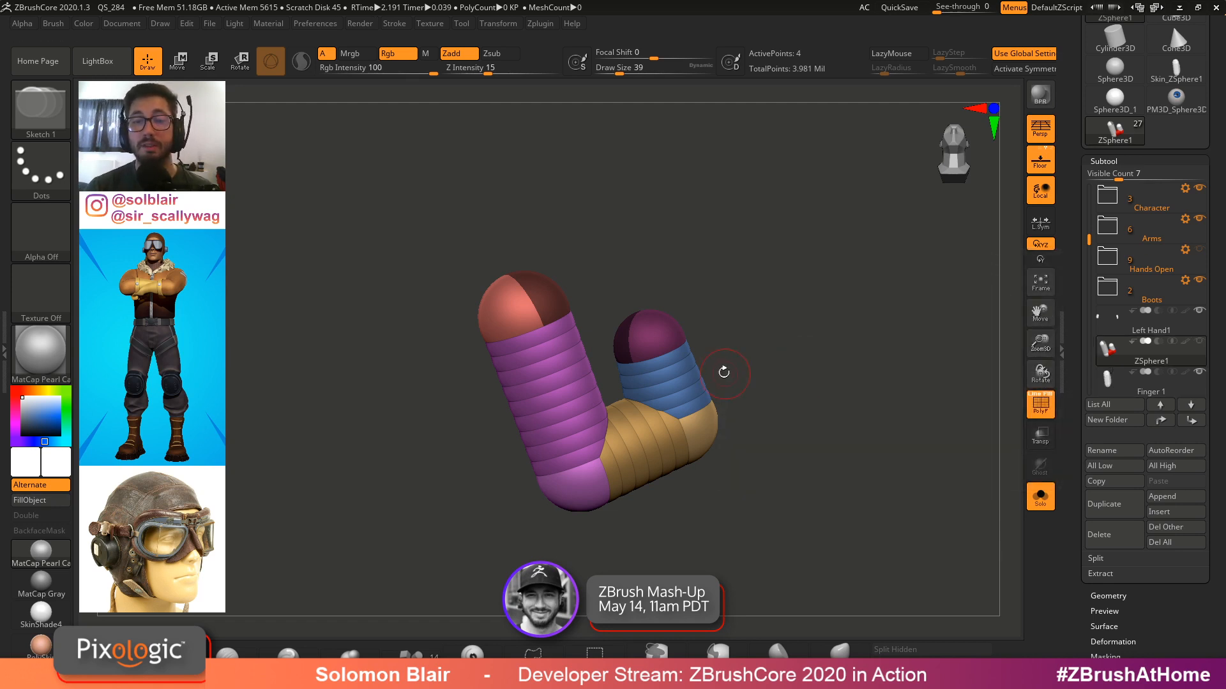
# Toggle the Adaptive Skin preview on and off to inspect the skinned chain
pyautogui.press('a')
pyautogui.moveTo(526, 288); pyautogui.dragTo(510, 300, button='right')
pyautogui.press('s')
pyautogui.moveTo(511, 300); pyautogui.dragTo(516, 301)
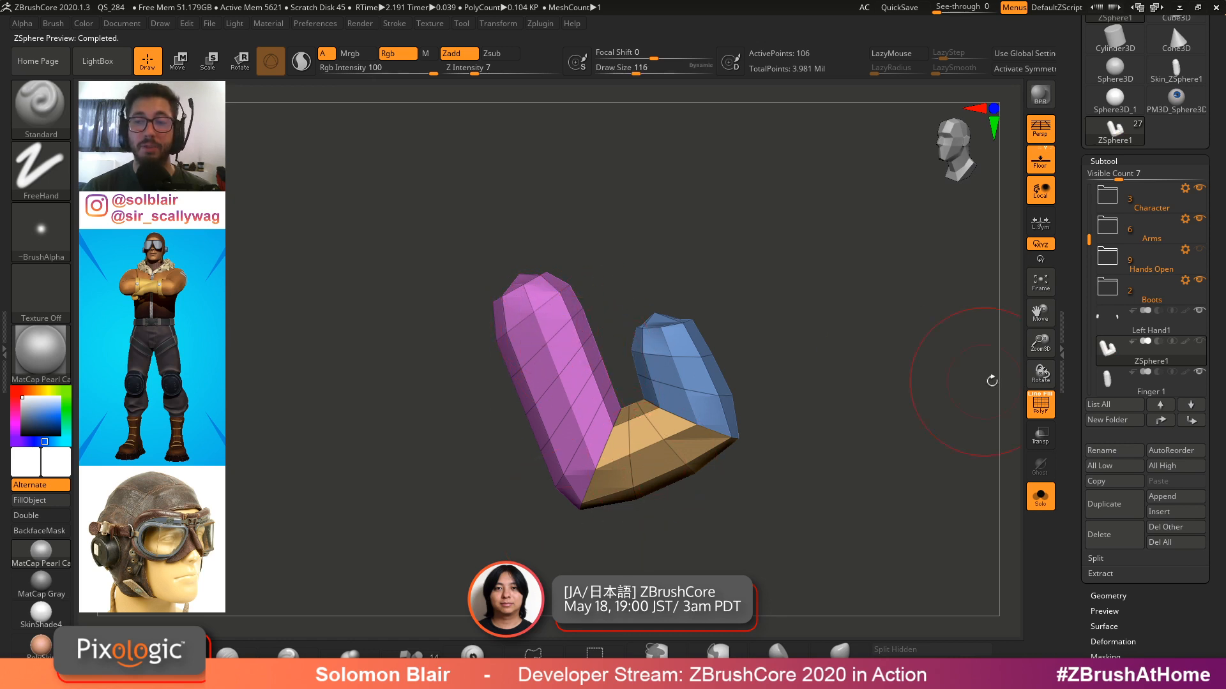
pyautogui.click(1130, 159)
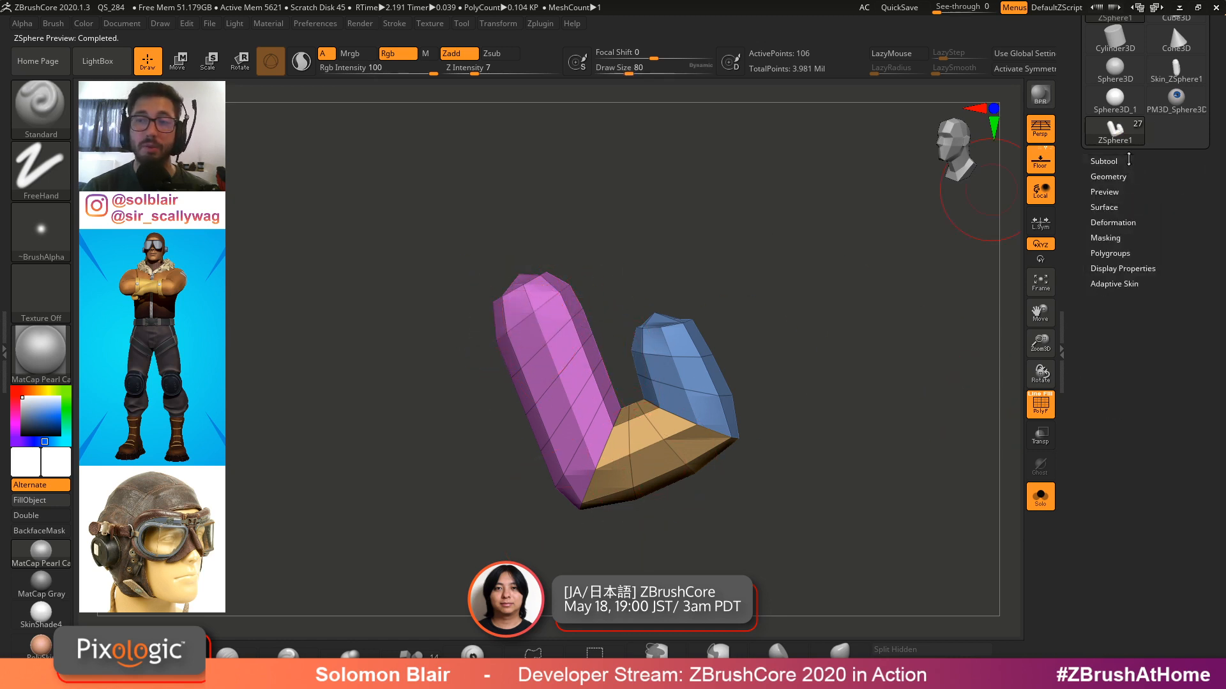
pyautogui.click(1122, 163)
pyautogui.click(1115, 162)
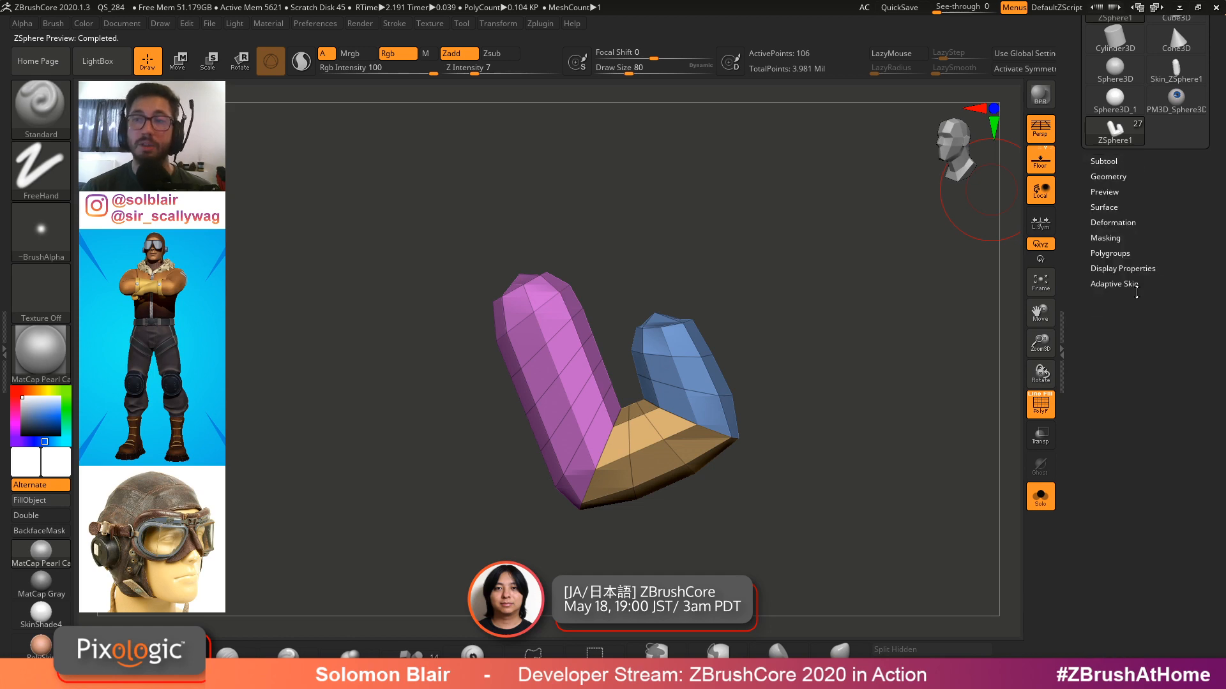
pyautogui.click(1116, 282)
pyautogui.press('a')
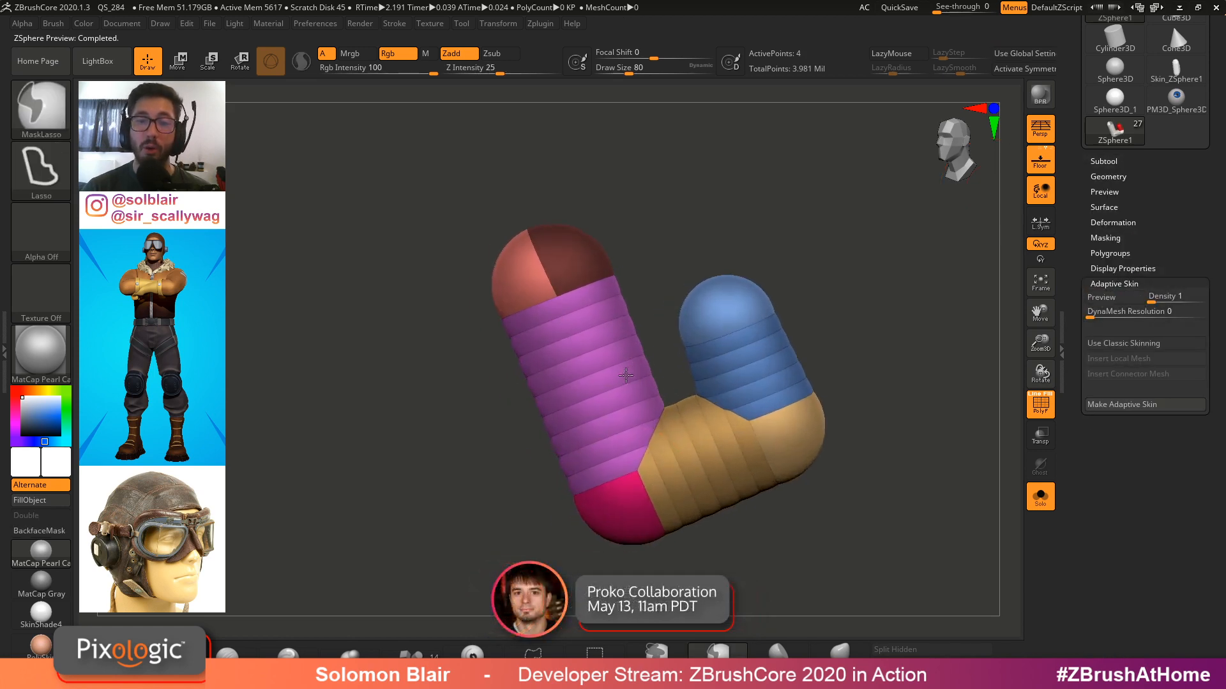
pyautogui.moveTo(654, 366)
pyautogui.mouseDown(button='right')
pyautogui.moveTo(690, 358)
pyautogui.moveTo(604, 364)
pyautogui.moveTo(668, 383)
pyautogui.mouseUp(button='right')
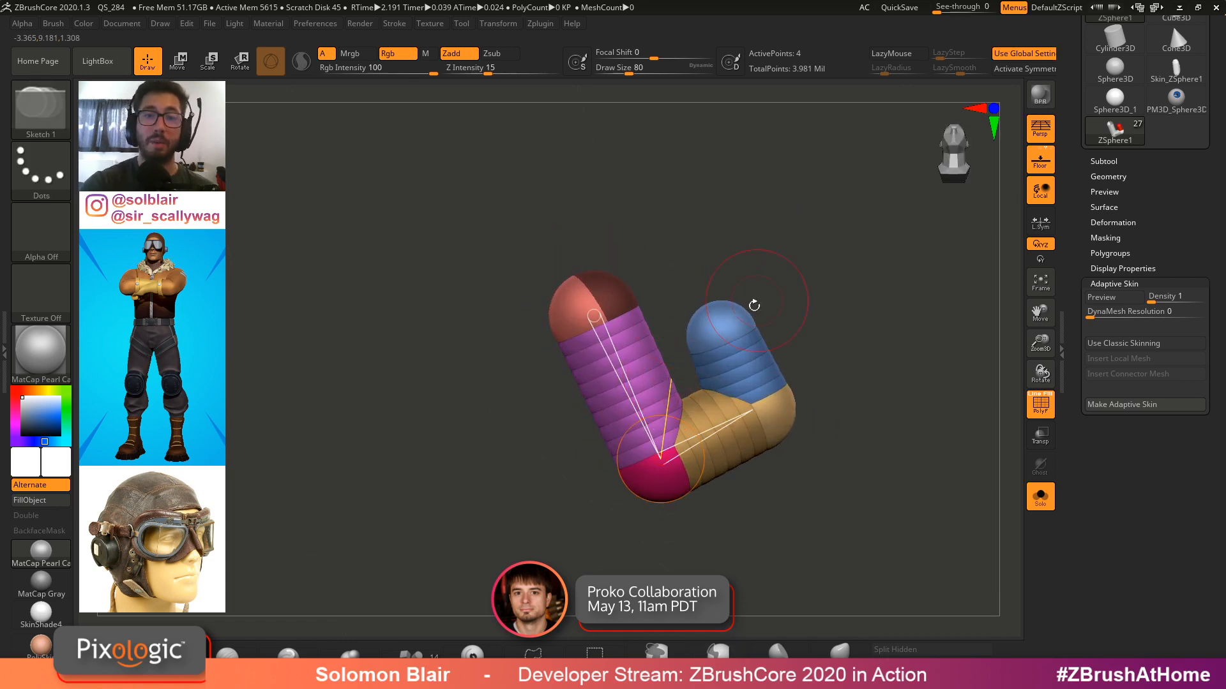
# Delete the chain's ZSpheres down to the root and turn Solo mode off
pyautogui.keyDown('alt'); pyautogui.click(754, 306); pyautogui.keyUp('alt')
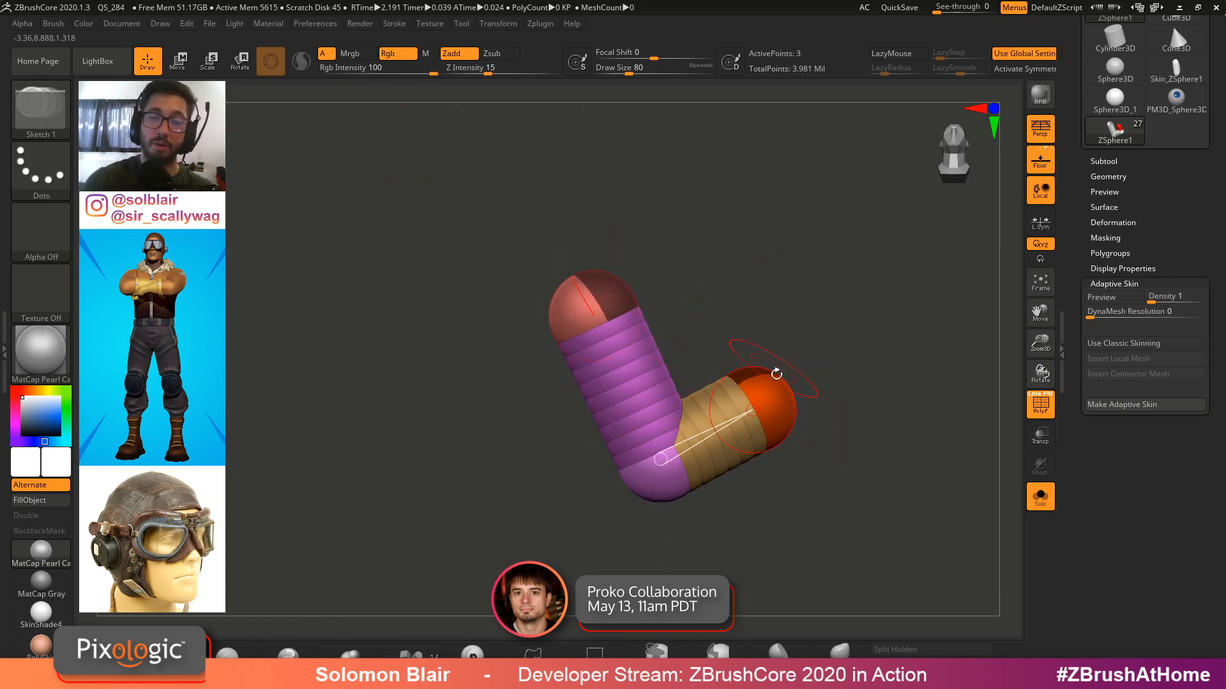
pyautogui.keyDown('alt'); pyautogui.click(777, 374); pyautogui.keyUp('alt')
pyautogui.keyDown('alt'); pyautogui.click(661, 458); pyautogui.keyUp('alt')
pyautogui.click(1037, 495)
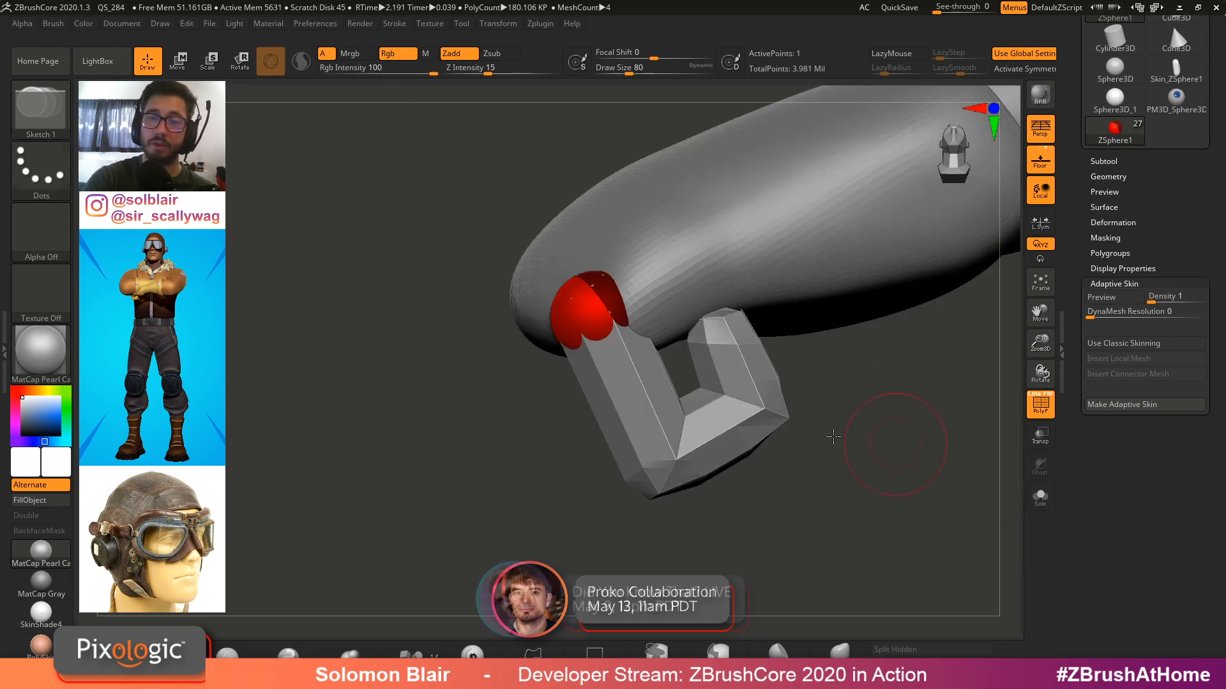
# Move and scale the remaining root ZSphere at the hand
pyautogui.press('w')
pyautogui.moveTo(629, 295); pyautogui.dragTo(686, 263)
pyautogui.moveTo(804, 250); pyautogui.dragTo(754, 390, button='right')
pyautogui.moveTo(672, 348); pyautogui.dragTo(842, 243, button='right')
pyautogui.press('e')
pyautogui.moveTo(842, 244); pyautogui.dragTo(821, 263)
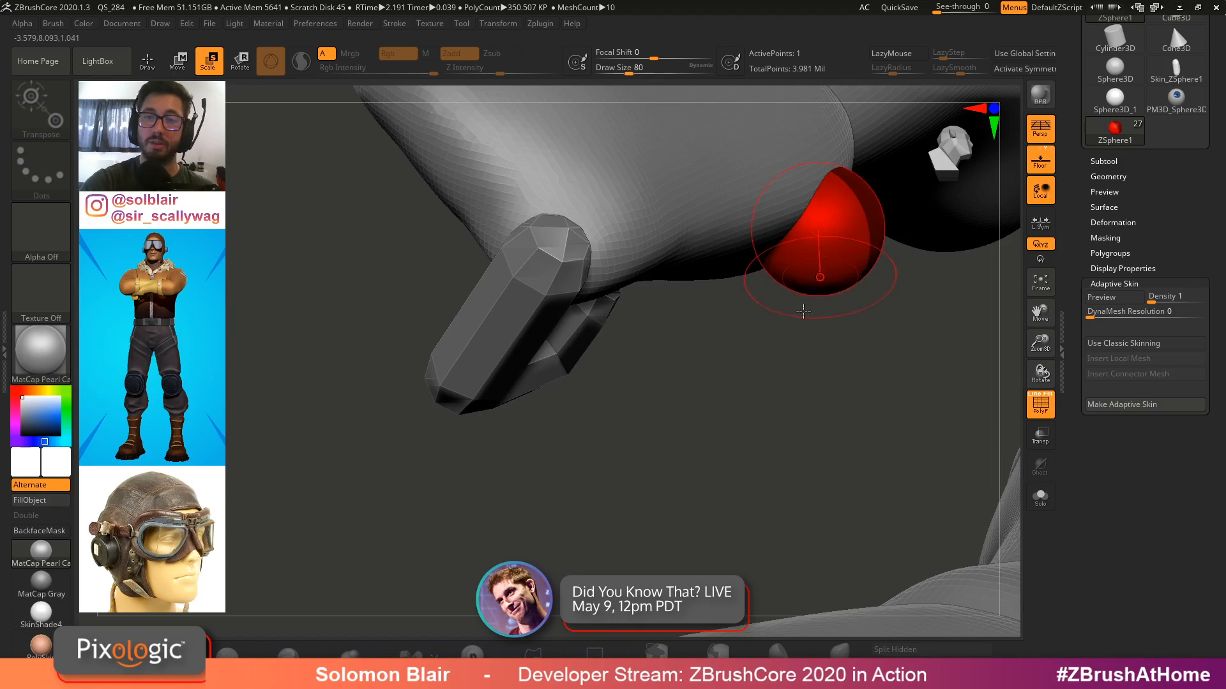
pyautogui.moveTo(821, 263); pyautogui.dragTo(822, 290, button='right')
pyautogui.press('w')
pyautogui.moveTo(834, 263); pyautogui.dragTo(817, 269)
pyautogui.moveTo(767, 271)
pyautogui.mouseDown(button='right')
pyautogui.moveTo(626, 276)
pyautogui.moveTo(747, 351)
pyautogui.mouseUp(button='right')
pyautogui.moveTo(747, 351)
pyautogui.keyDown('ctrl'); pyautogui.mouseDown(button='right')
pyautogui.moveTo(766, 297)
pyautogui.moveTo(769, 383)
pyautogui.mouseUp(button='right'); pyautogui.keyUp('ctrl')
# Select the Finger 1 subtool and move it into position against the hand
pyautogui.hotkey('shift', 'f')
pyautogui.keyDown('alt'); pyautogui.click(719, 437); pyautogui.keyUp('alt')
pyautogui.moveTo(720, 437); pyautogui.dragTo(722, 358, button='right')
pyautogui.hotkey('shift', 'f')
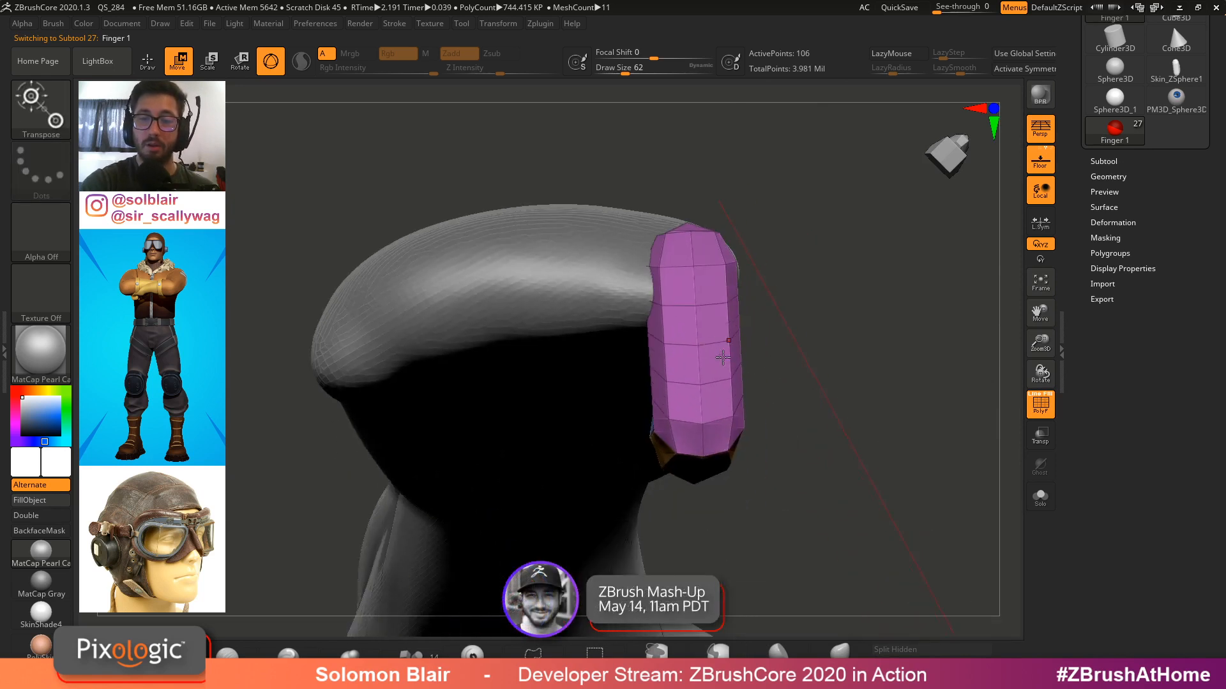
pyautogui.click(694, 268)
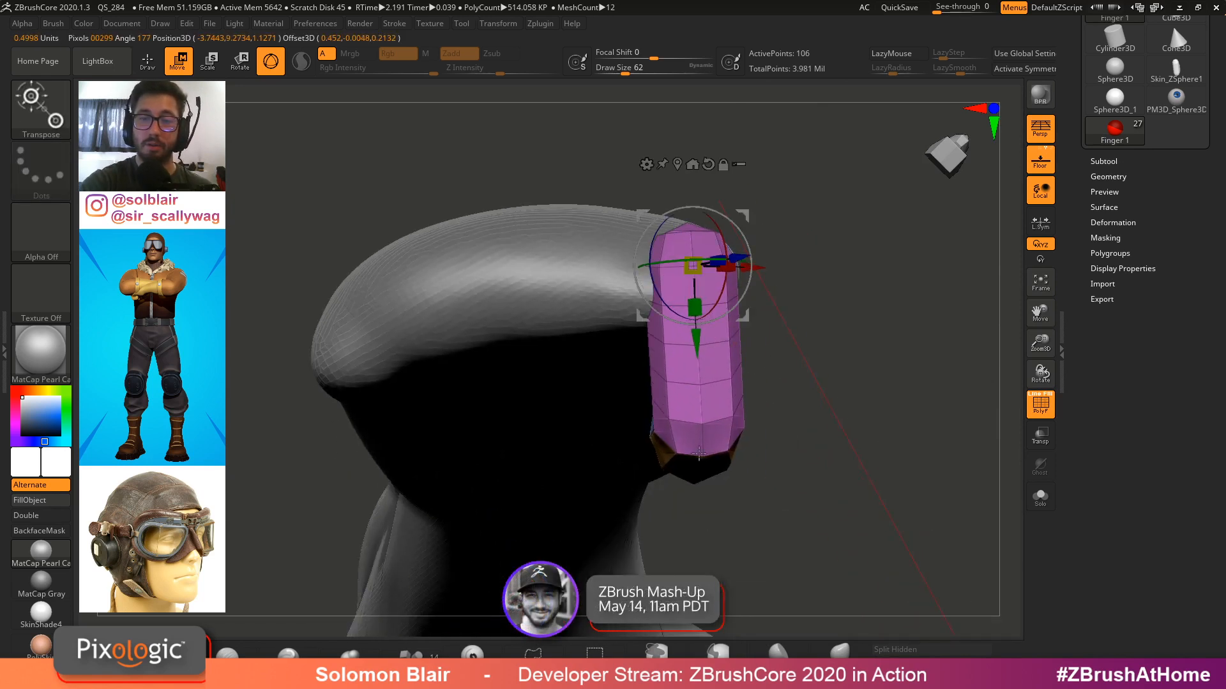
pyautogui.keyDown('alt'); pyautogui.moveTo(695, 267); pyautogui.dragTo(748, 281); pyautogui.keyUp('alt')
pyautogui.keyDown('alt'); pyautogui.moveTo(704, 406); pyautogui.dragTo(706, 451); pyautogui.keyUp('alt')
pyautogui.moveTo(706, 451); pyautogui.dragTo(657, 415, button='right')
# Hide all subtools except Finger 1 and the left hand
pyautogui.click(1104, 161)
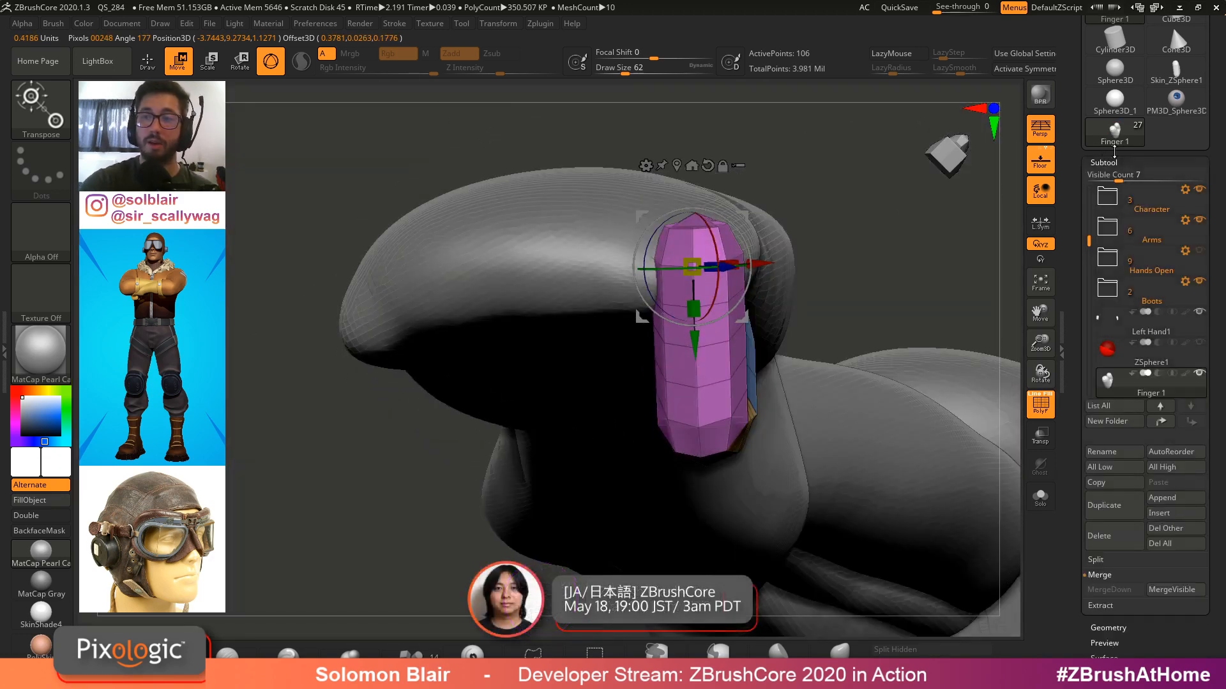
pyautogui.keyDown('shift'); pyautogui.click(1201, 375); pyautogui.keyUp('shift')
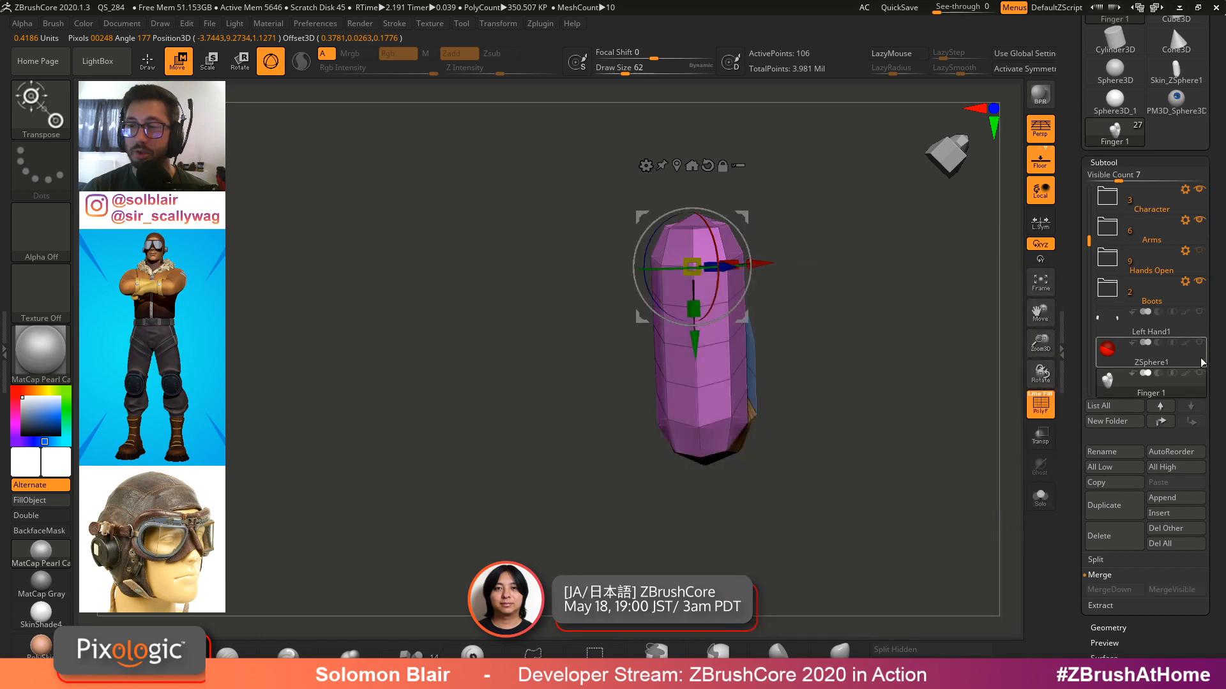
pyautogui.click(1199, 314)
pyautogui.keyDown('ctrl'); pyautogui.moveTo(862, 447); pyautogui.dragTo(845, 373, button='right'); pyautogui.keyUp('ctrl')
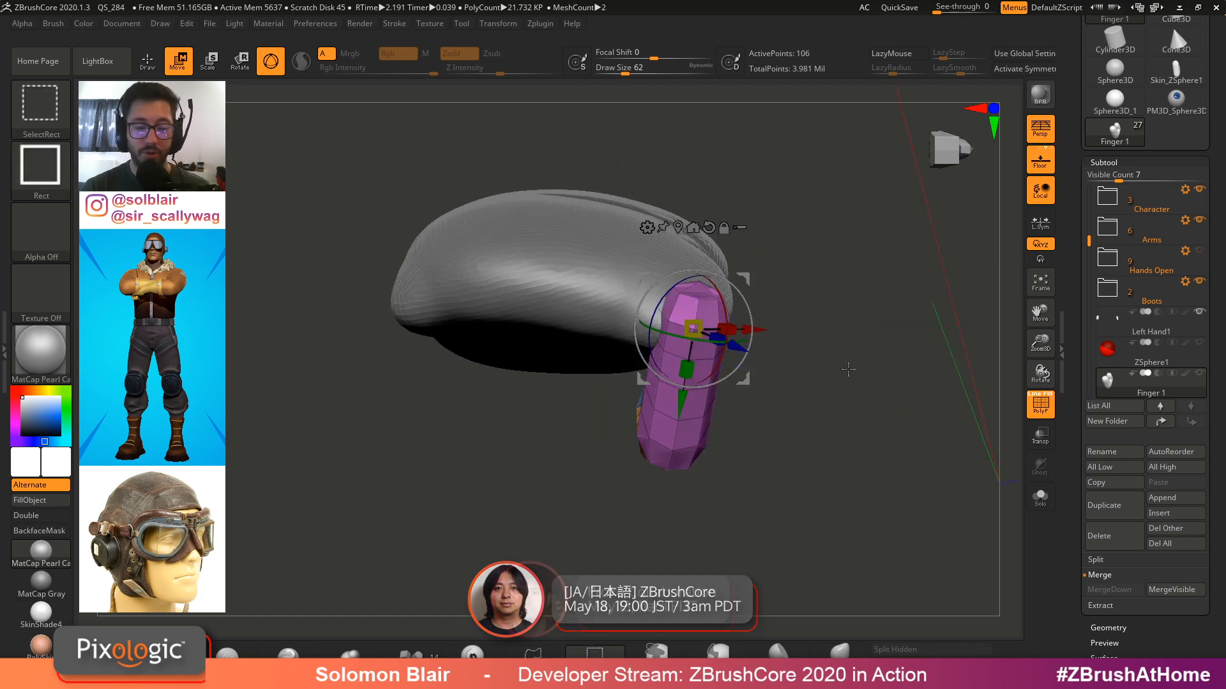
# Duplicate Finger 1 and move the copy beside it as Finger 2
pyautogui.hotkey('ctrl', 'shift', 'd')
pyautogui.moveTo(1071, 443); pyautogui.dragTo(1063, 425)
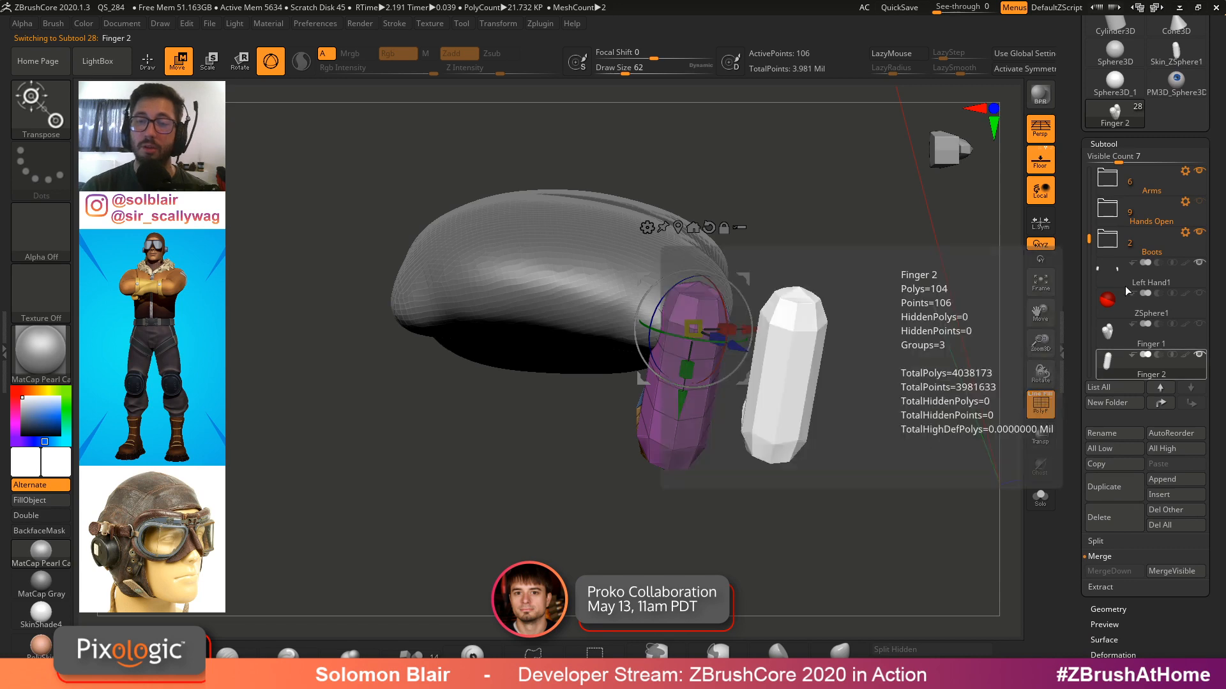
pyautogui.keyDown('ctrl'); pyautogui.moveTo(833, 367); pyautogui.dragTo(814, 402, button='right'); pyautogui.keyUp('ctrl')
pyautogui.moveTo(814, 402)
pyautogui.mouseDown(button='right')
pyautogui.moveTo(801, 409)
pyautogui.moveTo(792, 393)
pyautogui.mouseUp(button='right')
pyautogui.moveTo(729, 350); pyautogui.dragTo(546, 352)
# Create a third finger copy and move it next to the others
pyautogui.click(1198, 324)
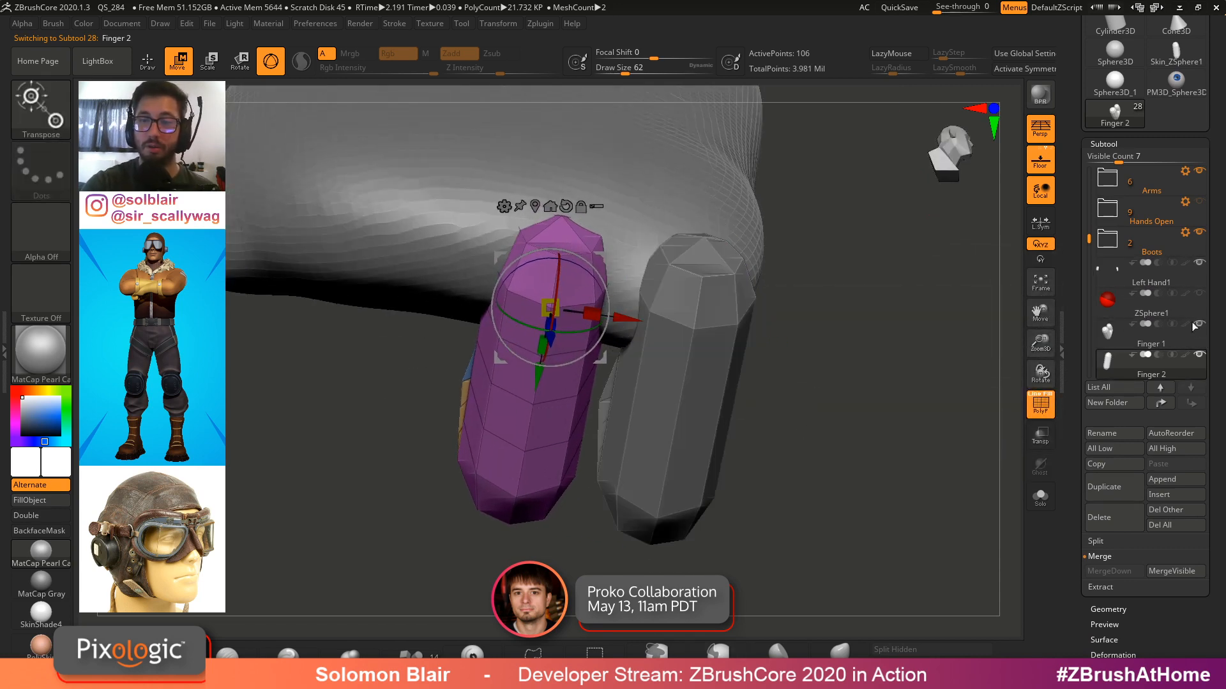
pyautogui.moveTo(635, 320); pyautogui.dragTo(658, 322)
pyautogui.moveTo(658, 322); pyautogui.dragTo(803, 315, button='right')
pyautogui.moveTo(769, 274); pyautogui.dragTo(620, 254)
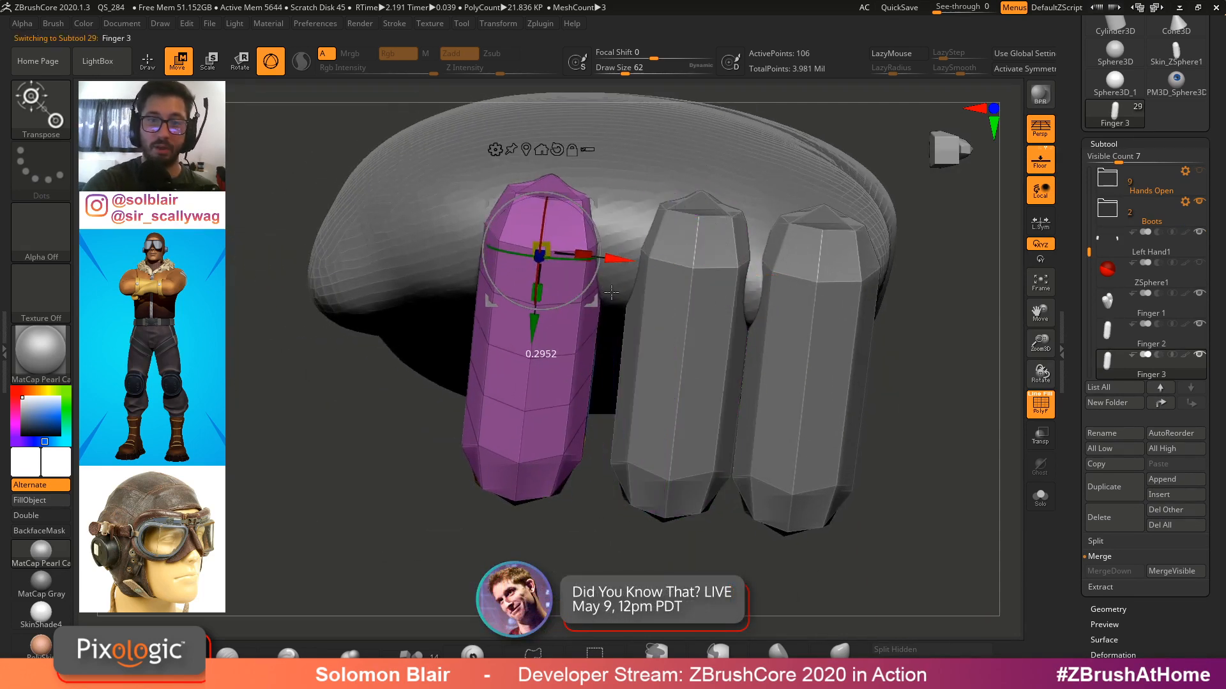
# Create a fourth finger copy and position it alongside the other fingers
pyautogui.moveTo(621, 254); pyautogui.dragTo(654, 262, button='right')
pyautogui.moveTo(632, 258); pyautogui.dragTo(646, 260)
pyautogui.keyDown('alt'); pyautogui.moveTo(584, 275); pyautogui.dragTo(694, 318, button='right'); pyautogui.keyUp('alt')
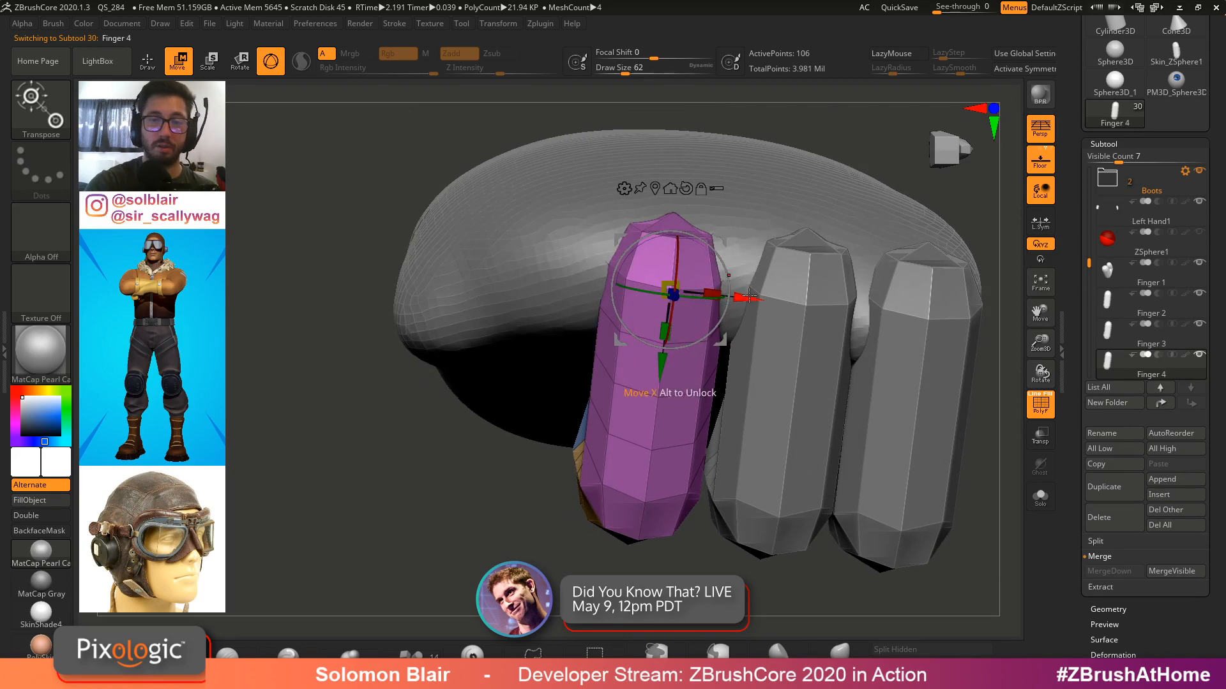
pyautogui.moveTo(748, 295); pyautogui.dragTo(615, 280)
pyautogui.moveTo(615, 280); pyautogui.dragTo(617, 288, button='right')
pyautogui.moveTo(614, 281); pyautogui.dragTo(620, 282)
pyautogui.moveTo(622, 286); pyautogui.dragTo(693, 414, button='right')
pyautogui.moveTo(693, 407); pyautogui.dragTo(667, 404)
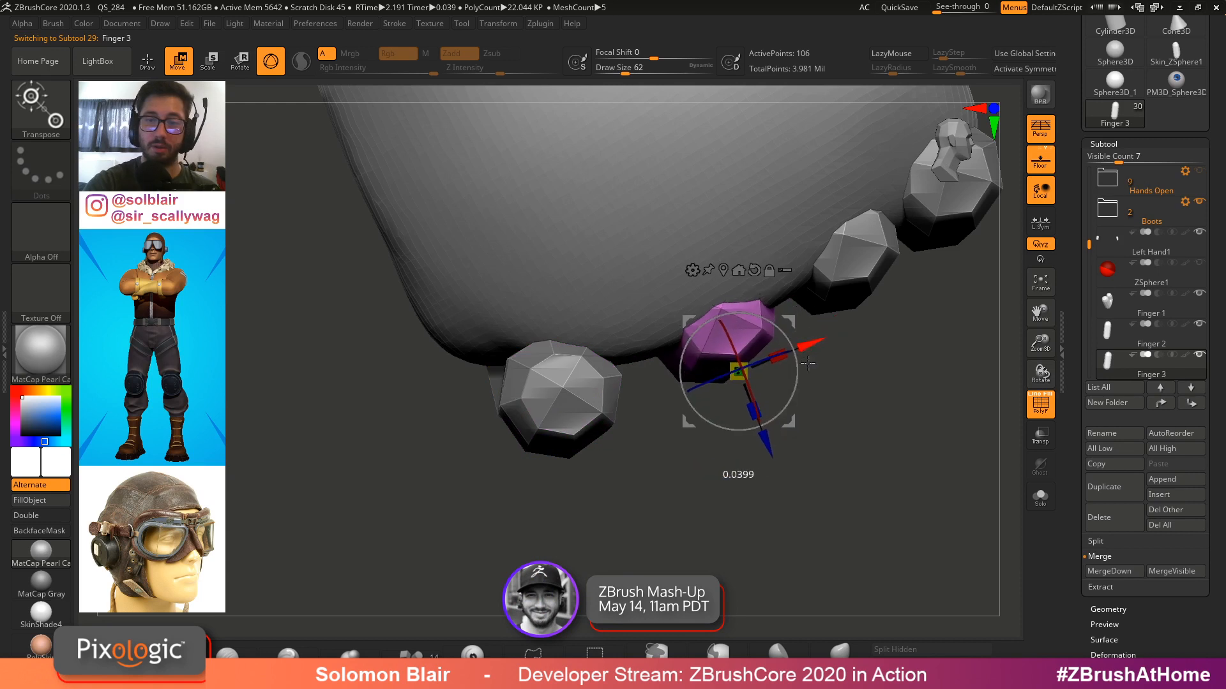
# Rotate Finger 2 to angle it along the hand's underside
pyautogui.moveTo(769, 457); pyautogui.dragTo(791, 383, button='right')
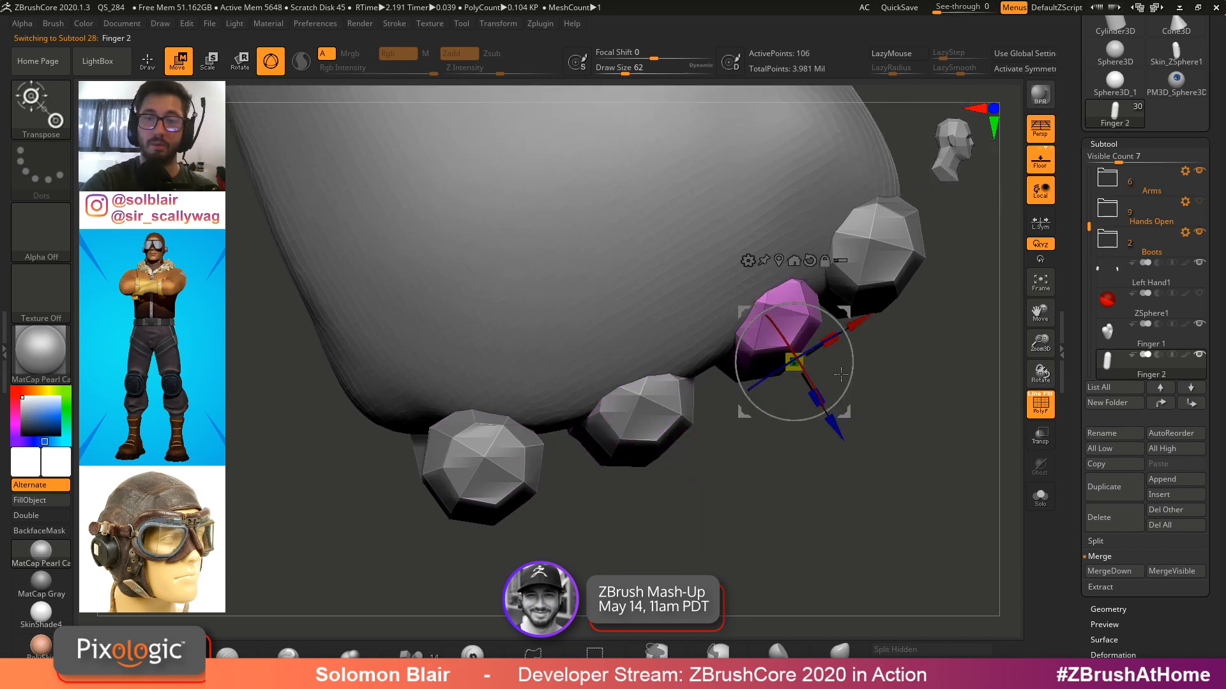
pyautogui.moveTo(838, 437); pyautogui.dragTo(844, 442)
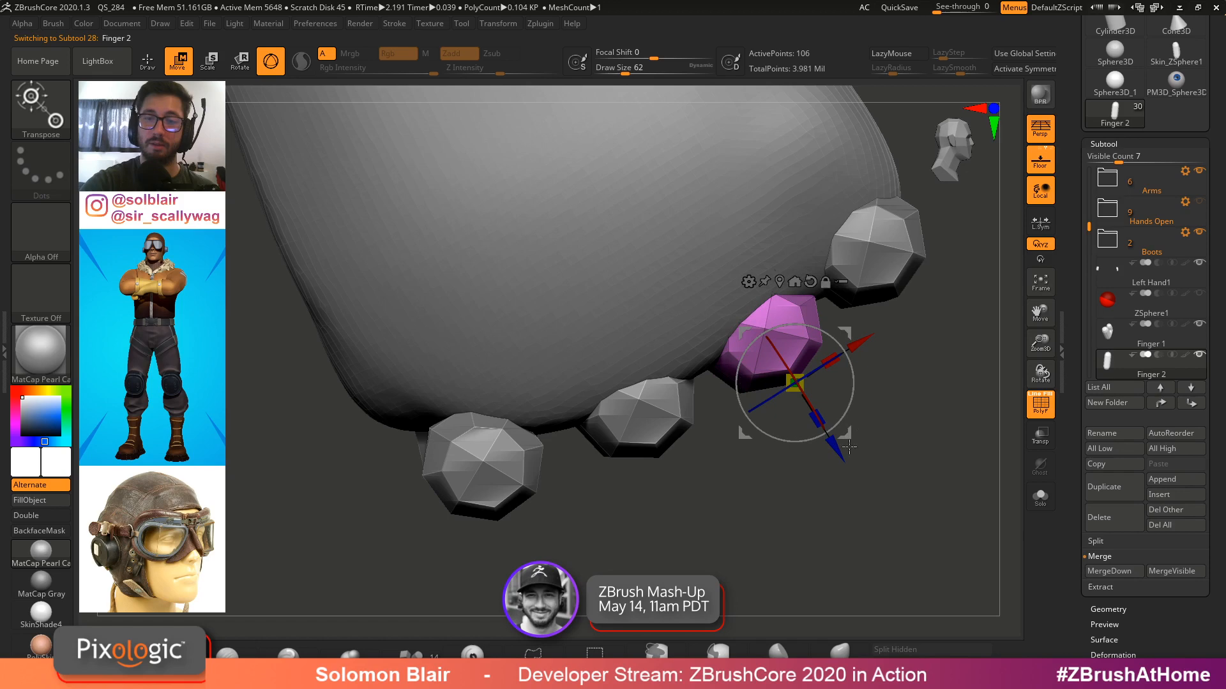
pyautogui.keyDown('alt'); pyautogui.moveTo(849, 447); pyautogui.dragTo(799, 486, button='right'); pyautogui.keyUp('alt')
# Select Finger 1 and adjust its rotation and position
pyautogui.keyDown('alt'); pyautogui.click(861, 296); pyautogui.keyUp('alt')
pyautogui.keyDown('alt'); pyautogui.moveTo(886, 330); pyautogui.dragTo(860, 375, button='right'); pyautogui.keyUp('alt')
pyautogui.keyDown('alt'); pyautogui.moveTo(809, 409); pyautogui.dragTo(826, 392, button='right'); pyautogui.keyUp('alt')
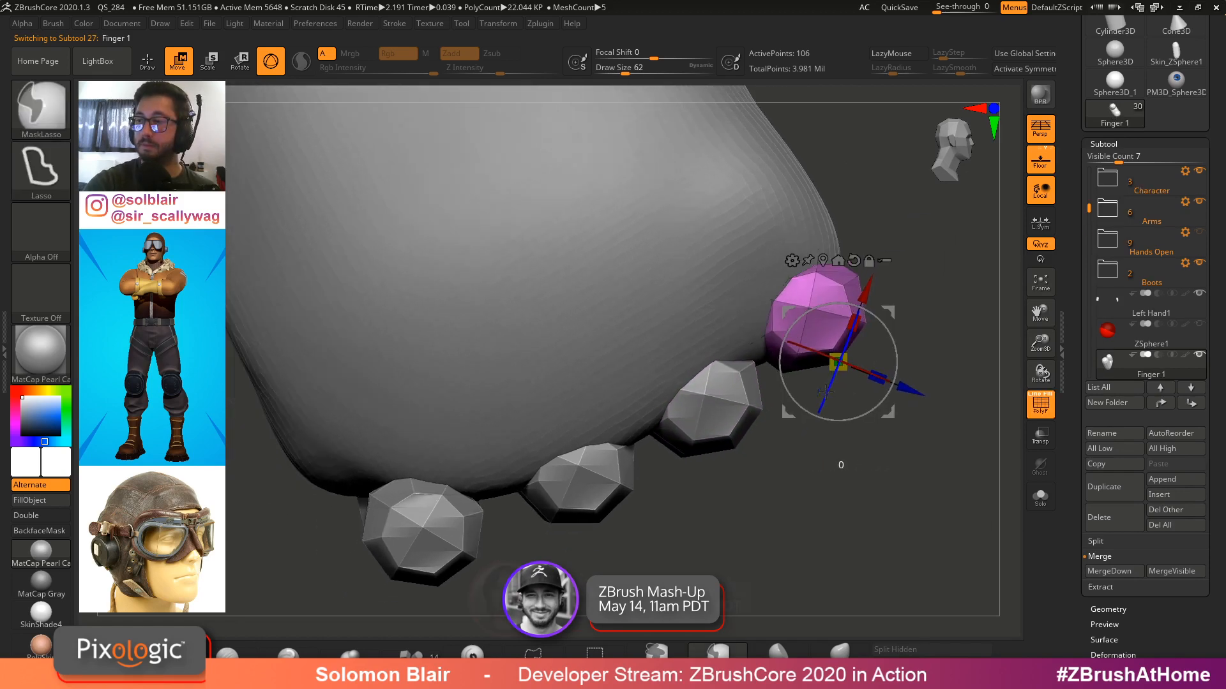
# Select Finger 2 and scale it slightly longer, then return to Draw mode
pyautogui.moveTo(813, 499)
pyautogui.mouseDown(button='right')
pyautogui.moveTo(743, 270)
pyautogui.moveTo(699, 275)
pyautogui.moveTo(709, 354)
pyautogui.moveTo(723, 255)
pyautogui.mouseUp(button='right')
pyautogui.keyDown('alt'); pyautogui.click(697, 273); pyautogui.keyUp('alt')
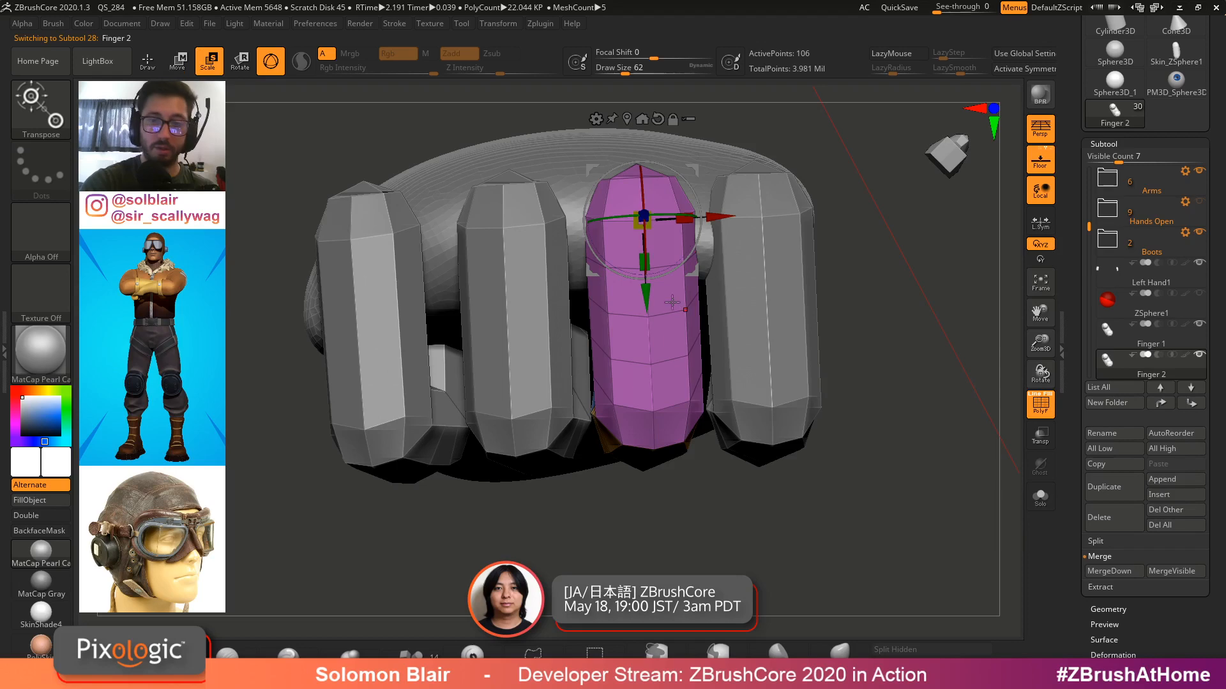
pyautogui.moveTo(648, 265); pyautogui.dragTo(655, 229)
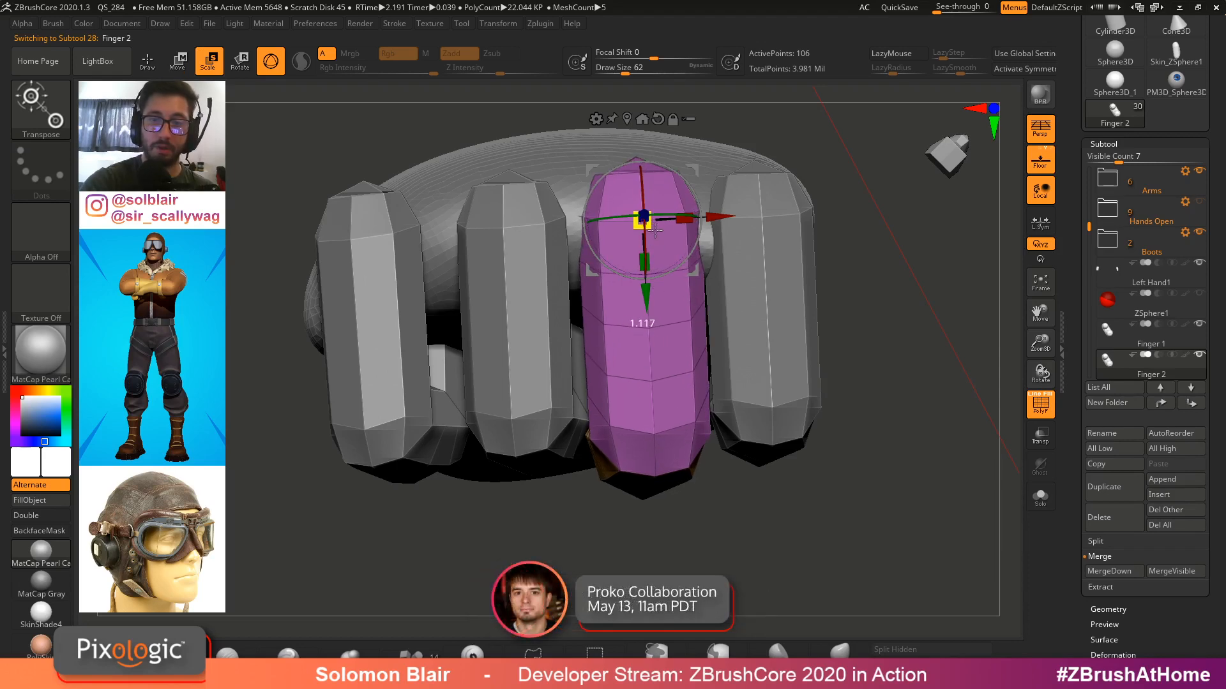
pyautogui.press('q')
pyautogui.moveTo(740, 215); pyautogui.dragTo(799, 294, button='right')
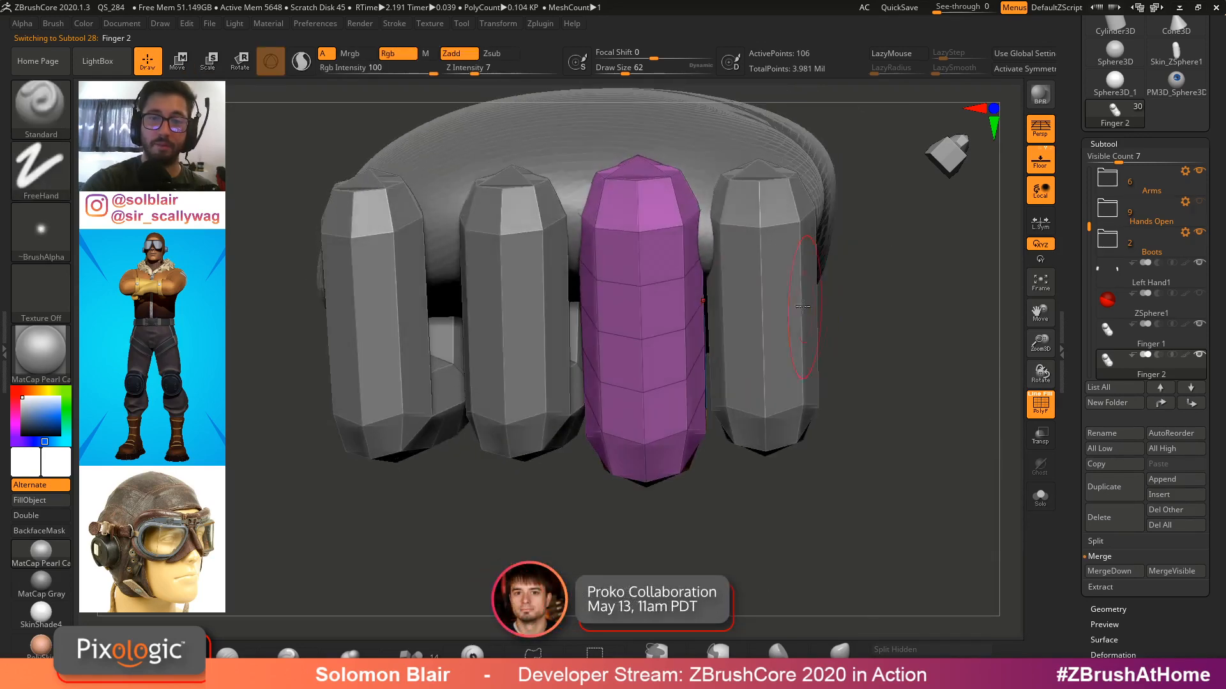
# Select Finger 3 and nudge its position with the Move gizmo
pyautogui.keyDown('alt'); pyautogui.click(539, 362); pyautogui.keyUp('alt')
pyautogui.moveTo(539, 362); pyautogui.dragTo(597, 350, button='right')
pyautogui.press('w')
pyautogui.moveTo(512, 225); pyautogui.dragTo(518, 220)
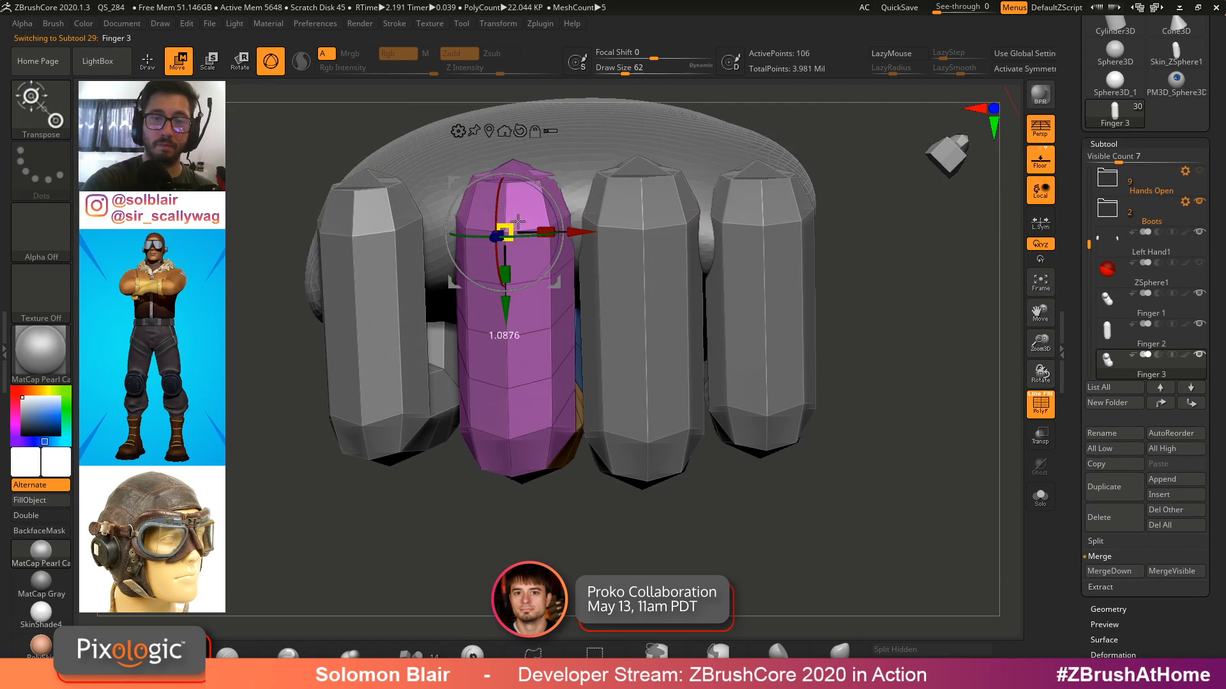
pyautogui.moveTo(506, 310); pyautogui.dragTo(506, 316)
pyautogui.moveTo(508, 318); pyautogui.dragTo(710, 402, button='right')
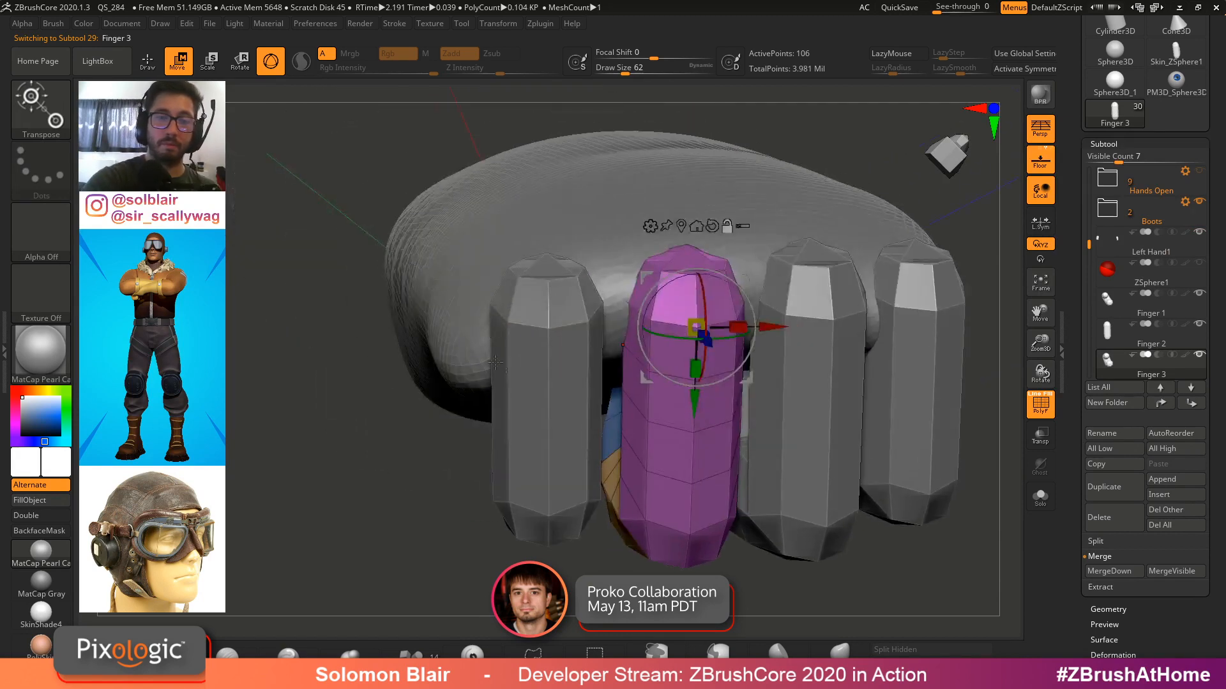
# Select Finger 4 and adjust it with the gizmo while viewing the fingertips from above
pyautogui.keyDown('alt'); pyautogui.click(552, 293); pyautogui.keyUp('alt')
pyautogui.moveTo(552, 293); pyautogui.dragTo(713, 287, button='right')
pyautogui.moveTo(717, 285); pyautogui.dragTo(716, 286)
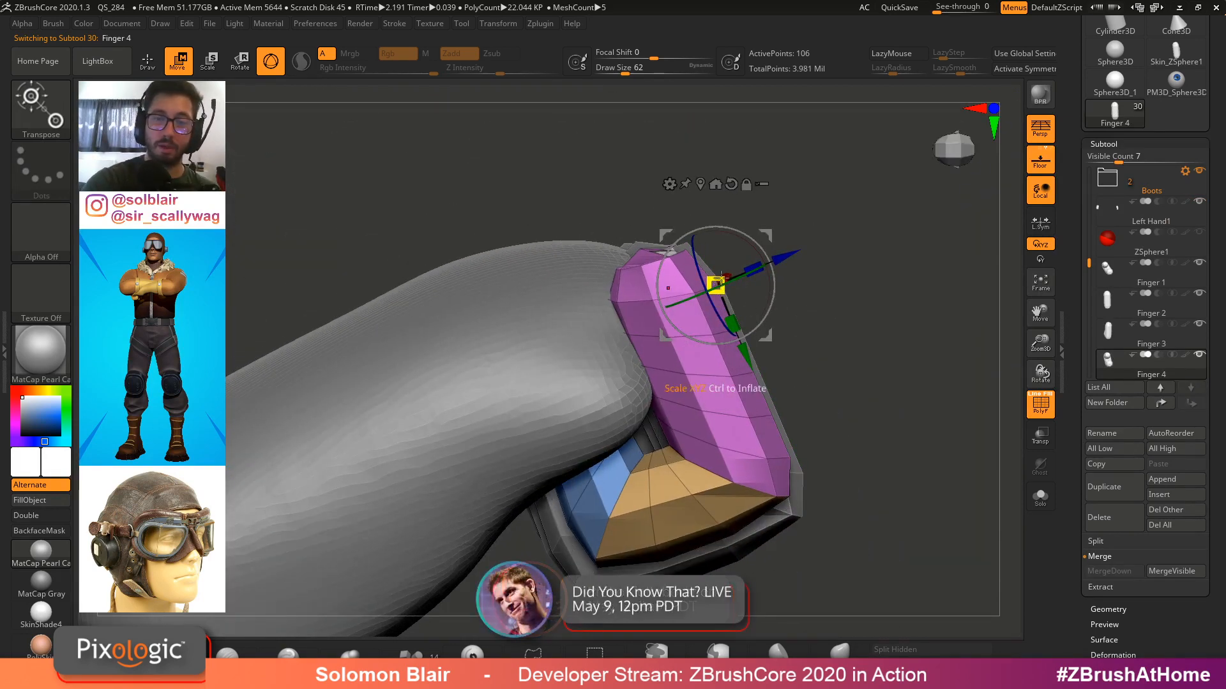
pyautogui.moveTo(716, 286); pyautogui.dragTo(899, 352, button='right')
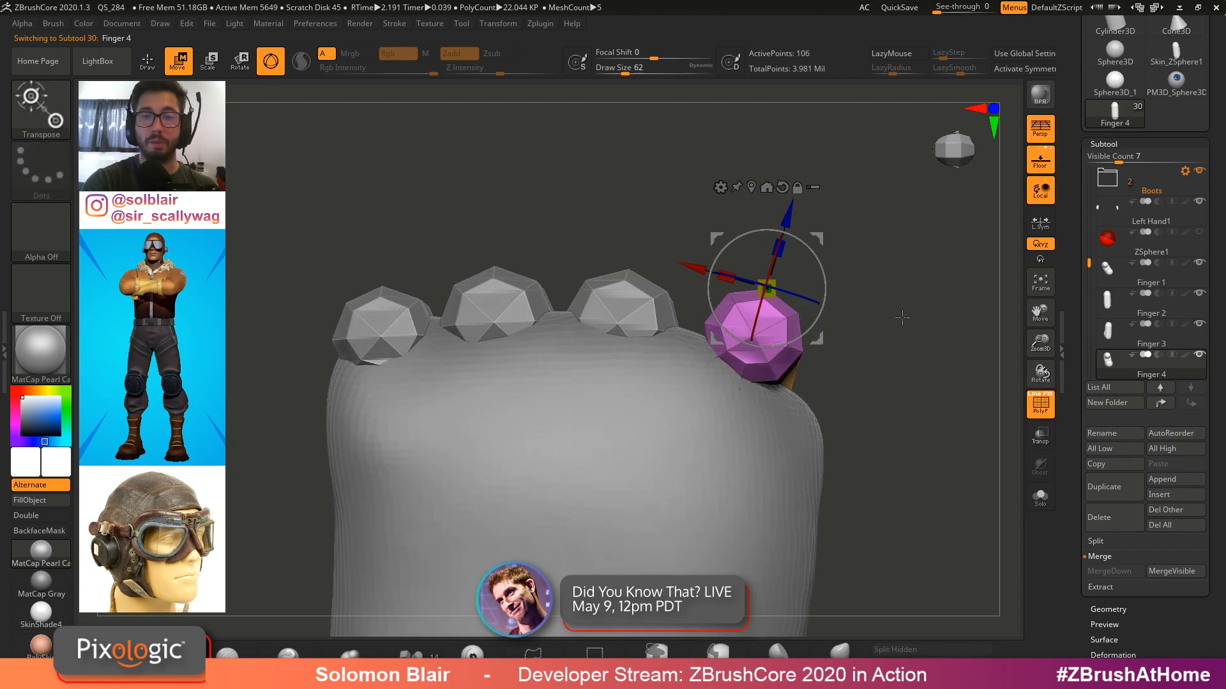
pyautogui.moveTo(820, 239); pyautogui.dragTo(826, 244)
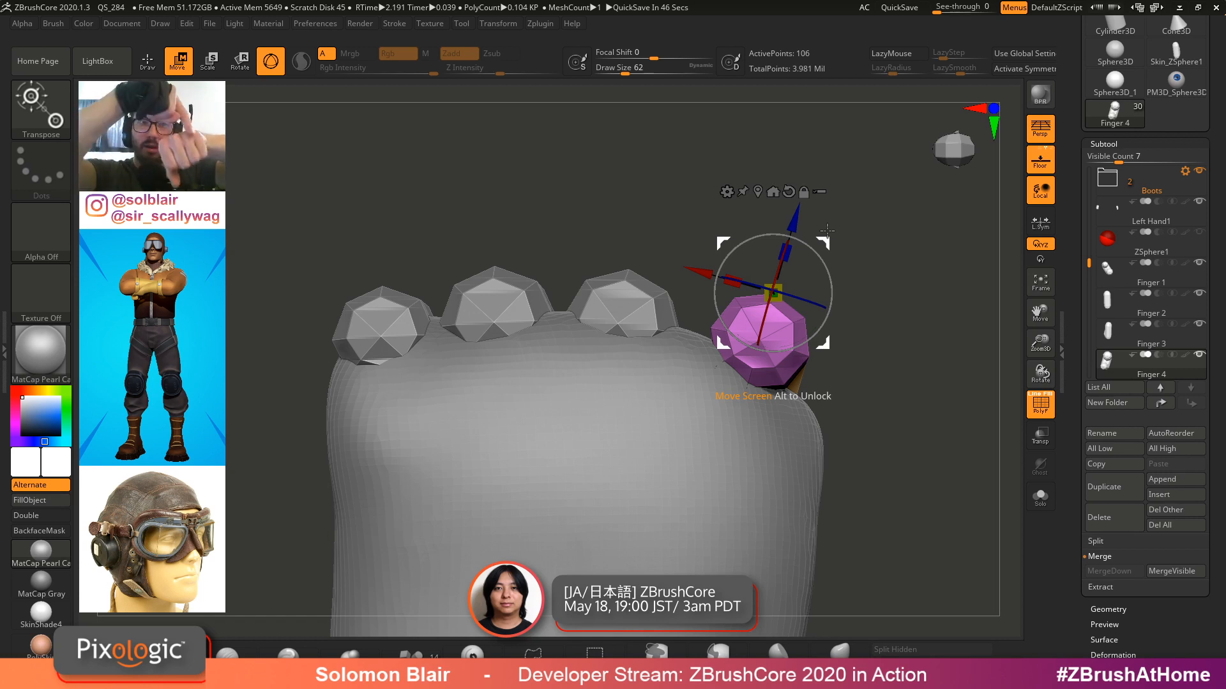
# Reposition Finger 3 from the top view to even the spacing between fingertips
pyautogui.moveTo(825, 244); pyautogui.dragTo(843, 270)
pyautogui.keyDown('alt'); pyautogui.click(642, 304); pyautogui.keyUp('alt')
pyautogui.moveTo(684, 222); pyautogui.dragTo(726, 210)
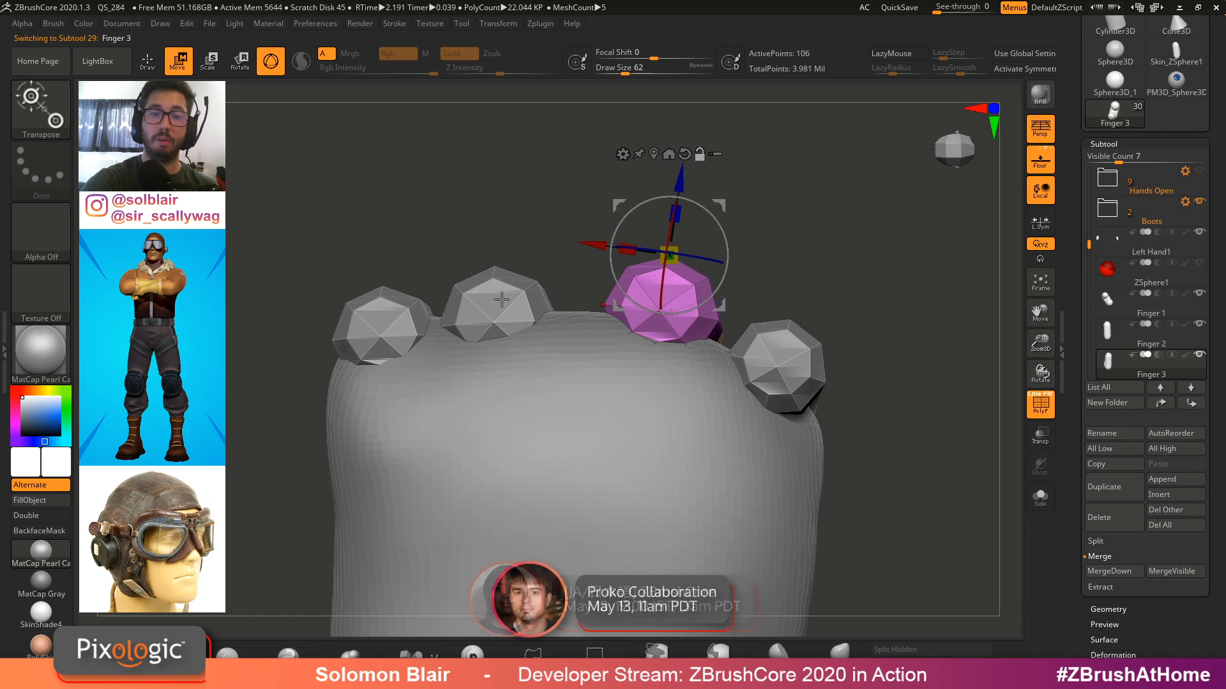
pyautogui.keyDown('alt'); pyautogui.click(507, 291); pyautogui.keyUp('alt')
pyautogui.moveTo(554, 217); pyautogui.dragTo(582, 200)
pyautogui.keyDown('alt'); pyautogui.click(702, 300); pyautogui.keyUp('alt')
pyautogui.keyDown('alt'); pyautogui.moveTo(657, 214); pyautogui.dragTo(751, 219); pyautogui.keyUp('alt')
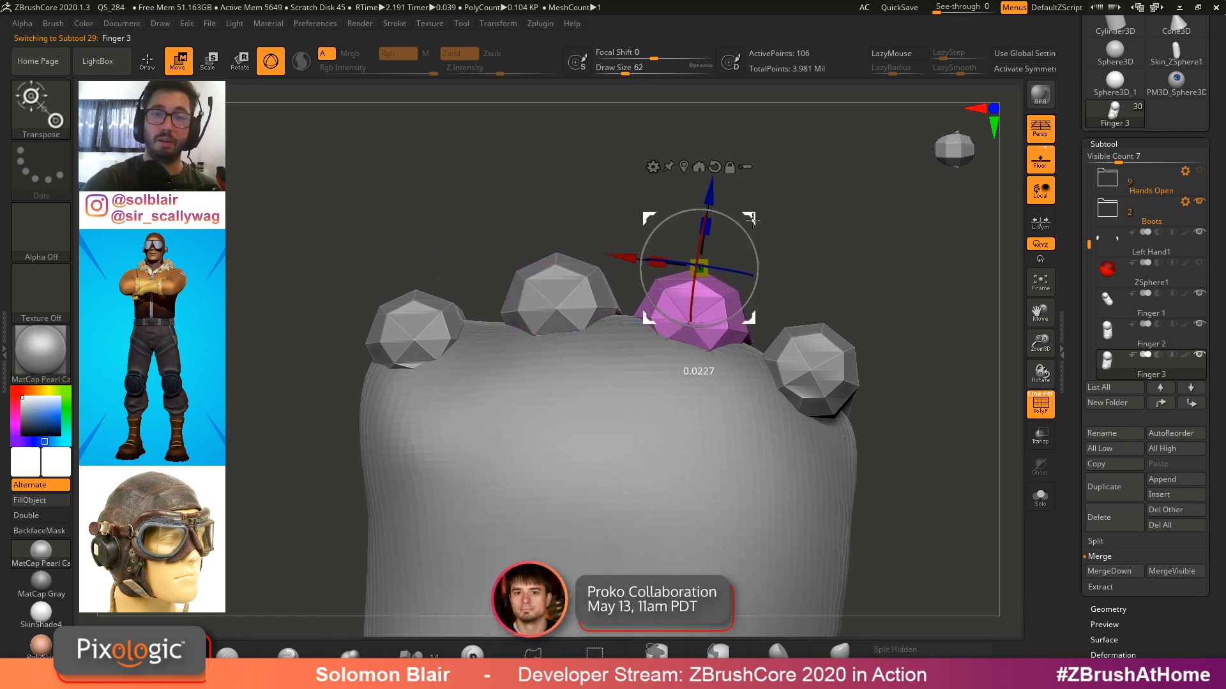
# Examine the fingertip spacing from above and below, selecting each finger in turn
pyautogui.keyDown('alt'); pyautogui.click(826, 371); pyautogui.keyUp('alt')
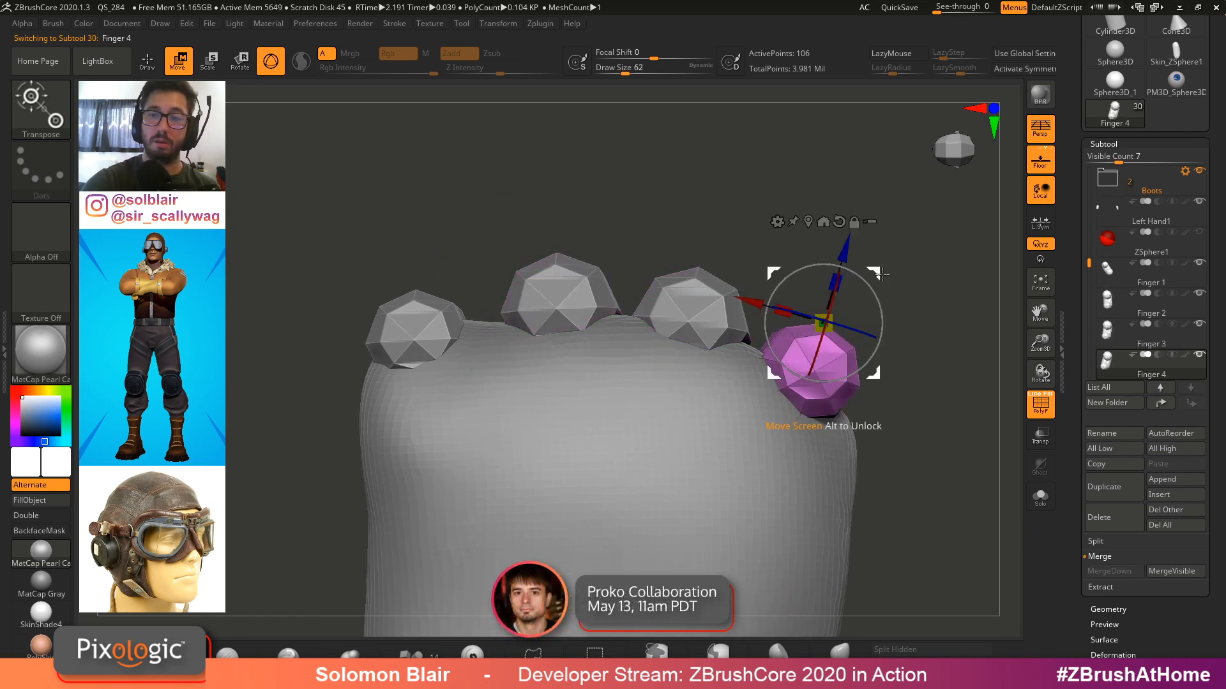
pyautogui.keyDown('alt'); pyautogui.click(415, 326); pyautogui.keyUp('alt')
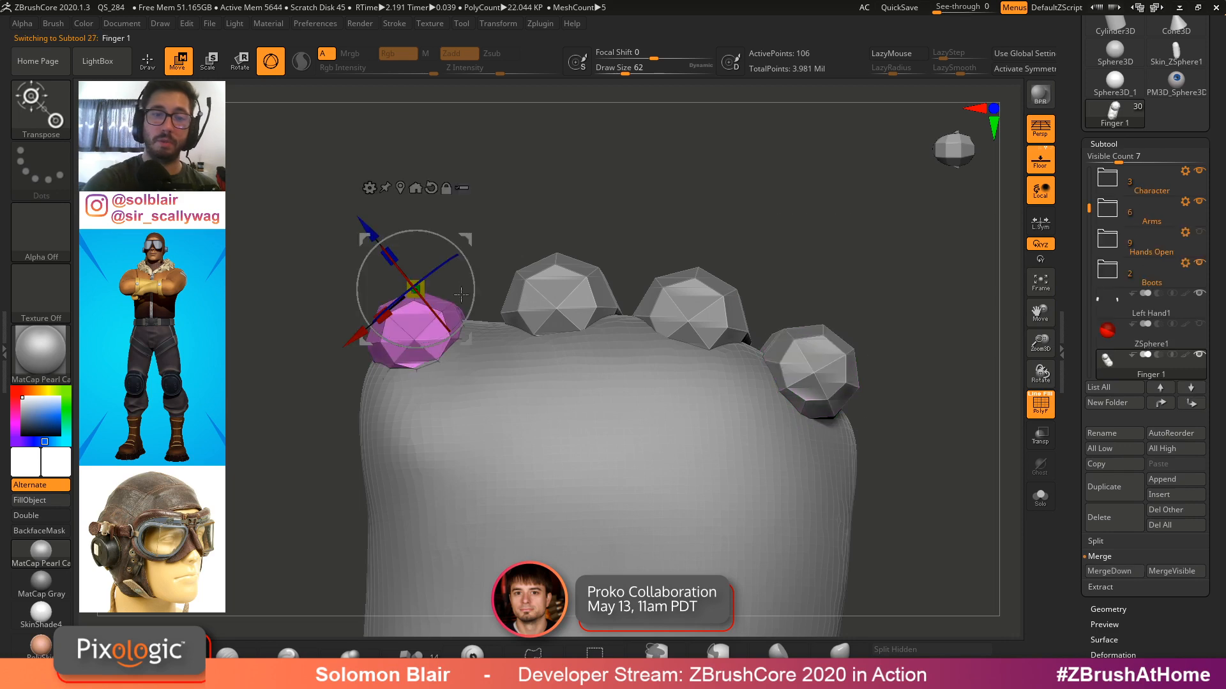
pyautogui.keyDown('alt'); pyautogui.click(554, 300); pyautogui.keyUp('alt')
pyautogui.keyDown('ctrl'); pyautogui.moveTo(748, 262); pyautogui.dragTo(731, 409, button='right'); pyautogui.keyUp('ctrl')
pyautogui.keyDown('alt'); pyautogui.moveTo(732, 409); pyautogui.dragTo(670, 392, button='right'); pyautogui.keyUp('alt')
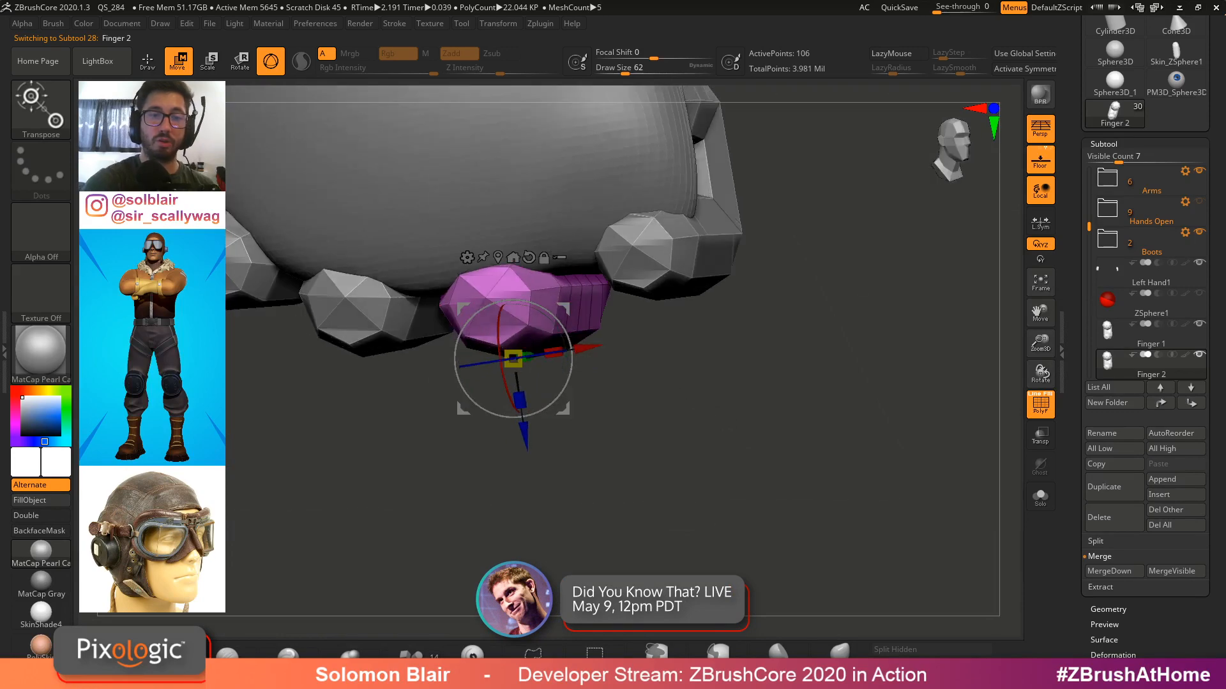
pyautogui.moveTo(792, 286); pyautogui.dragTo(781, 361, button='right')
pyautogui.keyDown('alt'); pyautogui.click(706, 353); pyautogui.keyUp('alt')
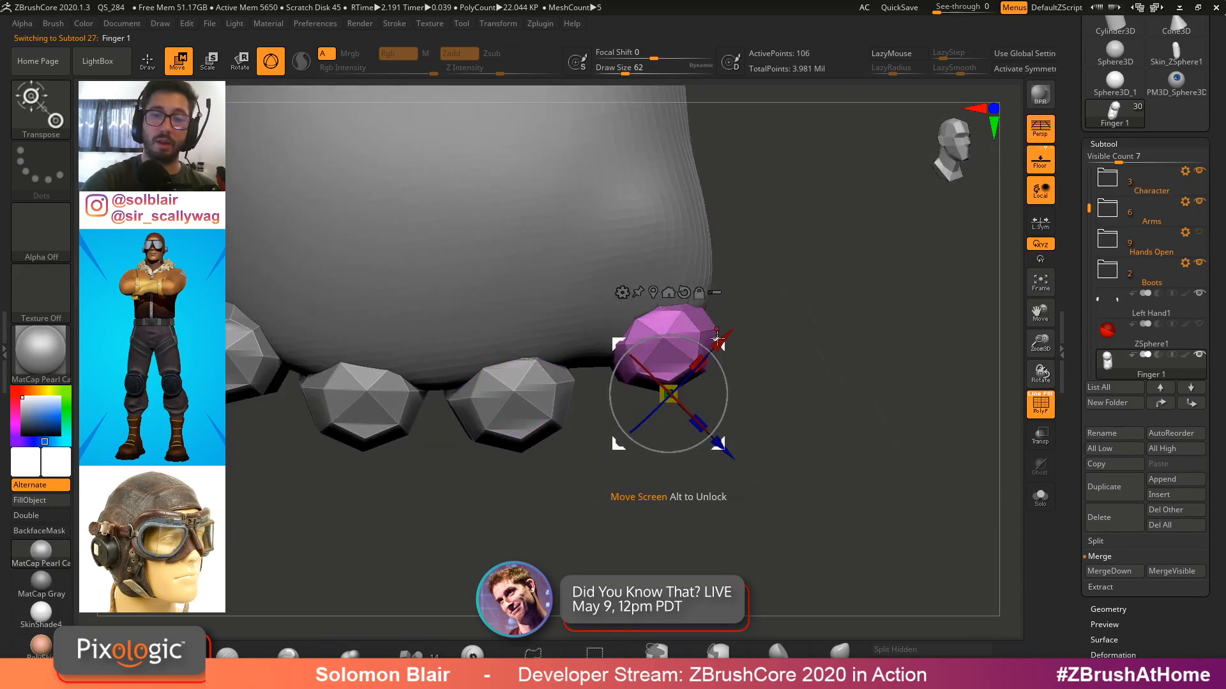
pyautogui.moveTo(716, 337); pyautogui.dragTo(602, 337, button='right')
pyautogui.press('ctrl')
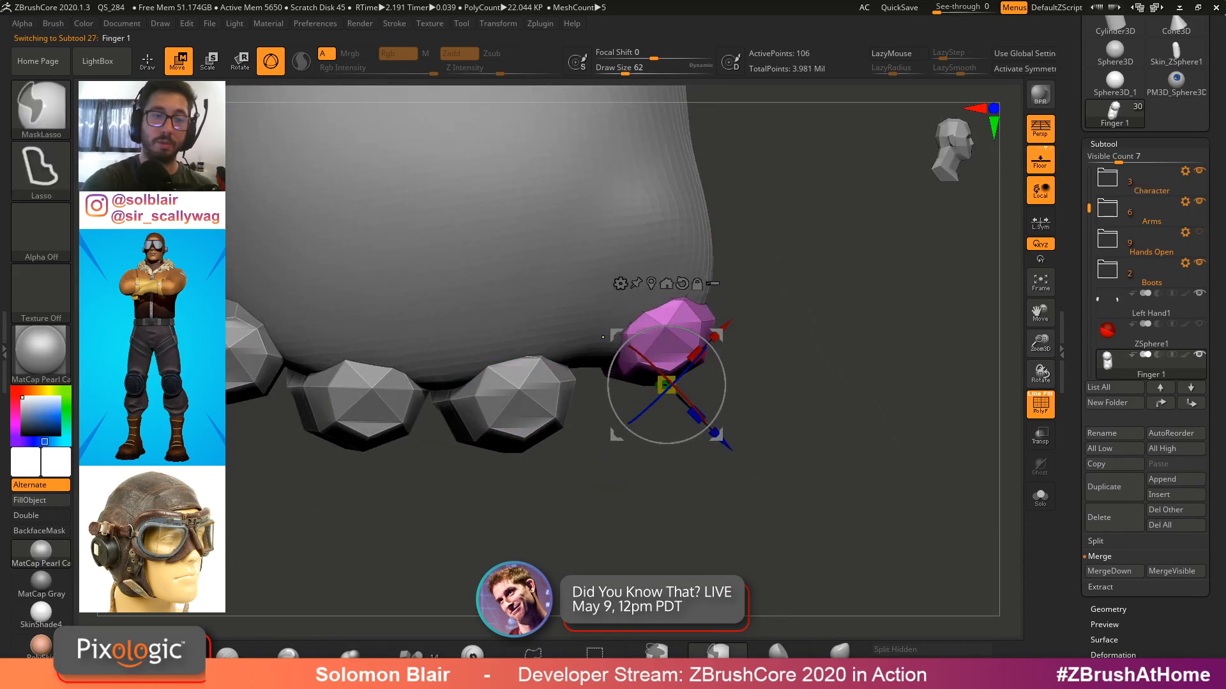
# Select Finger 2 from below and shift it sideways along X to even the gaps
pyautogui.moveTo(128, 288)
pyautogui.keyDown('ctrl'); pyautogui.mouseDown()
pyautogui.moveTo(584, 463)
pyautogui.moveTo(737, 147)
pyautogui.mouseUp(); pyautogui.keyUp('ctrl')
pyautogui.keyDown('ctrl'); pyautogui.click(853, 362); pyautogui.keyUp('ctrl')
pyautogui.moveTo(852, 362)
pyautogui.keyDown('ctrl'); pyautogui.mouseDown(button='right')
pyautogui.moveTo(790, 306)
pyautogui.moveTo(798, 251)
pyautogui.moveTo(669, 281)
pyautogui.moveTo(612, 408)
pyautogui.mouseUp(button='right'); pyautogui.keyUp('ctrl')
pyautogui.press('q')
pyautogui.hotkey('shift', 'f')
pyautogui.hotkey('shift', 'f')
pyautogui.moveTo(613, 409)
pyautogui.keyDown('alt'); pyautogui.mouseDown(button='right')
pyautogui.moveTo(625, 313)
pyautogui.moveTo(606, 284)
pyautogui.mouseUp(button='right'); pyautogui.keyUp('alt')
pyautogui.keyDown('alt'); pyautogui.click(619, 342); pyautogui.keyUp('alt')
pyautogui.keyDown('alt'); pyautogui.moveTo(607, 284); pyautogui.dragTo(624, 364, button='right'); pyautogui.keyUp('alt')
pyautogui.press('w')
pyautogui.moveTo(625, 364); pyautogui.dragTo(624, 368)
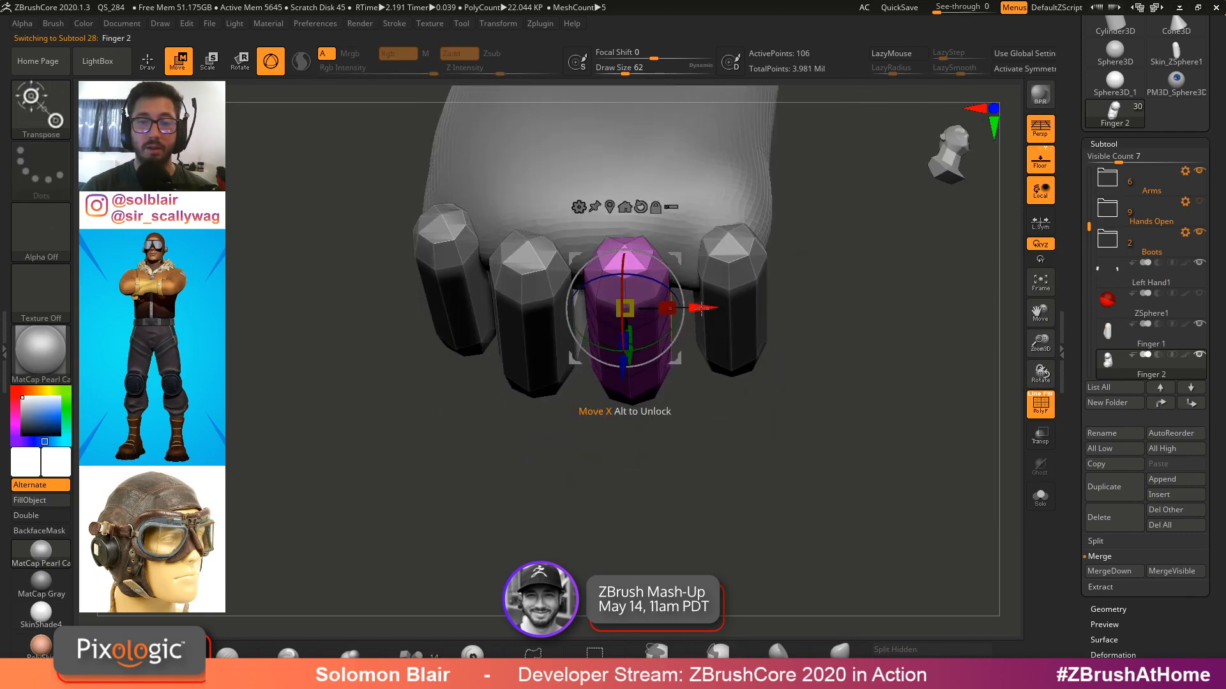
pyautogui.moveTo(701, 313); pyautogui.dragTo(488, 415, button='right')
# Move Finger 3 and Finger 4 into line with the other fingertips, then return to Draw mode
pyautogui.keyDown('alt'); pyautogui.click(481, 392); pyautogui.keyUp('alt')
pyautogui.moveTo(537, 415); pyautogui.dragTo(567, 417)
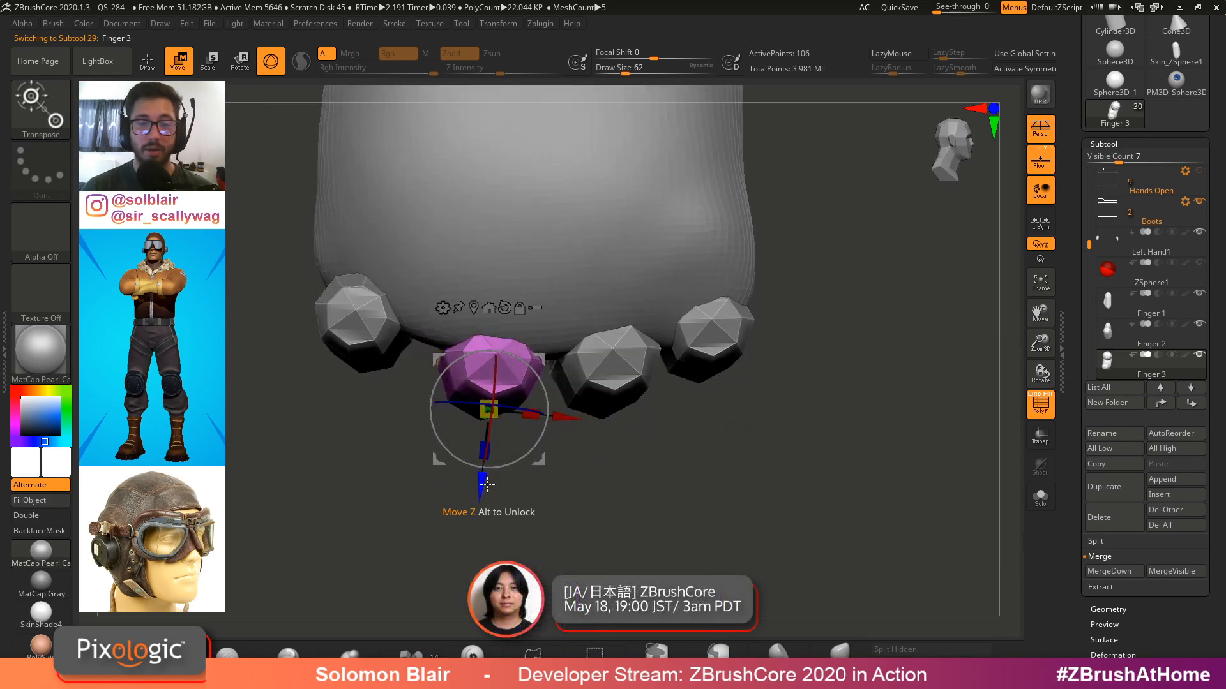
pyautogui.keyDown('alt'); pyautogui.click(358, 312); pyautogui.keyUp('alt')
pyautogui.moveTo(417, 379); pyautogui.dragTo(449, 387)
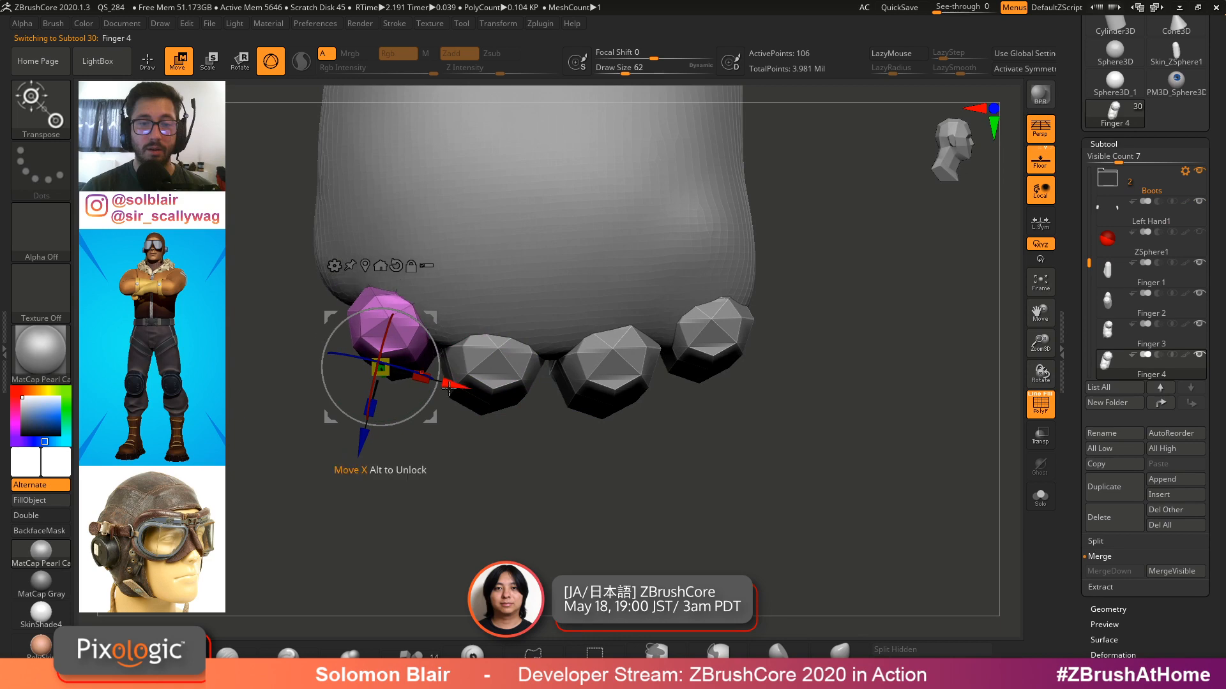
pyautogui.keyDown('ctrl'); pyautogui.moveTo(449, 388); pyautogui.dragTo(440, 357, button='right'); pyautogui.keyUp('ctrl')
pyautogui.moveTo(364, 440); pyautogui.dragTo(361, 450)
pyautogui.moveTo(427, 383); pyautogui.dragTo(469, 294, button='right')
pyautogui.press('q')
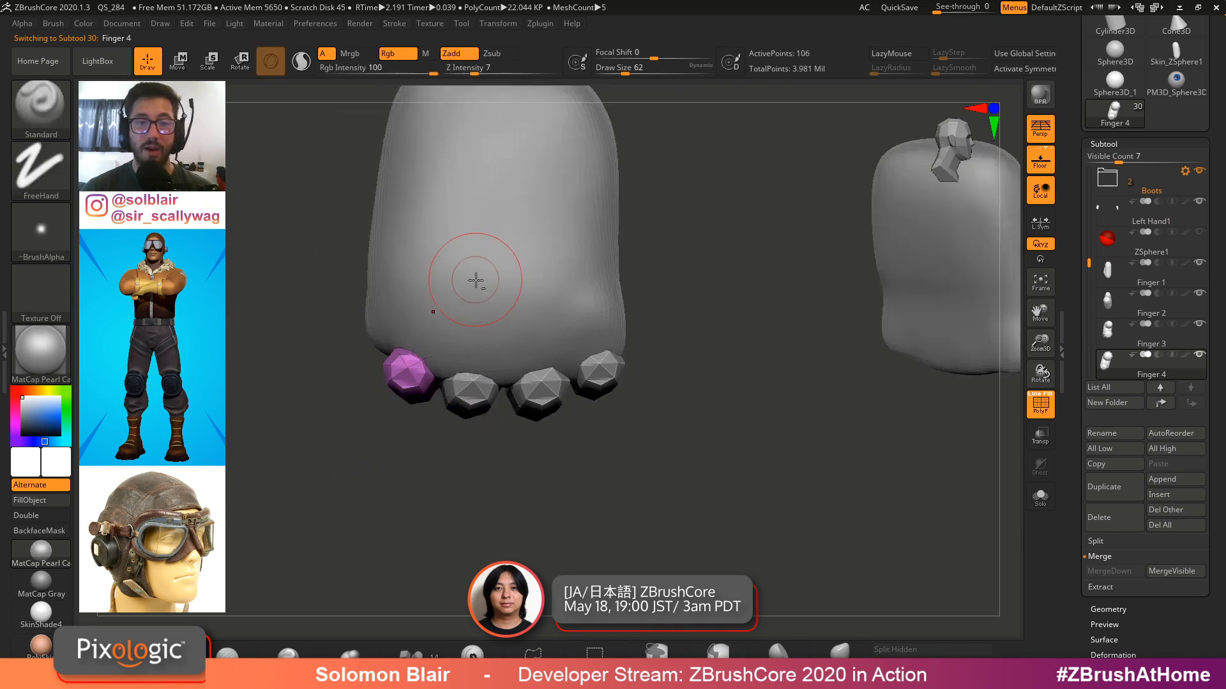
# Select the hand mesh and smooth its surface
pyautogui.keyDown('alt'); pyautogui.click(475, 280); pyautogui.keyUp('alt')
pyautogui.keyDown('alt'); pyautogui.moveTo(472, 140); pyautogui.dragTo(534, 230, button='right'); pyautogui.keyUp('alt')
pyautogui.moveTo(624, 348); pyautogui.dragTo(634, 349)
pyautogui.moveTo(629, 281)
pyautogui.keyDown('shift'); pyautogui.mouseDown()
pyautogui.moveTo(616, 204)
pyautogui.moveTo(594, 268)
pyautogui.moveTo(622, 423)
pyautogui.moveTo(446, 435)
pyautogui.mouseUp(); pyautogui.keyUp('shift')
pyautogui.press('s')
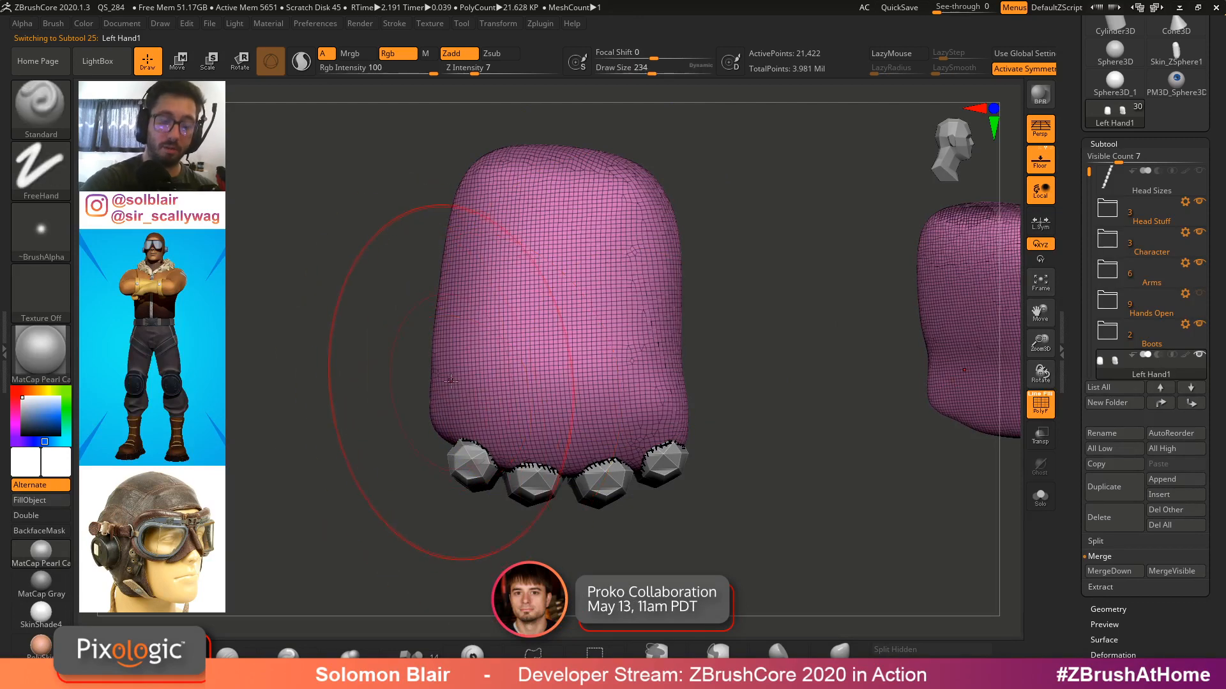
pyautogui.press('b')
pyautogui.press('m')
pyautogui.press('v')
pyautogui.moveTo(449, 376); pyautogui.dragTo(475, 375, button='right')
pyautogui.moveTo(436, 376); pyautogui.dragTo(420, 392)
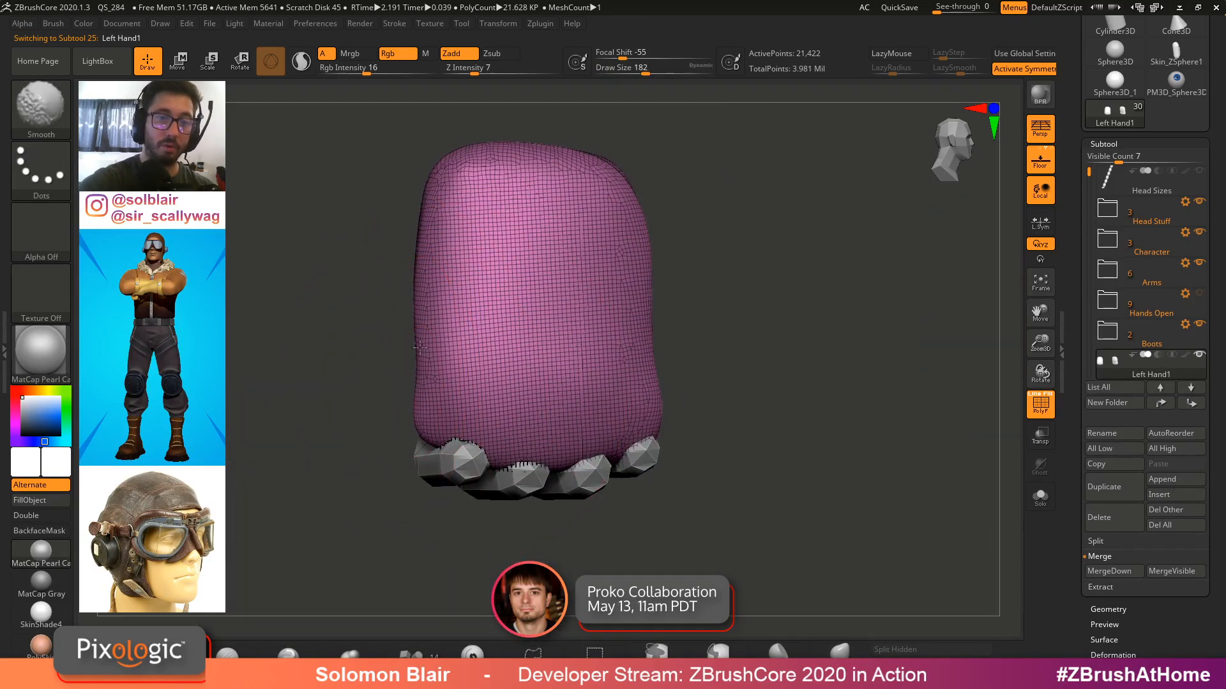
pyautogui.keyDown('shift'); pyautogui.moveTo(420, 348); pyautogui.dragTo(408, 358); pyautogui.keyUp('shift')
# Lower the hand's DynaMesh resolution to 48 and remesh it
pyautogui.click(1103, 144)
pyautogui.click(1108, 159)
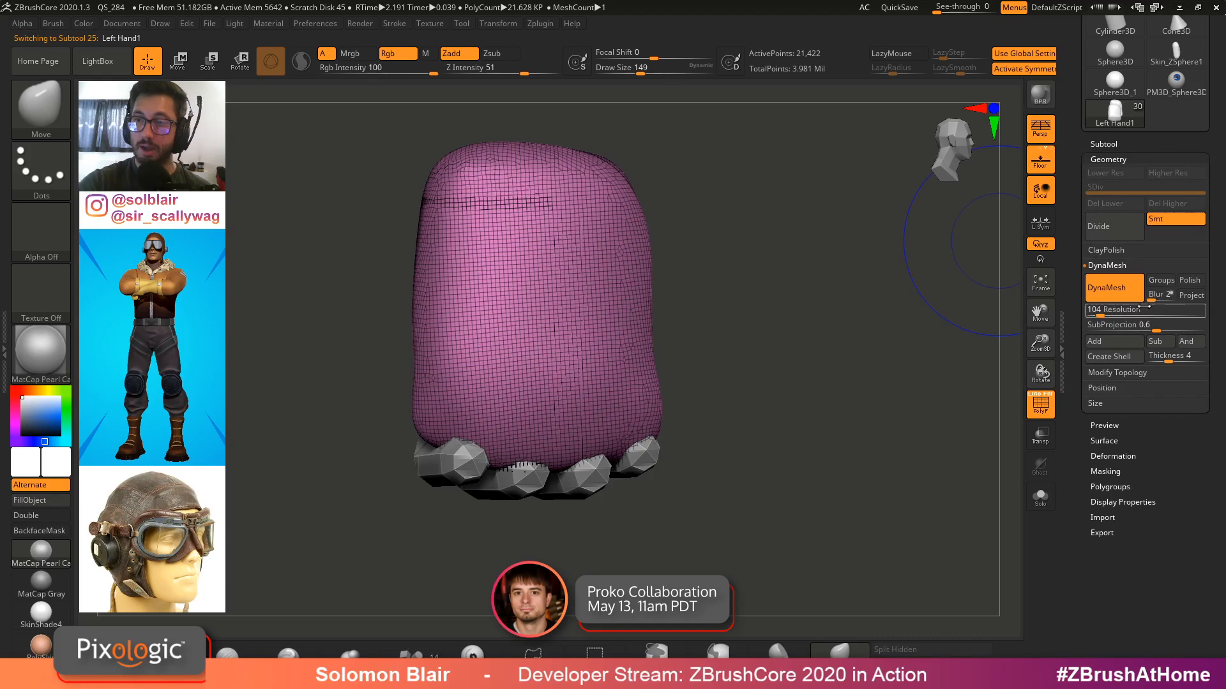
pyautogui.press('Return')
pyautogui.keyDown('ctrl'); pyautogui.moveTo(915, 362); pyautogui.dragTo(728, 361); pyautogui.keyUp('ctrl')
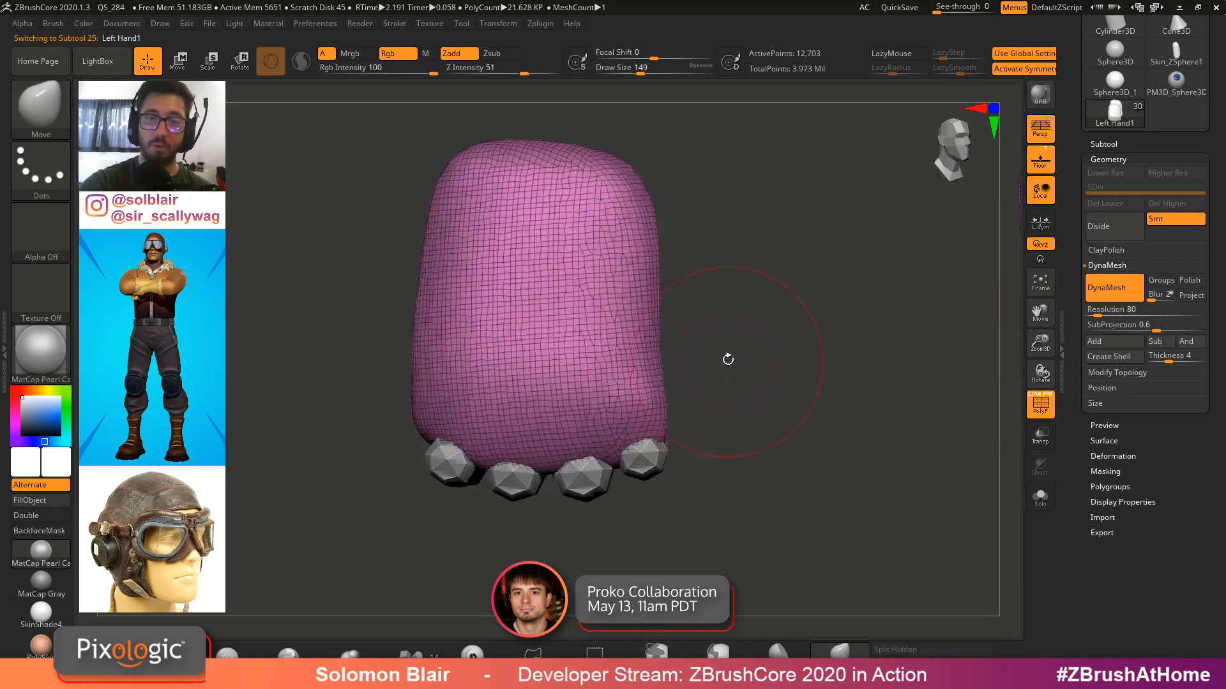
pyautogui.hotkey('shift', 'f')
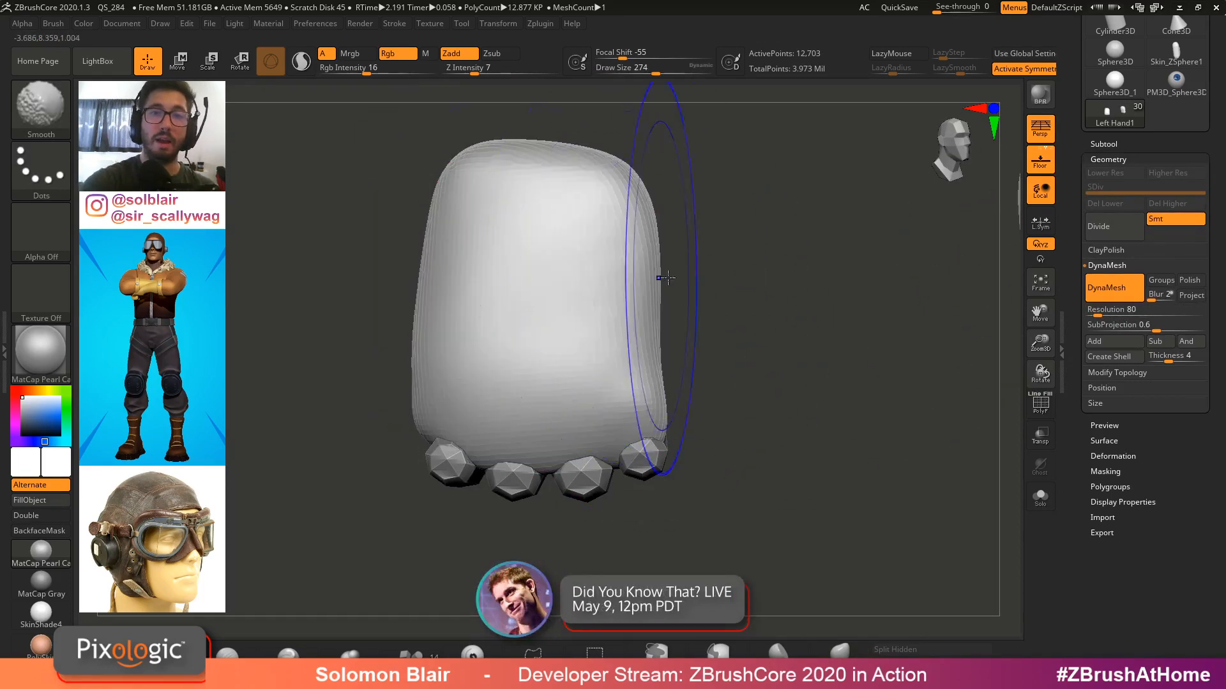
pyautogui.keyDown('ctrl'); pyautogui.moveTo(828, 334); pyautogui.dragTo(772, 364); pyautogui.keyUp('ctrl')
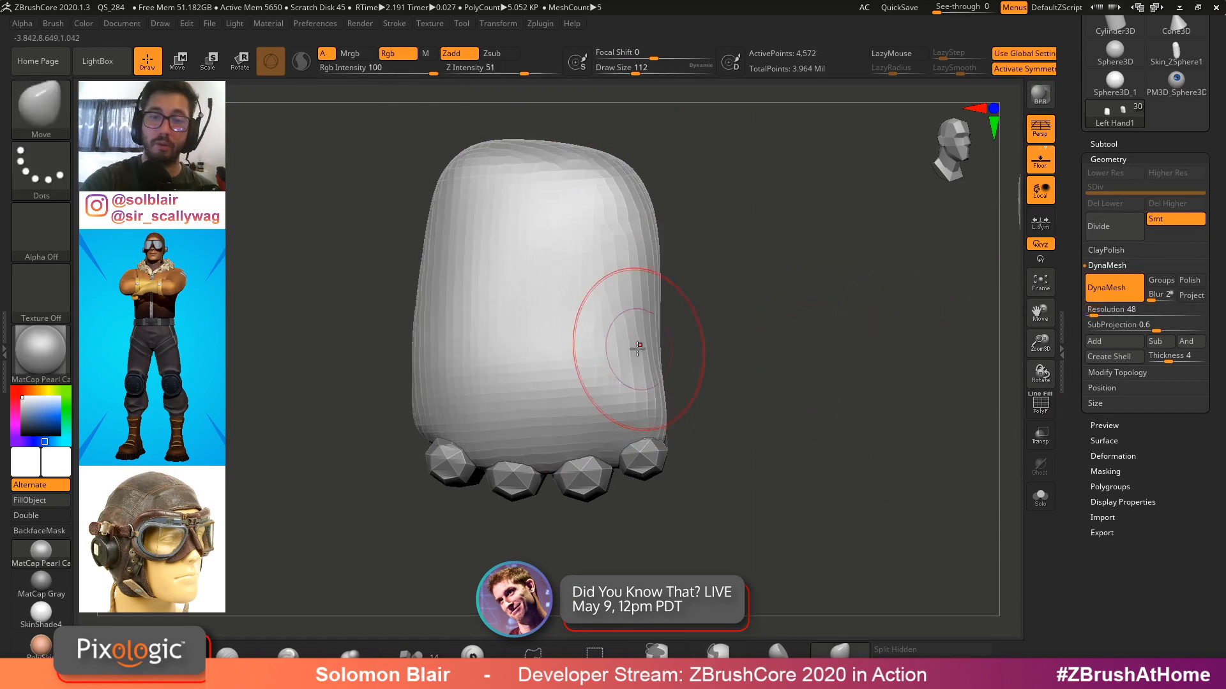
# Select Finger 1 and subdivide it twice
pyautogui.moveTo(637, 347)
pyautogui.keyDown('shift'); pyautogui.mouseDown()
pyautogui.moveTo(622, 170)
pyautogui.moveTo(524, 185)
pyautogui.mouseUp(); pyautogui.keyUp('shift')
pyautogui.moveTo(377, 314)
pyautogui.mouseDown()
pyautogui.moveTo(432, 330)
pyautogui.moveTo(410, 360)
pyautogui.moveTo(421, 267)
pyautogui.mouseUp()
pyautogui.moveTo(497, 355)
pyautogui.keyDown('shift'); pyautogui.mouseDown()
pyautogui.moveTo(451, 413)
pyautogui.moveTo(416, 402)
pyautogui.moveTo(489, 364)
pyautogui.mouseUp(); pyautogui.keyUp('shift')
pyautogui.moveTo(536, 348)
pyautogui.keyDown('ctrl'); pyautogui.mouseDown(button='right')
pyautogui.moveTo(547, 402)
pyautogui.moveTo(580, 350)
pyautogui.moveTo(756, 248)
pyautogui.moveTo(889, 230)
pyautogui.moveTo(830, 240)
pyautogui.mouseUp(button='right'); pyautogui.keyUp('ctrl')
pyautogui.moveTo(798, 268)
pyautogui.mouseDown()
pyautogui.moveTo(830, 249)
pyautogui.moveTo(849, 287)
pyautogui.mouseUp()
pyautogui.keyDown('alt'); pyautogui.click(807, 332); pyautogui.keyUp('alt')
pyautogui.press('ctrl')
pyautogui.hotkey('ctrl', 'd')
pyautogui.hotkey('ctrl', 'd')
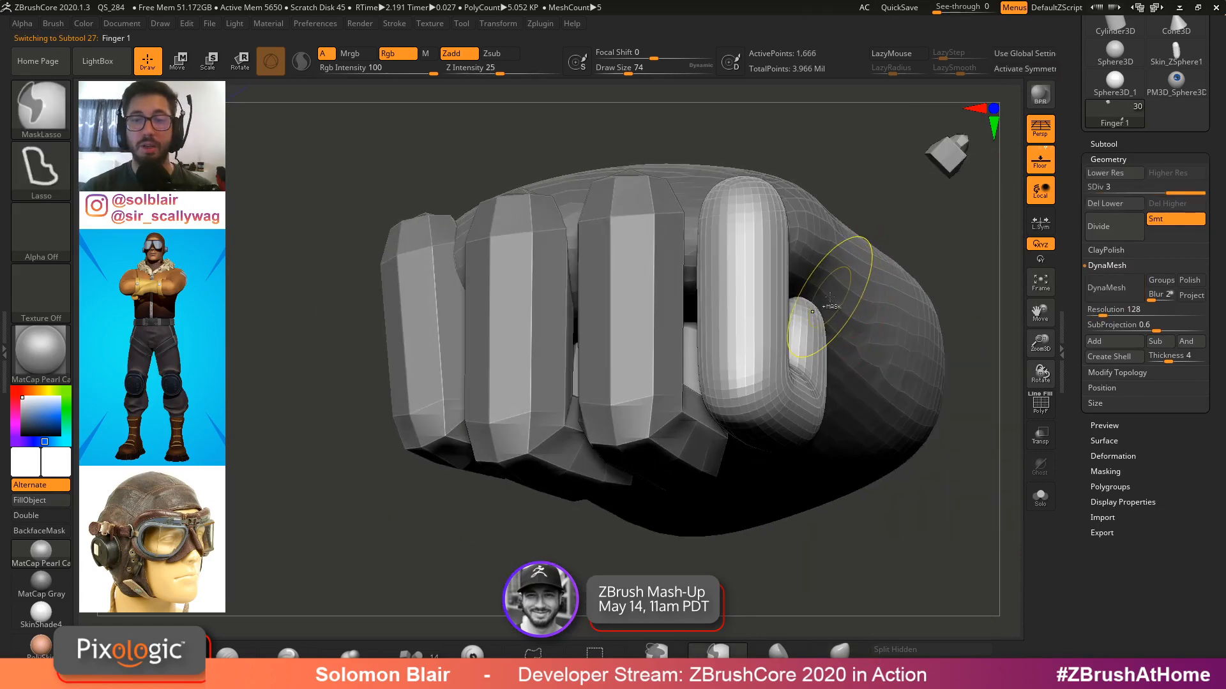
# Subdivide Finger 2, Finger 3 and Finger 4 to smooth them
pyautogui.keyDown('alt'); pyautogui.click(636, 316); pyautogui.keyUp('alt')
pyautogui.hotkey('ctrl', 'd')
pyautogui.hotkey('ctrl', 'd')
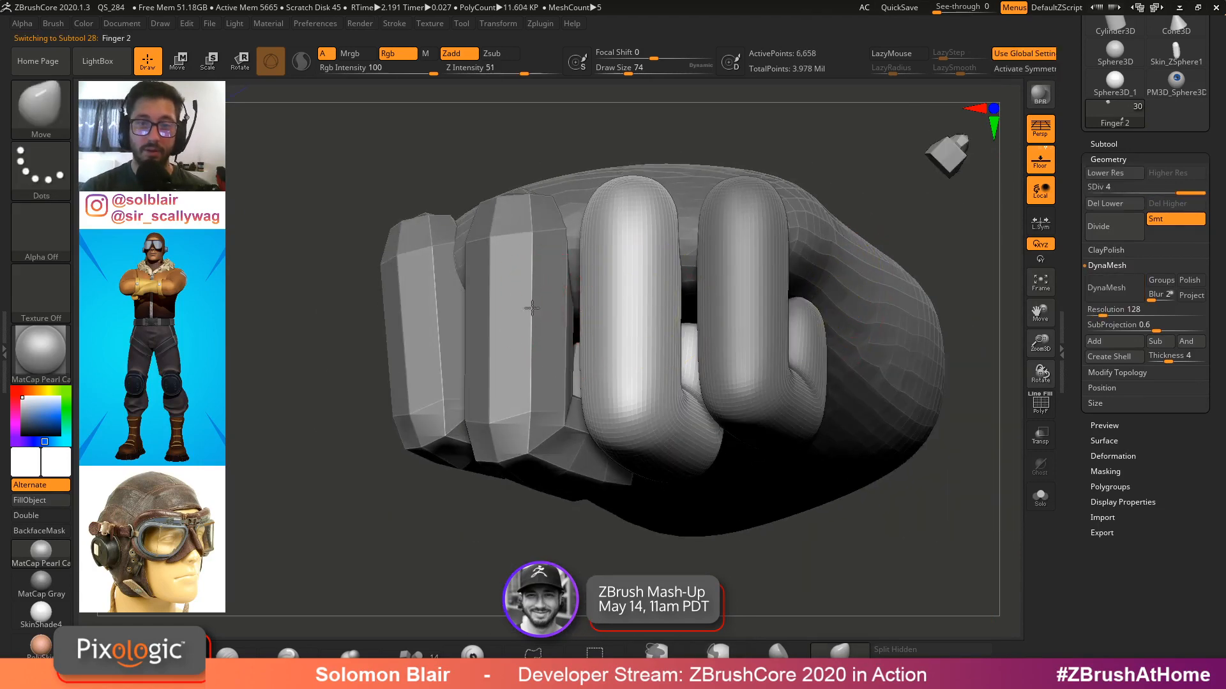
pyautogui.keyDown('alt'); pyautogui.click(519, 294); pyautogui.keyUp('alt')
pyautogui.hotkey('ctrl', 'd')
pyautogui.hotkey('ctrl', 'd')
pyautogui.keyDown('alt'); pyautogui.click(434, 303); pyautogui.keyUp('alt')
pyautogui.hotkey('ctrl', 'd')
pyautogui.keyDown('alt'); pyautogui.click(485, 332); pyautogui.keyUp('alt')
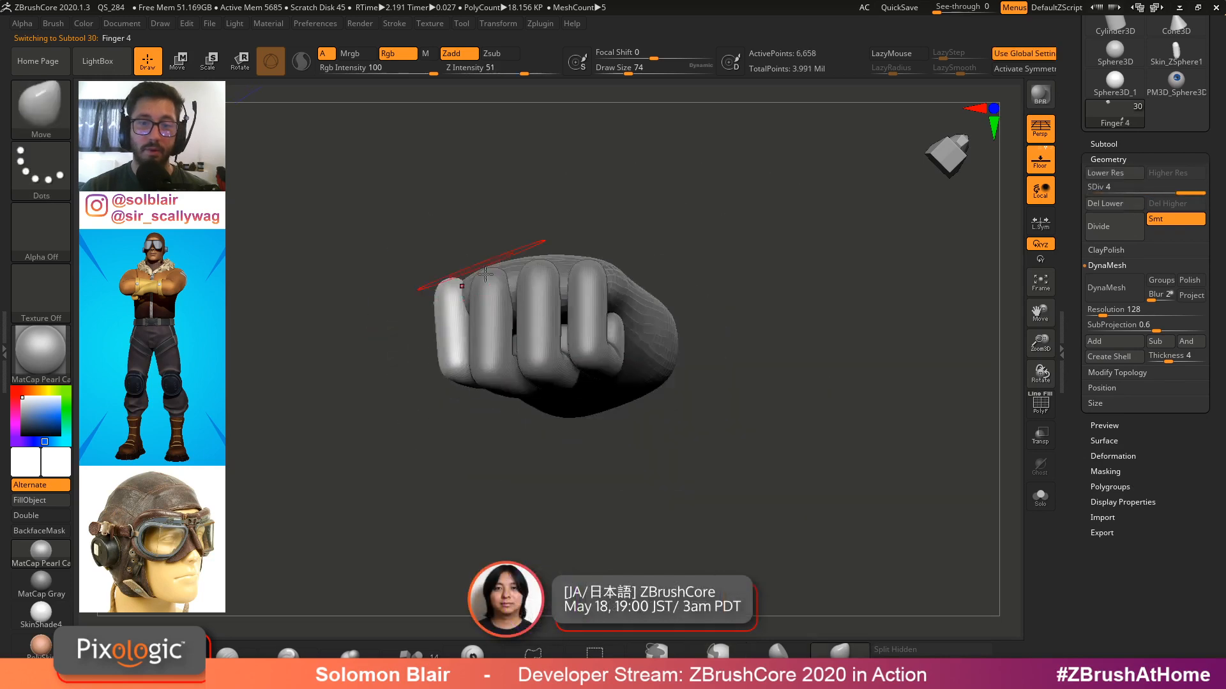
# Select the hand and push its underside around the fingers with a smaller Move brush
pyautogui.moveTo(766, 510)
pyautogui.mouseDown()
pyautogui.moveTo(639, 383)
pyautogui.moveTo(540, 335)
pyautogui.moveTo(564, 302)
pyautogui.mouseUp()
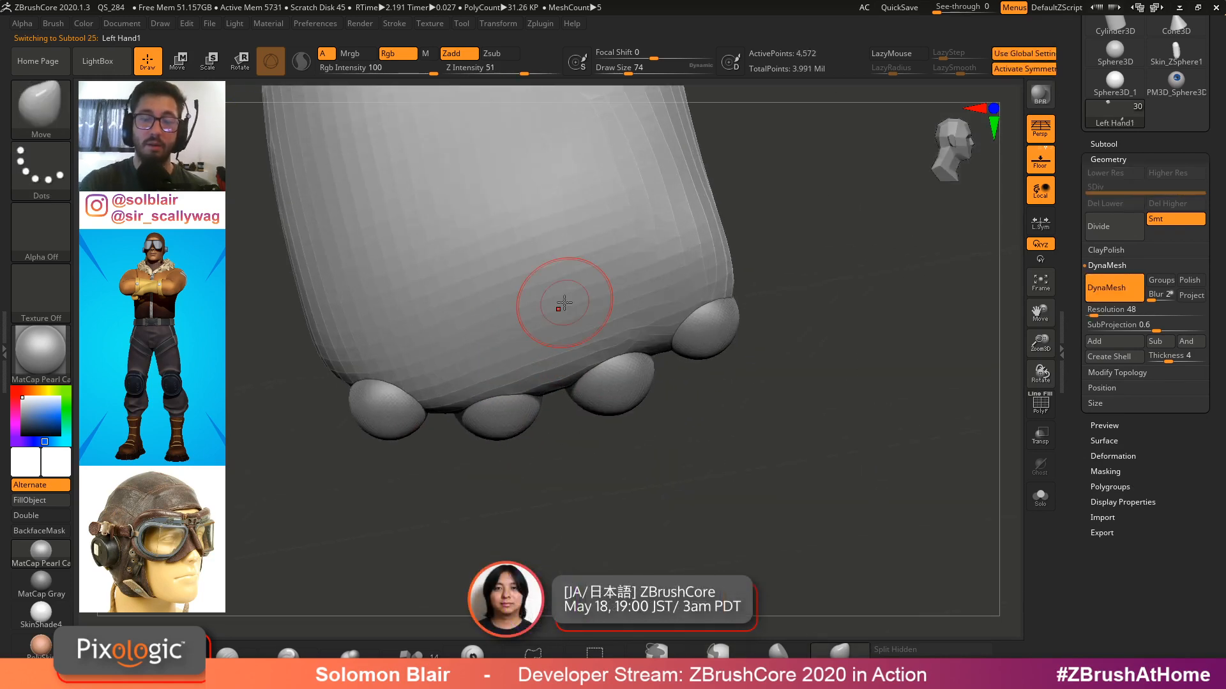
pyautogui.moveTo(716, 314); pyautogui.dragTo(761, 341)
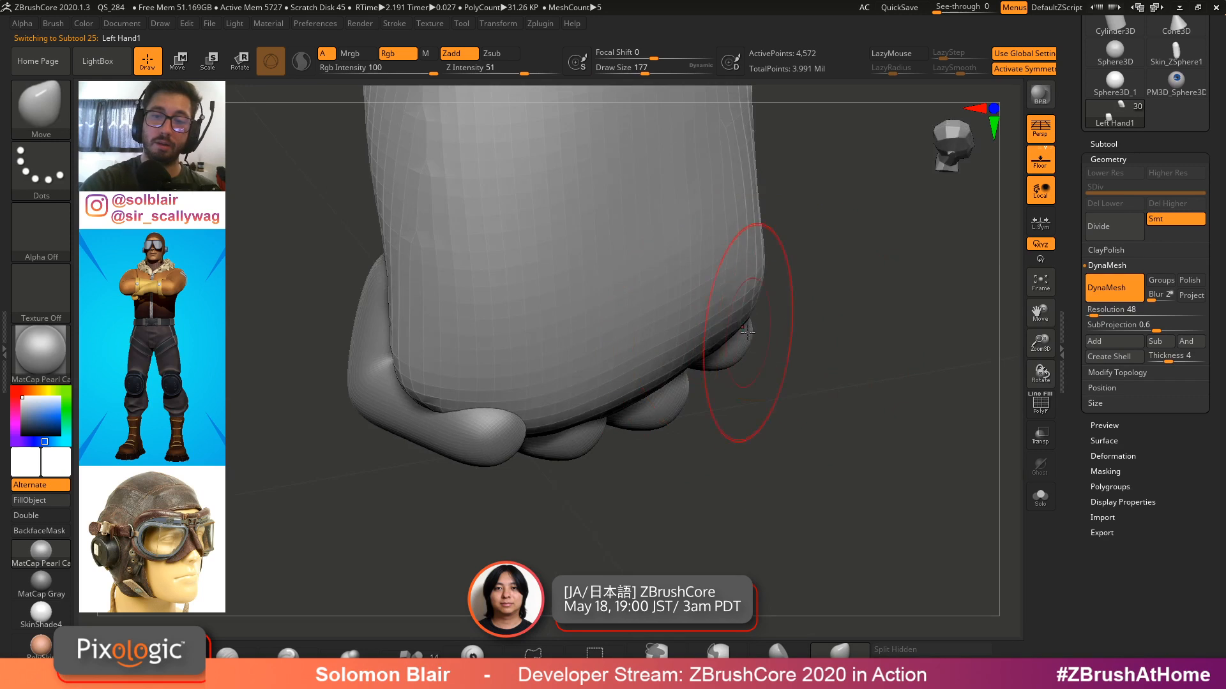
pyautogui.moveTo(746, 331)
pyautogui.mouseDown(button='right')
pyautogui.moveTo(739, 309)
pyautogui.moveTo(760, 340)
pyautogui.mouseUp(button='right')
pyautogui.press('[')
pyautogui.press('[')
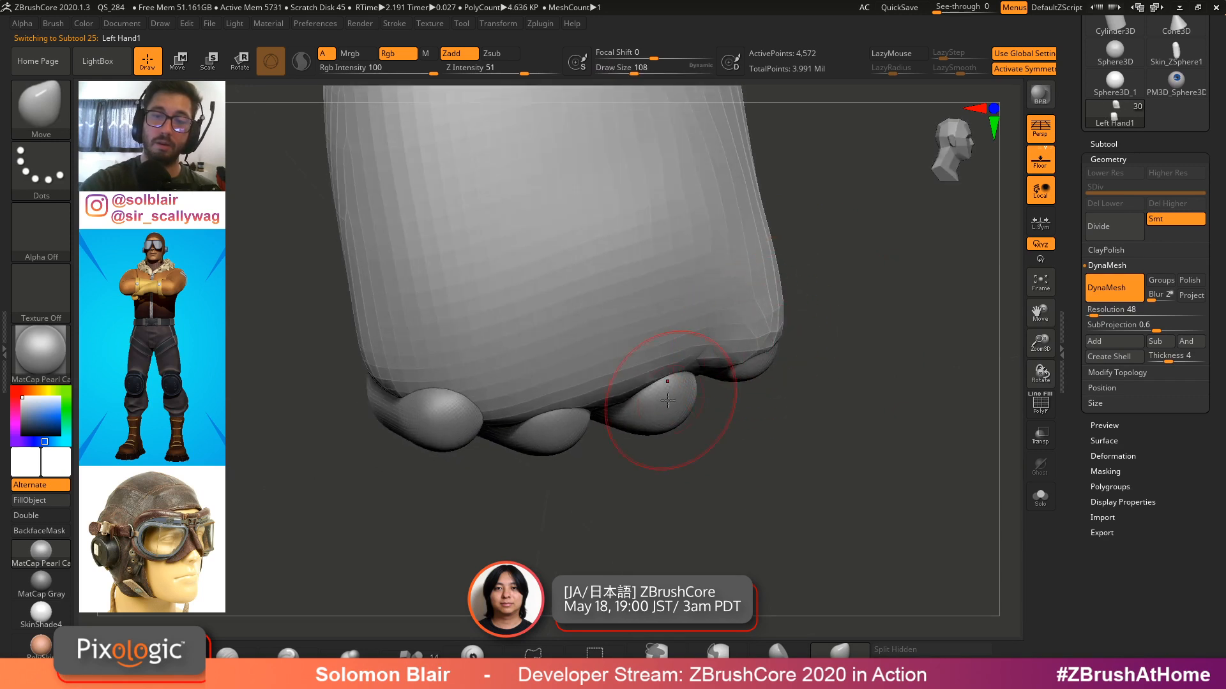
pyautogui.press('[')
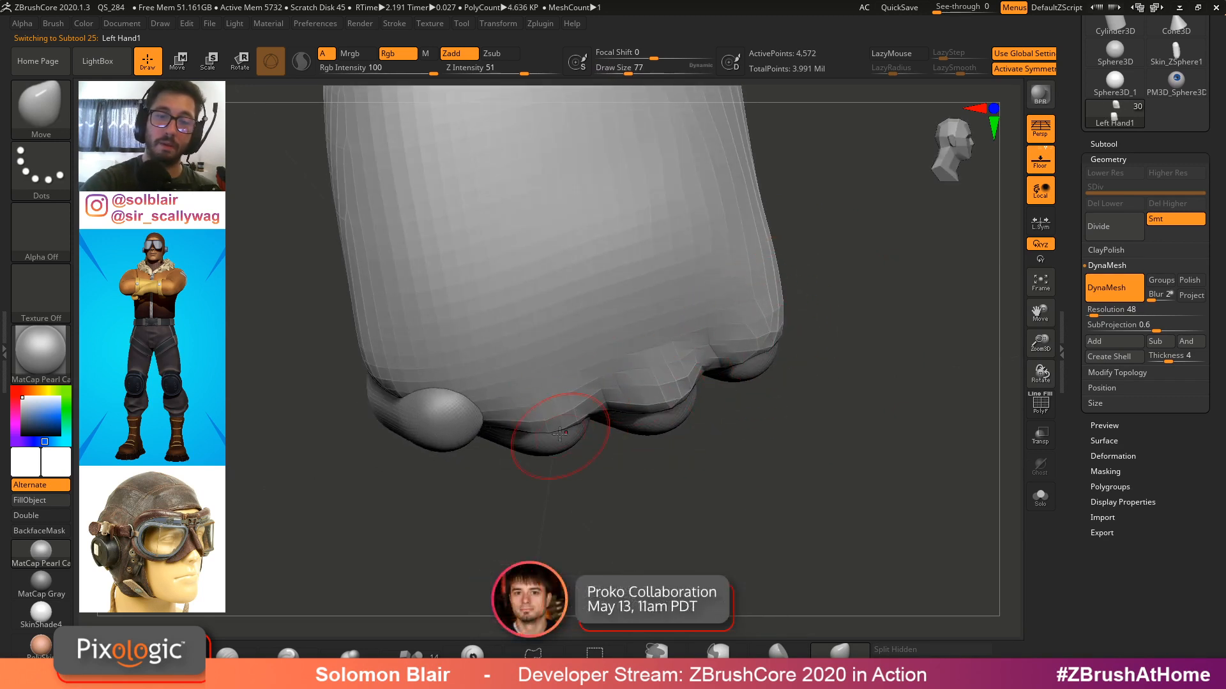
pyautogui.moveTo(561, 424)
pyautogui.mouseDown(button='right')
pyautogui.moveTo(567, 411)
pyautogui.moveTo(510, 424)
pyautogui.moveTo(474, 473)
pyautogui.moveTo(468, 425)
pyautogui.moveTo(520, 399)
pyautogui.moveTo(534, 377)
pyautogui.moveTo(487, 361)
pyautogui.moveTo(488, 314)
pyautogui.mouseUp(button='right')
pyautogui.press('[')
pyautogui.press('s')
pyautogui.press(']')
pyautogui.press(']')
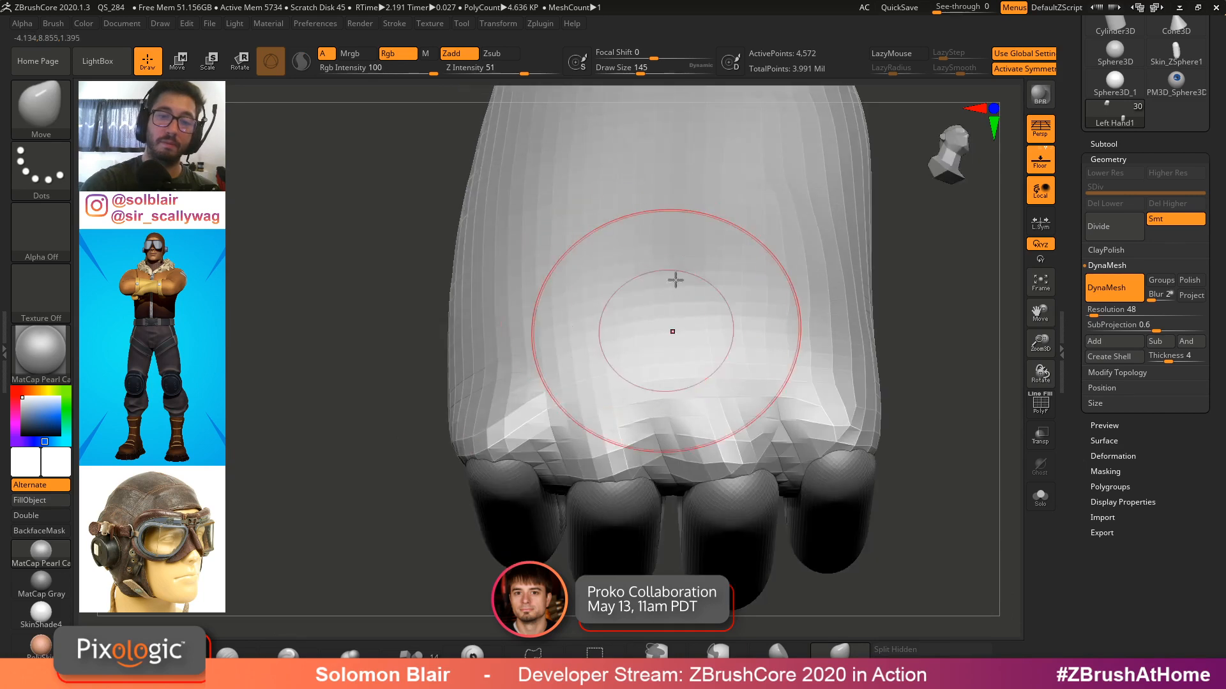
# Continue shaping the hand's back and sides around the fingers with Move and Smooth strokes
pyautogui.moveTo(676, 279)
pyautogui.mouseDown(button='right')
pyautogui.moveTo(676, 211)
pyautogui.moveTo(675, 422)
pyautogui.mouseUp(button='right')
pyautogui.press('s')
pyautogui.moveTo(675, 422); pyautogui.dragTo(662, 385)
pyautogui.press('s')
pyautogui.click(655, 409)
pyautogui.moveTo(662, 420)
pyautogui.mouseDown(button='right')
pyautogui.moveTo(734, 409)
pyautogui.moveTo(687, 210)
pyautogui.mouseUp(button='right')
pyautogui.moveTo(717, 151)
pyautogui.mouseDown(button='right')
pyautogui.moveTo(607, 320)
pyautogui.moveTo(519, 405)
pyautogui.moveTo(597, 452)
pyautogui.moveTo(622, 429)
pyautogui.mouseUp(button='right')
pyautogui.moveTo(623, 429)
pyautogui.keyDown('ctrl'); pyautogui.mouseDown(button='right')
pyautogui.moveTo(635, 439)
pyautogui.moveTo(632, 428)
pyautogui.mouseUp(button='right'); pyautogui.keyUp('ctrl')
pyautogui.press('s')
pyautogui.click(612, 418)
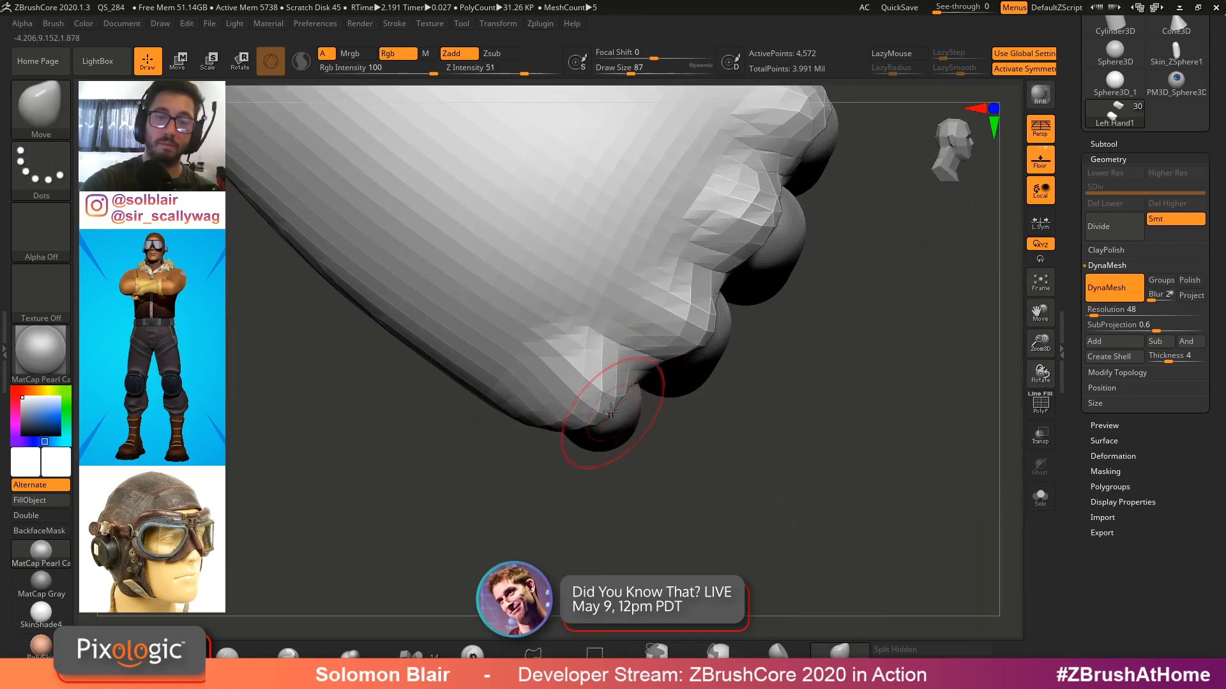
pyautogui.moveTo(703, 327); pyautogui.dragTo(689, 325, button='right')
pyautogui.keyDown('shift'); pyautogui.moveTo(689, 325); pyautogui.dragTo(698, 339); pyautogui.keyUp('shift')
pyautogui.moveTo(702, 344); pyautogui.dragTo(884, 284, button='right')
pyautogui.moveTo(684, 397)
pyautogui.mouseDown(button='right')
pyautogui.moveTo(722, 402)
pyautogui.moveTo(792, 364)
pyautogui.mouseUp(button='right')
# Build up the top of the hand with ClayBuildup strokes and blend them with the Smooth brush
pyautogui.press('b')
pyautogui.hotkey('ctrl', 'b')
pyautogui.moveTo(611, 361)
pyautogui.mouseDown()
pyautogui.moveTo(652, 306)
pyautogui.moveTo(692, 330)
pyautogui.moveTo(806, 296)
pyautogui.mouseUp()
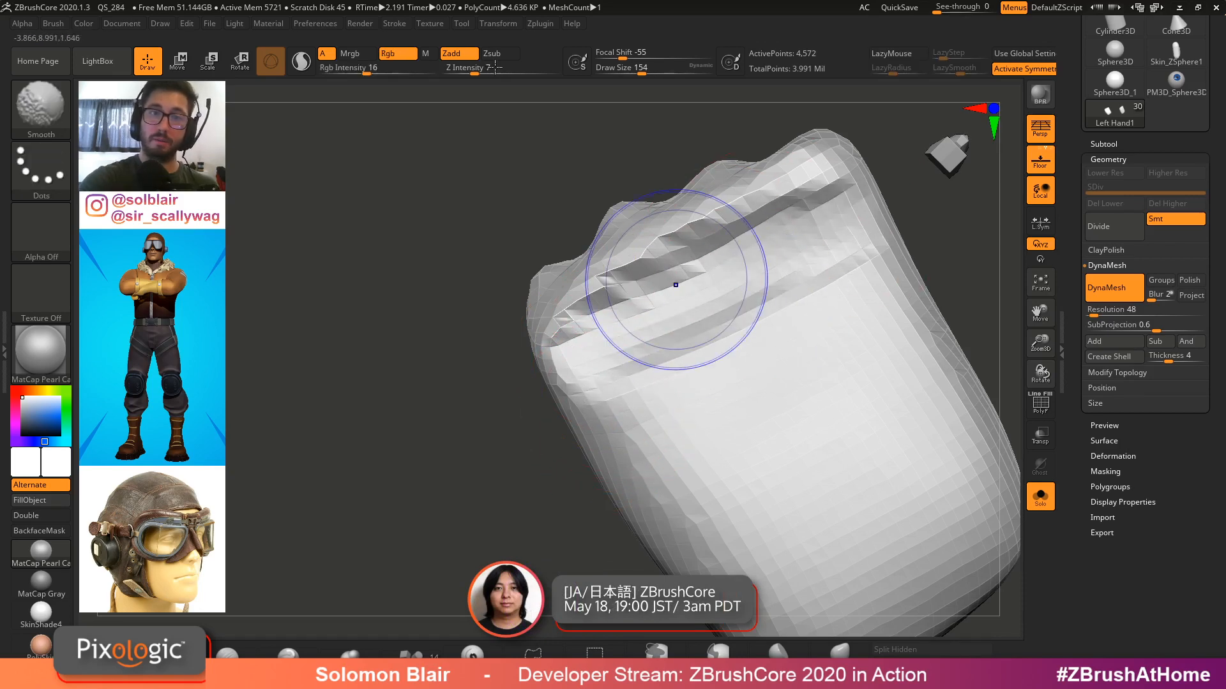
pyautogui.write('8')
pyautogui.press('Return')
pyautogui.keyDown('shift'); pyautogui.moveTo(708, 282); pyautogui.dragTo(651, 340); pyautogui.keyUp('shift')
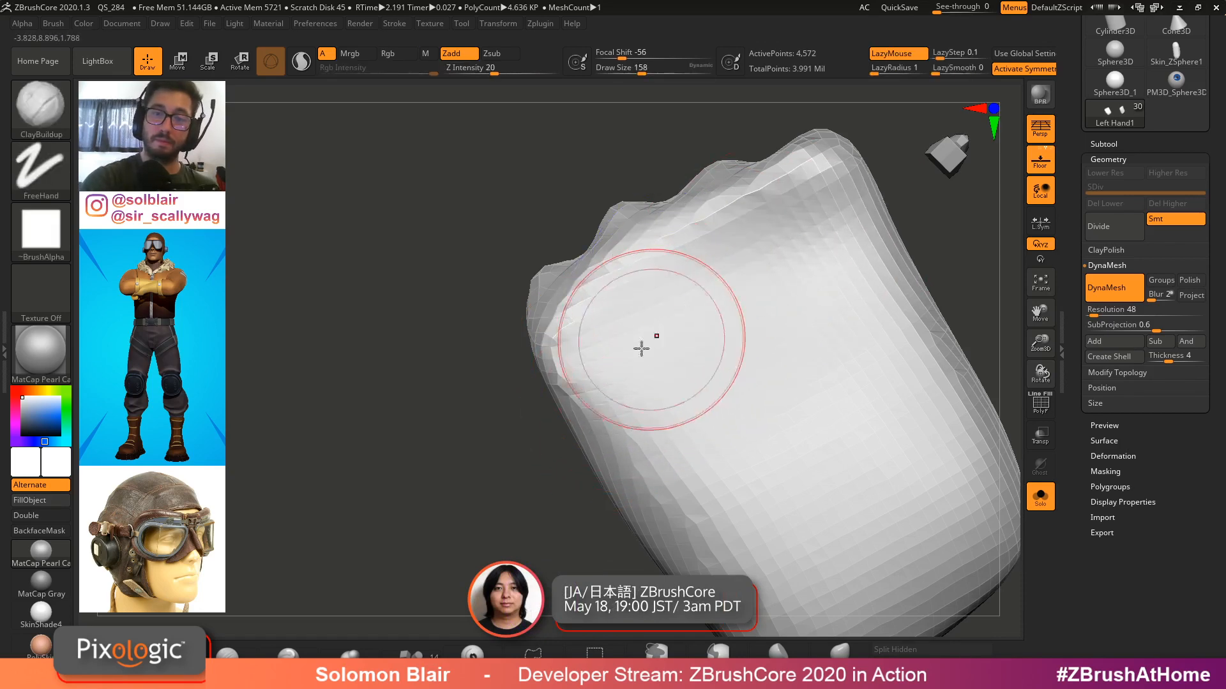
pyautogui.keyDown('shift'); pyautogui.moveTo(615, 419); pyautogui.dragTo(671, 364); pyautogui.keyUp('shift')
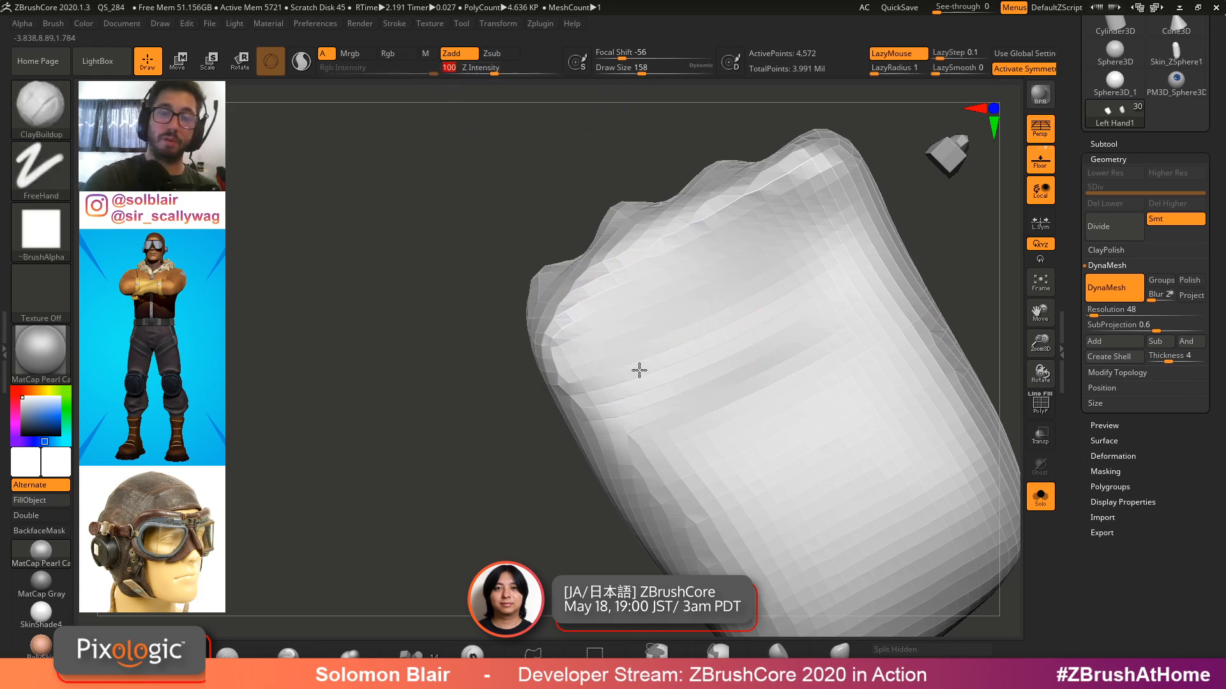
pyautogui.keyDown('alt'); pyautogui.moveTo(638, 370); pyautogui.dragTo(585, 399, button='right'); pyautogui.keyUp('alt')
pyautogui.keyDown('shift'); pyautogui.moveTo(586, 427); pyautogui.dragTo(714, 293); pyautogui.keyUp('shift')
pyautogui.moveTo(714, 300); pyautogui.dragTo(664, 362, button='right')
pyautogui.keyDown('shift'); pyautogui.moveTo(664, 362); pyautogui.dragTo(577, 402); pyautogui.keyUp('shift')
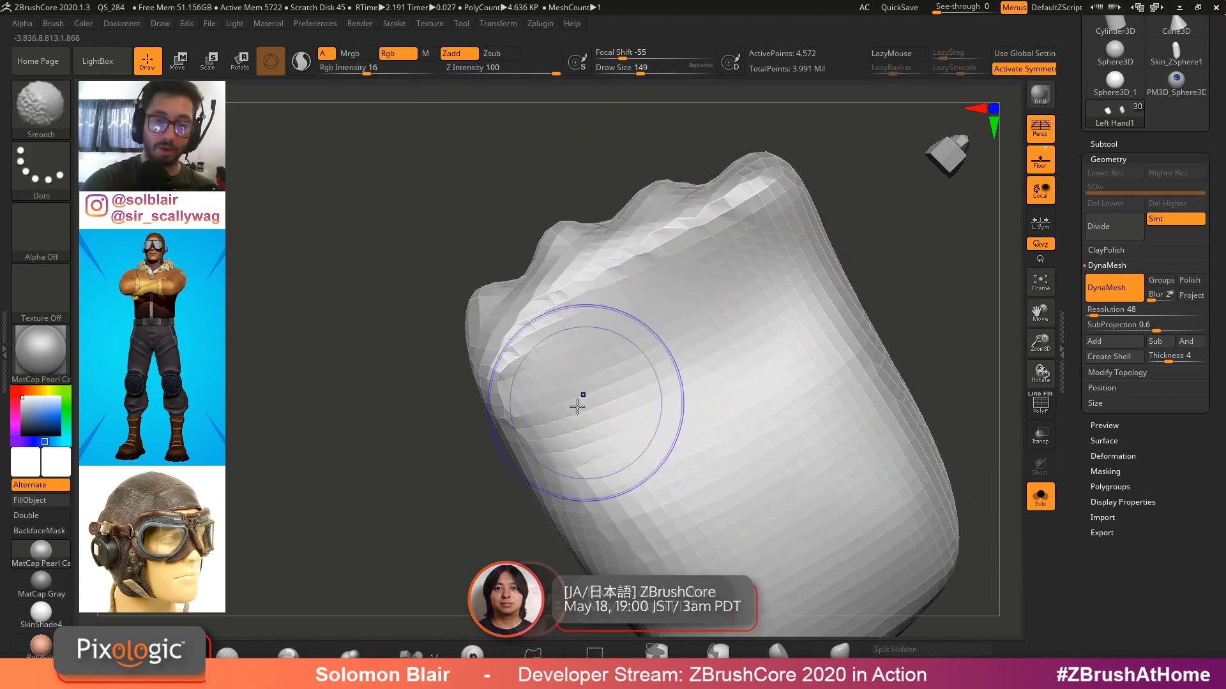
# Smooth the hand's upper side and nudge its contour with the Move brush
pyautogui.hotkey('alt', 's')
pyautogui.moveTo(578, 402)
pyautogui.mouseDown(button='right')
pyautogui.moveTo(632, 376)
pyautogui.moveTo(577, 383)
pyautogui.moveTo(583, 372)
pyautogui.moveTo(610, 393)
pyautogui.moveTo(618, 413)
pyautogui.moveTo(606, 423)
pyautogui.moveTo(611, 382)
pyautogui.moveTo(629, 389)
pyautogui.mouseUp(button='right')
pyautogui.hotkey('alt', 's')
pyautogui.hotkey('alt', 's')
pyautogui.moveTo(649, 449)
pyautogui.mouseDown(button='right')
pyautogui.moveTo(703, 435)
pyautogui.moveTo(607, 432)
pyautogui.mouseUp(button='right')
pyautogui.hotkey('alt', 's')
pyautogui.press('s')
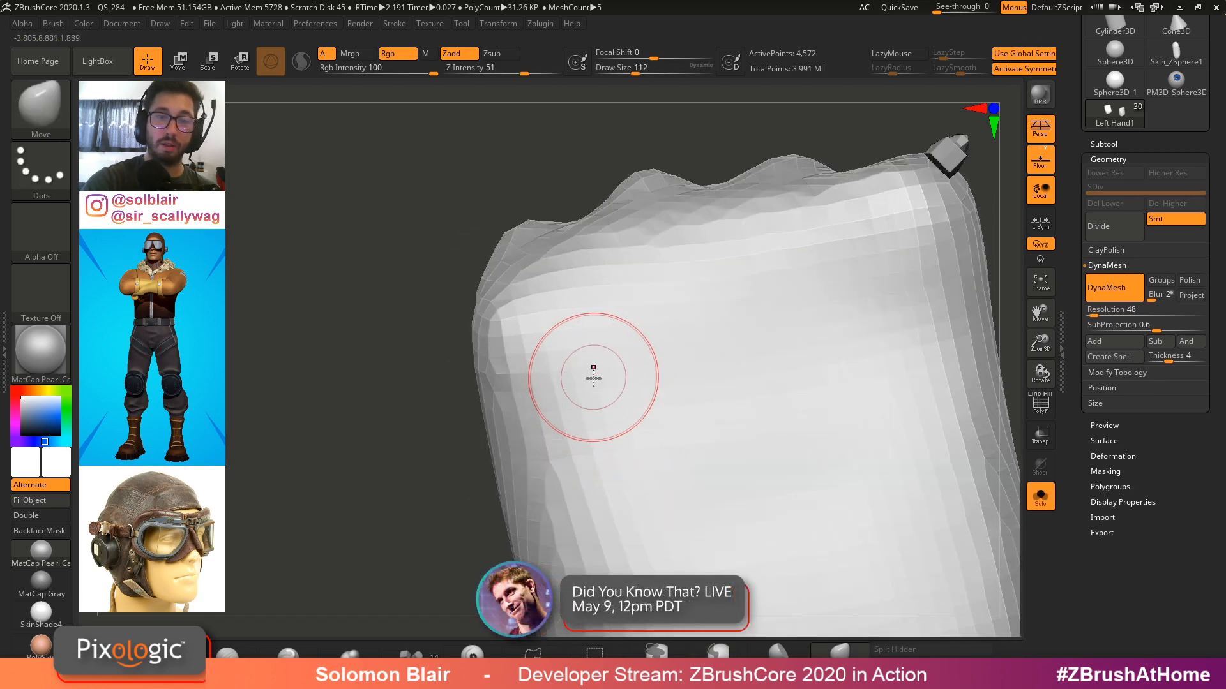
pyautogui.press('s')
pyautogui.moveTo(593, 378); pyautogui.dragTo(598, 379)
pyautogui.moveTo(603, 392)
pyautogui.mouseDown(button='right')
pyautogui.moveTo(662, 375)
pyautogui.moveTo(644, 348)
pyautogui.moveTo(700, 382)
pyautogui.moveTo(659, 380)
pyautogui.moveTo(687, 369)
pyautogui.mouseUp(button='right')
pyautogui.hotkey('alt', 's')
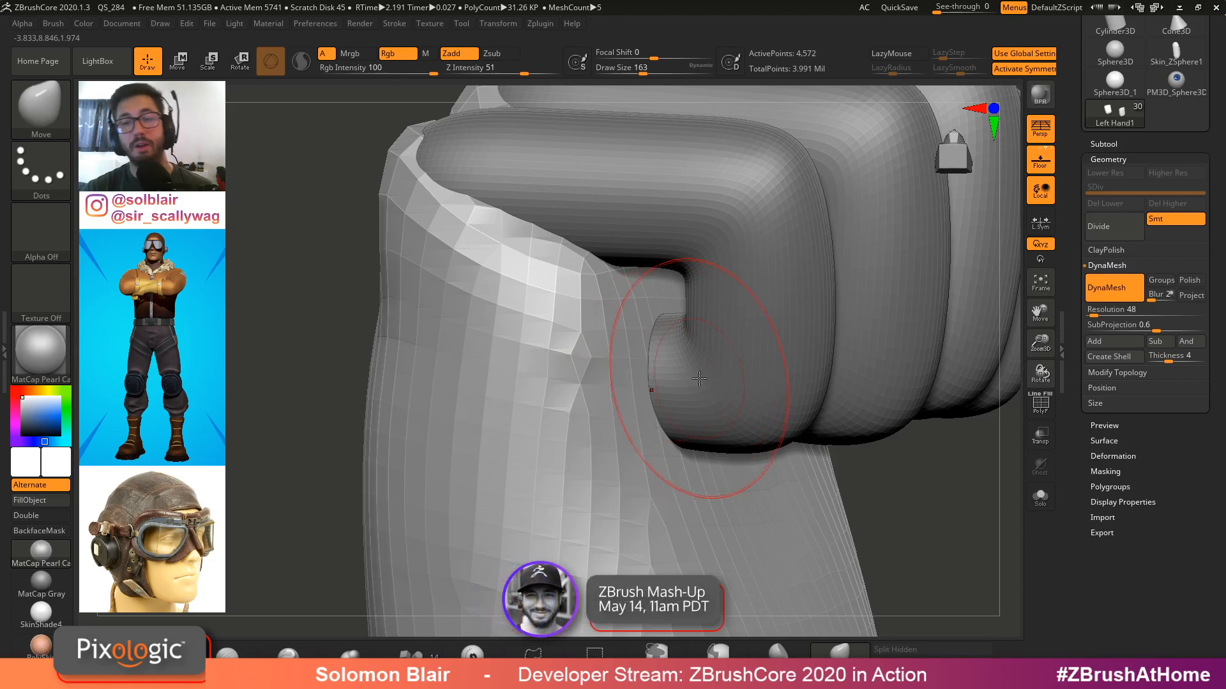
# Shape the palm surface beneath the fingers with Move strokes, showing the polygon wireframe
pyautogui.moveTo(591, 369)
pyautogui.keyDown('ctrl'); pyautogui.mouseDown(button='right')
pyautogui.moveTo(577, 378)
pyautogui.moveTo(569, 339)
pyautogui.mouseUp(button='right'); pyautogui.keyUp('ctrl')
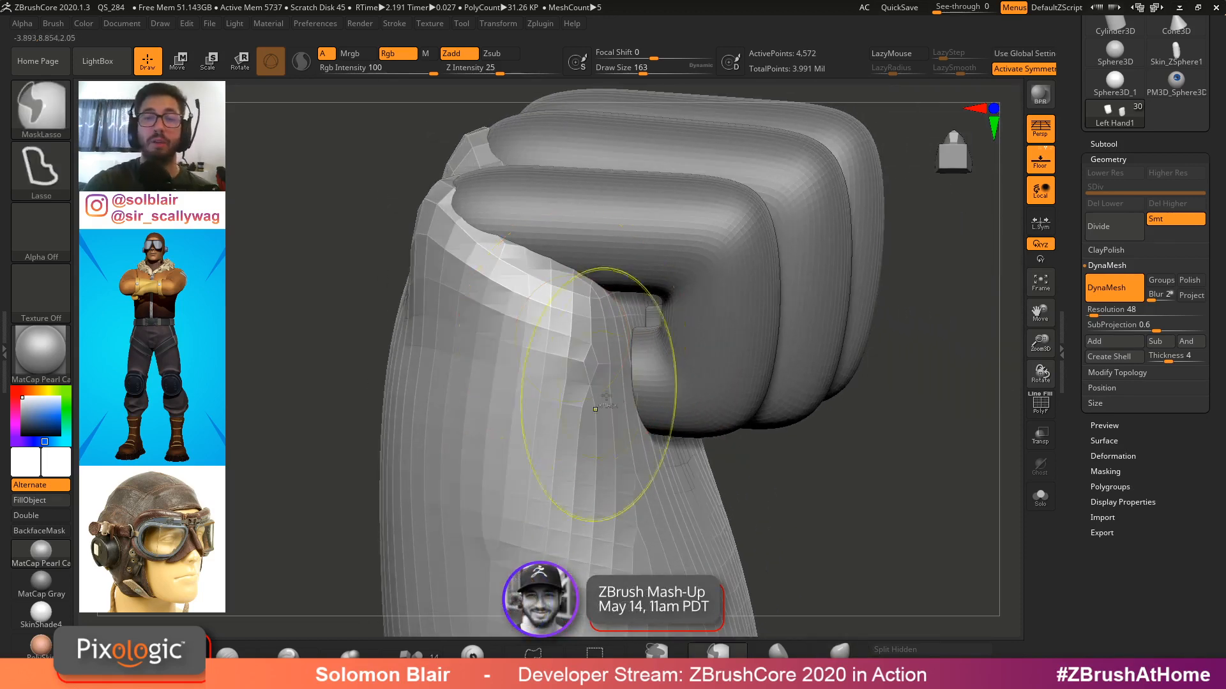
pyautogui.moveTo(597, 391)
pyautogui.keyDown('ctrl'); pyautogui.mouseDown(button='right')
pyautogui.moveTo(668, 393)
pyautogui.moveTo(700, 369)
pyautogui.moveTo(667, 366)
pyautogui.mouseUp(button='right'); pyautogui.keyUp('ctrl')
pyautogui.hotkey('ctrl', 'shift', 's')
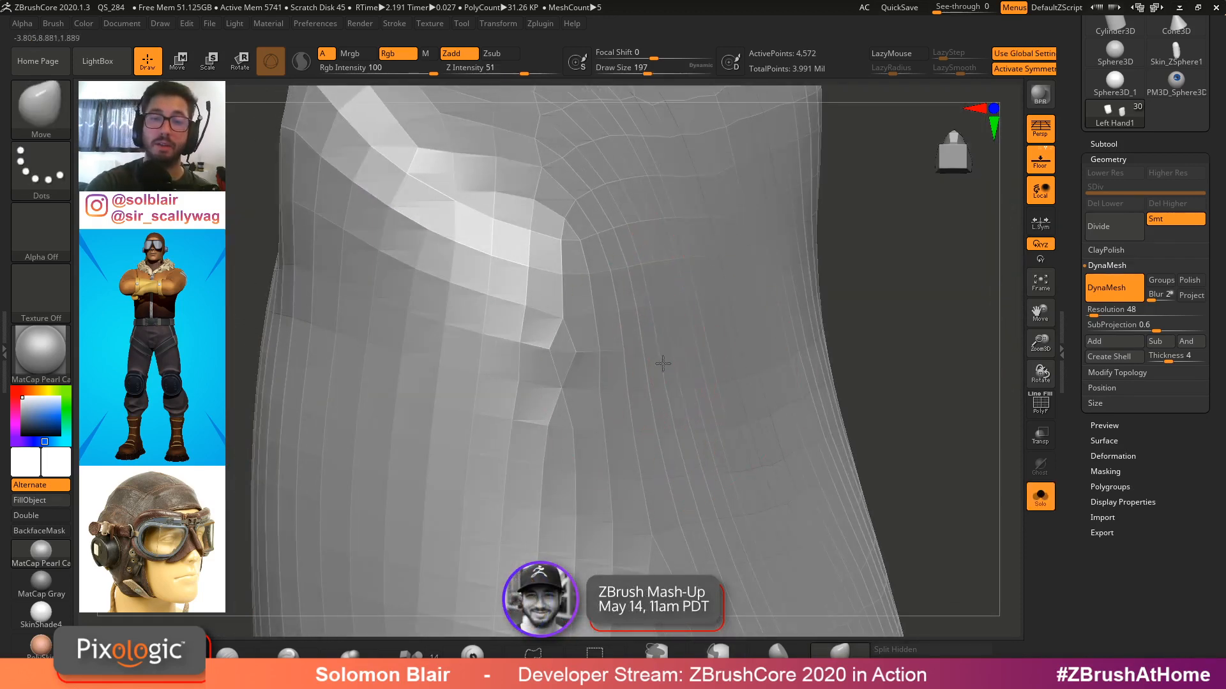
pyautogui.press('ctrl')
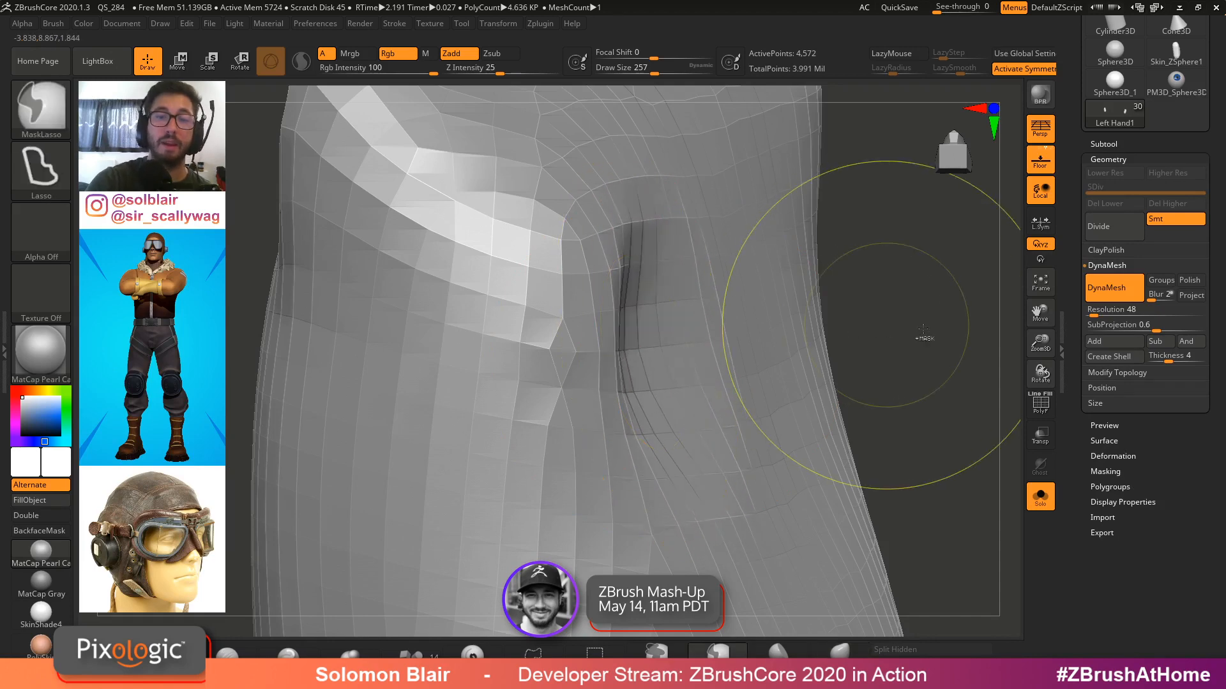
pyautogui.press('f')
pyautogui.hotkey('shift', 'f')
pyautogui.hotkey('shift', 'f')
pyautogui.hotkey('shift', 'f')
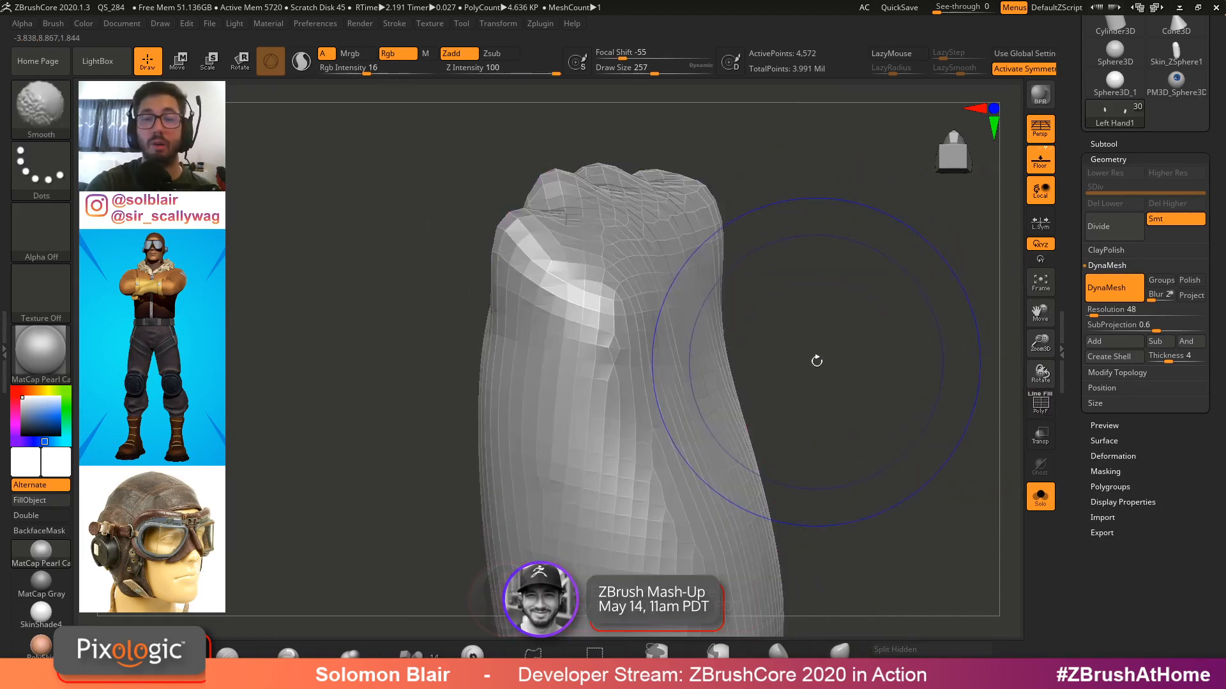
pyautogui.press('s')
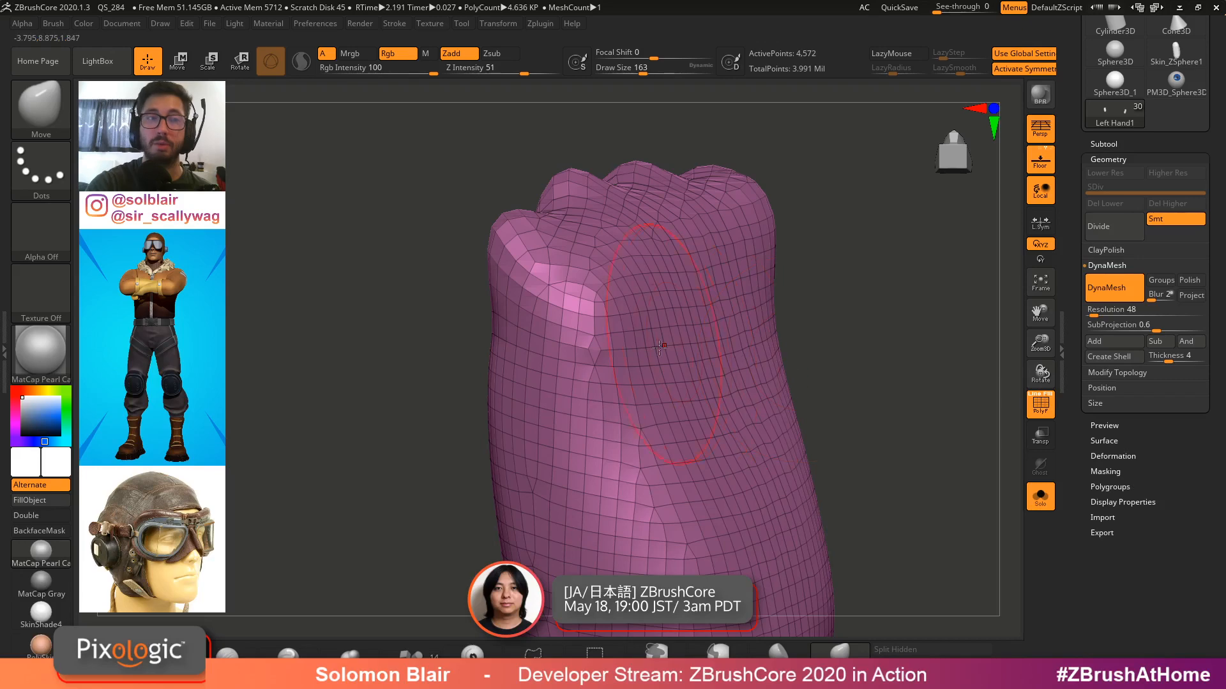
pyautogui.moveTo(642, 355); pyautogui.dragTo(645, 366, button='right')
pyautogui.press('s')
pyautogui.moveTo(645, 367); pyautogui.dragTo(661, 366)
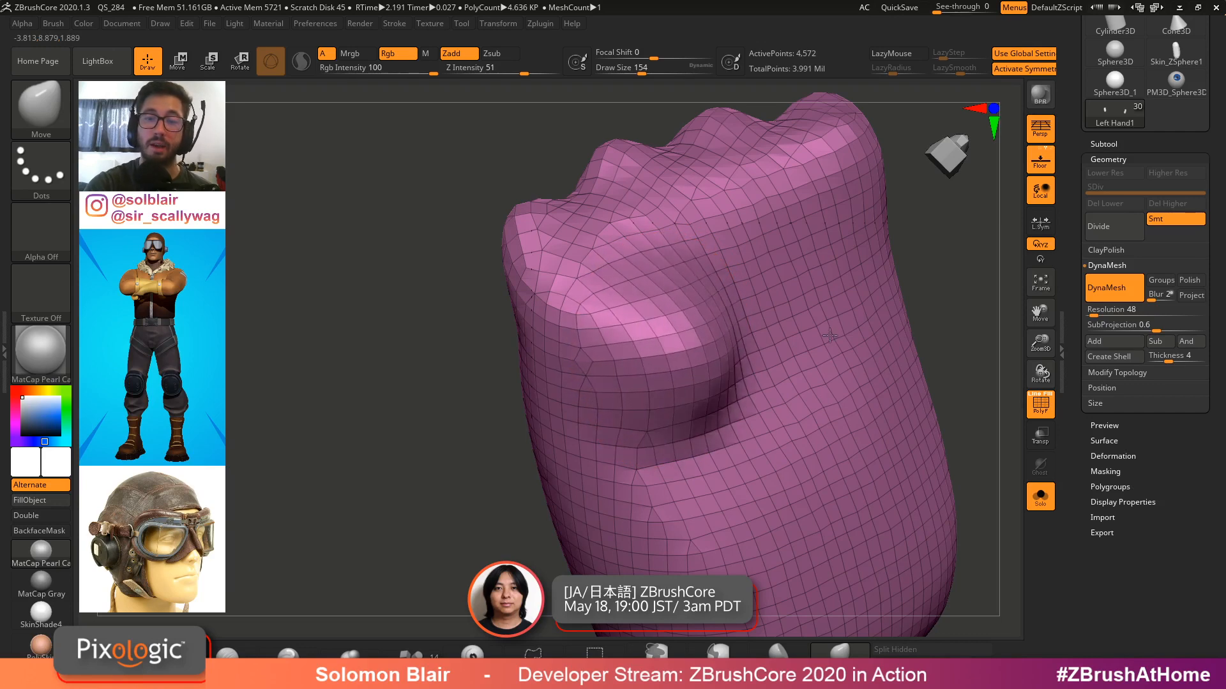
# Try pulling the hand's side with Move strokes, then undo the last three strokes
pyautogui.moveTo(830, 335)
pyautogui.mouseDown()
pyautogui.moveTo(670, 345)
pyautogui.moveTo(1018, 323)
pyautogui.mouseUp()
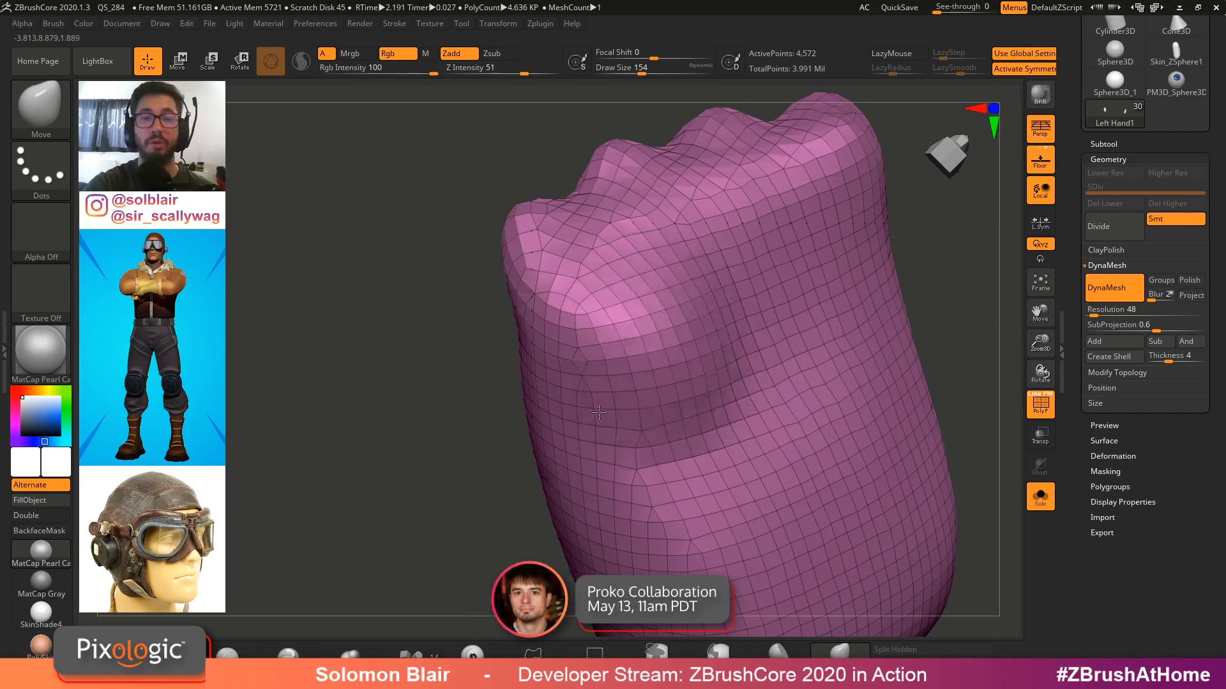
pyautogui.moveTo(598, 412)
pyautogui.mouseDown()
pyautogui.moveTo(504, 469)
pyautogui.moveTo(792, 383)
pyautogui.moveTo(550, 459)
pyautogui.moveTo(548, 445)
pyautogui.mouseUp()
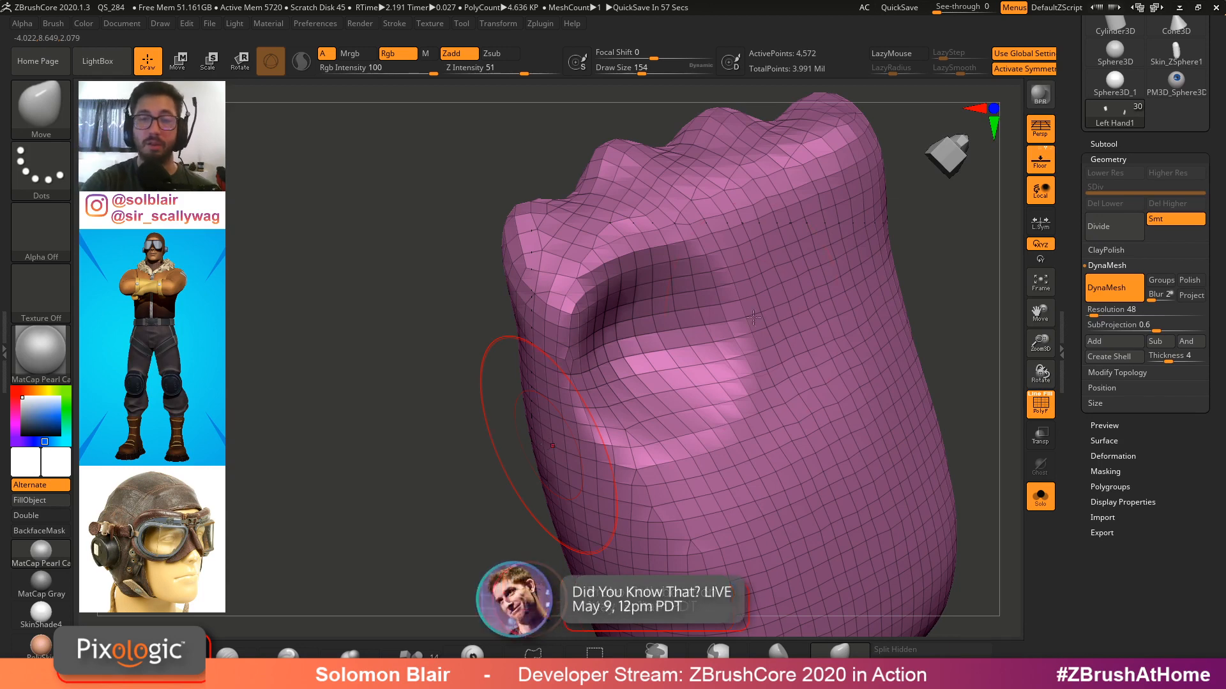
pyautogui.hotkey('ctrl', 'z')
pyautogui.hotkey('ctrl', 'z')
pyautogui.hotkey('ctrl', 'z')
pyautogui.hotkey('ctrl', 'z')
# Move the palm surface between the fingers, toggling the fingers' visibility to check their fit
pyautogui.press('s')
pyautogui.hotkey('shift', 's')
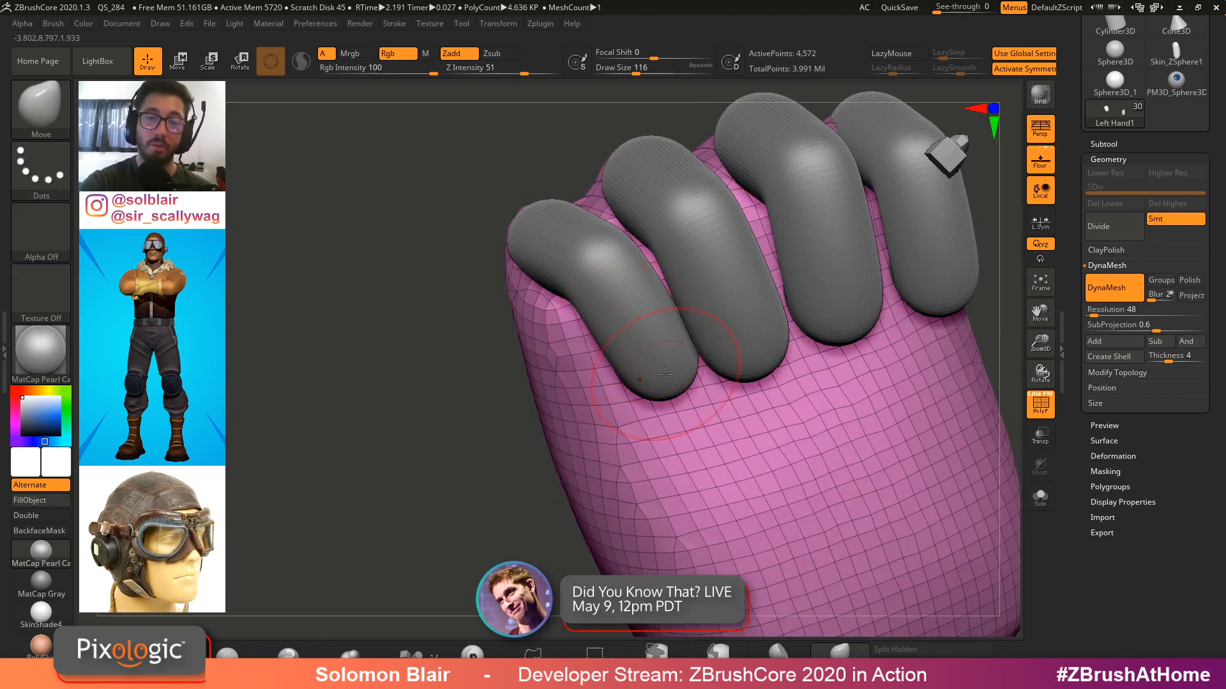
pyautogui.hotkey('shift', 's')
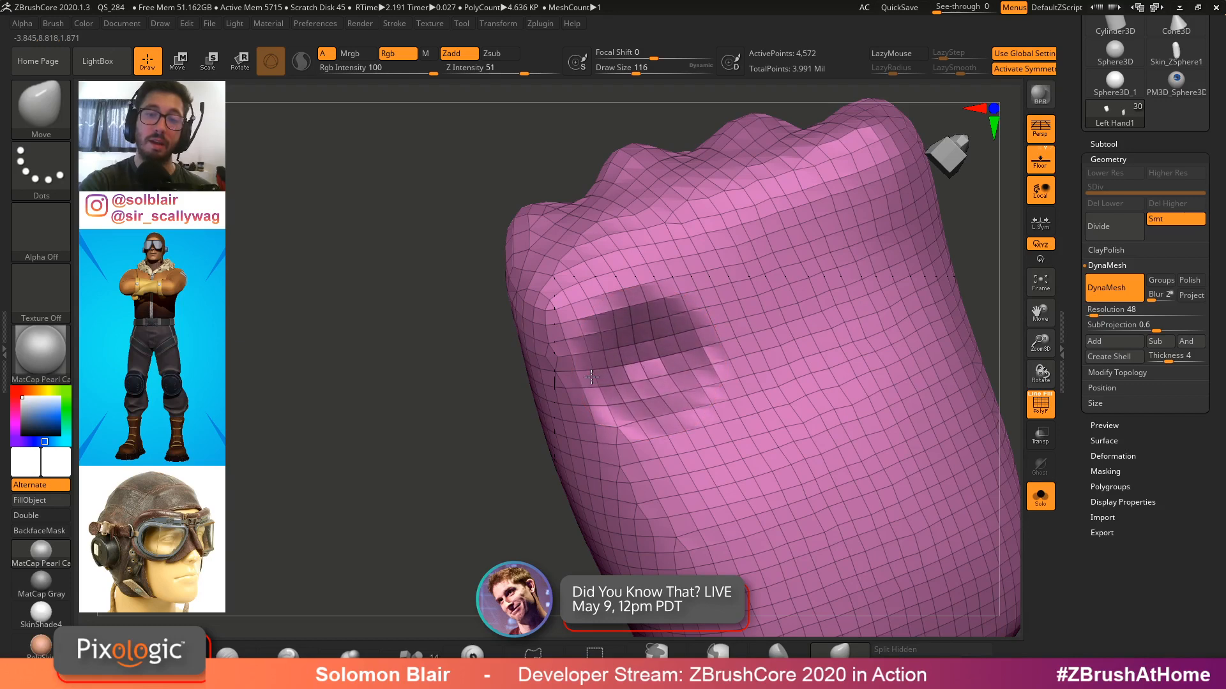
pyautogui.moveTo(742, 330); pyautogui.dragTo(686, 351)
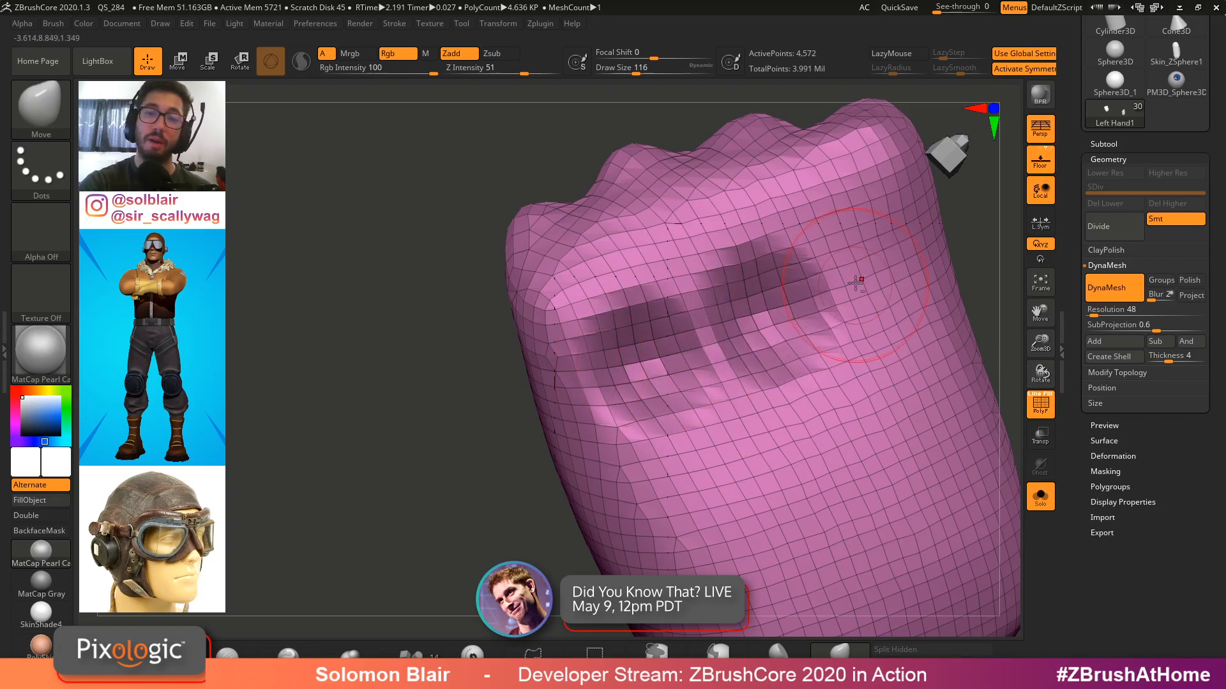
pyautogui.moveTo(856, 283)
pyautogui.mouseDown()
pyautogui.moveTo(920, 248)
pyautogui.moveTo(854, 266)
pyautogui.mouseUp()
pyautogui.hotkey('shift', 's')
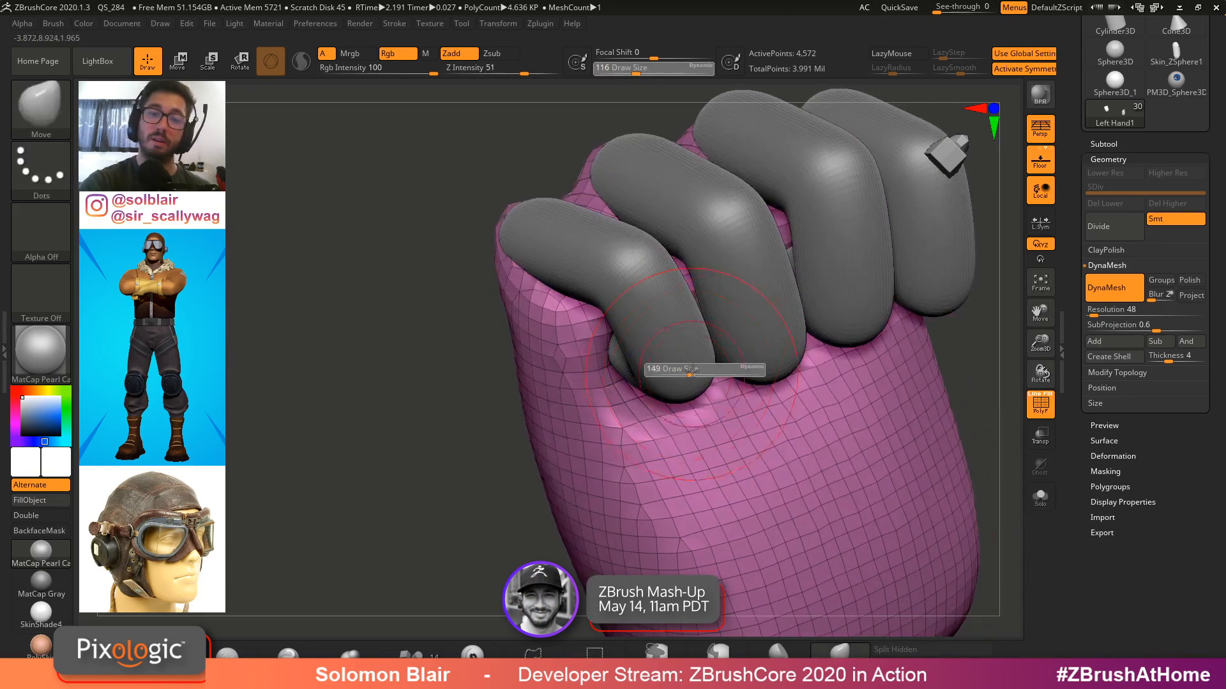
pyautogui.moveTo(668, 367)
pyautogui.mouseDown(button='right')
pyautogui.moveTo(657, 382)
pyautogui.moveTo(791, 383)
pyautogui.moveTo(763, 443)
pyautogui.moveTo(725, 370)
pyautogui.moveTo(709, 303)
pyautogui.mouseUp(button='right')
# Adjust the hand's back, sides and bottom with smaller Move strokes
pyautogui.press('f')
pyautogui.moveTo(669, 191); pyautogui.dragTo(701, 240, button='right')
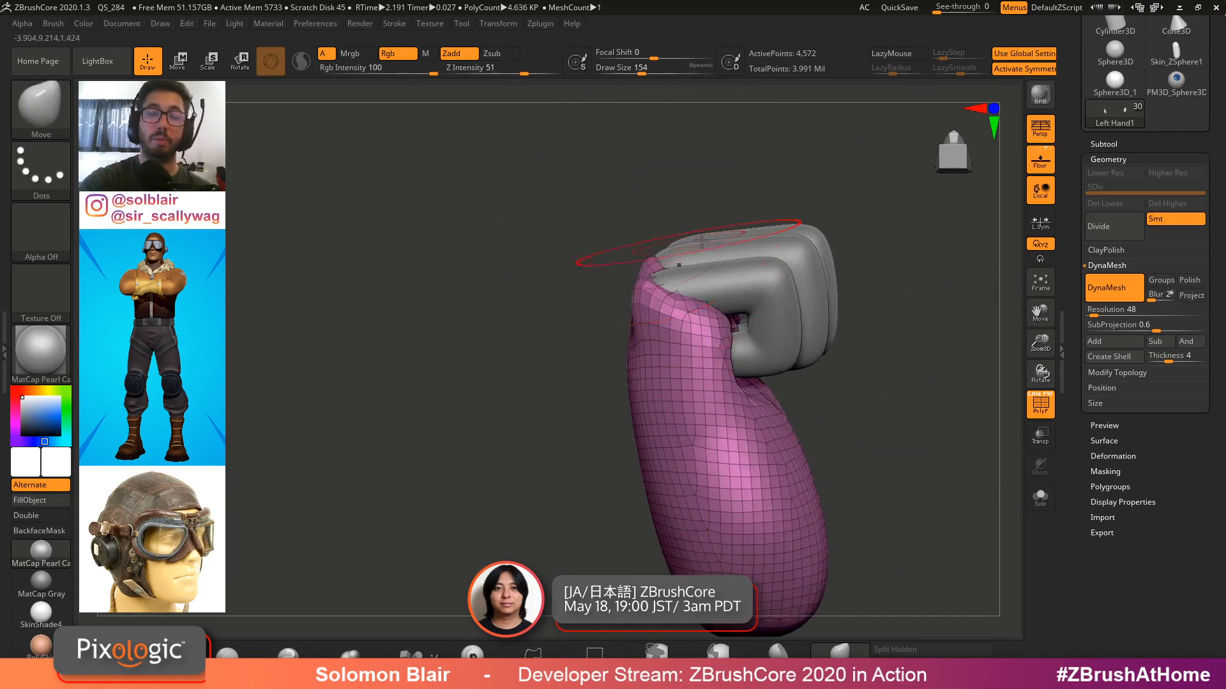
pyautogui.moveTo(702, 292); pyautogui.dragTo(824, 372, button='right')
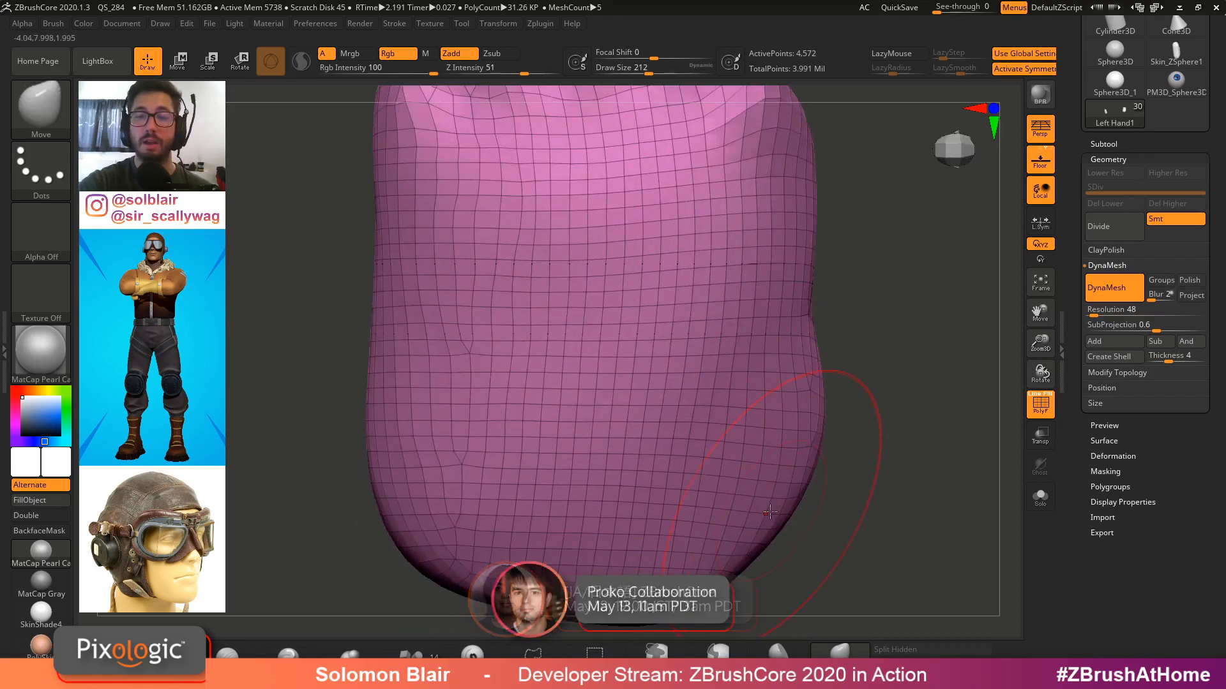
pyautogui.moveTo(799, 300)
pyautogui.mouseDown(button='right')
pyautogui.moveTo(844, 295)
pyautogui.moveTo(821, 325)
pyautogui.mouseUp(button='right')
pyautogui.moveTo(816, 470); pyautogui.dragTo(807, 426, button='right')
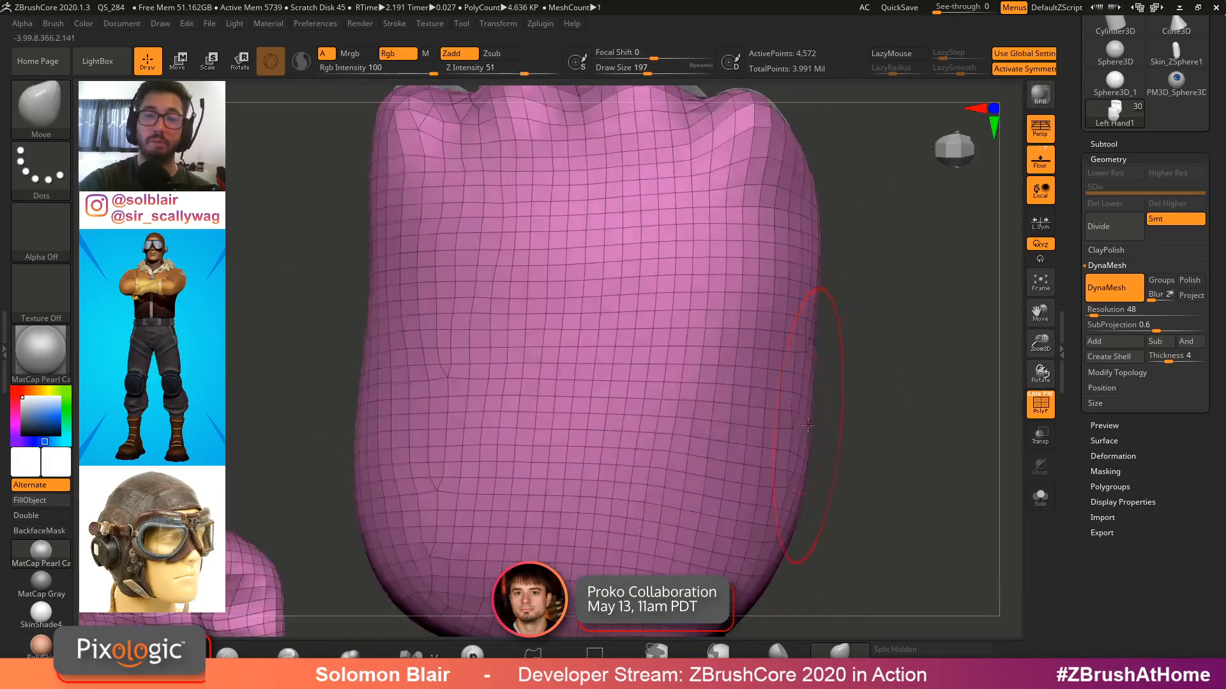
pyautogui.moveTo(748, 280)
pyautogui.keyDown('ctrl'); pyautogui.mouseDown(button='right')
pyautogui.moveTo(755, 320)
pyautogui.moveTo(734, 313)
pyautogui.mouseUp(button='right'); pyautogui.keyUp('ctrl')
pyautogui.keyDown('alt'); pyautogui.moveTo(798, 212); pyautogui.dragTo(755, 291, button='right'); pyautogui.keyUp('alt')
pyautogui.press('s')
pyautogui.moveTo(756, 291); pyautogui.dragTo(725, 298)
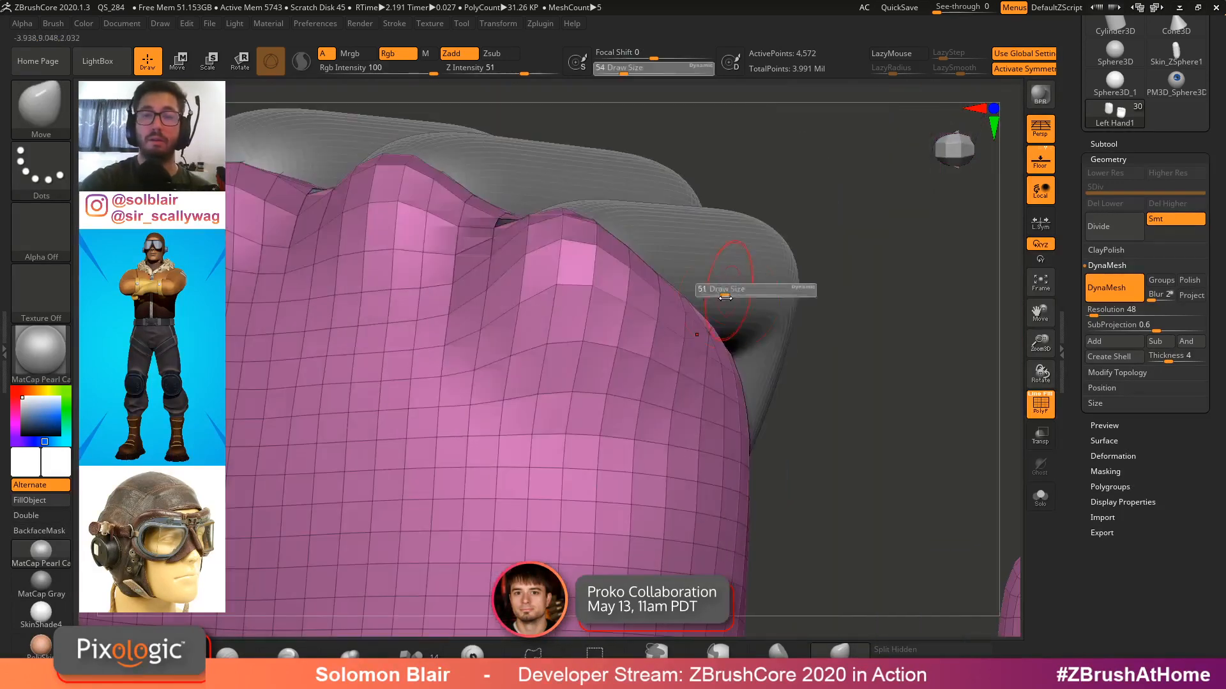
pyautogui.moveTo(679, 285); pyautogui.dragTo(782, 394, button='right')
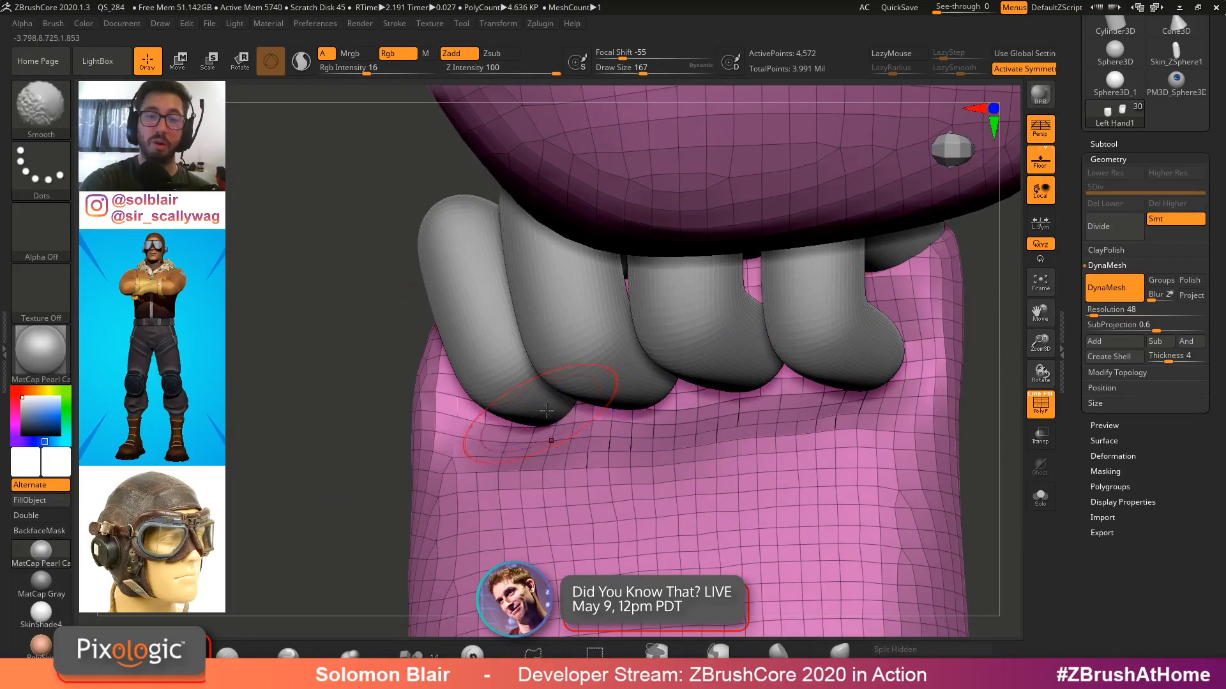
# Smooth the palm under the fingers and reselect the Left Hand1 subtool
pyautogui.moveTo(547, 410); pyautogui.dragTo(511, 498, button='right')
pyautogui.keyDown('shift'); pyautogui.moveTo(447, 415); pyautogui.dragTo(476, 399); pyautogui.keyUp('shift')
pyautogui.moveTo(476, 399)
pyautogui.mouseDown(button='right')
pyautogui.moveTo(638, 357)
pyautogui.moveTo(702, 369)
pyautogui.moveTo(717, 389)
pyautogui.moveTo(750, 331)
pyautogui.mouseUp(button='right')
pyautogui.hotkey('shift', 'f')
pyautogui.press('[')
pyautogui.moveTo(642, 291)
pyautogui.mouseDown(button='right')
pyautogui.moveTo(592, 292)
pyautogui.moveTo(600, 260)
pyautogui.moveTo(559, 396)
pyautogui.moveTo(628, 381)
pyautogui.mouseUp(button='right')
pyautogui.keyDown('alt'); pyautogui.click(599, 260); pyautogui.keyUp('alt')
pyautogui.keyDown('alt'); pyautogui.click(647, 419); pyautogui.keyUp('alt')
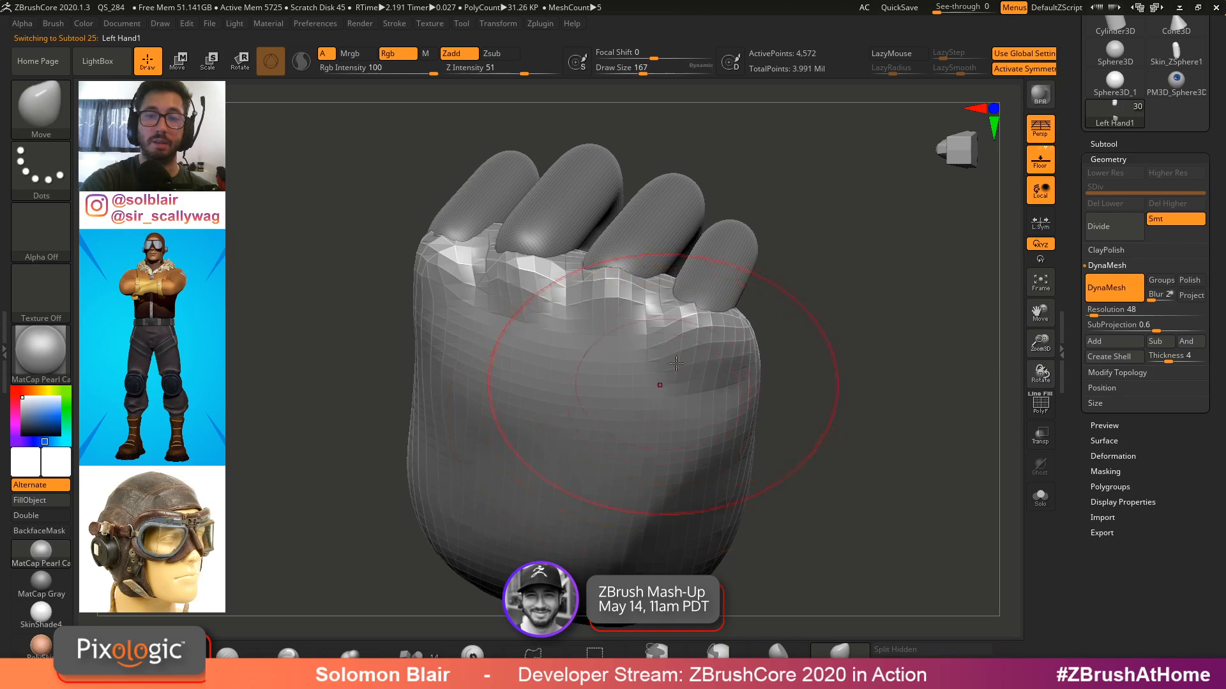
# Remesh the hand with DynaMesh at resolution 120
pyautogui.press('shift')
pyautogui.keyDown('ctrl'); pyautogui.moveTo(886, 343); pyautogui.dragTo(889, 385); pyautogui.keyUp('ctrl')
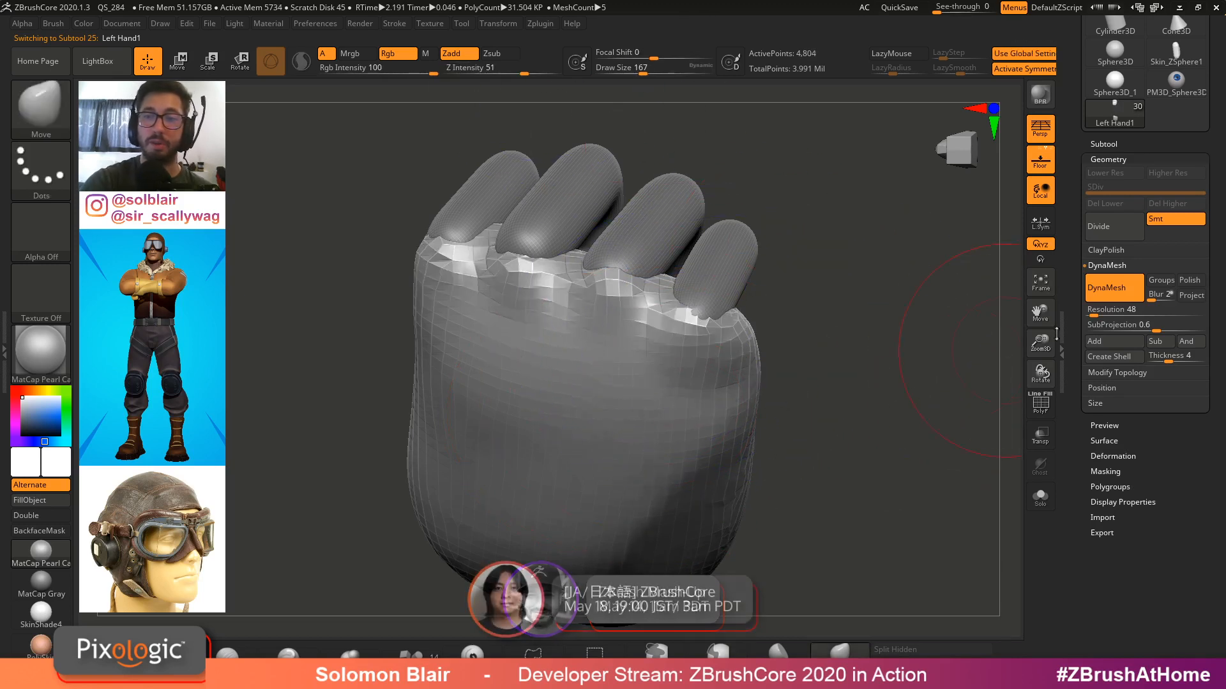
pyautogui.click(1102, 314)
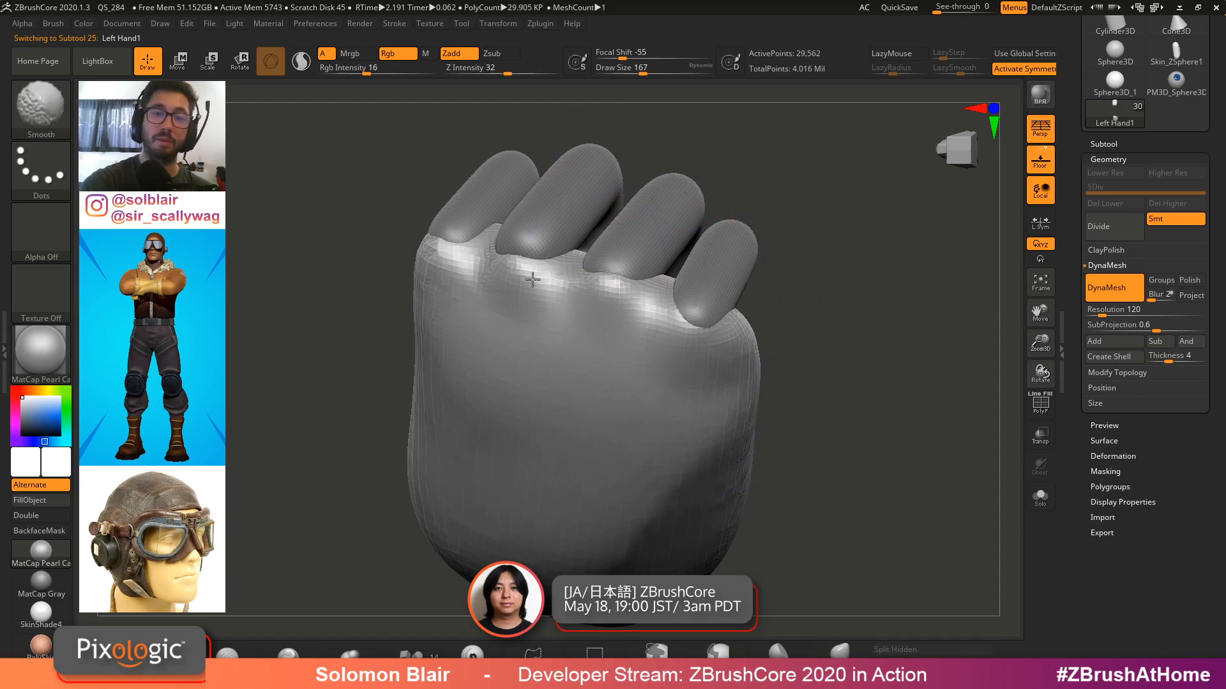
# Refine the knuckle area and the palm edge around the fingers with Smooth and Move strokes
pyautogui.keyDown('shift'); pyautogui.moveTo(532, 280); pyautogui.dragTo(456, 259); pyautogui.keyUp('shift')
pyautogui.moveTo(463, 287)
pyautogui.mouseDown(button='right')
pyautogui.moveTo(477, 237)
pyautogui.moveTo(544, 268)
pyautogui.moveTo(628, 251)
pyautogui.mouseUp(button='right')
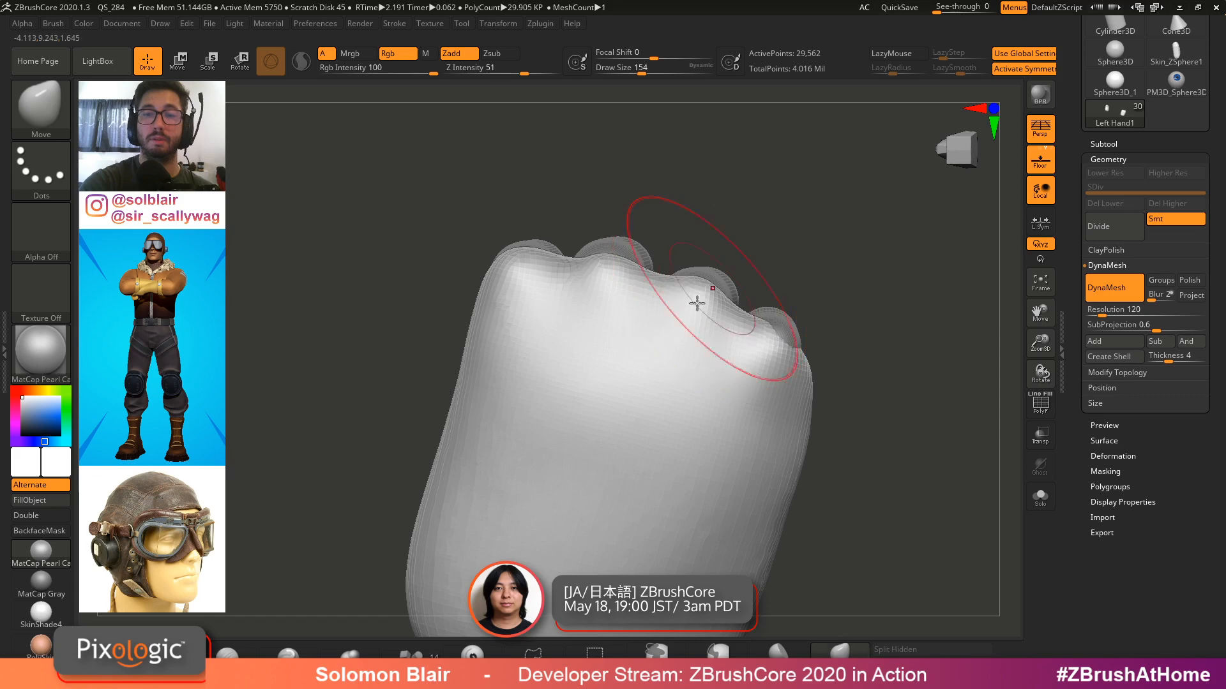
pyautogui.keyDown('shift'); pyautogui.moveTo(709, 293); pyautogui.dragTo(798, 328); pyautogui.keyUp('shift')
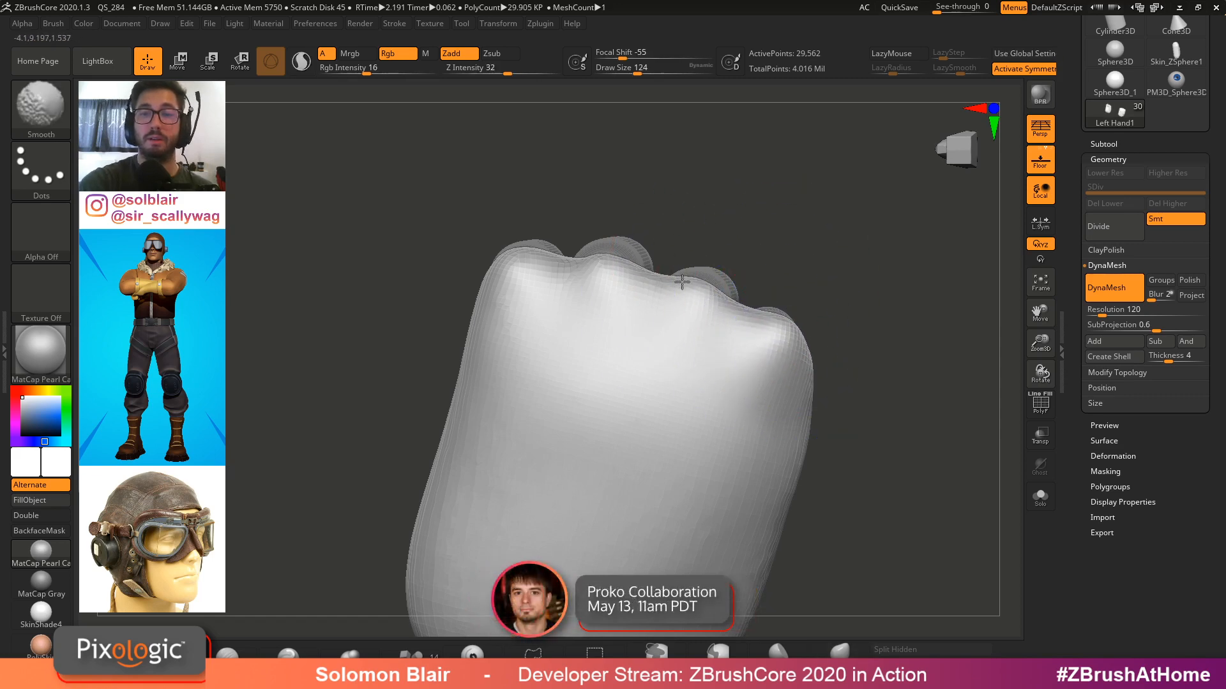
pyautogui.moveTo(618, 255)
pyautogui.mouseDown(button='right')
pyautogui.moveTo(665, 288)
pyautogui.moveTo(641, 300)
pyautogui.moveTo(637, 326)
pyautogui.moveTo(610, 328)
pyautogui.moveTo(651, 365)
pyautogui.mouseUp(button='right')
pyautogui.press('s')
pyautogui.moveTo(622, 309)
pyautogui.mouseDown(button='right')
pyautogui.moveTo(666, 288)
pyautogui.moveTo(655, 268)
pyautogui.moveTo(657, 323)
pyautogui.moveTo(624, 334)
pyautogui.mouseUp(button='right')
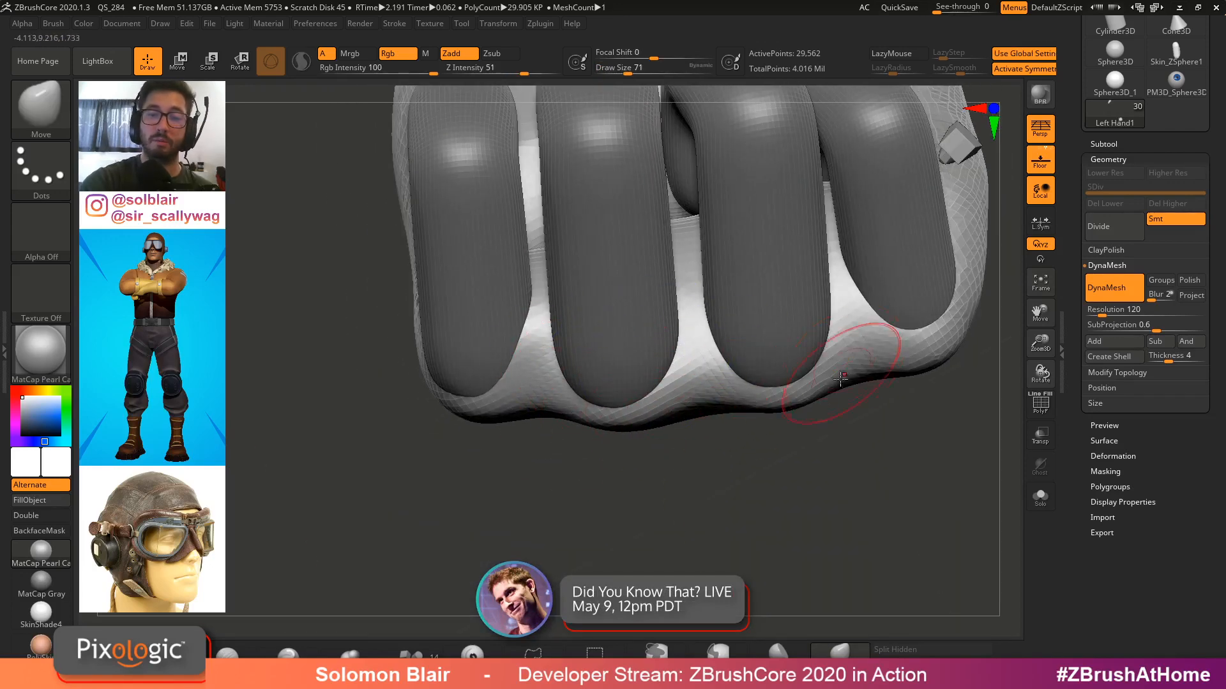
pyautogui.moveTo(856, 358); pyautogui.dragTo(773, 392, button='right')
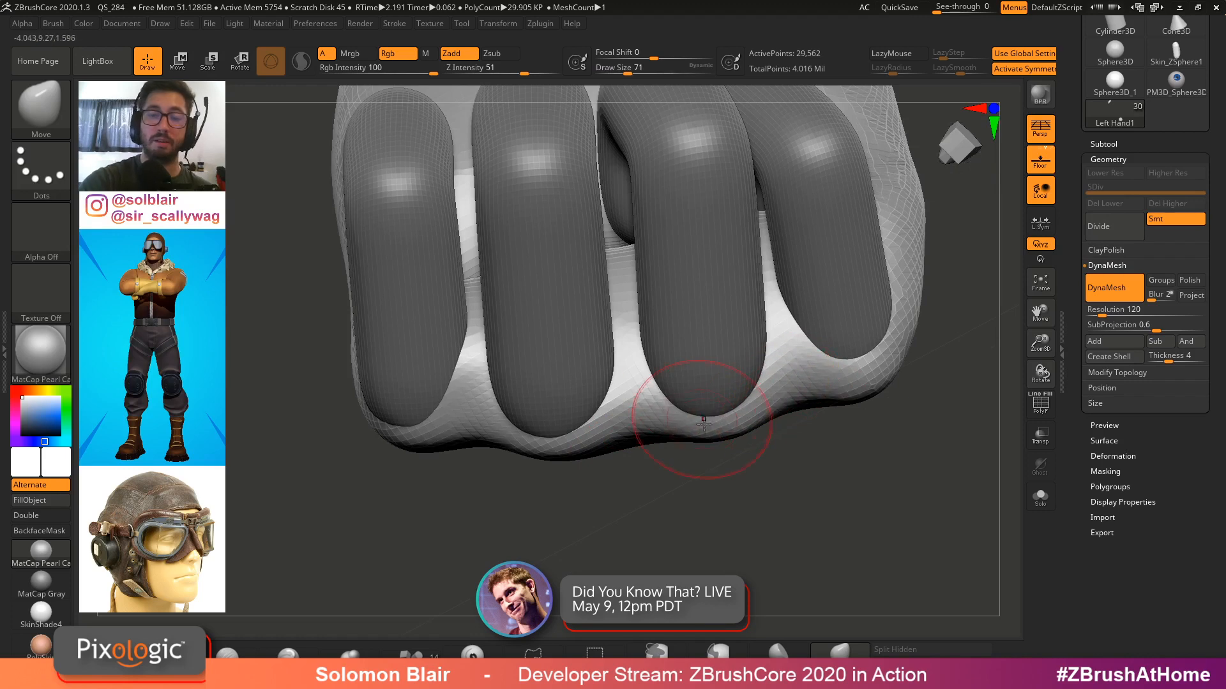
pyautogui.keyDown('ctrl'); pyautogui.moveTo(606, 433); pyautogui.dragTo(602, 459, button='right'); pyautogui.keyUp('ctrl')
# Select Finger 4, reposition it with the Move gizmo, and reselect the hand subtool
pyautogui.keyDown('alt'); pyautogui.click(775, 463); pyautogui.keyUp('alt')
pyautogui.press('w')
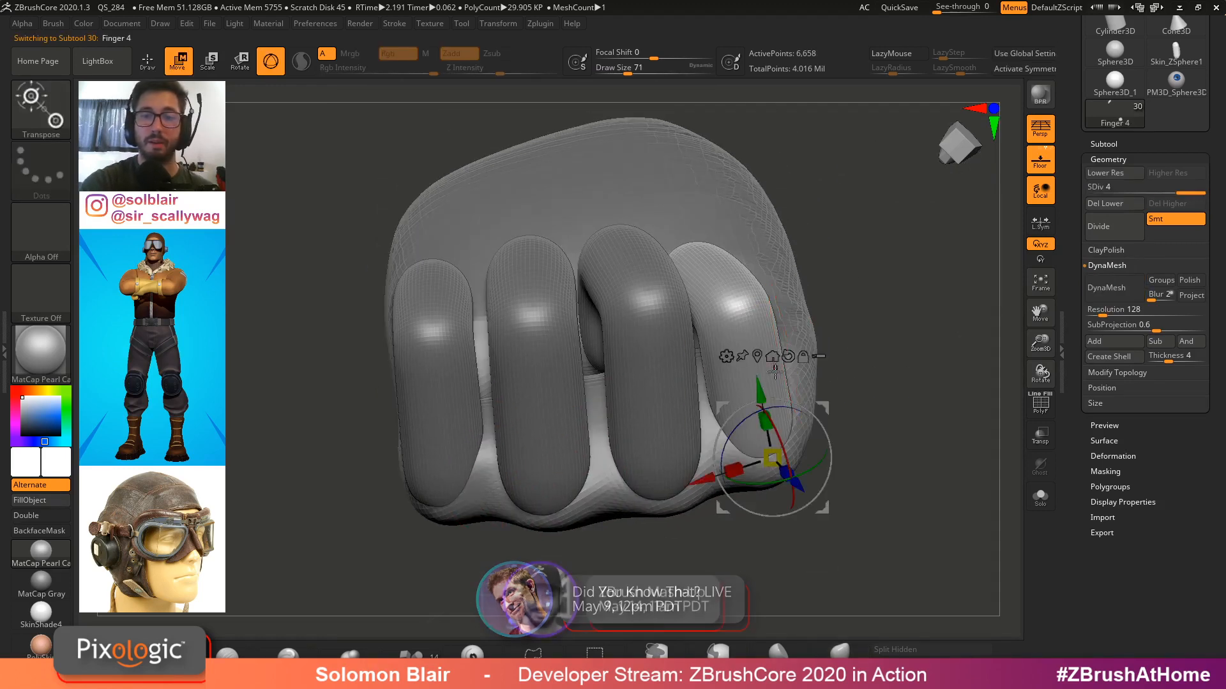
pyautogui.keyDown('ctrl'); pyautogui.moveTo(775, 463); pyautogui.dragTo(778, 432, button='right'); pyautogui.keyUp('ctrl')
pyautogui.moveTo(802, 487); pyautogui.dragTo(793, 489)
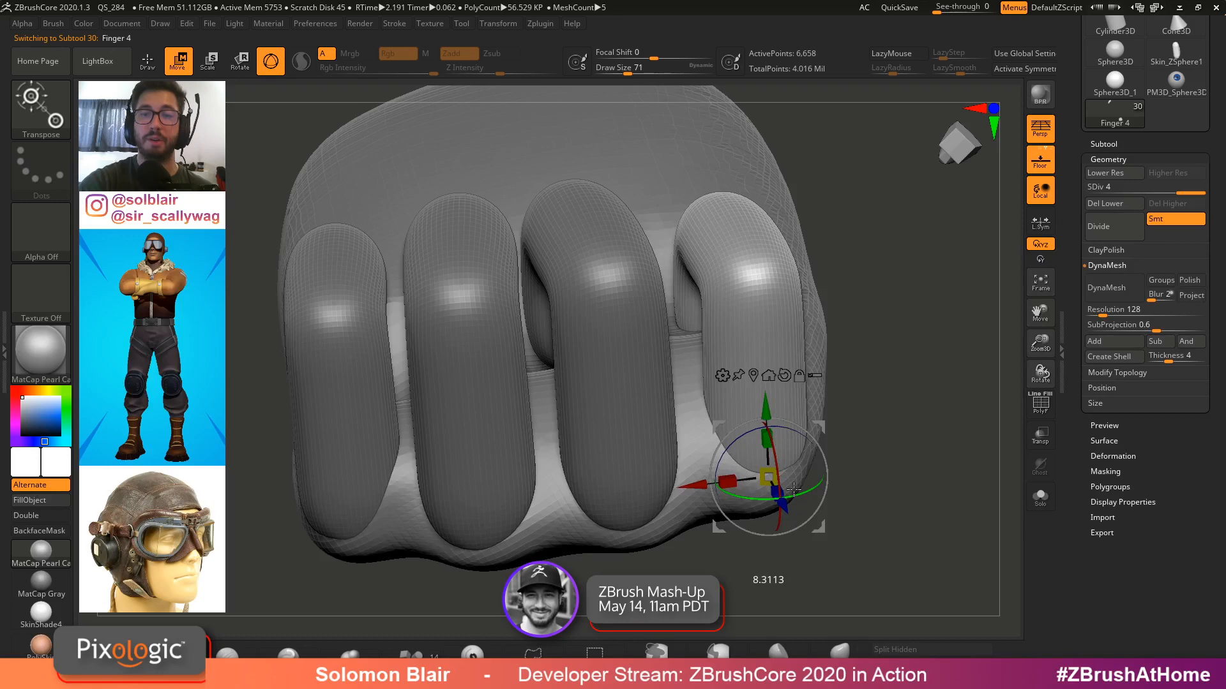
pyautogui.moveTo(824, 428); pyautogui.dragTo(812, 432)
pyautogui.press('q')
pyautogui.moveTo(813, 432)
pyautogui.keyDown('ctrl'); pyautogui.mouseDown(button='right')
pyautogui.moveTo(809, 469)
pyautogui.moveTo(821, 230)
pyautogui.moveTo(739, 412)
pyautogui.moveTo(673, 377)
pyautogui.mouseUp(button='right'); pyautogui.keyUp('ctrl')
pyautogui.keyDown('alt'); pyautogui.click(651, 337); pyautogui.keyUp('alt')
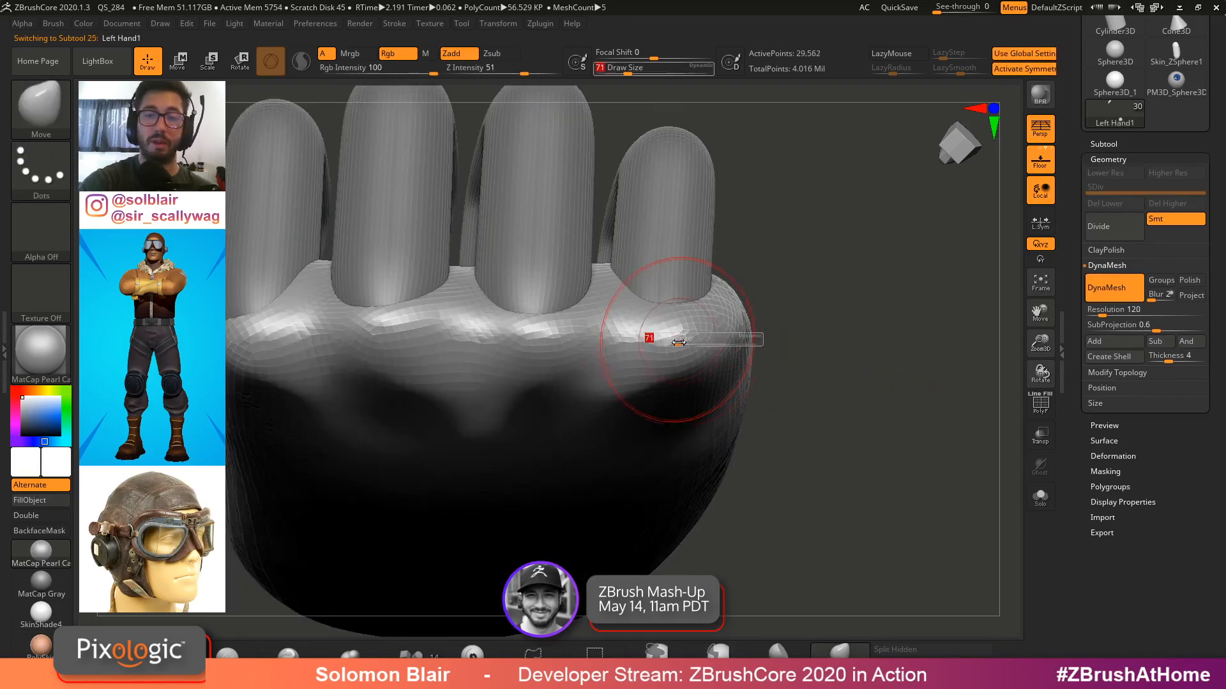
# Smooth the palm surface running beneath the fingers
pyautogui.press('shift')
pyautogui.keyDown('shift'); pyautogui.moveTo(543, 324); pyautogui.dragTo(424, 323); pyautogui.keyUp('shift')
pyautogui.keyDown('alt'); pyautogui.moveTo(424, 322); pyautogui.dragTo(686, 342, button='right'); pyautogui.keyUp('alt')
pyautogui.keyDown('shift'); pyautogui.moveTo(687, 343); pyautogui.dragTo(556, 338); pyautogui.keyUp('shift')
pyautogui.moveTo(556, 338)
pyautogui.mouseDown(button='right')
pyautogui.moveTo(715, 360)
pyautogui.moveTo(739, 333)
pyautogui.mouseUp(button='right')
# Select the hPolish brush and smooth the hand's side edge
pyautogui.press('b')
pyautogui.press('h')
pyautogui.press('p')
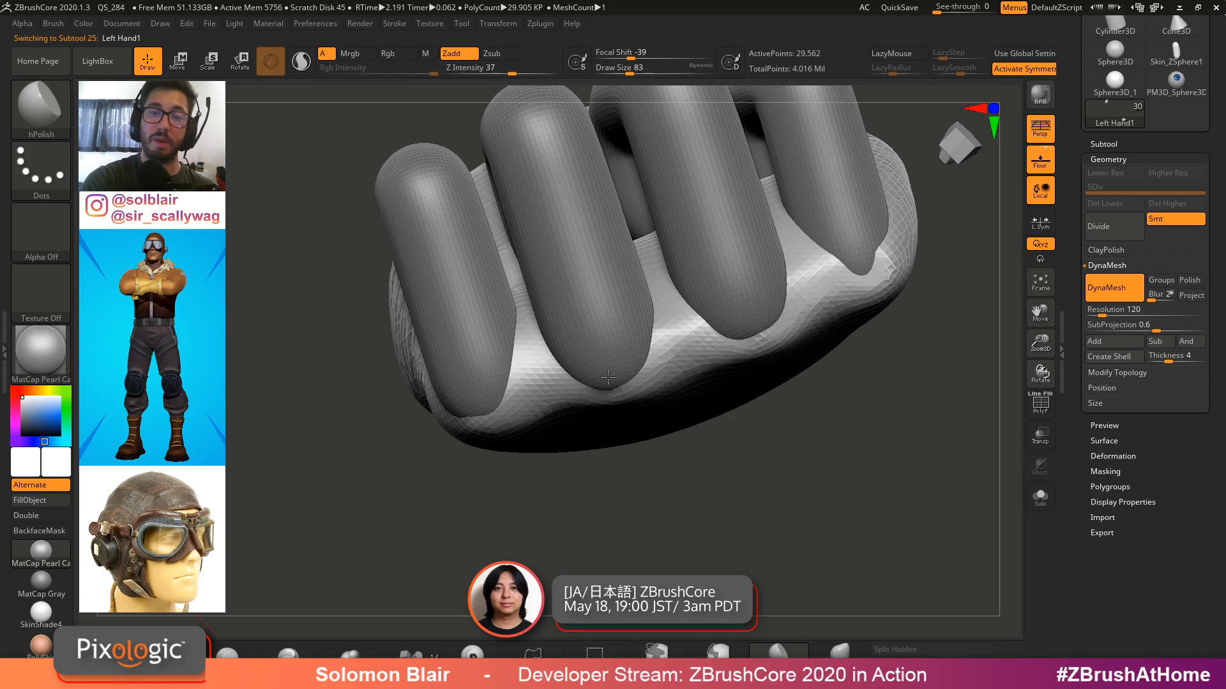
pyautogui.press('shift')
pyautogui.moveTo(768, 302); pyautogui.dragTo(817, 257, button='right')
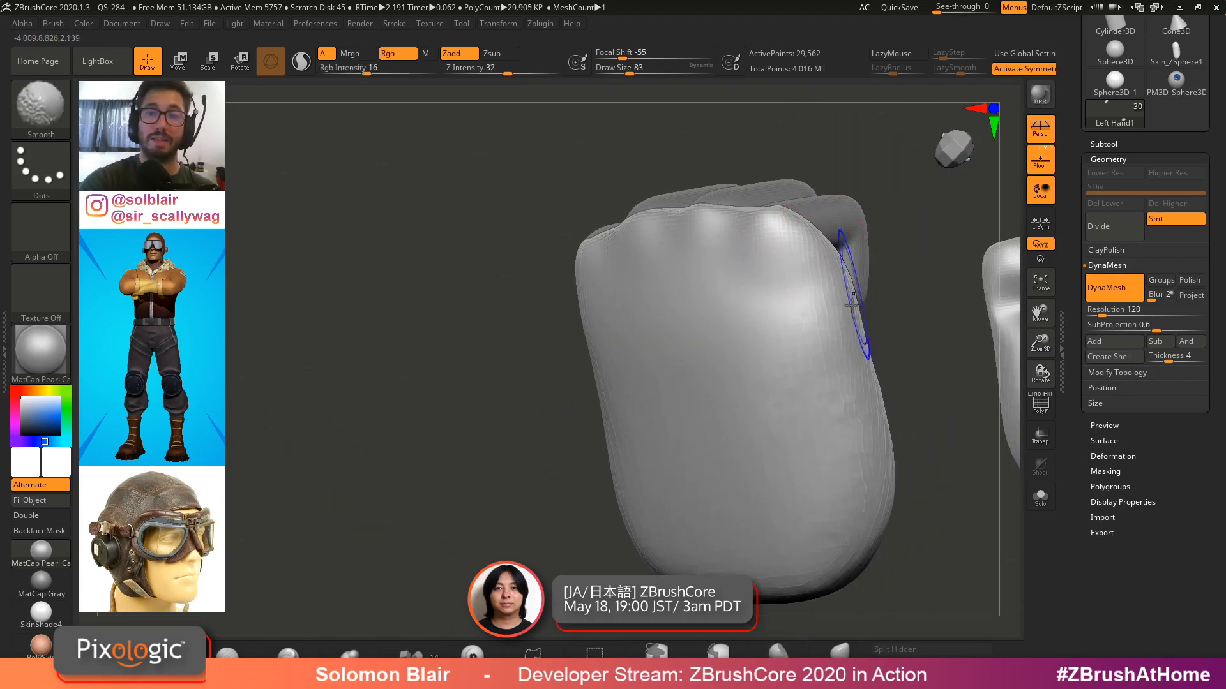
# Smooth and polish the front of the hand beneath the fingers with larger hPolish and Smooth strokes, undoing the last stroke
pyautogui.press('s')
pyautogui.moveTo(829, 408)
pyautogui.mouseDown()
pyautogui.moveTo(841, 408)
pyautogui.moveTo(814, 531)
pyautogui.mouseUp()
pyautogui.moveTo(814, 531); pyautogui.dragTo(855, 460, button='right')
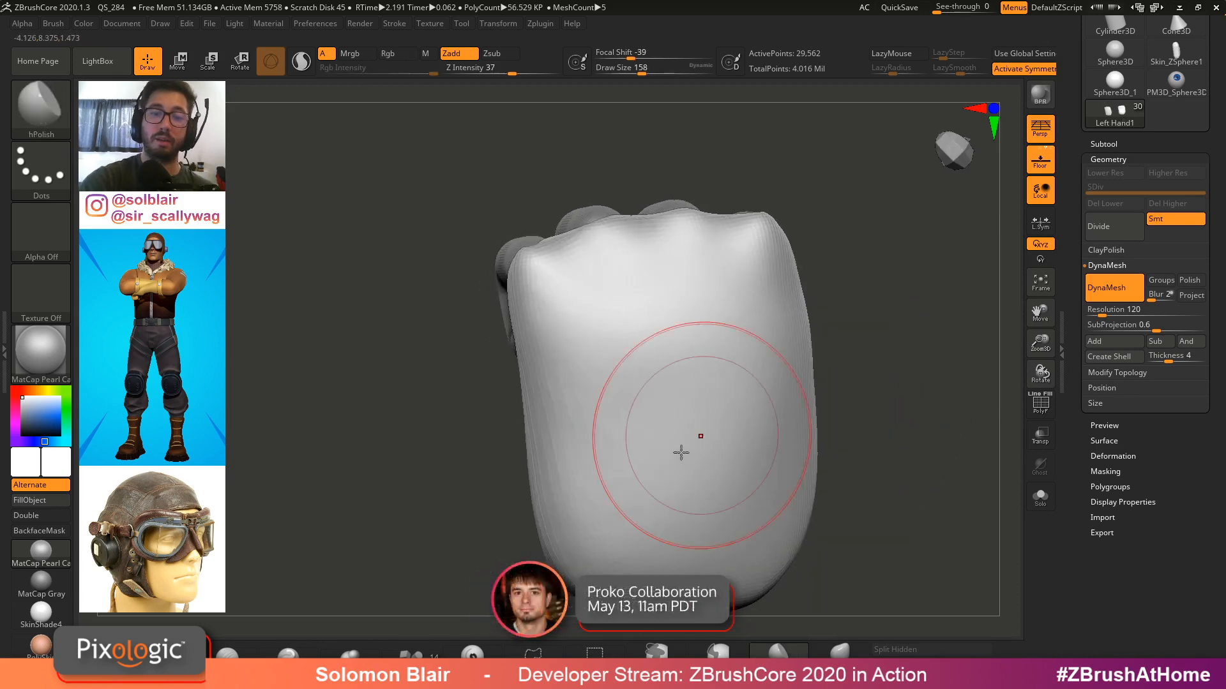
pyautogui.keyDown('shift'); pyautogui.moveTo(682, 451); pyautogui.dragTo(547, 479); pyautogui.keyUp('shift')
pyautogui.moveTo(547, 479)
pyautogui.mouseDown(button='right')
pyautogui.moveTo(780, 388)
pyautogui.moveTo(628, 431)
pyautogui.mouseUp(button='right')
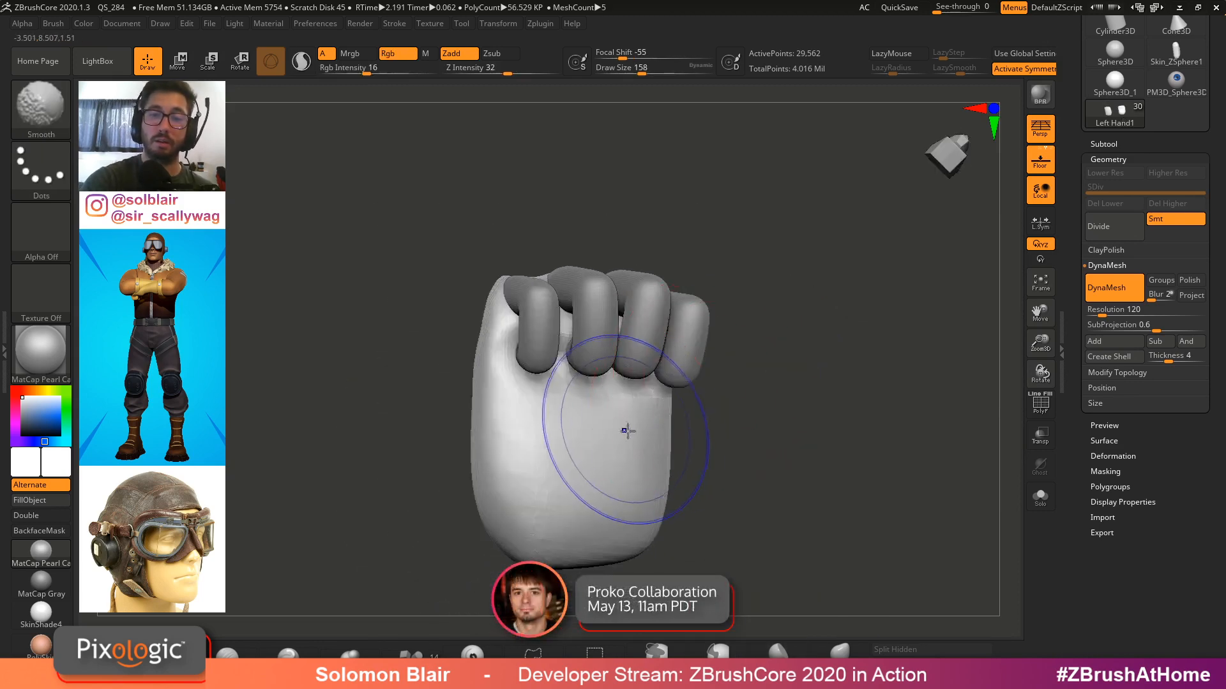
pyautogui.keyDown('shift'); pyautogui.moveTo(560, 409); pyautogui.dragTo(539, 440); pyautogui.keyUp('shift')
pyautogui.moveTo(574, 370)
pyautogui.mouseDown(button='right')
pyautogui.moveTo(602, 309)
pyautogui.moveTo(639, 383)
pyautogui.mouseUp(button='right')
pyautogui.press('s')
pyautogui.keyDown('alt'); pyautogui.moveTo(610, 504); pyautogui.dragTo(634, 452, button='right'); pyautogui.keyUp('alt')
pyautogui.press('s')
pyautogui.moveTo(632, 452); pyautogui.dragTo(638, 451)
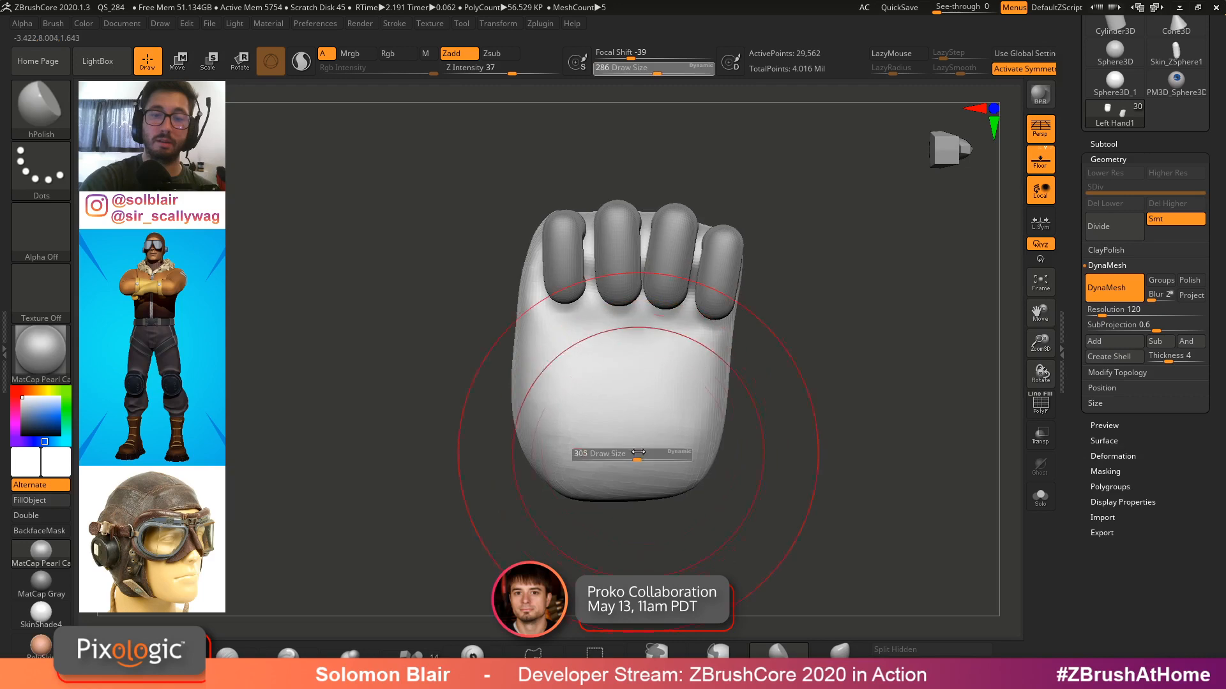
pyautogui.hotkey('ctrl', 'z')
# Open the subtool list and select the ZSphere1 subtool at the thumb side of the hand
pyautogui.press('b')
pyautogui.press('s')
pyautogui.moveTo(724, 358); pyautogui.dragTo(725, 332)
pyautogui.moveTo(744, 348)
pyautogui.mouseDown(button='right')
pyautogui.moveTo(813, 428)
pyautogui.moveTo(779, 401)
pyautogui.mouseUp(button='right')
pyautogui.keyDown('alt'); pyautogui.moveTo(780, 401); pyautogui.dragTo(766, 409, button='right'); pyautogui.keyUp('alt')
pyautogui.press('s')
pyautogui.click(1111, 142)
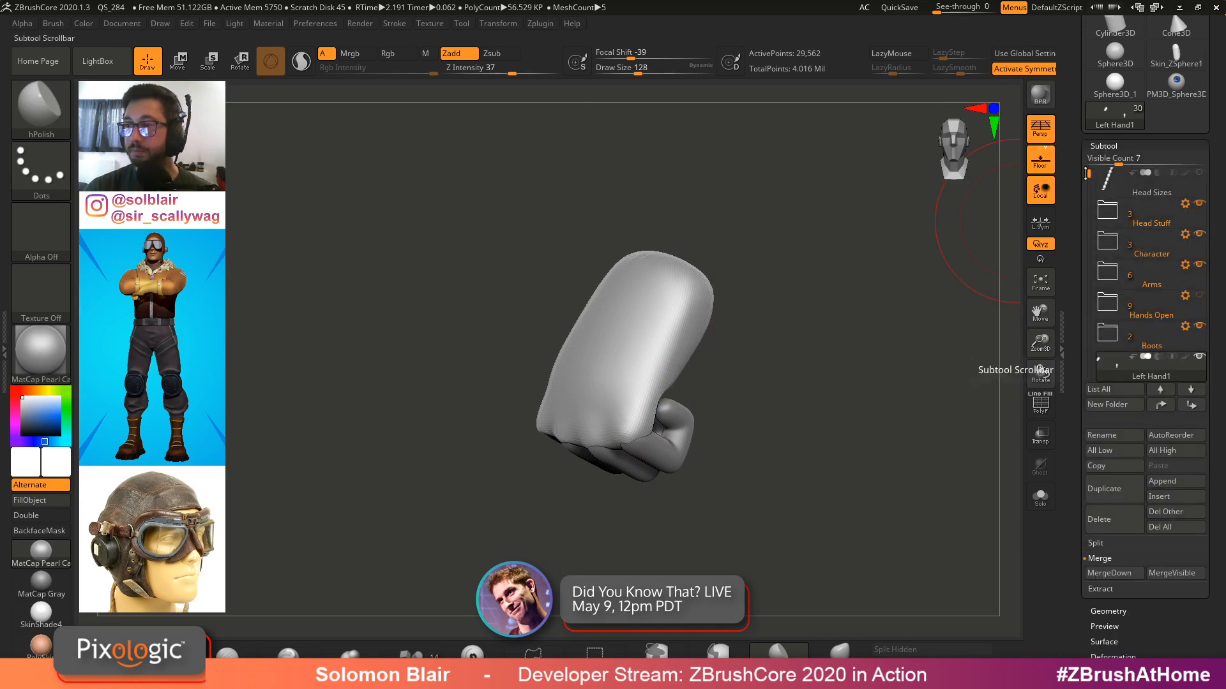
pyautogui.scroll(5, 810, 377)
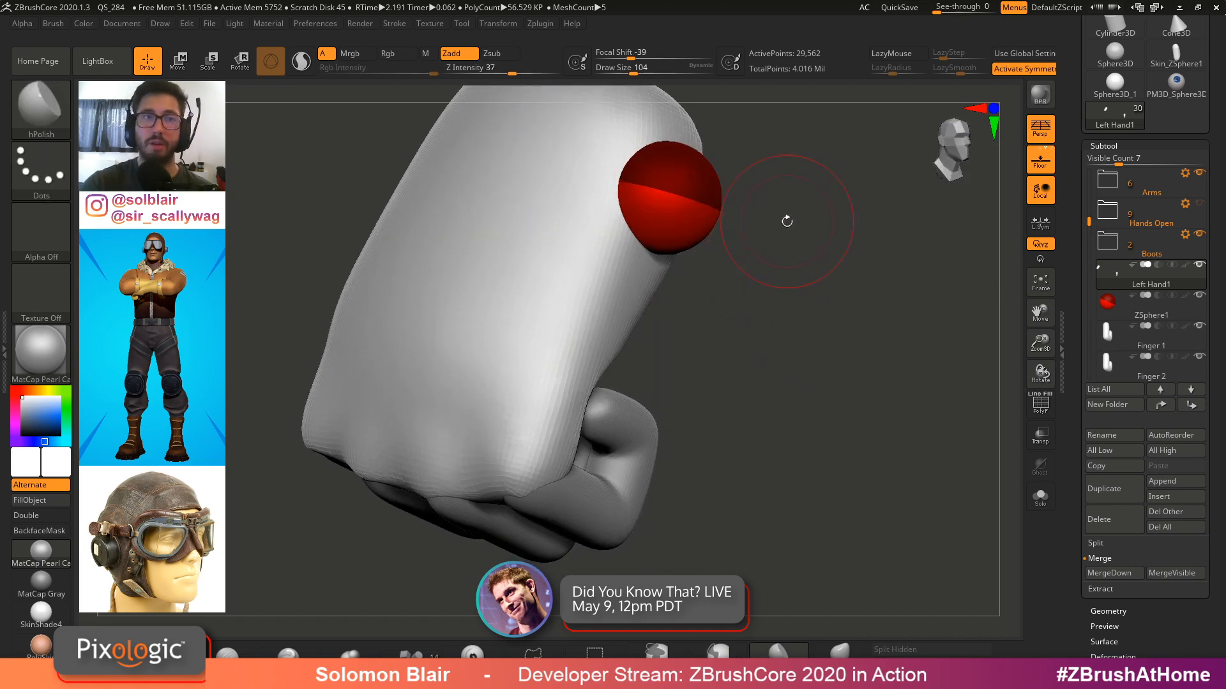
pyautogui.press('s')
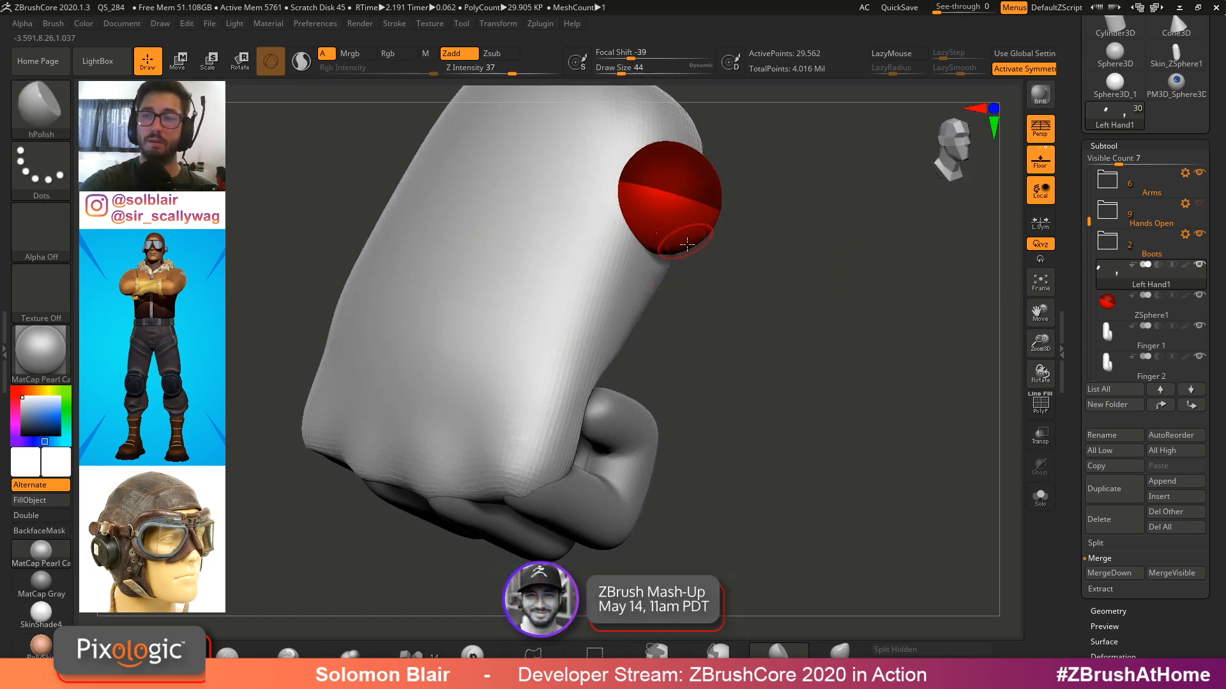
pyautogui.keyDown('alt'); pyautogui.click(693, 237); pyautogui.keyUp('alt')
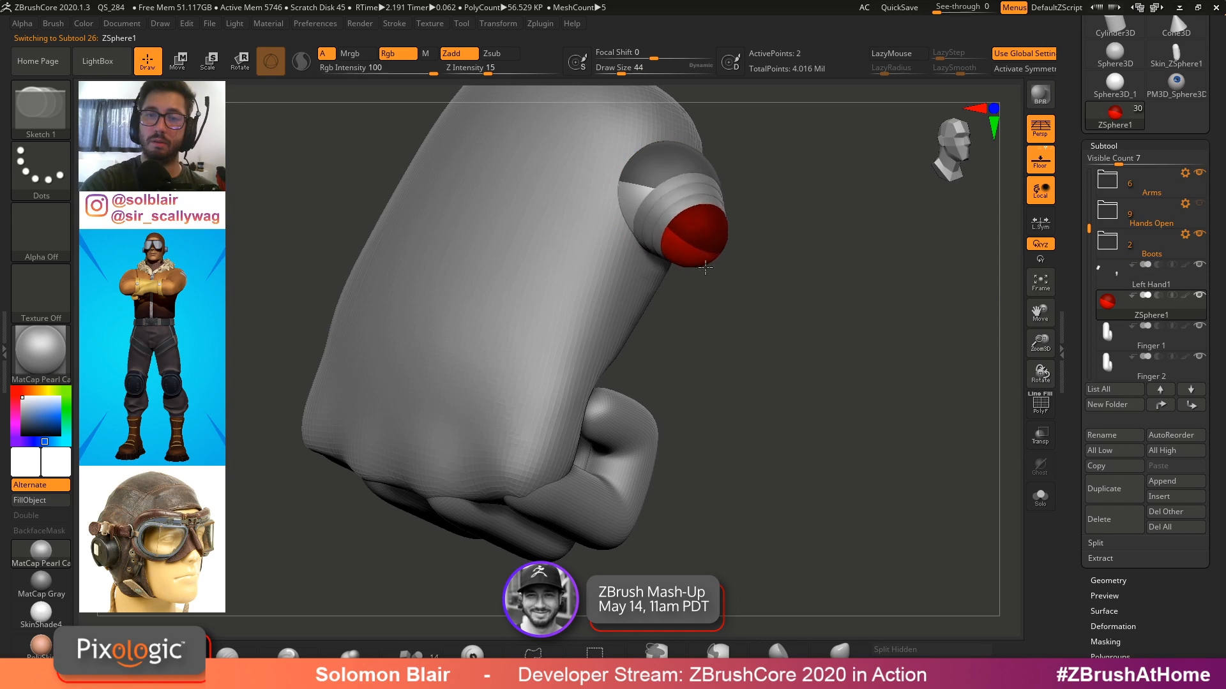
# Draw a ZSphere chain from the root sphere for the thumb and move its joints toward the fingers
pyautogui.moveTo(705, 268)
pyautogui.mouseDown()
pyautogui.moveTo(754, 278)
pyautogui.moveTo(734, 385)
pyautogui.moveTo(711, 382)
pyautogui.moveTo(712, 405)
pyautogui.mouseUp()
pyautogui.moveTo(820, 408); pyautogui.dragTo(754, 358)
pyautogui.press('w')
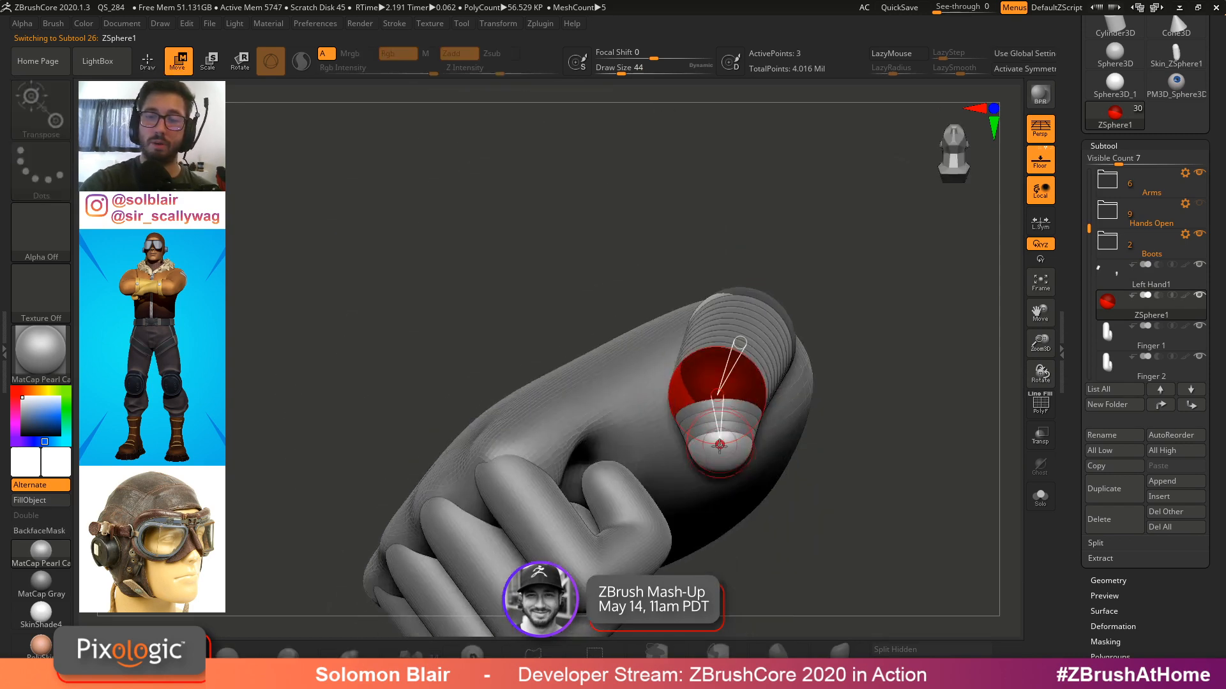
pyautogui.moveTo(719, 445); pyautogui.dragTo(720, 513)
pyautogui.moveTo(798, 460); pyautogui.dragTo(654, 287)
pyautogui.moveTo(672, 402); pyautogui.dragTo(652, 468)
pyautogui.moveTo(715, 287)
pyautogui.mouseDown()
pyautogui.moveTo(807, 344)
pyautogui.moveTo(792, 331)
pyautogui.mouseUp()
pyautogui.press('q')
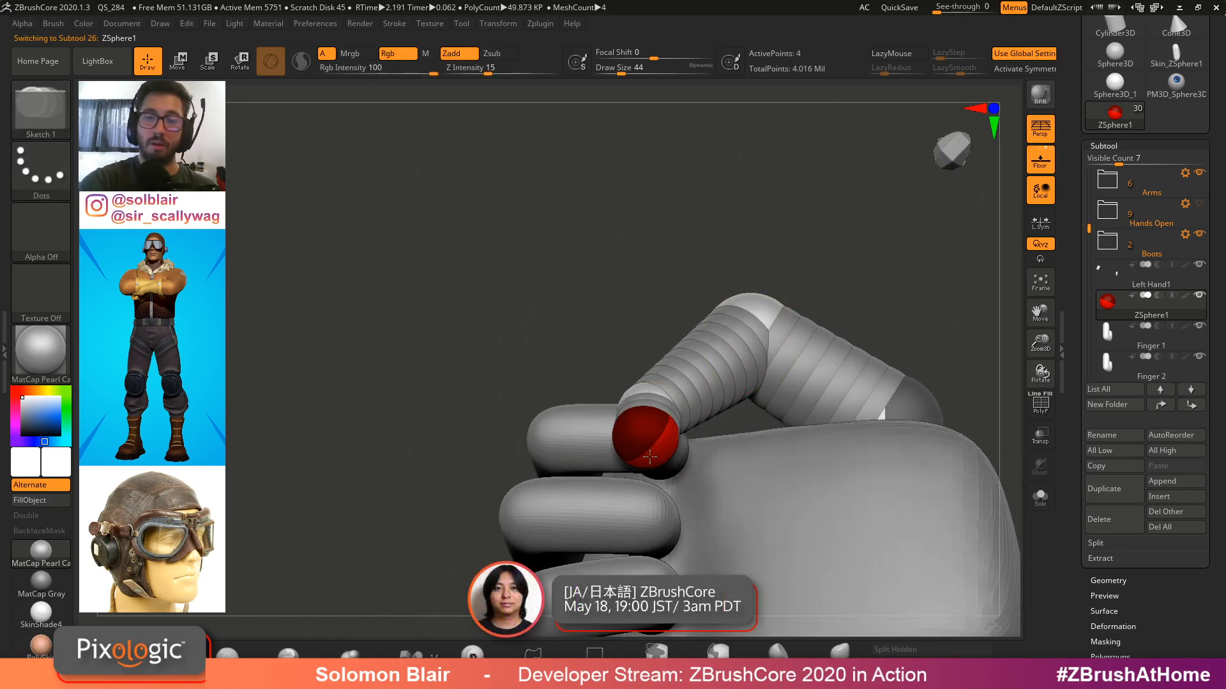
# Move the thumb ZSphere joints so the thumb bends across the front of the curled fingers
pyautogui.press('w')
pyautogui.moveTo(648, 446); pyautogui.dragTo(645, 506)
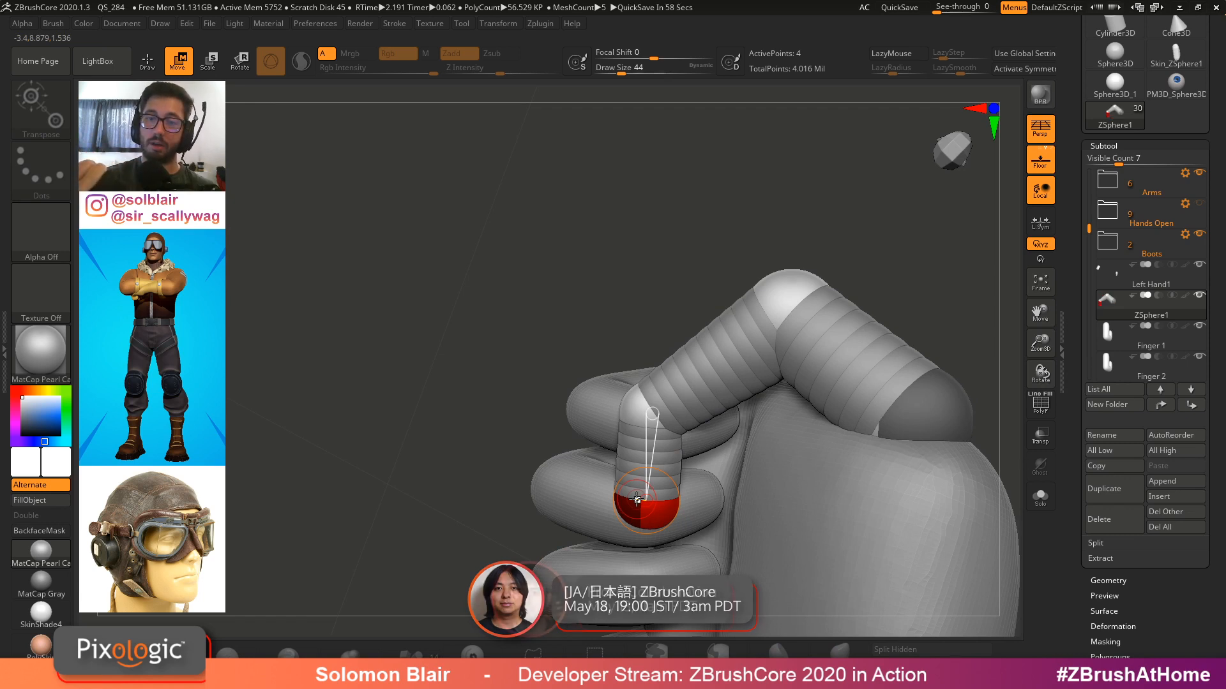
pyautogui.moveTo(636, 500); pyautogui.dragTo(651, 411, button='right')
pyautogui.moveTo(651, 412); pyautogui.dragTo(632, 385)
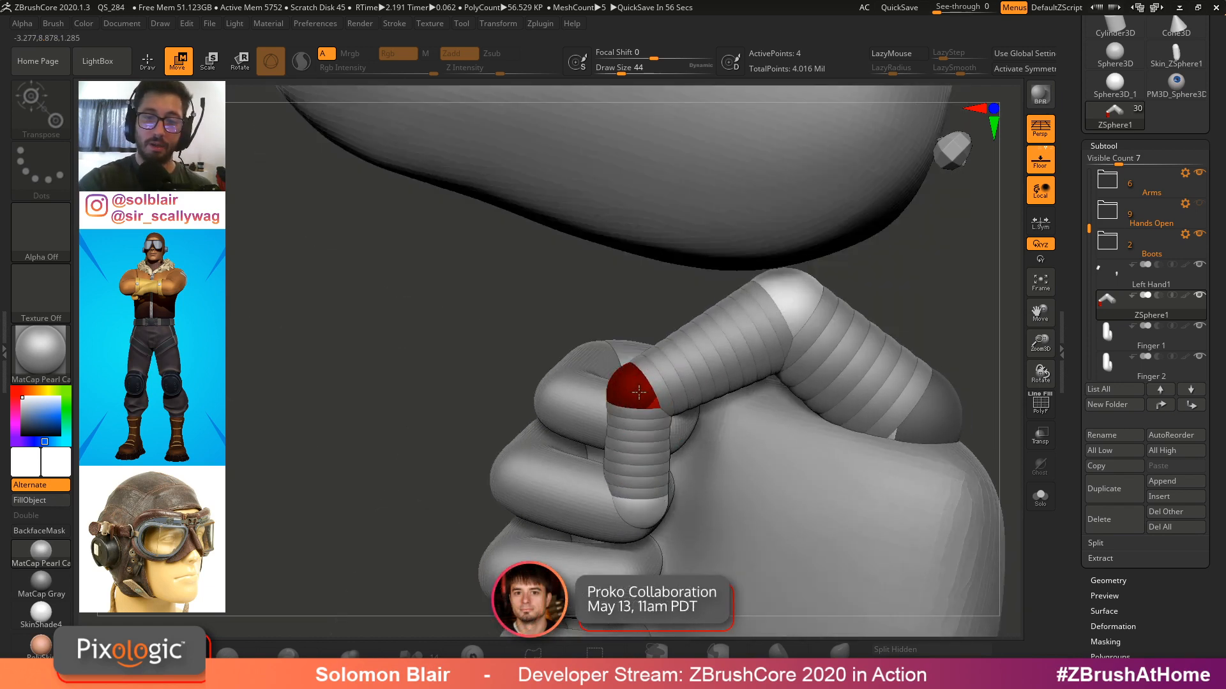
pyautogui.moveTo(632, 385); pyautogui.dragTo(628, 507, button='right')
pyautogui.moveTo(627, 507); pyautogui.dragTo(598, 511)
pyautogui.moveTo(626, 389); pyautogui.dragTo(601, 389)
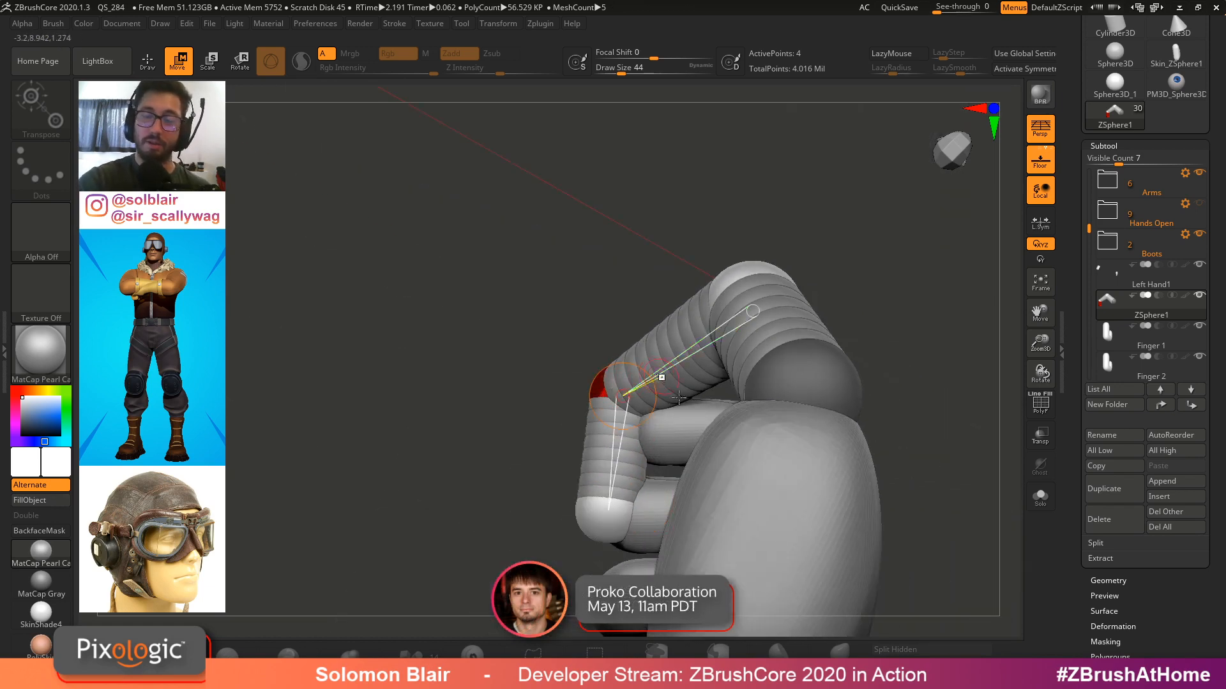
pyautogui.moveTo(662, 377)
pyautogui.mouseDown(button='right')
pyautogui.moveTo(824, 411)
pyautogui.moveTo(809, 352)
pyautogui.mouseUp(button='right')
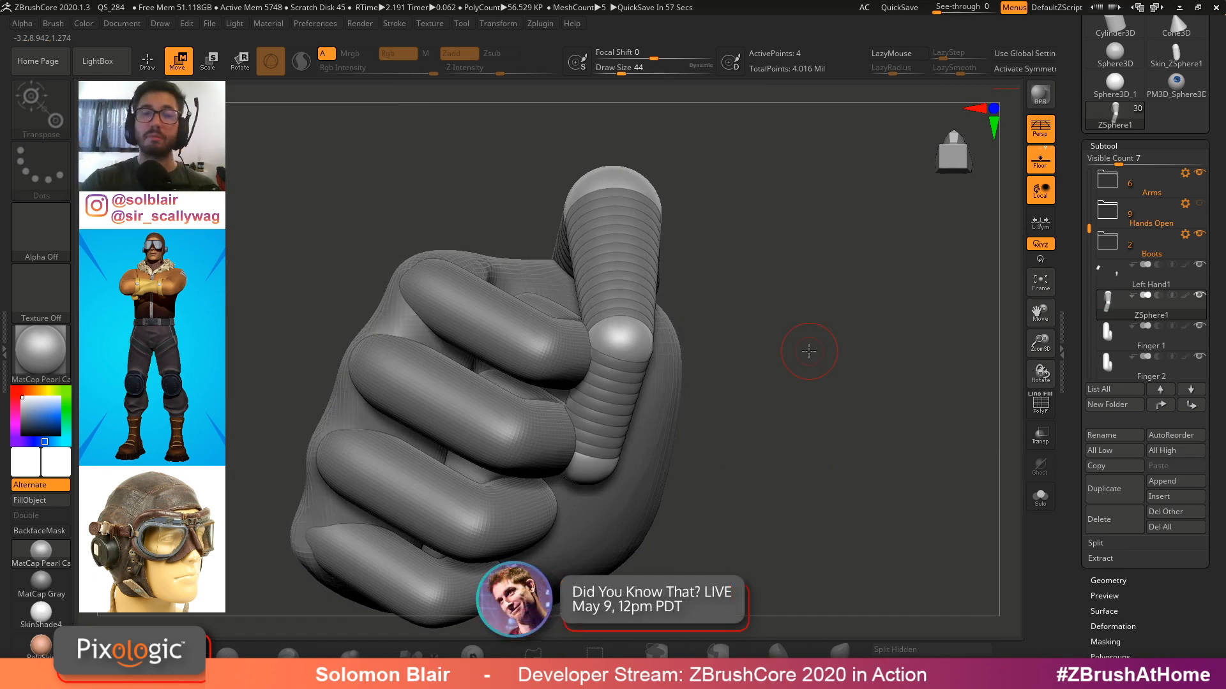
pyautogui.moveTo(809, 351); pyautogui.dragTo(777, 276, button='right')
# Scale and move the thumb's tip ZSpheres, trying an extra sphere and undoing the last change
pyautogui.moveTo(578, 314); pyautogui.dragTo(551, 369)
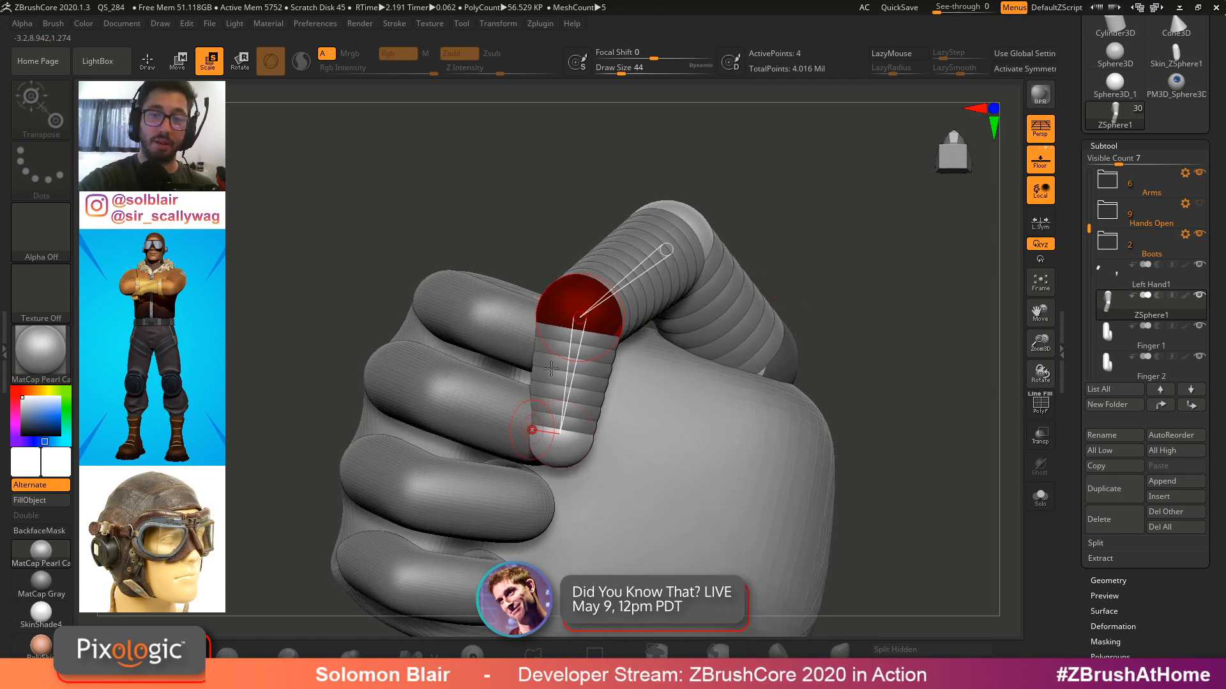
pyautogui.moveTo(568, 455); pyautogui.dragTo(558, 488)
pyautogui.moveTo(558, 488); pyautogui.dragTo(667, 471, button='right')
pyautogui.press('w')
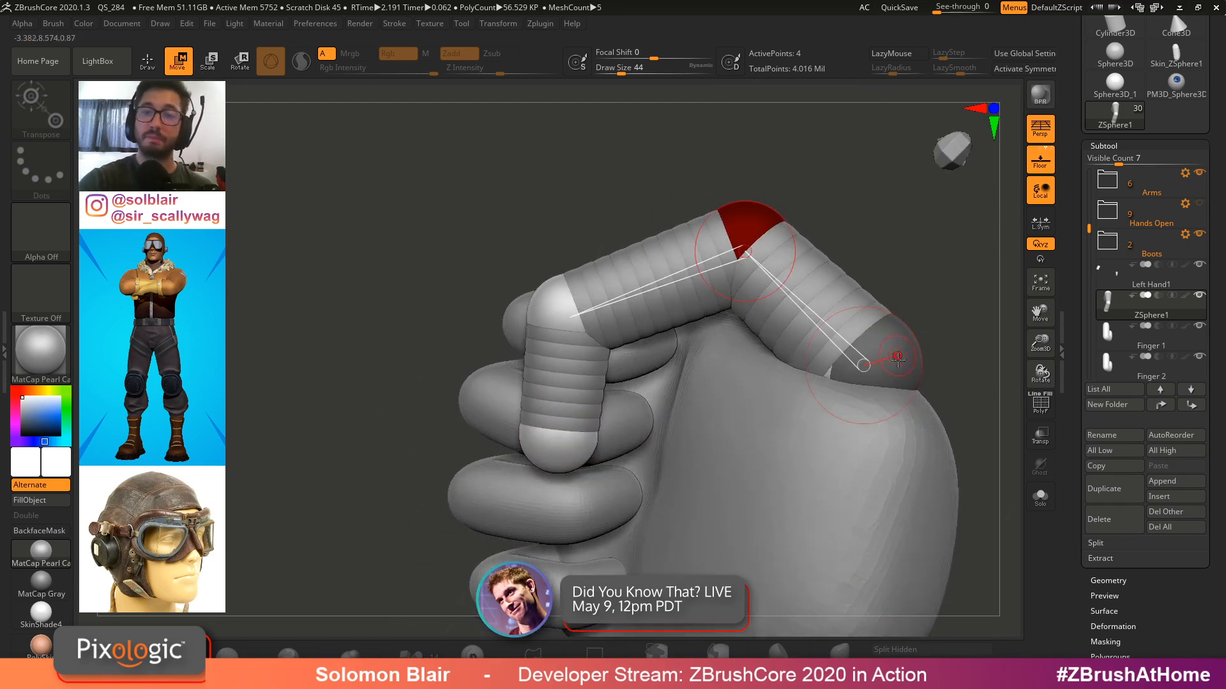
pyautogui.moveTo(896, 383)
pyautogui.mouseDown(button='right')
pyautogui.moveTo(908, 445)
pyautogui.moveTo(911, 365)
pyautogui.mouseUp(button='right')
pyautogui.press('q')
pyautogui.moveTo(895, 387); pyautogui.dragTo(971, 407)
pyautogui.press('w')
pyautogui.moveTo(970, 408); pyautogui.dragTo(921, 307, button='right')
pyautogui.hotkey('ctrl', 'z')
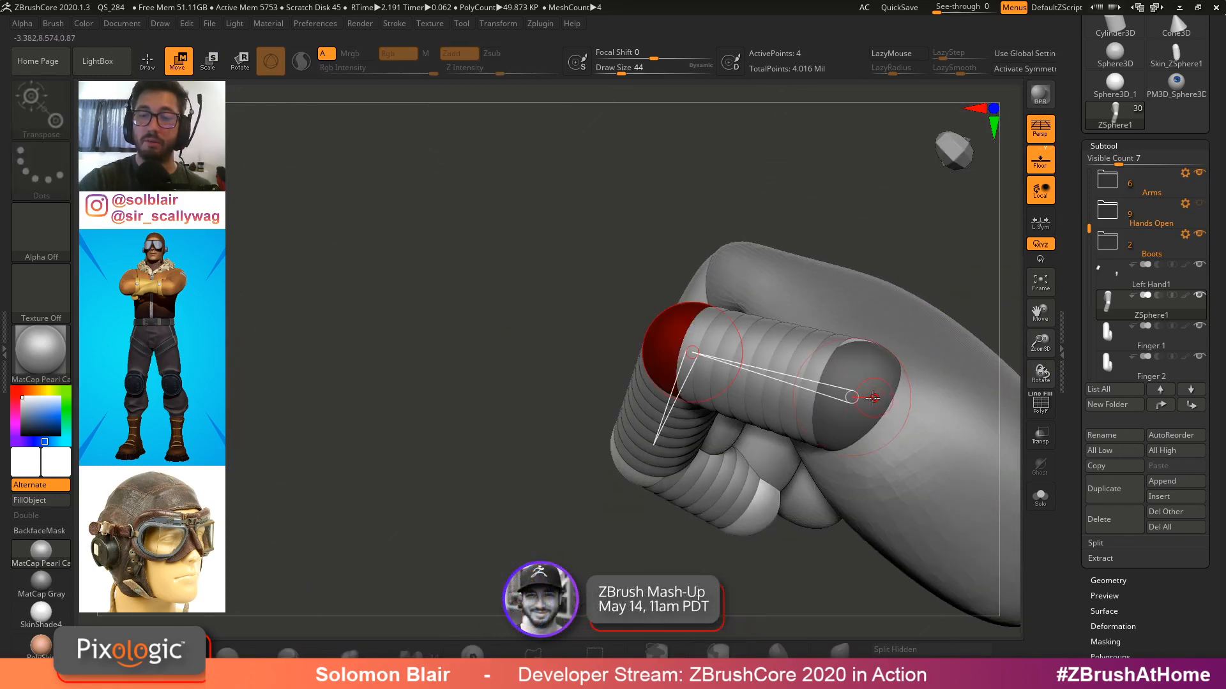
# Resize and reposition the thumb's middle and tip ZSpheres to wrap the thumb over the fingers
pyautogui.moveTo(862, 391); pyautogui.dragTo(870, 416)
pyautogui.moveTo(919, 383); pyautogui.dragTo(927, 317, button='right')
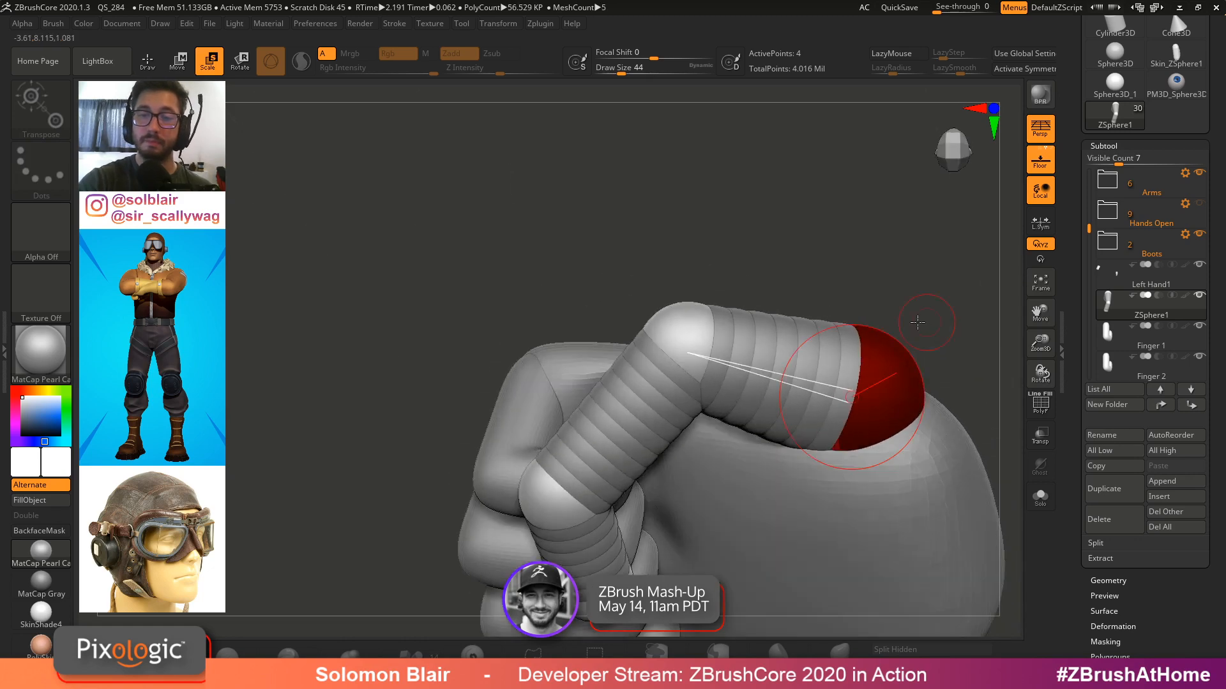
pyautogui.press('w')
pyautogui.moveTo(692, 332); pyautogui.dragTo(679, 316)
pyautogui.moveTo(760, 300); pyautogui.dragTo(709, 287, button='right')
pyautogui.moveTo(709, 287); pyautogui.dragTo(718, 306)
pyautogui.moveTo(717, 332); pyautogui.dragTo(711, 313, button='right')
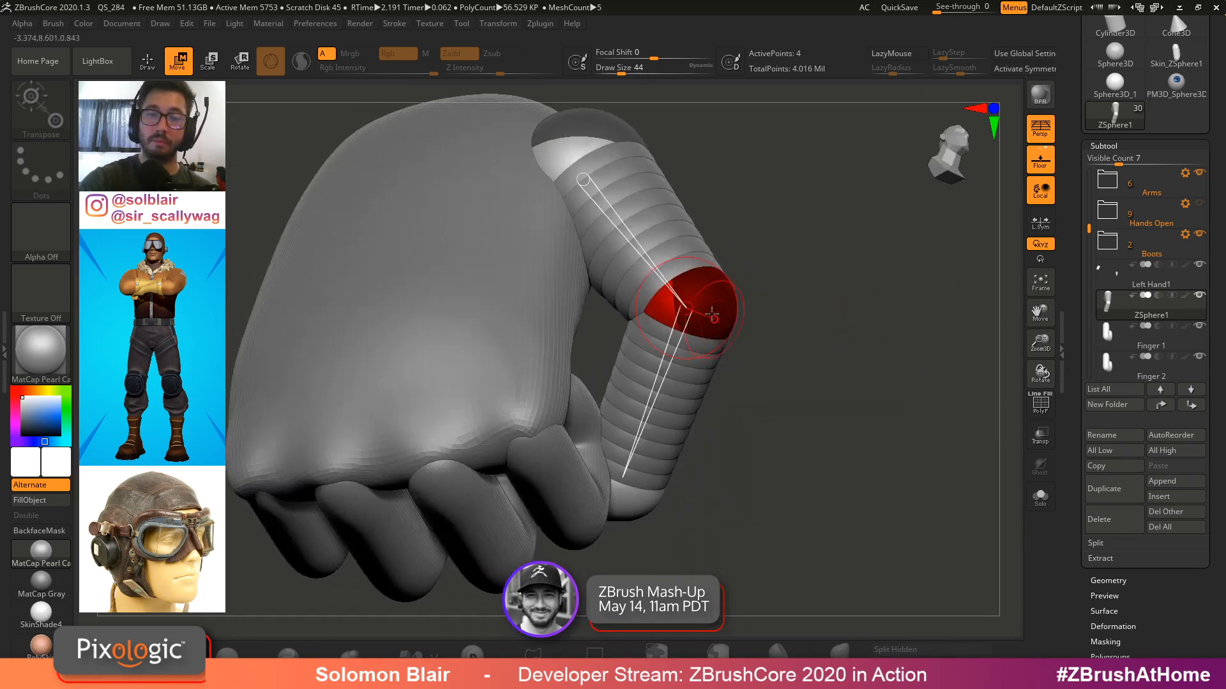
pyautogui.moveTo(711, 313); pyautogui.dragTo(699, 306)
pyautogui.moveTo(695, 289); pyautogui.dragTo(721, 256, button='right')
pyautogui.moveTo(792, 275)
pyautogui.mouseDown(button='right')
pyautogui.moveTo(788, 350)
pyautogui.moveTo(785, 329)
pyautogui.moveTo(730, 265)
pyautogui.moveTo(749, 257)
pyautogui.moveTo(756, 211)
pyautogui.moveTo(802, 257)
pyautogui.moveTo(830, 313)
pyautogui.mouseUp(button='right')
pyautogui.press('q')
pyautogui.keyDown('alt'); pyautogui.moveTo(908, 290); pyautogui.dragTo(835, 295, button='right'); pyautogui.keyUp('alt')
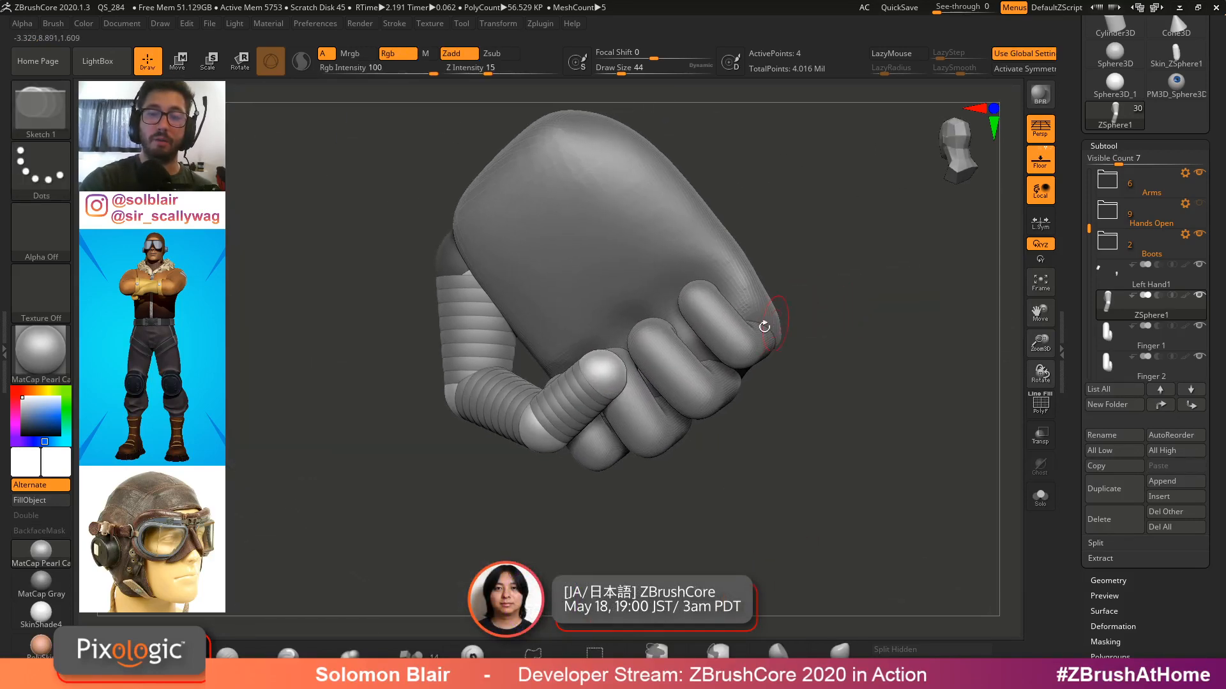
# Inspect the thumb's fit against the fingers from several angles, switching subtools and reselecting ZSphere1
pyautogui.keyDown('alt'); pyautogui.click(763, 326); pyautogui.keyUp('alt')
pyautogui.moveTo(768, 317)
pyautogui.mouseDown(button='right')
pyautogui.moveTo(804, 251)
pyautogui.moveTo(625, 290)
pyautogui.mouseUp(button='right')
pyautogui.hotkey('shift', 'f')
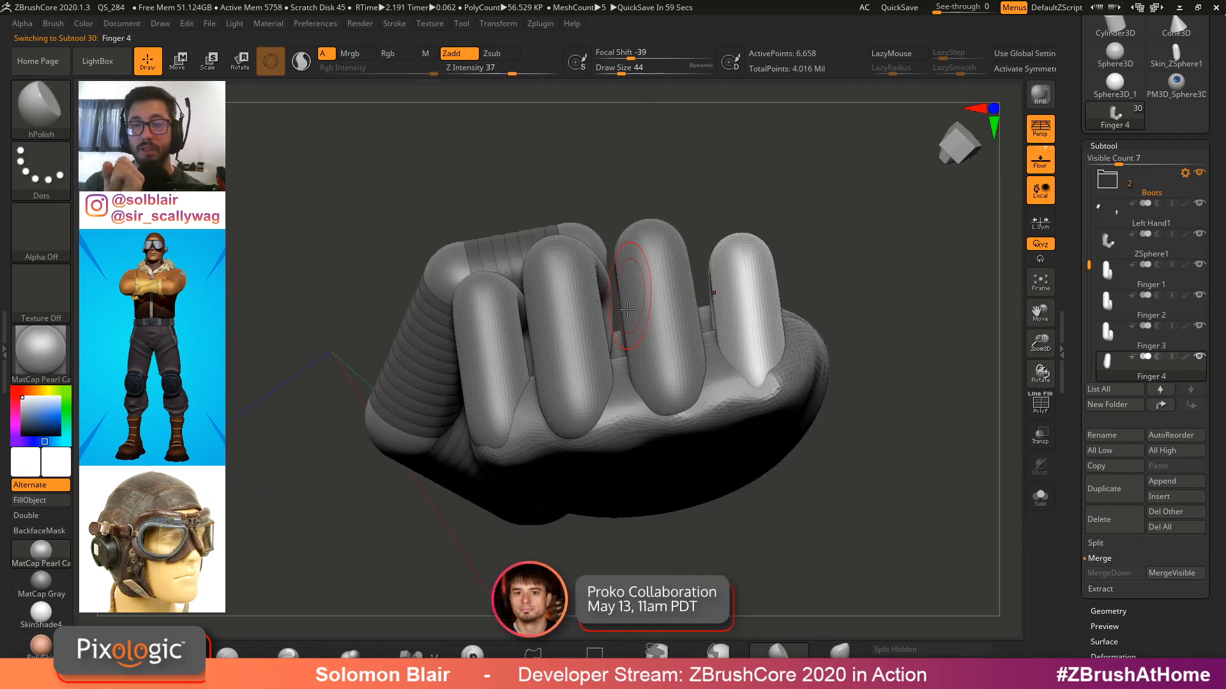
pyautogui.moveTo(621, 309); pyautogui.dragTo(556, 336, button='right')
pyautogui.press('w')
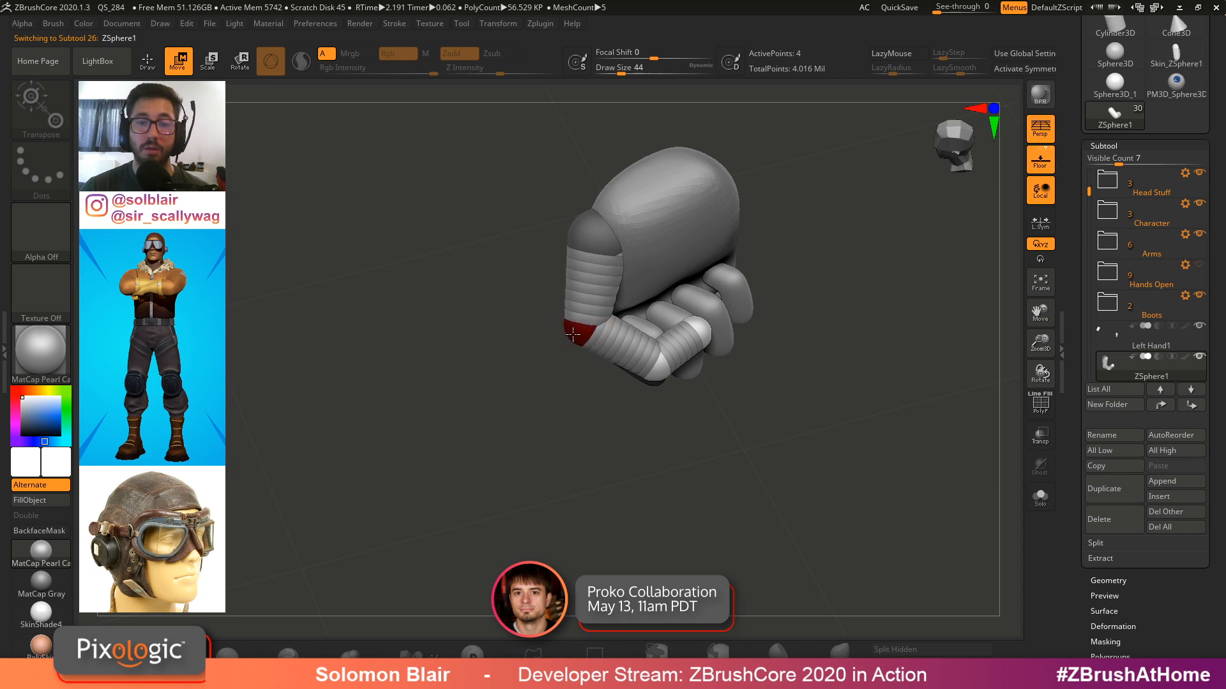
pyautogui.keyDown('alt'); pyautogui.moveTo(554, 341); pyautogui.dragTo(611, 375); pyautogui.keyUp('alt')
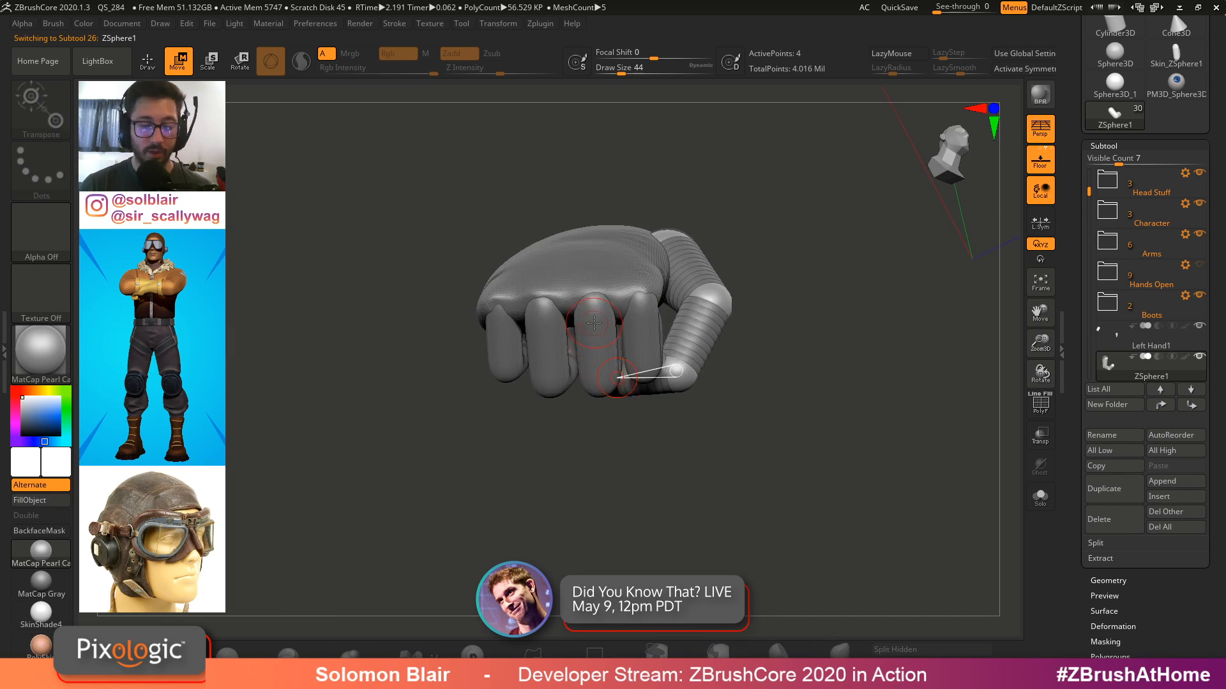
pyautogui.keyDown('alt'); pyautogui.click(614, 325); pyautogui.keyUp('alt')
pyautogui.moveTo(775, 378); pyautogui.dragTo(785, 422)
pyautogui.press('q')
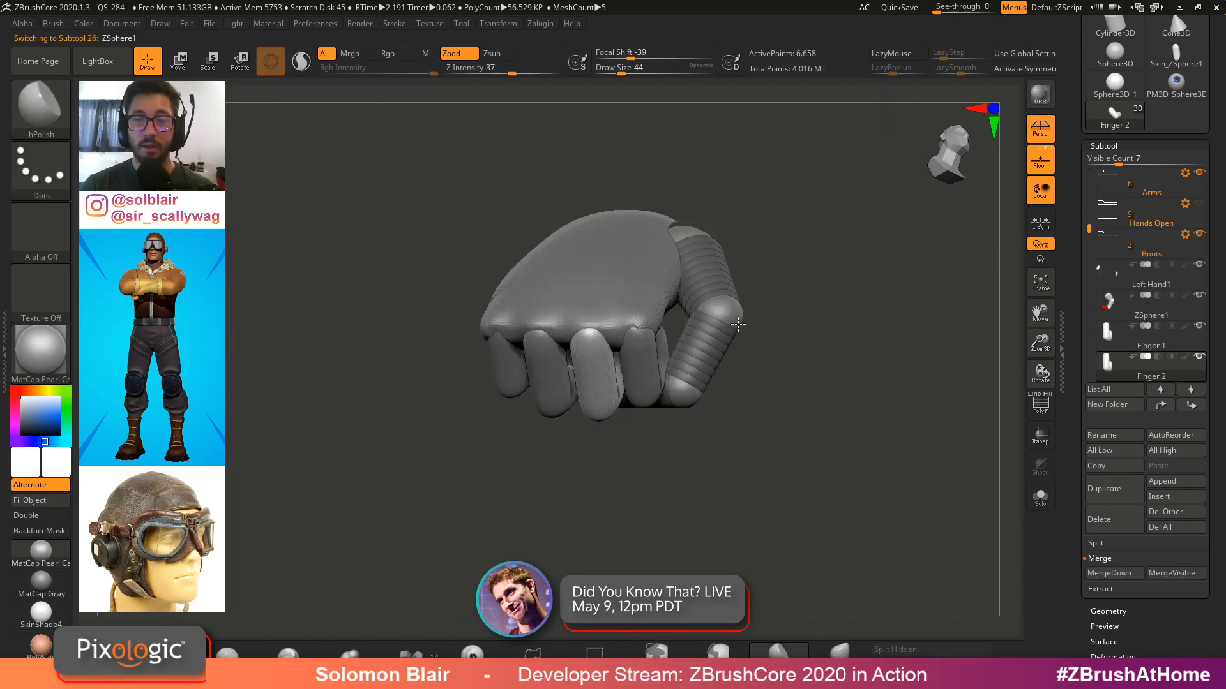
pyautogui.keyDown('alt'); pyautogui.click(718, 325); pyautogui.keyUp('alt')
pyautogui.moveTo(801, 361); pyautogui.dragTo(823, 383)
# Preview the thumb's adaptive skin and make an adaptive skin mesh from the ZSphere chain
pyautogui.moveTo(1128, 632); pyautogui.dragTo(1128, 508)
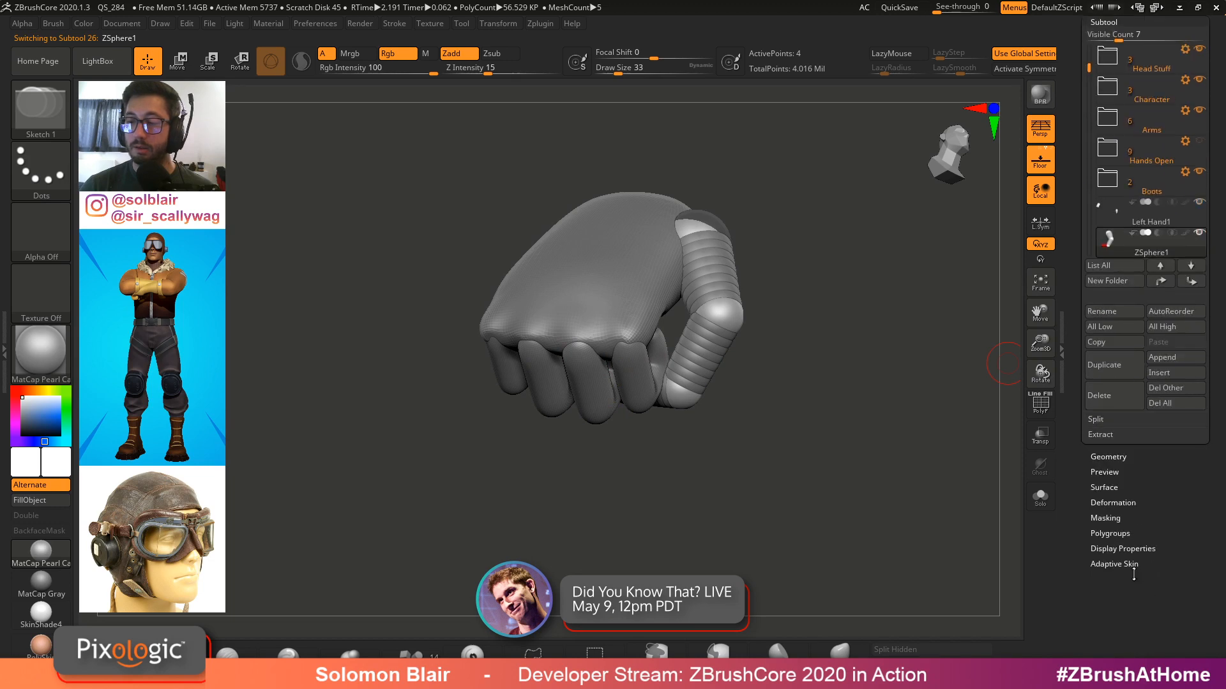
pyautogui.click(1129, 567)
pyautogui.moveTo(1111, 457); pyautogui.dragTo(1111, 540)
pyautogui.click(1104, 241)
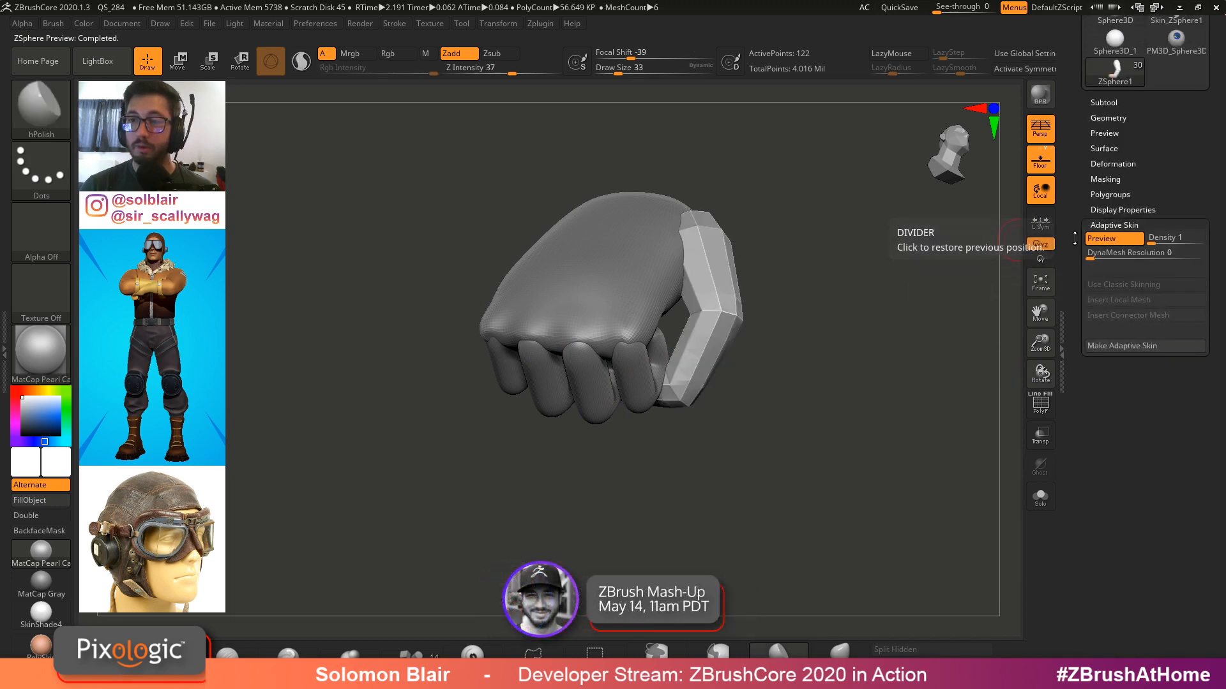
pyautogui.moveTo(1073, 242); pyautogui.dragTo(1073, 341)
pyautogui.click(1130, 555)
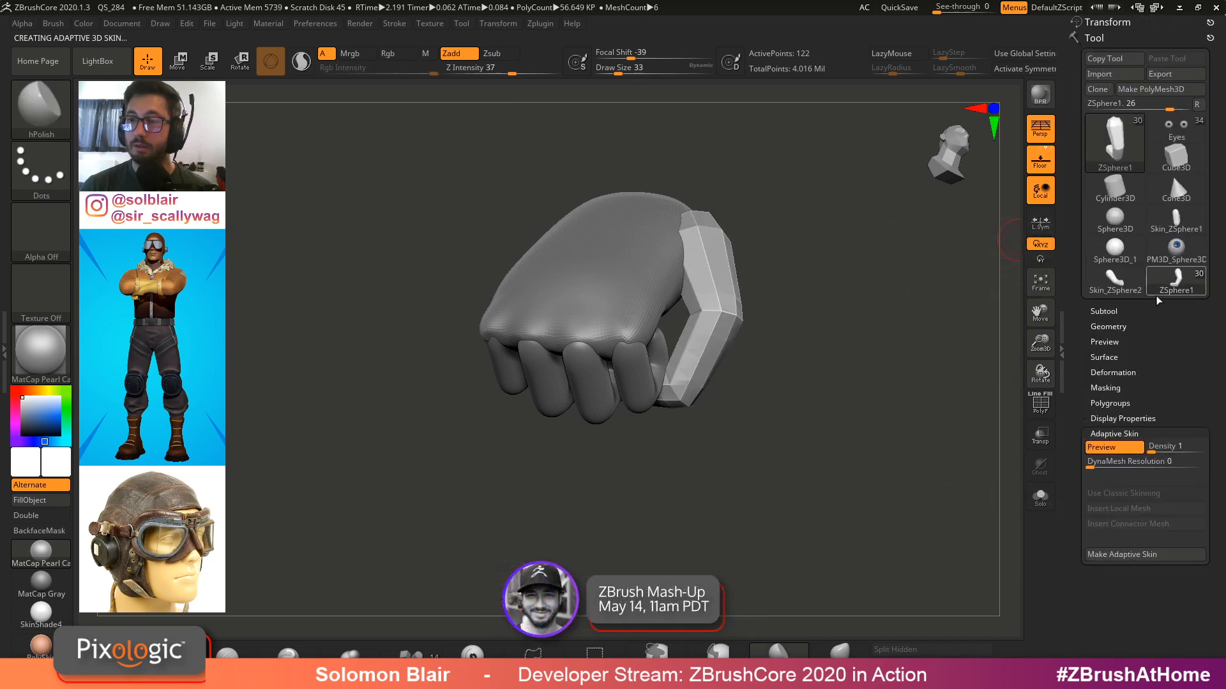
# Insert the Skin_ZSphere3 mesh as a new subtool and rename it Thumb
pyautogui.click(1104, 311)
pyautogui.moveTo(1071, 412); pyautogui.dragTo(1073, 294)
pyautogui.moveTo(1088, 238); pyautogui.dragTo(1088, 262)
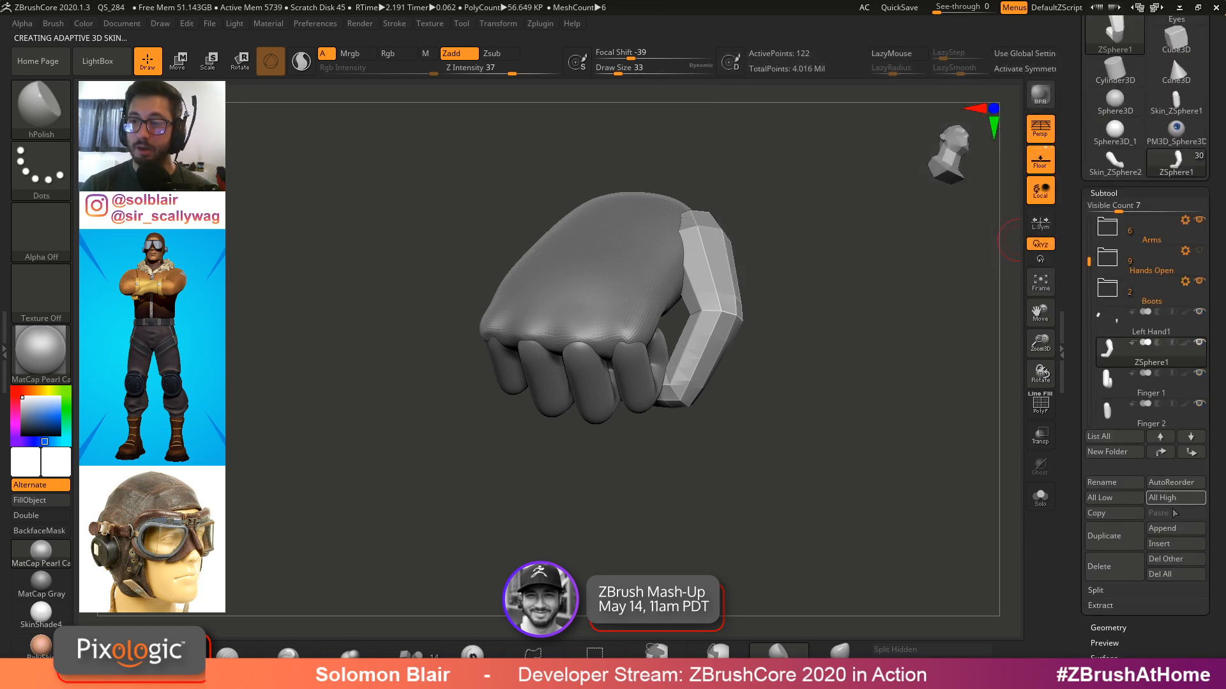
pyautogui.click(1169, 544)
pyautogui.click(743, 519)
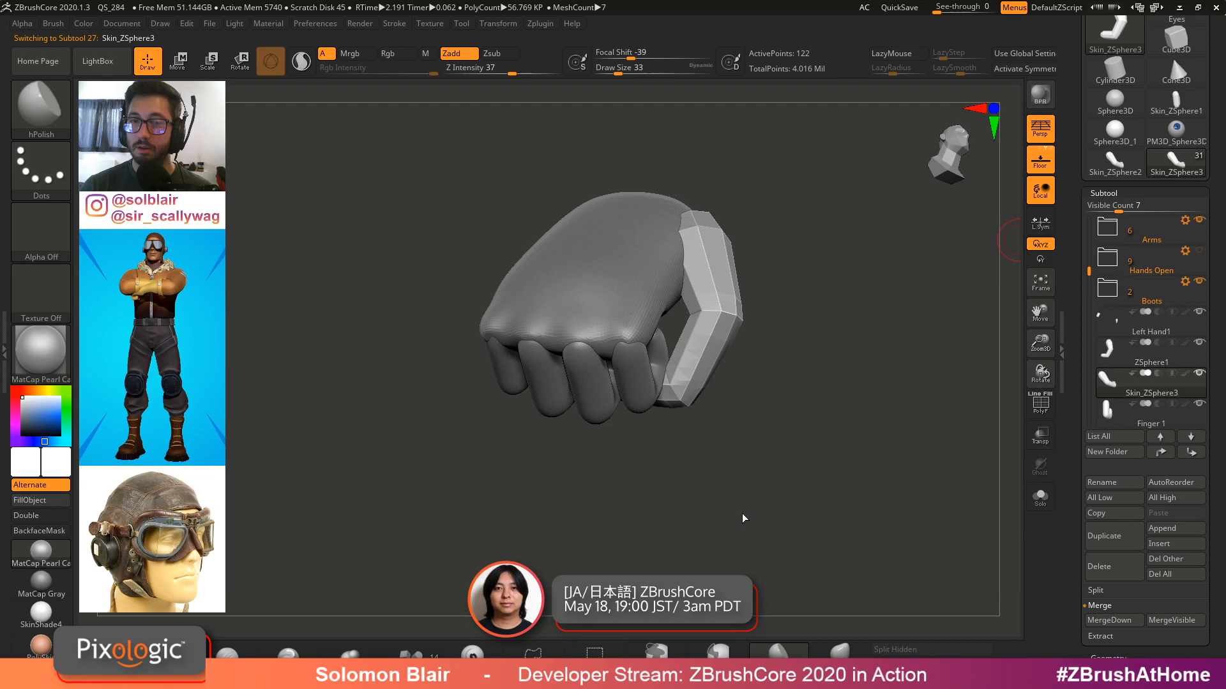
pyautogui.click(1114, 480)
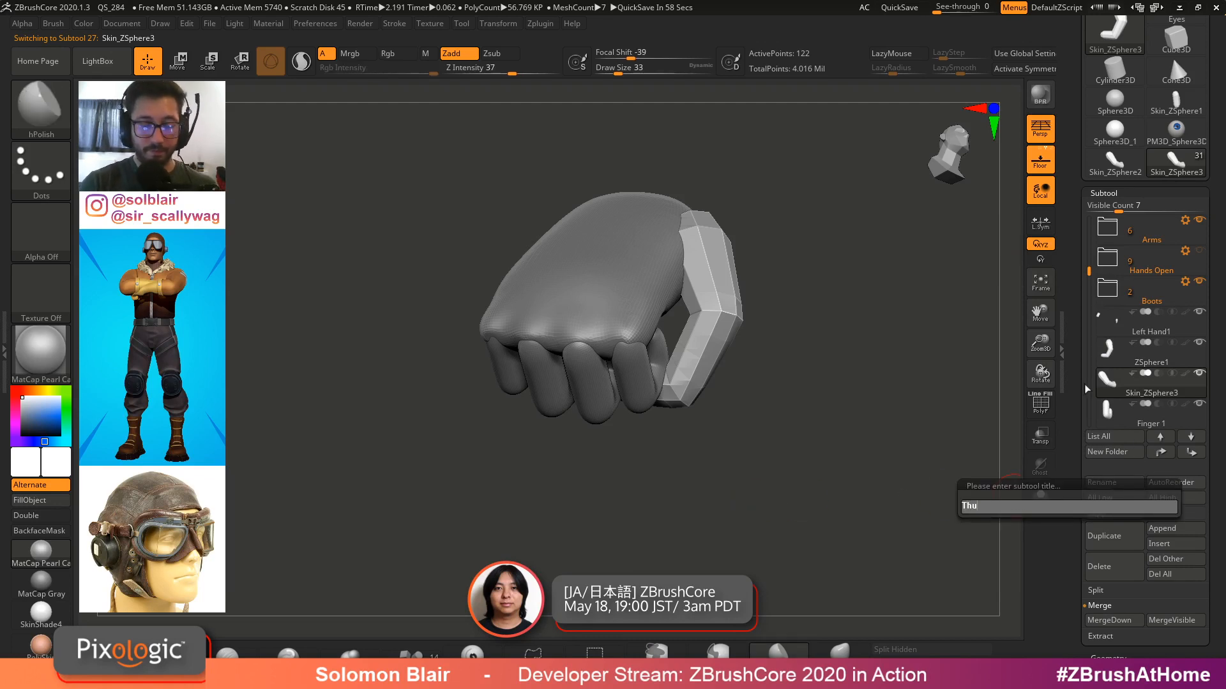
pyautogui.write('Thumb')
pyautogui.press('Return')
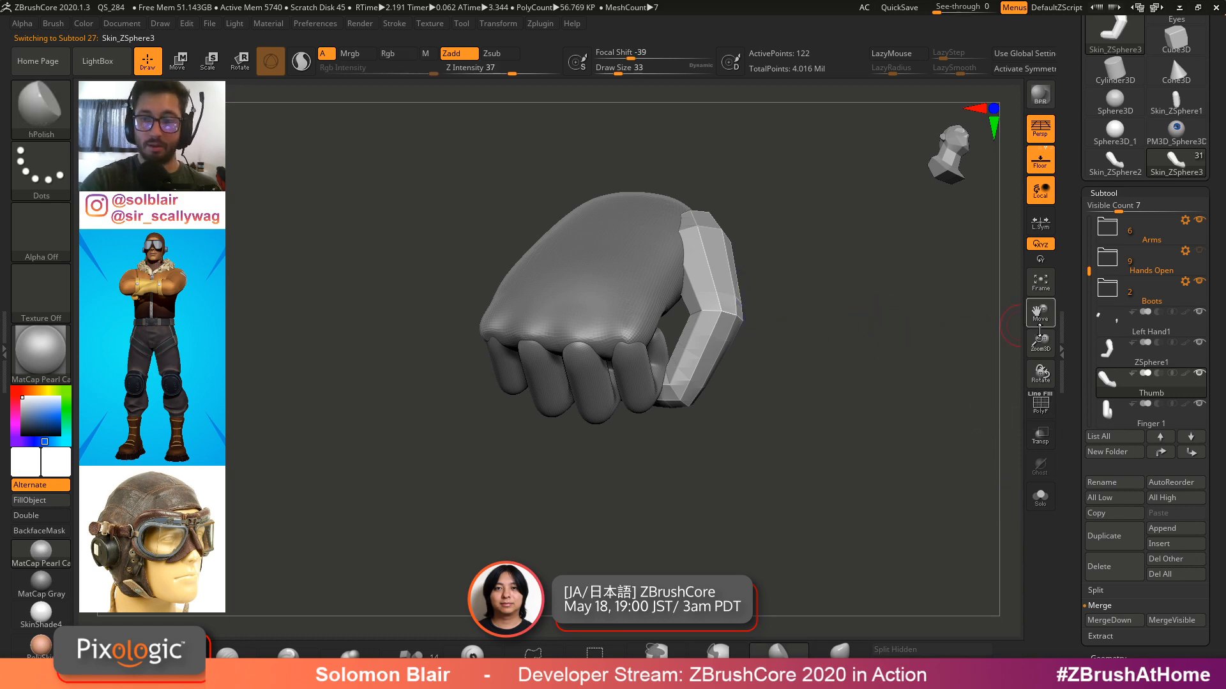
# Divide the Thumb mesh three times and hide the ZSphere1 subtool
pyautogui.keyDown('ctrl'); pyautogui.moveTo(734, 320); pyautogui.dragTo(824, 323, button='right'); pyautogui.keyUp('ctrl')
pyautogui.hotkey('ctrl', 'd')
pyautogui.hotkey('ctrl', 'd')
pyautogui.hotkey('ctrl', 'd')
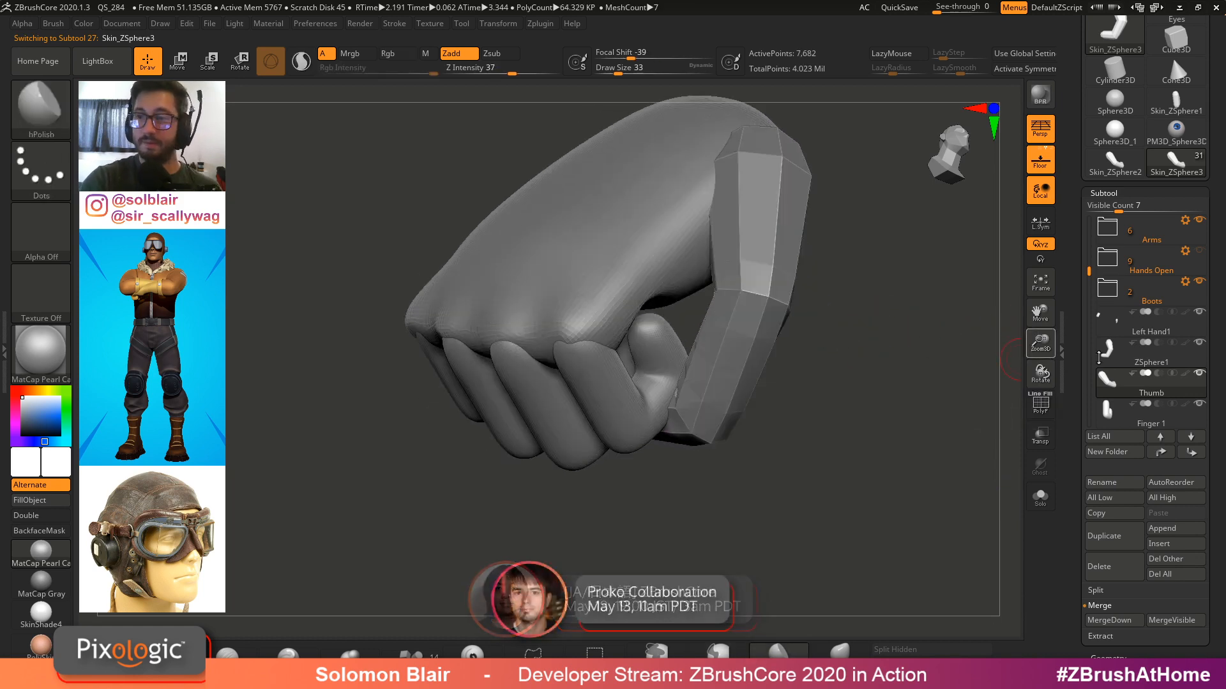
pyautogui.click(1199, 344)
# Select the hand subtool and reshape the palm around the thumb base with the Move brush
pyautogui.moveTo(996, 352)
pyautogui.mouseDown(button='right')
pyautogui.moveTo(836, 323)
pyautogui.moveTo(925, 399)
pyautogui.mouseUp(button='right')
pyautogui.press(']')
pyautogui.press(']')
pyautogui.keyDown('alt'); pyautogui.click(712, 362); pyautogui.keyUp('alt')
pyautogui.moveTo(711, 363)
pyautogui.mouseDown(button='right')
pyautogui.moveTo(788, 383)
pyautogui.moveTo(766, 388)
pyautogui.moveTo(830, 413)
pyautogui.moveTo(771, 426)
pyautogui.mouseUp(button='right')
pyautogui.press('b')
pyautogui.press('m')
pyautogui.press('v')
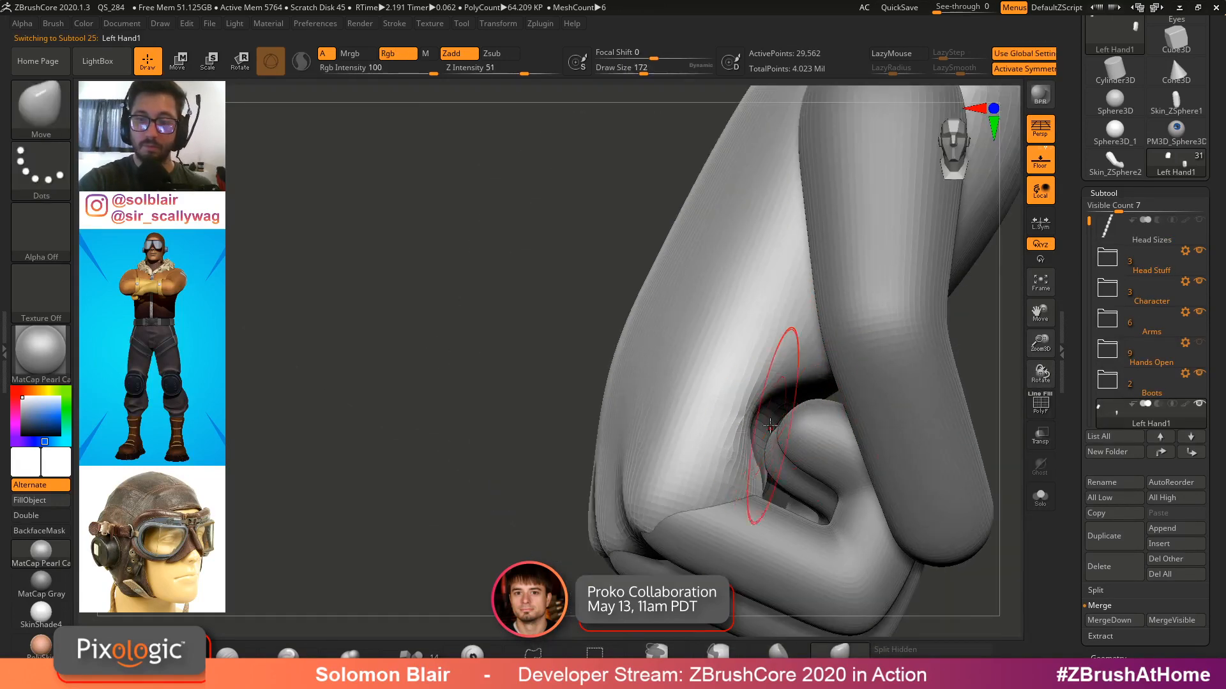
pyautogui.moveTo(770, 417); pyautogui.dragTo(779, 415)
pyautogui.moveTo(779, 415); pyautogui.dragTo(804, 429, button='right')
pyautogui.keyDown('shift'); pyautogui.moveTo(794, 410); pyautogui.dragTo(798, 405); pyautogui.keyUp('shift')
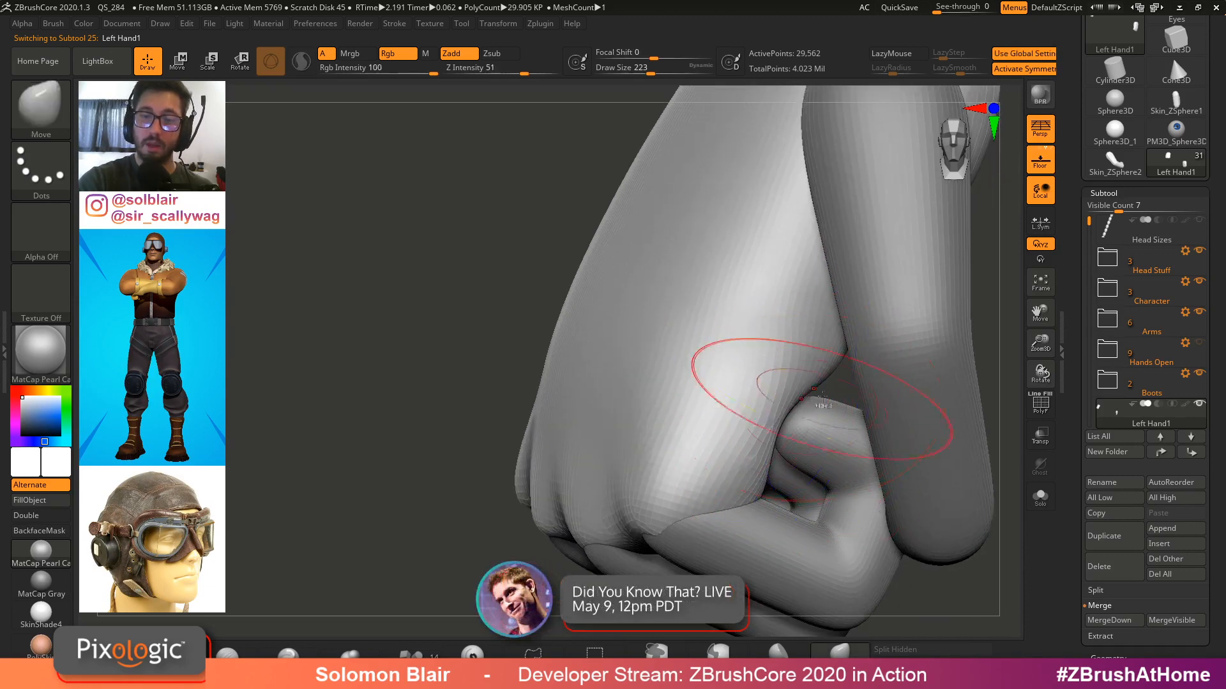
pyautogui.keyDown('ctrl'); pyautogui.moveTo(822, 397); pyautogui.dragTo(811, 374, button='right'); pyautogui.keyUp('ctrl')
# Select the finger subtools and merge them down into the single Finger 1 subtool
pyautogui.keyDown('alt'); pyautogui.click(777, 492); pyautogui.keyUp('alt')
pyautogui.moveTo(777, 492); pyautogui.dragTo(969, 457, button='right')
pyautogui.hotkey('shift', 'f')
pyautogui.hotkey('shift', 'f')
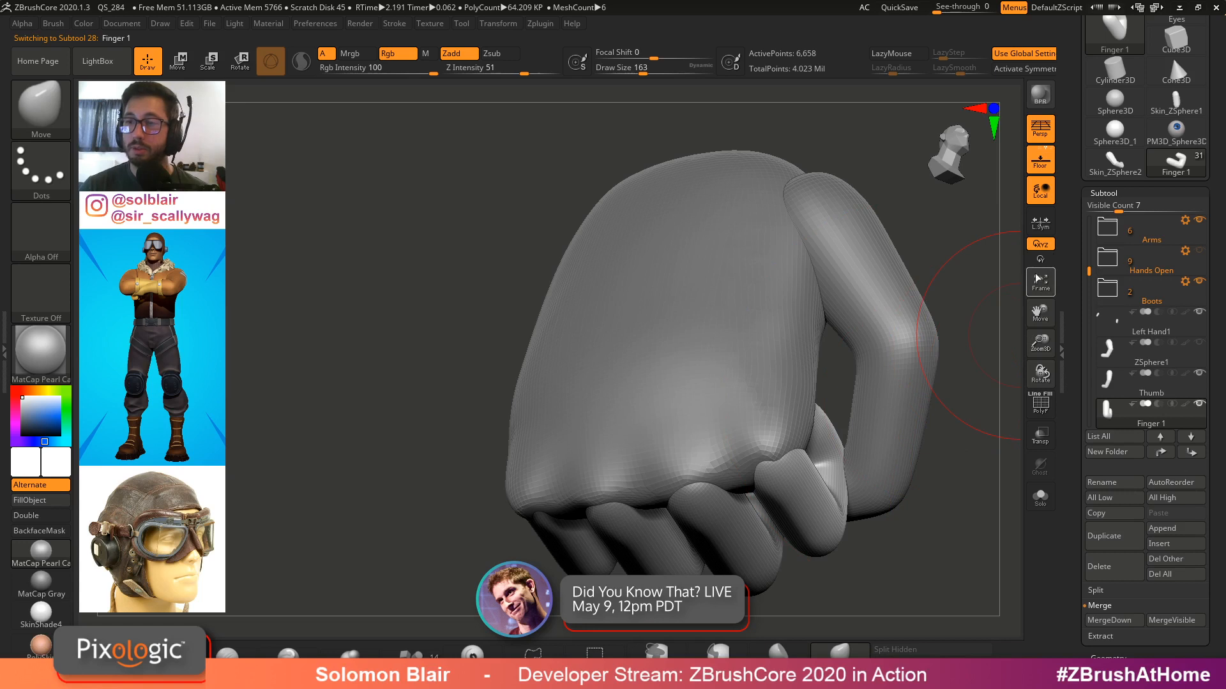
pyautogui.moveTo(1088, 271); pyautogui.dragTo(1089, 331)
pyautogui.click(1109, 320)
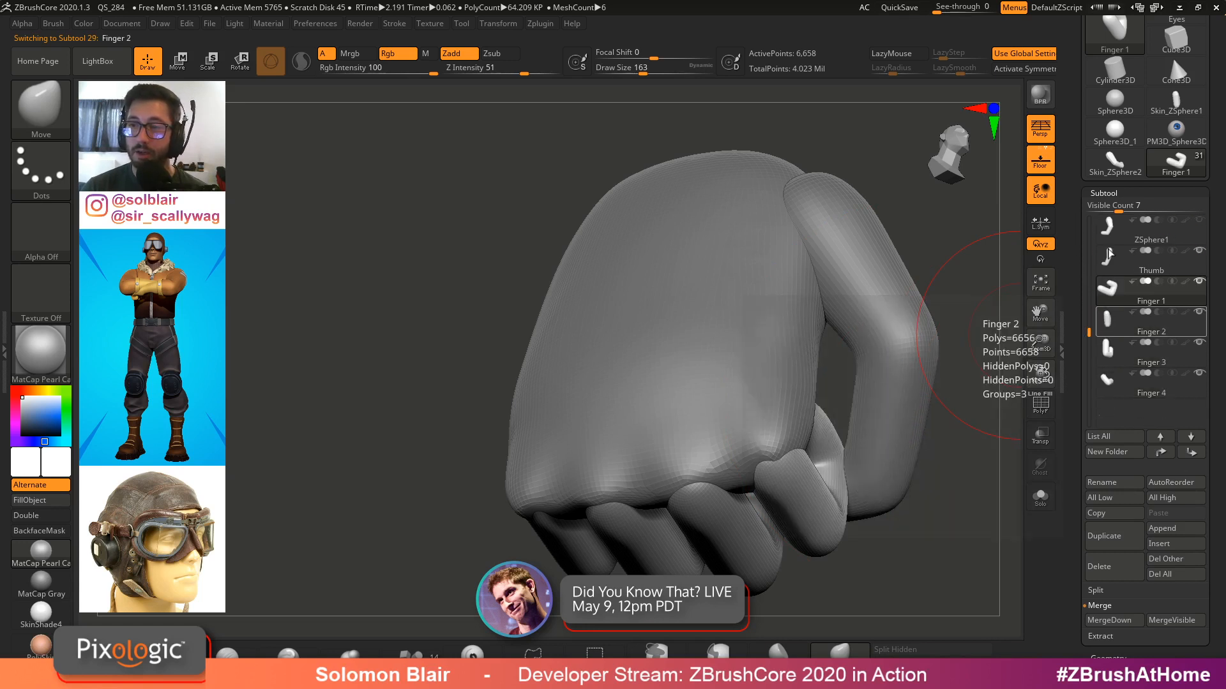
pyautogui.click(1112, 193)
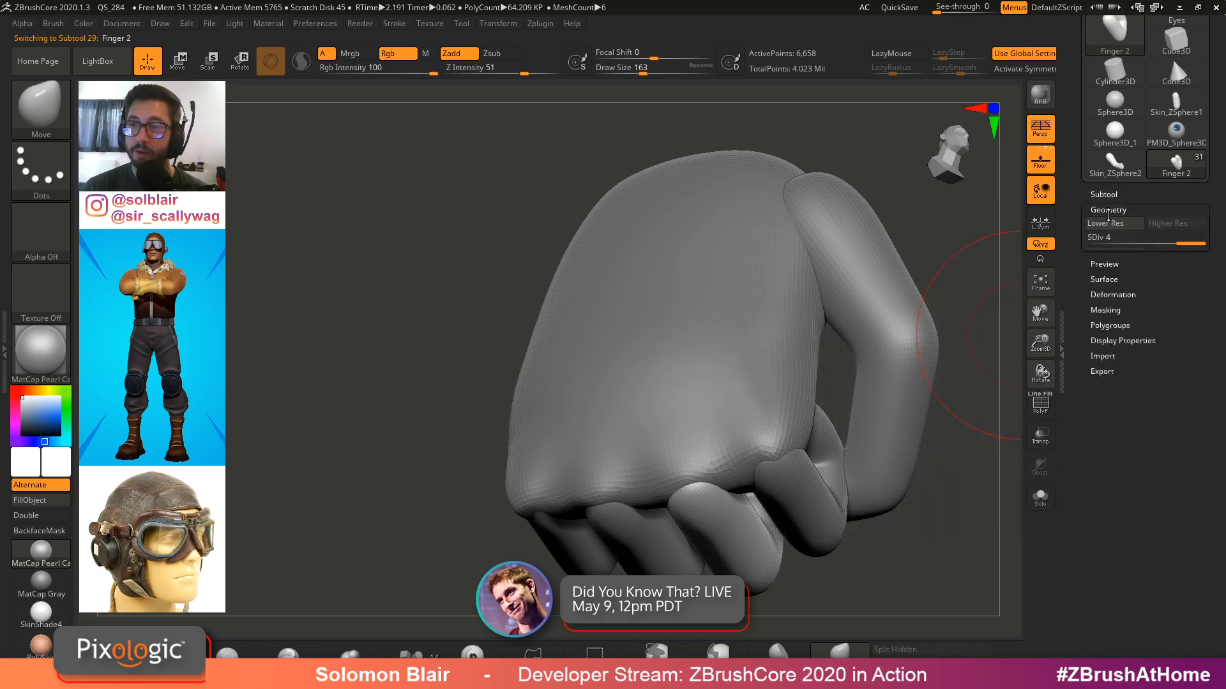
pyautogui.click(1106, 194)
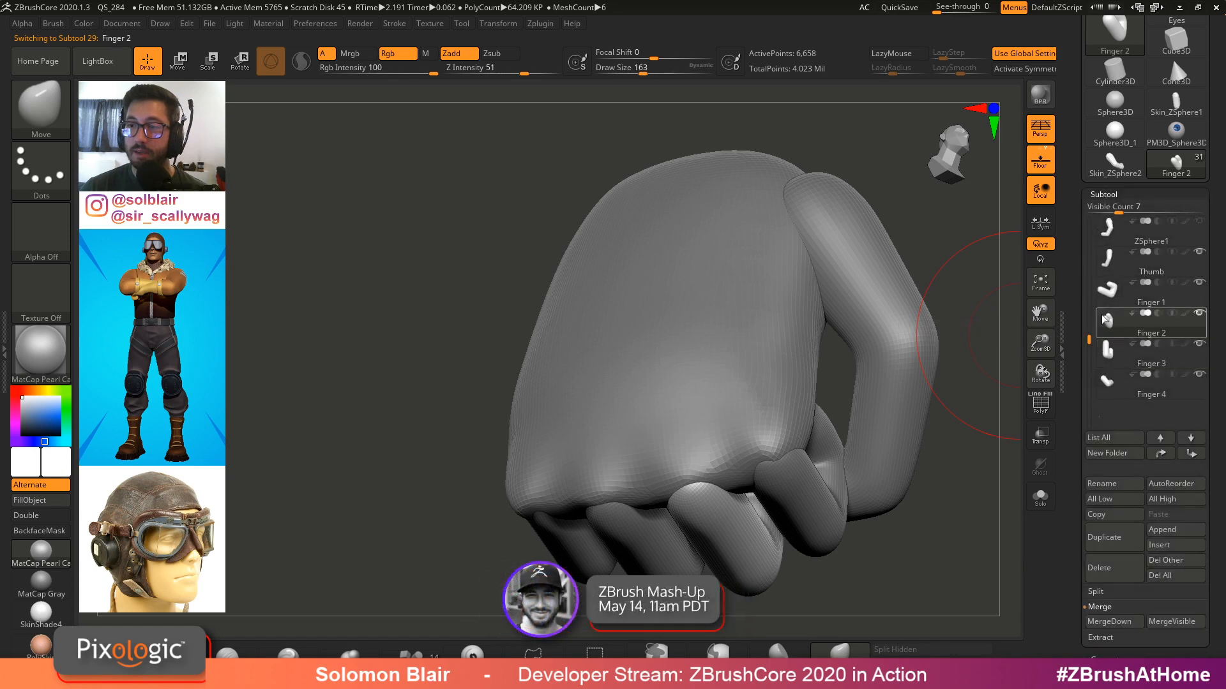
pyautogui.press('Up')
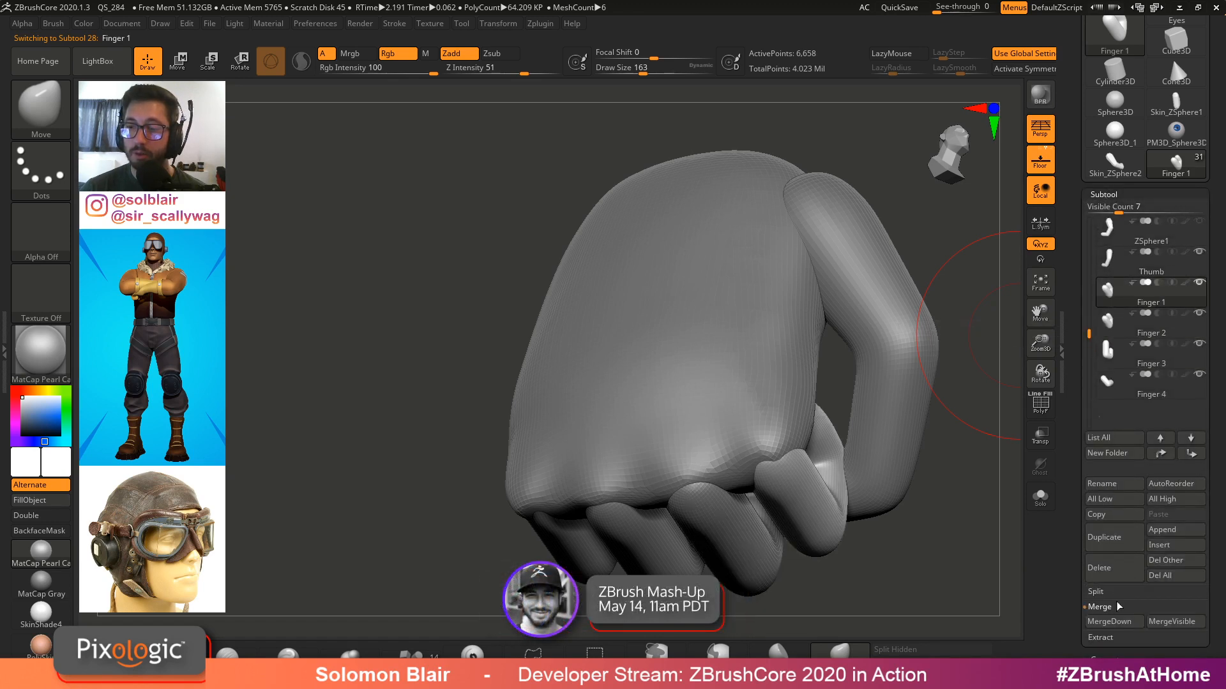
pyautogui.click(1107, 621)
pyautogui.click(1096, 650)
pyautogui.click(1115, 625)
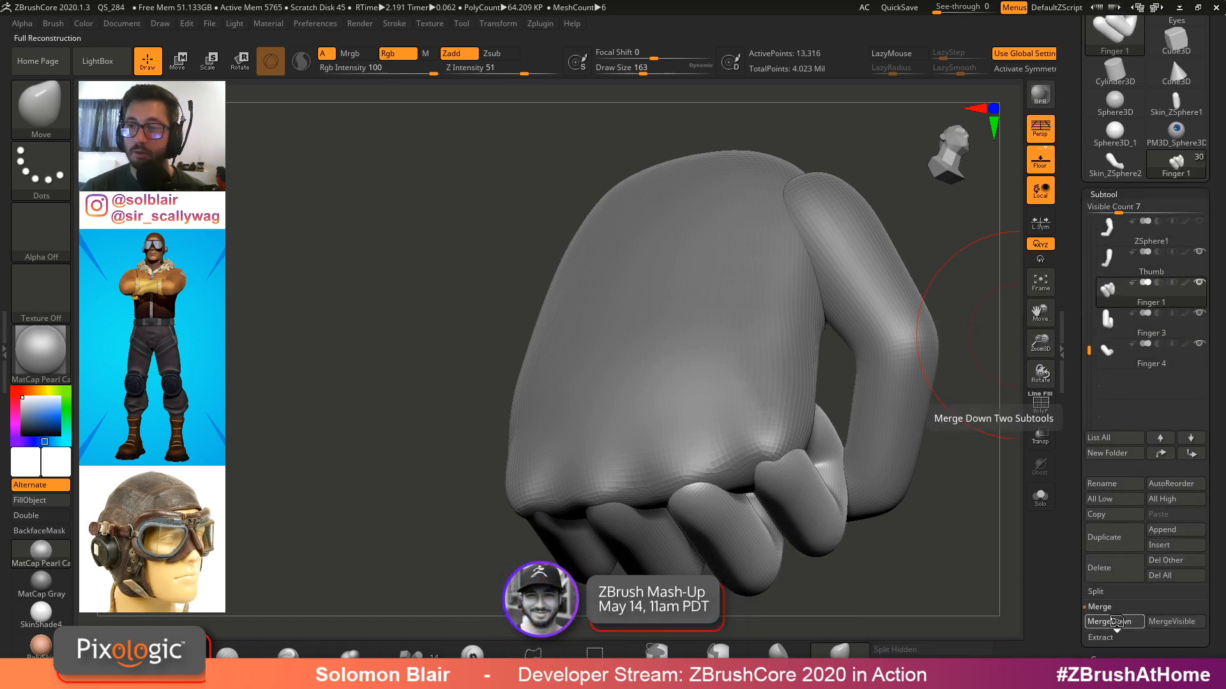
pyautogui.click(1115, 625)
# Solo the merged fingers and step through their subdivision levels to inspect the base mesh
pyautogui.hotkey('ctrl', 'shift', 's')
pyautogui.keyDown('shift'); pyautogui.moveTo(893, 511); pyautogui.dragTo(619, 461); pyautogui.keyUp('shift')
pyautogui.hotkey('shift', 'f')
pyautogui.hotkey('shift', 'f')
pyautogui.click(1174, 194)
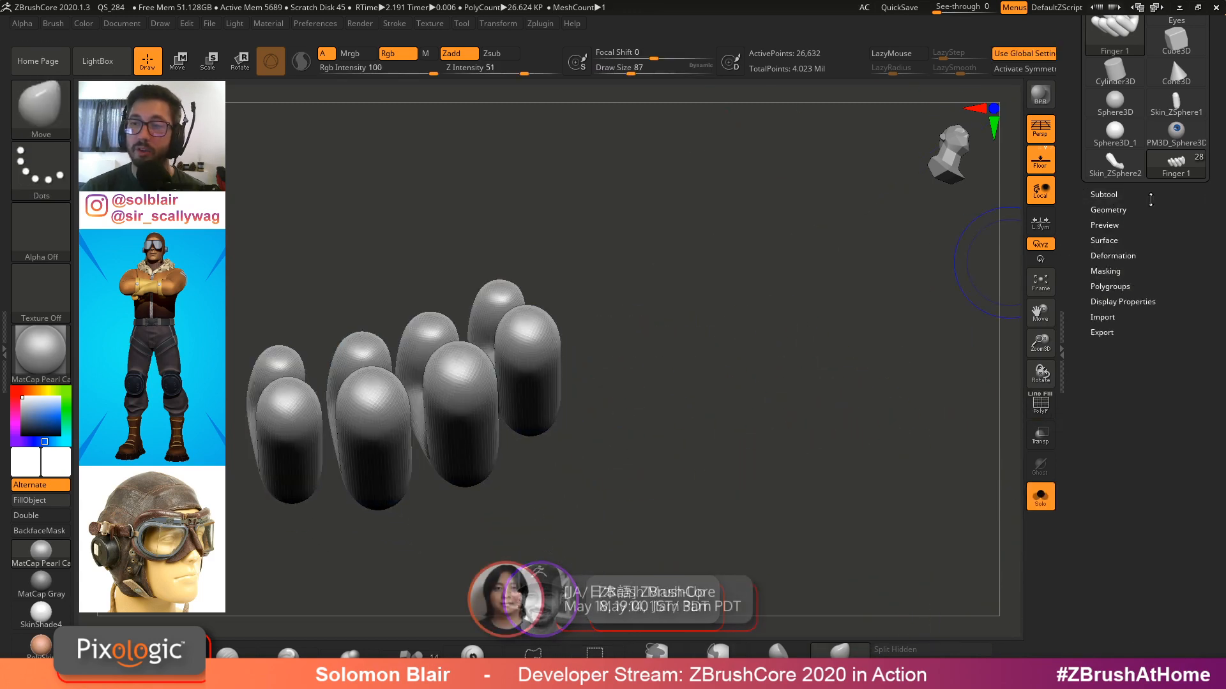
pyautogui.click(1149, 208)
pyautogui.keyDown('alt'); pyautogui.moveTo(613, 326); pyautogui.dragTo(820, 287); pyautogui.keyUp('alt')
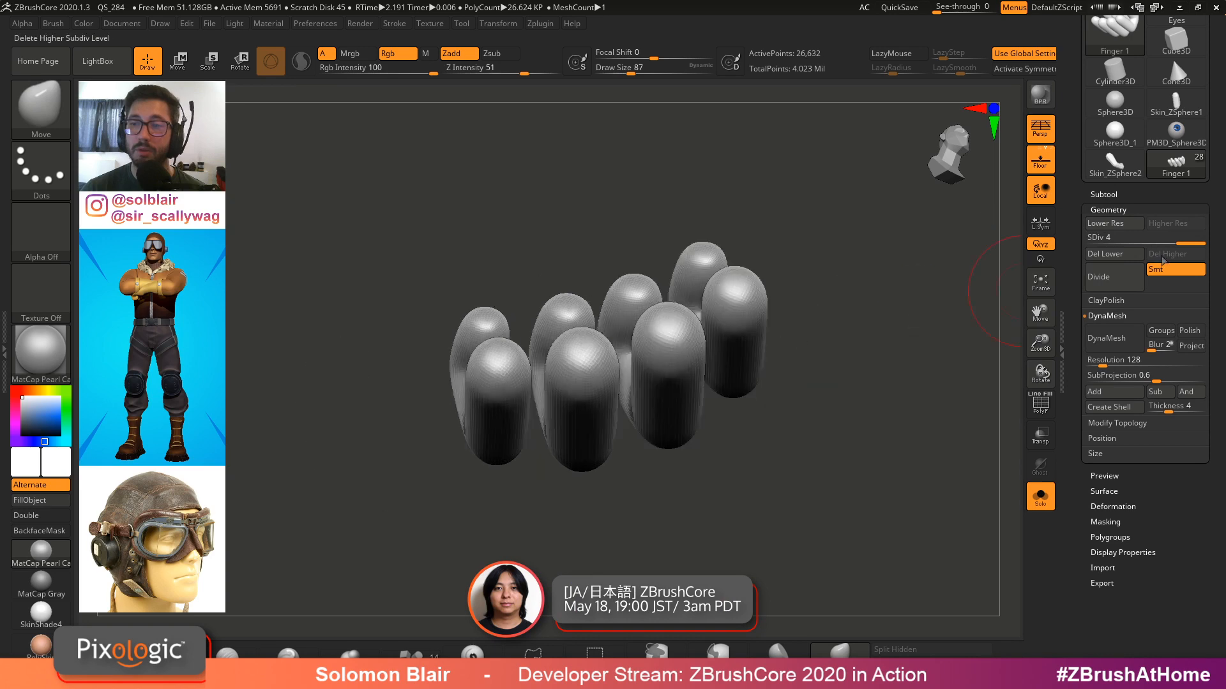
pyautogui.hotkey('shift', 'd')
pyautogui.hotkey('shift', 'd')
pyautogui.hotkey('shift', 'd')
pyautogui.press('d')
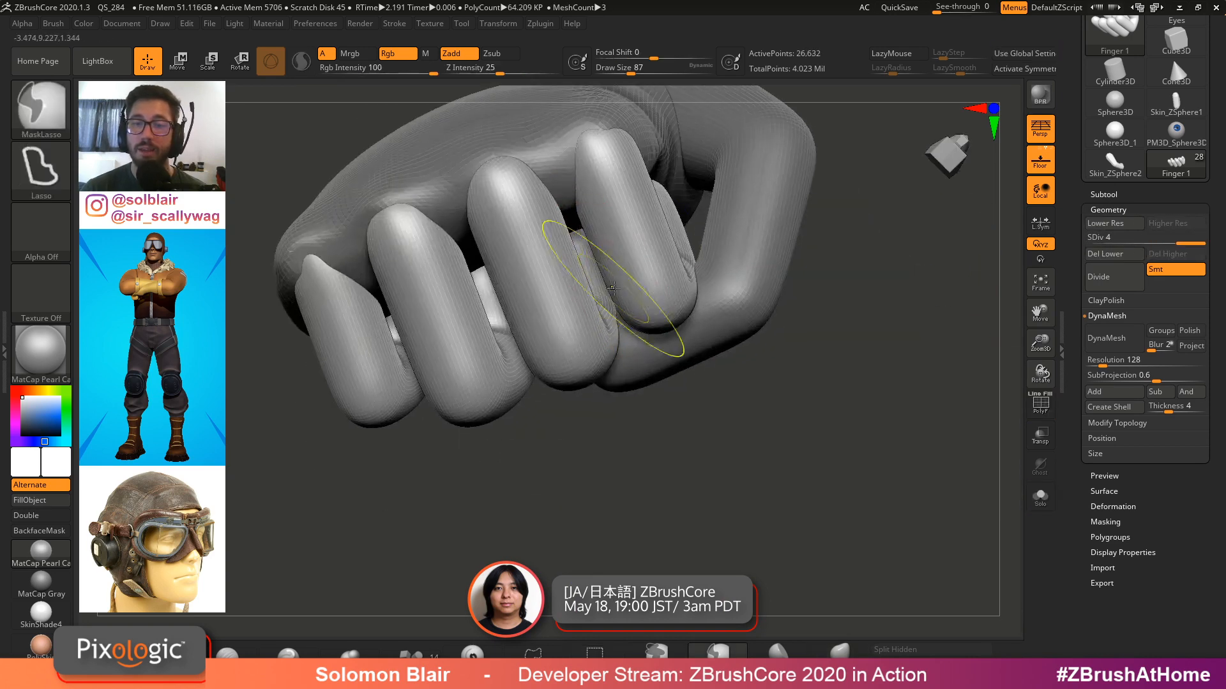
pyautogui.hotkey('ctrl', 'z')
pyautogui.hotkey('ctrl', 'z')
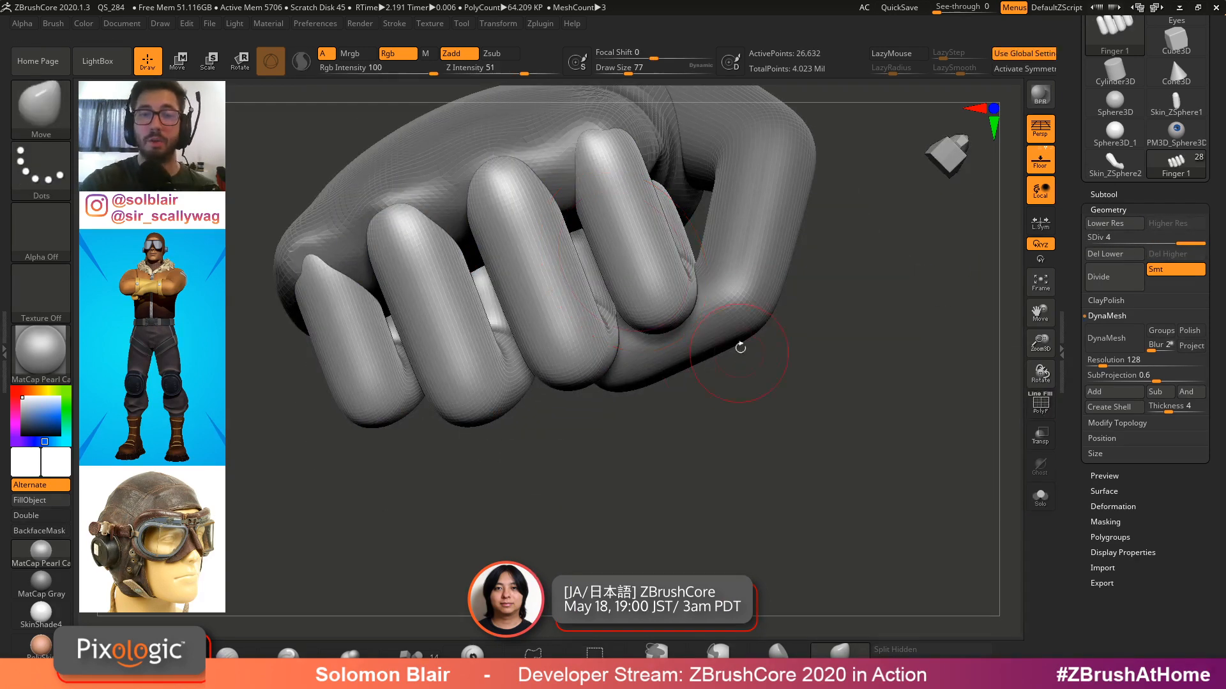
# Inflate the merged fingers slightly using the Deformation Inflate setting
pyautogui.keyDown('alt'); pyautogui.moveTo(739, 348); pyautogui.dragTo(769, 394); pyautogui.keyUp('alt')
pyautogui.click(1151, 207)
pyautogui.click(1123, 255)
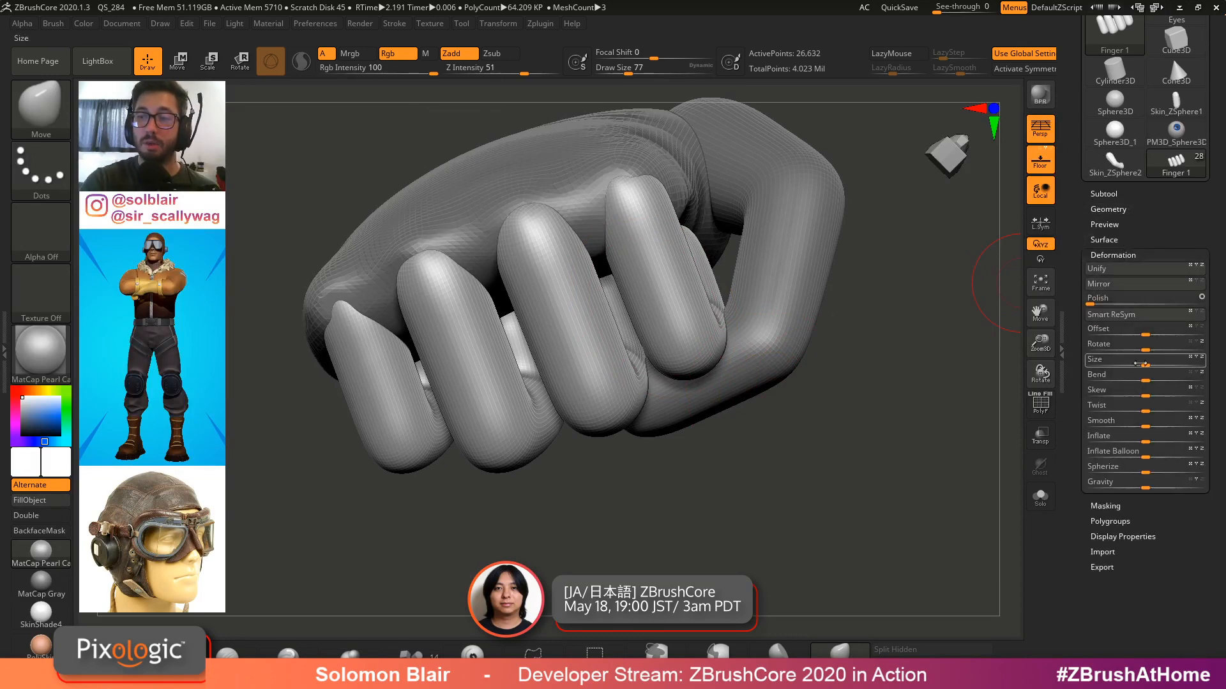
pyautogui.moveTo(1145, 439); pyautogui.dragTo(1158, 439)
# Smooth the upper surfaces of the fingers with the Smooth brush
pyautogui.press('shift')
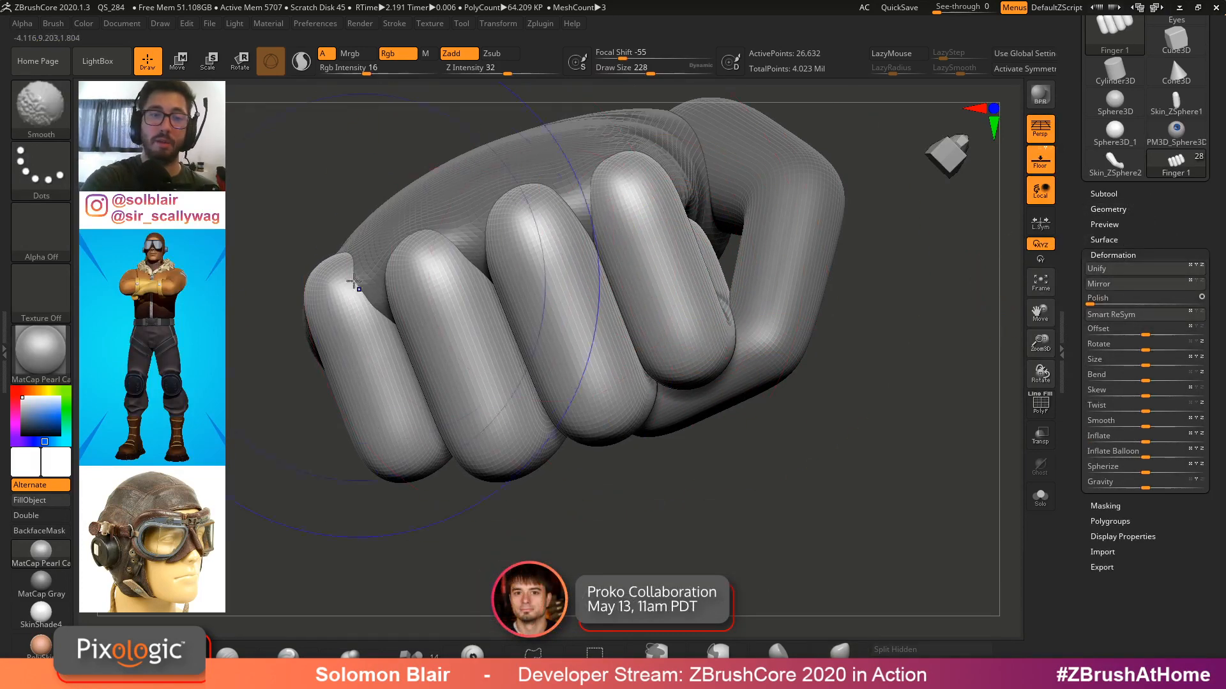
pyautogui.press('s')
pyautogui.moveTo(341, 287); pyautogui.dragTo(430, 257, button='right')
pyautogui.moveTo(430, 258); pyautogui.dragTo(419, 238)
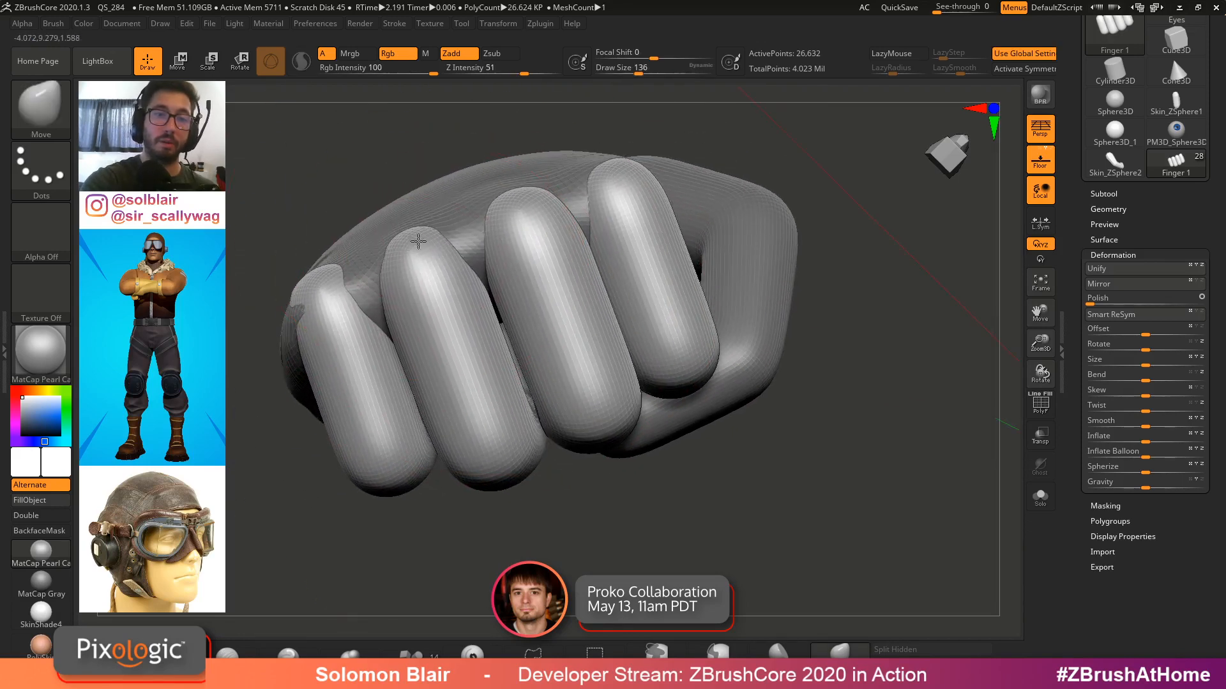
pyautogui.moveTo(313, 279)
pyautogui.mouseDown(button='right')
pyautogui.moveTo(446, 336)
pyautogui.moveTo(516, 275)
pyautogui.moveTo(533, 281)
pyautogui.mouseUp(button='right')
# Reshape the fingertips and knuckles with the Move brush at varying brush sizes
pyautogui.press('s')
pyautogui.moveTo(506, 400); pyautogui.dragTo(513, 400)
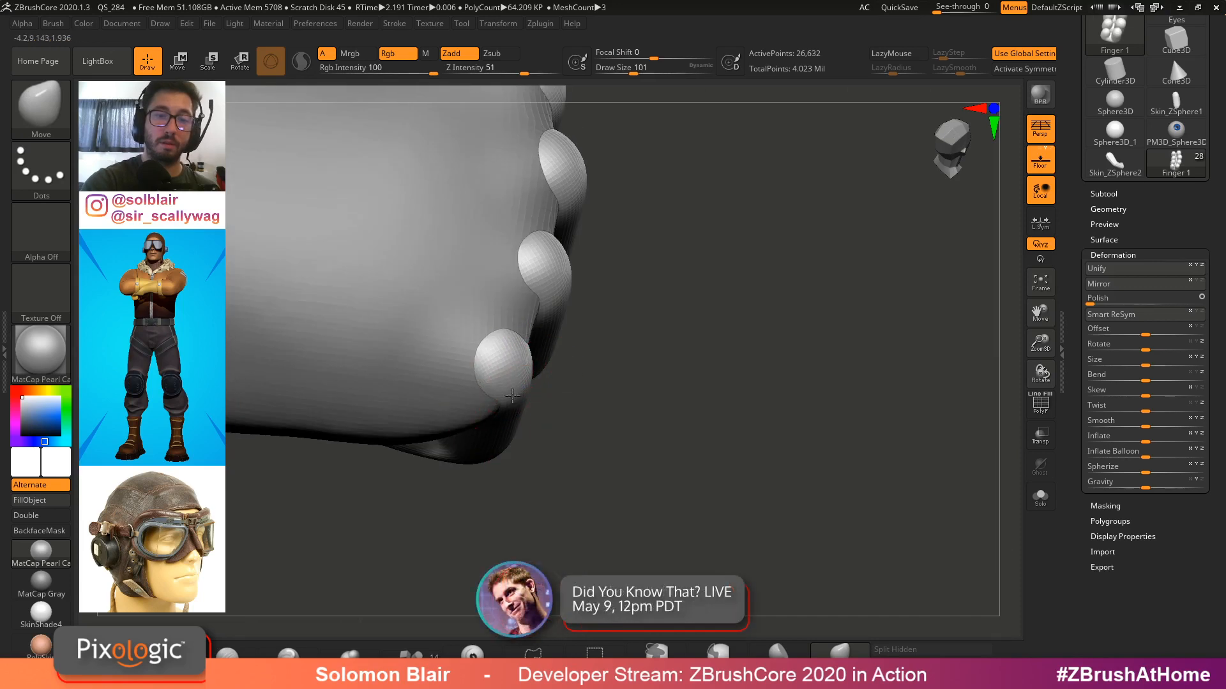
pyautogui.moveTo(511, 370)
pyautogui.mouseDown(button='right')
pyautogui.moveTo(553, 319)
pyautogui.moveTo(664, 288)
pyautogui.moveTo(514, 296)
pyautogui.moveTo(507, 285)
pyautogui.mouseUp(button='right')
pyautogui.press('s')
pyautogui.moveTo(506, 285); pyautogui.dragTo(500, 285)
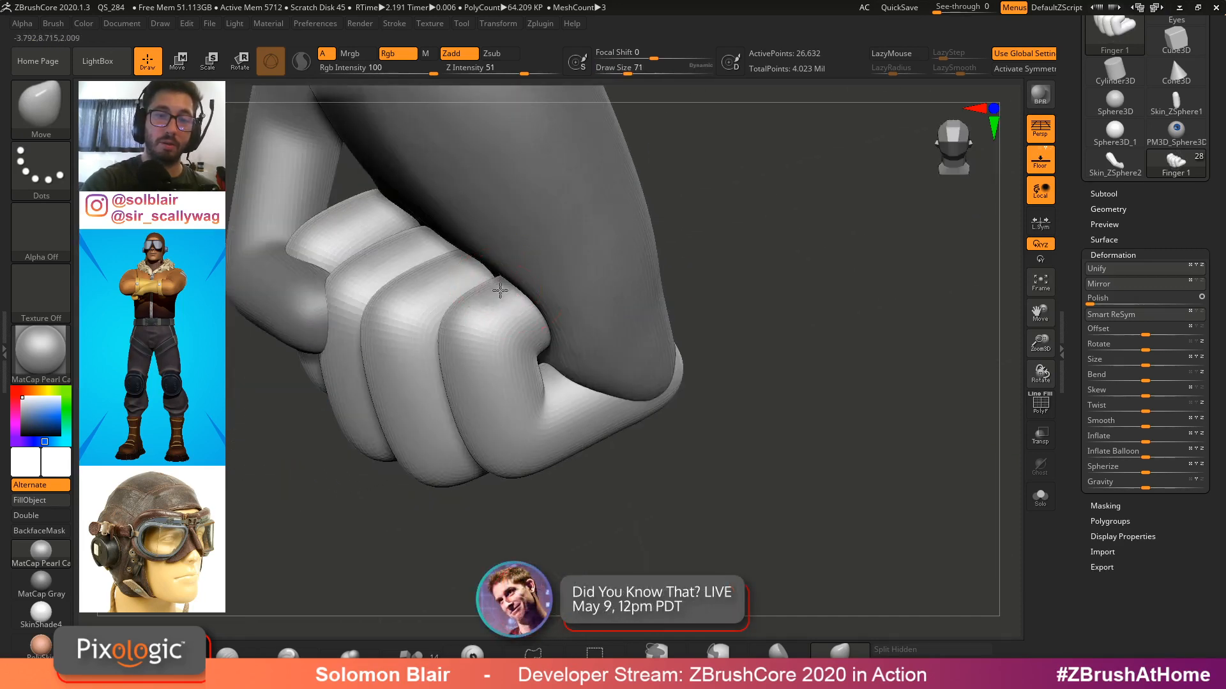
pyautogui.moveTo(501, 285)
pyautogui.mouseDown(button='right')
pyautogui.moveTo(627, 286)
pyautogui.moveTo(524, 392)
pyautogui.mouseUp(button='right')
pyautogui.press('s')
pyautogui.moveTo(520, 392); pyautogui.dragTo(514, 389)
pyautogui.press('s')
pyautogui.moveTo(465, 388); pyautogui.dragTo(455, 388)
pyautogui.moveTo(424, 356); pyautogui.dragTo(509, 396, button='right')
# Solo the fingers and push in the side of the outer finger with the Move brush
pyautogui.hotkey('ctrl', 'shift', 's')
pyautogui.press('s')
pyautogui.moveTo(531, 409); pyautogui.dragTo(536, 410)
pyautogui.moveTo(561, 409); pyautogui.dragTo(534, 402, button='right')
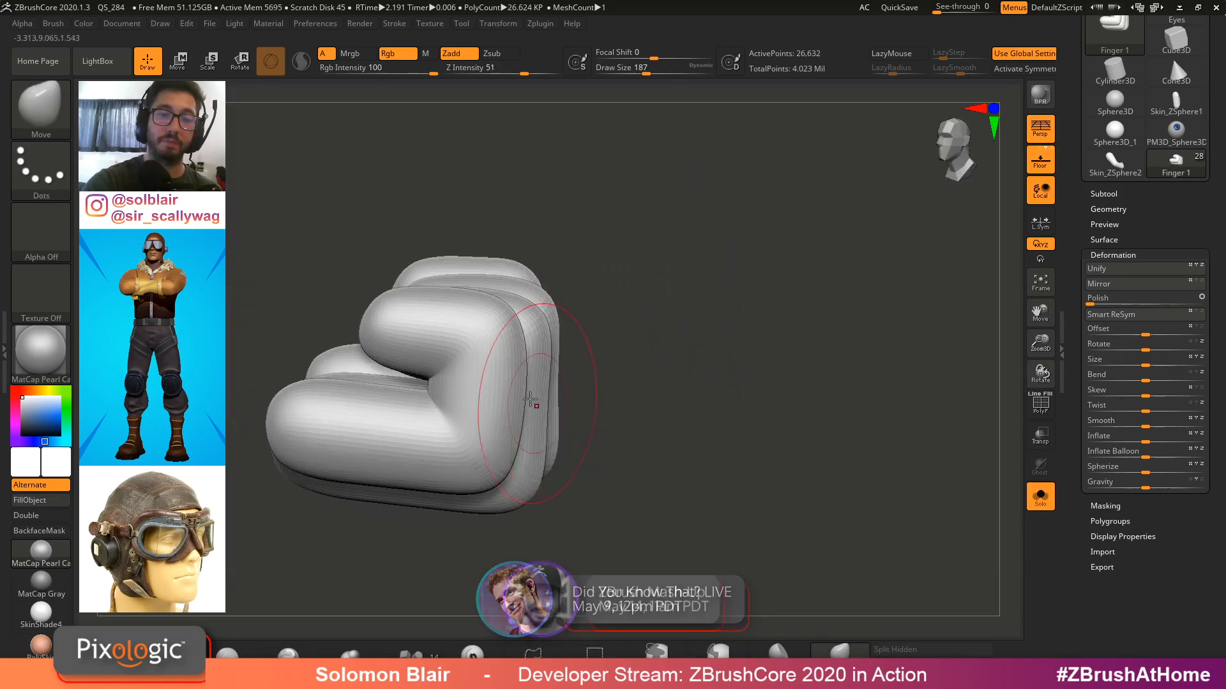
pyautogui.moveTo(534, 402); pyautogui.dragTo(504, 397)
pyautogui.hotkey('ctrl', 'shift', 's')
# Select the Thumb subtool and inflate the thumb's tip with the Inflate brush
pyautogui.moveTo(525, 372)
pyautogui.mouseDown(button='right')
pyautogui.moveTo(658, 359)
pyautogui.moveTo(700, 287)
pyautogui.moveTo(662, 319)
pyautogui.moveTo(788, 335)
pyautogui.moveTo(664, 301)
pyautogui.moveTo(702, 241)
pyautogui.moveTo(741, 287)
pyautogui.mouseUp(button='right')
pyautogui.keyDown('alt'); pyautogui.click(662, 314); pyautogui.keyUp('alt')
pyautogui.moveTo(741, 287)
pyautogui.keyDown('ctrl'); pyautogui.mouseDown(button='right')
pyautogui.moveTo(766, 361)
pyautogui.moveTo(704, 360)
pyautogui.moveTo(706, 287)
pyautogui.moveTo(712, 365)
pyautogui.mouseUp(button='right'); pyautogui.keyUp('ctrl')
pyautogui.press(']')
pyautogui.press('[')
pyautogui.press('[')
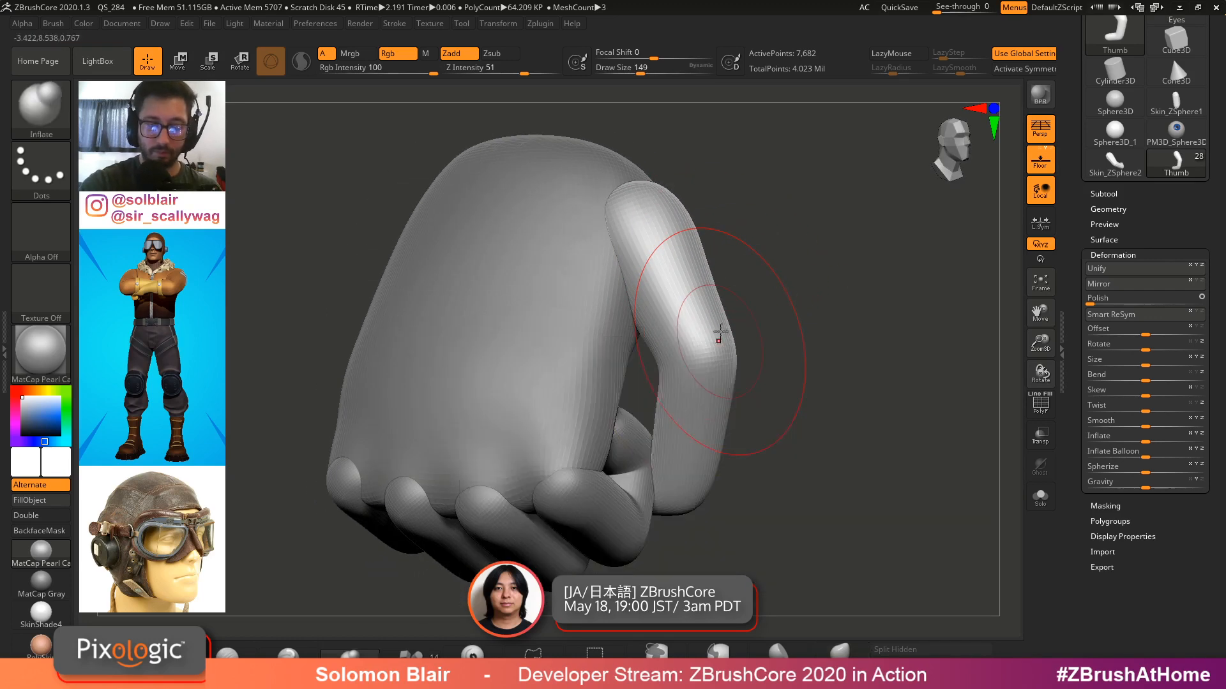
pyautogui.press('b')
pyautogui.press('i')
pyautogui.press('n')
pyautogui.moveTo(654, 217); pyautogui.dragTo(673, 216)
pyautogui.moveTo(673, 216)
pyautogui.mouseDown(button='right')
pyautogui.moveTo(676, 200)
pyautogui.moveTo(613, 255)
pyautogui.moveTo(651, 215)
pyautogui.moveTo(649, 269)
pyautogui.mouseUp(button='right')
# Reshape the thumb's tip and knuckle with the Move brush, undoing the last stroke
pyautogui.press('b')
pyautogui.press('m')
pyautogui.press('v')
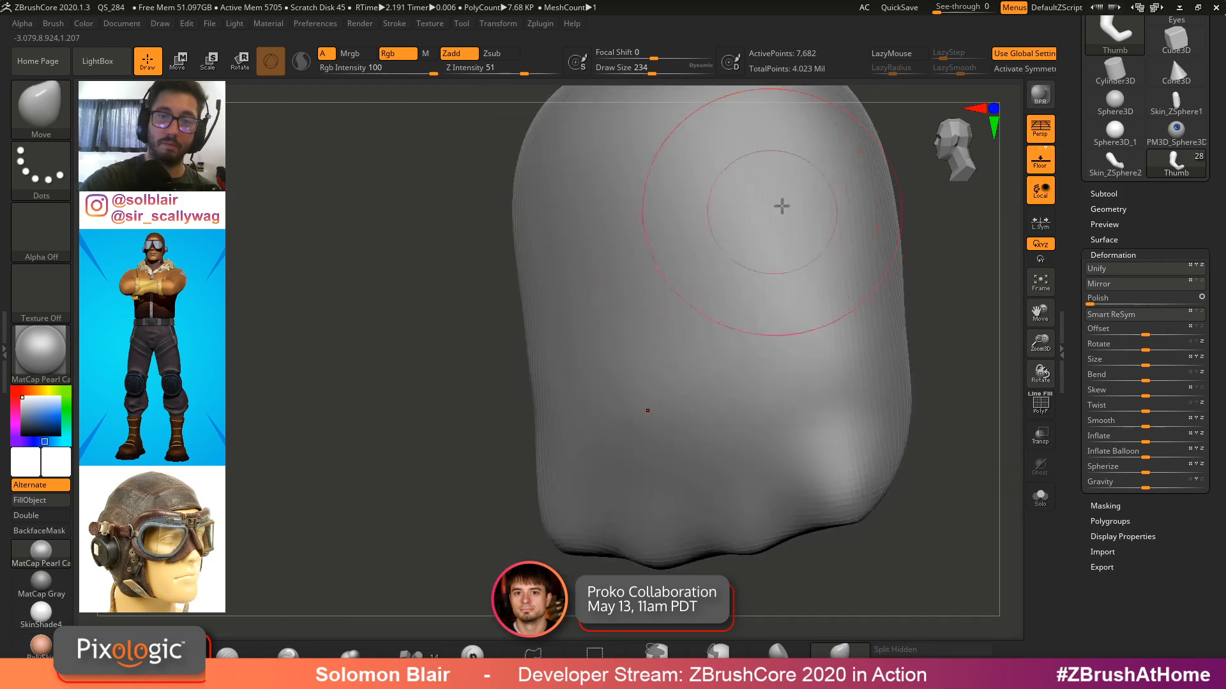
pyautogui.press('f')
pyautogui.moveTo(785, 266); pyautogui.dragTo(785, 307, button='right')
pyautogui.press('s')
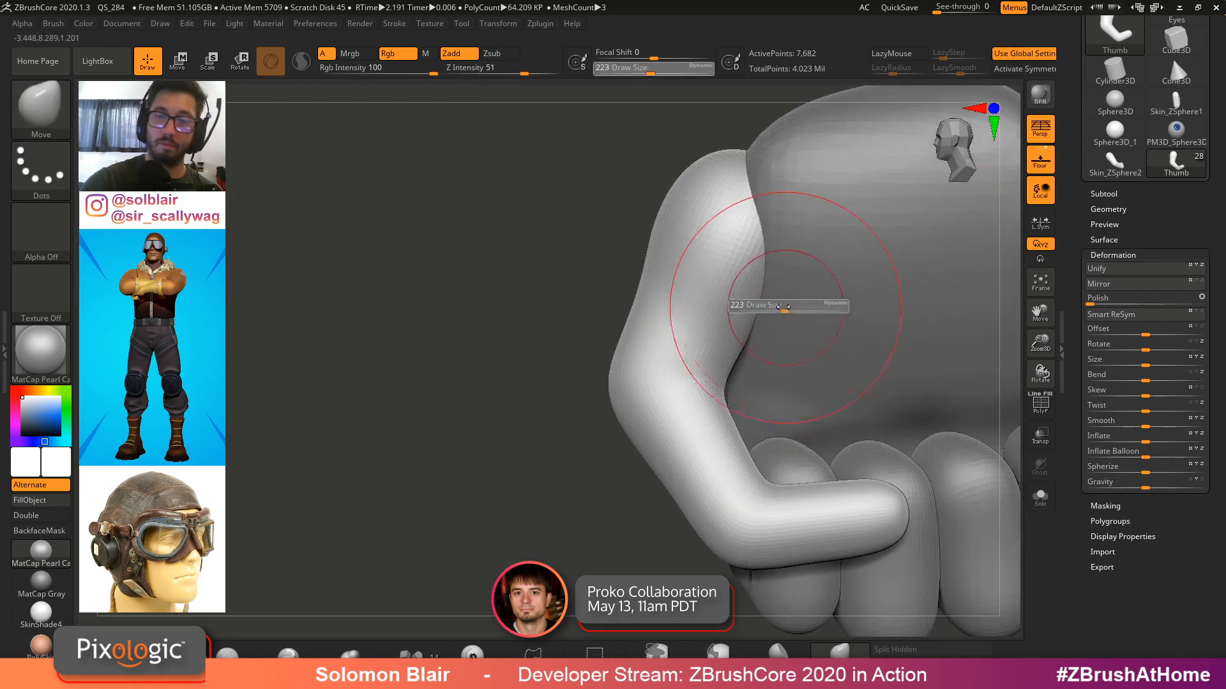
pyautogui.moveTo(784, 307); pyautogui.dragTo(781, 308)
pyautogui.moveTo(758, 291); pyautogui.dragTo(805, 302)
pyautogui.moveTo(810, 294); pyautogui.dragTo(814, 223, button='right')
pyautogui.moveTo(812, 341); pyautogui.dragTo(821, 251, button='right')
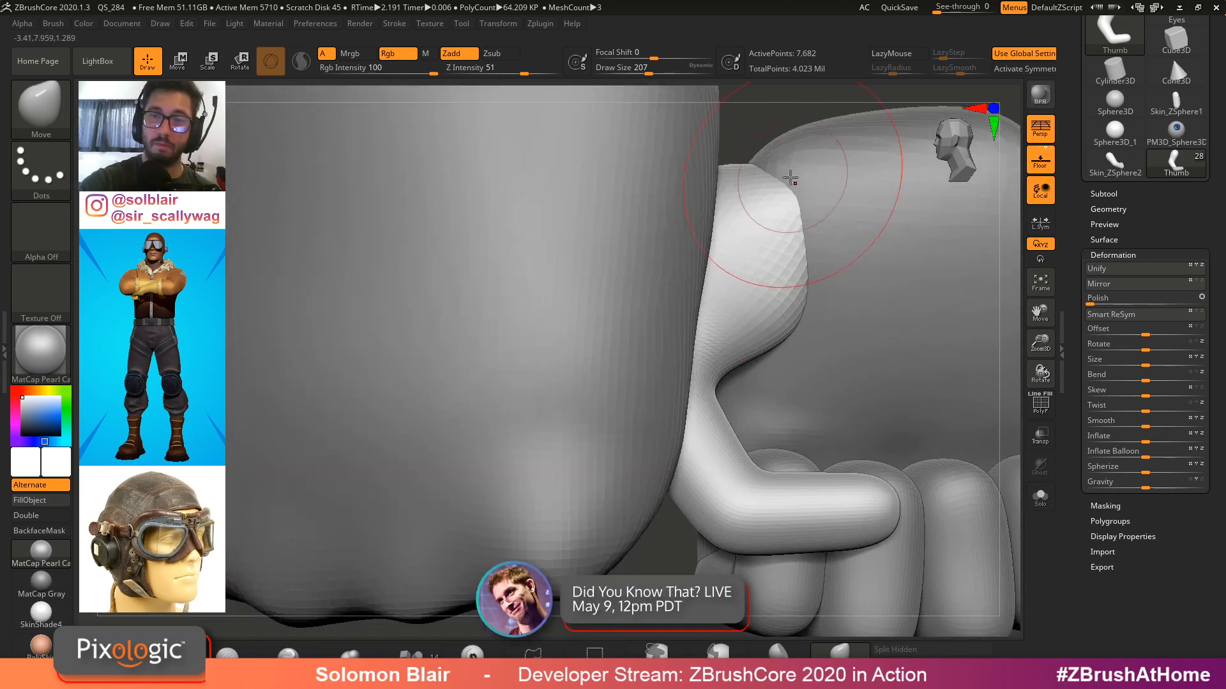
pyautogui.moveTo(819, 253)
pyautogui.mouseDown()
pyautogui.moveTo(845, 260)
pyautogui.moveTo(833, 254)
pyautogui.mouseUp()
pyautogui.hotkey('ctrl', 'z')
# Divide the Thumb mesh twice and refine its knuckle with the Move and Smooth brushes
pyautogui.press('s')
pyautogui.moveTo(801, 313); pyautogui.dragTo(797, 312)
pyautogui.moveTo(796, 320); pyautogui.dragTo(741, 279, button='right')
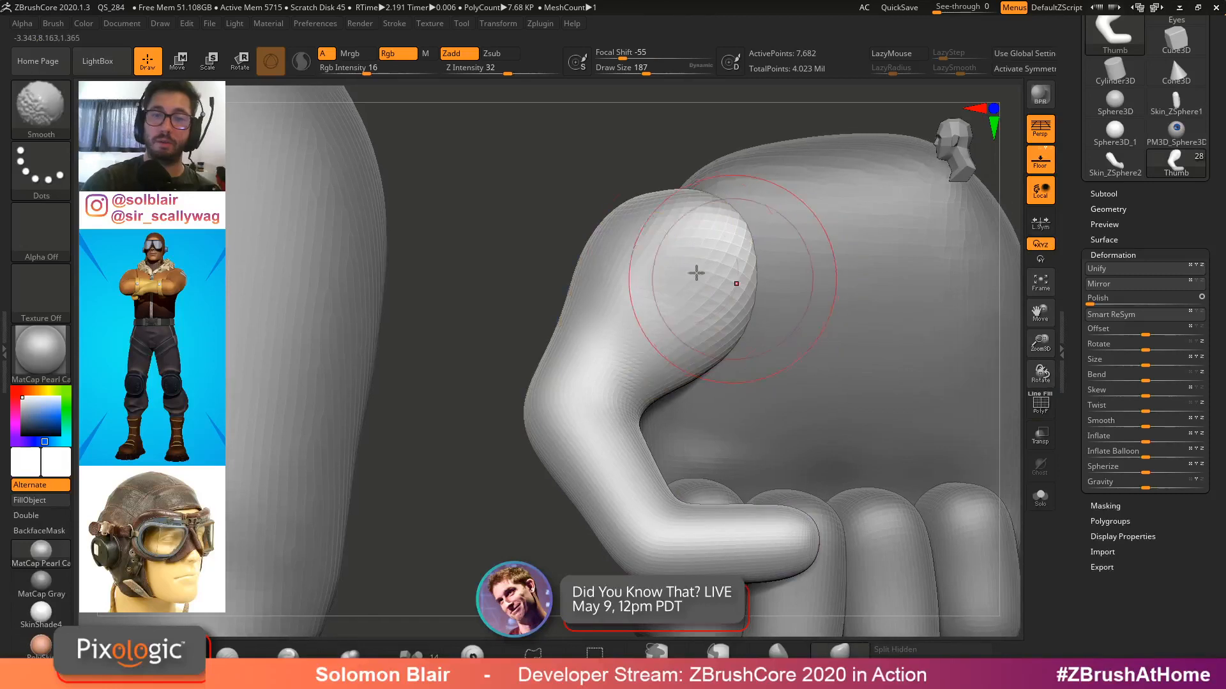
pyautogui.hotkey('ctrl', 'd')
pyautogui.hotkey('ctrl', 'd')
pyautogui.moveTo(667, 205)
pyautogui.keyDown('ctrl'); pyautogui.mouseDown(button='right')
pyautogui.moveTo(745, 202)
pyautogui.moveTo(769, 229)
pyautogui.moveTo(756, 265)
pyautogui.moveTo(815, 334)
pyautogui.moveTo(791, 386)
pyautogui.moveTo(852, 438)
pyautogui.mouseUp(button='right'); pyautogui.keyUp('ctrl')
pyautogui.moveTo(852, 438)
pyautogui.mouseDown(button='right')
pyautogui.moveTo(730, 309)
pyautogui.moveTo(770, 345)
pyautogui.mouseUp(button='right')
pyautogui.press('s')
pyautogui.moveTo(773, 350); pyautogui.dragTo(739, 351)
pyautogui.moveTo(740, 351)
pyautogui.keyDown('ctrl'); pyautogui.mouseDown(button='right')
pyautogui.moveTo(792, 367)
pyautogui.moveTo(777, 346)
pyautogui.moveTo(812, 284)
pyautogui.moveTo(790, 316)
pyautogui.mouseUp(button='right'); pyautogui.keyUp('ctrl')
# Lower the thumb's subdivision level and adjust the base shape with the Move brush
pyautogui.hotkey('shift', 'd')
pyautogui.hotkey('shift', 'f')
pyautogui.press('s')
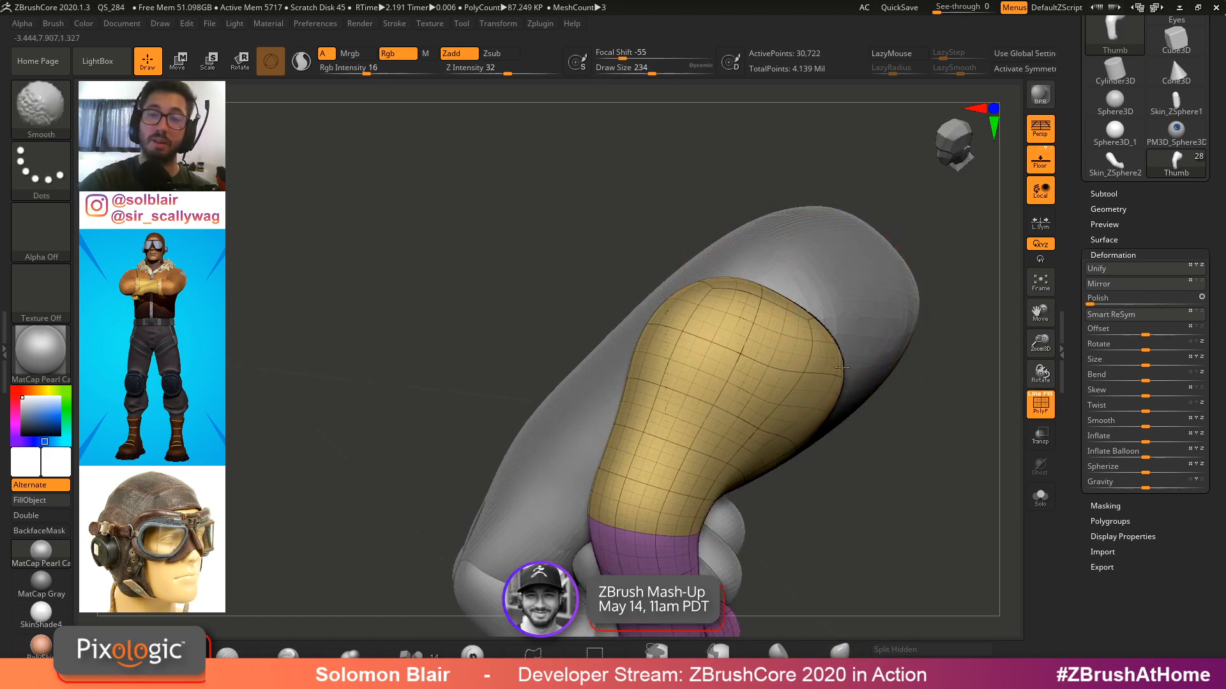
pyautogui.keyDown('shift'); pyautogui.moveTo(809, 322); pyautogui.dragTo(787, 337); pyautogui.keyUp('shift')
pyautogui.moveTo(837, 388); pyautogui.dragTo(832, 385)
pyautogui.moveTo(651, 374); pyautogui.dragTo(709, 358, button='right')
pyautogui.moveTo(786, 355); pyautogui.dragTo(758, 350, button='right')
pyautogui.hotkey('shift', 'f')
pyautogui.moveTo(1104, 195); pyautogui.dragTo(1105, 269)
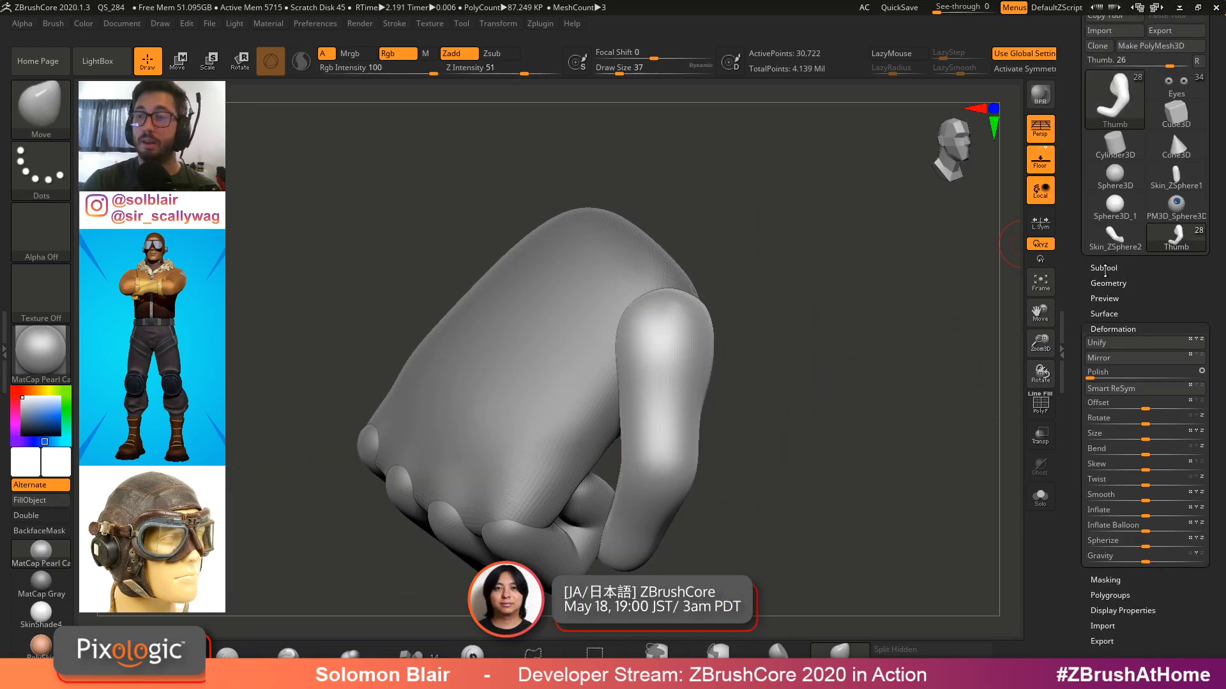
pyautogui.click(1115, 238)
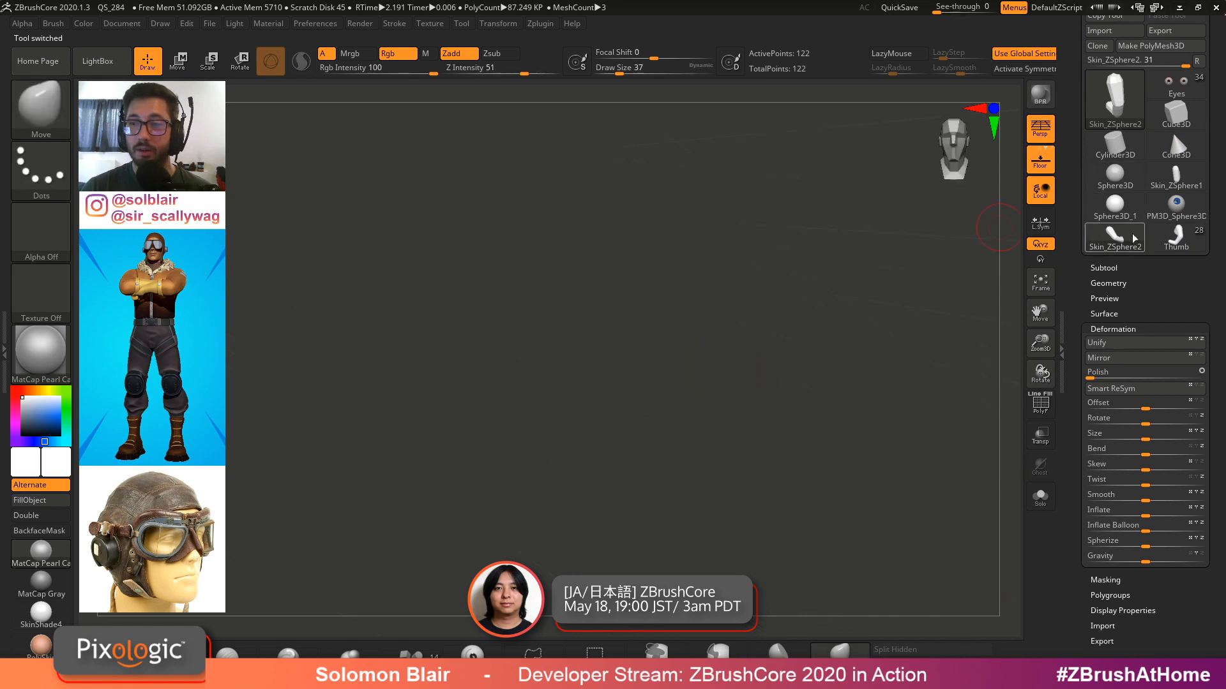
pyautogui.click(1176, 237)
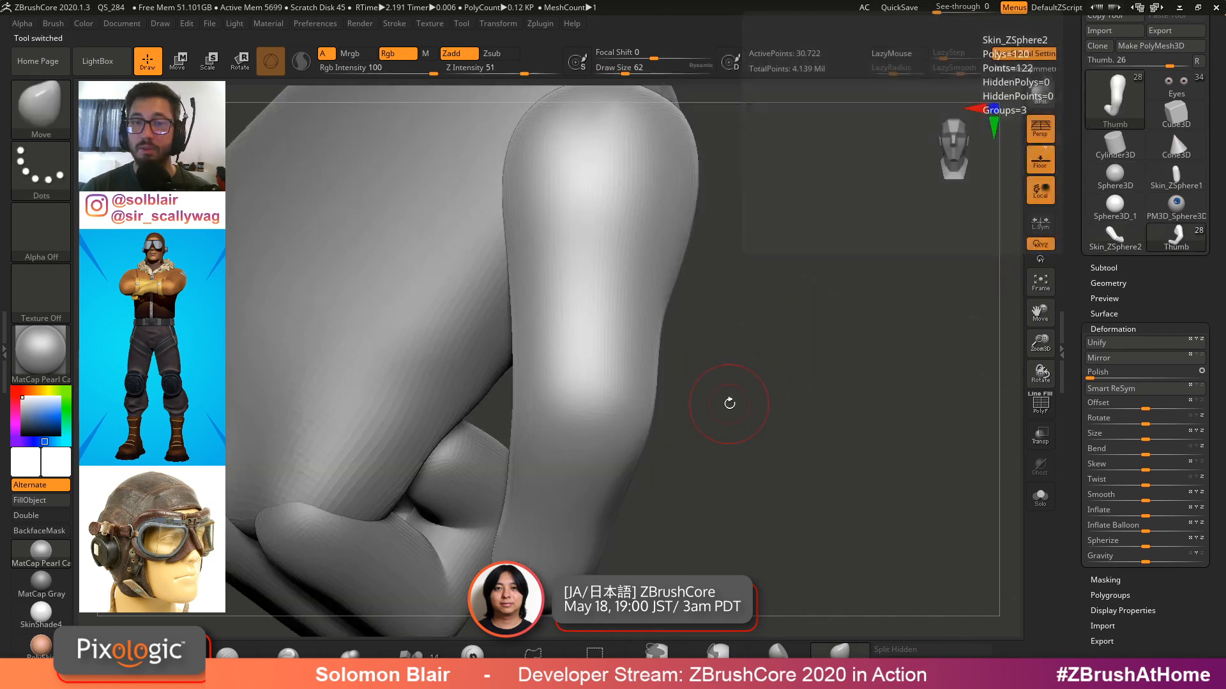
# Reshape the thumb where it crosses over the fingers with the Move brush
pyautogui.moveTo(565, 328)
pyautogui.mouseDown(button='right')
pyautogui.moveTo(611, 328)
pyautogui.moveTo(580, 314)
pyautogui.moveTo(561, 219)
pyautogui.moveTo(570, 253)
pyautogui.moveTo(627, 307)
pyautogui.mouseUp(button='right')
pyautogui.moveTo(627, 268)
pyautogui.keyDown('alt'); pyautogui.mouseDown(button='right')
pyautogui.moveTo(715, 306)
pyautogui.moveTo(690, 291)
pyautogui.mouseUp(button='right'); pyautogui.keyUp('alt')
pyautogui.press('s')
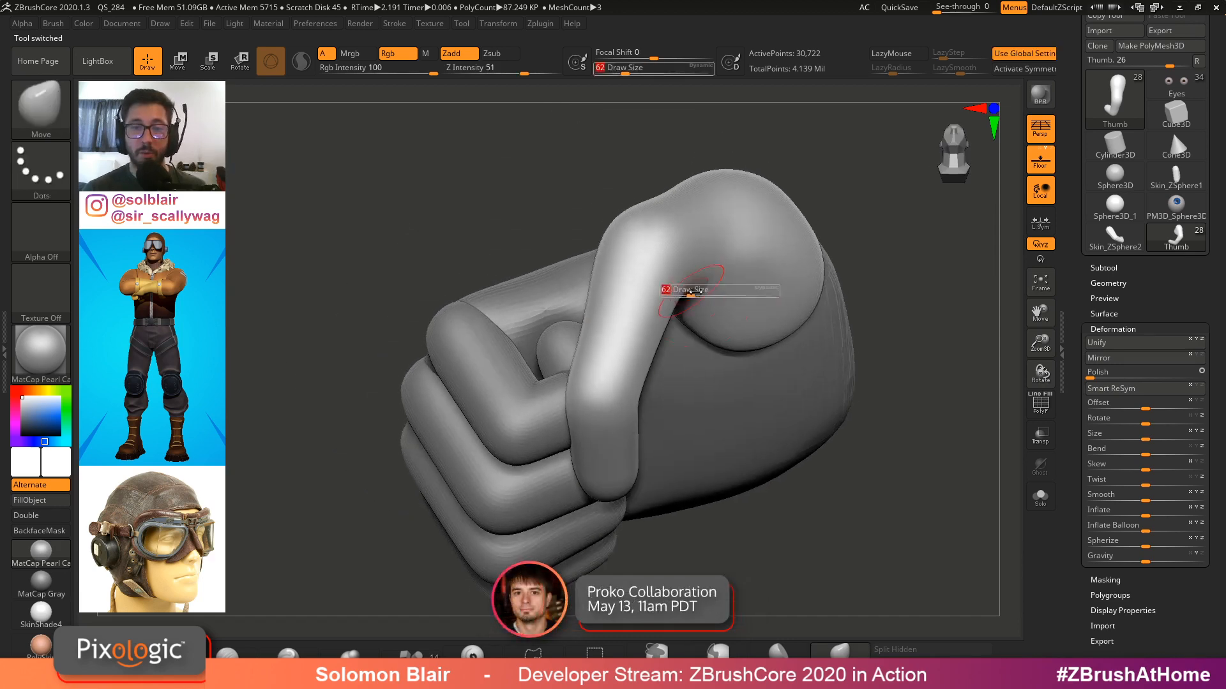
pyautogui.moveTo(689, 292); pyautogui.dragTo(701, 293)
pyautogui.moveTo(705, 339); pyautogui.dragTo(718, 310, button='right')
pyautogui.press('s')
pyautogui.moveTo(718, 311); pyautogui.dragTo(714, 311)
pyautogui.moveTo(712, 299); pyautogui.dragTo(699, 251, button='right')
# Rotate the thumb slightly around its base with the Gizmo
pyautogui.press('w')
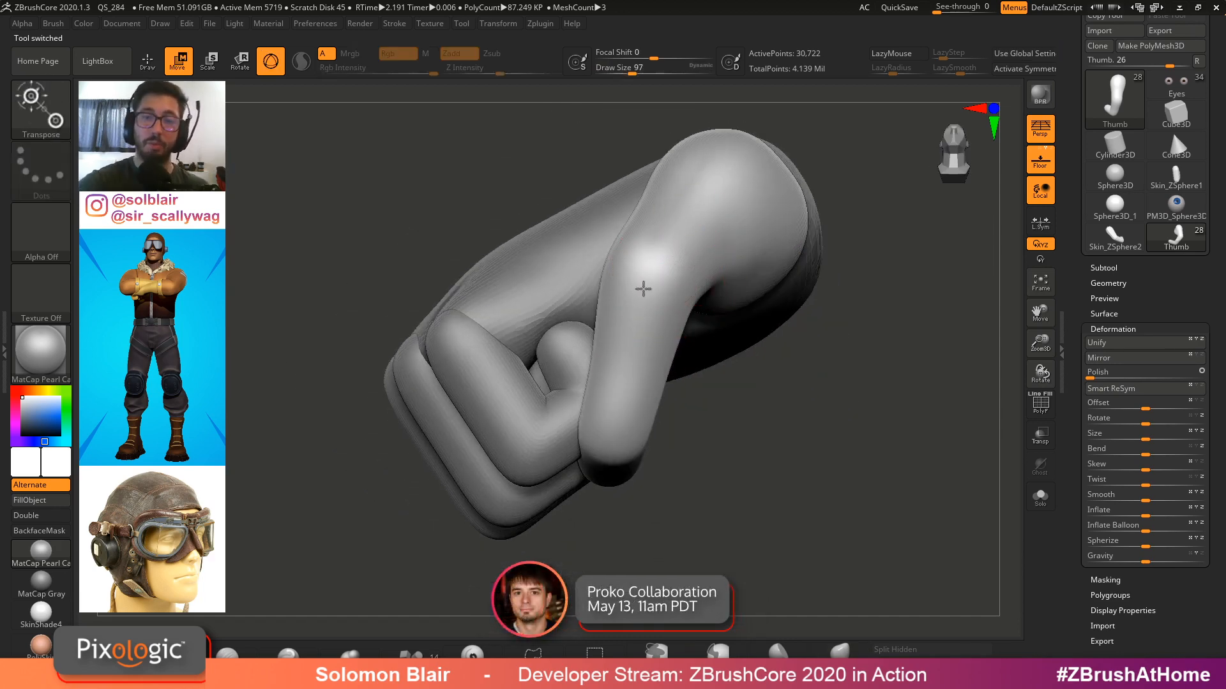
pyautogui.click(664, 252)
pyautogui.moveTo(687, 271); pyautogui.dragTo(709, 292)
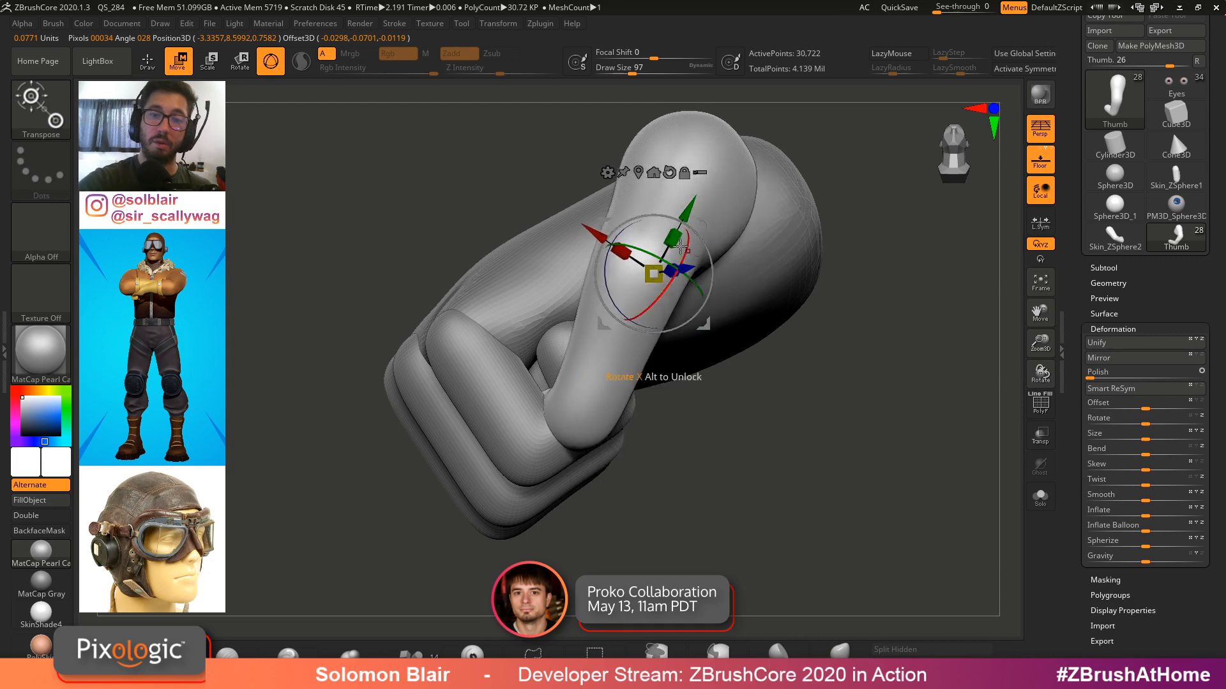
pyautogui.moveTo(592, 225); pyautogui.dragTo(640, 258)
pyautogui.press('q')
pyautogui.moveTo(832, 290)
pyautogui.mouseDown()
pyautogui.moveTo(801, 303)
pyautogui.moveTo(703, 290)
pyautogui.mouseUp()
# Drop the Thumb to its lowest subdivision level and move its tip
pyautogui.press('s')
pyautogui.hotkey('shift', 'd')
pyautogui.hotkey('shift', 'd')
pyautogui.hotkey('shift', 'd')
pyautogui.moveTo(813, 332)
pyautogui.mouseDown()
pyautogui.moveTo(837, 354)
pyautogui.moveTo(810, 338)
pyautogui.moveTo(814, 319)
pyautogui.mouseUp()
pyautogui.moveTo(849, 434); pyautogui.dragTo(783, 415)
# Bend the thumb's knuckle further with the Move brush
pyautogui.press('s')
pyautogui.moveTo(715, 511); pyautogui.dragTo(699, 511)
pyautogui.keyDown('alt'); pyautogui.moveTo(524, 485); pyautogui.dragTo(523, 415); pyautogui.keyUp('alt')
pyautogui.moveTo(693, 478); pyautogui.dragTo(708, 501)
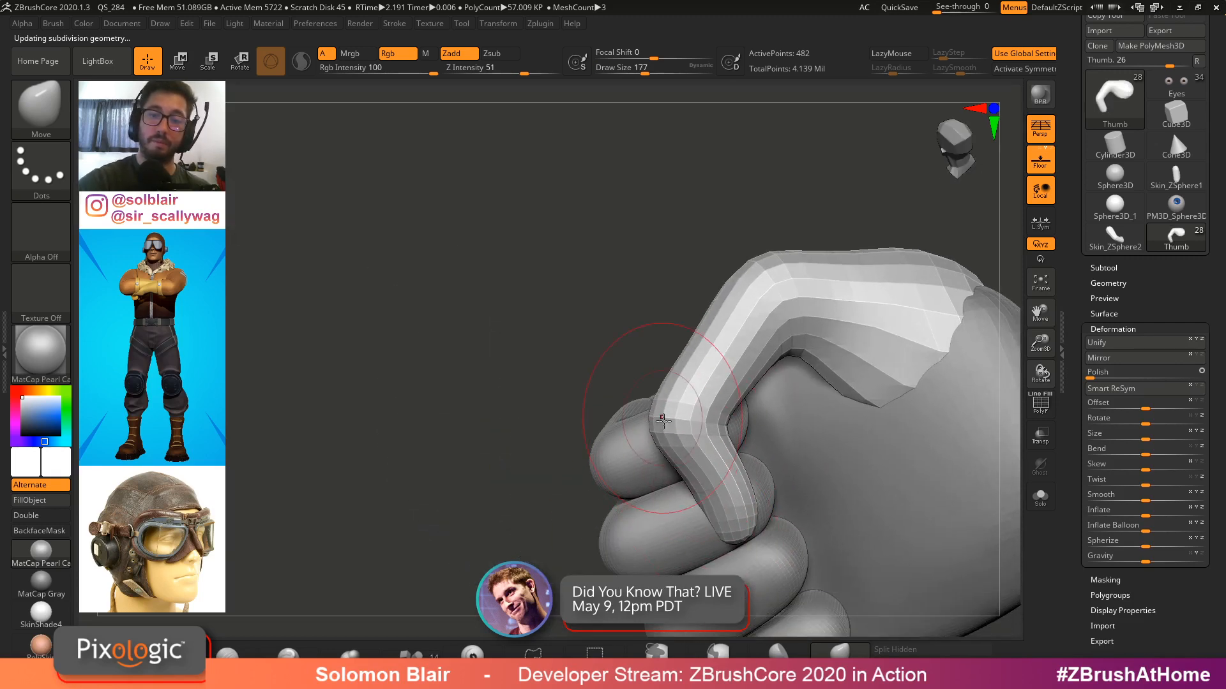
pyautogui.moveTo(830, 409)
pyautogui.mouseDown()
pyautogui.moveTo(849, 383)
pyautogui.moveTo(925, 364)
pyautogui.moveTo(926, 348)
pyautogui.mouseUp()
pyautogui.moveTo(958, 383); pyautogui.dragTo(940, 356)
pyautogui.moveTo(940, 355)
pyautogui.mouseDown(button='right')
pyautogui.moveTo(907, 351)
pyautogui.moveTo(860, 310)
pyautogui.moveTo(878, 354)
pyautogui.moveTo(806, 291)
pyautogui.mouseUp(button='right')
# Shape the thumb's top edge with a smaller Move brush, divide once more and return to the highest level
pyautogui.press('[')
pyautogui.press('[')
pyautogui.press('[')
pyautogui.press('s')
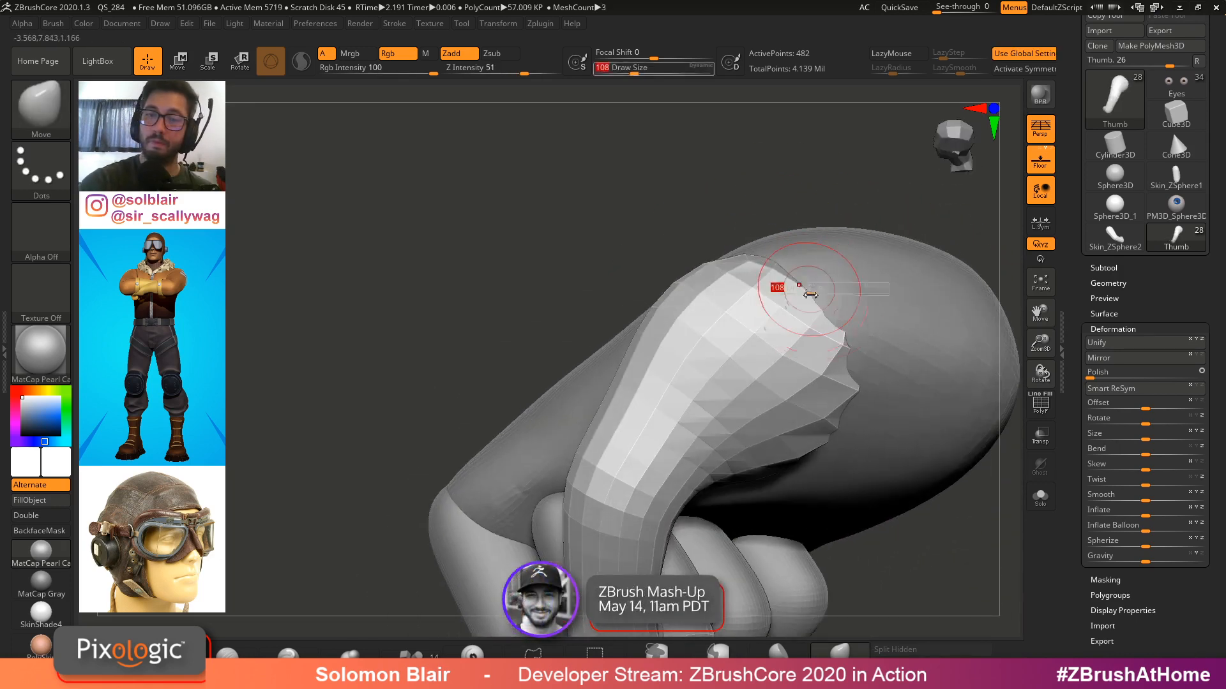
pyautogui.moveTo(806, 290); pyautogui.dragTo(814, 290)
pyautogui.moveTo(814, 291); pyautogui.dragTo(826, 233, button='right')
pyautogui.hotkey('ctrl', 'd')
pyautogui.press('d')
pyautogui.press('d')
pyautogui.press('d')
pyautogui.press('d')
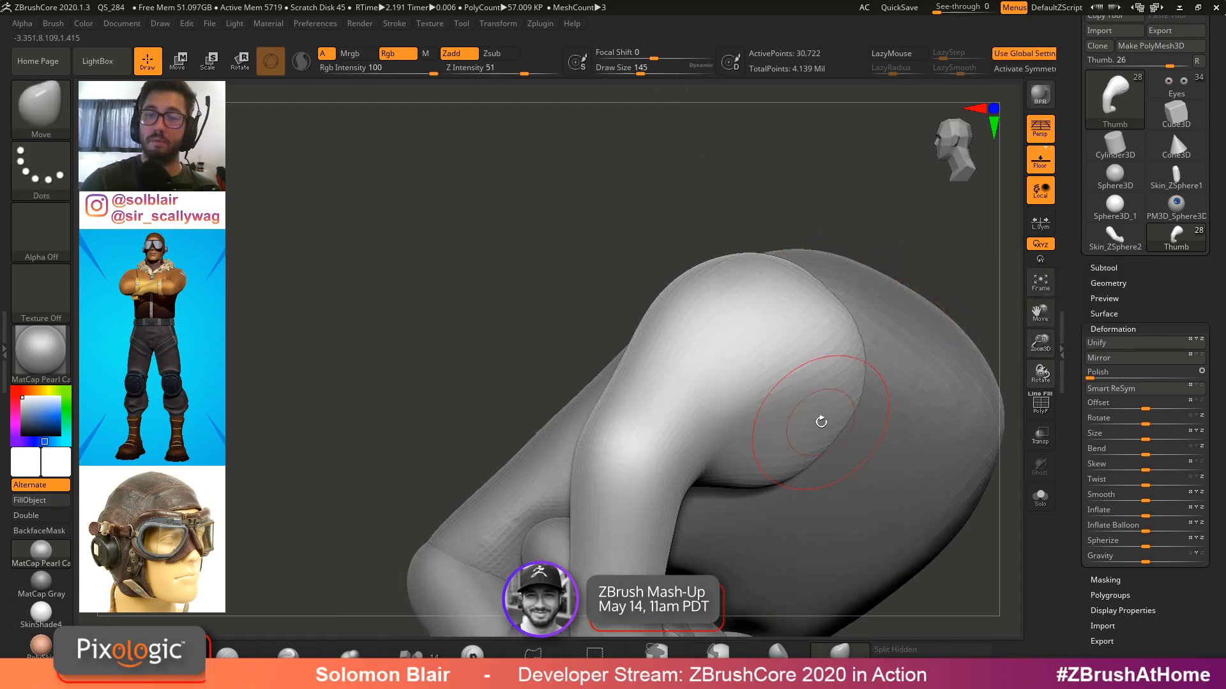
# Adjust the thumb's tip against the fingers with the Move brush at a lower subdivision level
pyautogui.hotkey('shift', 'f')
pyautogui.keyDown('ctrl'); pyautogui.moveTo(864, 416); pyautogui.dragTo(830, 306, button='right'); pyautogui.keyUp('ctrl')
pyautogui.moveTo(830, 306)
pyautogui.mouseDown(button='right')
pyautogui.moveTo(790, 200)
pyautogui.moveTo(766, 280)
pyautogui.moveTo(810, 361)
pyautogui.moveTo(820, 441)
pyautogui.moveTo(815, 185)
pyautogui.moveTo(833, 331)
pyautogui.moveTo(783, 351)
pyautogui.moveTo(837, 317)
pyautogui.moveTo(846, 413)
pyautogui.moveTo(842, 319)
pyautogui.moveTo(852, 348)
pyautogui.mouseUp(button='right')
pyautogui.hotkey('shift', 'f')
pyautogui.press('[')
pyautogui.press('[')
pyautogui.press('[')
pyautogui.hotkey('shift', 'd')
pyautogui.hotkey('shift', 'd')
pyautogui.press('s')
pyautogui.moveTo(852, 348)
pyautogui.keyDown('ctrl'); pyautogui.mouseDown(button='right')
pyautogui.moveTo(865, 367)
pyautogui.moveTo(840, 372)
pyautogui.moveTo(798, 297)
pyautogui.mouseUp(button='right'); pyautogui.keyUp('ctrl')
pyautogui.press('s')
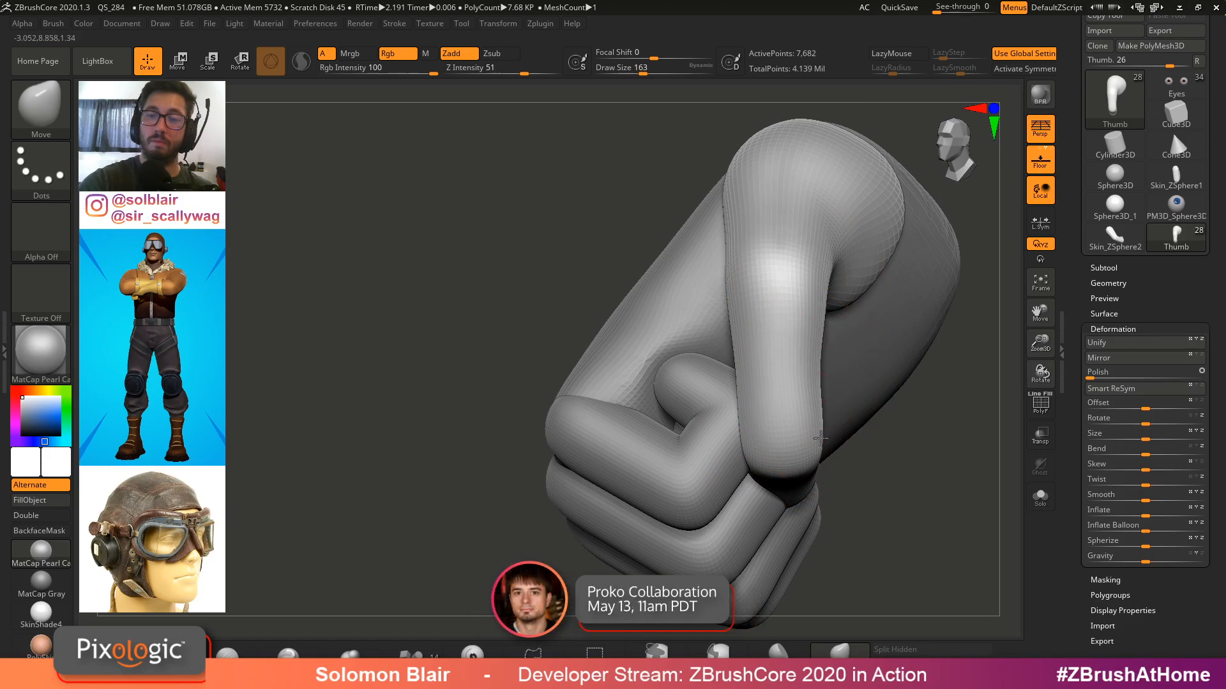
pyautogui.hotkey('shift', 'f')
pyautogui.hotkey('shift', 'f')
pyautogui.press('[')
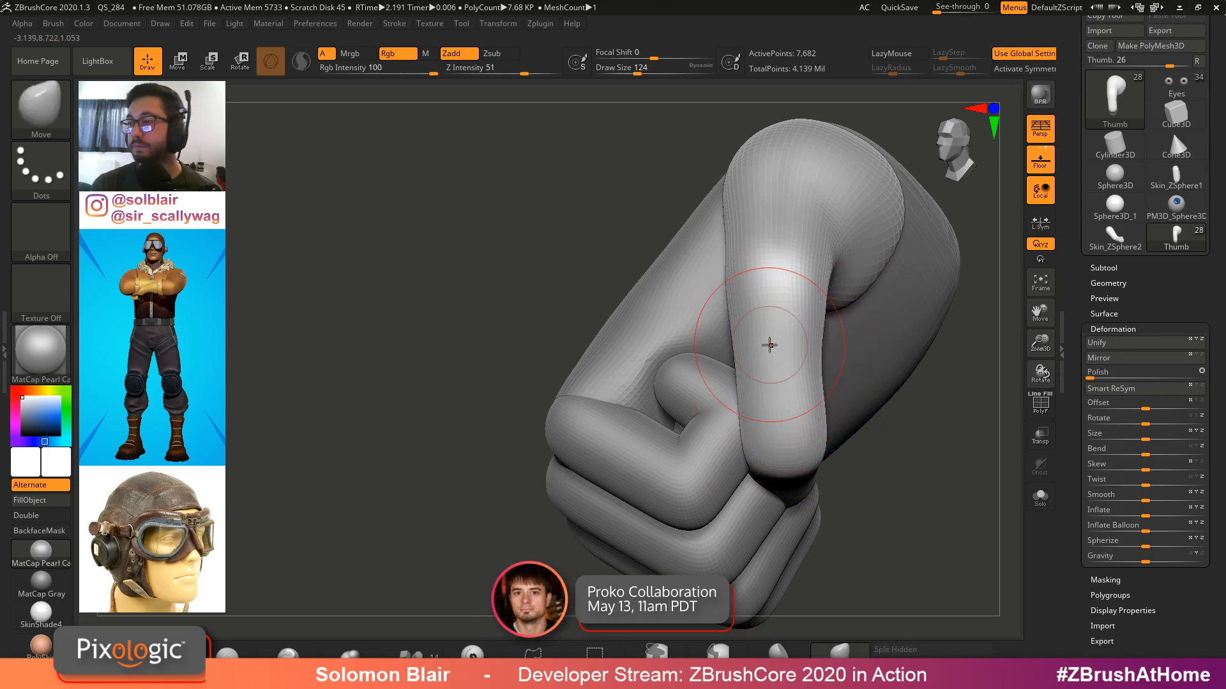
pyautogui.moveTo(769, 345)
pyautogui.keyDown('ctrl'); pyautogui.mouseDown(button='right')
pyautogui.moveTo(657, 294)
pyautogui.moveTo(621, 310)
pyautogui.mouseUp(button='right'); pyautogui.keyUp('ctrl')
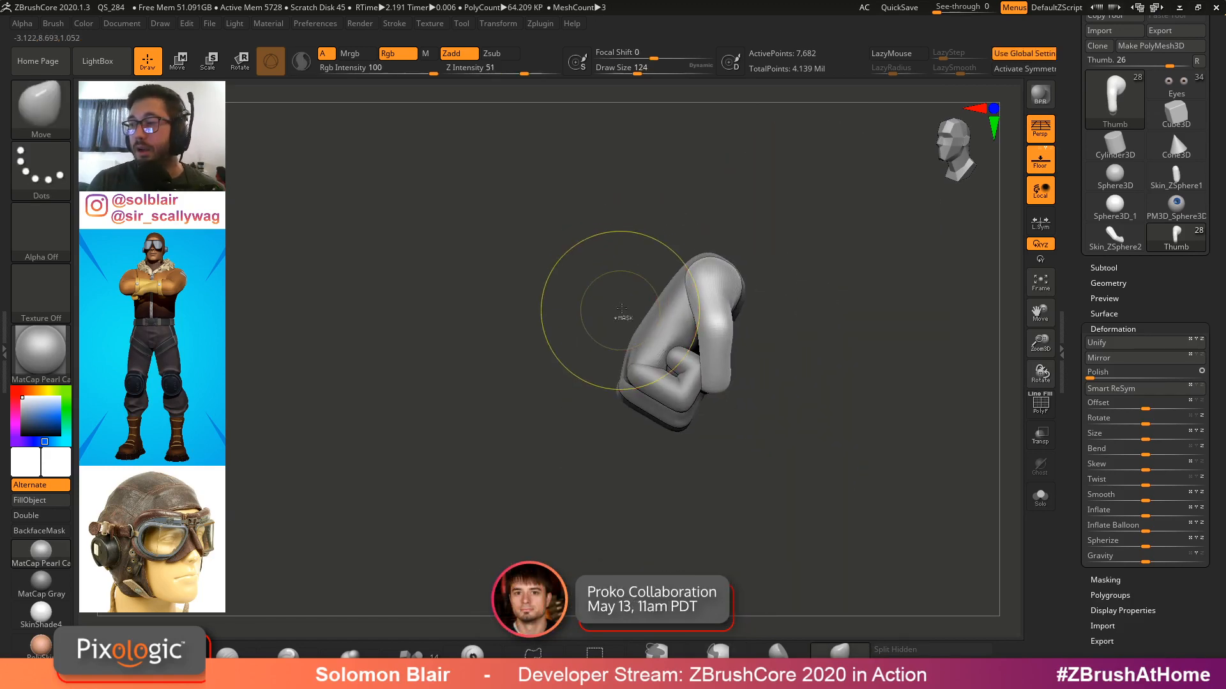
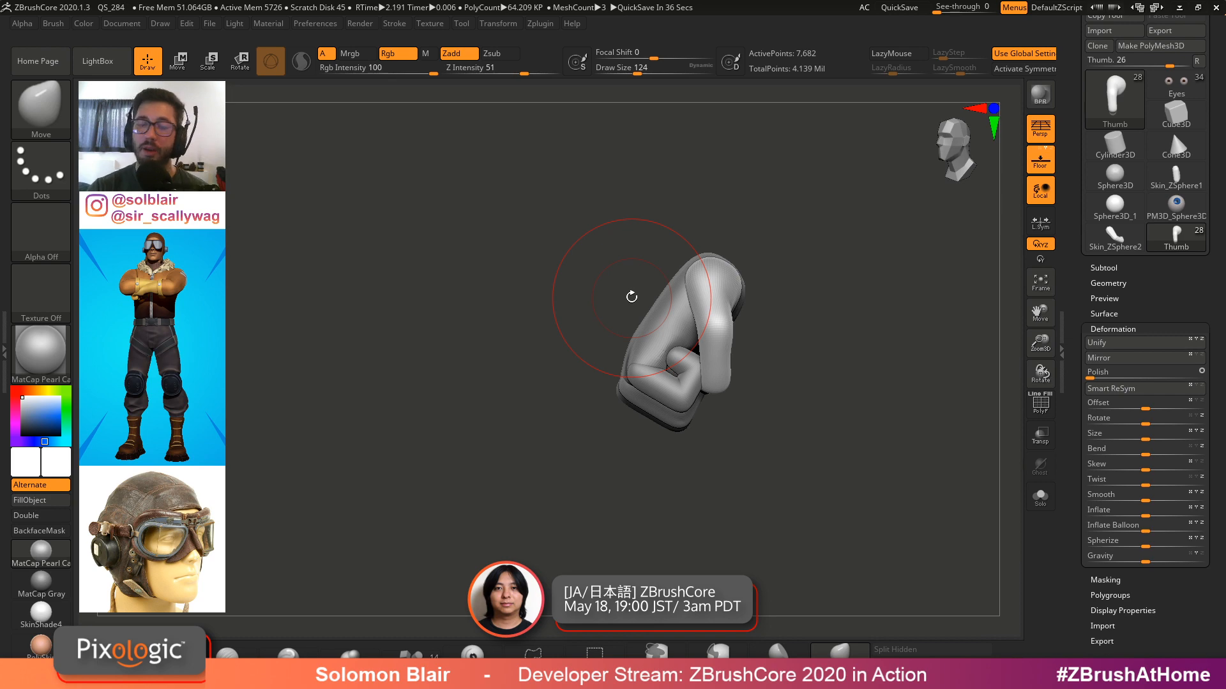
# Switch to the Left Hand1 subtool and pick the Pinch brush
pyautogui.moveTo(632, 297)
pyautogui.mouseDown(button='right')
pyautogui.moveTo(763, 372)
pyautogui.moveTo(672, 311)
pyautogui.moveTo(711, 339)
pyautogui.mouseUp(button='right')
pyautogui.press('b')
pyautogui.press('c')
pyautogui.press('b')
pyautogui.keyDown('alt'); pyautogui.click(670, 309); pyautogui.keyUp('alt')
pyautogui.press('s')
pyautogui.moveTo(710, 339)
pyautogui.mouseDown()
pyautogui.moveTo(664, 323)
pyautogui.moveTo(723, 251)
pyautogui.mouseUp()
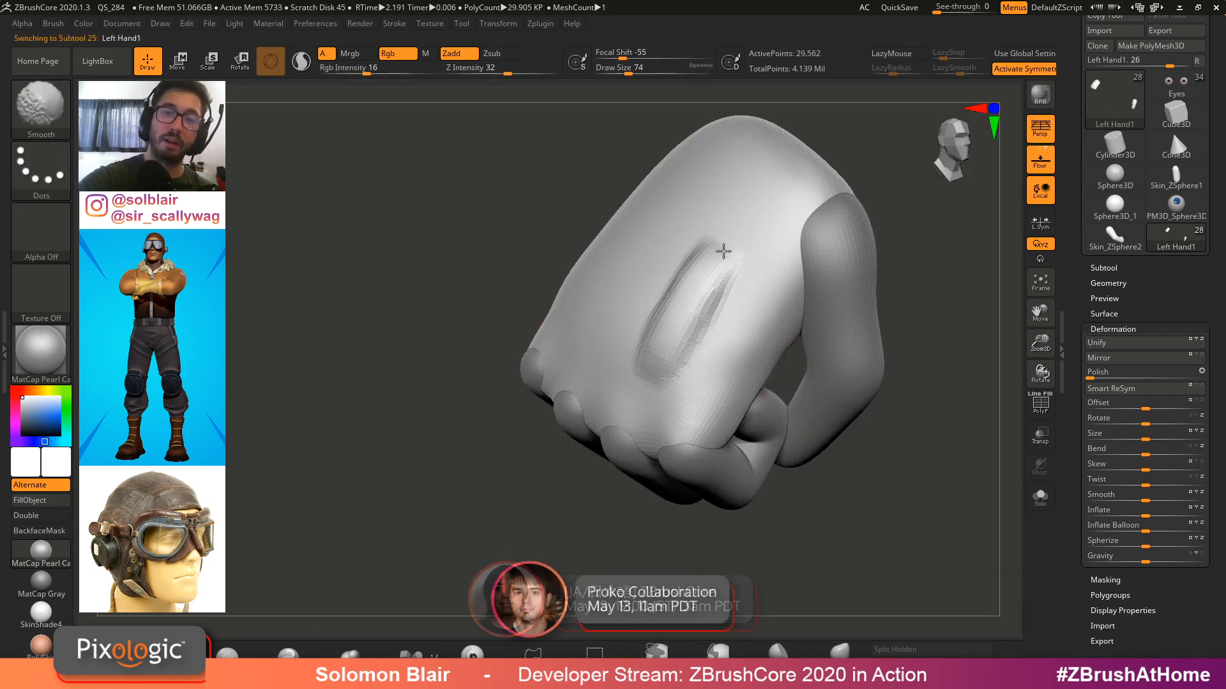
pyautogui.press('b')
pyautogui.moveTo(684, 323)
pyautogui.keyDown('ctrl'); pyautogui.mouseDown(button='right')
pyautogui.moveTo(710, 315)
pyautogui.moveTo(693, 350)
pyautogui.mouseUp(button='right'); pyautogui.keyUp('ctrl')
pyautogui.press('p')
pyautogui.press('i')
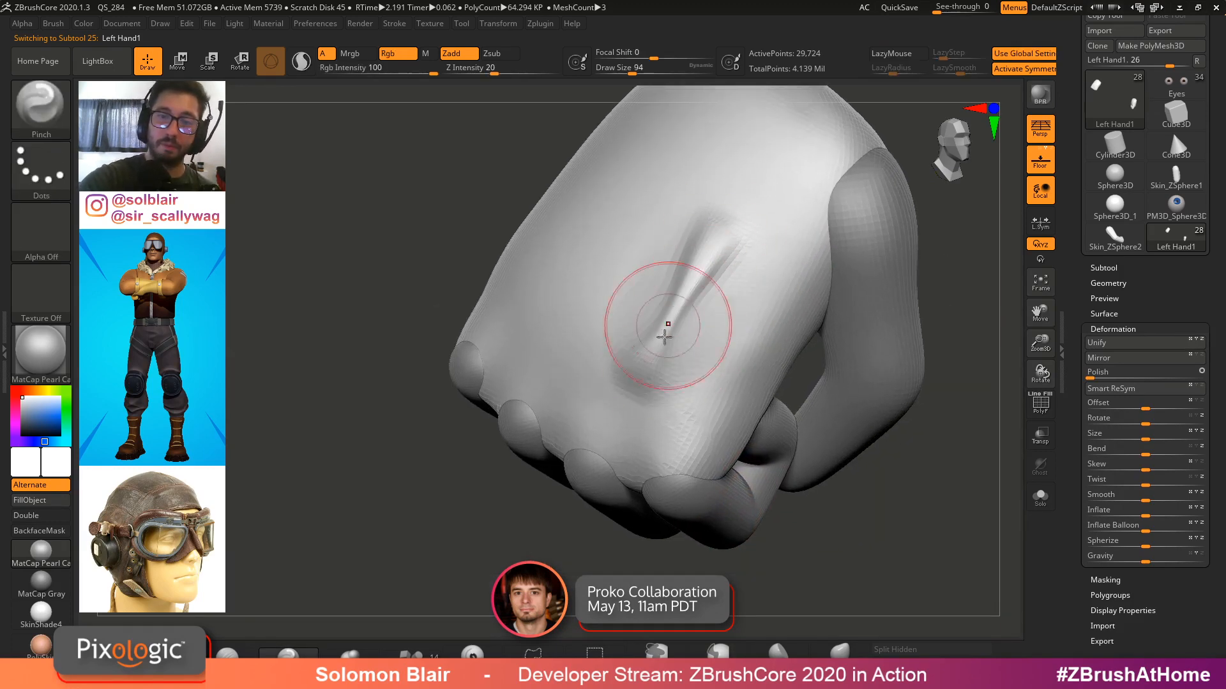
# Pinch the groove on the back of the hand into a sharper crease, resizing the brush between strokes
pyautogui.moveTo(664, 337)
pyautogui.mouseDown()
pyautogui.moveTo(699, 277)
pyautogui.moveTo(648, 374)
pyautogui.moveTo(747, 225)
pyautogui.mouseUp()
pyautogui.moveTo(747, 224); pyautogui.dragTo(707, 330, button='right')
pyautogui.press('s')
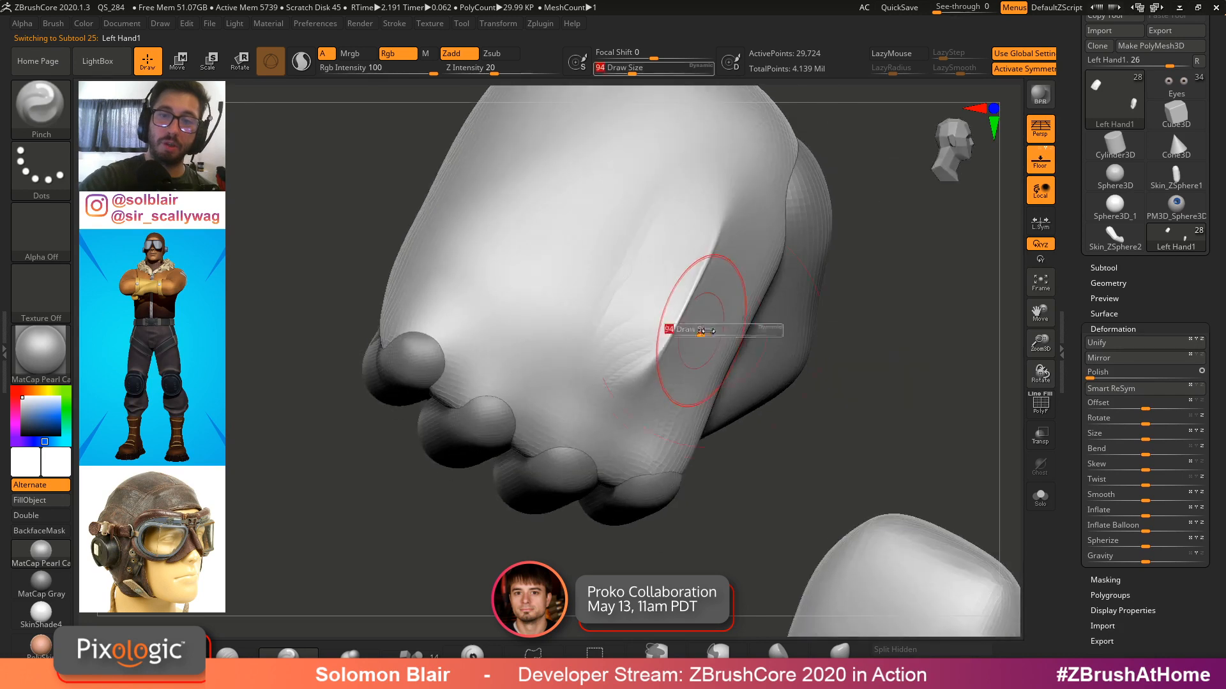
pyautogui.moveTo(707, 331); pyautogui.dragTo(710, 330)
pyautogui.moveTo(667, 334); pyautogui.dragTo(733, 220)
pyautogui.moveTo(733, 221)
pyautogui.mouseDown(button='right')
pyautogui.moveTo(751, 292)
pyautogui.moveTo(710, 281)
pyautogui.mouseUp(button='right')
pyautogui.moveTo(710, 339)
pyautogui.mouseDown()
pyautogui.moveTo(742, 260)
pyautogui.moveTo(715, 313)
pyautogui.mouseUp()
pyautogui.moveTo(721, 294)
pyautogui.mouseDown(button='right')
pyautogui.moveTo(788, 312)
pyautogui.moveTo(728, 287)
pyautogui.mouseUp(button='right')
pyautogui.moveTo(728, 288)
pyautogui.mouseDown()
pyautogui.moveTo(780, 257)
pyautogui.moveTo(770, 272)
pyautogui.mouseUp()
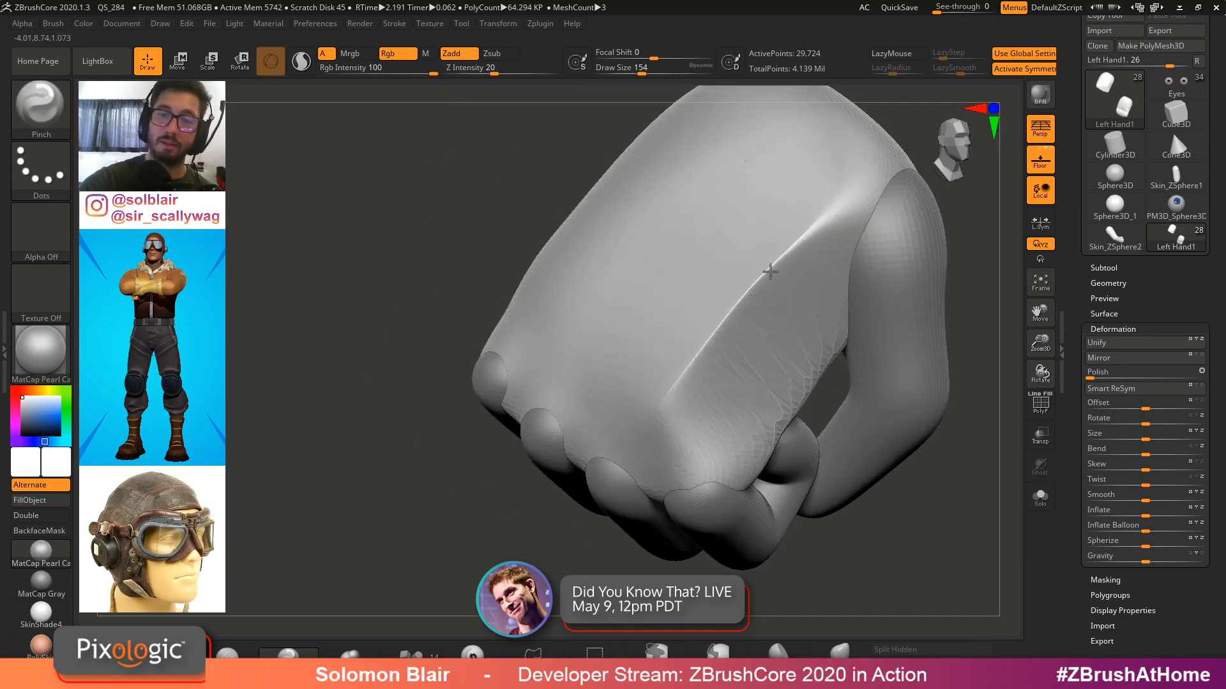
pyautogui.moveTo(768, 294); pyautogui.dragTo(736, 274, button='right')
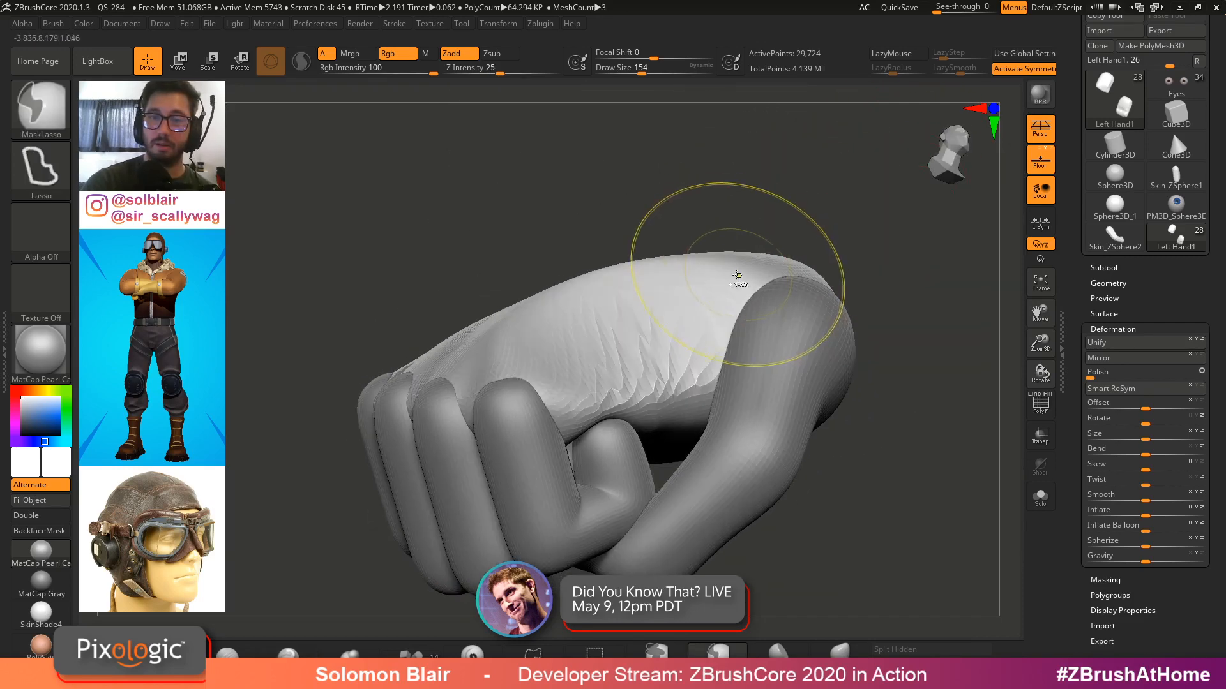
# Undo the last five pinch strokes on the groove
pyautogui.hotkey('ctrl', 'z')
pyautogui.hotkey('ctrl', 'z')
pyautogui.hotkey('ctrl', 'z')
pyautogui.hotkey('ctrl', 'z')
pyautogui.hotkey('ctrl', 'z')
pyautogui.hotkey('ctrl', 'z')
pyautogui.hotkey('ctrl', 'z')
pyautogui.hotkey('ctrl', 'z')
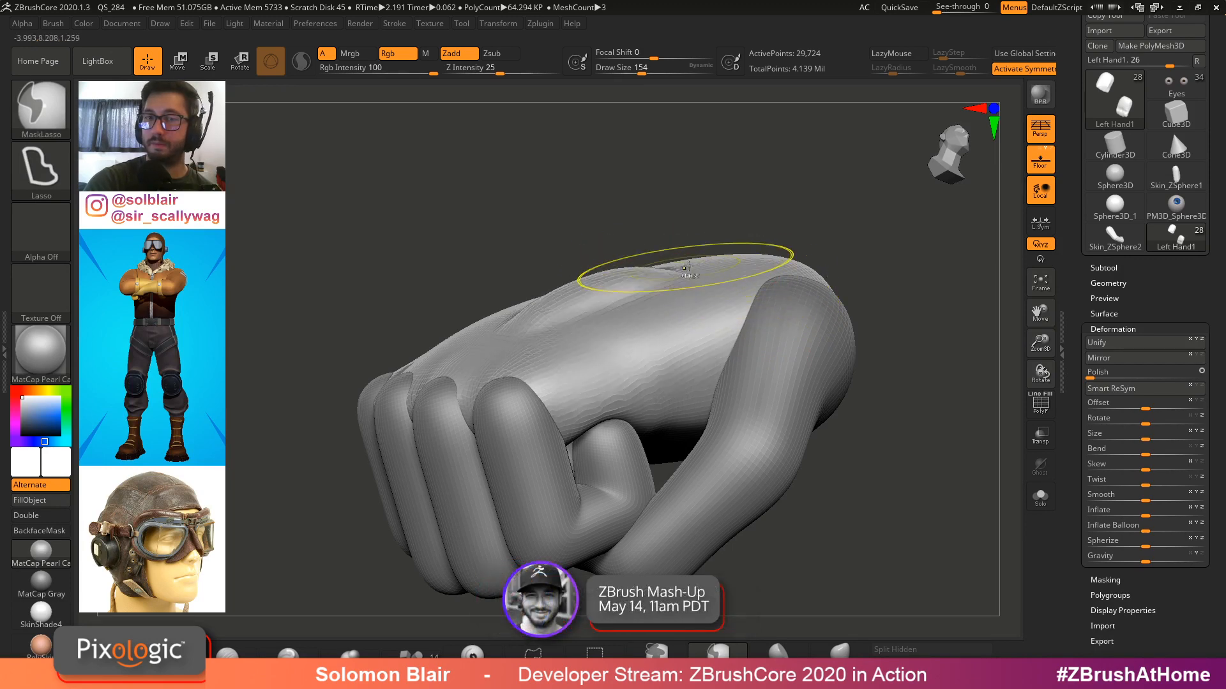
pyautogui.hotkey('ctrl', 'z')
pyautogui.hotkey('ctrl', 'z')
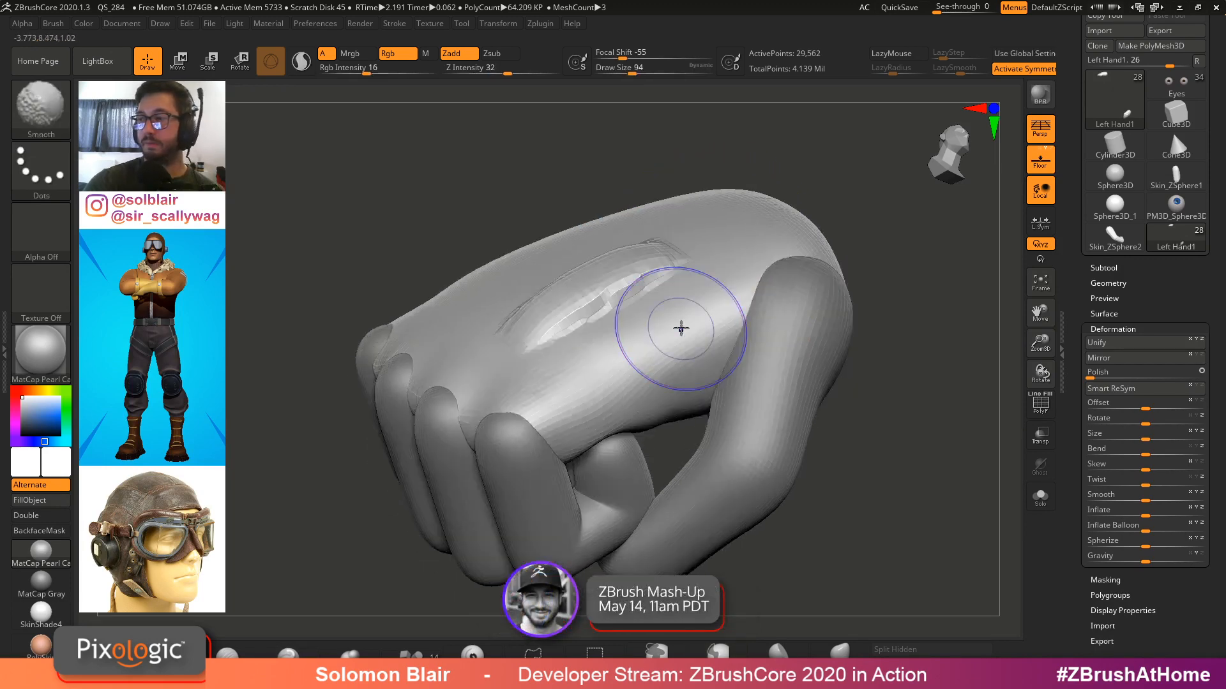
# Smooth the groove on the back of the hand and show the polyframe wireframe
pyautogui.moveTo(658, 316)
pyautogui.mouseDown(button='right')
pyautogui.moveTo(613, 355)
pyautogui.moveTo(577, 293)
pyautogui.moveTo(568, 309)
pyautogui.moveTo(601, 335)
pyautogui.mouseUp(button='right')
pyautogui.hotkey('shift', 'f')
pyautogui.press('s')
pyautogui.moveTo(601, 335); pyautogui.dragTo(594, 335)
pyautogui.keyDown('ctrl'); pyautogui.moveTo(594, 335); pyautogui.dragTo(603, 351, button='right'); pyautogui.keyUp('ctrl')
pyautogui.press('s')
pyautogui.moveTo(603, 351); pyautogui.dragTo(599, 350)
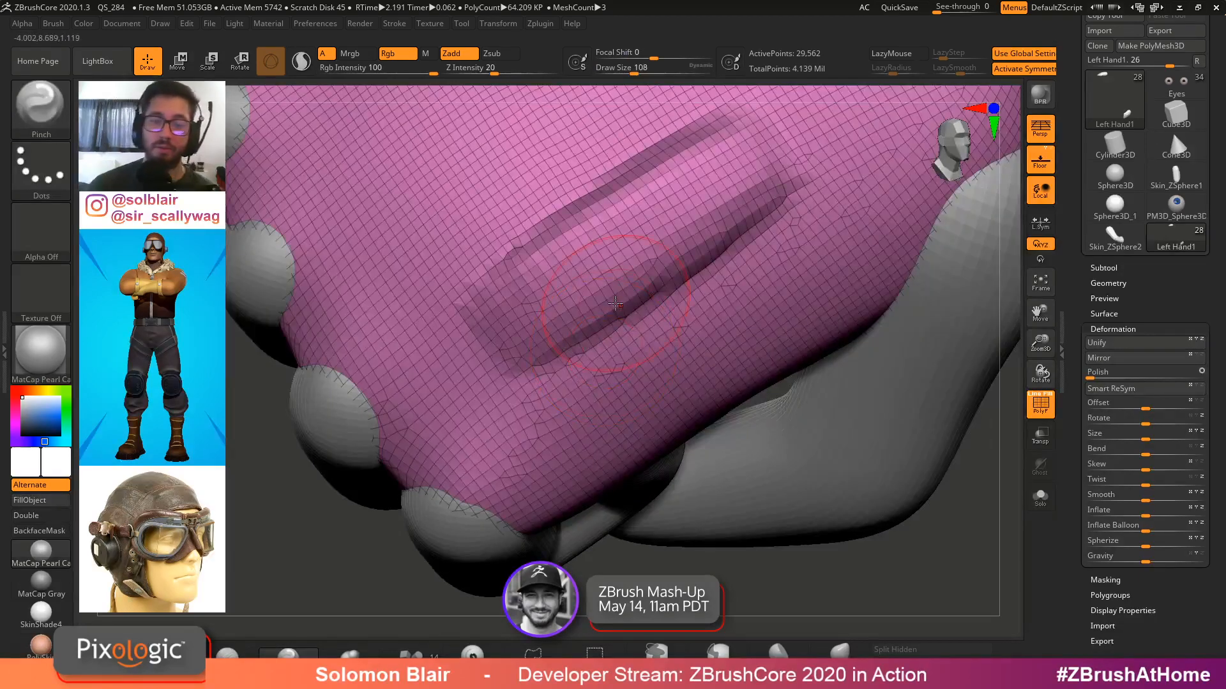
# Smooth the groove further with a larger brush and hide the polyframe
pyautogui.moveTo(694, 200)
pyautogui.keyDown('shift'); pyautogui.mouseDown()
pyautogui.moveTo(574, 255)
pyautogui.moveTo(529, 322)
pyautogui.mouseUp(); pyautogui.keyUp('shift')
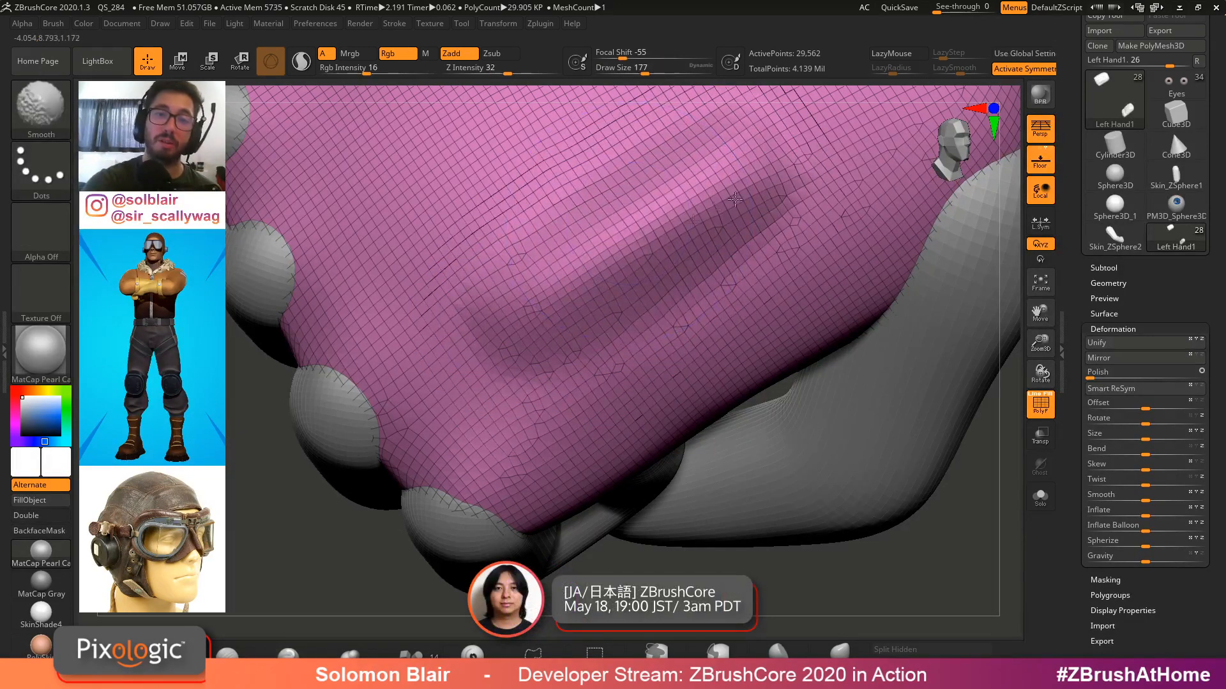
pyautogui.hotkey('shift', 'f')
pyautogui.moveTo(670, 281)
pyautogui.keyDown('ctrl'); pyautogui.mouseDown(button='right')
pyautogui.moveTo(726, 304)
pyautogui.moveTo(609, 318)
pyautogui.mouseUp(button='right'); pyautogui.keyUp('ctrl')
pyautogui.press('s')
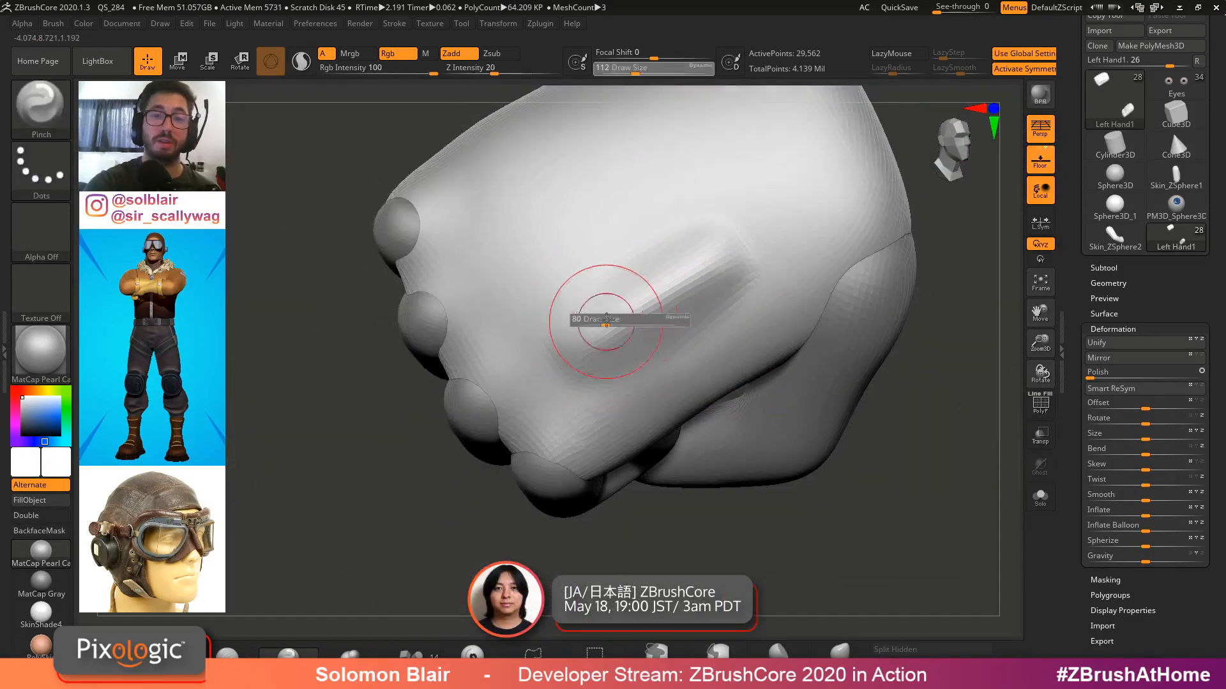
pyautogui.moveTo(607, 320); pyautogui.dragTo(585, 320)
pyautogui.keyDown('ctrl'); pyautogui.moveTo(622, 322); pyautogui.dragTo(641, 326, button='right'); pyautogui.keyUp('ctrl')
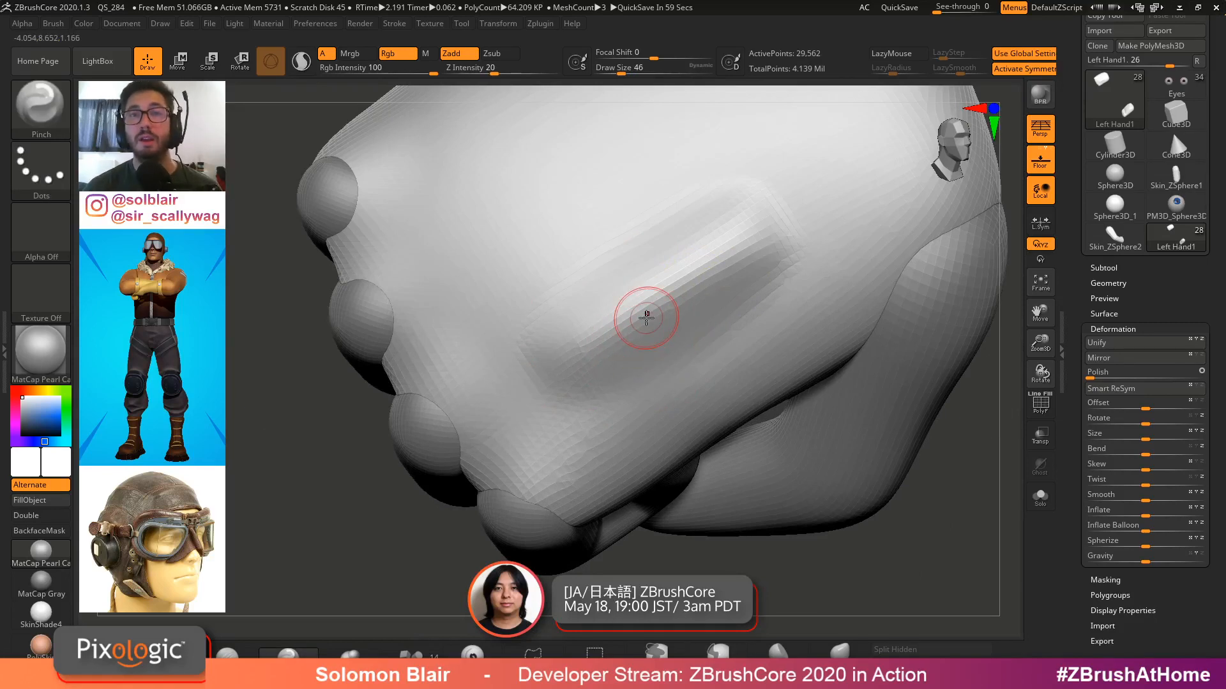
# Paint a mask strip along the groove with MaskPen and invert the mask
pyautogui.press('ctrl')
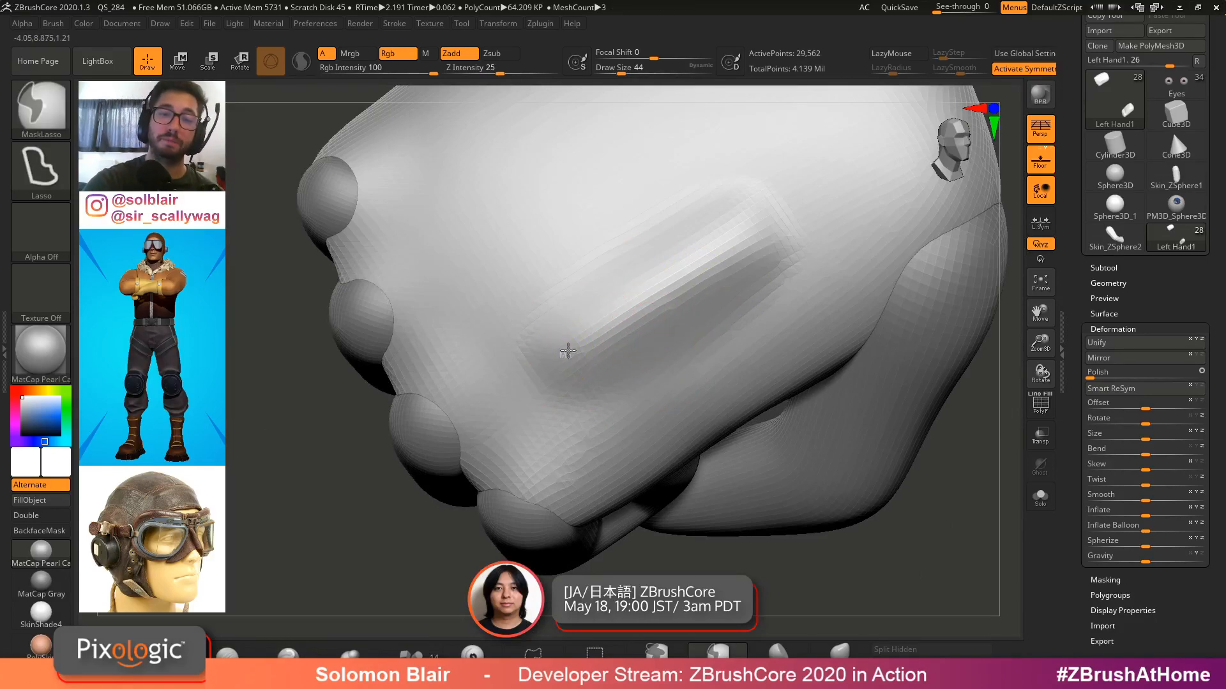
pyautogui.keyDown('ctrl'); pyautogui.click(656, 655); pyautogui.keyUp('ctrl')
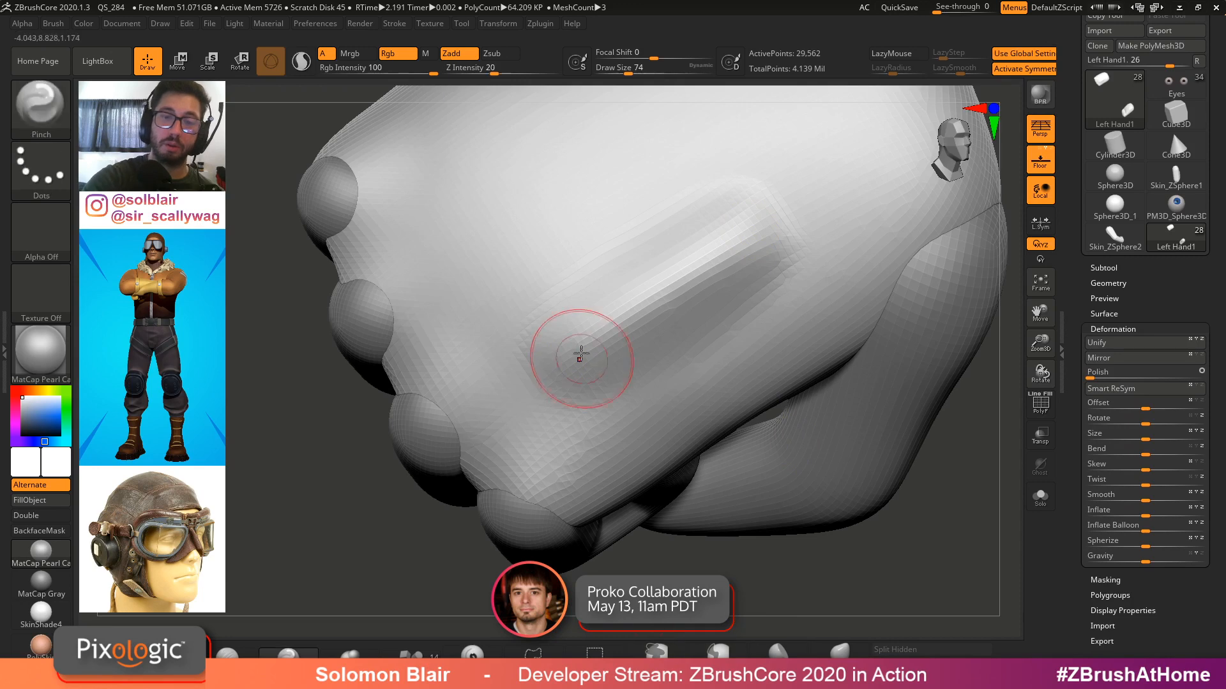
pyautogui.keyDown('ctrl'); pyautogui.moveTo(570, 353); pyautogui.dragTo(715, 255); pyautogui.keyUp('ctrl')
pyautogui.hotkey('ctrl', 'z')
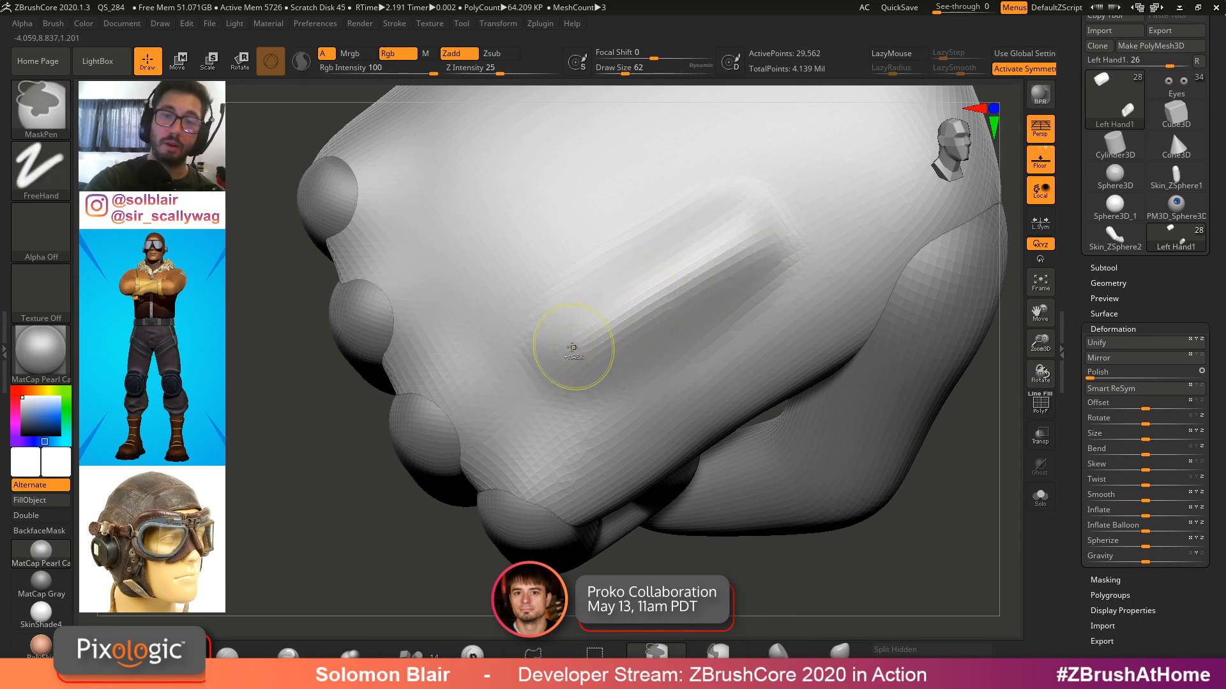
pyautogui.keyDown('ctrl'); pyautogui.moveTo(794, 195); pyautogui.dragTo(549, 353); pyautogui.keyUp('ctrl')
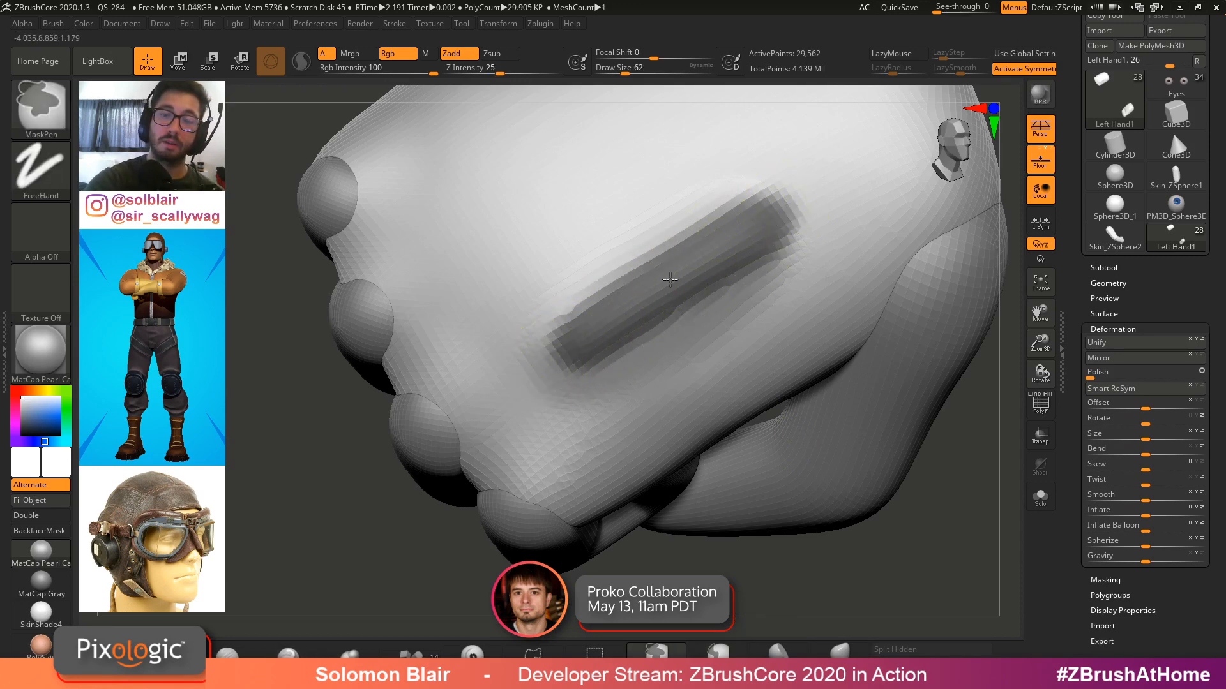
pyautogui.keyDown('alt'); pyautogui.moveTo(670, 280); pyautogui.dragTo(602, 309, button='right'); pyautogui.keyUp('alt')
pyautogui.keyDown('ctrl'); pyautogui.click(977, 313); pyautogui.keyUp('ctrl')
# Try to move and scale the unmasked groove with the Transpose tool, with local symmetry on
pyautogui.press('w')
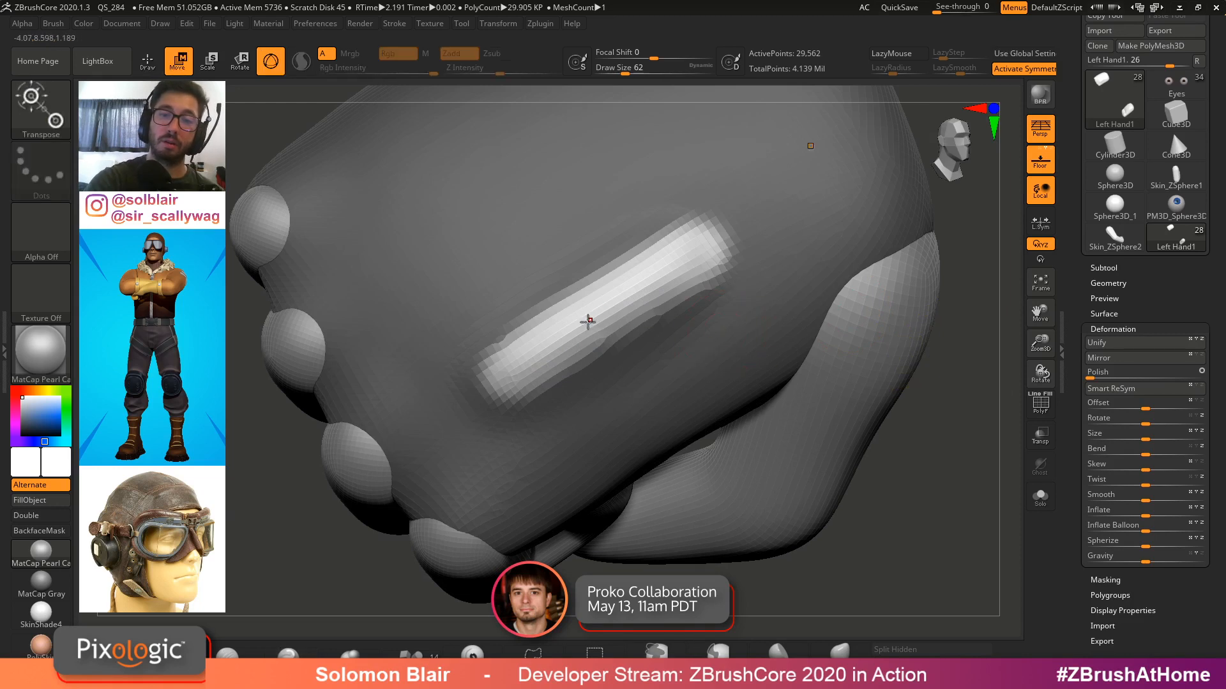
pyautogui.moveTo(586, 331); pyautogui.dragTo(661, 275)
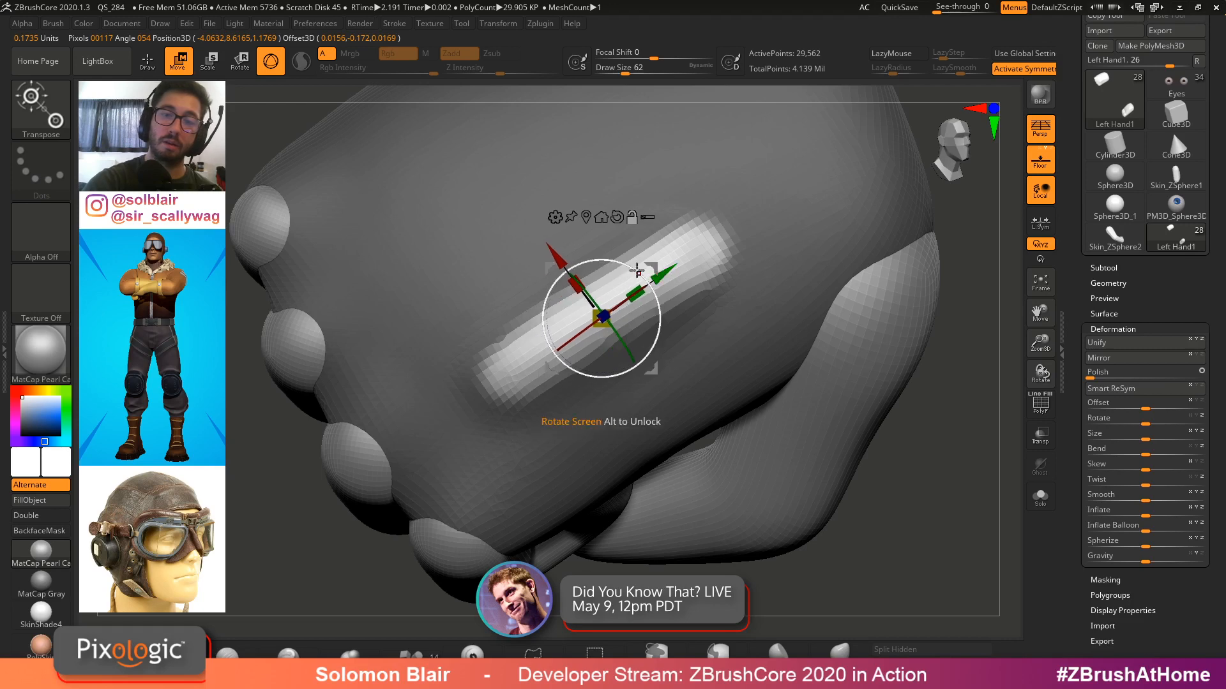
pyautogui.moveTo(581, 287); pyautogui.dragTo(576, 279)
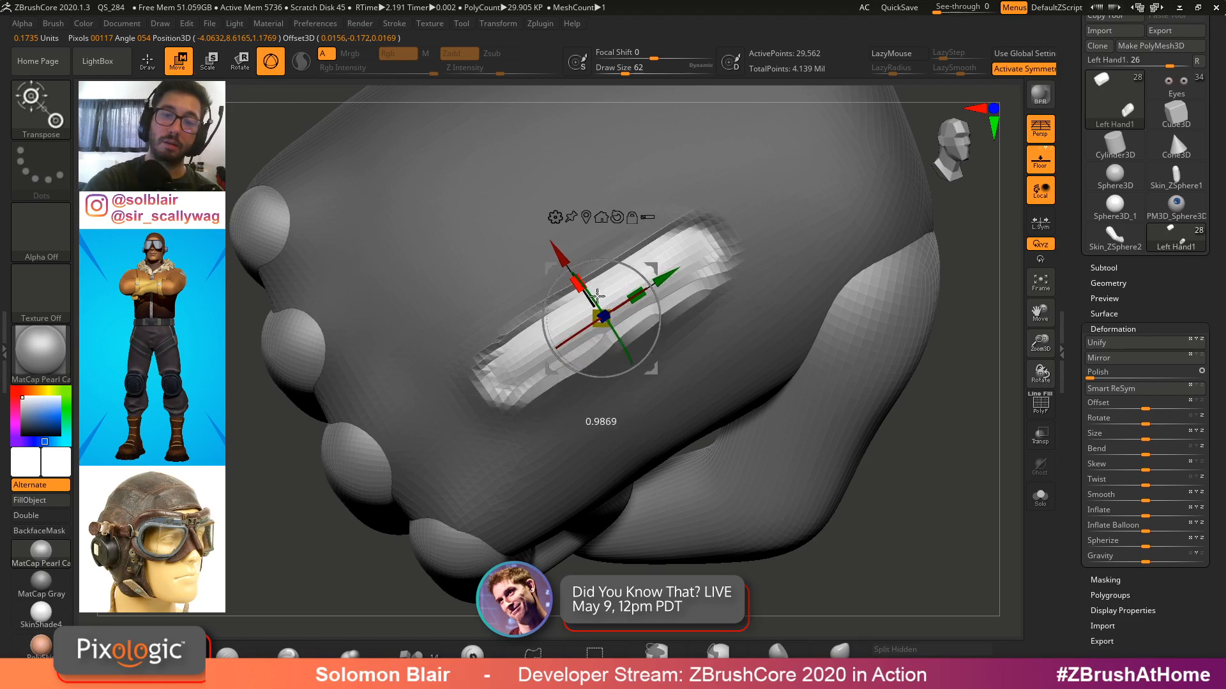
pyautogui.moveTo(662, 281); pyautogui.dragTo(695, 280, button='right')
pyautogui.click(1041, 222)
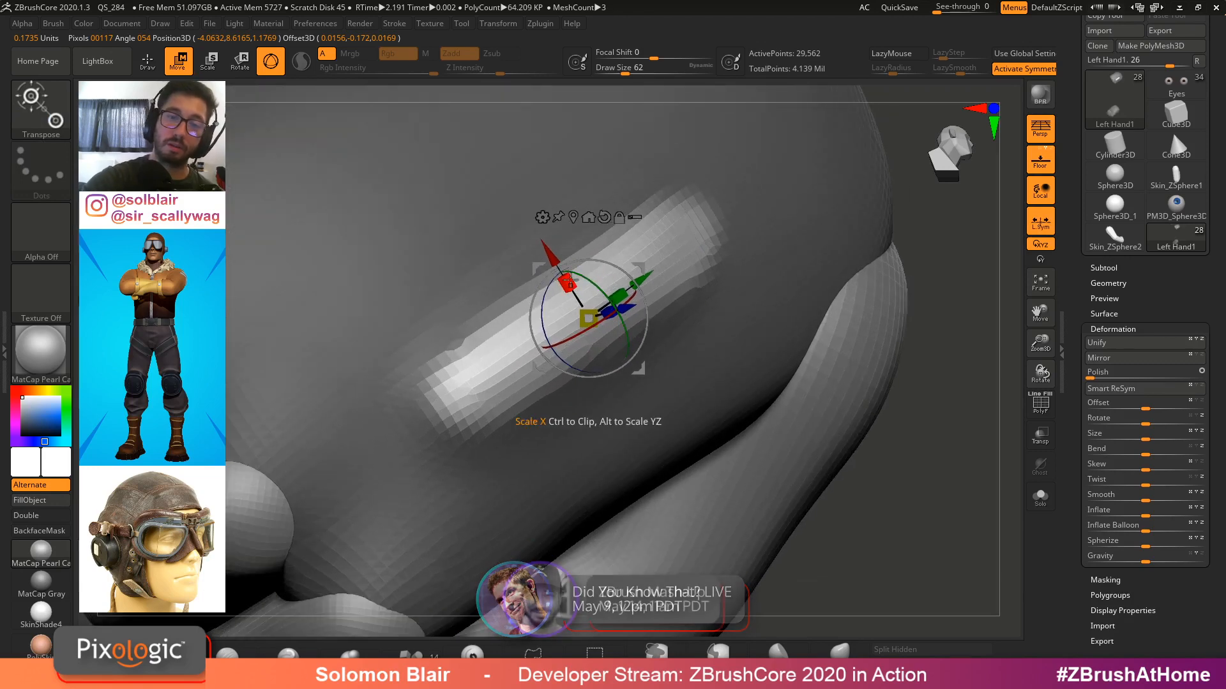
pyautogui.moveTo(566, 283); pyautogui.dragTo(621, 319)
pyautogui.moveTo(755, 481); pyautogui.dragTo(756, 483)
pyautogui.moveTo(567, 283); pyautogui.dragTo(734, 480)
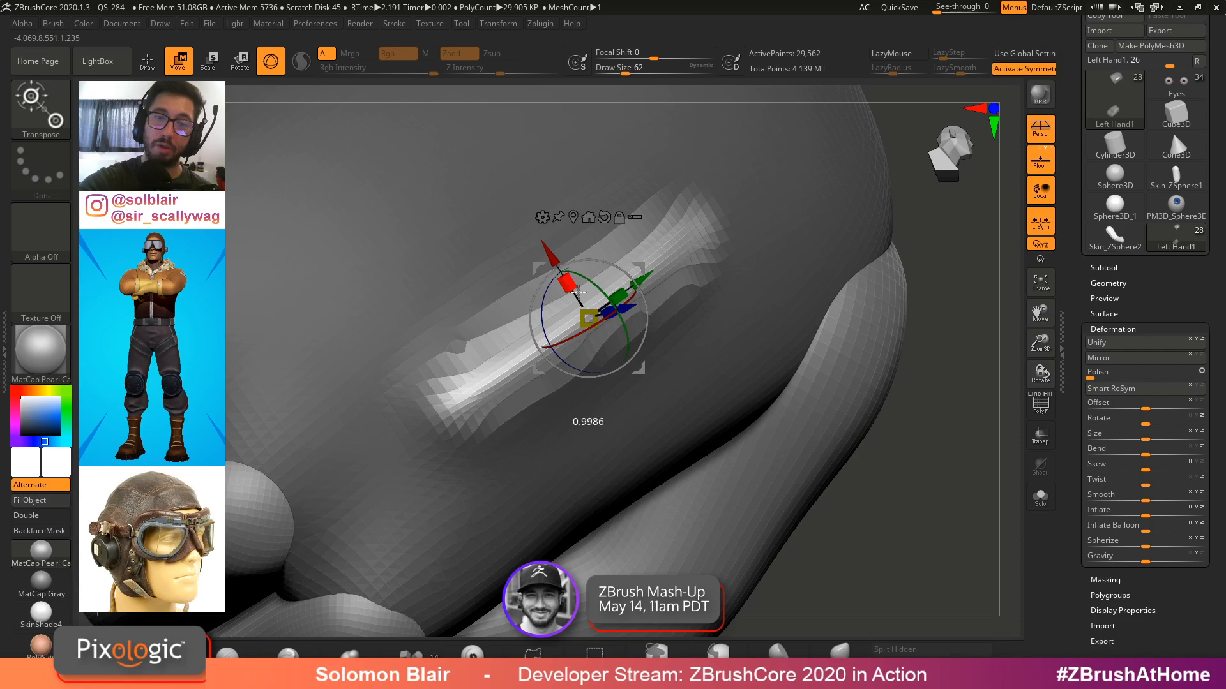
# Undo the four transpose changes and return to Draw mode
pyautogui.hotkey('ctrl', 'z')
pyautogui.hotkey('ctrl', 'z')
pyautogui.hotkey('ctrl', 'z')
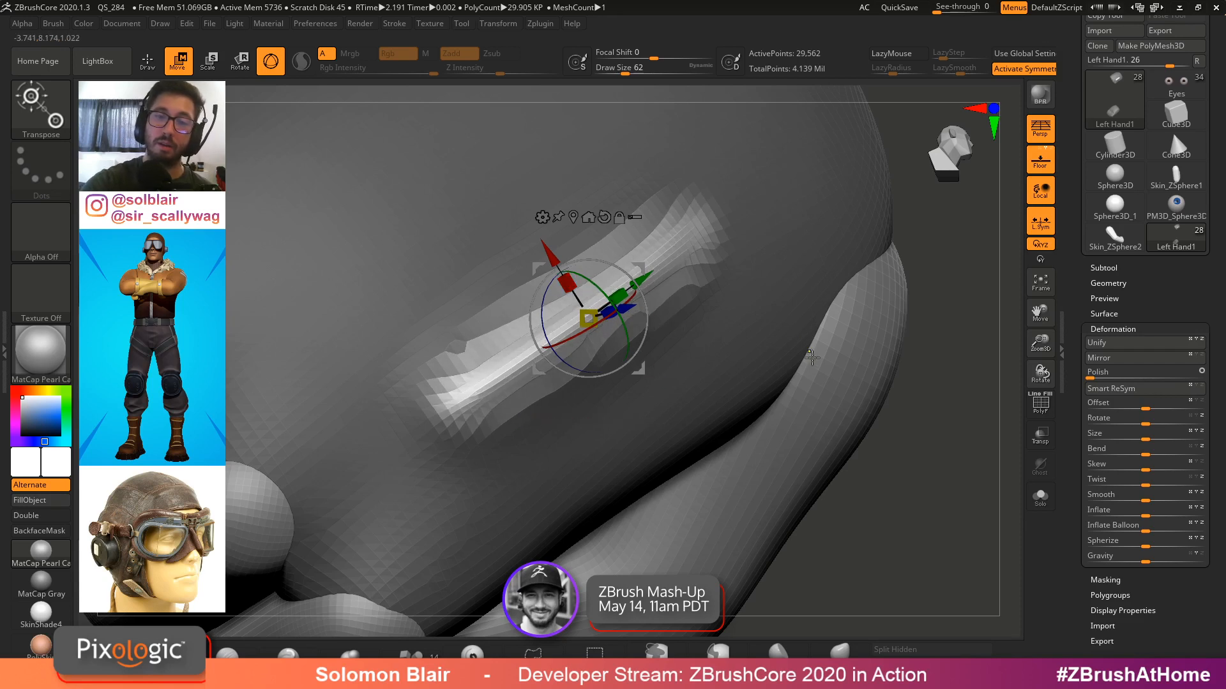
pyautogui.hotkey('ctrl', 'z')
pyautogui.press('q')
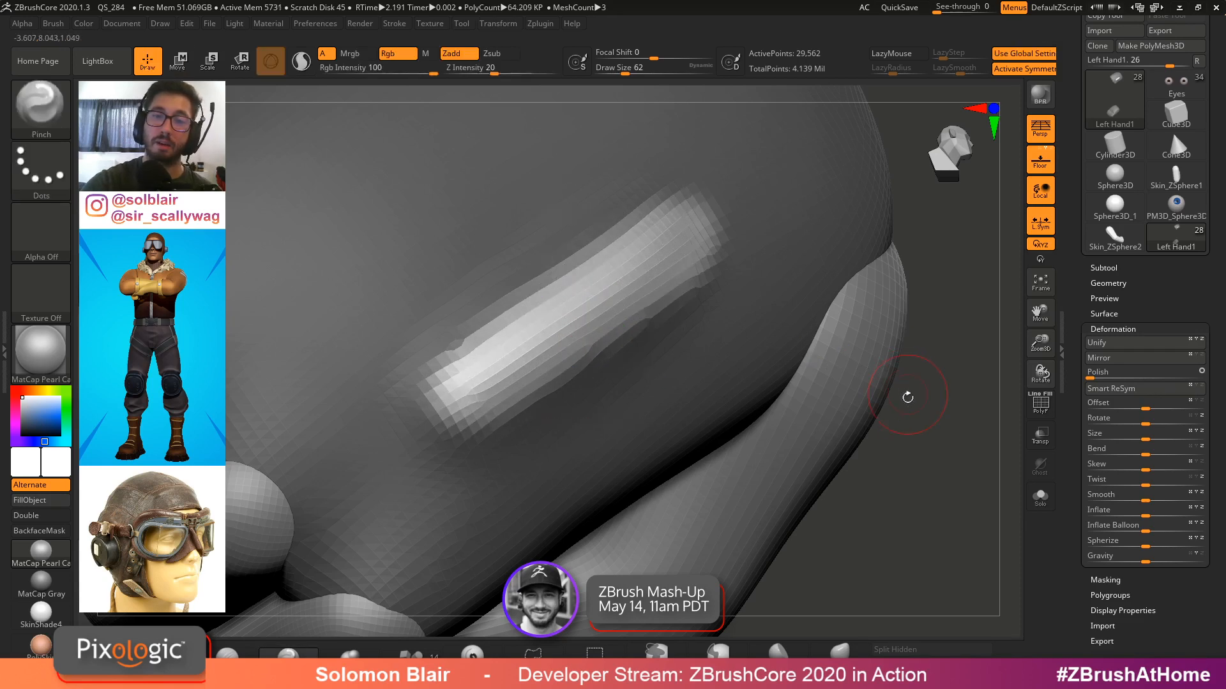
# Rework the mask around the groove so only the groove stays unmasked
pyautogui.keyDown('ctrl'); pyautogui.click(937, 341); pyautogui.keyUp('ctrl')
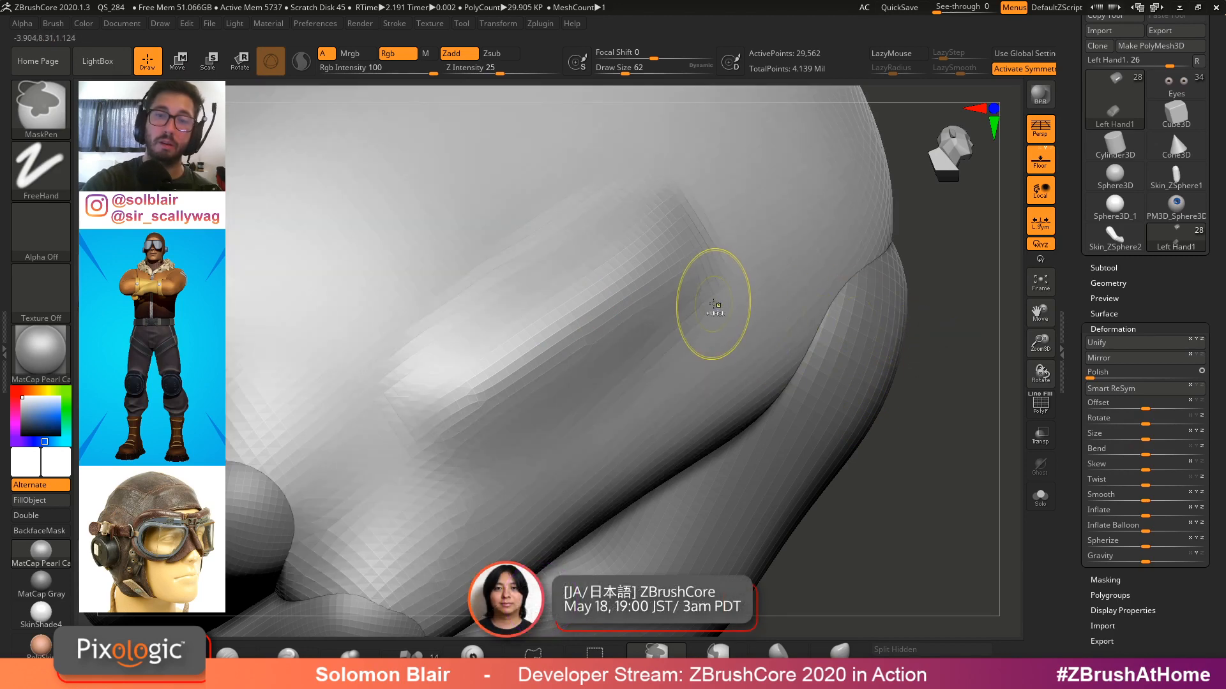
pyautogui.hotkey('ctrl', 'z')
pyautogui.hotkey('ctrl', 'z')
pyautogui.keyDown('ctrl'); pyautogui.click(936, 282); pyautogui.keyUp('ctrl')
pyautogui.keyDown('ctrl'); pyautogui.click(669, 274); pyautogui.keyUp('ctrl')
pyautogui.keyDown('ctrl'); pyautogui.click(665, 266); pyautogui.keyUp('ctrl')
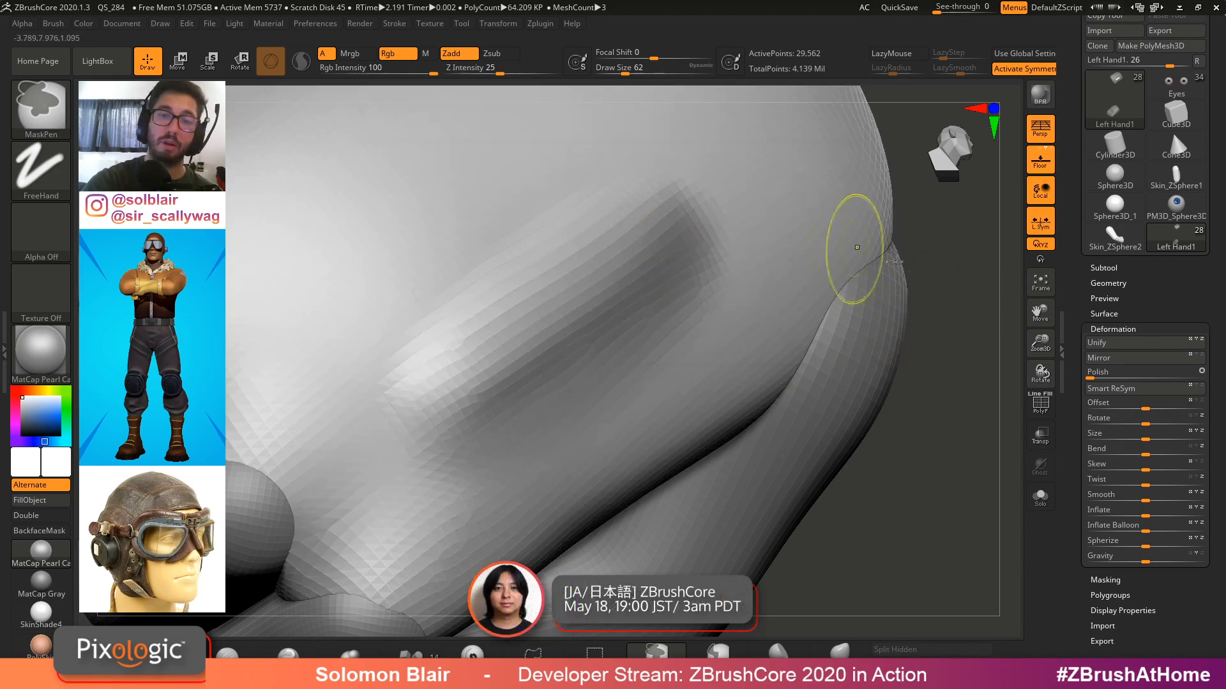
pyautogui.keyDown('ctrl'); pyautogui.click(921, 276); pyautogui.keyUp('ctrl')
# Scale the unmasked groove narrower with the Transpose tool and return to Draw mode
pyautogui.press('w')
pyautogui.moveTo(579, 291); pyautogui.dragTo(766, 409)
pyautogui.moveTo(757, 338); pyautogui.dragTo(782, 287, button='right')
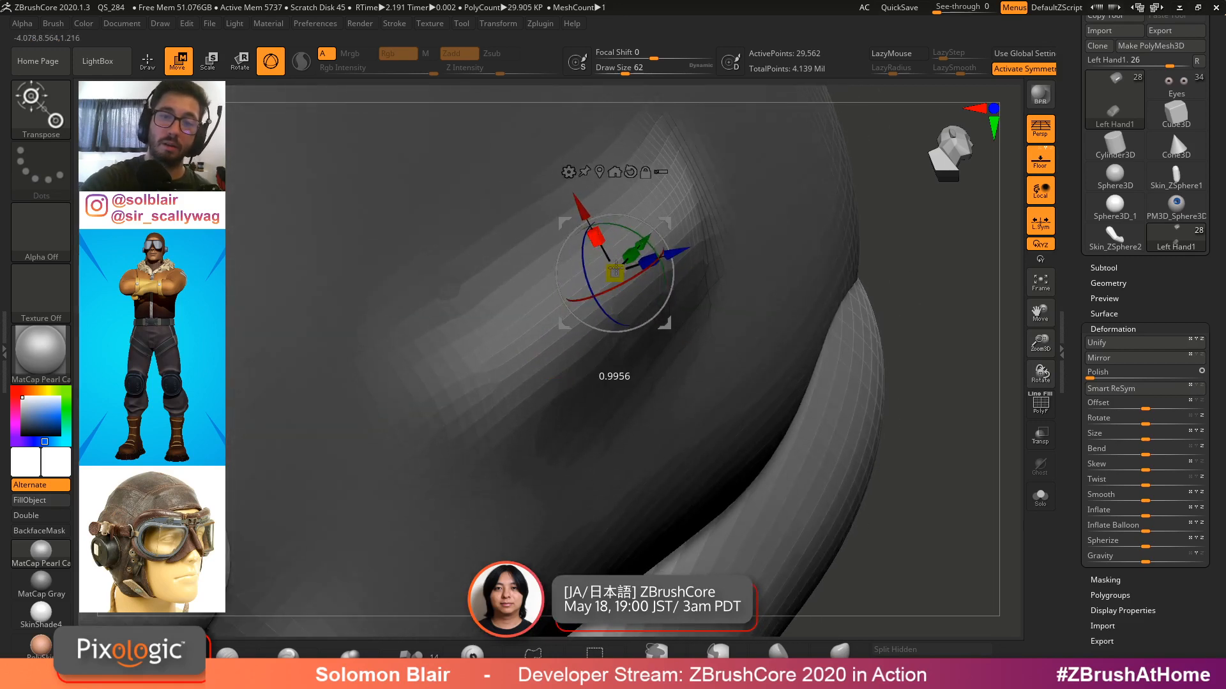
pyautogui.moveTo(662, 323); pyautogui.dragTo(900, 610)
pyautogui.keyDown('ctrl'); pyautogui.moveTo(900, 609); pyautogui.dragTo(712, 303, button='right'); pyautogui.keyUp('ctrl')
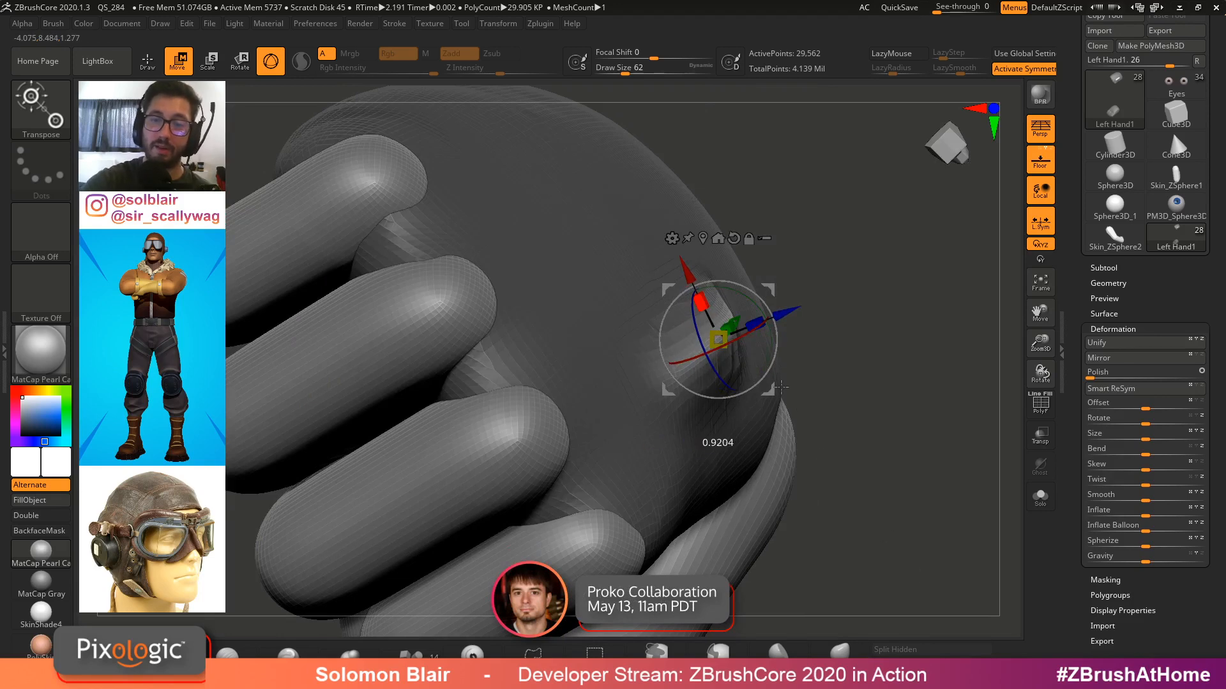
pyautogui.moveTo(869, 504); pyautogui.dragTo(869, 507)
pyautogui.moveTo(869, 507)
pyautogui.mouseDown(button='right')
pyautogui.moveTo(754, 408)
pyautogui.moveTo(624, 362)
pyautogui.moveTo(692, 457)
pyautogui.mouseUp(button='right')
pyautogui.press('q')
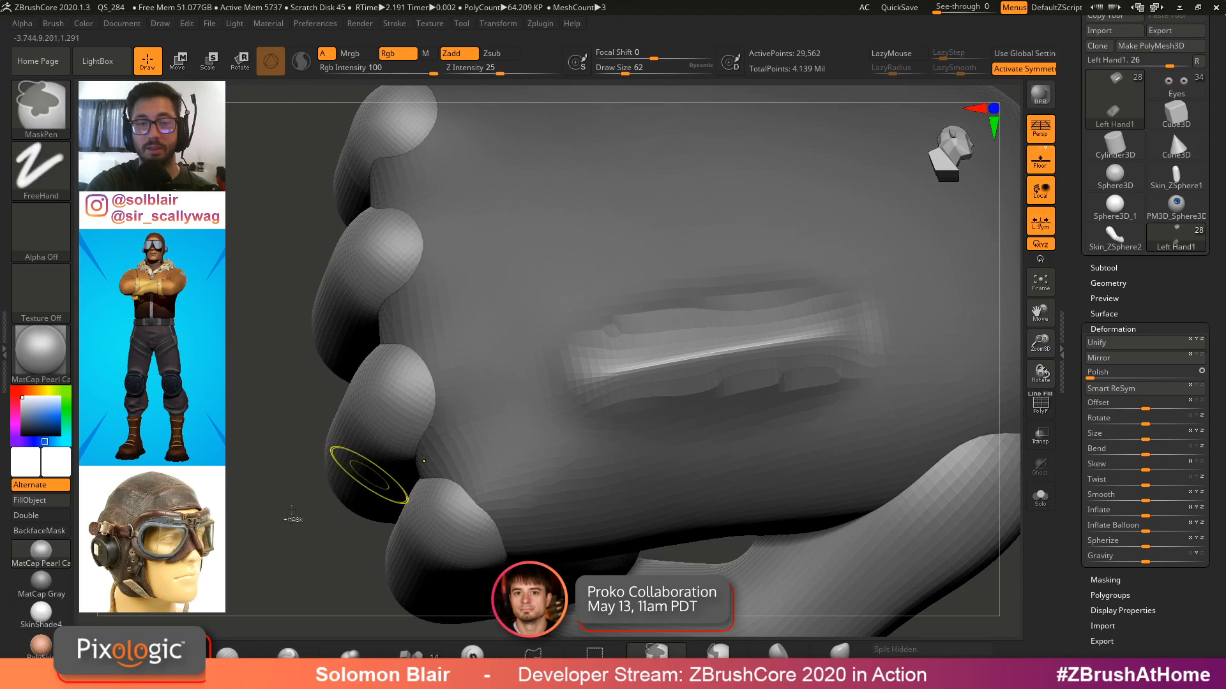
# Clear the mask and pinch the groove's edges into a crisp line
pyautogui.keyDown('ctrl'); pyautogui.click(293, 517); pyautogui.keyUp('ctrl')
pyautogui.keyDown('shift'); pyautogui.moveTo(669, 410); pyautogui.dragTo(819, 392); pyautogui.keyUp('shift')
pyautogui.keyDown('shift'); pyautogui.moveTo(685, 411); pyautogui.dragTo(692, 410); pyautogui.keyUp('shift')
pyautogui.moveTo(692, 410); pyautogui.dragTo(689, 388, button='right')
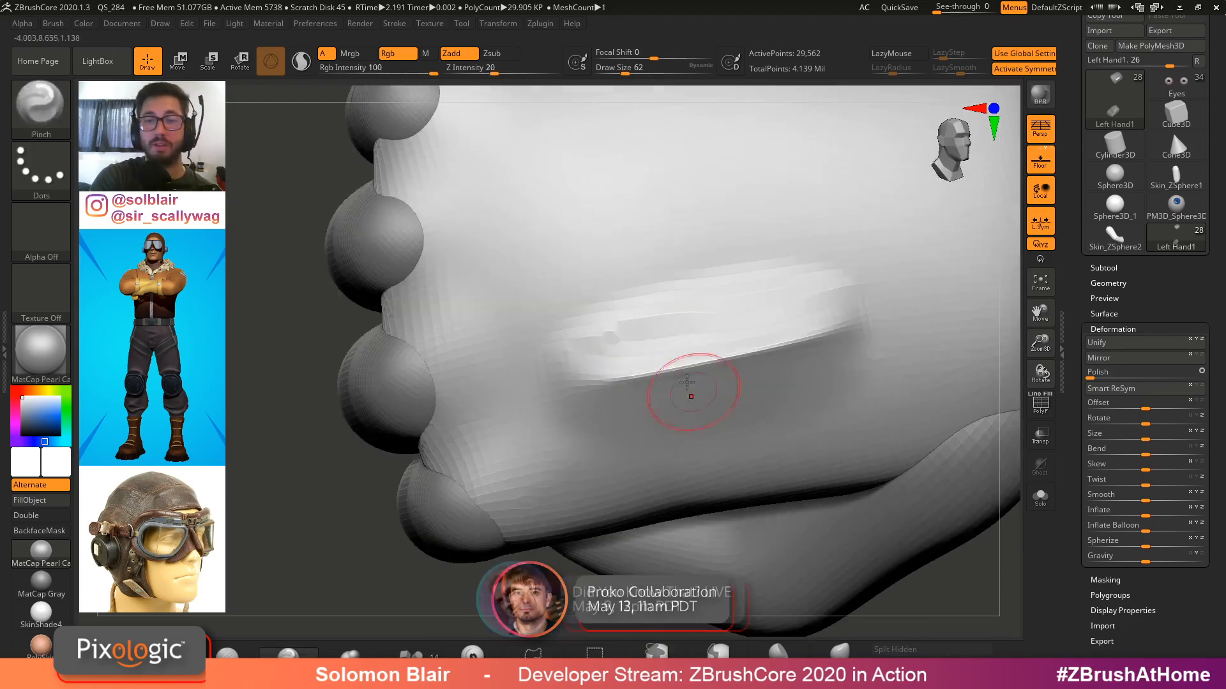
pyautogui.keyDown('shift'); pyautogui.moveTo(638, 322); pyautogui.dragTo(705, 297); pyautogui.keyUp('shift')
pyautogui.keyDown('shift'); pyautogui.moveTo(532, 350); pyautogui.dragTo(676, 309); pyautogui.keyUp('shift')
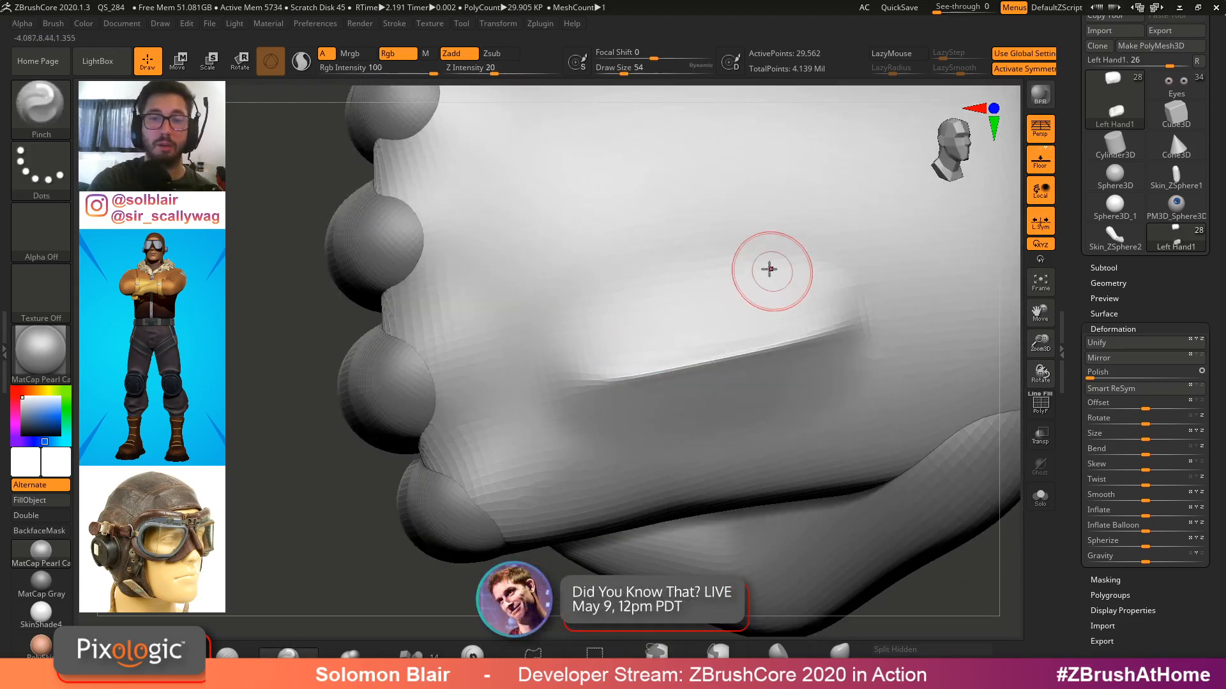
# Smooth the area around the groove with an enlarged Smooth brush
pyautogui.moveTo(771, 271)
pyautogui.keyDown('shift'); pyautogui.mouseDown()
pyautogui.moveTo(796, 276)
pyautogui.moveTo(805, 252)
pyautogui.mouseUp(); pyautogui.keyUp('shift')
pyautogui.press(']')
pyautogui.press(']')
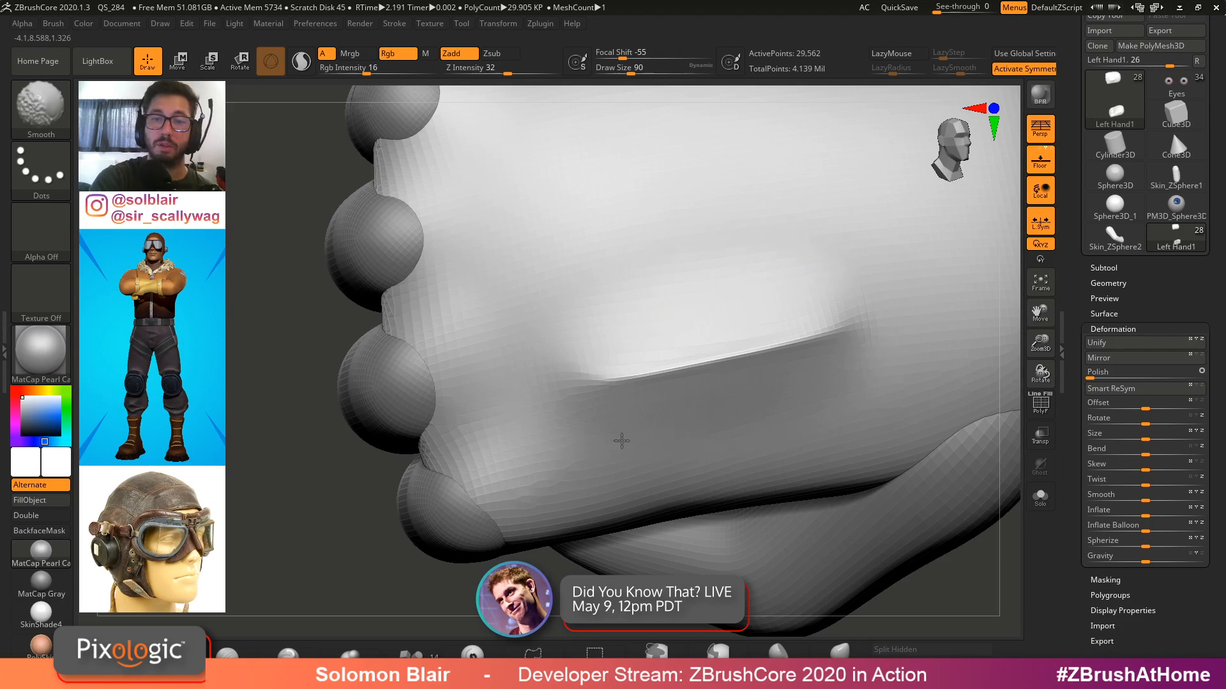
pyautogui.press('f')
pyautogui.moveTo(584, 402); pyautogui.dragTo(732, 460, button='right')
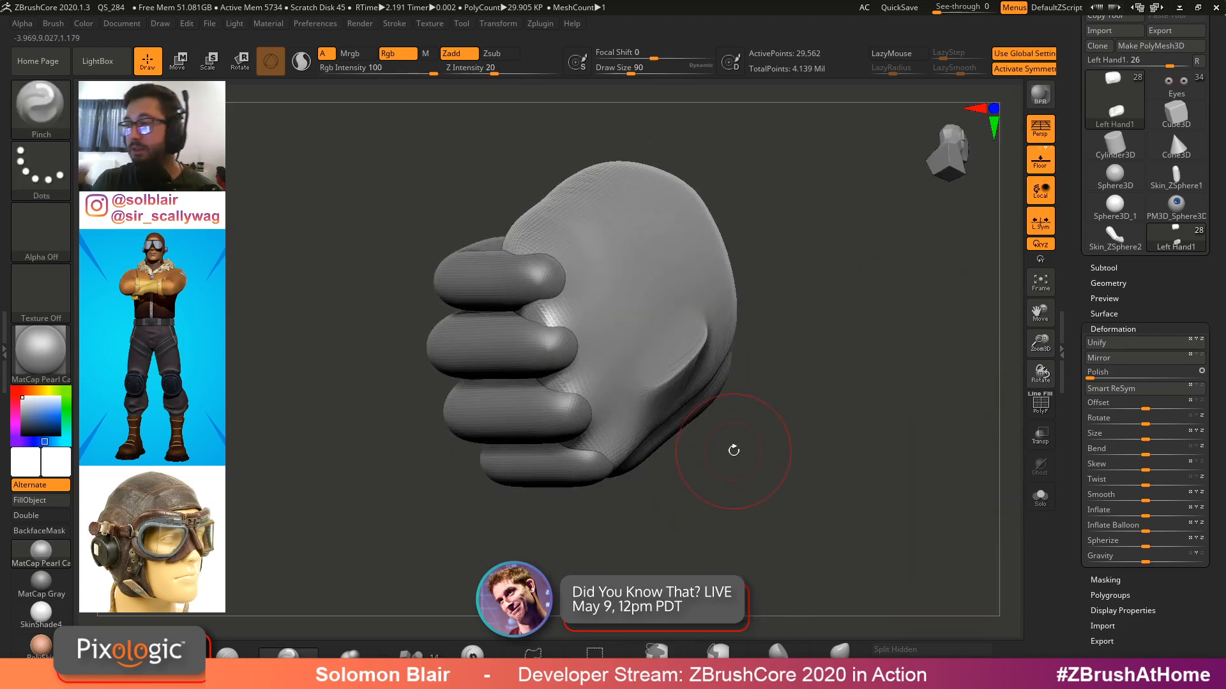
pyautogui.moveTo(733, 451)
pyautogui.keyDown('ctrl'); pyautogui.mouseDown(button='right')
pyautogui.moveTo(678, 334)
pyautogui.moveTo(713, 331)
pyautogui.mouseUp(button='right'); pyautogui.keyUp('ctrl')
pyautogui.keyDown('shift'); pyautogui.moveTo(714, 331); pyautogui.dragTo(731, 349); pyautogui.keyUp('shift')
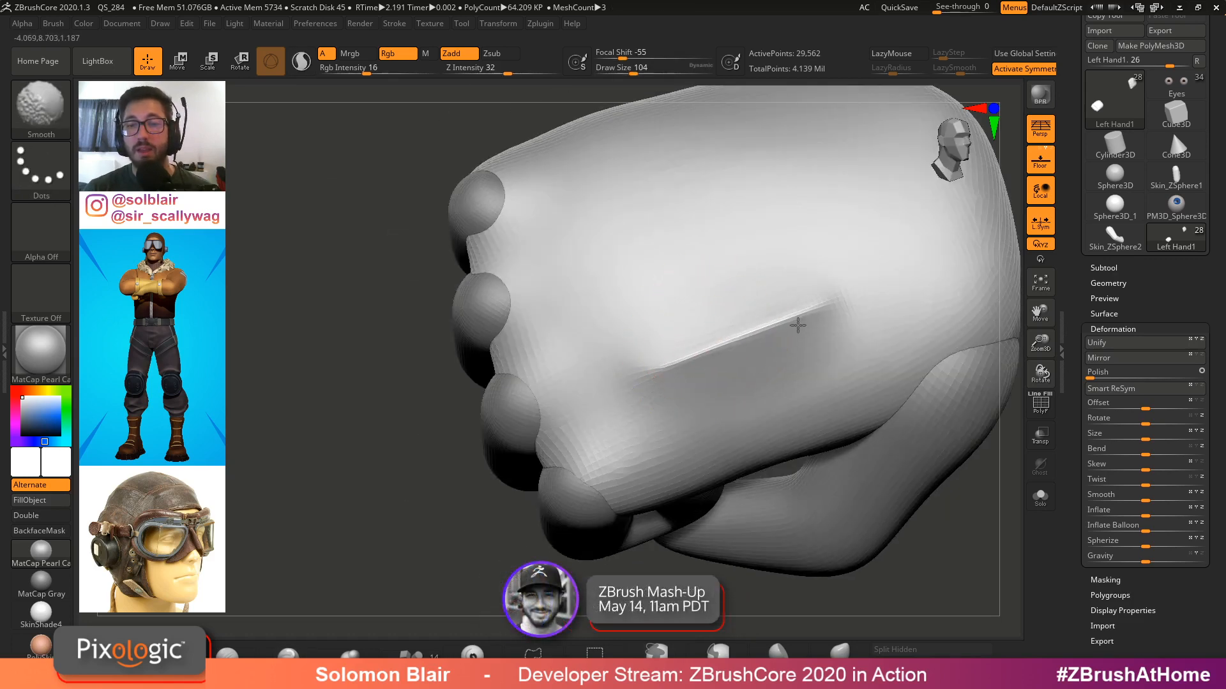
pyautogui.keyDown('shift'); pyautogui.moveTo(798, 325); pyautogui.dragTo(810, 310); pyautogui.keyUp('shift')
# Switch to the hPolish brush and polish the back of the hand
pyautogui.press('s')
pyautogui.moveTo(700, 369); pyautogui.dragTo(708, 368)
pyautogui.moveTo(665, 369)
pyautogui.keyDown('shift'); pyautogui.mouseDown()
pyautogui.moveTo(796, 317)
pyautogui.moveTo(702, 362)
pyautogui.moveTo(739, 328)
pyautogui.moveTo(717, 348)
pyautogui.moveTo(717, 328)
pyautogui.moveTo(807, 306)
pyautogui.moveTo(717, 312)
pyautogui.moveTo(714, 330)
pyautogui.mouseUp(); pyautogui.keyUp('shift')
pyautogui.press('[')
pyautogui.press(']')
pyautogui.press('b')
pyautogui.press('h')
pyautogui.press('p')
pyautogui.keyDown('ctrl'); pyautogui.moveTo(763, 295); pyautogui.dragTo(766, 323, button='right'); pyautogui.keyUp('ctrl')
pyautogui.keyDown('shift'); pyautogui.moveTo(767, 323); pyautogui.dragTo(743, 315); pyautogui.keyUp('shift')
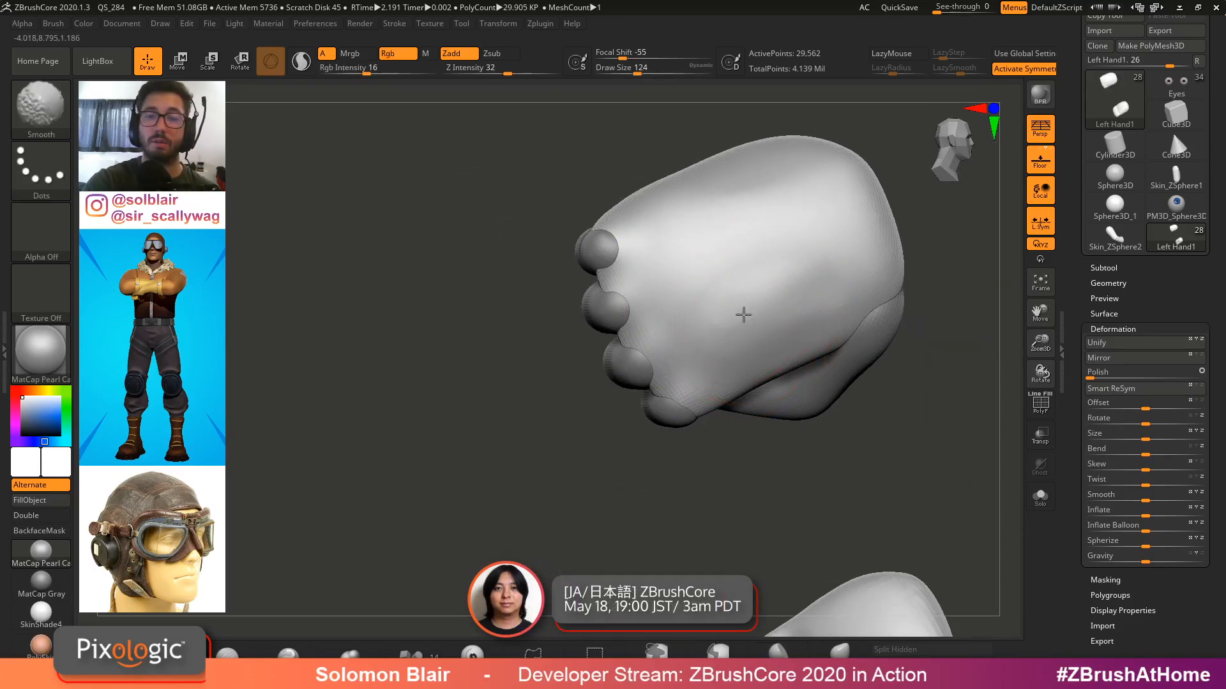
pyautogui.moveTo(744, 315)
pyautogui.mouseDown(button='right')
pyautogui.moveTo(758, 284)
pyautogui.moveTo(777, 339)
pyautogui.mouseUp(button='right')
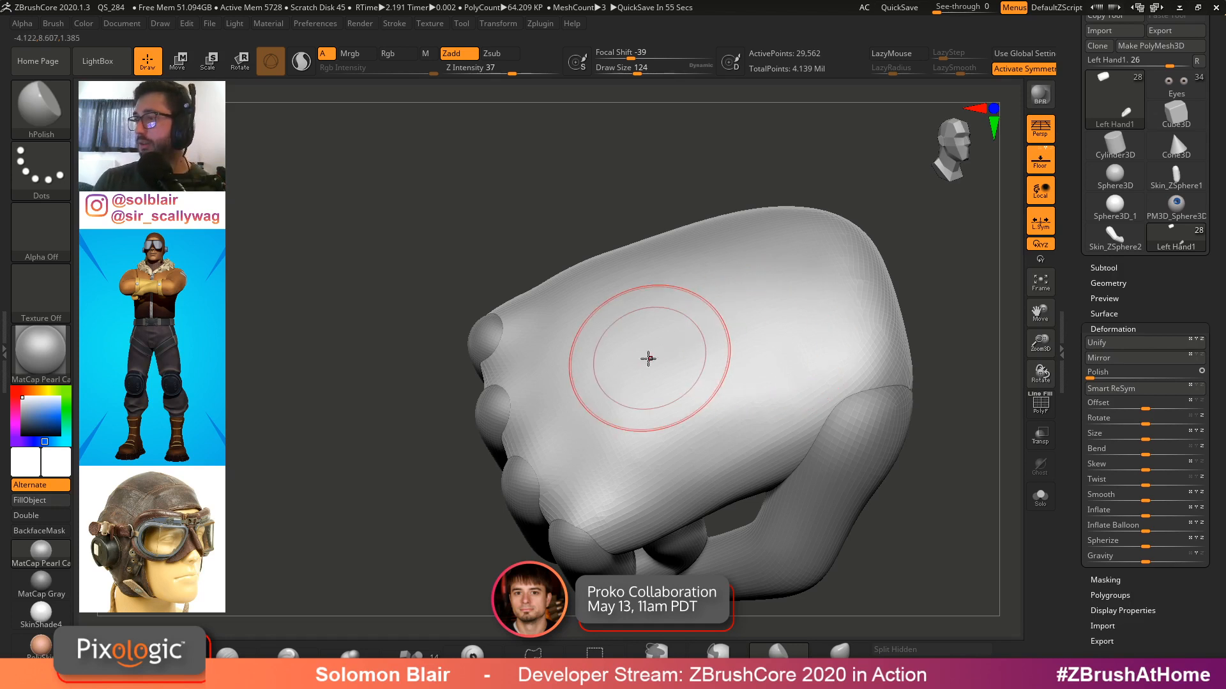
# Enlarge the hPolish brush and flatten the back of the hand further
pyautogui.moveTo(705, 363)
pyautogui.mouseDown(button='right')
pyautogui.moveTo(714, 402)
pyautogui.moveTo(652, 404)
pyautogui.mouseUp(button='right')
pyautogui.press('s')
pyautogui.moveTo(651, 404); pyautogui.dragTo(693, 408)
pyautogui.moveTo(694, 406); pyautogui.dragTo(712, 426, button='right')
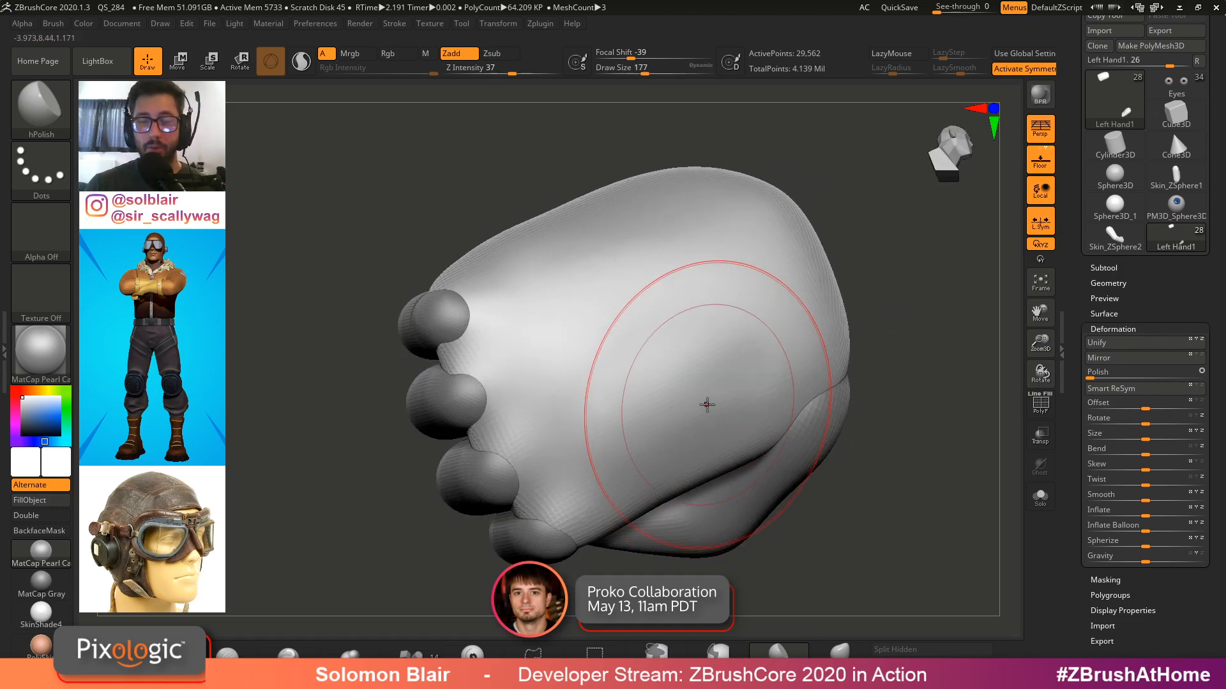
# Polish the back of the hand once more with the hPolish brush
pyautogui.moveTo(733, 334)
pyautogui.mouseDown(button='right')
pyautogui.moveTo(686, 426)
pyautogui.moveTo(709, 410)
pyautogui.mouseUp(button='right')
pyautogui.press('b')
pyautogui.press('s')
pyautogui.moveTo(706, 485); pyautogui.dragTo(703, 486)
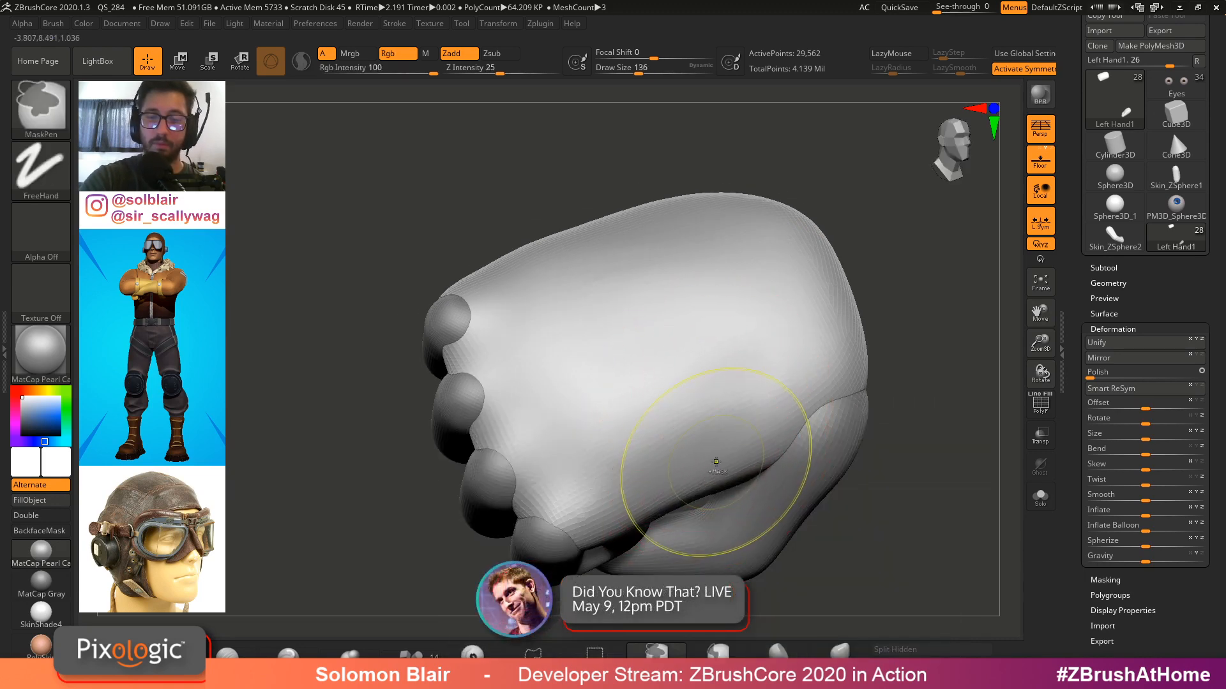
# Switch to the Move brush and push the hand's lower side and palm edge into shape, resizing the brush between strokes
pyautogui.press('b')
pyautogui.press('m')
pyautogui.press('v')
pyautogui.moveTo(706, 466); pyautogui.dragTo(717, 405, button='right')
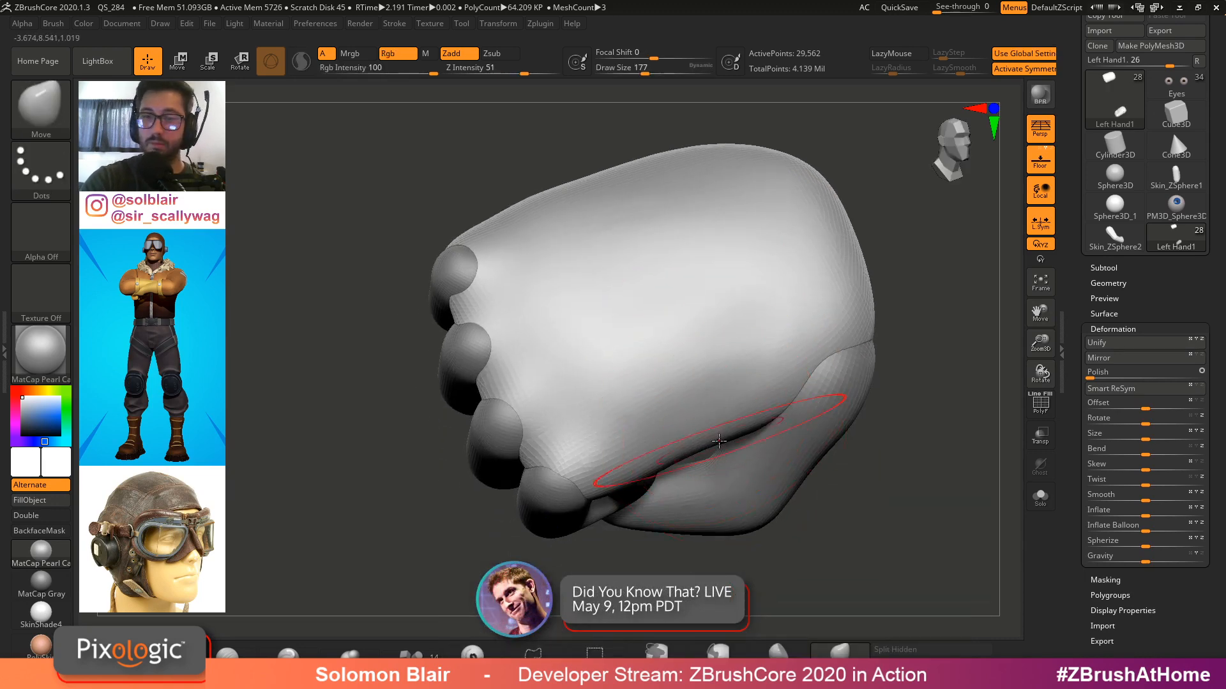
pyautogui.moveTo(645, 446)
pyautogui.mouseDown(button='right')
pyautogui.moveTo(766, 364)
pyautogui.moveTo(753, 307)
pyautogui.mouseUp(button='right')
pyautogui.moveTo(753, 306)
pyautogui.mouseDown(button='right')
pyautogui.moveTo(646, 282)
pyautogui.moveTo(709, 255)
pyautogui.moveTo(779, 271)
pyautogui.mouseUp(button='right')
pyautogui.press('s')
pyautogui.moveTo(780, 270); pyautogui.dragTo(769, 270)
pyautogui.moveTo(769, 271)
pyautogui.mouseDown(button='right')
pyautogui.moveTo(837, 332)
pyautogui.moveTo(885, 300)
pyautogui.moveTo(828, 302)
pyautogui.mouseUp(button='right')
pyautogui.moveTo(828, 302)
pyautogui.mouseDown(button='right')
pyautogui.moveTo(862, 291)
pyautogui.moveTo(917, 332)
pyautogui.mouseUp(button='right')
pyautogui.press('s')
pyautogui.moveTo(918, 332); pyautogui.dragTo(914, 333)
# Select the thumb subtool and delete its higher subdivision levels
pyautogui.hotkey('shift', 'f')
pyautogui.moveTo(914, 332)
pyautogui.keyDown('alt'); pyautogui.mouseDown(button='right')
pyautogui.moveTo(786, 293)
pyautogui.moveTo(668, 343)
pyautogui.mouseUp(button='right'); pyautogui.keyUp('alt')
pyautogui.hotkey('shift', 'f')
pyautogui.hotkey('shift', 'f')
pyautogui.hotkey('shift', 'f')
pyautogui.press('s')
pyautogui.keyDown('alt'); pyautogui.click(640, 305); pyautogui.keyUp('alt')
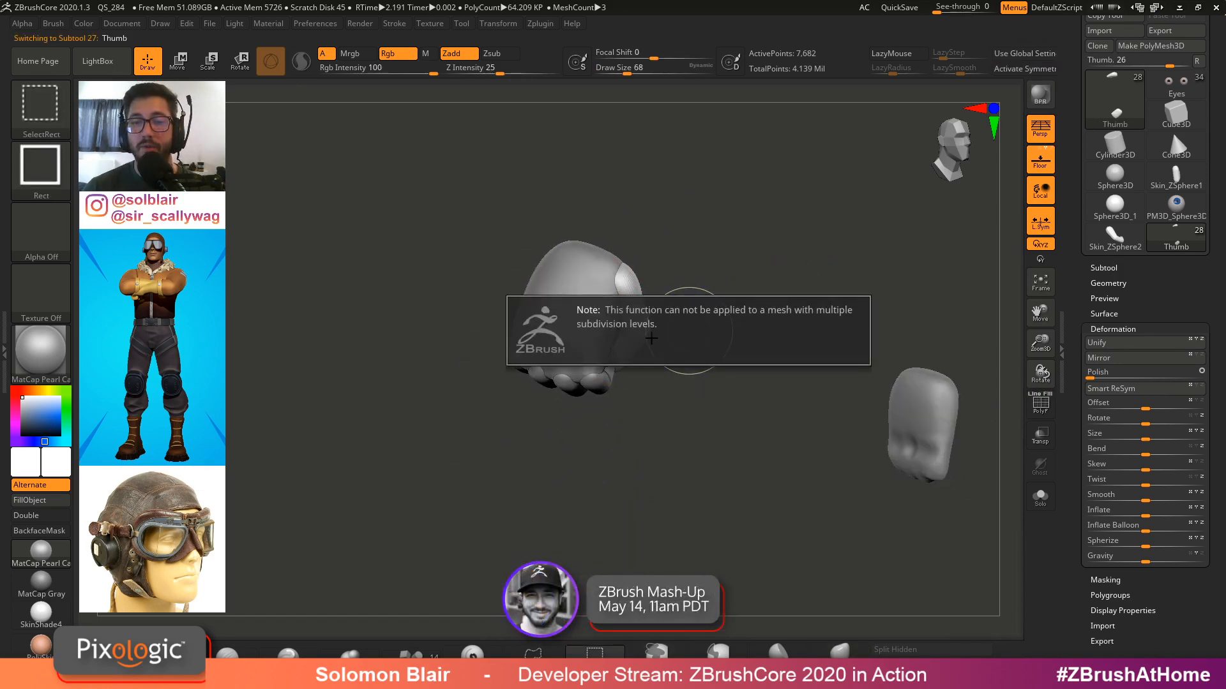
pyautogui.click(1114, 282)
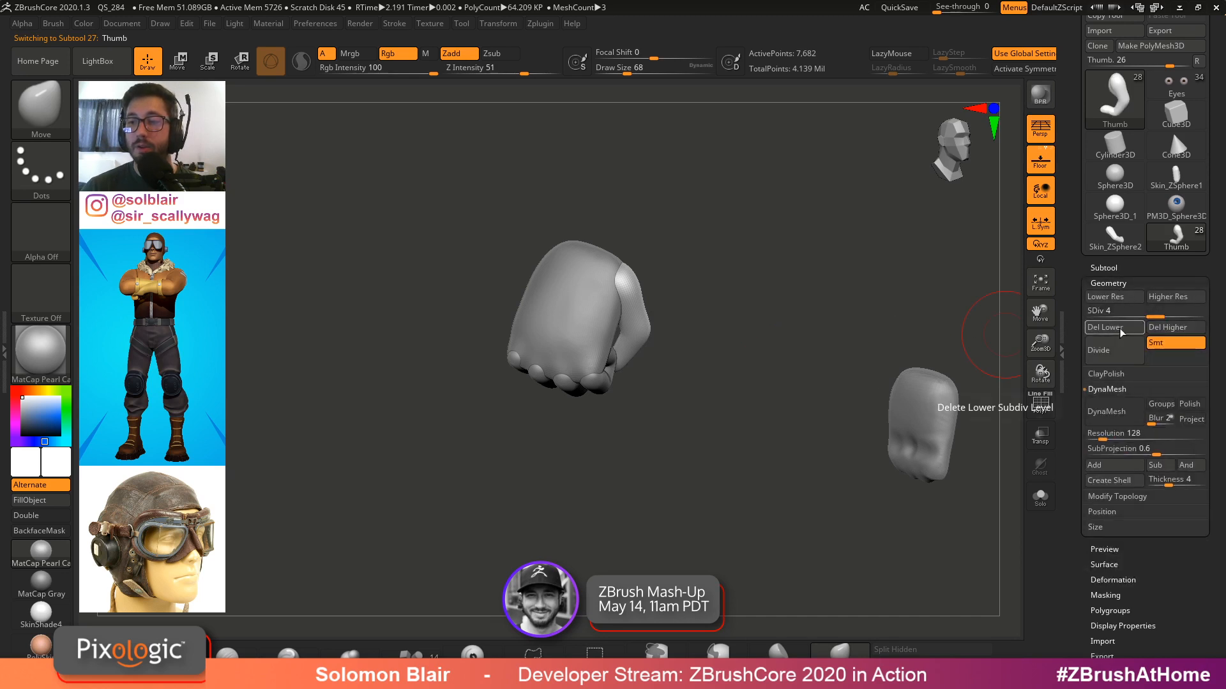
pyautogui.click(1173, 327)
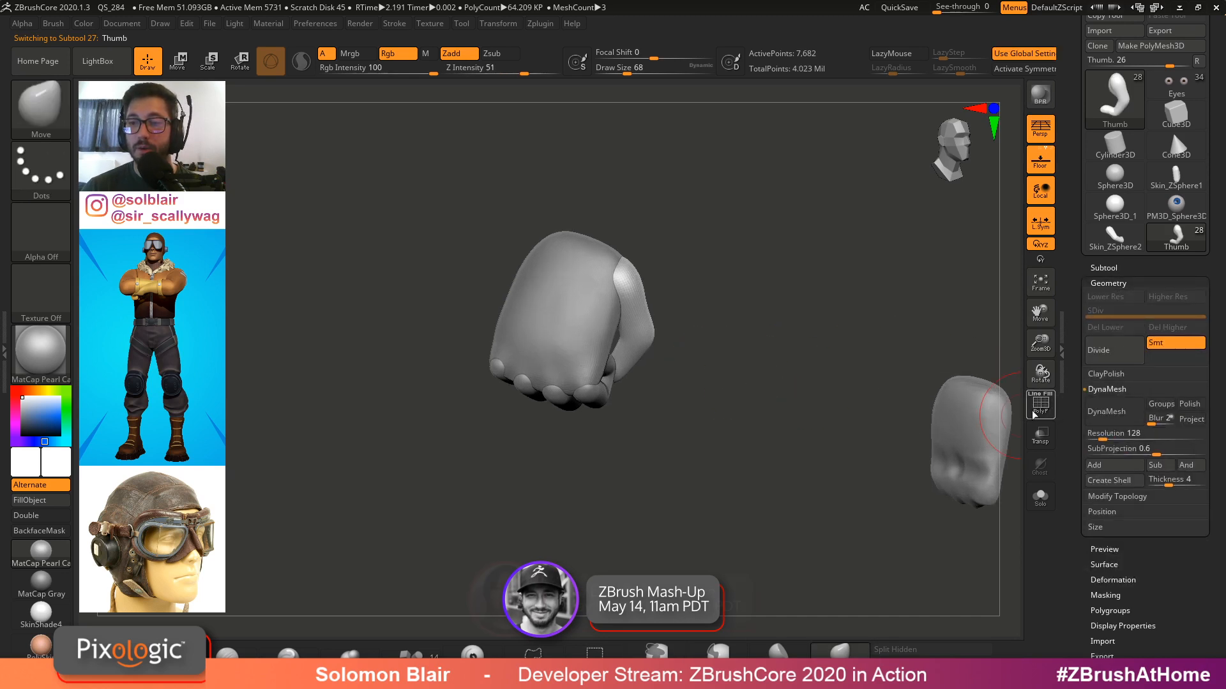
# Browse the subtool list and check the geometry settings of the finger and hand subtools
pyautogui.keyDown('alt'); pyautogui.moveTo(971, 429); pyautogui.dragTo(1006, 418); pyautogui.keyUp('alt')
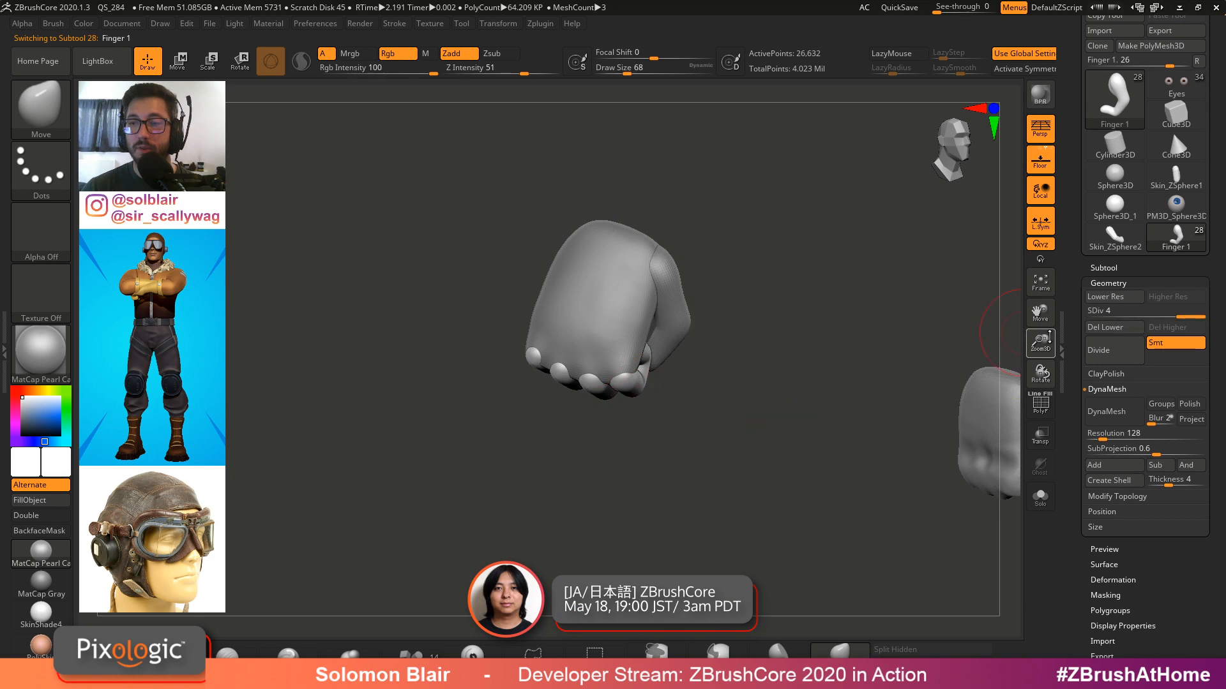
pyautogui.click(1097, 267)
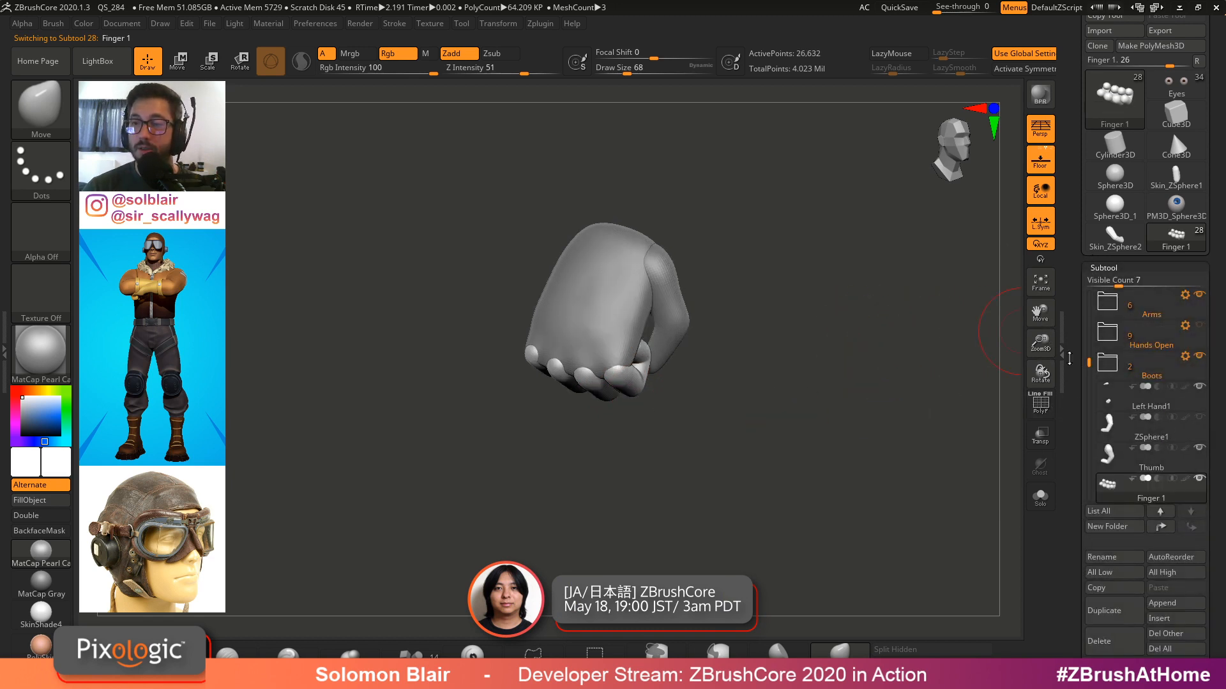
pyautogui.moveTo(1089, 362); pyautogui.dragTo(1091, 374)
pyautogui.keyDown('ctrl'); pyautogui.moveTo(852, 385); pyautogui.dragTo(845, 419, button='right'); pyautogui.keyUp('ctrl')
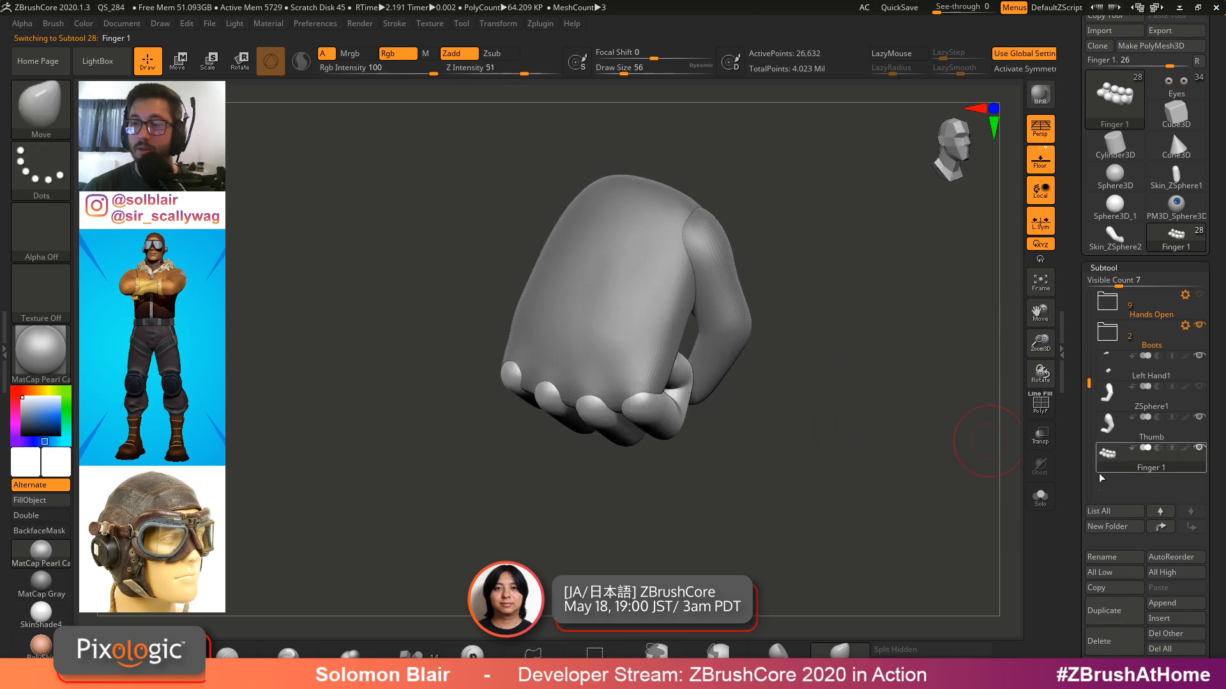
pyautogui.click(1109, 369)
pyautogui.moveTo(1077, 534); pyautogui.dragTo(1076, 482)
pyautogui.click(1108, 627)
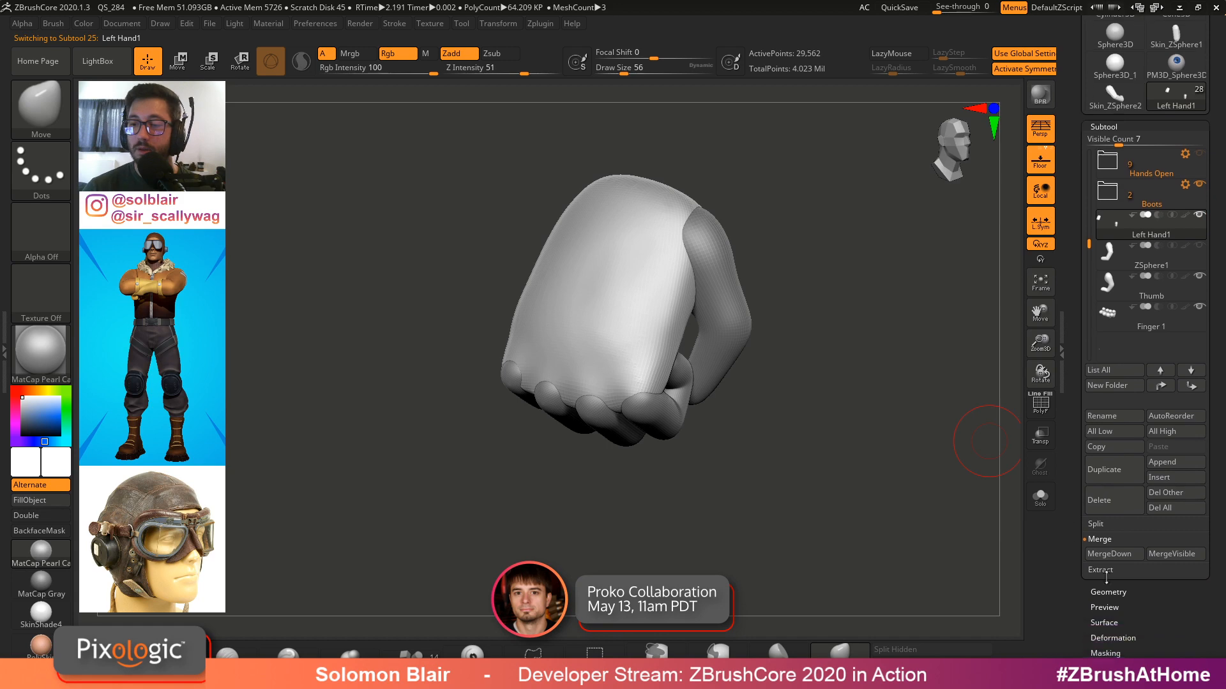
pyautogui.click(1121, 361)
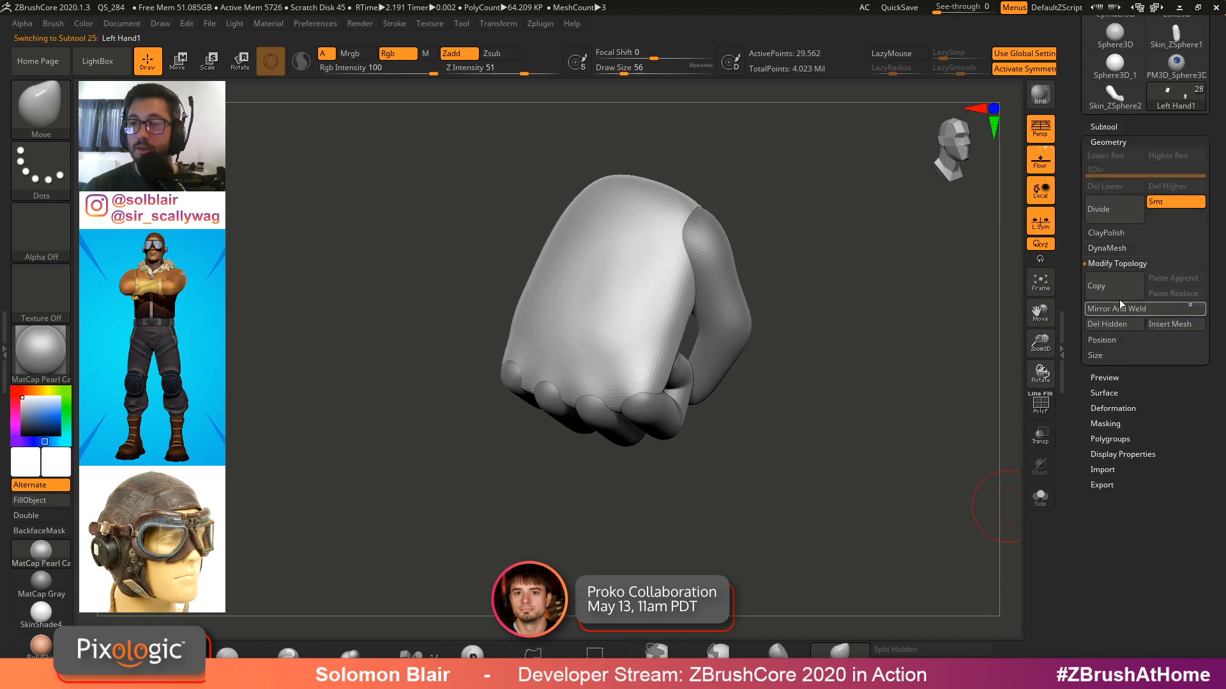
# Isolate the fingers subtool in solo view and adjust the fingers with the Move brush
pyautogui.moveTo(776, 377); pyautogui.dragTo(639, 358, button='right')
pyautogui.keyDown('alt'); pyautogui.click(667, 390); pyautogui.keyUp('alt')
pyautogui.moveTo(719, 350); pyautogui.dragTo(640, 369, button='right')
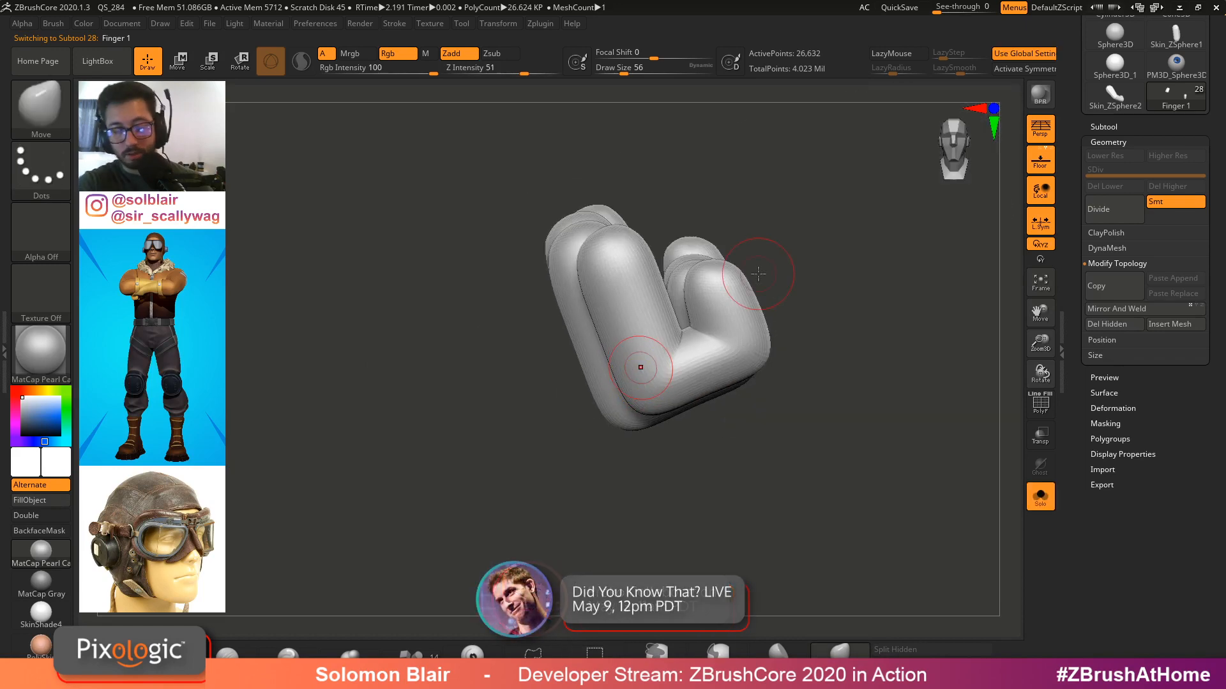
pyautogui.press('b')
pyautogui.press('m')
pyautogui.press('v')
pyautogui.moveTo(798, 293)
pyautogui.mouseDown(button='right')
pyautogui.moveTo(739, 315)
pyautogui.moveTo(745, 323)
pyautogui.moveTo(725, 309)
pyautogui.mouseUp(button='right')
# Switch to the hPolish brush, enlarge it, and polish the fingers
pyautogui.press('b')
pyautogui.press('h')
pyautogui.press('p')
pyautogui.moveTo(707, 292); pyautogui.dragTo(728, 348)
pyautogui.moveTo(734, 339)
pyautogui.mouseDown(button='right')
pyautogui.moveTo(739, 241)
pyautogui.moveTo(739, 293)
pyautogui.mouseUp(button='right')
pyautogui.press(']')
pyautogui.press(']')
pyautogui.moveTo(738, 313)
pyautogui.mouseDown()
pyautogui.moveTo(738, 343)
pyautogui.moveTo(720, 339)
pyautogui.moveTo(722, 358)
pyautogui.mouseUp()
pyautogui.moveTo(722, 358)
pyautogui.mouseDown(button='right')
pyautogui.moveTo(833, 332)
pyautogui.moveTo(790, 331)
pyautogui.moveTo(791, 351)
pyautogui.moveTo(937, 631)
pyautogui.mouseUp(button='right')
# Show the polyframe and auto-group the fingers so each finger gets its own polygroup
pyautogui.hotkey('shift', 'f')
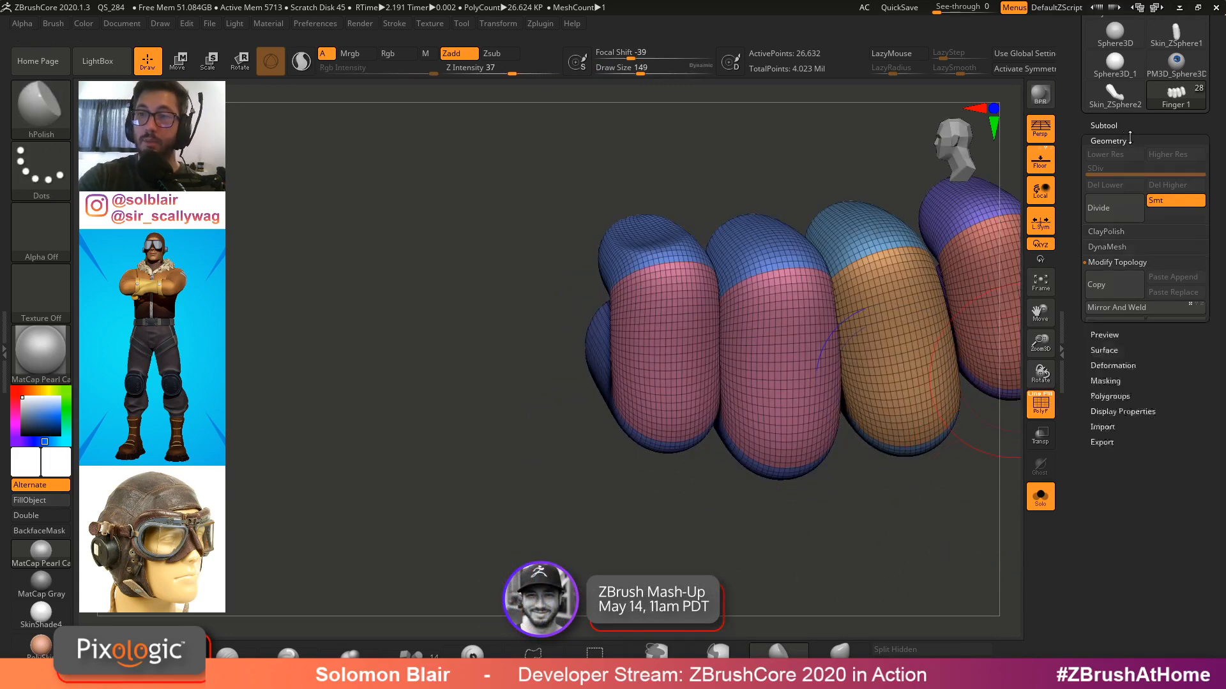
pyautogui.click(1108, 141)
pyautogui.click(1111, 219)
pyautogui.click(1127, 220)
pyautogui.click(1126, 223)
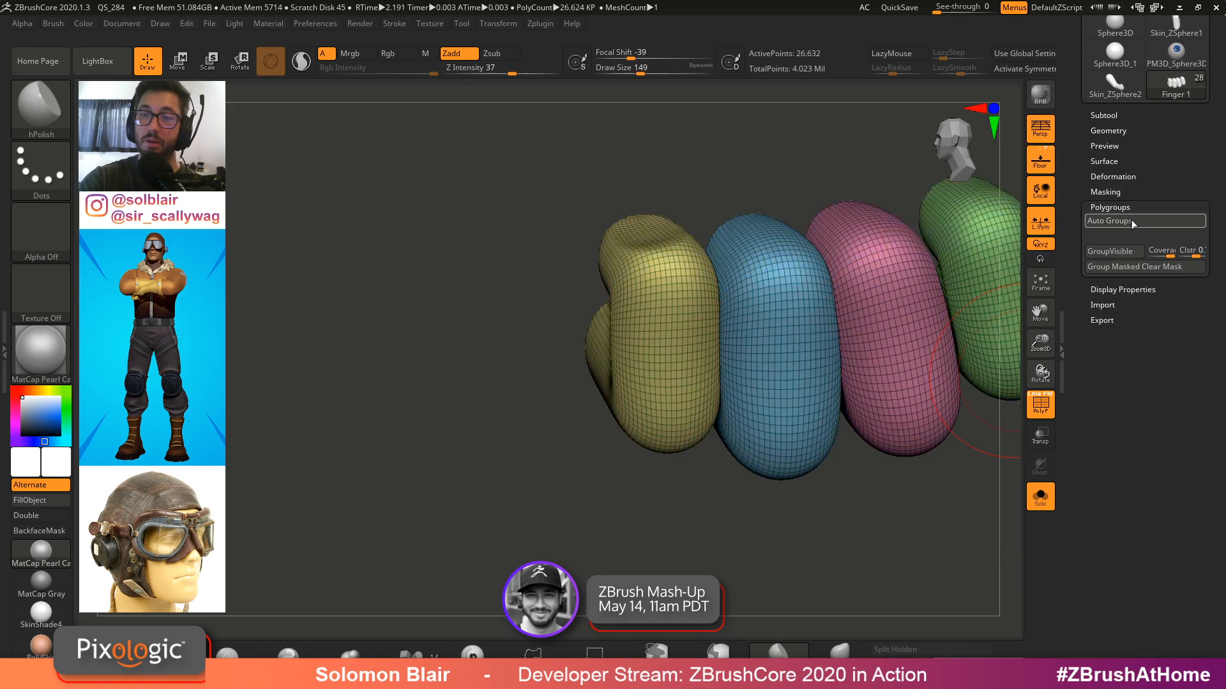
# Isolate the first finger's polygroup and mask the remaining fingers
pyautogui.keyDown('alt'); pyautogui.moveTo(750, 332); pyautogui.dragTo(677, 354, button='right'); pyautogui.keyUp('alt')
pyautogui.keyDown('ctrl'); pyautogui.keyDown('shift'); pyautogui.click(606, 367); pyautogui.keyUp('shift'); pyautogui.keyUp('ctrl')
pyautogui.keyDown('ctrl'); pyautogui.click(506, 524); pyautogui.keyUp('ctrl')
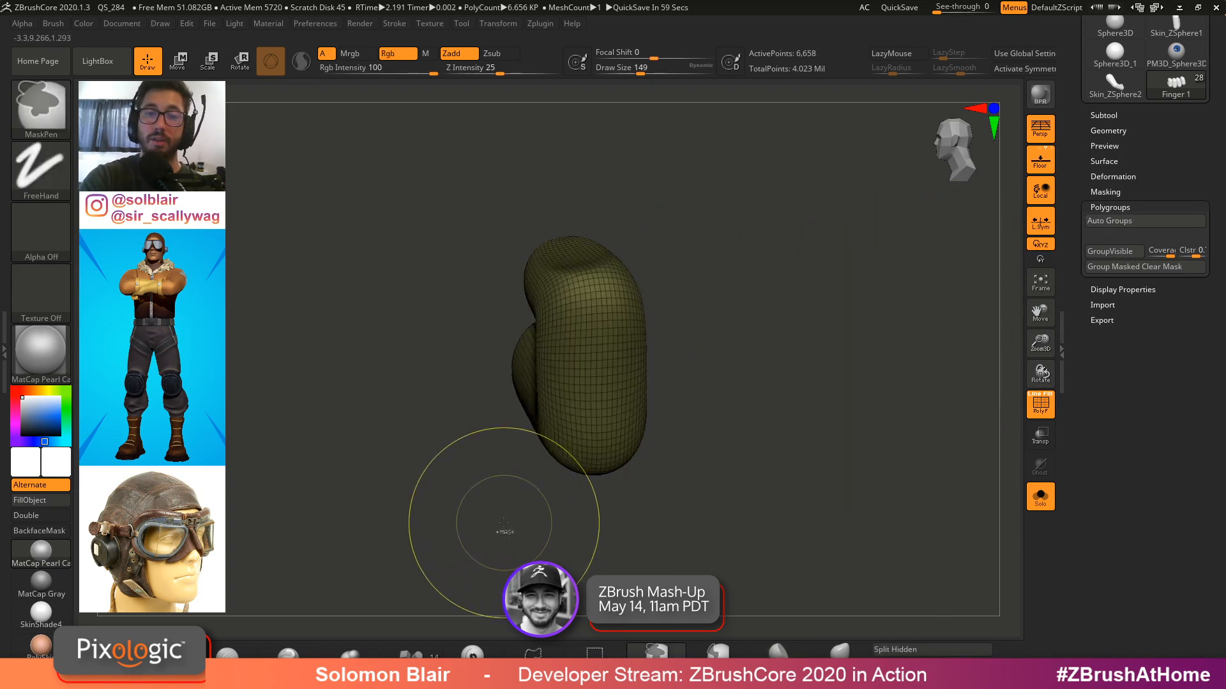
pyautogui.keyDown('ctrl'); pyautogui.keyDown('shift'); pyautogui.click(504, 523); pyautogui.keyUp('shift'); pyautogui.keyUp('ctrl')
pyautogui.hotkey('shift', 'f')
pyautogui.moveTo(553, 506); pyautogui.dragTo(547, 497, button='right')
pyautogui.keyDown('ctrl'); pyautogui.click(547, 497); pyautogui.keyUp('ctrl')
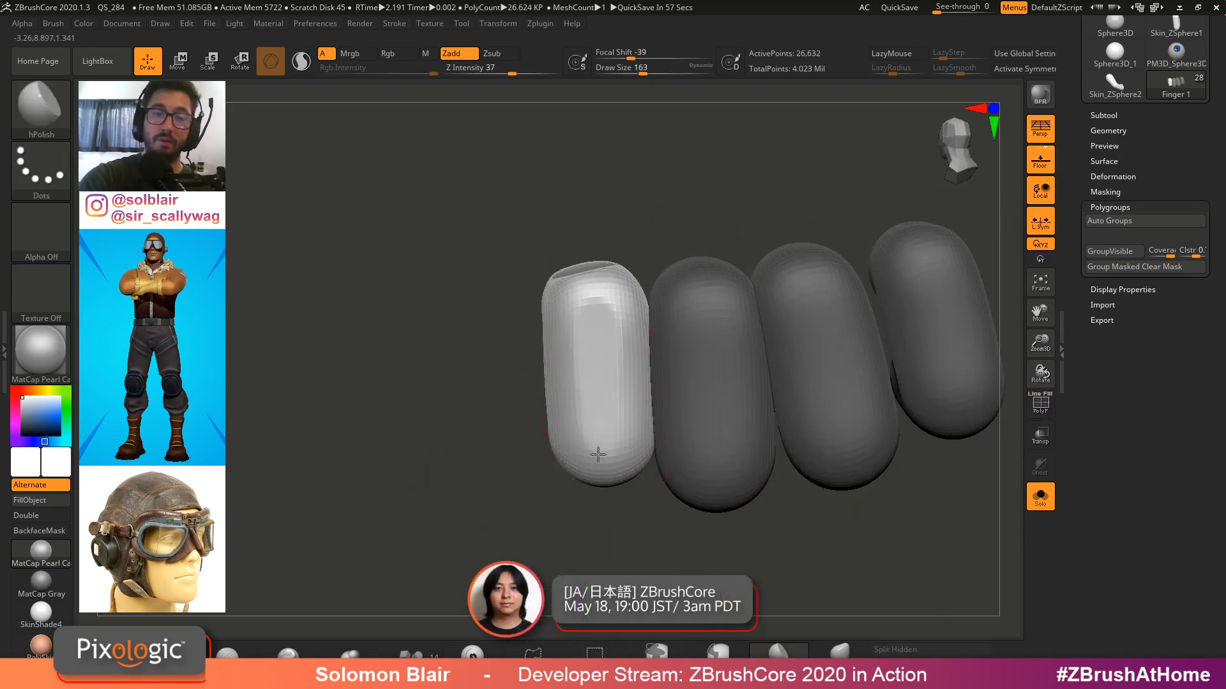
pyautogui.hotkey('ctrl', 'z')
pyautogui.hotkey('ctrl', 'z')
pyautogui.hotkey('ctrl', 'z')
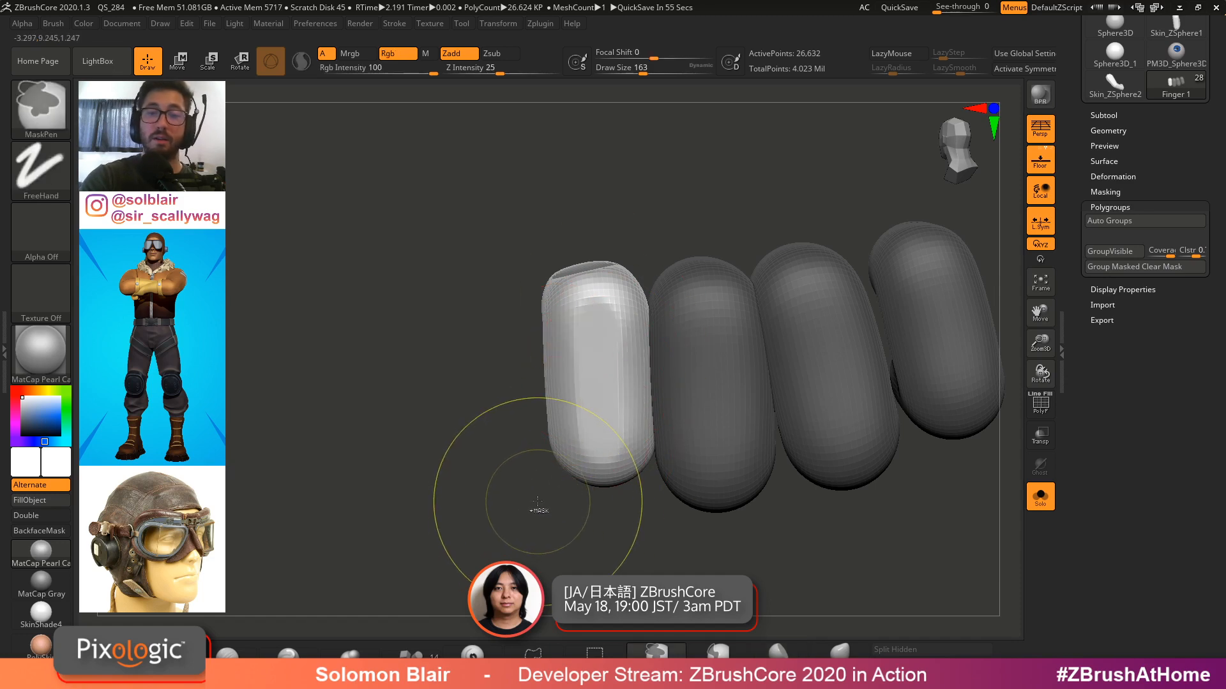
pyautogui.hotkey('shift', 'f')
pyautogui.keyDown('ctrl'); pyautogui.moveTo(514, 512); pyautogui.dragTo(528, 524, button='right'); pyautogui.keyUp('ctrl')
pyautogui.keyDown('ctrl'); pyautogui.moveTo(408, 440); pyautogui.dragTo(513, 459); pyautogui.keyUp('ctrl')
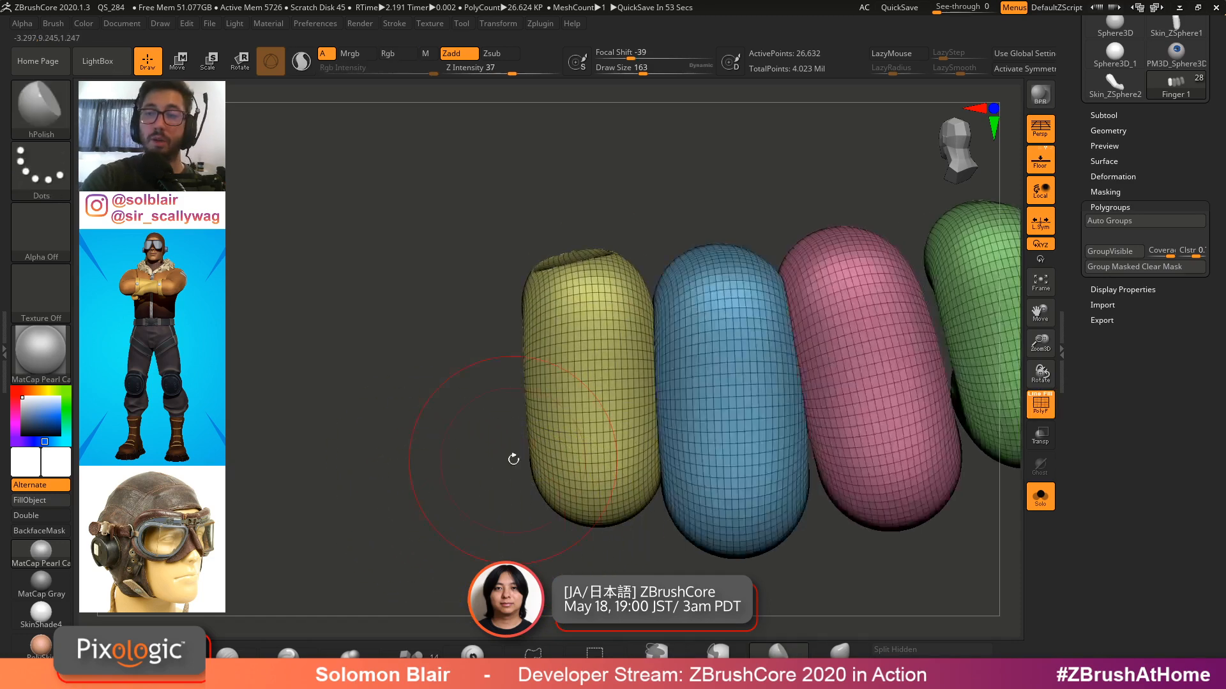
# Split the unmasked points of the fingers mesh into a separate subtool
pyautogui.click(1103, 115)
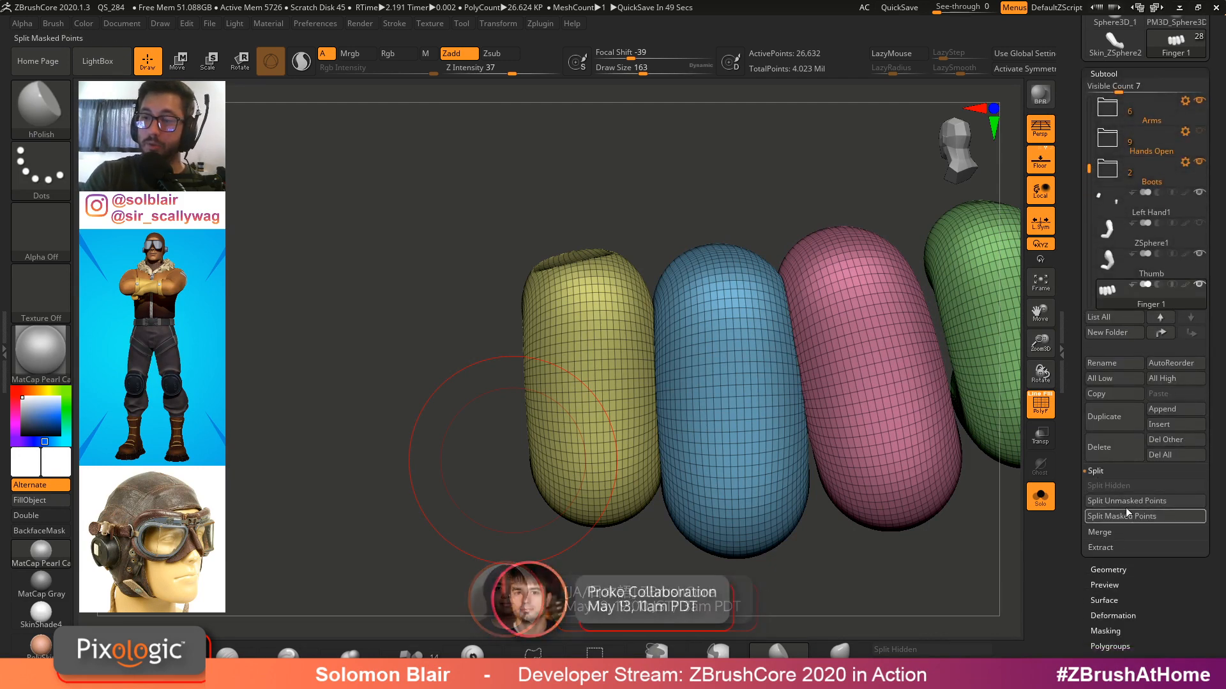
pyautogui.click(1133, 501)
pyautogui.hotkey('shift', 'f')
pyautogui.moveTo(761, 320)
pyautogui.mouseDown(button='right')
pyautogui.moveTo(657, 307)
pyautogui.moveTo(644, 342)
pyautogui.mouseUp(button='right')
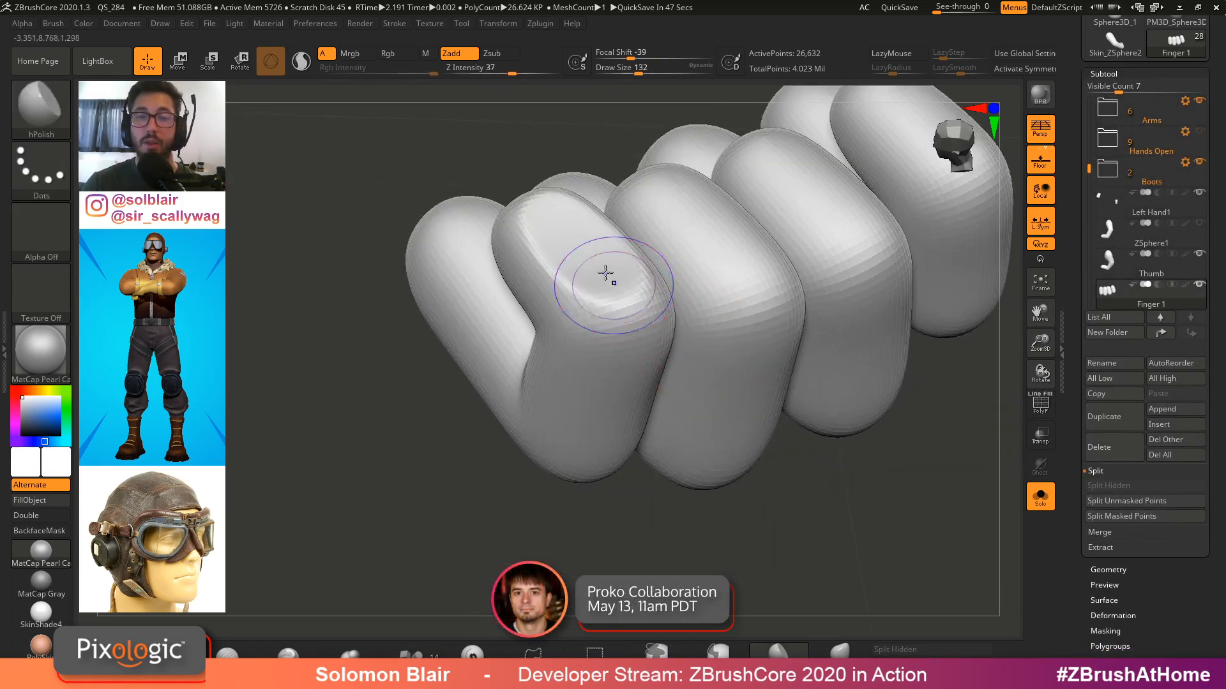
# Isolate a single finger's polygroup and split off the hidden geometry as a new subtool
pyautogui.moveTo(607, 274)
pyautogui.keyDown('shift'); pyautogui.mouseDown()
pyautogui.moveTo(576, 268)
pyautogui.moveTo(583, 254)
pyautogui.mouseUp(); pyautogui.keyUp('shift')
pyautogui.hotkey('shift', 'f')
pyautogui.moveTo(588, 335); pyautogui.dragTo(556, 345, button='right')
pyautogui.moveTo(555, 345)
pyautogui.keyDown('ctrl'); pyautogui.mouseDown(button='right')
pyautogui.moveTo(547, 325)
pyautogui.moveTo(536, 352)
pyautogui.mouseUp(button='right'); pyautogui.keyUp('ctrl')
pyautogui.keyDown('ctrl'); pyautogui.keyDown('shift'); pyautogui.click(536, 353); pyautogui.keyUp('shift'); pyautogui.keyUp('ctrl')
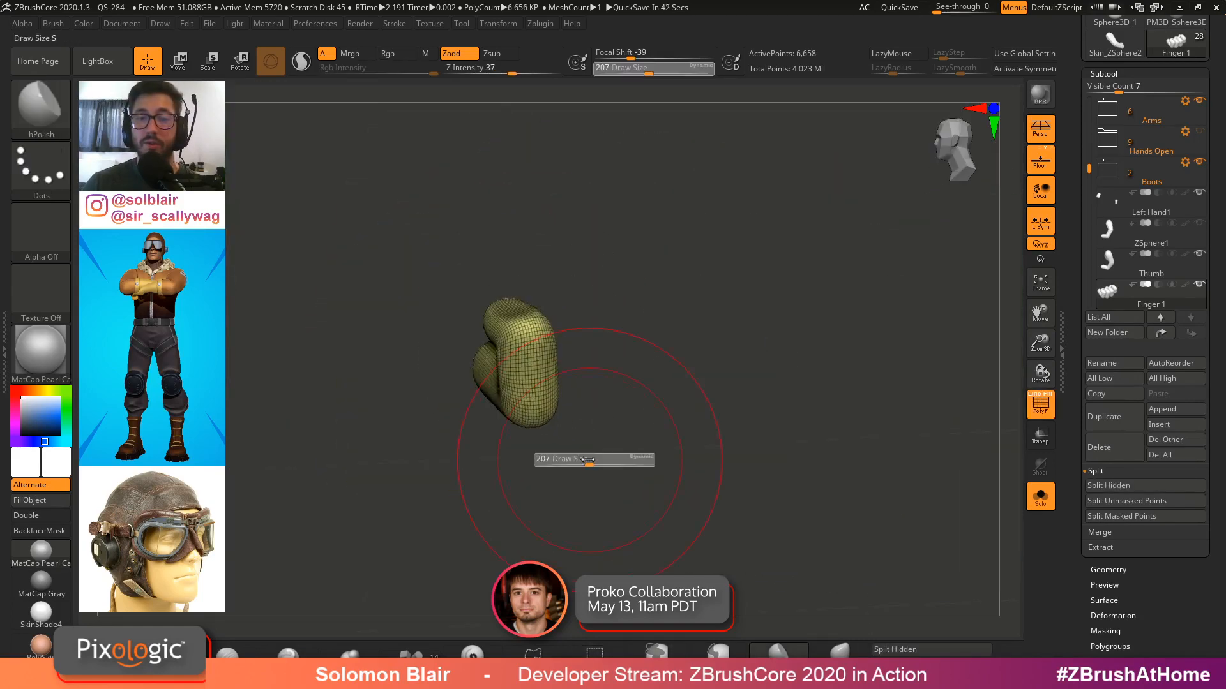
pyautogui.click(1111, 487)
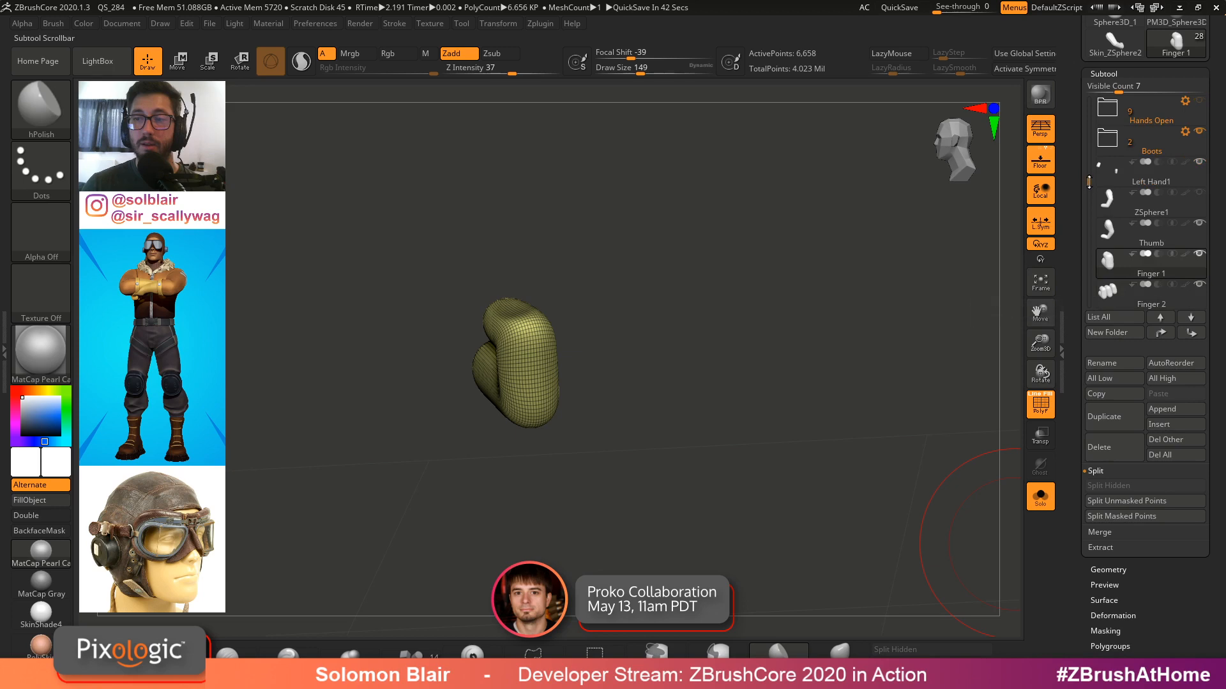
# Select each newly split finger subtool and split its hidden geometry again, separating the remaining fingers
pyautogui.keyDown('ctrl'); pyautogui.keyDown('shift'); pyautogui.click(611, 365); pyautogui.keyUp('shift'); pyautogui.keyUp('ctrl')
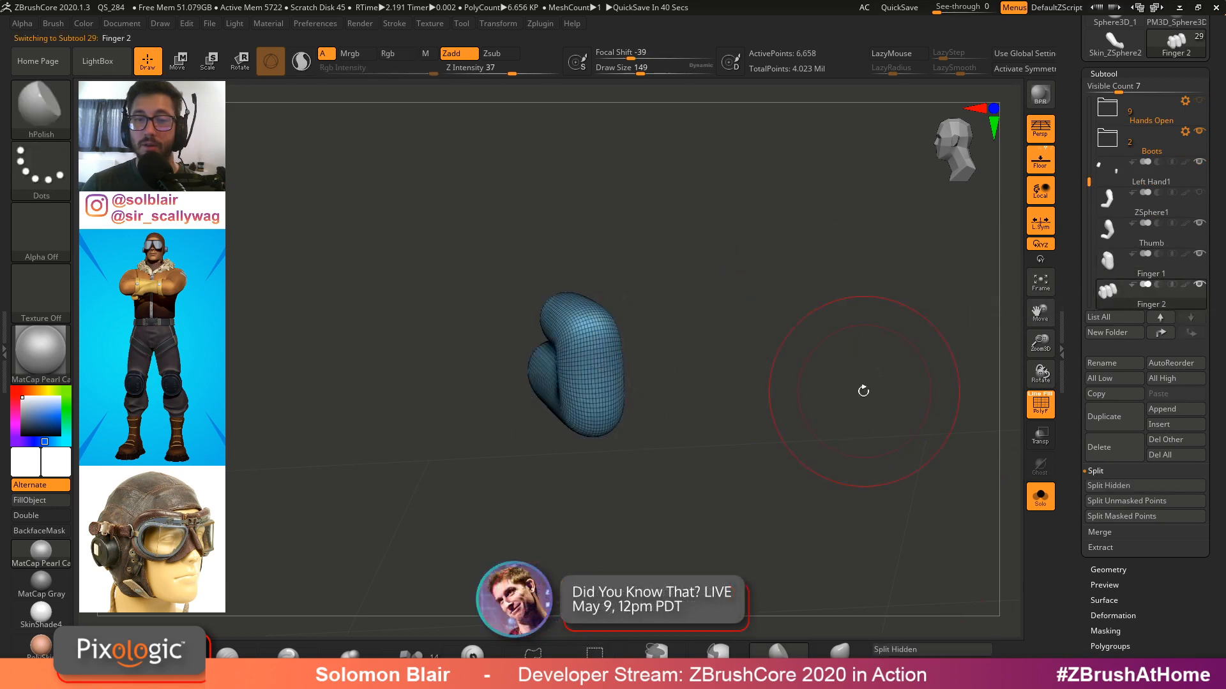
pyautogui.click(1103, 486)
pyautogui.moveTo(1089, 172); pyautogui.dragTo(1090, 193)
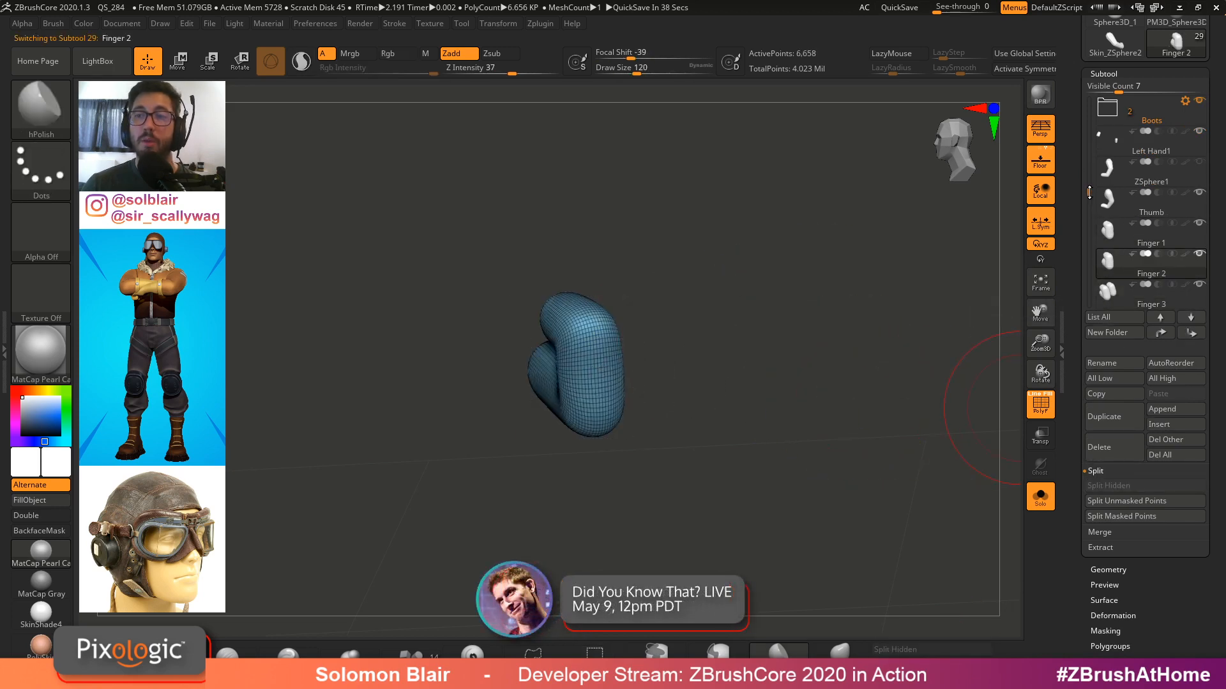
pyautogui.click(1105, 295)
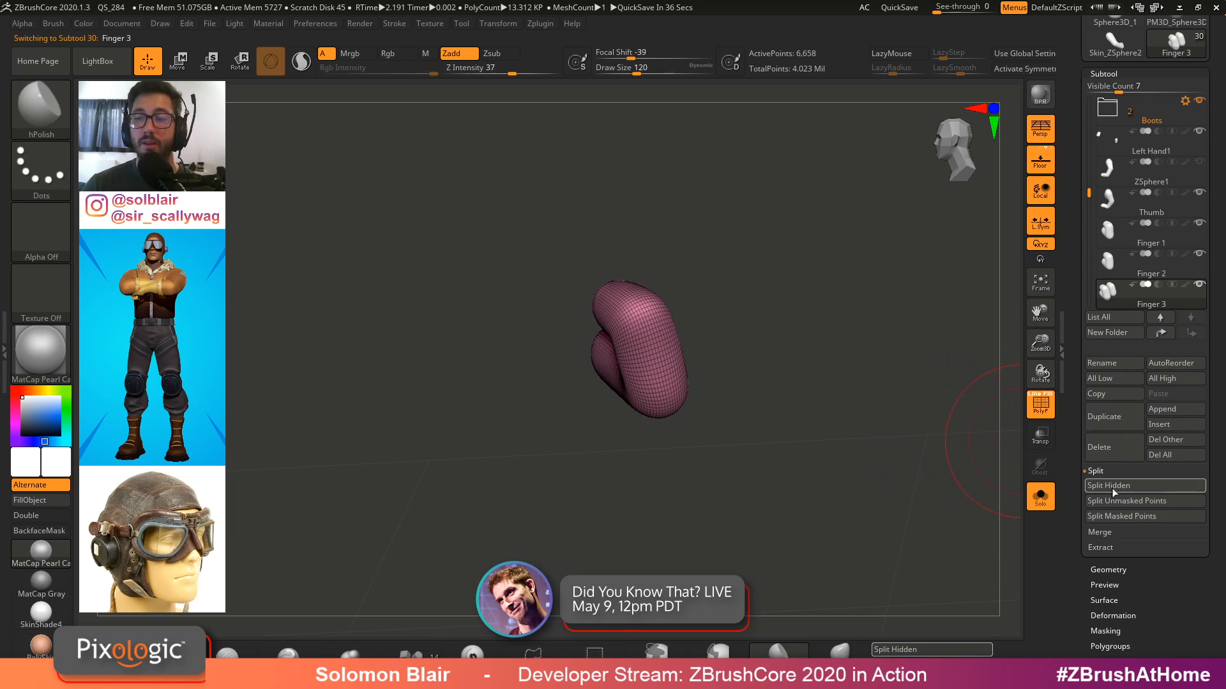
pyautogui.click(1102, 486)
pyautogui.moveTo(1088, 193); pyautogui.dragTo(1089, 218)
pyautogui.click(1108, 263)
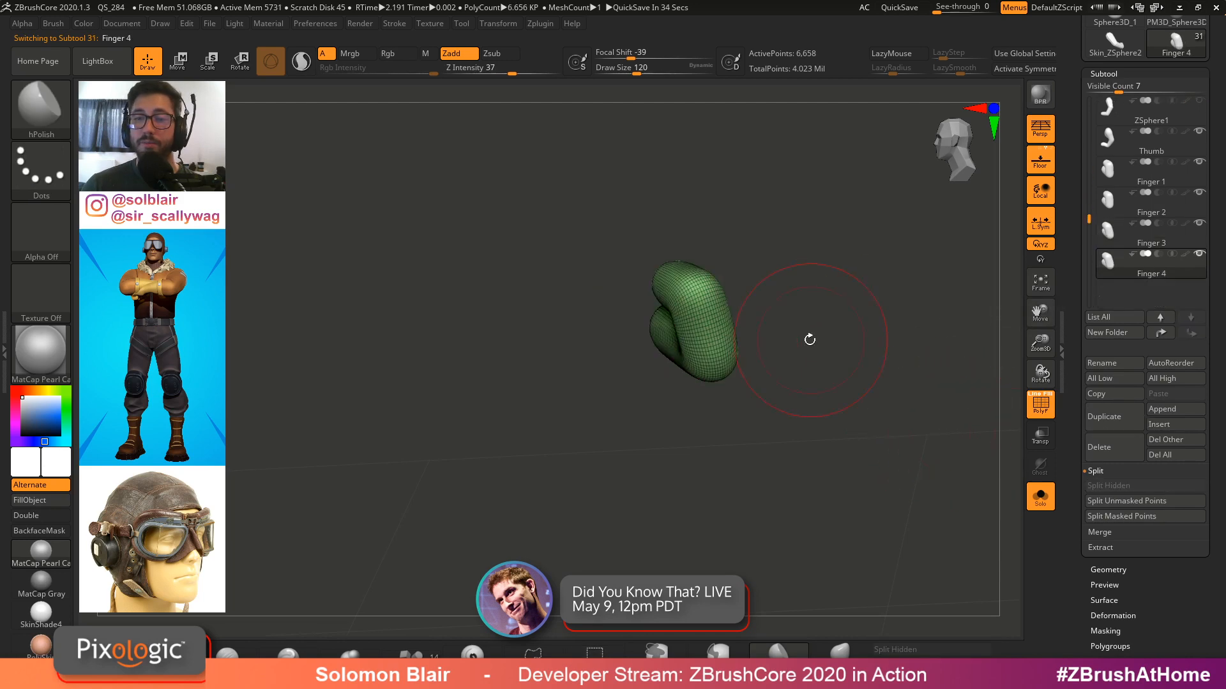
# Select the last finger subtool and view it in place on the hand
pyautogui.keyDown('ctrl'); pyautogui.keyDown('shift'); pyautogui.click(754, 369); pyautogui.keyUp('shift'); pyautogui.keyUp('ctrl')
pyautogui.hotkey('shift', 'f')
pyautogui.keyDown('ctrl'); pyautogui.moveTo(754, 370); pyautogui.dragTo(730, 293, button='right'); pyautogui.keyUp('ctrl')
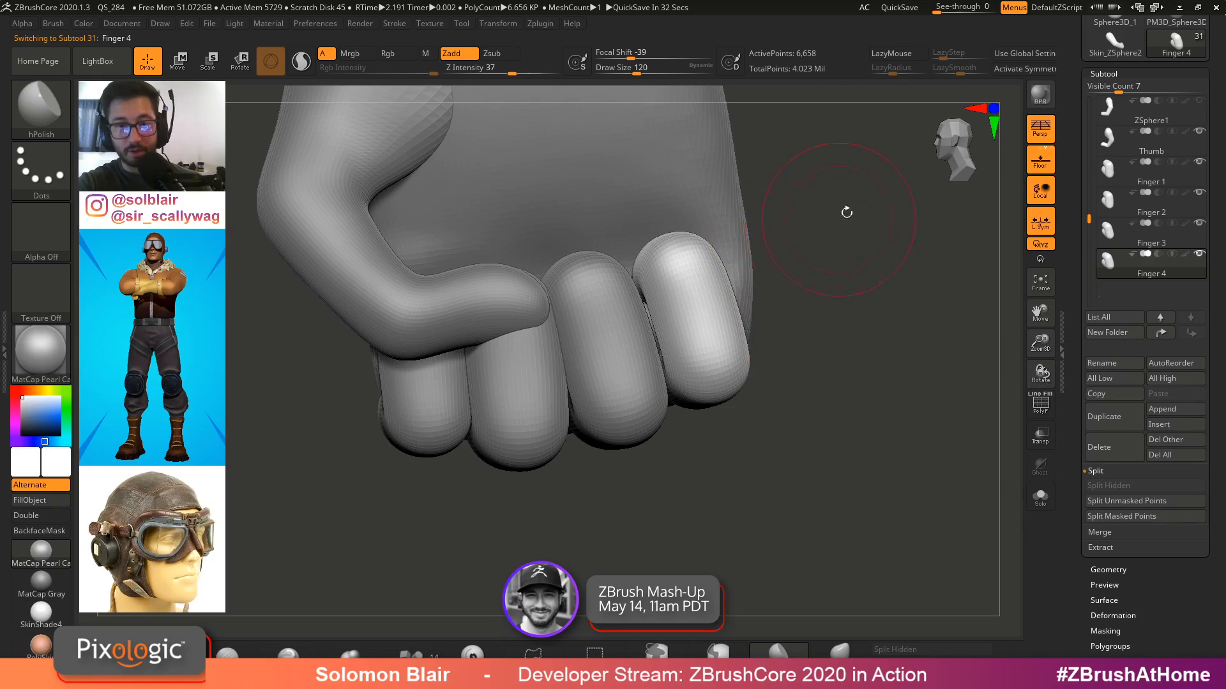
pyautogui.moveTo(846, 212)
pyautogui.mouseDown(button='right')
pyautogui.moveTo(711, 309)
pyautogui.moveTo(706, 294)
pyautogui.mouseUp(button='right')
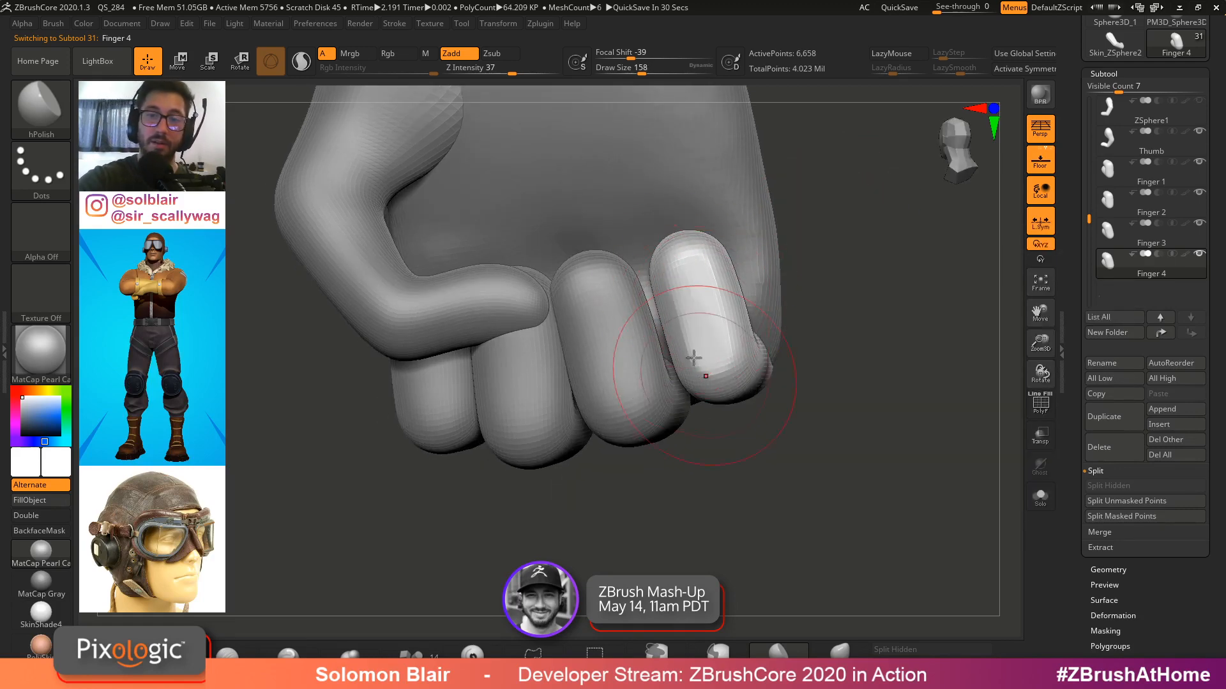
# Select the second finger subtool in solo view and smooth its surface
pyautogui.keyDown('alt'); pyautogui.click(602, 338); pyautogui.keyUp('alt')
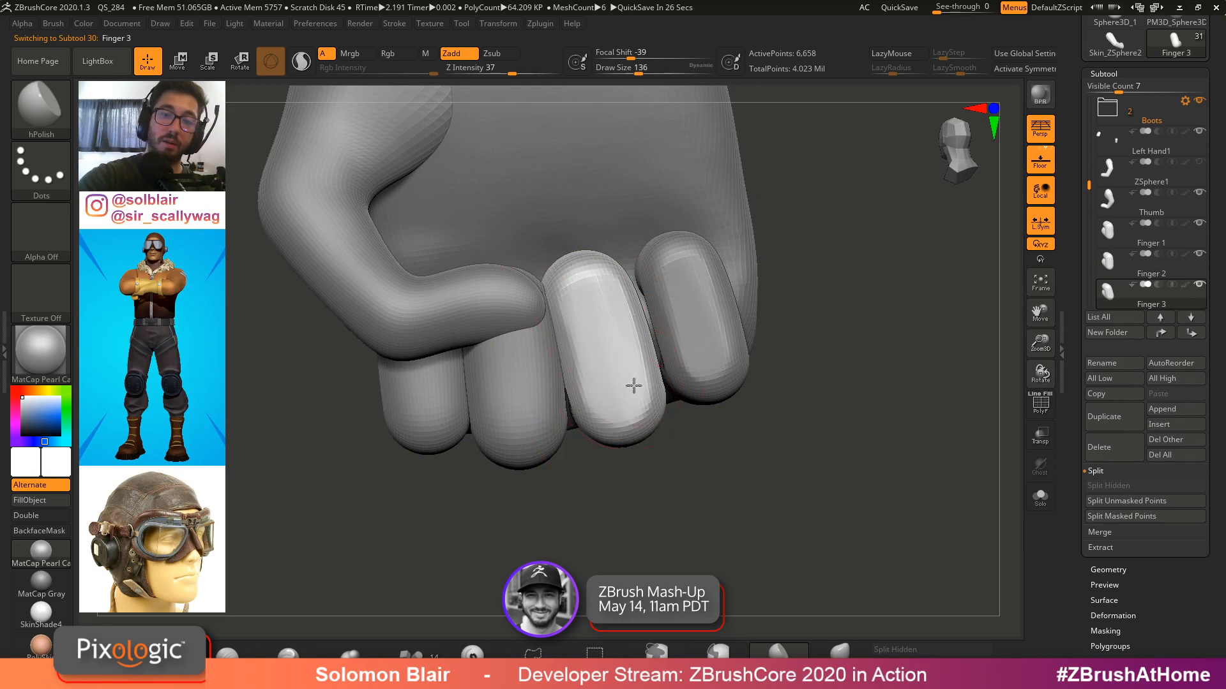
pyautogui.moveTo(632, 386); pyautogui.dragTo(505, 370, button='right')
pyautogui.keyDown('alt'); pyautogui.click(498, 367); pyautogui.keyUp('alt')
pyautogui.hotkey('shift', 's')
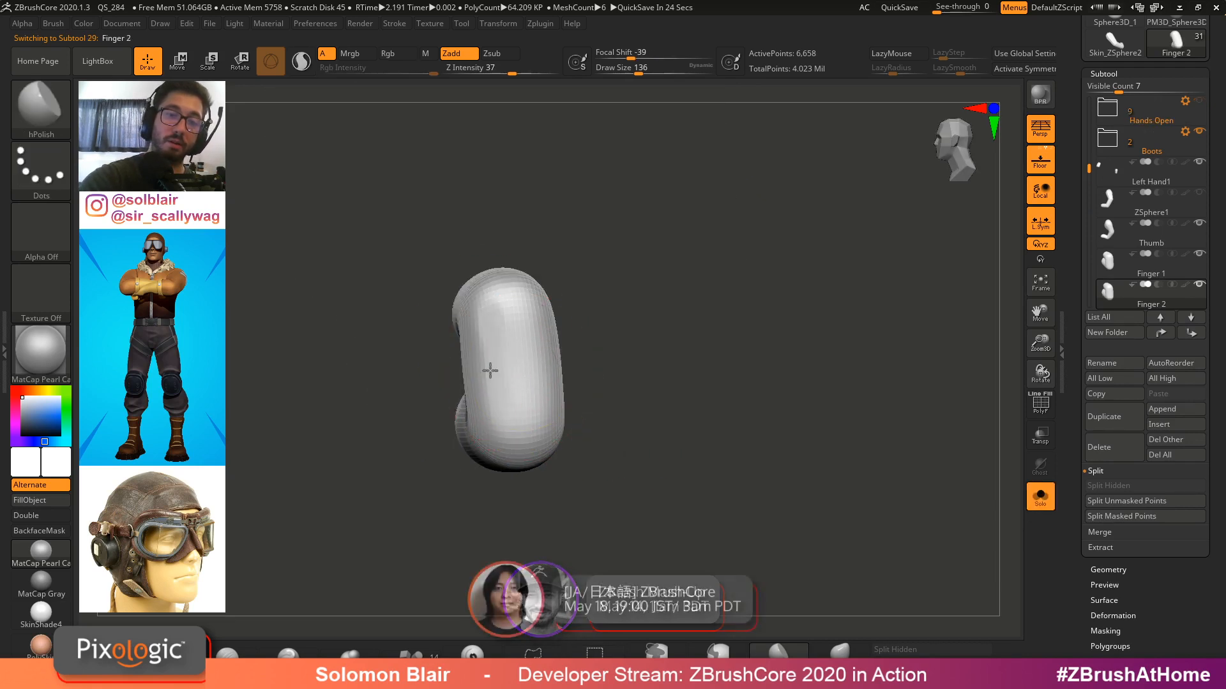
pyautogui.moveTo(490, 370); pyautogui.dragTo(510, 376)
pyautogui.moveTo(536, 443)
pyautogui.mouseDown(button='right')
pyautogui.moveTo(509, 266)
pyautogui.moveTo(511, 282)
pyautogui.moveTo(479, 264)
pyautogui.mouseUp(button='right')
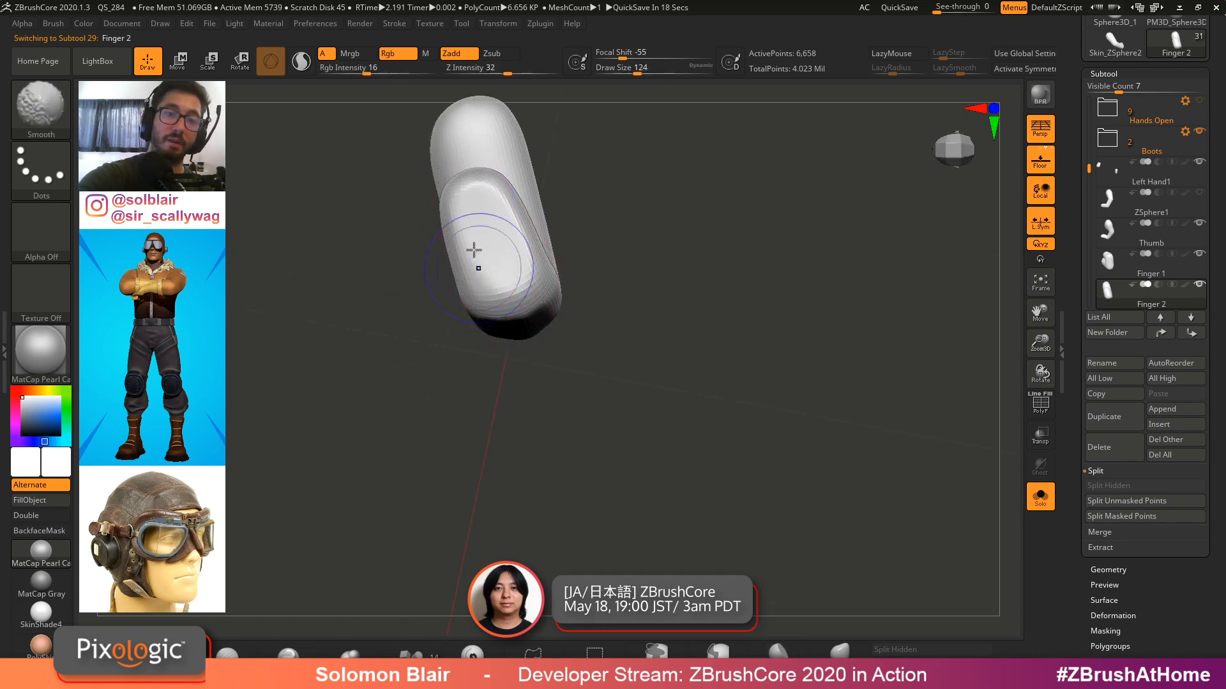
pyautogui.moveTo(471, 251); pyautogui.dragTo(523, 262, button='right')
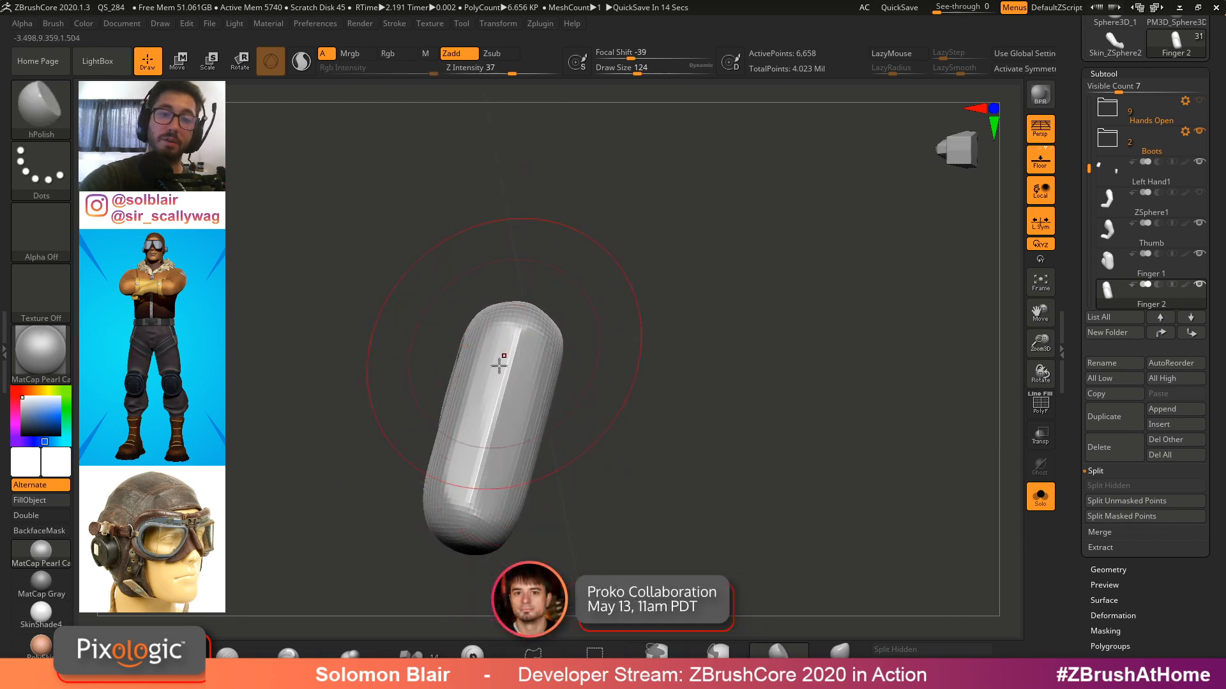
pyautogui.keyDown('shift'); pyautogui.moveTo(512, 371); pyautogui.dragTo(500, 364); pyautogui.keyUp('shift')
pyautogui.hotkey('alt', 's')
pyautogui.moveTo(501, 364); pyautogui.dragTo(573, 411, button='right')
pyautogui.keyDown('alt'); pyautogui.click(543, 419); pyautogui.keyUp('alt')
pyautogui.hotkey('alt', 's')
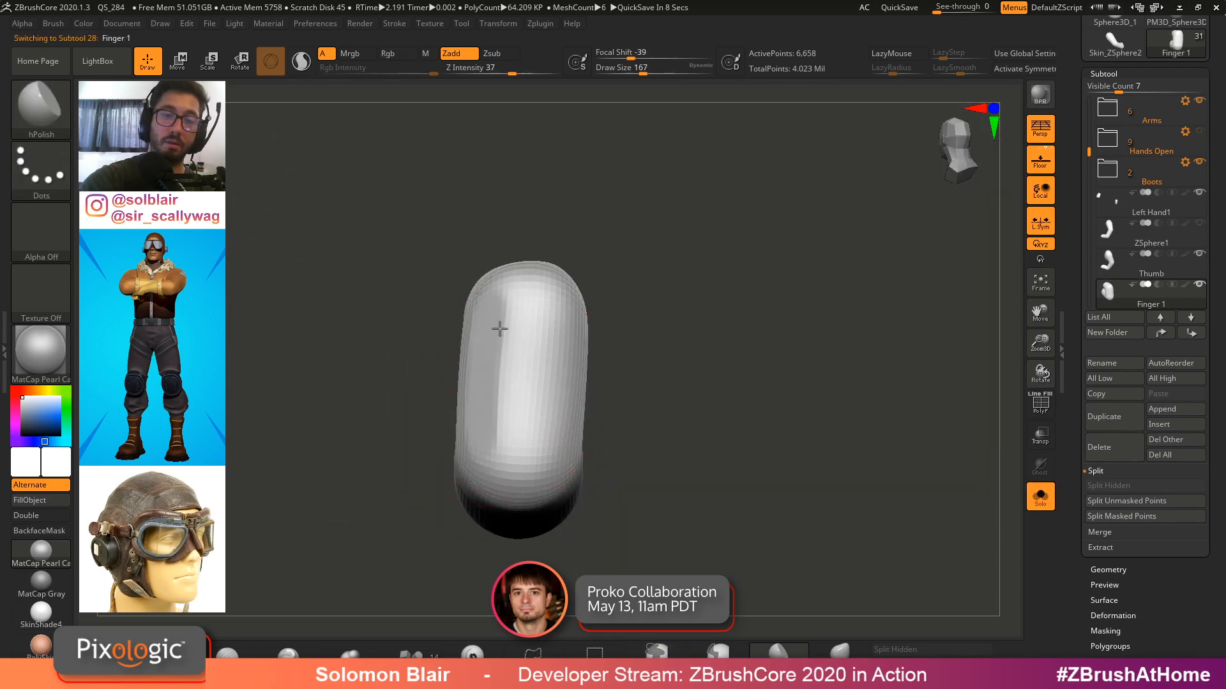
# Select the first finger subtool and orbit around it to examine its shape with polyframe shown
pyautogui.moveTo(500, 328)
pyautogui.mouseDown(button='right')
pyautogui.moveTo(517, 432)
pyautogui.moveTo(547, 432)
pyautogui.moveTo(536, 345)
pyautogui.moveTo(515, 300)
pyautogui.moveTo(540, 326)
pyautogui.mouseUp(button='right')
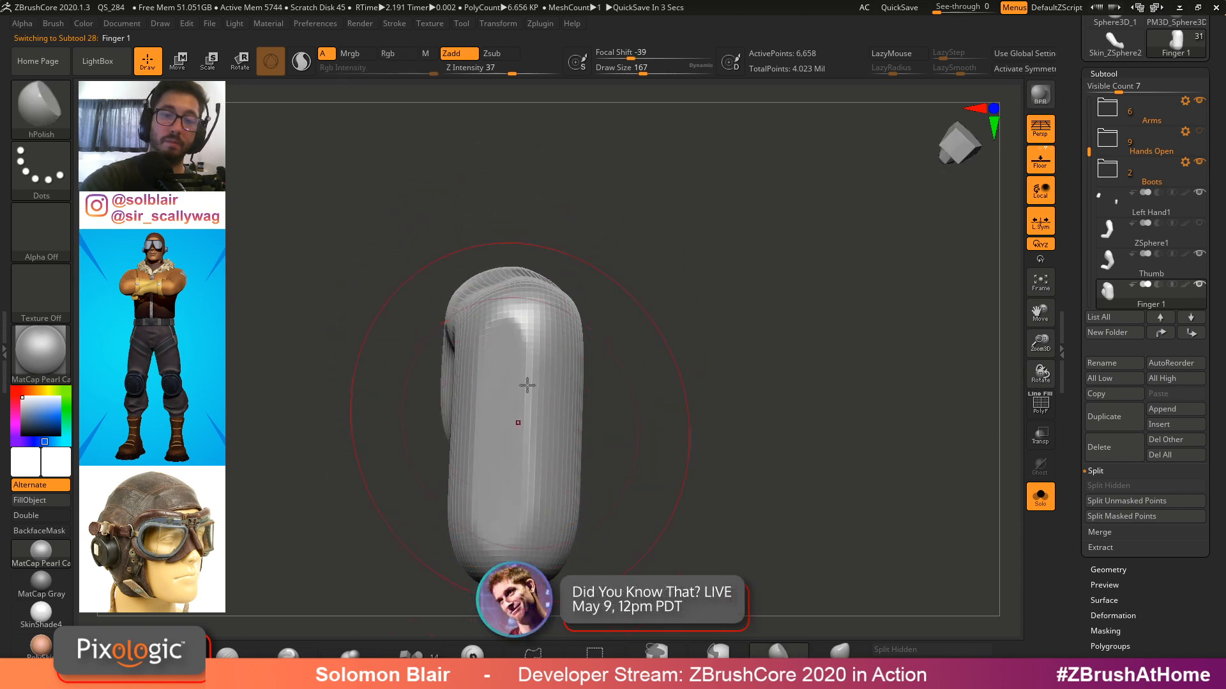
pyautogui.moveTo(527, 385); pyautogui.dragTo(555, 378)
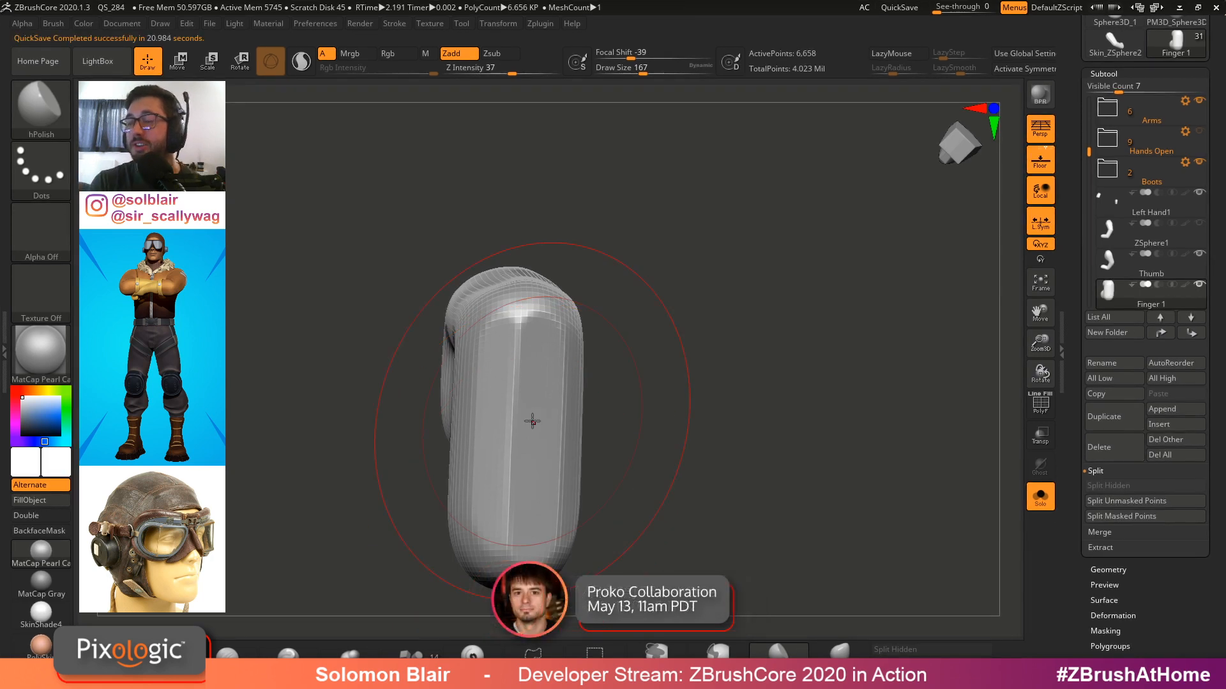
pyautogui.moveTo(710, 377)
pyautogui.mouseDown()
pyautogui.moveTo(721, 363)
pyautogui.moveTo(578, 397)
pyautogui.mouseUp()
pyautogui.press('s')
pyautogui.keyDown('alt'); pyautogui.moveTo(616, 408); pyautogui.dragTo(651, 346); pyautogui.keyUp('alt')
pyautogui.moveTo(578, 374)
pyautogui.keyDown('shift'); pyautogui.mouseDown()
pyautogui.moveTo(577, 435)
pyautogui.moveTo(558, 476)
pyautogui.moveTo(560, 456)
pyautogui.mouseUp(); pyautogui.keyUp('shift')
pyautogui.moveTo(561, 469)
pyautogui.mouseDown(button='right')
pyautogui.moveTo(583, 383)
pyautogui.moveTo(590, 434)
pyautogui.mouseUp(button='right')
pyautogui.moveTo(623, 243)
pyautogui.keyDown('alt'); pyautogui.mouseDown(button='right')
pyautogui.moveTo(615, 397)
pyautogui.moveTo(613, 351)
pyautogui.moveTo(572, 408)
pyautogui.mouseUp(button='right'); pyautogui.keyUp('alt')
pyautogui.moveTo(619, 351)
pyautogui.keyDown('ctrl'); pyautogui.mouseDown(button='right')
pyautogui.moveTo(575, 355)
pyautogui.moveTo(594, 356)
pyautogui.moveTo(562, 338)
pyautogui.mouseUp(button='right'); pyautogui.keyUp('ctrl')
pyautogui.moveTo(552, 367)
pyautogui.keyDown('shift'); pyautogui.mouseDown()
pyautogui.moveTo(539, 405)
pyautogui.moveTo(599, 286)
pyautogui.mouseUp(); pyautogui.keyUp('shift')
pyautogui.moveTo(599, 286)
pyautogui.mouseDown(button='right')
pyautogui.moveTo(643, 410)
pyautogui.moveTo(583, 255)
pyautogui.moveTo(659, 334)
pyautogui.moveTo(651, 226)
pyautogui.mouseUp(button='right')
pyautogui.hotkey('shift', 'f')
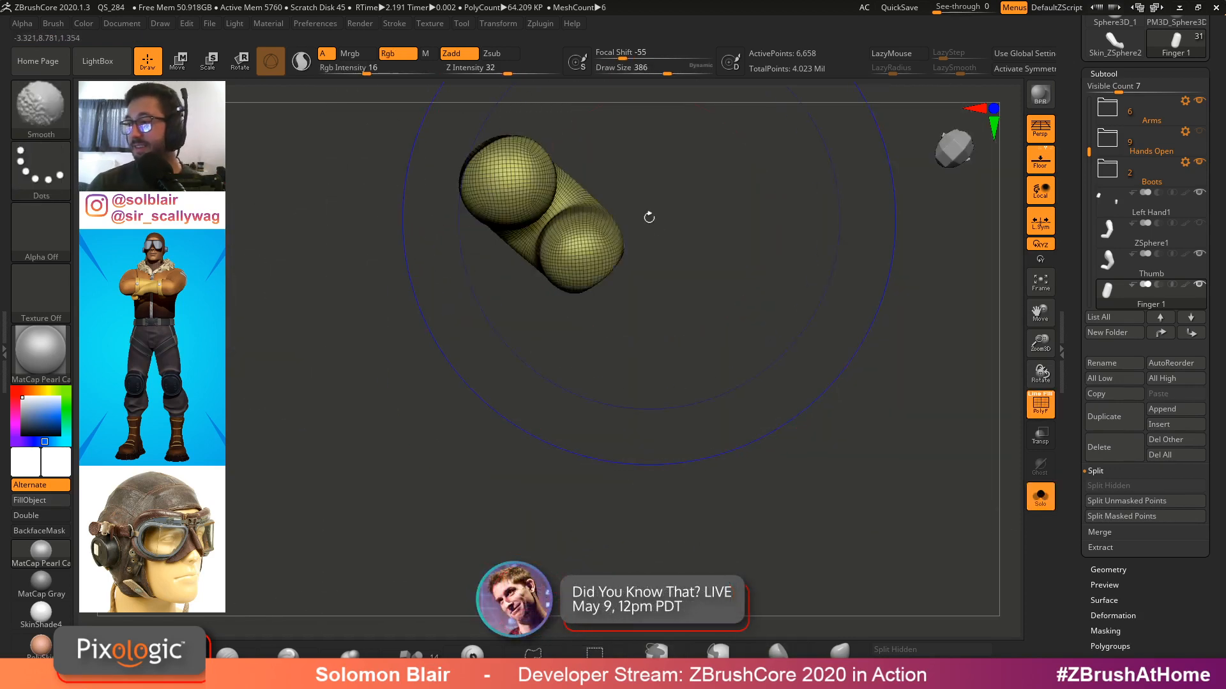
# Hide the polyframe and orbit around the finger subtool to inspect the fist shape
pyautogui.hotkey('shift', 'f')
pyautogui.press('s')
pyautogui.click(666, 312)
pyautogui.moveTo(664, 306)
pyautogui.mouseDown(button='right')
pyautogui.moveTo(654, 260)
pyautogui.moveTo(734, 224)
pyautogui.moveTo(766, 270)
pyautogui.moveTo(929, 222)
pyautogui.mouseUp(button='right')
pyautogui.hotkey('ctrl', 'shift', 's')
pyautogui.moveTo(1073, 128); pyautogui.dragTo(1073, 227)
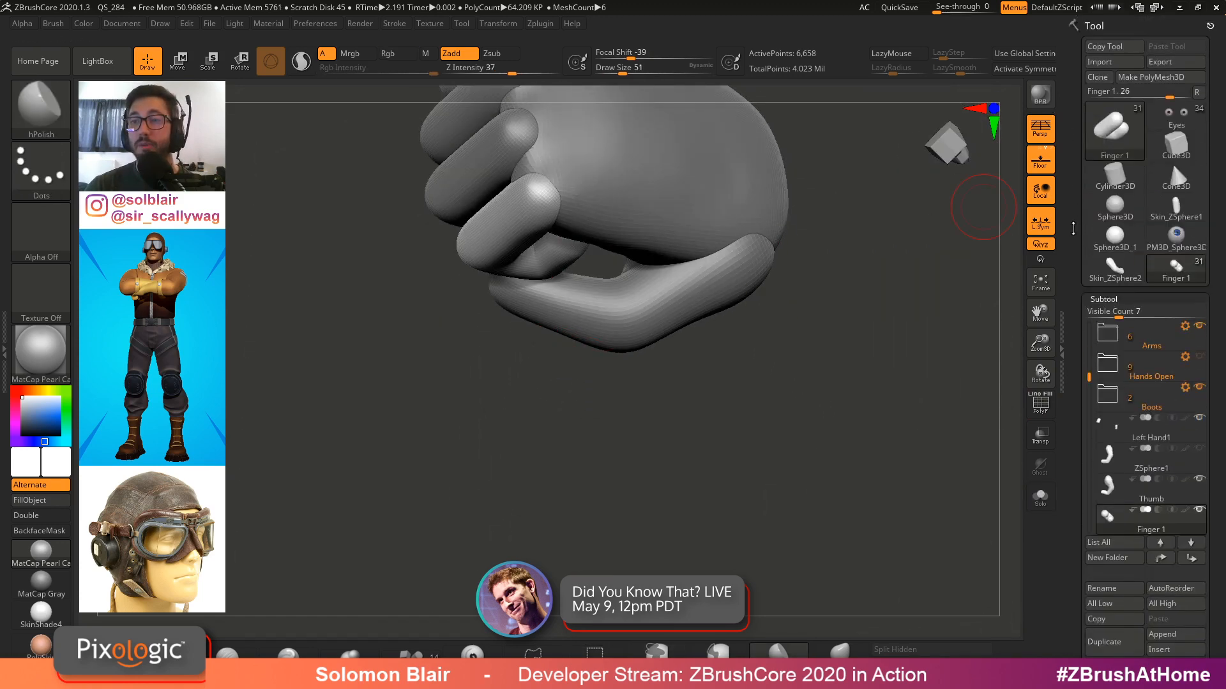
# Switch to the full pilot character tool and select its left glove subtool
pyautogui.click(1173, 127)
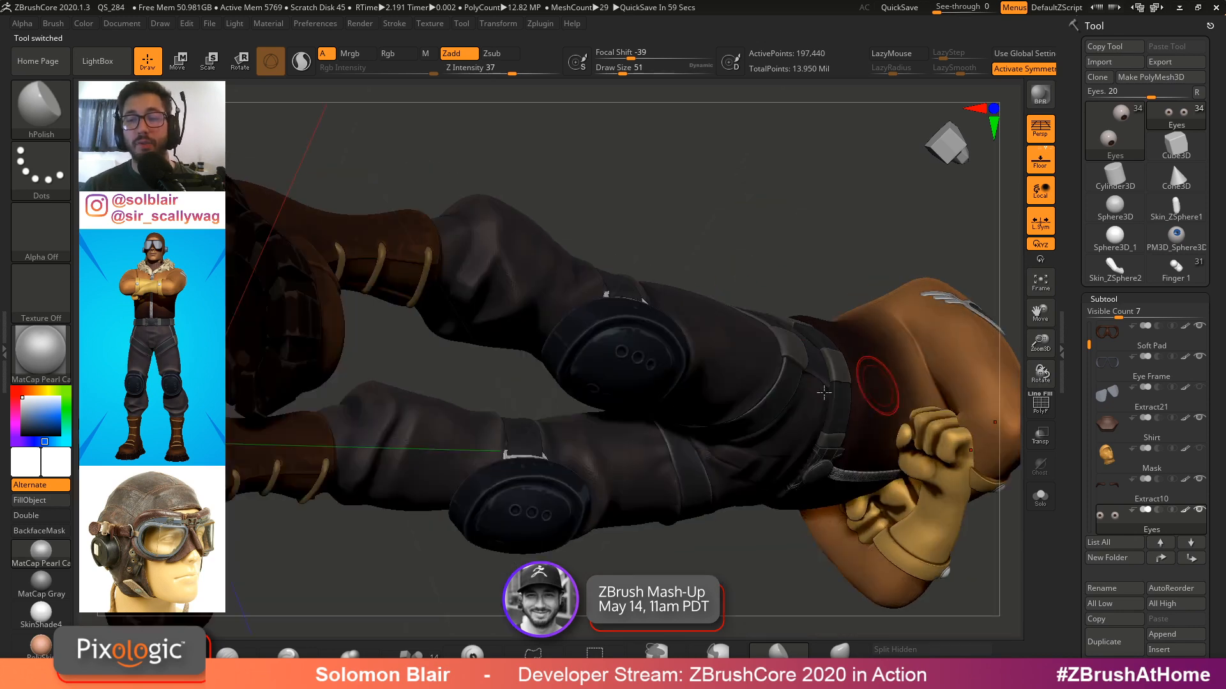
pyautogui.keyDown('ctrl'); pyautogui.moveTo(823, 393); pyautogui.dragTo(780, 399, button='right'); pyautogui.keyUp('ctrl')
pyautogui.keyDown('alt'); pyautogui.click(867, 451); pyautogui.keyUp('alt')
pyautogui.hotkey('shift', 's')
pyautogui.moveTo(867, 440)
pyautogui.keyDown('alt'); pyautogui.mouseDown(button='right')
pyautogui.moveTo(737, 340)
pyautogui.moveTo(753, 383)
pyautogui.mouseUp(button='right'); pyautogui.keyUp('alt')
pyautogui.click(1185, 510)
pyautogui.moveTo(878, 492)
pyautogui.keyDown('alt'); pyautogui.mouseDown(button='right')
pyautogui.moveTo(779, 415)
pyautogui.moveTo(841, 332)
pyautogui.moveTo(613, 274)
pyautogui.moveTo(658, 357)
pyautogui.moveTo(721, 320)
pyautogui.moveTo(703, 331)
pyautogui.moveTo(744, 438)
pyautogui.mouseUp(button='right'); pyautogui.keyUp('alt')
pyautogui.hotkey('alt', 's')
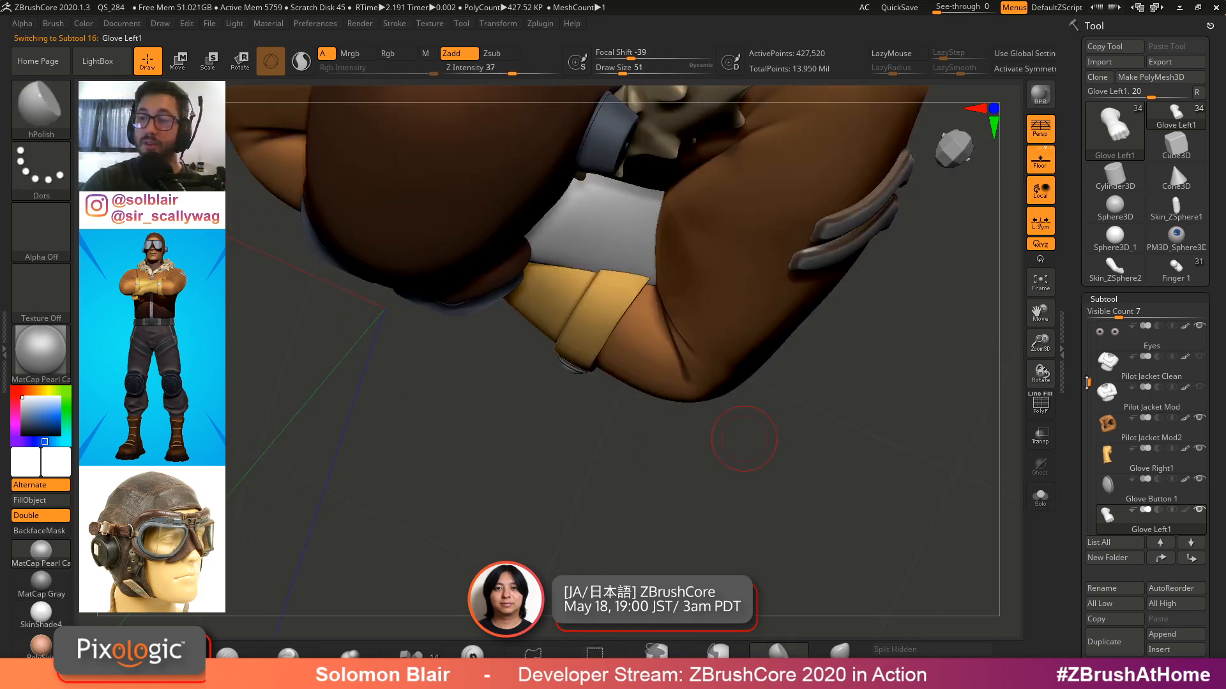
# Open the Extras folder and view the Pose 1_2 body subtool solo to study the crossed-arm hand pose
pyautogui.moveTo(1088, 383); pyautogui.dragTo(1096, 322)
pyautogui.click(1108, 335)
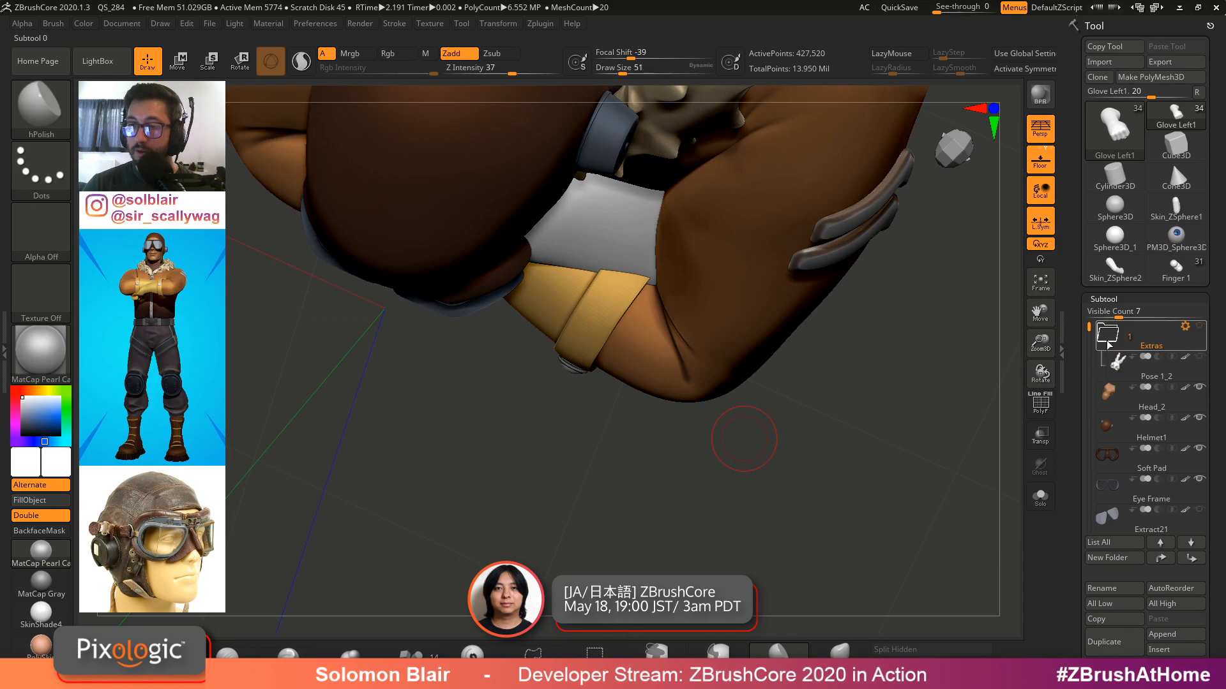
pyautogui.click(1115, 377)
pyautogui.hotkey('alt', 's')
pyautogui.moveTo(584, 383); pyautogui.dragTo(536, 332, button='right')
pyautogui.moveTo(536, 332)
pyautogui.keyDown('ctrl'); pyautogui.mouseDown(button='right')
pyautogui.moveTo(434, 274)
pyautogui.moveTo(456, 272)
pyautogui.moveTo(586, 381)
pyautogui.moveTo(628, 319)
pyautogui.moveTo(670, 324)
pyautogui.moveTo(539, 314)
pyautogui.moveTo(610, 370)
pyautogui.moveTo(629, 329)
pyautogui.moveTo(640, 331)
pyautogui.mouseUp(button='right'); pyautogui.keyUp('ctrl')
pyautogui.hotkey('shift', 'f')
pyautogui.hotkey('shift', 'f')
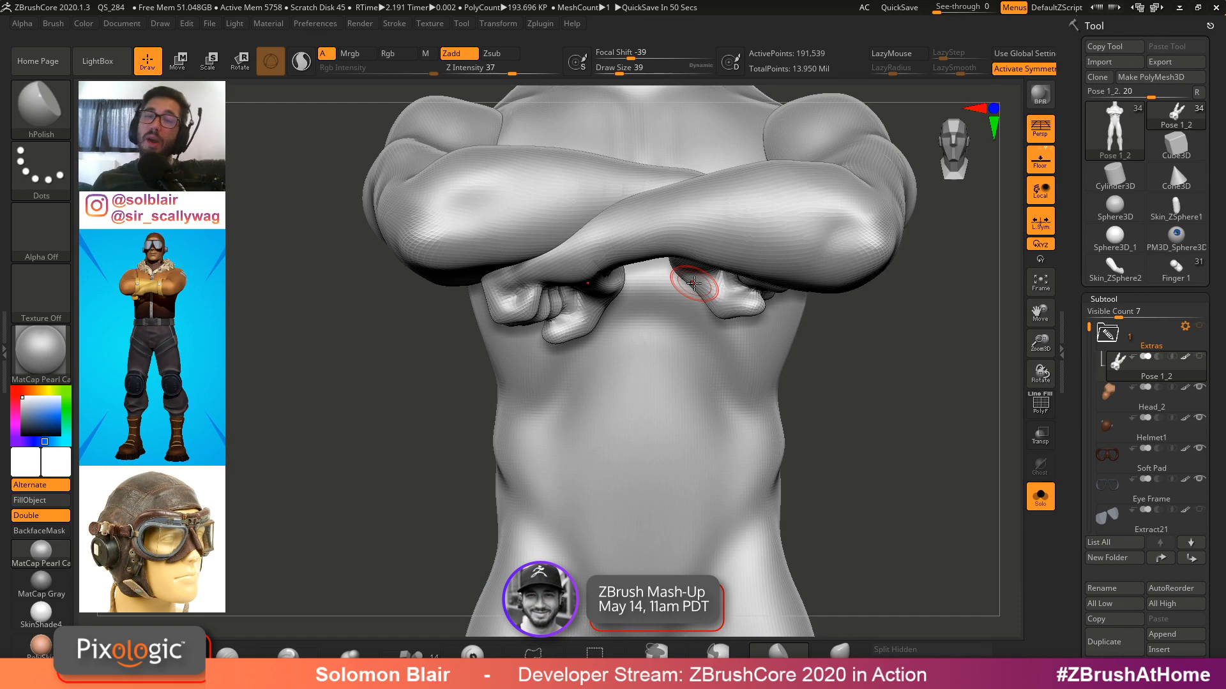
# Switch back to the Finger 1 tool and orbit around the hand with its separated finger subtools
pyautogui.moveTo(694, 283)
pyautogui.keyDown('shift'); pyautogui.mouseDown()
pyautogui.moveTo(823, 273)
pyautogui.moveTo(794, 282)
pyautogui.moveTo(788, 246)
pyautogui.moveTo(825, 285)
pyautogui.mouseUp(); pyautogui.keyUp('shift')
pyautogui.moveTo(890, 278)
pyautogui.keyDown('ctrl'); pyautogui.mouseDown(button='right')
pyautogui.moveTo(774, 335)
pyautogui.moveTo(775, 391)
pyautogui.mouseUp(button='right'); pyautogui.keyUp('ctrl')
pyautogui.click(1176, 268)
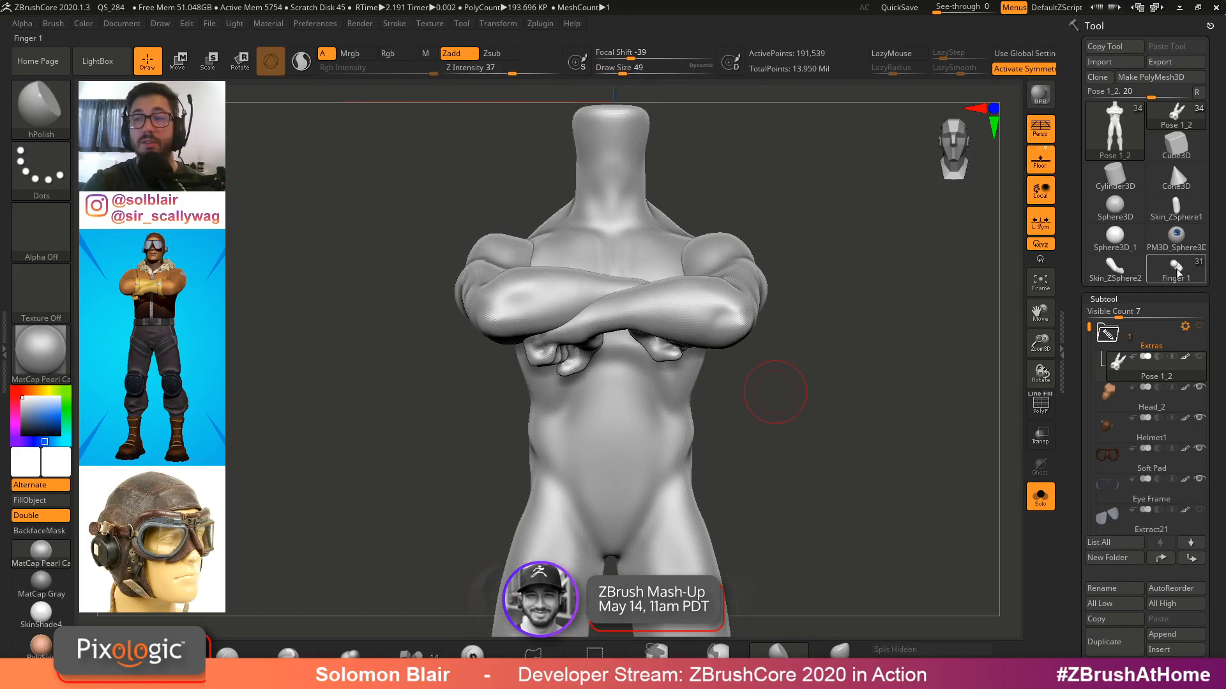
pyautogui.keyDown('ctrl'); pyautogui.moveTo(858, 378); pyautogui.dragTo(728, 372, button='right'); pyautogui.keyUp('ctrl')
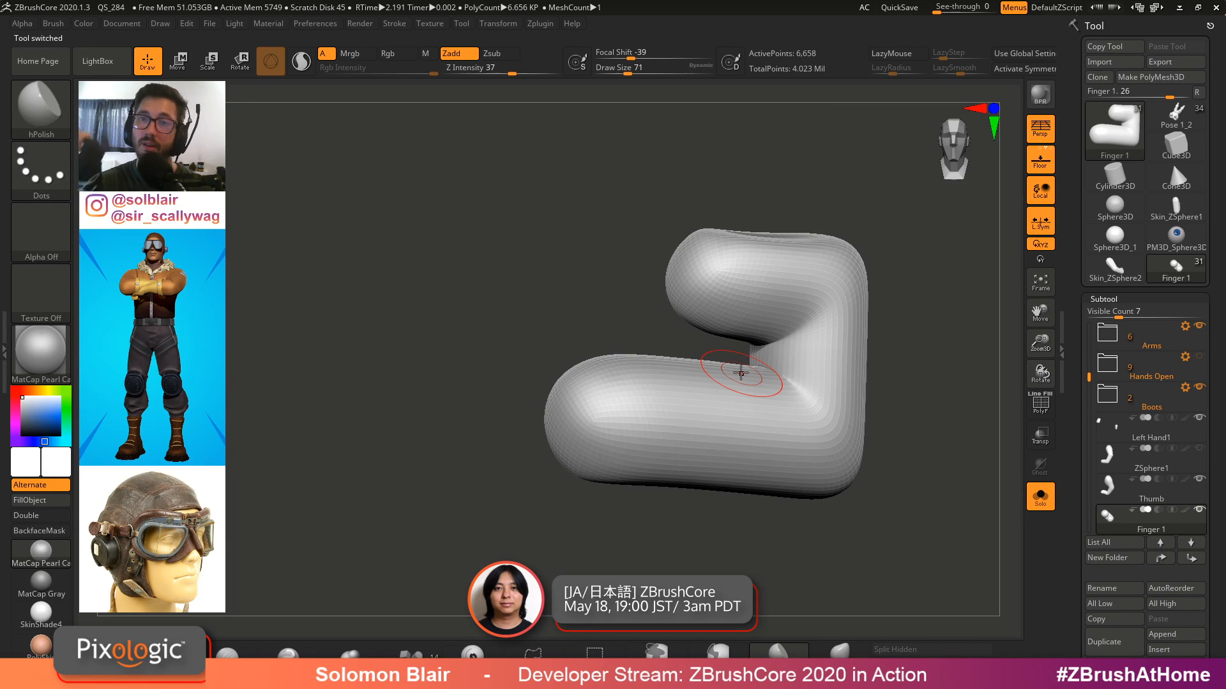
pyautogui.hotkey('ctrl', 'shift', 's')
pyautogui.hotkey('shift', 'f')
pyautogui.moveTo(745, 361); pyautogui.dragTo(645, 332, button='right')
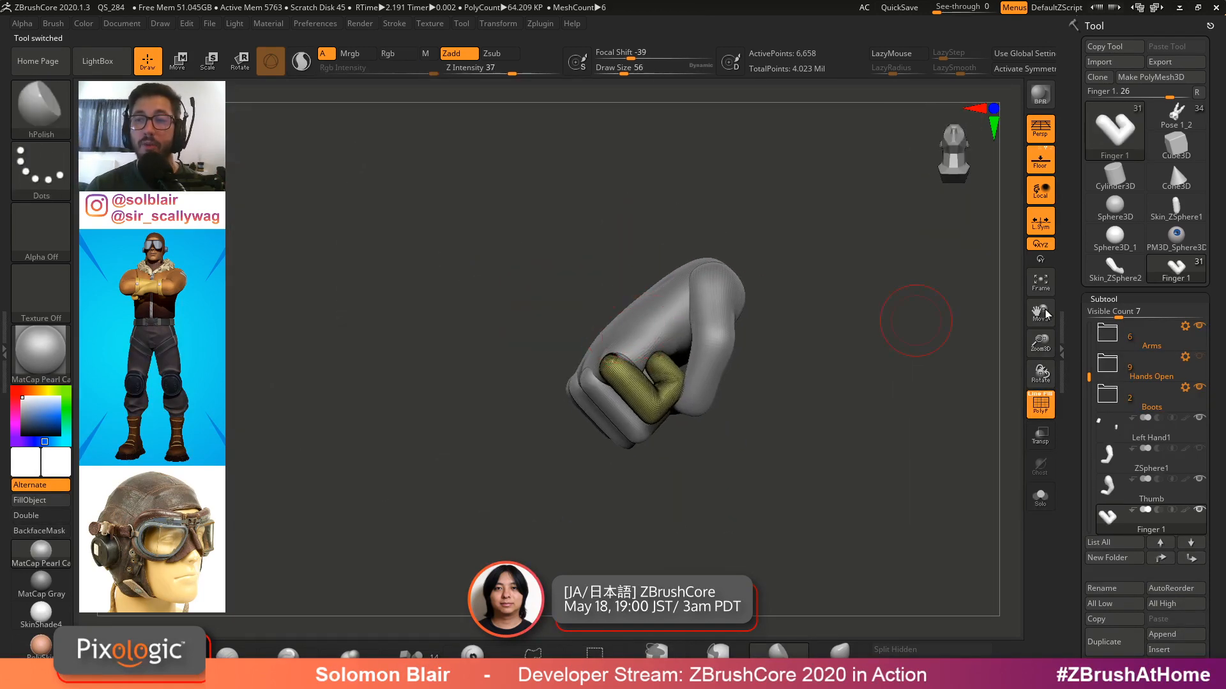
# Select the Skin_ZSphere2 tool and delete its subtool
pyautogui.click(1115, 268)
pyautogui.moveTo(766, 363); pyautogui.dragTo(648, 409, button='right')
pyautogui.moveTo(1072, 496); pyautogui.dragTo(1072, 443)
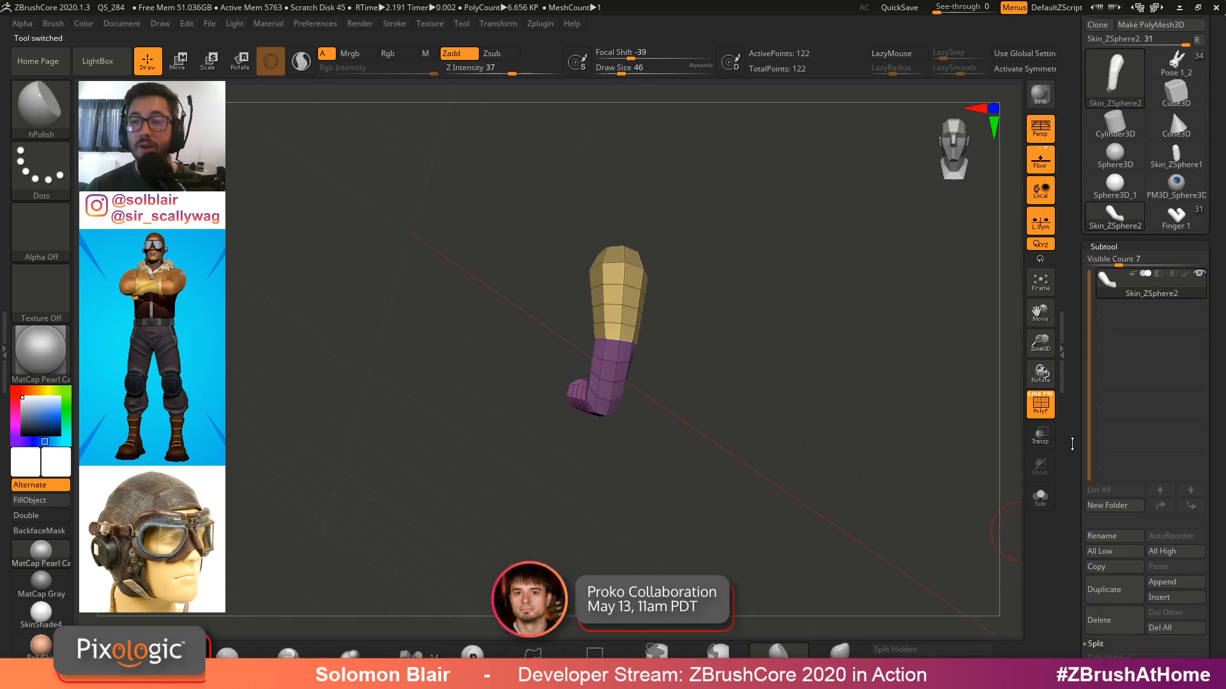
pyautogui.click(1093, 617)
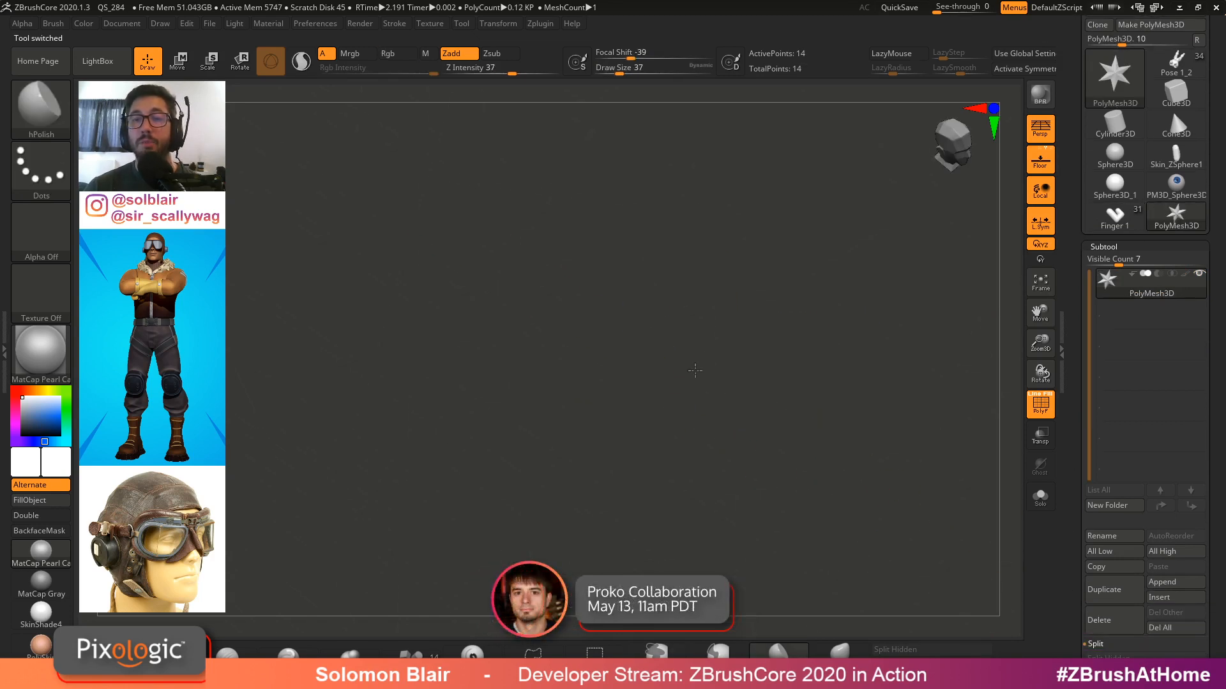
# Toggle the floor grid and perspective and orbit around the star placeholder mesh
pyautogui.click(1040, 220)
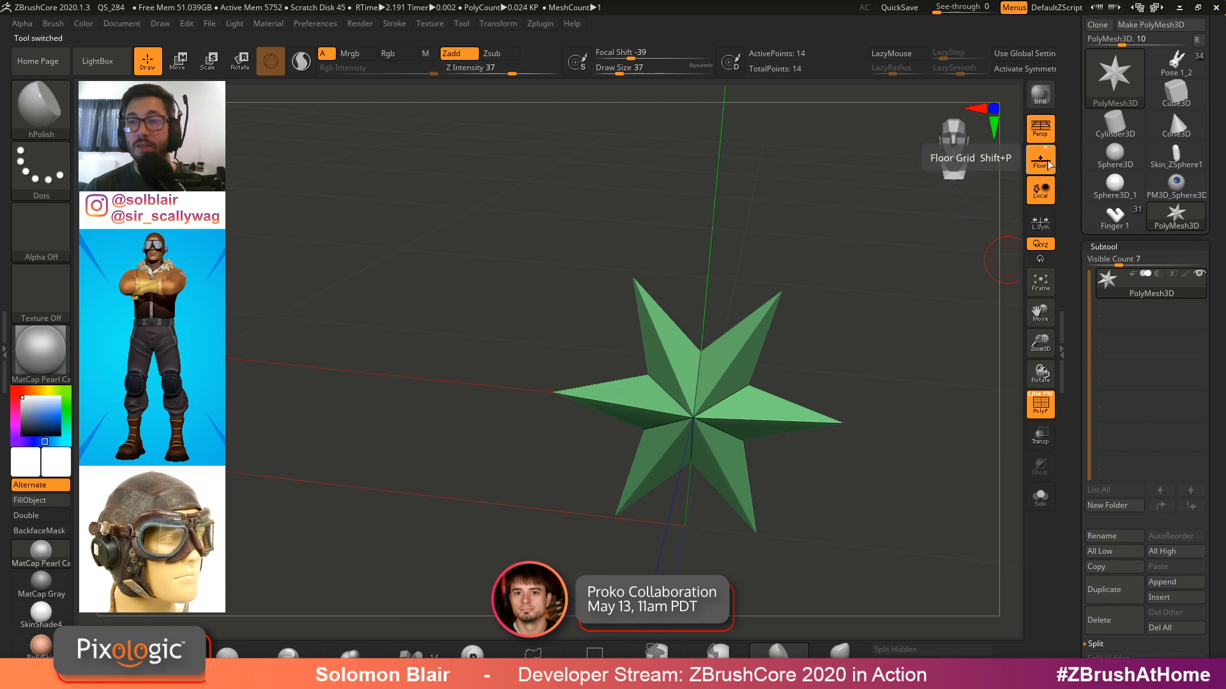
pyautogui.click(1040, 130)
pyautogui.moveTo(910, 222); pyautogui.dragTo(808, 299, button='right')
pyautogui.press('x')
pyautogui.press('s')
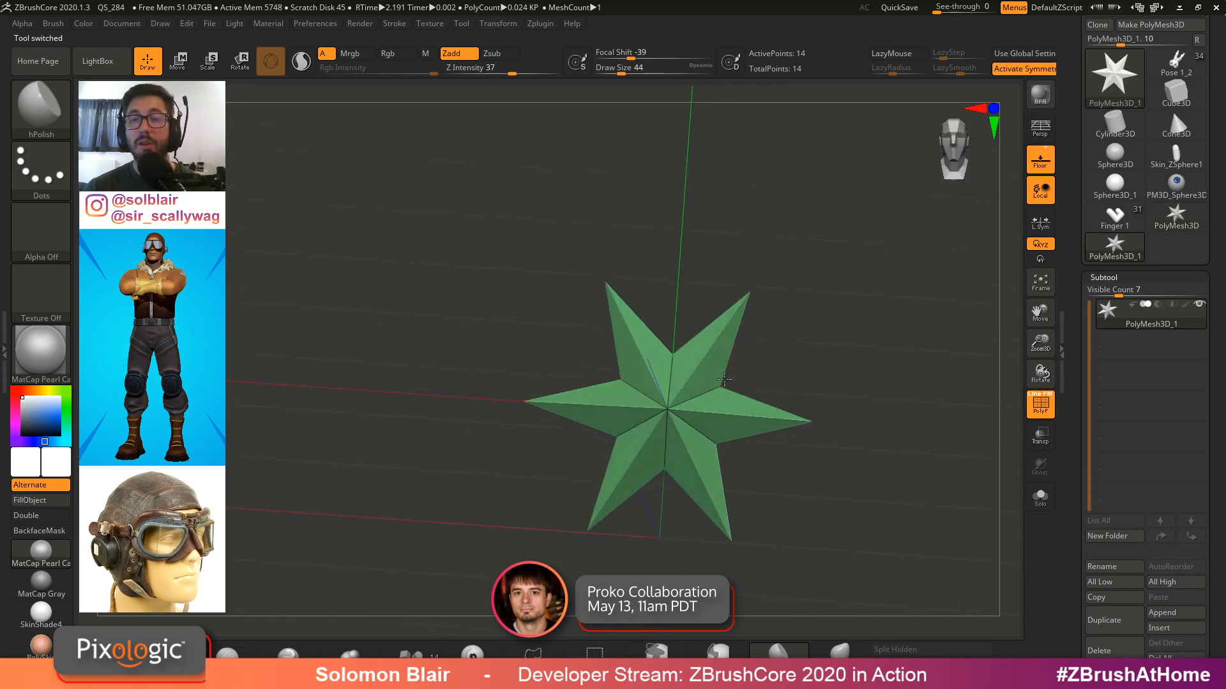
pyautogui.moveTo(746, 367)
pyautogui.keyDown('shift'); pyautogui.mouseDown(button='right')
pyautogui.moveTo(743, 393)
pyautogui.moveTo(677, 337)
pyautogui.mouseUp(button='right'); pyautogui.keyUp('shift')
pyautogui.keyDown('ctrl'); pyautogui.moveTo(677, 337); pyautogui.dragTo(677, 345, button='right'); pyautogui.keyUp('ctrl')
pyautogui.hotkey('shift', 'f')
pyautogui.press('s')
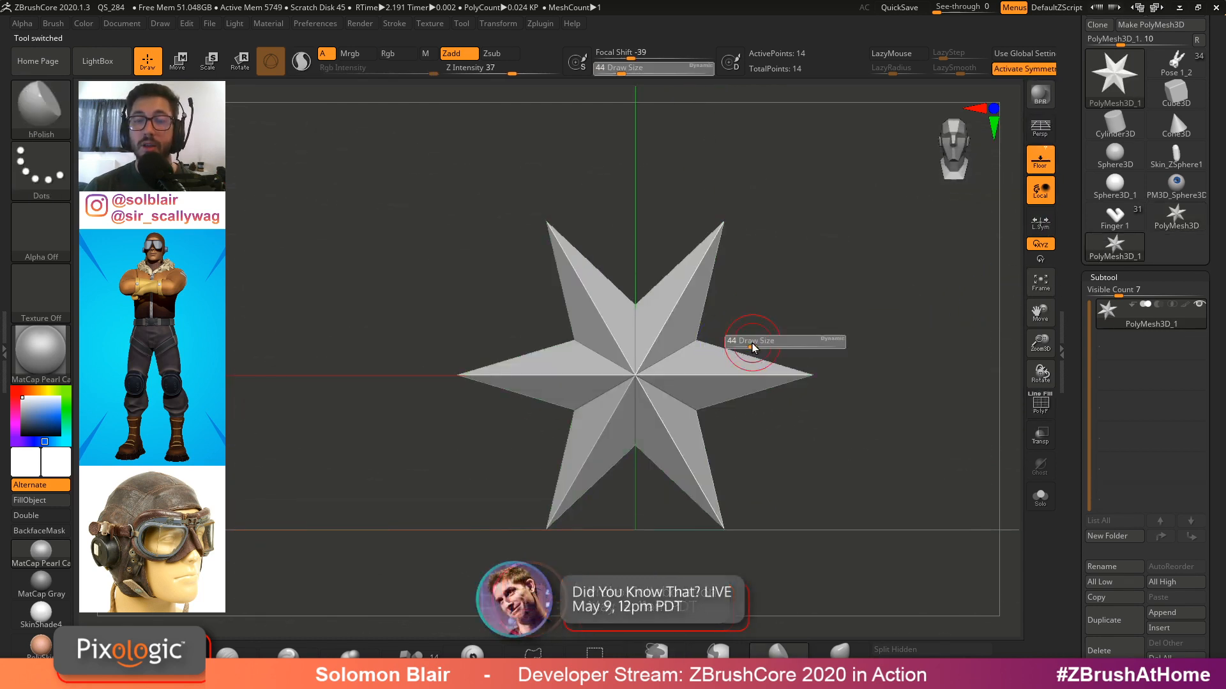
pyautogui.moveTo(1073, 258); pyautogui.dragTo(1073, 322)
pyautogui.press('s')
pyautogui.keyDown('alt'); pyautogui.moveTo(701, 353); pyautogui.dragTo(665, 348, button='right'); pyautogui.keyUp('alt')
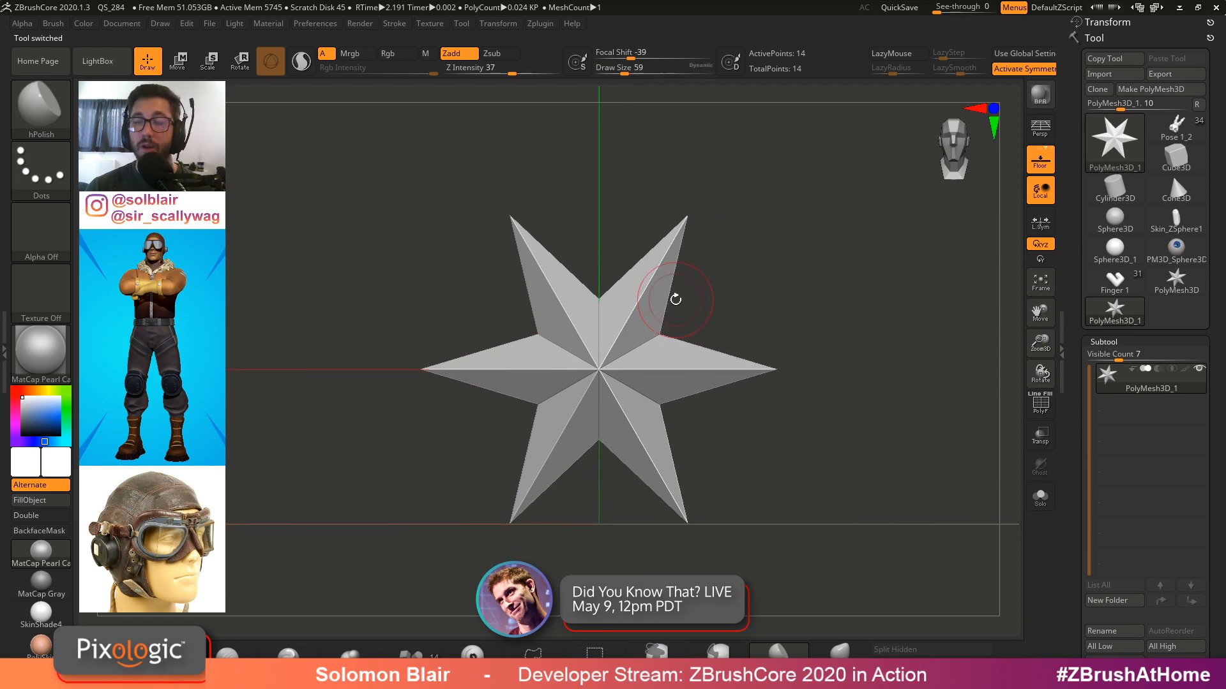
# Switch to the Pose 1_2 tool, frame the whole pilot character and orbit around it
pyautogui.click(1175, 128)
pyautogui.keyDown('ctrl'); pyautogui.moveTo(857, 360); pyautogui.dragTo(714, 355, button='right'); pyautogui.keyUp('ctrl')
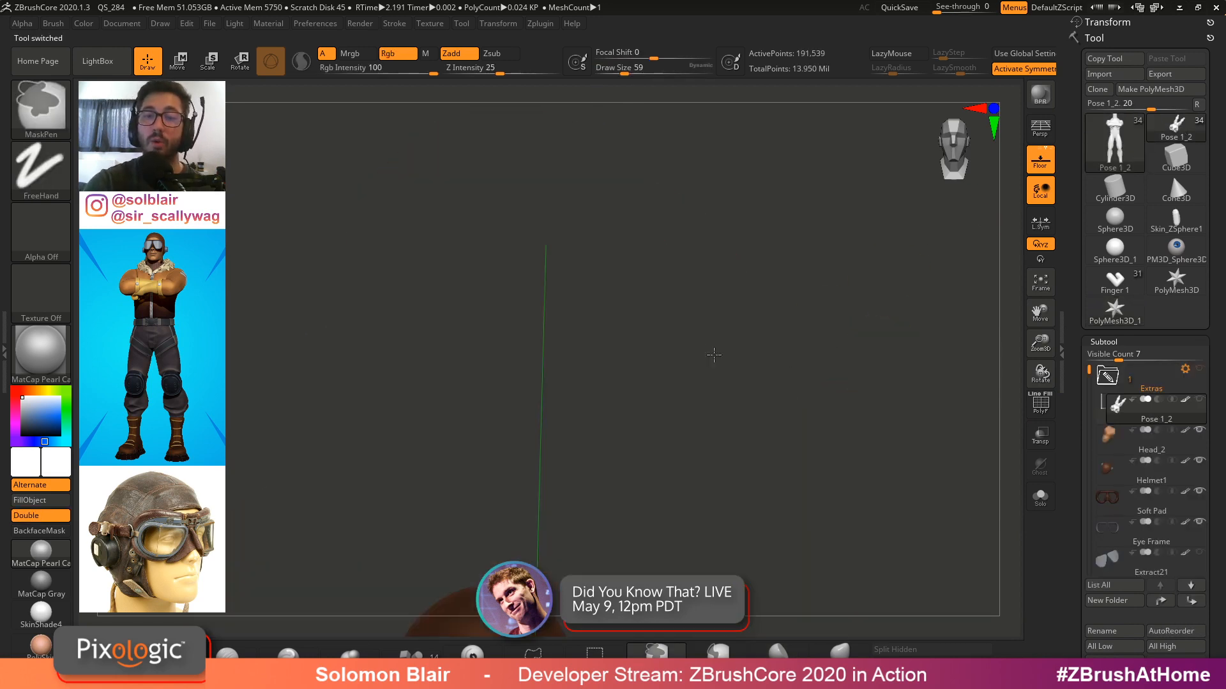
pyautogui.press('f')
pyautogui.hotkey('shift', 'f')
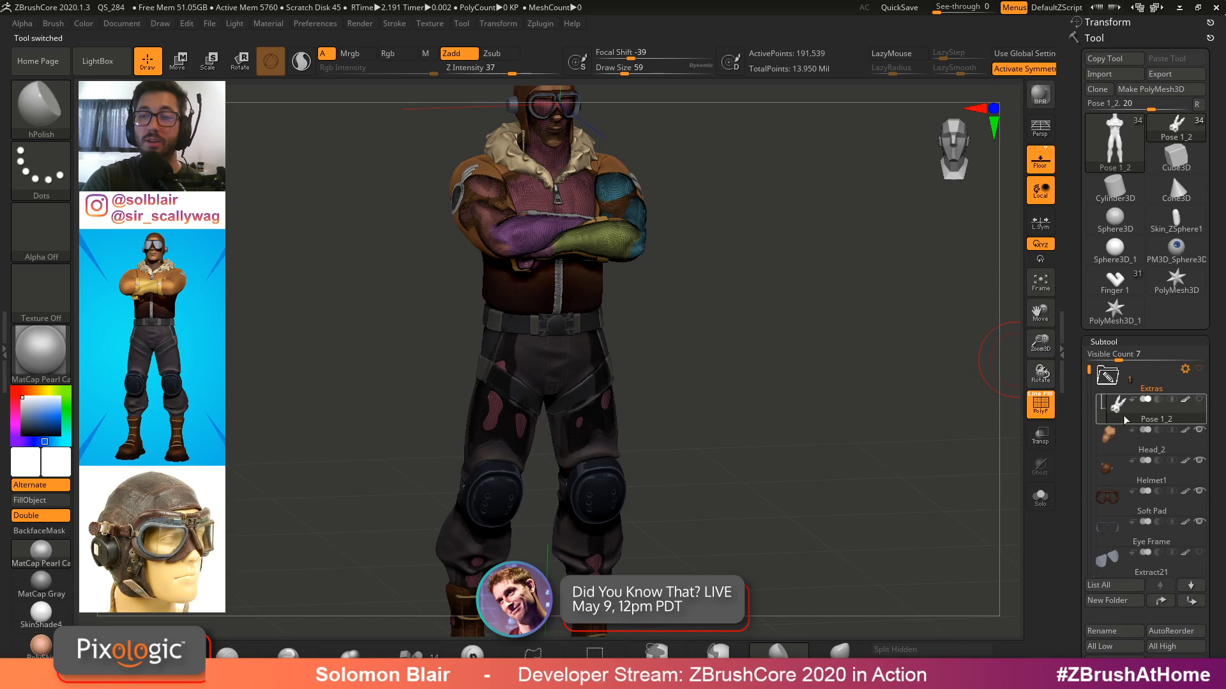
pyautogui.click(1108, 375)
pyautogui.click(1124, 403)
pyautogui.hotkey('shift', 'f')
pyautogui.moveTo(851, 385)
pyautogui.mouseDown(button='right')
pyautogui.moveTo(785, 339)
pyautogui.moveTo(878, 473)
pyautogui.mouseUp(button='right')
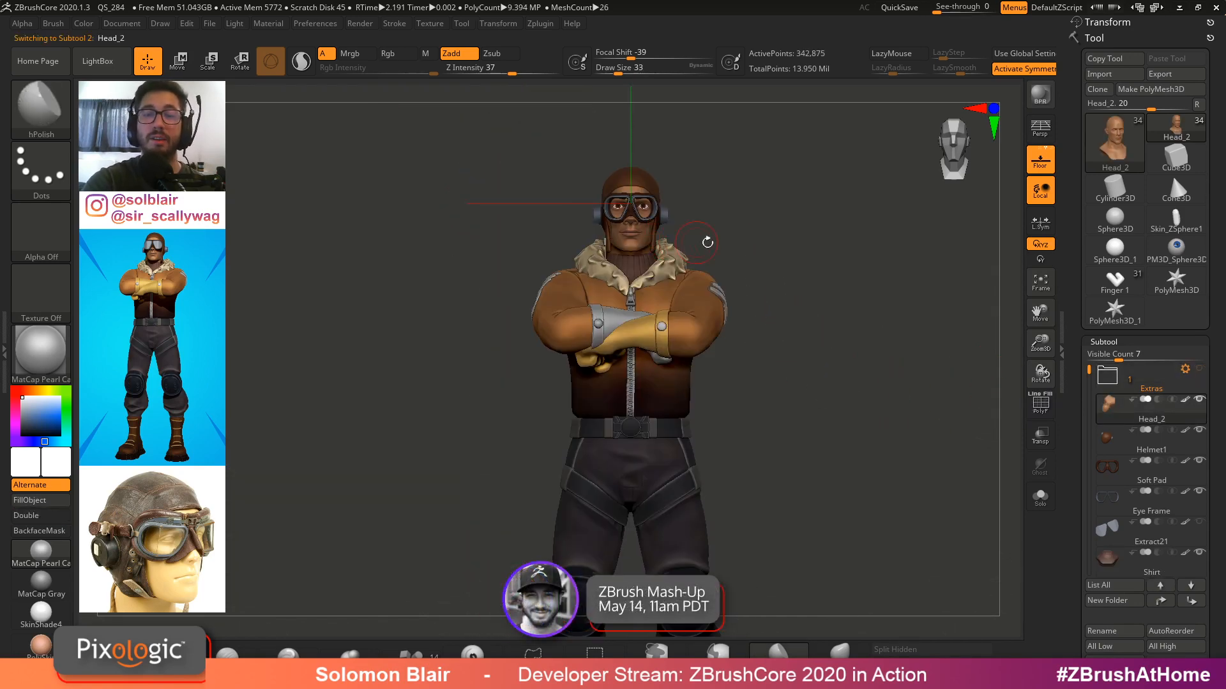
pyautogui.keyDown('alt'); pyautogui.moveTo(707, 242); pyautogui.dragTo(799, 258, button='right'); pyautogui.keyUp('alt')
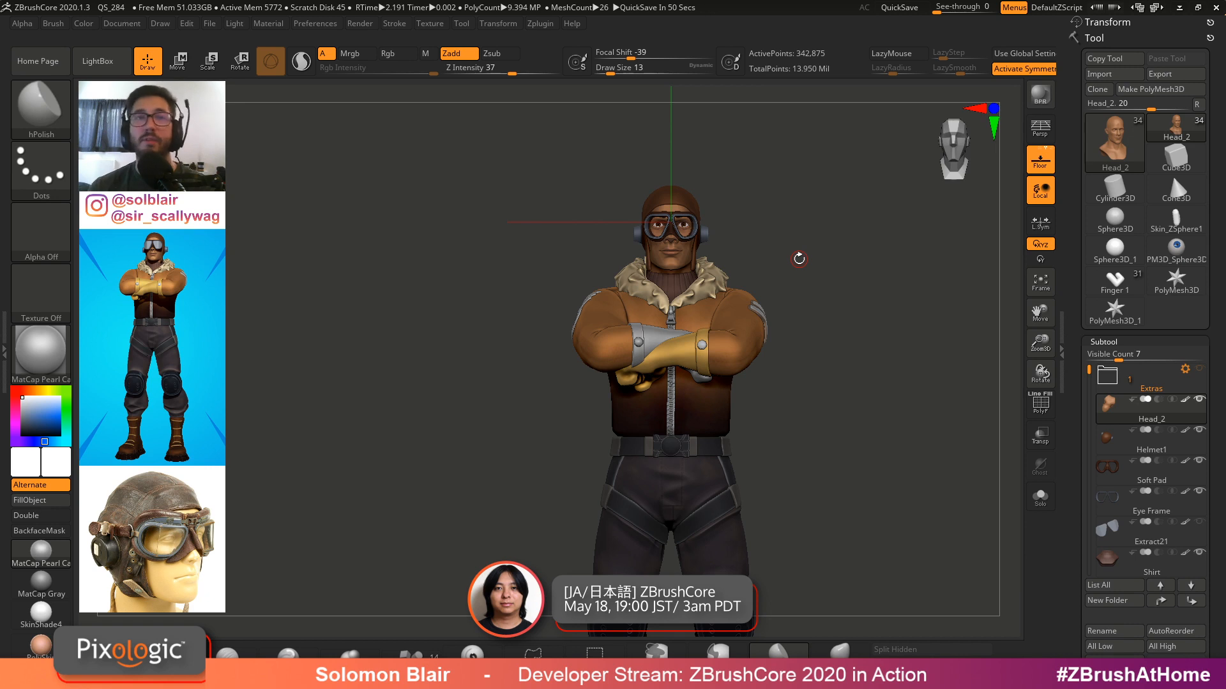
# Select the left glove subtool on the character and examine the gloved hands in the crossed-arm pose
pyautogui.hotkey('shift', 'f')
pyautogui.moveTo(824, 330)
pyautogui.mouseDown()
pyautogui.moveTo(861, 386)
pyautogui.moveTo(878, 373)
pyautogui.mouseUp()
pyautogui.hotkey('shift', 'f')
pyautogui.press('s')
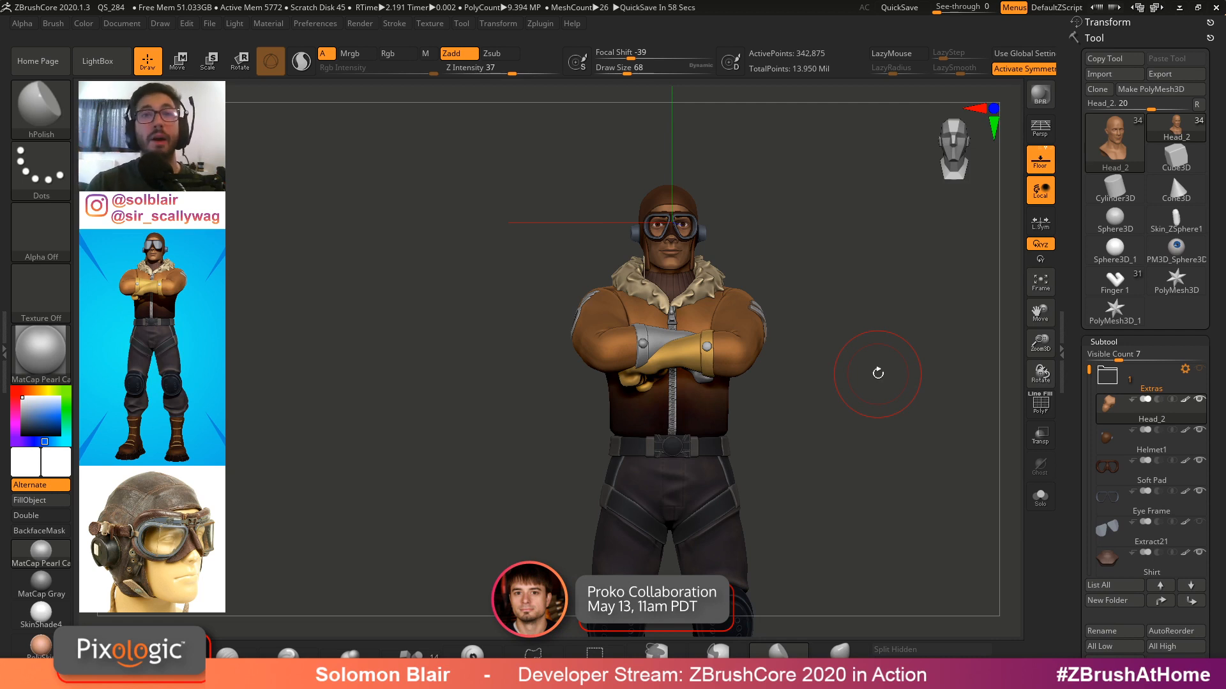
pyautogui.hotkey('shift', 'f')
pyautogui.hotkey('shift', 'f')
pyautogui.press('[')
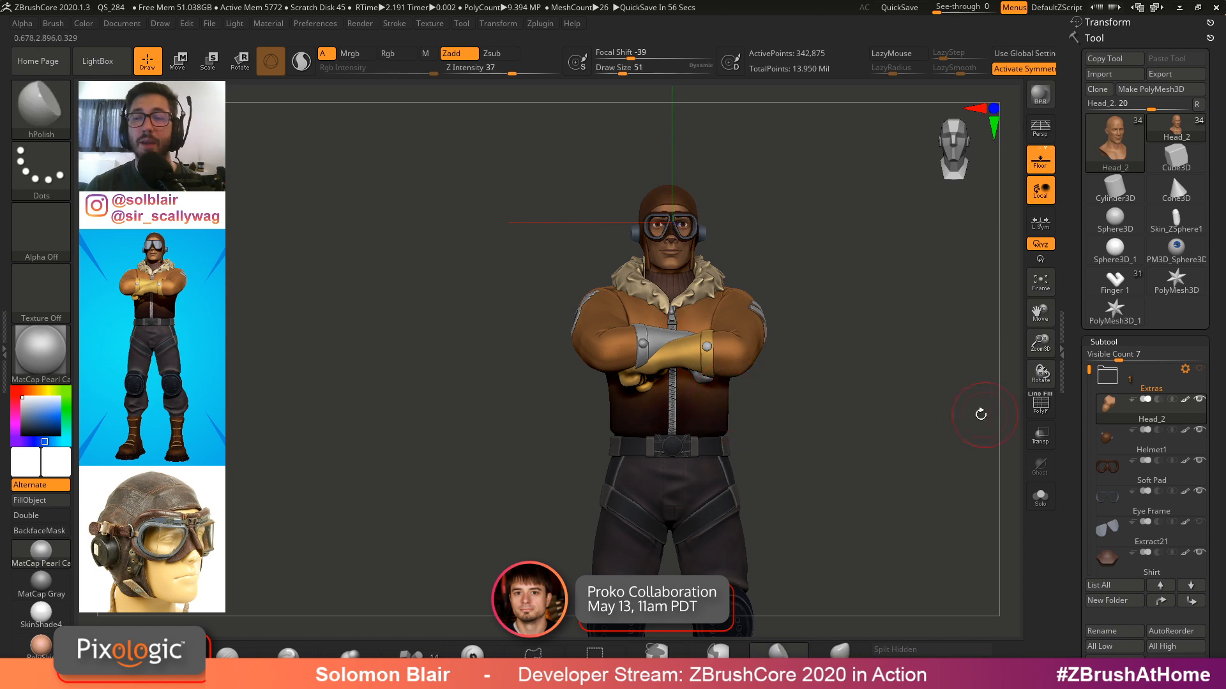
pyautogui.keyDown('alt'); pyautogui.click(677, 334); pyautogui.keyUp('alt')
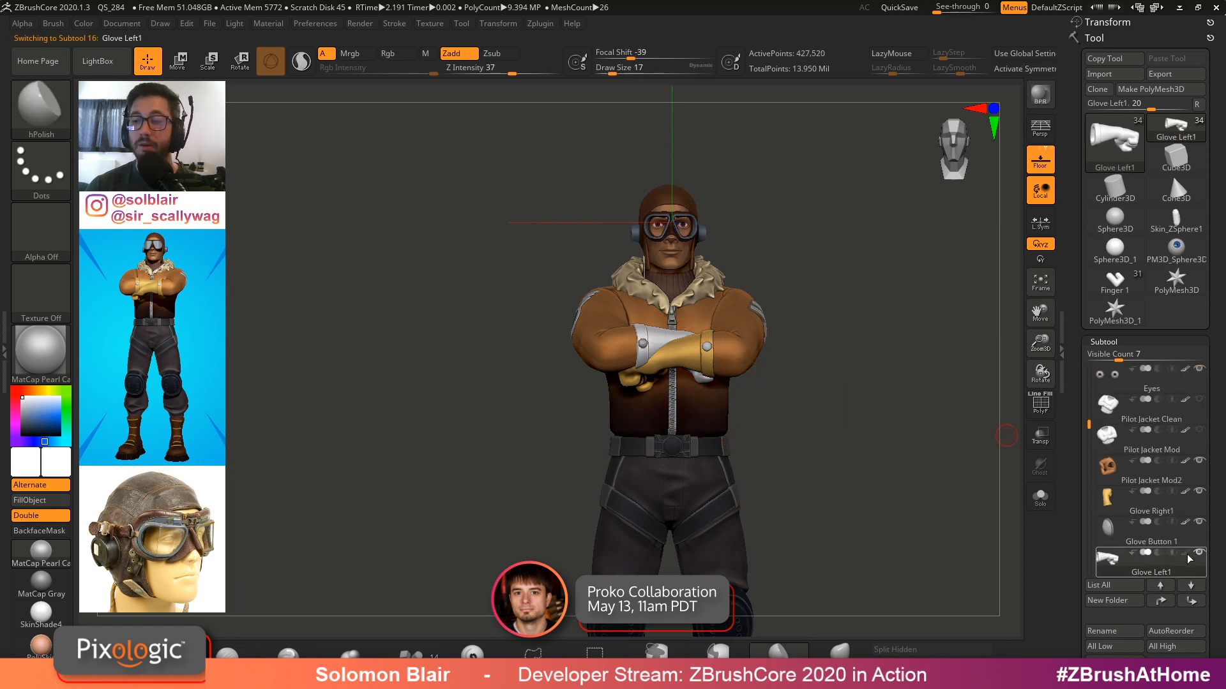
pyautogui.hotkey('shift', 'f')
pyautogui.hotkey('shift', 'f')
pyautogui.press('s')
pyautogui.moveTo(798, 413); pyautogui.dragTo(805, 412)
pyautogui.moveTo(801, 410); pyautogui.dragTo(809, 411)
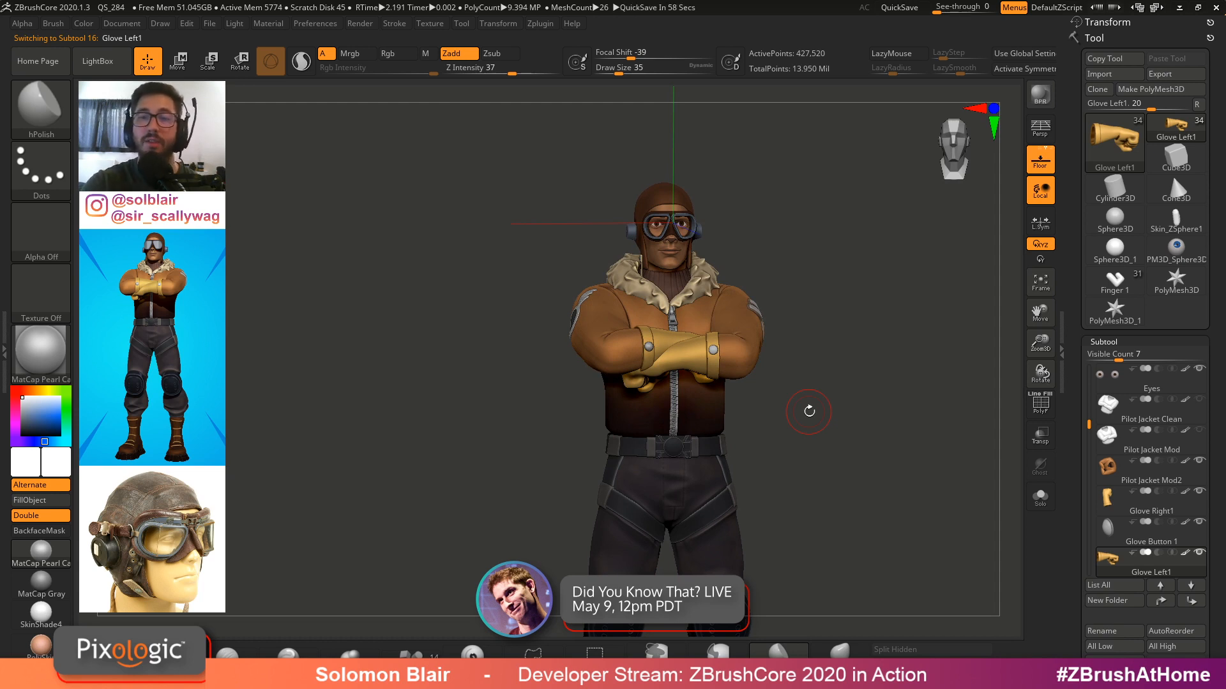
pyautogui.press('[')
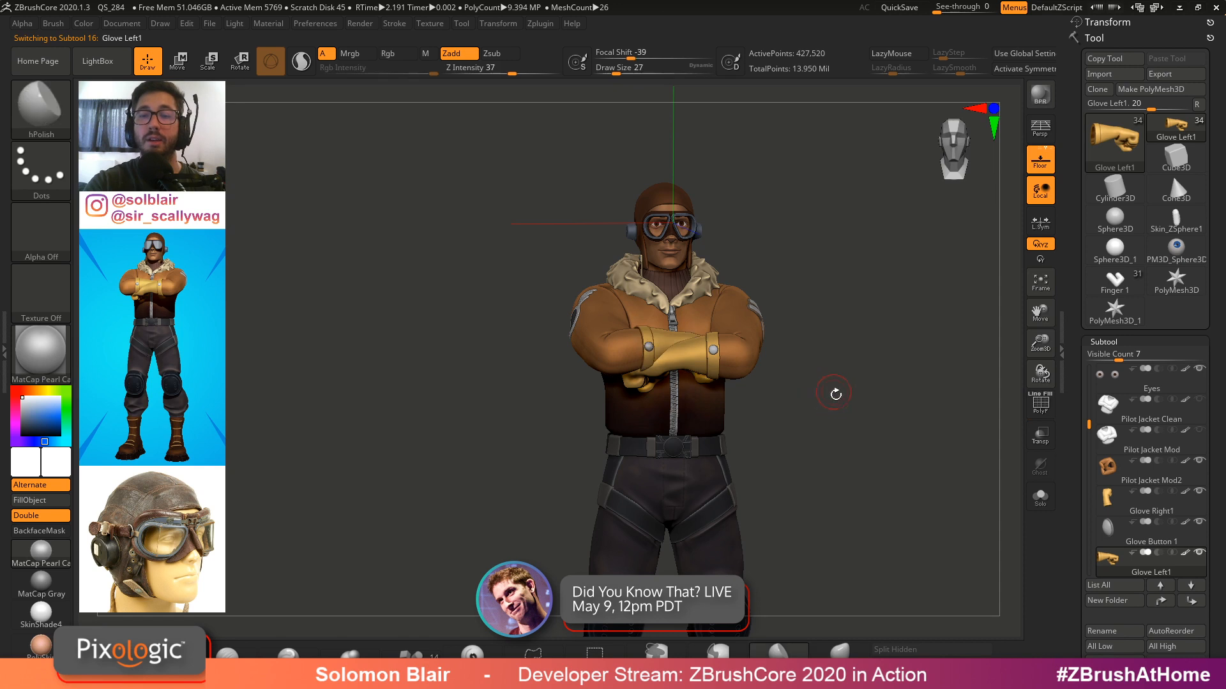
pyautogui.moveTo(835, 395)
pyautogui.keyDown('alt'); pyautogui.mouseDown()
pyautogui.moveTo(851, 373)
pyautogui.moveTo(864, 402)
pyautogui.mouseUp(); pyautogui.keyUp('alt')
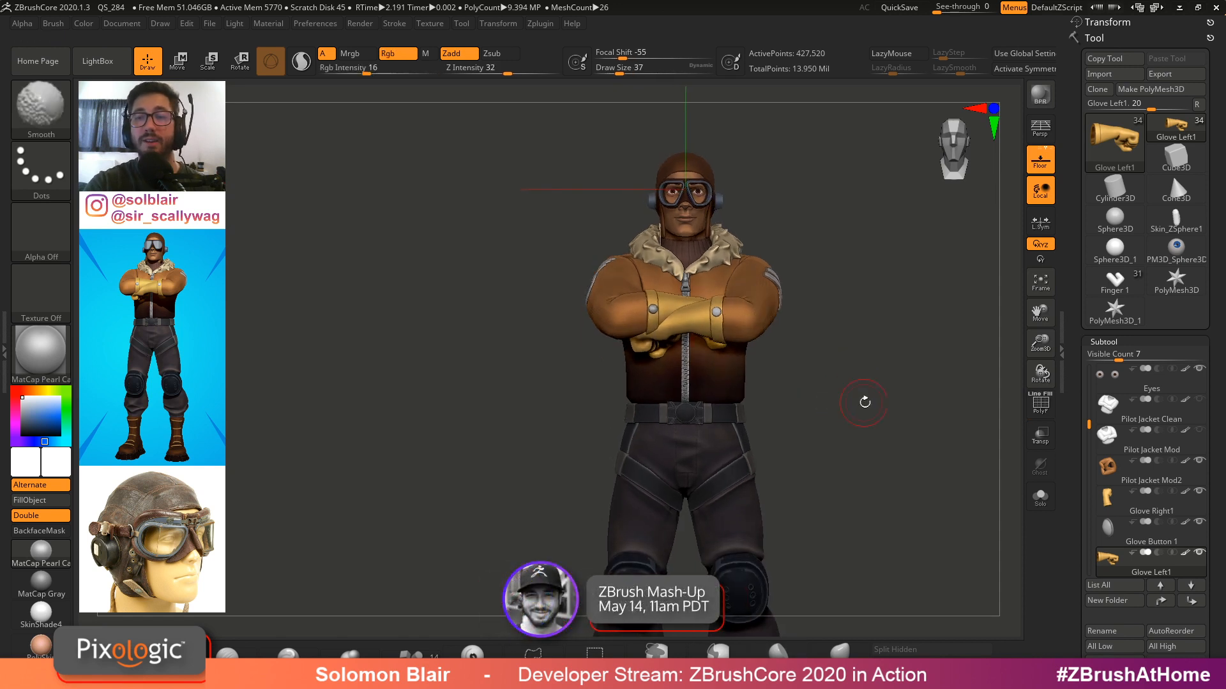
# Switch to the Finger 1 tool, select the thumb subtool and bend its tip over with the Move brush
pyautogui.press('s')
pyautogui.click(1115, 281)
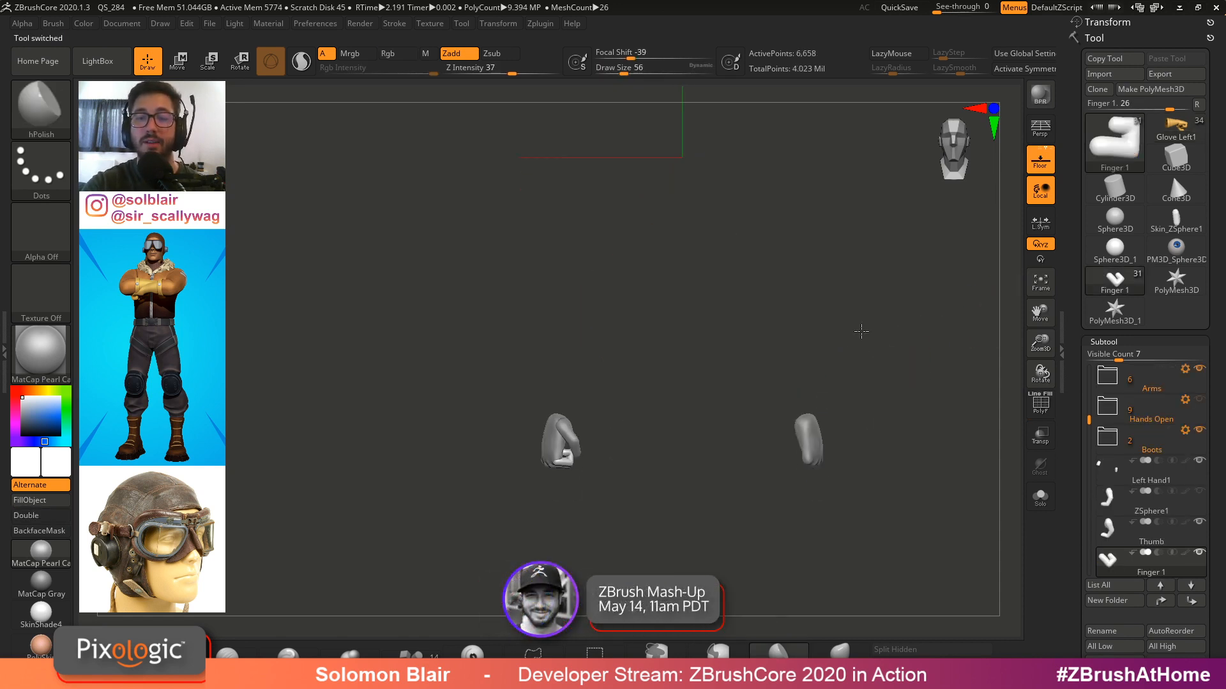
pyautogui.moveTo(861, 331)
pyautogui.mouseDown()
pyautogui.moveTo(870, 309)
pyautogui.moveTo(747, 369)
pyautogui.moveTo(640, 395)
pyautogui.moveTo(600, 335)
pyautogui.mouseUp()
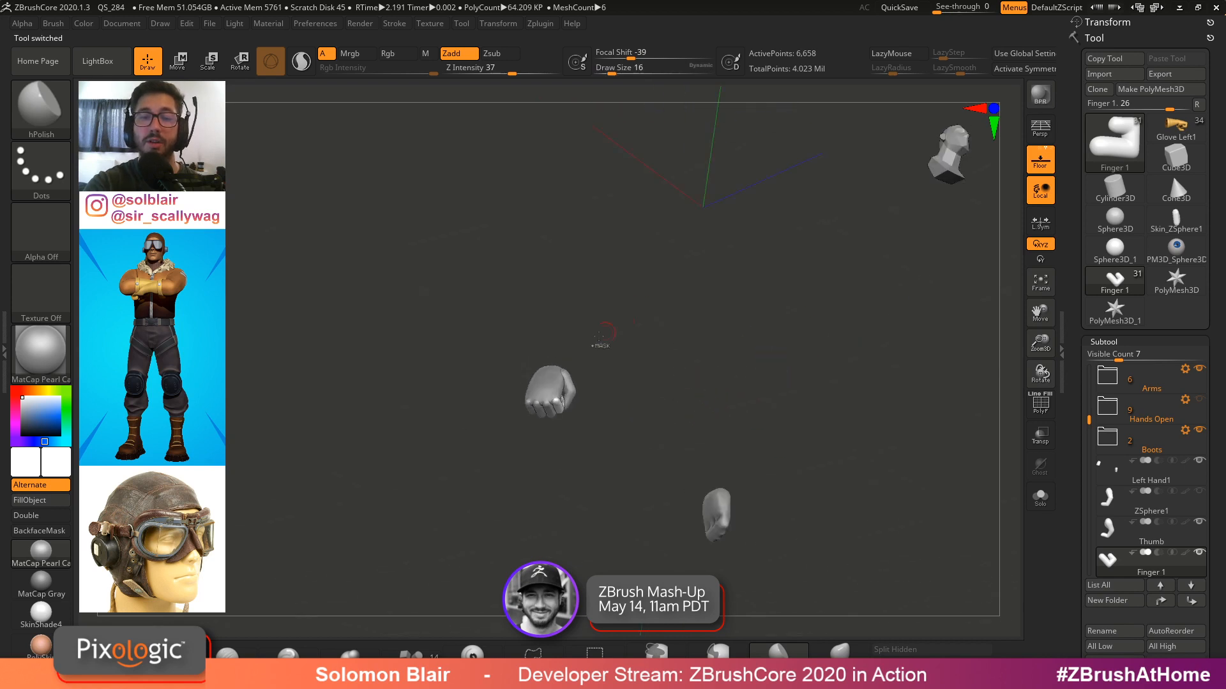
pyautogui.moveTo(599, 336)
pyautogui.keyDown('ctrl'); pyautogui.mouseDown(button='right')
pyautogui.moveTo(700, 353)
pyautogui.moveTo(768, 392)
pyautogui.moveTo(774, 358)
pyautogui.moveTo(789, 389)
pyautogui.mouseUp(button='right'); pyautogui.keyUp('ctrl')
pyautogui.press('s')
pyautogui.moveTo(789, 389)
pyautogui.mouseDown(button='right')
pyautogui.moveTo(758, 382)
pyautogui.moveTo(772, 375)
pyautogui.moveTo(763, 324)
pyautogui.mouseUp(button='right')
pyautogui.keyDown('alt'); pyautogui.click(757, 382); pyautogui.keyUp('alt')
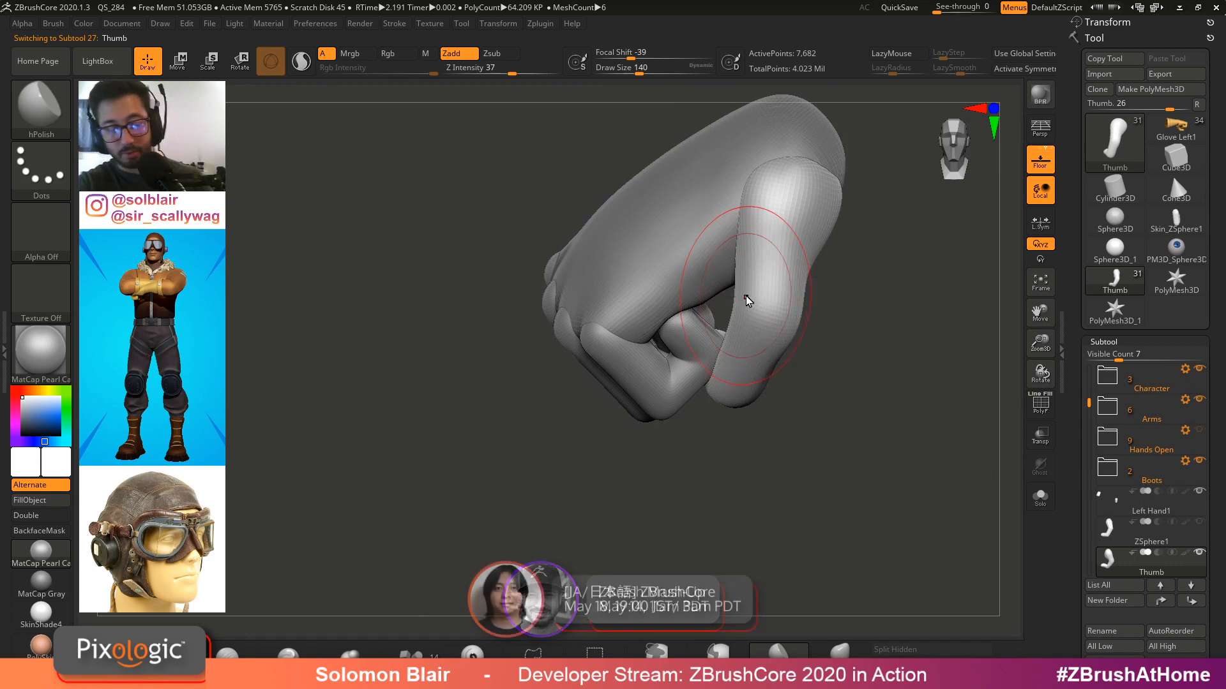
pyautogui.press('b')
pyautogui.press('m')
pyautogui.press('v')
pyautogui.press('s')
pyautogui.moveTo(783, 314); pyautogui.dragTo(763, 312)
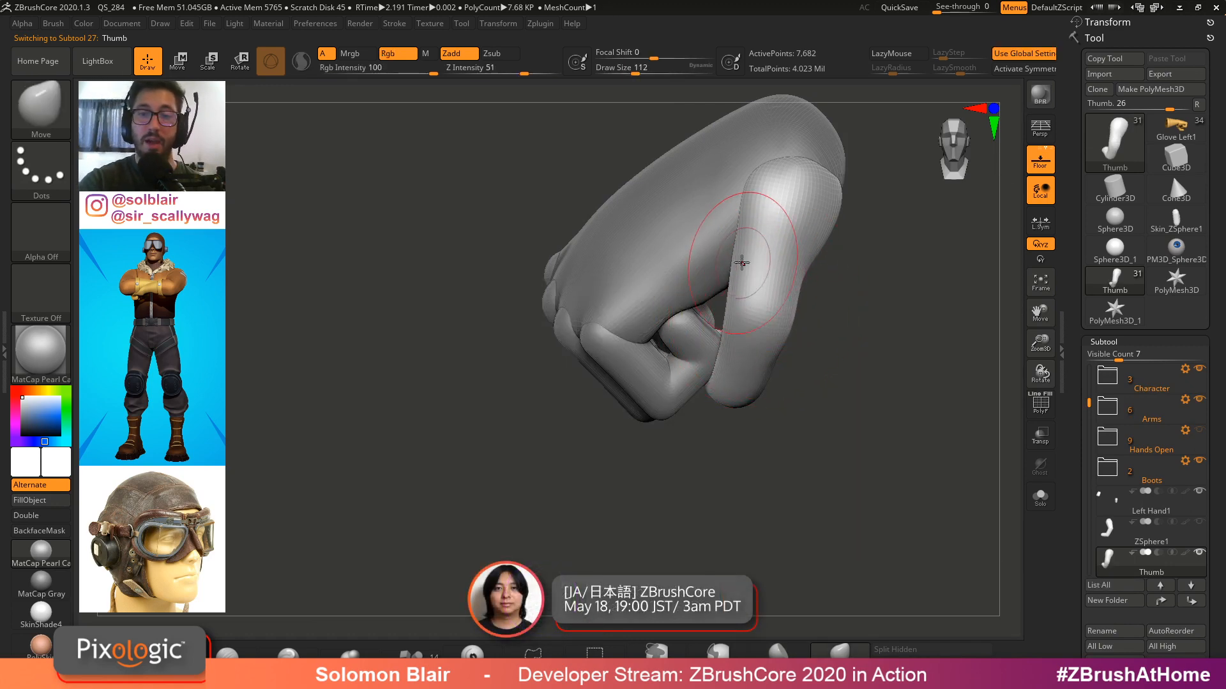
pyautogui.moveTo(745, 232); pyautogui.dragTo(734, 222)
pyautogui.moveTo(743, 195); pyautogui.dragTo(764, 211, button='right')
pyautogui.press('s')
pyautogui.moveTo(765, 211); pyautogui.dragTo(769, 210)
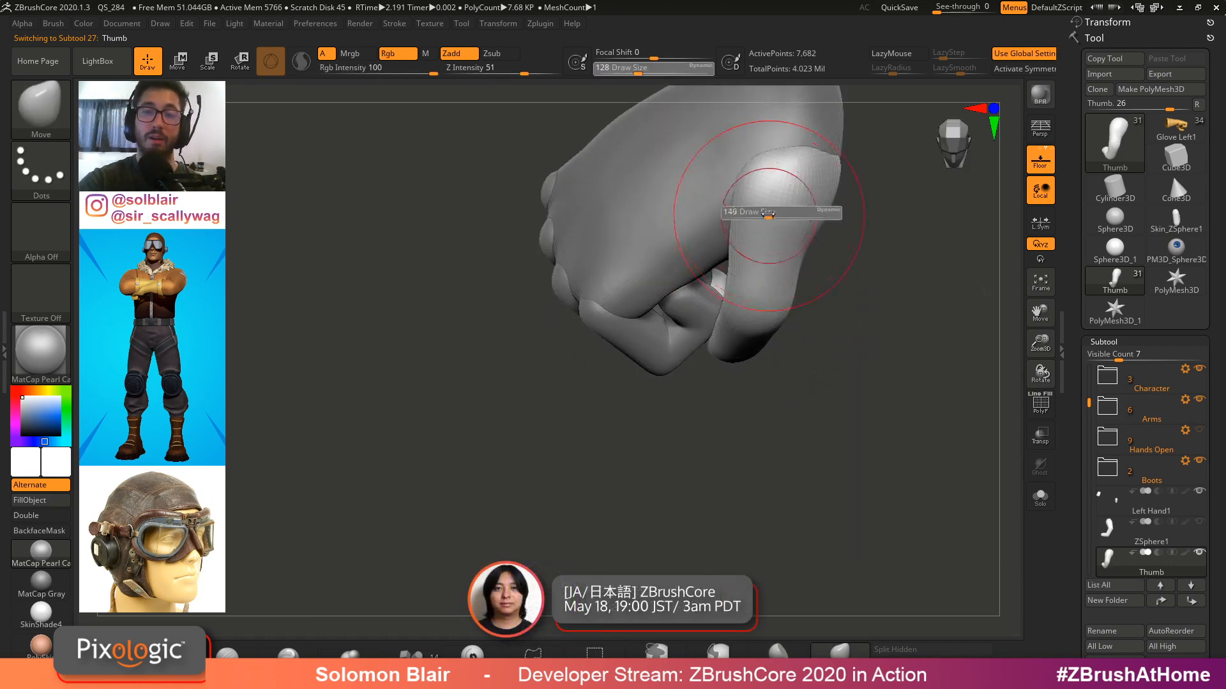
pyautogui.moveTo(768, 210)
pyautogui.mouseDown(button='right')
pyautogui.moveTo(783, 195)
pyautogui.moveTo(781, 229)
pyautogui.mouseUp(button='right')
pyautogui.press('s')
# Reshape the thumb with the Move brush so it curls across the front of the closed fingers
pyautogui.press('s')
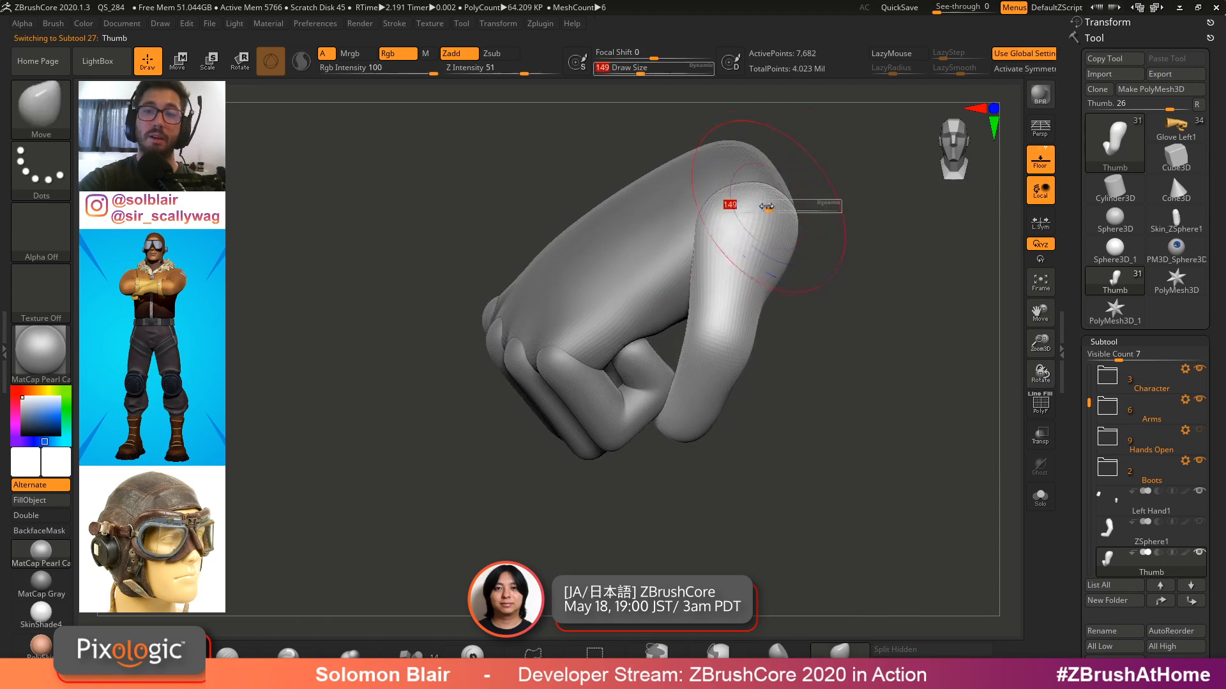
pyautogui.moveTo(769, 203); pyautogui.dragTo(772, 203)
pyautogui.moveTo(768, 214); pyautogui.dragTo(780, 211)
pyautogui.moveTo(780, 212); pyautogui.dragTo(752, 350, button='right')
pyautogui.press('s')
pyautogui.moveTo(752, 349); pyautogui.dragTo(747, 350)
pyautogui.moveTo(747, 350); pyautogui.dragTo(683, 357, button='right')
pyautogui.keyDown('ctrl'); pyautogui.moveTo(683, 358); pyautogui.dragTo(698, 394, button='right'); pyautogui.keyUp('ctrl')
pyautogui.moveTo(685, 458); pyautogui.dragTo(687, 460, button='right')
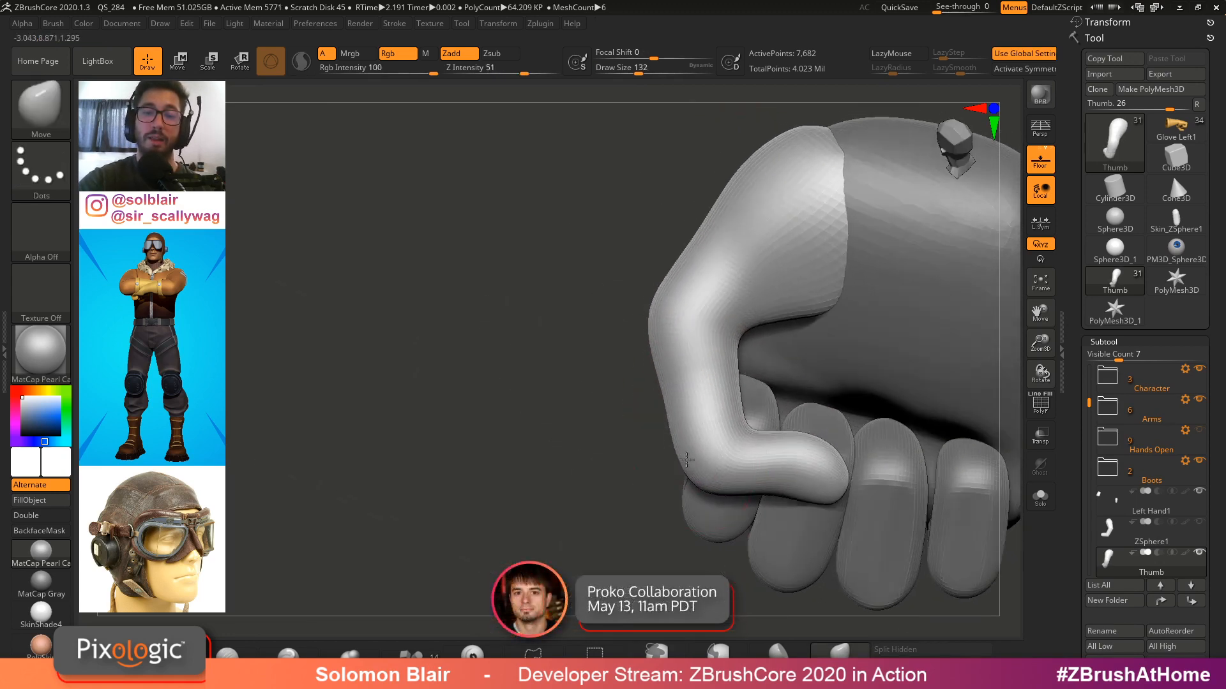
pyautogui.moveTo(676, 435); pyautogui.dragTo(670, 436)
pyautogui.keyDown('alt'); pyautogui.moveTo(670, 436); pyautogui.dragTo(633, 407, button='right'); pyautogui.keyUp('alt')
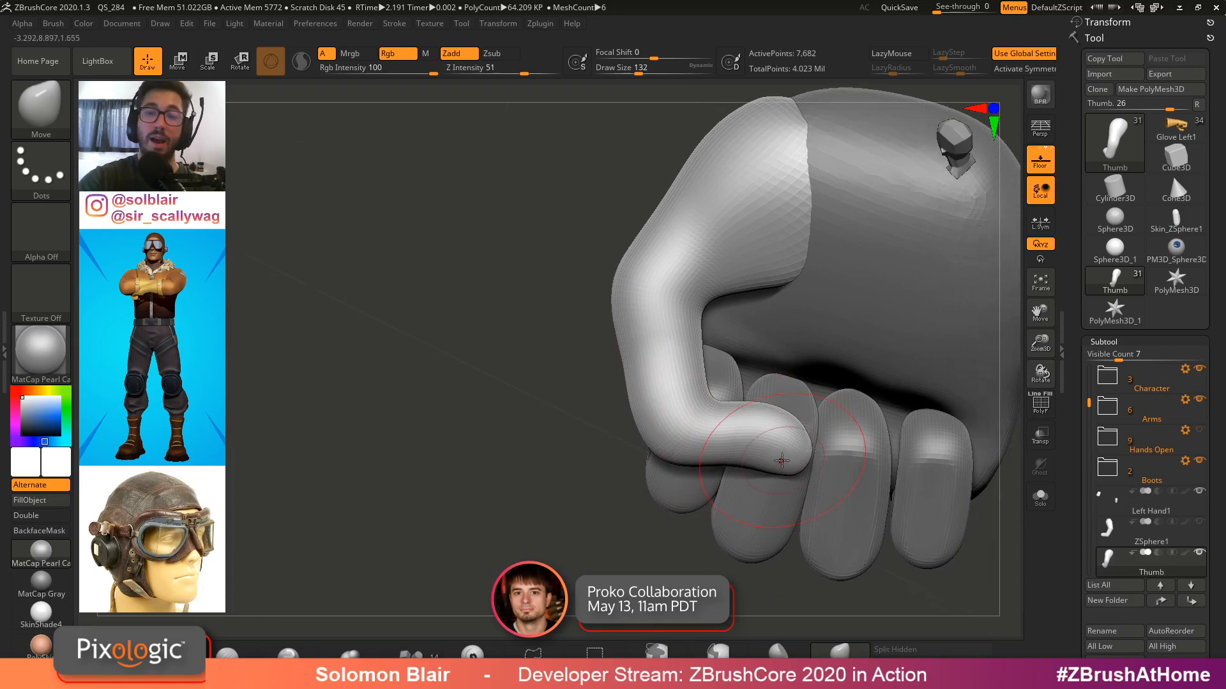
pyautogui.moveTo(782, 461); pyautogui.dragTo(664, 336)
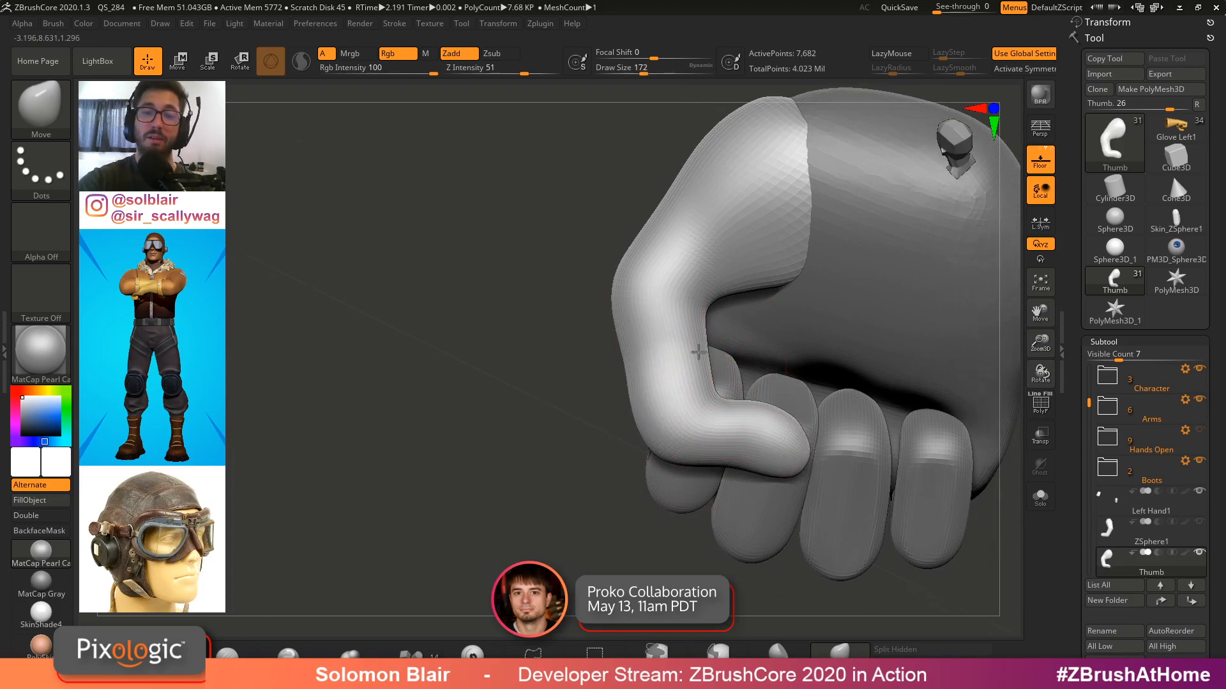
pyautogui.moveTo(698, 352)
pyautogui.mouseDown(button='right')
pyautogui.moveTo(733, 350)
pyautogui.moveTo(700, 271)
pyautogui.moveTo(712, 293)
pyautogui.mouseUp(button='right')
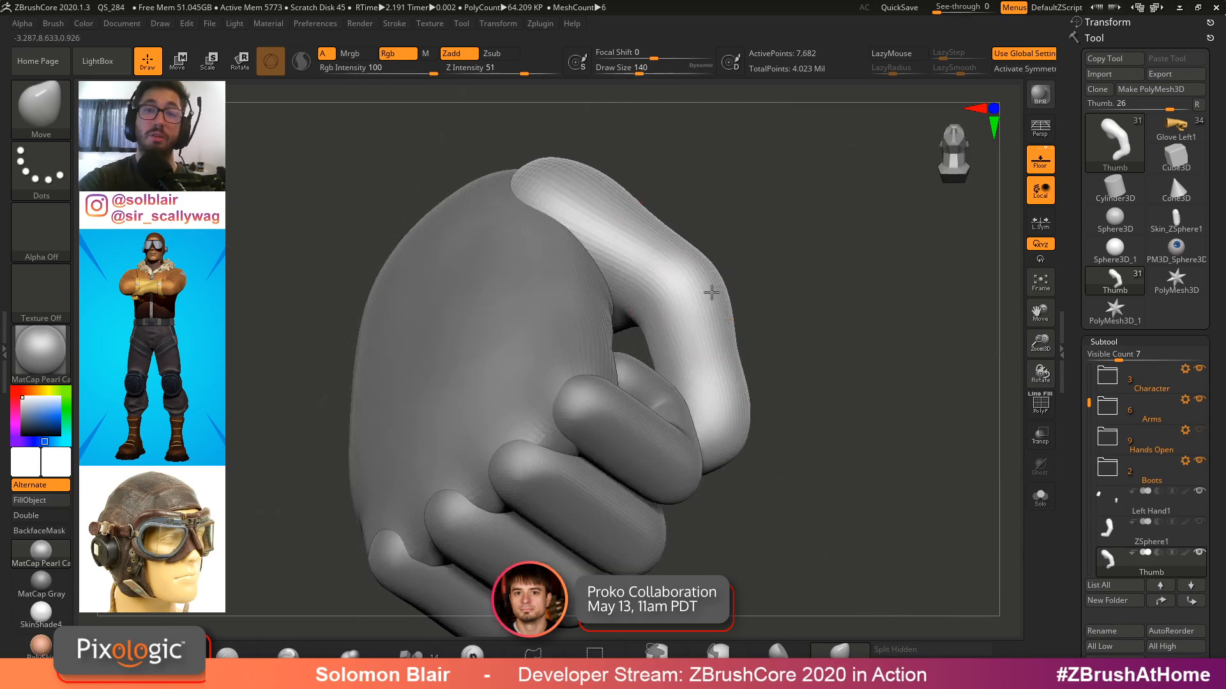
pyautogui.moveTo(712, 292); pyautogui.dragTo(692, 268)
pyautogui.press('s')
pyautogui.moveTo(692, 268)
pyautogui.keyDown('ctrl'); pyautogui.mouseDown(button='right')
pyautogui.moveTo(654, 274)
pyautogui.moveTo(671, 258)
pyautogui.mouseUp(button='right'); pyautogui.keyUp('ctrl')
pyautogui.keyDown('shift'); pyautogui.moveTo(670, 258); pyautogui.dragTo(681, 265); pyautogui.keyUp('shift')
pyautogui.moveTo(681, 265)
pyautogui.mouseDown(button='right')
pyautogui.moveTo(791, 241)
pyautogui.moveTo(805, 253)
pyautogui.mouseUp(button='right')
pyautogui.press('s')
pyautogui.moveTo(806, 254); pyautogui.dragTo(792, 250)
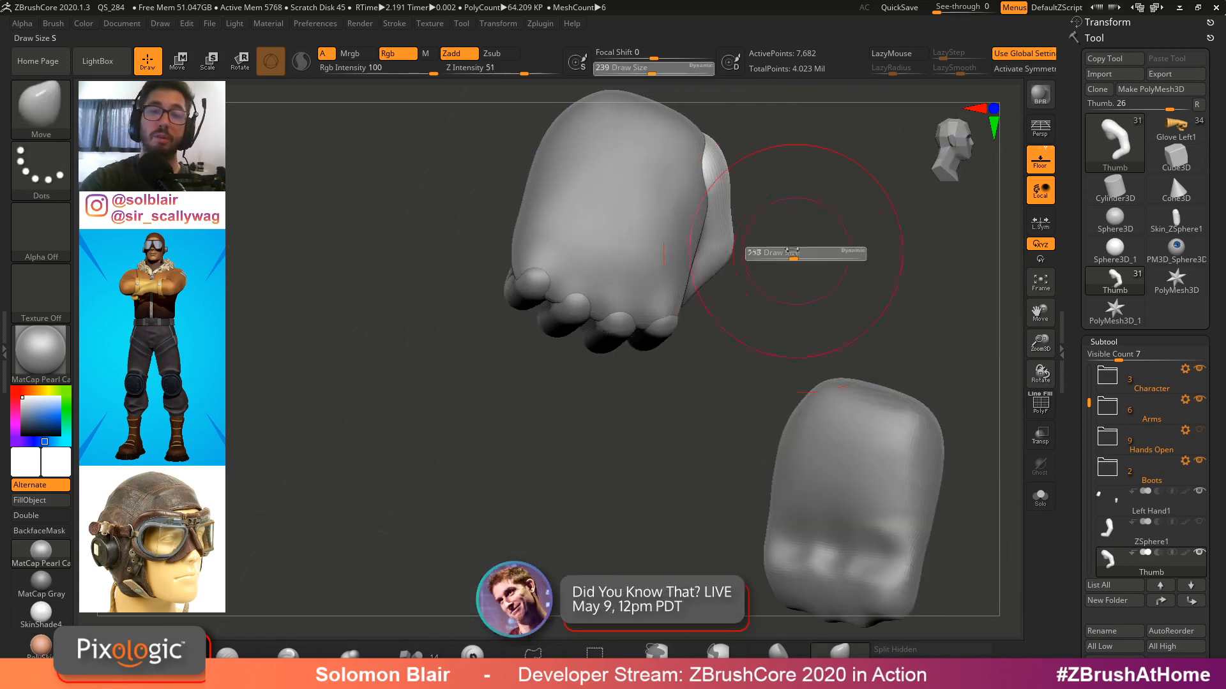
# Refine the thumb's curl with Move brush strokes, resizing the brush between strokes
pyautogui.moveTo(792, 251); pyautogui.dragTo(744, 189, button='right')
pyautogui.press('s')
pyautogui.moveTo(744, 189); pyautogui.dragTo(734, 192)
pyautogui.moveTo(735, 191)
pyautogui.mouseDown(button='right')
pyautogui.moveTo(753, 317)
pyautogui.moveTo(722, 338)
pyautogui.mouseUp(button='right')
pyautogui.keyDown('ctrl'); pyautogui.moveTo(722, 339); pyautogui.dragTo(701, 347, button='right'); pyautogui.keyUp('ctrl')
pyautogui.keyDown('shift'); pyautogui.moveTo(698, 343); pyautogui.dragTo(700, 348); pyautogui.keyUp('shift')
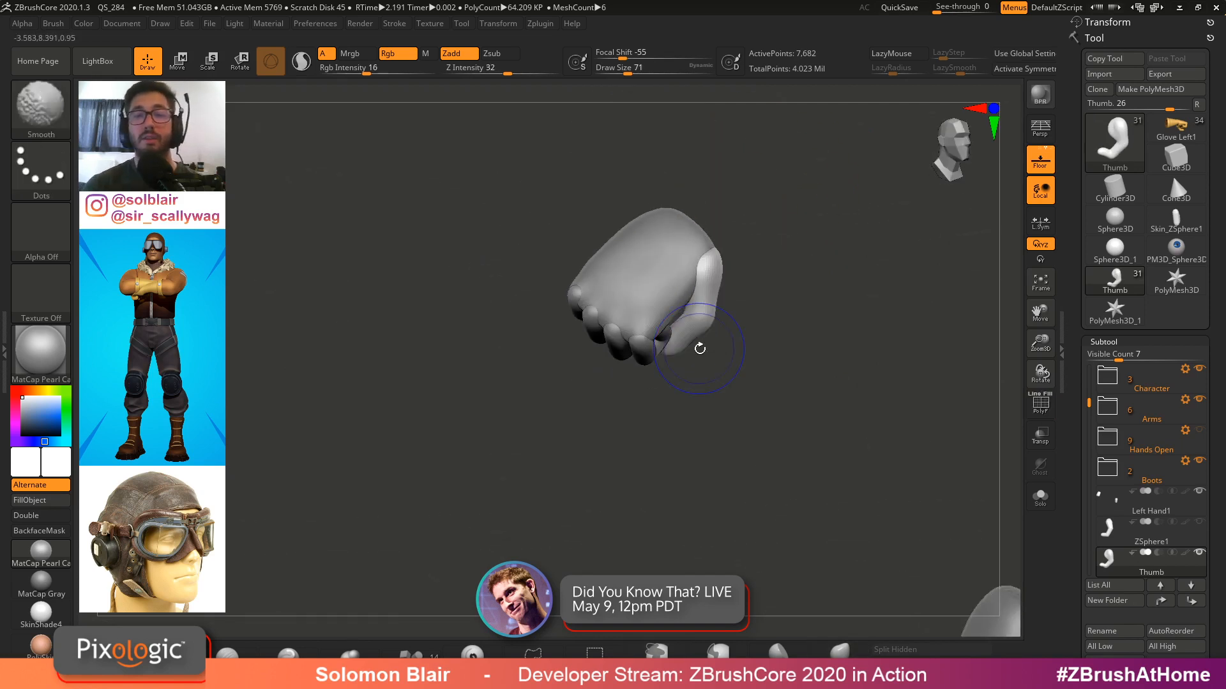
pyautogui.moveTo(699, 348)
pyautogui.keyDown('ctrl'); pyautogui.mouseDown(button='right')
pyautogui.moveTo(602, 386)
pyautogui.moveTo(703, 380)
pyautogui.moveTo(613, 391)
pyautogui.moveTo(627, 374)
pyautogui.mouseUp(button='right'); pyautogui.keyUp('ctrl')
pyautogui.press('s')
pyautogui.moveTo(627, 374); pyautogui.dragTo(608, 376)
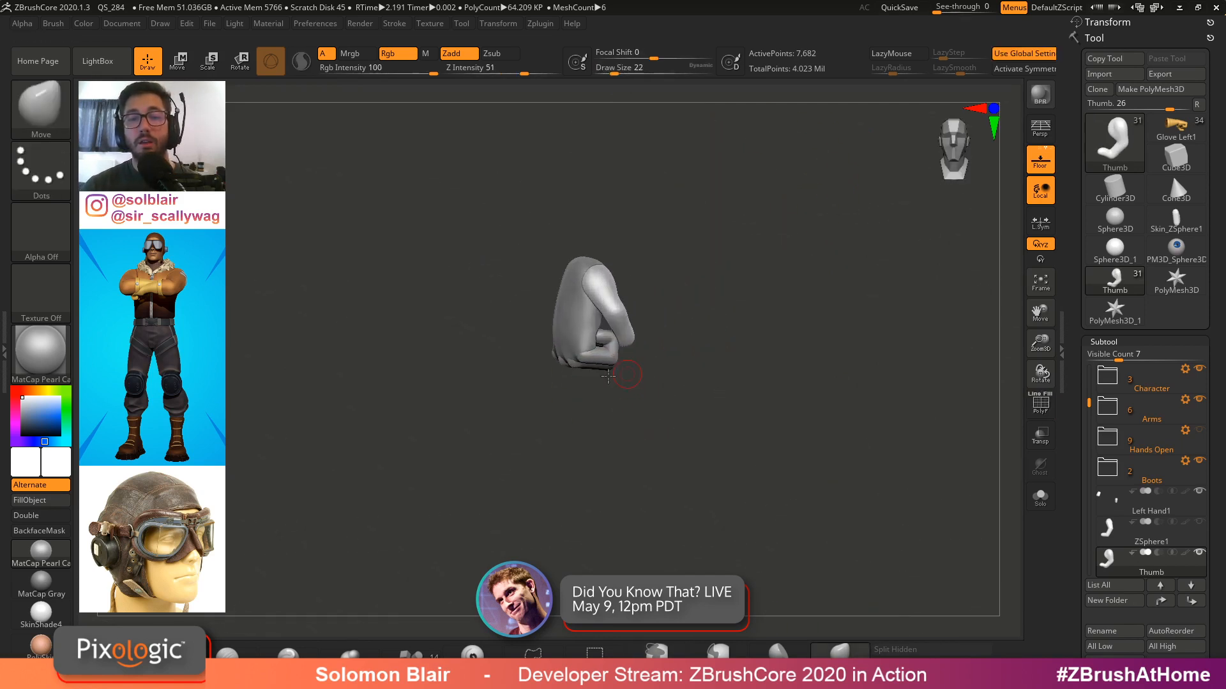
pyautogui.moveTo(608, 376)
pyautogui.keyDown('ctrl'); pyautogui.mouseDown(button='right')
pyautogui.moveTo(476, 360)
pyautogui.moveTo(537, 401)
pyautogui.mouseUp(button='right'); pyautogui.keyUp('ctrl')
pyautogui.press('x')
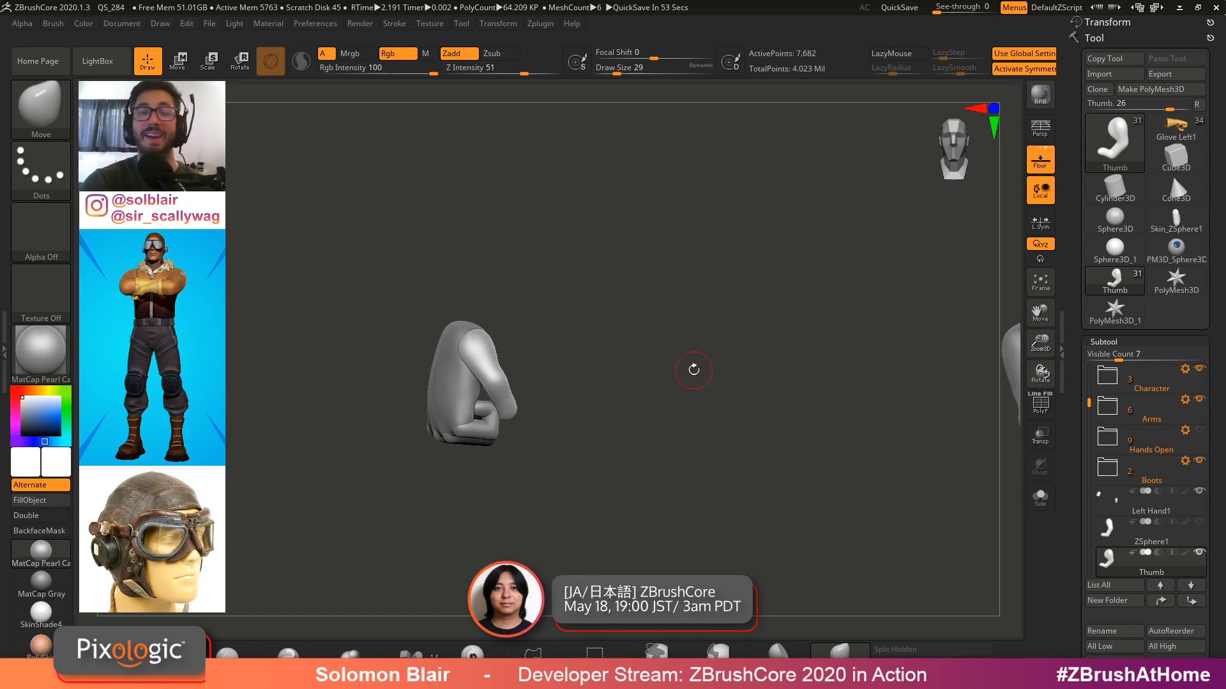
# Push the thumb tip inward against the fist with the Move brush from a side view
pyautogui.moveTo(493, 339)
pyautogui.keyDown('ctrl'); pyautogui.mouseDown(button='right')
pyautogui.moveTo(626, 353)
pyautogui.moveTo(736, 340)
pyautogui.mouseUp(button='right'); pyautogui.keyUp('ctrl')
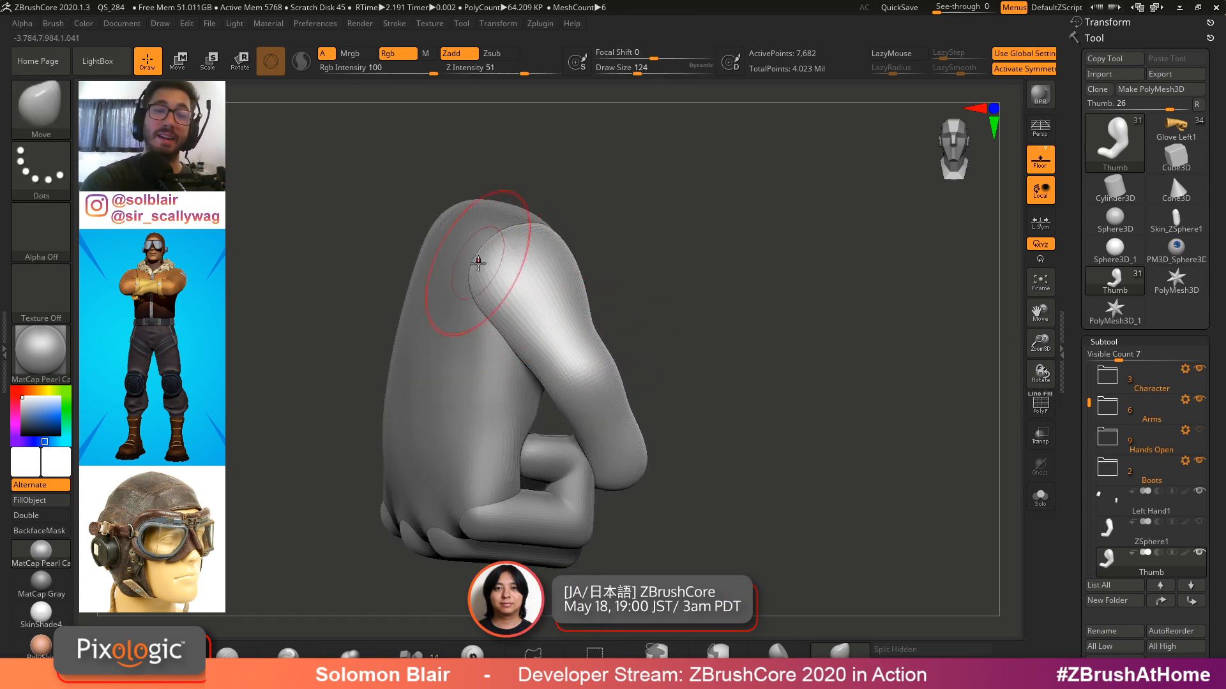
pyautogui.moveTo(490, 331); pyautogui.dragTo(514, 328, button='right')
pyautogui.keyDown('shift'); pyautogui.moveTo(522, 285); pyautogui.dragTo(511, 276); pyautogui.keyUp('shift')
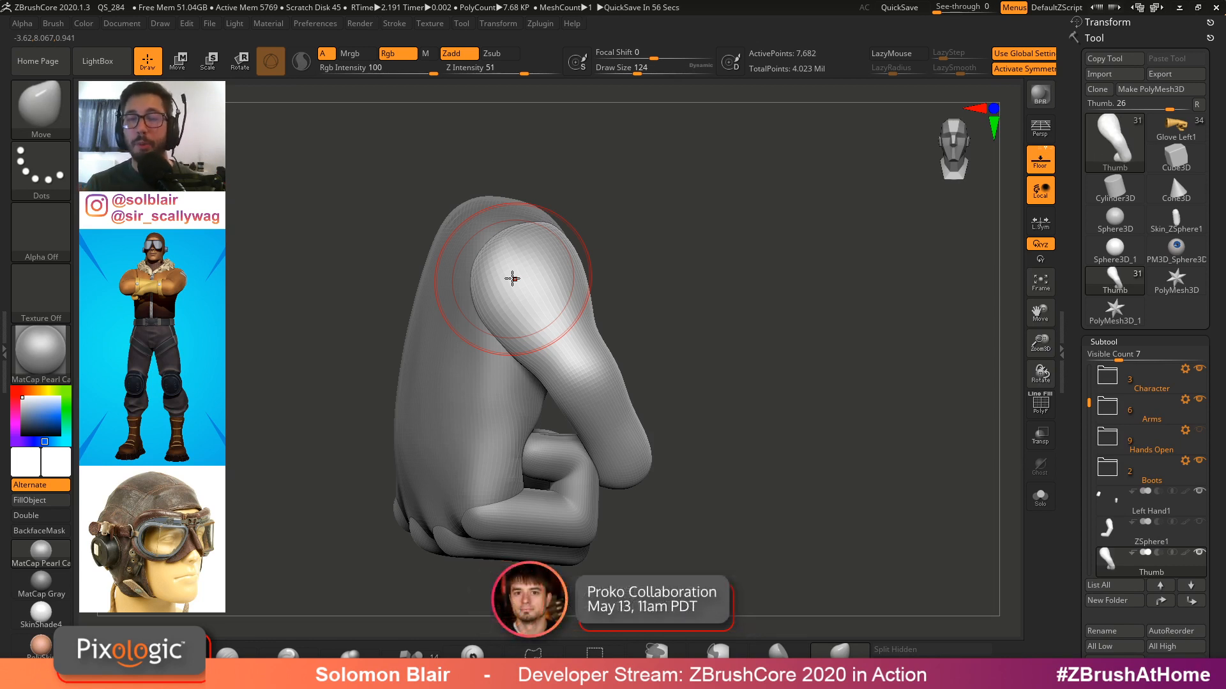
pyautogui.press('s')
pyautogui.keyDown('ctrl'); pyautogui.moveTo(616, 331); pyautogui.dragTo(715, 380, button='right'); pyautogui.keyUp('ctrl')
pyautogui.press('s')
pyautogui.moveTo(716, 380); pyautogui.dragTo(708, 380)
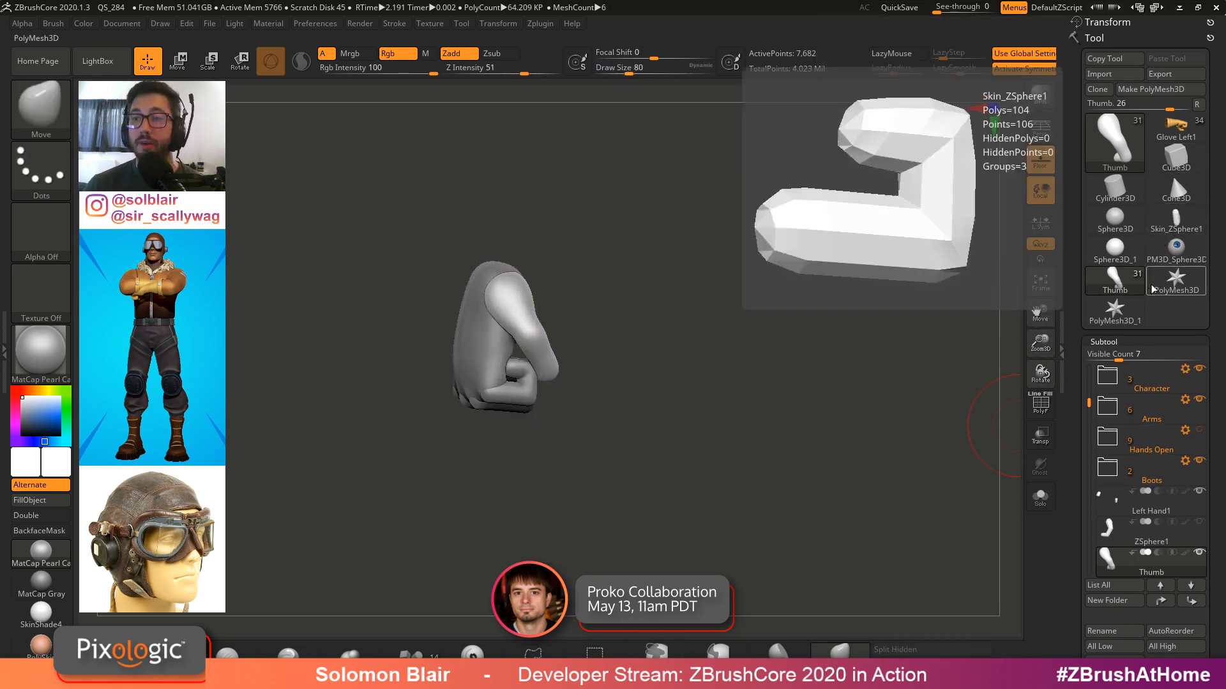
pyautogui.moveTo(707, 373)
pyautogui.keyDown('ctrl'); pyautogui.mouseDown(button='right')
pyautogui.moveTo(728, 419)
pyautogui.moveTo(760, 421)
pyautogui.mouseUp(button='right'); pyautogui.keyUp('ctrl')
pyautogui.press('s')
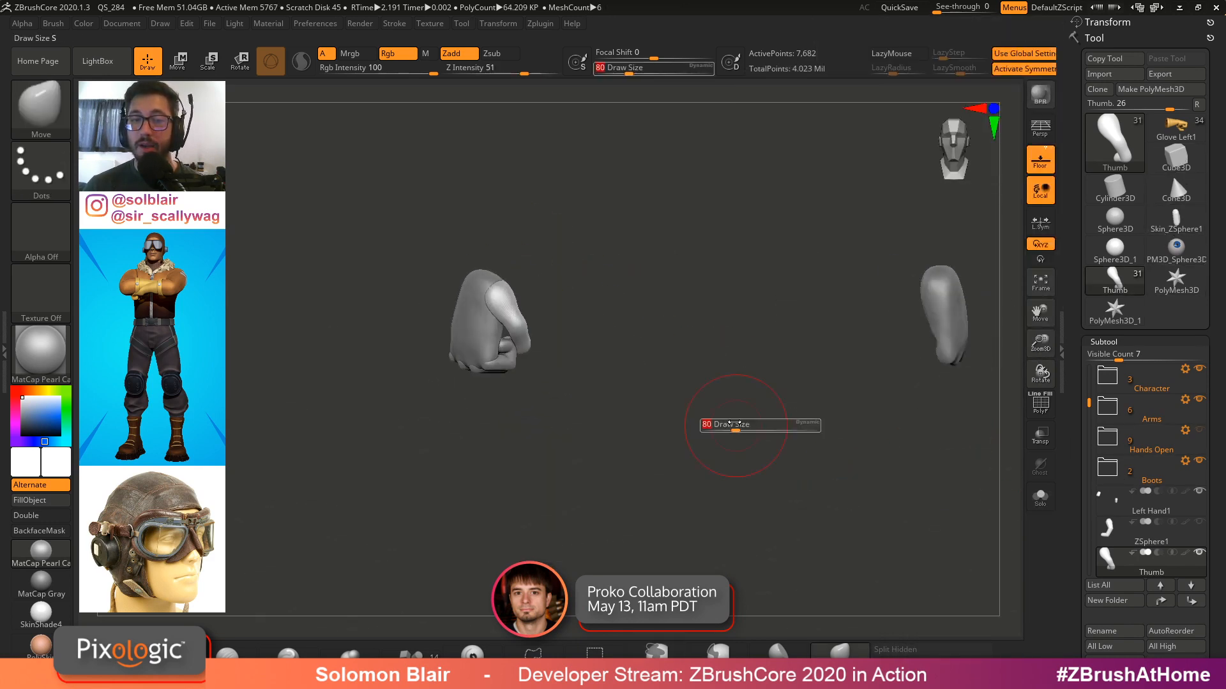
pyautogui.moveTo(737, 426); pyautogui.dragTo(734, 426)
pyautogui.press('s')
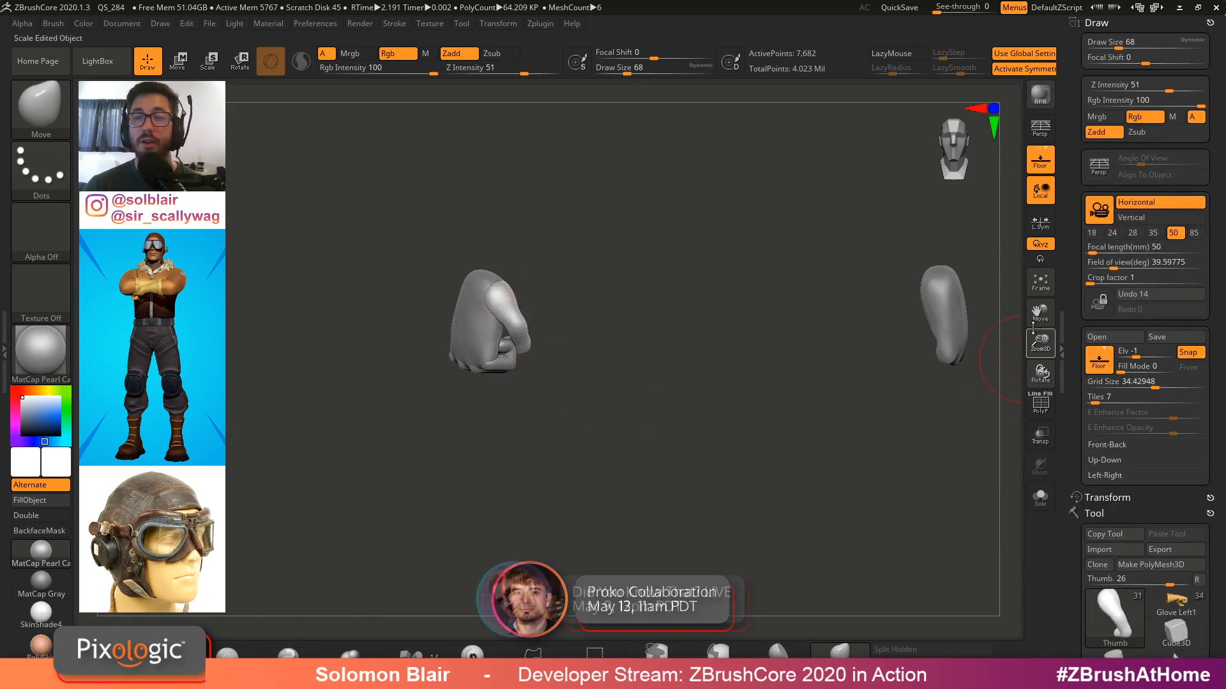
# Delete the ZSphere1 subtool from the hand's subtool list
pyautogui.click(1097, 22)
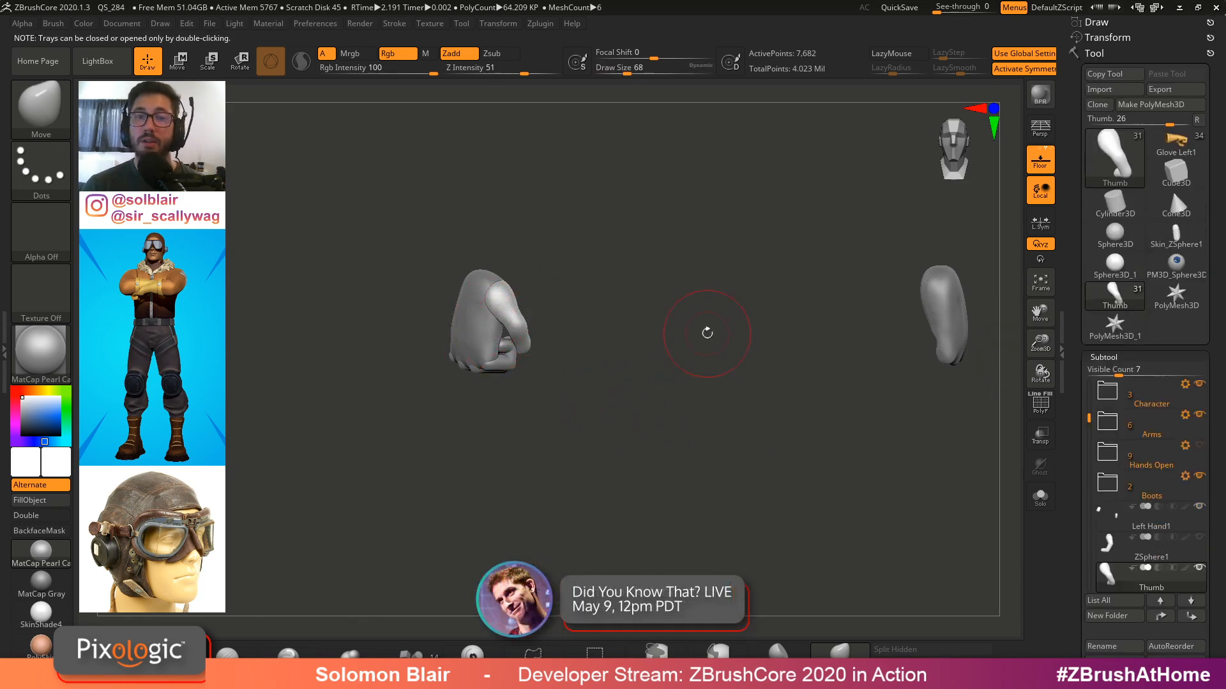
pyautogui.moveTo(706, 332)
pyautogui.mouseDown(button='right')
pyautogui.moveTo(588, 332)
pyautogui.moveTo(615, 364)
pyautogui.moveTo(566, 357)
pyautogui.moveTo(775, 420)
pyautogui.mouseUp(button='right')
pyautogui.moveTo(776, 420); pyautogui.dragTo(817, 426, button='right')
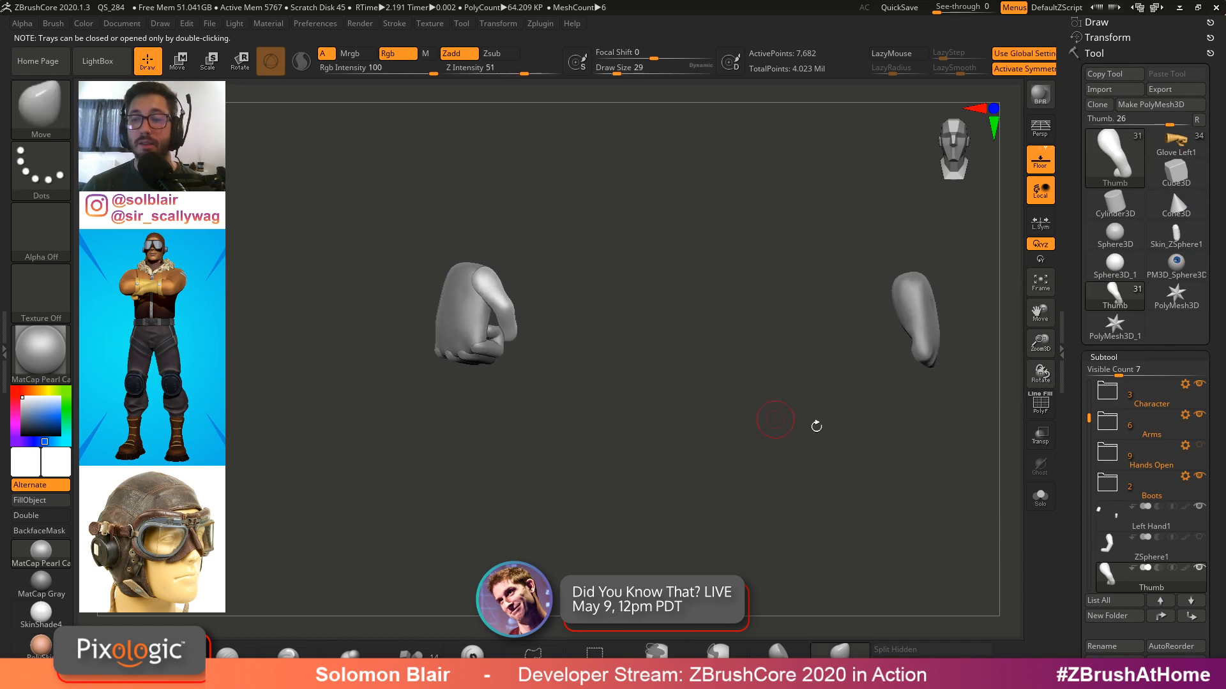
pyautogui.moveTo(1077, 491); pyautogui.dragTo(1072, 418)
pyautogui.moveTo(1094, 273); pyautogui.dragTo(1089, 328)
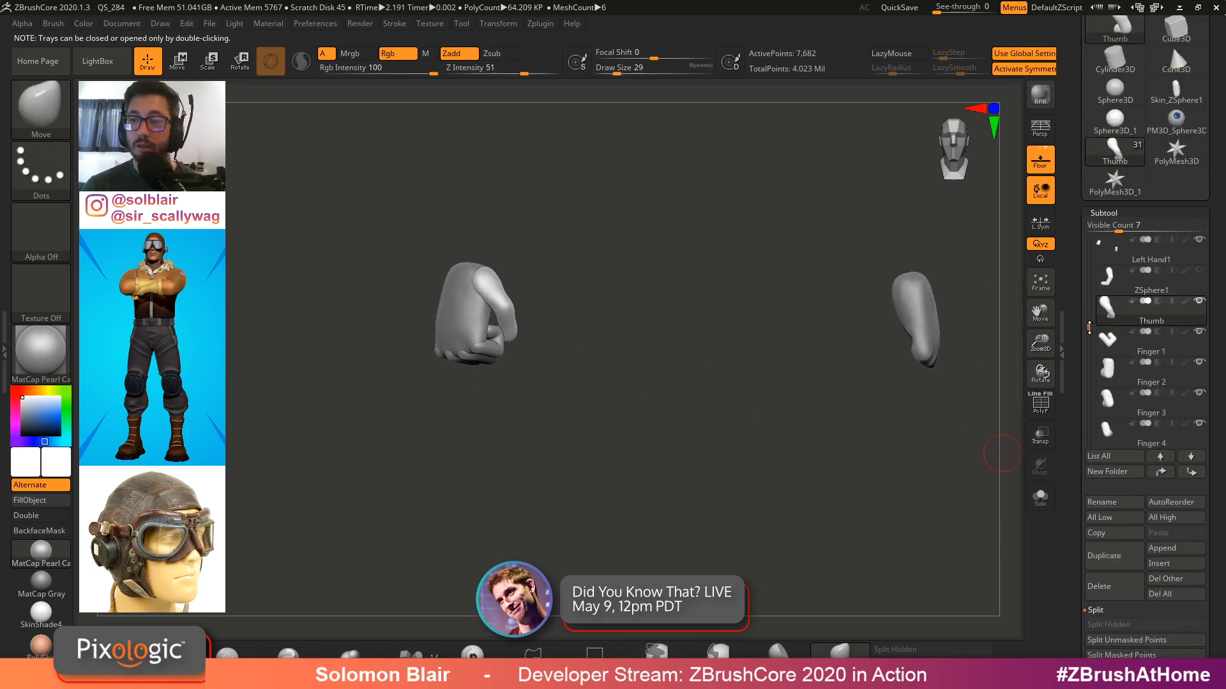
pyautogui.click(1106, 283)
pyautogui.click(1112, 588)
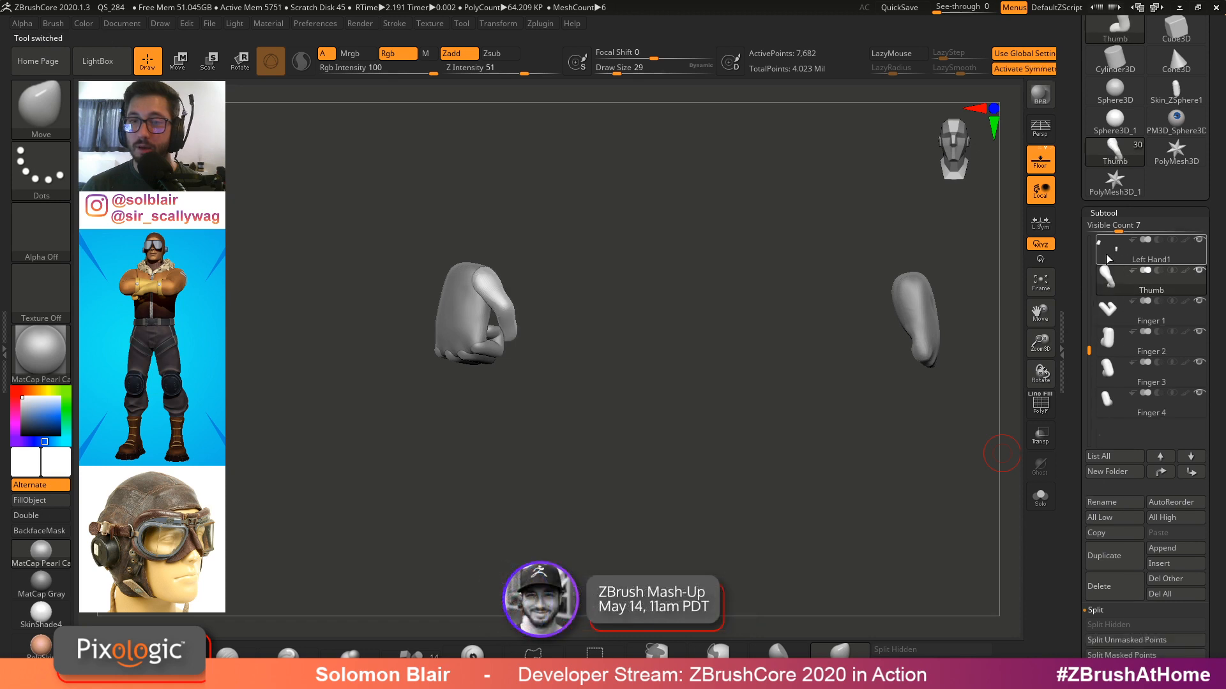
# Merge the Thumb and Finger 1 to Finger 4 subtools down into the Left Hand1 subtool
pyautogui.click(1107, 257)
pyautogui.click(1095, 610)
pyautogui.click(1109, 622)
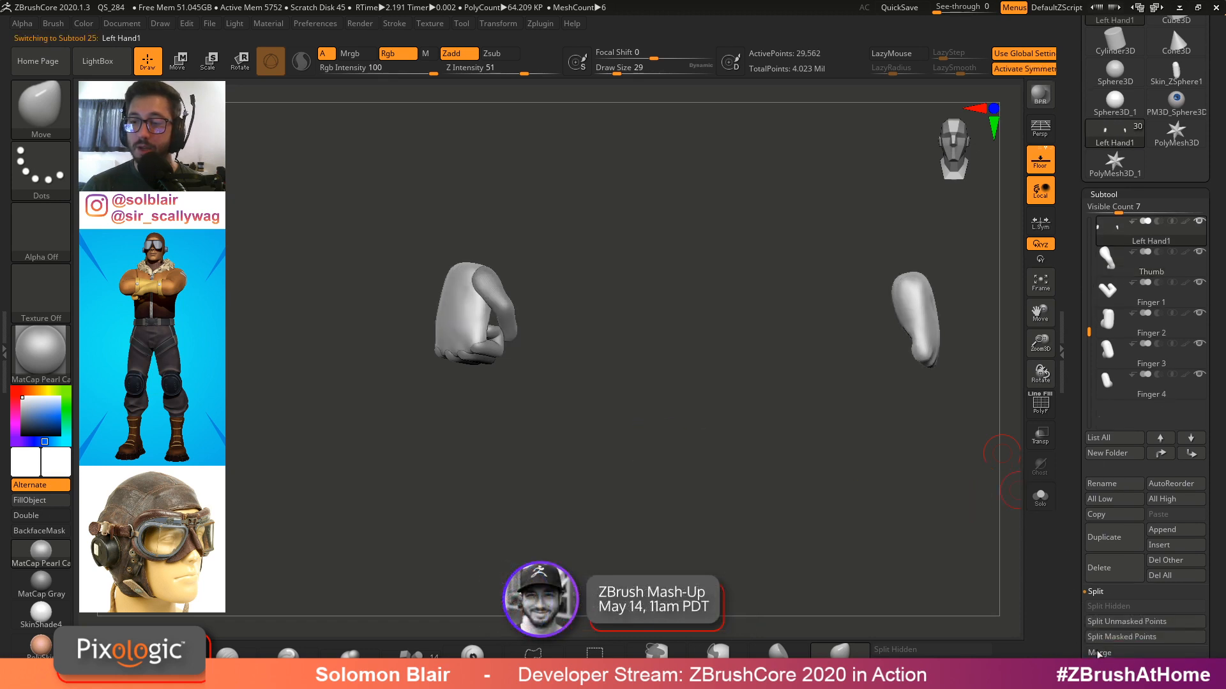
pyautogui.click(1104, 627)
pyautogui.click(1105, 627)
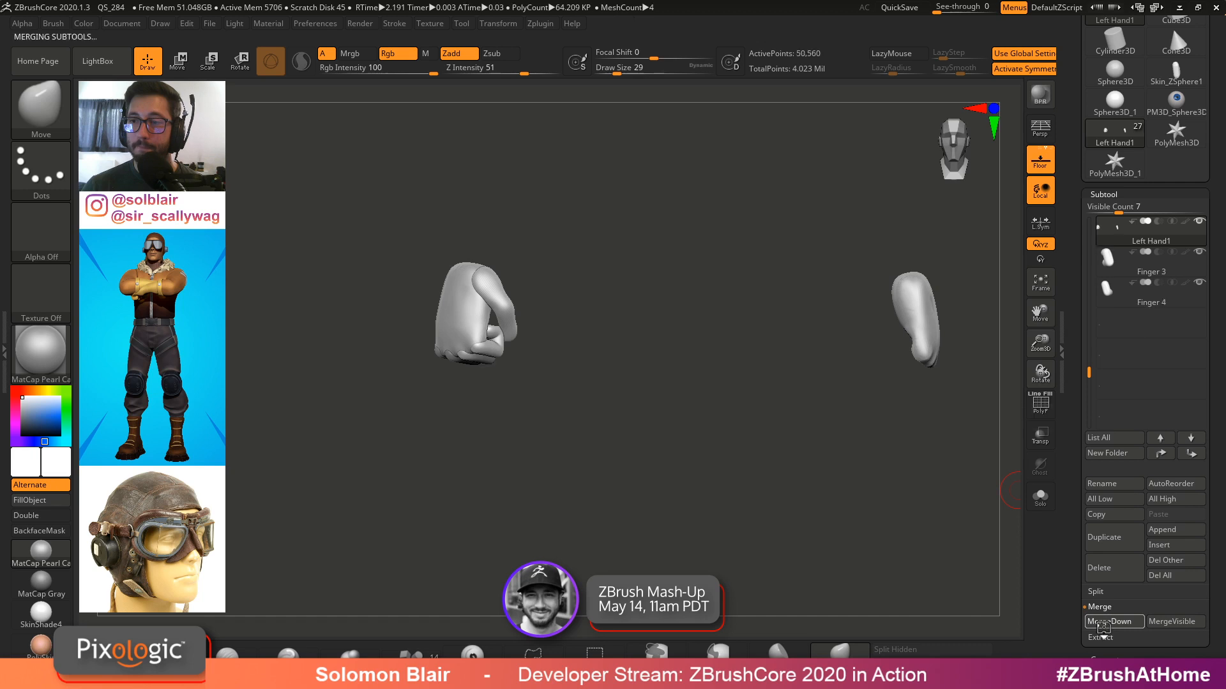
pyautogui.click(1105, 627)
pyautogui.click(1105, 627)
# Apply DynaMesh to the merged left hand at resolution 120 and undo it
pyautogui.keyDown('ctrl'); pyautogui.moveTo(667, 395); pyautogui.dragTo(497, 419, button='right'); pyautogui.keyUp('ctrl')
pyautogui.keyDown('ctrl'); pyautogui.moveTo(497, 419); pyautogui.dragTo(437, 358, button='right'); pyautogui.keyUp('ctrl')
pyautogui.press('x')
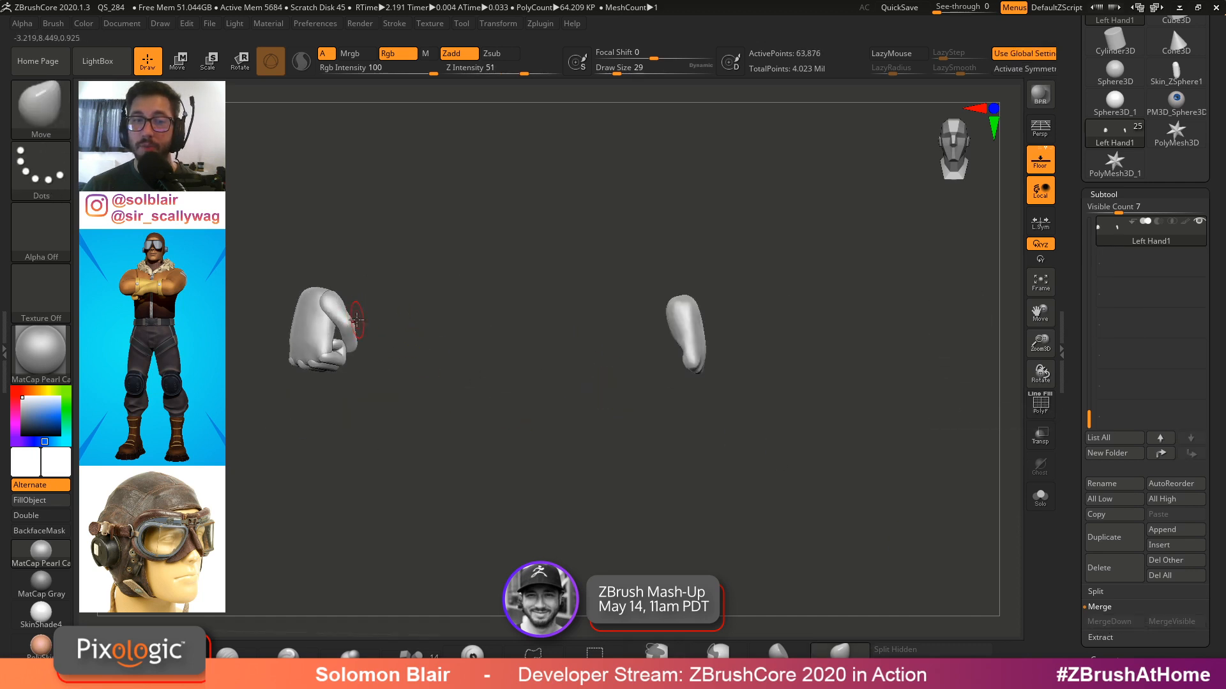
pyautogui.hotkey('ctrl', 'shift', 'm')
pyautogui.click(1104, 194)
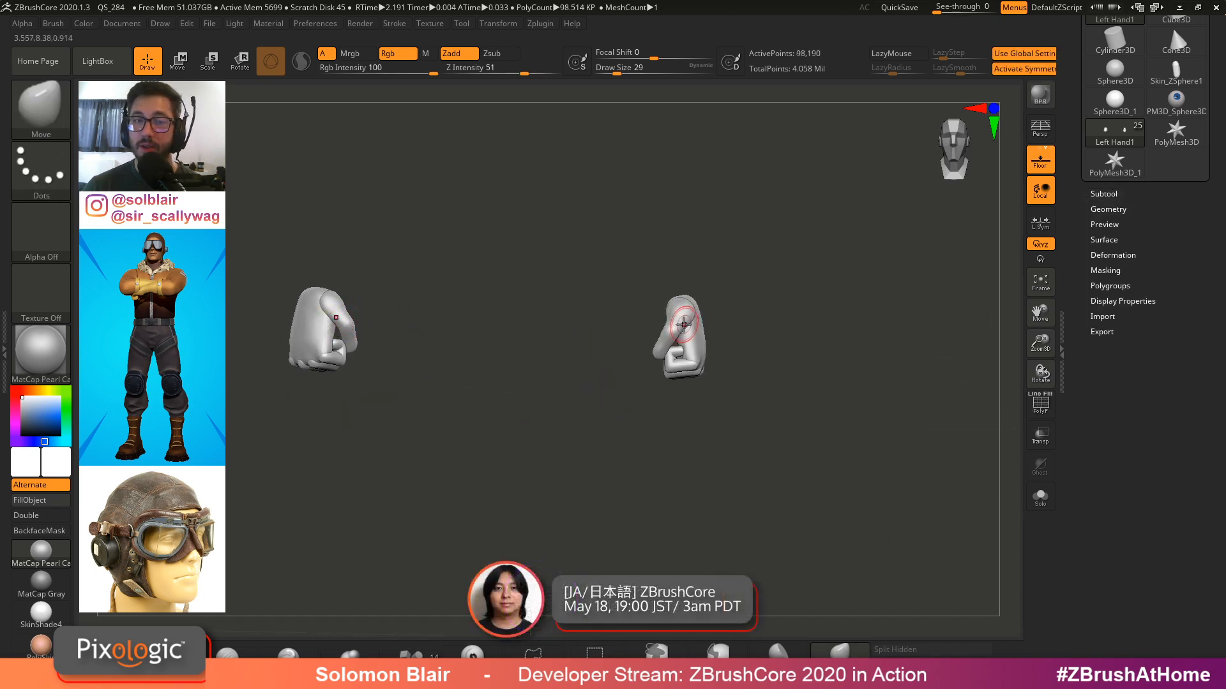
pyautogui.press('x')
pyautogui.click(1108, 210)
pyautogui.click(1107, 316)
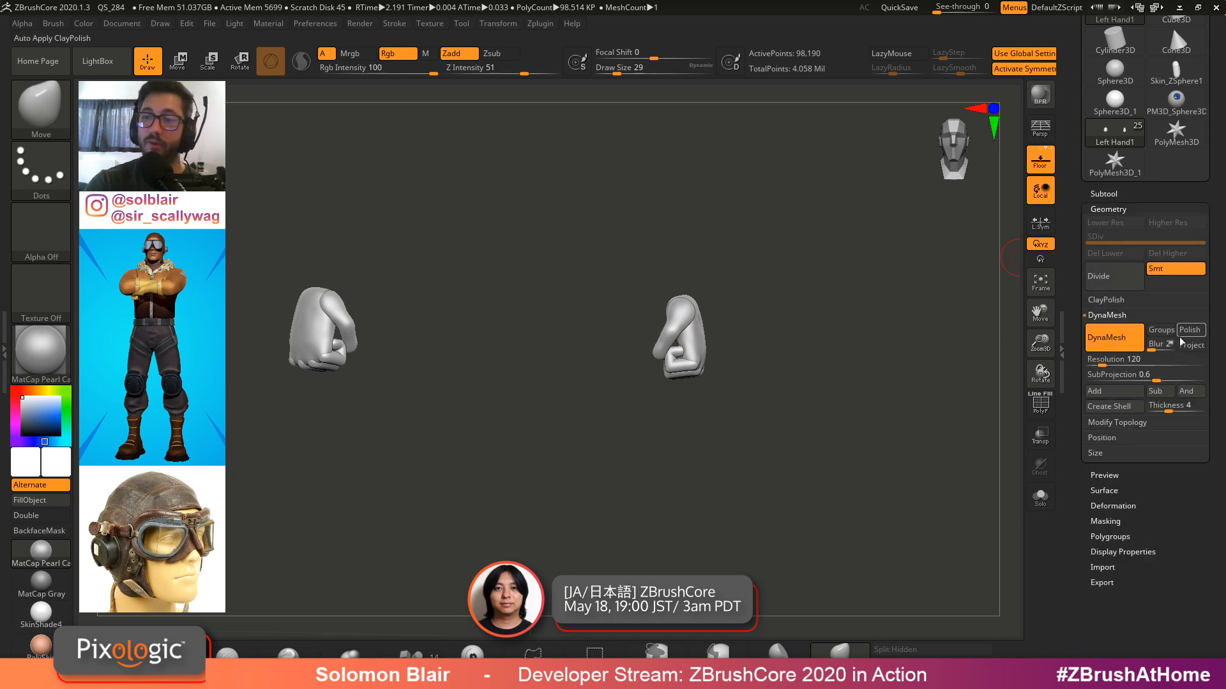
pyautogui.click(1114, 337)
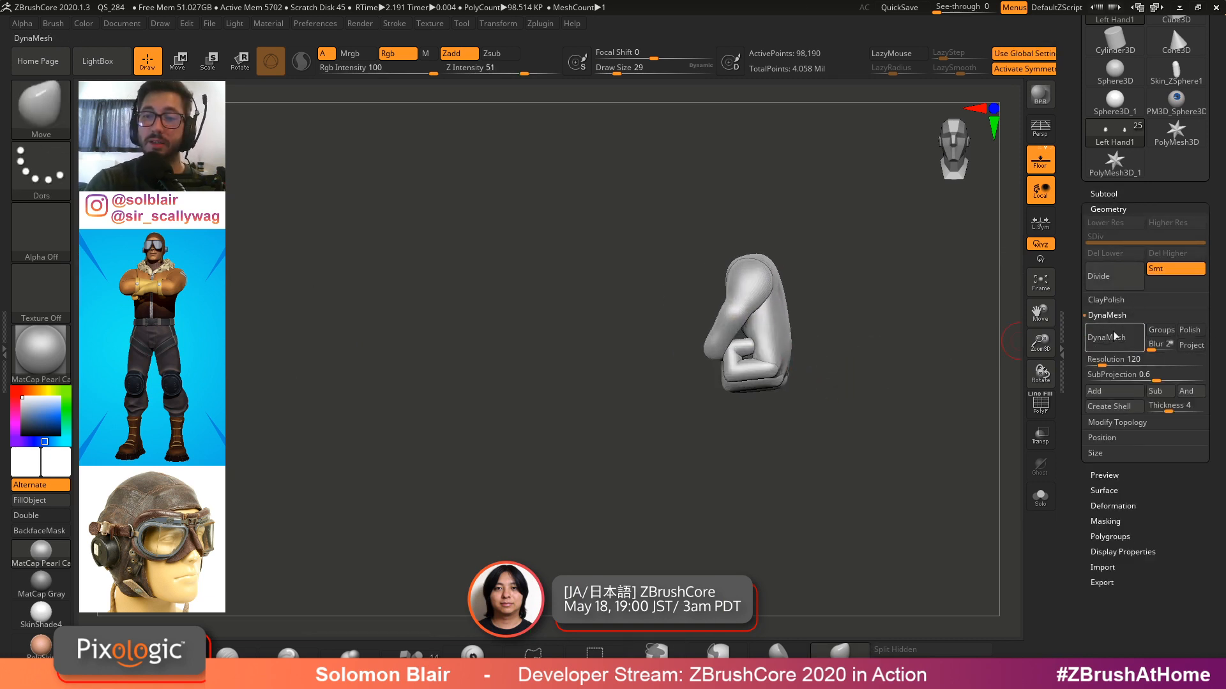
pyautogui.moveTo(871, 404)
pyautogui.mouseDown()
pyautogui.moveTo(822, 369)
pyautogui.moveTo(827, 385)
pyautogui.mouseUp()
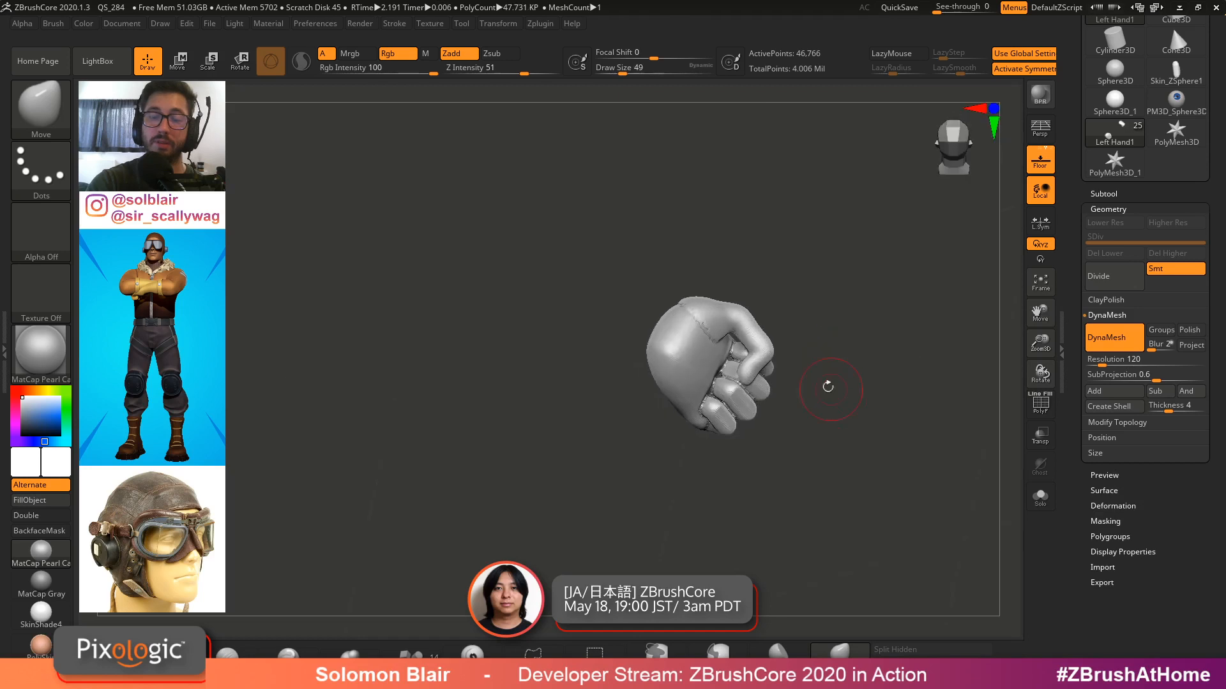
pyautogui.moveTo(827, 385)
pyautogui.keyDown('ctrl'); pyautogui.mouseDown(button='right')
pyautogui.moveTo(832, 430)
pyautogui.moveTo(864, 440)
pyautogui.mouseUp(button='right'); pyautogui.keyUp('ctrl')
pyautogui.moveTo(864, 441); pyautogui.dragTo(894, 397)
pyautogui.hotkey('ctrl', 'z')
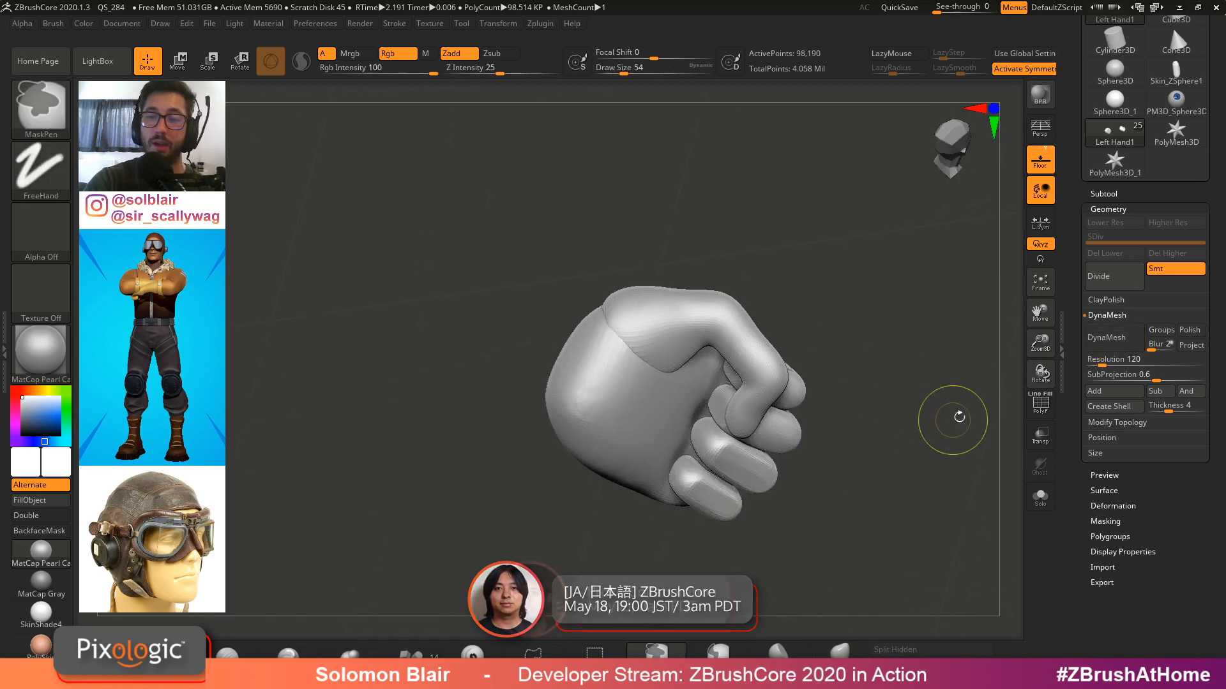
# Remesh the merged left hand with DynaMesh at resolution 280
pyautogui.click(1119, 362)
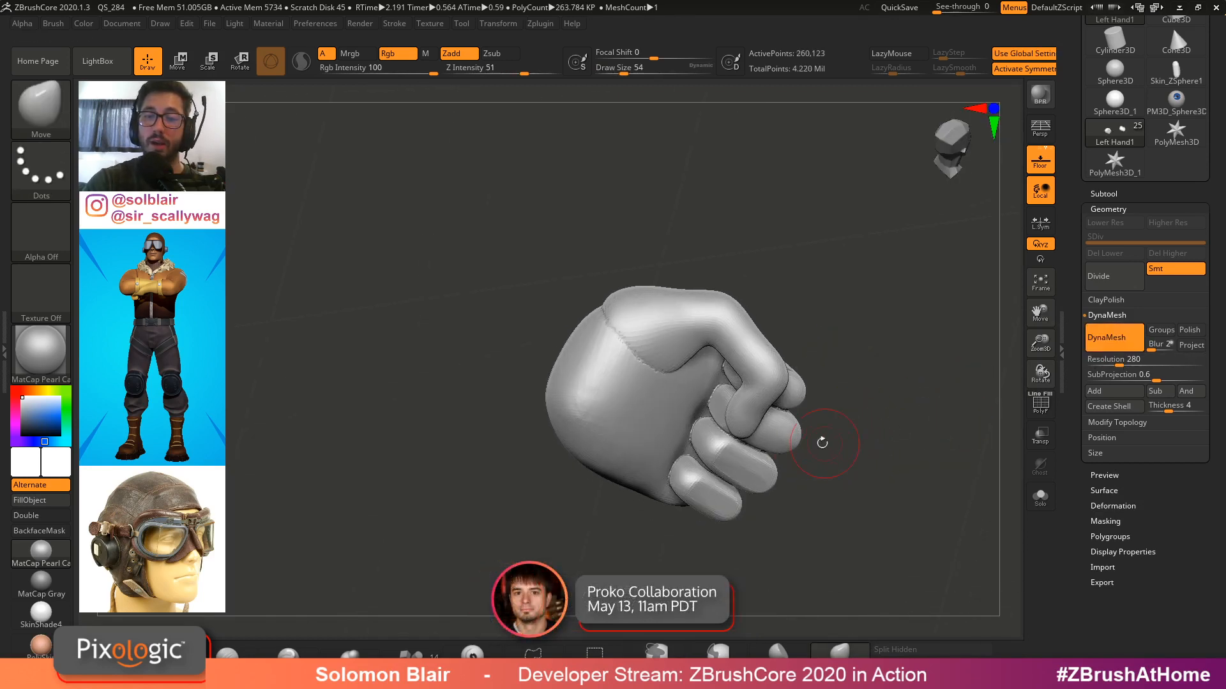
pyautogui.moveTo(821, 441)
pyautogui.mouseDown()
pyautogui.moveTo(782, 404)
pyautogui.moveTo(791, 390)
pyautogui.mouseUp()
pyautogui.moveTo(833, 389)
pyautogui.mouseDown(button='right')
pyautogui.moveTo(809, 356)
pyautogui.moveTo(844, 439)
pyautogui.moveTo(810, 411)
pyautogui.mouseUp(button='right')
pyautogui.keyDown('shift'); pyautogui.moveTo(817, 416); pyautogui.dragTo(793, 466); pyautogui.keyUp('shift')
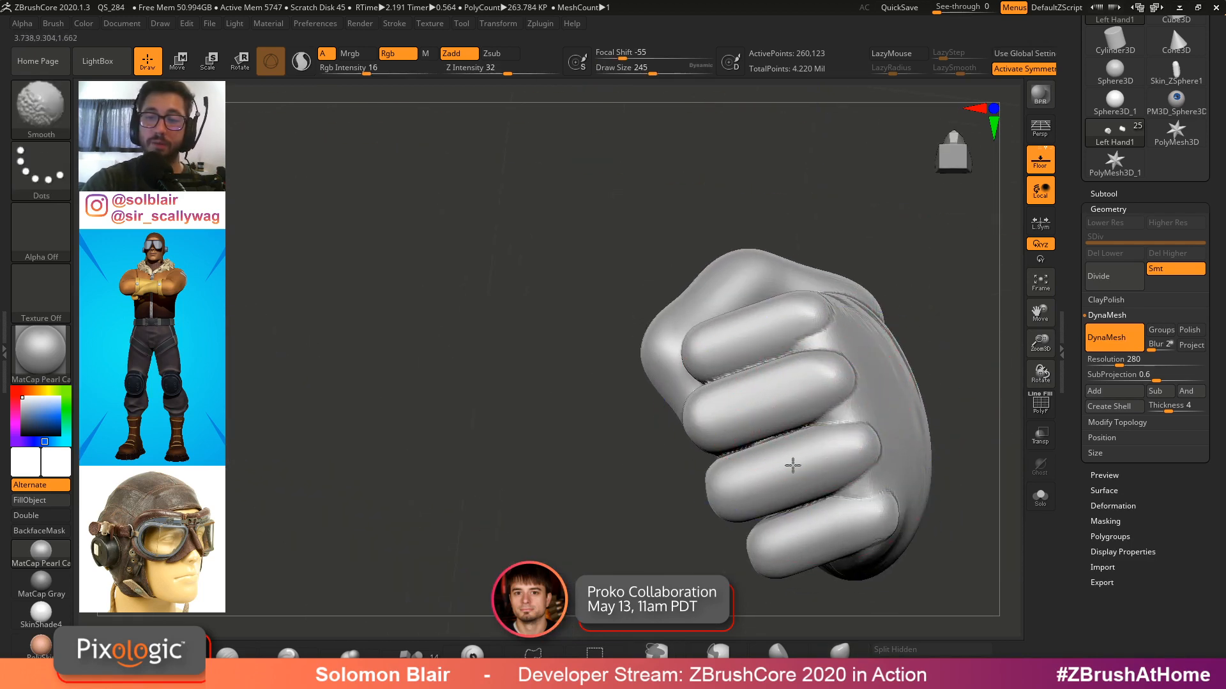
# Smooth the finger seams and shape the knuckles of the fist with the Smooth and Move brushes
pyautogui.keyDown('shift'); pyautogui.click(557, 73); pyautogui.keyUp('shift')
pyautogui.keyDown('alt'); pyautogui.moveTo(835, 373); pyautogui.dragTo(800, 335, button='right'); pyautogui.keyUp('alt')
pyautogui.press(']')
pyautogui.moveTo(754, 409)
pyautogui.keyDown('shift'); pyautogui.mouseDown()
pyautogui.moveTo(747, 421)
pyautogui.moveTo(753, 395)
pyautogui.mouseUp(); pyautogui.keyUp('shift')
pyautogui.moveTo(759, 395); pyautogui.dragTo(897, 364, button='right')
pyautogui.keyDown('ctrl'); pyautogui.moveTo(908, 349); pyautogui.dragTo(948, 430); pyautogui.keyUp('ctrl')
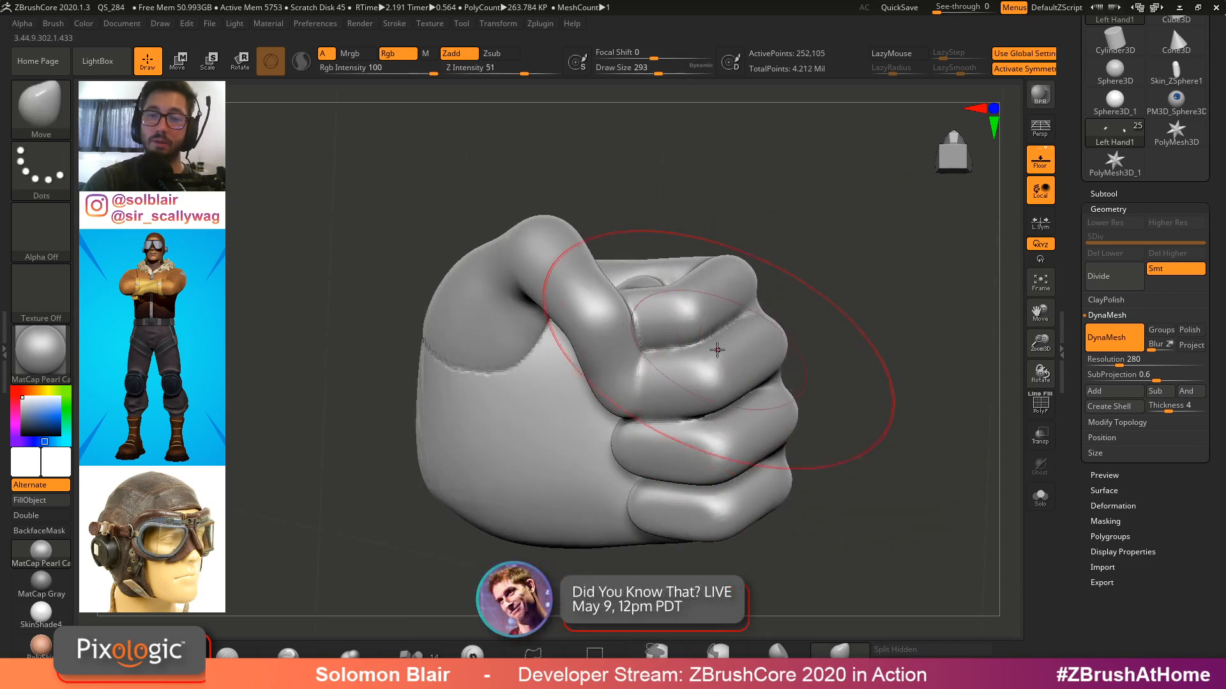
pyautogui.press('[')
pyautogui.moveTo(713, 419); pyautogui.dragTo(730, 411, button='right')
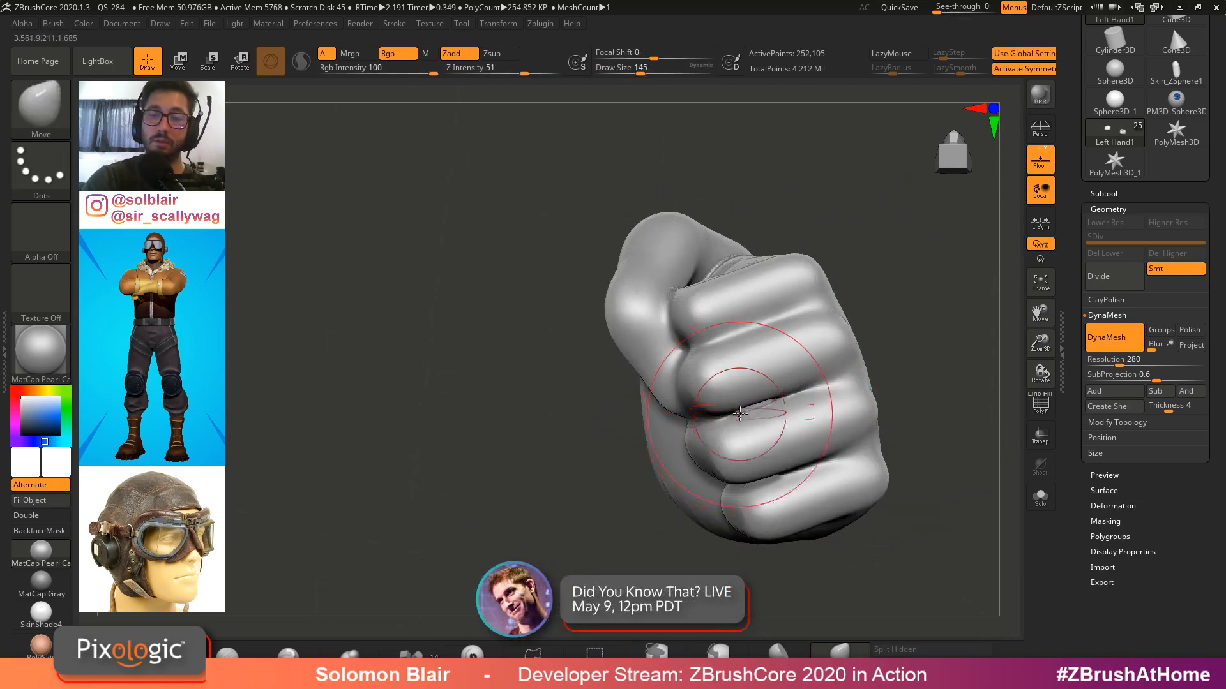
pyautogui.keyDown('ctrl'); pyautogui.moveTo(930, 356); pyautogui.dragTo(935, 388); pyautogui.keyUp('ctrl')
pyautogui.keyDown('ctrl'); pyautogui.moveTo(830, 377); pyautogui.dragTo(781, 425, button='right'); pyautogui.keyUp('ctrl')
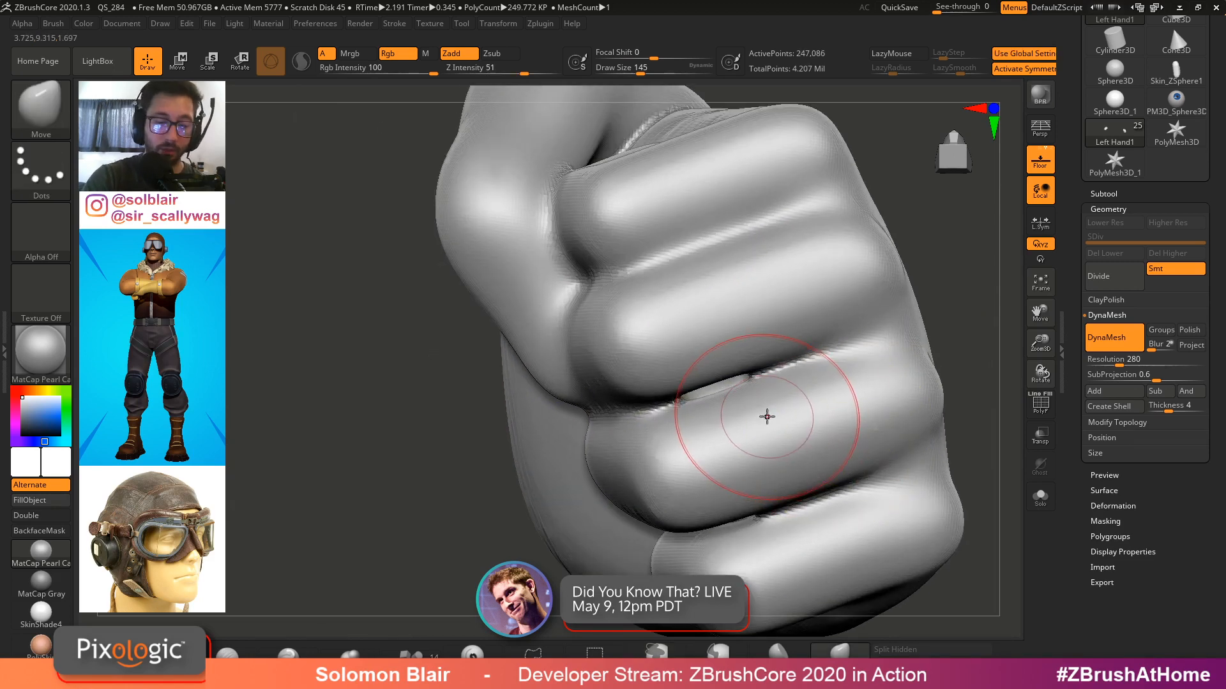
# Switch to the Inflate brush and inflate the finger segments and knuckles around the fist
pyautogui.press('b')
pyautogui.press('i')
pyautogui.press('n')
pyautogui.moveTo(722, 388)
pyautogui.mouseDown()
pyautogui.moveTo(705, 391)
pyautogui.moveTo(725, 386)
pyautogui.mouseUp()
pyautogui.keyDown('ctrl'); pyautogui.moveTo(420, 459); pyautogui.dragTo(448, 523); pyautogui.keyUp('ctrl')
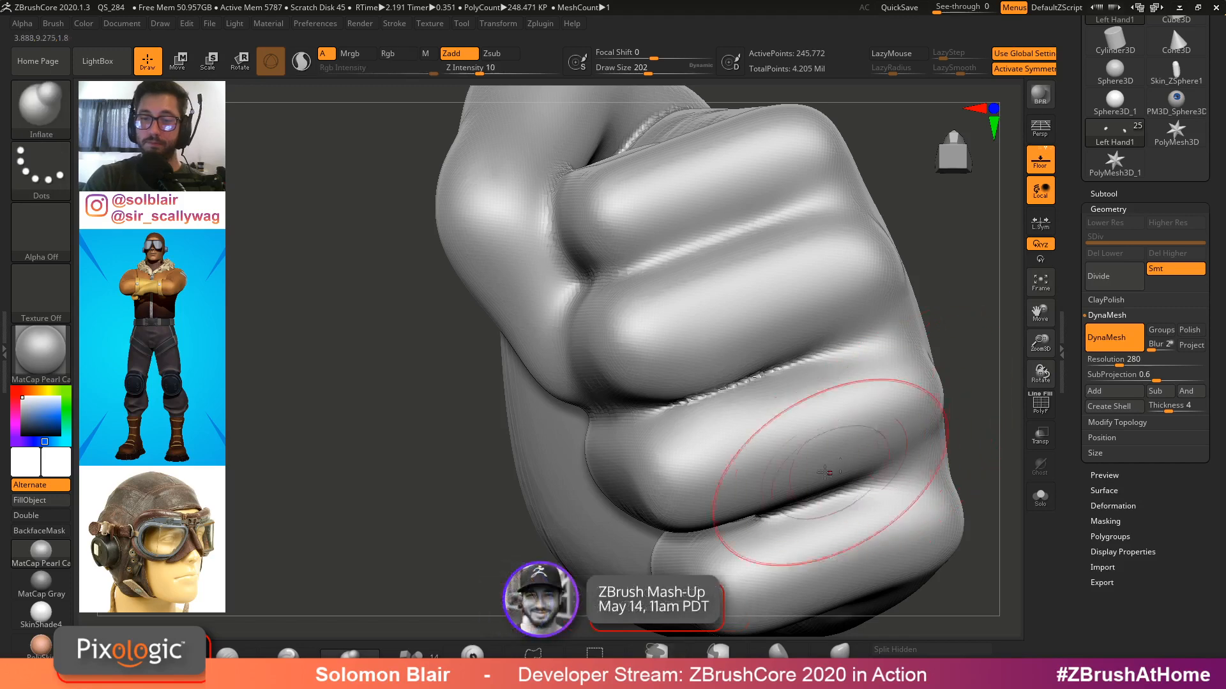
pyautogui.moveTo(834, 468); pyautogui.dragTo(783, 411, button='right')
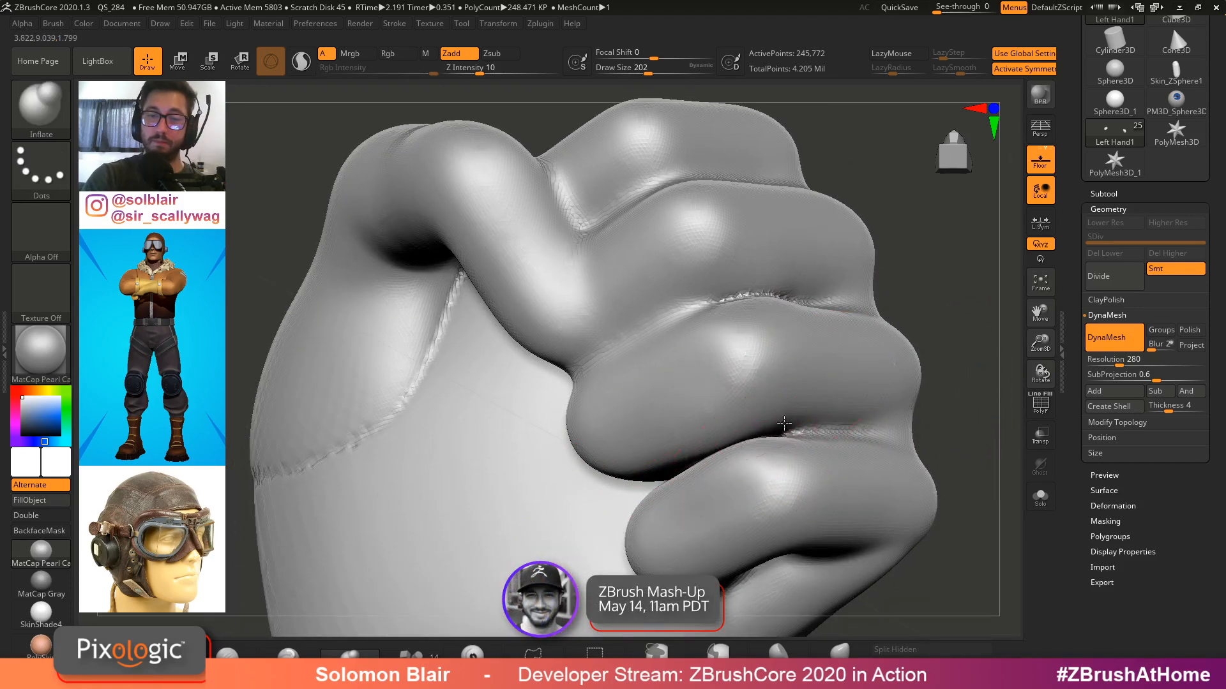
pyautogui.keyDown('alt'); pyautogui.moveTo(760, 454); pyautogui.dragTo(737, 415, button='right'); pyautogui.keyUp('alt')
pyautogui.moveTo(622, 487); pyautogui.dragTo(653, 461, button='right')
pyautogui.moveTo(652, 461); pyautogui.dragTo(625, 470)
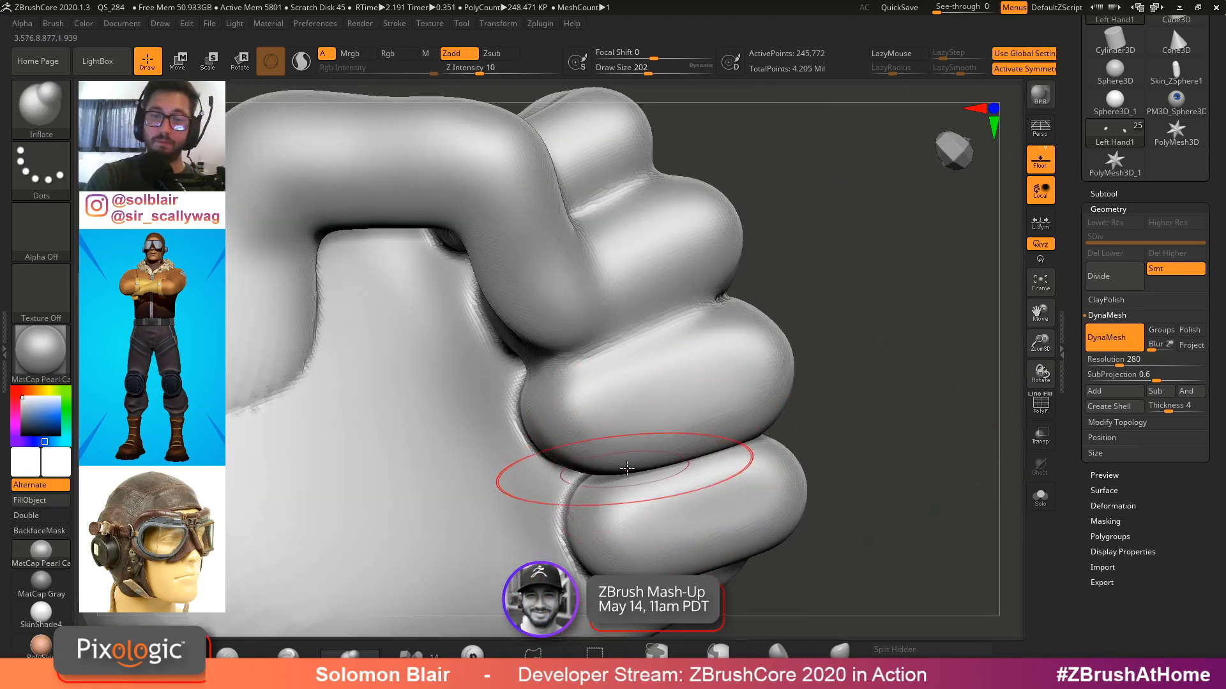
pyautogui.keyDown('ctrl'); pyautogui.moveTo(899, 365); pyautogui.dragTo(909, 387); pyautogui.keyUp('ctrl')
pyautogui.moveTo(569, 485); pyautogui.dragTo(649, 465, button='right')
pyautogui.keyDown('shift'); pyautogui.moveTo(649, 465); pyautogui.dragTo(639, 479); pyautogui.keyUp('shift')
pyautogui.keyDown('ctrl'); pyautogui.moveTo(641, 483); pyautogui.dragTo(588, 362, button='right'); pyautogui.keyUp('ctrl')
pyautogui.moveTo(507, 370)
pyautogui.mouseDown(button='right')
pyautogui.moveTo(557, 358)
pyautogui.moveTo(522, 361)
pyautogui.mouseUp(button='right')
pyautogui.keyDown('alt'); pyautogui.moveTo(522, 361); pyautogui.dragTo(534, 385, button='right'); pyautogui.keyUp('alt')
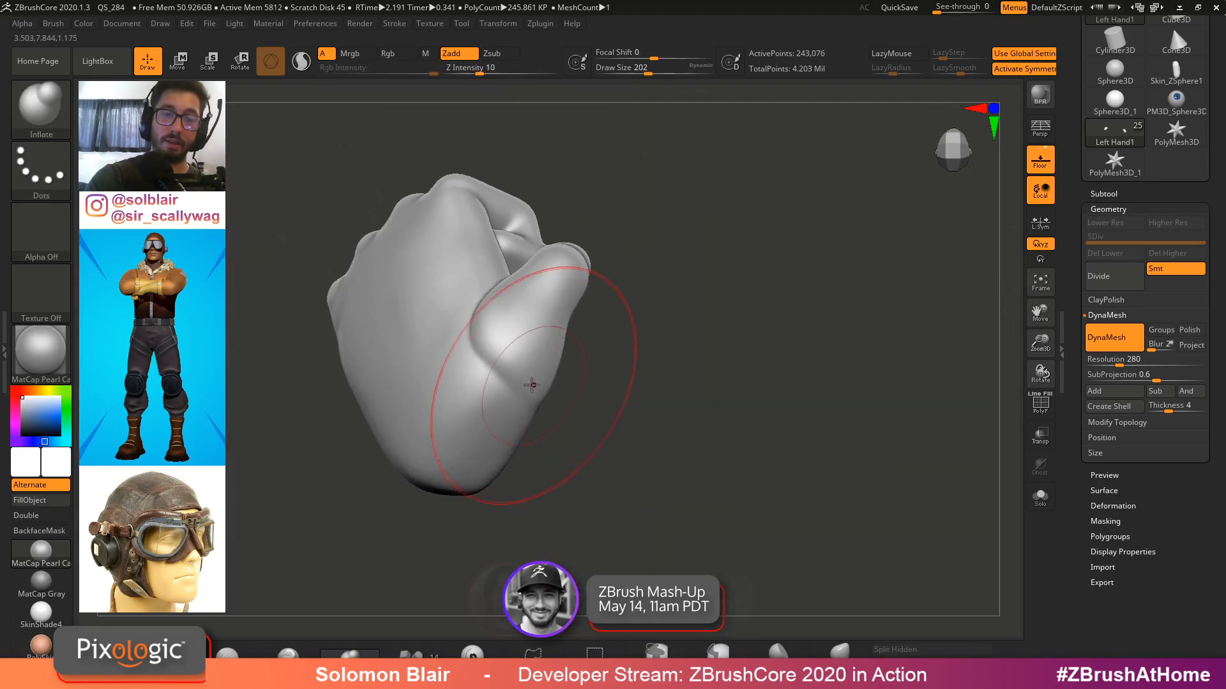
pyautogui.keyDown('shift'); pyautogui.moveTo(513, 378); pyautogui.dragTo(480, 348); pyautogui.keyUp('shift')
pyautogui.moveTo(491, 377); pyautogui.dragTo(577, 383, button='right')
# Smooth the back of the fist and inflate the knuckle bumps on top
pyautogui.press('s')
pyautogui.moveTo(578, 383); pyautogui.dragTo(568, 382)
pyautogui.press('shift')
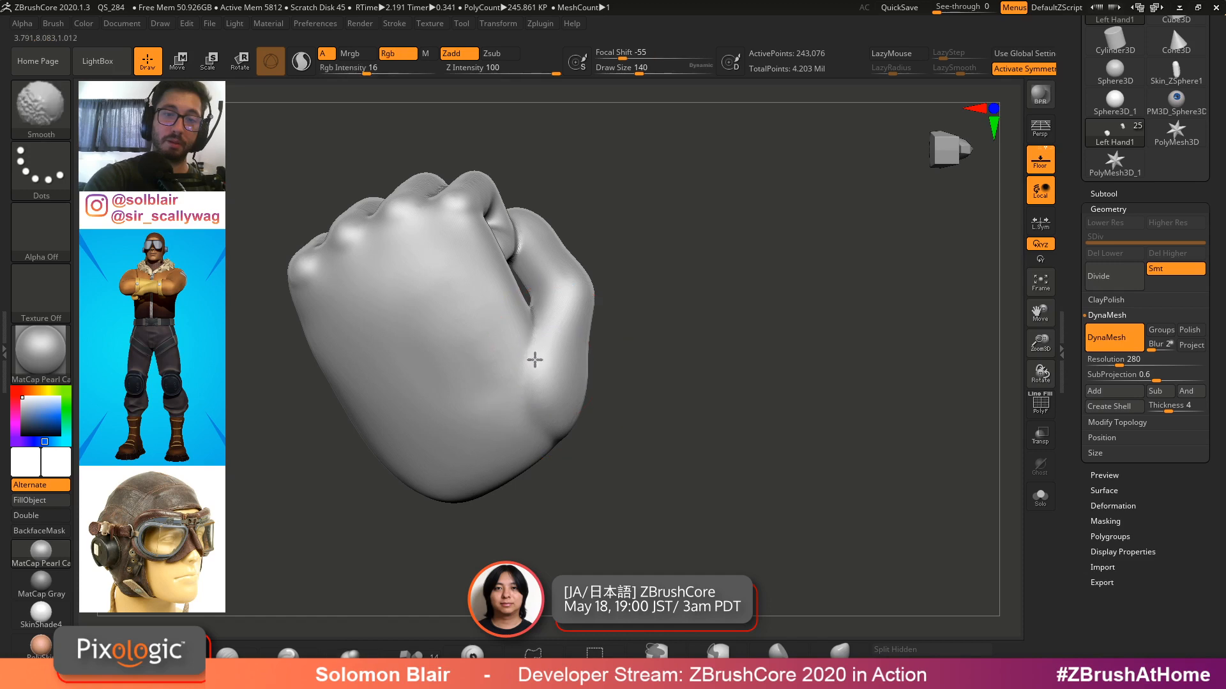
pyautogui.moveTo(535, 426)
pyautogui.mouseDown(button='right')
pyautogui.moveTo(572, 347)
pyautogui.moveTo(580, 405)
pyautogui.moveTo(591, 378)
pyautogui.moveTo(639, 350)
pyautogui.moveTo(648, 309)
pyautogui.moveTo(629, 294)
pyautogui.mouseUp(button='right')
pyautogui.keyDown('shift'); pyautogui.moveTo(618, 281); pyautogui.dragTo(610, 295); pyautogui.keyUp('shift')
pyautogui.moveTo(609, 306)
pyautogui.mouseDown(button='right')
pyautogui.moveTo(597, 353)
pyautogui.moveTo(630, 313)
pyautogui.mouseUp(button='right')
pyautogui.moveTo(639, 246)
pyautogui.keyDown('alt'); pyautogui.mouseDown(button='right')
pyautogui.moveTo(607, 430)
pyautogui.moveTo(600, 404)
pyautogui.mouseUp(button='right'); pyautogui.keyUp('alt')
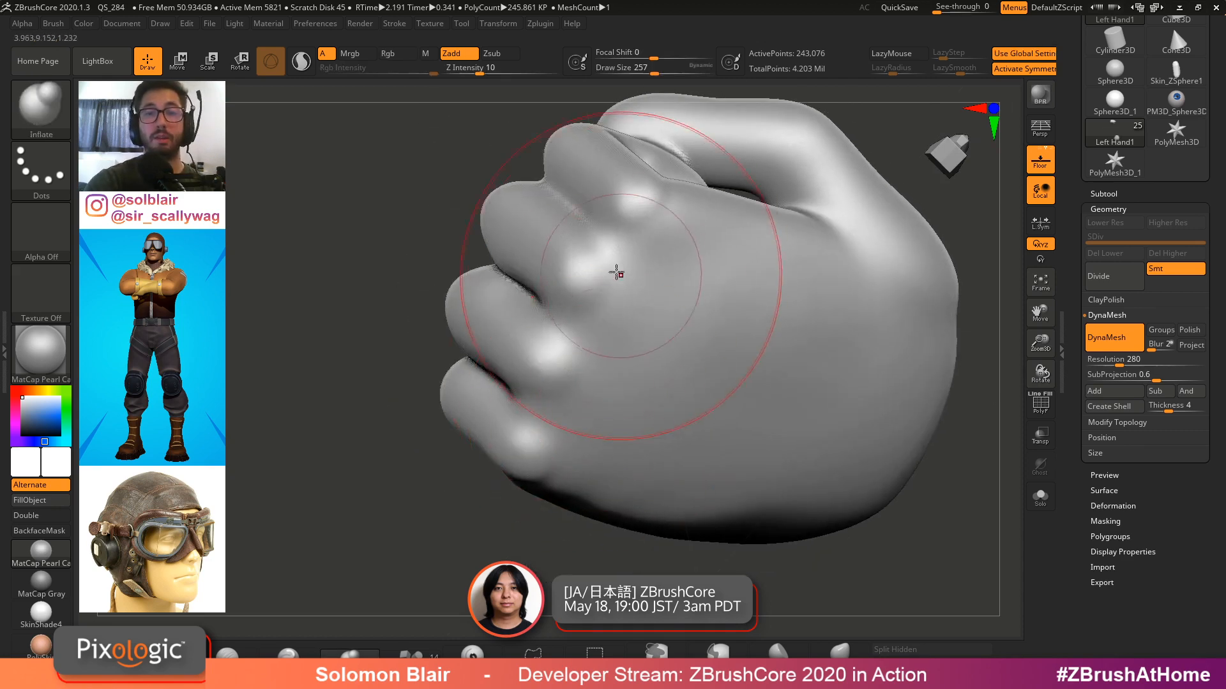
pyautogui.keyDown('ctrl'); pyautogui.moveTo(615, 271); pyautogui.dragTo(645, 281, button='right'); pyautogui.keyUp('ctrl')
pyautogui.moveTo(644, 281)
pyautogui.mouseDown(button='right')
pyautogui.moveTo(624, 286)
pyautogui.moveTo(645, 262)
pyautogui.moveTo(661, 300)
pyautogui.moveTo(771, 355)
pyautogui.moveTo(782, 277)
pyautogui.moveTo(717, 260)
pyautogui.moveTo(717, 274)
pyautogui.moveTo(596, 303)
pyautogui.moveTo(992, 258)
pyautogui.mouseUp(button='right')
# Switch to the Move brush and nudge the overall shape of the fist
pyautogui.press('b')
pyautogui.press('m')
pyautogui.press('v')
pyautogui.press('b')
pyautogui.press('x')
pyautogui.moveTo(1064, 211); pyautogui.dragTo(1063, 375)
pyautogui.moveTo(811, 348)
pyautogui.mouseDown(button='right')
pyautogui.moveTo(673, 350)
pyautogui.moveTo(615, 366)
pyautogui.moveTo(600, 351)
pyautogui.moveTo(588, 376)
pyautogui.moveTo(554, 372)
pyautogui.mouseUp(button='right')
pyautogui.press('s')
pyautogui.click(773, 342)
pyautogui.press('s')
pyautogui.click(616, 367)
pyautogui.press('x')
pyautogui.press('s')
pyautogui.click(579, 332)
pyautogui.keyDown('alt'); pyautogui.moveTo(562, 330); pyautogui.dragTo(512, 335, button='right'); pyautogui.keyUp('alt')
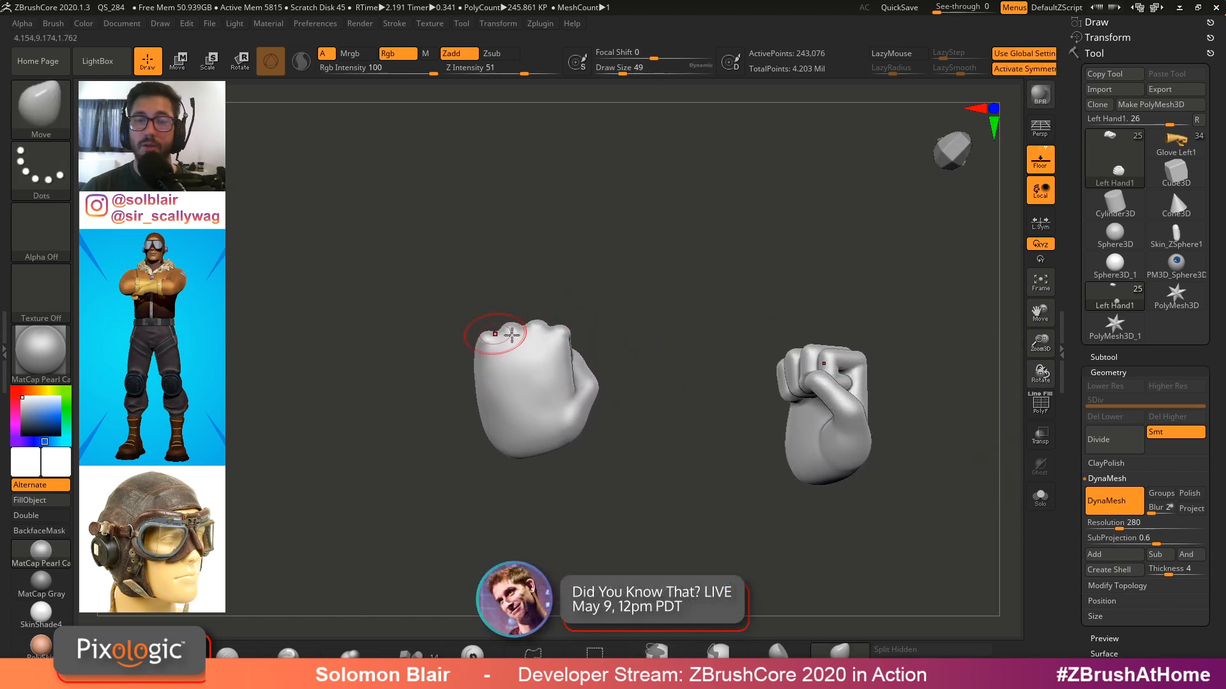
# Open the saved project from the _ZBrush Files folder without saving the current changes
pyautogui.click(211, 24)
pyautogui.click(240, 48)
pyautogui.click(653, 383)
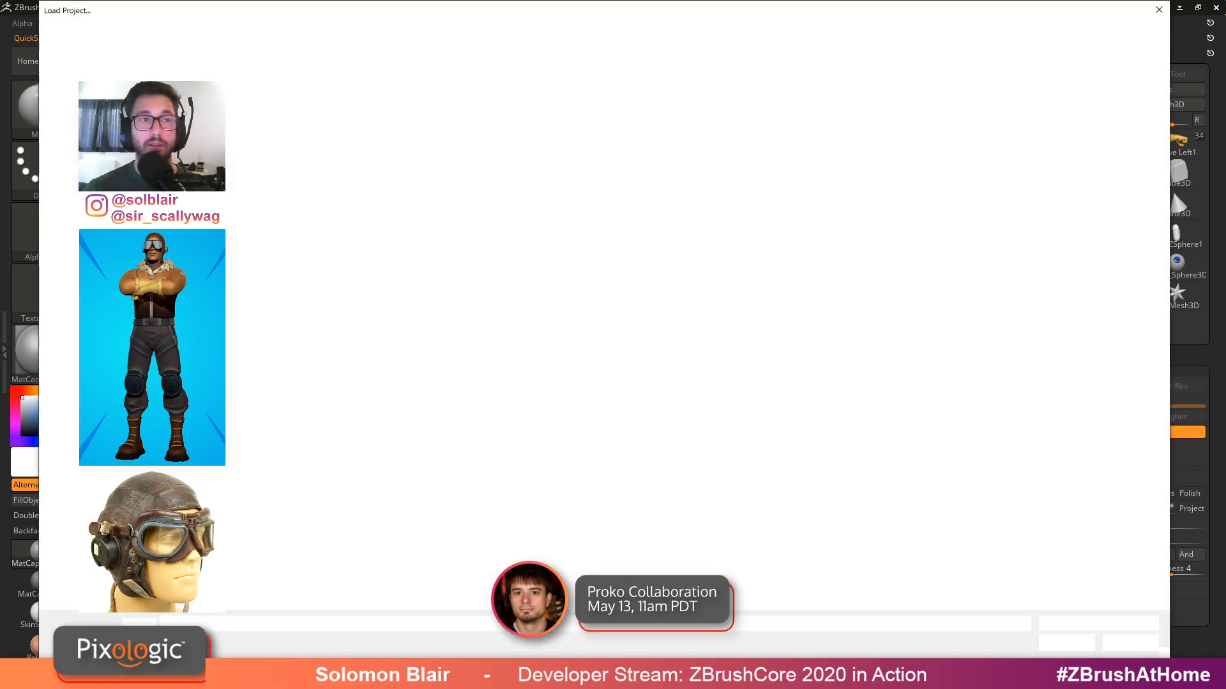
pyautogui.click(192, 95)
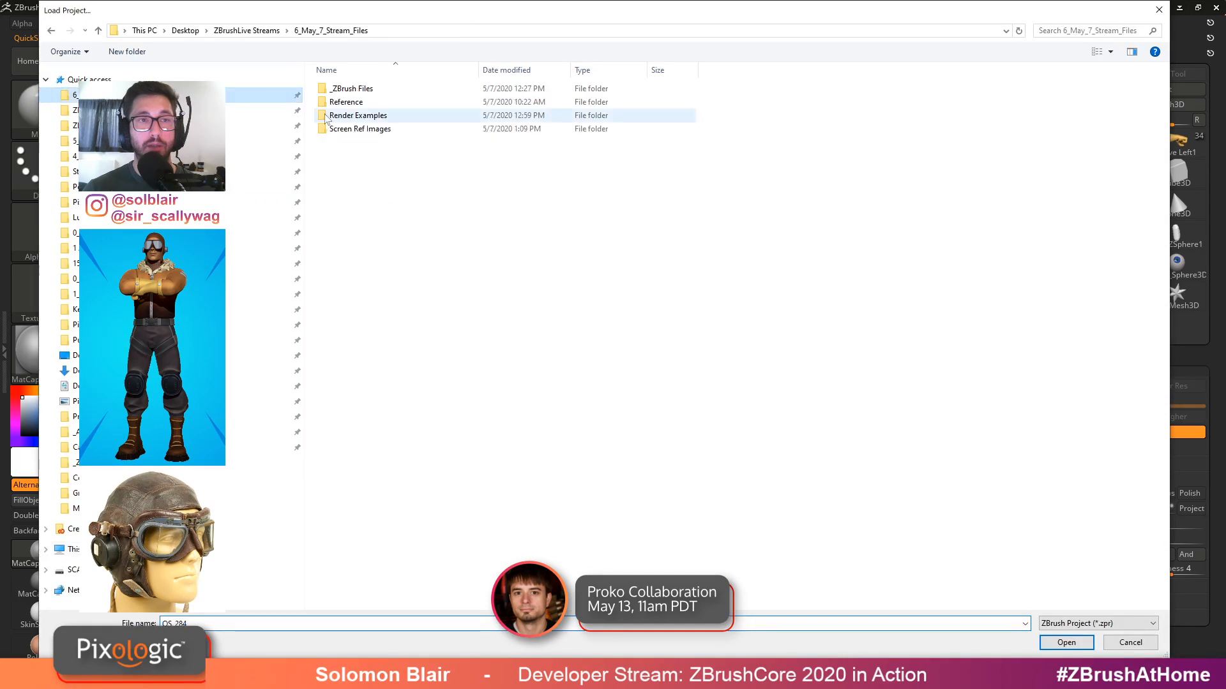
pyautogui.doubleClick(409, 89)
pyautogui.doubleClick(419, 92)
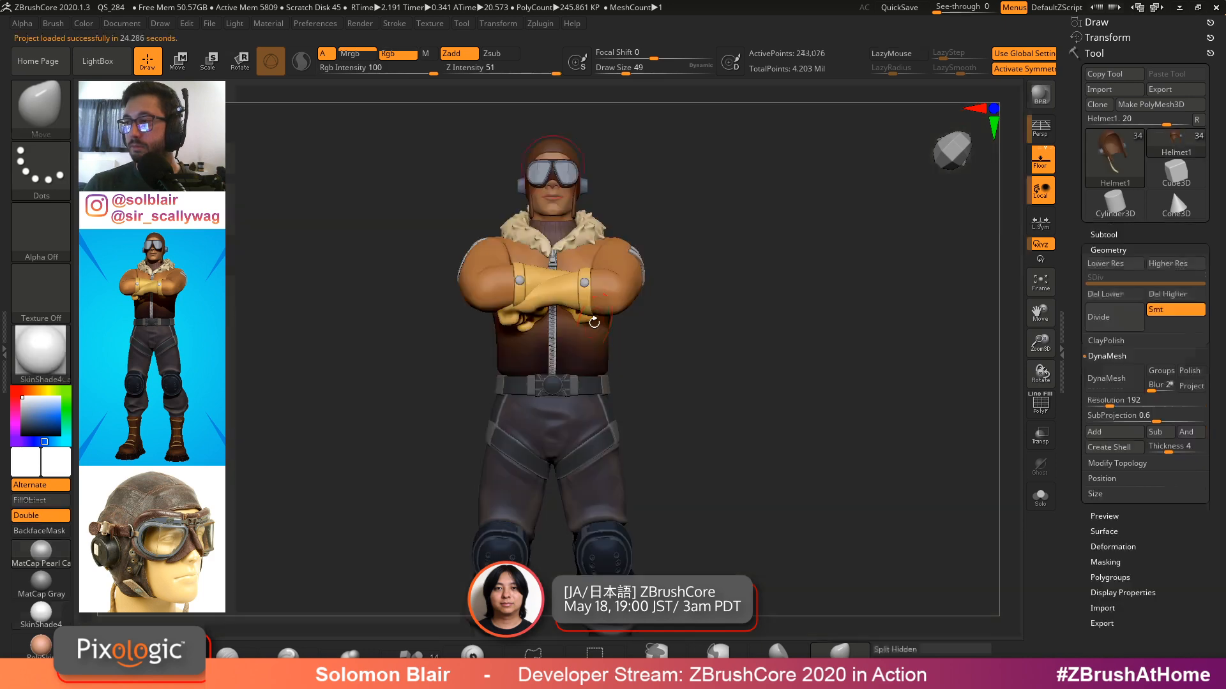
# Switch to the Pilot Jacket Mod2 subtool, then load the bearded character tool with the MatCap Pearl Cavity material
pyautogui.hotkey('shift', 'f')
pyautogui.hotkey('shift', 'f')
pyautogui.press('s')
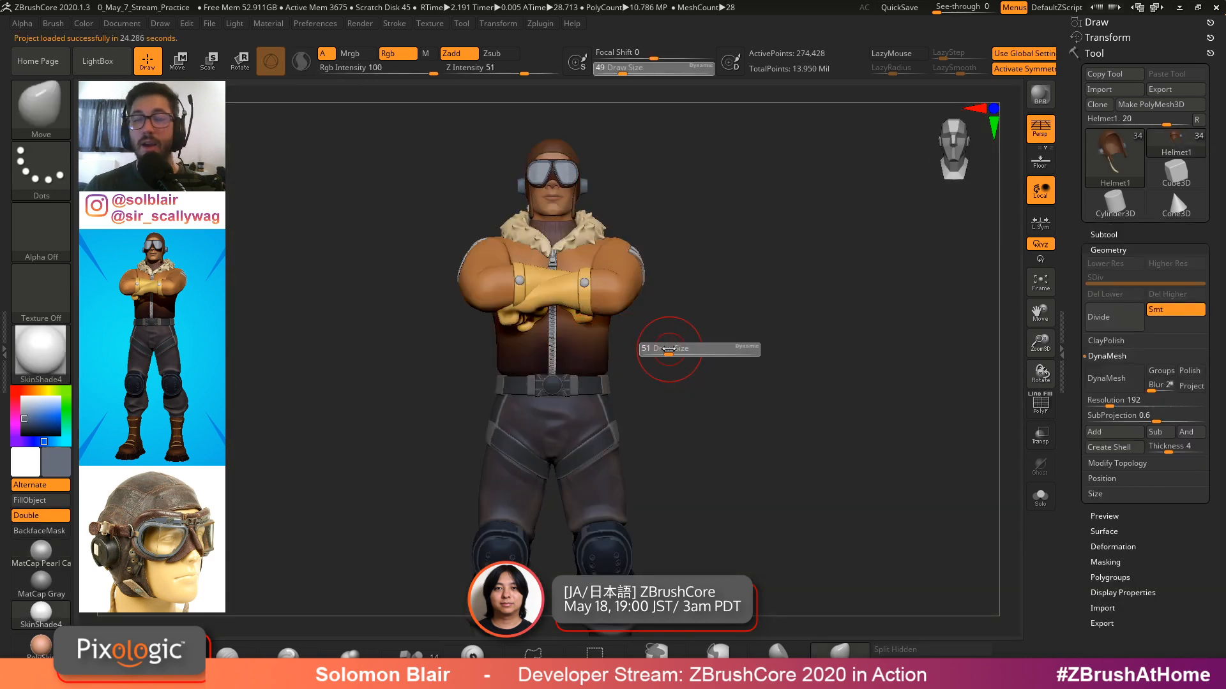
pyautogui.keyDown('alt'); pyautogui.moveTo(677, 352); pyautogui.dragTo(722, 362); pyautogui.keyUp('alt')
pyautogui.keyDown('ctrl'); pyautogui.moveTo(709, 331); pyautogui.dragTo(705, 357, button='right'); pyautogui.keyUp('ctrl')
pyautogui.keyDown('alt'); pyautogui.click(679, 312); pyautogui.keyUp('alt')
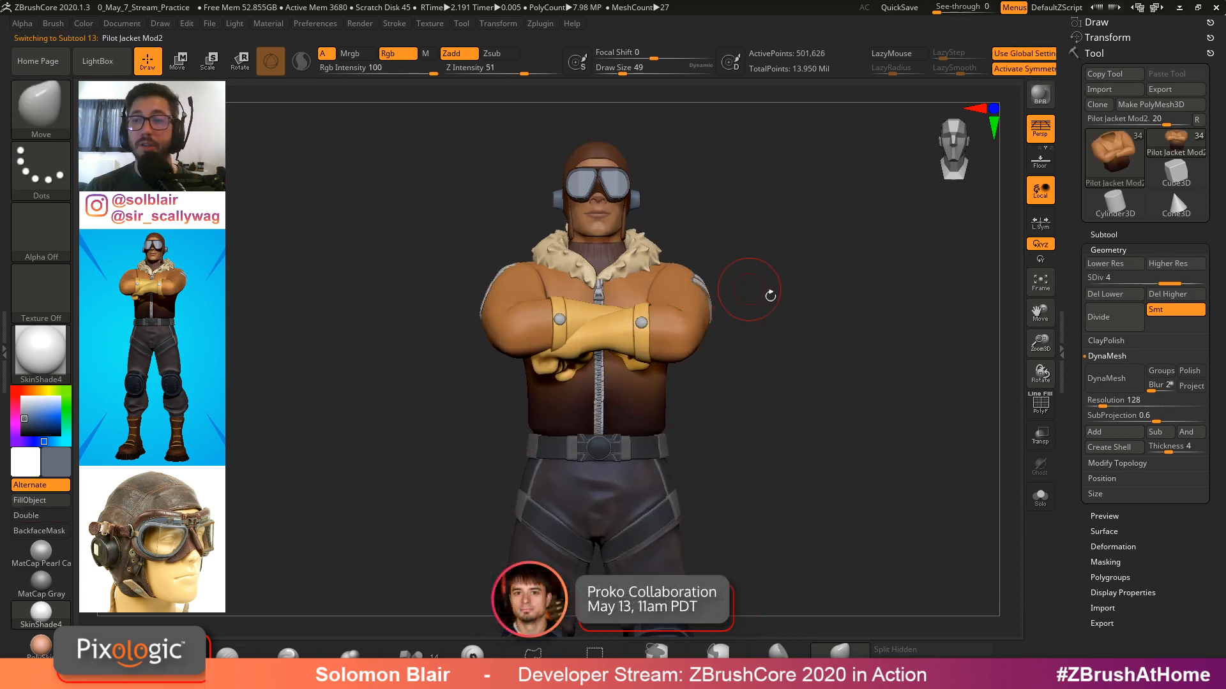
pyautogui.click(1167, 147)
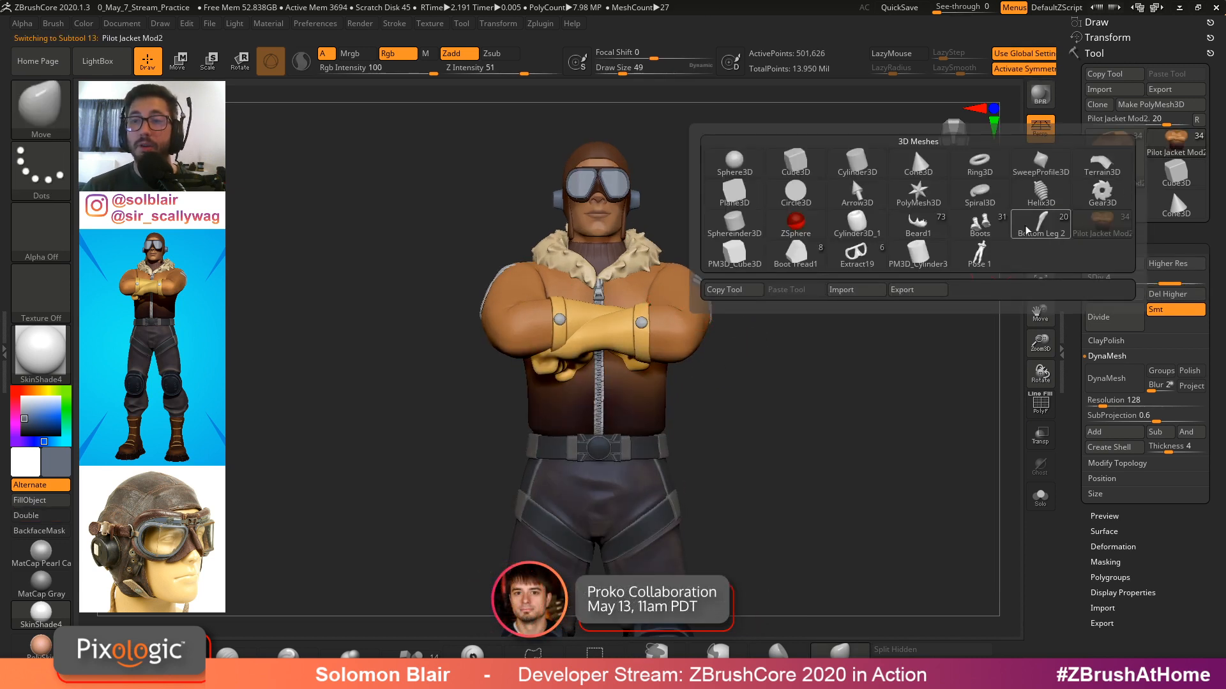
pyautogui.moveTo(1017, 232)
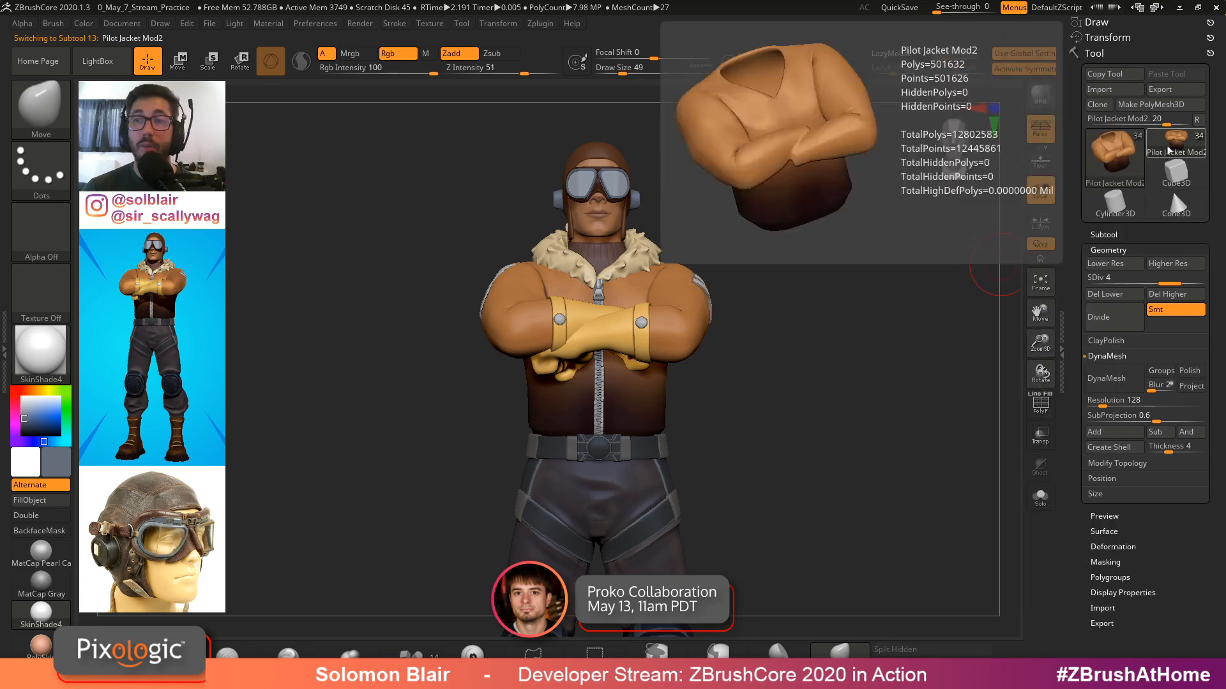
pyautogui.click(941, 234)
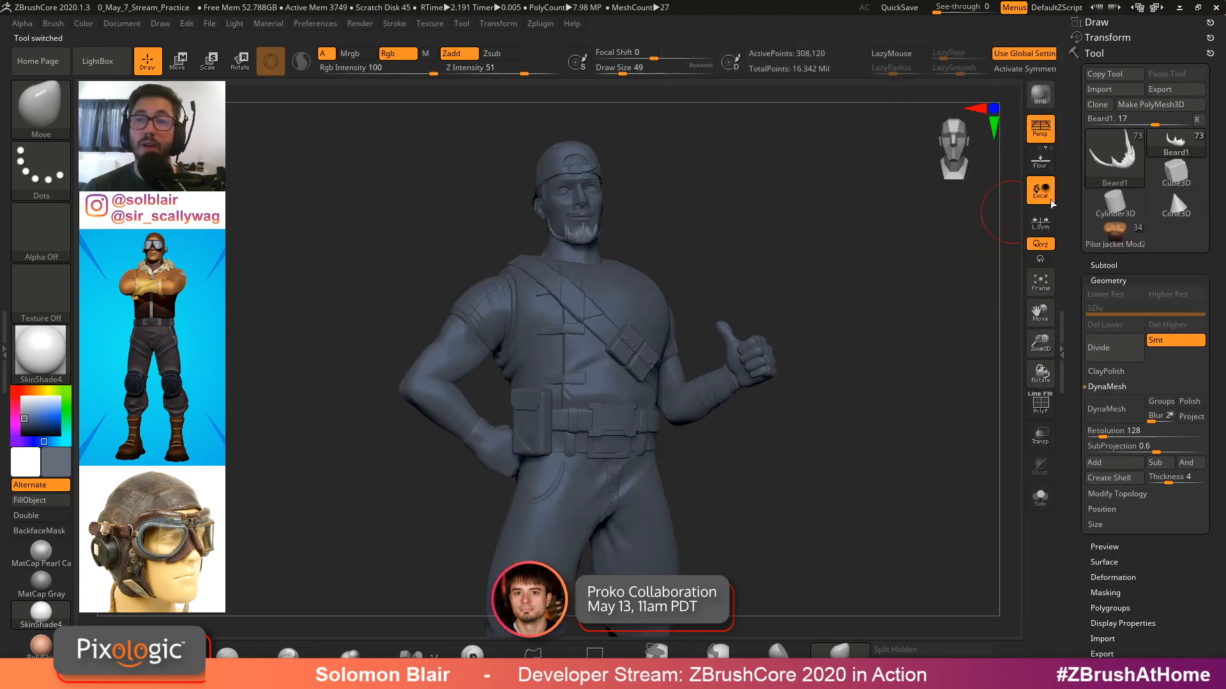
pyautogui.moveTo(24, 392); pyautogui.dragTo(19, 390)
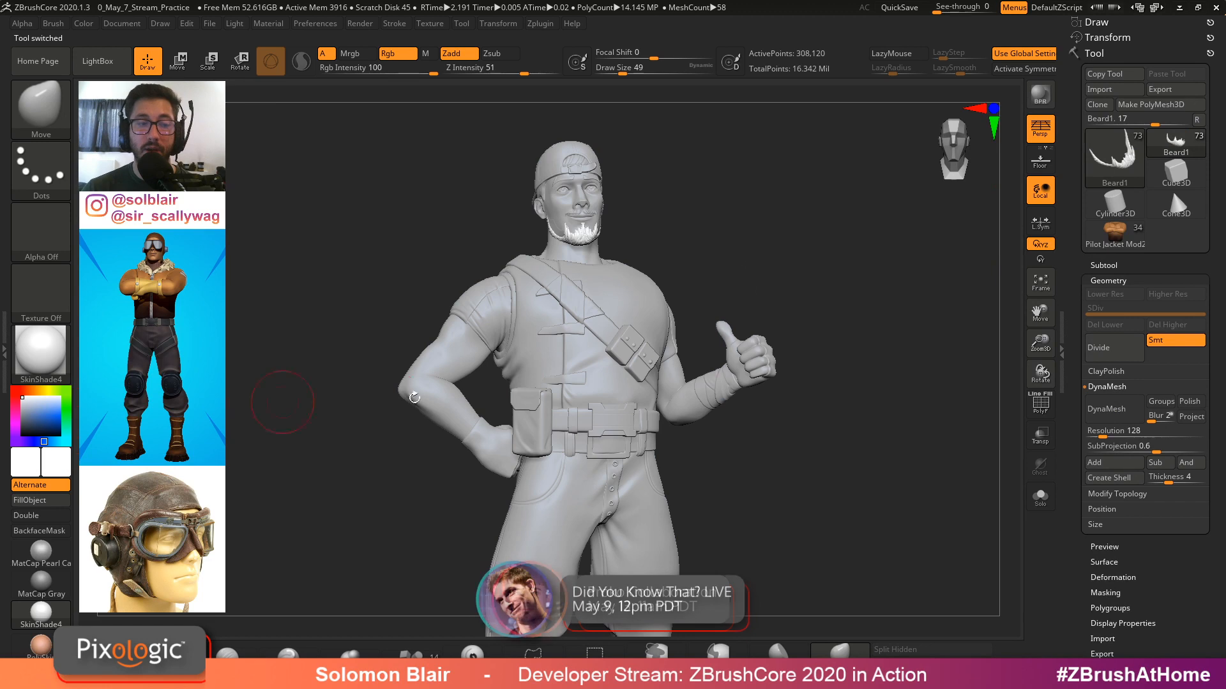
pyautogui.click(33, 555)
# Switch to the Extract19 head tool and inspect the goggles from a closer angle
pyautogui.click(1176, 149)
pyautogui.click(856, 254)
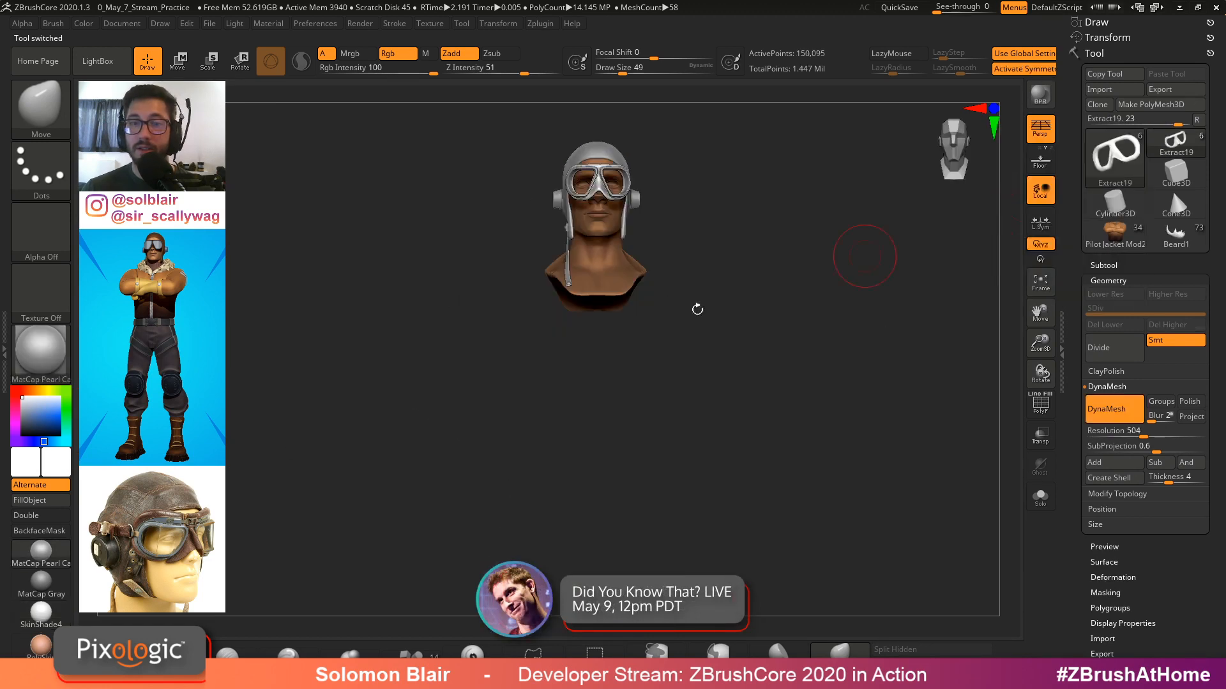
pyautogui.moveTo(661, 277); pyautogui.dragTo(627, 249, button='right')
pyautogui.keyDown('alt'); pyautogui.moveTo(627, 249); pyautogui.dragTo(747, 418, button='right'); pyautogui.keyUp('alt')
pyautogui.click(1176, 142)
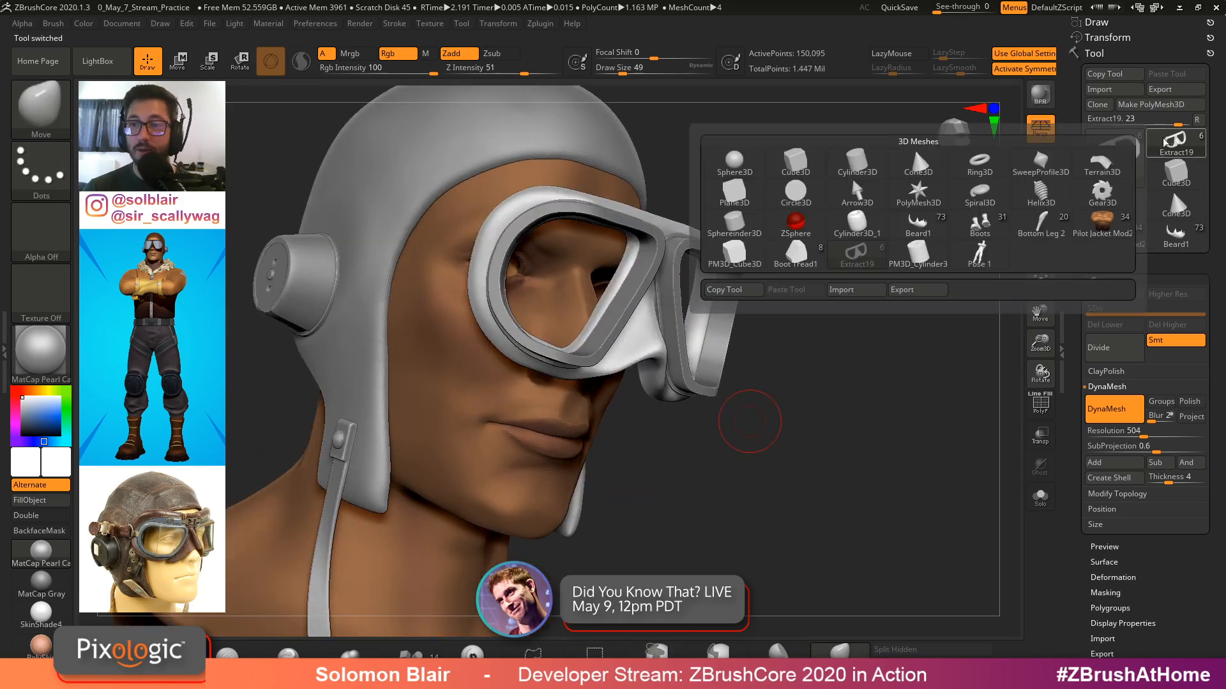
pyautogui.moveTo(1036, 209)
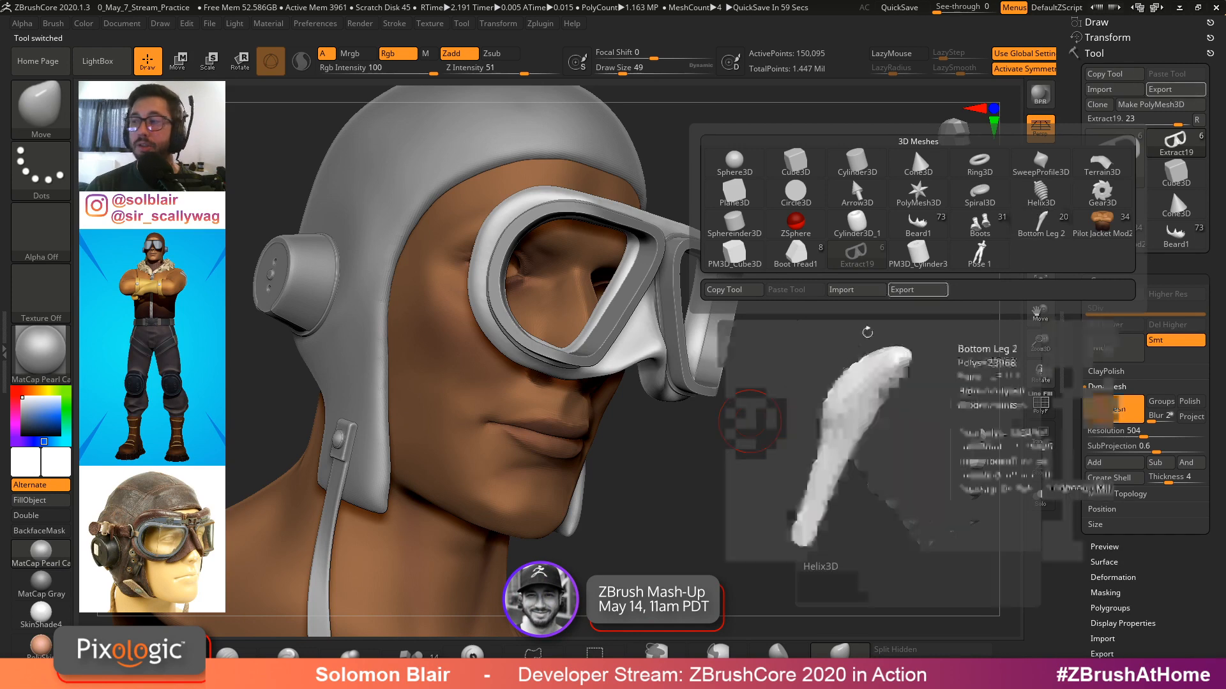
pyautogui.moveTo(744, 481)
pyautogui.keyDown('ctrl'); pyautogui.mouseDown(button='right')
pyautogui.moveTo(698, 470)
pyautogui.moveTo(810, 409)
pyautogui.mouseUp(button='right'); pyautogui.keyUp('ctrl')
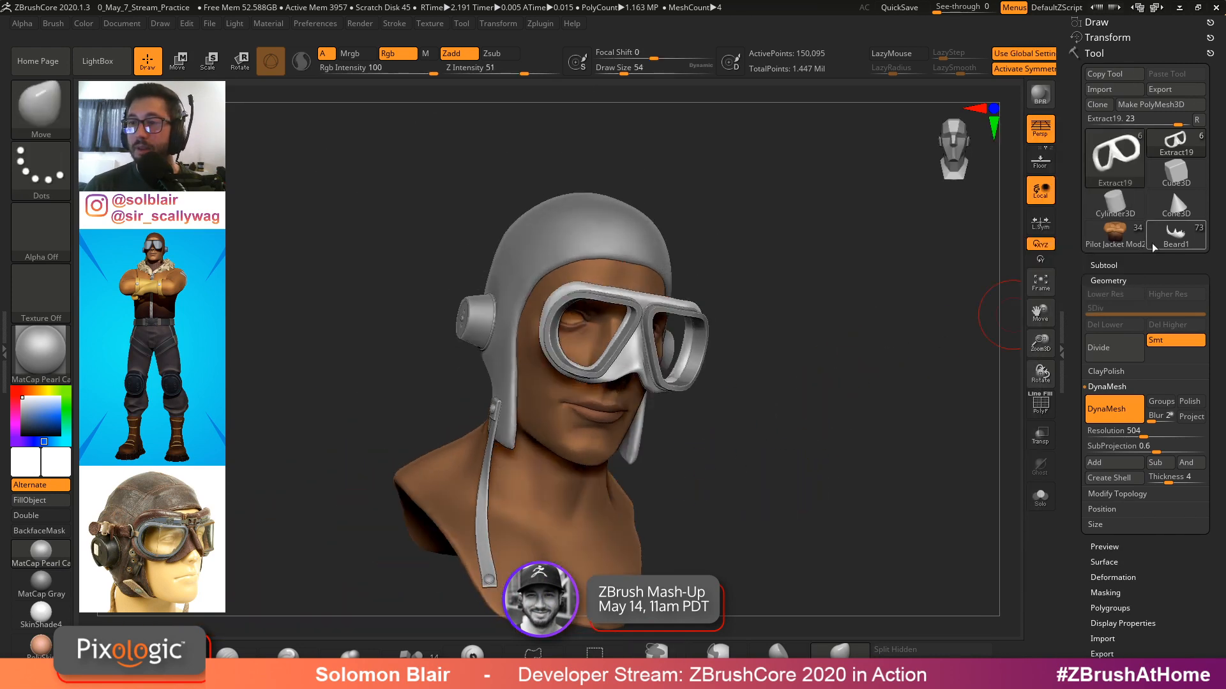
# Switch back to the Pilot Jacket Mod2 tool and examine the crossed arms and the subtool list
pyautogui.click(1114, 236)
pyautogui.moveTo(783, 369)
pyautogui.keyDown('ctrl'); pyautogui.mouseDown(button='right')
pyautogui.moveTo(728, 365)
pyautogui.moveTo(755, 383)
pyautogui.moveTo(805, 289)
pyautogui.mouseUp(button='right'); pyautogui.keyUp('ctrl')
pyautogui.press('shift')
pyautogui.press('shift')
pyautogui.press('s')
pyautogui.moveTo(805, 288); pyautogui.dragTo(809, 289)
pyautogui.press('x')
pyautogui.keyDown('alt'); pyautogui.moveTo(654, 449); pyautogui.dragTo(689, 387, button='right'); pyautogui.keyUp('alt')
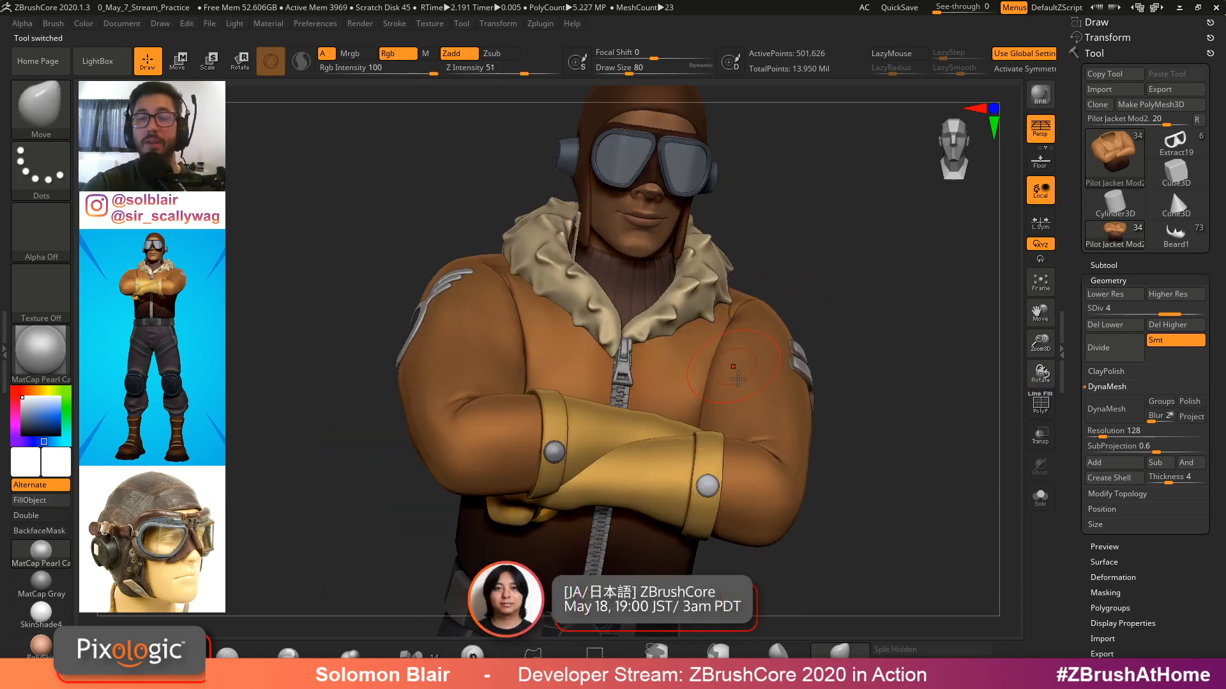
pyautogui.press('x')
pyautogui.keyDown('alt'); pyautogui.moveTo(767, 374); pyautogui.dragTo(777, 342, button='right'); pyautogui.keyUp('alt')
pyautogui.hotkey('shift', 'f')
pyautogui.hotkey('shift', 'f')
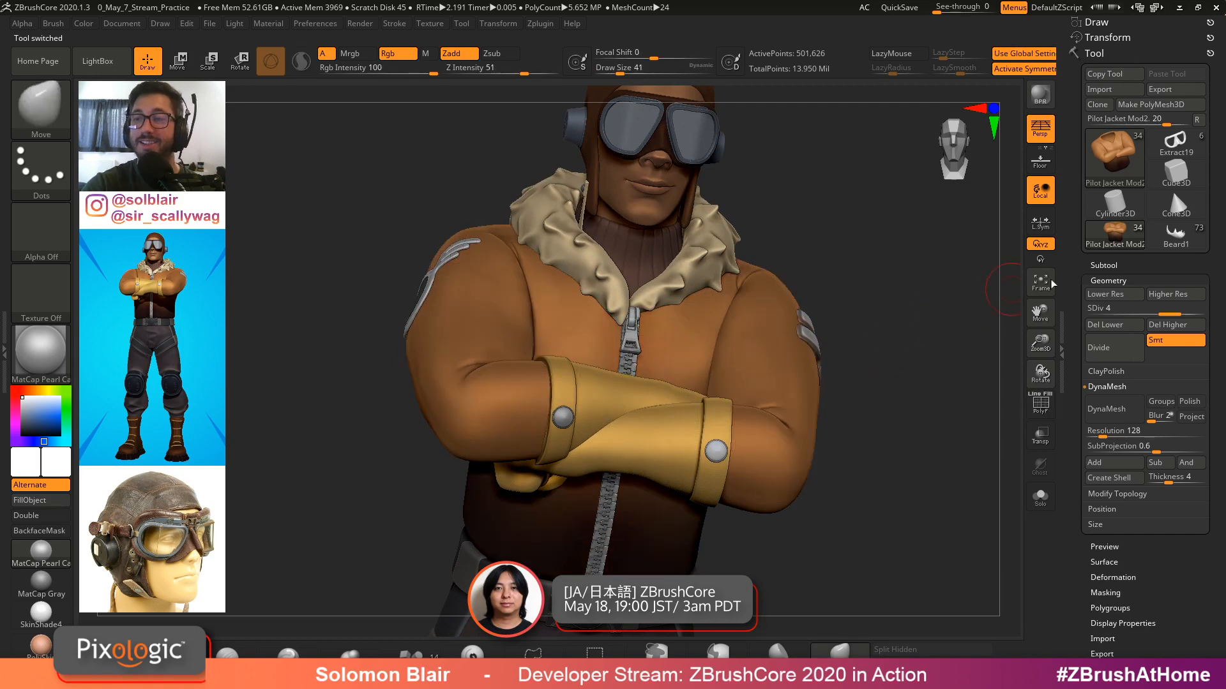
pyautogui.moveTo(908, 353); pyautogui.dragTo(895, 381, button='right')
pyautogui.click(1098, 265)
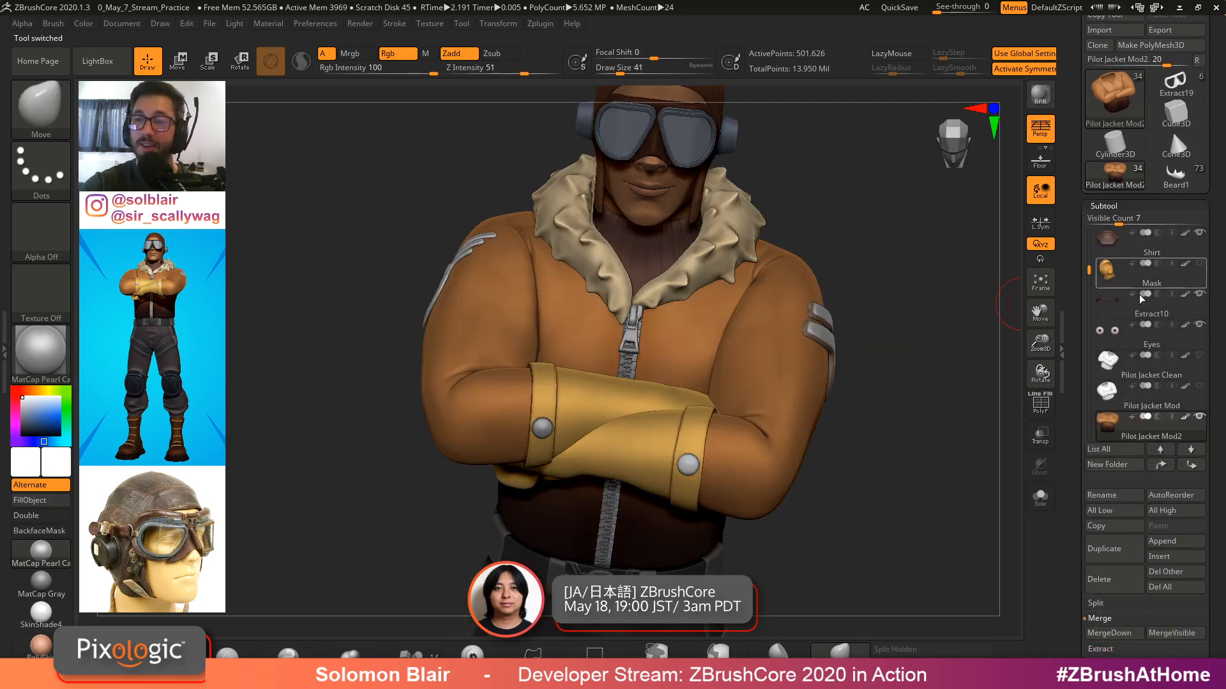
pyautogui.moveTo(1089, 268); pyautogui.dragTo(1087, 206)
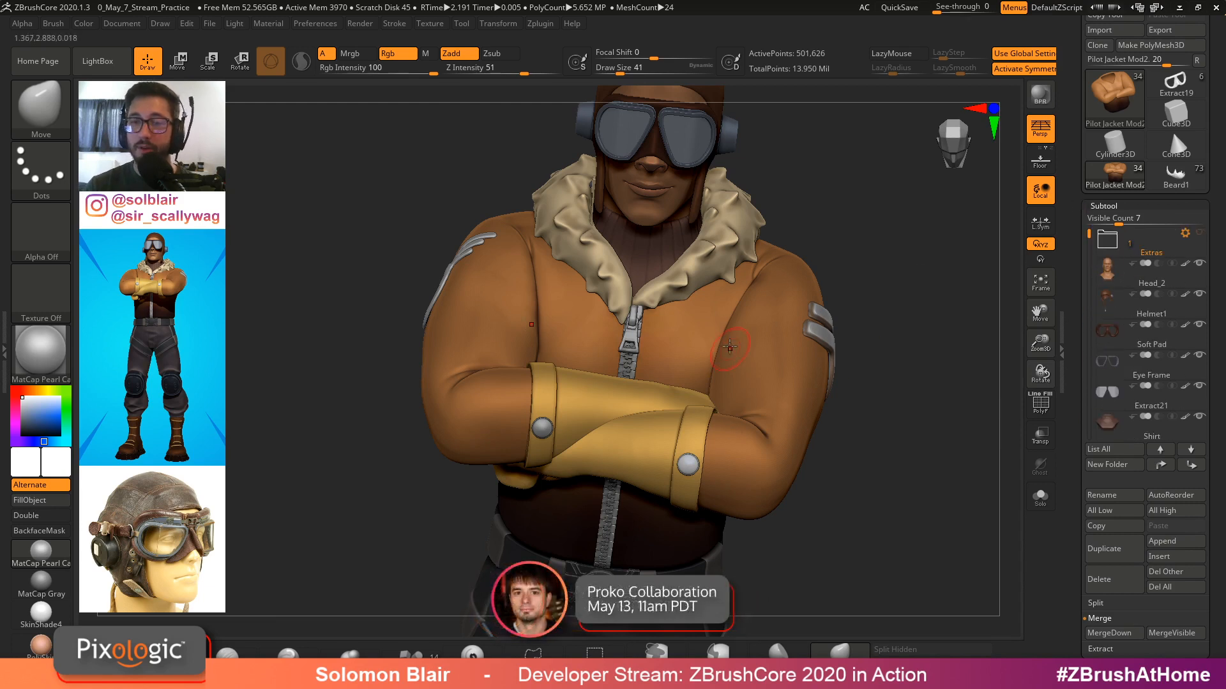
pyautogui.press(']')
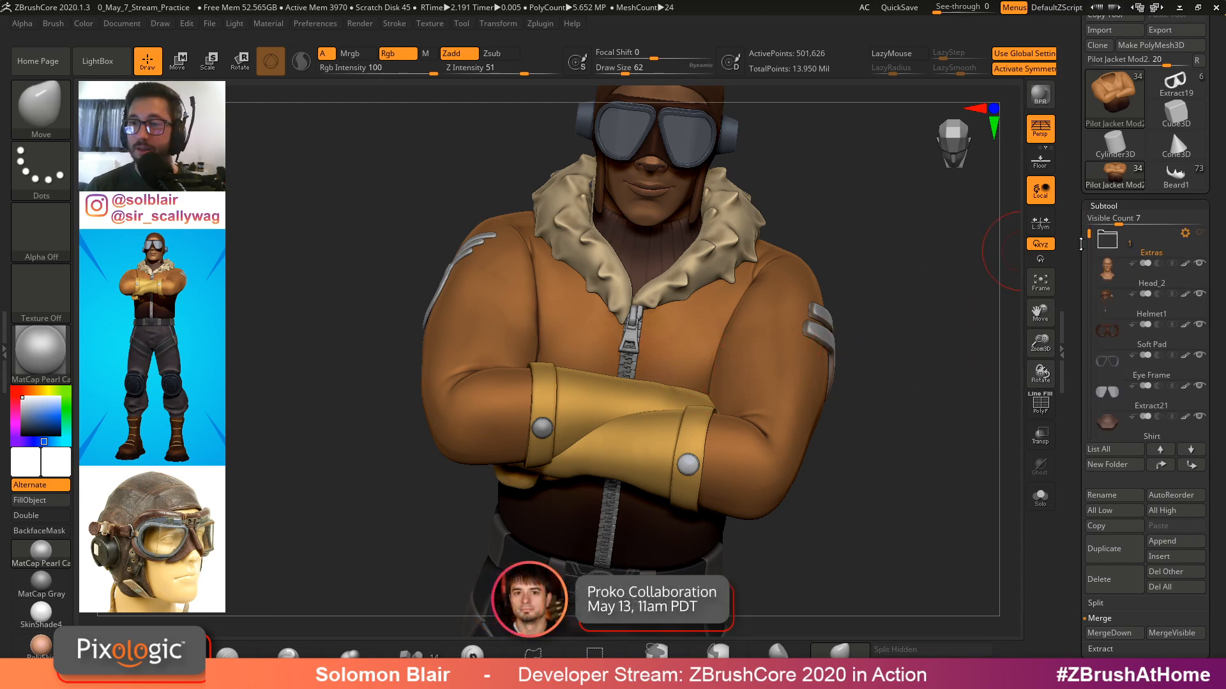
pyautogui.moveTo(1088, 233)
pyautogui.mouseDown()
pyautogui.moveTo(1087, 362)
pyautogui.moveTo(1076, 223)
pyautogui.mouseUp()
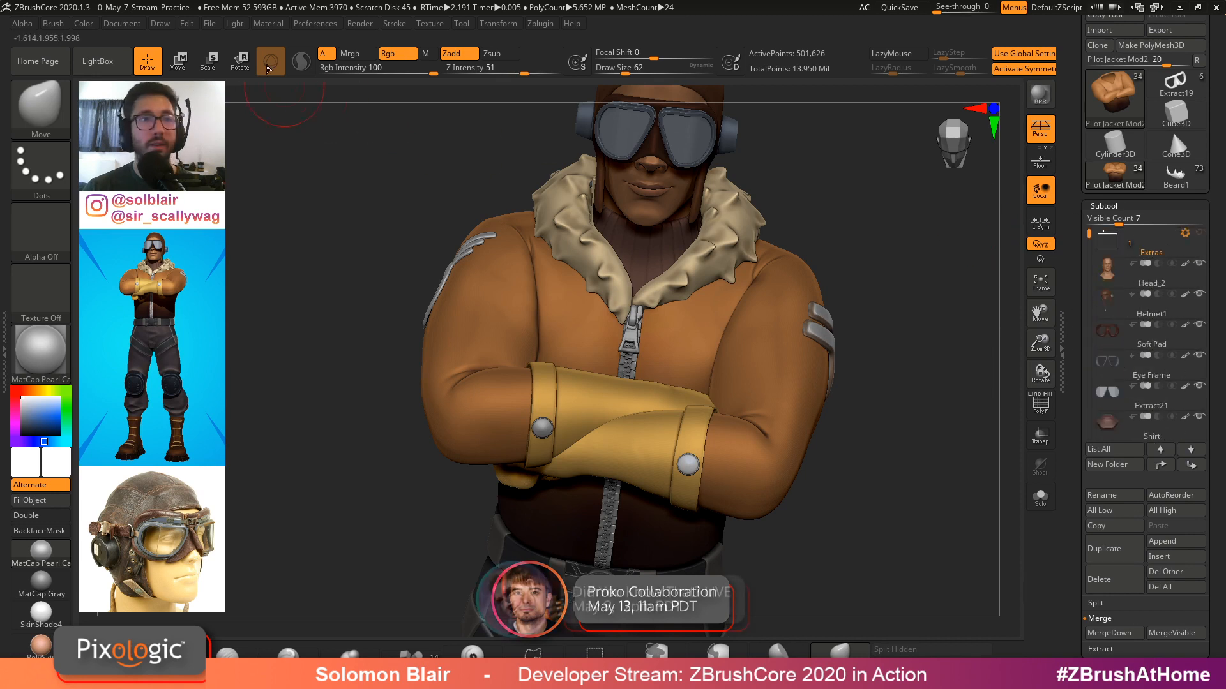
# Open 0_May_7_Stream_Practice from the _ZBrush Files folder, then restore the QS_287 QuickSave without saving changes
pyautogui.click(209, 23)
pyautogui.click(267, 48)
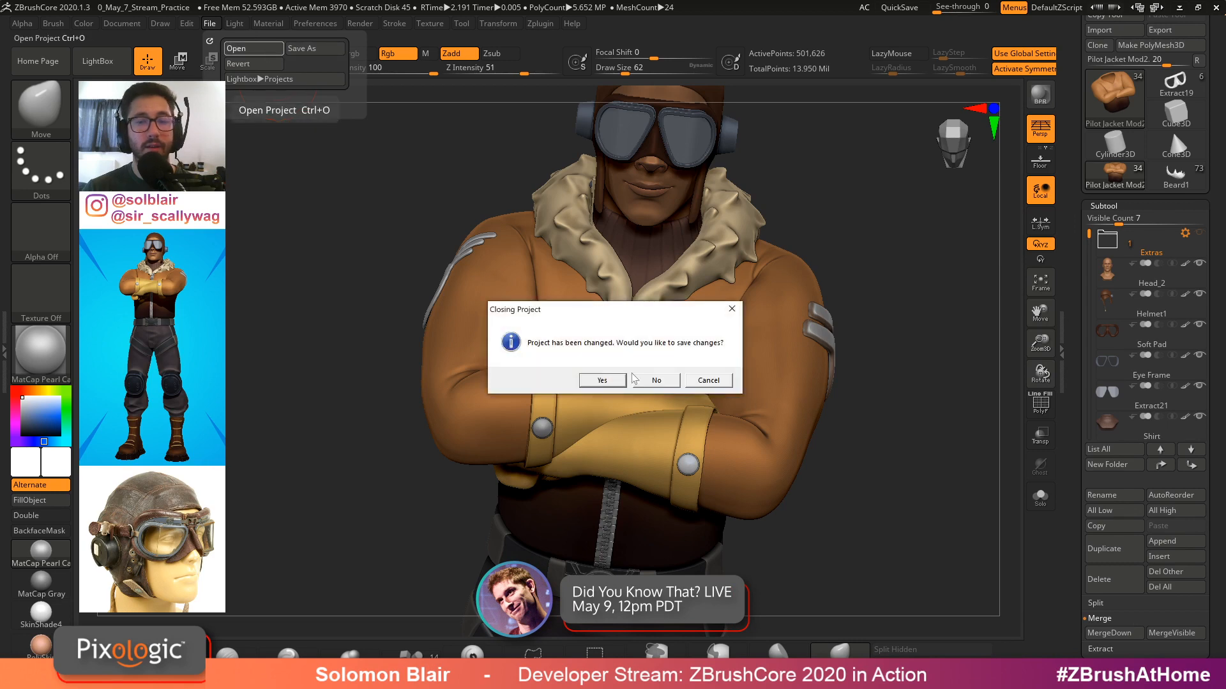
pyautogui.click(654, 382)
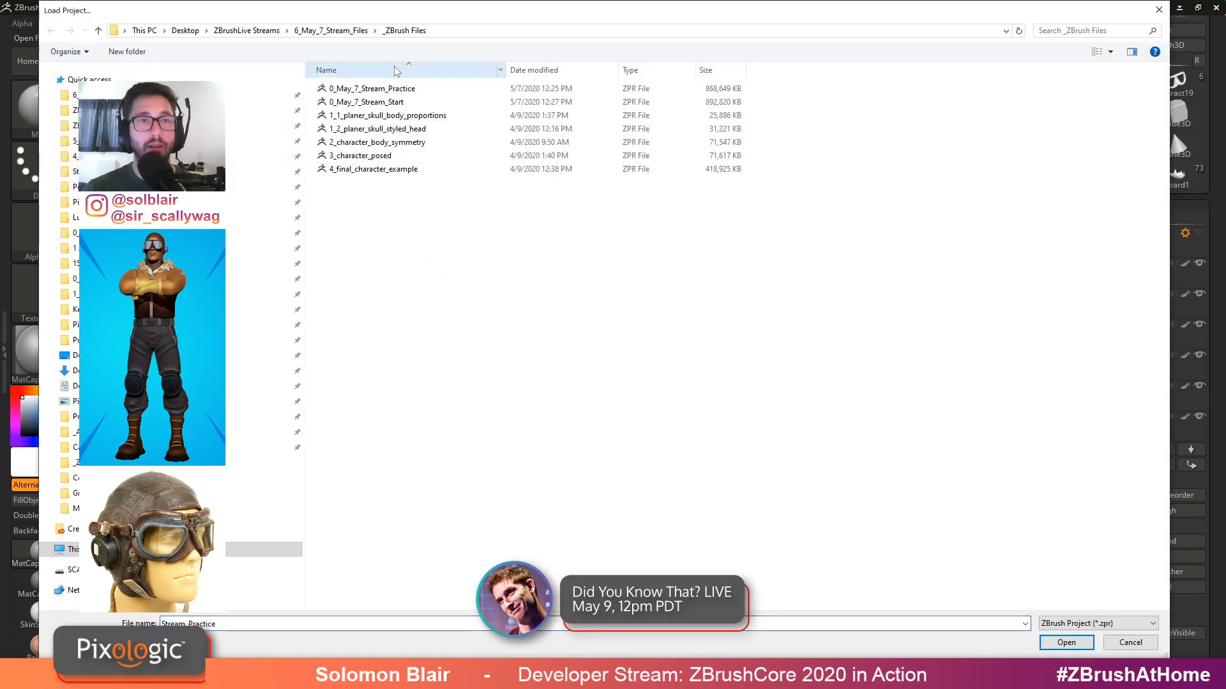
pyautogui.click(353, 31)
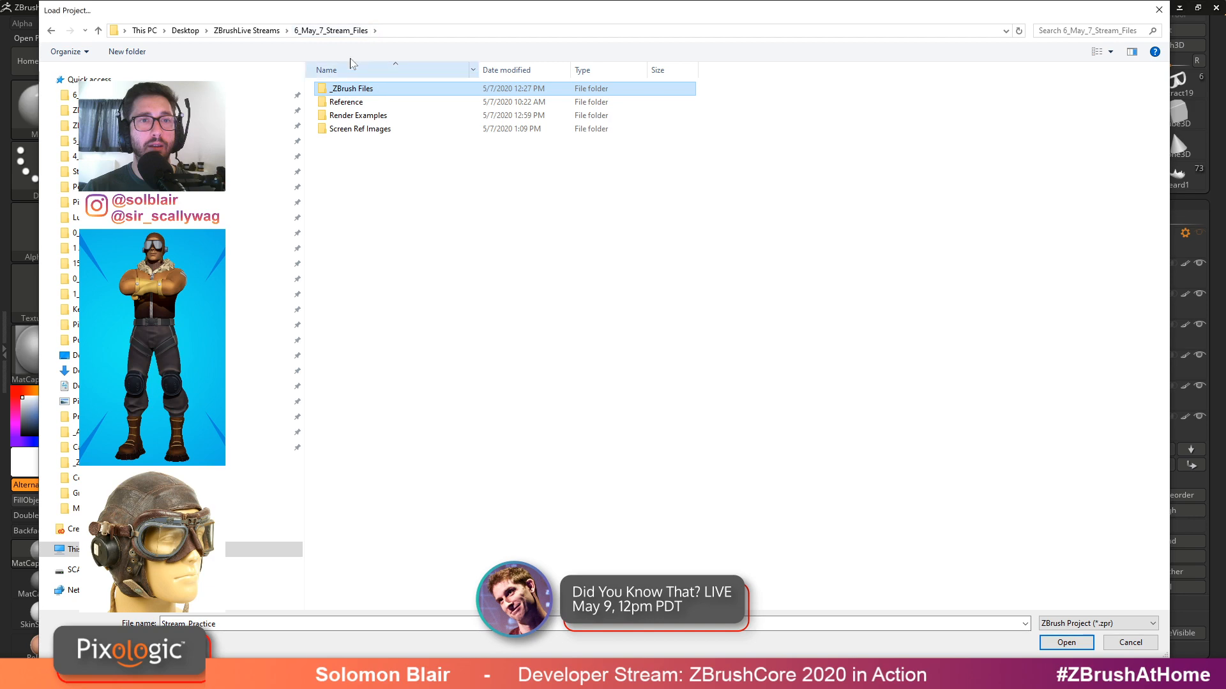
pyautogui.doubleClick(357, 90)
pyautogui.click(392, 90)
pyautogui.doubleClick(391, 91)
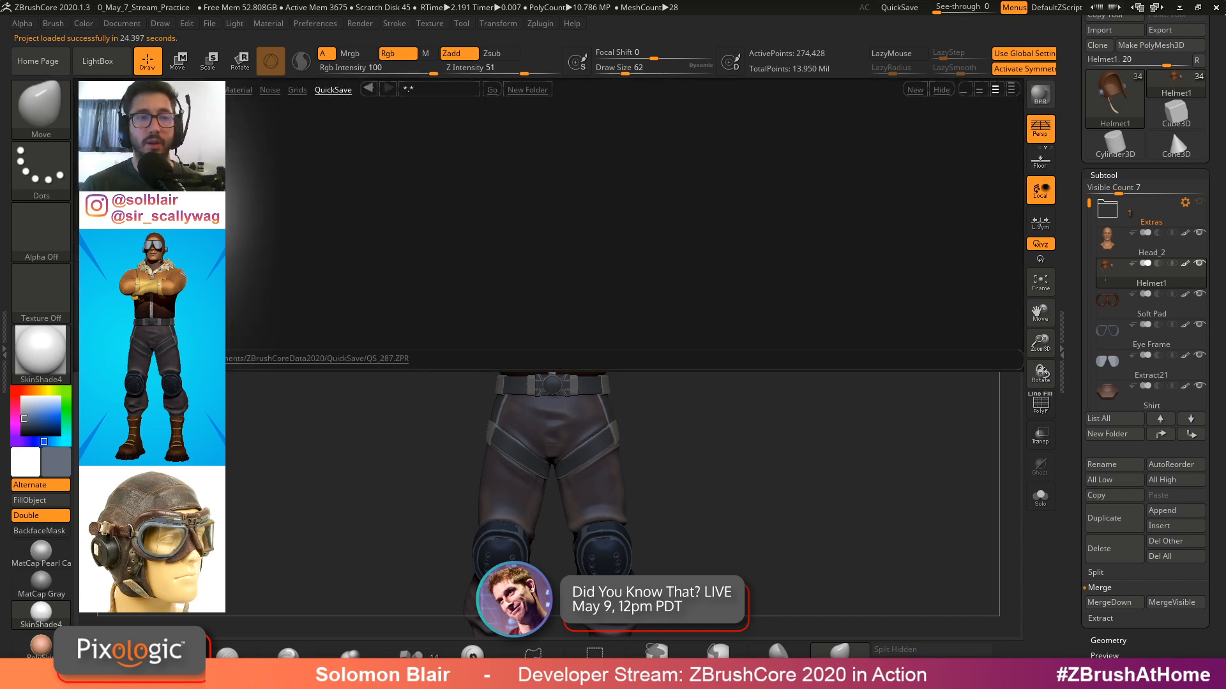
pyautogui.doubleClick(244, 257)
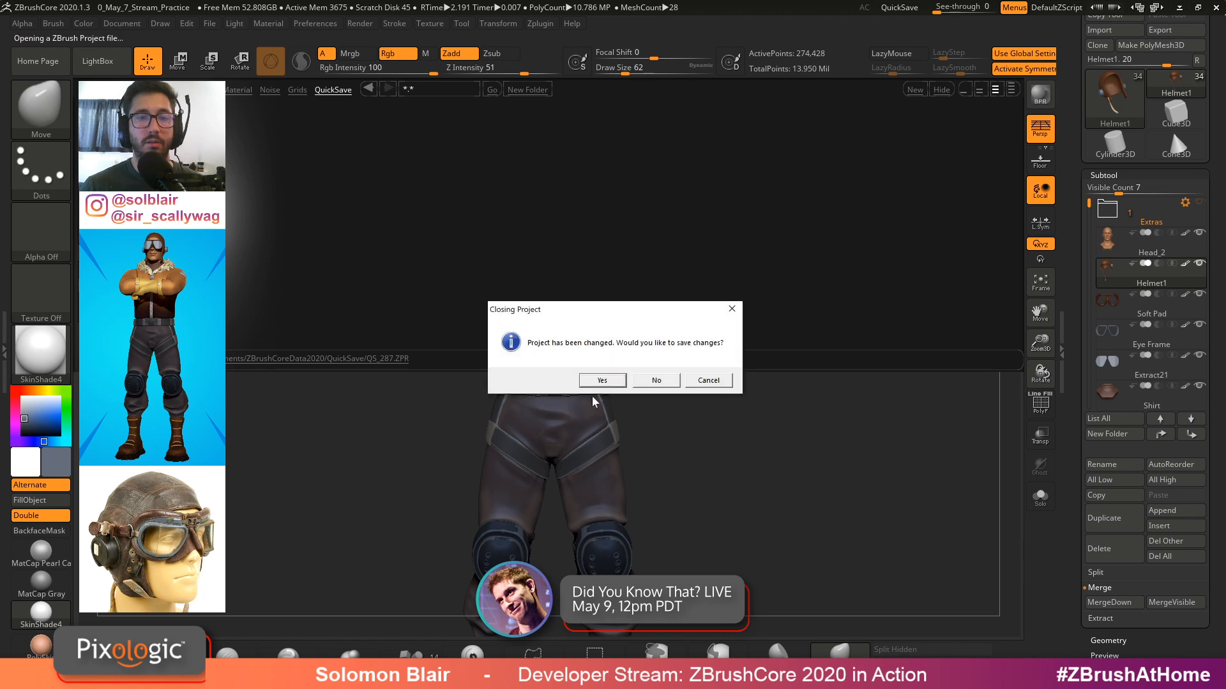
pyautogui.click(640, 385)
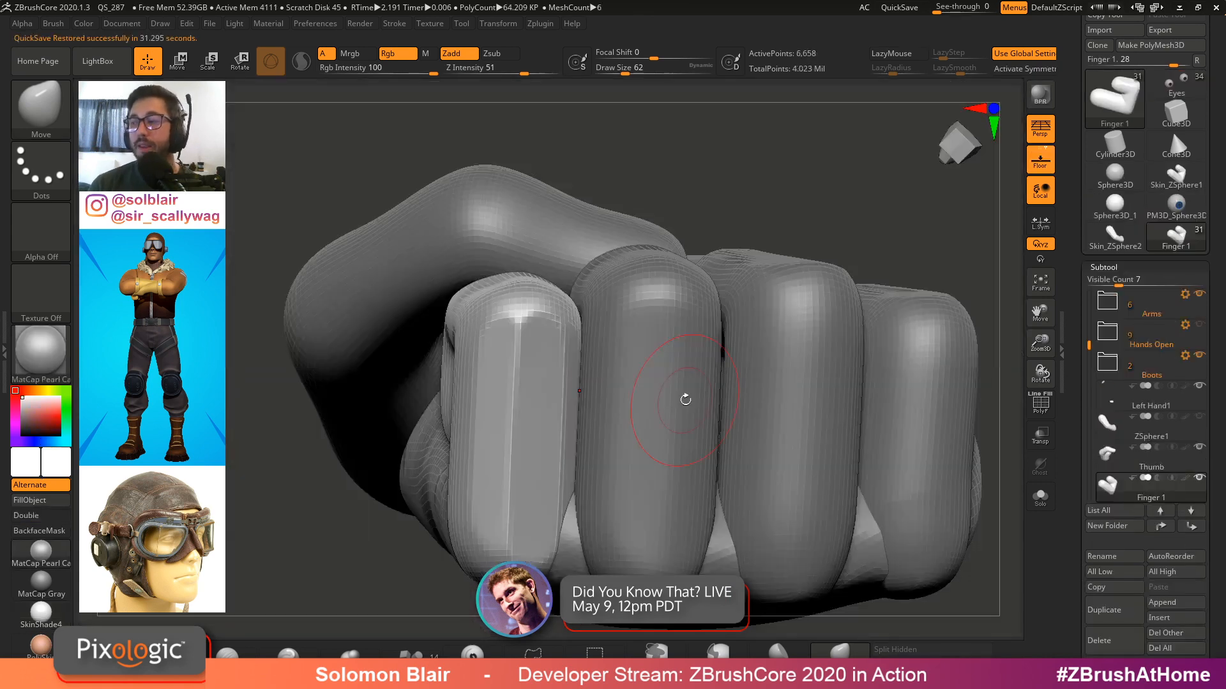
# Examine the restored fist from several angles and select the Left Hand1 subtool
pyautogui.moveTo(703, 419)
pyautogui.keyDown('ctrl'); pyautogui.mouseDown(button='right')
pyautogui.moveTo(632, 414)
pyautogui.moveTo(659, 453)
pyautogui.moveTo(683, 412)
pyautogui.moveTo(700, 442)
pyautogui.moveTo(638, 384)
pyautogui.moveTo(698, 438)
pyautogui.moveTo(705, 318)
pyautogui.mouseUp(button='right'); pyautogui.keyUp('ctrl')
pyautogui.press('s')
pyautogui.click(631, 415)
pyautogui.press('s')
pyautogui.click(655, 453)
pyautogui.press('s')
pyautogui.click(644, 384)
pyautogui.press('s')
pyautogui.moveTo(530, 364)
pyautogui.keyDown('shift'); pyautogui.mouseDown()
pyautogui.moveTo(563, 307)
pyautogui.moveTo(560, 332)
pyautogui.mouseUp(); pyautogui.keyUp('shift')
pyautogui.moveTo(561, 358); pyautogui.dragTo(568, 383, button='right')
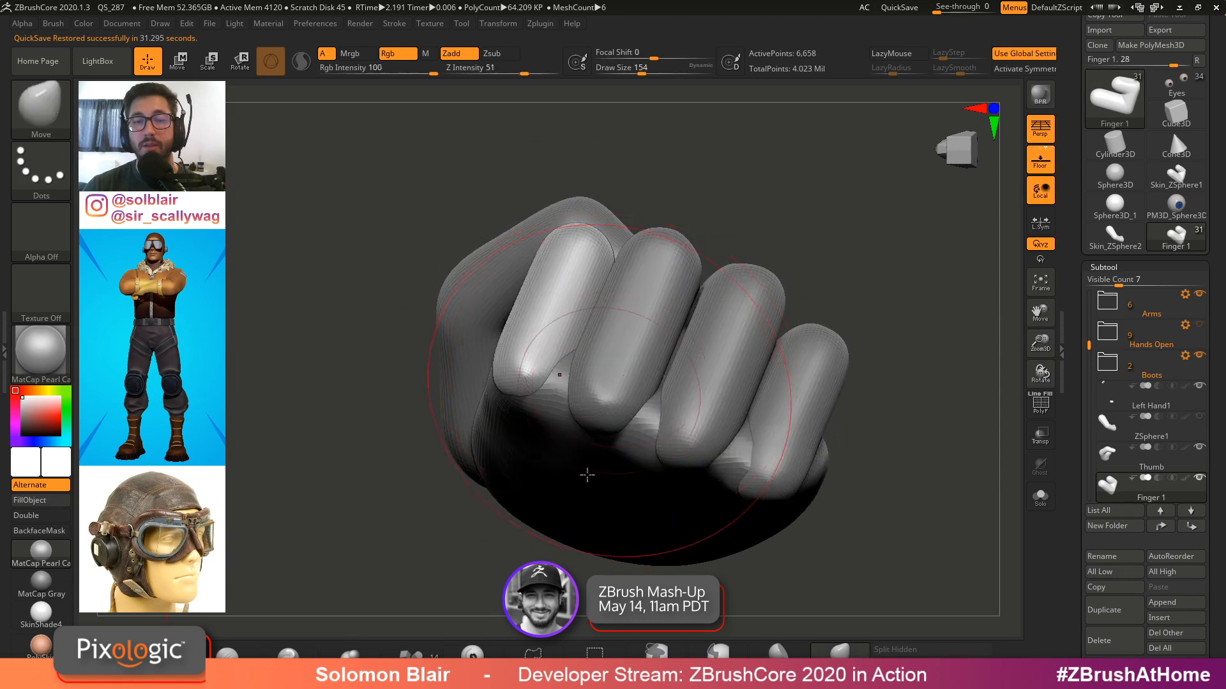
pyautogui.moveTo(585, 473)
pyautogui.mouseDown(button='right')
pyautogui.moveTo(597, 558)
pyautogui.moveTo(610, 554)
pyautogui.mouseUp(button='right')
pyautogui.moveTo(610, 555)
pyautogui.keyDown('ctrl'); pyautogui.mouseDown(button='right')
pyautogui.moveTo(606, 493)
pyautogui.moveTo(645, 482)
pyautogui.moveTo(723, 512)
pyautogui.mouseUp(button='right'); pyautogui.keyUp('ctrl')
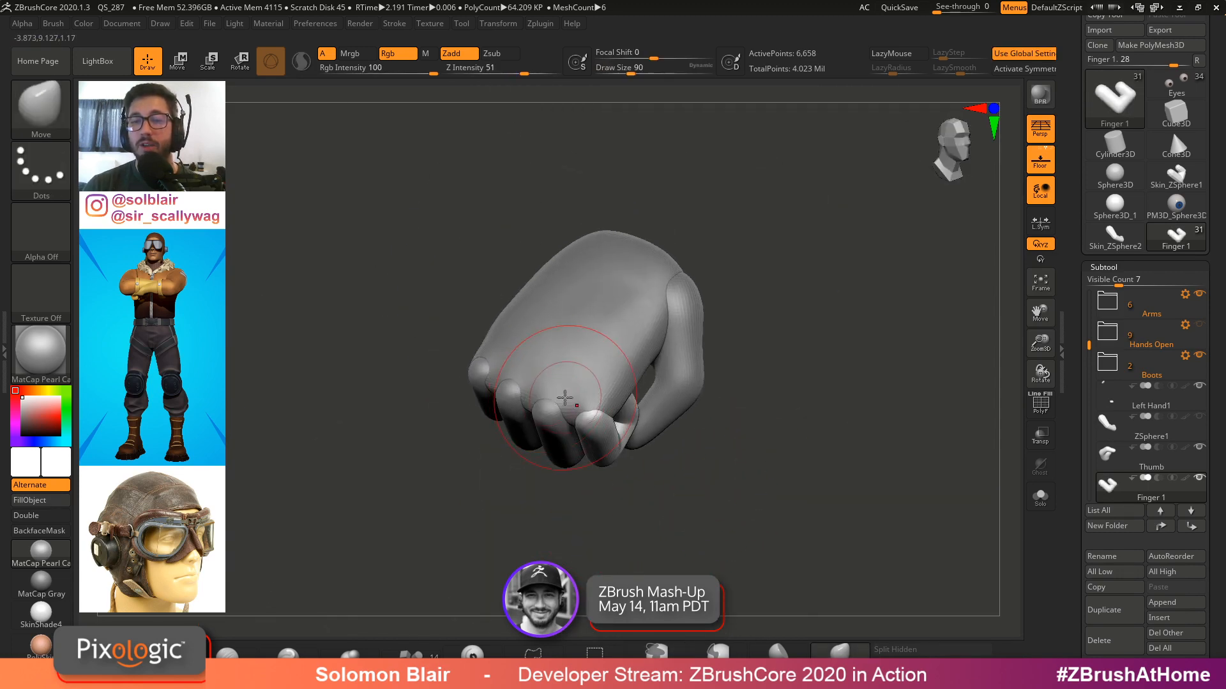
pyautogui.moveTo(565, 398); pyautogui.dragTo(606, 386, button='right')
pyautogui.keyDown('ctrl'); pyautogui.moveTo(788, 279); pyautogui.dragTo(785, 319, button='right'); pyautogui.keyUp('ctrl')
pyautogui.keyDown('alt'); pyautogui.click(631, 314); pyautogui.keyUp('alt')
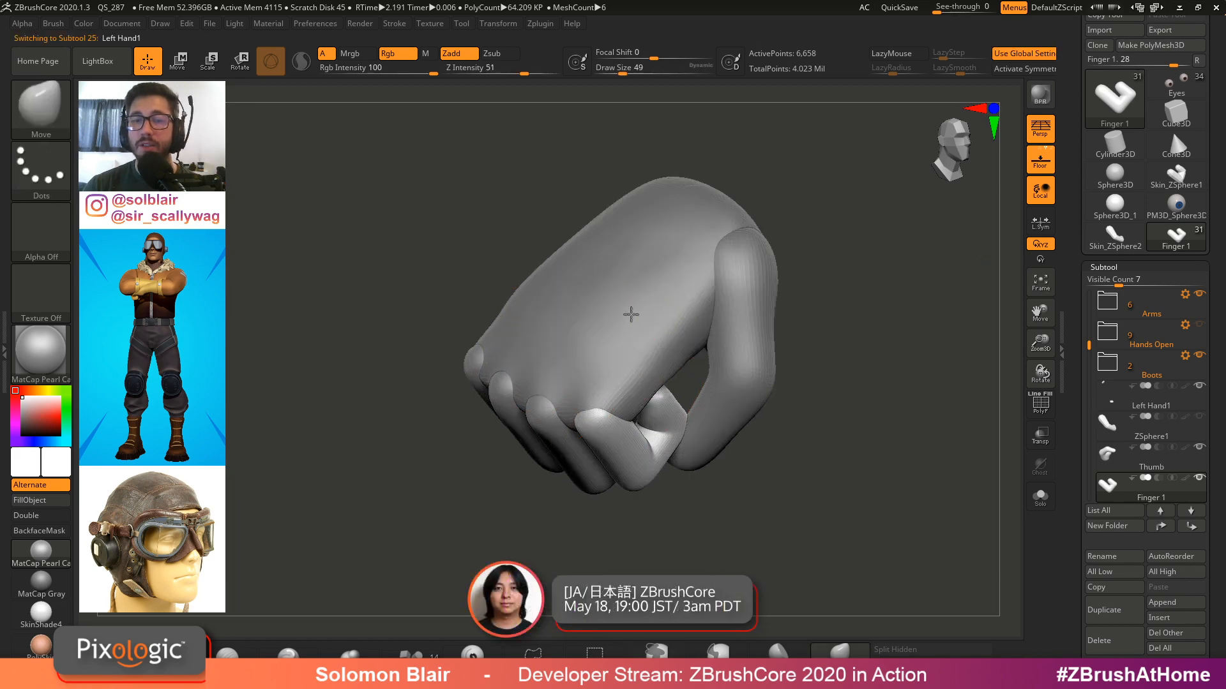
pyautogui.keyDown('ctrl'); pyautogui.moveTo(631, 314); pyautogui.dragTo(610, 293, button='right'); pyautogui.keyUp('ctrl')
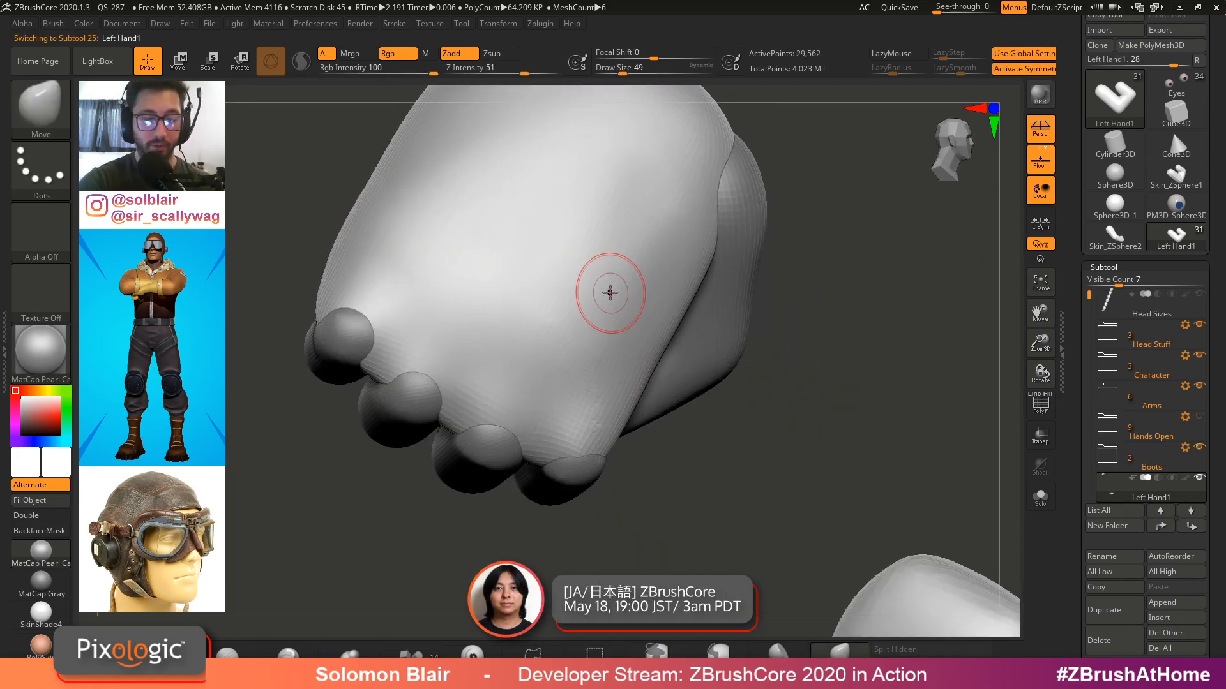
# Switch to the ClayBuildup brush at draw size 136 and build two raised tendon ridges across the back of the hand
pyautogui.press('b')
pyautogui.press('c')
pyautogui.press('b')
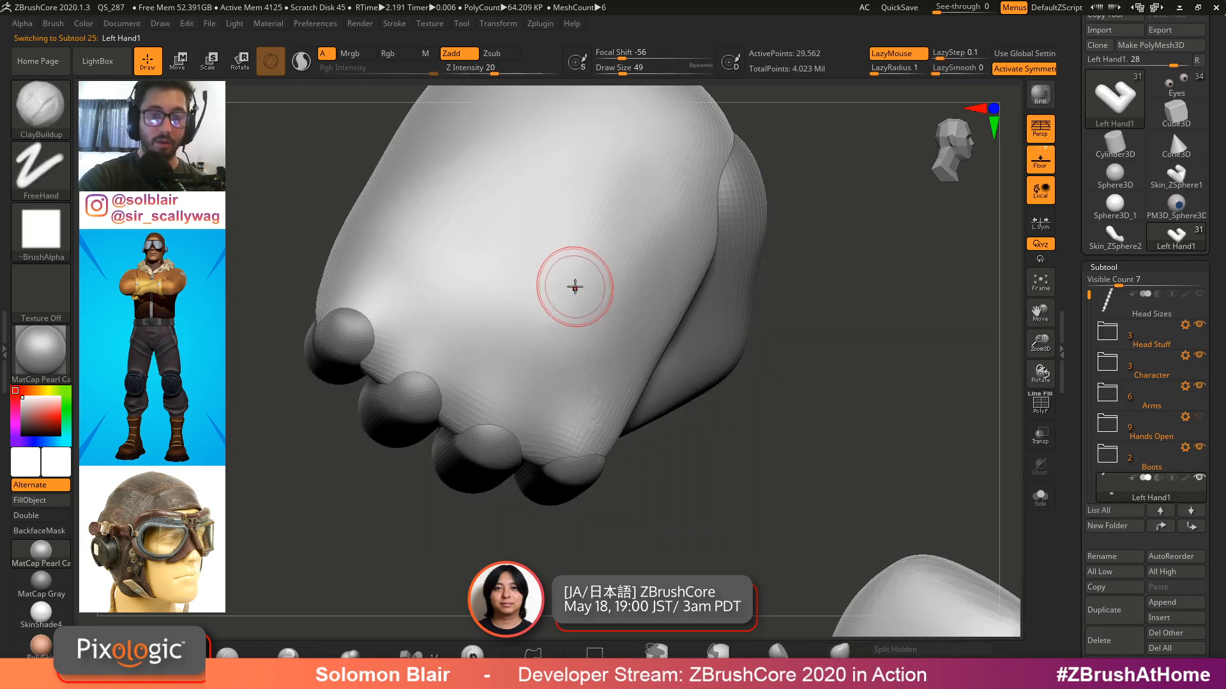
pyautogui.hotkey('shift', 'f')
pyautogui.keyDown('ctrl'); pyautogui.moveTo(559, 274); pyautogui.dragTo(640, 318, button='right'); pyautogui.keyUp('ctrl')
pyautogui.press('s')
pyautogui.moveTo(640, 321); pyautogui.dragTo(647, 323)
pyautogui.hotkey('shift', 'f')
pyautogui.press('s')
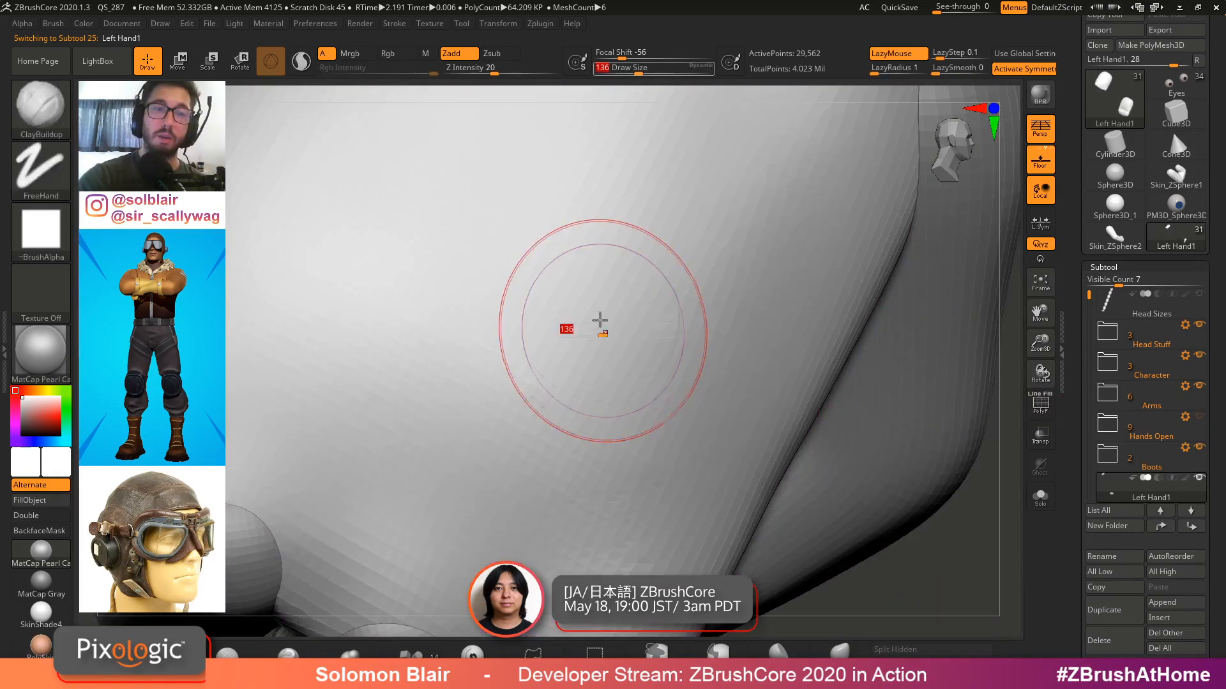
pyautogui.hotkey('shift', 'f')
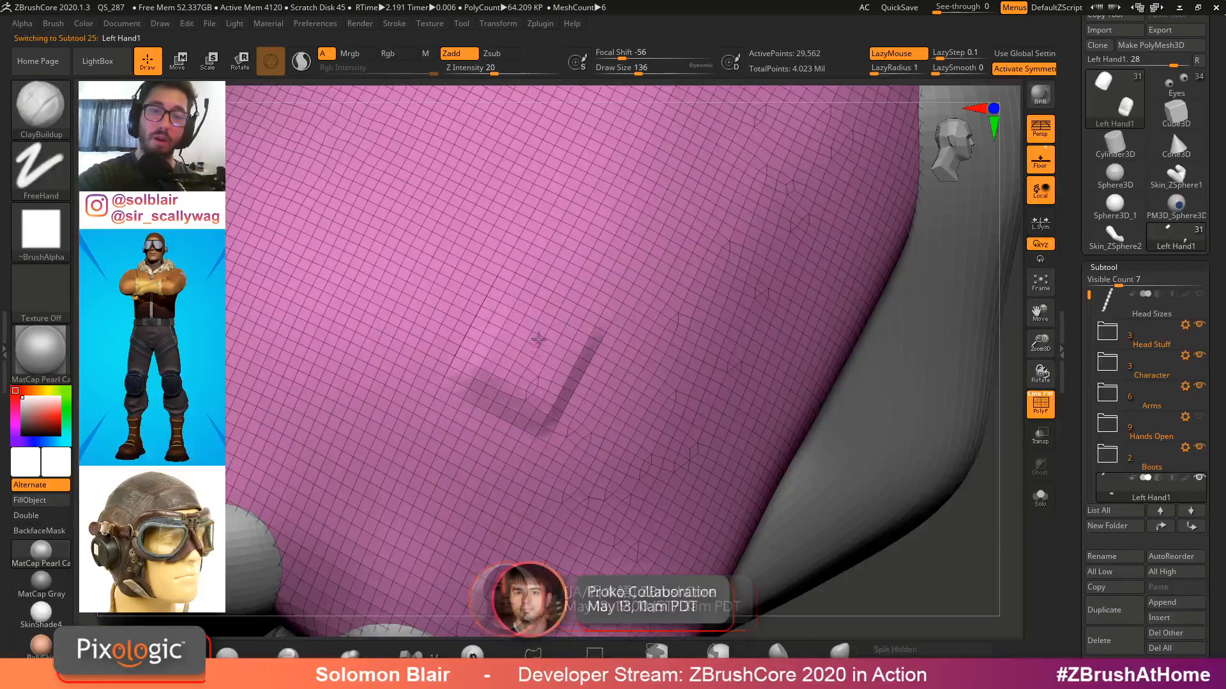
pyautogui.moveTo(538, 340)
pyautogui.mouseDown()
pyautogui.moveTo(578, 173)
pyautogui.moveTo(612, 109)
pyautogui.moveTo(632, 153)
pyautogui.mouseUp()
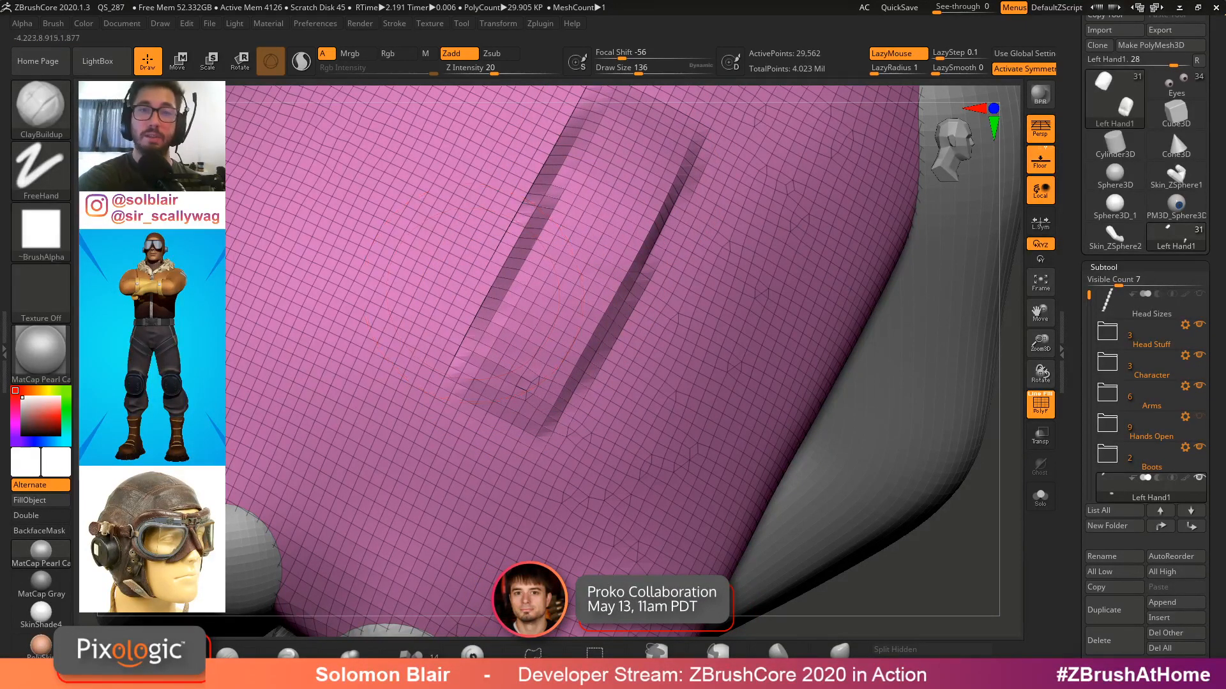
pyautogui.moveTo(415, 472); pyautogui.dragTo(588, 172)
pyautogui.hotkey('shift', 'f')
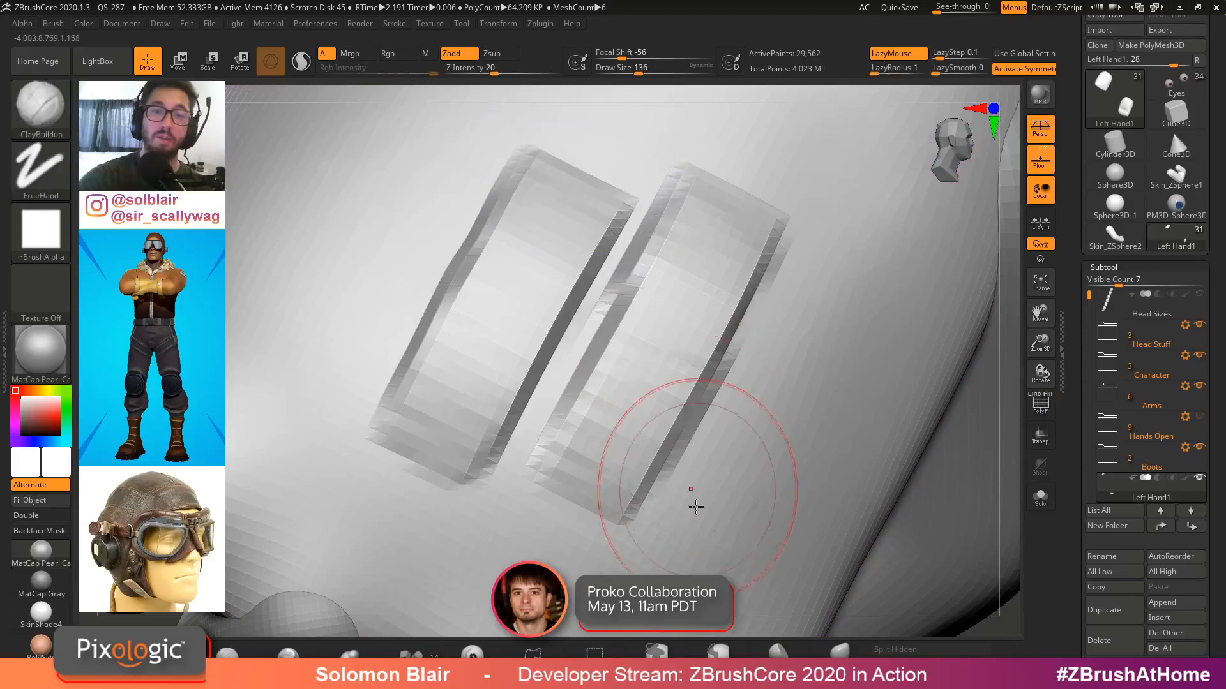
# Add two more parallel ClayBuildup ridges beside the first ones on the back of the hand
pyautogui.press('ctrl')
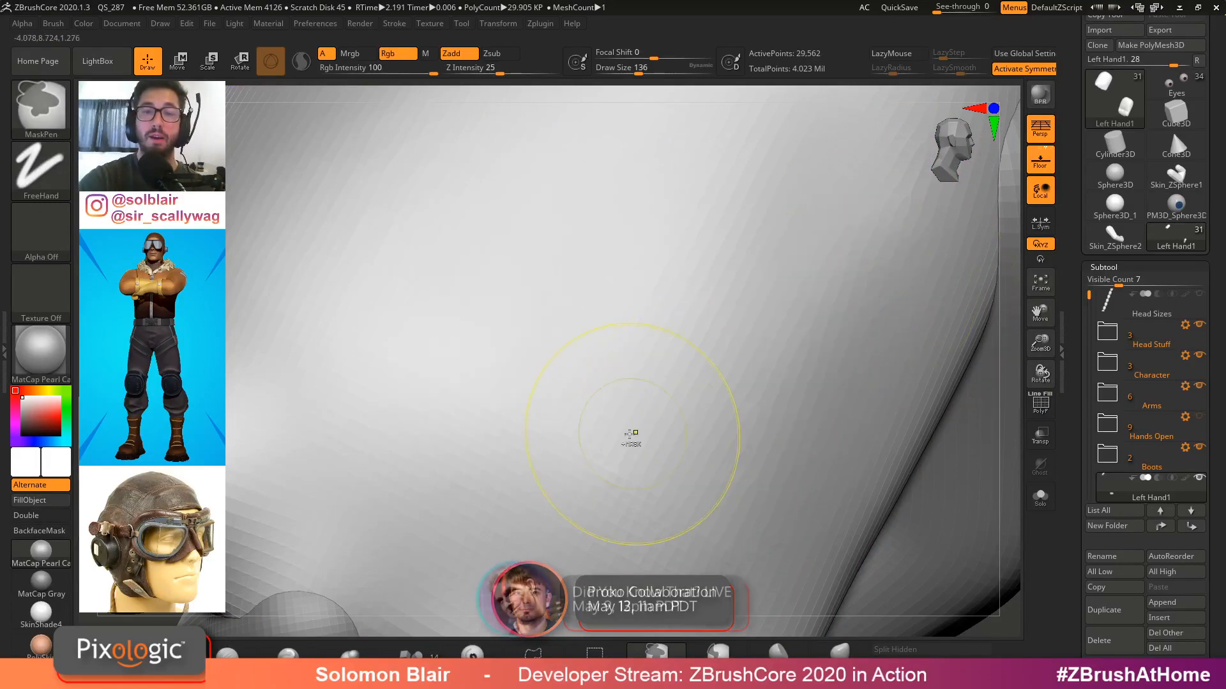
pyautogui.moveTo(629, 438)
pyautogui.mouseDown()
pyautogui.moveTo(588, 438)
pyautogui.moveTo(758, 164)
pyautogui.mouseUp()
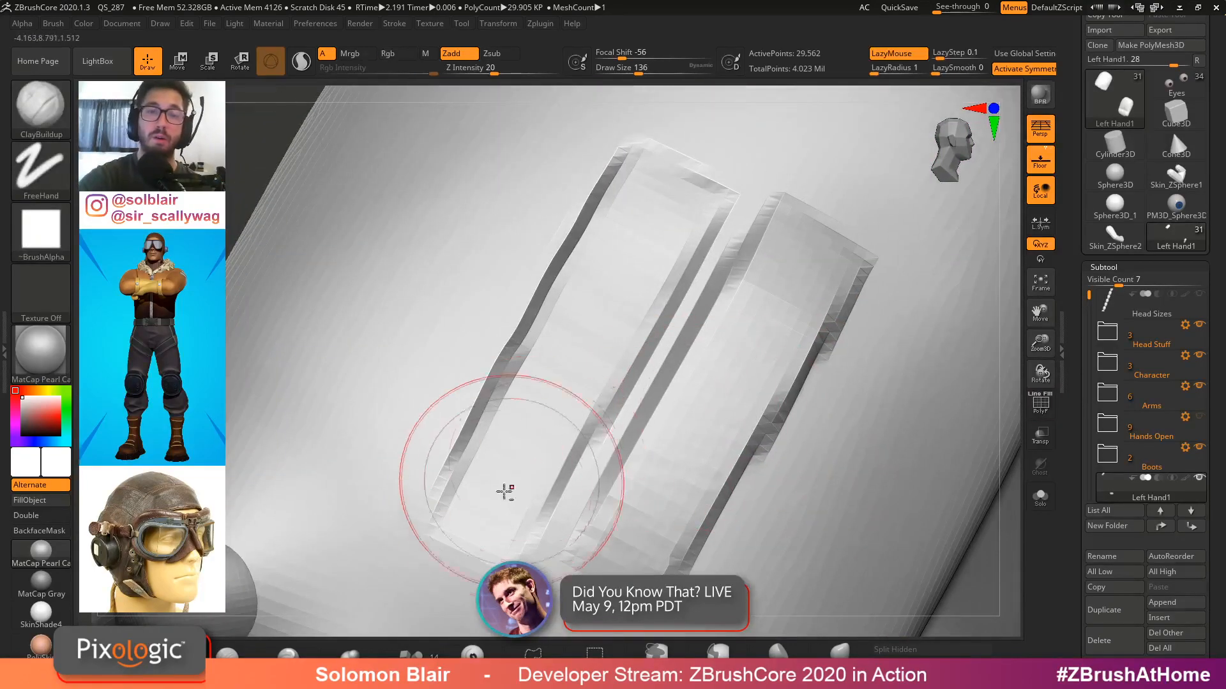
pyautogui.moveTo(504, 492); pyautogui.dragTo(669, 197)
pyautogui.moveTo(316, 476)
pyautogui.mouseDown()
pyautogui.moveTo(392, 334)
pyautogui.moveTo(544, 122)
pyautogui.mouseUp()
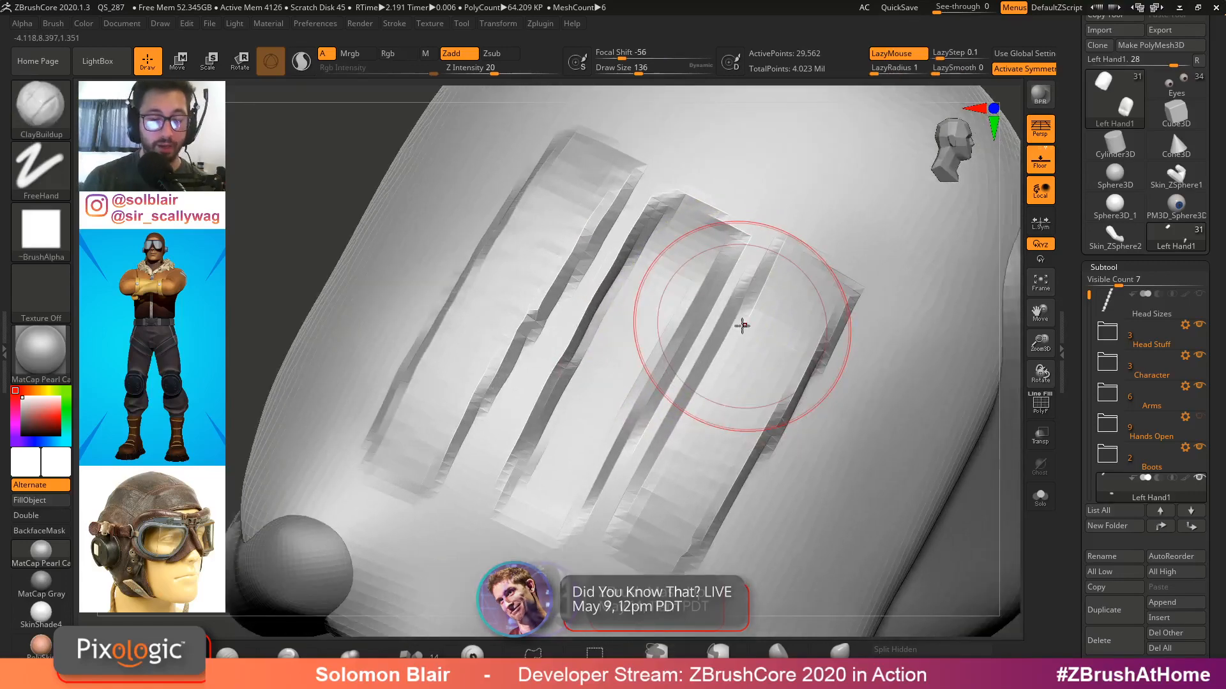
# Switch to the Inflate brush with wireframe shown and inflate a knuckle bulge at the end of the tendon ridges
pyautogui.press('b')
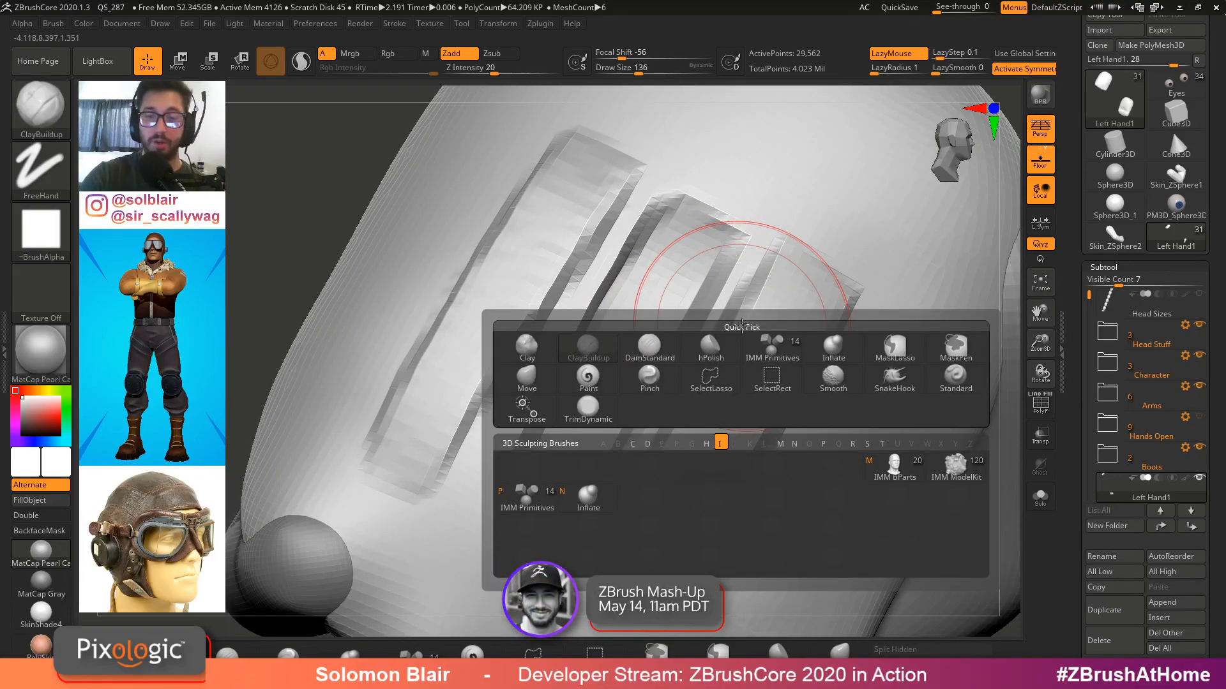
pyautogui.click(609, 497)
pyautogui.hotkey('shift', 'f')
pyautogui.moveTo(686, 372)
pyautogui.keyDown('ctrl'); pyautogui.mouseDown(button='right')
pyautogui.moveTo(702, 378)
pyautogui.moveTo(697, 396)
pyautogui.mouseUp(button='right'); pyautogui.keyUp('ctrl')
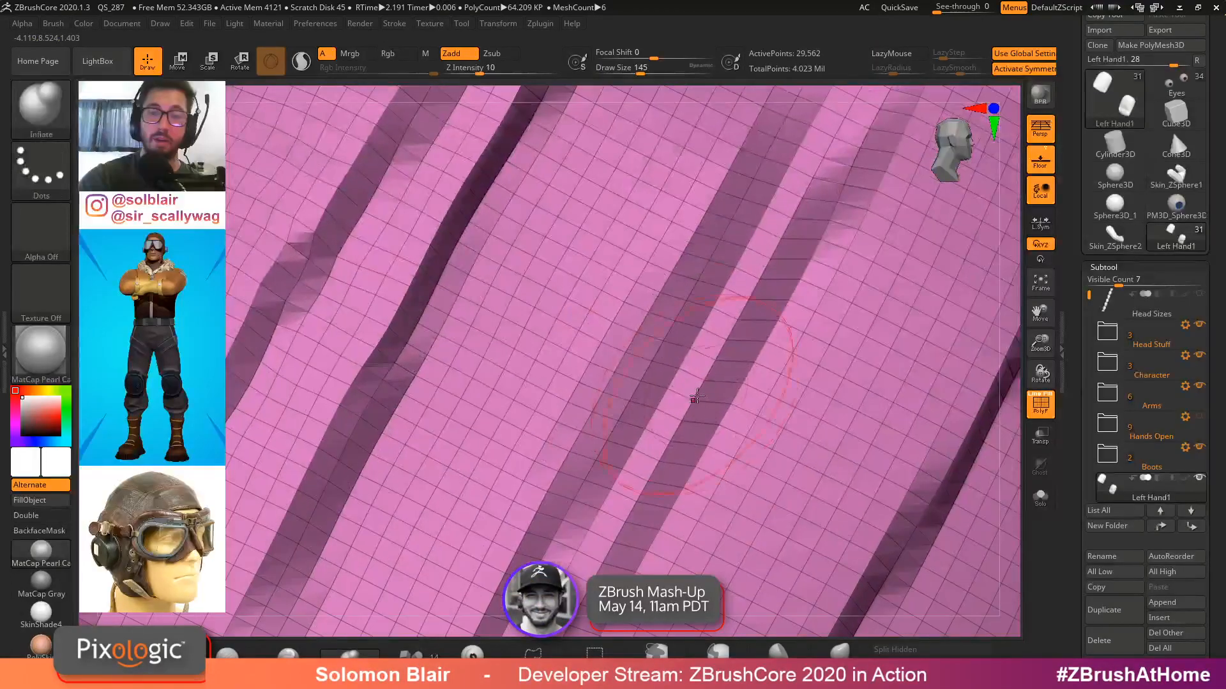
pyautogui.moveTo(696, 397)
pyautogui.mouseDown()
pyautogui.moveTo(701, 406)
pyautogui.moveTo(704, 381)
pyautogui.mouseUp()
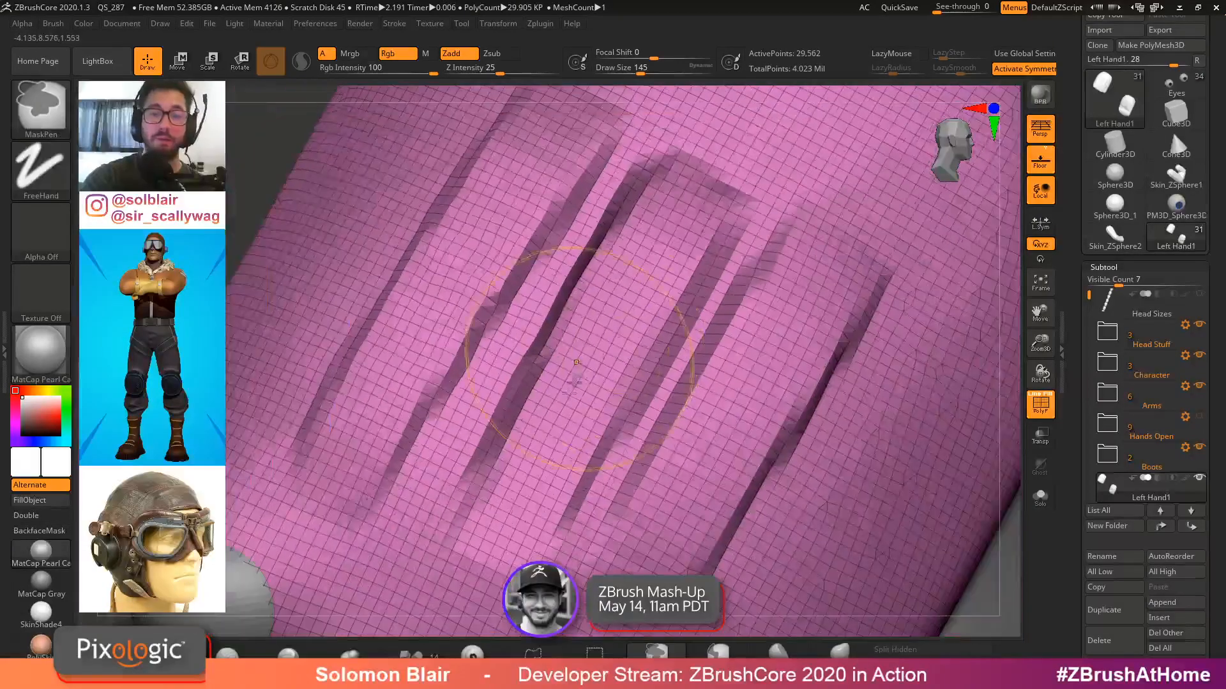
pyautogui.moveTo(576, 363); pyautogui.dragTo(608, 385, button='right')
pyautogui.hotkey('ctrl', 'z')
pyautogui.hotkey('shift', 'f')
pyautogui.moveTo(555, 458); pyautogui.dragTo(756, 403, button='right')
pyautogui.hotkey('shift', 'f')
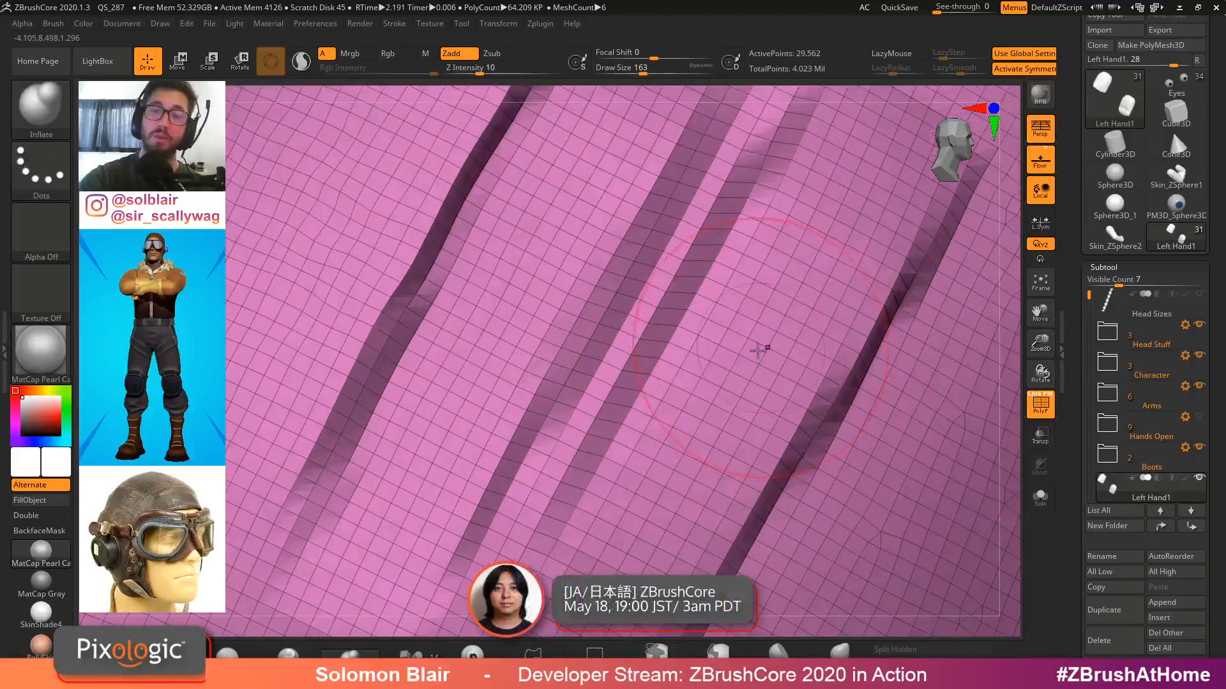
pyautogui.moveTo(776, 326); pyautogui.dragTo(778, 322)
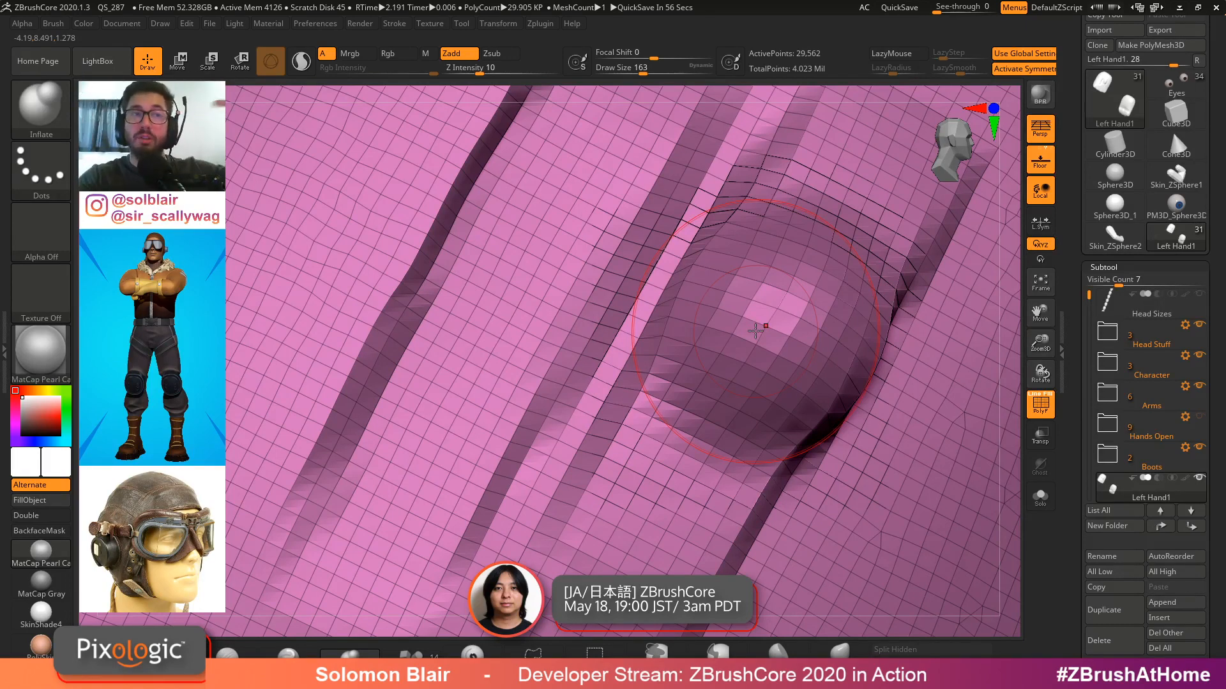
# Enlarge the Inflate brush and inflate a second knuckle bulge beside the first on the back of the hand
pyautogui.press('s')
pyautogui.moveTo(796, 325)
pyautogui.mouseDown()
pyautogui.moveTo(807, 325)
pyautogui.moveTo(799, 307)
pyautogui.mouseUp()
pyautogui.keyDown('ctrl'); pyautogui.moveTo(799, 306); pyautogui.dragTo(769, 360, button='right'); pyautogui.keyUp('ctrl')
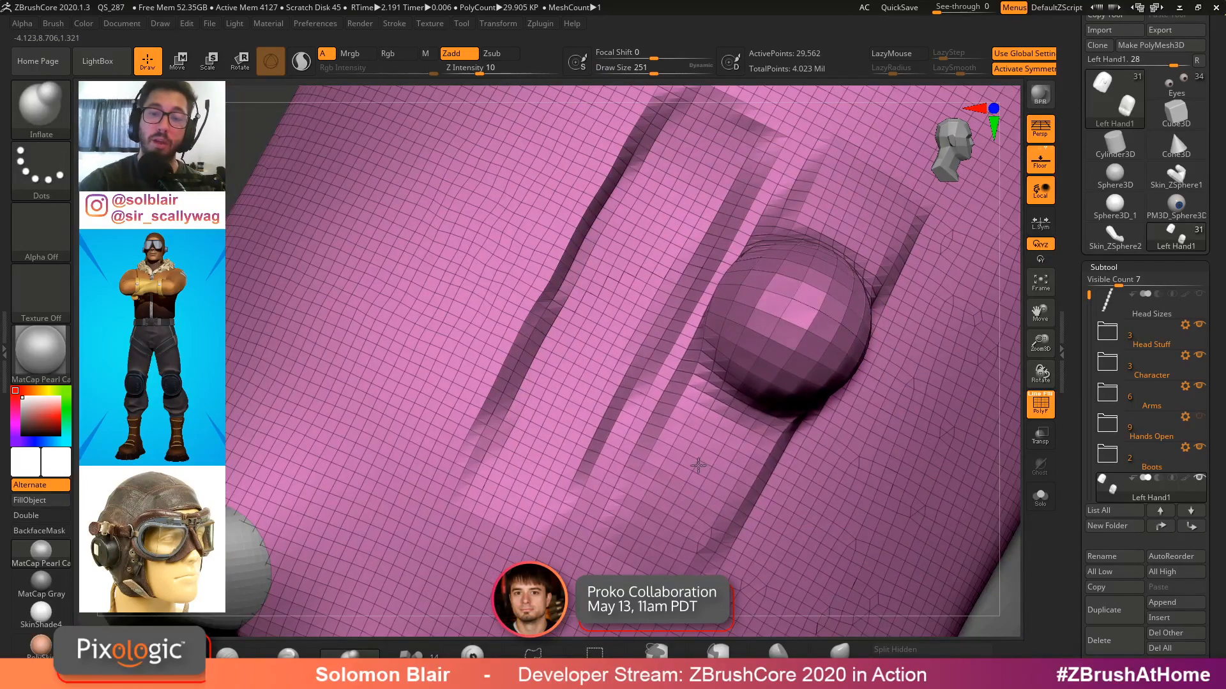
pyautogui.press('s')
pyautogui.moveTo(701, 483)
pyautogui.mouseDown()
pyautogui.moveTo(685, 483)
pyautogui.moveTo(684, 513)
pyautogui.mouseUp()
pyautogui.moveTo(693, 507)
pyautogui.mouseDown(button='right')
pyautogui.moveTo(856, 491)
pyautogui.moveTo(846, 462)
pyautogui.moveTo(689, 485)
pyautogui.mouseUp(button='right')
pyautogui.moveTo(954, 372); pyautogui.dragTo(890, 359, button='right')
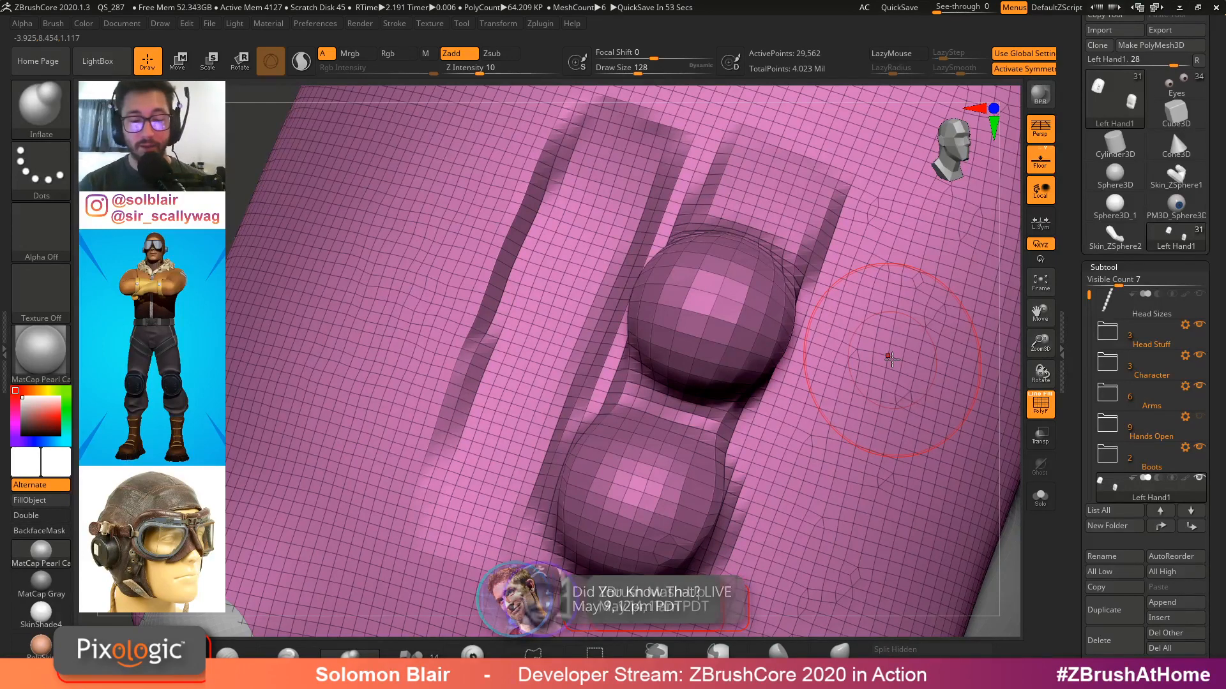
# Try building up the tendon ridges further with the ClayBuildup brush at varied draw sizes
pyautogui.press('b')
pyautogui.press('c')
pyautogui.press('b')
pyautogui.keyDown('alt'); pyautogui.moveTo(595, 328); pyautogui.dragTo(632, 331, button='right'); pyautogui.keyUp('alt')
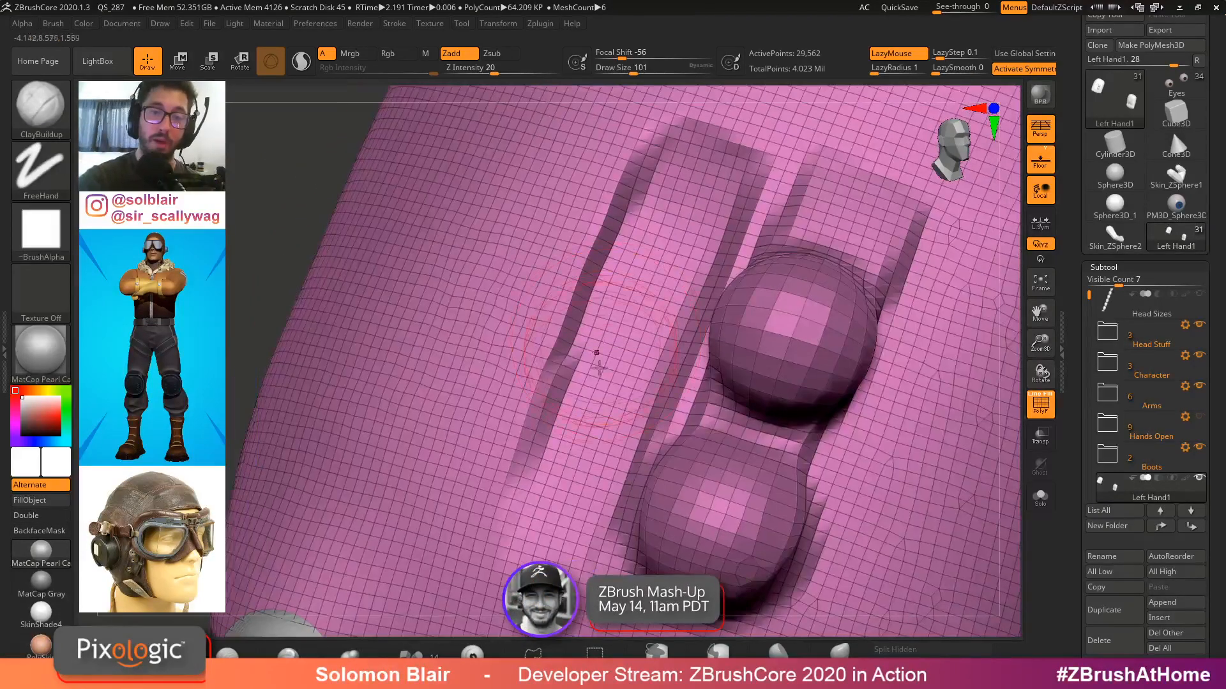
pyautogui.press('s')
pyautogui.moveTo(605, 382); pyautogui.dragTo(591, 383)
pyautogui.moveTo(582, 466)
pyautogui.mouseDown()
pyautogui.moveTo(696, 182)
pyautogui.moveTo(582, 476)
pyautogui.moveTo(687, 204)
pyautogui.mouseUp()
pyautogui.moveTo(686, 306); pyautogui.dragTo(709, 421, button='right')
pyautogui.hotkey('shift', 'f')
pyautogui.hotkey('shift', 'f')
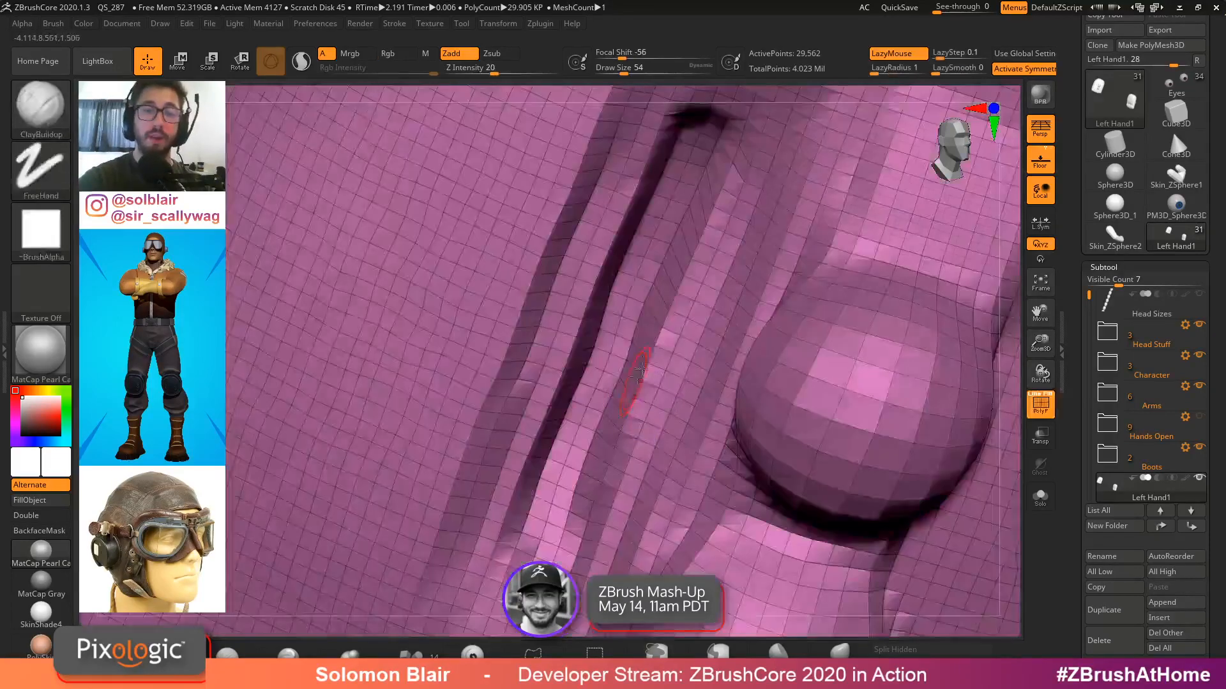
pyautogui.press('s')
pyautogui.moveTo(634, 341); pyautogui.dragTo(648, 341)
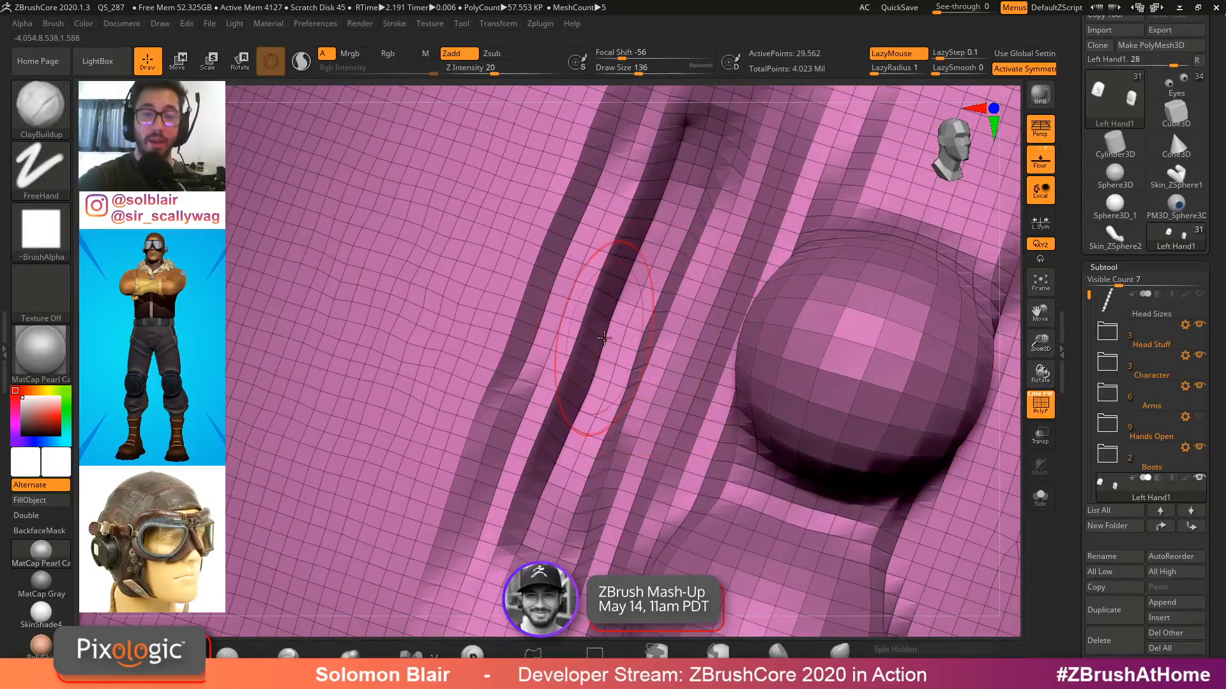
# Try inflating the area between the tendon ridges, and undo the recent ridge strokes
pyautogui.press('b')
pyautogui.press('i')
pyautogui.press('n')
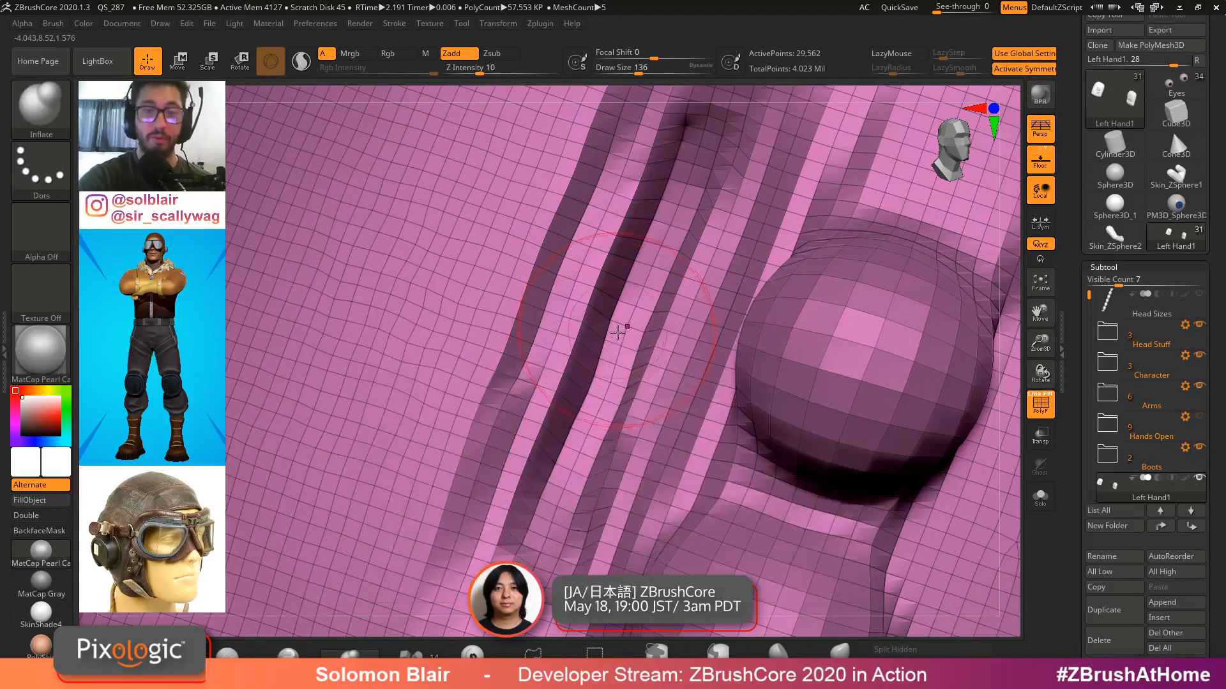
pyautogui.press('s')
pyautogui.moveTo(611, 343); pyautogui.dragTo(616, 355)
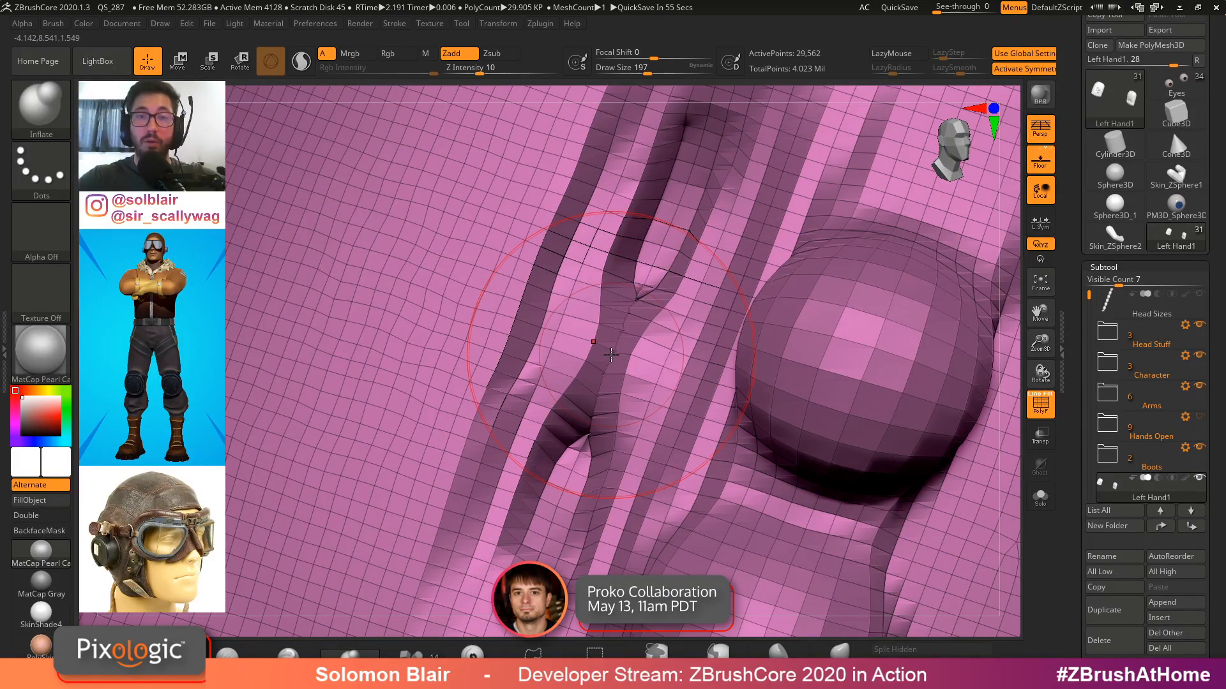
pyautogui.hotkey('ctrl', 'z')
pyautogui.hotkey('ctrl', 'z')
pyautogui.hotkey('ctrl', 'z')
pyautogui.hotkey('ctrl', 'z')
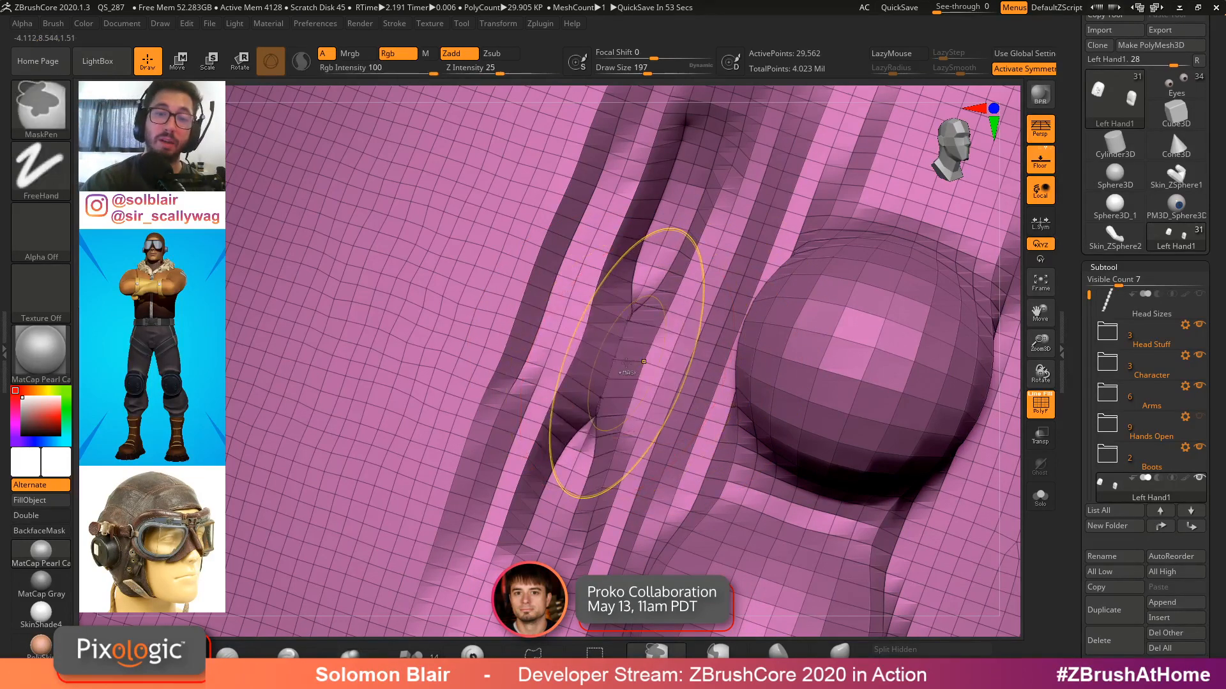
pyautogui.hotkey('ctrl', 'z')
pyautogui.hotkey('ctrl', 'z')
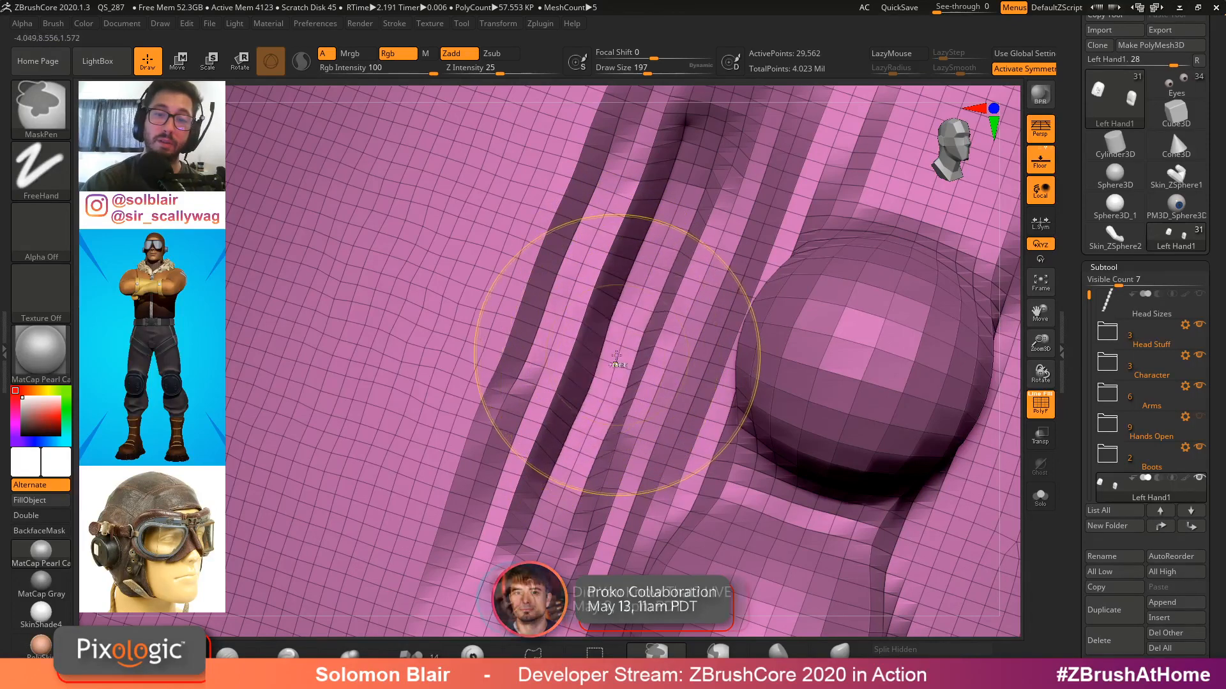
pyautogui.moveTo(594, 414); pyautogui.dragTo(562, 497)
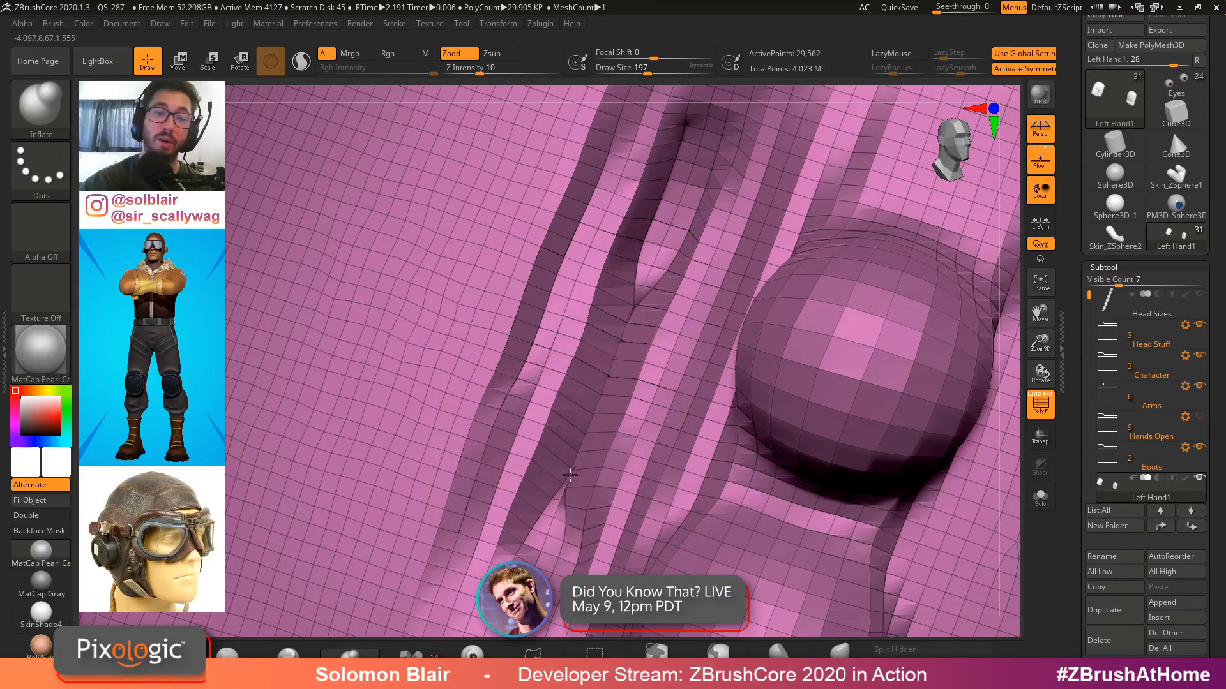
pyautogui.moveTo(621, 331); pyautogui.dragTo(699, 156)
pyautogui.moveTo(714, 220)
pyautogui.mouseDown(button='right')
pyautogui.moveTo(683, 162)
pyautogui.moveTo(754, 165)
pyautogui.moveTo(721, 185)
pyautogui.mouseUp(button='right')
pyautogui.hotkey('ctrl', 'z')
pyautogui.hotkey('ctrl', 'z')
pyautogui.hotkey('ctrl', 'z')
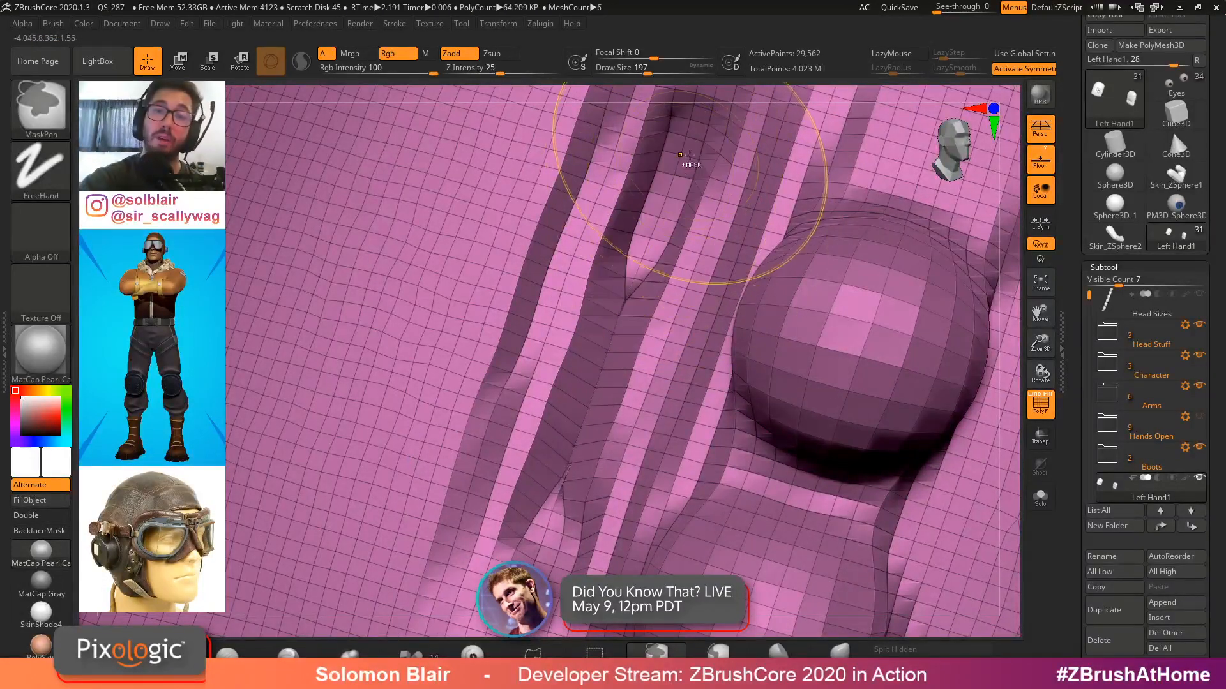
pyautogui.hotkey('ctrl', 'z')
pyautogui.hotkey('ctrl', 'z')
pyautogui.hotkey('ctrl', 'z')
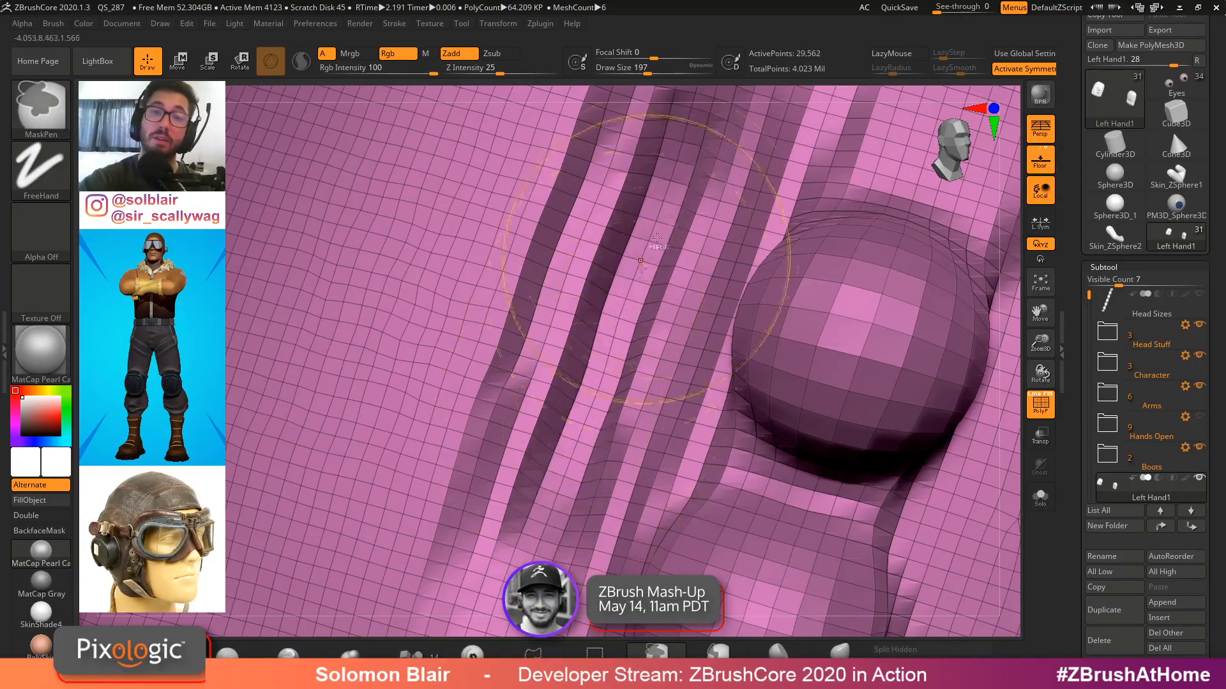
# Smooth the tendon ridges and knuckle bulges on the back of the hand
pyautogui.press('s')
pyautogui.moveTo(653, 241); pyautogui.dragTo(645, 242)
pyautogui.keyDown('ctrl'); pyautogui.moveTo(677, 177); pyautogui.dragTo(626, 251, button='right'); pyautogui.keyUp('ctrl')
pyautogui.keyDown('shift'); pyautogui.moveTo(568, 447); pyautogui.dragTo(664, 251); pyautogui.keyUp('shift')
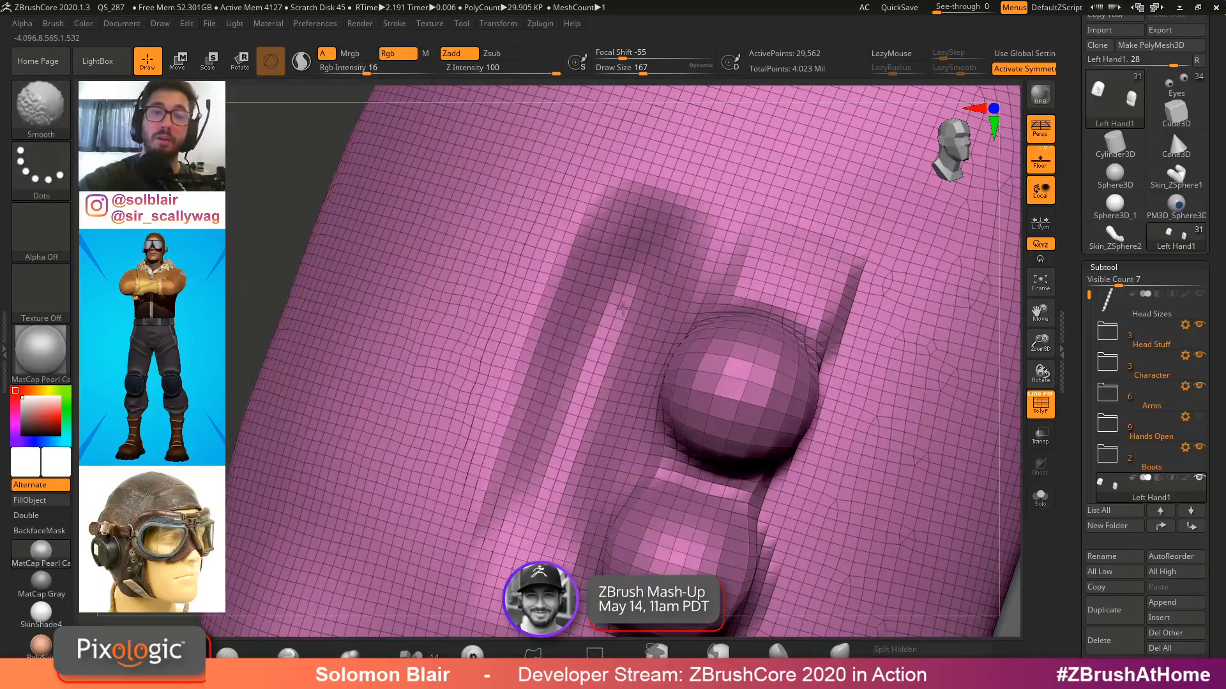
pyautogui.hotkey('shift', 'f')
pyautogui.hotkey('shift', 'f')
pyautogui.keyDown('alt'); pyautogui.moveTo(702, 421); pyautogui.dragTo(702, 387, button='right'); pyautogui.keyUp('alt')
pyautogui.moveTo(744, 313)
pyautogui.keyDown('shift'); pyautogui.mouseDown()
pyautogui.moveTo(737, 374)
pyautogui.moveTo(779, 395)
pyautogui.moveTo(693, 536)
pyautogui.moveTo(830, 274)
pyautogui.mouseUp(); pyautogui.keyUp('shift')
# Switch to ClayBuildup at a large draw size and blend the ridges into the back of the hand with broad strokes
pyautogui.press('b')
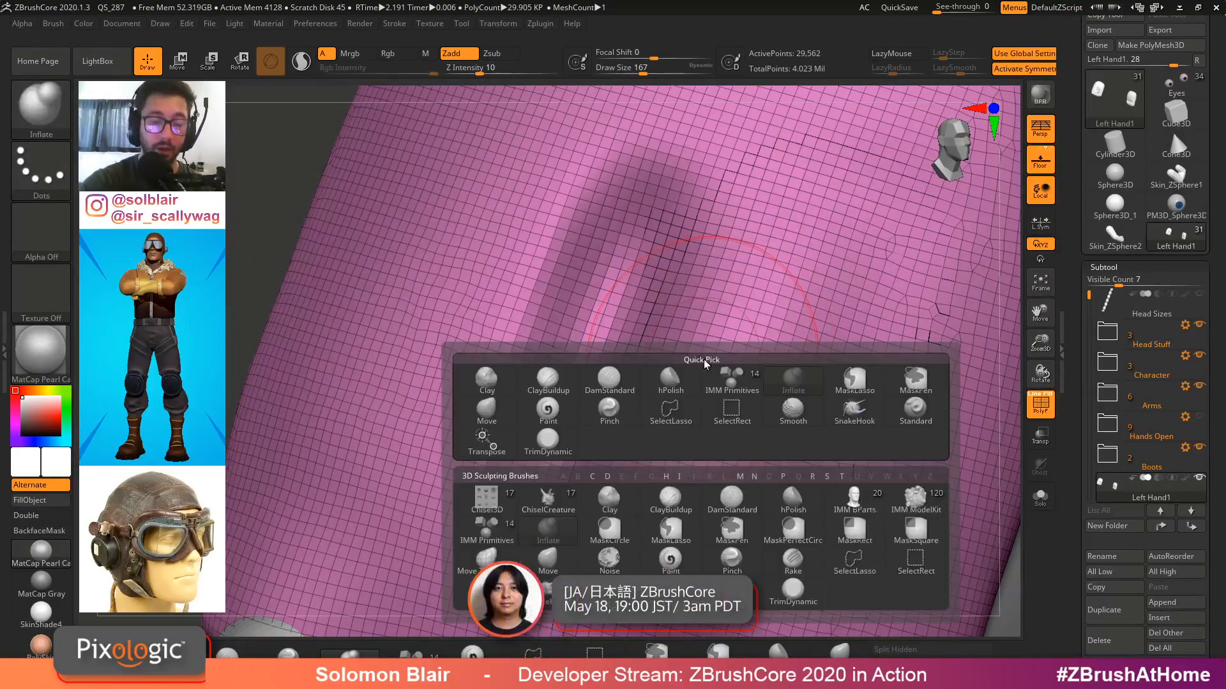
pyautogui.press('c')
pyautogui.press('b')
pyautogui.press('s')
pyautogui.keyDown('alt'); pyautogui.moveTo(739, 393); pyautogui.dragTo(688, 470, button='right'); pyautogui.keyUp('alt')
pyautogui.moveTo(683, 472); pyautogui.dragTo(823, 204)
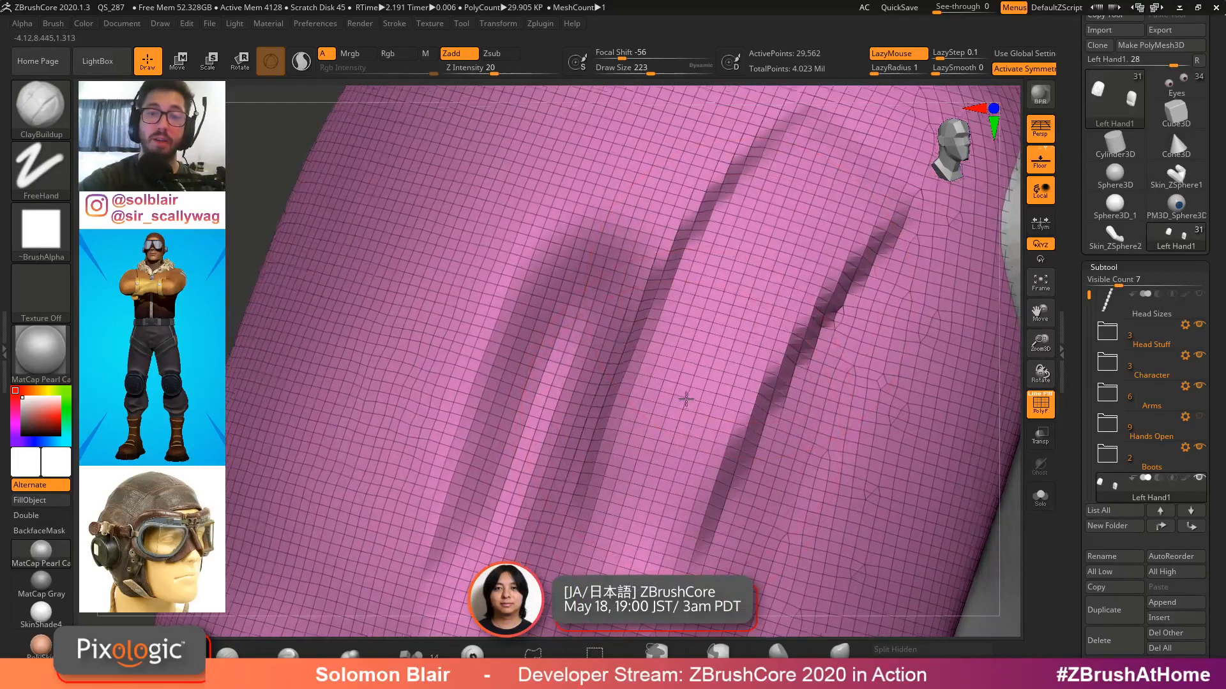
pyautogui.moveTo(686, 399); pyautogui.dragTo(686, 397, button='right')
pyautogui.press('s')
pyautogui.moveTo(686, 397)
pyautogui.mouseDown()
pyautogui.moveTo(830, 191)
pyautogui.moveTo(680, 456)
pyautogui.moveTo(753, 299)
pyautogui.mouseUp()
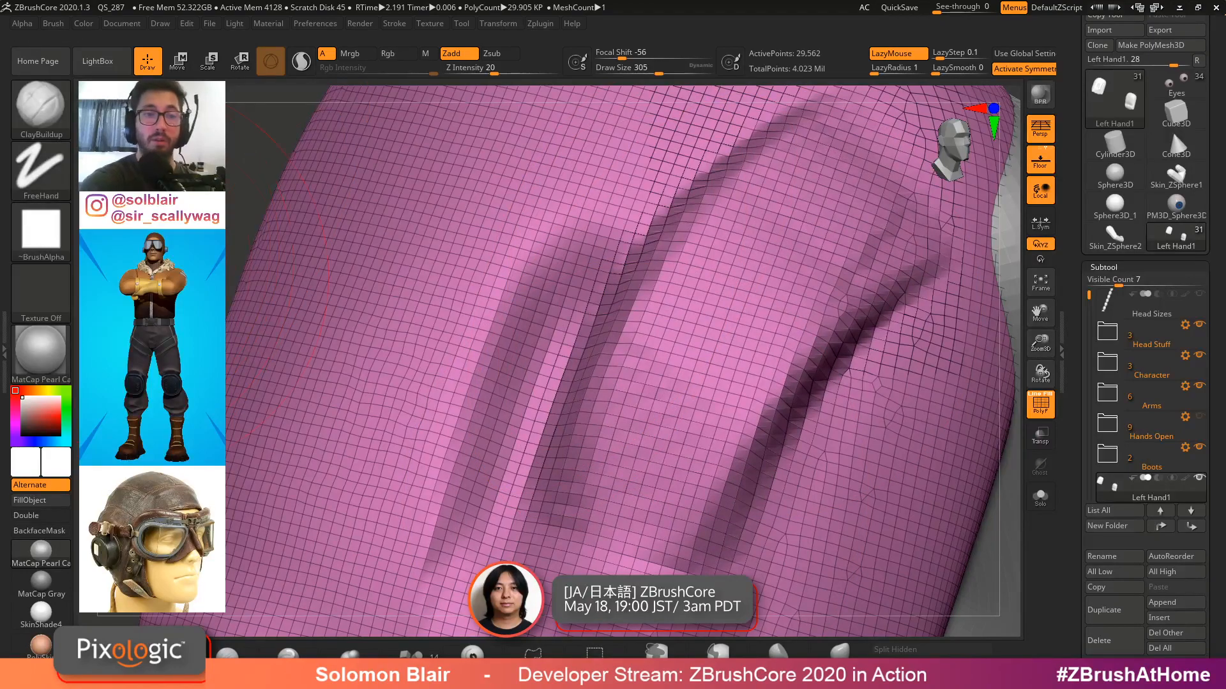
pyautogui.moveTo(343, 451)
pyautogui.mouseDown()
pyautogui.moveTo(505, 204)
pyautogui.moveTo(638, 134)
pyautogui.mouseUp()
pyautogui.moveTo(638, 134); pyautogui.dragTo(562, 191, button='right')
pyautogui.moveTo(376, 428); pyautogui.dragTo(543, 408)
pyautogui.moveTo(561, 332); pyautogui.dragTo(652, 319, button='right')
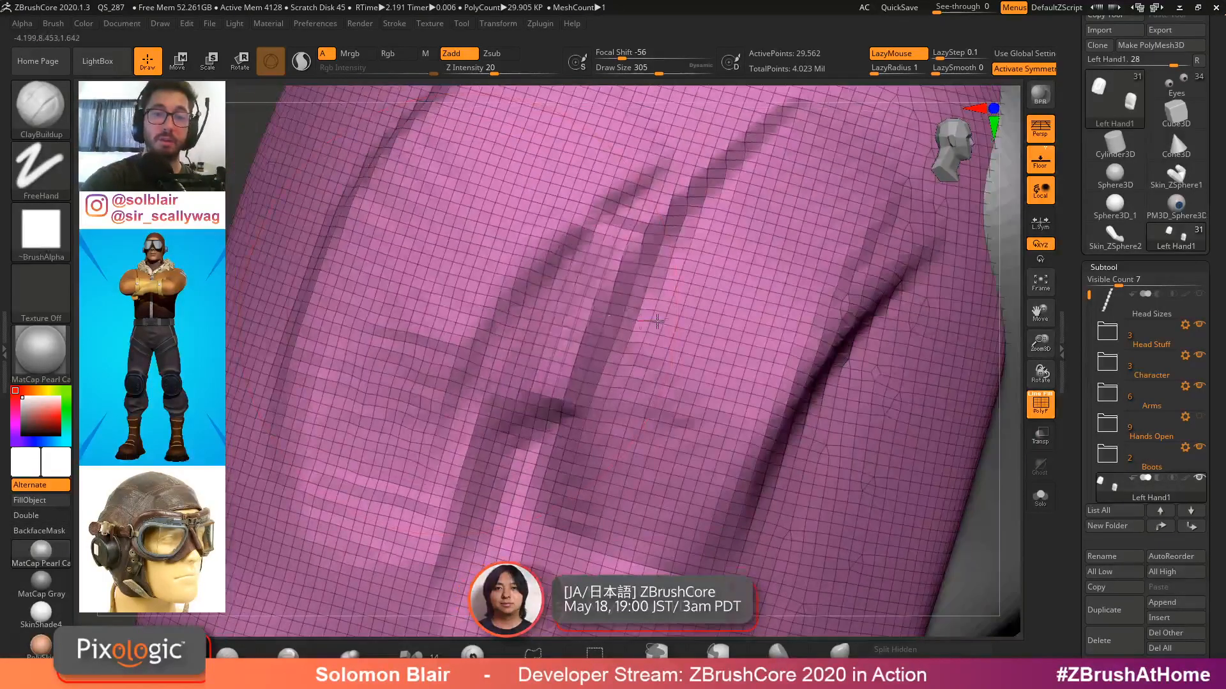
pyautogui.moveTo(658, 321); pyautogui.dragTo(662, 325)
pyautogui.moveTo(540, 386); pyautogui.dragTo(578, 332, button='right')
pyautogui.moveTo(578, 306)
pyautogui.mouseDown()
pyautogui.moveTo(575, 421)
pyautogui.moveTo(584, 332)
pyautogui.mouseUp()
pyautogui.moveTo(584, 332); pyautogui.dragTo(572, 434, button='right')
pyautogui.moveTo(573, 434); pyautogui.dragTo(613, 344)
pyautogui.moveTo(612, 345)
pyautogui.keyDown('ctrl'); pyautogui.mouseDown(button='right')
pyautogui.moveTo(607, 369)
pyautogui.moveTo(830, 313)
pyautogui.mouseUp(button='right'); pyautogui.keyUp('ctrl')
# Try ClayBuildup strokes across the back of the fist, and undo them
pyautogui.hotkey('shift', 'f')
pyautogui.moveTo(747, 319)
pyautogui.keyDown('shift'); pyautogui.mouseDown()
pyautogui.moveTo(772, 238)
pyautogui.moveTo(700, 419)
pyautogui.mouseUp(); pyautogui.keyUp('shift')
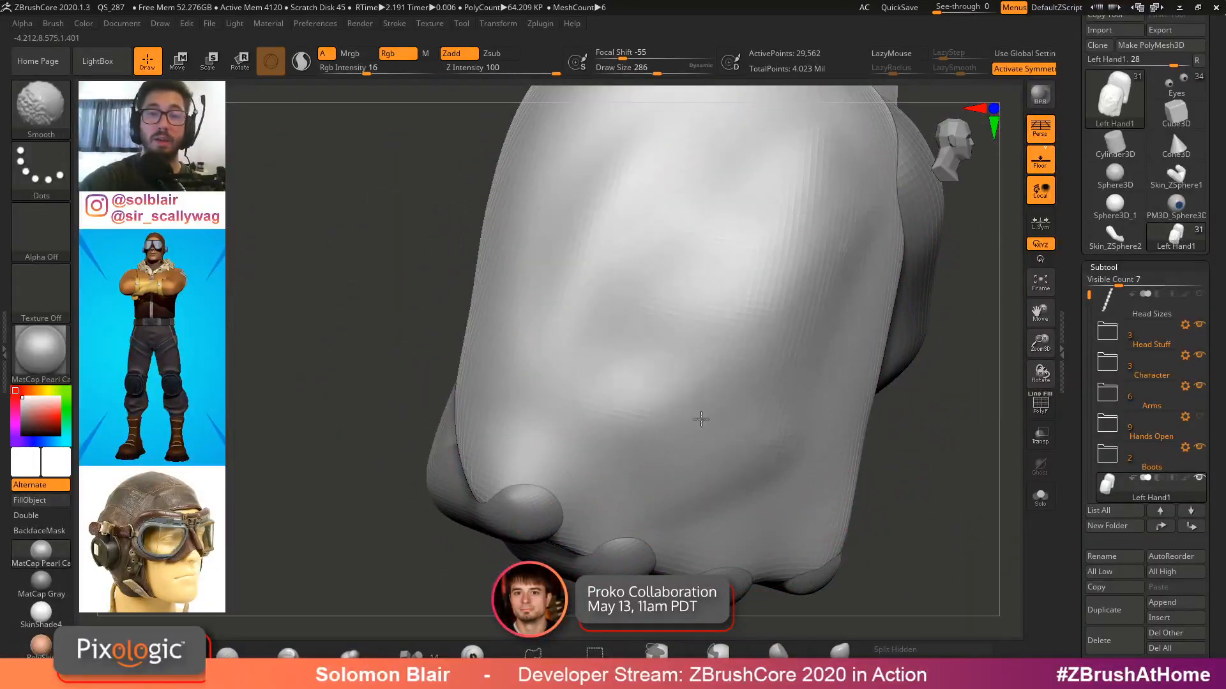
pyautogui.keyDown('ctrl'); pyautogui.moveTo(700, 419); pyautogui.dragTo(574, 373, button='right'); pyautogui.keyUp('ctrl')
pyautogui.moveTo(579, 385); pyautogui.dragTo(671, 340)
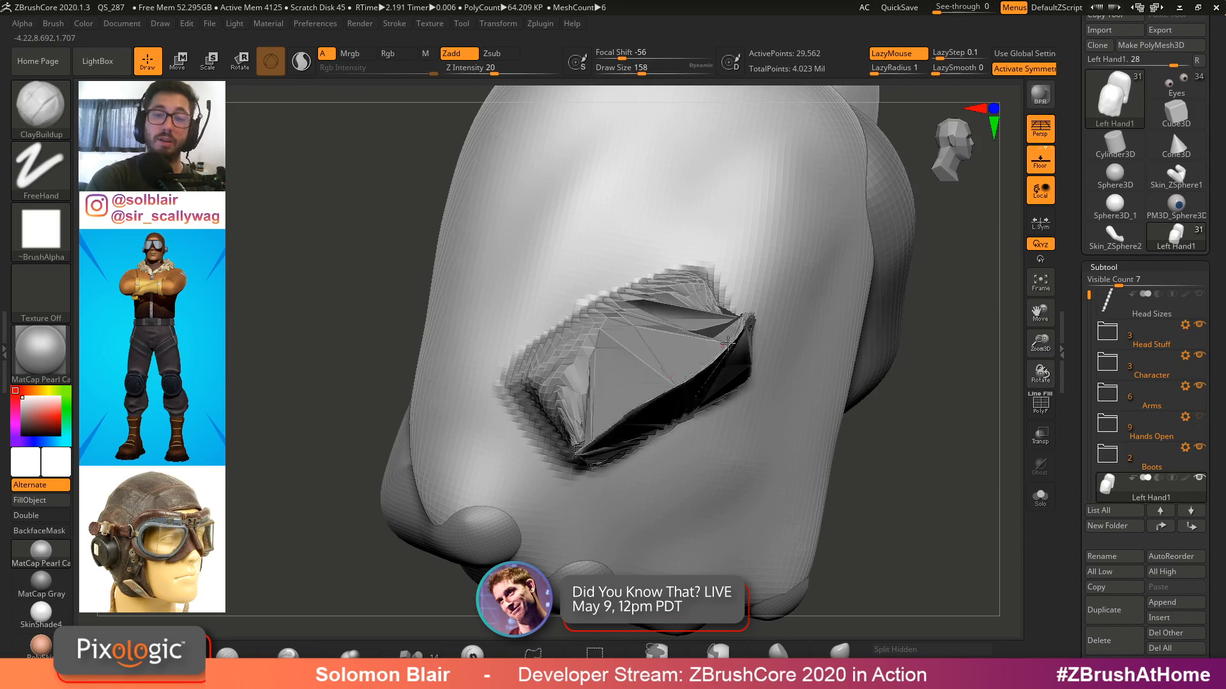
pyautogui.moveTo(662, 407); pyautogui.dragTo(695, 390)
pyautogui.moveTo(696, 389)
pyautogui.mouseDown(button='right')
pyautogui.moveTo(780, 446)
pyautogui.moveTo(875, 383)
pyautogui.moveTo(961, 413)
pyautogui.moveTo(953, 401)
pyautogui.mouseUp(button='right')
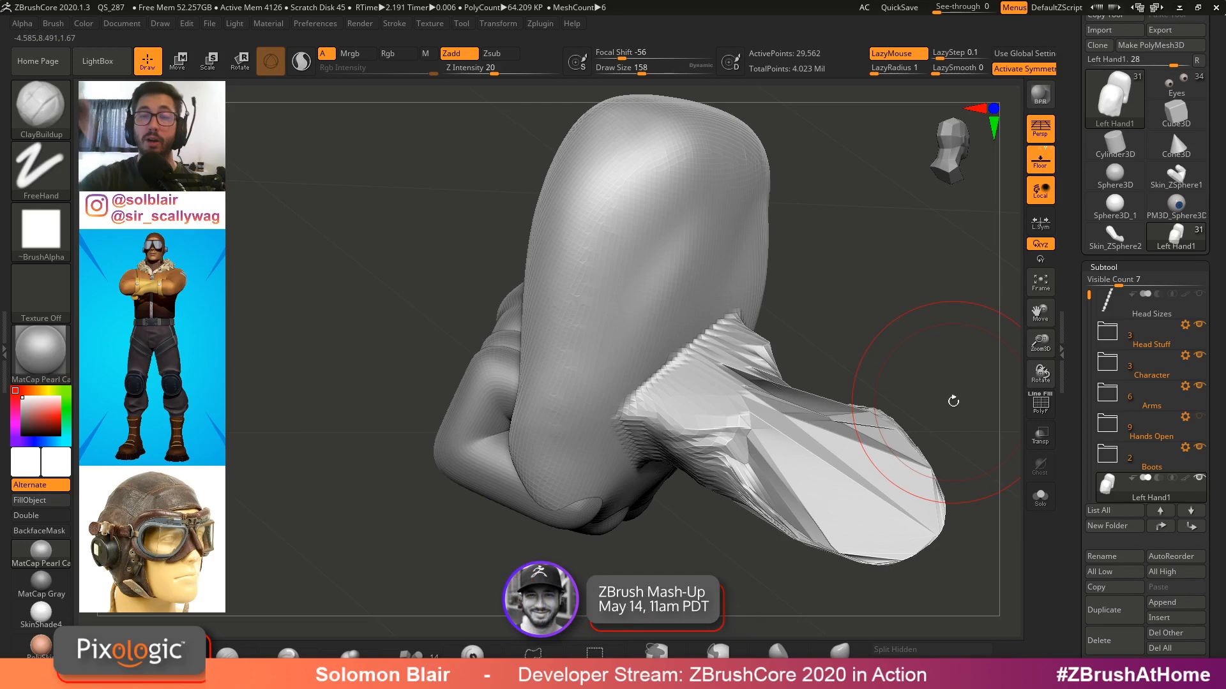
pyautogui.moveTo(600, 281)
pyautogui.mouseDown()
pyautogui.moveTo(645, 211)
pyautogui.moveTo(696, 191)
pyautogui.moveTo(800, 195)
pyautogui.mouseUp()
pyautogui.hotkey('ctrl', 'z')
pyautogui.hotkey('ctrl', 'z')
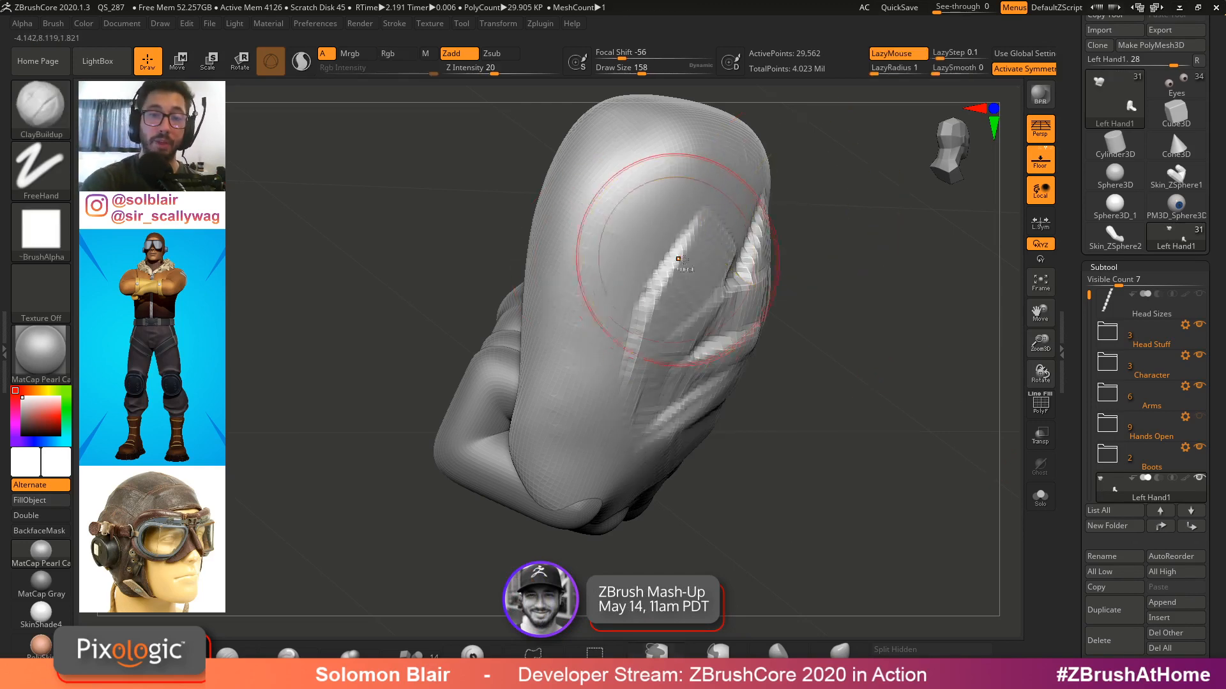
pyautogui.moveTo(673, 260); pyautogui.dragTo(790, 317, button='right')
pyautogui.hotkey('ctrl', 'z')
pyautogui.hotkey('ctrl', 'z')
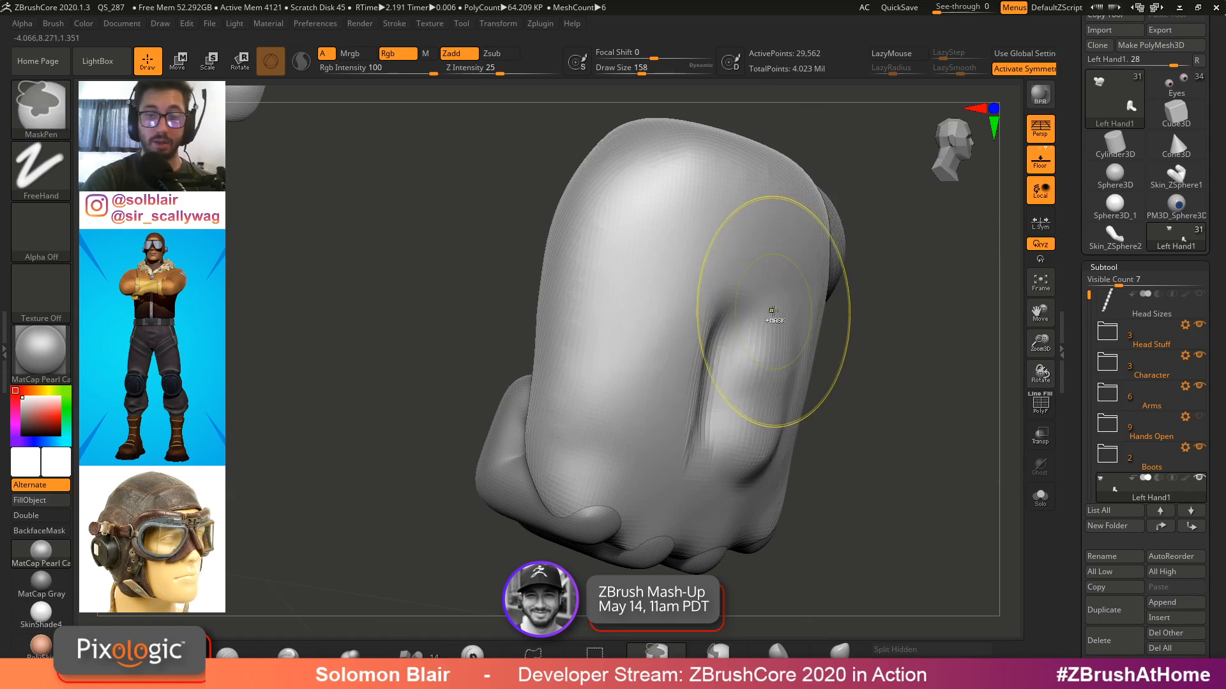
# Switch to the Clay brush at draw size 97 and sculpt an oval pad on the back of the hand
pyautogui.press('b')
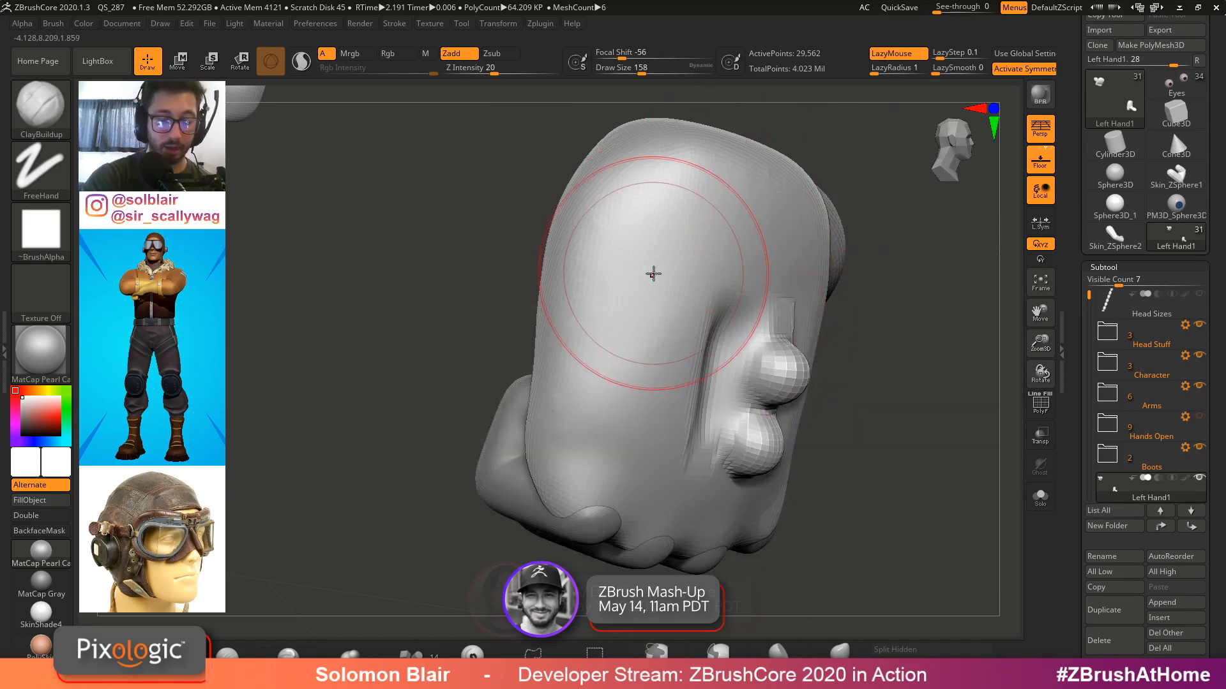
pyautogui.press('b')
pyautogui.press('b')
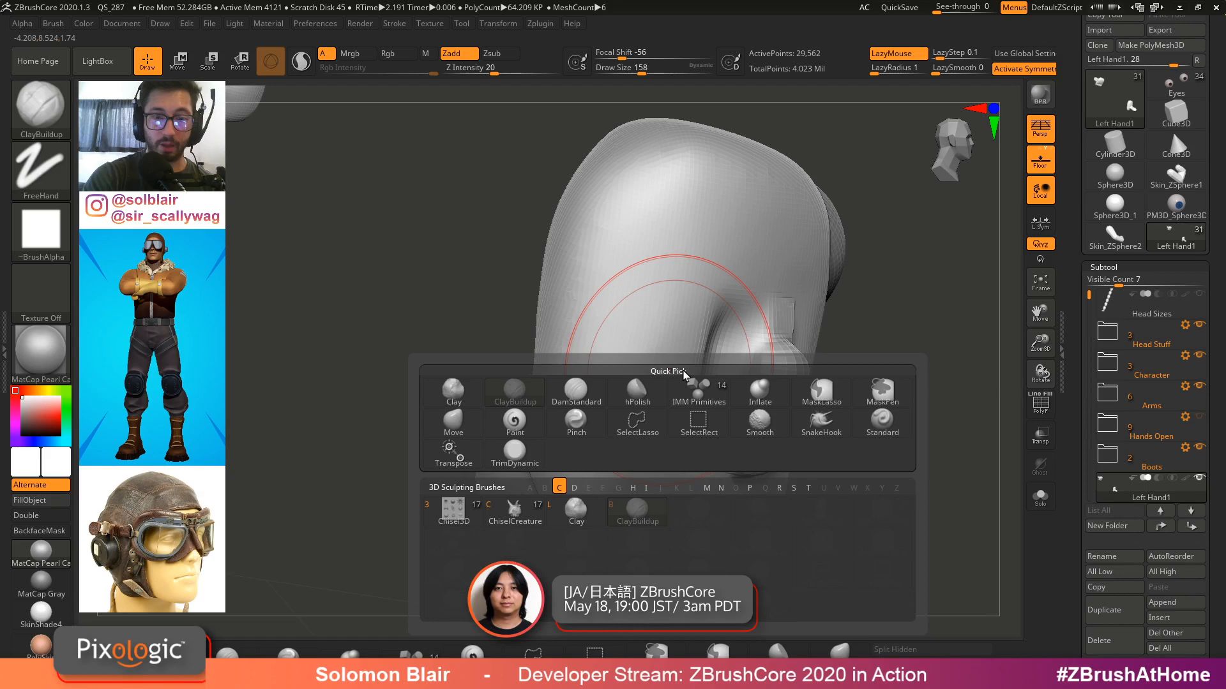
pyautogui.press('b')
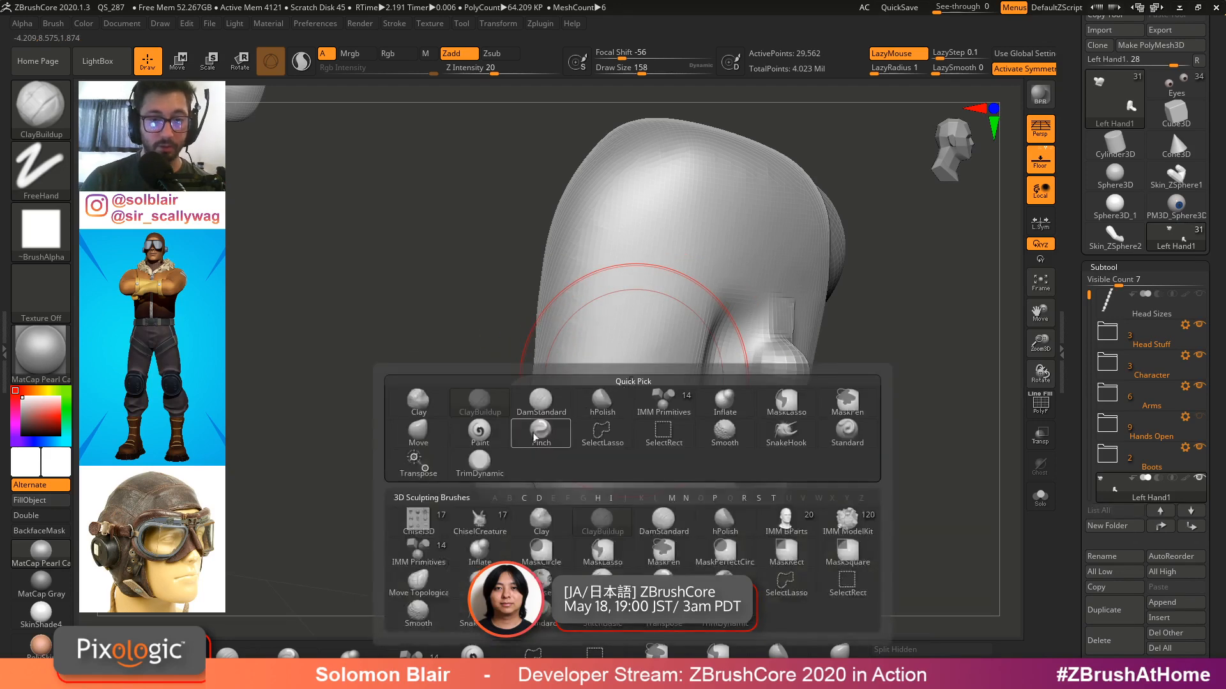
pyautogui.click(429, 406)
pyautogui.keyDown('ctrl'); pyautogui.moveTo(661, 223); pyautogui.dragTo(670, 279, button='right'); pyautogui.keyUp('ctrl')
pyautogui.press('s')
pyautogui.moveTo(670, 279); pyautogui.dragTo(660, 279)
pyautogui.press('s')
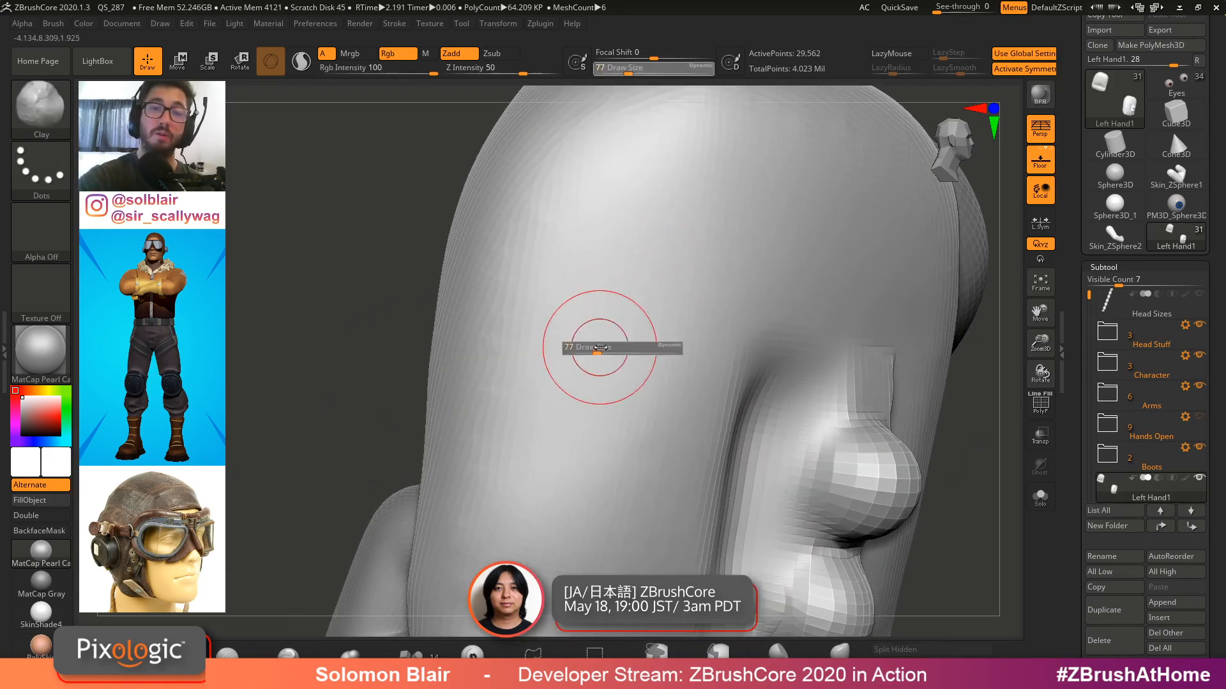
pyautogui.moveTo(578, 374)
pyautogui.mouseDown()
pyautogui.moveTo(634, 298)
pyautogui.moveTo(621, 312)
pyautogui.mouseUp()
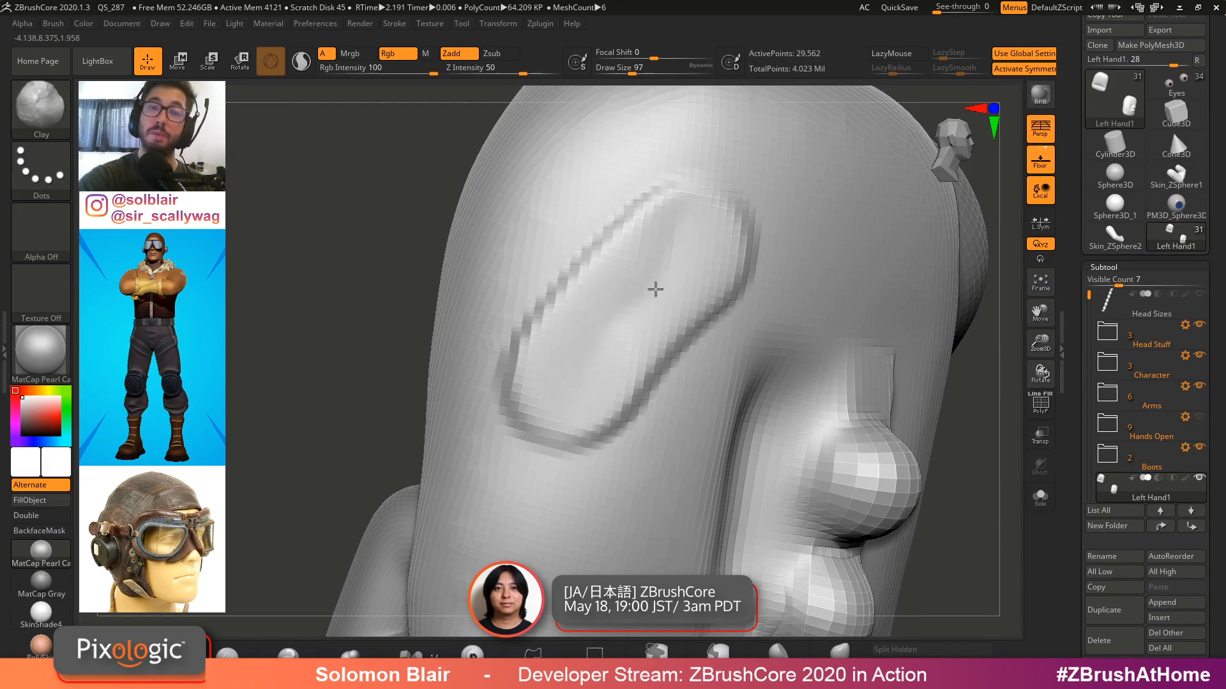
pyautogui.moveTo(687, 264)
pyautogui.mouseDown()
pyautogui.moveTo(589, 372)
pyautogui.moveTo(666, 293)
pyautogui.mouseUp()
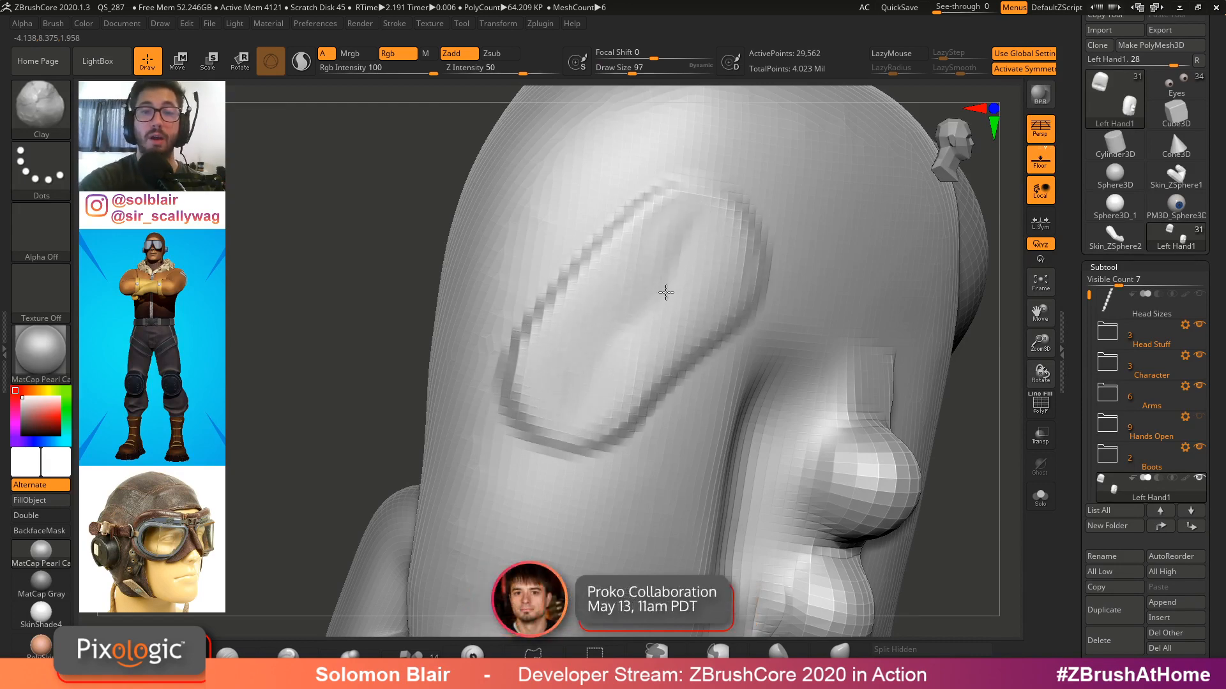
# Try more Clay strokes across the back of the hand, and undo them
pyautogui.moveTo(625, 318); pyautogui.dragTo(549, 385, button='right')
pyautogui.moveTo(662, 275)
pyautogui.mouseDown(button='right')
pyautogui.moveTo(607, 351)
pyautogui.moveTo(706, 328)
pyautogui.mouseUp(button='right')
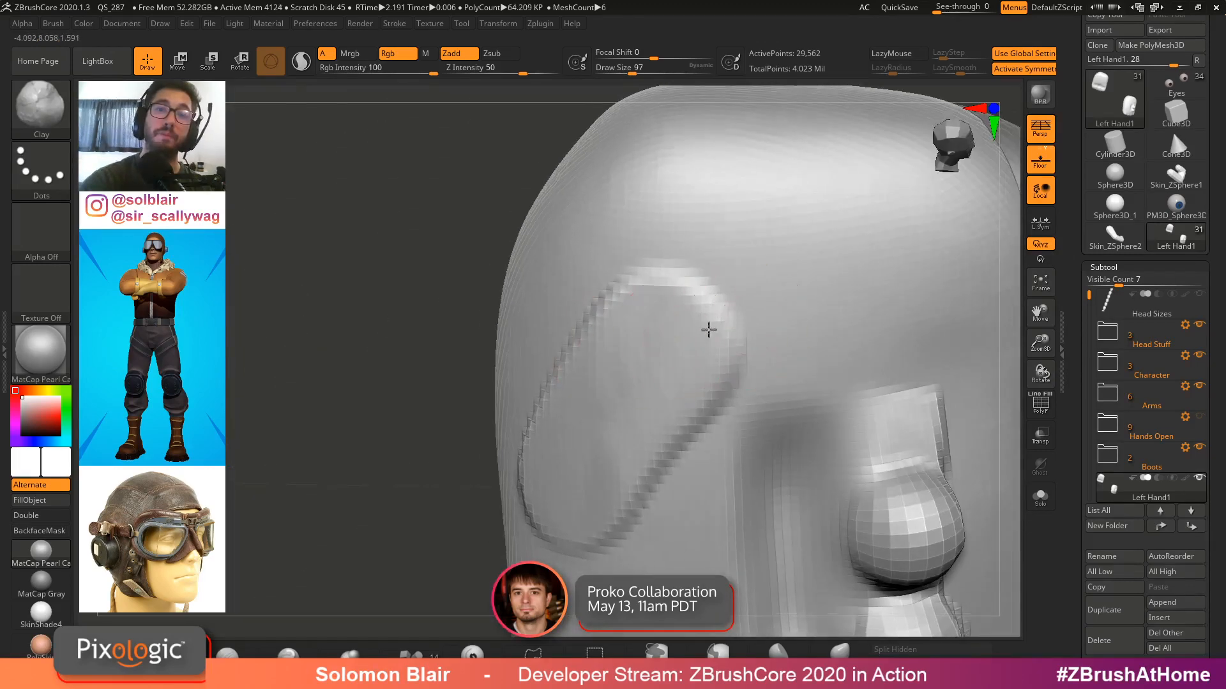
pyautogui.moveTo(842, 312)
pyautogui.mouseDown()
pyautogui.moveTo(741, 175)
pyautogui.moveTo(626, 121)
pyautogui.moveTo(921, 238)
pyautogui.moveTo(763, 138)
pyautogui.moveTo(628, 282)
pyautogui.moveTo(983, 447)
pyautogui.moveTo(690, 415)
pyautogui.moveTo(755, 513)
pyautogui.moveTo(930, 447)
pyautogui.moveTo(696, 488)
pyautogui.mouseUp()
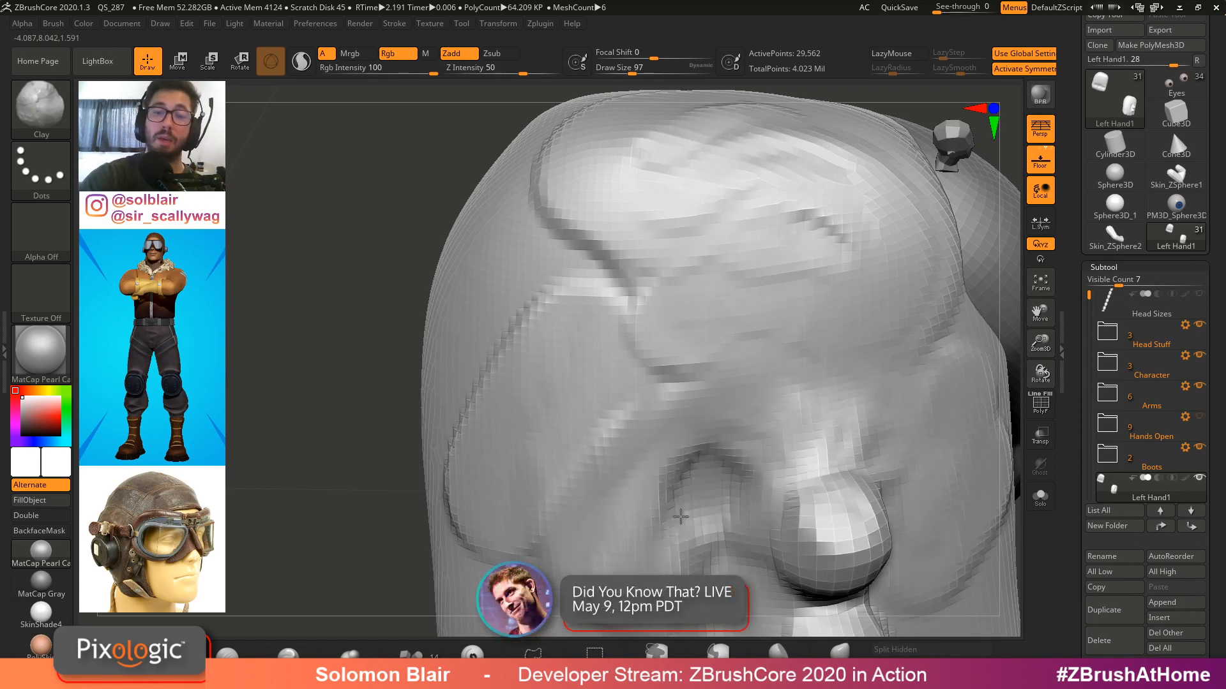
pyautogui.moveTo(696, 488)
pyautogui.keyDown('alt'); pyautogui.mouseDown(button='right')
pyautogui.moveTo(707, 339)
pyautogui.moveTo(742, 326)
pyautogui.moveTo(682, 349)
pyautogui.mouseUp(button='right'); pyautogui.keyUp('alt')
pyautogui.hotkey('ctrl', 'z')
pyautogui.hotkey('ctrl', 'z')
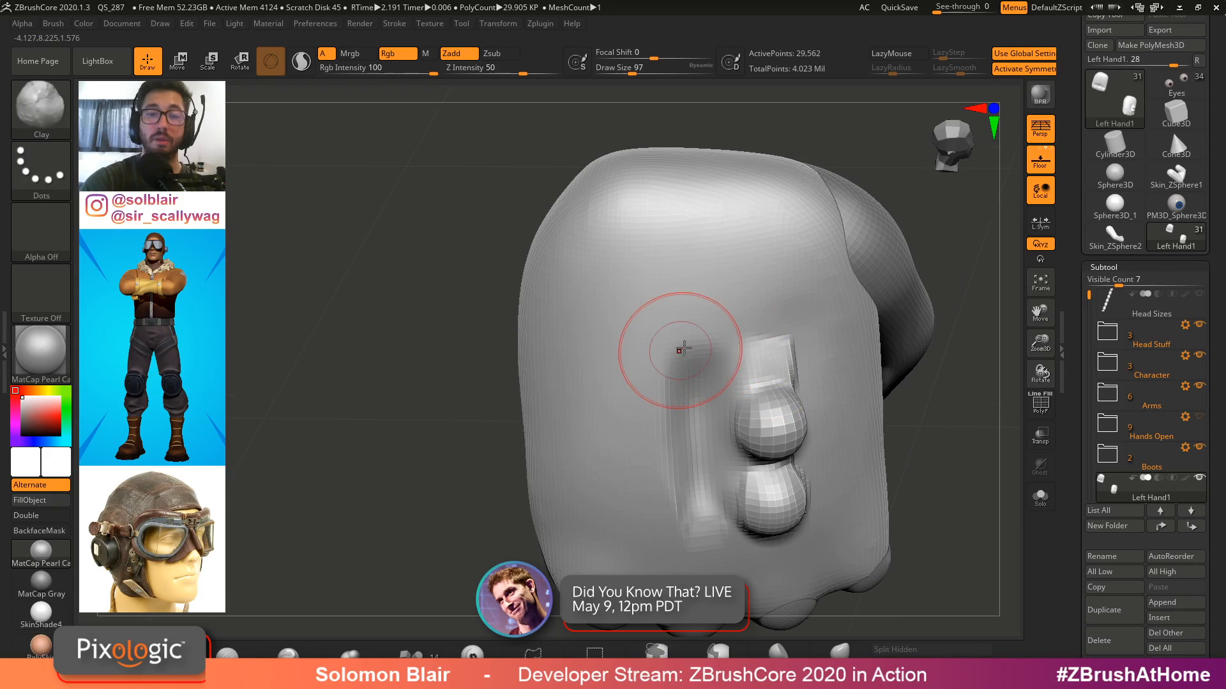
# Switch to the Inflate brush and inflate a rounded knuckle bulge on the front of the fist
pyautogui.press('b')
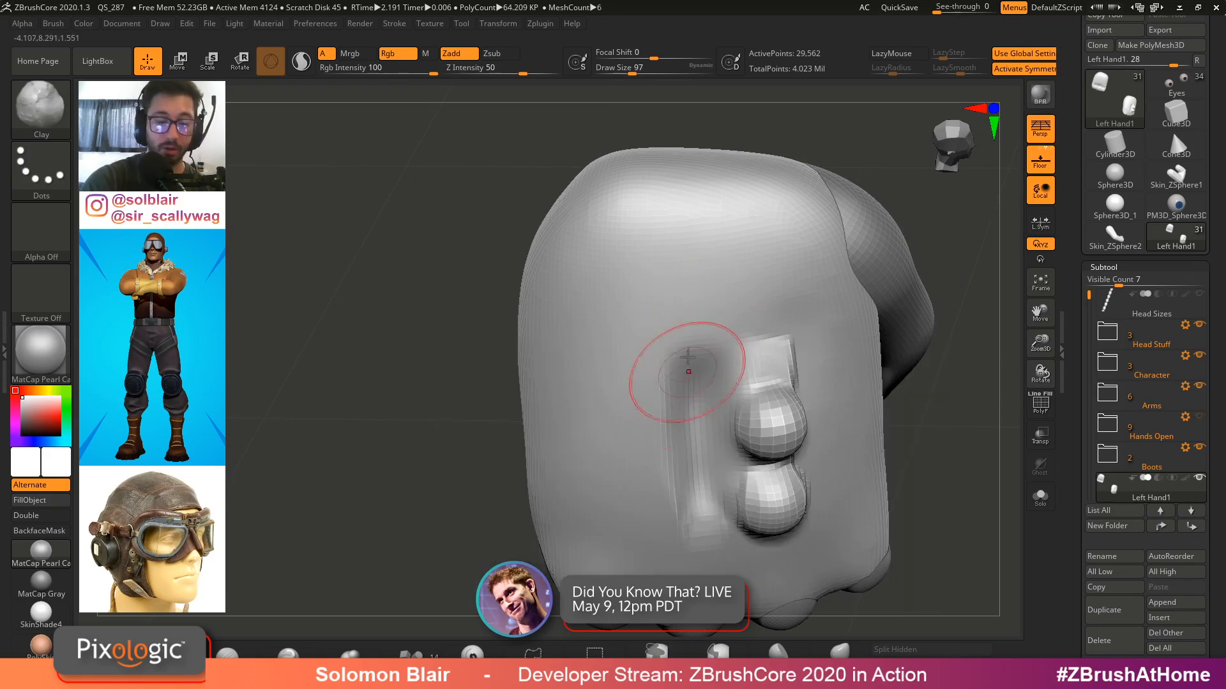
pyautogui.press('b')
pyautogui.press('i')
pyautogui.click(524, 538)
pyautogui.press('s')
pyautogui.moveTo(623, 364)
pyautogui.mouseDown()
pyautogui.moveTo(607, 358)
pyautogui.moveTo(609, 383)
pyautogui.mouseUp()
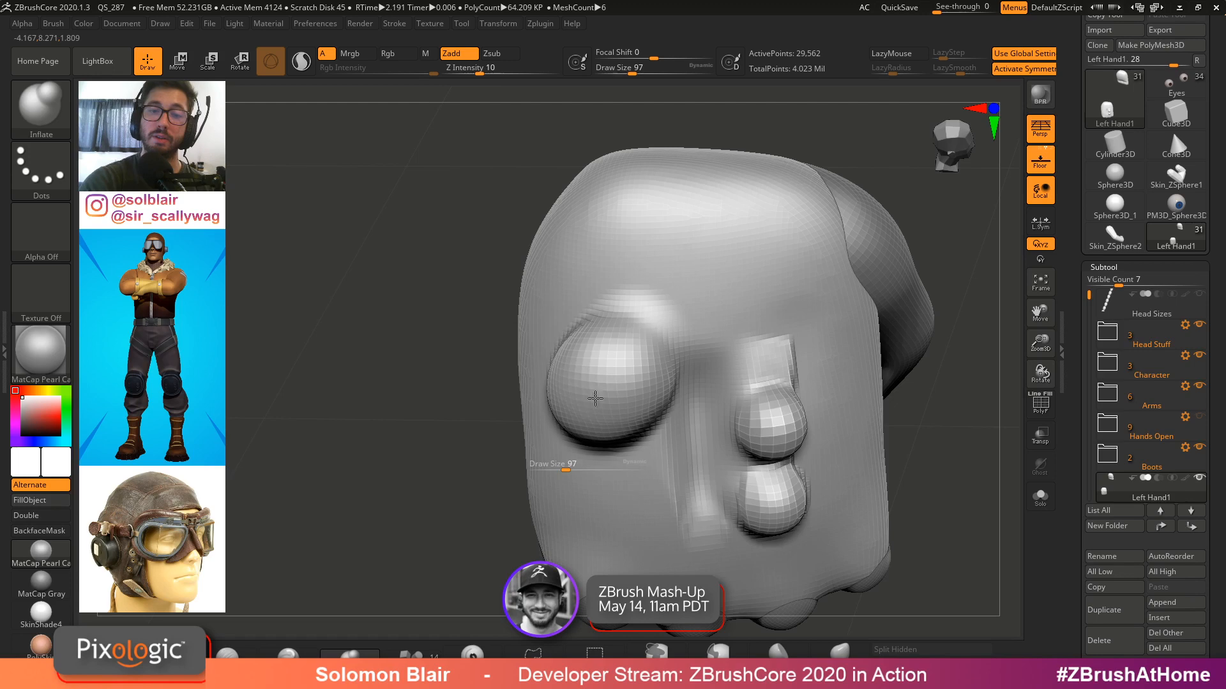
pyautogui.moveTo(608, 383); pyautogui.dragTo(638, 388, button='right')
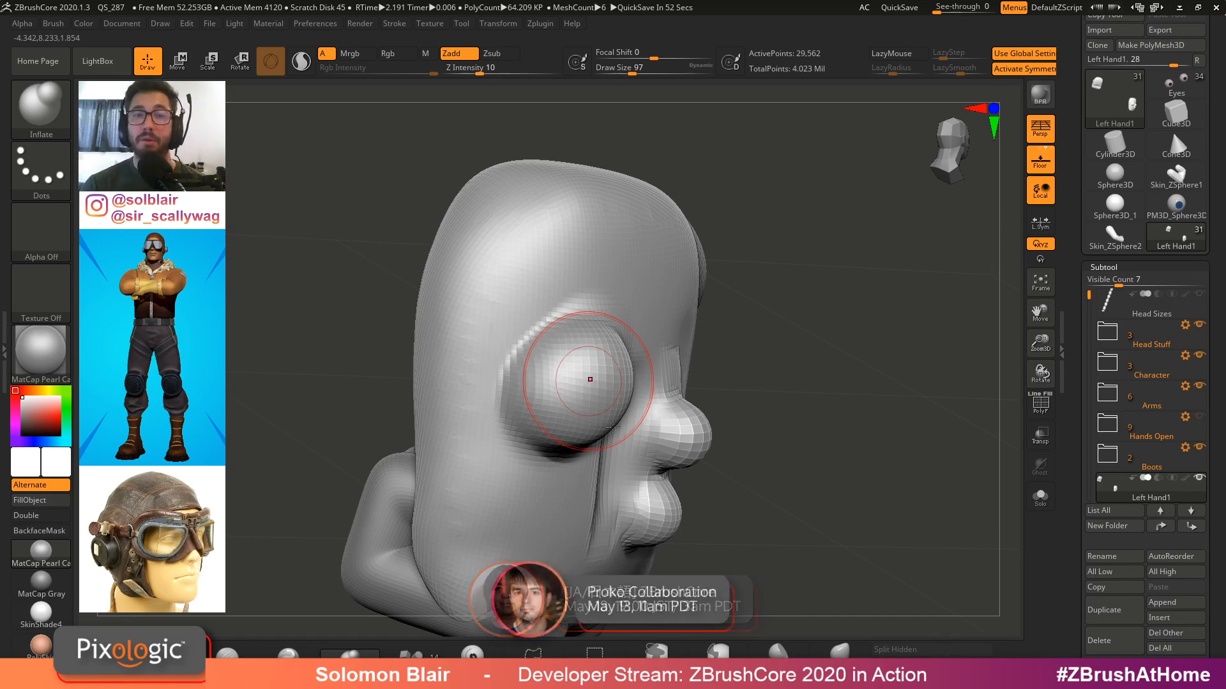
pyautogui.keyDown('alt'); pyautogui.moveTo(589, 381); pyautogui.dragTo(645, 408, button='right'); pyautogui.keyUp('alt')
pyautogui.moveTo(644, 409)
pyautogui.keyDown('ctrl'); pyautogui.mouseDown(button='right')
pyautogui.moveTo(651, 430)
pyautogui.moveTo(616, 426)
pyautogui.moveTo(608, 412)
pyautogui.mouseUp(button='right'); pyautogui.keyUp('ctrl')
# Try Clay strokes with a square alpha across the top of the fist, and undo them
pyautogui.press('b')
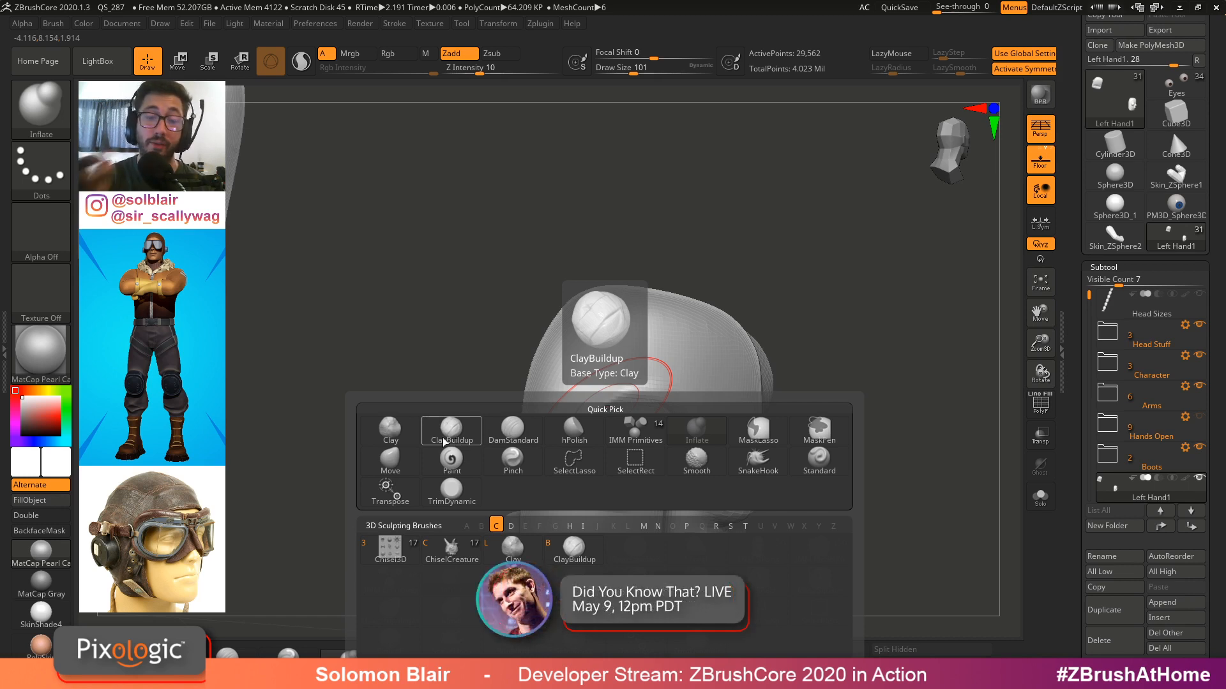
pyautogui.click(390, 432)
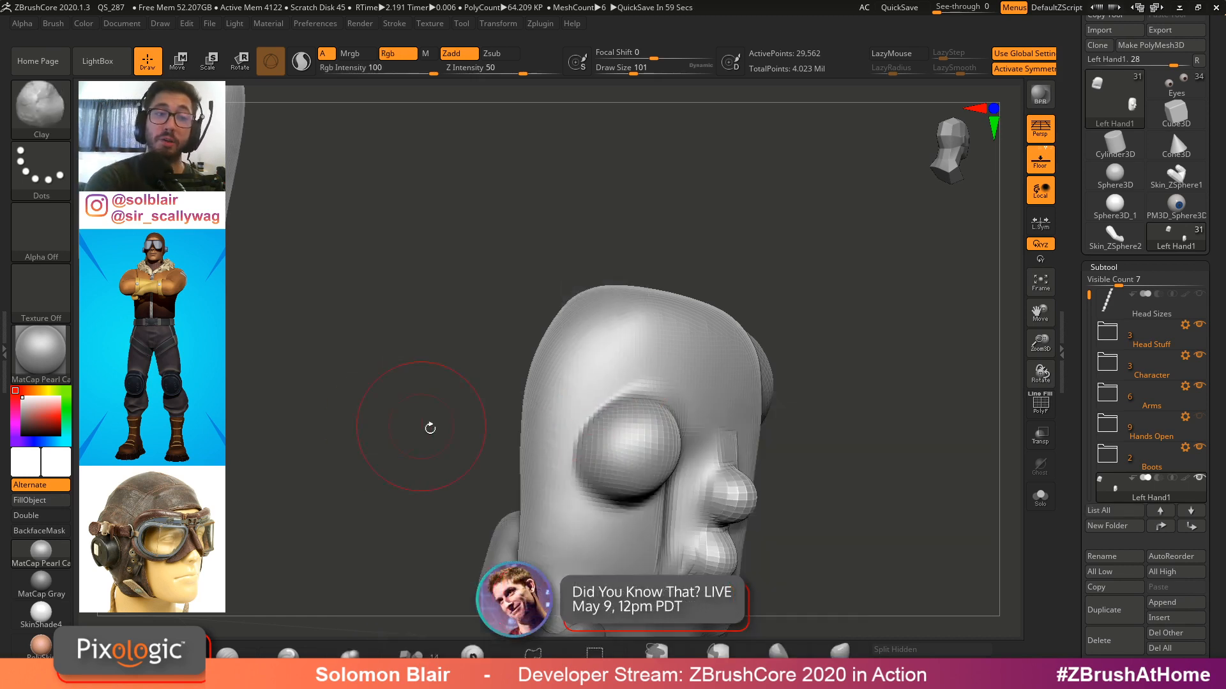
pyautogui.click(48, 236)
pyautogui.click(302, 241)
pyautogui.keyDown('ctrl'); pyautogui.moveTo(674, 357); pyautogui.dragTo(678, 427, button='right'); pyautogui.keyUp('ctrl')
pyautogui.moveTo(656, 308)
pyautogui.mouseDown()
pyautogui.moveTo(600, 369)
pyautogui.moveTo(696, 284)
pyautogui.mouseUp()
pyautogui.moveTo(658, 332)
pyautogui.mouseDown(button='right')
pyautogui.moveTo(625, 368)
pyautogui.moveTo(667, 357)
pyautogui.mouseUp(button='right')
pyautogui.moveTo(709, 390)
pyautogui.mouseDown()
pyautogui.moveTo(842, 309)
pyautogui.moveTo(917, 325)
pyautogui.mouseUp()
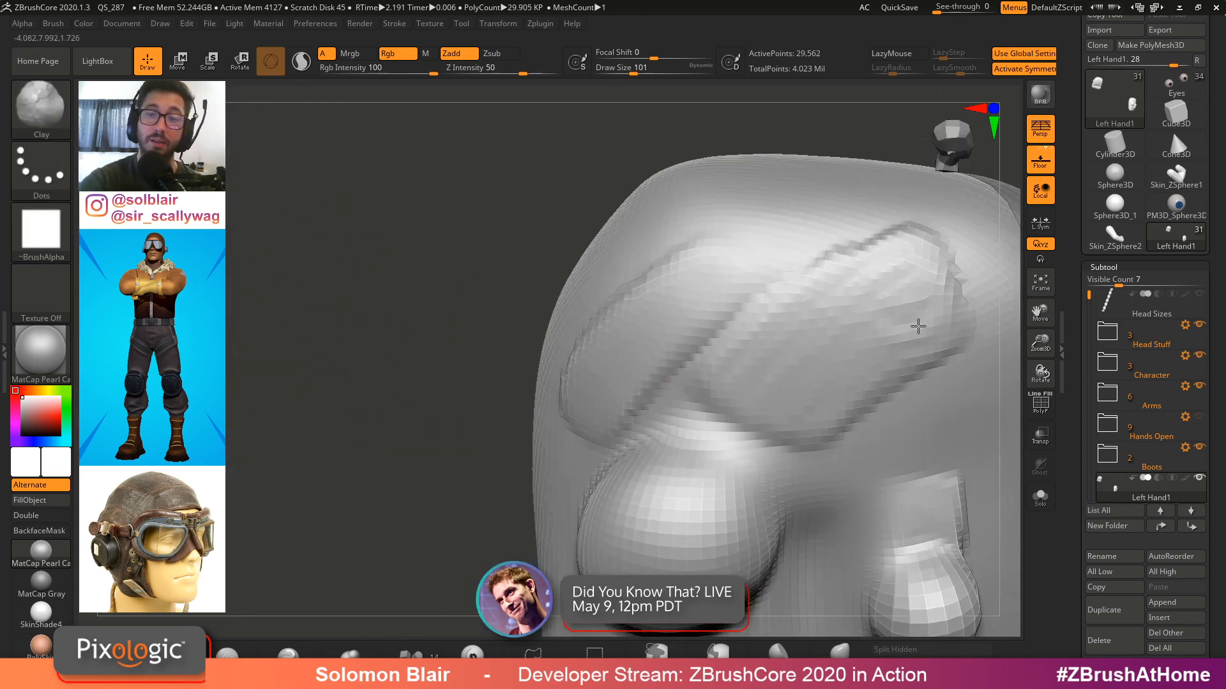
pyautogui.moveTo(916, 326); pyautogui.dragTo(892, 295, button='right')
pyautogui.moveTo(892, 295)
pyautogui.mouseDown()
pyautogui.moveTo(803, 434)
pyautogui.moveTo(739, 367)
pyautogui.moveTo(772, 263)
pyautogui.moveTo(813, 355)
pyautogui.moveTo(708, 410)
pyautogui.mouseUp()
pyautogui.keyDown('ctrl'); pyautogui.moveTo(707, 409); pyautogui.dragTo(744, 334, button='right'); pyautogui.keyUp('ctrl')
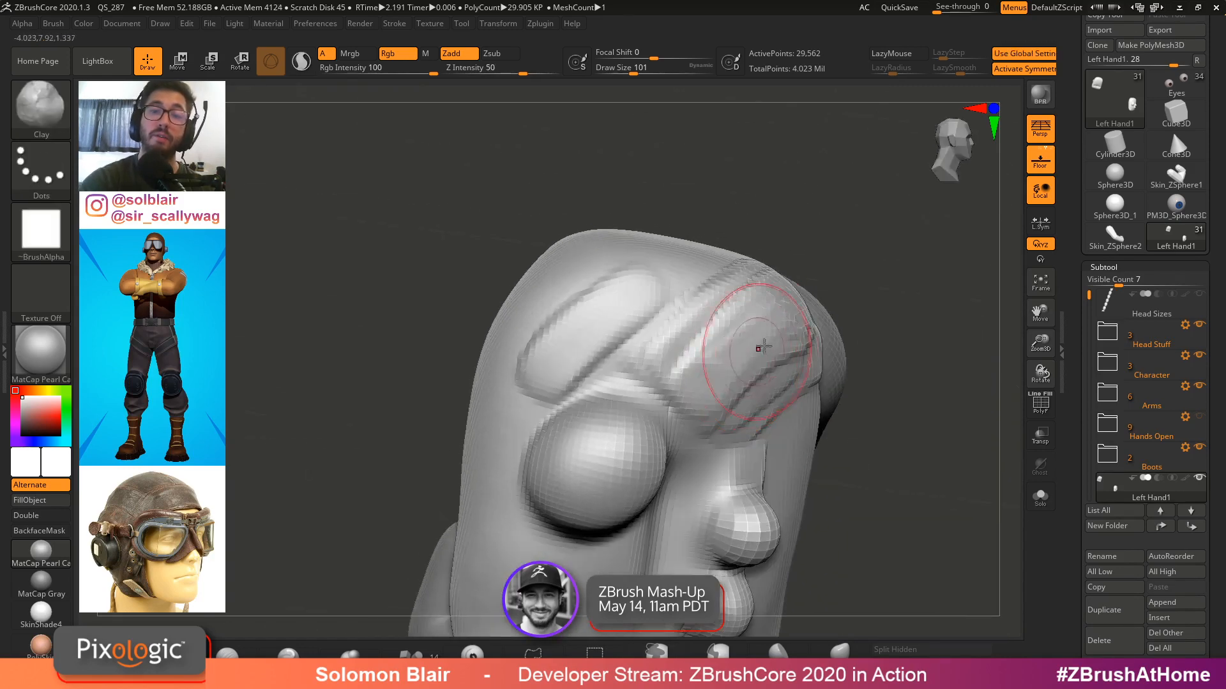
pyautogui.press('ctrl')
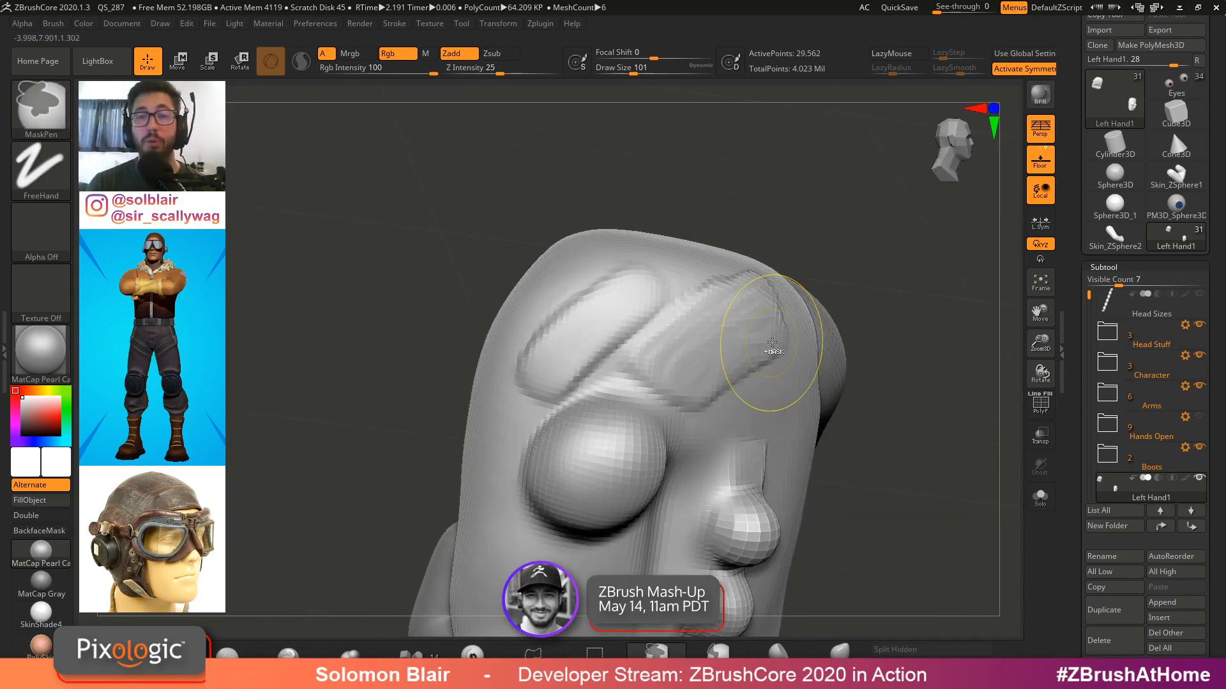
pyautogui.hotkey('ctrl', 'z')
pyautogui.hotkey('ctrl', 'z')
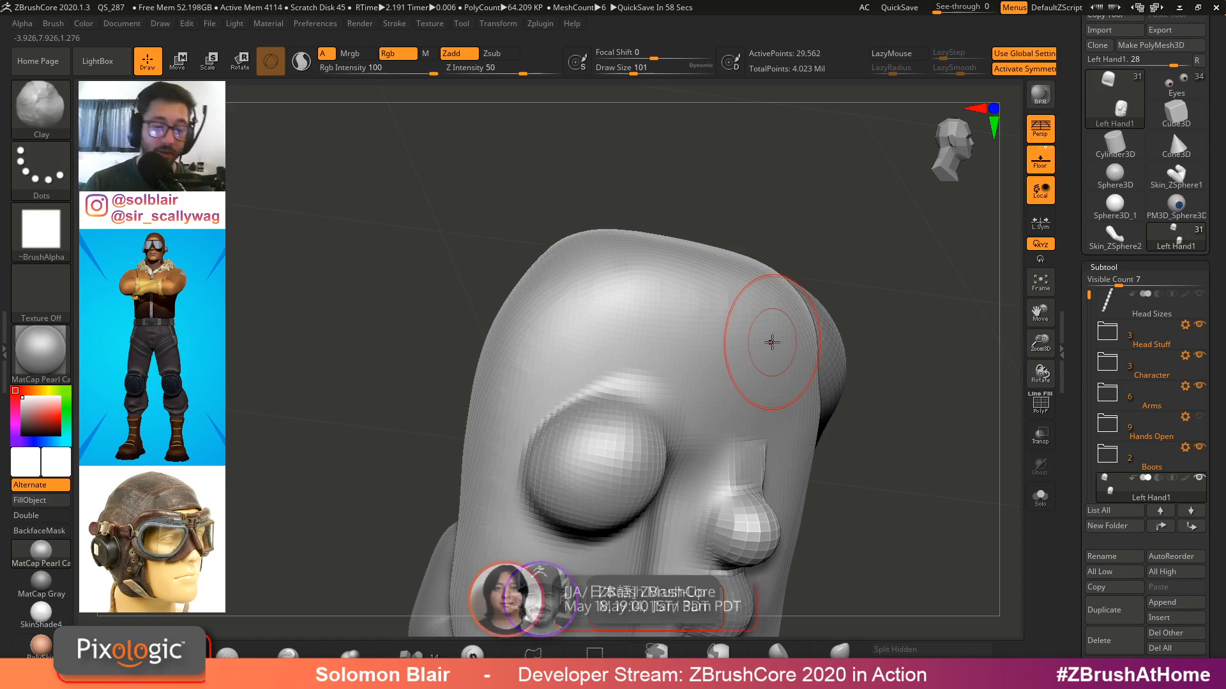
# Try ClayBuildup strokes over the top edge of the fist, and undo them
pyautogui.press('b')
pyautogui.press('c')
pyautogui.press('b')
pyautogui.moveTo(717, 351)
pyautogui.mouseDown()
pyautogui.moveTo(746, 325)
pyautogui.moveTo(753, 409)
pyautogui.moveTo(689, 347)
pyautogui.mouseUp()
pyautogui.keyDown('ctrl'); pyautogui.moveTo(690, 347); pyautogui.dragTo(715, 306, button='right'); pyautogui.keyUp('ctrl')
pyautogui.keyDown('alt'); pyautogui.moveTo(721, 300); pyautogui.dragTo(672, 344); pyautogui.keyUp('alt')
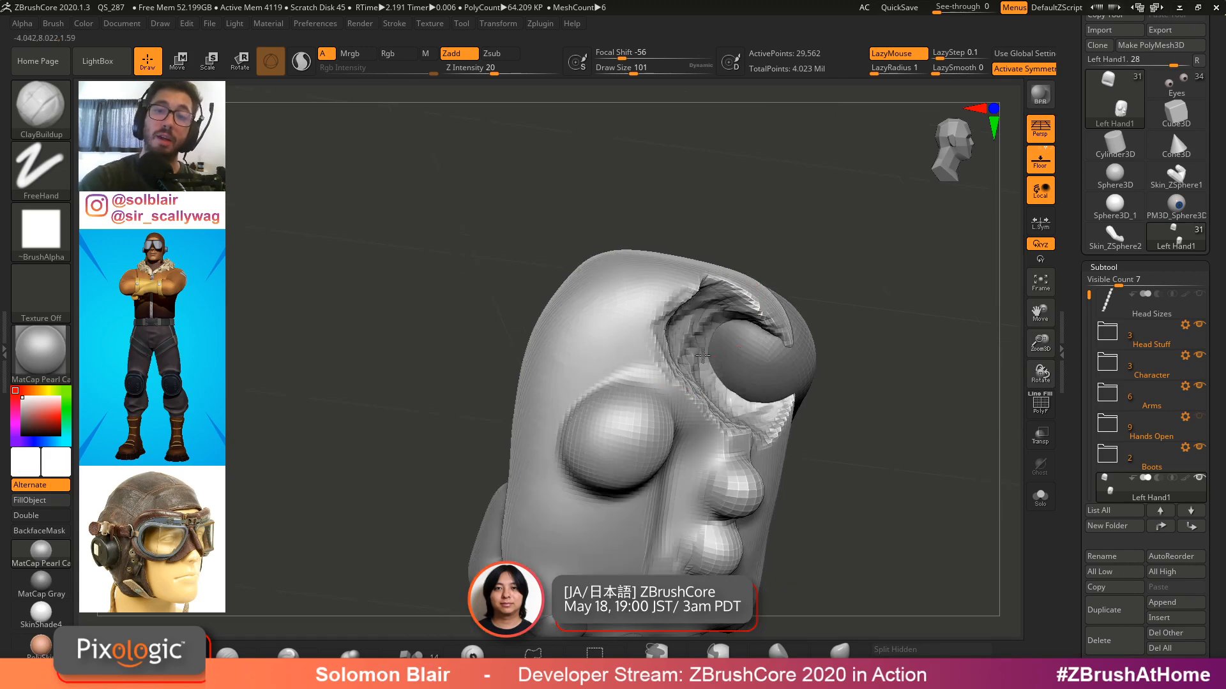
pyautogui.moveTo(724, 386); pyautogui.dragTo(673, 377, button='right')
pyautogui.moveTo(715, 294)
pyautogui.keyDown('alt'); pyautogui.mouseDown()
pyautogui.moveTo(718, 393)
pyautogui.moveTo(664, 339)
pyautogui.mouseUp(); pyautogui.keyUp('alt')
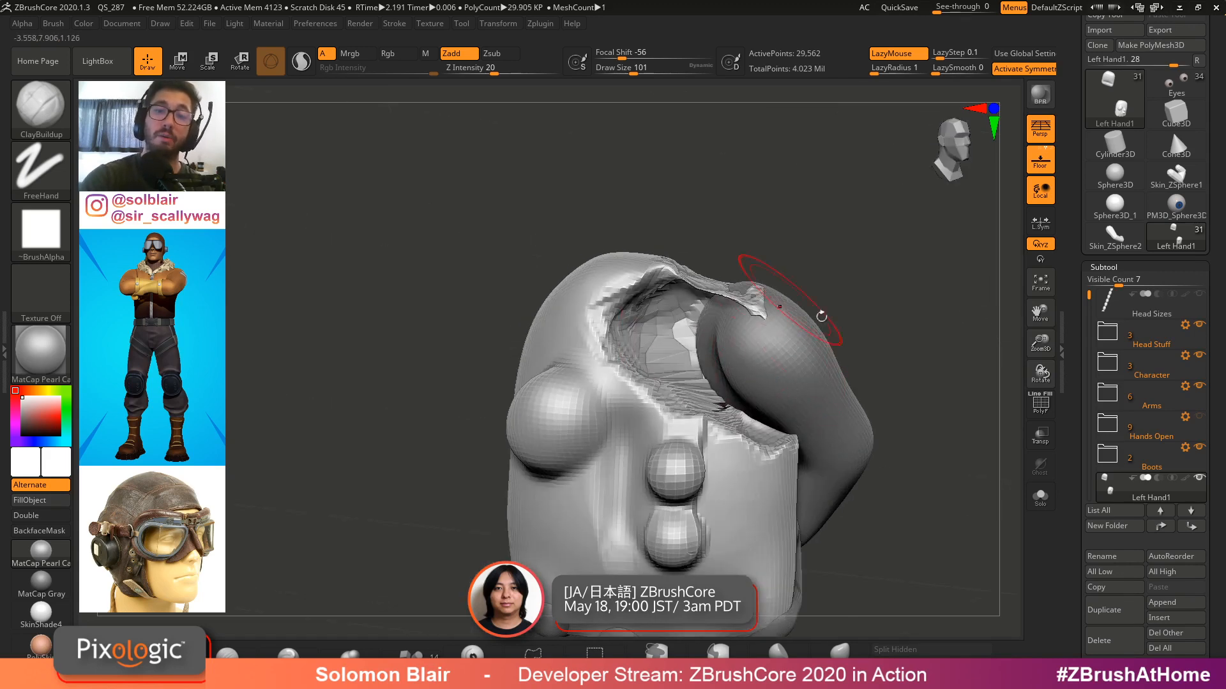
pyautogui.moveTo(821, 315); pyautogui.dragTo(836, 319, button='right')
pyautogui.hotkey('ctrl', 'z')
pyautogui.hotkey('ctrl', 'z')
pyautogui.hotkey('ctrl', 'z')
pyautogui.hotkey('ctrl', 'z')
pyautogui.hotkey('ctrl', 'z')
pyautogui.hotkey('ctrl', 'z')
# Smooth the back of the fist with a large Smooth brush, checking the mesh wireframe
pyautogui.press('s')
pyautogui.moveTo(734, 415)
pyautogui.keyDown('alt'); pyautogui.mouseDown()
pyautogui.moveTo(696, 530)
pyautogui.moveTo(698, 479)
pyautogui.moveTo(675, 503)
pyautogui.moveTo(643, 508)
pyautogui.mouseUp(); pyautogui.keyUp('alt')
pyautogui.press('s')
pyautogui.moveTo(684, 412); pyautogui.dragTo(649, 397, button='right')
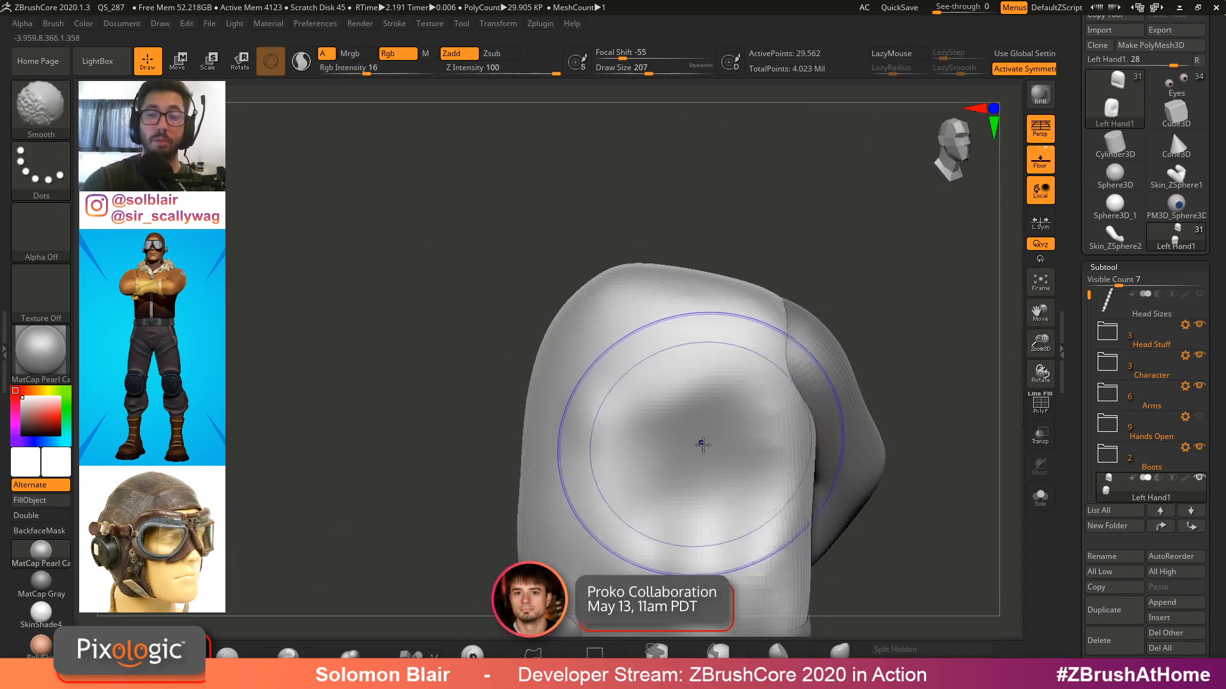
pyautogui.hotkey('shift', 'f')
pyautogui.hotkey('shift', 'f')
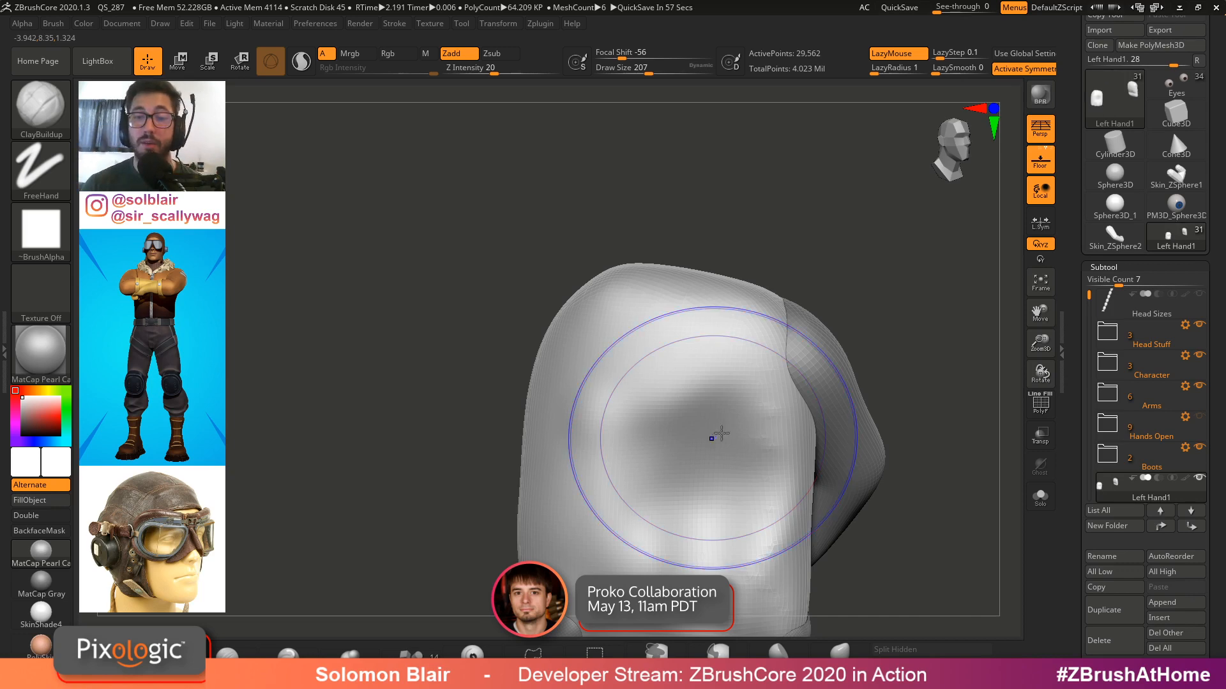
pyautogui.hotkey('shift', 'f')
pyautogui.keyDown('alt'); pyautogui.moveTo(721, 433); pyautogui.dragTo(658, 394, button='right'); pyautogui.keyUp('alt')
pyautogui.press('s')
pyautogui.moveTo(643, 387); pyautogui.dragTo(653, 385)
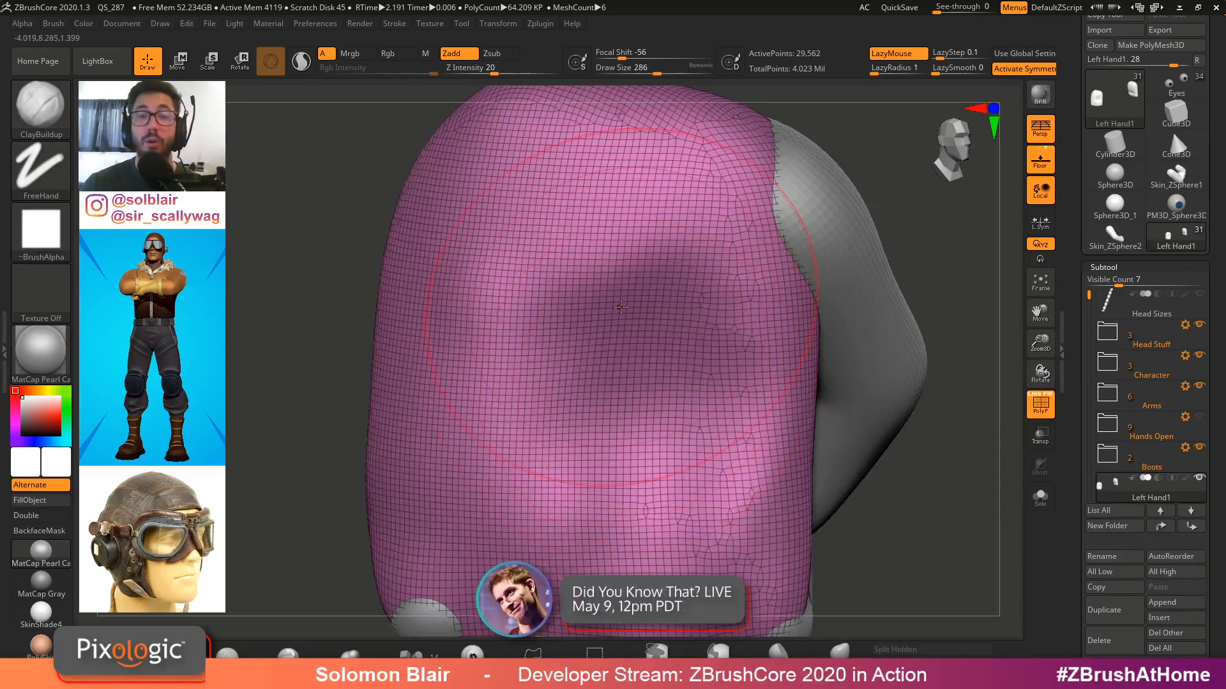
pyautogui.moveTo(564, 335)
pyautogui.mouseDown()
pyautogui.moveTo(744, 332)
pyautogui.moveTo(657, 485)
pyautogui.moveTo(740, 505)
pyautogui.mouseUp()
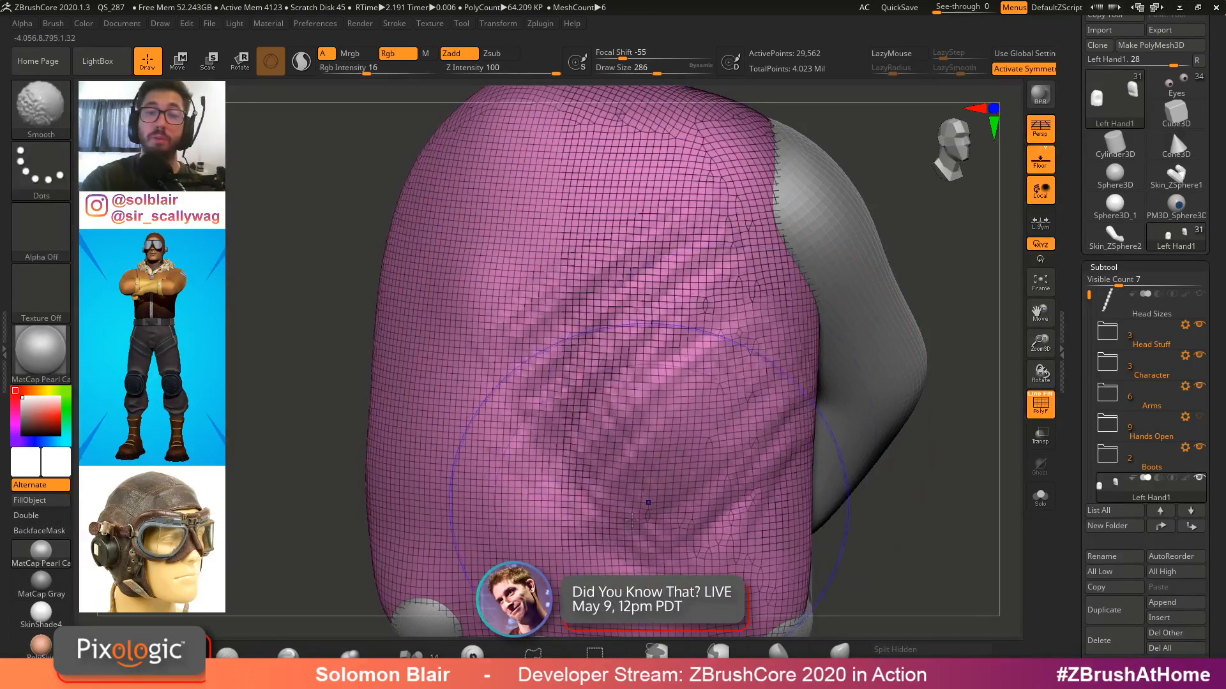
pyautogui.keyDown('shift'); pyautogui.moveTo(661, 501); pyautogui.dragTo(616, 345); pyautogui.keyUp('shift')
pyautogui.hotkey('shift', 'f')
pyautogui.press('s')
pyautogui.moveTo(712, 413); pyautogui.dragTo(704, 413)
pyautogui.keyDown('ctrl'); pyautogui.moveTo(704, 409); pyautogui.dragTo(608, 427, button='right'); pyautogui.keyUp('ctrl')
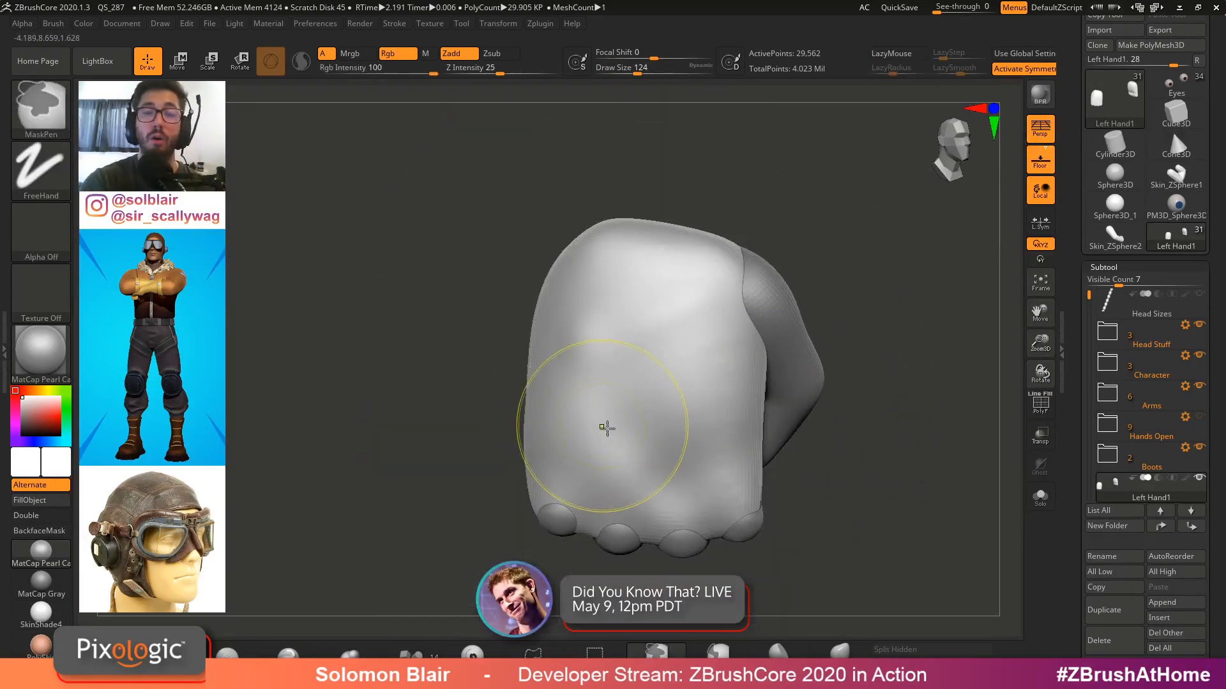
pyautogui.hotkey('shift', 'f')
pyautogui.hotkey('shift', 'f')
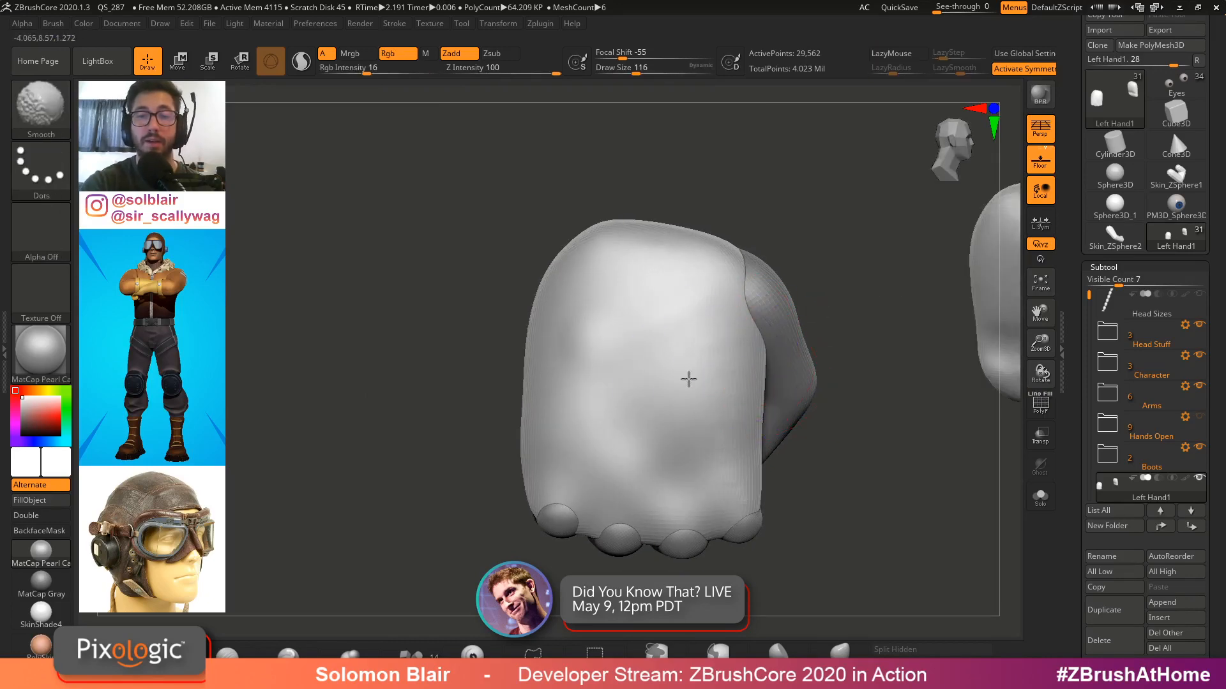
# Select ClayBuildup, switch to the Cylinder3D tool and convert it into a PolyMesh3D
pyautogui.press('b')
pyautogui.press('c')
pyautogui.press('b')
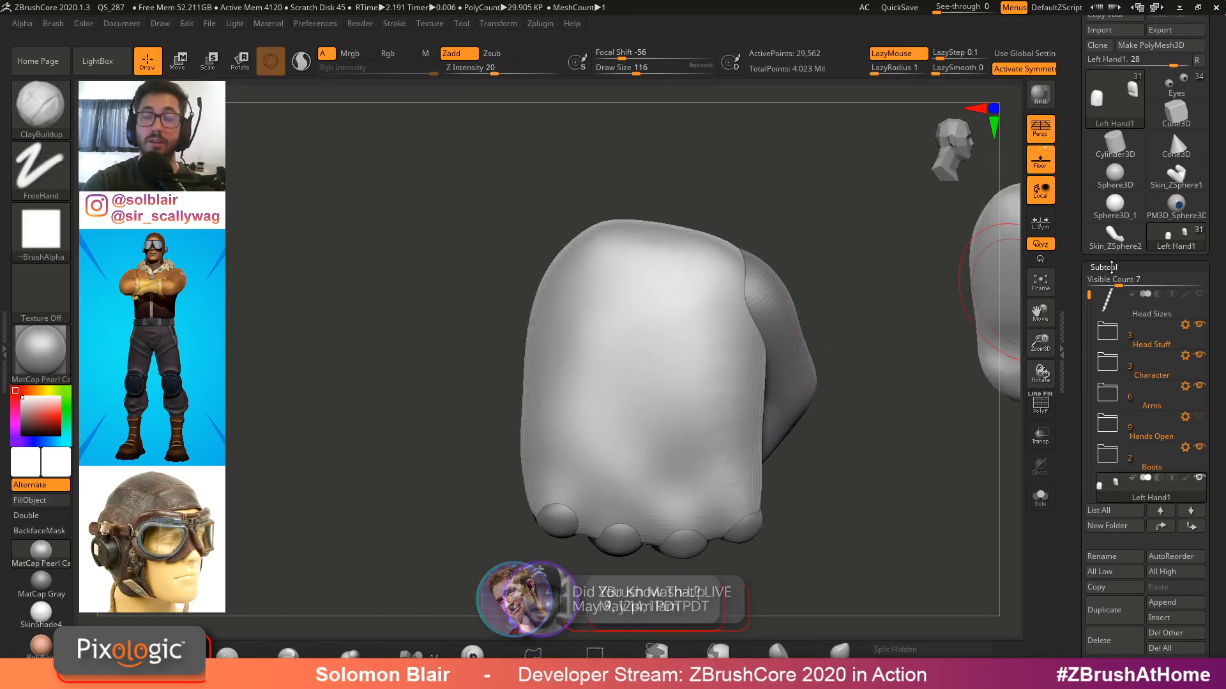
pyautogui.click(1103, 271)
pyautogui.press('s')
pyautogui.moveTo(883, 379); pyautogui.dragTo(869, 378)
pyautogui.moveTo(829, 396)
pyautogui.mouseDown(button='right')
pyautogui.moveTo(794, 375)
pyautogui.moveTo(915, 316)
pyautogui.mouseUp(button='right')
pyautogui.press('s')
pyautogui.moveTo(913, 329); pyautogui.dragTo(906, 330)
pyautogui.click(1109, 150)
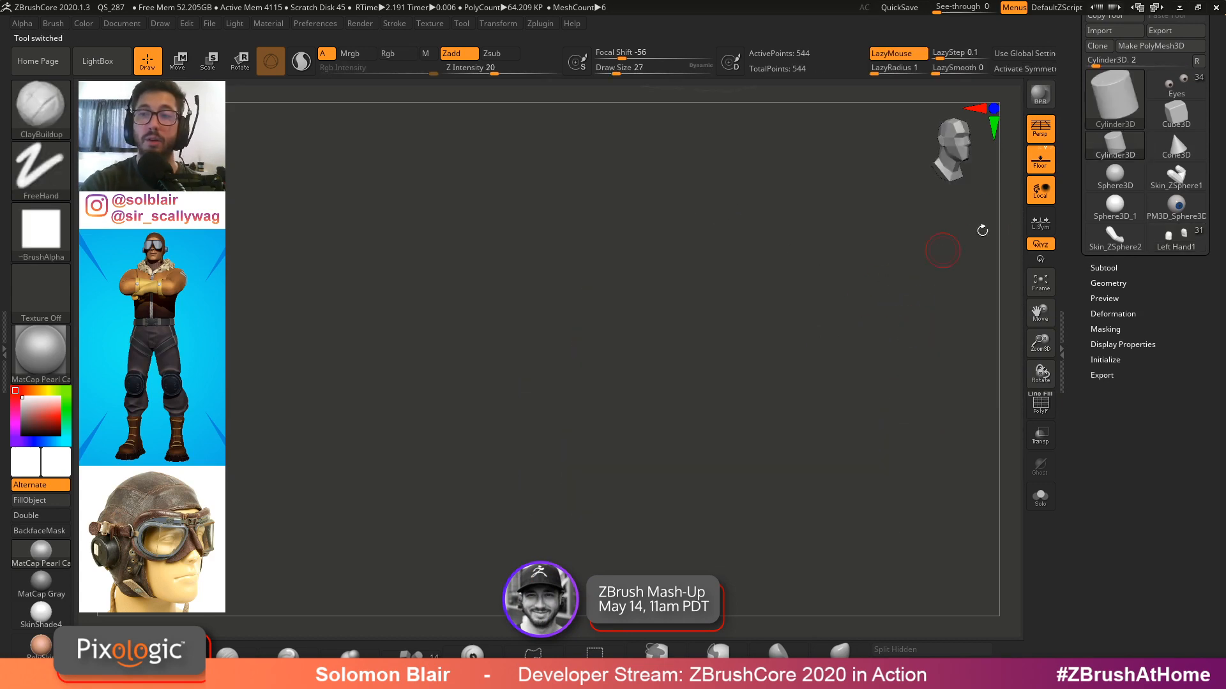
pyautogui.hotkey('shift', 'f')
pyautogui.moveTo(868, 353); pyautogui.dragTo(889, 299, button='right')
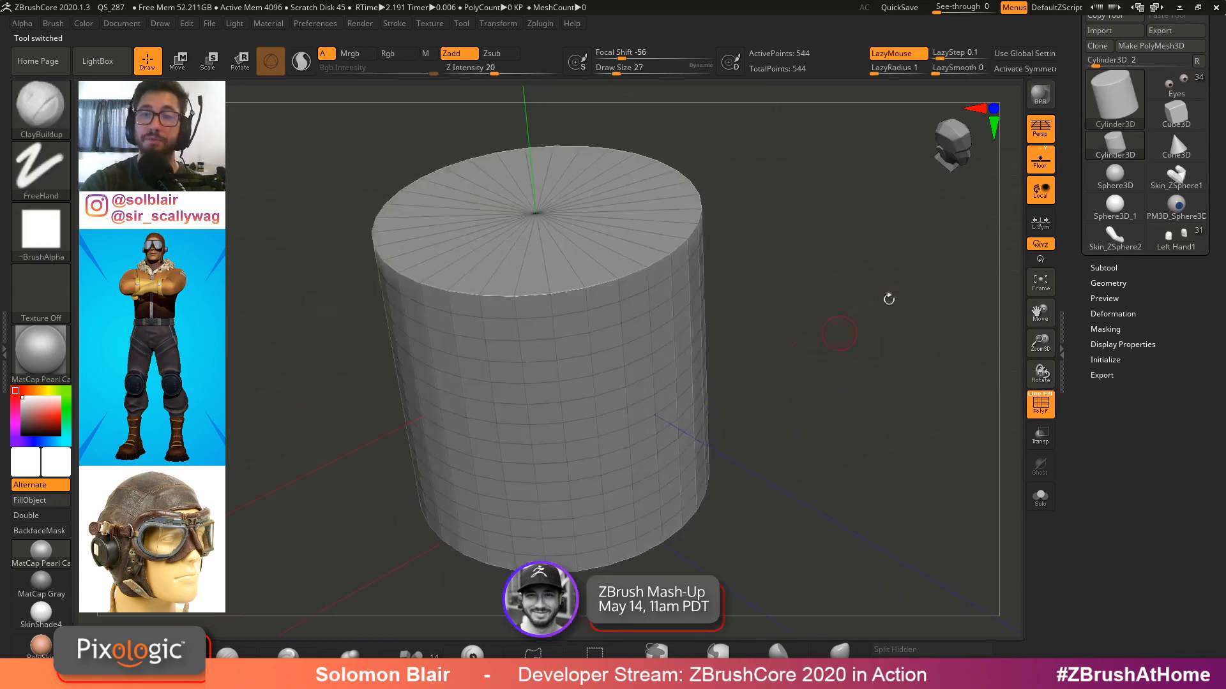
pyautogui.click(1157, 47)
# Subdivide the cylinder three times
pyautogui.moveTo(792, 335); pyautogui.dragTo(778, 305, button='right')
pyautogui.hotkey('ctrl', 'd')
pyautogui.hotkey('ctrl', 'd')
pyautogui.hotkey('ctrl', 'd')
pyautogui.hotkey('ctrl', 'd')
pyautogui.hotkey('ctrl', 'd')
pyautogui.hotkey('ctrl', 'd')
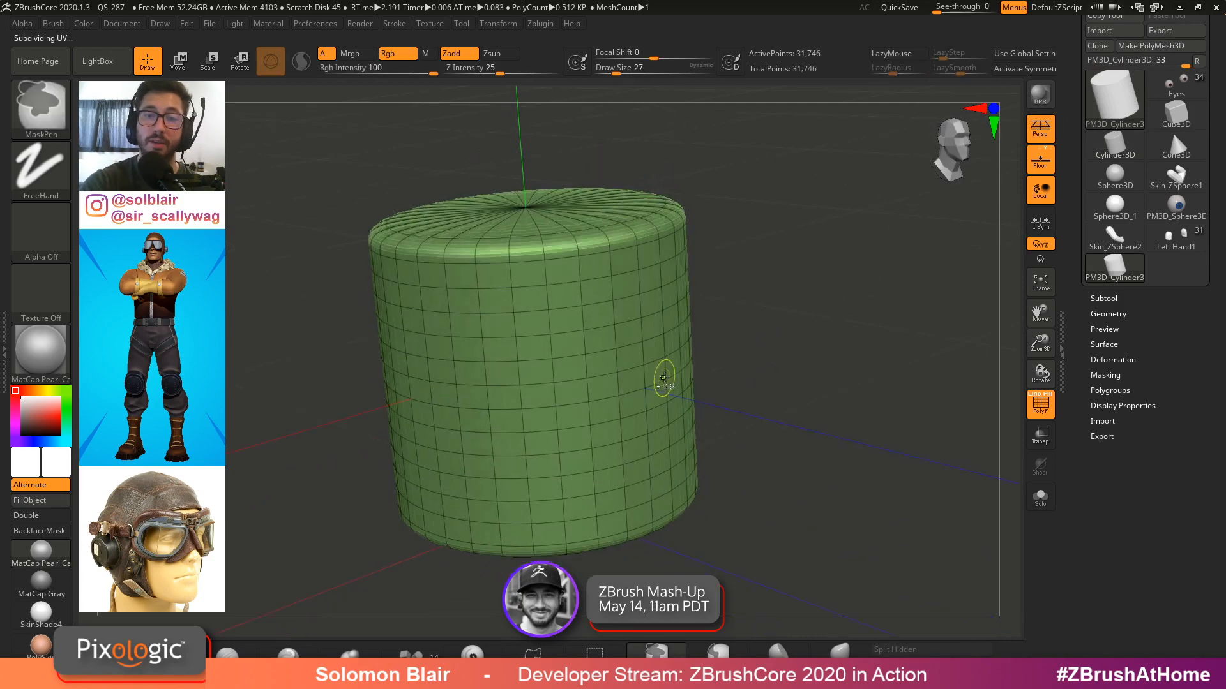
# Inspect the cylinder's wireframe while stepping between its subdivision levels
pyautogui.hotkey('shift', 'f')
pyautogui.keyDown('ctrl'); pyautogui.moveTo(610, 341); pyautogui.dragTo(950, 334, button='right'); pyautogui.keyUp('ctrl')
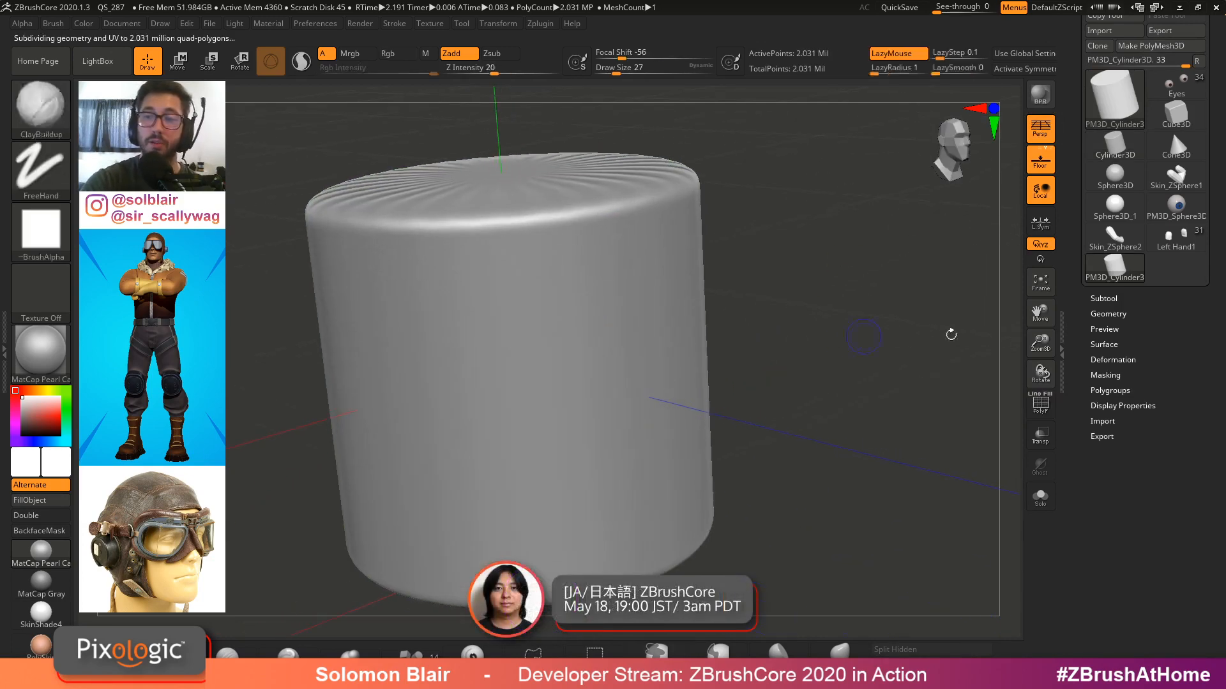
pyautogui.hotkey('shift', 'f')
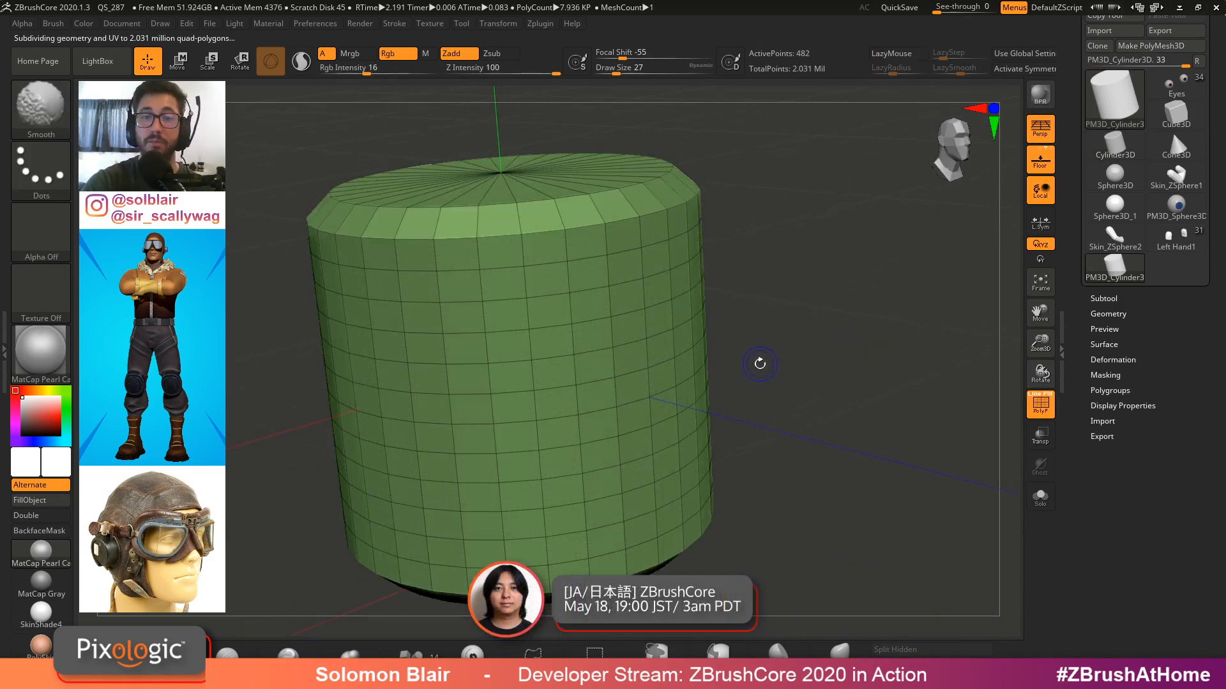
pyautogui.press('shift')
pyautogui.press('d')
pyautogui.press('d')
pyautogui.press('d')
pyautogui.press('d')
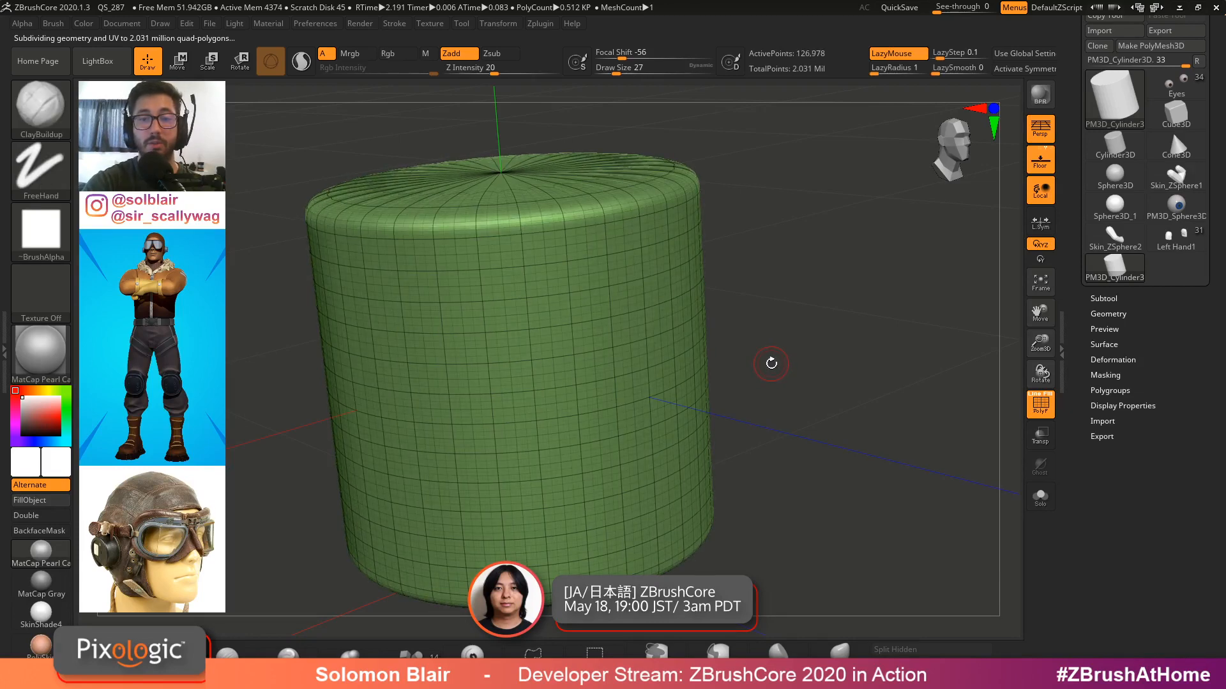
pyautogui.hotkey('shift', 'f')
pyautogui.keyDown('ctrl'); pyautogui.moveTo(657, 368); pyautogui.dragTo(705, 403, button='right'); pyautogui.keyUp('ctrl')
pyautogui.hotkey('shift', 'f')
pyautogui.hotkey('shift', 'f')
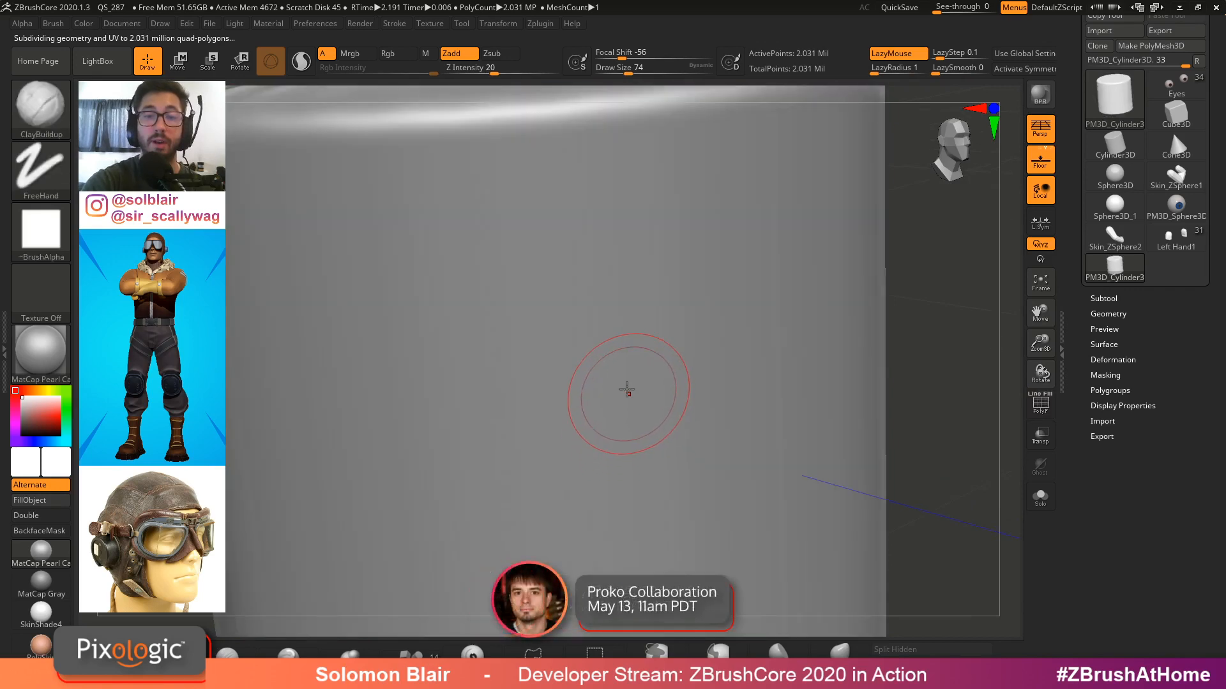
# Drop the cylinder to its lowest subdivision level and sculpt broad ClayBuildup forms on its side
pyautogui.hotkey('shift', 'd')
pyautogui.hotkey('shift', 'd')
pyautogui.hotkey('shift', 'd')
pyautogui.hotkey('shift', 'd')
pyautogui.hotkey('shift', 'd')
pyautogui.hotkey('shift', 'd')
pyautogui.click(1108, 314)
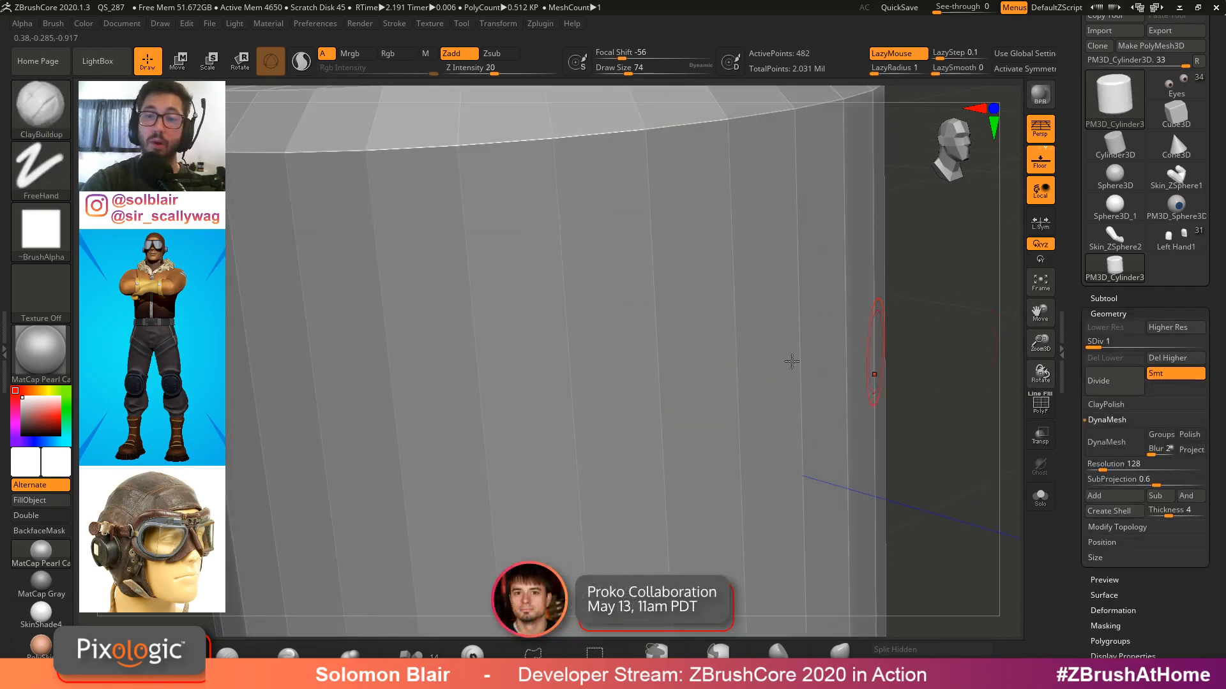
pyautogui.moveTo(603, 379); pyautogui.dragTo(721, 318)
pyautogui.moveTo(760, 339); pyautogui.dragTo(690, 381, button='right')
pyautogui.moveTo(692, 383); pyautogui.dragTo(709, 402)
pyautogui.moveTo(709, 402)
pyautogui.mouseDown(button='right')
pyautogui.moveTo(758, 383)
pyautogui.moveTo(728, 402)
pyautogui.mouseUp(button='right')
pyautogui.moveTo(728, 402)
pyautogui.mouseDown()
pyautogui.moveTo(785, 348)
pyautogui.moveTo(722, 421)
pyautogui.mouseUp()
pyautogui.moveTo(721, 421)
pyautogui.mouseDown(button='right')
pyautogui.moveTo(670, 307)
pyautogui.moveTo(757, 259)
pyautogui.mouseUp(button='right')
pyautogui.moveTo(756, 258)
pyautogui.mouseDown()
pyautogui.moveTo(671, 347)
pyautogui.moveTo(753, 364)
pyautogui.mouseUp()
pyautogui.moveTo(753, 364); pyautogui.dragTo(677, 409, button='right')
pyautogui.moveTo(677, 409)
pyautogui.mouseDown()
pyautogui.moveTo(766, 214)
pyautogui.moveTo(625, 357)
pyautogui.mouseUp()
pyautogui.moveTo(626, 357); pyautogui.dragTo(664, 409, button='right')
pyautogui.moveTo(664, 409); pyautogui.dragTo(612, 441)
pyautogui.moveTo(613, 441)
pyautogui.mouseDown(button='right')
pyautogui.moveTo(594, 411)
pyautogui.moveTo(497, 376)
pyautogui.mouseUp(button='right')
pyautogui.moveTo(760, 293); pyautogui.dragTo(906, 279, button='right')
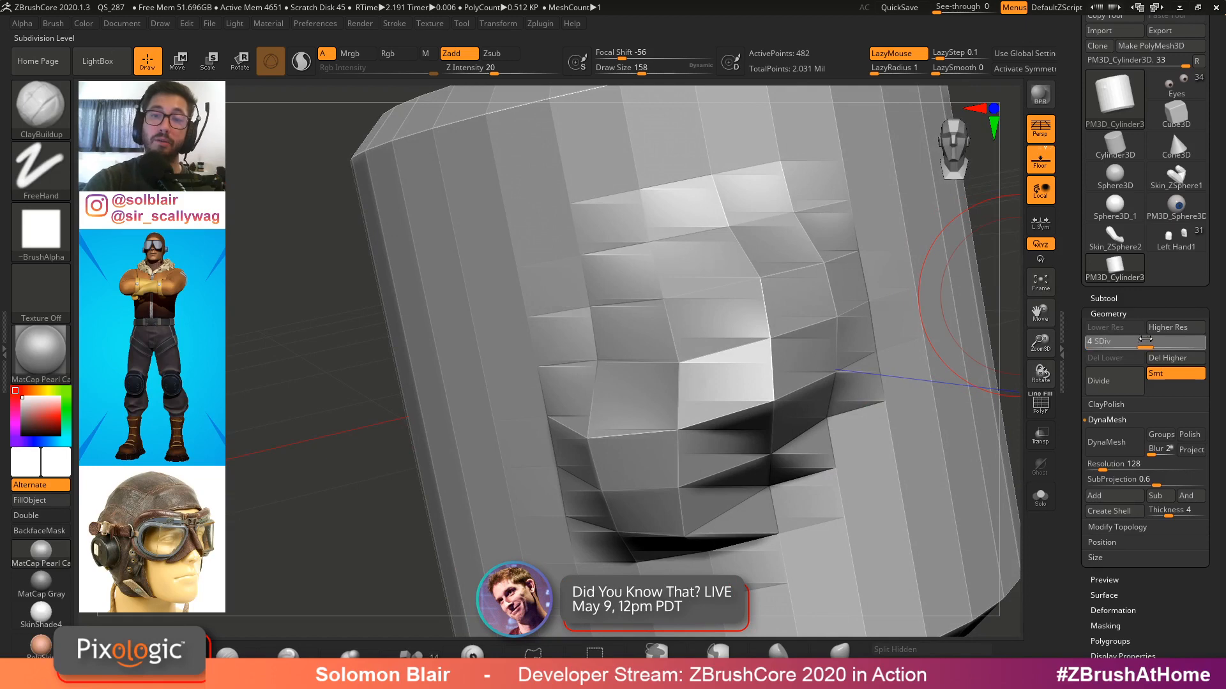
# Smooth the sculpted forms at lower subdivision levels and step the cylinder back up to level 6
pyautogui.hotkey('shift', 'f')
pyautogui.hotkey('shift', 'f')
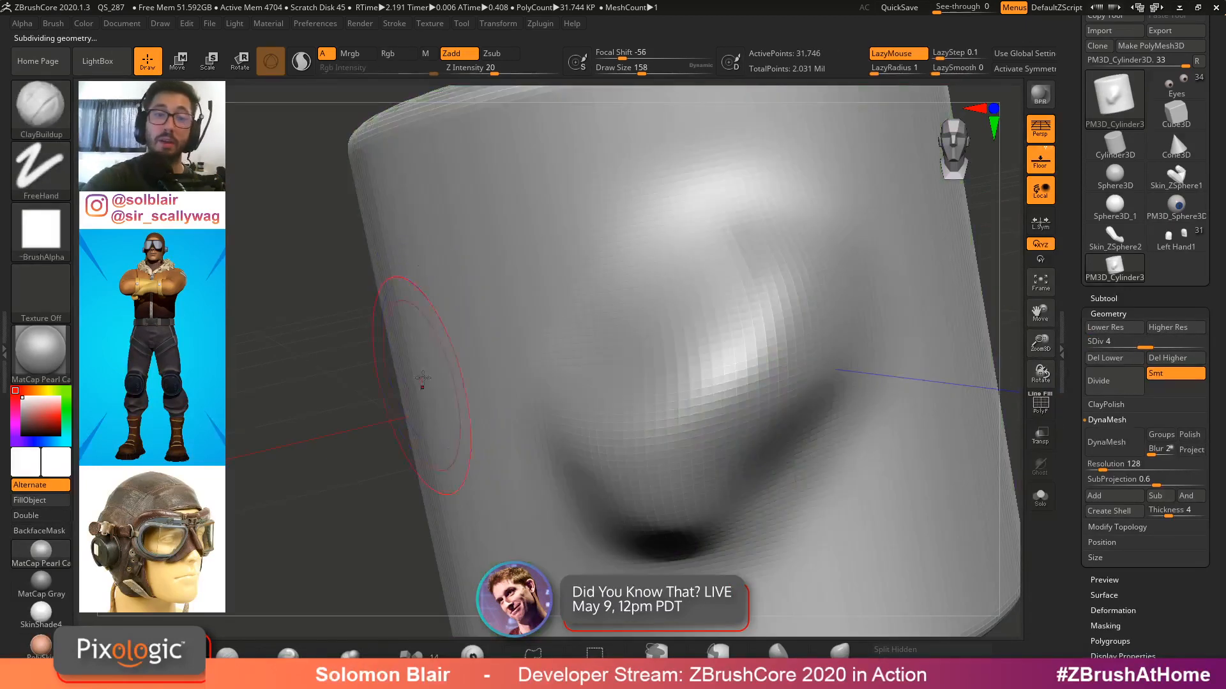
pyautogui.moveTo(429, 382)
pyautogui.mouseDown()
pyautogui.moveTo(570, 185)
pyautogui.moveTo(568, 246)
pyautogui.mouseUp()
pyautogui.moveTo(568, 246)
pyautogui.keyDown('ctrl'); pyautogui.mouseDown(button='right')
pyautogui.moveTo(523, 441)
pyautogui.moveTo(450, 542)
pyautogui.mouseUp(button='right'); pyautogui.keyUp('ctrl')
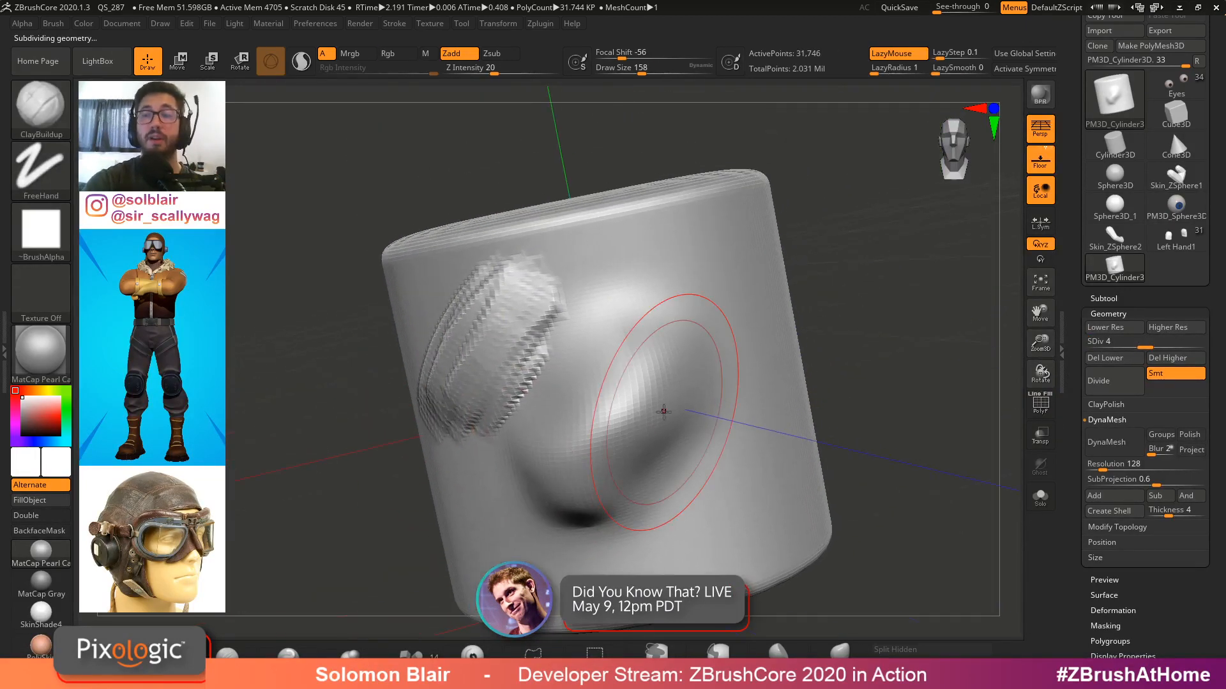
pyautogui.moveTo(663, 412); pyautogui.dragTo(722, 359, button='right')
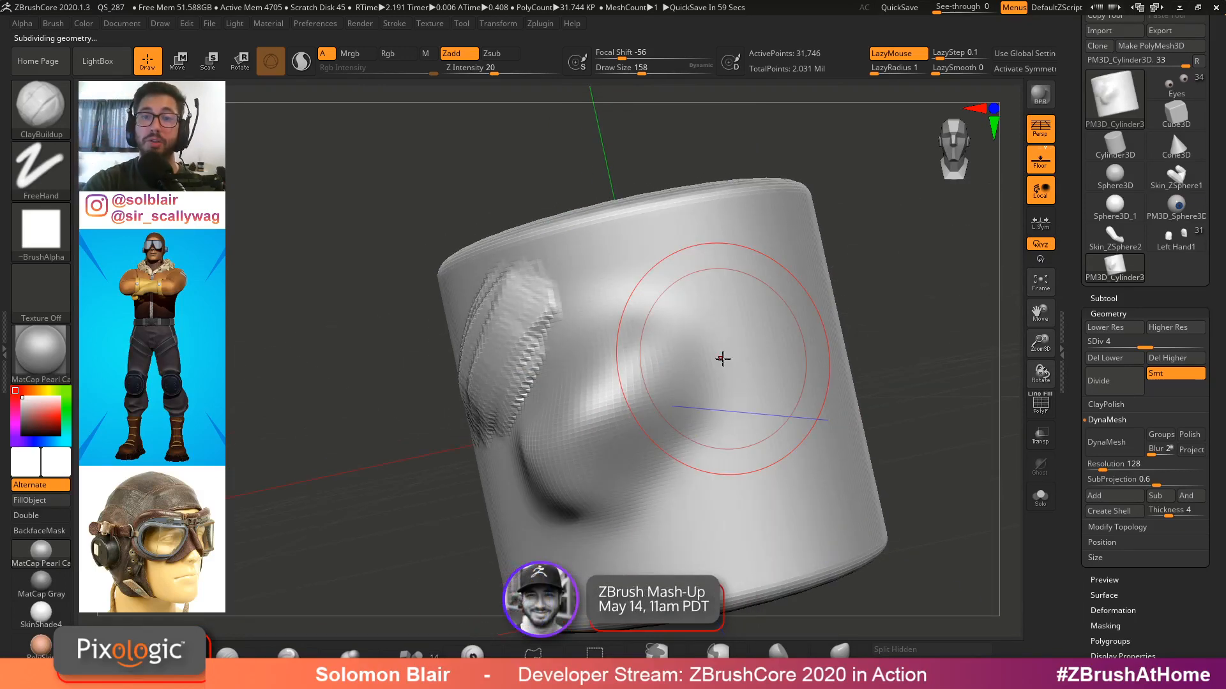
pyautogui.hotkey('shift', 'f')
pyautogui.hotkey('shift', 'd')
pyautogui.hotkey('shift', 'd')
pyautogui.hotkey('shift', 'd')
pyautogui.keyDown('ctrl'); pyautogui.moveTo(722, 359); pyautogui.dragTo(676, 278, button='right'); pyautogui.keyUp('ctrl')
pyautogui.press('d')
pyautogui.press('d')
pyautogui.moveTo(583, 223)
pyautogui.keyDown('ctrl'); pyautogui.mouseDown(button='right')
pyautogui.moveTo(498, 216)
pyautogui.moveTo(585, 245)
pyautogui.moveTo(613, 217)
pyautogui.moveTo(634, 251)
pyautogui.mouseUp(button='right'); pyautogui.keyUp('ctrl')
pyautogui.press('d')
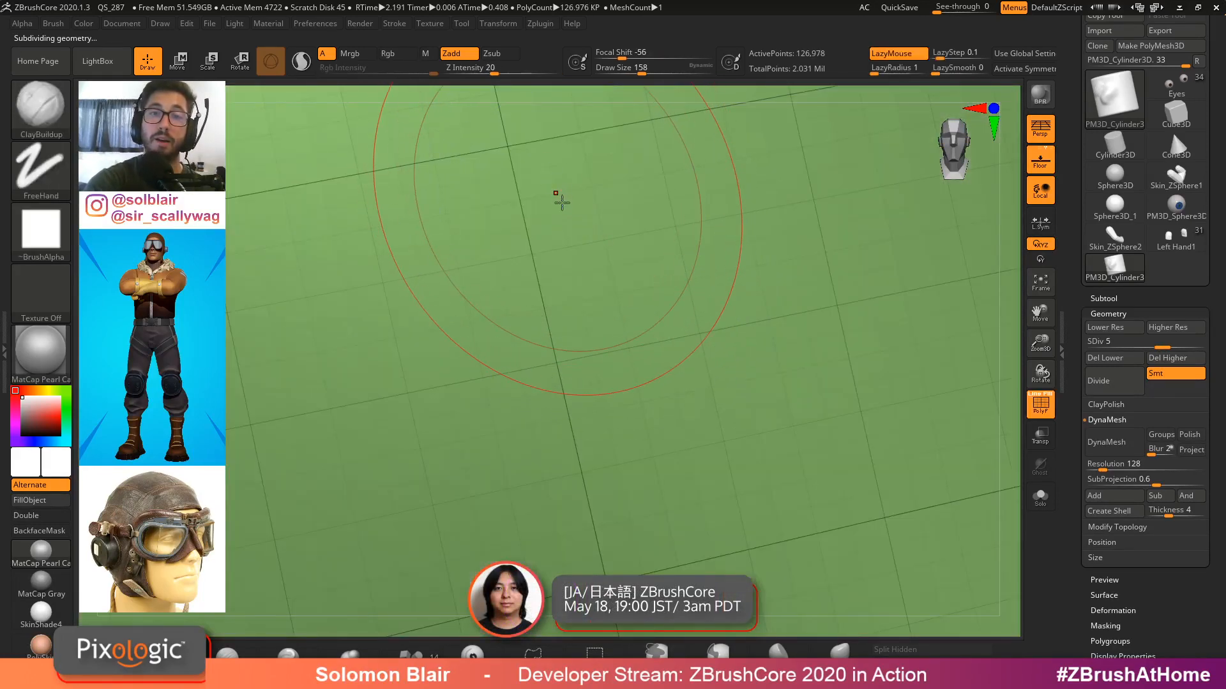
pyautogui.press('d')
pyautogui.hotkey('shift', 'f')
pyautogui.keyDown('ctrl'); pyautogui.moveTo(720, 260); pyautogui.dragTo(247, 198, button='right'); pyautogui.keyUp('ctrl')
pyautogui.hotkey('shift', 'f')
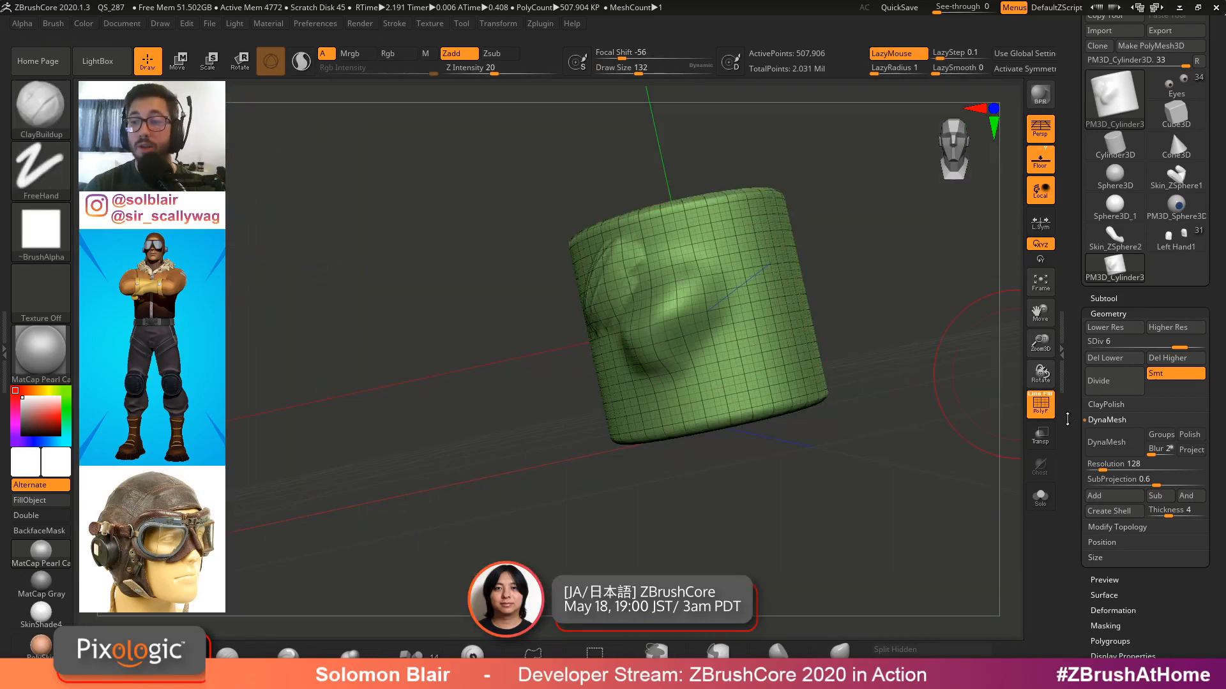
# Delete the cylinder's higher subdivision levels and switch it to DynaMesh
pyautogui.hotkey('shift', 'd')
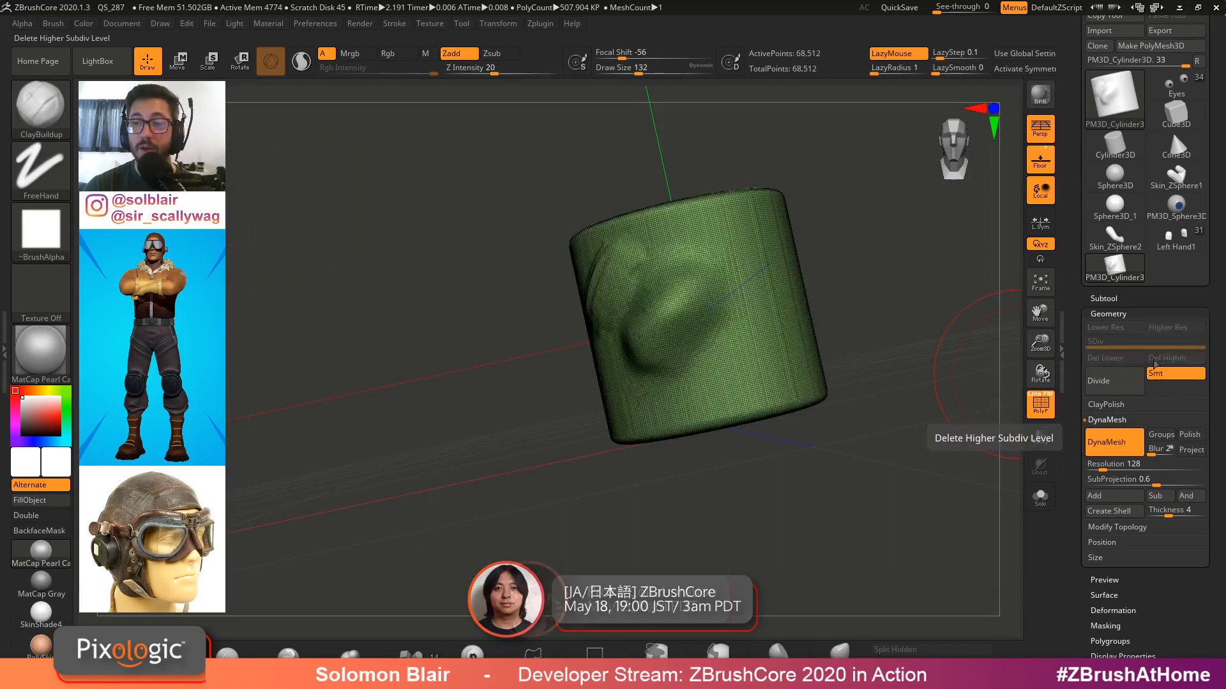
pyautogui.hotkey('shift', 'f')
pyautogui.moveTo(684, 331)
pyautogui.keyDown('ctrl'); pyautogui.mouseDown(button='right')
pyautogui.moveTo(764, 381)
pyautogui.moveTo(486, 323)
pyautogui.moveTo(543, 408)
pyautogui.mouseUp(button='right'); pyautogui.keyUp('ctrl')
pyautogui.hotkey('shift', 'f')
# Sculpt ClayBuildup strokes over the existing forms on the low-resolution DynaMesh cylinder, stretching its polygons
pyautogui.press('s')
pyautogui.moveTo(671, 313)
pyautogui.mouseDown()
pyautogui.moveTo(619, 425)
pyautogui.moveTo(677, 496)
pyautogui.moveTo(657, 399)
pyautogui.moveTo(665, 309)
pyautogui.mouseUp()
pyautogui.moveTo(665, 309); pyautogui.dragTo(568, 305, button='right')
pyautogui.moveTo(715, 293)
pyautogui.mouseDown()
pyautogui.moveTo(766, 268)
pyautogui.moveTo(853, 385)
pyautogui.mouseUp()
pyautogui.keyDown('alt'); pyautogui.moveTo(854, 385); pyautogui.dragTo(750, 351, button='right'); pyautogui.keyUp('alt')
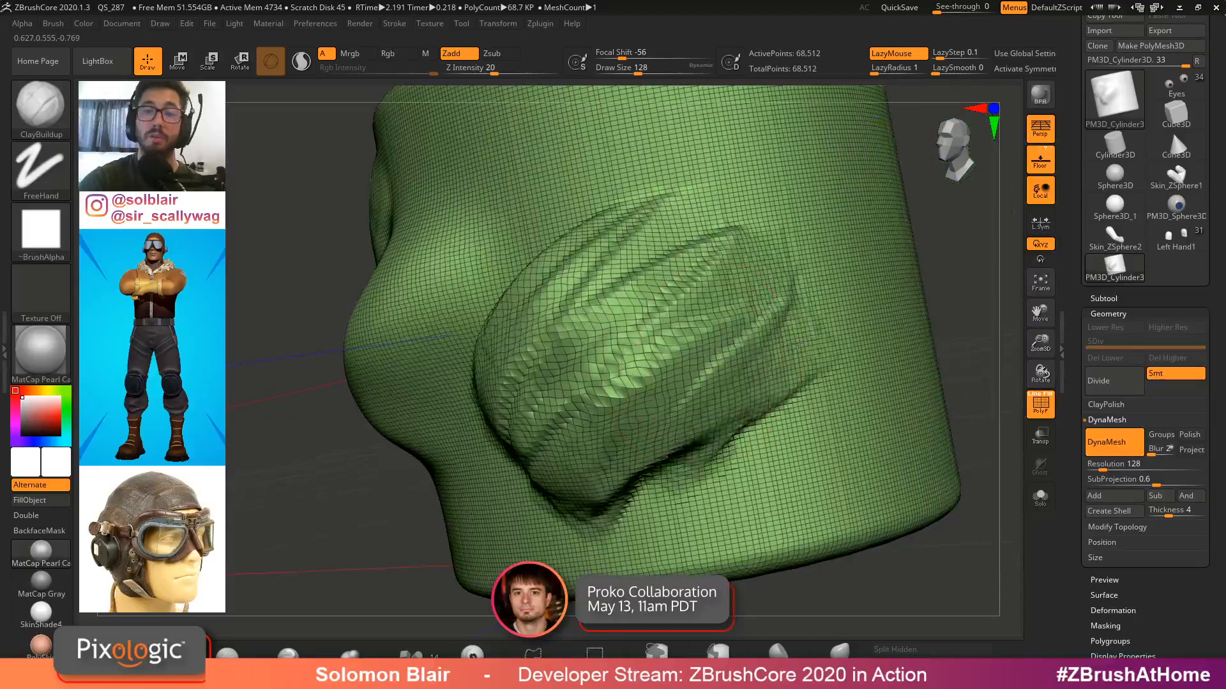
pyautogui.moveTo(750, 409); pyautogui.dragTo(766, 275)
pyautogui.moveTo(766, 275); pyautogui.dragTo(686, 281, button='right')
pyautogui.moveTo(687, 281)
pyautogui.mouseDown()
pyautogui.moveTo(661, 233)
pyautogui.moveTo(556, 260)
pyautogui.mouseUp()
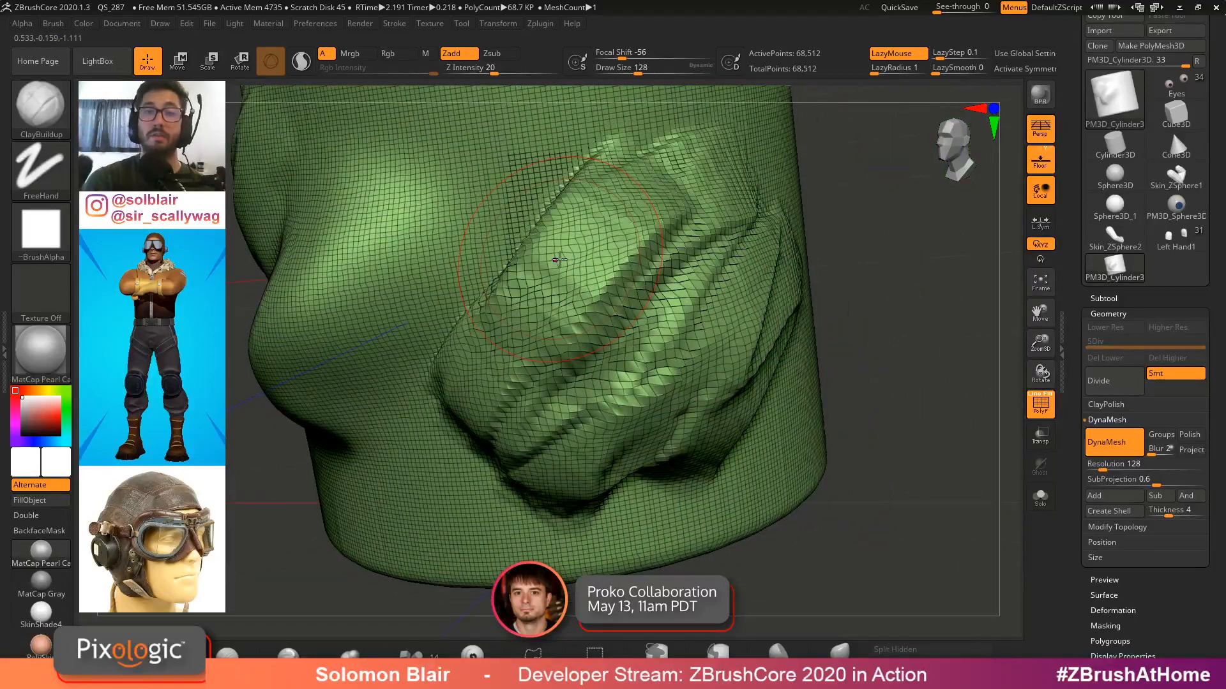
pyautogui.hotkey('shift', 'f')
pyautogui.moveTo(556, 260); pyautogui.dragTo(699, 225, button='right')
# Set the DynaMesh resolution to 576 and remesh the cylinder
pyautogui.moveTo(1151, 471); pyautogui.dragTo(1149, 470)
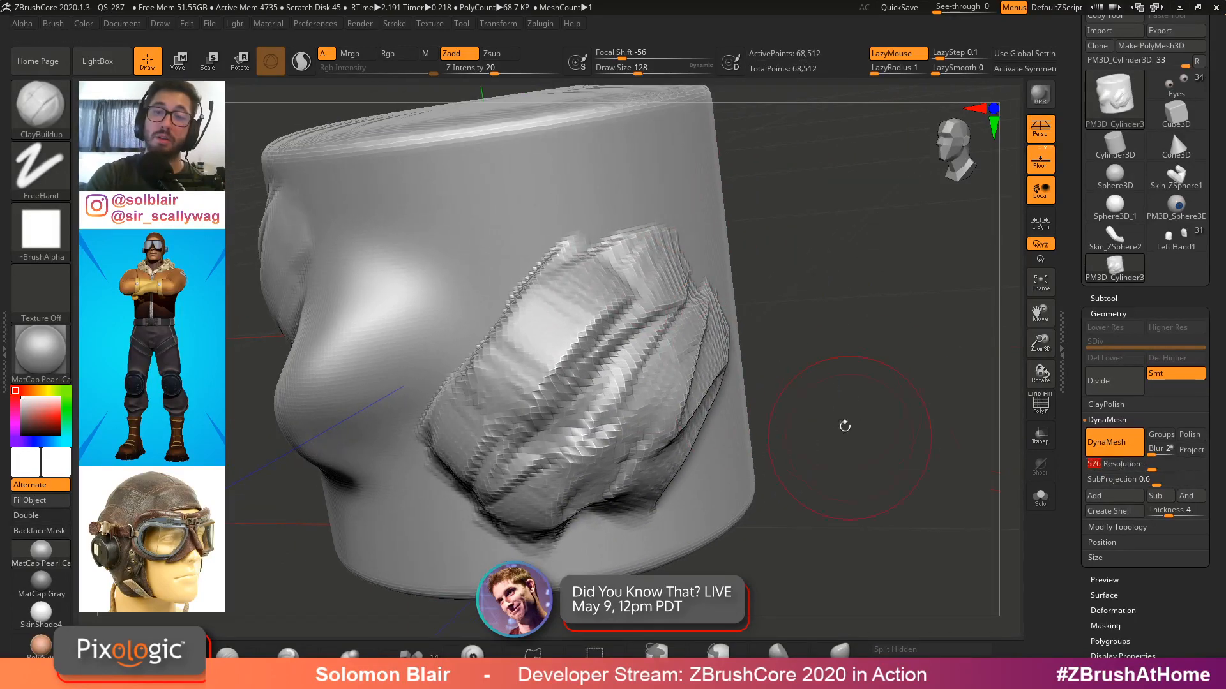
pyautogui.moveTo(857, 210)
pyautogui.keyDown('ctrl'); pyautogui.mouseDown()
pyautogui.moveTo(908, 319)
pyautogui.moveTo(934, 430)
pyautogui.mouseUp(); pyautogui.keyUp('ctrl')
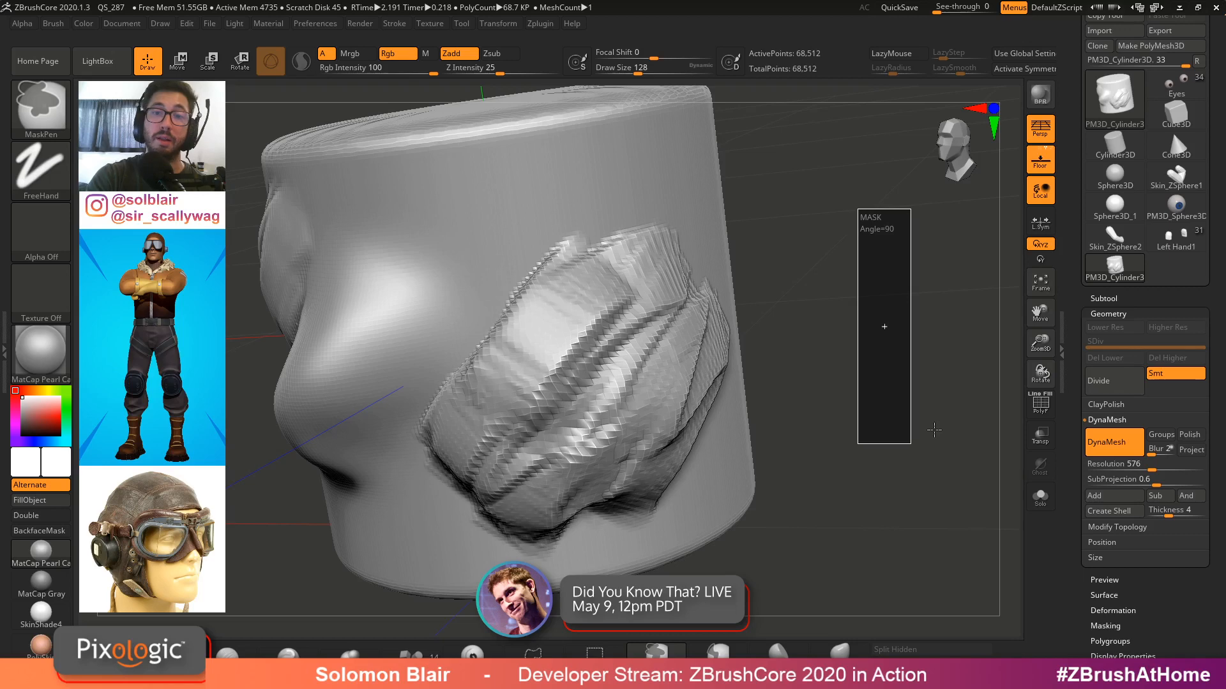
pyautogui.keyDown('ctrl'); pyautogui.moveTo(791, 61); pyautogui.dragTo(799, 64); pyautogui.keyUp('ctrl')
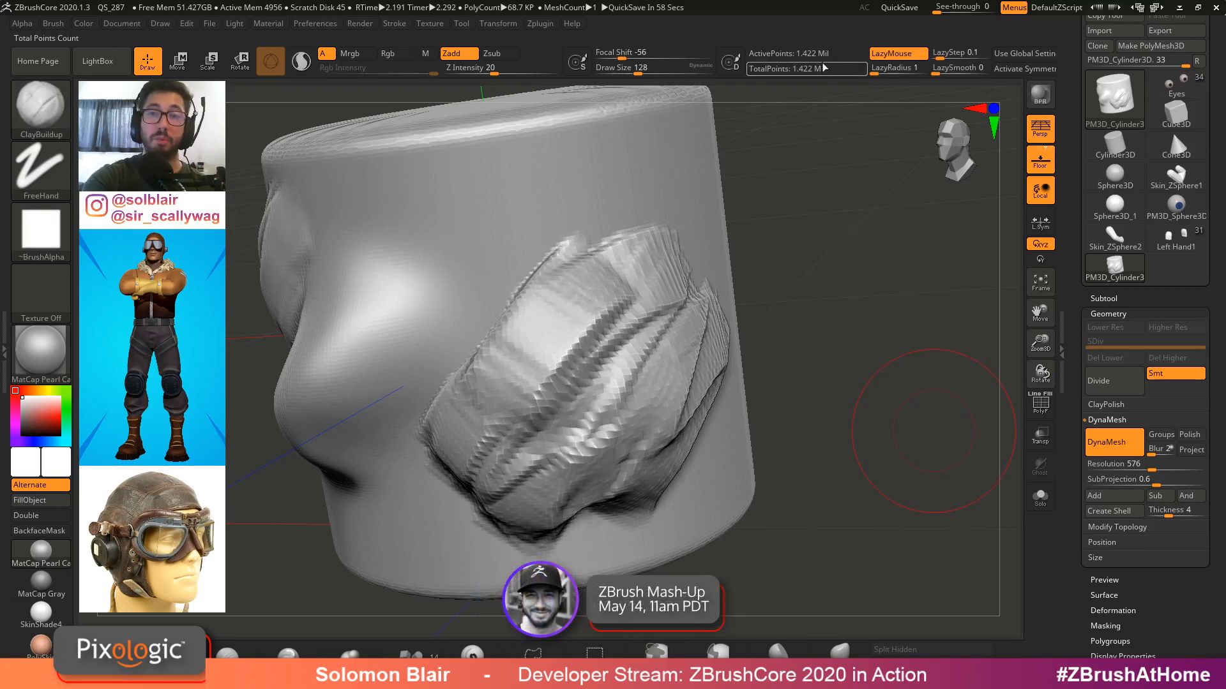
# Sculpt additional ClayBuildup strokes over the remeshed cylinder's raised form
pyautogui.moveTo(805, 212); pyautogui.dragTo(823, 332)
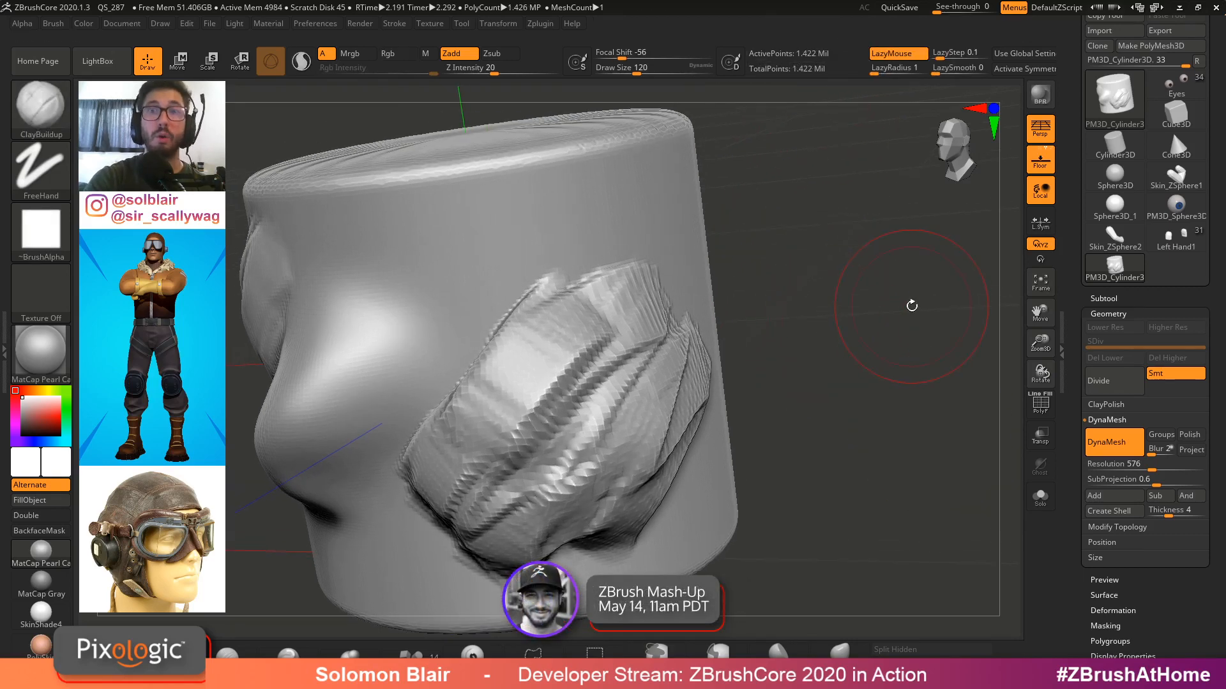
pyautogui.moveTo(900, 340); pyautogui.dragTo(479, 397)
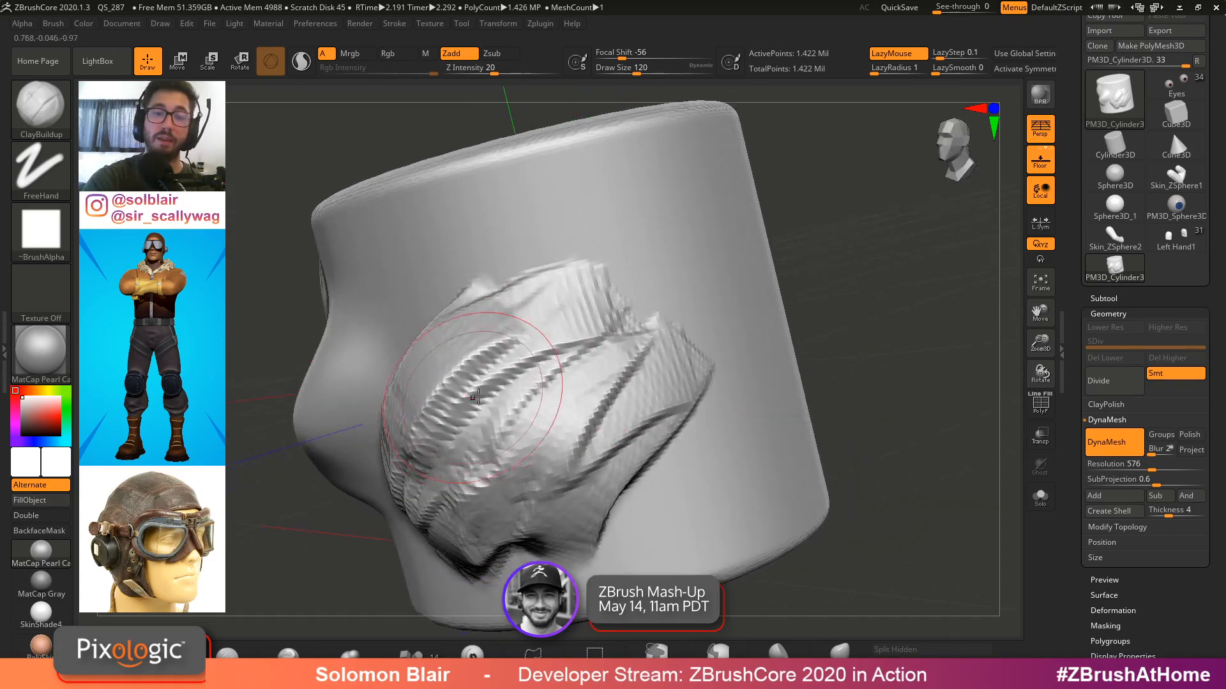
pyautogui.keyDown('alt'); pyautogui.moveTo(744, 310); pyautogui.dragTo(618, 345, button='right'); pyautogui.keyUp('alt')
pyautogui.moveTo(760, 341); pyautogui.dragTo(724, 381, button='right')
pyautogui.hotkey('shift', 'f')
pyautogui.hotkey('shift', 'f')
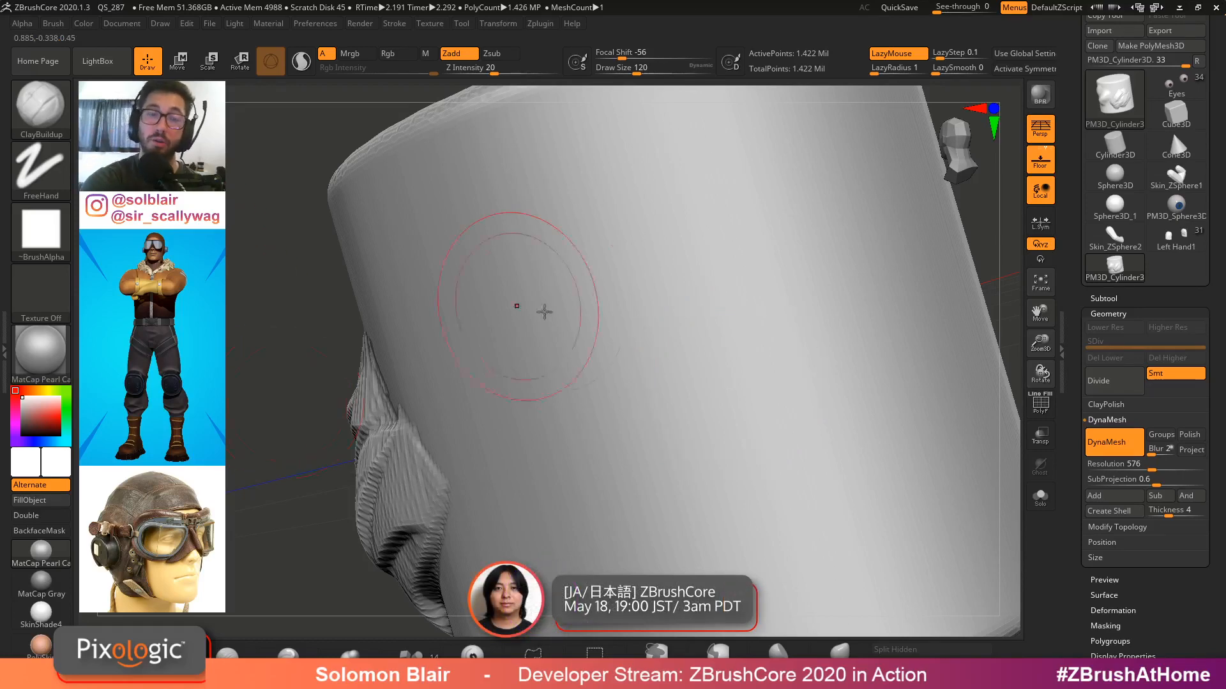
pyautogui.moveTo(575, 397)
pyautogui.mouseDown()
pyautogui.moveTo(731, 379)
pyautogui.moveTo(701, 285)
pyautogui.mouseUp()
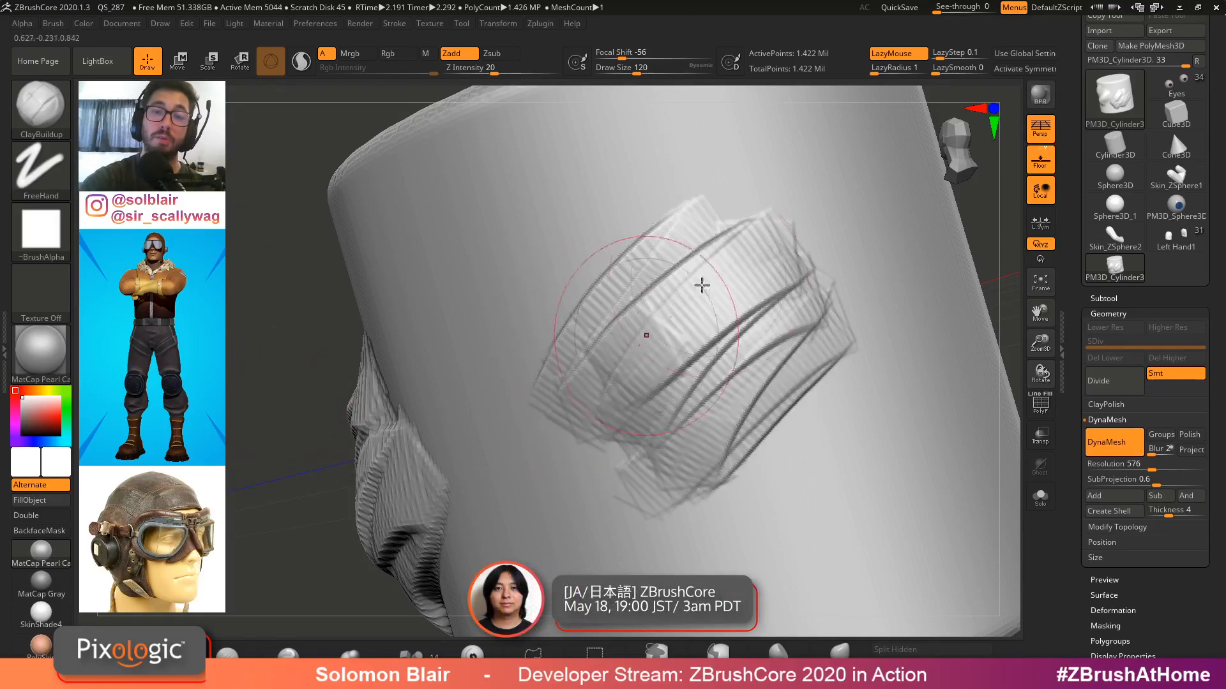
pyautogui.moveTo(702, 284); pyautogui.dragTo(638, 282, button='right')
pyautogui.moveTo(638, 282); pyautogui.dragTo(646, 205)
pyautogui.moveTo(645, 205); pyautogui.dragTo(654, 238, button='right')
pyautogui.moveTo(653, 238)
pyautogui.mouseDown()
pyautogui.moveTo(833, 291)
pyautogui.moveTo(776, 393)
pyautogui.mouseUp()
pyautogui.moveTo(775, 392)
pyautogui.mouseDown(button='right')
pyautogui.moveTo(721, 358)
pyautogui.moveTo(702, 376)
pyautogui.mouseUp(button='right')
pyautogui.moveTo(703, 377)
pyautogui.mouseDown()
pyautogui.moveTo(721, 440)
pyautogui.moveTo(708, 504)
pyautogui.mouseUp()
pyautogui.moveTo(708, 504)
pyautogui.keyDown('ctrl'); pyautogui.mouseDown(button='right')
pyautogui.moveTo(603, 444)
pyautogui.moveTo(789, 410)
pyautogui.mouseUp(button='right'); pyautogui.keyUp('ctrl')
# Build a rounded ClayBuildup mound with circular strokes on the cylinder's side
pyautogui.hotkey('shift', 'f')
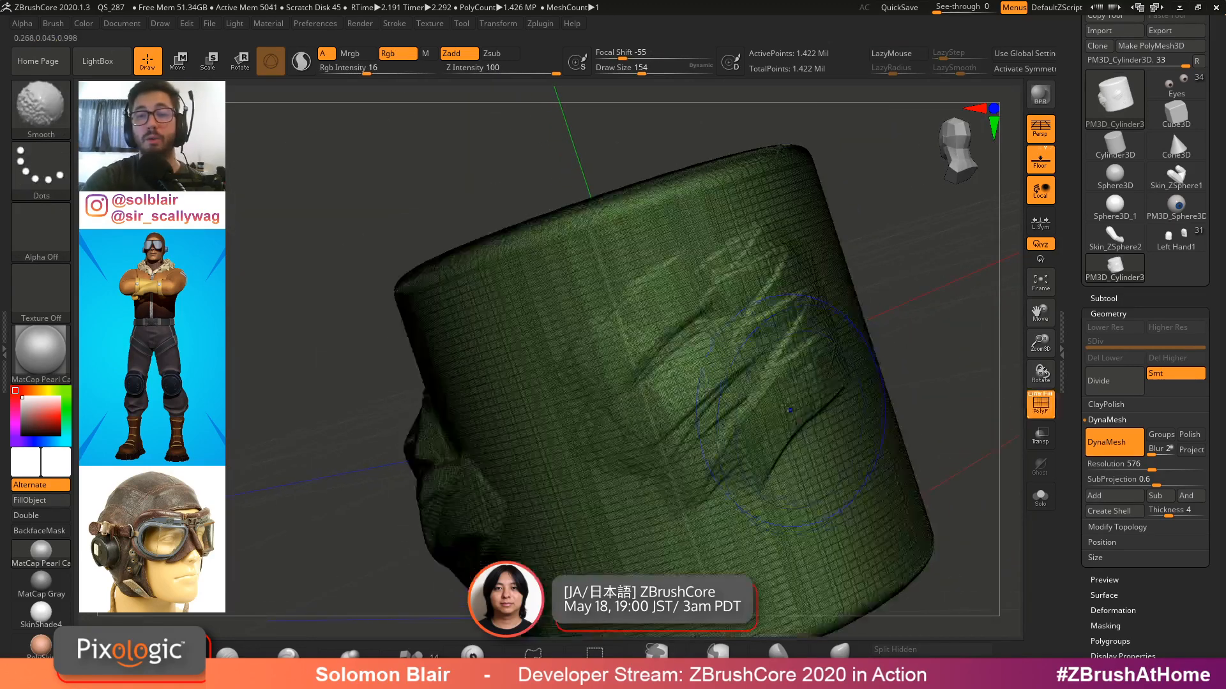
pyautogui.hotkey('shift', 'f')
pyautogui.moveTo(685, 350)
pyautogui.mouseDown()
pyautogui.moveTo(747, 377)
pyautogui.moveTo(739, 417)
pyautogui.moveTo(650, 421)
pyautogui.moveTo(676, 373)
pyautogui.mouseUp()
pyautogui.moveTo(677, 373)
pyautogui.mouseDown(button='right')
pyautogui.moveTo(760, 344)
pyautogui.moveTo(773, 320)
pyautogui.mouseUp(button='right')
pyautogui.moveTo(773, 319)
pyautogui.mouseDown()
pyautogui.moveTo(818, 319)
pyautogui.moveTo(778, 290)
pyautogui.mouseUp()
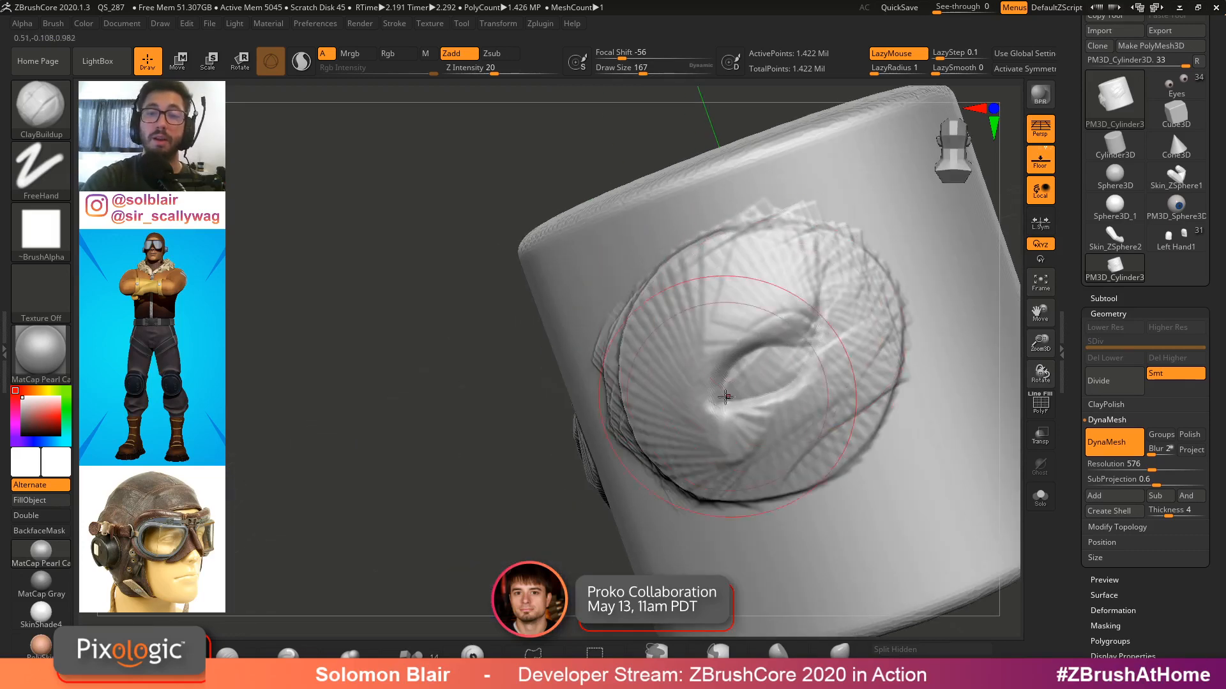
pyautogui.moveTo(726, 397); pyautogui.dragTo(788, 391)
pyautogui.moveTo(789, 391); pyautogui.dragTo(821, 337, button='right')
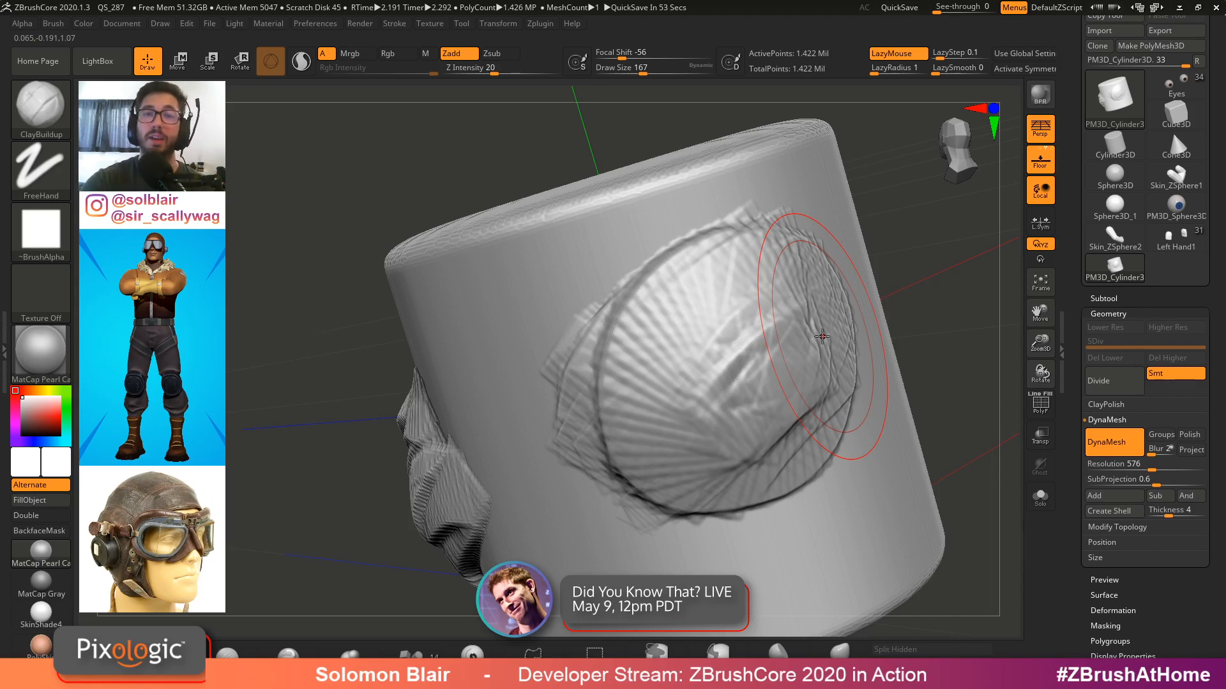
# Enlarge the brush to 318 and smooth the sculpted mound
pyautogui.press(']')
pyautogui.press('shift')
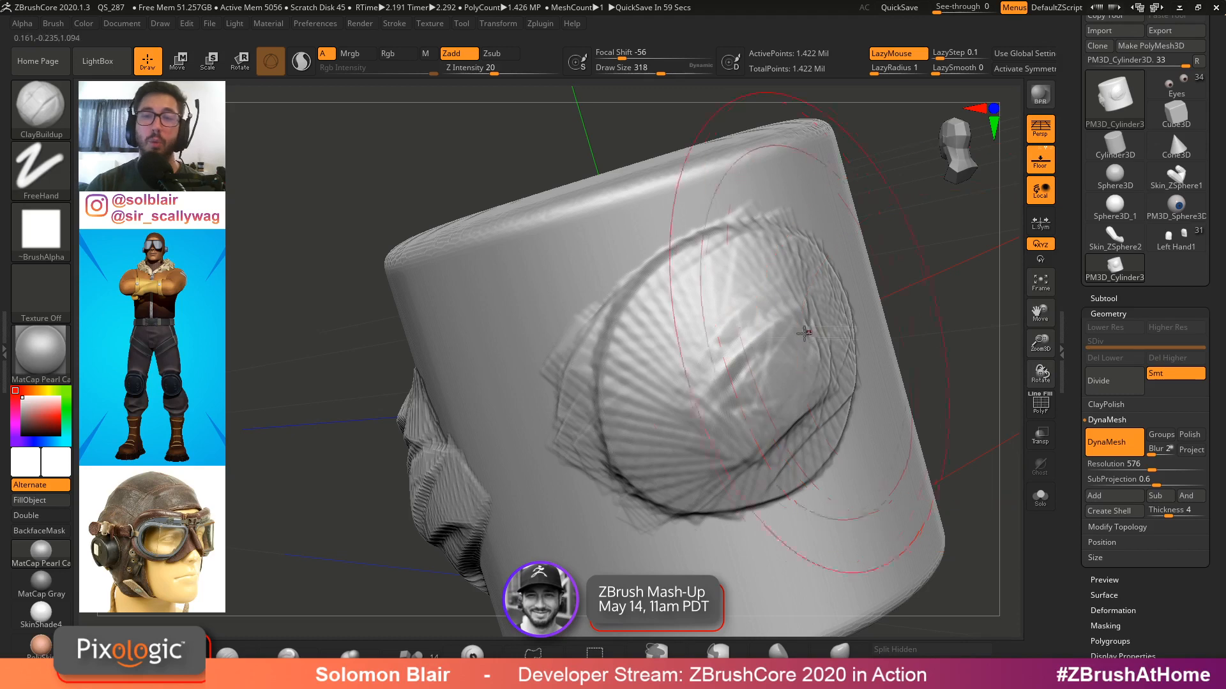
pyautogui.press('s')
pyautogui.moveTo(794, 340); pyautogui.dragTo(712, 339)
pyautogui.keyDown('shift'); pyautogui.moveTo(673, 326); pyautogui.dragTo(648, 383); pyautogui.keyUp('shift')
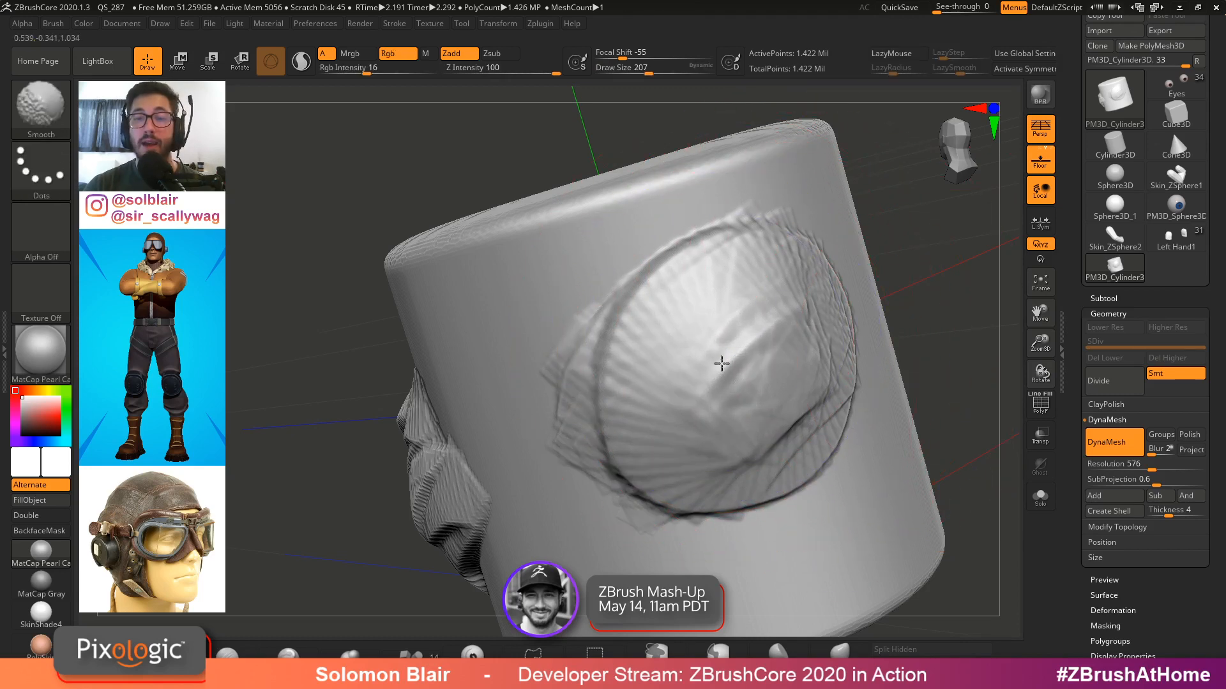
pyautogui.keyDown('ctrl'); pyautogui.moveTo(721, 364); pyautogui.dragTo(710, 366, button='right'); pyautogui.keyUp('ctrl')
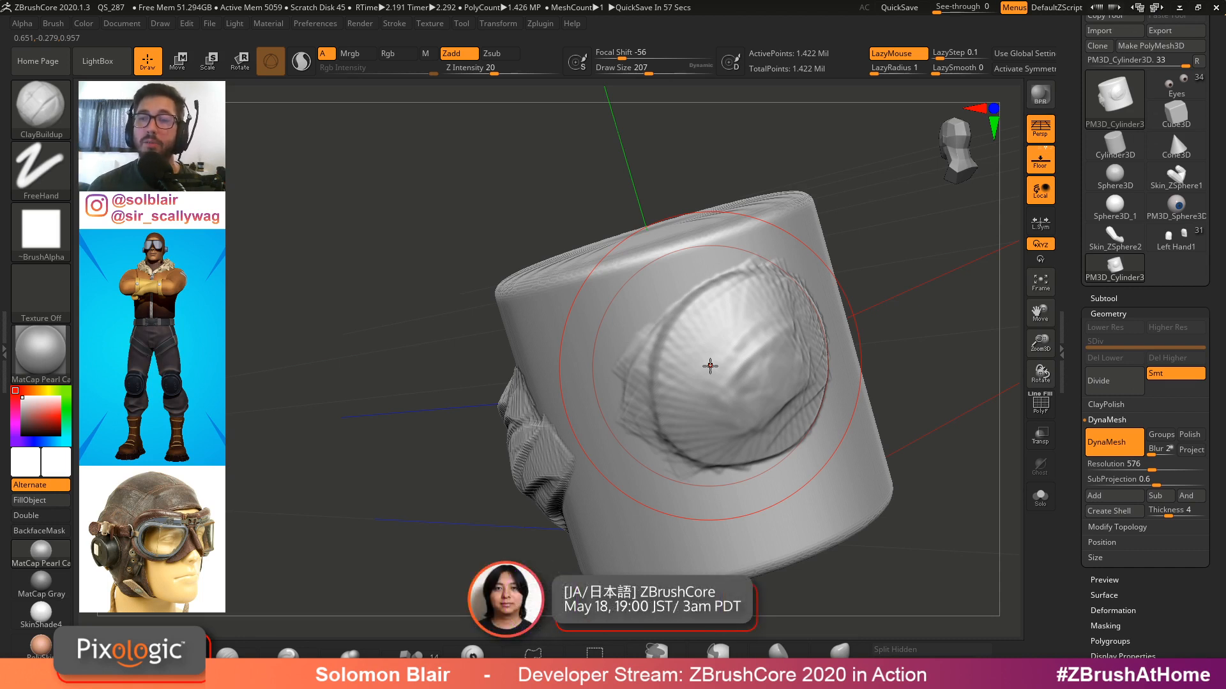
# Sculpt a long ClayBuildup ridge diagonally across the cylinder's top
pyautogui.click(1102, 298)
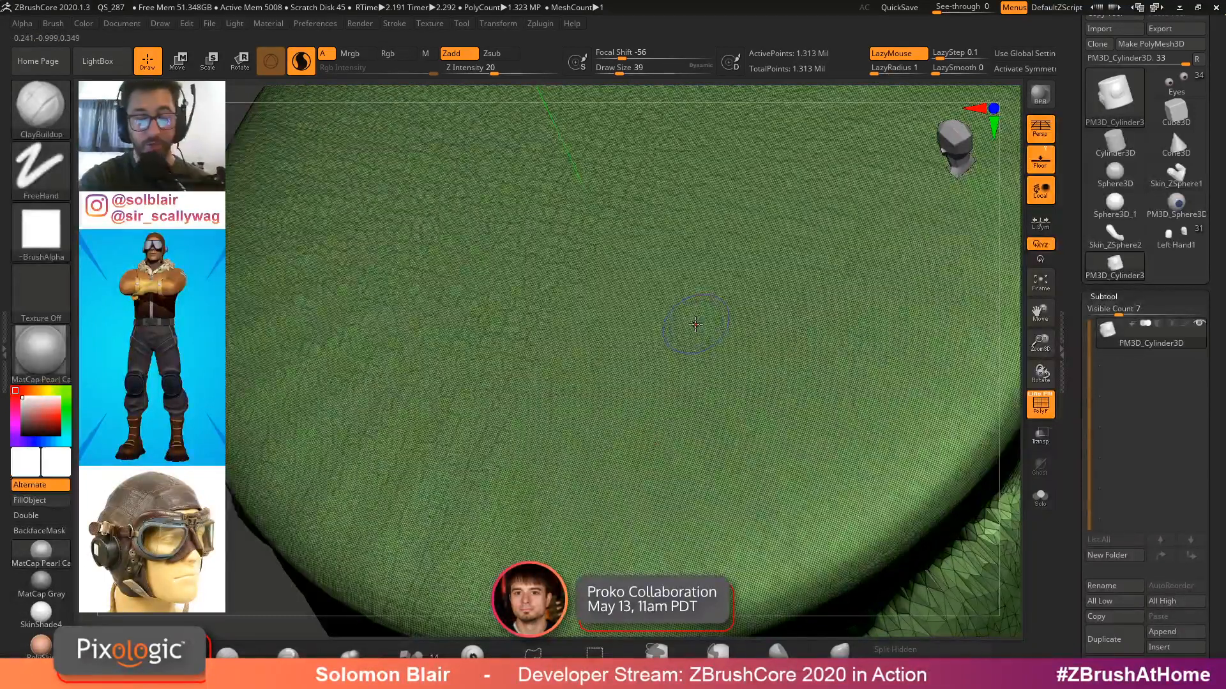
pyautogui.press('b')
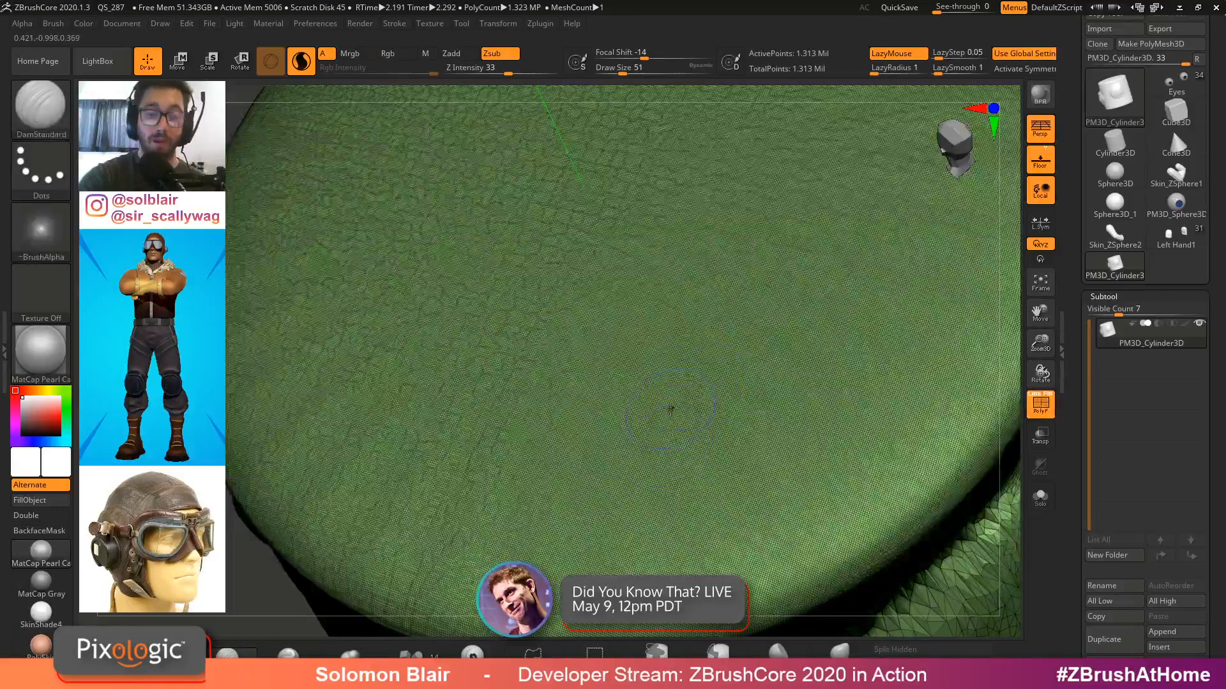
pyautogui.press('b')
pyautogui.press('c')
pyautogui.press('b')
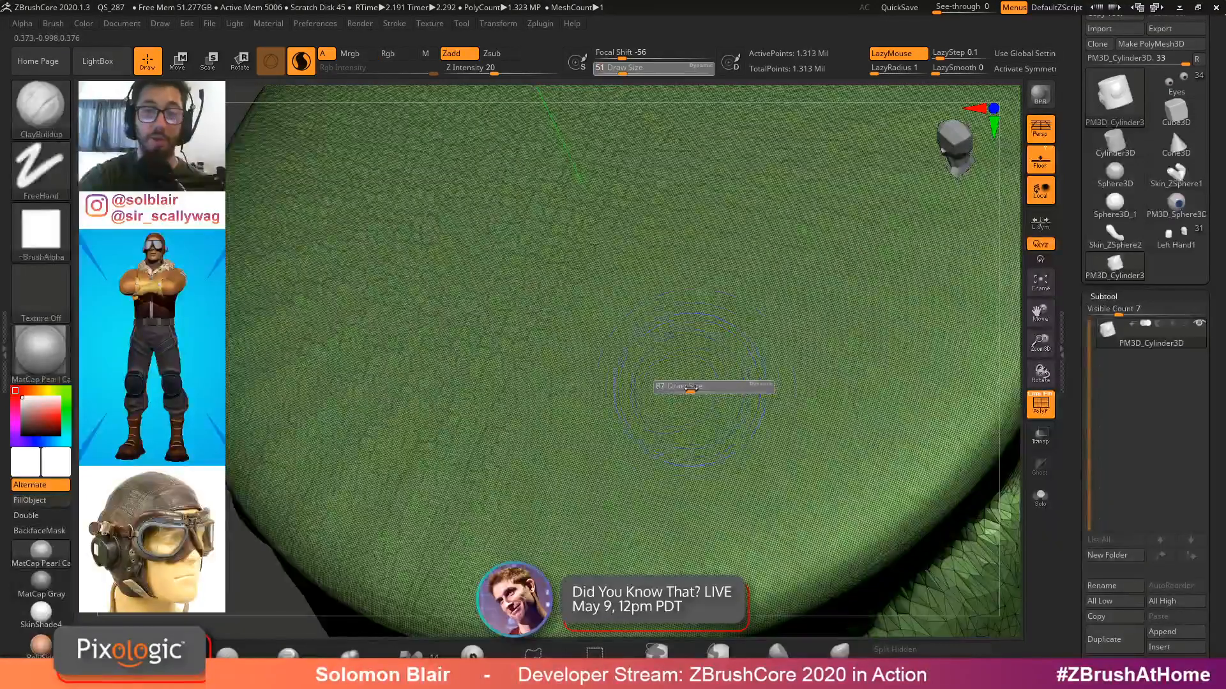
pyautogui.moveTo(626, 460)
pyautogui.mouseDown()
pyautogui.moveTo(691, 369)
pyautogui.moveTo(906, 134)
pyautogui.mouseUp()
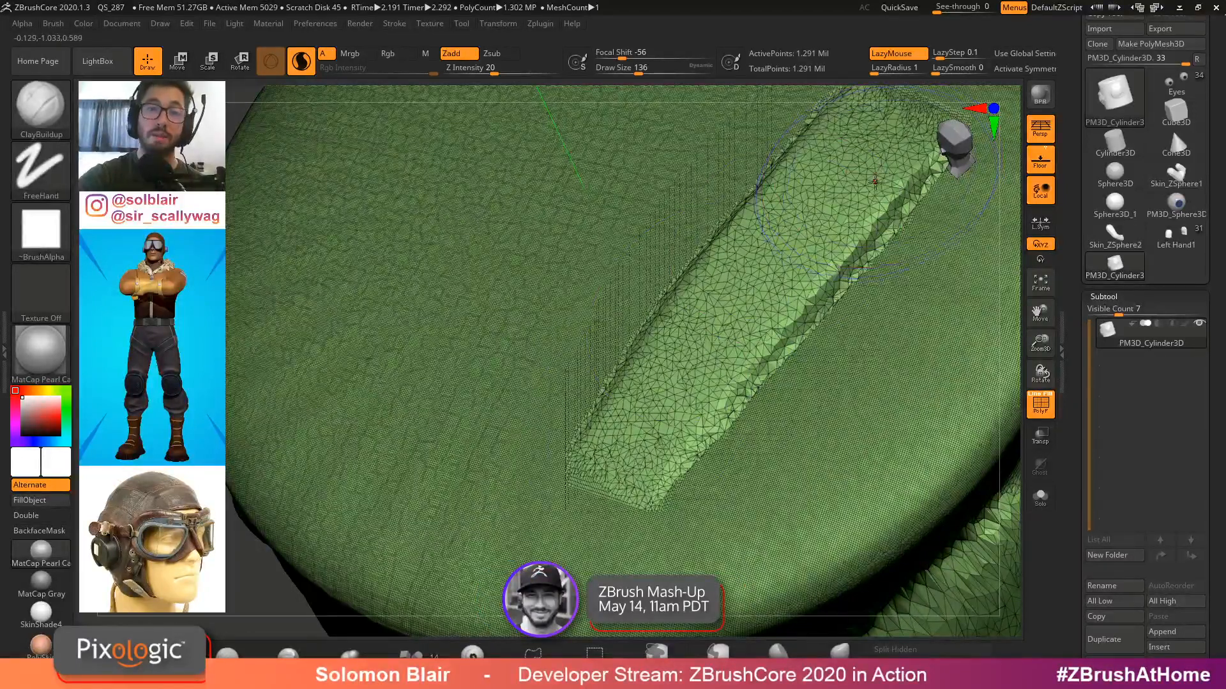
# Reduce the draw size to 39 and sculpt a thinner parallel ridge beside the first
pyautogui.press('s')
pyautogui.moveTo(611, 268); pyautogui.dragTo(591, 267)
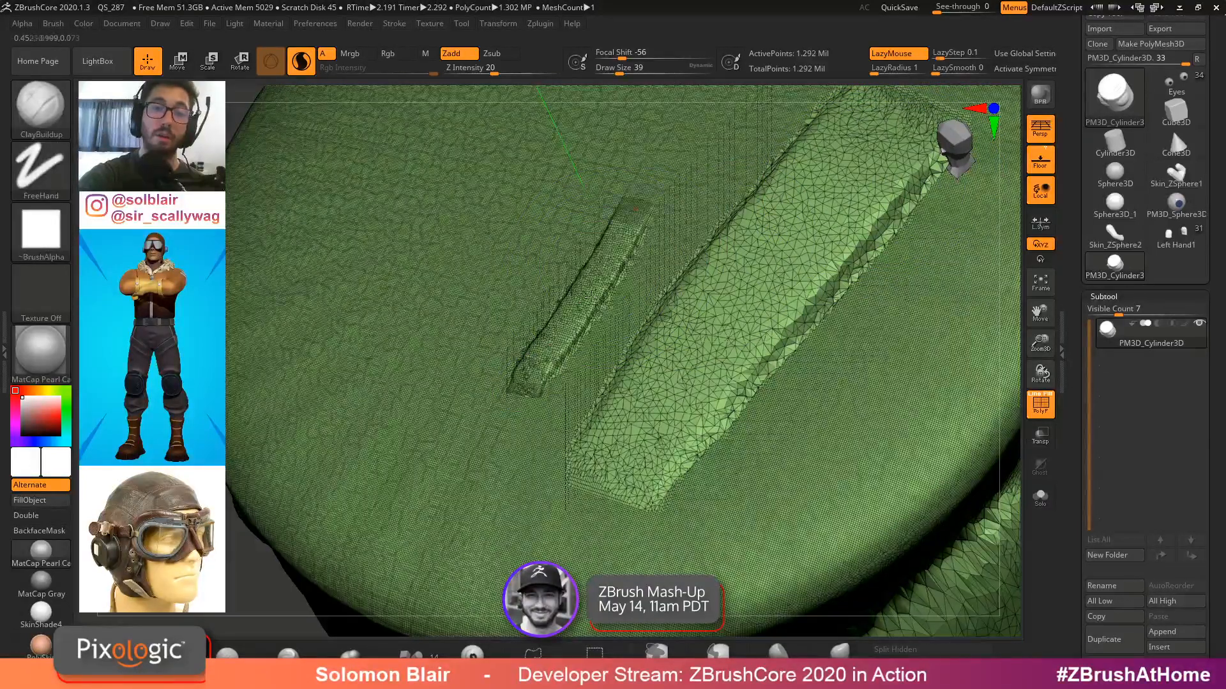
pyautogui.keyDown('ctrl'); pyautogui.moveTo(593, 297); pyautogui.dragTo(546, 307, button='right'); pyautogui.keyUp('ctrl')
pyautogui.moveTo(291, 447)
pyautogui.mouseDown()
pyautogui.moveTo(361, 358)
pyautogui.moveTo(459, 166)
pyautogui.moveTo(511, 96)
pyautogui.moveTo(308, 424)
pyautogui.mouseUp()
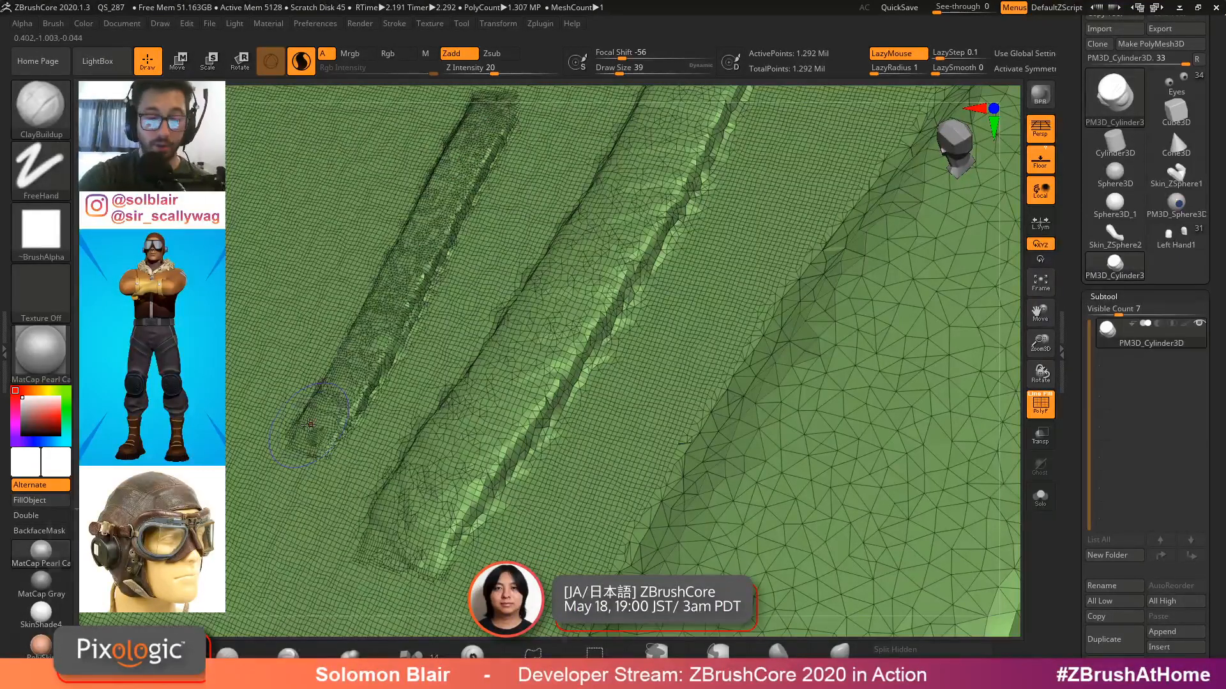
# Inflate the ridges on the cylinder's top with the Inflate brush
pyautogui.press('b')
pyautogui.press('i')
pyautogui.press('n')
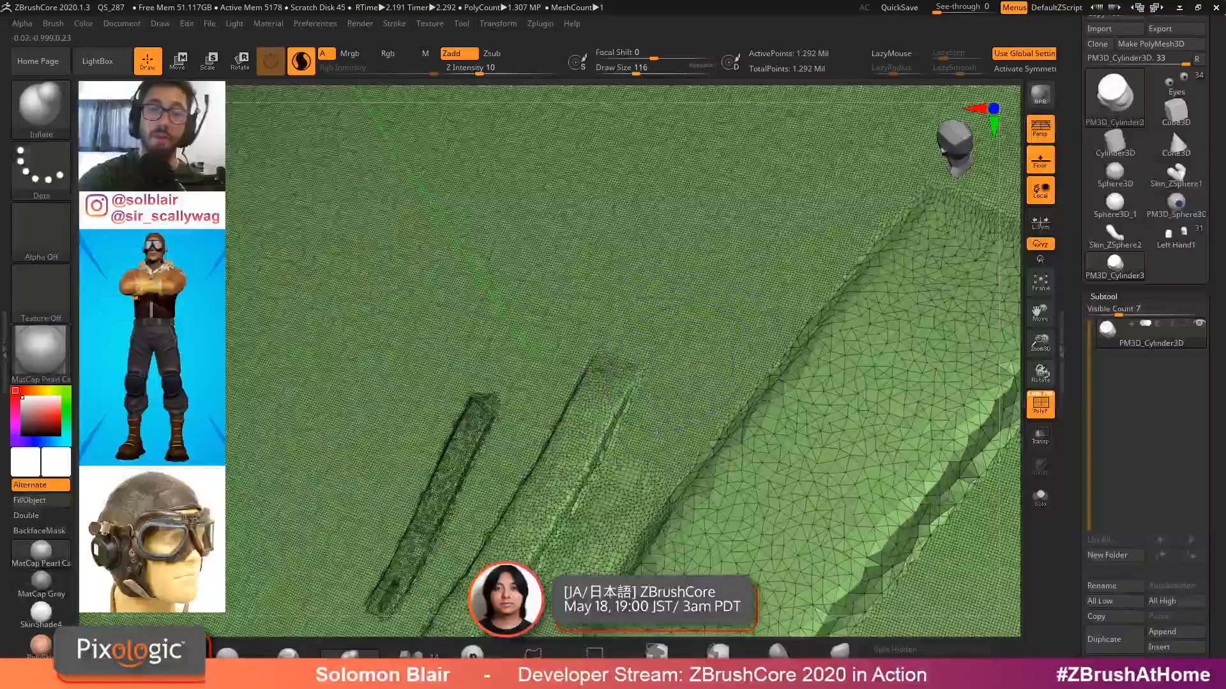
pyautogui.moveTo(723, 307)
pyautogui.mouseDown()
pyautogui.moveTo(753, 230)
pyautogui.moveTo(689, 204)
pyautogui.moveTo(574, 300)
pyautogui.moveTo(445, 510)
pyautogui.moveTo(504, 485)
pyautogui.moveTo(485, 396)
pyautogui.mouseUp()
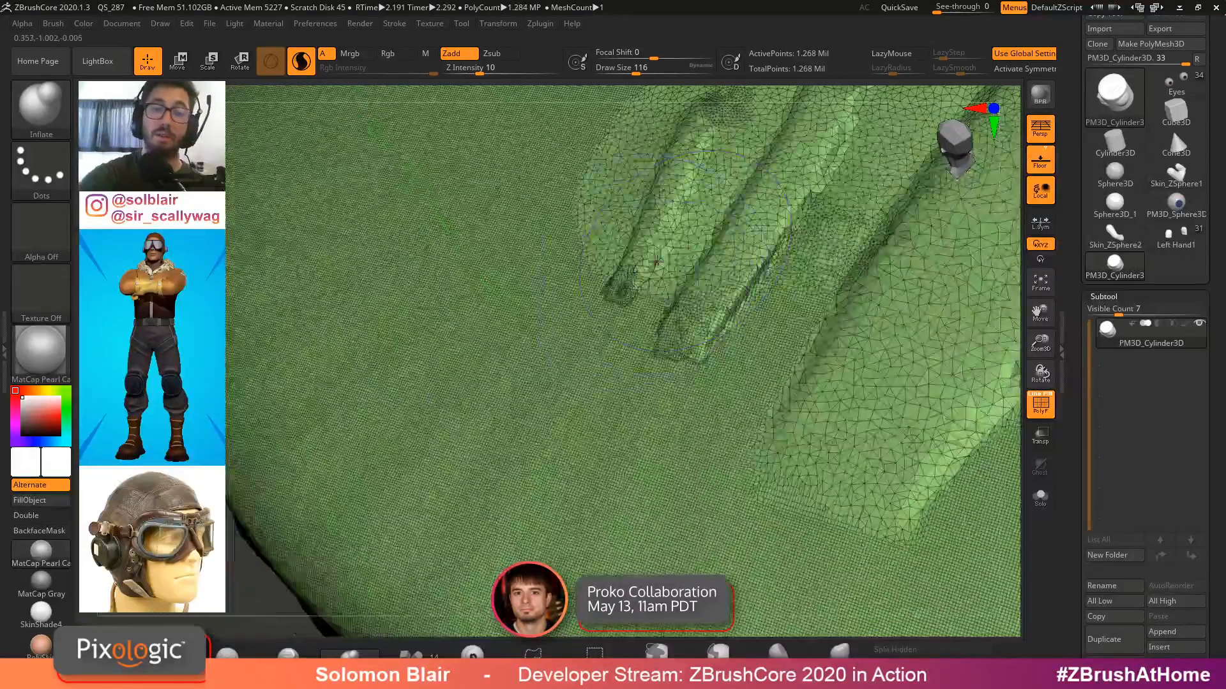
pyautogui.moveTo(702, 268); pyautogui.dragTo(683, 414)
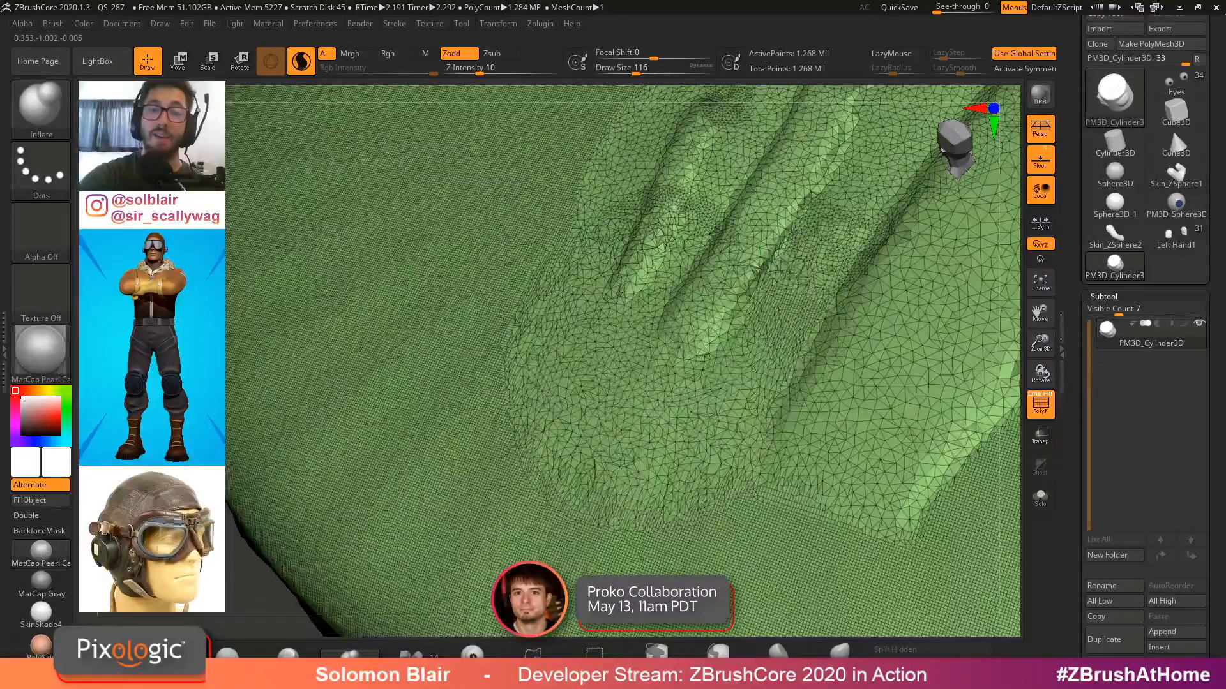
pyautogui.moveTo(684, 412)
pyautogui.mouseDown()
pyautogui.moveTo(767, 268)
pyautogui.moveTo(740, 447)
pyautogui.moveTo(888, 332)
pyautogui.moveTo(658, 527)
pyautogui.moveTo(510, 402)
pyautogui.moveTo(559, 283)
pyautogui.mouseUp()
pyautogui.hotkey('shift', 'f')
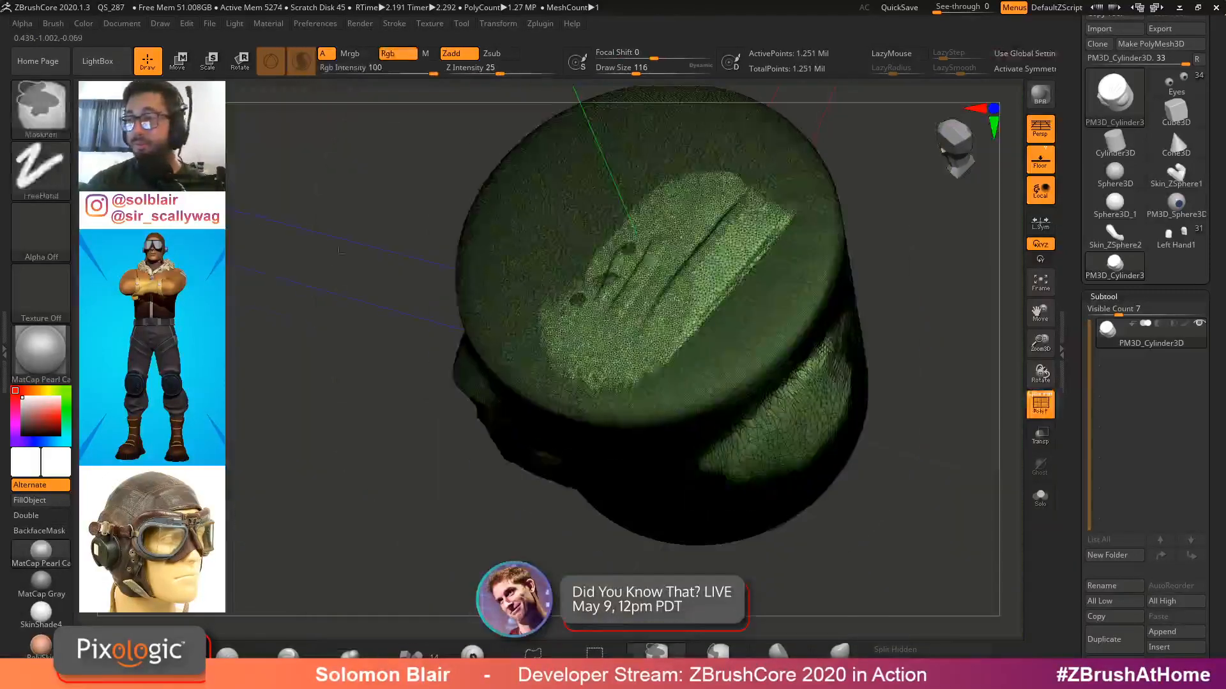
pyautogui.hotkey('shift', 'f')
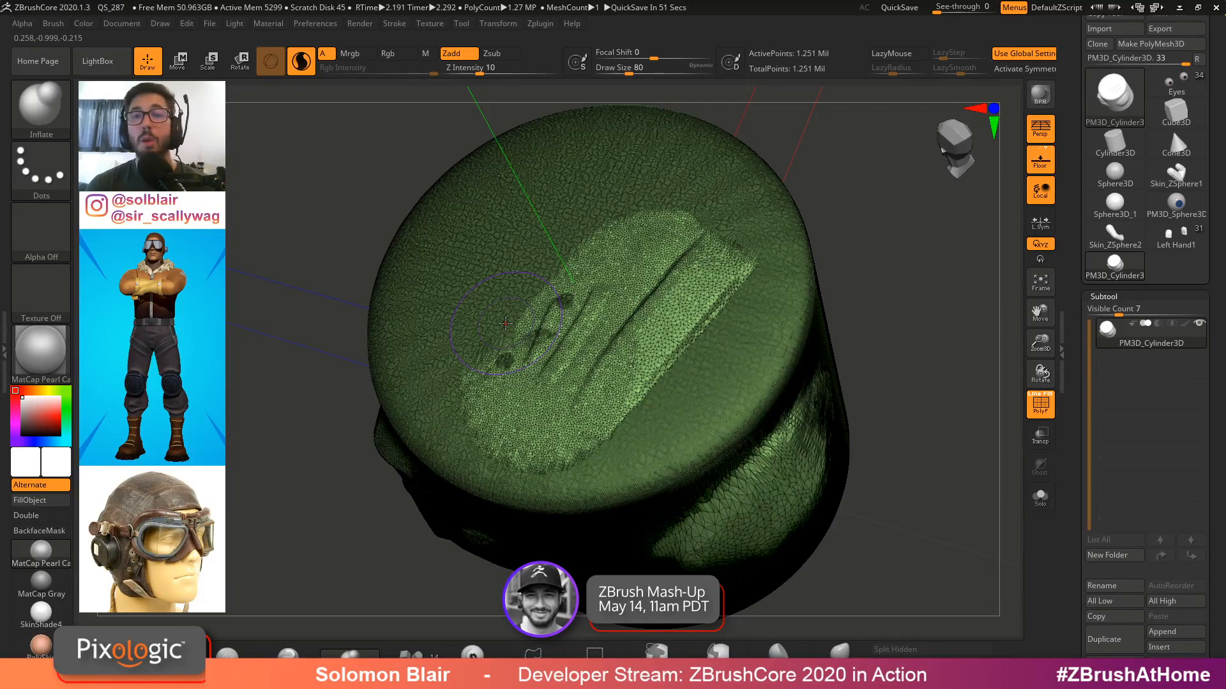
# Switch back to the pilot character model, set the draw size to 20 and face it front-on
pyautogui.click(1176, 83)
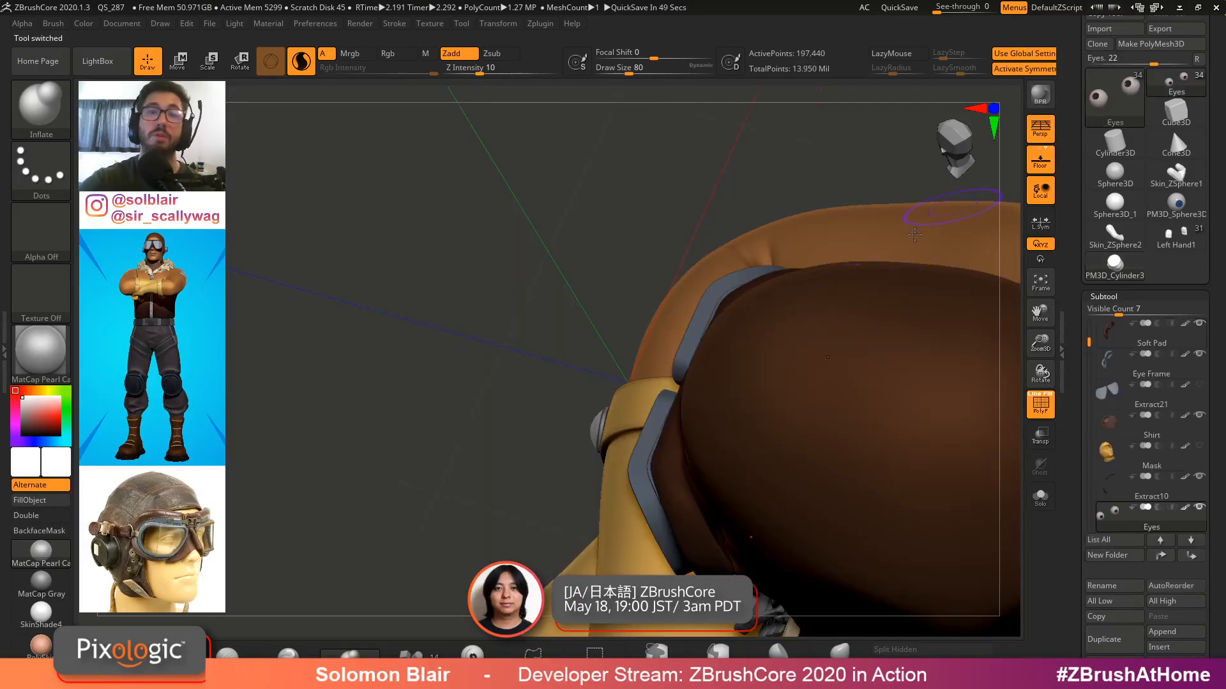
pyautogui.moveTo(609, 376)
pyautogui.keyDown('ctrl'); pyautogui.mouseDown(button='right')
pyautogui.moveTo(848, 416)
pyautogui.moveTo(872, 399)
pyautogui.mouseUp(button='right'); pyautogui.keyUp('ctrl')
pyautogui.press('s')
pyautogui.keyDown('alt'); pyautogui.moveTo(862, 351); pyautogui.dragTo(781, 326, button='right'); pyautogui.keyUp('alt')
pyautogui.press('s')
pyautogui.moveTo(781, 325); pyautogui.dragTo(762, 326)
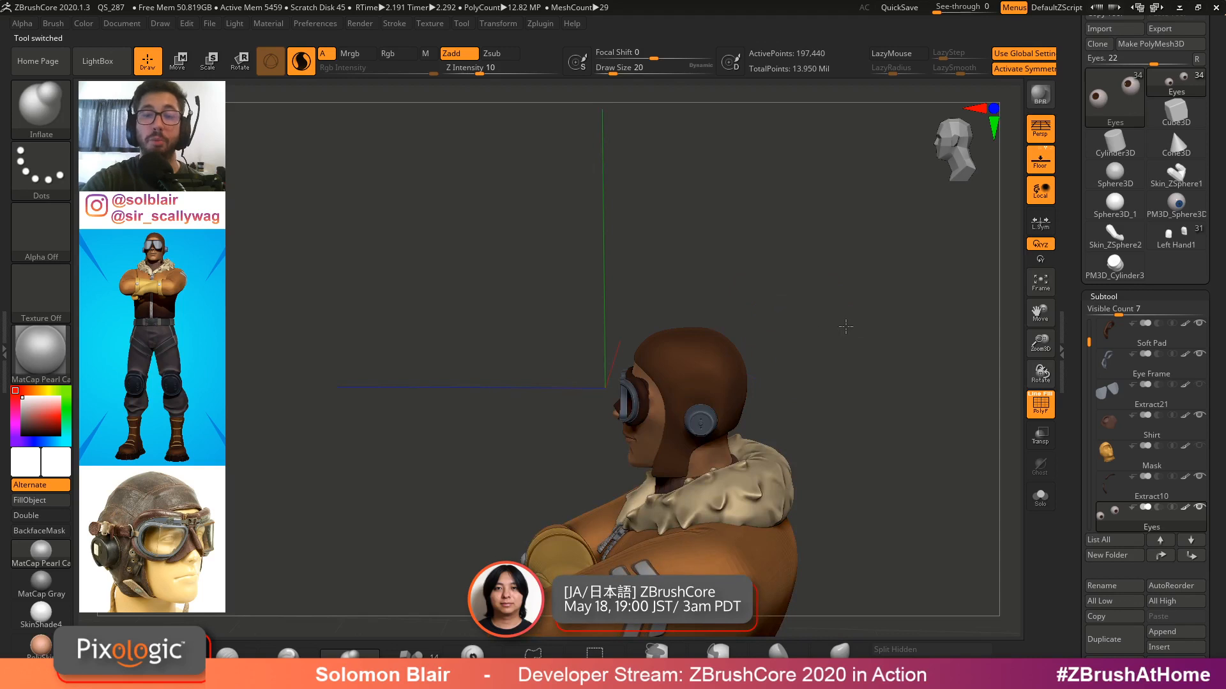
pyautogui.moveTo(845, 328)
pyautogui.keyDown('shift'); pyautogui.mouseDown(button='right')
pyautogui.moveTo(841, 375)
pyautogui.moveTo(751, 323)
pyautogui.moveTo(809, 352)
pyautogui.mouseUp(button='right'); pyautogui.keyUp('shift')
pyautogui.hotkey('shift', 'f')
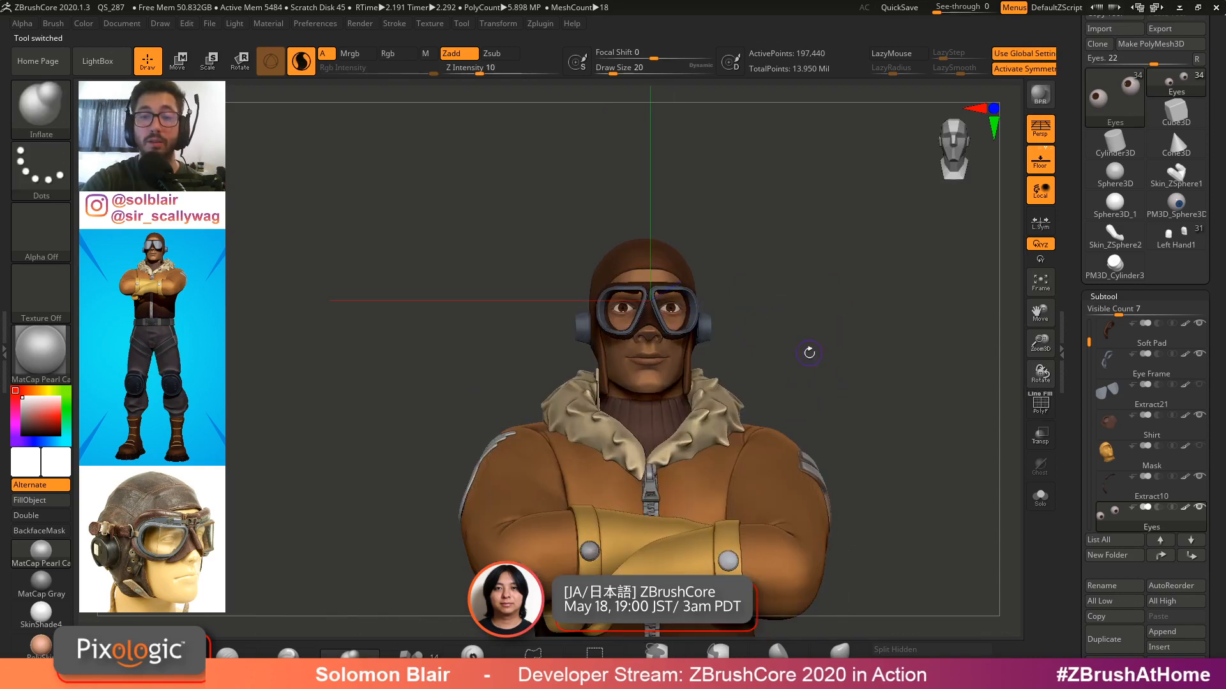
# Select the Pilot Jacket Mod2 subtool directly on the jacket
pyautogui.press('s')
pyautogui.moveTo(772, 332); pyautogui.dragTo(778, 332)
pyautogui.press('x')
pyautogui.press('x')
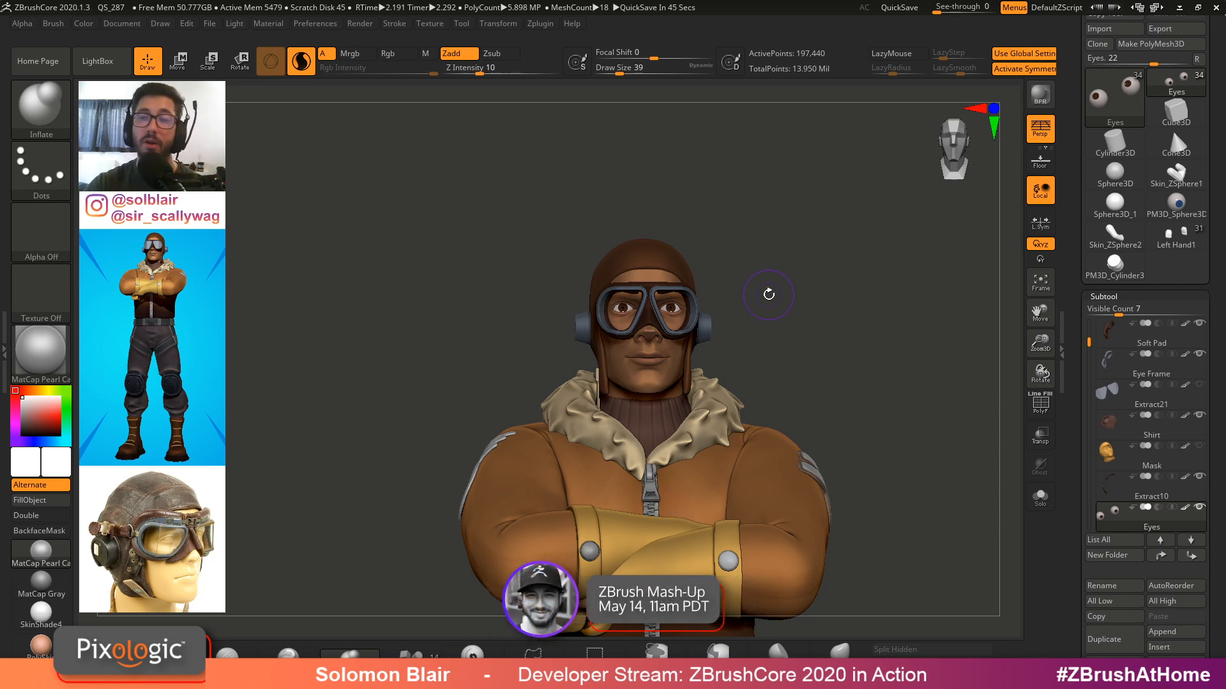
pyautogui.moveTo(682, 317)
pyautogui.keyDown('ctrl'); pyautogui.mouseDown(button='right')
pyautogui.moveTo(722, 362)
pyautogui.moveTo(705, 342)
pyautogui.moveTo(652, 386)
pyautogui.moveTo(684, 412)
pyautogui.moveTo(632, 382)
pyautogui.mouseUp(button='right'); pyautogui.keyUp('ctrl')
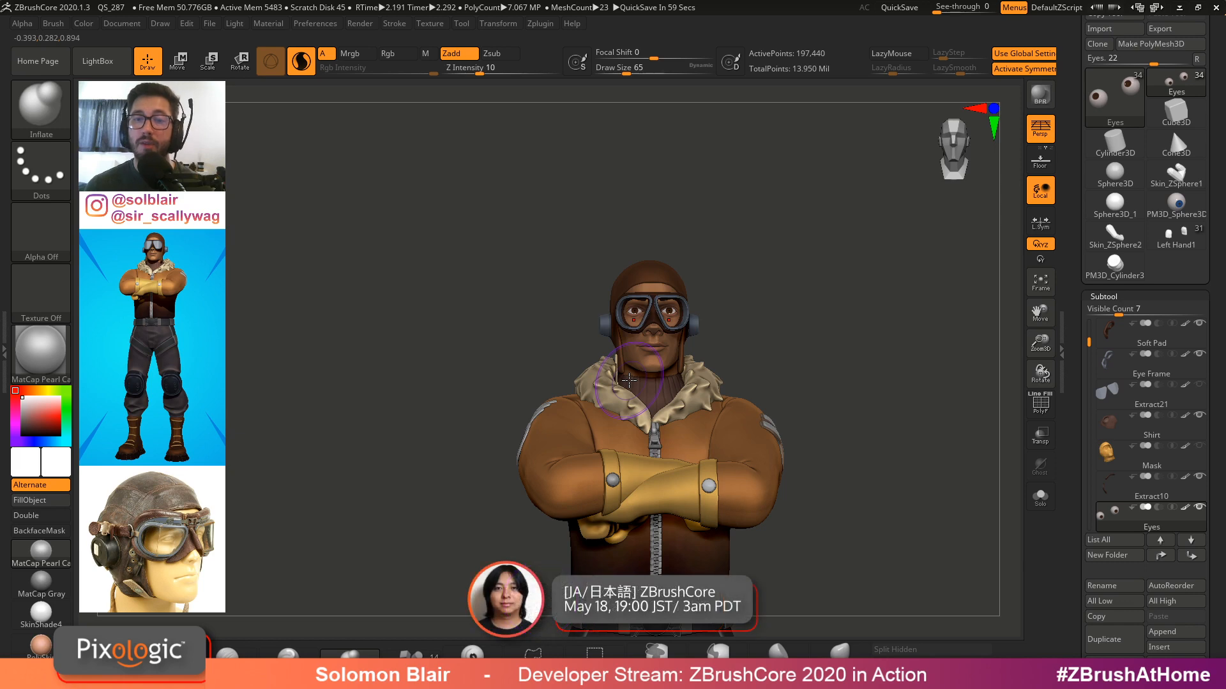
pyautogui.keyDown('alt'); pyautogui.click(729, 438); pyautogui.keyUp('alt')
pyautogui.hotkey('shift', 'f')
pyautogui.press('s')
pyautogui.click(806, 421)
pyautogui.keyDown('alt'); pyautogui.moveTo(784, 386); pyautogui.dragTo(756, 301, button='right'); pyautogui.keyUp('alt')
pyautogui.hotkey('shift', 'f')
pyautogui.press('s')
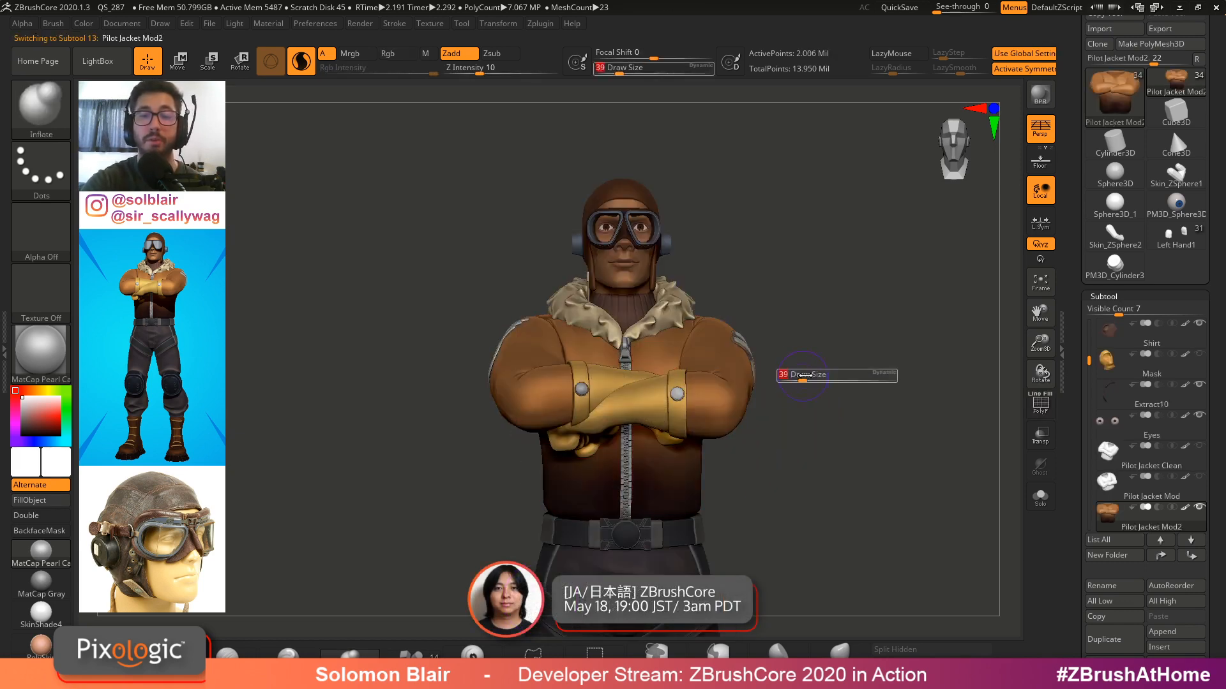
pyautogui.click(803, 378)
pyautogui.hotkey('shift', 'f')
pyautogui.hotkey('shift', 'f')
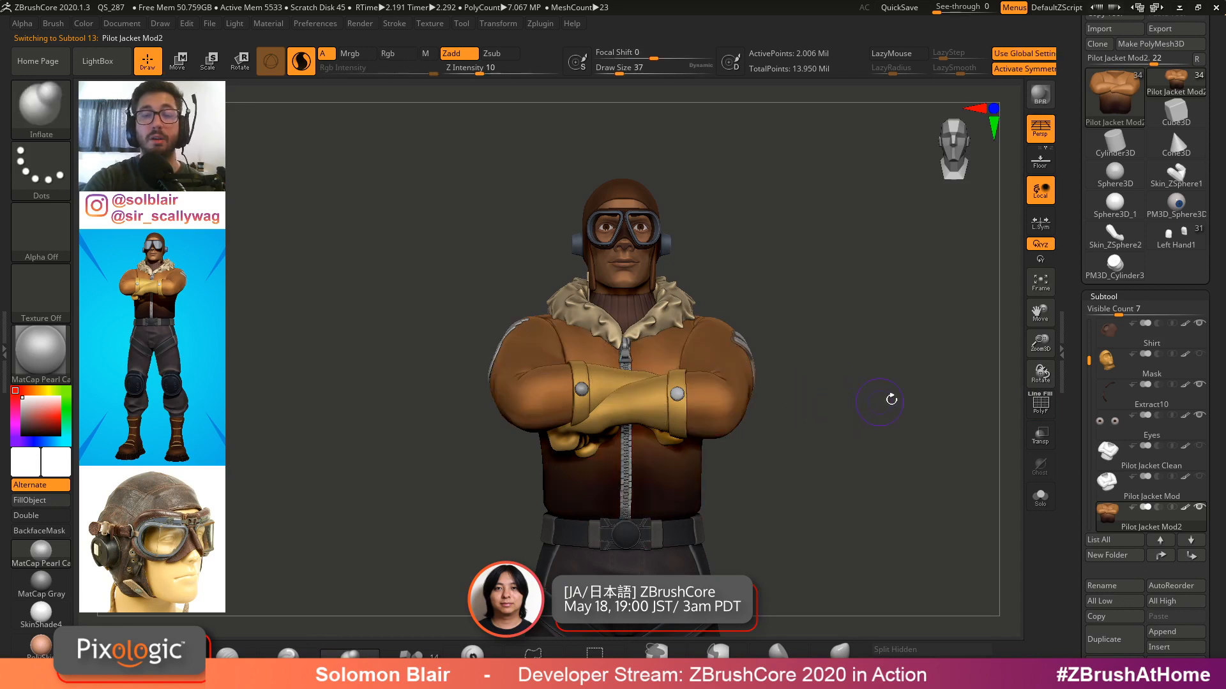
# Select the Jacket Fur subtool on the collar
pyautogui.keyDown('alt'); pyautogui.click(690, 300); pyautogui.keyUp('alt')
pyautogui.hotkey('shift', 'f')
pyautogui.hotkey('shift', 'f')
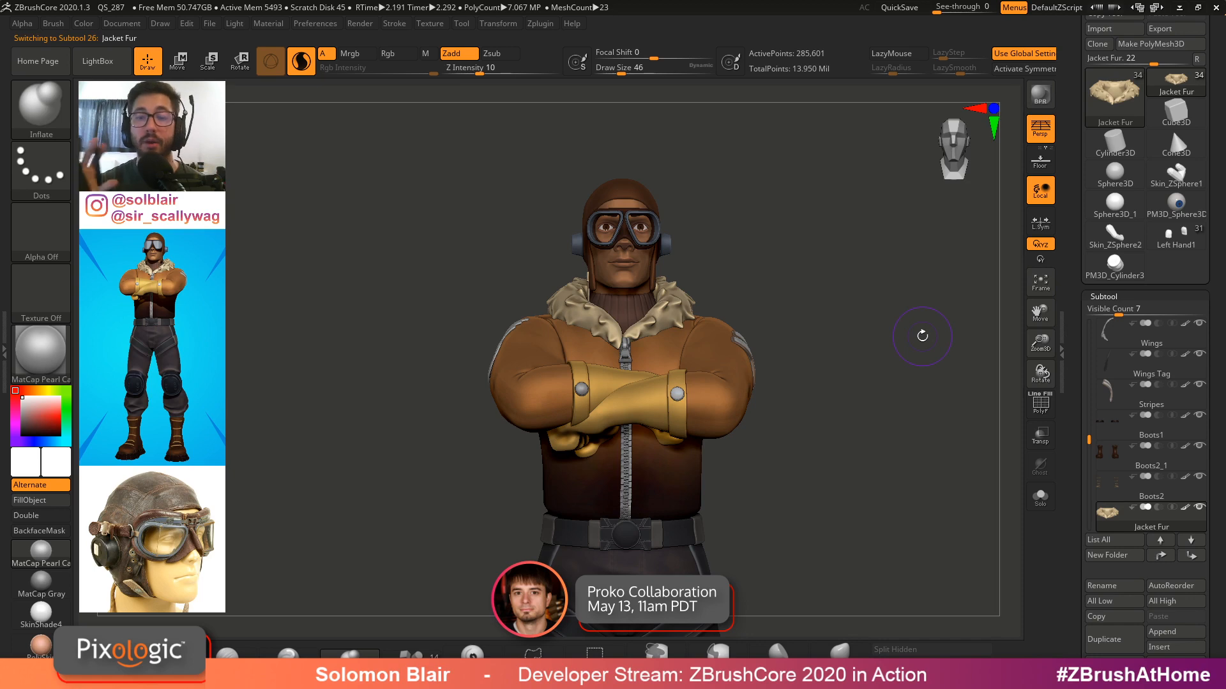
pyautogui.moveTo(799, 366)
pyautogui.keyDown('alt'); pyautogui.mouseDown(button='right')
pyautogui.moveTo(818, 392)
pyautogui.moveTo(798, 405)
pyautogui.mouseUp(button='right'); pyautogui.keyUp('alt')
pyautogui.press('x')
pyautogui.keyDown('ctrl'); pyautogui.moveTo(723, 359); pyautogui.dragTo(769, 383, button='right'); pyautogui.keyUp('ctrl')
pyautogui.press('s')
pyautogui.moveTo(773, 381)
pyautogui.mouseDown()
pyautogui.moveTo(792, 381)
pyautogui.moveTo(765, 362)
pyautogui.mouseUp()
pyautogui.keyDown('ctrl'); pyautogui.click(778, 377); pyautogui.keyUp('ctrl')
pyautogui.keyDown('ctrl'); pyautogui.click(778, 377); pyautogui.keyUp('ctrl')
pyautogui.press('s')
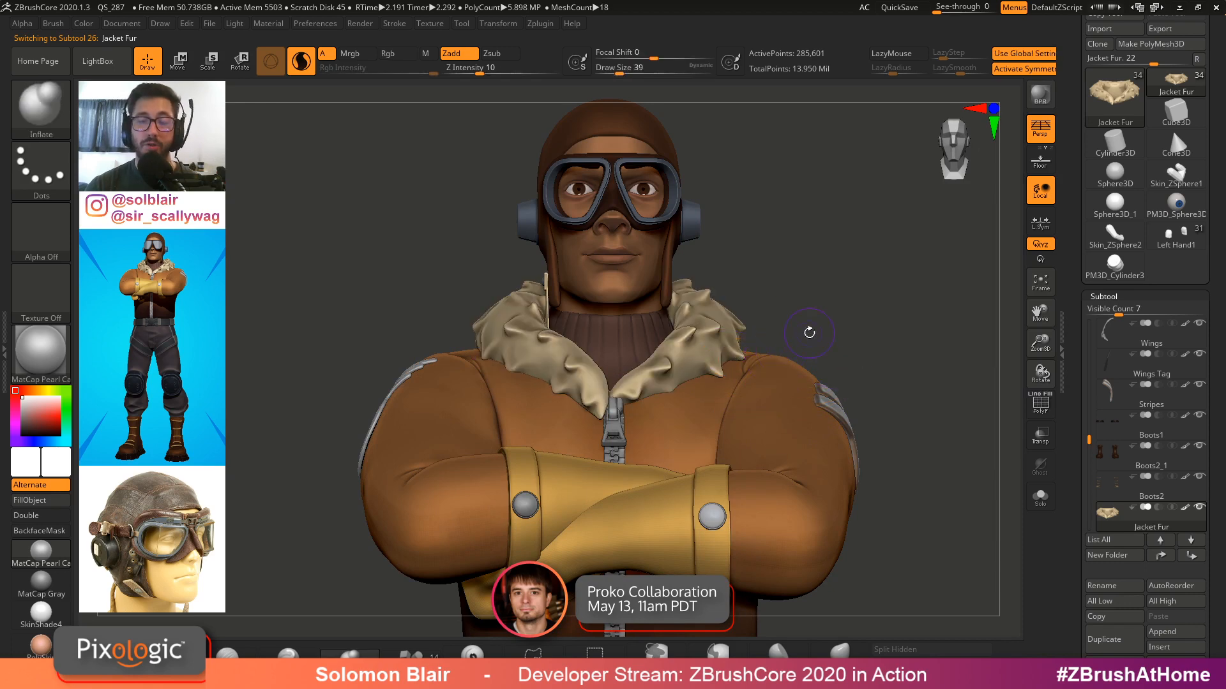
# Examine the jacket fur collar with the polyframe display toggled on and off
pyautogui.keyDown('ctrl'); pyautogui.moveTo(808, 328); pyautogui.dragTo(887, 355, button='right'); pyautogui.keyUp('ctrl')
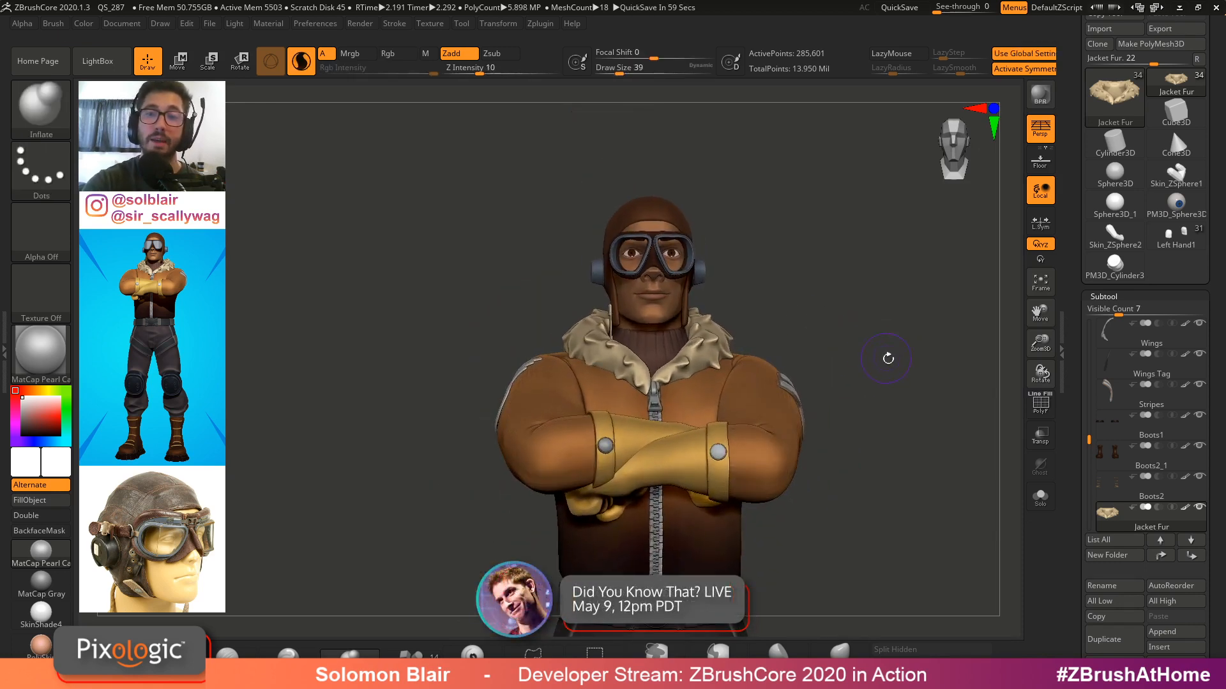
pyautogui.hotkey('shift', 'f')
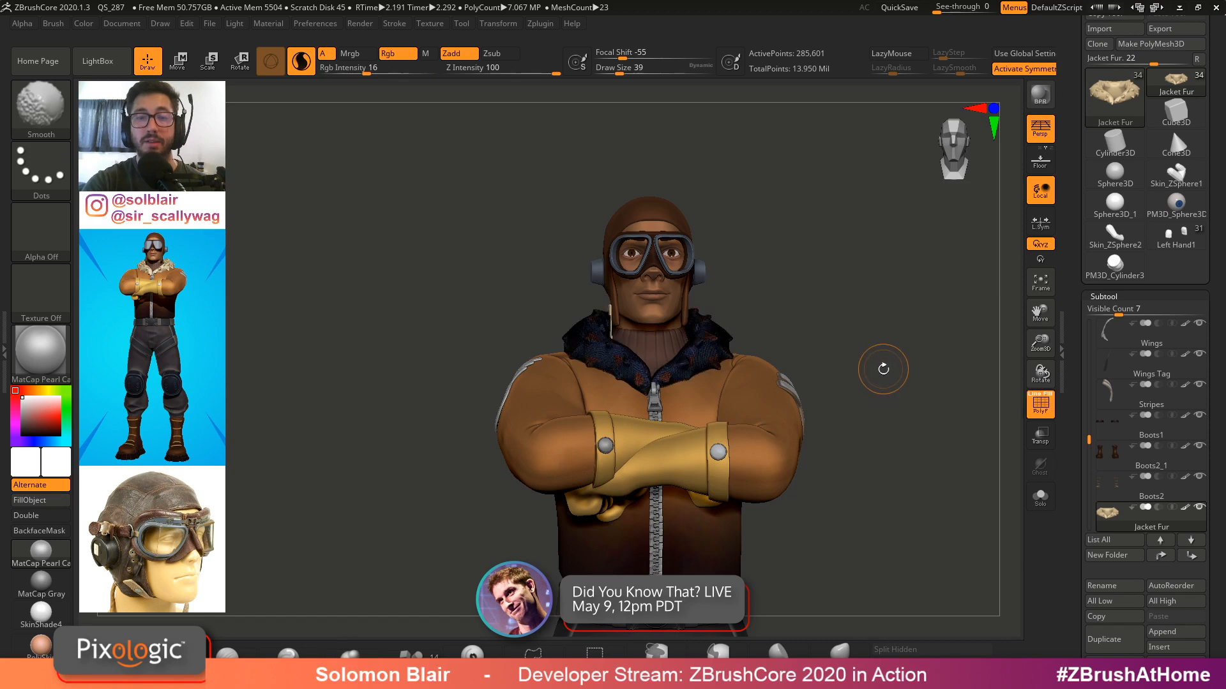
pyautogui.hotkey('shift', 'f')
pyautogui.press('s')
pyautogui.moveTo(886, 369); pyautogui.dragTo(904, 370)
pyautogui.hotkey('shift', 'f')
pyautogui.hotkey('shift', 'f')
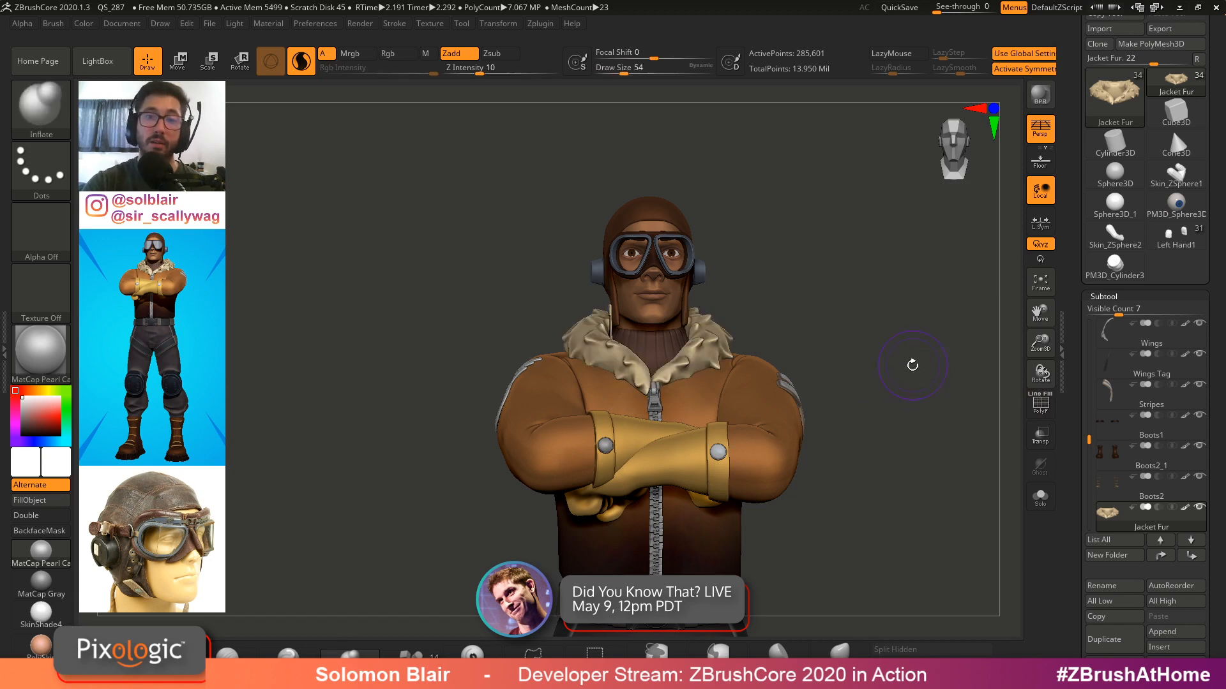
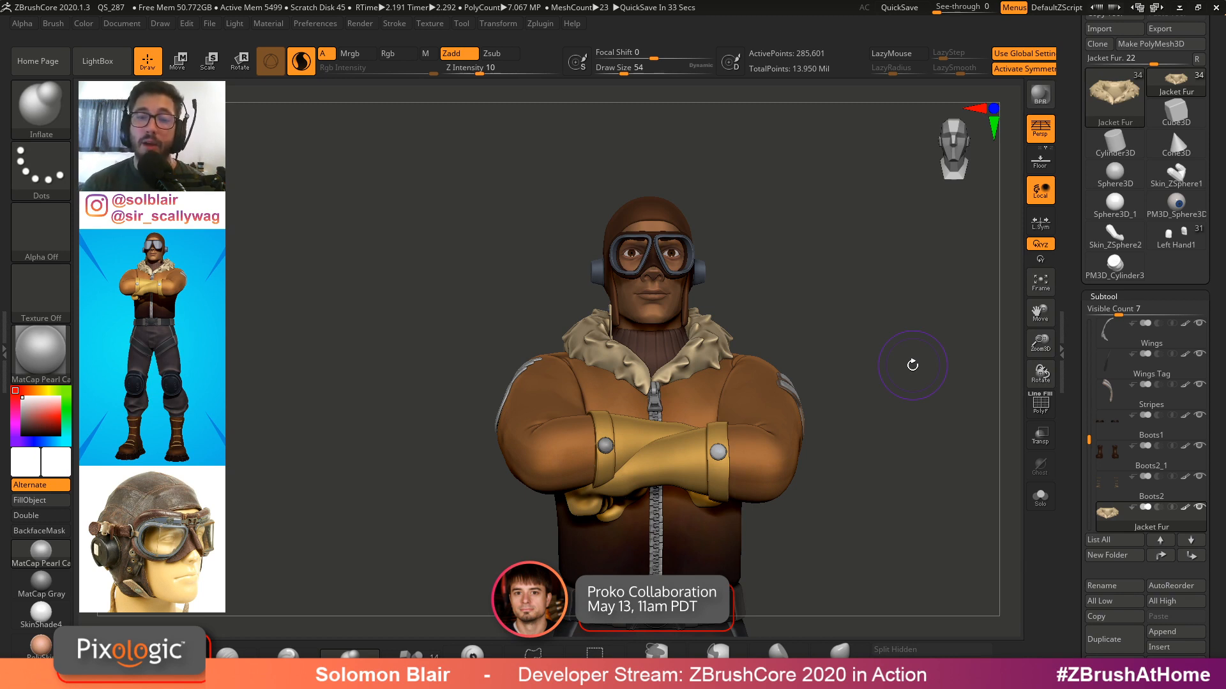
# Inspect the jacket fur subtool by isolating it in solo mode and toggling its polyframe display
pyautogui.press('[')
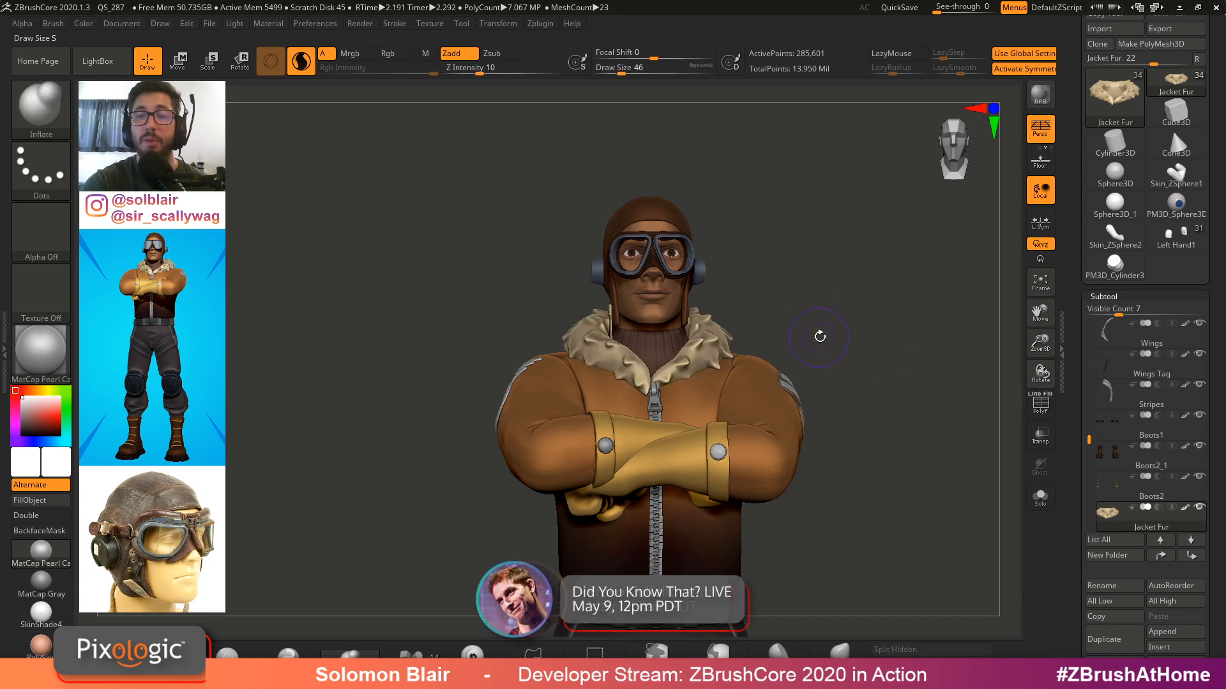
pyautogui.keyDown('alt'); pyautogui.moveTo(836, 350); pyautogui.dragTo(867, 370); pyautogui.keyUp('alt')
pyautogui.hotkey('ctrl', 'shift', 's')
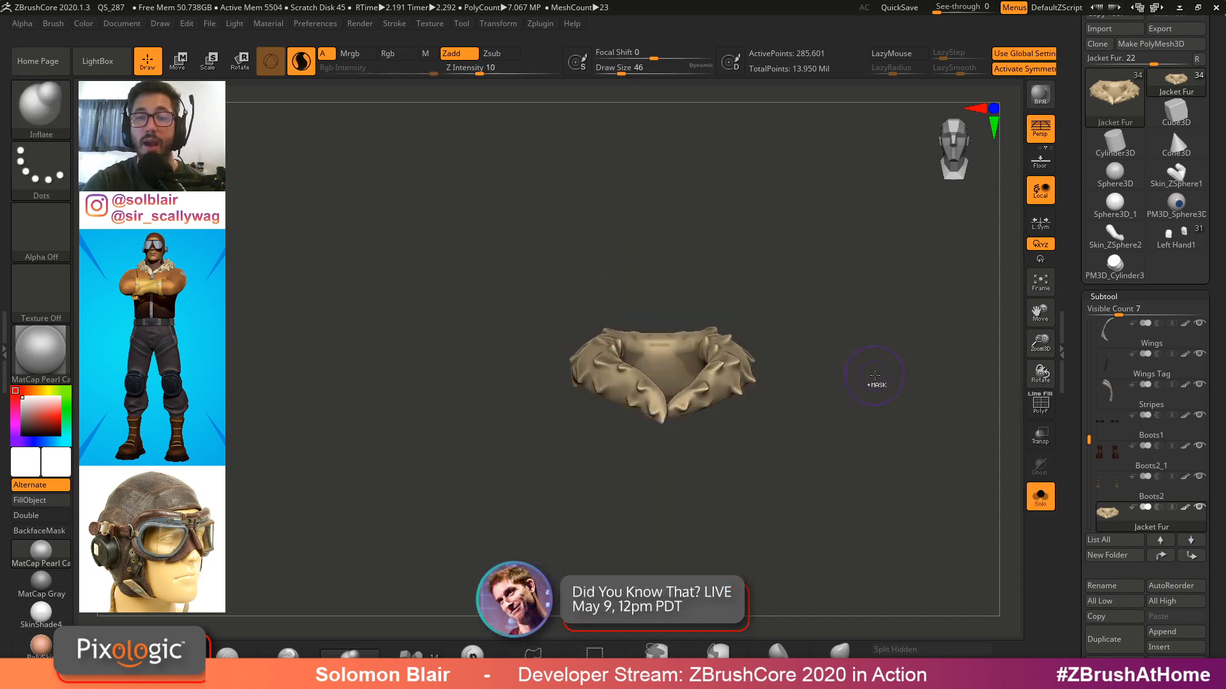
pyautogui.hotkey('ctrl', 'shift', 's')
pyautogui.press('[')
pyautogui.press('[')
pyautogui.hotkey('shift', 'f')
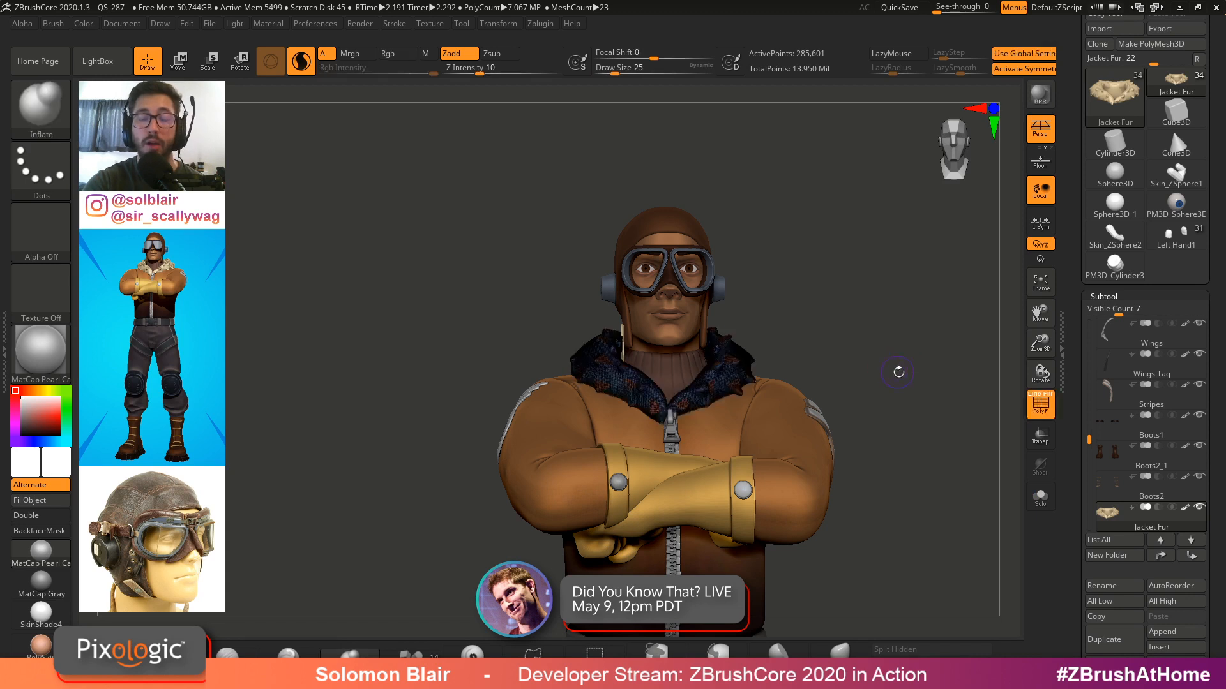
pyautogui.press(']')
pyautogui.press(']')
pyautogui.keyDown('alt'); pyautogui.moveTo(895, 367); pyautogui.dragTo(870, 375); pyautogui.keyUp('alt')
pyautogui.hotkey('shift', 'f')
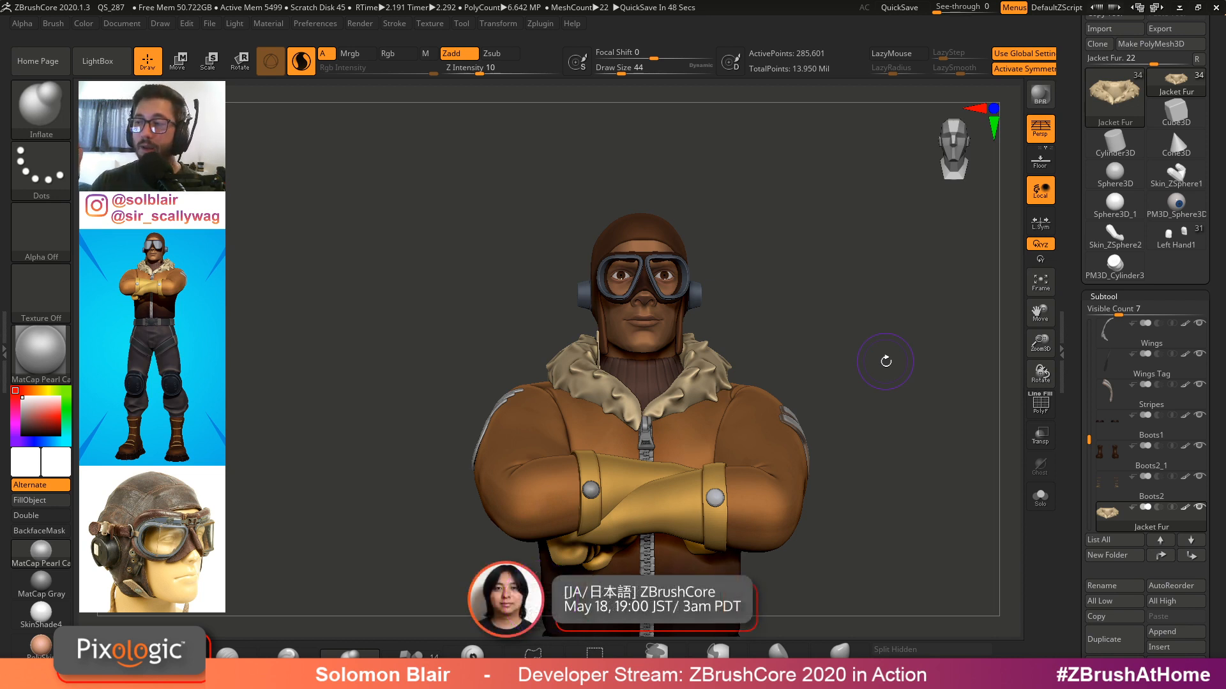
# Examine the fur collar close up, then review the full pilot character from several angles
pyautogui.press('f')
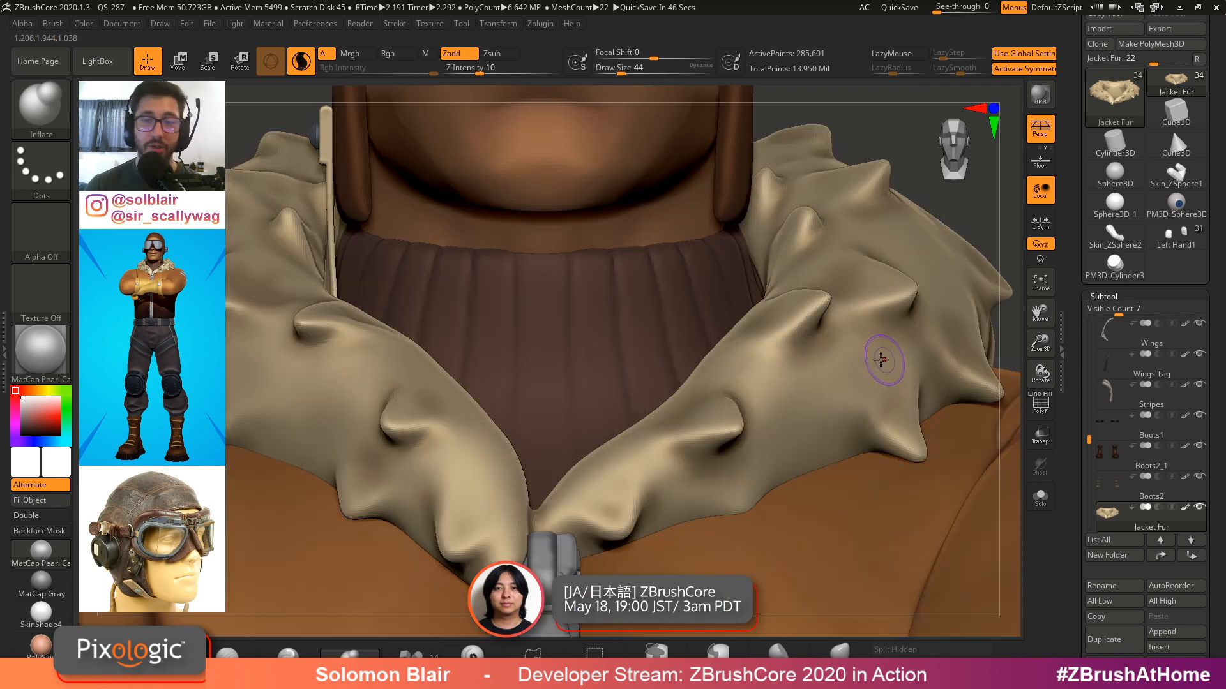
pyautogui.press('f')
pyautogui.press('f')
pyautogui.press('s')
pyautogui.moveTo(673, 359); pyautogui.dragTo(680, 359)
pyautogui.keyDown('alt'); pyautogui.moveTo(690, 347); pyautogui.dragTo(725, 439, button='right'); pyautogui.keyUp('alt')
pyautogui.press('s')
pyautogui.press('s')
pyautogui.moveTo(686, 393)
pyautogui.keyDown('ctrl'); pyautogui.mouseDown(button='right')
pyautogui.moveTo(705, 348)
pyautogui.moveTo(648, 319)
pyautogui.moveTo(640, 295)
pyautogui.mouseUp(button='right'); pyautogui.keyUp('ctrl')
pyautogui.keyDown('alt'); pyautogui.moveTo(691, 339); pyautogui.dragTo(733, 348, button='right'); pyautogui.keyUp('alt')
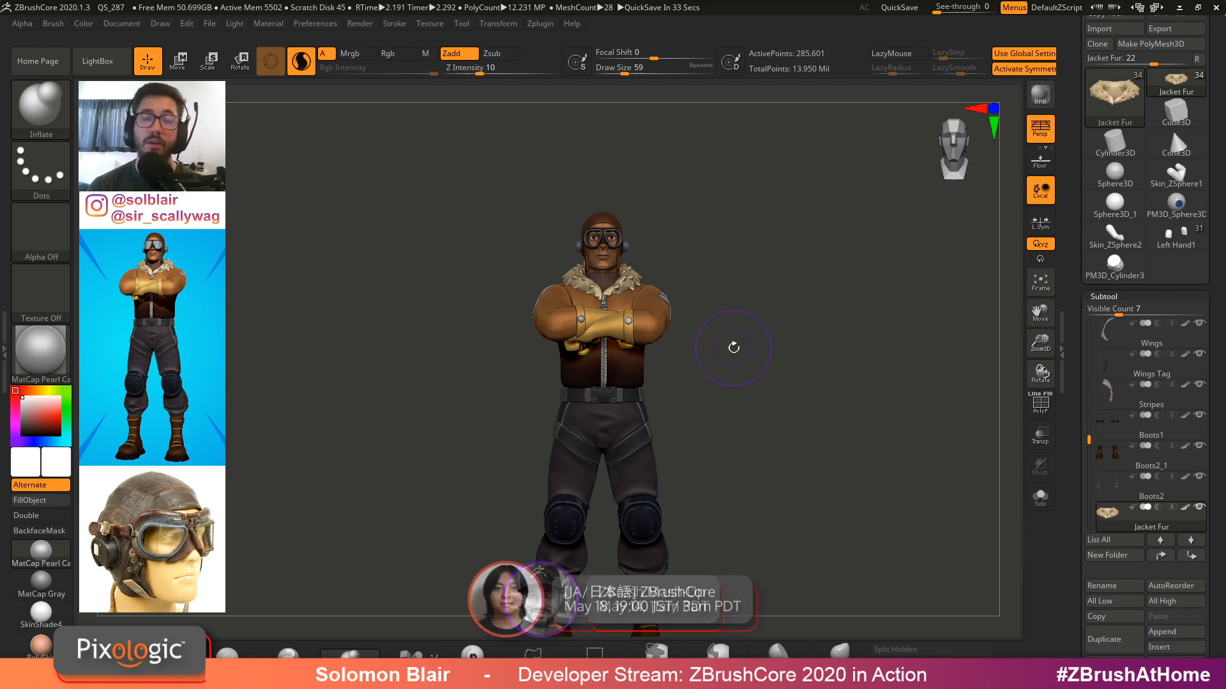
# Select the pilot jacket subtool directly on the model
pyautogui.keyDown('alt'); pyautogui.moveTo(708, 331); pyautogui.dragTo(715, 301); pyautogui.keyUp('alt')
pyautogui.press('s')
pyautogui.click(722, 317)
pyautogui.press('s')
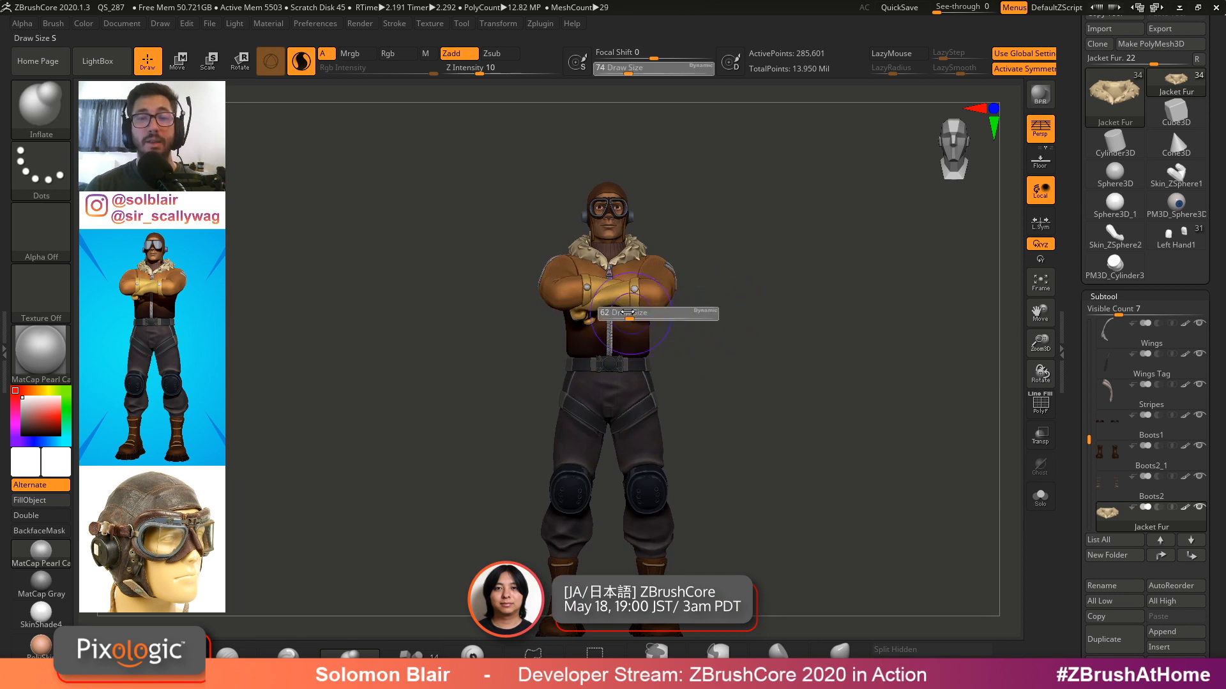
pyautogui.click(625, 318)
pyautogui.keyDown('alt'); pyautogui.click(646, 283); pyautogui.keyUp('alt')
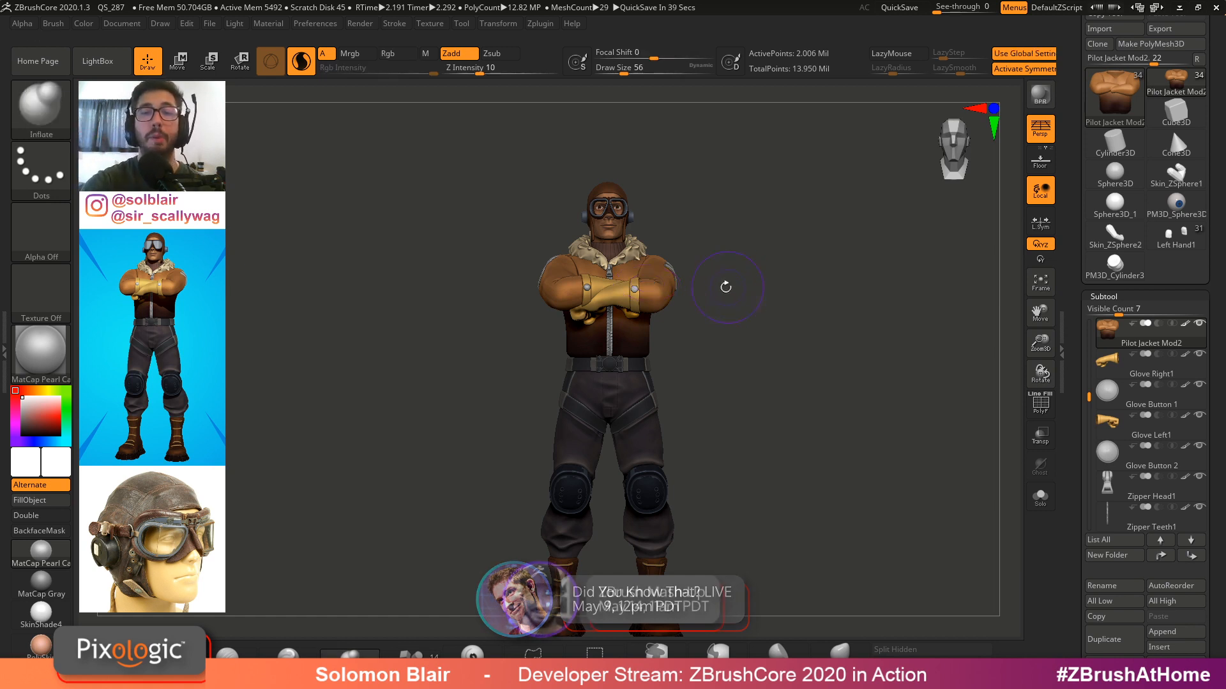
pyautogui.moveTo(725, 285)
pyautogui.keyDown('alt'); pyautogui.mouseDown()
pyautogui.moveTo(779, 330)
pyautogui.moveTo(834, 329)
pyautogui.mouseUp(); pyautogui.keyUp('alt')
pyautogui.press('shift')
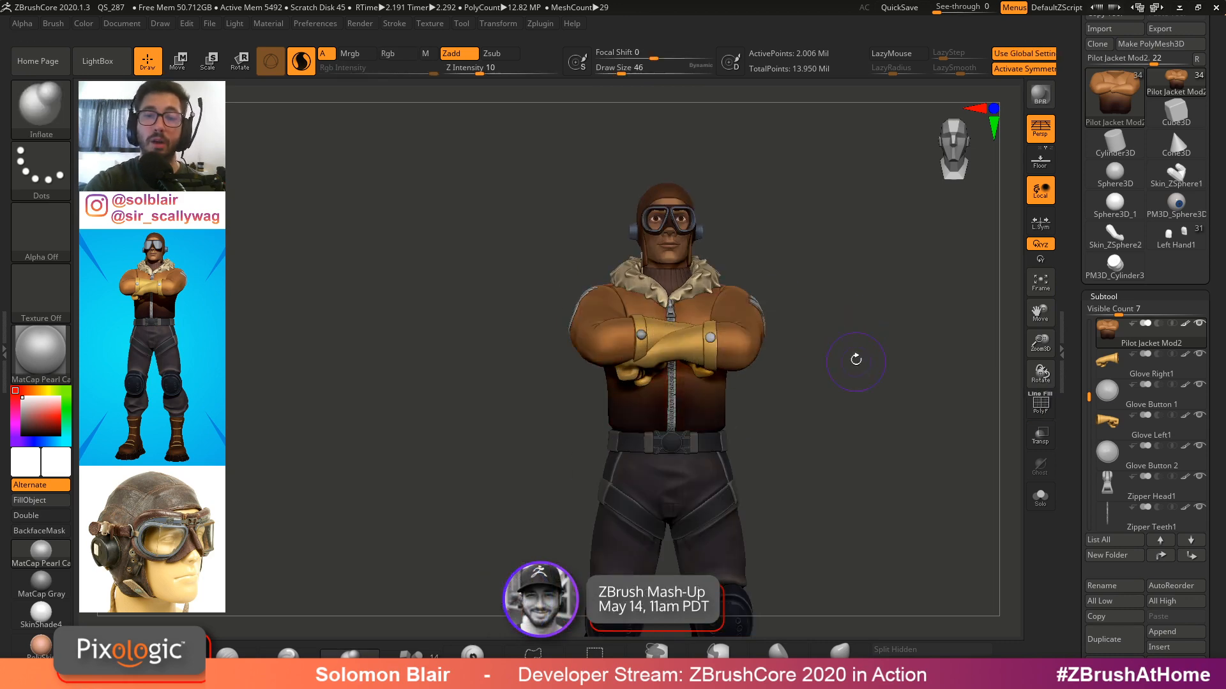
pyautogui.press('x')
pyautogui.press('x')
pyautogui.press('shift')
pyautogui.keyDown('ctrl'); pyautogui.click(779, 351); pyautogui.keyUp('ctrl')
pyautogui.moveTo(802, 356)
pyautogui.keyDown('alt'); pyautogui.mouseDown()
pyautogui.moveTo(741, 375)
pyautogui.moveTo(838, 417)
pyautogui.mouseUp(); pyautogui.keyUp('alt')
pyautogui.press('s')
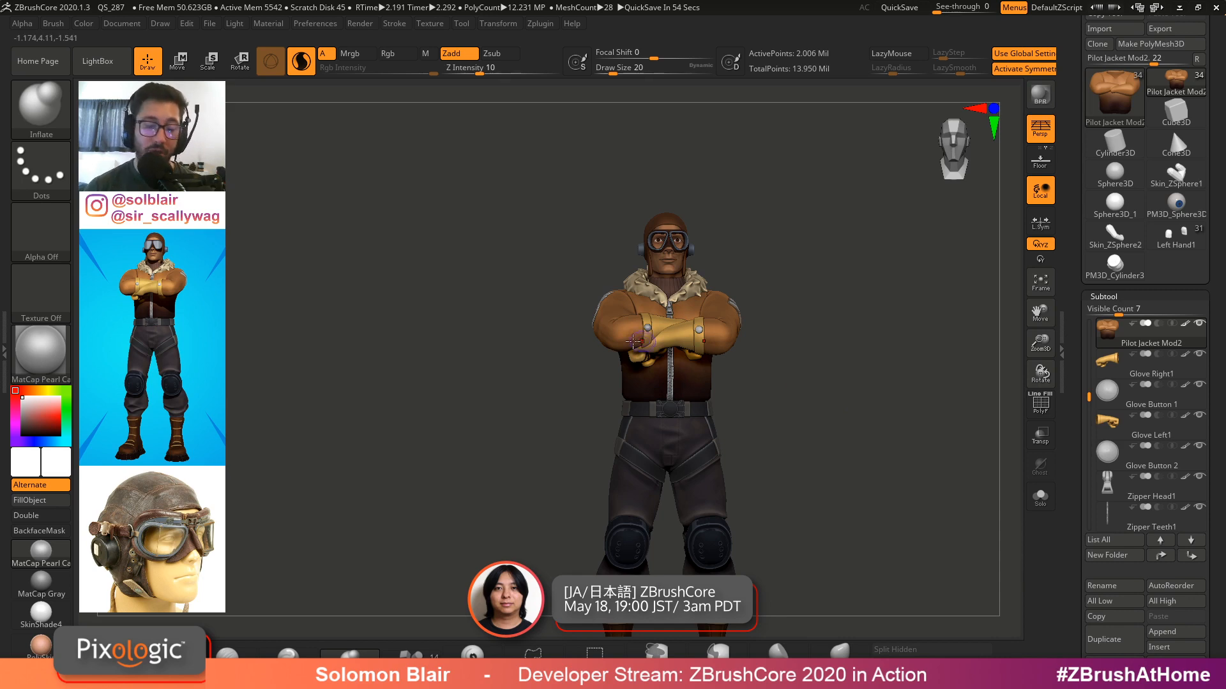
# Switch to the browser, open the ZBrush Masters on ZBrushLIVE tab and select its page address
pyautogui.hotkey('alt', 'Tab')
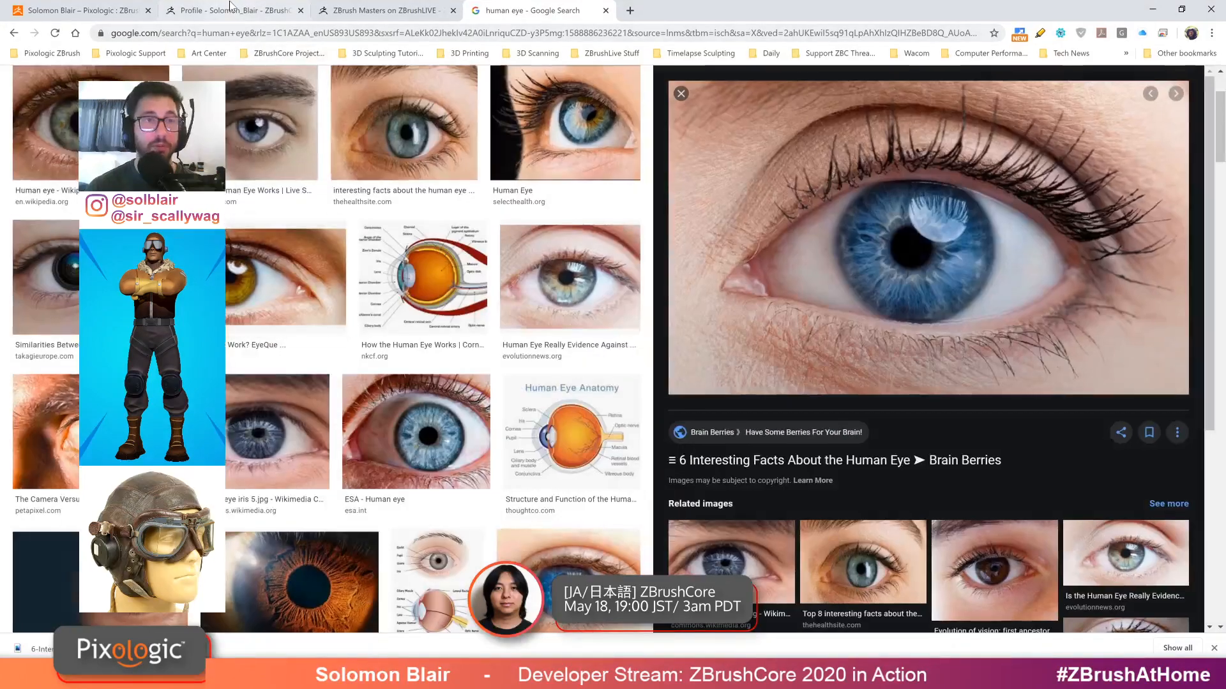
pyautogui.click(436, 8)
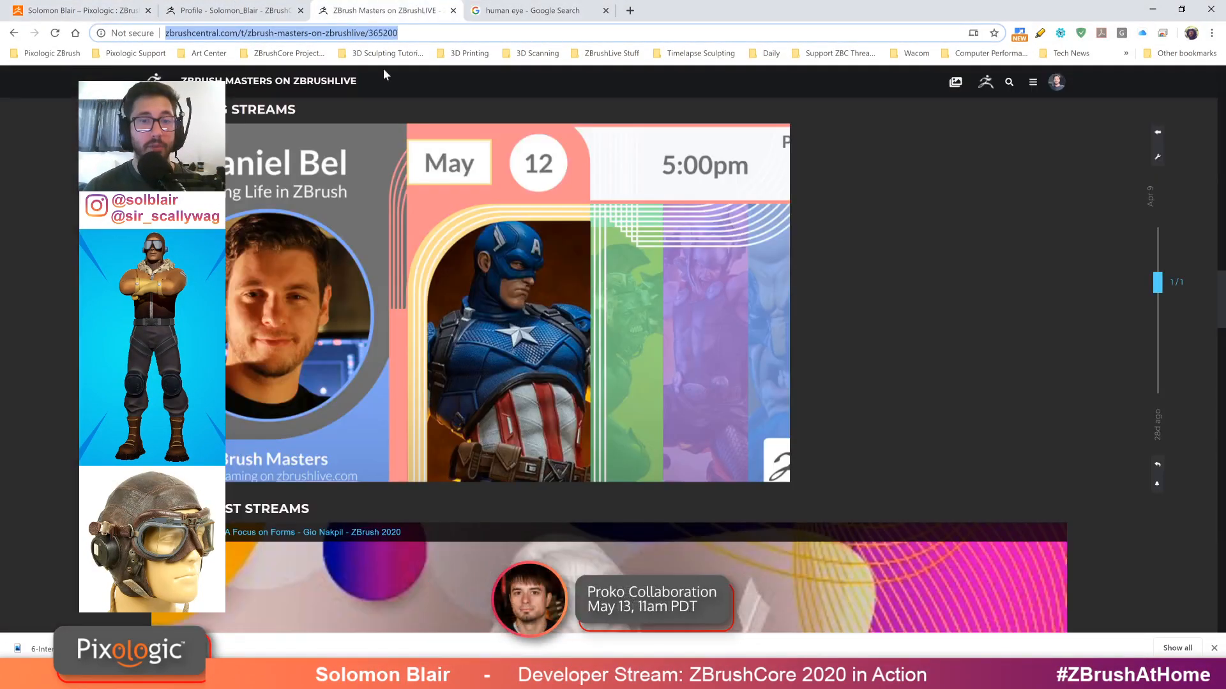
pyautogui.click(359, 32)
pyautogui.moveTo(450, 32); pyautogui.dragTo(163, 27)
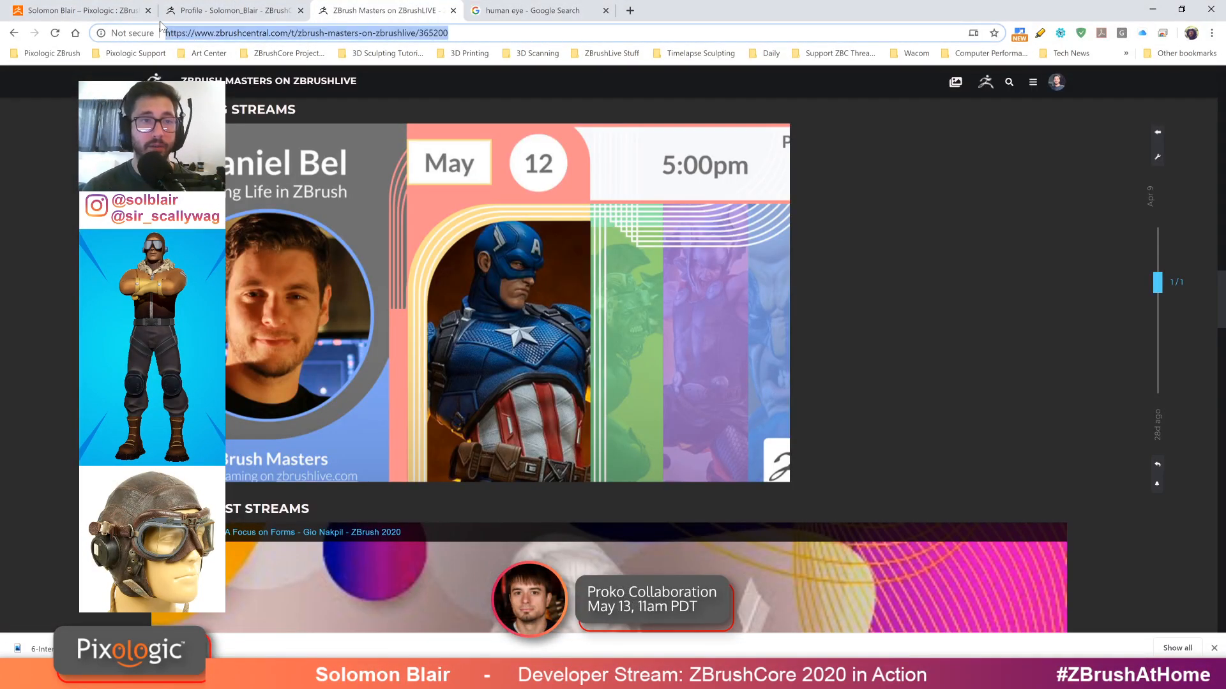
# Scroll down to the past streams on the page and return to ZBrushCore
pyautogui.hotkey('alt', 'Tab')
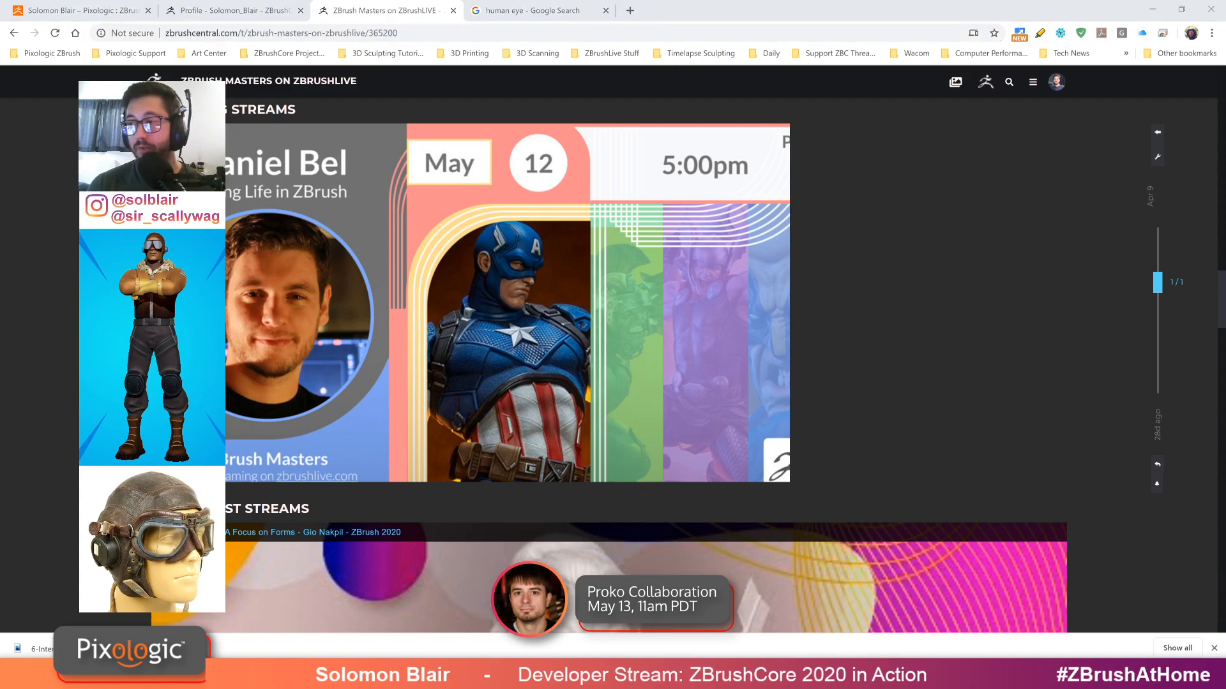
pyautogui.scroll(-5, 943, 383)
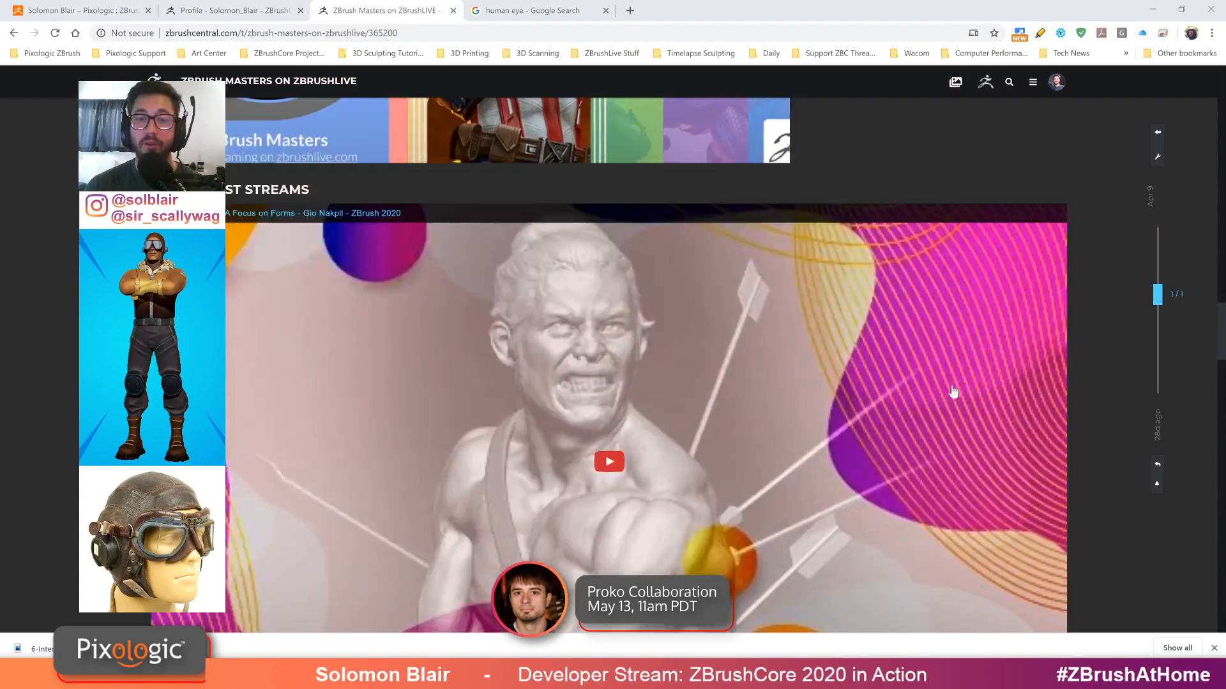
pyautogui.click(1152, 9)
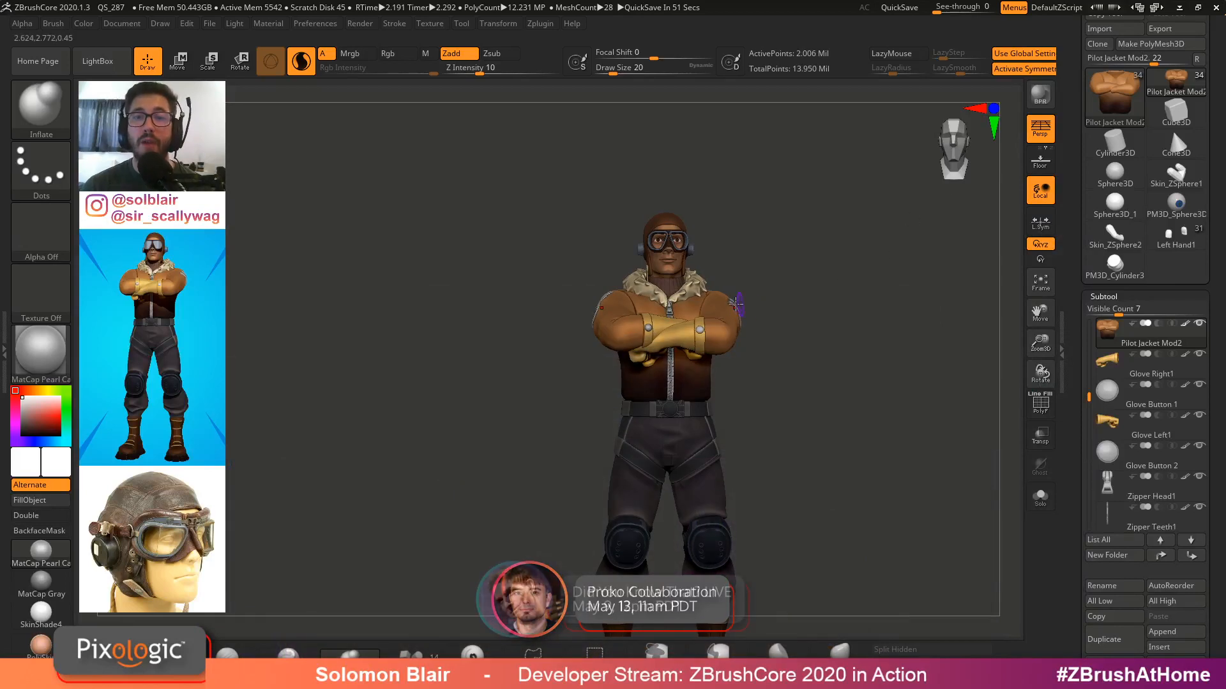
pyautogui.press('s')
pyautogui.moveTo(727, 307); pyautogui.dragTo(738, 309)
pyautogui.keyDown('ctrl'); pyautogui.moveTo(738, 311); pyautogui.dragTo(750, 314, button='right'); pyautogui.keyUp('ctrl')
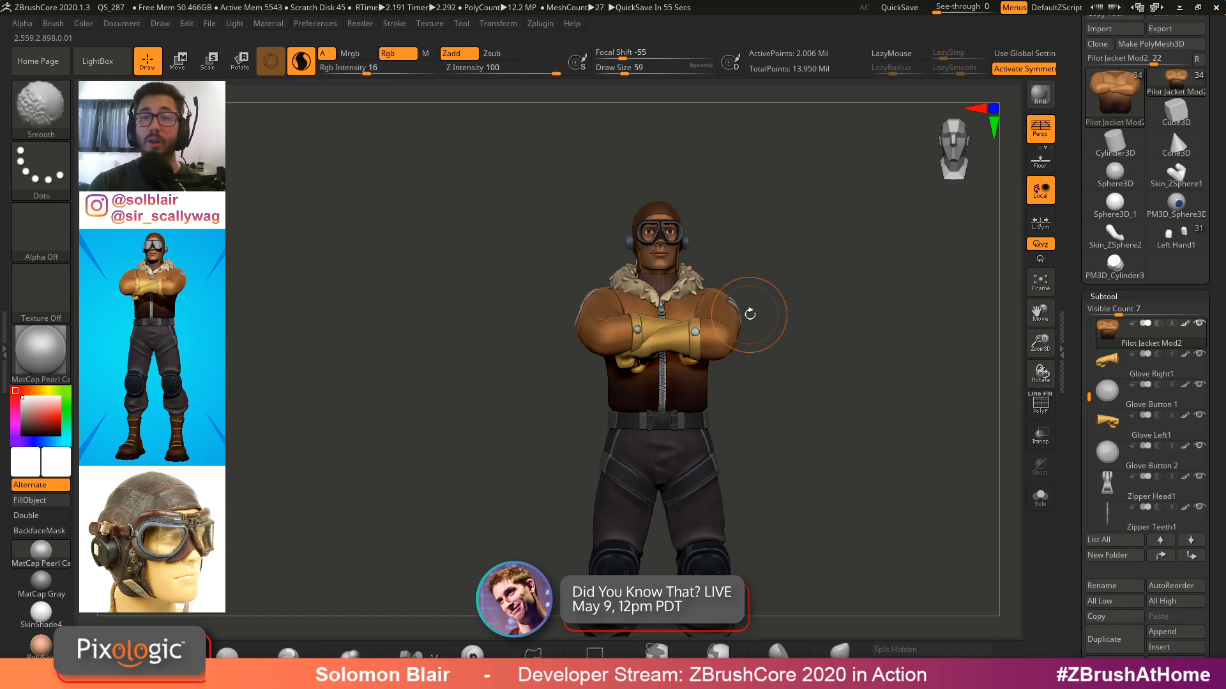
pyautogui.press('s')
pyautogui.click(824, 375)
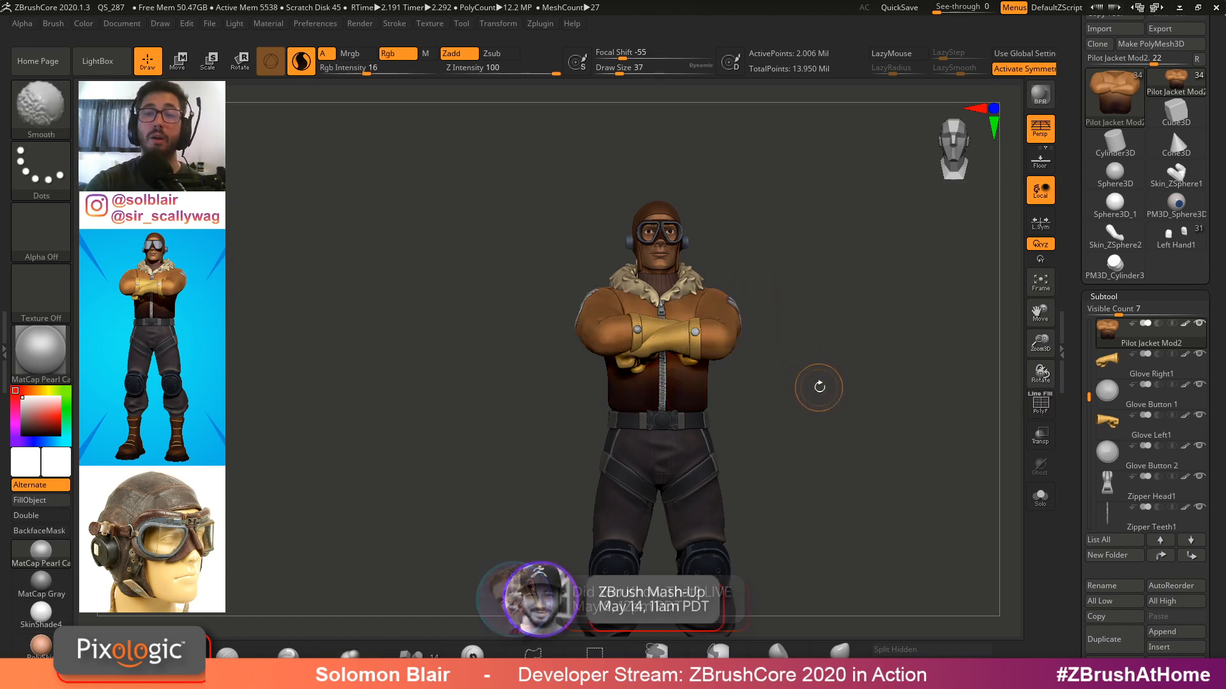
pyautogui.press('s')
pyautogui.click(838, 360)
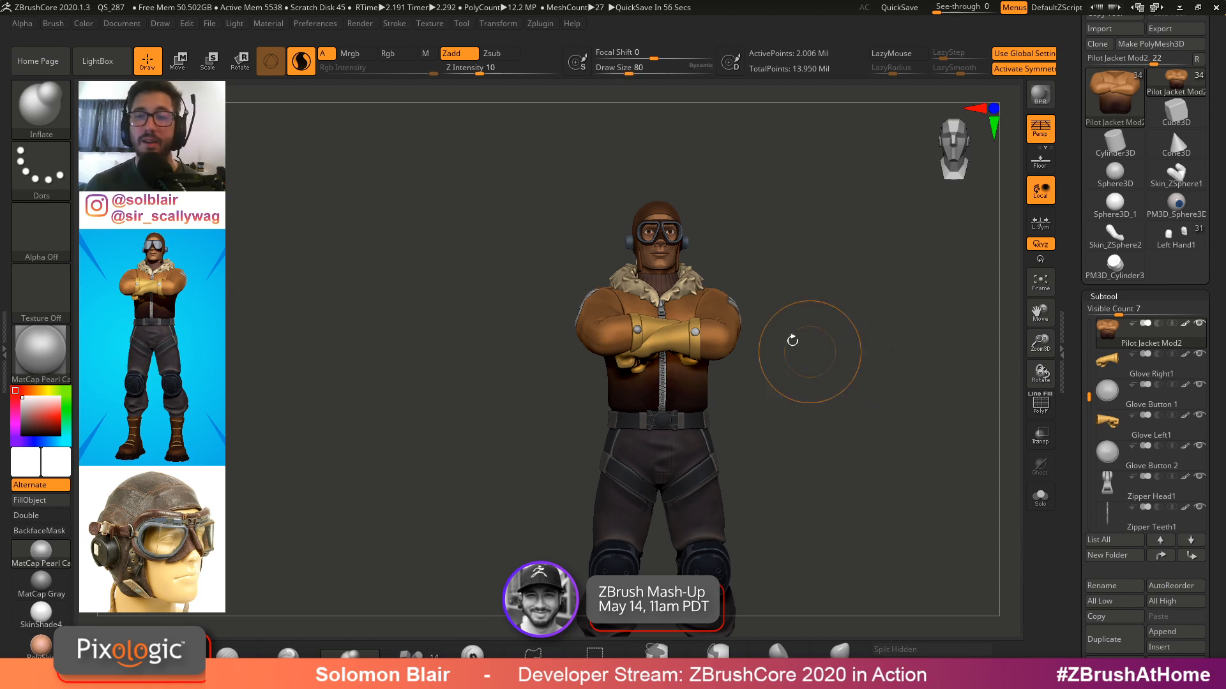
pyautogui.press('s')
pyautogui.moveTo(775, 335)
pyautogui.keyDown('ctrl'); pyautogui.mouseDown(button='right')
pyautogui.moveTo(745, 356)
pyautogui.moveTo(757, 394)
pyautogui.mouseUp(button='right'); pyautogui.keyUp('ctrl')
pyautogui.press('s')
pyautogui.moveTo(794, 422); pyautogui.dragTo(789, 421)
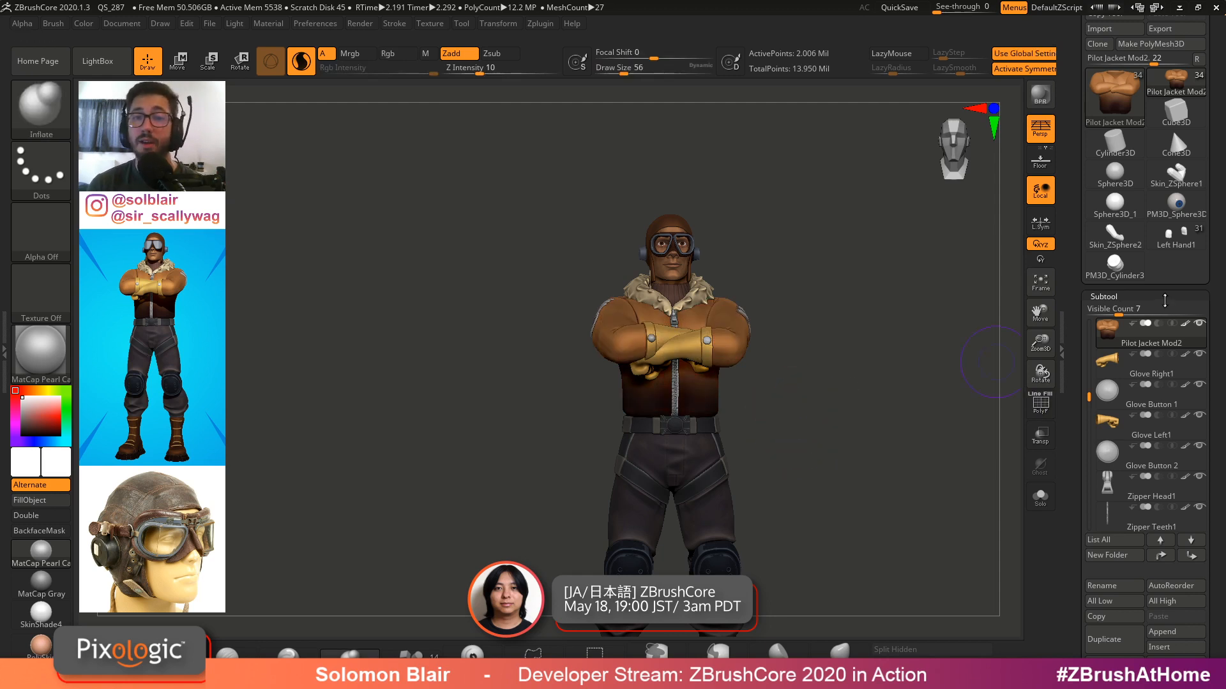
# Switch the active tool to Left Hand1 and turn off solo mode to show all its subtools
pyautogui.moveTo(1162, 332)
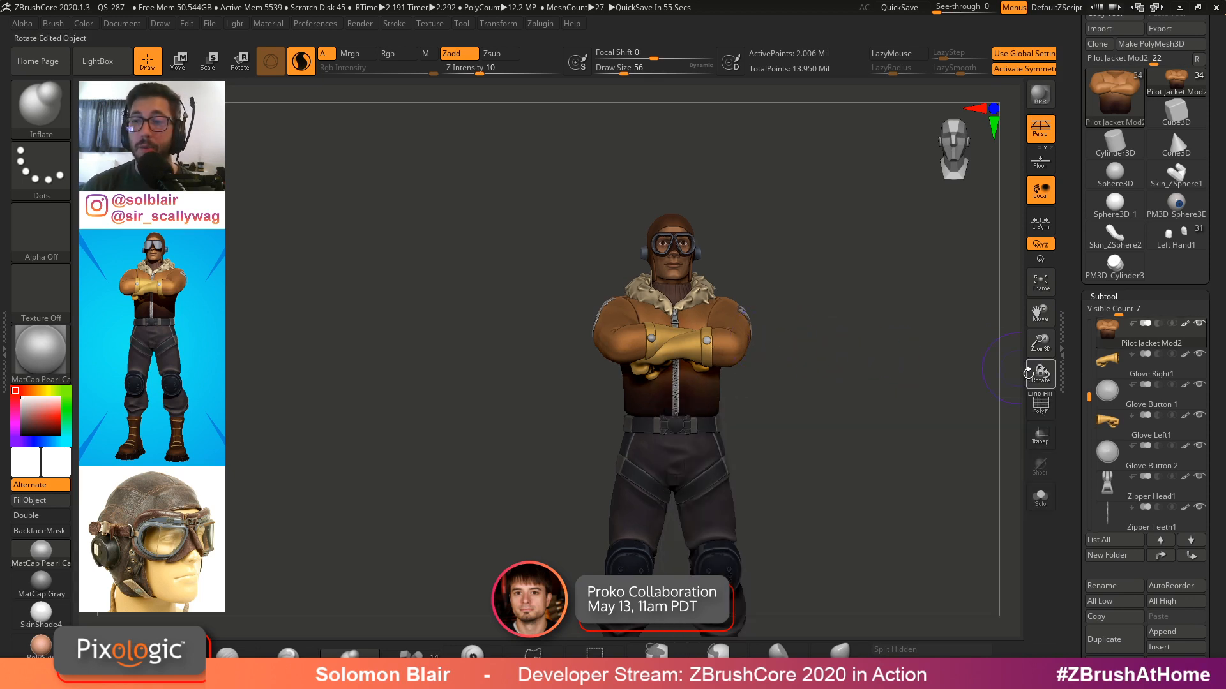
pyautogui.click(1114, 239)
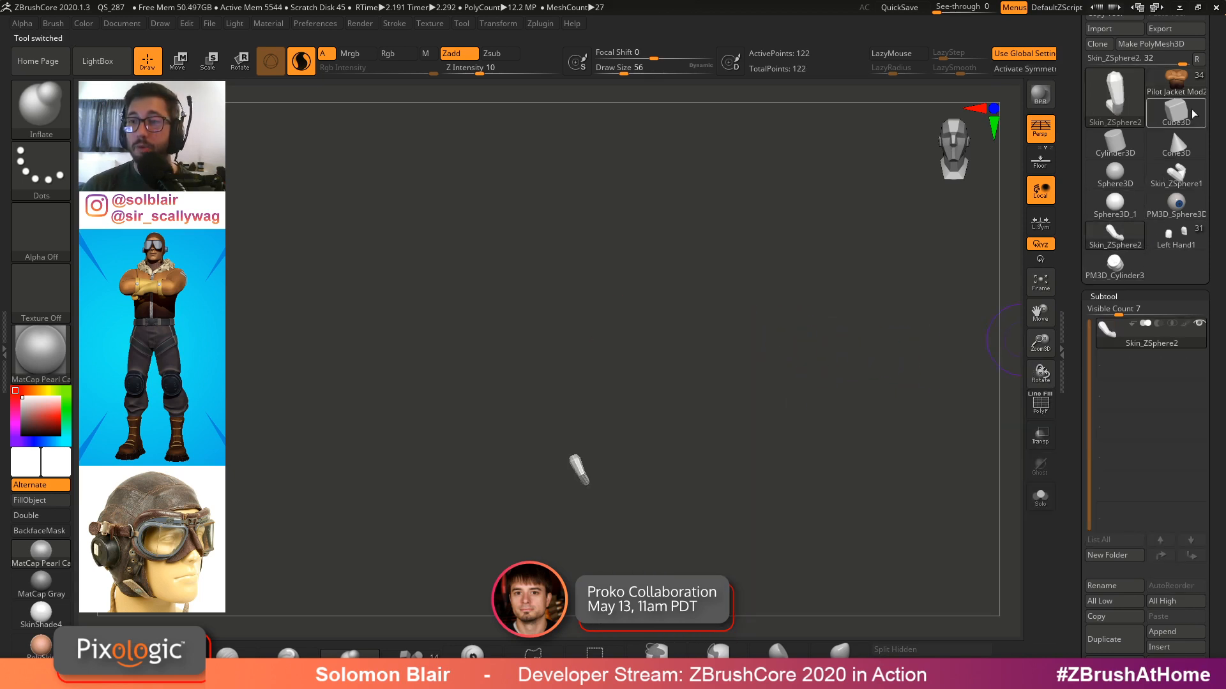
pyautogui.click(1175, 237)
pyautogui.keyDown('alt'); pyautogui.moveTo(805, 416); pyautogui.dragTo(780, 398); pyautogui.keyUp('alt')
pyautogui.hotkey('ctrl', 'shift', 's')
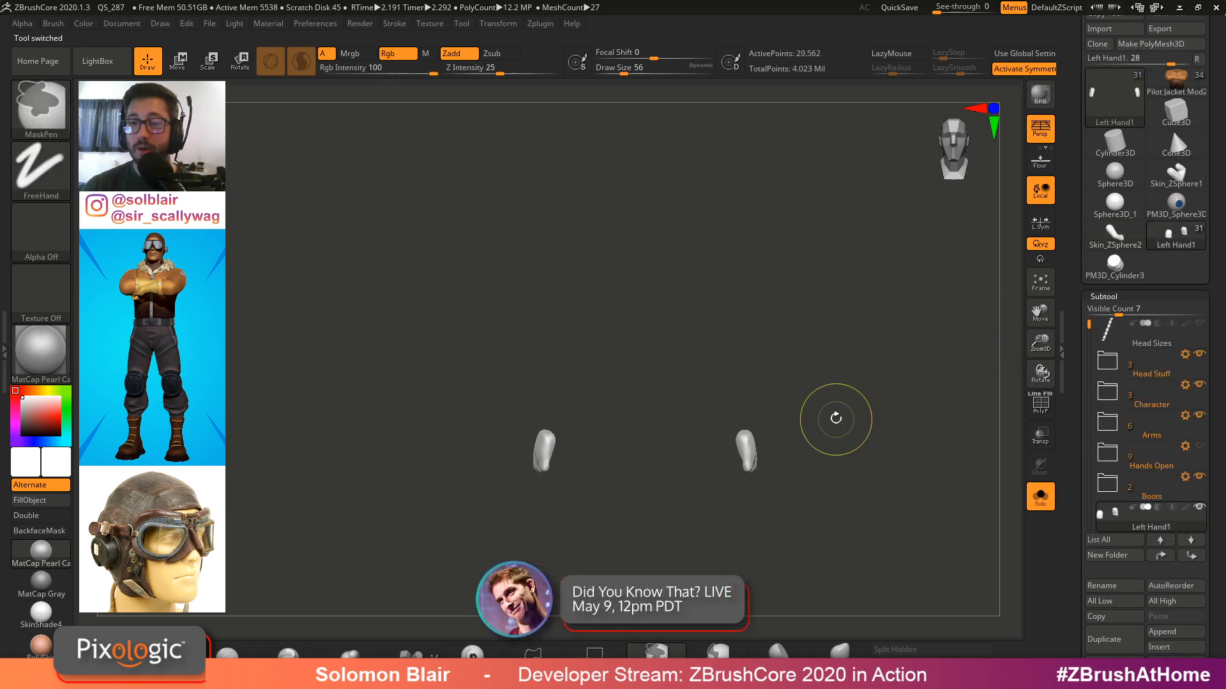
pyautogui.click(1047, 506)
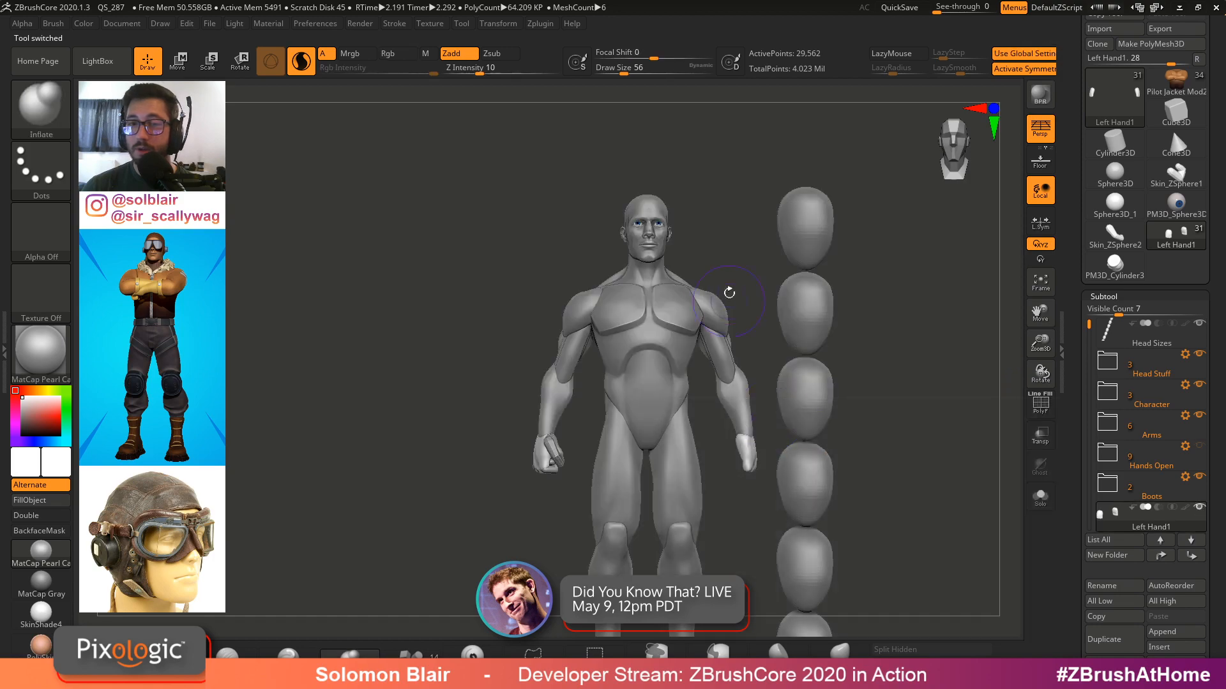
# Select the Torso1 subtool on the base figure and inspect it close up with polyframe
pyautogui.keyDown('alt'); pyautogui.click(677, 291); pyautogui.keyUp('alt')
pyautogui.keyDown('ctrl'); pyautogui.moveTo(729, 307); pyautogui.dragTo(638, 293, button='right'); pyautogui.keyUp('ctrl')
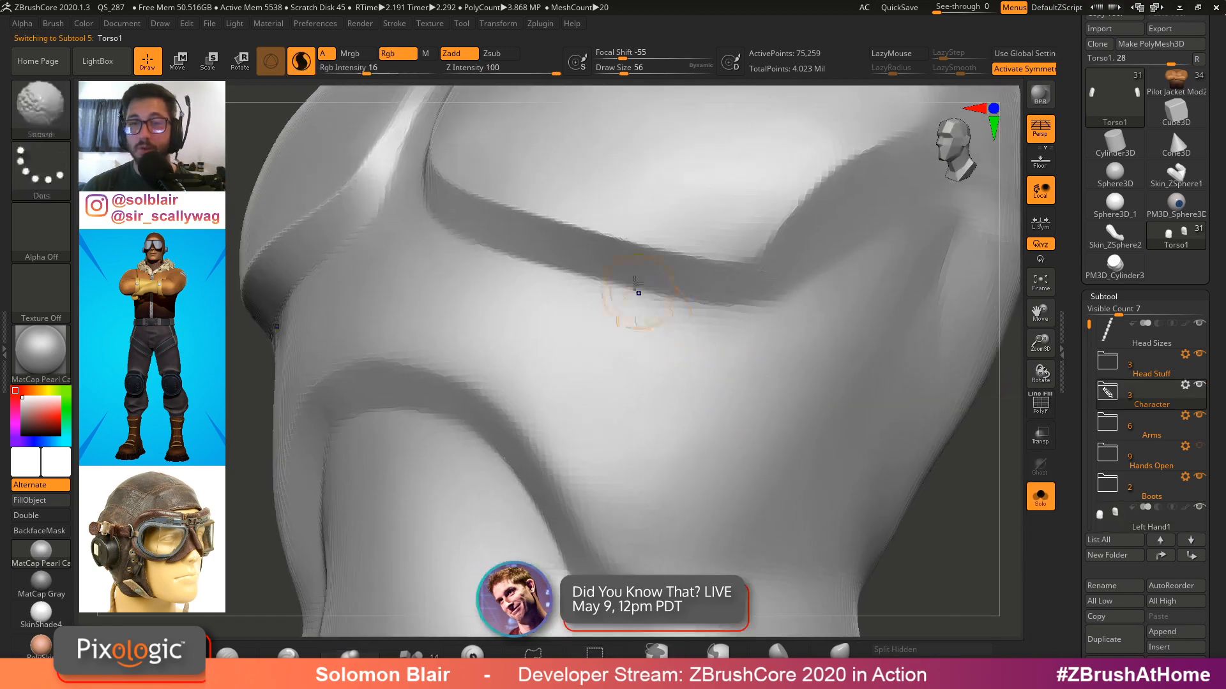
pyautogui.hotkey('shift', 'f')
pyautogui.moveTo(624, 252)
pyautogui.keyDown('ctrl'); pyautogui.mouseDown(button='right')
pyautogui.moveTo(529, 285)
pyautogui.moveTo(711, 383)
pyautogui.moveTo(879, 359)
pyautogui.mouseUp(button='right'); pyautogui.keyUp('ctrl')
pyautogui.hotkey('shift', 'f')
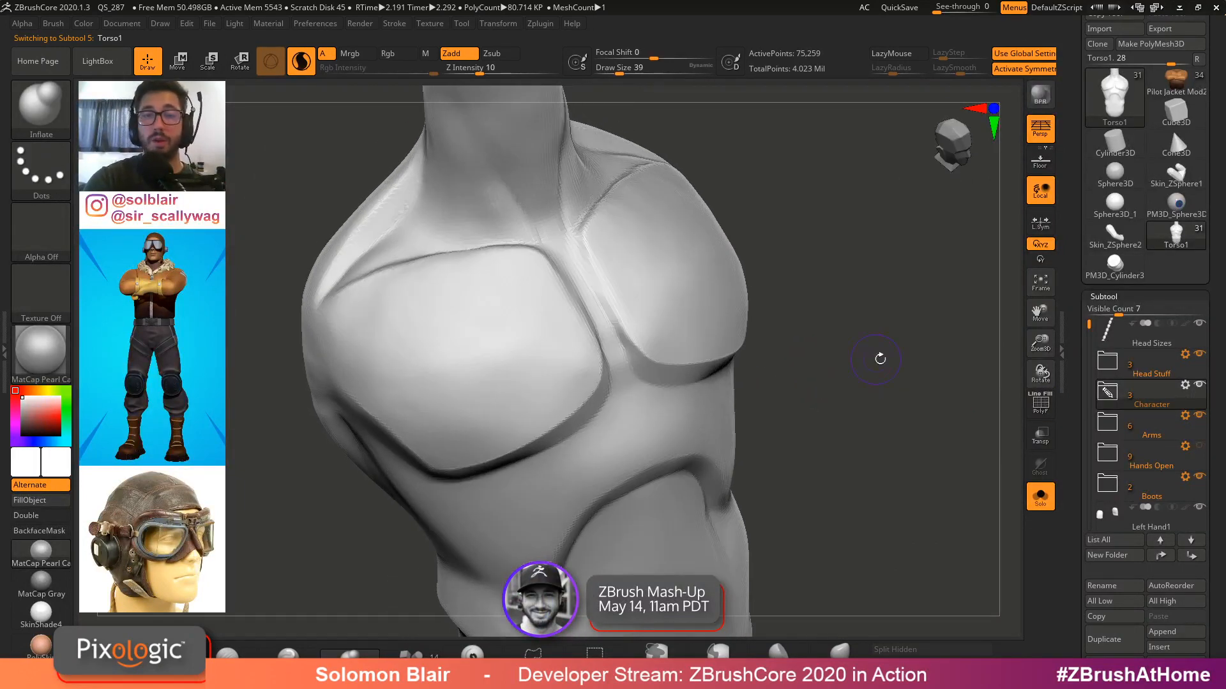
# Collapse the Subtool palette and open the Geometry settings to show DynaMesh
pyautogui.click(1104, 297)
pyautogui.hotkey('shift', 'f')
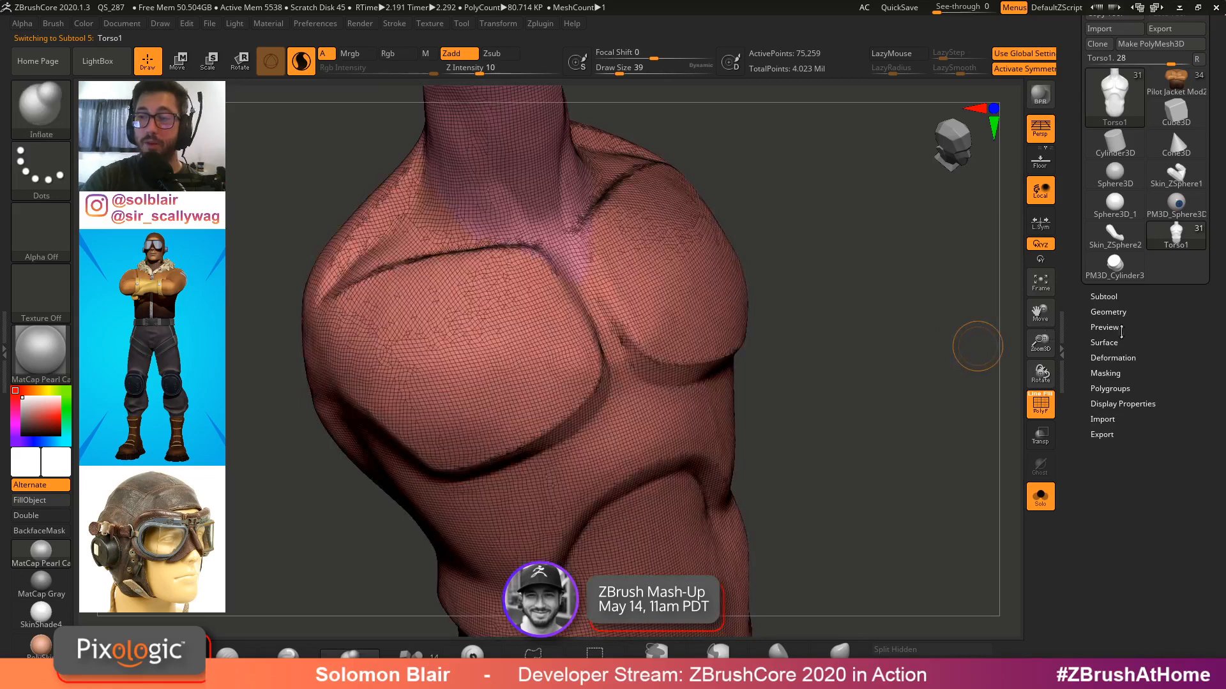
pyautogui.click(1109, 312)
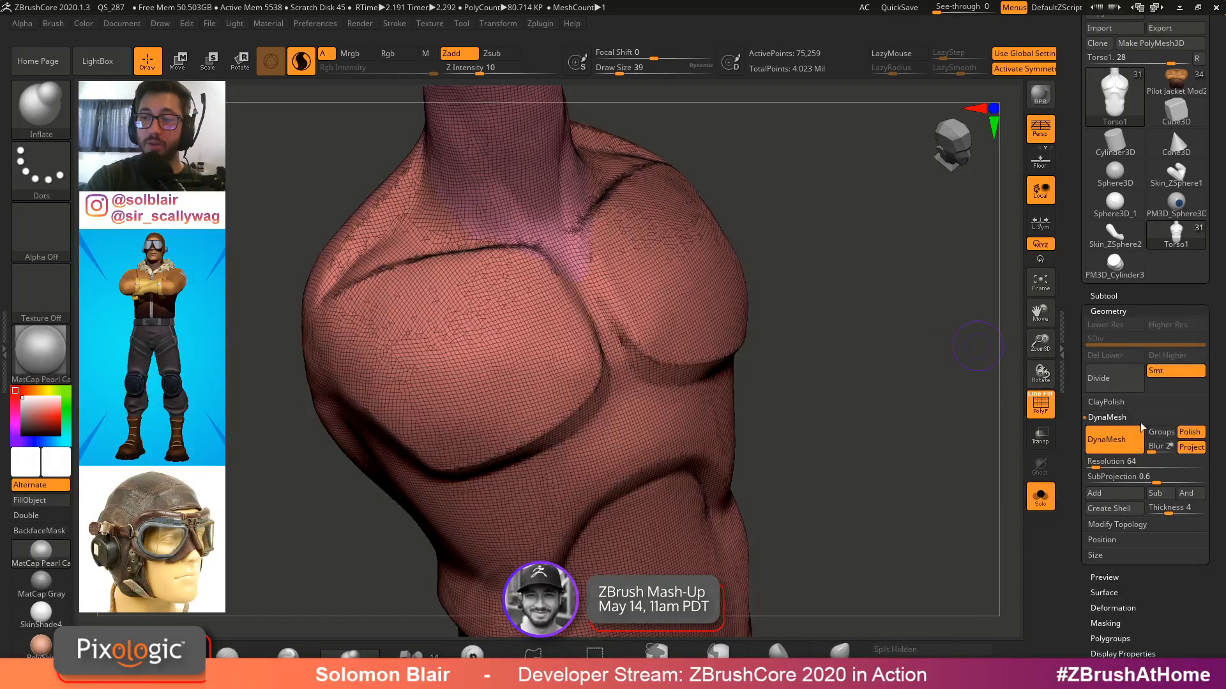
# Remesh the torso with DynaMesh at resolution 64
pyautogui.keyDown('ctrl'); pyautogui.moveTo(870, 323); pyautogui.dragTo(888, 392); pyautogui.keyUp('ctrl')
pyautogui.moveTo(915, 447); pyautogui.dragTo(821, 434, button='right')
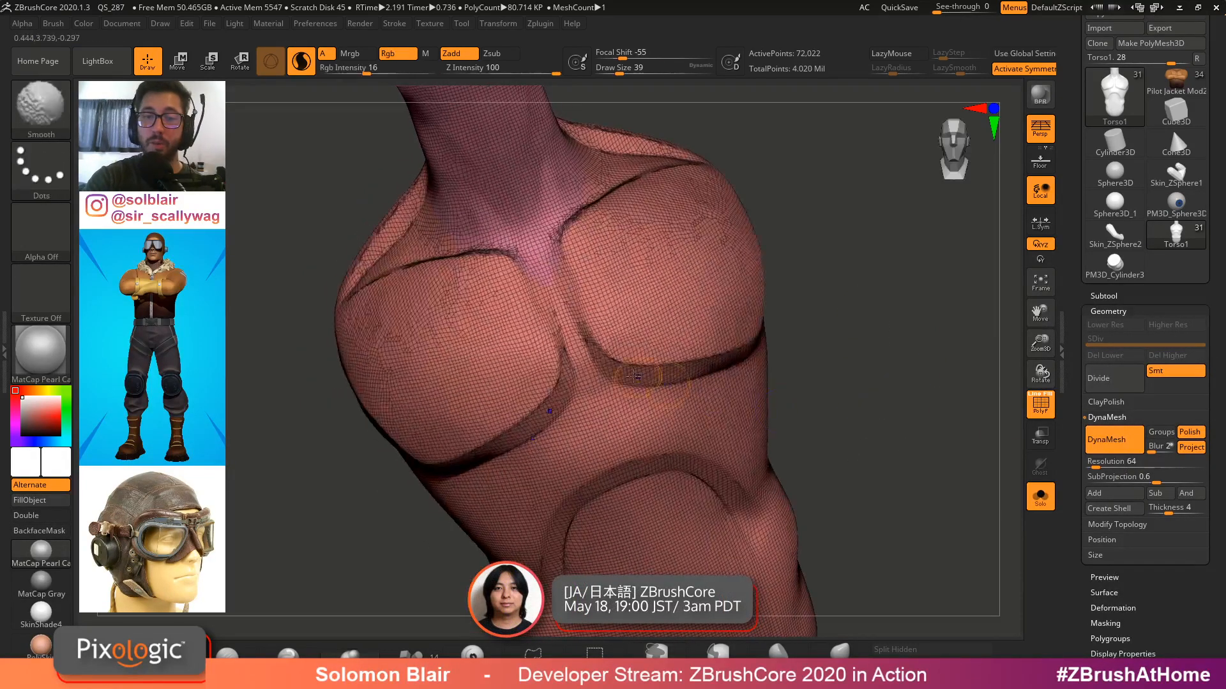
pyautogui.hotkey('shift', 'f')
pyautogui.keyDown('ctrl'); pyautogui.moveTo(637, 377); pyautogui.dragTo(709, 421, button='right'); pyautogui.keyUp('ctrl')
pyautogui.keyDown('ctrl'); pyautogui.moveTo(760, 365); pyautogui.dragTo(606, 376, button='right'); pyautogui.keyUp('ctrl')
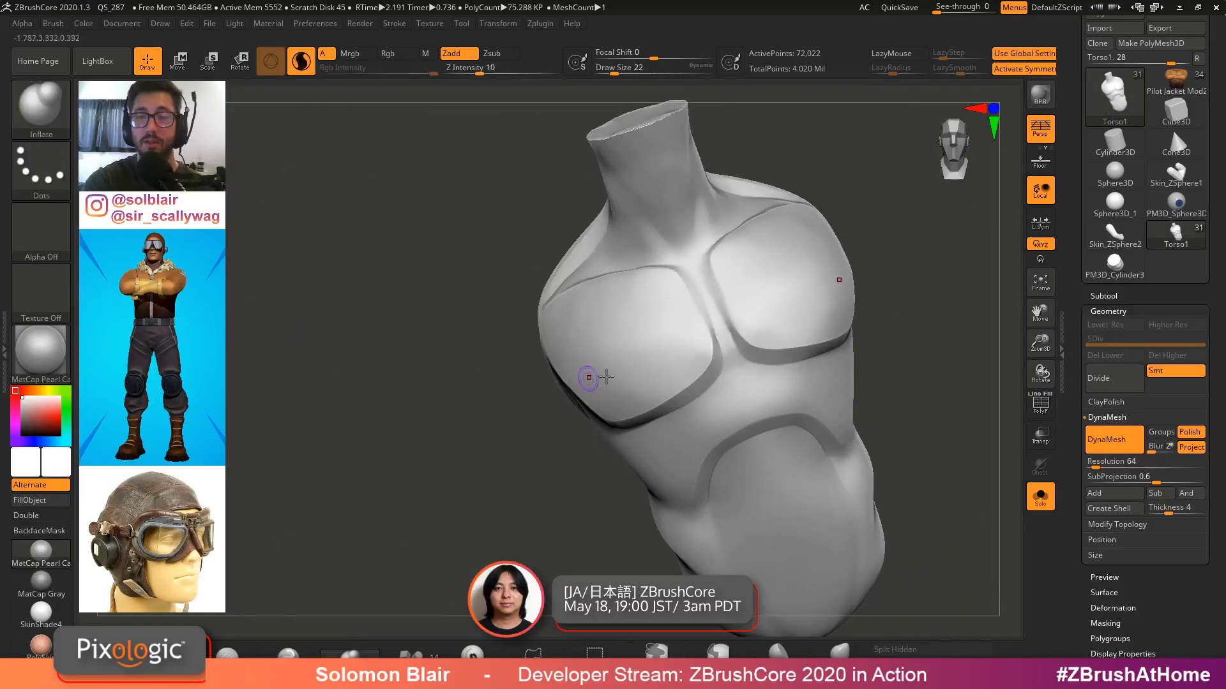
# Turn off solo mode and zoom in on the base figure's chest
pyautogui.click(1040, 497)
pyautogui.moveTo(966, 379)
pyautogui.keyDown('ctrl'); pyautogui.mouseDown(button='right')
pyautogui.moveTo(868, 368)
pyautogui.moveTo(929, 333)
pyautogui.moveTo(782, 377)
pyautogui.mouseUp(button='right'); pyautogui.keyUp('ctrl')
pyautogui.hotkey('shift', 'f')
pyautogui.press('s')
pyautogui.hotkey('shift', 'f')
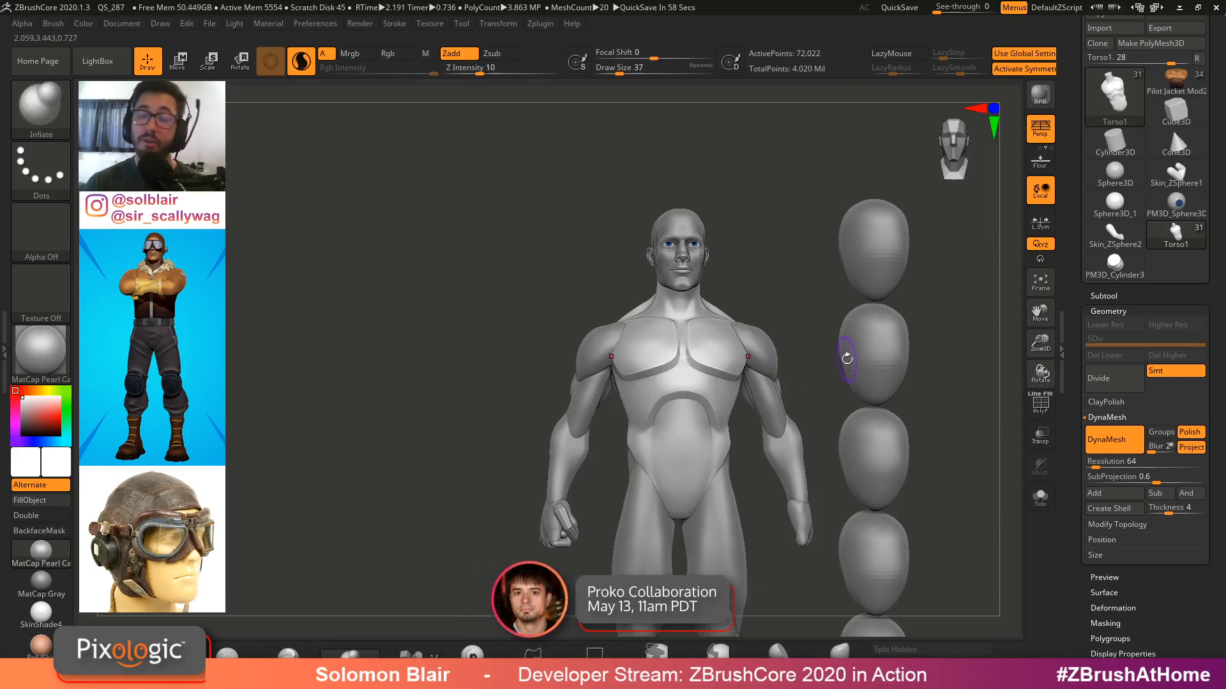
pyautogui.keyDown('ctrl'); pyautogui.moveTo(688, 329); pyautogui.dragTo(706, 376, button='right'); pyautogui.keyUp('ctrl')
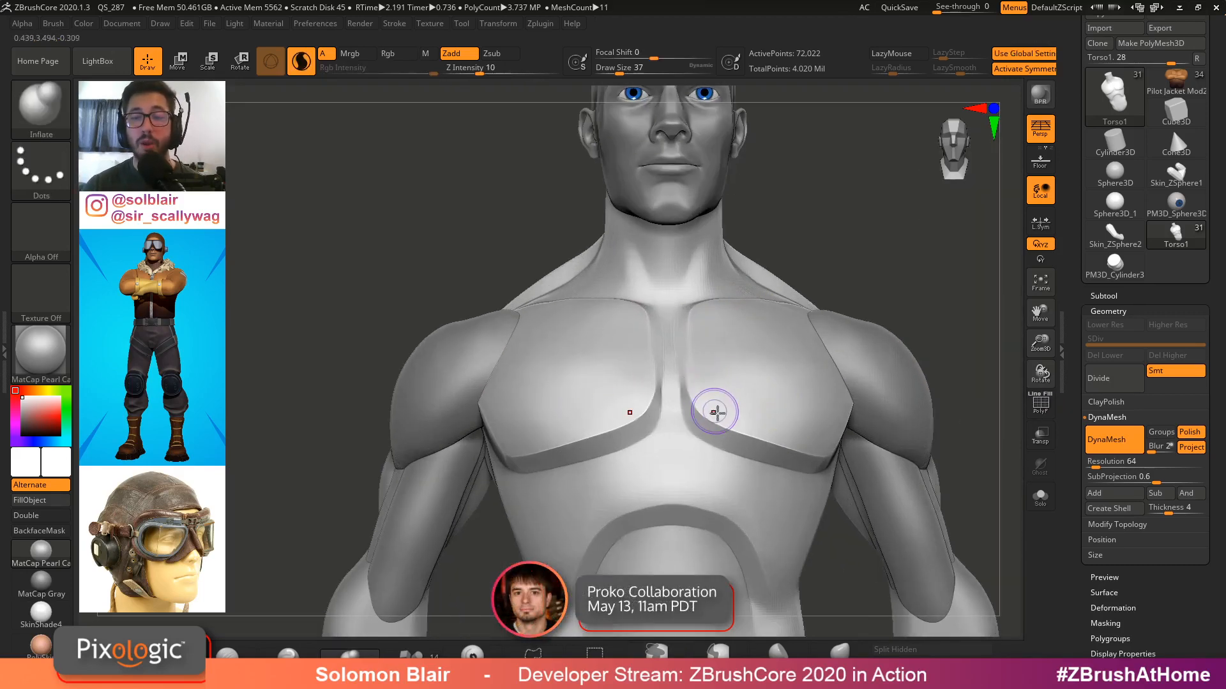
pyautogui.moveTo(768, 435)
pyautogui.keyDown('ctrl'); pyautogui.mouseDown(button='right')
pyautogui.moveTo(700, 415)
pyautogui.moveTo(771, 437)
pyautogui.mouseUp(button='right'); pyautogui.keyUp('ctrl')
pyautogui.press('s')
pyautogui.moveTo(771, 437); pyautogui.dragTo(732, 420)
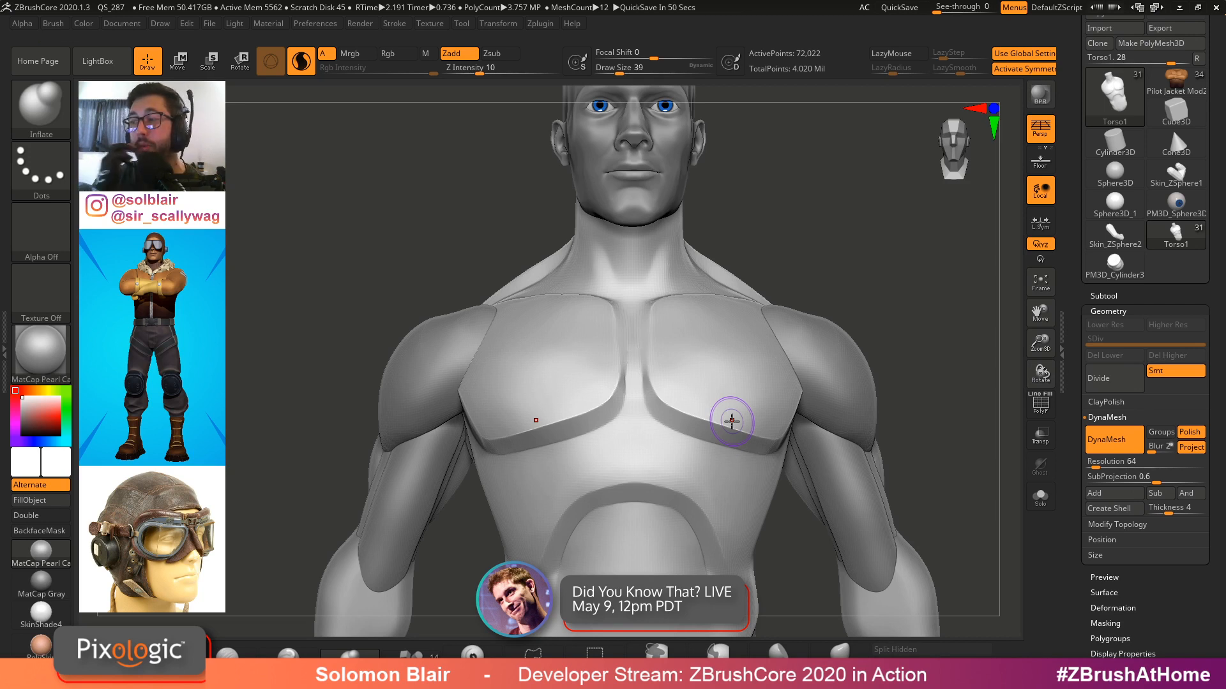
# Examine the base figure's torso mesh close up, toggling polyframe on and off
pyautogui.hotkey('shift', 'f')
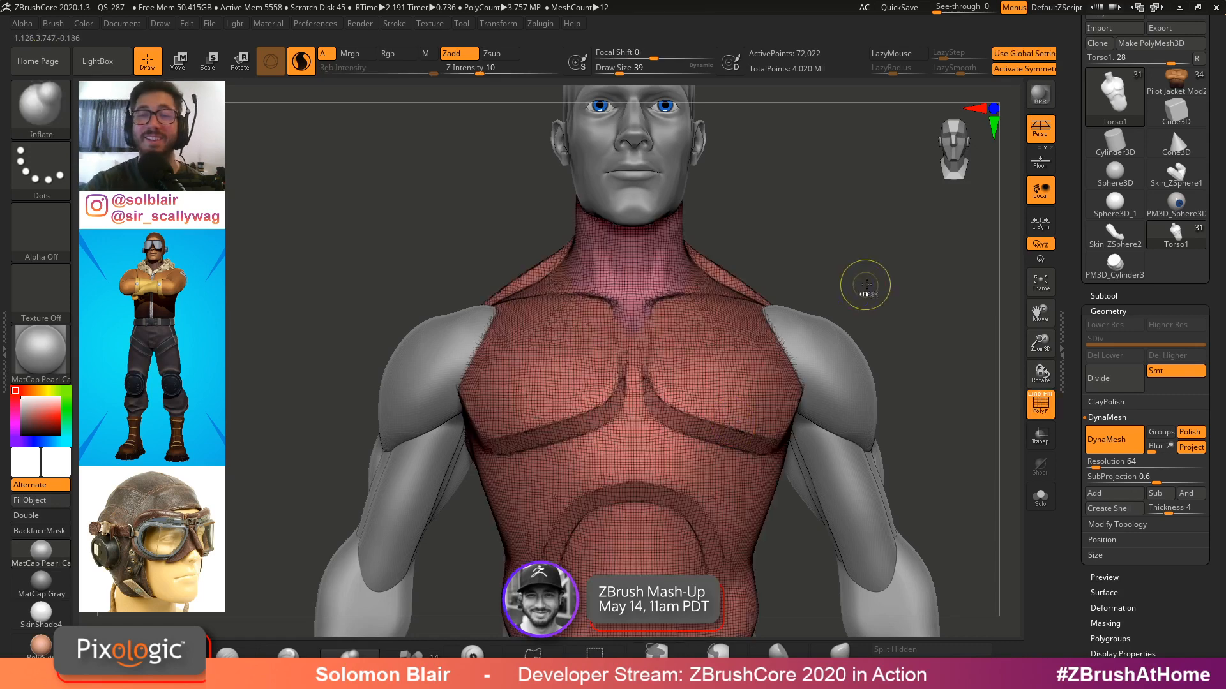
pyautogui.keyDown('ctrl'); pyautogui.moveTo(866, 285); pyautogui.dragTo(777, 320, button='right'); pyautogui.keyUp('ctrl')
pyautogui.hotkey('shift', 'f')
pyautogui.keyDown('ctrl'); pyautogui.moveTo(717, 385); pyautogui.dragTo(739, 400, button='right'); pyautogui.keyUp('ctrl')
pyautogui.hotkey('shift', 'f')
pyautogui.press('s')
pyautogui.moveTo(738, 399); pyautogui.dragTo(740, 399)
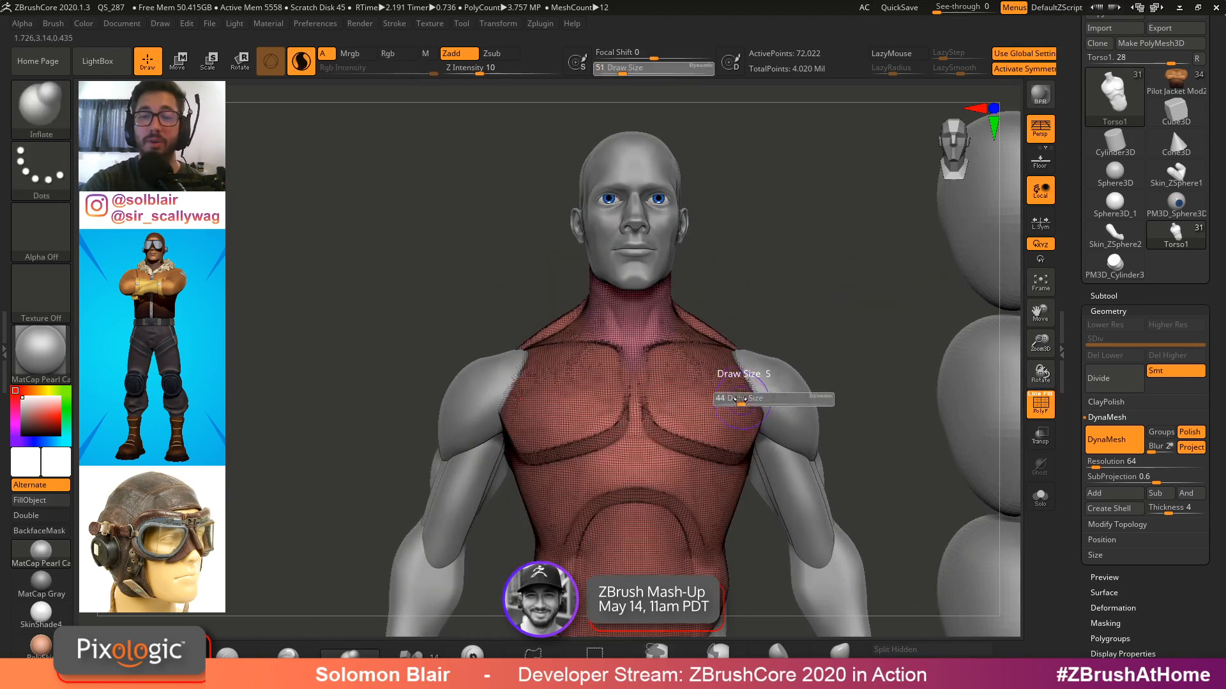
pyautogui.moveTo(740, 399)
pyautogui.mouseDown(button='right')
pyautogui.moveTo(717, 396)
pyautogui.moveTo(734, 396)
pyautogui.mouseUp(button='right')
pyautogui.hotkey('shift', 'f')
pyautogui.press('s')
pyautogui.moveTo(735, 395); pyautogui.dragTo(734, 394)
pyautogui.keyDown('ctrl'); pyautogui.moveTo(735, 383); pyautogui.dragTo(751, 350, button='right'); pyautogui.keyUp('ctrl')
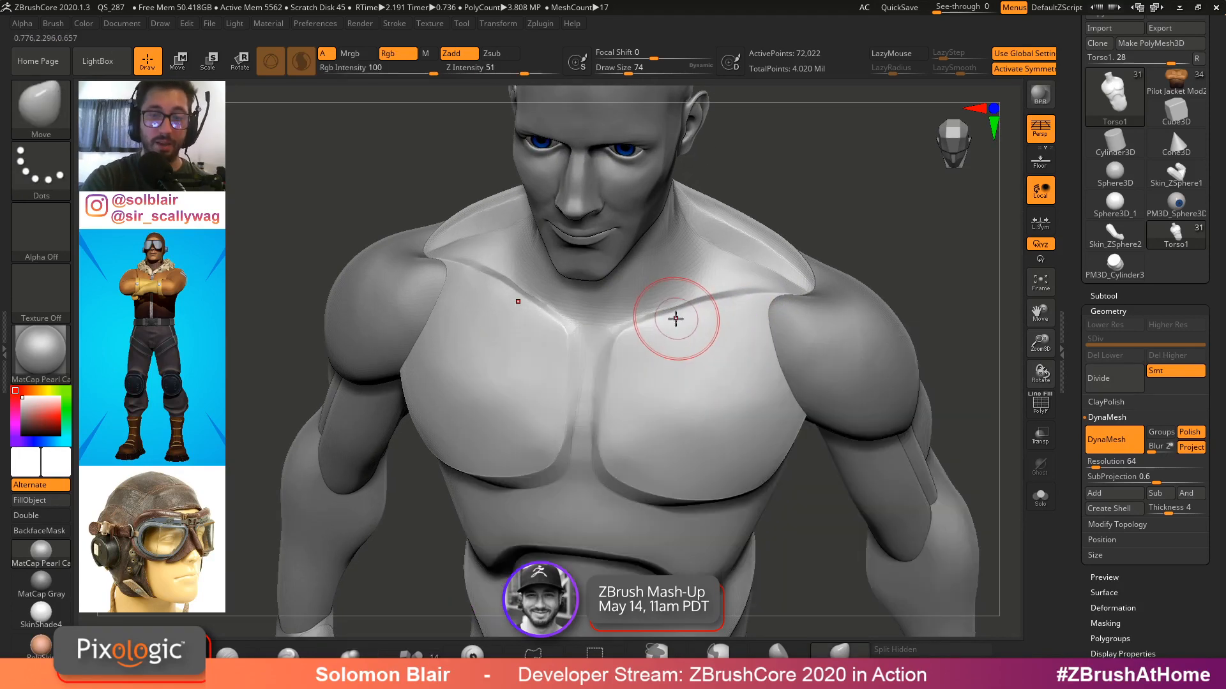
pyautogui.press('s')
pyautogui.moveTo(676, 320); pyautogui.dragTo(678, 320)
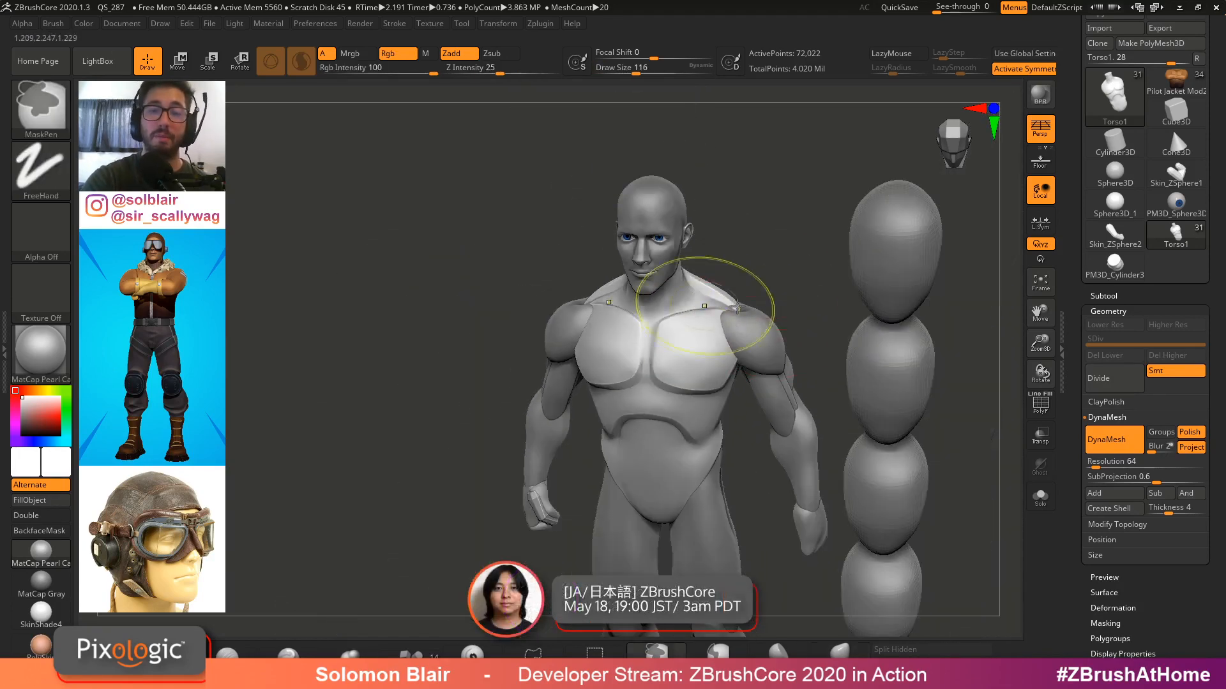
pyautogui.moveTo(726, 274); pyautogui.dragTo(792, 294)
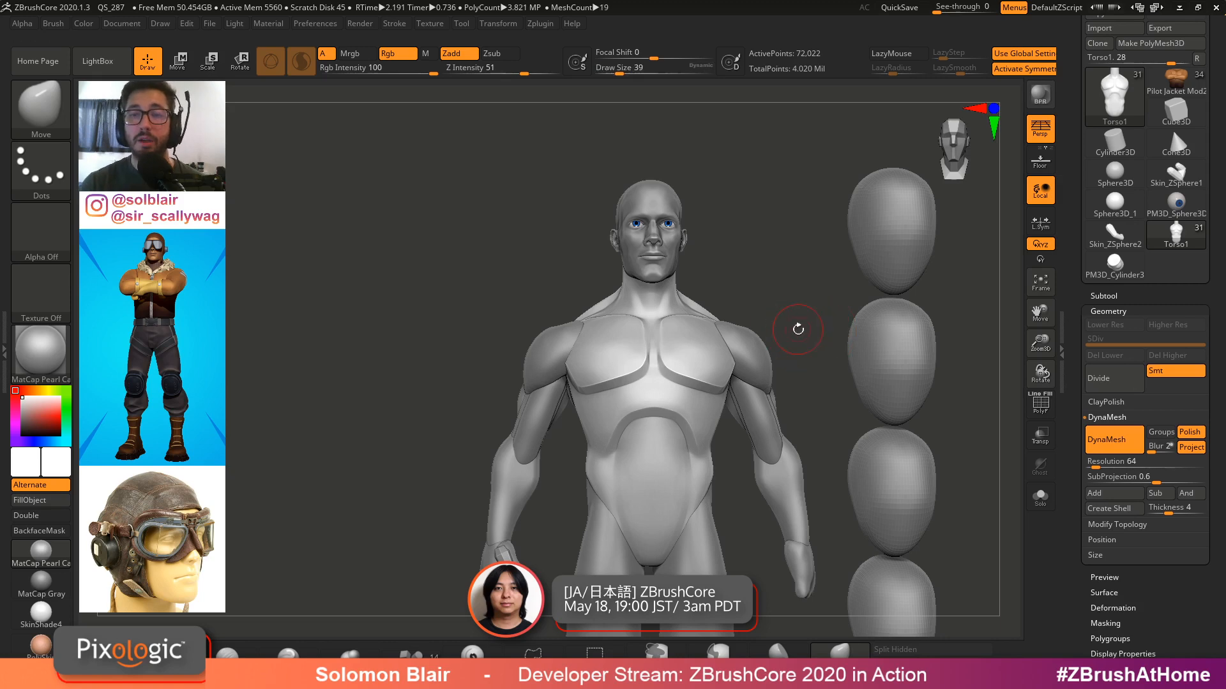
pyautogui.click(1114, 235)
pyautogui.click(1104, 295)
pyautogui.moveTo(1078, 513); pyautogui.dragTo(1077, 473)
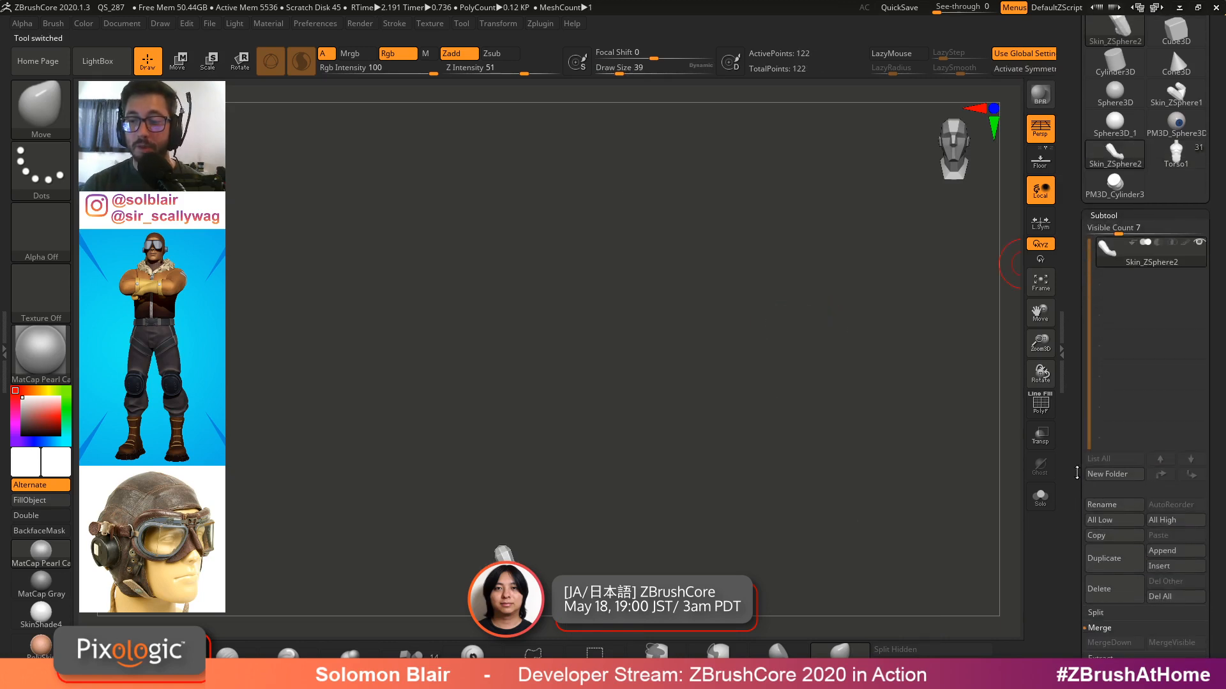
pyautogui.click(1093, 583)
pyautogui.click(1114, 158)
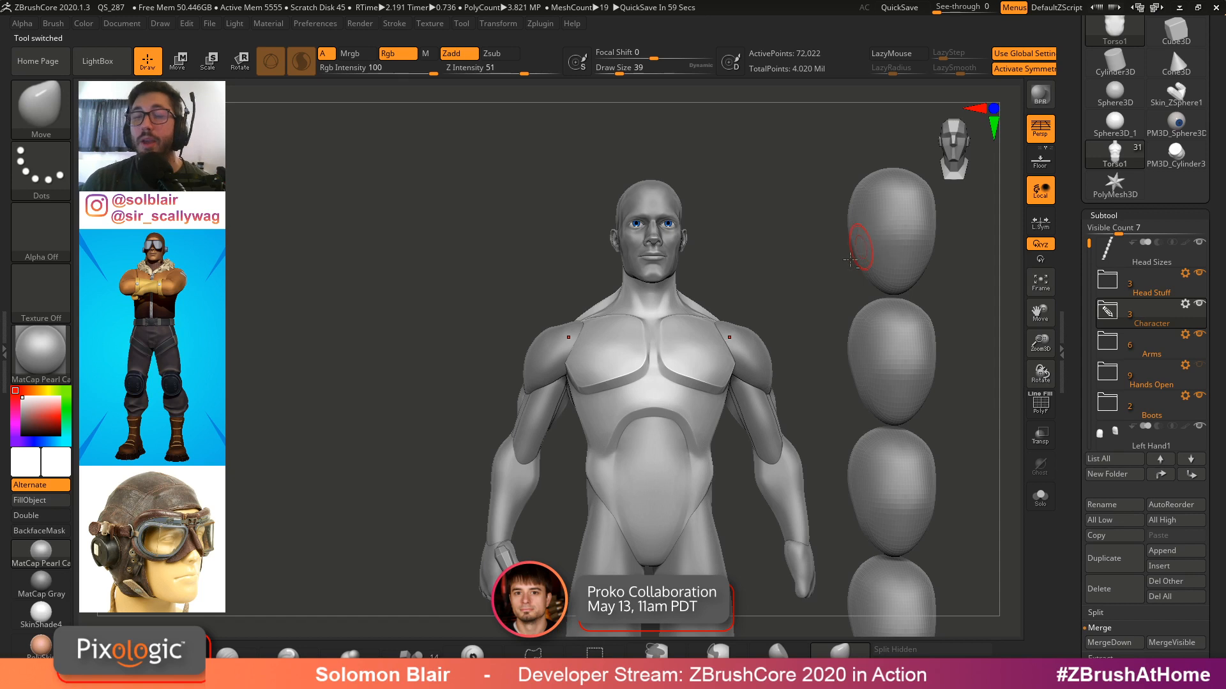
# Examine the base figure's chest and shoulders from several angles with polyframe toggled
pyautogui.moveTo(851, 259)
pyautogui.mouseDown()
pyautogui.moveTo(720, 323)
pyautogui.moveTo(697, 320)
pyautogui.mouseUp()
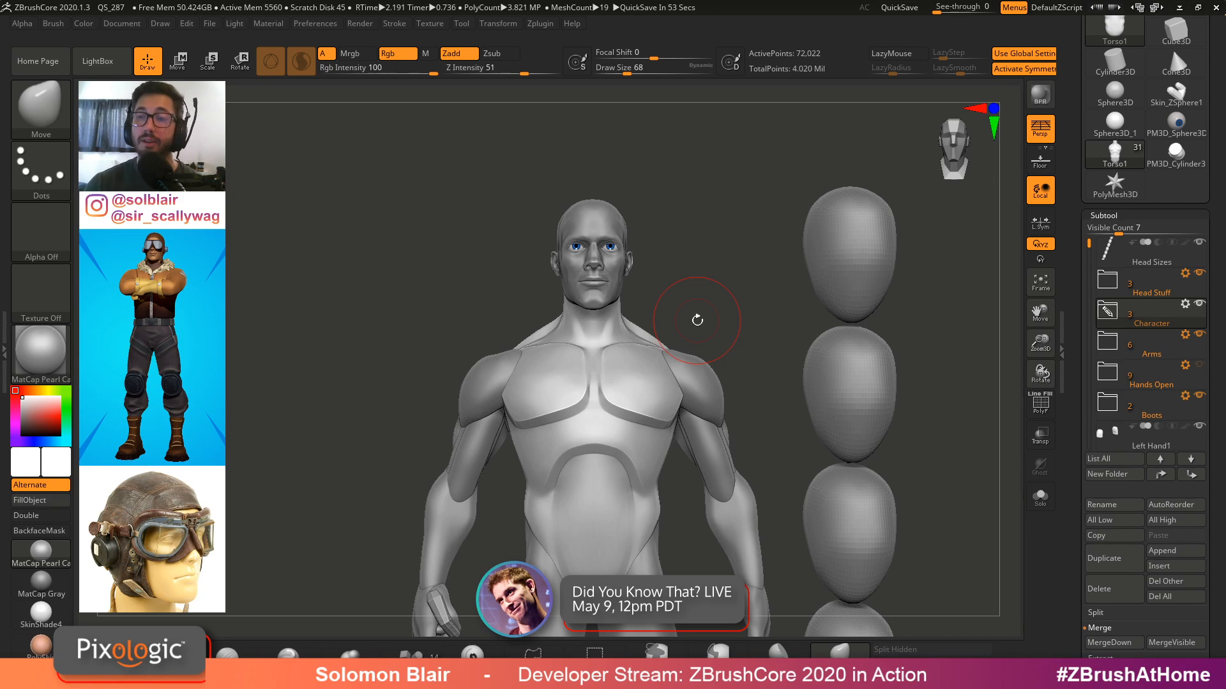
pyautogui.press('[')
pyautogui.press('[')
pyautogui.press('[')
pyautogui.keyDown('alt'); pyautogui.moveTo(711, 323); pyautogui.dragTo(741, 260); pyautogui.keyUp('alt')
pyautogui.hotkey('shift', 'f')
pyautogui.hotkey('shift', 'f')
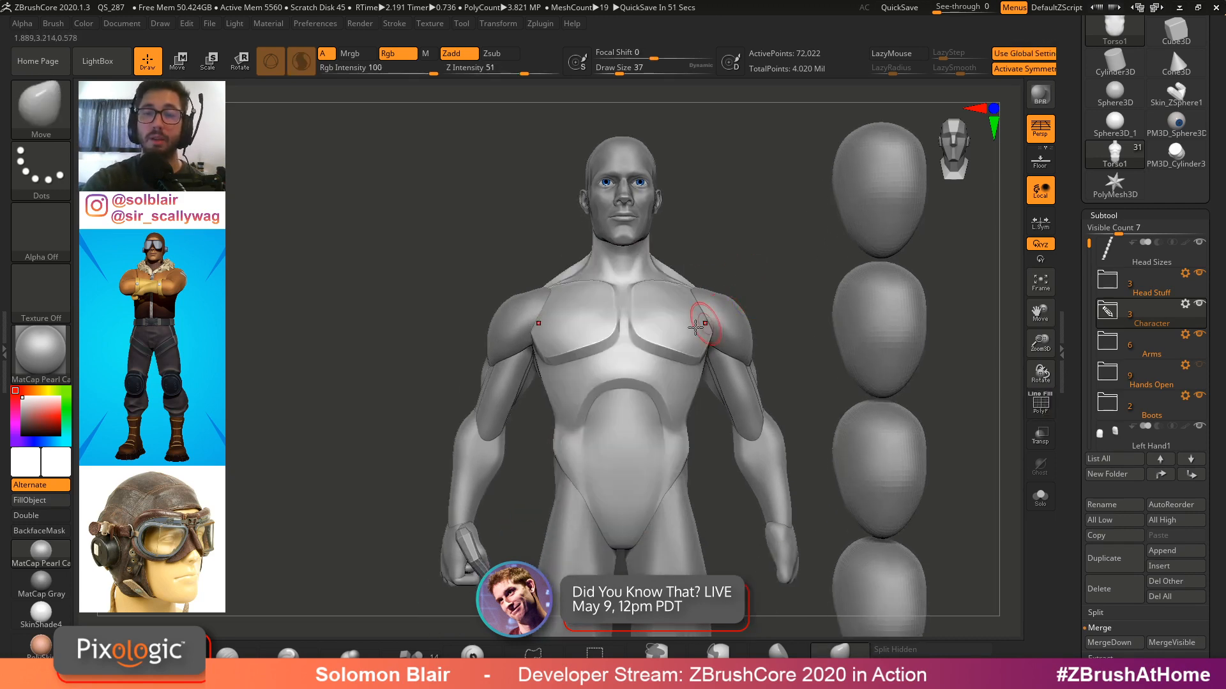
pyautogui.press(']')
pyautogui.press(']')
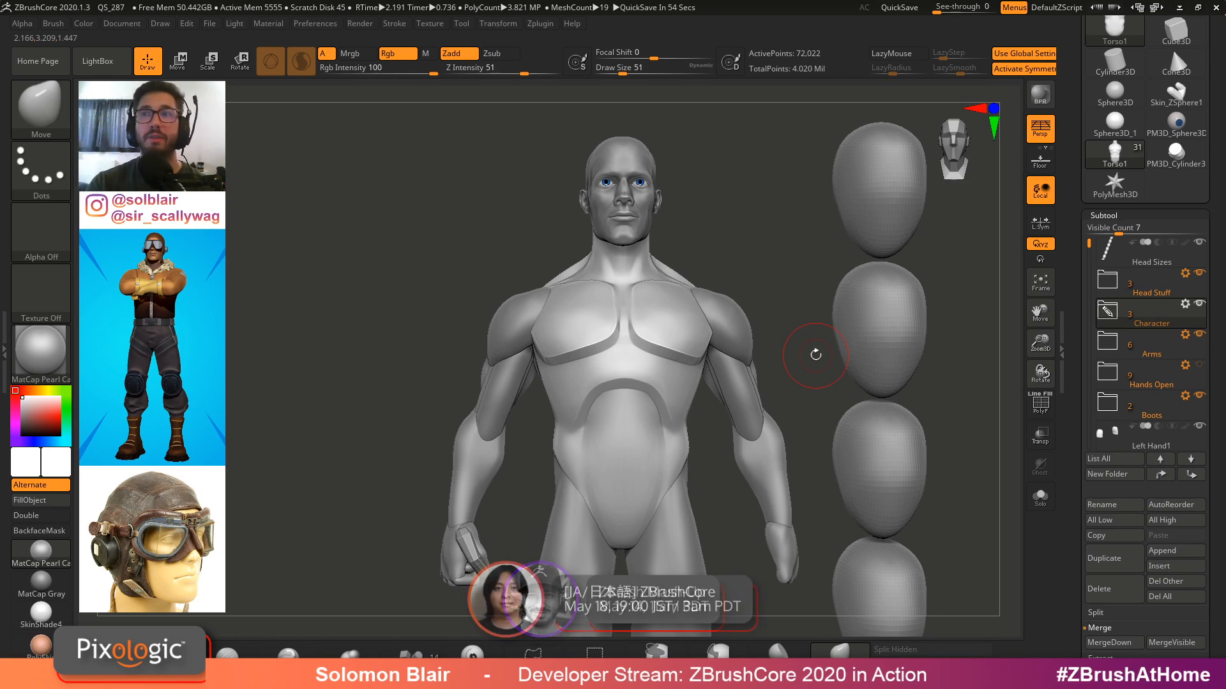
# Switch to the Pilot Jacket Mod2 character tool
pyautogui.moveTo(1218, 153); pyautogui.dragTo(1218, 293)
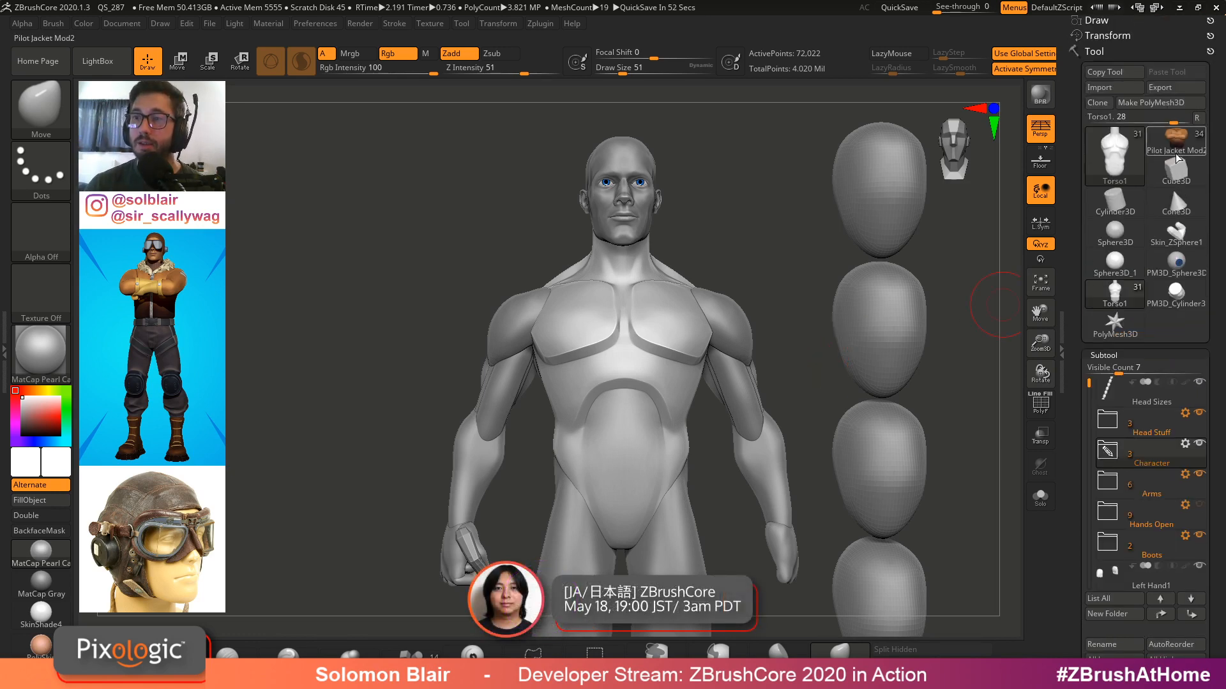
pyautogui.click(1177, 142)
pyautogui.moveTo(653, 268)
pyautogui.keyDown('alt'); pyautogui.mouseDown(button='right')
pyautogui.moveTo(653, 407)
pyautogui.moveTo(680, 420)
pyautogui.moveTo(690, 447)
pyautogui.mouseUp(button='right'); pyautogui.keyUp('alt')
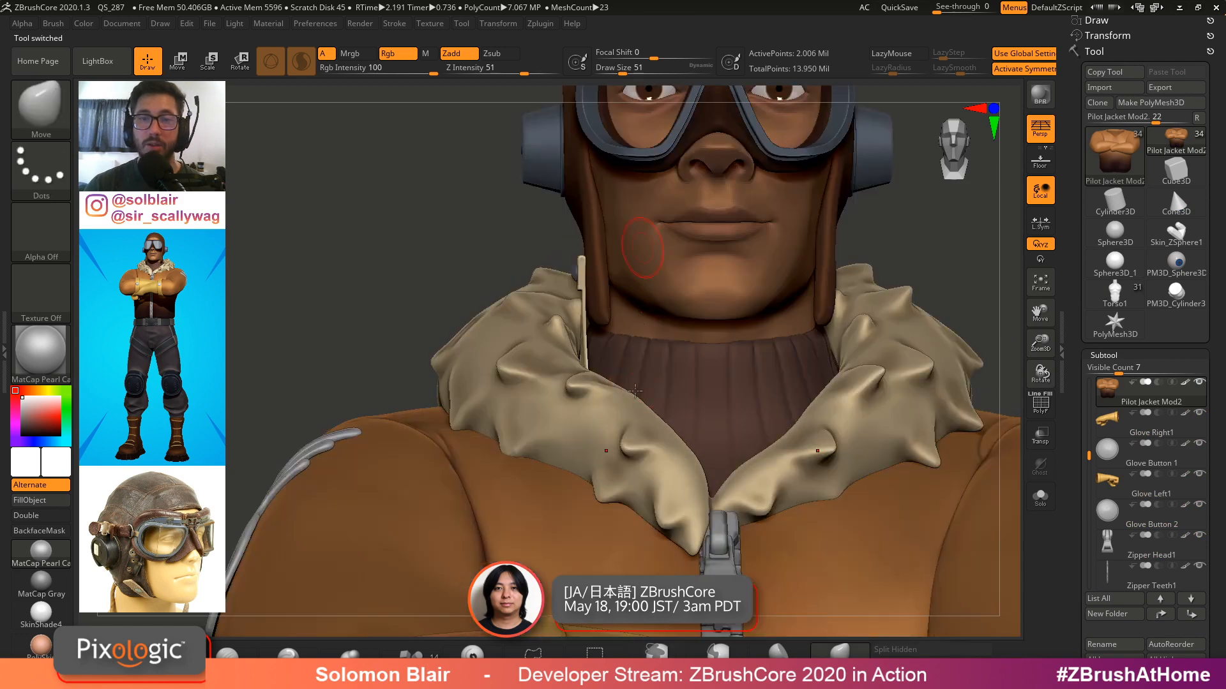
pyautogui.keyDown('alt'); pyautogui.moveTo(649, 232); pyautogui.dragTo(629, 434, button='right'); pyautogui.keyUp('alt')
# Select the Helmet1 subtool and inspect the pilot's helmet and goggles with polyframe
pyautogui.press('s')
pyautogui.keyDown('alt'); pyautogui.click(553, 349); pyautogui.keyUp('alt')
pyautogui.moveTo(450, 348)
pyautogui.mouseDown(button='right')
pyautogui.moveTo(529, 359)
pyautogui.moveTo(520, 347)
pyautogui.moveTo(562, 441)
pyautogui.moveTo(664, 347)
pyautogui.mouseUp(button='right')
pyautogui.hotkey('shift', 'f')
pyautogui.hotkey('shift', 'f')
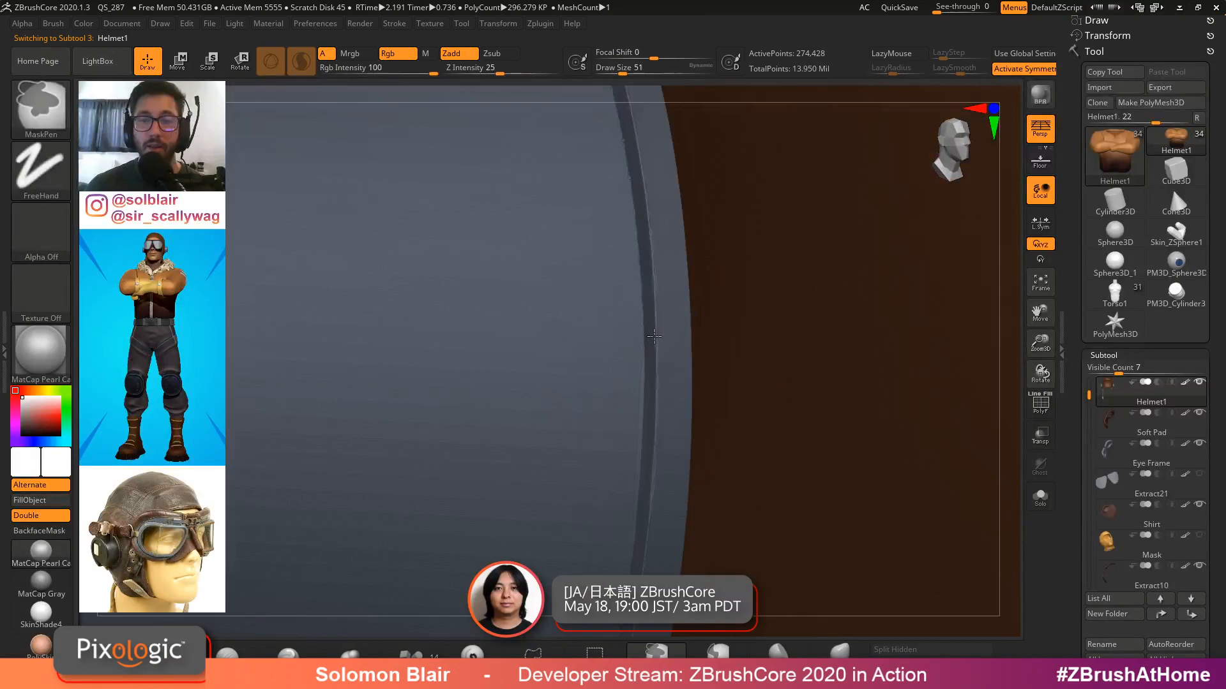
pyautogui.hotkey('shift', 'f')
pyautogui.keyDown('ctrl'); pyautogui.moveTo(659, 456); pyautogui.dragTo(703, 432, button='right'); pyautogui.keyUp('ctrl')
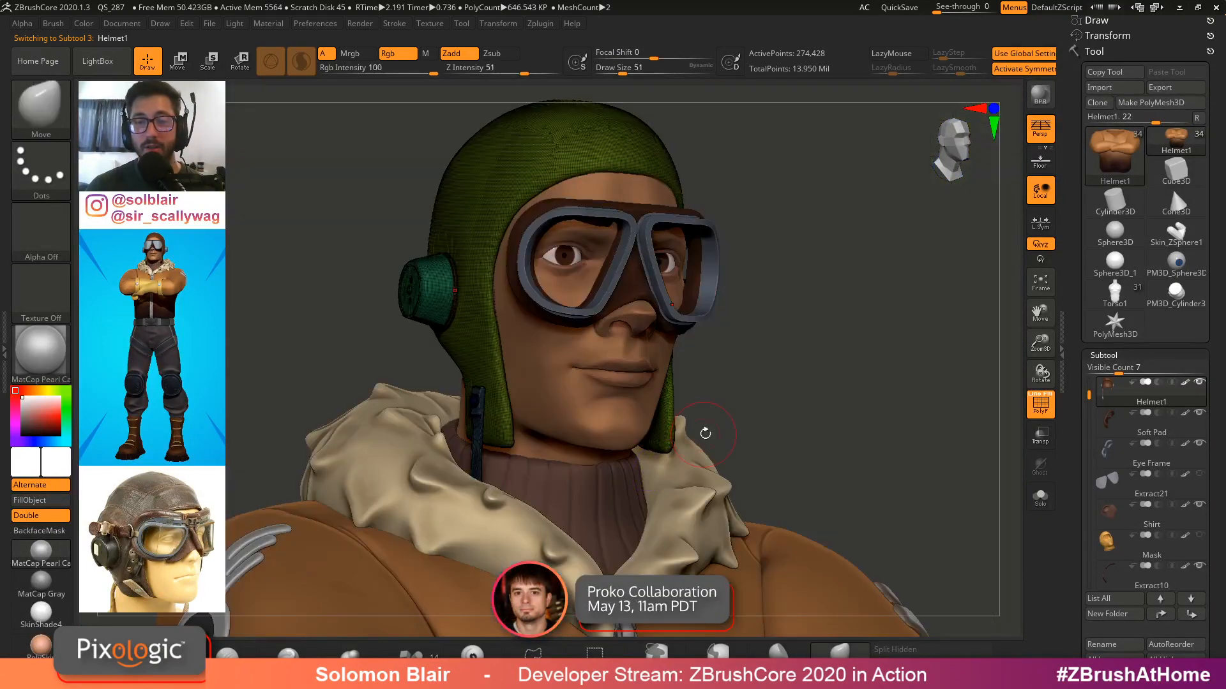
pyautogui.hotkey('shift', 'f')
pyautogui.keyDown('ctrl'); pyautogui.moveTo(456, 288); pyautogui.dragTo(543, 281, button='right'); pyautogui.keyUp('ctrl')
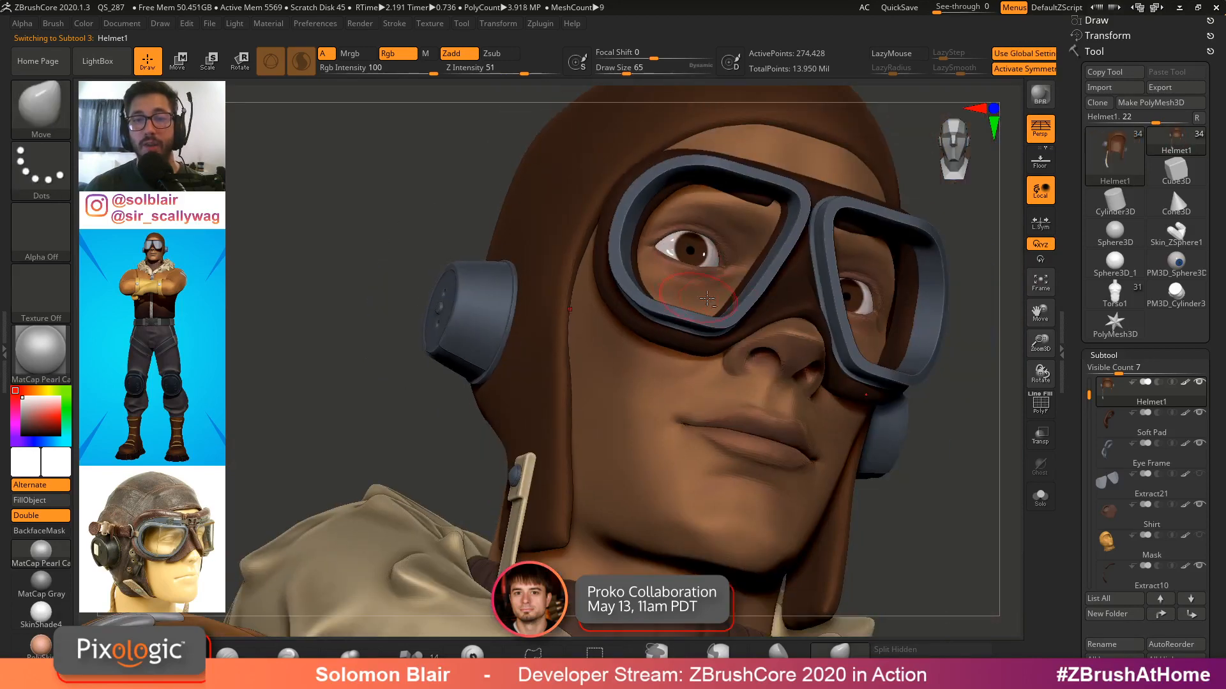
# Select the Eye Frame subtool, isolate it in solo mode, and inspect its polygroups with polyframe
pyautogui.keyDown('alt'); pyautogui.click(780, 294); pyautogui.keyUp('alt')
pyautogui.hotkey('shift', 'alt', 's')
pyautogui.keyDown('ctrl'); pyautogui.moveTo(782, 290); pyautogui.dragTo(830, 365, button='right'); pyautogui.keyUp('ctrl')
pyautogui.moveTo(830, 365); pyautogui.dragTo(793, 323, button='right')
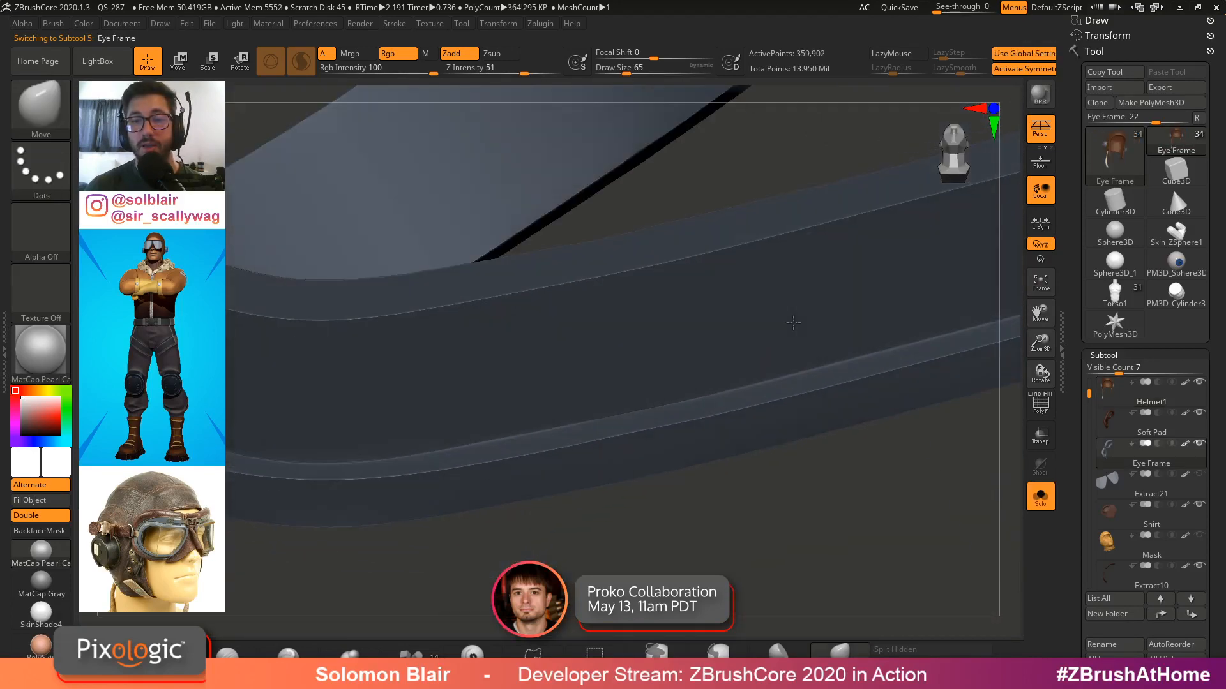
pyautogui.hotkey('shift', 'f')
pyautogui.keyDown('ctrl'); pyautogui.moveTo(594, 296); pyautogui.dragTo(799, 361, button='right'); pyautogui.keyUp('ctrl')
pyautogui.hotkey('shift', 'f')
pyautogui.hotkey('shift', 'f')
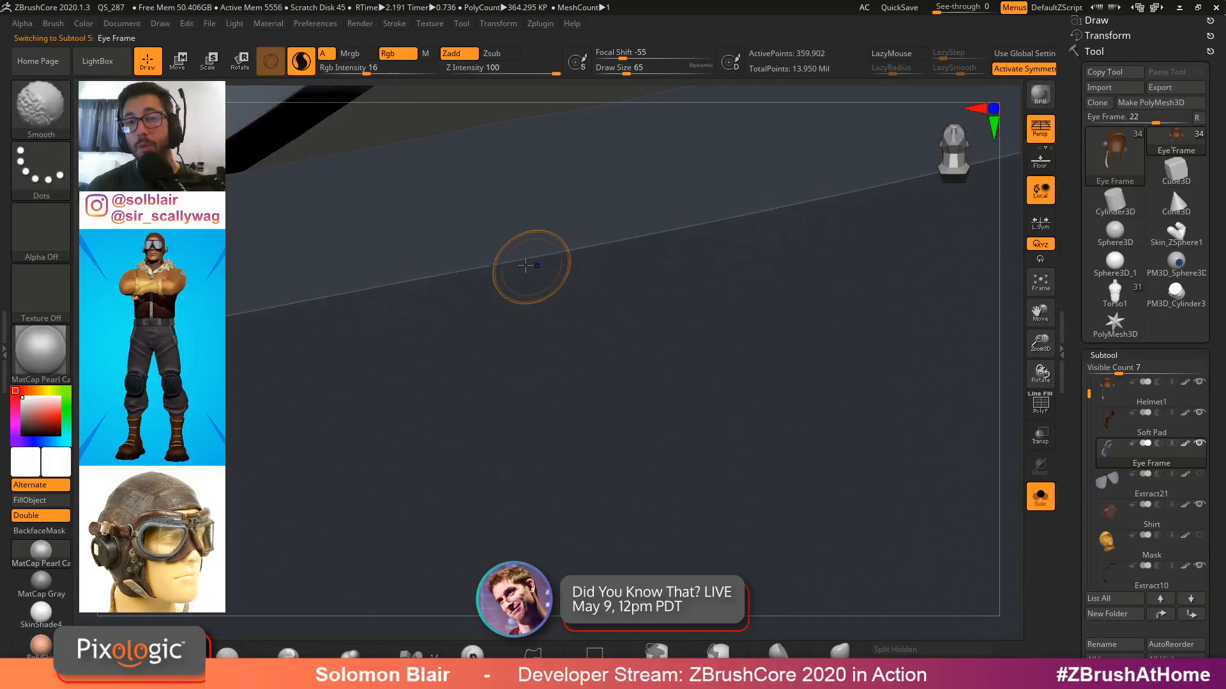
pyautogui.keyDown('ctrl'); pyautogui.moveTo(766, 233); pyautogui.dragTo(555, 289, button='right'); pyautogui.keyUp('ctrl')
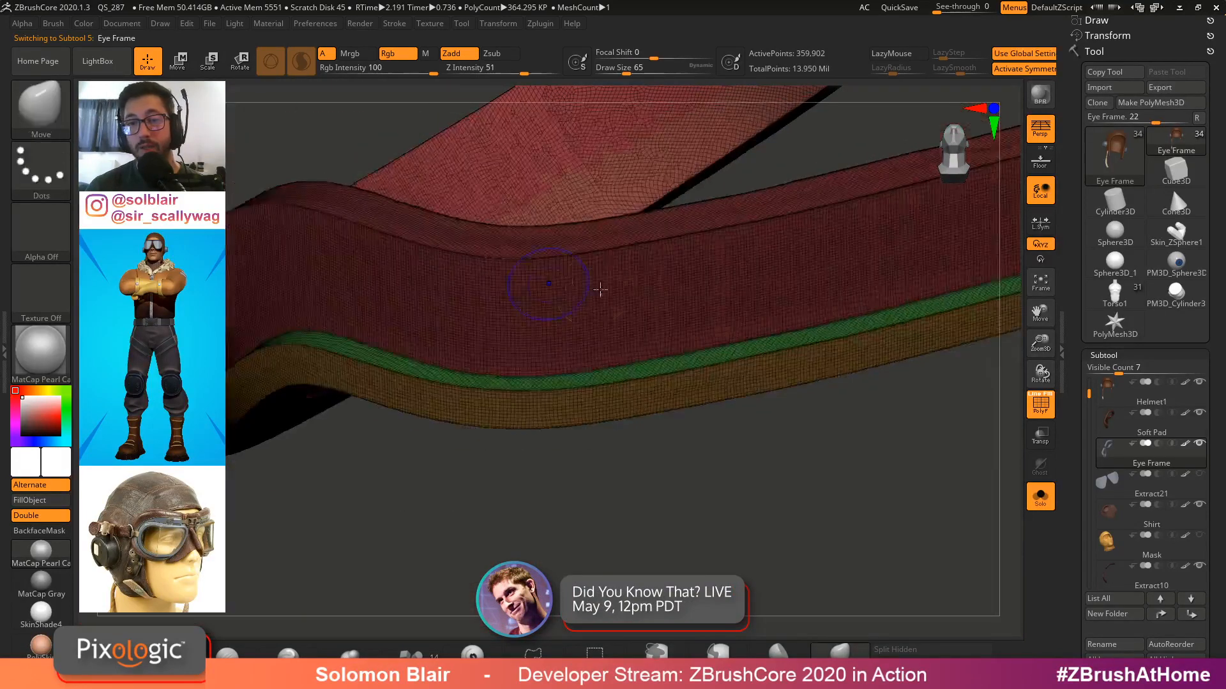
pyautogui.hotkey('shift', 'f')
pyautogui.moveTo(677, 408)
pyautogui.keyDown('ctrl'); pyautogui.mouseDown(button='right')
pyautogui.moveTo(601, 373)
pyautogui.moveTo(599, 385)
pyautogui.mouseUp(button='right'); pyautogui.keyUp('ctrl')
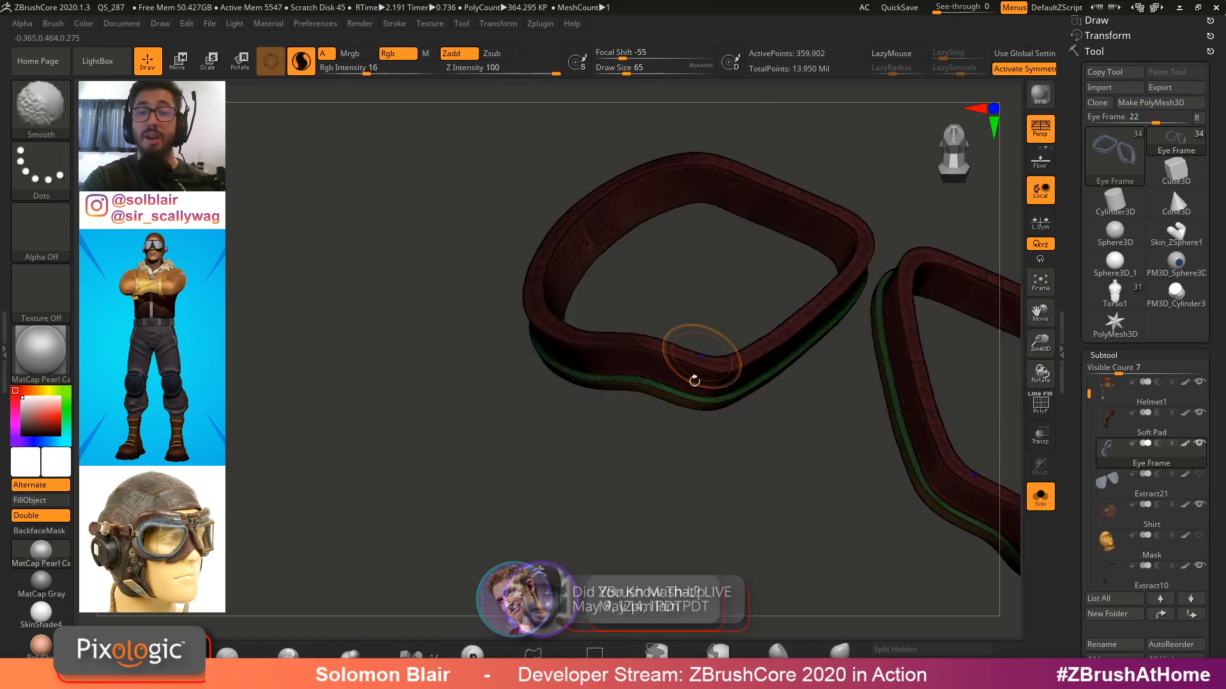
pyautogui.moveTo(698, 356)
pyautogui.keyDown('ctrl'); pyautogui.mouseDown(button='right')
pyautogui.moveTo(877, 437)
pyautogui.moveTo(766, 399)
pyautogui.moveTo(681, 397)
pyautogui.mouseUp(button='right'); pyautogui.keyUp('ctrl')
pyautogui.moveTo(744, 262); pyautogui.dragTo(705, 288, button='right')
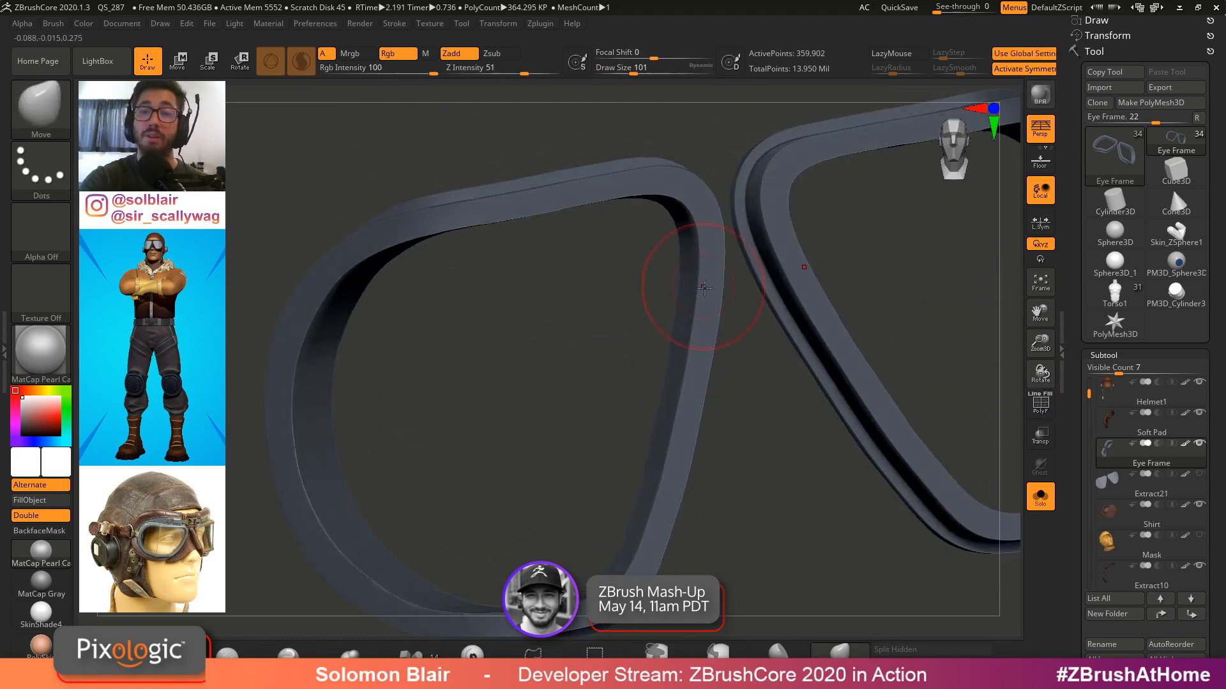
# Leave solo mode and select the Zipper Head1 subtool to inspect it close up
pyautogui.press('x')
pyautogui.moveTo(718, 224)
pyautogui.keyDown('ctrl'); pyautogui.mouseDown(button='right')
pyautogui.moveTo(651, 281)
pyautogui.moveTo(738, 313)
pyautogui.mouseUp(button='right'); pyautogui.keyUp('ctrl')
pyautogui.press('x')
pyautogui.keyDown('ctrl'); pyautogui.moveTo(854, 304); pyautogui.dragTo(792, 300, button='right'); pyautogui.keyUp('ctrl')
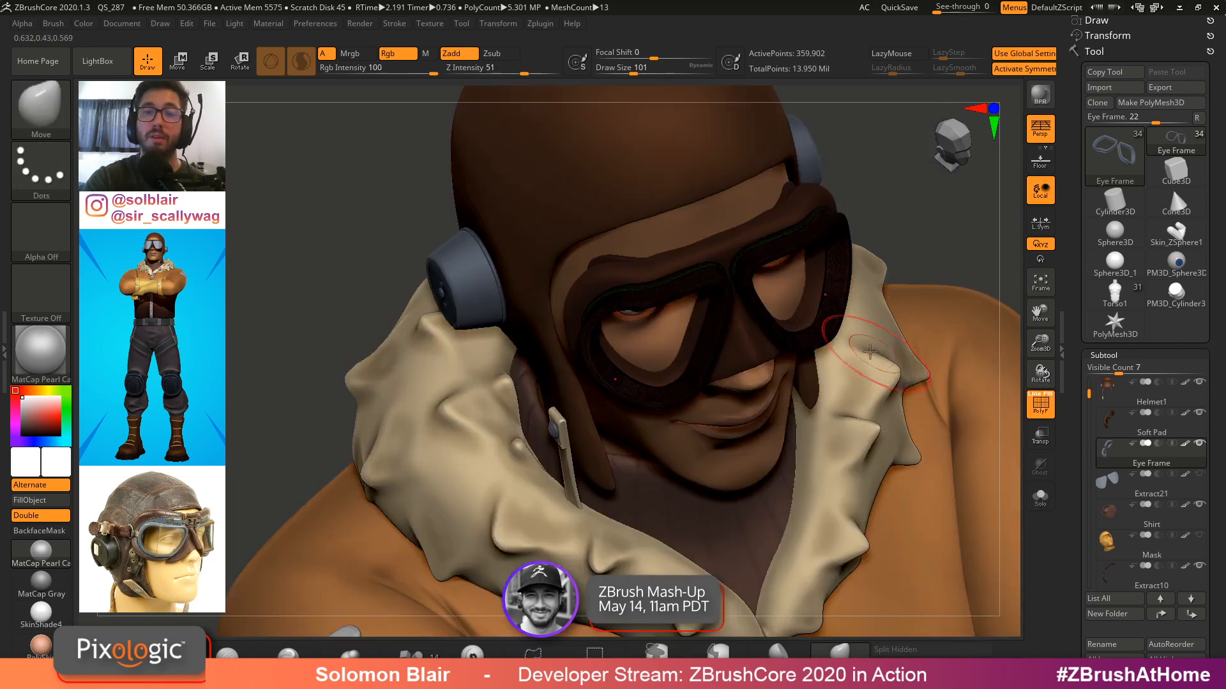
pyautogui.moveTo(664, 384)
pyautogui.mouseDown(button='right')
pyautogui.moveTo(621, 409)
pyautogui.moveTo(587, 383)
pyautogui.moveTo(594, 391)
pyautogui.mouseUp(button='right')
pyautogui.moveTo(894, 440)
pyautogui.keyDown('ctrl'); pyautogui.mouseDown(button='right')
pyautogui.moveTo(719, 349)
pyautogui.moveTo(849, 377)
pyautogui.moveTo(722, 339)
pyautogui.moveTo(744, 320)
pyautogui.moveTo(753, 377)
pyautogui.moveTo(664, 374)
pyautogui.mouseUp(button='right'); pyautogui.keyUp('ctrl')
pyautogui.keyDown('alt'); pyautogui.click(689, 330); pyautogui.keyUp('alt')
pyautogui.hotkey('ctrl', 'shift', 's')
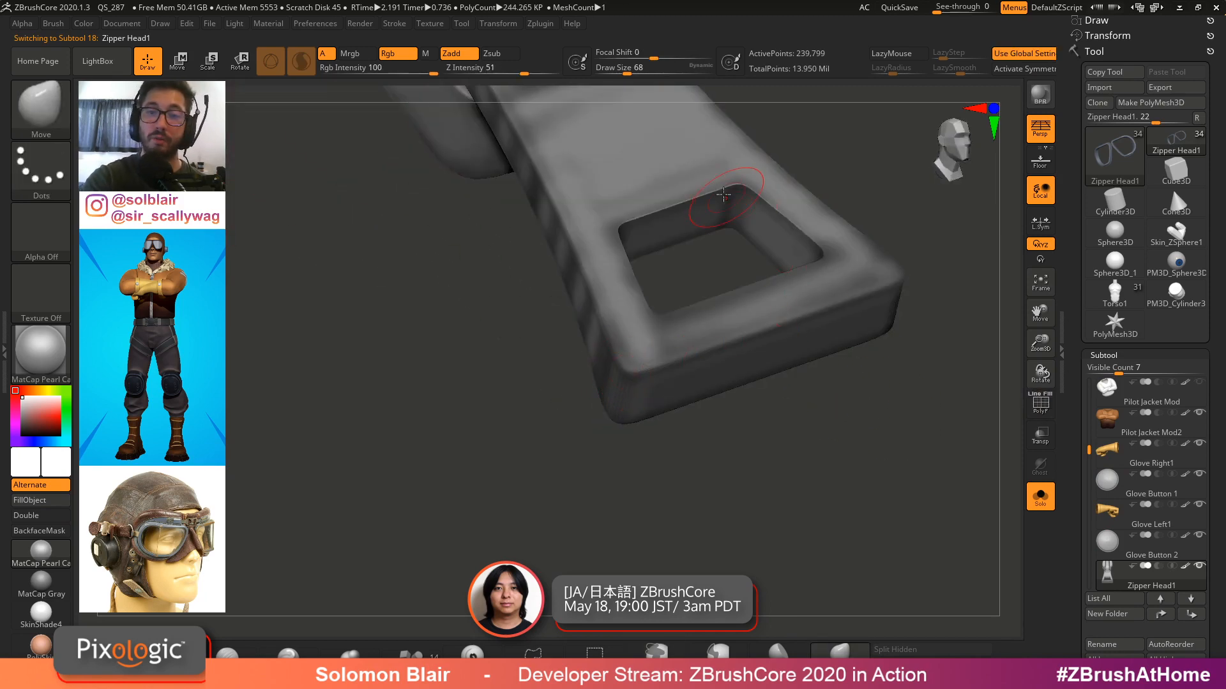
pyautogui.keyDown('ctrl'); pyautogui.moveTo(737, 191); pyautogui.dragTo(673, 439, button='right'); pyautogui.keyUp('ctrl')
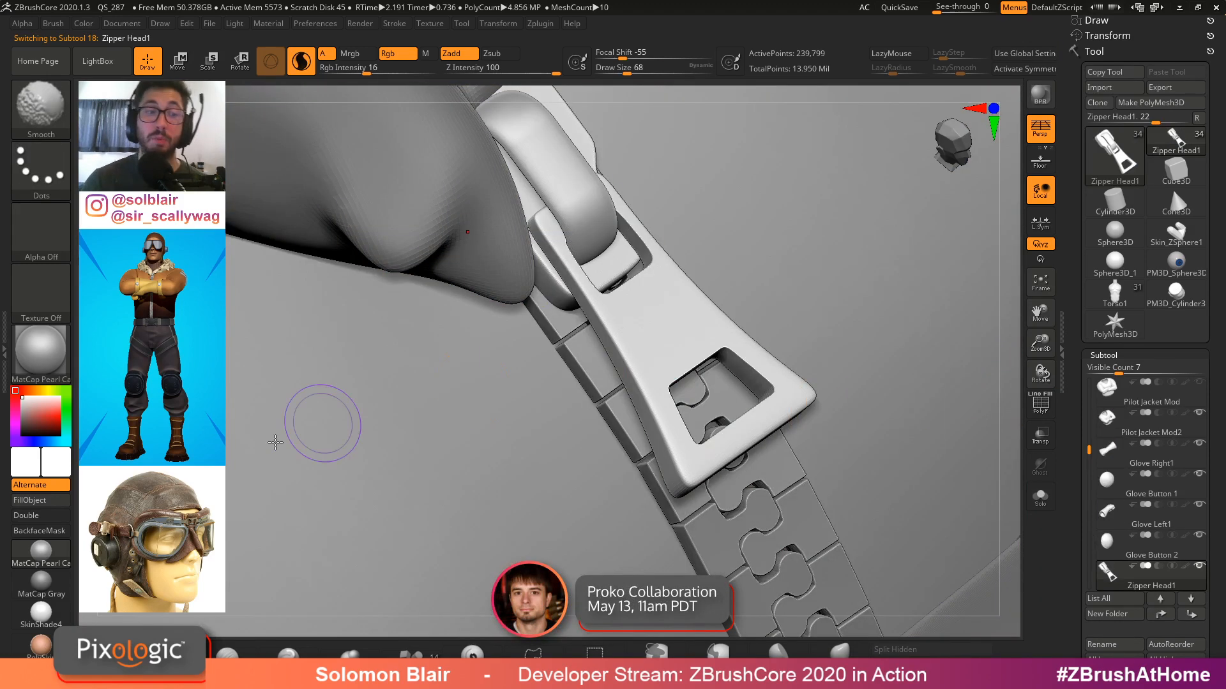
pyautogui.moveTo(717, 347)
pyautogui.keyDown('ctrl'); pyautogui.mouseDown(button='right')
pyautogui.moveTo(635, 391)
pyautogui.moveTo(520, 375)
pyautogui.moveTo(648, 383)
pyautogui.moveTo(595, 423)
pyautogui.mouseUp(button='right'); pyautogui.keyUp('ctrl')
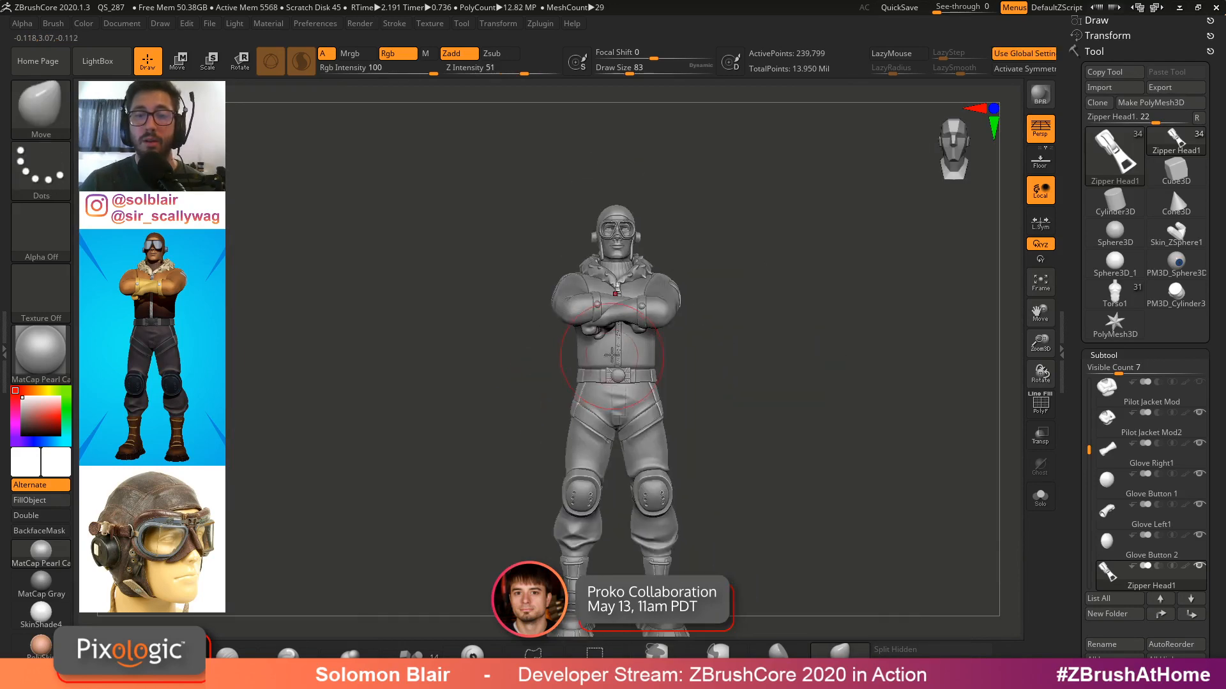
# Switch back to the Torso1 base figure tool
pyautogui.click(1115, 294)
pyautogui.keyDown('ctrl'); pyautogui.moveTo(638, 343); pyautogui.dragTo(605, 352, button='right'); pyautogui.keyUp('ctrl')
pyautogui.moveTo(605, 351)
pyautogui.keyDown('ctrl'); pyautogui.mouseDown(button='right')
pyautogui.moveTo(657, 364)
pyautogui.moveTo(628, 371)
pyautogui.moveTo(670, 411)
pyautogui.moveTo(659, 378)
pyautogui.mouseUp(button='right'); pyautogui.keyUp('ctrl')
pyautogui.press('s')
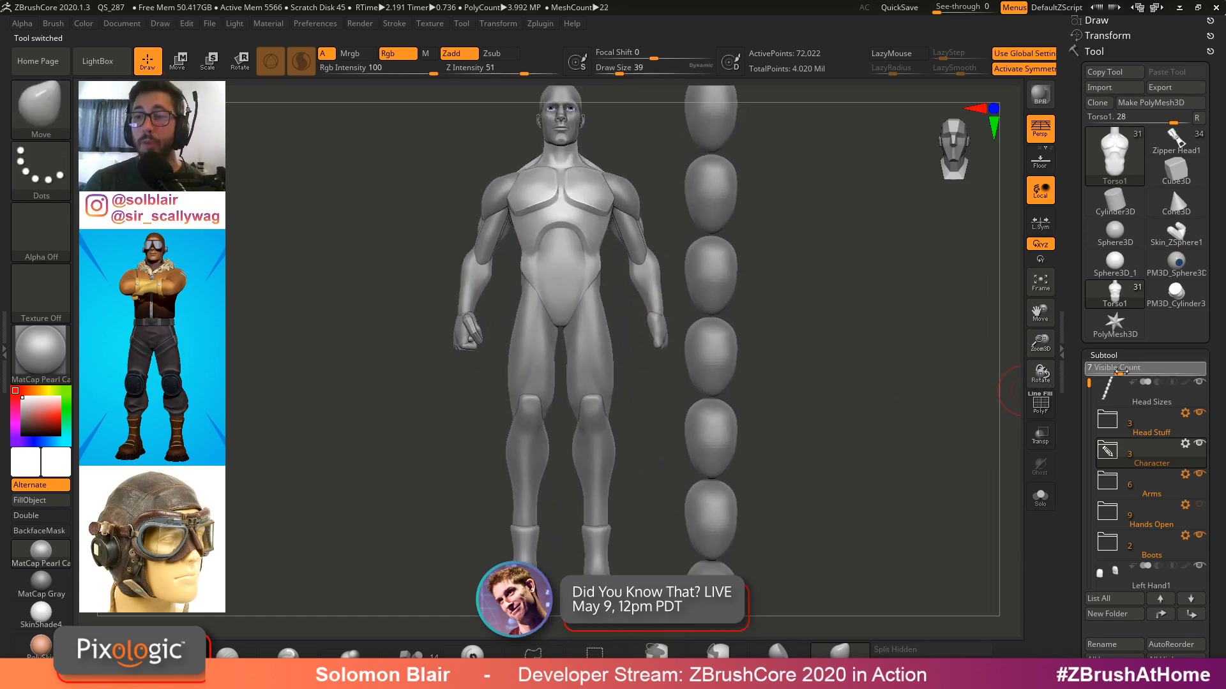
# Raise the Subtool list's visible count to 10 and scroll to the hand subtools
pyautogui.moveTo(1120, 371); pyautogui.dragTo(1133, 371)
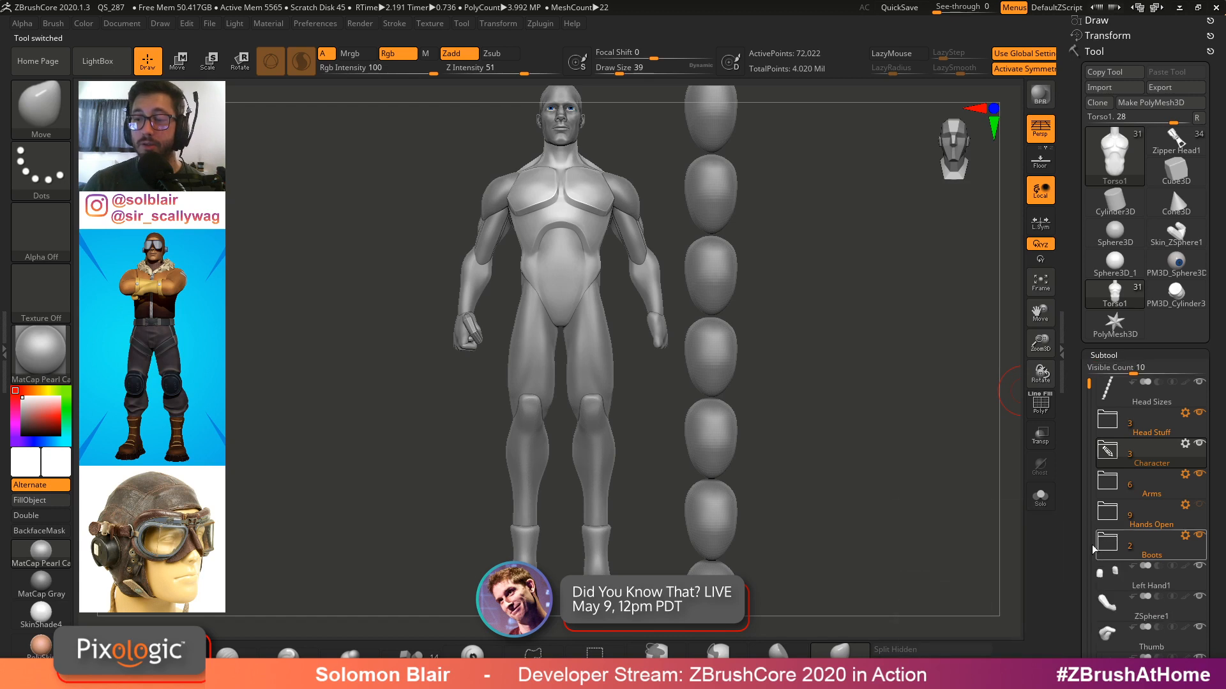
pyautogui.moveTo(1072, 545); pyautogui.dragTo(1072, 408)
pyautogui.moveTo(1090, 248); pyautogui.dragTo(1092, 310)
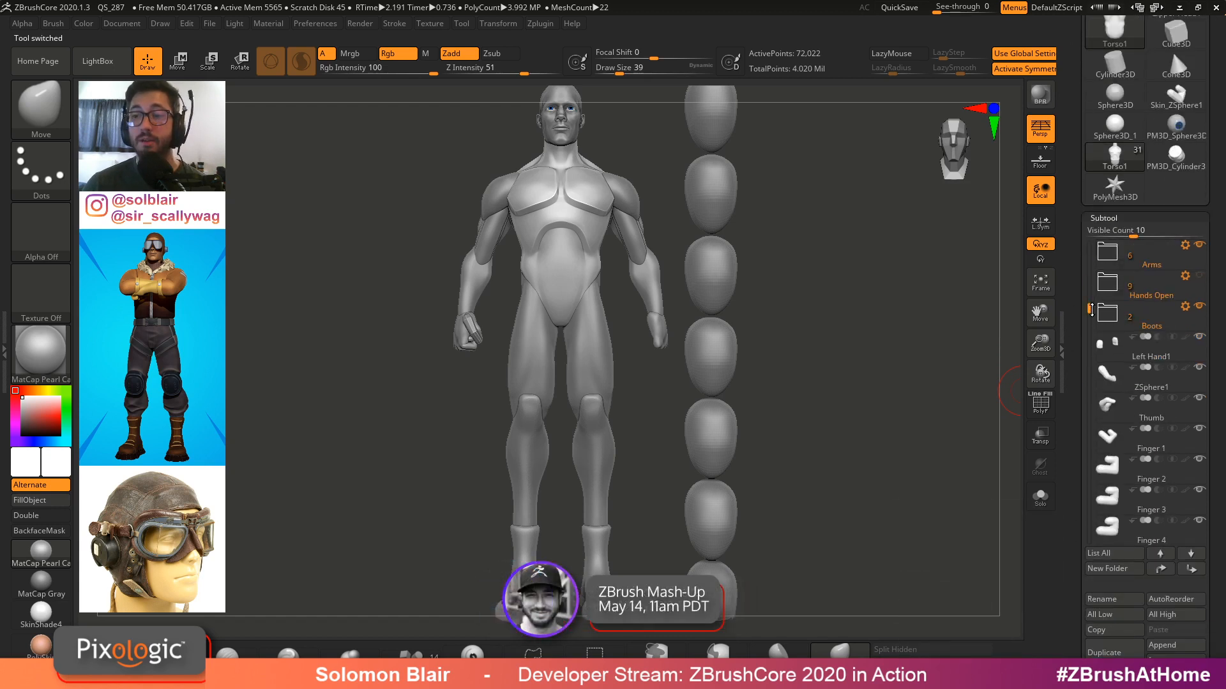
pyautogui.keyDown('alt'); pyautogui.moveTo(699, 297); pyautogui.dragTo(725, 372, button='right'); pyautogui.keyUp('alt')
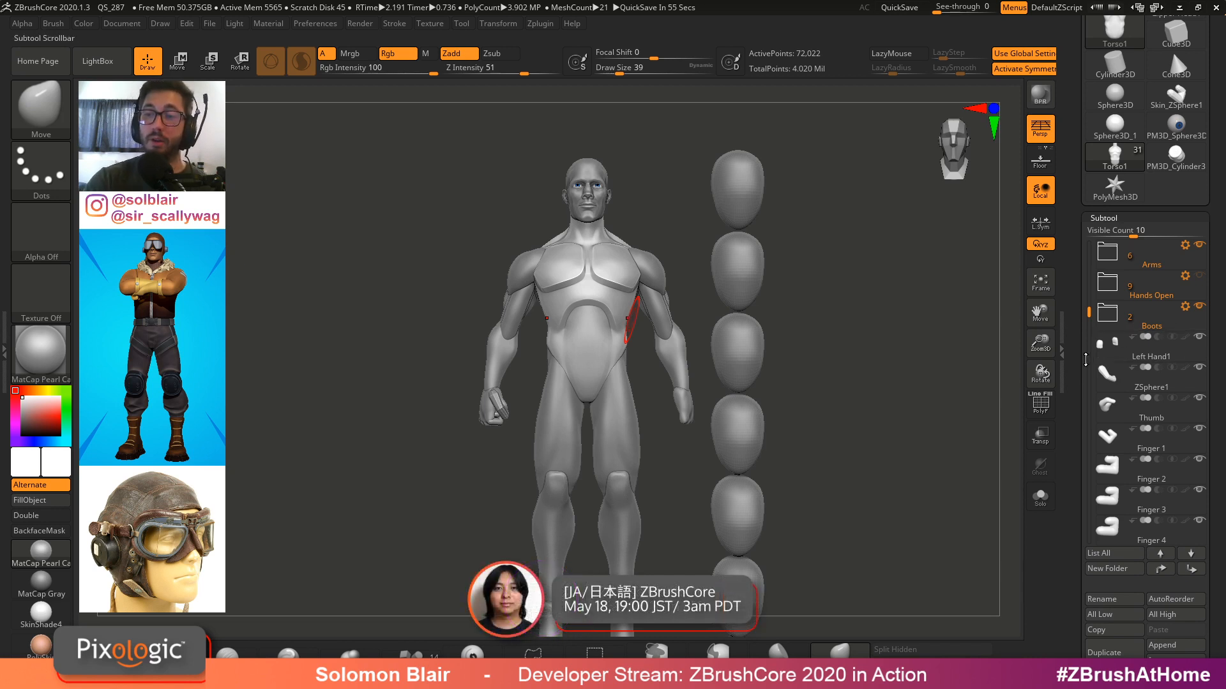
# Select the Left Hand1 subtool and switch to the Move transpose tool
pyautogui.press('s')
pyautogui.moveTo(616, 301); pyautogui.dragTo(627, 301)
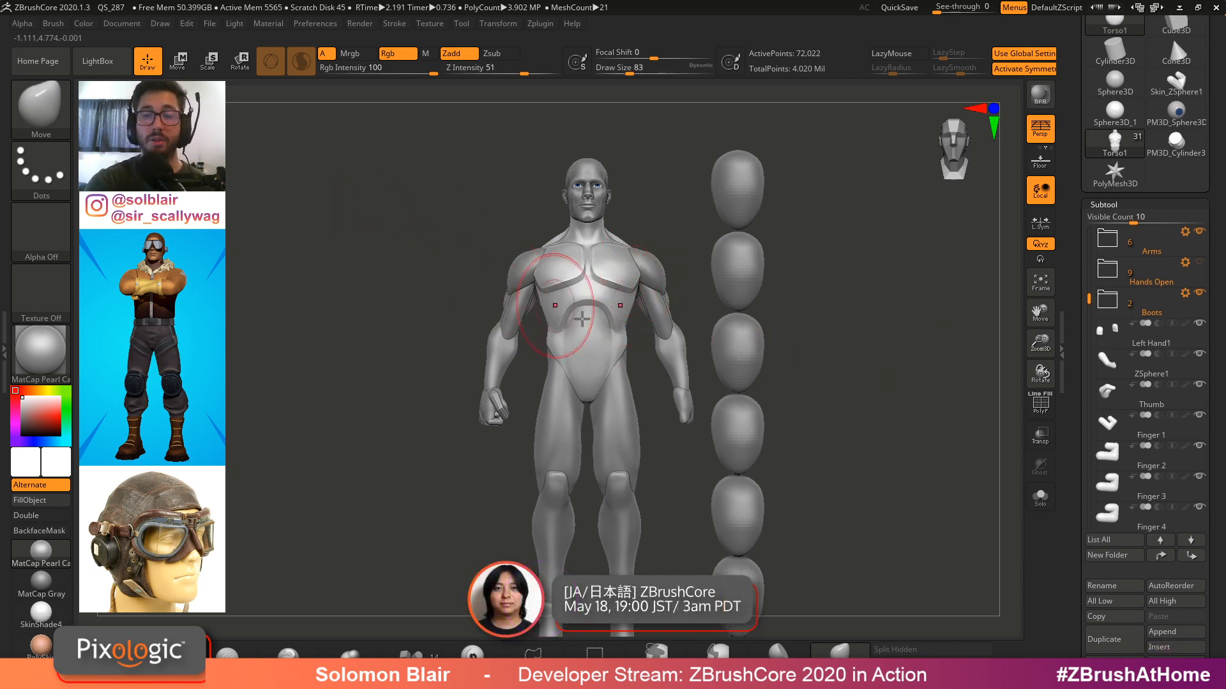
pyautogui.click(1191, 406)
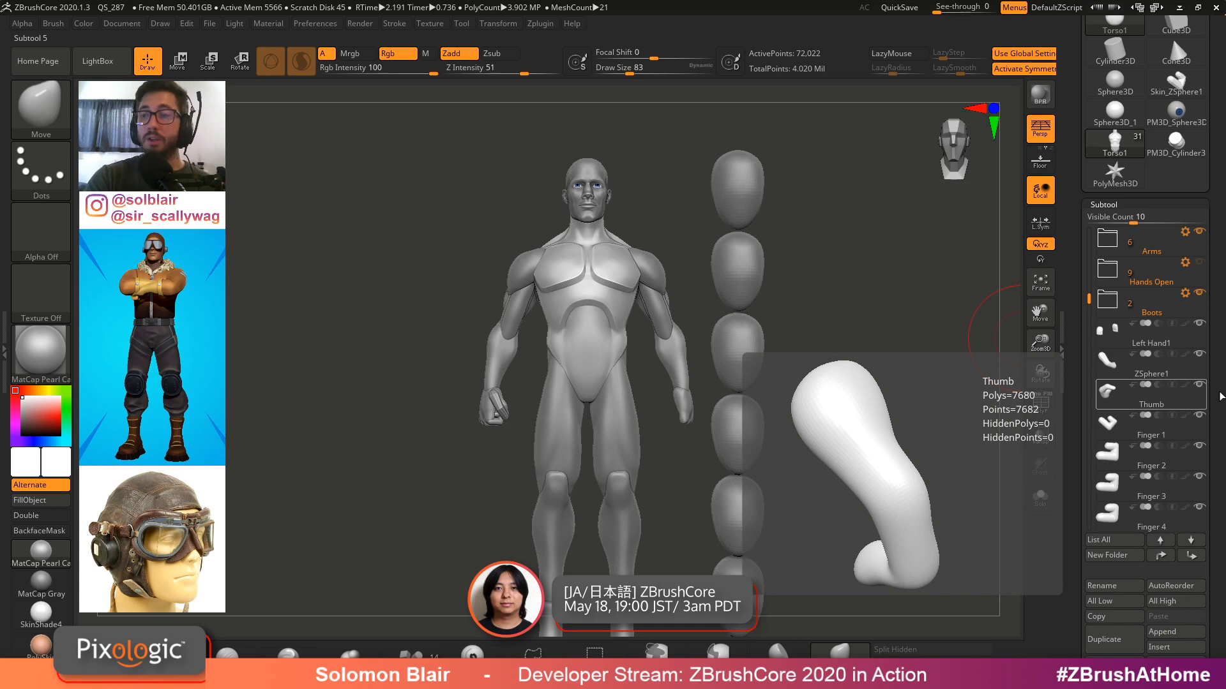
pyautogui.click(1116, 343)
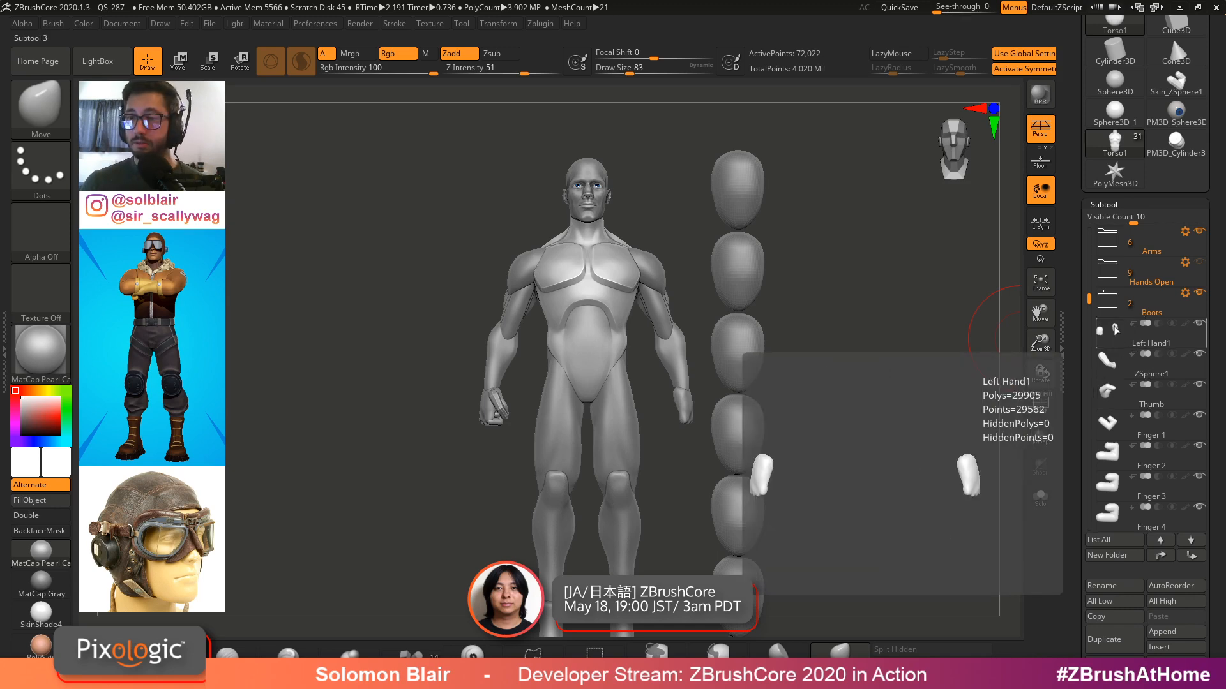
pyautogui.moveTo(440, 436)
pyautogui.keyDown('ctrl'); pyautogui.mouseDown(button='right')
pyautogui.moveTo(452, 410)
pyautogui.moveTo(472, 504)
pyautogui.mouseUp(button='right'); pyautogui.keyUp('ctrl')
pyautogui.press('w')
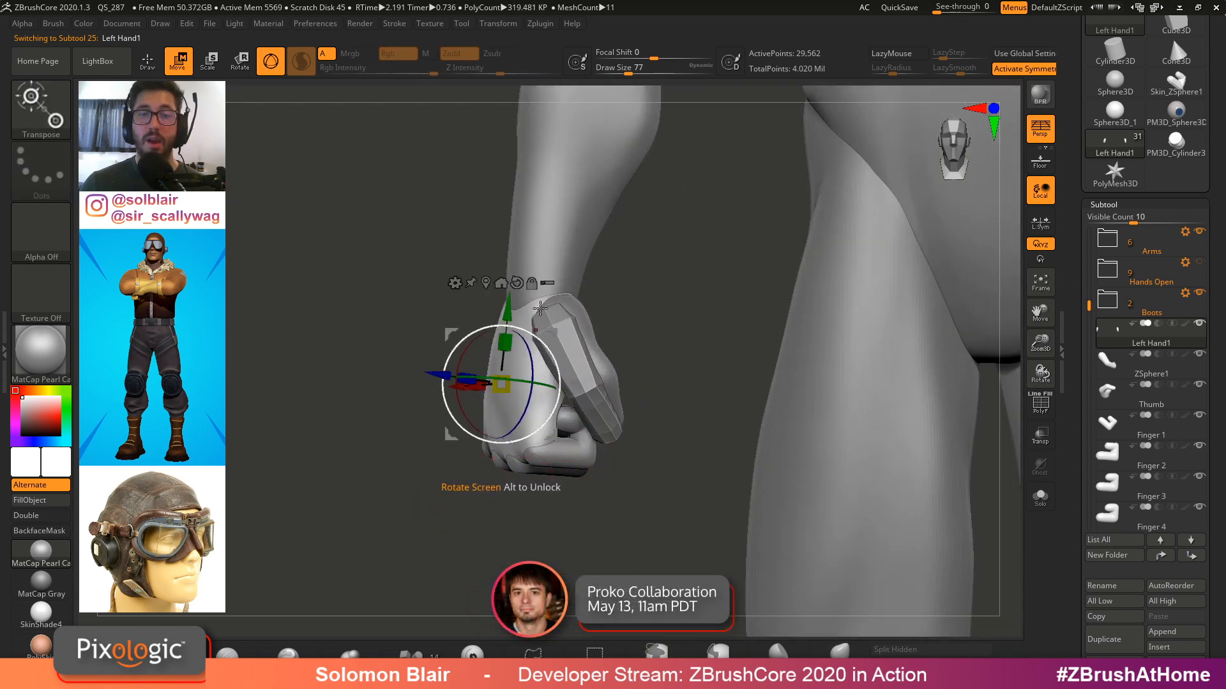
# Create a new subtool folder named "Hands Closed"
pyautogui.keyDown('ctrl'); pyautogui.keyDown('shift'); pyautogui.moveTo(410, 538); pyautogui.dragTo(643, 359); pyautogui.keyUp('shift'); pyautogui.keyUp('ctrl')
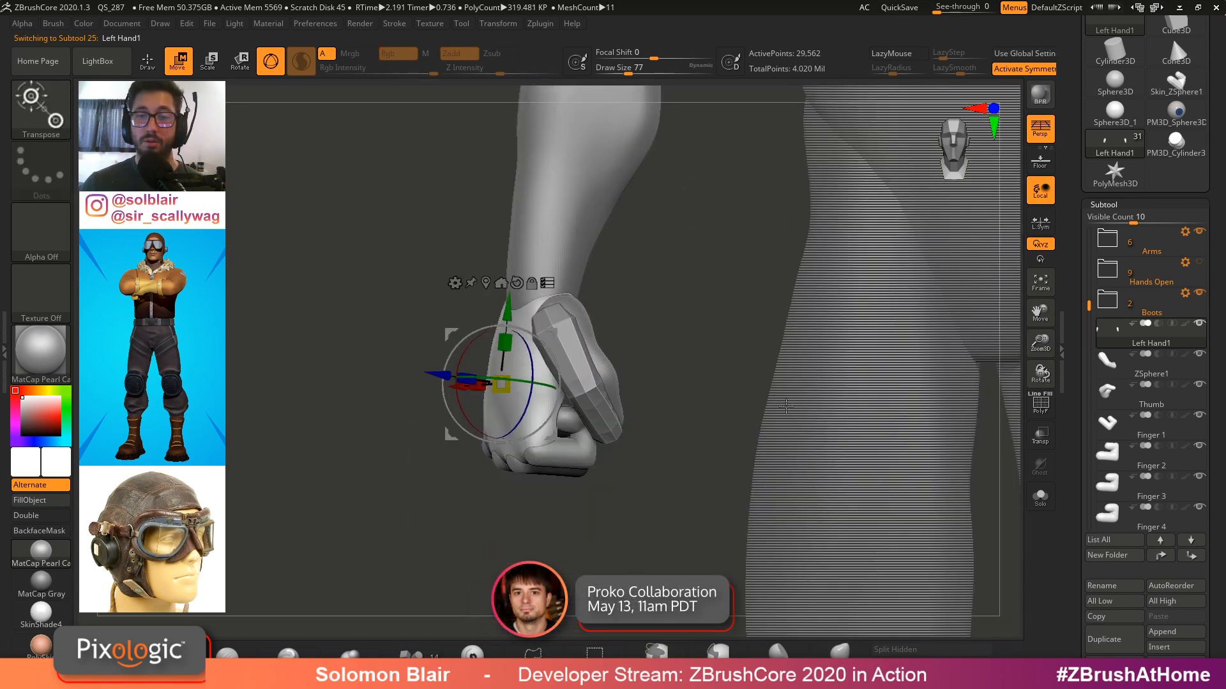
pyautogui.click(1109, 556)
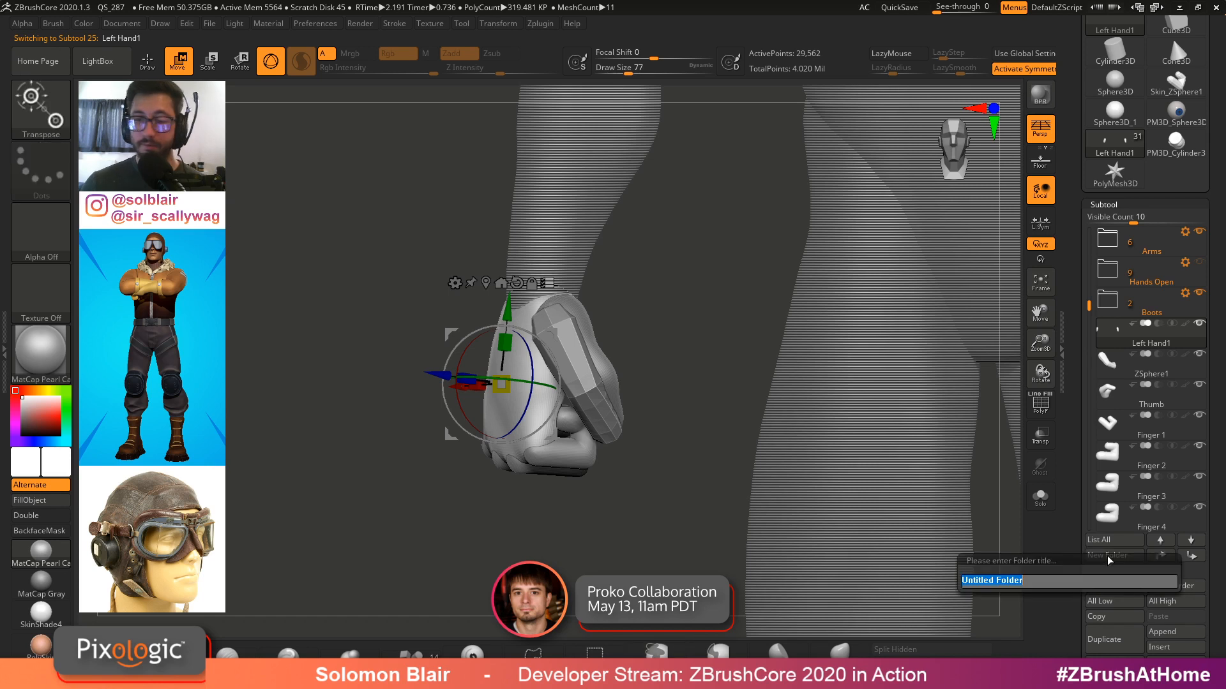
pyautogui.write('Hands Close')
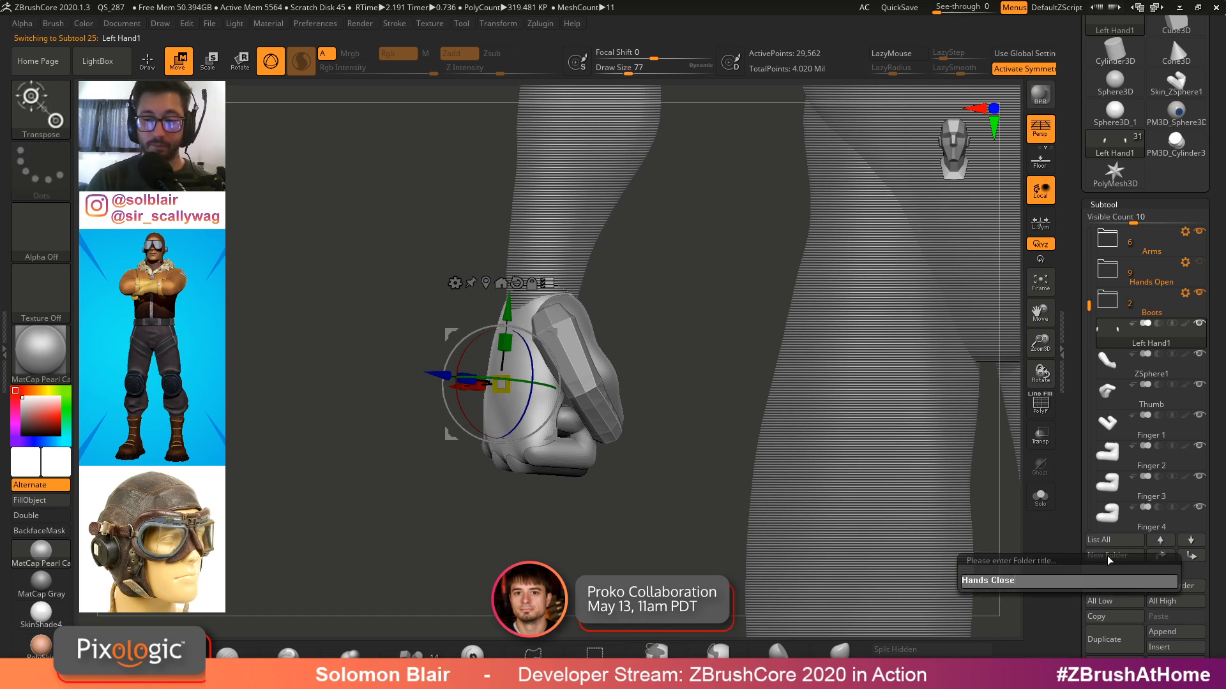
pyautogui.write('d')
pyautogui.press('Return')
pyautogui.click(1199, 415)
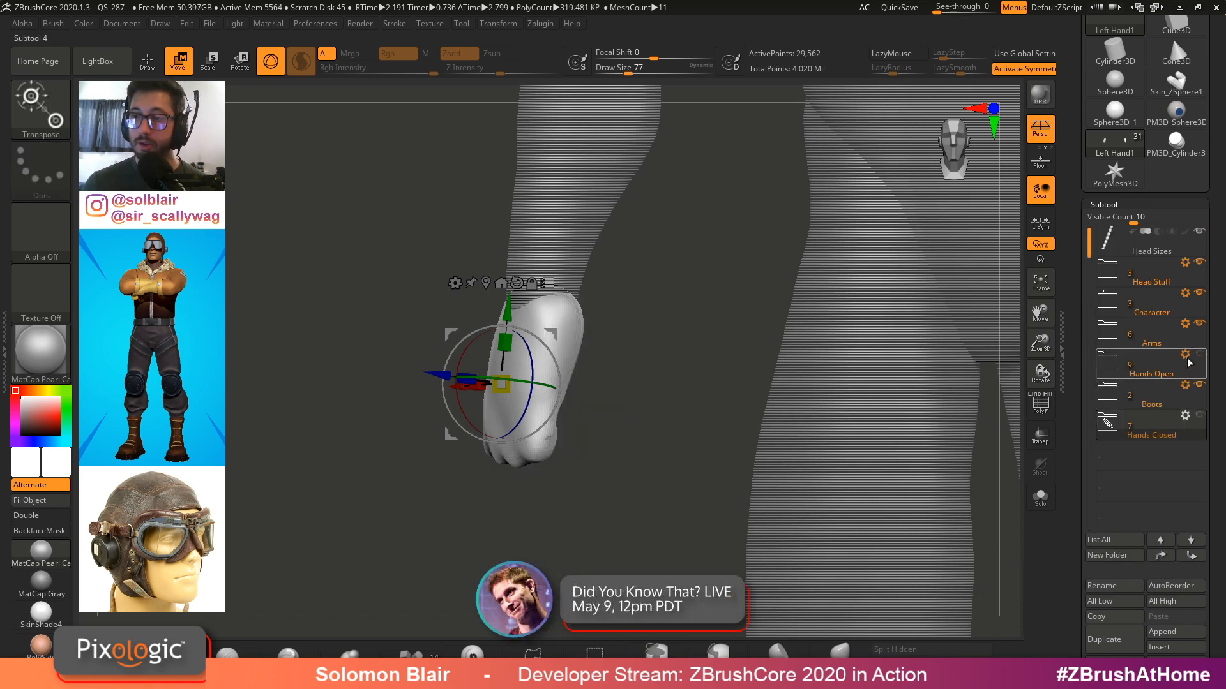
# Hide the Hands Open folder, show the Hands Closed folder and expand its subtool list
pyautogui.click(1198, 355)
pyautogui.press('q')
pyautogui.moveTo(629, 441)
pyautogui.keyDown('ctrl'); pyautogui.mouseDown(button='right')
pyautogui.moveTo(566, 355)
pyautogui.moveTo(645, 447)
pyautogui.mouseUp(button='right'); pyautogui.keyUp('ctrl')
pyautogui.click(1198, 355)
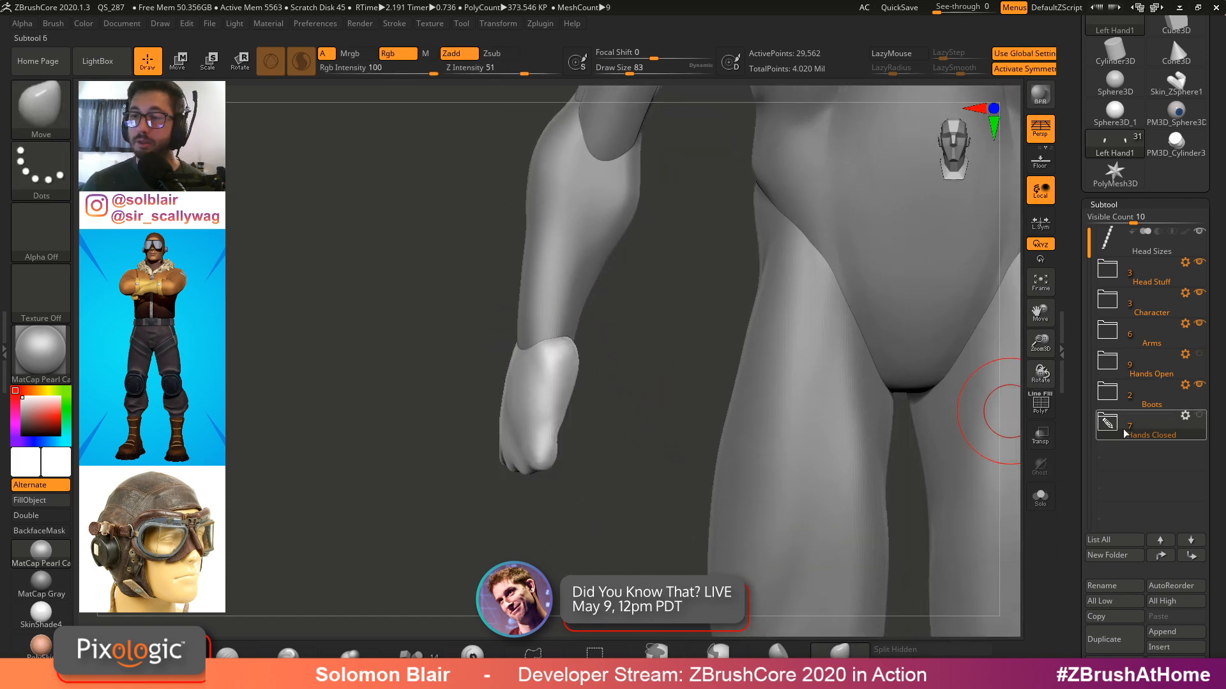
pyautogui.click(1107, 424)
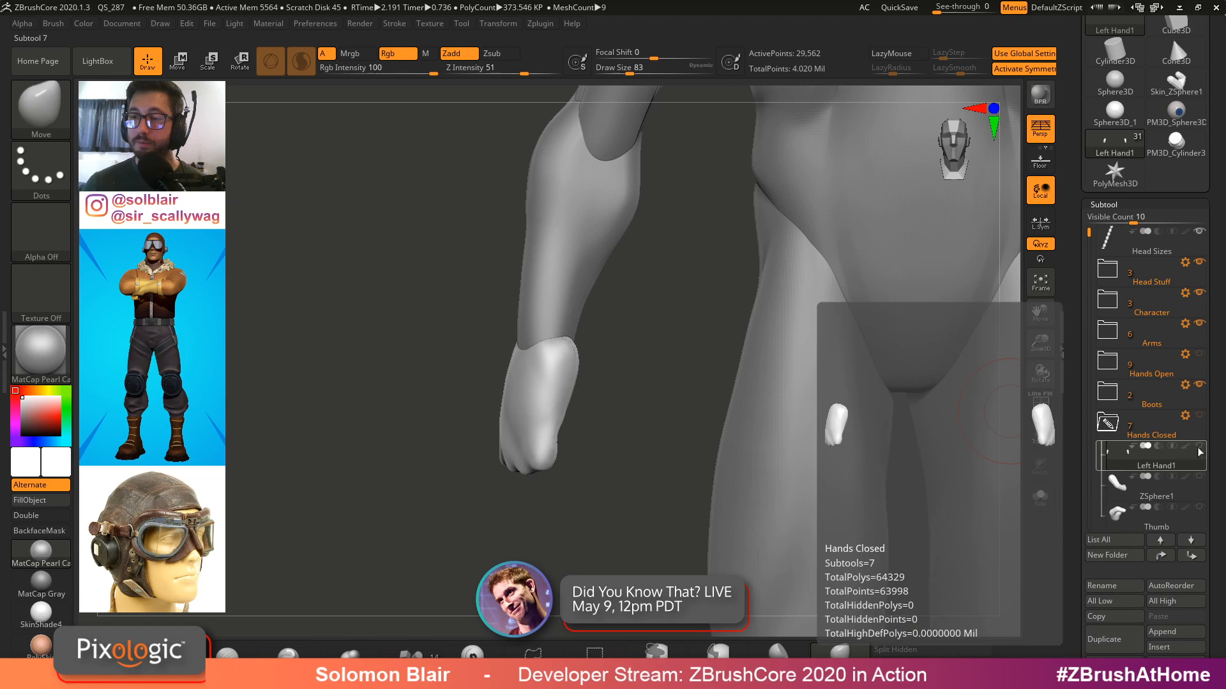
pyautogui.click(1199, 416)
# Select the Thumb subtool on the closed fist and inspect its polyframes from several angles
pyautogui.moveTo(653, 463)
pyautogui.keyDown('alt'); pyautogui.mouseDown(button='right')
pyautogui.moveTo(638, 446)
pyautogui.moveTo(602, 472)
pyautogui.mouseUp(button='right'); pyautogui.keyUp('alt')
pyautogui.keyDown('alt'); pyautogui.click(554, 370); pyautogui.keyUp('alt')
pyautogui.click(1111, 663)
pyautogui.press('s')
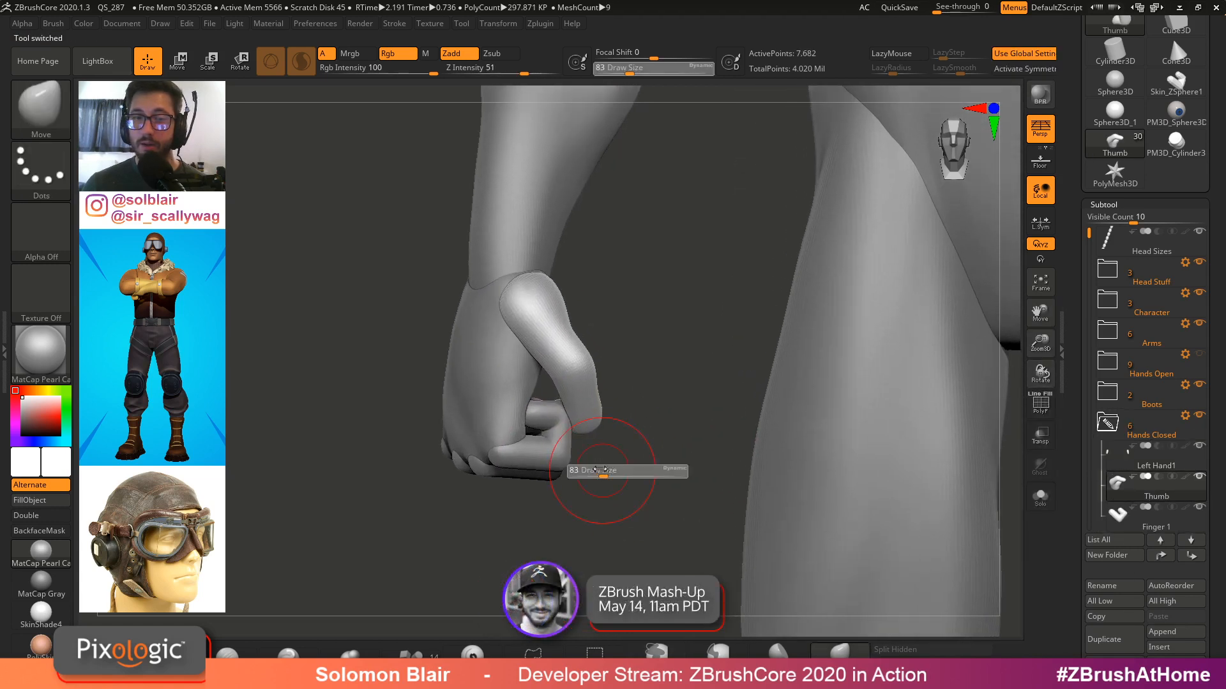
pyautogui.moveTo(602, 471); pyautogui.dragTo(599, 471)
pyautogui.moveTo(598, 471)
pyautogui.keyDown('ctrl'); pyautogui.mouseDown(button='right')
pyautogui.moveTo(605, 460)
pyautogui.moveTo(553, 446)
pyautogui.moveTo(616, 447)
pyautogui.mouseUp(button='right'); pyautogui.keyUp('ctrl')
pyautogui.moveTo(617, 447)
pyautogui.keyDown('ctrl'); pyautogui.mouseDown(button='right')
pyautogui.moveTo(603, 433)
pyautogui.moveTo(533, 425)
pyautogui.moveTo(589, 434)
pyautogui.mouseUp(button='right'); pyautogui.keyUp('ctrl')
pyautogui.press('s')
pyautogui.moveTo(589, 435); pyautogui.dragTo(586, 434)
pyautogui.keyDown('ctrl'); pyautogui.moveTo(586, 435); pyautogui.dragTo(645, 457, button='right'); pyautogui.keyUp('ctrl')
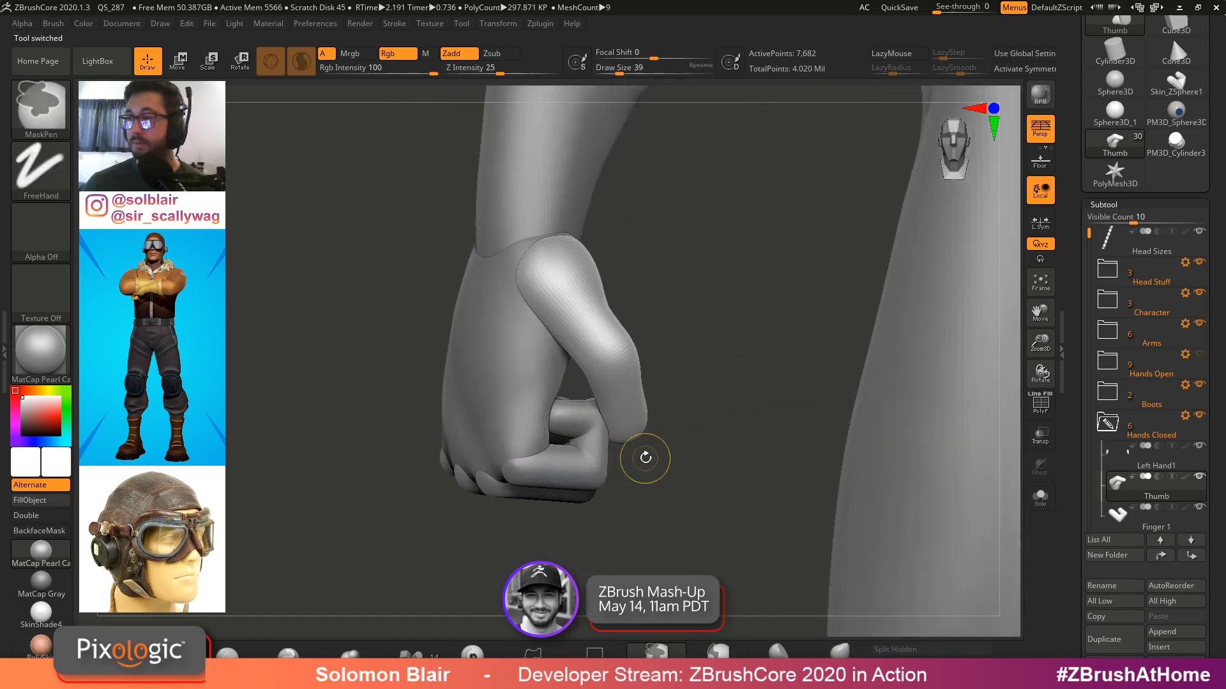
pyautogui.hotkey('shift', 'f')
pyautogui.hotkey('shift', 'f')
pyautogui.hotkey('shift', 'f')
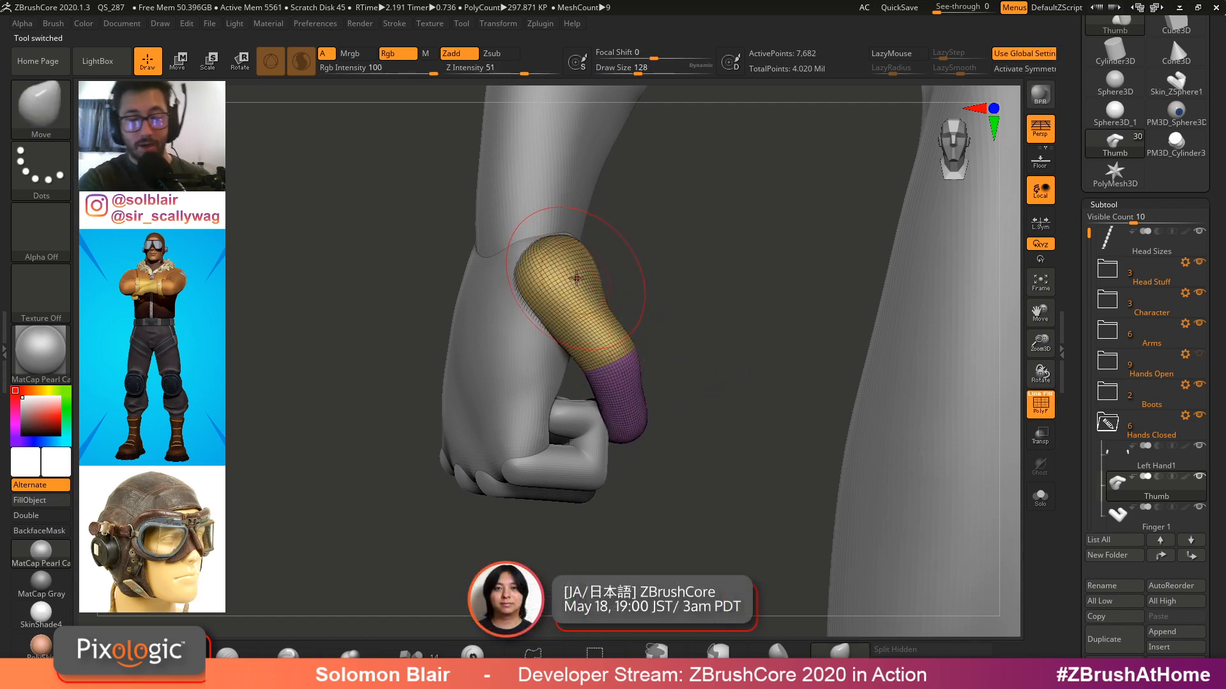
pyautogui.keyDown('ctrl'); pyautogui.moveTo(577, 278); pyautogui.dragTo(562, 282, button='right'); pyautogui.keyUp('ctrl')
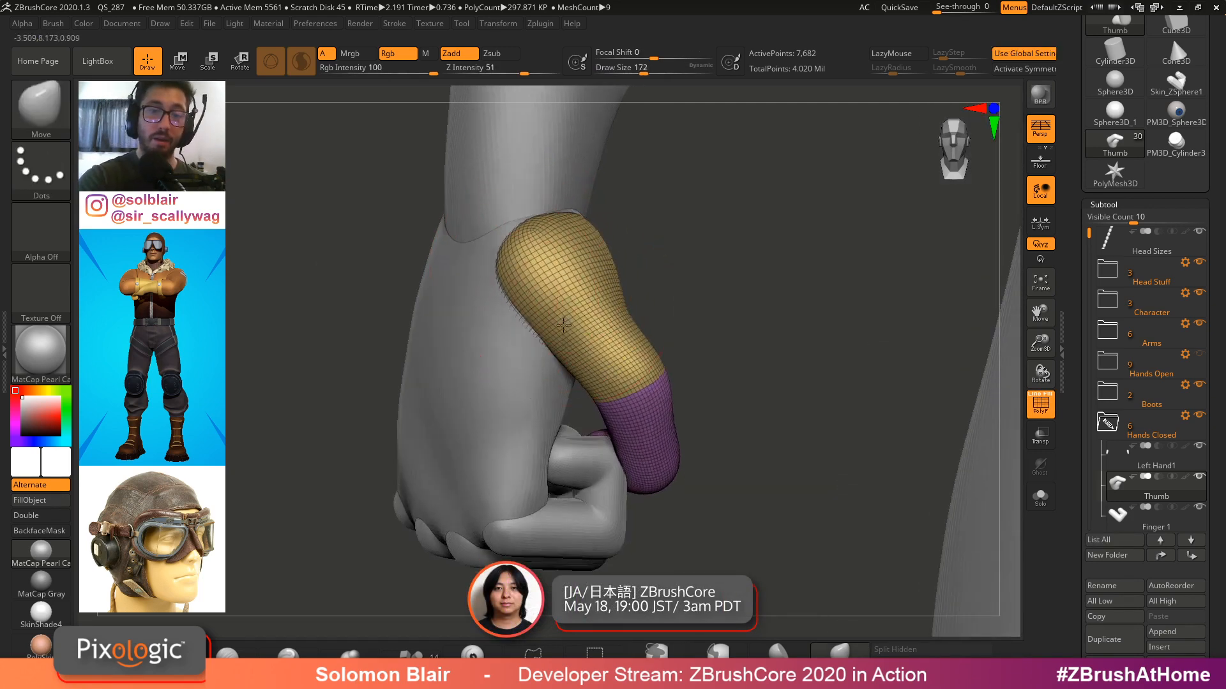
pyautogui.hotkey('shift', 'f')
pyautogui.moveTo(408, 159); pyautogui.dragTo(374, 103)
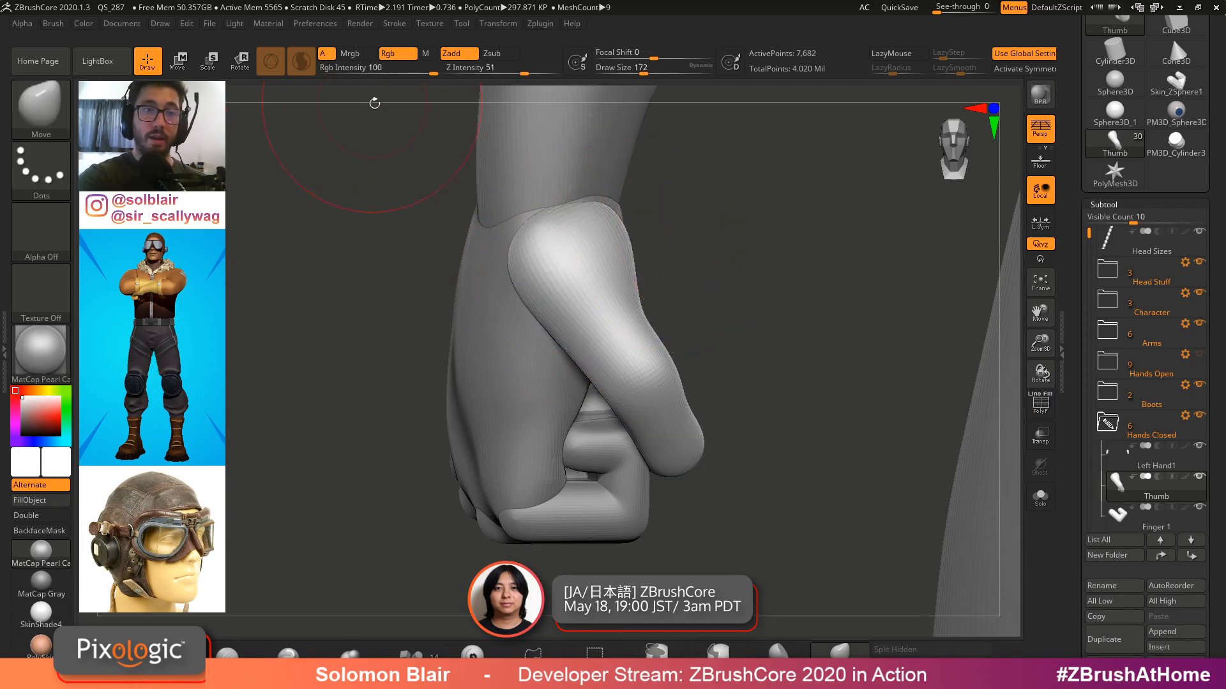
# Reshape the thumb with Move and Smooth strokes so it wraps tighter against the fingers
pyautogui.click(303, 62)
pyautogui.press('s')
pyautogui.moveTo(564, 279); pyautogui.dragTo(607, 282)
pyautogui.moveTo(592, 214); pyautogui.dragTo(599, 232)
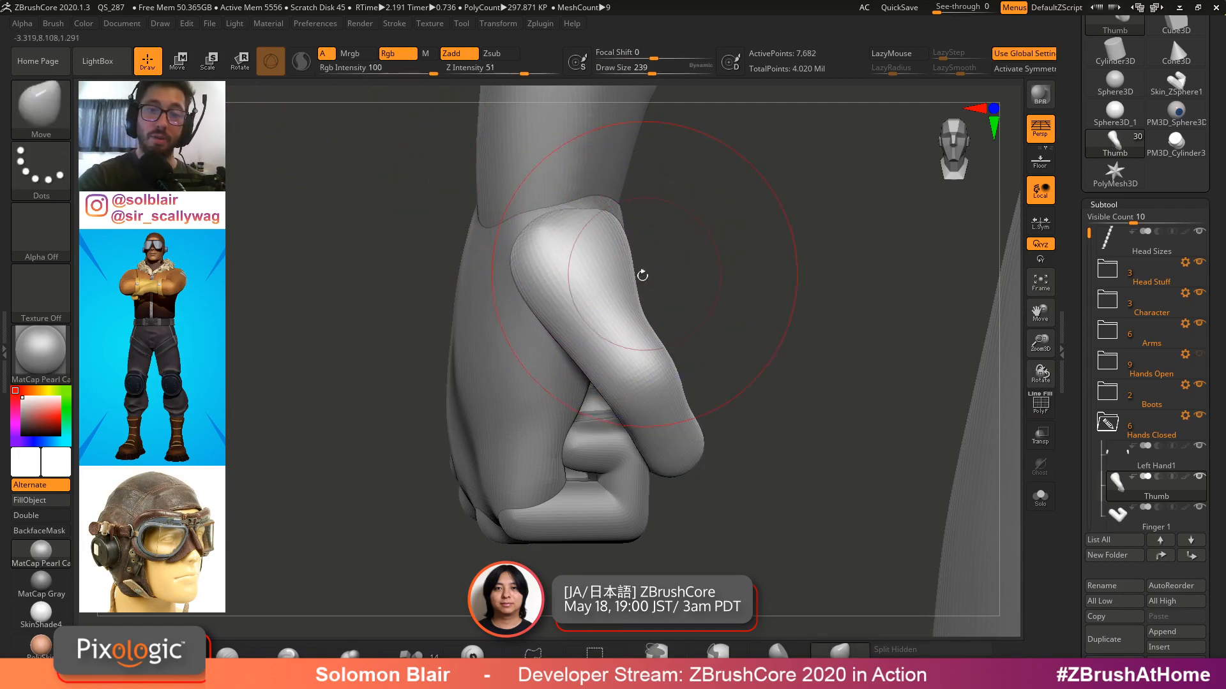
pyautogui.moveTo(527, 285); pyautogui.dragTo(513, 301)
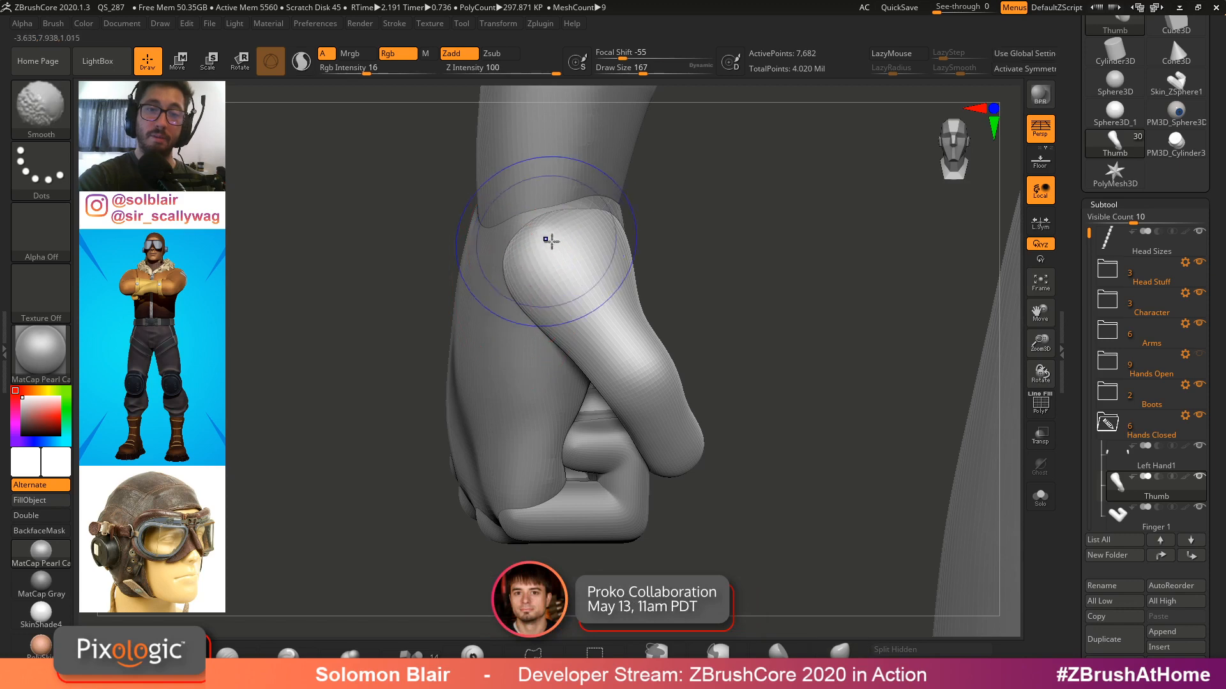
pyautogui.moveTo(585, 219); pyautogui.dragTo(612, 206, button='right')
pyautogui.press('s')
pyautogui.click(590, 219)
pyautogui.keyDown('shift'); pyautogui.moveTo(590, 249); pyautogui.dragTo(566, 241); pyautogui.keyUp('shift')
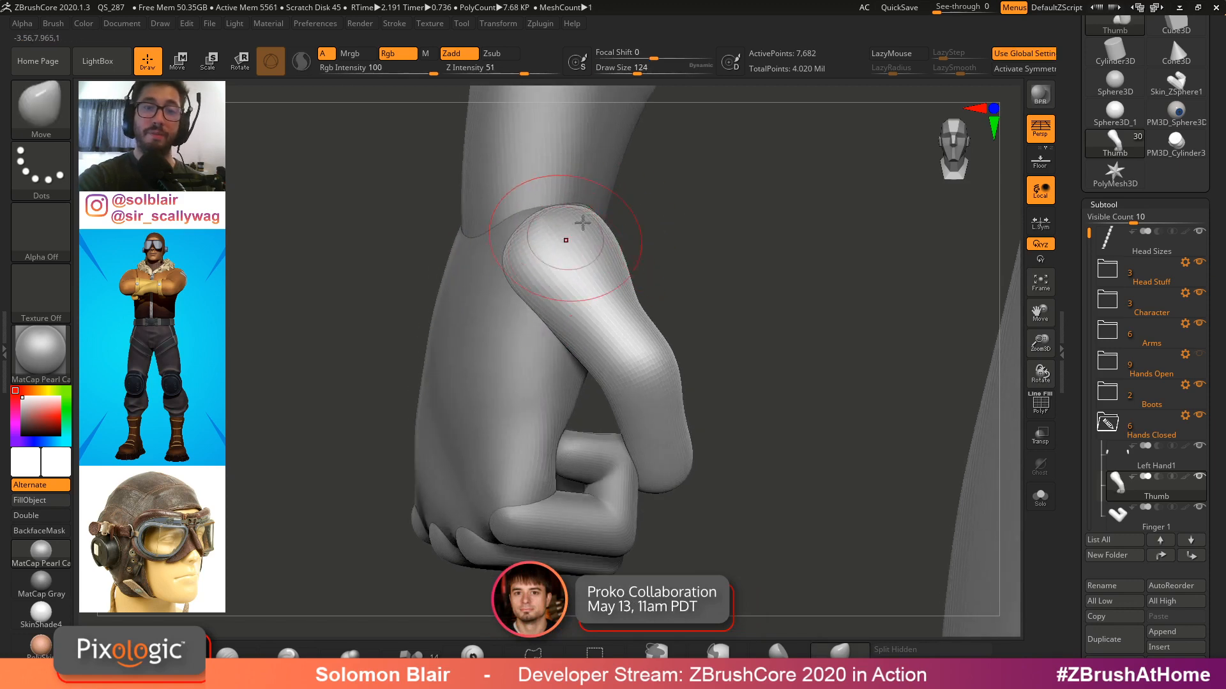
pyautogui.moveTo(566, 241); pyautogui.dragTo(632, 294, button='right')
pyautogui.moveTo(654, 344); pyautogui.dragTo(674, 358)
pyautogui.moveTo(672, 433); pyautogui.dragTo(664, 433)
pyautogui.moveTo(664, 433); pyautogui.dragTo(511, 446, button='right')
# Refine the thumb's position against the fist with further Move strokes while checking polyframes
pyautogui.hotkey('ctrl', 'alt', 's')
pyautogui.keyDown('ctrl'); pyautogui.moveTo(753, 428); pyautogui.dragTo(754, 463, button='right'); pyautogui.keyUp('ctrl')
pyautogui.keyDown('shift'); pyautogui.moveTo(744, 451); pyautogui.dragTo(760, 438); pyautogui.keyUp('shift')
pyautogui.hotkey('ctrl', 'alt', 's')
pyautogui.moveTo(889, 370); pyautogui.dragTo(808, 403, button='right')
pyautogui.hotkey('shift', 'f')
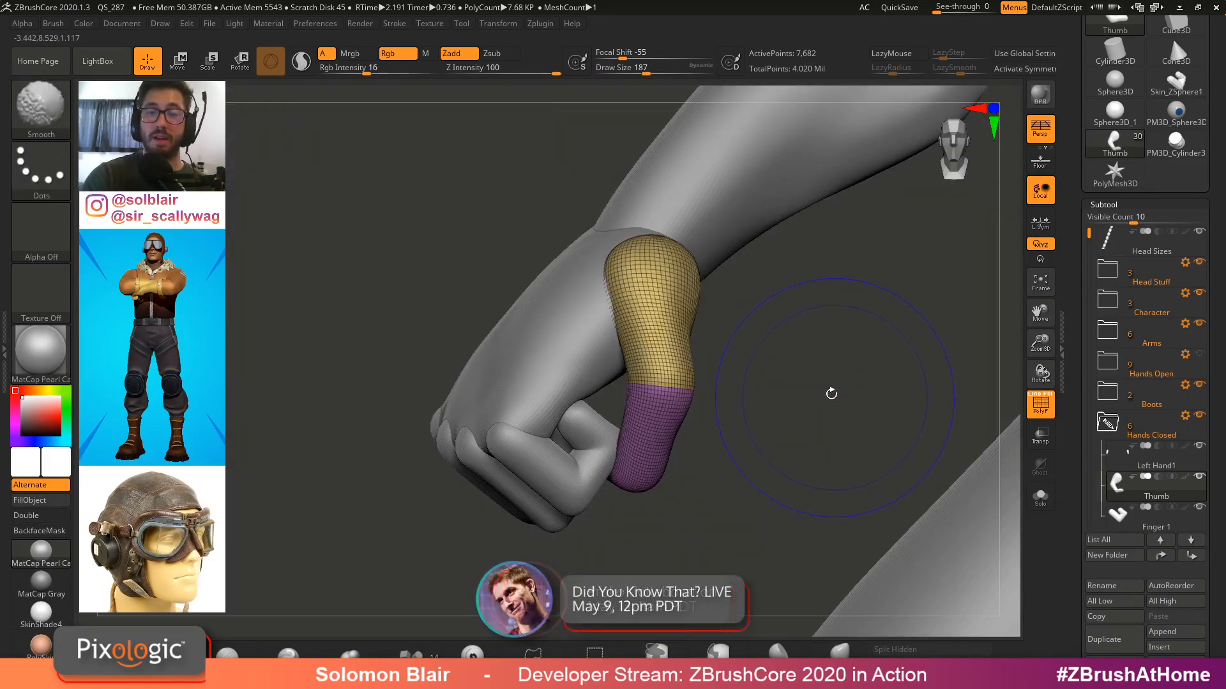
pyautogui.hotkey('shift', 'f')
pyautogui.press('s')
pyautogui.moveTo(828, 396); pyautogui.dragTo(803, 396)
pyautogui.moveTo(780, 392); pyautogui.dragTo(746, 375, button='right')
pyautogui.moveTo(1075, 422); pyautogui.dragTo(1075, 386)
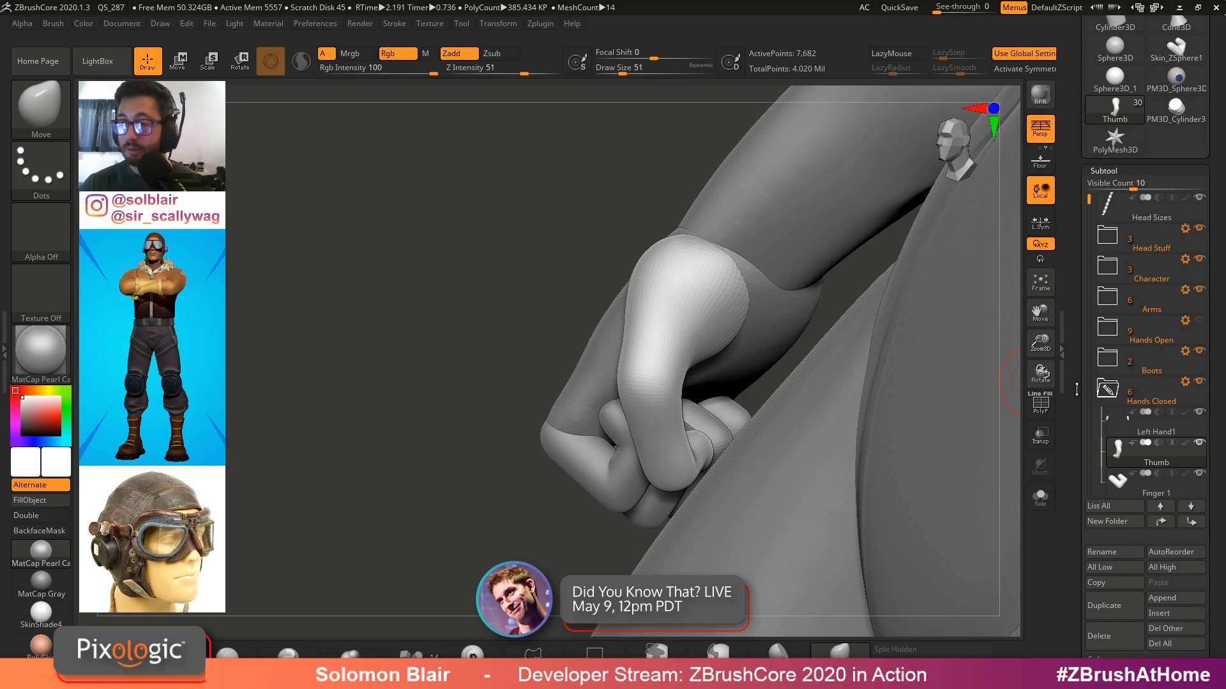
# Select the Left Hand1 subtool and merge the remaining finger subtools down into it
pyautogui.click(1109, 424)
pyautogui.moveTo(1076, 447); pyautogui.dragTo(1077, 416)
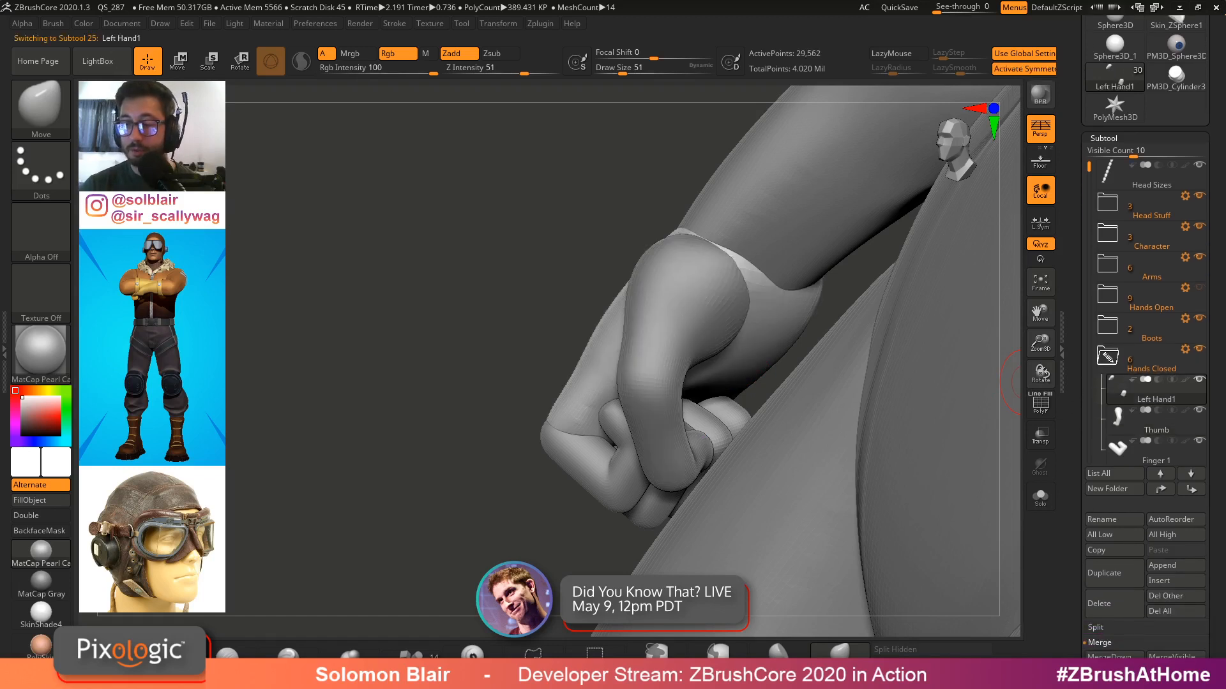
pyautogui.click(1112, 658)
pyautogui.click(1112, 658)
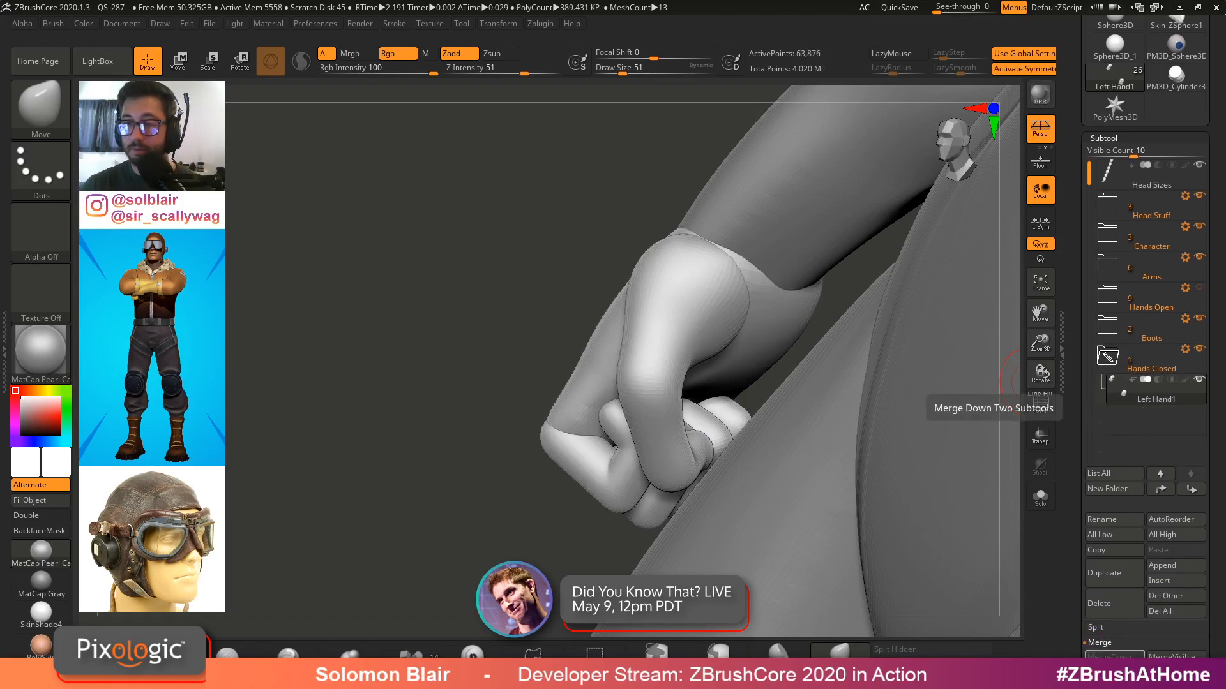
# Solo the merged hand and DynaMesh it at resolution 120
pyautogui.click(1040, 497)
pyautogui.click(1115, 140)
pyautogui.click(1114, 154)
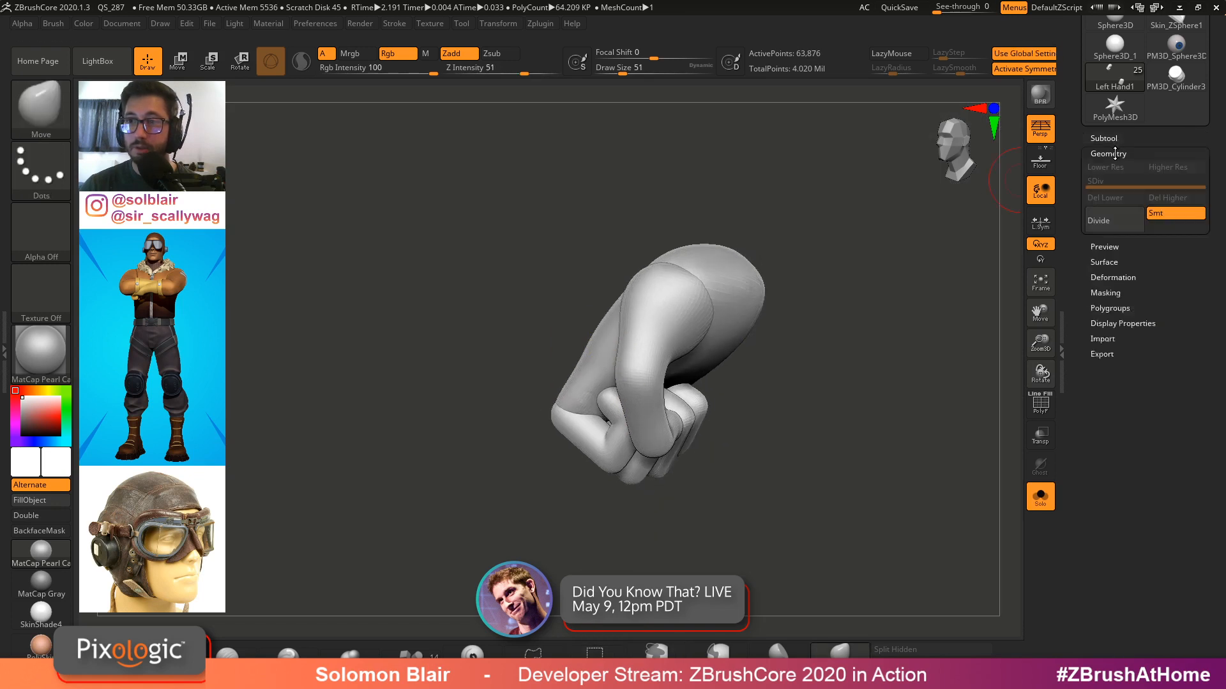
pyautogui.click(1103, 304)
pyautogui.keyDown('ctrl'); pyautogui.moveTo(831, 297); pyautogui.dragTo(839, 407); pyautogui.keyUp('ctrl')
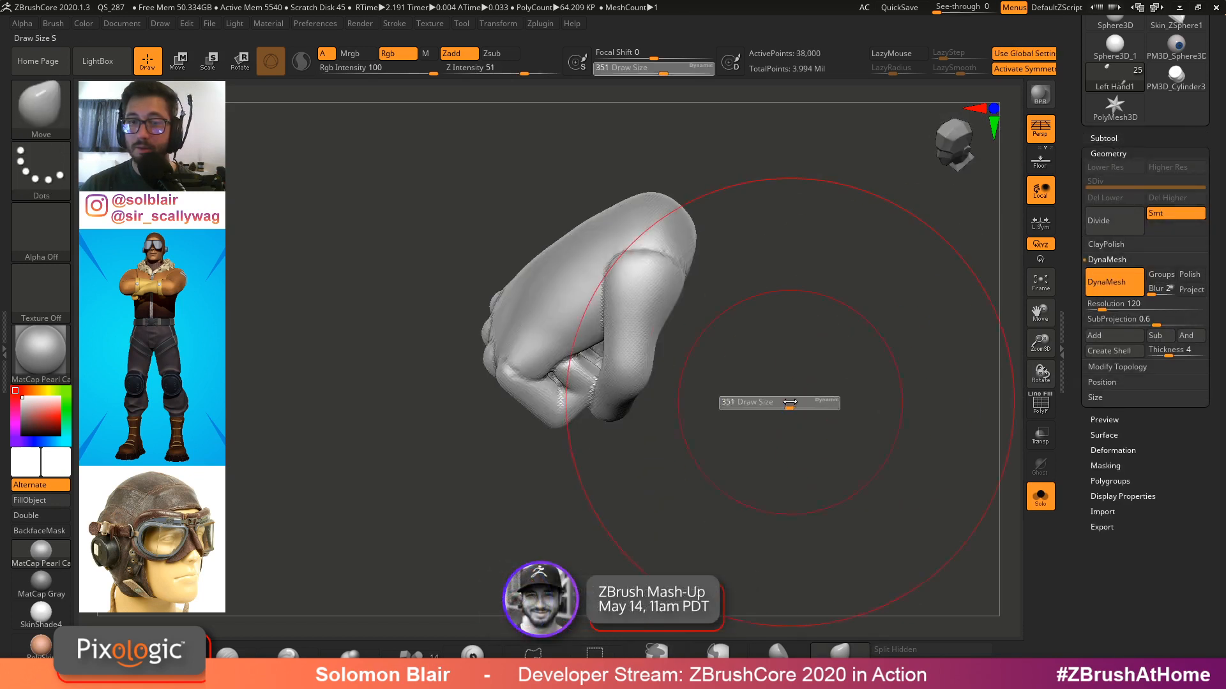
# Fill the gaps between the fingers and thumb with Inflate brush strokes
pyautogui.press('shift')
pyautogui.moveTo(604, 283)
pyautogui.mouseDown(button='right')
pyautogui.moveTo(498, 294)
pyautogui.moveTo(479, 321)
pyautogui.moveTo(569, 353)
pyautogui.moveTo(590, 396)
pyautogui.moveTo(656, 331)
pyautogui.moveTo(688, 334)
pyautogui.moveTo(685, 311)
pyautogui.moveTo(727, 414)
pyautogui.moveTo(793, 464)
pyautogui.moveTo(836, 400)
pyautogui.mouseUp(button='right')
pyautogui.press('shift')
pyautogui.press('b')
pyautogui.click(653, 429)
pyautogui.press('s')
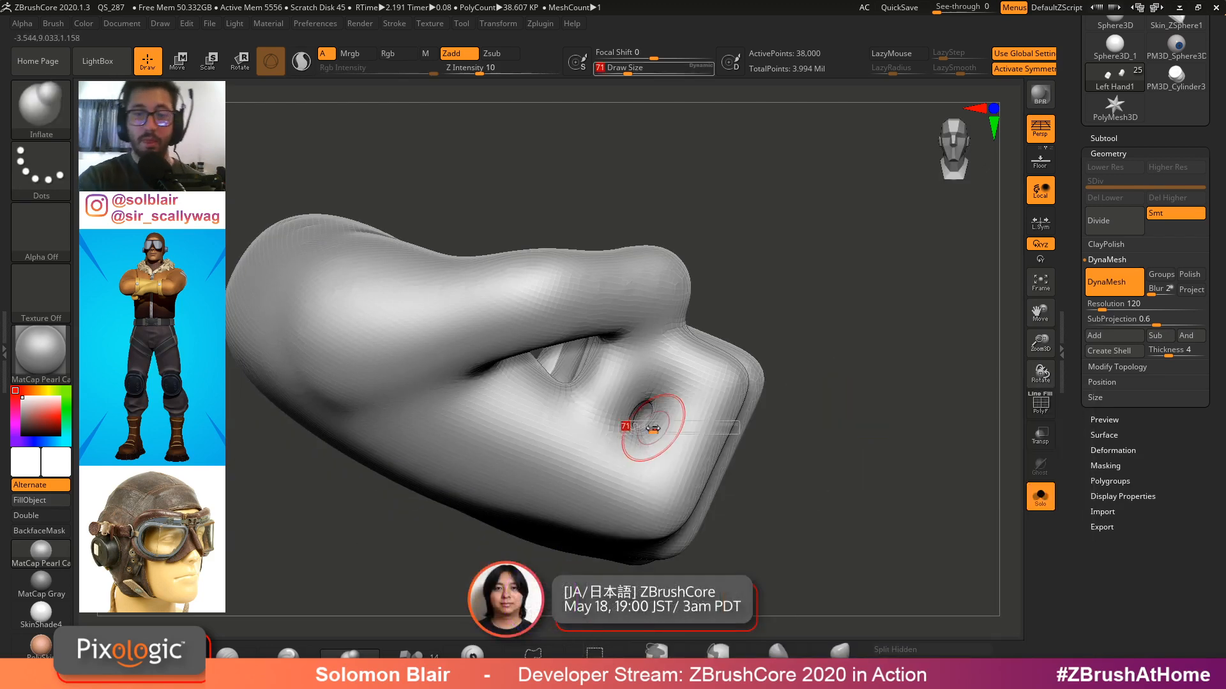
pyautogui.moveTo(641, 401)
pyautogui.mouseDown()
pyautogui.moveTo(635, 419)
pyautogui.moveTo(641, 399)
pyautogui.mouseUp()
pyautogui.moveTo(641, 399)
pyautogui.mouseDown(button='right')
pyautogui.moveTo(680, 392)
pyautogui.moveTo(758, 432)
pyautogui.moveTo(690, 409)
pyautogui.mouseUp(button='right')
pyautogui.keyDown('alt'); pyautogui.moveTo(689, 409); pyautogui.dragTo(910, 338, button='right'); pyautogui.keyUp('alt')
pyautogui.keyDown('shift'); pyautogui.moveTo(890, 350); pyautogui.dragTo(925, 363); pyautogui.keyUp('shift')
pyautogui.moveTo(925, 364); pyautogui.dragTo(785, 395, button='right')
pyautogui.keyDown('ctrl'); pyautogui.moveTo(567, 460); pyautogui.dragTo(566, 521); pyautogui.keyUp('ctrl')
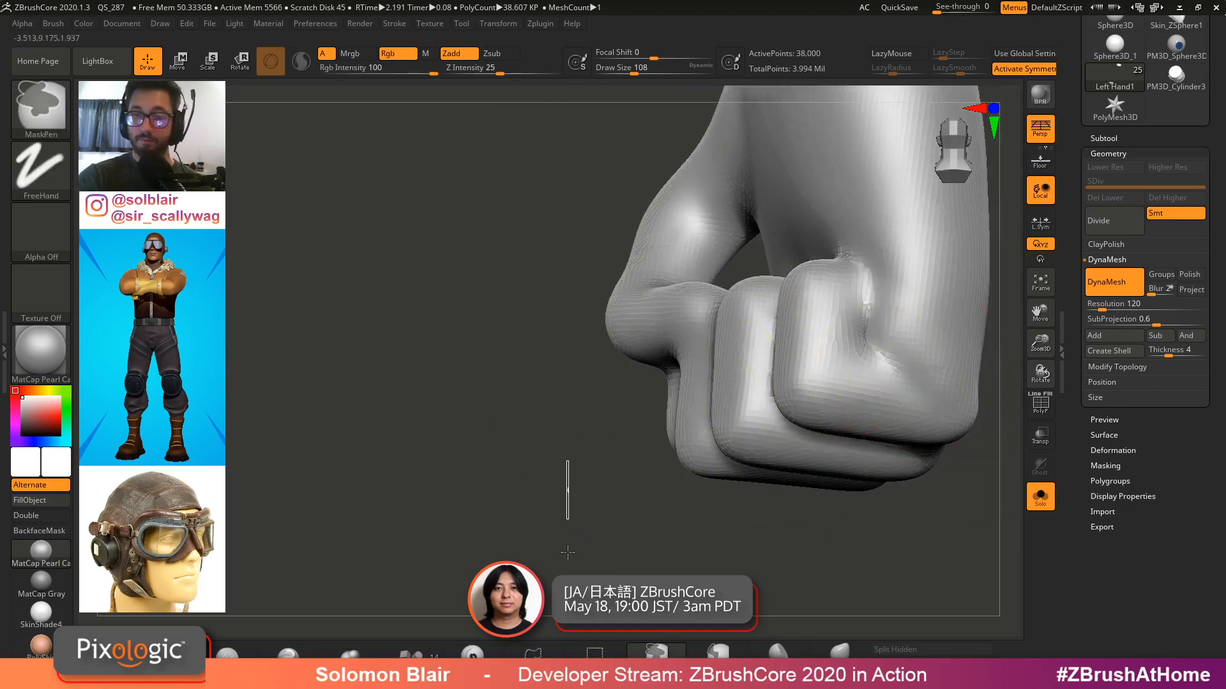
pyautogui.moveTo(766, 395); pyautogui.dragTo(867, 353, button='right')
pyautogui.moveTo(867, 353); pyautogui.dragTo(860, 335)
pyautogui.moveTo(859, 335); pyautogui.dragTo(791, 353, button='right')
pyautogui.moveTo(766, 364); pyautogui.dragTo(753, 350)
pyautogui.moveTo(753, 350)
pyautogui.mouseDown(button='right')
pyautogui.moveTo(785, 344)
pyautogui.moveTo(736, 361)
pyautogui.mouseUp(button='right')
pyautogui.press('[')
pyautogui.moveTo(736, 361); pyautogui.dragTo(753, 348)
pyautogui.moveTo(753, 348)
pyautogui.mouseDown(button='right')
pyautogui.moveTo(840, 320)
pyautogui.moveTo(883, 257)
pyautogui.moveTo(833, 300)
pyautogui.moveTo(875, 293)
pyautogui.moveTo(802, 270)
pyautogui.moveTo(722, 293)
pyautogui.moveTo(729, 321)
pyautogui.moveTo(799, 375)
pyautogui.moveTo(818, 323)
pyautogui.moveTo(602, 410)
pyautogui.moveTo(512, 410)
pyautogui.mouseUp(button='right')
# Leave solo mode and view the closed hand on the full base figure
pyautogui.hotkey('alt', 's')
pyautogui.hotkey('shift', 'f')
pyautogui.keyDown('ctrl'); pyautogui.keyDown('shift'); pyautogui.click(513, 410); pyautogui.keyUp('shift'); pyautogui.keyUp('ctrl')
pyautogui.moveTo(434, 402)
pyautogui.keyDown('alt'); pyautogui.mouseDown(button='right')
pyautogui.moveTo(347, 457)
pyautogui.moveTo(492, 424)
pyautogui.mouseUp(button='right'); pyautogui.keyUp('alt')
pyautogui.hotkey('shift', 'f')
pyautogui.keyDown('alt'); pyautogui.moveTo(593, 363); pyautogui.dragTo(539, 391, button='right'); pyautogui.keyUp('alt')
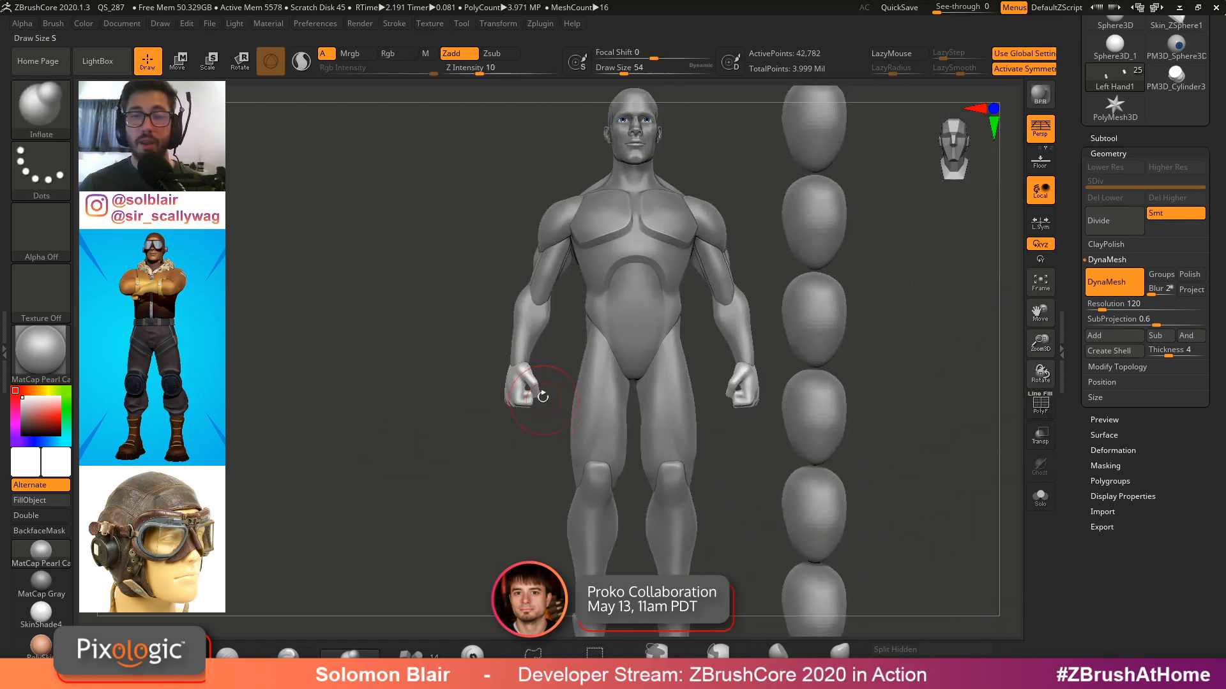
# Select the Head Sizes, Torso1 and Left Hand1 subtools in turn to check the figure
pyautogui.press('x')
pyautogui.keyDown('alt'); pyautogui.click(664, 315); pyautogui.keyUp('alt')
pyautogui.keyDown('alt'); pyautogui.click(831, 290); pyautogui.keyUp('alt')
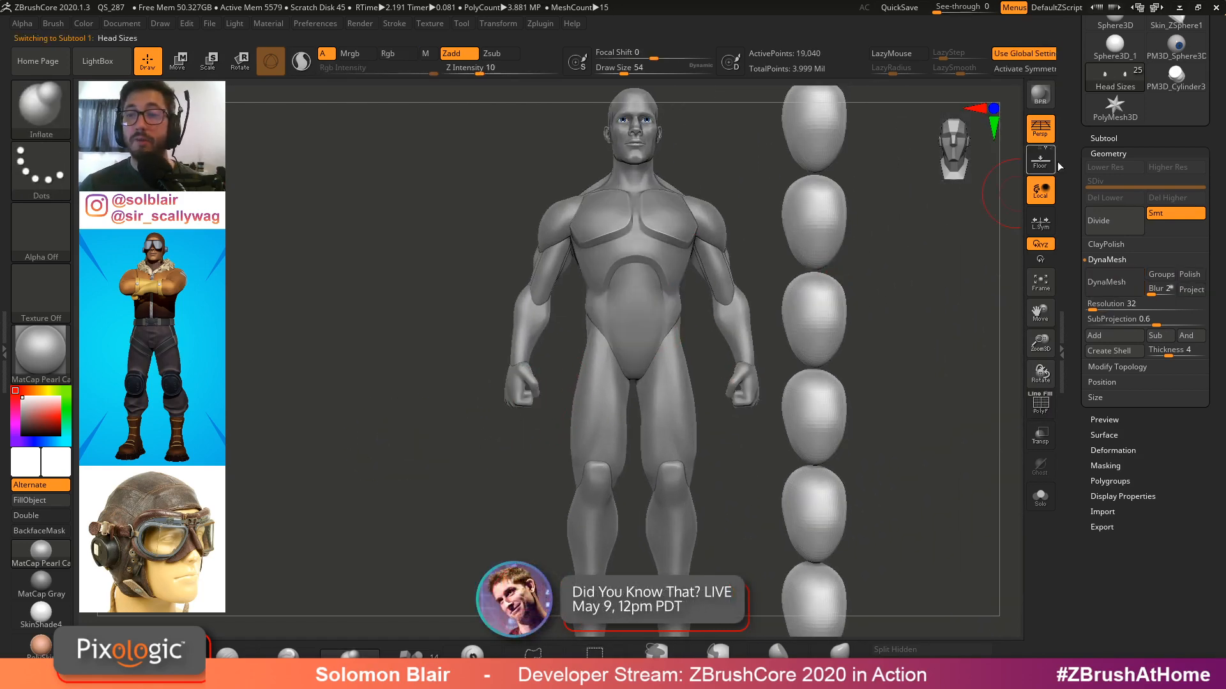
pyautogui.click(1105, 137)
pyautogui.keyDown('alt'); pyautogui.click(686, 218); pyautogui.keyUp('alt')
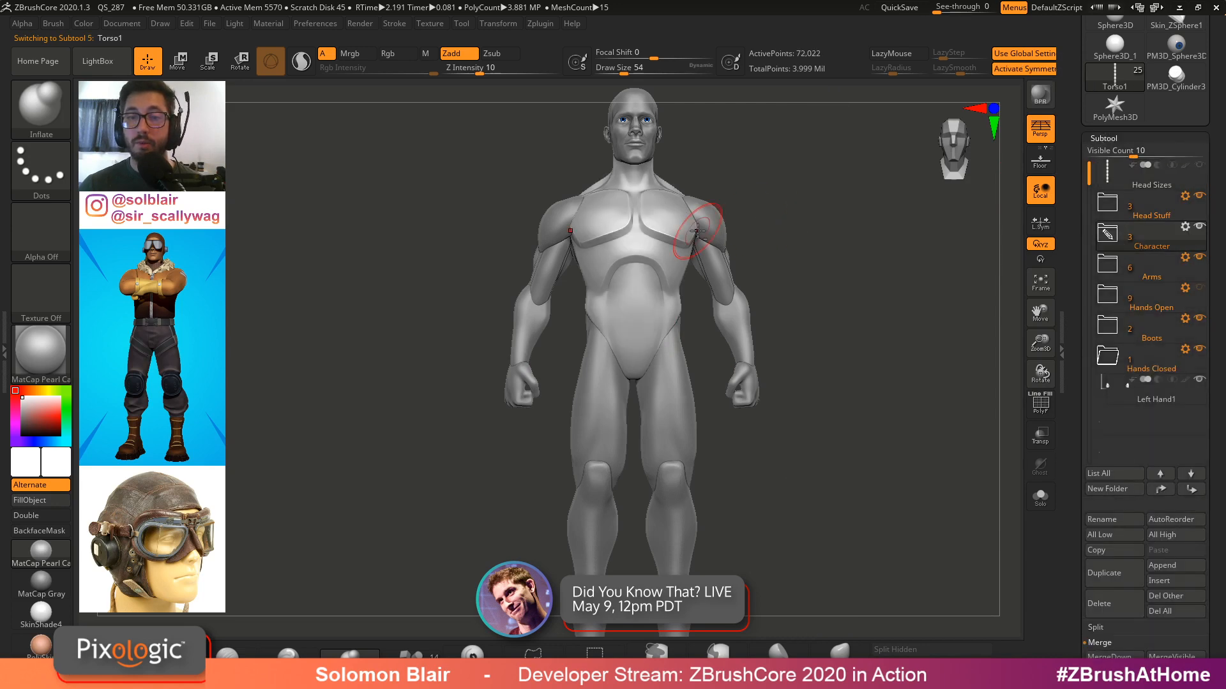
pyautogui.hotkey('shift', 'f')
pyautogui.hotkey('shift', 'f')
pyautogui.keyDown('alt'); pyautogui.moveTo(662, 209); pyautogui.dragTo(661, 278, button='right'); pyautogui.keyUp('alt')
pyautogui.hotkey('shift', 'f')
pyautogui.hotkey('shift', 'f')
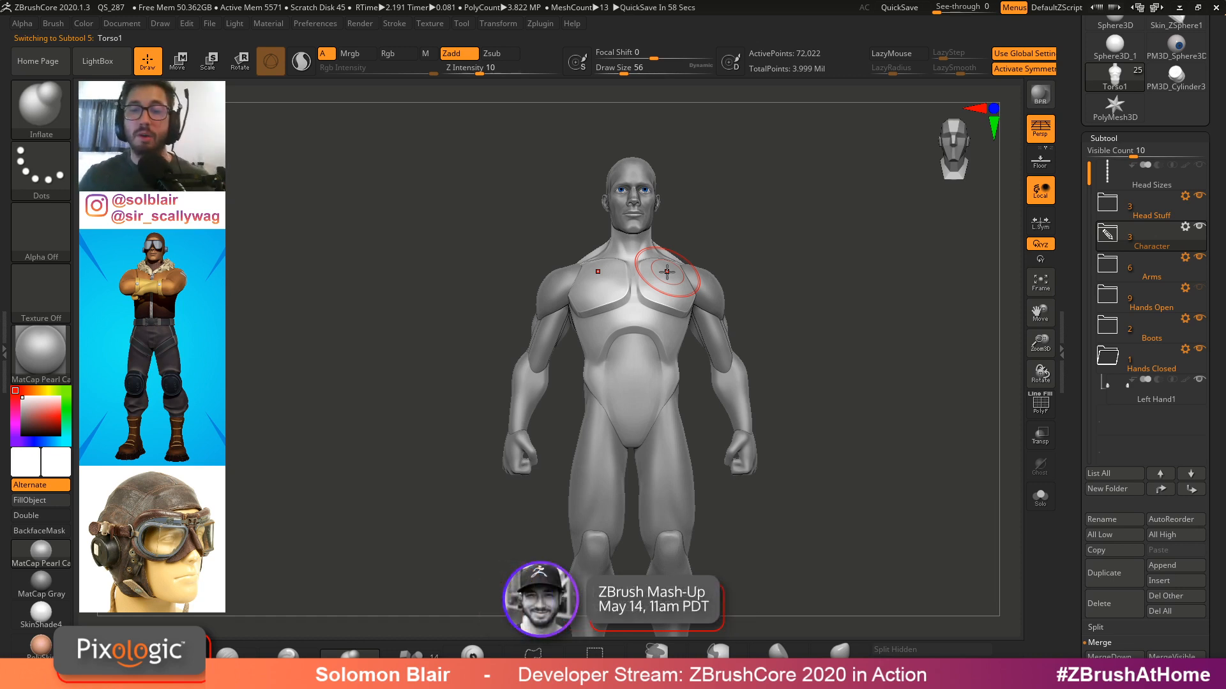
pyautogui.keyDown('alt'); pyautogui.click(752, 447); pyautogui.keyUp('alt')
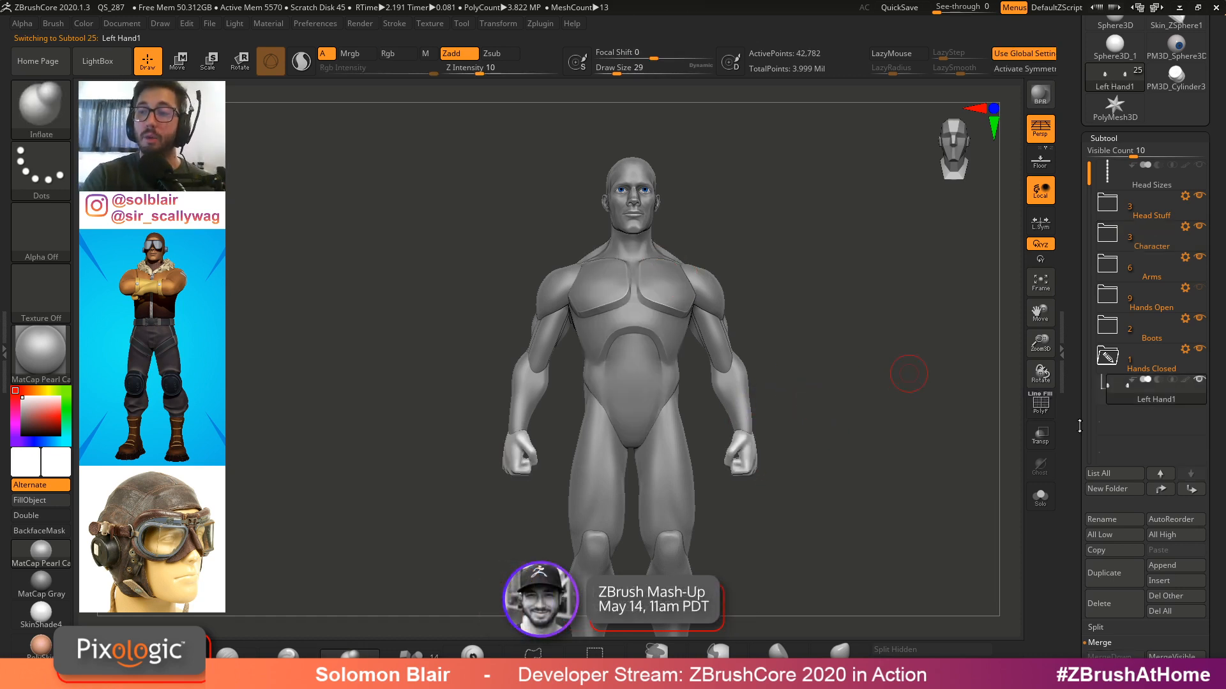
pyautogui.scroll(-2, 1117, 400)
pyautogui.keyDown('alt'); pyautogui.click(534, 456); pyautogui.keyUp('alt')
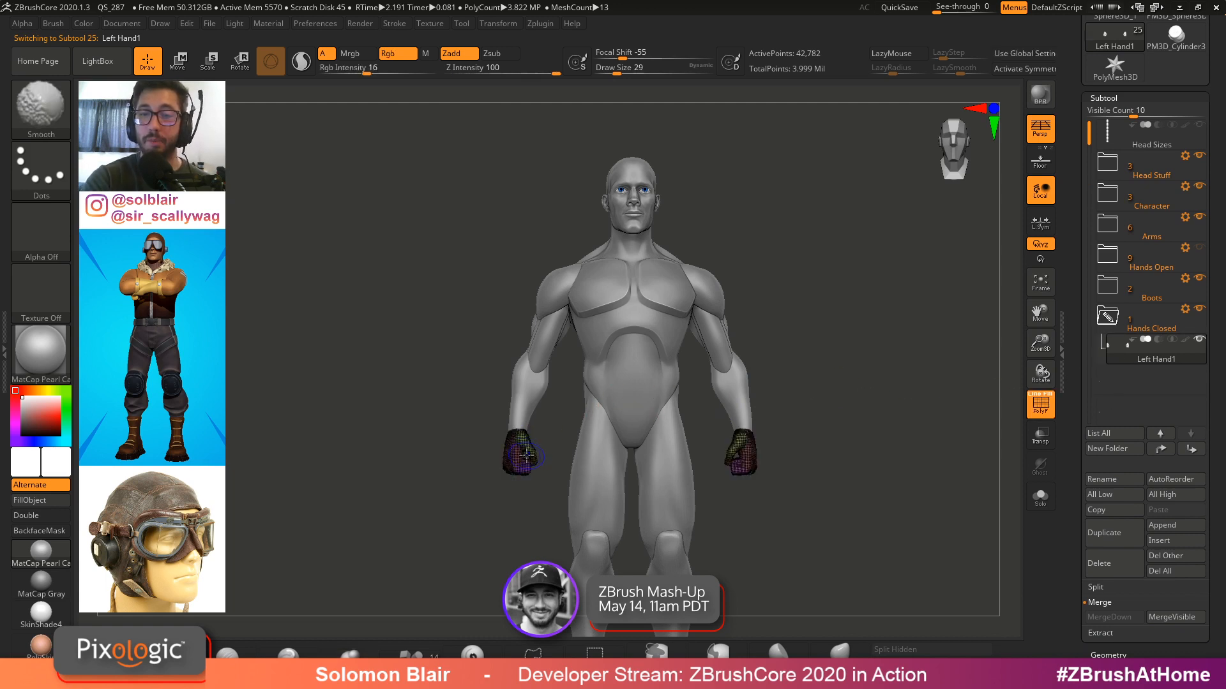
# Hide the Head Stuff and Hands Open folders to view the headless torso with closed fists
pyautogui.click(1197, 156)
pyautogui.keyDown('alt'); pyautogui.click(651, 253); pyautogui.keyUp('alt')
pyautogui.moveTo(651, 252)
pyautogui.keyDown('ctrl'); pyautogui.mouseDown(button='right')
pyautogui.moveTo(662, 287)
pyautogui.moveTo(642, 265)
pyautogui.moveTo(600, 296)
pyautogui.mouseUp(button='right'); pyautogui.keyUp('ctrl')
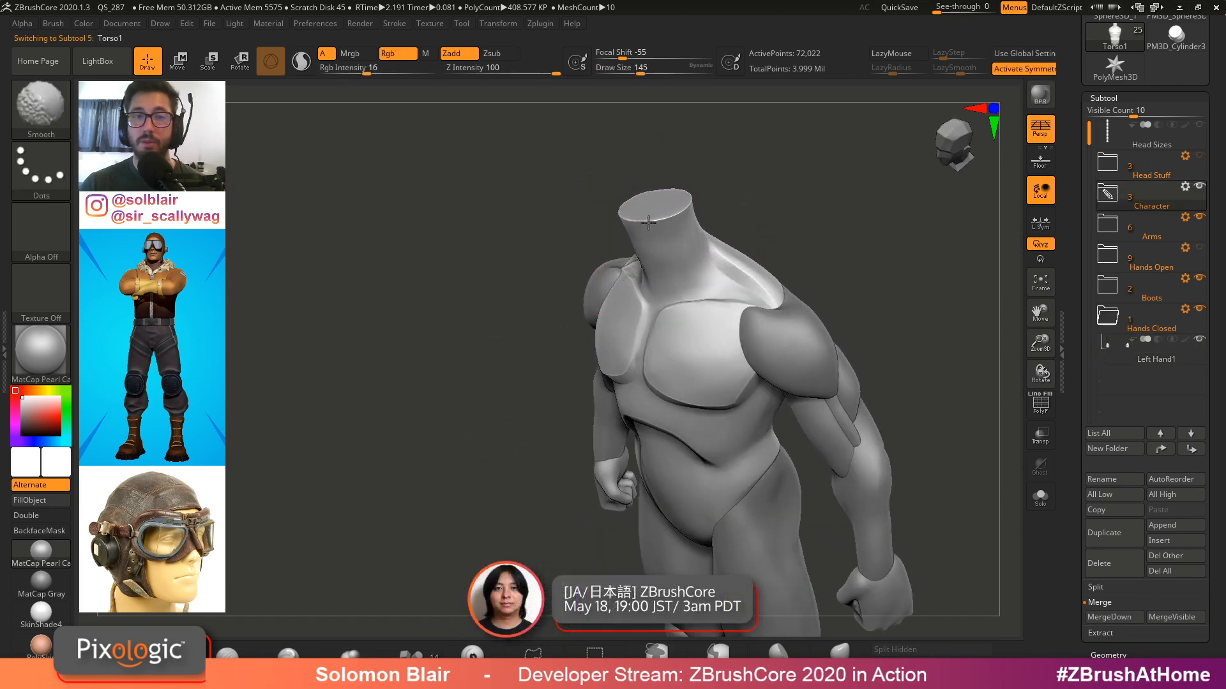
pyautogui.press('ctrl')
pyautogui.press('shift')
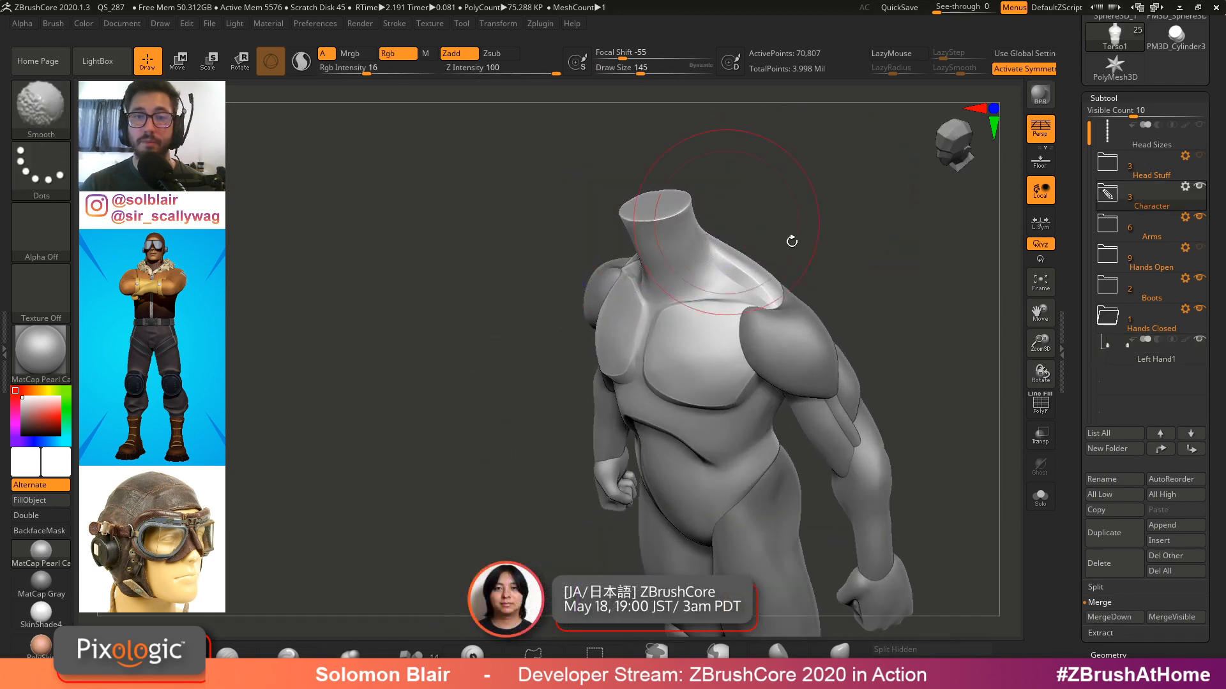
pyautogui.moveTo(792, 241)
pyautogui.keyDown('ctrl'); pyautogui.mouseDown(button='right')
pyautogui.moveTo(752, 232)
pyautogui.moveTo(756, 260)
pyautogui.moveTo(744, 170)
pyautogui.mouseUp(button='right'); pyautogui.keyUp('ctrl')
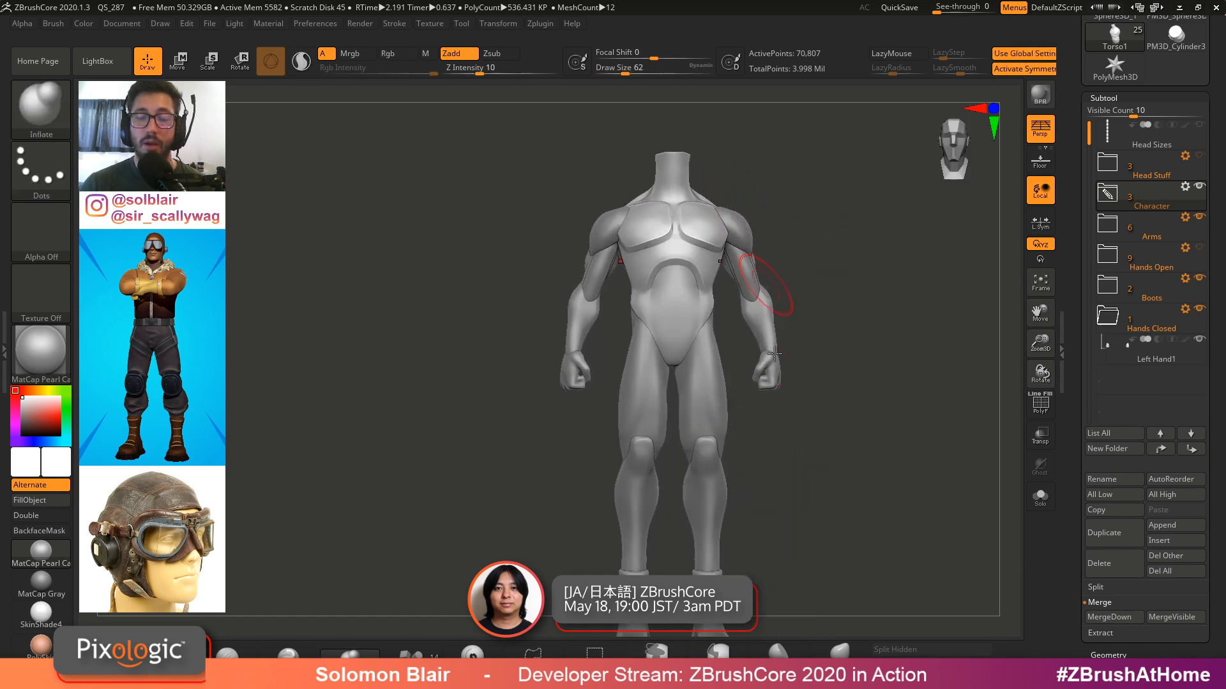
pyautogui.keyDown('alt'); pyautogui.moveTo(787, 468); pyautogui.dragTo(780, 422, button='right'); pyautogui.keyUp('alt')
pyautogui.click(1199, 278)
pyautogui.moveTo(780, 422); pyautogui.dragTo(766, 418, button='right')
pyautogui.keyDown('alt'); pyautogui.click(672, 368); pyautogui.keyUp('alt')
# Switch to the pilot character tool and solo its Pose_1_2 body subtool
pyautogui.moveTo(1082, 153); pyautogui.dragTo(1084, 355)
pyautogui.click(1176, 86)
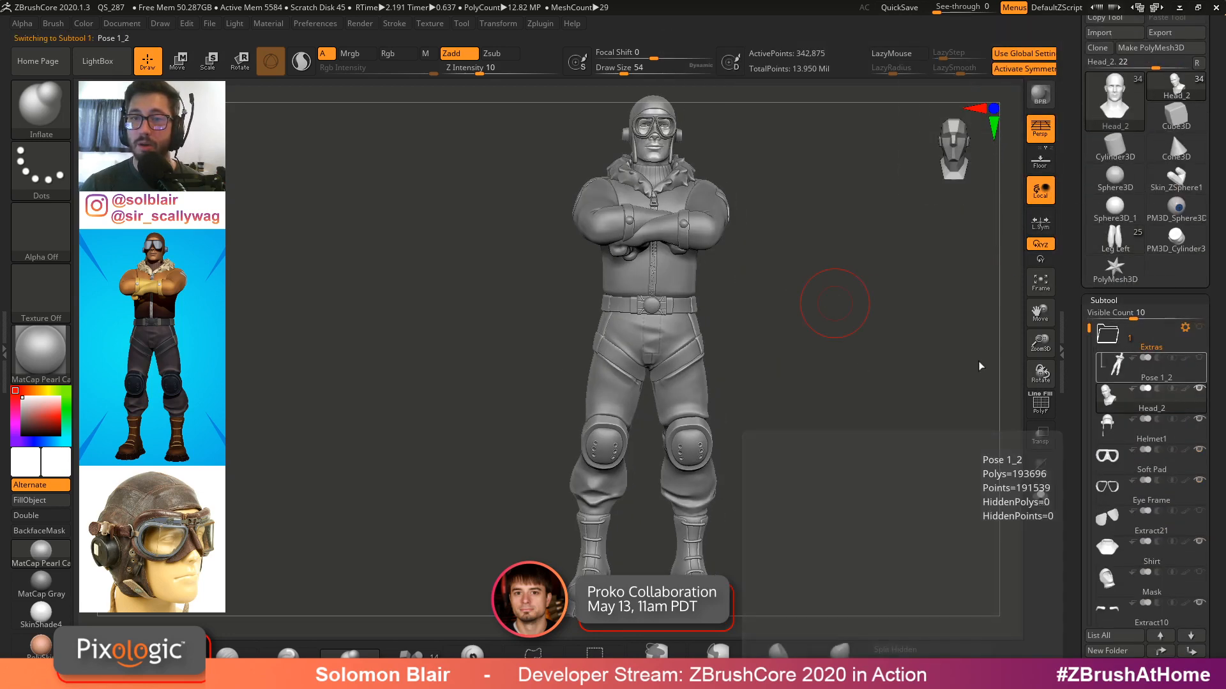
pyautogui.hotkey('shift', 's')
pyautogui.moveTo(749, 312)
pyautogui.mouseDown(button='right')
pyautogui.moveTo(757, 298)
pyautogui.moveTo(770, 318)
pyautogui.mouseUp(button='right')
pyautogui.press('s')
pyautogui.click(769, 323)
pyautogui.press('x')
pyautogui.moveTo(683, 310)
pyautogui.keyDown('alt'); pyautogui.mouseDown(button='right')
pyautogui.moveTo(643, 327)
pyautogui.moveTo(511, 321)
pyautogui.mouseUp(button='right'); pyautogui.keyUp('alt')
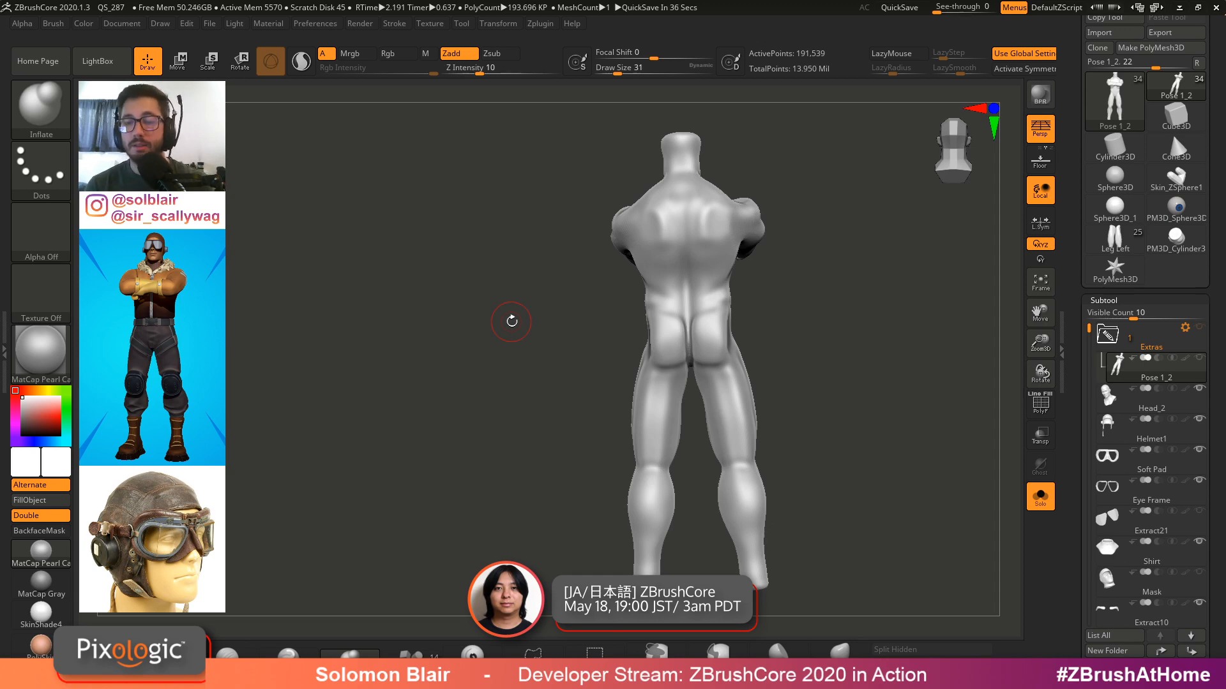
# Inspect the soloed pilot body from front and back with polyframes toggled
pyautogui.press('x')
pyautogui.hotkey('ctrl', 'shift', 's')
pyautogui.moveTo(776, 335)
pyautogui.mouseDown()
pyautogui.moveTo(907, 322)
pyautogui.moveTo(752, 306)
pyautogui.moveTo(786, 350)
pyautogui.mouseUp()
pyautogui.hotkey('shift', 'f')
pyautogui.hotkey('ctrl', 'shift', 's')
pyautogui.hotkey('shift', 'f')
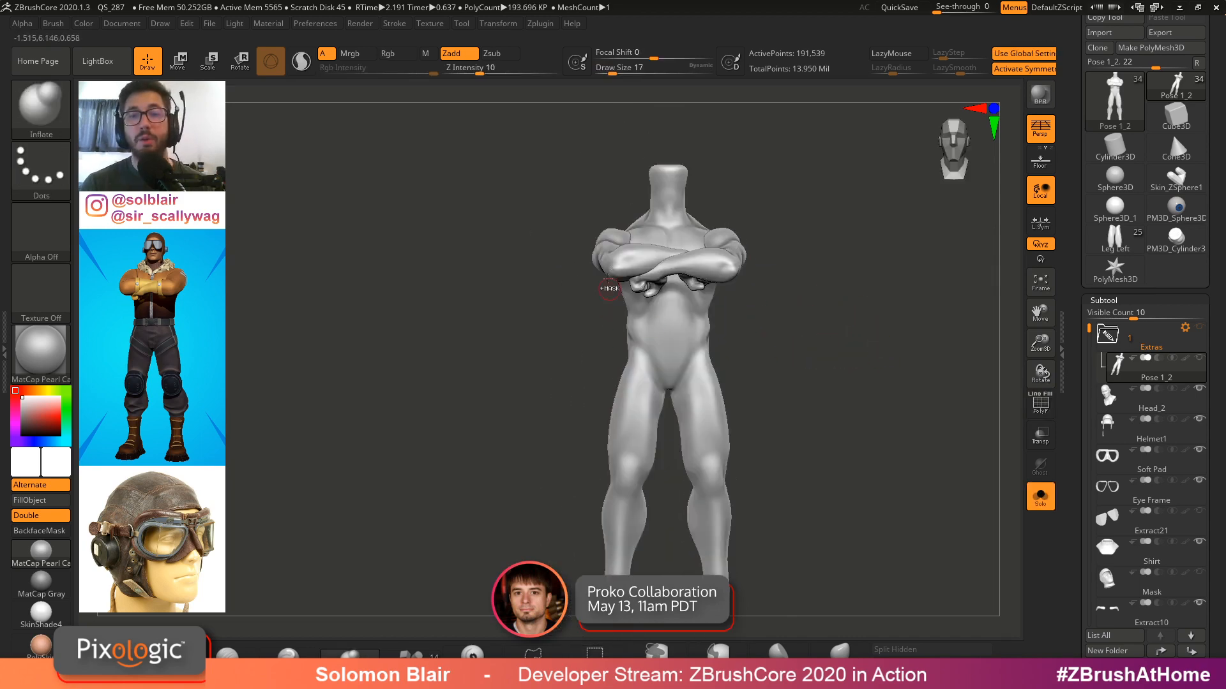
pyautogui.keyDown('ctrl'); pyautogui.moveTo(611, 287); pyautogui.dragTo(645, 331, button='right'); pyautogui.keyUp('ctrl')
pyautogui.moveTo(644, 332); pyautogui.dragTo(753, 362, button='right')
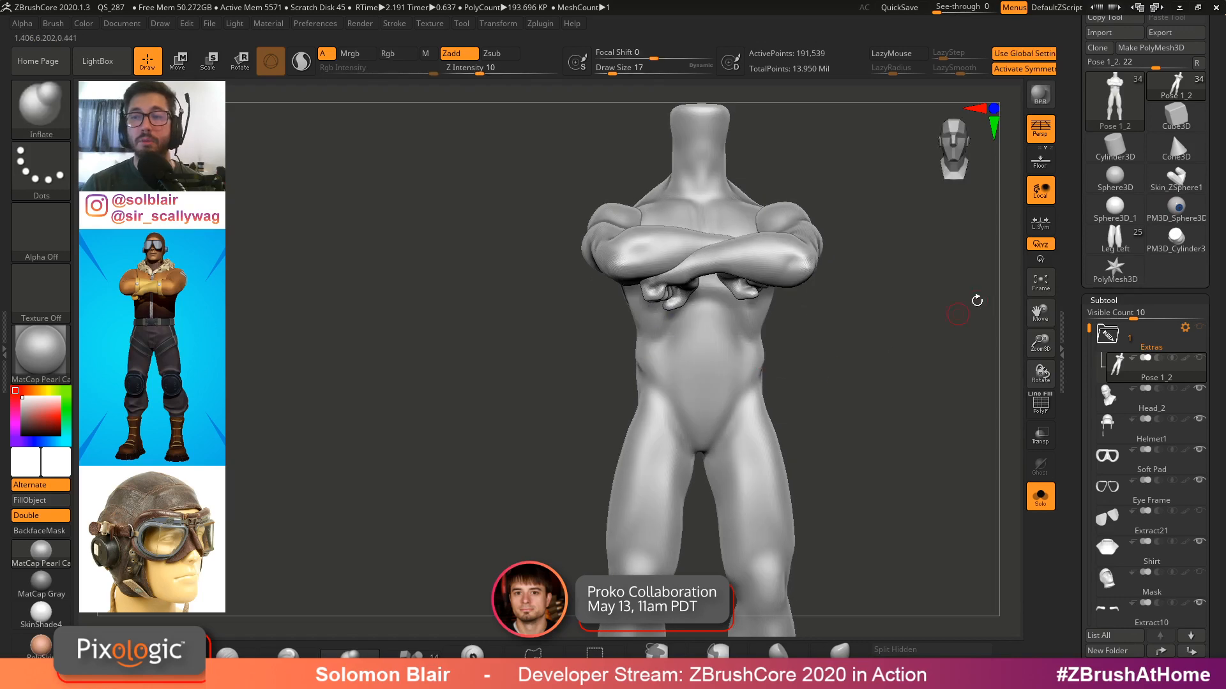
# Switch to the Leg Left tool and turn off solo to view the whole base figure
pyautogui.click(1096, 254)
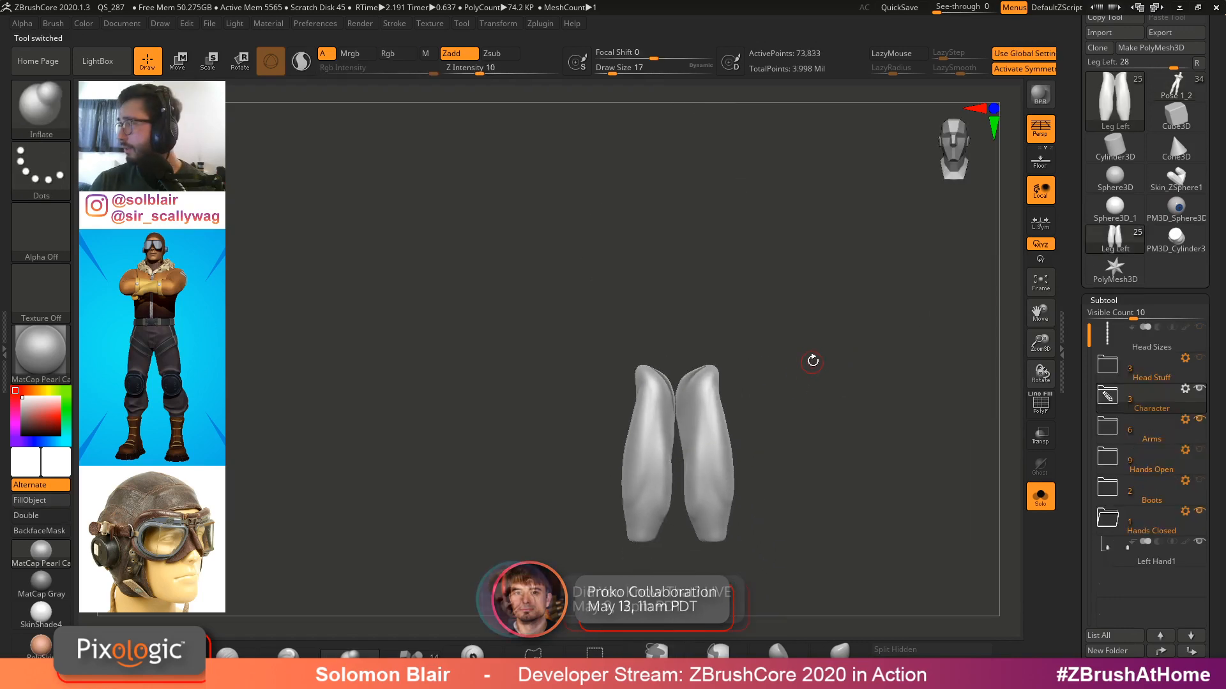
pyautogui.press('s')
pyautogui.moveTo(815, 360)
pyautogui.keyDown('ctrl'); pyautogui.mouseDown(button='right')
pyautogui.moveTo(837, 377)
pyautogui.moveTo(796, 380)
pyautogui.mouseUp(button='right'); pyautogui.keyUp('ctrl')
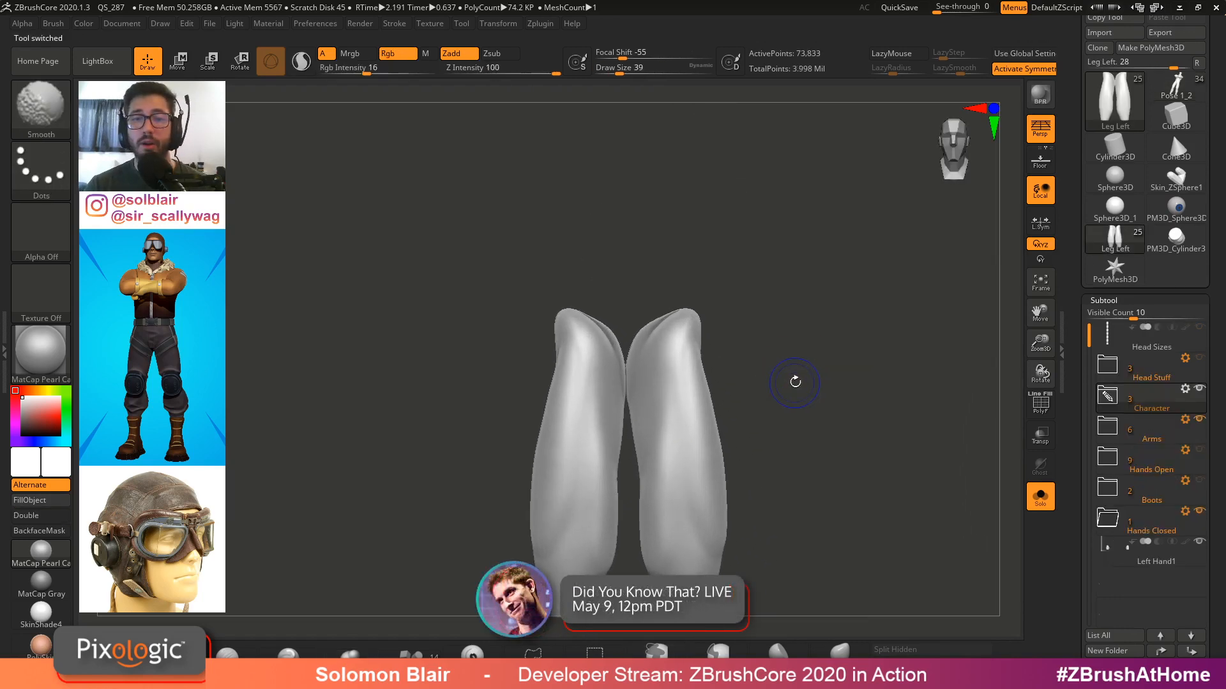
pyautogui.press('s')
pyautogui.moveTo(692, 364)
pyautogui.keyDown('ctrl'); pyautogui.mouseDown(button='right')
pyautogui.moveTo(752, 389)
pyautogui.moveTo(775, 383)
pyautogui.moveTo(747, 385)
pyautogui.mouseUp(button='right'); pyautogui.keyUp('ctrl')
pyautogui.hotkey('shift', 'f')
pyautogui.keyDown('ctrl'); pyautogui.moveTo(747, 386); pyautogui.dragTo(719, 385, button='right'); pyautogui.keyUp('ctrl')
pyautogui.hotkey('shift', 'f')
pyautogui.hotkey('alt', 's')
pyautogui.moveTo(793, 413)
pyautogui.keyDown('ctrl'); pyautogui.mouseDown(button='right')
pyautogui.moveTo(715, 383)
pyautogui.moveTo(703, 415)
pyautogui.moveTo(679, 366)
pyautogui.mouseUp(button='right'); pyautogui.keyUp('ctrl')
pyautogui.press('s')
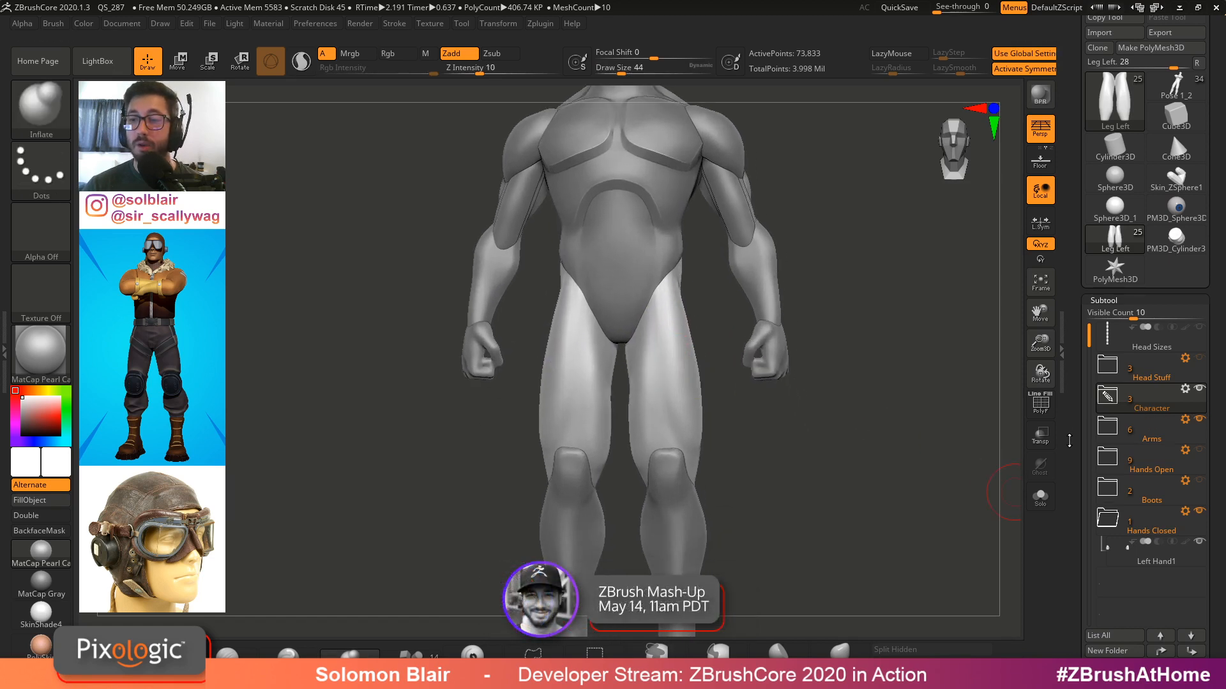
# Merge the visible subtools into a new Merged_Leg Left tool and select it
pyautogui.scroll(-1, 1072, 434)
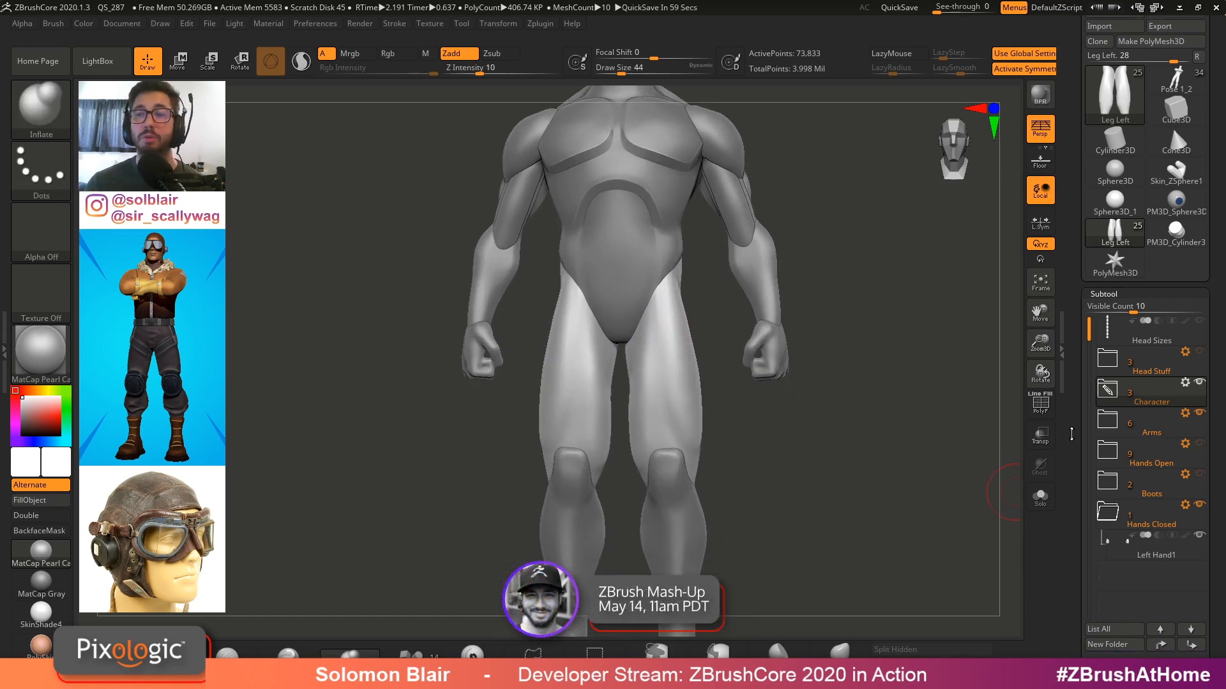
pyautogui.keyDown('alt'); pyautogui.moveTo(666, 300); pyautogui.dragTo(659, 321, button='right'); pyautogui.keyUp('alt')
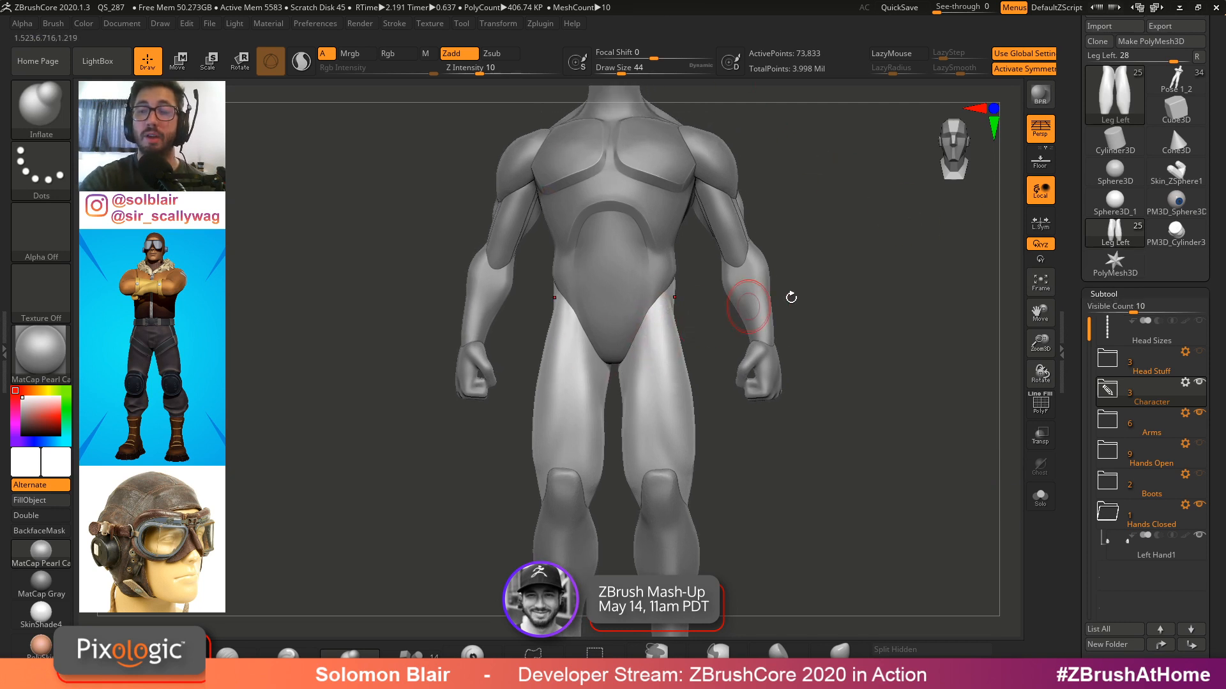
pyautogui.moveTo(1084, 305); pyautogui.dragTo(1083, 249)
pyautogui.moveTo(1084, 482); pyautogui.dragTo(1078, 287)
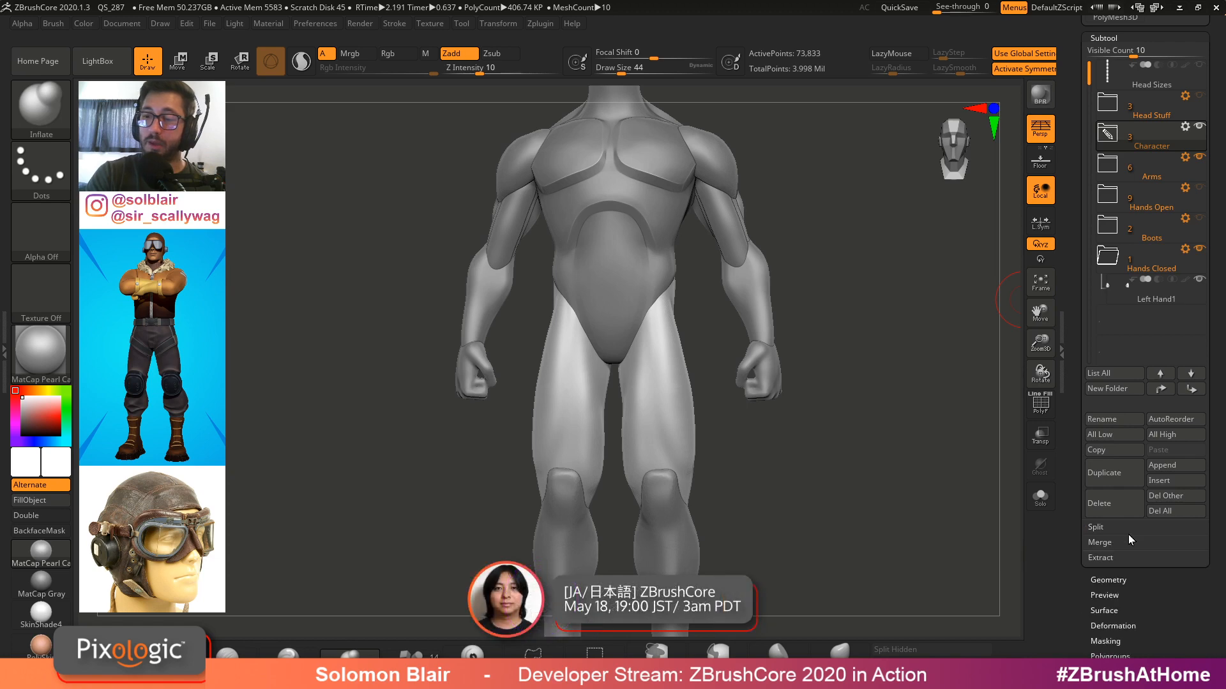
pyautogui.click(1175, 558)
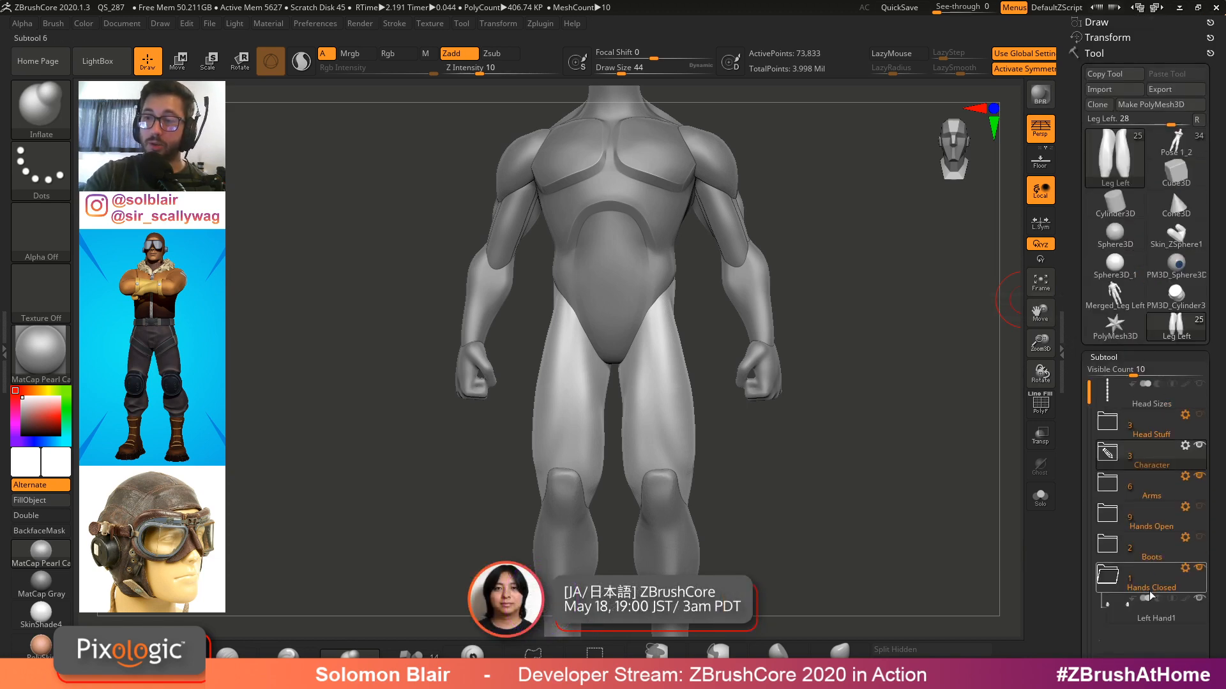
pyautogui.click(1115, 294)
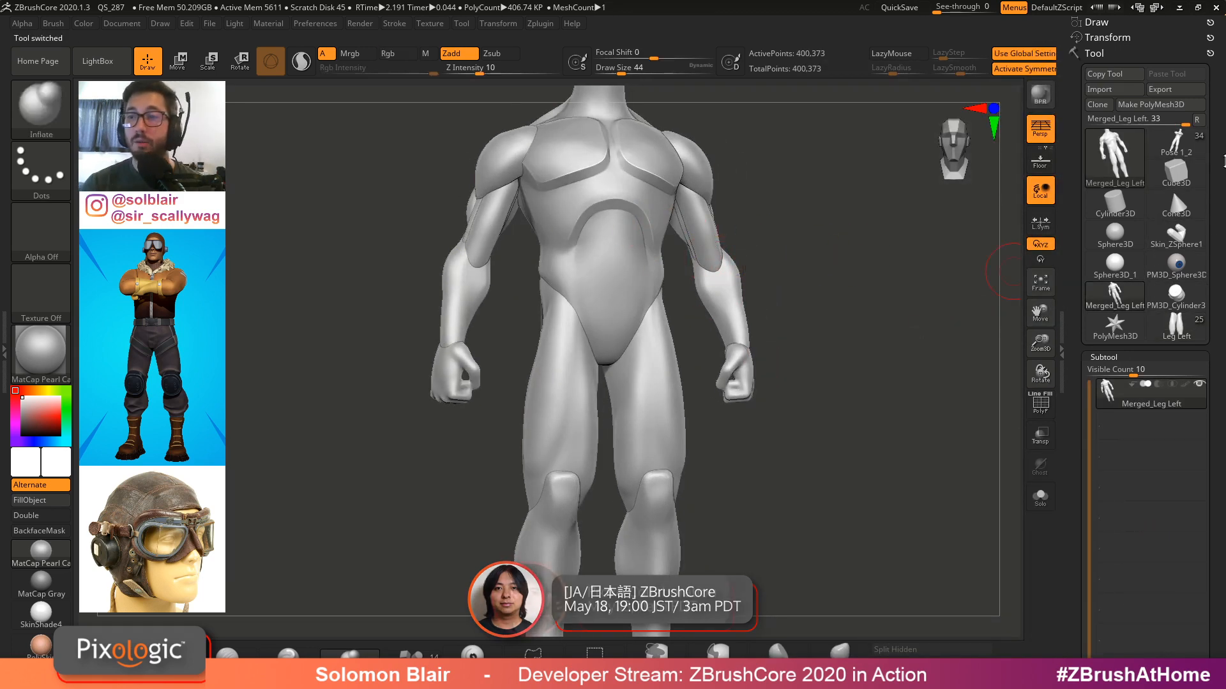
# Open the Pose_1_2 pilot tool briefly, then return to the Merged_Leg Left tool
pyautogui.click(1197, 120)
pyautogui.click(1186, 138)
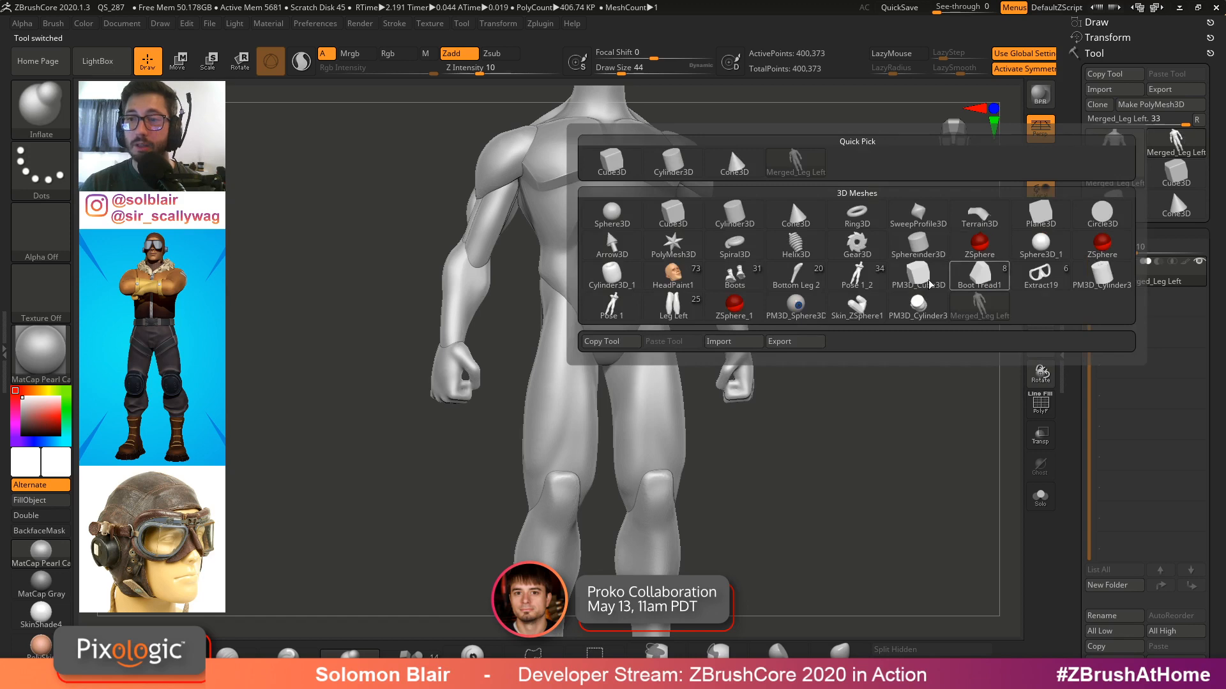
pyautogui.click(856, 293)
pyautogui.moveTo(771, 330); pyautogui.dragTo(758, 333)
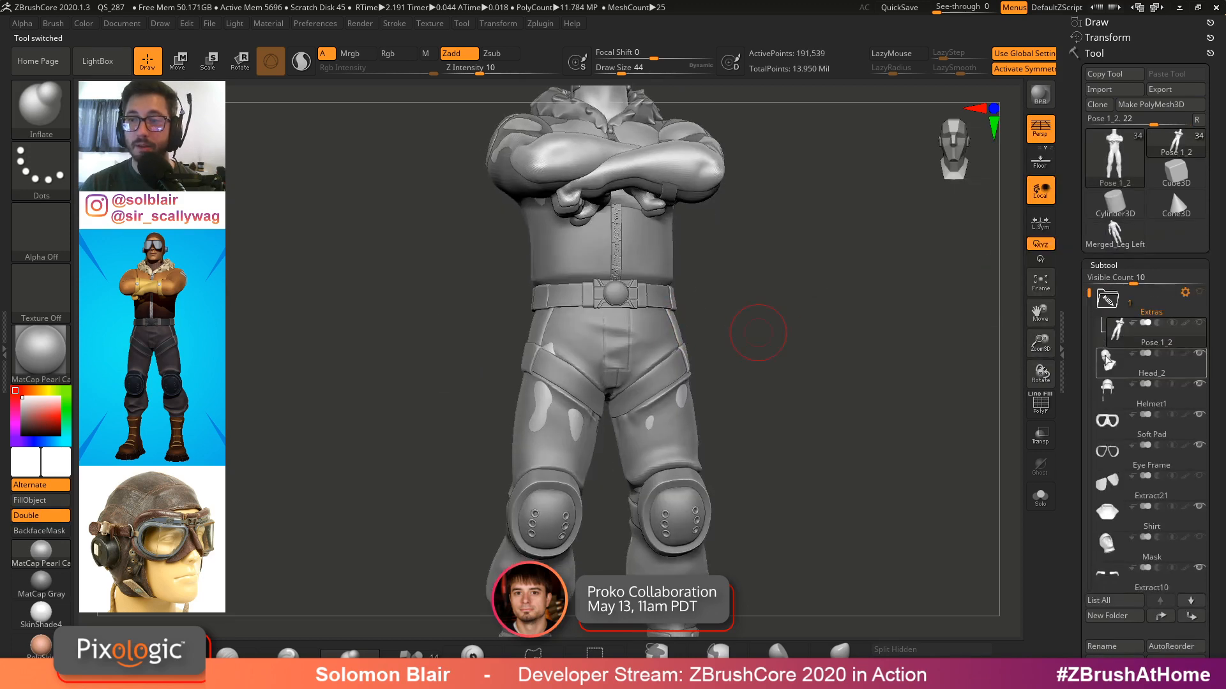
pyautogui.click(1108, 300)
pyautogui.moveTo(785, 255)
pyautogui.keyDown('alt'); pyautogui.mouseDown()
pyautogui.moveTo(798, 399)
pyautogui.moveTo(829, 383)
pyautogui.moveTo(824, 357)
pyautogui.mouseUp(); pyautogui.keyUp('alt')
pyautogui.press('s')
pyautogui.click(823, 385)
pyautogui.click(1115, 233)
pyautogui.hotkey('shift', 'f')
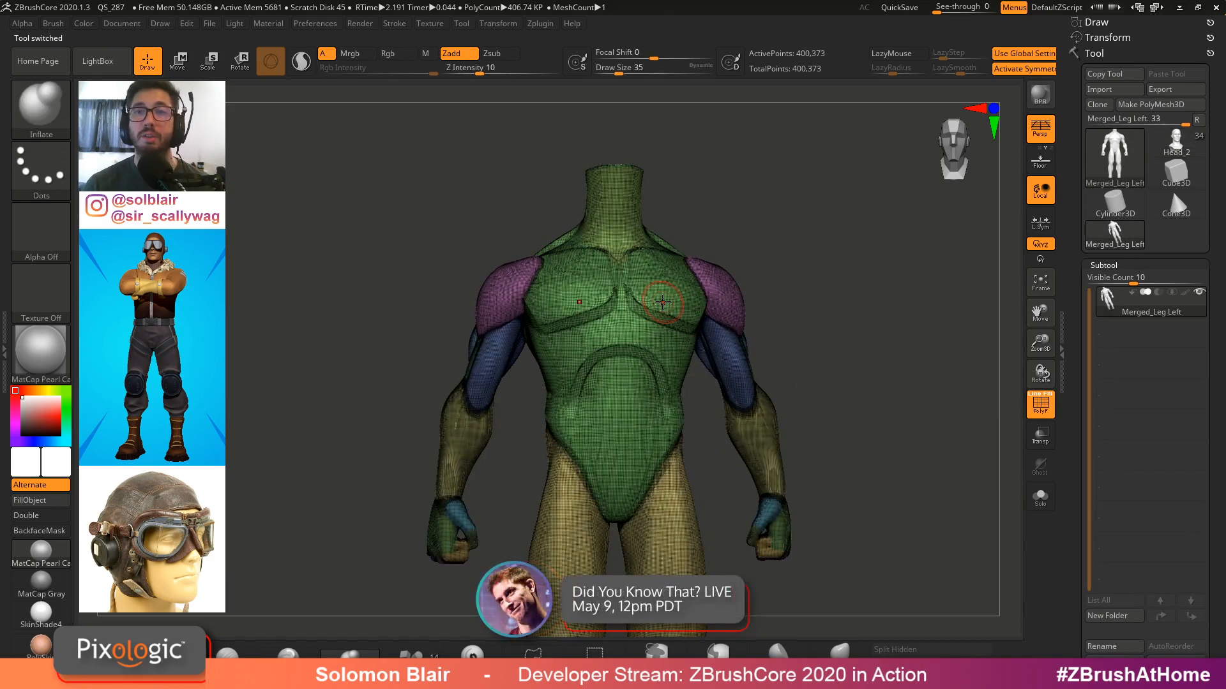
# DynaMesh the merged figure at resolution 128
pyautogui.hotkey('shift', 'f')
pyautogui.click(1111, 281)
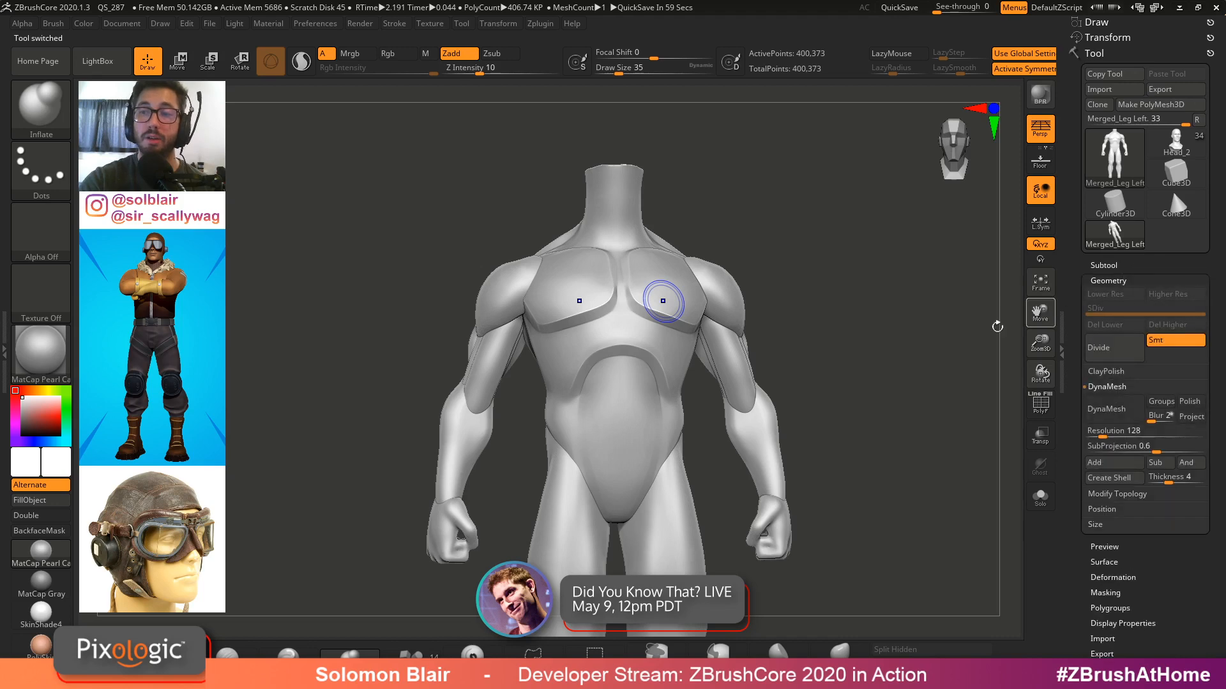
pyautogui.hotkey('shift', 'f')
pyautogui.hotkey('shift', 'f')
pyautogui.moveTo(789, 328); pyautogui.dragTo(777, 325)
pyautogui.press('s')
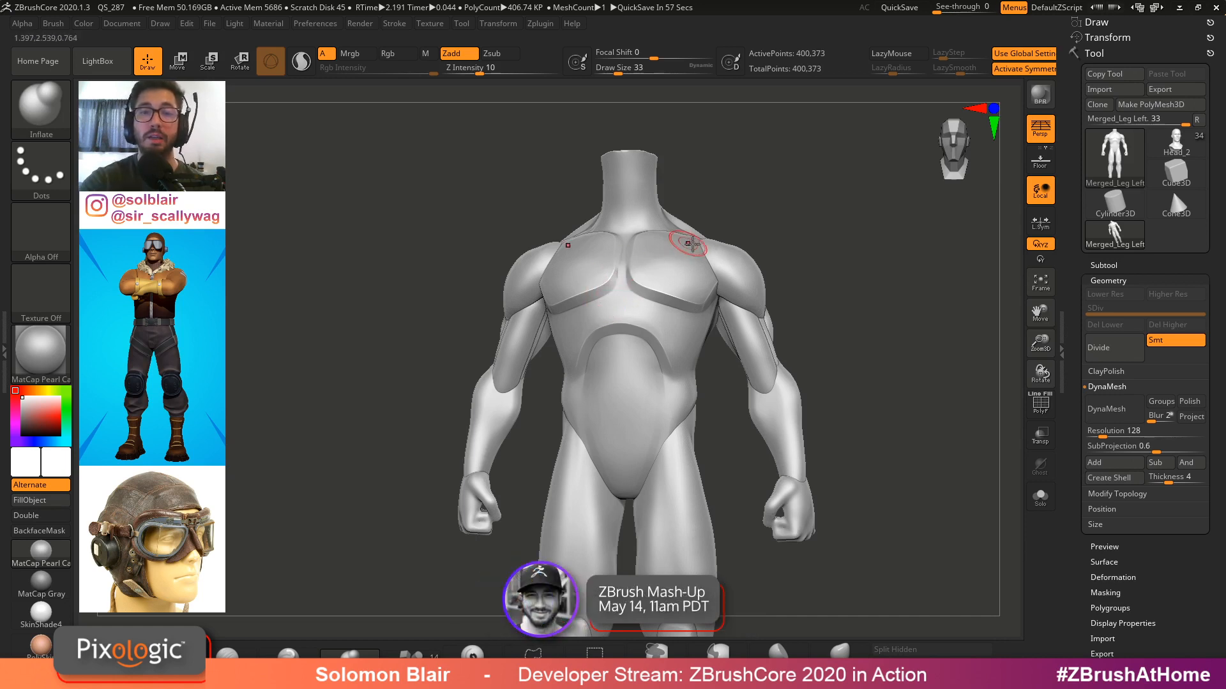
pyautogui.press(']')
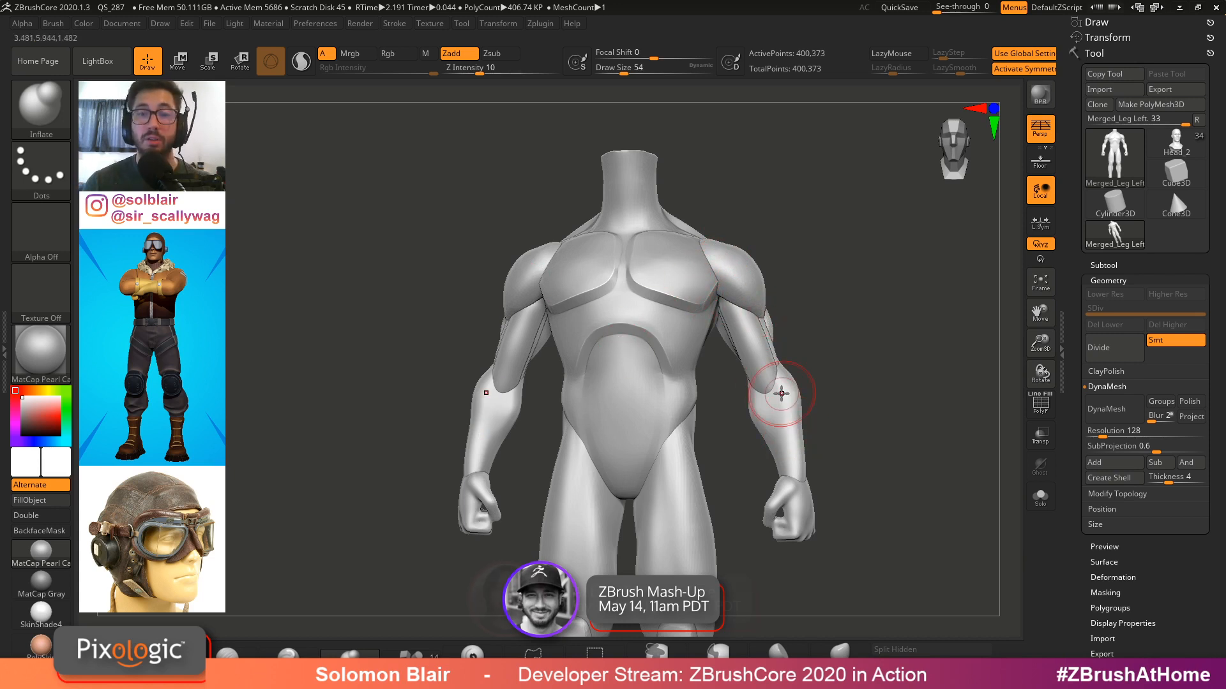
pyautogui.press('shift')
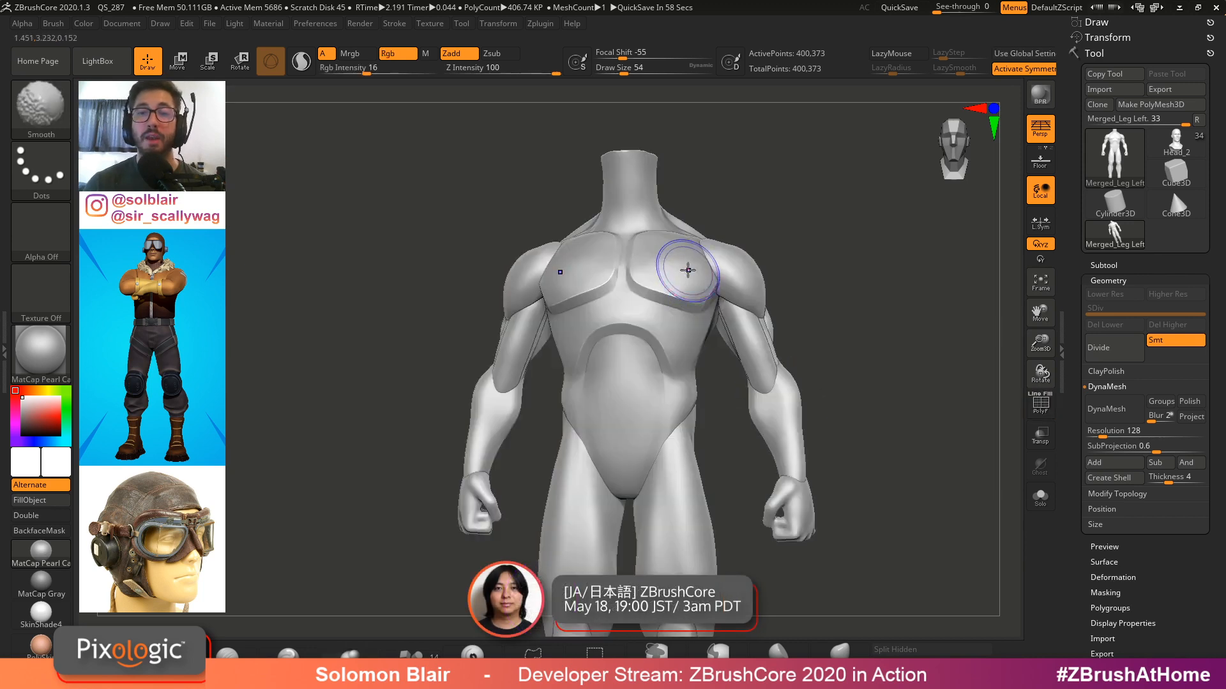
pyautogui.moveTo(782, 357); pyautogui.dragTo(906, 383)
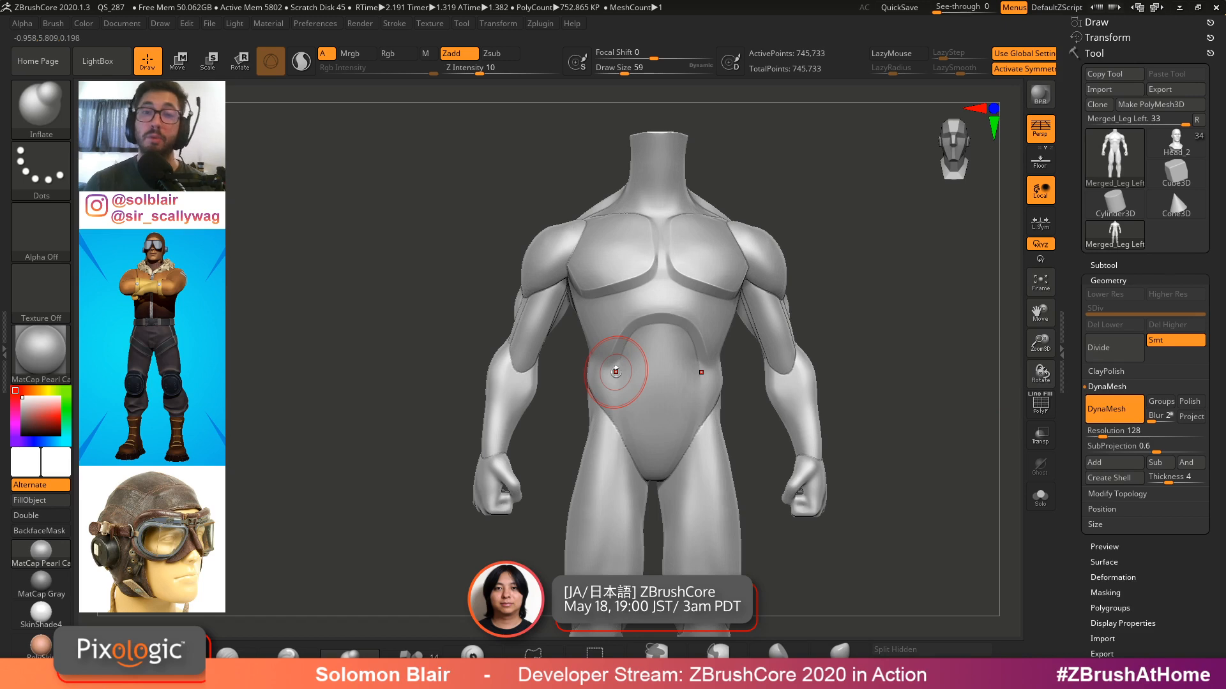
# Orbit around the DynaMeshed figure to inspect its torso, back and legs
pyautogui.press(']')
pyautogui.moveTo(794, 282)
pyautogui.mouseDown()
pyautogui.moveTo(790, 252)
pyautogui.moveTo(848, 298)
pyautogui.mouseUp()
pyautogui.keyDown('shift'); pyautogui.moveTo(704, 263); pyautogui.dragTo(706, 273); pyautogui.keyUp('shift')
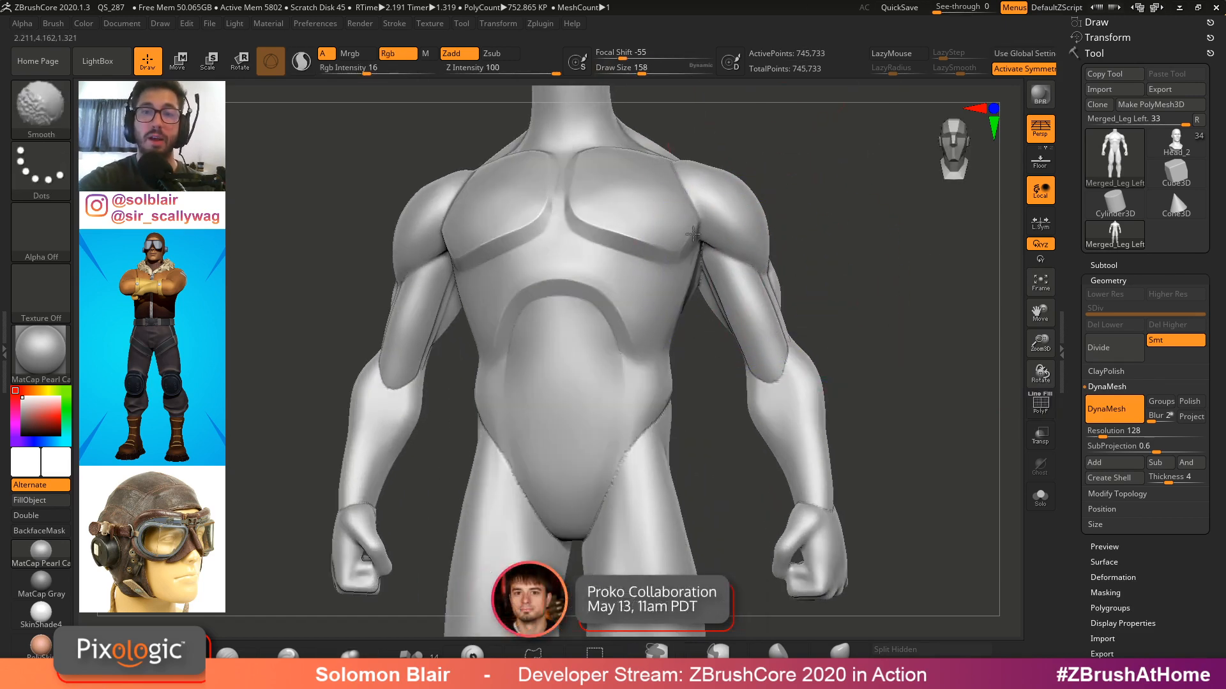
pyautogui.press(']')
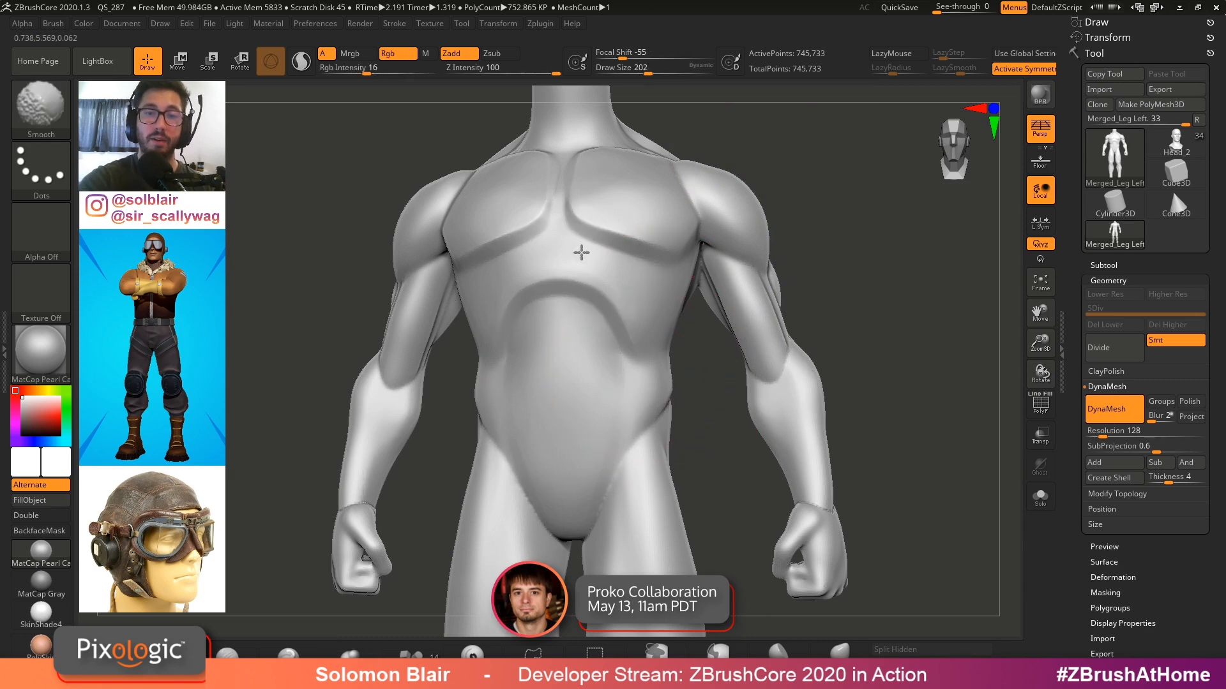
pyautogui.keyDown('shift'); pyautogui.moveTo(817, 582); pyautogui.dragTo(771, 266); pyautogui.keyUp('shift')
pyautogui.moveTo(913, 287); pyautogui.dragTo(562, 341)
pyautogui.moveTo(623, 319)
pyautogui.keyDown('shift'); pyautogui.mouseDown()
pyautogui.moveTo(624, 389)
pyautogui.moveTo(645, 358)
pyautogui.mouseUp(); pyautogui.keyUp('shift')
pyautogui.moveTo(907, 166); pyautogui.dragTo(699, 297)
pyautogui.keyDown('shift'); pyautogui.moveTo(750, 246); pyautogui.dragTo(753, 241); pyautogui.keyUp('shift')
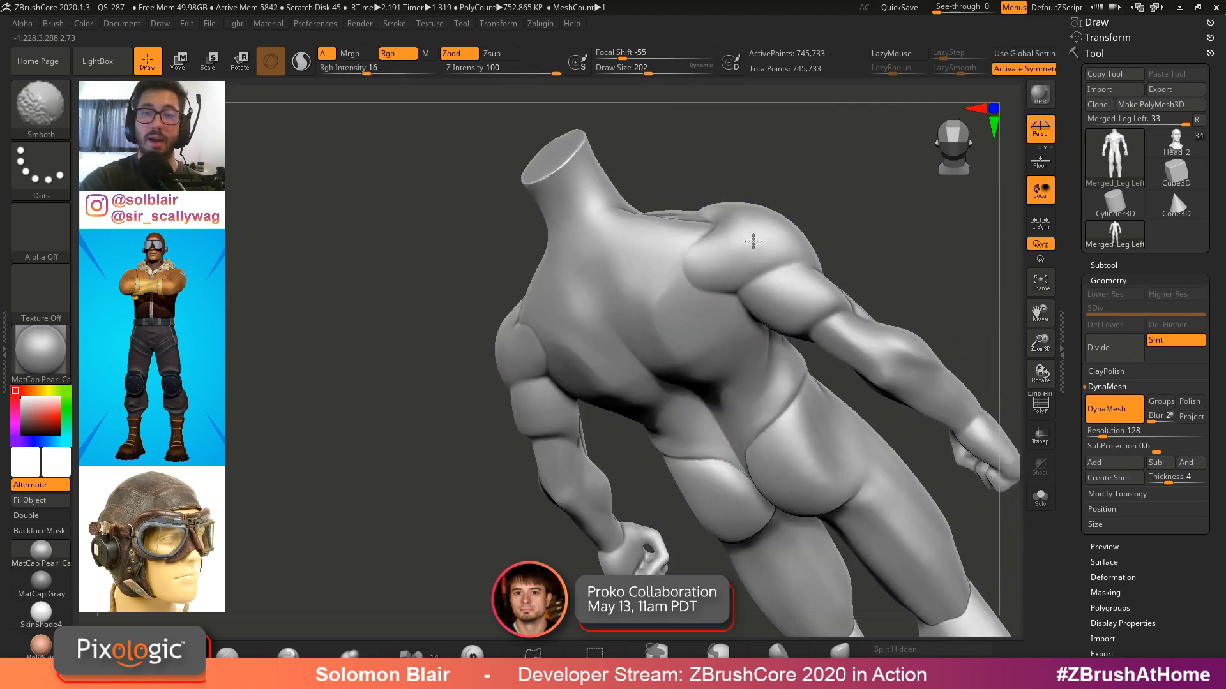
pyautogui.keyDown('alt'); pyautogui.moveTo(920, 366); pyautogui.dragTo(864, 266); pyautogui.keyUp('alt')
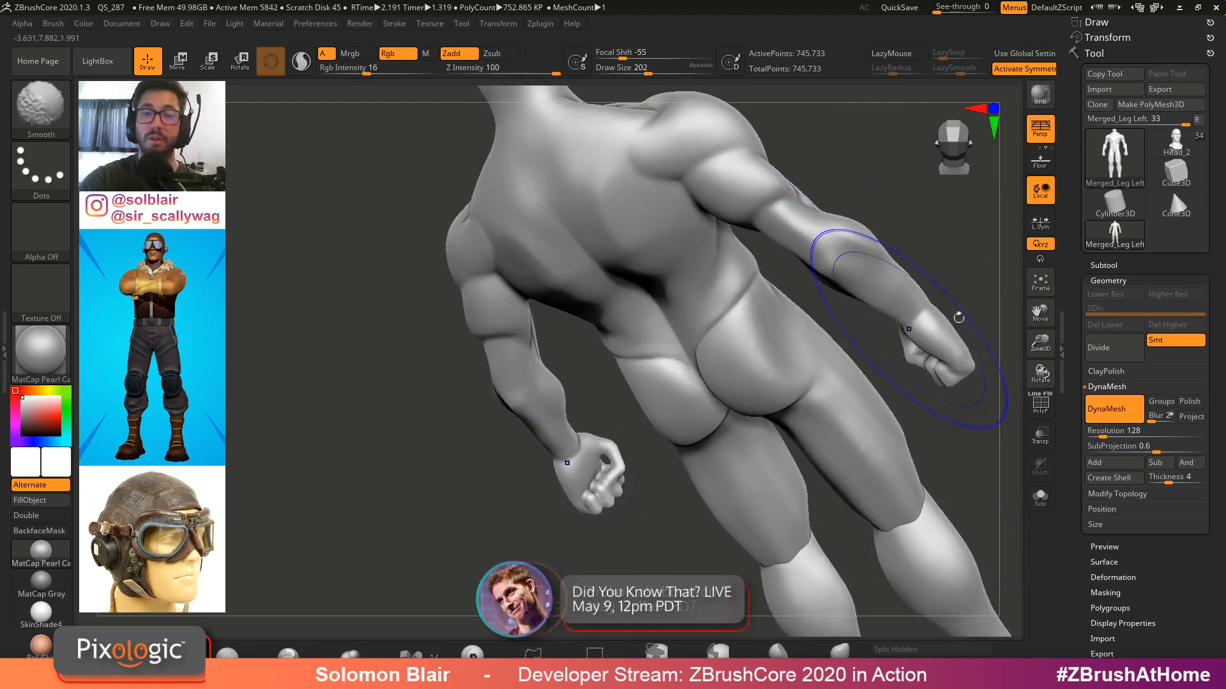
pyautogui.keyDown('shift'); pyautogui.moveTo(957, 316); pyautogui.dragTo(752, 344); pyautogui.keyUp('shift')
pyautogui.keyDown('alt'); pyautogui.moveTo(728, 437); pyautogui.dragTo(675, 258); pyautogui.keyUp('alt')
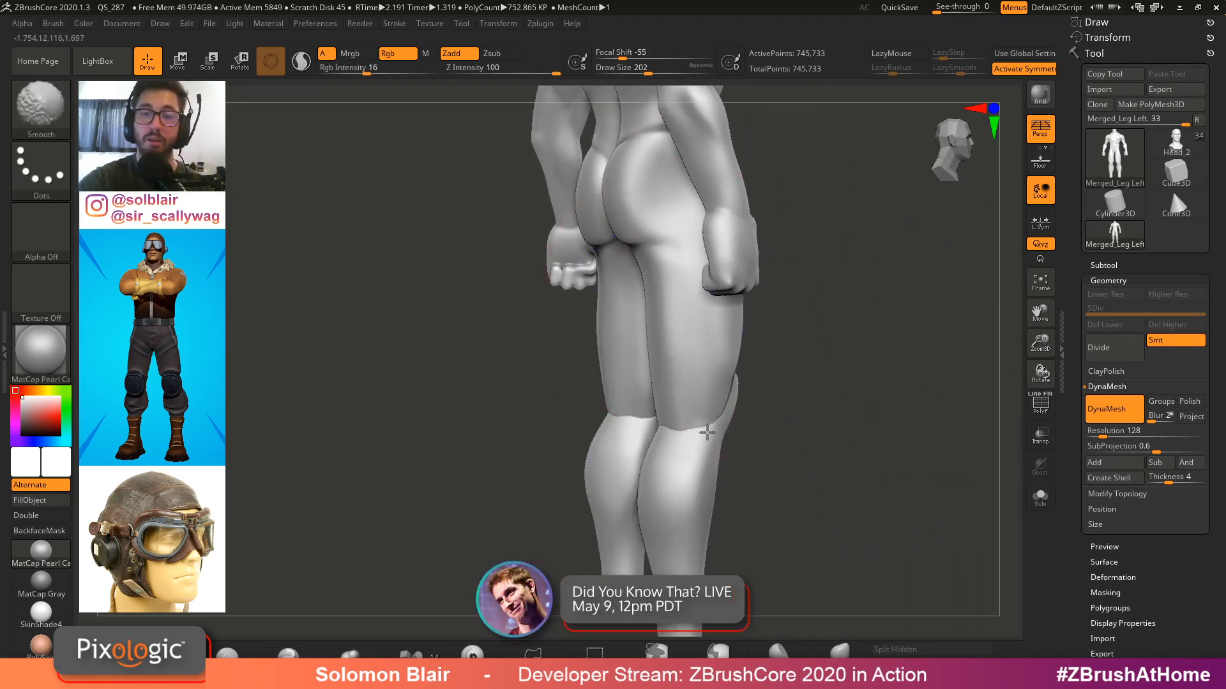
pyautogui.keyDown('alt'); pyautogui.moveTo(841, 369); pyautogui.dragTo(677, 465); pyautogui.keyUp('alt')
# Mask the arm and shoulder with MaskLasso and invert the mask
pyautogui.hotkey('shift', 'f')
pyautogui.hotkey('shift', 'f')
pyautogui.keyDown('alt'); pyautogui.moveTo(679, 268); pyautogui.dragTo(800, 304); pyautogui.keyUp('alt')
pyautogui.hotkey('shift', 'f')
pyautogui.hotkey('shift', 'f')
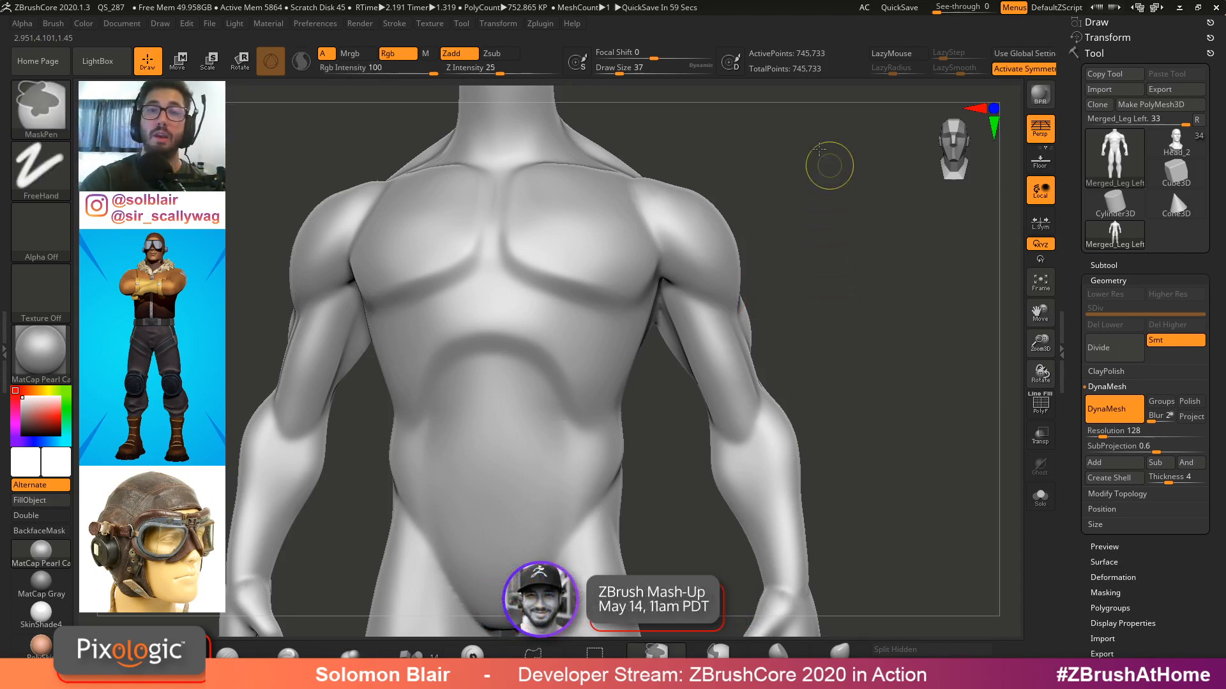
pyautogui.keyDown('ctrl'); pyautogui.moveTo(825, 154); pyautogui.dragTo(644, 448); pyautogui.keyUp('ctrl')
pyautogui.keyDown('ctrl'); pyautogui.moveTo(831, 345); pyautogui.dragTo(838, 349); pyautogui.keyUp('ctrl')
pyautogui.keyDown('alt'); pyautogui.moveTo(793, 462); pyautogui.dragTo(801, 403); pyautogui.keyUp('alt')
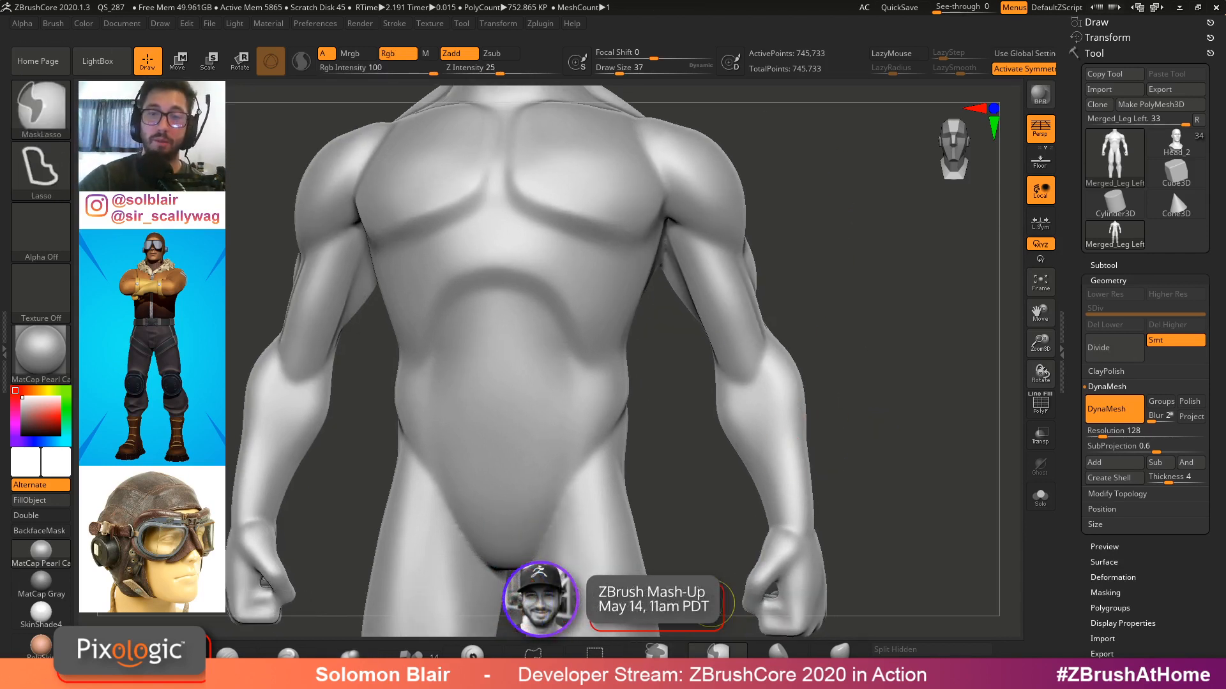
pyautogui.moveTo(833, 221)
pyautogui.keyDown('ctrl'); pyautogui.mouseDown()
pyautogui.moveTo(727, 86)
pyautogui.moveTo(661, 272)
pyautogui.moveTo(678, 507)
pyautogui.moveTo(897, 555)
pyautogui.moveTo(897, 523)
pyautogui.mouseUp(); pyautogui.keyUp('ctrl')
pyautogui.moveTo(896, 512)
pyautogui.keyDown('alt'); pyautogui.mouseDown()
pyautogui.moveTo(890, 427)
pyautogui.moveTo(753, 469)
pyautogui.mouseUp(); pyautogui.keyUp('alt')
pyautogui.keyDown('alt'); pyautogui.moveTo(803, 187); pyautogui.dragTo(819, 375); pyautogui.keyUp('alt')
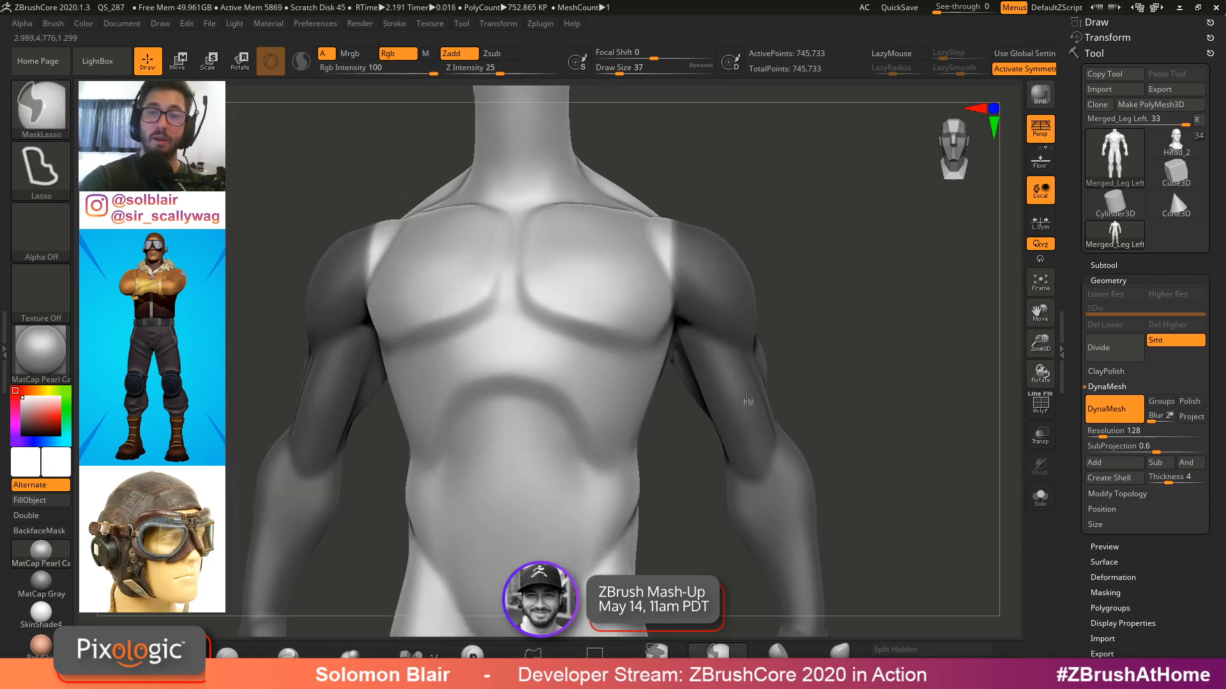
pyautogui.keyDown('ctrl'); pyautogui.click(817, 378); pyautogui.keyUp('ctrl')
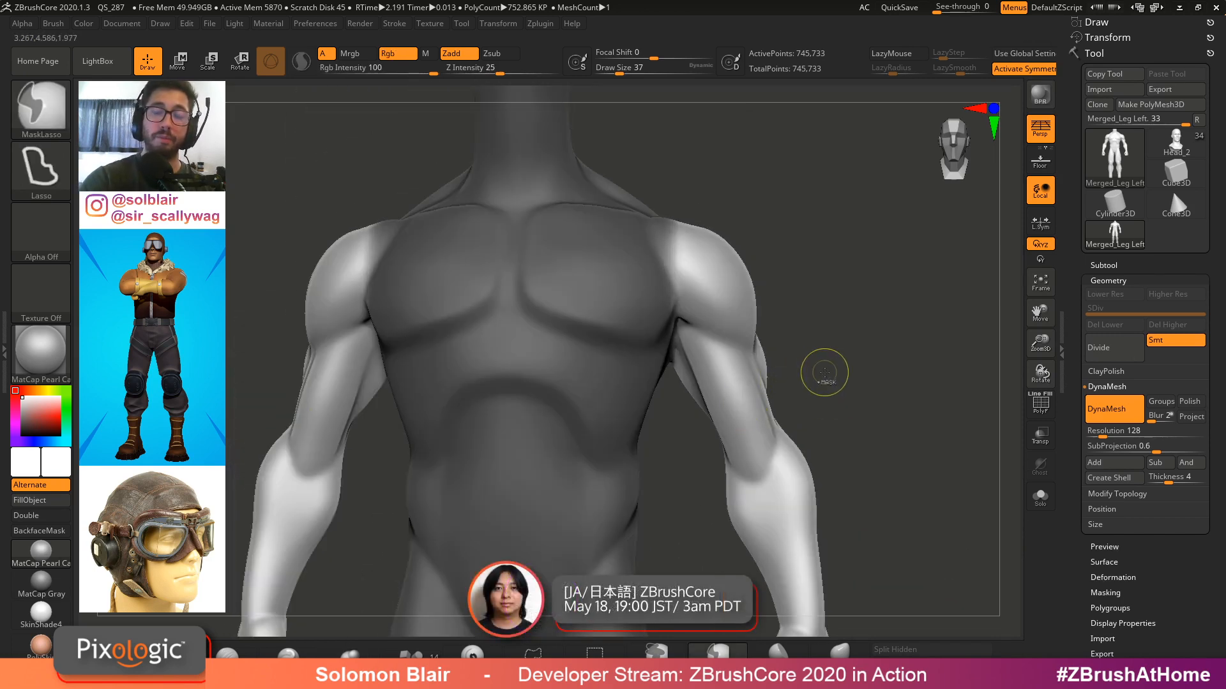
pyautogui.moveTo(781, 350)
pyautogui.mouseDown()
pyautogui.moveTo(835, 350)
pyautogui.moveTo(783, 323)
pyautogui.moveTo(958, 334)
pyautogui.moveTo(737, 331)
pyautogui.moveTo(643, 409)
pyautogui.mouseUp()
pyautogui.press('w')
pyautogui.click(622, 407)
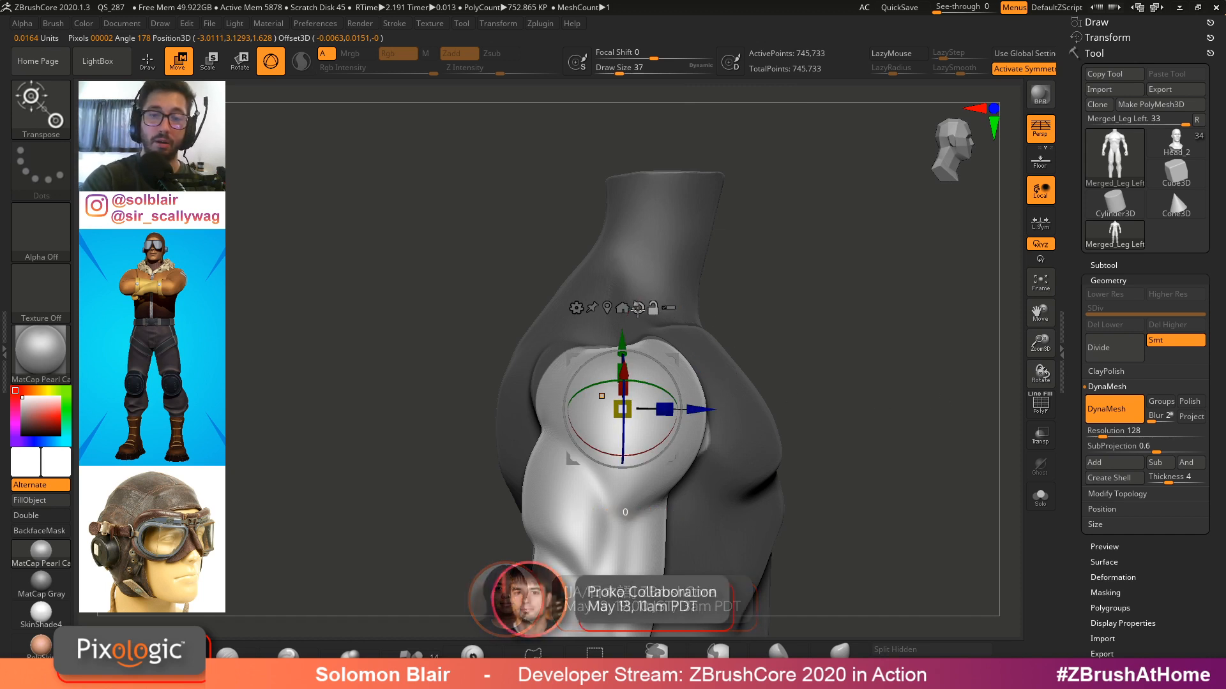
pyautogui.moveTo(735, 332); pyautogui.dragTo(543, 291)
pyautogui.hotkey('ctrl', 'z')
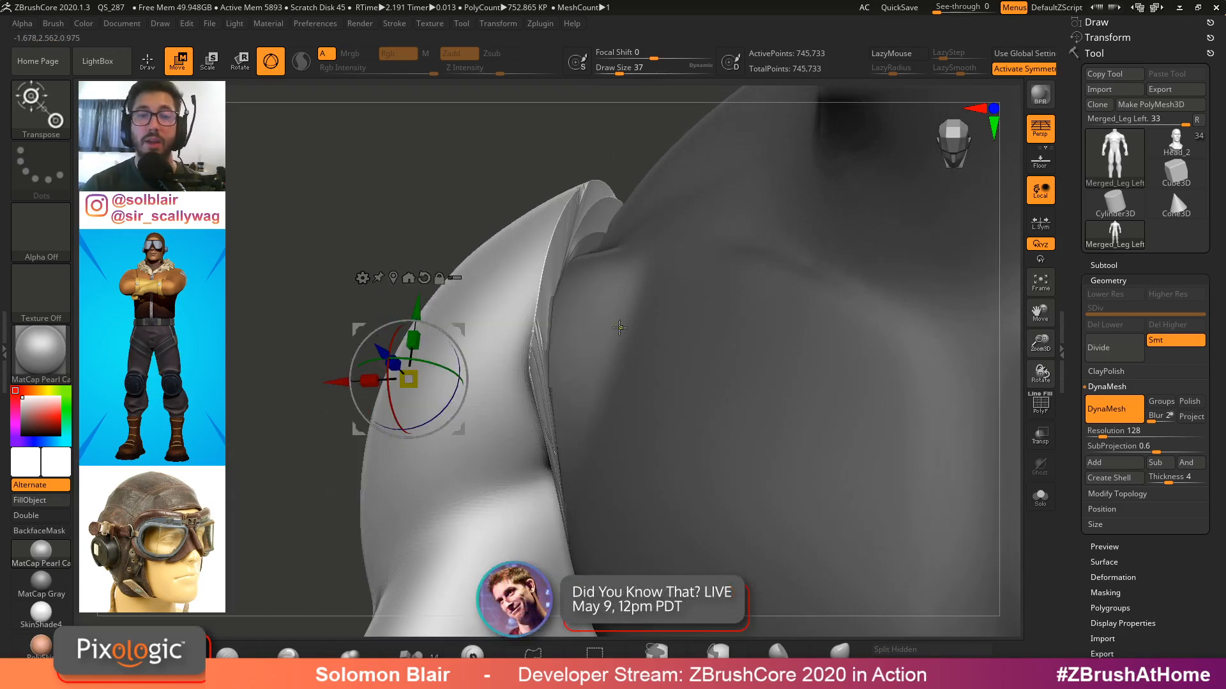
pyautogui.press('q')
pyautogui.hotkey('ctrl', 'z')
pyautogui.keyDown('ctrl'); pyautogui.moveTo(618, 371); pyautogui.dragTo(585, 358, button='right'); pyautogui.keyUp('ctrl')
pyautogui.keyDown('ctrl'); pyautogui.click(586, 358); pyautogui.keyUp('ctrl')
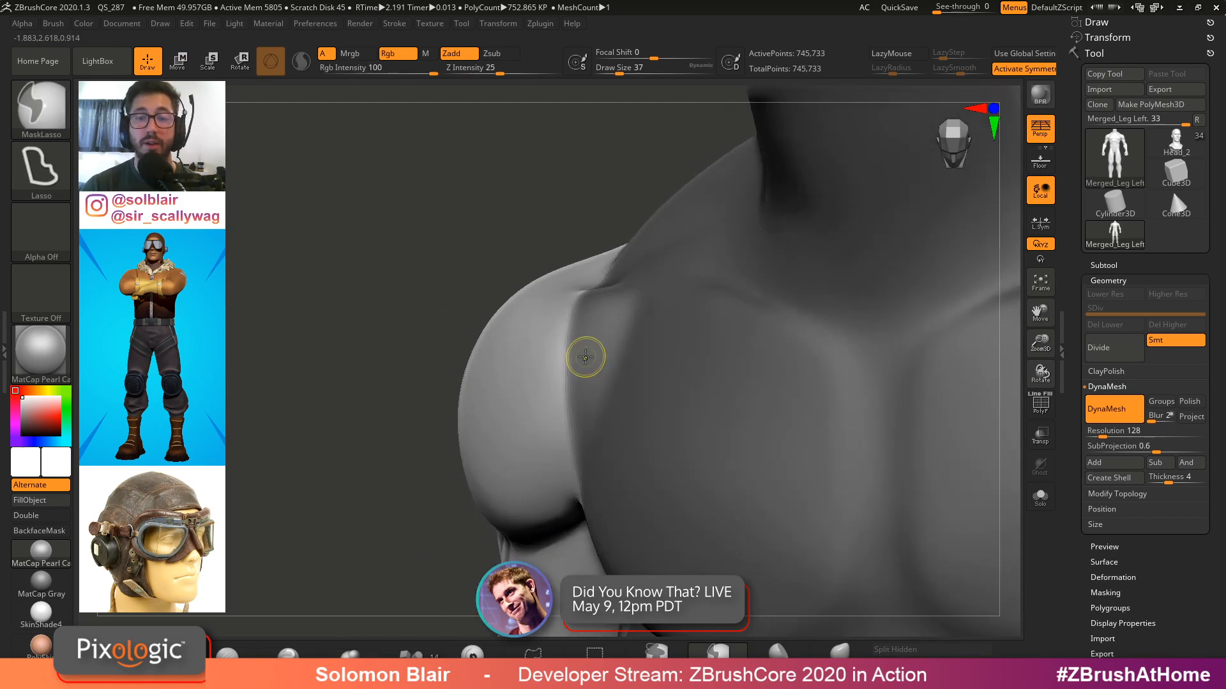
pyautogui.keyDown('ctrl'); pyautogui.click(585, 358); pyautogui.keyUp('ctrl')
pyautogui.keyDown('ctrl'); pyautogui.click(585, 357); pyautogui.keyUp('ctrl')
pyautogui.keyDown('ctrl'); pyautogui.moveTo(445, 315); pyautogui.dragTo(402, 367); pyautogui.keyUp('ctrl')
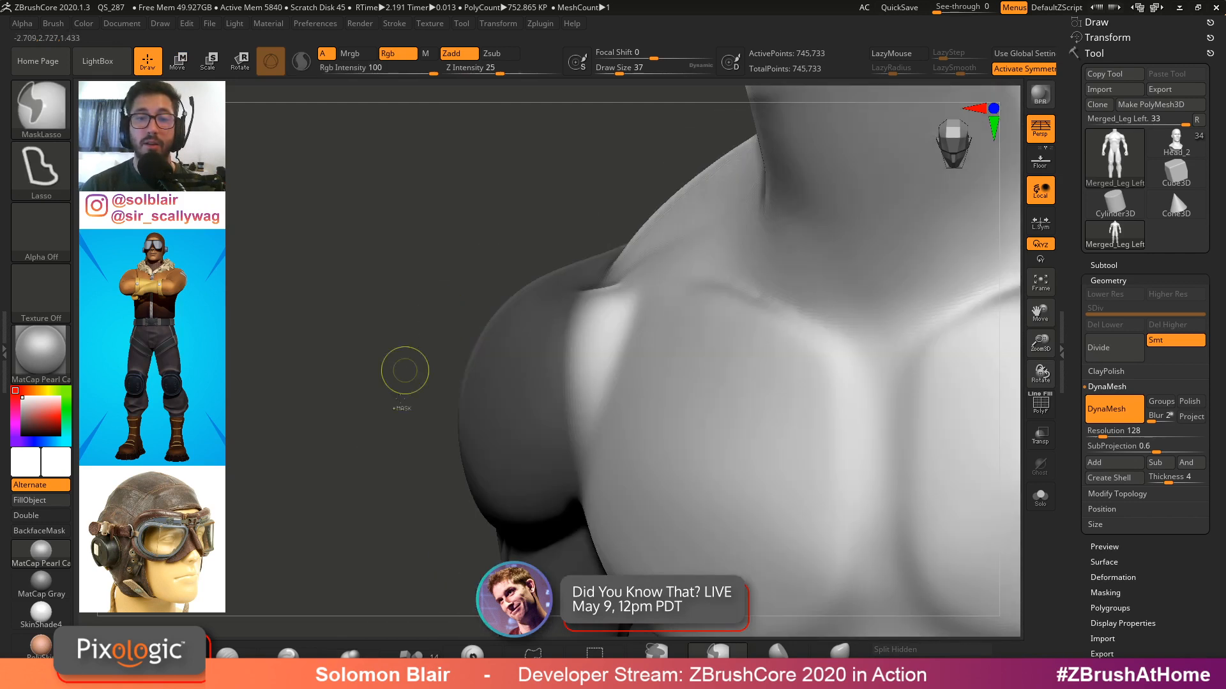
pyautogui.keyDown('ctrl'); pyautogui.click(343, 375); pyautogui.keyUp('ctrl')
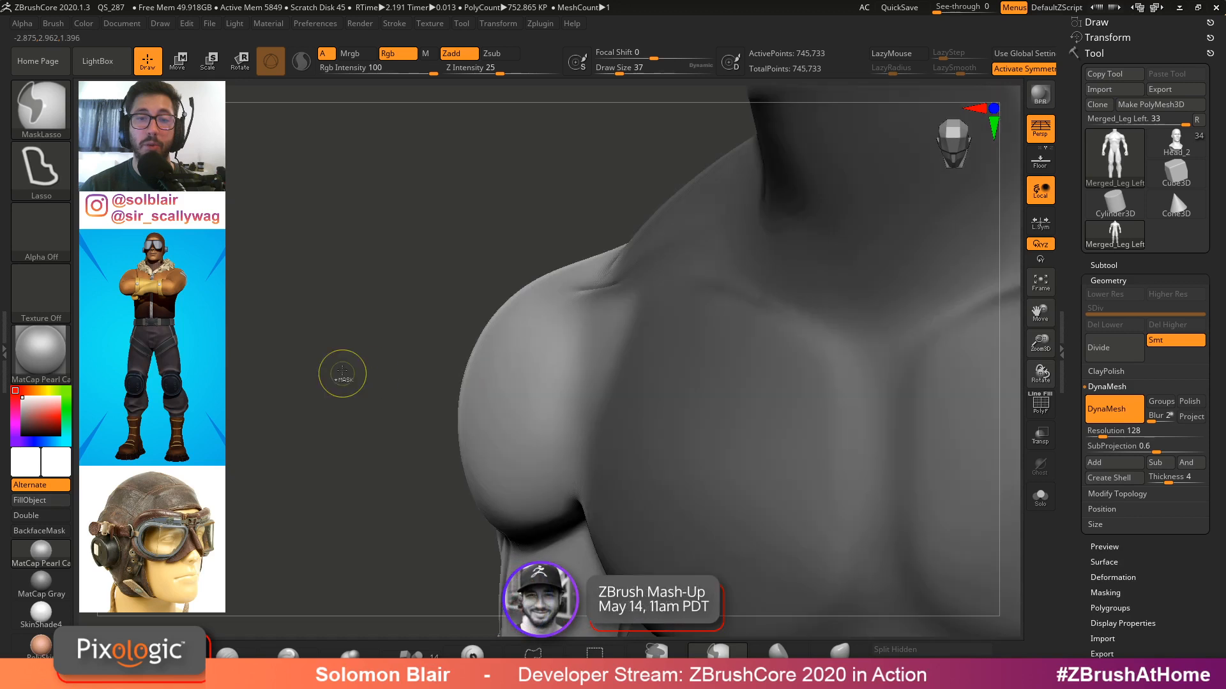
# Rotate the arm down at the shoulder with Transpose
pyautogui.press('w')
pyautogui.moveTo(445, 362); pyautogui.dragTo(483, 273)
pyautogui.keyDown('ctrl'); pyautogui.moveTo(486, 275); pyautogui.dragTo(749, 322, button='right'); pyautogui.keyUp('ctrl')
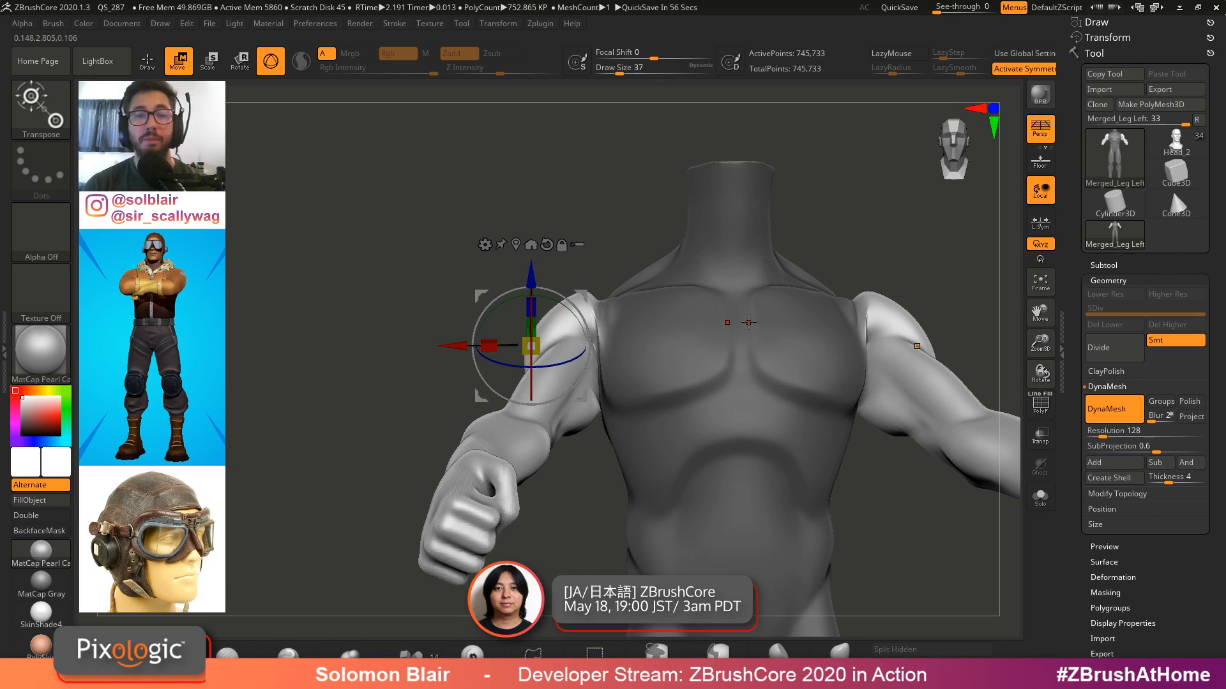
pyautogui.press('q')
pyautogui.moveTo(749, 322)
pyautogui.mouseDown(button='right')
pyautogui.moveTo(811, 308)
pyautogui.moveTo(817, 319)
pyautogui.mouseUp(button='right')
pyautogui.moveTo(816, 260); pyautogui.dragTo(807, 376, button='right')
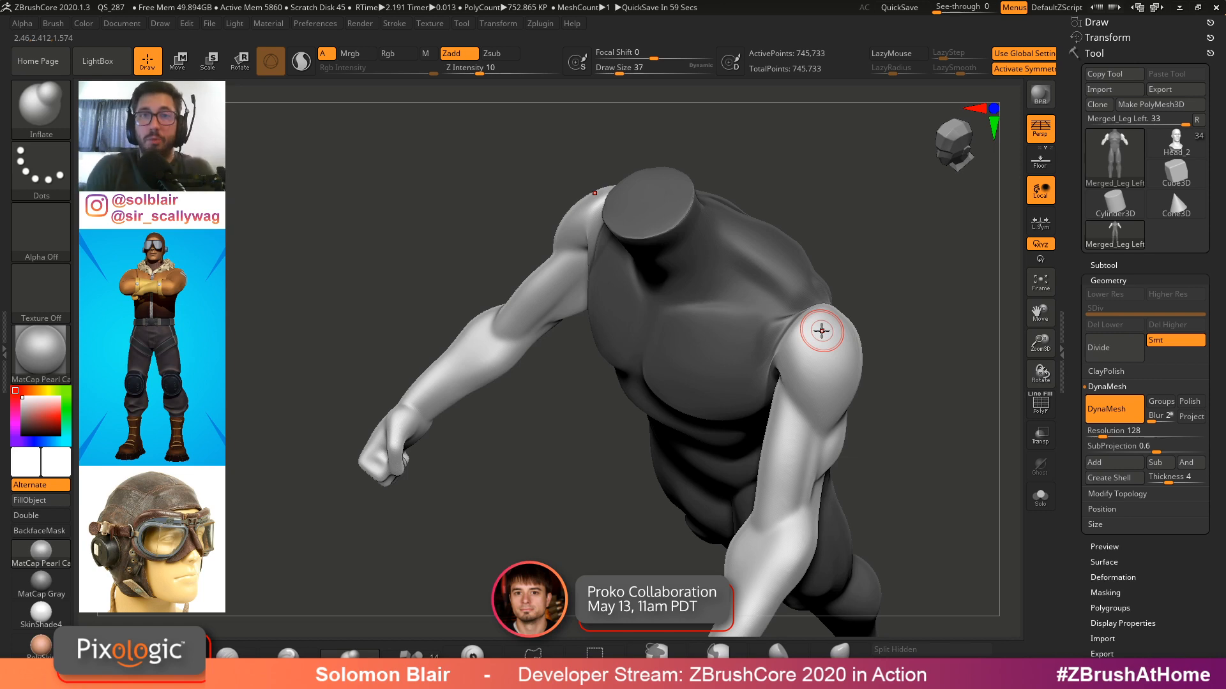
pyautogui.moveTo(909, 351)
pyautogui.mouseDown()
pyautogui.moveTo(935, 290)
pyautogui.moveTo(927, 313)
pyautogui.mouseUp()
pyautogui.keyDown('ctrl'); pyautogui.click(926, 313); pyautogui.keyUp('ctrl')
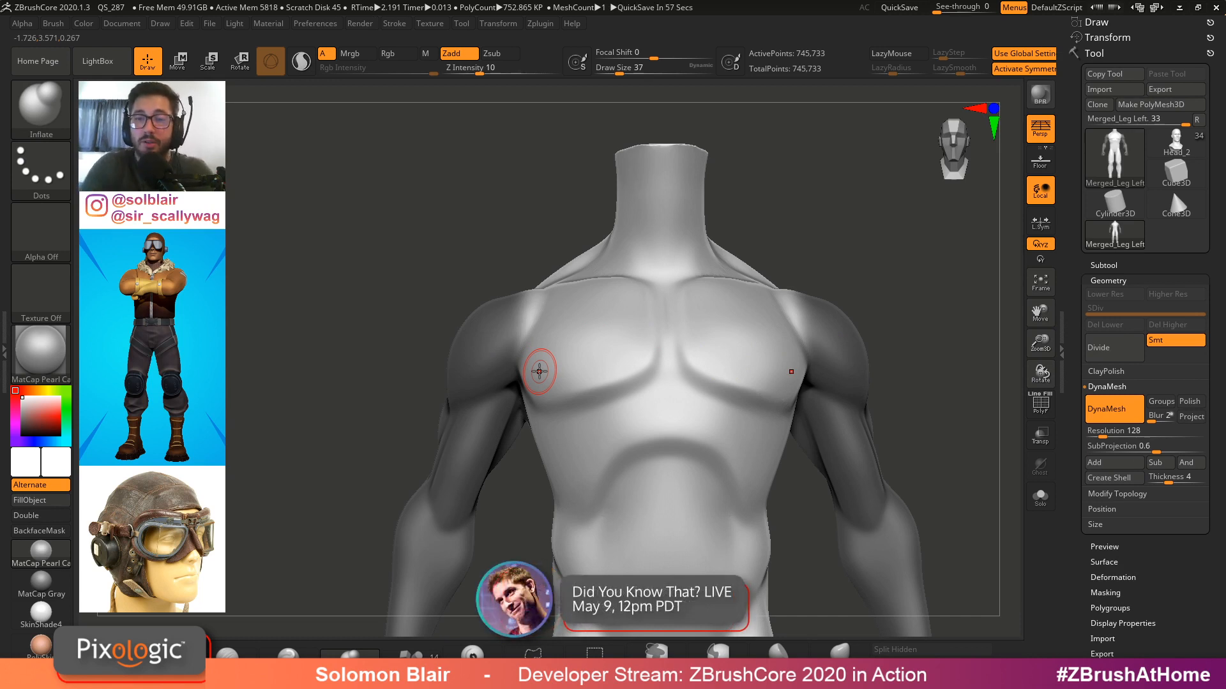
# Clear the mask from the figure
pyautogui.keyDown('alt'); pyautogui.moveTo(546, 367); pyautogui.dragTo(381, 336, button='right'); pyautogui.keyUp('alt')
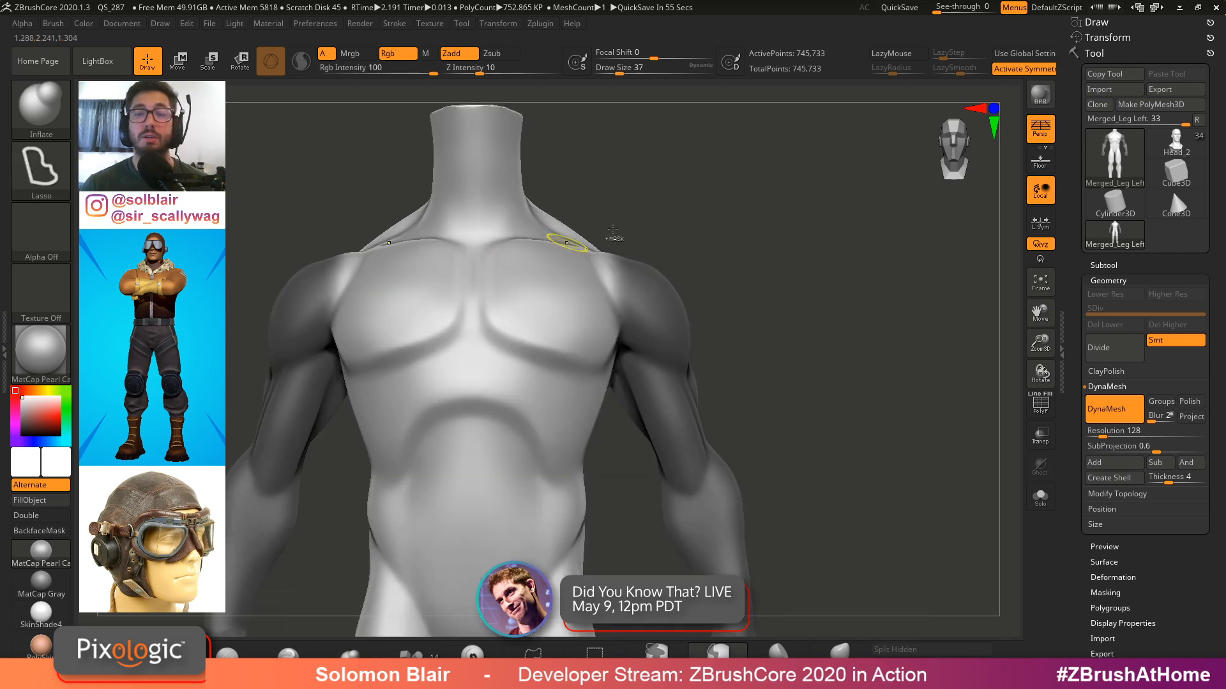
pyautogui.keyDown('ctrl'); pyautogui.click(785, 320); pyautogui.keyUp('ctrl')
pyautogui.keyDown('alt'); pyautogui.moveTo(664, 307); pyautogui.dragTo(714, 320, button='right'); pyautogui.keyUp('alt')
pyautogui.moveTo(685, 366)
pyautogui.keyDown('ctrl'); pyautogui.mouseDown(button='right')
pyautogui.moveTo(594, 354)
pyautogui.moveTo(615, 306)
pyautogui.mouseUp(button='right'); pyautogui.keyUp('ctrl')
pyautogui.keyDown('ctrl'); pyautogui.moveTo(614, 306); pyautogui.dragTo(696, 339, button='right'); pyautogui.keyUp('ctrl')
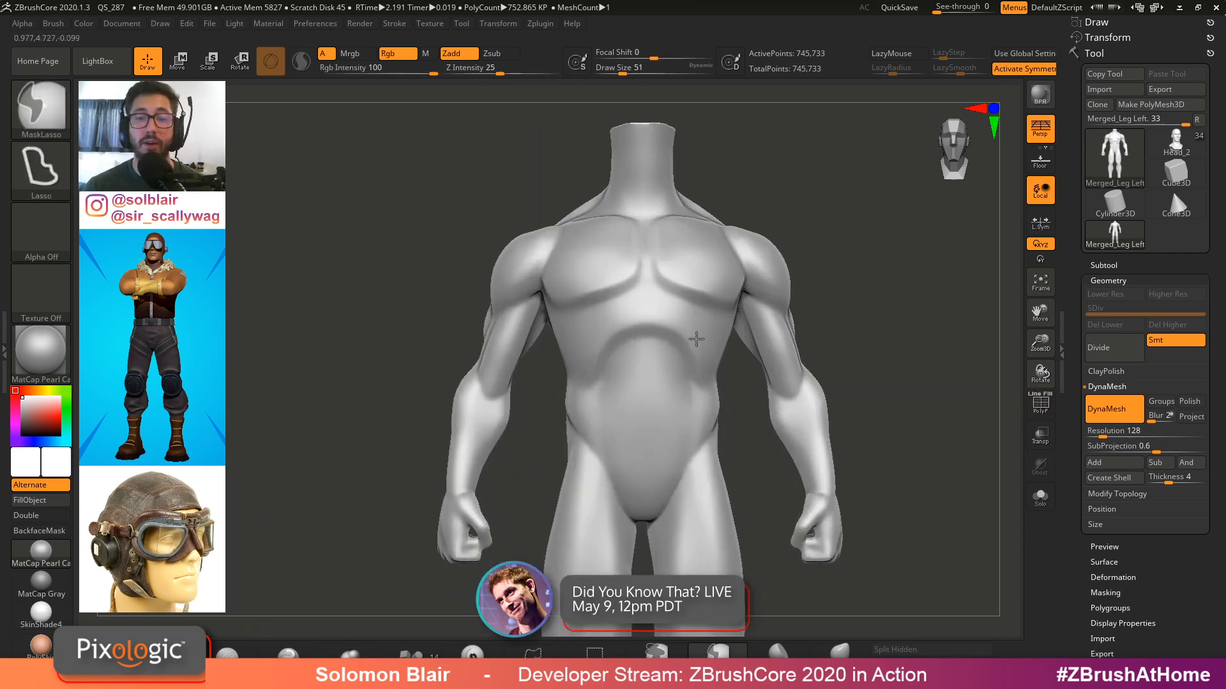
# Switch from the base figure to the pilot character tool and orbit around it
pyautogui.hotkey('shift', 'f')
pyautogui.hotkey('shift', 'f')
pyautogui.press('s')
pyautogui.moveTo(708, 329); pyautogui.dragTo(711, 327)
pyautogui.keyDown('alt'); pyautogui.moveTo(707, 329); pyautogui.dragTo(684, 333, button='right'); pyautogui.keyUp('alt')
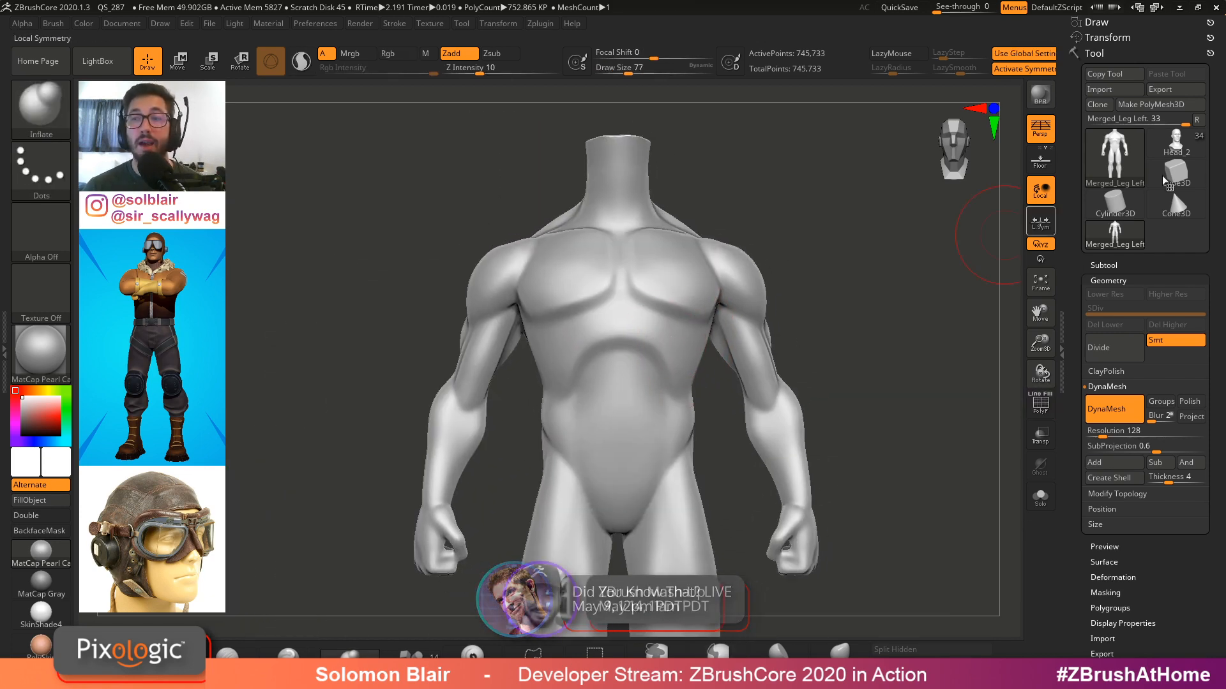
pyautogui.click(1176, 141)
pyautogui.keyDown('ctrl'); pyautogui.moveTo(805, 291); pyautogui.dragTo(710, 359, button='right'); pyautogui.keyUp('ctrl')
pyautogui.moveTo(710, 358)
pyautogui.keyDown('ctrl'); pyautogui.mouseDown(button='right')
pyautogui.moveTo(714, 407)
pyautogui.moveTo(731, 393)
pyautogui.mouseUp(button='right'); pyautogui.keyUp('ctrl')
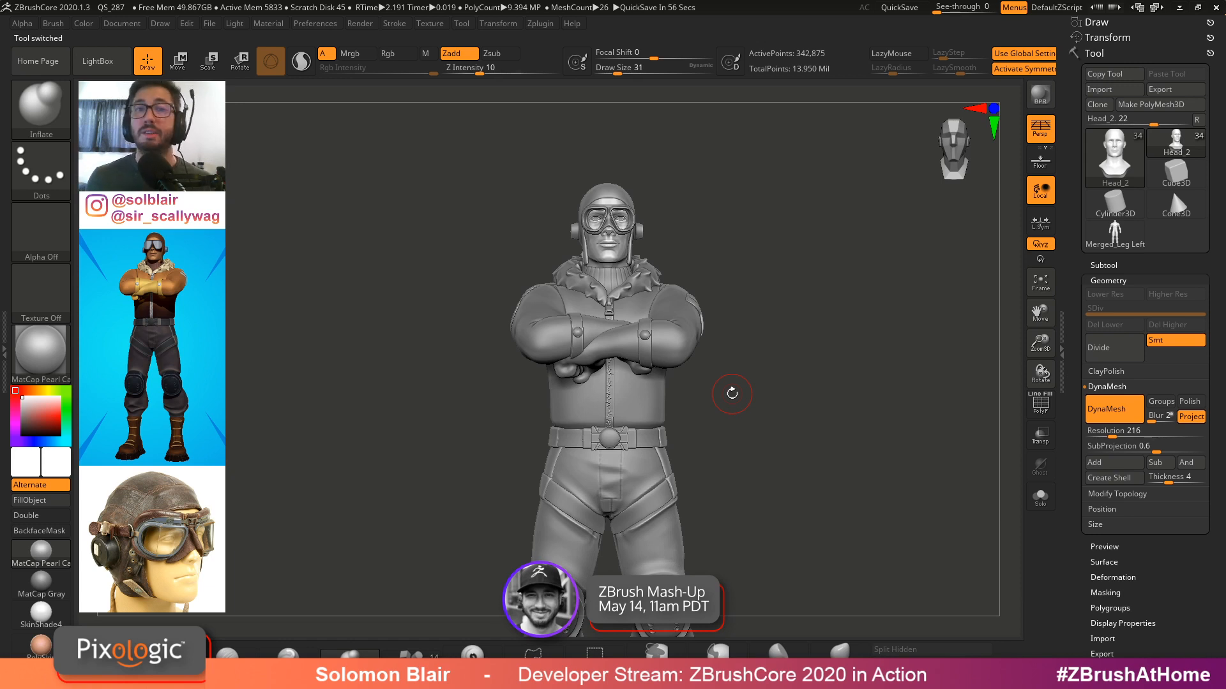
# Open the subtool list and examine the posed body subtool inside the pilot character in solo mode, then leave solo
pyautogui.click(1123, 266)
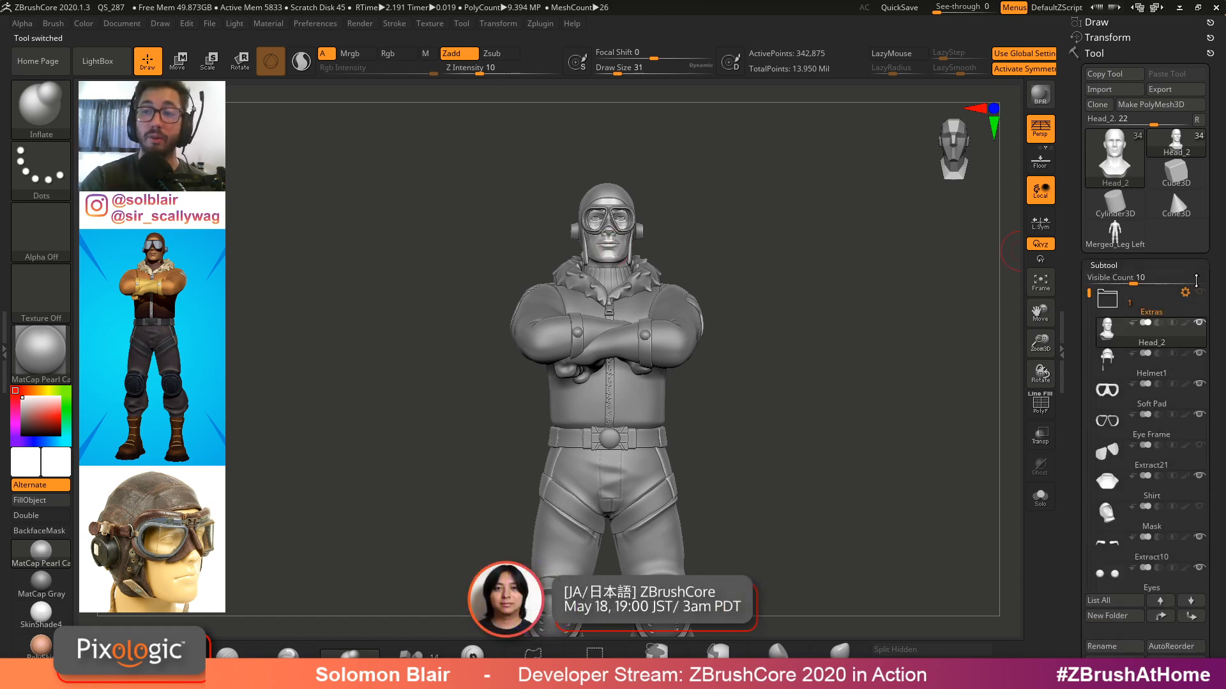
pyautogui.click(1107, 300)
pyautogui.click(1120, 333)
pyautogui.hotkey('ctrl', 'shift', 's')
pyautogui.moveTo(748, 332); pyautogui.dragTo(872, 346, button='right')
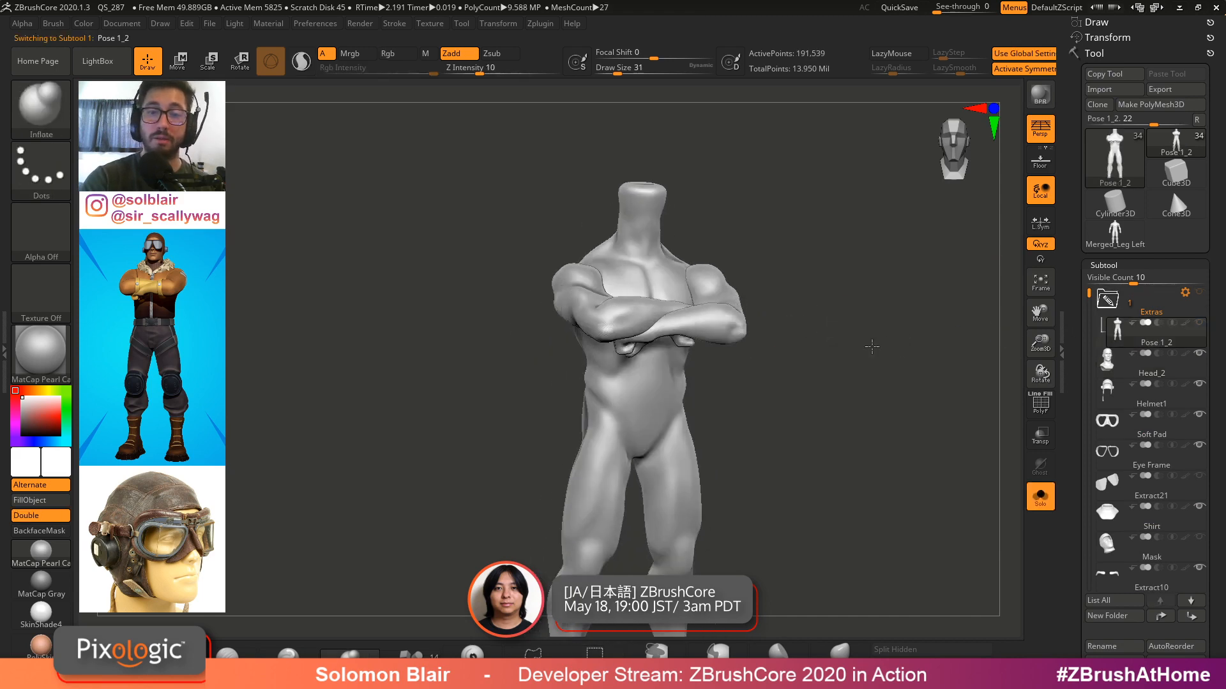
pyautogui.moveTo(872, 346)
pyautogui.mouseDown()
pyautogui.moveTo(841, 413)
pyautogui.moveTo(856, 435)
pyautogui.moveTo(846, 375)
pyautogui.moveTo(858, 364)
pyautogui.mouseUp()
pyautogui.click(1108, 299)
pyautogui.click(1041, 496)
pyautogui.keyDown('shift'); pyautogui.moveTo(846, 428); pyautogui.dragTo(855, 397); pyautogui.keyUp('shift')
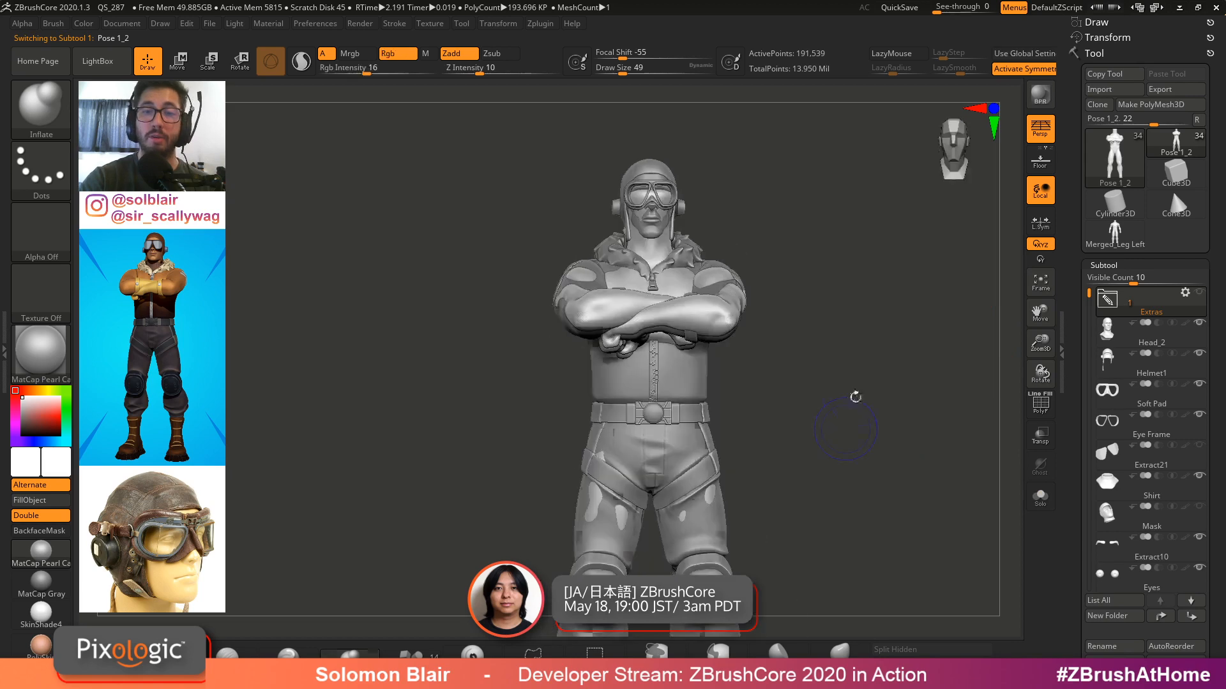
# Compare the DynaMeshed base figure tool with the pilot character by switching between the two tools
pyautogui.click(1115, 233)
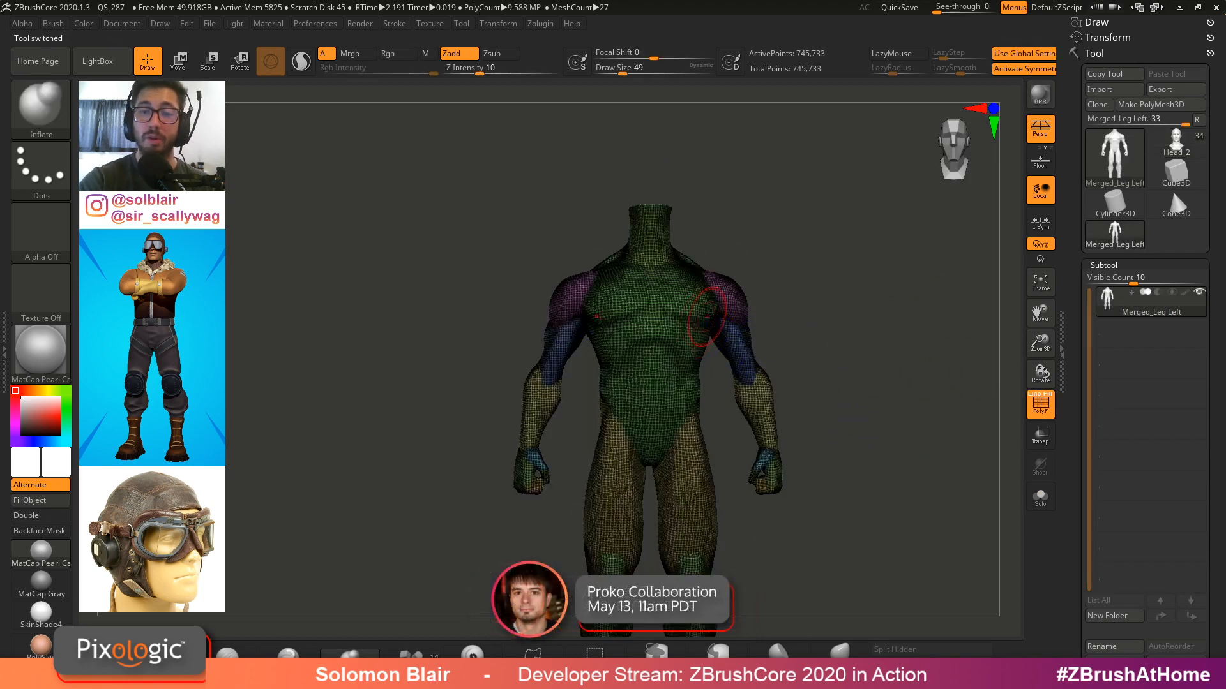
pyautogui.hotkey('shift', 'f')
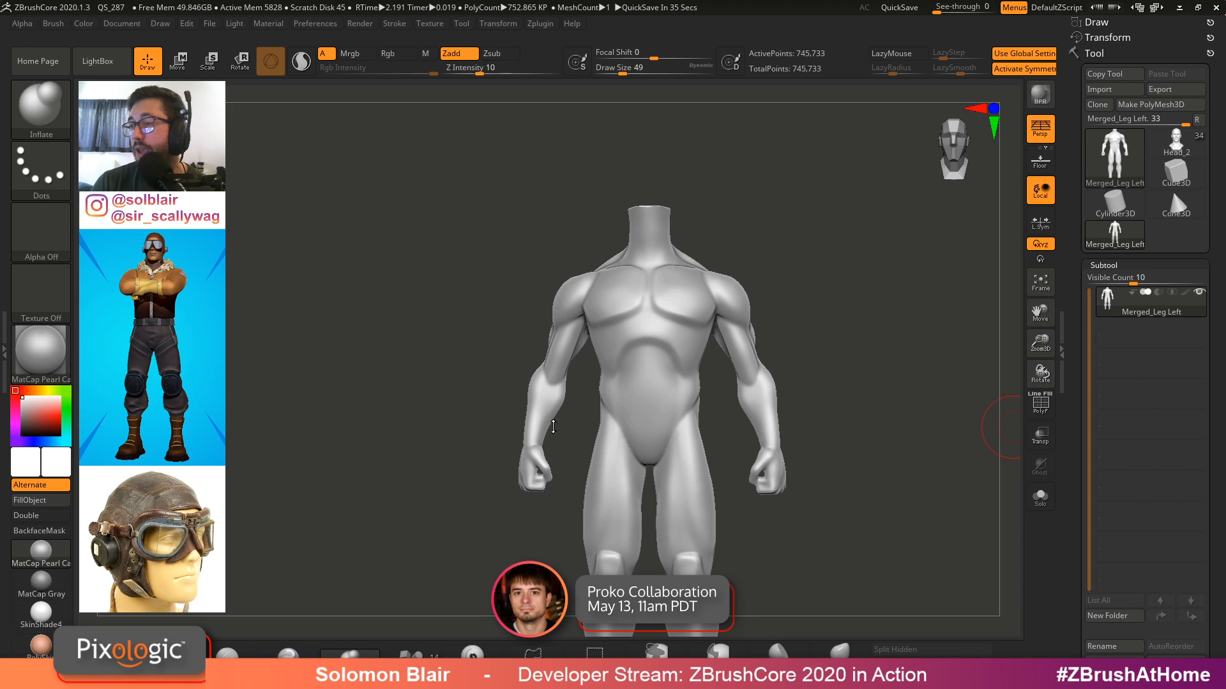
pyautogui.hotkey('shift', 'f')
pyautogui.moveTo(684, 309)
pyautogui.keyDown('ctrl'); pyautogui.mouseDown(button='right')
pyautogui.moveTo(722, 342)
pyautogui.moveTo(725, 328)
pyautogui.mouseUp(button='right'); pyautogui.keyUp('ctrl')
pyautogui.hotkey('shift', 'f')
pyautogui.press('s')
pyautogui.hotkey('shift', 'f')
pyautogui.hotkey('shift', 'f')
pyautogui.press('s')
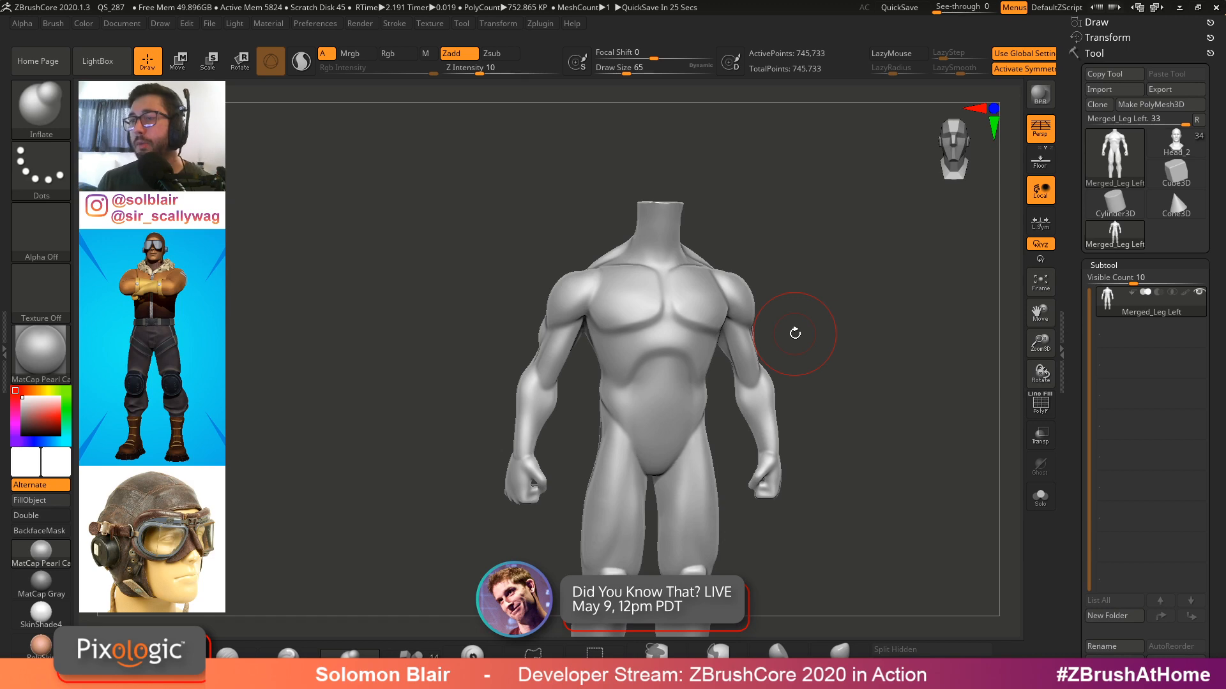
pyautogui.click(1176, 142)
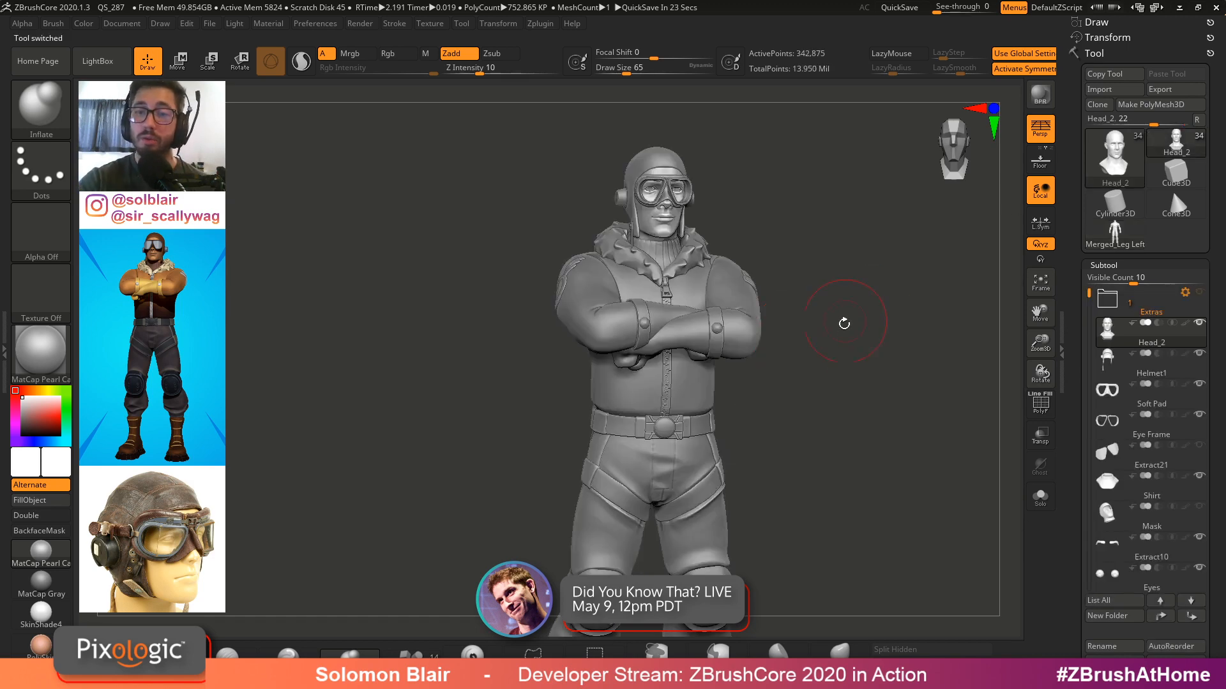
# Select the pilot jacket subtool and examine it in solo across its subdivision levels
pyautogui.keyDown('alt'); pyautogui.click(754, 319); pyautogui.keyUp('alt')
pyautogui.hotkey('alt', 's')
pyautogui.keyDown('alt'); pyautogui.moveTo(757, 369); pyautogui.dragTo(731, 281, button='right'); pyautogui.keyUp('alt')
pyautogui.moveTo(731, 281)
pyautogui.keyDown('ctrl'); pyautogui.mouseDown(button='right')
pyautogui.moveTo(777, 392)
pyautogui.moveTo(780, 326)
pyautogui.mouseUp(button='right'); pyautogui.keyUp('ctrl')
pyautogui.moveTo(780, 326)
pyautogui.keyDown('alt'); pyautogui.mouseDown(button='right')
pyautogui.moveTo(778, 299)
pyautogui.moveTo(769, 358)
pyautogui.mouseUp(button='right'); pyautogui.keyUp('alt')
pyautogui.moveTo(770, 358)
pyautogui.keyDown('ctrl'); pyautogui.mouseDown(button='right')
pyautogui.moveTo(743, 557)
pyautogui.moveTo(745, 497)
pyautogui.mouseUp(button='right'); pyautogui.keyUp('ctrl')
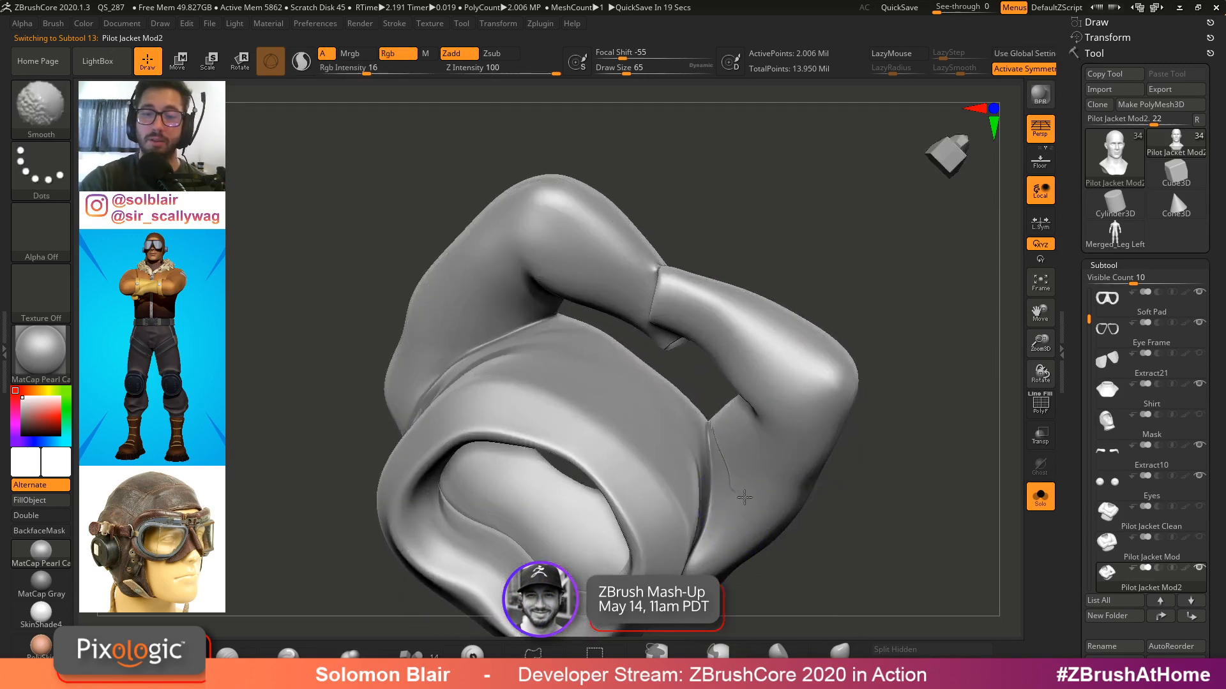
pyautogui.hotkey('shift', 'd')
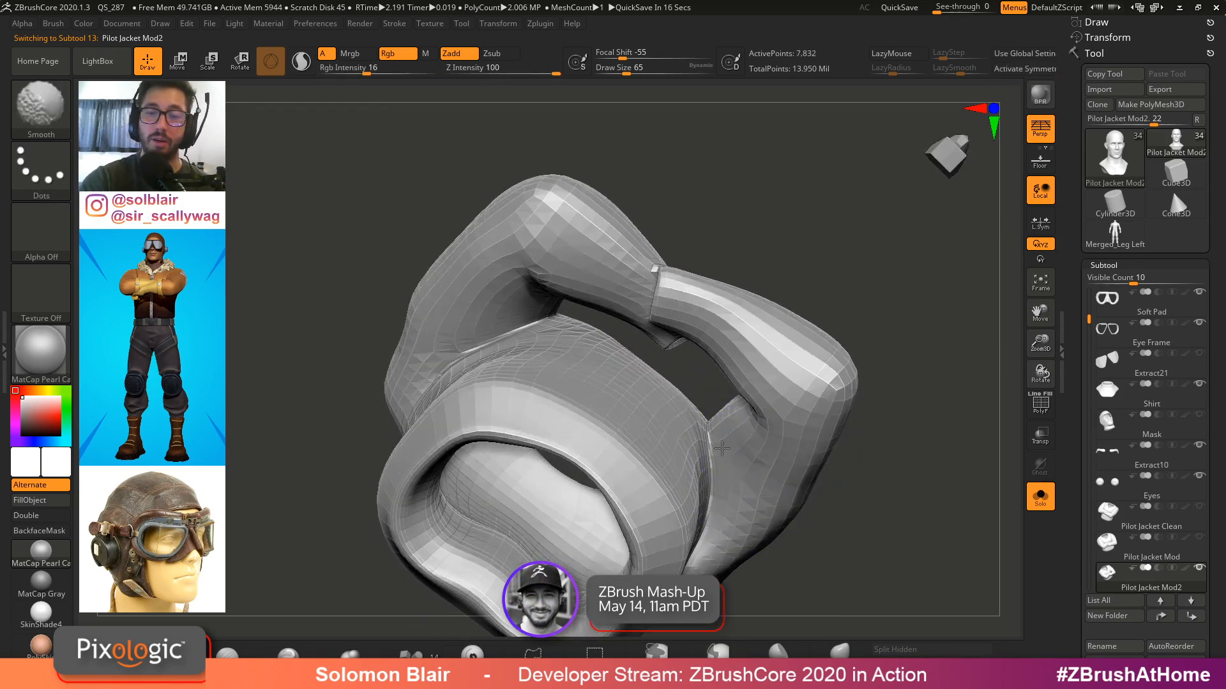
pyautogui.hotkey('shift', 'd')
pyautogui.press(']')
pyautogui.press('d')
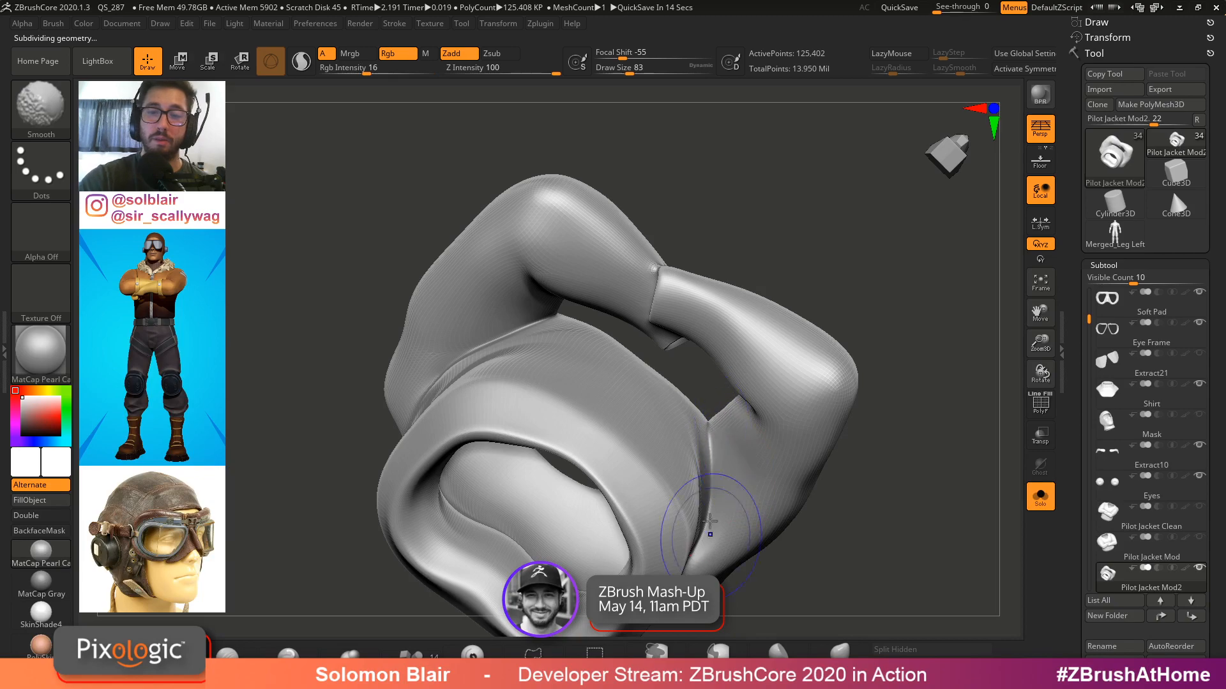
pyautogui.moveTo(694, 523); pyautogui.dragTo(697, 388, button='right')
pyautogui.keyDown('shift'); pyautogui.moveTo(707, 520); pyautogui.dragTo(793, 443, button='right'); pyautogui.keyUp('shift')
pyautogui.press('d')
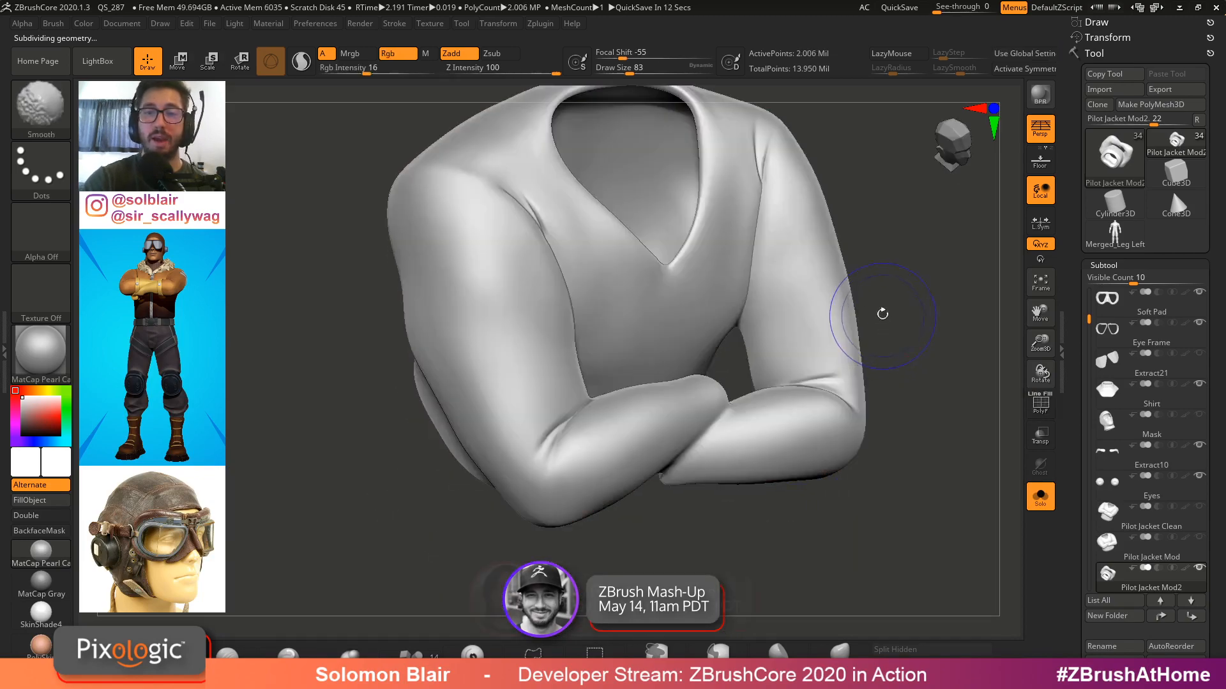
# Orbit around the full pilot character to inspect the jacket over the body
pyautogui.hotkey('shift', 'f')
pyautogui.hotkey('shift', 'f')
pyautogui.moveTo(822, 388)
pyautogui.mouseDown(button='right')
pyautogui.moveTo(845, 342)
pyautogui.moveTo(670, 411)
pyautogui.moveTo(840, 323)
pyautogui.moveTo(722, 298)
pyautogui.moveTo(763, 309)
pyautogui.moveTo(816, 356)
pyautogui.moveTo(828, 290)
pyautogui.moveTo(749, 268)
pyautogui.moveTo(645, 262)
pyautogui.moveTo(670, 323)
pyautogui.moveTo(686, 314)
pyautogui.mouseUp(button='right')
pyautogui.hotkey('shift', 'f')
pyautogui.hotkey('shift', 'f')
pyautogui.hotkey('shift', 'f')
pyautogui.hotkey('shift', 'f')
pyautogui.hotkey('ctrl', 'shift', 's')
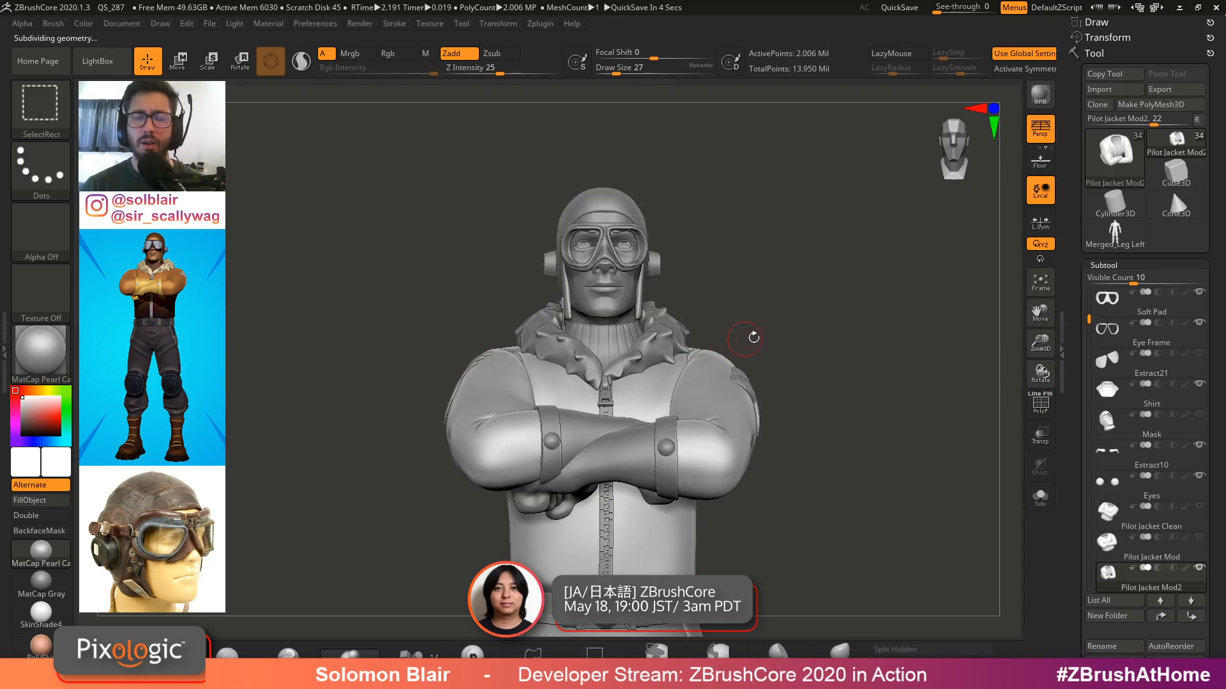
pyautogui.hotkey('shift', 'f')
pyautogui.hotkey('shift', 'f')
pyautogui.moveTo(774, 345)
pyautogui.mouseDown(button='right')
pyautogui.moveTo(821, 403)
pyautogui.moveTo(848, 367)
pyautogui.mouseUp(button='right')
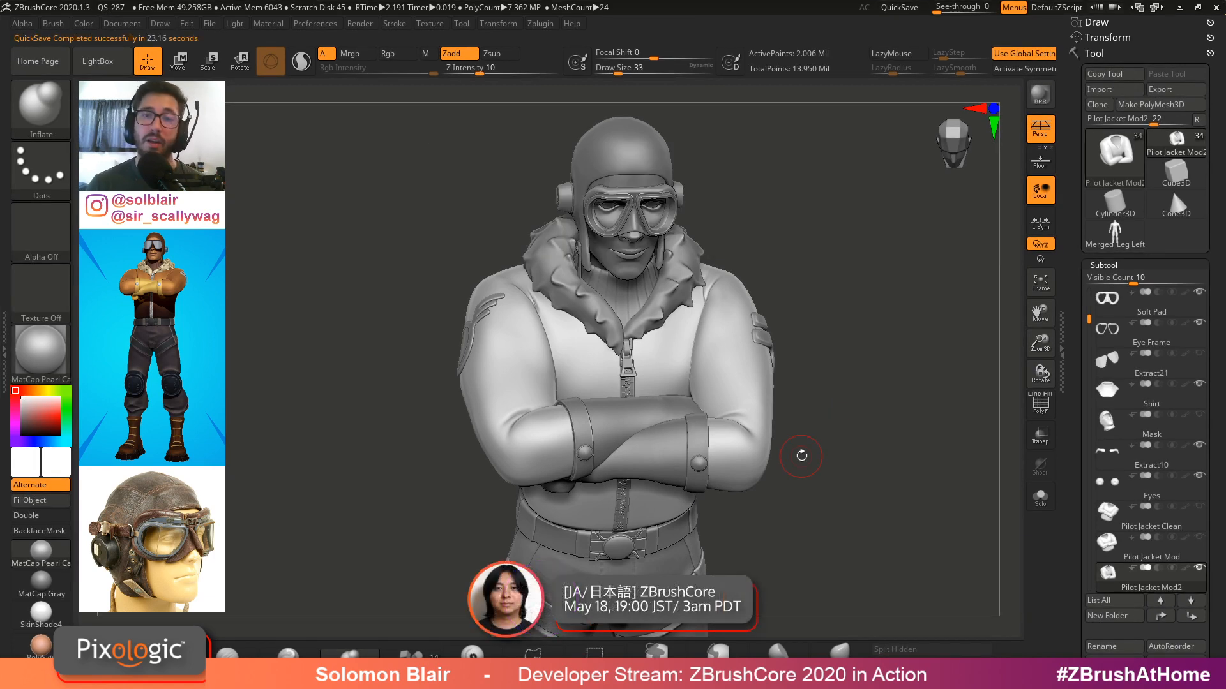
# Inspect the jacket's polygroups and topology, orbiting around the character's torso and arms
pyautogui.hotkey('shift', 'f')
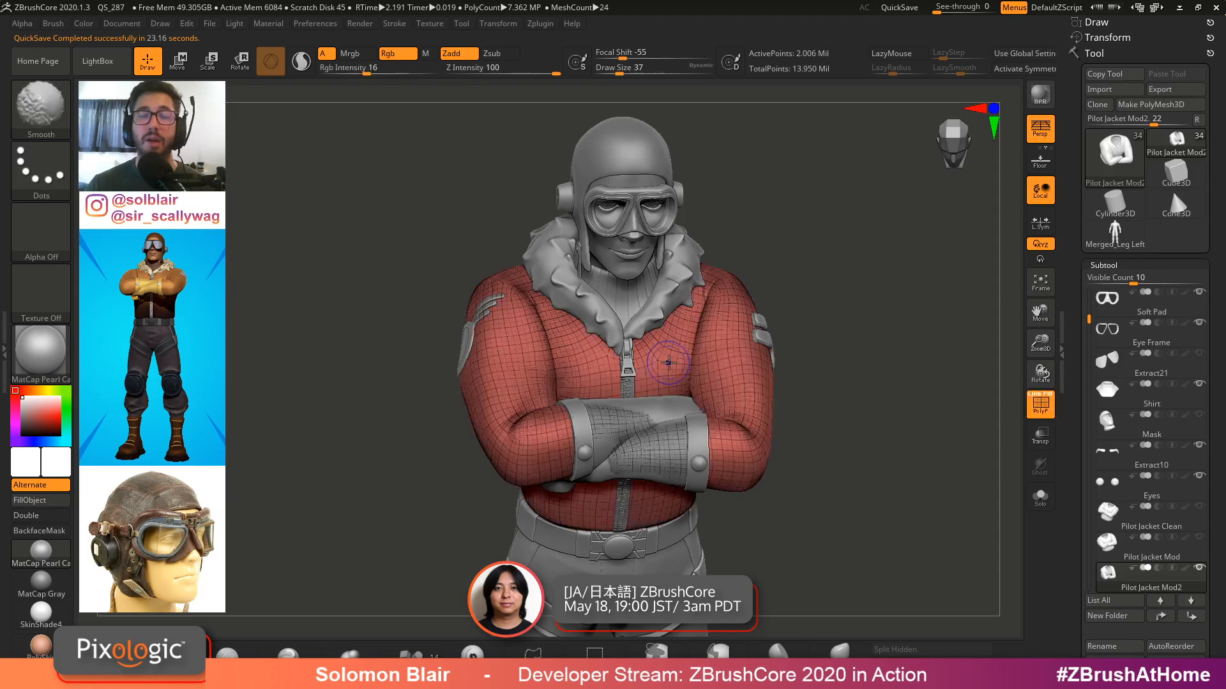
pyautogui.hotkey('shift', 'f')
pyautogui.moveTo(449, 339)
pyautogui.keyDown('ctrl'); pyautogui.mouseDown(button='right')
pyautogui.moveTo(514, 383)
pyautogui.moveTo(626, 416)
pyautogui.moveTo(513, 413)
pyautogui.moveTo(554, 417)
pyautogui.moveTo(550, 460)
pyautogui.mouseUp(button='right'); pyautogui.keyUp('ctrl')
pyautogui.moveTo(629, 464); pyautogui.dragTo(666, 470, button='right')
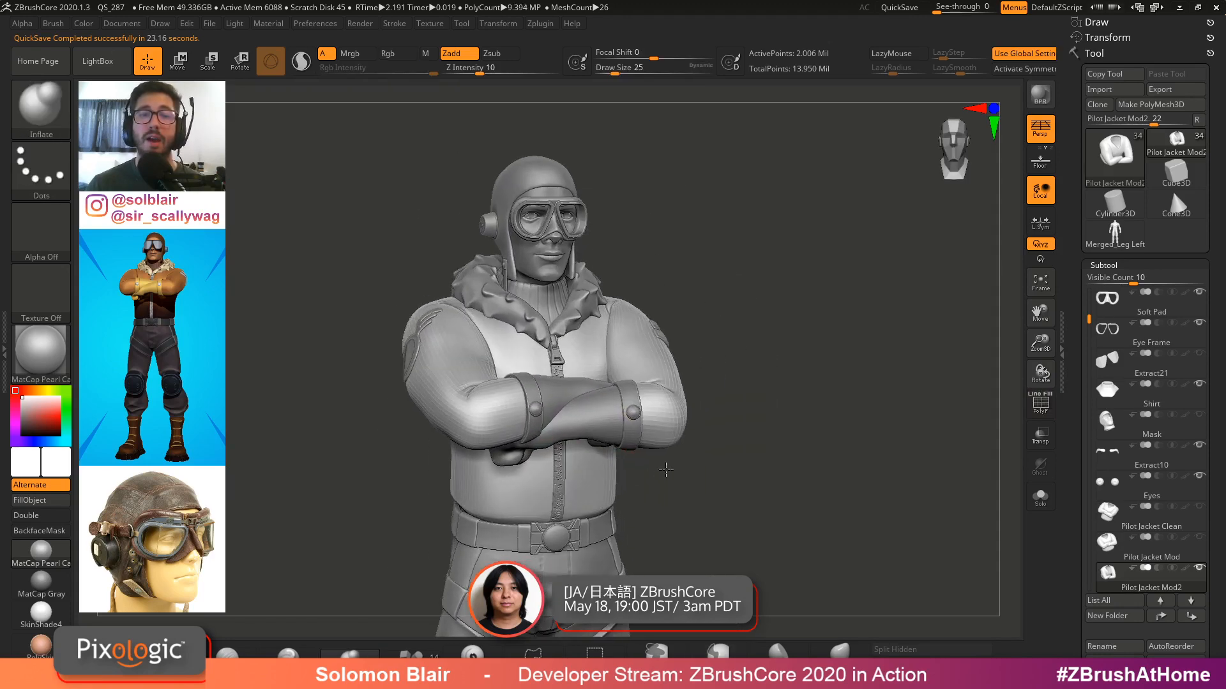
pyautogui.press('s')
pyautogui.moveTo(666, 470); pyautogui.dragTo(680, 473)
pyautogui.keyDown('ctrl'); pyautogui.moveTo(681, 473); pyautogui.dragTo(679, 485, button='right'); pyautogui.keyUp('ctrl')
pyautogui.press('s')
pyautogui.moveTo(678, 486); pyautogui.dragTo(675, 485)
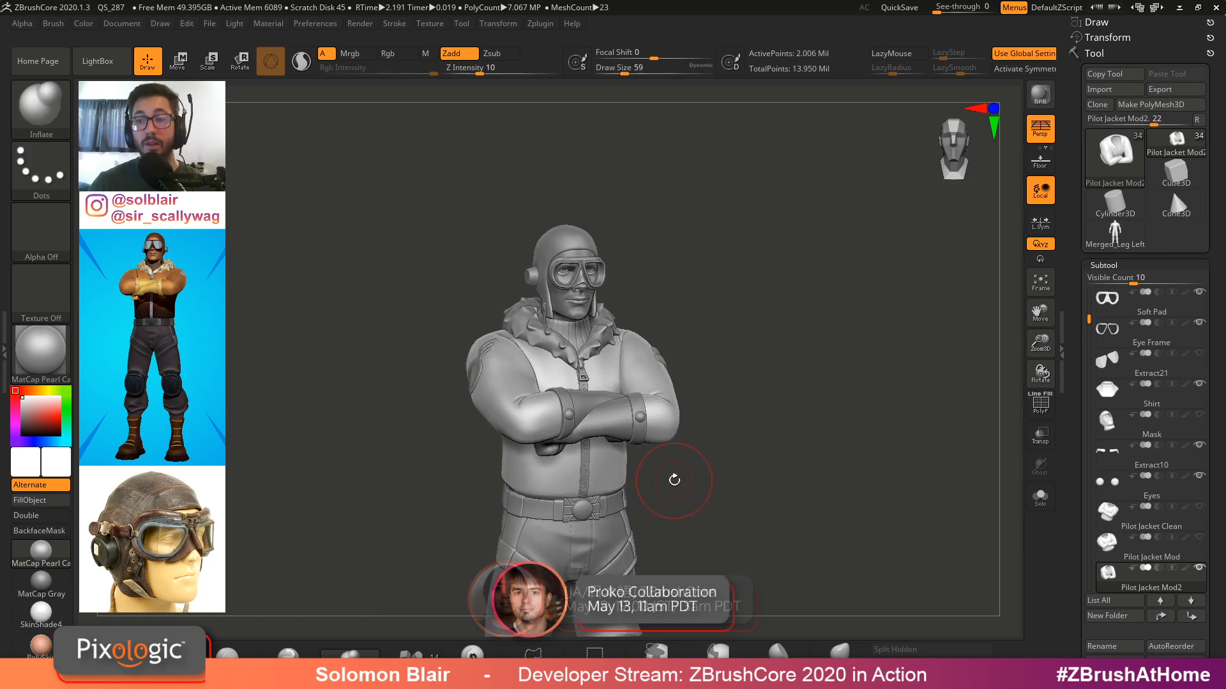
pyautogui.keyDown('alt'); pyautogui.moveTo(764, 364); pyautogui.dragTo(837, 351, button='right'); pyautogui.keyUp('alt')
pyautogui.press('s')
pyautogui.moveTo(837, 352); pyautogui.dragTo(828, 362)
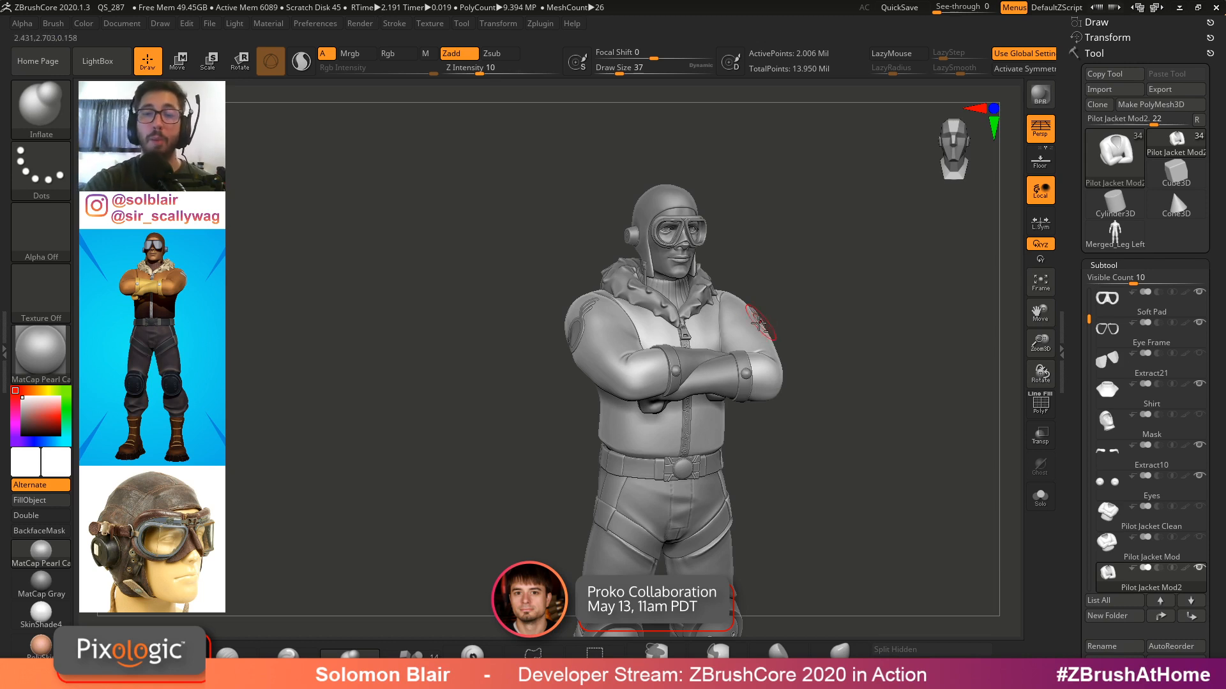
pyautogui.keyDown('shift'); pyautogui.moveTo(786, 369); pyautogui.dragTo(875, 350); pyautogui.keyUp('shift')
pyautogui.hotkey('ctrl', 'shift', 's')
pyautogui.keyDown('ctrl'); pyautogui.moveTo(840, 351); pyautogui.dragTo(923, 380, button='right'); pyautogui.keyUp('ctrl')
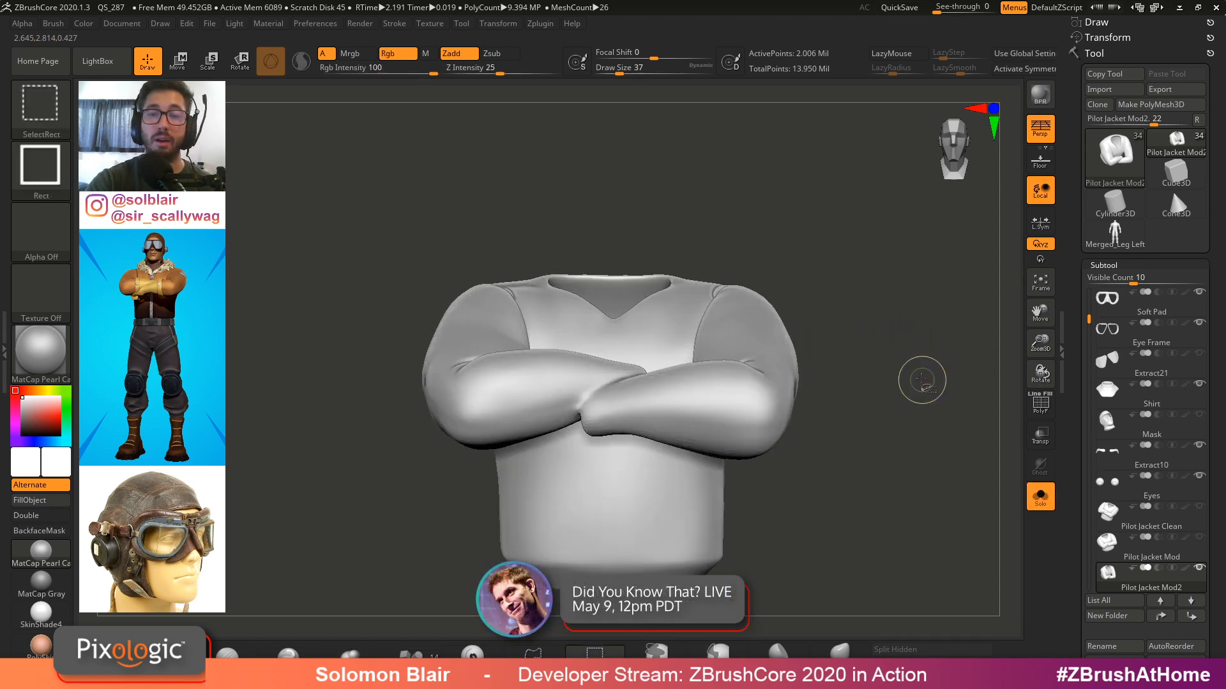
# Isolate and examine the shirt subtool, then select the head subtool and orbit around the chest
pyautogui.hotkey('ctrl', 'shift', 's')
pyautogui.keyDown('alt'); pyautogui.click(618, 267); pyautogui.keyUp('alt')
pyautogui.hotkey('ctrl', 'shift', 's')
pyautogui.moveTo(791, 275); pyautogui.dragTo(855, 319, button='right')
pyautogui.moveTo(855, 319); pyautogui.dragTo(856, 339)
pyautogui.hotkey('ctrl', 'shift', 's')
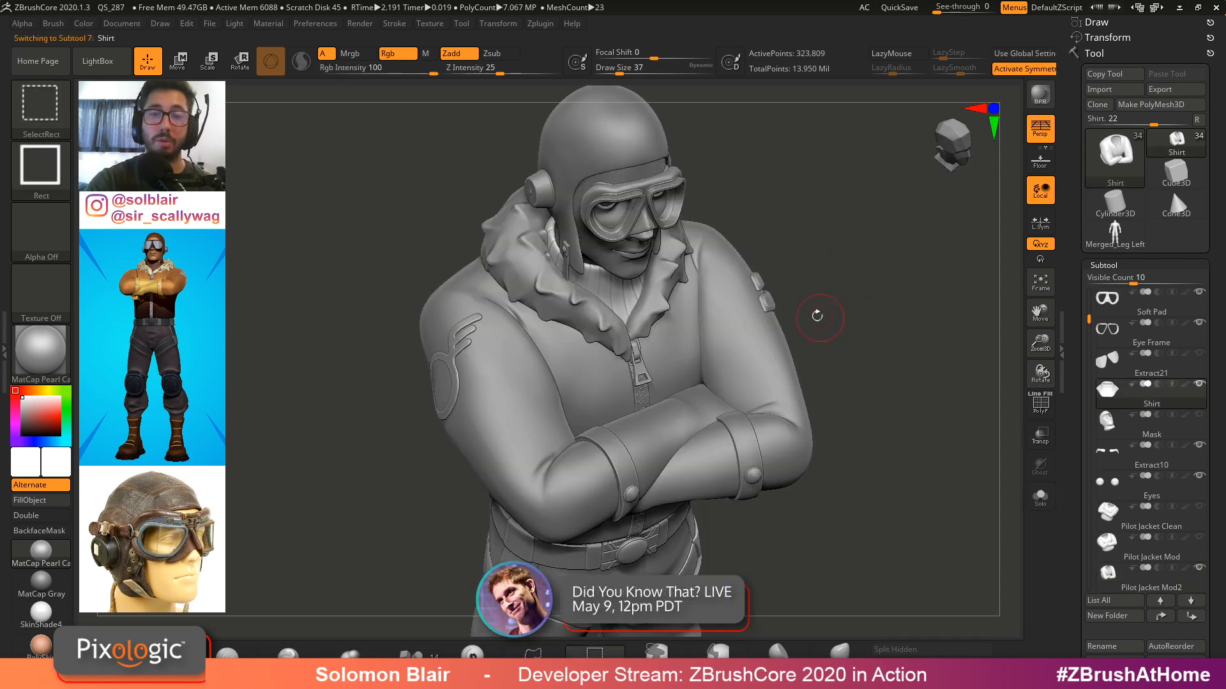
pyautogui.hotkey('ctrl', 'shift', 's')
pyautogui.hotkey('ctrl', 'shift', 's')
pyautogui.keyDown('alt'); pyautogui.click(629, 264); pyautogui.keyUp('alt')
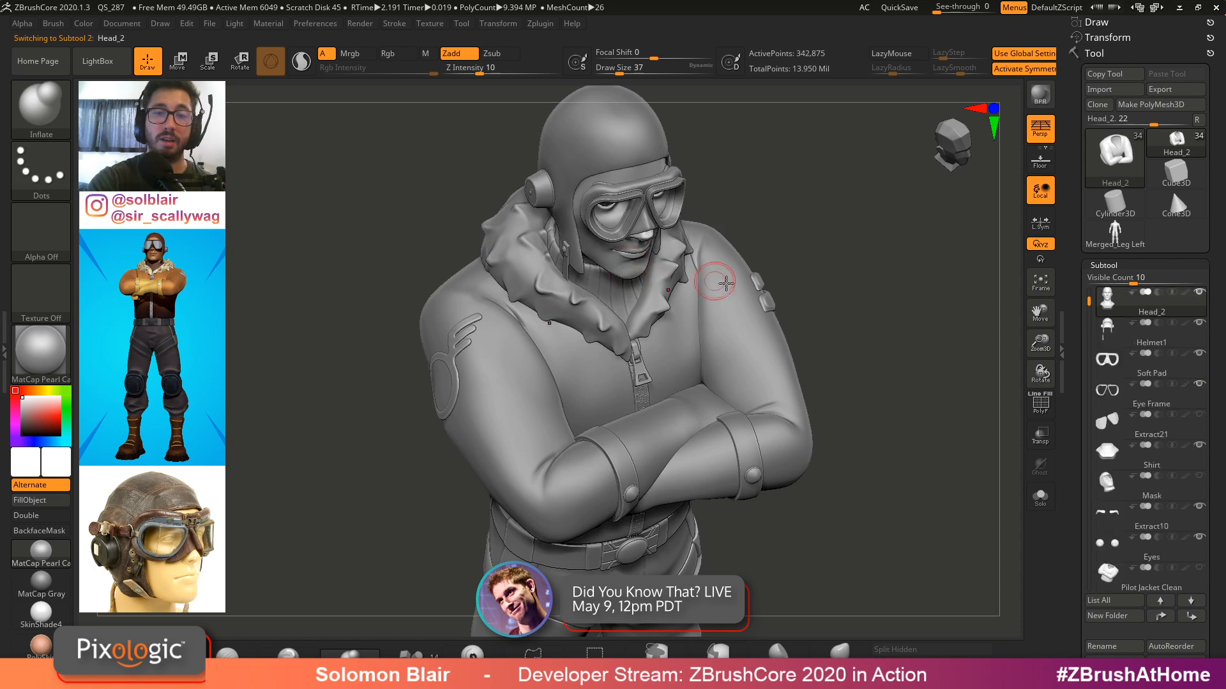
pyautogui.hotkey('ctrl', 'shift', 's')
pyautogui.moveTo(876, 281)
pyautogui.mouseDown()
pyautogui.moveTo(819, 231)
pyautogui.moveTo(860, 272)
pyautogui.mouseUp()
pyautogui.hotkey('ctrl', 'shift', 's')
pyautogui.keyDown('alt'); pyautogui.moveTo(829, 424); pyautogui.dragTo(925, 384); pyautogui.keyUp('alt')
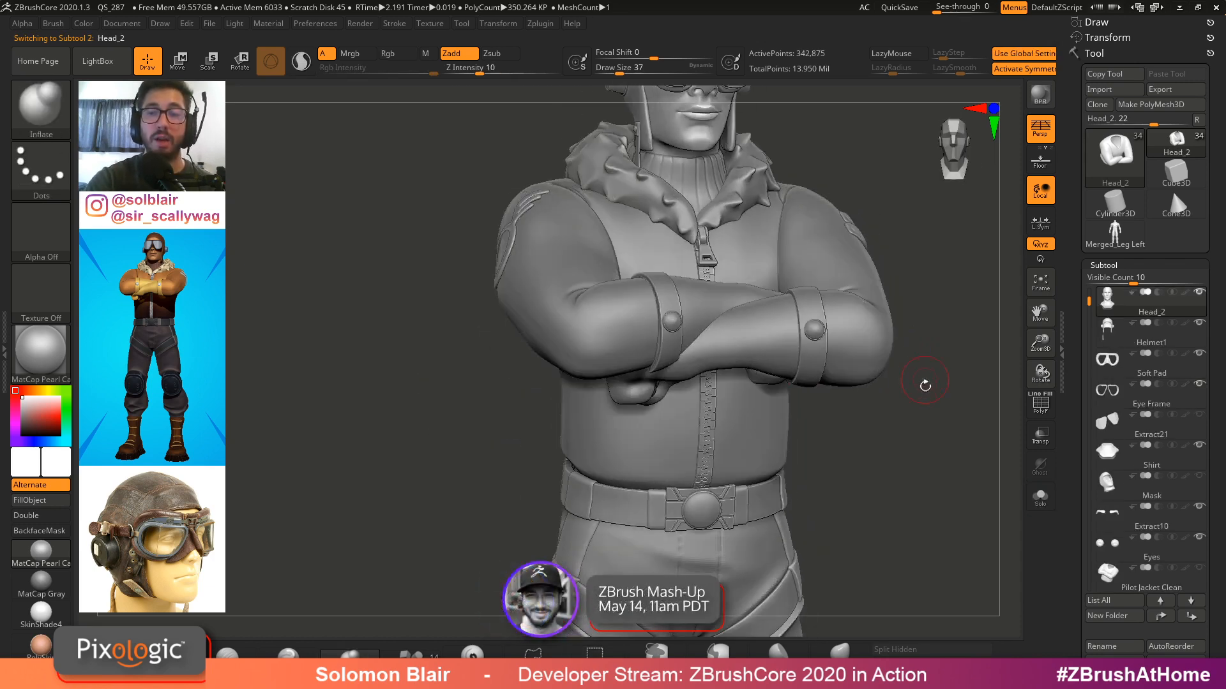
# Select the posed body subtool and view it in solo to show the crossed arms, then leave solo
pyautogui.moveTo(1089, 302); pyautogui.dragTo(1089, 292)
pyautogui.click(1139, 342)
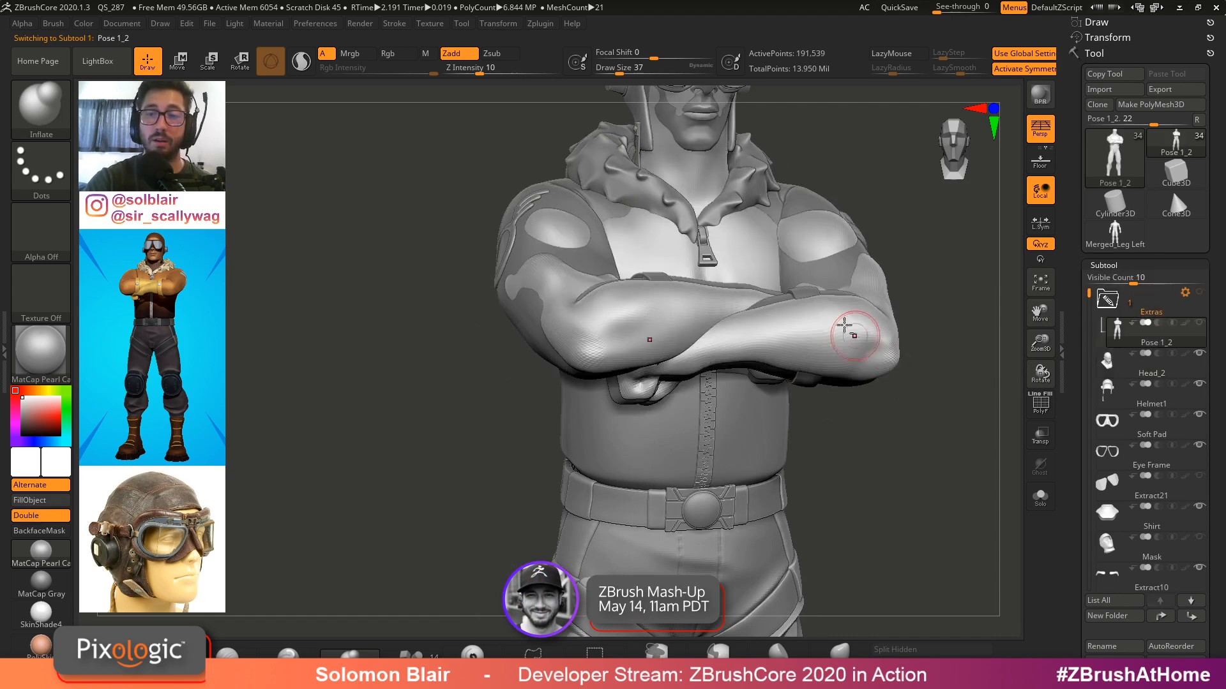
pyautogui.moveTo(956, 252)
pyautogui.keyDown('alt'); pyautogui.mouseDown()
pyautogui.moveTo(889, 334)
pyautogui.moveTo(903, 347)
pyautogui.moveTo(854, 377)
pyautogui.mouseUp(); pyautogui.keyUp('alt')
pyautogui.hotkey('ctrl', 'shift', 's')
pyautogui.press('s')
pyautogui.moveTo(688, 268); pyautogui.dragTo(721, 256)
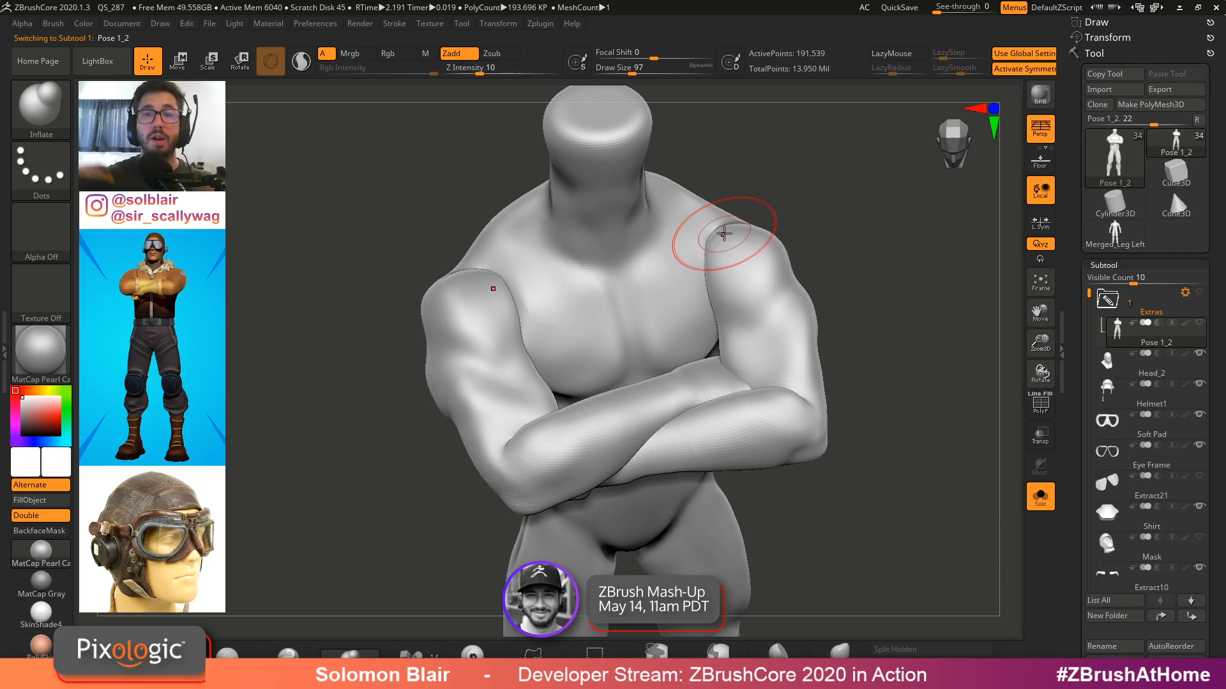
pyautogui.click(1107, 300)
pyautogui.click(1041, 496)
# Select the pilot jacket subtool and orbit around the crossed arms with symmetry toggled
pyautogui.keyDown('alt'); pyautogui.click(759, 333); pyautogui.keyUp('alt')
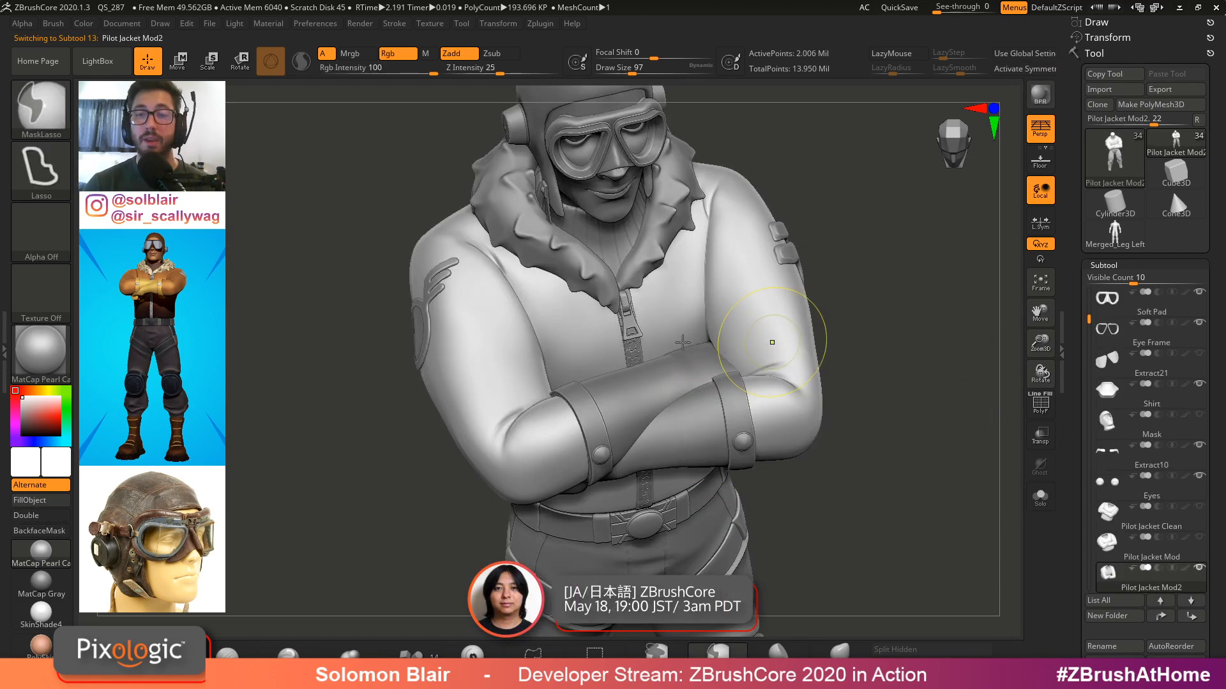
pyautogui.hotkey('shift', 'f')
pyautogui.hotkey('shift', 'f')
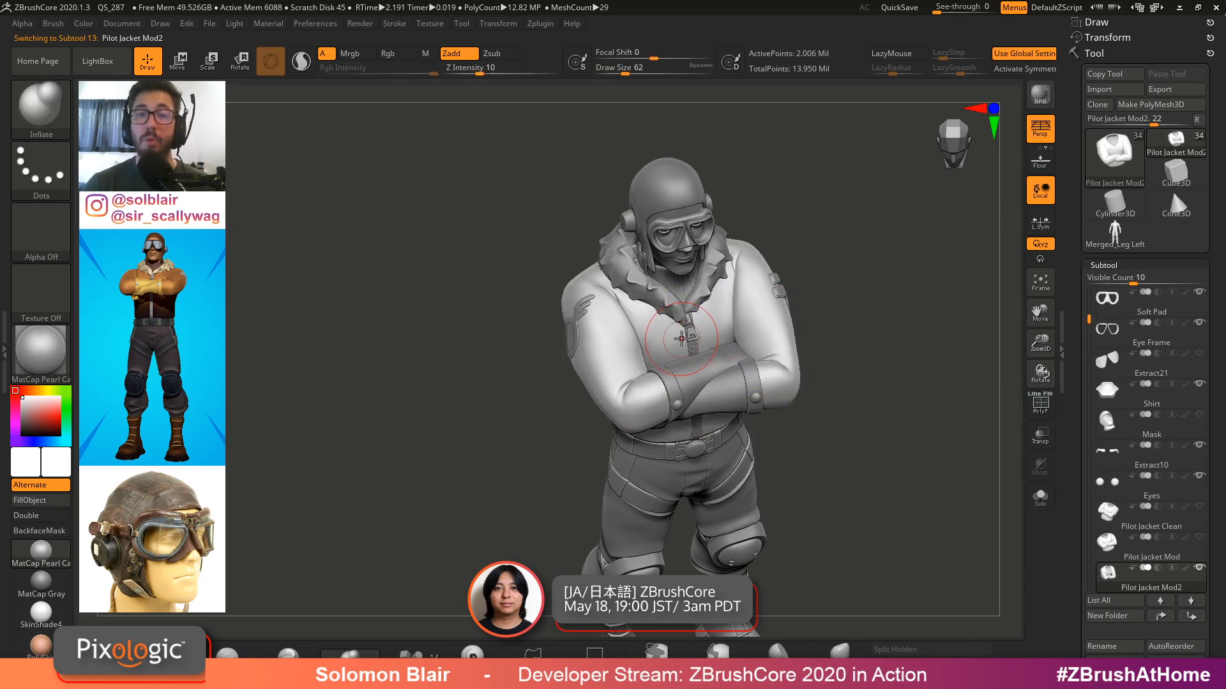
pyautogui.moveTo(638, 340); pyautogui.dragTo(630, 286, button='right')
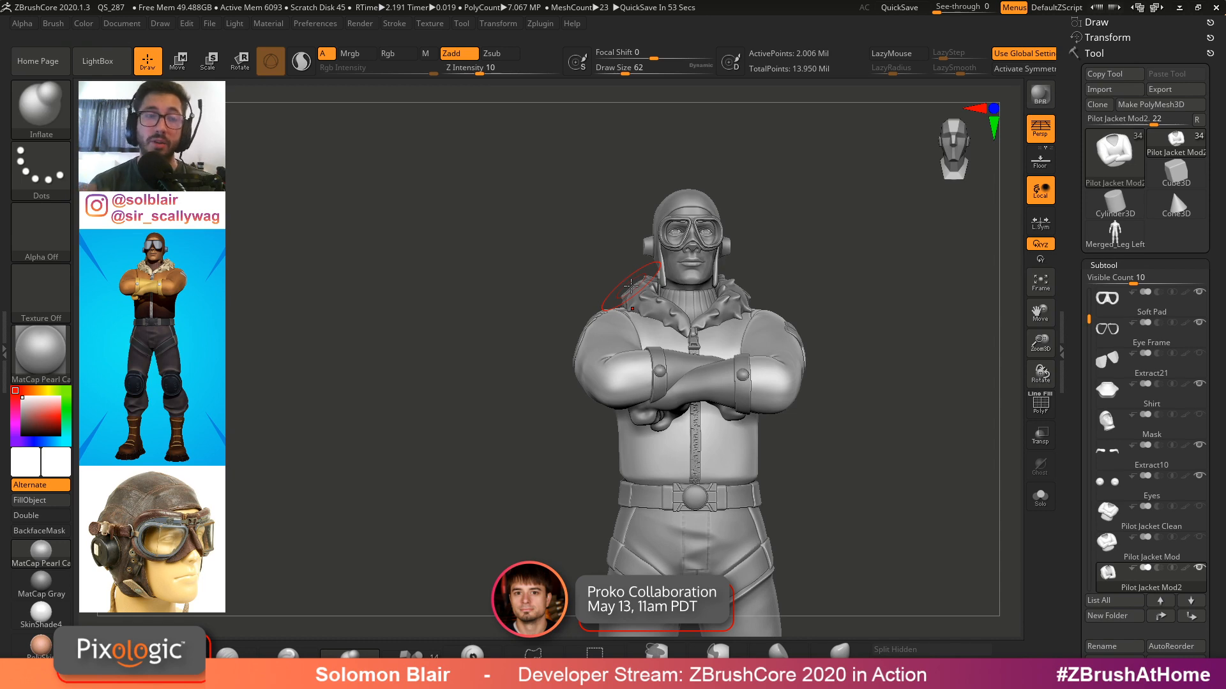
pyautogui.keyDown('alt'); pyautogui.moveTo(749, 318); pyautogui.dragTo(711, 295, button='right'); pyautogui.keyUp('alt')
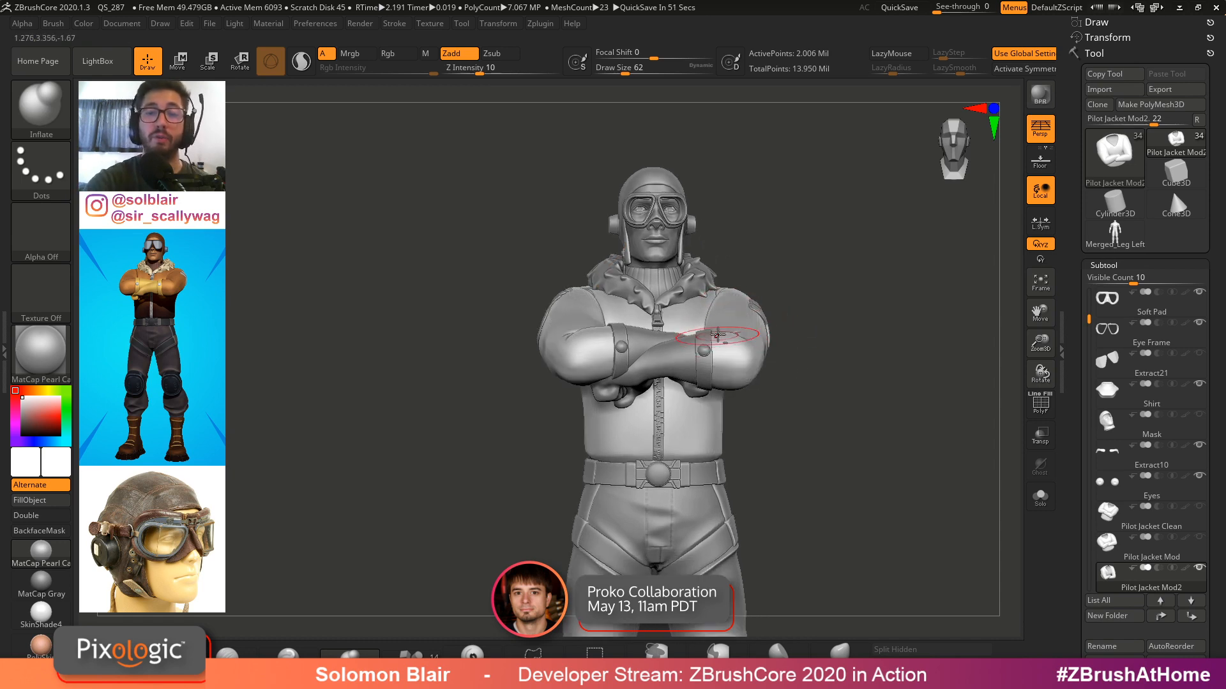
pyautogui.press('x')
pyautogui.keyDown('ctrl'); pyautogui.moveTo(733, 337); pyautogui.dragTo(821, 356, button='right'); pyautogui.keyUp('ctrl')
pyautogui.hotkey('shift', 'f')
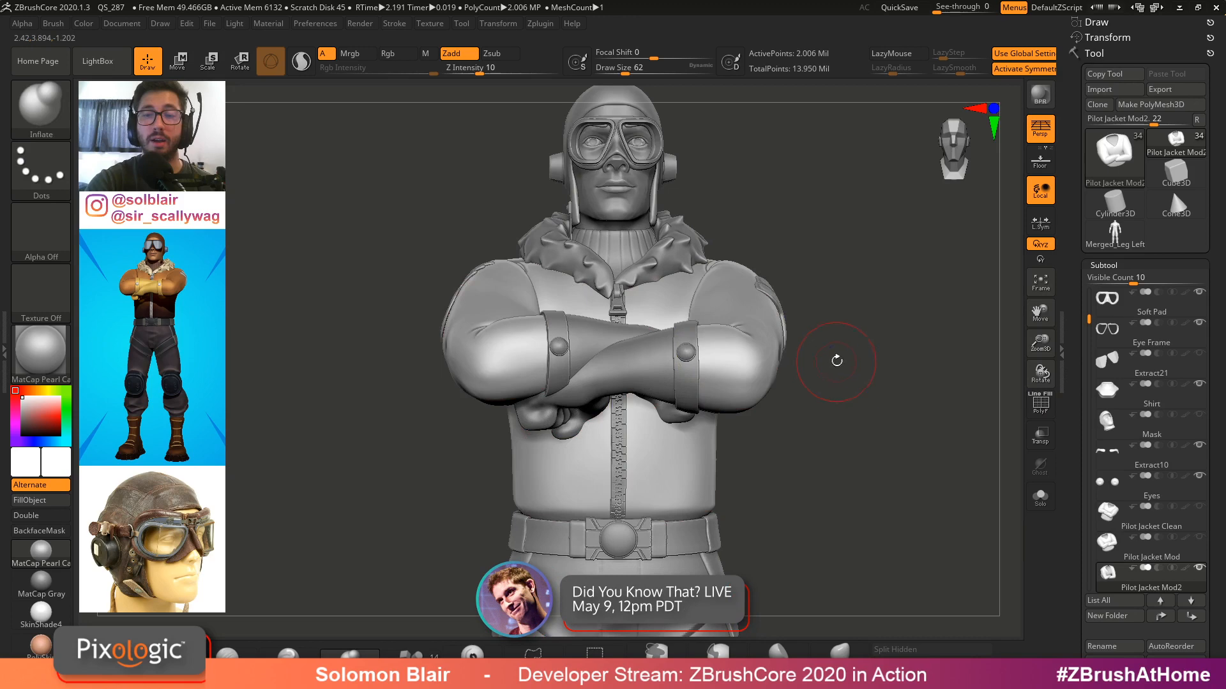
pyautogui.keyDown('ctrl'); pyautogui.moveTo(835, 355); pyautogui.dragTo(764, 301, button='right'); pyautogui.keyUp('ctrl')
pyautogui.press('shift')
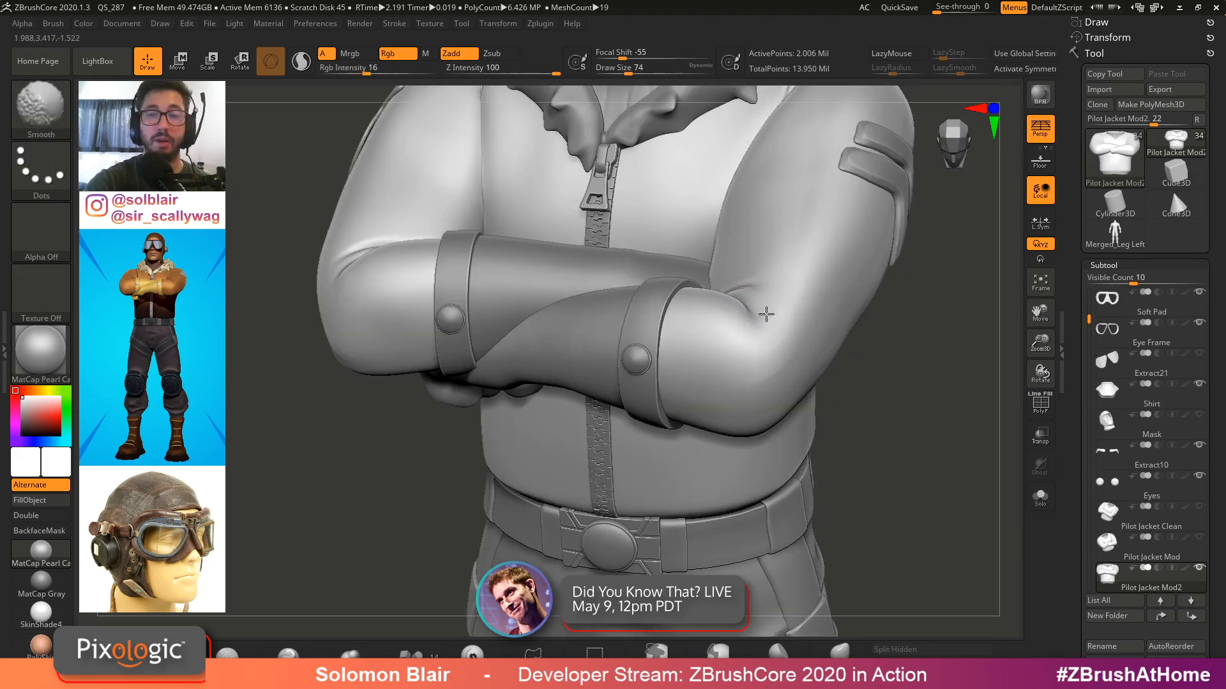
# Orbit closer around the jacket sleeves and torso, toggling polyframes to inspect the mesh
pyautogui.keyDown('shift'); pyautogui.moveTo(755, 288); pyautogui.dragTo(760, 288); pyautogui.keyUp('shift')
pyautogui.moveTo(761, 288)
pyautogui.mouseDown(button='right')
pyautogui.moveTo(753, 311)
pyautogui.moveTo(865, 338)
pyautogui.moveTo(890, 316)
pyautogui.mouseUp(button='right')
pyautogui.moveTo(501, 279)
pyautogui.keyDown('shift'); pyautogui.mouseDown()
pyautogui.moveTo(473, 271)
pyautogui.moveTo(478, 219)
pyautogui.mouseUp(); pyautogui.keyUp('shift')
pyautogui.keyDown('alt'); pyautogui.moveTo(504, 236); pyautogui.dragTo(542, 322, button='right'); pyautogui.keyUp('alt')
pyautogui.keyDown('shift'); pyautogui.moveTo(581, 333); pyautogui.dragTo(555, 331); pyautogui.keyUp('shift')
pyautogui.moveTo(639, 307)
pyautogui.keyDown('ctrl'); pyautogui.mouseDown(button='right')
pyautogui.moveTo(728, 366)
pyautogui.moveTo(796, 307)
pyautogui.mouseUp(button='right'); pyautogui.keyUp('ctrl')
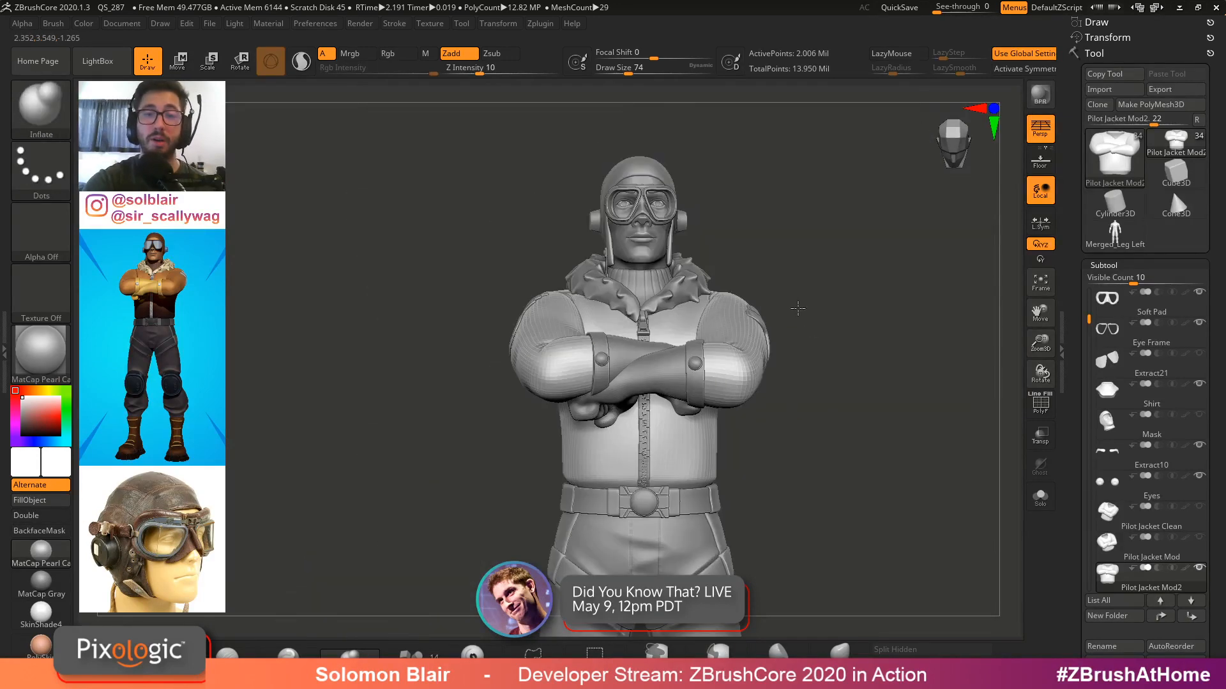
pyautogui.hotkey('shift', 'f')
pyautogui.press('s')
pyautogui.moveTo(844, 356); pyautogui.dragTo(838, 354)
pyautogui.hotkey('shift', 'f')
pyautogui.hotkey('shift', 'f')
pyautogui.hotkey('shift', 'f')
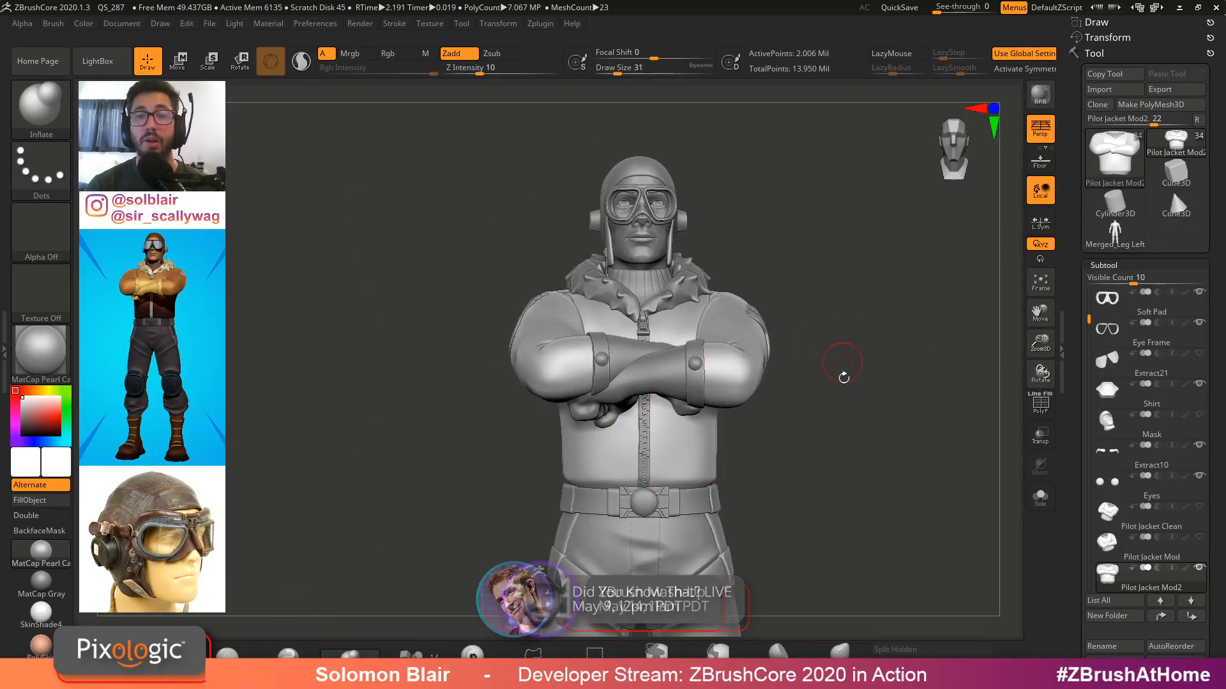
pyautogui.keyDown('alt'); pyautogui.moveTo(851, 398); pyautogui.dragTo(840, 355, button='right'); pyautogui.keyUp('alt')
pyautogui.press('s')
pyautogui.click(831, 356)
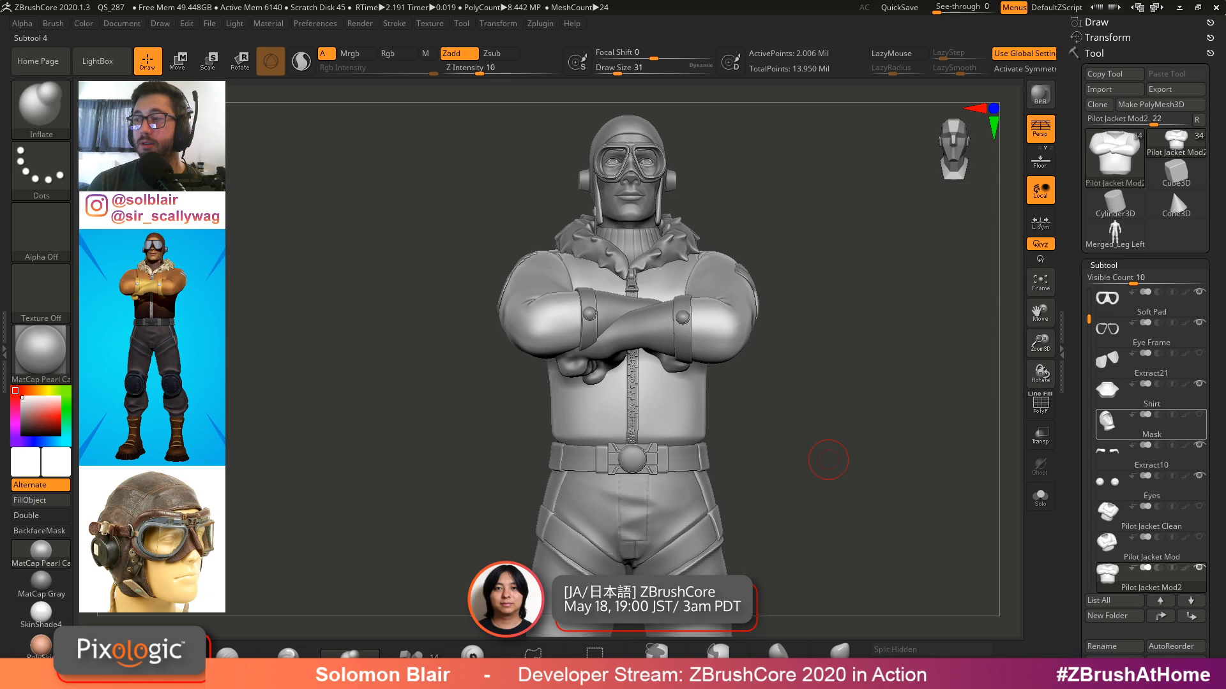
pyautogui.moveTo(1150, 426)
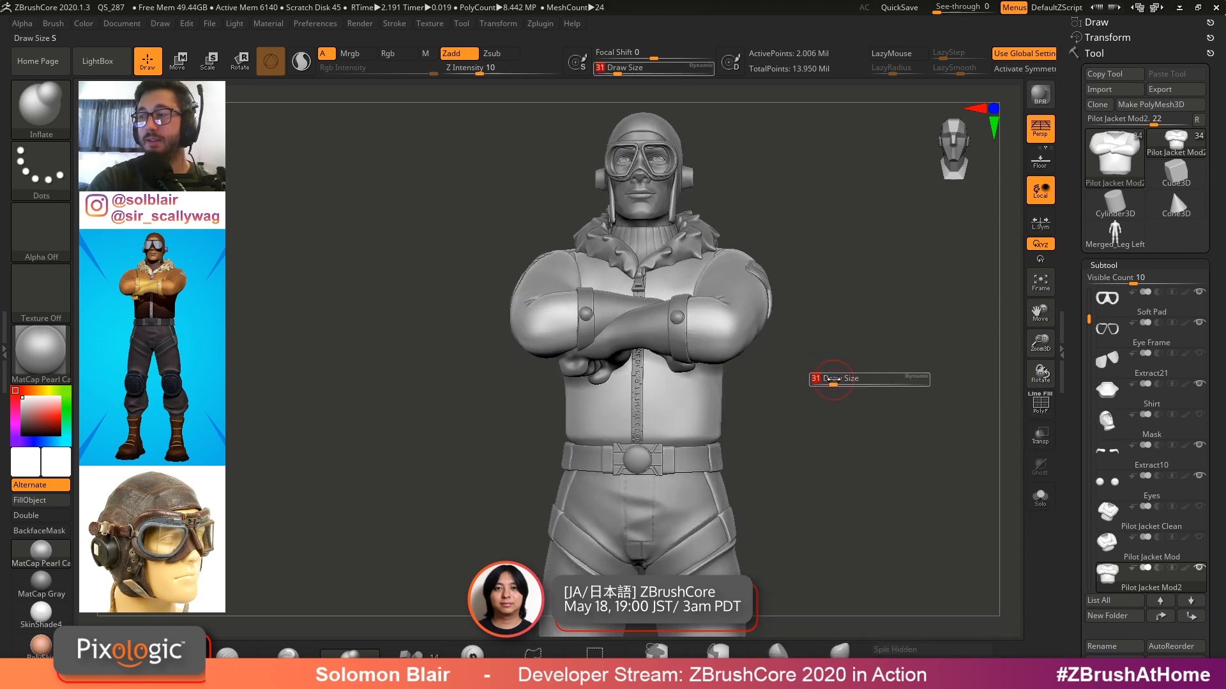
# Examine the finished pilot's chest, crossed arms and belt up close, switching polyframes on and off
pyautogui.hotkey('shift', 'f')
pyautogui.hotkey('shift', 'f')
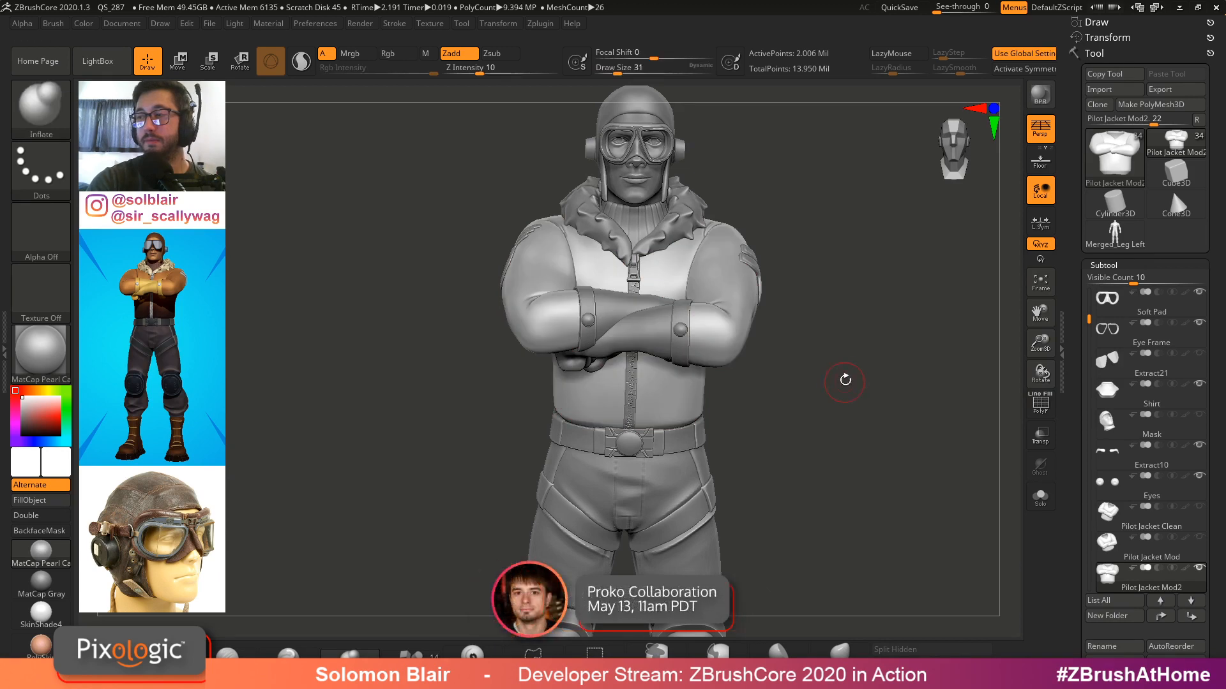
pyautogui.moveTo(845, 380); pyautogui.dragTo(849, 416)
pyautogui.hotkey('ctrl', 'shift', 's')
pyautogui.moveTo(841, 357)
pyautogui.keyDown('alt'); pyautogui.mouseDown()
pyautogui.moveTo(829, 412)
pyautogui.moveTo(840, 380)
pyautogui.mouseUp(); pyautogui.keyUp('alt')
pyautogui.hotkey('ctrl', 'shift', 's')
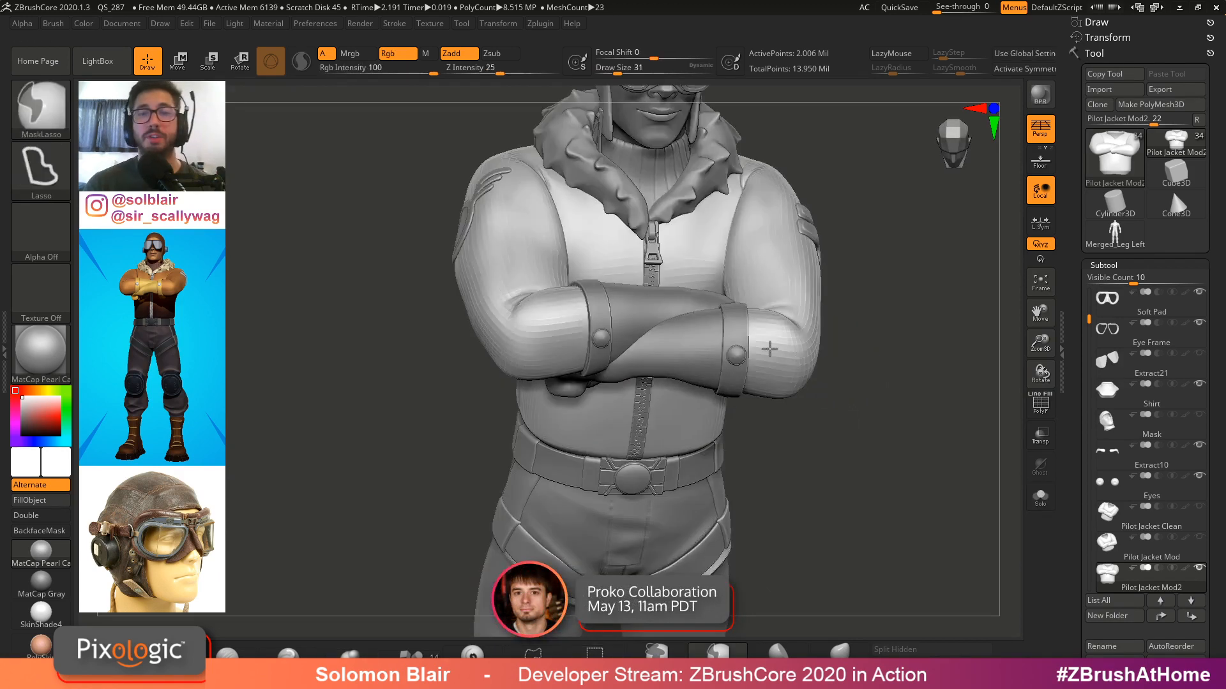
pyautogui.moveTo(768, 347)
pyautogui.keyDown('ctrl'); pyautogui.mouseDown(button='right')
pyautogui.moveTo(758, 347)
pyautogui.moveTo(765, 331)
pyautogui.mouseUp(button='right'); pyautogui.keyUp('ctrl')
pyautogui.keyDown('shift'); pyautogui.moveTo(765, 331); pyautogui.dragTo(768, 316); pyautogui.keyUp('shift')
pyautogui.moveTo(1143, 332)
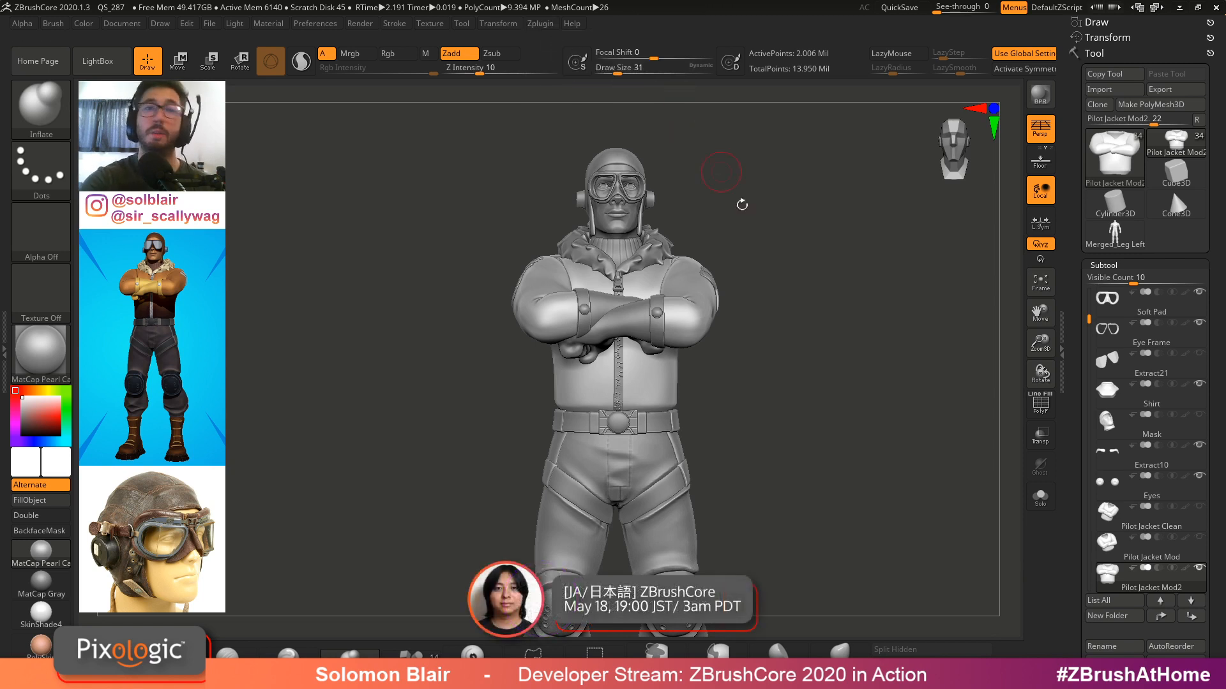
pyautogui.keyDown('shift'); pyautogui.moveTo(799, 298); pyautogui.dragTo(720, 305); pyautogui.keyUp('shift')
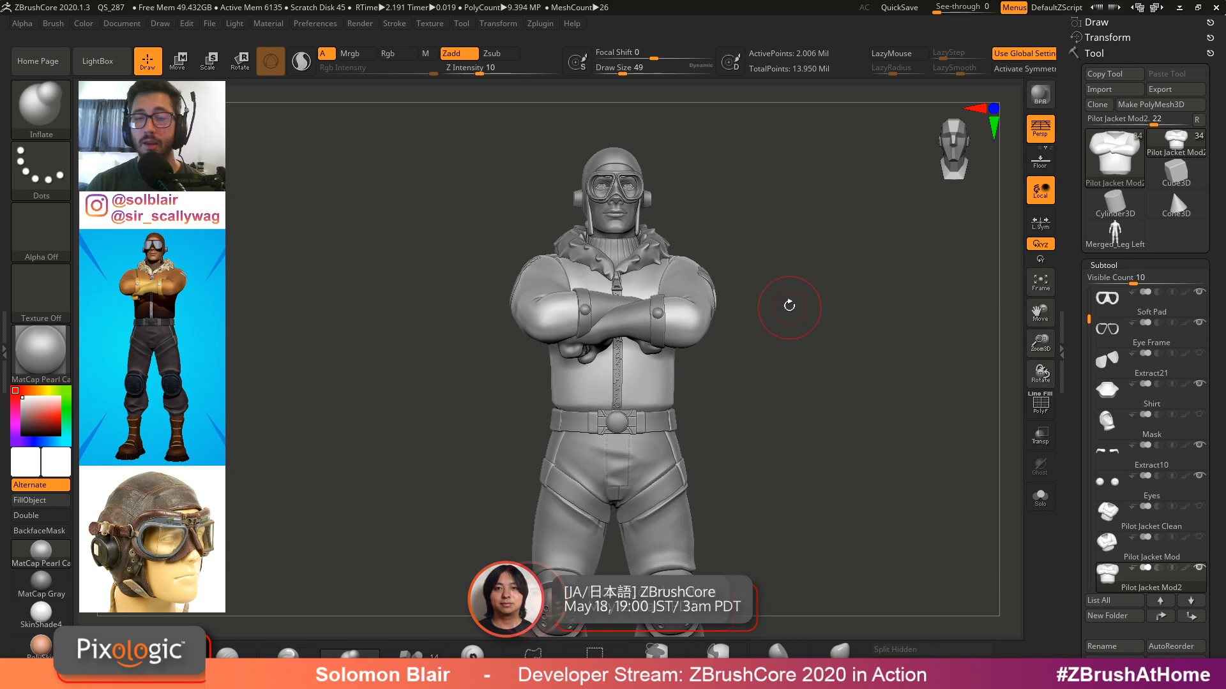
pyautogui.press(']')
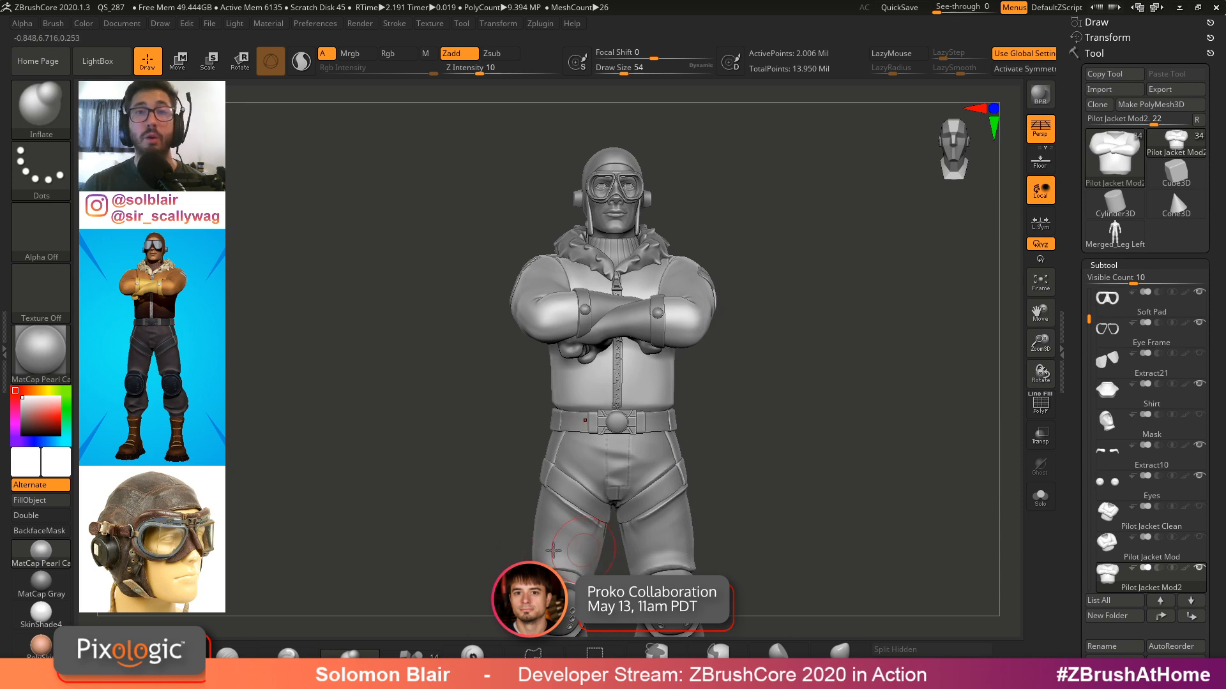
pyautogui.press('s')
pyautogui.moveTo(556, 563); pyautogui.dragTo(560, 563)
pyautogui.keyDown('alt'); pyautogui.moveTo(560, 562); pyautogui.dragTo(534, 573, button='right'); pyautogui.keyUp('alt')
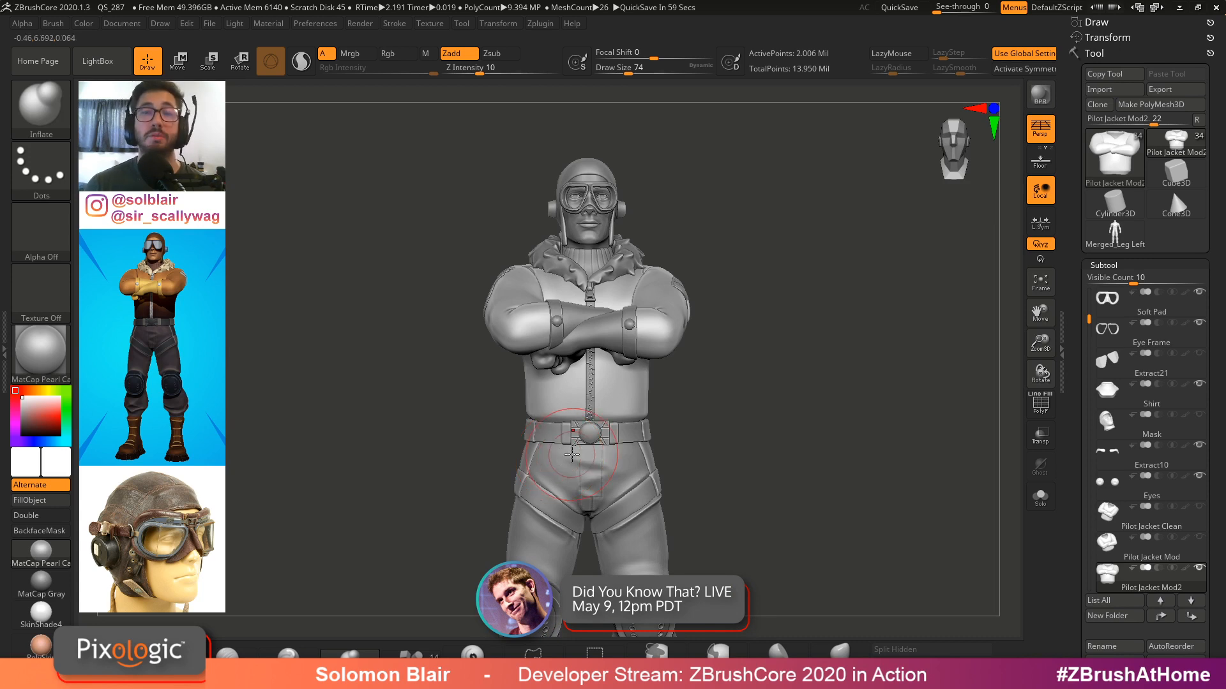
pyautogui.press('s')
pyautogui.moveTo(680, 436); pyautogui.dragTo(669, 436)
pyautogui.keyDown('alt'); pyautogui.moveTo(711, 411); pyautogui.dragTo(753, 364, button='right'); pyautogui.keyUp('alt')
pyautogui.hotkey('shift', 'f')
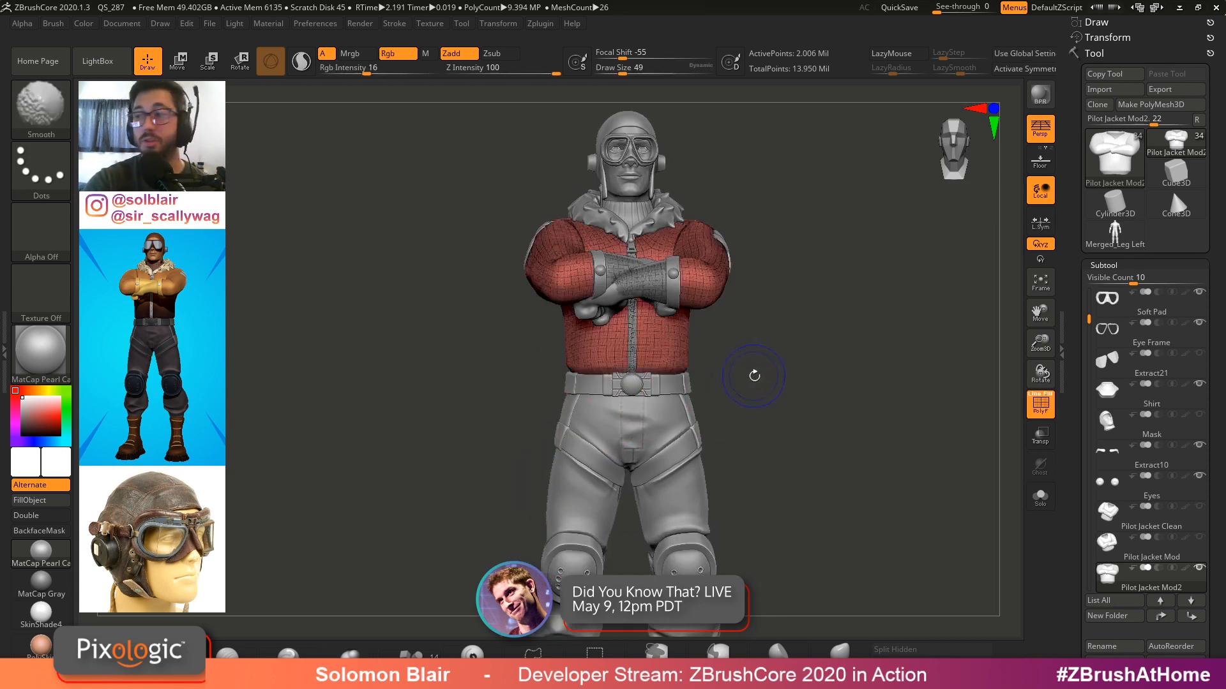
pyautogui.hotkey('shift', 'f')
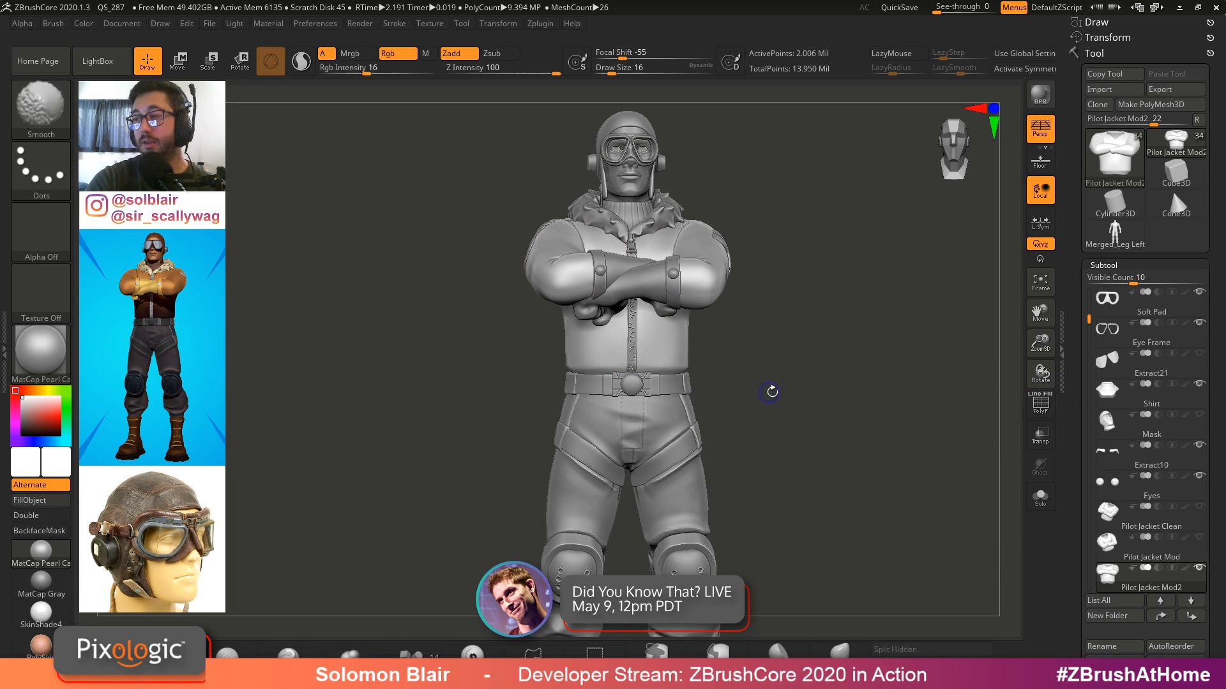
pyautogui.press('s')
pyautogui.moveTo(772, 400); pyautogui.dragTo(779, 400)
pyautogui.moveTo(780, 404)
pyautogui.mouseDown()
pyautogui.moveTo(910, 410)
pyautogui.moveTo(802, 383)
pyautogui.moveTo(829, 373)
pyautogui.mouseUp()
pyautogui.keyDown('alt'); pyautogui.moveTo(793, 330); pyautogui.dragTo(808, 381); pyautogui.keyUp('alt')
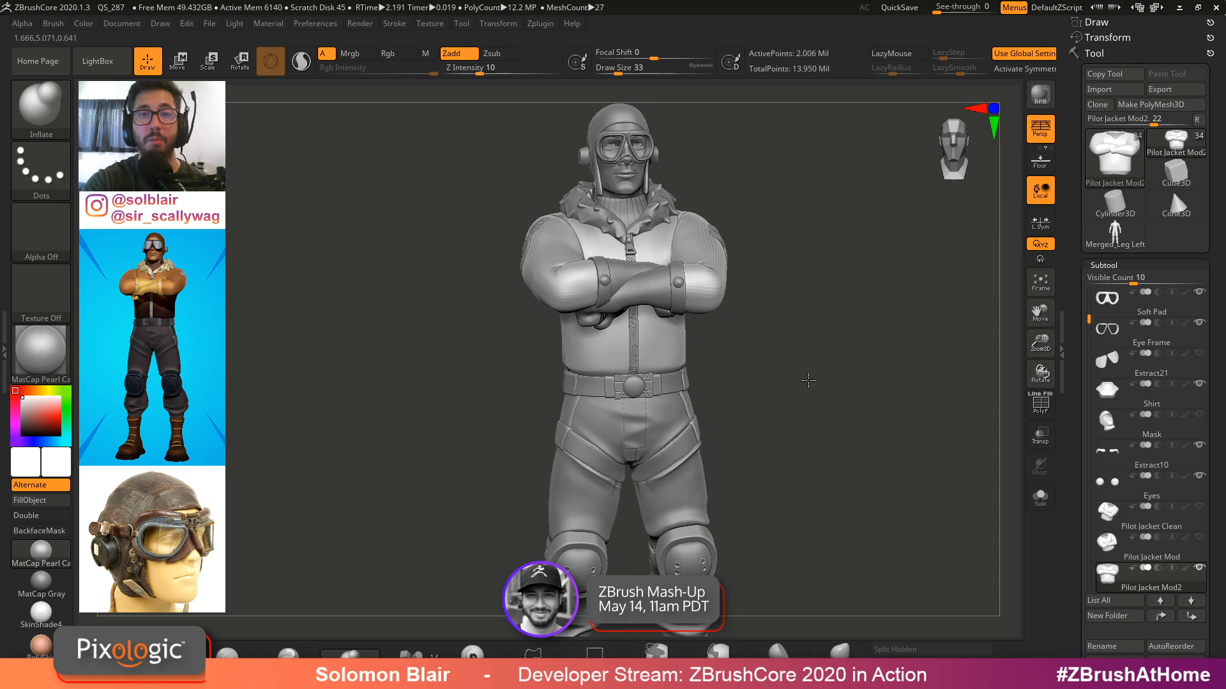
pyautogui.moveTo(859, 349)
pyautogui.mouseDown()
pyautogui.moveTo(847, 336)
pyautogui.moveTo(837, 357)
pyautogui.mouseUp()
pyautogui.keyDown('alt'); pyautogui.moveTo(831, 421); pyautogui.dragTo(829, 405); pyautogui.keyUp('alt')
# Switch to the Merged_Leg Left base figure tool and toggle symmetry
pyautogui.click(1115, 235)
pyautogui.moveTo(830, 351)
pyautogui.keyDown('alt'); pyautogui.mouseDown()
pyautogui.moveTo(824, 377)
pyautogui.moveTo(768, 324)
pyautogui.mouseUp(); pyautogui.keyUp('alt')
pyautogui.press('x')
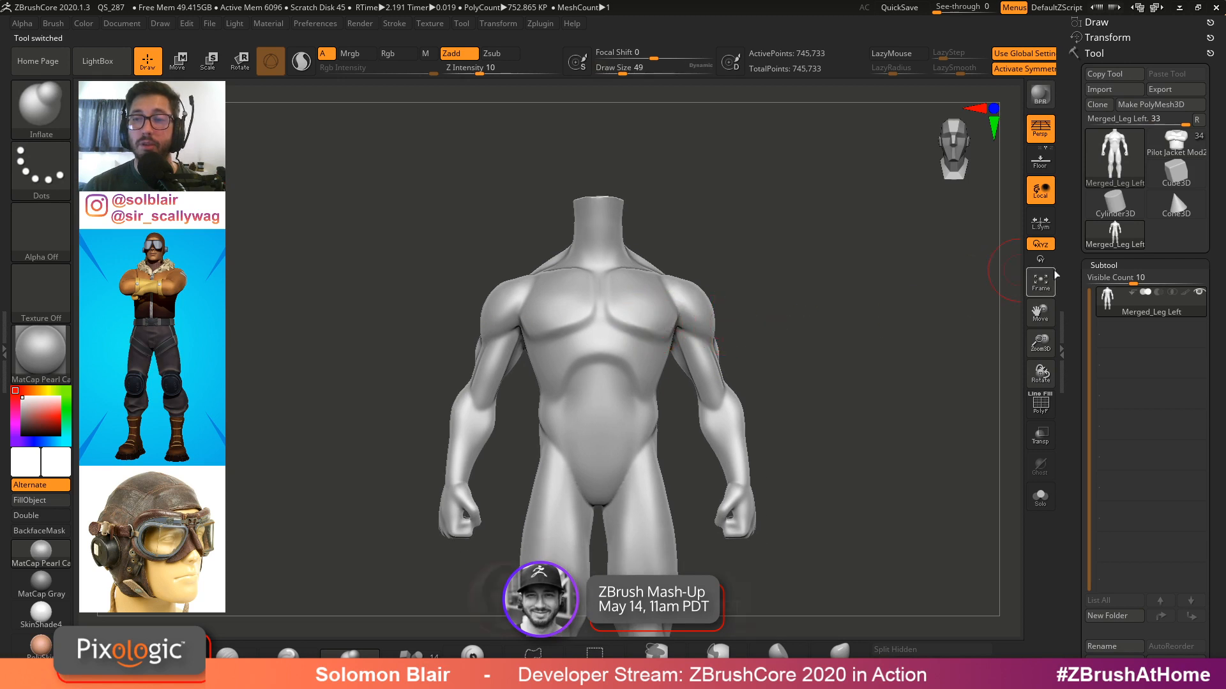
# Open the Geometry DynaMesh settings and set the DynaMesh resolution to 32
pyautogui.scroll(-1, 1104, 268)
pyautogui.click(1103, 253)
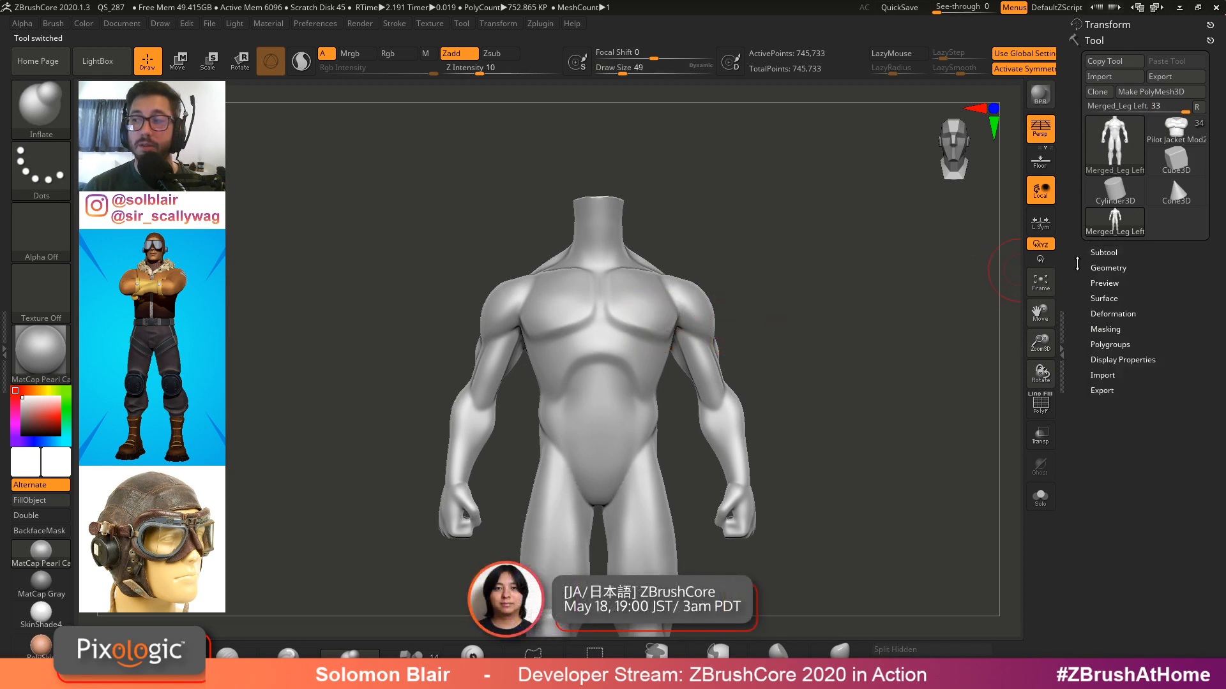
pyautogui.scroll(-1, 1104, 258)
pyautogui.click(1107, 255)
pyautogui.keyDown('alt'); pyautogui.moveTo(651, 333); pyautogui.dragTo(652, 316, button='right'); pyautogui.keyUp('alt')
pyautogui.press(']')
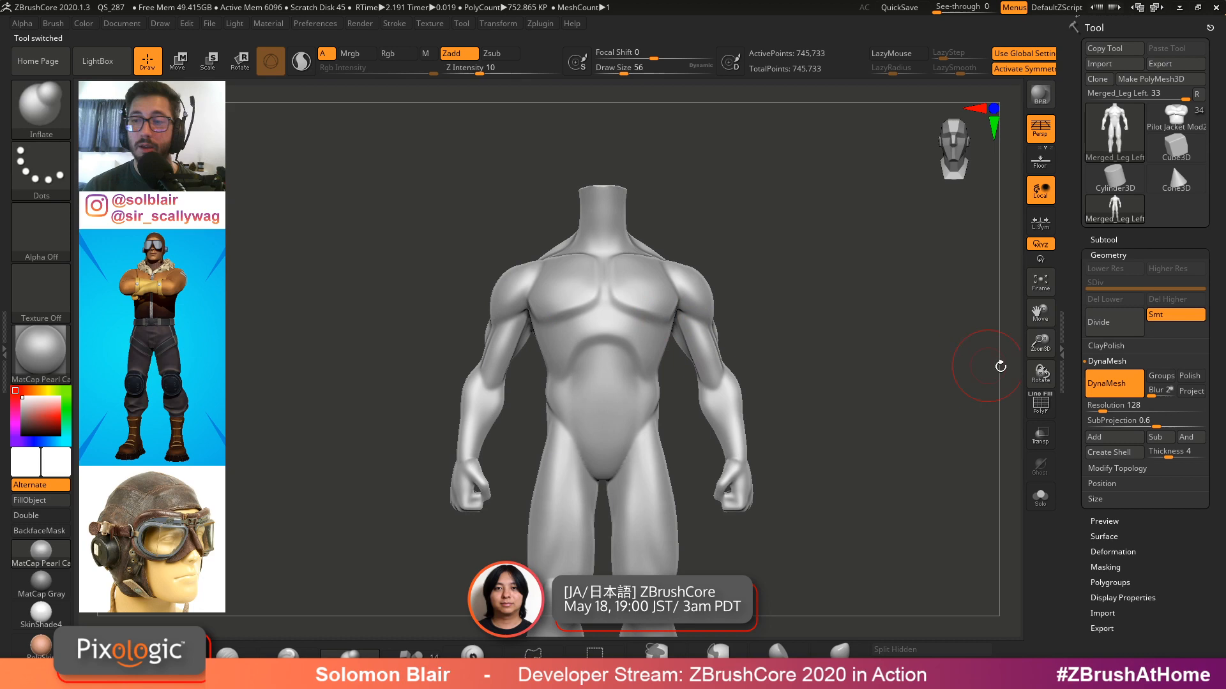
pyautogui.press('f')
pyautogui.hotkey('shift', 'f')
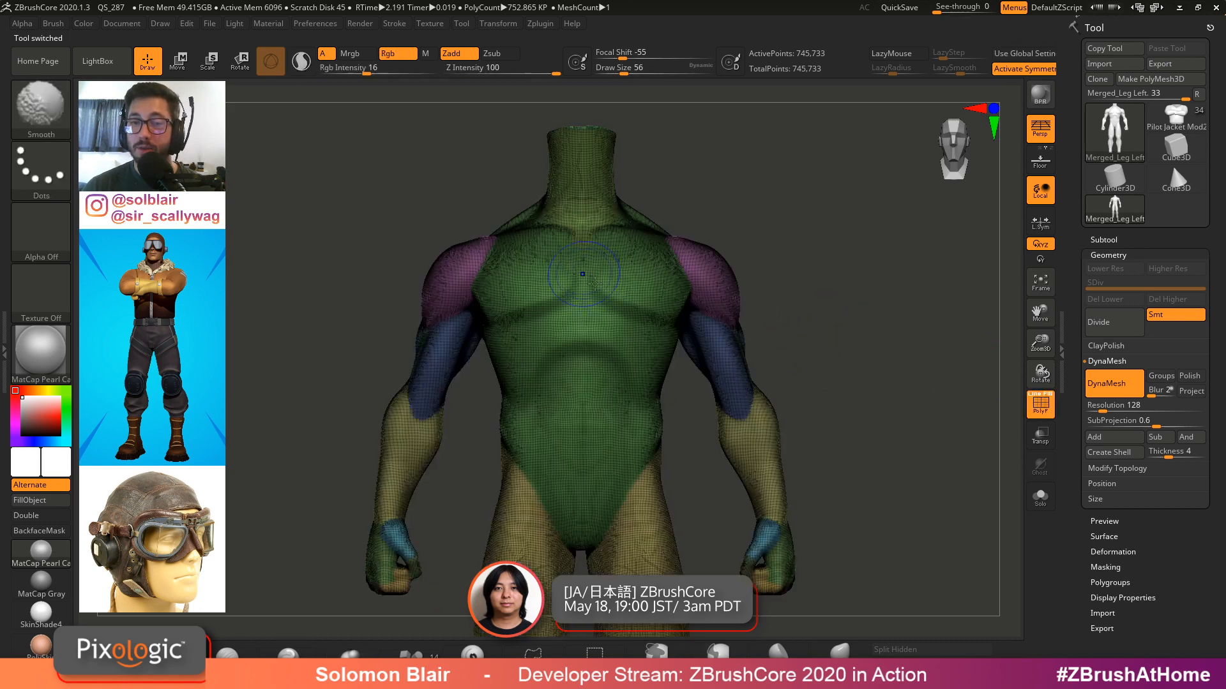
pyautogui.moveTo(1102, 410); pyautogui.dragTo(1089, 400)
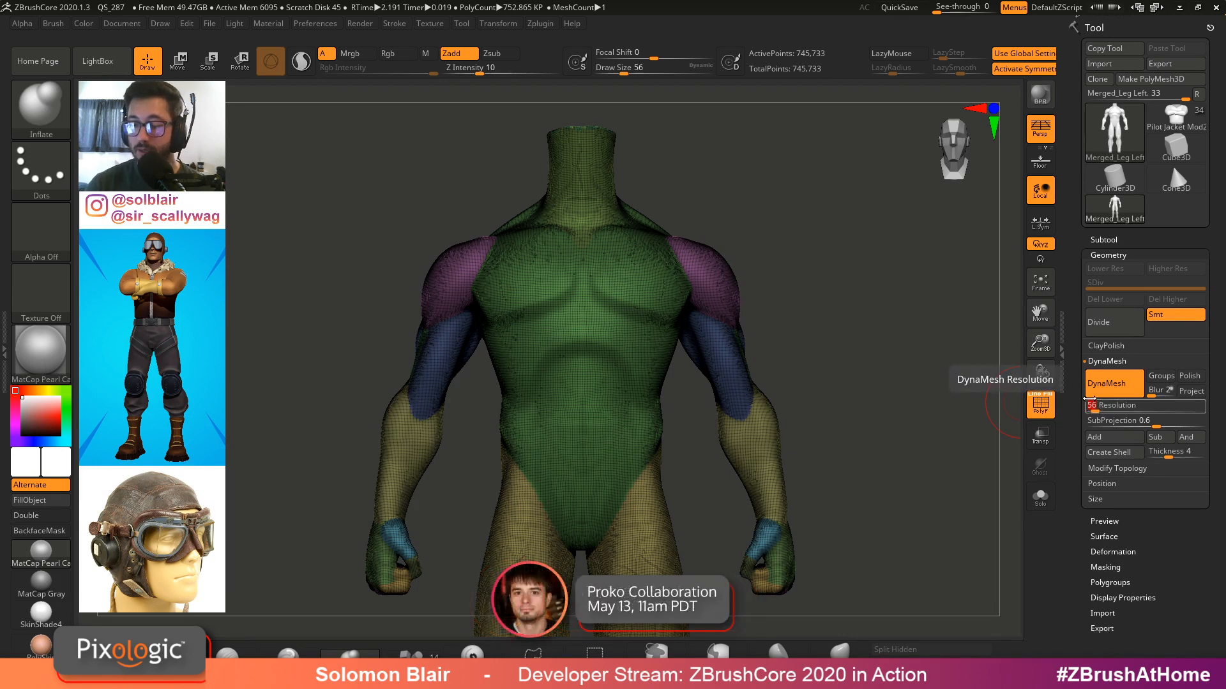
# DynaMesh the base figure at resolution 32
pyautogui.hotkey('shift', 'f')
pyautogui.keyDown('alt'); pyautogui.moveTo(651, 300); pyautogui.dragTo(657, 293, button='right'); pyautogui.keyUp('alt')
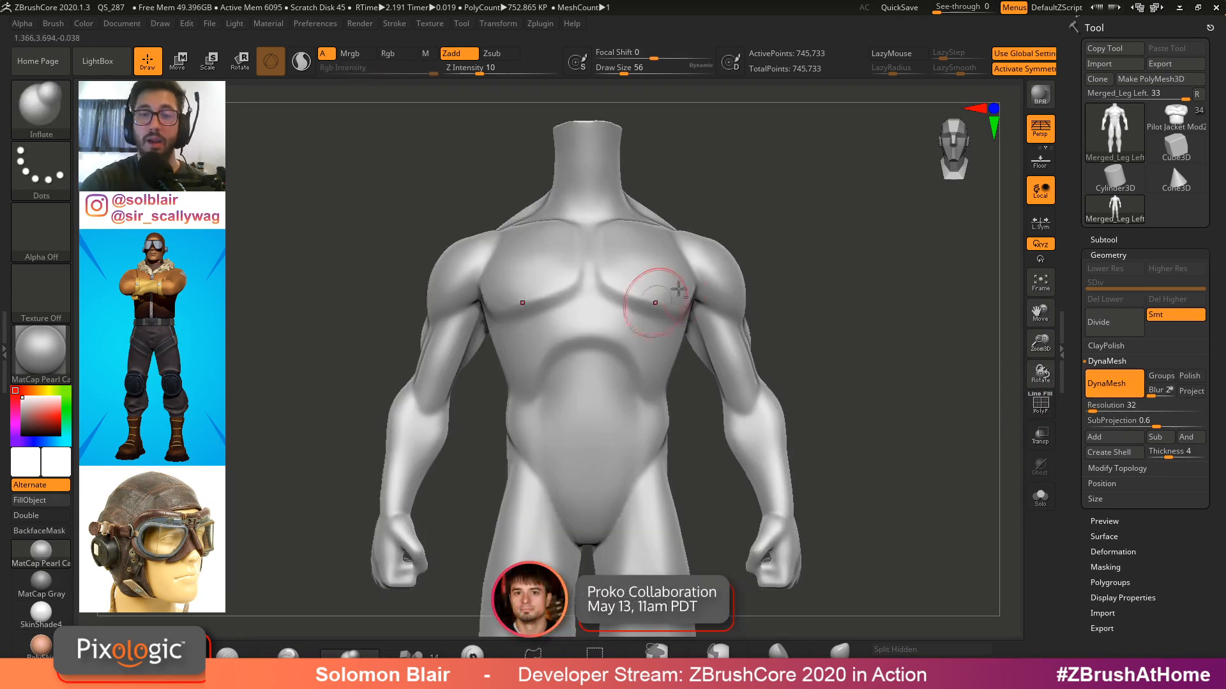
pyautogui.moveTo(849, 279)
pyautogui.keyDown('ctrl'); pyautogui.mouseDown()
pyautogui.moveTo(896, 405)
pyautogui.moveTo(909, 404)
pyautogui.mouseUp(); pyautogui.keyUp('ctrl')
pyautogui.moveTo(924, 397); pyautogui.dragTo(795, 317, button='right')
pyautogui.moveTo(661, 234)
pyautogui.mouseDown(button='right')
pyautogui.moveTo(771, 243)
pyautogui.moveTo(768, 271)
pyautogui.mouseUp(button='right')
pyautogui.keyDown('shift'); pyautogui.moveTo(768, 271); pyautogui.dragTo(764, 312, button='right'); pyautogui.keyUp('shift')
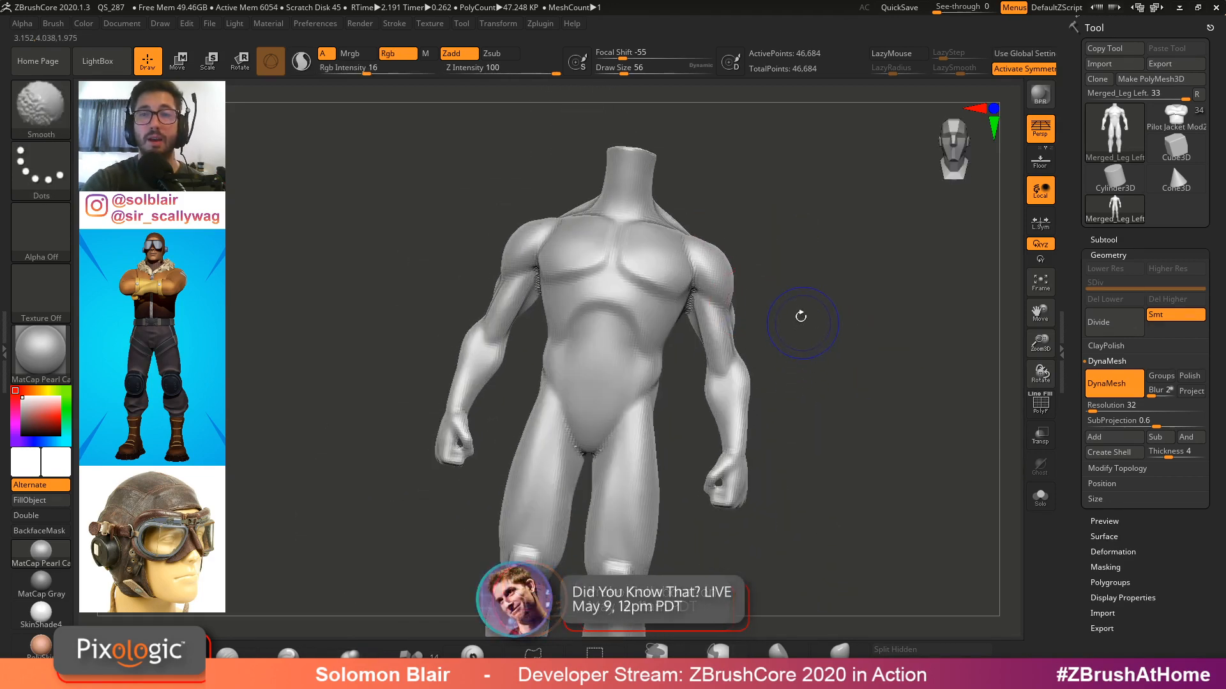
# Undo and redo the DynaMesh to compare the mesh density before and after remeshing
pyautogui.hotkey('shift', 'f')
pyautogui.keyDown('alt'); pyautogui.moveTo(746, 271); pyautogui.dragTo(836, 351, button='right'); pyautogui.keyUp('alt')
pyautogui.hotkey('ctrl', 'z')
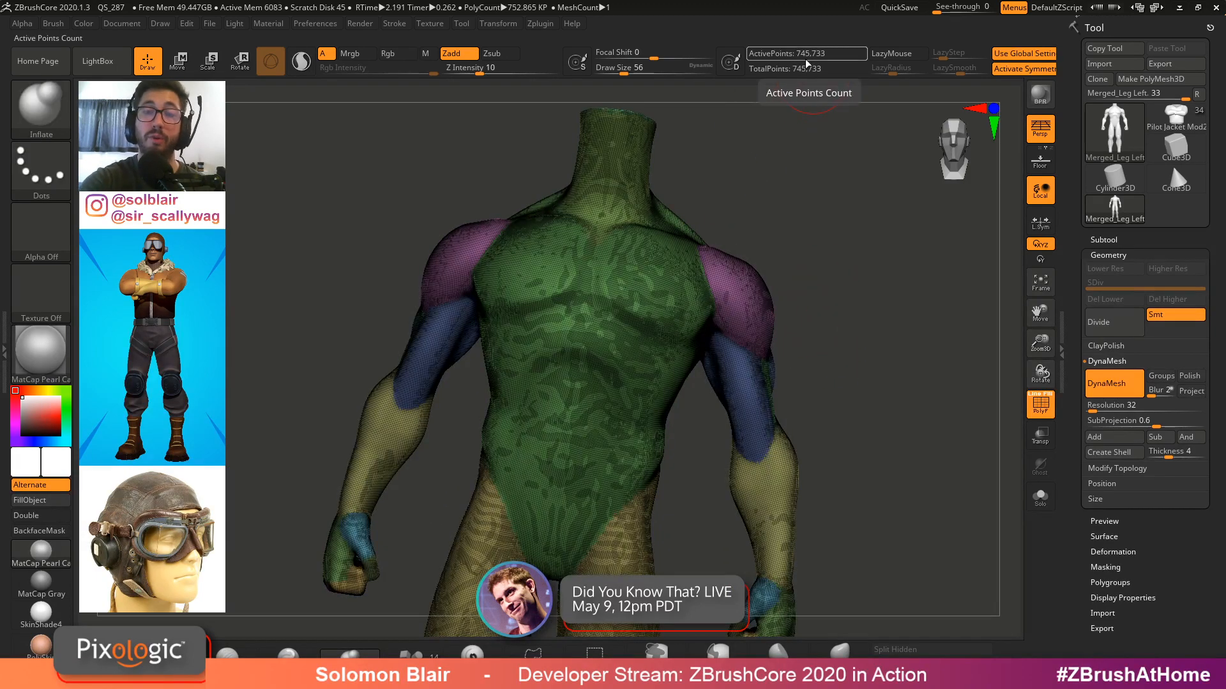
pyautogui.hotkey('ctrl', 'shift', 'z')
pyautogui.keyDown('ctrl'); pyautogui.moveTo(791, 319); pyautogui.dragTo(834, 335, button='right'); pyautogui.keyUp('ctrl')
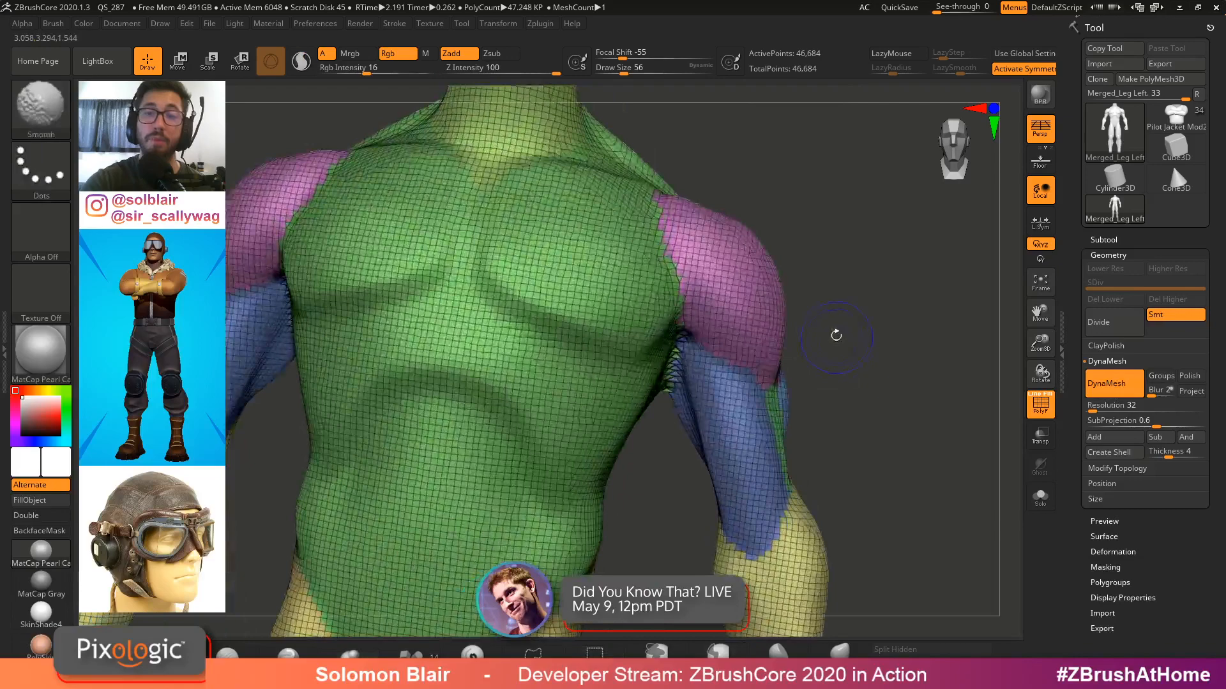
# Clear any mask and merge the whole figure into a single polygroup
pyautogui.hotkey('shift', 'f')
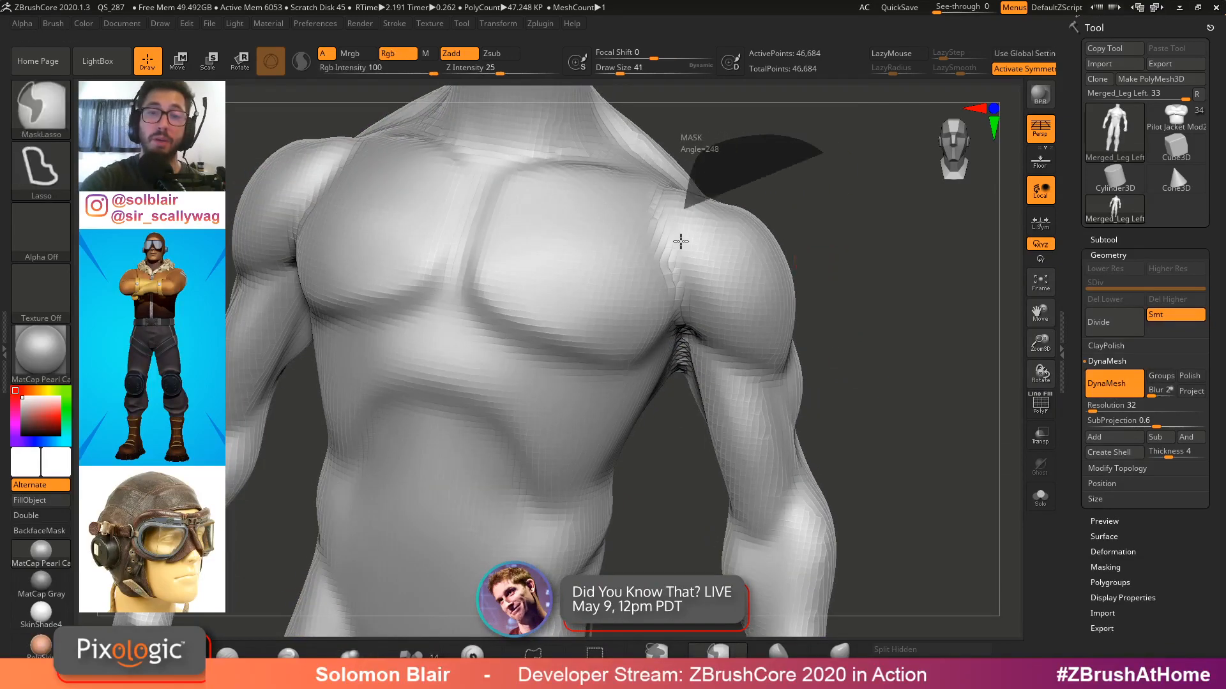
pyautogui.press('f')
pyautogui.hotkey('shift', 'f')
pyautogui.hotkey('shift', 'f')
pyautogui.keyDown('shift'); pyautogui.moveTo(862, 339); pyautogui.dragTo(830, 237); pyautogui.keyUp('shift')
pyautogui.keyDown('ctrl'); pyautogui.click(821, 329); pyautogui.keyUp('ctrl')
pyautogui.keyDown('ctrl'); pyautogui.click(821, 328); pyautogui.keyUp('ctrl')
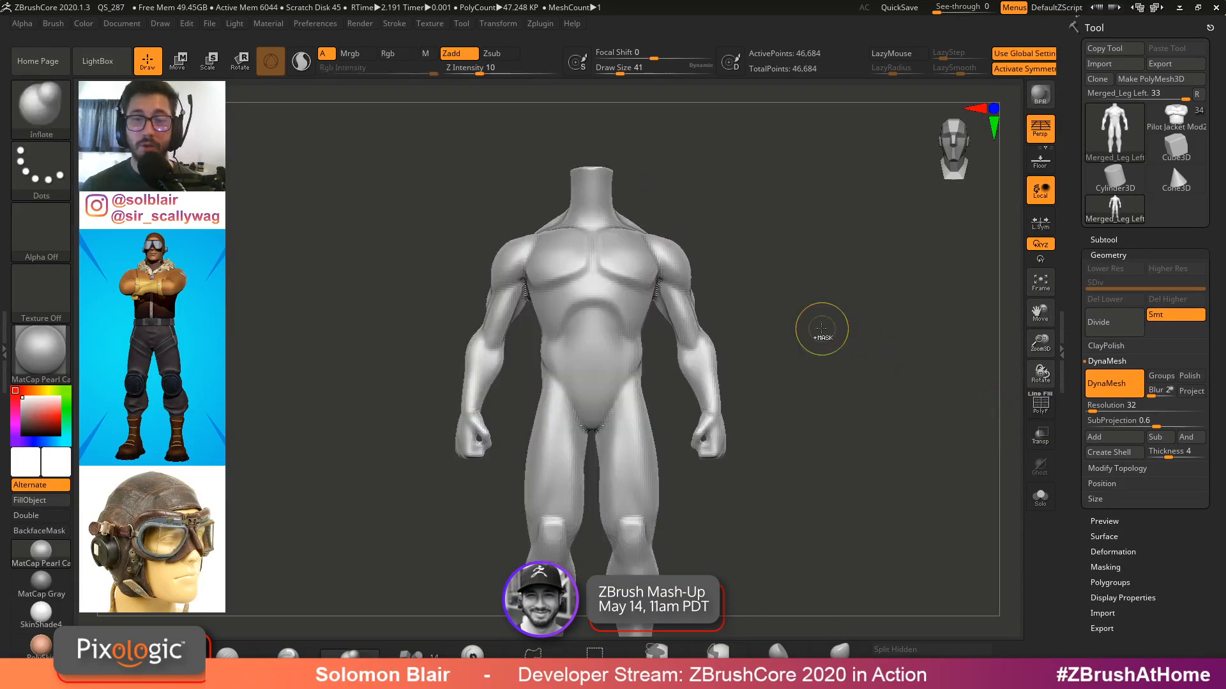
pyautogui.press('f')
pyautogui.hotkey('shift', 'f')
pyautogui.hotkey('ctrl', 'w')
pyautogui.keyDown('alt'); pyautogui.moveTo(753, 312); pyautogui.dragTo(715, 357); pyautogui.keyUp('alt')
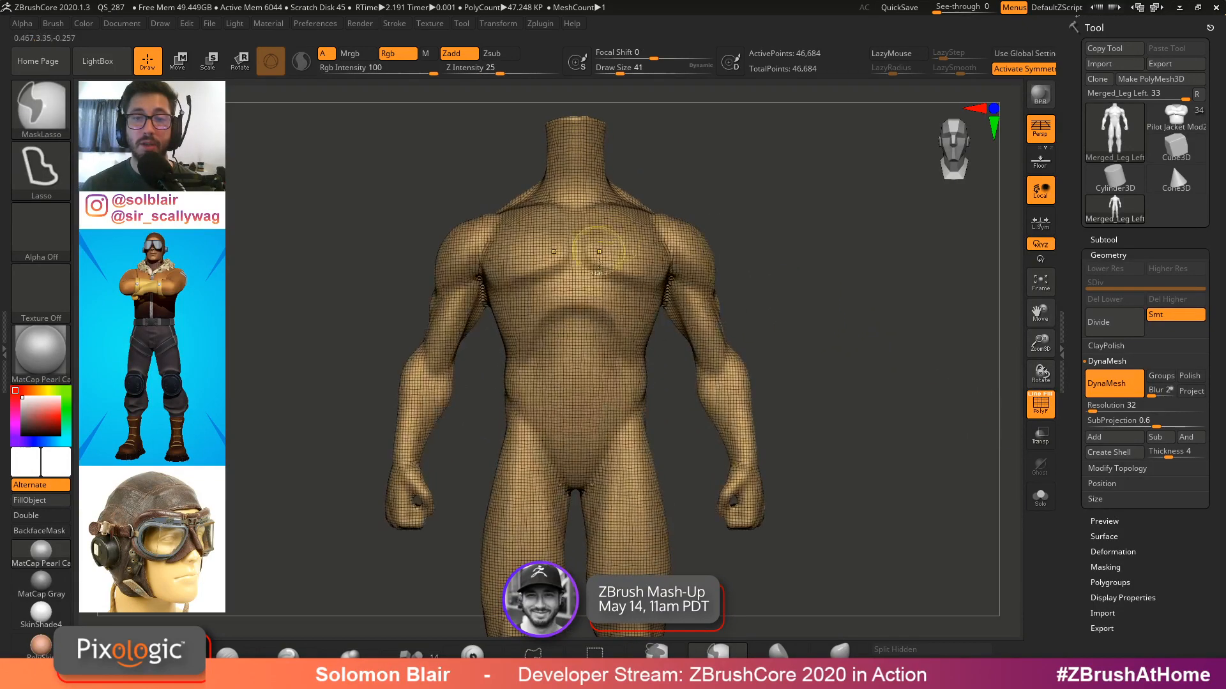
# Mask the arms in sections and give the upper arms, forearms and hands their own polygroups
pyautogui.press('b')
pyautogui.press('i')
pyautogui.press('n')
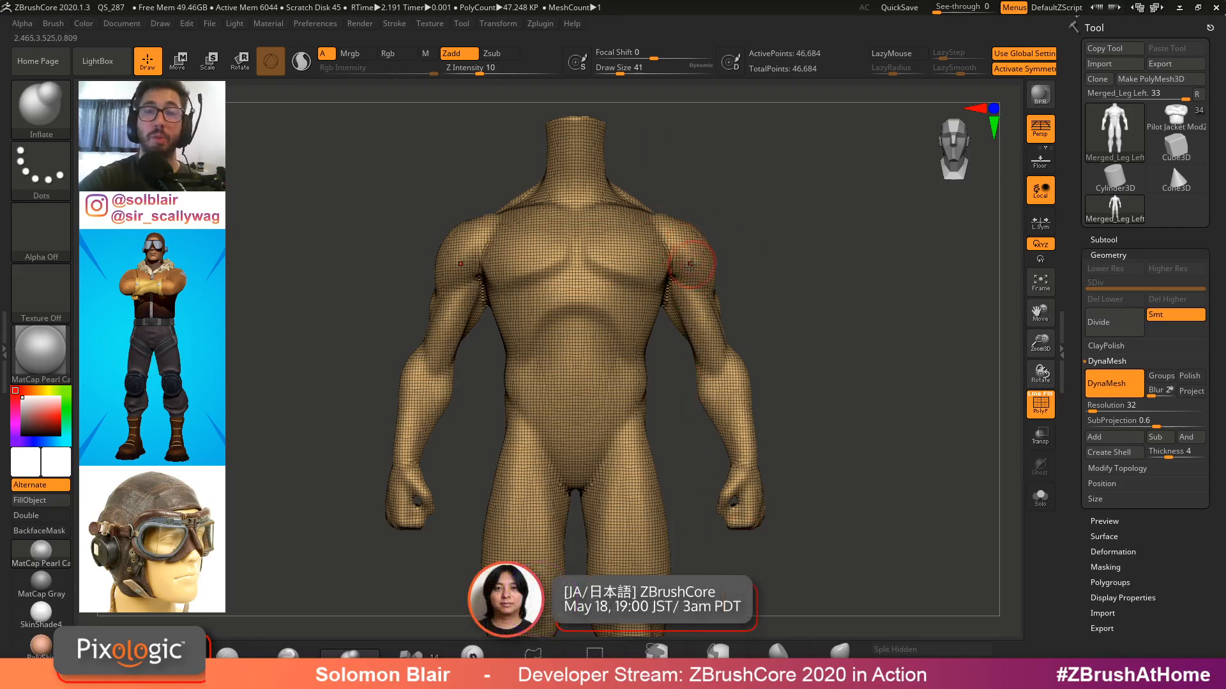
pyautogui.moveTo(783, 184)
pyautogui.keyDown('ctrl'); pyautogui.mouseDown()
pyautogui.moveTo(746, 159)
pyautogui.moveTo(653, 212)
pyautogui.moveTo(672, 259)
pyautogui.moveTo(667, 294)
pyautogui.moveTo(692, 415)
pyautogui.moveTo(859, 568)
pyautogui.moveTo(810, 419)
pyautogui.mouseUp(); pyautogui.keyUp('ctrl')
pyautogui.hotkey('shift', 'f')
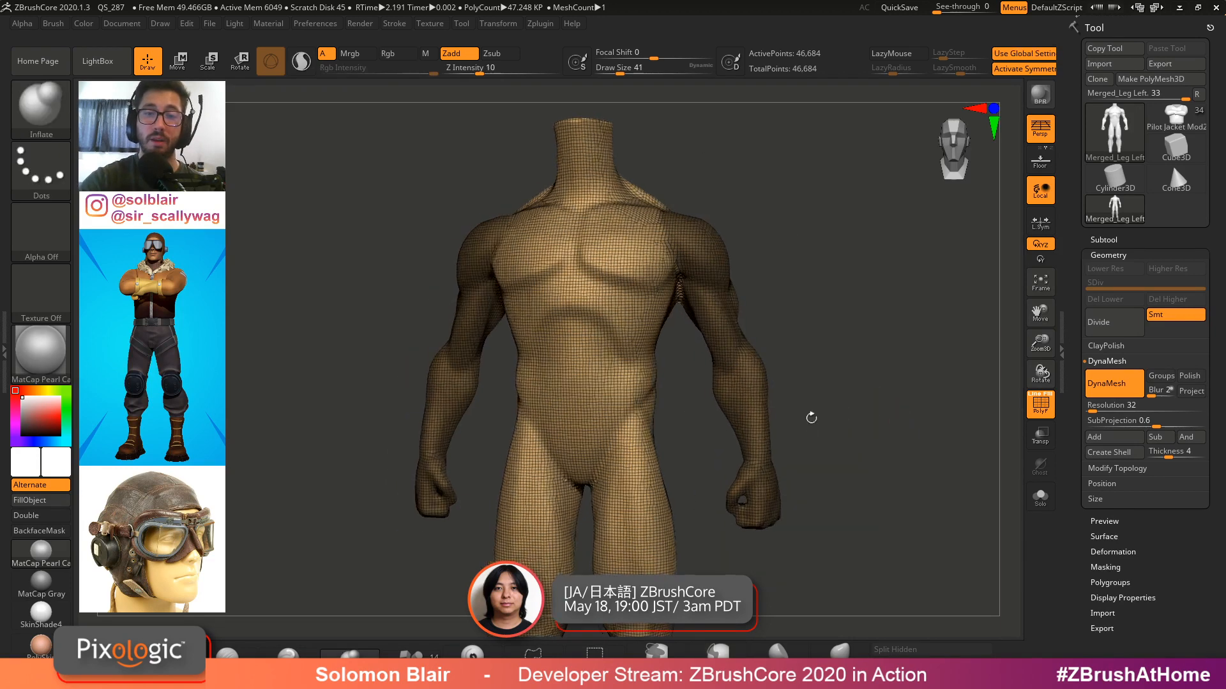
pyautogui.hotkey('ctrl', 'w')
pyautogui.hotkey('shift', 'f')
pyautogui.moveTo(688, 219)
pyautogui.keyDown('alt'); pyautogui.mouseDown(button='right')
pyautogui.moveTo(813, 368)
pyautogui.moveTo(782, 326)
pyautogui.mouseUp(button='right'); pyautogui.keyUp('alt')
pyautogui.moveTo(760, 412)
pyautogui.keyDown('ctrl'); pyautogui.mouseDown()
pyautogui.moveTo(686, 344)
pyautogui.moveTo(903, 487)
pyautogui.mouseUp(); pyautogui.keyUp('ctrl')
pyautogui.keyDown('alt'); pyautogui.moveTo(902, 487); pyautogui.dragTo(892, 366, button='right'); pyautogui.keyUp('alt')
pyautogui.moveTo(689, 567)
pyautogui.keyDown('ctrl'); pyautogui.mouseDown()
pyautogui.moveTo(828, 601)
pyautogui.moveTo(806, 603)
pyautogui.mouseUp(); pyautogui.keyUp('ctrl')
pyautogui.moveTo(894, 498)
pyautogui.mouseDown(button='right')
pyautogui.moveTo(692, 388)
pyautogui.moveTo(741, 441)
pyautogui.mouseUp(button='right')
pyautogui.moveTo(788, 405)
pyautogui.mouseDown(button='right')
pyautogui.moveTo(732, 359)
pyautogui.moveTo(913, 402)
pyautogui.moveTo(888, 411)
pyautogui.mouseUp(button='right')
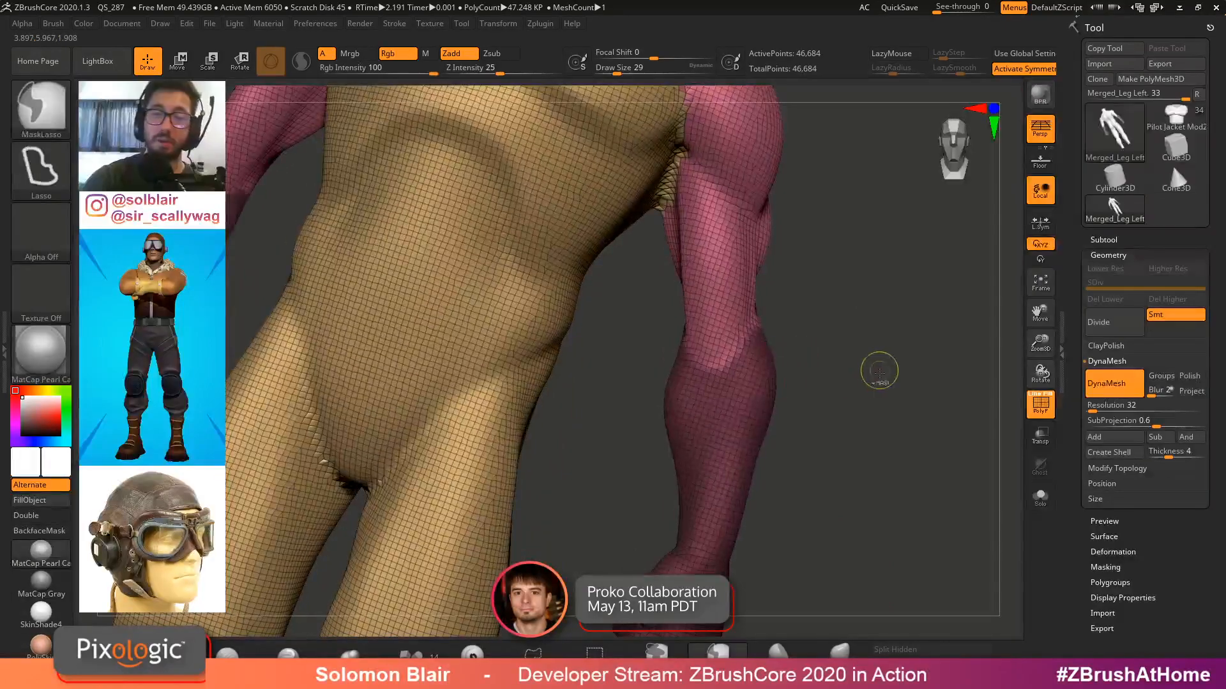
pyautogui.hotkey('ctrl', 'w')
pyautogui.moveTo(895, 323); pyautogui.dragTo(752, 383, button='right')
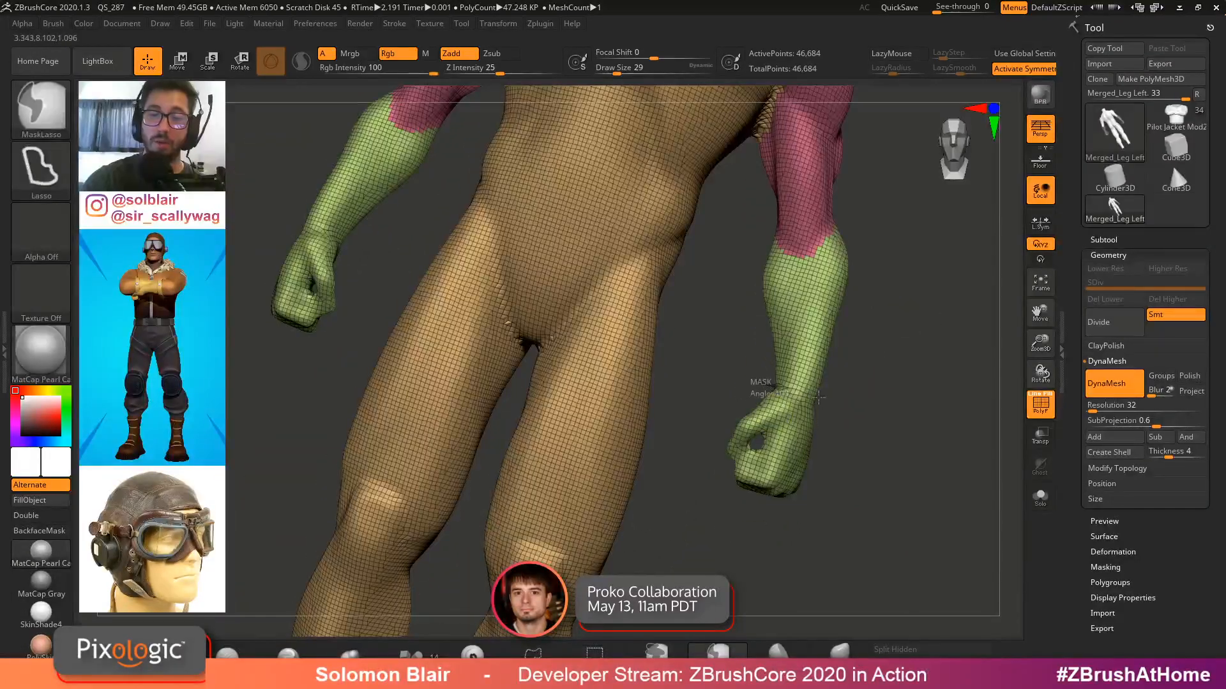
pyautogui.moveTo(819, 397)
pyautogui.keyDown('ctrl'); pyautogui.mouseDown()
pyautogui.moveTo(734, 408)
pyautogui.moveTo(819, 397)
pyautogui.mouseUp(); pyautogui.keyUp('ctrl')
pyautogui.hotkey('ctrl', 'w')
pyautogui.moveTo(865, 411)
pyautogui.mouseDown(button='right')
pyautogui.moveTo(842, 383)
pyautogui.moveTo(908, 319)
pyautogui.moveTo(768, 339)
pyautogui.mouseUp(button='right')
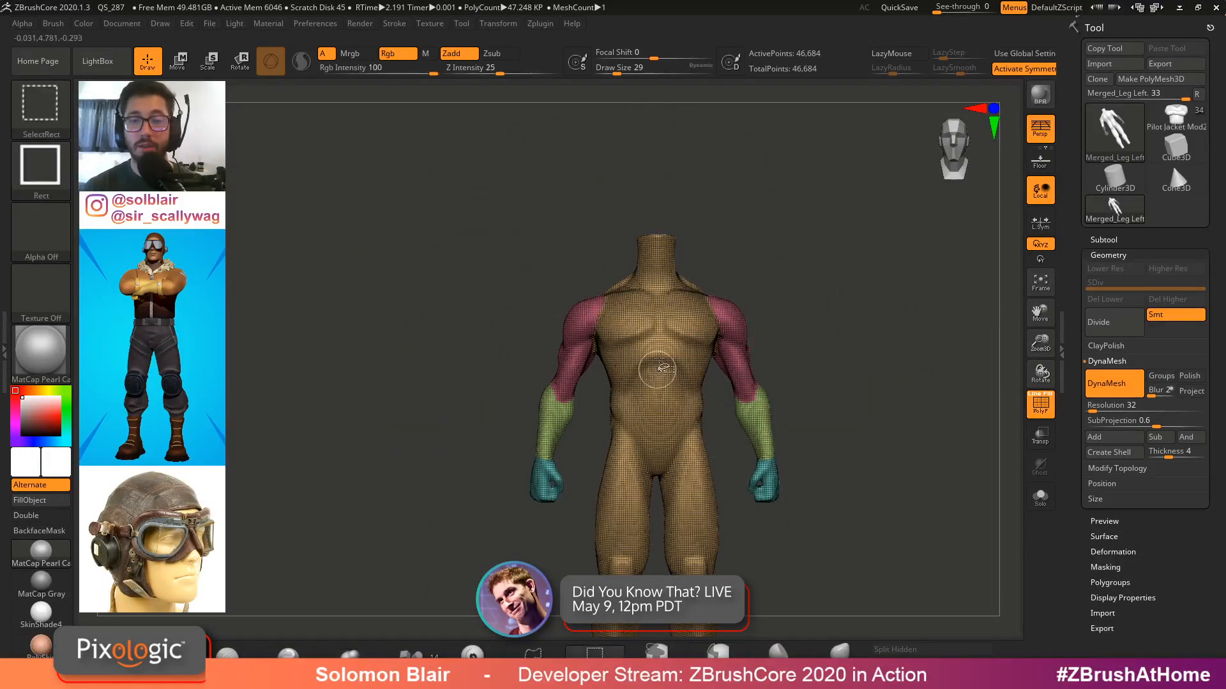
# Isolate the torso polygroup by hiding the limbs, and open the Masking settings
pyautogui.keyDown('ctrl'); pyautogui.keyDown('shift'); pyautogui.click(658, 369); pyautogui.keyUp('shift'); pyautogui.keyUp('ctrl')
pyautogui.keyDown('ctrl'); pyautogui.moveTo(497, 389); pyautogui.dragTo(424, 368, button='right'); pyautogui.keyUp('ctrl')
pyautogui.keyDown('ctrl'); pyautogui.click(421, 367); pyautogui.keyUp('ctrl')
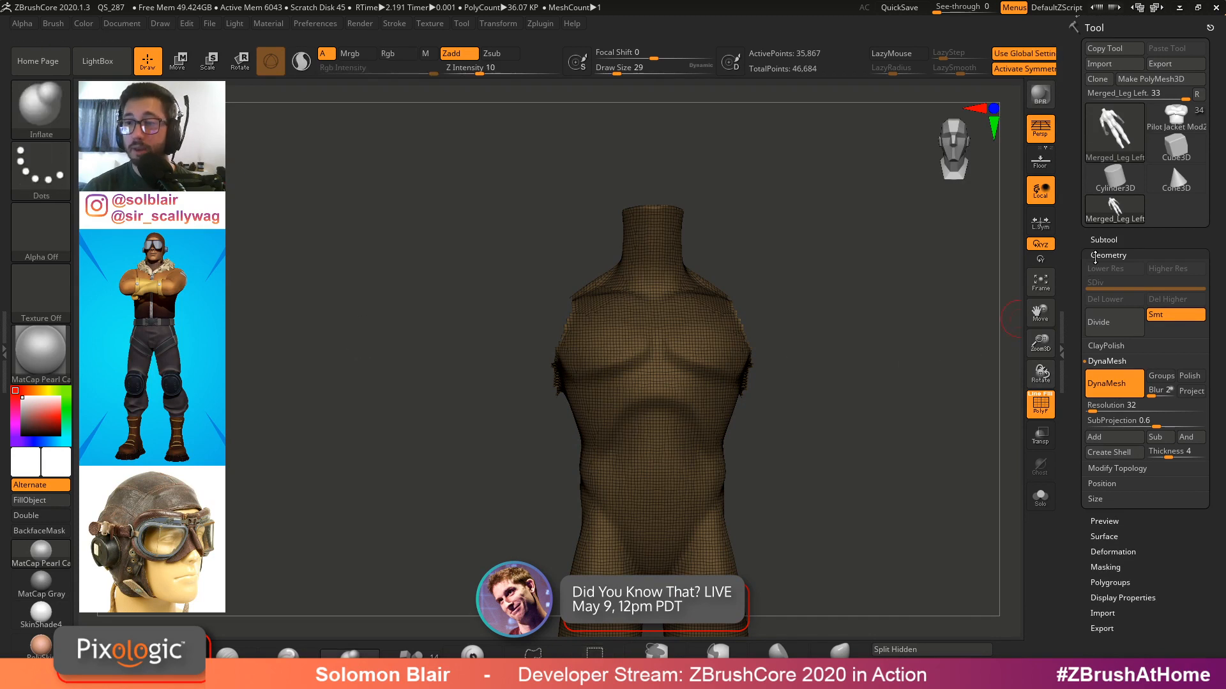
pyautogui.click(1104, 254)
pyautogui.click(1107, 318)
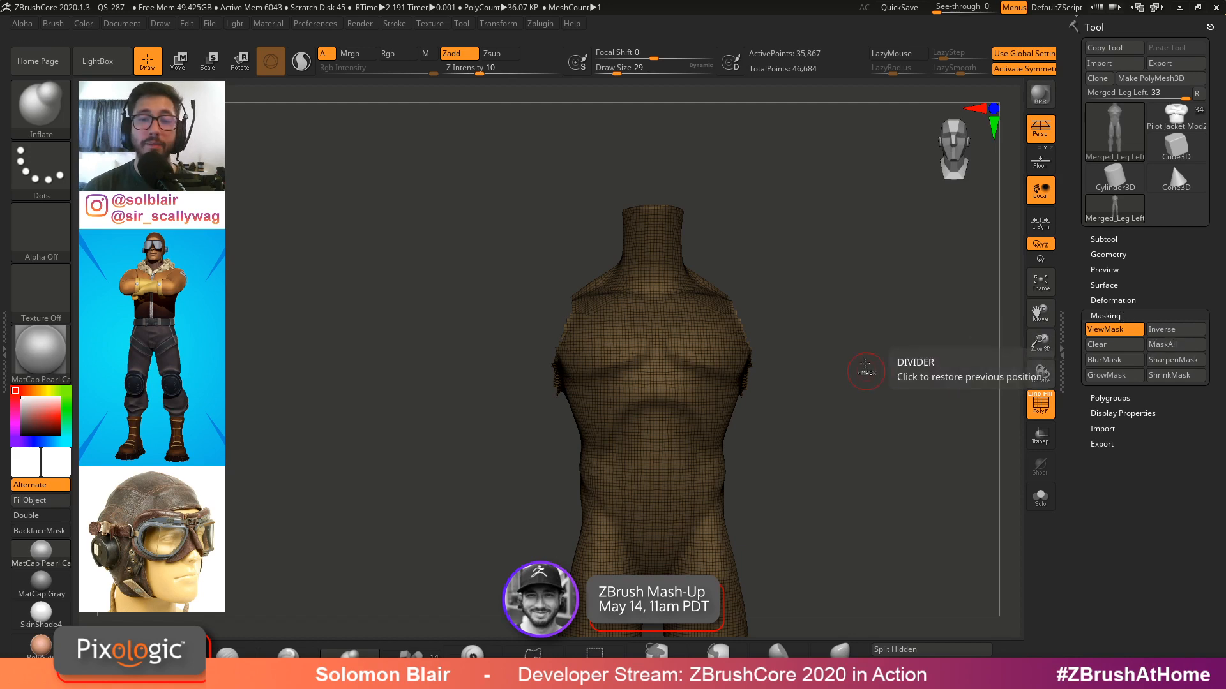
# Unhide the limbs to show the whole figure again with polyframes off
pyautogui.keyDown('ctrl'); pyautogui.keyDown('shift'); pyautogui.click(766, 358); pyautogui.keyUp('shift'); pyautogui.keyUp('ctrl')
pyautogui.keyDown('ctrl'); pyautogui.keyDown('shift'); pyautogui.click(689, 351); pyautogui.keyUp('shift'); pyautogui.keyUp('ctrl')
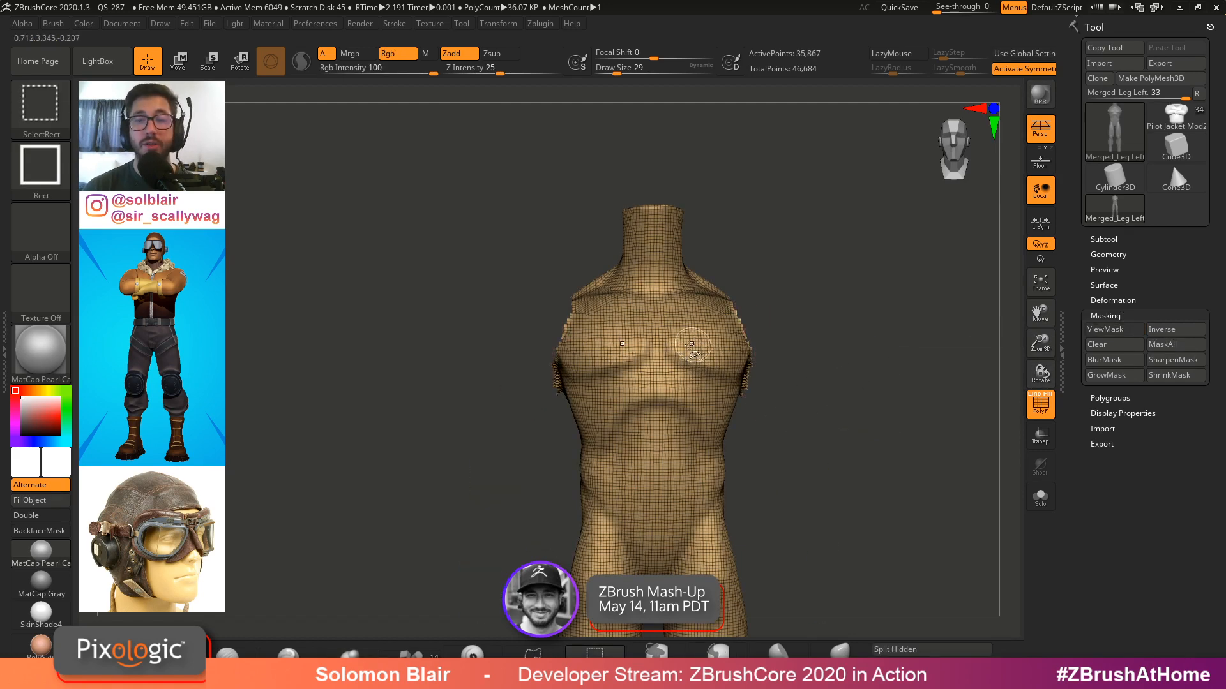
pyautogui.keyDown('ctrl'); pyautogui.moveTo(662, 347); pyautogui.dragTo(812, 421, button='right'); pyautogui.keyUp('ctrl')
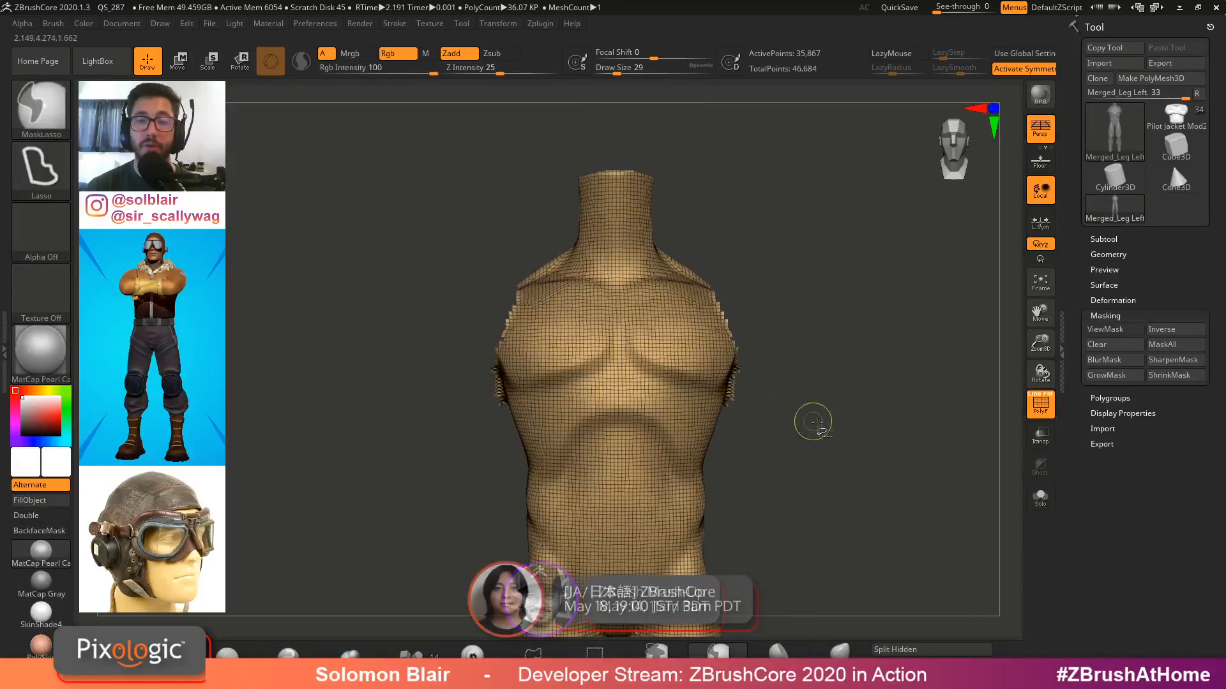
pyautogui.keyDown('ctrl'); pyautogui.keyDown('shift'); pyautogui.click(813, 421); pyautogui.keyUp('shift'); pyautogui.keyUp('ctrl')
pyautogui.keyDown('ctrl'); pyautogui.keyDown('shift'); pyautogui.click(699, 344); pyautogui.keyUp('shift'); pyautogui.keyUp('ctrl')
pyautogui.keyDown('ctrl'); pyautogui.moveTo(699, 344); pyautogui.dragTo(697, 321, button='right'); pyautogui.keyUp('ctrl')
pyautogui.keyDown('ctrl'); pyautogui.keyDown('shift'); pyautogui.click(777, 377); pyautogui.keyUp('shift'); pyautogui.keyUp('ctrl')
pyautogui.hotkey('shift', 'f')
pyautogui.keyDown('ctrl'); pyautogui.moveTo(777, 377); pyautogui.dragTo(699, 293, button='right'); pyautogui.keyUp('ctrl')
pyautogui.keyDown('ctrl'); pyautogui.click(862, 281); pyautogui.keyUp('ctrl')
pyautogui.keyDown('ctrl'); pyautogui.click(859, 281); pyautogui.keyUp('ctrl')
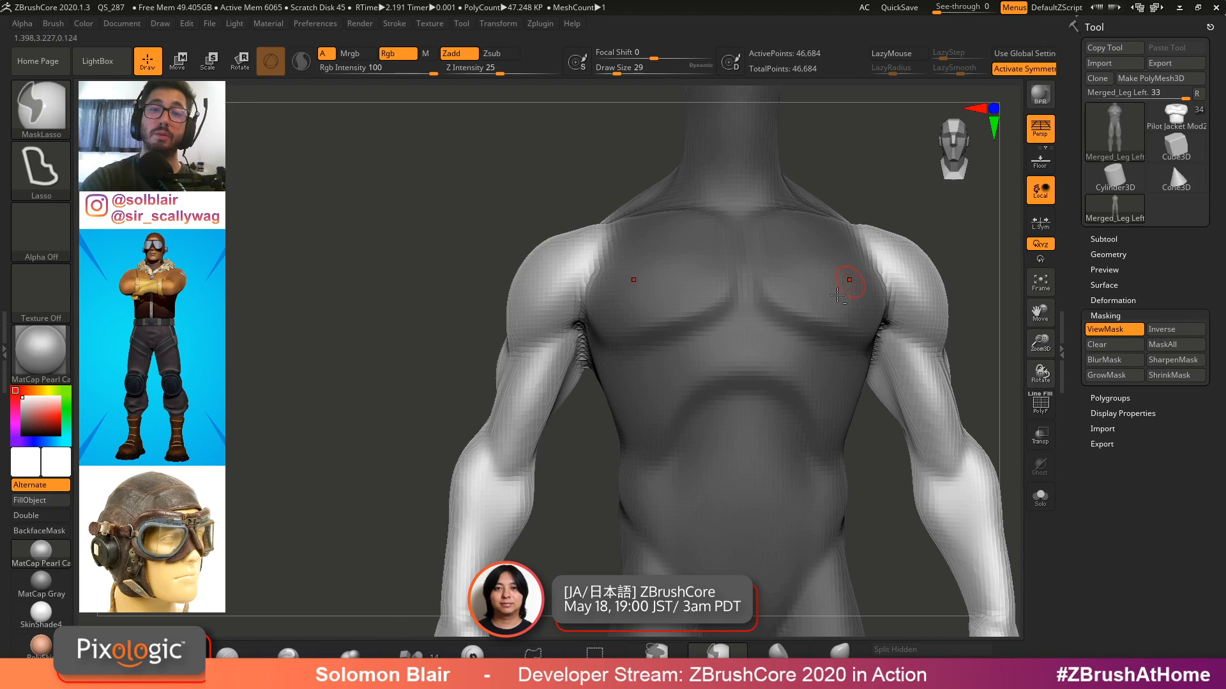
# Examine the base figure's chest and shoulders up close
pyautogui.keyDown('alt'); pyautogui.moveTo(849, 279); pyautogui.dragTo(795, 332, button='right'); pyautogui.keyUp('alt')
pyautogui.keyDown('ctrl'); pyautogui.click(863, 250); pyautogui.keyUp('ctrl')
pyautogui.keyDown('ctrl'); pyautogui.click(756, 357); pyautogui.keyUp('ctrl')
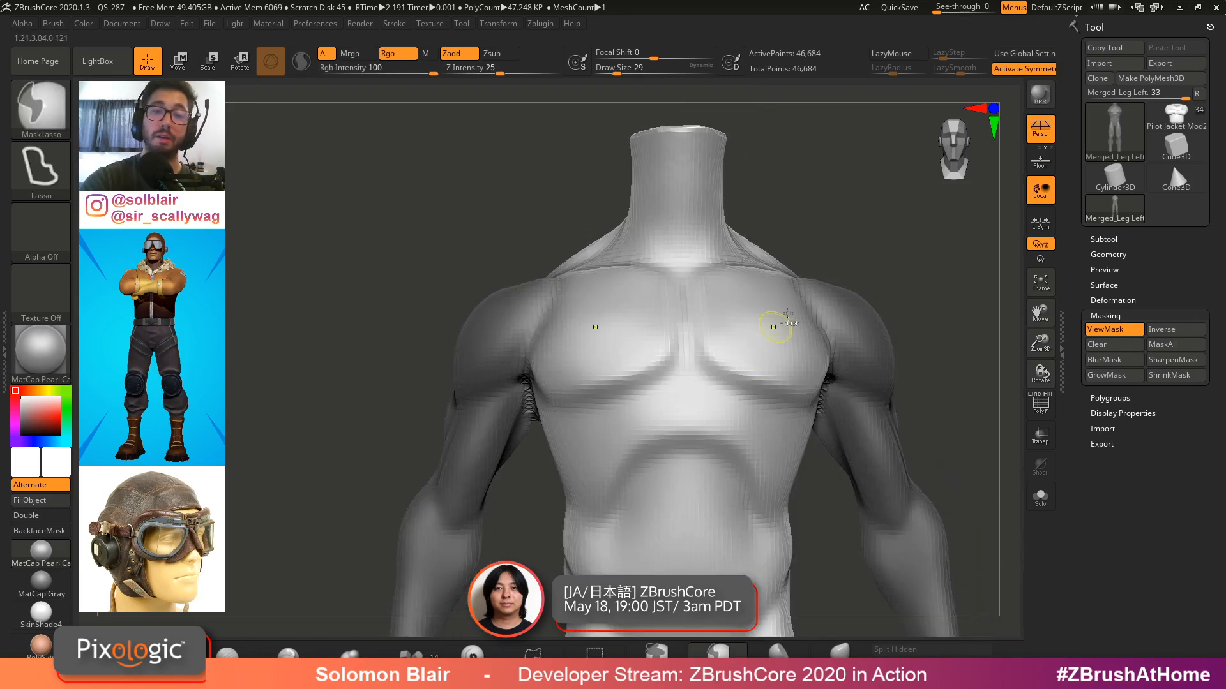
pyautogui.keyDown('ctrl'); pyautogui.click(860, 249); pyautogui.keyUp('ctrl')
pyautogui.keyDown('ctrl'); pyautogui.click(859, 169); pyautogui.keyUp('ctrl')
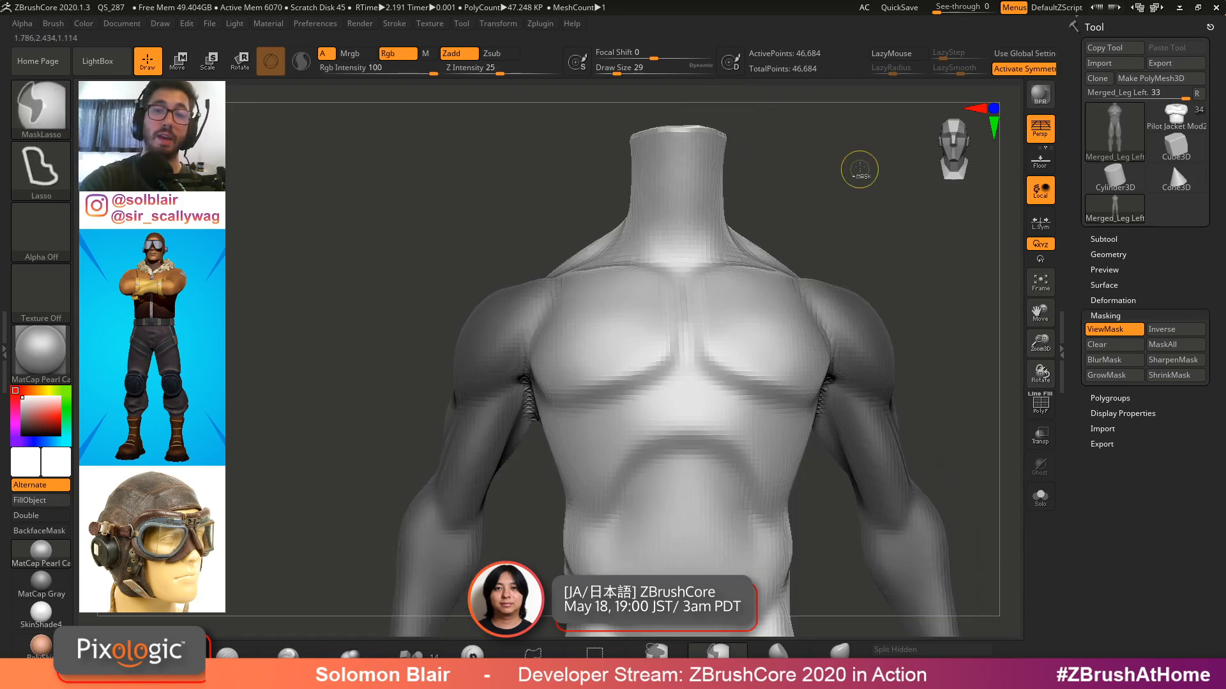
pyautogui.keyDown('ctrl'); pyautogui.click(859, 169); pyautogui.keyUp('ctrl')
pyautogui.keyDown('ctrl'); pyautogui.click(859, 169); pyautogui.keyUp('ctrl')
pyautogui.keyDown('ctrl'); pyautogui.click(860, 169); pyautogui.keyUp('ctrl')
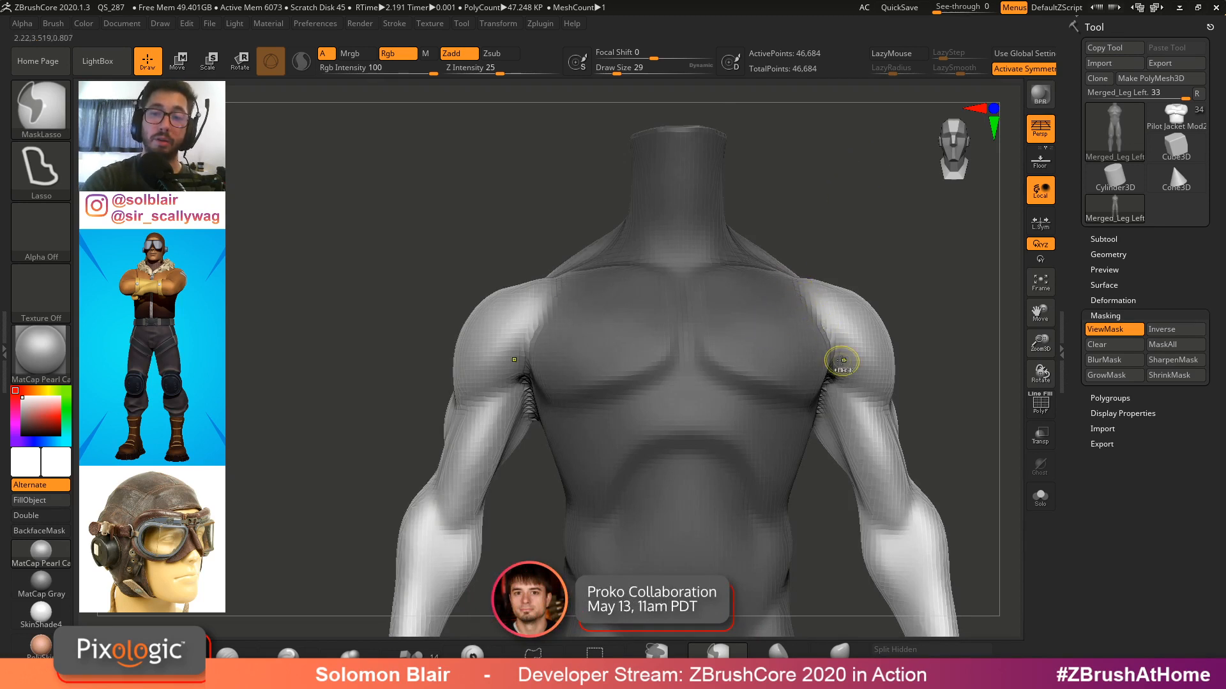
pyautogui.keyDown('ctrl'); pyautogui.click(865, 210); pyautogui.keyUp('ctrl')
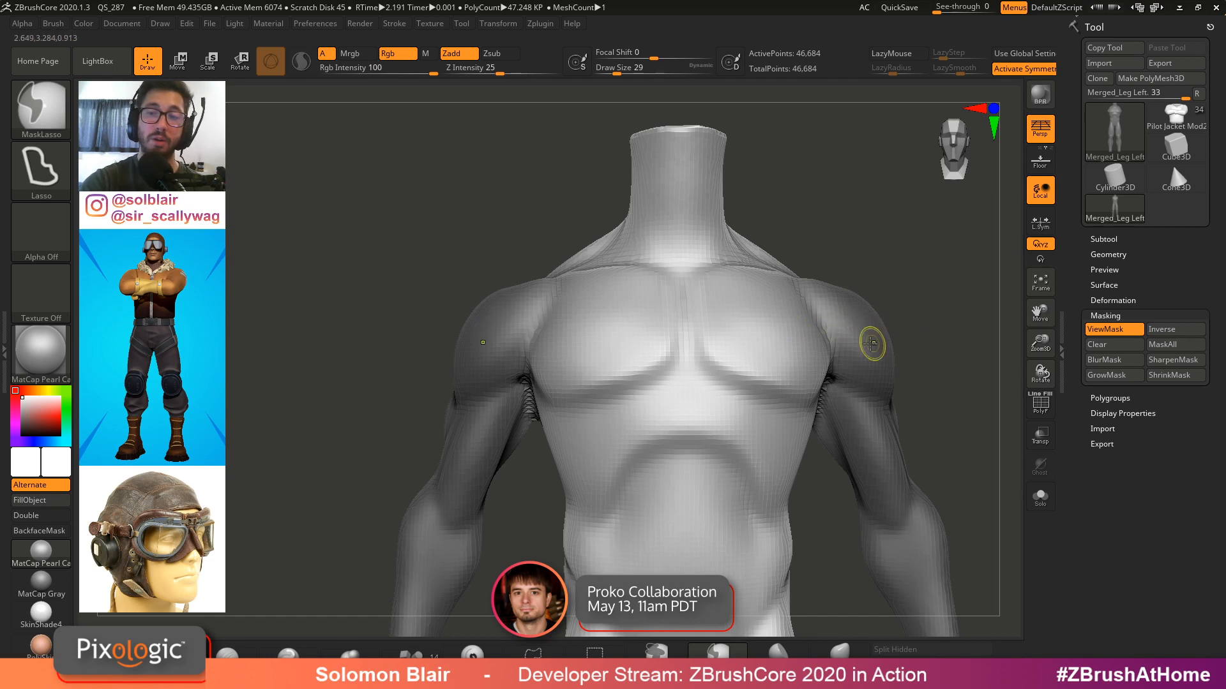
# Switch to the finished pilot model to compare it, then return to the base figure
pyautogui.keyDown('ctrl'); pyautogui.click(951, 302); pyautogui.keyUp('ctrl')
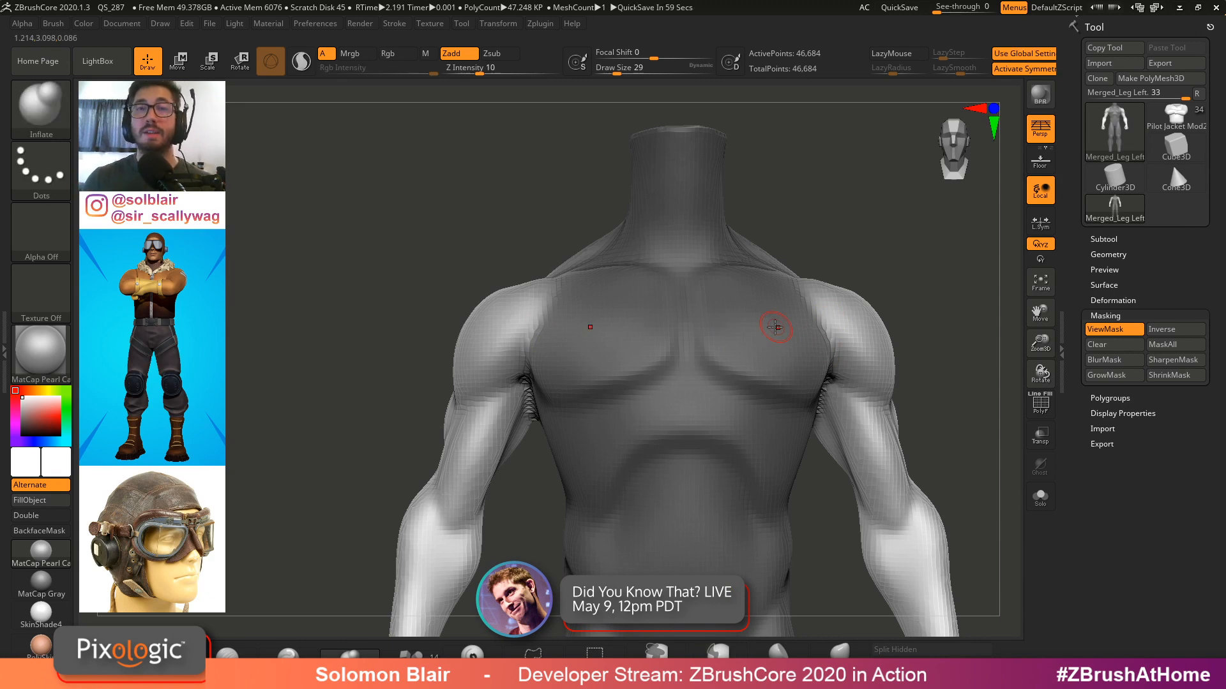
pyautogui.keyDown('ctrl'); pyautogui.moveTo(775, 327); pyautogui.dragTo(805, 319, button='right'); pyautogui.keyUp('ctrl')
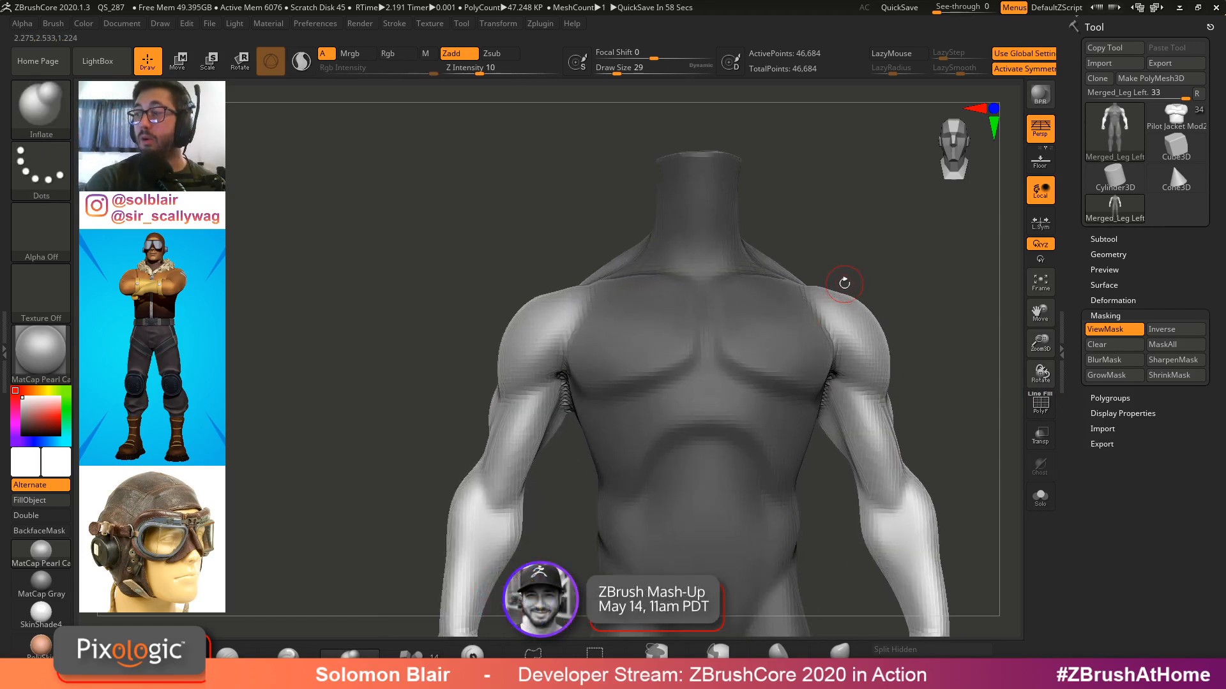
pyautogui.keyDown('alt'); pyautogui.moveTo(878, 374); pyautogui.dragTo(906, 368, button='right'); pyautogui.keyUp('alt')
pyautogui.hotkey('shift', 'f')
pyautogui.hotkey('shift', 'f')
pyautogui.press('w')
pyautogui.keyDown('alt'); pyautogui.moveTo(906, 367); pyautogui.dragTo(894, 339, button='right'); pyautogui.keyUp('alt')
pyautogui.moveTo(894, 339)
pyautogui.keyDown('ctrl'); pyautogui.mouseDown(button='right')
pyautogui.moveTo(862, 347)
pyautogui.moveTo(899, 336)
pyautogui.mouseUp(button='right'); pyautogui.keyUp('ctrl')
pyautogui.keyDown('alt'); pyautogui.moveTo(899, 337); pyautogui.dragTo(933, 339, button='right'); pyautogui.keyUp('alt')
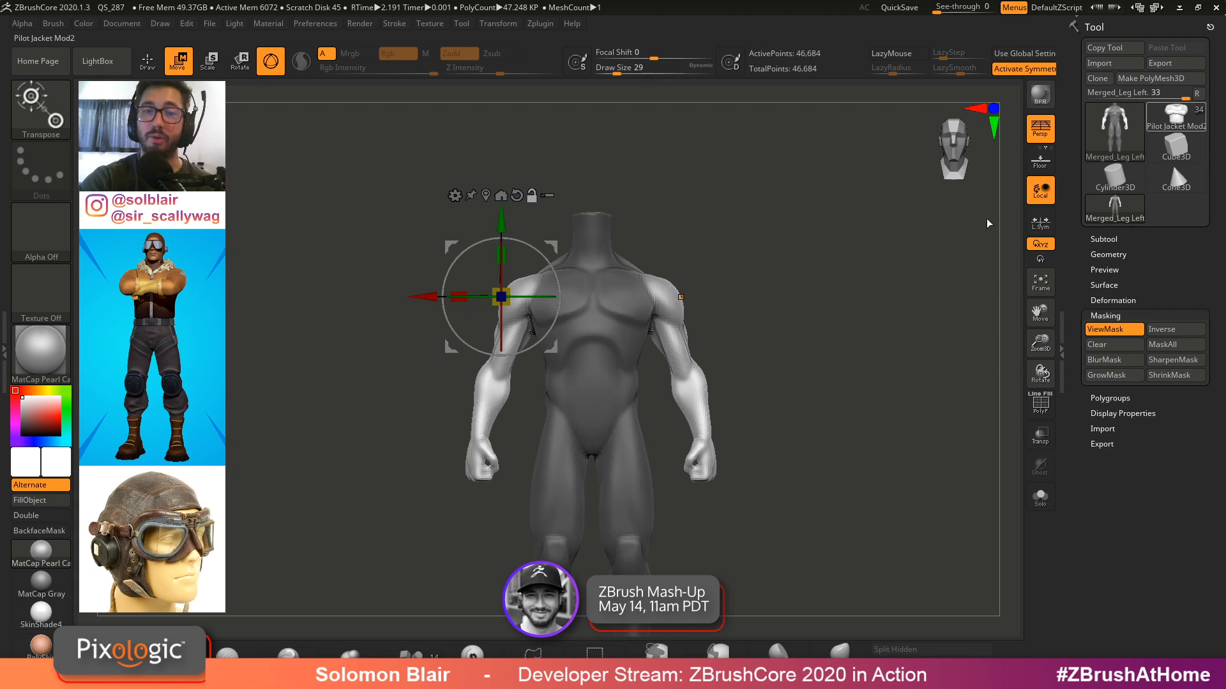
pyautogui.keyDown('alt'); pyautogui.moveTo(781, 375); pyautogui.dragTo(790, 316); pyautogui.keyUp('alt')
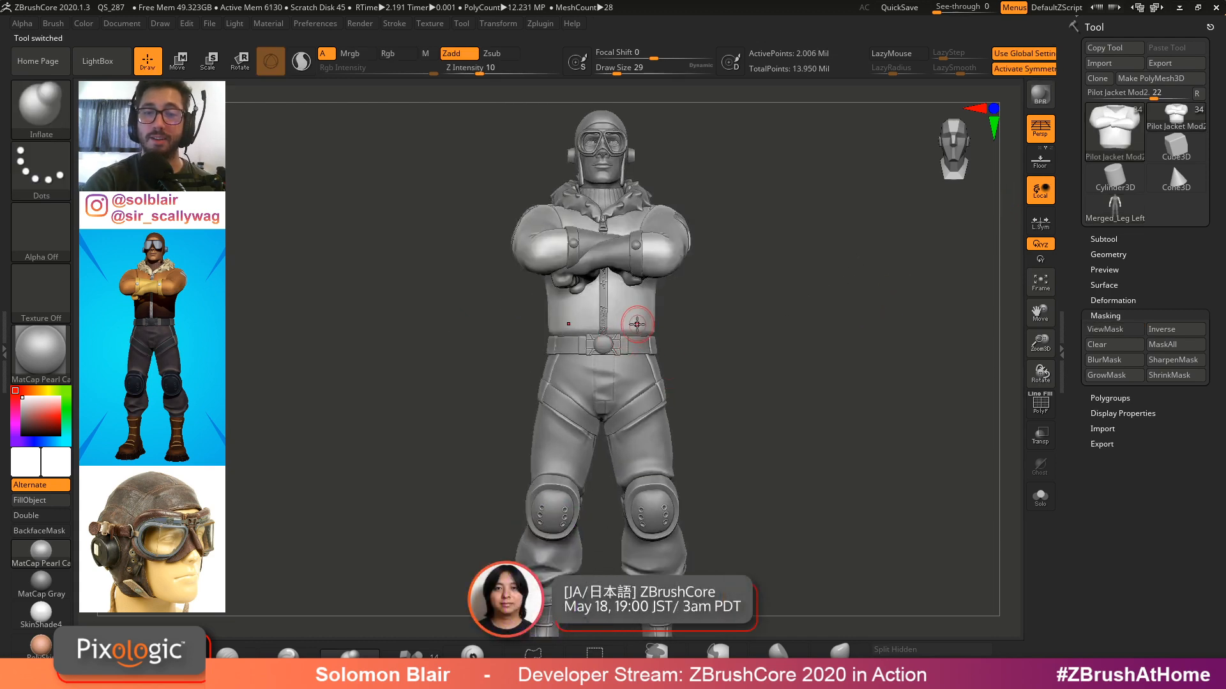
pyautogui.click(1100, 204)
# Try positioning the Transpose rotation gizmo at the figure's right shoulder joint
pyautogui.keyDown('alt'); pyautogui.moveTo(697, 277); pyautogui.dragTo(776, 308, button='right'); pyautogui.keyUp('alt')
pyautogui.press('w')
pyautogui.moveTo(776, 308); pyautogui.dragTo(876, 312, button='right')
pyautogui.keyDown('ctrl'); pyautogui.moveTo(876, 313); pyautogui.dragTo(910, 333, button='right'); pyautogui.keyUp('ctrl')
pyautogui.keyDown('ctrl'); pyautogui.moveTo(846, 290); pyautogui.dragTo(788, 329, button='right'); pyautogui.keyUp('ctrl')
pyautogui.keyDown('alt'); pyautogui.moveTo(496, 229); pyautogui.dragTo(563, 230); pyautogui.keyUp('alt')
pyautogui.keyDown('alt'); pyautogui.moveTo(690, 218); pyautogui.dragTo(664, 264, button='right'); pyautogui.keyUp('alt')
pyautogui.moveTo(671, 255); pyautogui.dragTo(676, 266)
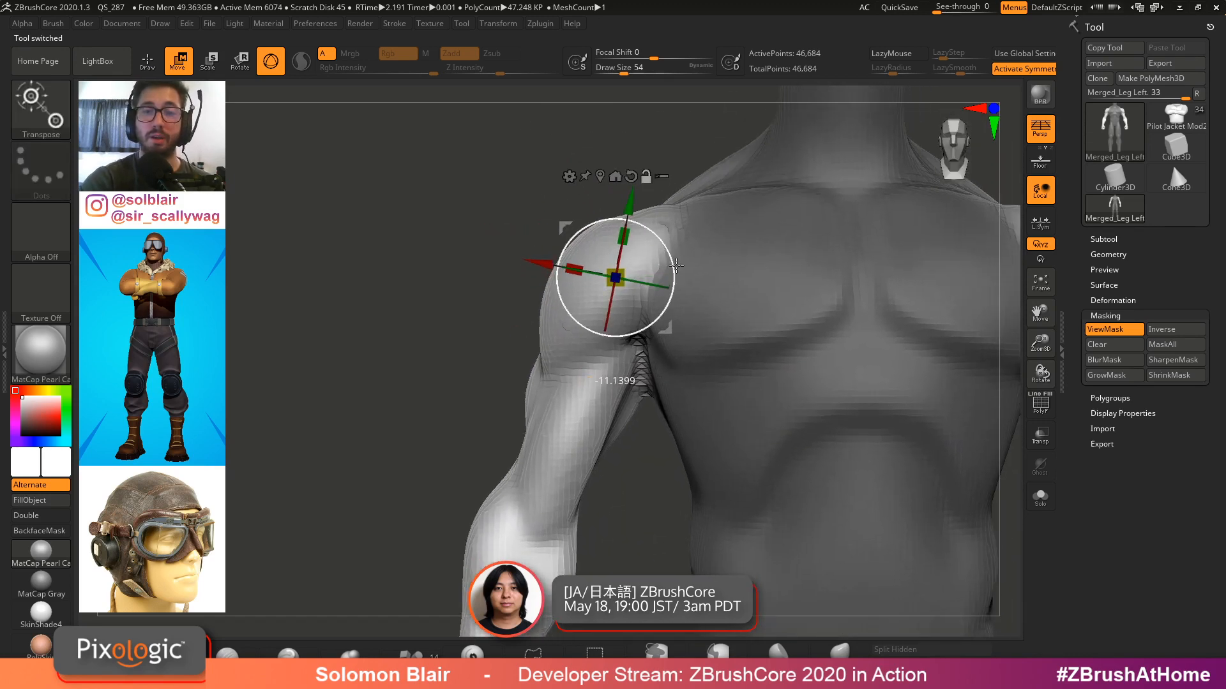
pyautogui.press('y')
pyautogui.moveTo(729, 325)
pyautogui.keyDown('ctrl'); pyautogui.mouseDown(button='right')
pyautogui.moveTo(725, 272)
pyautogui.moveTo(732, 313)
pyautogui.mouseUp(button='right'); pyautogui.keyUp('ctrl')
pyautogui.keyDown('ctrl'); pyautogui.moveTo(715, 357); pyautogui.dragTo(701, 326, button='right'); pyautogui.keyUp('ctrl')
pyautogui.click(278, 71)
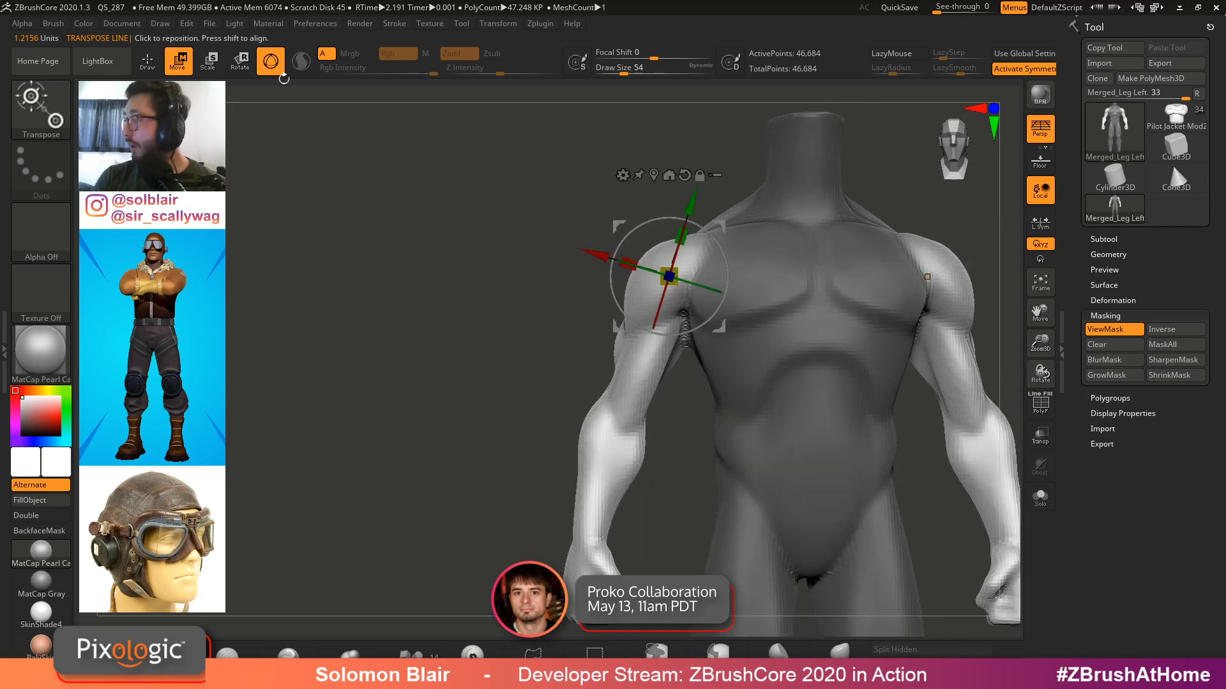
pyautogui.press('q')
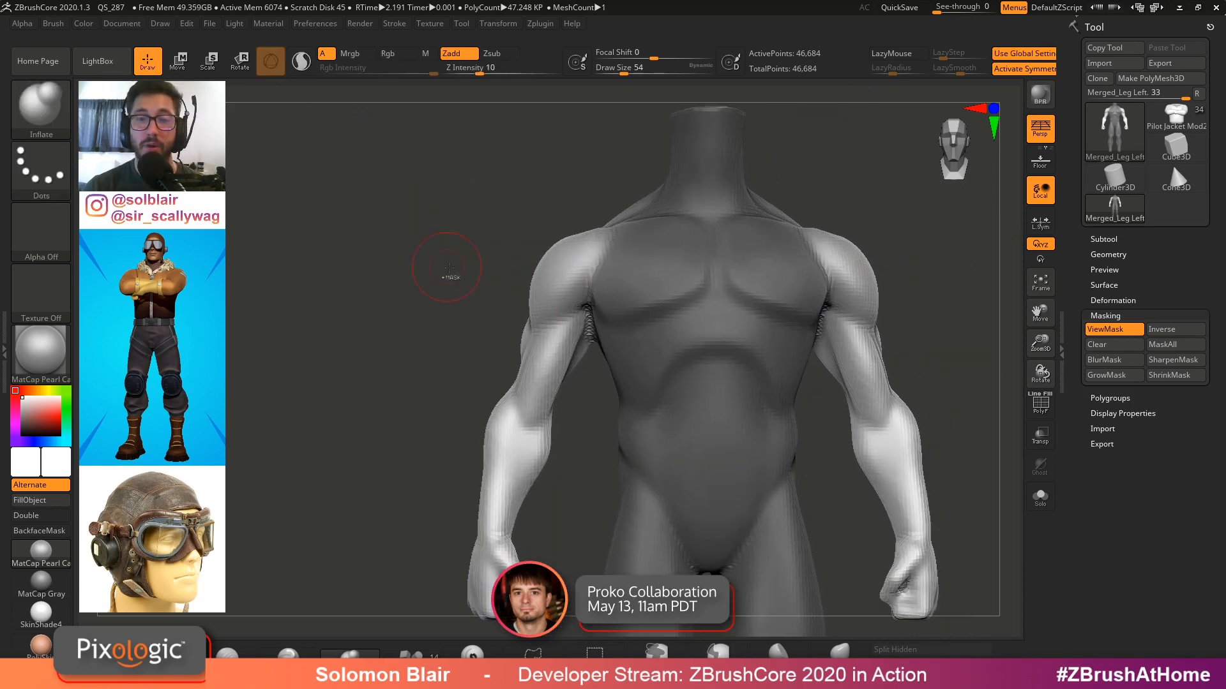
# Toggle polyframes on and off to check the arm and torso polygroups
pyautogui.hotkey('shift', 'f')
pyautogui.press('f')
pyautogui.hotkey('shift', 'f')
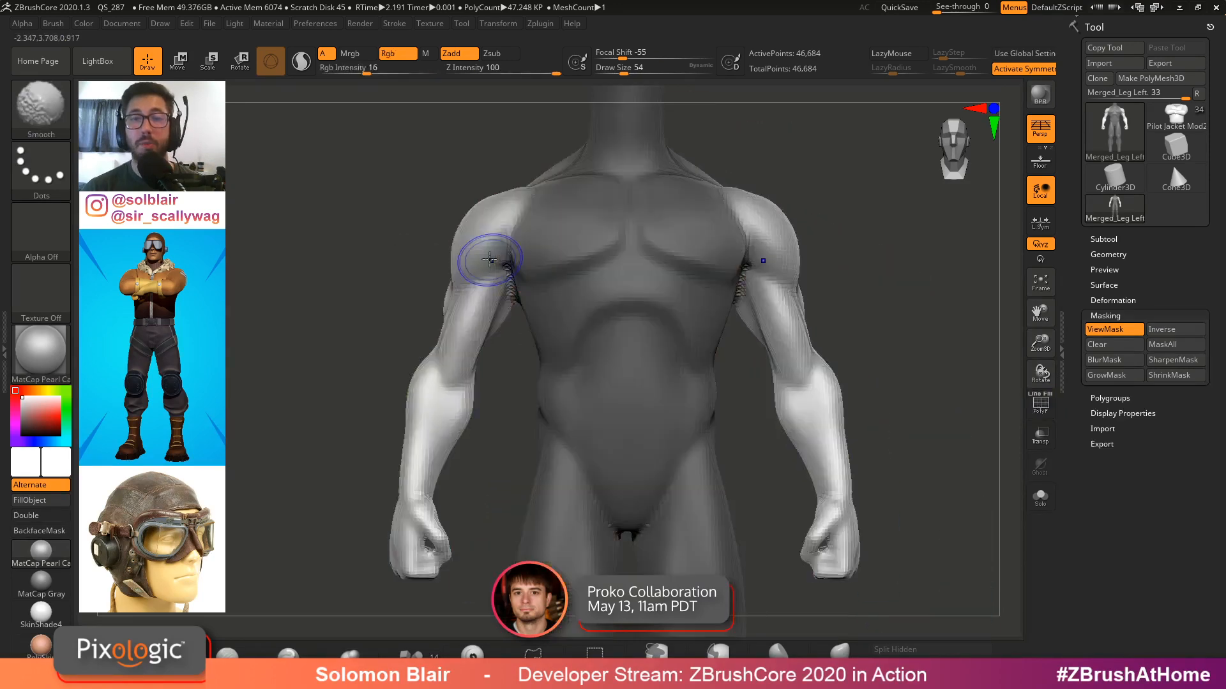
pyautogui.hotkey('shift', 'f')
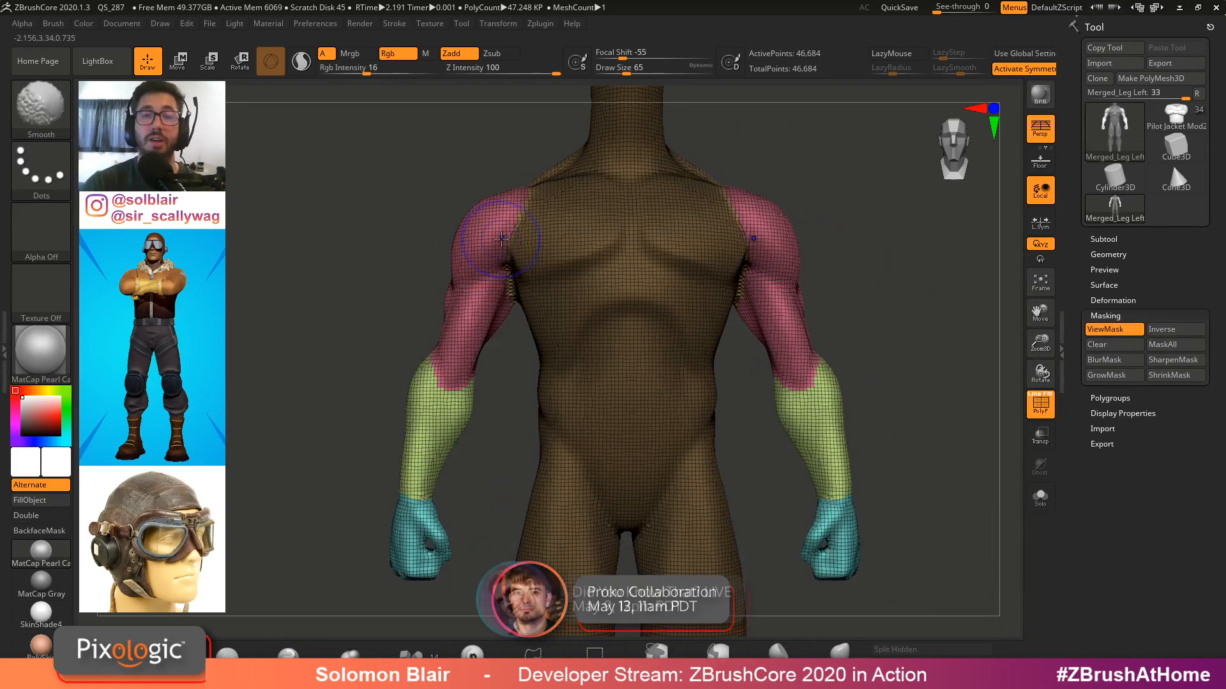
pyautogui.hotkey('shift', 'f')
pyautogui.keyDown('alt'); pyautogui.moveTo(825, 228); pyautogui.dragTo(916, 304); pyautogui.keyUp('alt')
pyautogui.hotkey('shift', 'f')
pyautogui.press('s')
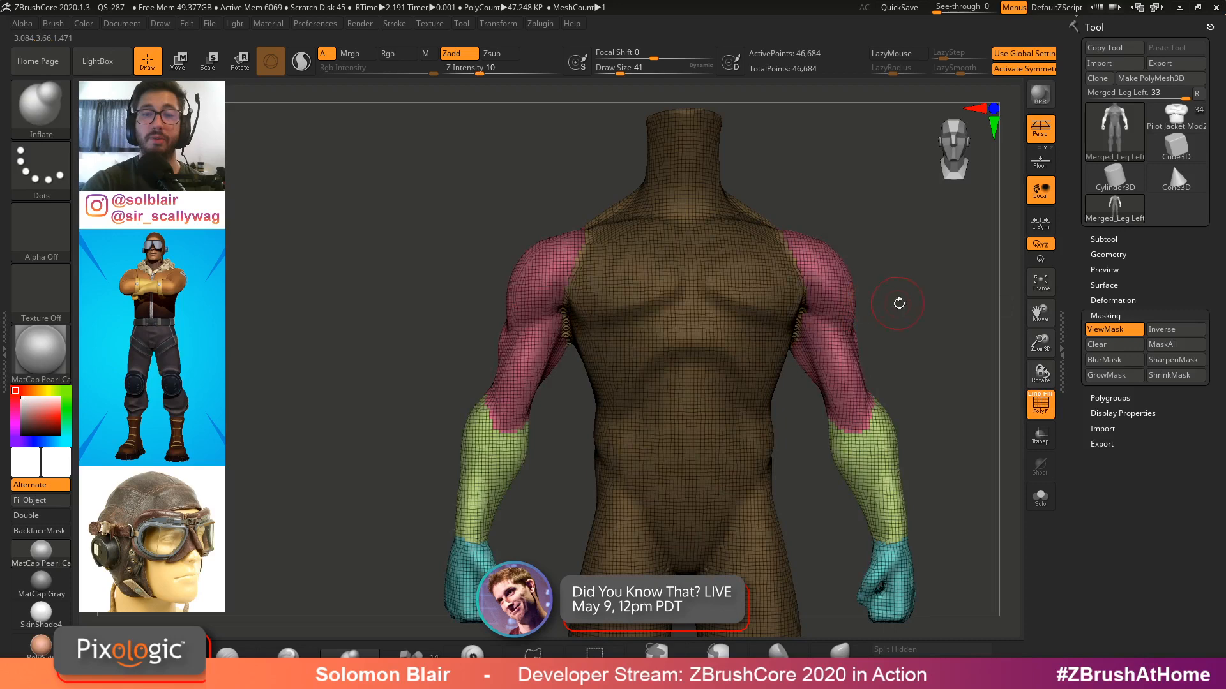
pyautogui.hotkey('shift', 'f')
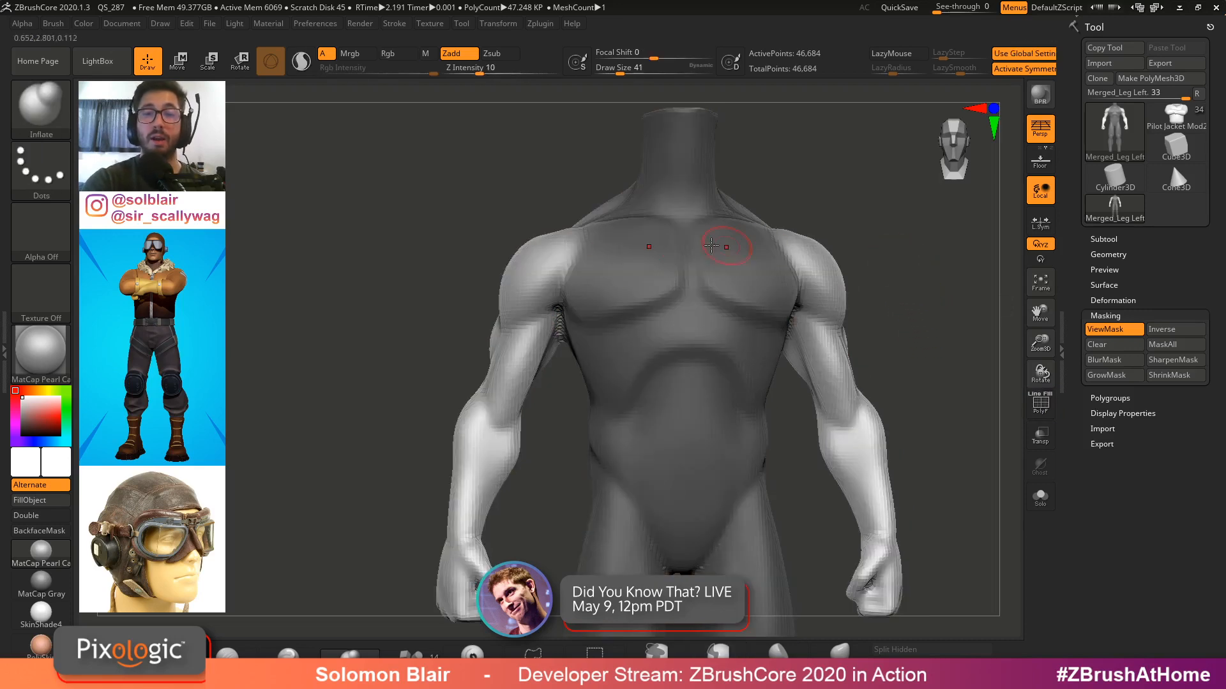
# Try raising the upper arm at the shoulder with the Transpose gizmo, and undo it
pyautogui.press('w')
pyautogui.moveTo(304, 198); pyautogui.dragTo(510, 211)
pyautogui.moveTo(811, 274); pyautogui.dragTo(710, 293)
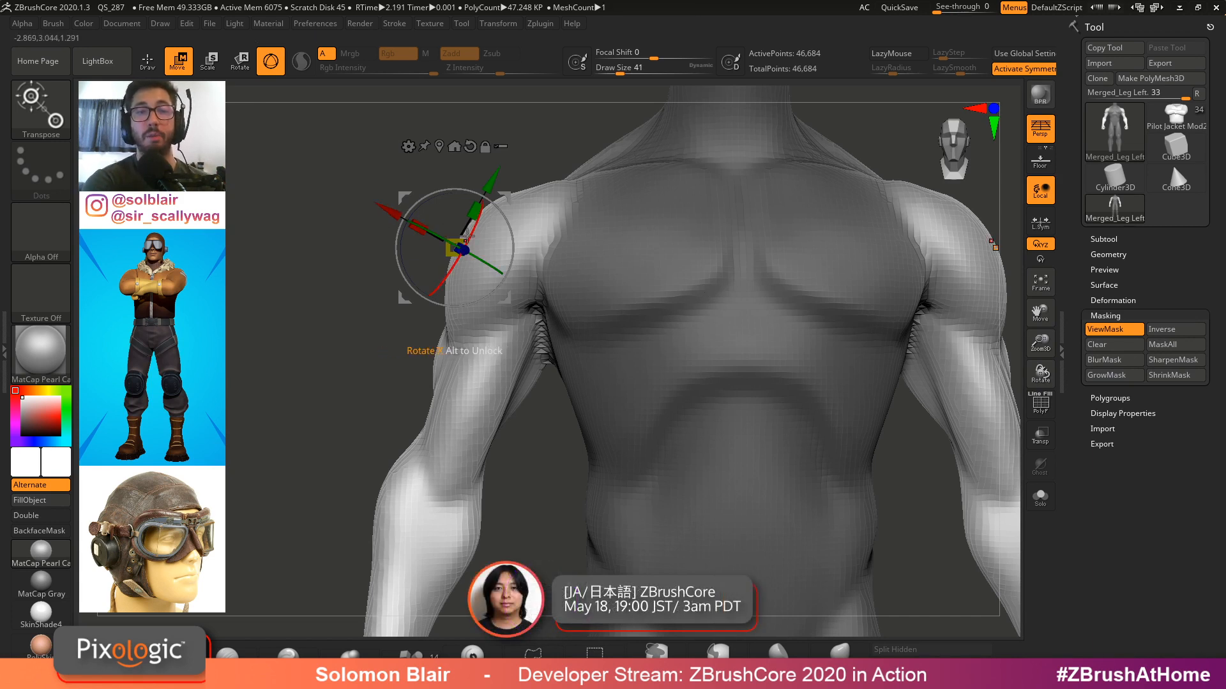
pyautogui.moveTo(434, 197)
pyautogui.mouseDown()
pyautogui.moveTo(506, 181)
pyautogui.moveTo(503, 119)
pyautogui.moveTo(507, 150)
pyautogui.mouseUp()
pyautogui.press('ctrl')
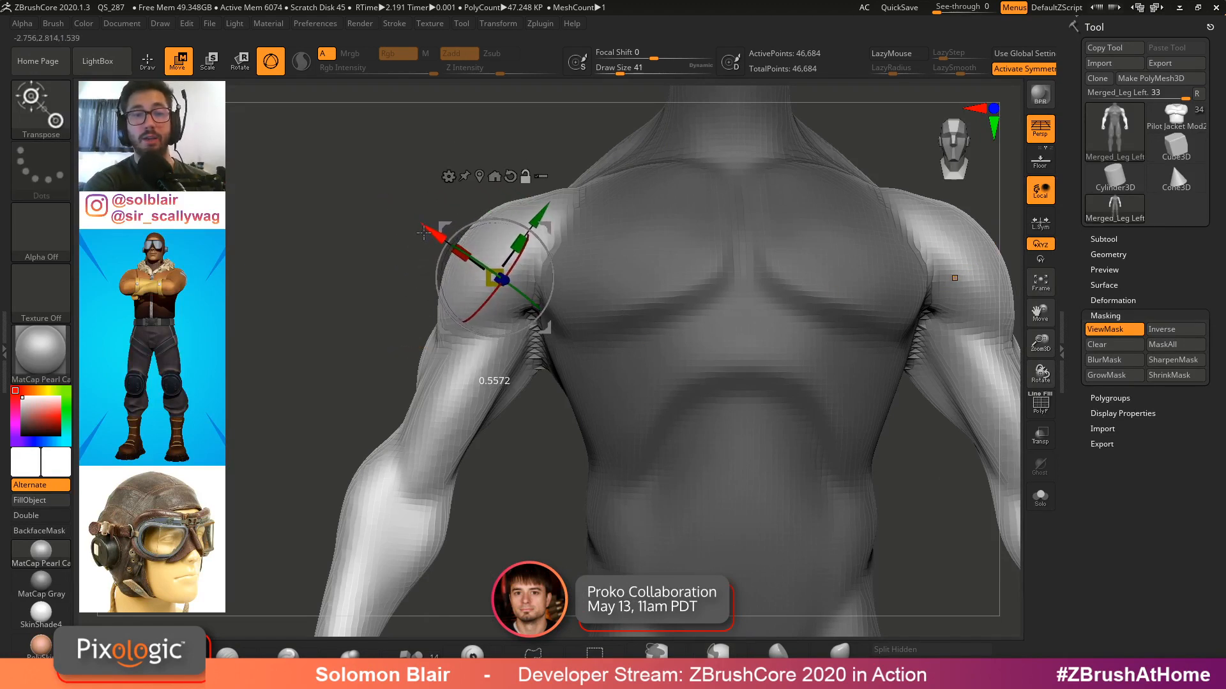
pyautogui.moveTo(609, 157); pyautogui.dragTo(562, 227)
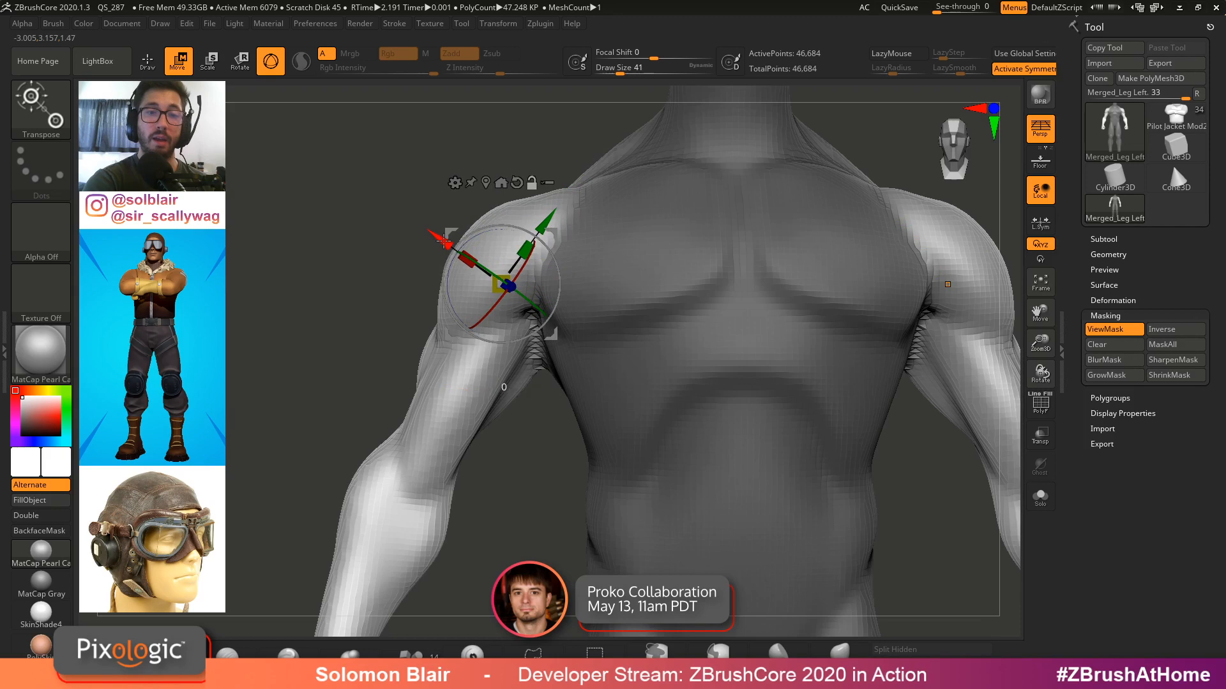
pyautogui.moveTo(632, 269); pyautogui.dragTo(814, 275, button='right')
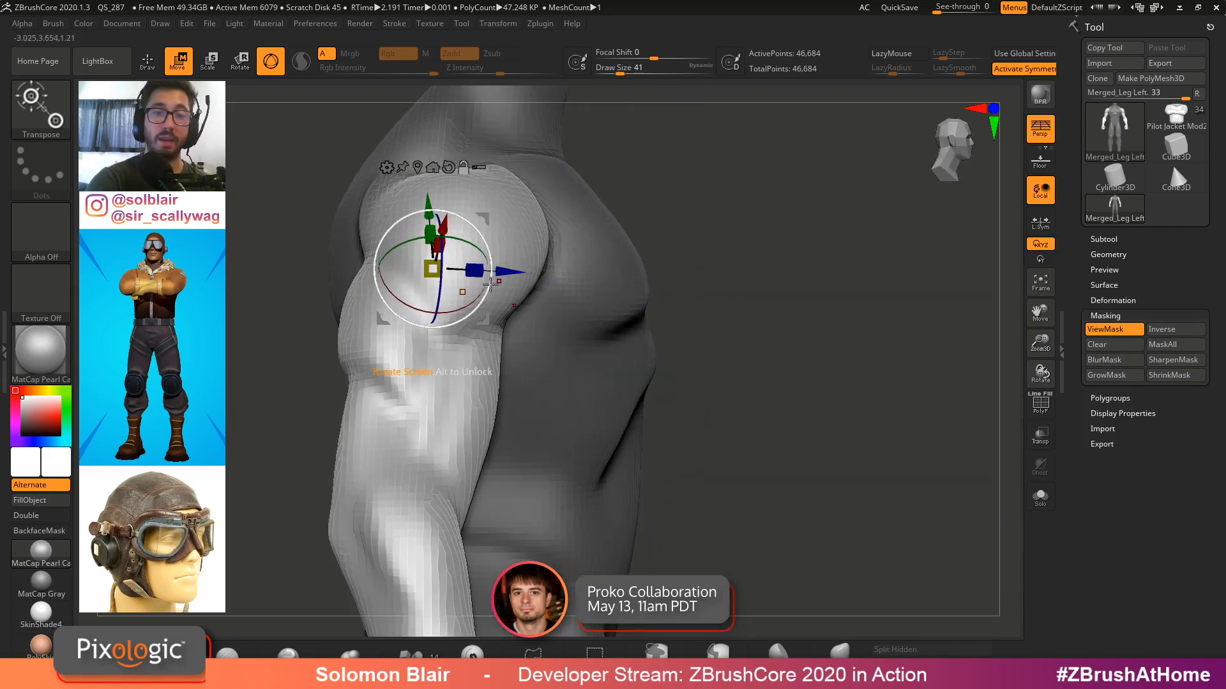
pyautogui.moveTo(510, 288)
pyautogui.mouseDown(button='right')
pyautogui.moveTo(438, 270)
pyautogui.moveTo(507, 290)
pyautogui.mouseUp(button='right')
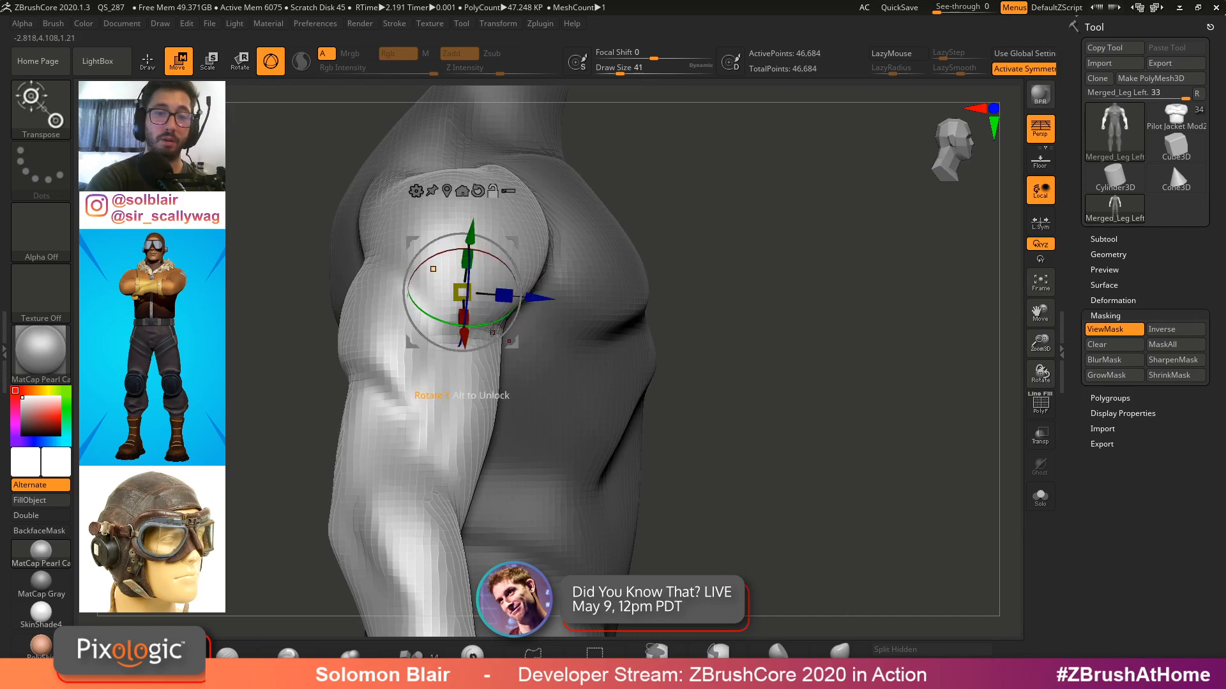
pyautogui.moveTo(509, 350); pyautogui.dragTo(452, 283, button='right')
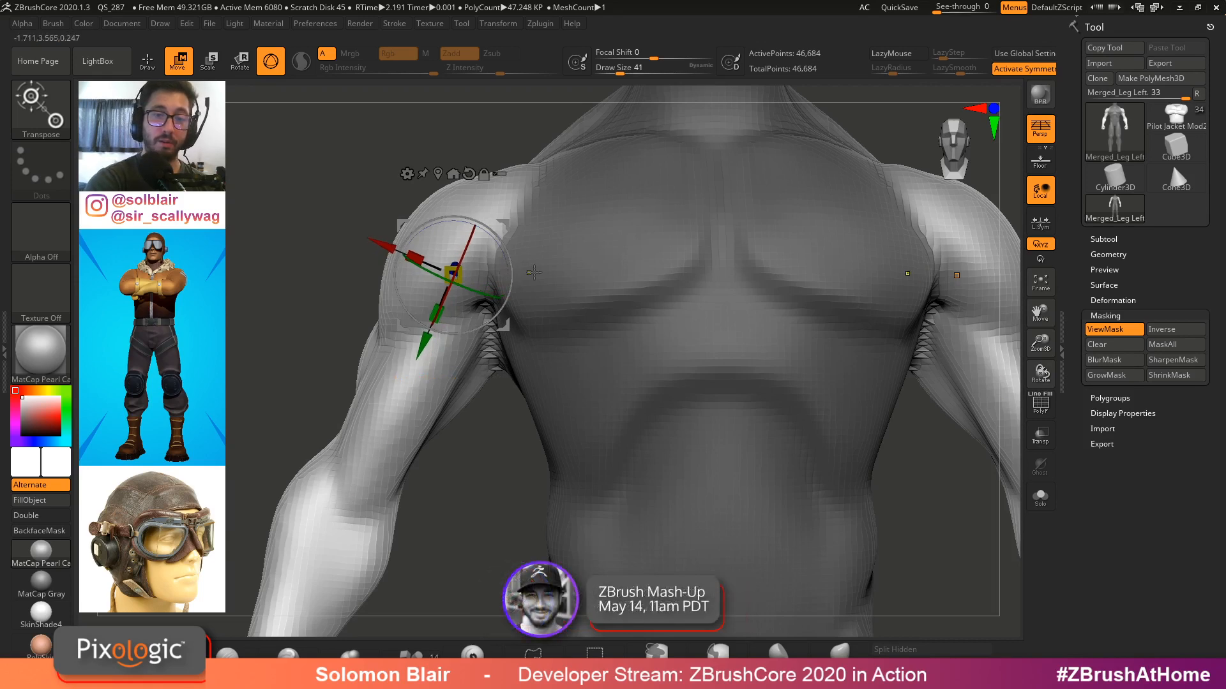
pyautogui.moveTo(469, 320); pyautogui.dragTo(574, 321, button='right')
pyautogui.moveTo(440, 265); pyautogui.dragTo(524, 247)
pyautogui.moveTo(543, 247); pyautogui.dragTo(475, 245, button='right')
pyautogui.moveTo(472, 225); pyautogui.dragTo(505, 224)
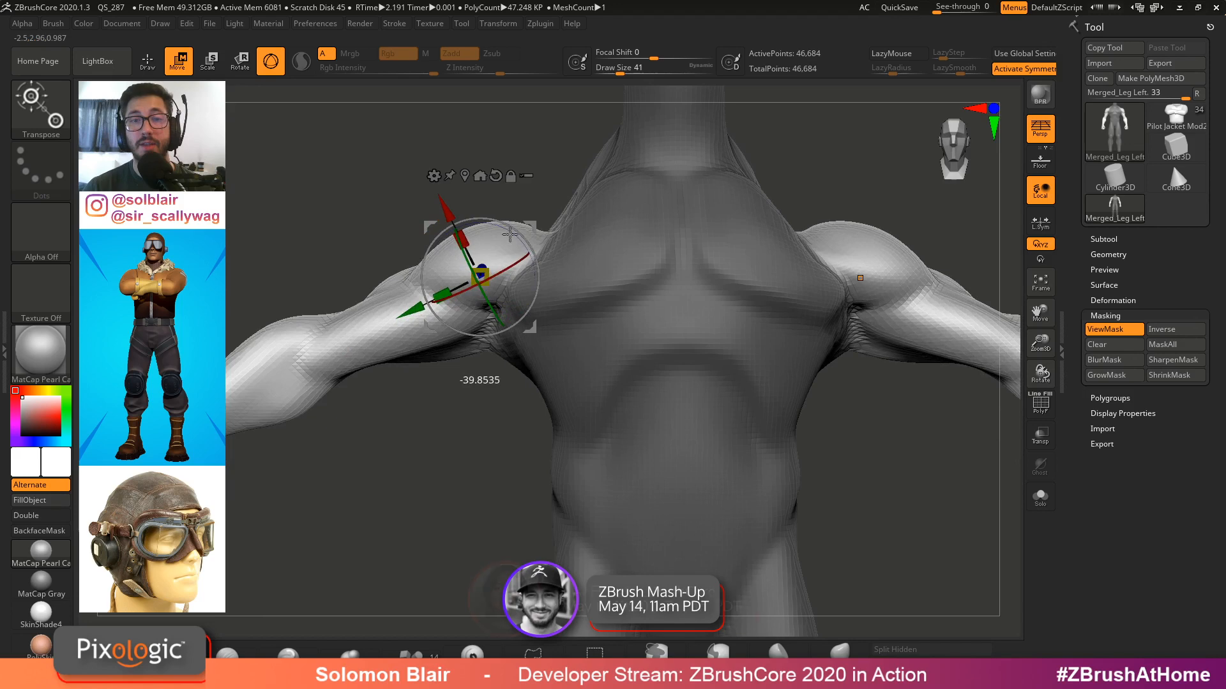
pyautogui.hotkey('ctrl', 'z')
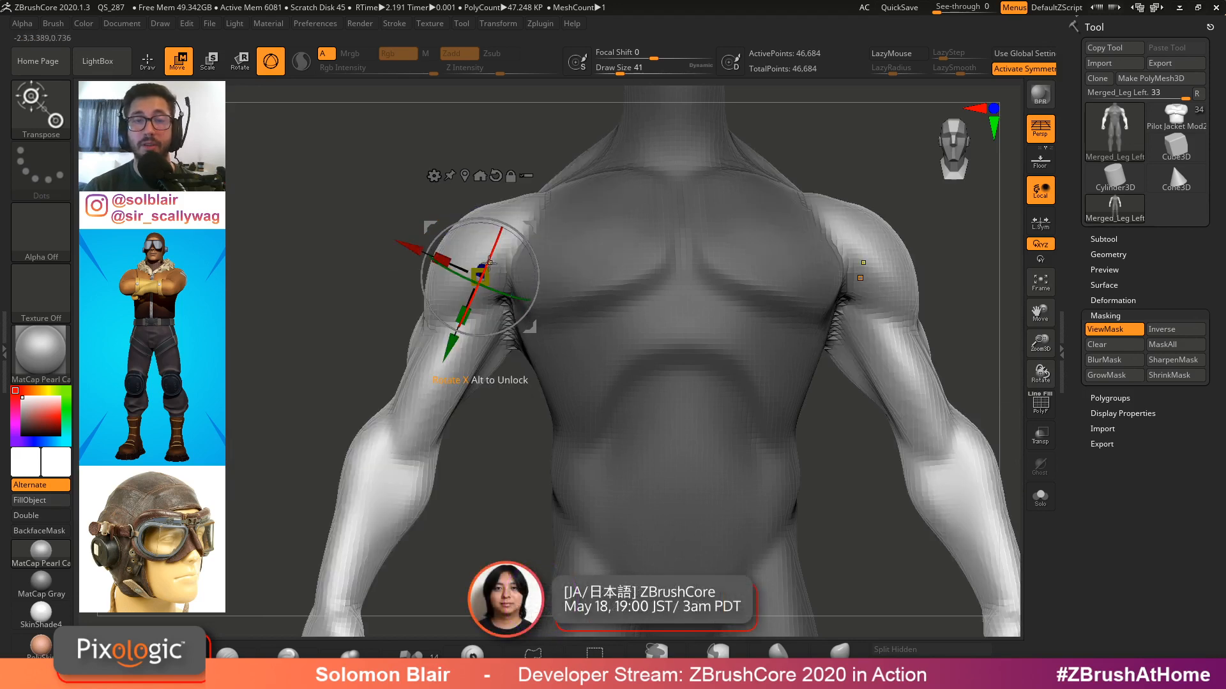
# Mask the torso so only the arm is affected by the Transpose gizmo
pyautogui.press('q')
pyautogui.keyDown('ctrl'); pyautogui.keyDown('alt'); pyautogui.click(570, 266); pyautogui.keyUp('alt'); pyautogui.keyUp('ctrl')
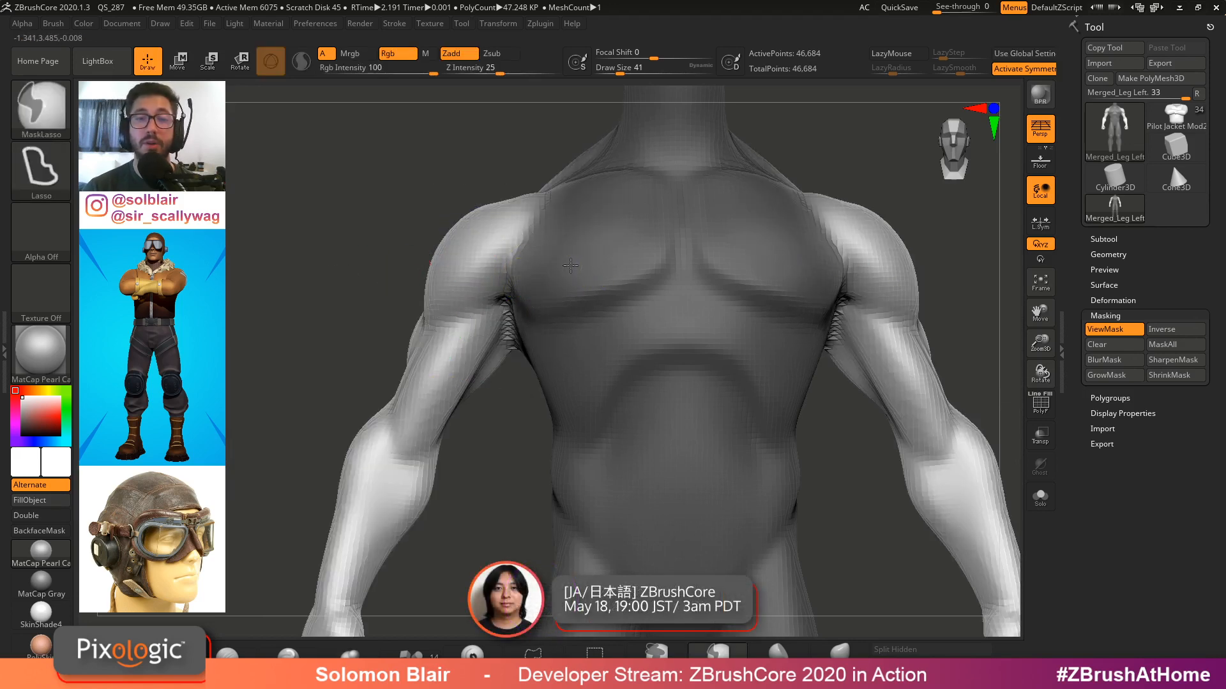
pyautogui.keyDown('ctrl'); pyautogui.click(432, 238); pyautogui.keyUp('ctrl')
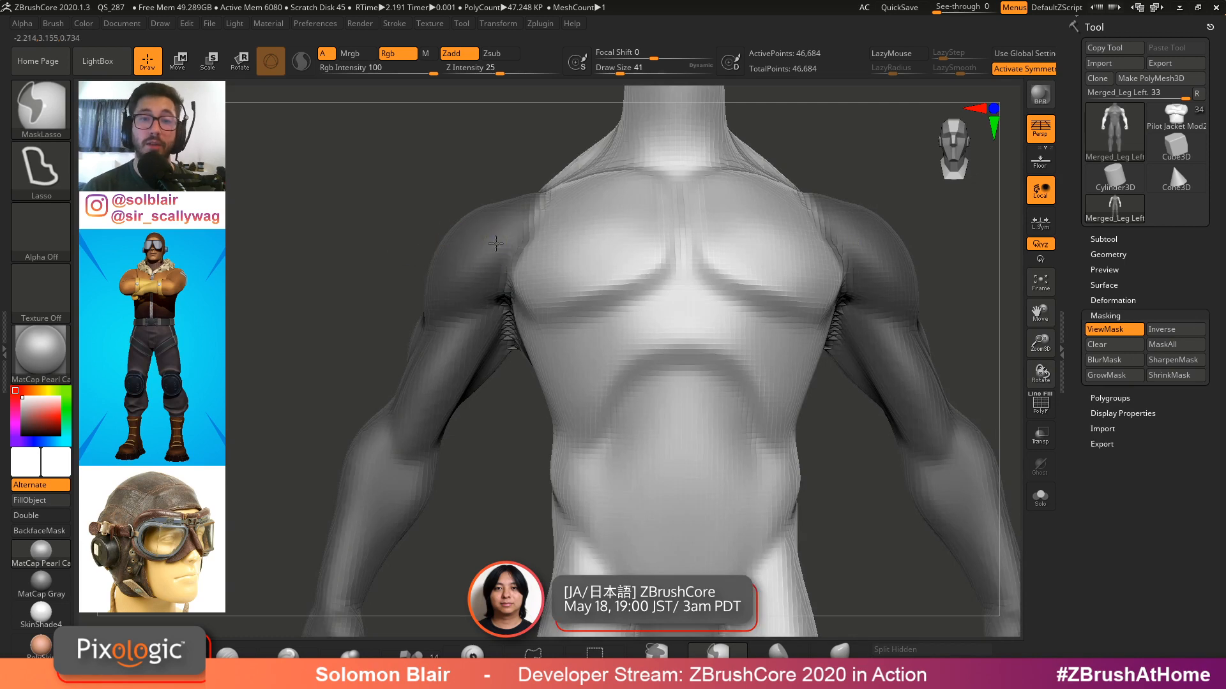
pyautogui.moveTo(496, 243)
pyautogui.keyDown('ctrl'); pyautogui.mouseDown(button='right')
pyautogui.moveTo(516, 262)
pyautogui.moveTo(506, 280)
pyautogui.mouseUp(button='right'); pyautogui.keyUp('ctrl')
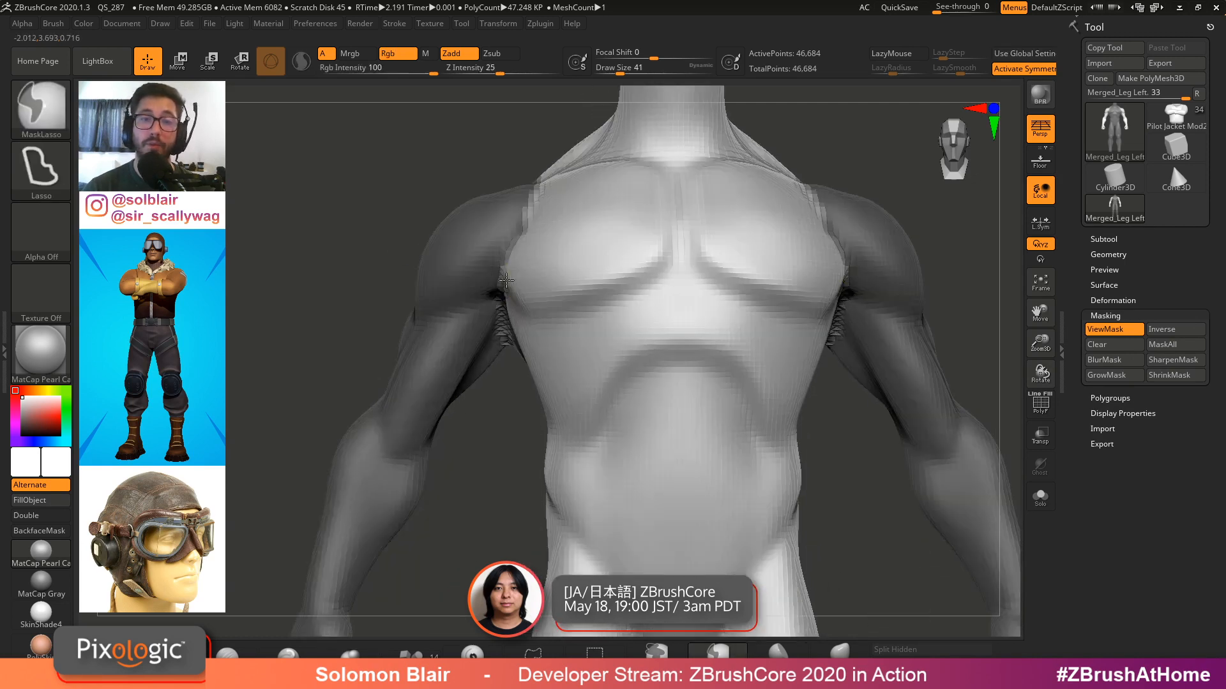
pyautogui.keyDown('ctrl'); pyautogui.click(320, 260); pyautogui.keyUp('ctrl')
# Rotate the upper arm outward from the shoulder with the Transpose gizmo
pyautogui.press('w')
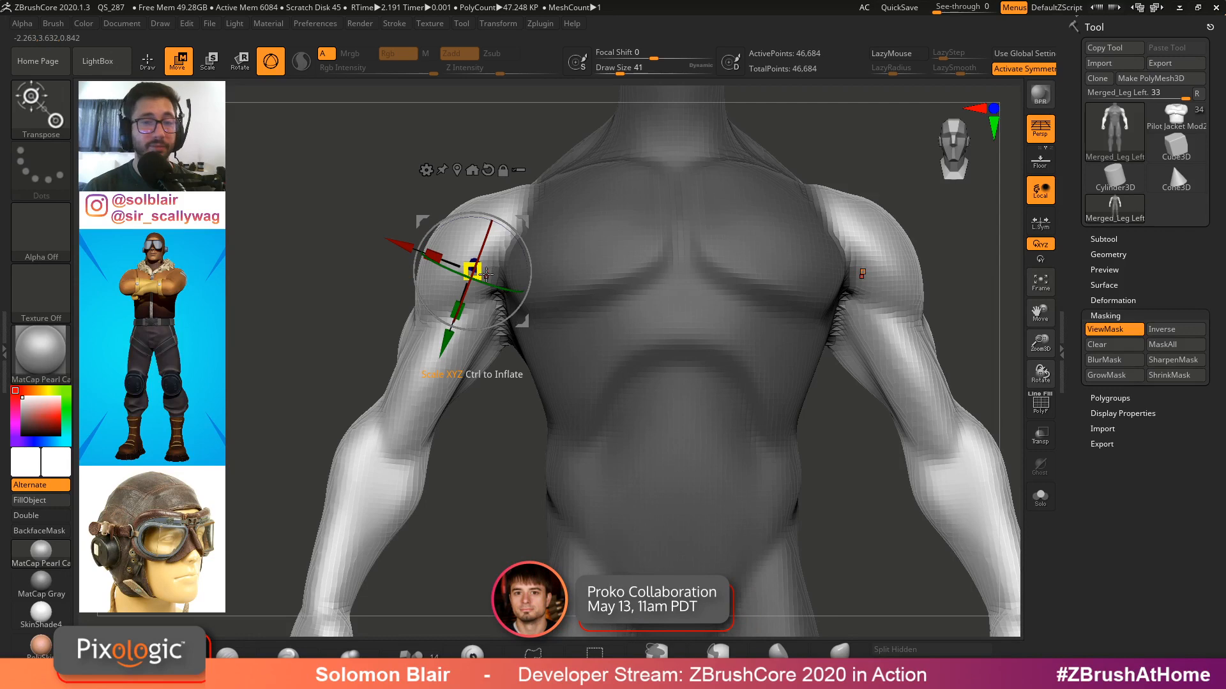
pyautogui.moveTo(501, 229); pyautogui.dragTo(512, 239)
pyautogui.moveTo(516, 247); pyautogui.dragTo(554, 257, button='right')
pyautogui.moveTo(500, 291); pyautogui.dragTo(607, 215)
pyautogui.hotkey('ctrl', 'z')
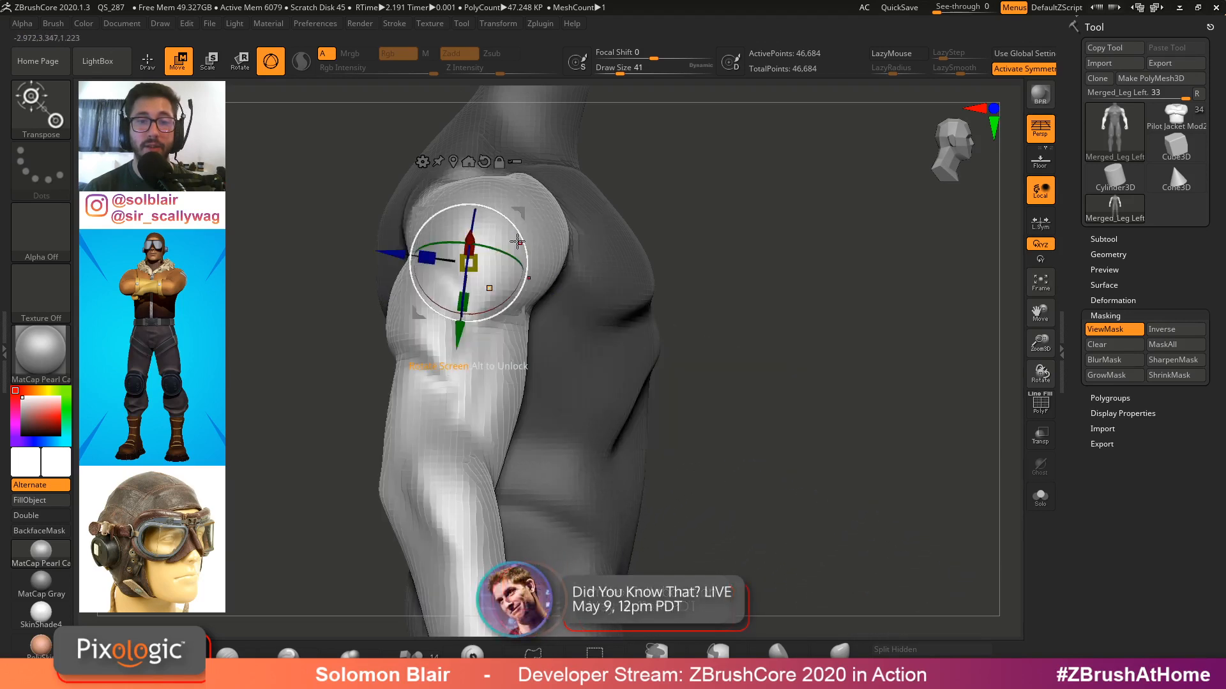
pyautogui.moveTo(514, 219); pyautogui.dragTo(543, 215)
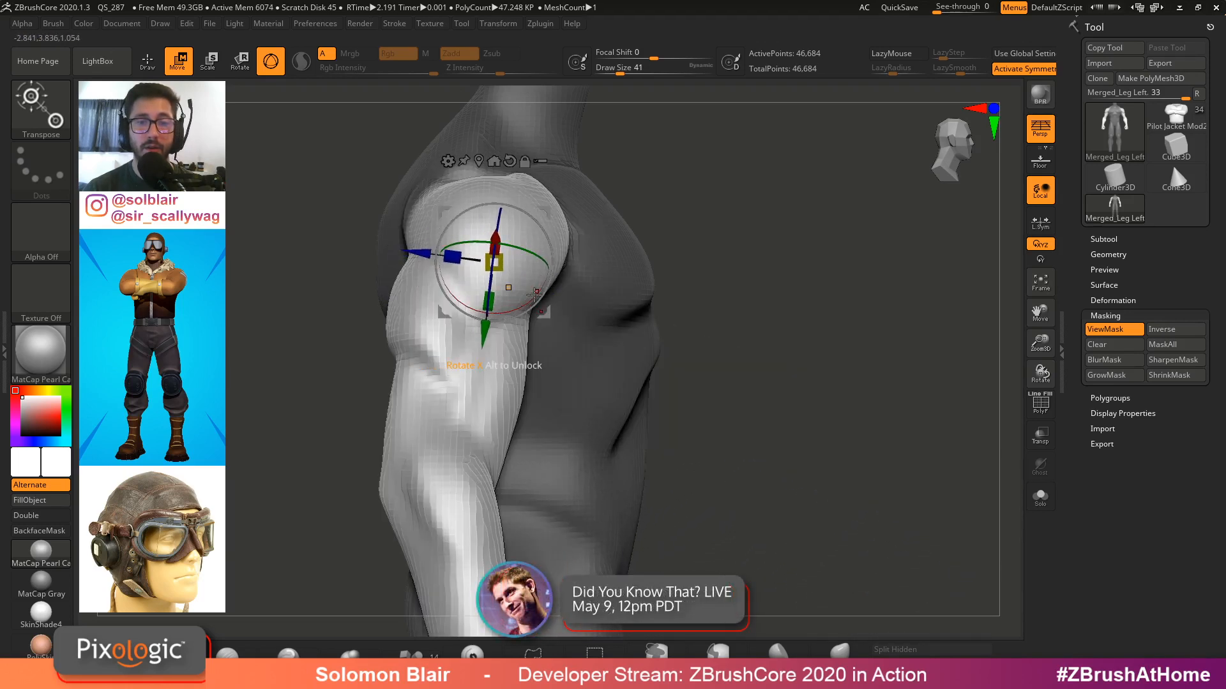
pyautogui.moveTo(535, 292); pyautogui.dragTo(550, 204)
pyautogui.press('q')
pyautogui.moveTo(552, 285)
pyautogui.keyDown('ctrl'); pyautogui.mouseDown(button='right')
pyautogui.moveTo(556, 251)
pyautogui.moveTo(528, 252)
pyautogui.moveTo(595, 298)
pyautogui.mouseUp(button='right'); pyautogui.keyUp('ctrl')
pyautogui.hotkey('ctrl', 'z')
# Rotate the upper arm forward at the shoulder, checking it from a side view
pyautogui.hotkey('shift', 'f')
pyautogui.hotkey('shift', 'f')
pyautogui.keyDown('ctrl'); pyautogui.moveTo(706, 323); pyautogui.dragTo(863, 277, button='right'); pyautogui.keyUp('ctrl')
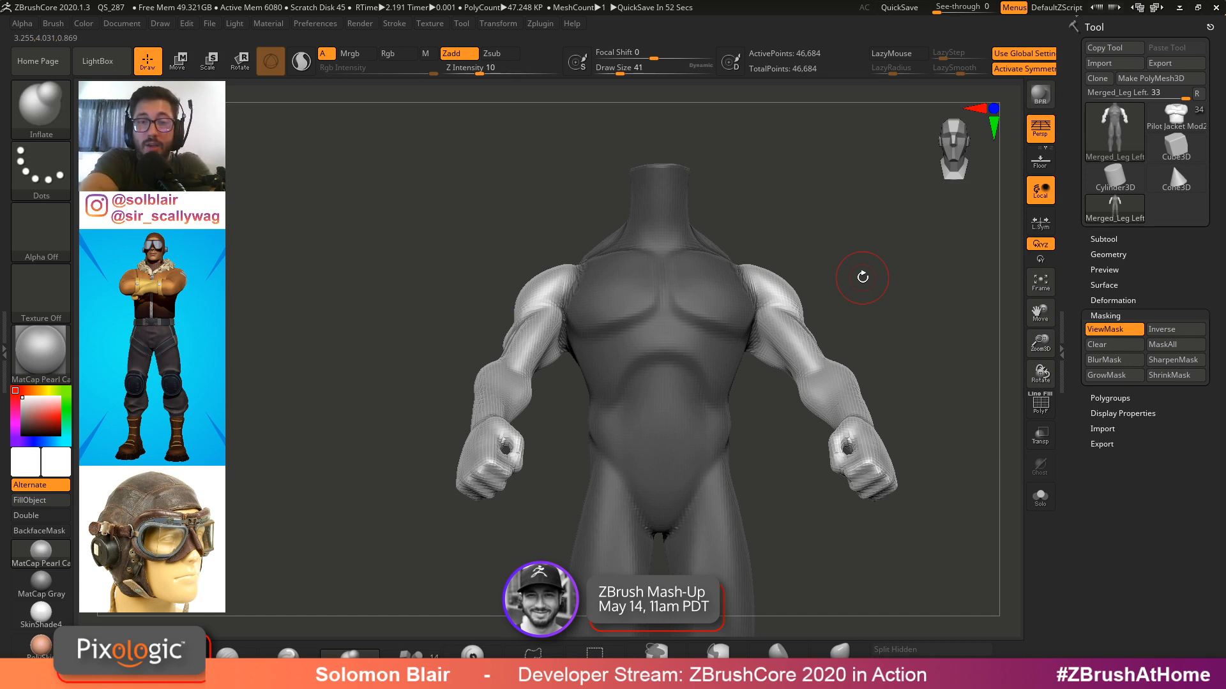
pyautogui.moveTo(580, 333); pyautogui.dragTo(783, 262, button='right')
pyautogui.press('w')
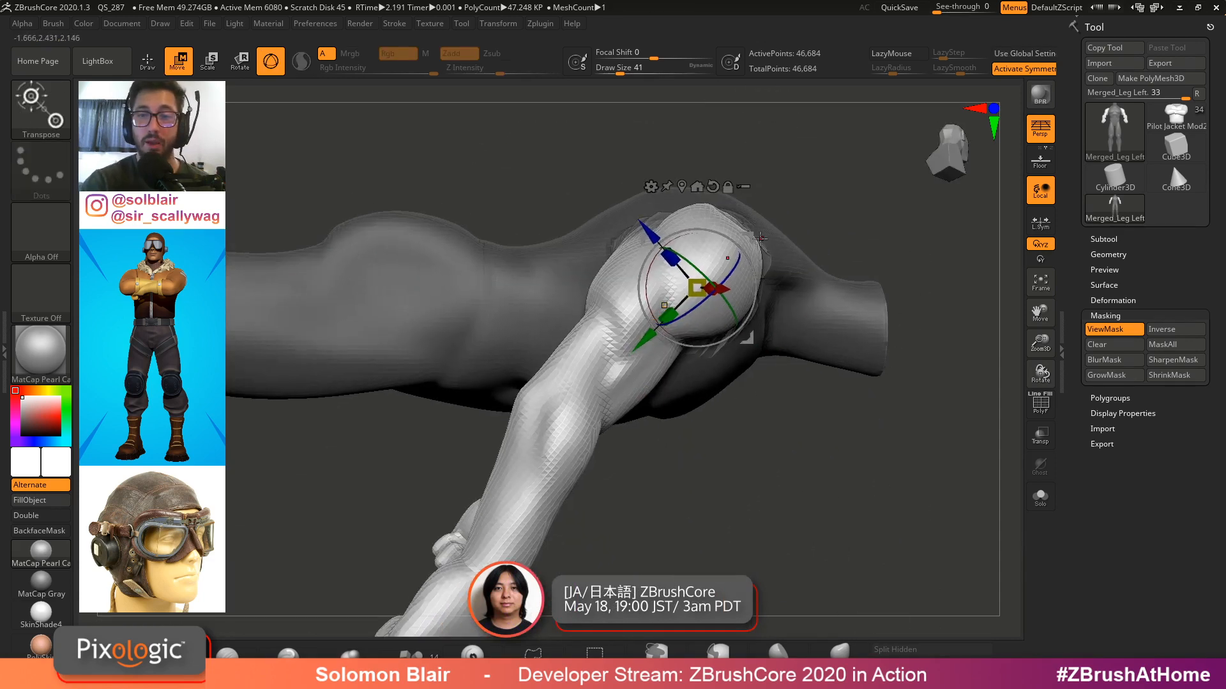
pyautogui.moveTo(754, 239); pyautogui.dragTo(763, 247)
pyautogui.press('q')
pyautogui.moveTo(766, 249)
pyautogui.mouseDown(button='right')
pyautogui.moveTo(821, 255)
pyautogui.moveTo(741, 291)
pyautogui.moveTo(794, 309)
pyautogui.moveTo(818, 284)
pyautogui.moveTo(721, 352)
pyautogui.mouseUp(button='right')
pyautogui.press('w')
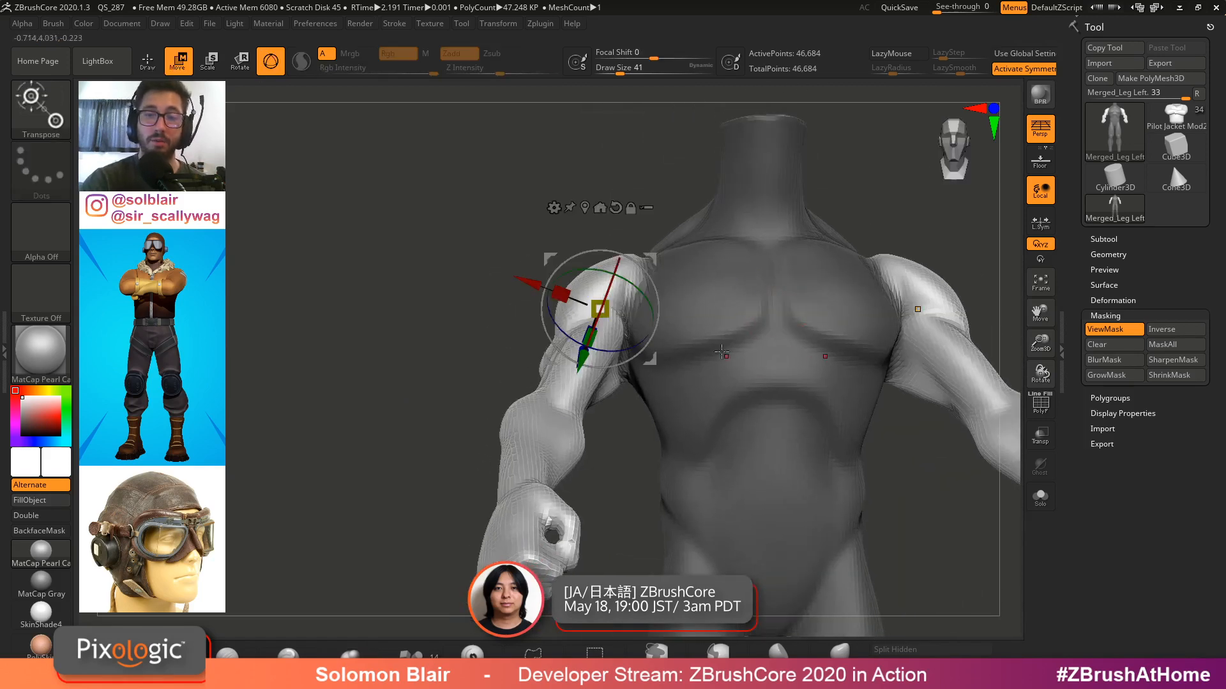
# Continue rotating the upper arm at the shoulder to refine the arm's pose
pyautogui.moveTo(647, 297); pyautogui.dragTo(657, 295)
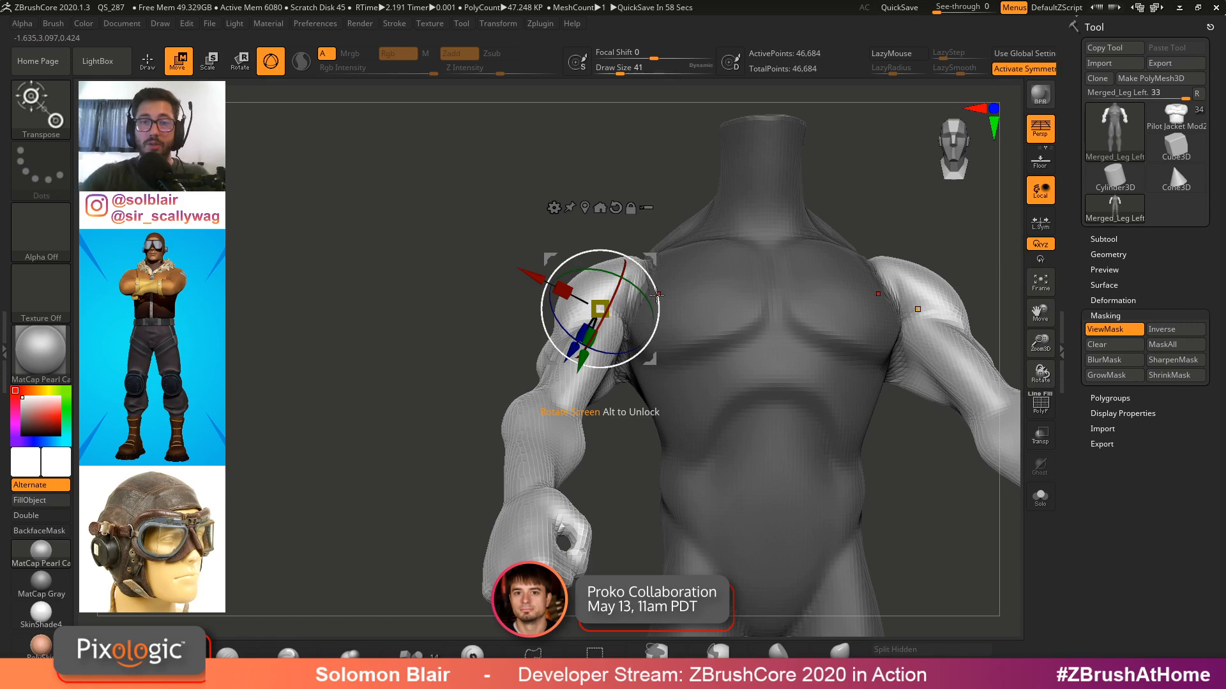
pyautogui.moveTo(640, 291); pyautogui.dragTo(652, 314)
pyautogui.moveTo(653, 307); pyautogui.dragTo(678, 211, button='right')
pyautogui.moveTo(623, 281); pyautogui.dragTo(627, 288)
pyautogui.moveTo(986, 199); pyautogui.dragTo(947, 209, button='right')
pyautogui.keyDown('alt'); pyautogui.moveTo(947, 209); pyautogui.dragTo(899, 240, button='right'); pyautogui.keyUp('alt')
pyautogui.moveTo(563, 269); pyautogui.dragTo(569, 264)
pyautogui.moveTo(569, 264)
pyautogui.mouseDown(button='right')
pyautogui.moveTo(722, 288)
pyautogui.moveTo(717, 260)
pyautogui.moveTo(858, 273)
pyautogui.moveTo(769, 289)
pyautogui.moveTo(794, 287)
pyautogui.moveTo(802, 210)
pyautogui.moveTo(881, 281)
pyautogui.moveTo(895, 317)
pyautogui.moveTo(798, 223)
pyautogui.moveTo(712, 370)
pyautogui.moveTo(764, 389)
pyautogui.moveTo(688, 379)
pyautogui.mouseUp(button='right')
pyautogui.press('q')
pyautogui.press('w')
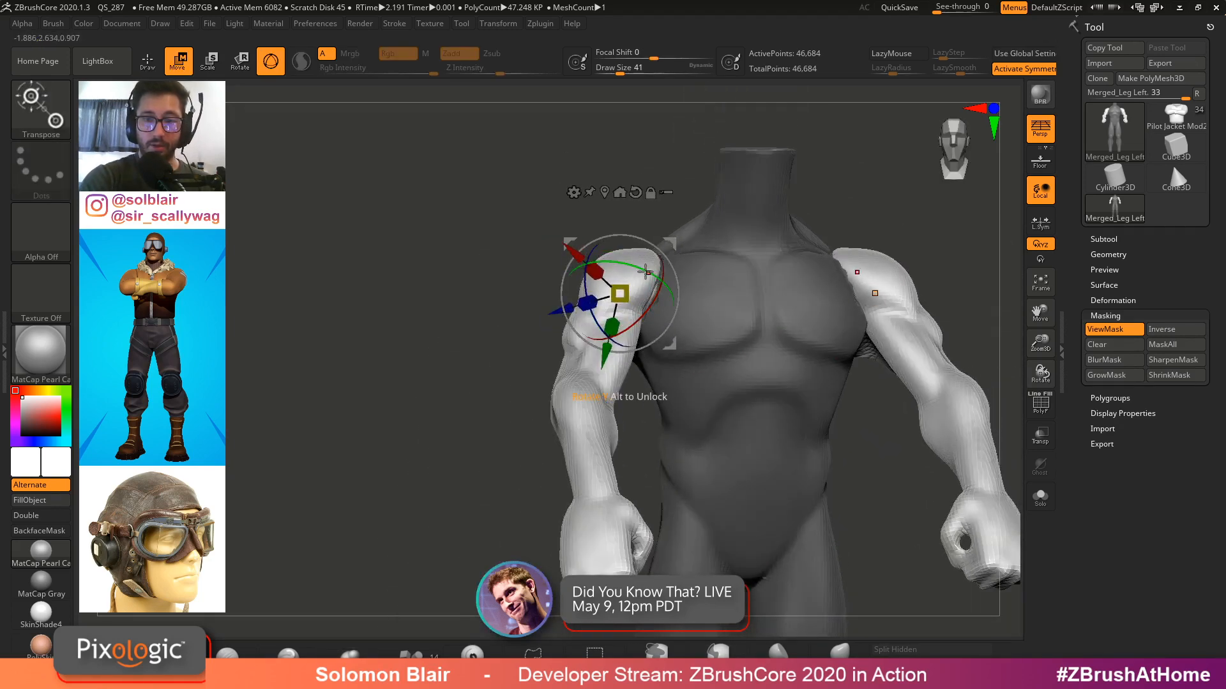
pyautogui.moveTo(648, 272); pyautogui.dragTo(665, 242, button='right')
pyautogui.moveTo(595, 227)
pyautogui.mouseDown(button='right')
pyautogui.moveTo(557, 281)
pyautogui.moveTo(594, 335)
pyautogui.mouseUp(button='right')
pyautogui.press('q')
# Open the finished posed figures Pose 1 and Bottom Leg 2 from the tool library for comparison
pyautogui.click(1174, 118)
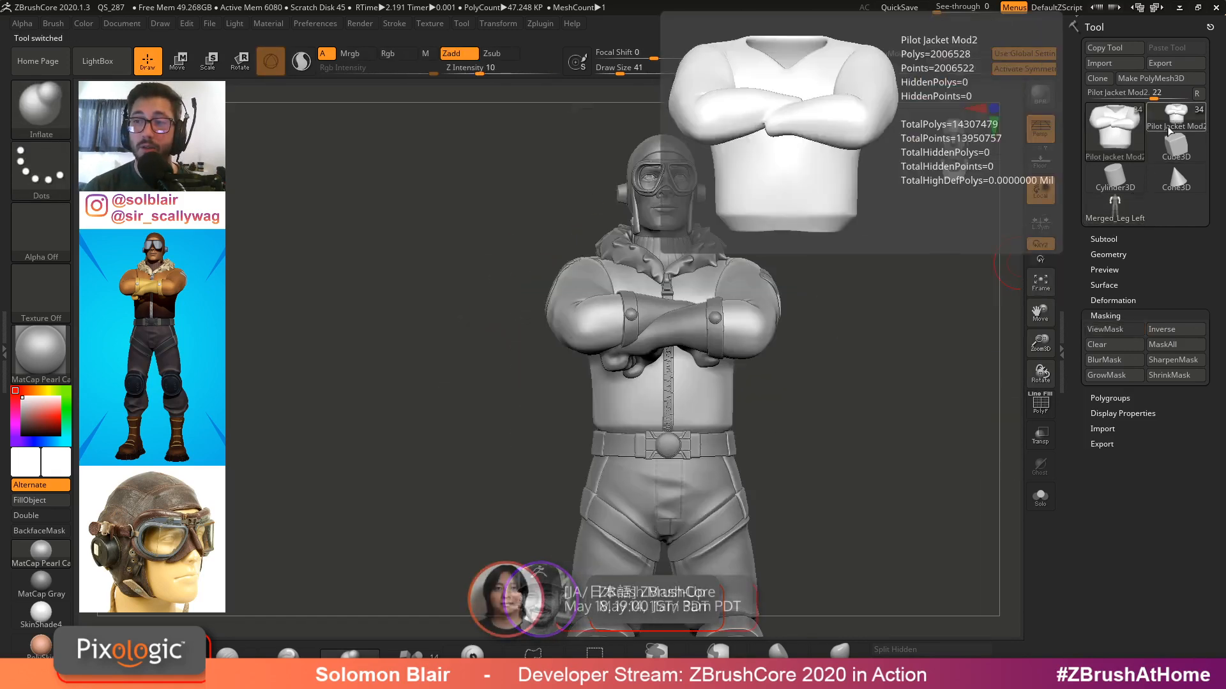
pyautogui.click(1114, 128)
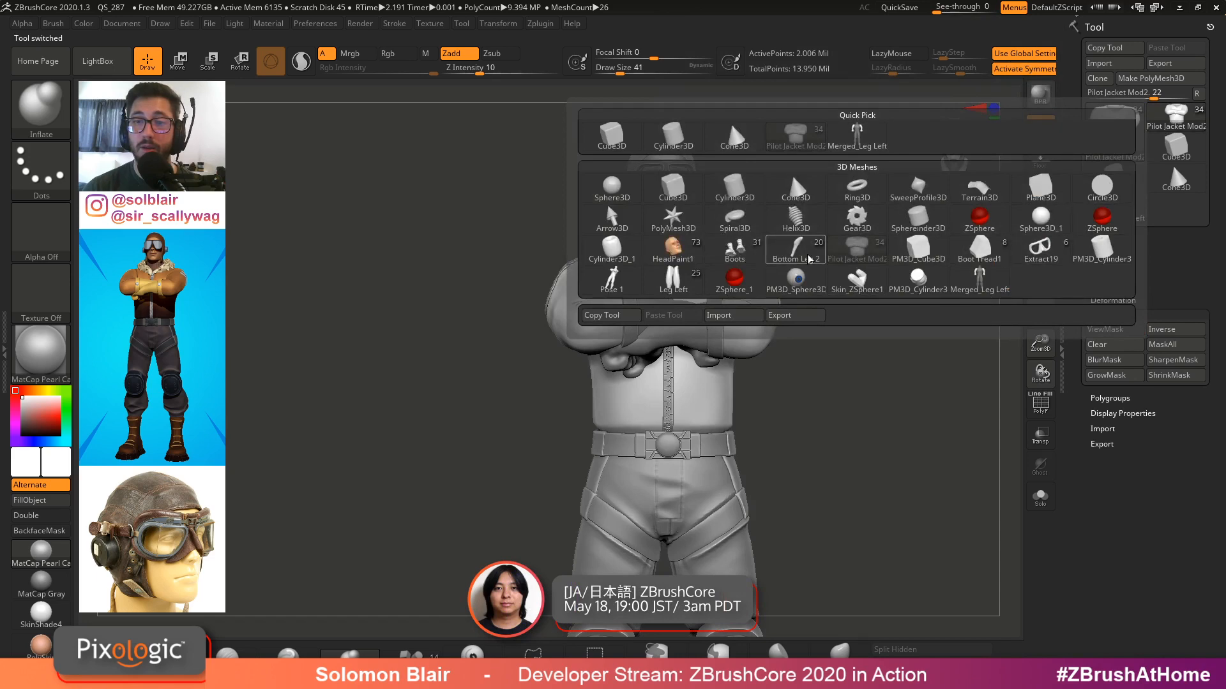
pyautogui.click(612, 281)
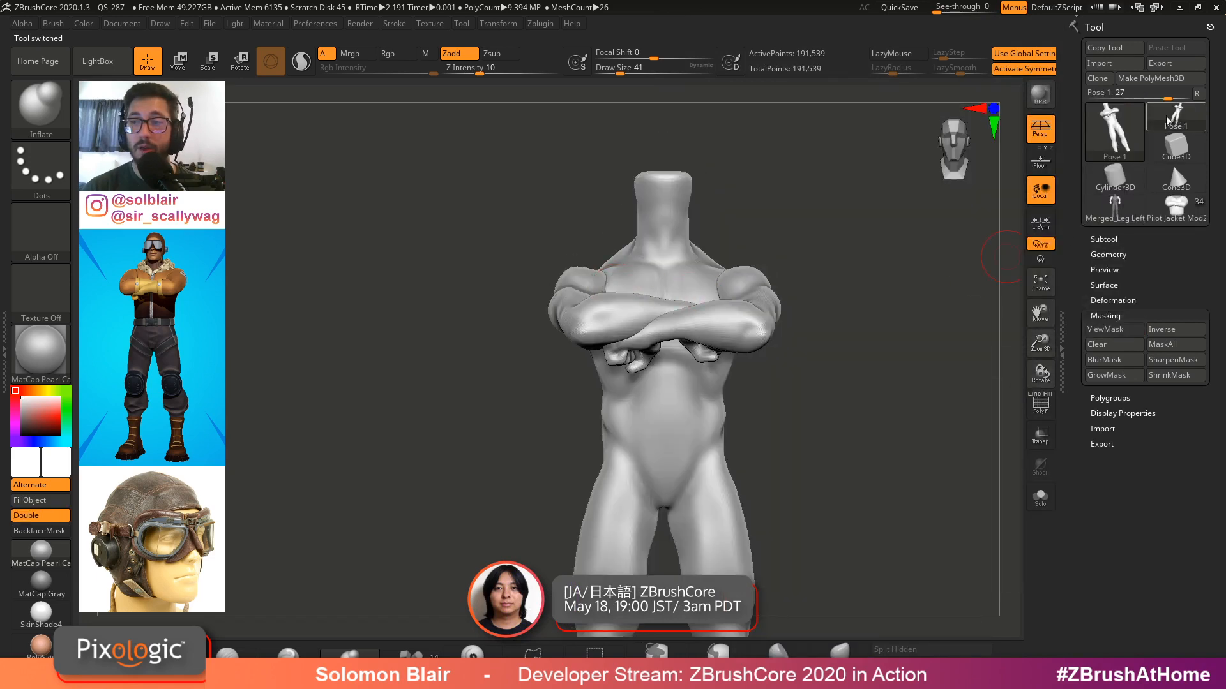
pyautogui.click(1126, 197)
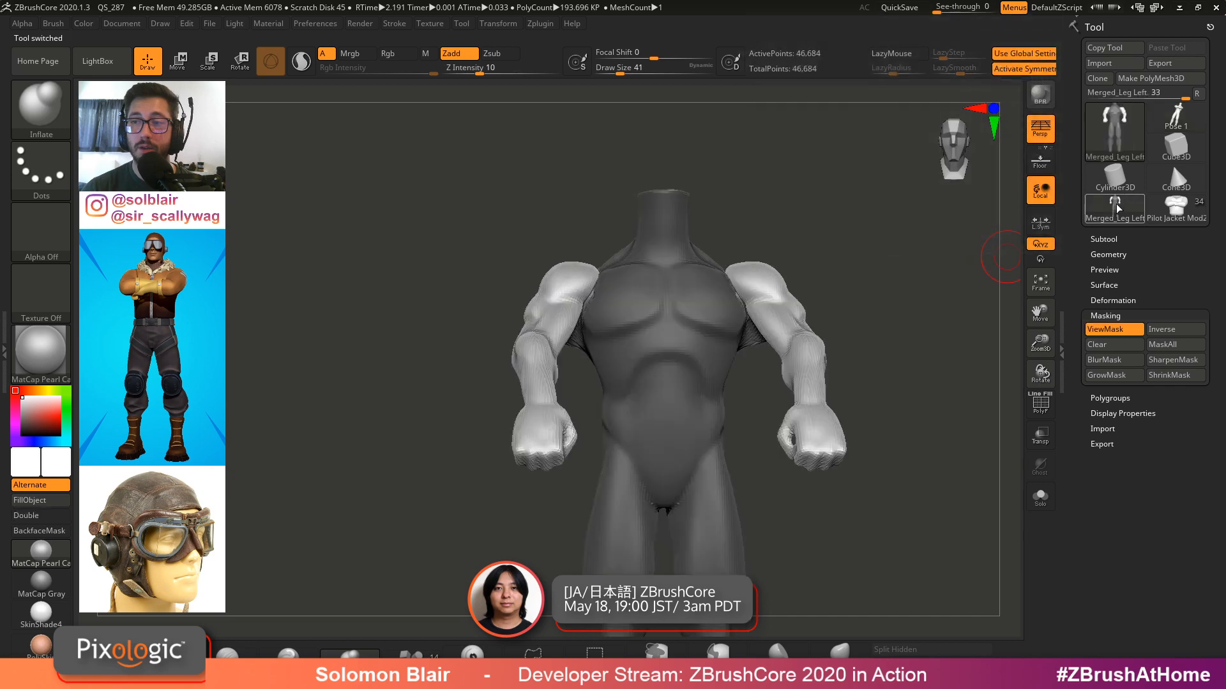
pyautogui.click(1125, 198)
pyautogui.click(746, 342)
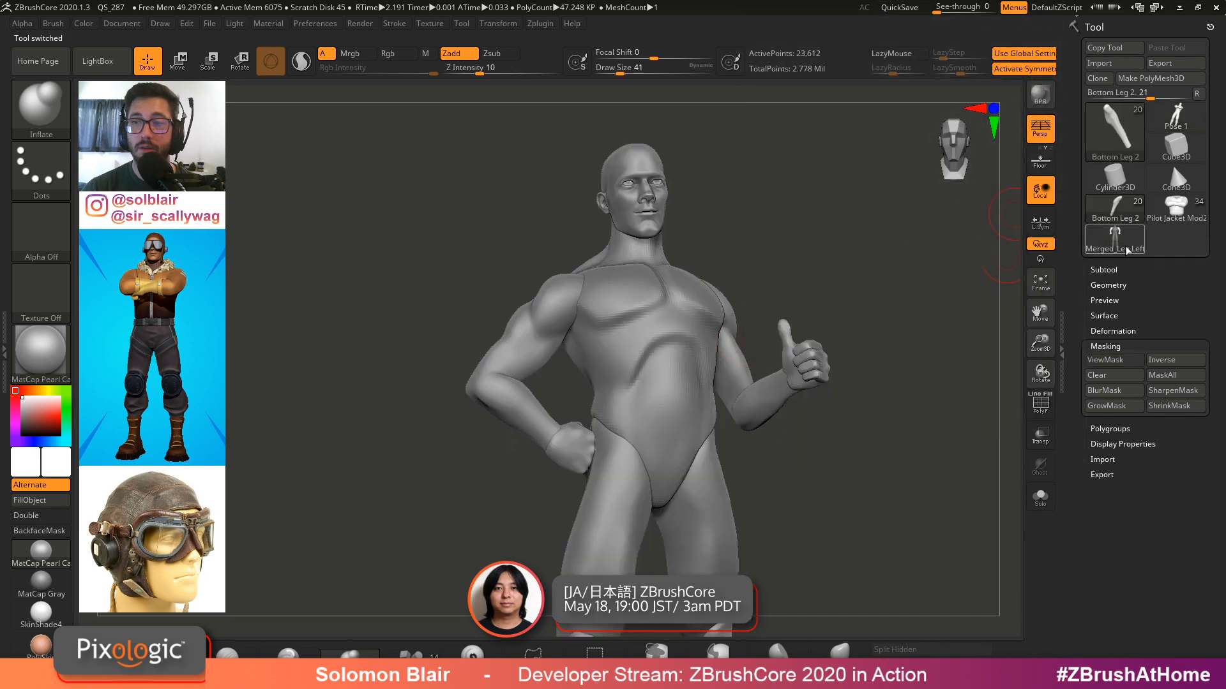
# Open the finished Pilot Jacket Mod2 figure from the tool library for comparison
pyautogui.click(1114, 212)
pyautogui.click(1114, 212)
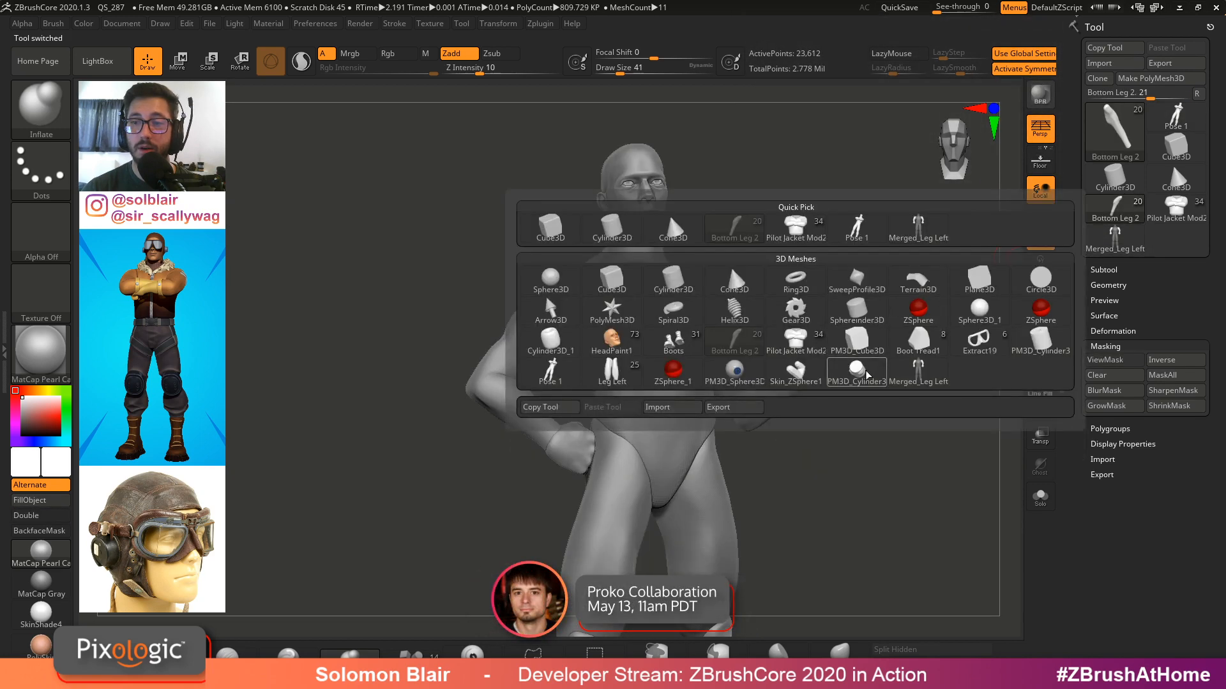
pyautogui.click(818, 344)
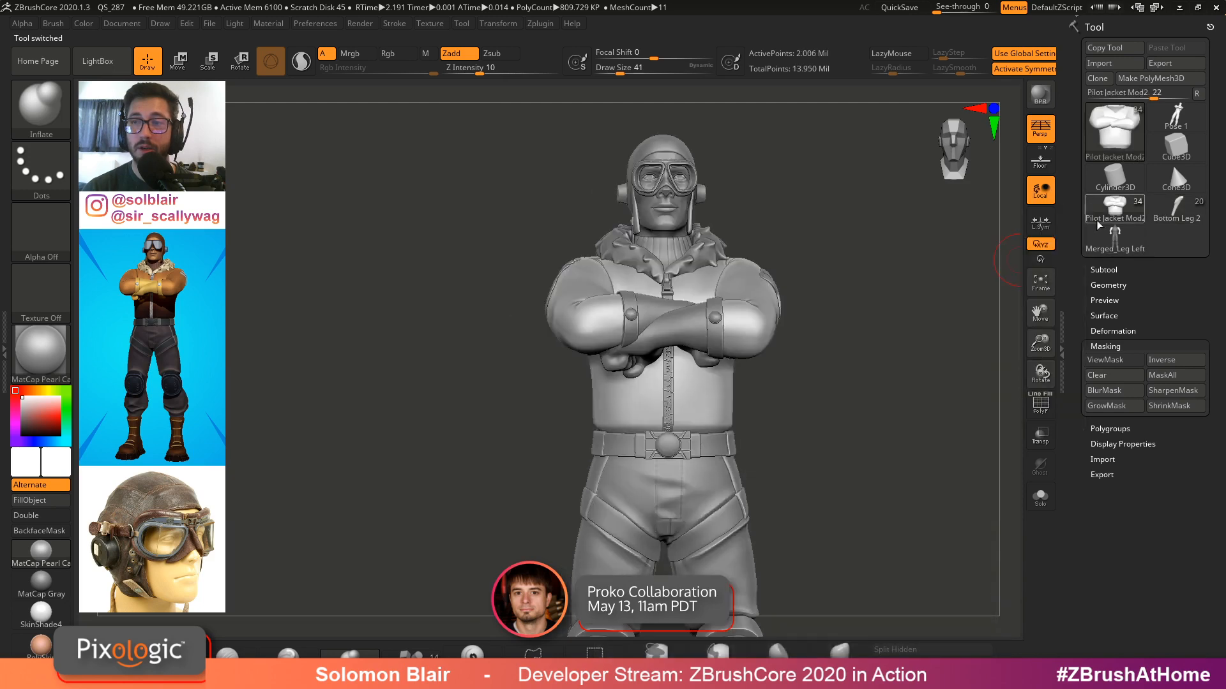
# Switch back to the Merged_Leg Left base figure and select its left forearm subtool
pyautogui.click(1115, 210)
pyautogui.click(630, 383)
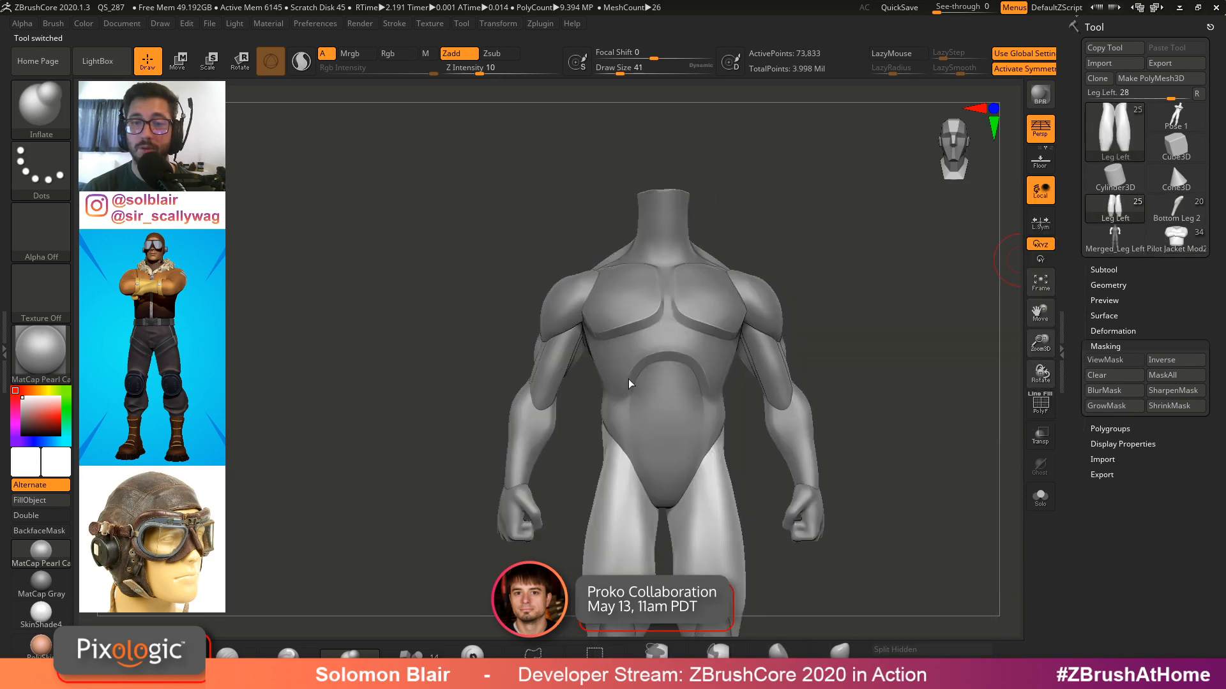
pyautogui.keyDown('alt'); pyautogui.click(531, 323); pyautogui.keyUp('alt')
pyautogui.press('b')
pyautogui.press('i')
pyautogui.press('n')
pyautogui.keyDown('alt'); pyautogui.click(506, 332); pyautogui.keyUp('alt')
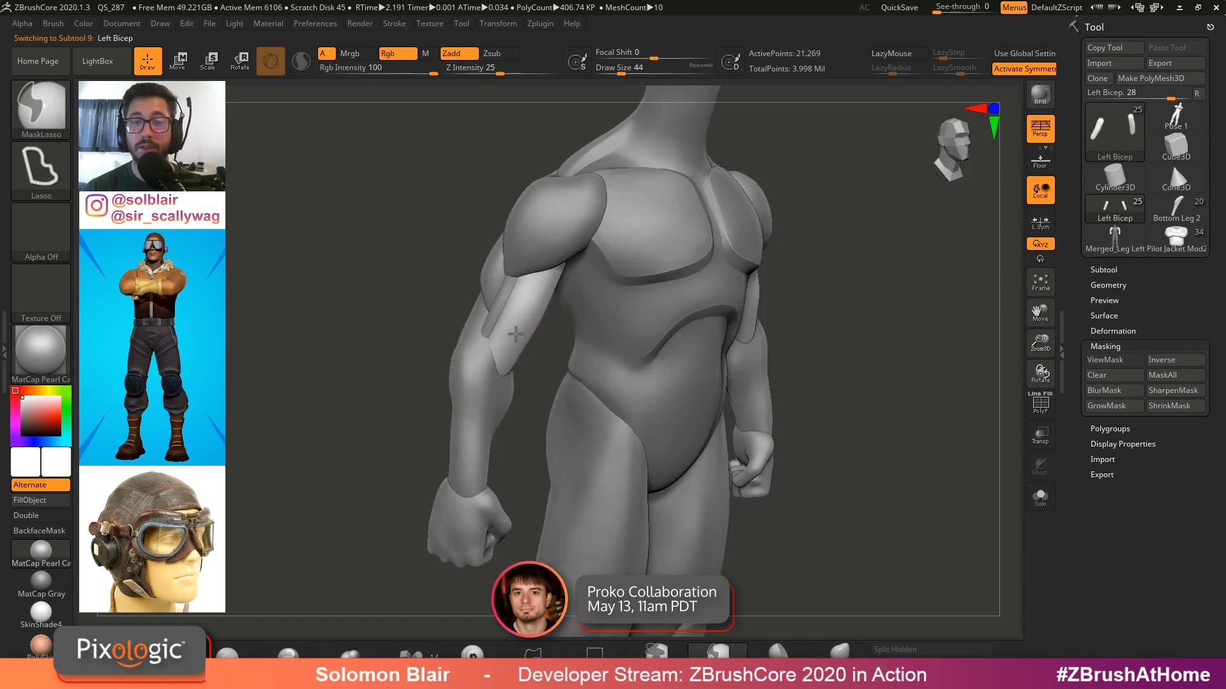
pyautogui.moveTo(506, 331)
pyautogui.mouseDown(button='right')
pyautogui.moveTo(501, 351)
pyautogui.moveTo(520, 358)
pyautogui.moveTo(518, 326)
pyautogui.mouseUp(button='right')
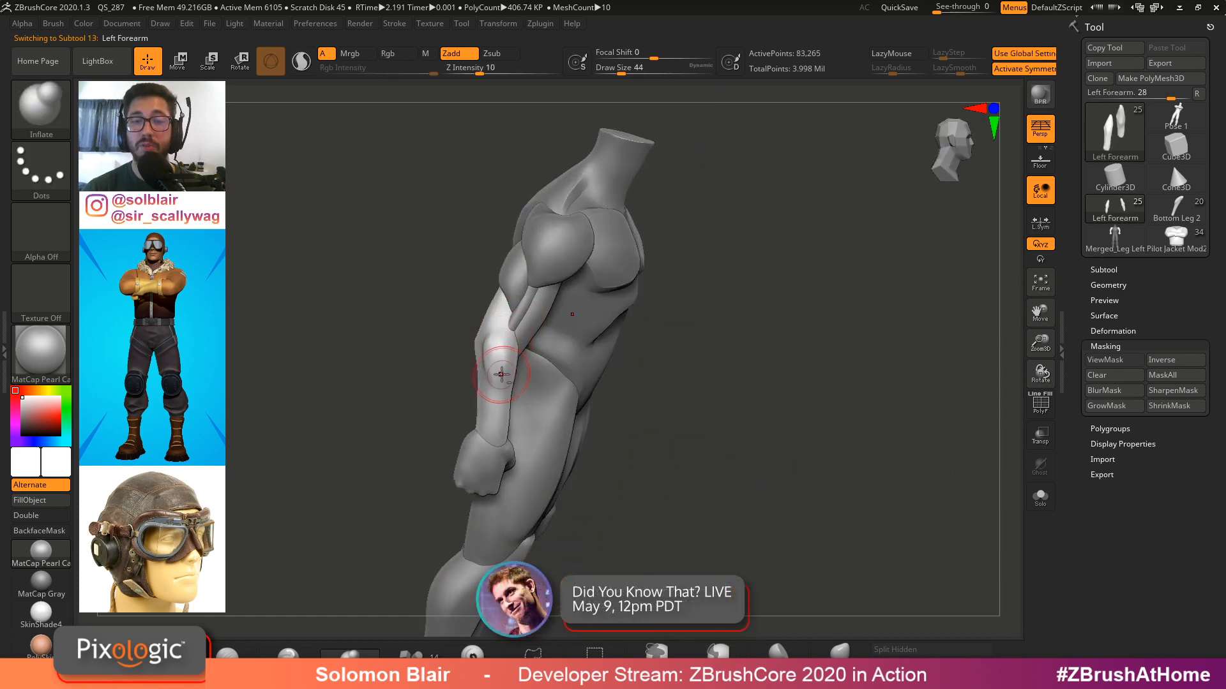
pyautogui.keyDown('ctrl'); pyautogui.moveTo(498, 367); pyautogui.dragTo(627, 390, button='right'); pyautogui.keyUp('ctrl')
pyautogui.keyDown('alt'); pyautogui.moveTo(520, 342); pyautogui.dragTo(640, 339, button='right'); pyautogui.keyUp('alt')
# Try to reposition the left forearm with the Transpose gizmo, then undo the changes
pyautogui.press('w')
pyautogui.keyDown('alt'); pyautogui.moveTo(654, 254); pyautogui.dragTo(623, 309, button='right'); pyautogui.keyUp('alt')
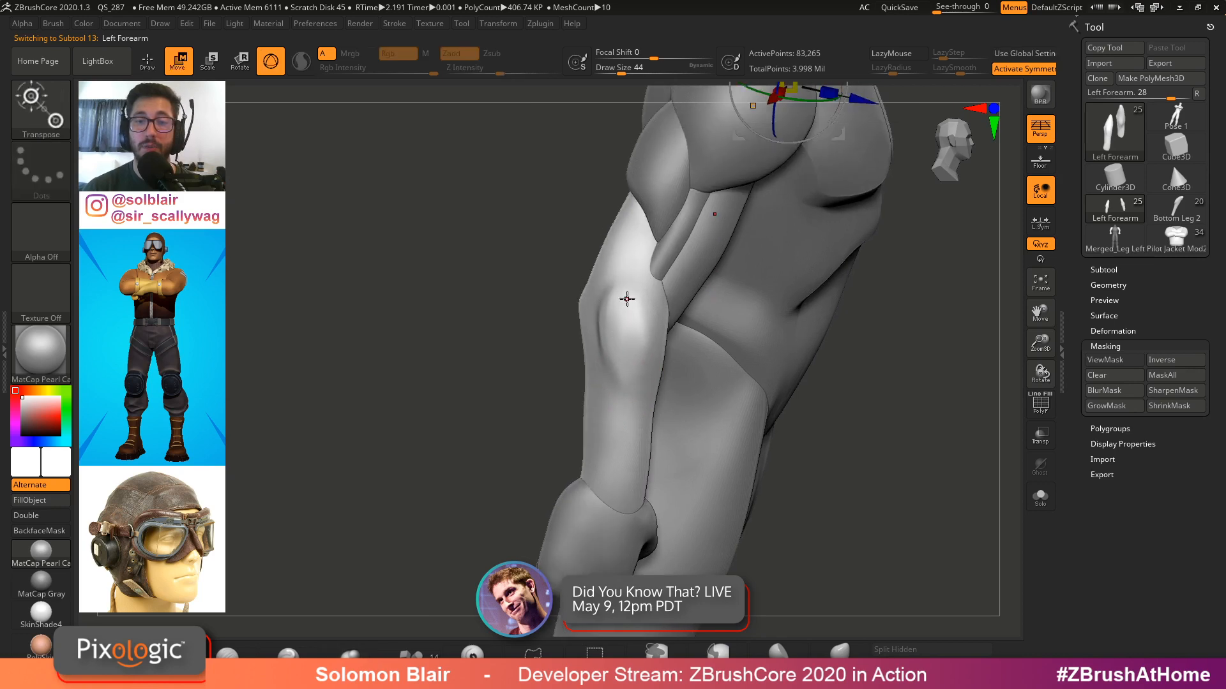
pyautogui.click(627, 298)
pyautogui.click(672, 198)
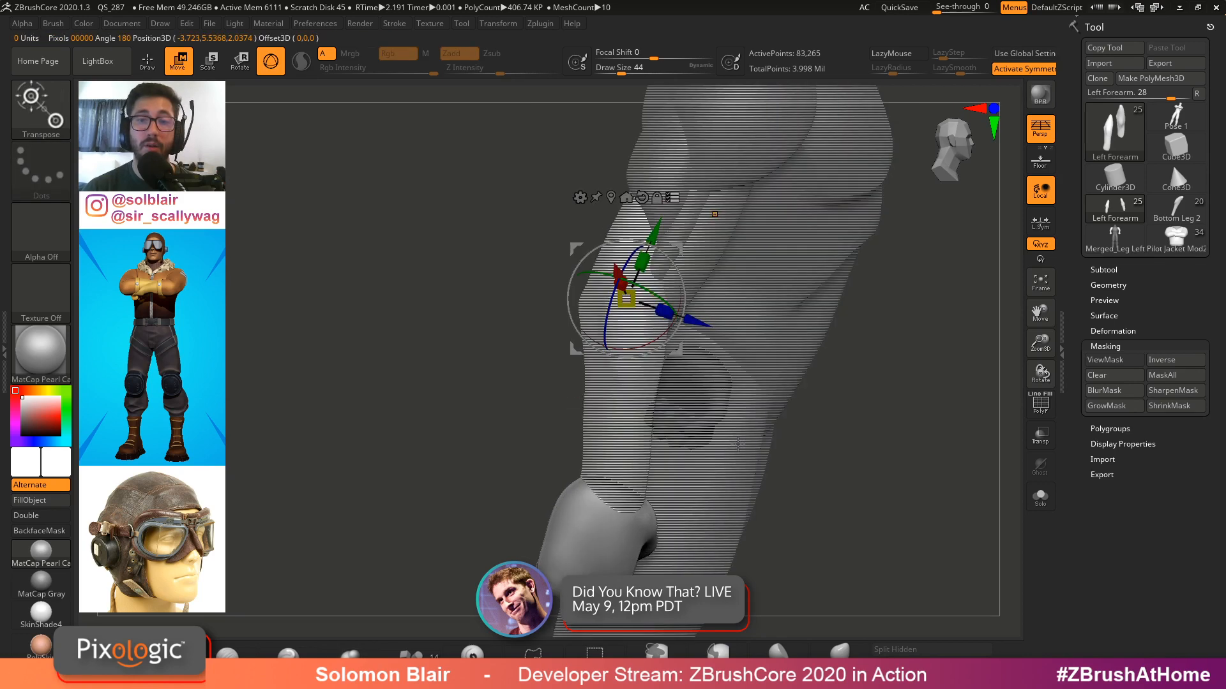
pyautogui.keyDown('ctrl'); pyautogui.keyDown('shift'); pyautogui.moveTo(427, 285); pyautogui.dragTo(341, 470); pyautogui.keyUp('shift'); pyautogui.keyUp('ctrl')
pyautogui.keyDown('ctrl'); pyautogui.keyDown('shift'); pyautogui.moveTo(440, 258); pyautogui.dragTo(240, 568); pyautogui.keyUp('shift'); pyautogui.keyUp('ctrl')
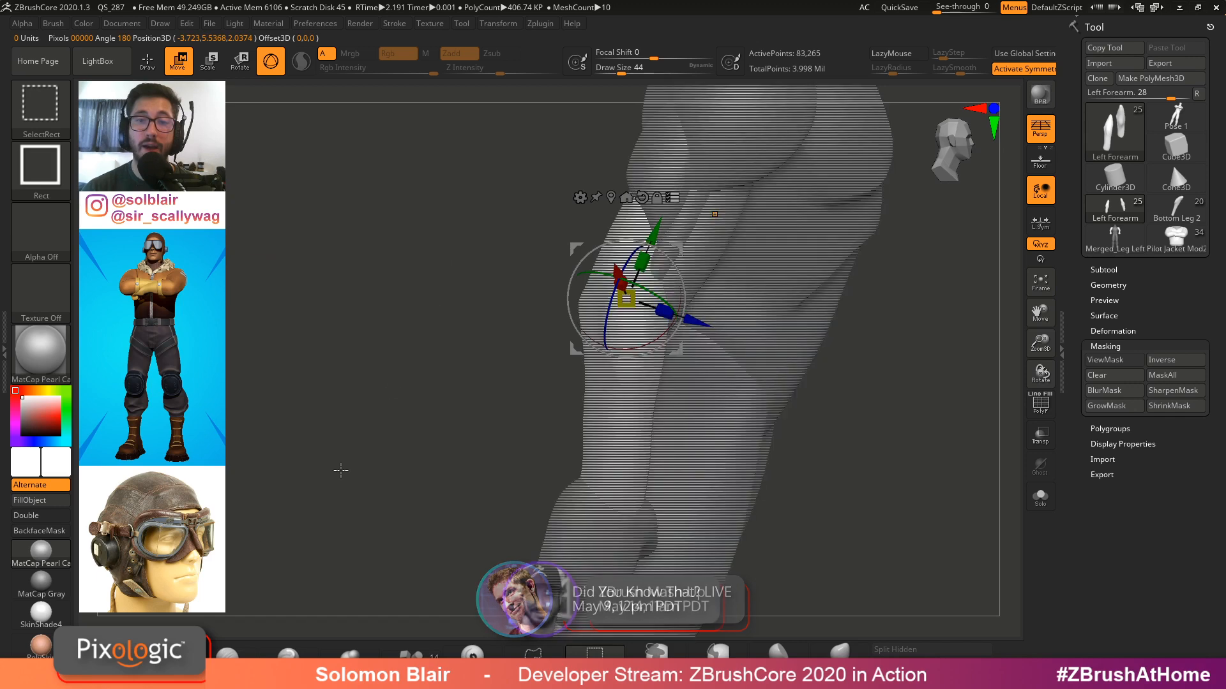
pyautogui.keyDown('ctrl'); pyautogui.keyDown('shift'); pyautogui.moveTo(411, 322); pyautogui.dragTo(228, 503); pyautogui.keyUp('shift'); pyautogui.keyUp('ctrl')
pyautogui.keyDown('alt'); pyautogui.moveTo(260, 464); pyautogui.dragTo(263, 400); pyautogui.keyUp('alt')
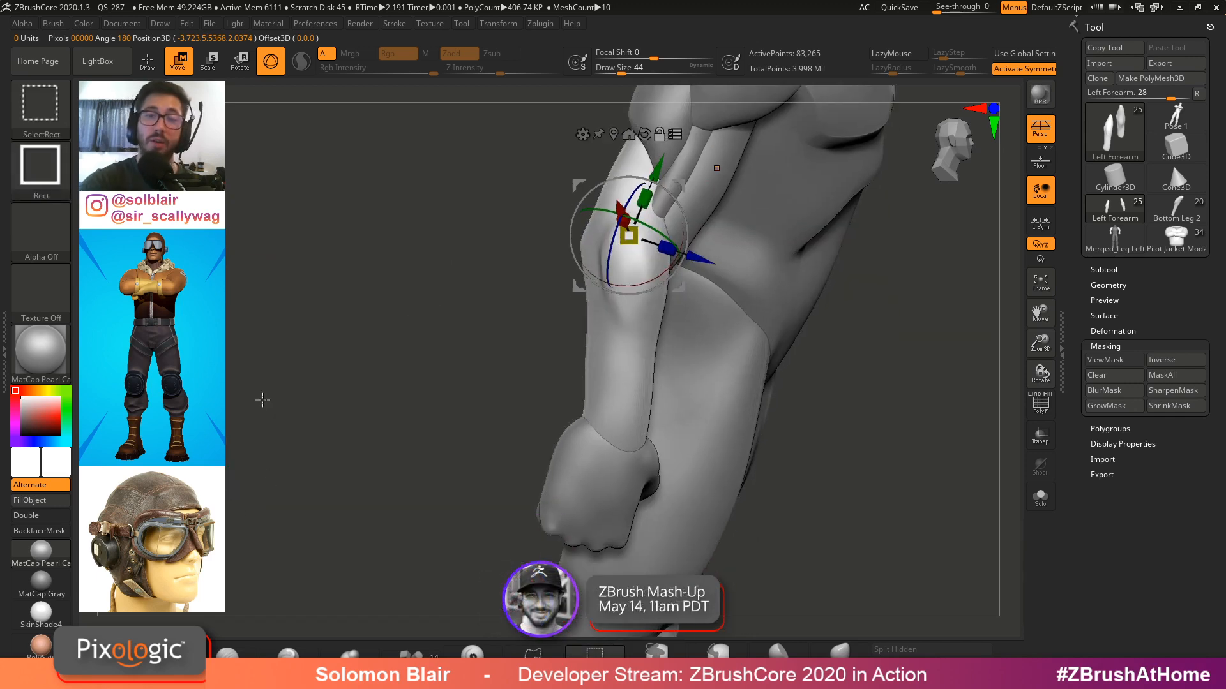
pyautogui.keyDown('ctrl'); pyautogui.keyDown('shift'); pyautogui.click(616, 416); pyautogui.keyUp('shift'); pyautogui.keyUp('ctrl')
pyautogui.keyDown('ctrl'); pyautogui.keyDown('shift'); pyautogui.click(606, 484); pyautogui.keyUp('shift'); pyautogui.keyUp('ctrl')
pyautogui.moveTo(607, 483)
pyautogui.mouseDown(button='right')
pyautogui.moveTo(662, 405)
pyautogui.moveTo(732, 457)
pyautogui.moveTo(751, 358)
pyautogui.moveTo(715, 345)
pyautogui.moveTo(737, 325)
pyautogui.moveTo(724, 276)
pyautogui.moveTo(707, 341)
pyautogui.moveTo(712, 306)
pyautogui.moveTo(894, 351)
pyautogui.moveTo(887, 408)
pyautogui.moveTo(879, 381)
pyautogui.mouseUp(button='right')
pyautogui.press('q')
pyautogui.hotkey('ctrl', 'z')
pyautogui.hotkey('ctrl', 'z')
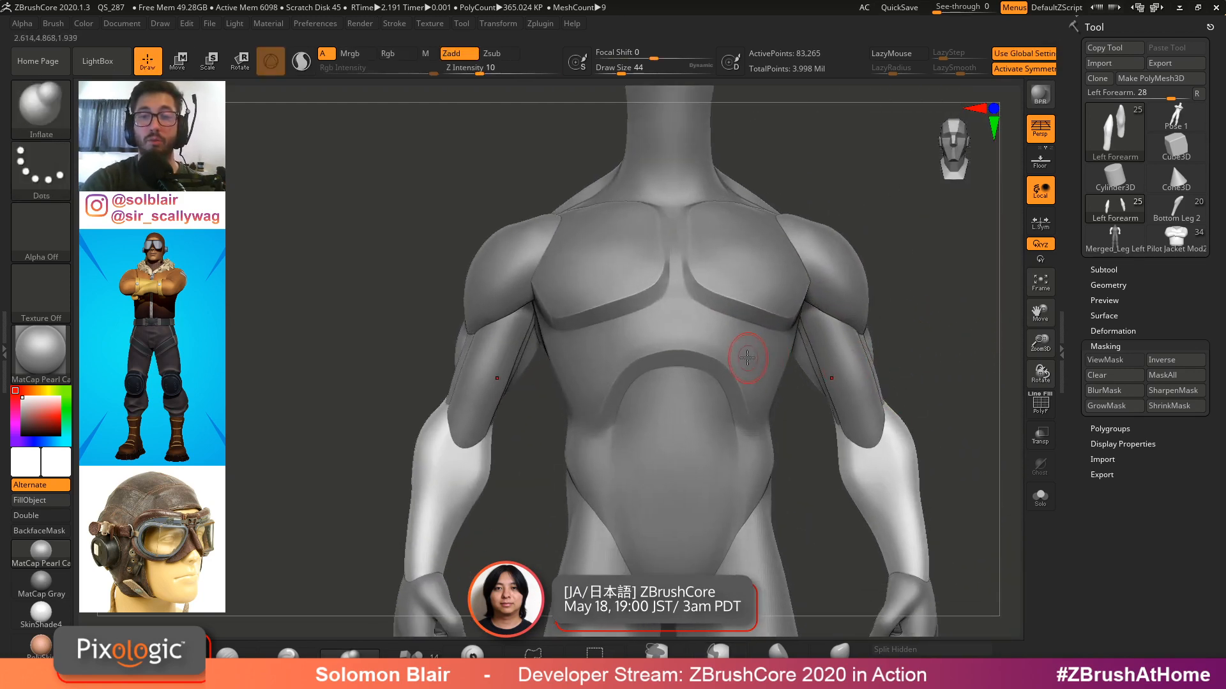
# Try rotating and moving the left shoulder subtool with the Transpose gizmo, then undo the rotation
pyautogui.moveTo(650, 394); pyautogui.dragTo(671, 381, button='right')
pyautogui.press('w')
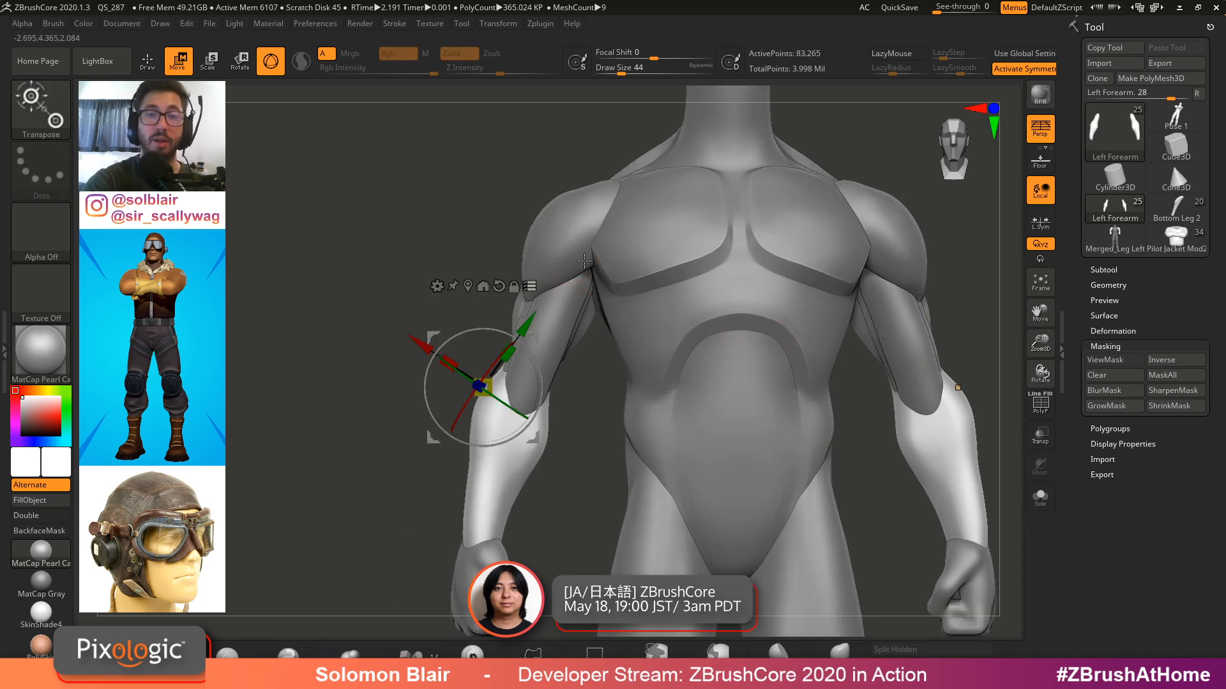
pyautogui.keyDown('alt'); pyautogui.click(573, 220); pyautogui.keyUp('alt')
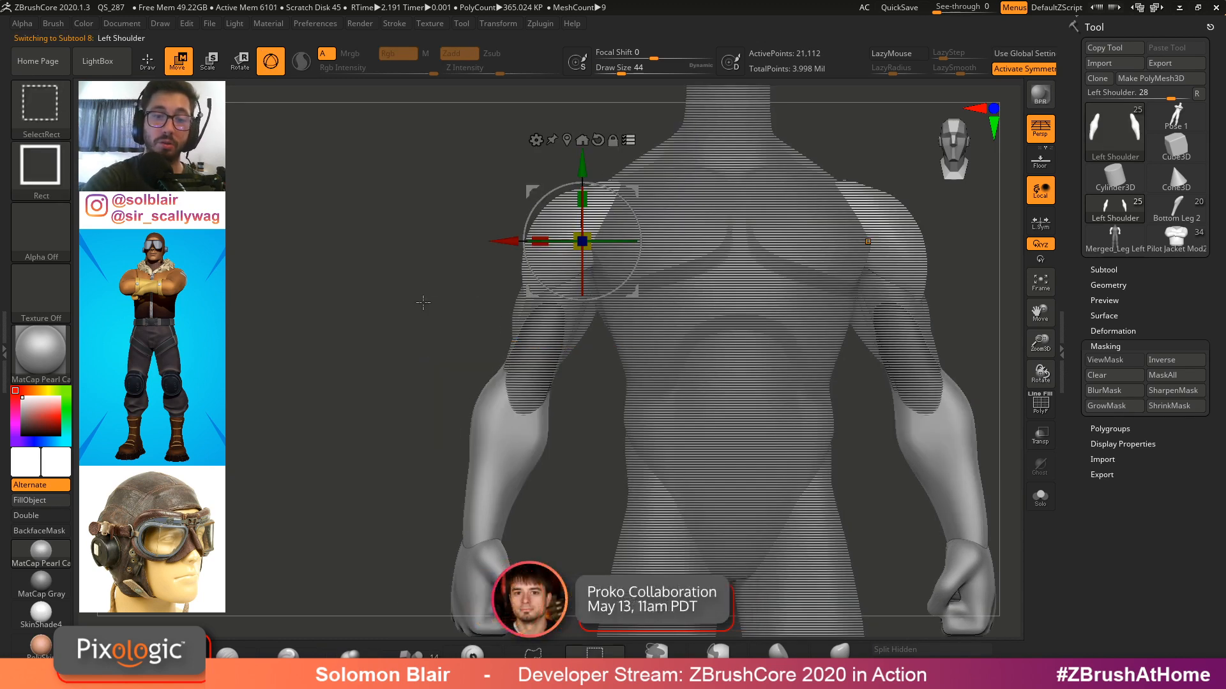
pyautogui.keyDown('ctrl'); pyautogui.keyDown('shift'); pyautogui.moveTo(452, 308); pyautogui.dragTo(584, 427); pyautogui.keyUp('shift'); pyautogui.keyUp('ctrl')
pyautogui.keyDown('alt'); pyautogui.moveTo(576, 450); pyautogui.dragTo(602, 388); pyautogui.keyUp('alt')
pyautogui.keyDown('ctrl'); pyautogui.keyDown('shift'); pyautogui.moveTo(447, 365); pyautogui.dragTo(551, 546); pyautogui.keyUp('shift'); pyautogui.keyUp('ctrl')
pyautogui.keyDown('alt'); pyautogui.moveTo(602, 336); pyautogui.dragTo(609, 400); pyautogui.keyUp('alt')
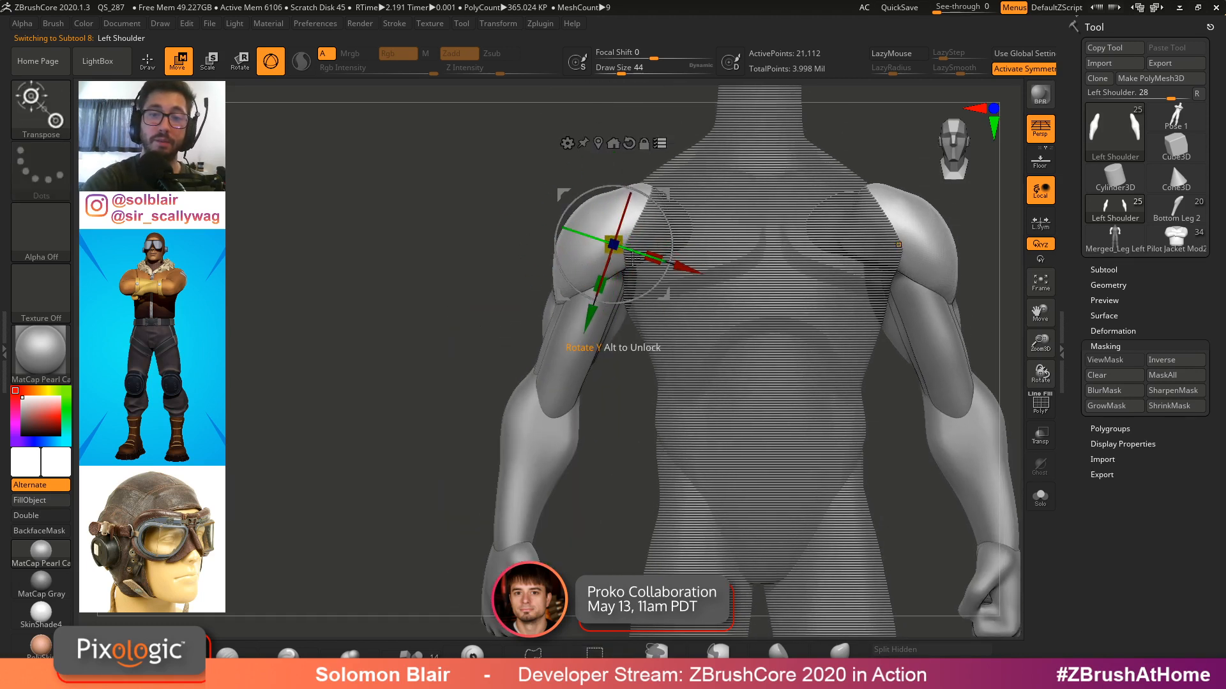
pyautogui.moveTo(632, 259); pyautogui.dragTo(664, 267)
pyautogui.moveTo(666, 268); pyautogui.dragTo(721, 271, button='right')
pyautogui.moveTo(673, 211); pyautogui.dragTo(702, 226)
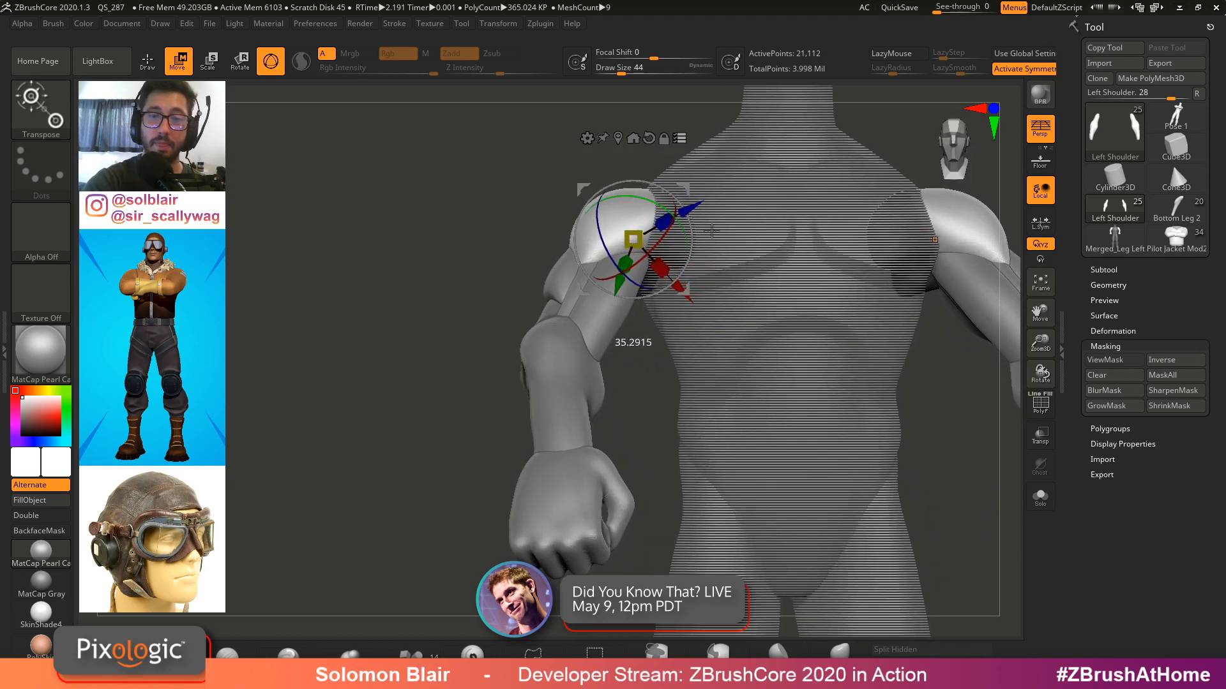
pyautogui.keyDown('alt'); pyautogui.moveTo(958, 275); pyautogui.dragTo(964, 330, button='right'); pyautogui.keyUp('alt')
pyautogui.hotkey('shift', 'f')
pyautogui.hotkey('shift', 'f')
pyautogui.hotkey('ctrl', 'z')
pyautogui.hotkey('ctrl', 'z')
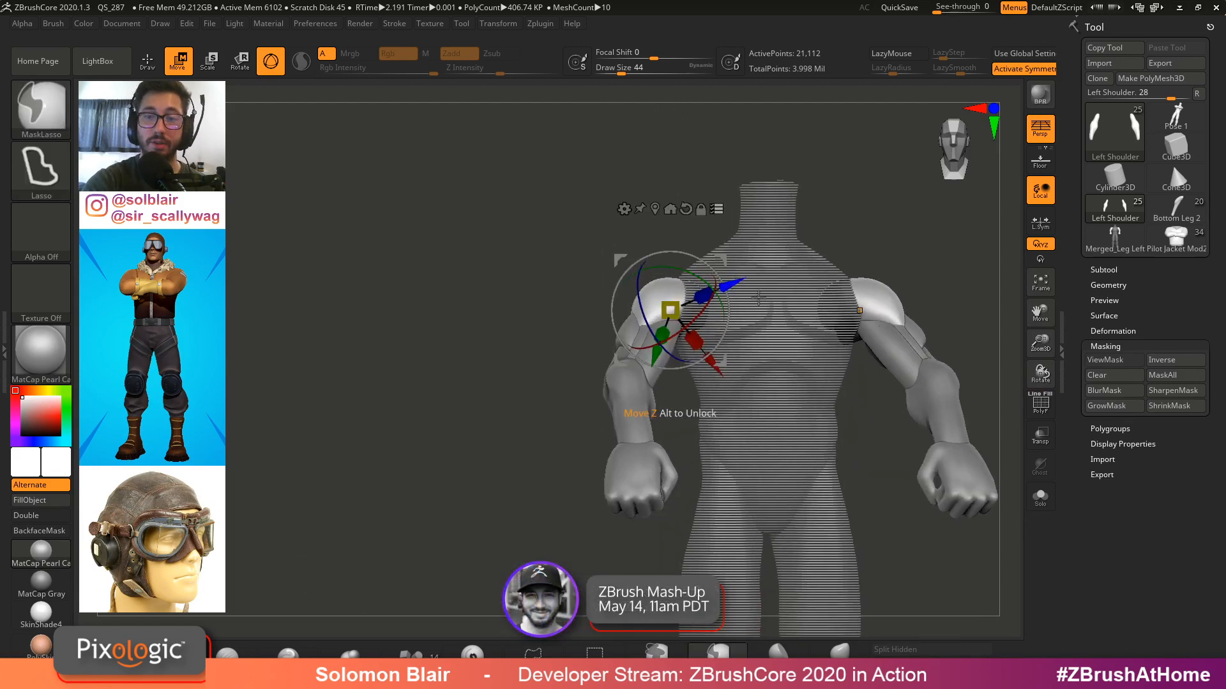
pyautogui.keyDown('ctrl'); pyautogui.moveTo(759, 299); pyautogui.dragTo(731, 275, button='right'); pyautogui.keyUp('ctrl')
pyautogui.moveTo(730, 275)
pyautogui.mouseDown(button='right')
pyautogui.moveTo(709, 292)
pyautogui.moveTo(1147, 311)
pyautogui.moveTo(925, 301)
pyautogui.moveTo(1051, 266)
pyautogui.moveTo(850, 386)
pyautogui.moveTo(695, 365)
pyautogui.moveTo(574, 397)
pyautogui.moveTo(590, 351)
pyautogui.mouseUp(button='right')
pyautogui.press('q')
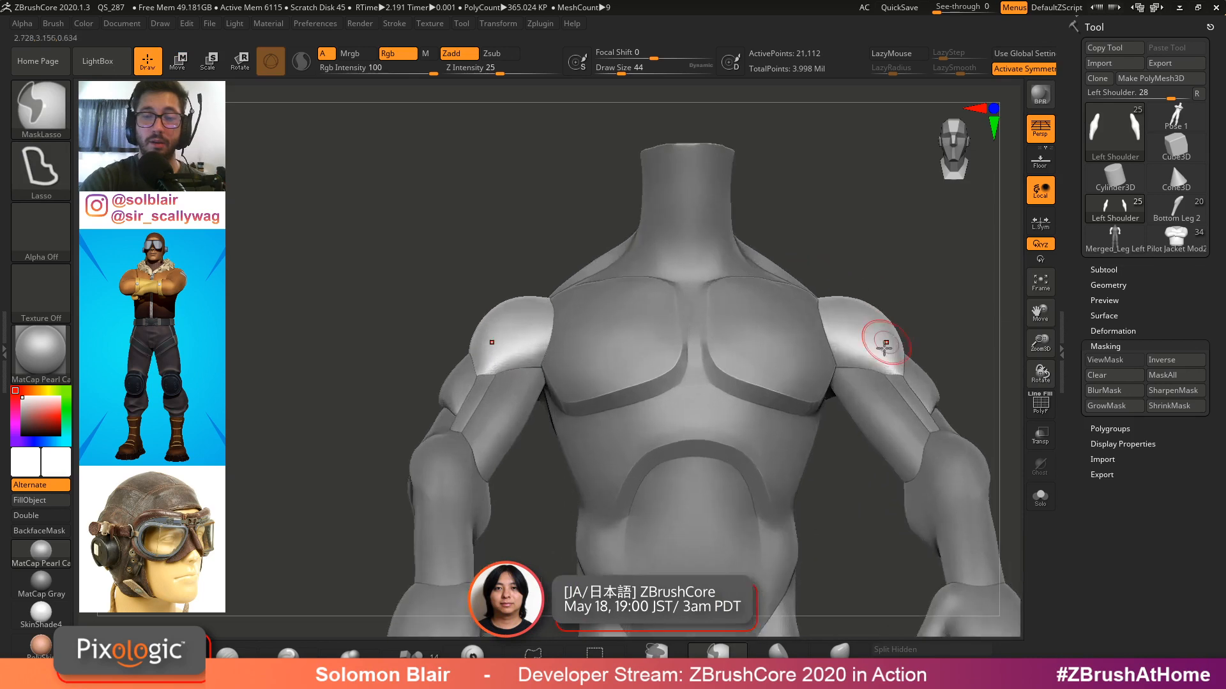
# Select the left forearm subtool and display it alone in Solo mode to inspect both forearms
pyautogui.moveTo(881, 339)
pyautogui.mouseDown(button='right')
pyautogui.moveTo(572, 415)
pyautogui.moveTo(586, 404)
pyautogui.mouseUp(button='right')
pyautogui.press('s')
pyautogui.moveTo(586, 403); pyautogui.dragTo(584, 404)
pyautogui.keyDown('alt'); pyautogui.moveTo(572, 399); pyautogui.dragTo(592, 391, button='right'); pyautogui.keyUp('alt')
pyautogui.keyDown('alt'); pyautogui.click(565, 382); pyautogui.keyUp('alt')
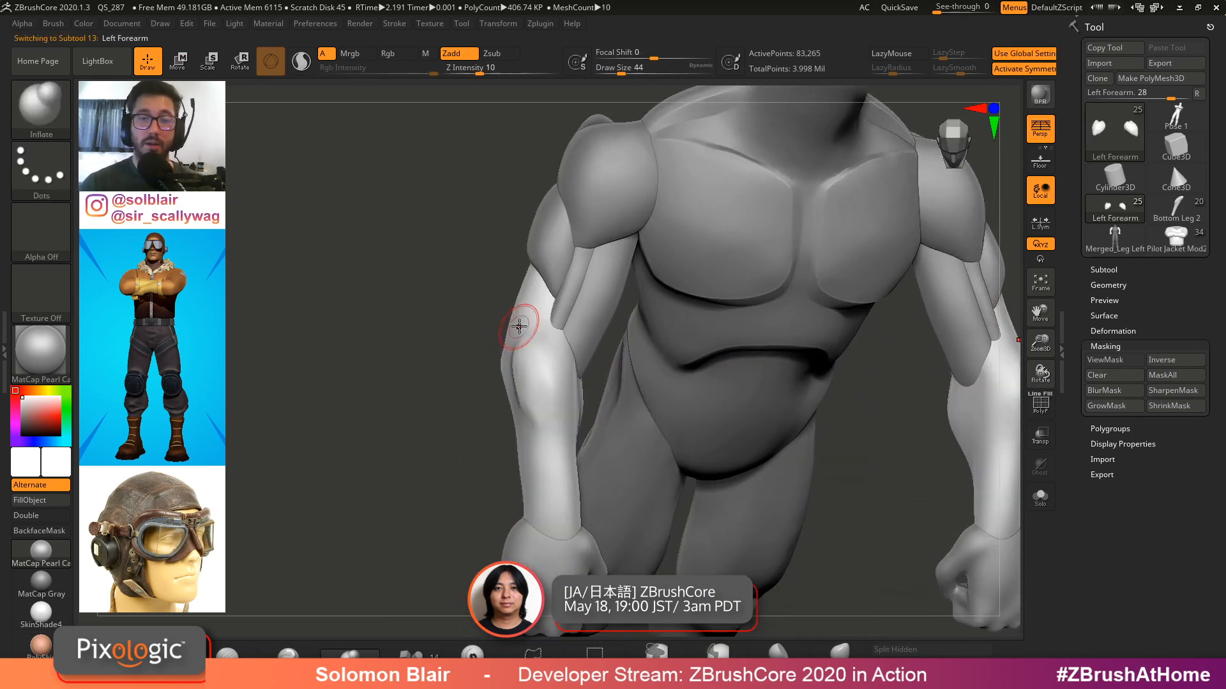
pyautogui.moveTo(520, 325)
pyautogui.keyDown('ctrl'); pyautogui.mouseDown(button='right')
pyautogui.moveTo(549, 364)
pyautogui.moveTo(545, 416)
pyautogui.moveTo(579, 418)
pyautogui.mouseUp(button='right'); pyautogui.keyUp('ctrl')
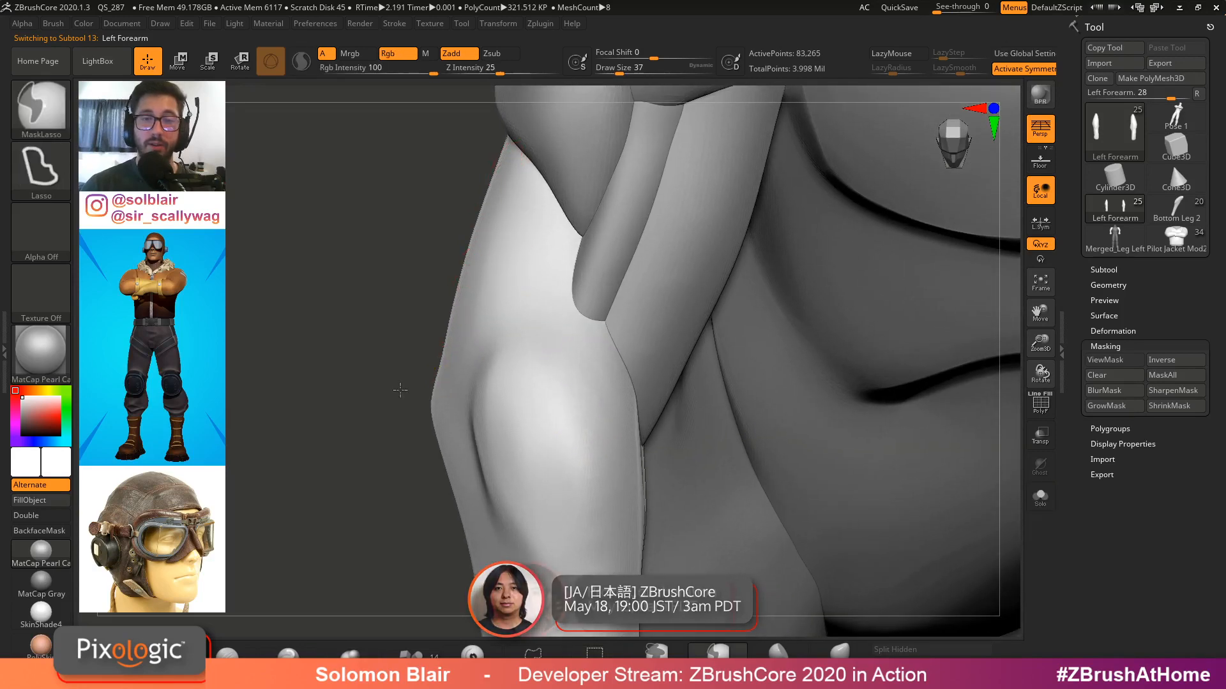
pyautogui.keyDown('ctrl'); pyautogui.moveTo(400, 387); pyautogui.dragTo(397, 419, button='right'); pyautogui.keyUp('ctrl')
pyautogui.keyDown('ctrl'); pyautogui.moveTo(440, 381); pyautogui.dragTo(444, 337, button='right'); pyautogui.keyUp('ctrl')
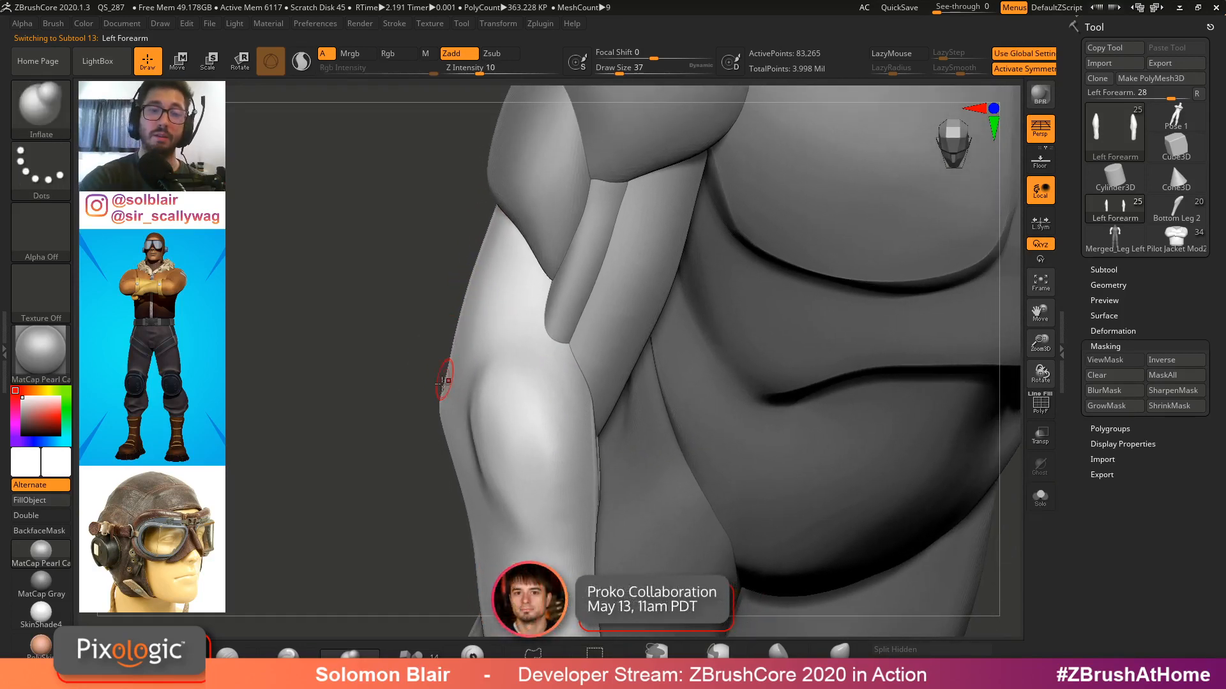
pyautogui.keyDown('alt'); pyautogui.moveTo(510, 378); pyautogui.dragTo(565, 377, button='right'); pyautogui.keyUp('alt')
pyautogui.hotkey('ctrl', 'shift', 's')
pyautogui.keyDown('ctrl'); pyautogui.moveTo(673, 378); pyautogui.dragTo(655, 485, button='right'); pyautogui.keyUp('ctrl')
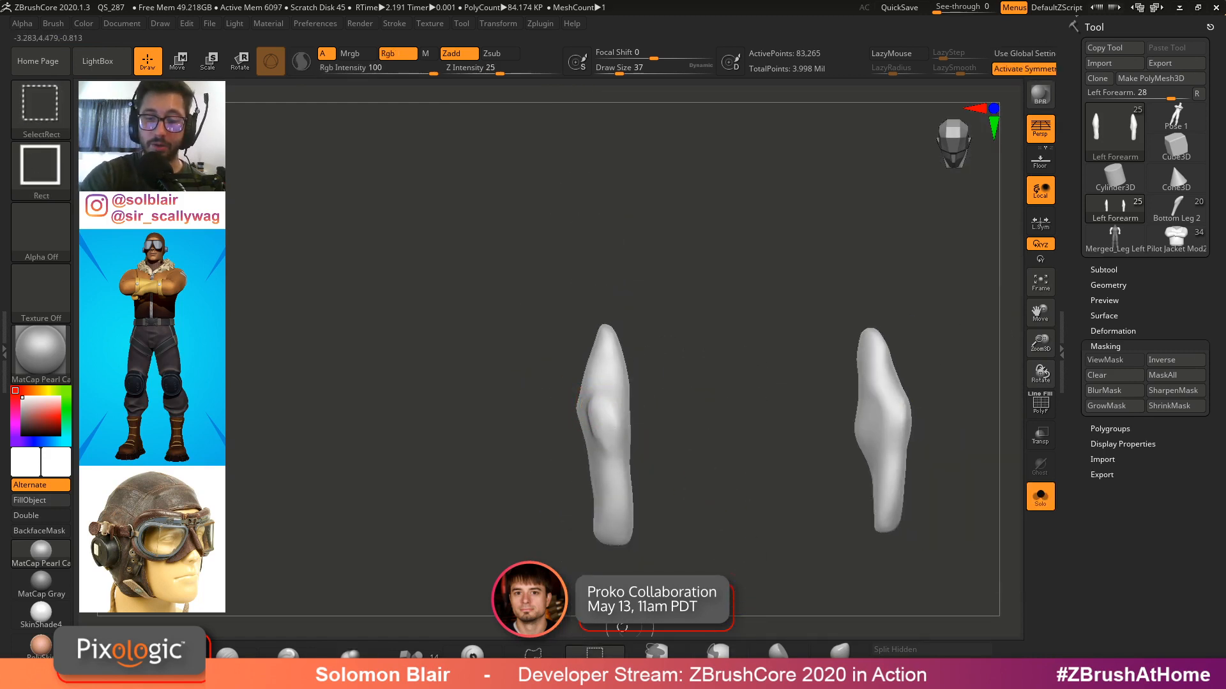
pyautogui.keyDown('ctrl'); pyautogui.keyDown('shift'); pyautogui.click(533, 652); pyautogui.keyUp('shift'); pyautogui.keyUp('ctrl')
pyautogui.moveTo(630, 266)
pyautogui.keyDown('ctrl'); pyautogui.keyDown('shift'); pyautogui.mouseDown()
pyautogui.moveTo(560, 396)
pyautogui.moveTo(677, 322)
pyautogui.mouseUp(); pyautogui.keyUp('shift'); pyautogui.keyUp('ctrl')
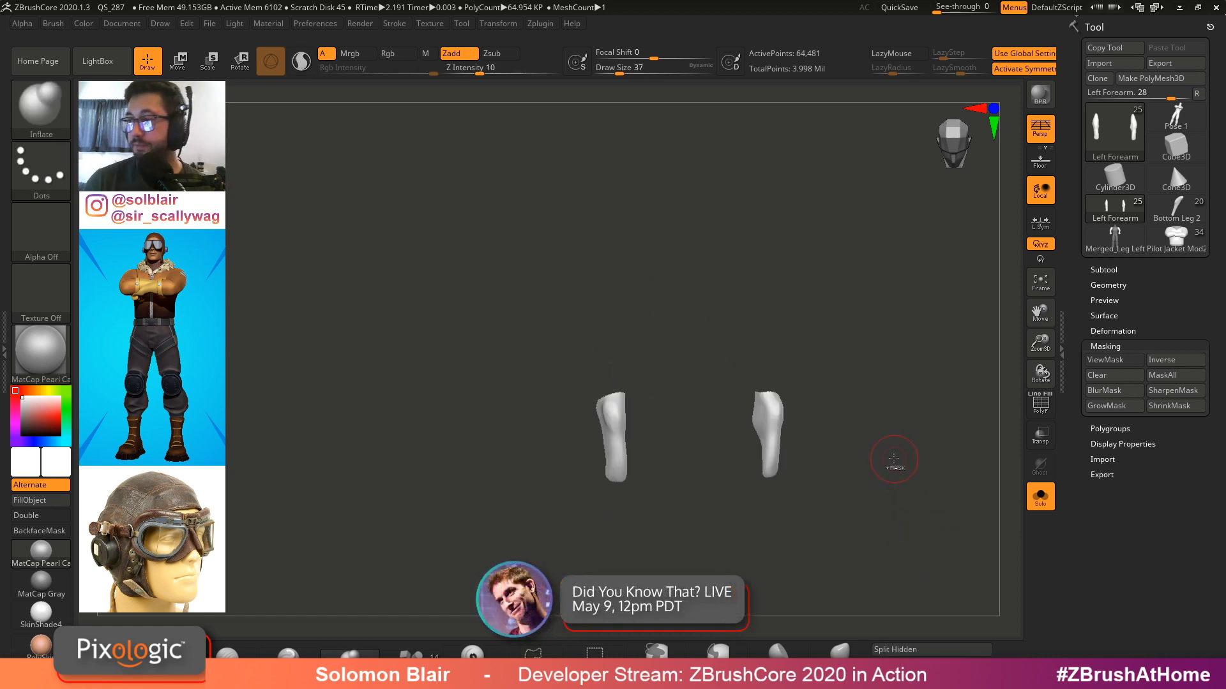
pyautogui.moveTo(894, 459)
pyautogui.keyDown('ctrl'); pyautogui.mouseDown(button='right')
pyautogui.moveTo(872, 487)
pyautogui.moveTo(878, 505)
pyautogui.moveTo(868, 492)
pyautogui.moveTo(835, 496)
pyautogui.mouseUp(button='right'); pyautogui.keyUp('ctrl')
pyautogui.press('s')
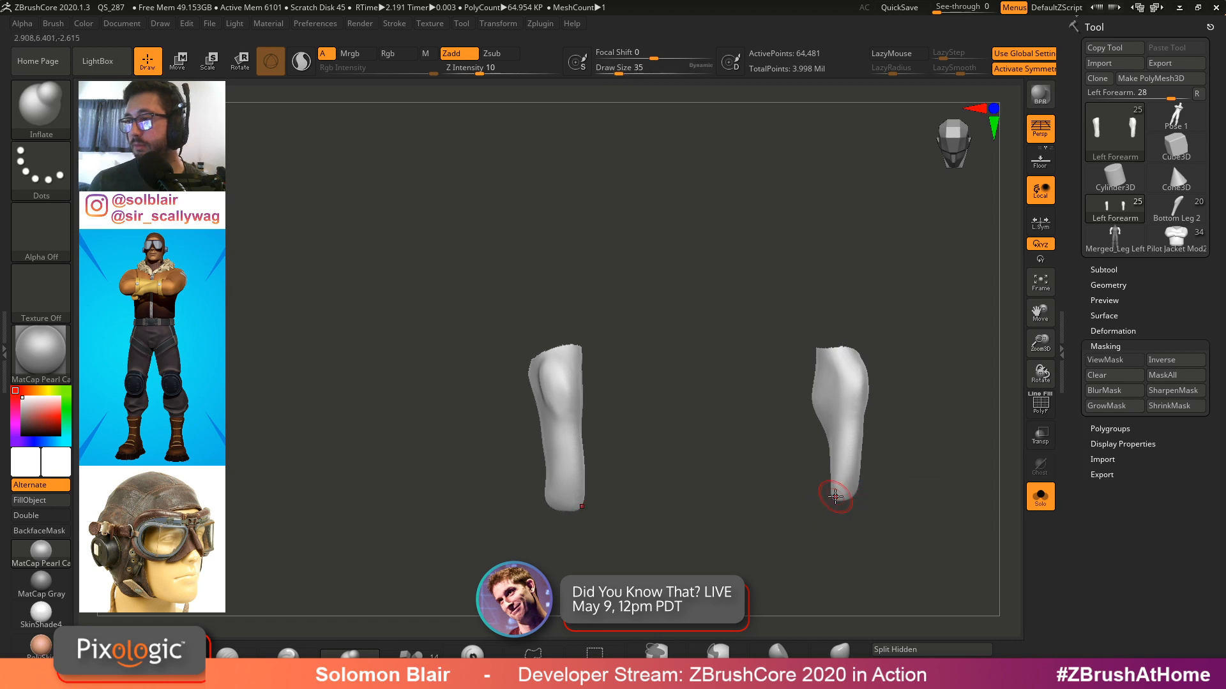
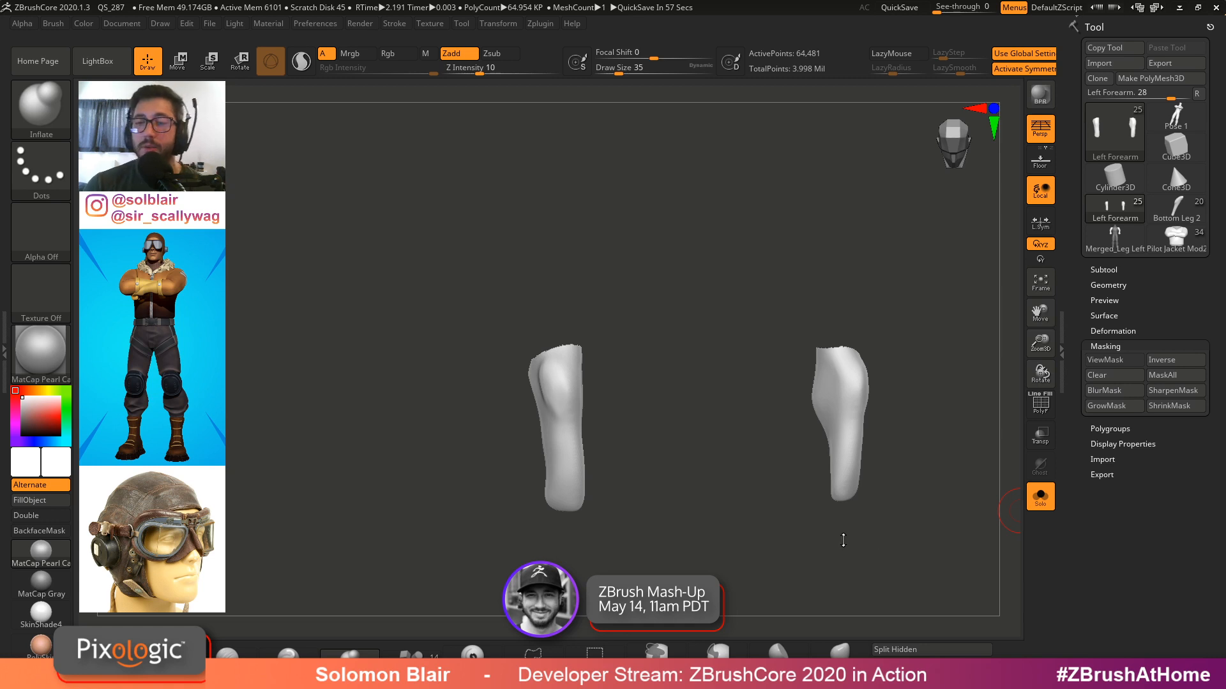
# Inflate the open top rim of the isolated left forearm
pyautogui.click(932, 665)
pyautogui.keyDown('ctrl'); pyautogui.moveTo(711, 509); pyautogui.dragTo(658, 436, button='right'); pyautogui.keyUp('ctrl')
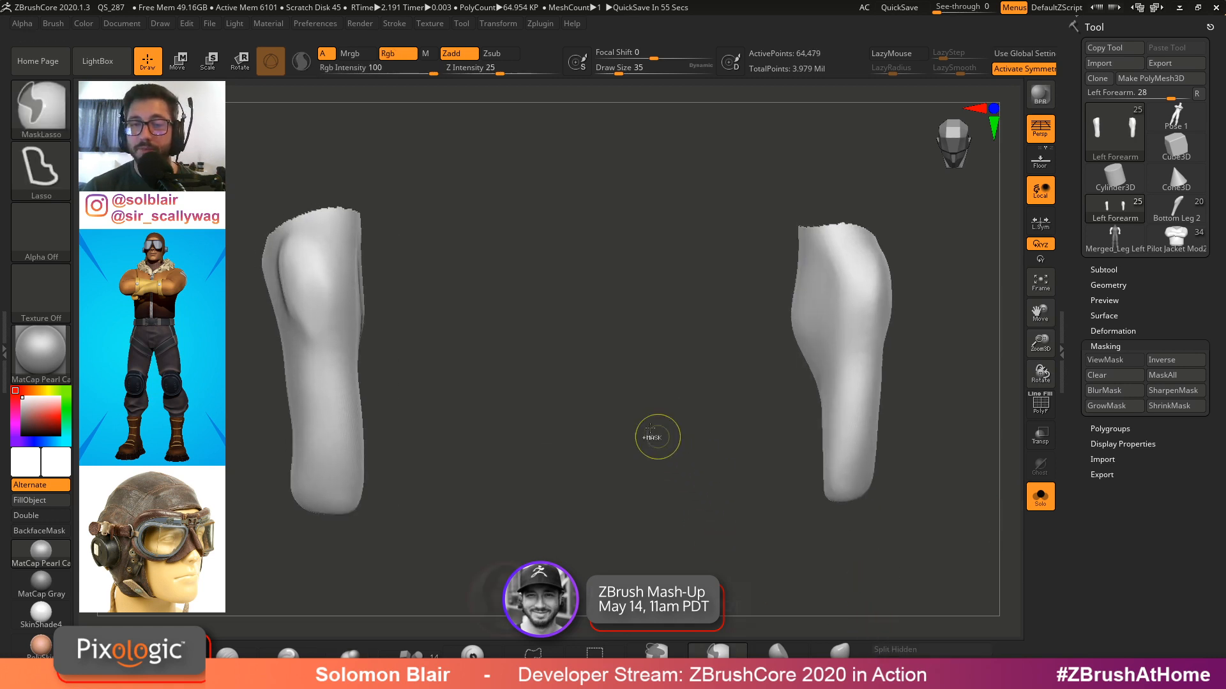
pyautogui.moveTo(563, 465)
pyautogui.mouseDown()
pyautogui.moveTo(526, 451)
pyautogui.moveTo(583, 357)
pyautogui.mouseUp()
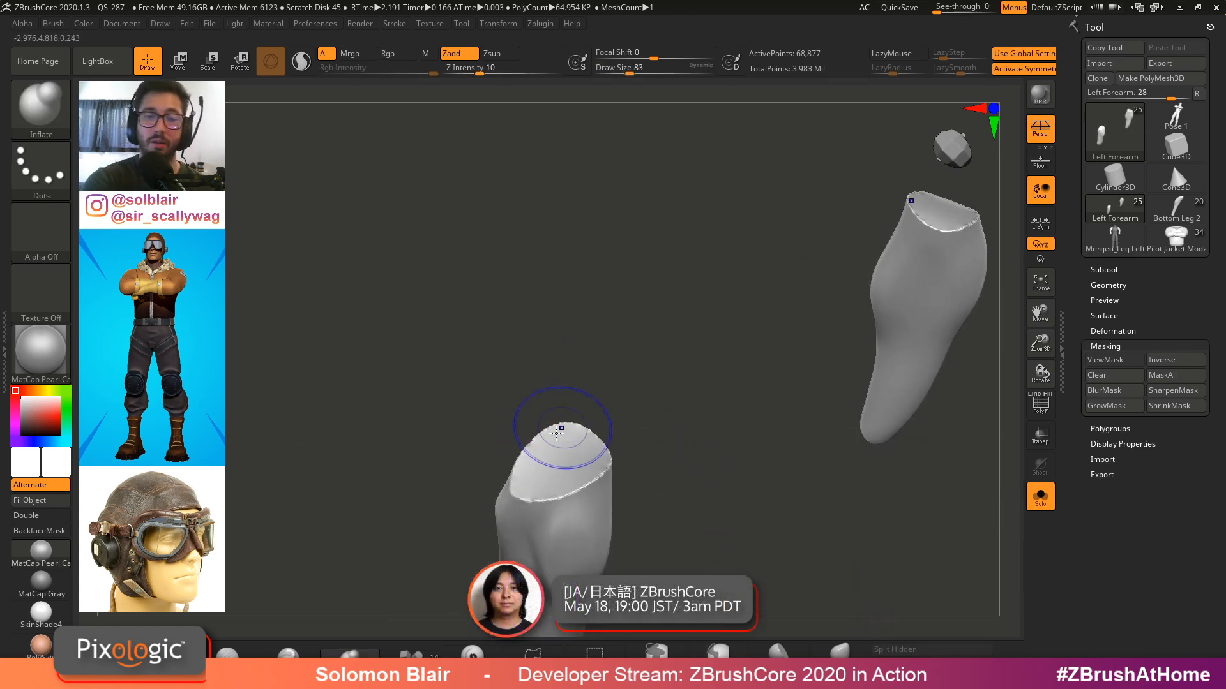
pyautogui.keyDown('shift'); pyautogui.moveTo(557, 435); pyautogui.dragTo(555, 497); pyautogui.keyUp('shift')
pyautogui.moveTo(558, 484)
pyautogui.keyDown('shift'); pyautogui.mouseDown()
pyautogui.moveTo(573, 461)
pyautogui.moveTo(540, 493)
pyautogui.mouseUp(); pyautogui.keyUp('shift')
pyautogui.moveTo(642, 402)
pyautogui.mouseDown()
pyautogui.moveTo(569, 331)
pyautogui.moveTo(591, 348)
pyautogui.mouseUp()
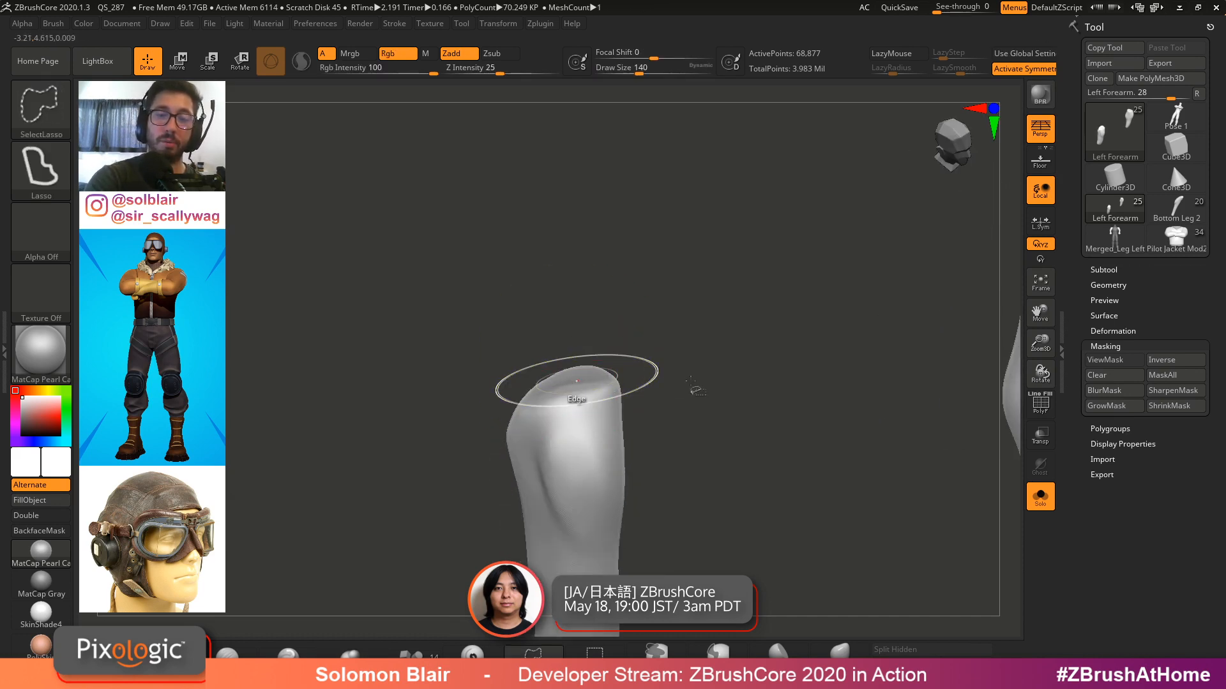
# Hide the forearm's upper cap with SelectLasso and split the hidden part into a separate subtool
pyautogui.keyDown('ctrl'); pyautogui.keyDown('shift'); pyautogui.click(695, 388); pyautogui.keyUp('shift'); pyautogui.keyUp('ctrl')
pyautogui.keyDown('alt'); pyautogui.moveTo(695, 388); pyautogui.dragTo(602, 370); pyautogui.keyUp('alt')
pyautogui.moveTo(476, 383); pyautogui.dragTo(618, 326)
pyautogui.keyDown('ctrl'); pyautogui.moveTo(619, 325); pyautogui.dragTo(697, 348, button='right'); pyautogui.keyUp('ctrl')
pyautogui.moveTo(697, 347); pyautogui.dragTo(694, 339)
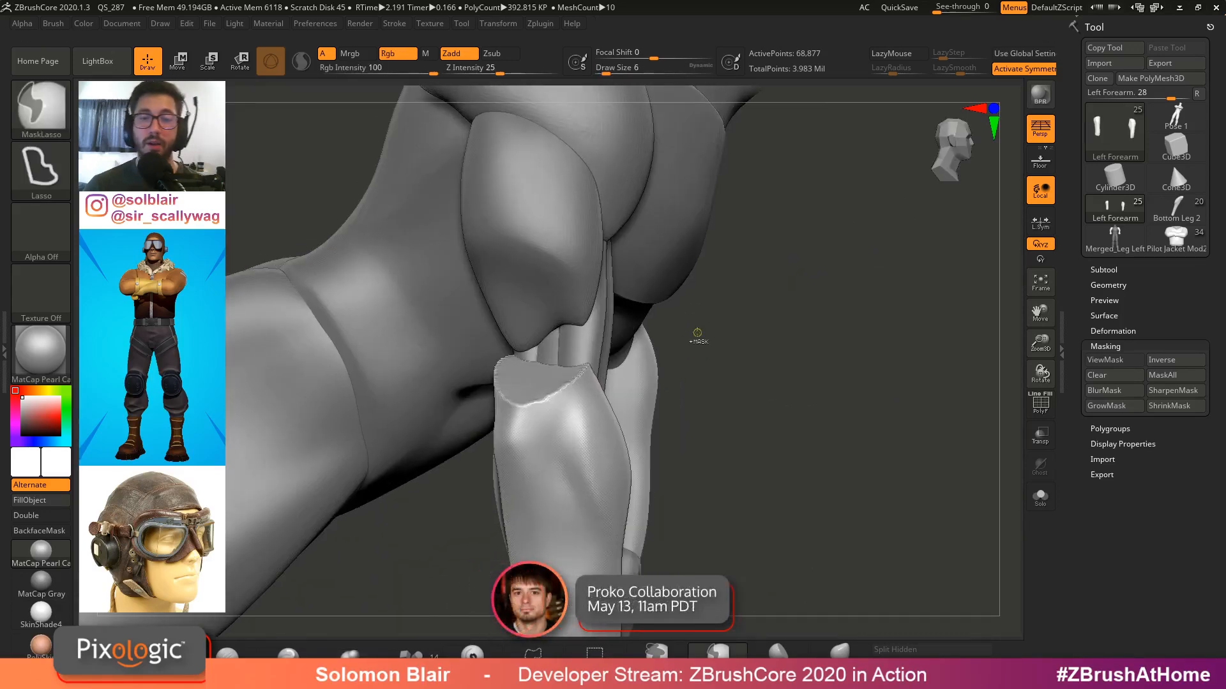
pyautogui.hotkey('ctrl', 'z')
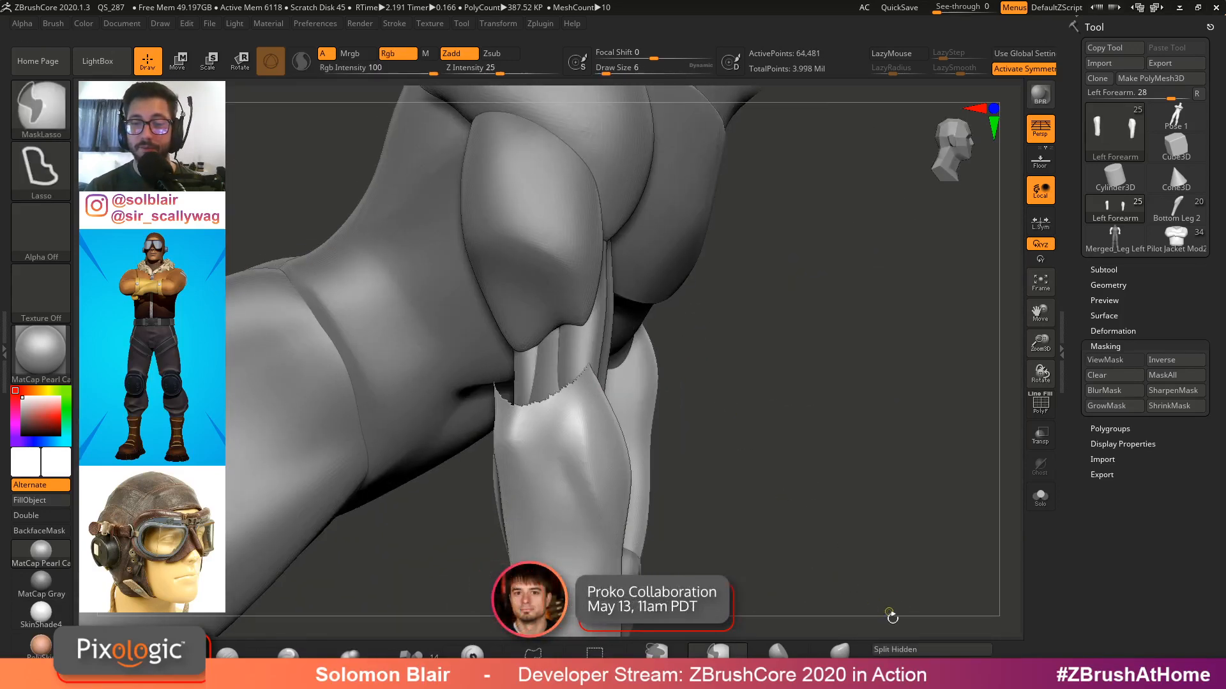
pyautogui.click(895, 649)
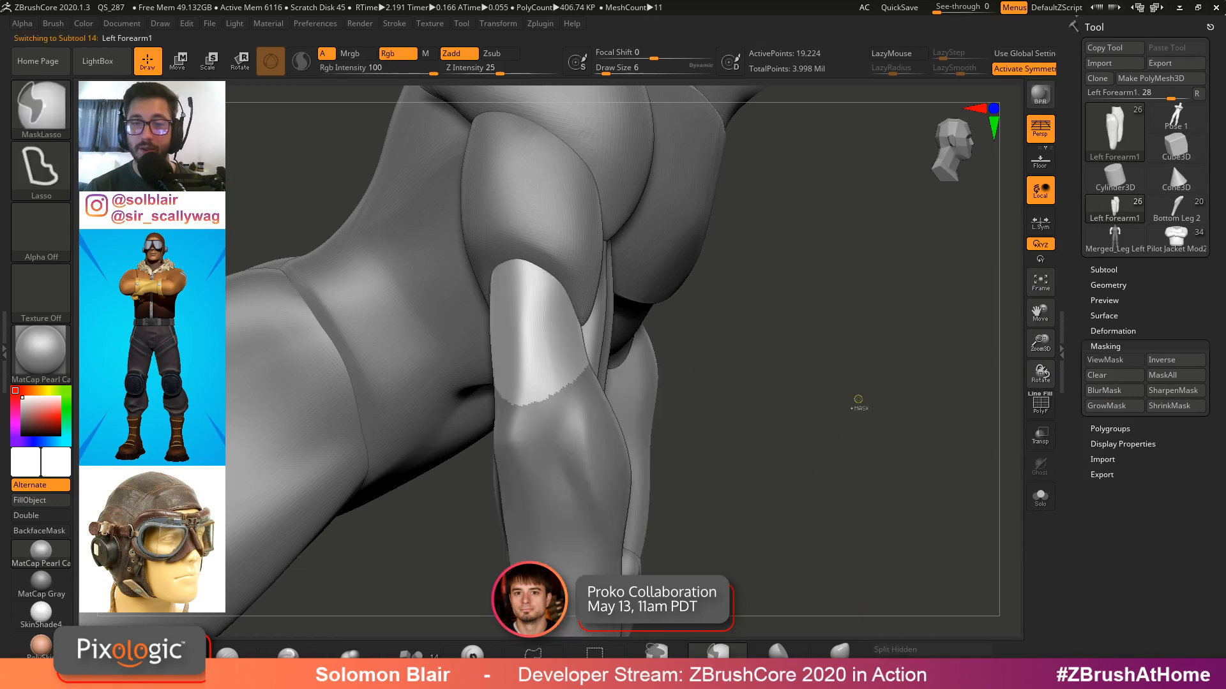
# Solo the new cap subtool and reshape it with the Inflate and Move brushes
pyautogui.keyDown('ctrl'); pyautogui.moveTo(858, 399); pyautogui.dragTo(718, 486); pyautogui.keyUp('ctrl')
pyautogui.moveTo(539, 405)
pyautogui.mouseDown(button='right')
pyautogui.moveTo(553, 377)
pyautogui.moveTo(580, 451)
pyautogui.moveTo(576, 403)
pyautogui.mouseUp(button='right')
pyautogui.hotkey('alt', 's')
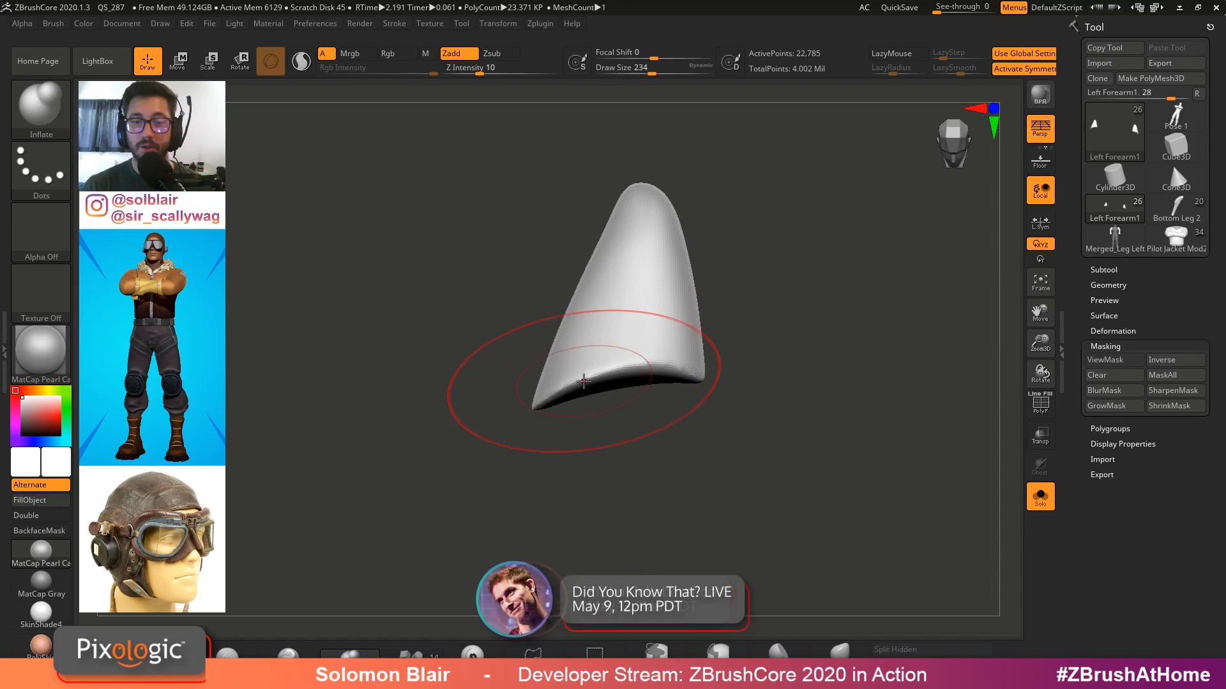
pyautogui.press('b')
pyautogui.press('i')
pyautogui.press('n')
pyautogui.press(']')
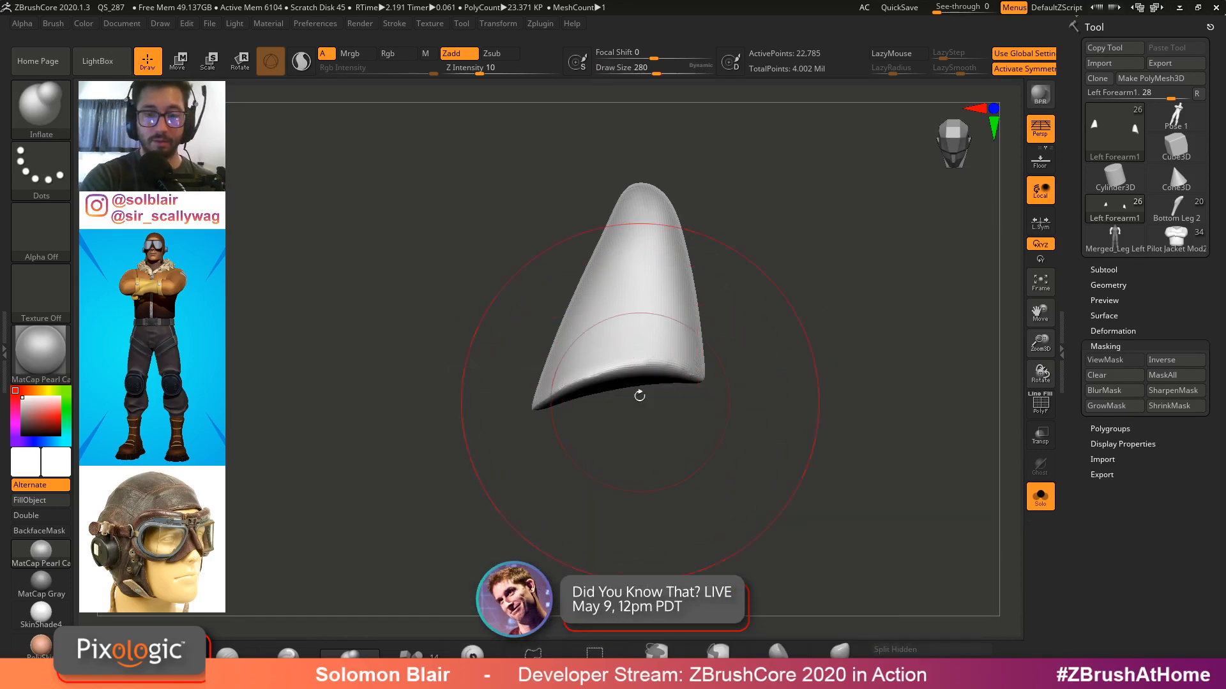
pyautogui.press('b')
pyautogui.press('m')
pyautogui.press('v')
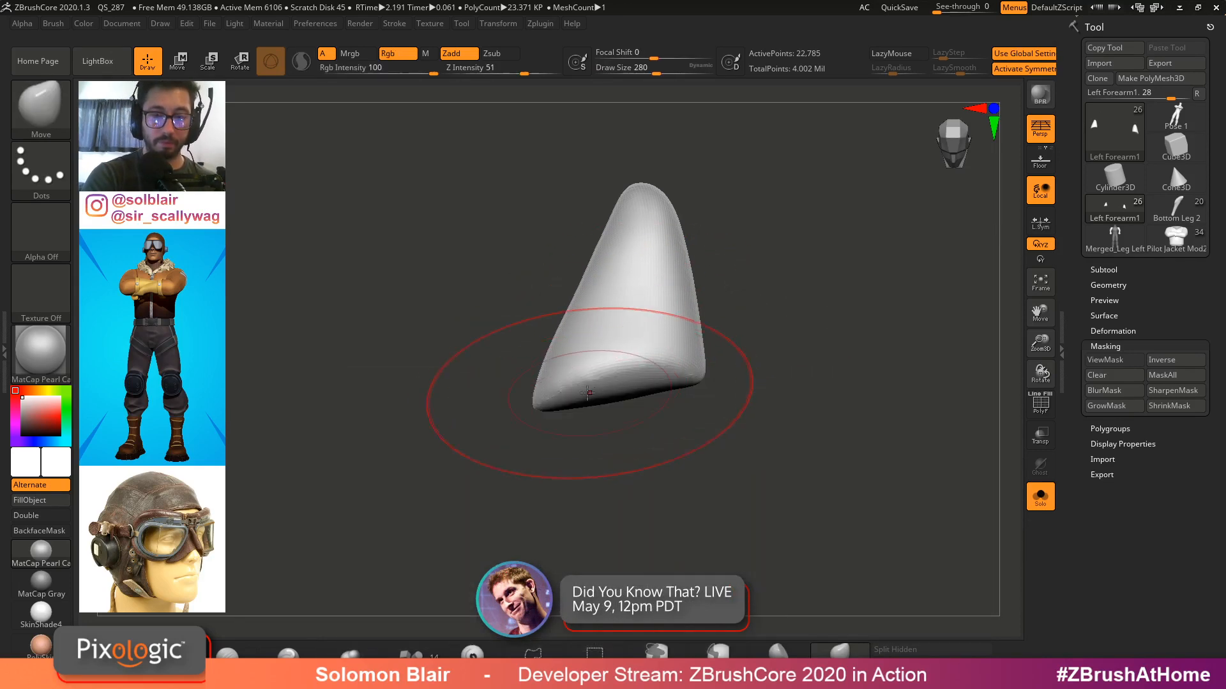
pyautogui.keyDown('shift'); pyautogui.moveTo(559, 406); pyautogui.dragTo(611, 407); pyautogui.keyUp('shift')
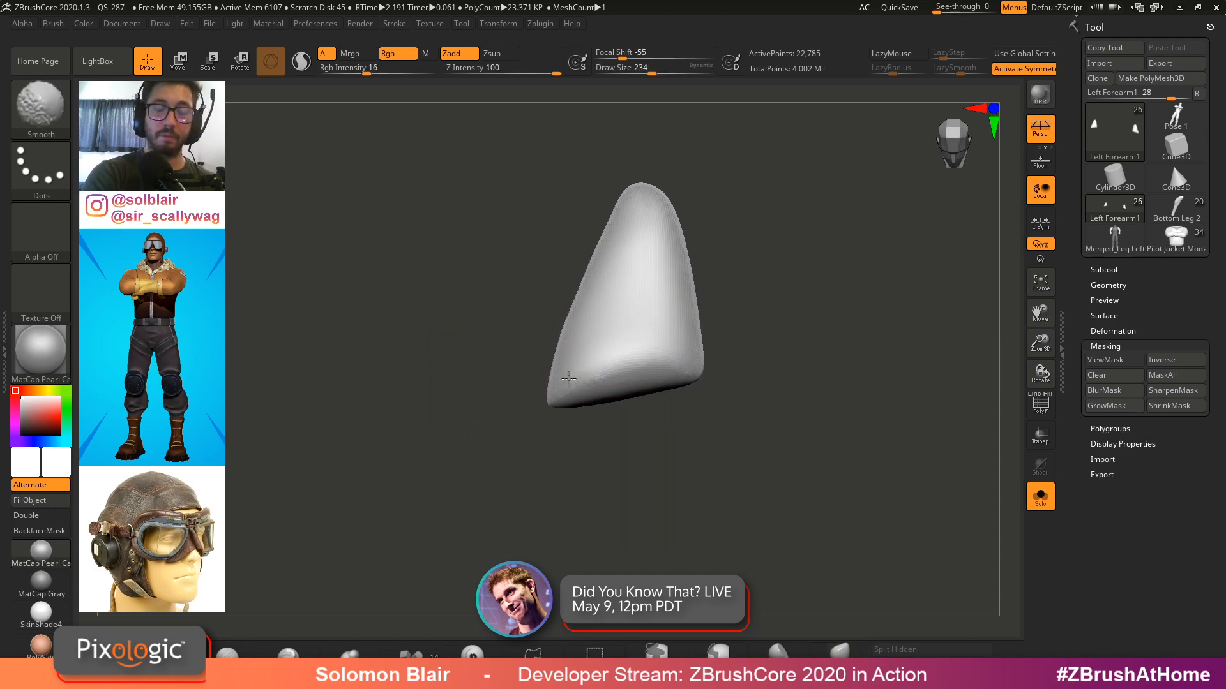
# Smooth the cap subtool's surface
pyautogui.hotkey('alt', 's')
pyautogui.moveTo(568, 379); pyautogui.dragTo(602, 415, button='right')
pyautogui.press('s')
pyautogui.moveTo(602, 415); pyautogui.dragTo(592, 415)
pyautogui.moveTo(592, 415); pyautogui.dragTo(558, 403, button='right')
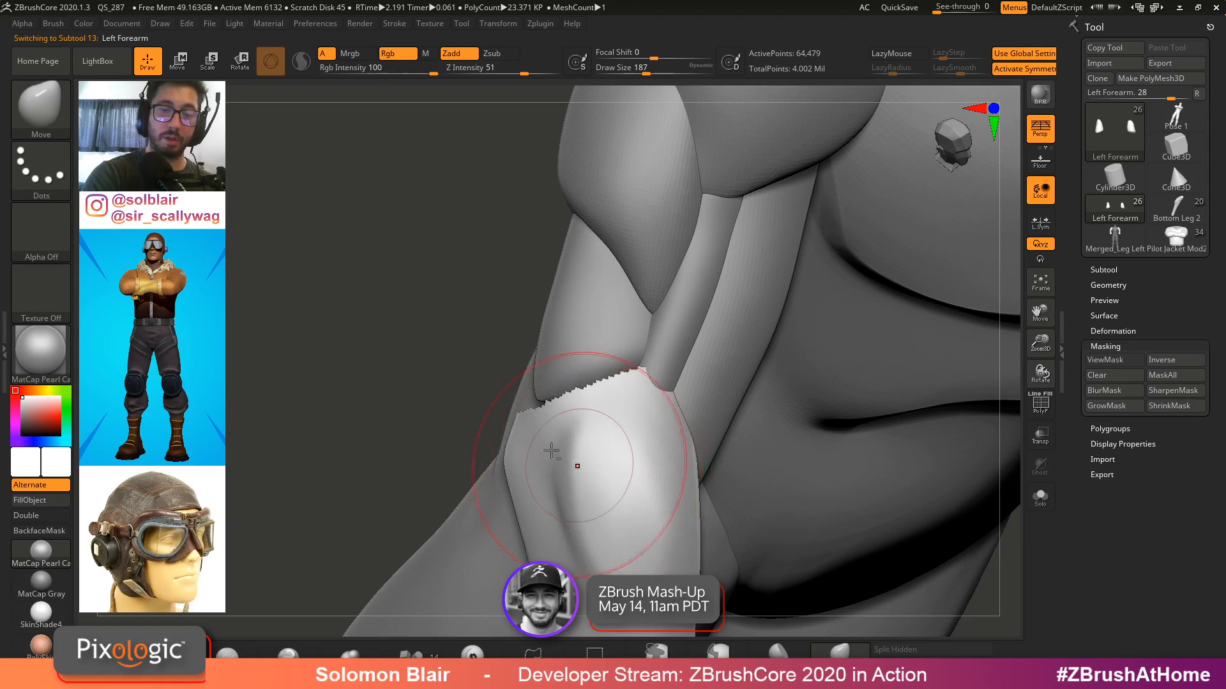
# Select the left forearm subtool and smooth its top end in solo view
pyautogui.keyDown('alt'); pyautogui.click(609, 453); pyautogui.keyUp('alt')
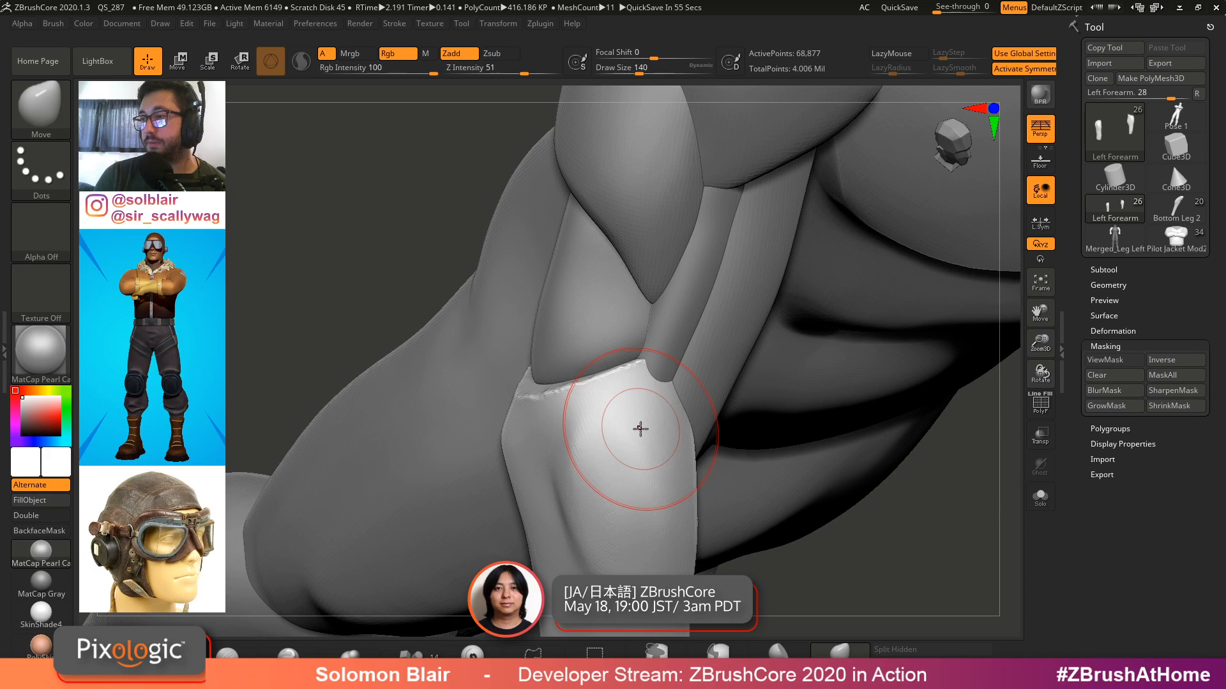
pyautogui.hotkey('alt', 'shift', 's')
pyautogui.moveTo(640, 429); pyautogui.dragTo(601, 379, button='right')
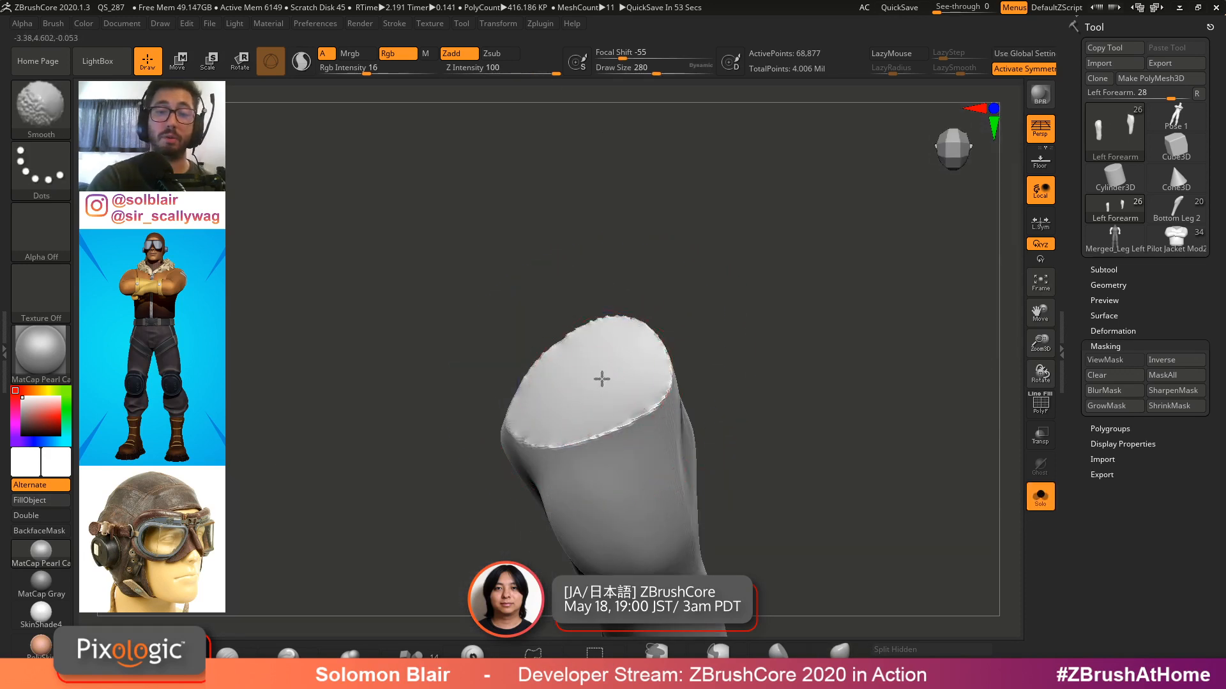
pyautogui.keyDown('shift'); pyautogui.moveTo(574, 403); pyautogui.dragTo(619, 362); pyautogui.keyUp('shift')
pyautogui.press('s')
pyautogui.moveTo(588, 427)
pyautogui.mouseDown(button='right')
pyautogui.moveTo(594, 368)
pyautogui.moveTo(647, 376)
pyautogui.moveTo(630, 347)
pyautogui.mouseUp(button='right')
# Round out the forearm's top end with the Inflate brush
pyautogui.press('b')
pyautogui.click(650, 307)
pyautogui.press('s')
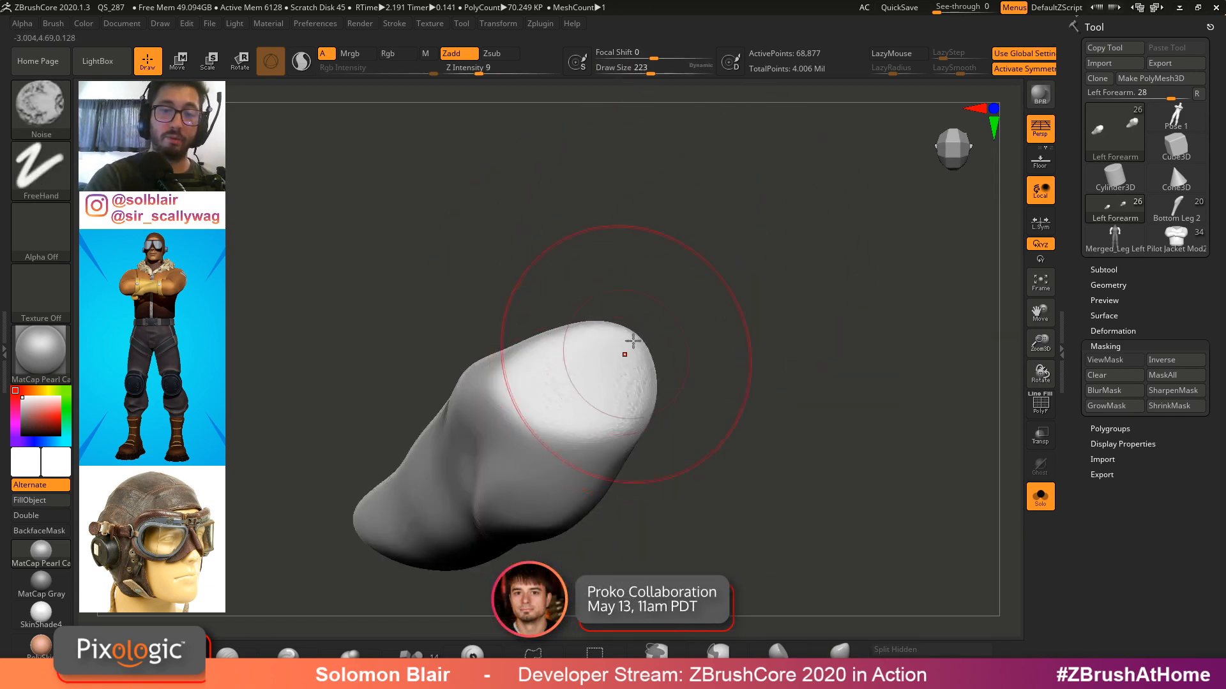
pyautogui.press('b')
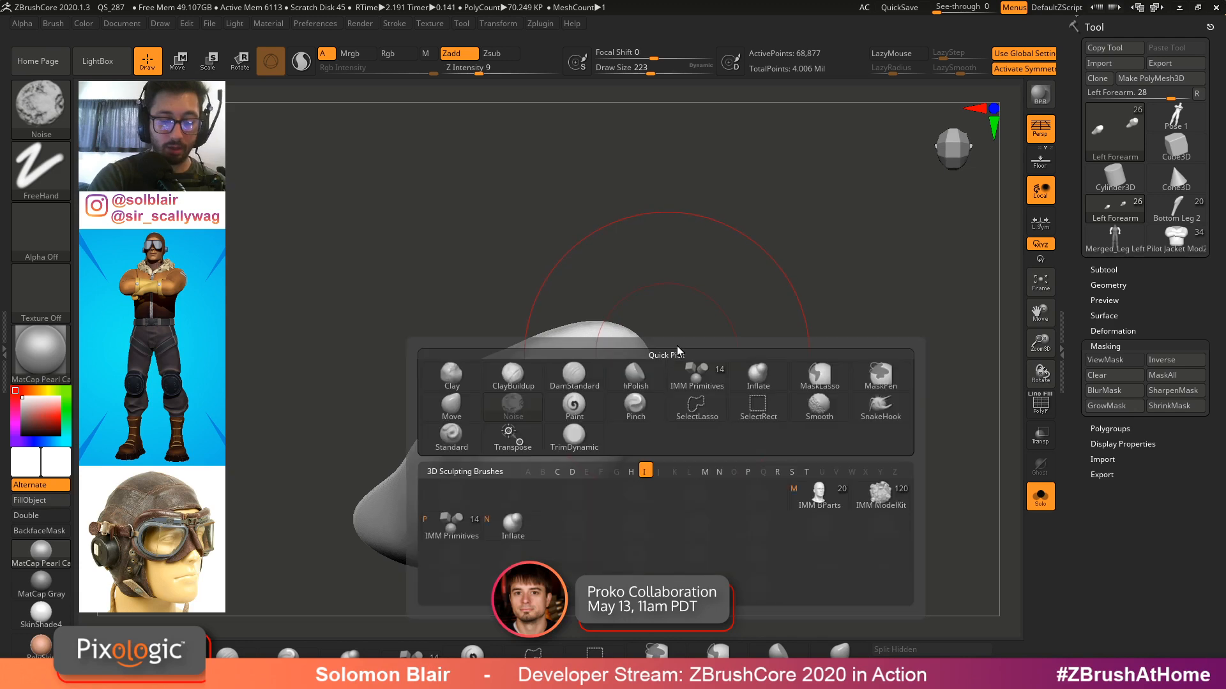
pyautogui.click(573, 382)
pyautogui.press('b')
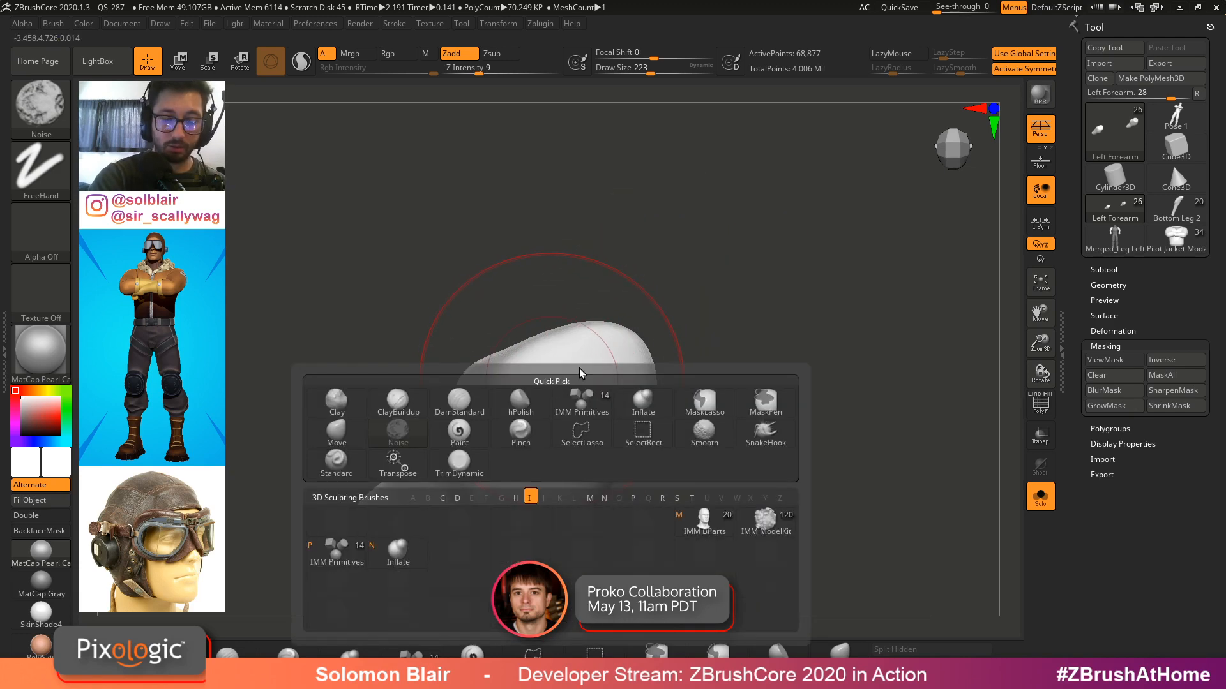
pyautogui.press('i')
pyautogui.press('n')
pyautogui.moveTo(582, 373); pyautogui.dragTo(600, 372, button='right')
pyautogui.keyDown('shift'); pyautogui.moveTo(599, 372); pyautogui.dragTo(610, 378); pyautogui.keyUp('shift')
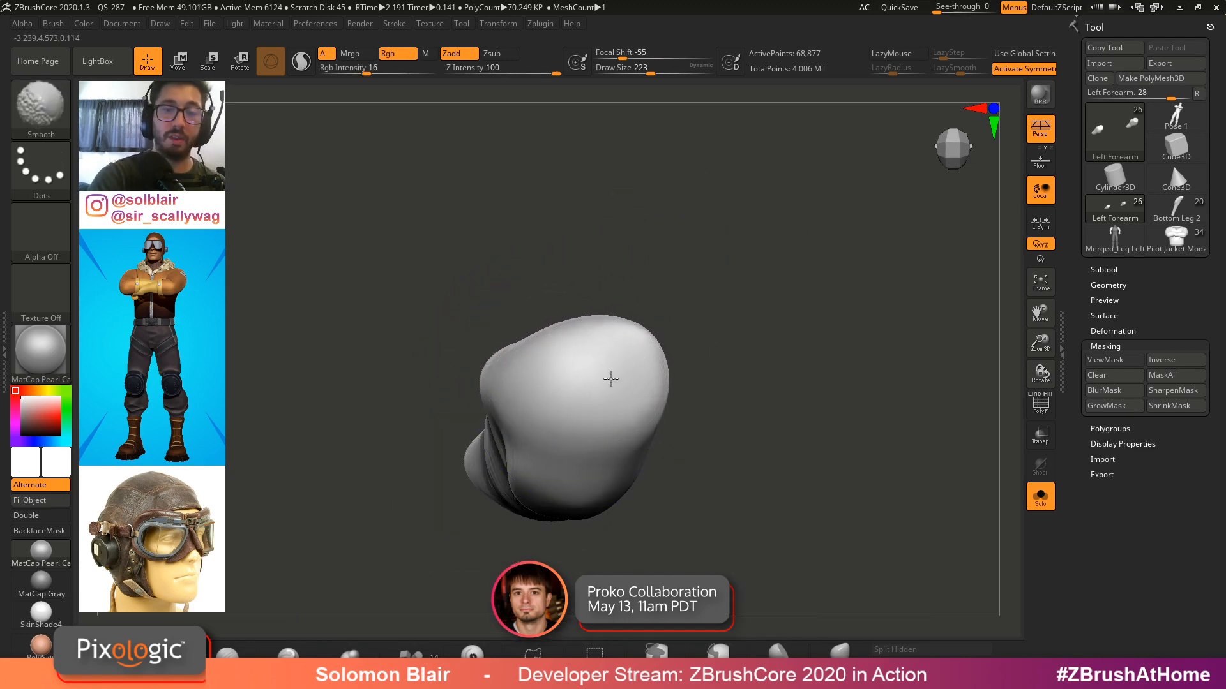
pyautogui.moveTo(611, 377); pyautogui.dragTo(629, 363, button='right')
pyautogui.keyDown('shift'); pyautogui.moveTo(561, 362); pyautogui.dragTo(558, 391); pyautogui.keyUp('shift')
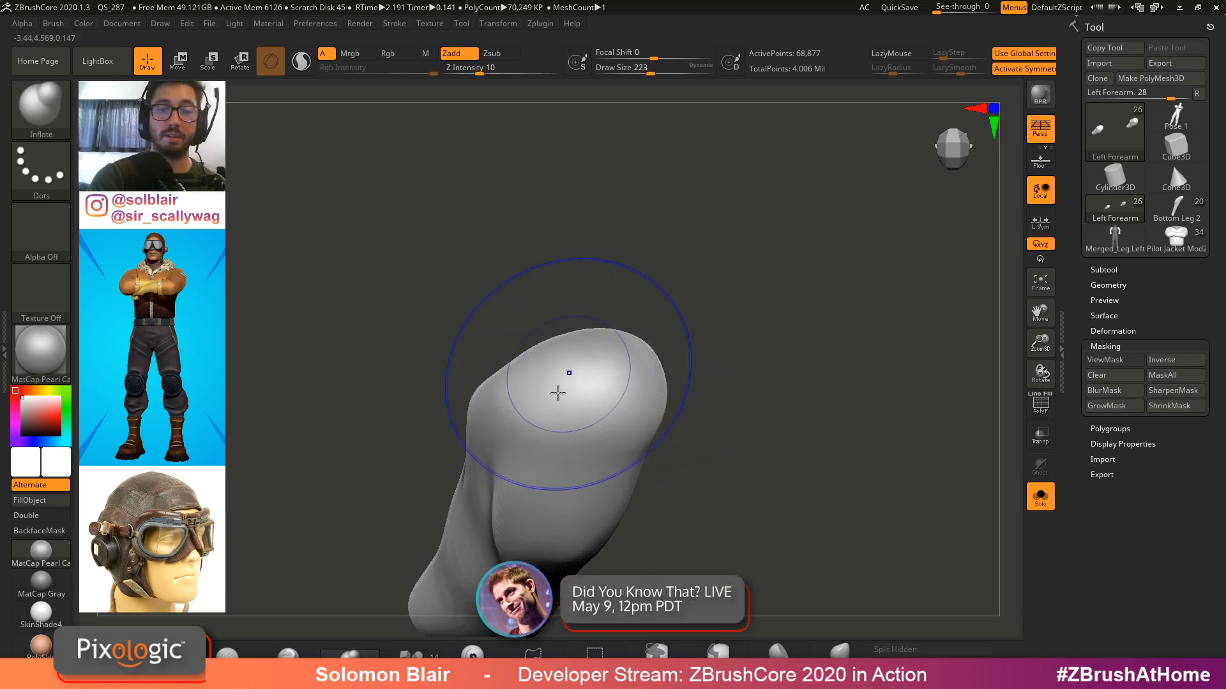
pyautogui.moveTo(558, 392); pyautogui.dragTo(607, 303, button='right')
# Adjust the forearm's shape with the Move brush in the full-figure view
pyautogui.hotkey('shift', 's')
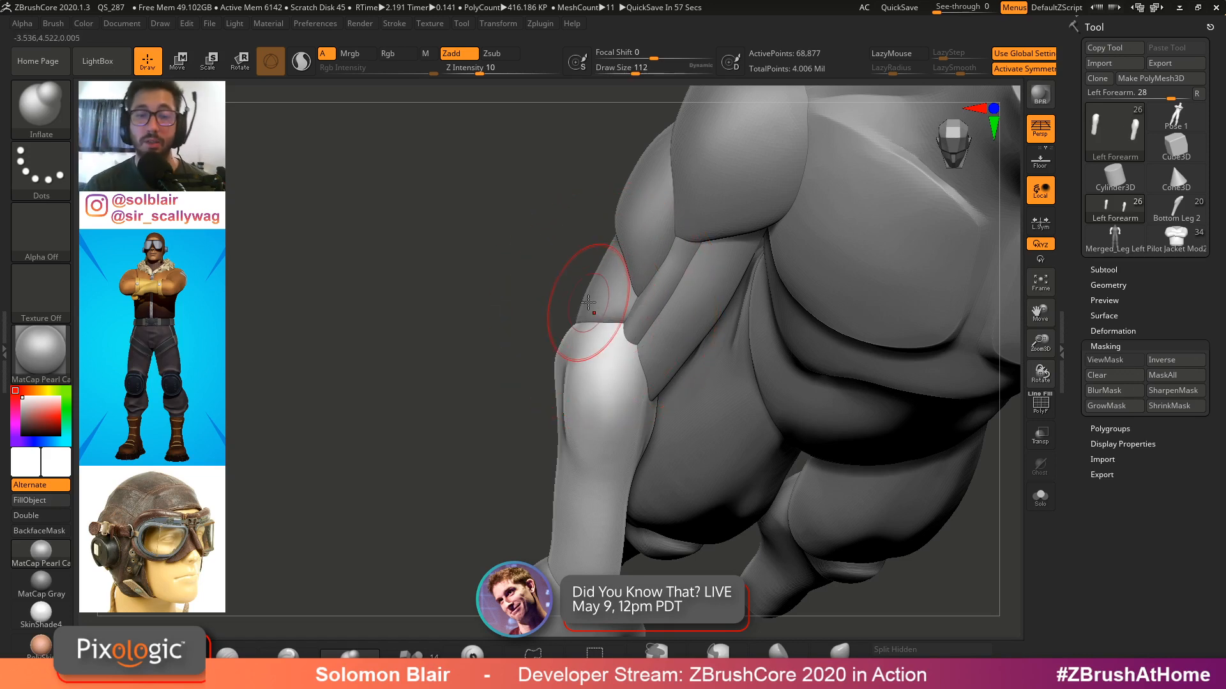
pyautogui.press('s')
pyautogui.moveTo(594, 300)
pyautogui.mouseDown(button='right')
pyautogui.moveTo(670, 360)
pyautogui.moveTo(560, 306)
pyautogui.moveTo(648, 361)
pyautogui.moveTo(649, 313)
pyautogui.moveTo(667, 390)
pyautogui.mouseUp(button='right')
pyautogui.press('b')
pyautogui.press('m')
pyautogui.press('v')
pyautogui.press('s')
pyautogui.click(600, 364)
pyautogui.keyDown('alt'); pyautogui.click(585, 294); pyautogui.keyUp('alt')
# Select the forearm cap subtool in solo view and sculpt it with the Smooth and Inflate brushes
pyautogui.hotkey('ctrl', 'shift', 's')
pyautogui.press('b')
pyautogui.press('i')
pyautogui.press('n')
pyautogui.press('s')
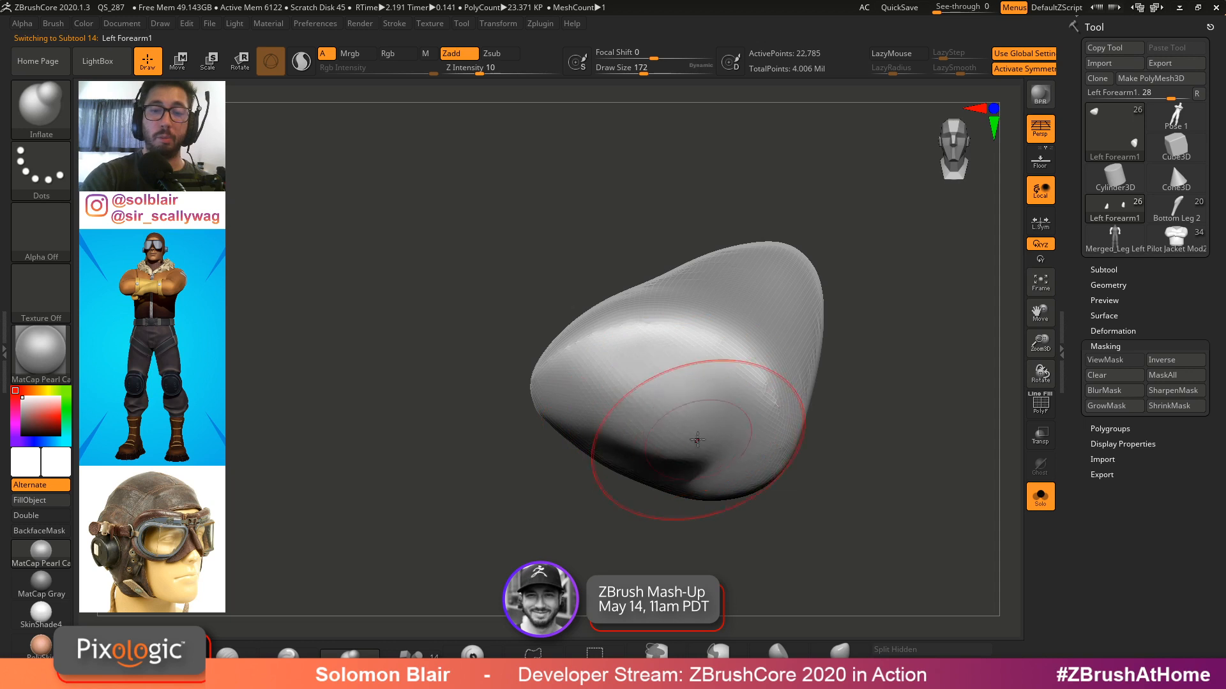
pyautogui.moveTo(698, 440)
pyautogui.mouseDown()
pyautogui.moveTo(652, 471)
pyautogui.moveTo(753, 443)
pyautogui.moveTo(694, 403)
pyautogui.mouseUp()
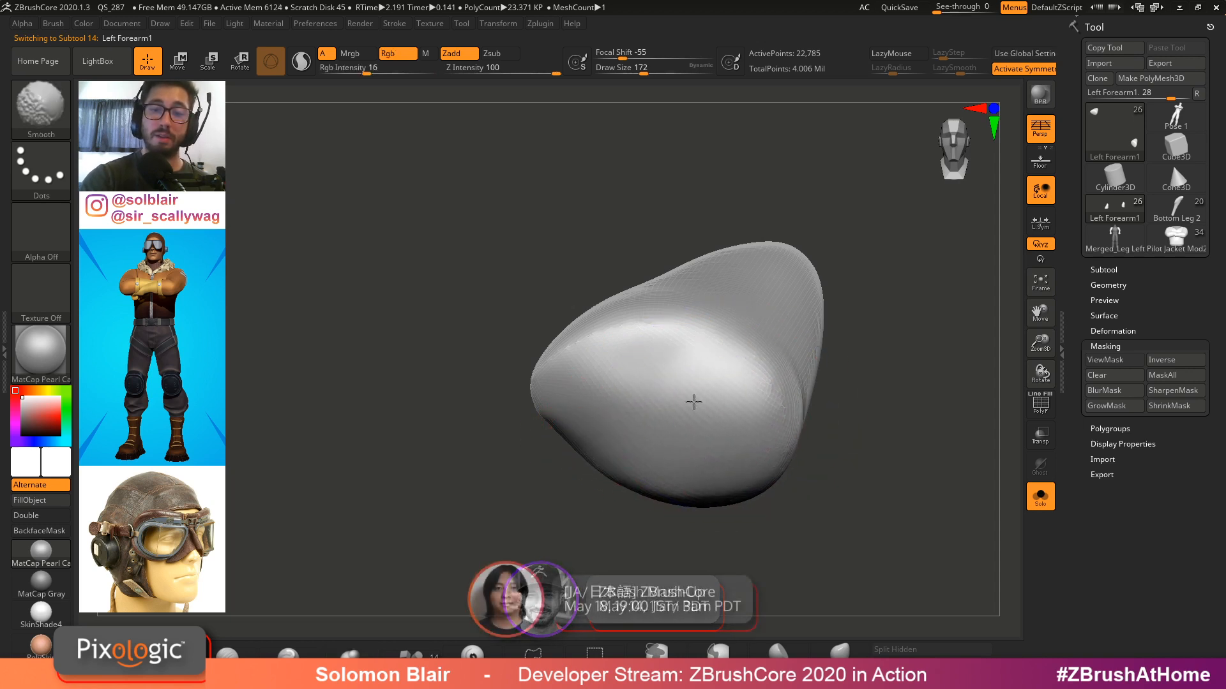
pyautogui.moveTo(657, 383); pyautogui.dragTo(630, 410, button='right')
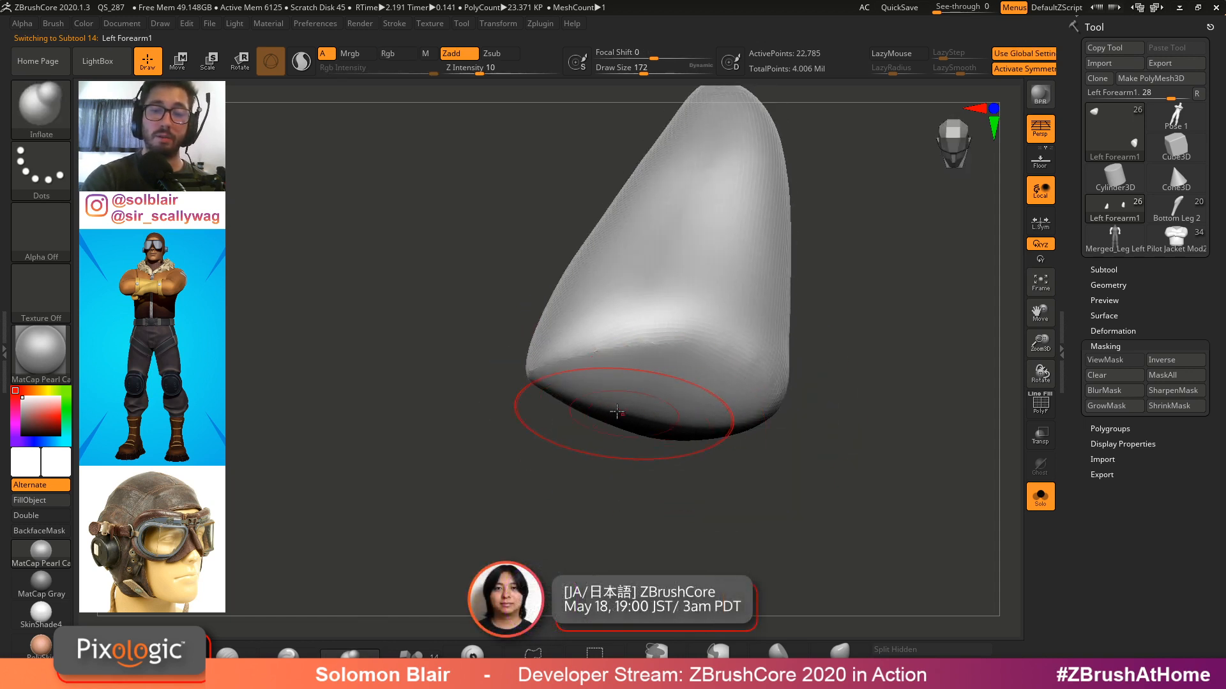
pyautogui.press('s')
pyautogui.moveTo(611, 389)
pyautogui.keyDown('shift'); pyautogui.mouseDown()
pyautogui.moveTo(635, 378)
pyautogui.moveTo(657, 399)
pyautogui.moveTo(636, 353)
pyautogui.moveTo(643, 362)
pyautogui.mouseUp(); pyautogui.keyUp('shift')
pyautogui.moveTo(644, 362)
pyautogui.mouseDown(button='right')
pyautogui.moveTo(656, 396)
pyautogui.moveTo(671, 334)
pyautogui.mouseUp(button='right')
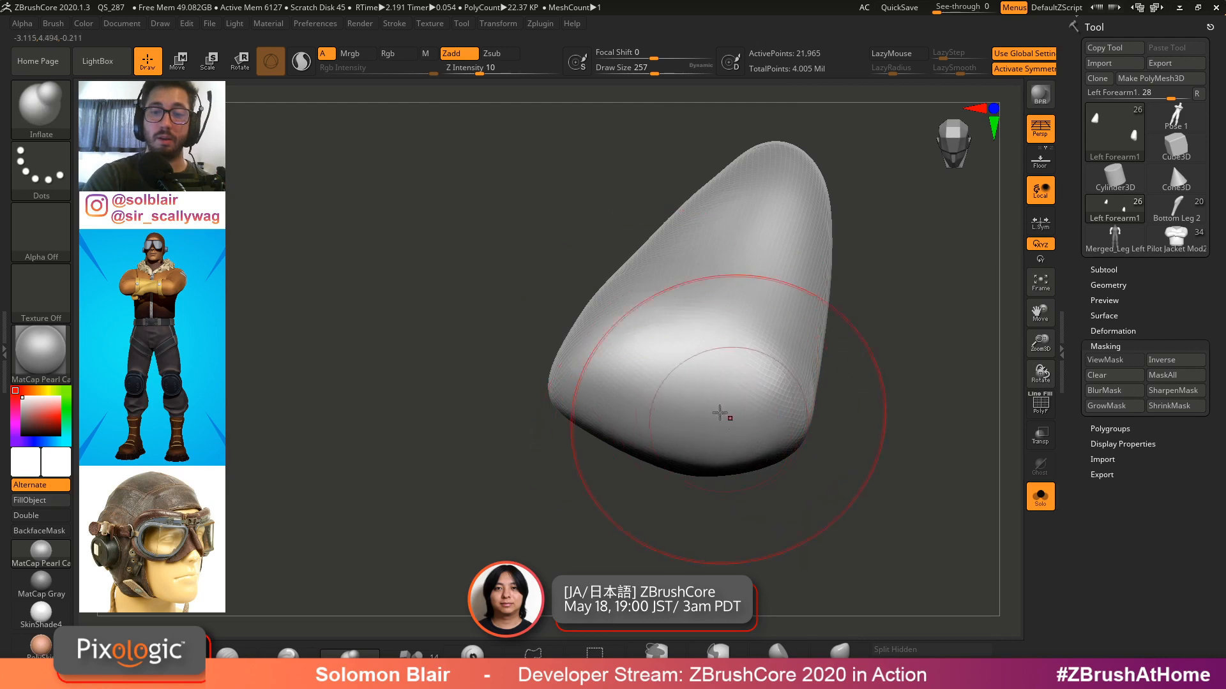
pyautogui.keyDown('shift'); pyautogui.moveTo(720, 413); pyautogui.dragTo(662, 443); pyautogui.keyUp('shift')
pyautogui.moveTo(662, 443)
pyautogui.mouseDown(button='right')
pyautogui.moveTo(665, 389)
pyautogui.moveTo(712, 470)
pyautogui.mouseUp(button='right')
# Return to the full figure and show polyframes with perspective off to inspect the forearms
pyautogui.hotkey('ctrl', 's')
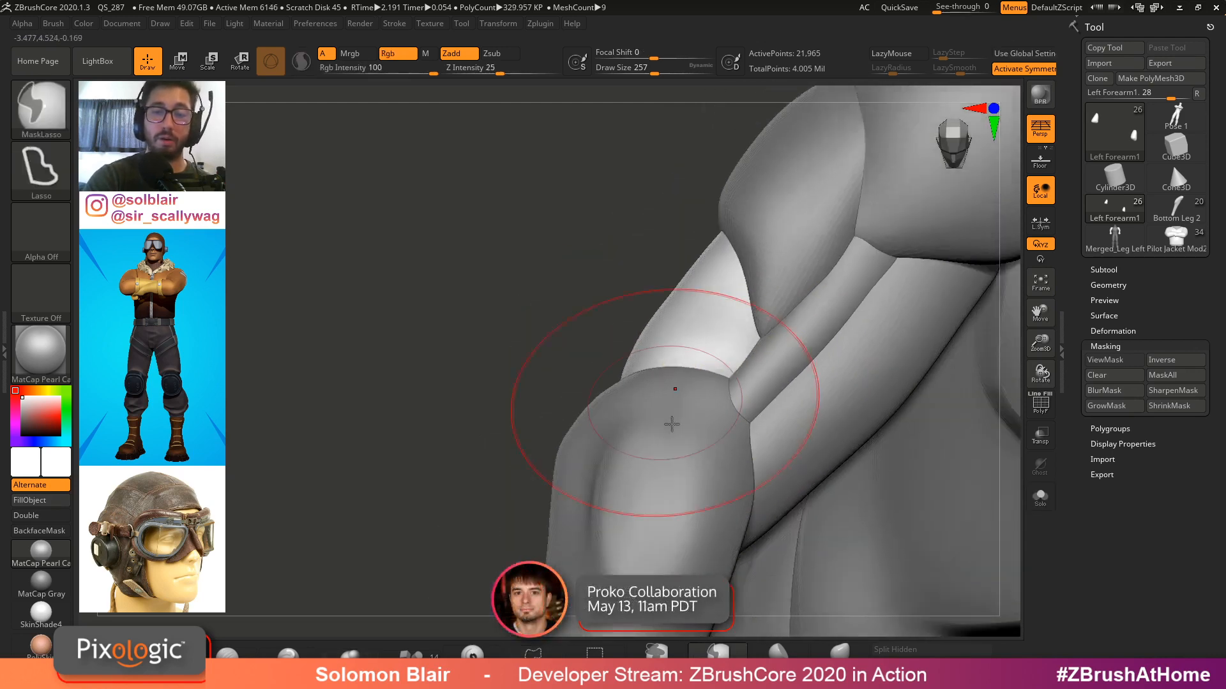
pyautogui.moveTo(672, 424)
pyautogui.mouseDown(button='right')
pyautogui.moveTo(689, 416)
pyautogui.moveTo(717, 356)
pyautogui.moveTo(698, 383)
pyautogui.moveTo(716, 432)
pyautogui.moveTo(692, 427)
pyautogui.moveTo(680, 321)
pyautogui.moveTo(764, 357)
pyautogui.moveTo(670, 338)
pyautogui.moveTo(594, 350)
pyautogui.moveTo(572, 330)
pyautogui.mouseUp(button='right')
pyautogui.keyDown('alt'); pyautogui.click(716, 432); pyautogui.keyUp('alt')
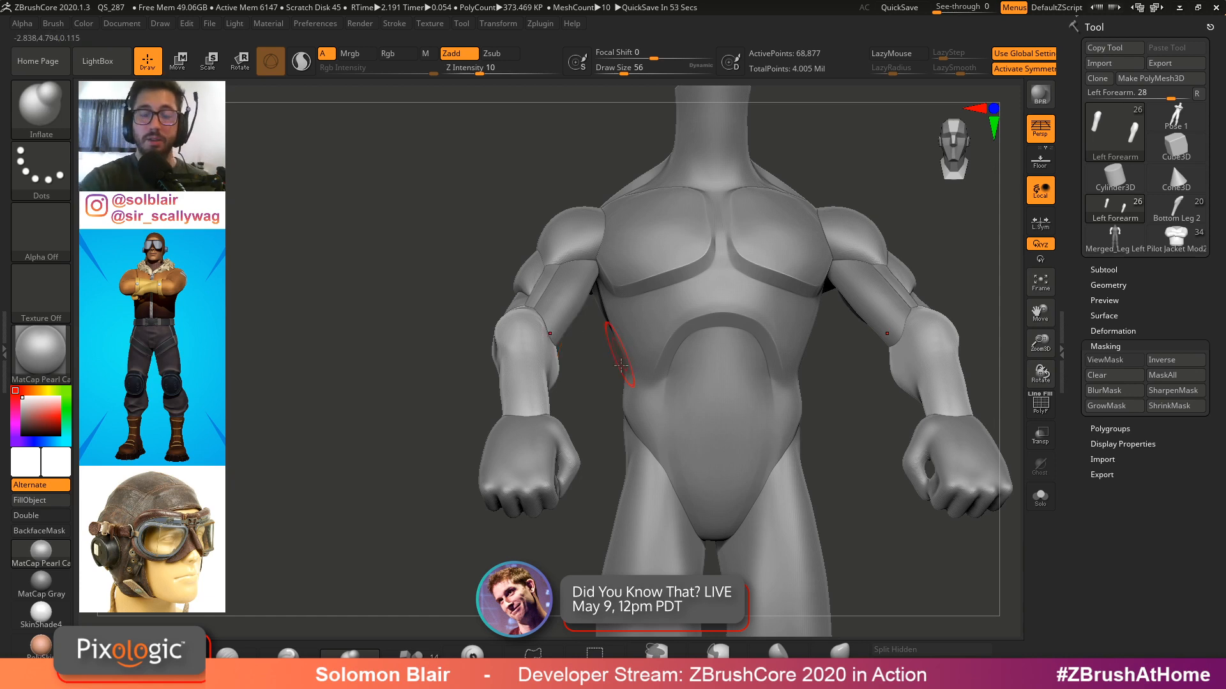
pyautogui.moveTo(620, 366)
pyautogui.mouseDown(button='right')
pyautogui.moveTo(670, 377)
pyautogui.moveTo(622, 366)
pyautogui.moveTo(661, 391)
pyautogui.mouseUp(button='right')
pyautogui.press('s')
pyautogui.moveTo(660, 391); pyautogui.dragTo(659, 386)
pyautogui.moveTo(651, 385)
pyautogui.keyDown('ctrl'); pyautogui.mouseDown(button='right')
pyautogui.moveTo(571, 354)
pyautogui.moveTo(592, 364)
pyautogui.mouseUp(button='right'); pyautogui.keyUp('ctrl')
pyautogui.hotkey('shift', 'f')
pyautogui.moveTo(592, 364)
pyautogui.keyDown('alt'); pyautogui.mouseDown(button='right')
pyautogui.moveTo(488, 347)
pyautogui.moveTo(443, 369)
pyautogui.moveTo(558, 385)
pyautogui.moveTo(567, 358)
pyautogui.mouseUp(button='right'); pyautogui.keyUp('alt')
pyautogui.press('p')
pyautogui.hotkey('shift', 'f')
pyautogui.hotkey('shift', 'f')
pyautogui.press('s')
pyautogui.click(539, 350)
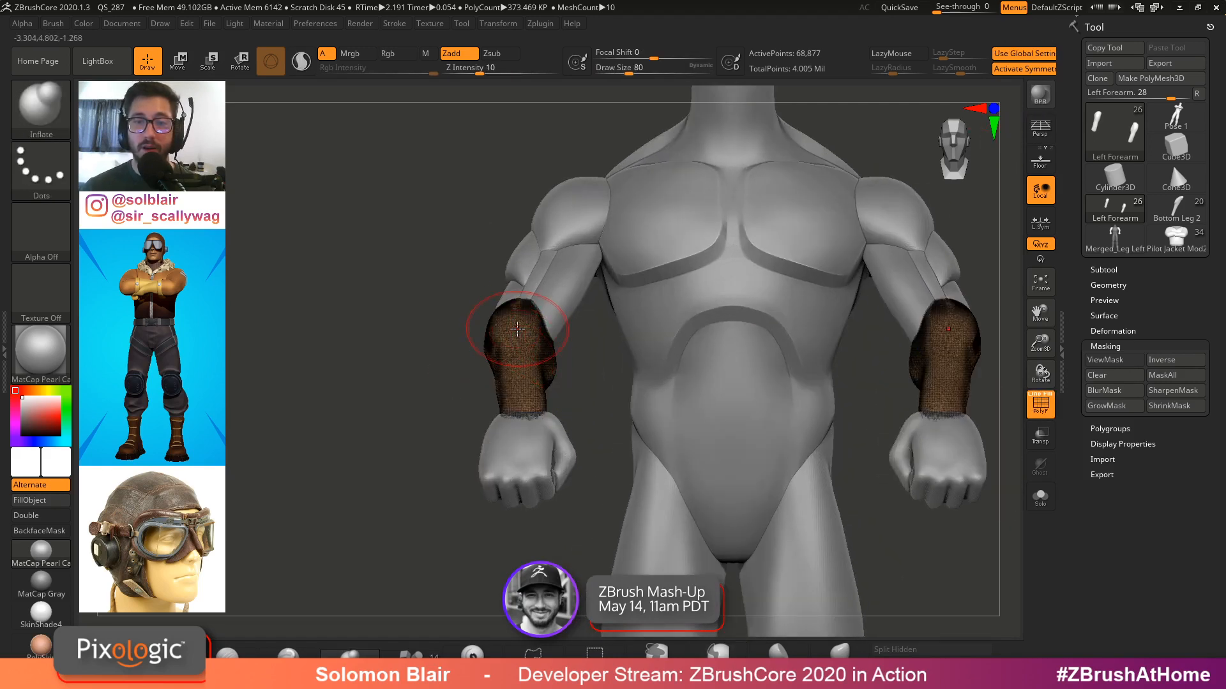
# Select the left hand subtool on the figure
pyautogui.keyDown('alt'); pyautogui.moveTo(479, 328); pyautogui.dragTo(437, 328, button='right'); pyautogui.keyUp('alt')
pyautogui.keyDown('ctrl'); pyautogui.moveTo(437, 328); pyautogui.dragTo(476, 347, button='right'); pyautogui.keyUp('ctrl')
pyautogui.press('s')
pyautogui.click(475, 347)
pyautogui.keyDown('alt'); pyautogui.moveTo(488, 431); pyautogui.dragTo(501, 393, button='right'); pyautogui.keyUp('alt')
pyautogui.keyDown('alt'); pyautogui.click(492, 410); pyautogui.keyUp('alt')
pyautogui.press('s')
pyautogui.click(468, 388)
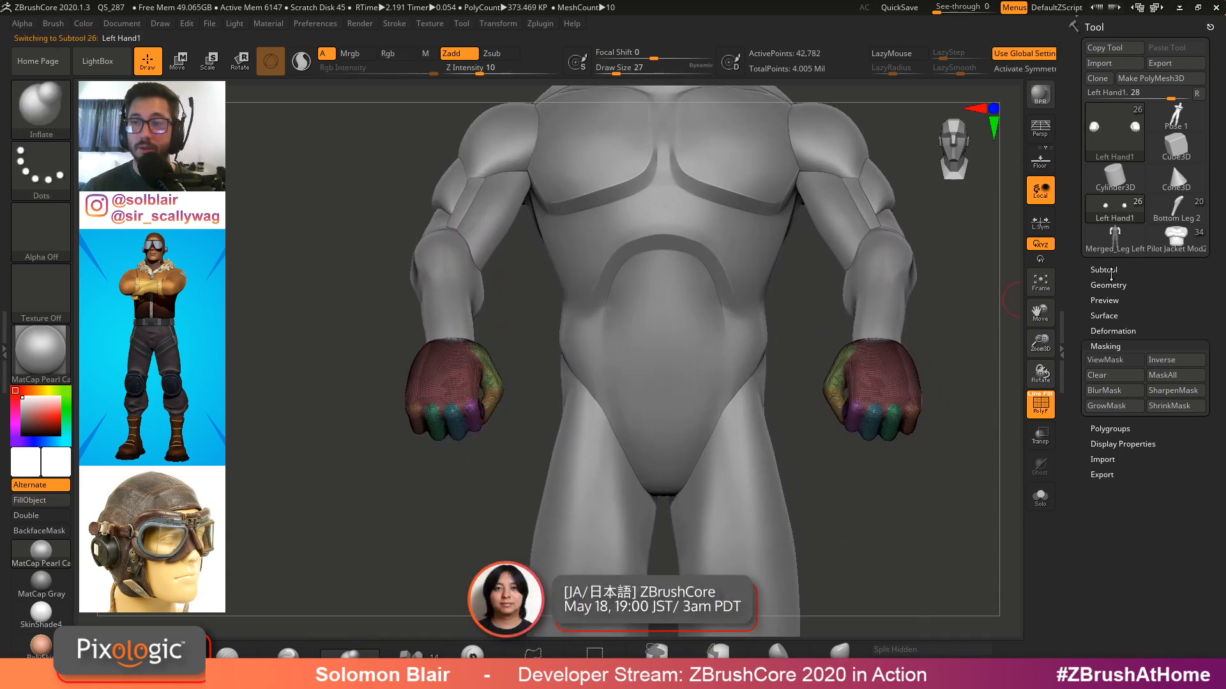
# Hide the right hand and split the hidden hand into its own subtool
pyautogui.click(1111, 270)
pyautogui.keyDown('alt'); pyautogui.moveTo(324, 452); pyautogui.dragTo(345, 432, button='right'); pyautogui.keyUp('alt')
pyautogui.keyDown('ctrl'); pyautogui.keyDown('shift'); pyautogui.moveTo(344, 432); pyautogui.dragTo(596, 257); pyautogui.keyUp('shift'); pyautogui.keyUp('ctrl')
pyautogui.keyDown('ctrl'); pyautogui.keyDown('shift'); pyautogui.click(320, 370); pyautogui.keyUp('shift'); pyautogui.keyUp('ctrl')
pyautogui.moveTo(459, 297)
pyautogui.keyDown('ctrl'); pyautogui.keyDown('shift'); pyautogui.mouseDown()
pyautogui.moveTo(347, 301)
pyautogui.moveTo(320, 456)
pyautogui.mouseUp(); pyautogui.keyUp('shift'); pyautogui.keyUp('ctrl')
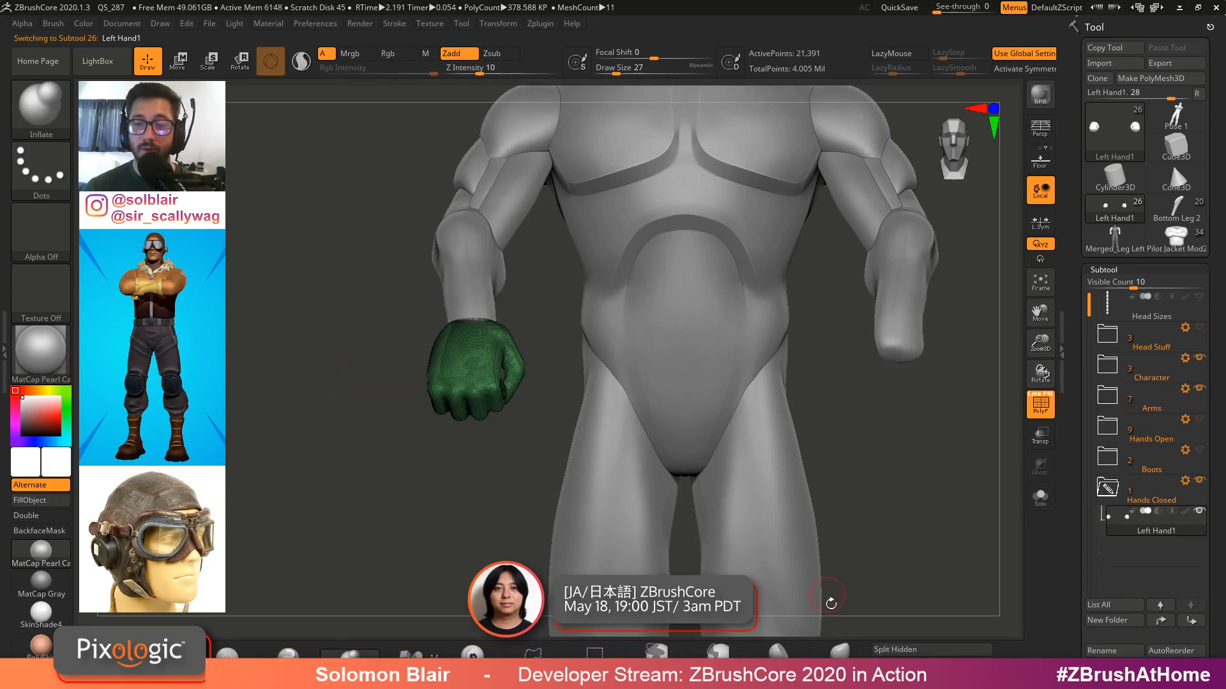
pyautogui.click(884, 650)
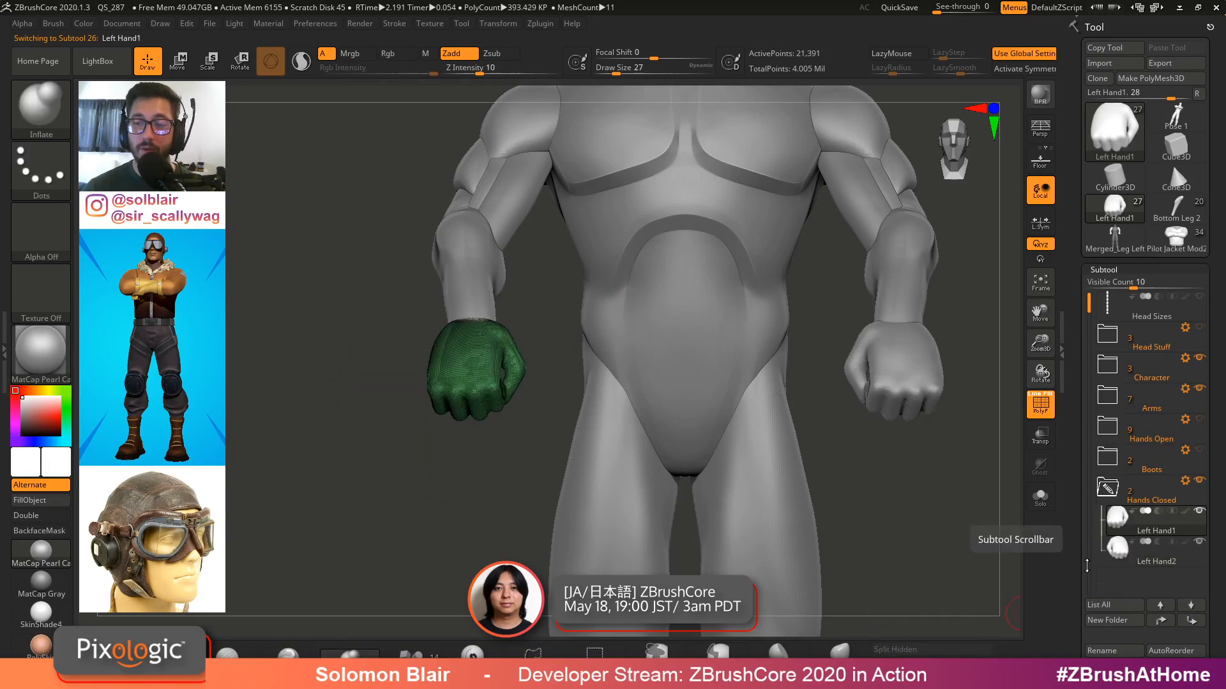
# Enable interface customization in the Preferences Config settings
pyautogui.moveTo(1081, 614); pyautogui.dragTo(1079, 497)
pyautogui.click(316, 24)
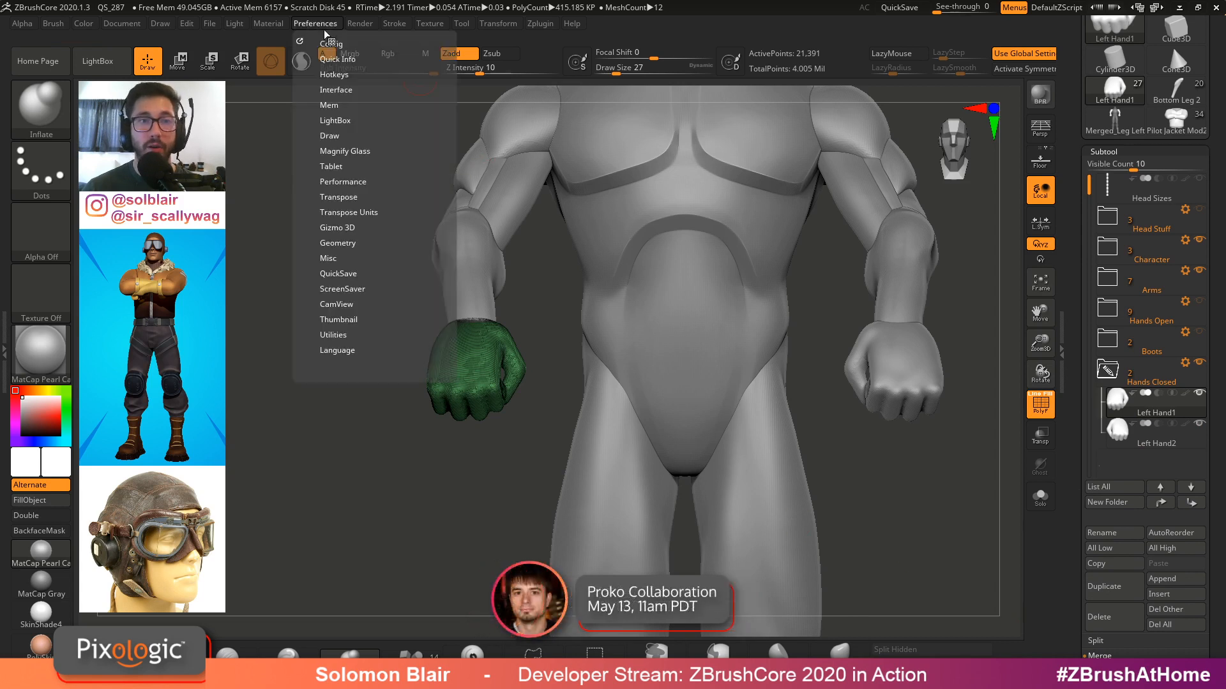
pyautogui.click(333, 43)
pyautogui.click(352, 118)
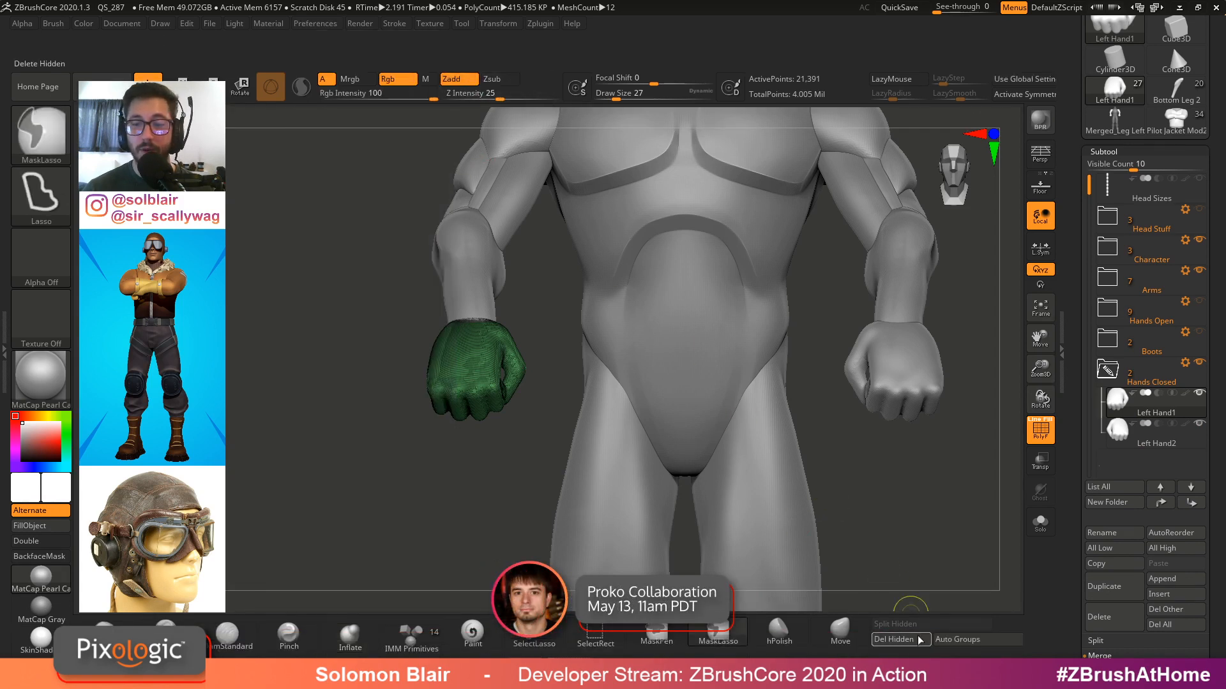
# Add the Split Hidden button to the bottom shelf of the interface and turn interface customization off again
pyautogui.keyDown('ctrl'); pyautogui.keyDown('alt'); pyautogui.moveTo(842, 538); pyautogui.dragTo(840, 524); pyautogui.keyUp('alt'); pyautogui.keyUp('ctrl')
pyautogui.moveTo(1075, 564); pyautogui.dragTo(1073, 454)
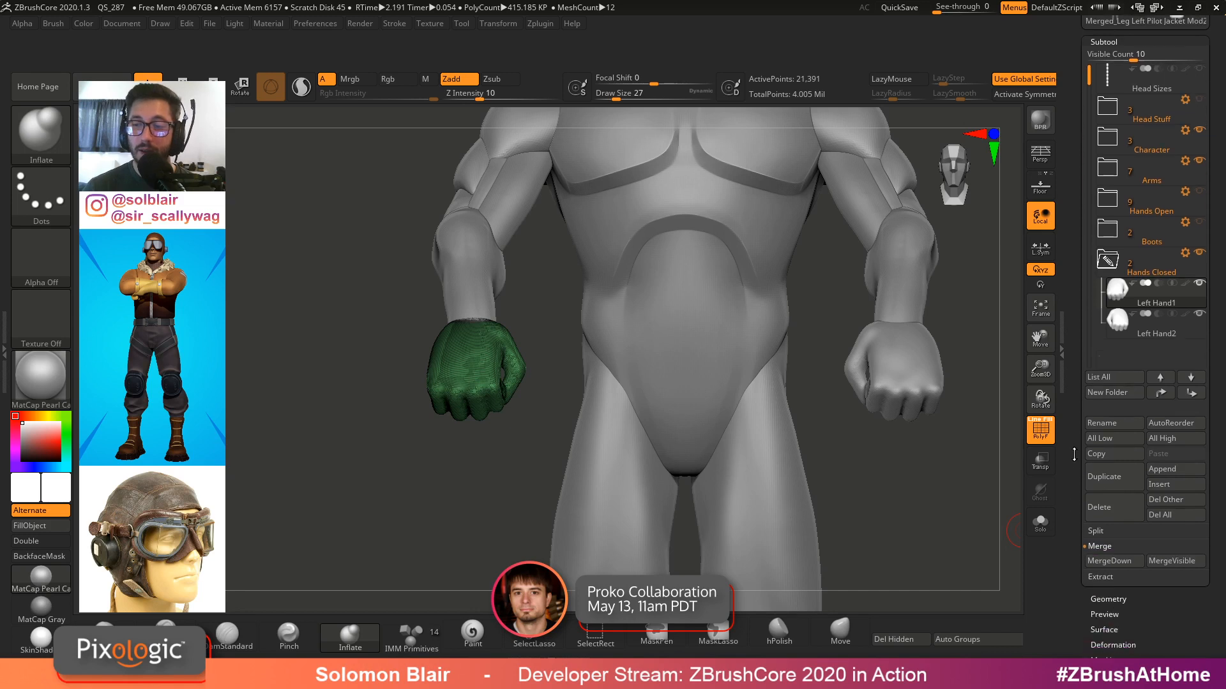
pyautogui.click(1097, 531)
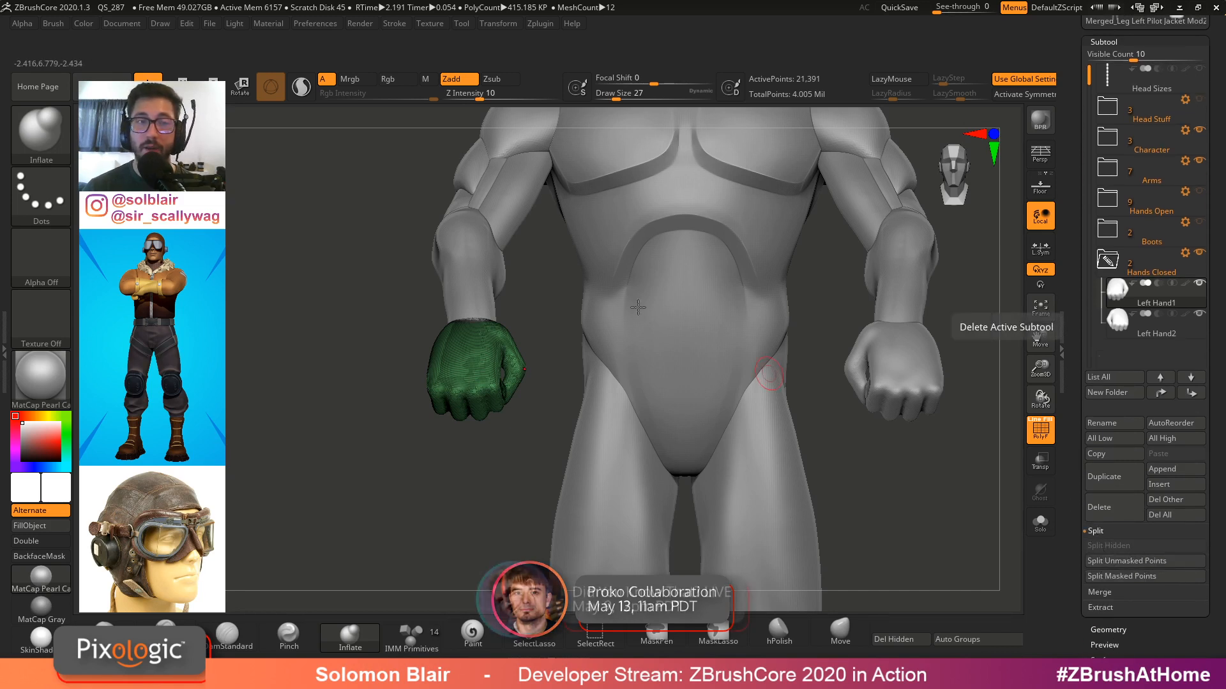
pyautogui.click(314, 23)
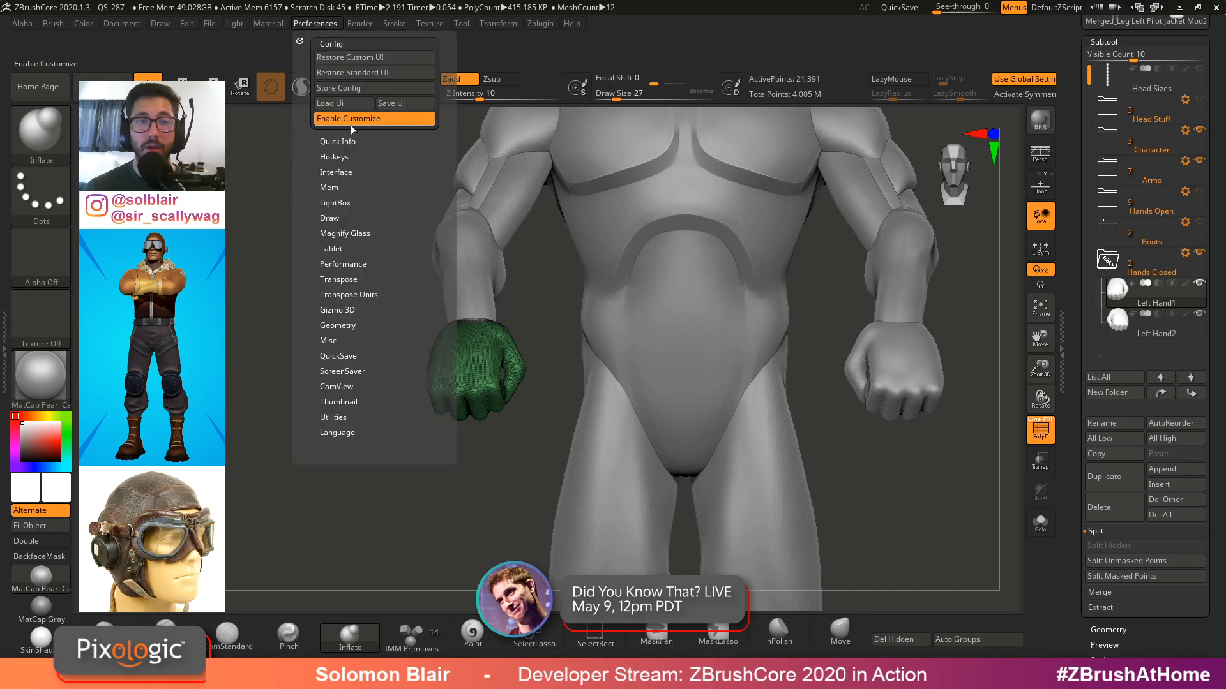
pyautogui.press('ctrl')
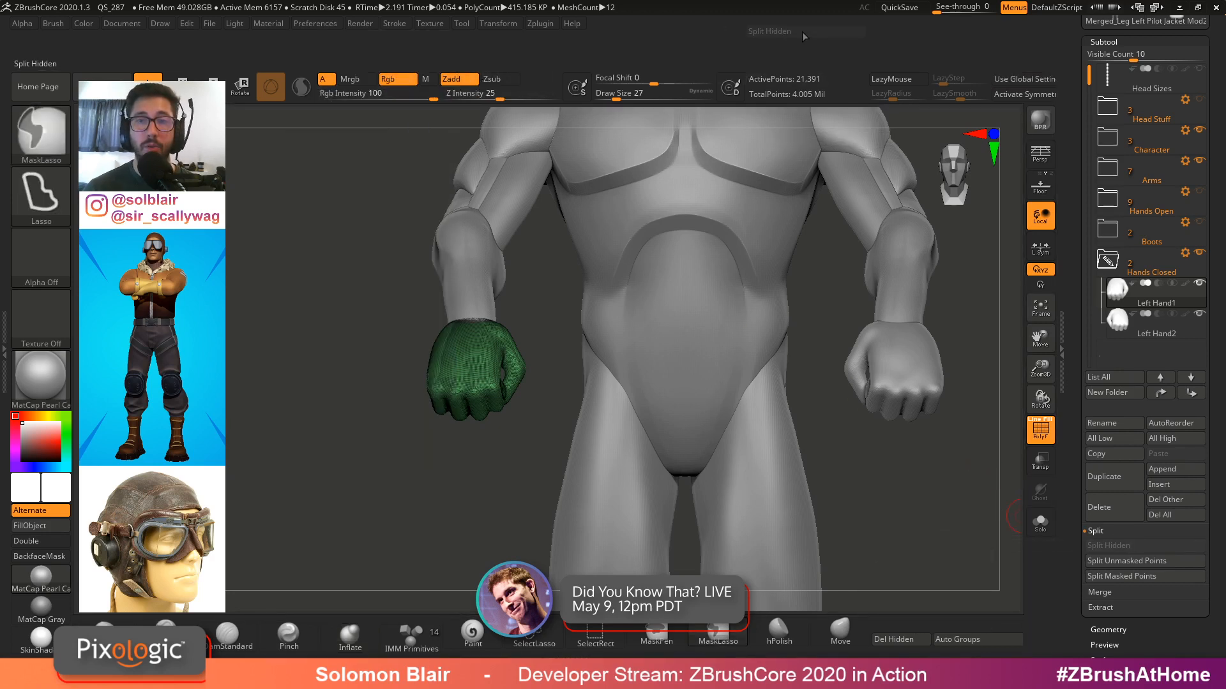
pyautogui.keyDown('ctrl'); pyautogui.keyDown('alt'); pyautogui.moveTo(968, 541); pyautogui.dragTo(945, 628); pyautogui.keyUp('alt'); pyautogui.keyUp('ctrl')
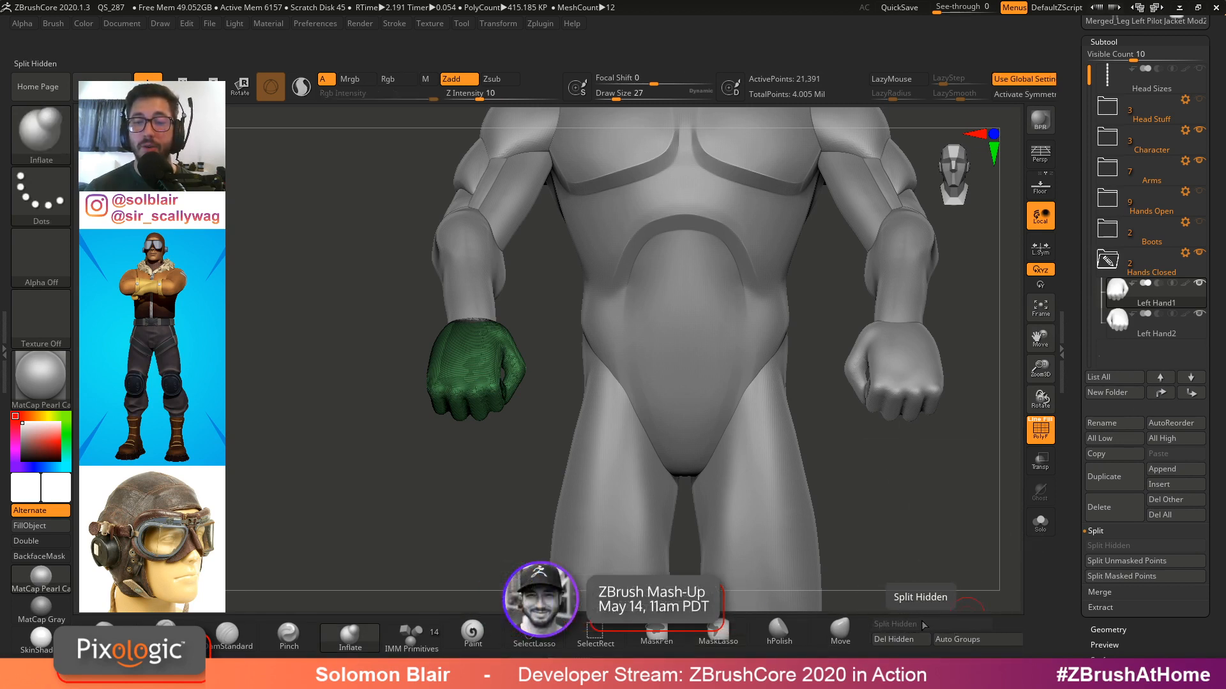
pyautogui.hotkey('ctrl', 'shift')
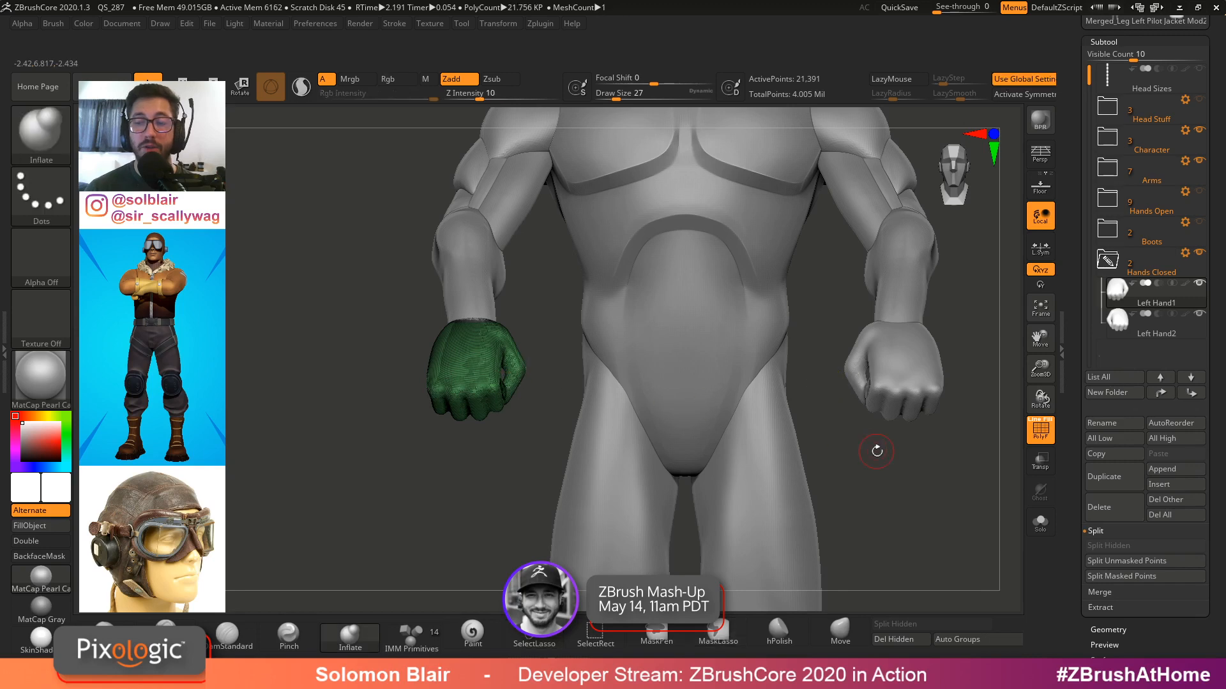
pyautogui.click(333, 25)
pyautogui.click(375, 117)
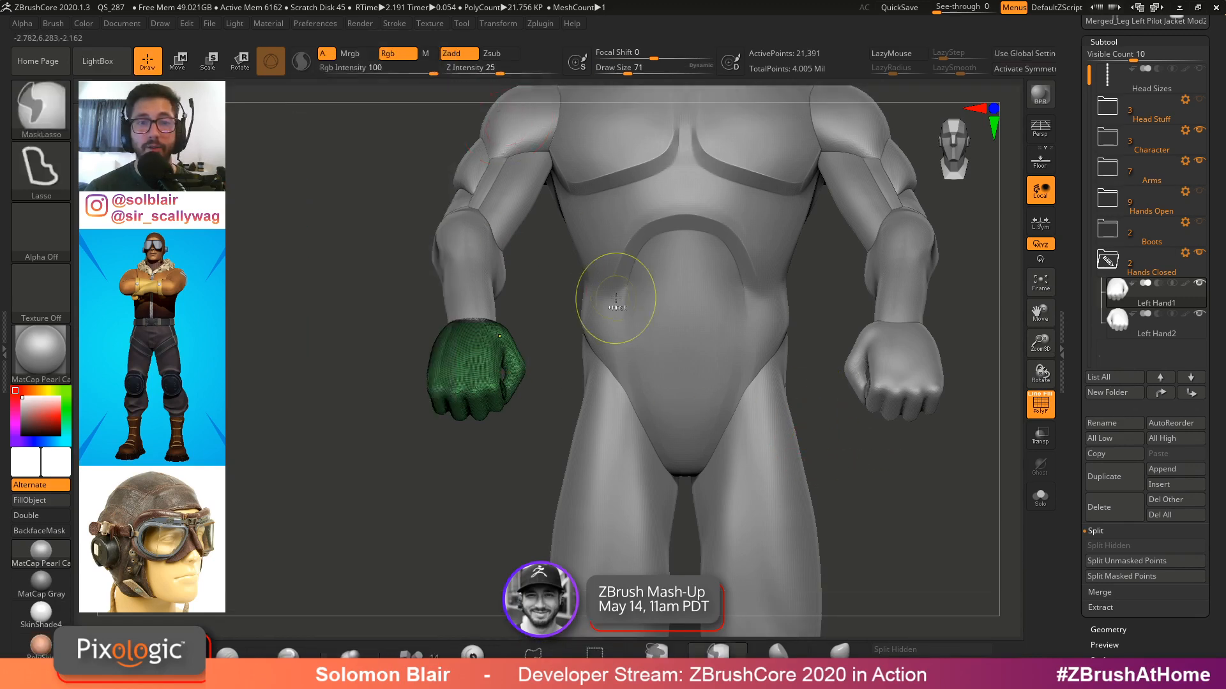
# Select the left forearm subtool, solo it, hide one part and split the hidden part into its own subtool
pyautogui.keyDown('alt'); pyautogui.moveTo(615, 306); pyautogui.dragTo(536, 318, button='right'); pyautogui.keyUp('alt')
pyautogui.keyDown('alt'); pyautogui.click(501, 313); pyautogui.keyUp('alt')
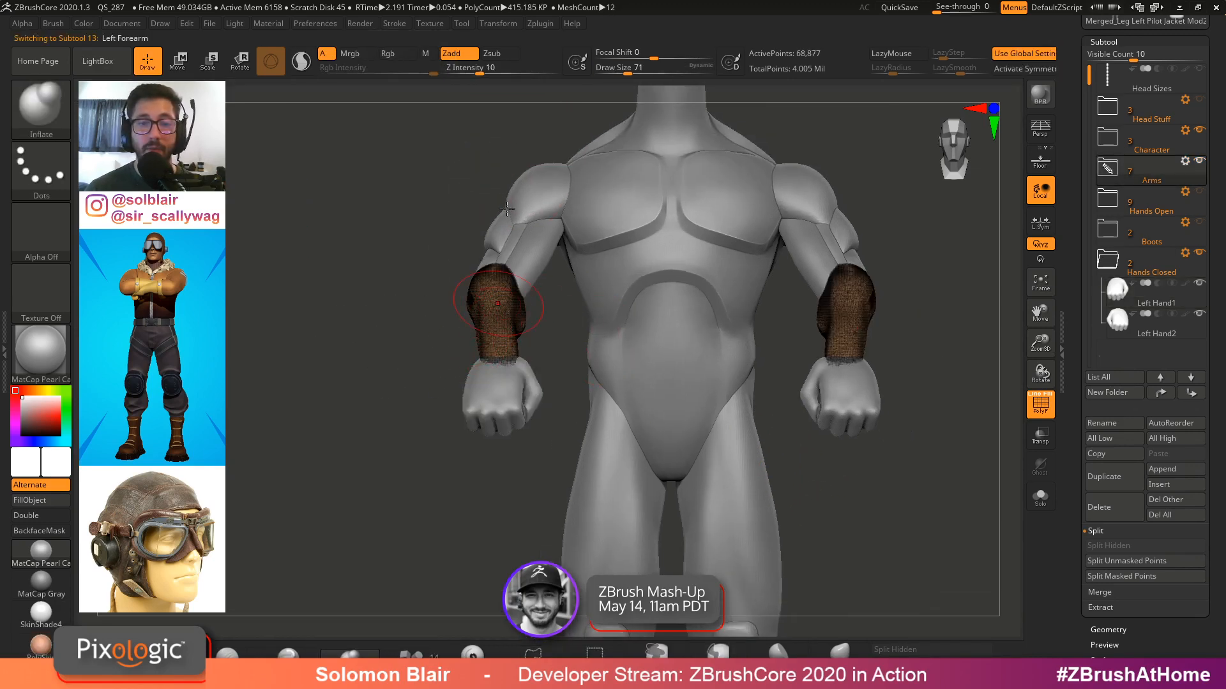
pyautogui.moveTo(350, 386)
pyautogui.keyDown('ctrl'); pyautogui.keyDown('shift'); pyautogui.mouseDown()
pyautogui.moveTo(599, 286)
pyautogui.moveTo(410, 479)
pyautogui.mouseUp(); pyautogui.keyUp('shift'); pyautogui.keyUp('ctrl')
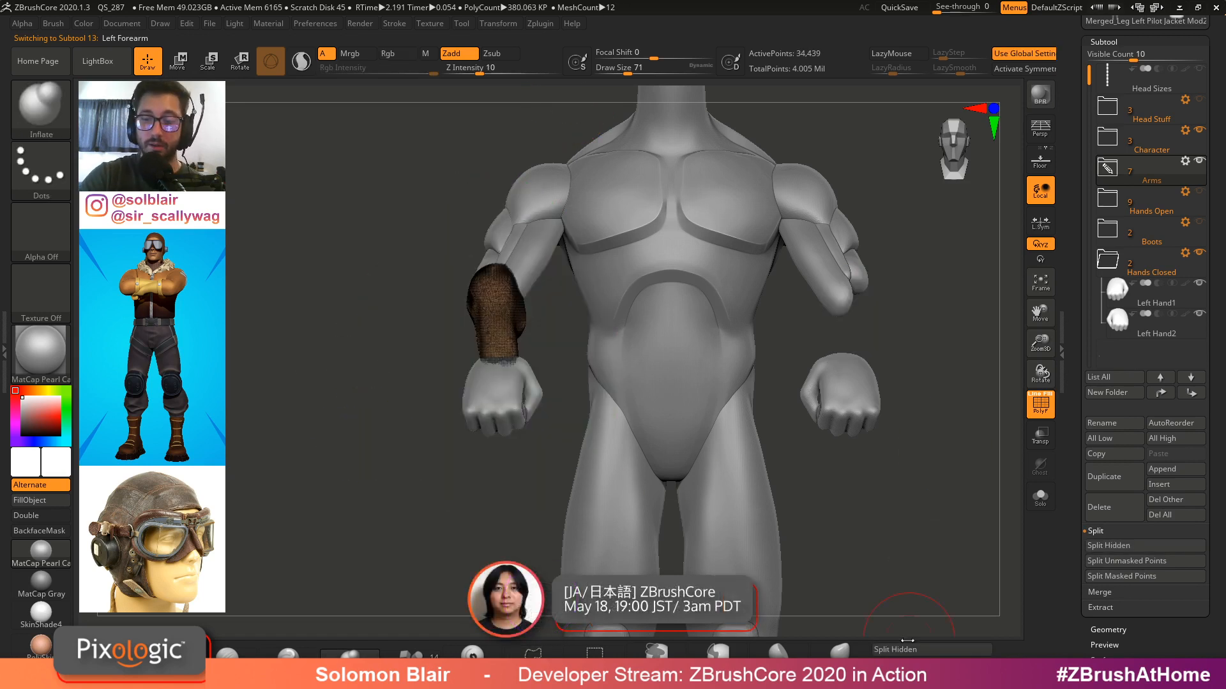
pyautogui.moveTo(392, 407)
pyautogui.keyDown('ctrl'); pyautogui.keyDown('shift'); pyautogui.mouseDown()
pyautogui.moveTo(555, 447)
pyautogui.moveTo(600, 172)
pyautogui.mouseUp(); pyautogui.keyUp('shift'); pyautogui.keyUp('ctrl')
pyautogui.hotkey('ctrl', 'shift', 'alt', 's')
pyautogui.keyDown('ctrl'); pyautogui.keyDown('shift'); pyautogui.moveTo(470, 384); pyautogui.dragTo(600, 172); pyautogui.keyUp('shift'); pyautogui.keyUp('ctrl')
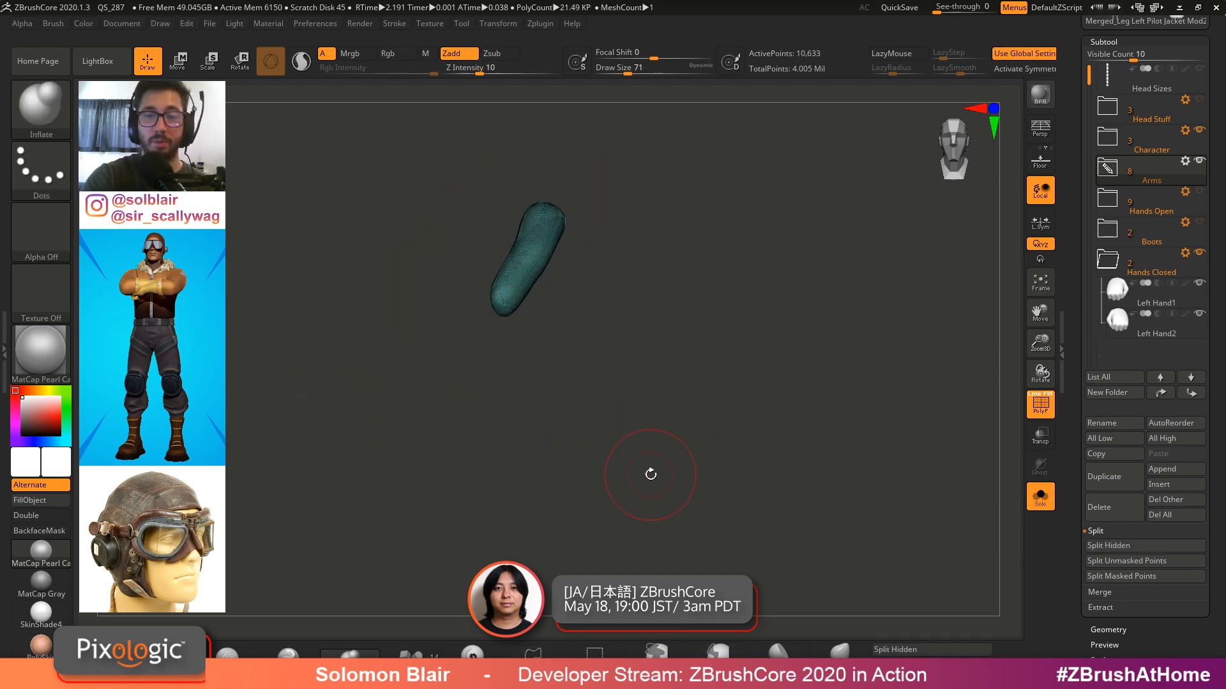
pyautogui.click(916, 652)
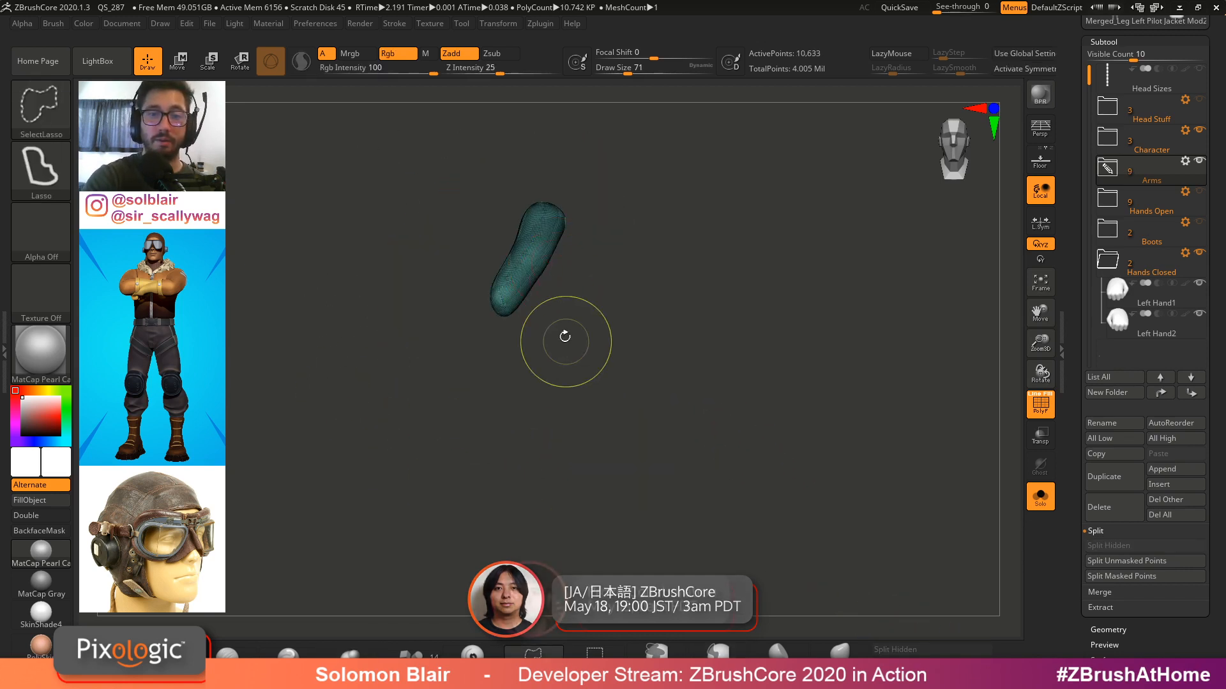
# Hide part of the soloed shoulder piece and split the hidden part into a separate subtool
pyautogui.moveTo(564, 339)
pyautogui.keyDown('alt'); pyautogui.mouseDown()
pyautogui.moveTo(572, 391)
pyautogui.moveTo(424, 319)
pyautogui.moveTo(463, 445)
pyautogui.mouseUp(); pyautogui.keyUp('alt')
pyautogui.hotkey('ctrl', 'shift', 'alt', 's')
pyautogui.hotkey('ctrl', 'shift', 'alt', 's')
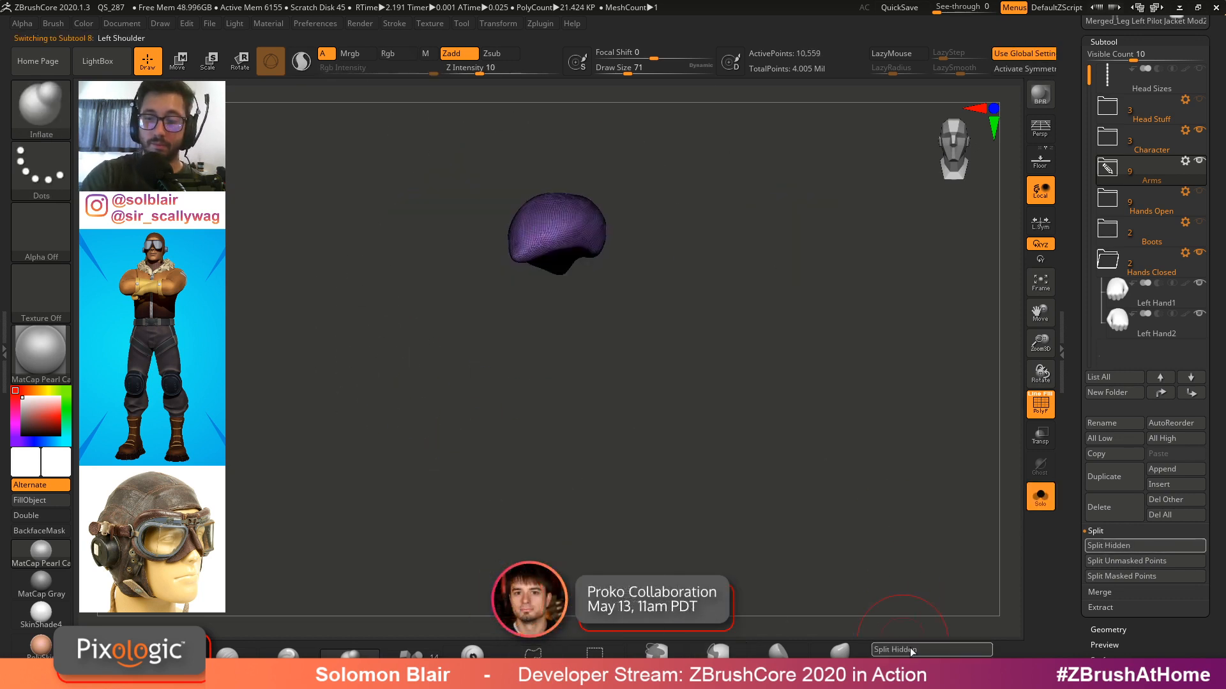
pyautogui.click(917, 650)
pyautogui.hotkey('ctrl', 'shift', 'alt', 's')
# Select the left bicep subtool, solo it, hide one side and split the hidden side off
pyautogui.keyDown('alt'); pyautogui.click(499, 256); pyautogui.keyUp('alt')
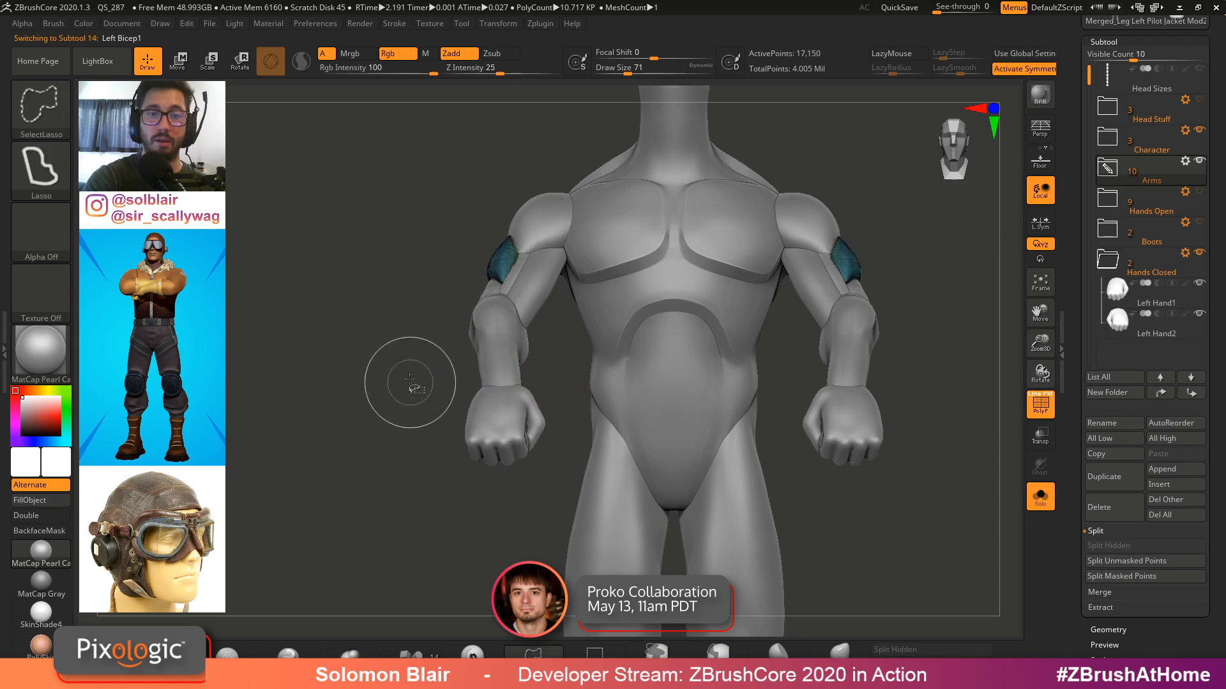
pyautogui.hotkey('ctrl', 'shift', 'alt', 's')
pyautogui.moveTo(434, 352)
pyautogui.keyDown('ctrl'); pyautogui.keyDown('shift'); pyautogui.mouseDown()
pyautogui.moveTo(558, 136)
pyautogui.moveTo(568, 144)
pyautogui.mouseUp(); pyautogui.keyUp('shift'); pyautogui.keyUp('ctrl')
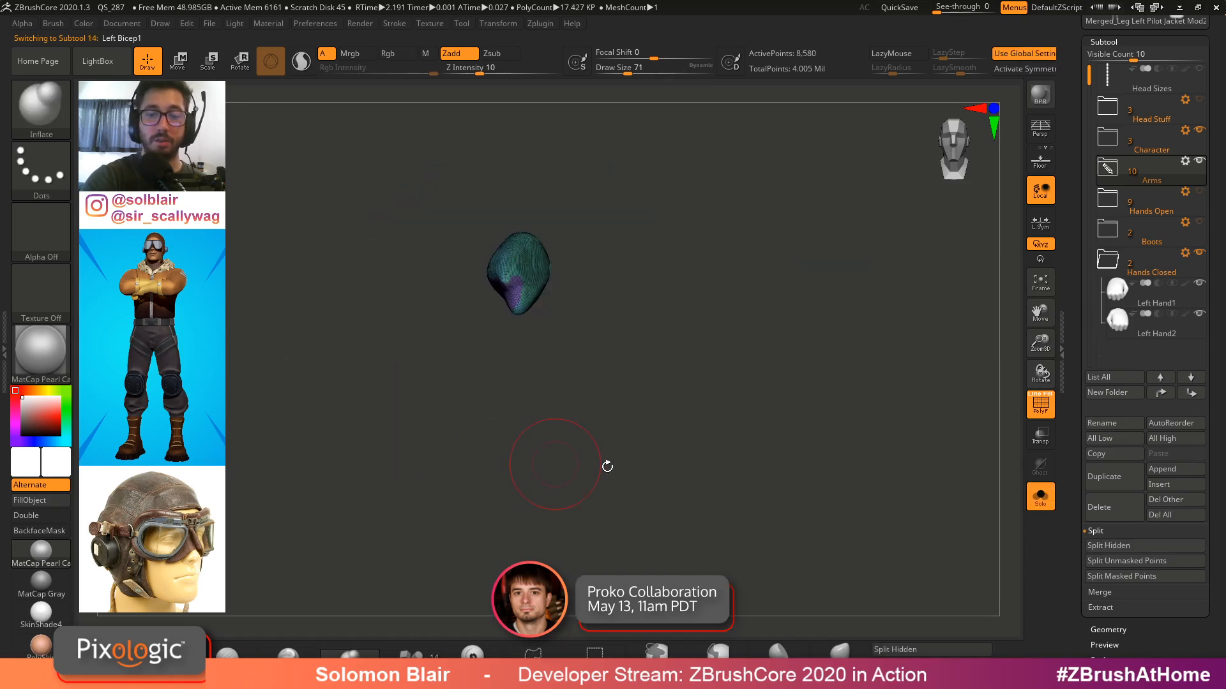
pyautogui.click(906, 650)
pyautogui.hotkey('ctrl', 'shift', 'alt', 's')
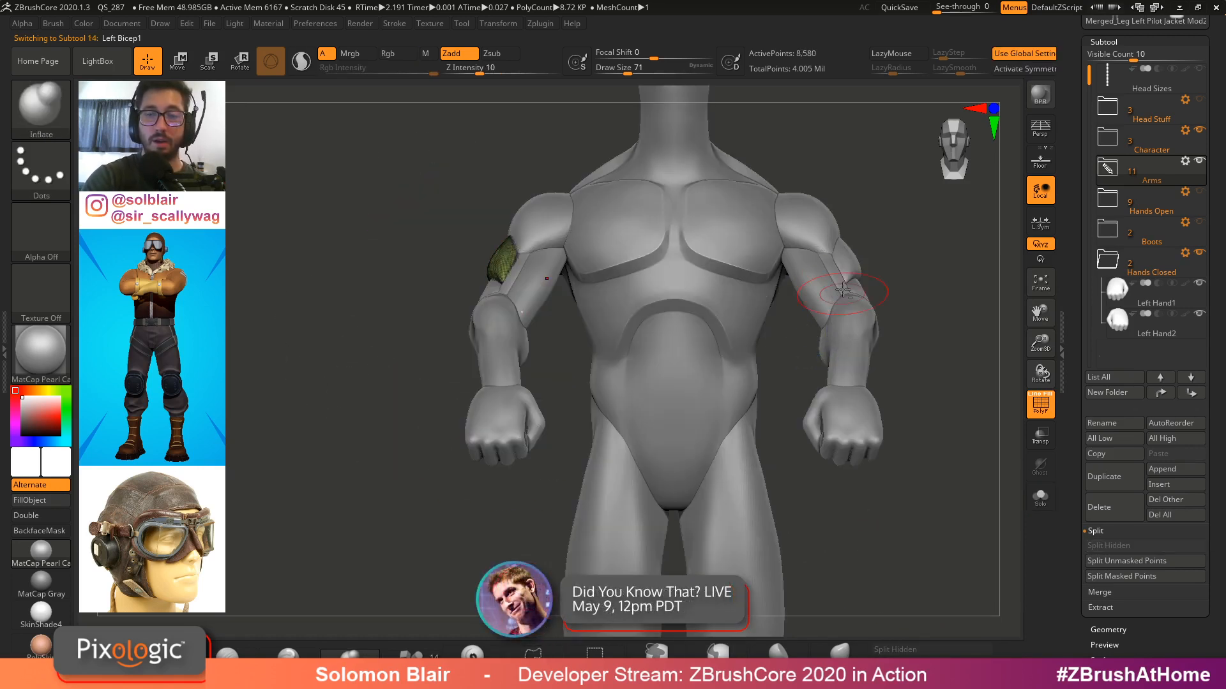
# Select the opposite bicep piece, solo it, hide one side and split the hidden side into its own subtool
pyautogui.keyDown('alt'); pyautogui.click(852, 253); pyautogui.keyUp('alt')
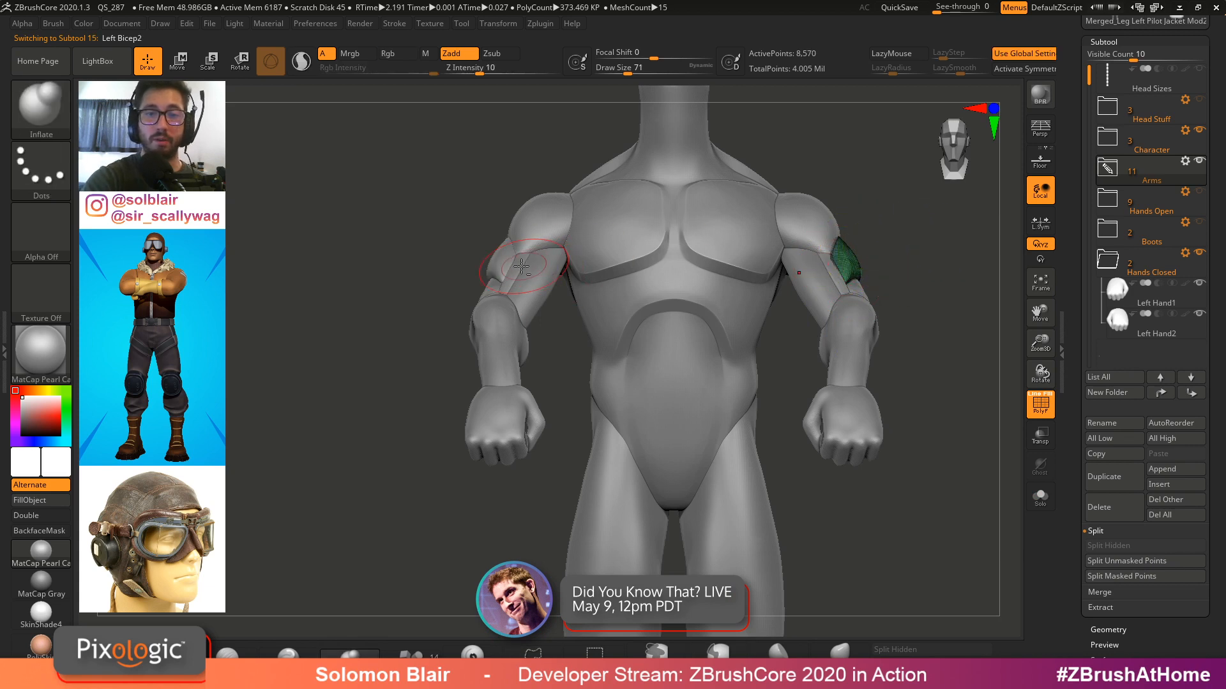
pyautogui.hotkey('ctrl', 'shift', 'alt', 's')
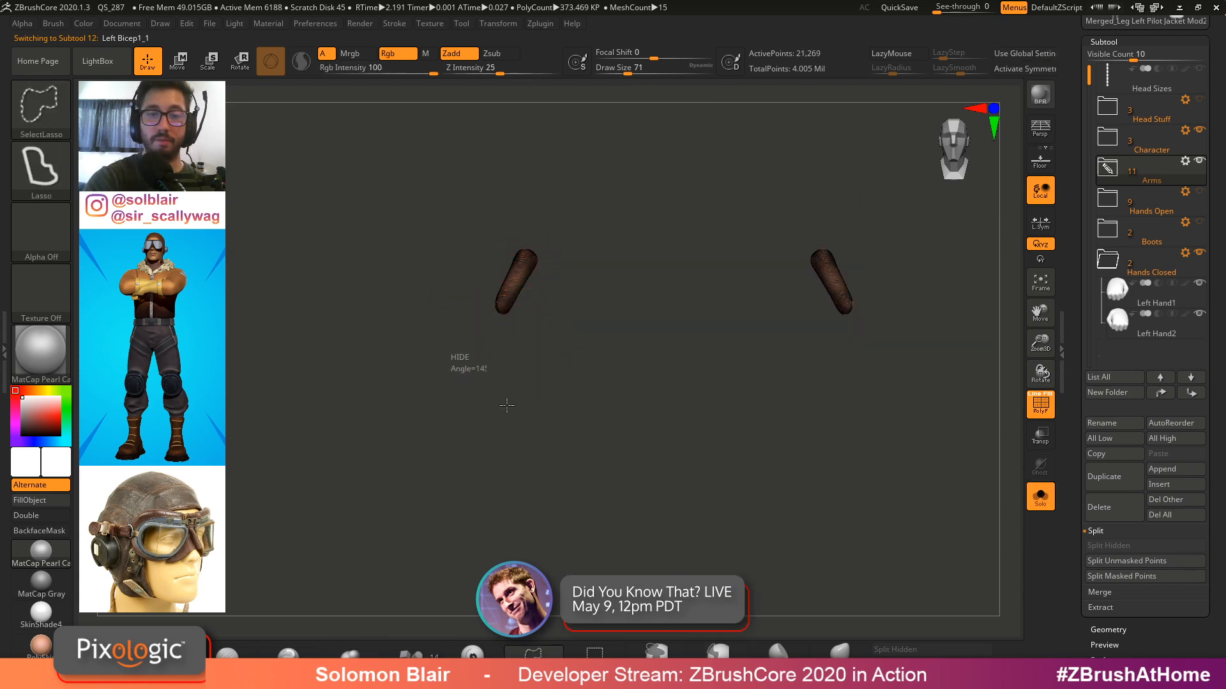
pyautogui.keyDown('ctrl'); pyautogui.keyDown('shift'); pyautogui.moveTo(507, 405); pyautogui.dragTo(458, 276); pyautogui.keyUp('shift'); pyautogui.keyUp('ctrl')
pyautogui.click(902, 650)
pyautogui.hotkey('ctrl', 'shift', 'alt', 's')
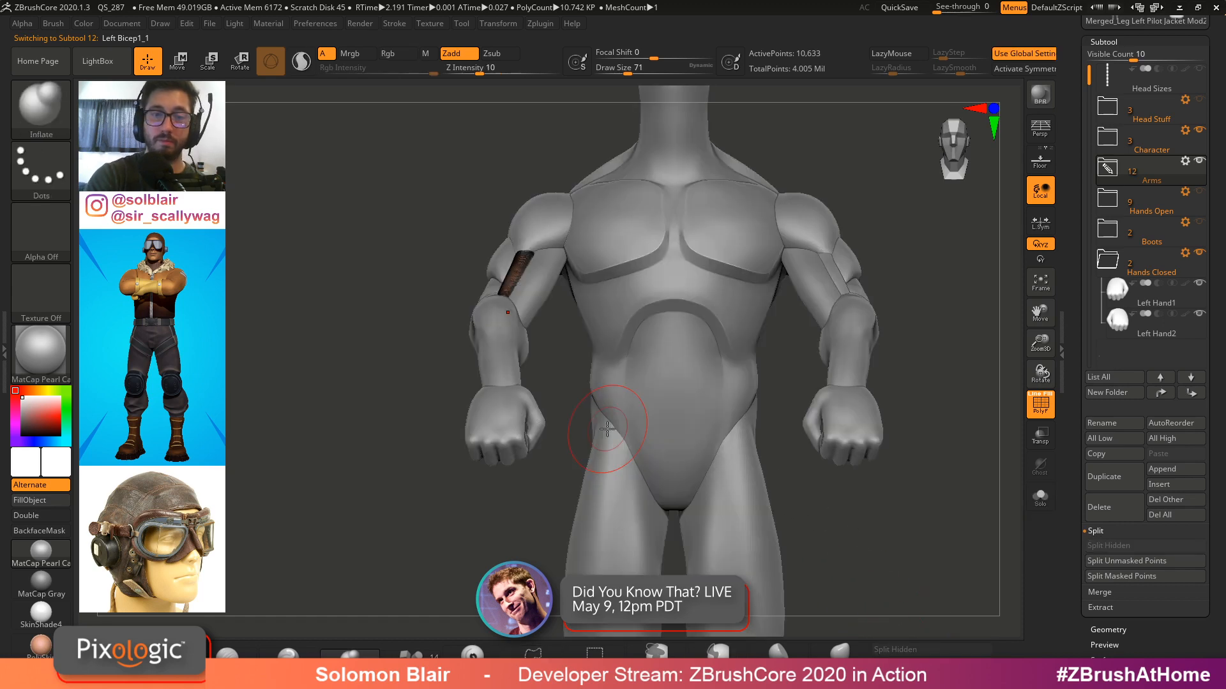
# Select the Left Forearm1 subtool, solo it, hide one side and split the hidden side off
pyautogui.keyDown('ctrl'); pyautogui.moveTo(503, 320); pyautogui.dragTo(445, 365, button='right'); pyautogui.keyUp('ctrl')
pyautogui.keyDown('alt'); pyautogui.click(501, 284); pyautogui.keyUp('alt')
pyautogui.hotkey('ctrl', 'shift', 'alt', 's')
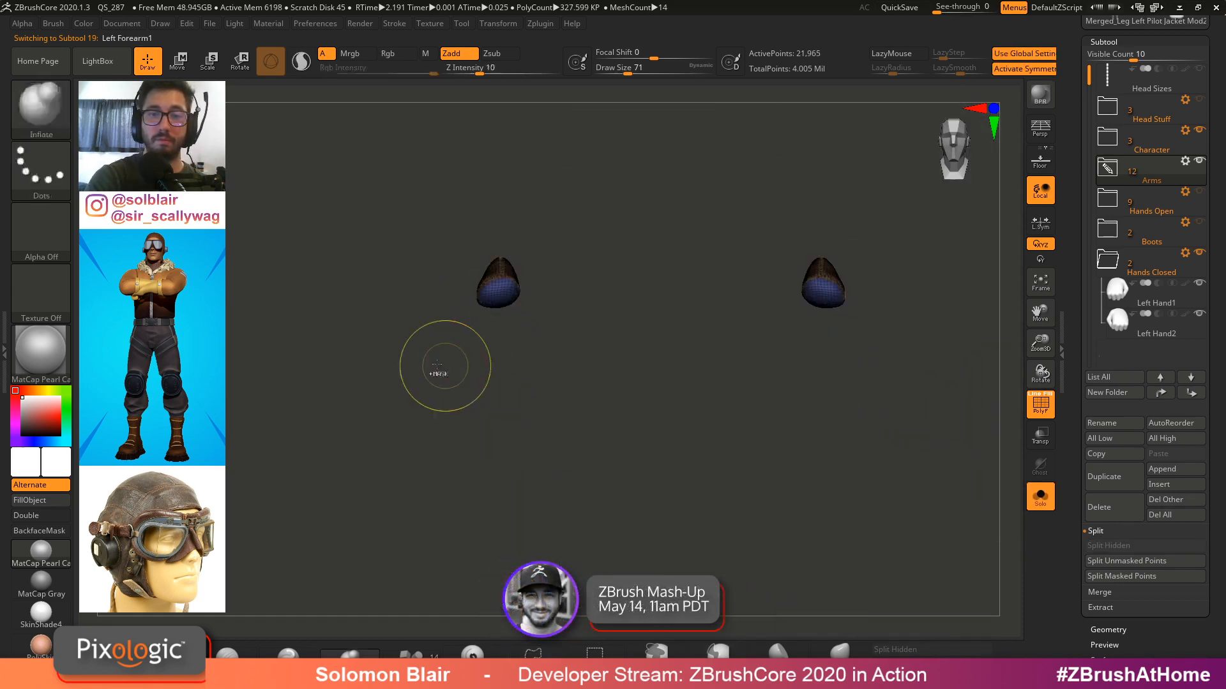
pyautogui.keyDown('ctrl'); pyautogui.keyDown('shift'); pyautogui.moveTo(437, 364); pyautogui.dragTo(586, 250); pyautogui.keyUp('shift'); pyautogui.keyUp('ctrl')
pyautogui.keyDown('ctrl'); pyautogui.keyDown('shift'); pyautogui.moveTo(438, 357); pyautogui.dragTo(588, 241); pyautogui.keyUp('shift'); pyautogui.keyUp('ctrl')
pyautogui.hotkey('ctrl', 'w')
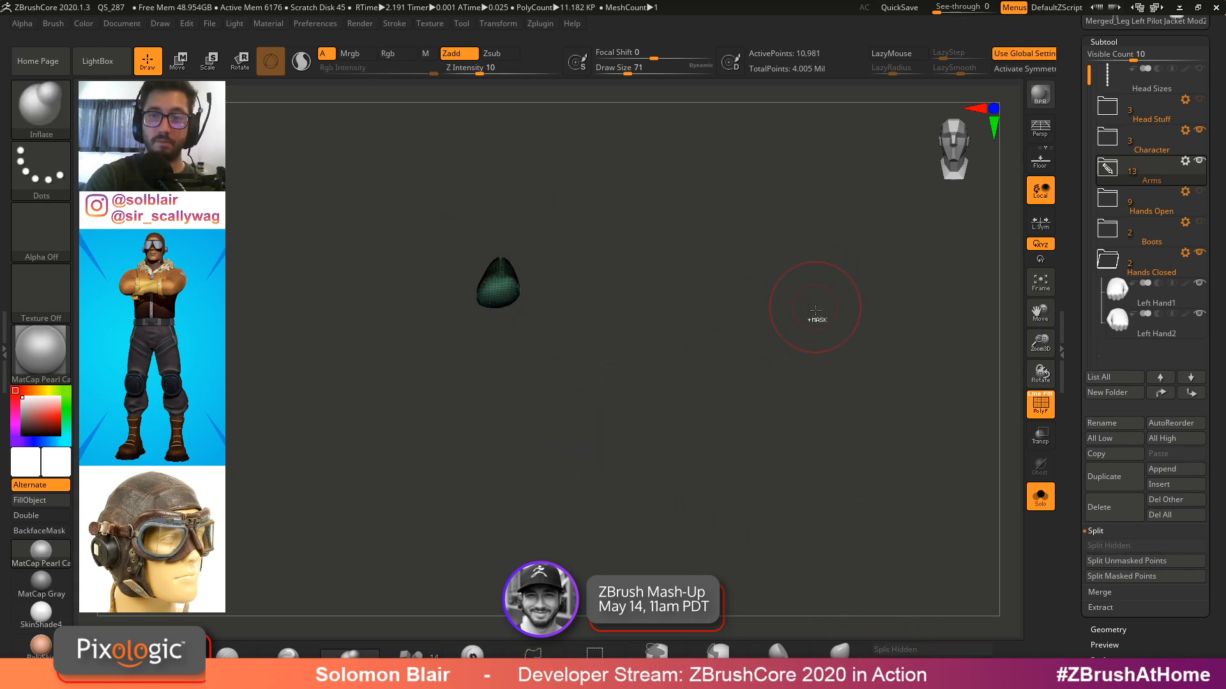
pyautogui.hotkey('ctrl', 'shift', 's')
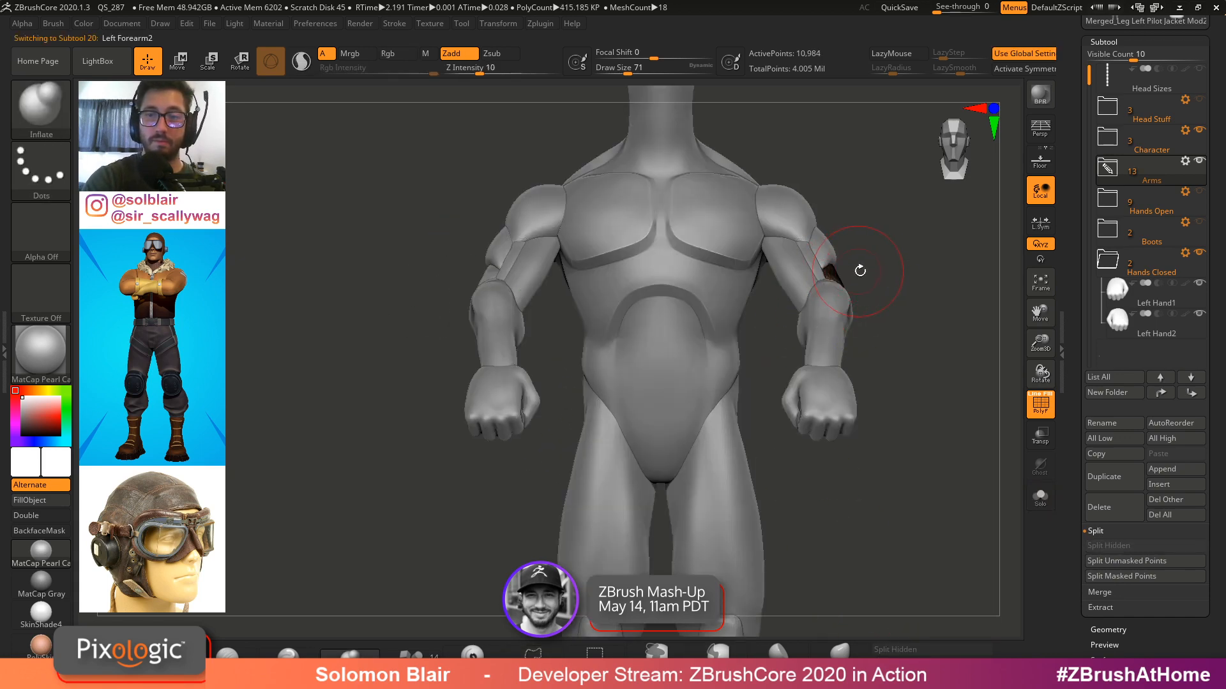
# Orbit around the figure and select the arm pieces one by one to check how they are separated
pyautogui.moveTo(917, 296); pyautogui.dragTo(594, 364)
pyautogui.keyDown('alt'); pyautogui.click(607, 418); pyautogui.keyUp('alt')
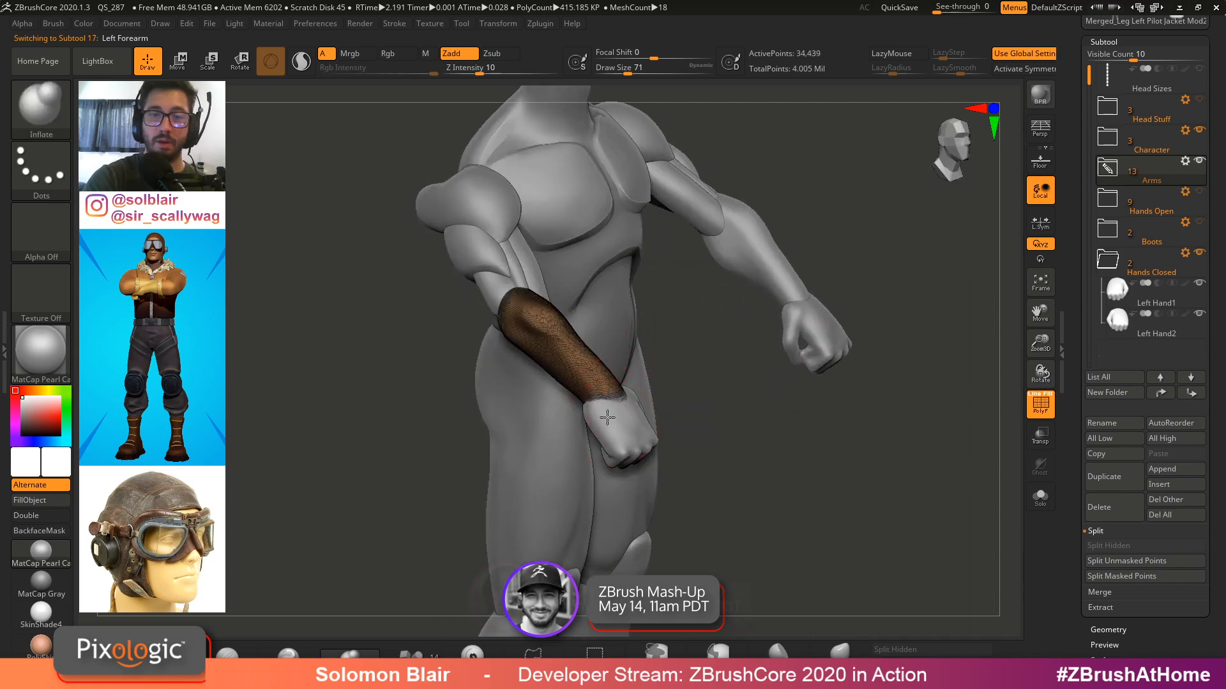
pyautogui.keyDown('alt'); pyautogui.click(607, 417); pyautogui.keyUp('alt')
pyautogui.keyDown('alt'); pyautogui.click(517, 241); pyautogui.keyUp('alt')
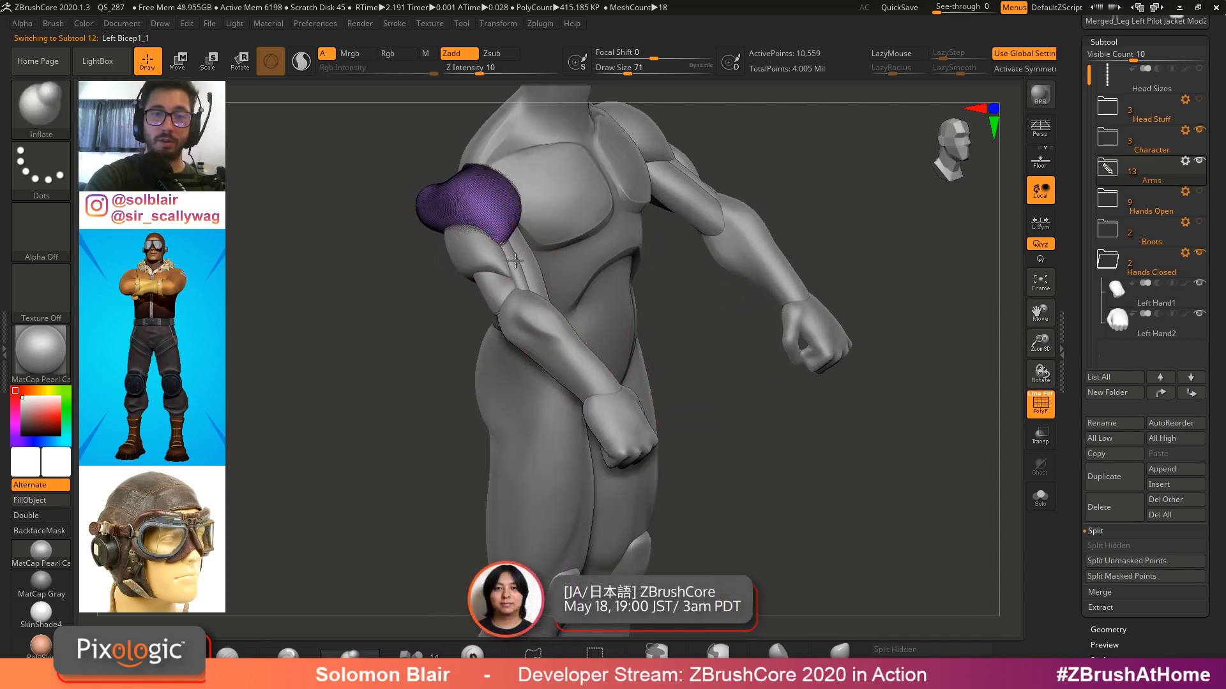
pyautogui.keyDown('alt'); pyautogui.click(520, 260); pyautogui.keyUp('alt')
pyautogui.moveTo(383, 252); pyautogui.dragTo(645, 215)
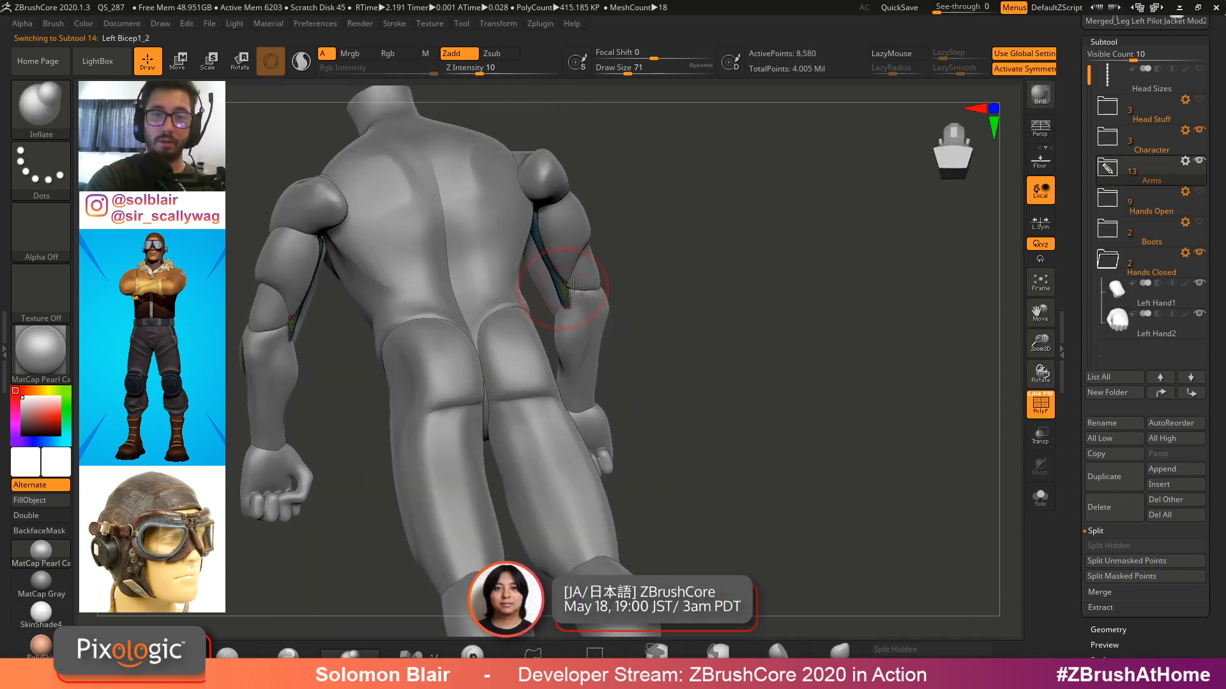
pyautogui.keyDown('alt'); pyautogui.click(606, 314); pyautogui.keyUp('alt')
pyautogui.keyDown('alt'); pyautogui.click(562, 281); pyautogui.keyUp('alt')
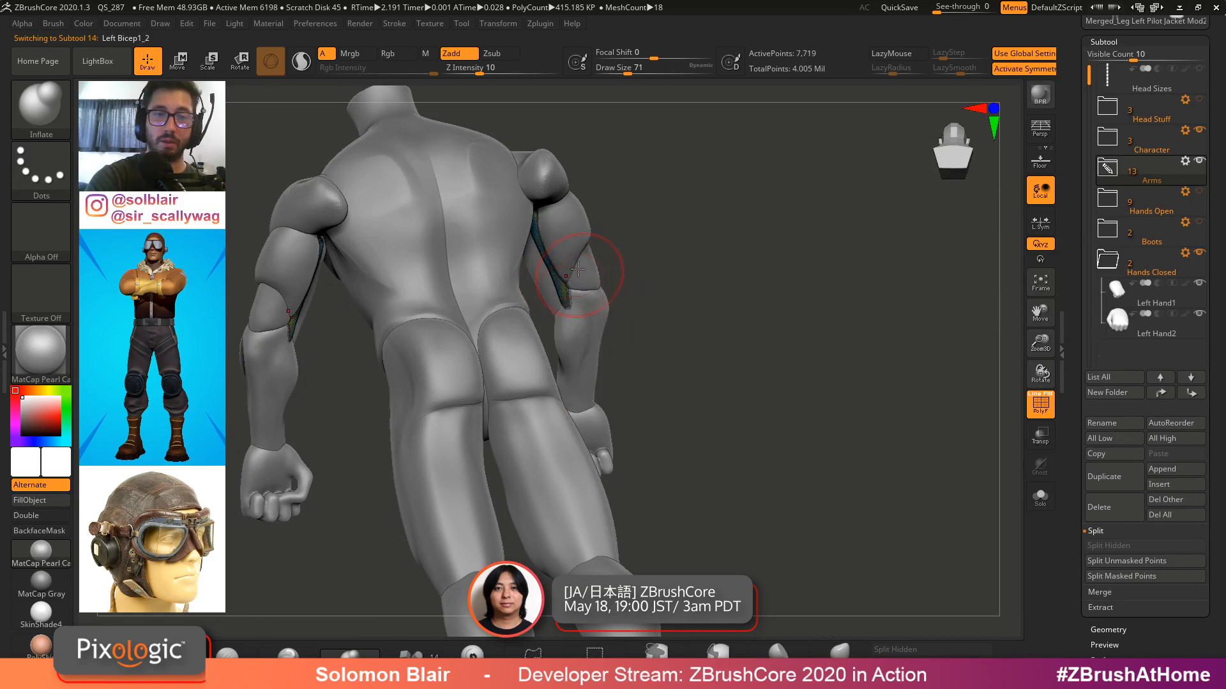
# Solo the Left Bicep1_2 subtool, hide one side and split the hidden side into its own subtool
pyautogui.keyDown('shift'); pyautogui.moveTo(578, 269); pyautogui.dragTo(568, 279, button='right'); pyautogui.keyUp('shift')
pyautogui.hotkey('alt', 'shift', 's')
pyautogui.keyDown('ctrl'); pyautogui.keyDown('shift'); pyautogui.moveTo(529, 355); pyautogui.dragTo(421, 332); pyautogui.keyUp('shift'); pyautogui.keyUp('ctrl')
pyautogui.hotkey('ctrl', 'w')
pyautogui.click(907, 651)
pyautogui.hotkey('alt', 'shift', 's')
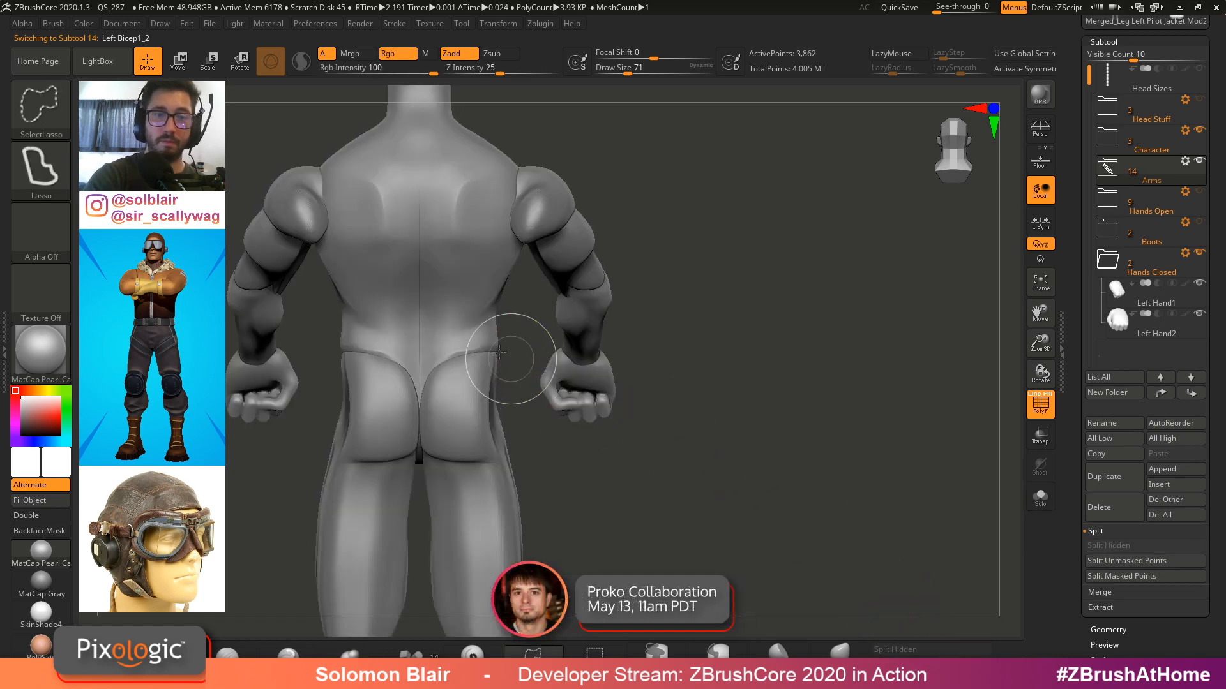
# Select the left forearm subtool on the figure and switch to the Move brush
pyautogui.keyDown('alt'); pyautogui.click(281, 297); pyautogui.keyUp('alt')
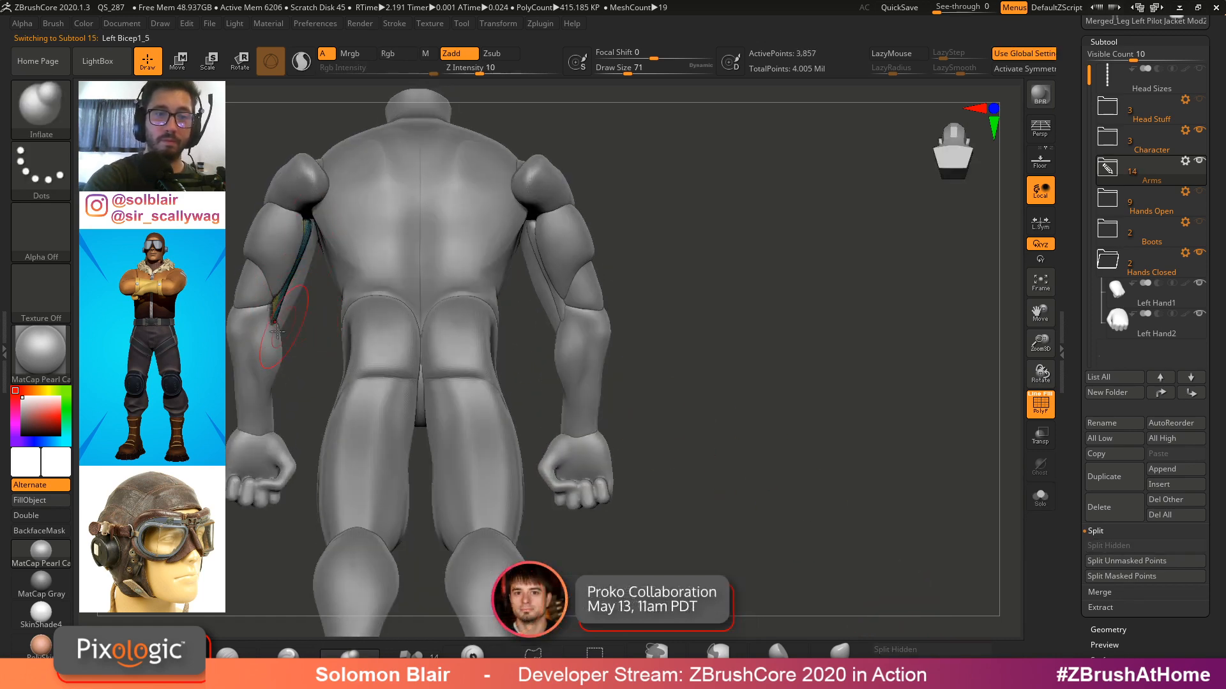
pyautogui.moveTo(241, 401)
pyautogui.keyDown('ctrl'); pyautogui.mouseDown()
pyautogui.moveTo(238, 192)
pyautogui.moveTo(232, 249)
pyautogui.mouseUp(); pyautogui.keyUp('ctrl')
pyautogui.moveTo(751, 268); pyautogui.dragTo(442, 318)
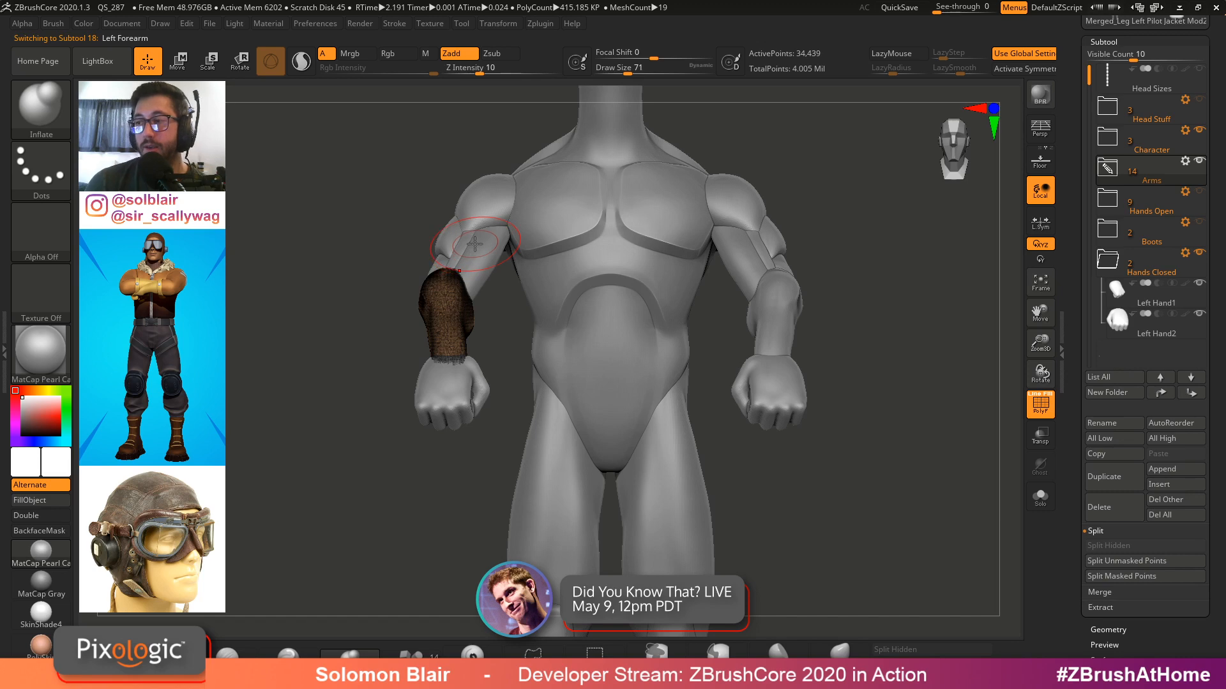
pyautogui.press('s')
pyautogui.moveTo(504, 238)
pyautogui.mouseDown(button='right')
pyautogui.moveTo(531, 261)
pyautogui.moveTo(528, 283)
pyautogui.moveTo(555, 288)
pyautogui.mouseUp(button='right')
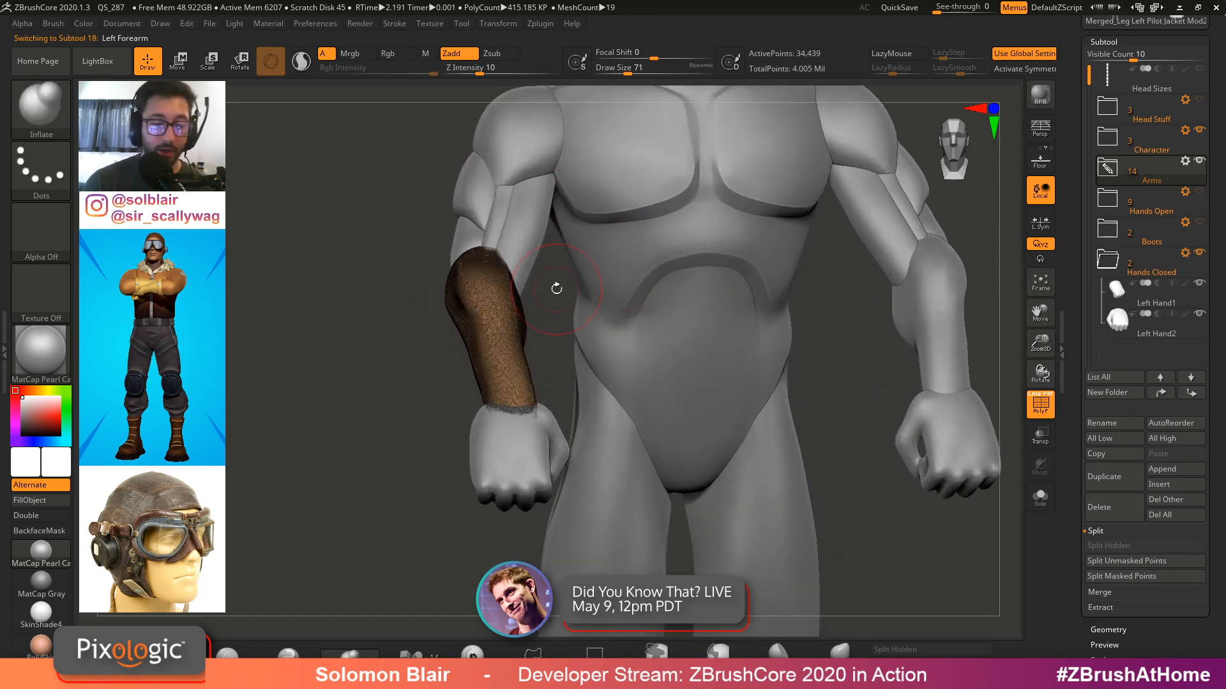
pyautogui.press('b')
pyautogui.press('m')
pyautogui.press('v')
pyautogui.moveTo(1151, 325)
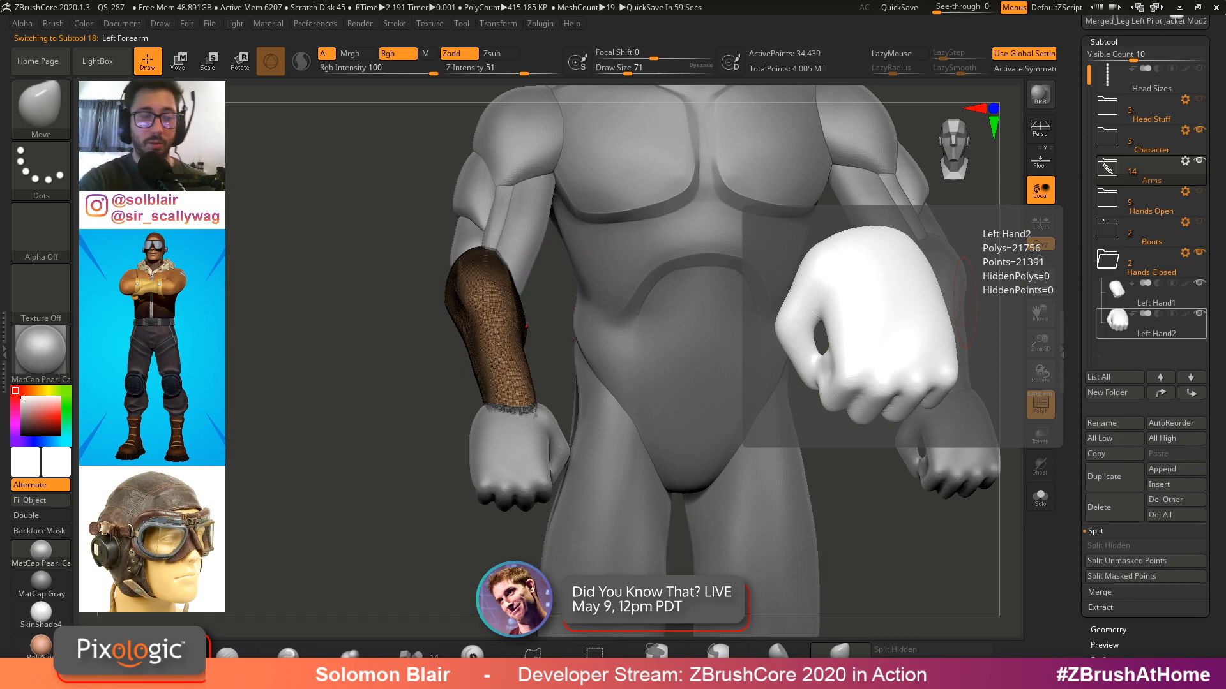
pyautogui.moveTo(535, 322)
pyautogui.mouseDown(button='right')
pyautogui.moveTo(527, 396)
pyautogui.moveTo(581, 347)
pyautogui.moveTo(635, 335)
pyautogui.mouseUp(button='right')
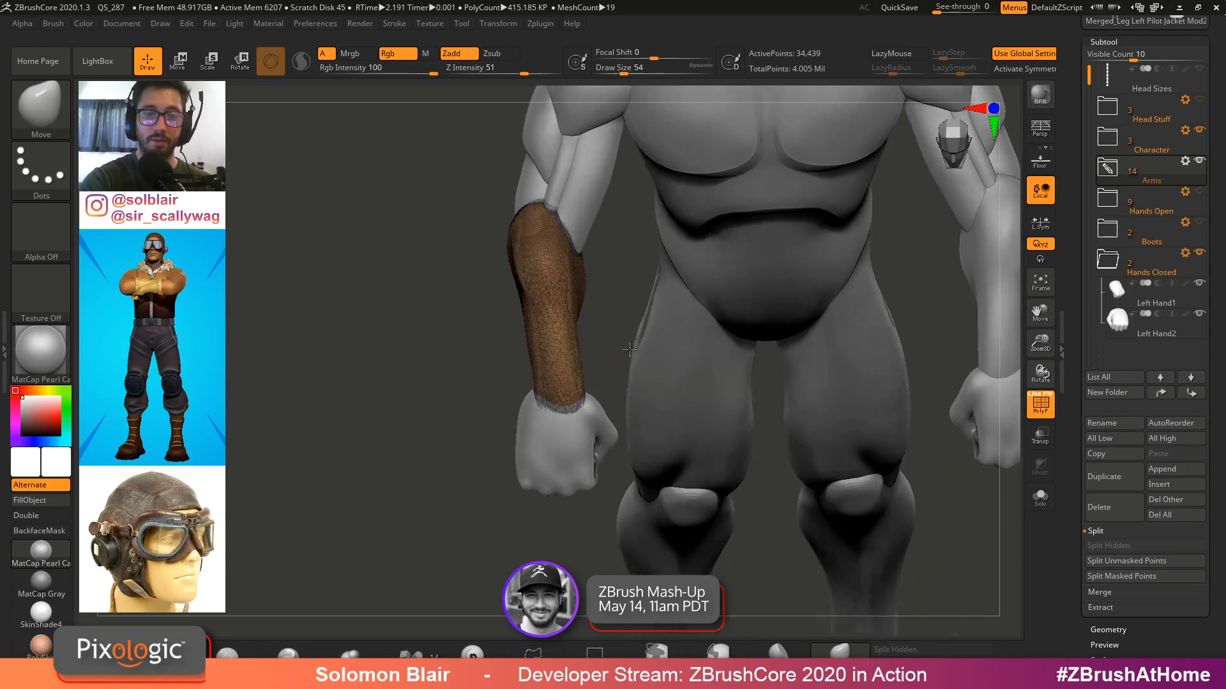
# Activate the Move gizmo and place its pivot at the elbow end of the left forearm
pyautogui.press('w')
pyautogui.moveTo(569, 276)
pyautogui.mouseDown(button='right')
pyautogui.moveTo(607, 270)
pyautogui.moveTo(587, 264)
pyautogui.mouseUp(button='right')
pyautogui.keyDown('alt'); pyautogui.moveTo(587, 265); pyautogui.dragTo(597, 311, button='right'); pyautogui.keyUp('alt')
pyautogui.moveTo(587, 260); pyautogui.dragTo(593, 289)
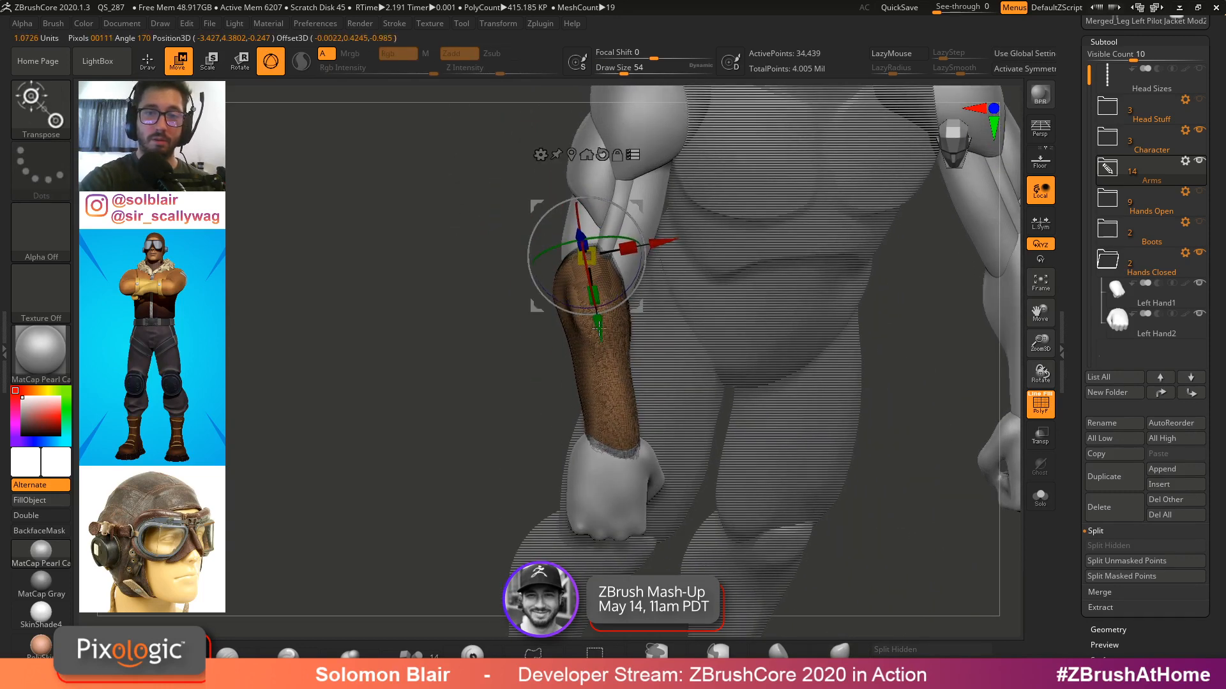
pyautogui.moveTo(600, 348)
pyautogui.mouseDown(button='right')
pyautogui.moveTo(597, 497)
pyautogui.moveTo(614, 382)
pyautogui.moveTo(816, 247)
pyautogui.mouseUp(button='right')
pyautogui.keyDown('alt'); pyautogui.moveTo(623, 231); pyautogui.dragTo(611, 254); pyautogui.keyUp('alt')
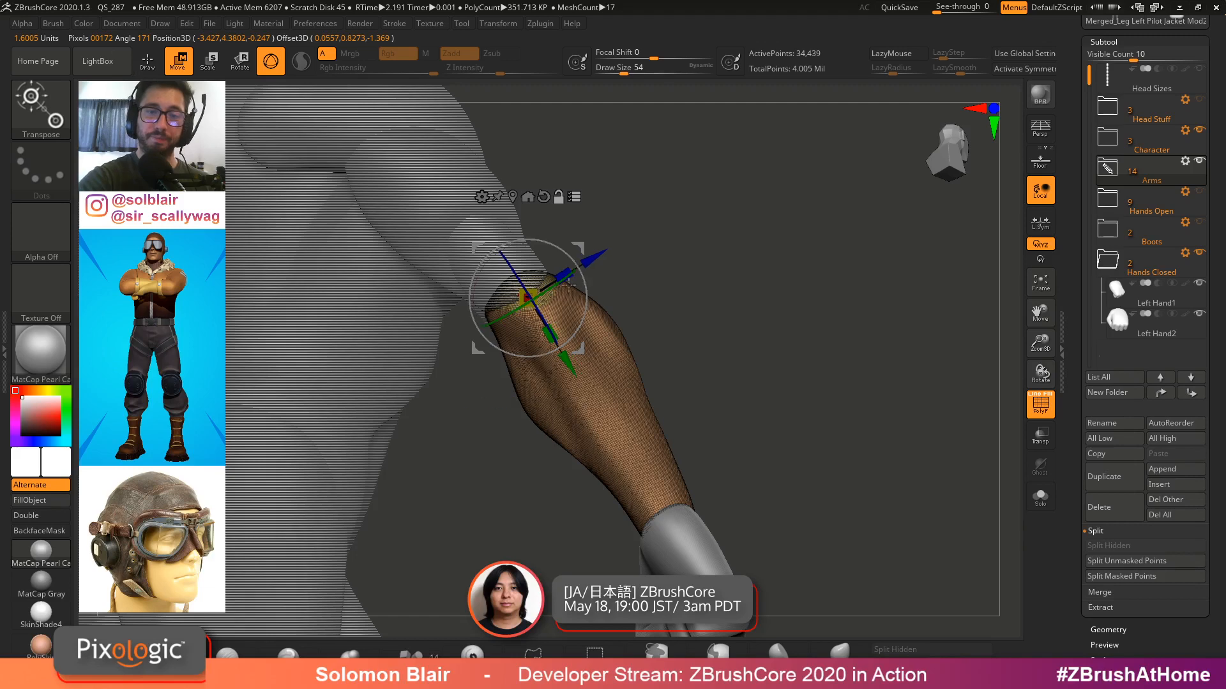
# Rotate the left forearm around the elbow with the gizmo, toggling polyframes to check the bend
pyautogui.moveTo(512, 262); pyautogui.dragTo(798, 301, button='right')
pyautogui.hotkey('shift', 'f')
pyautogui.keyDown('alt'); pyautogui.moveTo(798, 301); pyautogui.dragTo(781, 261, button='right'); pyautogui.keyUp('alt')
pyautogui.moveTo(728, 205); pyautogui.dragTo(750, 195)
pyautogui.keyDown('alt'); pyautogui.moveTo(750, 195); pyautogui.dragTo(740, 279, button='right'); pyautogui.keyUp('alt')
pyautogui.moveTo(719, 278); pyautogui.dragTo(726, 235)
pyautogui.keyDown('ctrl'); pyautogui.moveTo(726, 234); pyautogui.dragTo(709, 198, button='right'); pyautogui.keyUp('ctrl')
pyautogui.moveTo(724, 286); pyautogui.dragTo(728, 246)
pyautogui.moveTo(728, 246); pyautogui.dragTo(806, 281, button='right')
pyautogui.keyDown('ctrl'); pyautogui.moveTo(805, 281); pyautogui.dragTo(801, 310, button='right'); pyautogui.keyUp('ctrl')
pyautogui.moveTo(735, 306); pyautogui.dragTo(742, 281)
pyautogui.moveTo(810, 284); pyautogui.dragTo(846, 313, button='right')
pyautogui.hotkey('shift', 'f')
# Continue rotating the left forearm around the elbow with the gizmo to bend it across the chest
pyautogui.moveTo(846, 313); pyautogui.dragTo(957, 276, button='right')
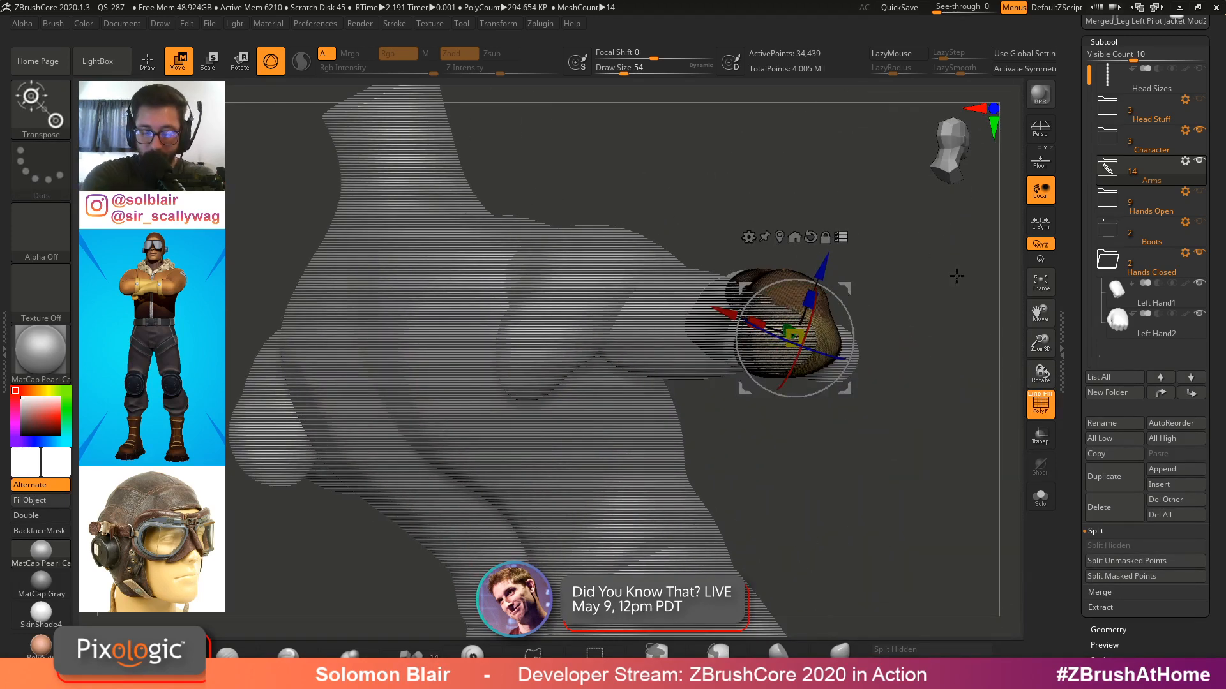
pyautogui.moveTo(917, 244); pyautogui.dragTo(852, 316, button='right')
pyautogui.moveTo(769, 375); pyautogui.dragTo(871, 373)
pyautogui.moveTo(871, 373); pyautogui.dragTo(796, 387, button='right')
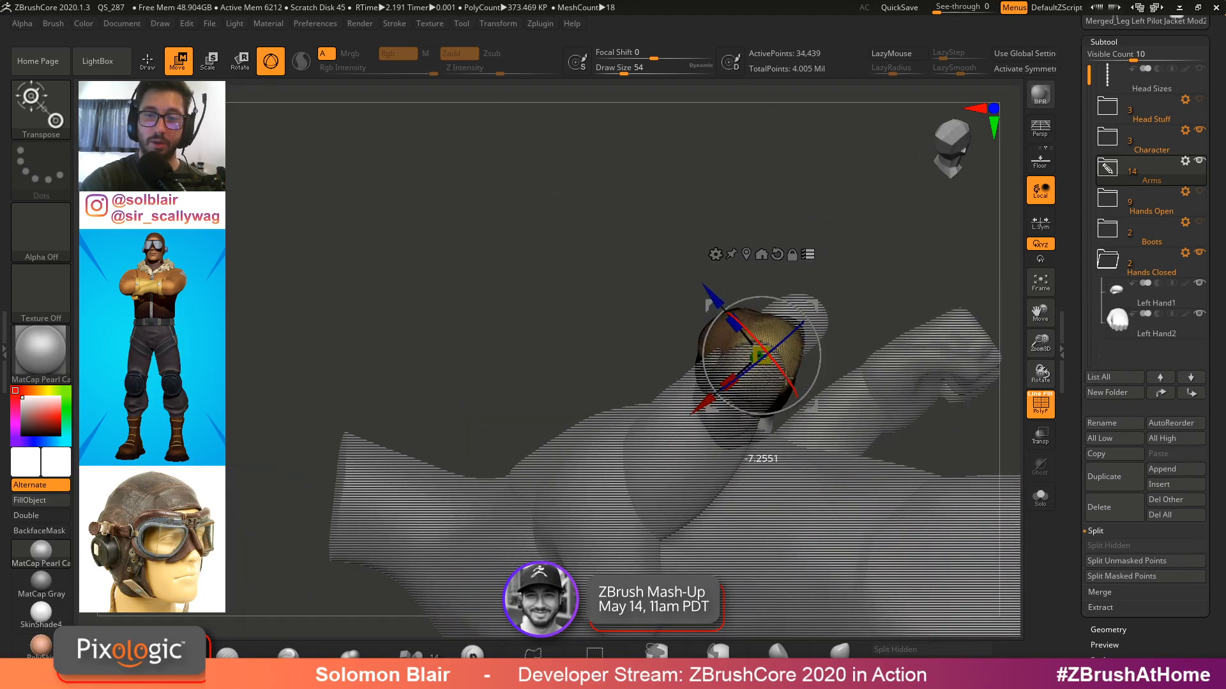
pyautogui.moveTo(786, 379); pyautogui.dragTo(787, 378)
pyautogui.moveTo(843, 367); pyautogui.dragTo(801, 395, button='right')
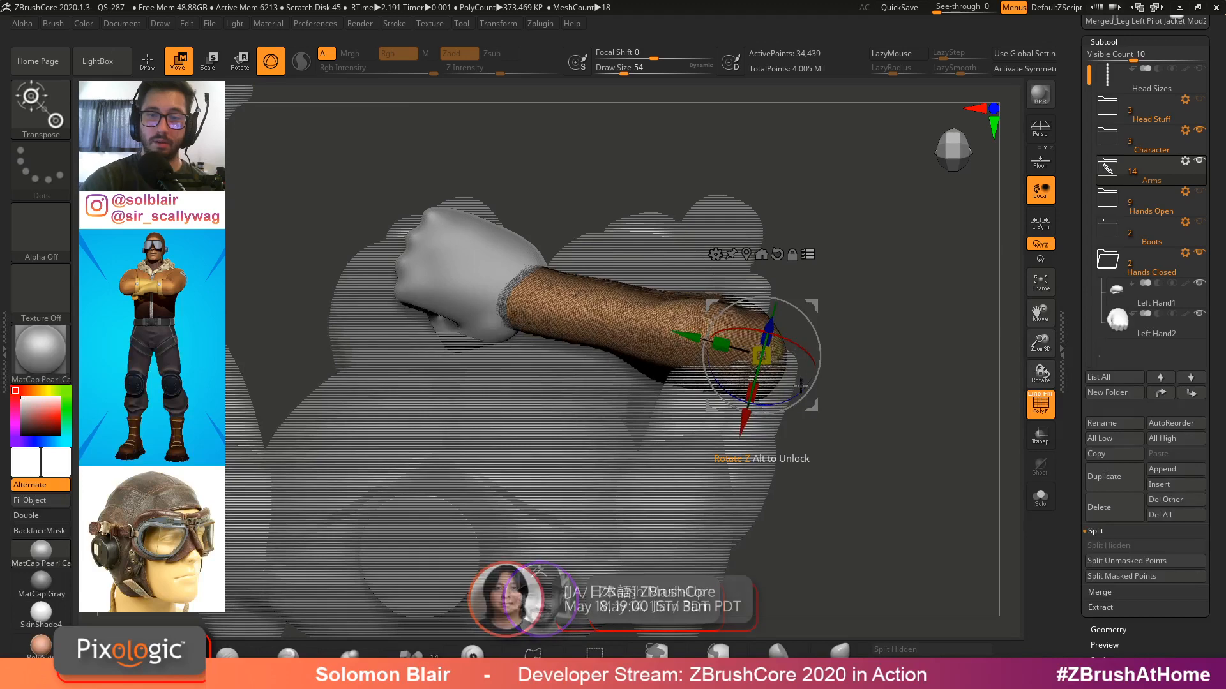
# Select the Left Bicep subtool and view it solo with its hidden part shown
pyautogui.click(808, 254)
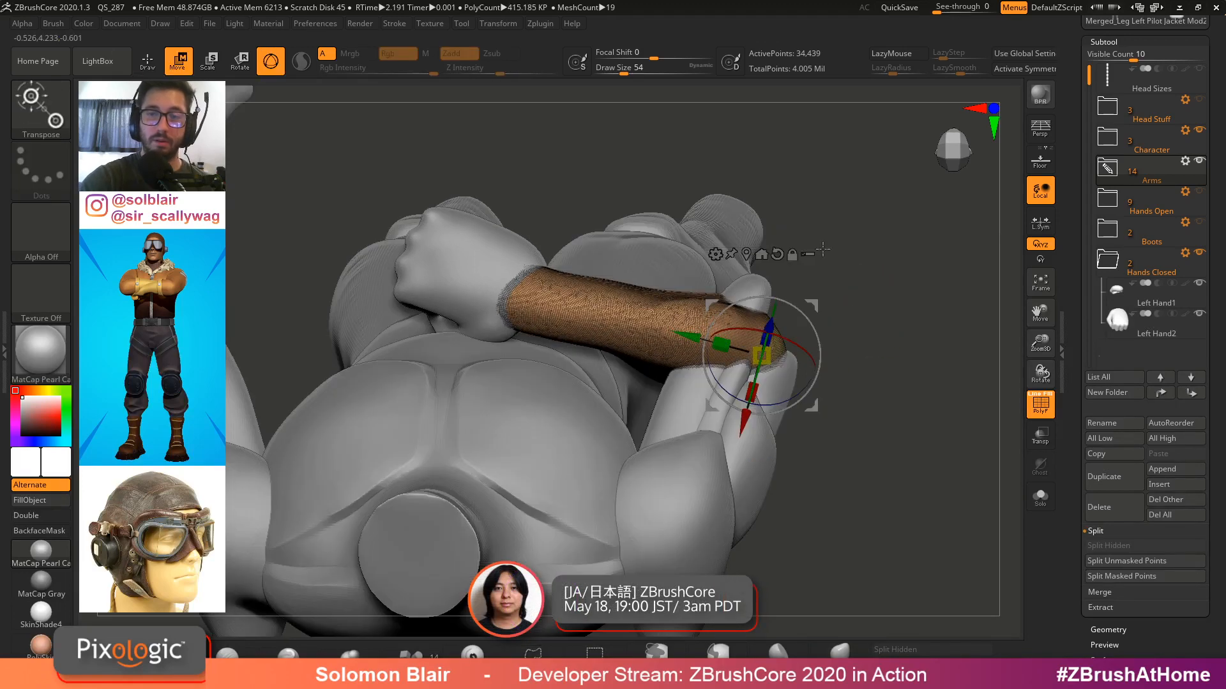
pyautogui.press('q')
pyautogui.moveTo(846, 290)
pyautogui.mouseDown(button='right')
pyautogui.moveTo(870, 353)
pyautogui.moveTo(859, 367)
pyautogui.mouseUp(button='right')
pyautogui.keyDown('alt'); pyautogui.click(772, 298); pyautogui.keyUp('alt')
pyautogui.moveTo(772, 298)
pyautogui.mouseDown(button='right')
pyautogui.moveTo(794, 307)
pyautogui.moveTo(792, 294)
pyautogui.mouseUp(button='right')
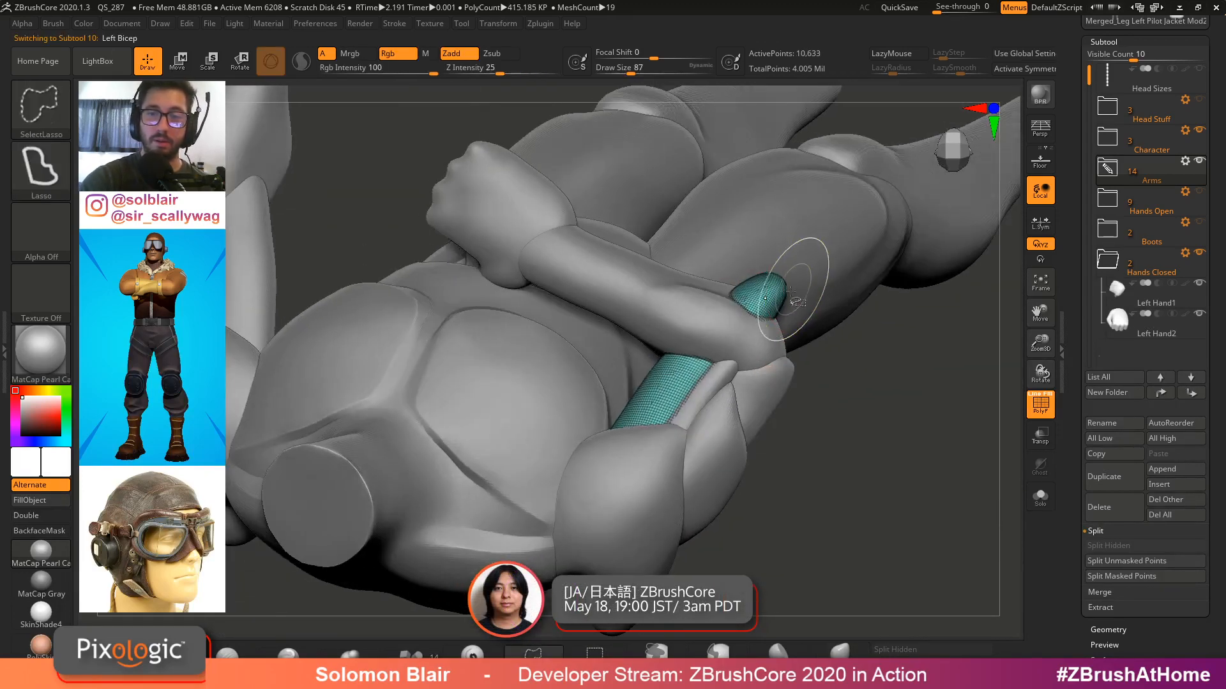
pyautogui.hotkey('ctrl', 'shift', 's')
pyautogui.keyDown('ctrl'); pyautogui.keyDown('shift'); pyautogui.moveTo(712, 313); pyautogui.dragTo(713, 315); pyautogui.keyUp('shift'); pyautogui.keyUp('ctrl')
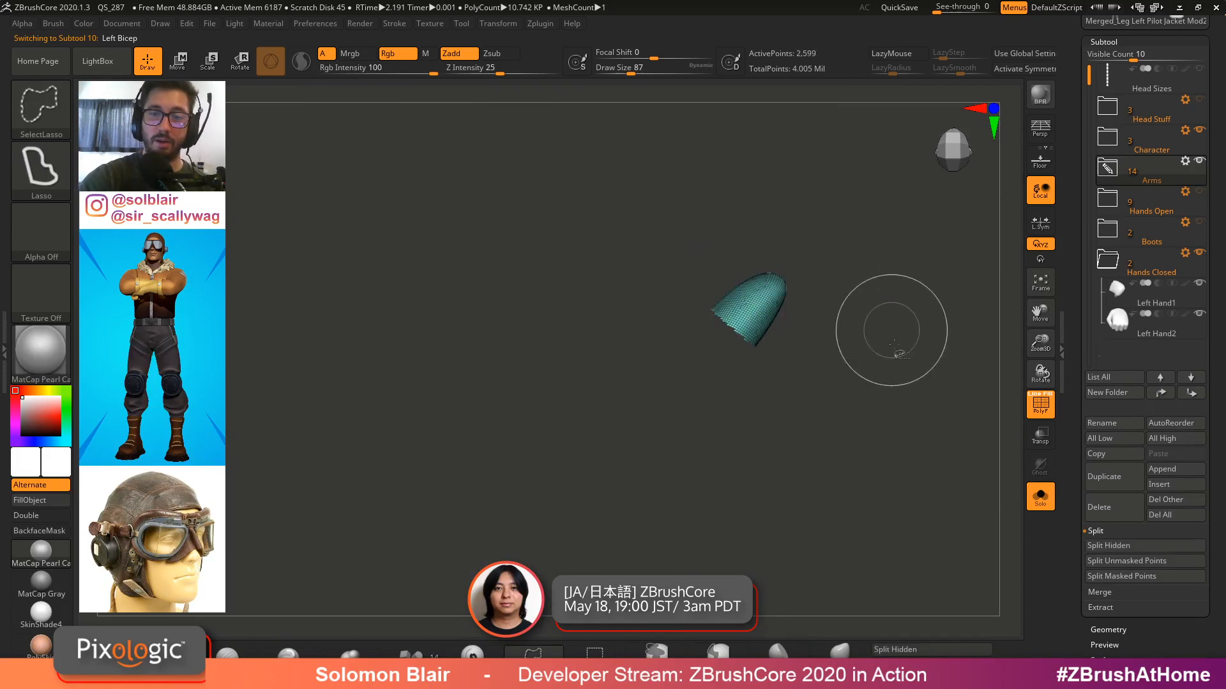
pyautogui.click(910, 651)
pyautogui.keyDown('ctrl'); pyautogui.keyDown('shift'); pyautogui.click(830, 345); pyautogui.keyUp('shift'); pyautogui.keyUp('ctrl')
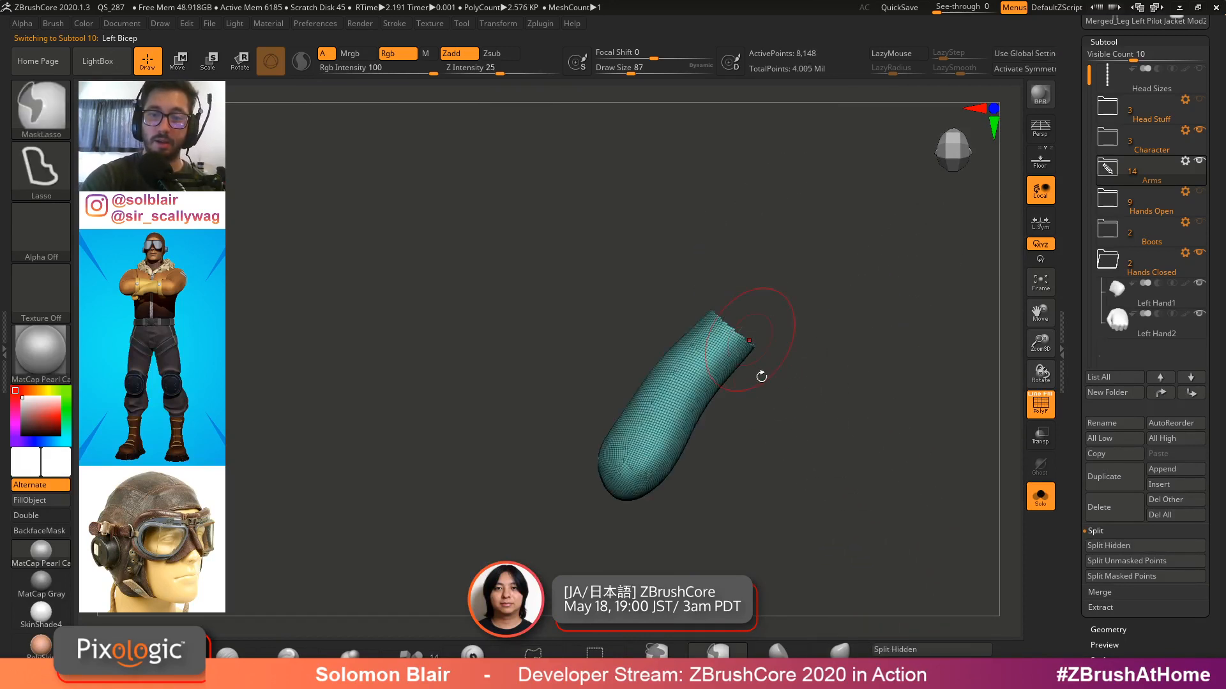
# Browse the Geometry palette's Modify Topology options, then return to the full figure with polyframes off
pyautogui.click(1102, 631)
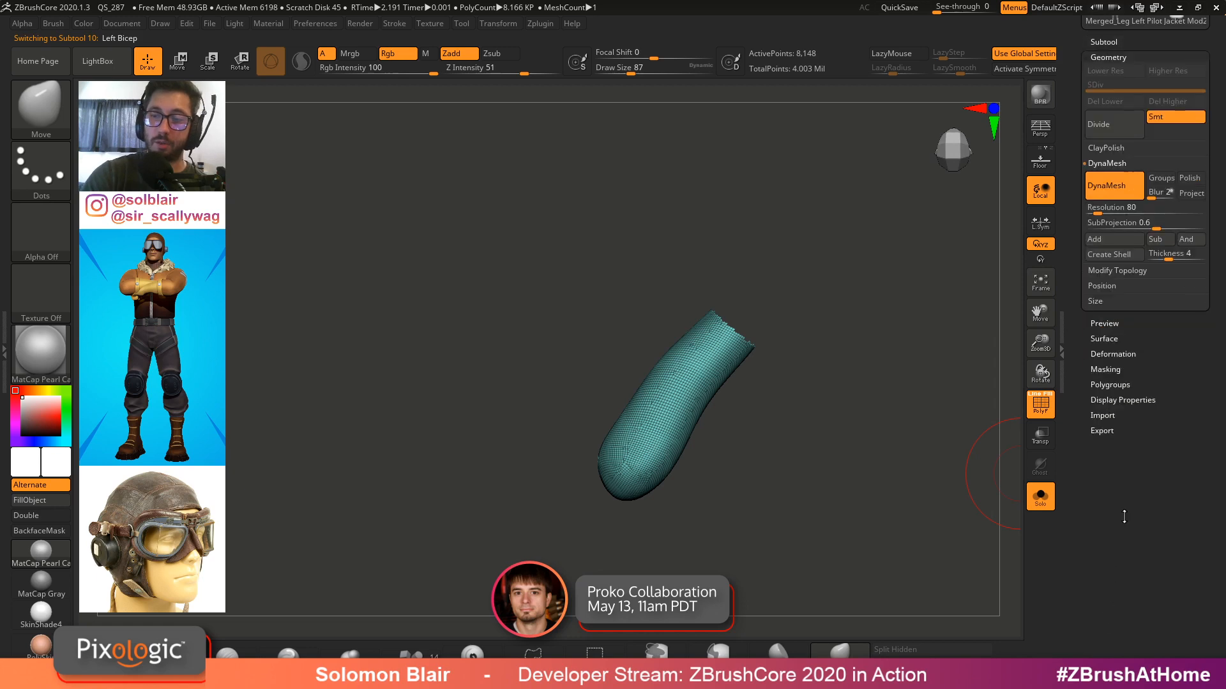
pyautogui.click(1120, 270)
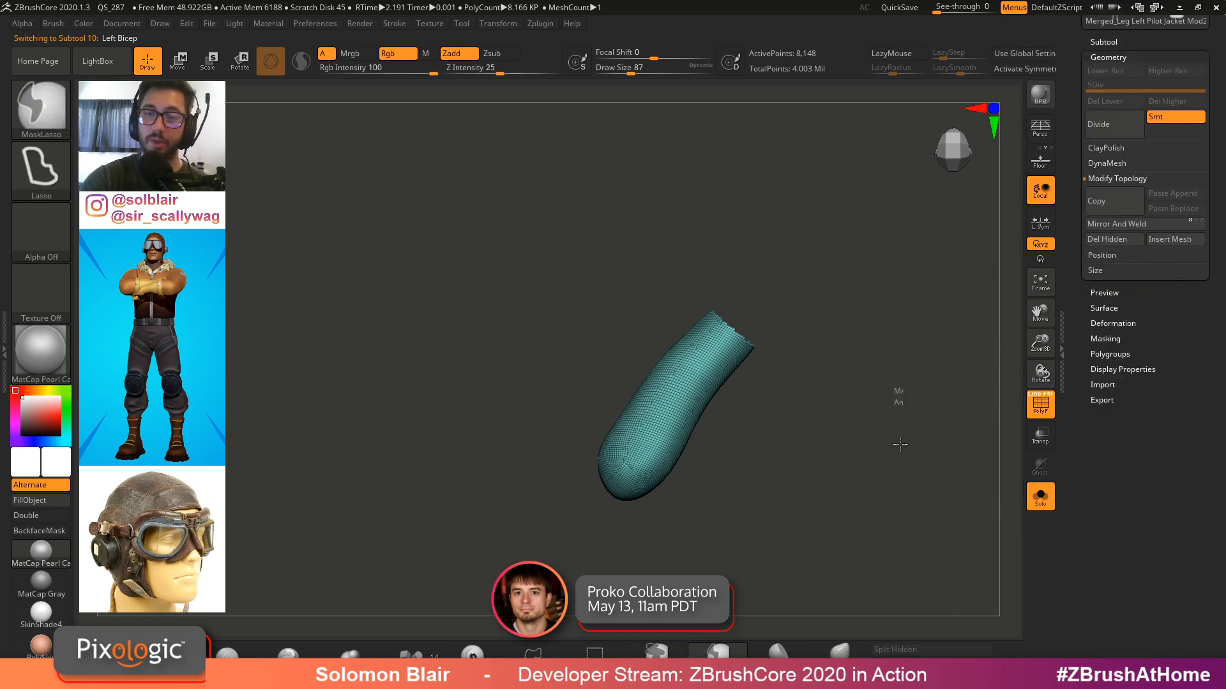
pyautogui.keyDown('ctrl'); pyautogui.moveTo(900, 444); pyautogui.dragTo(891, 461); pyautogui.keyUp('ctrl')
pyautogui.moveTo(773, 407); pyautogui.dragTo(775, 388)
pyautogui.keyDown('shift'); pyautogui.moveTo(755, 326); pyautogui.dragTo(759, 319); pyautogui.keyUp('shift')
pyautogui.moveTo(806, 287); pyautogui.dragTo(807, 259)
pyautogui.hotkey('shift', 'f')
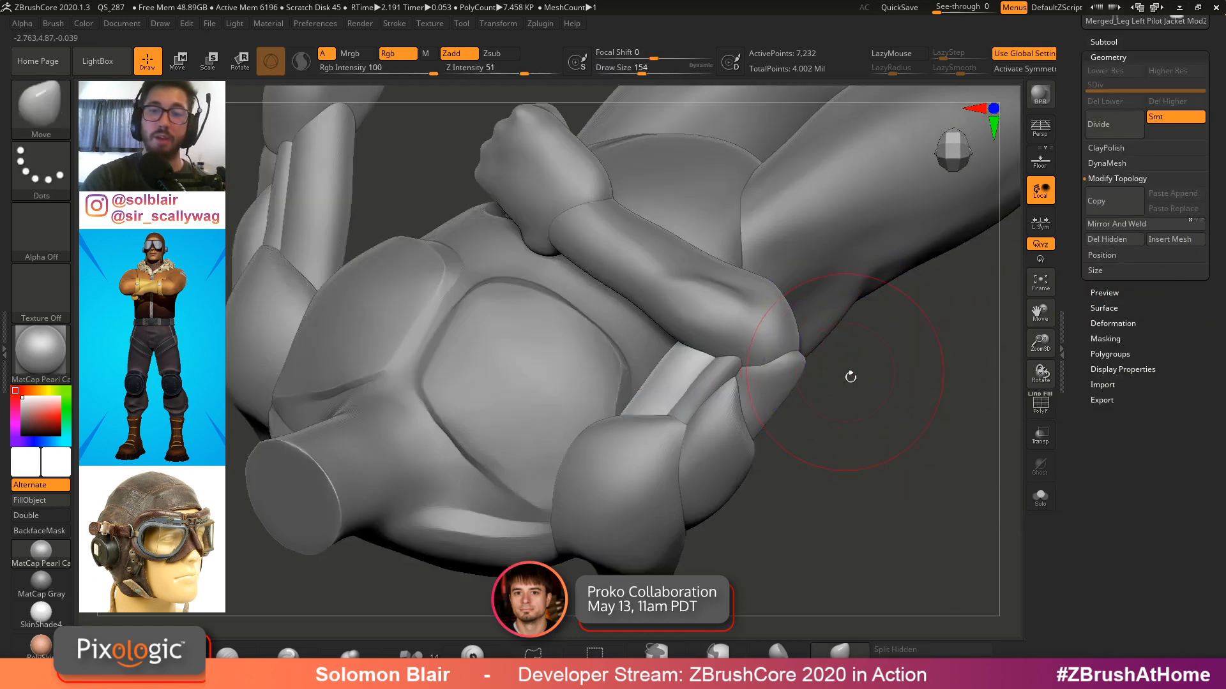
pyautogui.moveTo(851, 377)
pyautogui.mouseDown()
pyautogui.moveTo(898, 422)
pyautogui.moveTo(912, 409)
pyautogui.mouseUp()
pyautogui.press('s')
pyautogui.click(1118, 58)
pyautogui.click(1116, 42)
pyautogui.click(1112, 42)
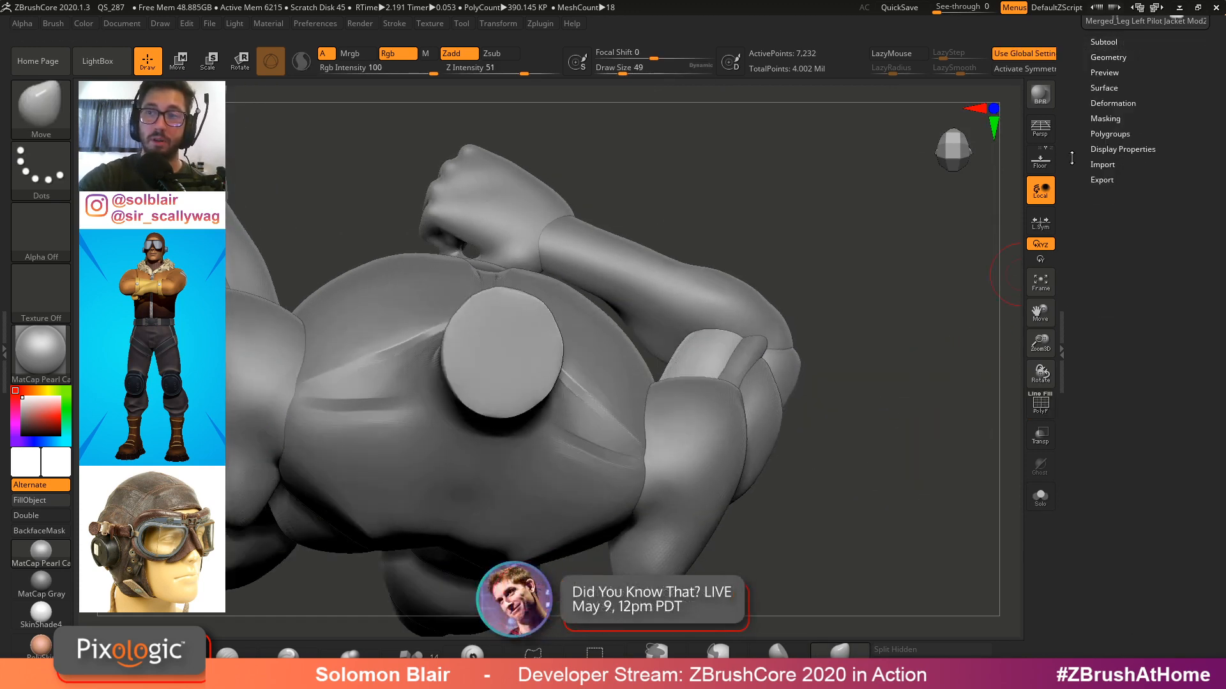
# Select the Left Hand1 subtool on the figure and view it in solo mode
pyautogui.moveTo(848, 343); pyautogui.dragTo(814, 365)
pyautogui.keyDown('alt'); pyautogui.click(798, 325); pyautogui.keyUp('alt')
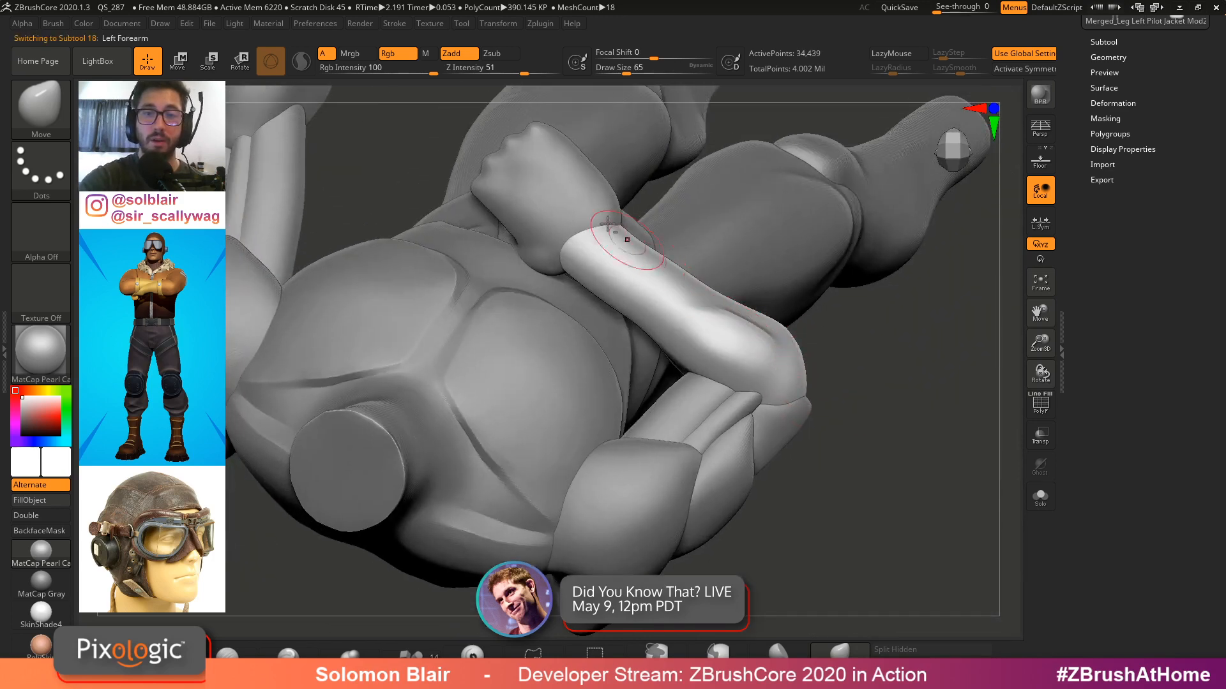
pyautogui.moveTo(849, 255); pyautogui.dragTo(912, 278)
pyautogui.keyDown('alt'); pyautogui.click(574, 180); pyautogui.keyUp('alt')
pyautogui.moveTo(715, 185); pyautogui.dragTo(645, 277)
pyautogui.press('w')
pyautogui.hotkey('alt', 'shift', 's')
pyautogui.press('q')
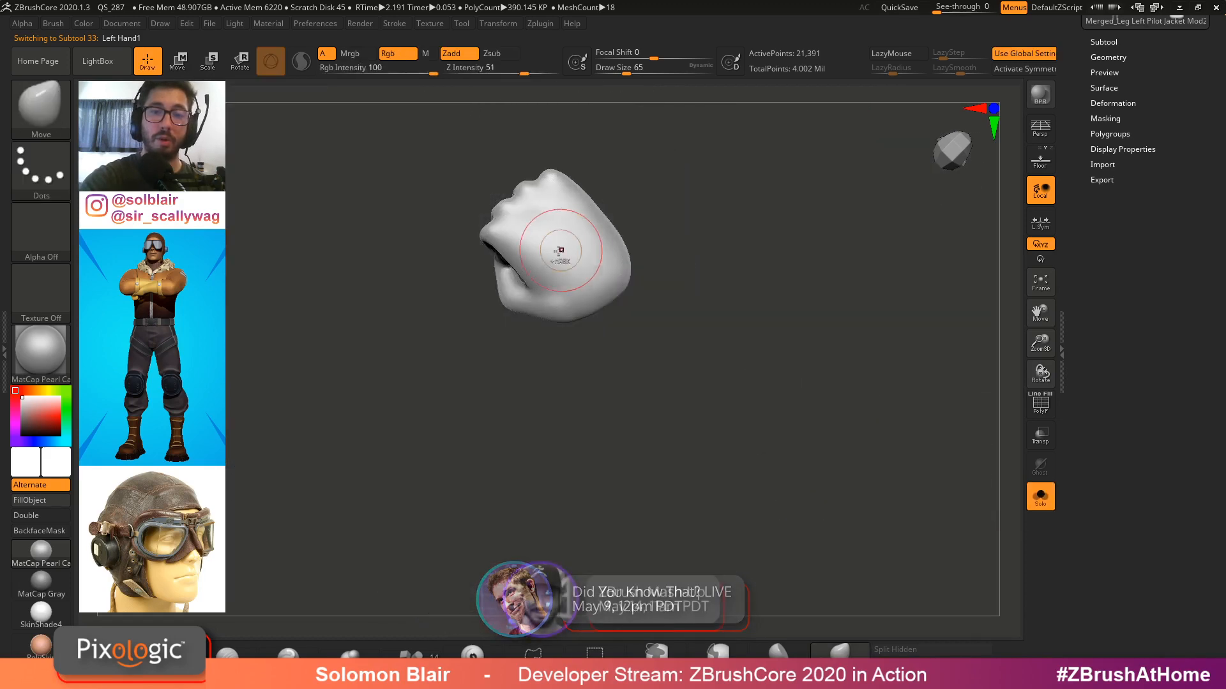
# Examine the left hand with polyframes and a mask from several angles, then leave solo mode
pyautogui.hotkey('shift', 'f')
pyautogui.moveTo(562, 249)
pyautogui.mouseDown(button='right')
pyautogui.moveTo(632, 238)
pyautogui.moveTo(657, 251)
pyautogui.moveTo(604, 314)
pyautogui.mouseUp(button='right')
pyautogui.hotkey('shift', 'f')
pyautogui.keyDown('ctrl'); pyautogui.moveTo(539, 336); pyautogui.dragTo(578, 281); pyautogui.keyUp('ctrl')
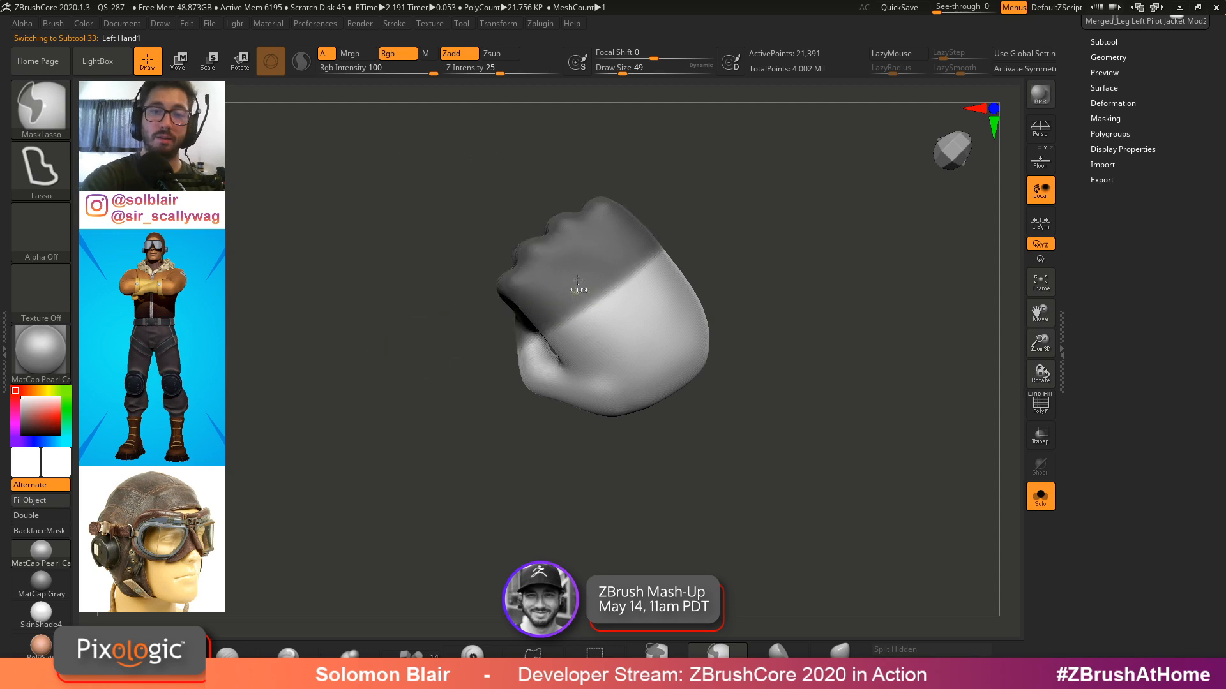
pyautogui.press('w')
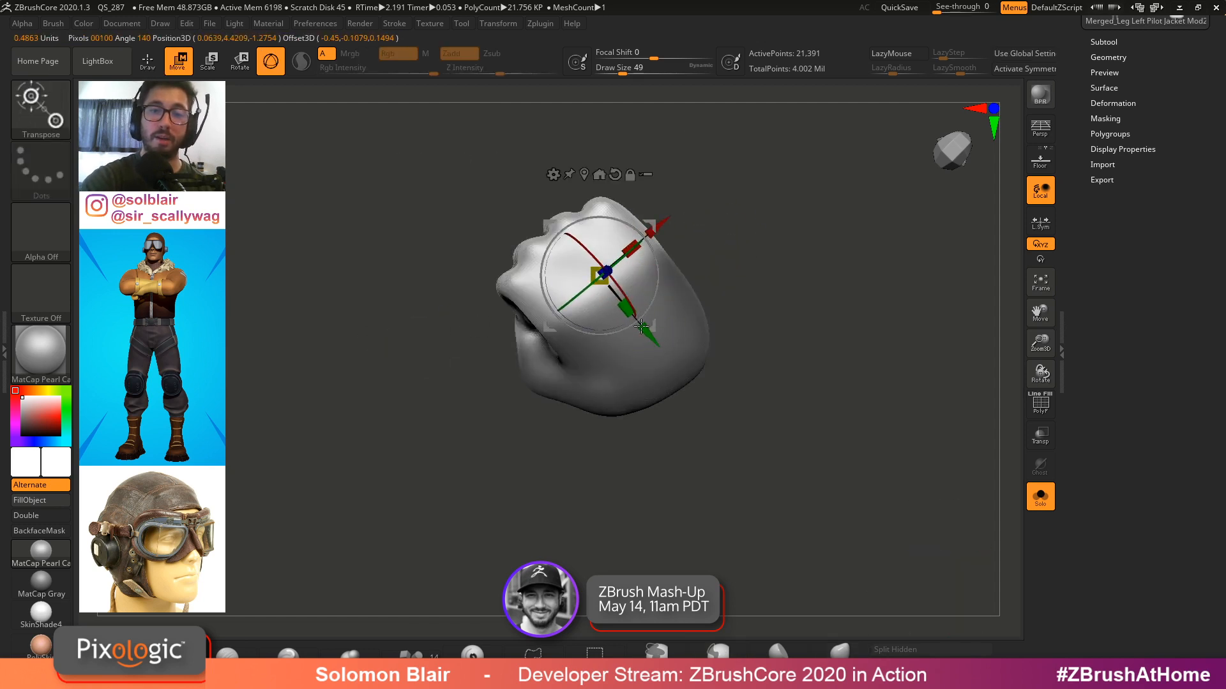
pyautogui.press('q')
pyautogui.moveTo(562, 342); pyautogui.dragTo(669, 328, button='right')
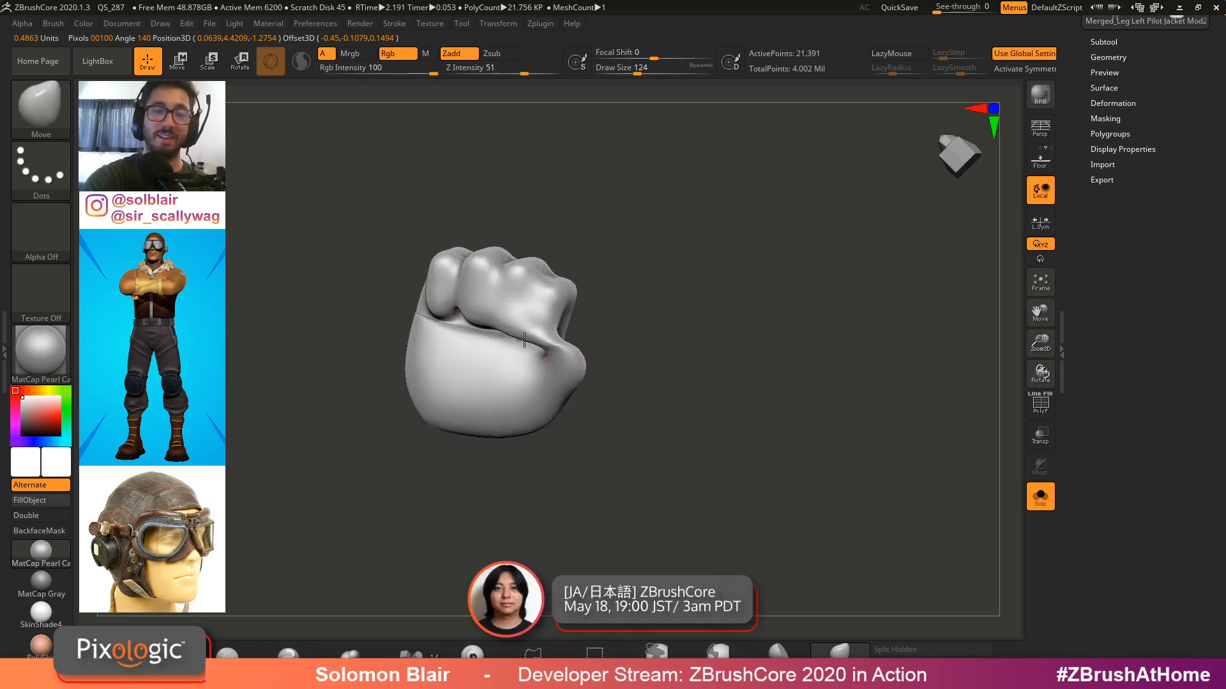
pyautogui.moveTo(469, 370)
pyautogui.mouseDown(button='right')
pyautogui.moveTo(542, 323)
pyautogui.moveTo(528, 339)
pyautogui.mouseUp(button='right')
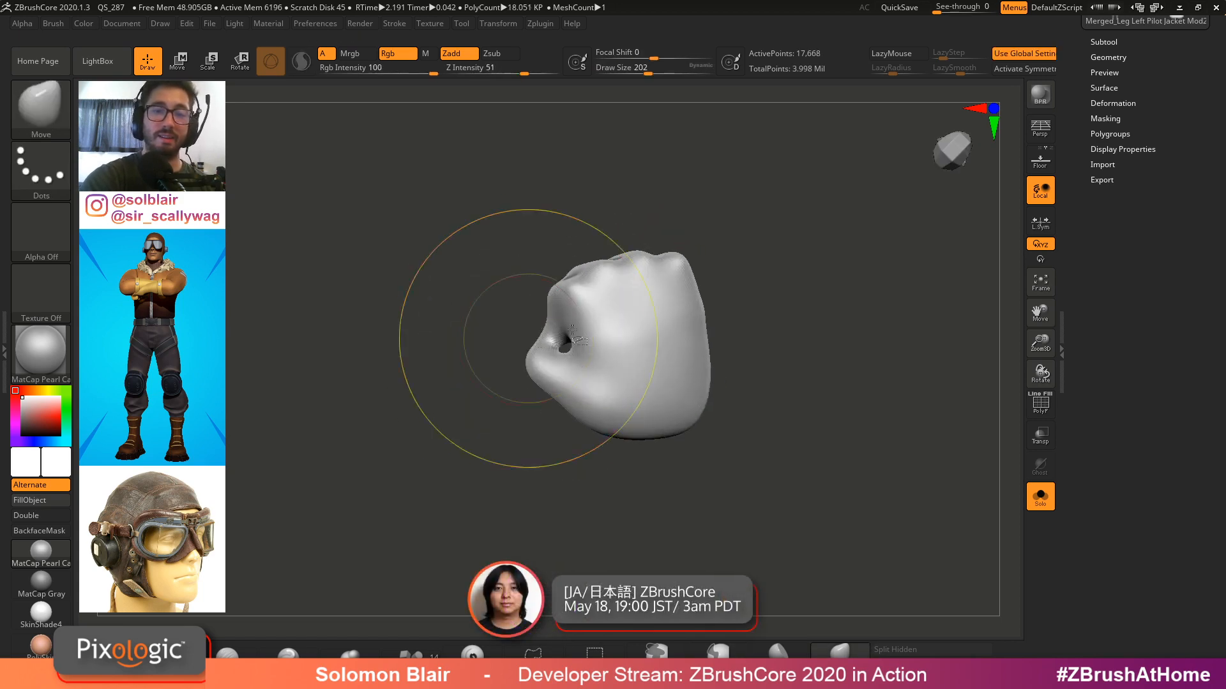
pyautogui.hotkey('shift', 'alt', 's')
pyautogui.moveTo(709, 338)
pyautogui.keyDown('ctrl'); pyautogui.mouseDown(button='right')
pyautogui.moveTo(731, 307)
pyautogui.moveTo(748, 327)
pyautogui.moveTo(745, 348)
pyautogui.mouseUp(button='right'); pyautogui.keyUp('ctrl')
pyautogui.moveTo(593, 339)
pyautogui.keyDown('ctrl'); pyautogui.mouseDown(button='right')
pyautogui.moveTo(624, 320)
pyautogui.moveTo(689, 316)
pyautogui.moveTo(721, 343)
pyautogui.moveTo(675, 277)
pyautogui.moveTo(645, 314)
pyautogui.moveTo(623, 306)
pyautogui.mouseUp(button='right'); pyautogui.keyUp('ctrl')
pyautogui.moveTo(622, 306)
pyautogui.keyDown('ctrl'); pyautogui.mouseDown(button='right')
pyautogui.moveTo(623, 324)
pyautogui.moveTo(635, 308)
pyautogui.moveTo(668, 312)
pyautogui.moveTo(663, 282)
pyautogui.moveTo(673, 327)
pyautogui.mouseUp(button='right'); pyautogui.keyUp('ctrl')
# Select the Left Shoulder subtool and switch to the Move brush, adjusting its draw size
pyautogui.press('w')
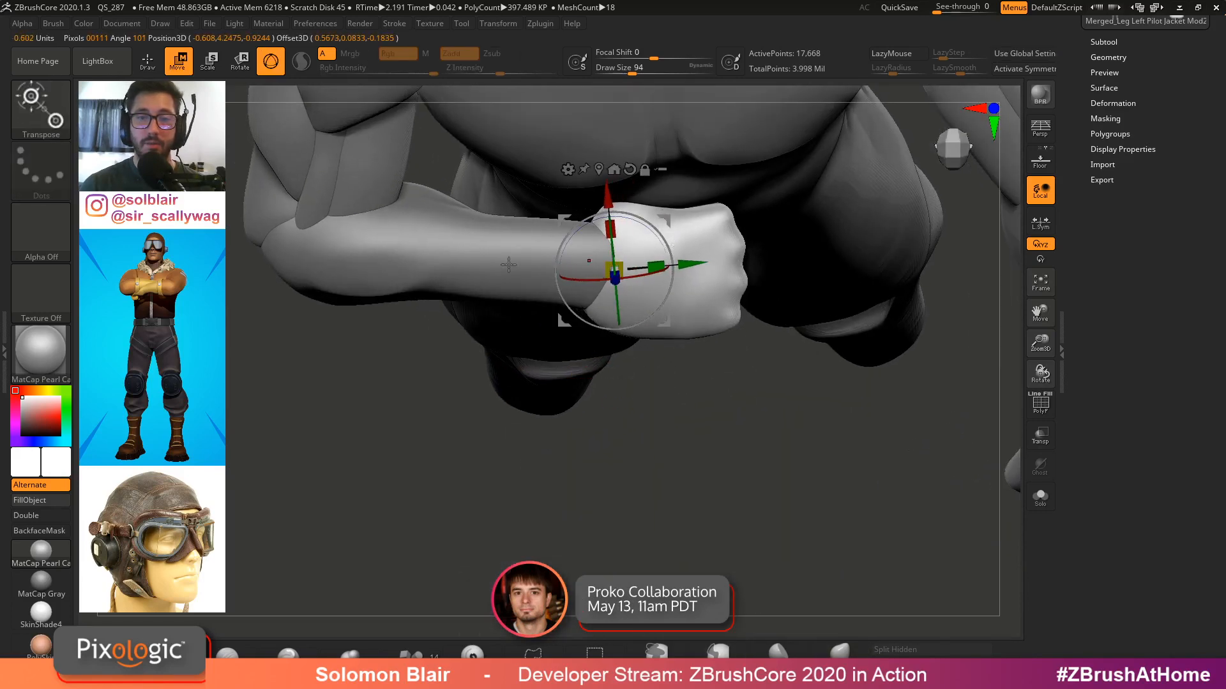
pyautogui.keyDown('alt'); pyautogui.click(482, 260); pyautogui.keyUp('alt')
pyautogui.keyDown('alt'); pyautogui.moveTo(442, 262); pyautogui.dragTo(498, 289, button='right'); pyautogui.keyUp('alt')
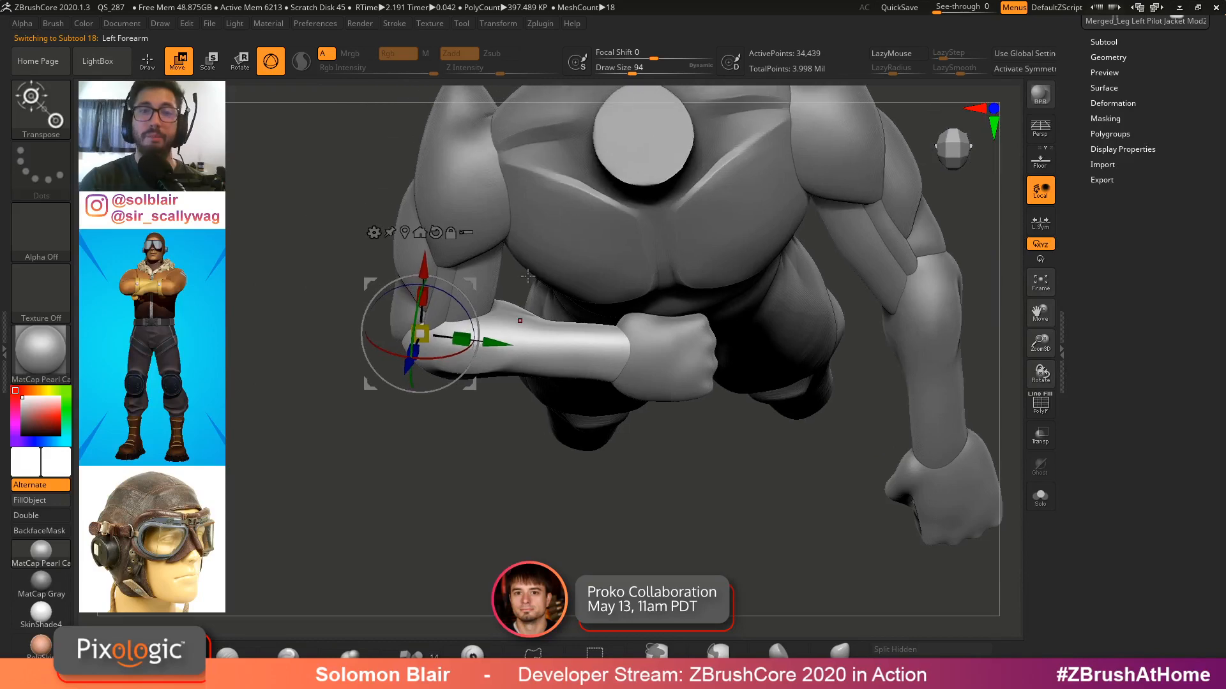
pyautogui.moveTo(661, 257)
pyautogui.keyDown('alt'); pyautogui.mouseDown(button='right')
pyautogui.moveTo(719, 366)
pyautogui.moveTo(759, 329)
pyautogui.mouseUp(button='right'); pyautogui.keyUp('alt')
pyautogui.keyDown('alt'); pyautogui.click(593, 259); pyautogui.keyUp('alt')
pyautogui.press('q')
pyautogui.moveTo(597, 288)
pyautogui.mouseDown(button='right')
pyautogui.moveTo(685, 320)
pyautogui.moveTo(691, 396)
pyautogui.moveTo(623, 362)
pyautogui.mouseUp(button='right')
pyautogui.press('s')
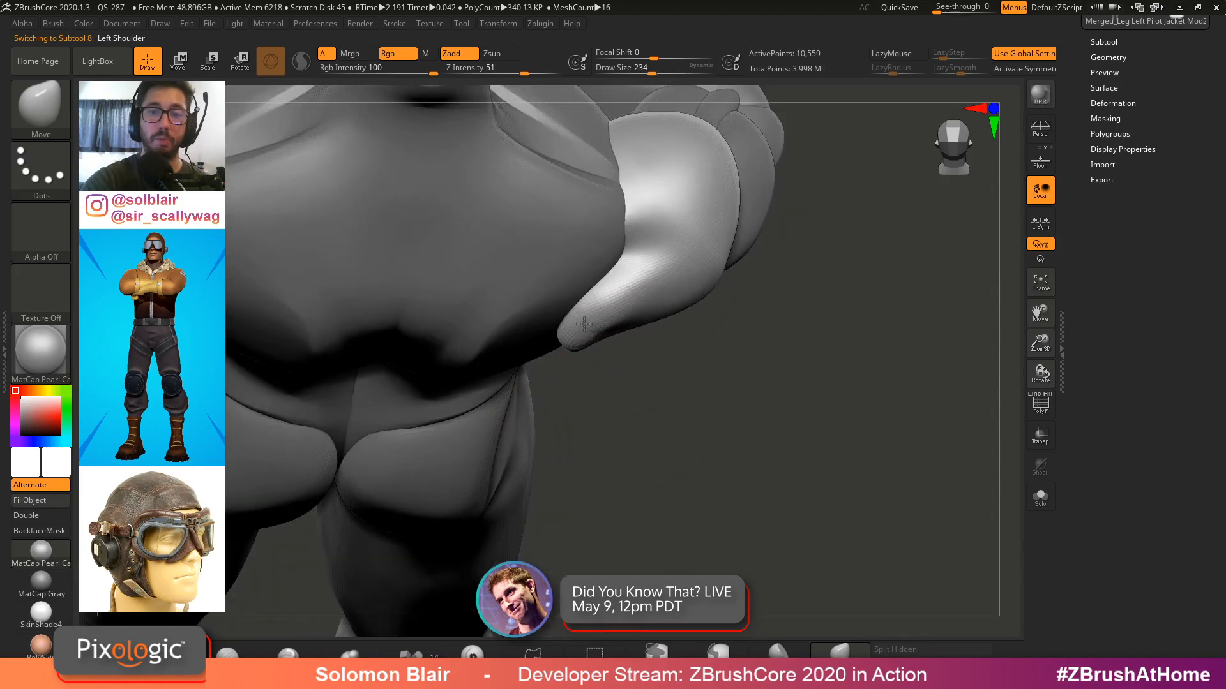
pyautogui.moveTo(584, 324)
pyautogui.mouseDown(button='right')
pyautogui.moveTo(593, 281)
pyautogui.moveTo(604, 347)
pyautogui.moveTo(600, 325)
pyautogui.moveTo(690, 194)
pyautogui.moveTo(672, 381)
pyautogui.moveTo(657, 249)
pyautogui.moveTo(738, 293)
pyautogui.moveTo(755, 277)
pyautogui.moveTo(785, 367)
pyautogui.mouseUp(button='right')
pyautogui.press('s')
pyautogui.press('b')
pyautogui.press('m')
pyautogui.press('v')
pyautogui.press('s')
pyautogui.press('s')
pyautogui.moveTo(787, 369); pyautogui.dragTo(763, 369)
pyautogui.moveTo(764, 369)
pyautogui.keyDown('alt'); pyautogui.mouseDown(button='right')
pyautogui.moveTo(699, 355)
pyautogui.moveTo(753, 396)
pyautogui.moveTo(717, 369)
pyautogui.mouseUp(button='right'); pyautogui.keyUp('alt')
pyautogui.keyDown('alt'); pyautogui.moveTo(477, 335); pyautogui.dragTo(552, 335, button='right'); pyautogui.keyUp('alt')
# Activate the Move gizmo, place its pivot on the left shoulder and try a first rotation, undoing it
pyautogui.press('w')
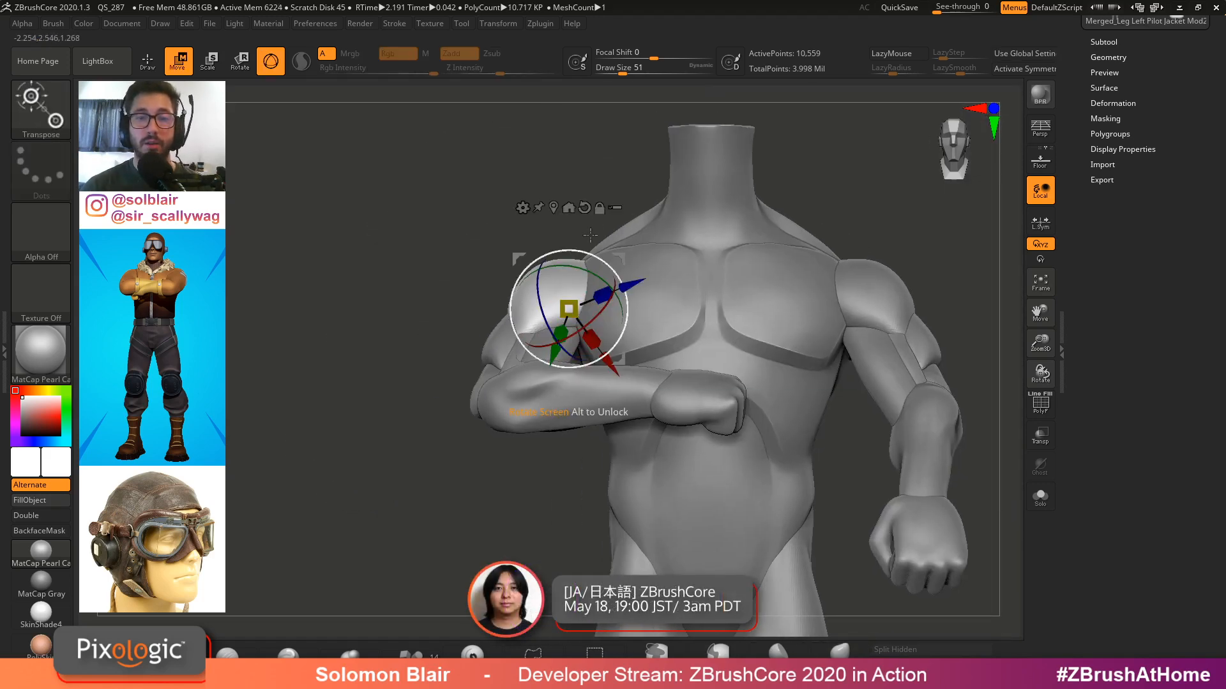
pyautogui.moveTo(517, 262); pyautogui.dragTo(696, 284, button='right')
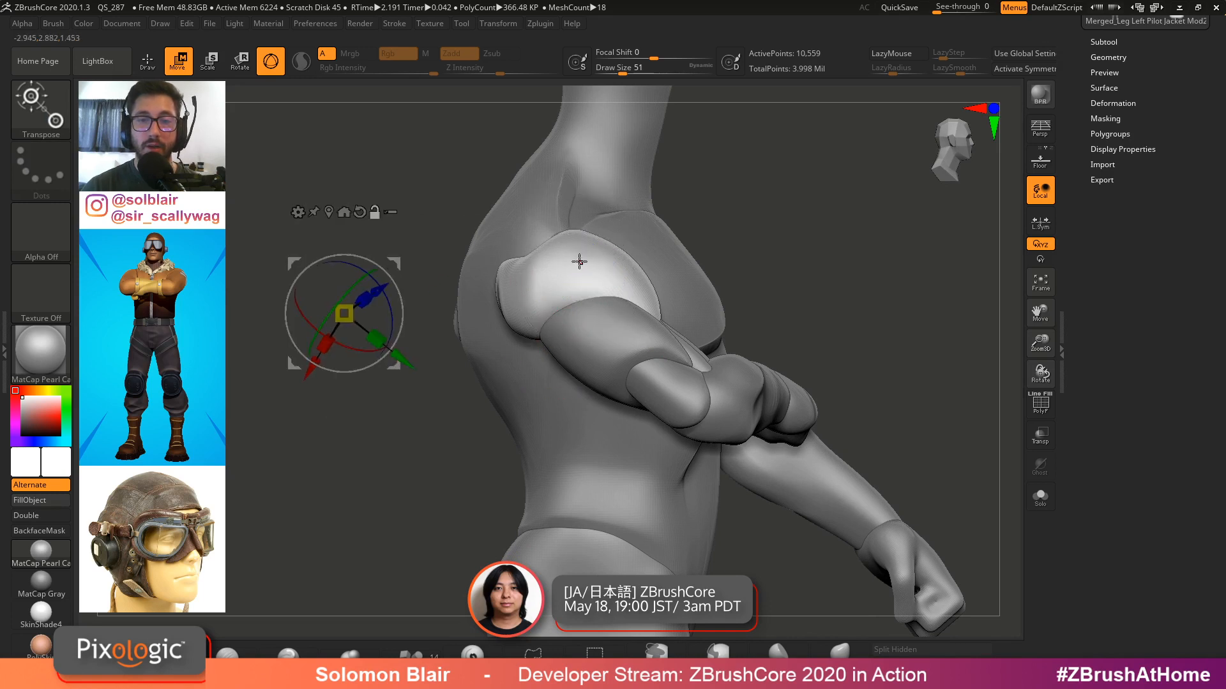
pyautogui.click(579, 262)
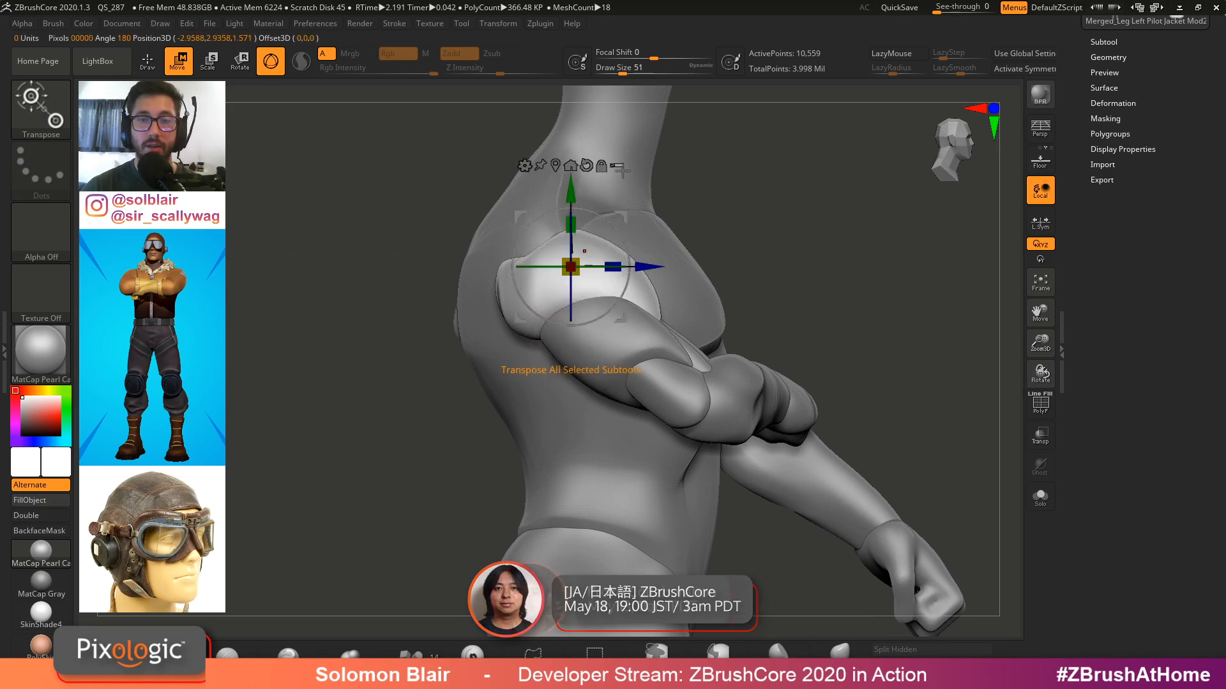
pyautogui.keyDown('ctrl'); pyautogui.keyDown('shift'); pyautogui.click(589, 284); pyautogui.keyUp('shift'); pyautogui.keyUp('ctrl')
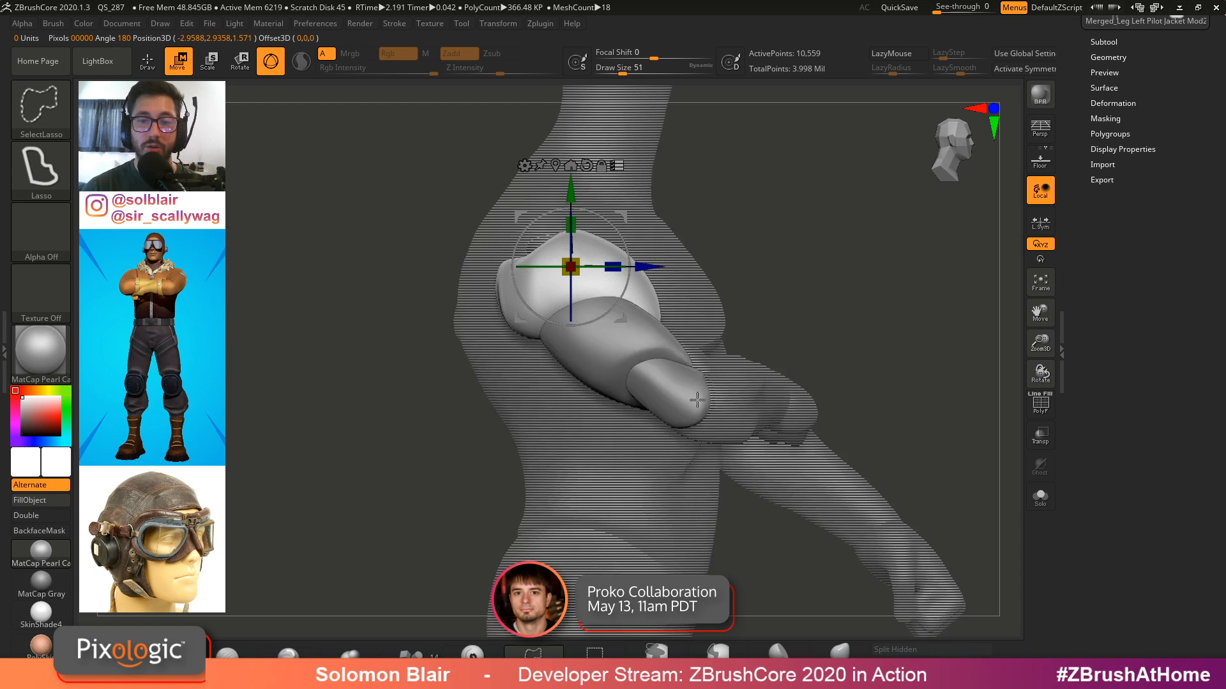
pyautogui.moveTo(763, 381); pyautogui.dragTo(708, 374, button='right')
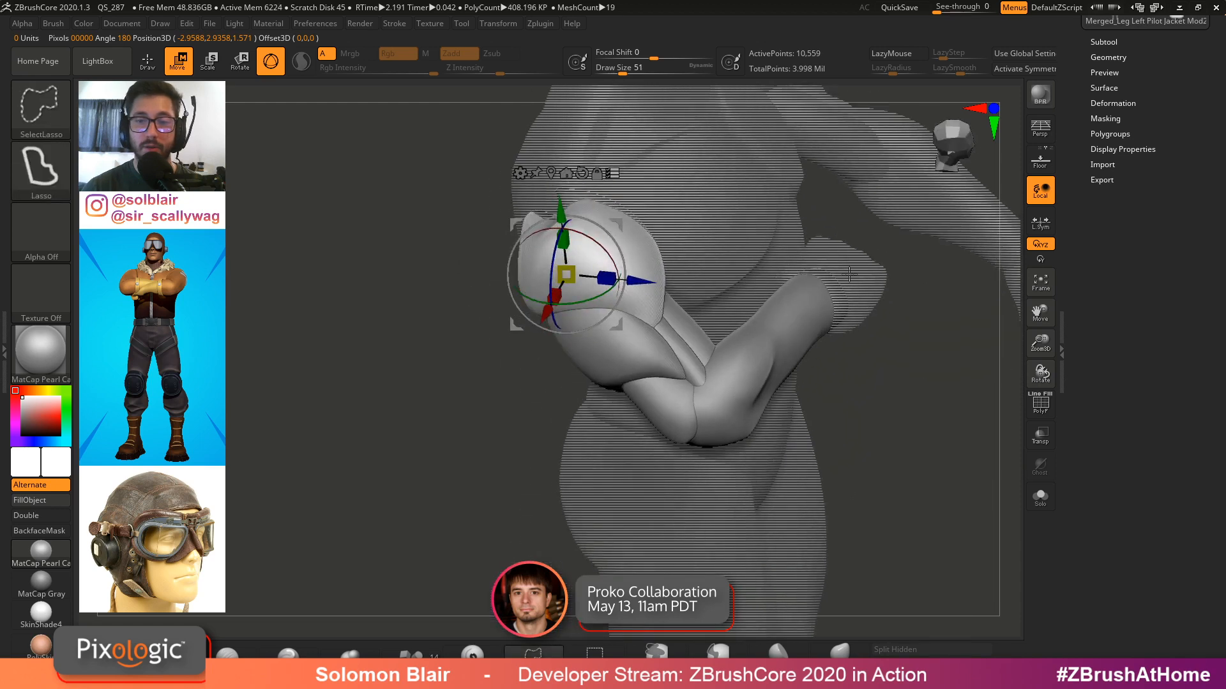
pyautogui.moveTo(849, 274); pyautogui.dragTo(744, 353, button='right')
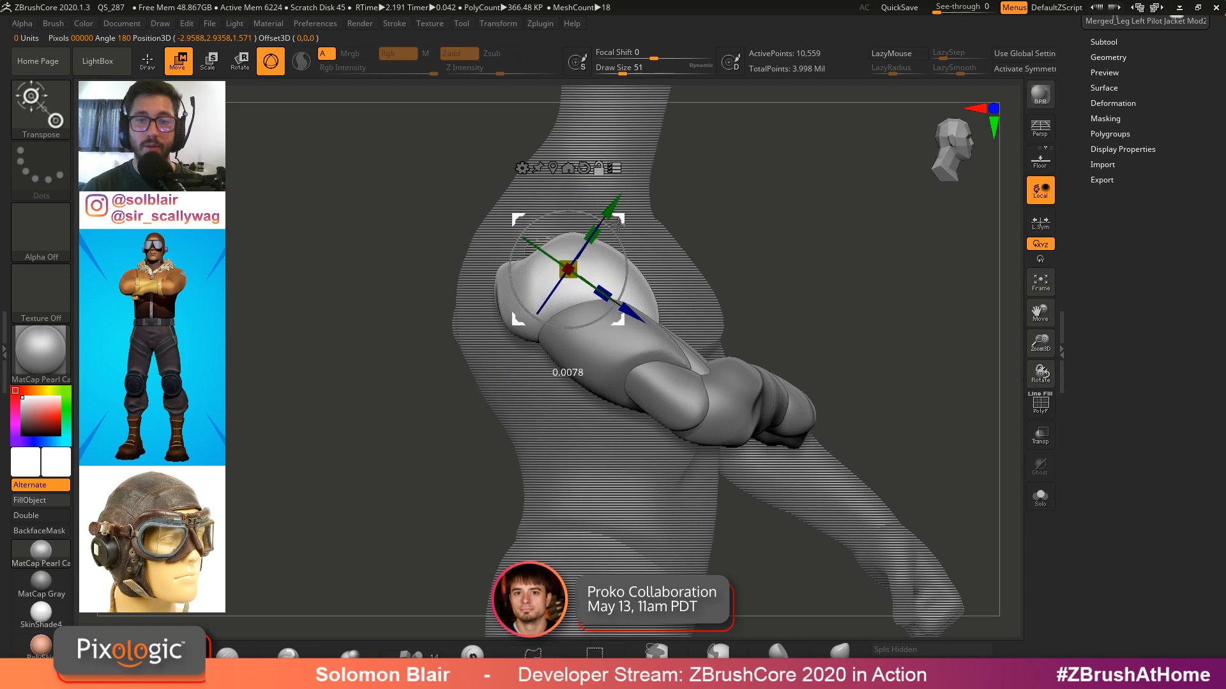
pyautogui.moveTo(618, 224)
pyautogui.keyDown('alt'); pyautogui.mouseDown()
pyautogui.moveTo(625, 270)
pyautogui.moveTo(638, 220)
pyautogui.mouseUp(); pyautogui.keyUp('alt')
pyautogui.hotkey('ctrl', 'z')
pyautogui.moveTo(631, 434); pyautogui.dragTo(674, 391, button='right')
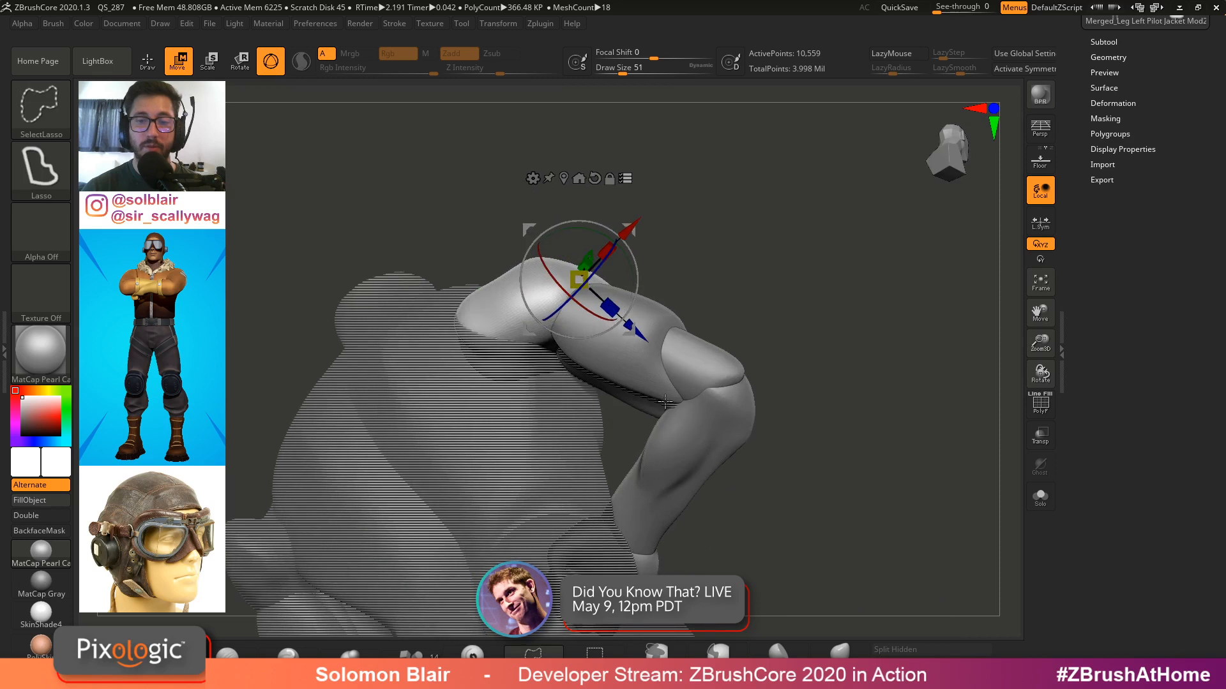
# Rotate the left shoulder and attached arm with the gizmo to pose the arm across the chest
pyautogui.keyDown('ctrl'); pyautogui.keyDown('shift'); pyautogui.click(666, 403); pyautogui.keyUp('shift'); pyautogui.keyUp('ctrl')
pyautogui.keyDown('ctrl'); pyautogui.keyDown('shift'); pyautogui.click(668, 401); pyautogui.keyUp('shift'); pyautogui.keyUp('ctrl')
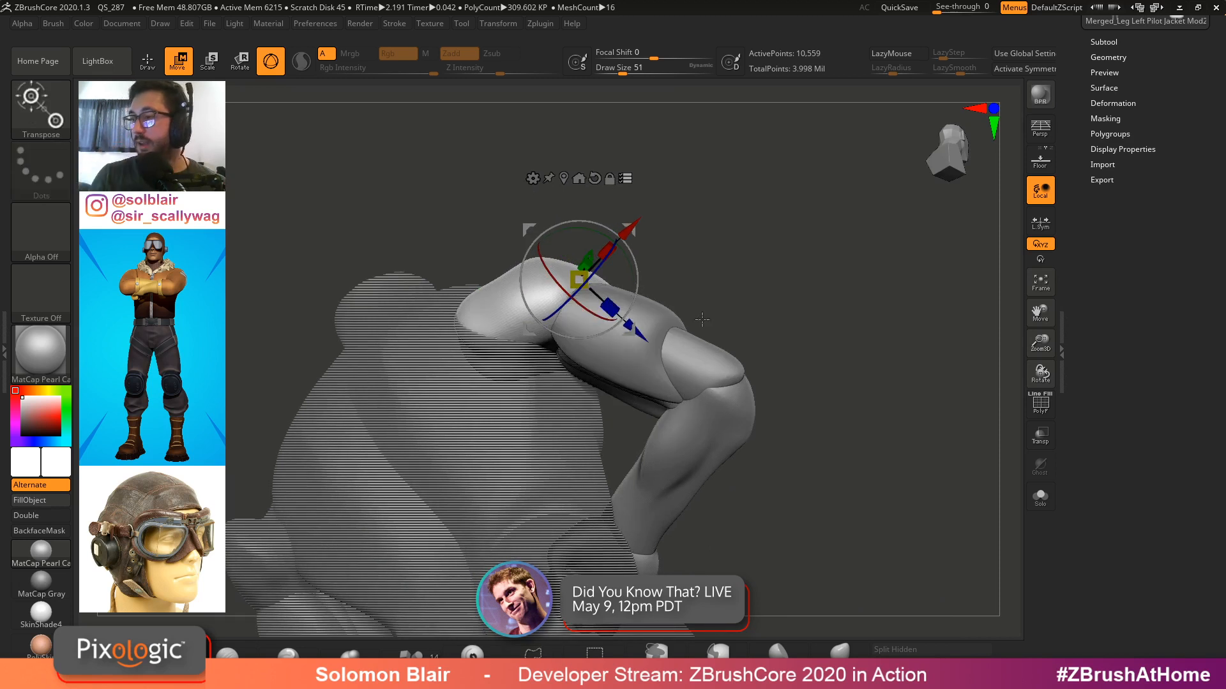
pyautogui.moveTo(702, 319); pyautogui.dragTo(716, 275, button='right')
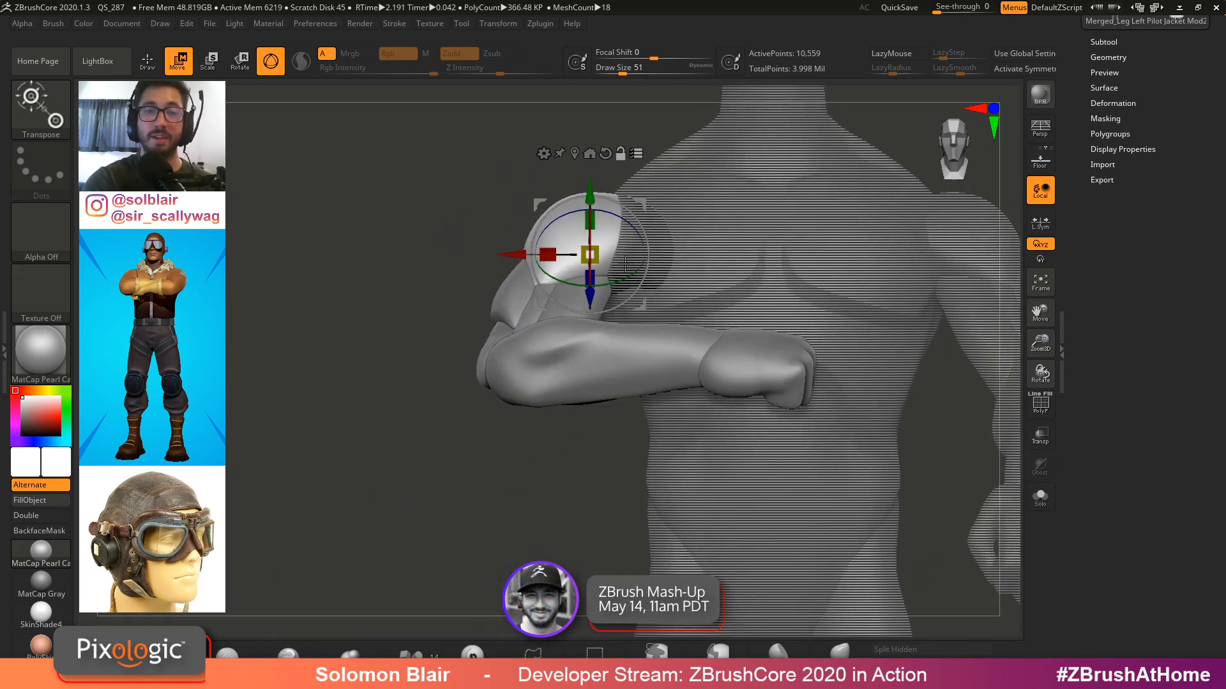
pyautogui.moveTo(614, 286); pyautogui.dragTo(554, 249)
pyautogui.keyDown('ctrl'); pyautogui.moveTo(531, 225); pyautogui.dragTo(580, 329, button='right'); pyautogui.keyUp('ctrl')
pyautogui.moveTo(506, 344); pyautogui.dragTo(544, 294, button='right')
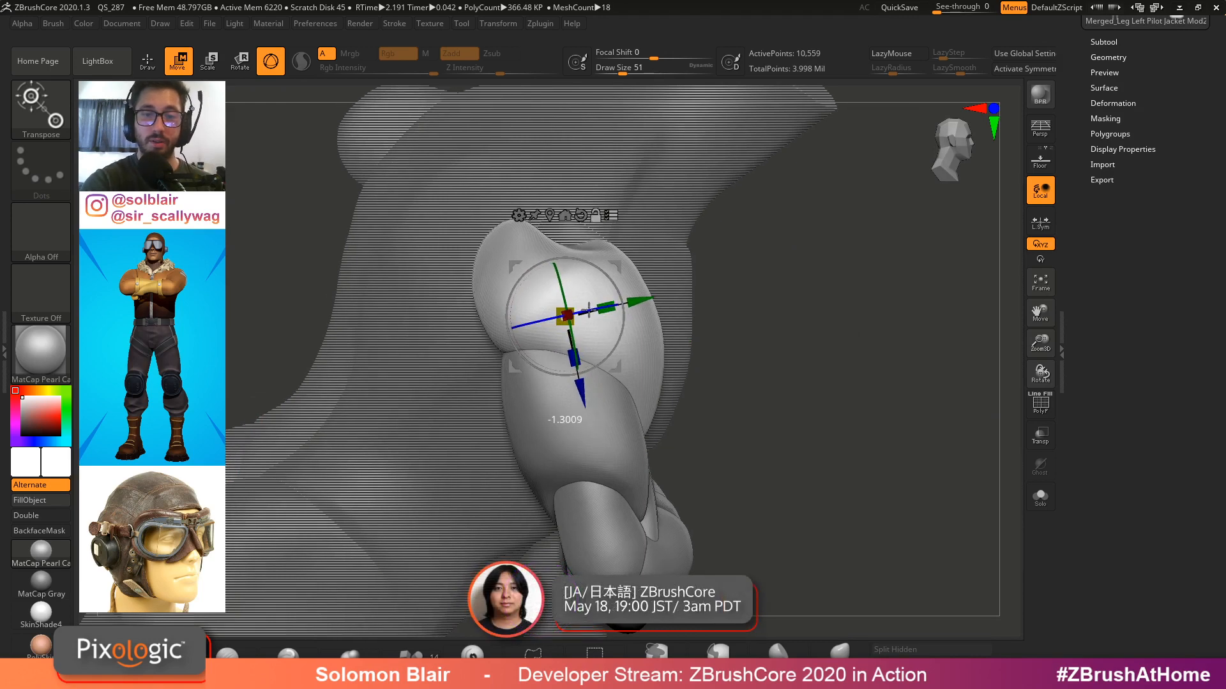
pyautogui.keyDown('alt'); pyautogui.moveTo(656, 339); pyautogui.dragTo(700, 314, button='right'); pyautogui.keyUp('alt')
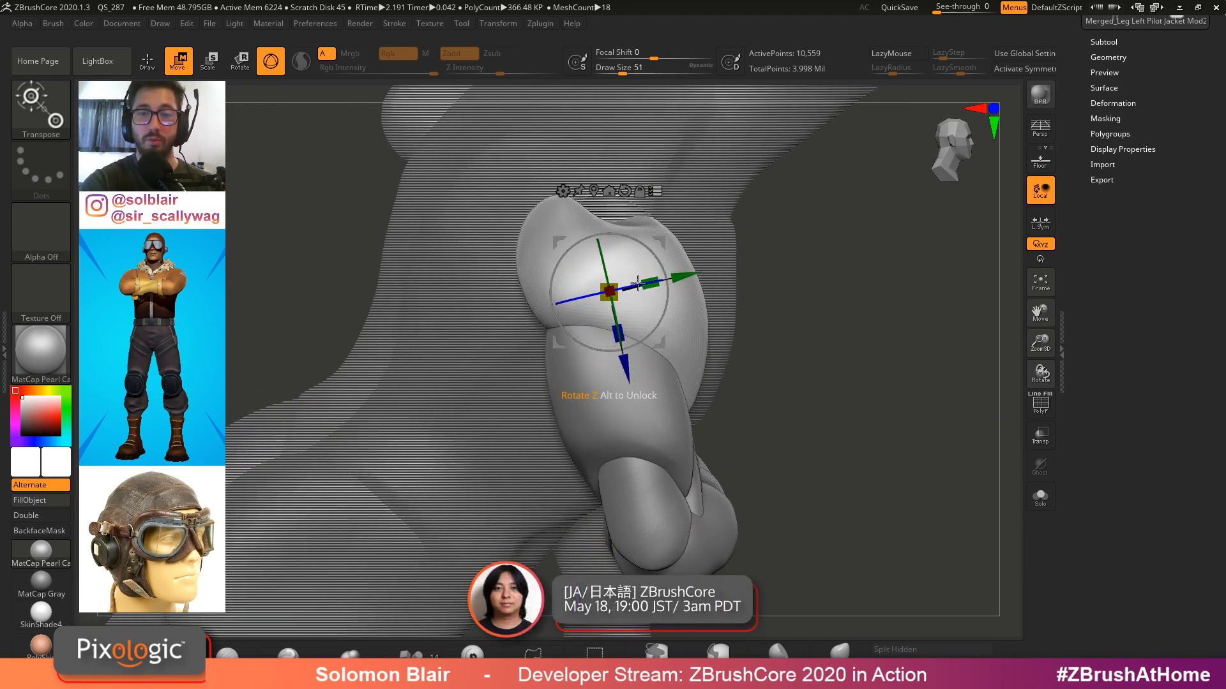
pyautogui.moveTo(641, 283)
pyautogui.mouseDown(button='right')
pyautogui.moveTo(853, 246)
pyautogui.moveTo(711, 423)
pyautogui.moveTo(758, 285)
pyautogui.mouseUp(button='right')
pyautogui.keyDown('alt'); pyautogui.moveTo(758, 285); pyautogui.dragTo(887, 354, button='right'); pyautogui.keyUp('alt')
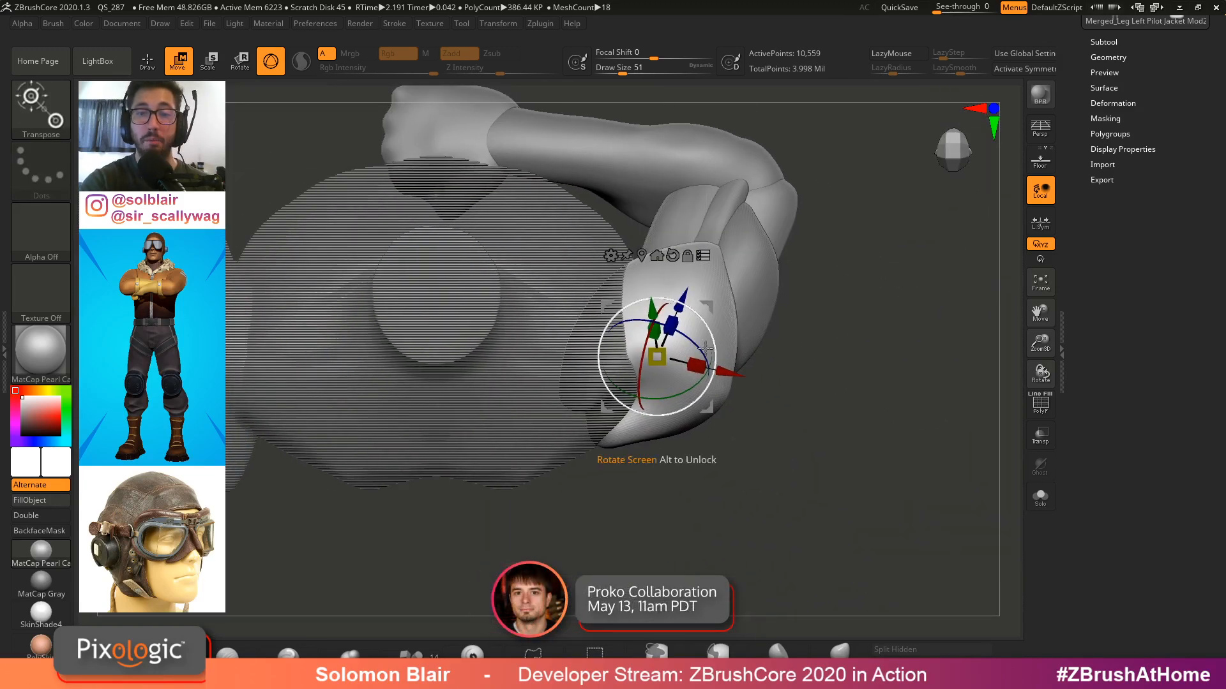
pyautogui.moveTo(696, 339)
pyautogui.mouseDown()
pyautogui.moveTo(693, 385)
pyautogui.moveTo(641, 364)
pyautogui.moveTo(678, 395)
pyautogui.mouseUp()
pyautogui.moveTo(772, 255)
pyautogui.mouseDown(button='right')
pyautogui.moveTo(760, 408)
pyautogui.moveTo(764, 288)
pyautogui.moveTo(823, 356)
pyautogui.moveTo(808, 329)
pyautogui.mouseUp(button='right')
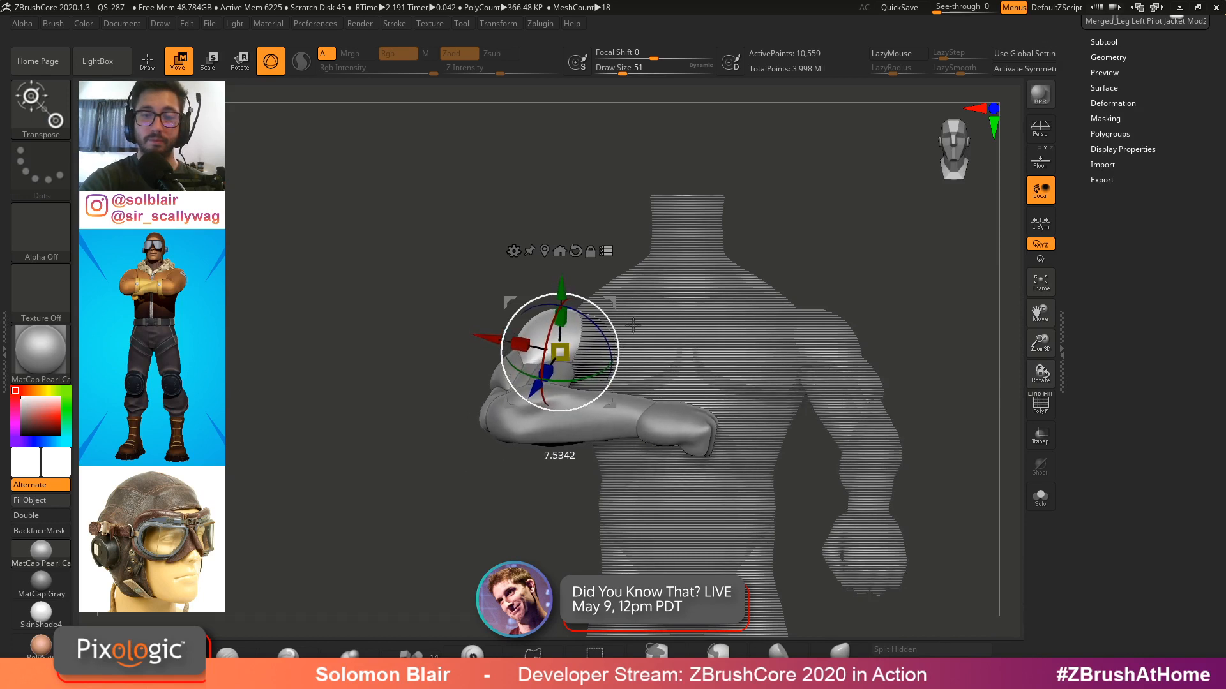
pyautogui.moveTo(634, 325); pyautogui.dragTo(666, 304, button='right')
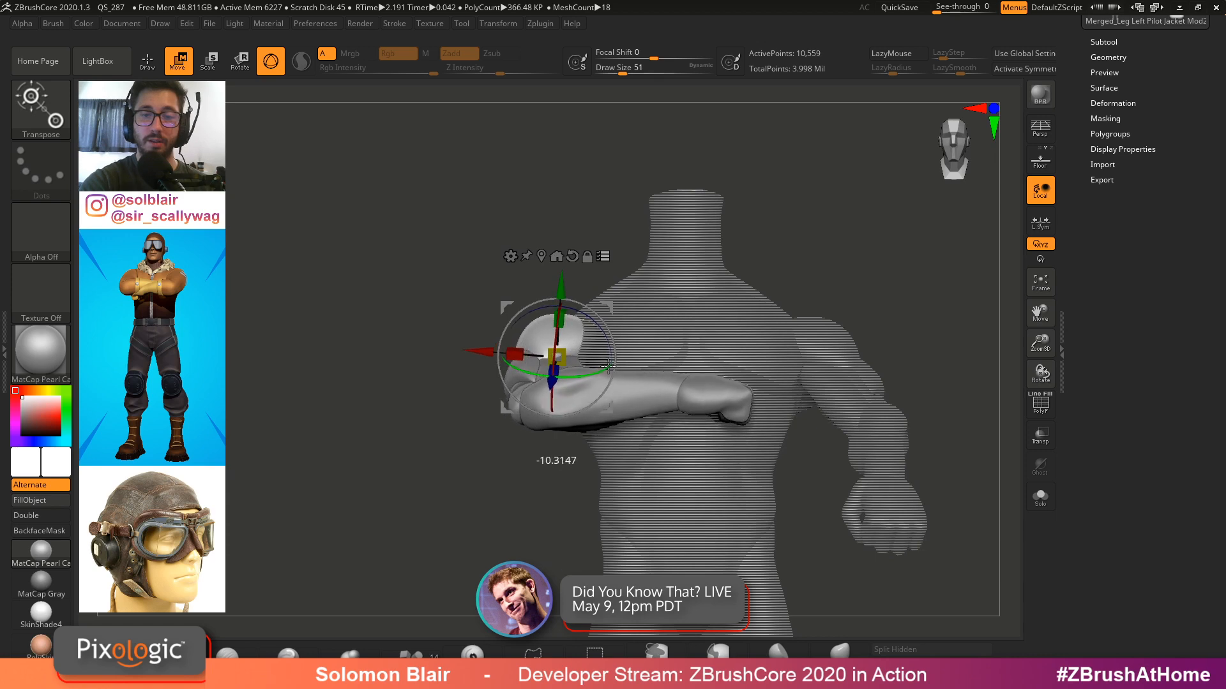
pyautogui.moveTo(609, 366)
pyautogui.mouseDown(button='right')
pyautogui.moveTo(755, 432)
pyautogui.moveTo(903, 463)
pyautogui.moveTo(690, 390)
pyautogui.mouseUp(button='right')
pyautogui.press('q')
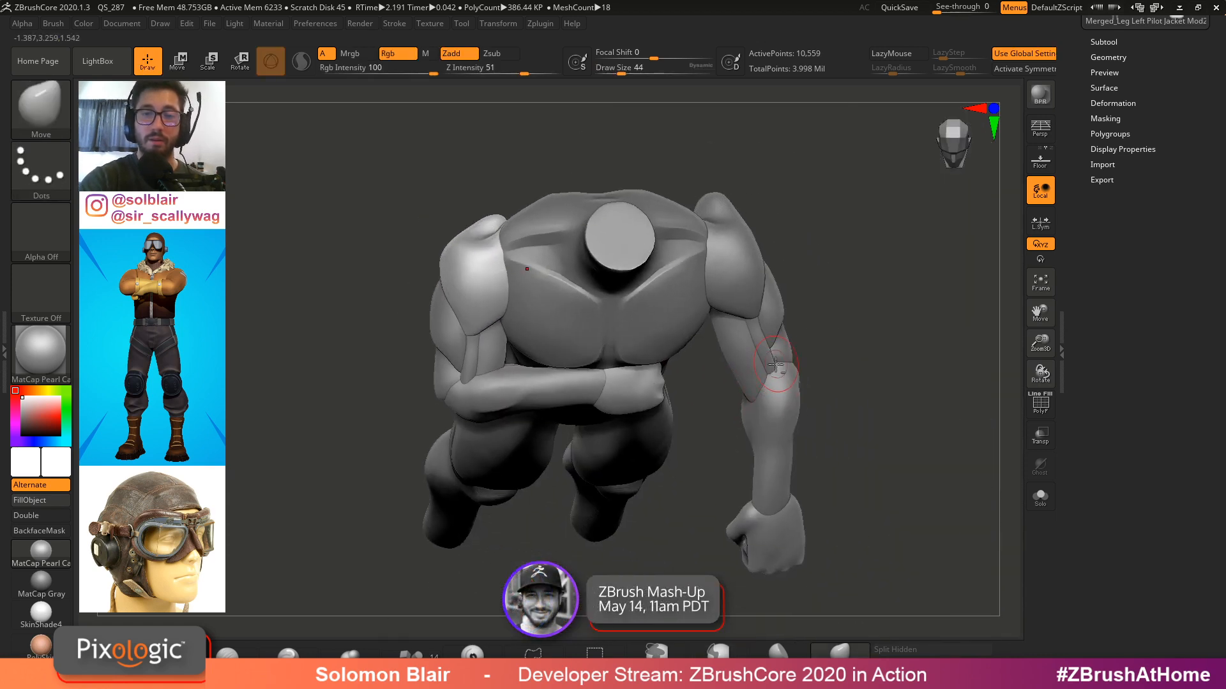
# Select the Left Forearm subtool, lowering the brush draw size first
pyautogui.moveTo(776, 365)
pyautogui.mouseDown(button='right')
pyautogui.moveTo(769, 339)
pyautogui.moveTo(845, 330)
pyautogui.mouseUp(button='right')
pyautogui.hotkey('shift', 'f')
pyautogui.hotkey('shift', 'f')
pyautogui.press('[')
pyautogui.press('[')
pyautogui.press('[')
pyautogui.press('[')
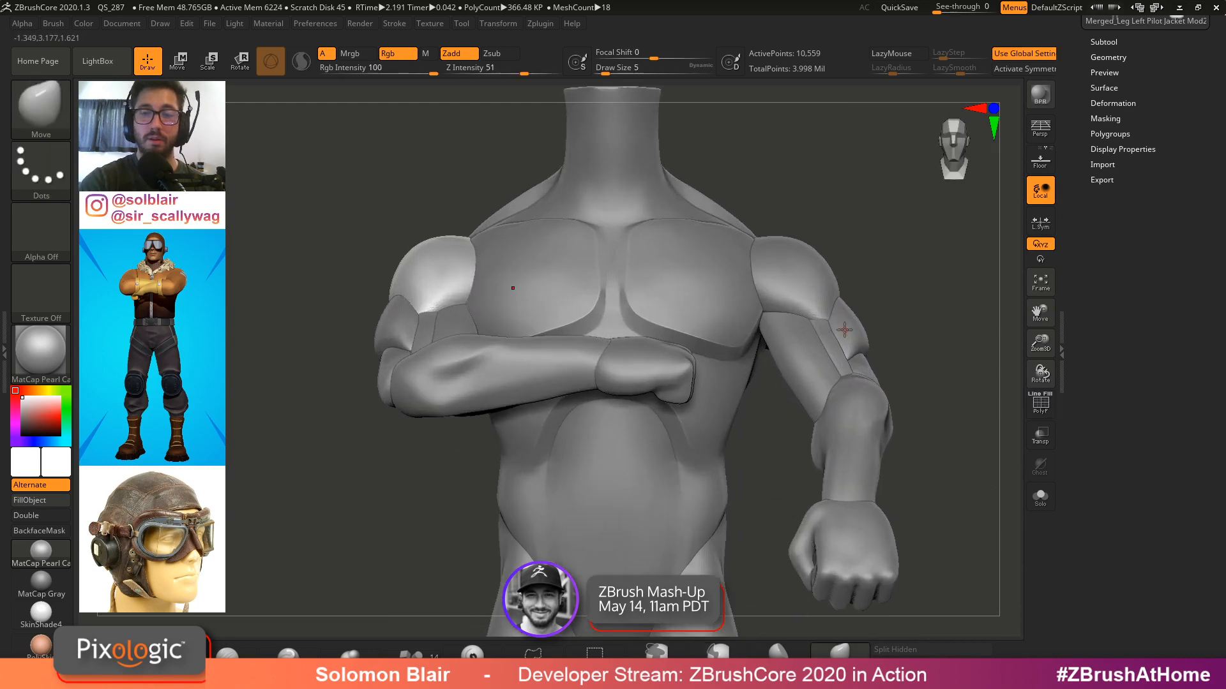
pyautogui.moveTo(520, 385)
pyautogui.keyDown('ctrl'); pyautogui.mouseDown(button='right')
pyautogui.moveTo(506, 377)
pyautogui.moveTo(563, 403)
pyautogui.mouseUp(button='right'); pyautogui.keyUp('ctrl')
pyautogui.keyDown('alt'); pyautogui.click(544, 404); pyautogui.keyUp('alt')
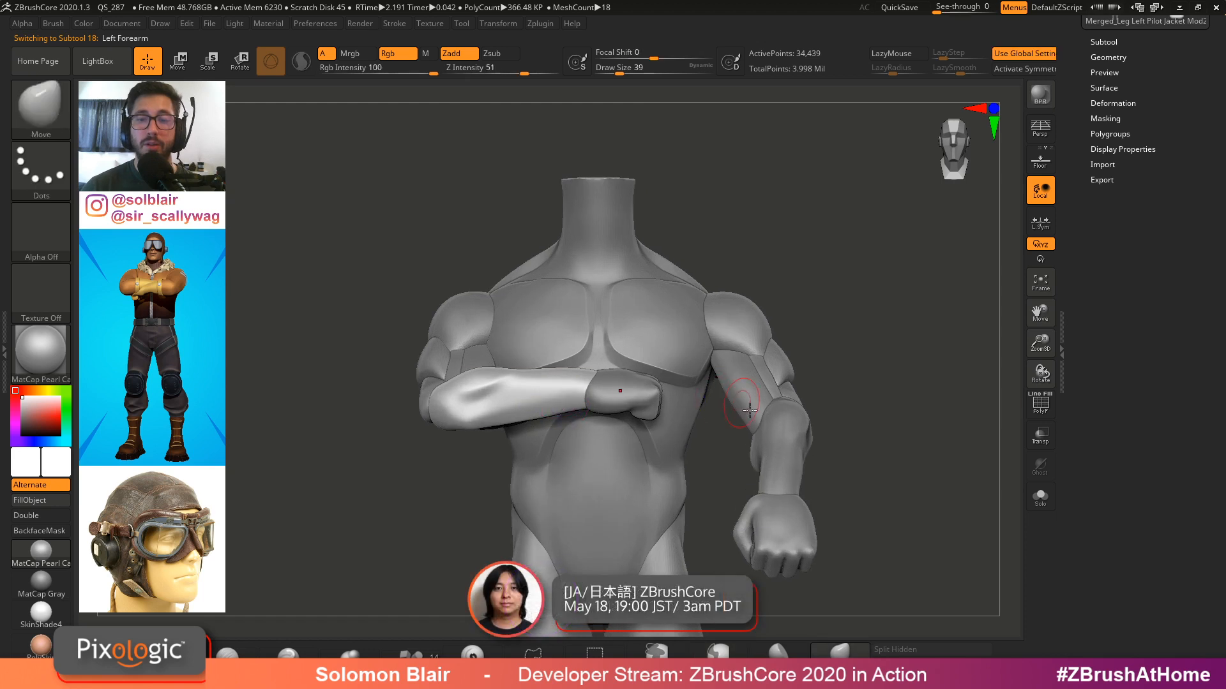
# Place the Move gizmo's pivot at the left elbow and rotate the forearm across the chest
pyautogui.keyDown('alt'); pyautogui.moveTo(778, 458); pyautogui.dragTo(687, 452, button='right'); pyautogui.keyUp('alt')
pyautogui.keyDown('alt'); pyautogui.click(404, 347); pyautogui.keyUp('alt')
pyautogui.keyDown('ctrl'); pyautogui.moveTo(406, 348); pyautogui.dragTo(442, 345, button='right'); pyautogui.keyUp('ctrl')
pyautogui.press('w')
pyautogui.keyDown('alt'); pyautogui.moveTo(356, 365); pyautogui.dragTo(395, 360); pyautogui.keyUp('alt')
pyautogui.keyDown('ctrl'); pyautogui.keyDown('shift'); pyautogui.click(563, 341); pyautogui.keyUp('shift'); pyautogui.keyUp('ctrl')
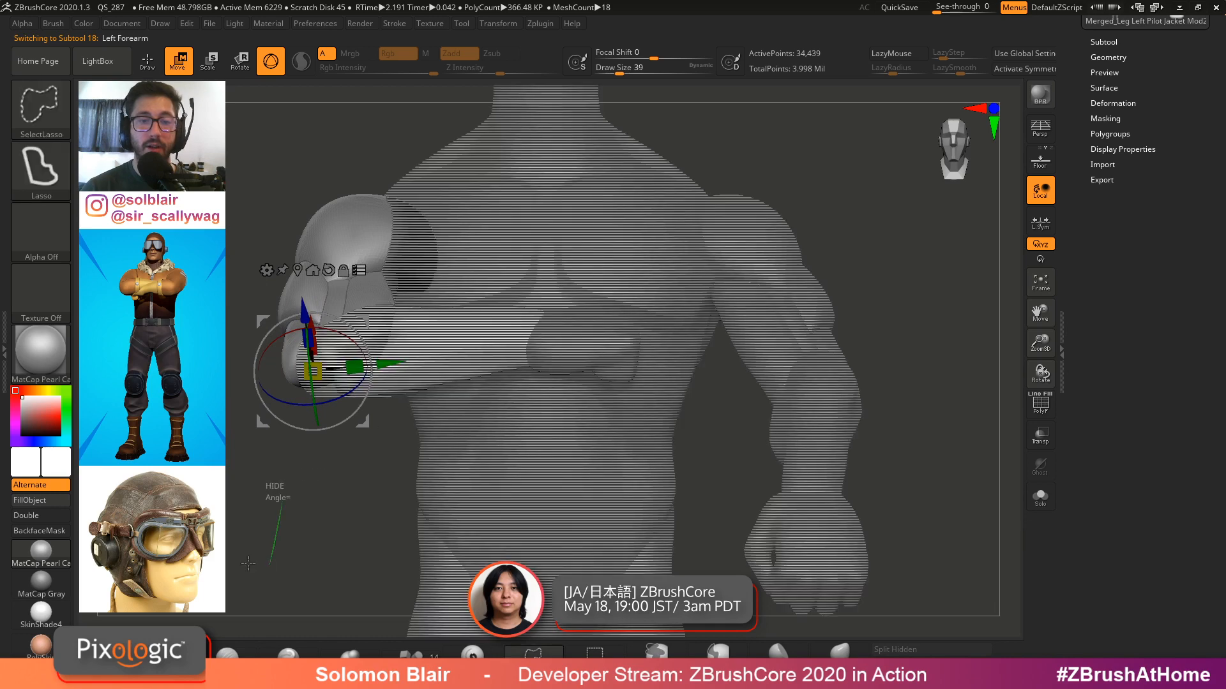
pyautogui.keyDown('ctrl'); pyautogui.keyDown('shift'); pyautogui.moveTo(248, 563); pyautogui.dragTo(243, 560); pyautogui.keyUp('shift'); pyautogui.keyUp('ctrl')
pyautogui.keyDown('ctrl'); pyautogui.keyDown('shift'); pyautogui.moveTo(273, 515); pyautogui.dragTo(237, 480); pyautogui.keyUp('shift'); pyautogui.keyUp('ctrl')
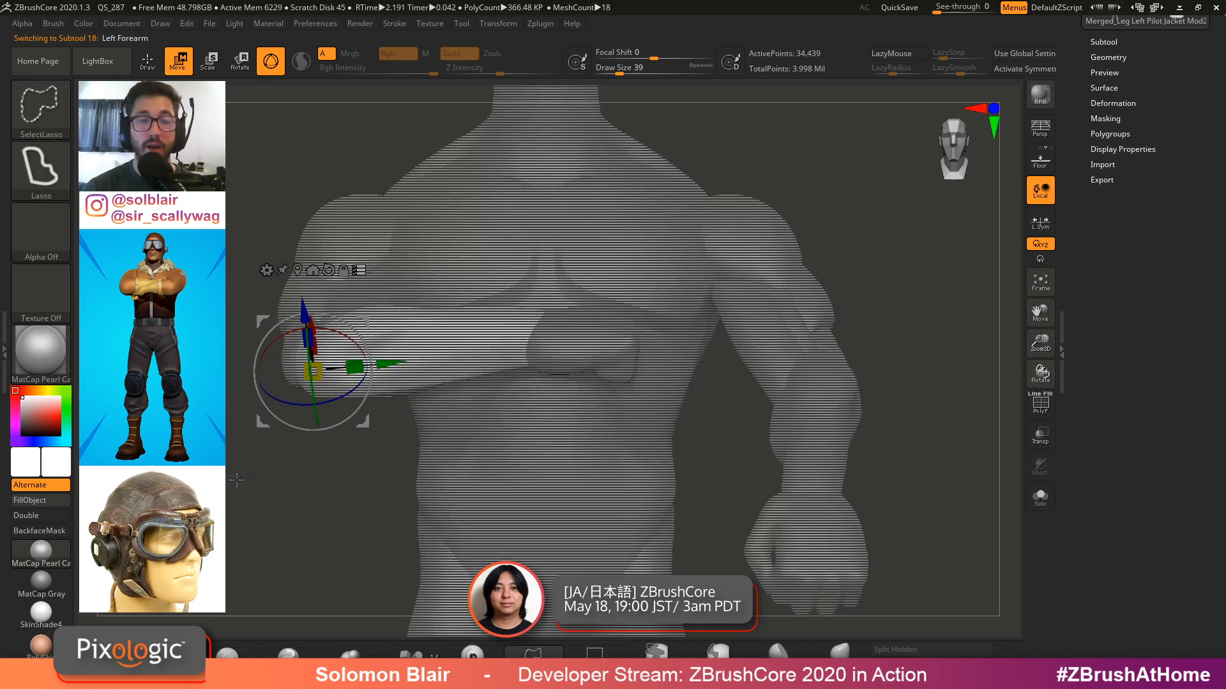
pyautogui.keyDown('ctrl'); pyautogui.keyDown('shift'); pyautogui.click(466, 350); pyautogui.keyUp('shift'); pyautogui.keyUp('ctrl')
pyautogui.keyDown('ctrl'); pyautogui.keyDown('shift'); pyautogui.click(575, 349); pyautogui.keyUp('shift'); pyautogui.keyUp('ctrl')
pyautogui.keyDown('alt'); pyautogui.moveTo(455, 336); pyautogui.dragTo(516, 337, button='right'); pyautogui.keyUp('alt')
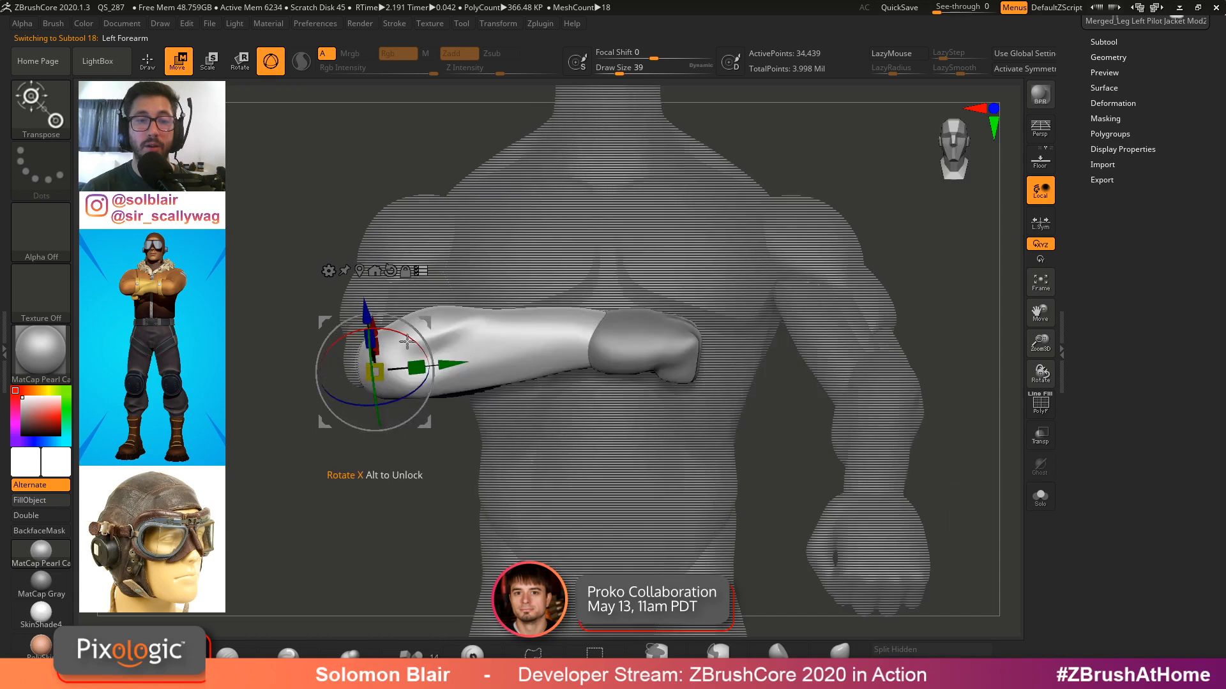
pyautogui.moveTo(417, 345); pyautogui.dragTo(388, 401, button='right')
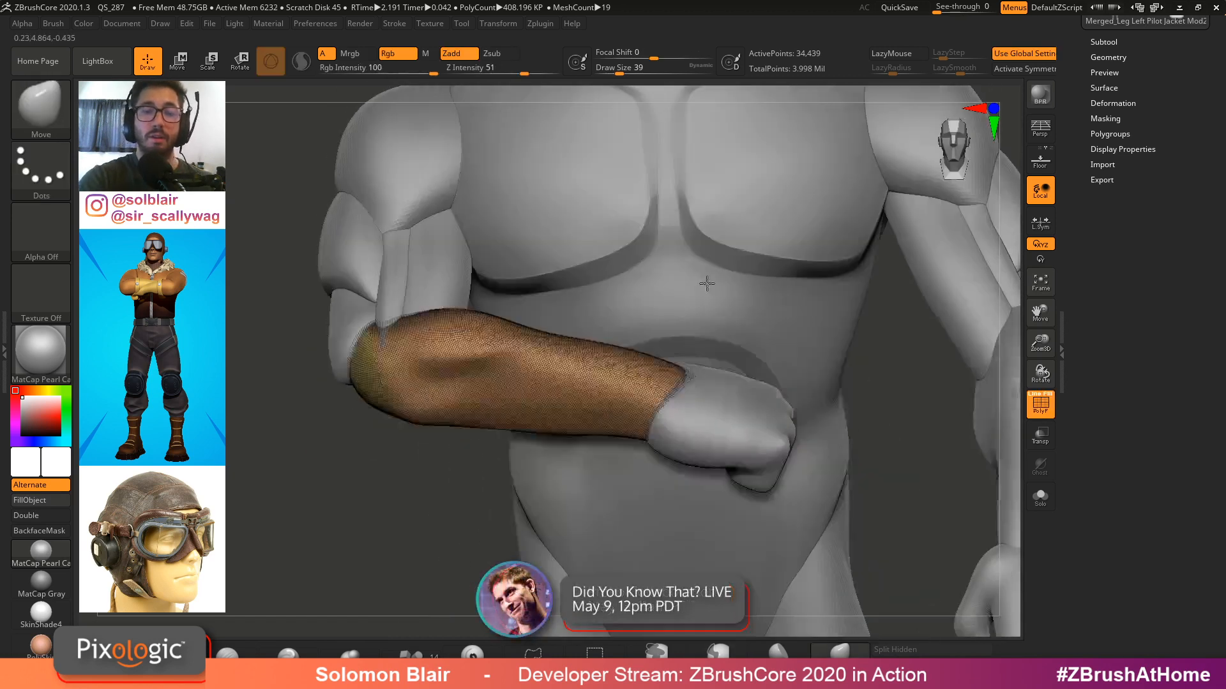
# Refine the forearm's rotation around its Z axis with the gizmo from a top view
pyautogui.hotkey('shift', 'f')
pyautogui.moveTo(707, 283)
pyautogui.keyDown('ctrl'); pyautogui.mouseDown(button='right')
pyautogui.moveTo(681, 301)
pyautogui.moveTo(824, 307)
pyautogui.moveTo(830, 275)
pyautogui.moveTo(859, 414)
pyautogui.moveTo(792, 418)
pyautogui.moveTo(789, 386)
pyautogui.moveTo(849, 377)
pyautogui.moveTo(689, 415)
pyautogui.moveTo(693, 469)
pyautogui.moveTo(529, 475)
pyautogui.mouseUp(button='right'); pyautogui.keyUp('ctrl')
pyautogui.press('w')
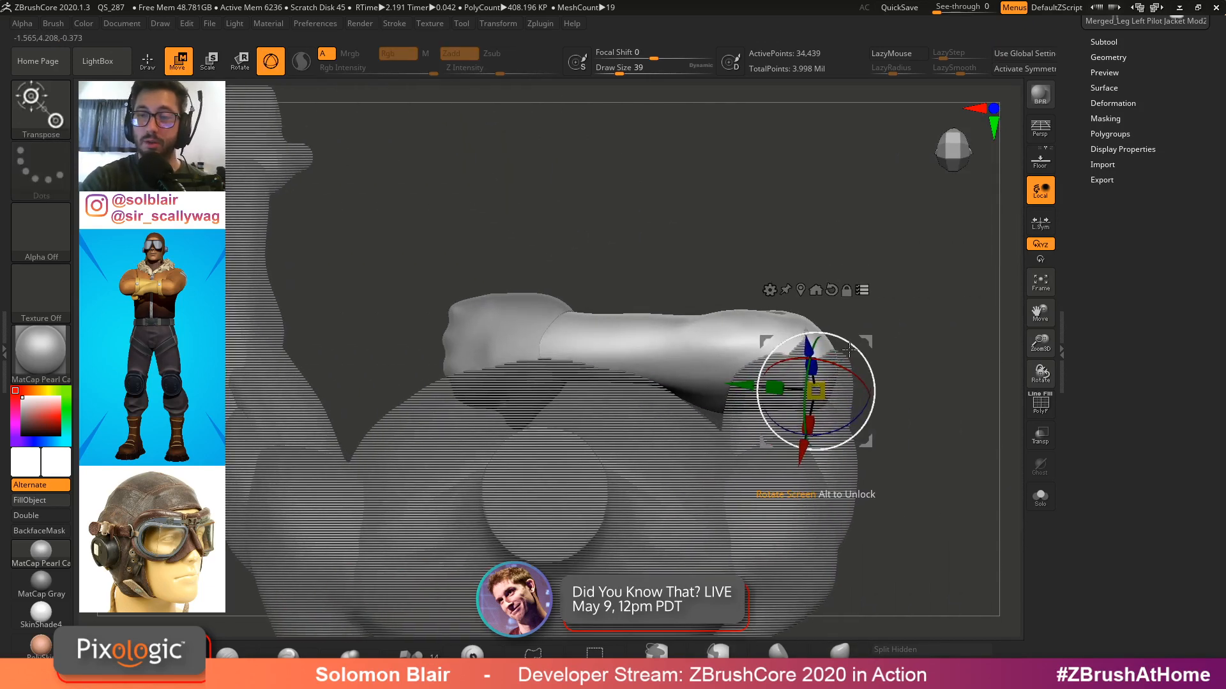
pyautogui.keyDown('alt'); pyautogui.moveTo(865, 339); pyautogui.dragTo(824, 336); pyautogui.keyUp('alt')
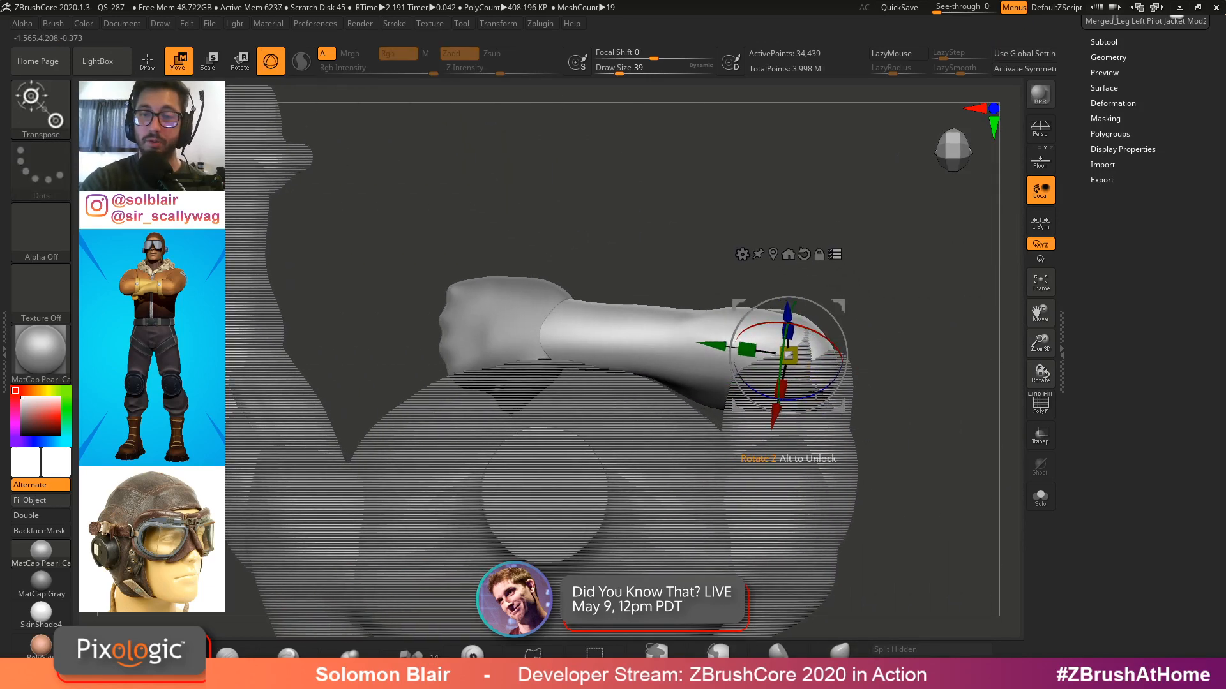
pyautogui.moveTo(815, 391); pyautogui.dragTo(812, 397)
pyautogui.hotkey('ctrl', 'shift')
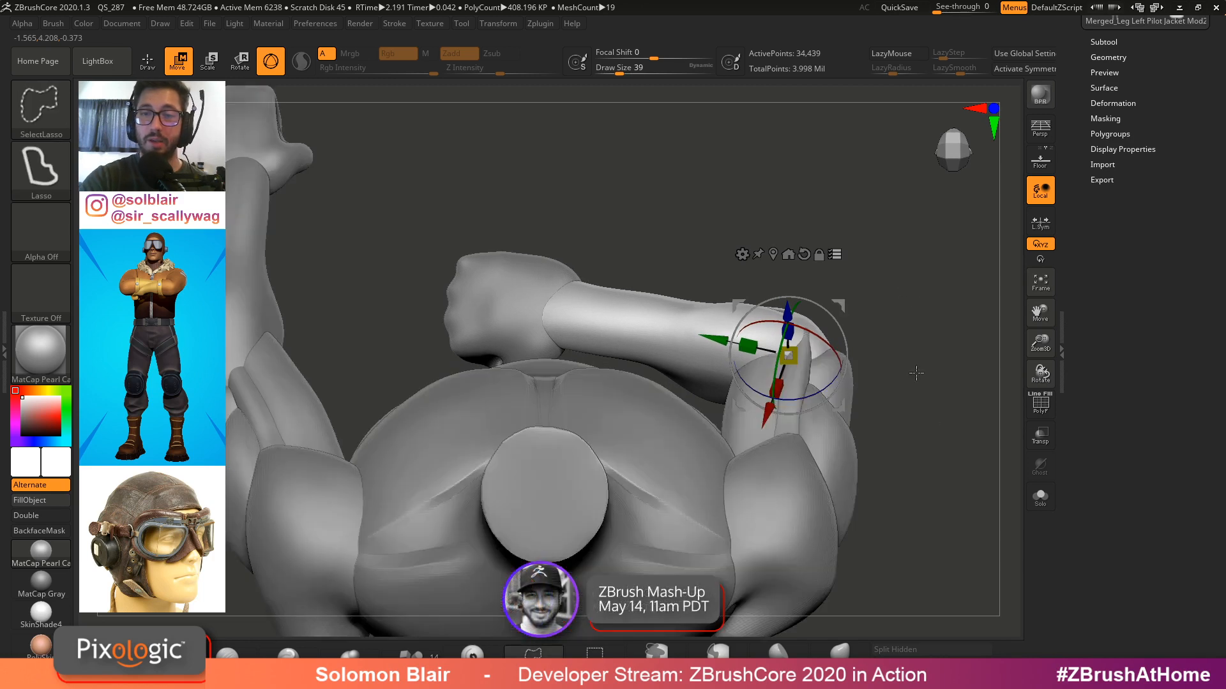
pyautogui.press('q')
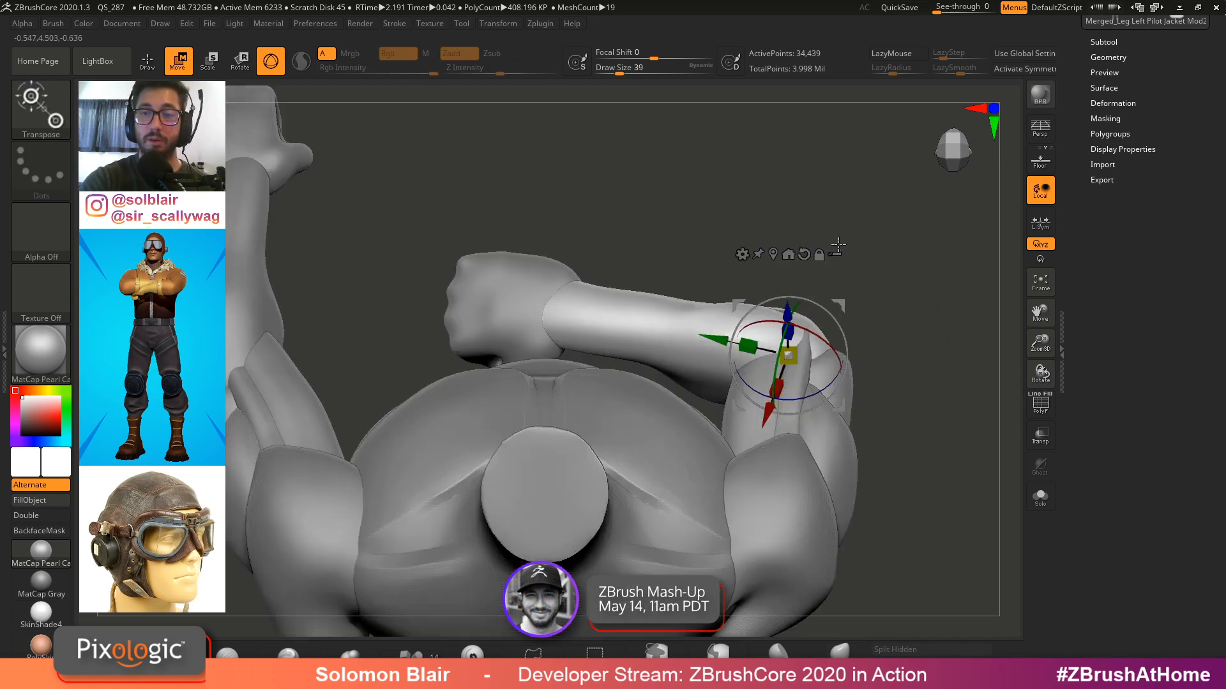
pyautogui.press('q')
pyautogui.press('shift')
pyautogui.moveTo(868, 298)
pyautogui.keyDown('alt'); pyautogui.mouseDown()
pyautogui.moveTo(821, 317)
pyautogui.moveTo(793, 355)
pyautogui.moveTo(864, 293)
pyautogui.moveTo(842, 260)
pyautogui.moveTo(951, 191)
pyautogui.mouseUp(); pyautogui.keyUp('alt')
pyautogui.press('shift')
# Switch to the Pose 1 reference tool and inspect its crossed arms from several angles
pyautogui.moveTo(1150, 218); pyautogui.dragTo(1150, 246)
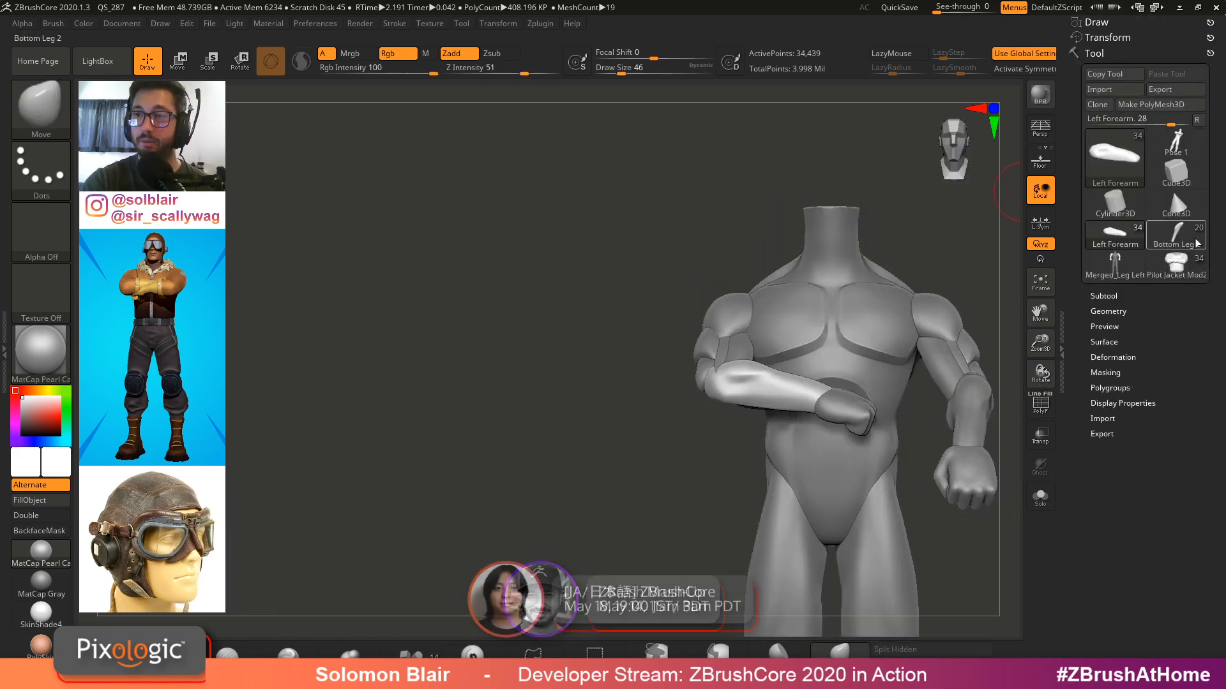
pyautogui.click(1171, 189)
pyautogui.click(1176, 142)
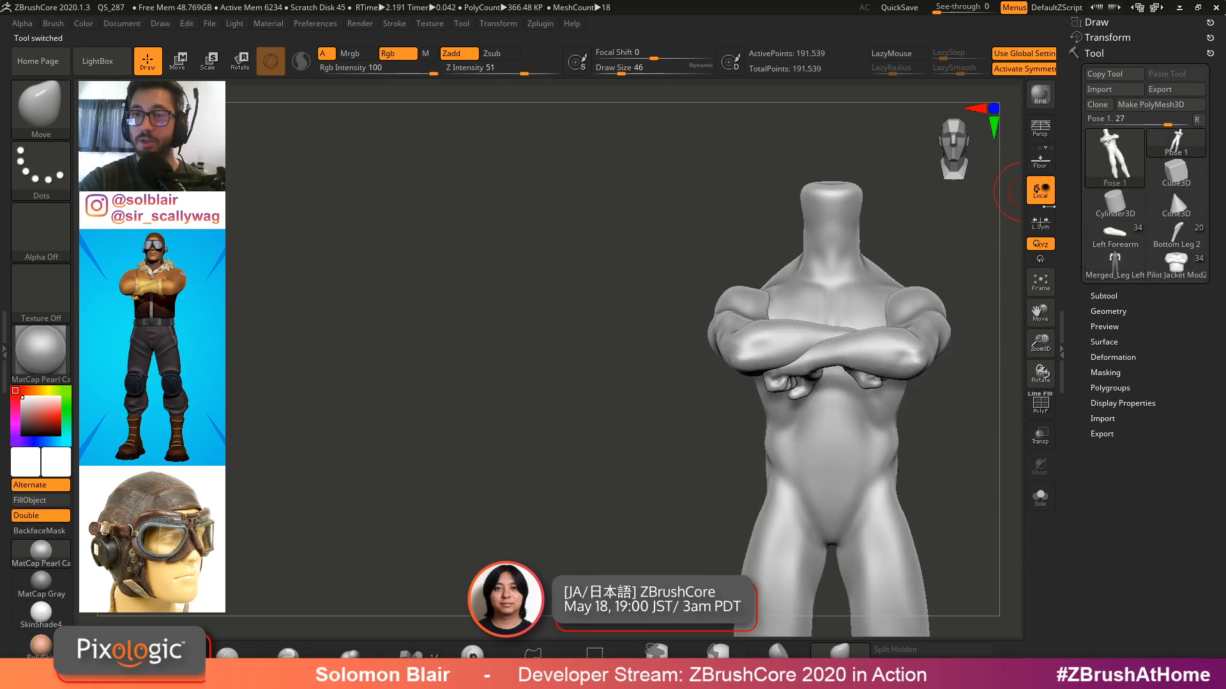
pyautogui.moveTo(658, 367); pyautogui.dragTo(856, 345)
pyautogui.press('x')
pyautogui.keyDown('ctrl'); pyautogui.moveTo(856, 345); pyautogui.dragTo(859, 357, button='right'); pyautogui.keyUp('ctrl')
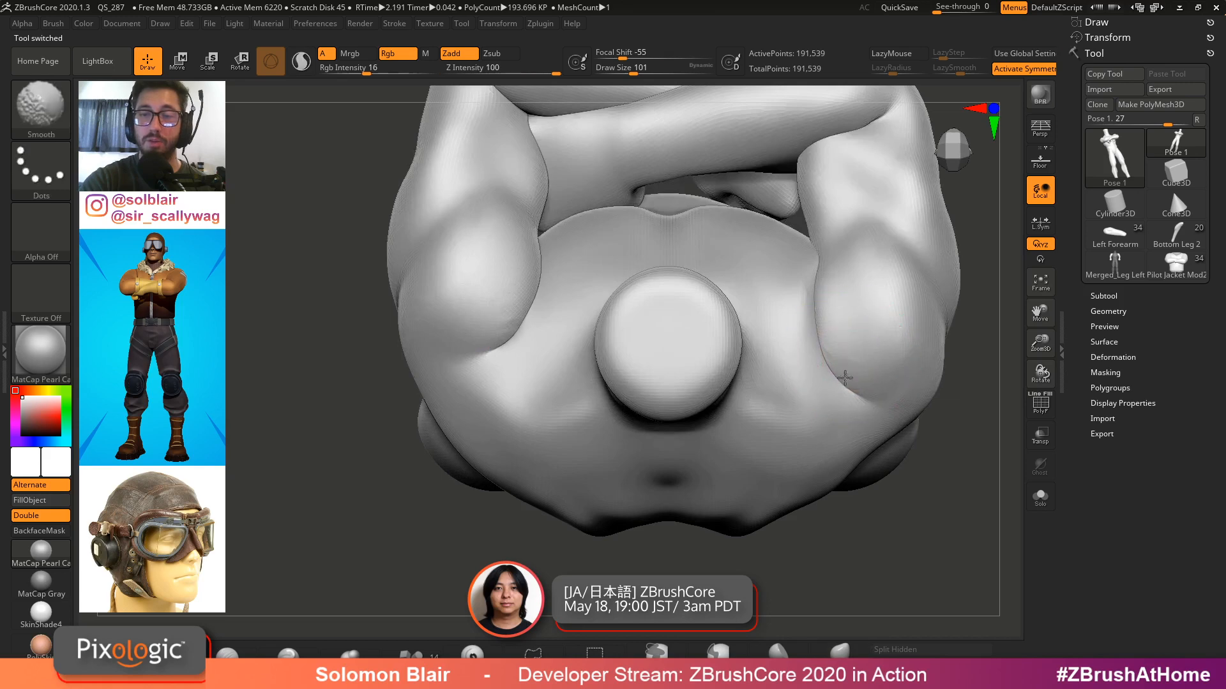
pyautogui.press(']')
pyautogui.press(']')
pyautogui.press(']')
pyautogui.press(']')
pyautogui.press(']')
pyautogui.press(']')
pyautogui.press(']')
pyautogui.press(']')
pyautogui.press(']')
pyautogui.keyDown('shift'); pyautogui.moveTo(829, 357); pyautogui.dragTo(831, 375); pyautogui.keyUp('shift')
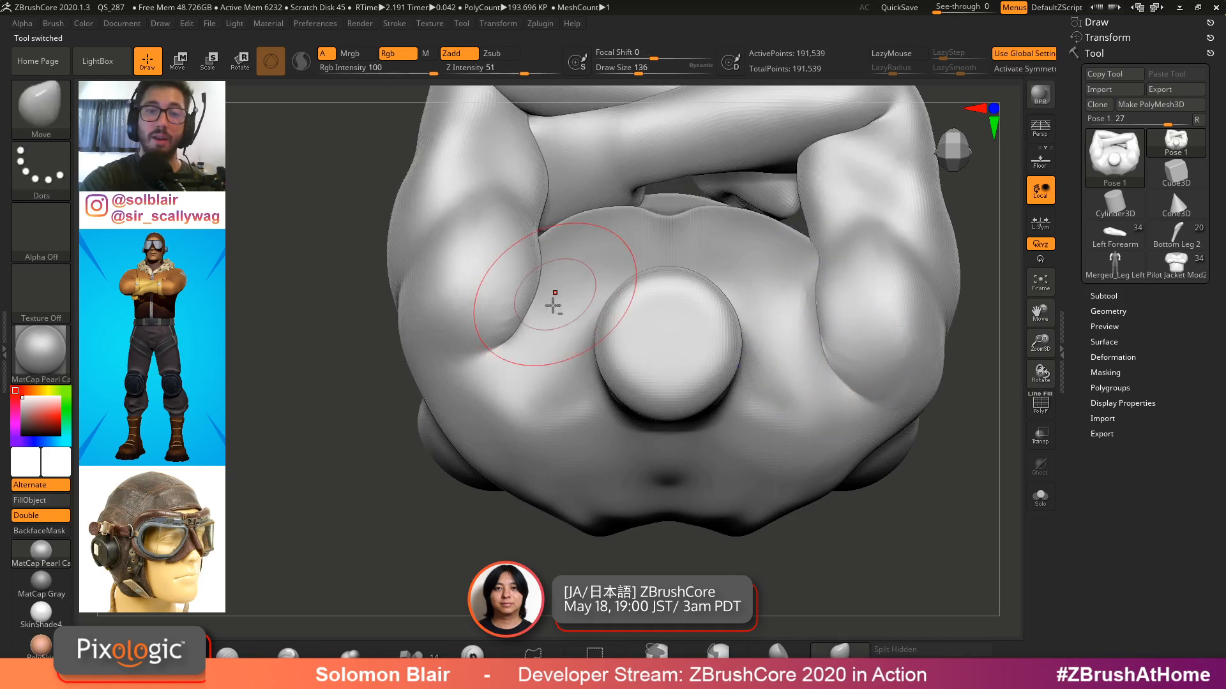
pyautogui.keyDown('alt'); pyautogui.moveTo(553, 301); pyautogui.dragTo(501, 378, button='right'); pyautogui.keyUp('alt')
pyautogui.moveTo(501, 378)
pyautogui.keyDown('ctrl'); pyautogui.mouseDown(button='right')
pyautogui.moveTo(547, 358)
pyautogui.moveTo(504, 356)
pyautogui.moveTo(580, 394)
pyautogui.mouseUp(button='right'); pyautogui.keyUp('ctrl')
pyautogui.press('s')
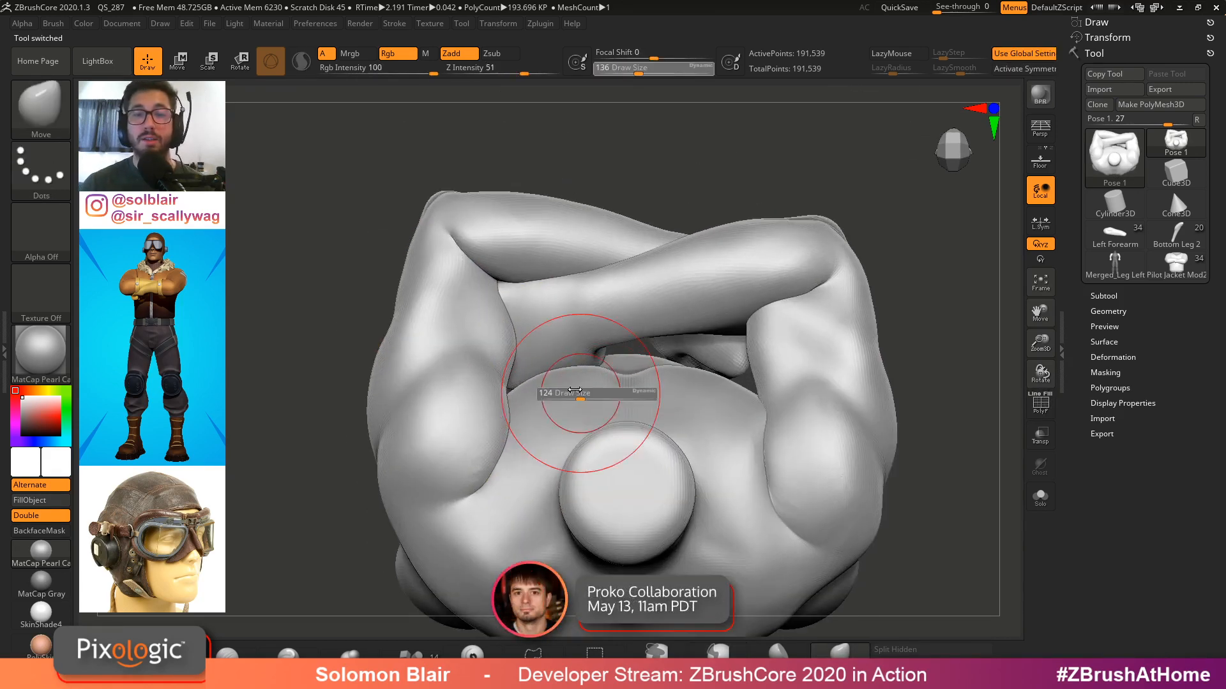
pyautogui.moveTo(580, 394); pyautogui.dragTo(574, 394)
pyautogui.moveTo(573, 394)
pyautogui.mouseDown(button='right')
pyautogui.moveTo(629, 399)
pyautogui.moveTo(642, 444)
pyautogui.moveTo(604, 491)
pyautogui.moveTo(484, 405)
pyautogui.moveTo(480, 339)
pyautogui.moveTo(447, 274)
pyautogui.moveTo(488, 242)
pyautogui.mouseUp(button='right')
pyautogui.press('f')
pyautogui.hotkey('shift', 'f')
pyautogui.hotkey('shift', 'f')
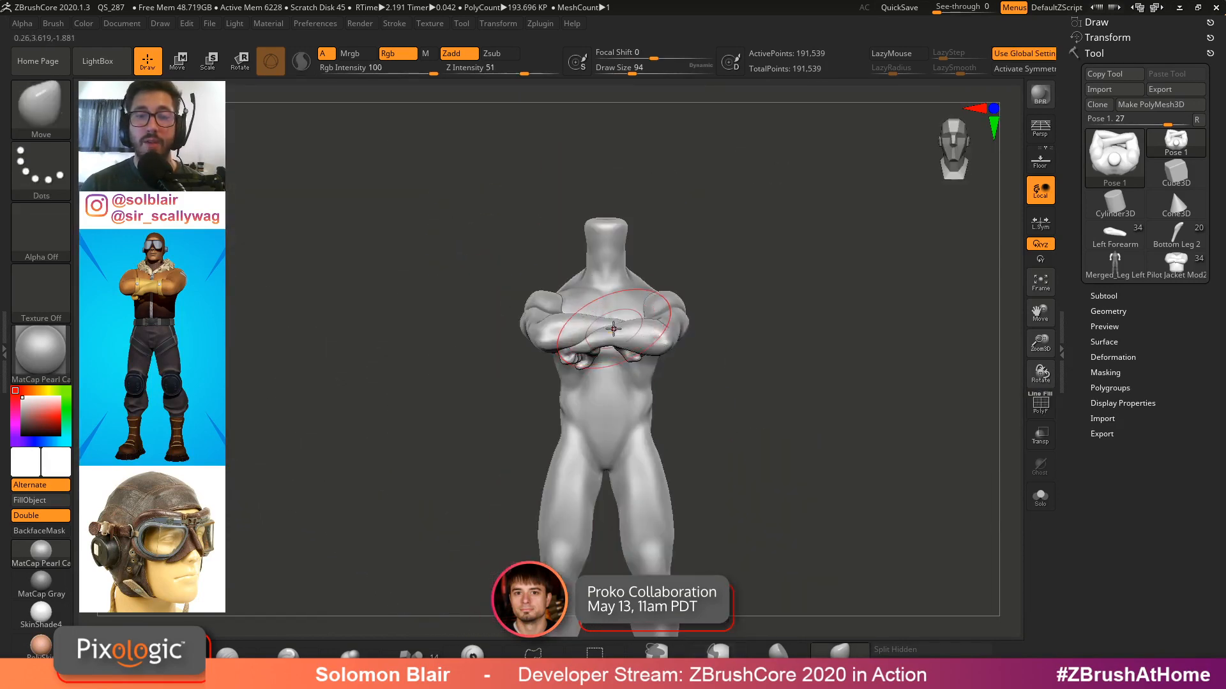
# Switch to the Merged_Leg Left tool and orbit around its shoulder and armpit
pyautogui.click(1113, 266)
pyautogui.moveTo(816, 338)
pyautogui.keyDown('alt'); pyautogui.mouseDown(button='right')
pyautogui.moveTo(766, 320)
pyautogui.moveTo(803, 329)
pyautogui.mouseUp(button='right'); pyautogui.keyUp('alt')
pyautogui.moveTo(577, 315)
pyautogui.keyDown('ctrl'); pyautogui.mouseDown(button='right')
pyautogui.moveTo(602, 309)
pyautogui.moveTo(582, 327)
pyautogui.mouseUp(button='right'); pyautogui.keyUp('ctrl')
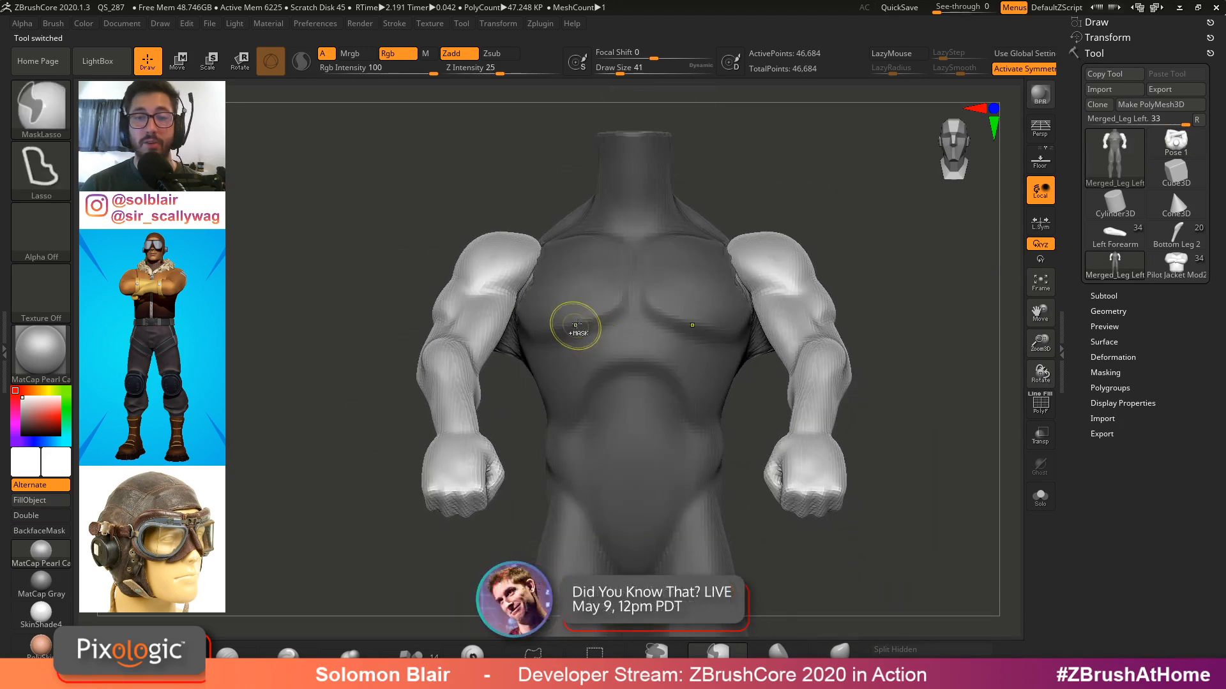
pyautogui.hotkey('ctrl', 'shift', 'z')
pyautogui.hotkey('ctrl', 'shift', 'z')
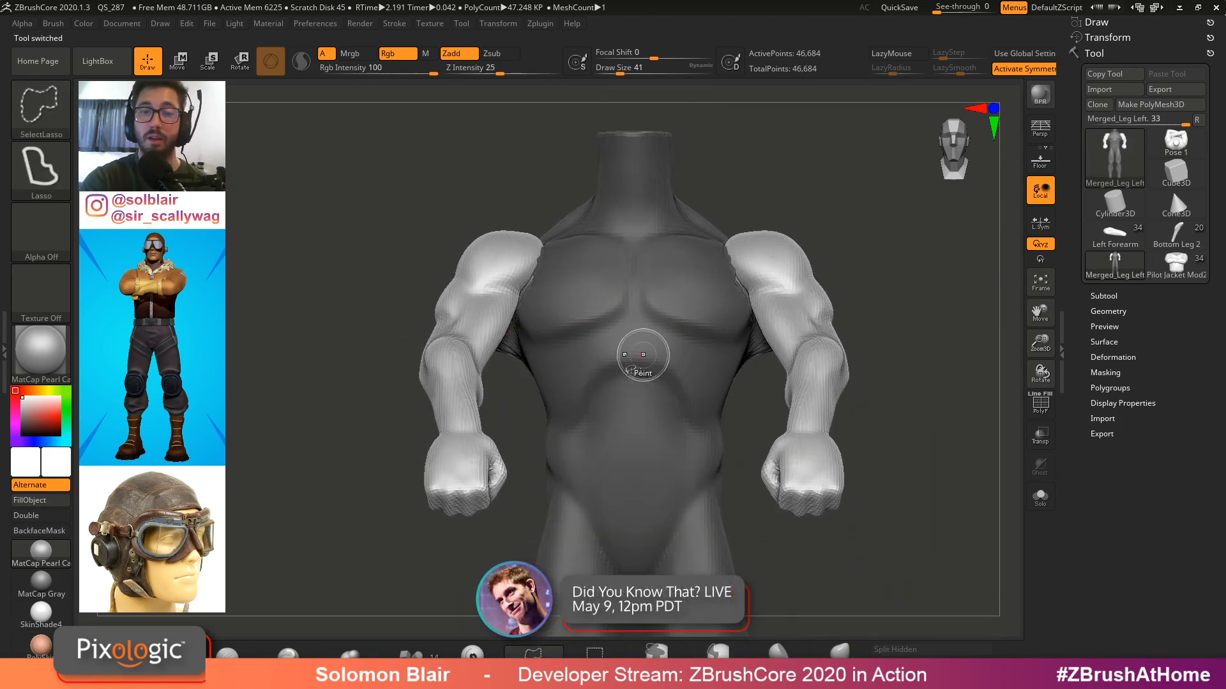
pyautogui.keyDown('ctrl'); pyautogui.moveTo(930, 336); pyautogui.dragTo(903, 354); pyautogui.keyUp('ctrl')
pyautogui.moveTo(798, 342); pyautogui.dragTo(958, 332, button='right')
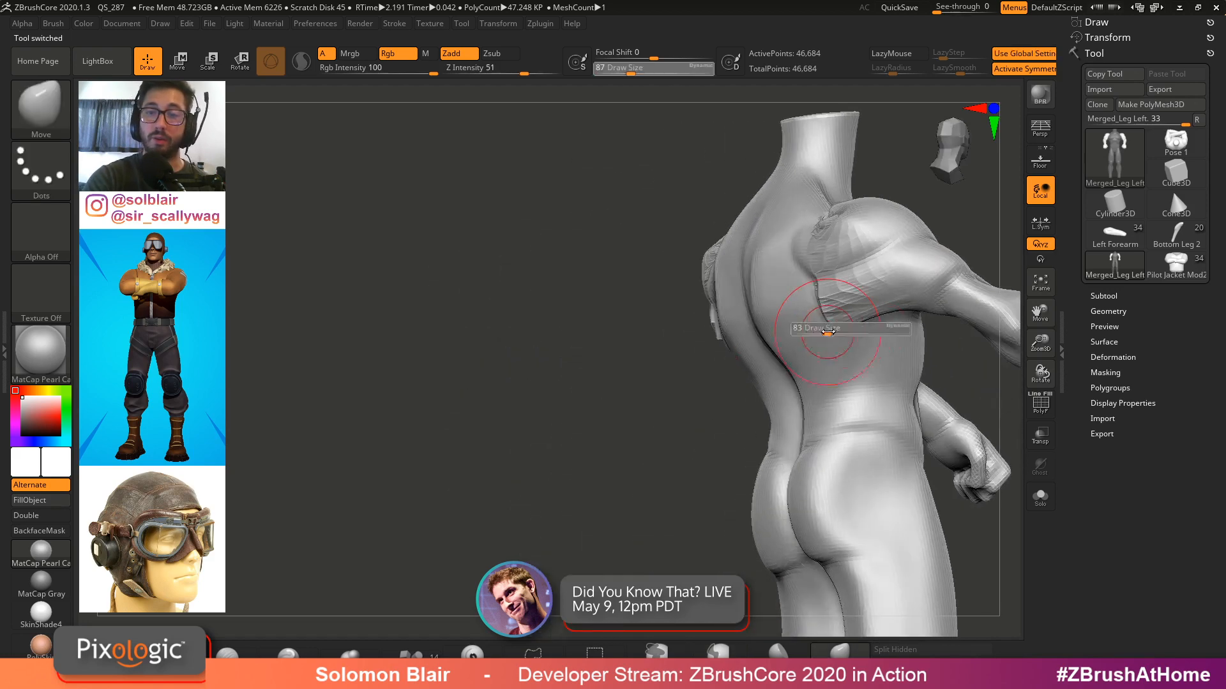
pyautogui.moveTo(826, 323); pyautogui.dragTo(884, 307, button='right')
pyautogui.press('shift')
pyautogui.keyDown('shift'); pyautogui.moveTo(808, 234); pyautogui.dragTo(862, 234); pyautogui.keyUp('shift')
pyautogui.moveTo(862, 234); pyautogui.dragTo(855, 319, button='right')
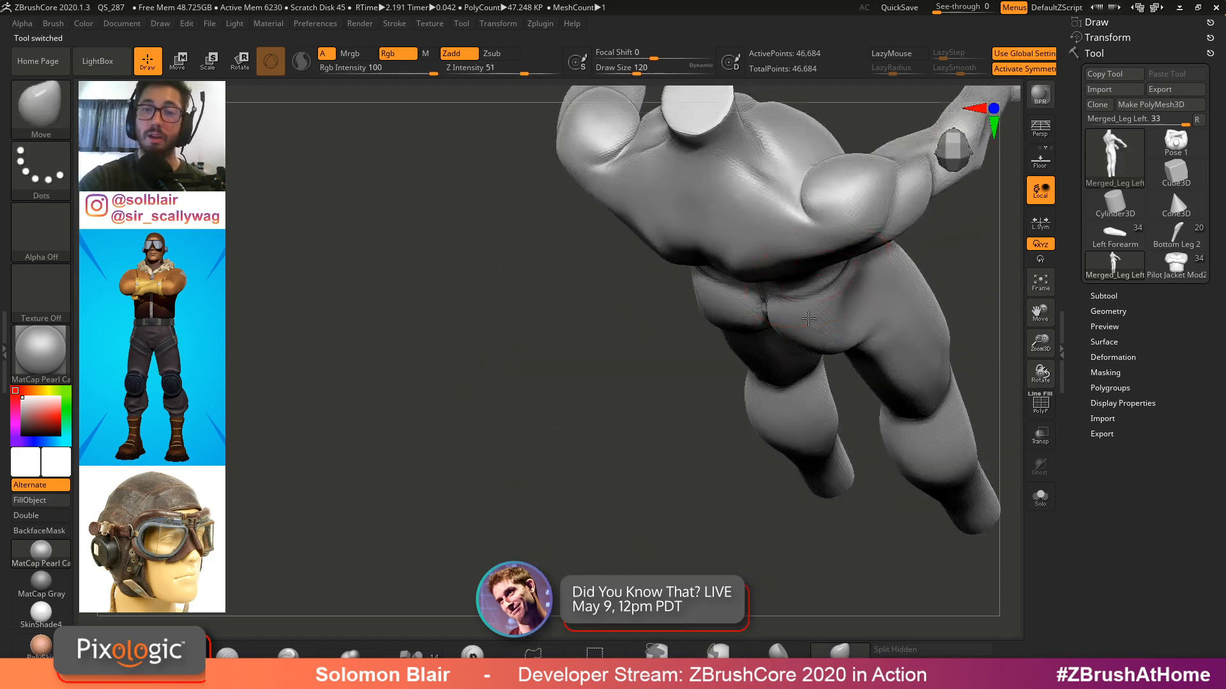
pyautogui.keyDown('ctrl'); pyautogui.moveTo(843, 172); pyautogui.dragTo(833, 223, button='right'); pyautogui.keyUp('ctrl')
pyautogui.keyDown('shift'); pyautogui.moveTo(830, 214); pyautogui.dragTo(851, 178); pyautogui.keyUp('shift')
pyautogui.moveTo(851, 178)
pyautogui.keyDown('ctrl'); pyautogui.mouseDown(button='right')
pyautogui.moveTo(777, 293)
pyautogui.moveTo(862, 247)
pyautogui.moveTo(853, 195)
pyautogui.mouseUp(button='right'); pyautogui.keyUp('ctrl')
pyautogui.moveTo(837, 353)
pyautogui.keyDown('alt'); pyautogui.mouseDown(button='right')
pyautogui.moveTo(789, 272)
pyautogui.moveTo(818, 348)
pyautogui.mouseUp(button='right'); pyautogui.keyUp('alt')
# Reshape the left armpit and shoulder area with the Move brush, adjusting its draw size
pyautogui.press('b')
pyautogui.press('m')
pyautogui.press('v')
pyautogui.moveTo(667, 418); pyautogui.dragTo(731, 392, button='right')
pyautogui.press('s')
pyautogui.moveTo(733, 392); pyautogui.dragTo(717, 381)
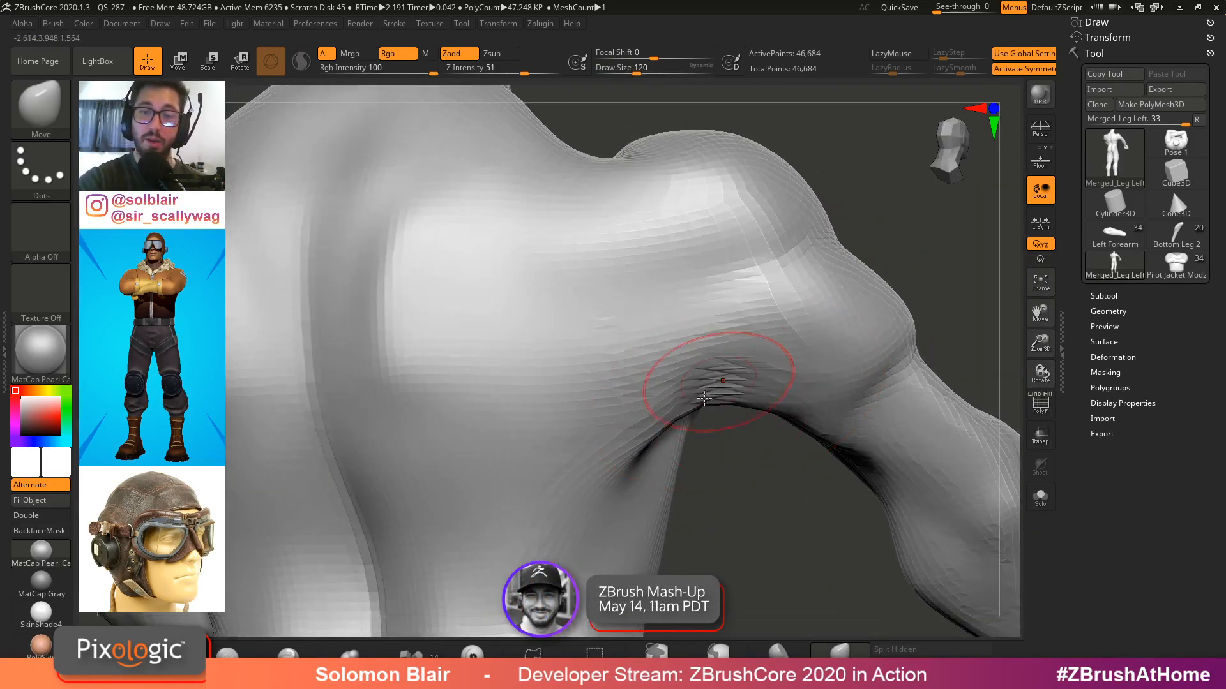
pyautogui.moveTo(717, 381)
pyautogui.keyDown('ctrl'); pyautogui.mouseDown(button='right')
pyautogui.moveTo(715, 351)
pyautogui.moveTo(709, 370)
pyautogui.mouseUp(button='right'); pyautogui.keyUp('ctrl')
pyautogui.keyDown('ctrl'); pyautogui.moveTo(709, 370); pyautogui.dragTo(704, 403, button='right'); pyautogui.keyUp('ctrl')
pyautogui.press('s')
pyautogui.moveTo(705, 403)
pyautogui.mouseDown()
pyautogui.moveTo(716, 402)
pyautogui.moveTo(671, 407)
pyautogui.mouseUp()
pyautogui.keyDown('alt'); pyautogui.moveTo(670, 407); pyautogui.dragTo(731, 364, button='right'); pyautogui.keyUp('alt')
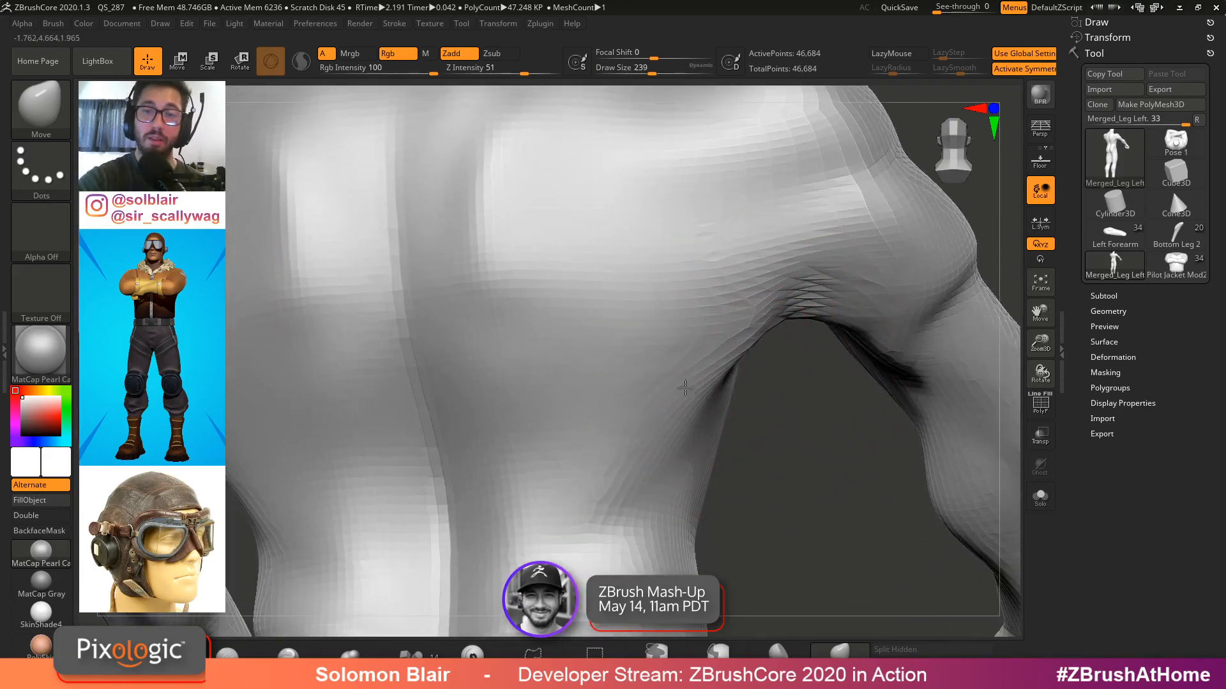
pyautogui.moveTo(738, 355); pyautogui.dragTo(752, 334)
pyautogui.moveTo(752, 333); pyautogui.dragTo(855, 326, button='right')
pyautogui.press('s')
pyautogui.moveTo(884, 328); pyautogui.dragTo(874, 328)
pyautogui.moveTo(874, 328)
pyautogui.mouseDown(button='right')
pyautogui.moveTo(890, 319)
pyautogui.moveTo(834, 274)
pyautogui.mouseUp(button='right')
# Carve the armpit crease with the DamStandard brush and smooth the surrounding surface
pyautogui.press('b')
pyautogui.press('d')
pyautogui.press('s')
pyautogui.keyDown('ctrl'); pyautogui.moveTo(312, 423); pyautogui.dragTo(320, 441); pyautogui.keyUp('ctrl')
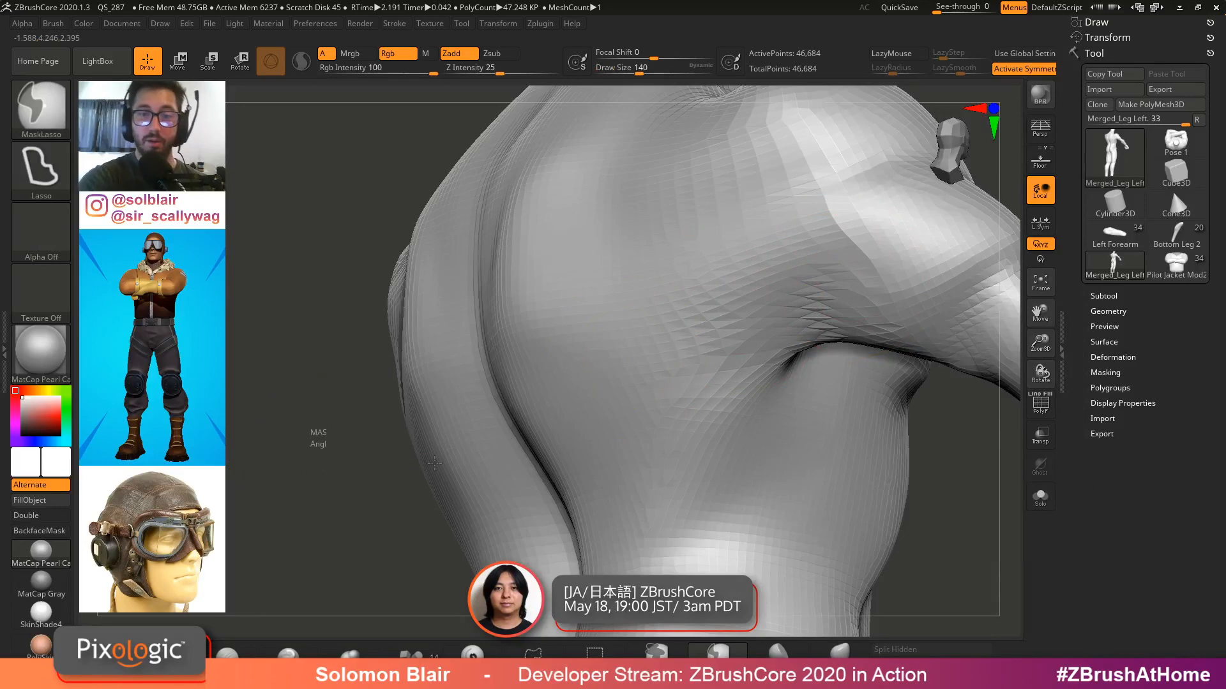
pyautogui.moveTo(849, 321); pyautogui.dragTo(805, 297, button='right')
pyautogui.press('s')
pyautogui.moveTo(804, 297); pyautogui.dragTo(801, 297)
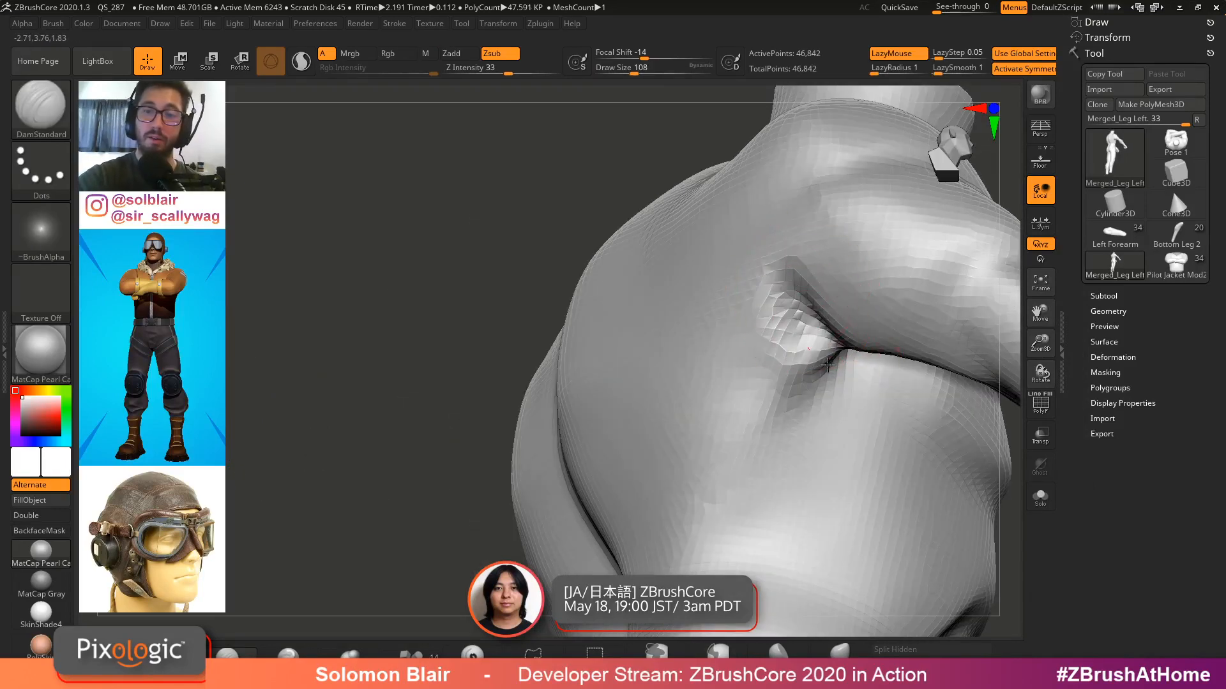
pyautogui.moveTo(827, 365)
pyautogui.keyDown('shift'); pyautogui.mouseDown()
pyautogui.moveTo(780, 281)
pyautogui.moveTo(777, 323)
pyautogui.mouseUp(); pyautogui.keyUp('shift')
pyautogui.moveTo(776, 323); pyautogui.dragTo(795, 338, button='right')
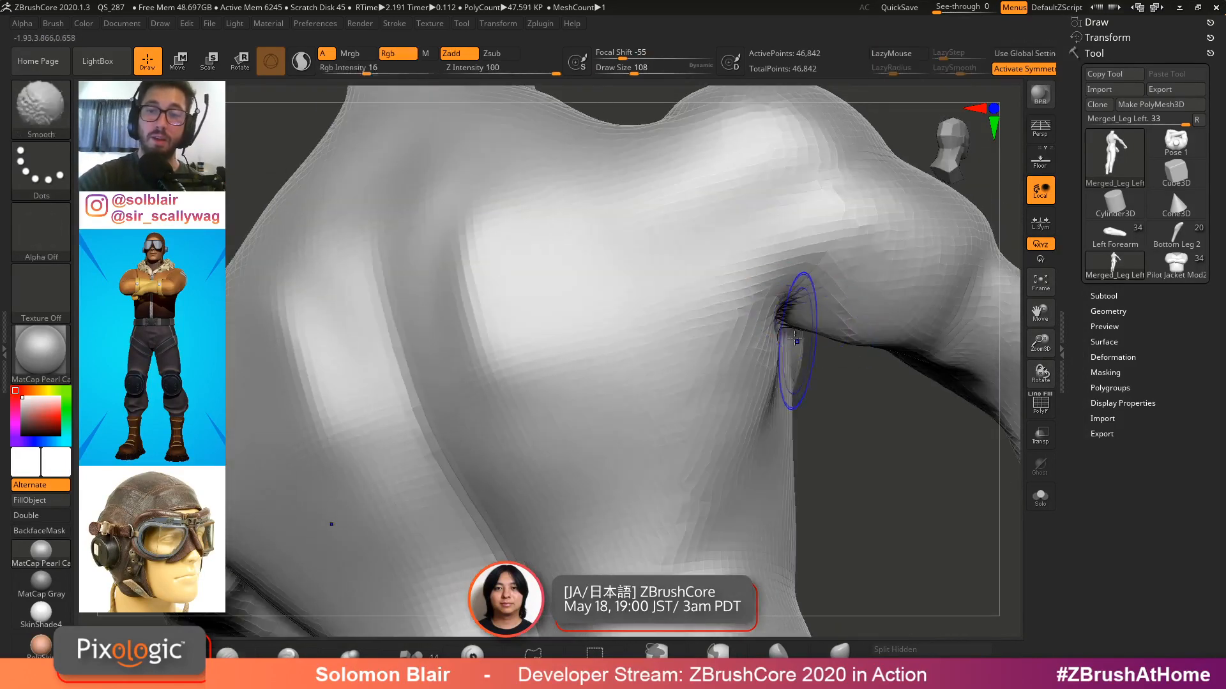
pyautogui.keyDown('shift'); pyautogui.moveTo(795, 338); pyautogui.dragTo(792, 310); pyautogui.keyUp('shift')
pyautogui.moveTo(820, 326); pyautogui.dragTo(796, 320, button='right')
pyautogui.keyDown('shift'); pyautogui.moveTo(796, 320); pyautogui.dragTo(820, 329); pyautogui.keyUp('shift')
pyautogui.moveTo(907, 300)
pyautogui.mouseDown(button='right')
pyautogui.moveTo(875, 293)
pyautogui.moveTo(793, 347)
pyautogui.mouseUp(button='right')
pyautogui.press('s')
pyautogui.moveTo(794, 348); pyautogui.dragTo(799, 347)
pyautogui.moveTo(799, 347)
pyautogui.mouseDown(button='right')
pyautogui.moveTo(791, 270)
pyautogui.moveTo(886, 320)
pyautogui.moveTo(685, 367)
pyautogui.mouseUp(button='right')
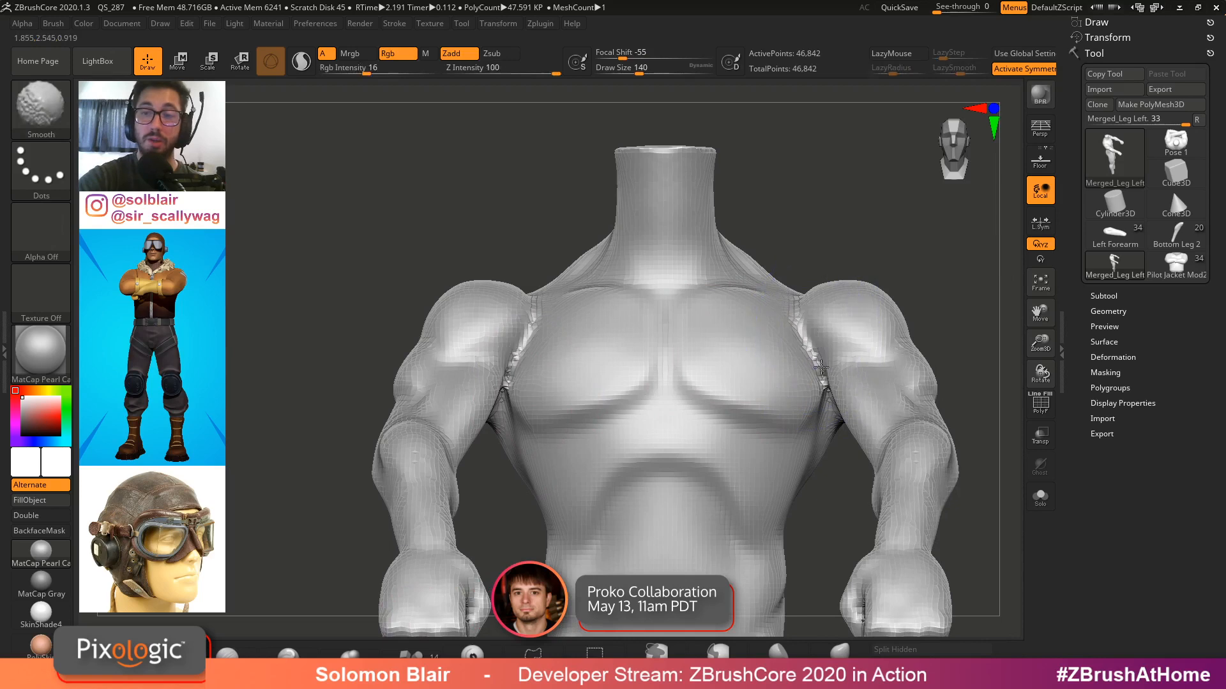
pyautogui.keyDown('shift'); pyautogui.moveTo(821, 367); pyautogui.dragTo(849, 260); pyautogui.keyUp('shift')
pyautogui.keyDown('shift'); pyautogui.moveTo(866, 307); pyautogui.dragTo(793, 344); pyautogui.keyUp('shift')
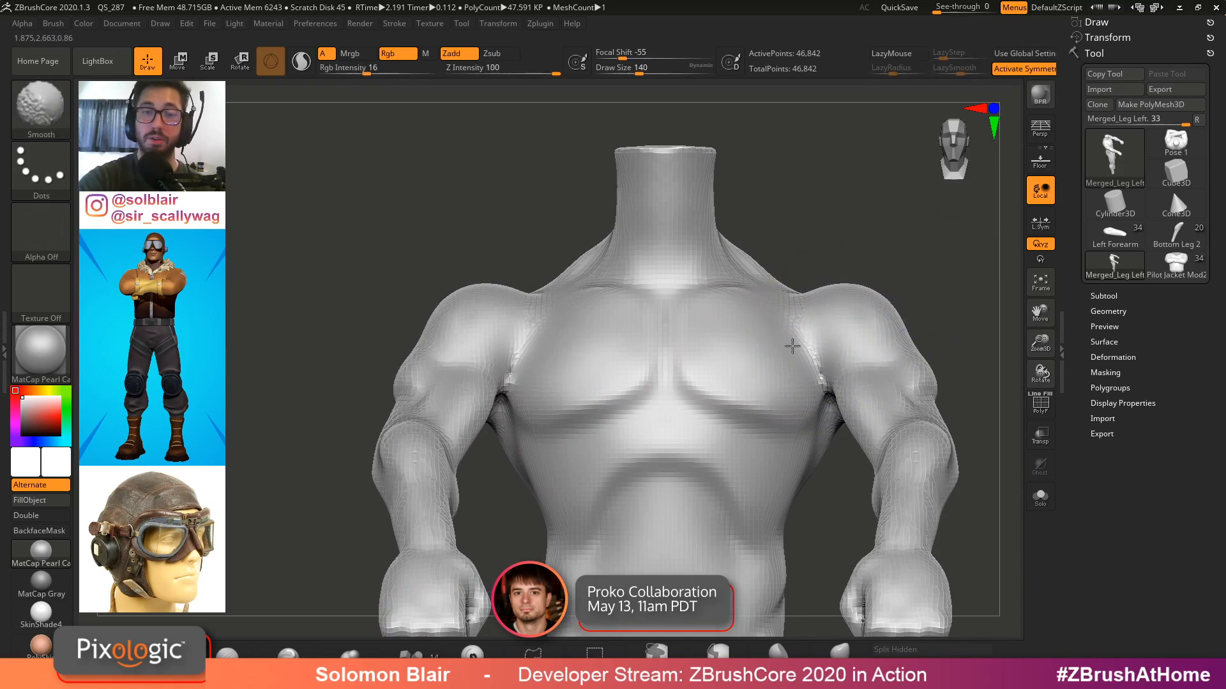
pyautogui.keyDown('alt'); pyautogui.moveTo(794, 345); pyautogui.dragTo(770, 355, button='right'); pyautogui.keyUp('alt')
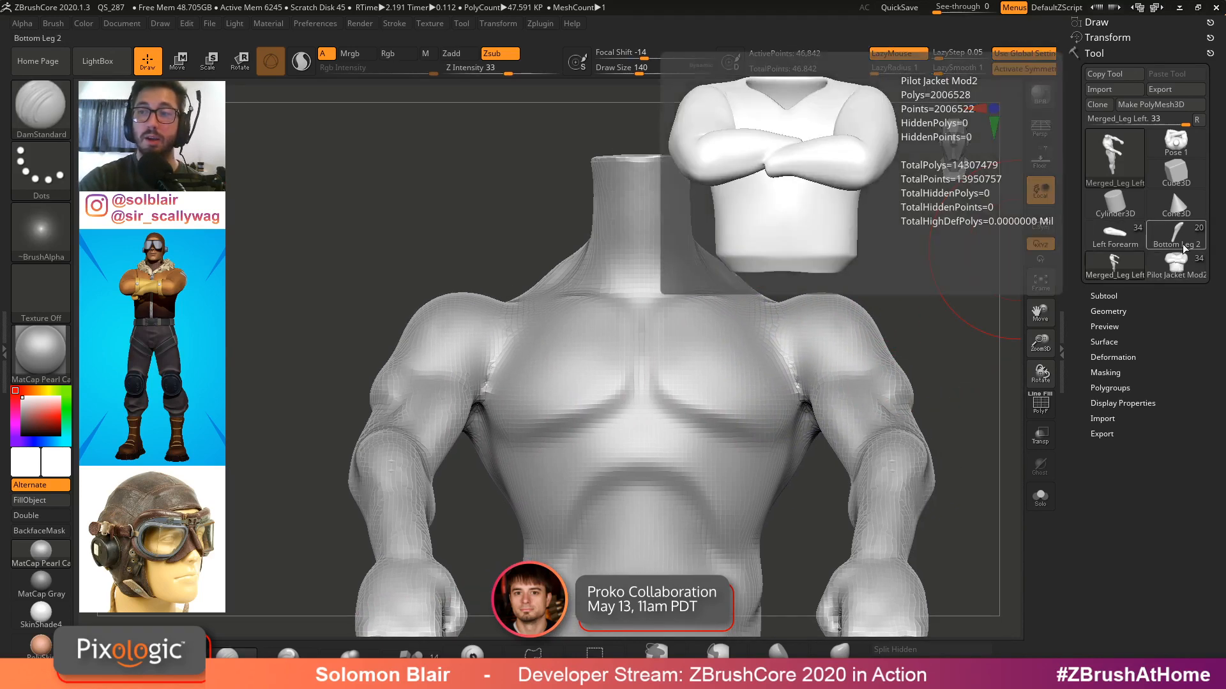
# Compare the Pose 1 and Pilot Jacket Mod2 tools by switching between them and orbiting
pyautogui.click(1172, 154)
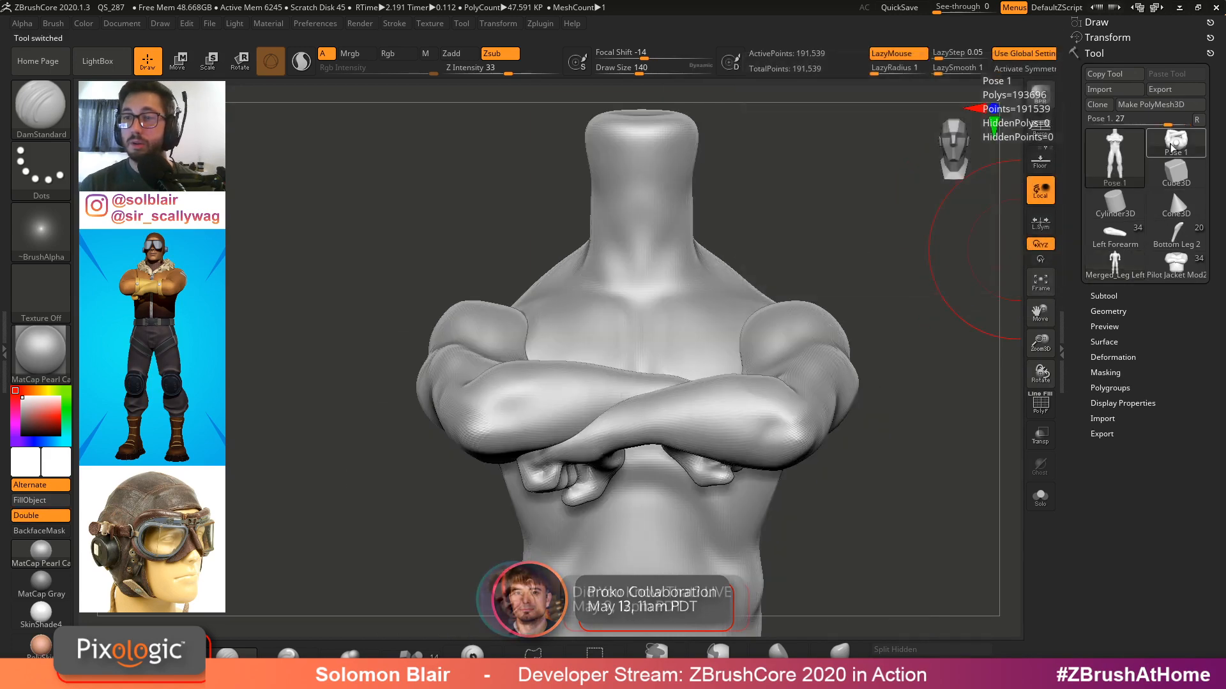
pyautogui.moveTo(717, 307)
pyautogui.mouseDown(button='right')
pyautogui.moveTo(572, 331)
pyautogui.moveTo(632, 325)
pyautogui.moveTo(569, 364)
pyautogui.moveTo(602, 315)
pyautogui.moveTo(459, 282)
pyautogui.moveTo(497, 279)
pyautogui.moveTo(604, 331)
pyautogui.moveTo(554, 377)
pyautogui.mouseUp(button='right')
pyautogui.moveTo(554, 377)
pyautogui.mouseDown(button='right')
pyautogui.moveTo(494, 308)
pyautogui.moveTo(547, 355)
pyautogui.moveTo(601, 325)
pyautogui.mouseUp(button='right')
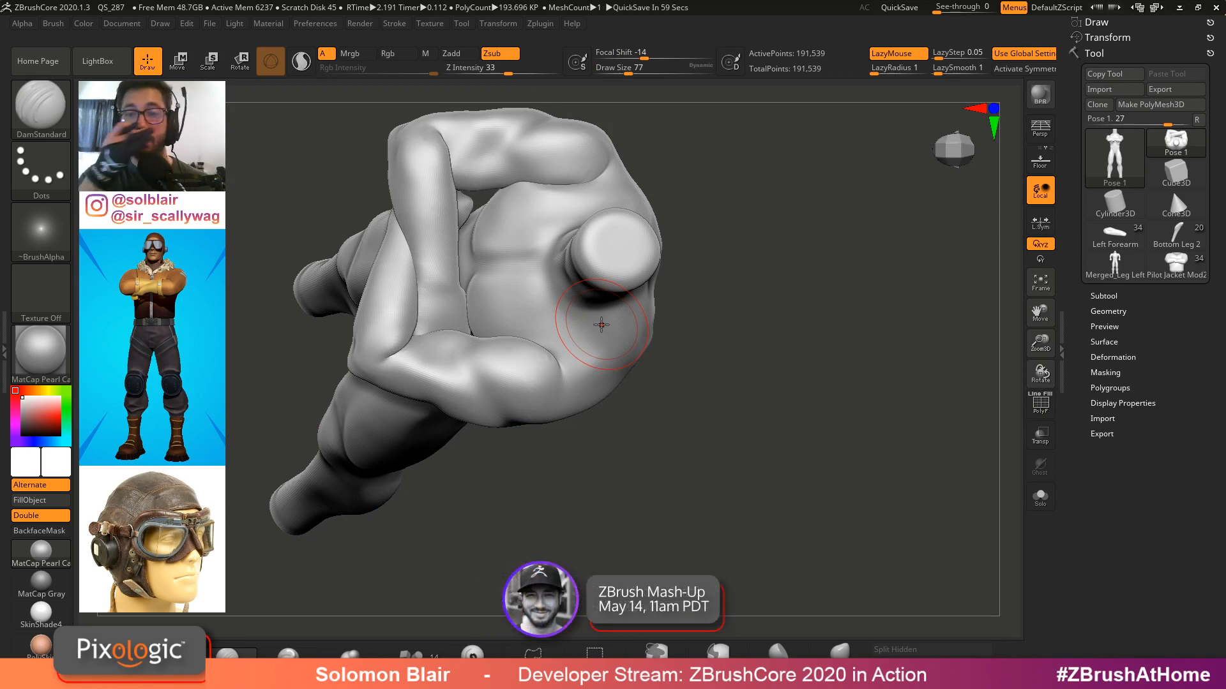
pyautogui.click(1197, 120)
pyautogui.click(1176, 142)
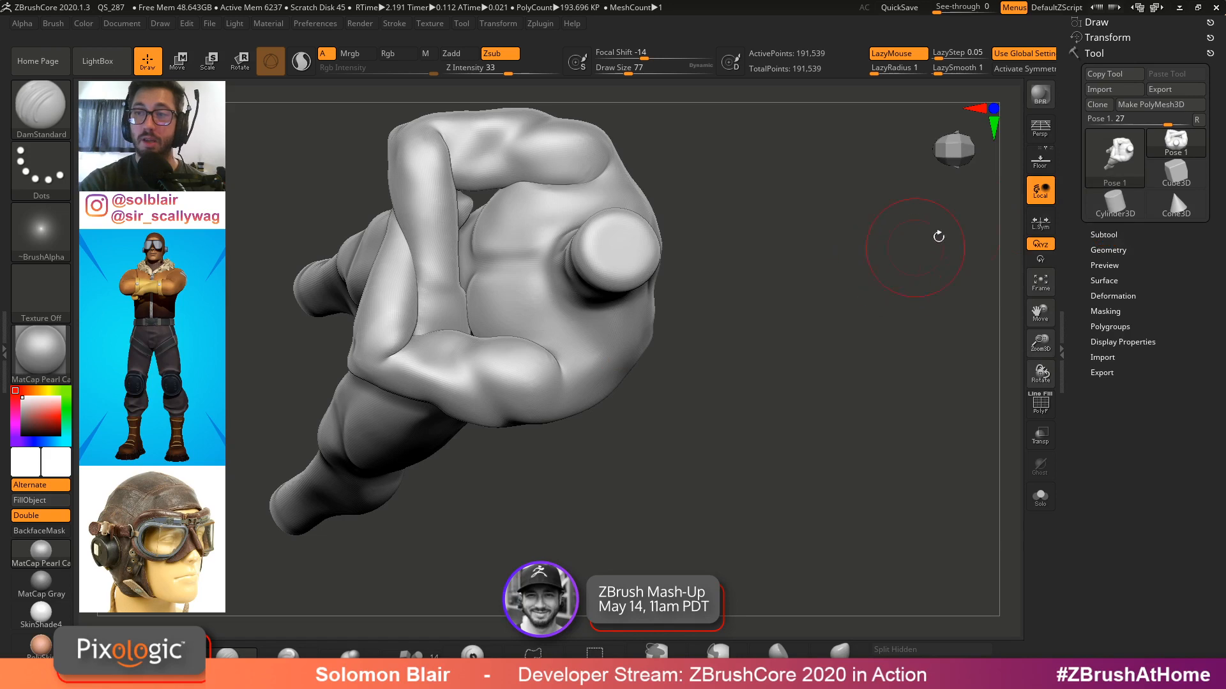
pyautogui.click(1167, 145)
pyautogui.click(856, 275)
pyautogui.moveTo(761, 350); pyautogui.dragTo(634, 294)
pyautogui.moveTo(633, 294)
pyautogui.keyDown('ctrl'); pyautogui.mouseDown(button='right')
pyautogui.moveTo(727, 288)
pyautogui.moveTo(739, 311)
pyautogui.mouseUp(button='right'); pyautogui.keyUp('ctrl')
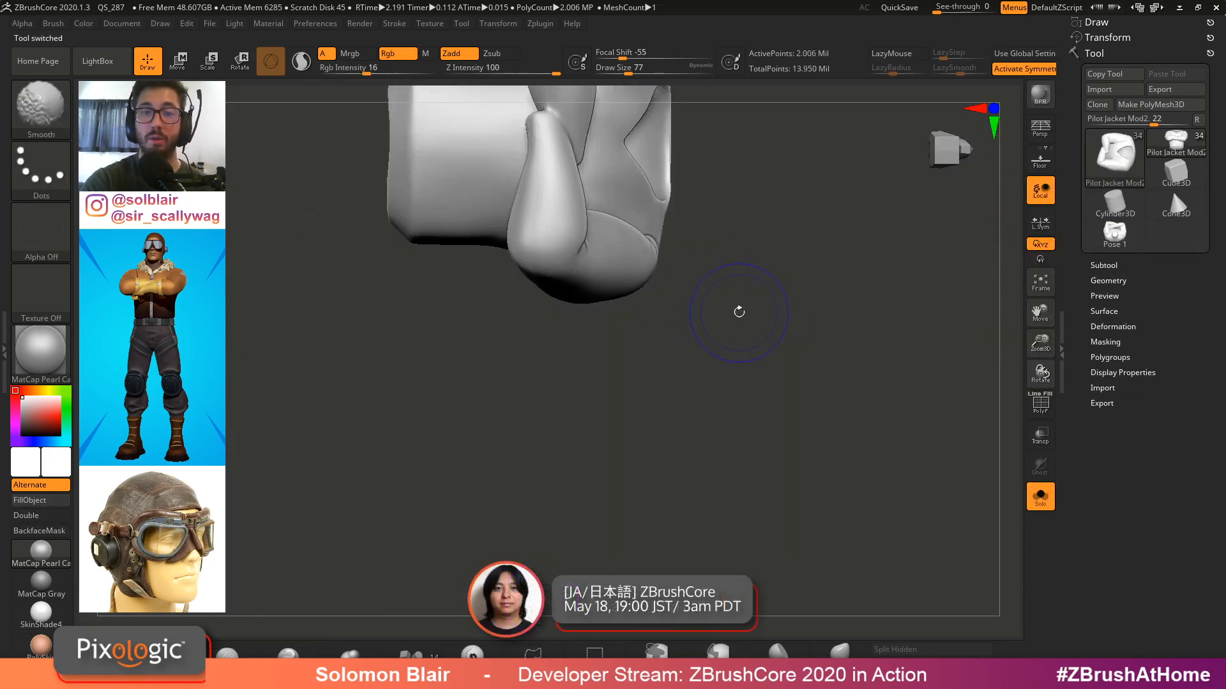
pyautogui.press('s')
pyautogui.moveTo(768, 330); pyautogui.dragTo(754, 328)
pyautogui.moveTo(712, 342)
pyautogui.mouseDown(button='right')
pyautogui.moveTo(848, 277)
pyautogui.moveTo(810, 323)
pyautogui.moveTo(894, 307)
pyautogui.moveTo(884, 345)
pyautogui.mouseUp(button='right')
# Return to the Pose 1 tool and view it with polyframes toggled on and off
pyautogui.click(1124, 237)
pyautogui.hotkey('shift', 'f')
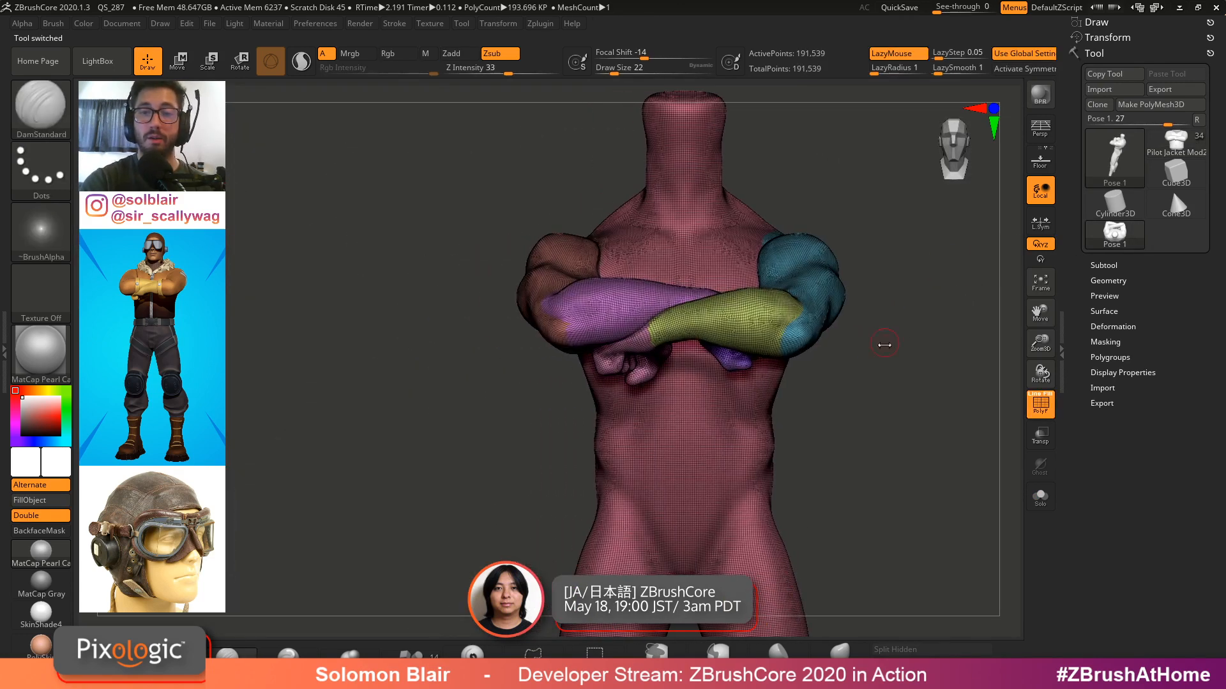
pyautogui.hotkey('shift', 'f')
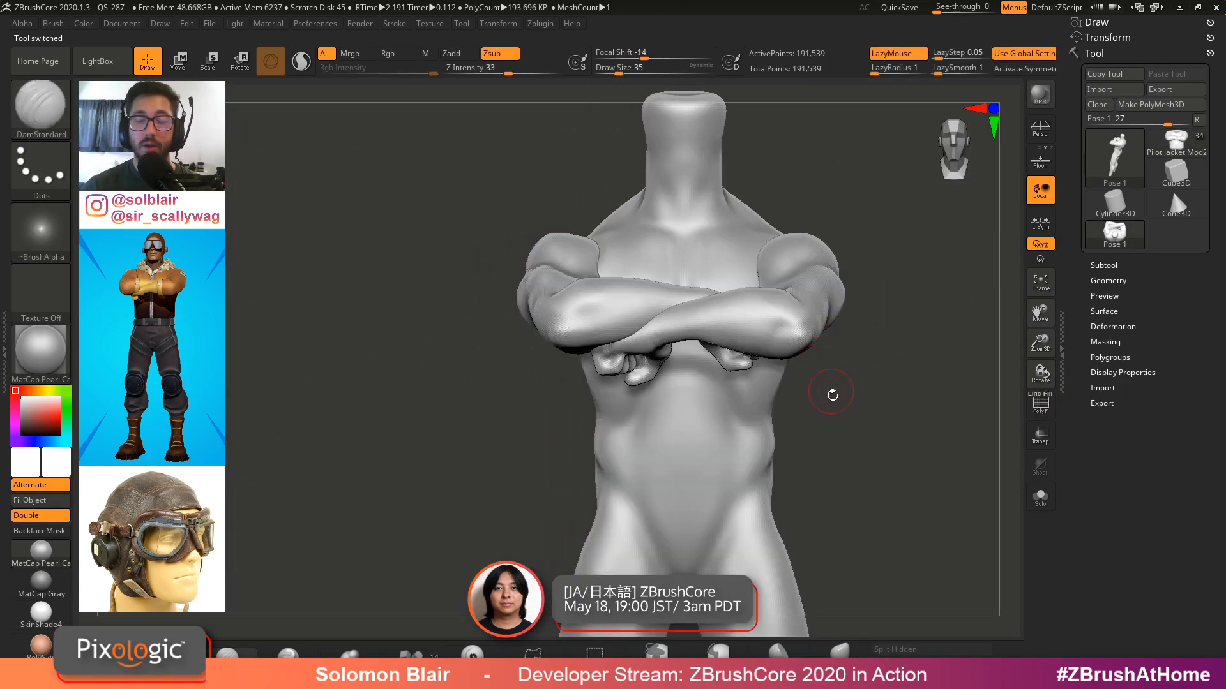
pyautogui.moveTo(834, 391)
pyautogui.keyDown('alt'); pyautogui.mouseDown(button='right')
pyautogui.moveTo(815, 432)
pyautogui.moveTo(849, 383)
pyautogui.mouseUp(button='right'); pyautogui.keyUp('alt')
pyautogui.hotkey('shift', 'f')
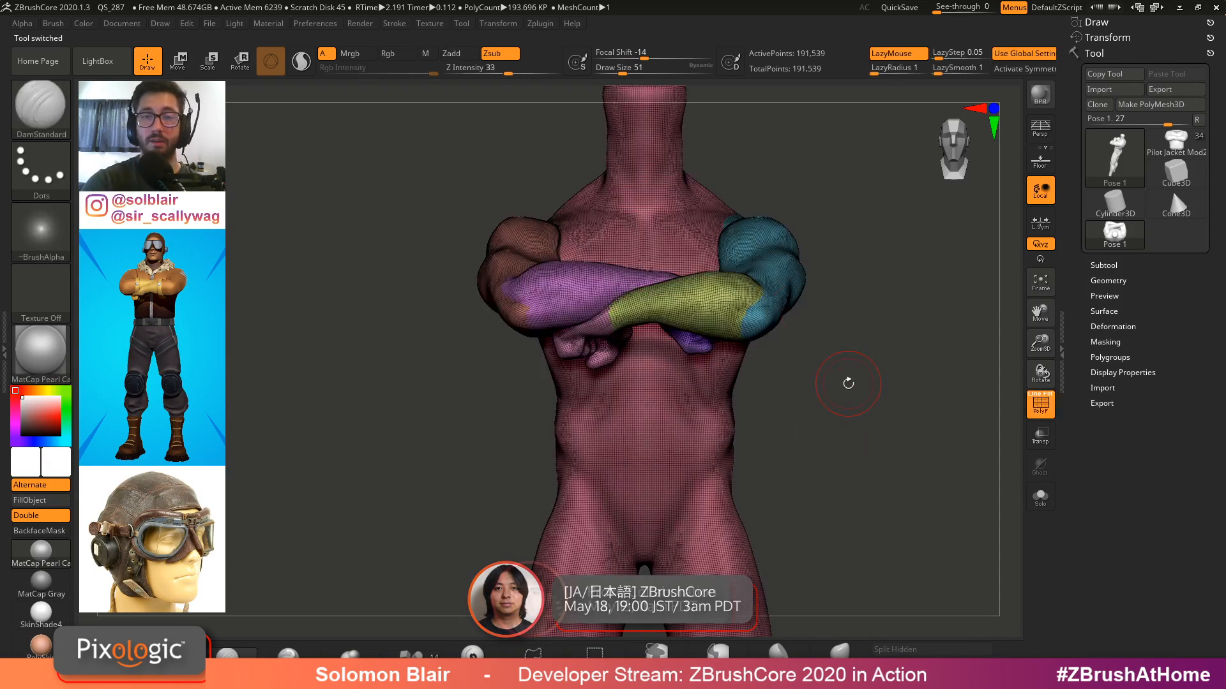
# Orbit around the Pose 1 figure, toggling polyframes, to inspect the crossed arms and chest
pyautogui.hotkey('shift', 'f')
pyautogui.keyDown('ctrl'); pyautogui.moveTo(736, 251); pyautogui.dragTo(630, 273, button='right'); pyautogui.keyUp('ctrl')
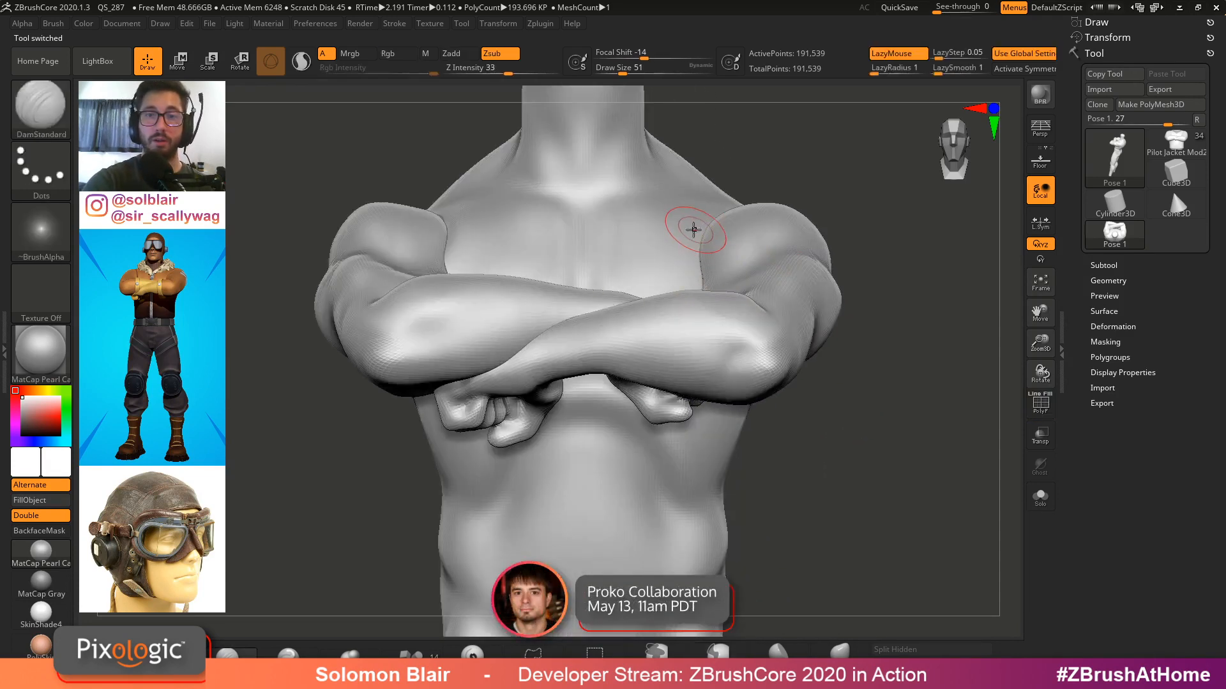
pyautogui.press('x')
pyautogui.moveTo(733, 180)
pyautogui.keyDown('ctrl'); pyautogui.mouseDown(button='right')
pyautogui.moveTo(670, 156)
pyautogui.moveTo(735, 196)
pyautogui.mouseUp(button='right'); pyautogui.keyUp('ctrl')
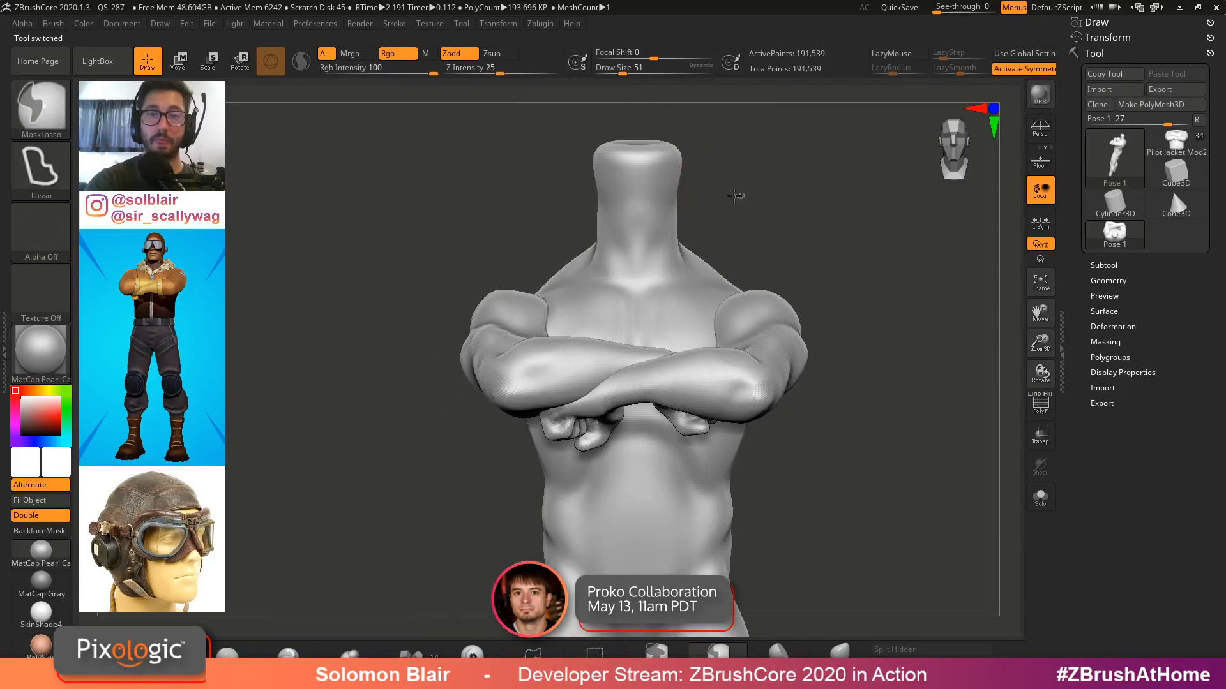
pyautogui.moveTo(596, 212)
pyautogui.keyDown('ctrl'); pyautogui.mouseDown()
pyautogui.moveTo(466, 370)
pyautogui.moveTo(702, 581)
pyautogui.moveTo(907, 211)
pyautogui.moveTo(613, 205)
pyautogui.mouseUp(); pyautogui.keyUp('ctrl')
pyautogui.keyDown('ctrl'); pyautogui.moveTo(829, 356); pyautogui.dragTo(747, 296, button='right'); pyautogui.keyUp('ctrl')
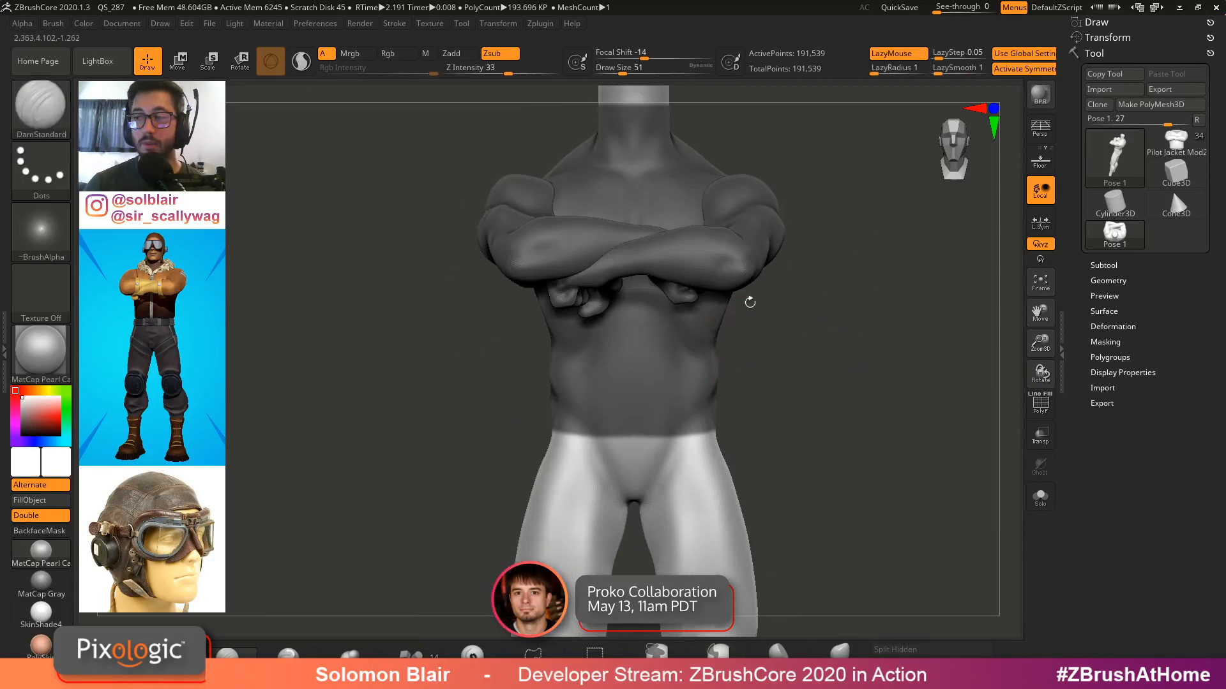
pyautogui.moveTo(708, 371); pyautogui.dragTo(728, 271, button='right')
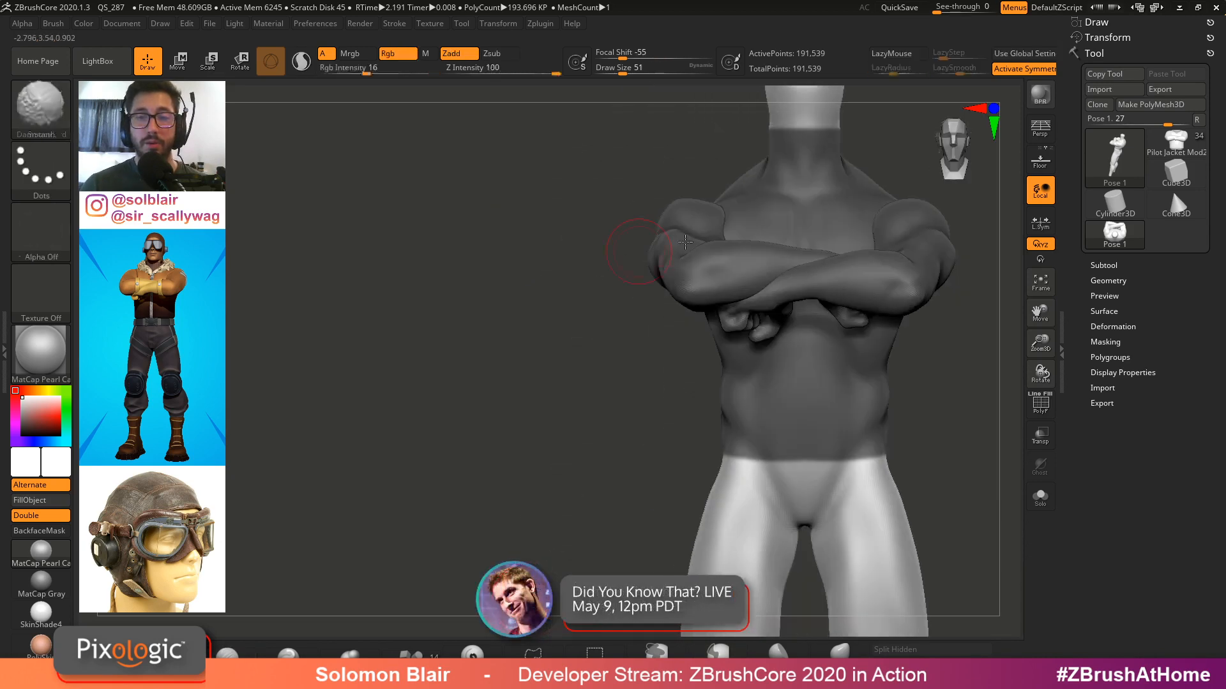
pyautogui.press('s')
pyautogui.moveTo(714, 331)
pyautogui.keyDown('ctrl'); pyautogui.mouseDown(button='right')
pyautogui.moveTo(727, 331)
pyautogui.moveTo(703, 347)
pyautogui.mouseUp(button='right'); pyautogui.keyUp('ctrl')
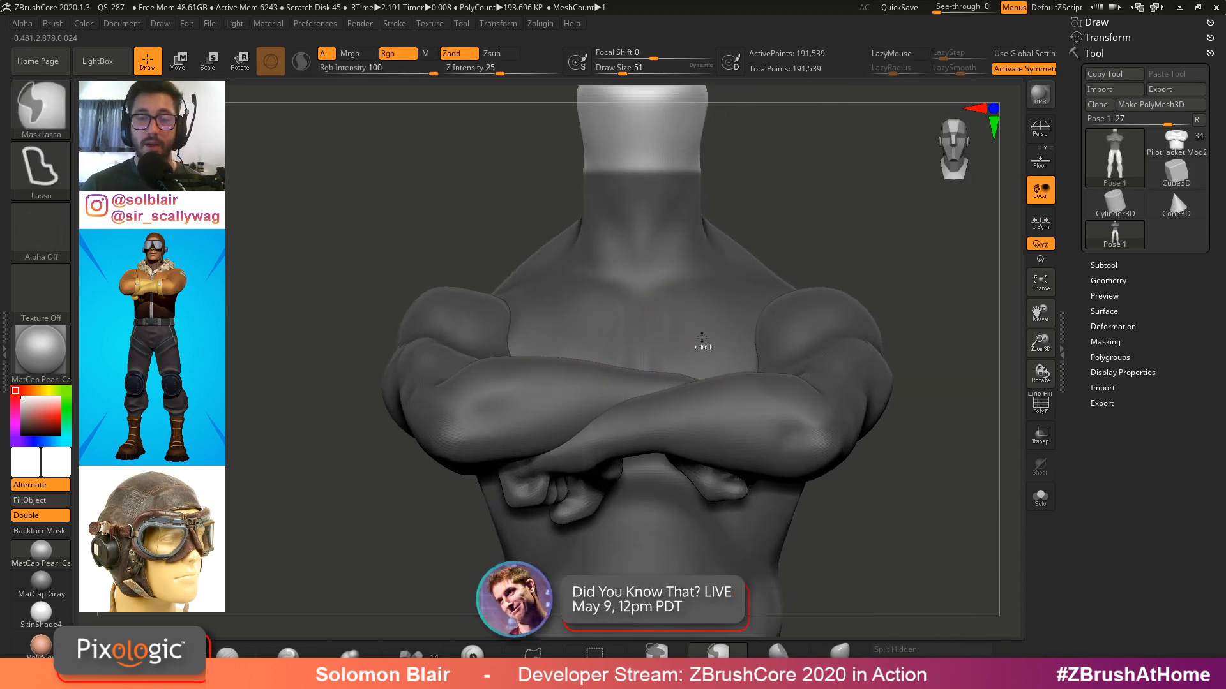
# Switch to the Pilot Jacket Mod2 tool, enlarge the brush and solo the jacket to study its shape
pyautogui.click(1176, 142)
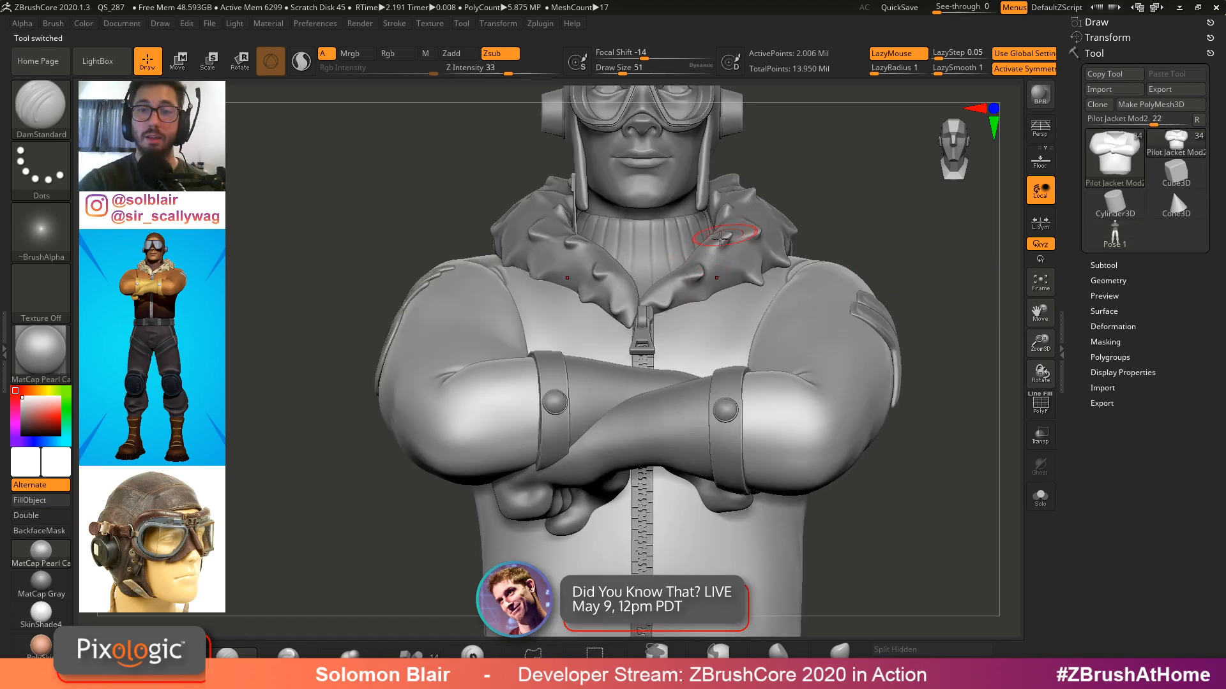
pyautogui.press(']')
pyautogui.press(']')
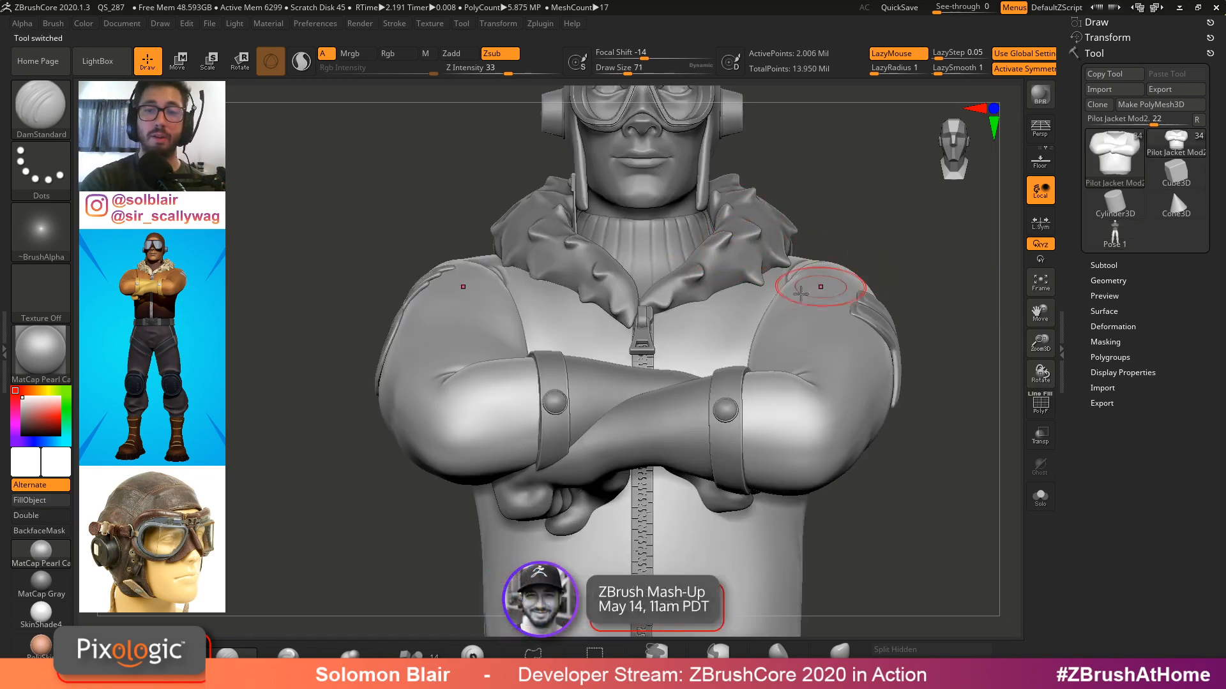
pyautogui.hotkey('ctrl', 'shift', 's')
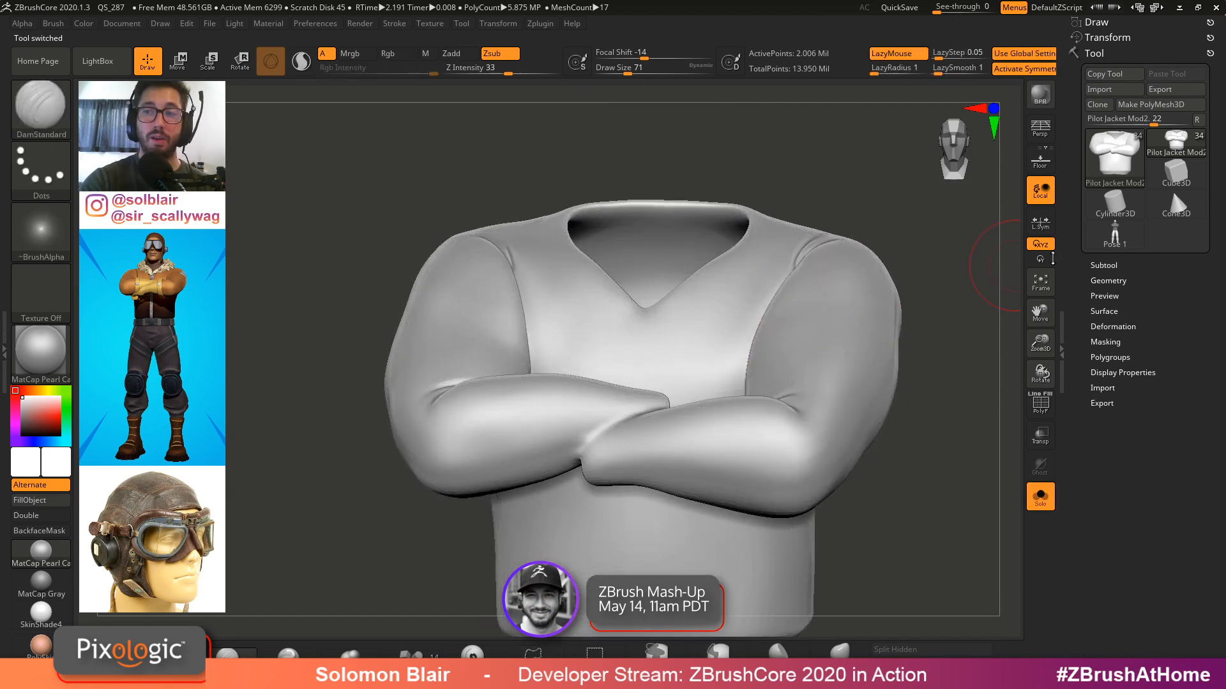
# Return to the Pose 1 tool and mask a V-neck region across the upper chest
pyautogui.click(1115, 235)
pyautogui.moveTo(878, 241)
pyautogui.keyDown('alt'); pyautogui.mouseDown()
pyautogui.moveTo(820, 306)
pyautogui.moveTo(753, 301)
pyautogui.mouseUp(); pyautogui.keyUp('alt')
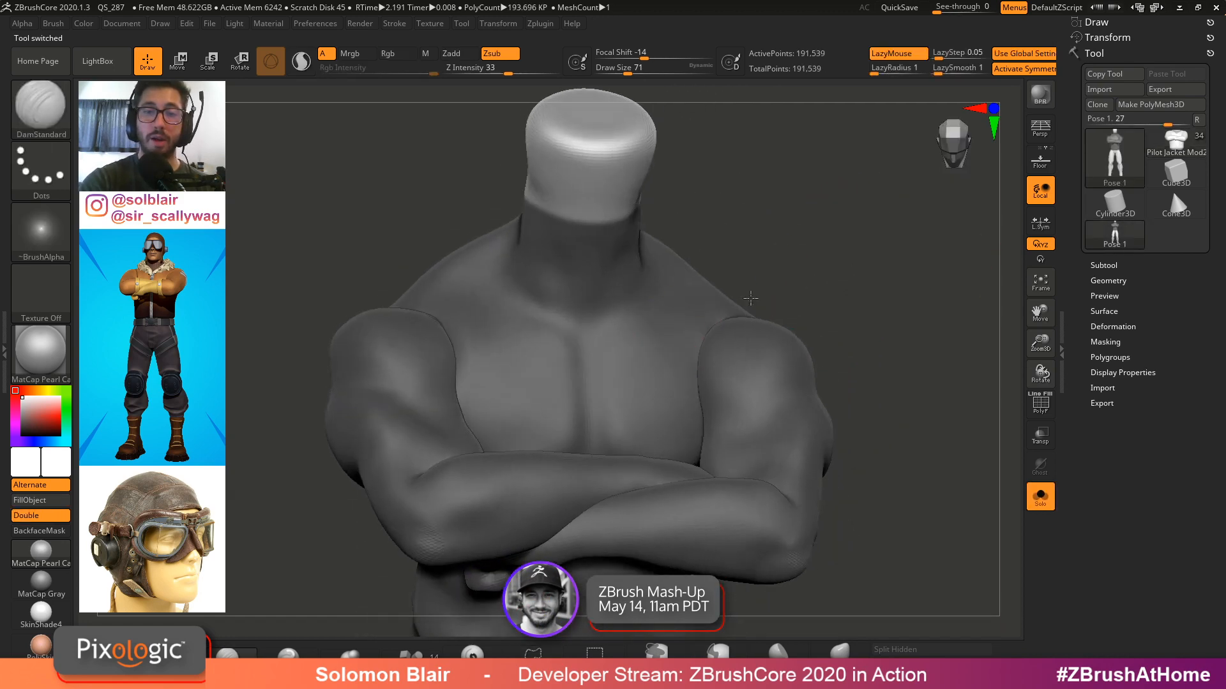
pyautogui.press('ctrl')
pyautogui.moveTo(629, 303)
pyautogui.mouseDown(button='right')
pyautogui.moveTo(620, 355)
pyautogui.moveTo(618, 274)
pyautogui.mouseUp(button='right')
pyautogui.keyDown('ctrl'); pyautogui.click(702, 649); pyautogui.keyUp('ctrl')
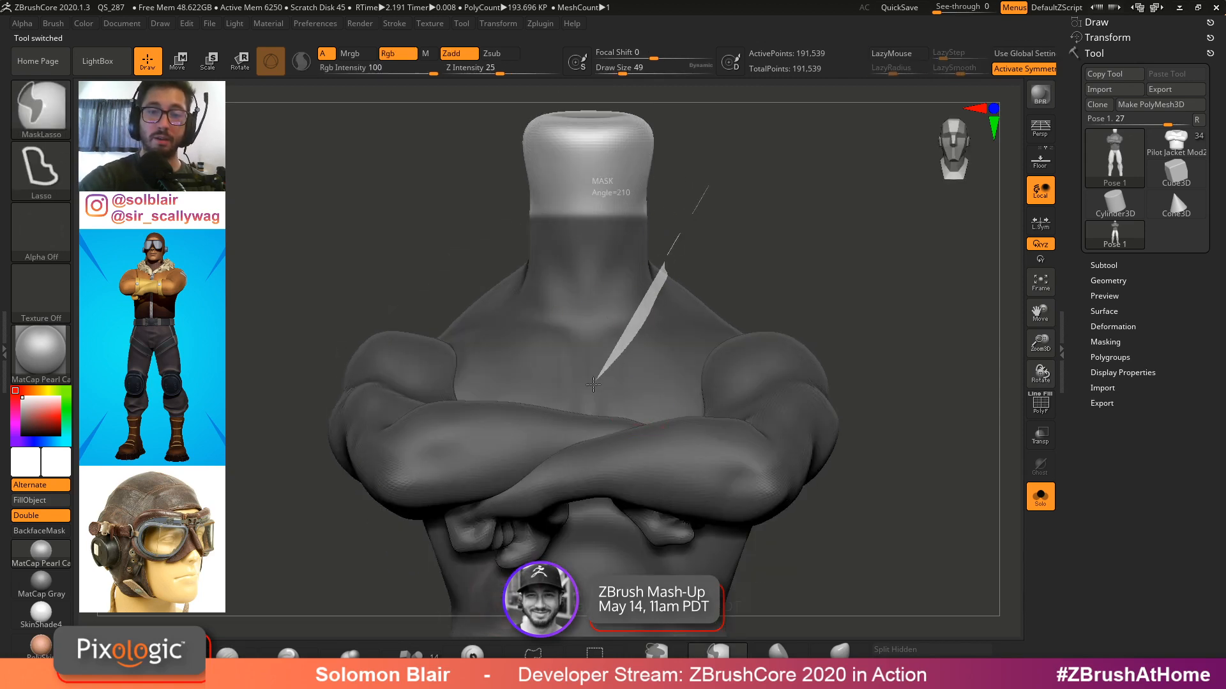
pyautogui.keyDown('ctrl'); pyautogui.keyDown('alt'); pyautogui.moveTo(593, 385); pyautogui.dragTo(600, 88); pyautogui.keyUp('alt'); pyautogui.keyUp('ctrl')
pyautogui.moveTo(727, 278); pyautogui.dragTo(676, 390, button='right')
pyautogui.keyDown('ctrl'); pyautogui.click(653, 649); pyautogui.keyUp('ctrl')
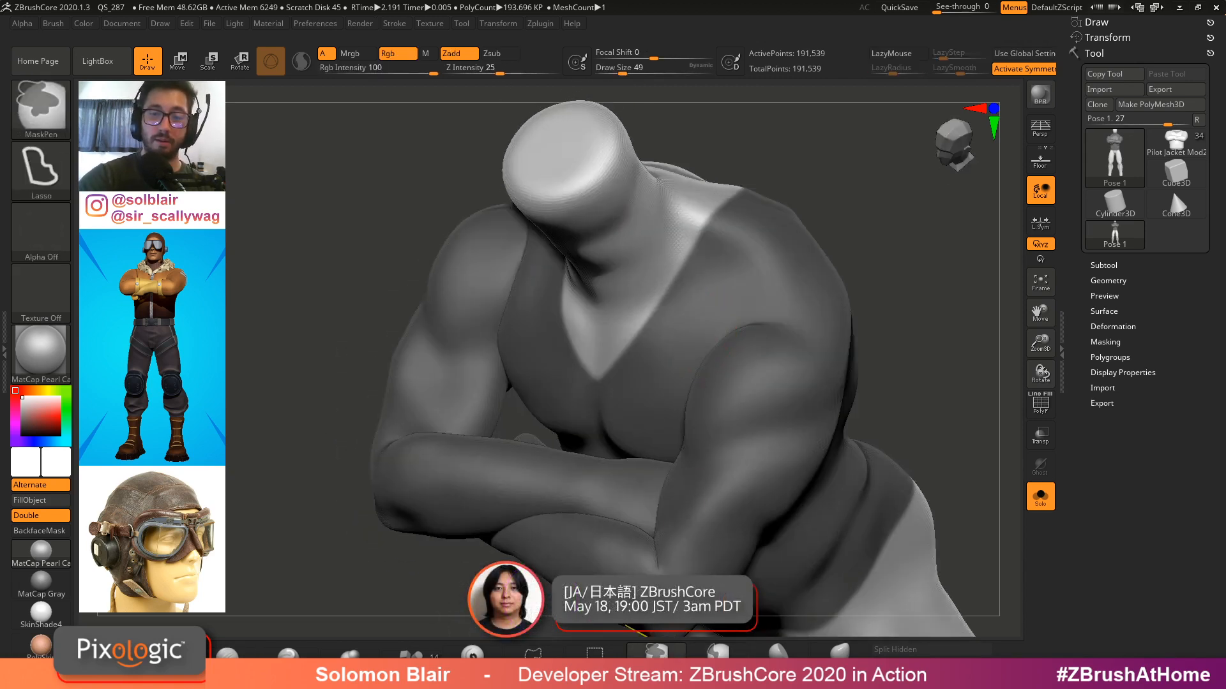
pyautogui.moveTo(782, 300)
pyautogui.mouseDown(button='right')
pyautogui.moveTo(706, 339)
pyautogui.moveTo(707, 367)
pyautogui.mouseUp(button='right')
pyautogui.moveTo(698, 339)
pyautogui.keyDown('ctrl'); pyautogui.mouseDown()
pyautogui.moveTo(697, 291)
pyautogui.moveTo(746, 242)
pyautogui.mouseUp(); pyautogui.keyUp('ctrl')
pyautogui.moveTo(756, 269); pyautogui.dragTo(782, 380, button='right')
# Refine the chest mask around the neck and shoulders while checking it with polyframes
pyautogui.hotkey('shift', 'f')
pyautogui.keyDown('ctrl'); pyautogui.moveTo(640, 357); pyautogui.dragTo(597, 331, button='right'); pyautogui.keyUp('ctrl')
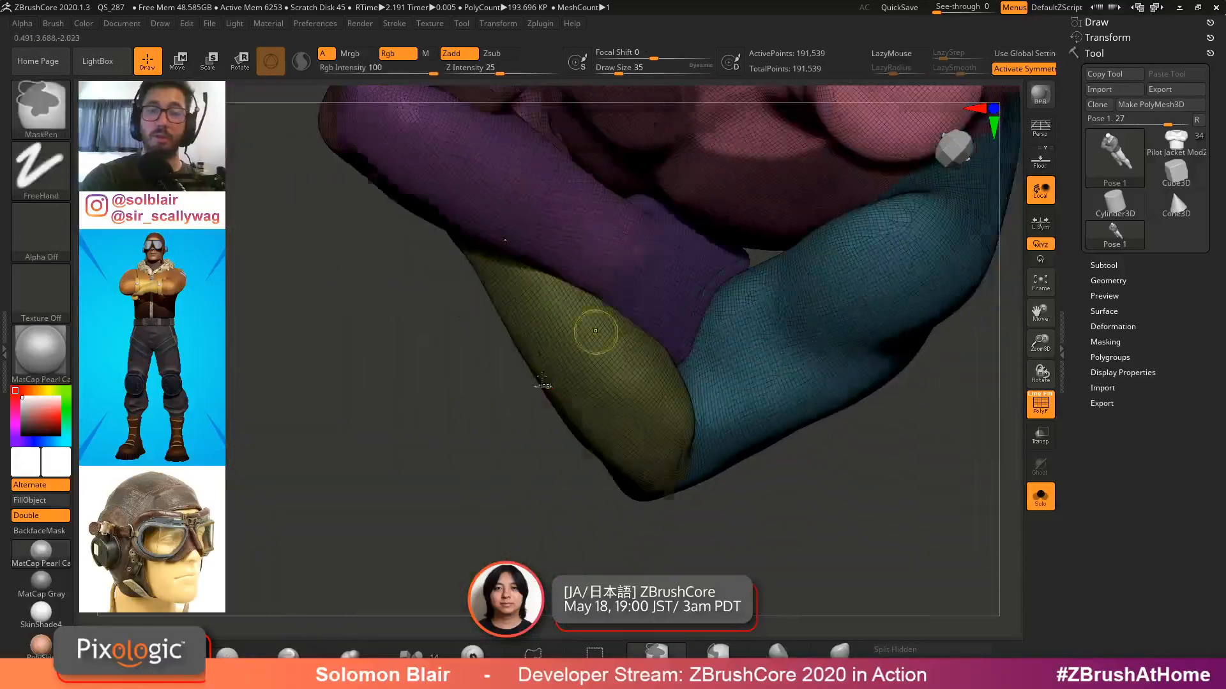
pyautogui.hotkey('shift', 'f')
pyautogui.moveTo(728, 347)
pyautogui.keyDown('ctrl'); pyautogui.mouseDown(button='right')
pyautogui.moveTo(859, 518)
pyautogui.moveTo(777, 351)
pyautogui.moveTo(621, 232)
pyautogui.mouseUp(button='right'); pyautogui.keyUp('ctrl')
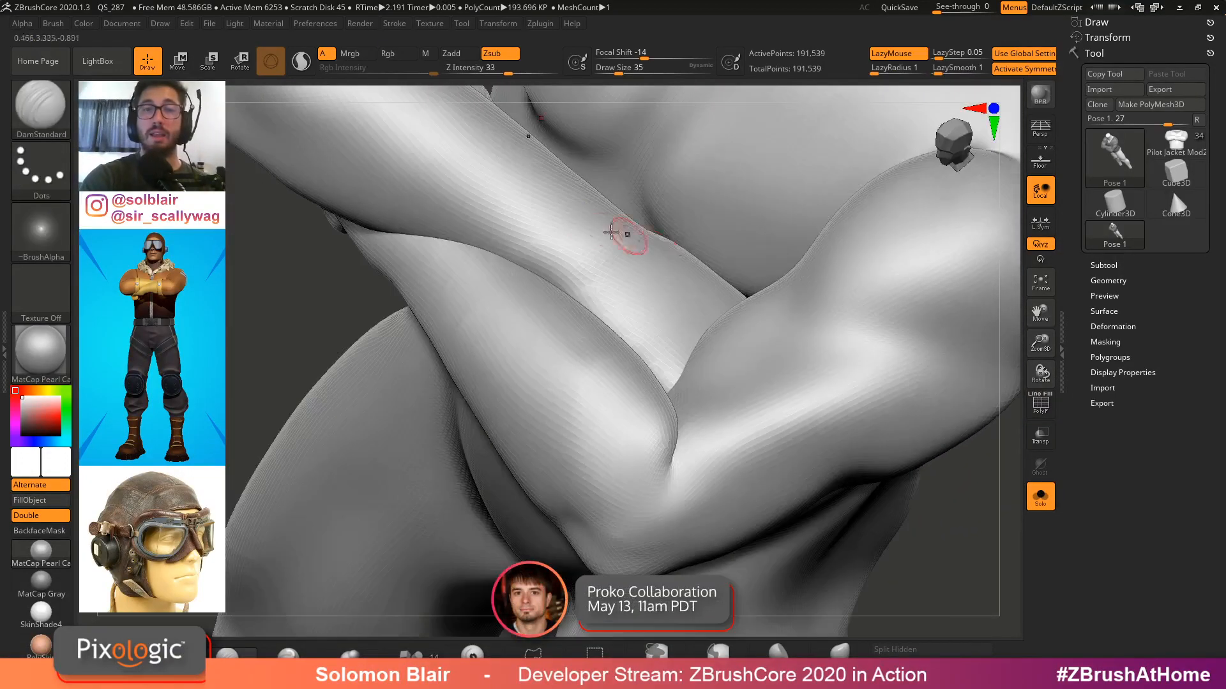
pyautogui.hotkey('shift', 'f')
pyautogui.hotkey('shift', 'f')
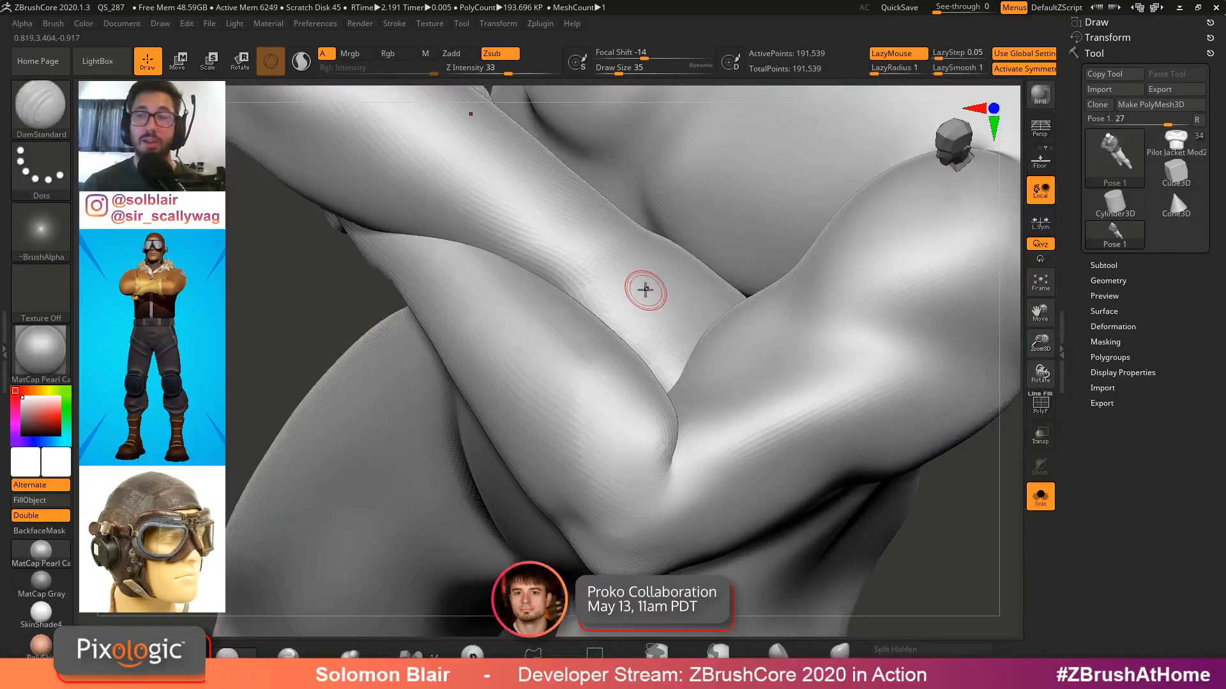
pyautogui.press('f')
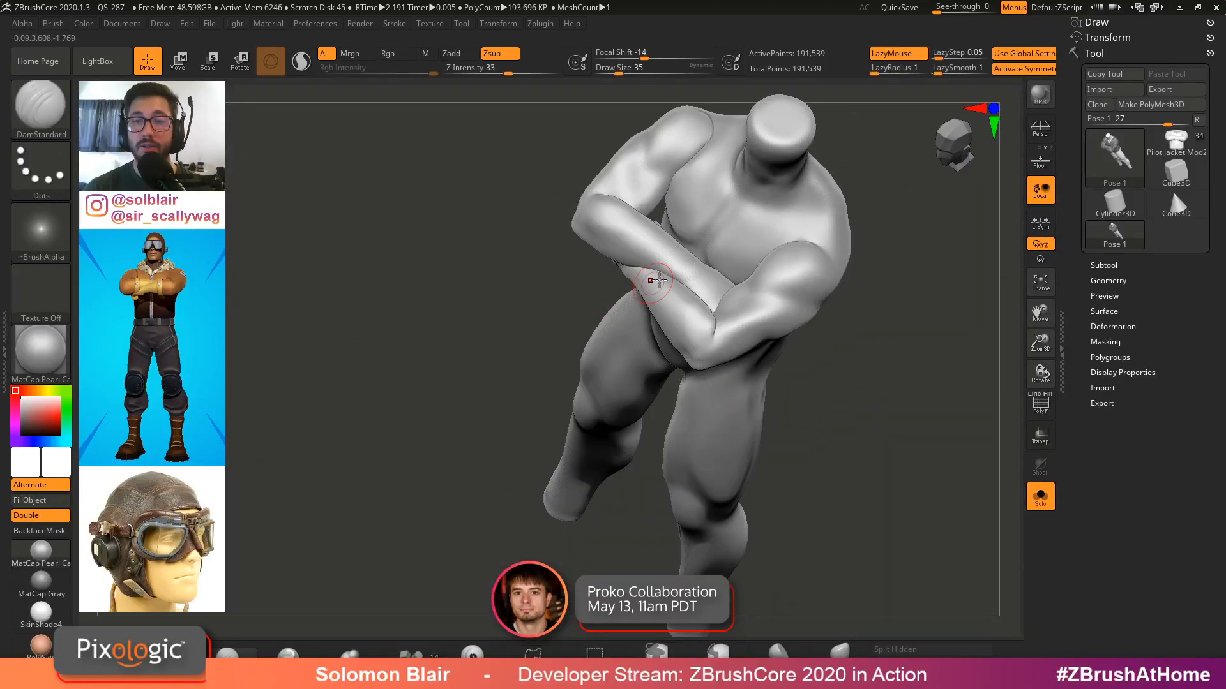
pyautogui.hotkey('ctrl', 'h')
pyautogui.moveTo(707, 259)
pyautogui.mouseDown(button='right')
pyautogui.moveTo(664, 377)
pyautogui.moveTo(703, 319)
pyautogui.moveTo(766, 376)
pyautogui.mouseUp(button='right')
pyautogui.keyDown('ctrl'); pyautogui.moveTo(766, 375); pyautogui.dragTo(765, 331); pyautogui.keyUp('ctrl')
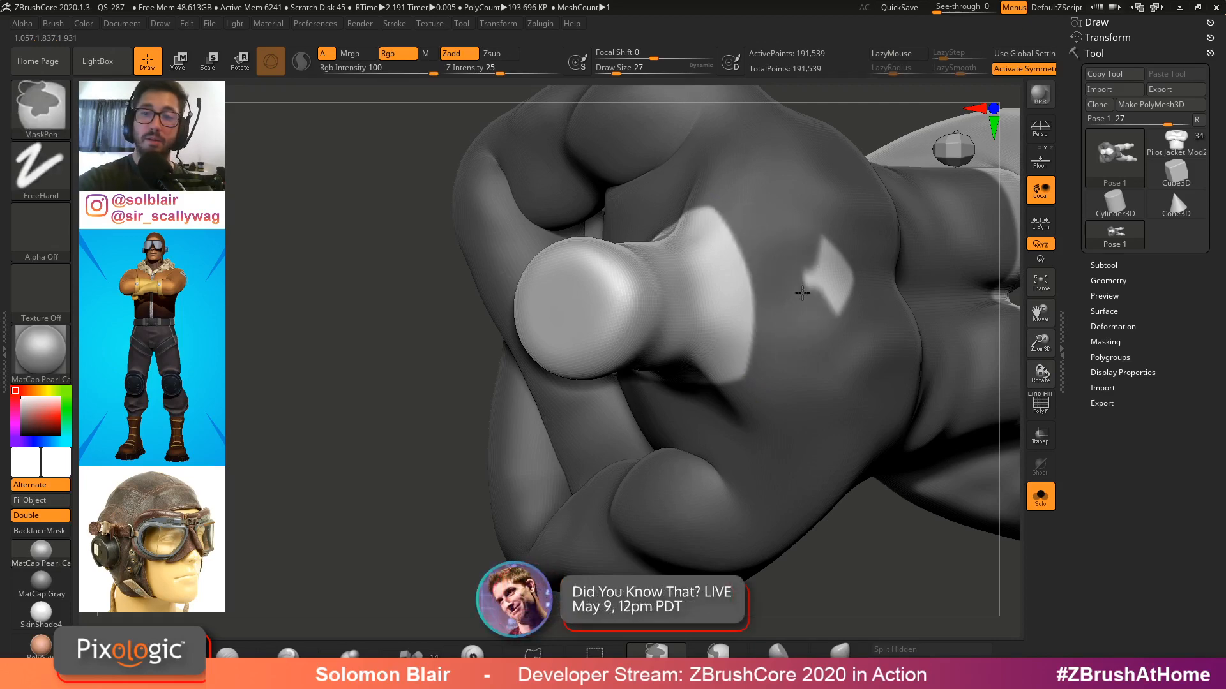
pyautogui.moveTo(864, 255); pyautogui.dragTo(807, 304, button='right')
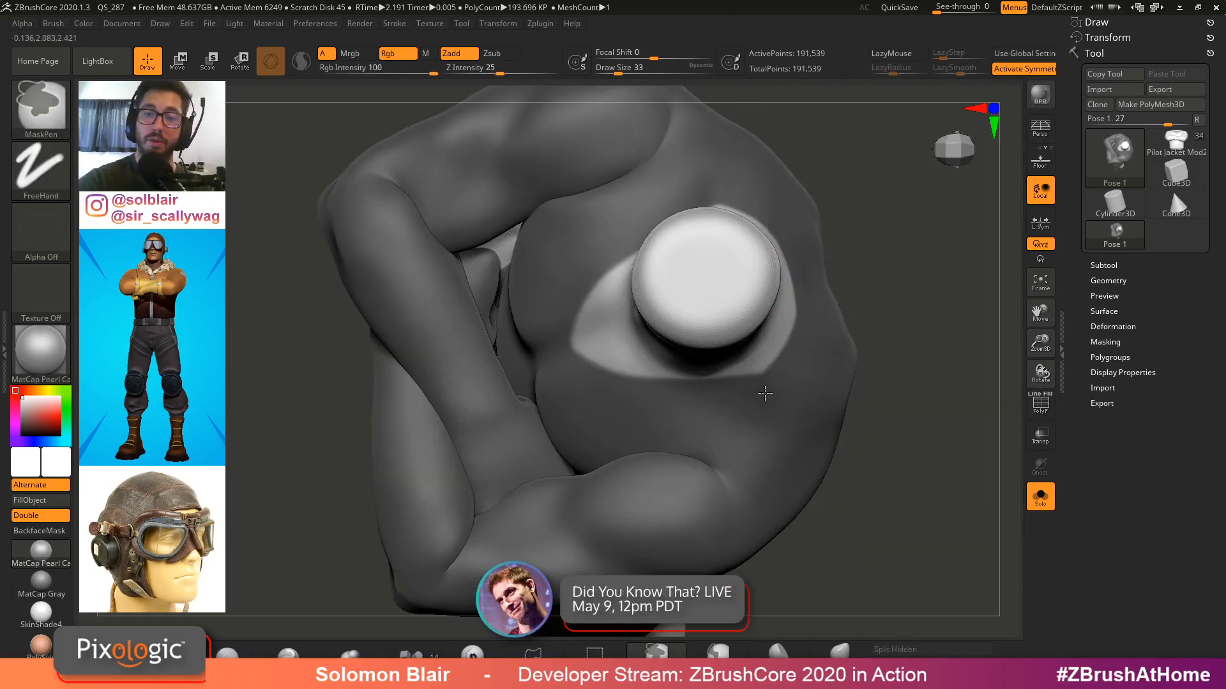
pyautogui.moveTo(765, 393); pyautogui.dragTo(776, 352, button='right')
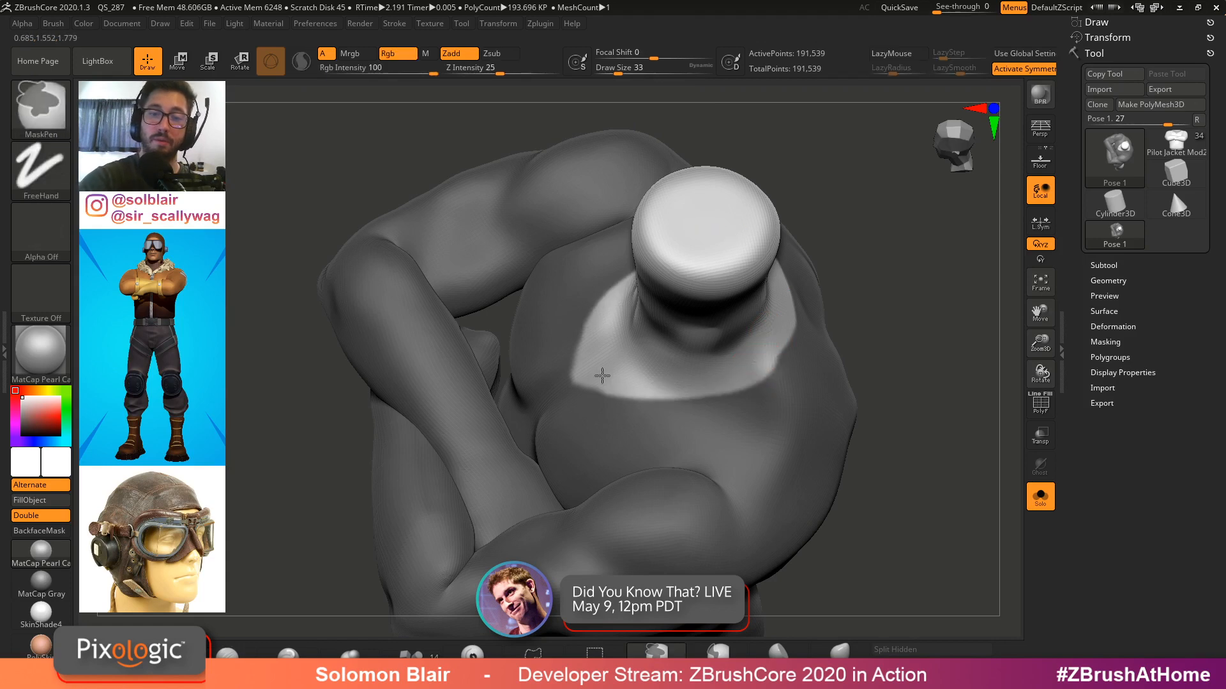
pyautogui.moveTo(602, 376); pyautogui.dragTo(639, 370, button='right')
# Preview an extraction of the masked torso area as a shell with thickness 0.009
pyautogui.click(1104, 265)
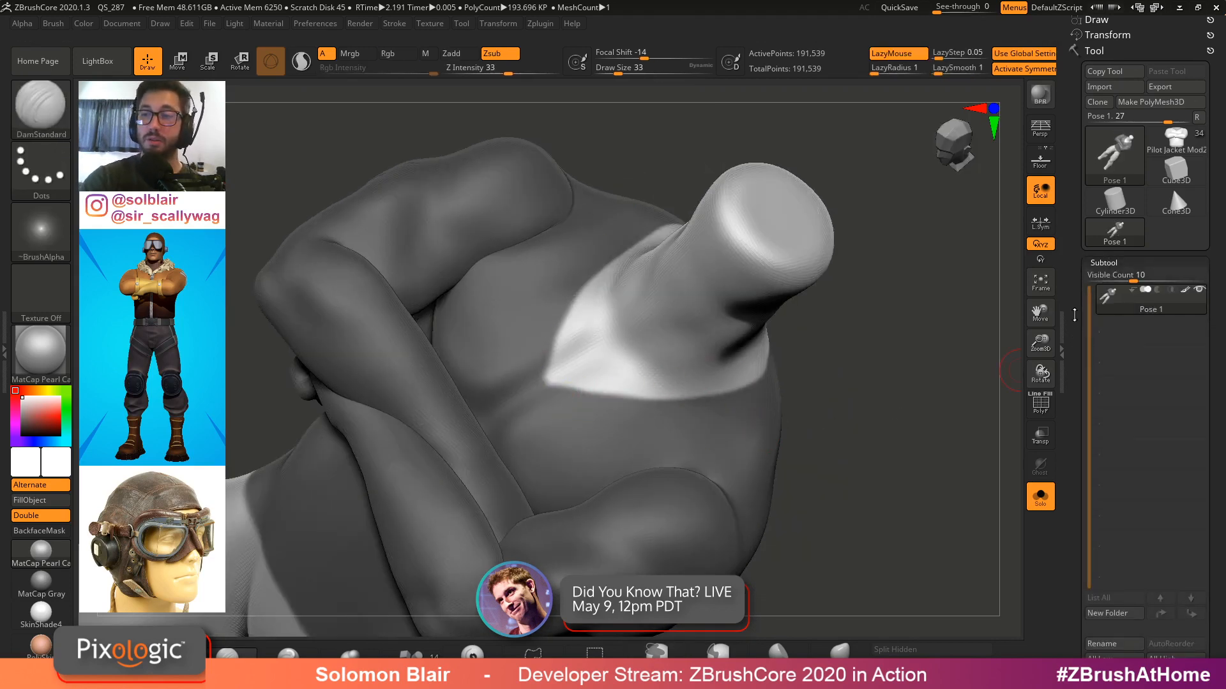
pyautogui.scroll(-5, 1124, 396)
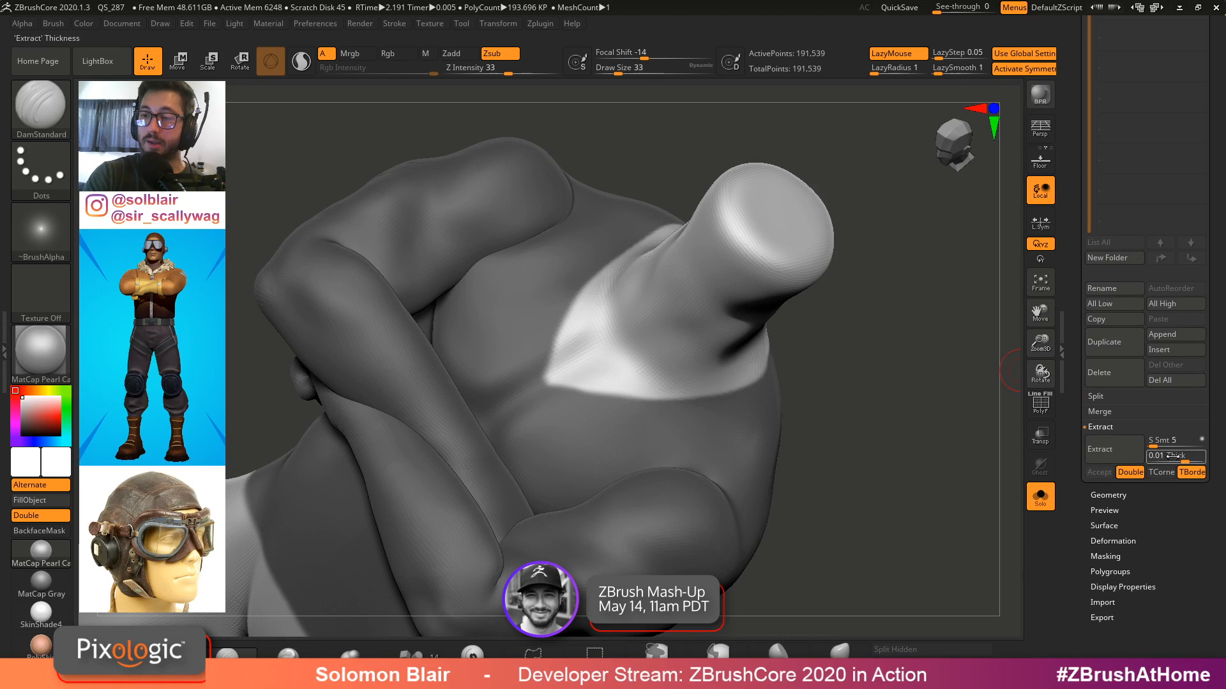
pyautogui.click(1099, 442)
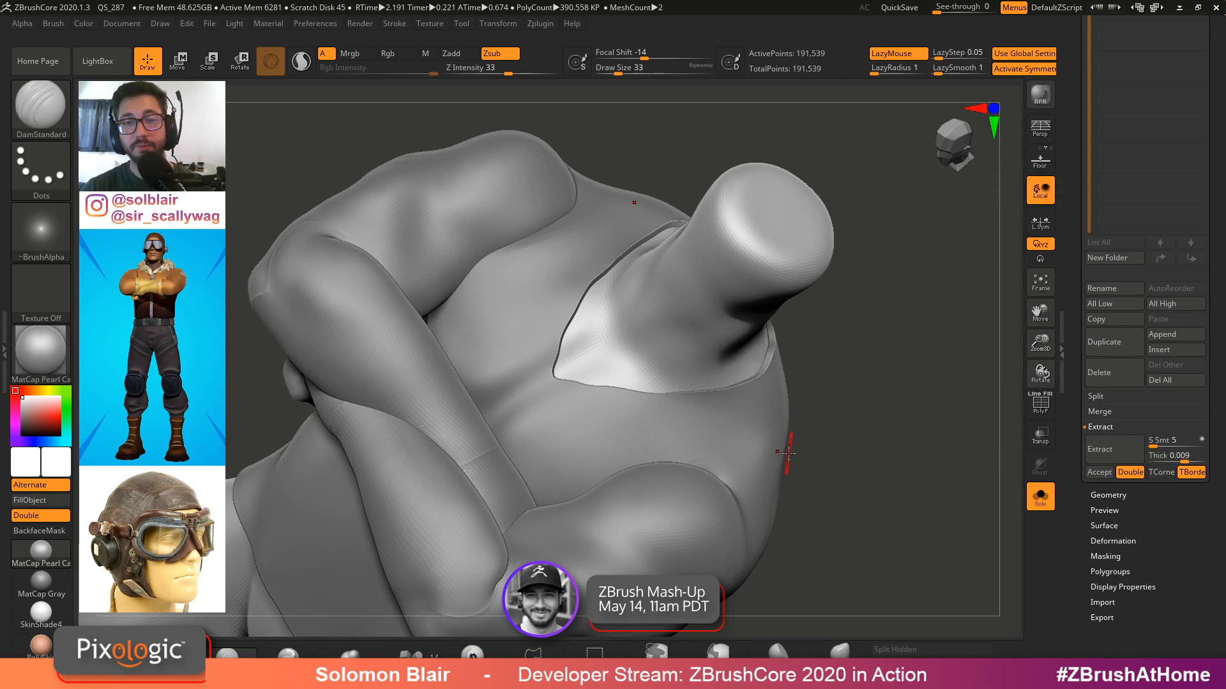
pyautogui.press('ctrl')
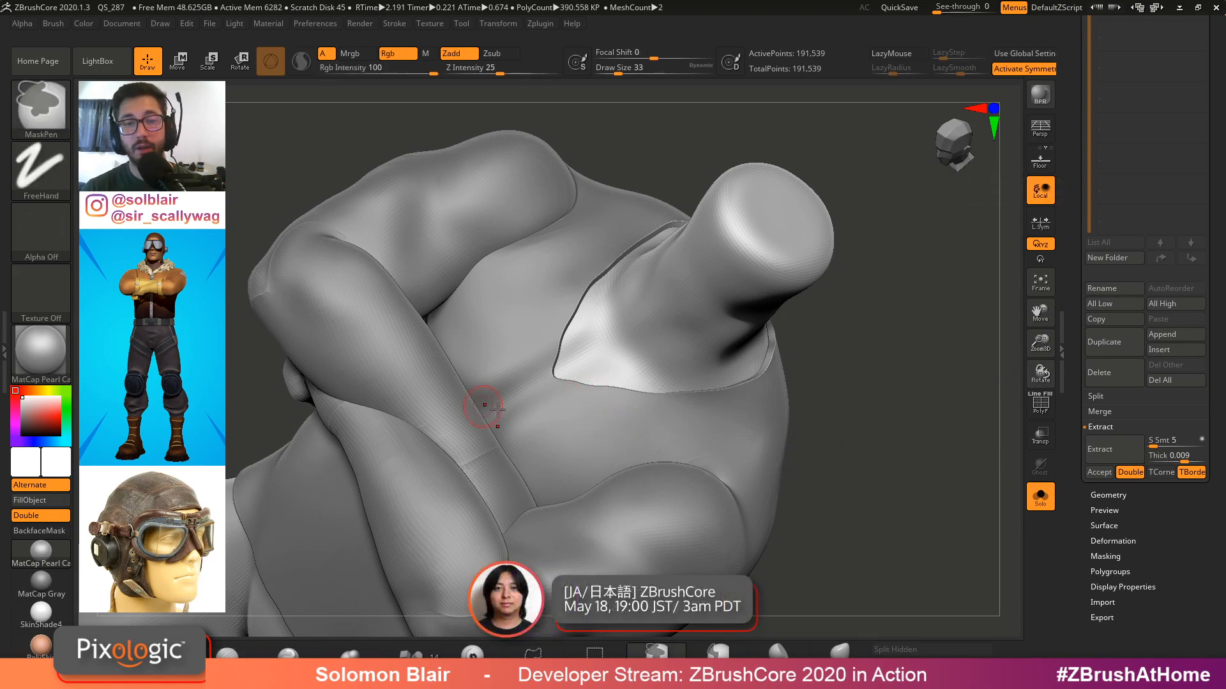
pyautogui.hotkey('shift', 'f')
pyautogui.moveTo(514, 409); pyautogui.dragTo(633, 288, button='right')
pyautogui.hotkey('shift', 'f')
pyautogui.keyDown('ctrl'); pyautogui.moveTo(633, 288); pyautogui.dragTo(640, 356, button='right'); pyautogui.keyUp('ctrl')
pyautogui.hotkey('shift', 'f')
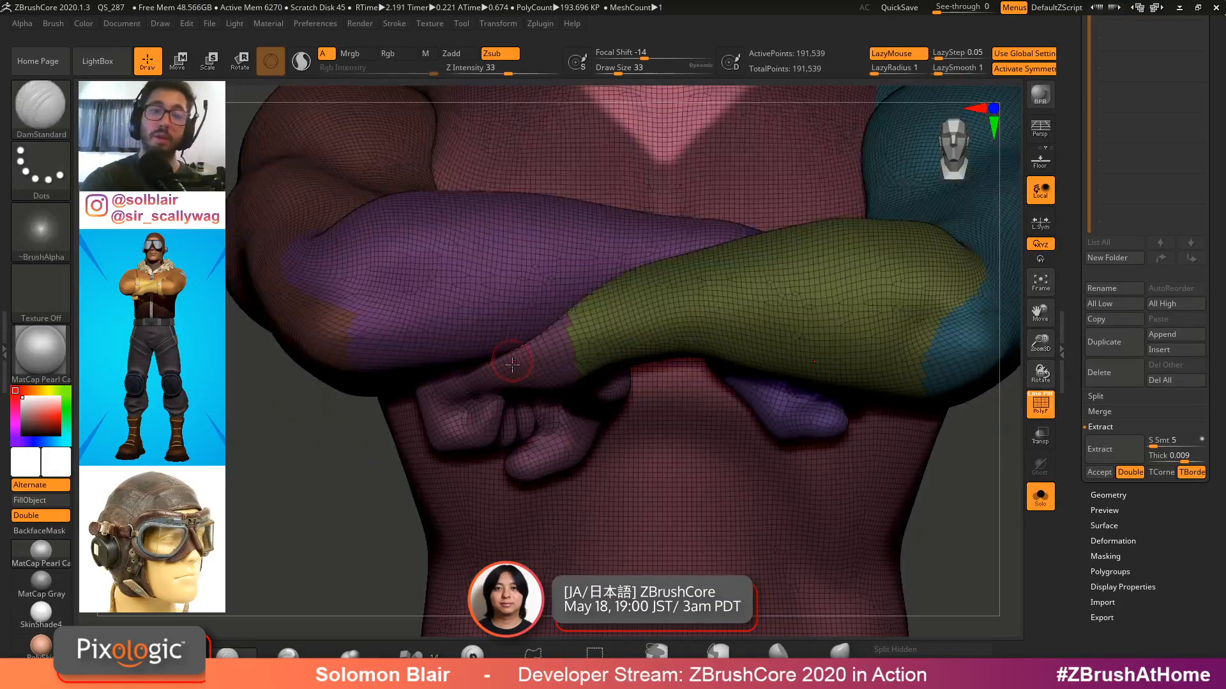
# Isolate the hand polygroups and hide them so they are excluded from the shell
pyautogui.hotkey('ctrl', 'shift')
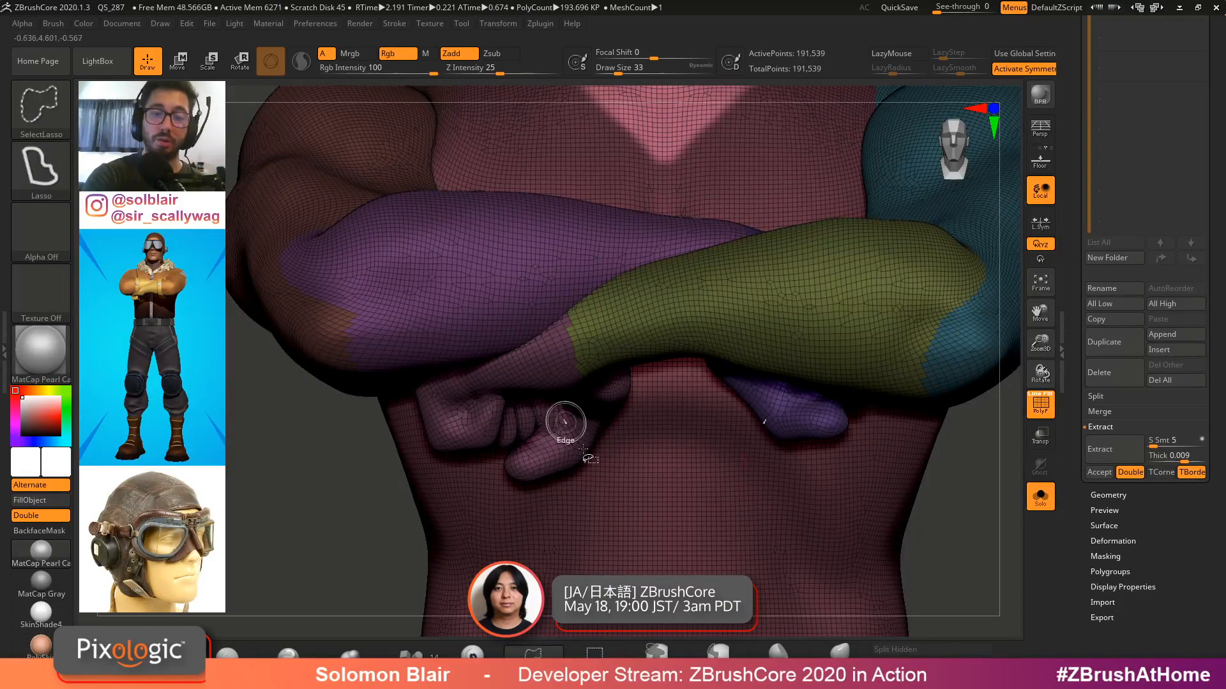
pyautogui.keyDown('ctrl'); pyautogui.keyDown('shift'); pyautogui.click(551, 430); pyautogui.keyUp('shift'); pyautogui.keyUp('ctrl')
pyautogui.keyDown('ctrl'); pyautogui.moveTo(551, 431); pyautogui.dragTo(488, 484, button='right'); pyautogui.keyUp('ctrl')
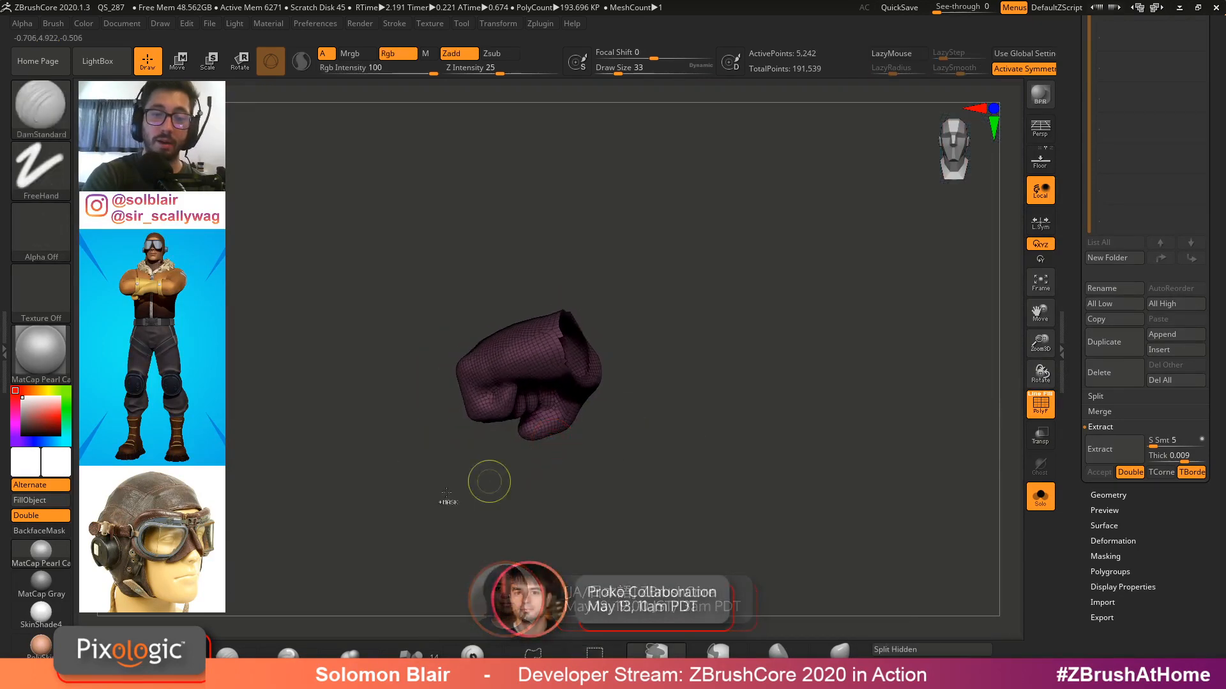
pyautogui.moveTo(388, 478)
pyautogui.keyDown('ctrl'); pyautogui.mouseDown()
pyautogui.moveTo(613, 495)
pyautogui.moveTo(683, 220)
pyautogui.mouseUp(); pyautogui.keyUp('ctrl')
pyautogui.keyDown('ctrl'); pyautogui.keyDown('shift'); pyautogui.click(638, 456); pyautogui.keyUp('shift'); pyautogui.keyUp('ctrl')
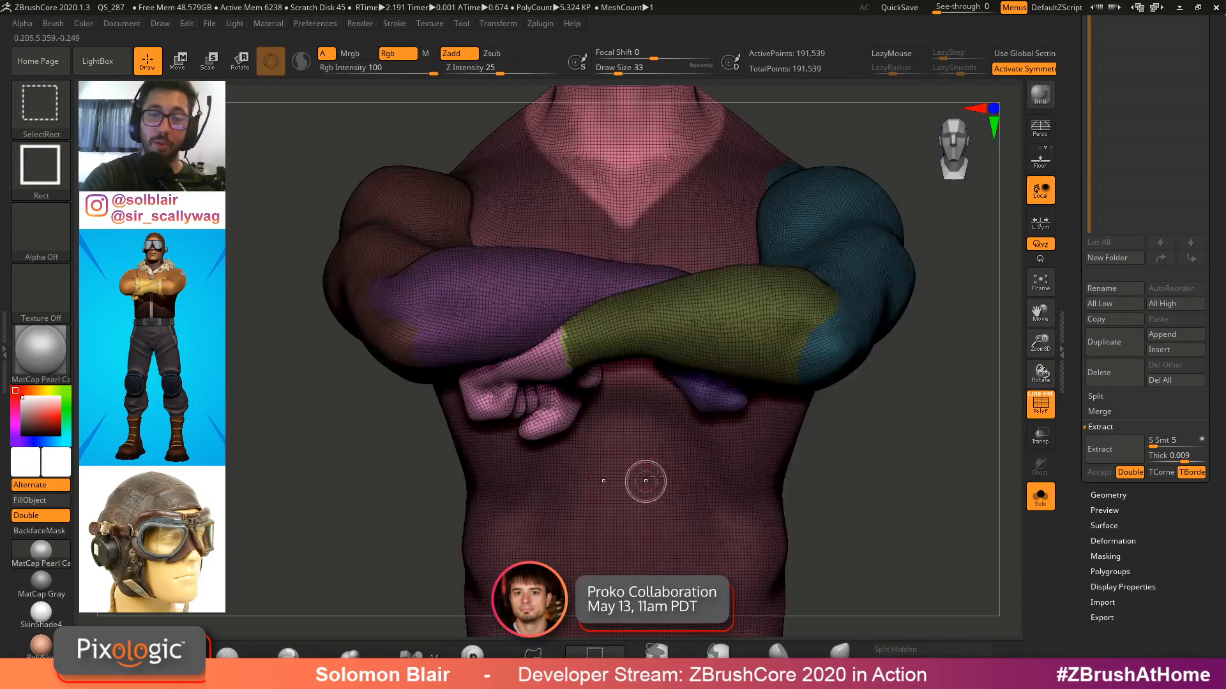
pyautogui.keyDown('ctrl'); pyautogui.keyDown('shift'); pyautogui.click(722, 409); pyautogui.keyUp('shift'); pyautogui.keyUp('ctrl')
pyautogui.keyDown('ctrl'); pyautogui.keyDown('shift'); pyautogui.moveTo(593, 496); pyautogui.dragTo(887, 201); pyautogui.keyUp('shift'); pyautogui.keyUp('ctrl')
pyautogui.keyDown('ctrl'); pyautogui.keyDown('shift'); pyautogui.click(839, 415); pyautogui.keyUp('shift'); pyautogui.keyUp('ctrl')
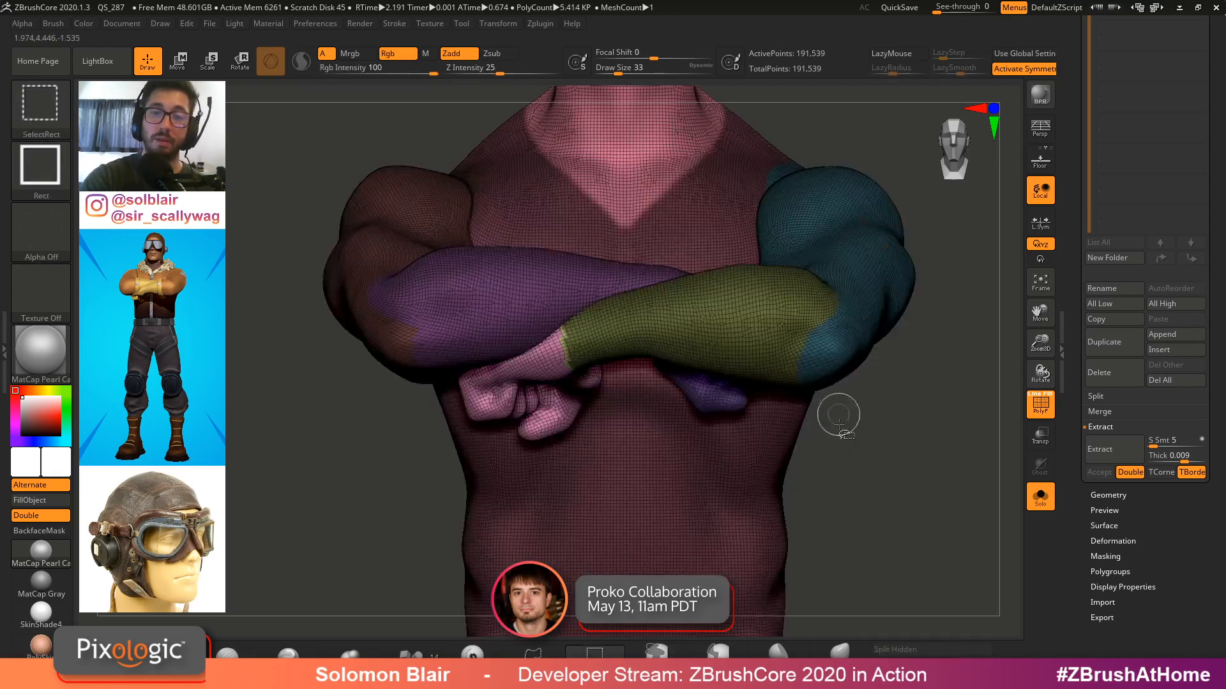
pyautogui.keyDown('ctrl'); pyautogui.keyDown('shift'); pyautogui.click(708, 399); pyautogui.keyUp('shift'); pyautogui.keyUp('ctrl')
pyautogui.keyDown('ctrl'); pyautogui.keyDown('shift'); pyautogui.moveTo(622, 476); pyautogui.dragTo(888, 220); pyautogui.keyUp('shift'); pyautogui.keyUp('ctrl')
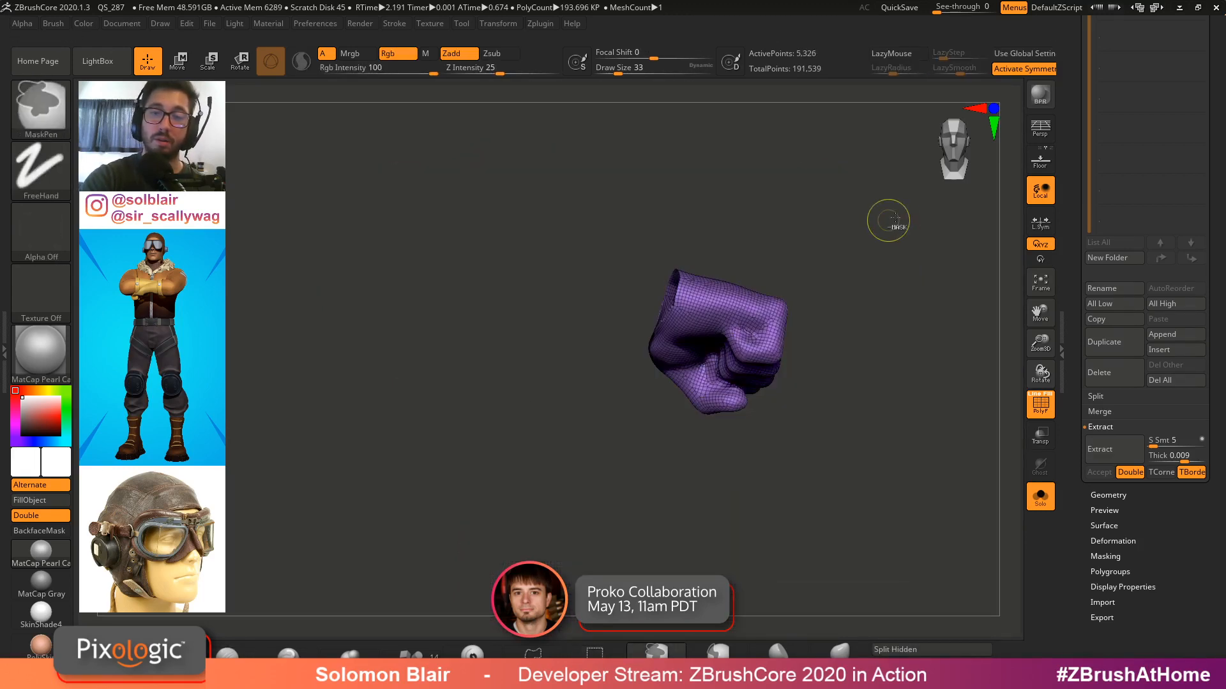
pyautogui.keyDown('ctrl'); pyautogui.keyDown('shift'); pyautogui.click(875, 441); pyautogui.keyUp('shift'); pyautogui.keyUp('ctrl')
# Extract the masked torso again and accept it as a new subtool
pyautogui.hotkey('shift', 'f')
pyautogui.moveTo(702, 285)
pyautogui.mouseDown(button='right')
pyautogui.moveTo(725, 316)
pyautogui.moveTo(712, 250)
pyautogui.moveTo(705, 337)
pyautogui.moveTo(717, 358)
pyautogui.moveTo(811, 358)
pyautogui.mouseUp(button='right')
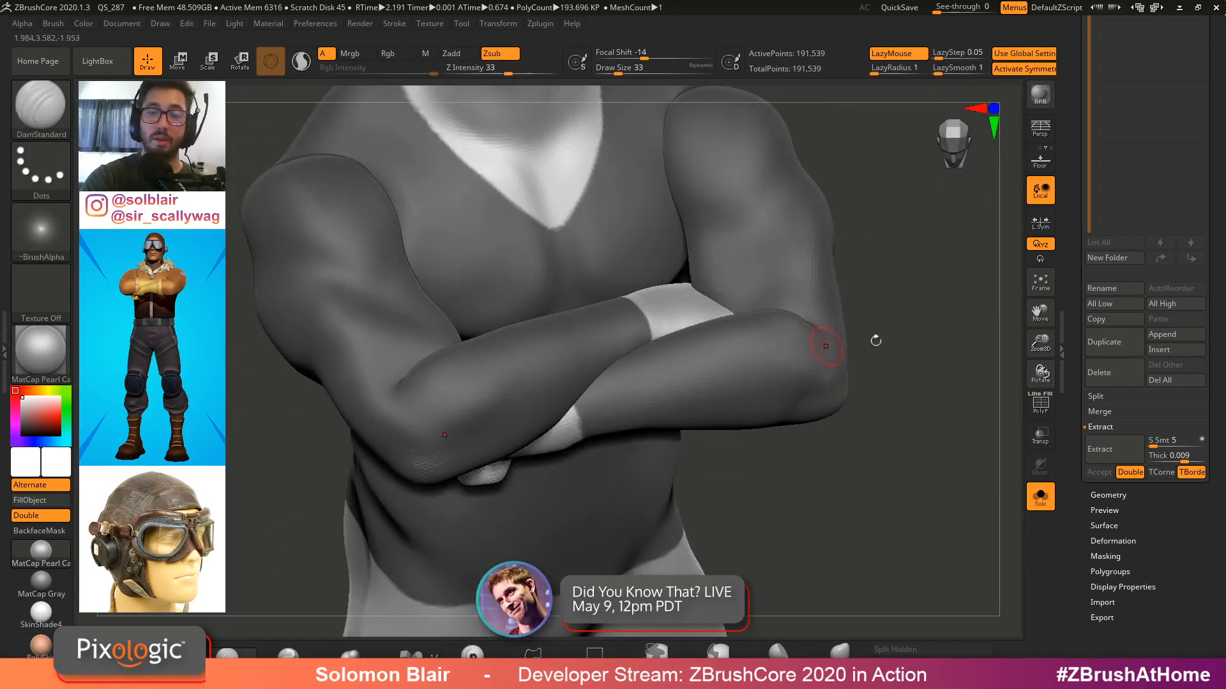
pyautogui.click(1119, 450)
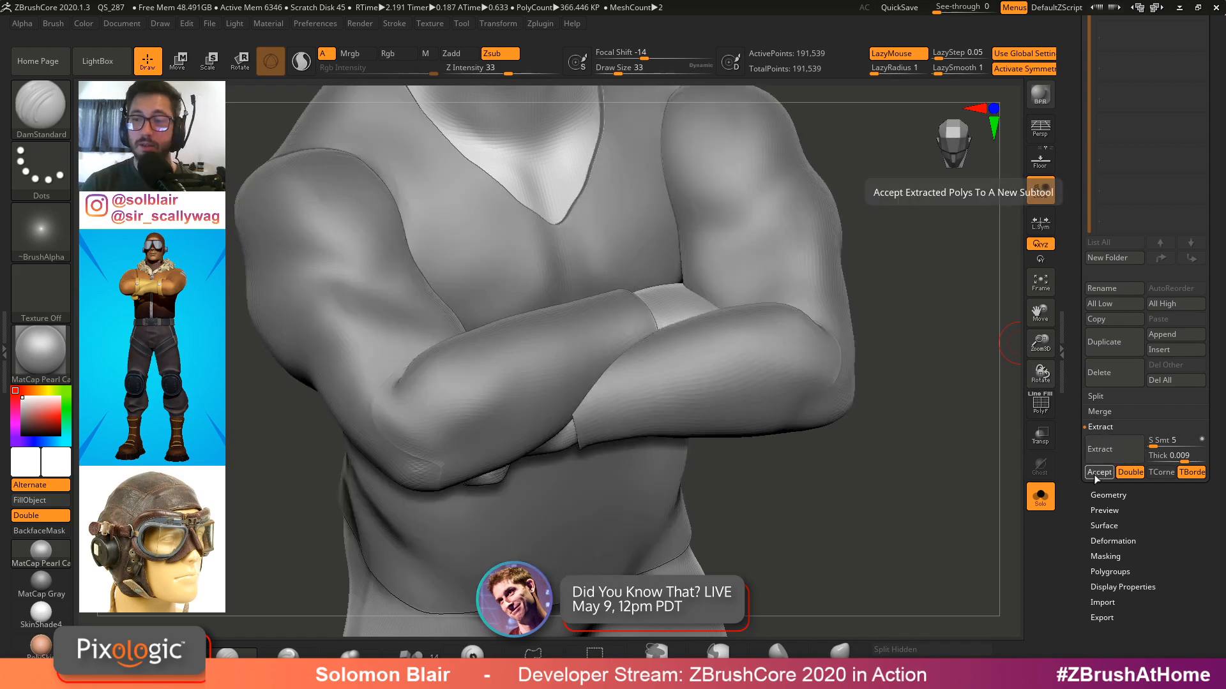
pyautogui.click(1095, 477)
# Orbit around the extracted shell with polyframes toggled to inspect its fit over the arms
pyautogui.keyDown('alt'); pyautogui.click(627, 419); pyautogui.keyUp('alt')
pyautogui.keyDown('ctrl'); pyautogui.moveTo(766, 485); pyautogui.dragTo(830, 574, button='right'); pyautogui.keyUp('ctrl')
pyautogui.hotkey('shift', 'f')
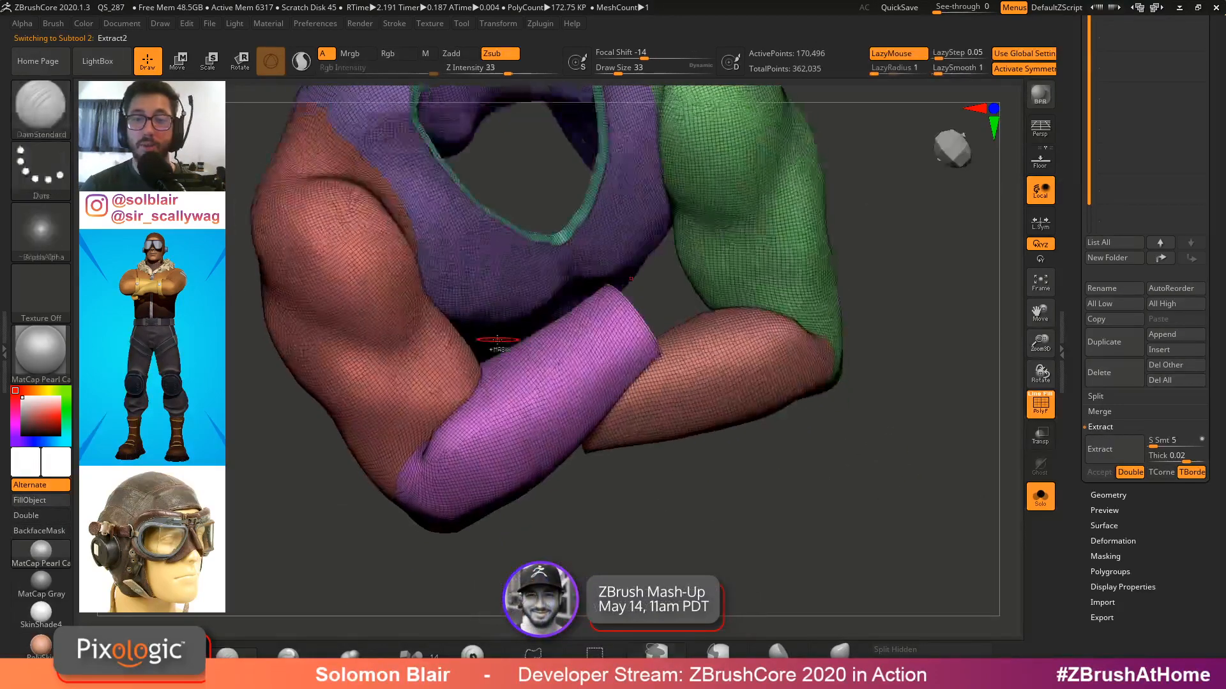
pyautogui.hotkey('shift', 'f')
pyautogui.moveTo(497, 340)
pyautogui.keyDown('ctrl'); pyautogui.mouseDown(button='right')
pyautogui.moveTo(487, 432)
pyautogui.moveTo(438, 369)
pyautogui.moveTo(528, 391)
pyautogui.moveTo(508, 385)
pyautogui.moveTo(724, 329)
pyautogui.moveTo(703, 367)
pyautogui.moveTo(728, 396)
pyautogui.moveTo(687, 412)
pyautogui.moveTo(727, 348)
pyautogui.mouseUp(button='right'); pyautogui.keyUp('ctrl')
pyautogui.hotkey('shift', 'f')
pyautogui.hotkey('shift', 'f')
pyautogui.hotkey('shift', 'f')
pyautogui.moveTo(728, 348)
pyautogui.mouseDown(button='right')
pyautogui.moveTo(749, 399)
pyautogui.moveTo(731, 385)
pyautogui.moveTo(1015, 414)
pyautogui.mouseUp(button='right')
pyautogui.hotkey('shift', 'f')
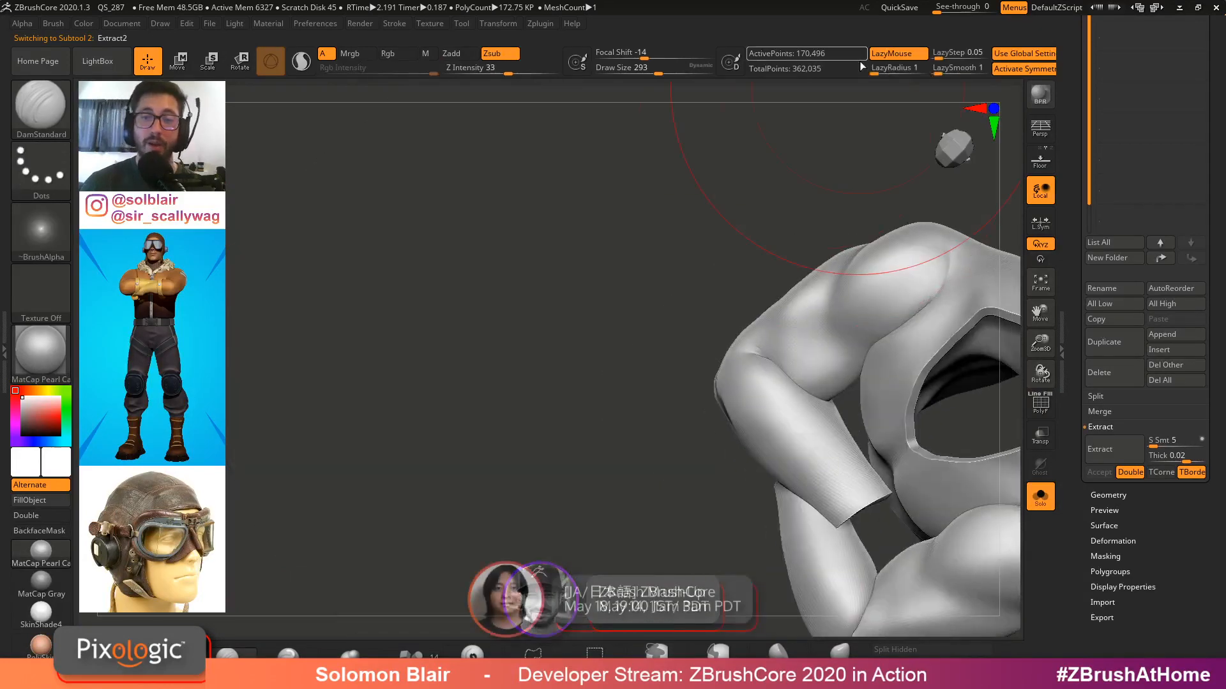
# Reshape the extracted shell's edge near the elbow with a large brush and switch back to the Pose 1 subtool
pyautogui.moveTo(780, 377)
pyautogui.keyDown('ctrl'); pyautogui.mouseDown(button='right')
pyautogui.moveTo(802, 388)
pyautogui.moveTo(696, 356)
pyautogui.moveTo(840, 238)
pyautogui.moveTo(615, 380)
pyautogui.mouseUp(button='right'); pyautogui.keyUp('ctrl')
pyautogui.keyDown('shift'); pyautogui.moveTo(740, 330); pyautogui.dragTo(761, 309); pyautogui.keyUp('shift')
pyautogui.keyDown('alt'); pyautogui.moveTo(686, 484); pyautogui.dragTo(686, 350, button='right'); pyautogui.keyUp('alt')
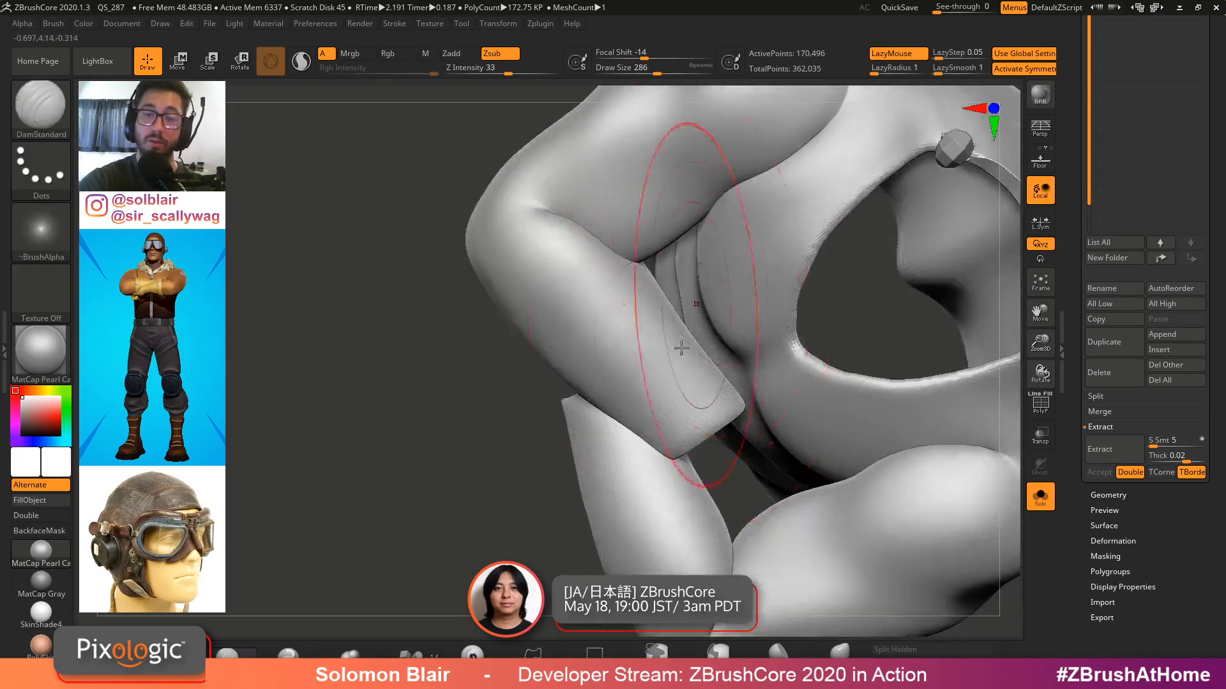
pyautogui.keyDown('shift'); pyautogui.moveTo(687, 352); pyautogui.dragTo(657, 427); pyautogui.keyUp('shift')
pyautogui.moveTo(657, 427)
pyautogui.keyDown('ctrl'); pyautogui.mouseDown(button='right')
pyautogui.moveTo(686, 353)
pyautogui.moveTo(700, 374)
pyautogui.moveTo(670, 490)
pyautogui.mouseUp(button='right'); pyautogui.keyUp('ctrl')
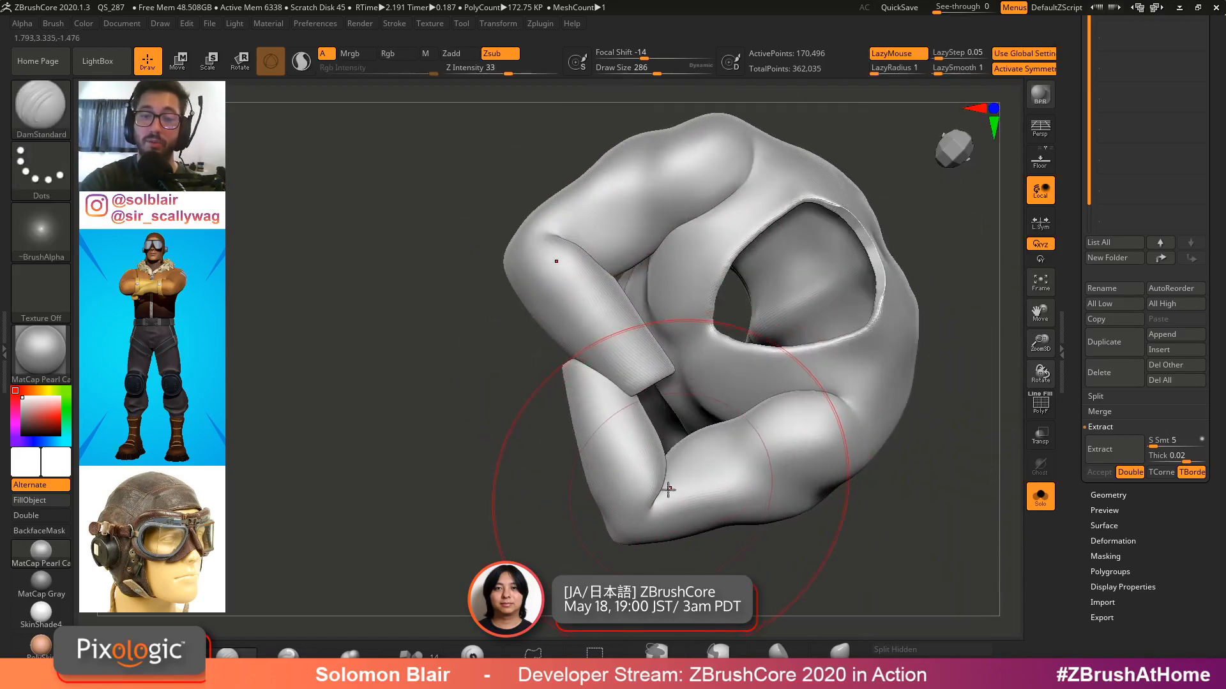
pyautogui.moveTo(1068, 275); pyautogui.dragTo(1068, 422)
pyautogui.click(1119, 96)
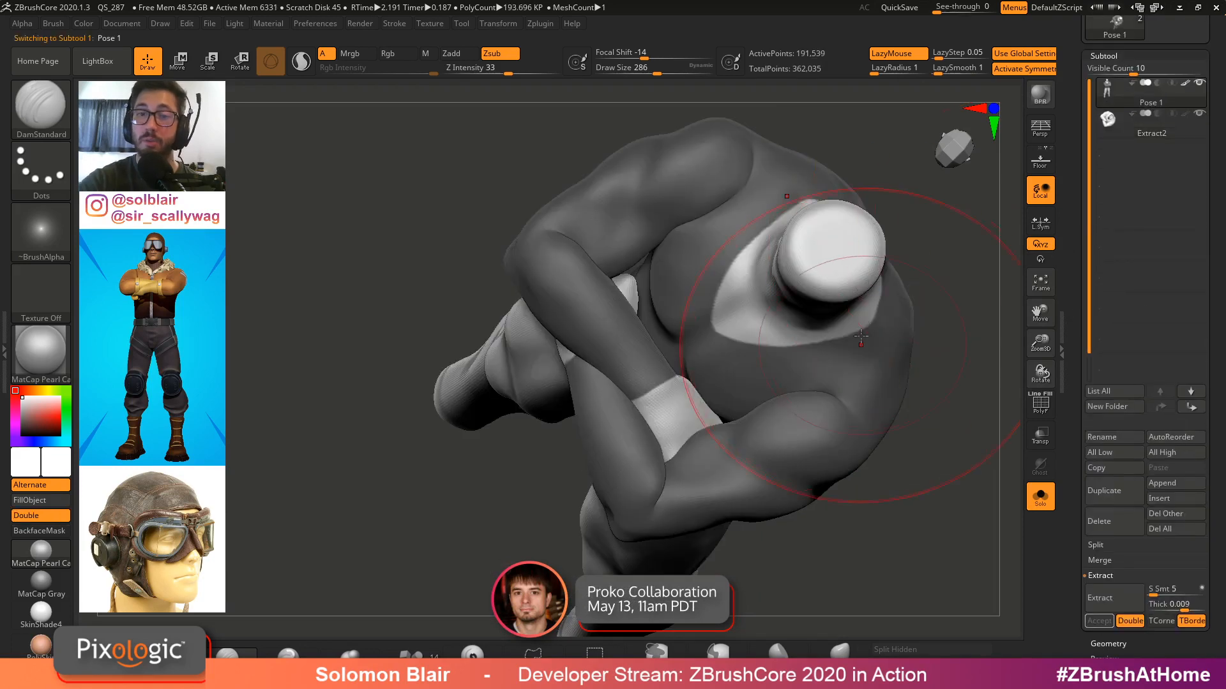
# Reshape the shoulder of the Pose 1 body and remesh it with DynaMesh at resolution 64
pyautogui.moveTo(913, 351); pyautogui.dragTo(952, 313, button='right')
pyautogui.keyDown('ctrl'); pyautogui.moveTo(960, 306); pyautogui.dragTo(966, 351); pyautogui.keyUp('ctrl')
pyautogui.click(1103, 56)
pyautogui.click(1108, 71)
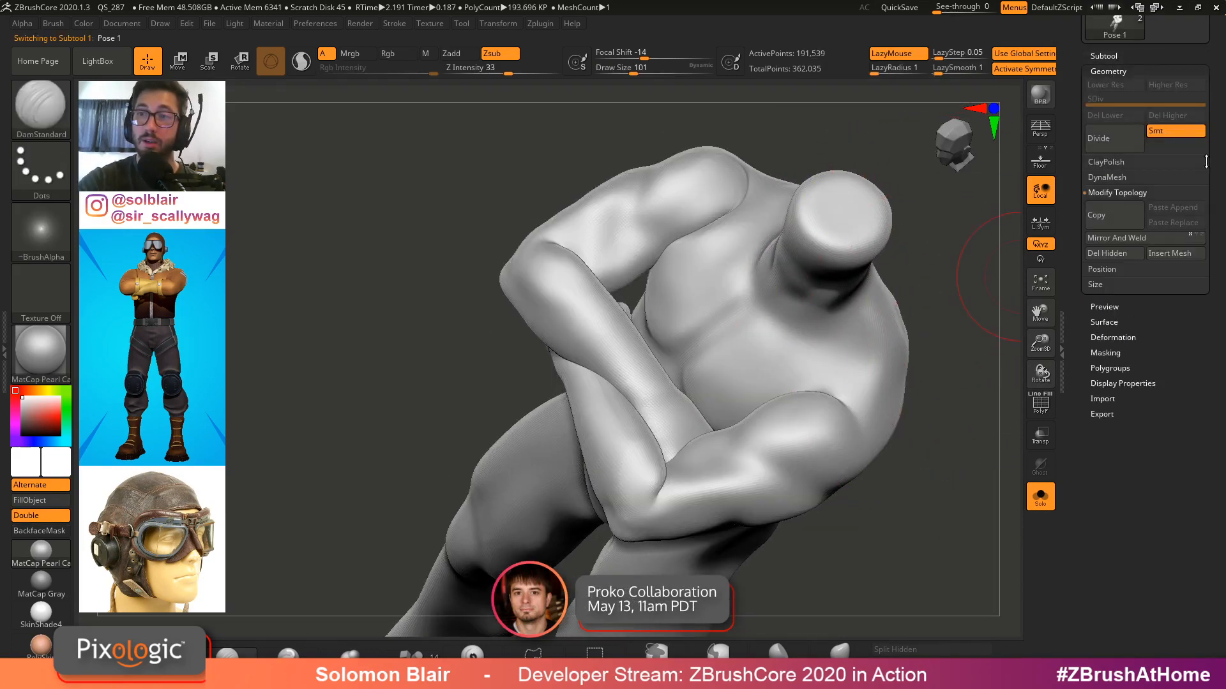
pyautogui.click(1111, 177)
pyautogui.press('ctrl')
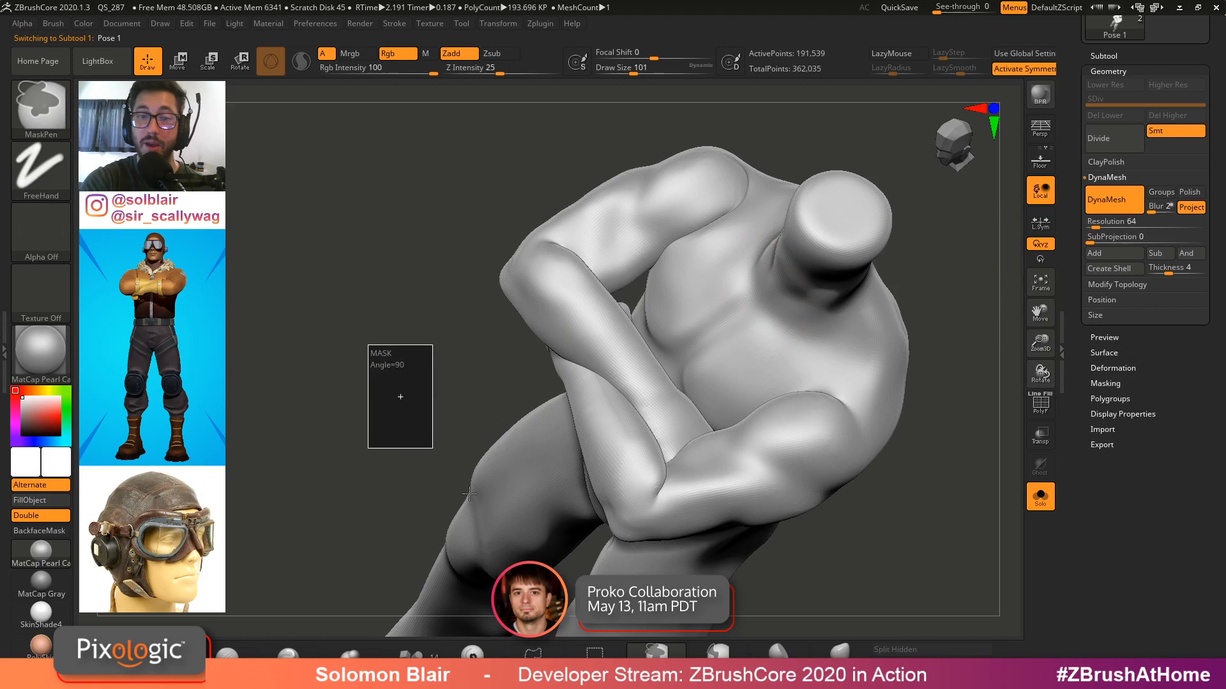
pyautogui.moveTo(610, 391)
pyautogui.keyDown('ctrl'); pyautogui.mouseDown(button='right')
pyautogui.moveTo(821, 498)
pyautogui.moveTo(837, 523)
pyautogui.mouseUp(button='right'); pyautogui.keyUp('ctrl')
pyautogui.moveTo(594, 370)
pyautogui.keyDown('shift'); pyautogui.mouseDown()
pyautogui.moveTo(547, 330)
pyautogui.moveTo(696, 460)
pyautogui.moveTo(785, 561)
pyautogui.mouseUp(); pyautogui.keyUp('shift')
pyautogui.moveTo(791, 550)
pyautogui.keyDown('alt'); pyautogui.mouseDown(button='right')
pyautogui.moveTo(695, 320)
pyautogui.moveTo(707, 356)
pyautogui.mouseUp(button='right'); pyautogui.keyUp('alt')
pyautogui.hotkey('ctrl', 'z')
# Sculpt and smooth the armpit crease on the remeshed body
pyautogui.moveTo(652, 314); pyautogui.dragTo(660, 314)
pyautogui.keyDown('shift'); pyautogui.moveTo(610, 249); pyautogui.dragTo(709, 418); pyautogui.keyUp('shift')
pyautogui.moveTo(722, 428)
pyautogui.keyDown('ctrl'); pyautogui.mouseDown(button='right')
pyautogui.moveTo(758, 432)
pyautogui.moveTo(840, 255)
pyautogui.moveTo(683, 311)
pyautogui.moveTo(710, 319)
pyautogui.mouseUp(button='right'); pyautogui.keyUp('ctrl')
pyautogui.moveTo(776, 345)
pyautogui.keyDown('shift'); pyautogui.mouseDown()
pyautogui.moveTo(853, 262)
pyautogui.moveTo(811, 351)
pyautogui.mouseUp(); pyautogui.keyUp('shift')
pyautogui.moveTo(792, 364); pyautogui.dragTo(821, 354, button='right')
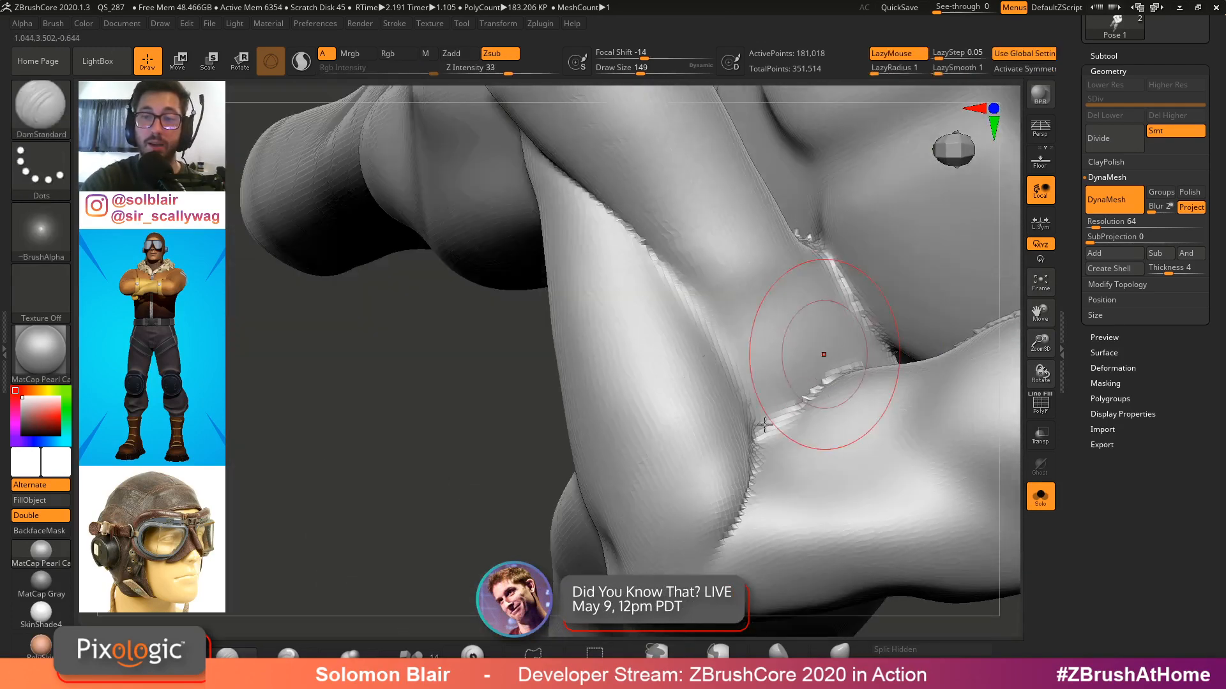
pyautogui.moveTo(804, 383)
pyautogui.keyDown('shift'); pyautogui.mouseDown()
pyautogui.moveTo(853, 325)
pyautogui.moveTo(824, 258)
pyautogui.mouseUp(); pyautogui.keyUp('shift')
pyautogui.keyDown('alt'); pyautogui.moveTo(920, 349); pyautogui.dragTo(698, 356, button='right'); pyautogui.keyUp('alt')
pyautogui.keyDown('shift'); pyautogui.moveTo(849, 303); pyautogui.dragTo(715, 328); pyautogui.keyUp('shift')
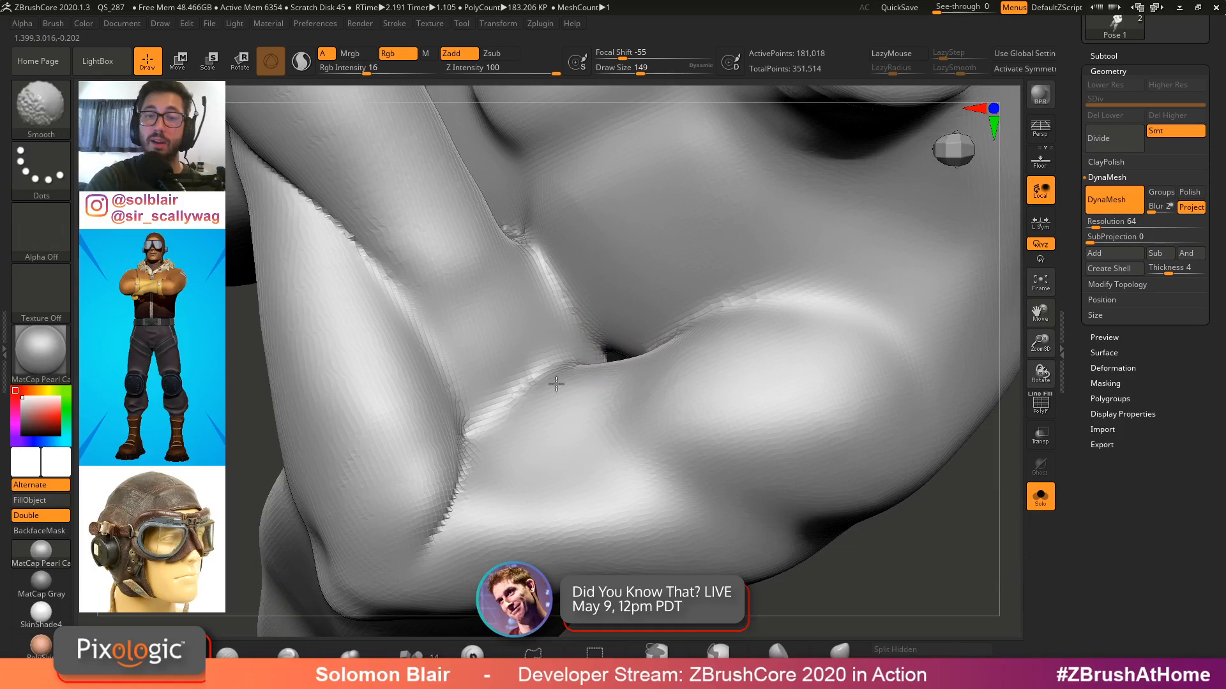
pyautogui.moveTo(555, 383); pyautogui.dragTo(593, 358, button='right')
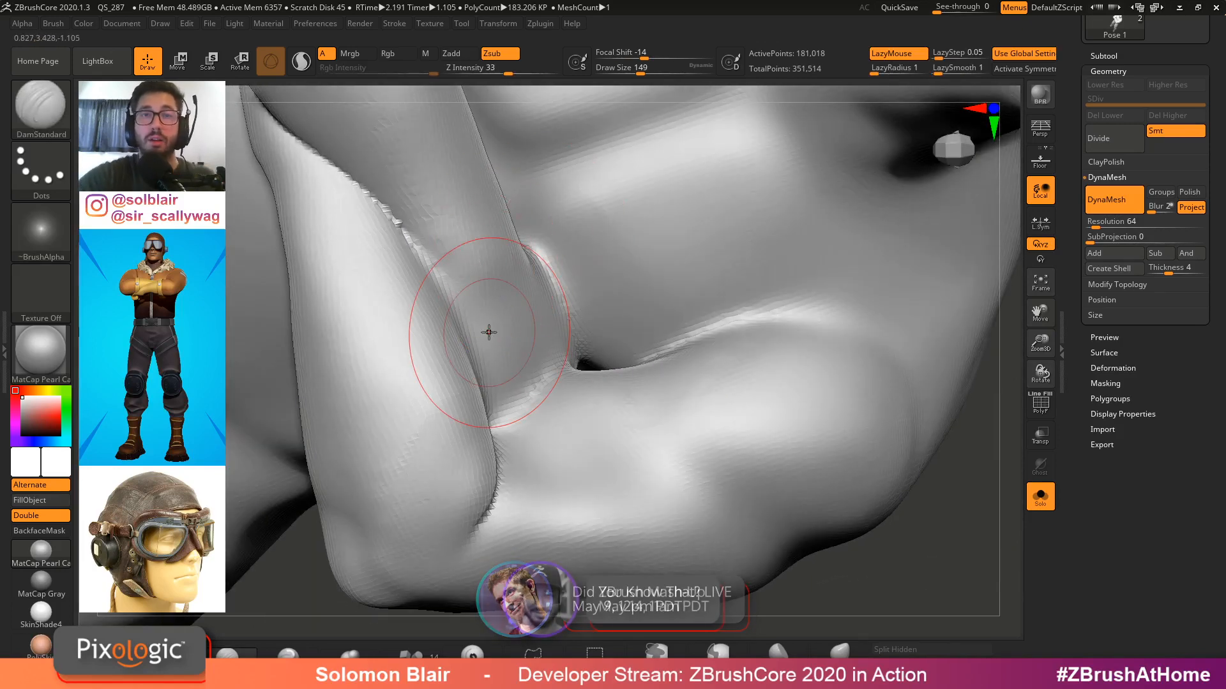
# Select the Extract2 shell subtool
pyautogui.click(1091, 56)
pyautogui.press('f')
pyautogui.moveTo(756, 303); pyautogui.dragTo(745, 274, button='right')
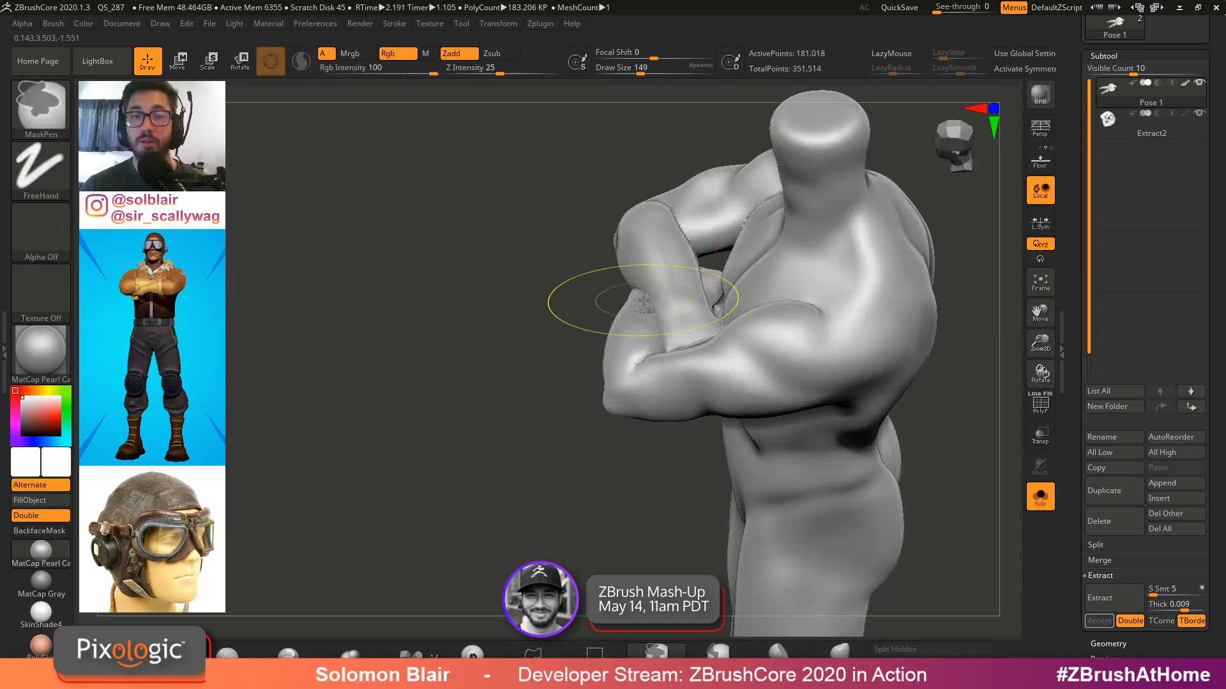
pyautogui.hotkey('ctrl', 'z')
pyautogui.keyDown('shift'); pyautogui.moveTo(585, 304); pyautogui.dragTo(886, 204, button='right'); pyautogui.keyUp('shift')
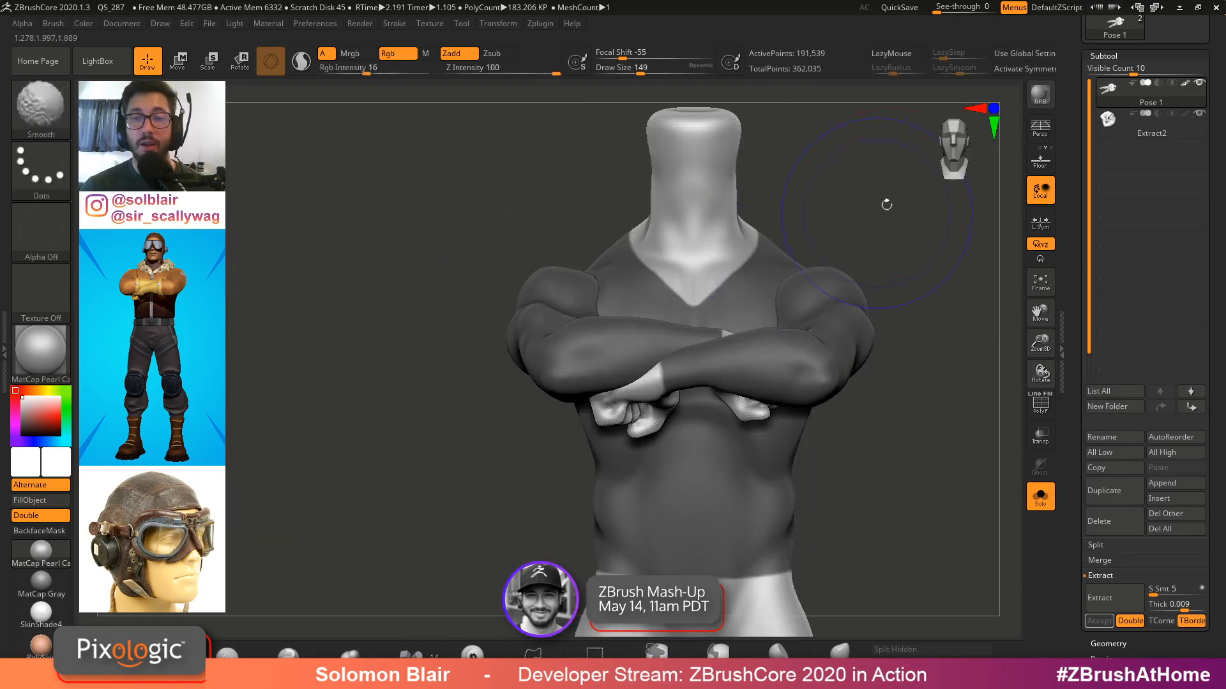
pyautogui.click(1116, 125)
pyautogui.keyDown('alt'); pyautogui.moveTo(862, 271); pyautogui.dragTo(766, 364, button='right'); pyautogui.keyUp('alt')
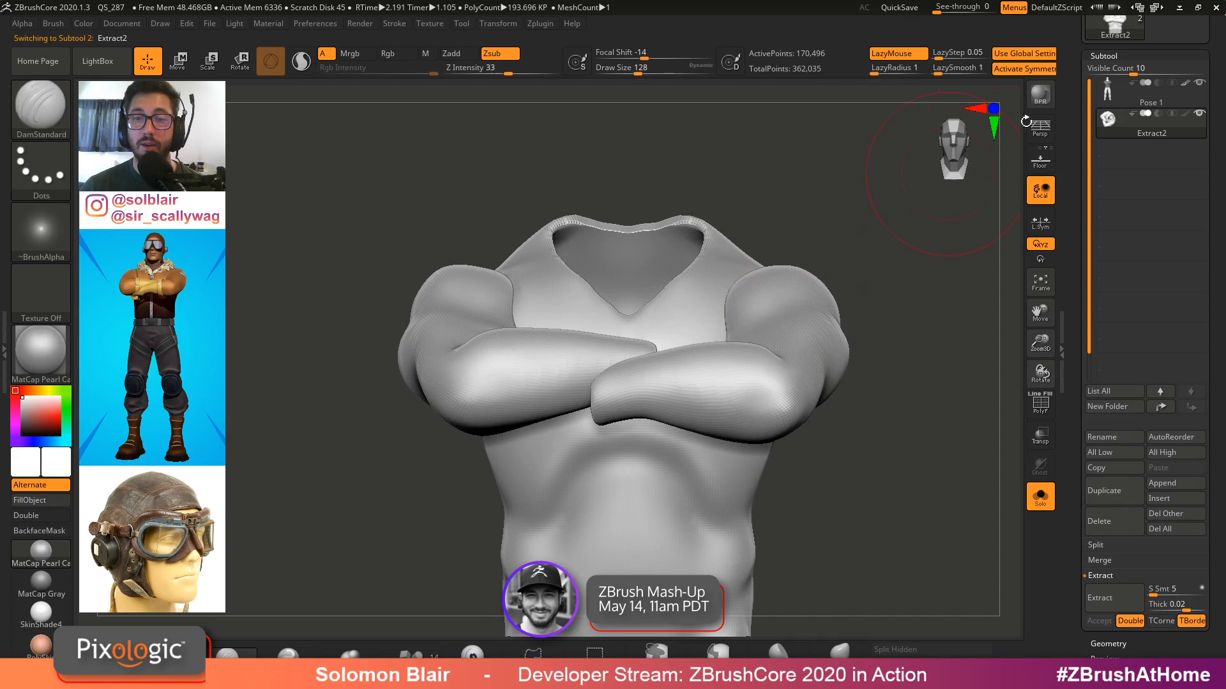
# Polish the Extract2 shell with the Deformation Polish slider
pyautogui.click(1103, 55)
pyautogui.click(1113, 116)
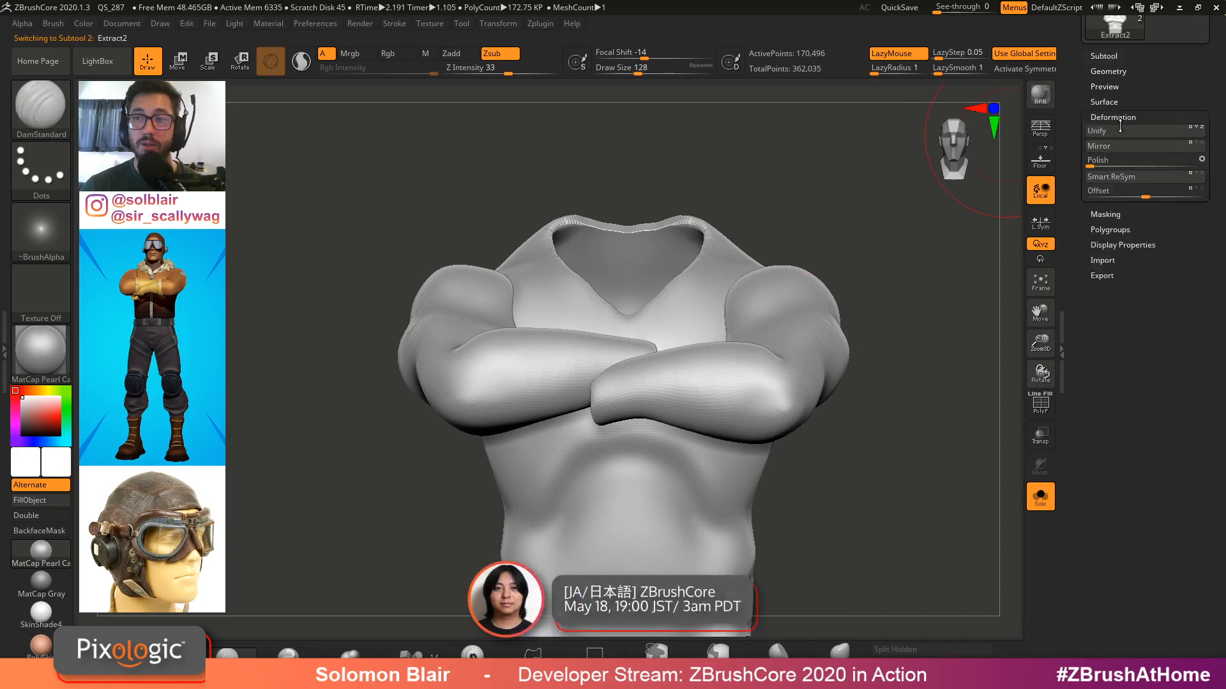
pyautogui.click(1093, 166)
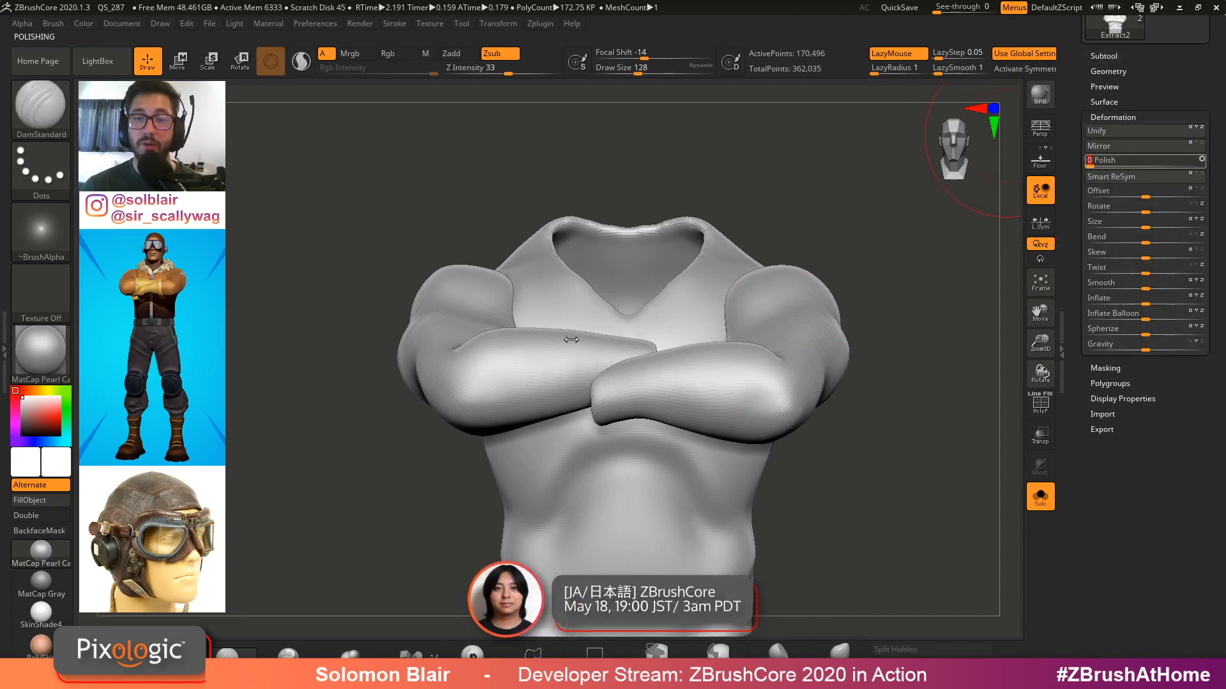
pyautogui.keyDown('ctrl'); pyautogui.moveTo(571, 340); pyautogui.dragTo(642, 343, button='right'); pyautogui.keyUp('ctrl')
pyautogui.moveTo(640, 388)
pyautogui.keyDown('shift'); pyautogui.mouseDown(button='right')
pyautogui.moveTo(679, 372)
pyautogui.moveTo(664, 358)
pyautogui.moveTo(667, 370)
pyautogui.mouseUp(button='right'); pyautogui.keyUp('shift')
pyautogui.press('x')
pyautogui.press('s')
pyautogui.moveTo(686, 374); pyautogui.dragTo(672, 375)
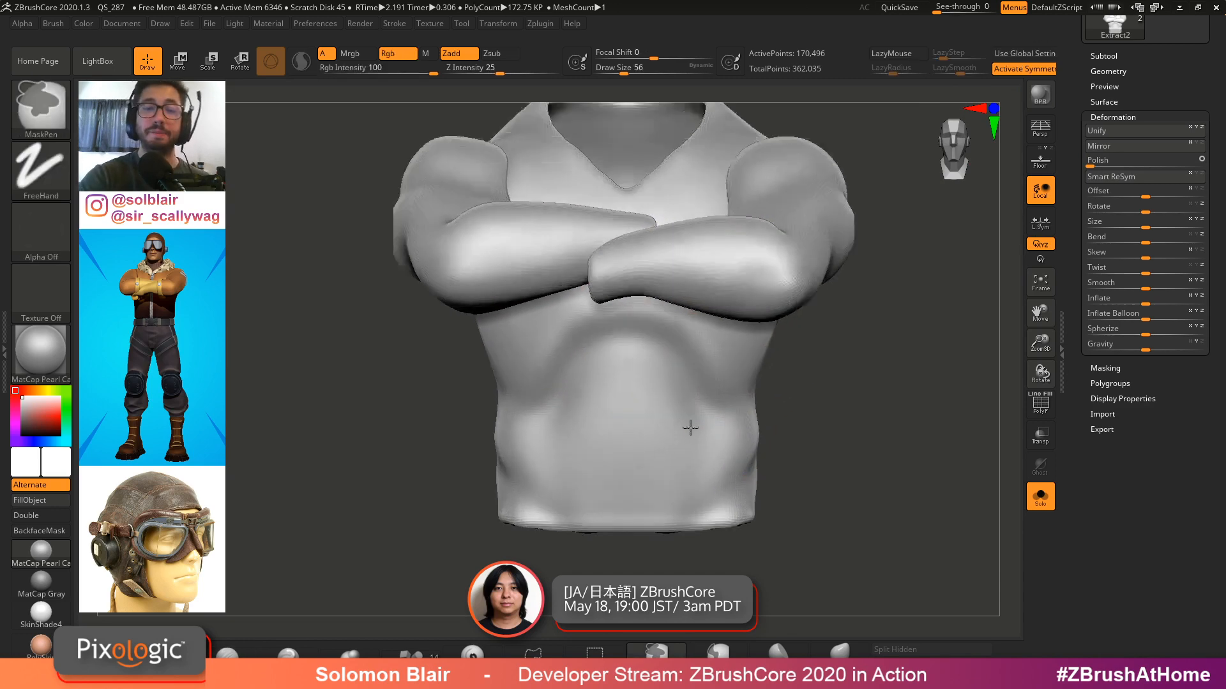
pyautogui.moveTo(690, 423); pyautogui.dragTo(796, 388, button='right')
pyautogui.hotkey('shift', 'f')
pyautogui.hotkey('shift', 'f')
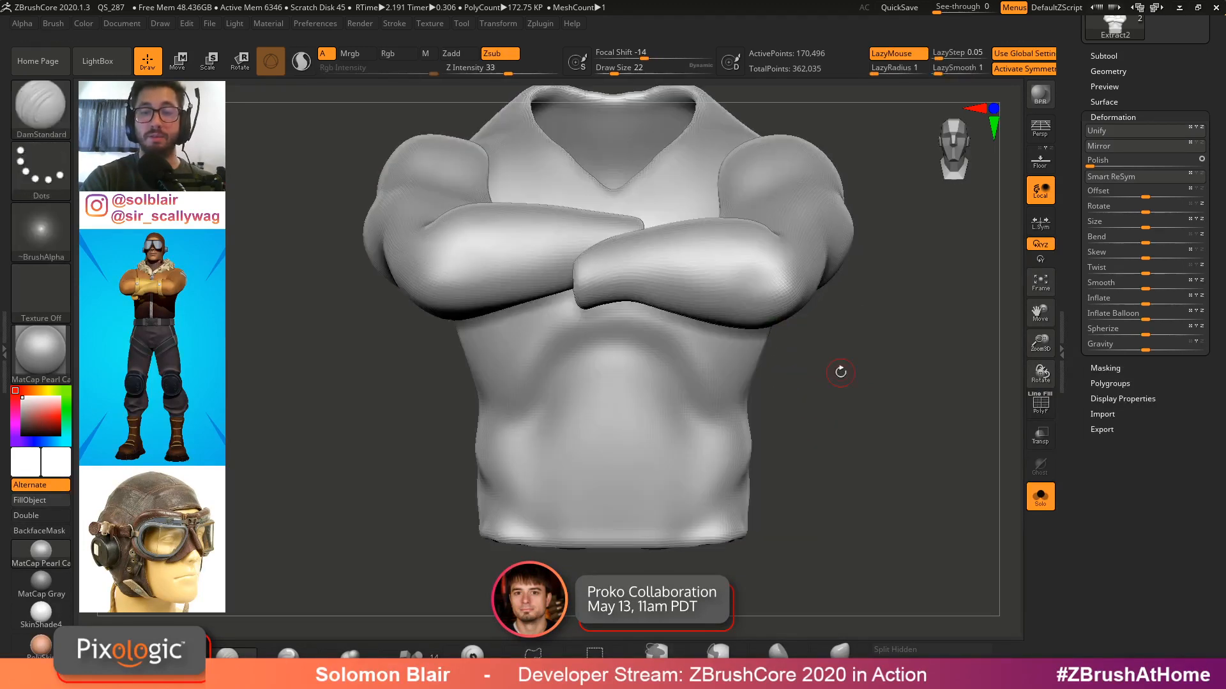
# Switch briefly to the Pilot Jacket Mod2 tool to compare its shape with the shell, then return to Extract2
pyautogui.scroll(3, 1153, 91)
pyautogui.click(1171, 119)
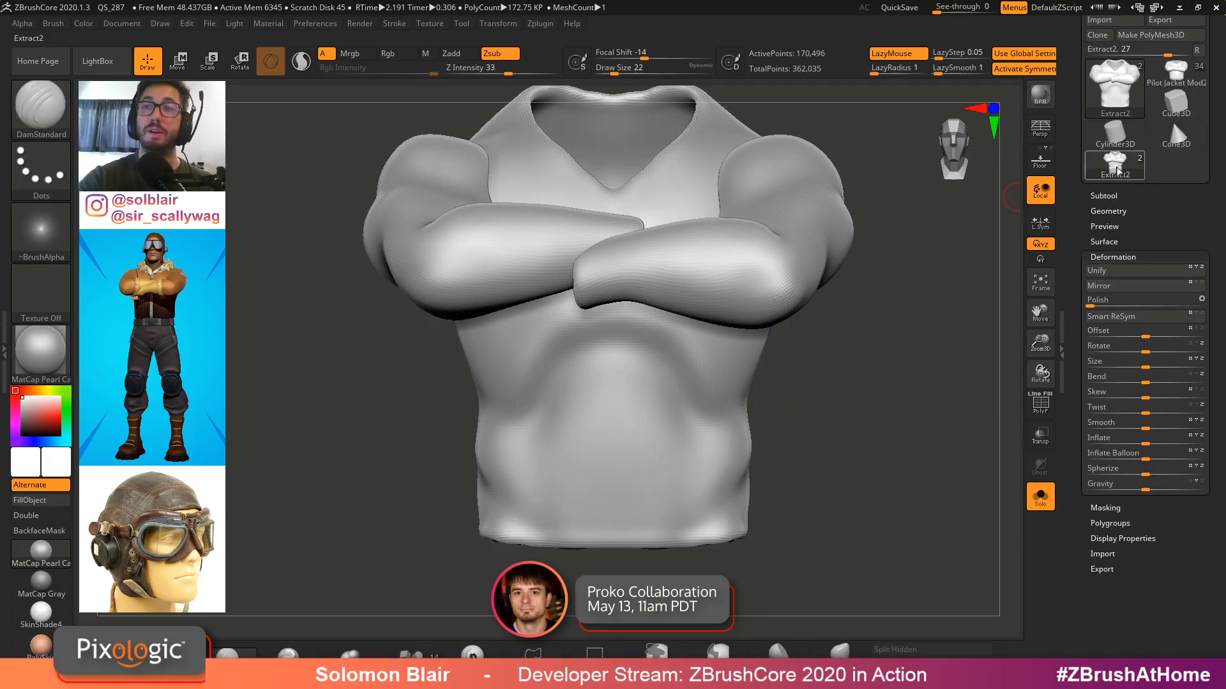
pyautogui.moveTo(875, 320)
pyautogui.mouseDown(button='right')
pyautogui.moveTo(871, 361)
pyautogui.moveTo(891, 343)
pyautogui.moveTo(834, 399)
pyautogui.mouseUp(button='right')
pyautogui.press('s')
pyautogui.click(1114, 164)
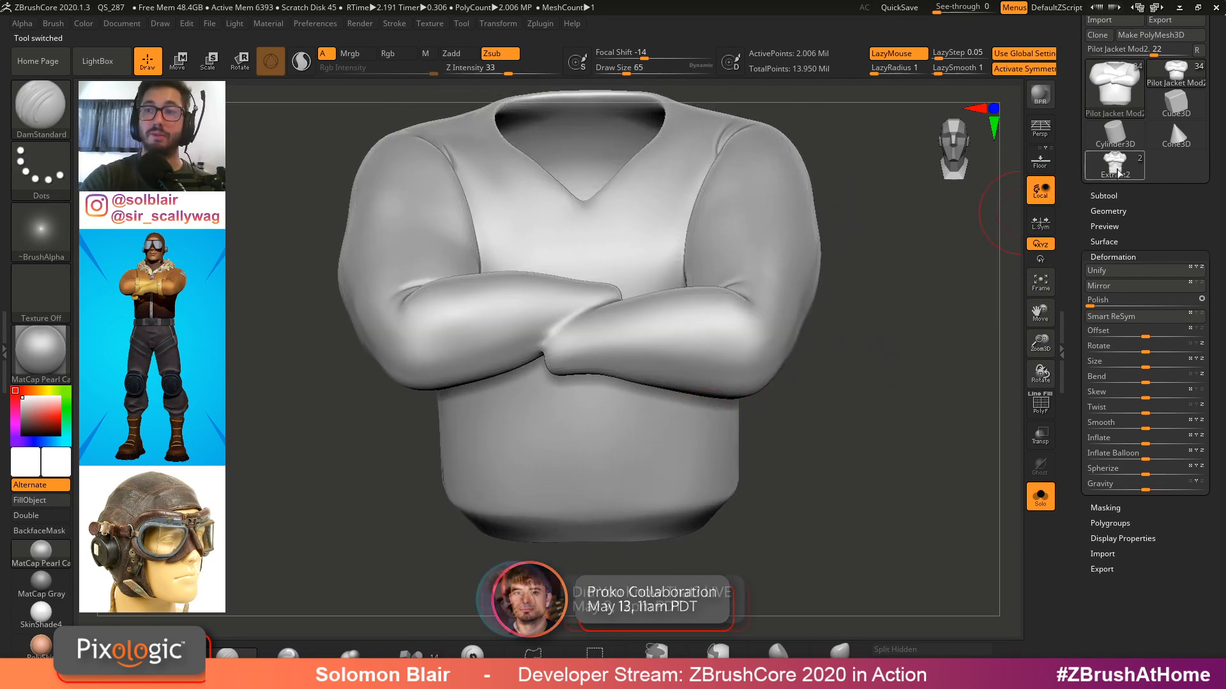
pyautogui.moveTo(897, 281)
pyautogui.mouseDown(button='right')
pyautogui.moveTo(887, 319)
pyautogui.moveTo(856, 358)
pyautogui.mouseUp(button='right')
pyautogui.press('x')
pyautogui.press('s')
pyautogui.moveTo(678, 432); pyautogui.dragTo(684, 433)
pyautogui.keyDown('alt'); pyautogui.moveTo(680, 428); pyautogui.dragTo(700, 411, button='right'); pyautogui.keyUp('alt')
pyautogui.press('x')
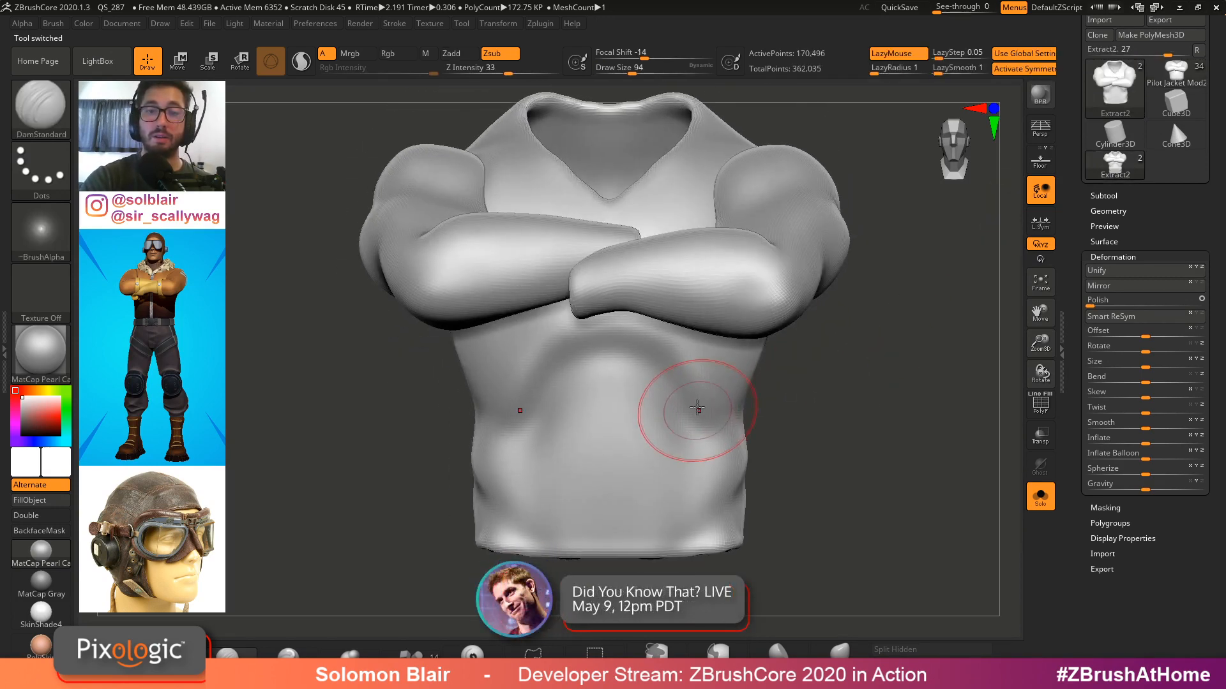
# Smooth a lumpy area on the shell's chest
pyautogui.press('s')
pyautogui.moveTo(694, 422); pyautogui.dragTo(687, 421)
pyautogui.keyDown('alt'); pyautogui.moveTo(569, 379); pyautogui.dragTo(583, 355, button='right'); pyautogui.keyUp('alt')
pyautogui.click(1114, 212)
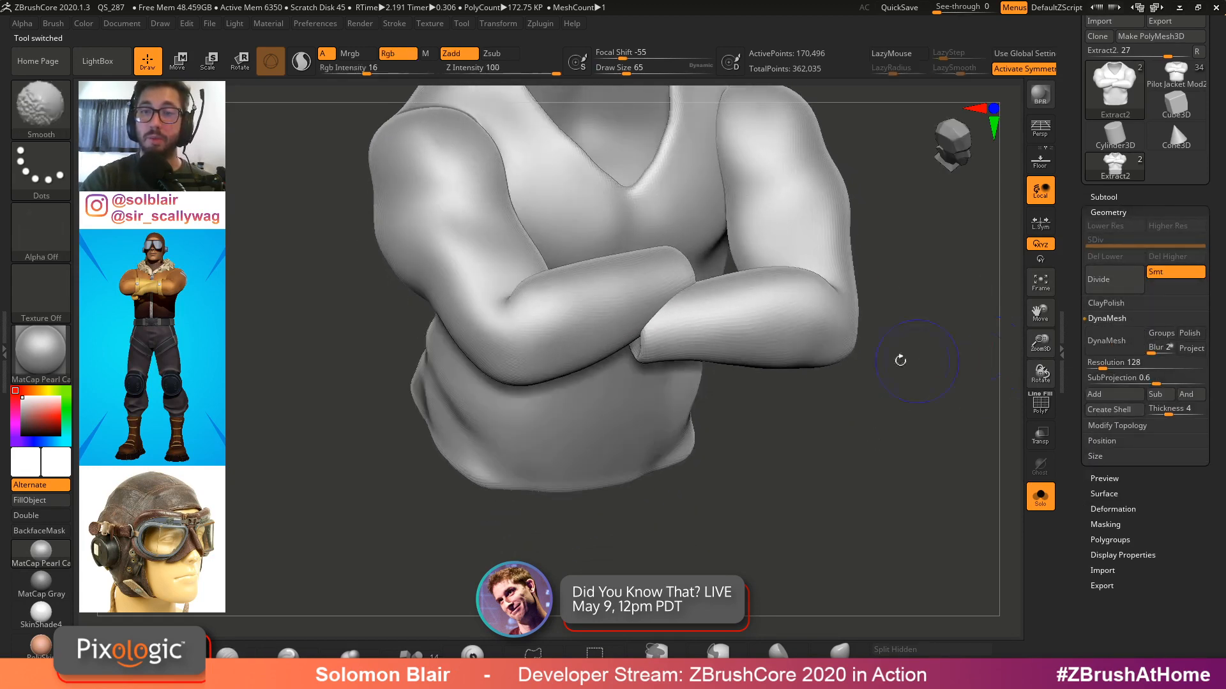
pyautogui.hotkey('shift', 'f')
pyautogui.keyDown('alt'); pyautogui.moveTo(898, 358); pyautogui.dragTo(884, 488, button='right'); pyautogui.keyUp('alt')
pyautogui.hotkey('shift', 'f')
pyautogui.keyDown('alt'); pyautogui.moveTo(739, 227); pyautogui.dragTo(754, 535, button='right'); pyautogui.keyUp('alt')
pyautogui.press('x')
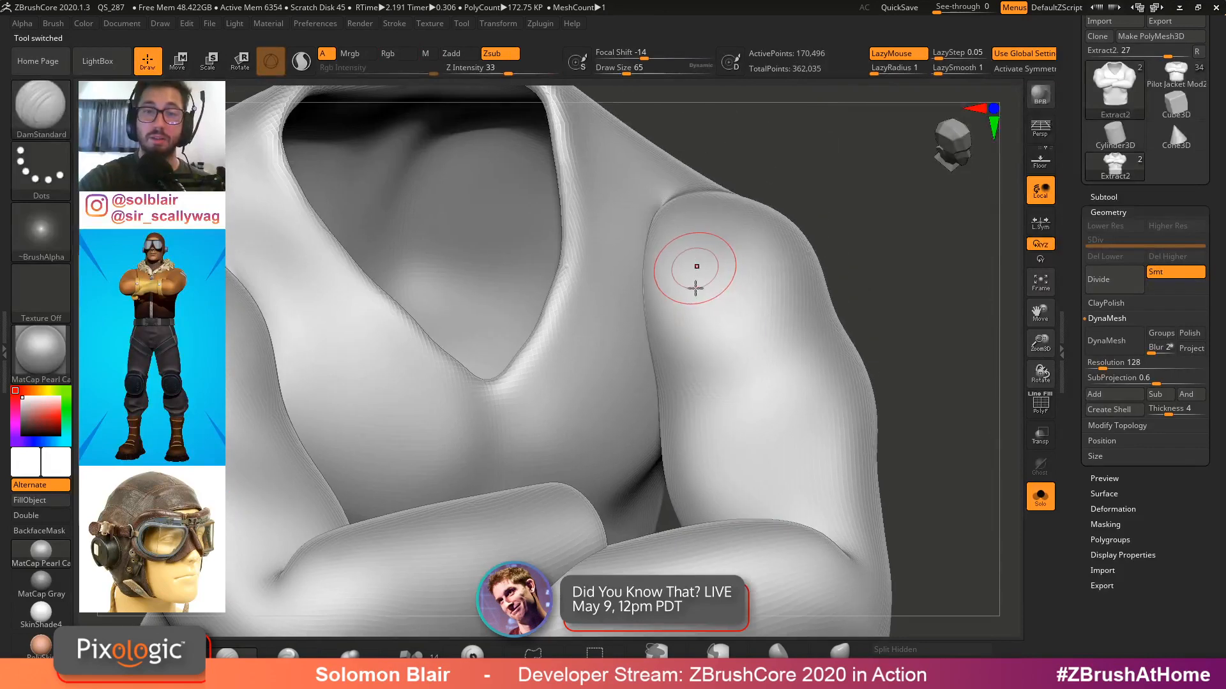
# Smooth and reshape the shell over the shoulder and upper arm
pyautogui.moveTo(695, 287); pyautogui.dragTo(668, 332, button='right')
pyautogui.press('s')
pyautogui.moveTo(653, 295); pyautogui.dragTo(665, 296)
pyautogui.moveTo(674, 217)
pyautogui.keyDown('shift'); pyautogui.mouseDown()
pyautogui.moveTo(698, 167)
pyautogui.moveTo(676, 214)
pyautogui.mouseUp(); pyautogui.keyUp('shift')
pyautogui.keyDown('alt'); pyautogui.moveTo(676, 213); pyautogui.dragTo(800, 202, button='right'); pyautogui.keyUp('alt')
pyautogui.keyDown('shift'); pyautogui.moveTo(385, 367); pyautogui.dragTo(343, 288); pyautogui.keyUp('shift')
pyautogui.keyDown('alt'); pyautogui.moveTo(373, 362); pyautogui.dragTo(528, 296, button='right'); pyautogui.keyUp('alt')
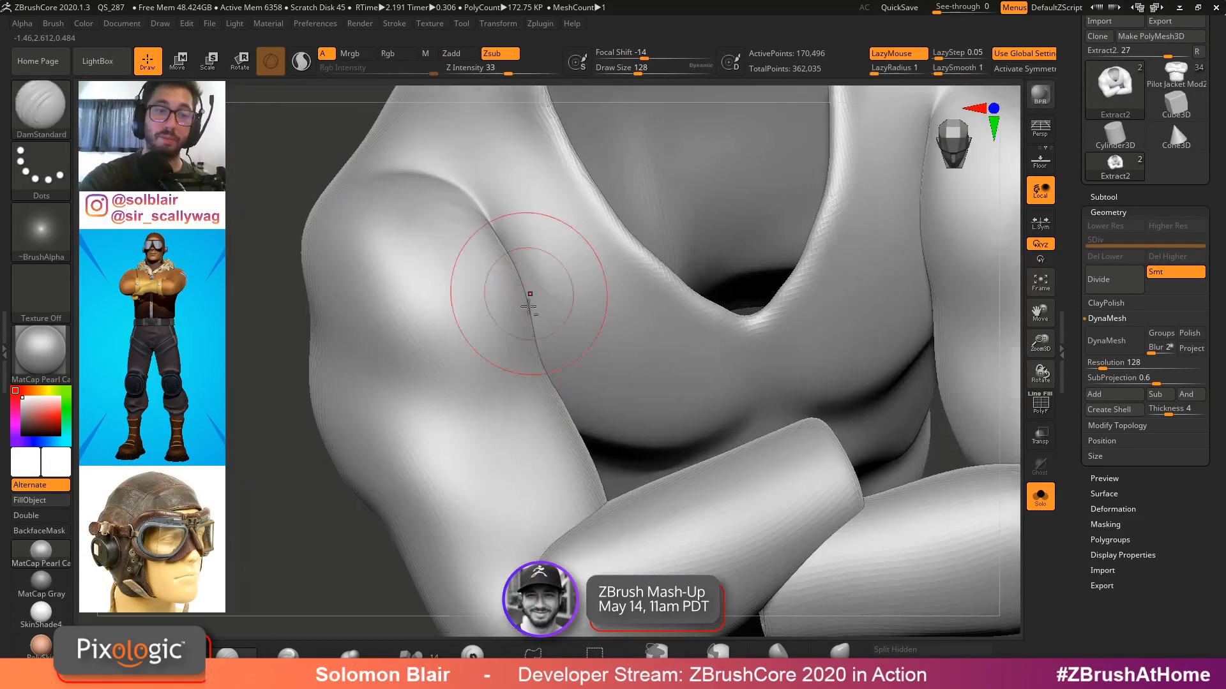
pyautogui.moveTo(528, 339); pyautogui.dragTo(551, 326, button='right')
# Select the Inflate brush at a low Z intensity and inflate the shell's shoulder and sleeve
pyautogui.press('b')
pyautogui.press('i')
pyautogui.press('n')
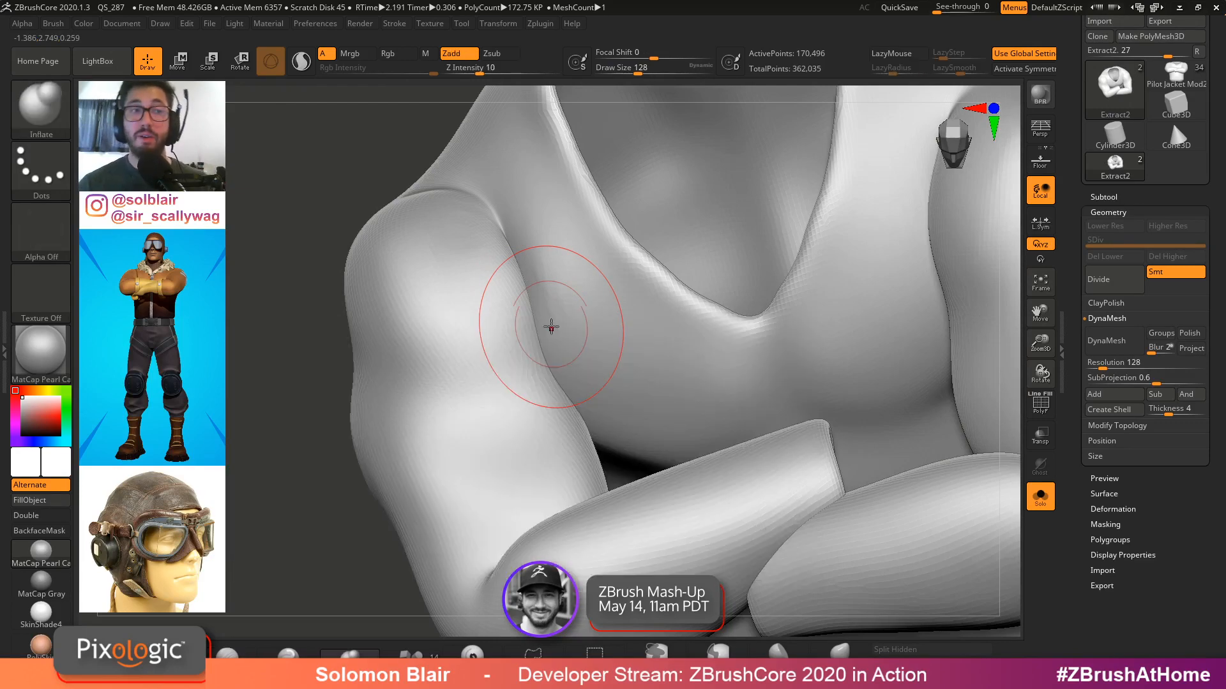
pyautogui.moveTo(477, 71); pyautogui.dragTo(456, 71)
pyautogui.moveTo(454, 287)
pyautogui.keyDown('ctrl'); pyautogui.mouseDown(button='right')
pyautogui.moveTo(446, 317)
pyautogui.moveTo(408, 331)
pyautogui.mouseUp(button='right'); pyautogui.keyUp('ctrl')
pyautogui.press(']')
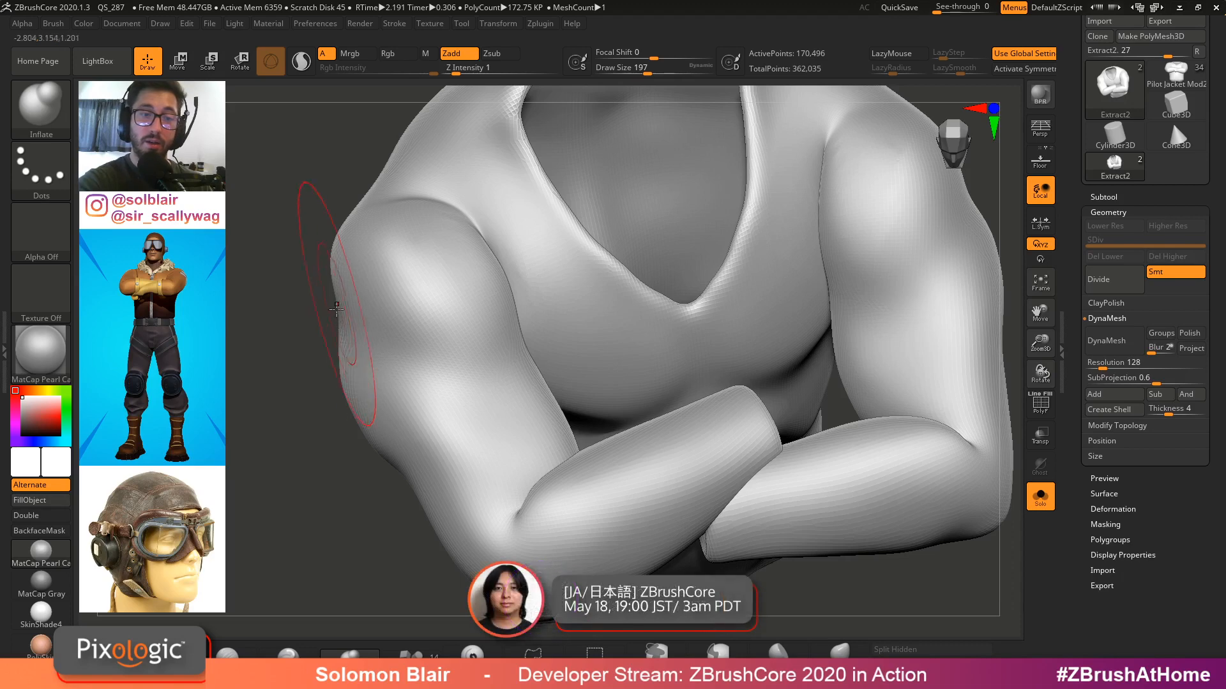
pyautogui.press('[')
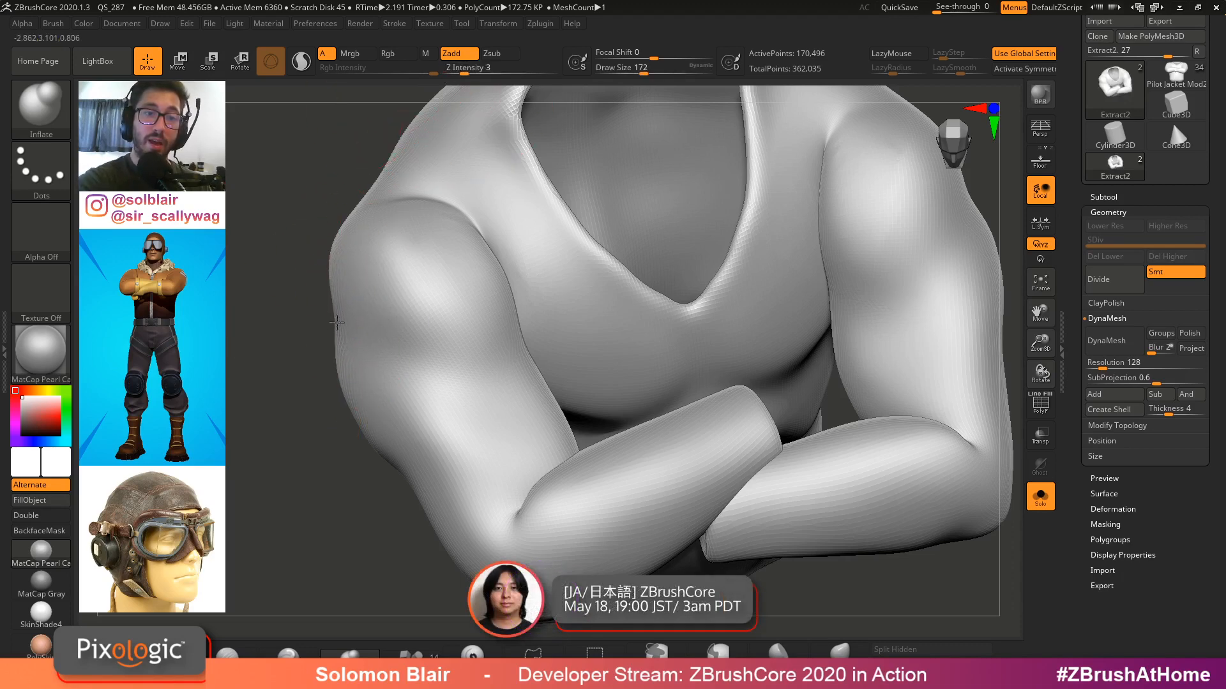
pyautogui.press('shift')
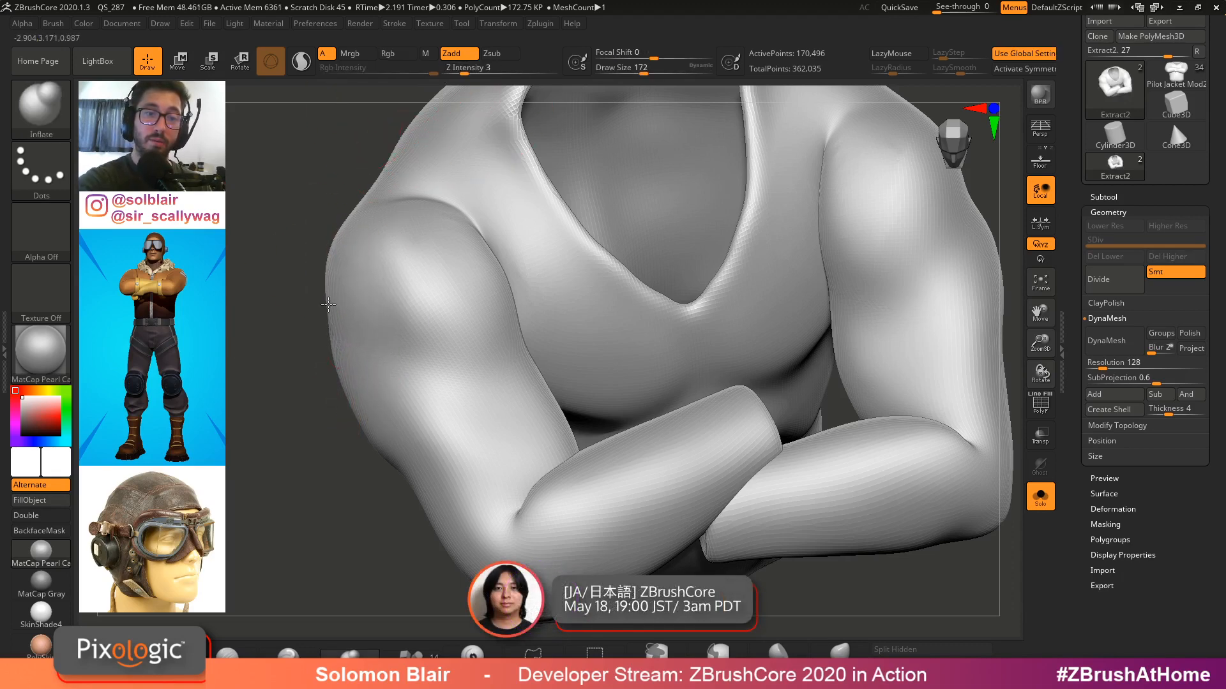
pyautogui.moveTo(369, 420)
pyautogui.keyDown('shift'); pyautogui.mouseDown(button='right')
pyautogui.moveTo(448, 393)
pyautogui.moveTo(473, 420)
pyautogui.mouseUp(button='right'); pyautogui.keyUp('shift')
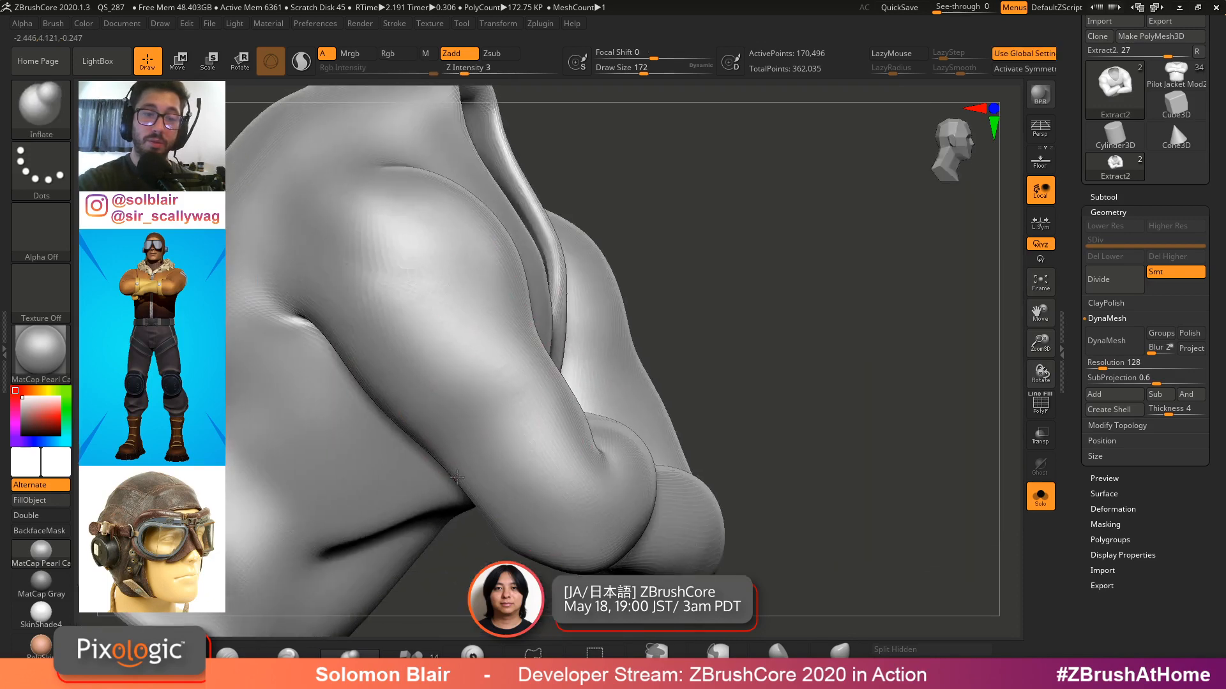
pyautogui.moveTo(408, 370); pyautogui.dragTo(405, 331, button='right')
pyautogui.moveTo(405, 255)
pyautogui.keyDown('ctrl'); pyautogui.mouseDown(button='right')
pyautogui.moveTo(424, 326)
pyautogui.moveTo(588, 524)
pyautogui.moveTo(574, 357)
pyautogui.moveTo(627, 349)
pyautogui.mouseUp(button='right'); pyautogui.keyUp('ctrl')
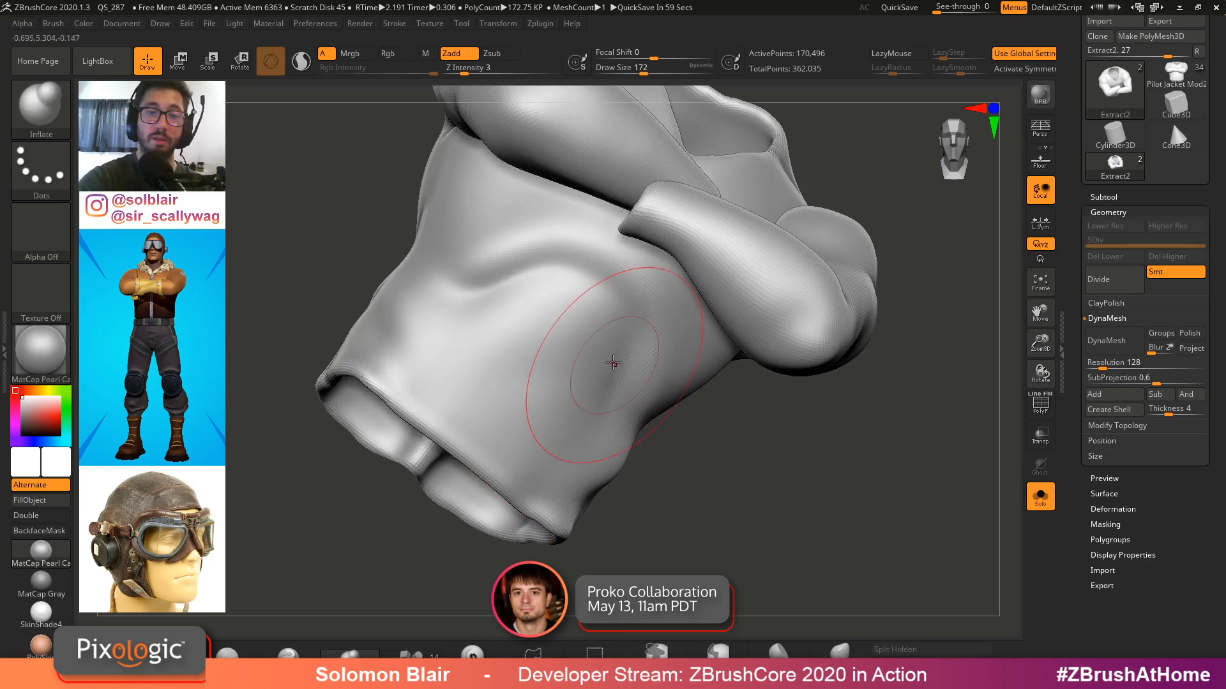
# Inflate and smooth the shell's sides and lower torso
pyautogui.moveTo(603, 284)
pyautogui.keyDown('shift'); pyautogui.mouseDown()
pyautogui.moveTo(594, 274)
pyautogui.moveTo(476, 291)
pyautogui.mouseUp(); pyautogui.keyUp('shift')
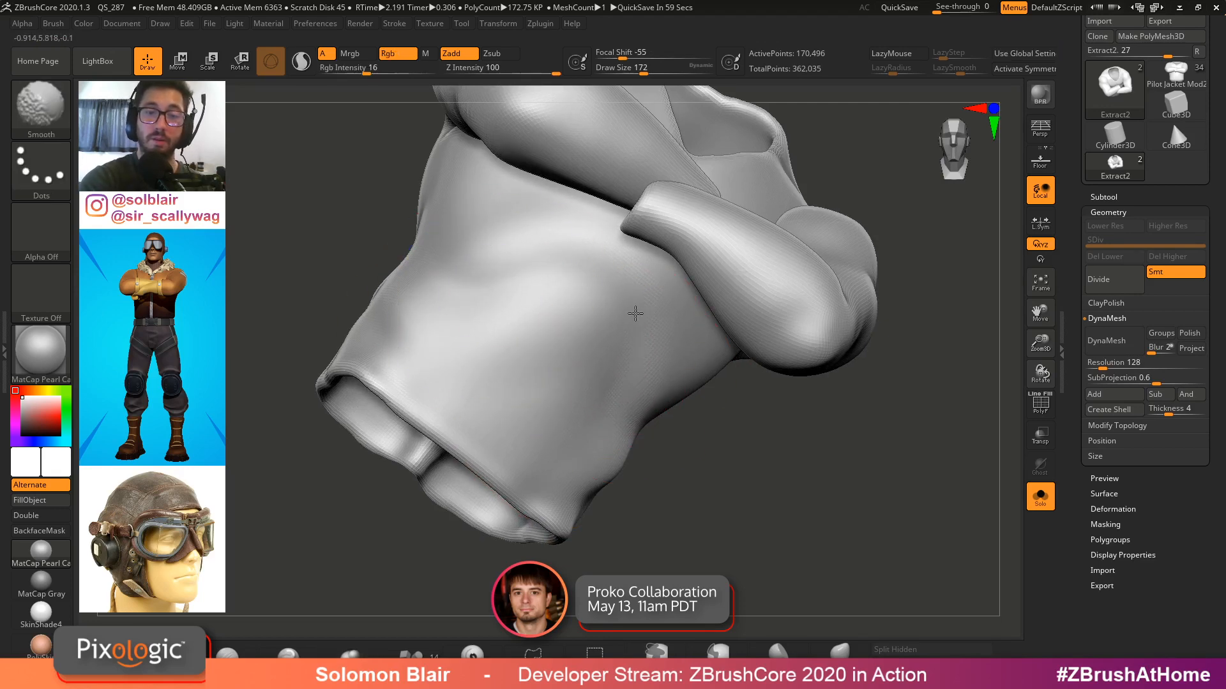
pyautogui.moveTo(504, 299); pyautogui.dragTo(677, 354, button='right')
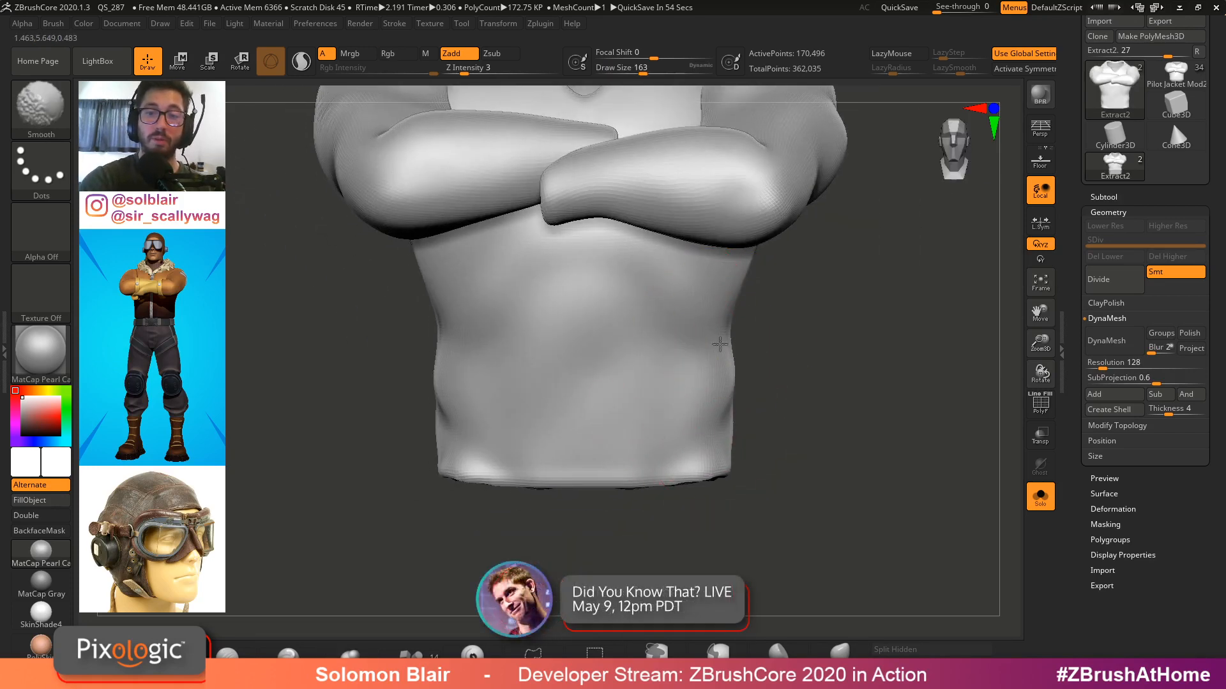
pyautogui.moveTo(715, 347); pyautogui.dragTo(638, 355, button='right')
pyautogui.press('s')
pyautogui.moveTo(734, 412); pyautogui.dragTo(724, 413)
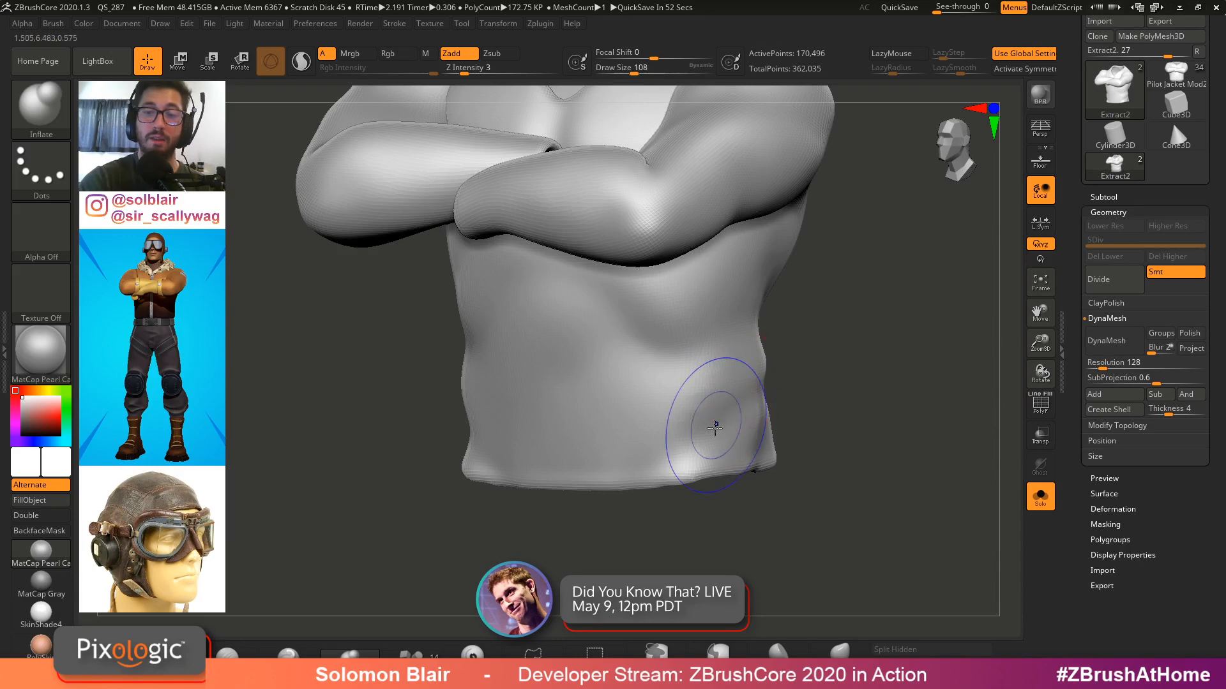
pyautogui.moveTo(706, 432); pyautogui.dragTo(790, 393, button='right')
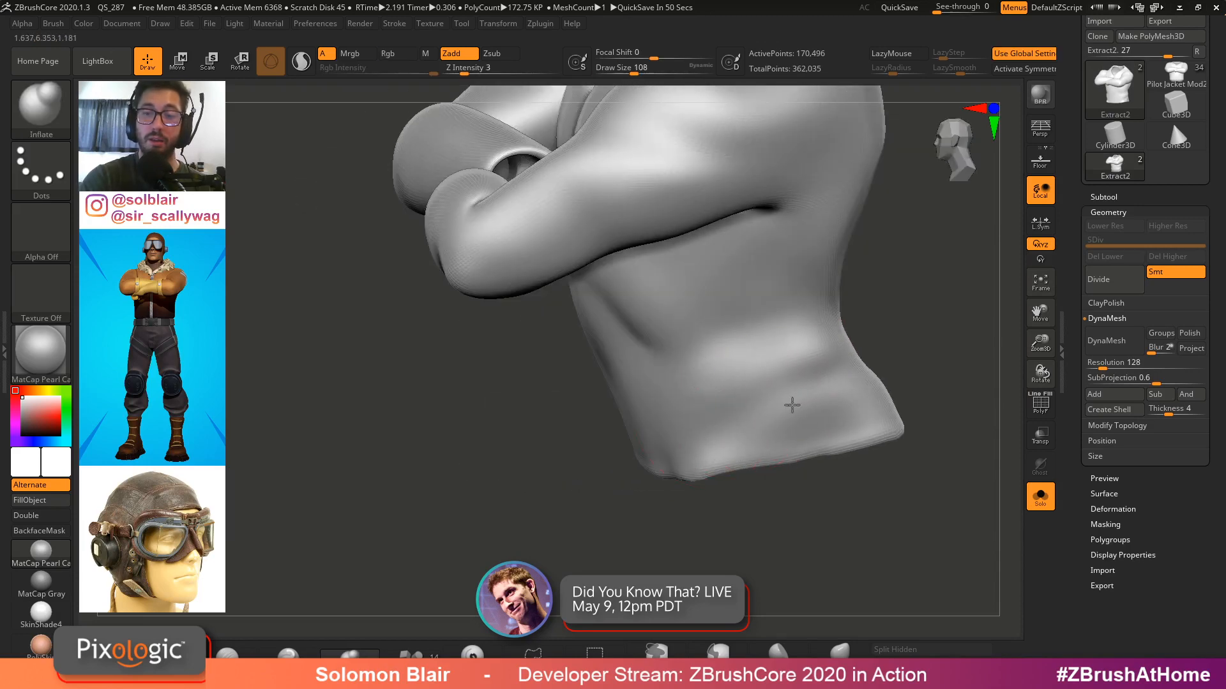
pyautogui.moveTo(794, 388)
pyautogui.keyDown('shift'); pyautogui.mouseDown()
pyautogui.moveTo(736, 413)
pyautogui.moveTo(702, 392)
pyautogui.mouseUp(); pyautogui.keyUp('shift')
pyautogui.moveTo(758, 335)
pyautogui.keyDown('alt'); pyautogui.mouseDown(button='right')
pyautogui.moveTo(687, 377)
pyautogui.moveTo(729, 350)
pyautogui.mouseUp(button='right'); pyautogui.keyUp('alt')
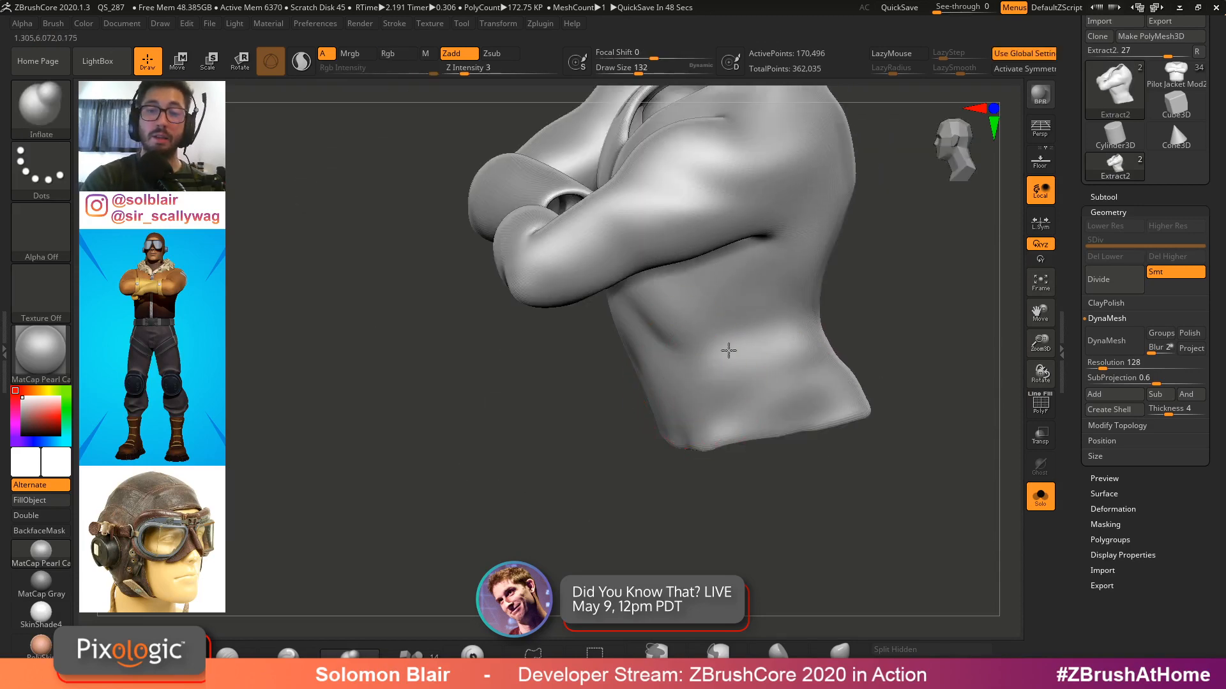
pyautogui.moveTo(774, 317); pyautogui.dragTo(708, 364, button='right')
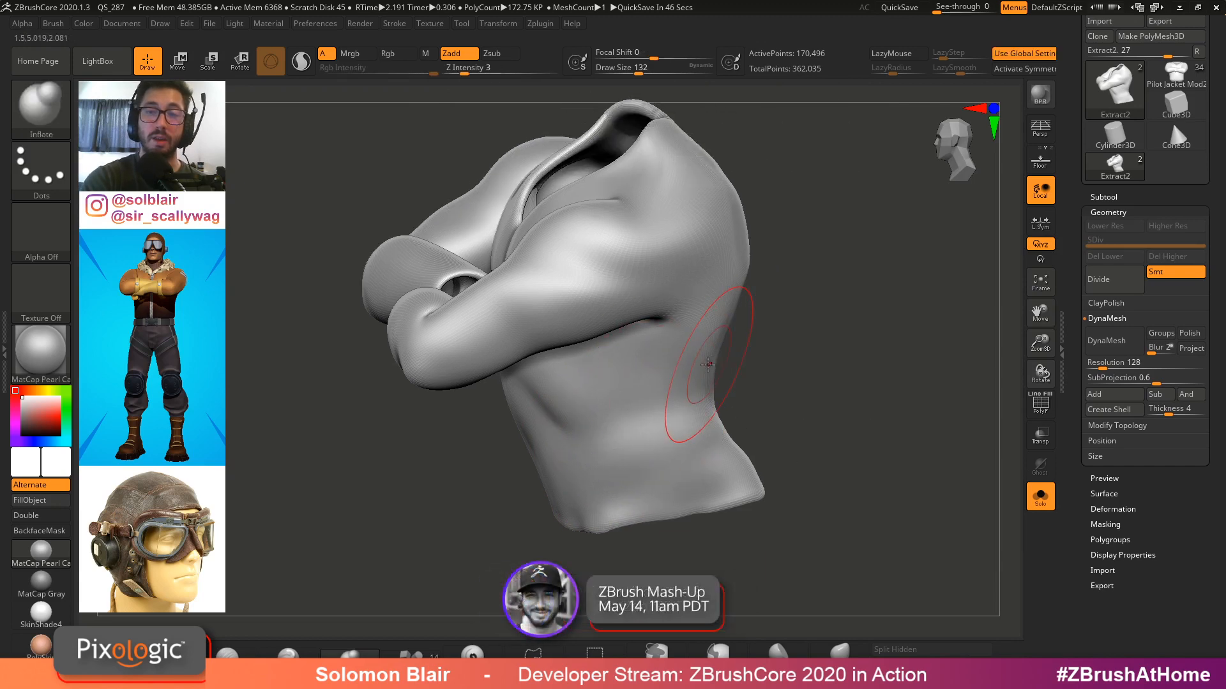
# Polish the shell again with the Deformation Polish slider
pyautogui.click(1113, 509)
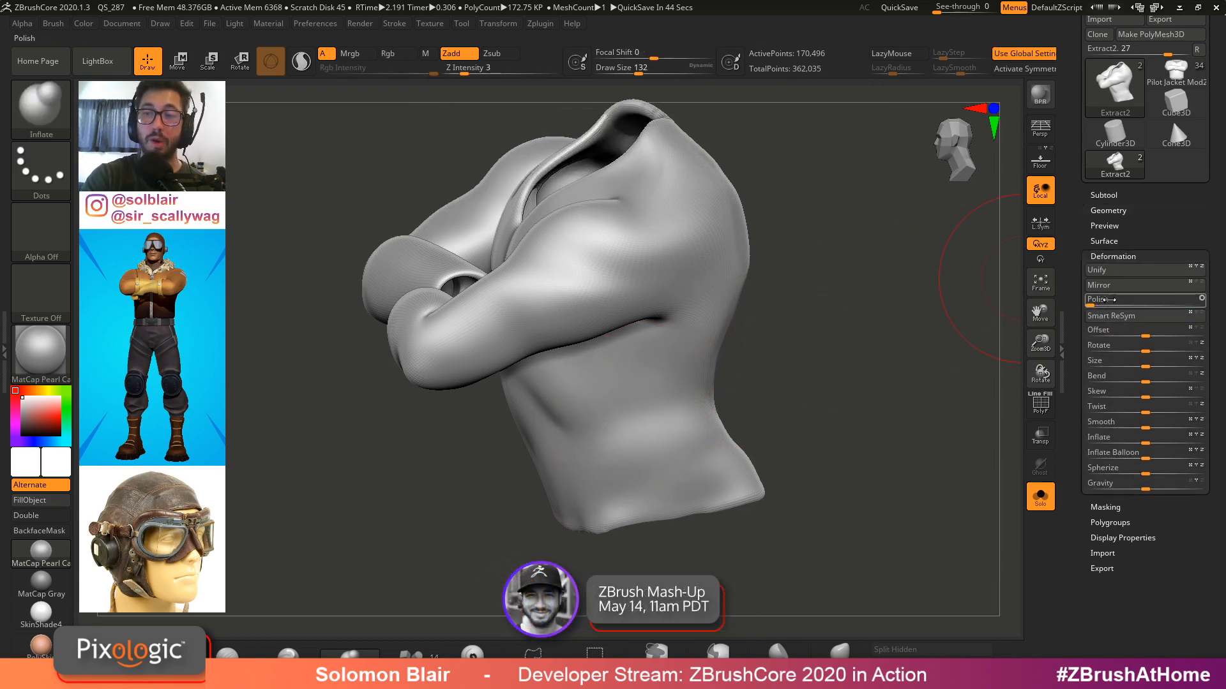
pyautogui.moveTo(728, 427)
pyautogui.keyDown('ctrl'); pyautogui.mouseDown(button='right')
pyautogui.moveTo(761, 419)
pyautogui.moveTo(733, 454)
pyautogui.moveTo(783, 383)
pyautogui.moveTo(728, 423)
pyautogui.mouseUp(button='right'); pyautogui.keyUp('ctrl')
pyautogui.keyDown('shift'); pyautogui.moveTo(728, 423); pyautogui.dragTo(741, 386); pyautogui.keyUp('shift')
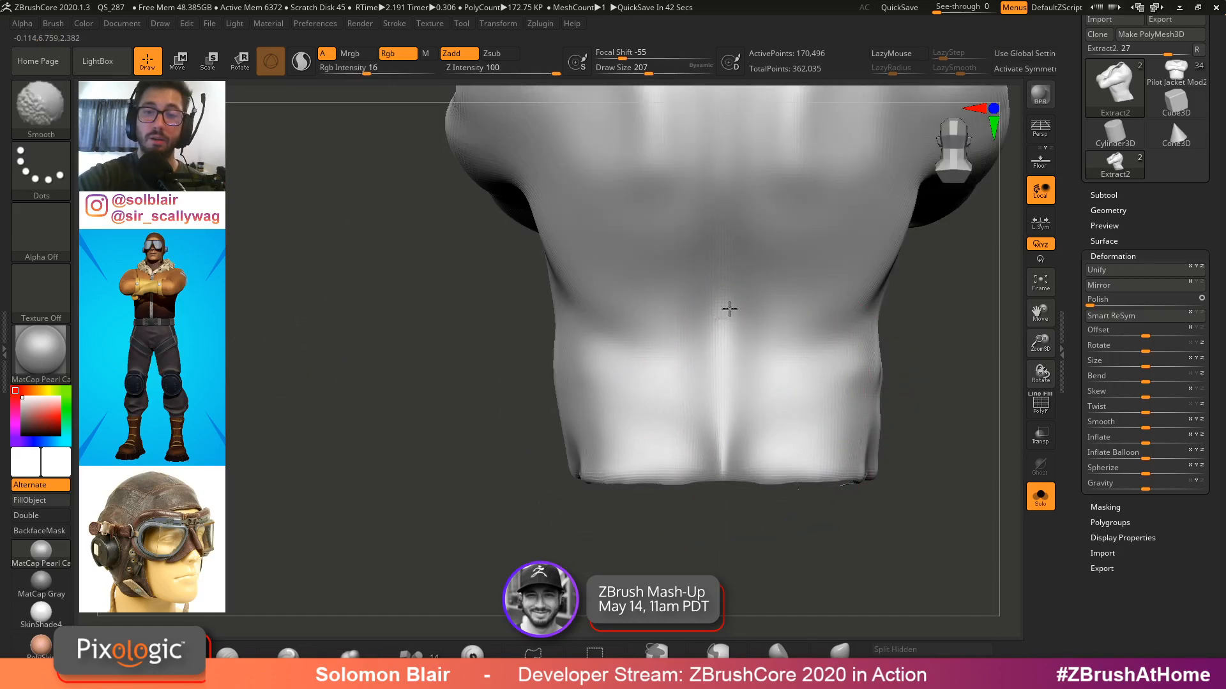
pyautogui.keyDown('shift'); pyautogui.moveTo(730, 309); pyautogui.dragTo(736, 301); pyautogui.keyUp('shift')
pyautogui.keyDown('alt'); pyautogui.moveTo(742, 311); pyautogui.dragTo(706, 395, button='right'); pyautogui.keyUp('alt')
# Smooth the shirt shell across the upper back and shoulders
pyautogui.press('s')
pyautogui.moveTo(706, 396); pyautogui.dragTo(709, 395)
pyautogui.keyDown('ctrl'); pyautogui.moveTo(718, 217); pyautogui.dragTo(711, 287, button='right'); pyautogui.keyUp('ctrl')
pyautogui.keyDown('shift'); pyautogui.moveTo(733, 293); pyautogui.dragTo(788, 195); pyautogui.keyUp('shift')
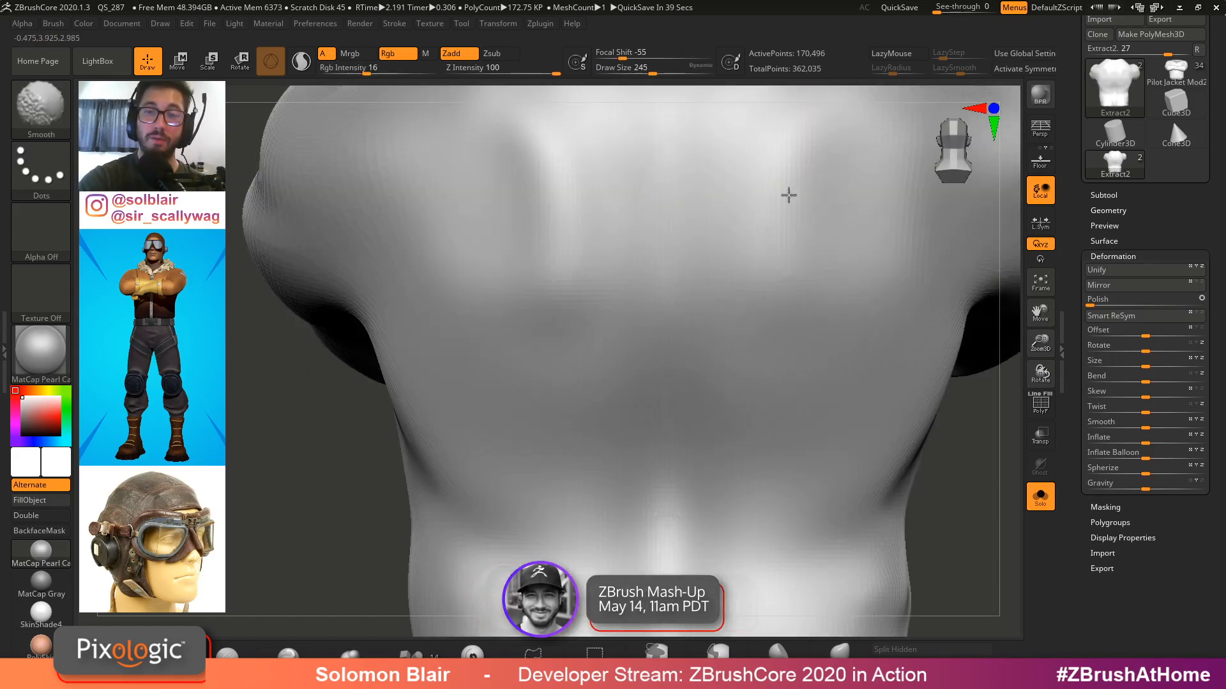
pyautogui.moveTo(727, 231)
pyautogui.keyDown('alt'); pyautogui.mouseDown(button='right')
pyautogui.moveTo(621, 326)
pyautogui.moveTo(650, 281)
pyautogui.mouseUp(button='right'); pyautogui.keyUp('alt')
pyautogui.keyDown('shift'); pyautogui.moveTo(651, 298); pyautogui.dragTo(610, 310); pyautogui.keyUp('shift')
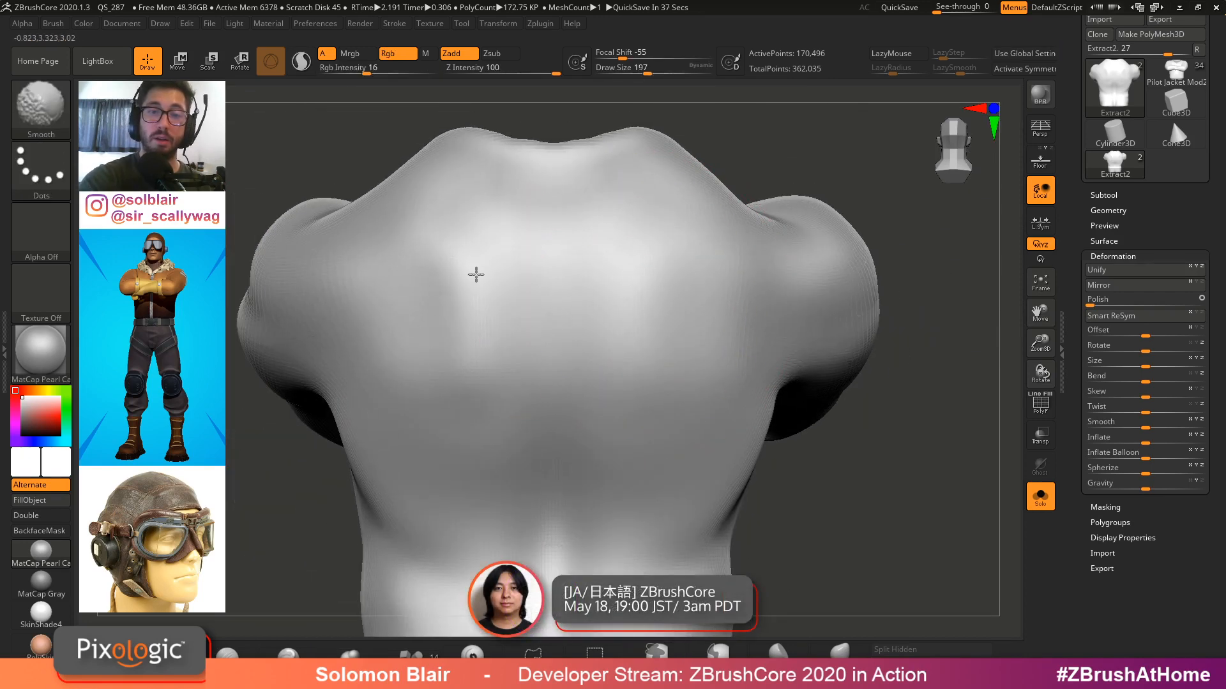
# Smooth the shirt shell's back and the lower edge around its bottom opening
pyautogui.press('ctrl')
pyautogui.moveTo(531, 260)
pyautogui.mouseDown(button='right')
pyautogui.moveTo(632, 185)
pyautogui.moveTo(619, 301)
pyautogui.moveTo(645, 383)
pyautogui.mouseUp(button='right')
pyautogui.press('shift')
pyautogui.moveTo(729, 261); pyautogui.dragTo(746, 313, button='right')
pyautogui.press('shift')
pyautogui.keyDown('shift'); pyautogui.moveTo(741, 220); pyautogui.dragTo(726, 162); pyautogui.keyUp('shift')
pyautogui.moveTo(725, 161); pyautogui.dragTo(718, 221, button='right')
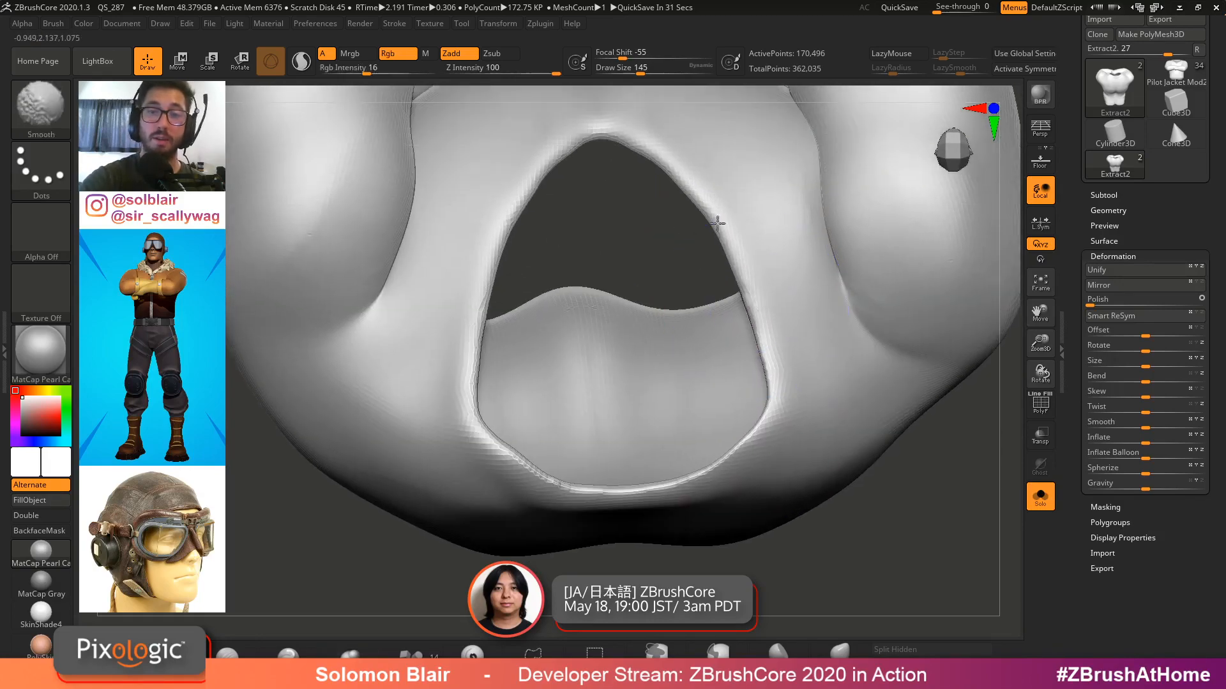
pyautogui.moveTo(496, 273)
pyautogui.mouseDown(button='right')
pyautogui.moveTo(438, 424)
pyautogui.moveTo(607, 287)
pyautogui.moveTo(775, 304)
pyautogui.moveTo(829, 370)
pyautogui.moveTo(815, 402)
pyautogui.moveTo(733, 235)
pyautogui.moveTo(680, 260)
pyautogui.moveTo(649, 190)
pyautogui.mouseUp(button='right')
# Inflate the shirt shell's side with the Inflate brush at Z intensity 3
pyautogui.hotkey('shift', 'f')
pyautogui.hotkey('shift', 'f')
pyautogui.press('ctrl')
pyautogui.hotkey('shift', 'f')
pyautogui.hotkey('shift', 'f')
pyautogui.keyDown('alt'); pyautogui.moveTo(779, 438); pyautogui.dragTo(768, 410, button='right'); pyautogui.keyUp('alt')
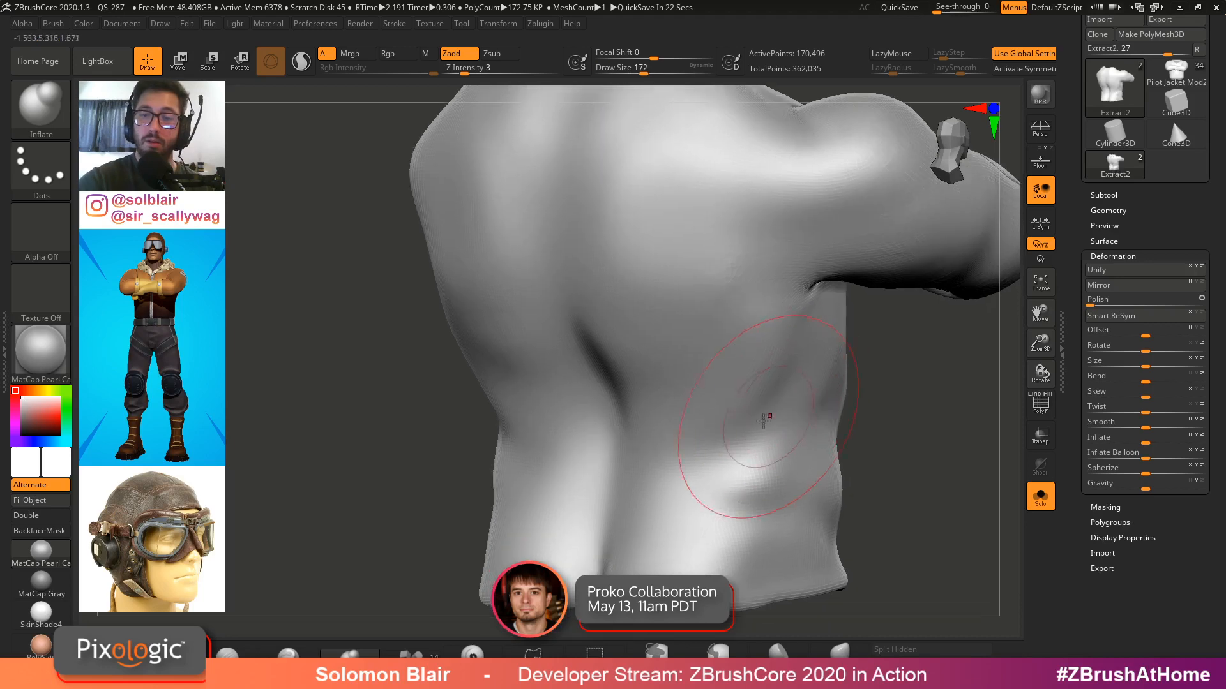
pyautogui.keyDown('alt'); pyautogui.moveTo(741, 455); pyautogui.dragTo(734, 419, button='right'); pyautogui.keyUp('alt')
pyautogui.moveTo(761, 397)
pyautogui.mouseDown()
pyautogui.moveTo(742, 408)
pyautogui.moveTo(774, 389)
pyautogui.mouseUp()
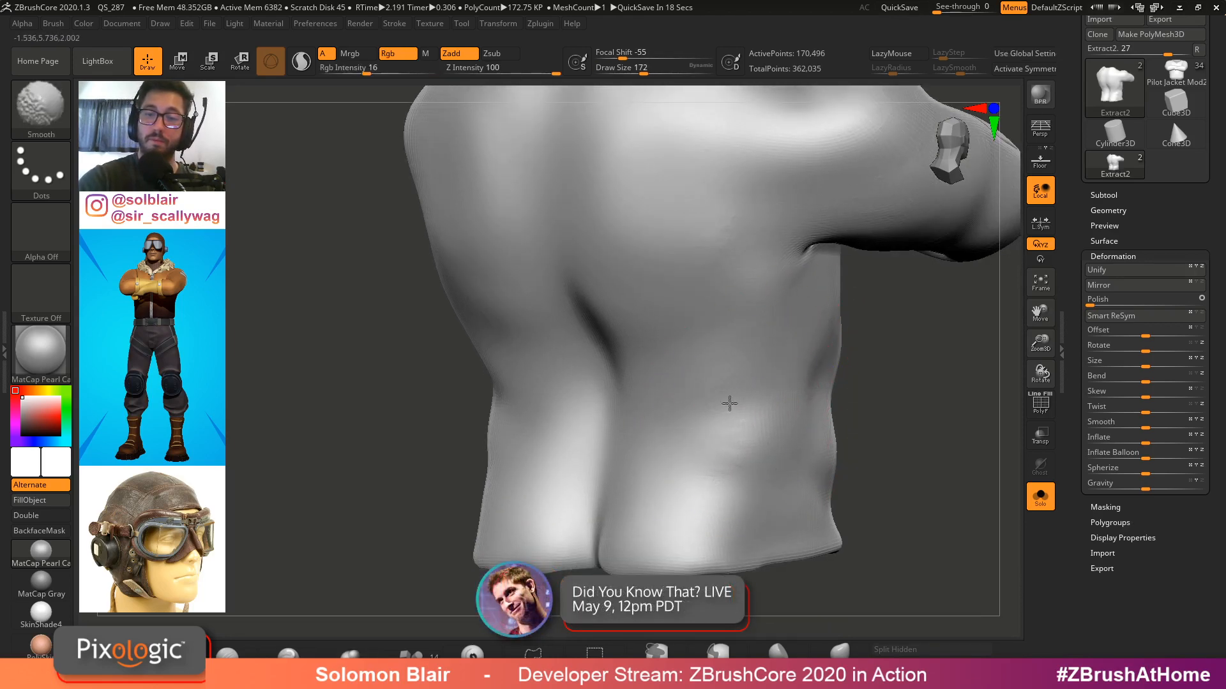
# Smooth and inflate the shirt shell's side and lower back
pyautogui.keyDown('shift'); pyautogui.moveTo(730, 405); pyautogui.dragTo(601, 377, button='right'); pyautogui.keyUp('shift')
pyautogui.moveTo(583, 344); pyautogui.dragTo(587, 355)
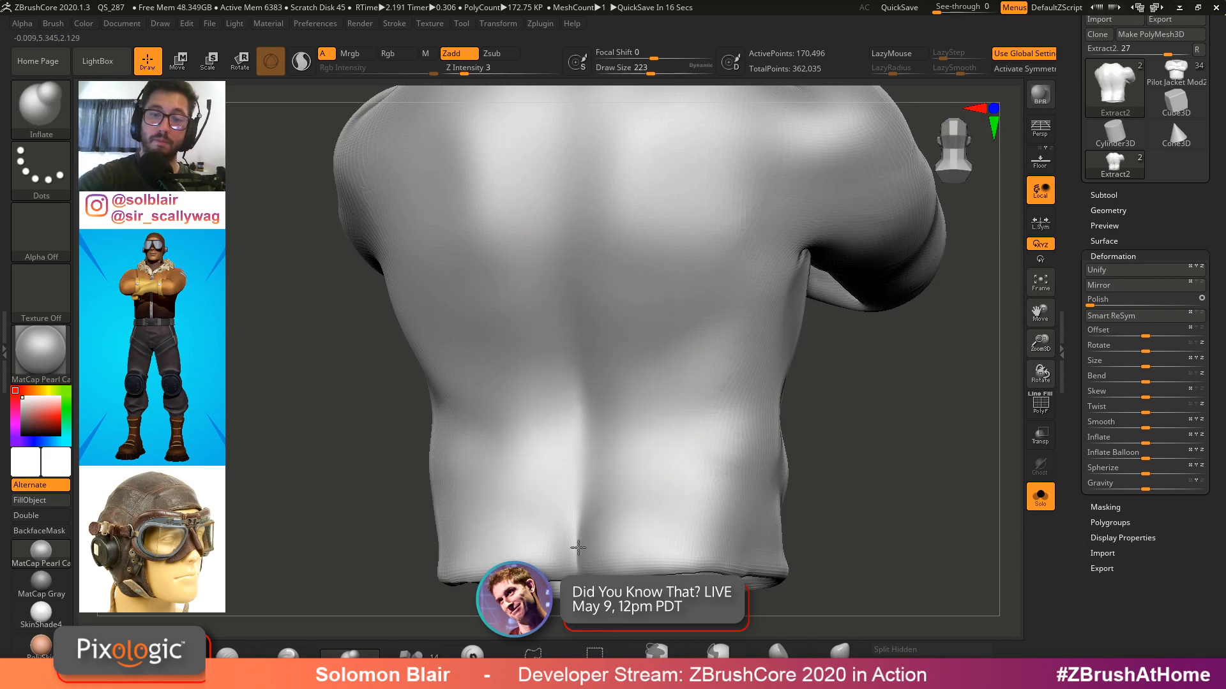
pyautogui.keyDown('shift'); pyautogui.moveTo(578, 547); pyautogui.dragTo(585, 508); pyautogui.keyUp('shift')
pyautogui.moveTo(581, 495)
pyautogui.mouseDown(button='right')
pyautogui.moveTo(602, 380)
pyautogui.moveTo(503, 414)
pyautogui.moveTo(487, 501)
pyautogui.moveTo(536, 410)
pyautogui.moveTo(507, 359)
pyautogui.moveTo(626, 304)
pyautogui.moveTo(481, 345)
pyautogui.mouseUp(button='right')
pyautogui.press('shift')
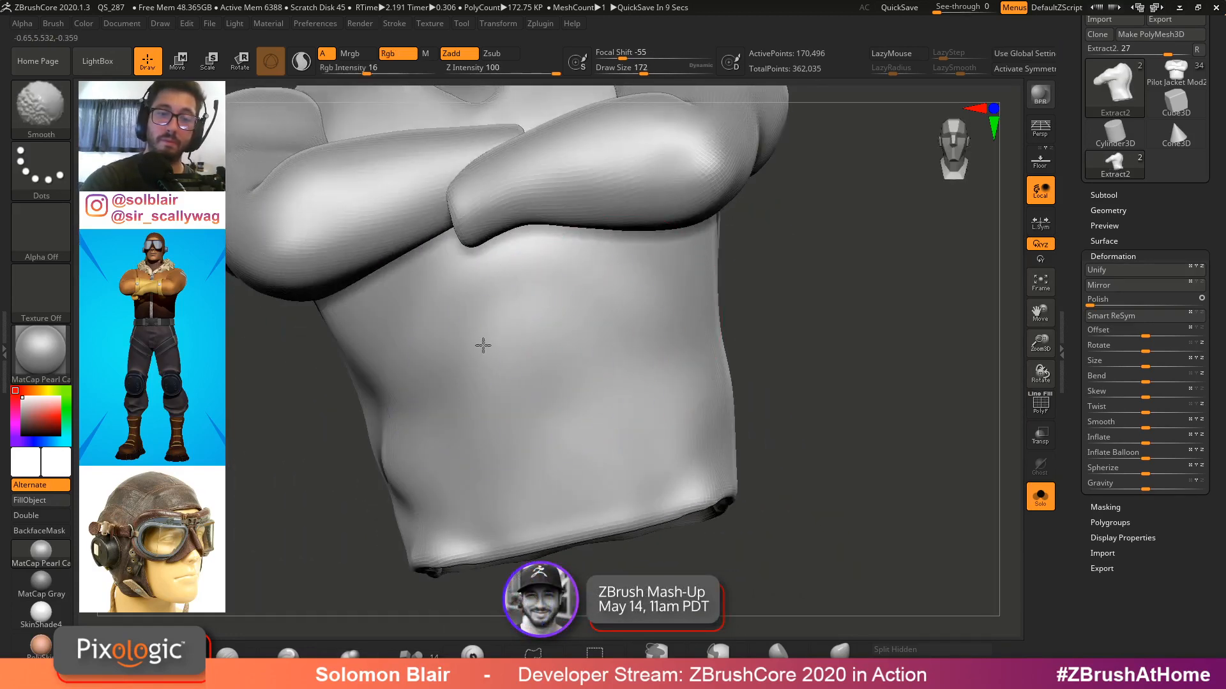
# Smooth the shirt shell's front and lower torso beneath the crossed arms
pyautogui.keyDown('shift'); pyautogui.moveTo(375, 407); pyautogui.dragTo(375, 414); pyautogui.keyUp('shift')
pyautogui.keyDown('alt'); pyautogui.moveTo(415, 437); pyautogui.dragTo(543, 408, button='right'); pyautogui.keyUp('alt')
pyautogui.press('s')
pyautogui.moveTo(446, 386); pyautogui.dragTo(442, 386)
pyautogui.press('shift')
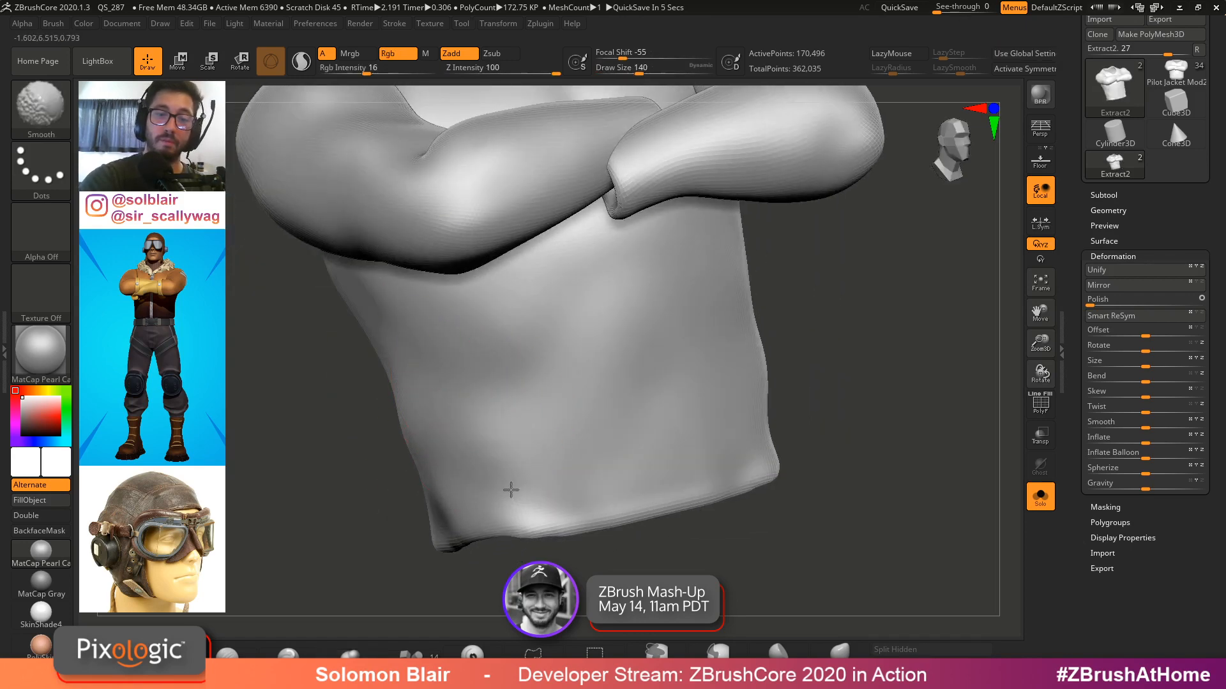
pyautogui.keyDown('shift'); pyautogui.moveTo(466, 527); pyautogui.dragTo(553, 502); pyautogui.keyUp('shift')
pyautogui.keyDown('shift'); pyautogui.moveTo(568, 496); pyautogui.dragTo(649, 465, button='right'); pyautogui.keyUp('shift')
pyautogui.moveTo(668, 405)
pyautogui.keyDown('shift'); pyautogui.mouseDown()
pyautogui.moveTo(662, 284)
pyautogui.moveTo(597, 280)
pyautogui.mouseUp(); pyautogui.keyUp('shift')
pyautogui.keyDown('alt'); pyautogui.moveTo(664, 210); pyautogui.dragTo(638, 385, button='right'); pyautogui.keyUp('alt')
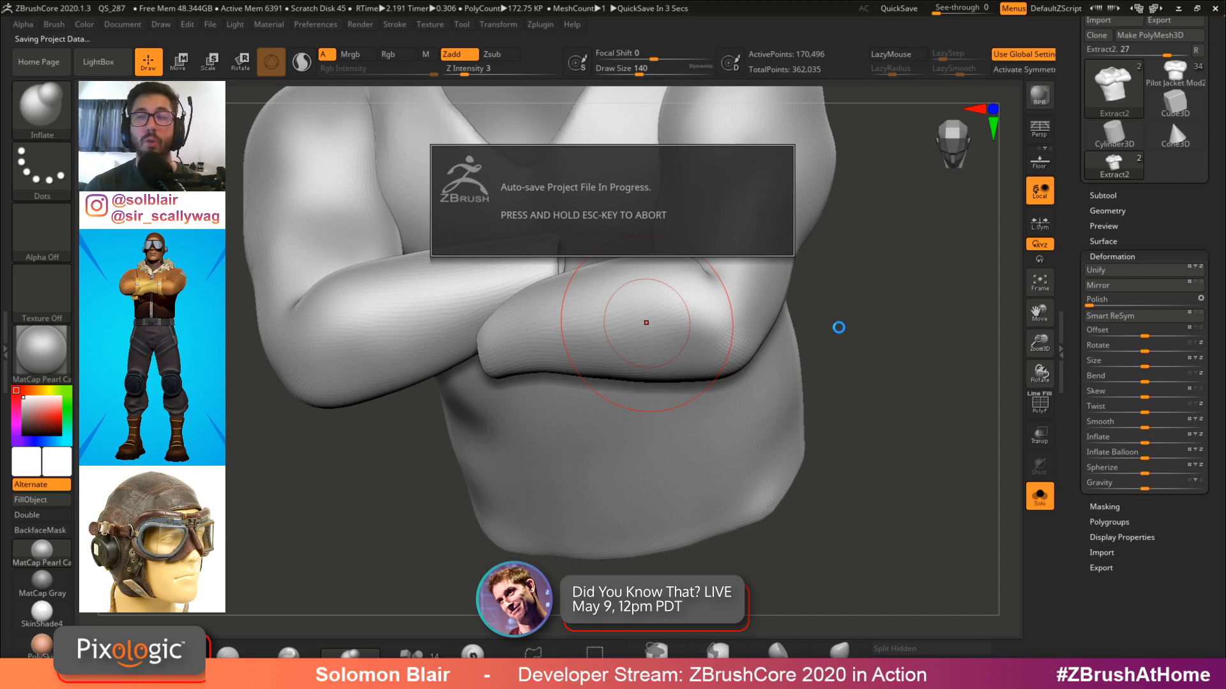
# Inflate the shirt shell around the crossed forearm
pyautogui.moveTo(839, 327); pyautogui.dragTo(851, 316)
pyautogui.moveTo(879, 383)
pyautogui.keyDown('alt'); pyautogui.mouseDown()
pyautogui.moveTo(873, 432)
pyautogui.moveTo(851, 396)
pyautogui.moveTo(894, 440)
pyautogui.moveTo(824, 328)
pyautogui.moveTo(826, 355)
pyautogui.mouseUp(); pyautogui.keyUp('alt')
pyautogui.hotkey('shift', 'f')
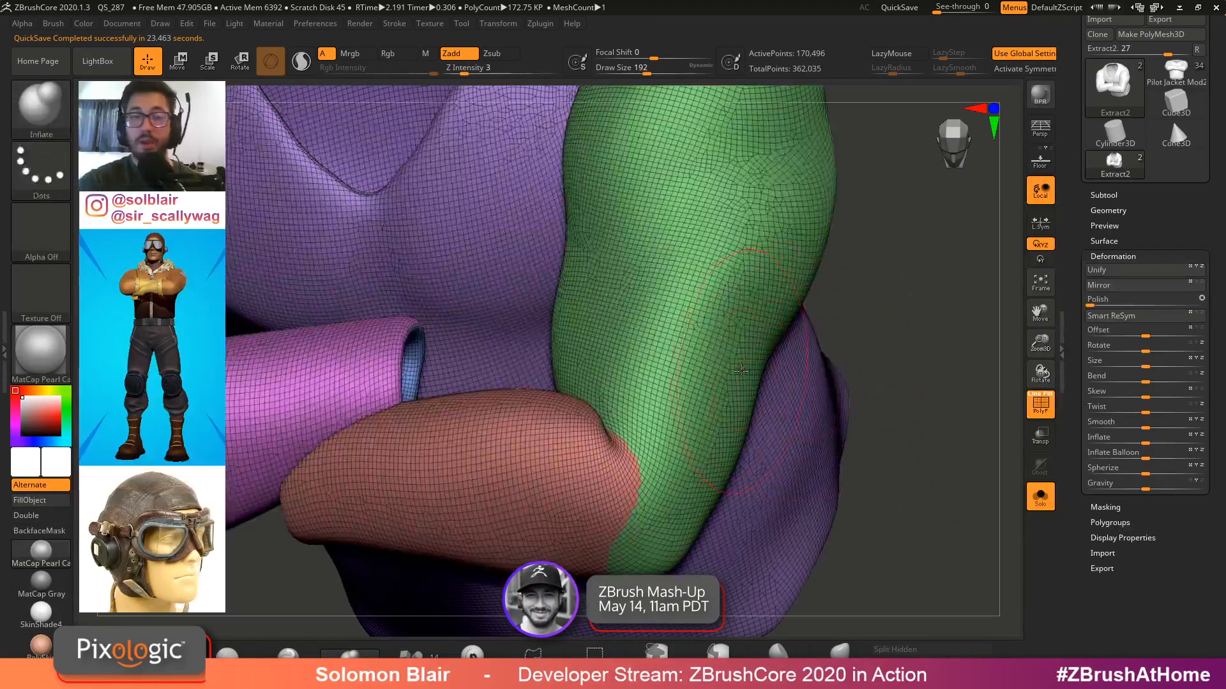
pyautogui.press('s')
pyautogui.moveTo(752, 378)
pyautogui.mouseDown()
pyautogui.moveTo(760, 350)
pyautogui.moveTo(779, 348)
pyautogui.mouseUp()
pyautogui.moveTo(759, 377); pyautogui.dragTo(782, 224)
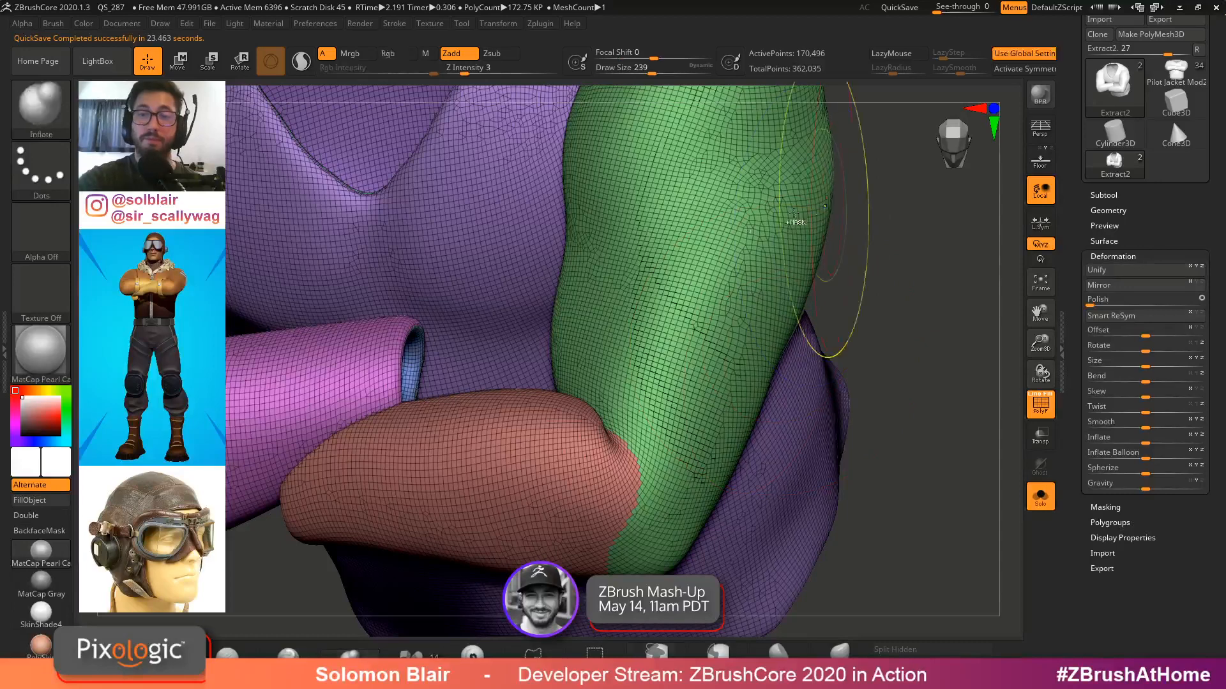
pyautogui.keyDown('ctrl'); pyautogui.moveTo(796, 222); pyautogui.dragTo(877, 278, button='right'); pyautogui.keyUp('ctrl')
# Switch to the Pilot Jacket Mod2 reference model and open its subtool list
pyautogui.click(1176, 72)
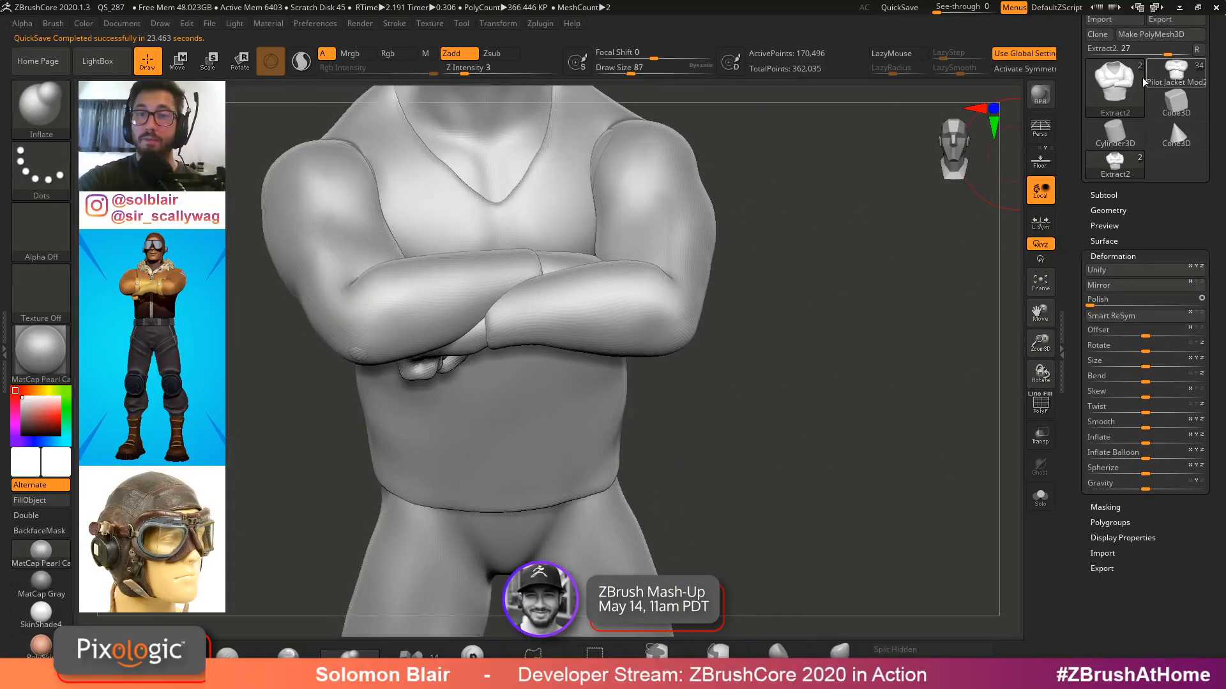
pyautogui.hotkey('shift', 'f')
pyautogui.click(1103, 195)
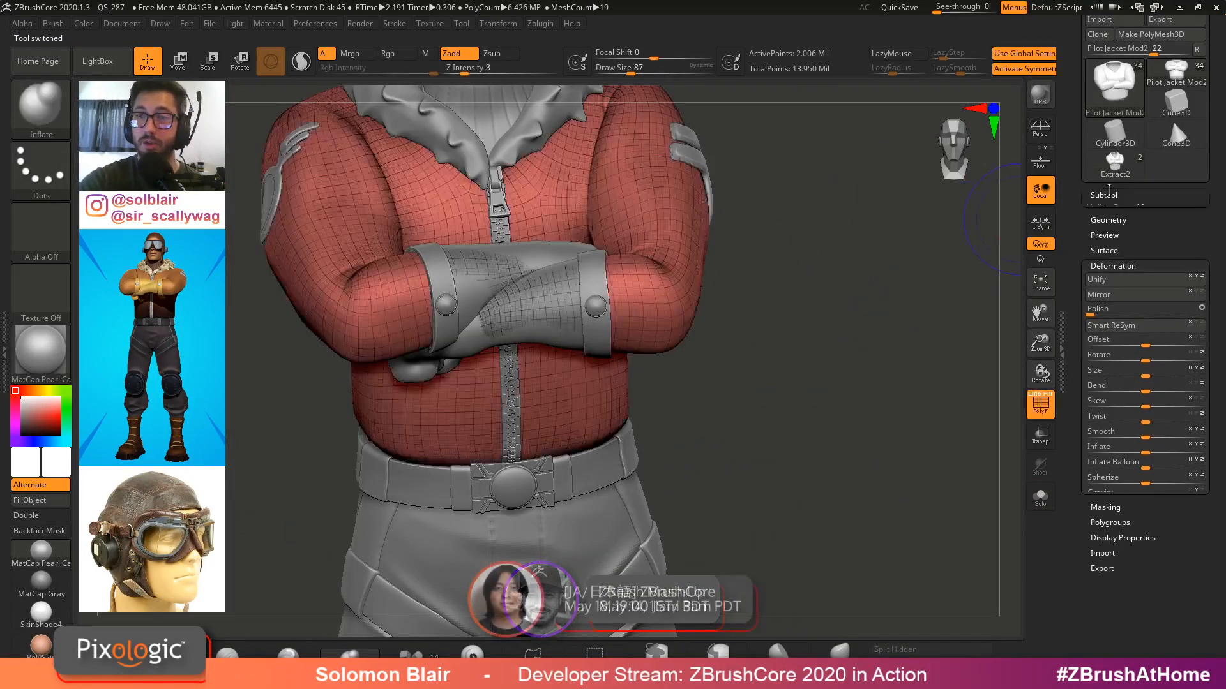
pyautogui.click(1116, 478)
pyautogui.hotkey('shift', 'f')
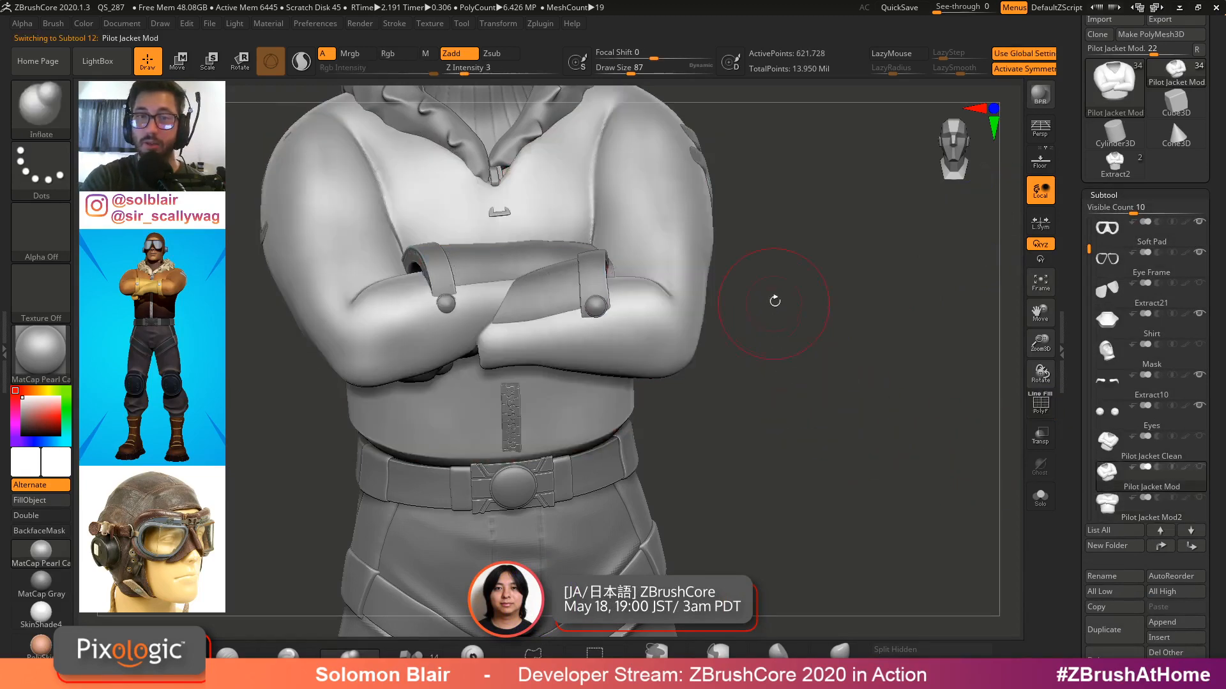
# Examine the jacket sleeves, comparing the Pilot Jacket Mod and Pilot Jacket Mod2 subtools
pyautogui.hotkey('ctrl', 'shift', 's')
pyautogui.moveTo(774, 300)
pyautogui.mouseDown()
pyautogui.moveTo(757, 287)
pyautogui.moveTo(748, 332)
pyautogui.moveTo(766, 400)
pyautogui.moveTo(672, 337)
pyautogui.mouseUp()
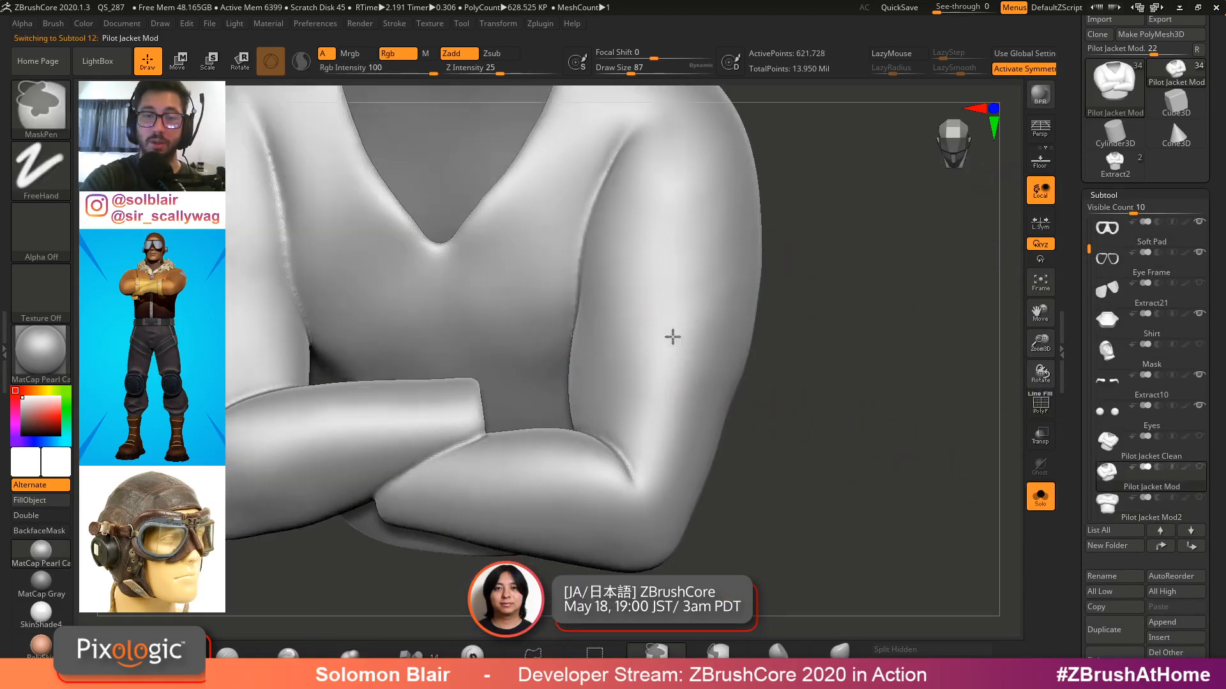
pyautogui.moveTo(582, 263)
pyautogui.mouseDown(button='right')
pyautogui.moveTo(607, 334)
pyautogui.moveTo(551, 306)
pyautogui.mouseUp(button='right')
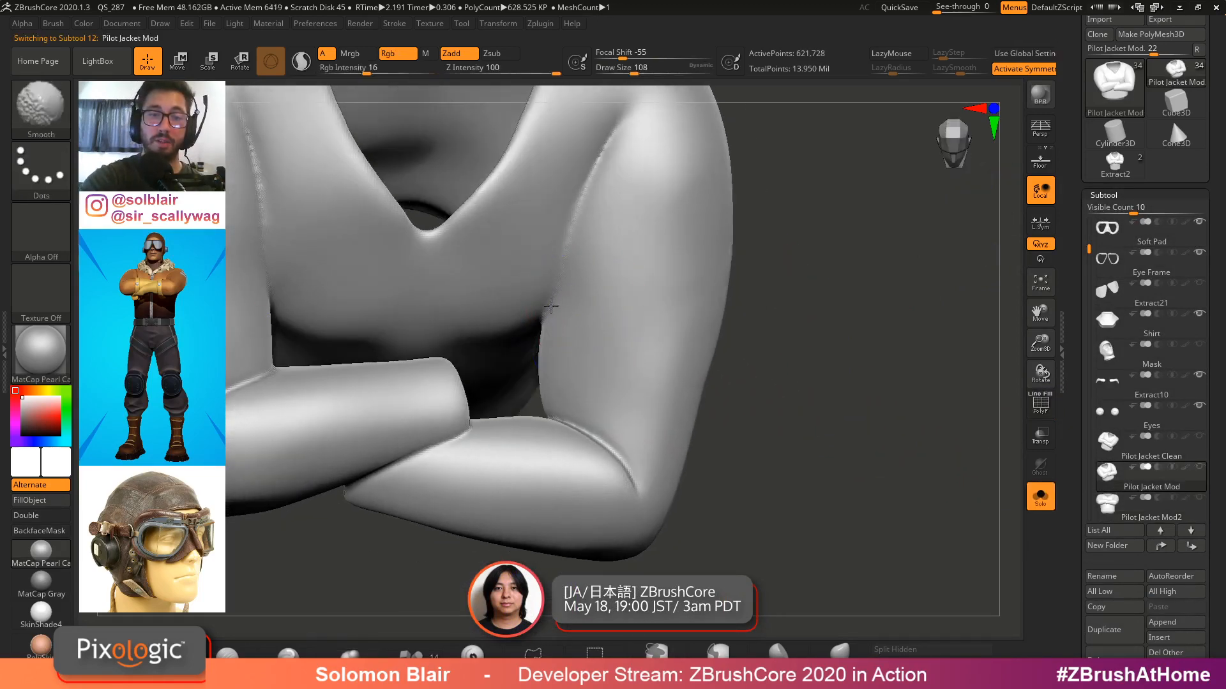
pyautogui.moveTo(612, 127)
pyautogui.mouseDown(button='right')
pyautogui.moveTo(632, 221)
pyautogui.moveTo(679, 150)
pyautogui.moveTo(793, 158)
pyautogui.moveTo(911, 309)
pyautogui.moveTo(818, 319)
pyautogui.moveTo(837, 275)
pyautogui.mouseUp(button='right')
pyautogui.hotkey('ctrl', 'shift', 's')
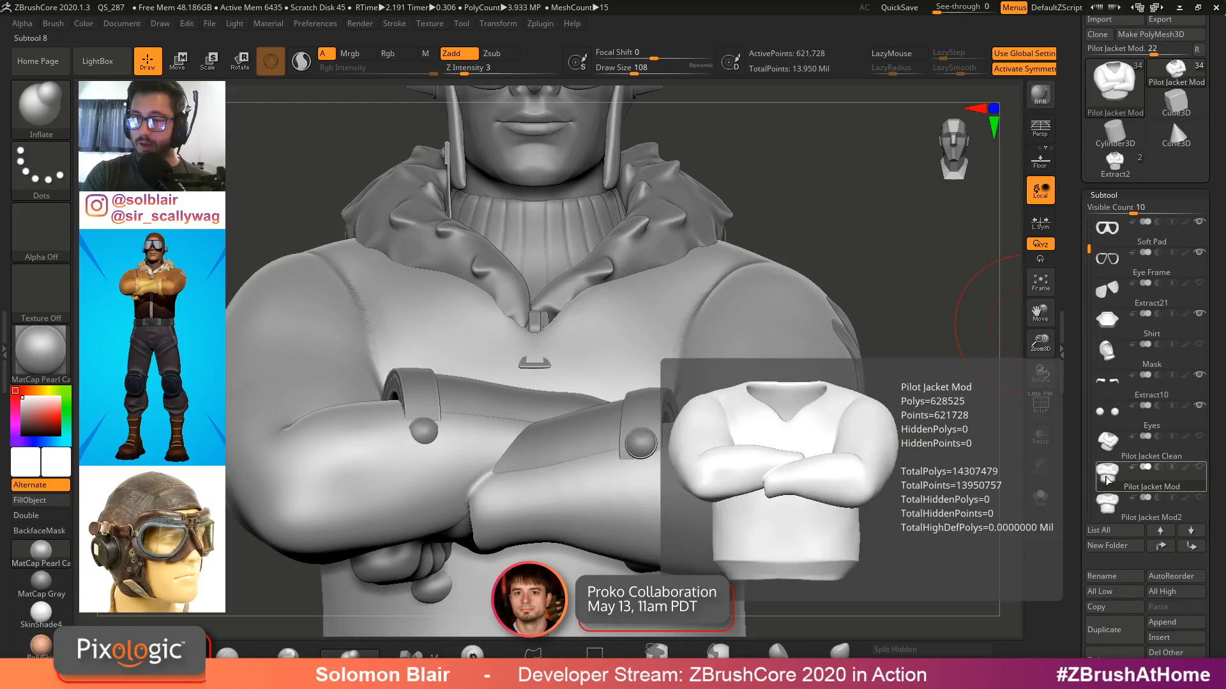
pyautogui.click(1105, 482)
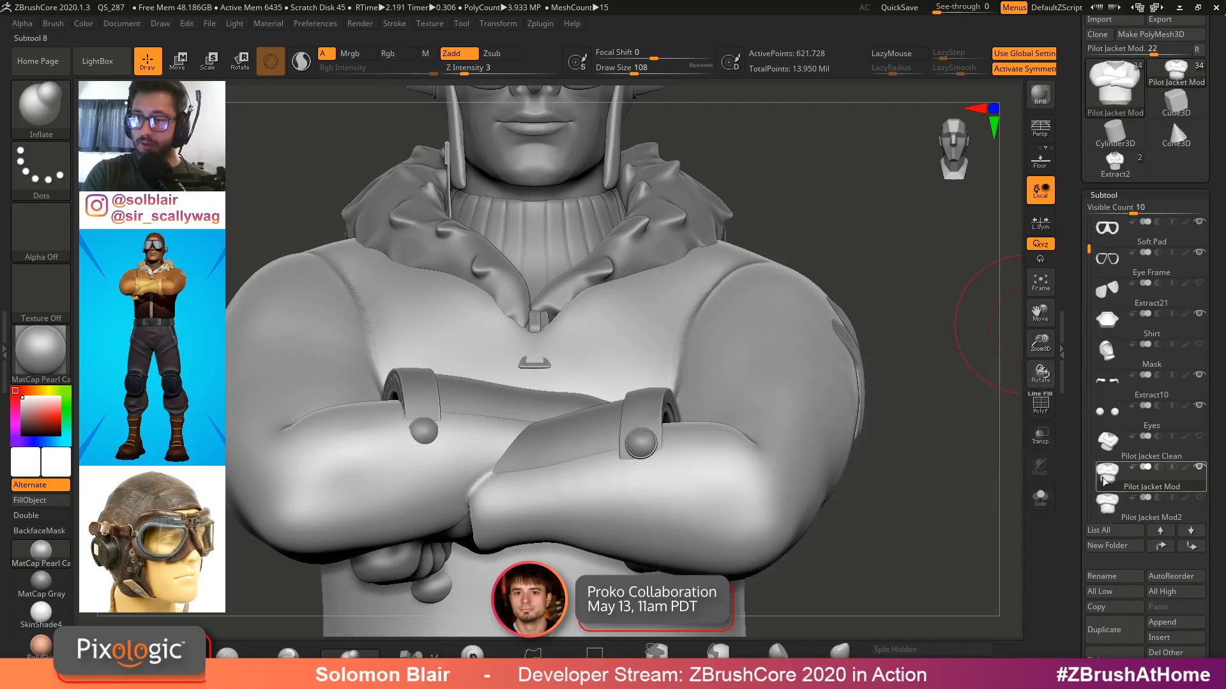
pyautogui.click(1116, 514)
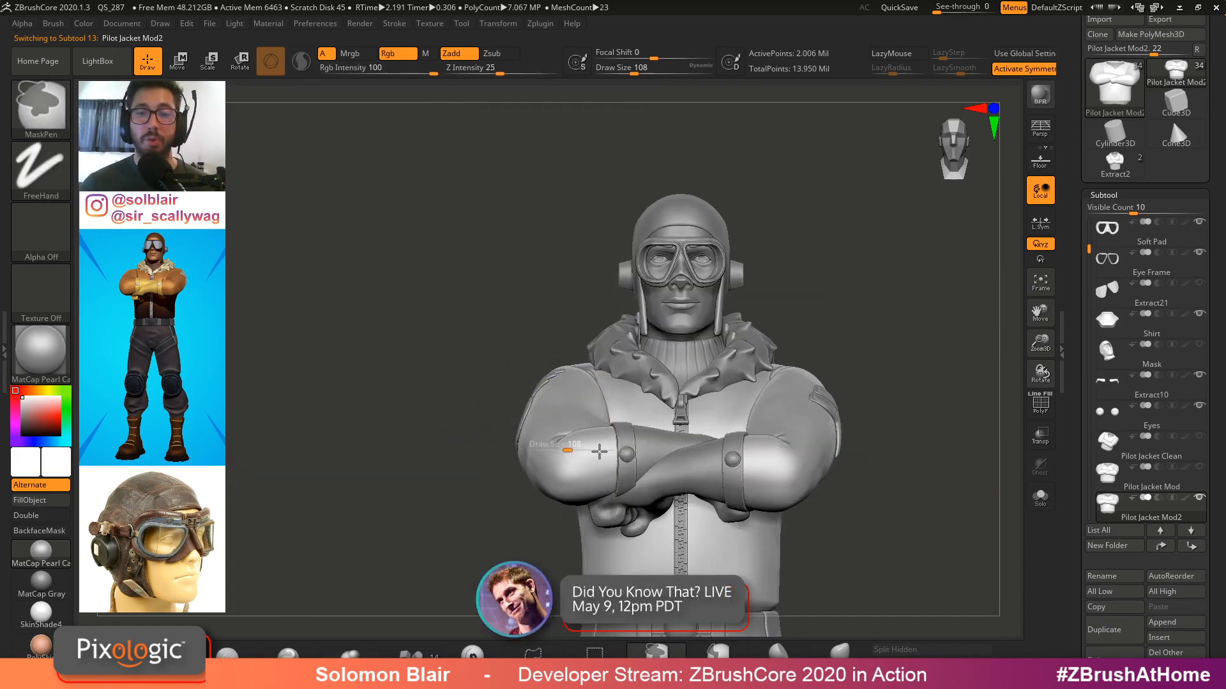
pyautogui.press('x')
pyautogui.keyDown('ctrl'); pyautogui.moveTo(583, 458); pyautogui.dragTo(573, 435, button='right'); pyautogui.keyUp('ctrl')
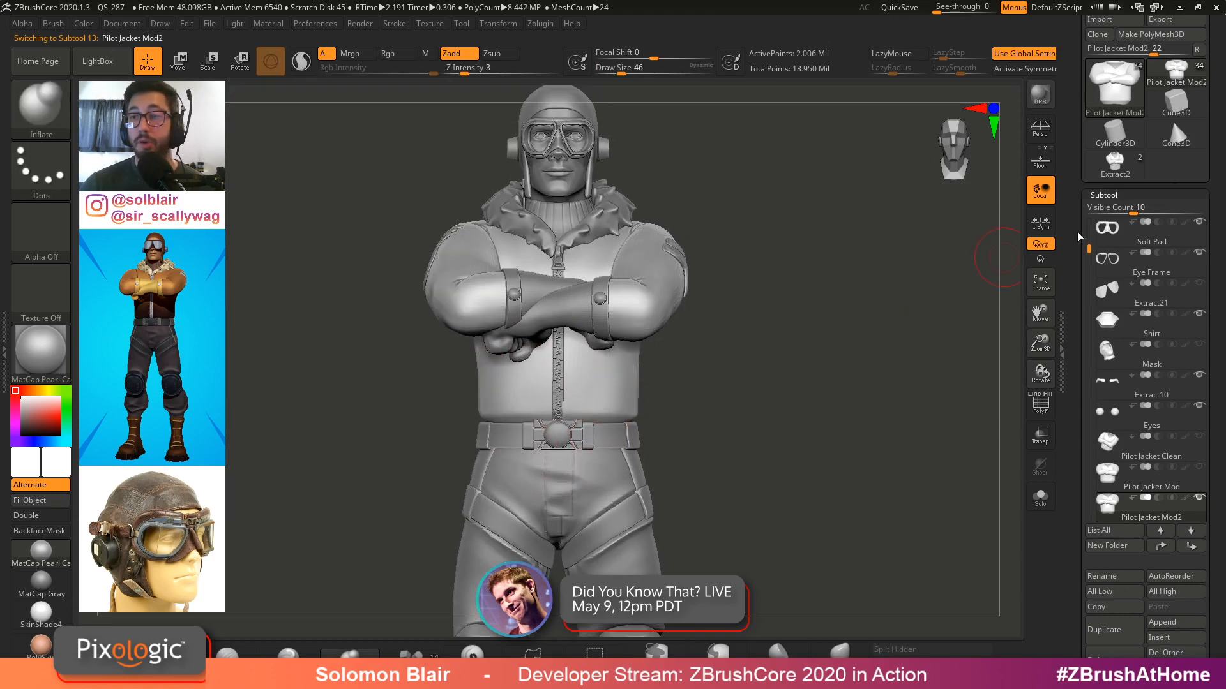
# Switch back to the base figure model and mask the legs below the waist
pyautogui.click(1115, 165)
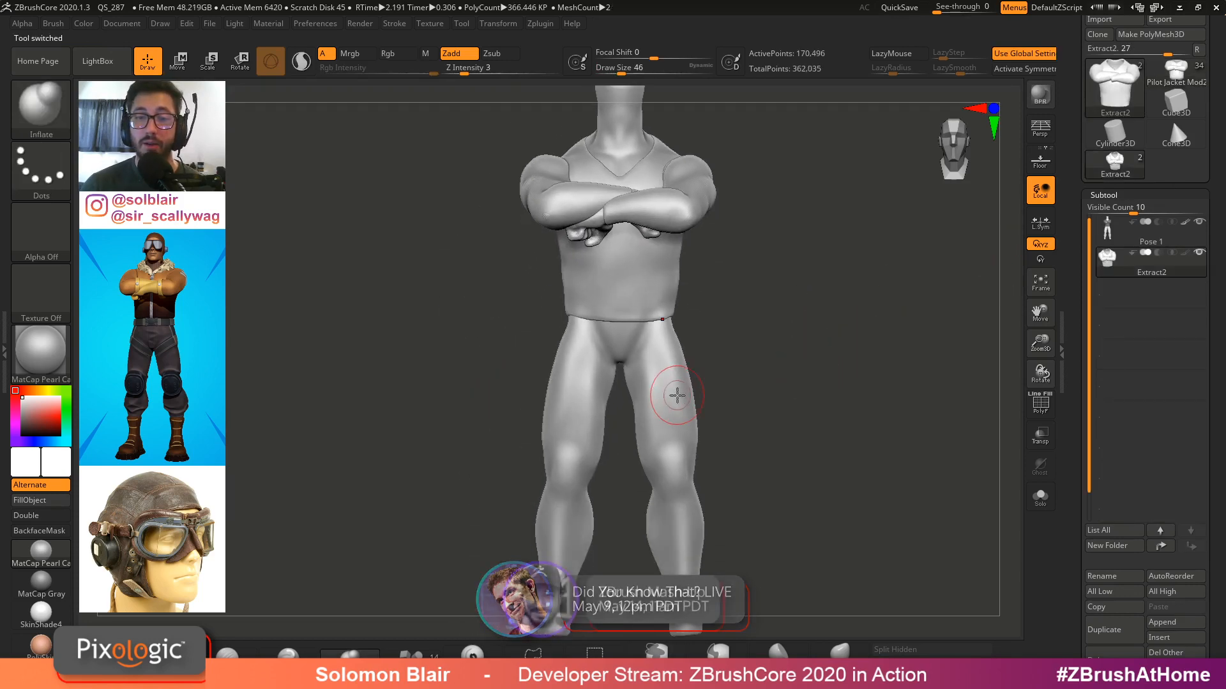
pyautogui.keyDown('alt'); pyautogui.click(677, 396); pyautogui.keyUp('alt')
pyautogui.keyDown('ctrl'); pyautogui.moveTo(677, 396); pyautogui.dragTo(758, 391, button='right'); pyautogui.keyUp('ctrl')
pyautogui.hotkey('alt', 's')
pyautogui.keyDown('ctrl'); pyautogui.moveTo(575, 375); pyautogui.dragTo(552, 333, button='right'); pyautogui.keyUp('ctrl')
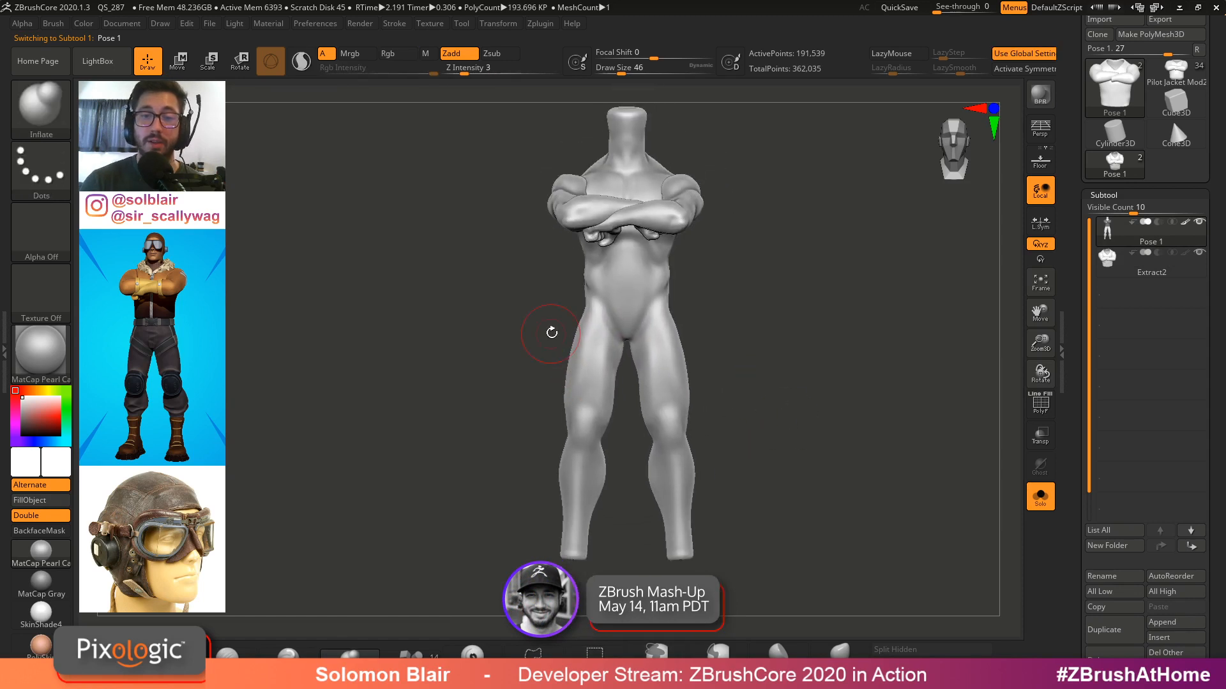
pyautogui.press('ctrl')
pyautogui.keyDown('ctrl'); pyautogui.moveTo(684, 274); pyautogui.dragTo(714, 538); pyautogui.keyUp('ctrl')
# Extract a shell from the masked legs
pyautogui.hotkey('alt', 's')
pyautogui.keyDown('ctrl'); pyautogui.moveTo(713, 487); pyautogui.dragTo(792, 426, button='right'); pyautogui.keyUp('ctrl')
pyautogui.hotkey('alt', 's')
pyautogui.hotkey('shift', 'f')
pyautogui.hotkey('shift', 'f')
pyautogui.press('x')
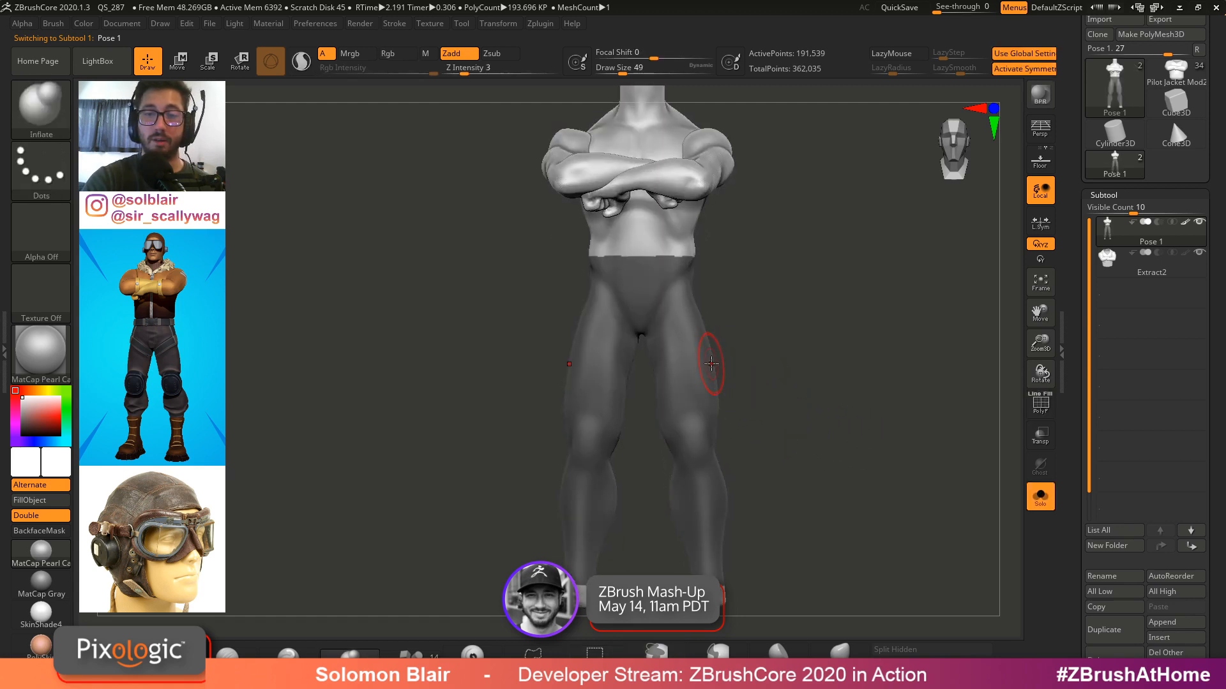
pyautogui.scroll(-4, 1116, 256)
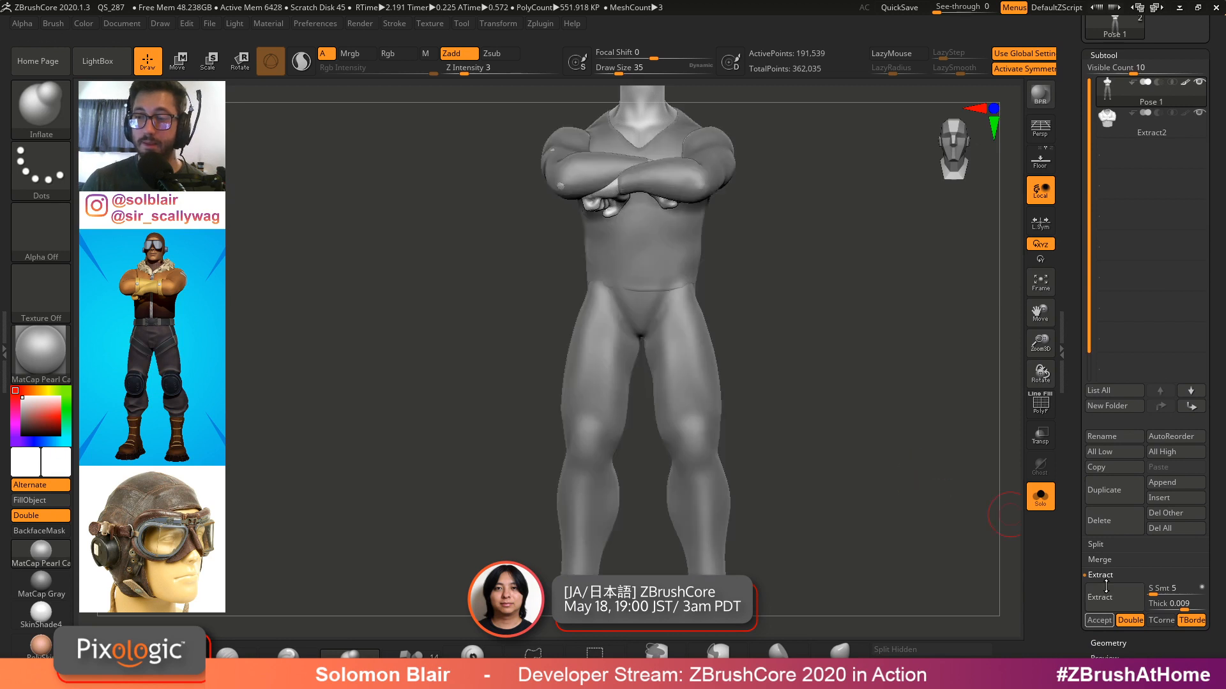
pyautogui.click(1099, 619)
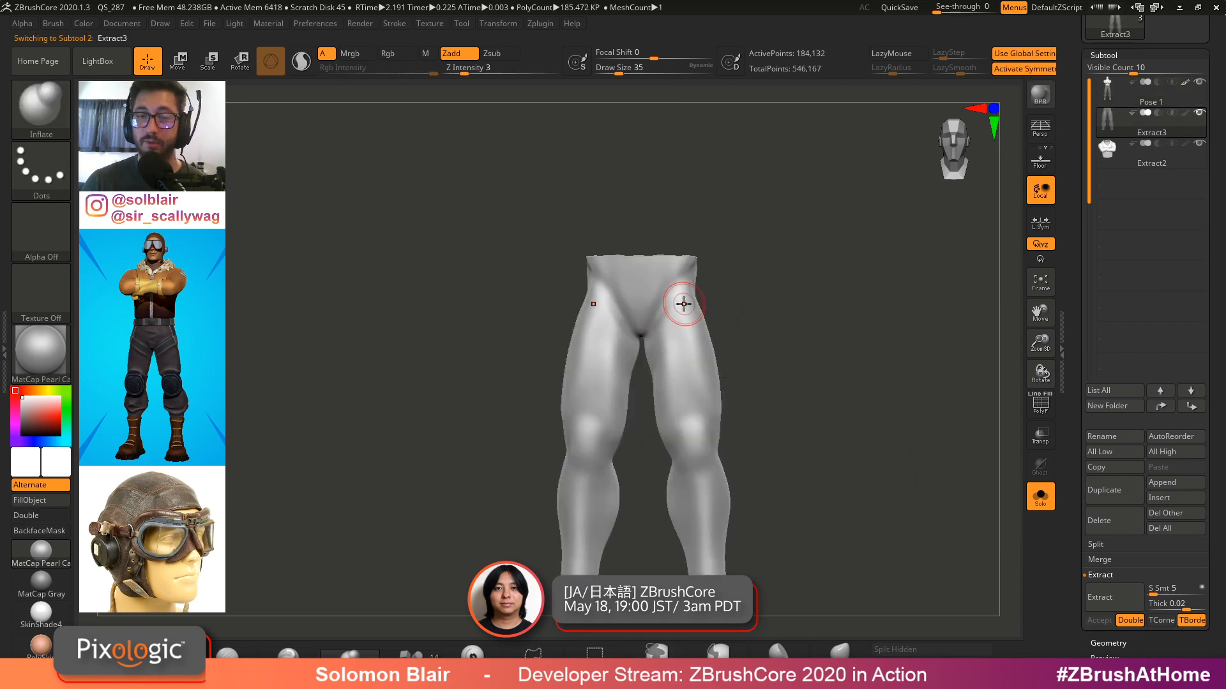
# Dynamesh the leg shell at a resolution of 64
pyautogui.click(1104, 55)
pyautogui.click(1108, 71)
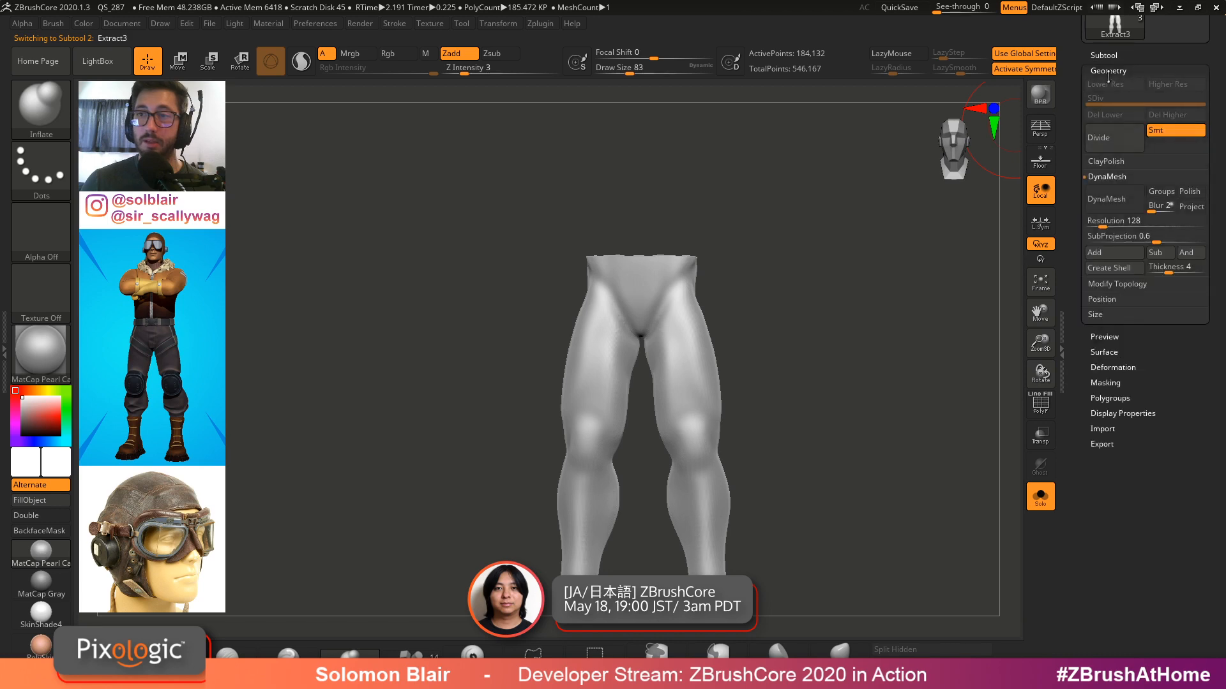
pyautogui.write('64')
pyautogui.press('Return')
pyautogui.moveTo(825, 285)
pyautogui.keyDown('ctrl'); pyautogui.mouseDown()
pyautogui.moveTo(844, 343)
pyautogui.moveTo(746, 359)
pyautogui.moveTo(748, 387)
pyautogui.mouseUp(); pyautogui.keyUp('ctrl')
pyautogui.hotkey('shift', 'f')
pyautogui.keyDown('ctrl'); pyautogui.moveTo(710, 283); pyautogui.dragTo(719, 276, button='right'); pyautogui.keyUp('ctrl')
pyautogui.press('s')
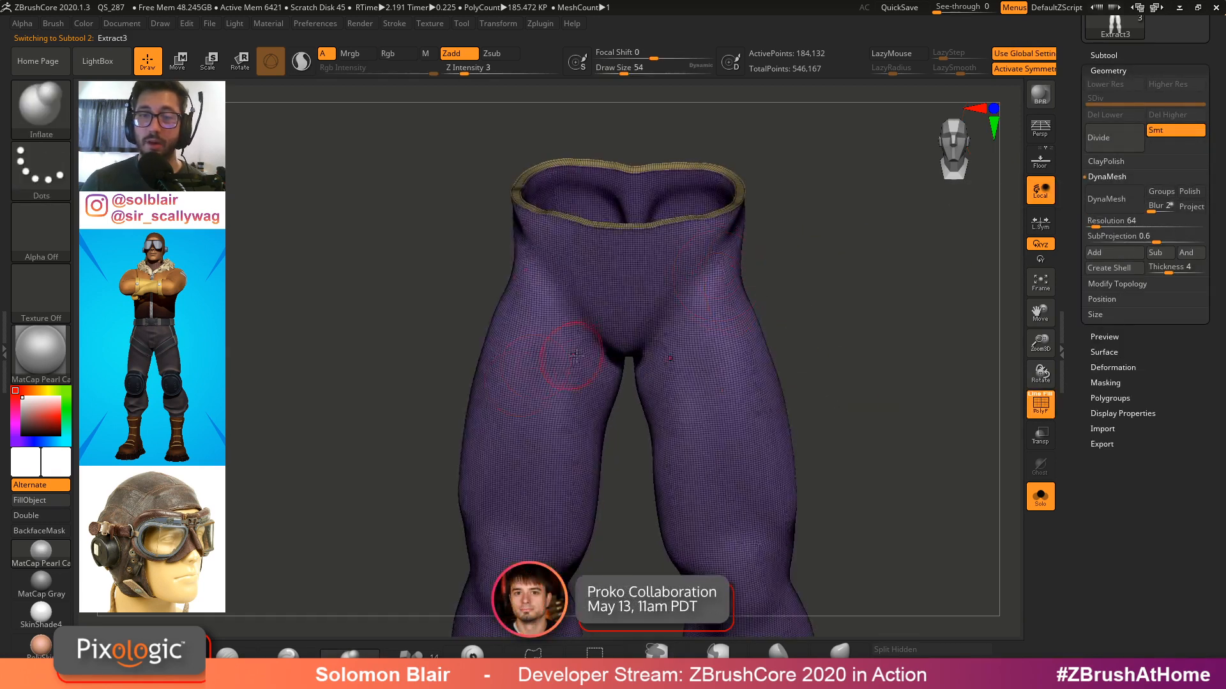
pyautogui.moveTo(576, 355); pyautogui.dragTo(579, 350, button='right')
pyautogui.click(1120, 203)
pyautogui.press('s')
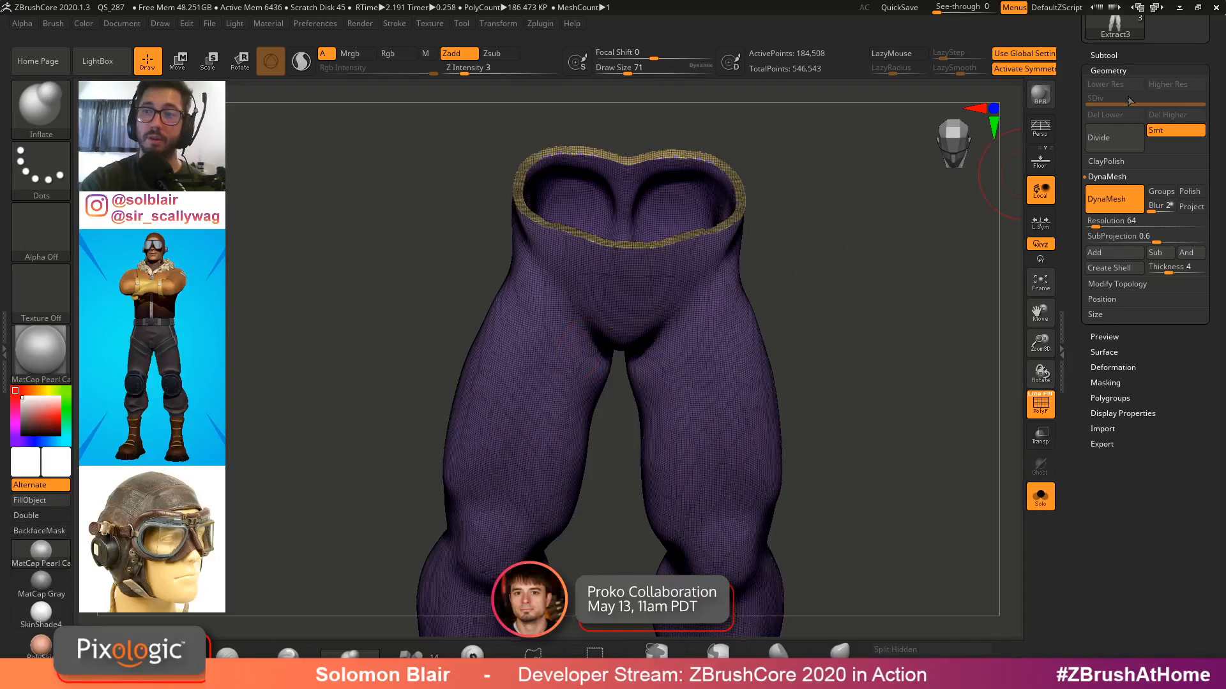
# Polish the leg shell with the Deformation Polish slider set to 62
pyautogui.click(1135, 71)
pyautogui.click(1135, 71)
pyautogui.click(1134, 71)
pyautogui.click(1122, 117)
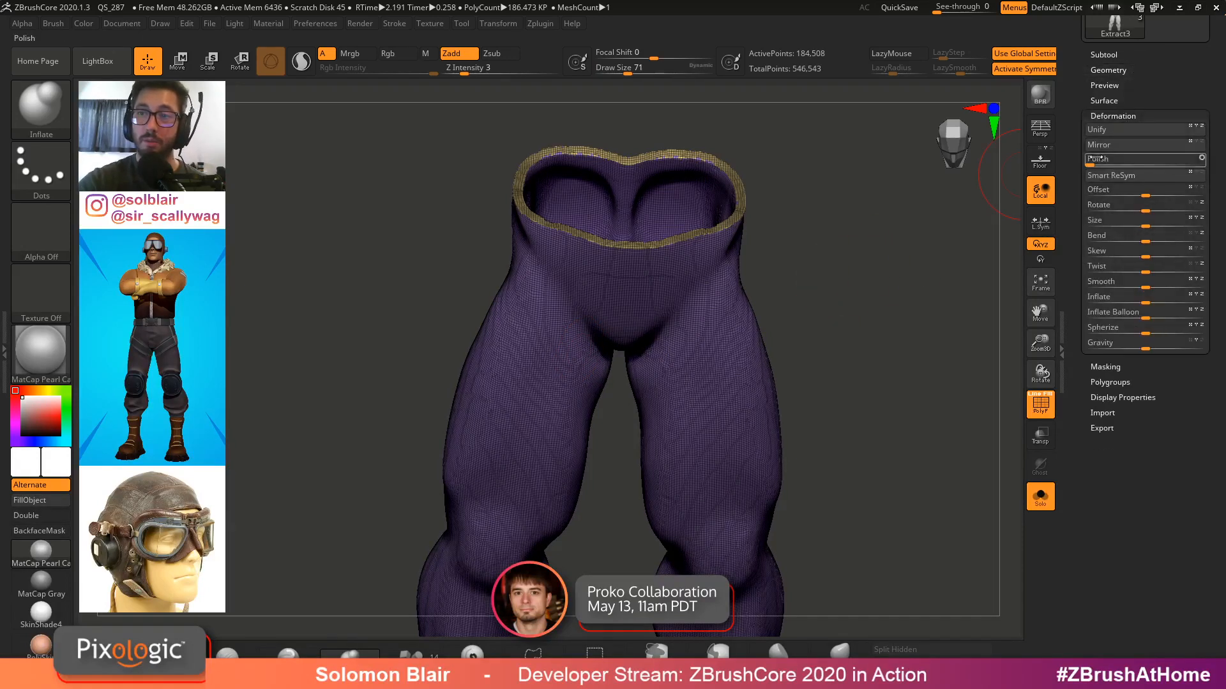
pyautogui.moveTo(1157, 159); pyautogui.dragTo(1157, 159)
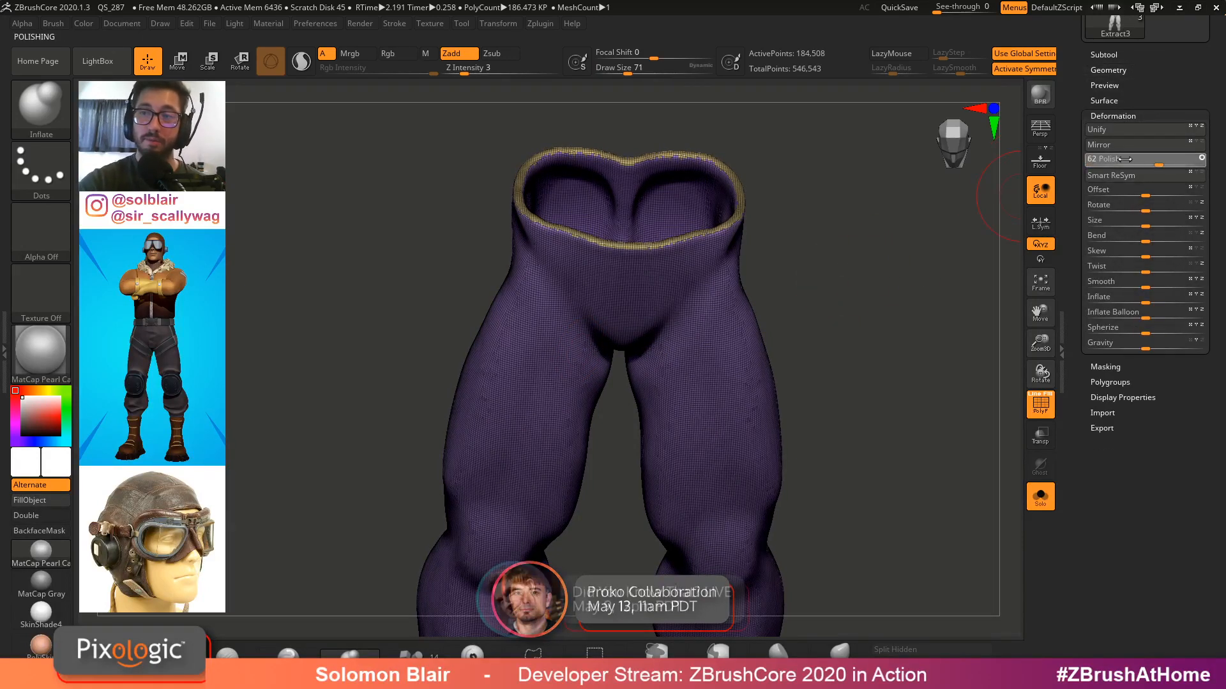
pyautogui.hotkey('shift', 'f')
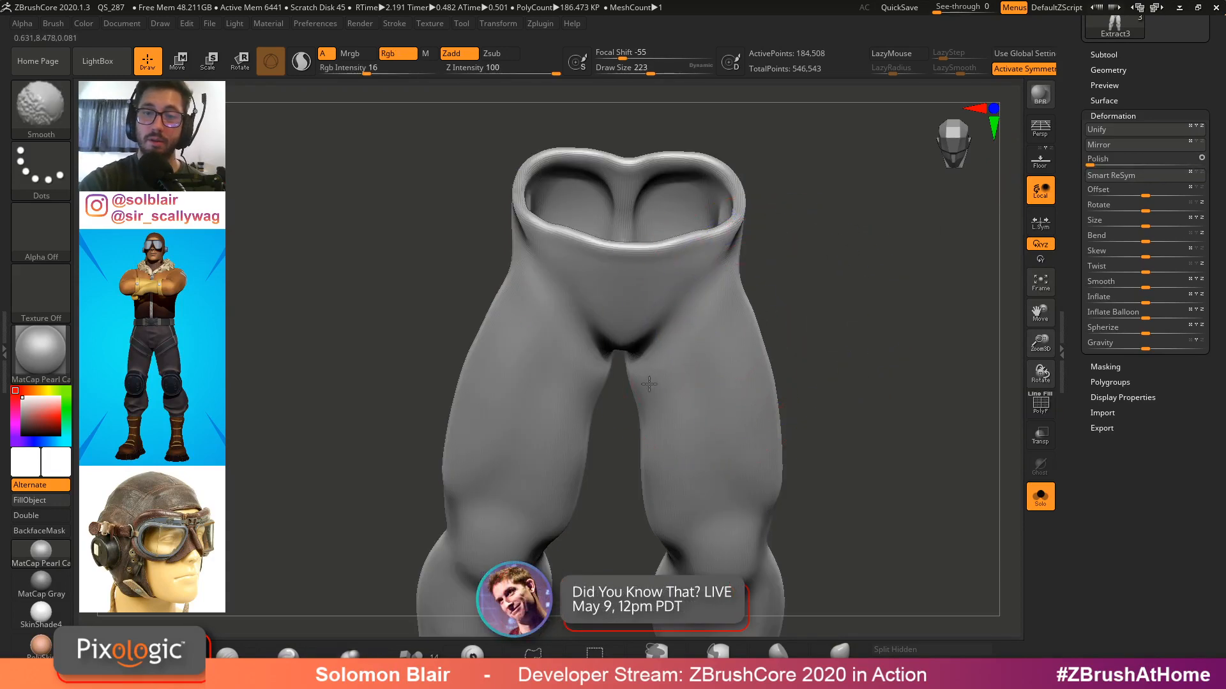
# Smooth the leg shell across the crotch, knees and lower legs
pyautogui.moveTo(766, 307); pyautogui.dragTo(707, 427)
pyautogui.keyDown('alt'); pyautogui.moveTo(708, 427); pyautogui.dragTo(712, 331, button='right'); pyautogui.keyUp('alt')
pyautogui.press('s')
pyautogui.press('shift')
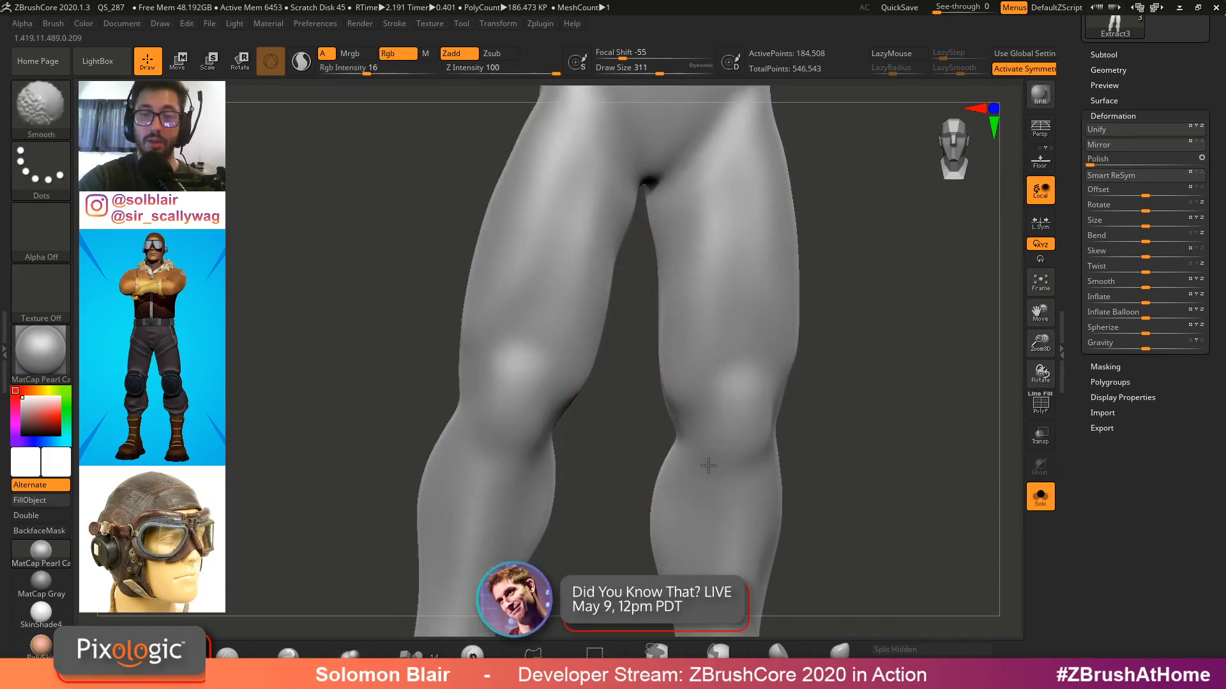
pyautogui.moveTo(681, 449); pyautogui.dragTo(574, 440, button='right')
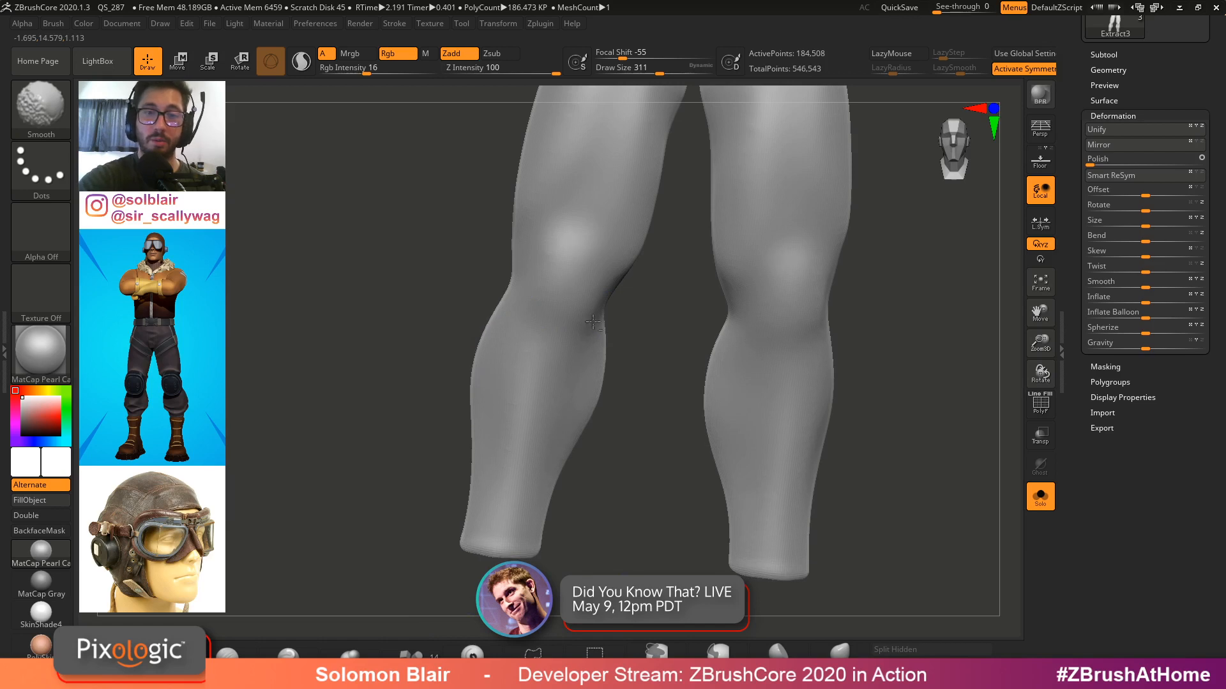
pyautogui.moveTo(593, 323); pyautogui.dragTo(640, 268, button='right')
pyautogui.keyDown('alt'); pyautogui.moveTo(657, 206); pyautogui.dragTo(685, 376, button='right'); pyautogui.keyUp('alt')
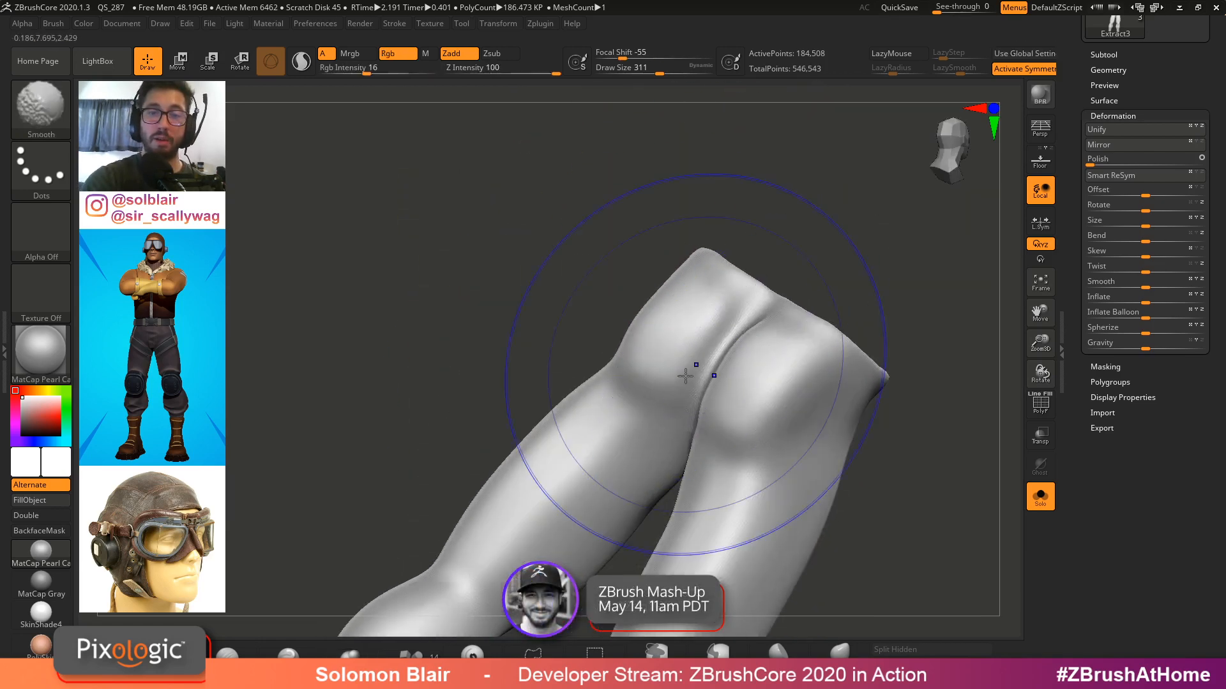
pyautogui.moveTo(777, 359)
pyautogui.mouseDown(button='right')
pyautogui.moveTo(581, 359)
pyautogui.moveTo(669, 311)
pyautogui.mouseUp(button='right')
pyautogui.moveTo(698, 302); pyautogui.dragTo(734, 251)
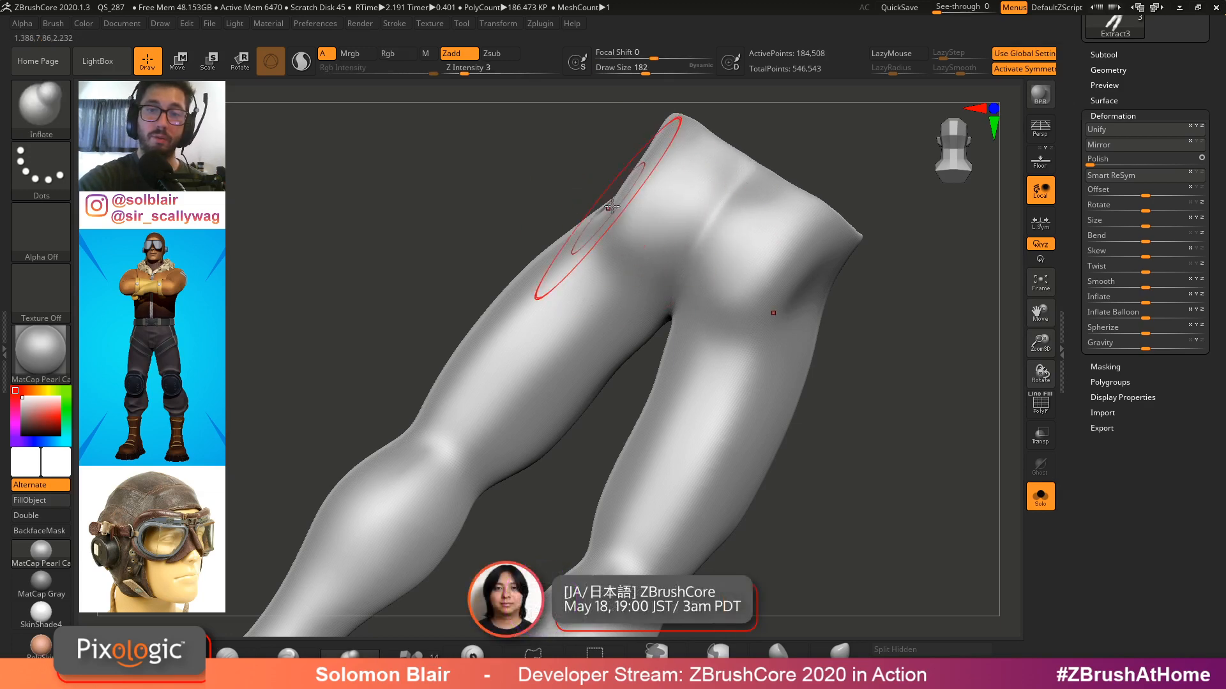
# Dynamesh the leg shell at a resolution of 16
pyautogui.moveTo(607, 210)
pyautogui.mouseDown(button='right')
pyautogui.moveTo(626, 200)
pyautogui.moveTo(600, 193)
pyautogui.moveTo(514, 301)
pyautogui.mouseUp(button='right')
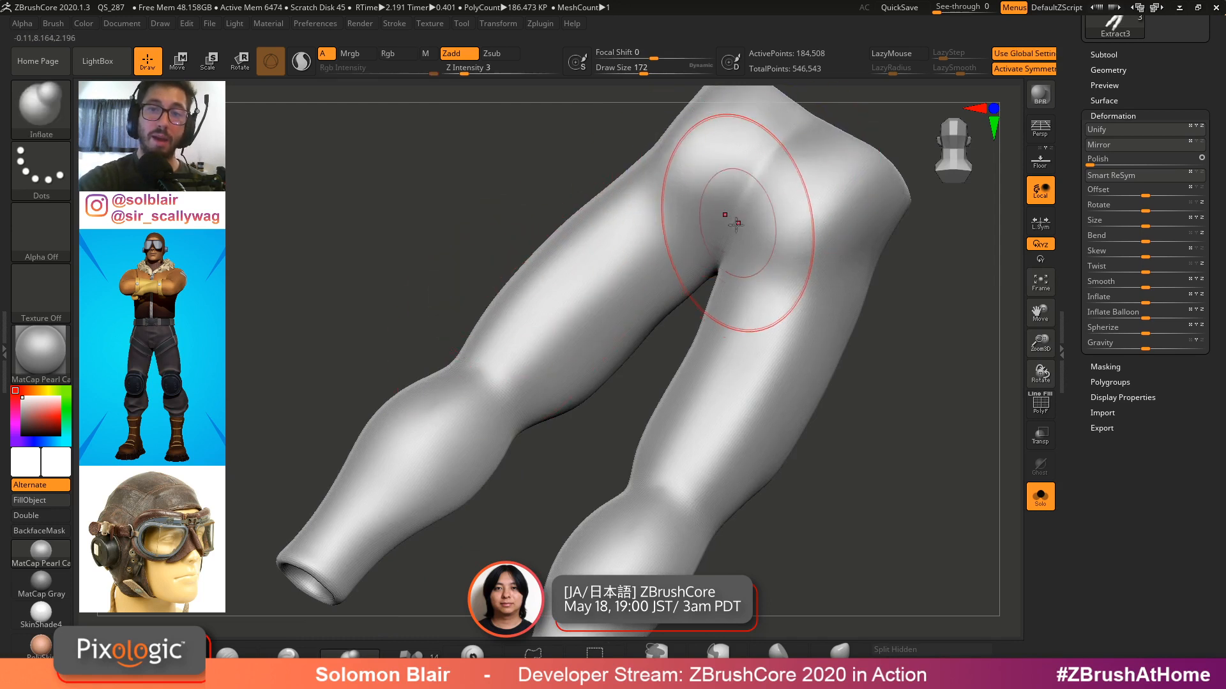
pyautogui.keyDown('alt'); pyautogui.moveTo(795, 140); pyautogui.dragTo(759, 122, button='right'); pyautogui.keyUp('alt')
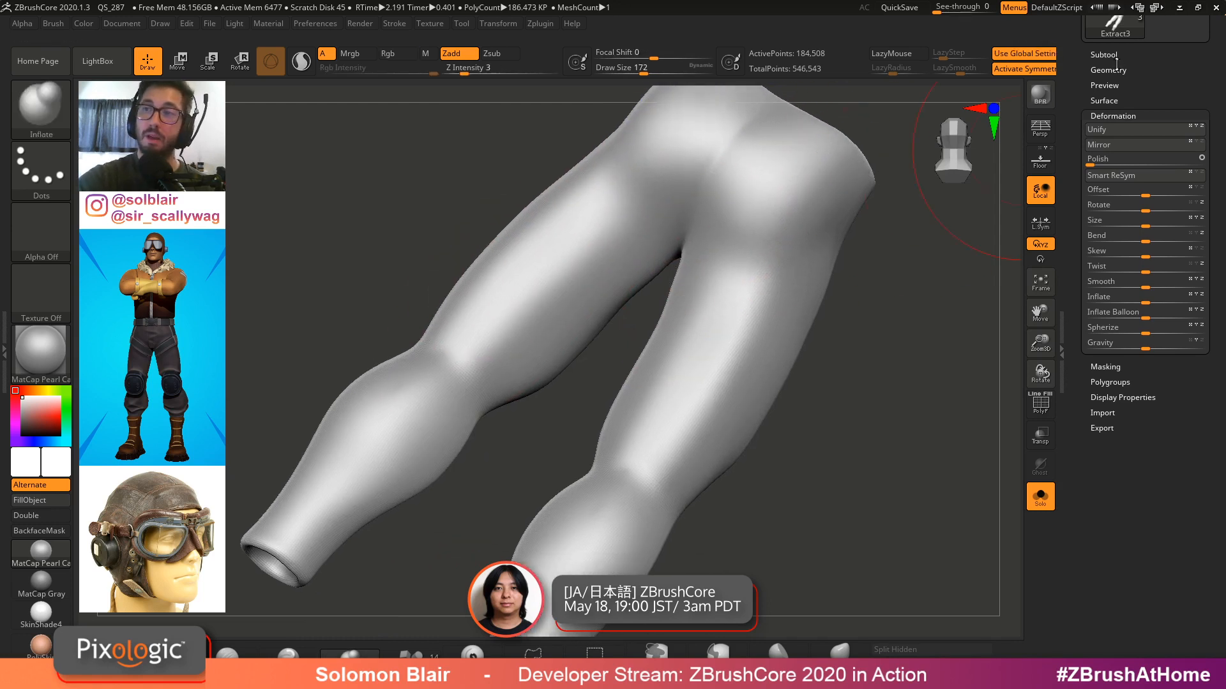
pyautogui.click(1114, 69)
pyautogui.moveTo(1093, 225); pyautogui.dragTo(1089, 225)
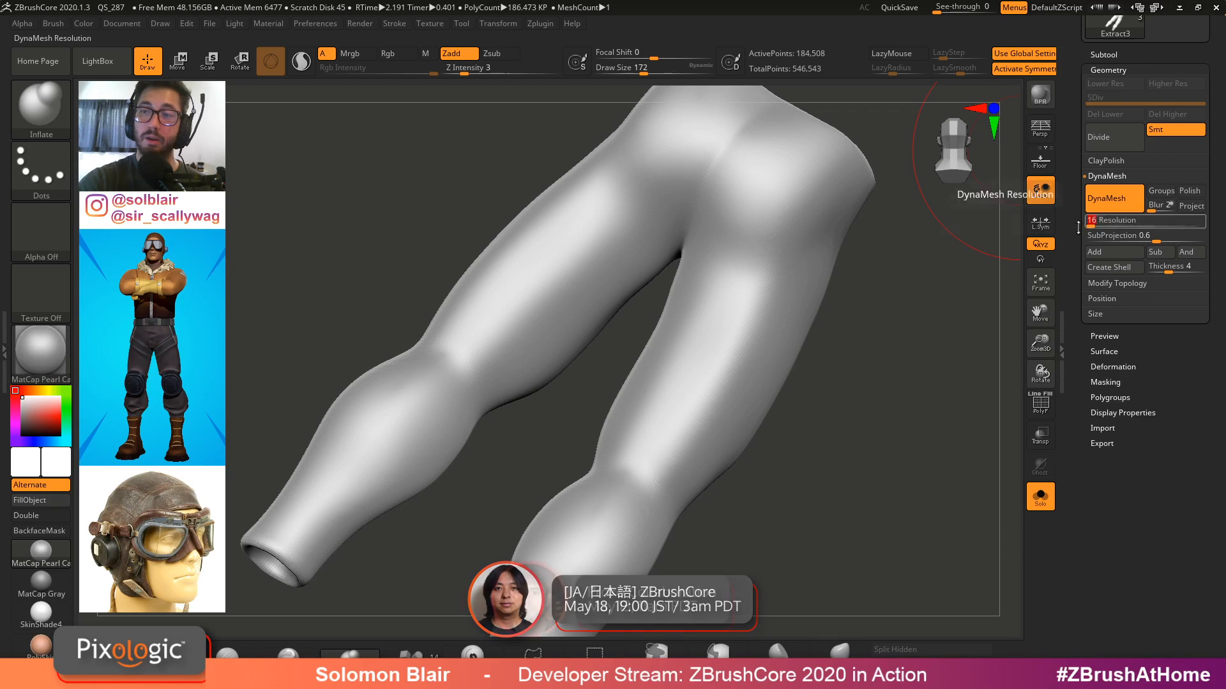
pyautogui.moveTo(727, 237)
pyautogui.mouseDown(button='right')
pyautogui.moveTo(870, 327)
pyautogui.moveTo(851, 279)
pyautogui.moveTo(823, 295)
pyautogui.mouseUp(button='right')
pyautogui.moveTo(734, 279)
pyautogui.mouseDown(button='right')
pyautogui.moveTo(747, 286)
pyautogui.moveTo(745, 261)
pyautogui.mouseUp(button='right')
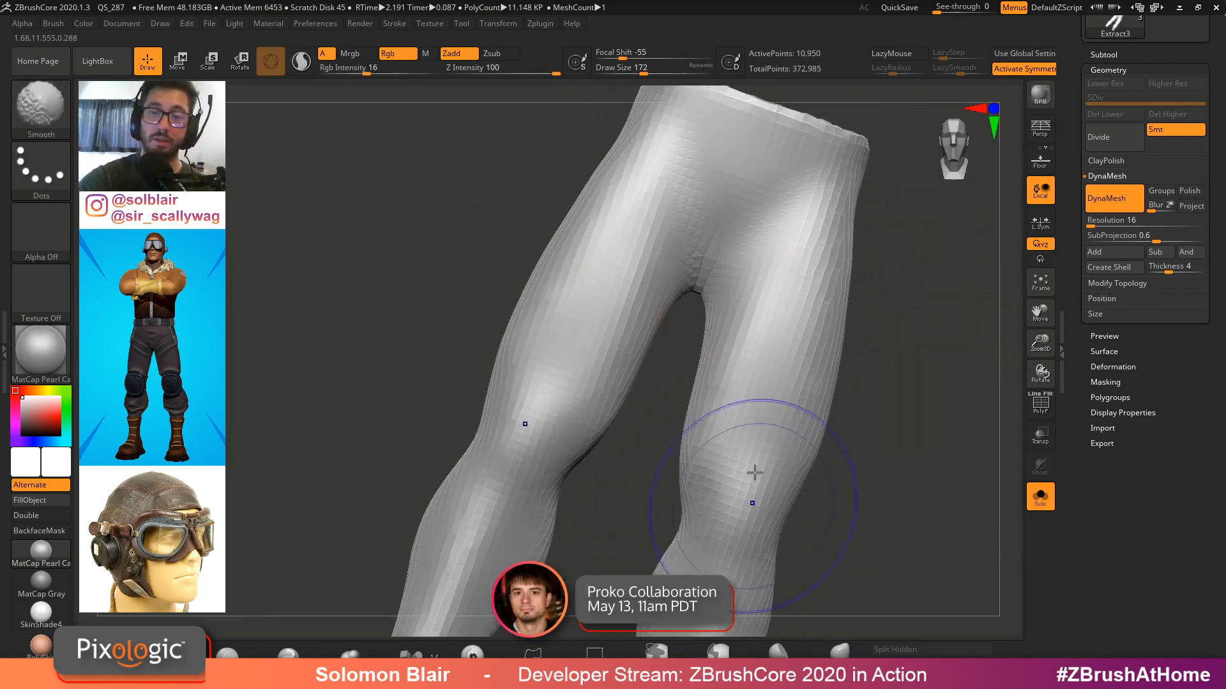
# Smooth the lower leg of the pants shell and reduce the brush size
pyautogui.keyDown('shift'); pyautogui.moveTo(755, 473); pyautogui.dragTo(747, 480); pyautogui.keyUp('shift')
pyautogui.keyDown('alt'); pyautogui.moveTo(734, 479); pyautogui.dragTo(719, 383, button='right'); pyautogui.keyUp('alt')
pyautogui.keyDown('shift'); pyautogui.moveTo(720, 383); pyautogui.dragTo(718, 434); pyautogui.keyUp('shift')
pyautogui.keyDown('alt'); pyautogui.moveTo(721, 383); pyautogui.dragTo(724, 326, button='right'); pyautogui.keyUp('alt')
pyautogui.press('[')
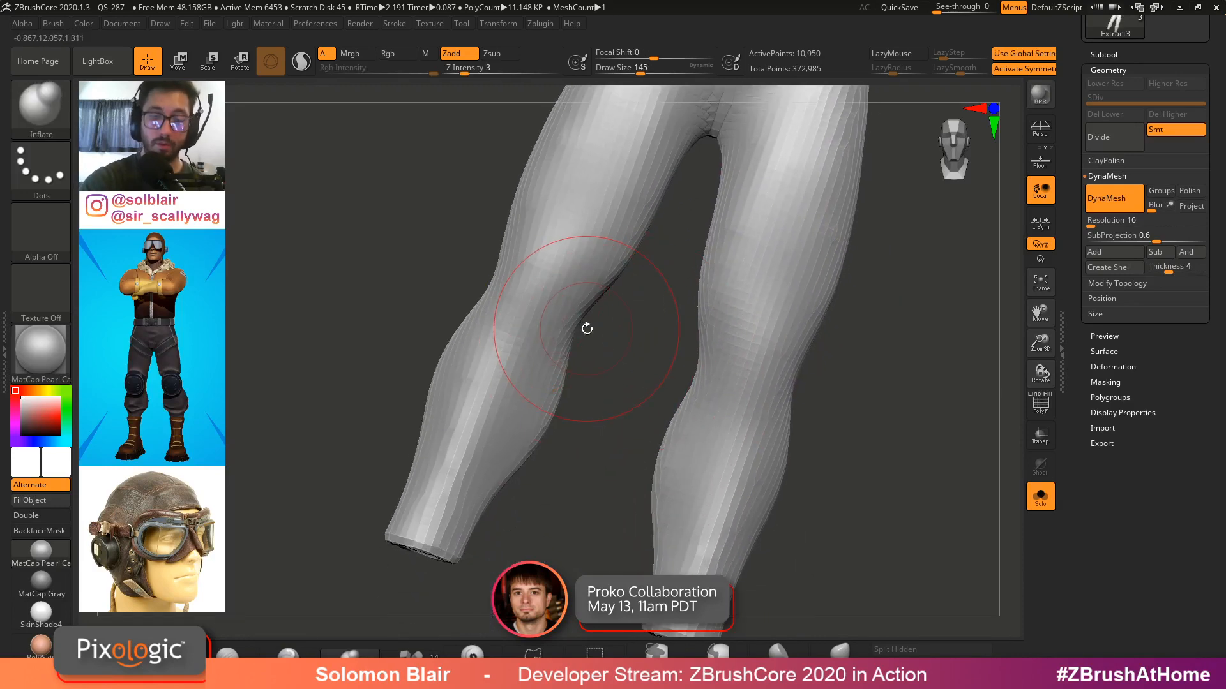
# Shape the knee of the pants shell with the Move brush
pyautogui.press('b')
pyautogui.press('m')
pyautogui.press('v')
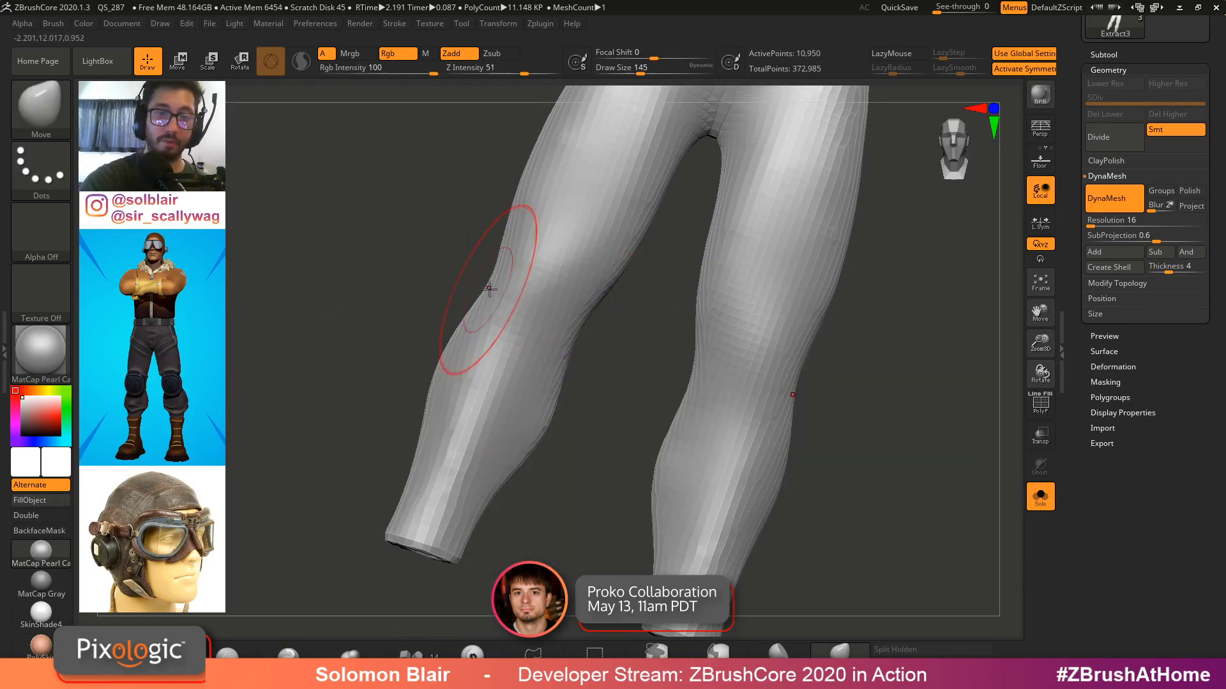
pyautogui.moveTo(489, 289); pyautogui.dragTo(495, 283)
pyautogui.keyDown('shift'); pyautogui.moveTo(495, 283); pyautogui.dragTo(564, 358, button='right'); pyautogui.keyUp('shift')
pyautogui.press('s')
pyautogui.moveTo(542, 511); pyautogui.dragTo(538, 511)
pyautogui.press('s')
pyautogui.moveTo(460, 472); pyautogui.dragTo(473, 482)
pyautogui.moveTo(473, 481); pyautogui.dragTo(509, 446, button='right')
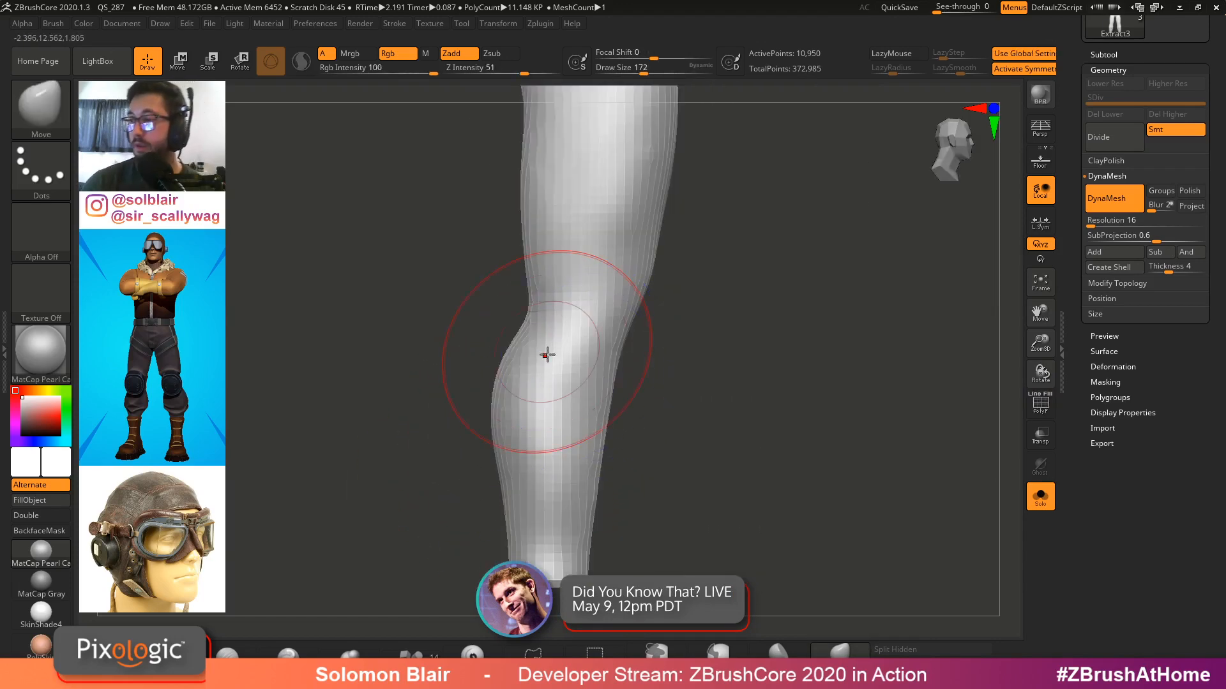
pyautogui.keyDown('ctrl'); pyautogui.moveTo(547, 356); pyautogui.dragTo(496, 350, button='right'); pyautogui.keyUp('ctrl')
pyautogui.moveTo(568, 374)
pyautogui.mouseDown(button='right')
pyautogui.moveTo(629, 377)
pyautogui.moveTo(575, 362)
pyautogui.mouseUp(button='right')
# Adjust the other thigh and knee of the pants with the Move brush
pyautogui.hotkey('shift', 's')
pyautogui.hotkey('shift', 'f')
pyautogui.moveTo(721, 355)
pyautogui.keyDown('ctrl'); pyautogui.mouseDown(button='right')
pyautogui.moveTo(752, 383)
pyautogui.moveTo(726, 394)
pyautogui.moveTo(700, 377)
pyautogui.moveTo(729, 327)
pyautogui.mouseUp(button='right'); pyautogui.keyUp('ctrl')
pyautogui.hotkey('shift', 'f')
pyautogui.press('b')
pyautogui.press('m')
pyautogui.press('v')
pyautogui.press('s')
pyautogui.moveTo(730, 324); pyautogui.dragTo(739, 324)
pyautogui.moveTo(739, 325)
pyautogui.mouseDown(button='right')
pyautogui.moveTo(734, 313)
pyautogui.moveTo(751, 342)
pyautogui.mouseUp(button='right')
pyautogui.hotkey('shift', 'f')
pyautogui.hotkey('shift', 'f')
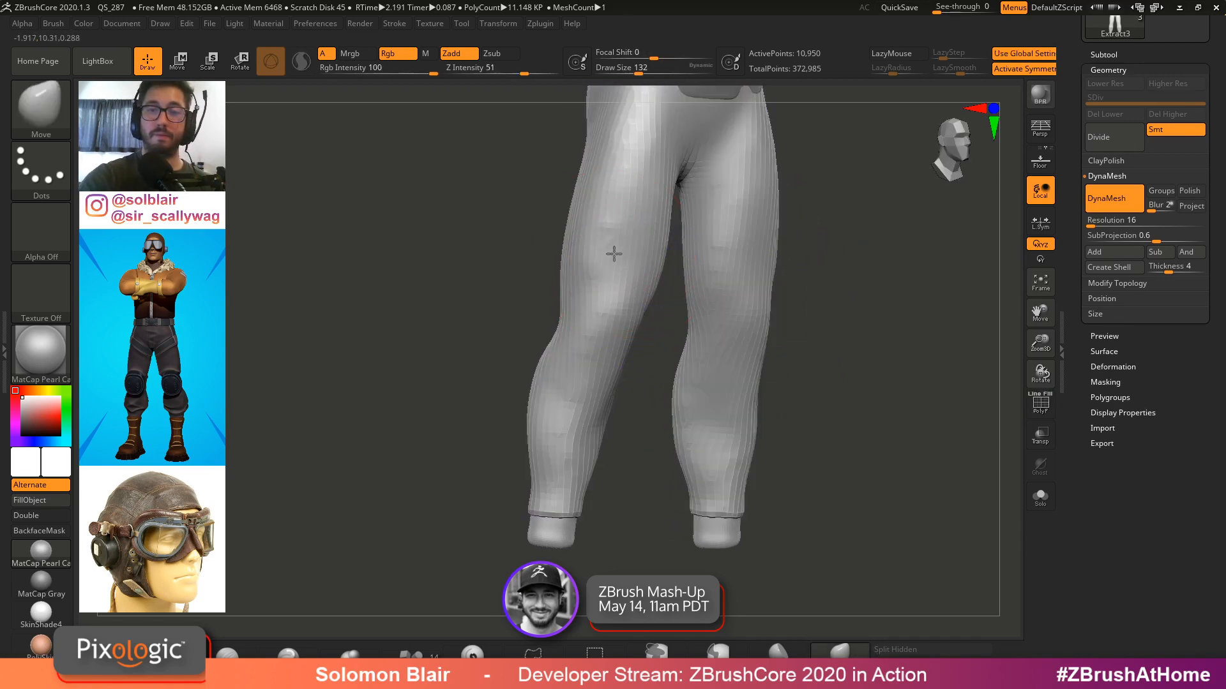
pyautogui.keyDown('alt'); pyautogui.moveTo(732, 222); pyautogui.dragTo(723, 332, button='right'); pyautogui.keyUp('alt')
pyautogui.hotkey('shift', 'f')
pyautogui.hotkey('shift', 'f')
pyautogui.moveTo(747, 241)
pyautogui.keyDown('shift'); pyautogui.mouseDown(button='right')
pyautogui.moveTo(791, 258)
pyautogui.moveTo(760, 230)
pyautogui.mouseUp(button='right'); pyautogui.keyUp('shift')
pyautogui.keyDown('alt'); pyautogui.moveTo(770, 112); pyautogui.dragTo(722, 254, button='right'); pyautogui.keyUp('alt')
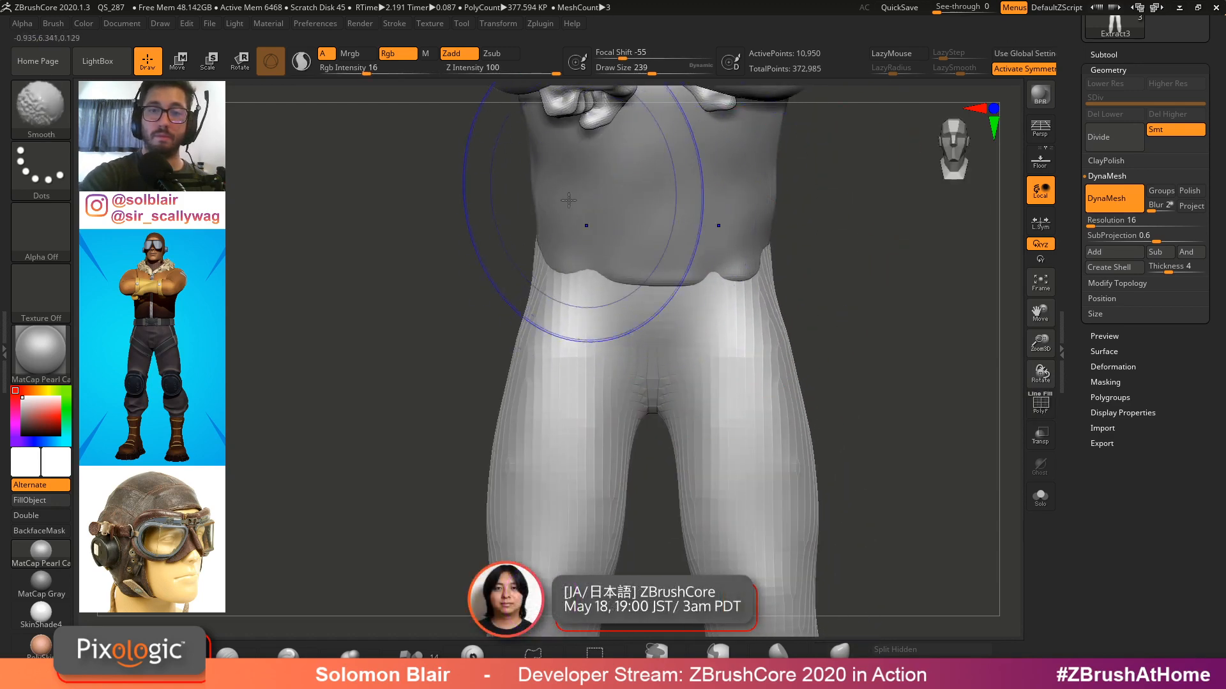
# Shape the pants waistband beneath the shirt hem with an enlarged Move brush
pyautogui.moveTo(505, 207); pyautogui.dragTo(568, 228, button='right')
pyautogui.keyDown('shift'); pyautogui.moveTo(475, 255); pyautogui.dragTo(476, 275); pyautogui.keyUp('shift')
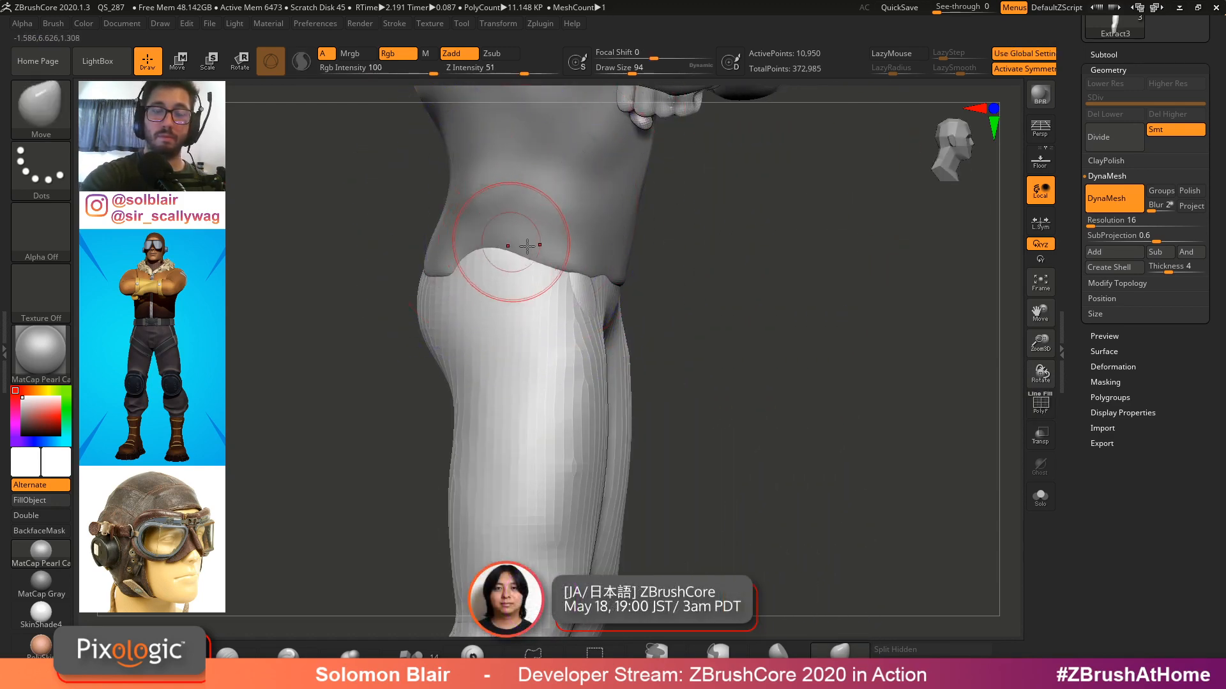
pyautogui.moveTo(527, 246); pyautogui.dragTo(584, 255, button='right')
pyautogui.moveTo(520, 282); pyautogui.dragTo(516, 273)
pyautogui.keyDown('alt'); pyautogui.moveTo(542, 255); pyautogui.dragTo(721, 260, button='right'); pyautogui.keyUp('alt')
pyautogui.keyDown('ctrl'); pyautogui.moveTo(821, 251); pyautogui.dragTo(876, 305, button='right'); pyautogui.keyUp('ctrl')
pyautogui.press(']')
pyautogui.press(']')
pyautogui.press(']')
pyautogui.press(']')
pyautogui.press(']')
pyautogui.press(']')
pyautogui.moveTo(815, 338)
pyautogui.keyDown('ctrl'); pyautogui.mouseDown(button='right')
pyautogui.moveTo(743, 440)
pyautogui.moveTo(664, 391)
pyautogui.moveTo(759, 376)
pyautogui.mouseUp(button='right'); pyautogui.keyUp('ctrl')
pyautogui.keyDown('ctrl'); pyautogui.moveTo(760, 377); pyautogui.dragTo(782, 348, button='right'); pyautogui.keyUp('ctrl')
pyautogui.keyDown('shift'); pyautogui.moveTo(782, 348); pyautogui.dragTo(741, 331, button='right'); pyautogui.keyUp('shift')
# Select the shirt subtool and inspect it in isolation with its polygroups shown
pyautogui.keyDown('alt'); pyautogui.click(642, 274); pyautogui.keyUp('alt')
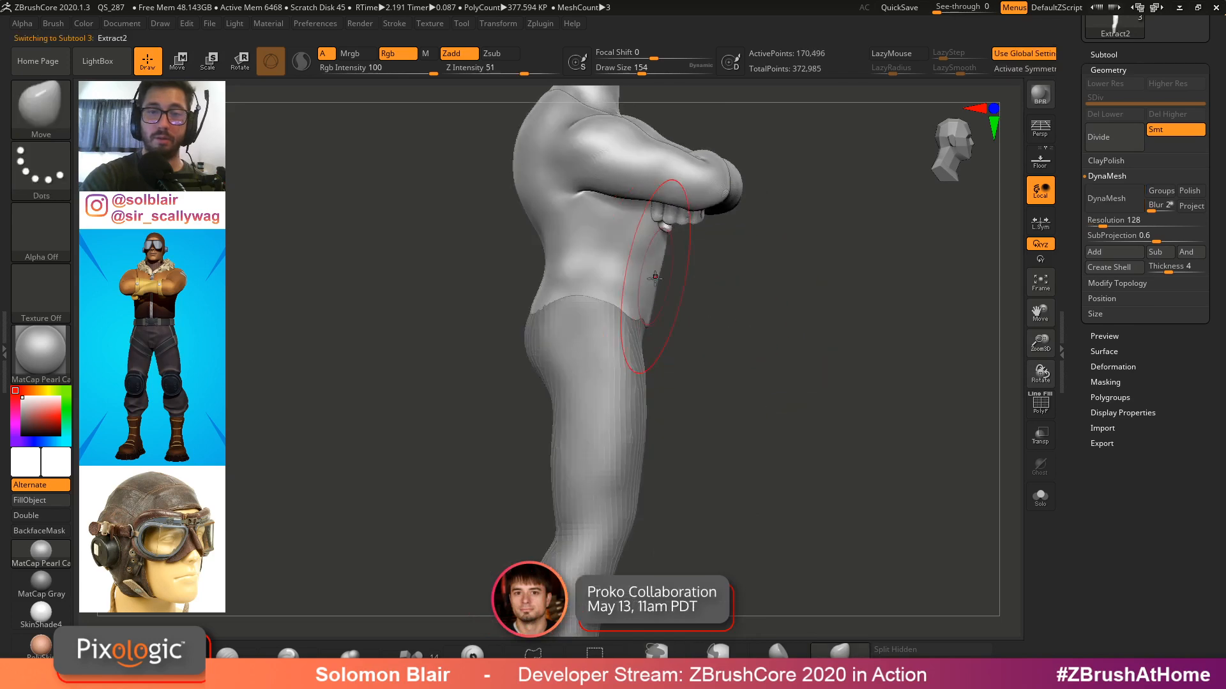
pyautogui.hotkey('shift', 'f')
pyautogui.keyDown('shift'); pyautogui.moveTo(651, 281); pyautogui.dragTo(818, 355, button='right'); pyautogui.keyUp('shift')
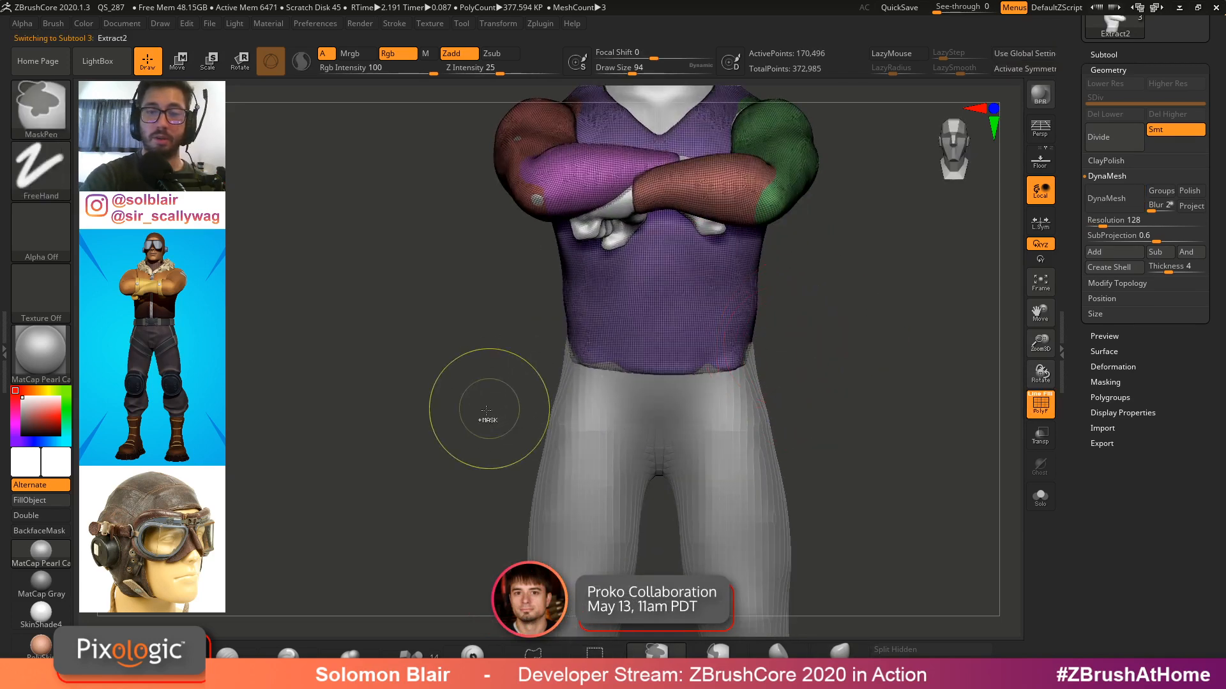
pyautogui.keyDown('ctrl'); pyautogui.keyDown('shift'); pyautogui.moveTo(506, 419); pyautogui.dragTo(810, 331); pyautogui.keyUp('shift'); pyautogui.keyUp('ctrl')
pyautogui.keyDown('ctrl'); pyautogui.click(836, 337); pyautogui.keyUp('ctrl')
pyautogui.keyDown('ctrl'); pyautogui.keyDown('shift'); pyautogui.click(832, 335); pyautogui.keyUp('shift'); pyautogui.keyUp('ctrl')
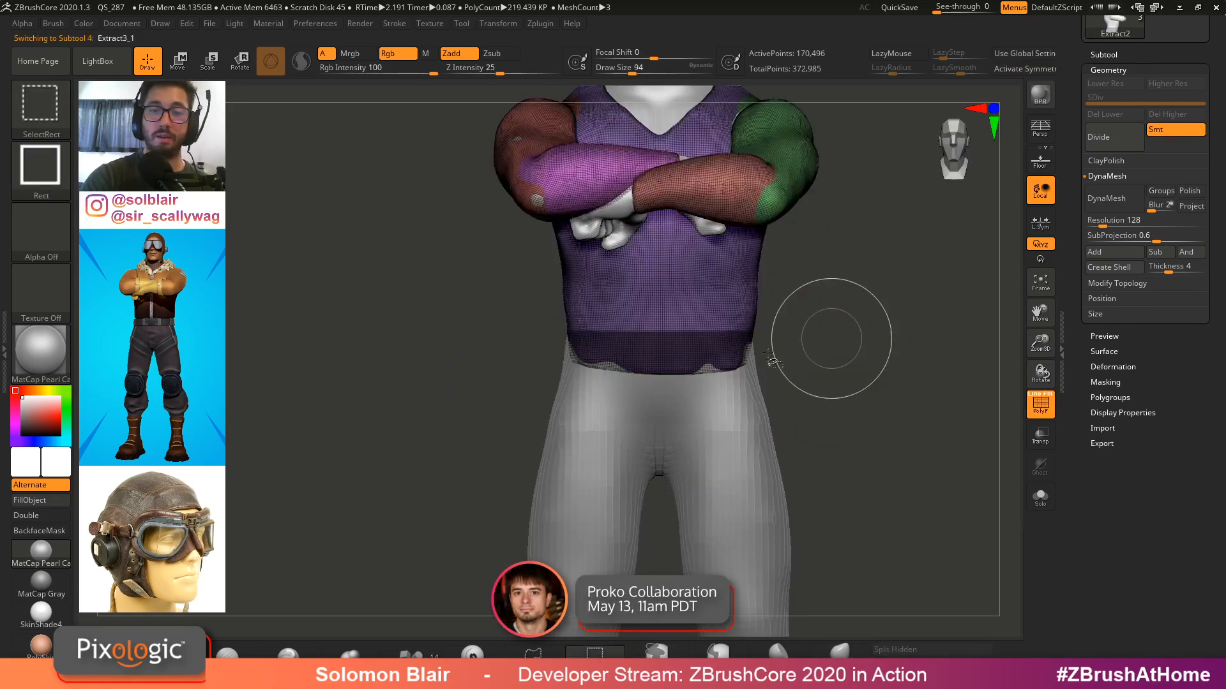
pyautogui.hotkey('ctrl', 'shift', 'd')
pyautogui.hotkey('ctrl', 'i')
pyautogui.press('w')
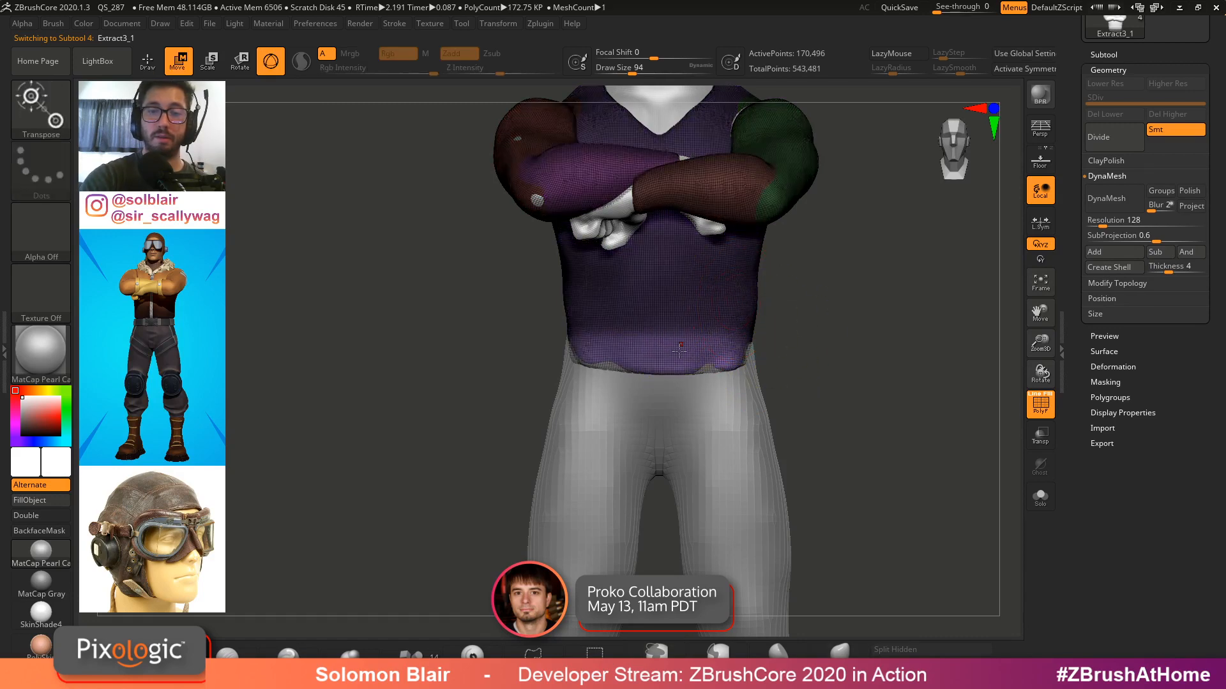
pyautogui.keyDown('alt'); pyautogui.click(691, 239); pyautogui.keyUp('alt')
pyautogui.hotkey('ctrl', 'i')
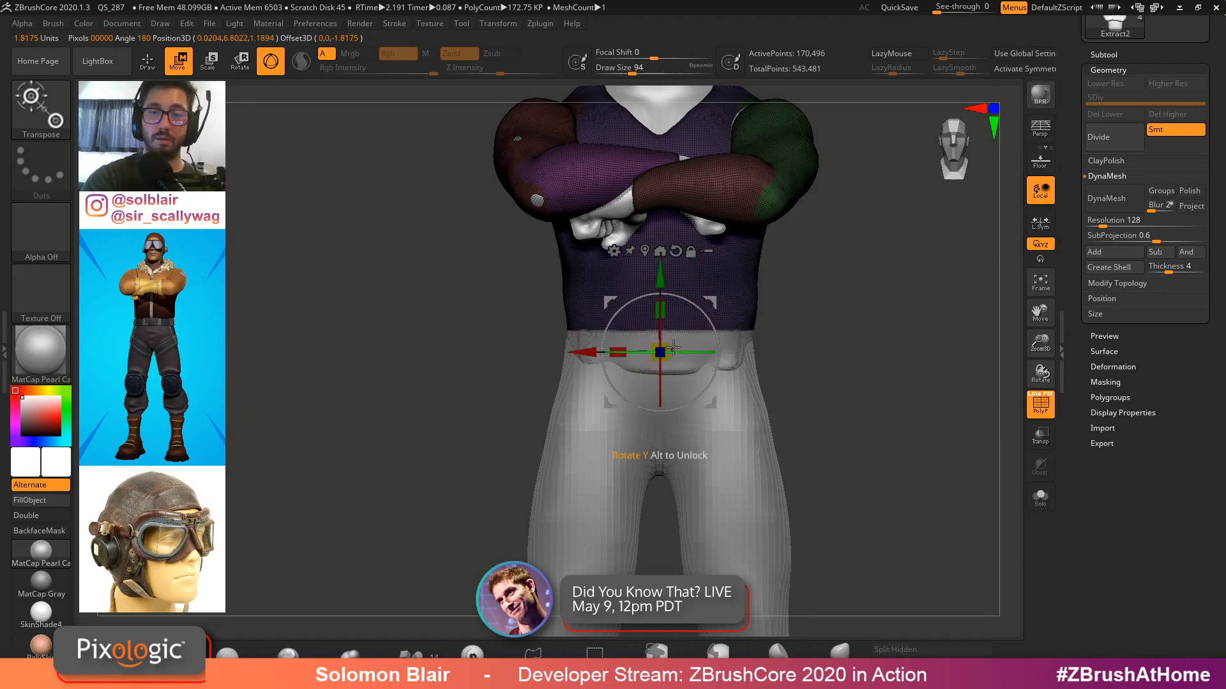
pyautogui.press('q')
pyautogui.moveTo(795, 367)
pyautogui.keyDown('alt'); pyautogui.mouseDown()
pyautogui.moveTo(801, 385)
pyautogui.moveTo(876, 402)
pyautogui.moveTo(843, 386)
pyautogui.mouseUp(); pyautogui.keyUp('alt')
pyautogui.hotkey('ctrl', 'shift', 's')
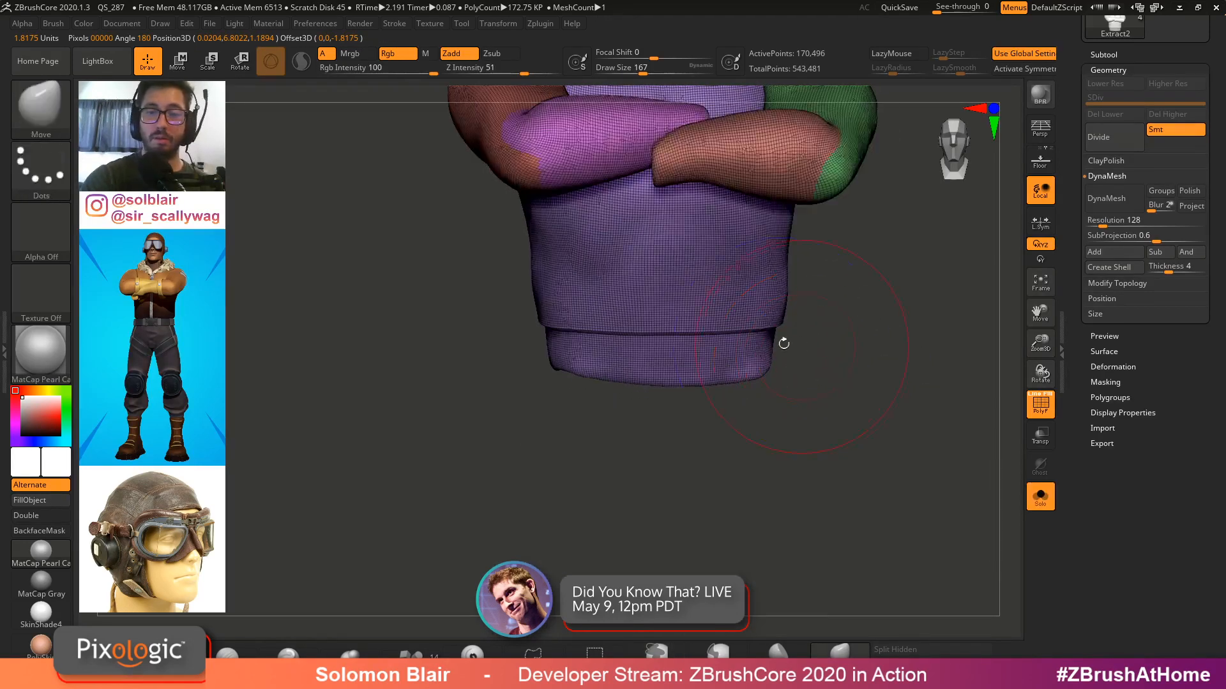
pyautogui.press('x')
pyautogui.keyDown('ctrl'); pyautogui.keyDown('shift'); pyautogui.click(751, 348); pyautogui.keyUp('shift'); pyautogui.keyUp('ctrl')
pyautogui.hotkey('ctrl', 'z')
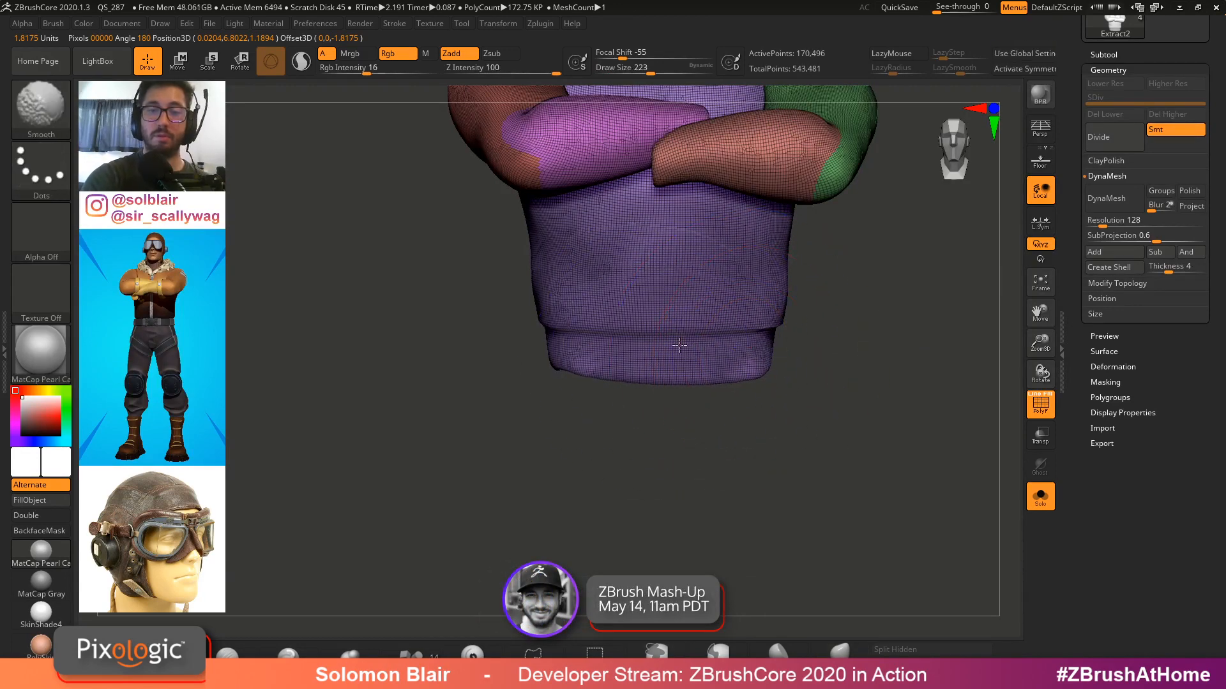
# Select the pants subtool and pull its waistband up around the hips with the Move brush
pyautogui.moveTo(821, 370); pyautogui.dragTo(783, 374)
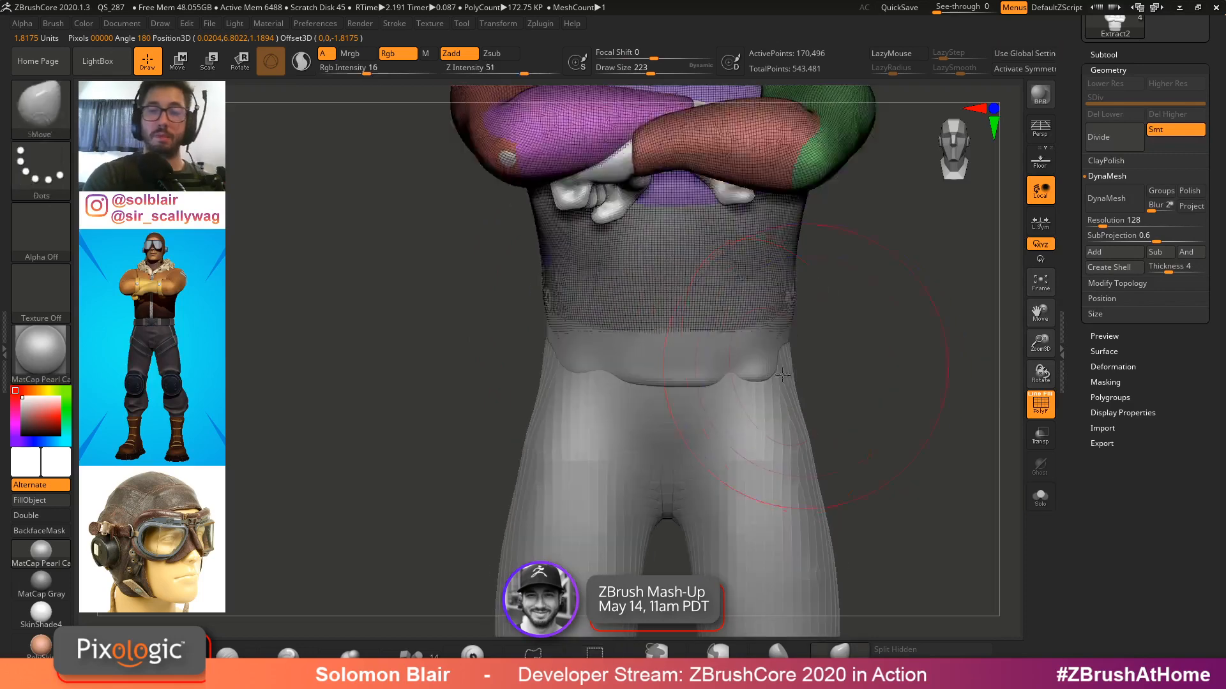
pyautogui.keyDown('alt'); pyautogui.click(696, 370); pyautogui.keyUp('alt')
pyautogui.hotkey('shift', 'f')
pyautogui.keyDown('ctrl'); pyautogui.moveTo(821, 359); pyautogui.dragTo(818, 326, button='right'); pyautogui.keyUp('ctrl')
pyautogui.keyDown('alt'); pyautogui.click(762, 397); pyautogui.keyUp('alt')
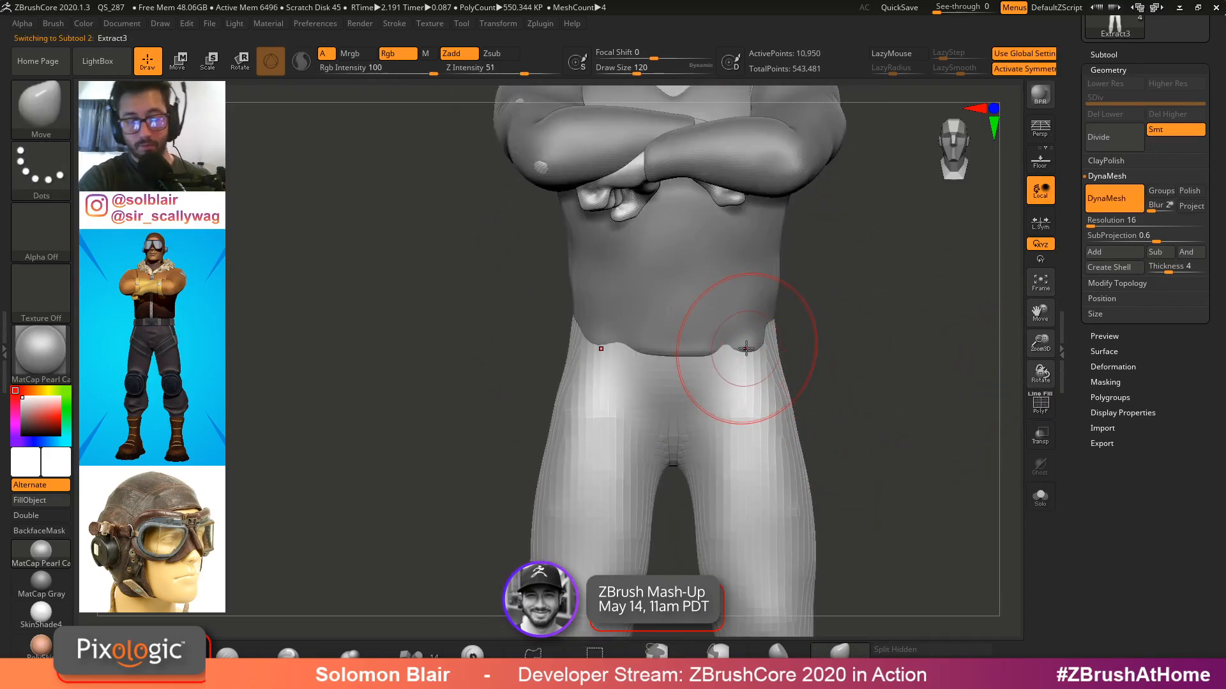
pyautogui.press('space')
pyautogui.moveTo(745, 348)
pyautogui.mouseDown(button='right')
pyautogui.moveTo(594, 329)
pyautogui.moveTo(746, 348)
pyautogui.moveTo(782, 324)
pyautogui.mouseUp(button='right')
pyautogui.press('s')
pyautogui.moveTo(782, 324); pyautogui.dragTo(778, 324)
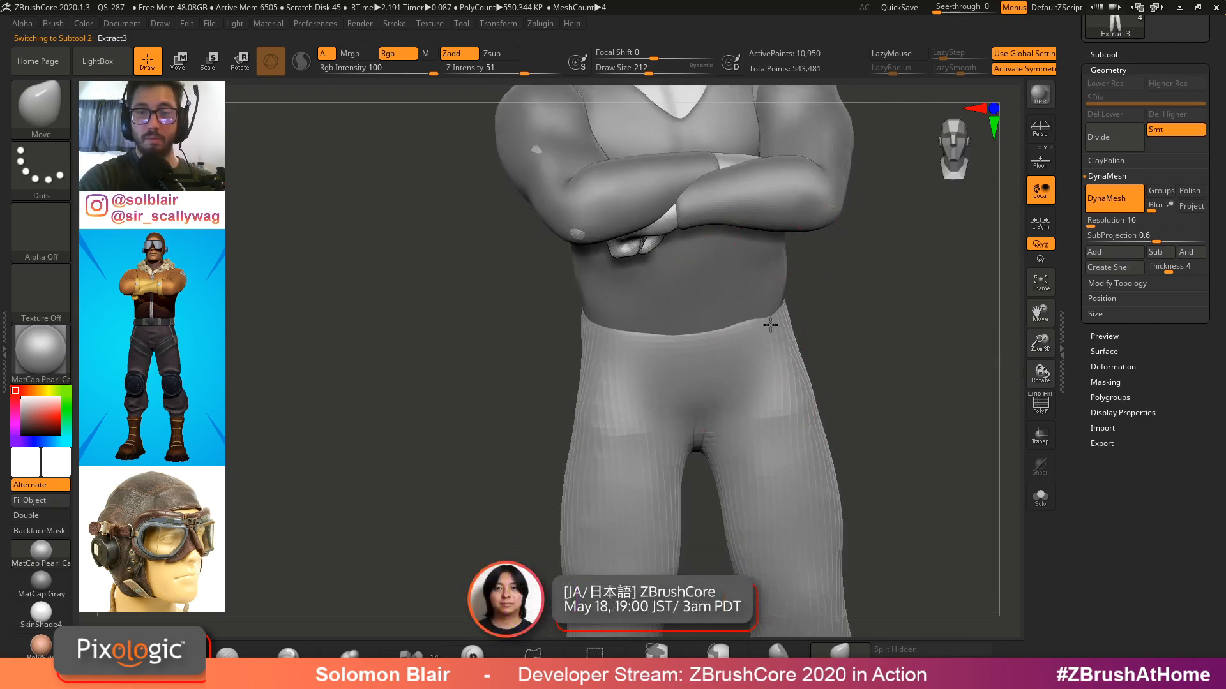
pyautogui.moveTo(775, 314)
pyautogui.mouseDown(button='right')
pyautogui.moveTo(741, 320)
pyautogui.moveTo(807, 307)
pyautogui.moveTo(792, 323)
pyautogui.moveTo(794, 306)
pyautogui.moveTo(775, 347)
pyautogui.moveTo(722, 345)
pyautogui.moveTo(766, 328)
pyautogui.moveTo(805, 295)
pyautogui.moveTo(809, 273)
pyautogui.moveTo(731, 347)
pyautogui.mouseUp(button='right')
pyautogui.hotkey('shift', 'f')
pyautogui.hotkey('shift', 'f')
pyautogui.moveTo(801, 358)
pyautogui.keyDown('ctrl'); pyautogui.mouseDown(button='right')
pyautogui.moveTo(792, 335)
pyautogui.moveTo(740, 339)
pyautogui.mouseUp(button='right'); pyautogui.keyUp('ctrl')
pyautogui.moveTo(736, 410)
pyautogui.keyDown('alt'); pyautogui.mouseDown(button='right')
pyautogui.moveTo(734, 356)
pyautogui.moveTo(741, 377)
pyautogui.moveTo(728, 396)
pyautogui.mouseUp(button='right'); pyautogui.keyUp('alt')
pyautogui.keyDown('alt'); pyautogui.moveTo(699, 345); pyautogui.dragTo(697, 358); pyautogui.keyUp('alt')
pyautogui.keyDown('alt'); pyautogui.moveTo(741, 351); pyautogui.dragTo(801, 376, button='right'); pyautogui.keyUp('alt')
pyautogui.keyDown('ctrl'); pyautogui.moveTo(564, 368); pyautogui.dragTo(602, 404, button='right'); pyautogui.keyUp('ctrl')
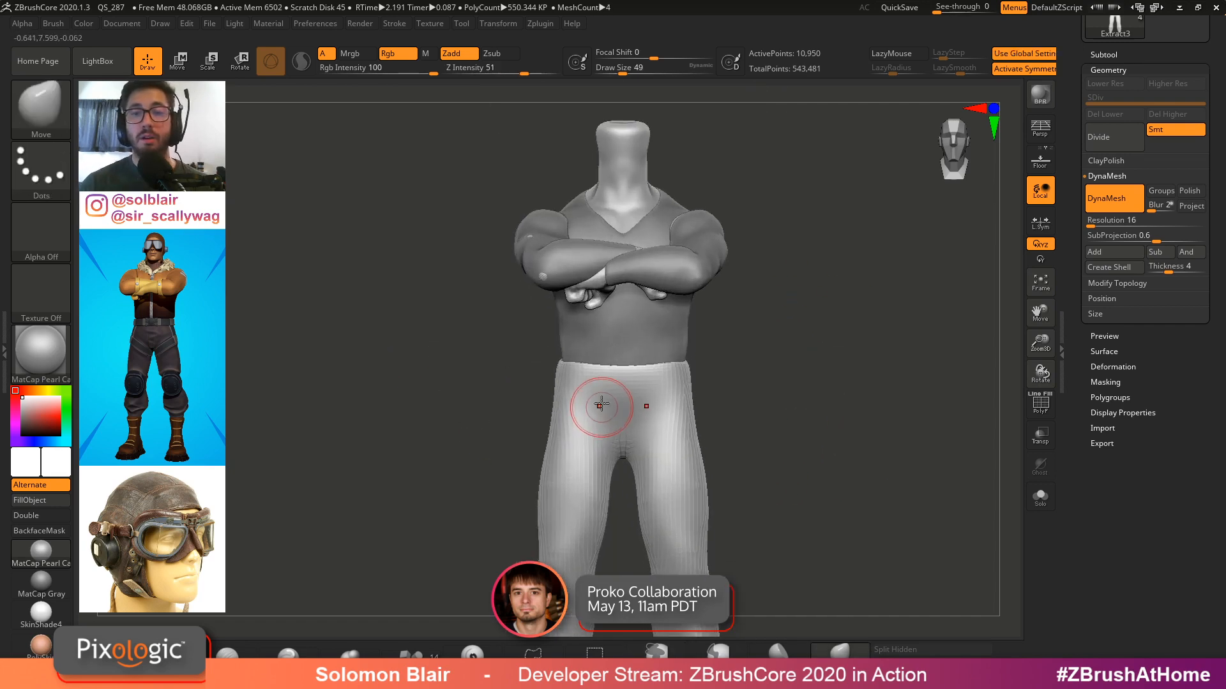
# Open the finished Pilot Jacket Model tool for comparison
pyautogui.keyDown('alt'); pyautogui.click(627, 333); pyautogui.keyUp('alt')
pyautogui.moveTo(626, 334); pyautogui.dragTo(782, 351, button='right')
pyautogui.hotkey('shift', 'f')
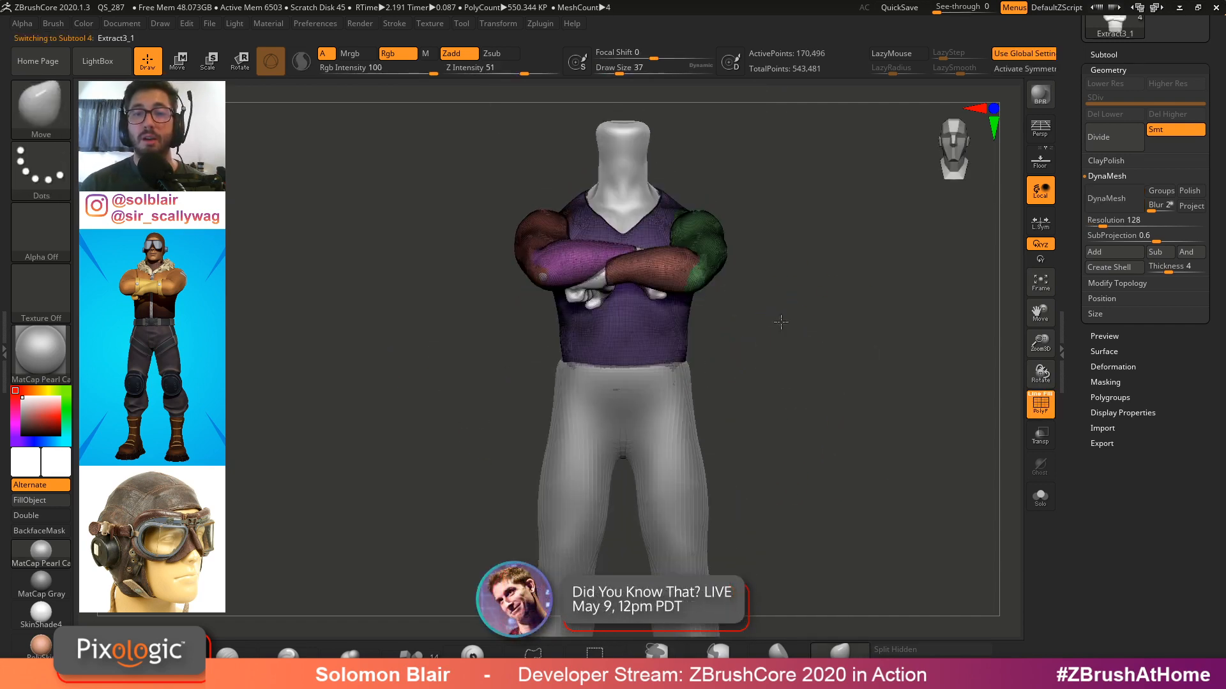
pyautogui.moveTo(1074, 281); pyautogui.dragTo(1078, 491)
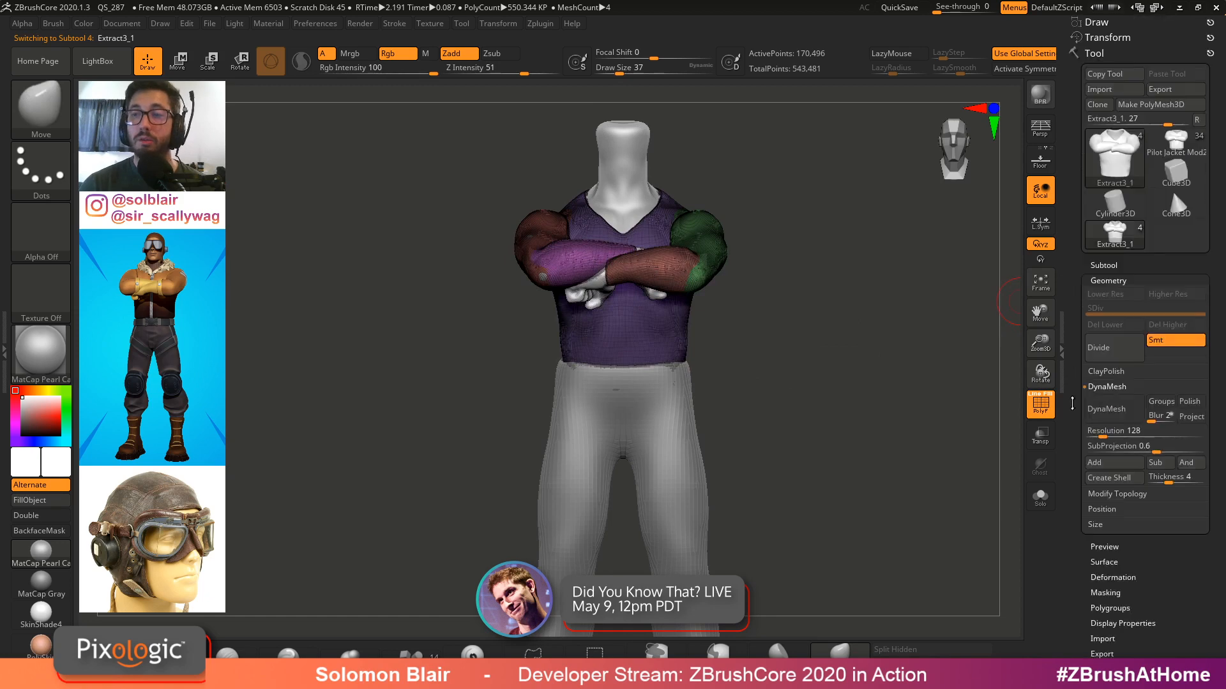
pyautogui.click(1174, 143)
# Examine the finished model's jacket and pants from several angles
pyautogui.hotkey('shift', 'f')
pyautogui.moveTo(860, 357)
pyautogui.keyDown('alt'); pyautogui.mouseDown(button='right')
pyautogui.moveTo(848, 408)
pyautogui.moveTo(721, 454)
pyautogui.moveTo(807, 397)
pyautogui.mouseUp(button='right'); pyautogui.keyUp('alt')
pyautogui.press('s')
pyautogui.click(781, 424)
pyautogui.moveTo(739, 314)
pyautogui.keyDown('ctrl'); pyautogui.mouseDown(button='right')
pyautogui.moveTo(856, 424)
pyautogui.moveTo(863, 447)
pyautogui.mouseUp(button='right'); pyautogui.keyUp('ctrl')
pyautogui.keyDown('alt'); pyautogui.moveTo(732, 441); pyautogui.dragTo(776, 658, button='right'); pyautogui.keyUp('alt')
pyautogui.keyDown('alt'); pyautogui.click(712, 260); pyautogui.keyUp('alt')
pyautogui.moveTo(715, 262); pyautogui.dragTo(810, 402, button='right')
pyautogui.hotkey('ctrl', 'alt', 's')
pyautogui.hotkey('ctrl', 'alt', 's')
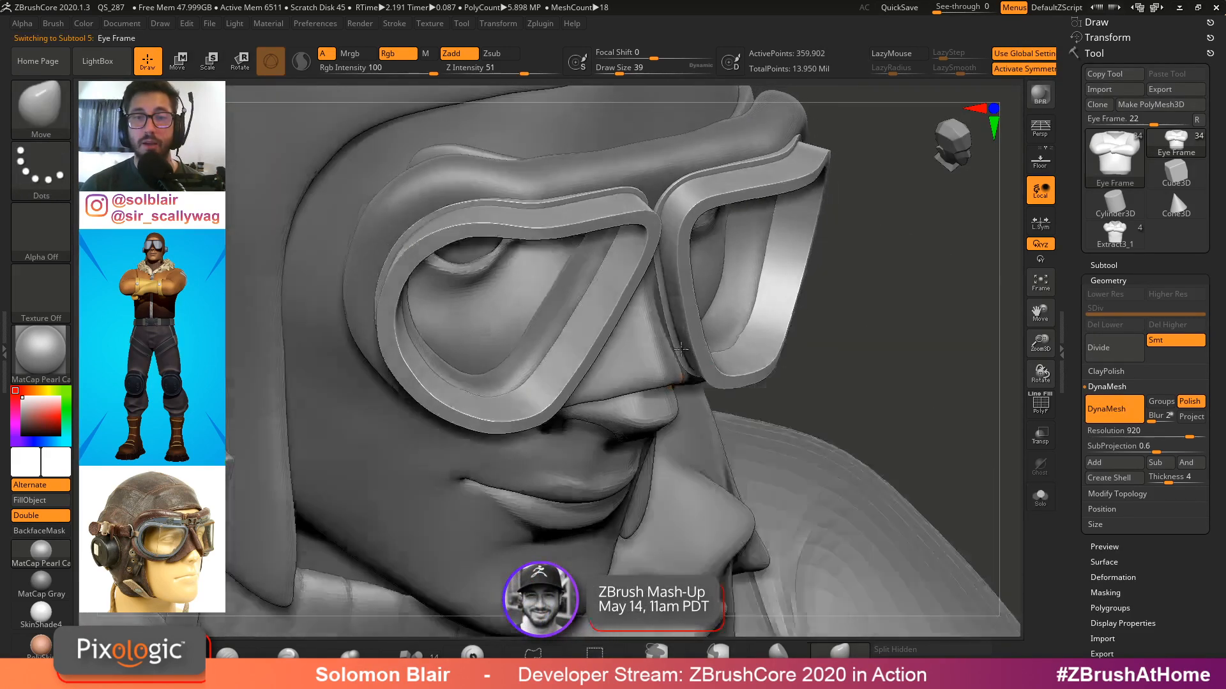
# Examine the finished model's goggles and jacket front
pyautogui.moveTo(611, 363); pyautogui.dragTo(507, 383, button='right')
pyautogui.keyDown('ctrl'); pyautogui.moveTo(568, 491); pyautogui.dragTo(488, 412, button='right'); pyautogui.keyUp('ctrl')
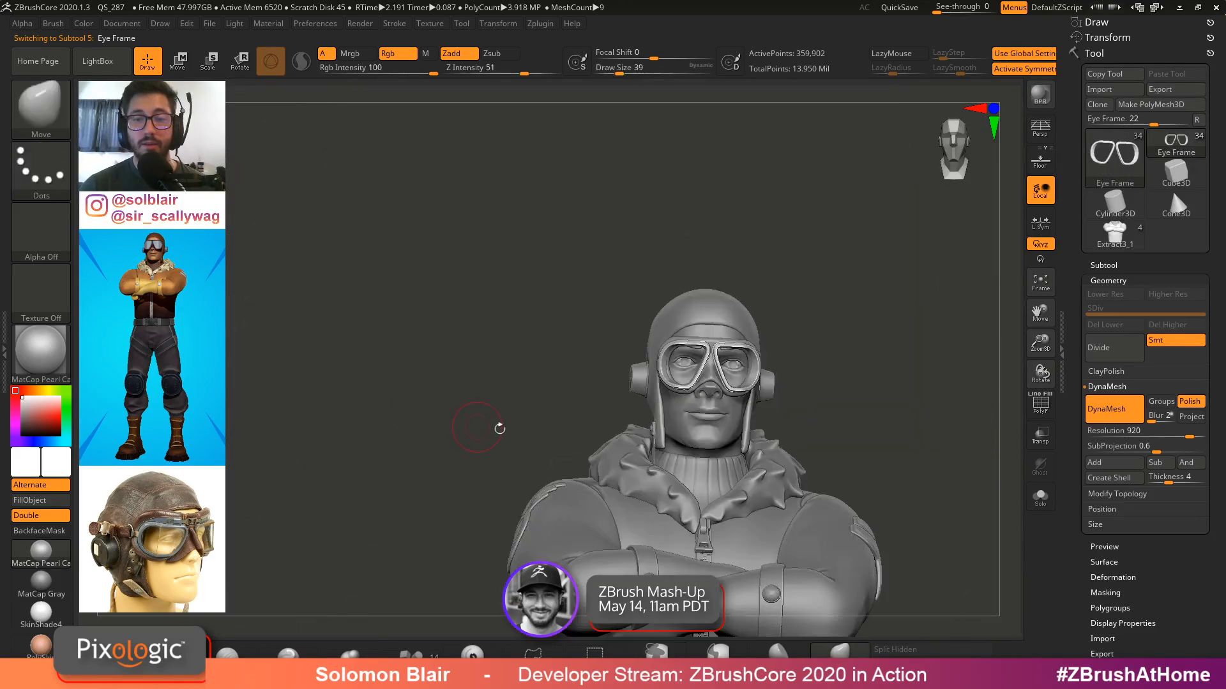
pyautogui.keyDown('alt'); pyautogui.moveTo(758, 565); pyautogui.dragTo(504, 311, button='right'); pyautogui.keyUp('alt')
pyautogui.moveTo(519, 377); pyautogui.dragTo(476, 441, button='right')
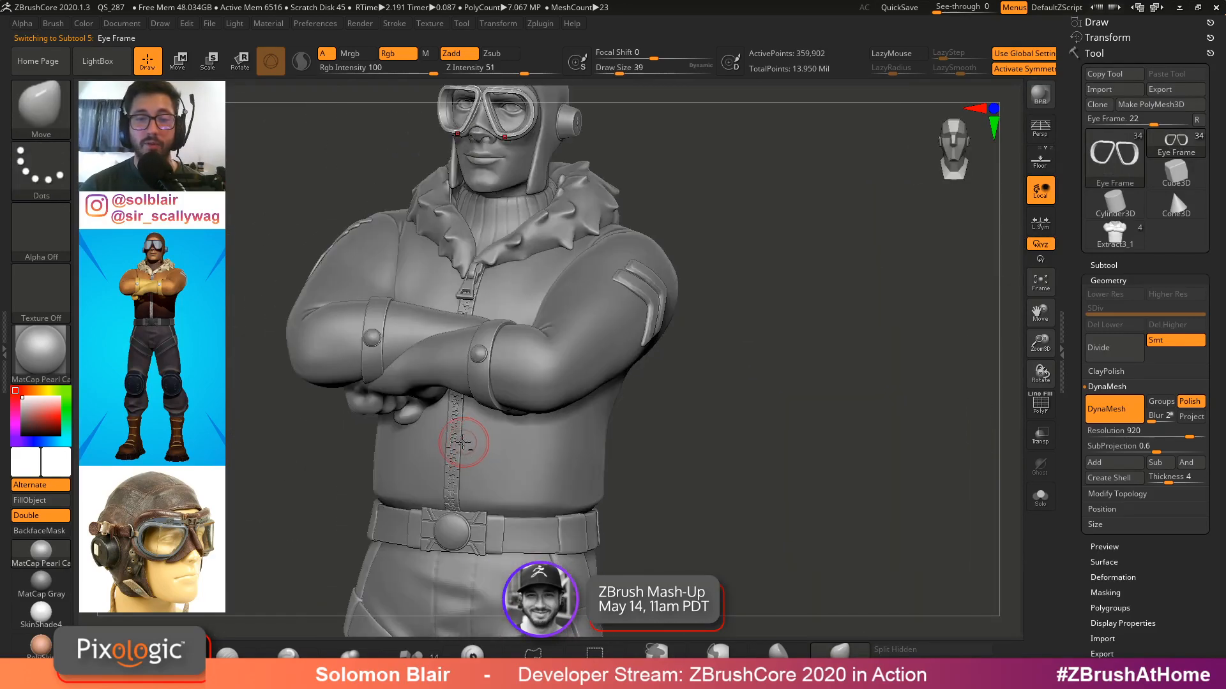
pyautogui.keyDown('alt'); pyautogui.click(456, 438); pyautogui.keyUp('alt')
pyautogui.hotkey('ctrl', 'alt', 's')
pyautogui.moveTo(463, 367)
pyautogui.keyDown('ctrl'); pyautogui.mouseDown(button='right')
pyautogui.moveTo(514, 413)
pyautogui.moveTo(544, 407)
pyautogui.moveTo(480, 348)
pyautogui.moveTo(626, 392)
pyautogui.mouseUp(button='right'); pyautogui.keyUp('ctrl')
pyautogui.moveTo(599, 373); pyautogui.dragTo(658, 416, button='right')
pyautogui.keyDown('ctrl'); pyautogui.moveTo(658, 416); pyautogui.dragTo(605, 438, button='right'); pyautogui.keyUp('ctrl')
pyautogui.hotkey('shift', 's')
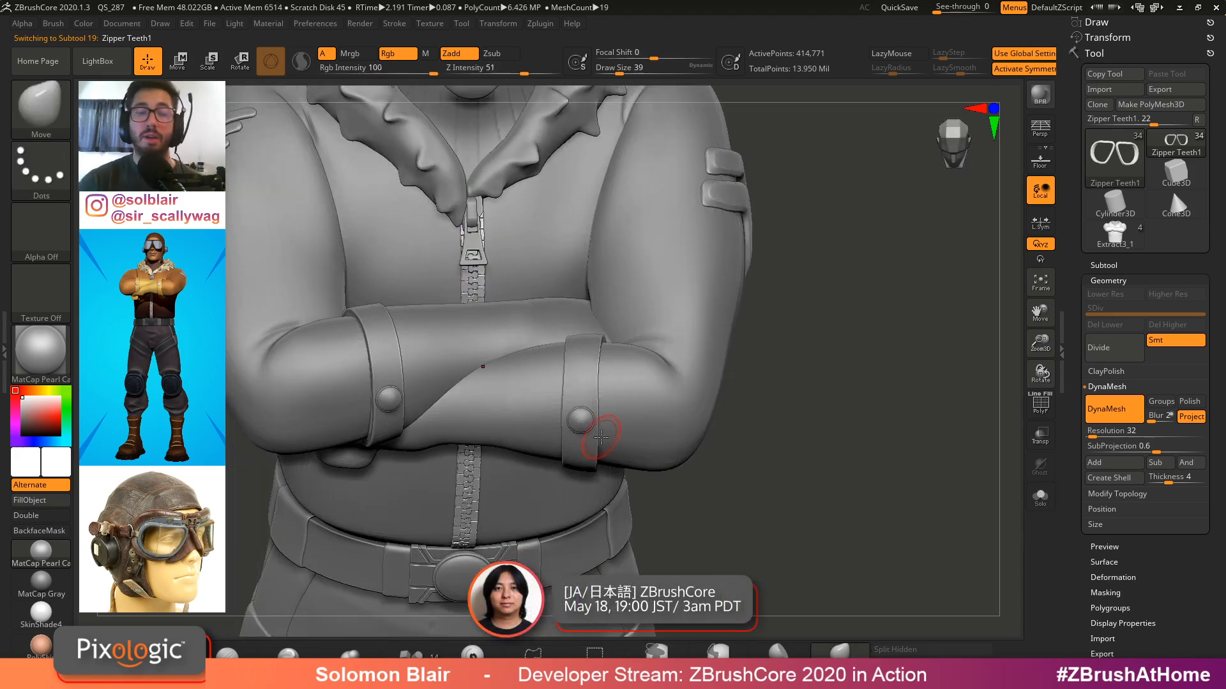
# Examine the jacket zipper and belt on the finished model
pyautogui.moveTo(495, 265)
pyautogui.mouseDown(button='right')
pyautogui.moveTo(421, 239)
pyautogui.moveTo(488, 253)
pyautogui.moveTo(475, 239)
pyautogui.mouseUp(button='right')
pyautogui.keyDown('alt'); pyautogui.click(472, 224); pyautogui.keyUp('alt')
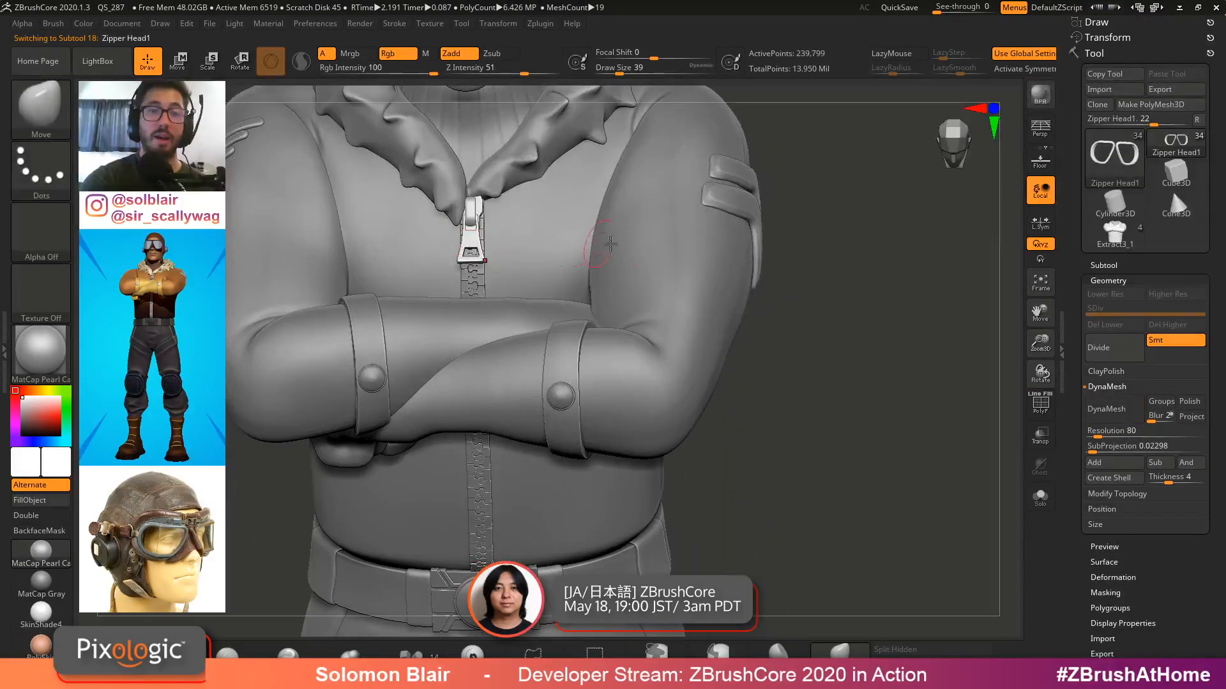
pyautogui.keyDown('ctrl'); pyautogui.moveTo(602, 242); pyautogui.dragTo(630, 233, button='right'); pyautogui.keyUp('ctrl')
pyautogui.keyDown('alt'); pyautogui.moveTo(764, 266); pyautogui.dragTo(786, 332, button='right'); pyautogui.keyUp('alt')
pyautogui.keyDown('alt'); pyautogui.moveTo(680, 313); pyautogui.dragTo(756, 303, button='right'); pyautogui.keyUp('alt')
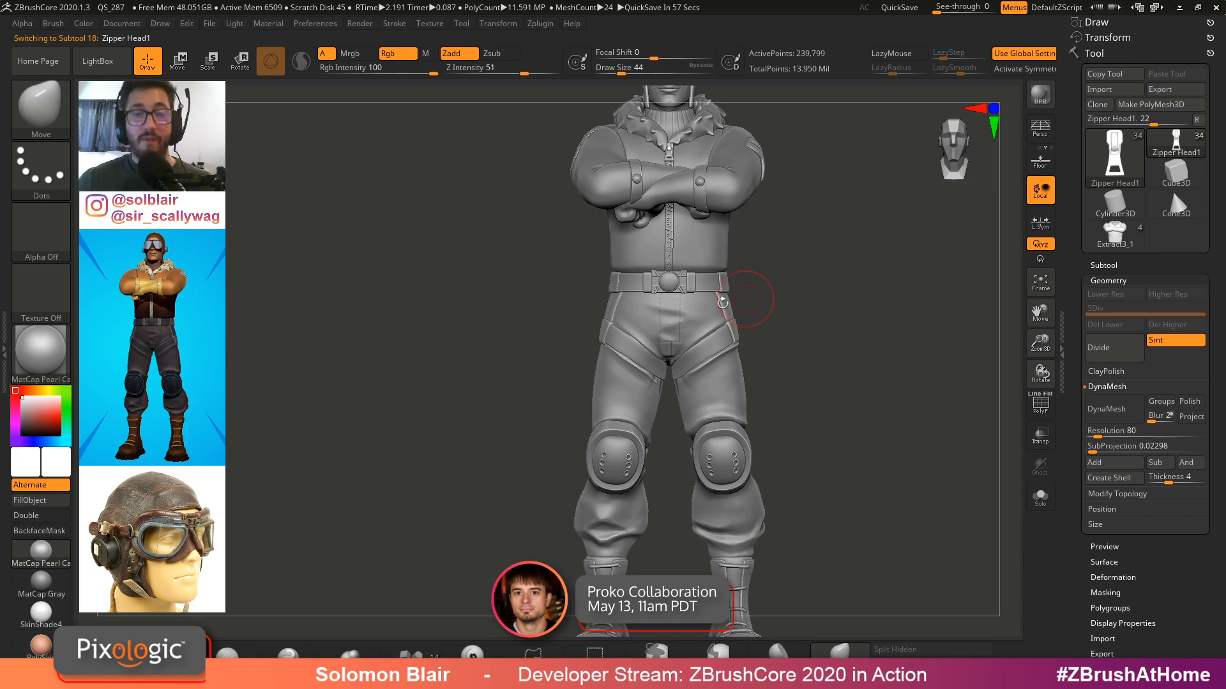
pyautogui.keyDown('ctrl'); pyautogui.moveTo(722, 302); pyautogui.dragTo(734, 370, button='right'); pyautogui.keyUp('ctrl')
pyautogui.keyDown('alt'); pyautogui.click(688, 274); pyautogui.keyUp('alt')
pyautogui.moveTo(691, 287)
pyautogui.keyDown('ctrl'); pyautogui.mouseDown(button='right')
pyautogui.moveTo(768, 360)
pyautogui.moveTo(734, 326)
pyautogui.moveTo(766, 383)
pyautogui.mouseUp(button='right'); pyautogui.keyUp('ctrl')
pyautogui.hotkey('shift', 'f')
pyautogui.hotkey('shift', 'f')
pyautogui.press('s')
pyautogui.moveTo(766, 385); pyautogui.dragTo(774, 386)
pyautogui.moveTo(775, 389)
pyautogui.keyDown('ctrl'); pyautogui.mouseDown(button='right')
pyautogui.moveTo(719, 442)
pyautogui.moveTo(772, 402)
pyautogui.mouseUp(button='right'); pyautogui.keyUp('ctrl')
pyautogui.keyDown('ctrl'); pyautogui.moveTo(664, 383); pyautogui.dragTo(712, 418, button='right'); pyautogui.keyUp('ctrl')
pyautogui.keyDown('alt'); pyautogui.click(645, 344); pyautogui.keyUp('alt')
pyautogui.keyDown('ctrl'); pyautogui.moveTo(646, 345); pyautogui.dragTo(878, 457, button='right'); pyautogui.keyUp('ctrl')
pyautogui.keyDown('ctrl'); pyautogui.moveTo(877, 456); pyautogui.dragTo(731, 388, button='right'); pyautogui.keyUp('ctrl')
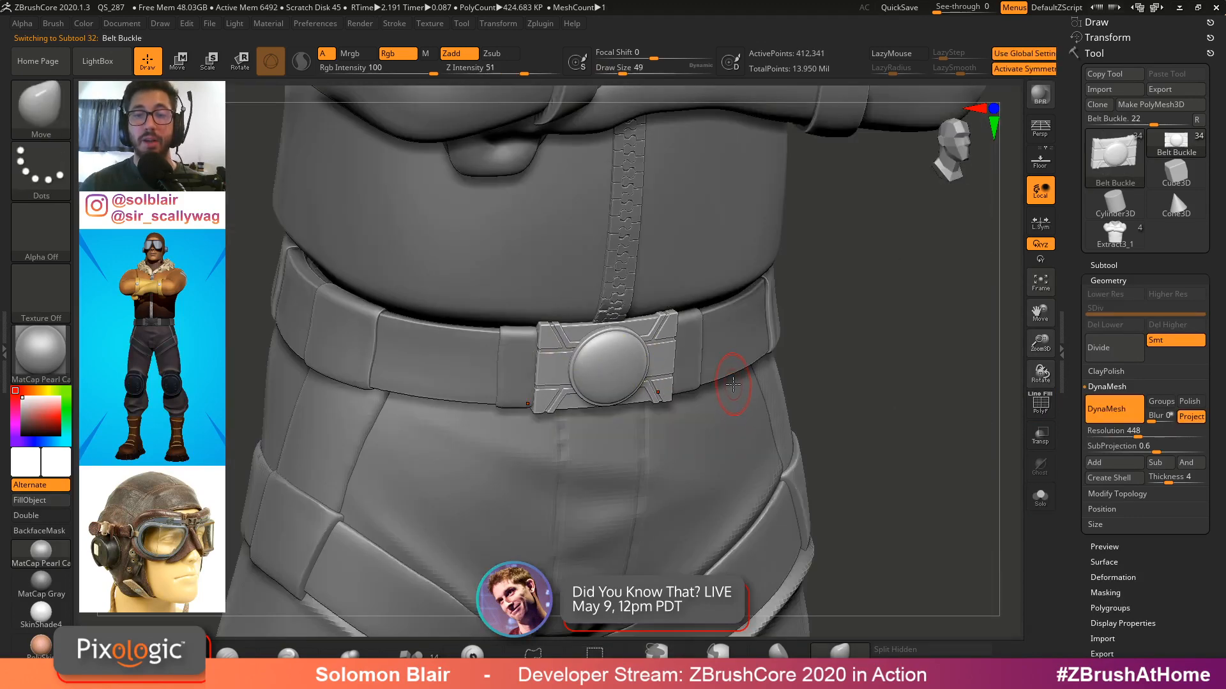
# Examine the belt buckle and pants hip area on the finished model
pyautogui.press('s')
pyautogui.moveTo(733, 385); pyautogui.dragTo(739, 386)
pyautogui.press('s')
pyautogui.moveTo(785, 392)
pyautogui.keyDown('ctrl'); pyautogui.mouseDown(button='right')
pyautogui.moveTo(680, 384)
pyautogui.moveTo(723, 400)
pyautogui.mouseUp(button='right'); pyautogui.keyUp('ctrl')
pyautogui.press('s')
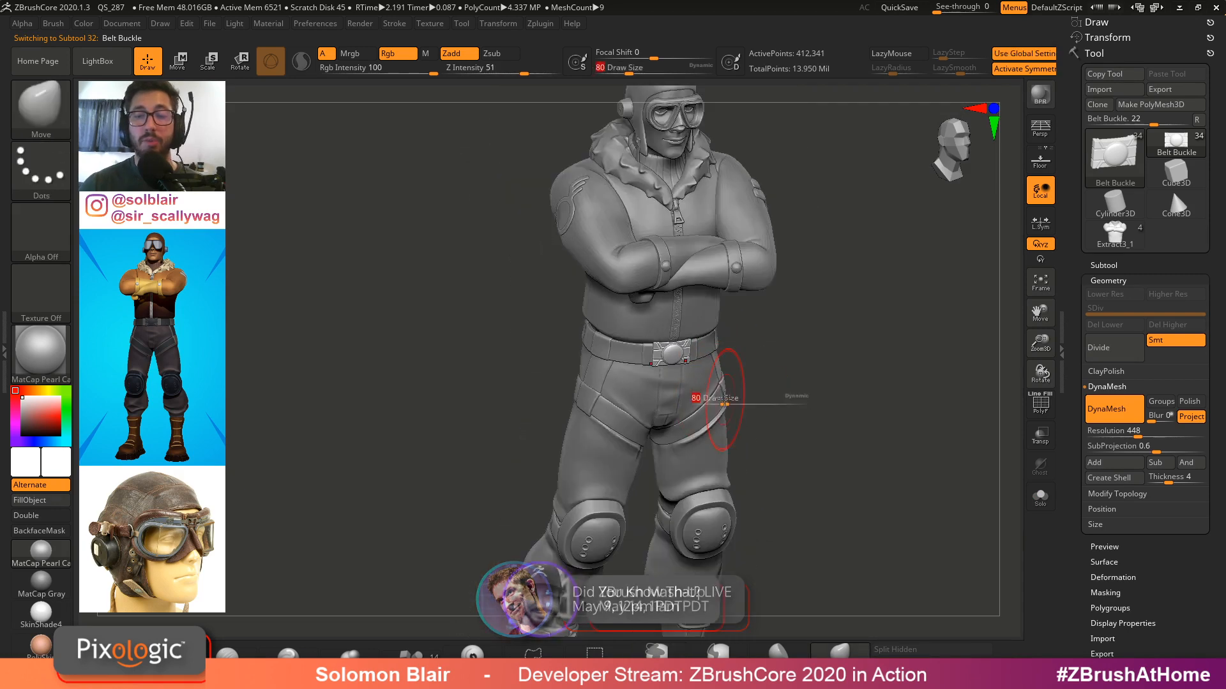
pyautogui.moveTo(724, 403); pyautogui.dragTo(718, 403)
pyautogui.moveTo(721, 401)
pyautogui.keyDown('shift'); pyautogui.mouseDown(button='right')
pyautogui.moveTo(701, 392)
pyautogui.moveTo(729, 353)
pyautogui.mouseUp(button='right'); pyautogui.keyUp('shift')
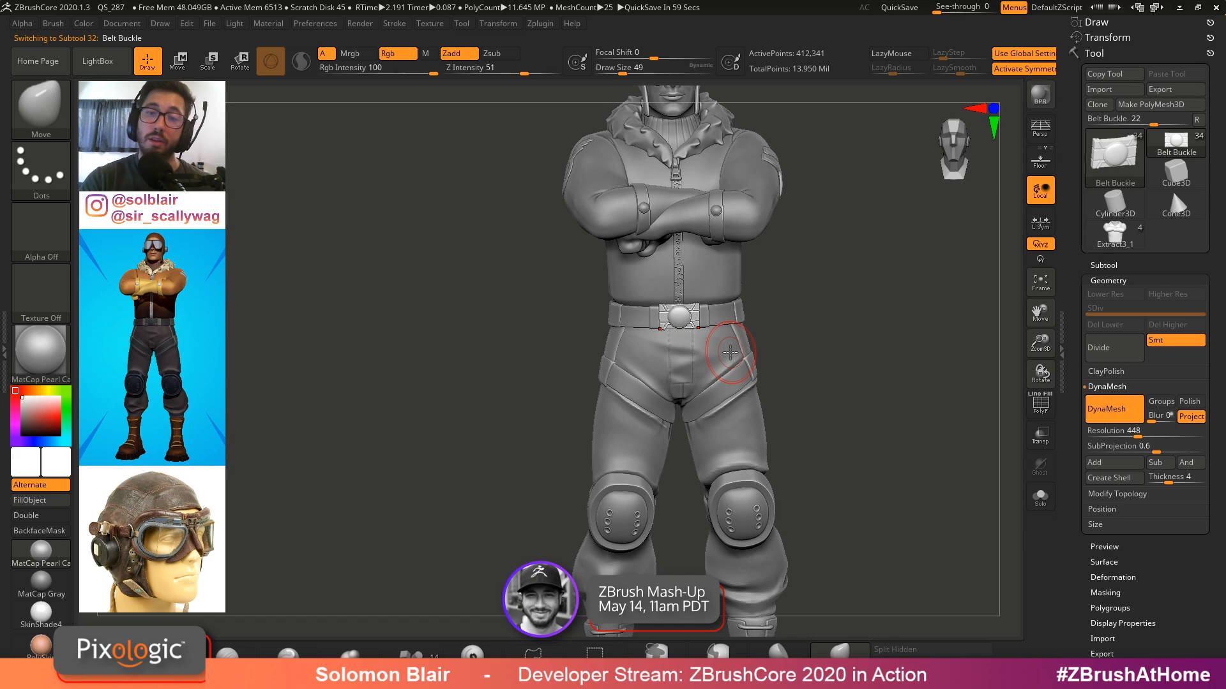
# Switch between the work-in-progress figure and the finished model to compare them
pyautogui.click(1115, 235)
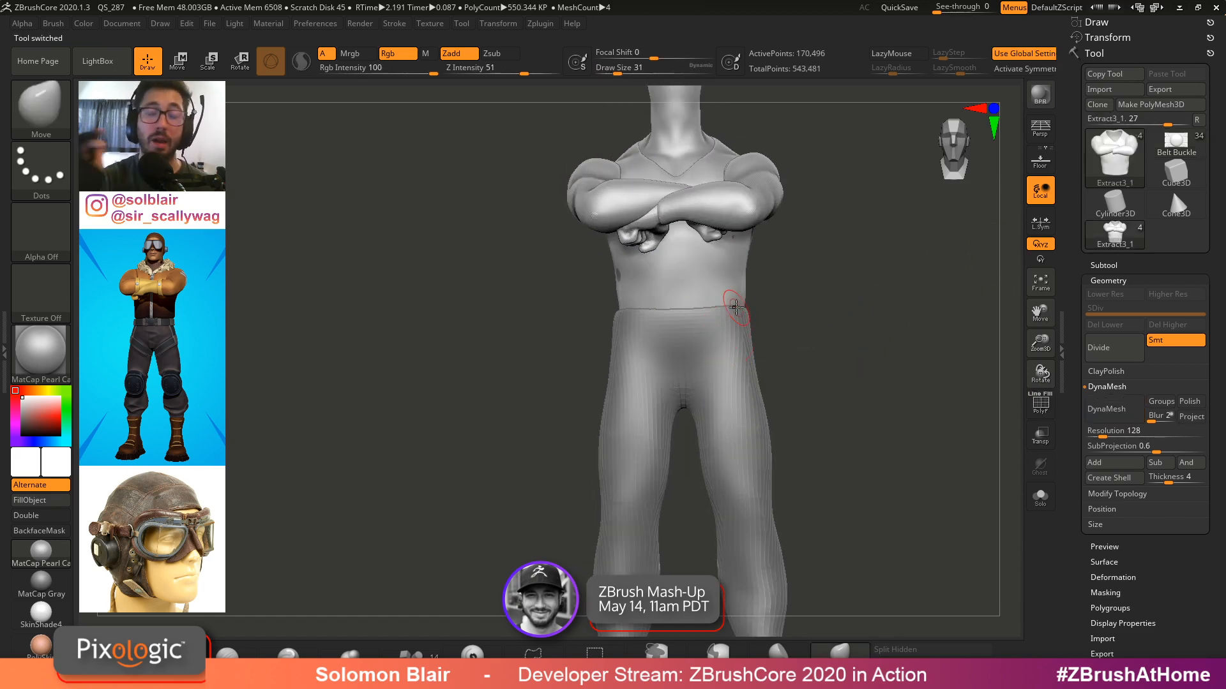
pyautogui.click(1176, 144)
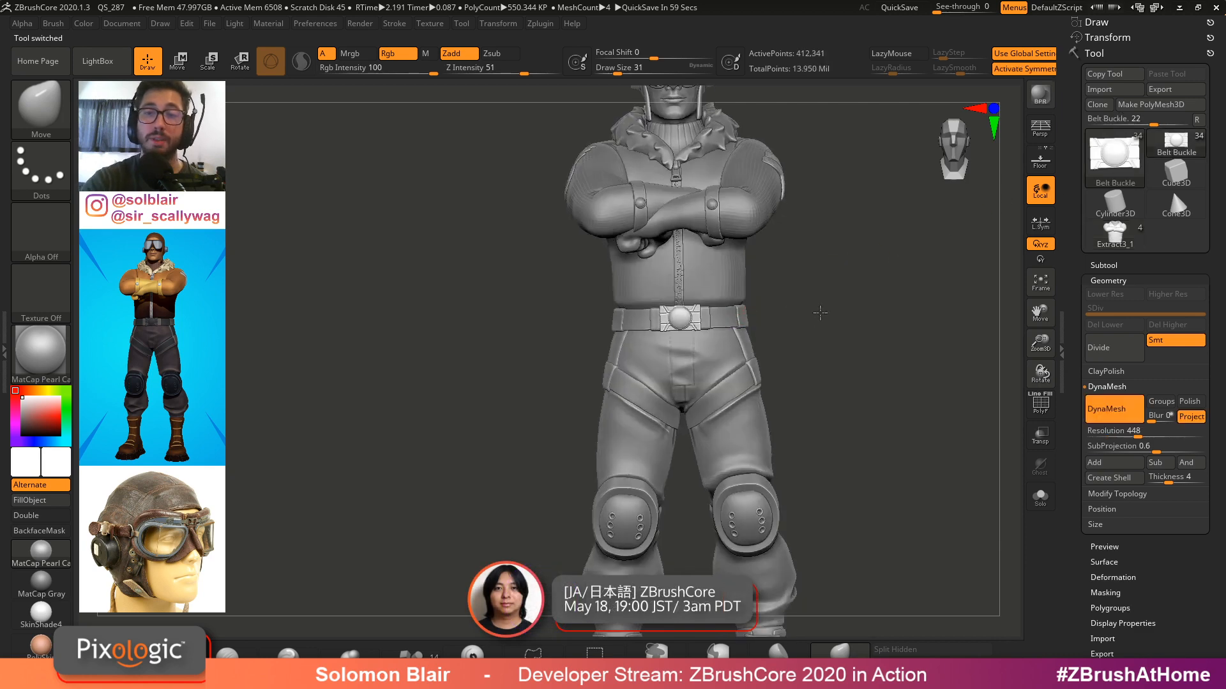
pyautogui.moveTo(795, 300)
pyautogui.keyDown('alt'); pyautogui.mouseDown()
pyautogui.moveTo(799, 325)
pyautogui.moveTo(830, 334)
pyautogui.mouseUp(); pyautogui.keyUp('alt')
pyautogui.keyDown('ctrl'); pyautogui.click(801, 325); pyautogui.keyUp('ctrl')
pyautogui.press('[')
pyautogui.keyDown('ctrl'); pyautogui.click(829, 334); pyautogui.keyUp('ctrl')
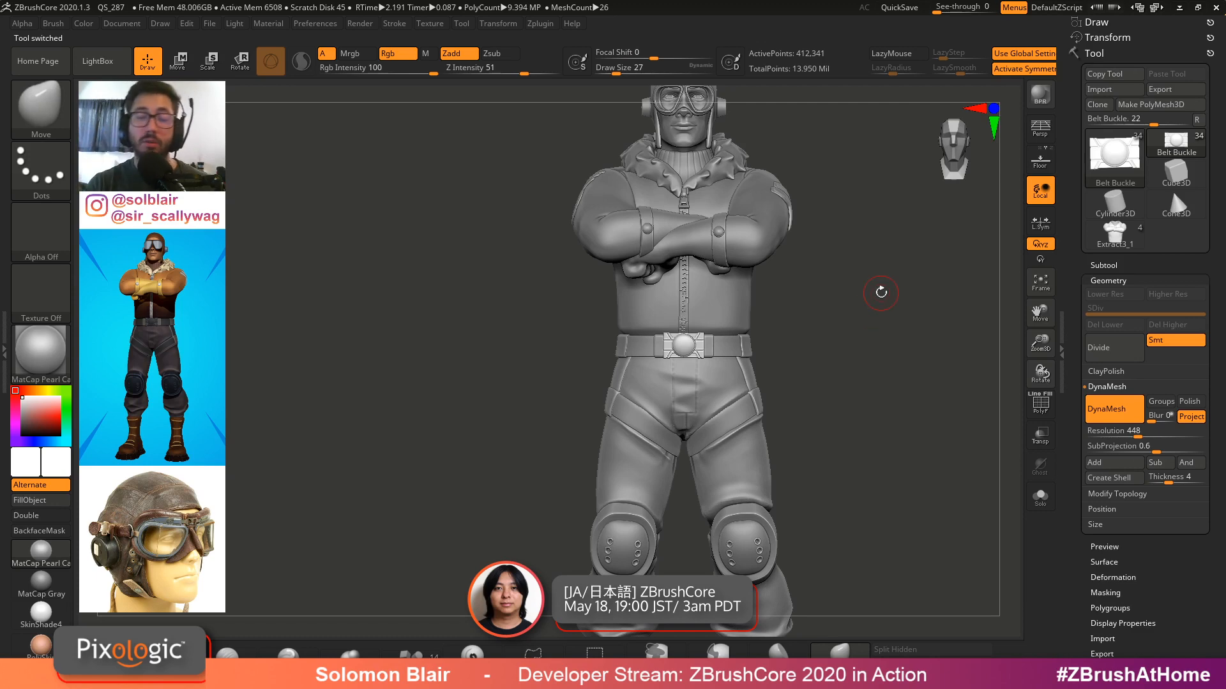
# Examine the finished model's pants and knee pads from different angles
pyautogui.keyDown('alt'); pyautogui.moveTo(696, 499); pyautogui.dragTo(691, 369); pyautogui.keyUp('alt')
pyautogui.keyDown('alt'); pyautogui.click(632, 429); pyautogui.keyUp('alt')
pyautogui.moveTo(608, 429)
pyautogui.keyDown('ctrl'); pyautogui.mouseDown(button='right')
pyautogui.moveTo(700, 471)
pyautogui.moveTo(679, 470)
pyautogui.moveTo(627, 433)
pyautogui.moveTo(615, 441)
pyautogui.moveTo(768, 445)
pyautogui.moveTo(578, 420)
pyautogui.mouseUp(button='right'); pyautogui.keyUp('ctrl')
pyautogui.hotkey('alt', 's')
pyautogui.moveTo(578, 420); pyautogui.dragTo(403, 419, button='right')
pyautogui.hotkey('alt', 's')
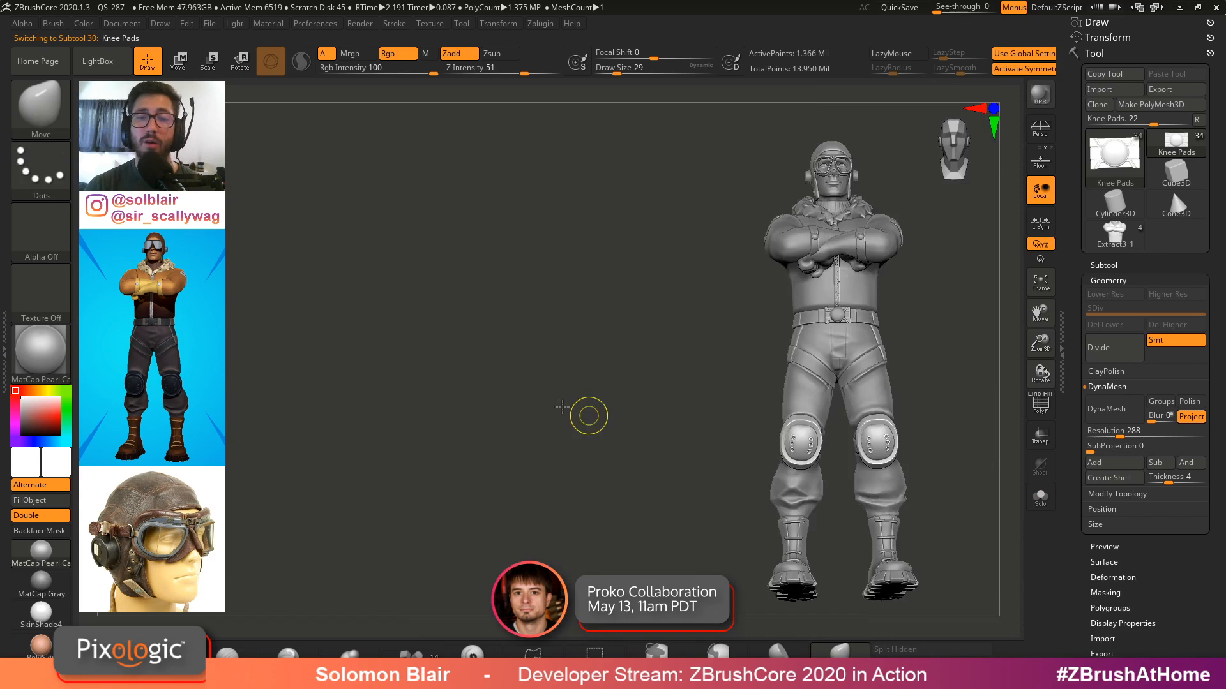
pyautogui.keyDown('ctrl'); pyautogui.moveTo(645, 418); pyautogui.dragTo(531, 427, button='right'); pyautogui.keyUp('ctrl')
pyautogui.keyDown('alt'); pyautogui.moveTo(671, 434); pyautogui.dragTo(533, 428, button='right'); pyautogui.keyUp('alt')
pyautogui.moveTo(533, 428)
pyautogui.keyDown('ctrl'); pyautogui.mouseDown(button='right')
pyautogui.moveTo(687, 467)
pyautogui.moveTo(716, 461)
pyautogui.moveTo(719, 393)
pyautogui.moveTo(721, 479)
pyautogui.moveTo(688, 437)
pyautogui.moveTo(653, 430)
pyautogui.moveTo(735, 417)
pyautogui.moveTo(785, 389)
pyautogui.mouseUp(button='right'); pyautogui.keyUp('ctrl')
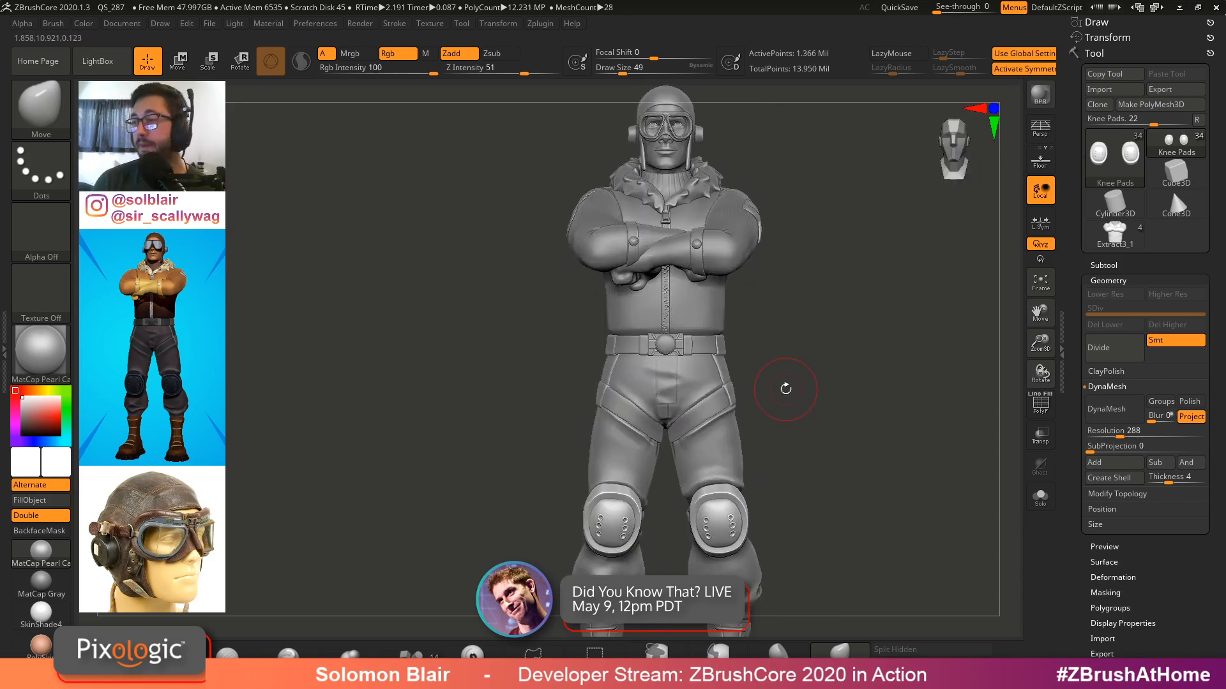
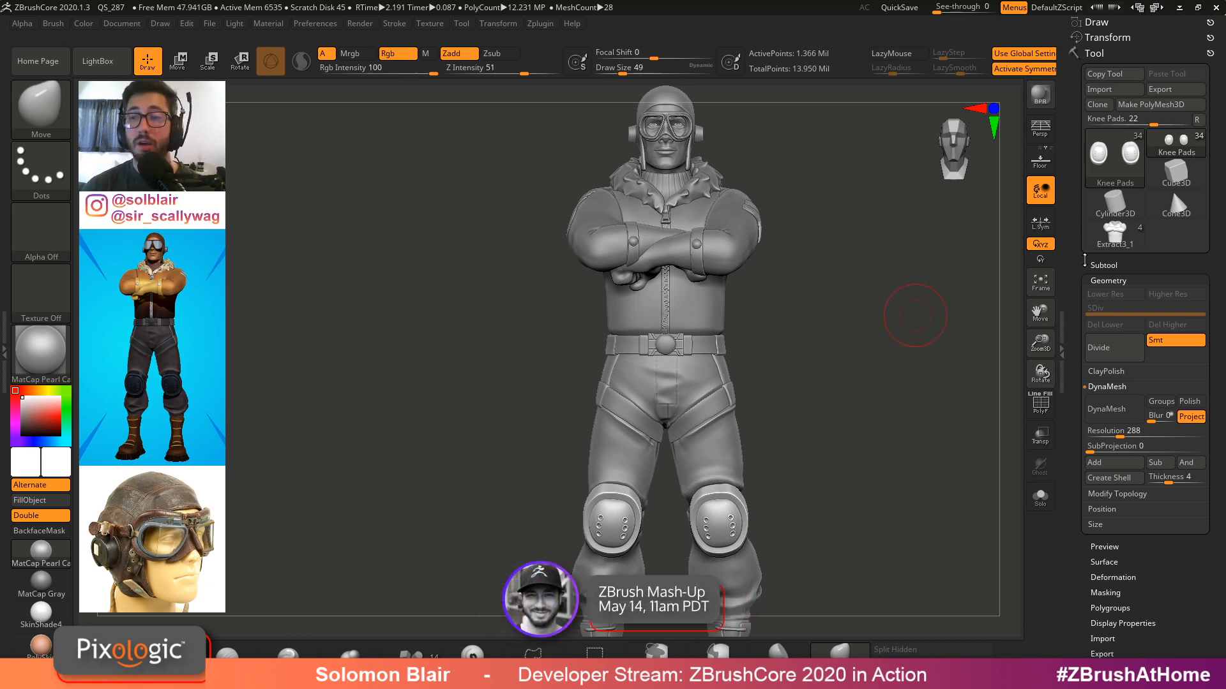
# Load the extracted pants tool and isolate it to inspect its polygon mesh up close
pyautogui.click(1114, 235)
pyautogui.hotkey('shift', 'f')
pyautogui.keyDown('alt'); pyautogui.moveTo(778, 278); pyautogui.dragTo(725, 491, button='right'); pyautogui.keyUp('alt')
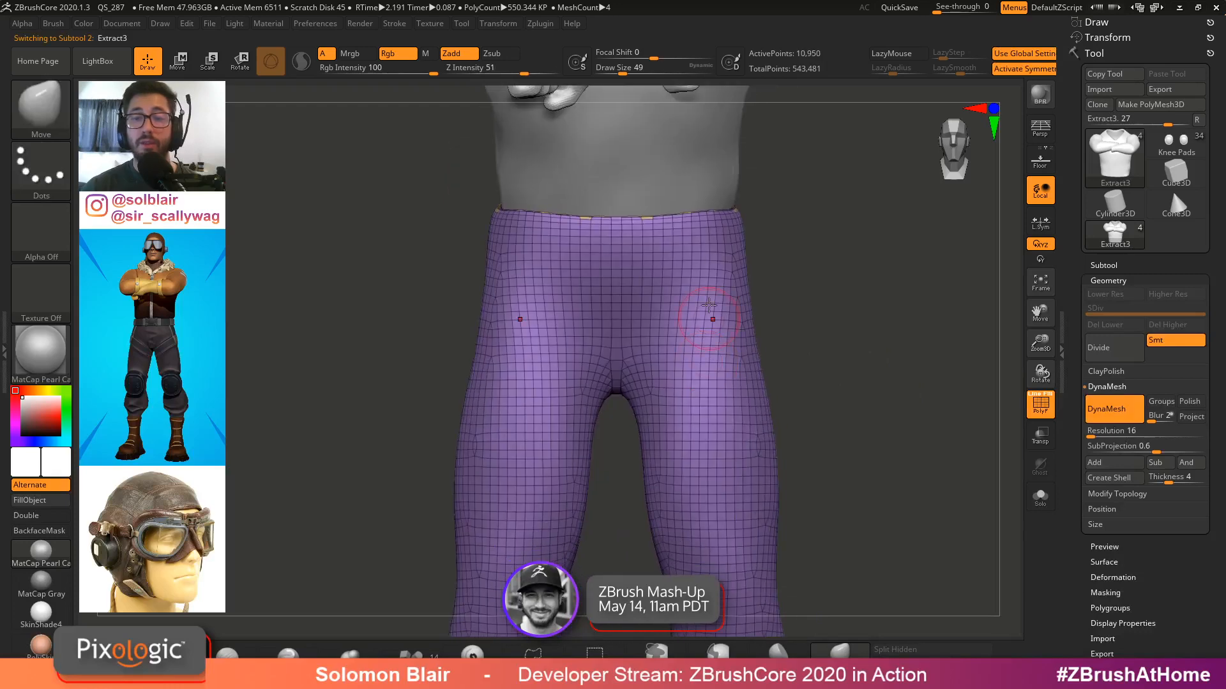
pyautogui.moveTo(696, 372); pyautogui.dragTo(738, 349, button='right')
pyautogui.hotkey('ctrl', 'shift', 's')
pyautogui.keyDown('ctrl'); pyautogui.keyDown('shift'); pyautogui.click(741, 345); pyautogui.keyUp('shift'); pyautogui.keyUp('ctrl')
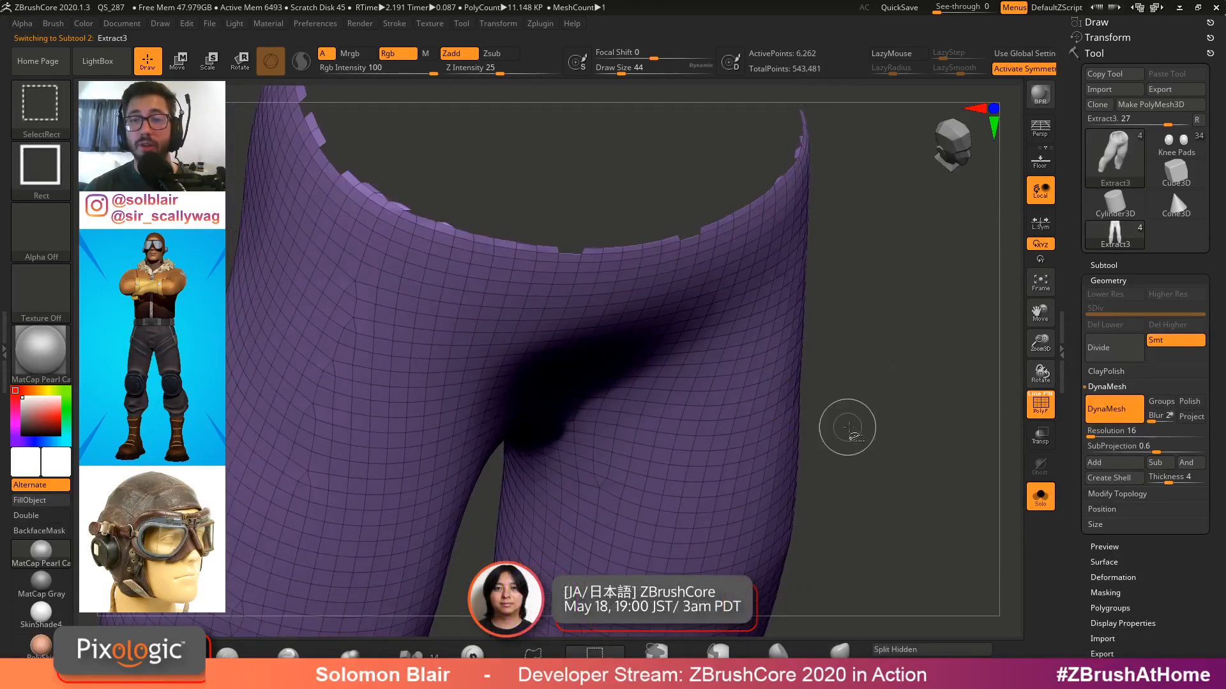
# Examine the pants shell from several angles, then return to the finished pilot model
pyautogui.keyDown('ctrl'); pyautogui.keyDown('shift'); pyautogui.click(864, 420); pyautogui.keyUp('shift'); pyautogui.keyUp('ctrl')
pyautogui.keyDown('ctrl'); pyautogui.moveTo(862, 418); pyautogui.dragTo(760, 389, button='right'); pyautogui.keyUp('ctrl')
pyautogui.hotkey('ctrl', 'shift', 's')
pyautogui.hotkey('shift', 'f')
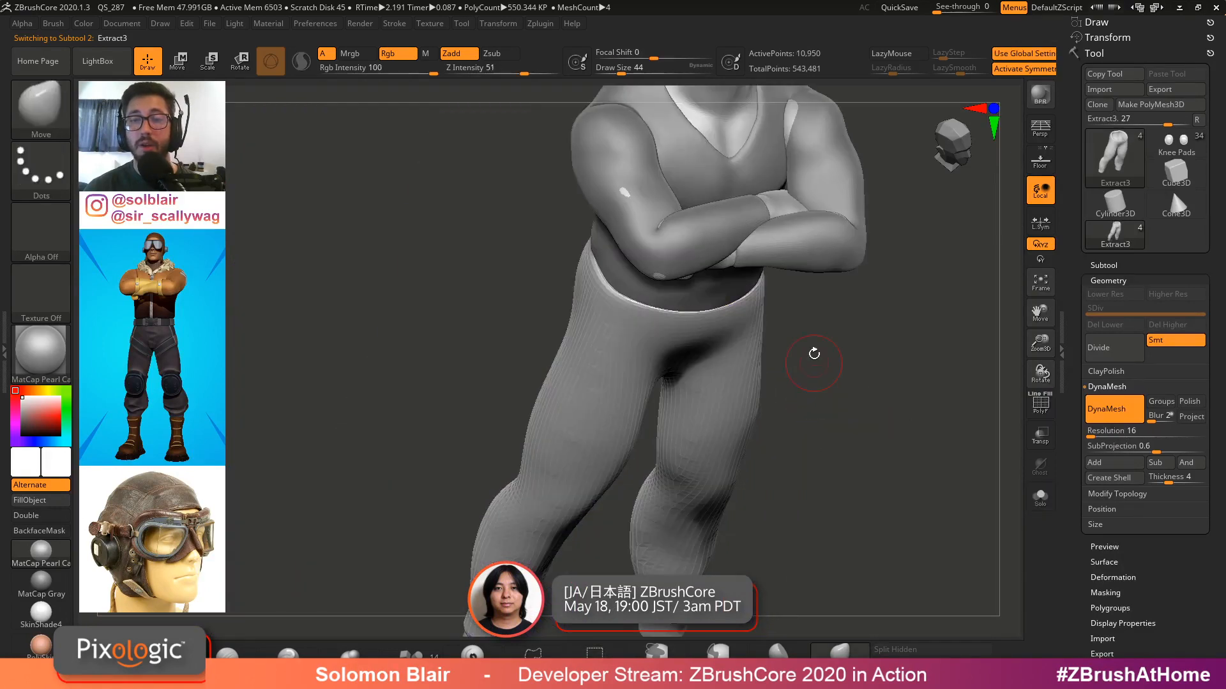
pyautogui.keyDown('alt'); pyautogui.moveTo(812, 353); pyautogui.dragTo(797, 508, button='right'); pyautogui.keyUp('alt')
pyautogui.moveTo(812, 384)
pyautogui.keyDown('alt'); pyautogui.mouseDown(button='right')
pyautogui.moveTo(814, 337)
pyautogui.moveTo(870, 416)
pyautogui.mouseUp(button='right'); pyautogui.keyUp('alt')
pyautogui.click(1176, 144)
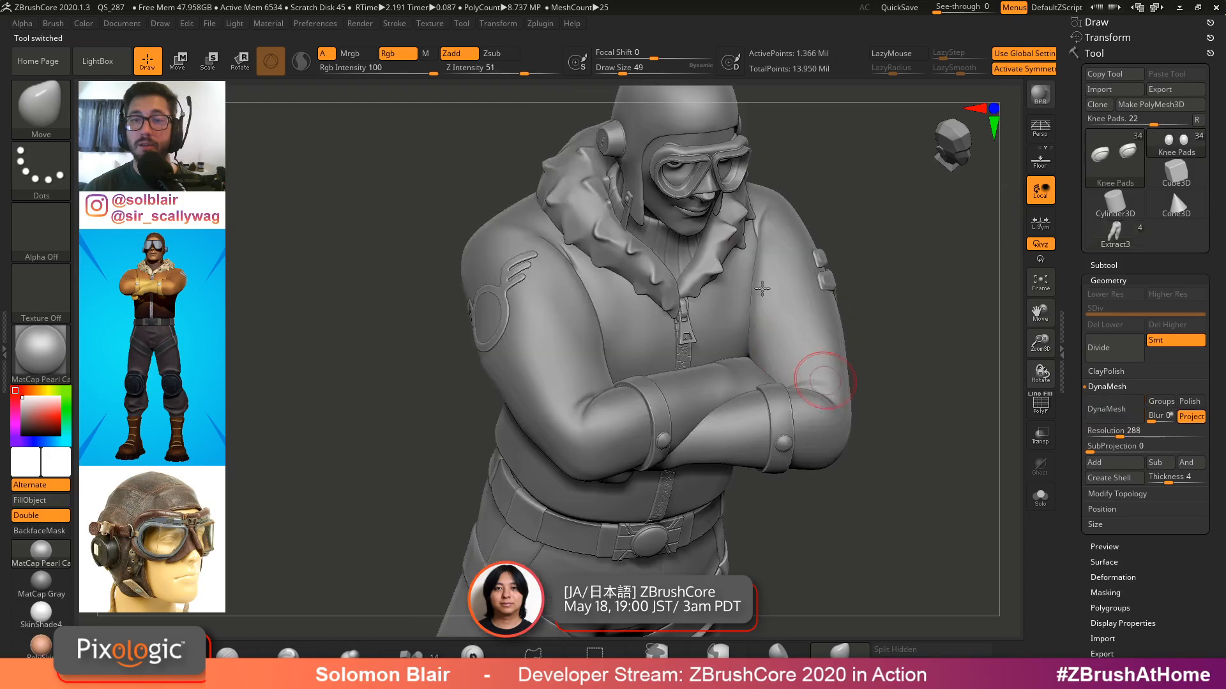
# Examine the goggles on the finished model with polygon display and solo mode, then reopen the extract tool
pyautogui.keyDown('alt'); pyautogui.click(701, 183); pyautogui.keyUp('alt')
pyautogui.hotkey('shift', 'f')
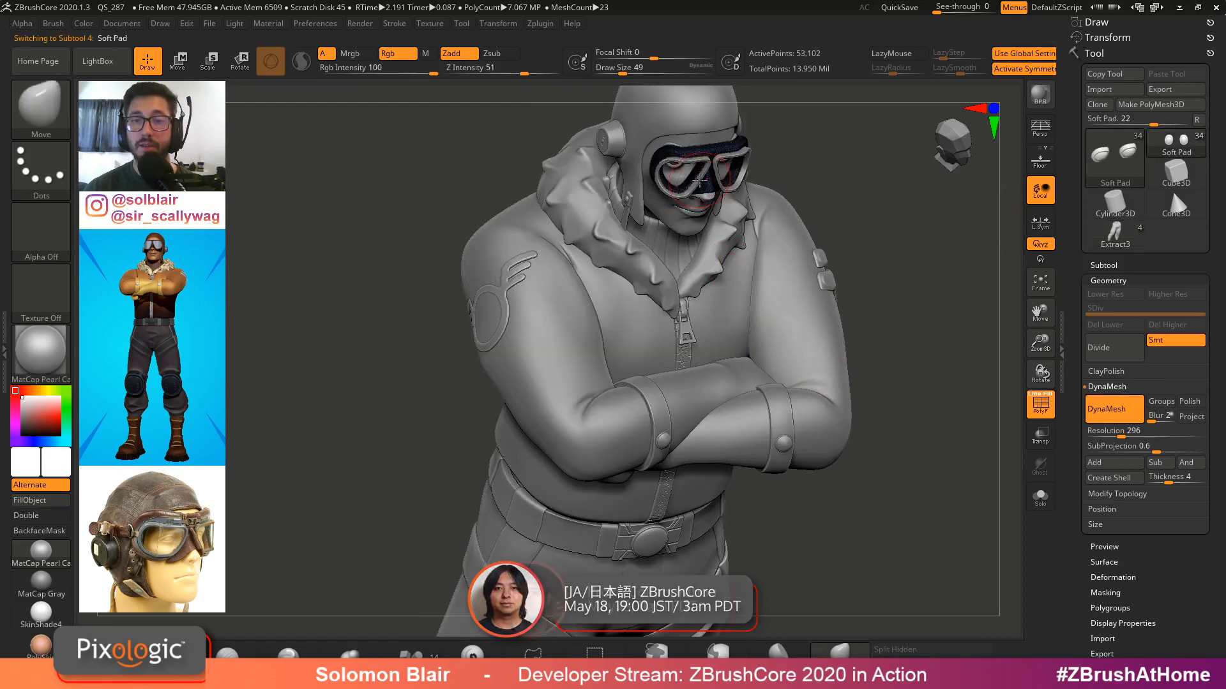
pyautogui.keyDown('alt'); pyautogui.click(700, 182); pyautogui.keyUp('alt')
pyautogui.hotkey('shift', 'f')
pyautogui.keyDown('ctrl'); pyautogui.moveTo(700, 160); pyautogui.dragTo(634, 360, button='right'); pyautogui.keyUp('ctrl')
pyautogui.hotkey('shift', 's')
pyautogui.hotkey('shift', 's')
pyautogui.moveTo(722, 320); pyautogui.dragTo(775, 307, button='right')
pyautogui.click(1112, 236)
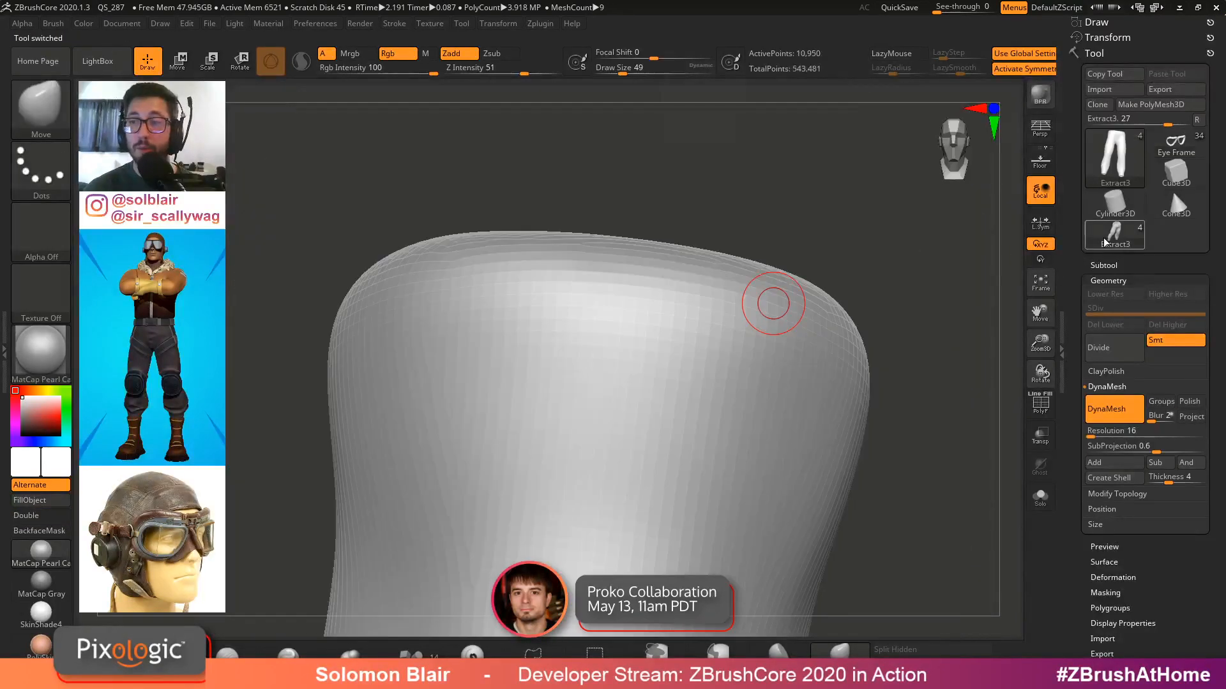
# Load the Extract19 goggles tool, orbit around it, and open its subtool list
pyautogui.click(1112, 236)
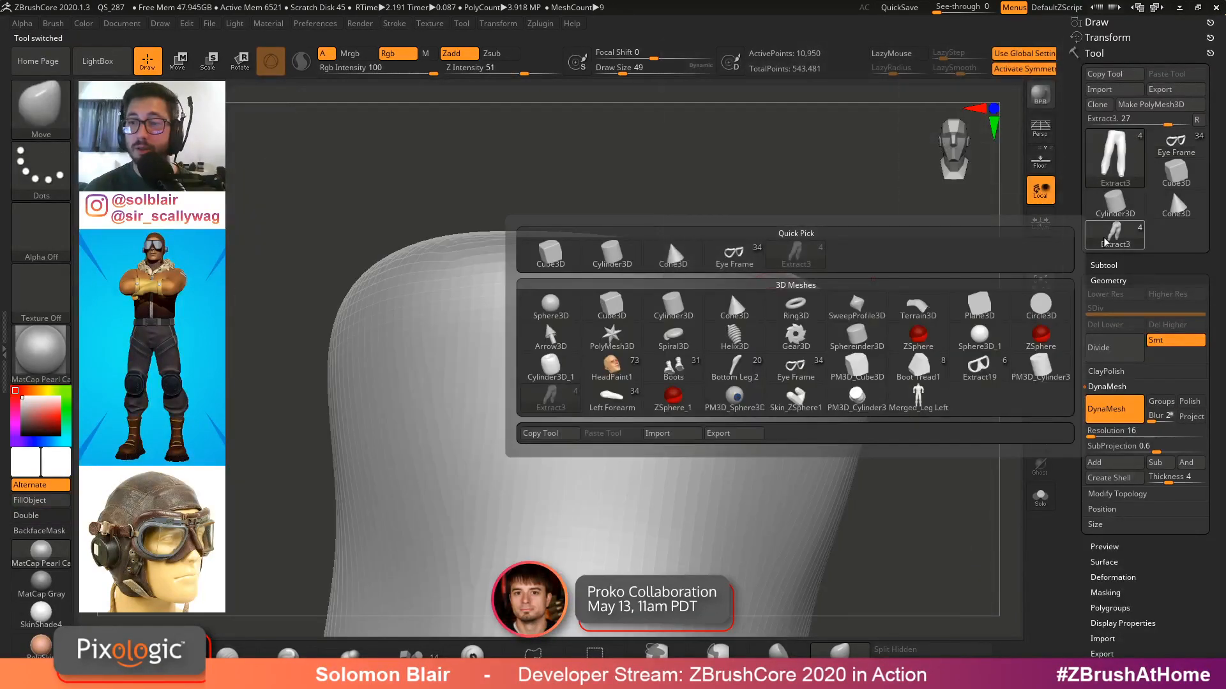
pyautogui.click(978, 365)
pyautogui.moveTo(868, 357)
pyautogui.mouseDown(button='right')
pyautogui.moveTo(838, 443)
pyautogui.moveTo(786, 418)
pyautogui.moveTo(683, 290)
pyautogui.mouseUp(button='right')
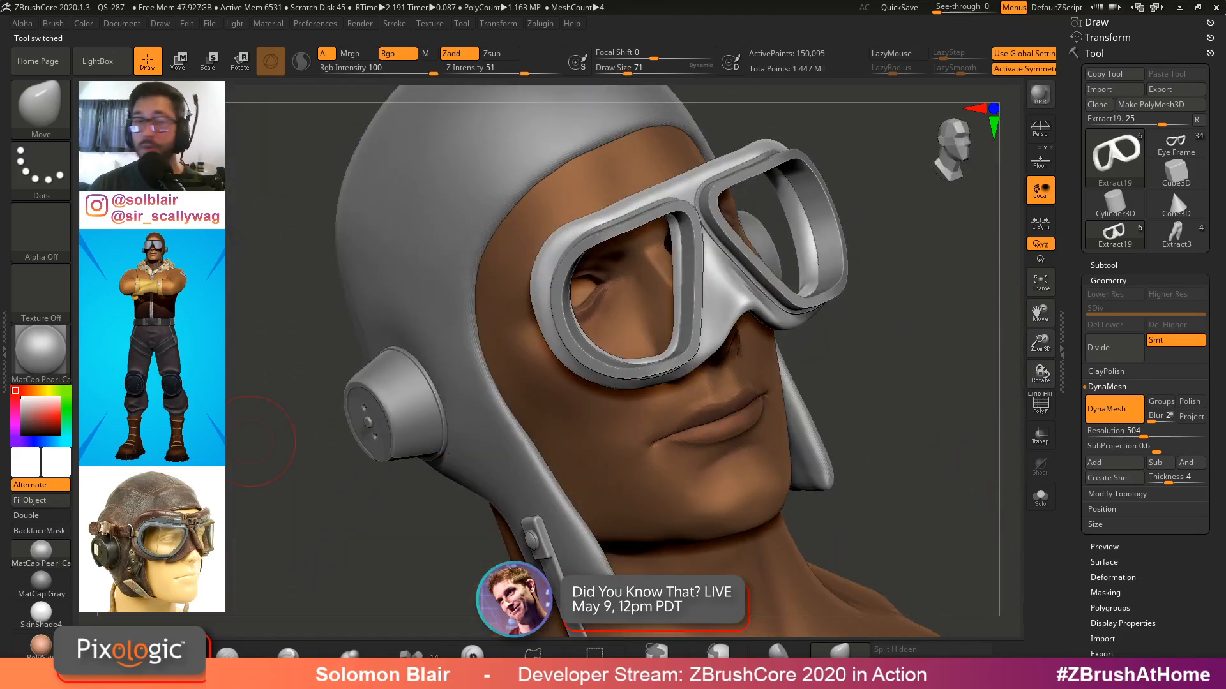
pyautogui.moveTo(688, 277); pyautogui.dragTo(689, 358, button='right')
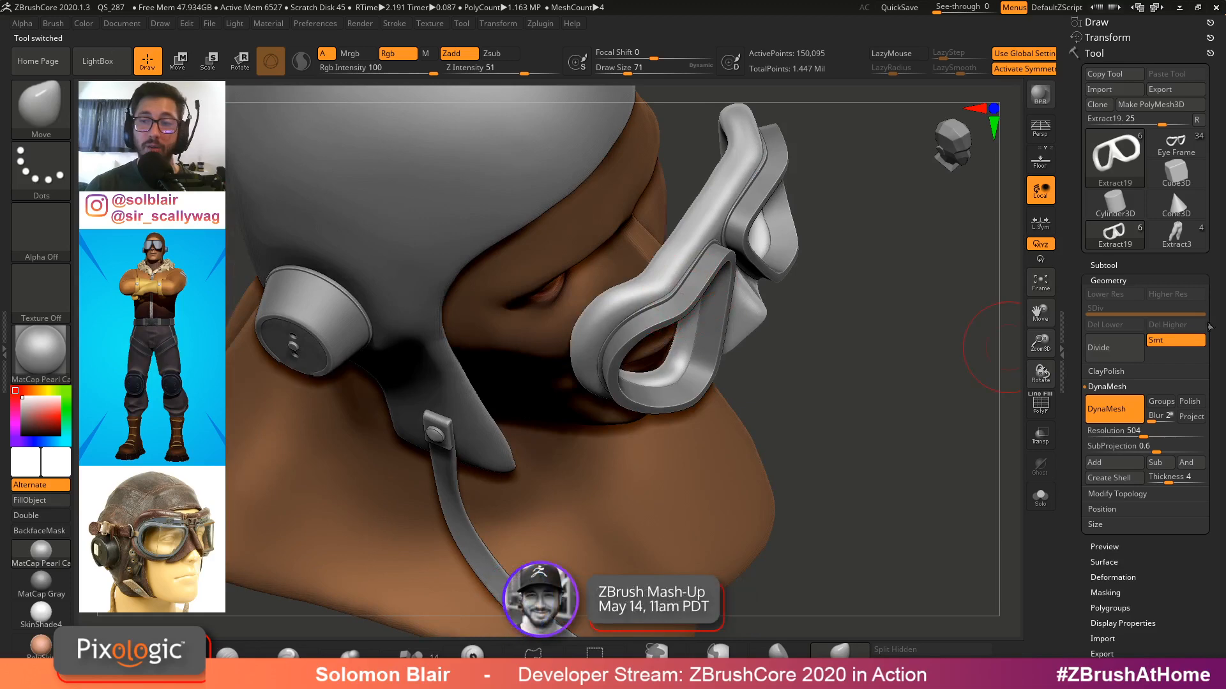
pyautogui.click(1116, 262)
pyautogui.click(1149, 332)
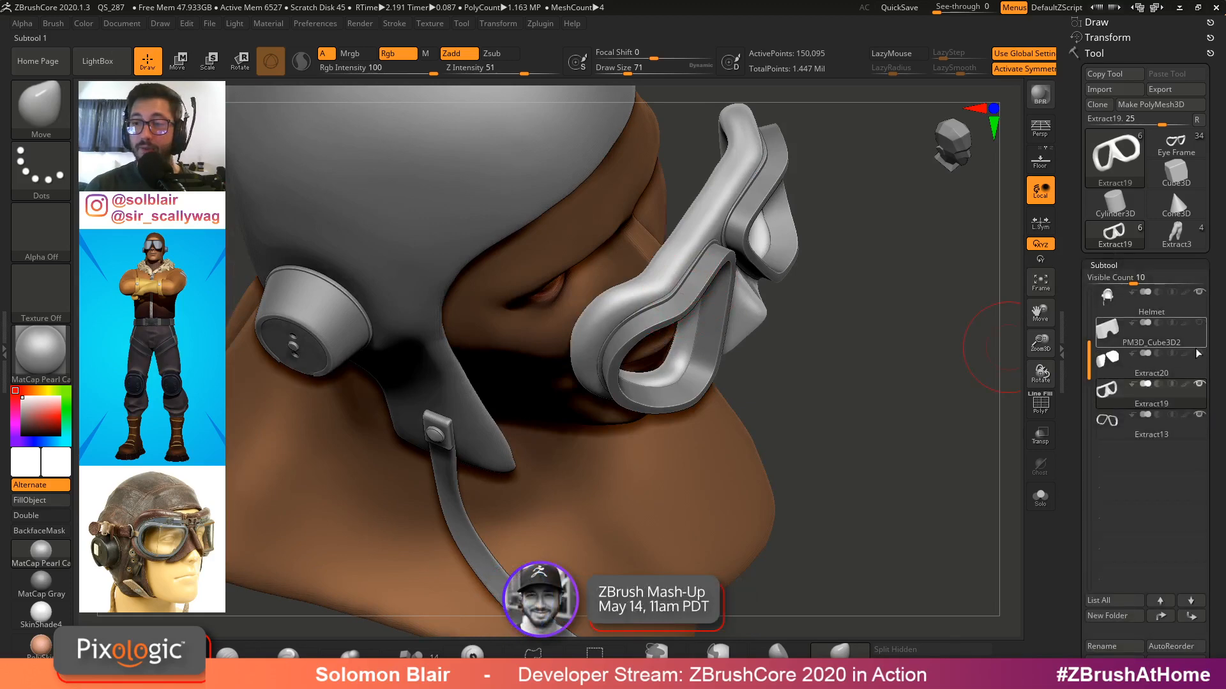
# Isolate the PM3D_Cube3D2 goggle lens subtool and inspect its mesh from different angles
pyautogui.moveTo(1201, 359)
pyautogui.moveTo(852, 421); pyautogui.dragTo(786, 338, button='right')
pyautogui.hotkey('ctrl', 'shift', 's')
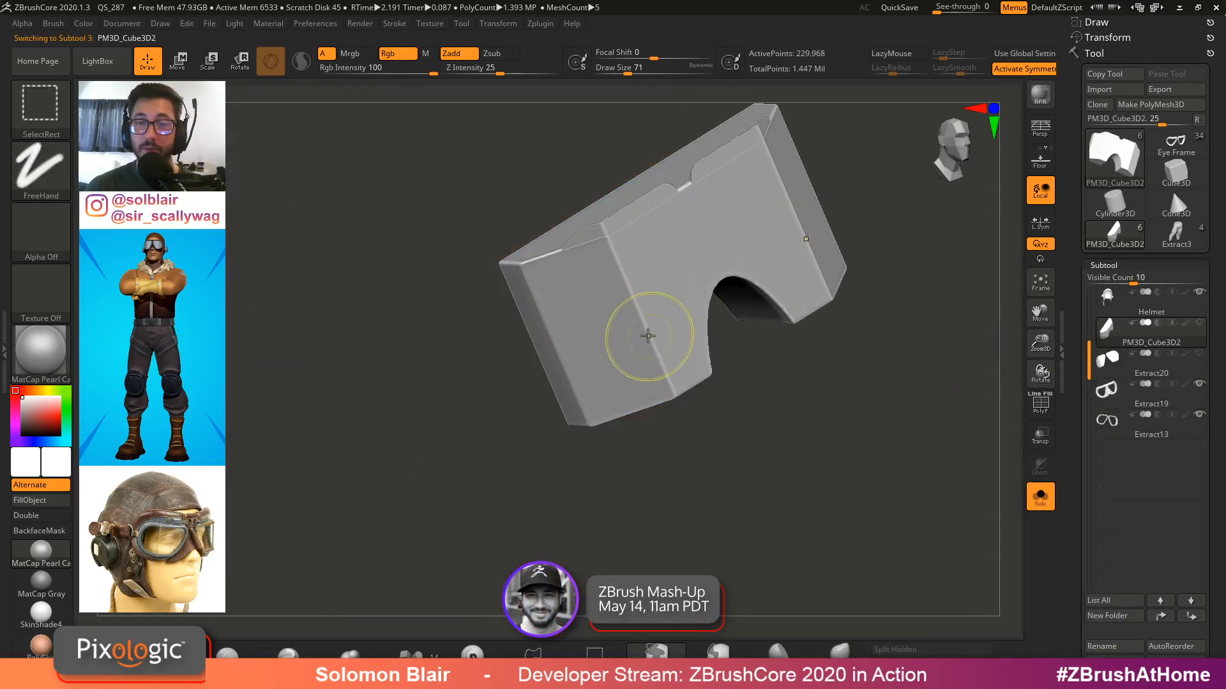
pyautogui.hotkey('shift', 'f')
pyautogui.moveTo(624, 295); pyautogui.dragTo(769, 348, button='right')
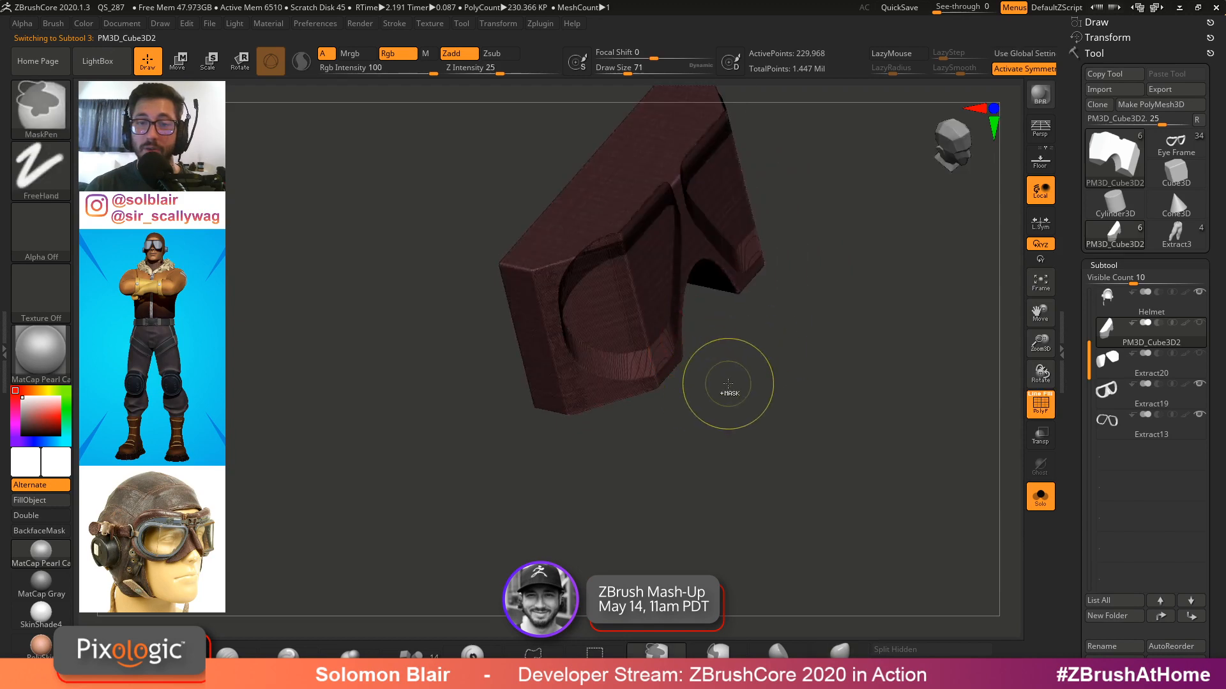
pyautogui.hotkey('shift', 'f')
pyautogui.moveTo(728, 385); pyautogui.dragTo(747, 356, button='right')
pyautogui.hotkey('shift', 'f')
pyautogui.hotkey('ctrl', 'shift', 's')
pyautogui.hotkey('shift', 'f')
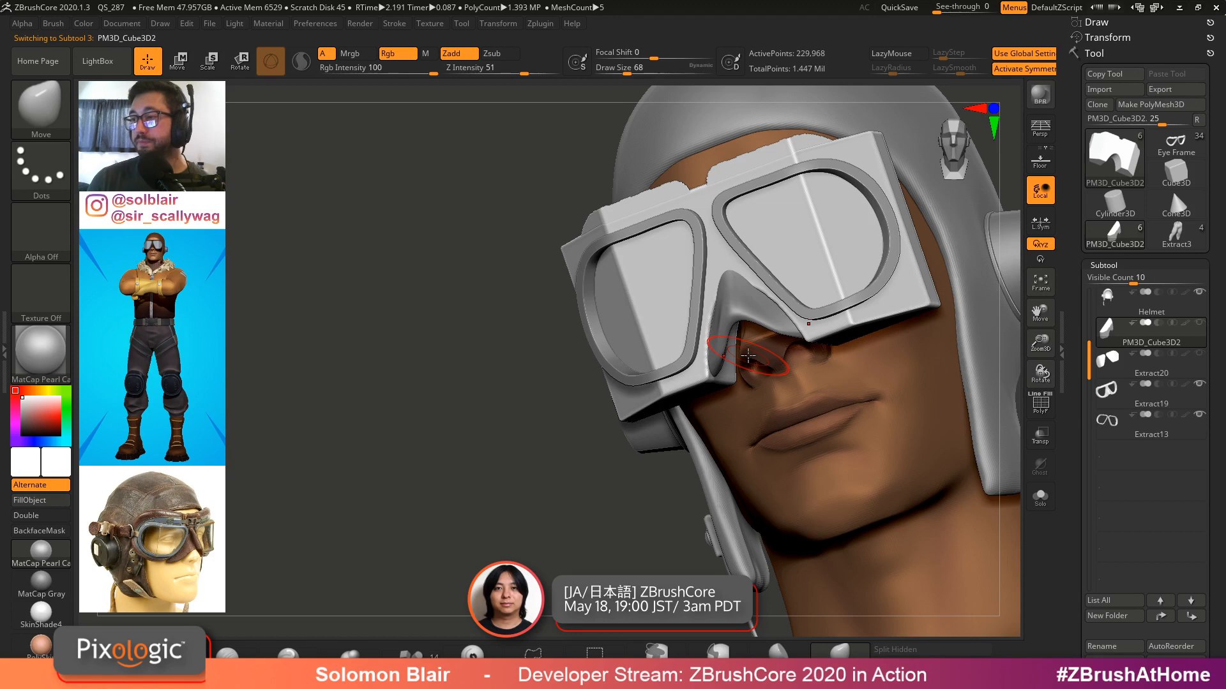
pyautogui.hotkey('shift', 'f')
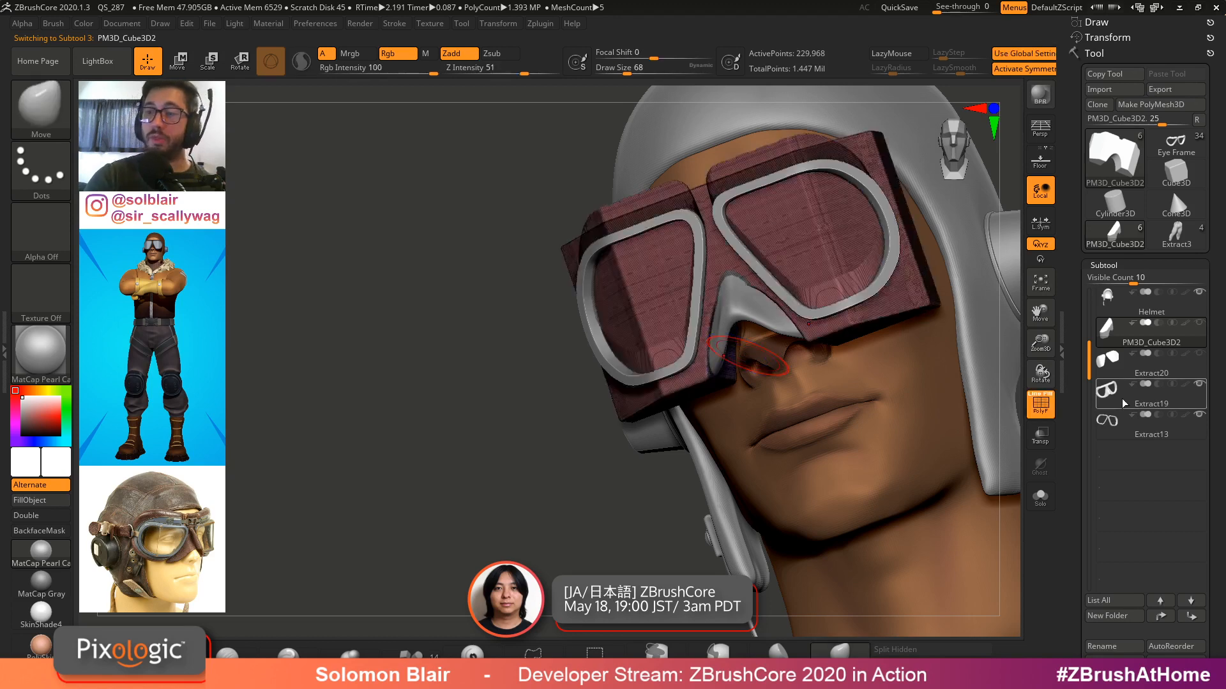
# Isolate the Extract19 goggle frame subtool and inspect its shape
pyautogui.click(1122, 403)
pyautogui.hotkey('shift', 'f')
pyautogui.hotkey('ctrl', 'shift', 's')
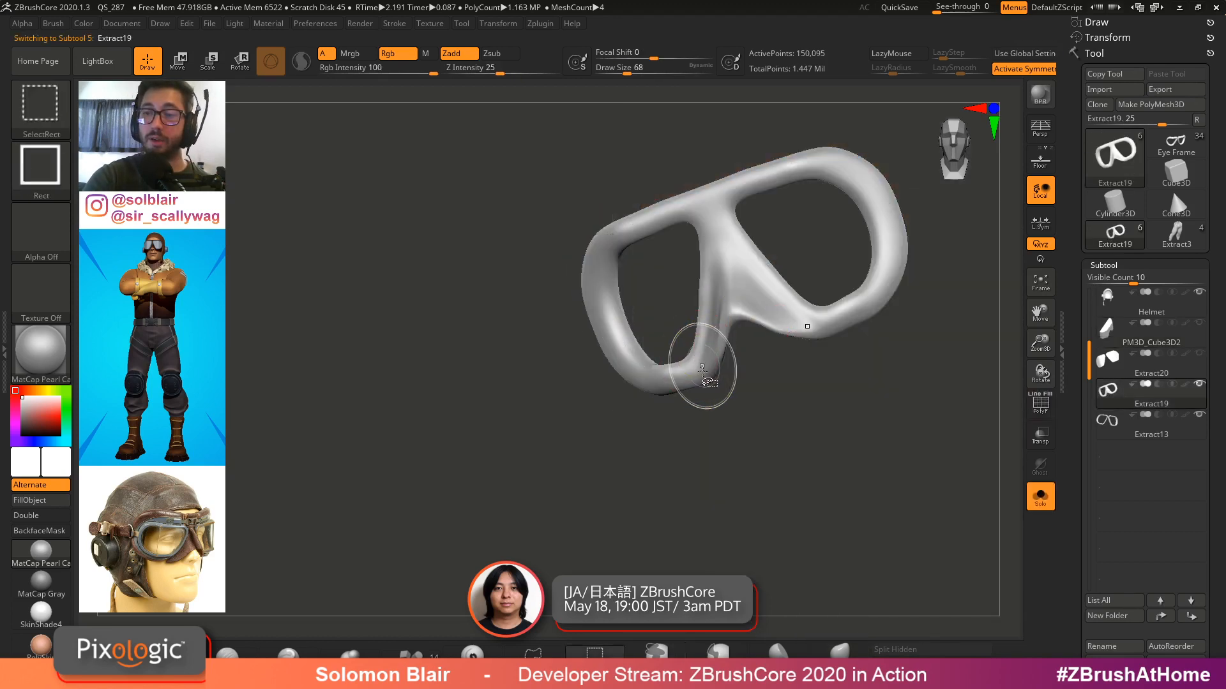
pyautogui.hotkey('ctrl', 'shift', 's')
pyautogui.keyDown('alt'); pyautogui.click(694, 324); pyautogui.keyUp('alt')
pyautogui.hotkey('shift', 'f')
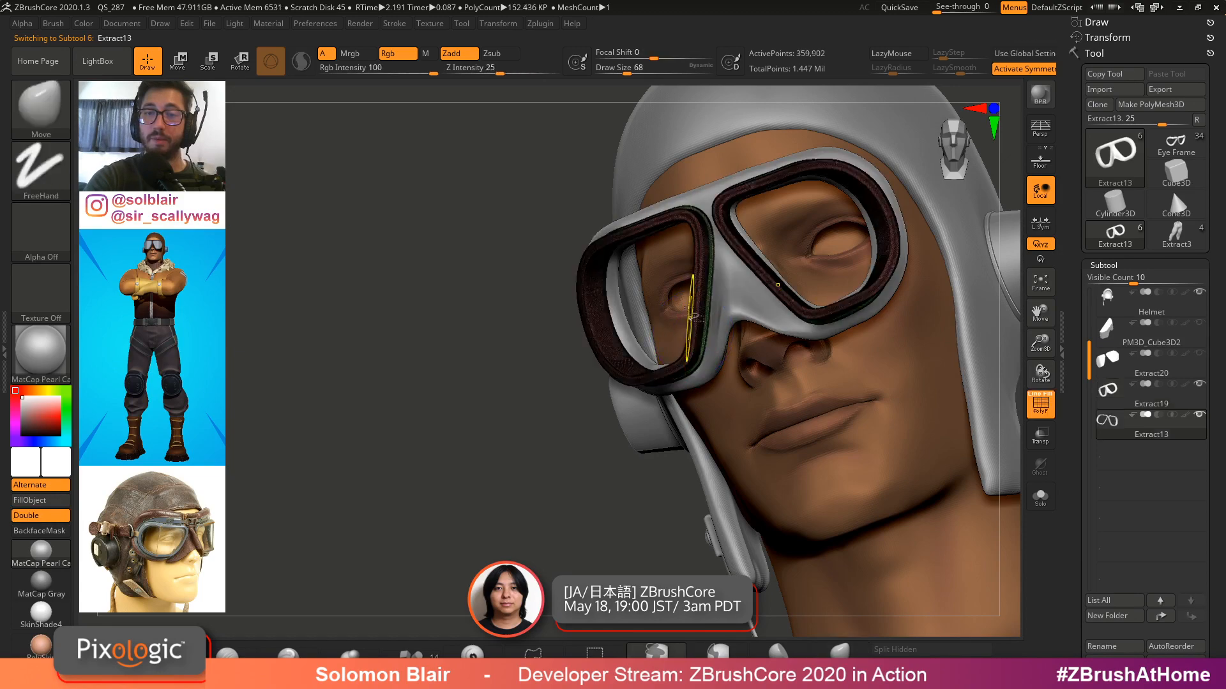
# Isolate the Extract13 goggle rim subtool and inspect its polygons up close
pyautogui.hotkey('ctrl', 'shift', 's')
pyautogui.keyDown('ctrl'); pyautogui.moveTo(696, 320); pyautogui.dragTo(821, 273, button='right'); pyautogui.keyUp('ctrl')
pyautogui.click(1104, 266)
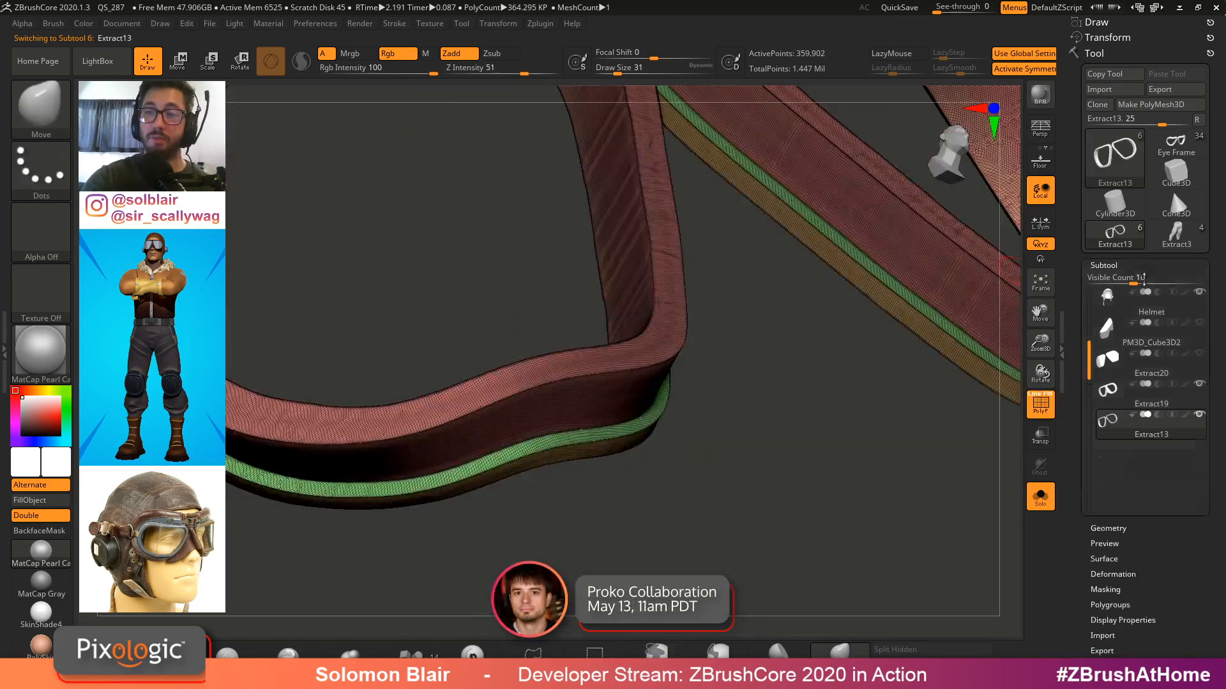
pyautogui.click(1108, 281)
pyautogui.moveTo(782, 377); pyautogui.dragTo(734, 378, button='right')
pyautogui.keyDown('ctrl'); pyautogui.keyDown('shift'); pyautogui.click(730, 383); pyautogui.keyUp('shift'); pyautogui.keyUp('ctrl')
pyautogui.moveTo(734, 378)
pyautogui.mouseDown(button='right')
pyautogui.moveTo(794, 397)
pyautogui.moveTo(725, 391)
pyautogui.moveTo(685, 326)
pyautogui.moveTo(726, 391)
pyautogui.moveTo(651, 419)
pyautogui.moveTo(664, 454)
pyautogui.moveTo(638, 409)
pyautogui.moveTo(721, 383)
pyautogui.mouseUp(button='right')
pyautogui.hotkey('shift', 'f')
pyautogui.keyDown('ctrl'); pyautogui.keyDown('shift'); pyautogui.click(664, 454); pyautogui.keyUp('shift'); pyautogui.keyUp('ctrl')
pyautogui.hotkey('shift', 'f')
pyautogui.keyDown('alt'); pyautogui.moveTo(821, 302); pyautogui.dragTo(861, 268, button='right'); pyautogui.keyUp('alt')
pyautogui.hotkey('shift', 'f')
pyautogui.moveTo(862, 268)
pyautogui.mouseDown(button='right')
pyautogui.moveTo(844, 312)
pyautogui.moveTo(848, 365)
pyautogui.mouseUp(button='right')
pyautogui.press('x')
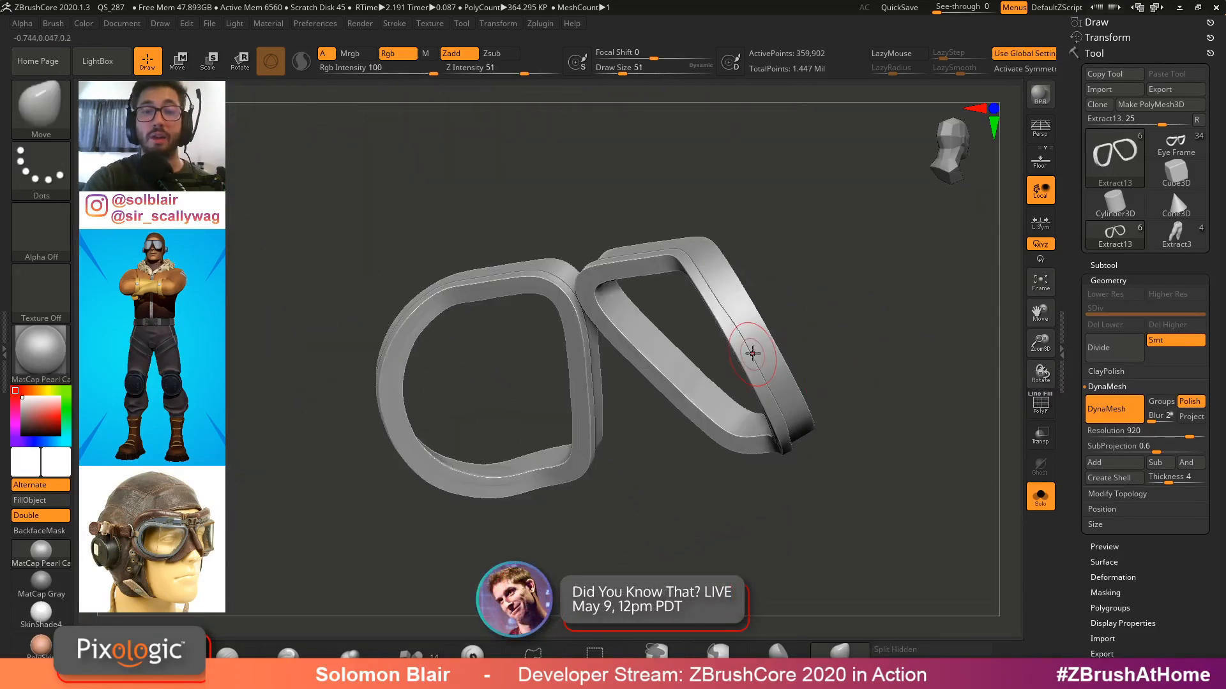
# Orbit around the two goggle rims to view them from the front and side
pyautogui.press('x')
pyautogui.press('[')
pyautogui.moveTo(756, 353); pyautogui.dragTo(789, 371, button='right')
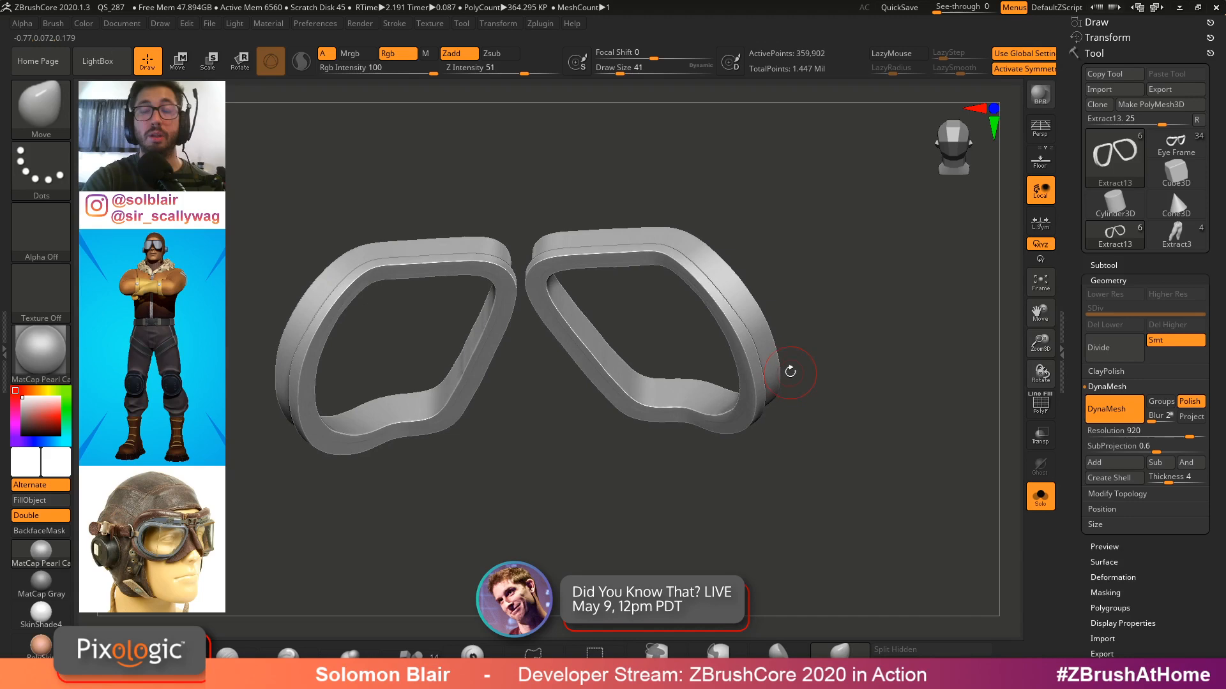
pyautogui.moveTo(846, 328); pyautogui.dragTo(696, 447, button='right')
pyautogui.moveTo(696, 446)
pyautogui.keyDown('ctrl'); pyautogui.mouseDown(button='right')
pyautogui.moveTo(671, 379)
pyautogui.moveTo(608, 361)
pyautogui.mouseUp(button='right'); pyautogui.keyUp('ctrl')
pyautogui.hotkey('shift', 'f')
pyautogui.moveTo(607, 320)
pyautogui.keyDown('ctrl'); pyautogui.mouseDown(button='right')
pyautogui.moveTo(638, 361)
pyautogui.moveTo(766, 307)
pyautogui.moveTo(747, 390)
pyautogui.mouseUp(button='right'); pyautogui.keyUp('ctrl')
pyautogui.keyDown('ctrl'); pyautogui.keyDown('shift'); pyautogui.click(586, 326); pyautogui.keyUp('shift'); pyautogui.keyUp('ctrl')
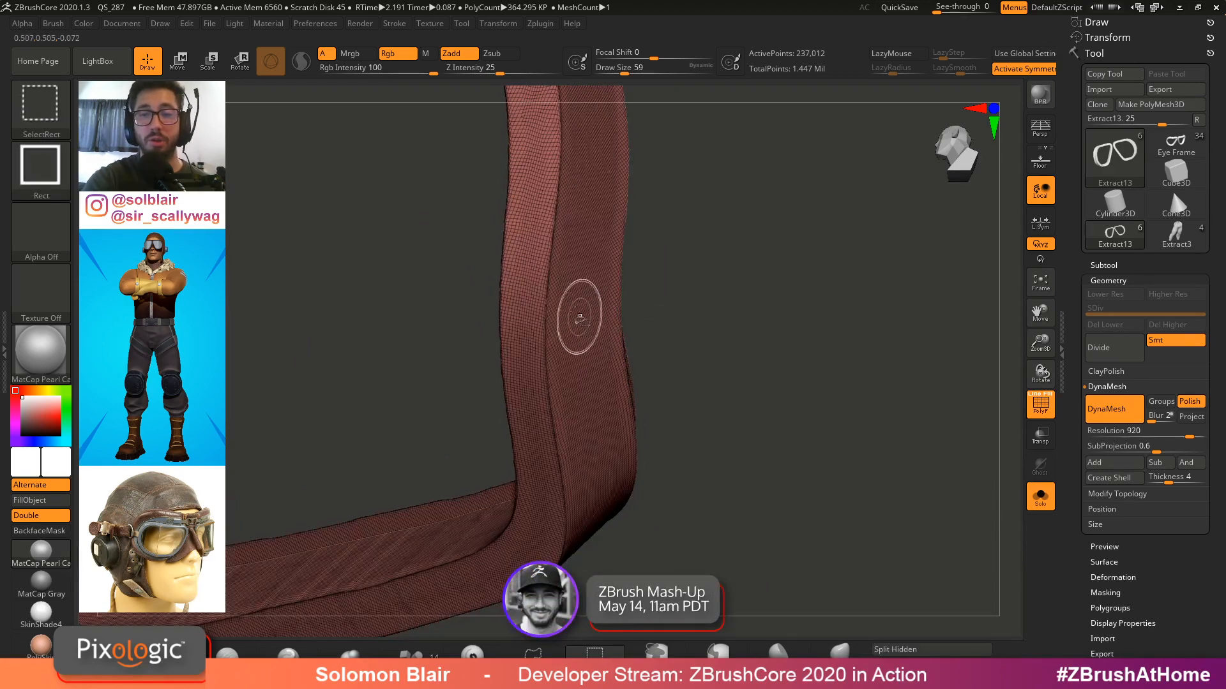
# Examine the rim polygons closely, then return to the full goggles view on the head
pyautogui.keyDown('ctrl'); pyautogui.keyDown('shift'); pyautogui.click(644, 277); pyautogui.keyUp('shift'); pyautogui.keyUp('ctrl')
pyautogui.keyDown('ctrl'); pyautogui.keyDown('shift'); pyautogui.click(600, 304); pyautogui.keyUp('shift'); pyautogui.keyUp('ctrl')
pyautogui.keyDown('ctrl'); pyautogui.keyDown('shift'); pyautogui.click(730, 315); pyautogui.keyUp('shift'); pyautogui.keyUp('ctrl')
pyautogui.moveTo(730, 315)
pyautogui.keyDown('ctrl'); pyautogui.mouseDown(button='right')
pyautogui.moveTo(830, 306)
pyautogui.moveTo(758, 306)
pyautogui.moveTo(644, 342)
pyautogui.moveTo(640, 269)
pyautogui.moveTo(703, 334)
pyautogui.moveTo(708, 412)
pyautogui.moveTo(655, 423)
pyautogui.moveTo(803, 399)
pyautogui.mouseUp(button='right'); pyautogui.keyUp('ctrl')
pyautogui.hotkey('shift', 'f')
pyautogui.hotkey('shift', 's')
pyautogui.hotkey('shift', 'f')
pyautogui.hotkey('shift', 'f')
pyautogui.moveTo(739, 427)
pyautogui.keyDown('ctrl'); pyautogui.mouseDown(button='right')
pyautogui.moveTo(760, 438)
pyautogui.moveTo(729, 408)
pyautogui.moveTo(687, 434)
pyautogui.moveTo(697, 429)
pyautogui.mouseUp(button='right'); pyautogui.keyUp('ctrl')
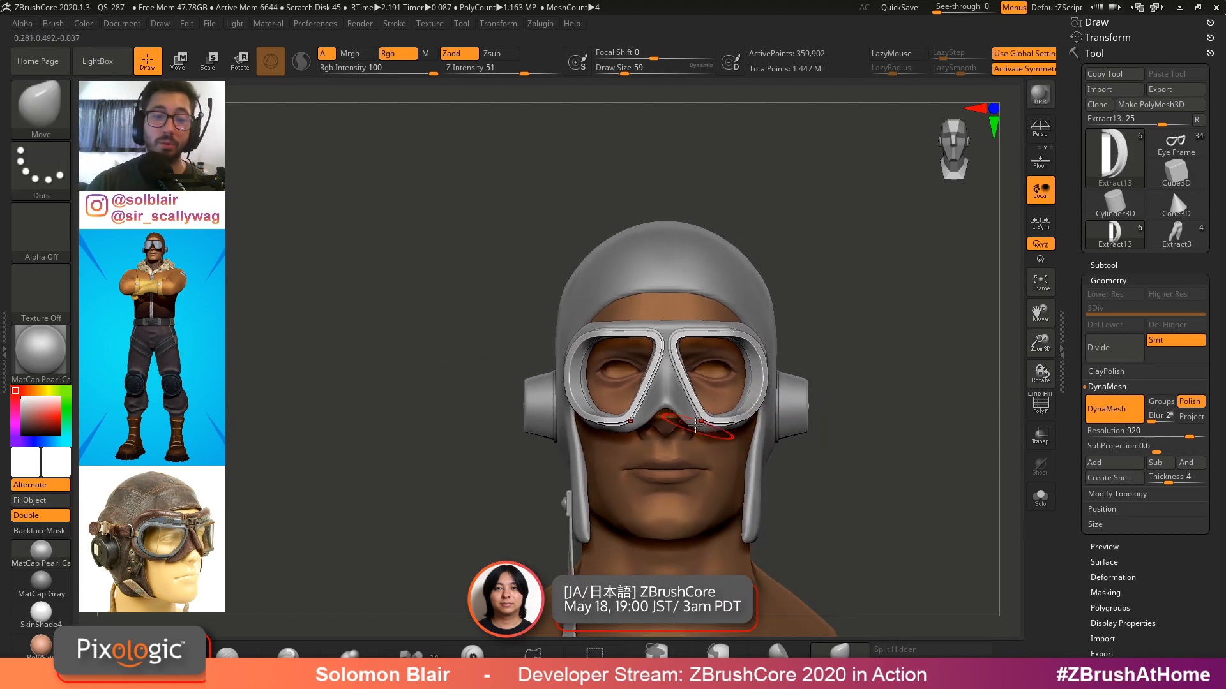
pyautogui.press('s')
pyautogui.click(449, 487)
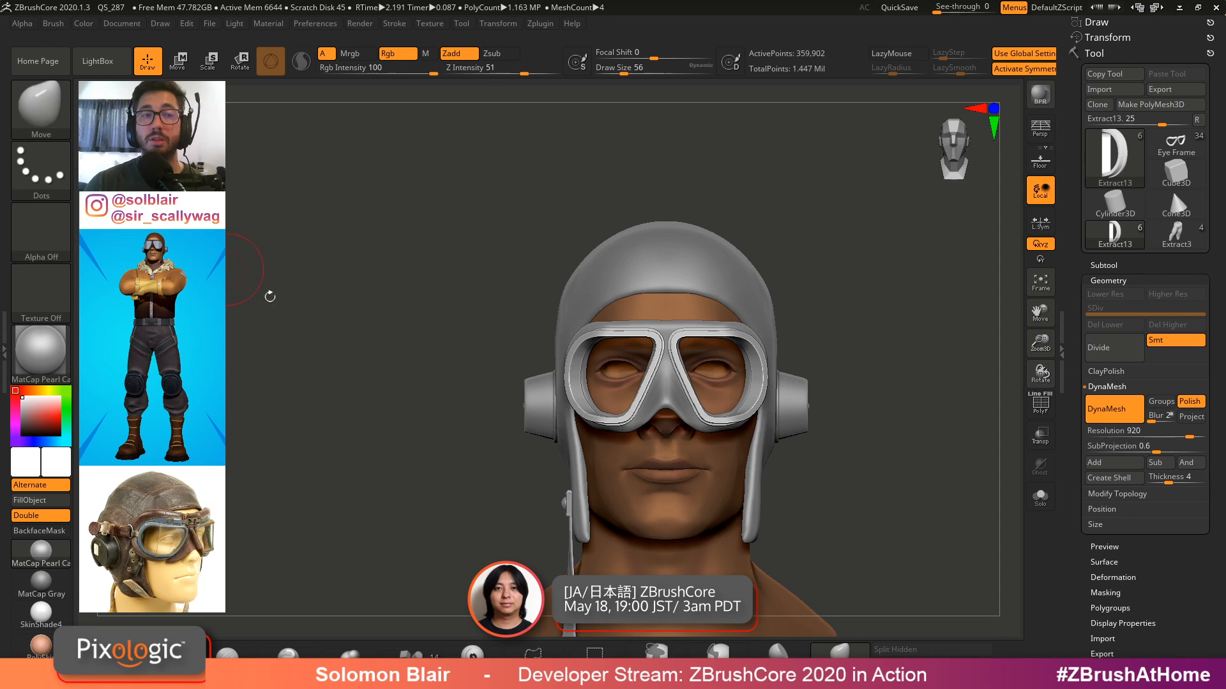
# Switch to the web browser and open the ZBrushCentral profile gallery tab
pyautogui.hotkey('alt', 'Tab')
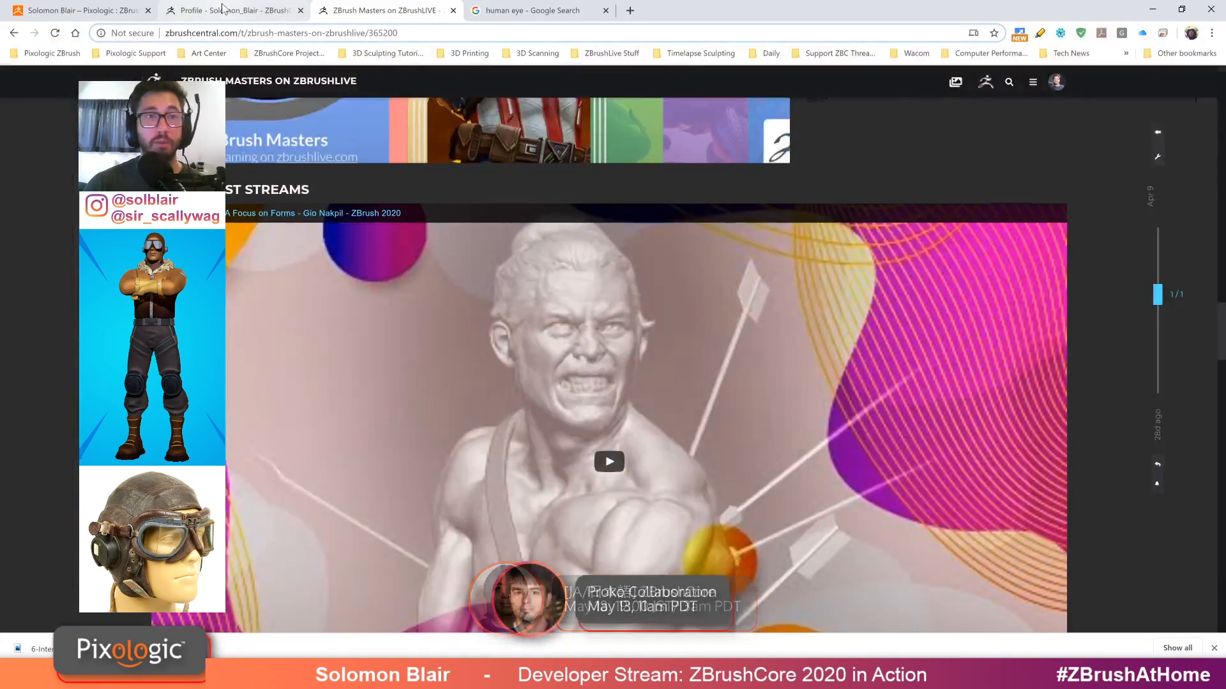
pyautogui.click(233, 10)
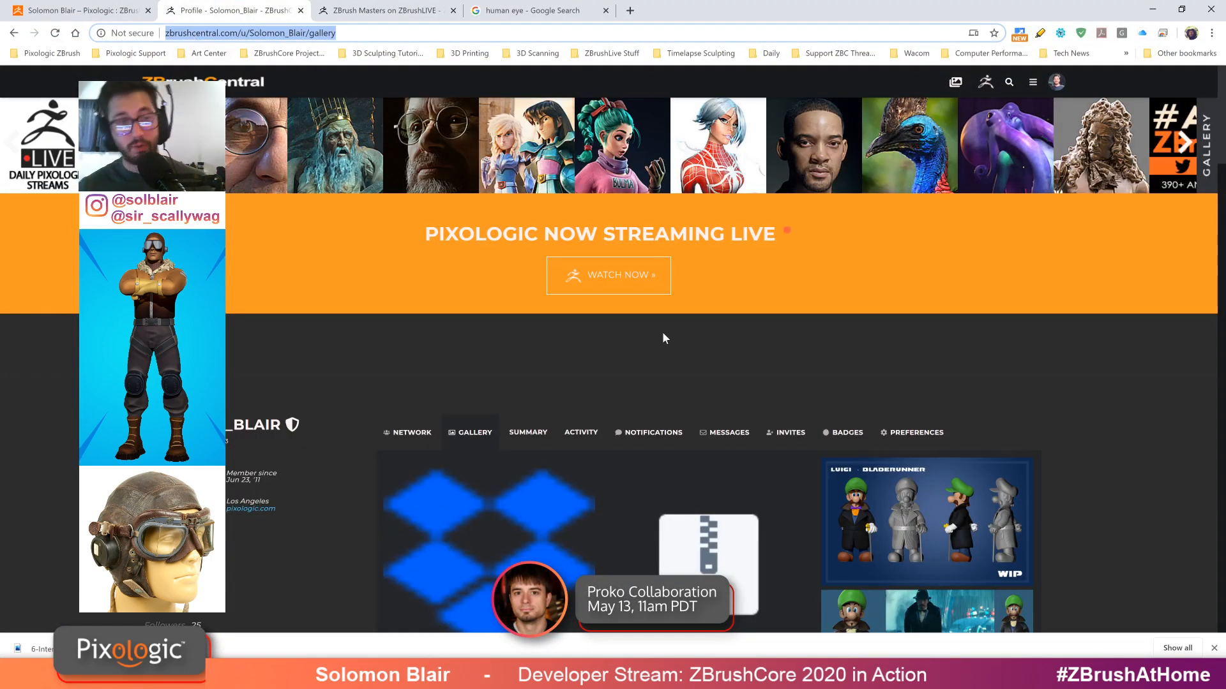
pyautogui.hotkey('alt', 'Tab')
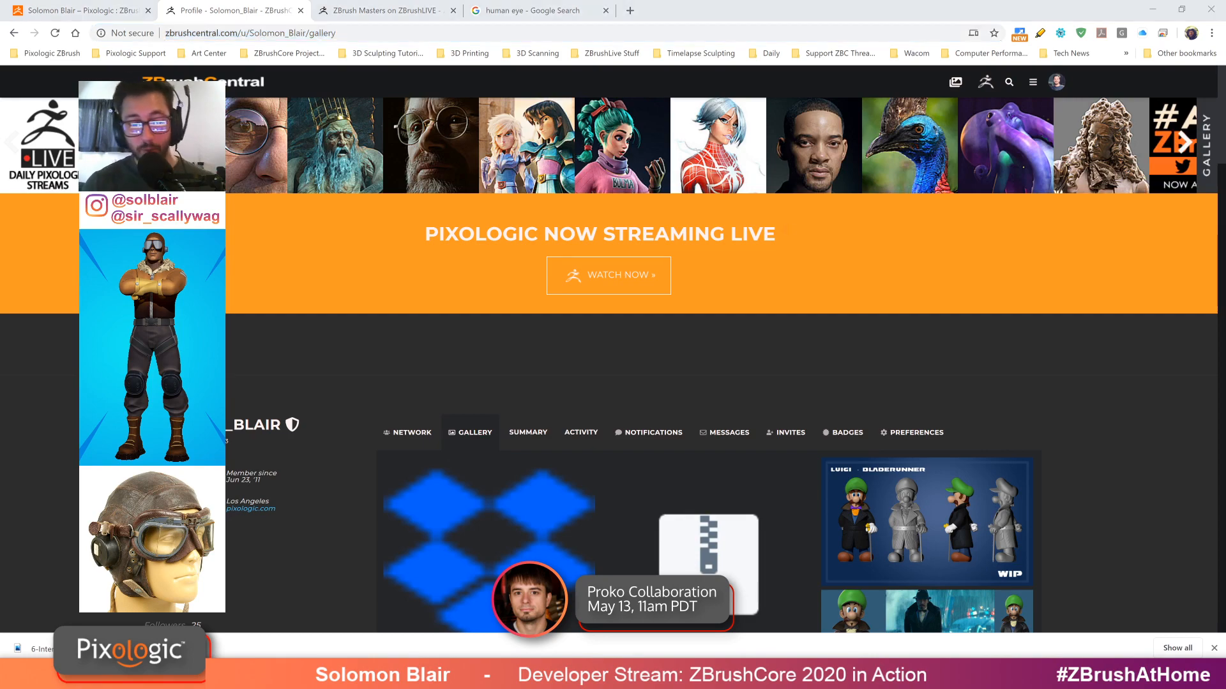
# Scroll through the ZBrushCentral gallery to browse the posted projects
pyautogui.scroll(-9, 719, 248)
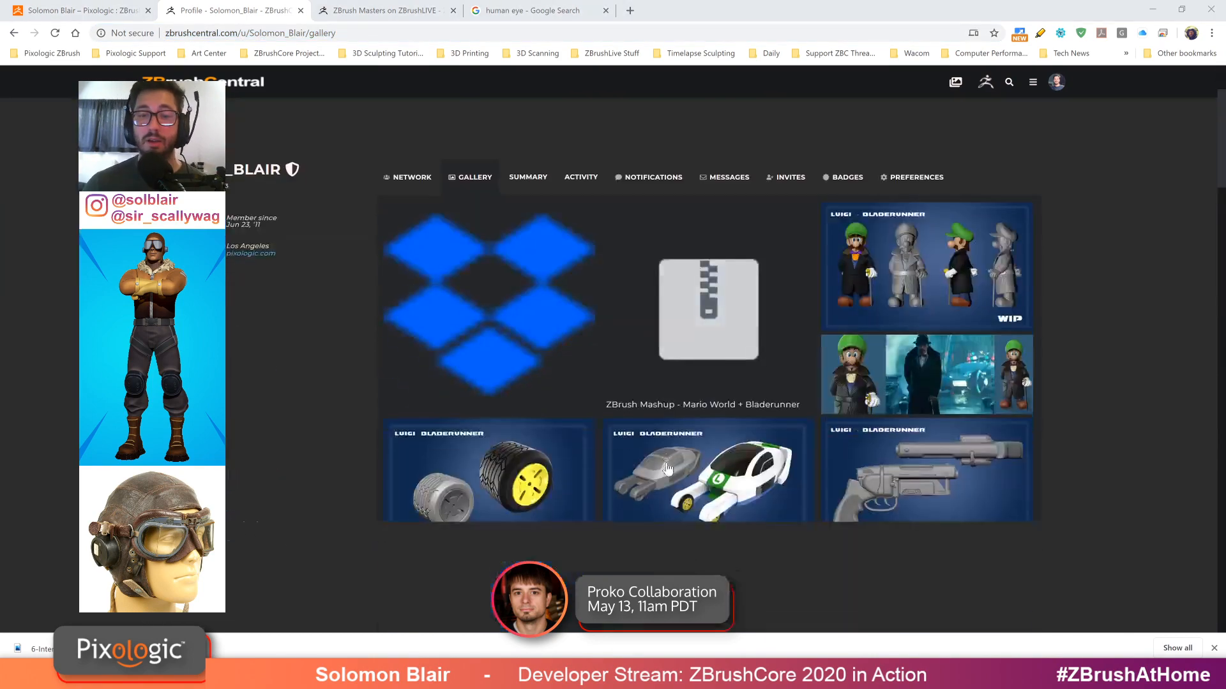
pyautogui.scroll(-3, 622, 353)
pyautogui.scroll(8, 622, 353)
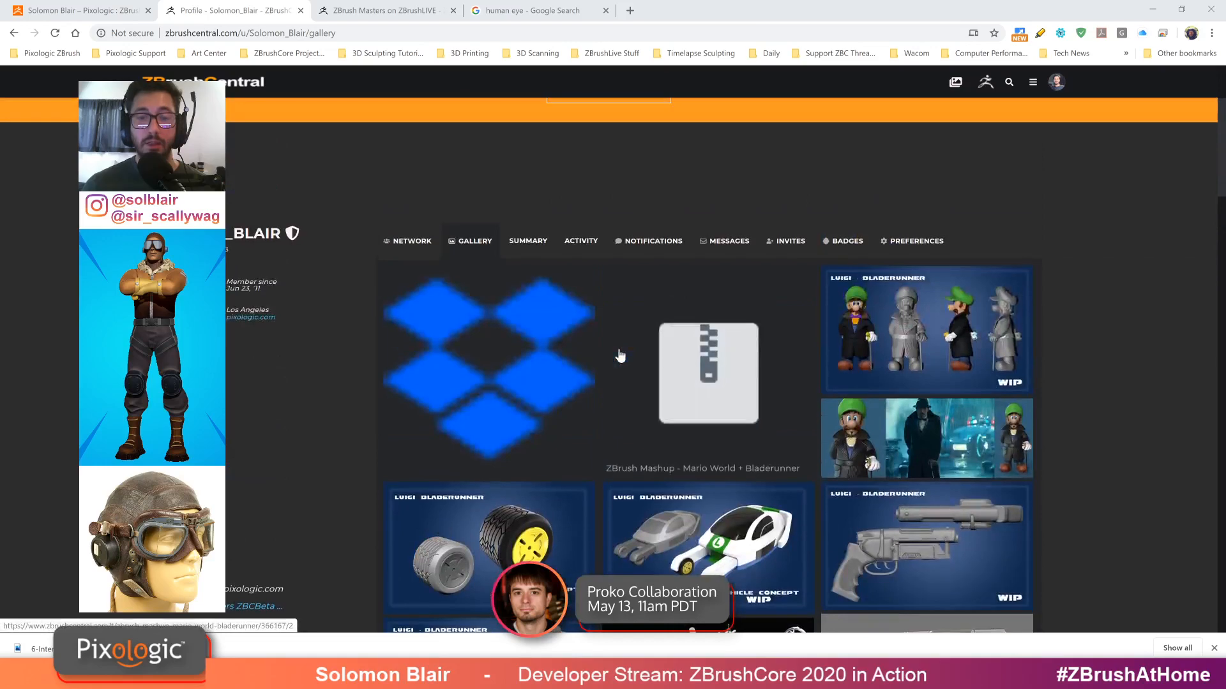
pyautogui.scroll(-5, 622, 353)
pyautogui.scroll(2, 894, 338)
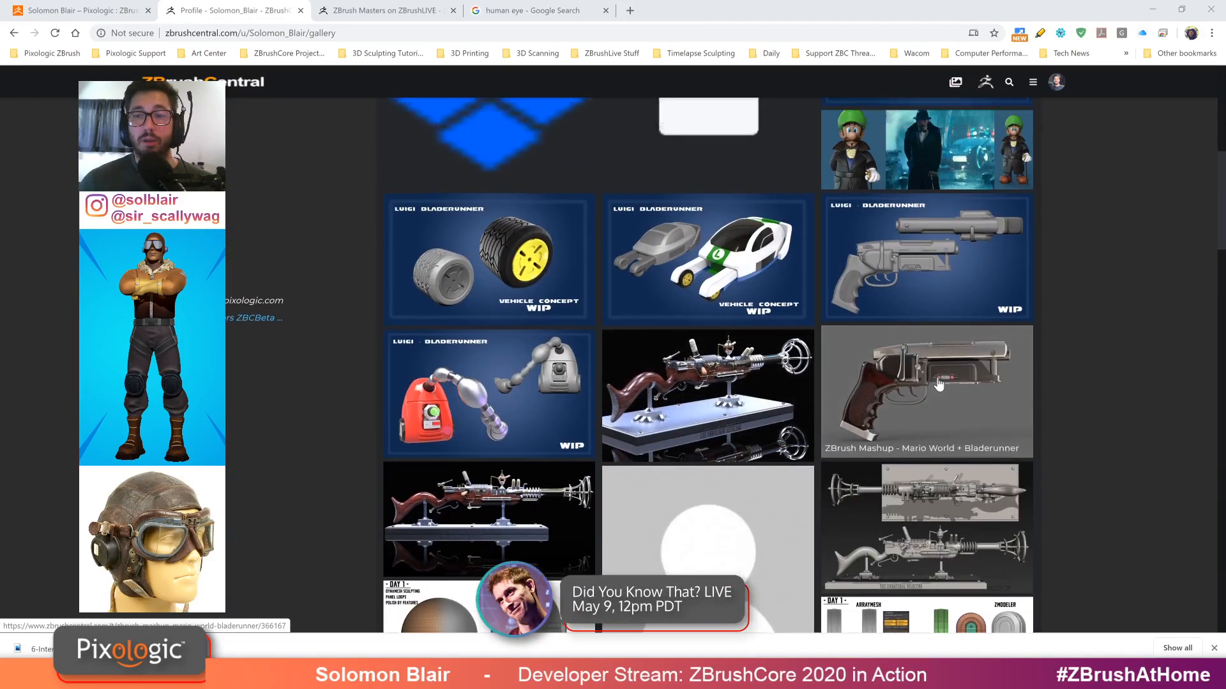
pyautogui.scroll(2, 1127, 422)
pyautogui.scroll(-4, 1130, 423)
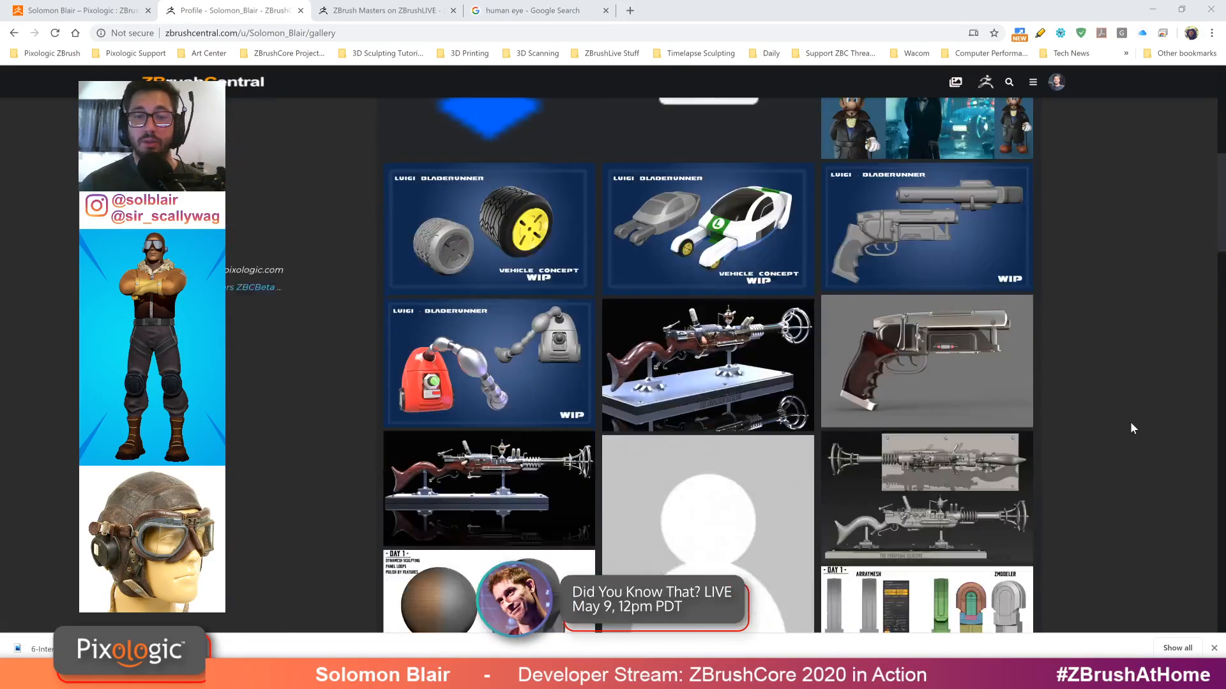
pyautogui.scroll(-4, 1158, 415)
pyautogui.scroll(5, 1158, 415)
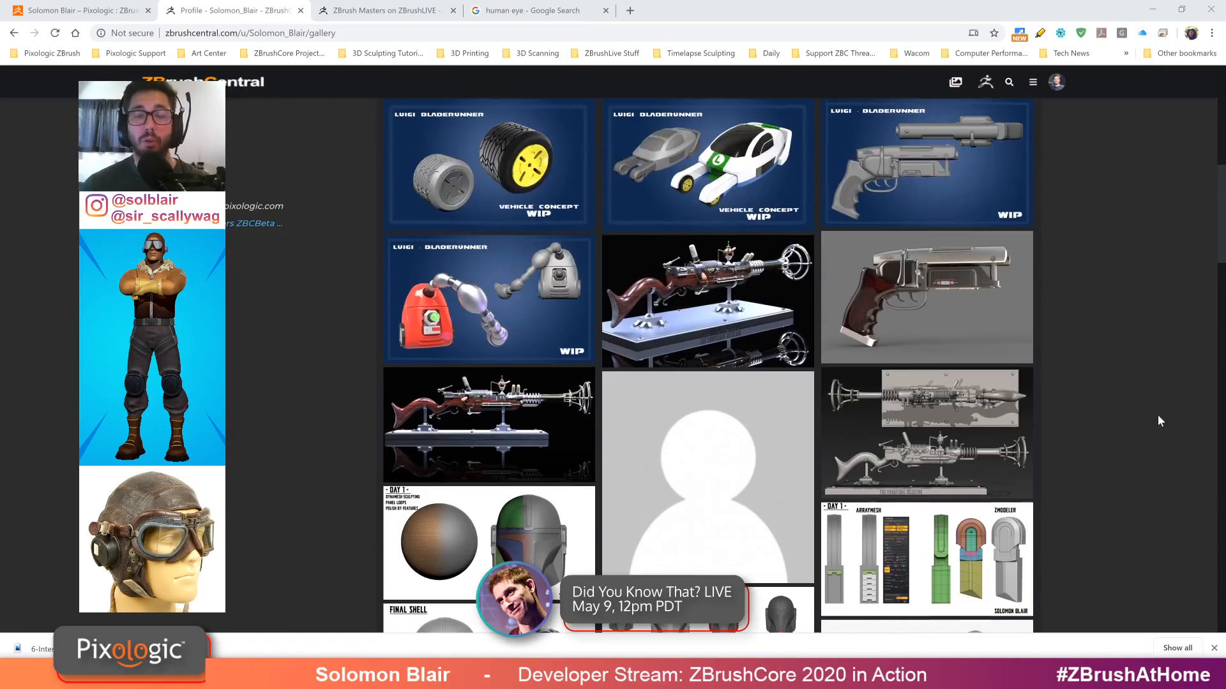
pyautogui.scroll(-6, 1123, 421)
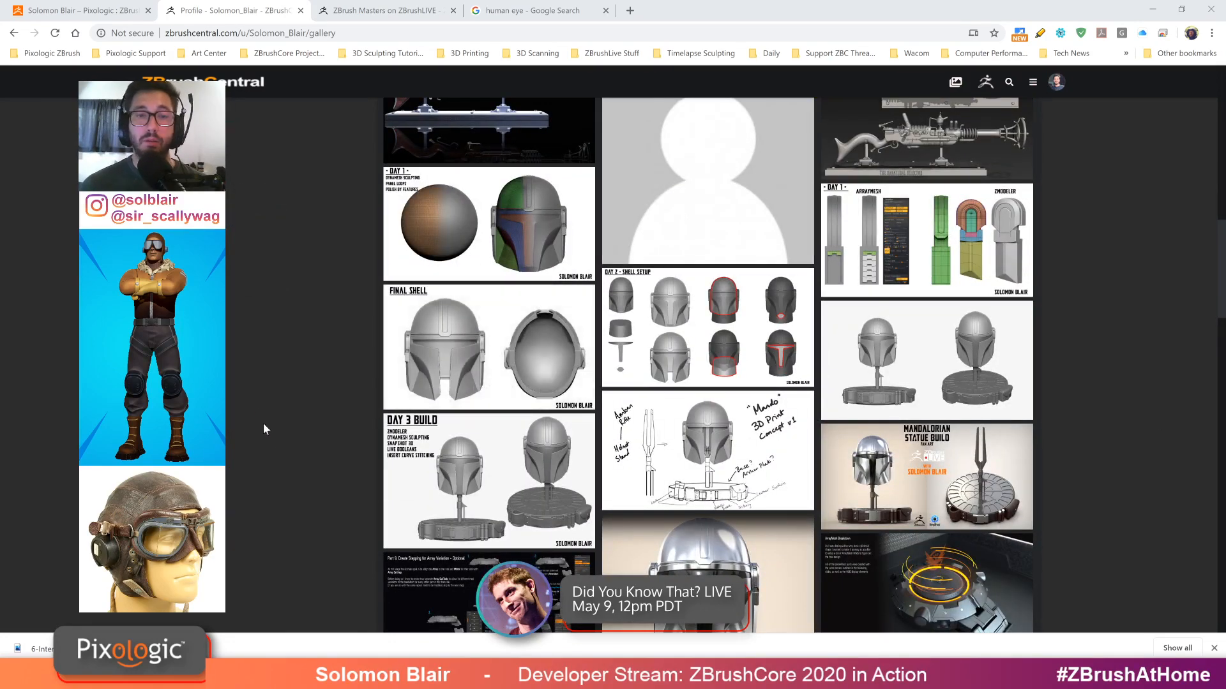
pyautogui.scroll(5, 268, 440)
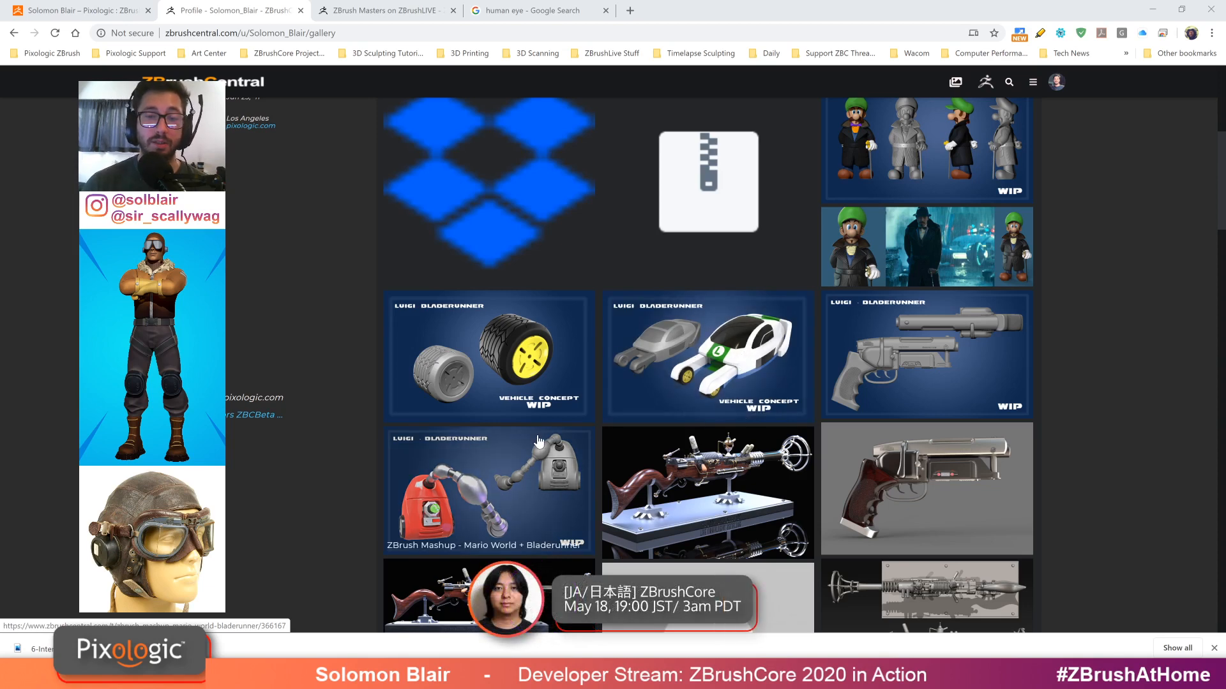
pyautogui.scroll(4, 258, 288)
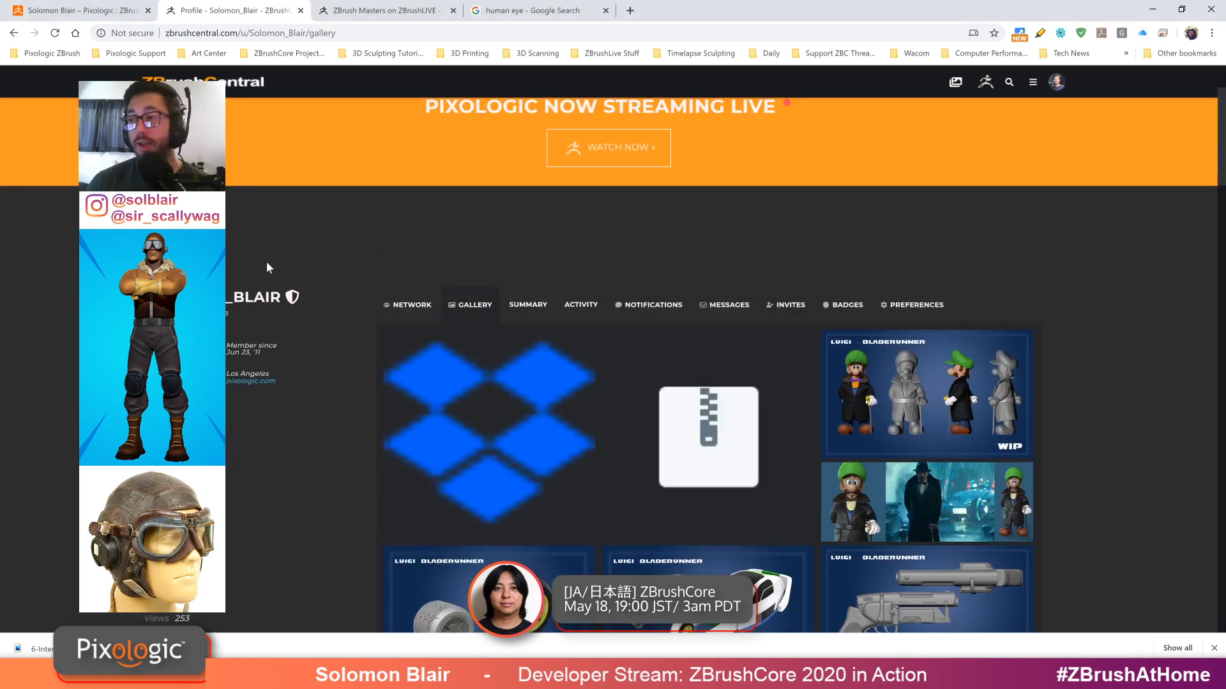